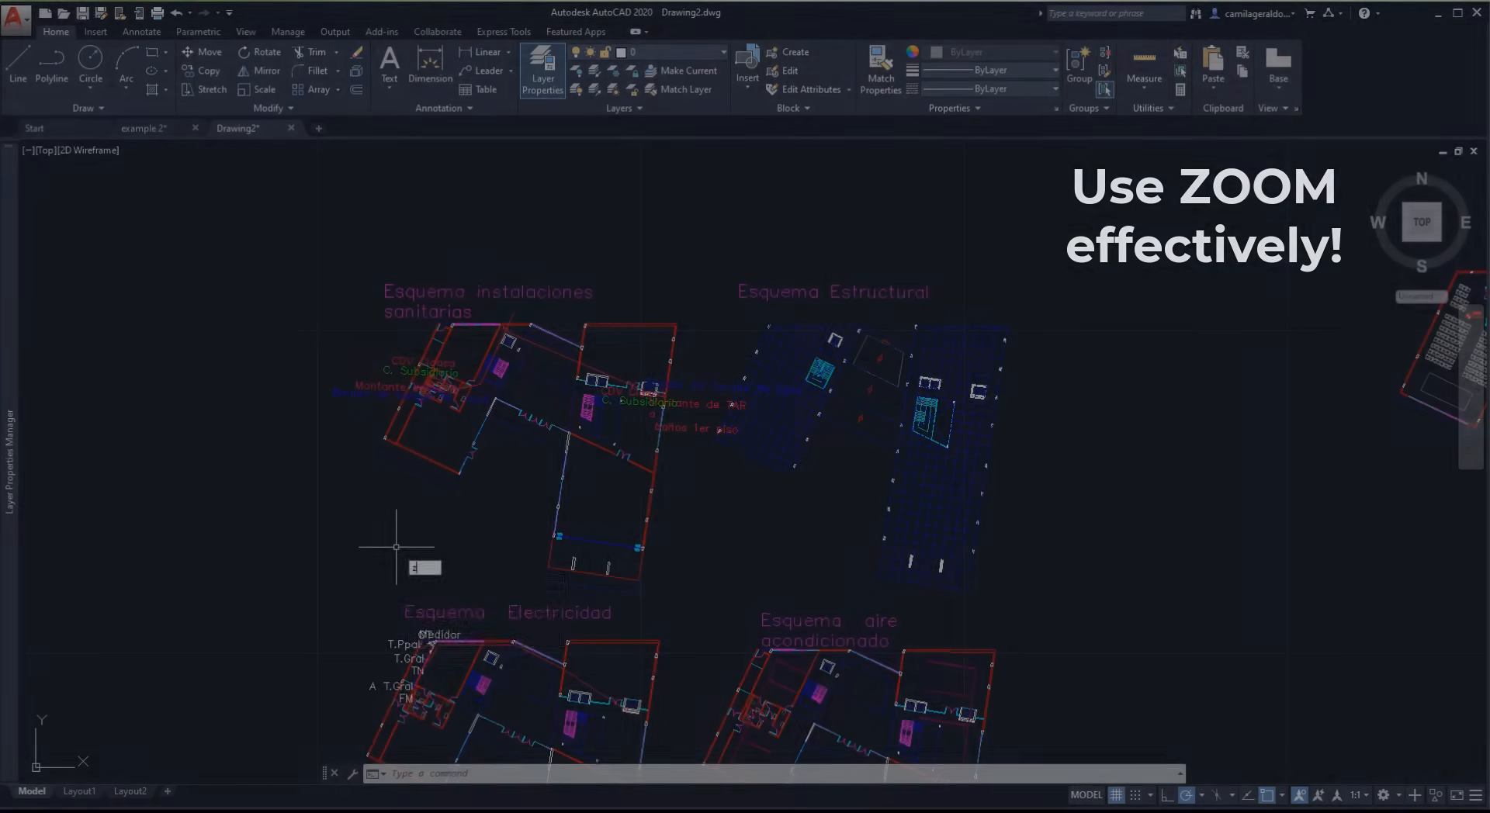
Step: Zoom to a window around the "Esquema instalaciones sanitarias" plan, and restore the saved model view detail1
key(Return)
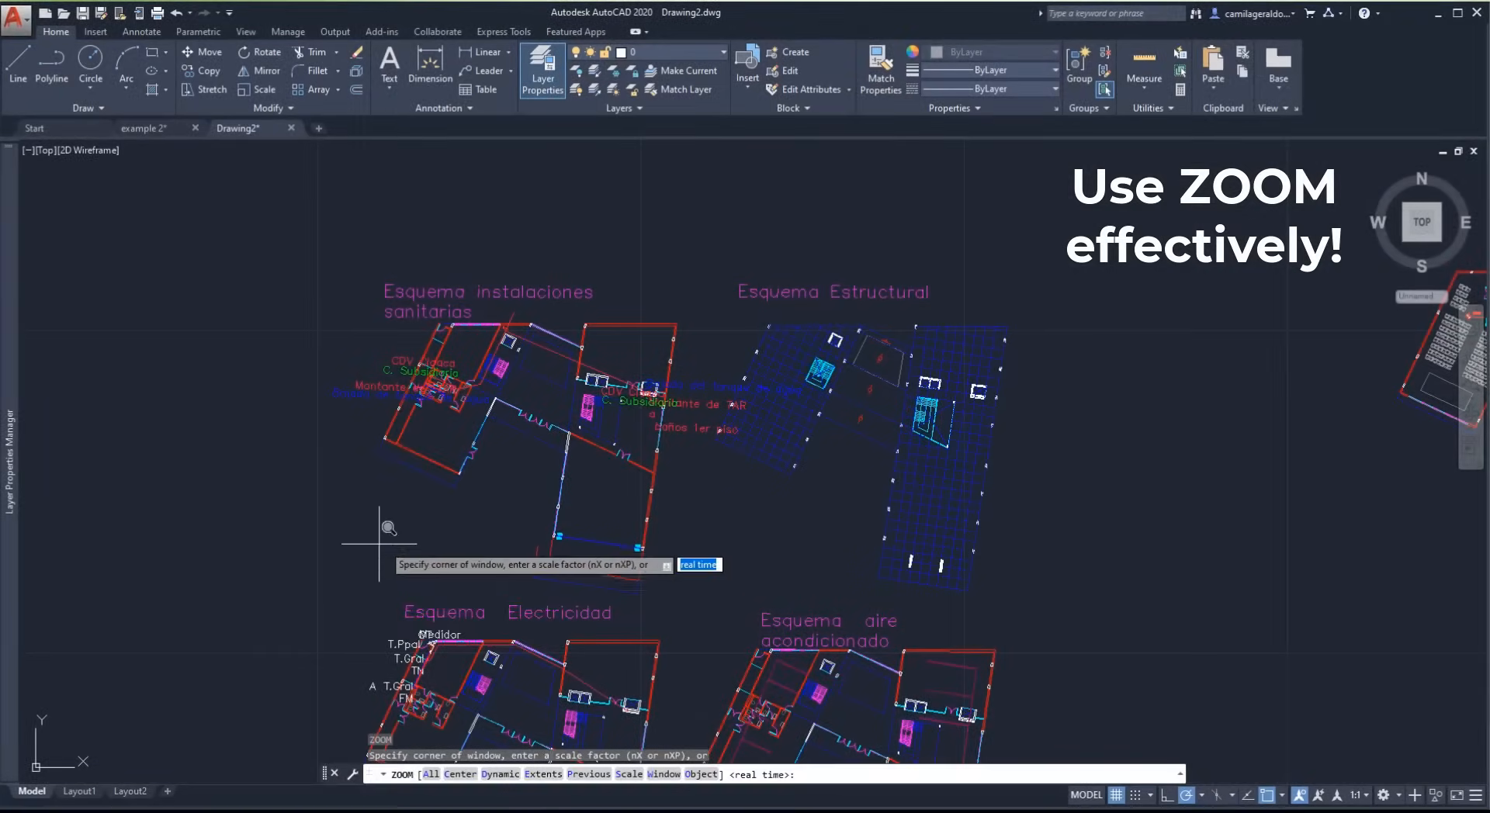
click(294, 246)
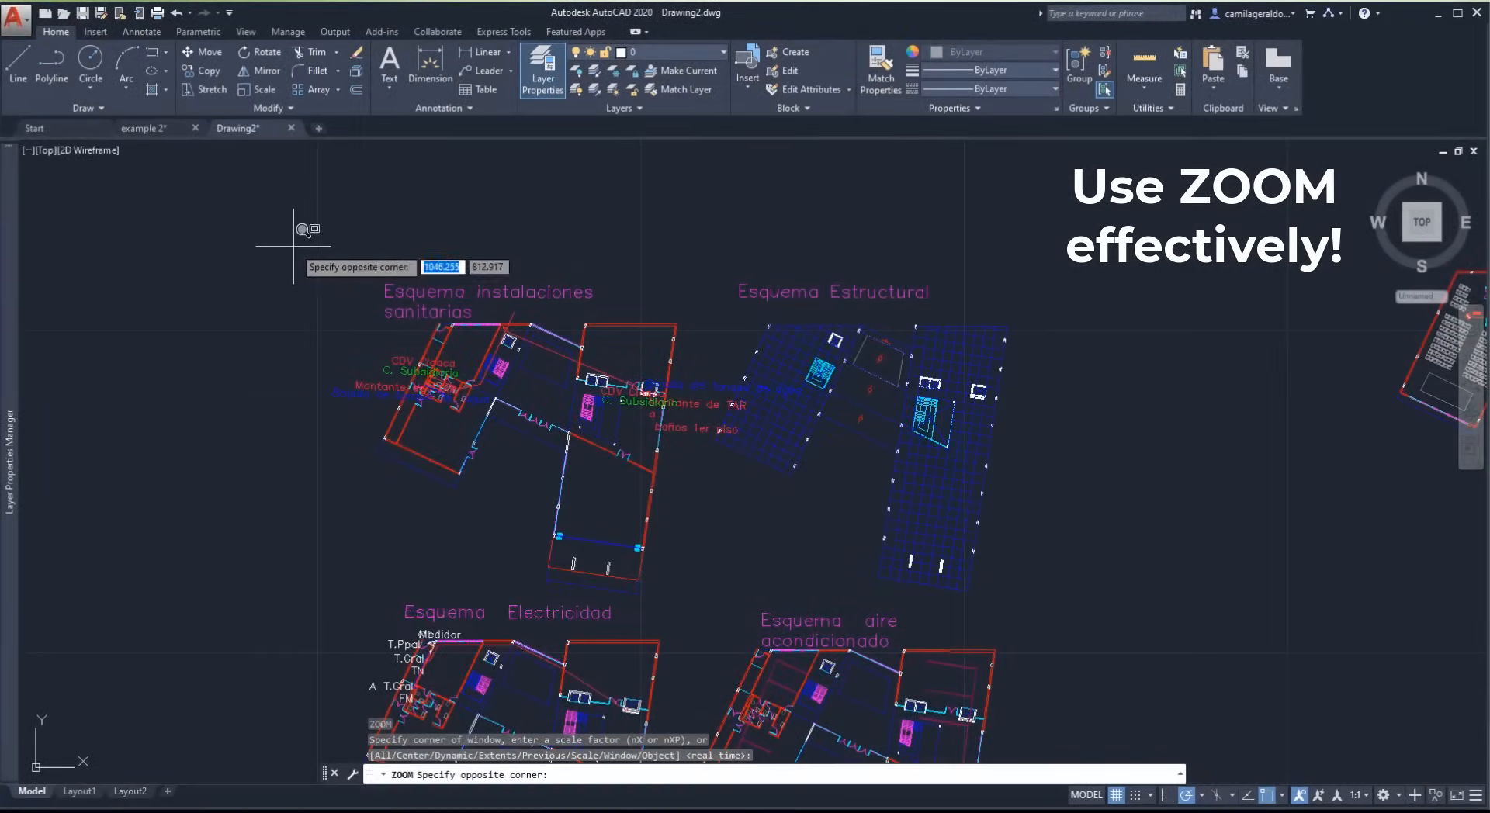
click(724, 589)
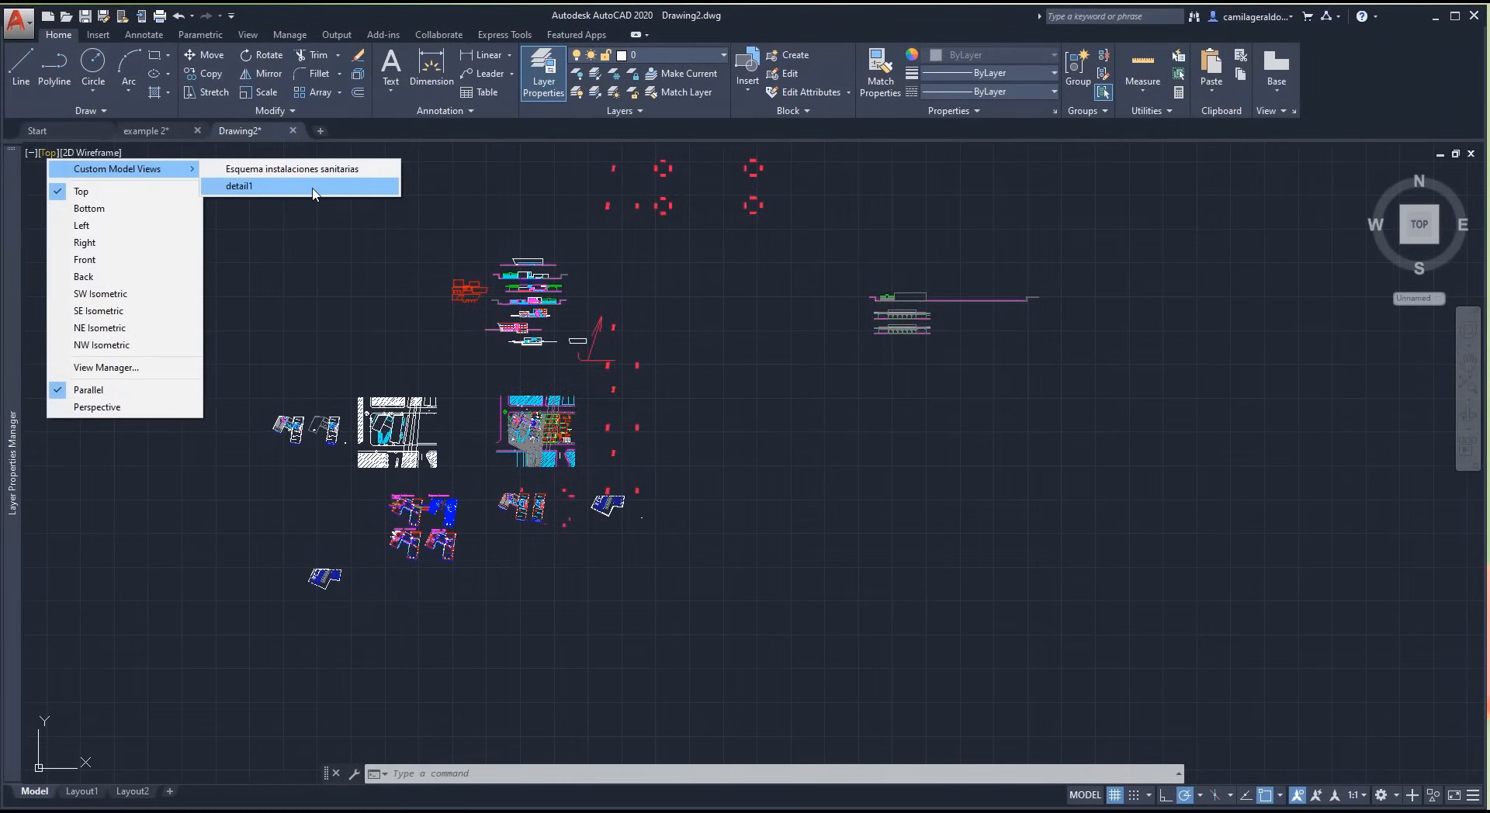
click(313, 186)
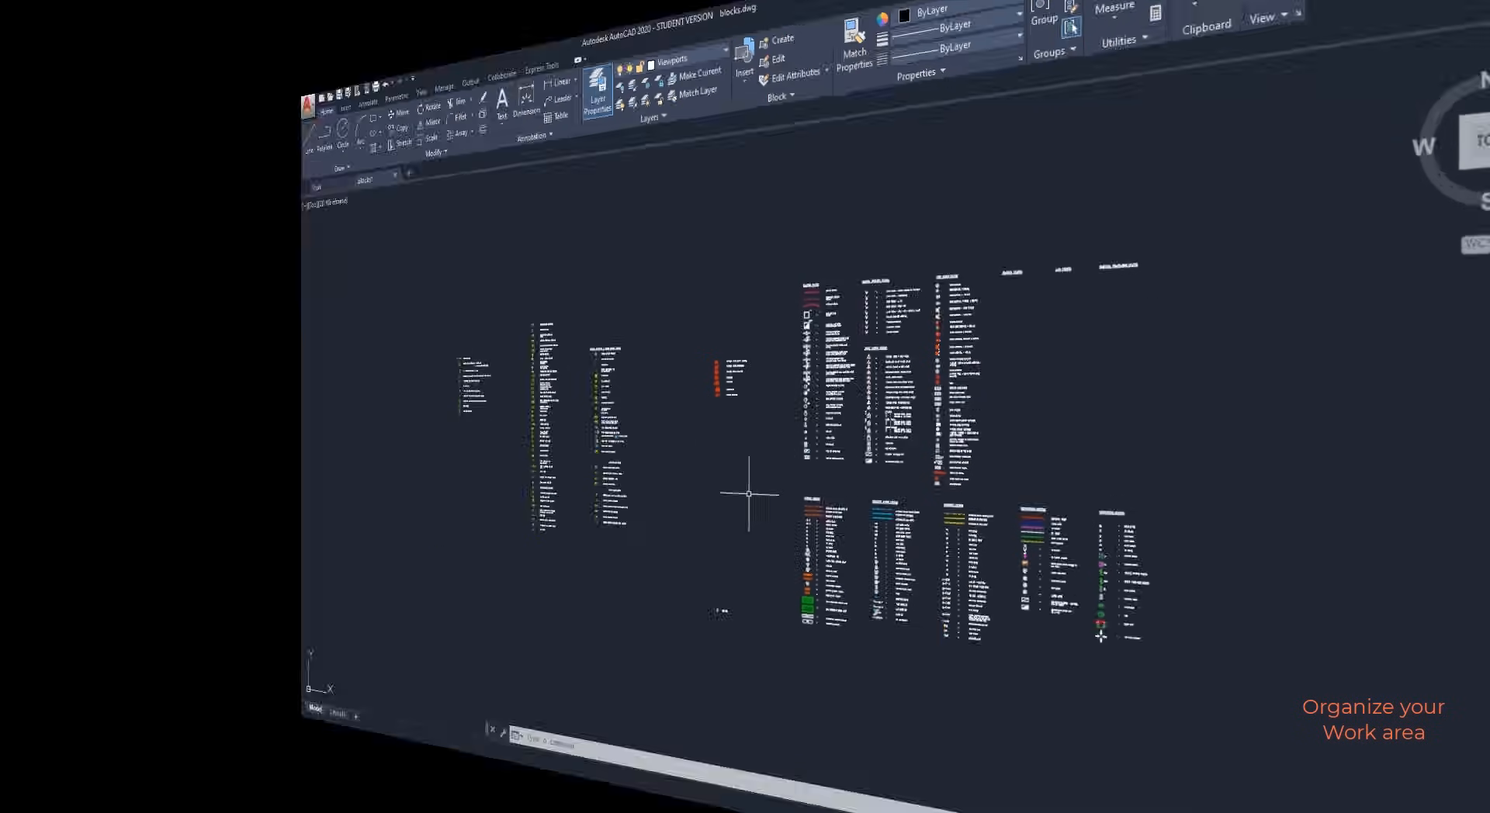
Step: Open the layer manager and the external references manager in the blocks drawing
text(LA)
key(Return)
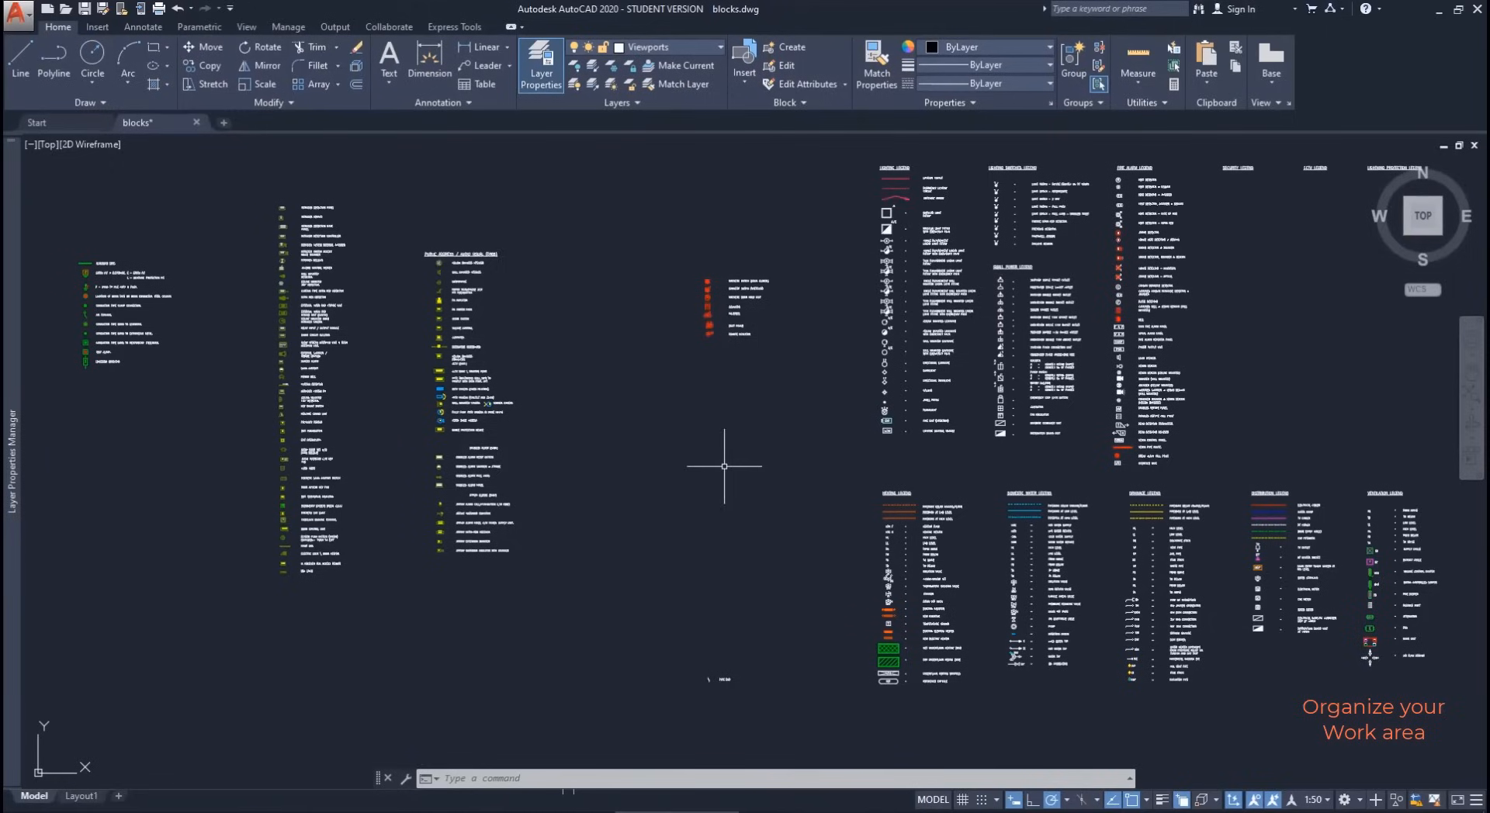
text(XREF)
key(Return)
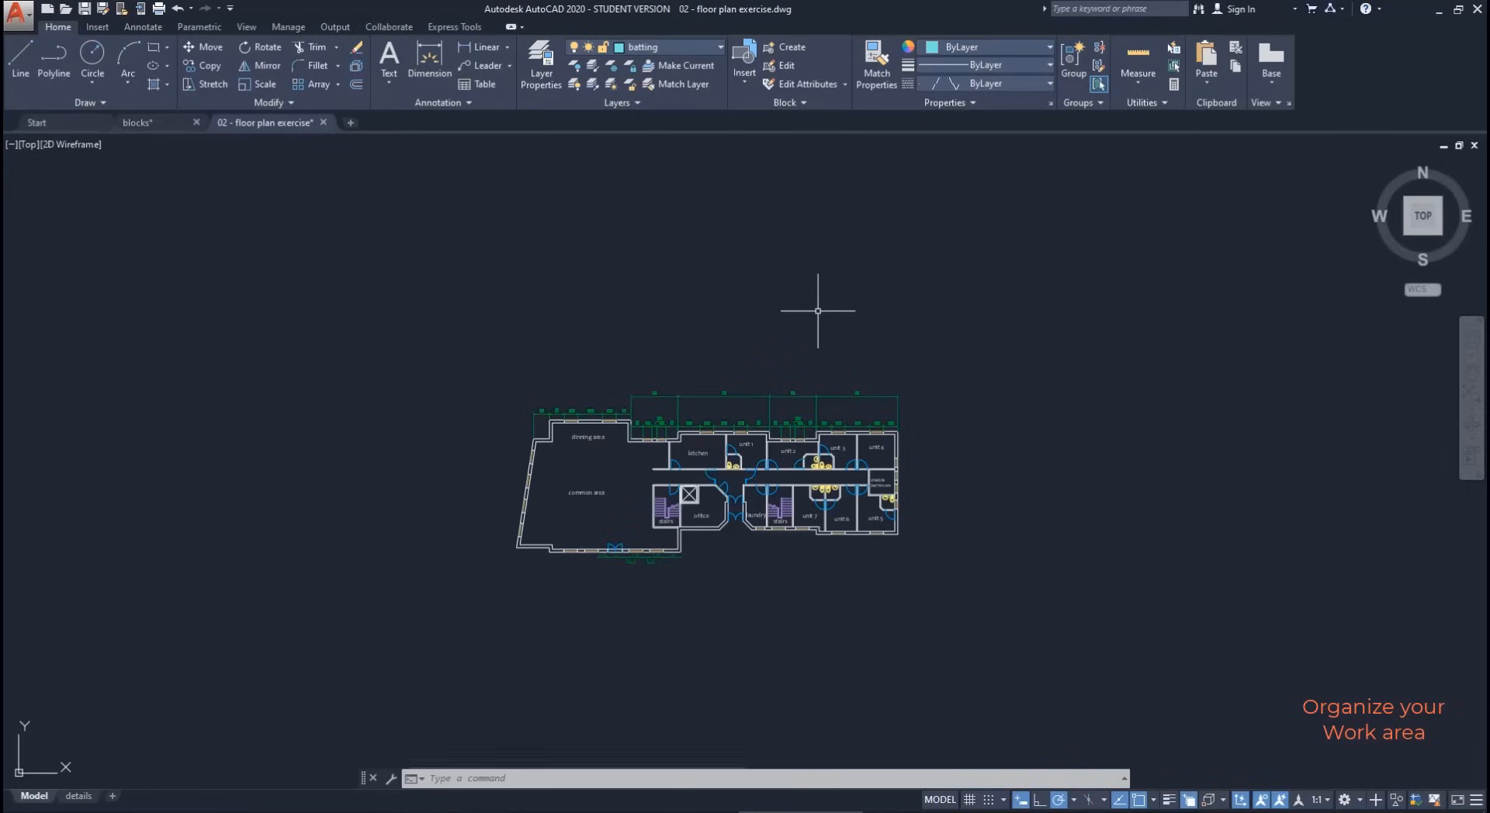
Step: Open the layer manager in the floor plan exercise drawing to review its layers
click(818, 310)
text(LA)
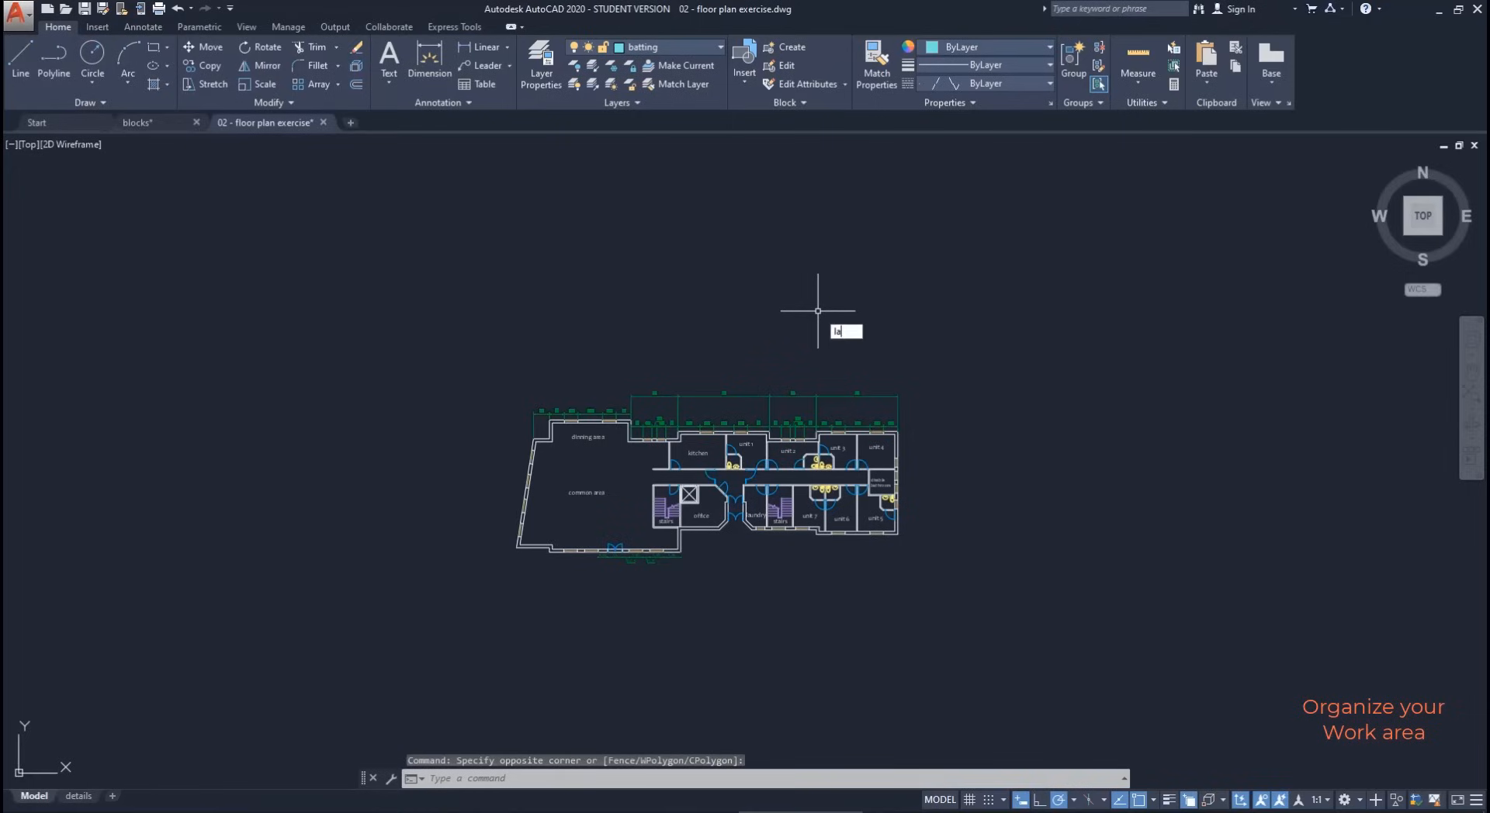
key(Return)
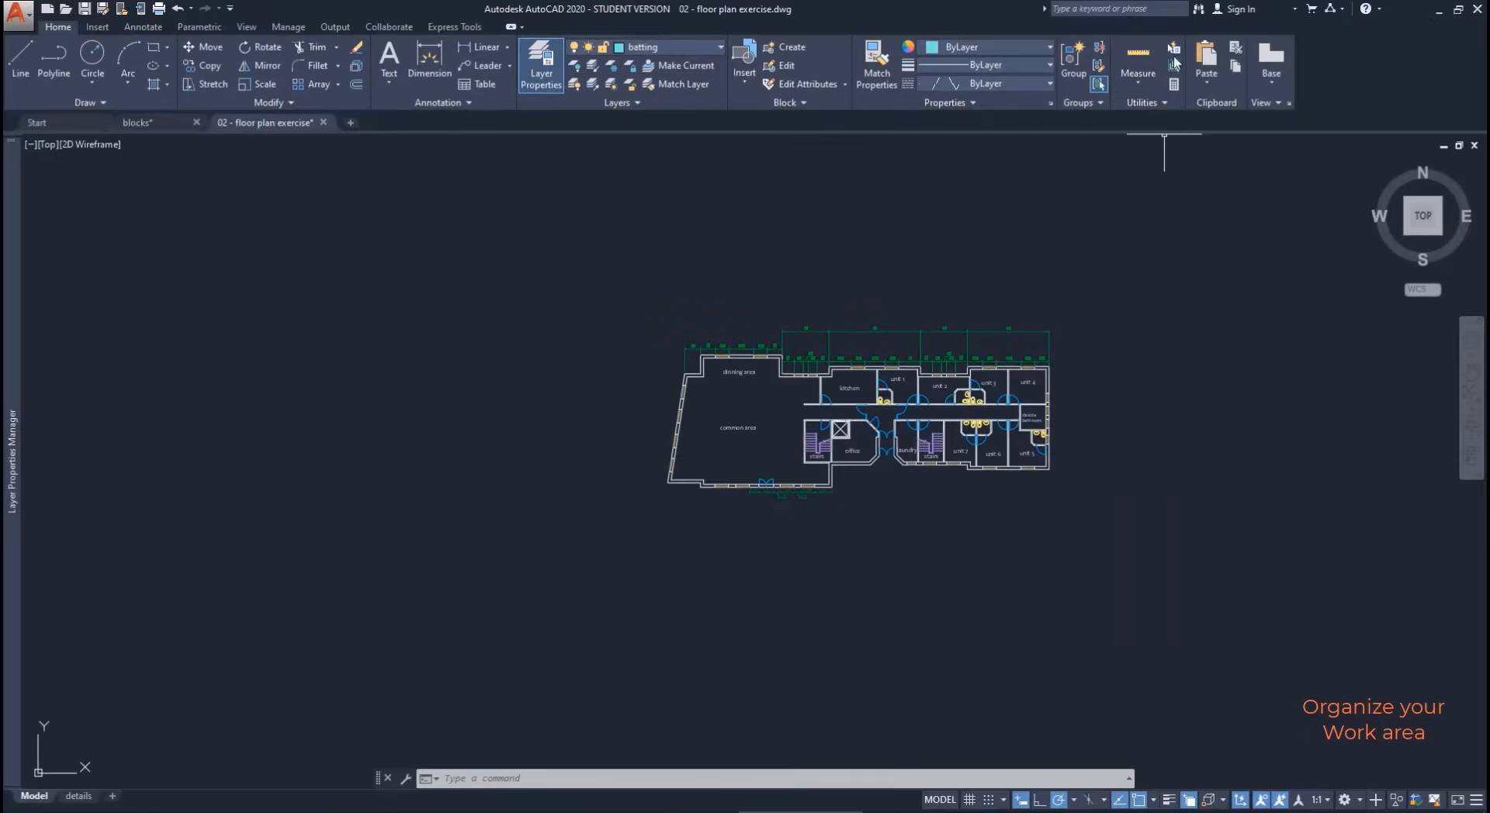
Step: Select every object in the floor plan's model space and delete it
click(1173, 67)
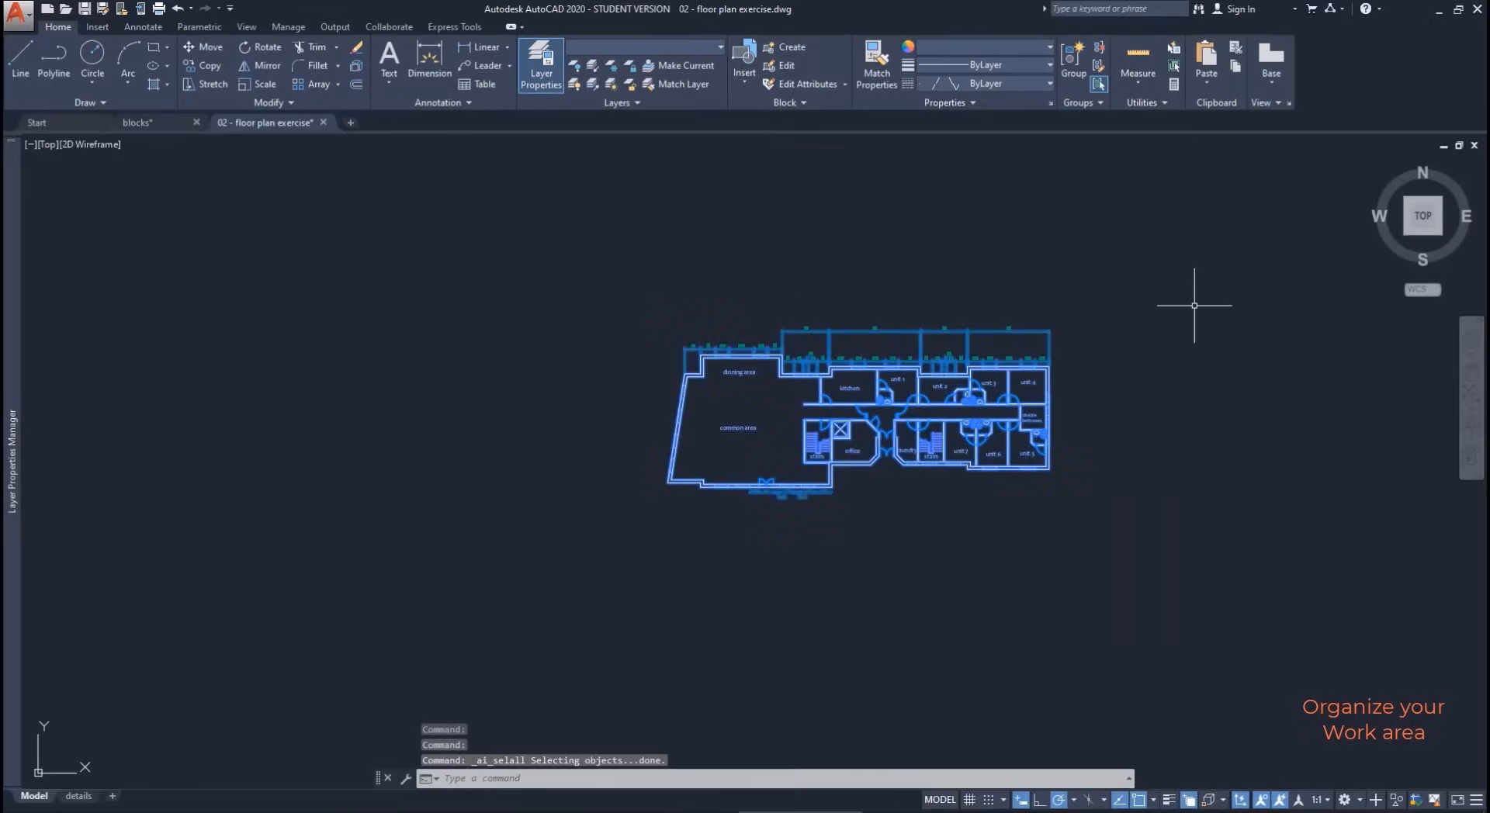
scroll(1194, 305, down, 8)
key(Delete)
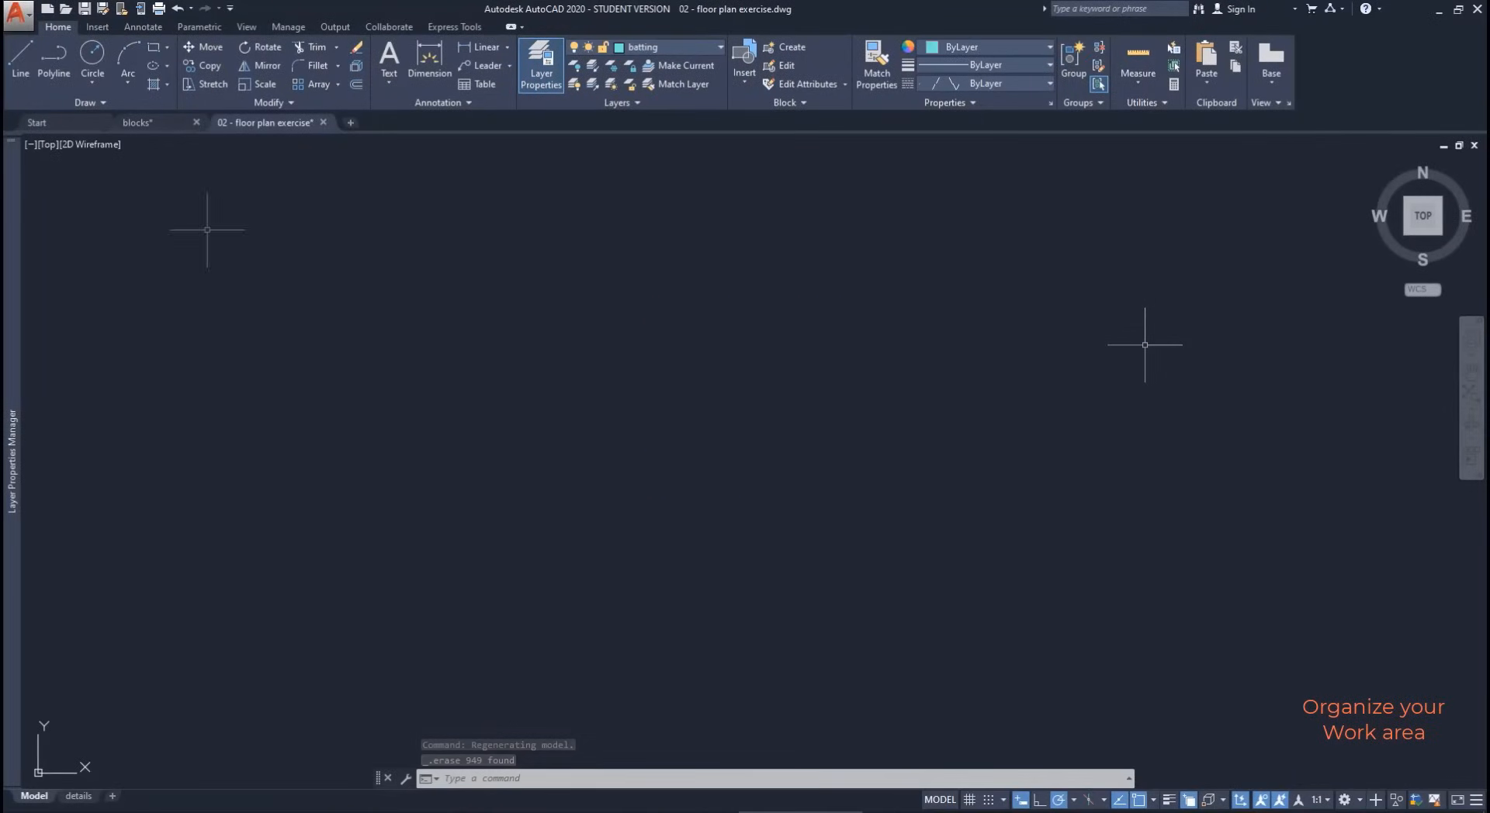
Step: Save the emptied drawing as an AutoCAD drawing template named Project Architecture
click(14, 18)
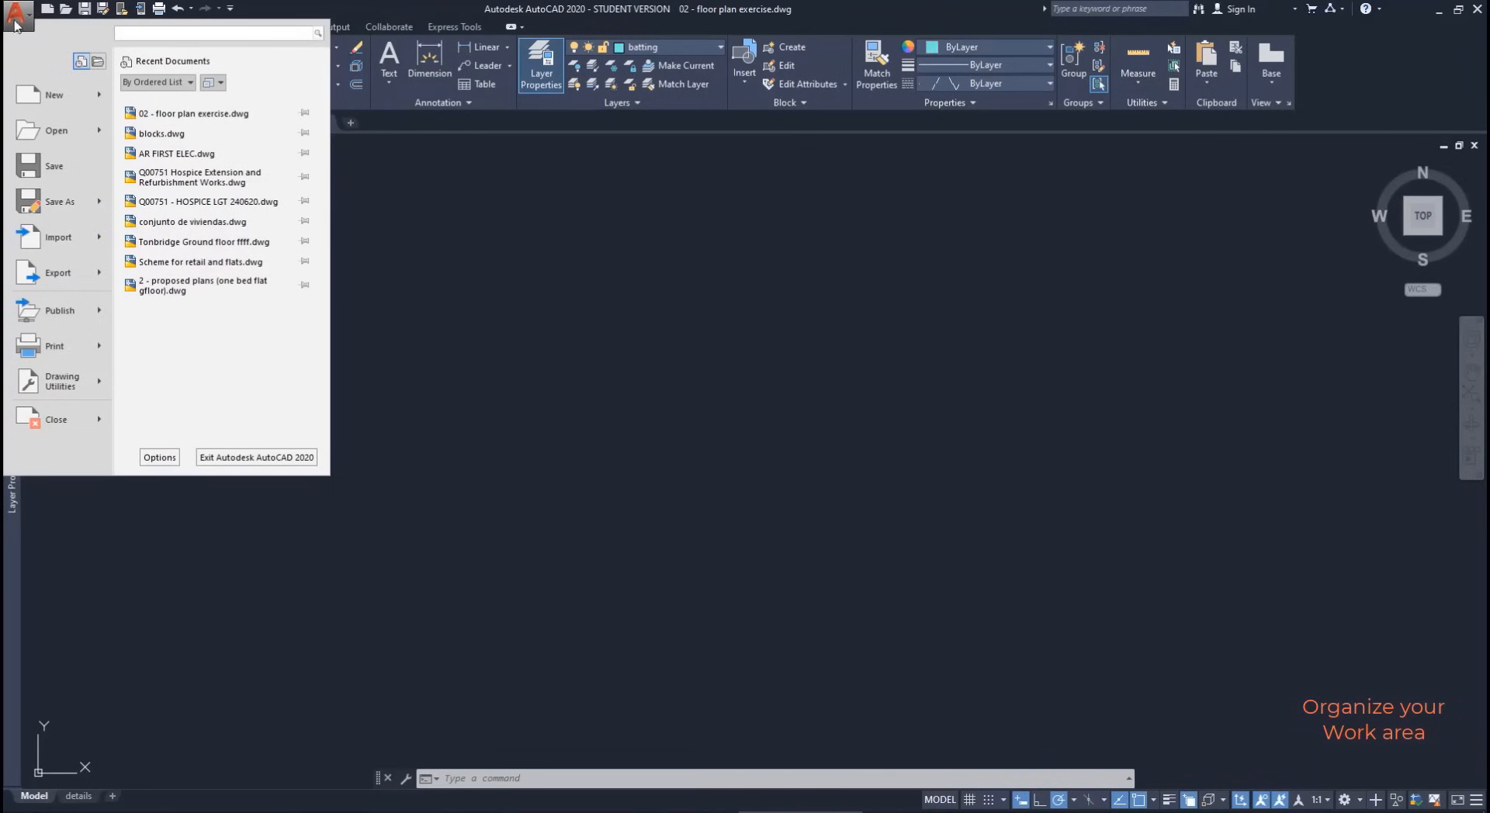
click(101, 205)
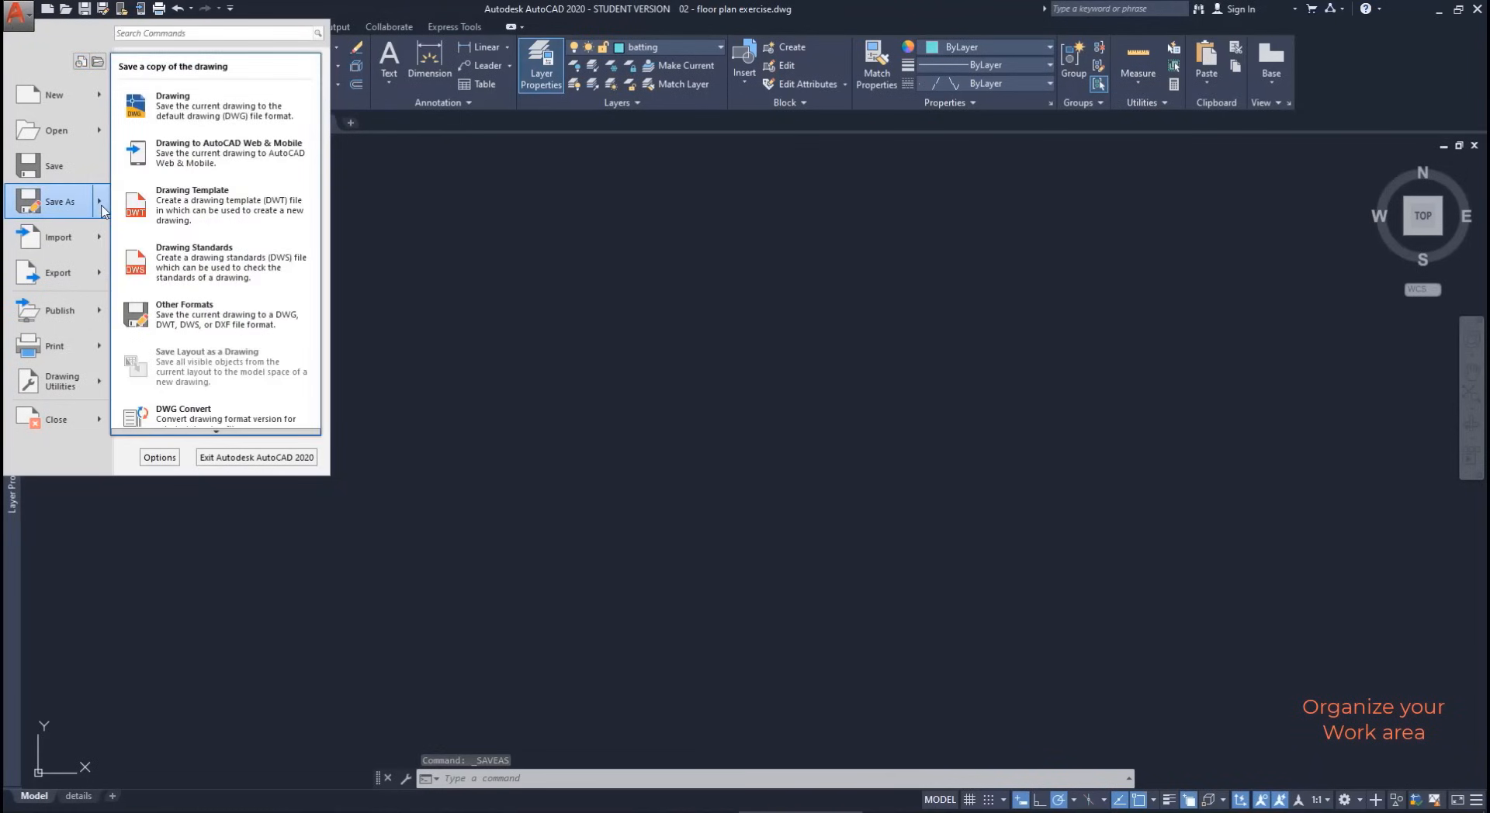
click(171, 195)
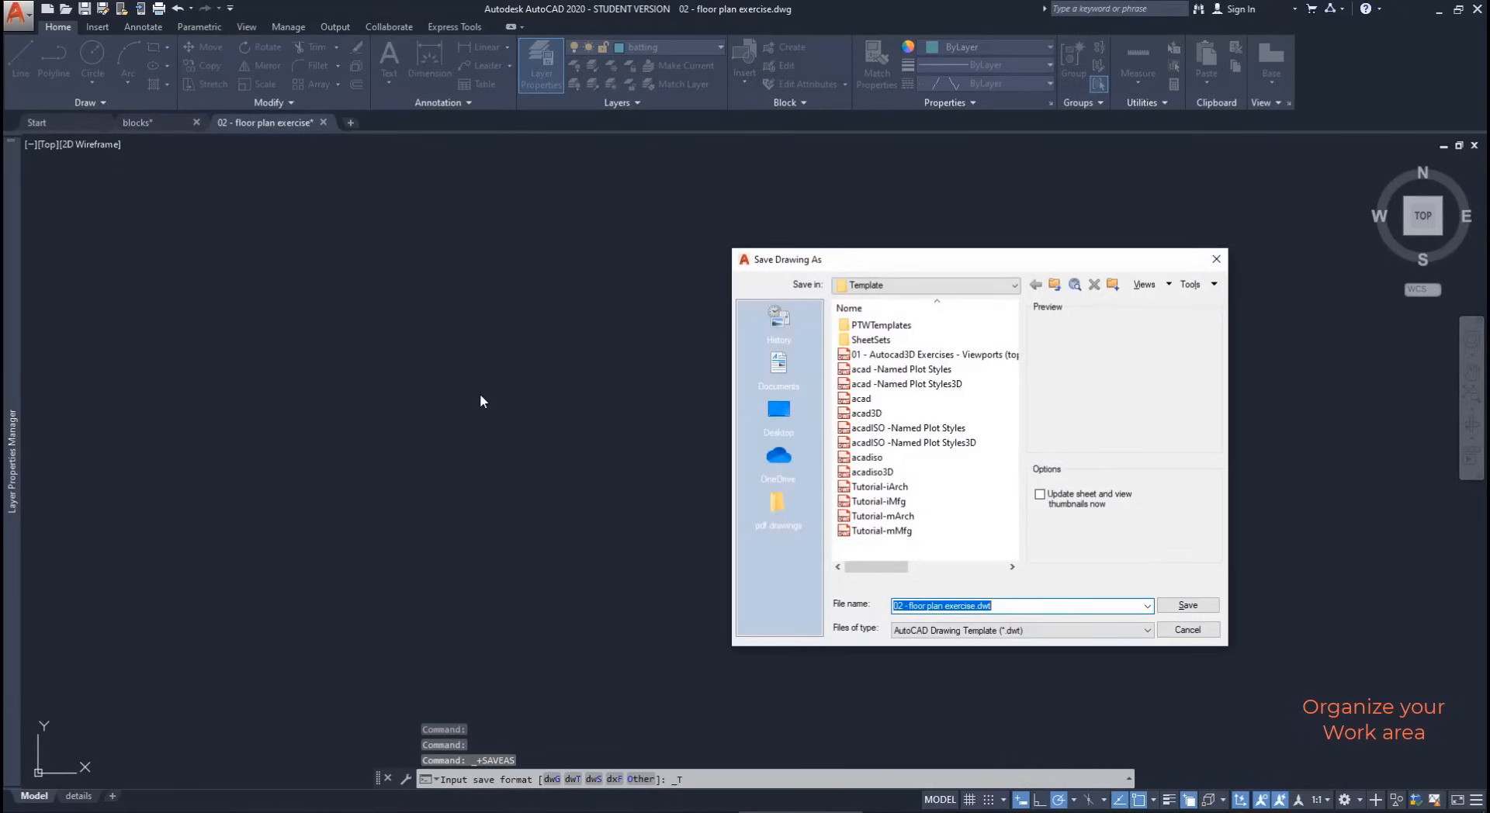
key(BackSpace)
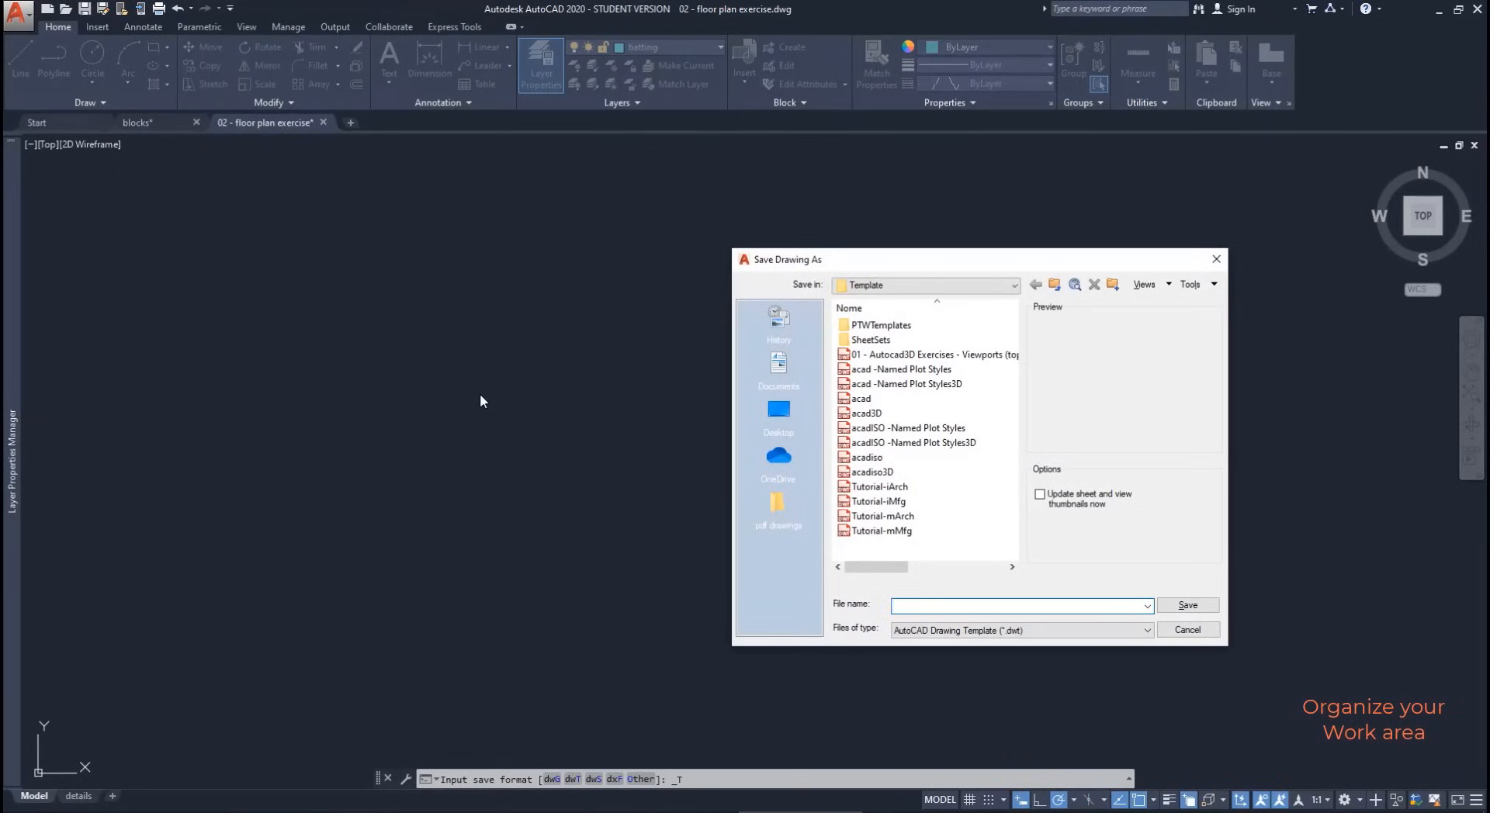
text(Project Architecture)
click(1170, 611)
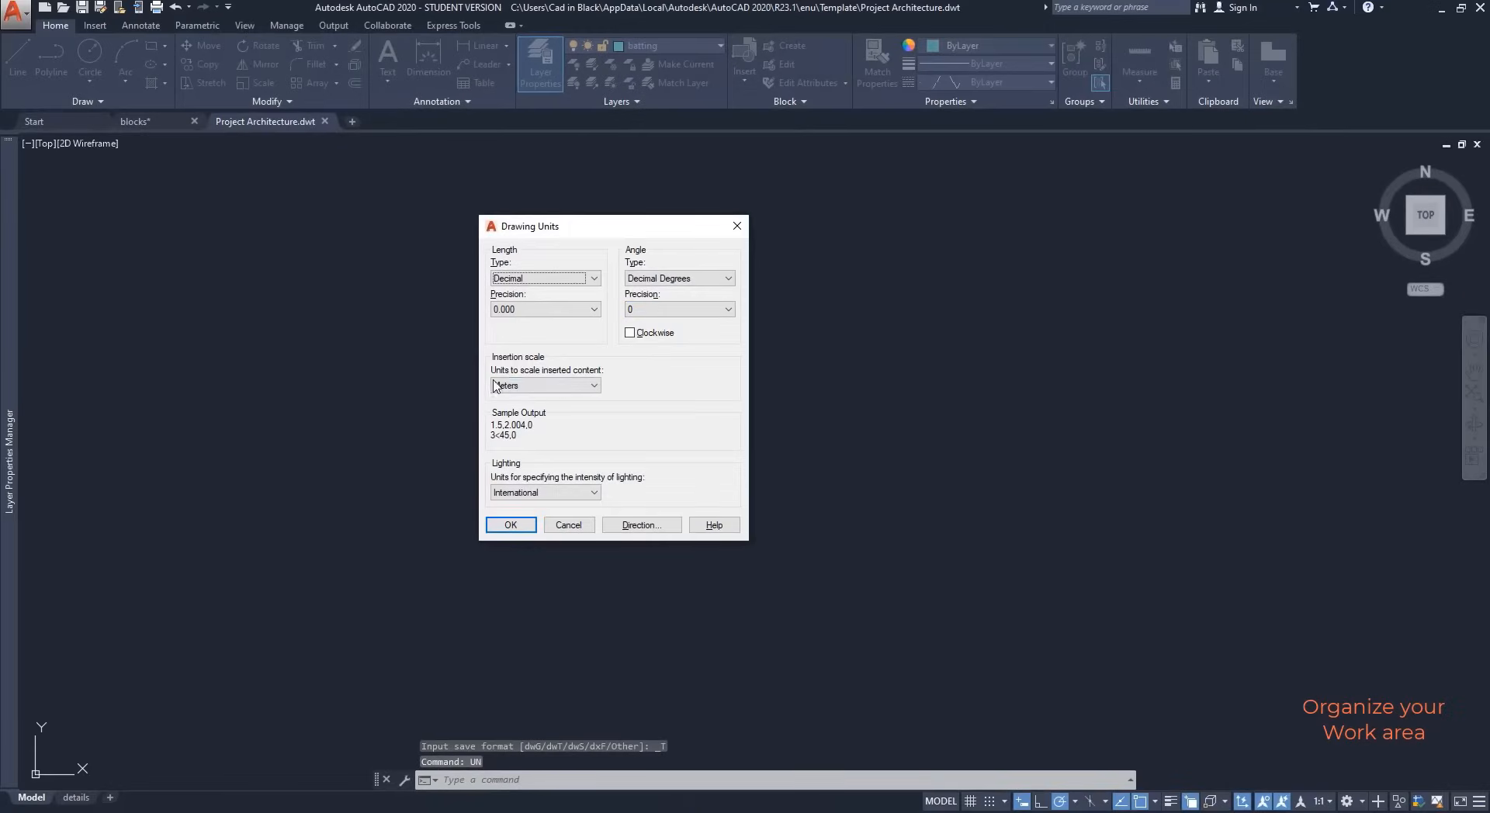
Step: Set the template's insertion scale units to millimeters
click(510, 386)
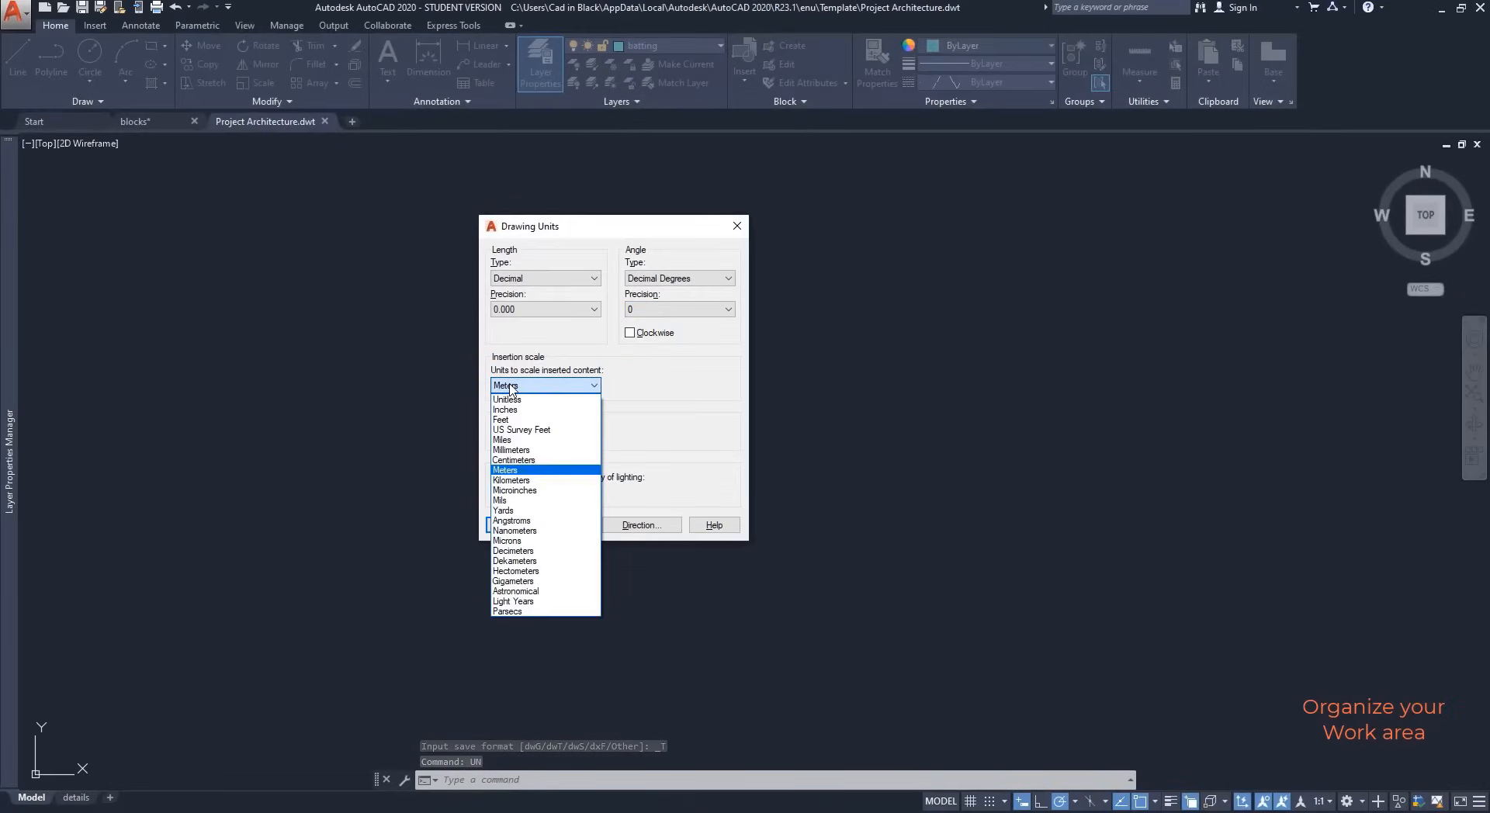
click(542, 454)
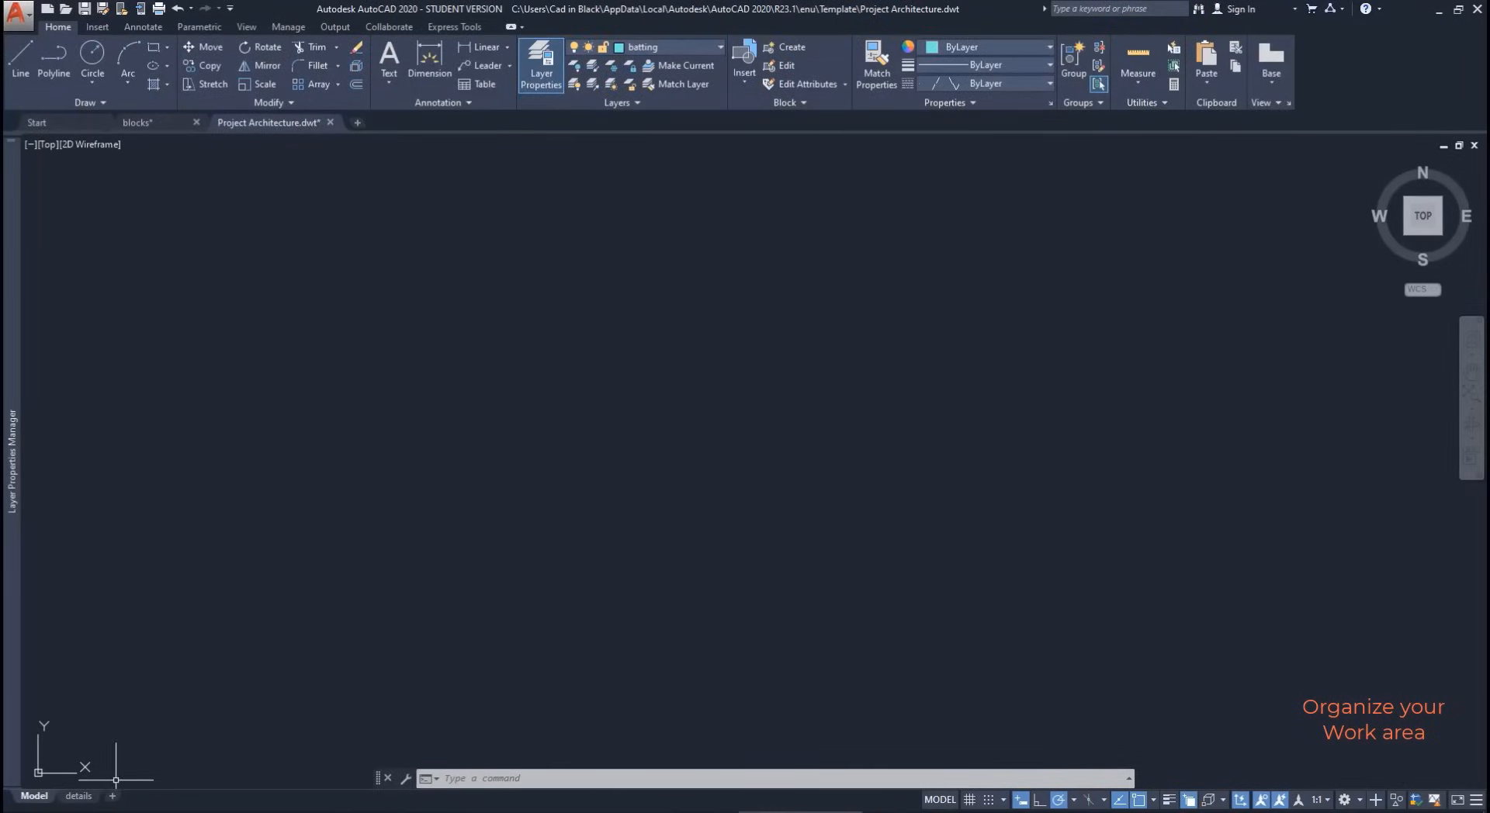
Step: Modify the details layout's page setup to ISO A3 (297 x 420 mm), landscape, with a plot scale of 1 mm to 1 unit
click(79, 803)
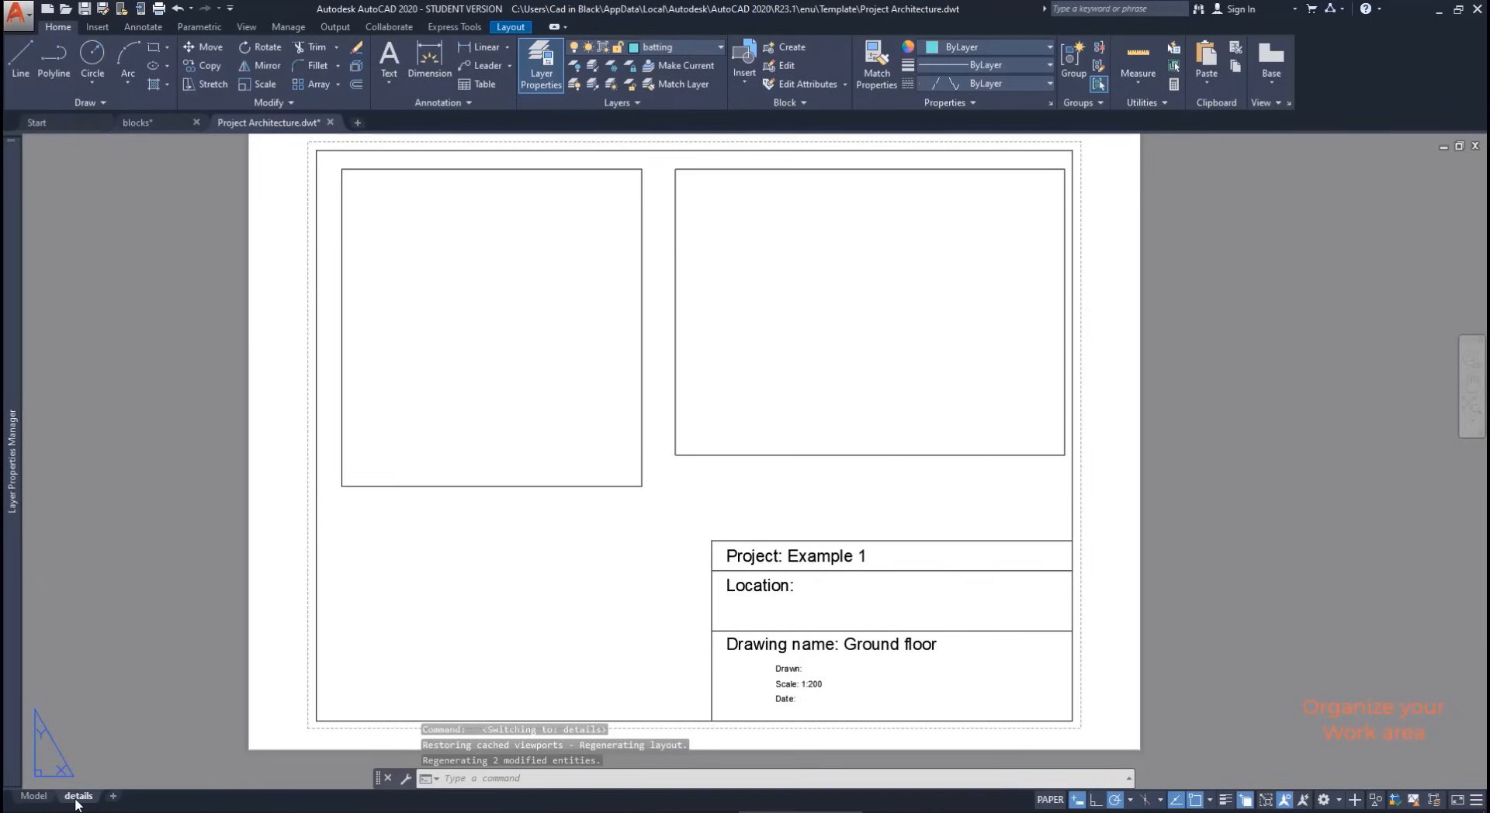
right_click(77, 803)
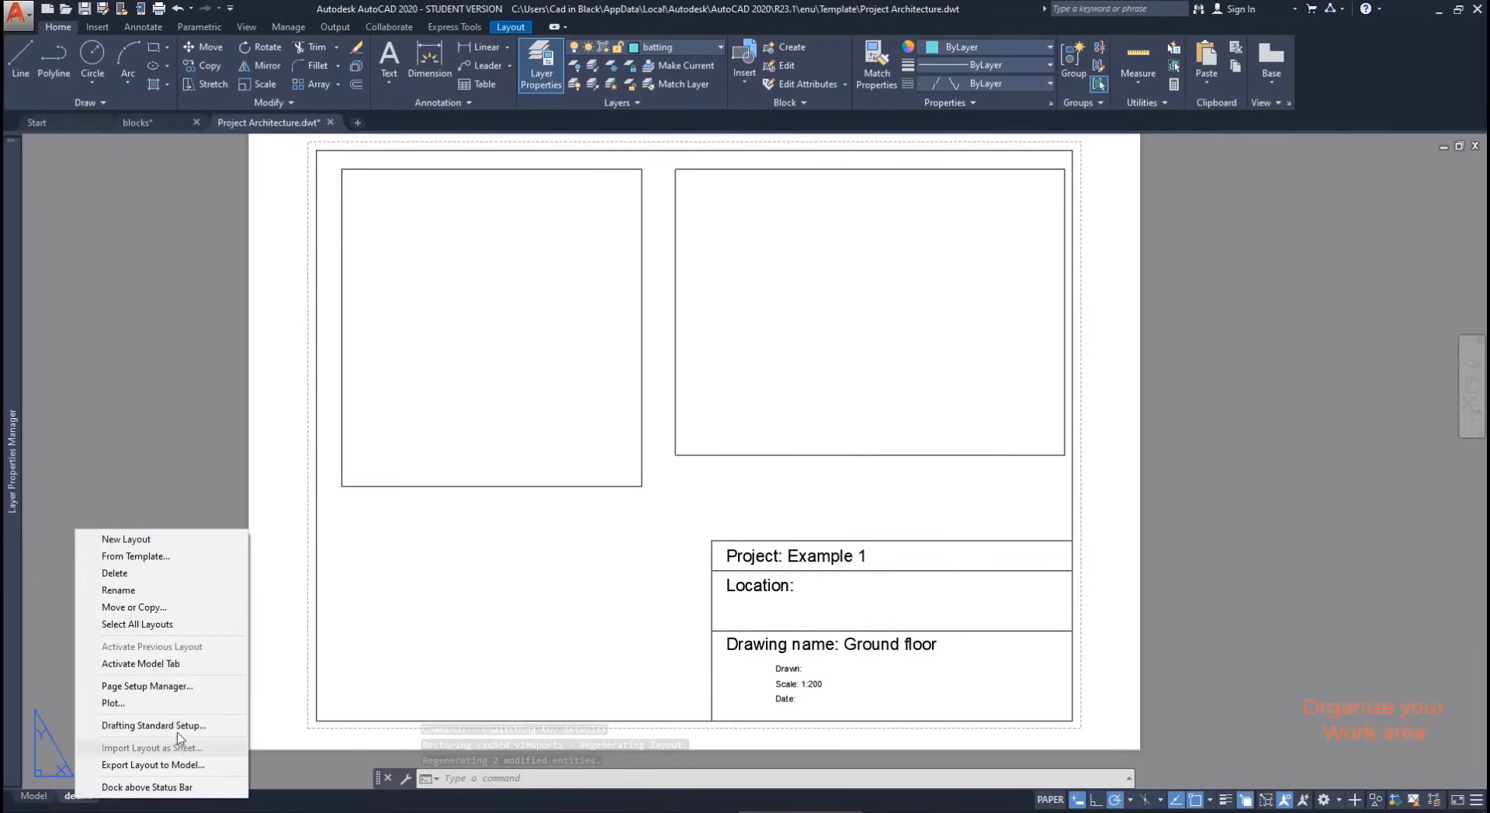
click(194, 690)
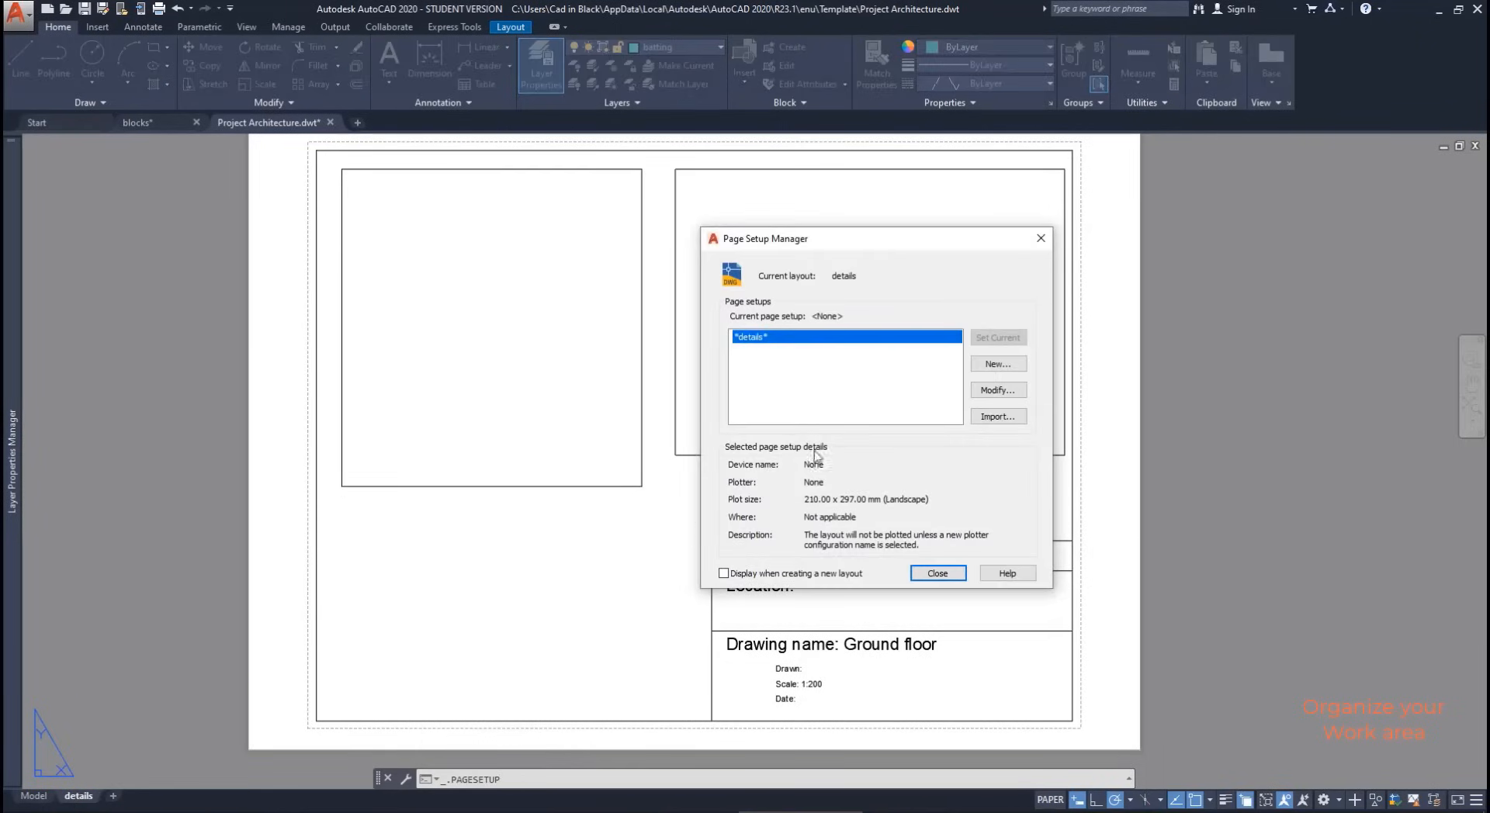
click(993, 392)
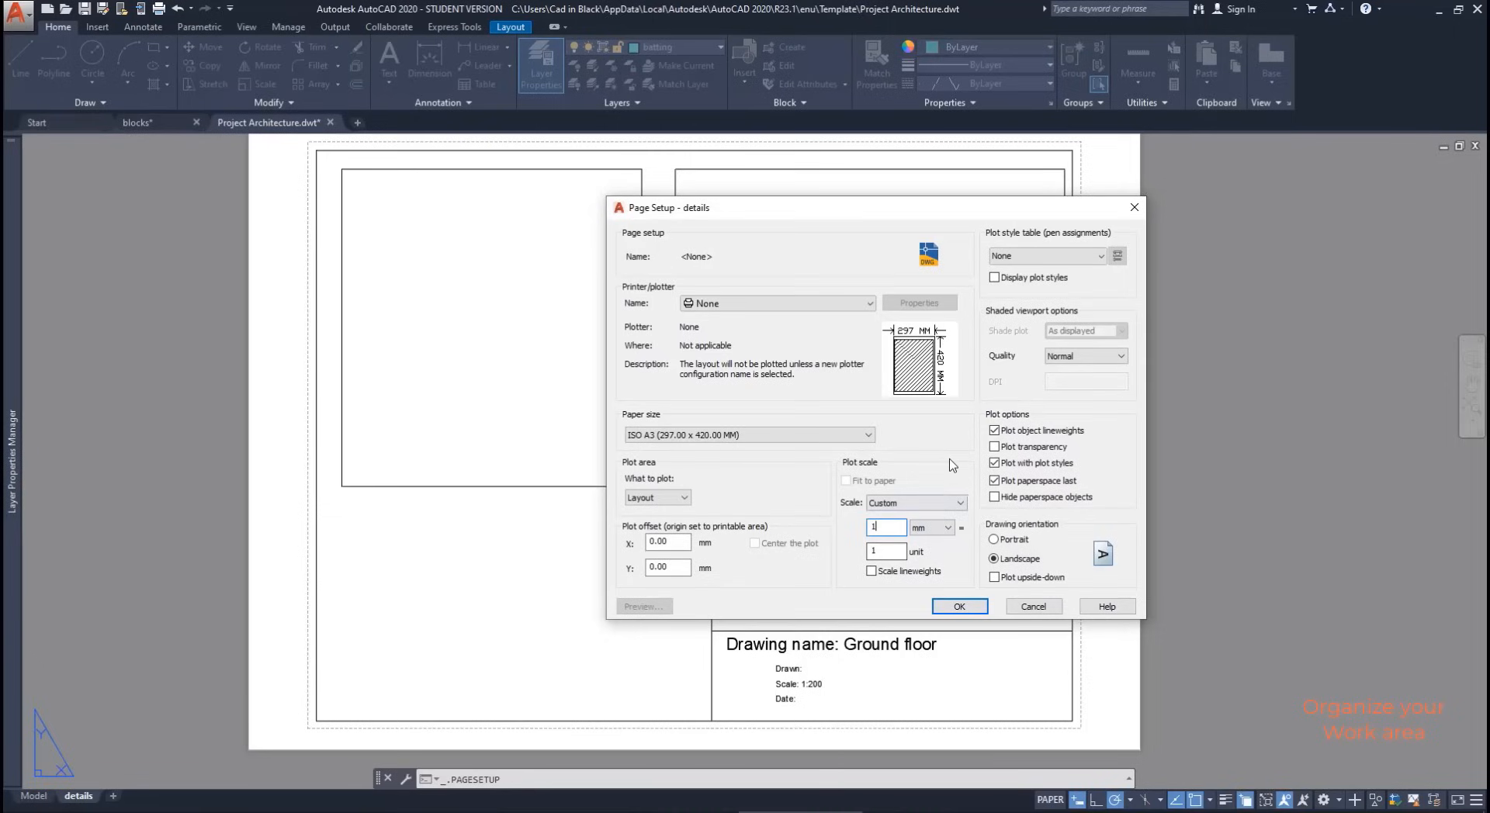
click(975, 607)
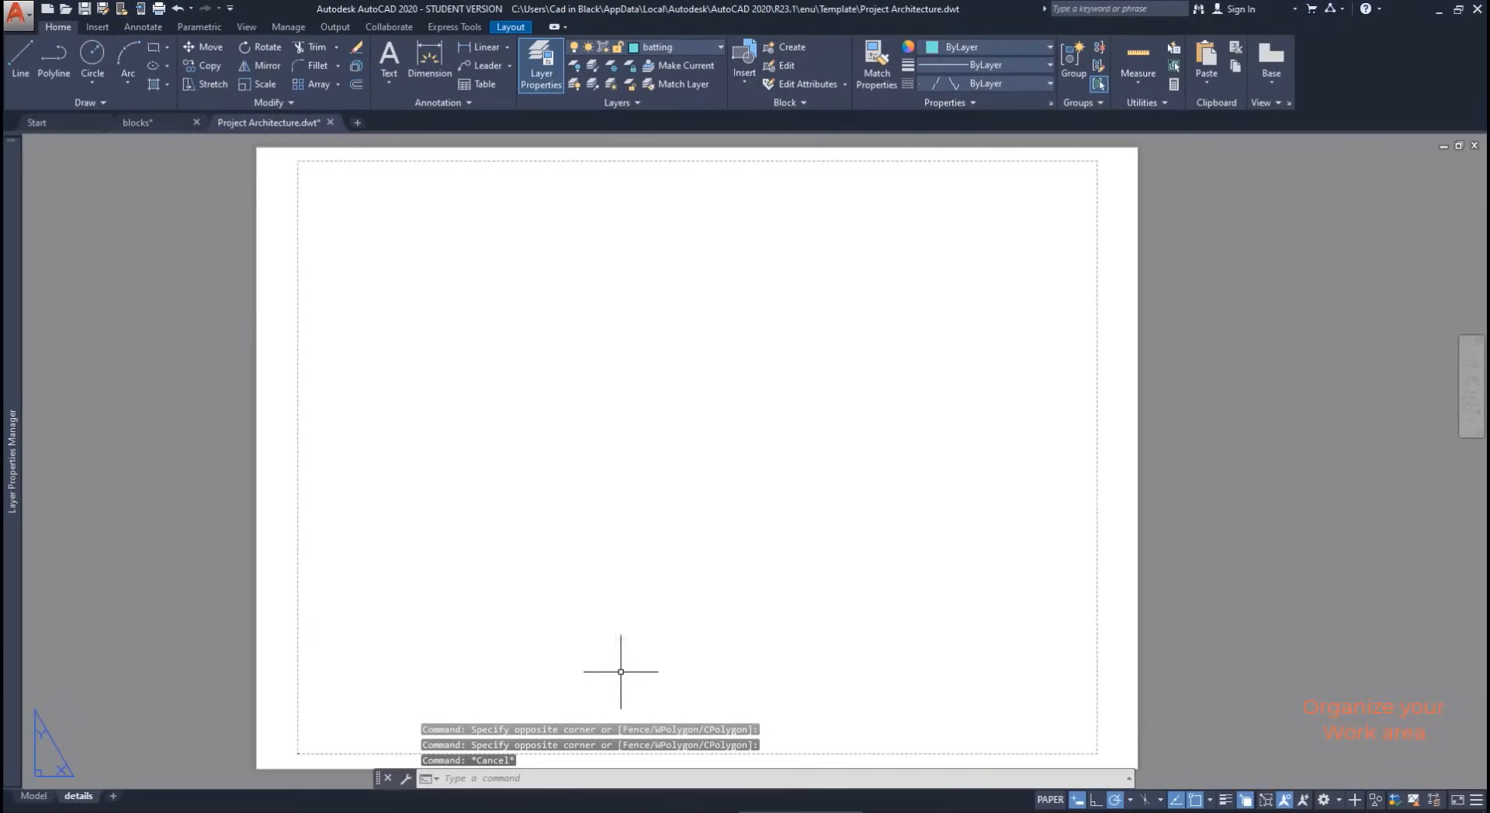
Step: Select all existing objects on the details layout and clear them from the sheet
scroll(326, 764, up, 2)
scroll(150, 744, up, 2)
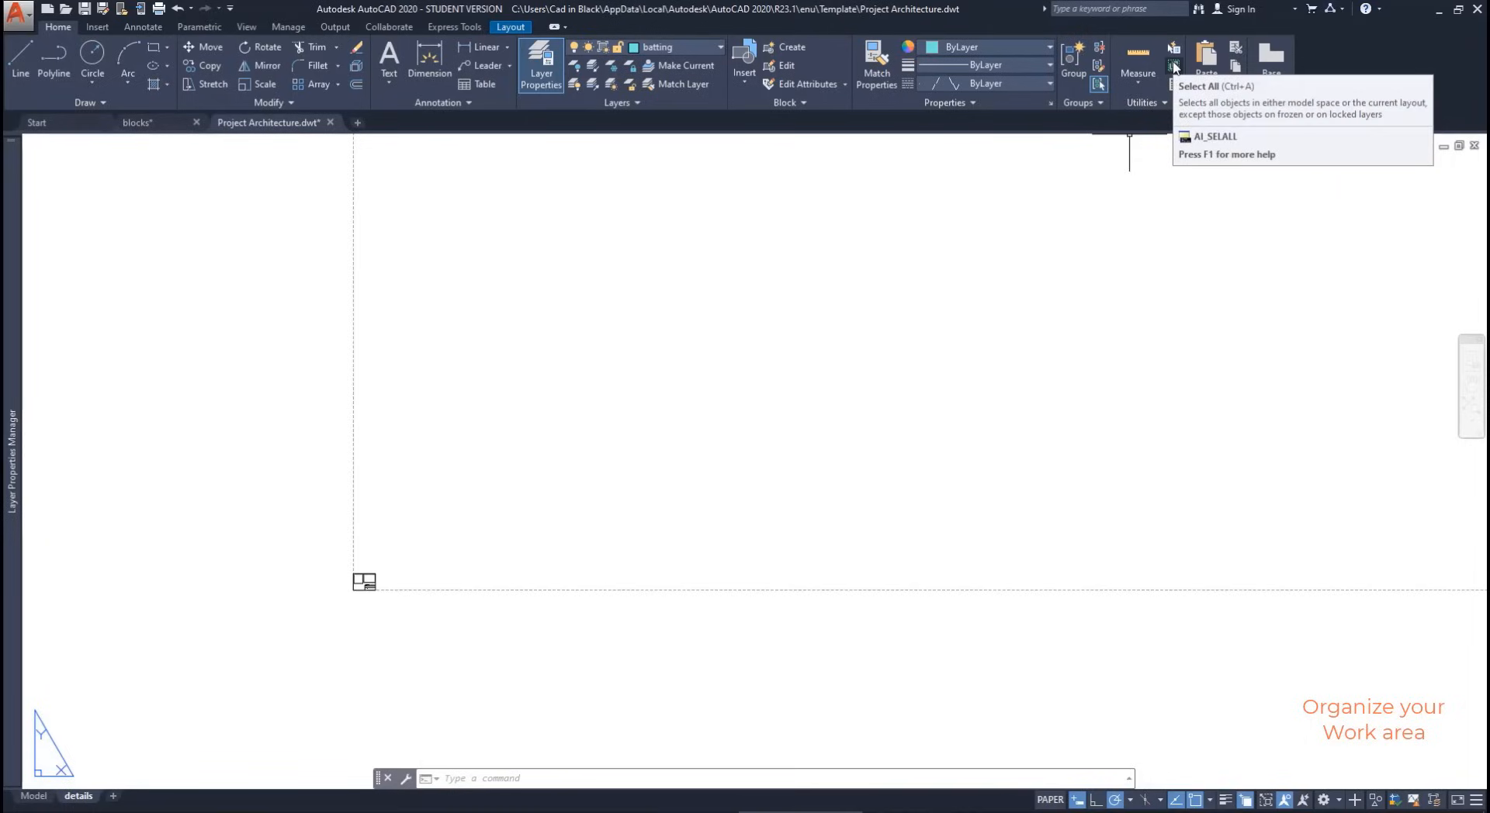
click(1173, 67)
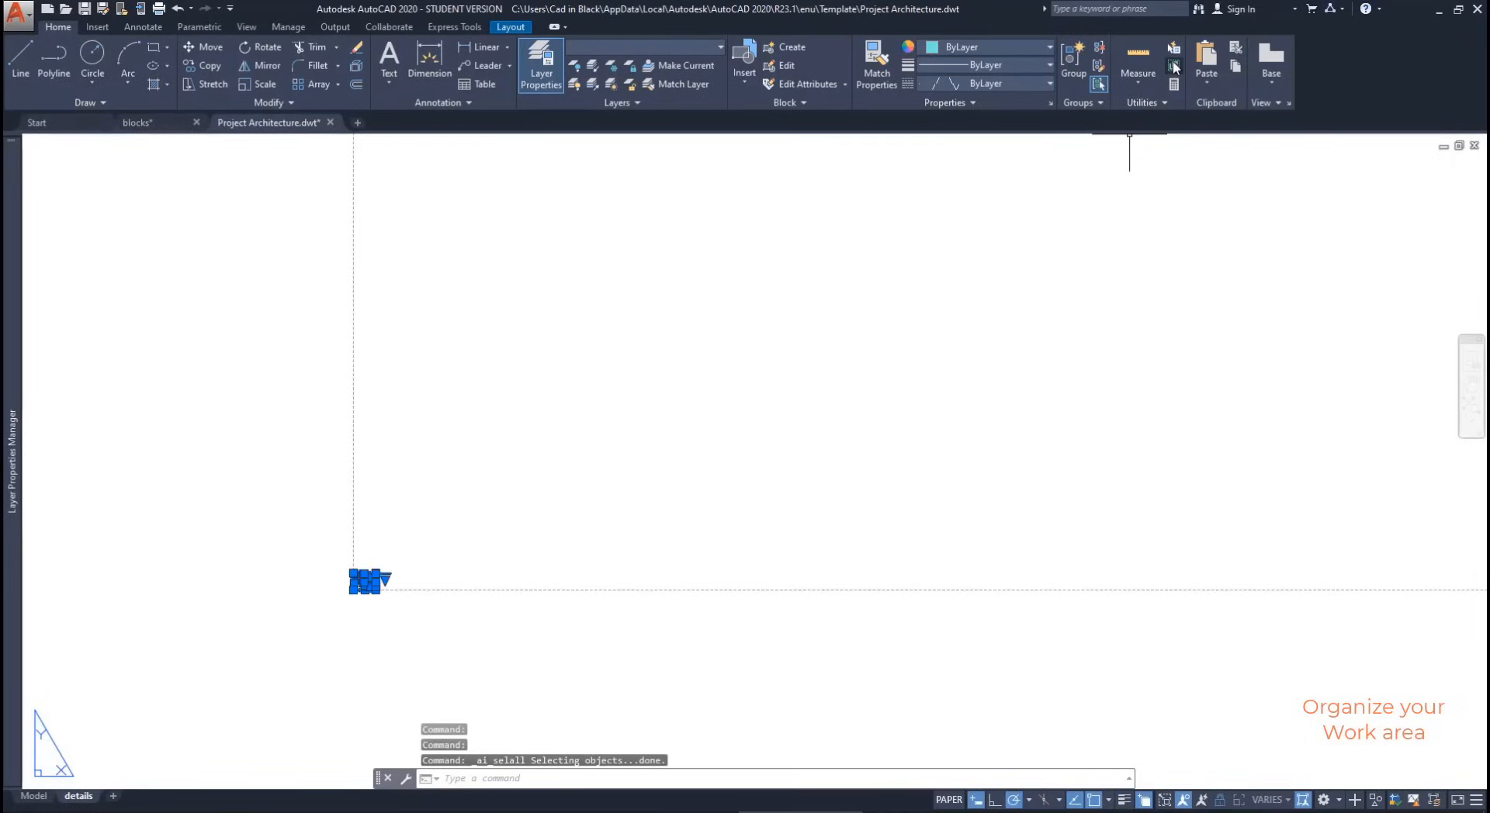
key(Escape)
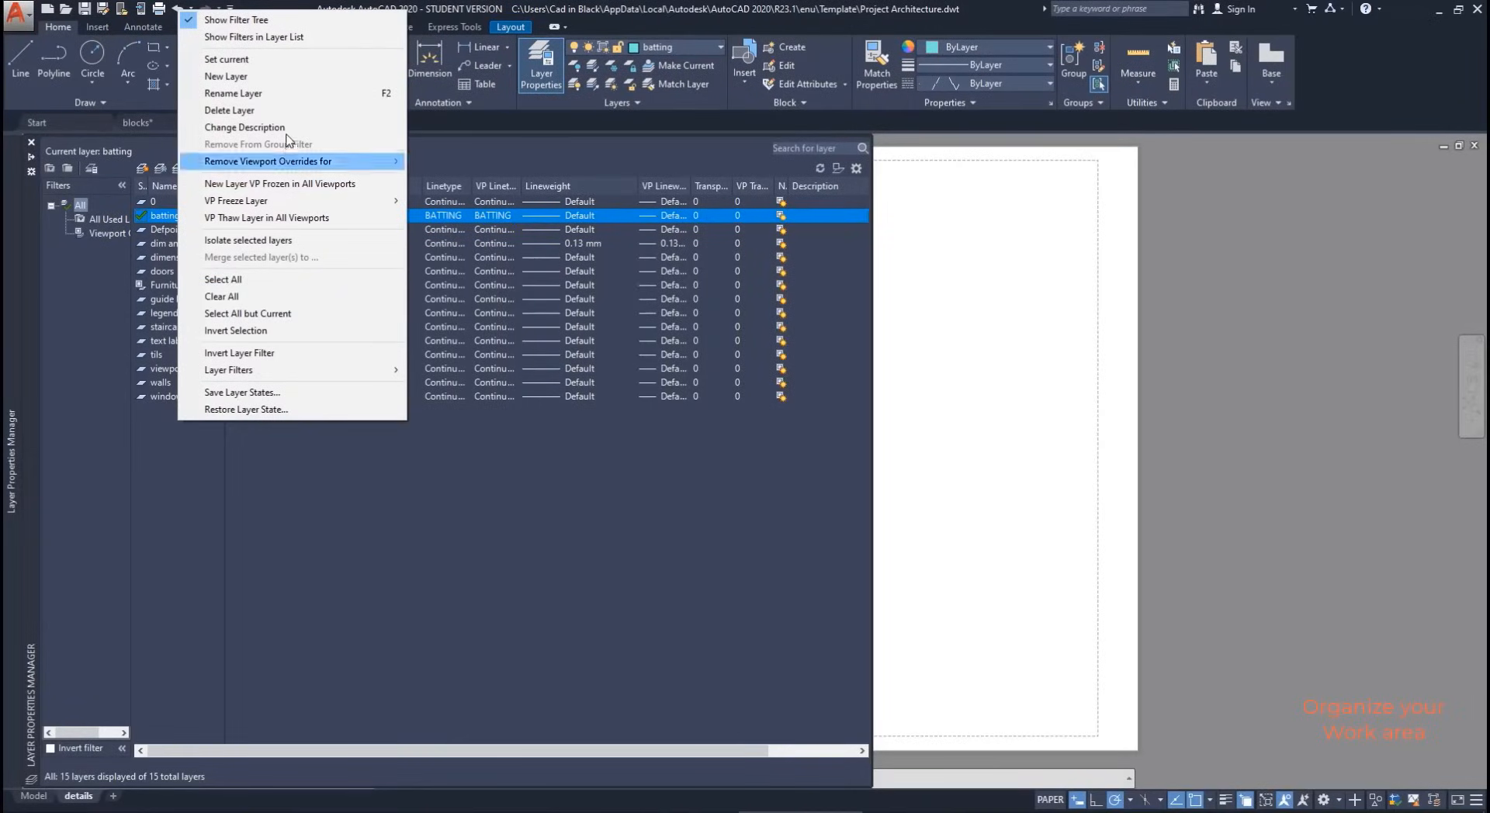
Step: Create a layer named Title Block, make it current, and draw the sheet border rectangle from the printable area's lower-left corner
click(347, 75)
text(Title)
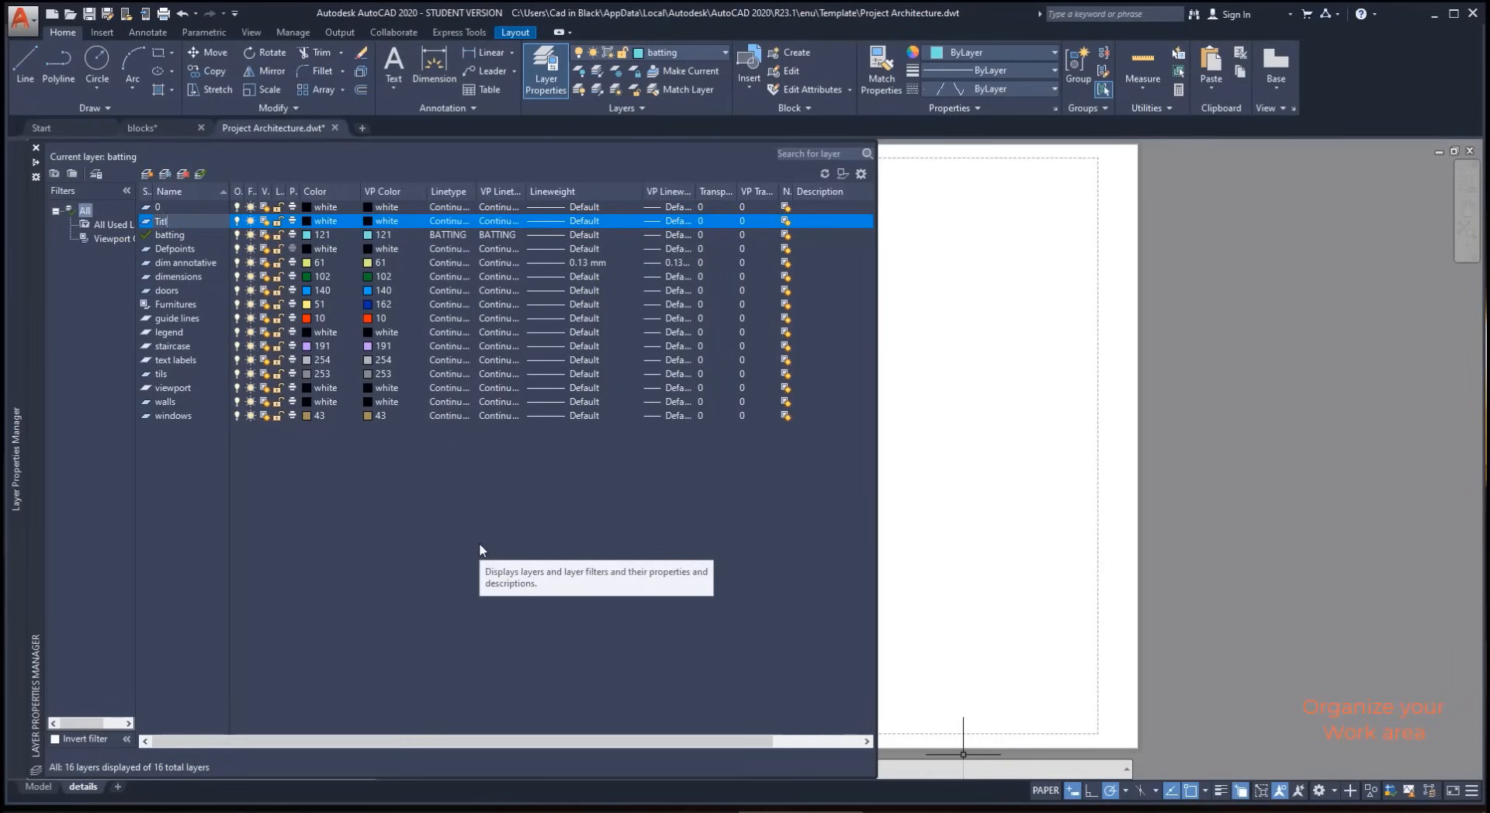
text( Block)
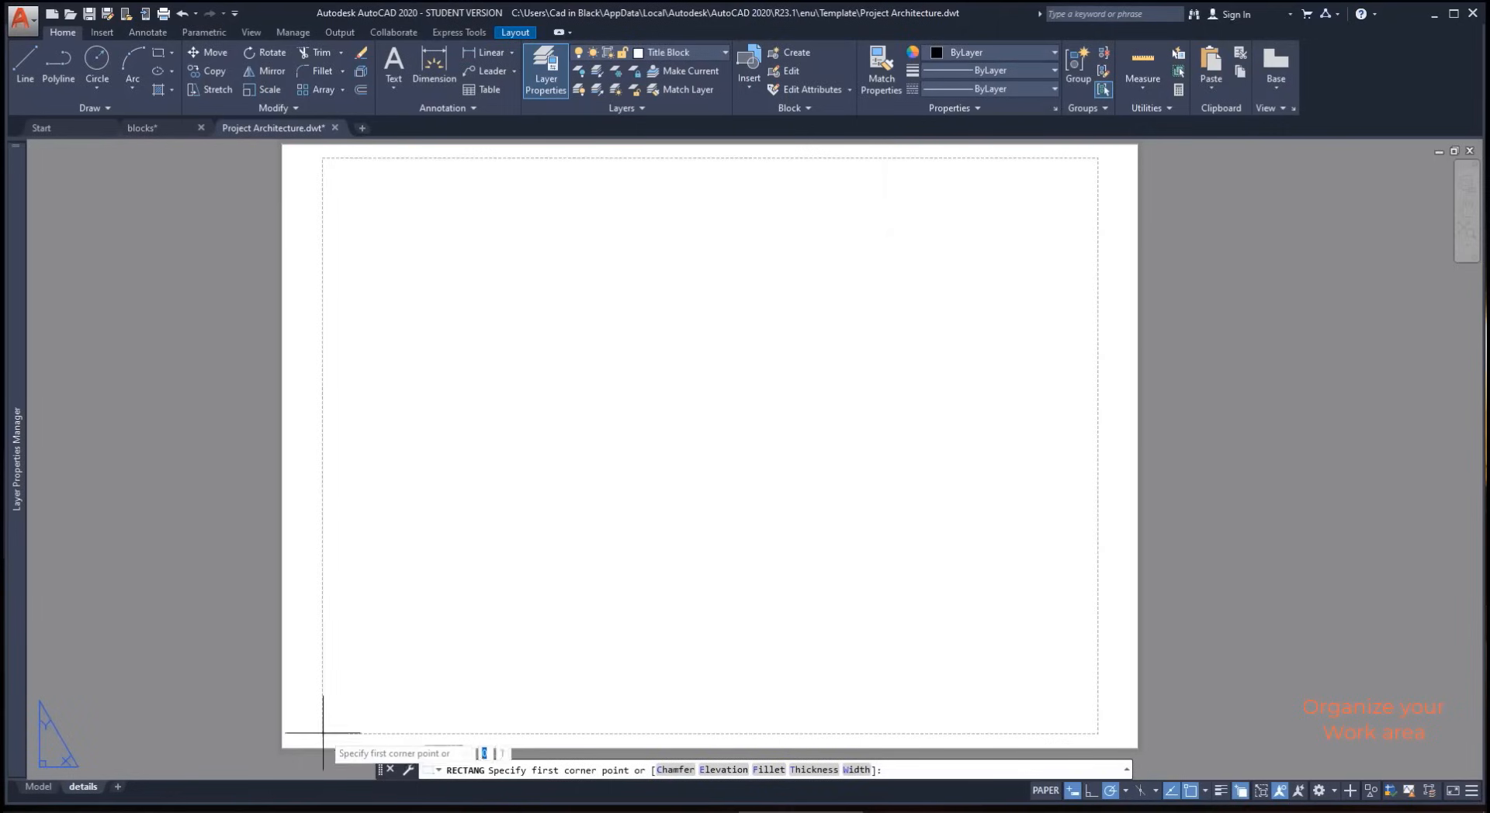
click(322, 734)
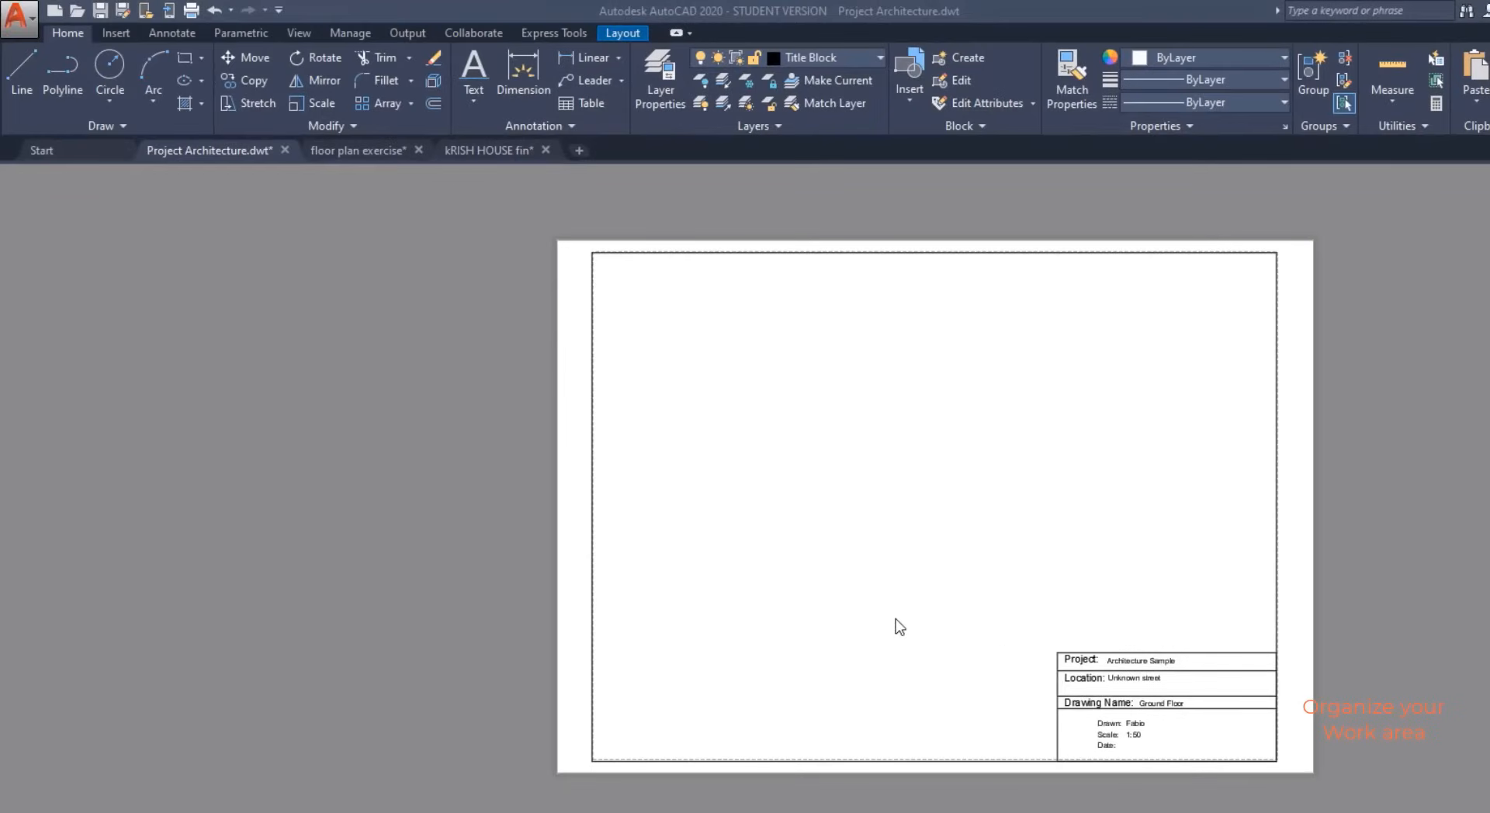
Step: Create a rectangular viewport above the title block, spanning nearly the full width of the sheet border
click(883, 526)
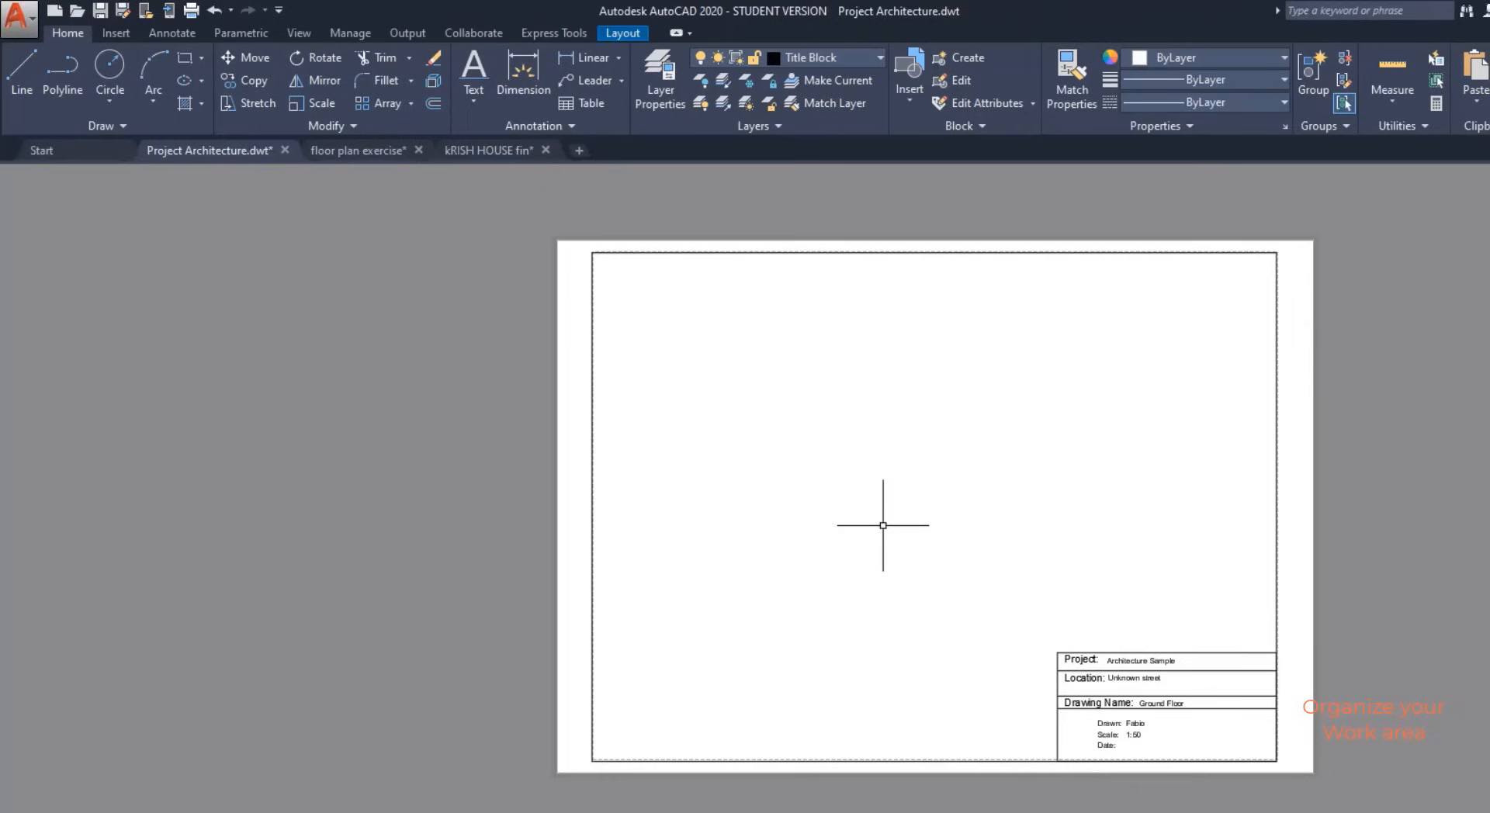
click(630, 33)
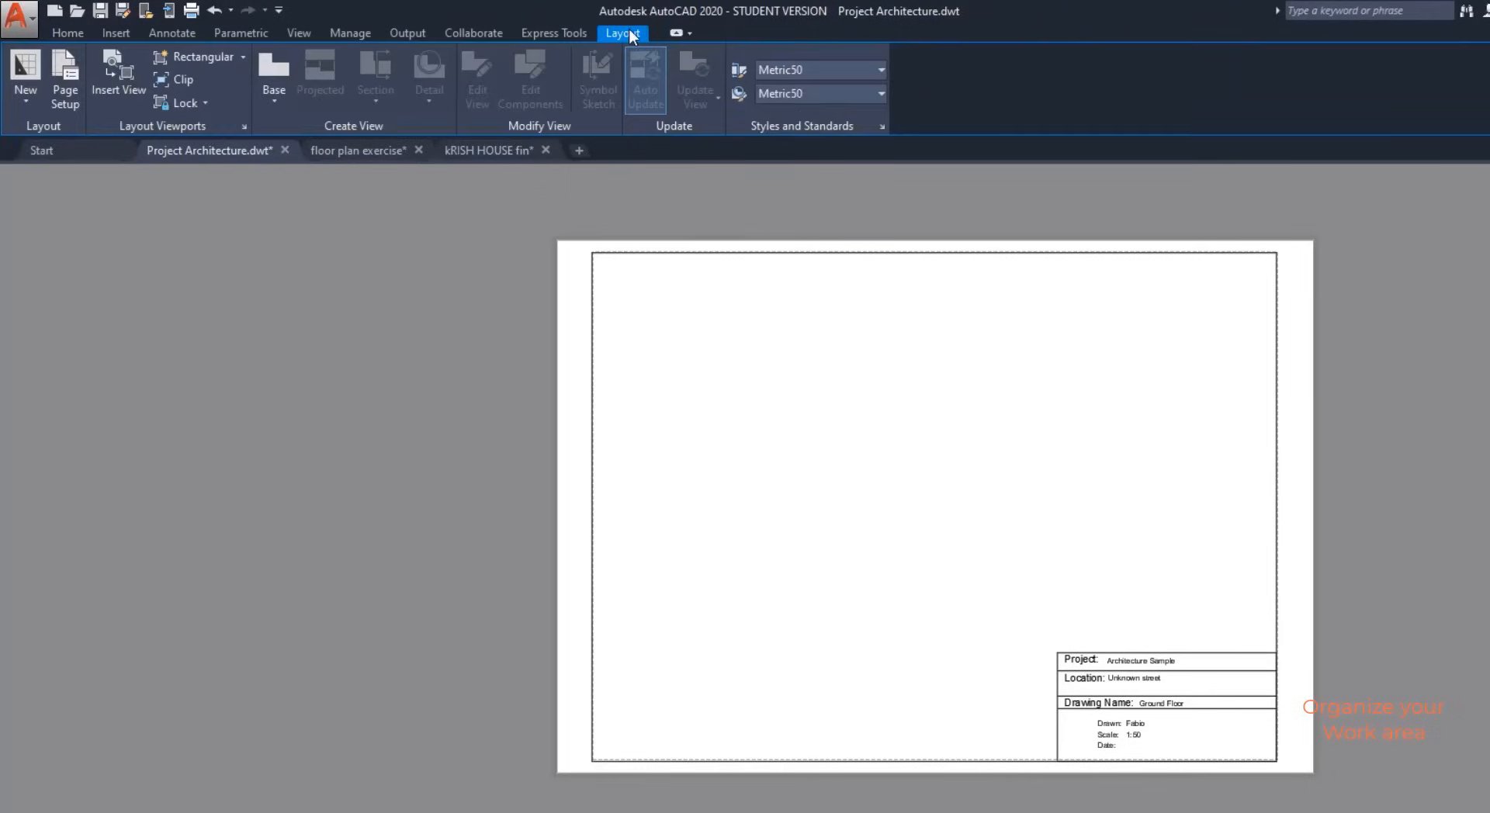
click(223, 55)
click(607, 277)
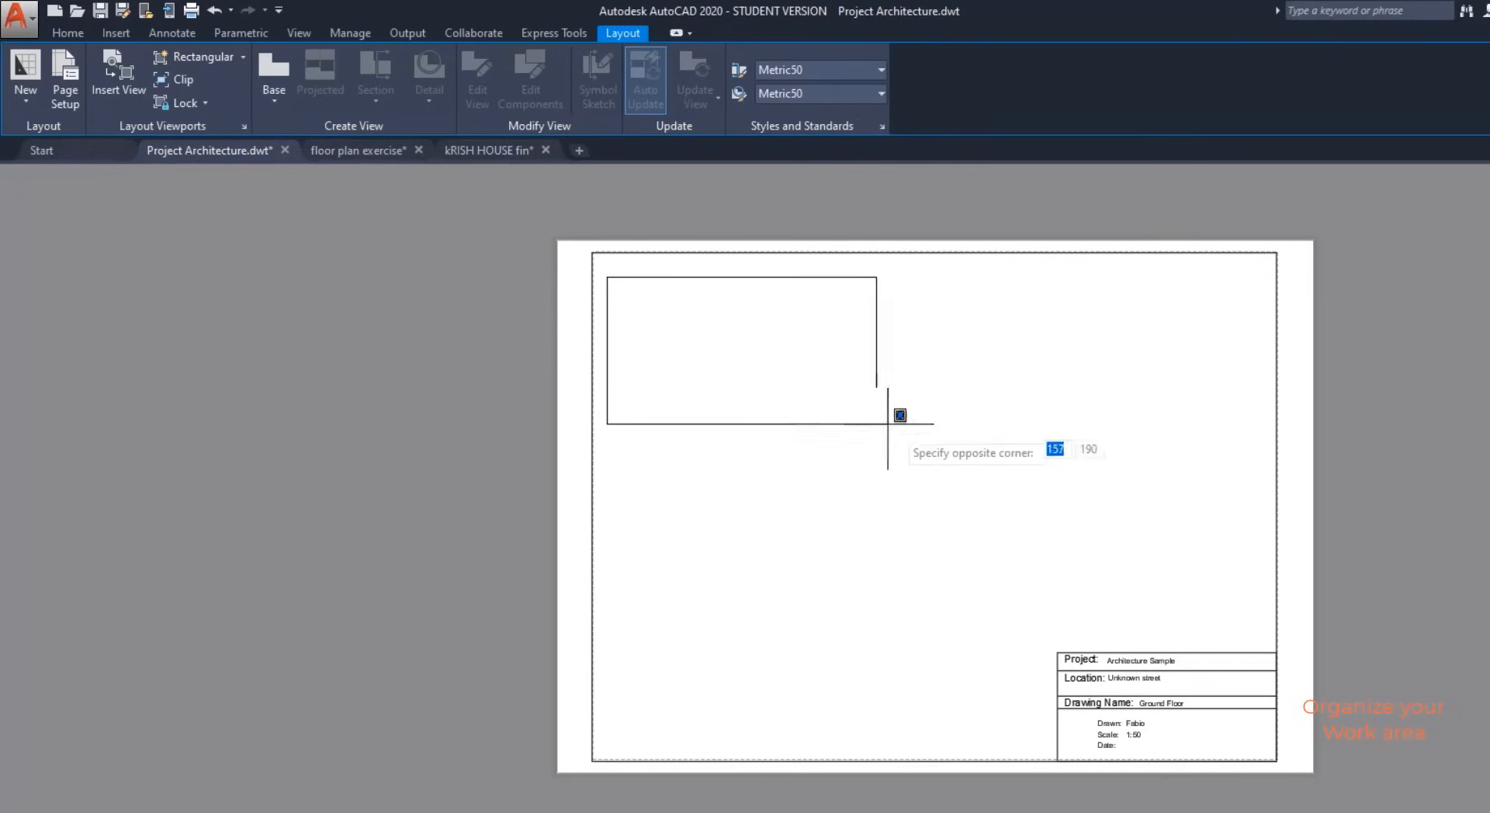
click(1258, 545)
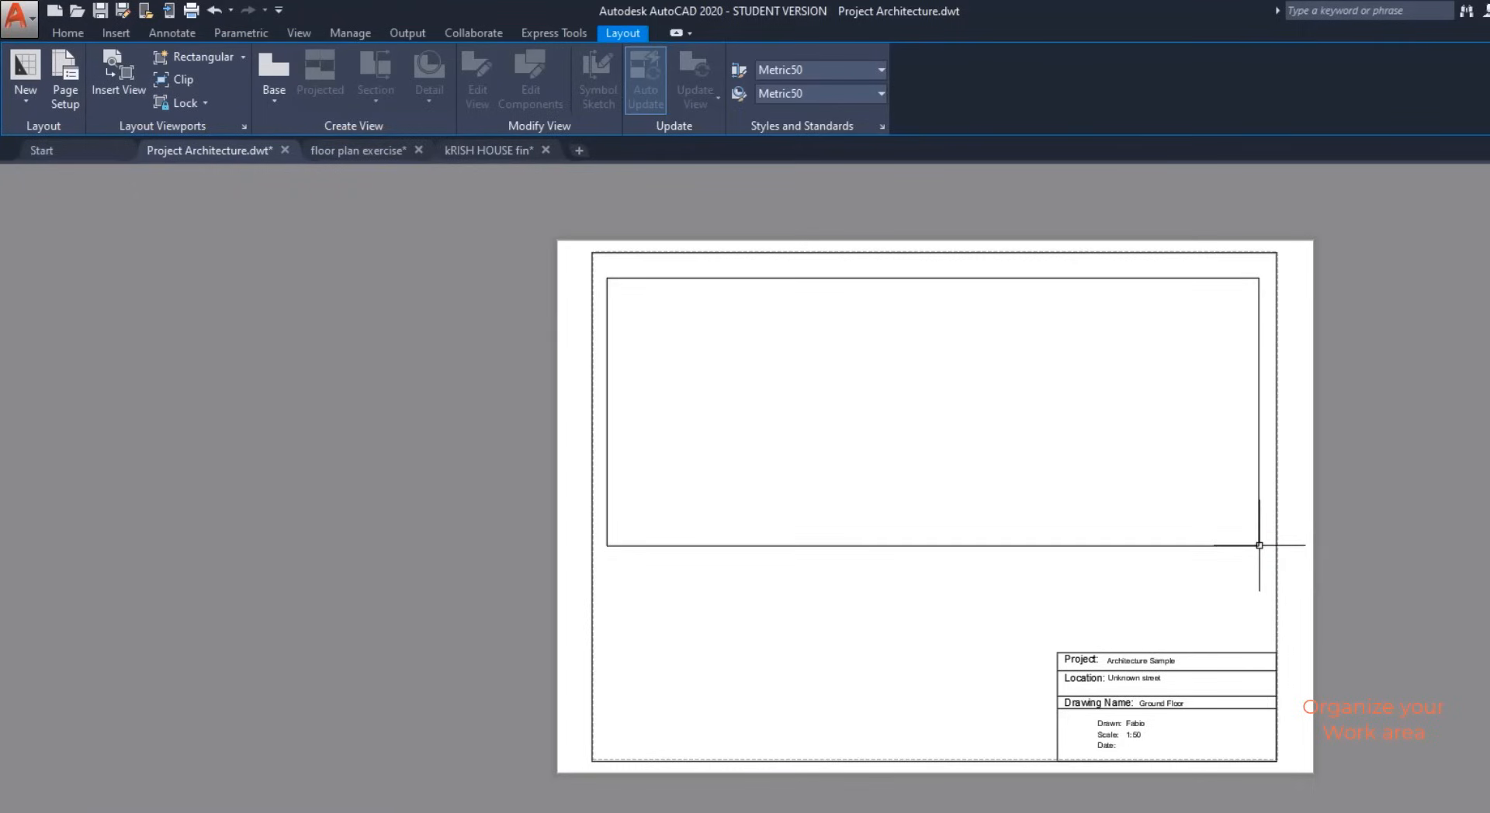
Step: Activate the new viewport on the Ground floor layout and set its scale to 1:50
double_click(1097, 462)
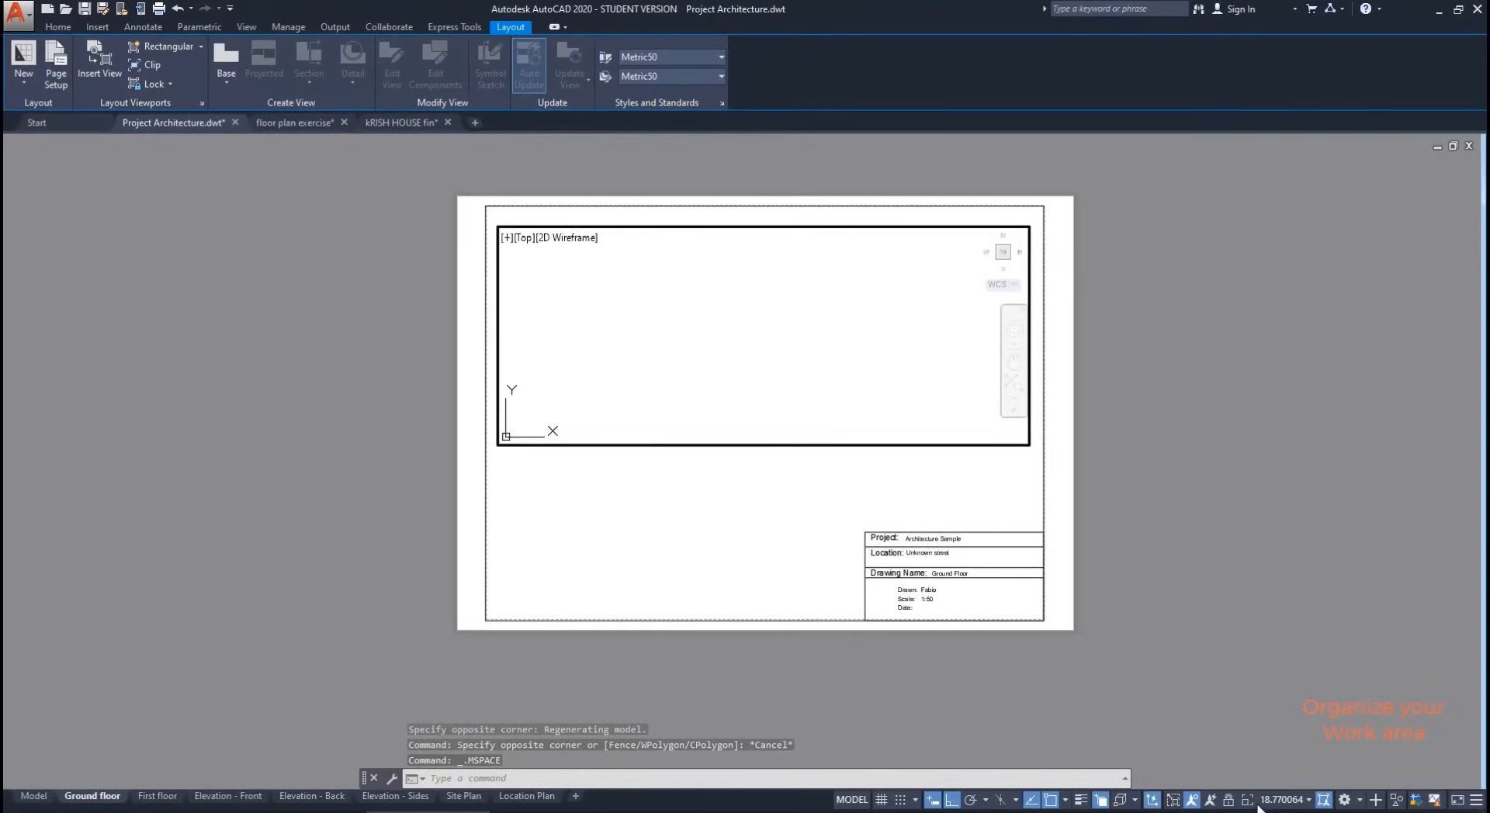
click(1276, 804)
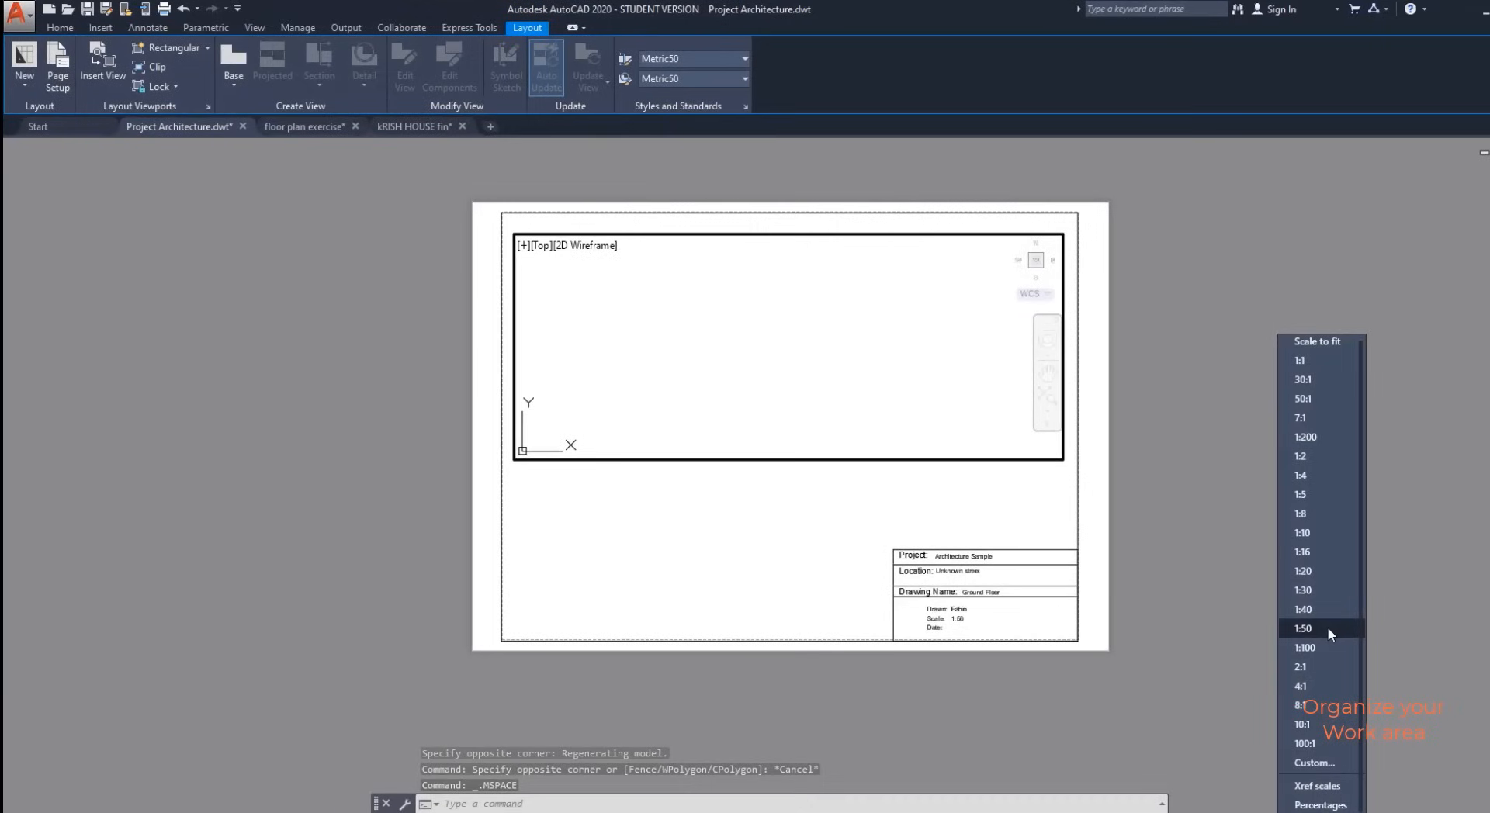
click(1328, 628)
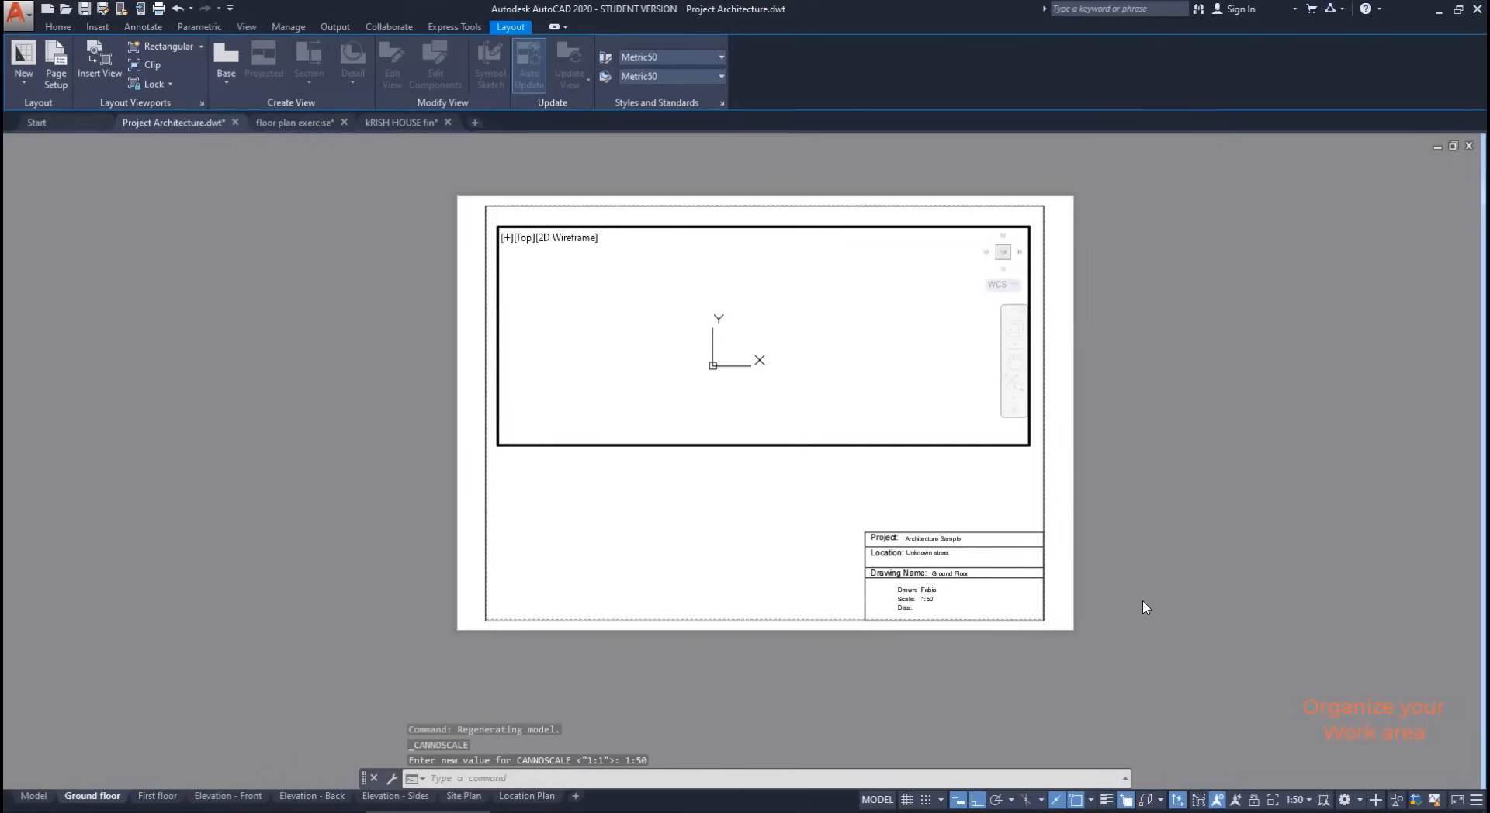
Step: Return to paper space and rename the details layout to Ground floor
double_click(1144, 608)
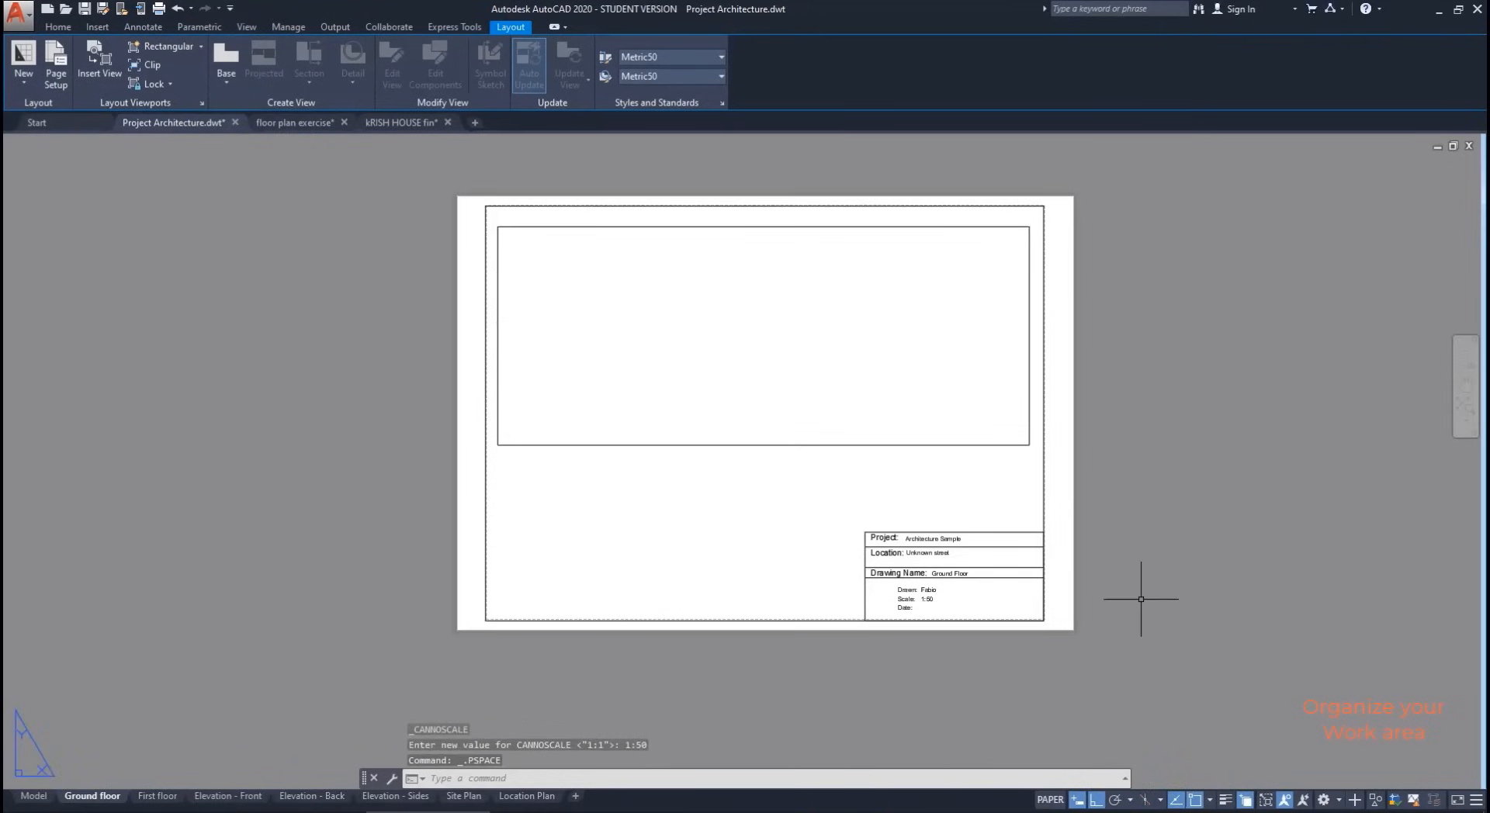
scroll(935, 609, up, 2)
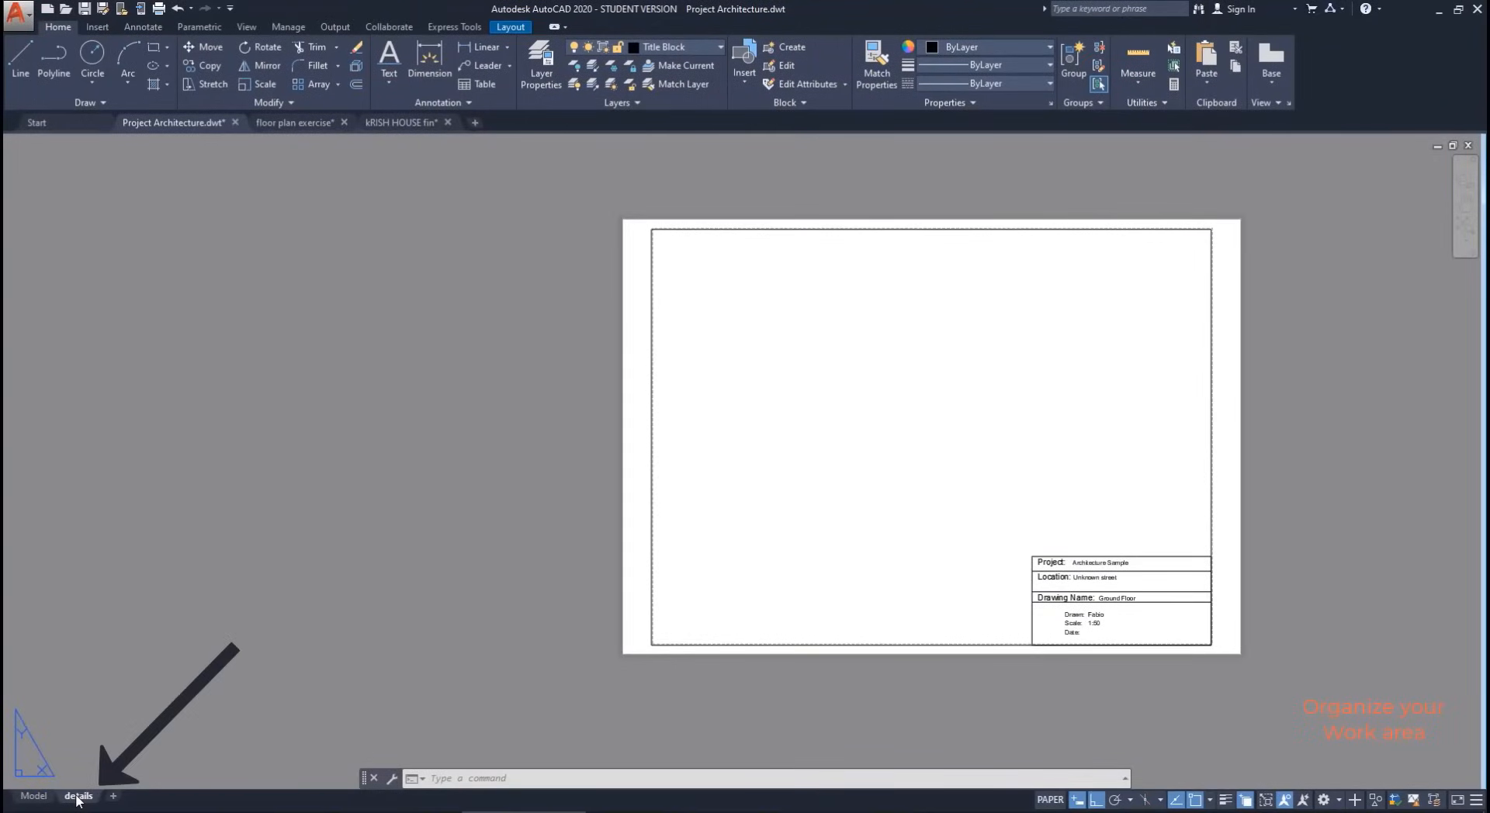
double_click(77, 797)
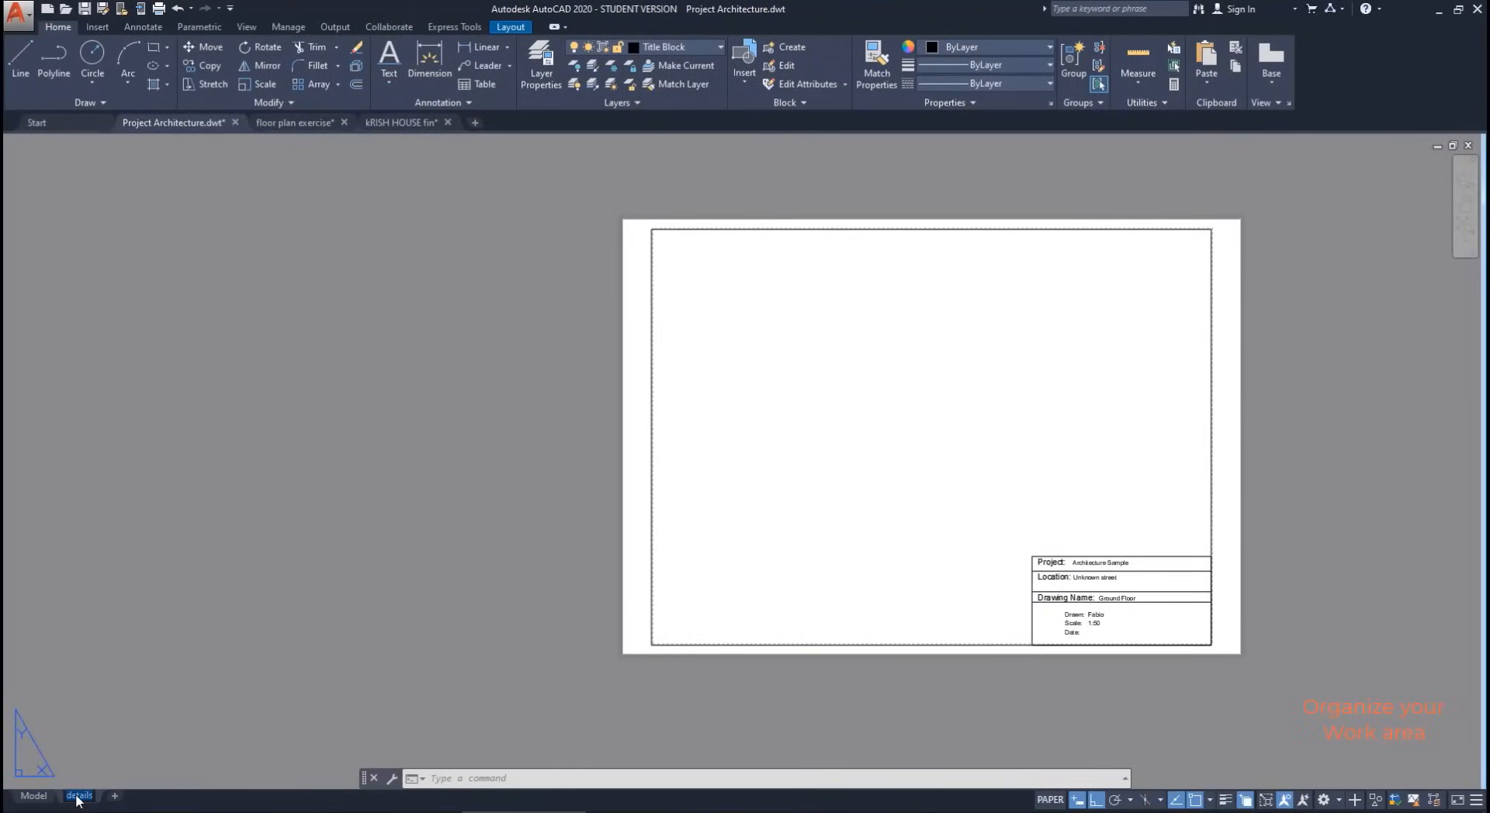
text(Ground floor)
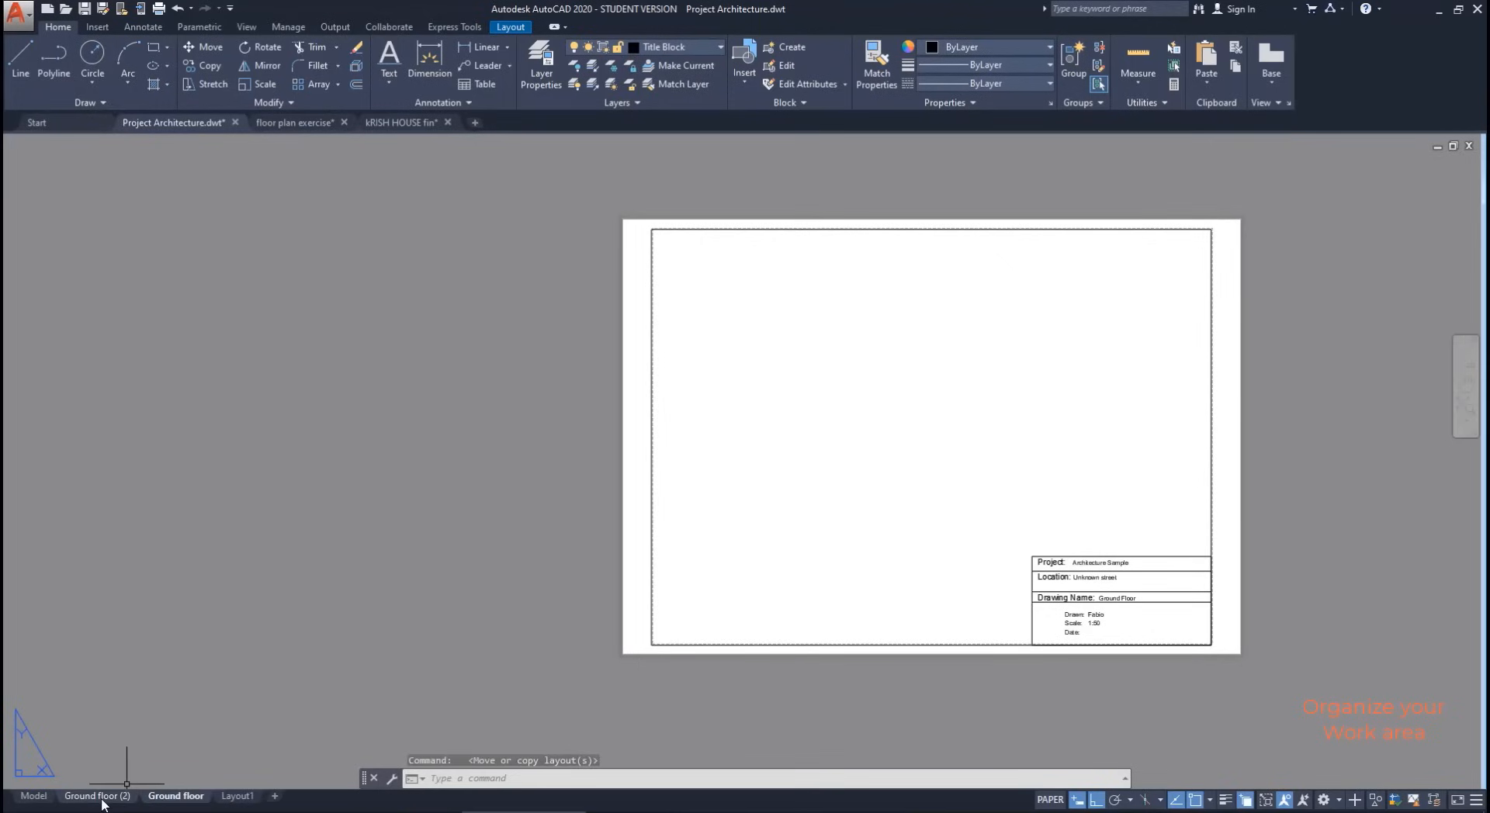
Step: Create a copy of the Ground floor layout with the Move or Copy command
right_click(104, 800)
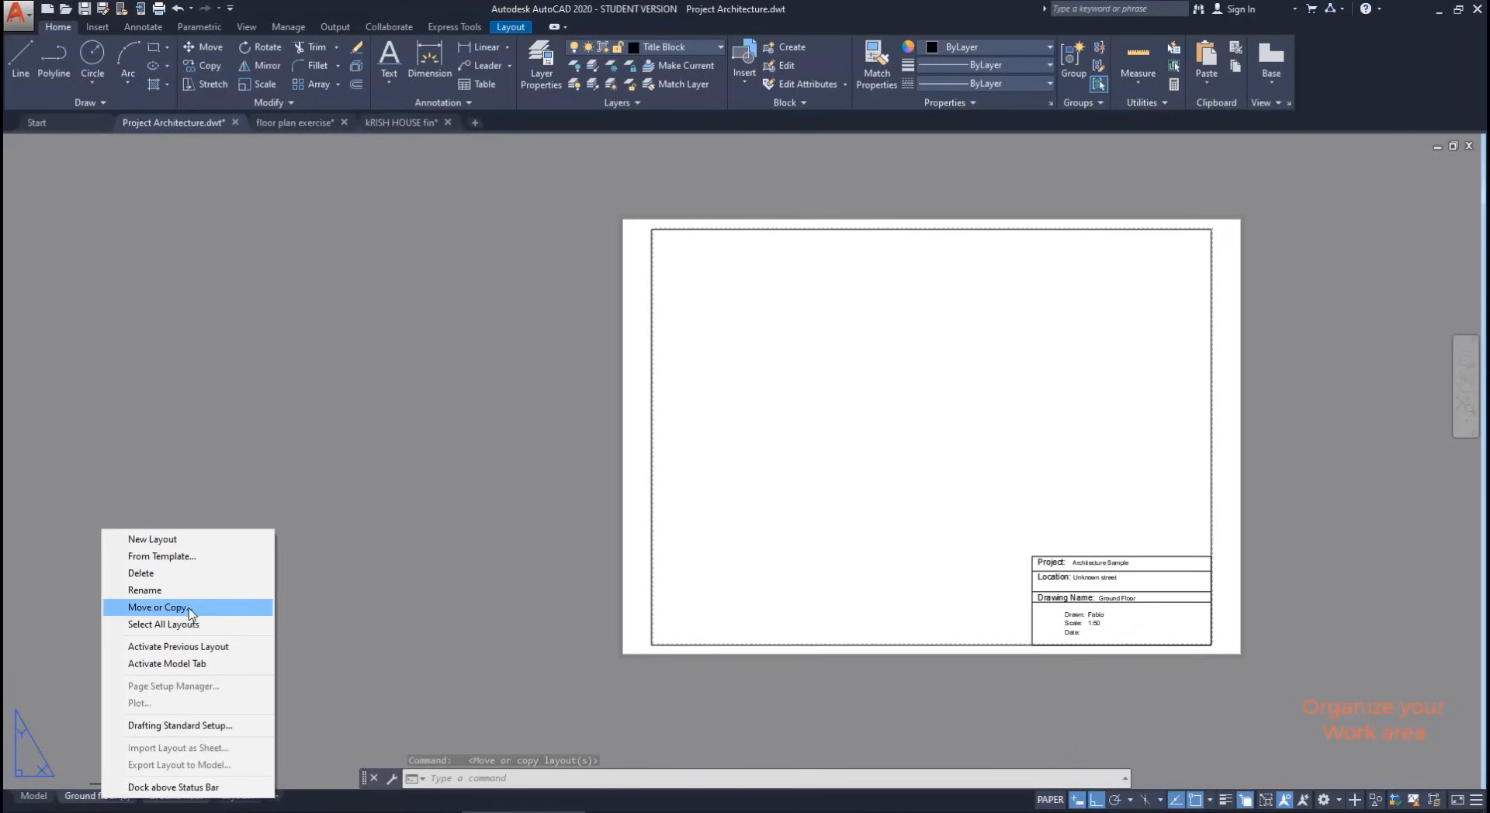
click(233, 608)
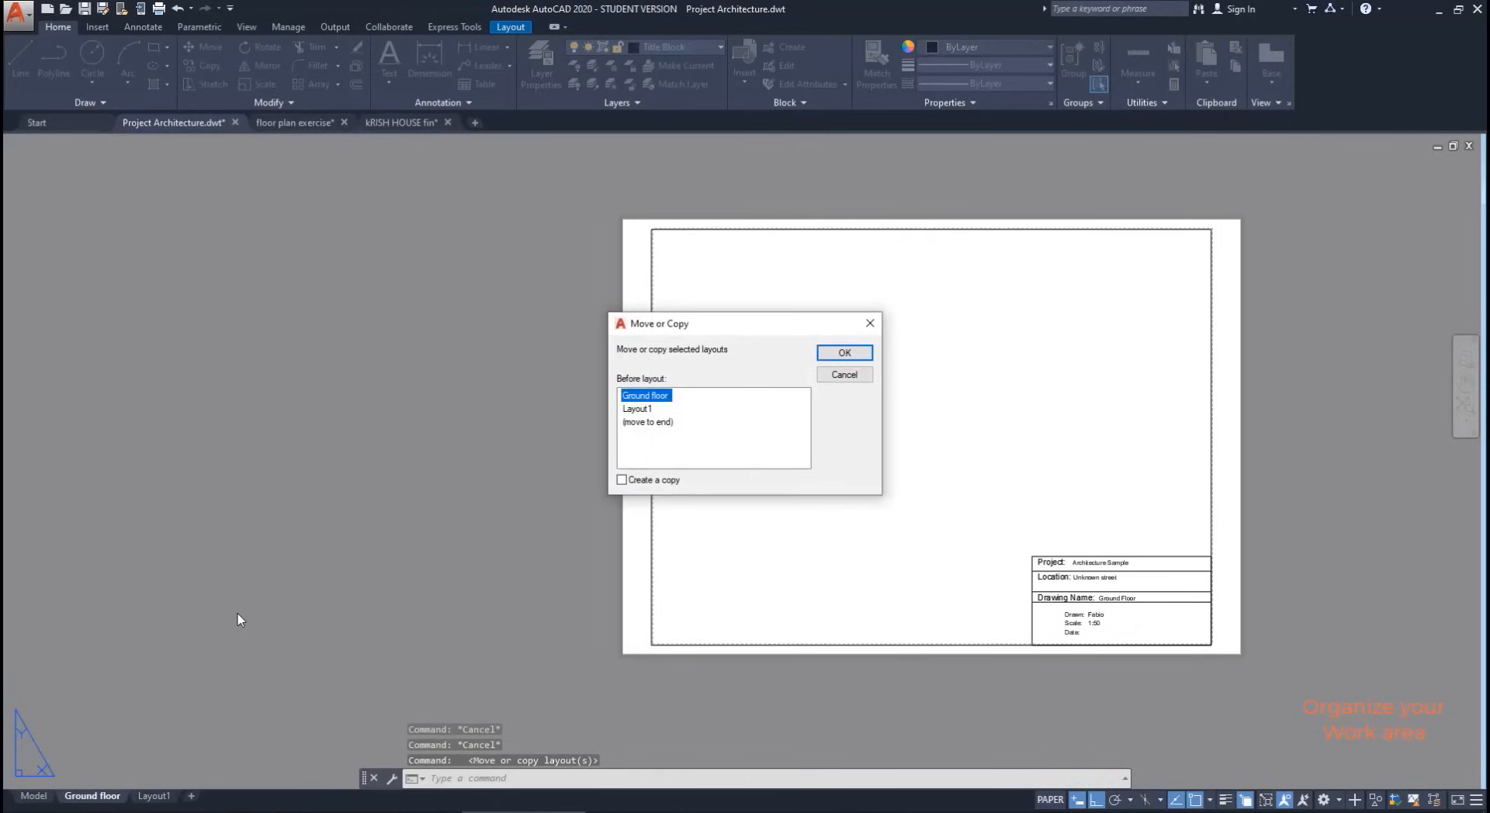
click(621, 480)
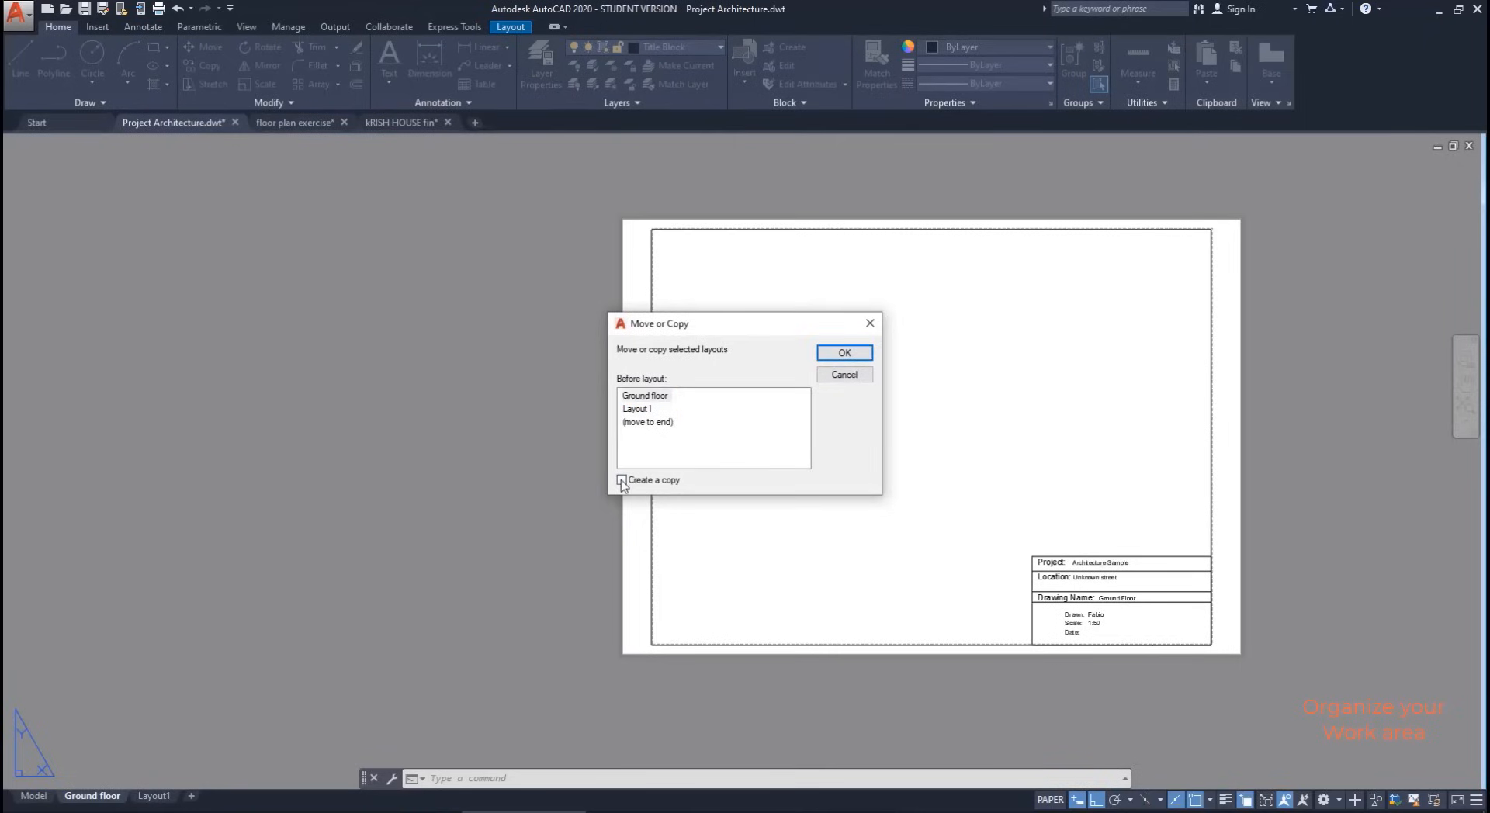
click(844, 354)
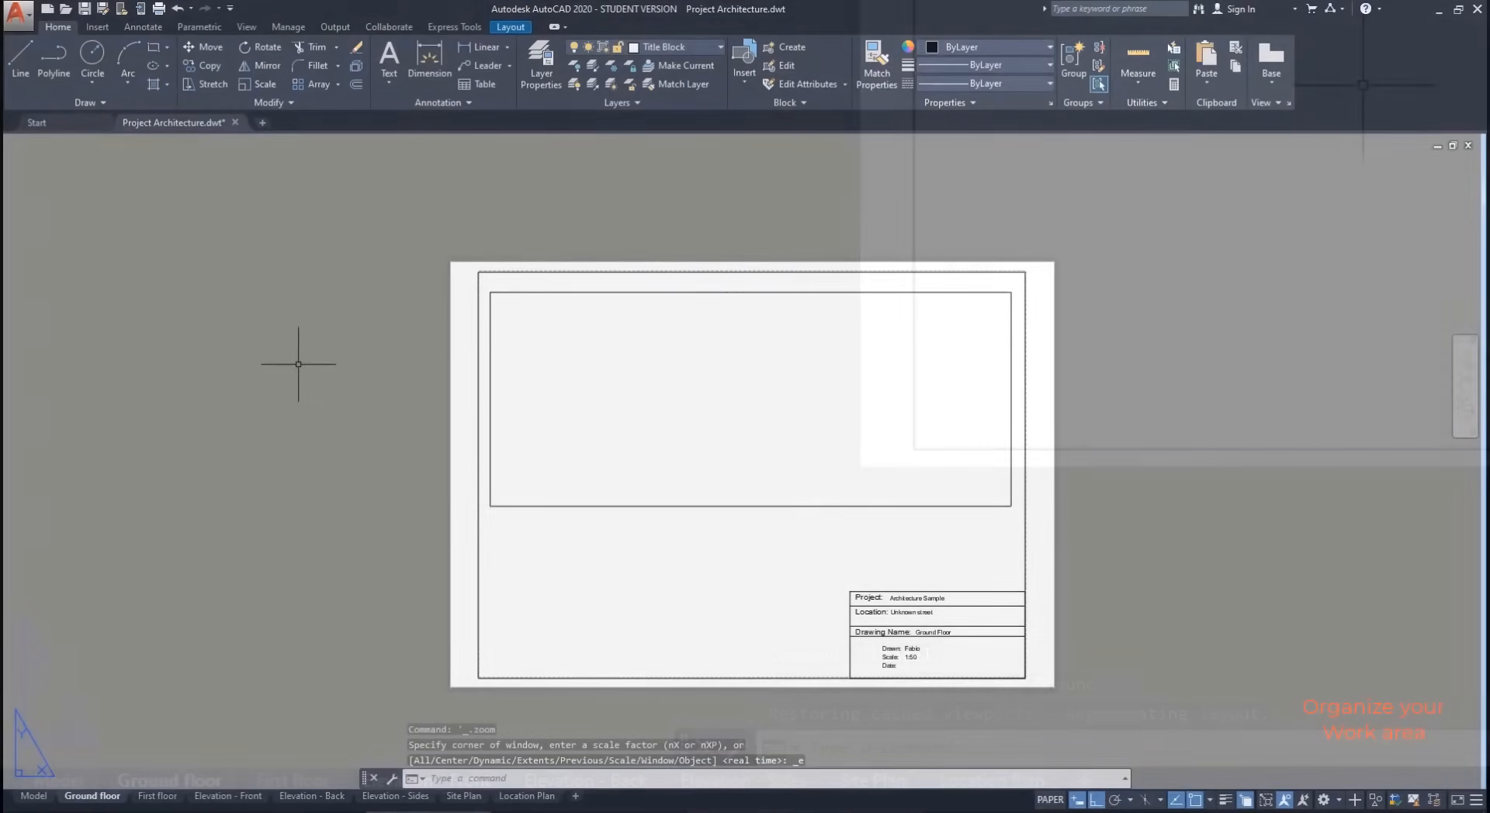
Step: Save the drawing as the Project Architecture drawing template, replacing the existing file, and enter a template description beginning with "Template"
middle_click(103, 135)
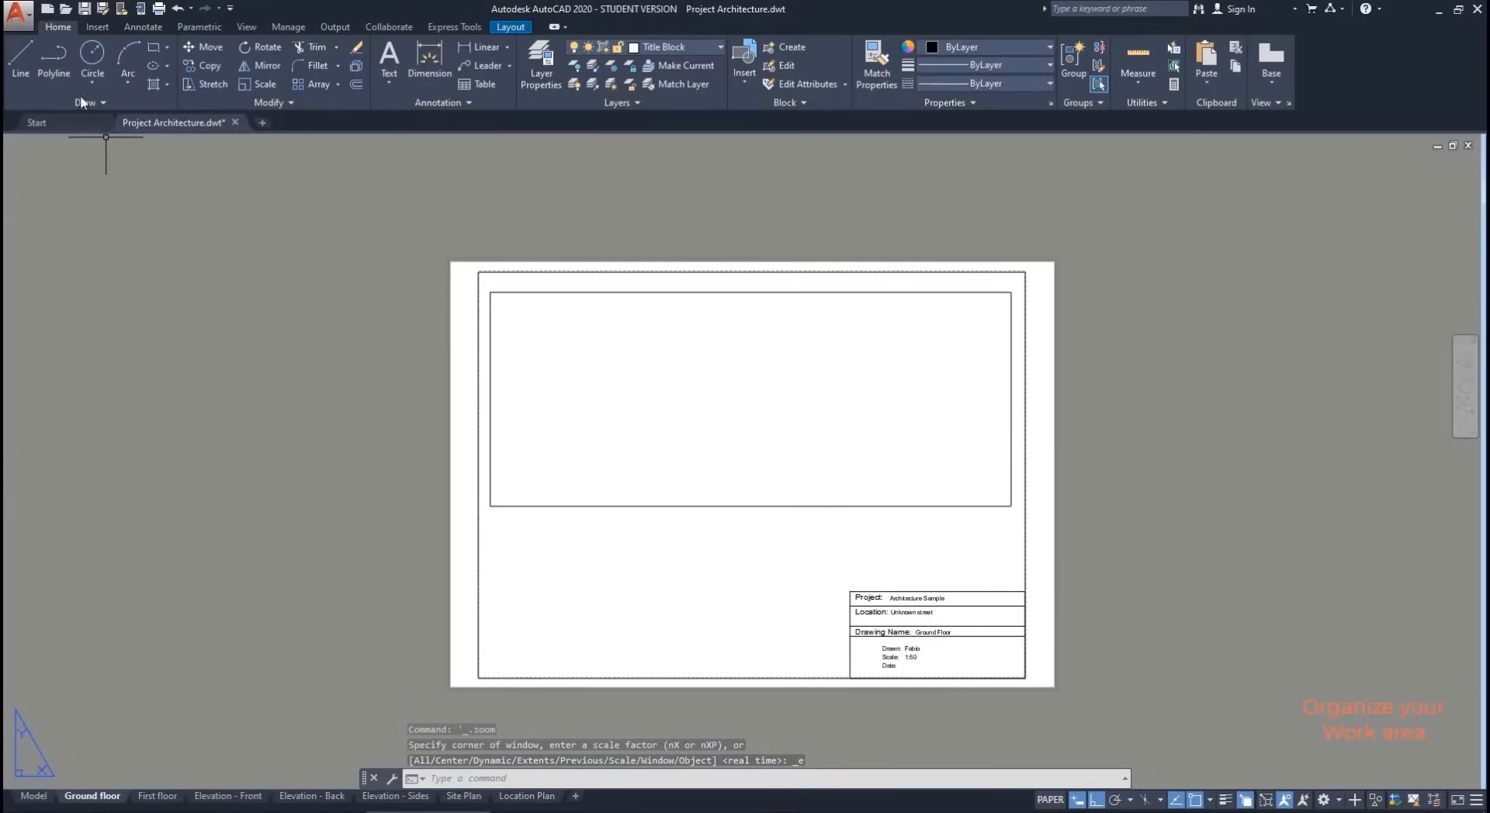
click(19, 15)
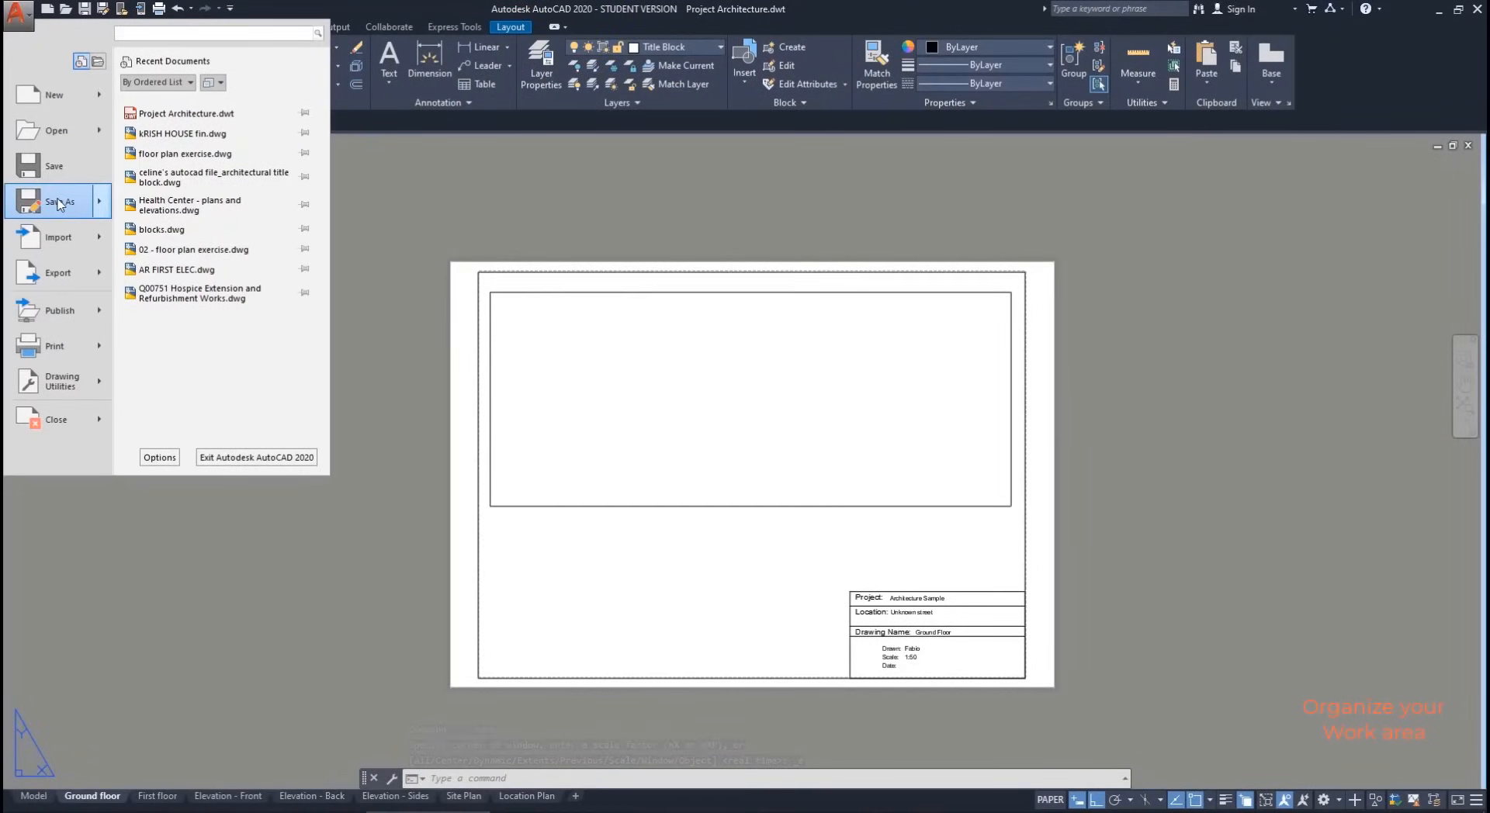
mouse_move(86, 202)
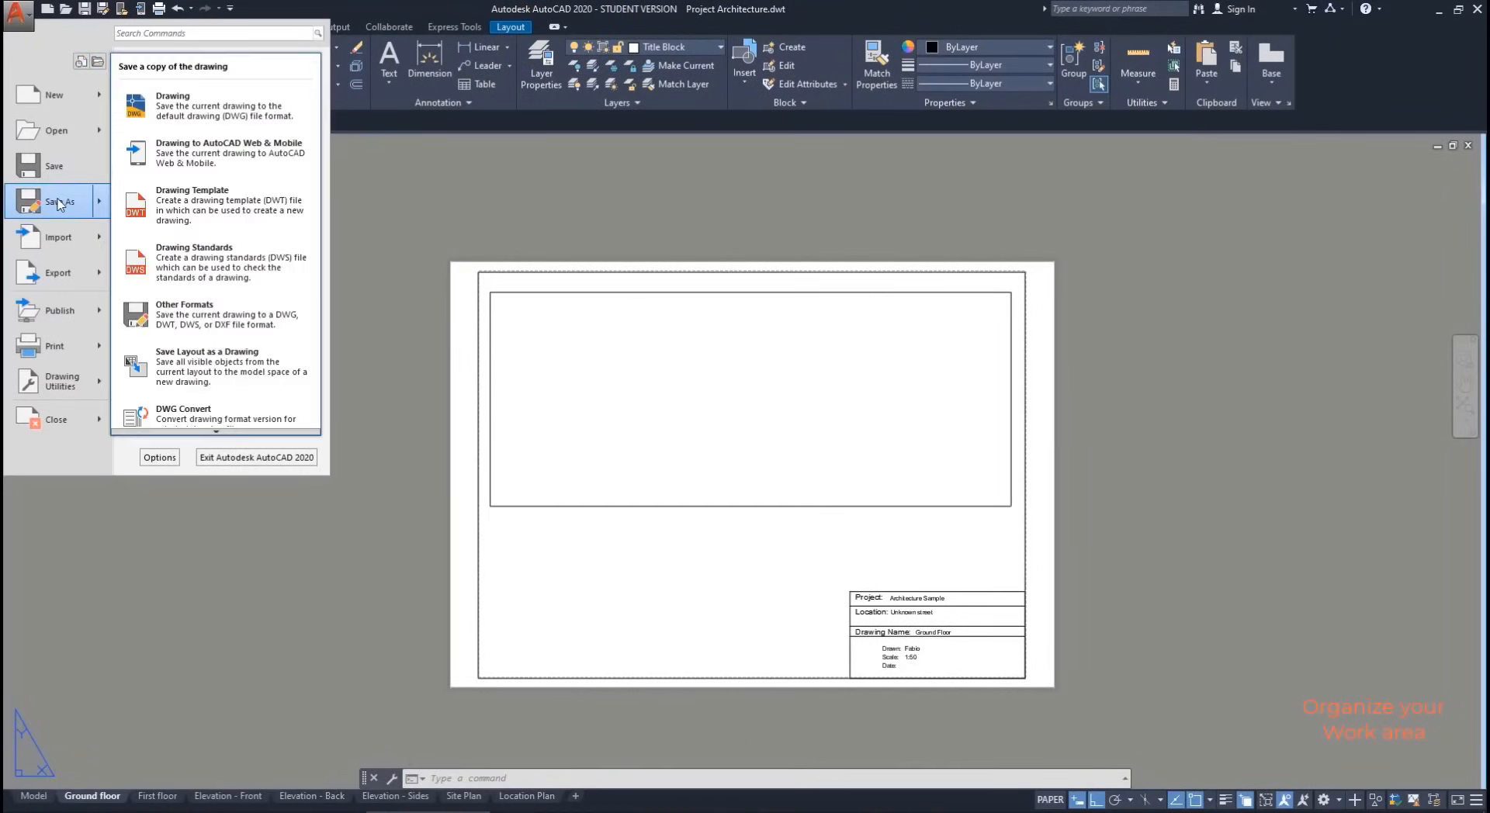
click(213, 216)
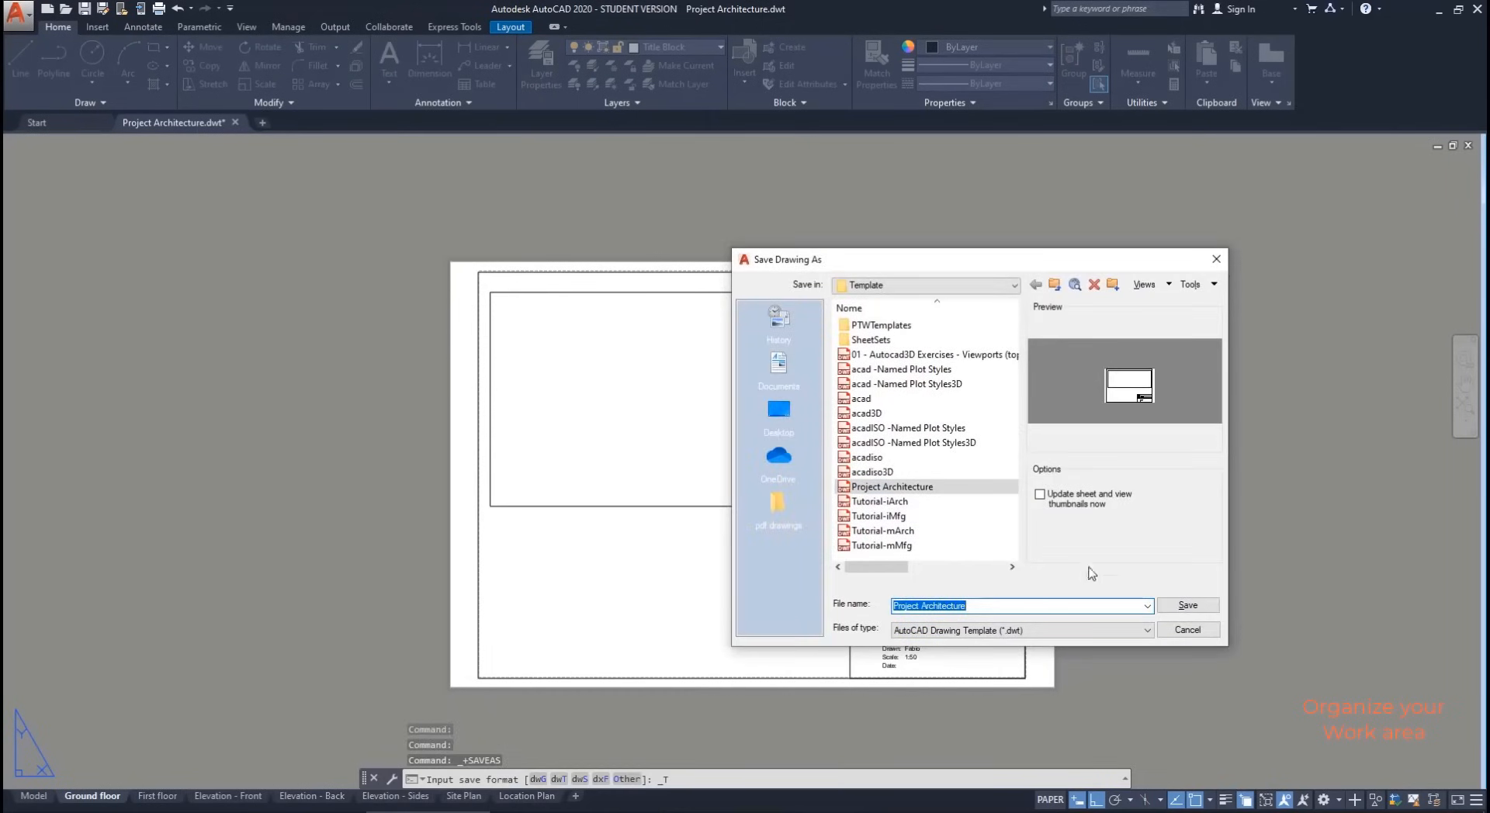
click(1187, 605)
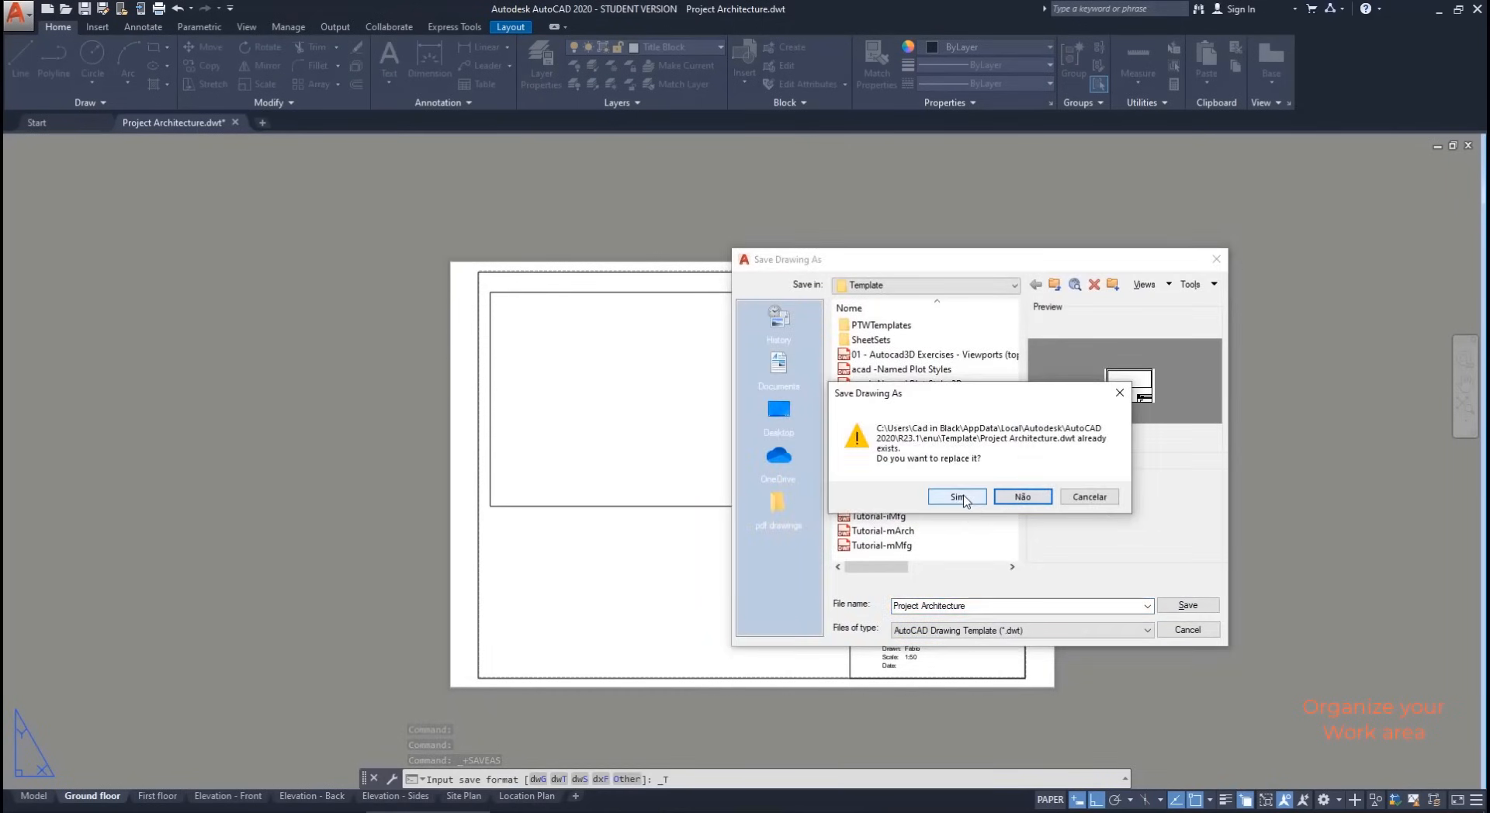
click(957, 496)
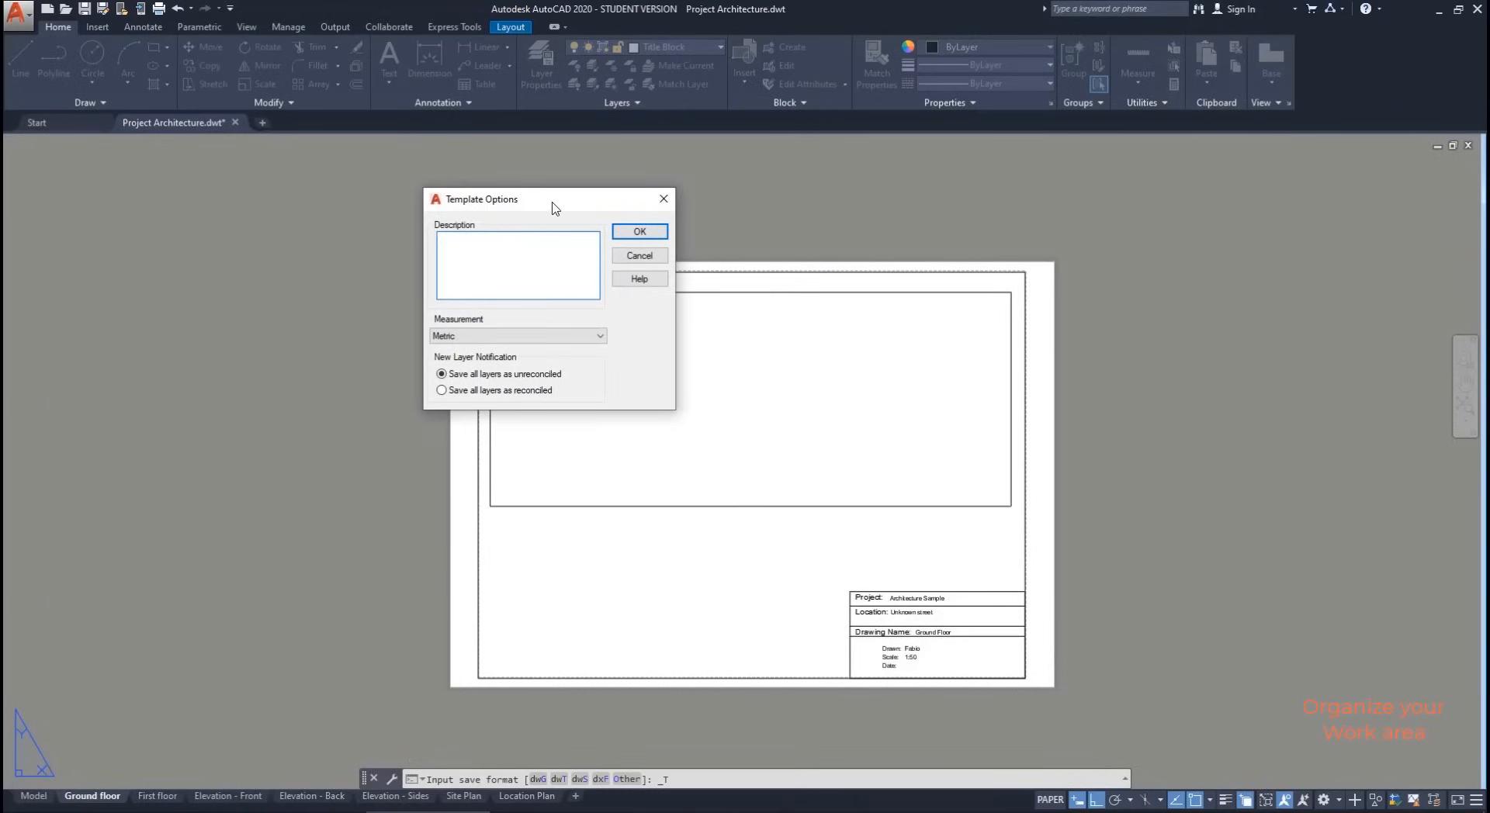
text(Template fo)
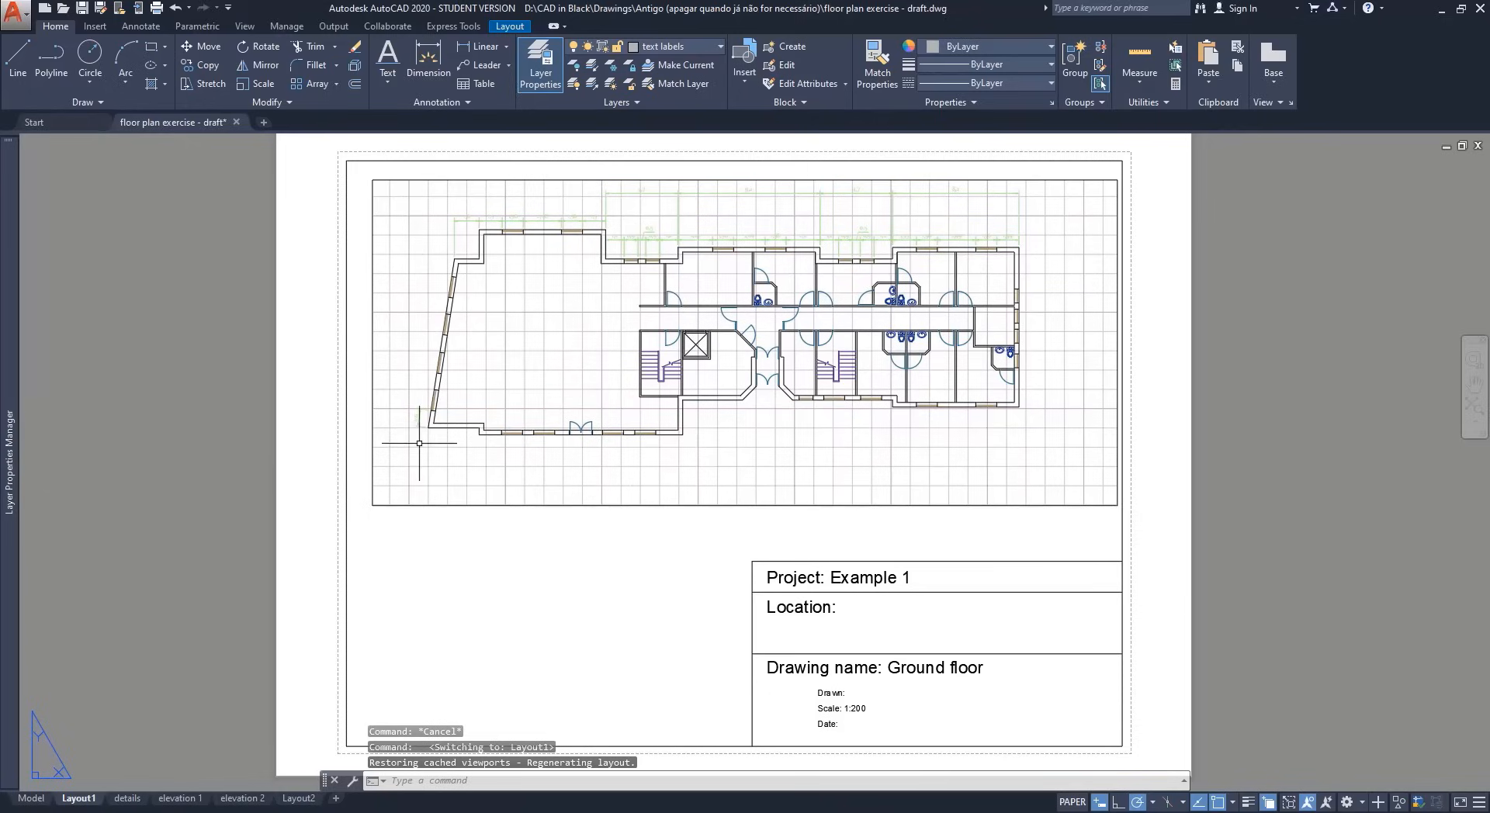
Step: Activate the floor plan viewport on Layout1 to check its scale, leave the viewport, and switch to model space
click(530, 394)
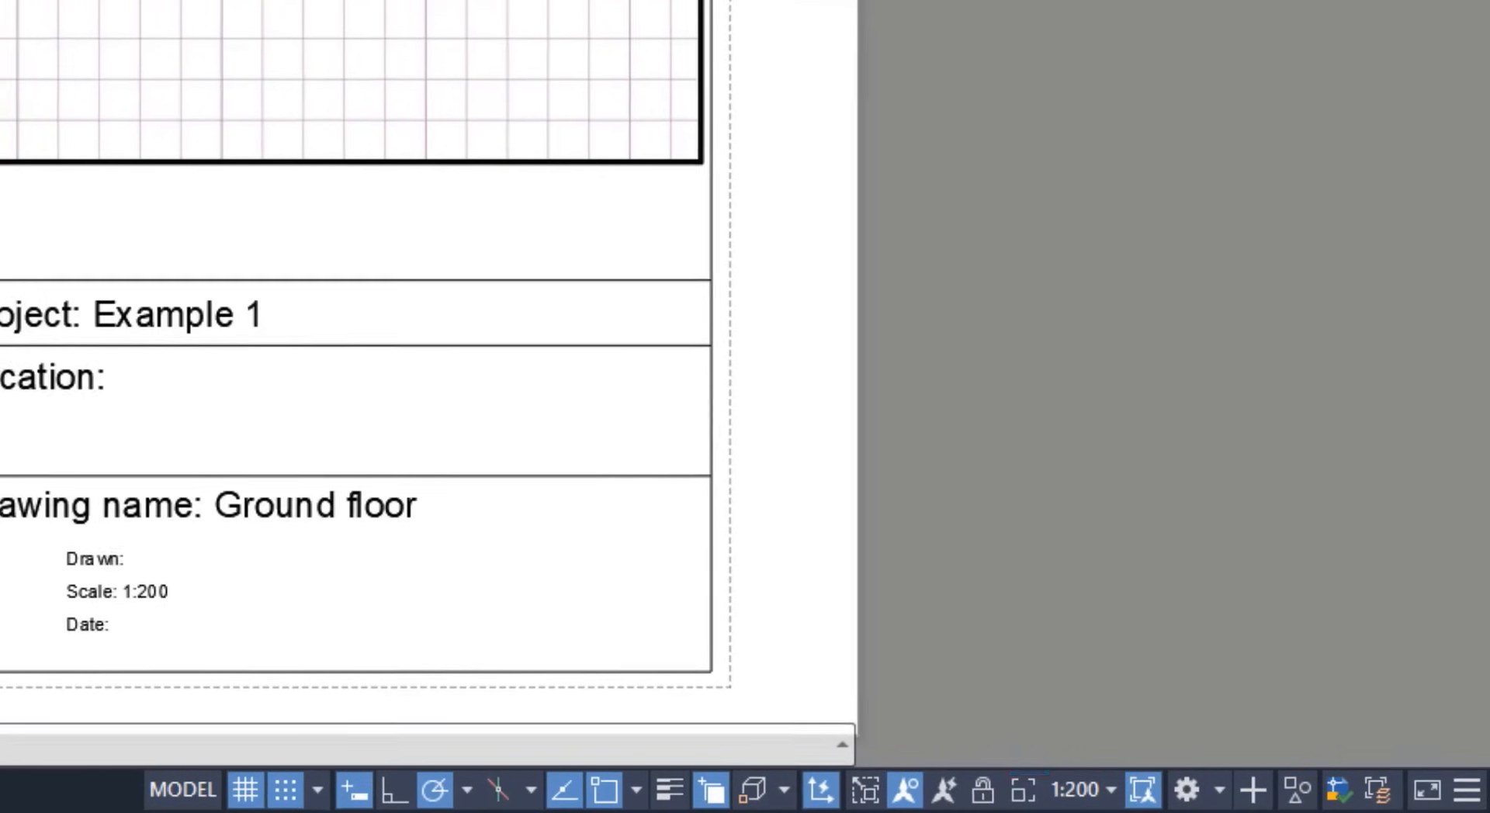
double_click(133, 596)
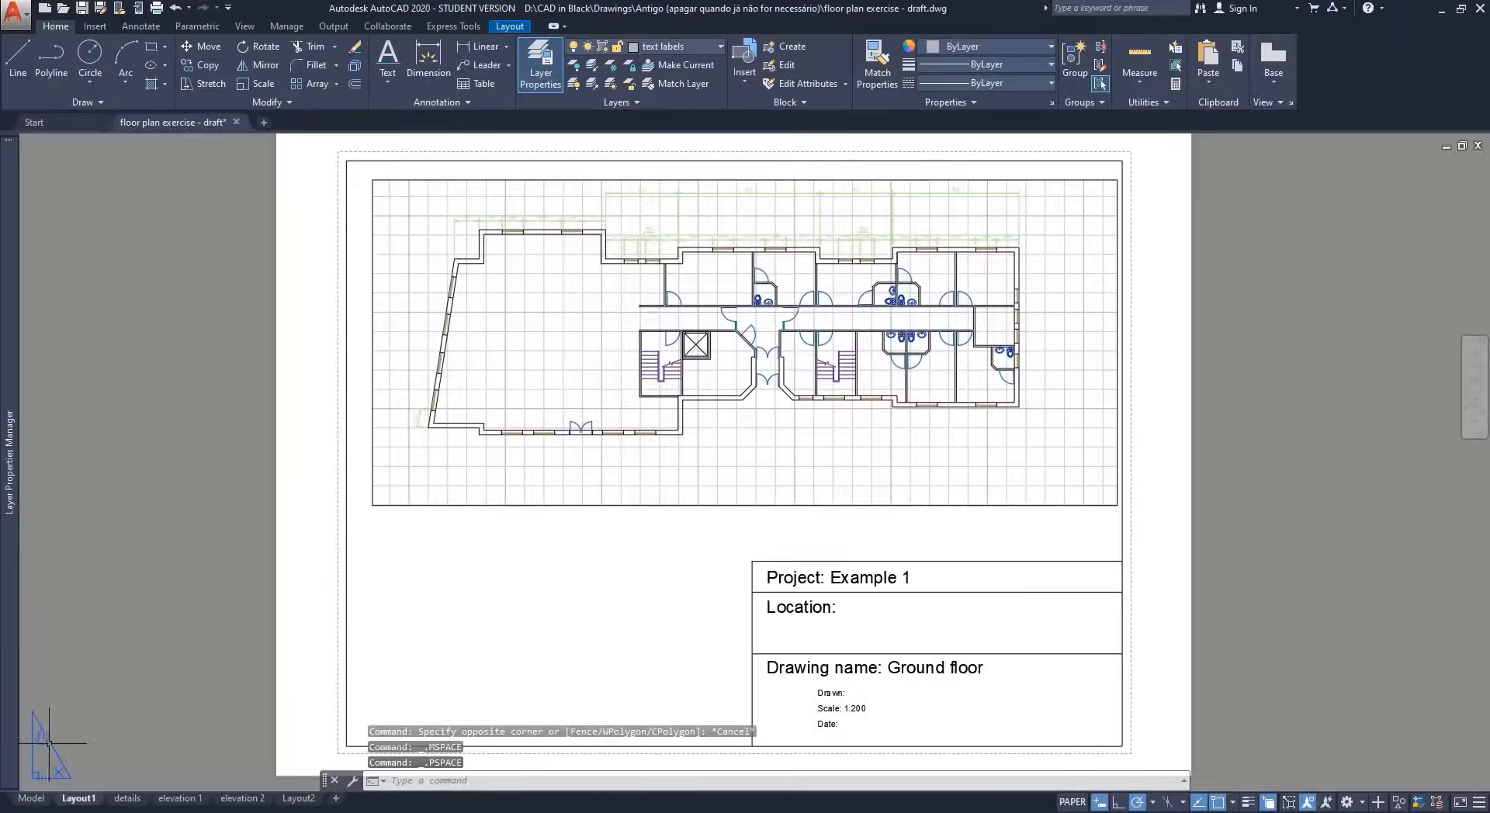
click(31, 798)
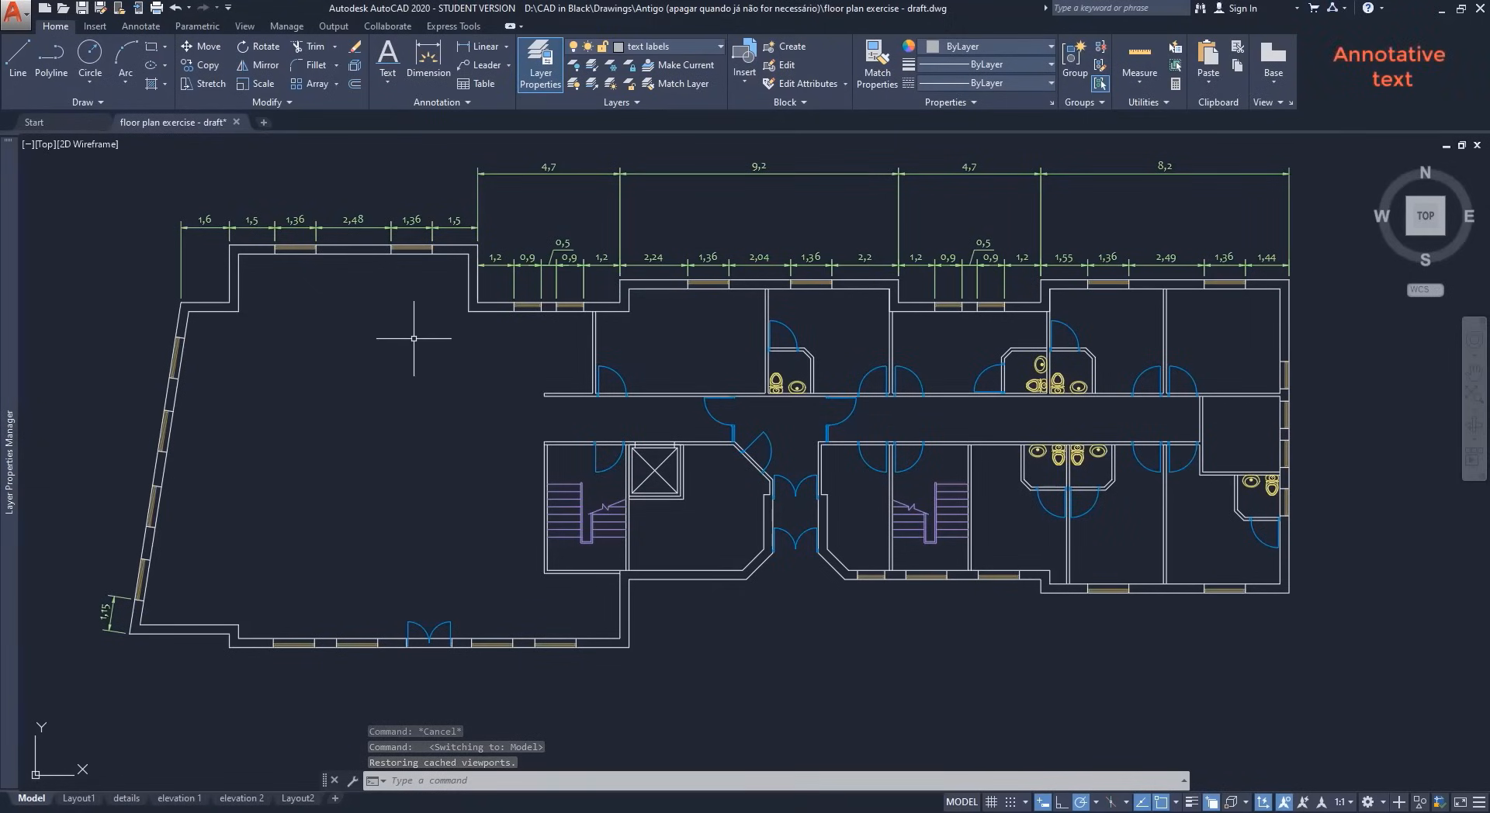
Step: Make Annotative the current text style and set the model space annotation scale to 1:200
click(467, 103)
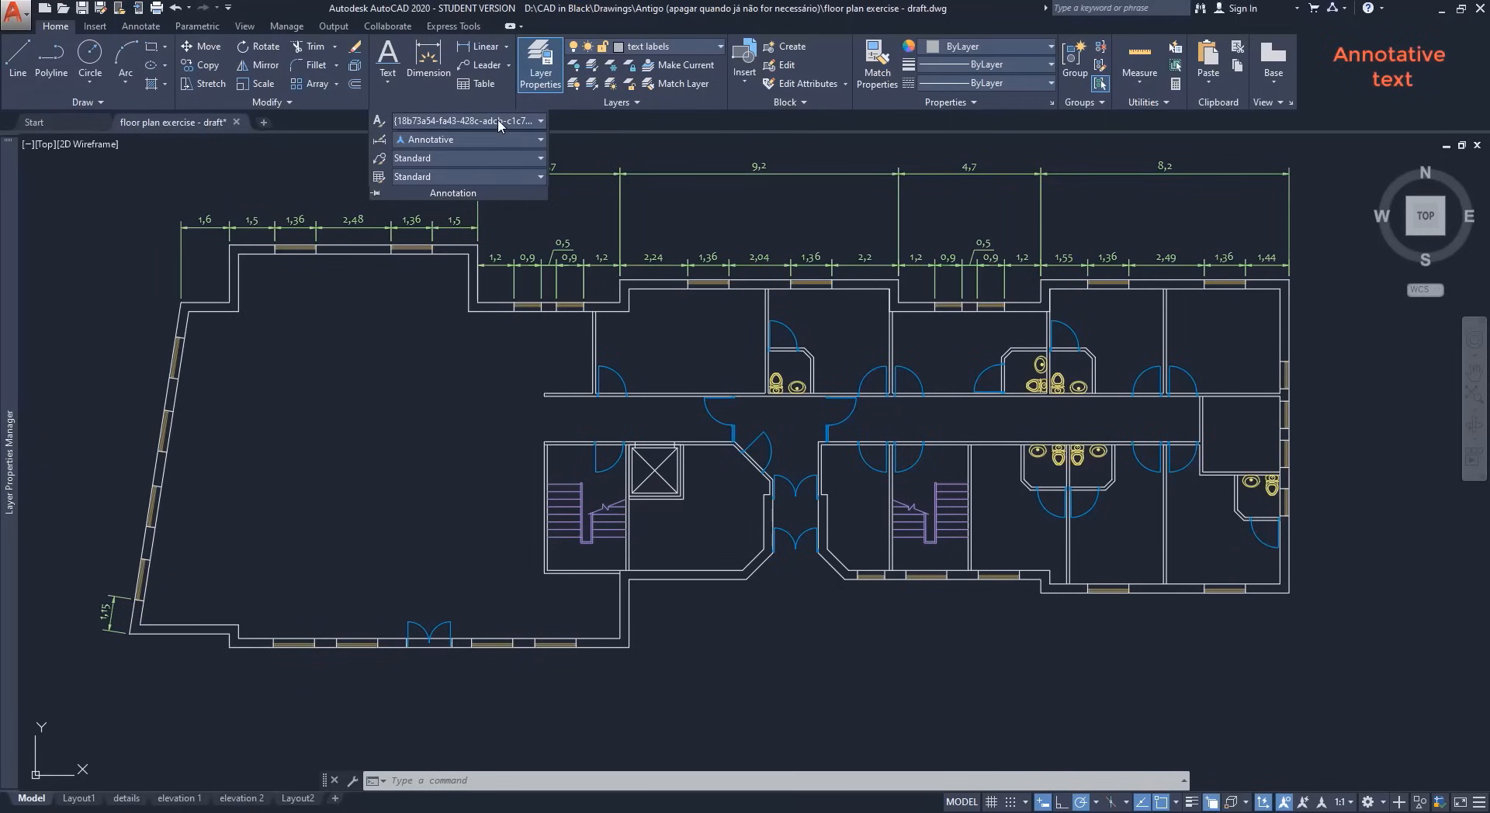
click(498, 122)
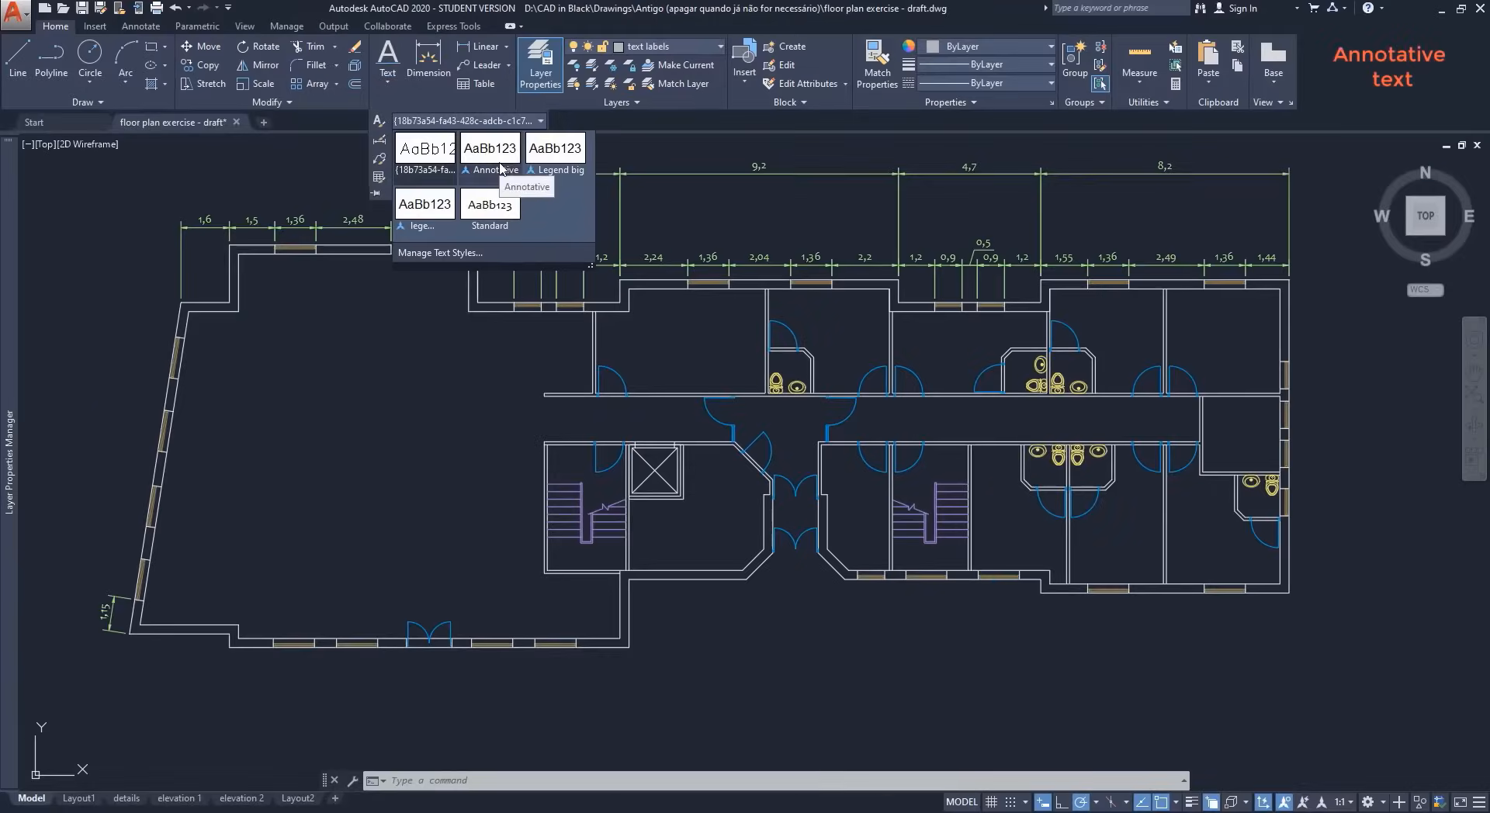
click(501, 155)
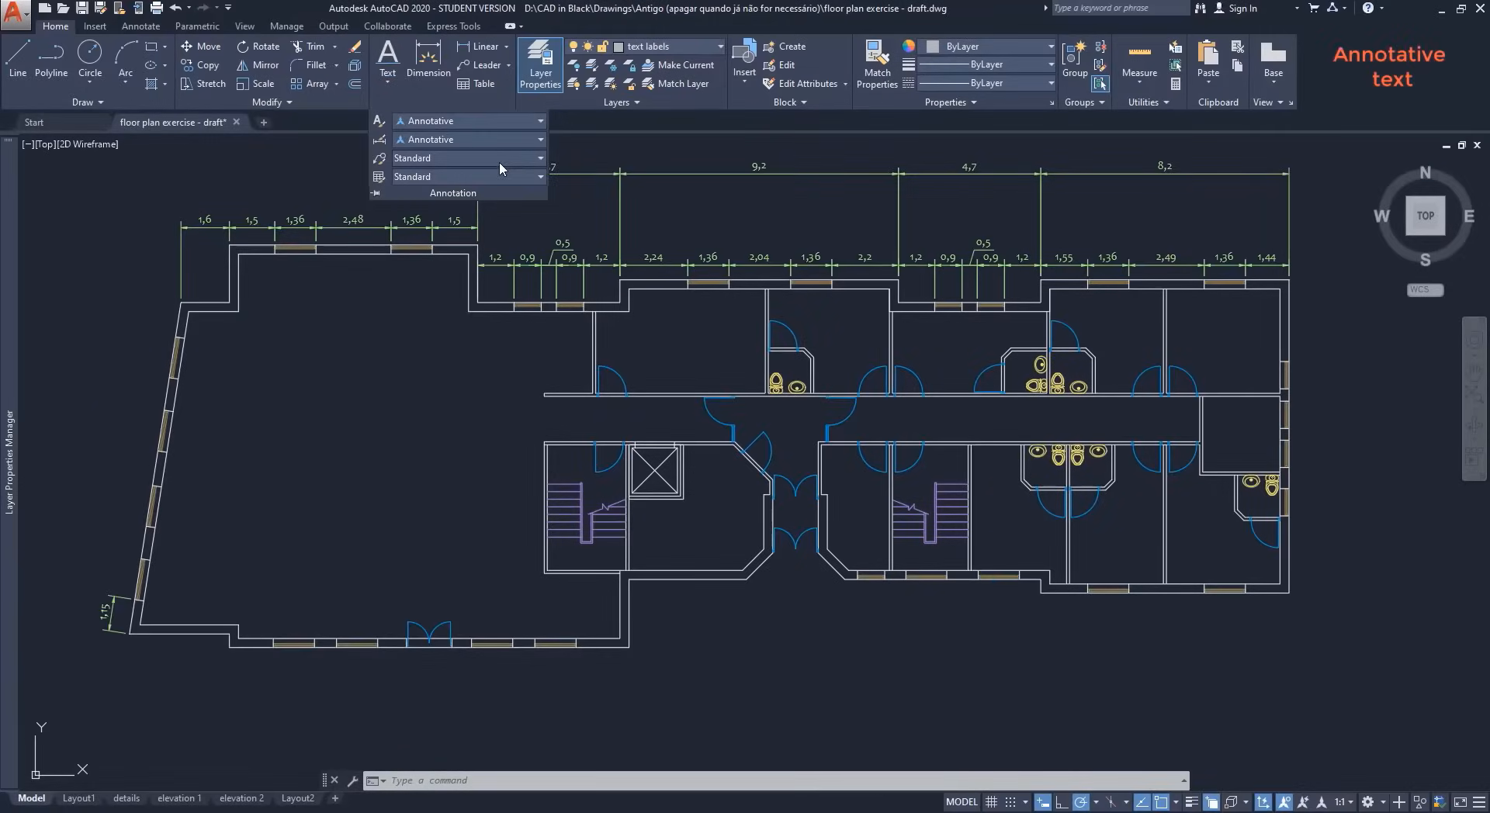
click(1350, 802)
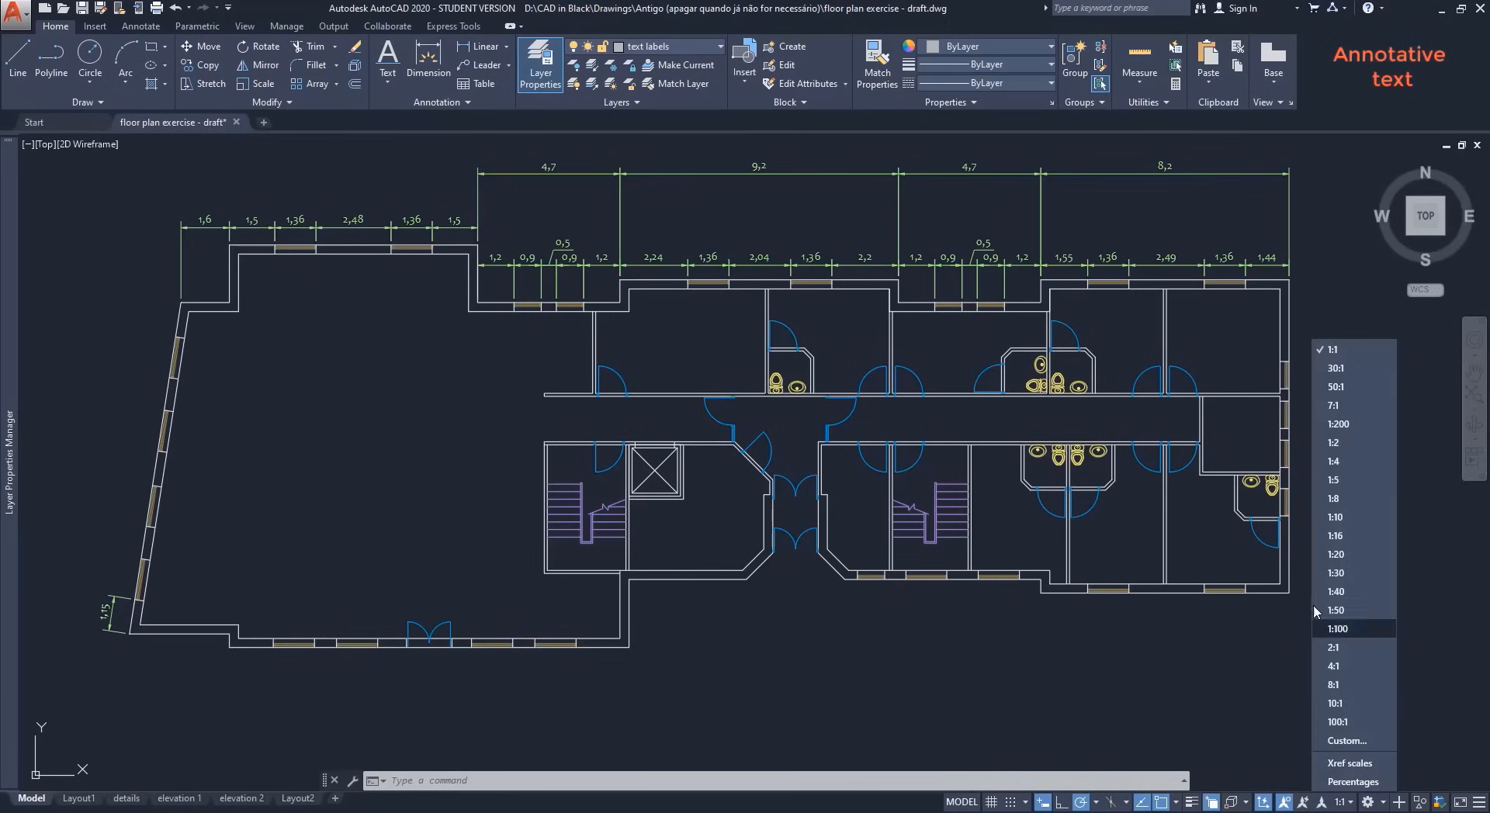
click(1356, 425)
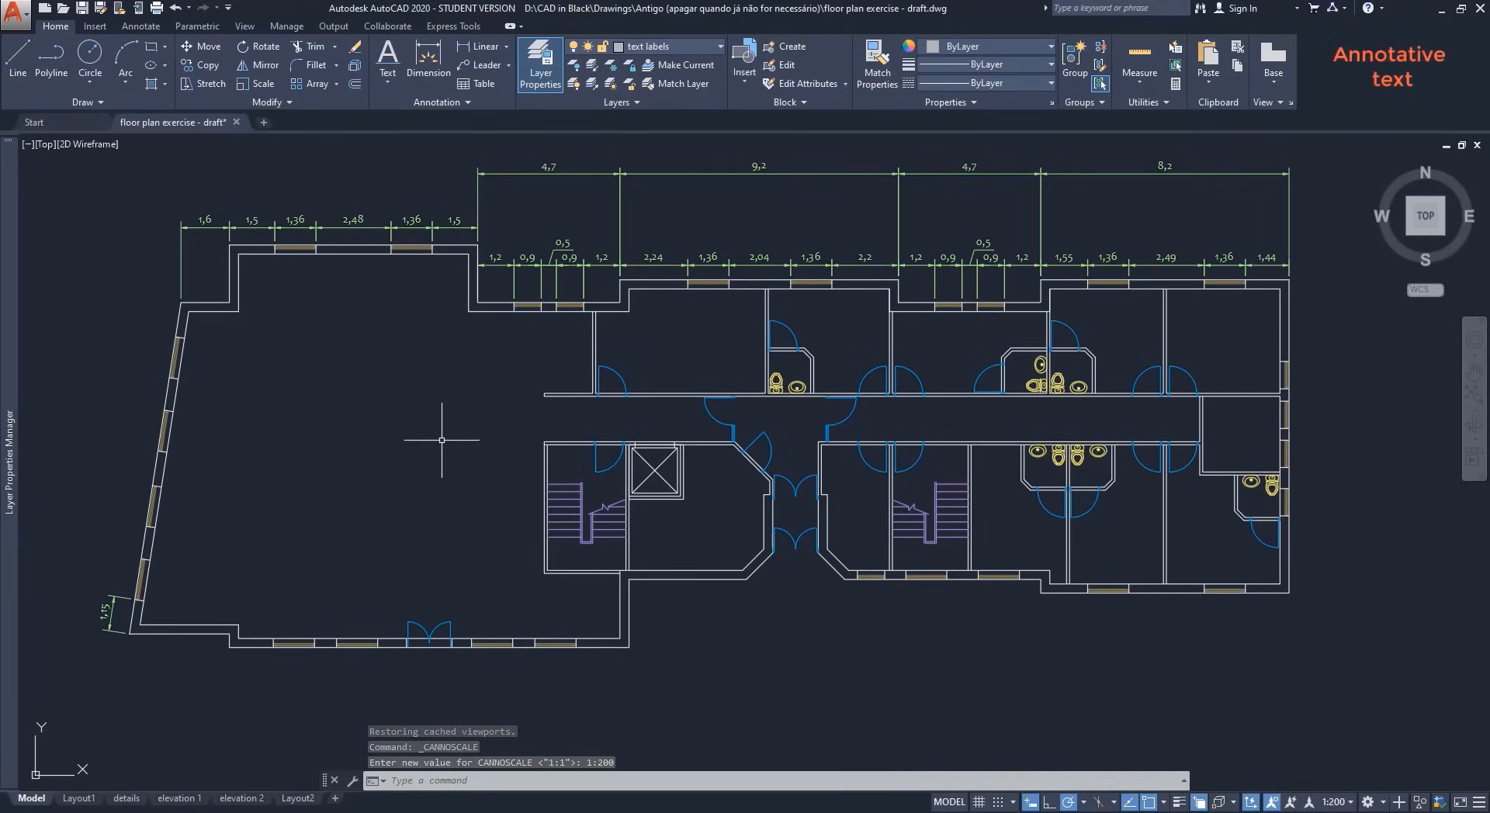
Step: Place the single-line text "example" inside the large room of the floor plan, with paper height 0.005 and the default rotation of 0
click(388, 81)
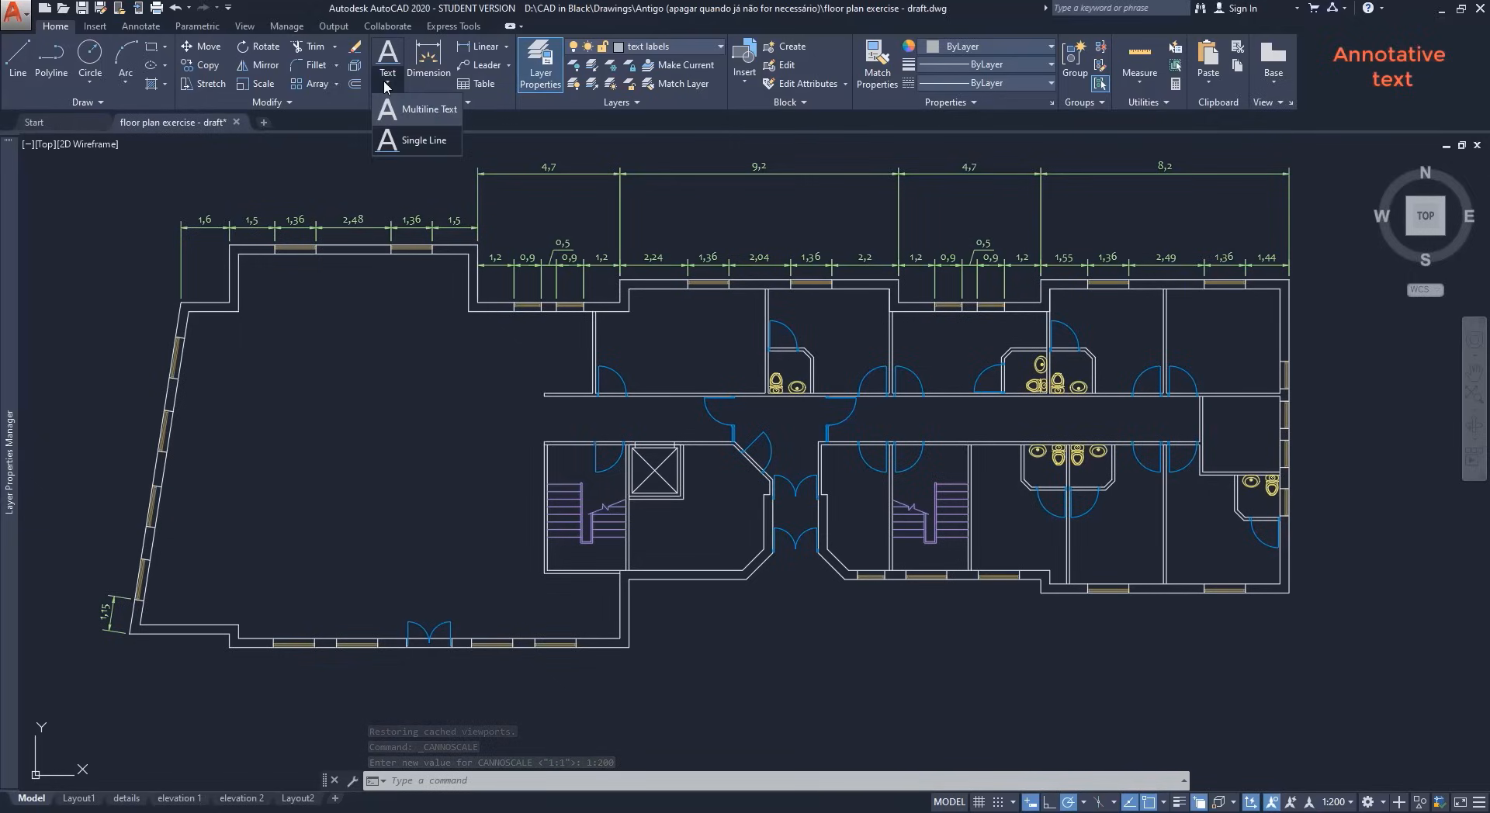
click(419, 140)
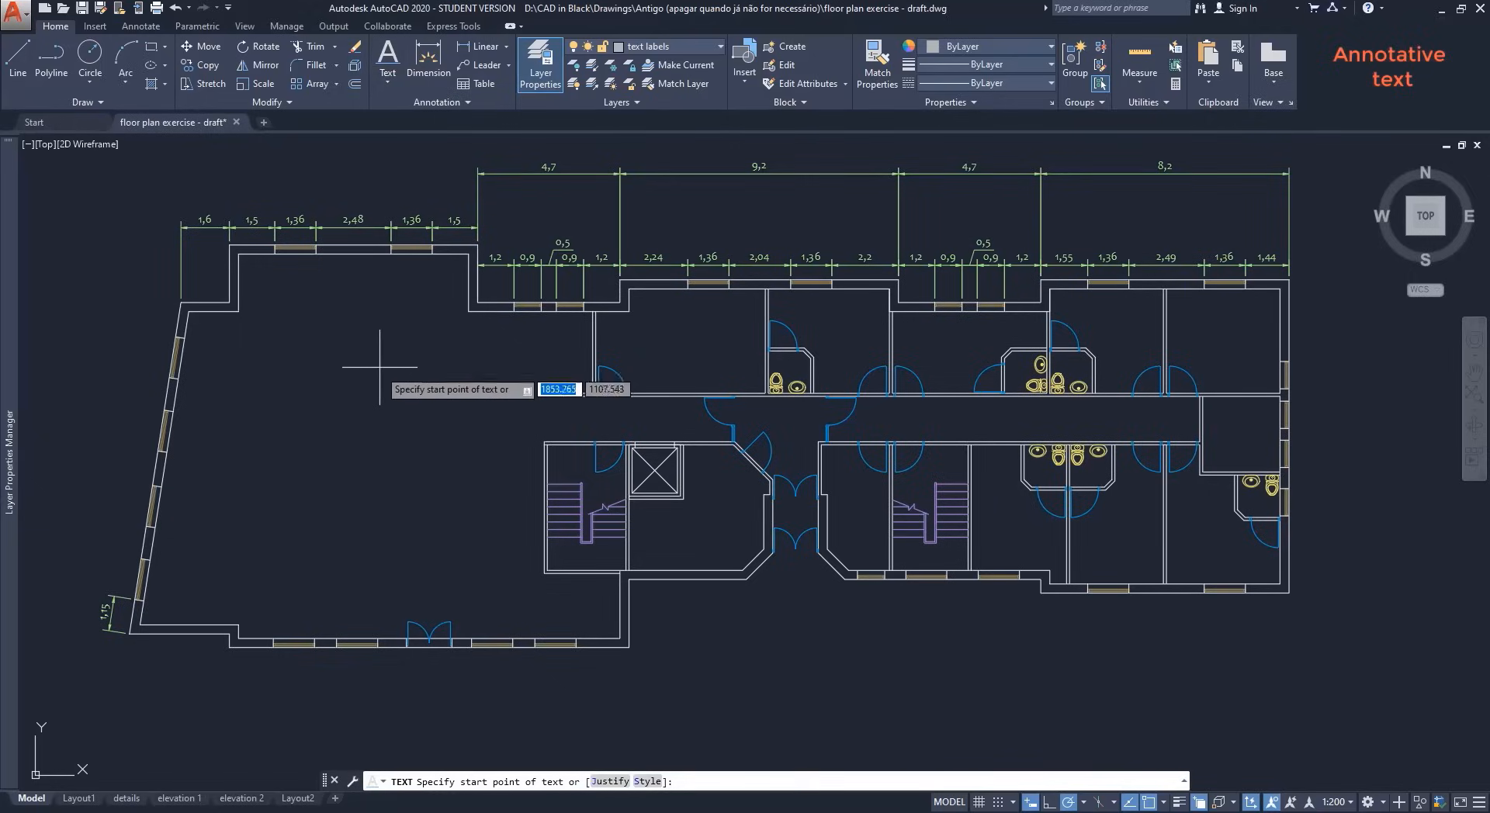
click(294, 488)
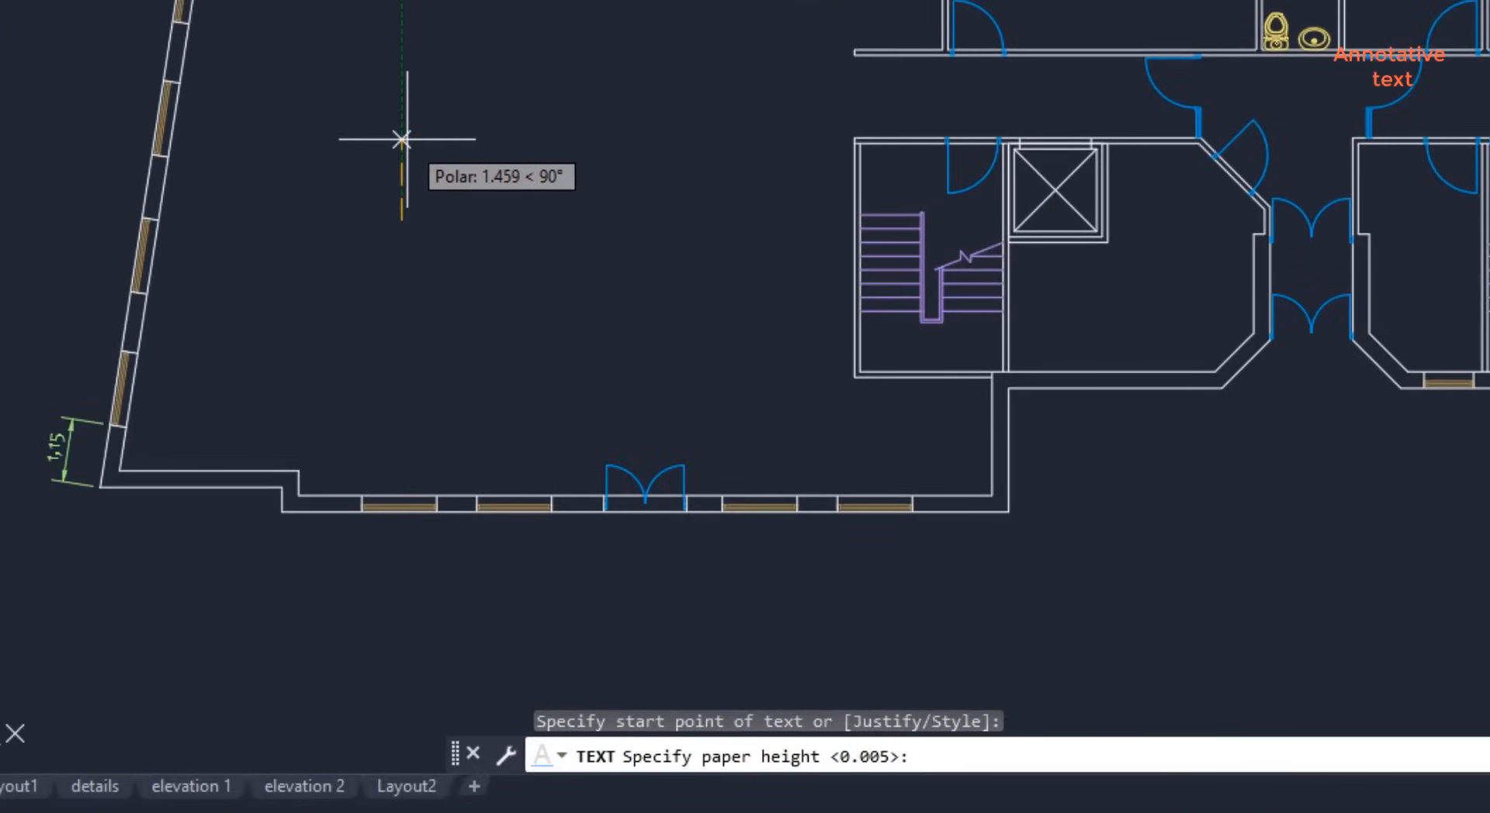
text(0.005)
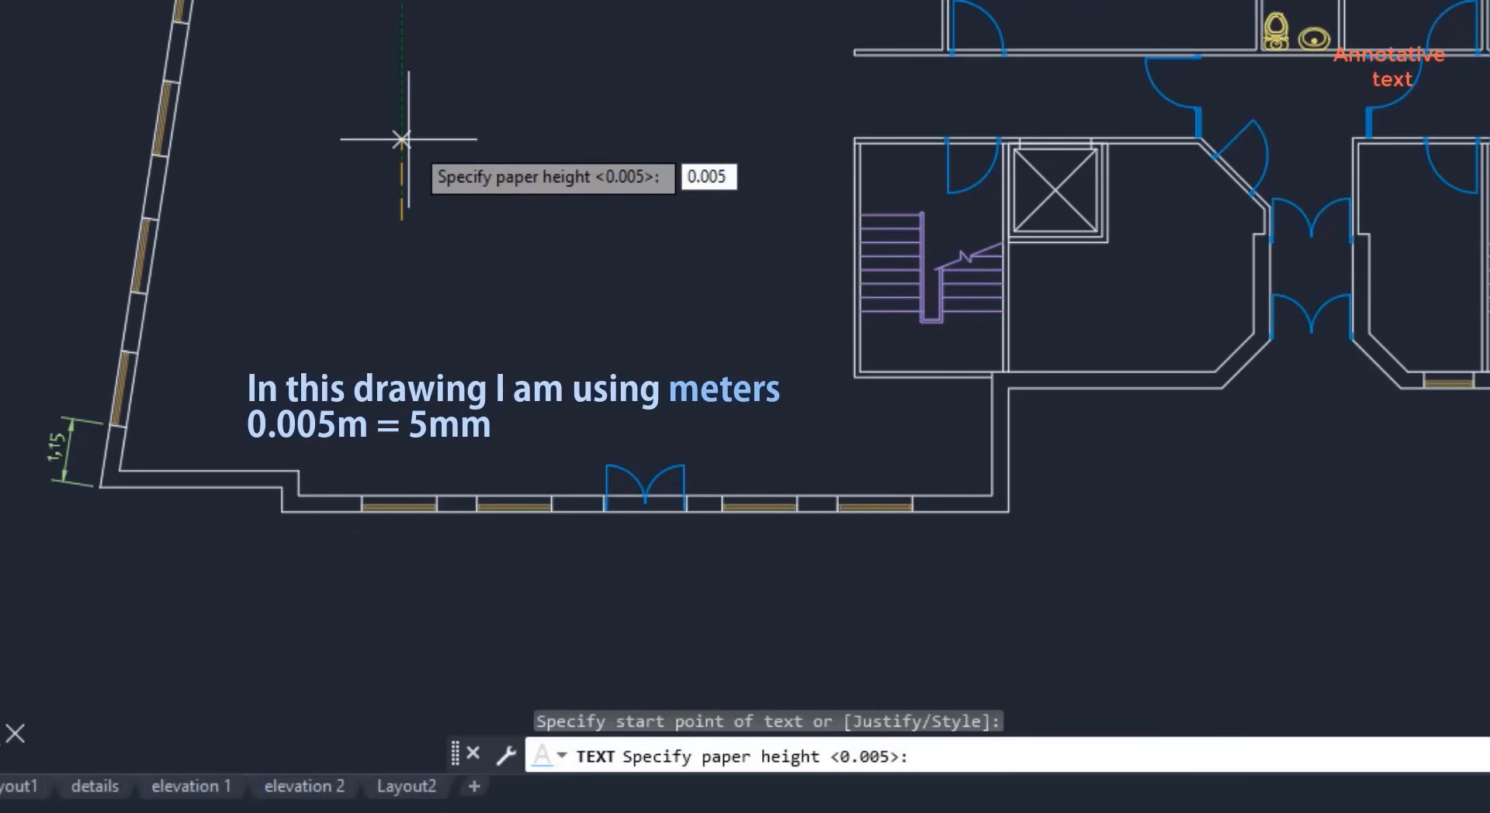
key(Return)
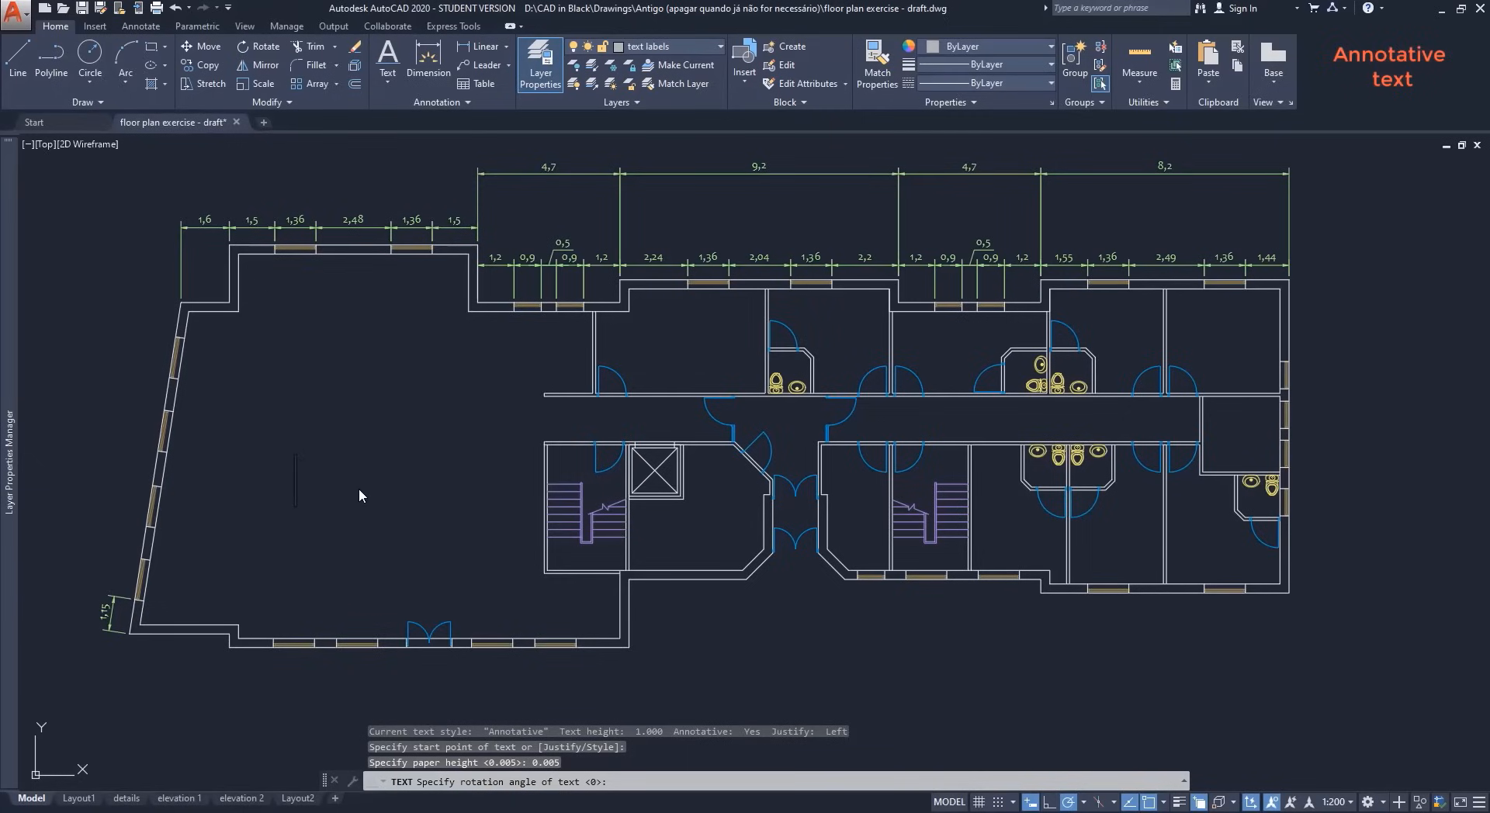
key(Return)
text(example)
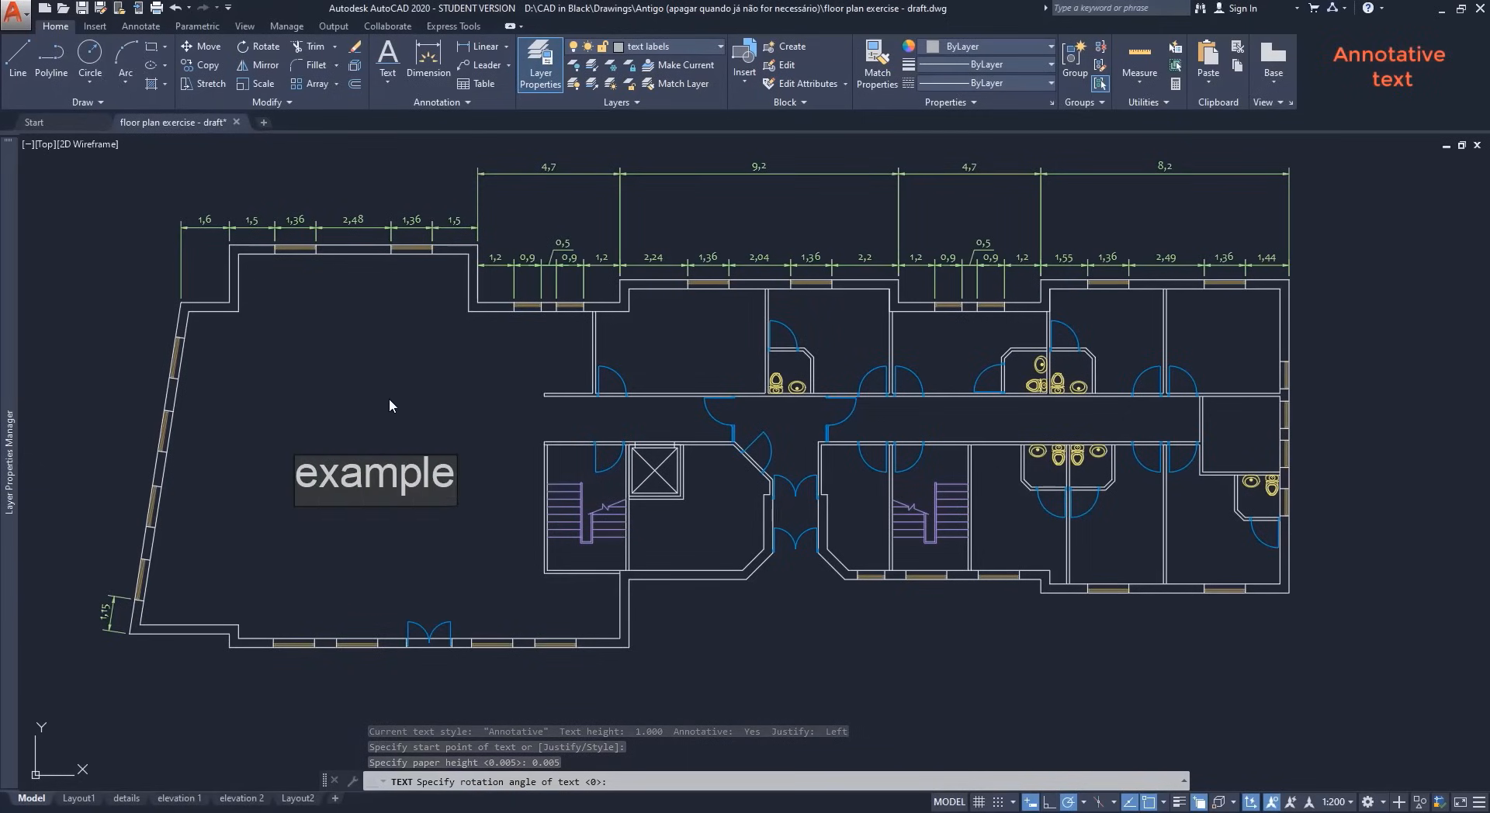
key(Return)
key(Return)
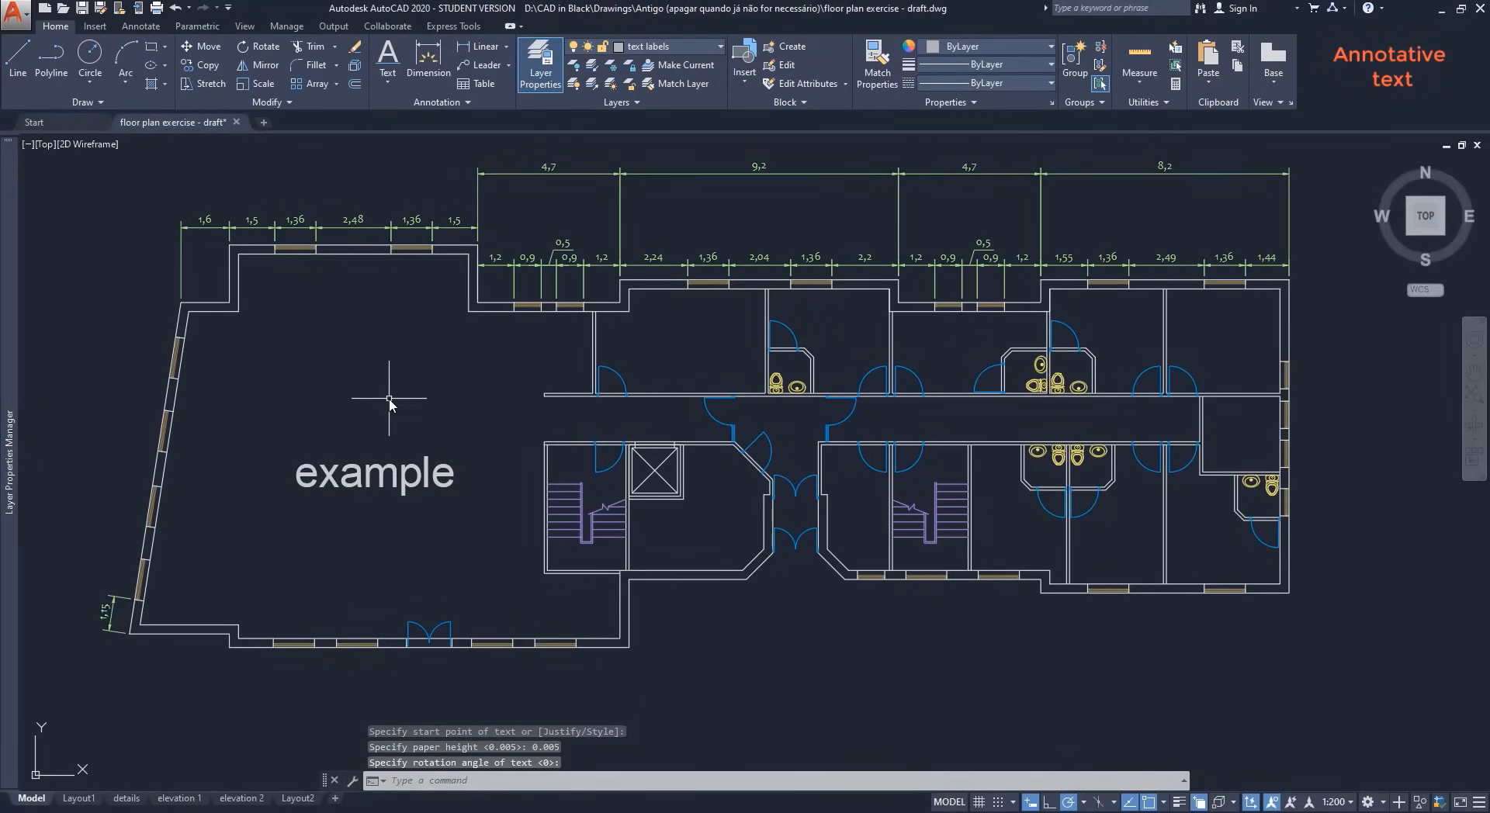
Step: Switch to Layout1 and check the height of the "example" text in the floor plan viewport with the DIST command
click(81, 800)
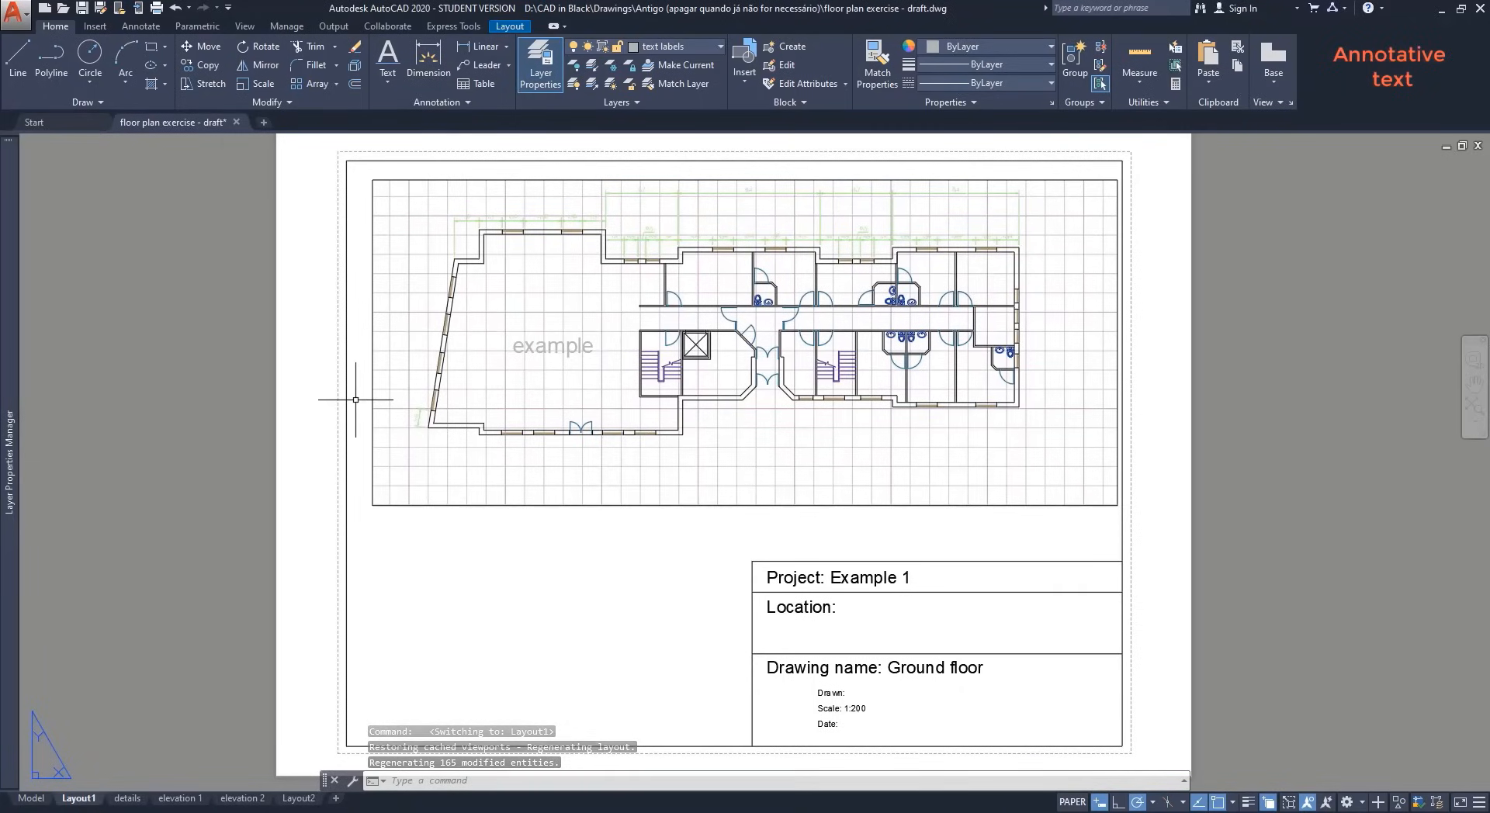
scroll(355, 400, up, 2)
scroll(355, 400, up, 2)
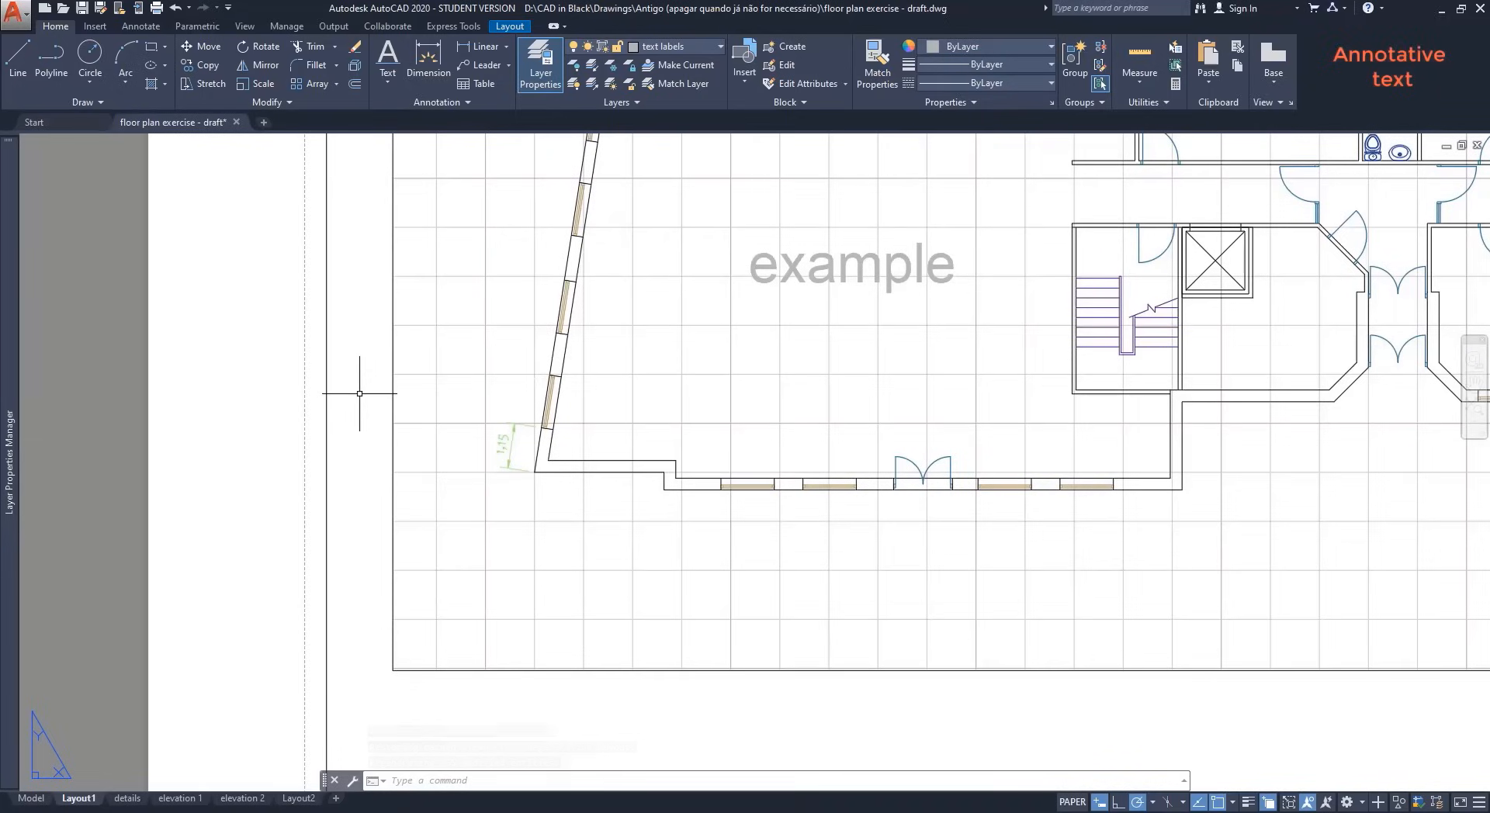
text(d)
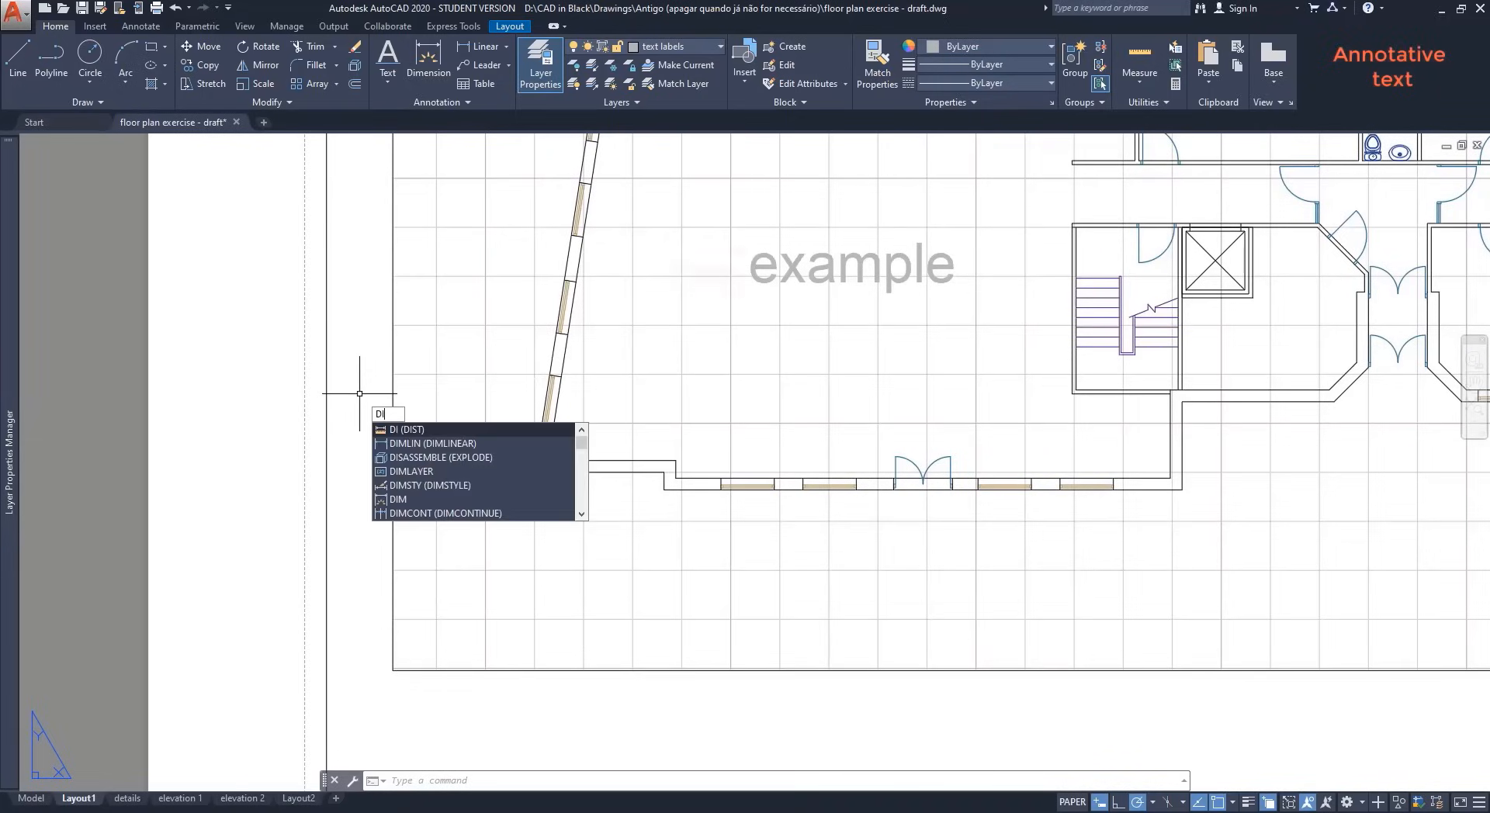
key(Return)
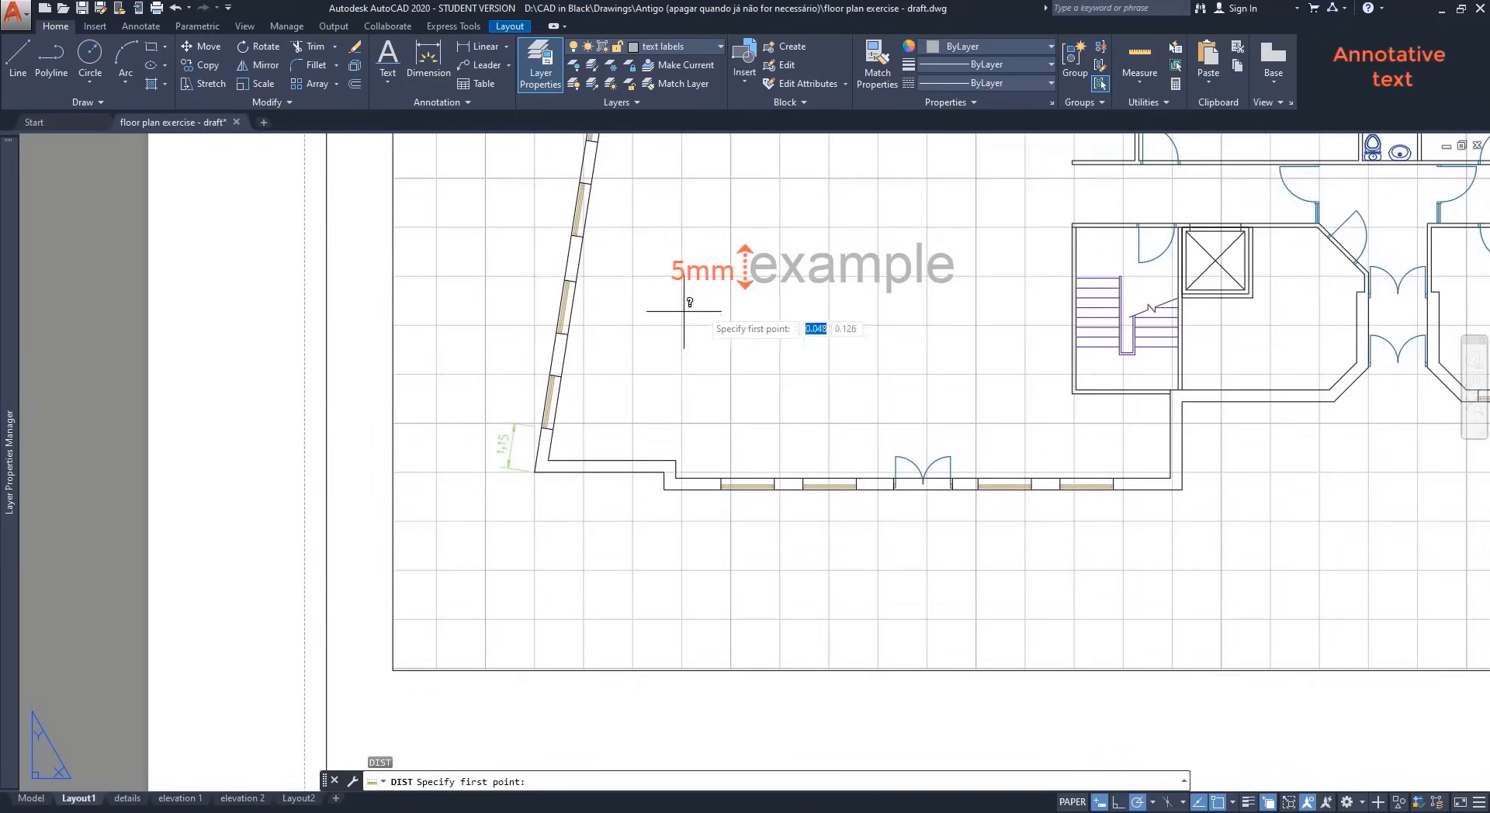
click(745, 288)
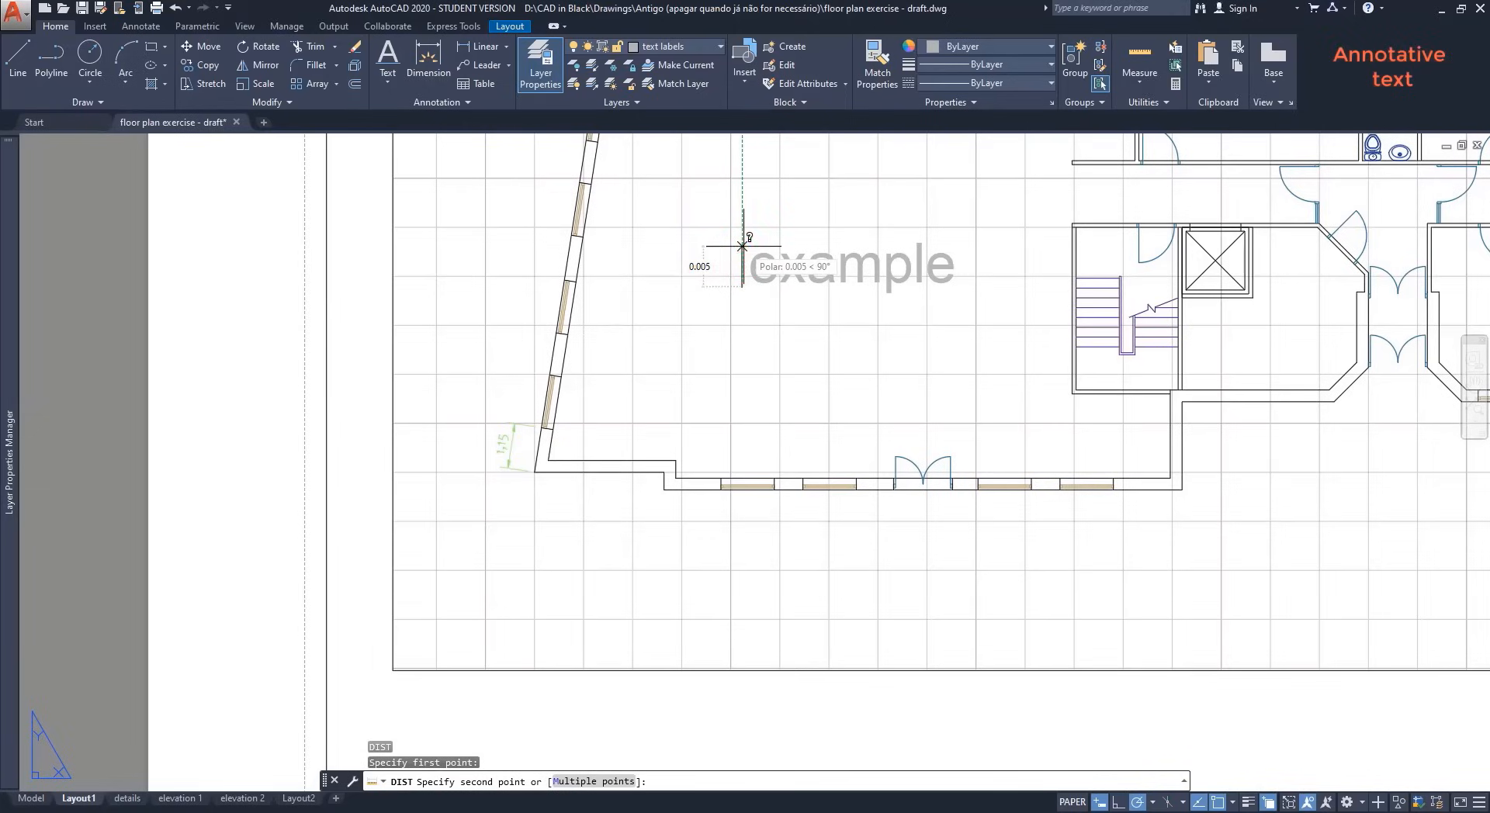
key(Escape)
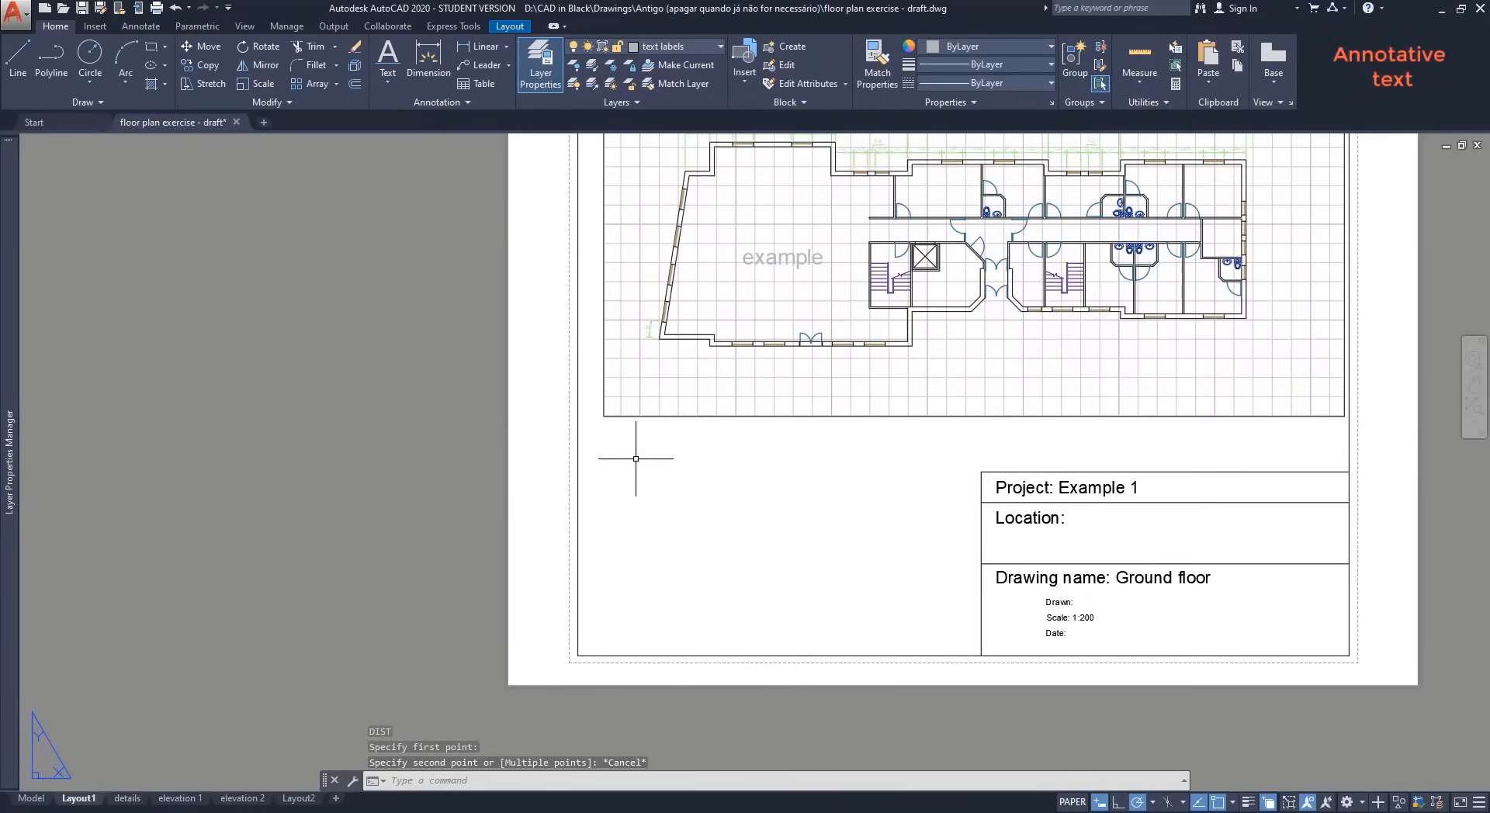
middle_drag(636, 458, 540, 547)
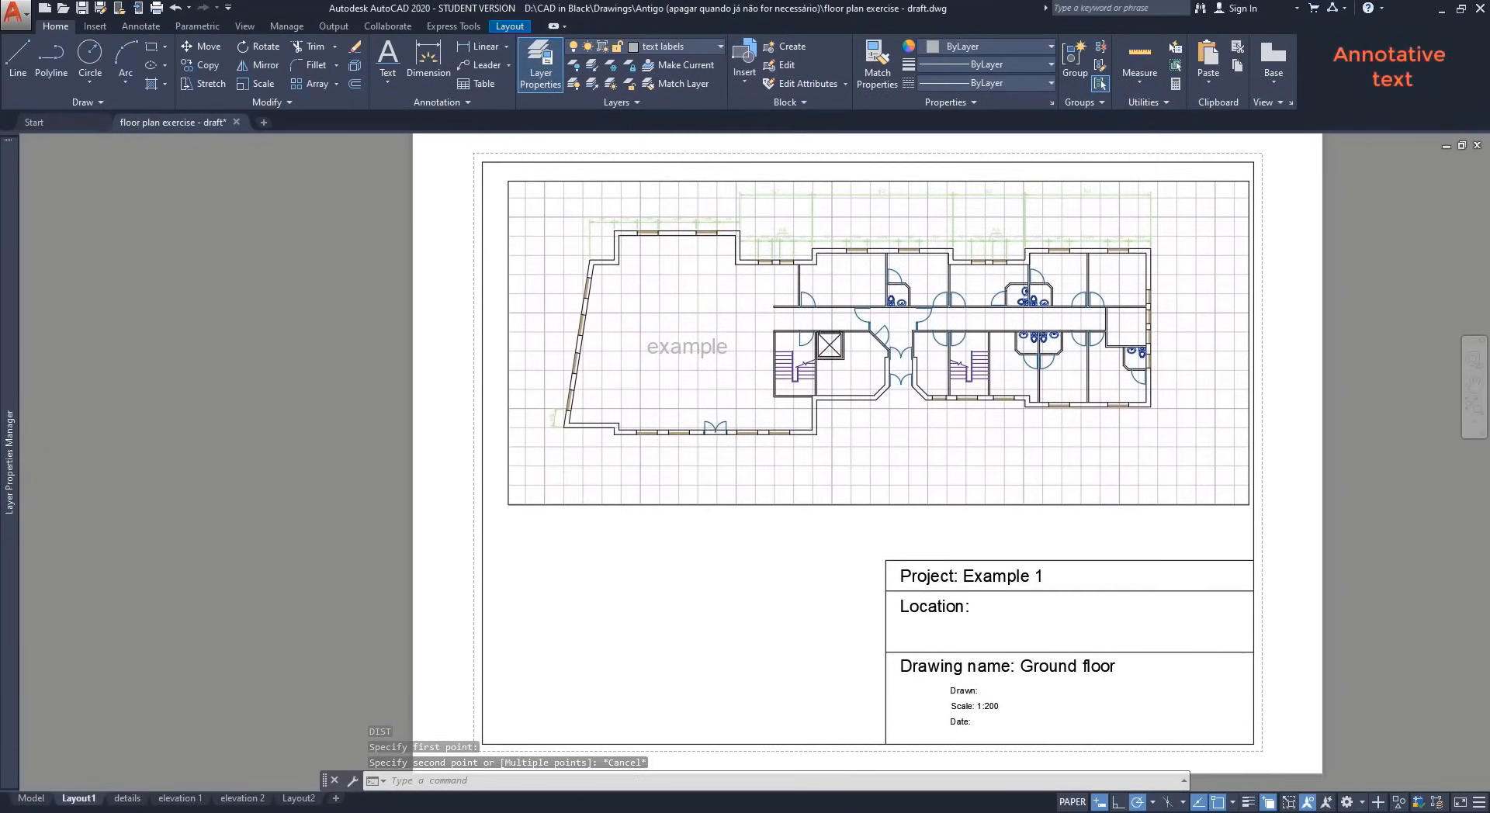
Step: Open the details layout, activate the door detail viewport to check its scale, and return to paper space
click(132, 801)
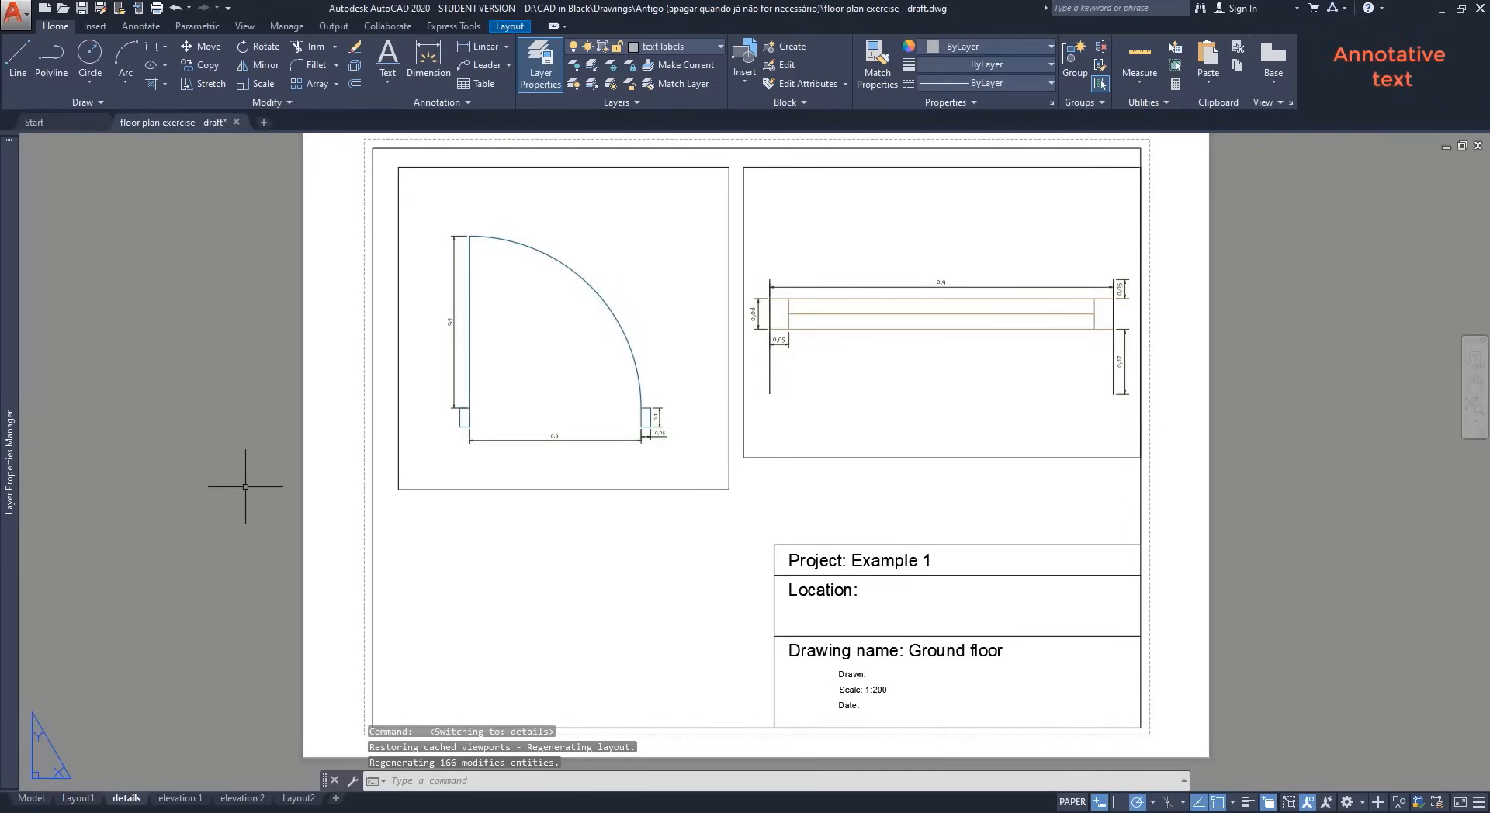
click(678, 240)
click(675, 248)
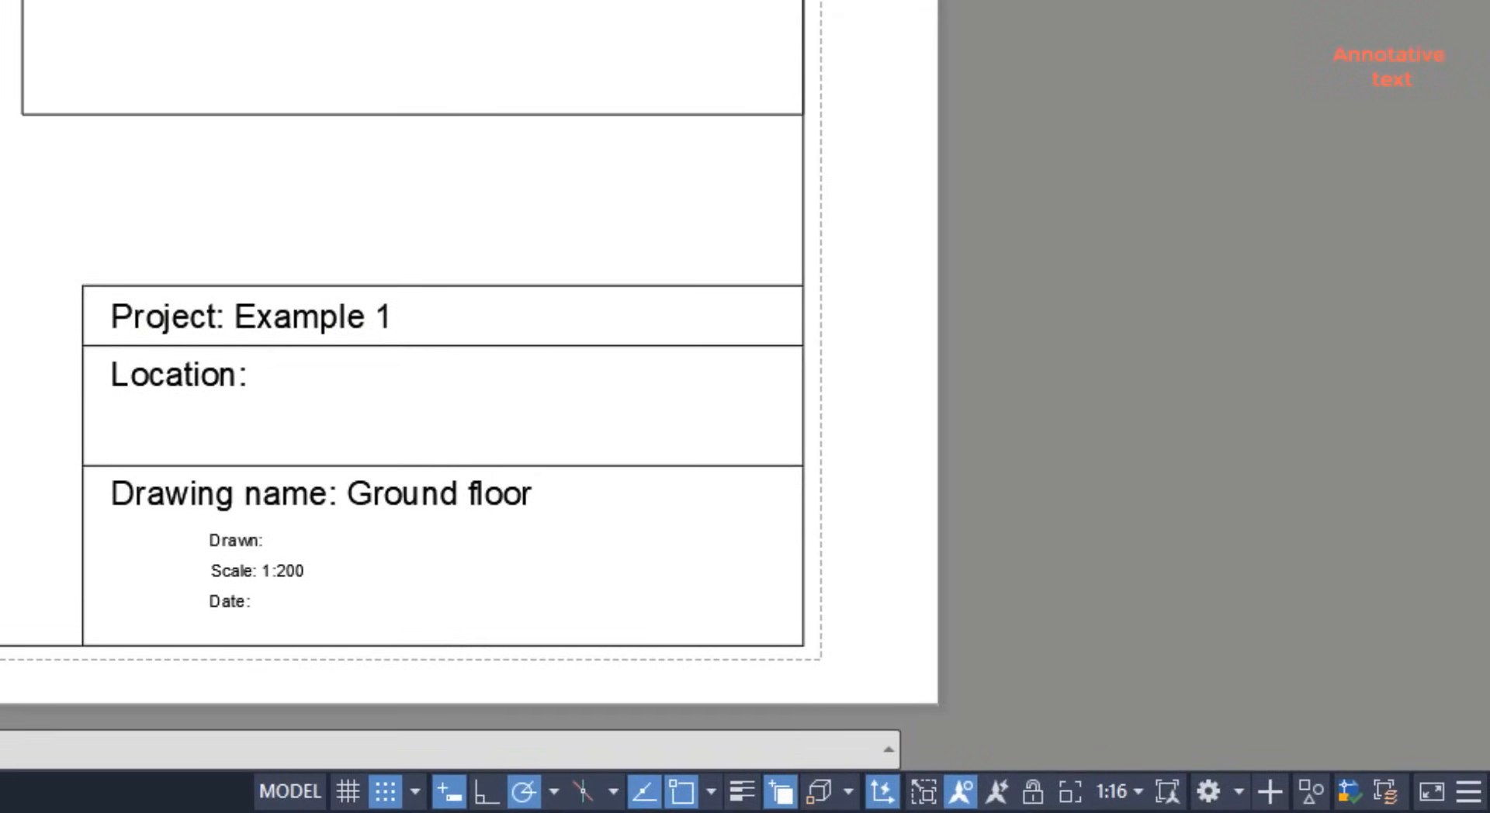
double_click(341, 544)
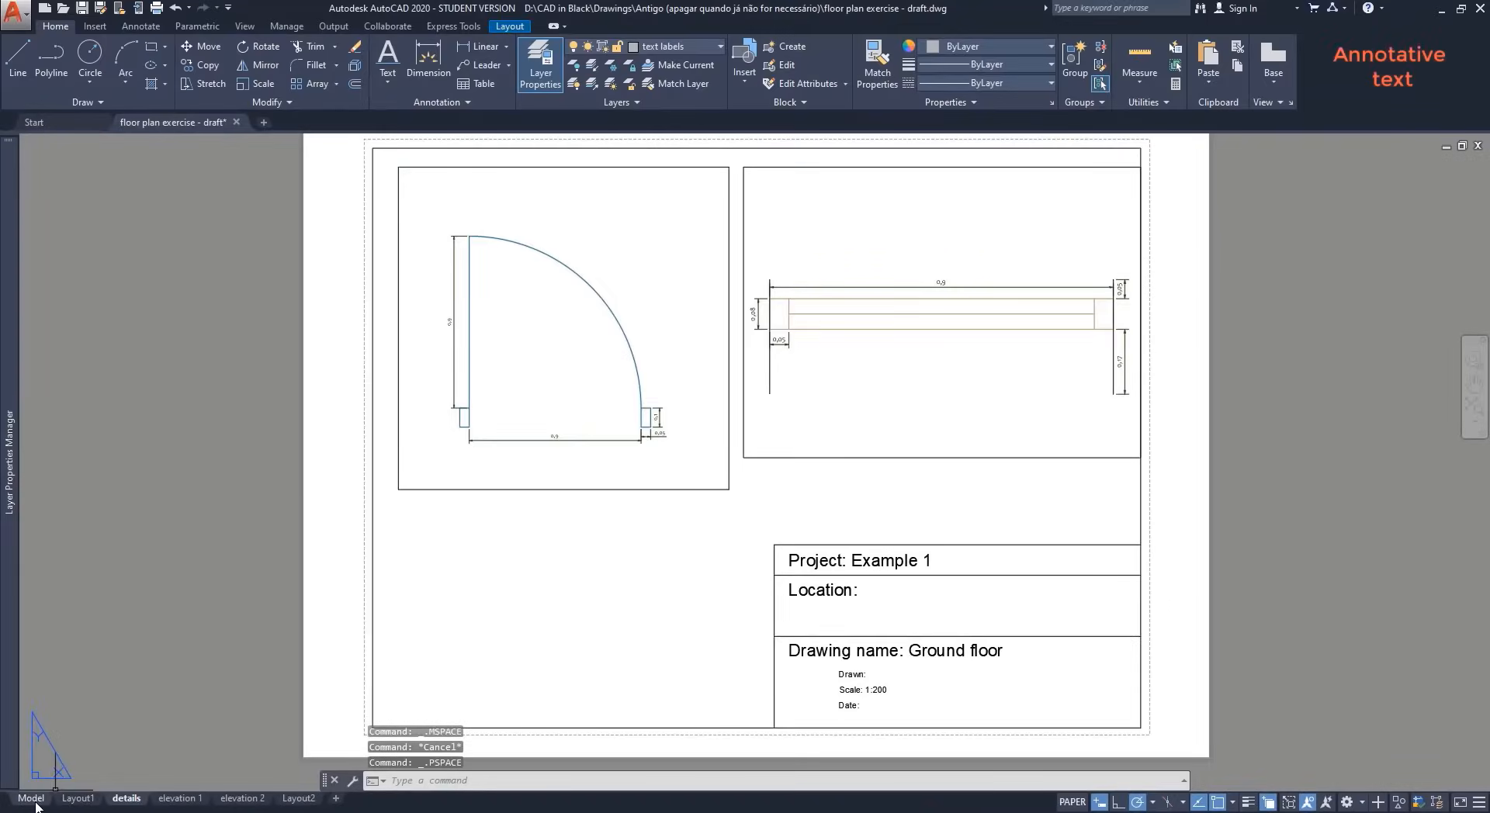
Step: Switch to model space at the door detail and set the annotation scale to 1:16
click(31, 799)
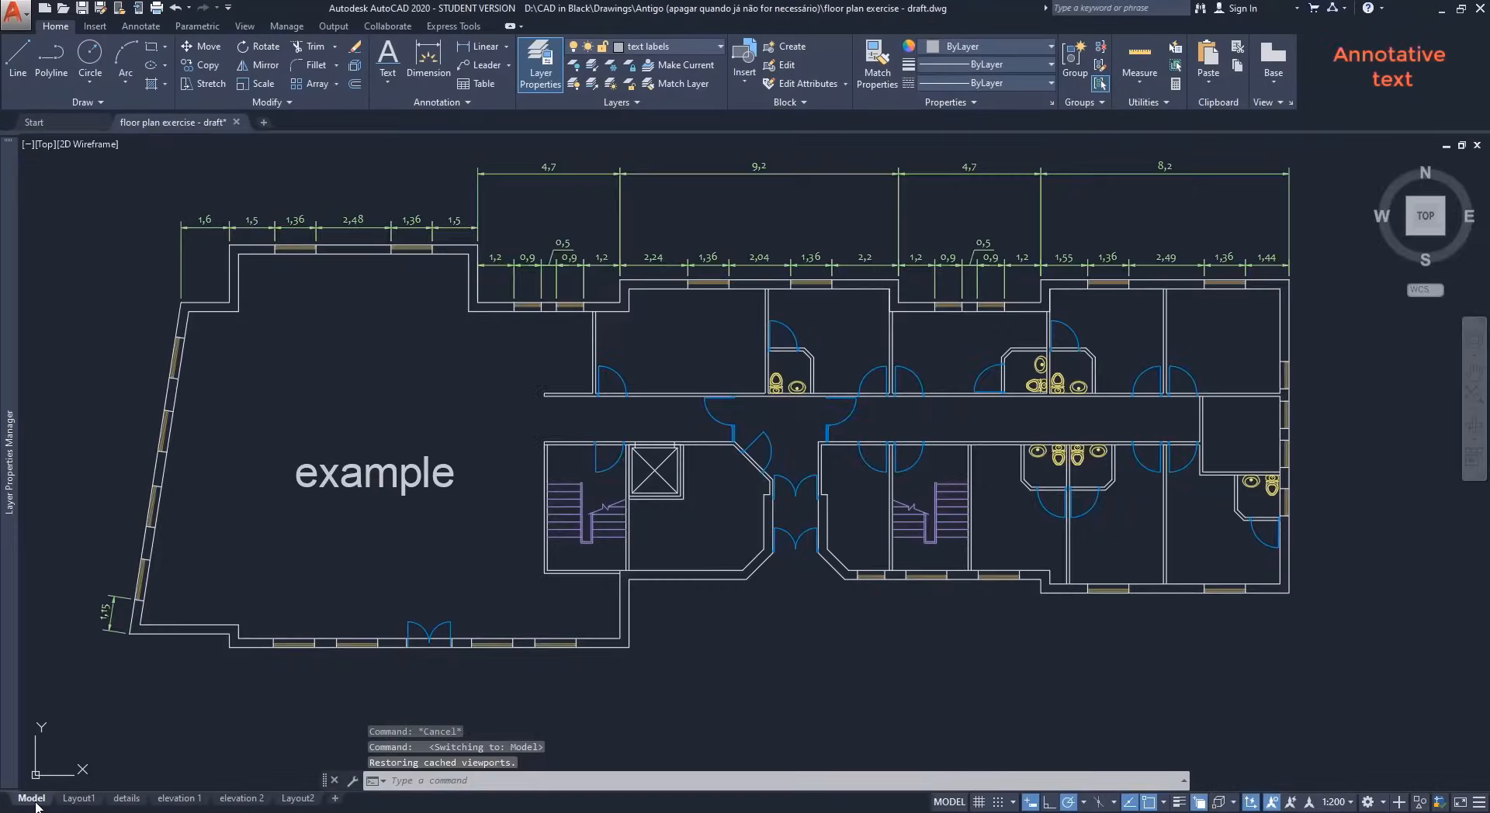
scroll(947, 306, down, 4)
scroll(924, 322, up, 10)
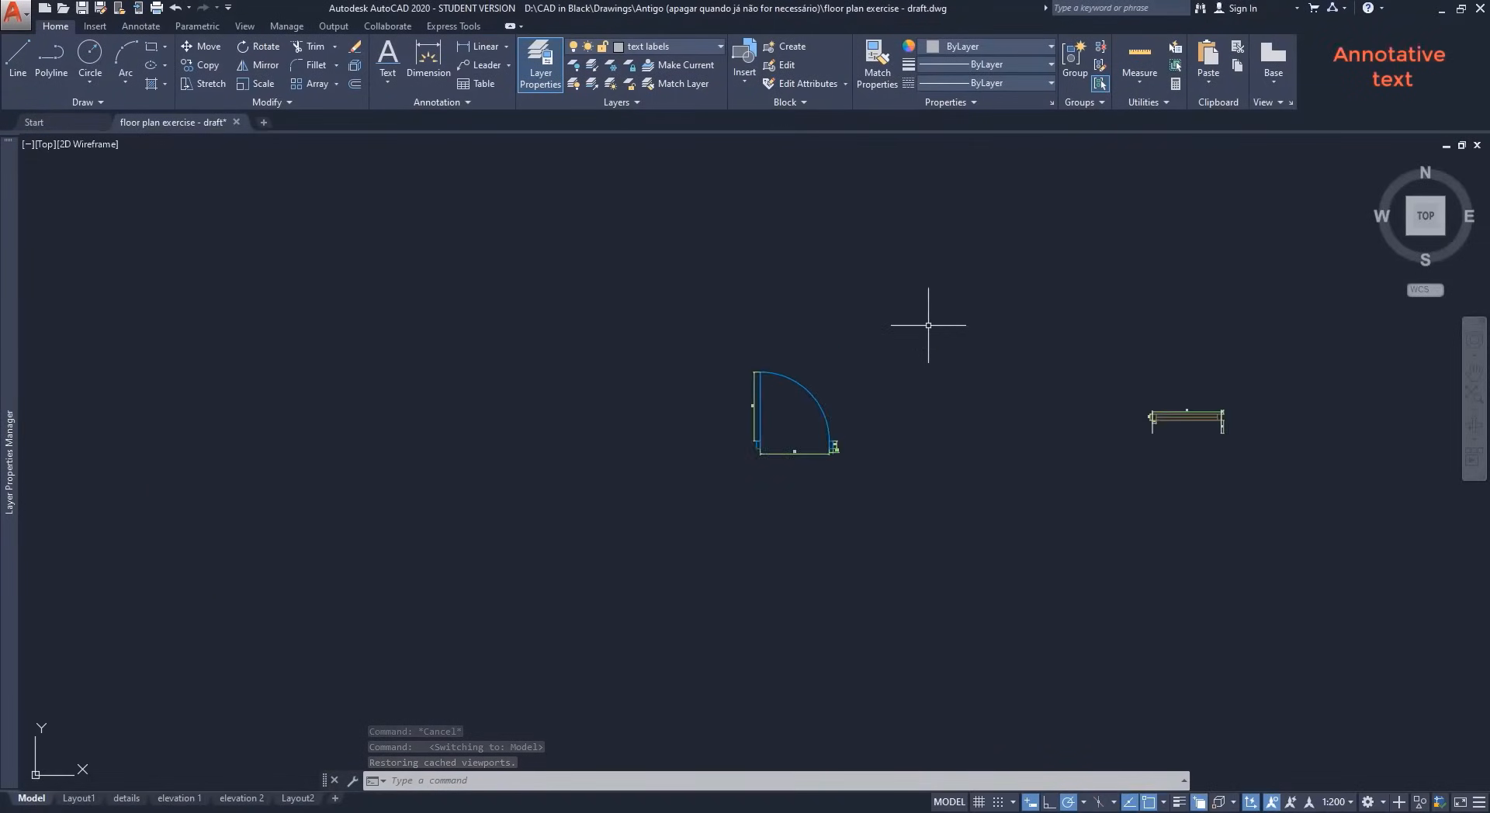
scroll(829, 429, up, 3)
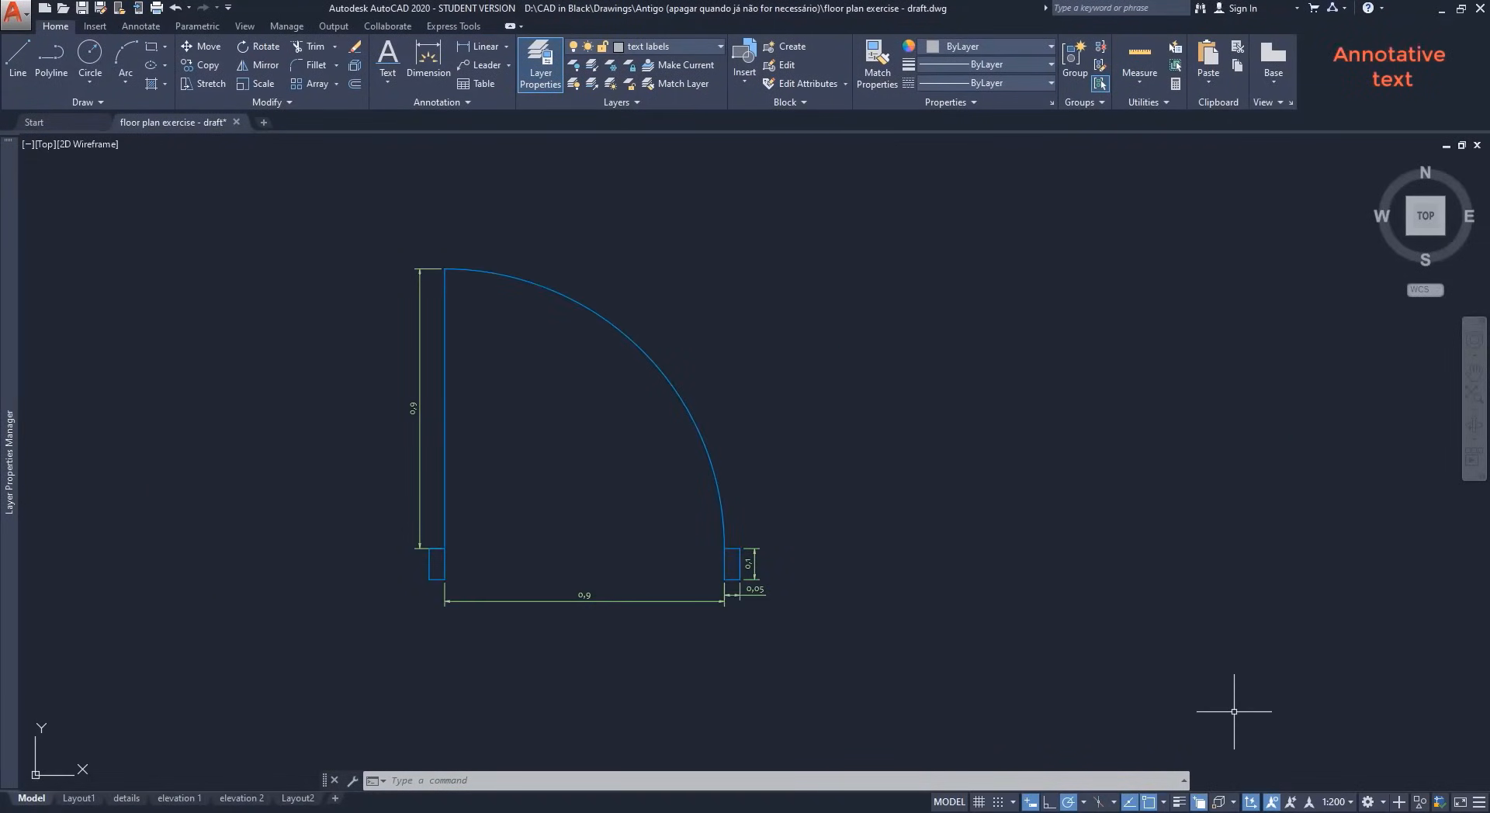
click(1334, 802)
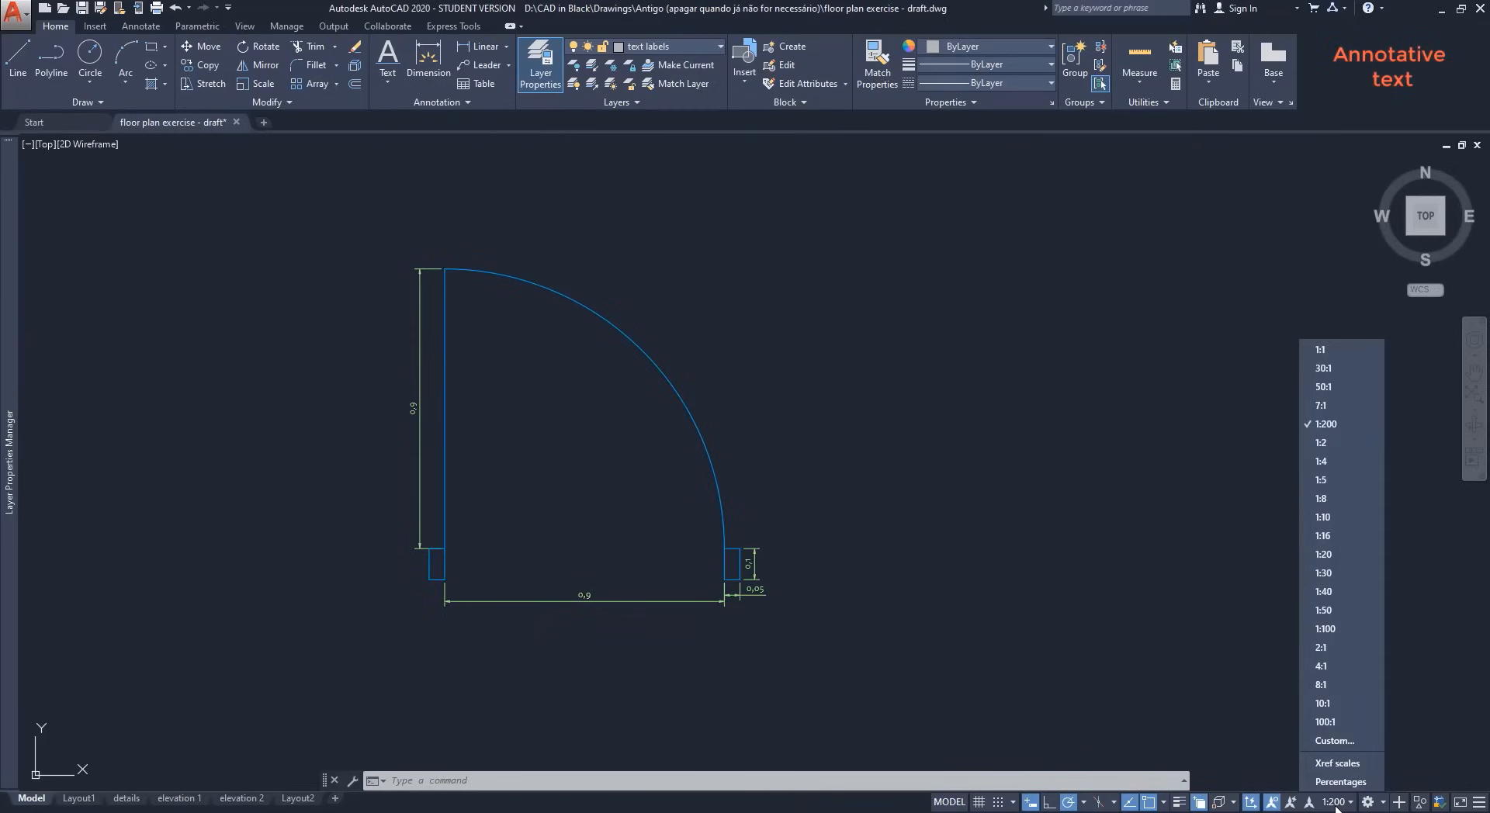
click(1323, 536)
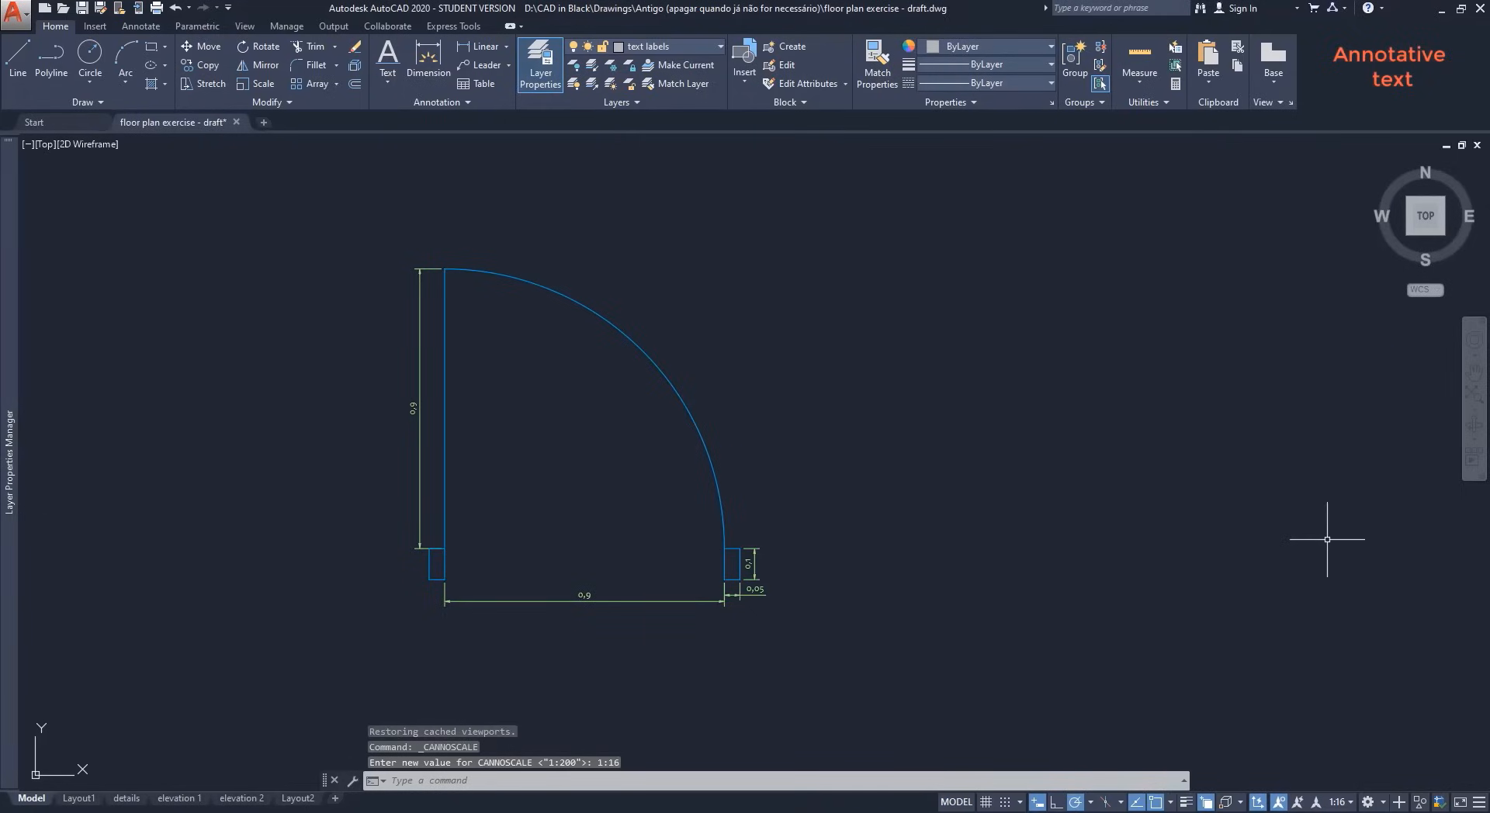
Step: Place the single-line text "door" inside the door detail, with paper height 0.01 and default rotation 0, and view it on the details layout
click(387, 74)
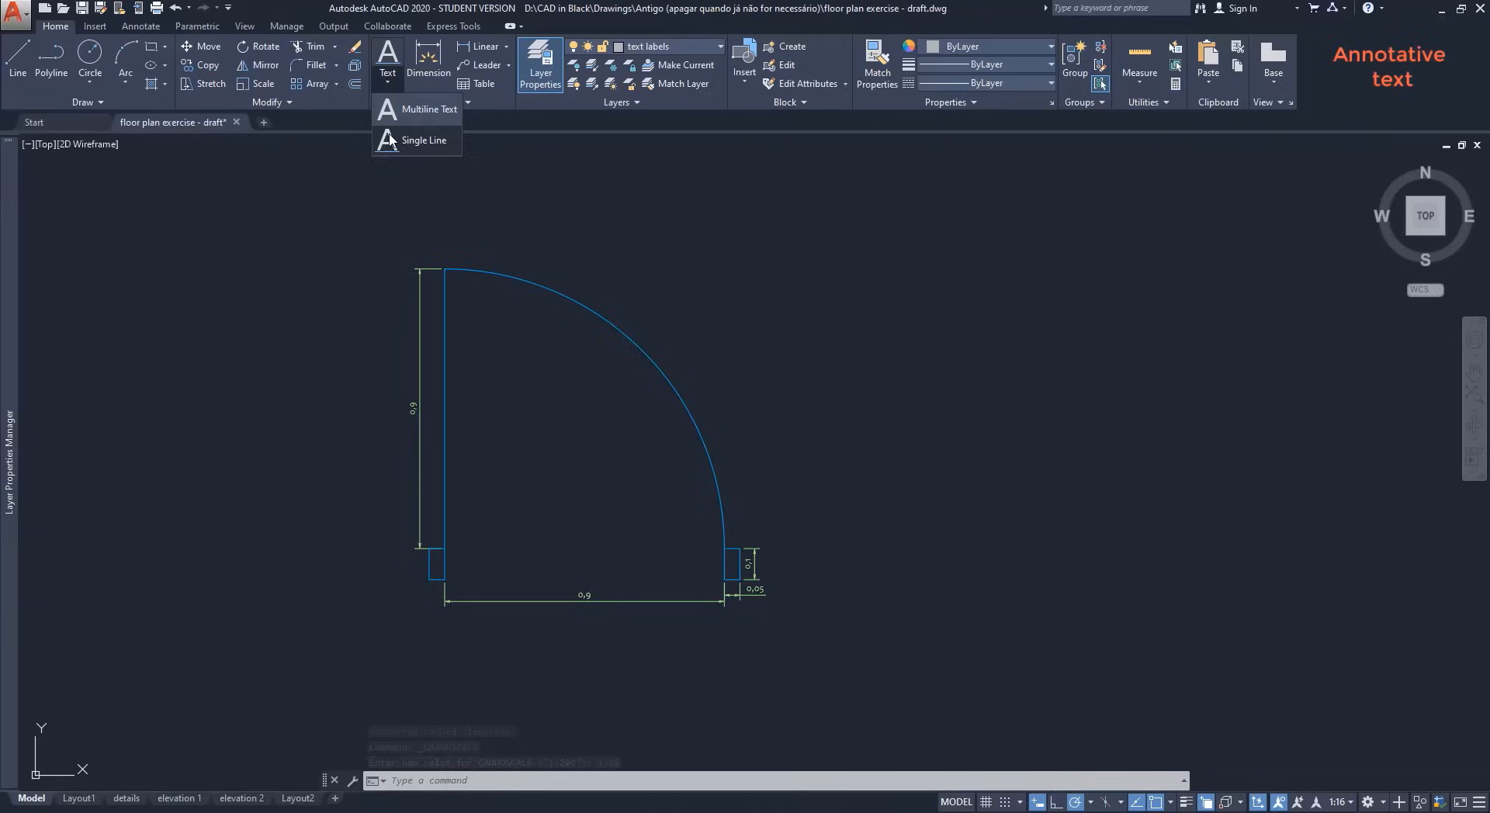
click(412, 137)
click(504, 550)
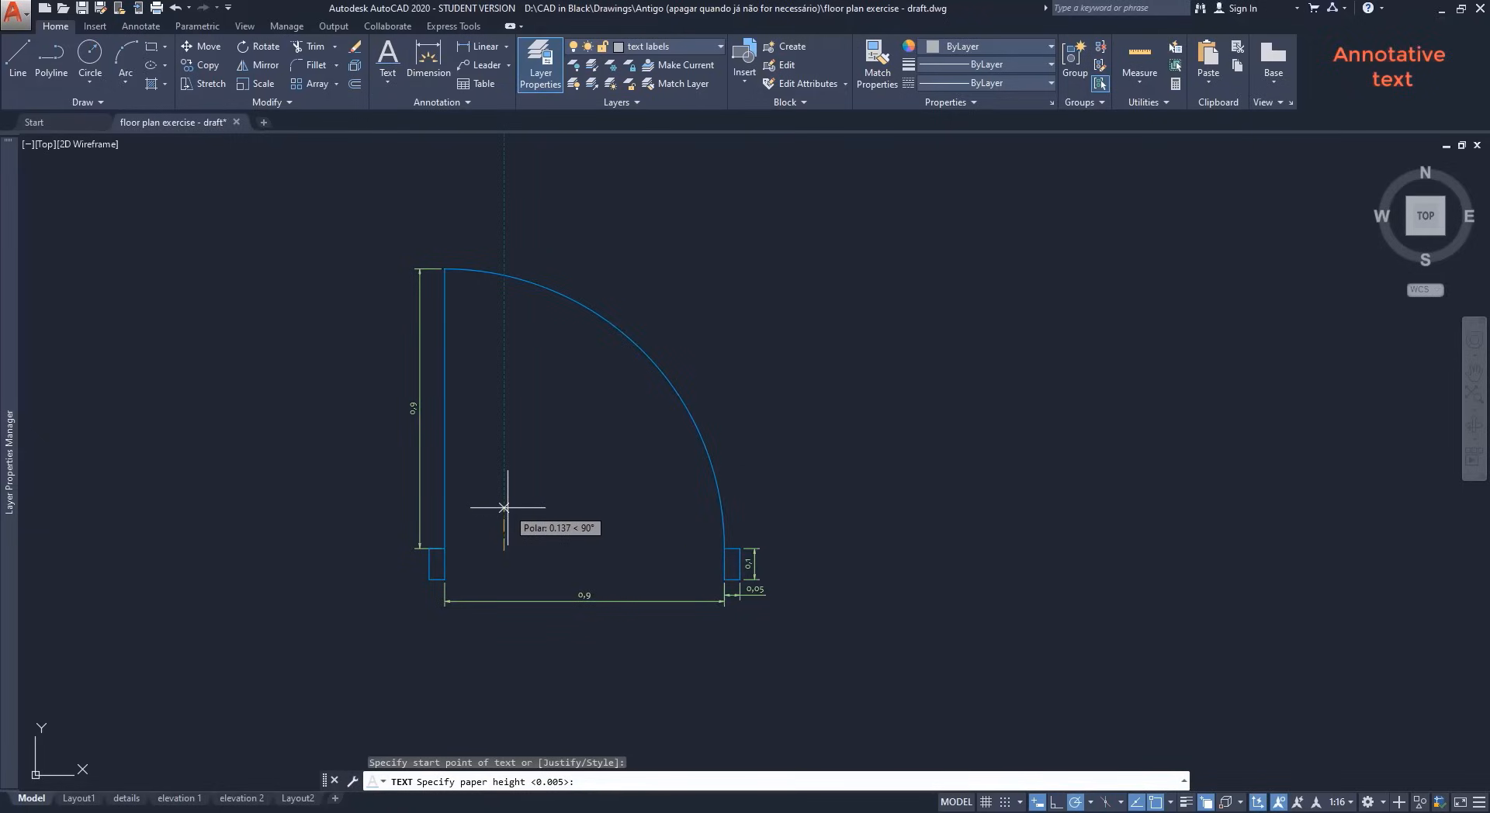
text(0)
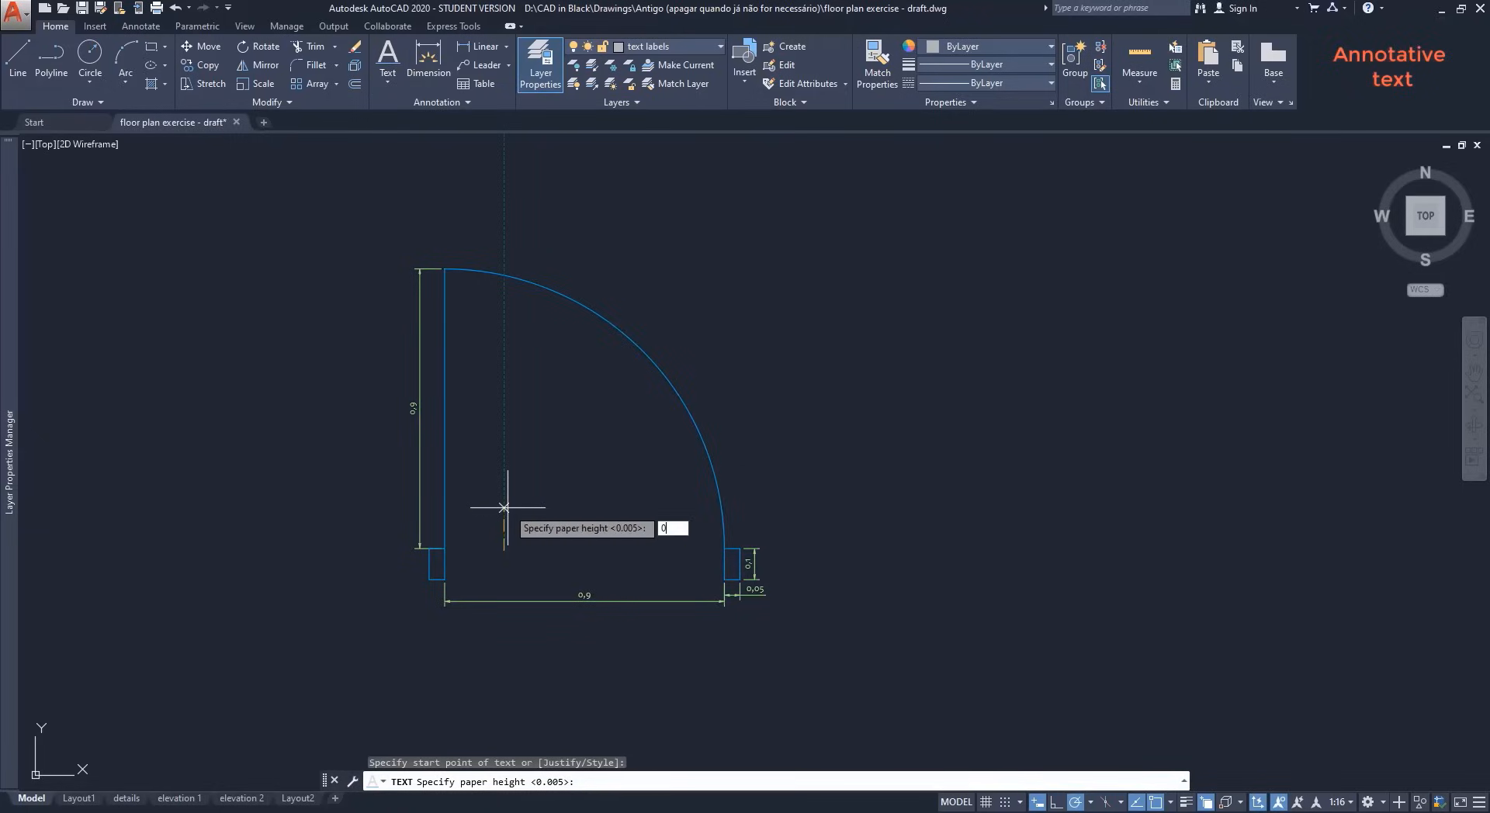
text(.01)
key(Return)
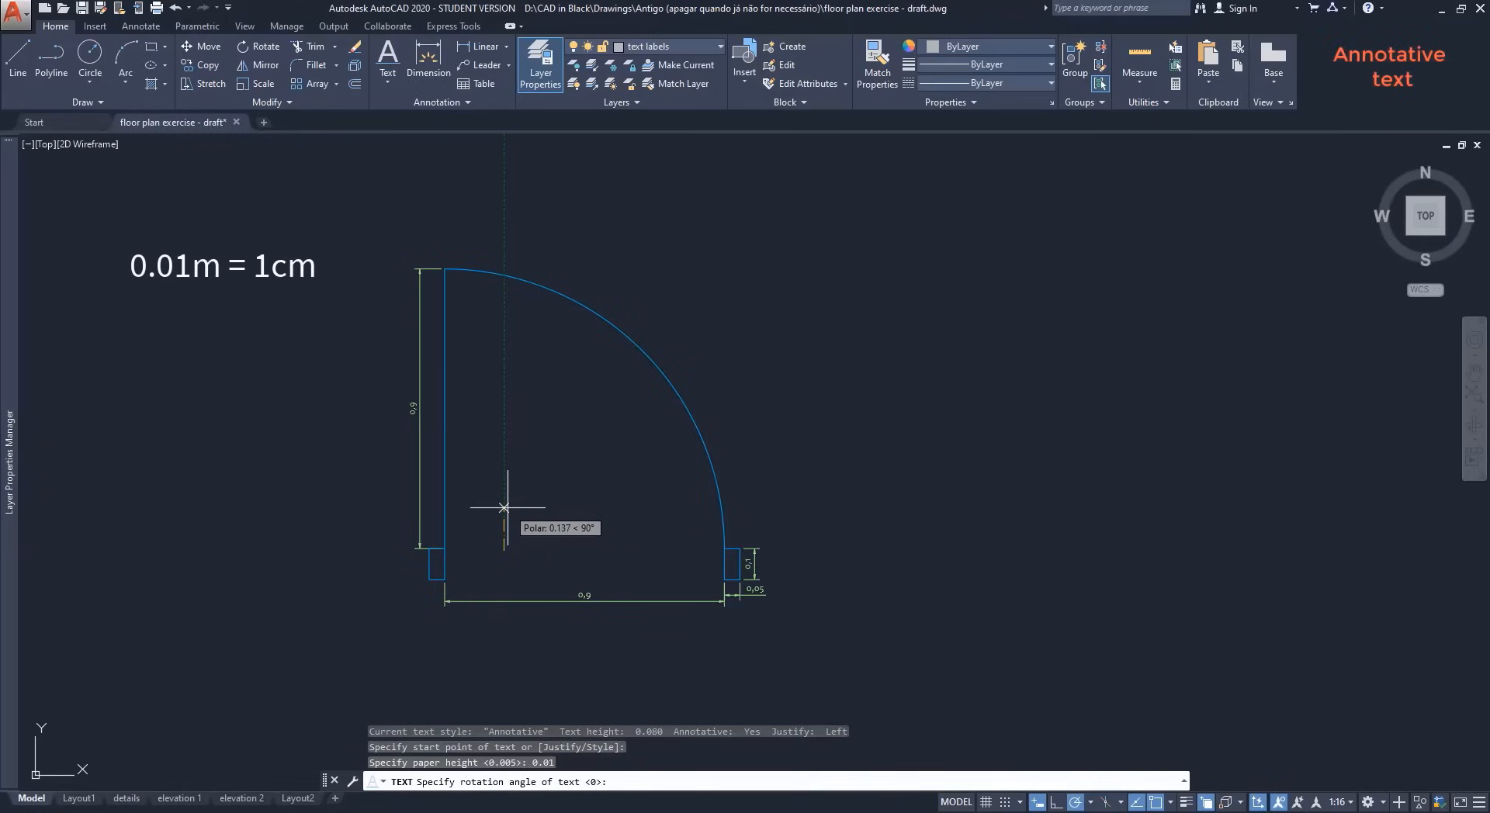
key(Return)
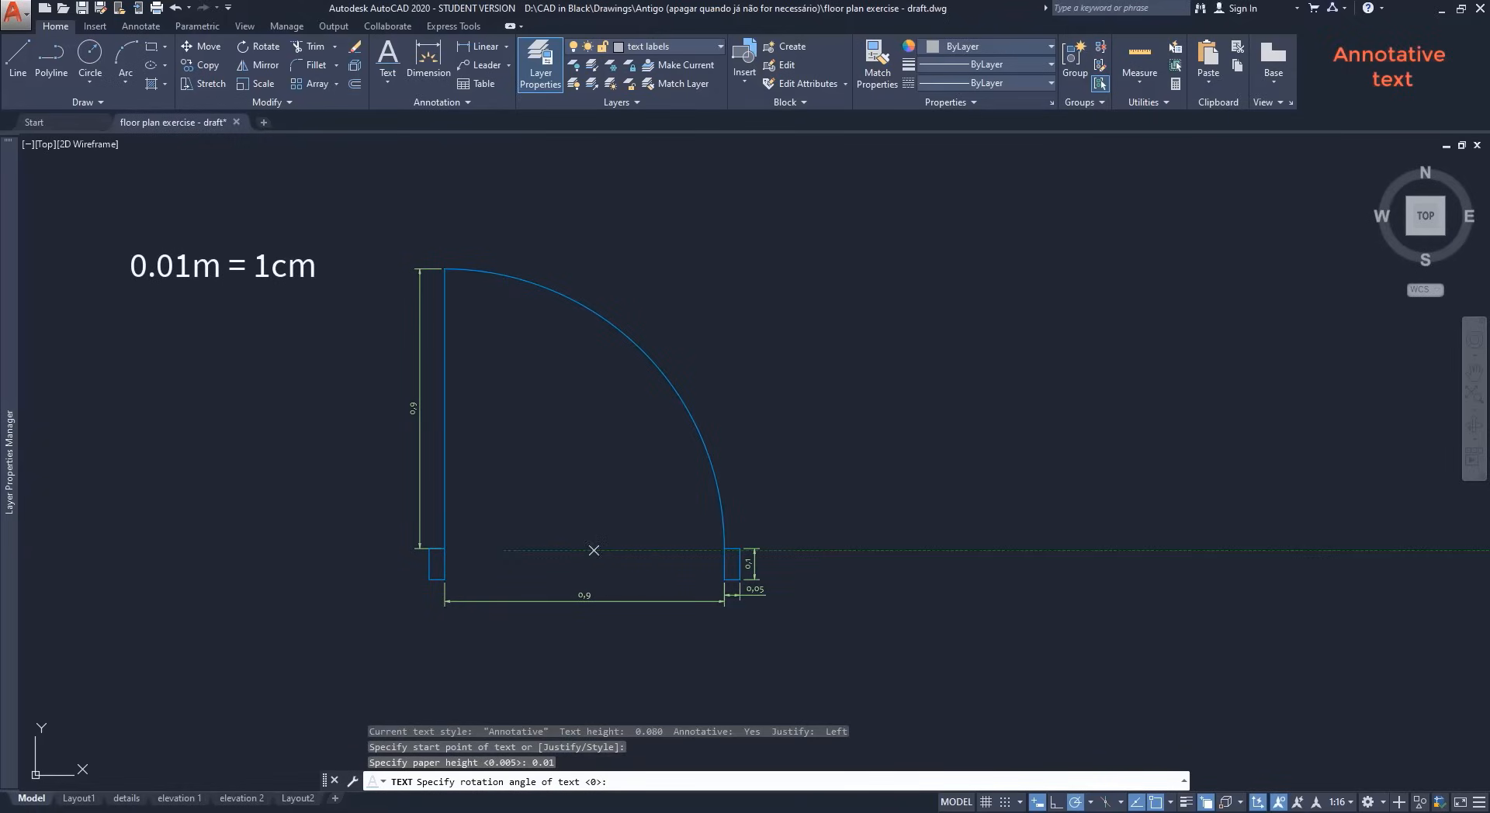
text(door)
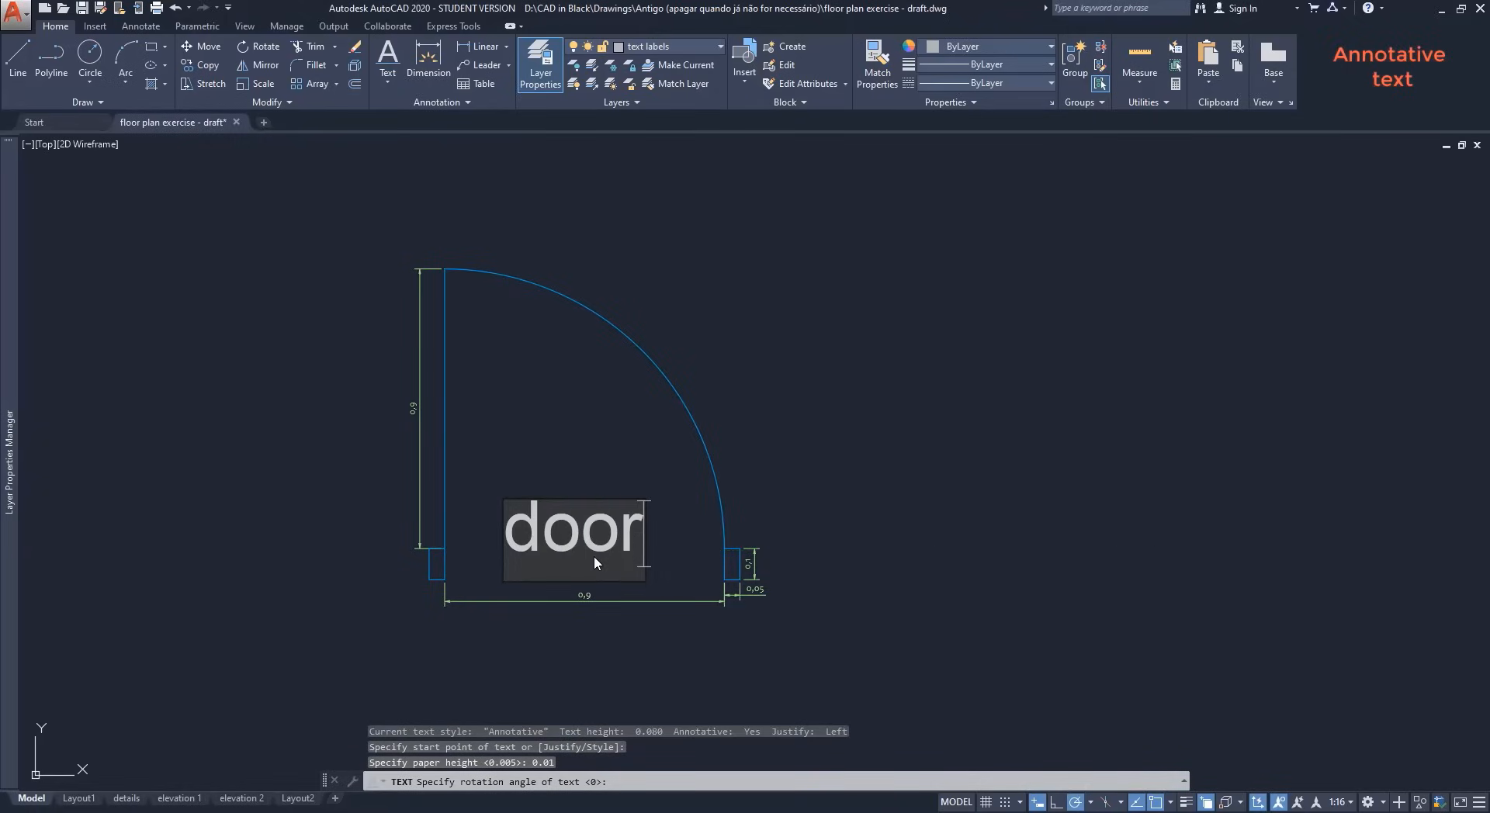
click(870, 454)
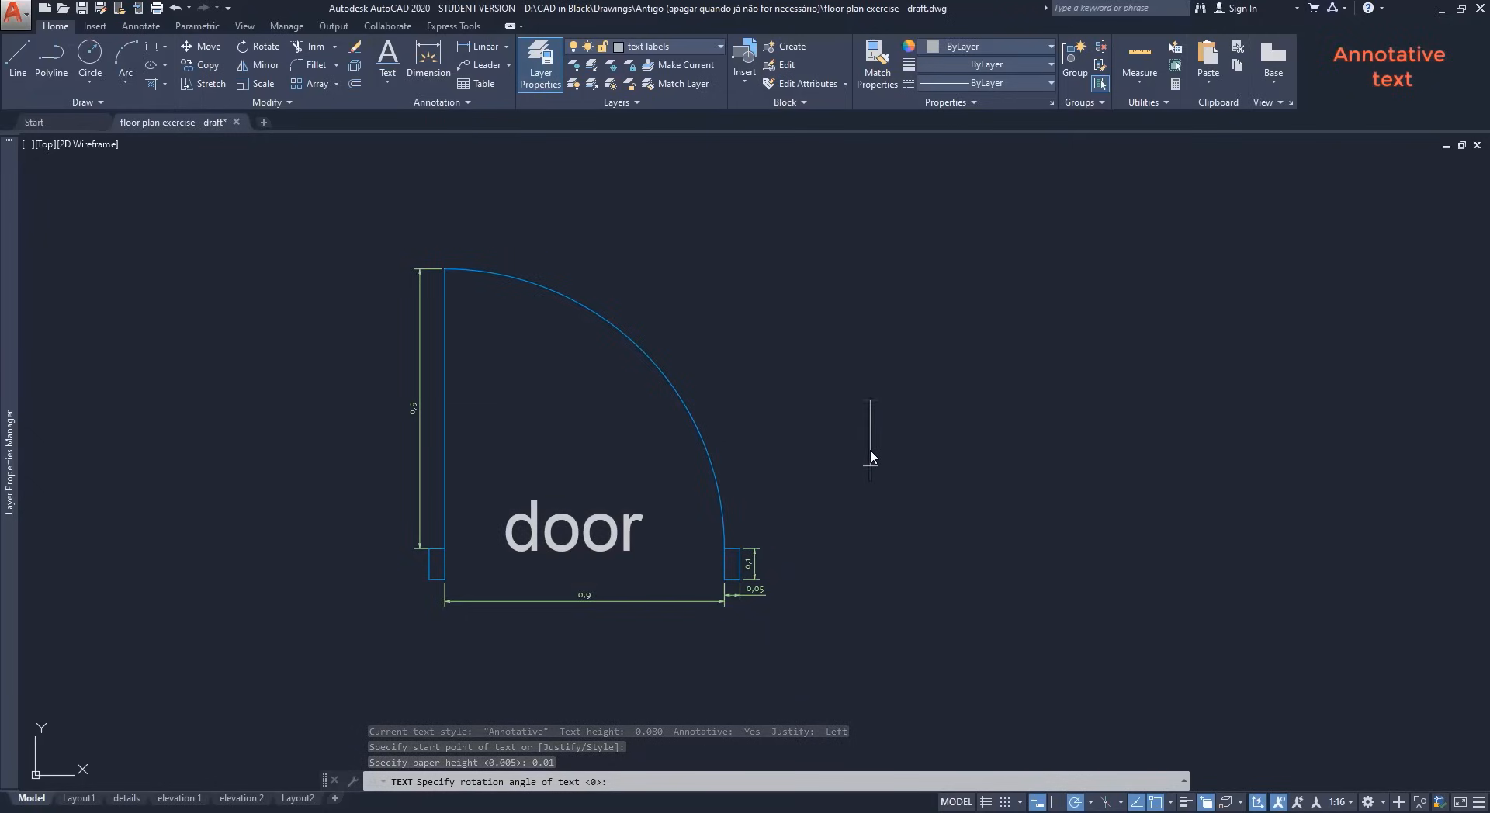
key(Return)
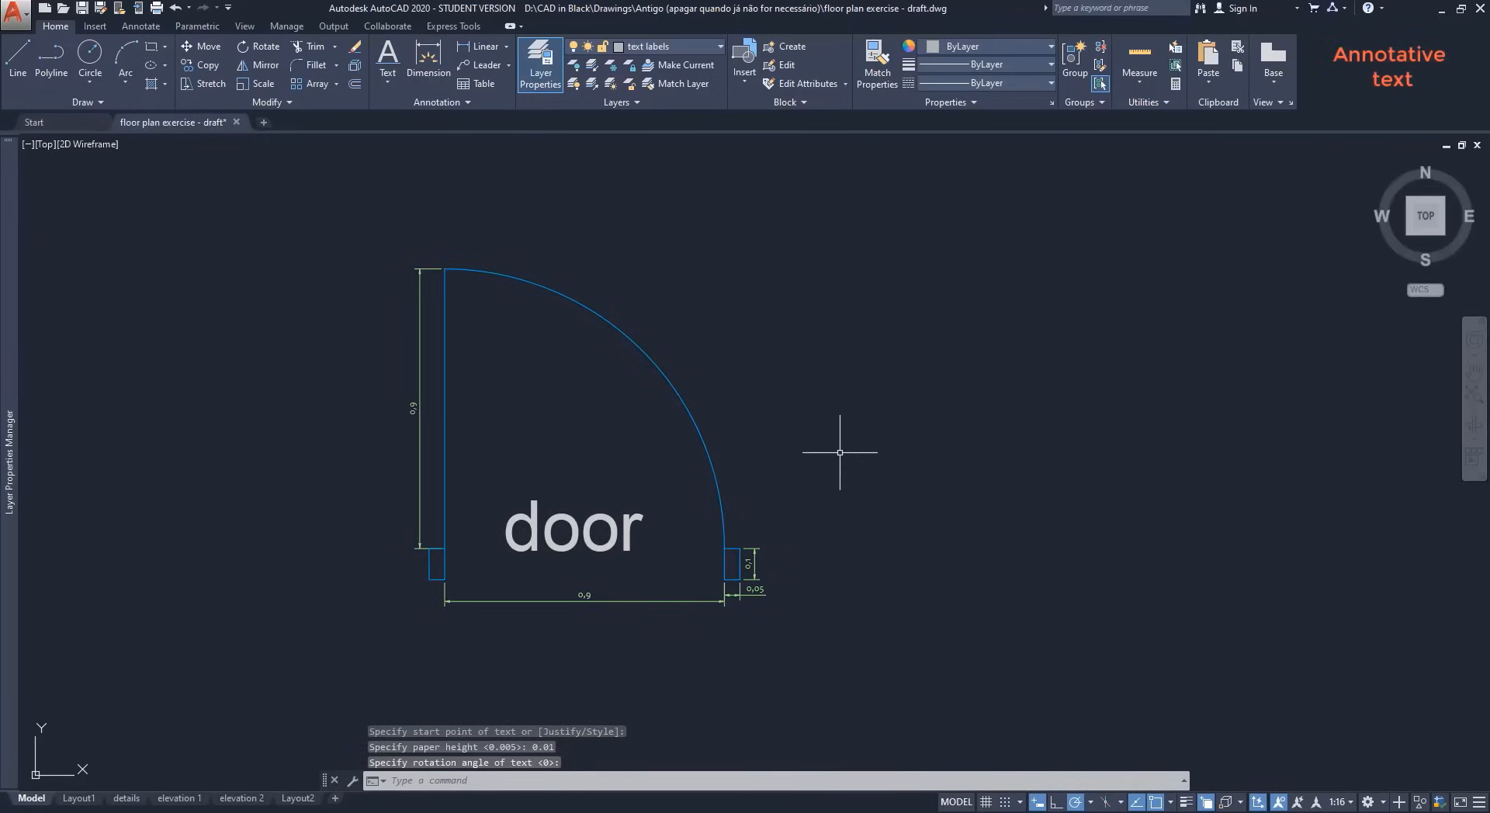
click(126, 798)
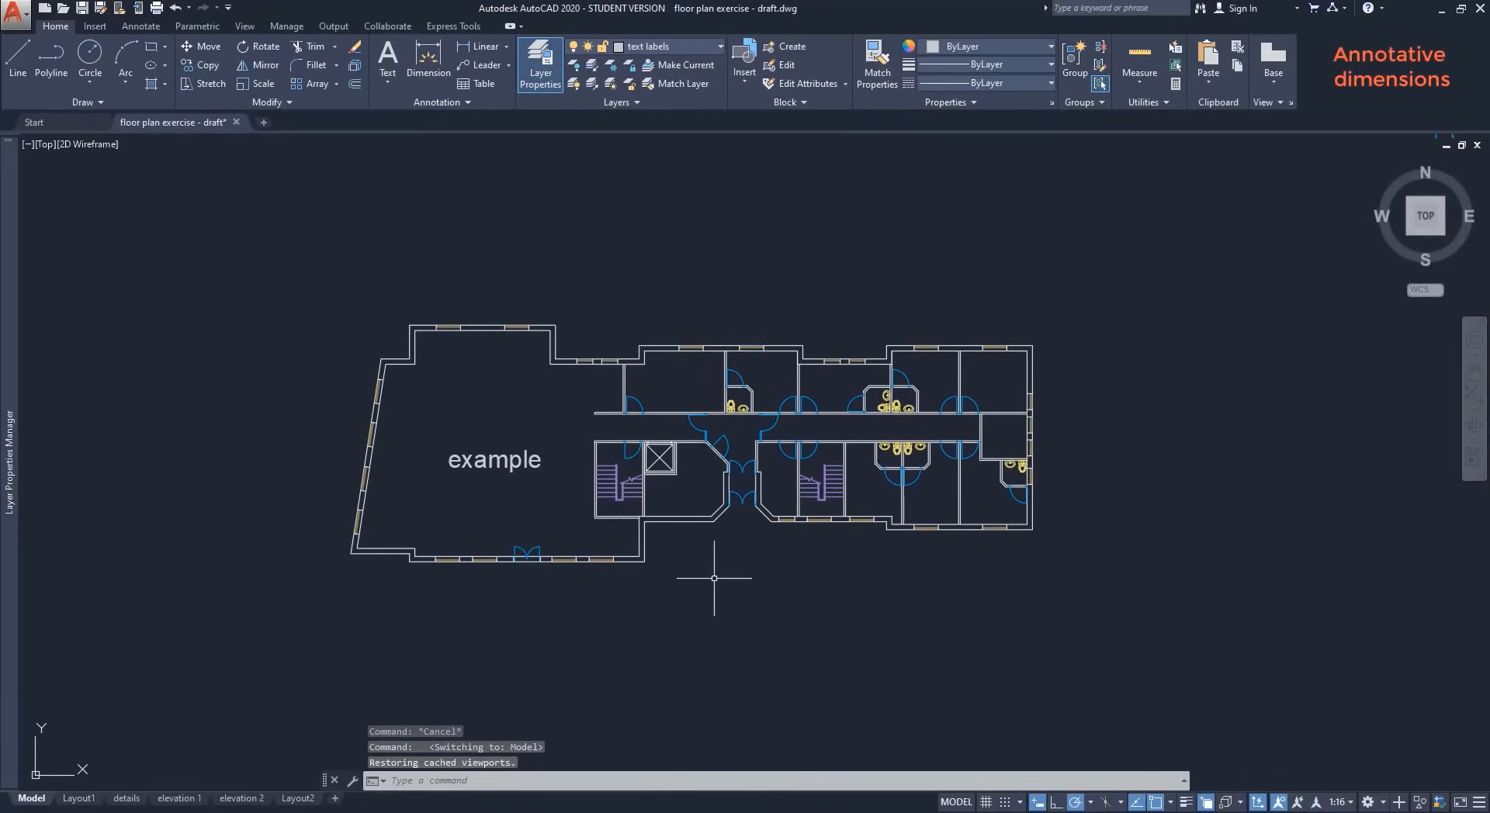
Step: Make dim annotative the current layer and Annotative meters the current dimension style
click(697, 46)
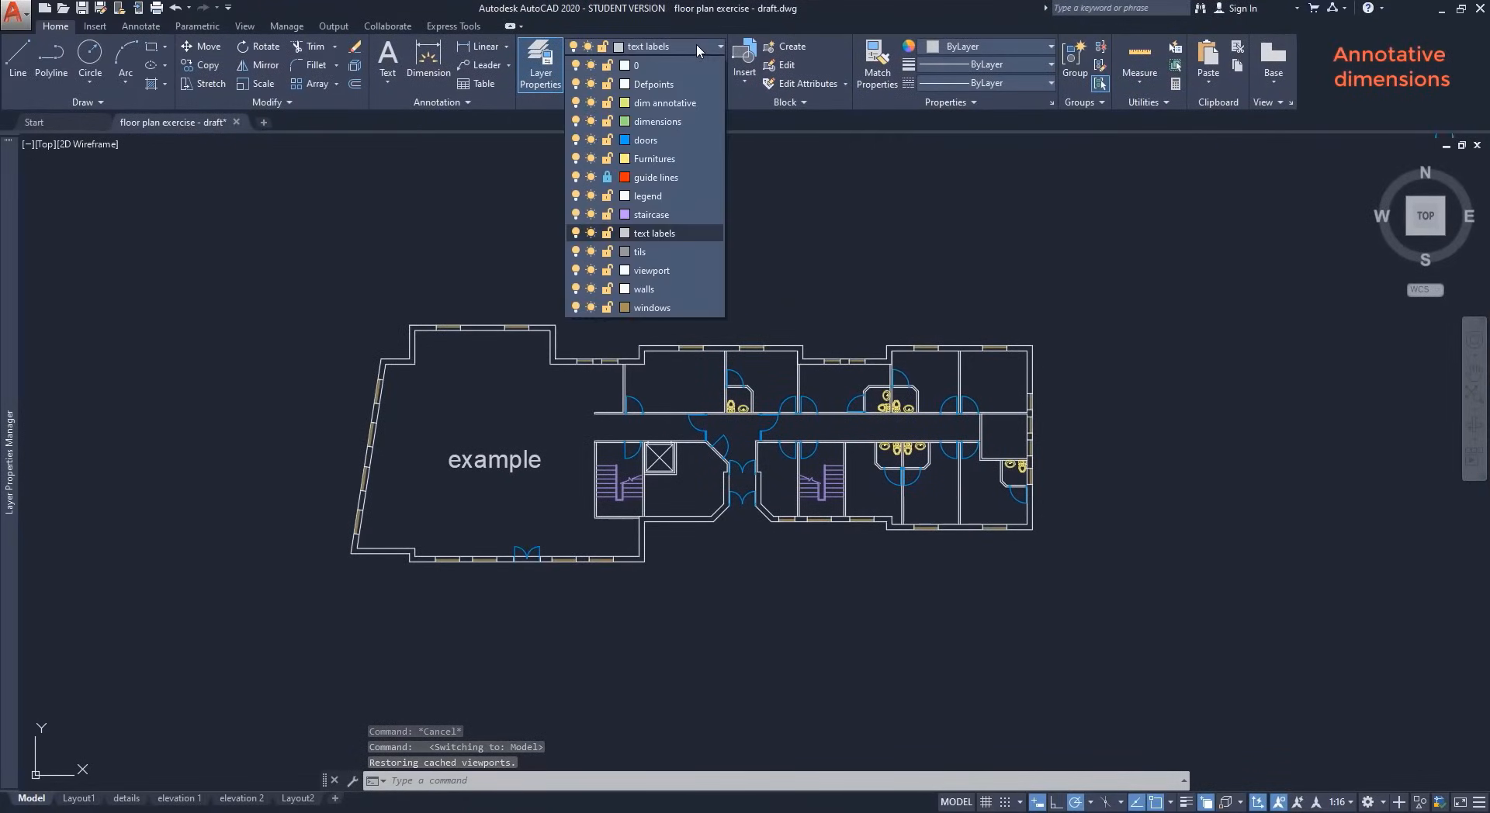
click(688, 102)
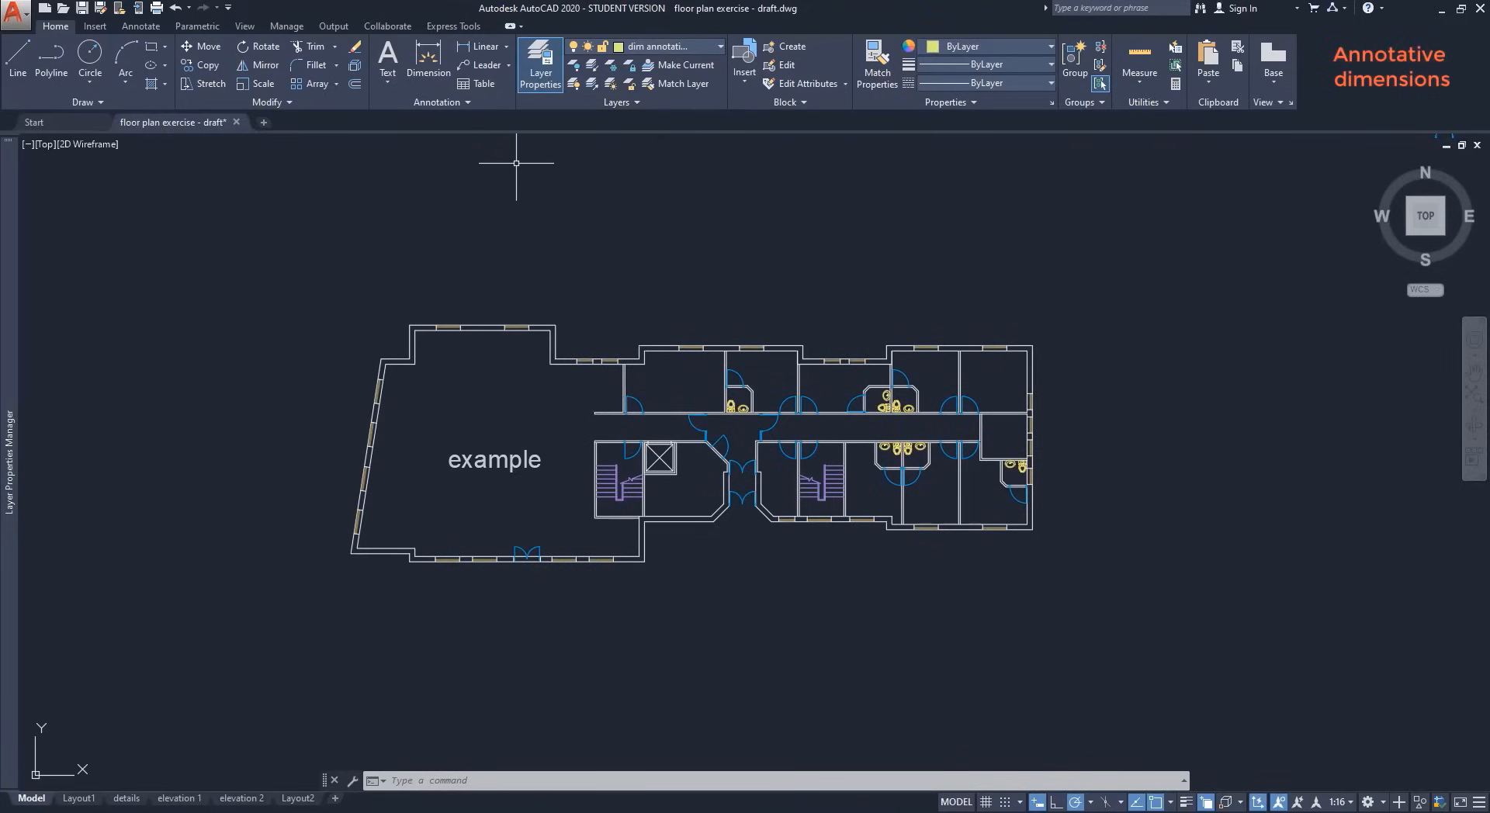
click(467, 103)
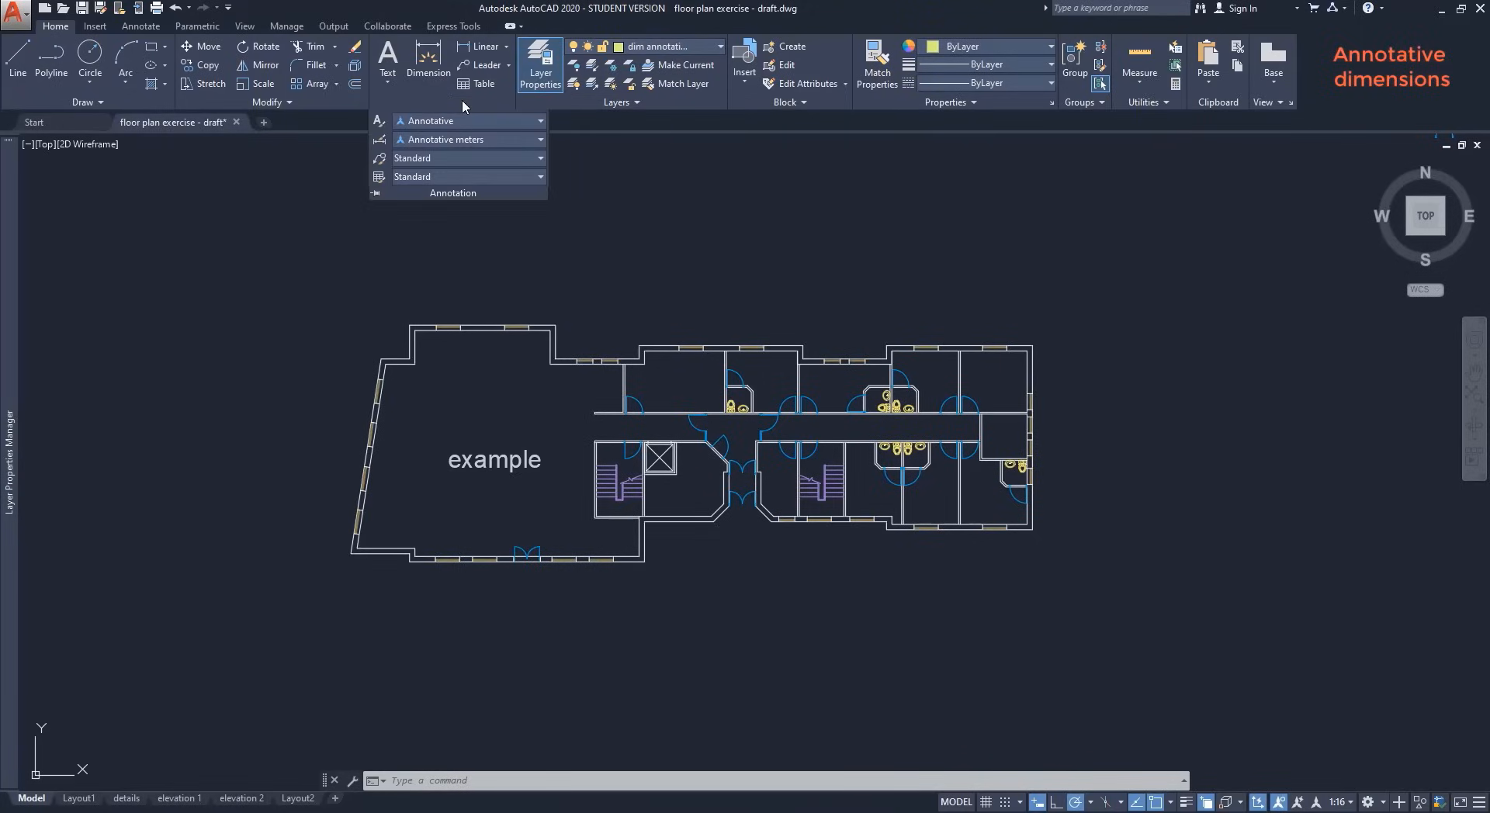
click(467, 140)
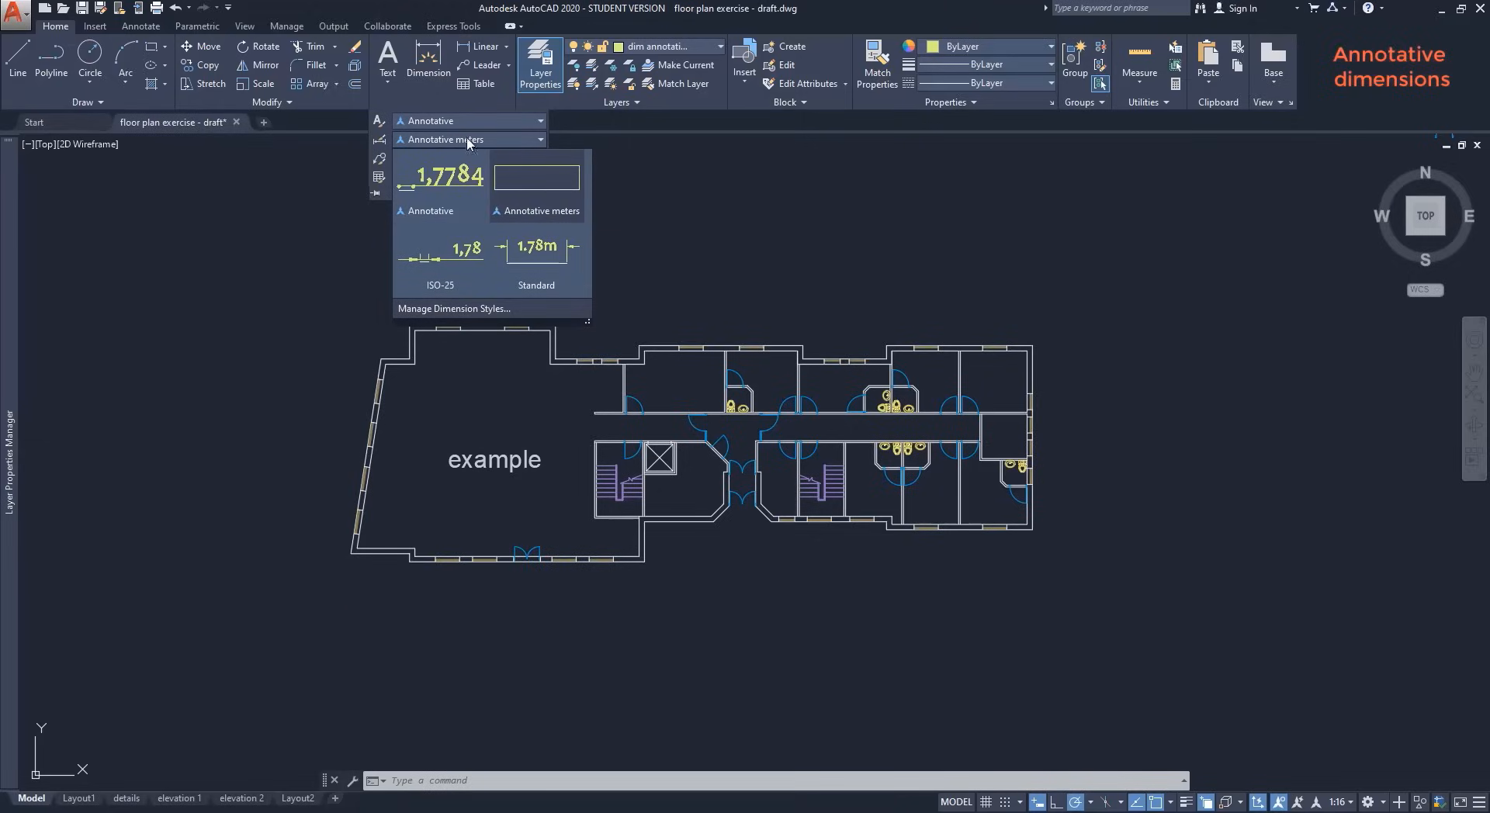
click(512, 180)
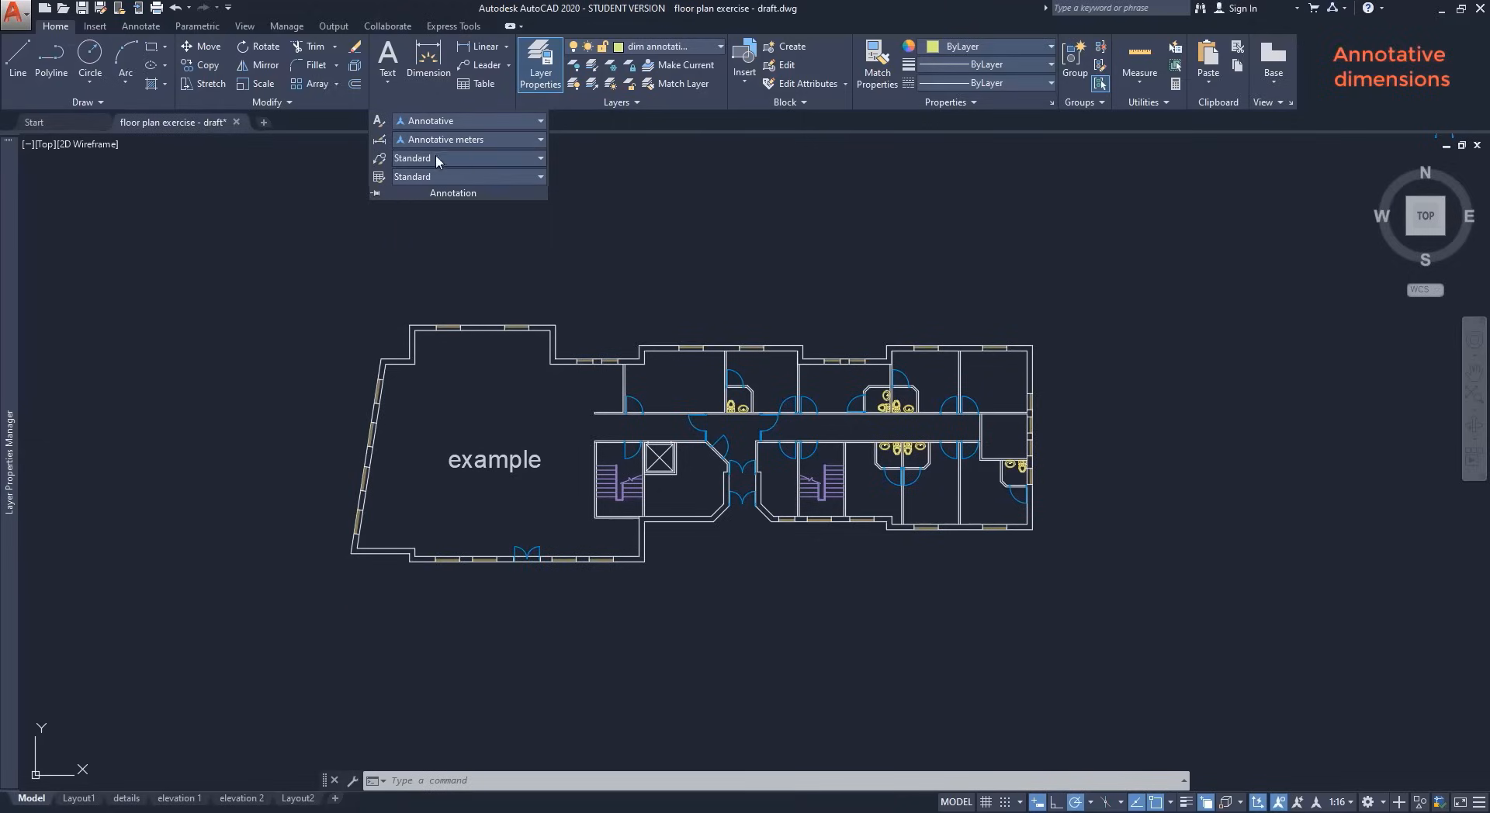
Step: Review the text height and arrow size settings of the Annotative meters dimension style, then close the Dimension Style Manager
click(382, 141)
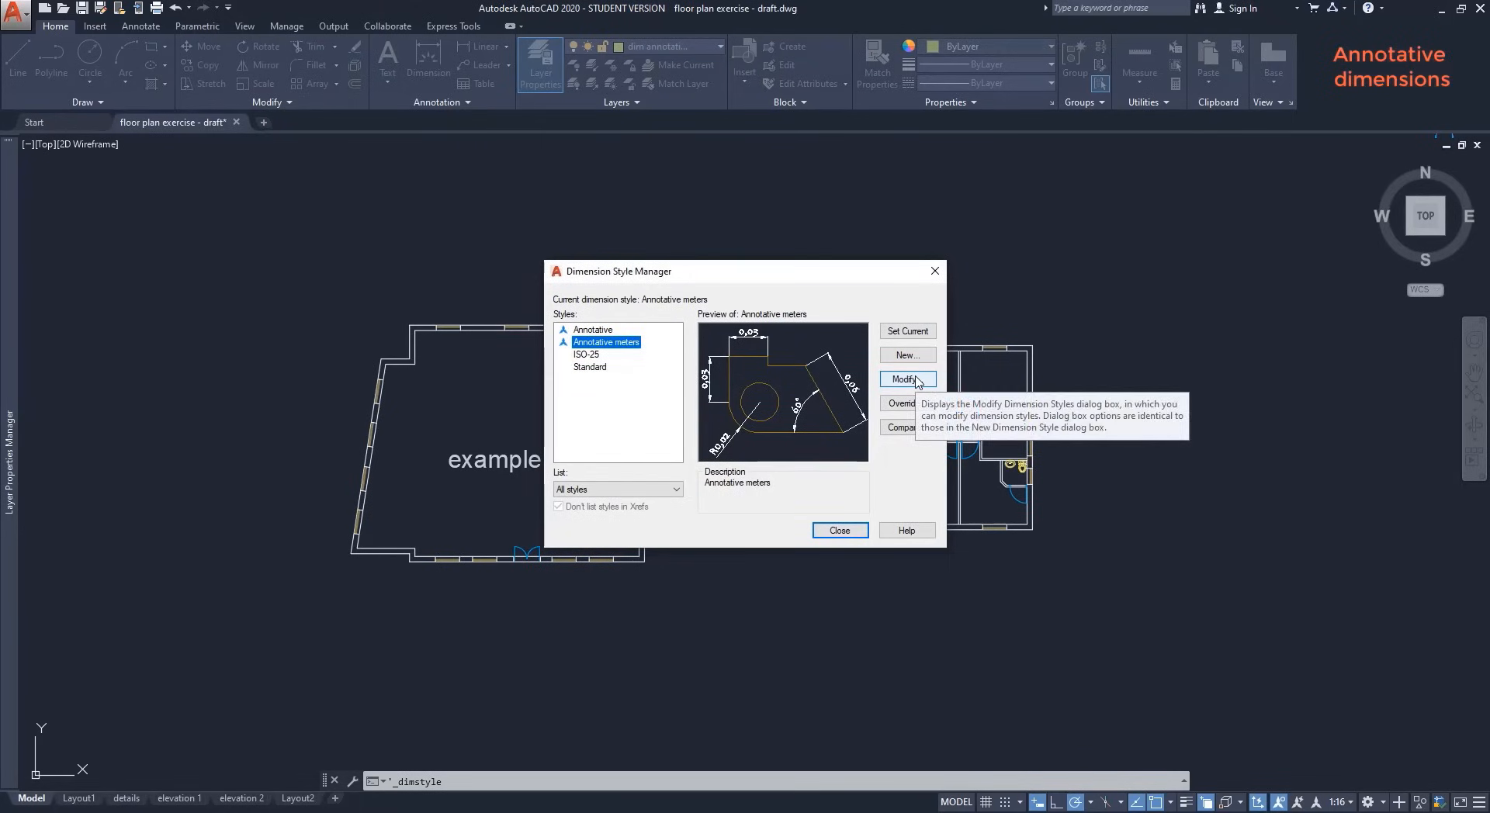
click(916, 380)
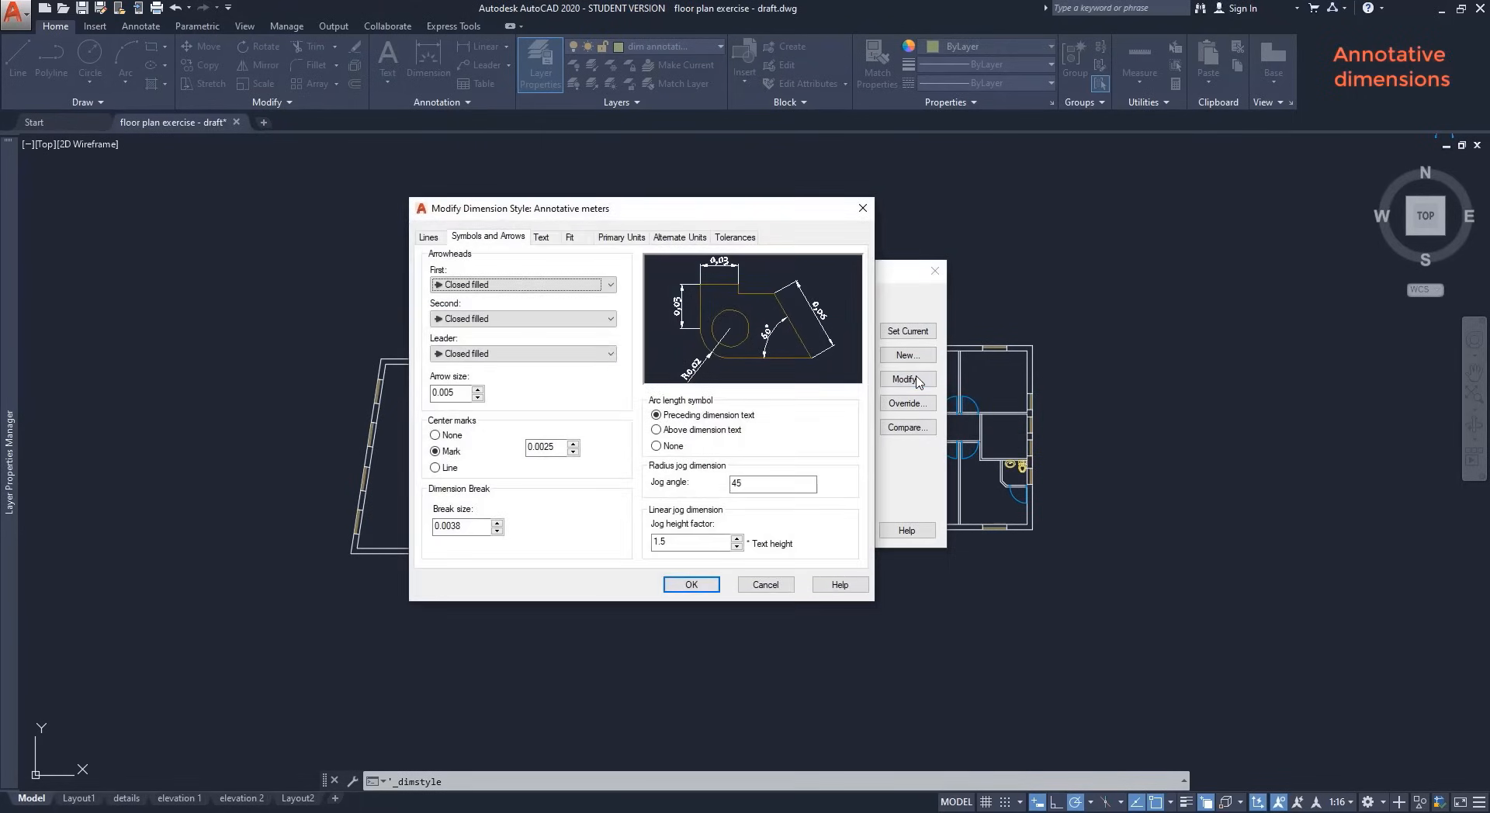
click(553, 245)
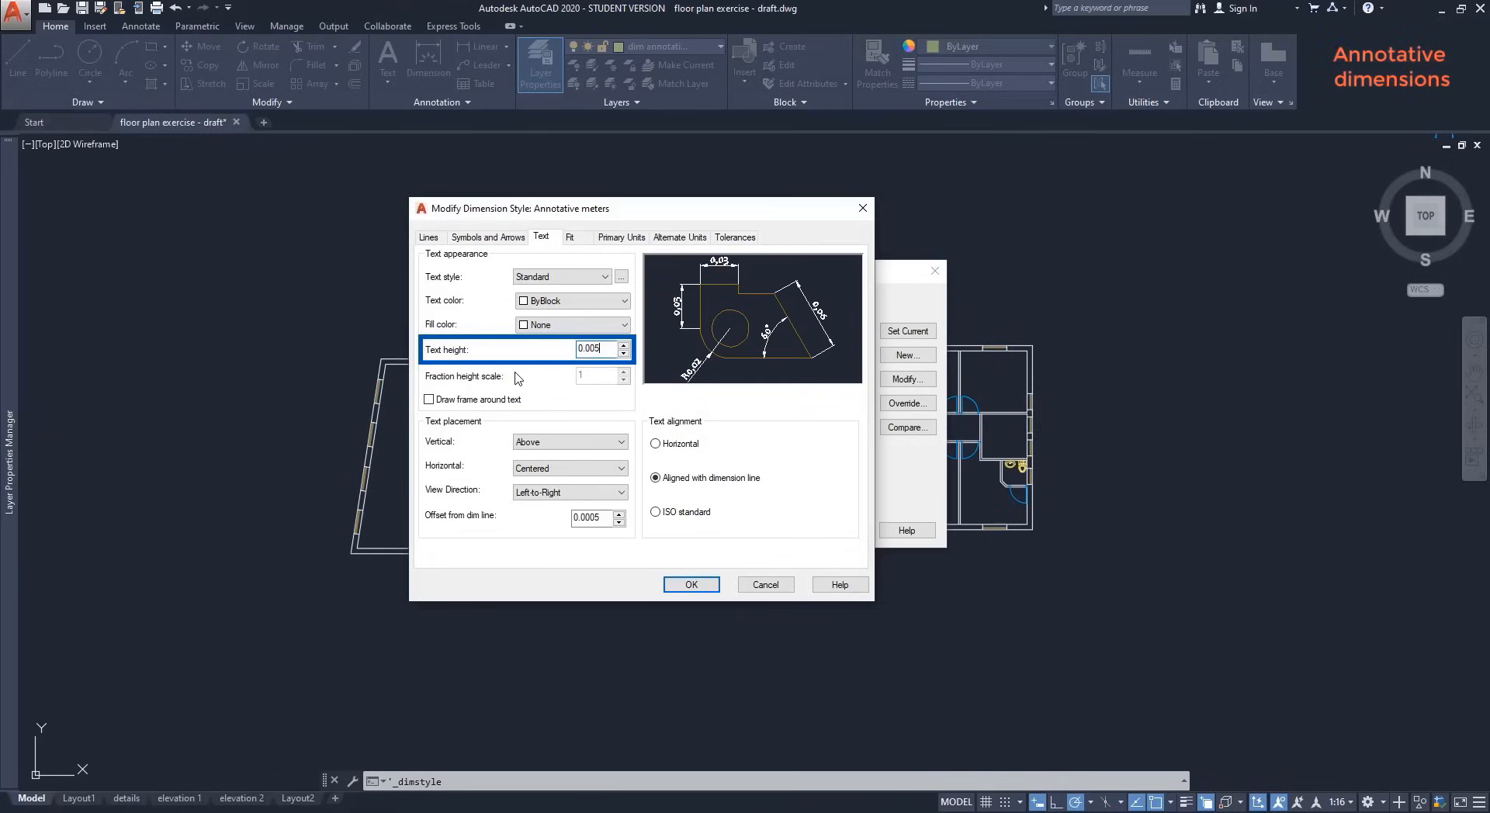
click(505, 242)
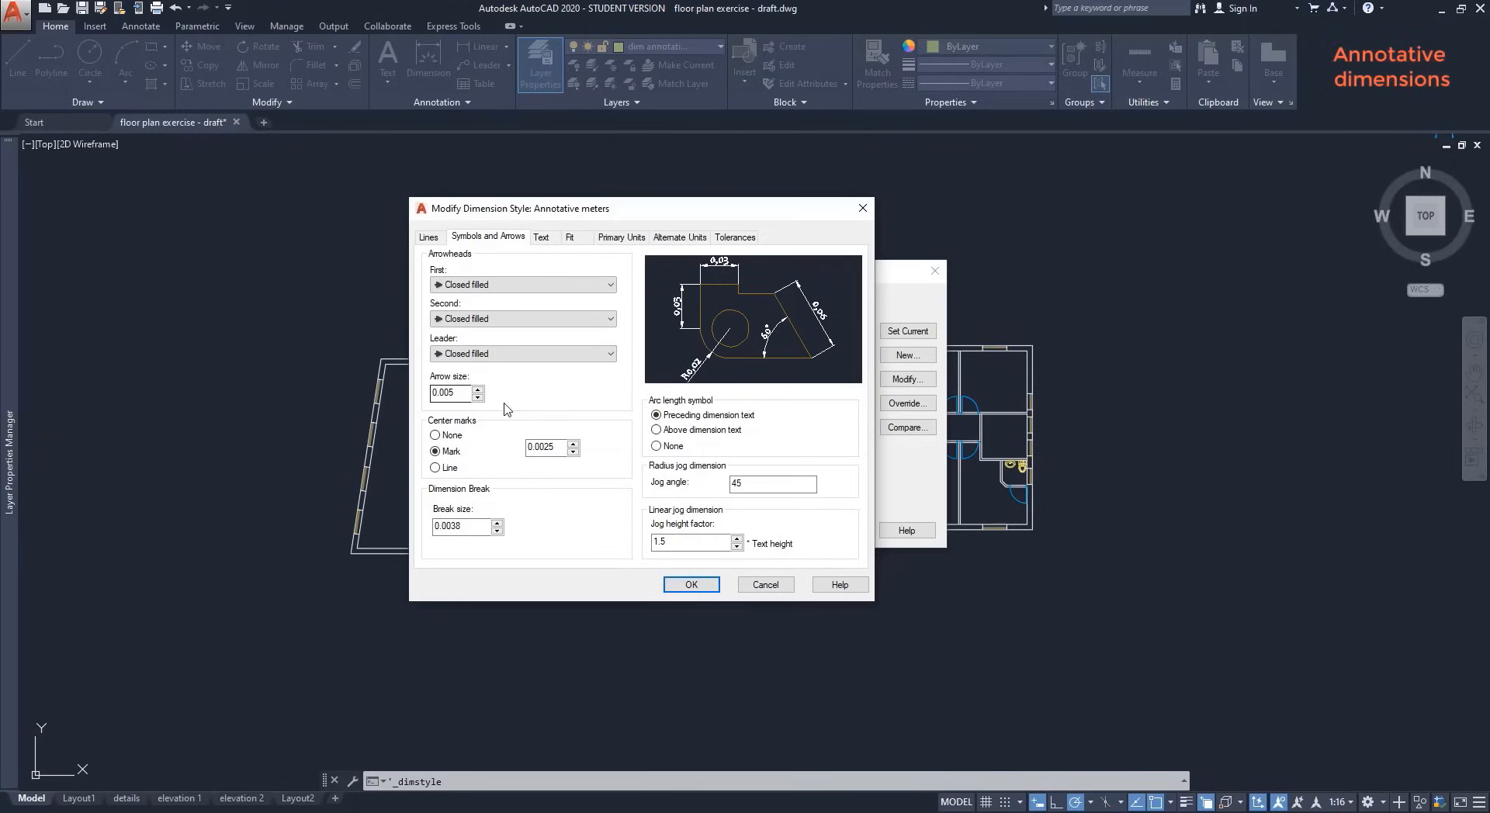
click(681, 586)
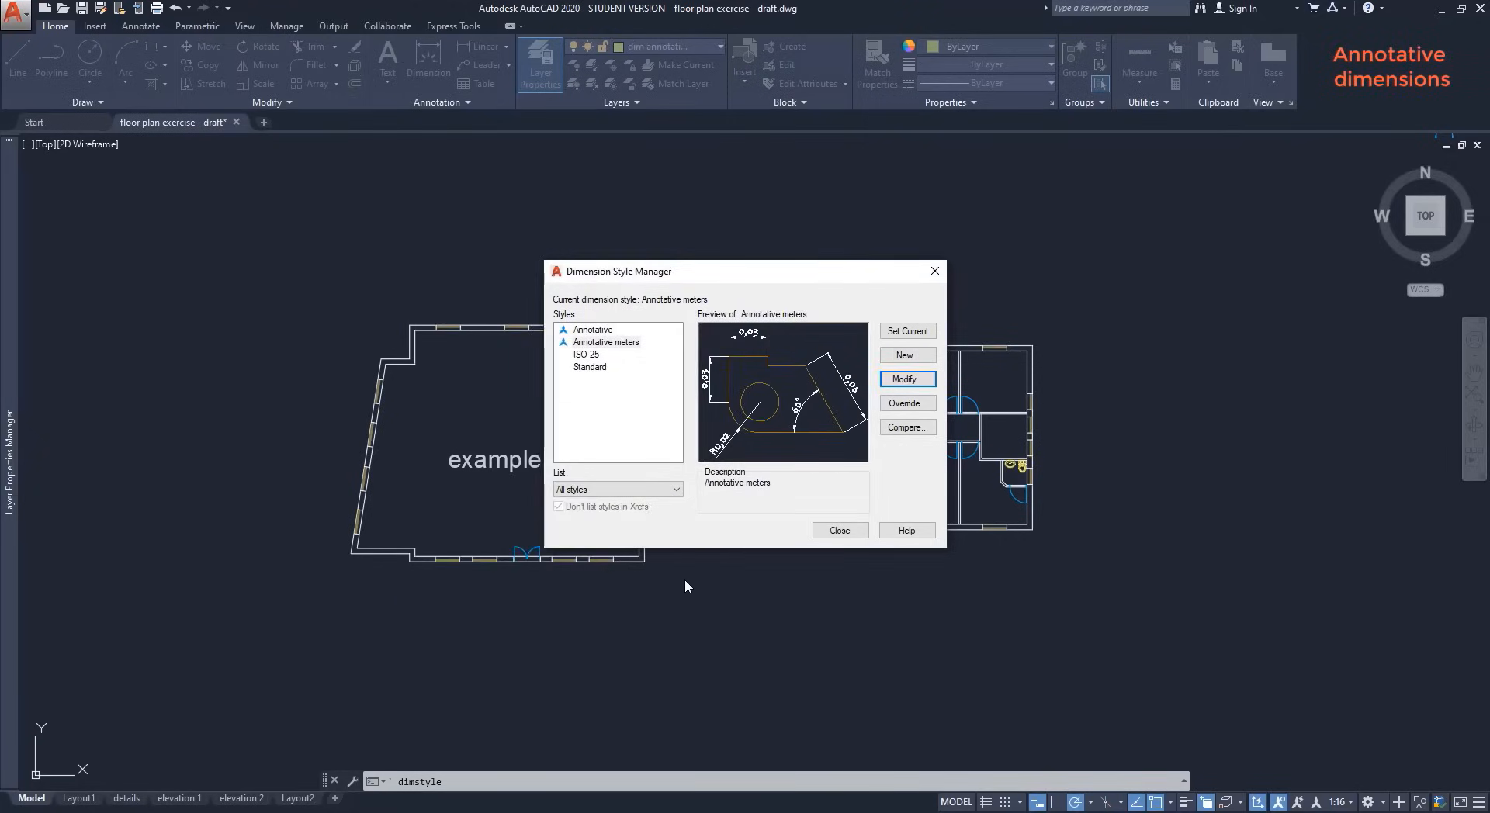
click(840, 530)
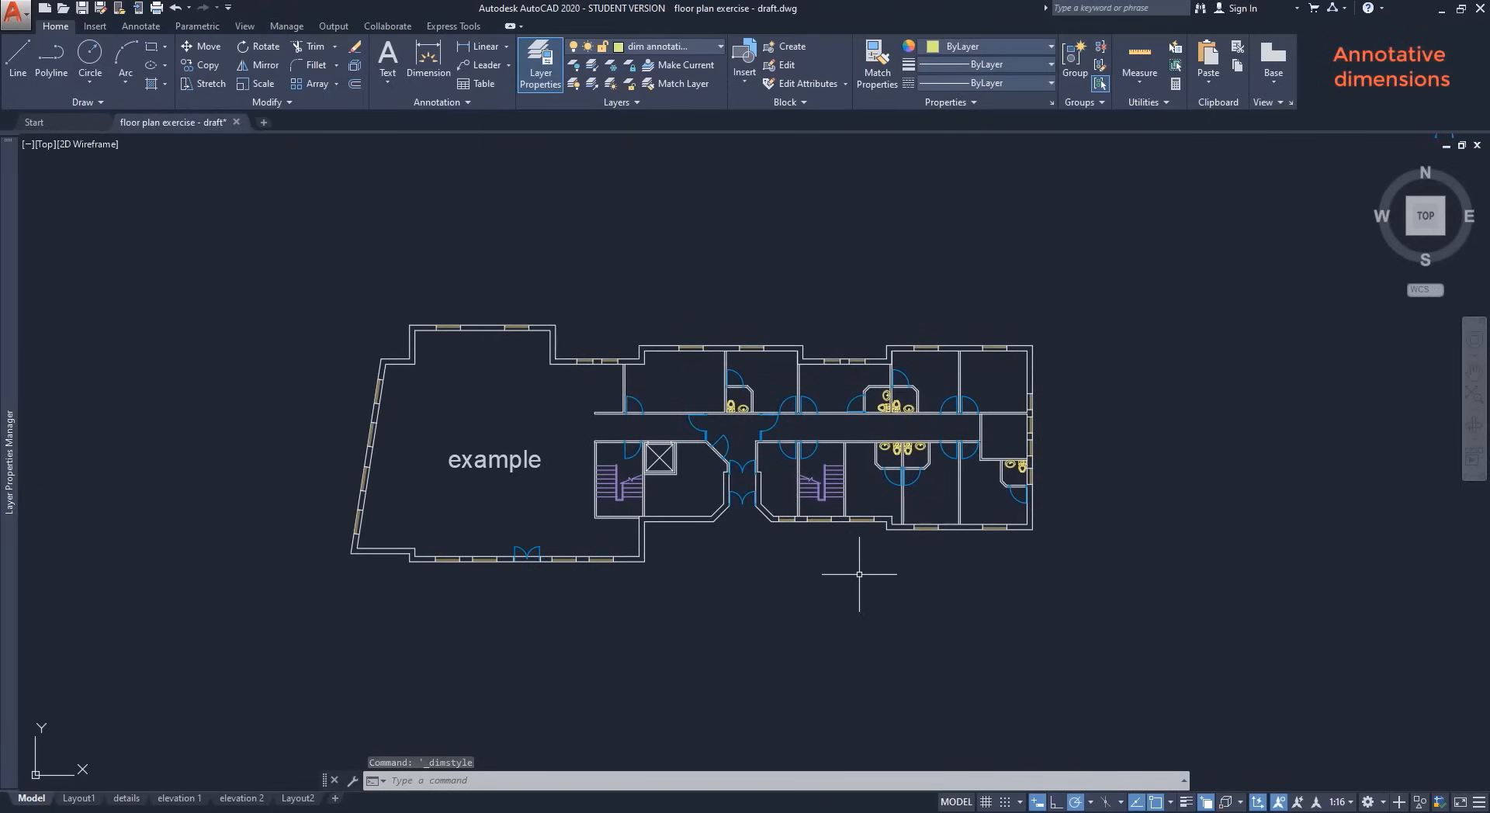
Step: Set the annotation scale to 1:200 and add a horizontal linear dimension below the large room's lower wall, from corner to corner
click(1340, 801)
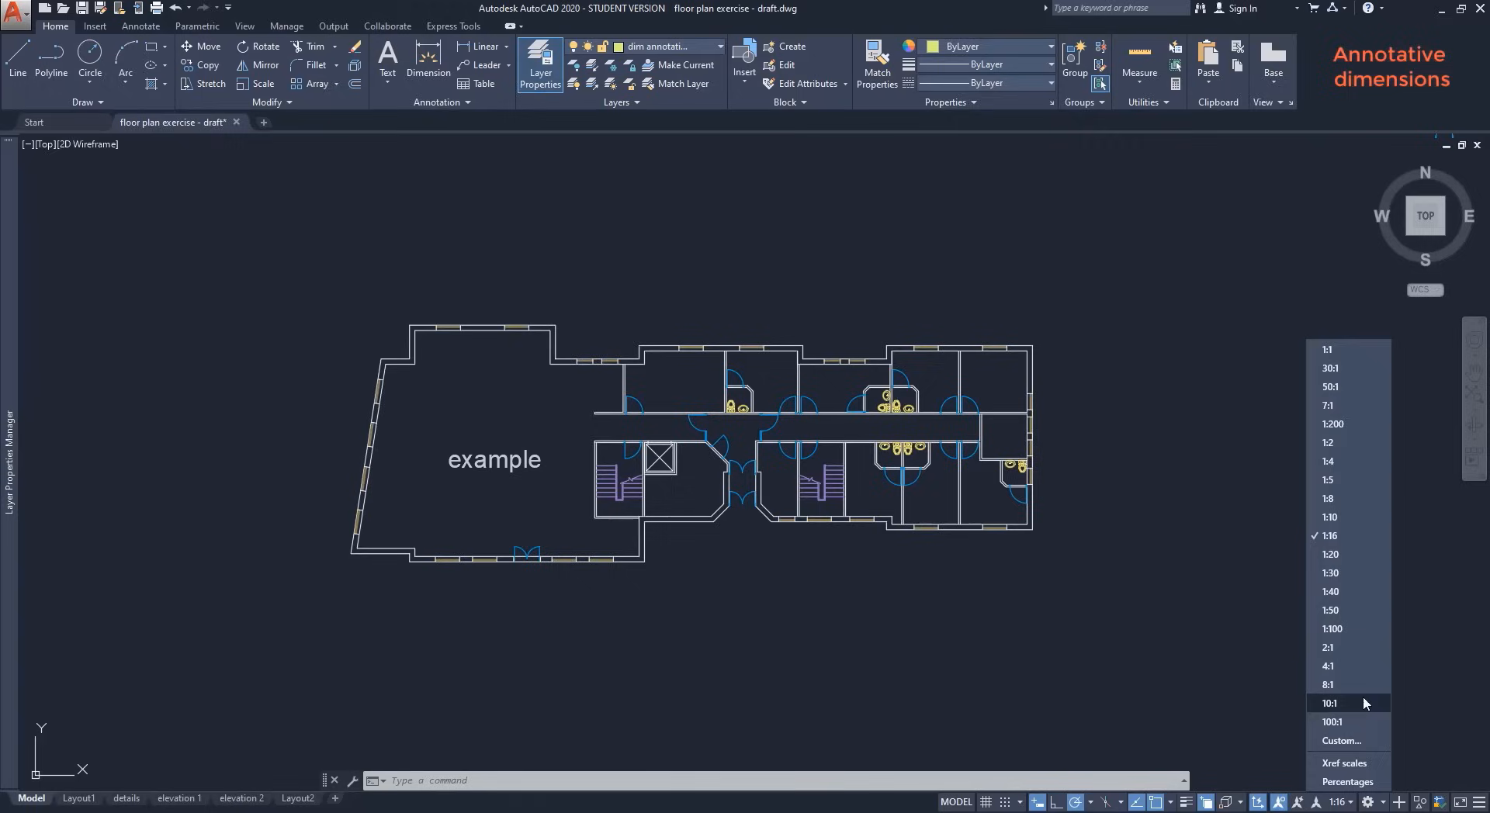
click(1349, 425)
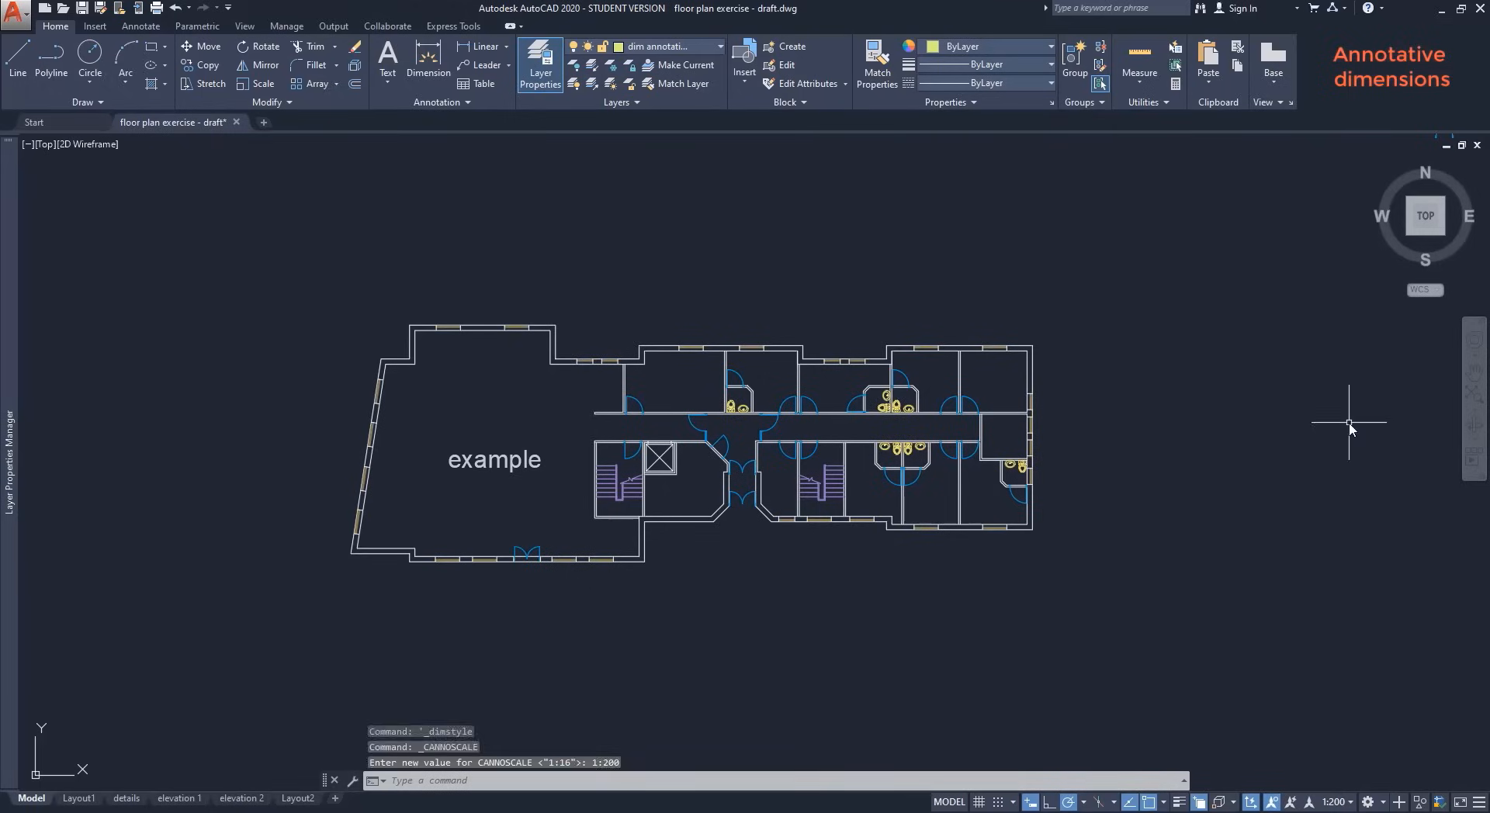
click(479, 50)
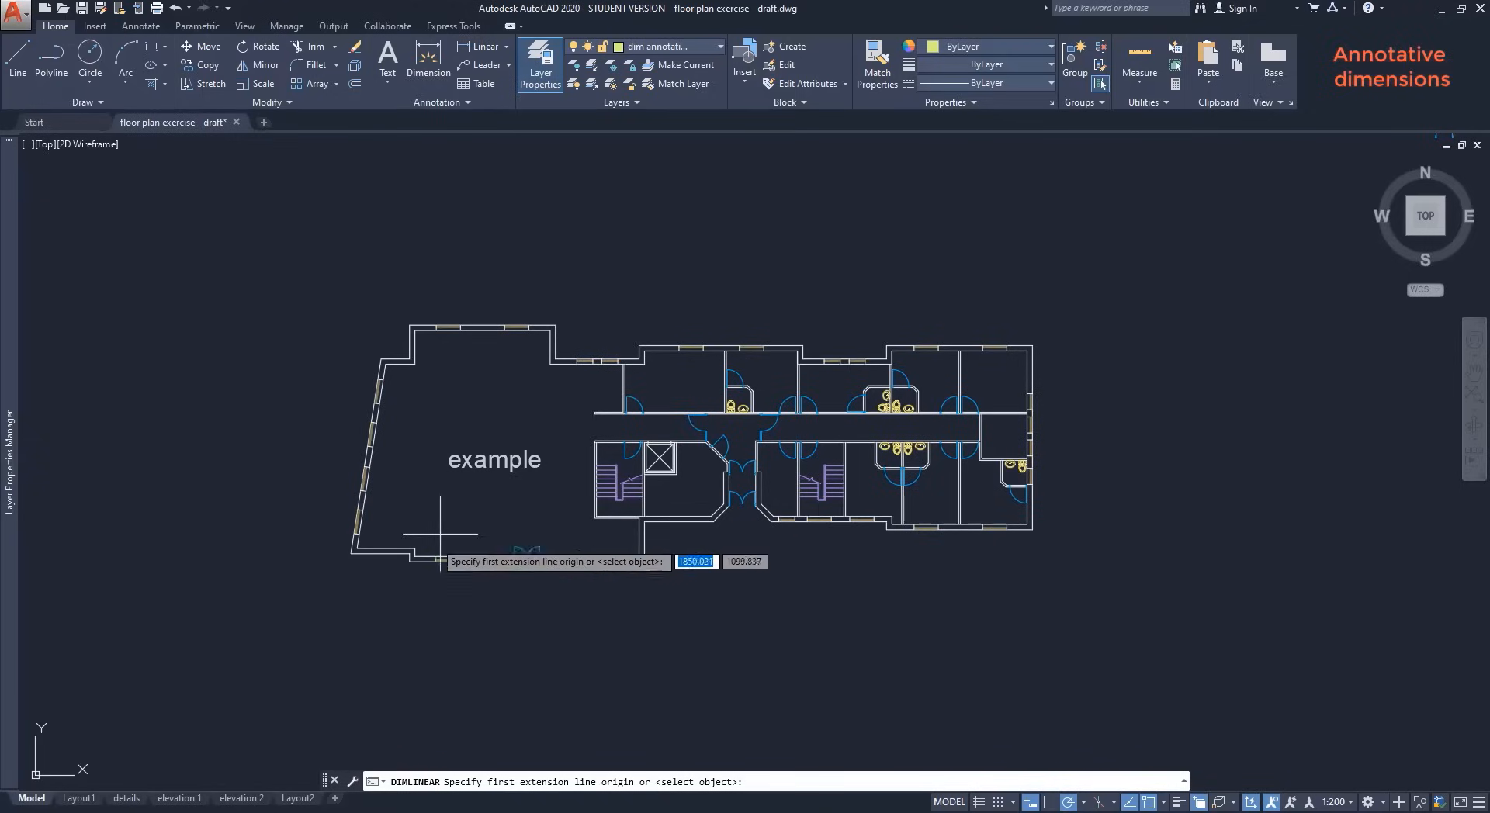
click(410, 558)
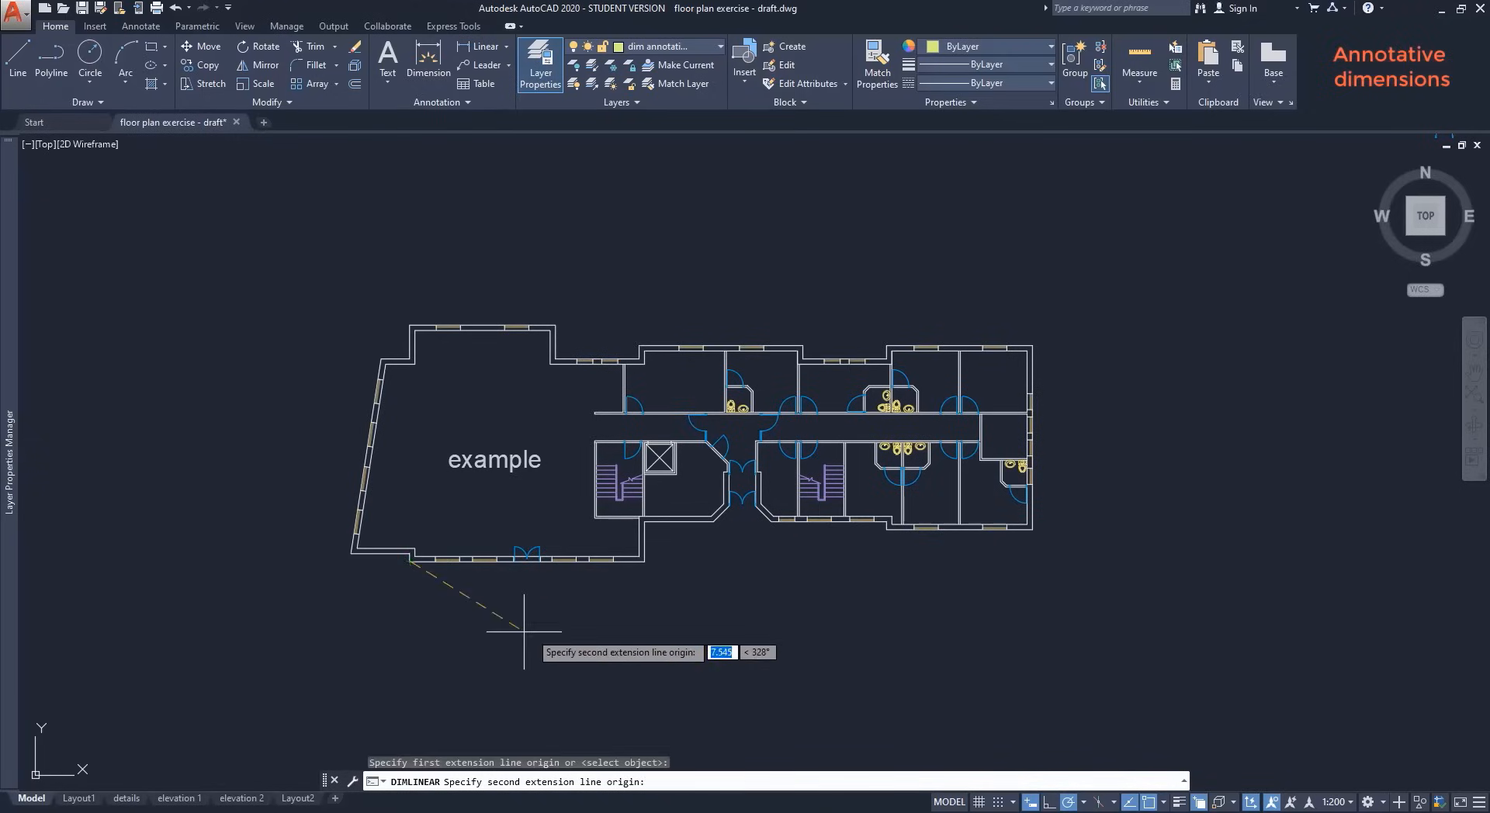
scroll(659, 574, up, 4)
click(619, 535)
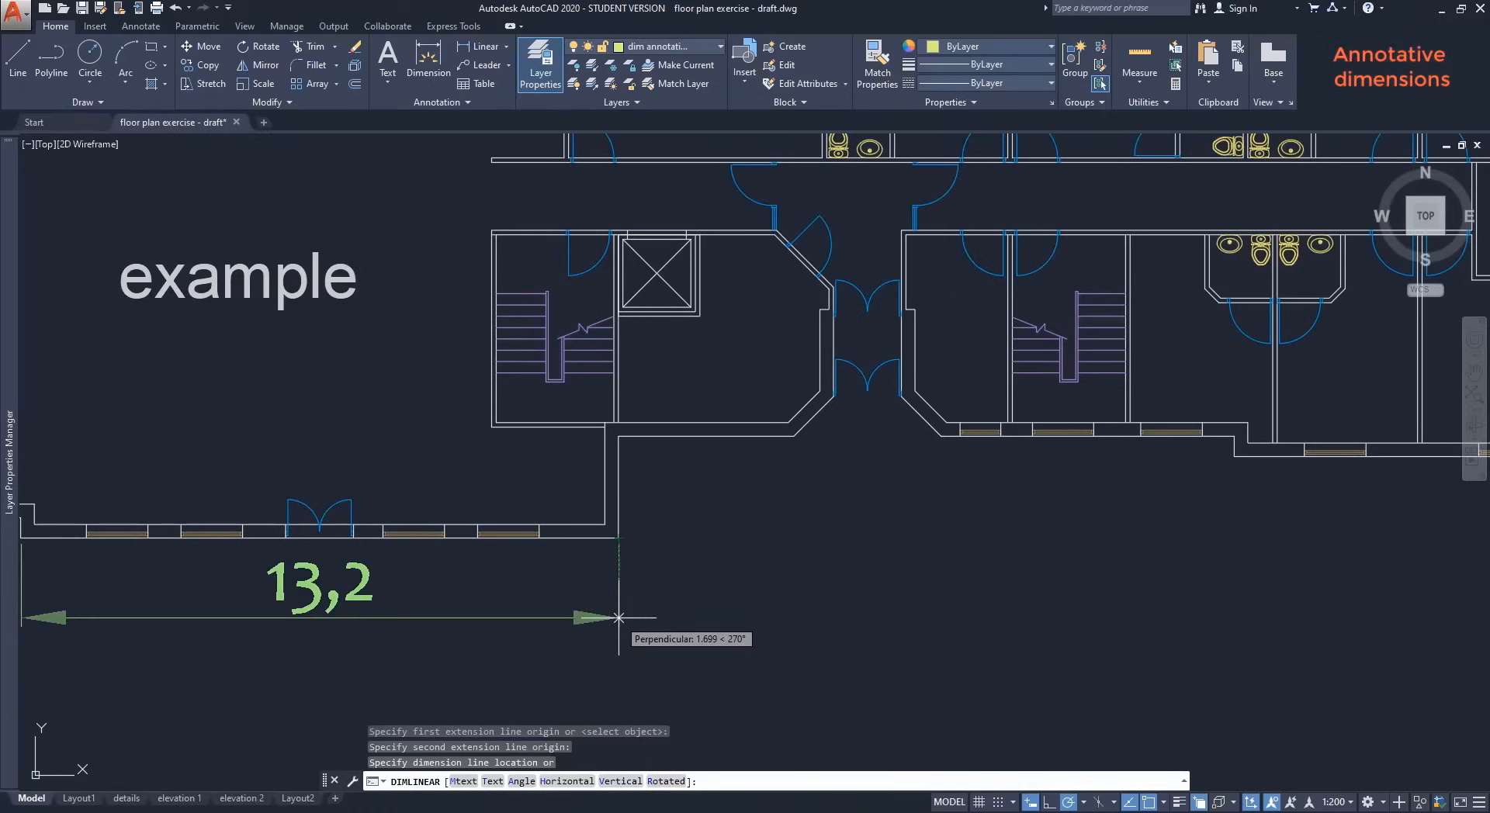
click(618, 633)
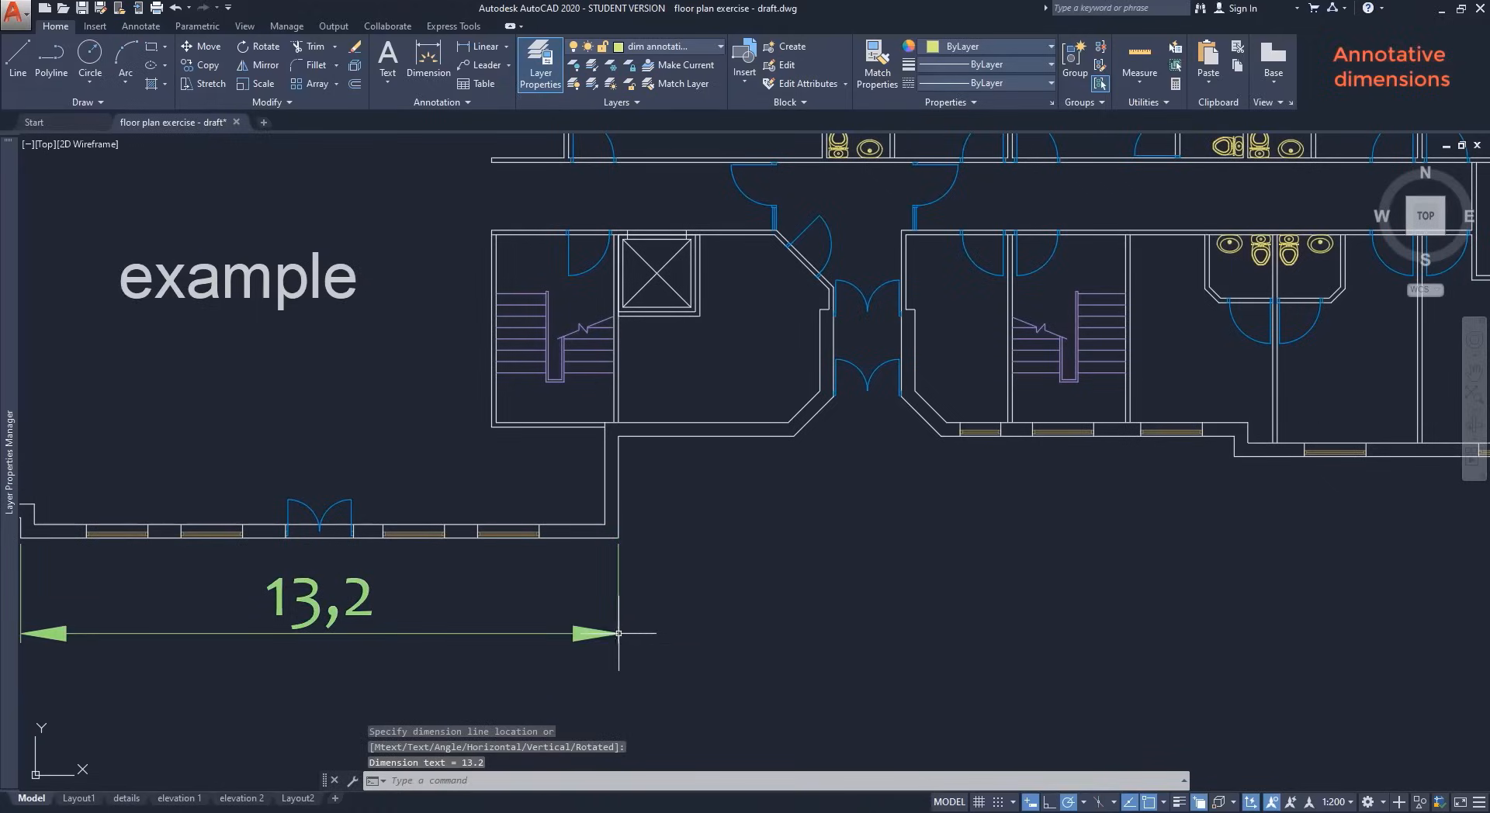
scroll(809, 555, down, 4)
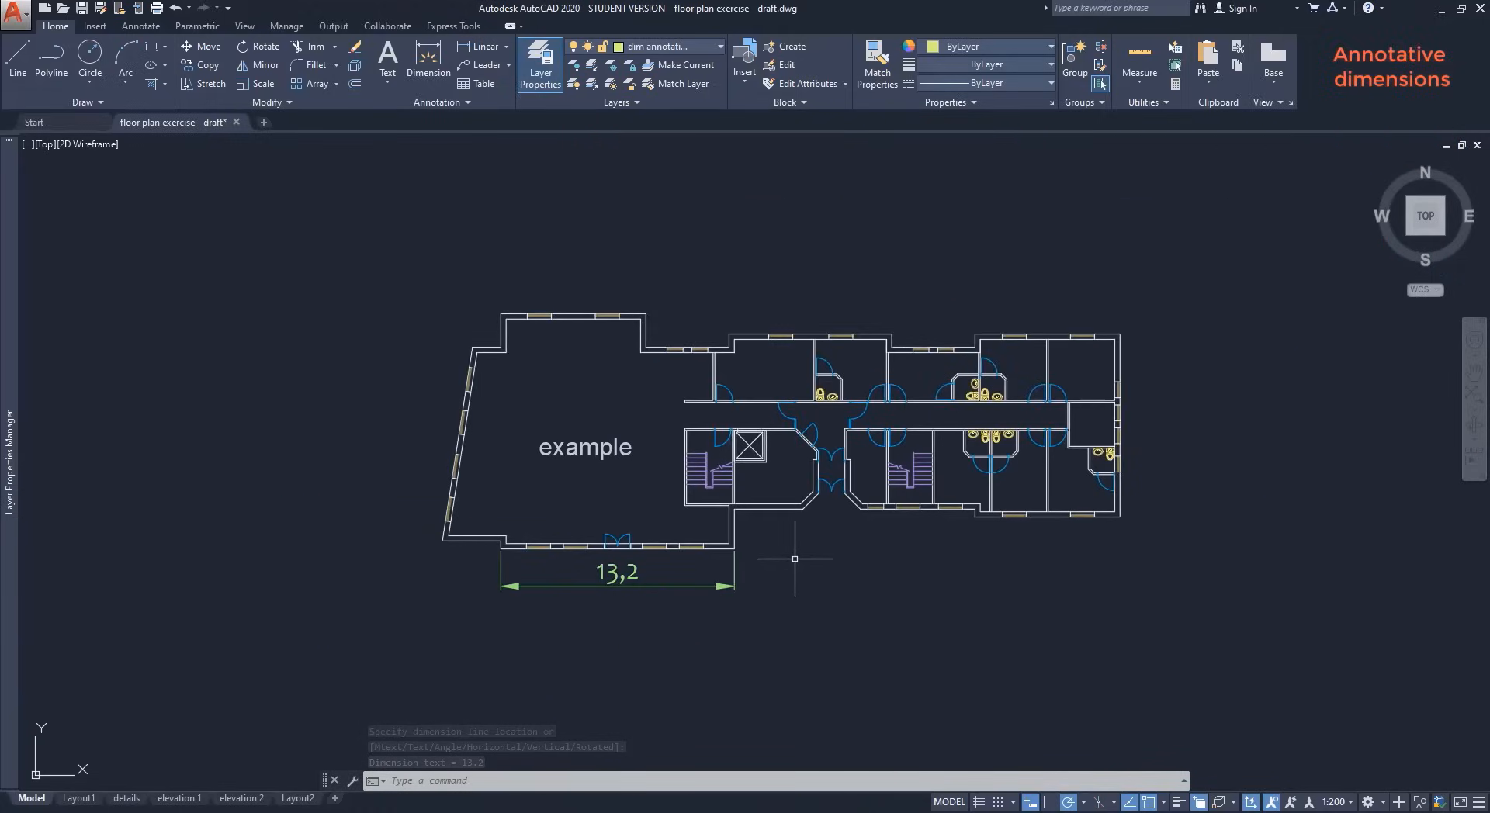
Step: On Layout1, activate the floor plan viewport and set the dimensions layer's viewport color to 86
click(69, 804)
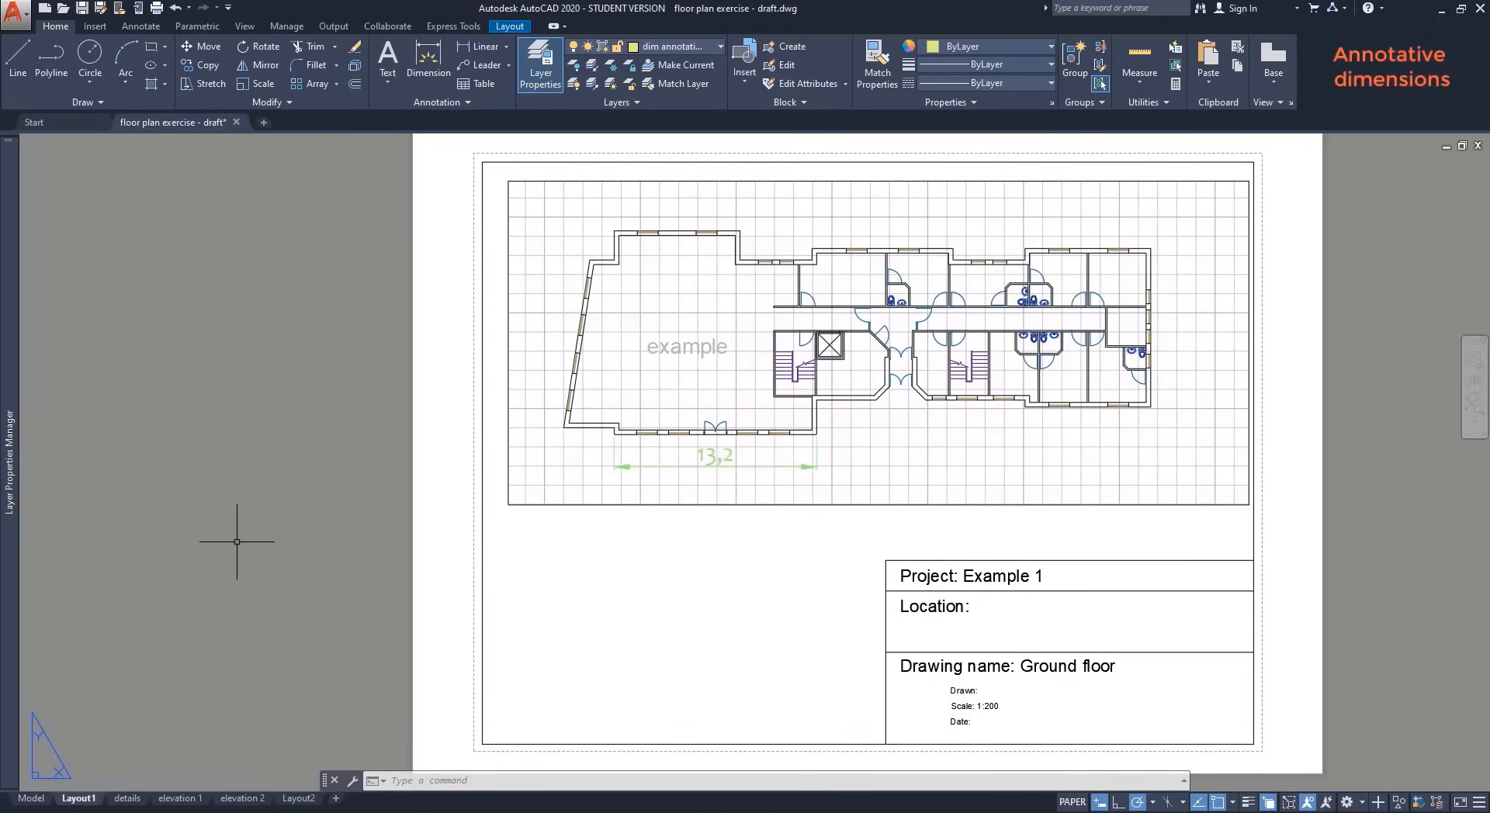
double_click(235, 543)
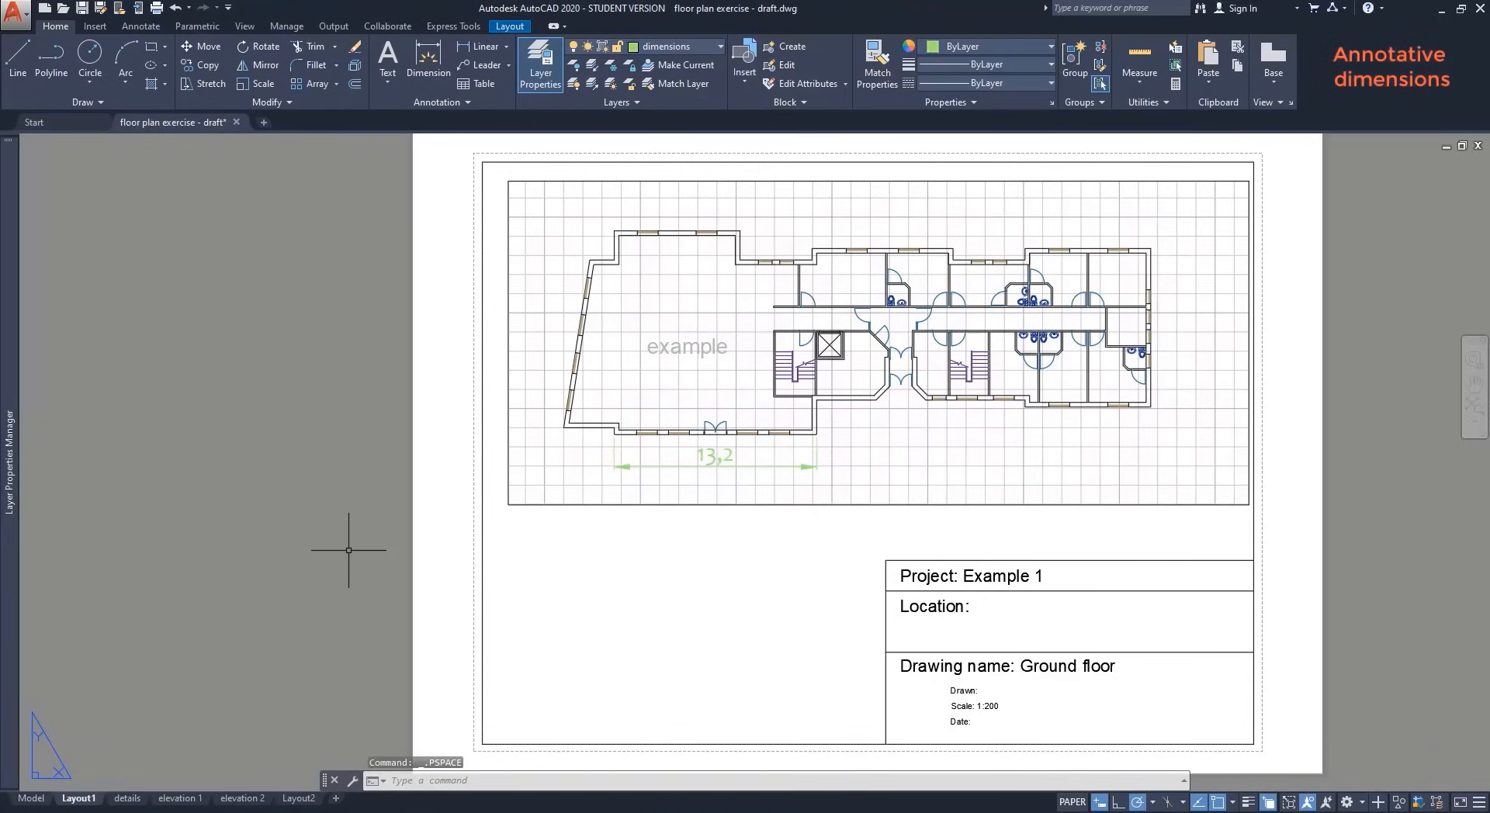
double_click(545, 458)
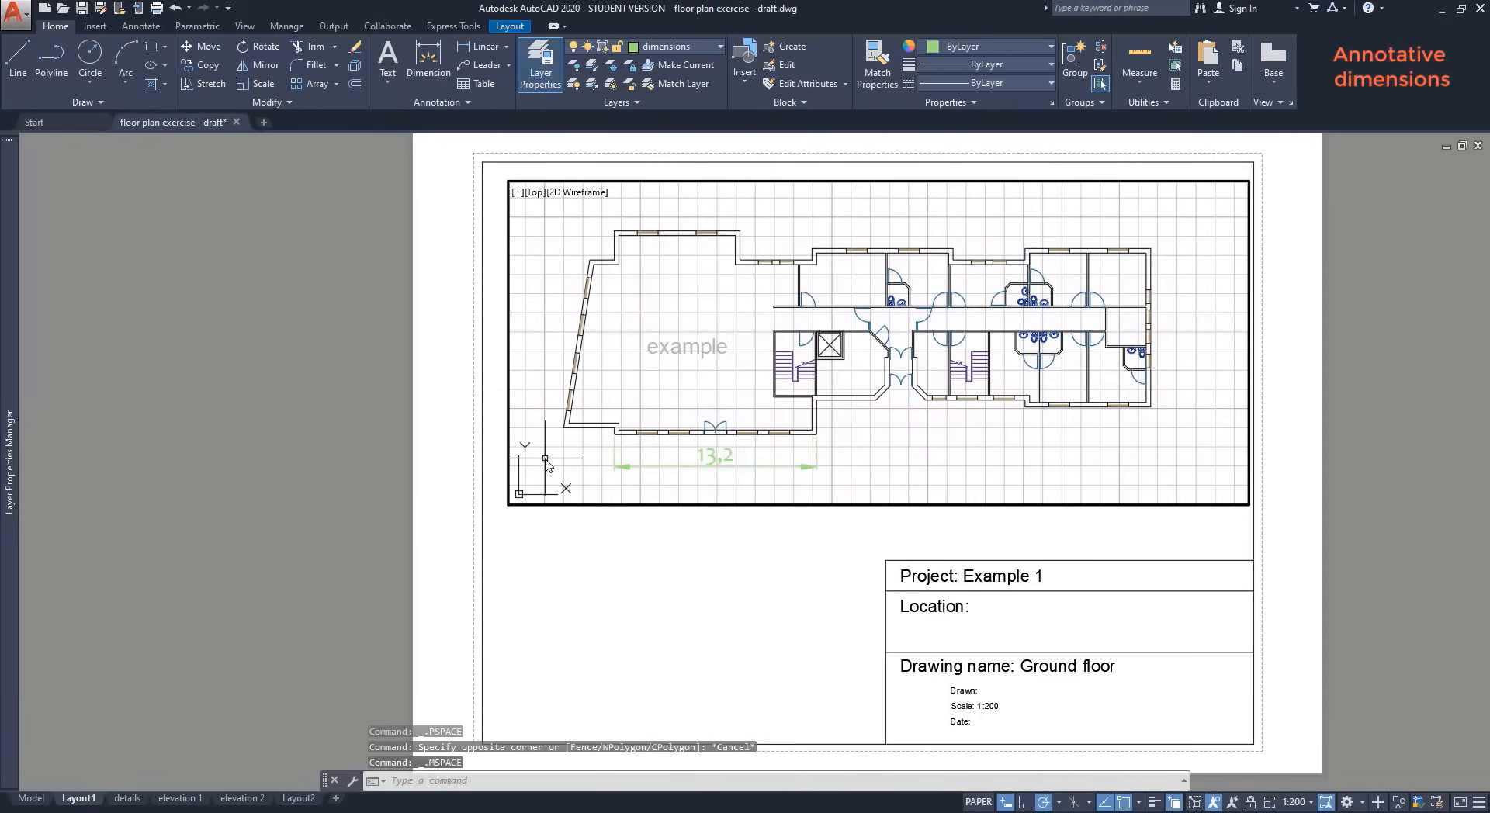
mouse_move(16, 438)
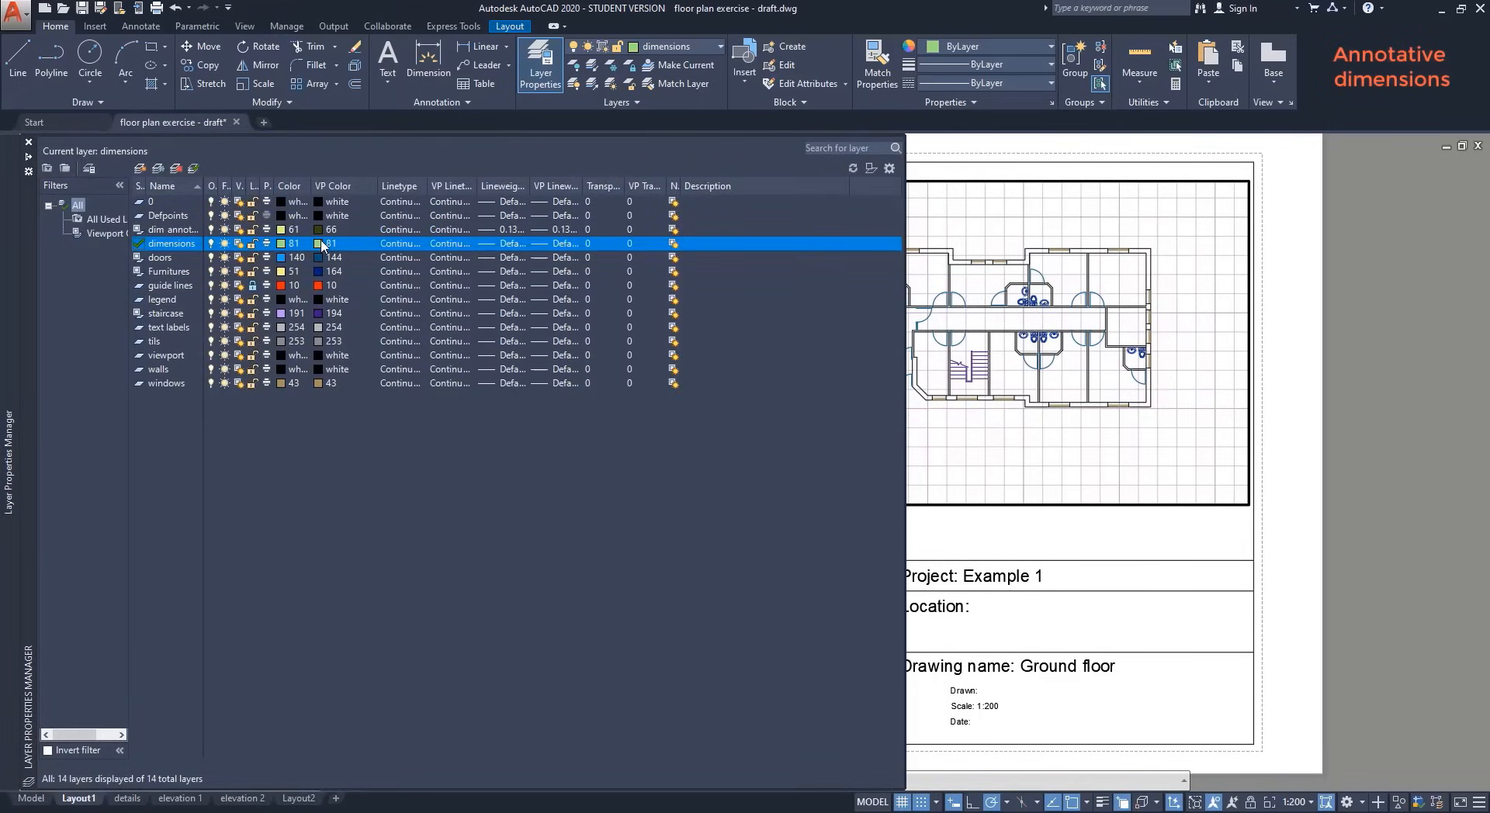
click(322, 244)
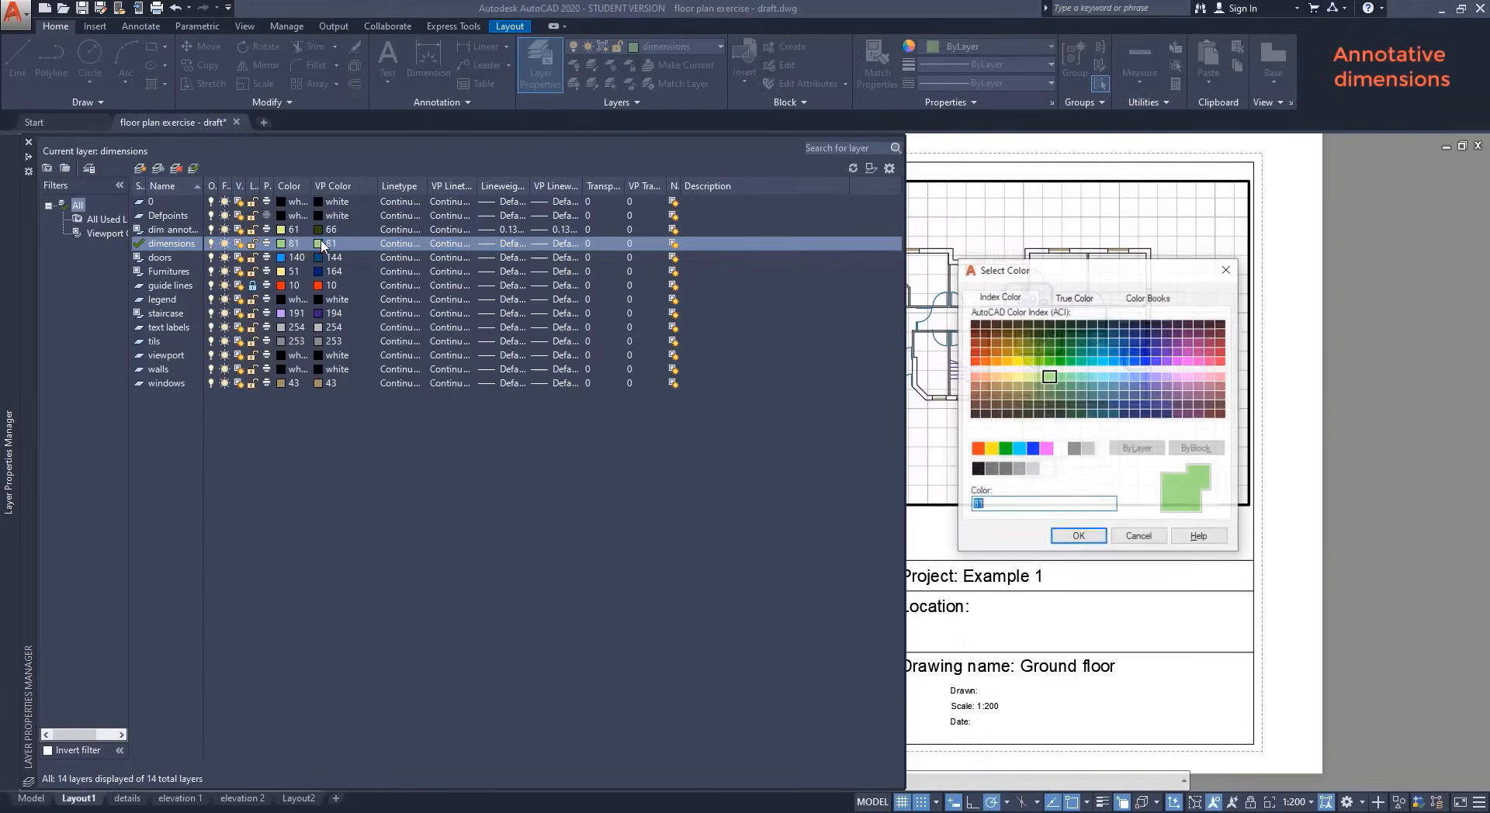
click(1049, 333)
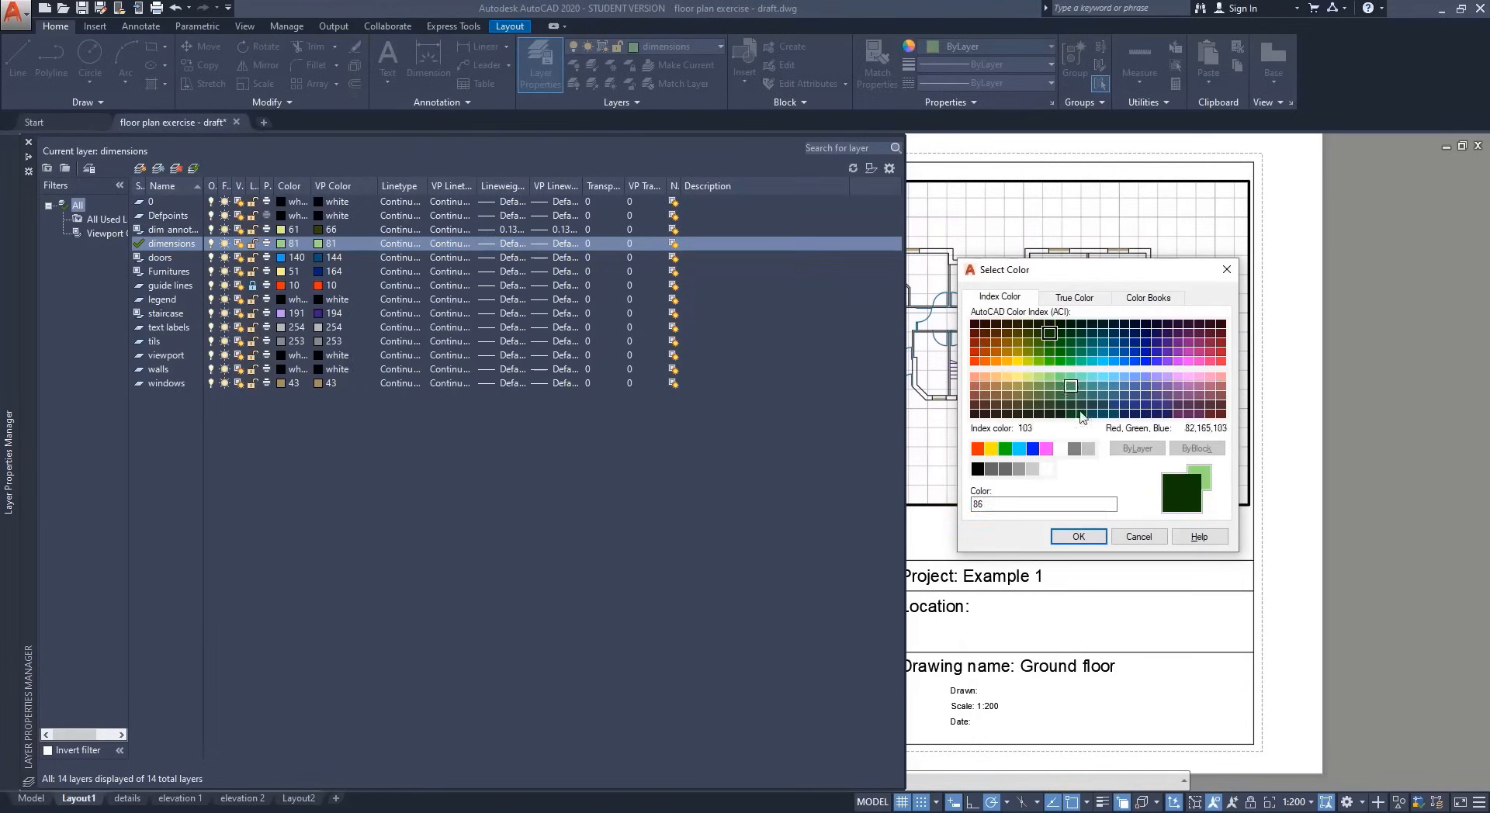
click(1079, 536)
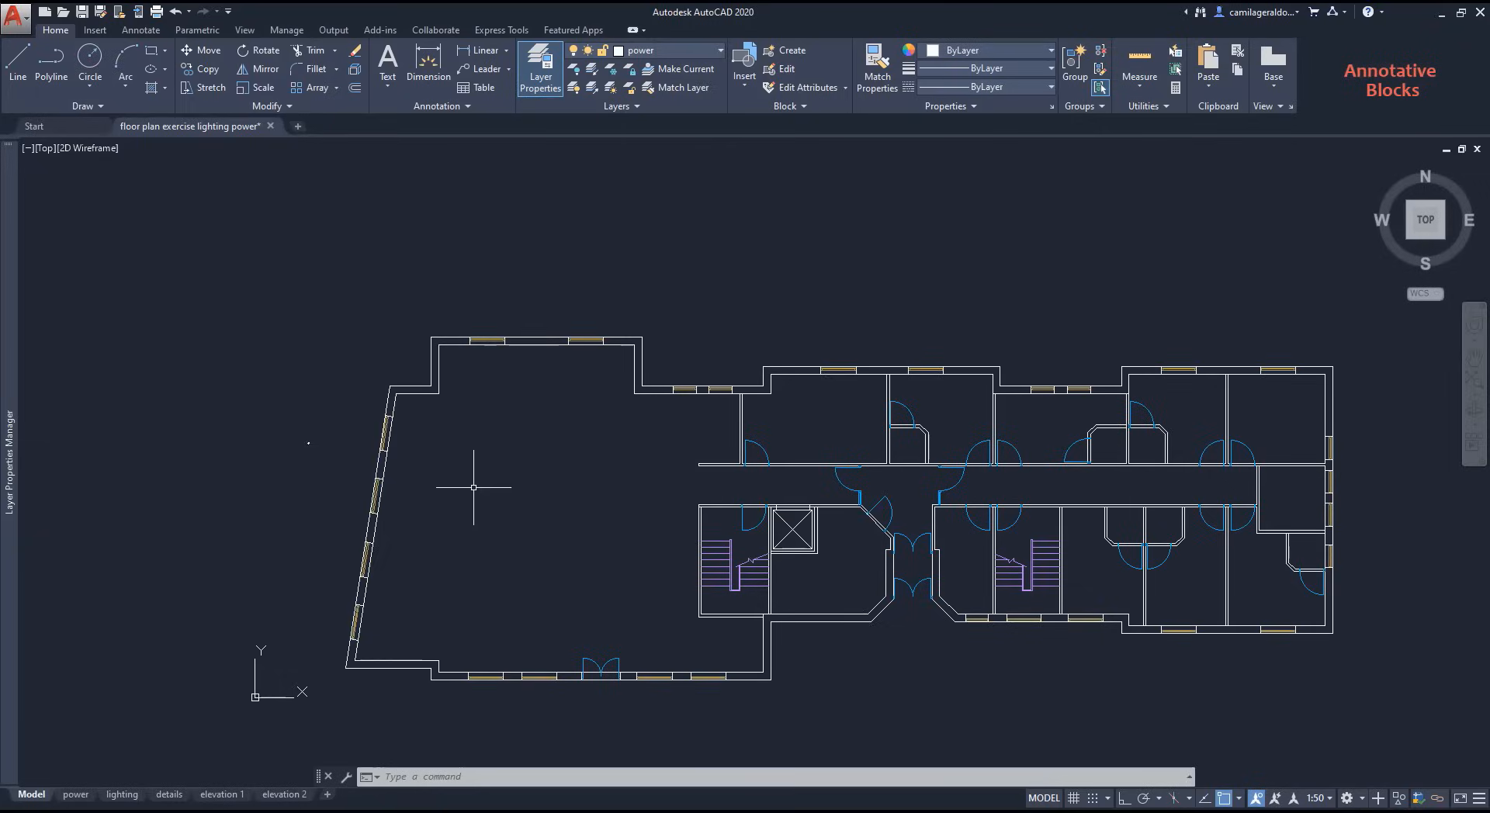
Step: Go to the socket symbol beside the power floor plan and set the annotation scale to 1:1
scroll(316, 455, up, 10)
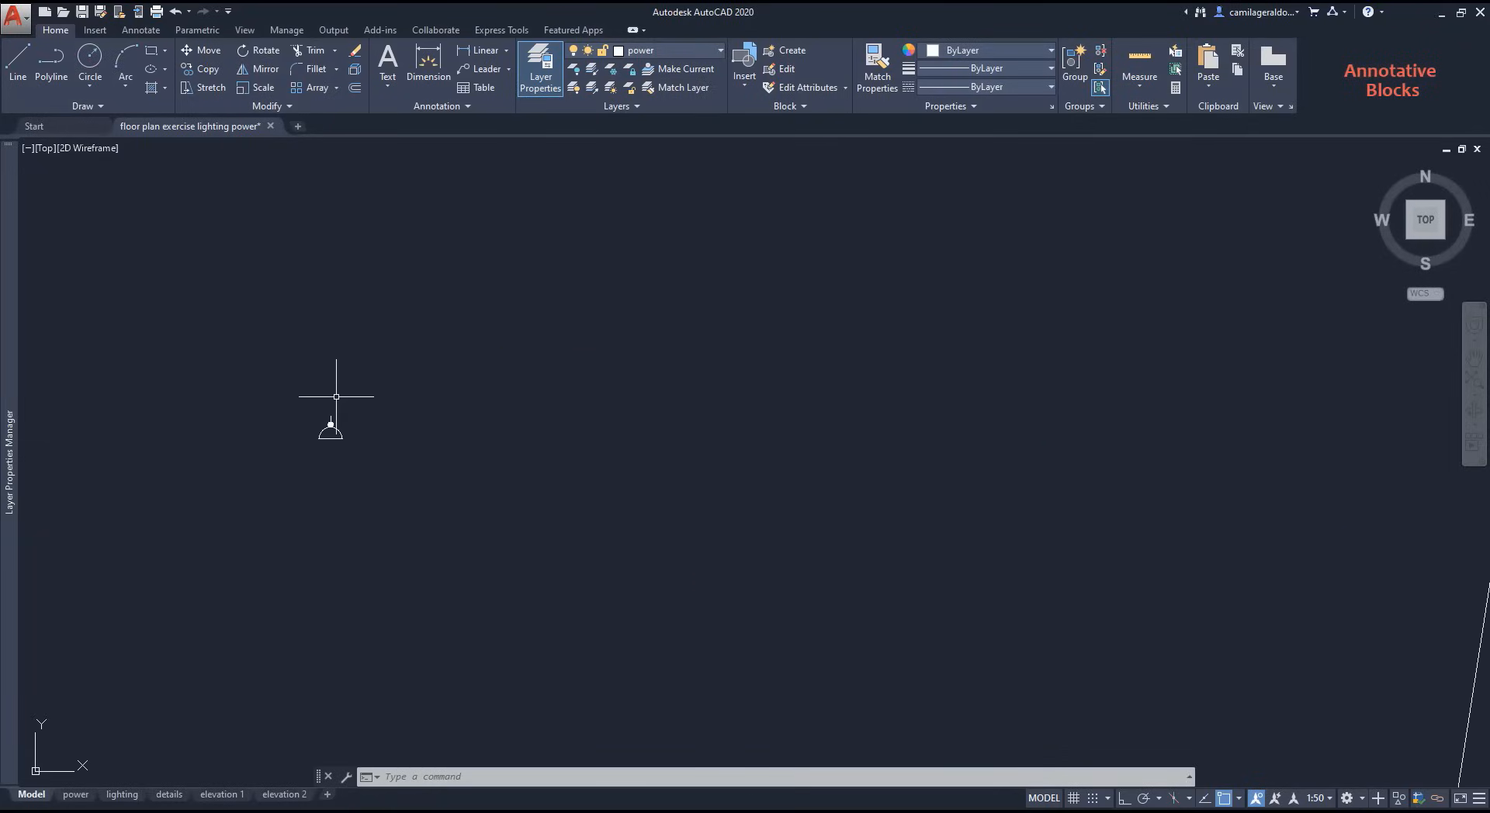
scroll(336, 397, up, 8)
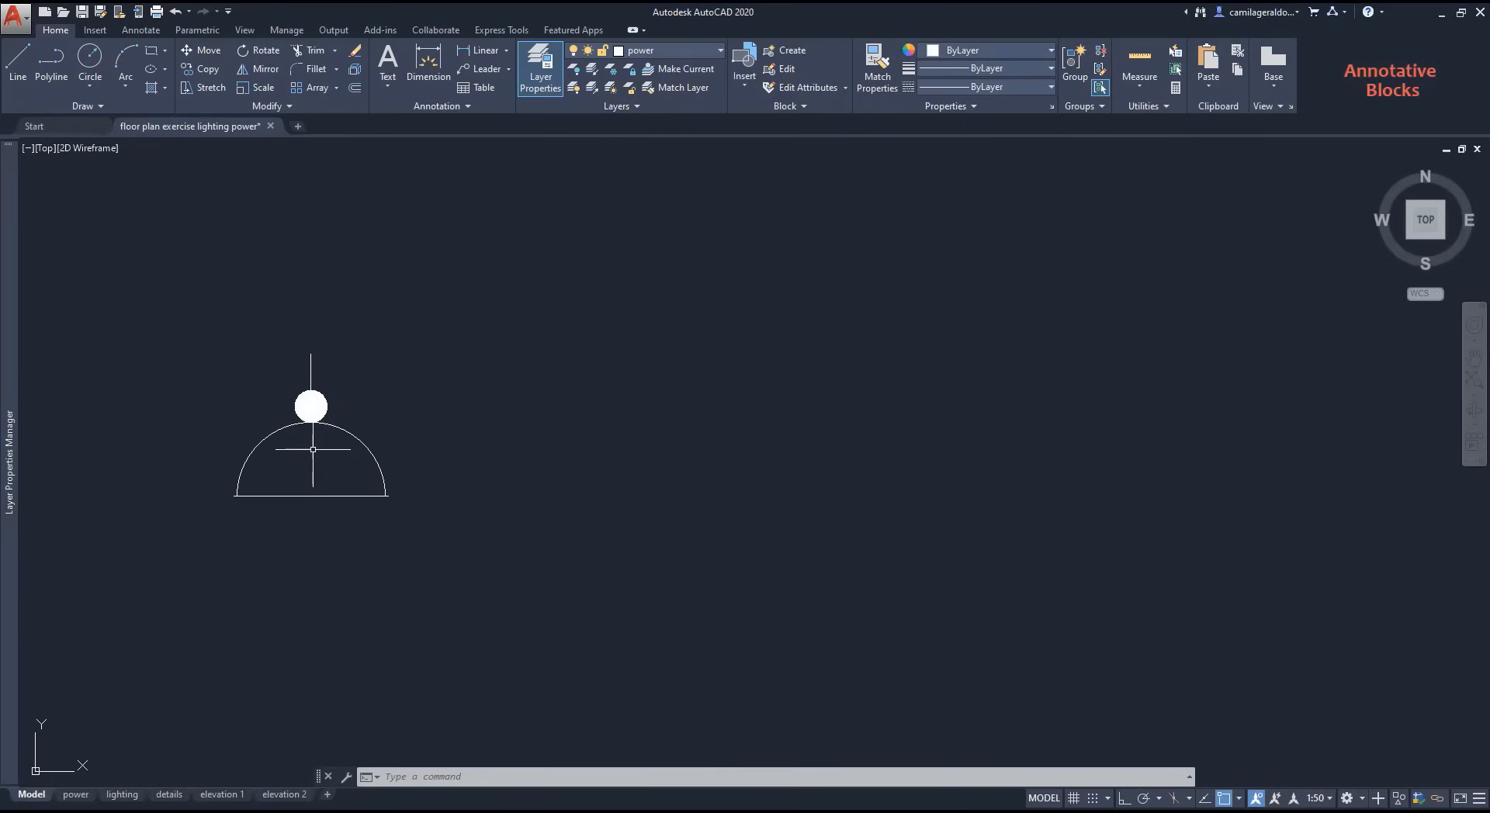
key(Escape)
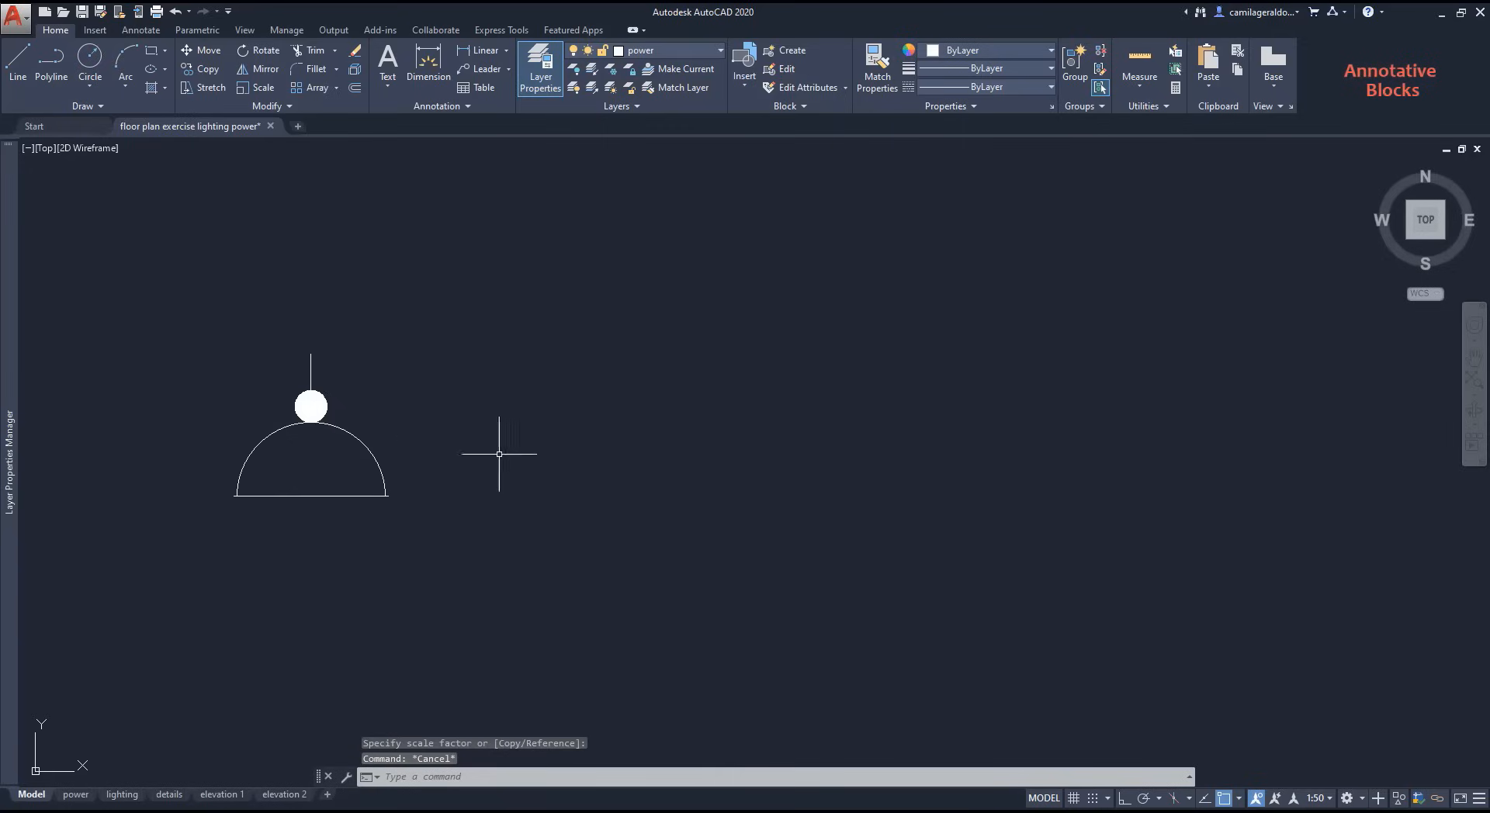
click(1318, 800)
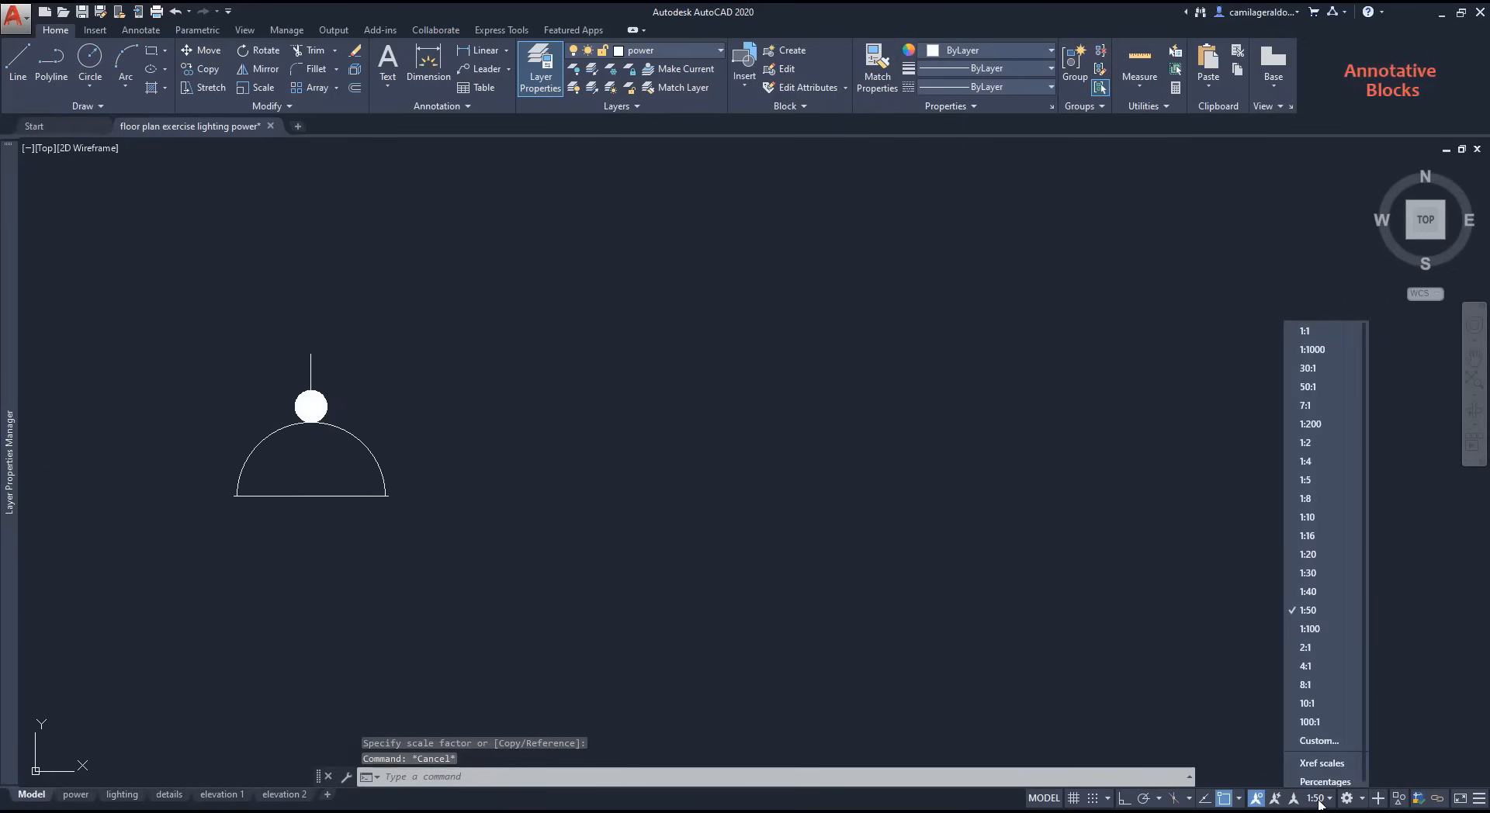
click(1315, 332)
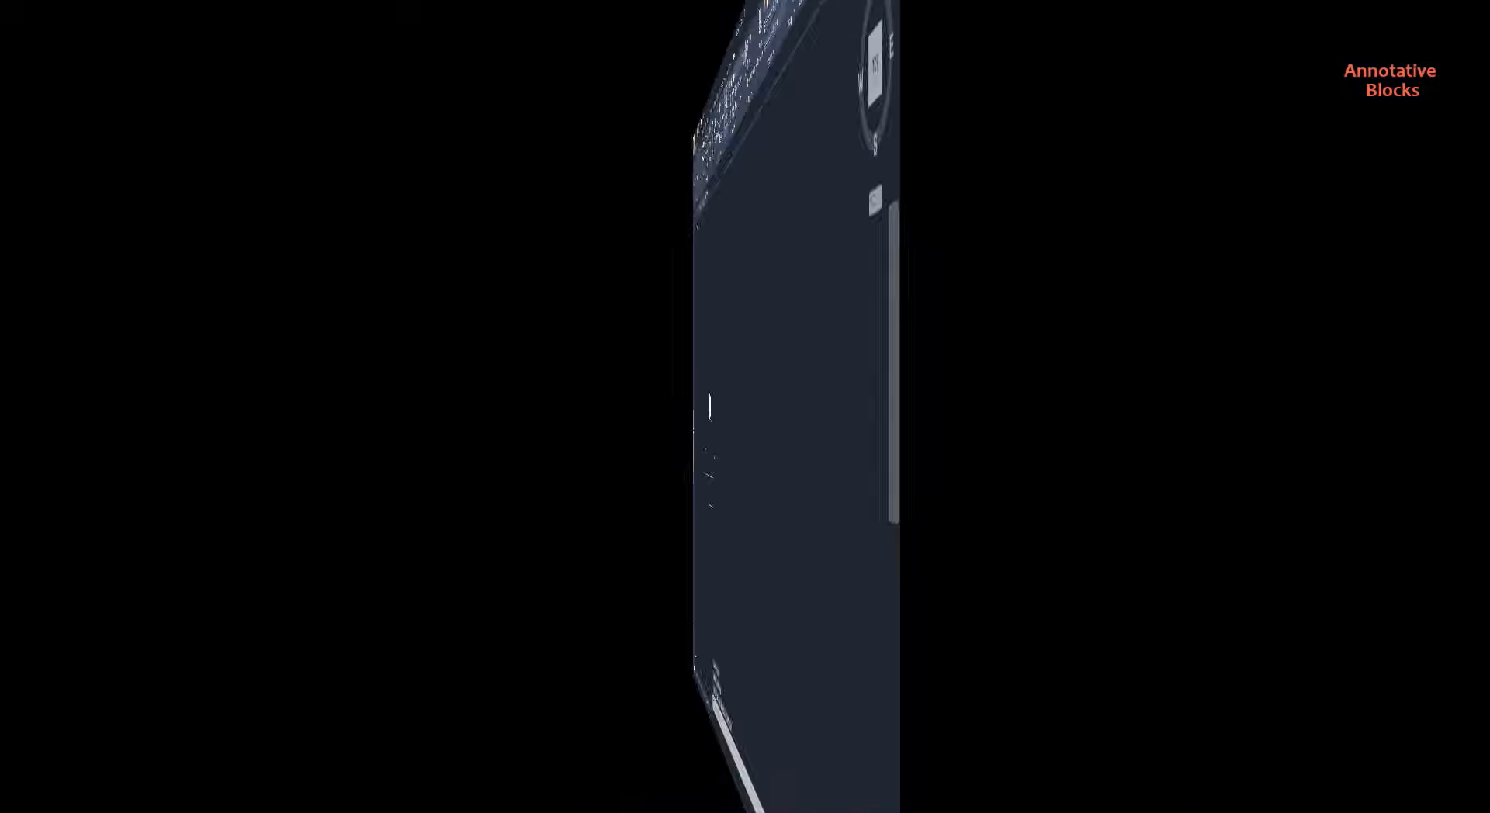
Step: Measure the length of the socket symbol's base line from end to end
text(DI)
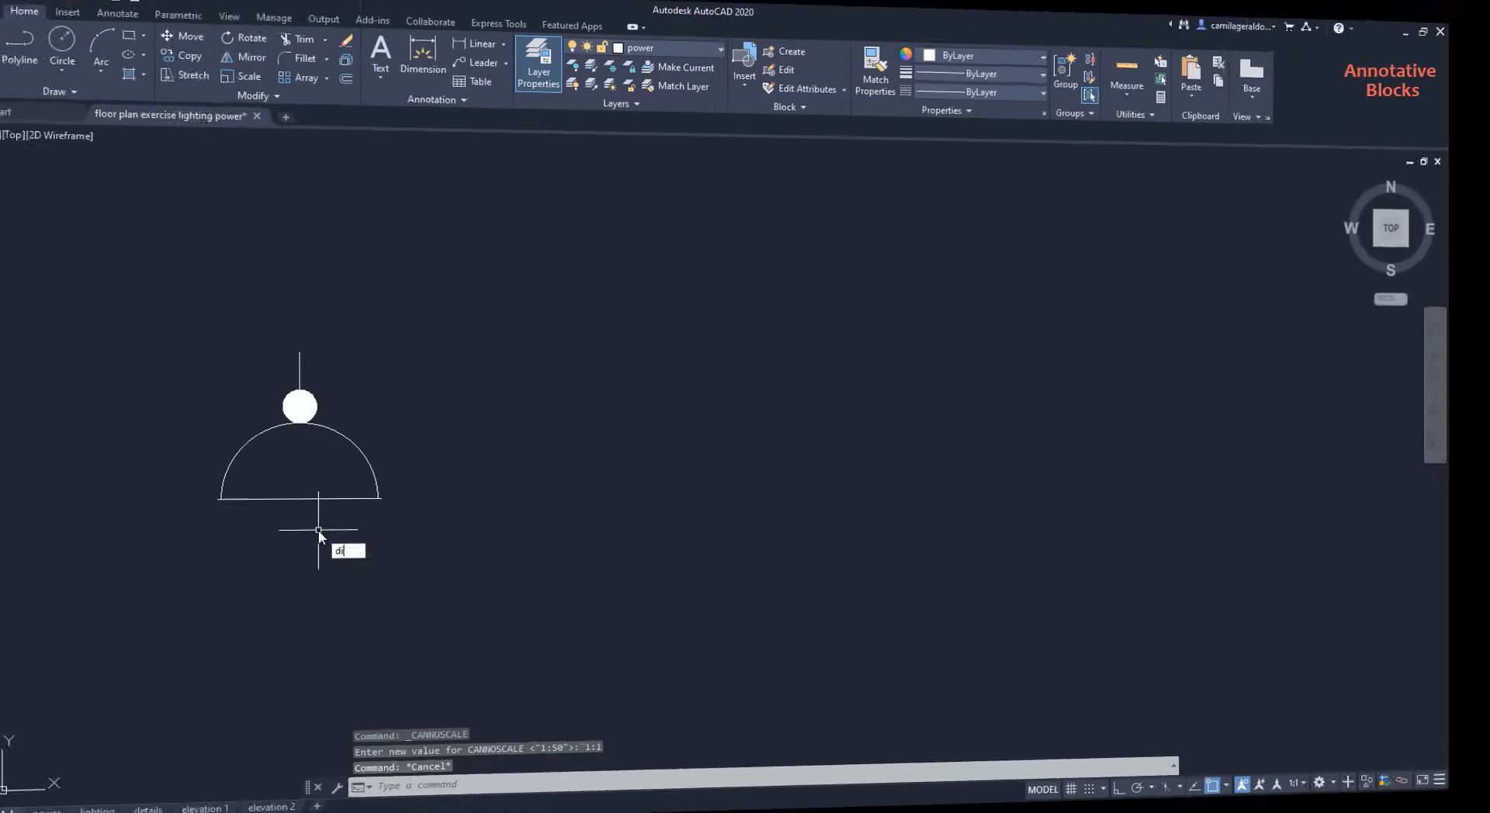
key(Return)
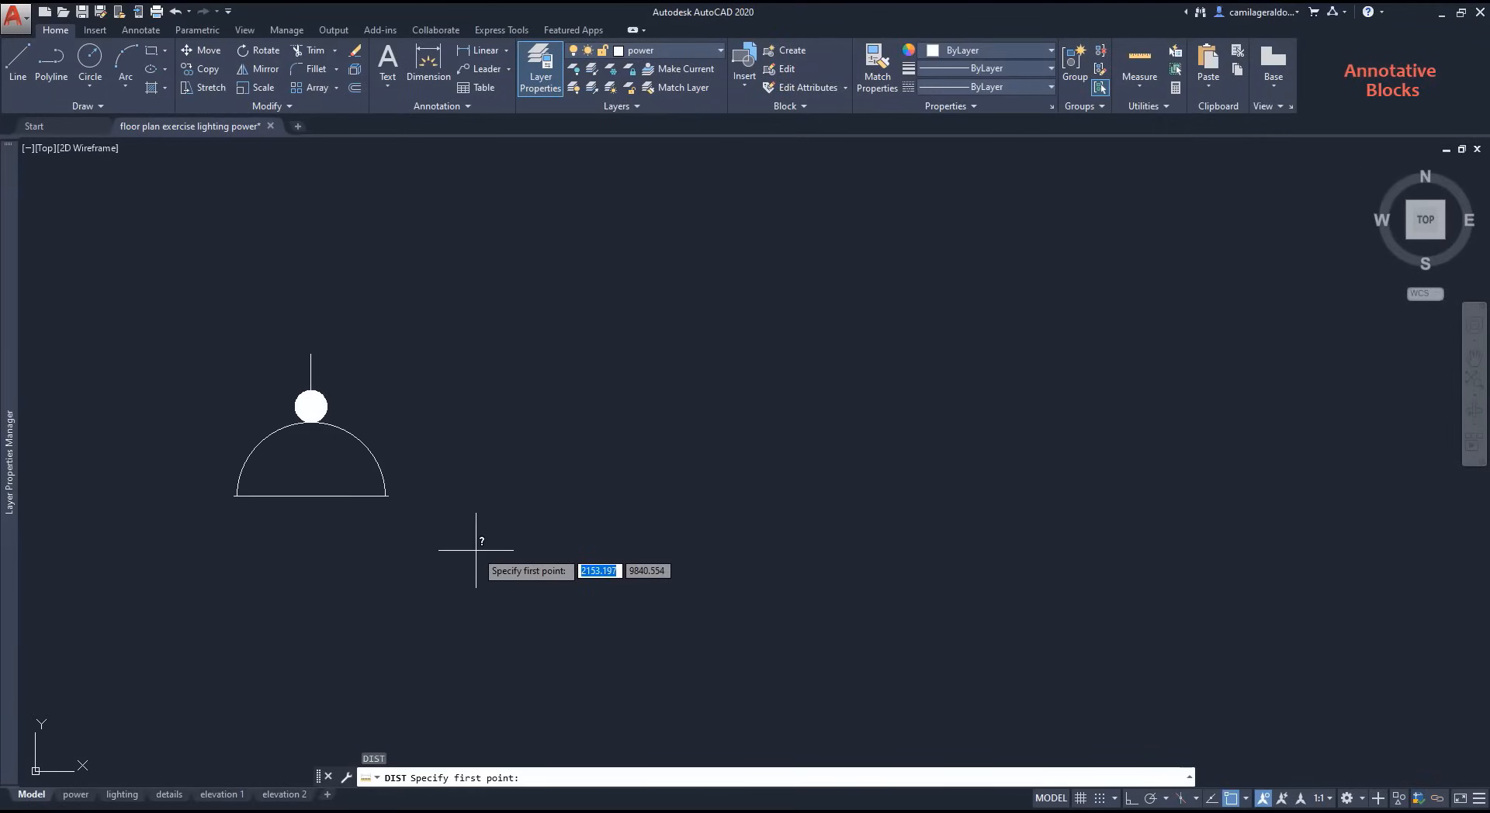
click(234, 497)
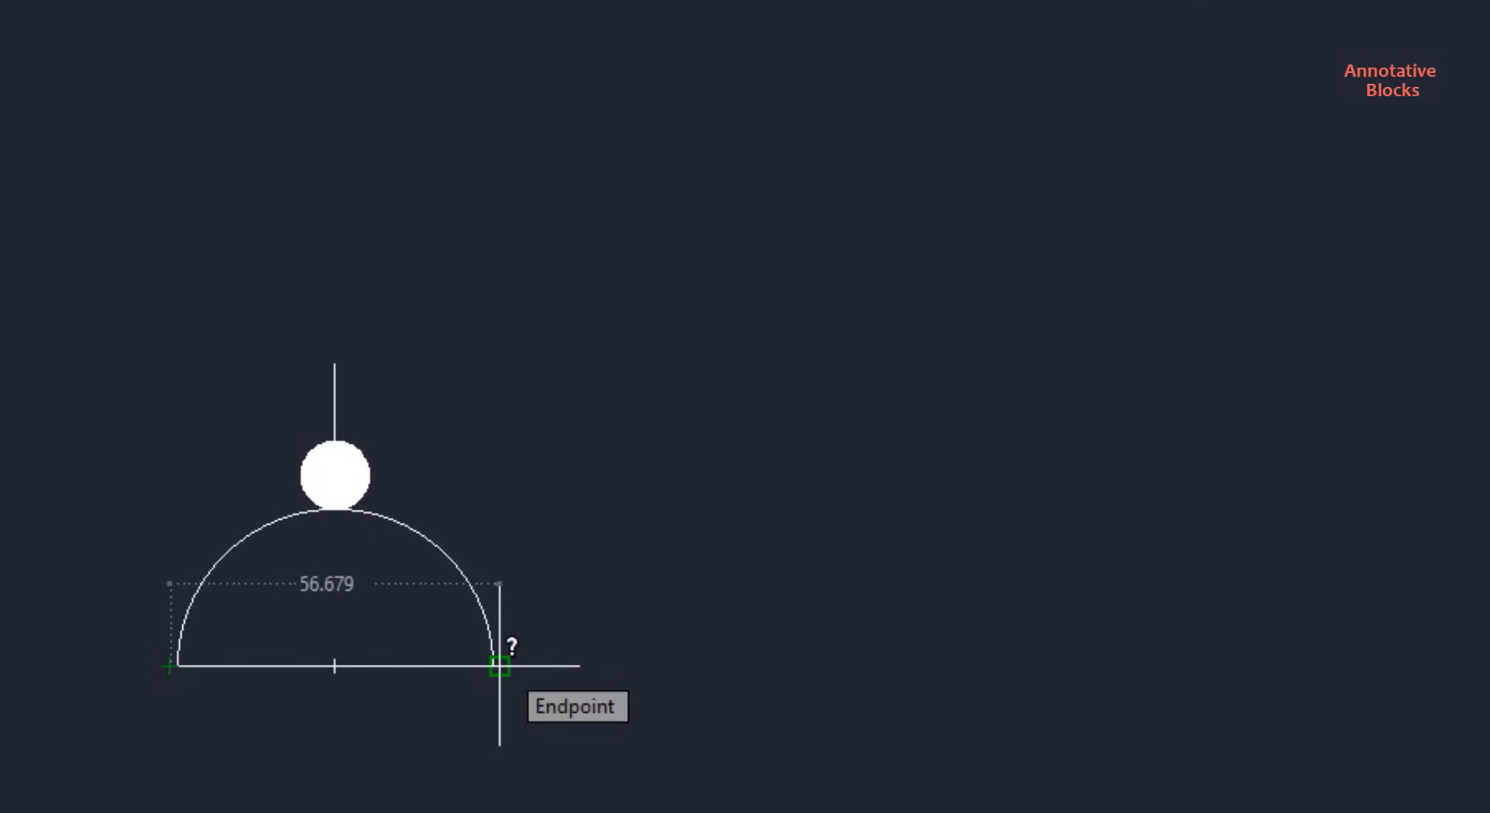
click(499, 665)
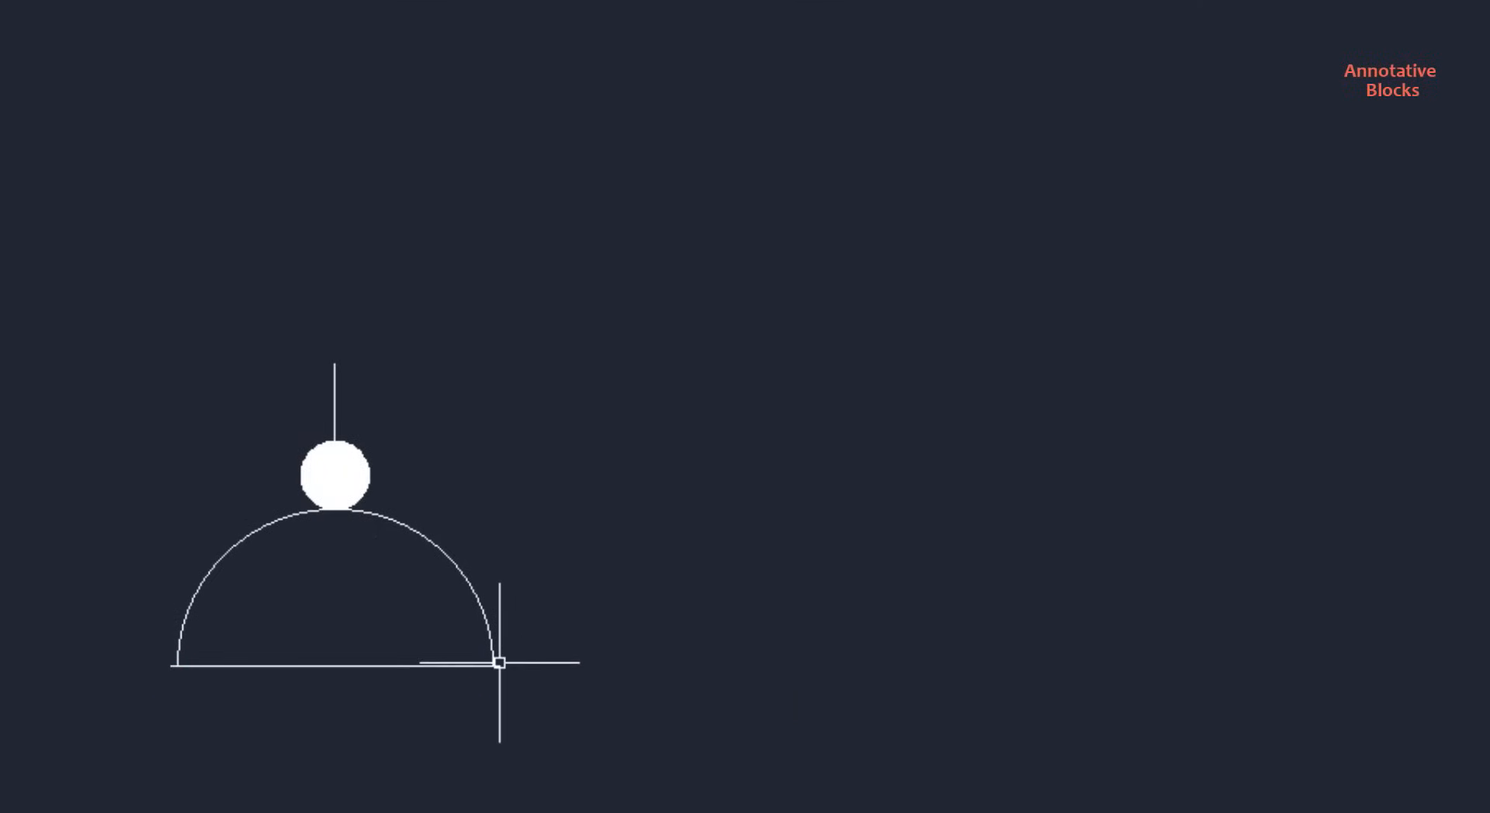
Step: Scale the whole socket symbol from its base line's left end, using the base line as the reference length and 5 as the new length
text(sc)
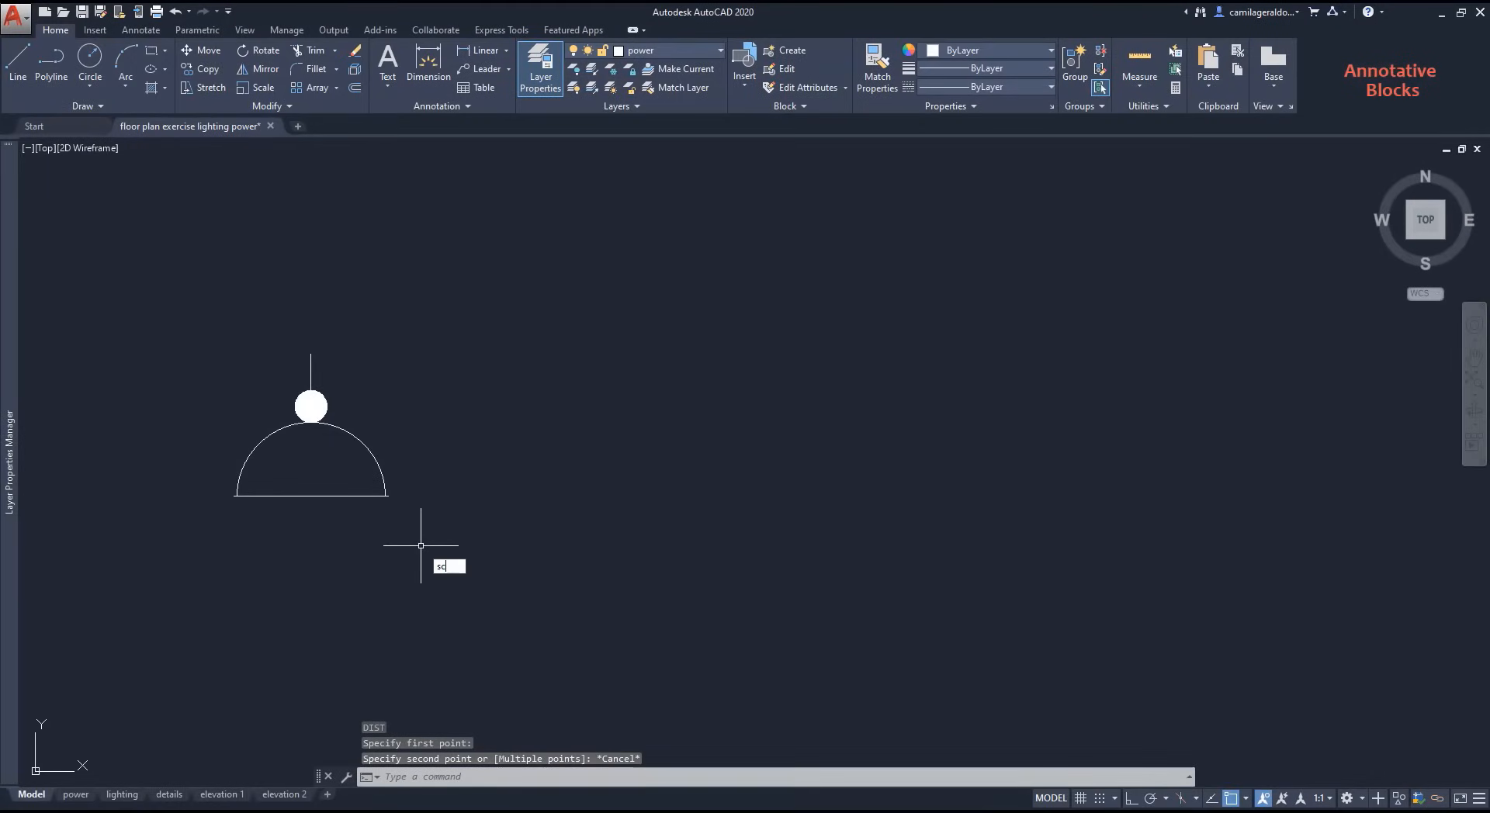
key(Return)
click(445, 551)
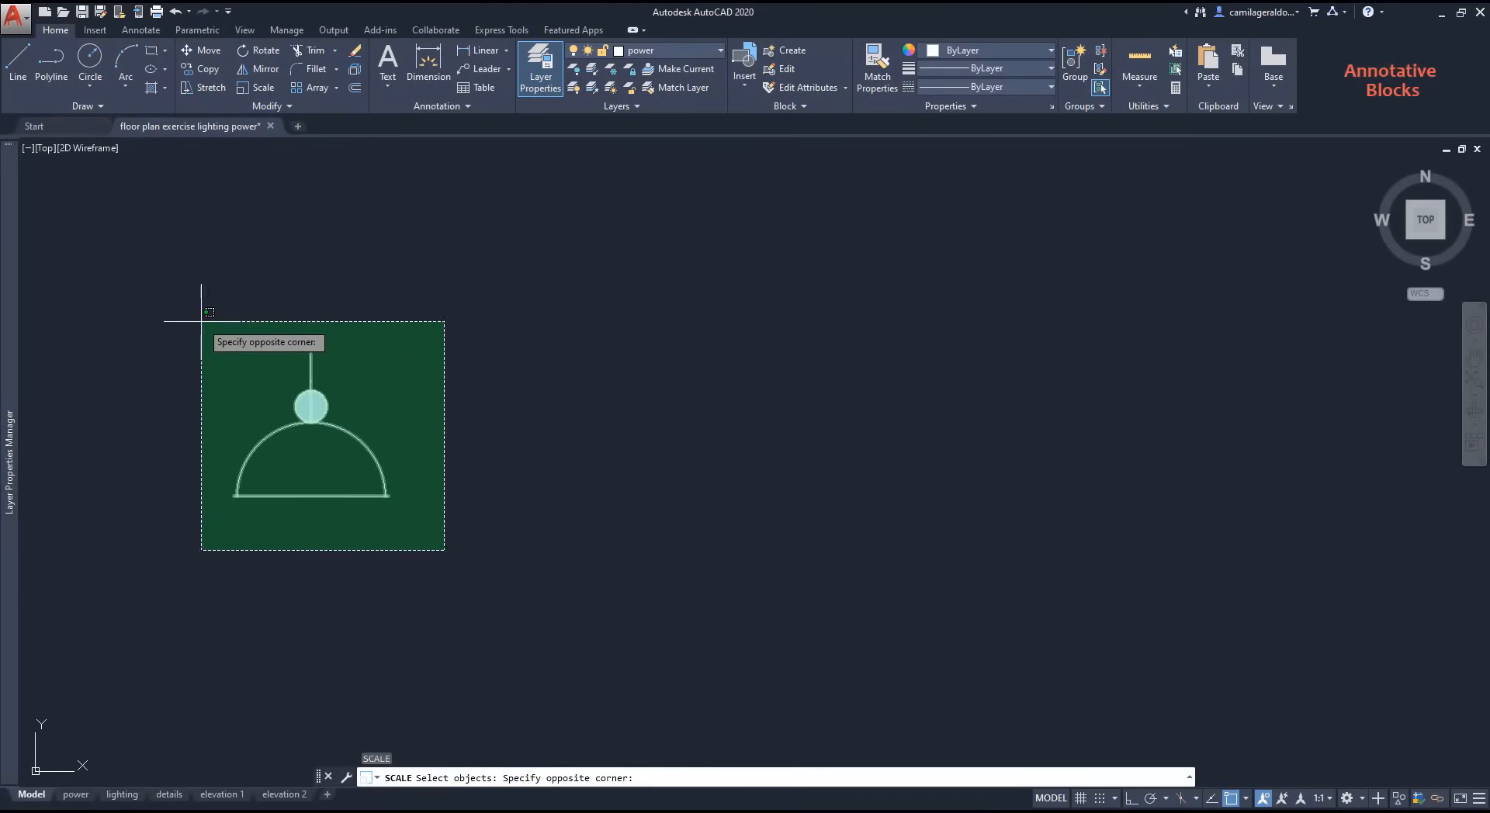
click(201, 321)
key(Return)
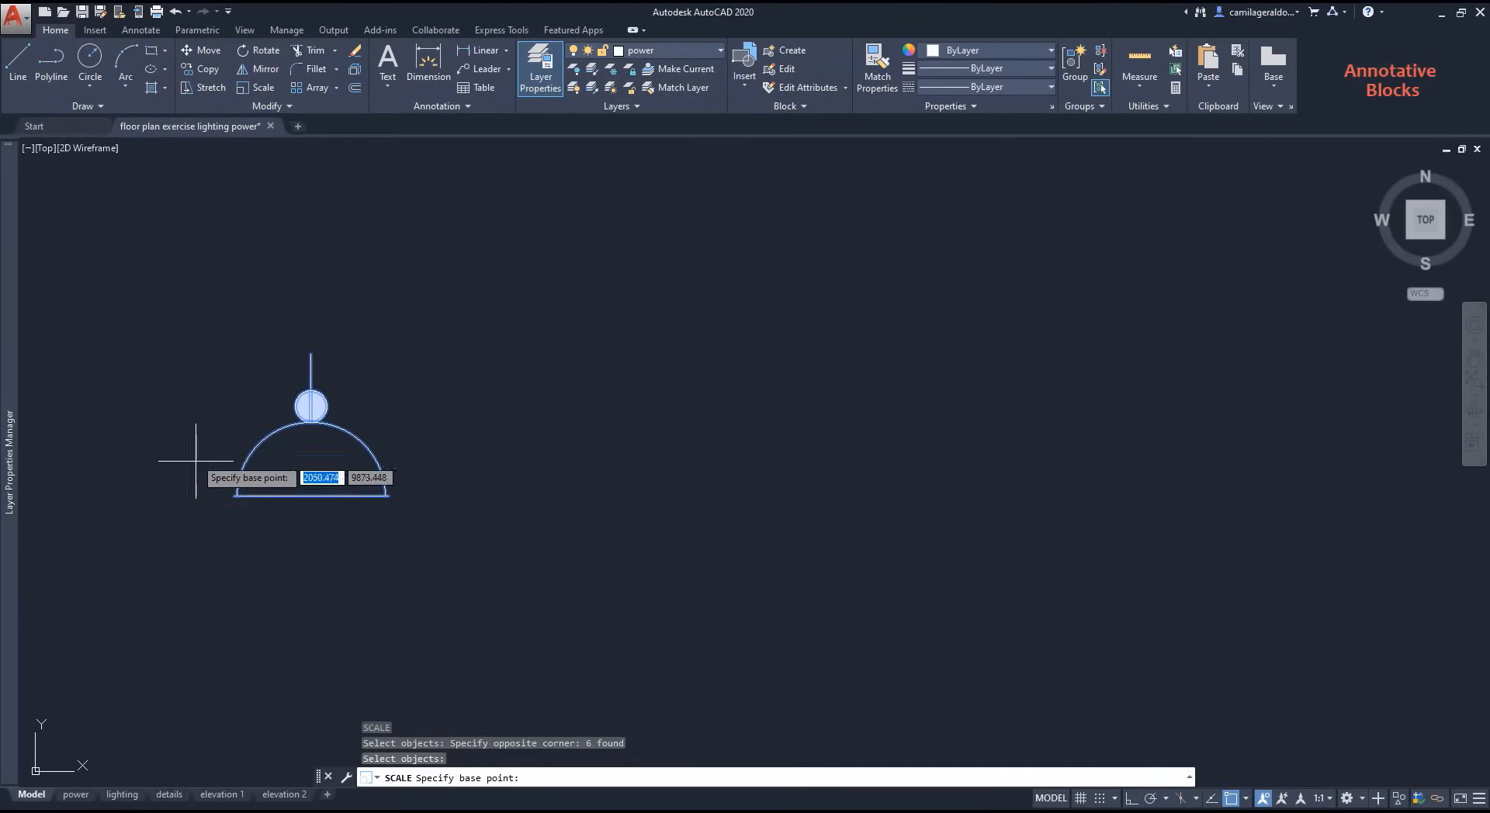
scroll(213, 485, up, 3)
click(264, 491)
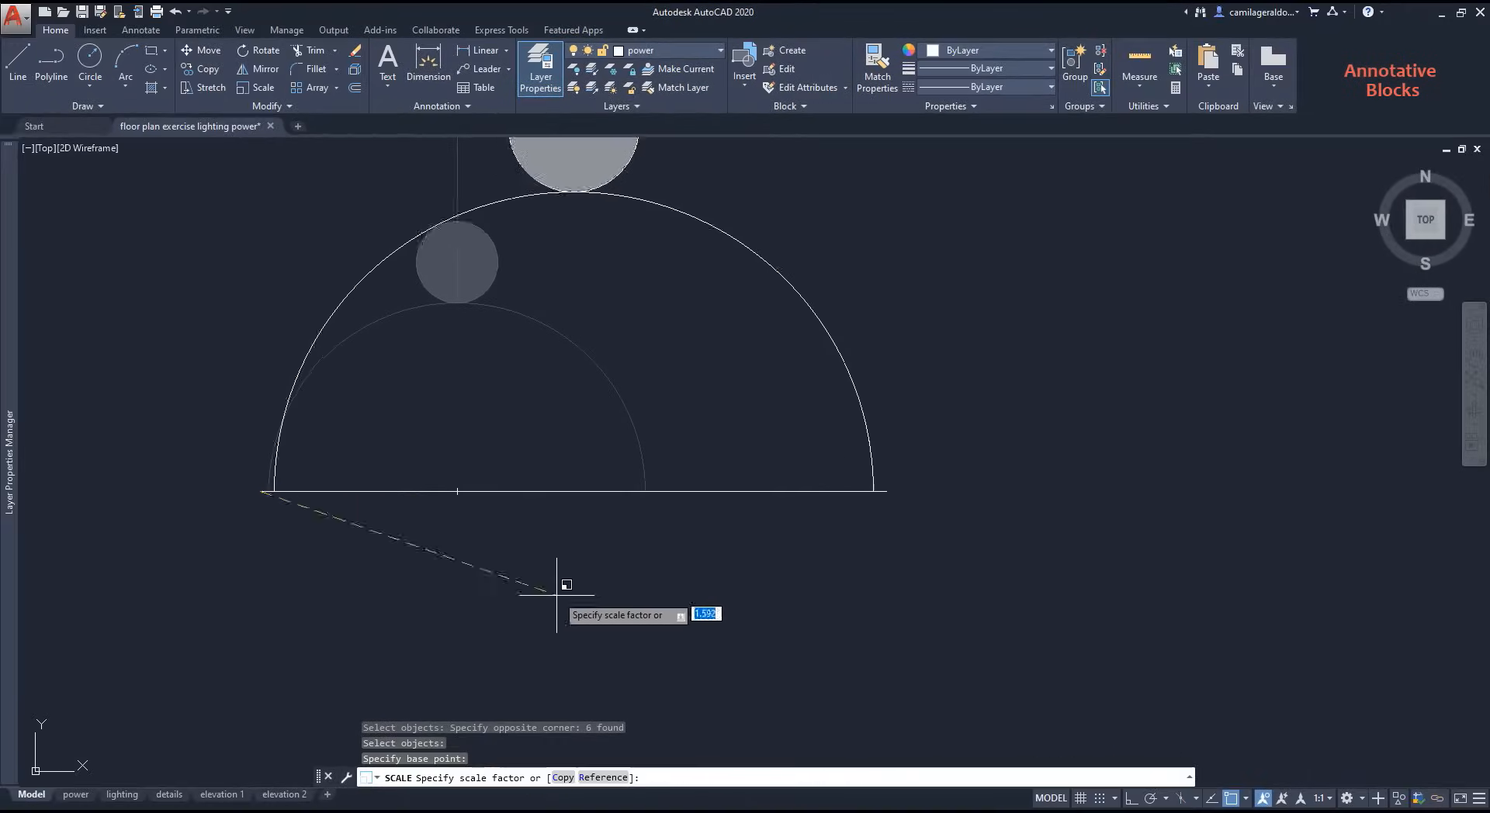
click(600, 778)
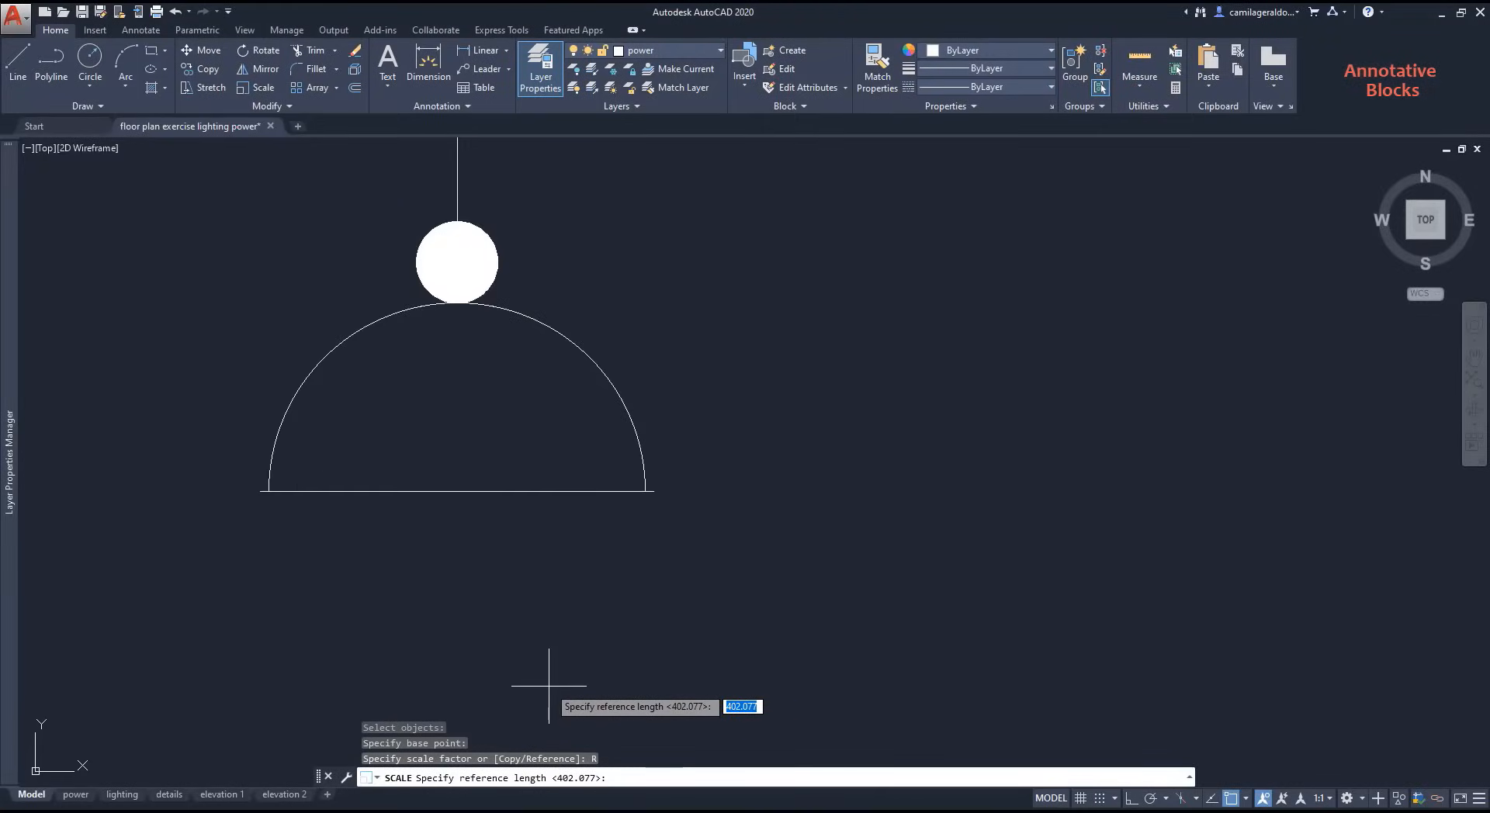
click(261, 491)
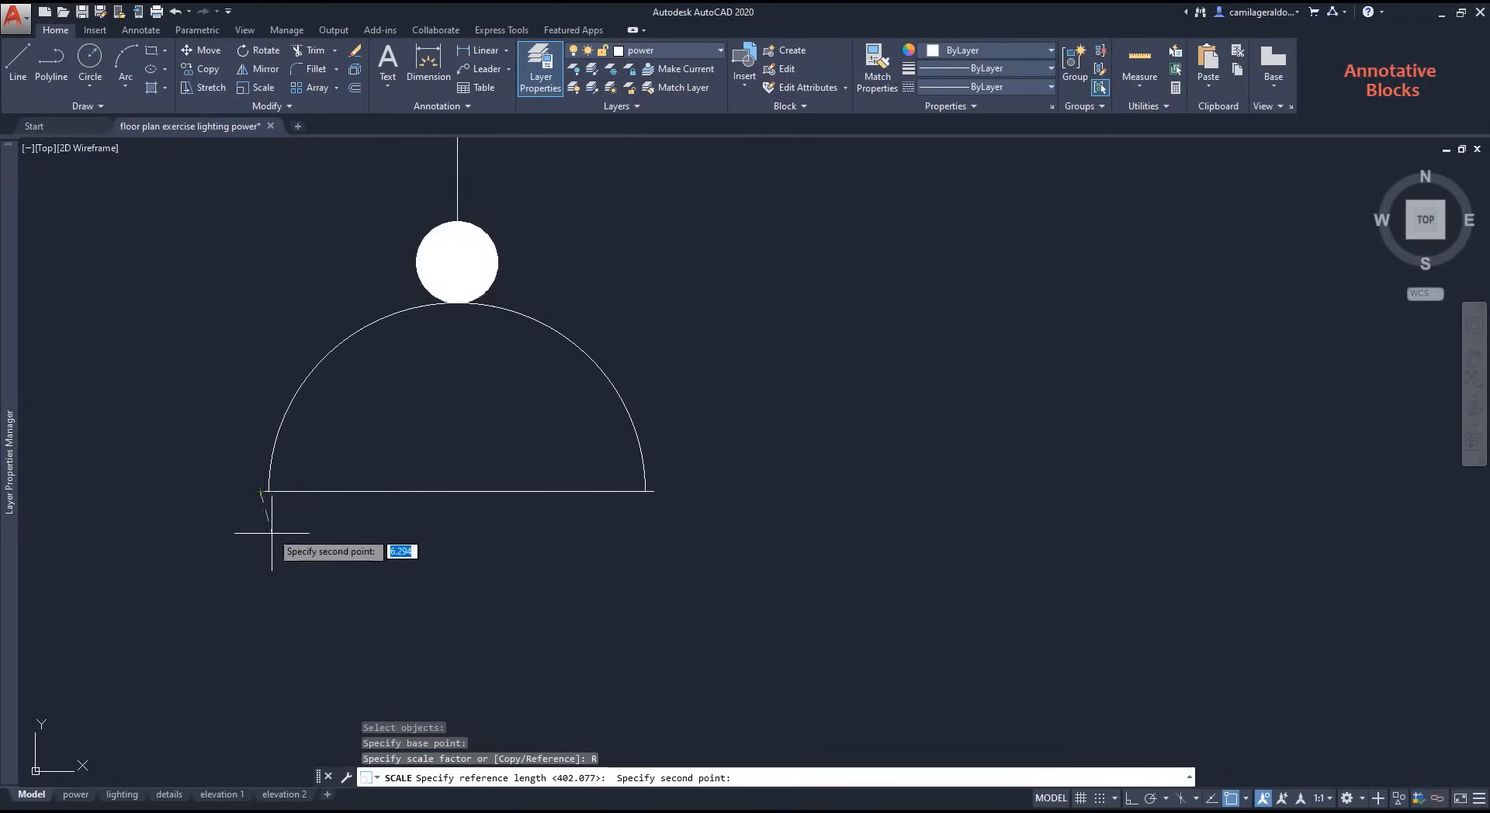
click(653, 491)
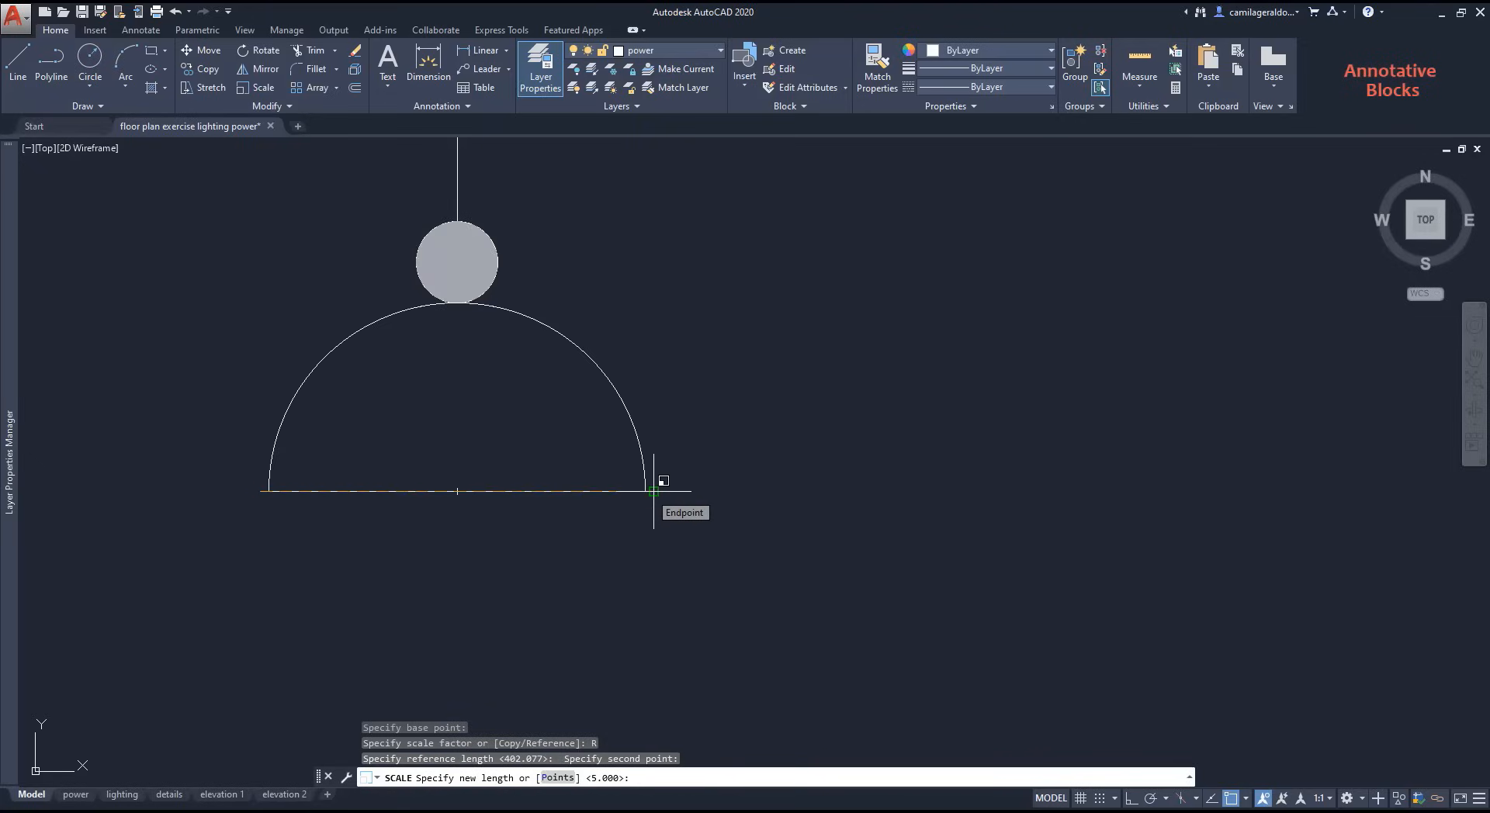
text(5)
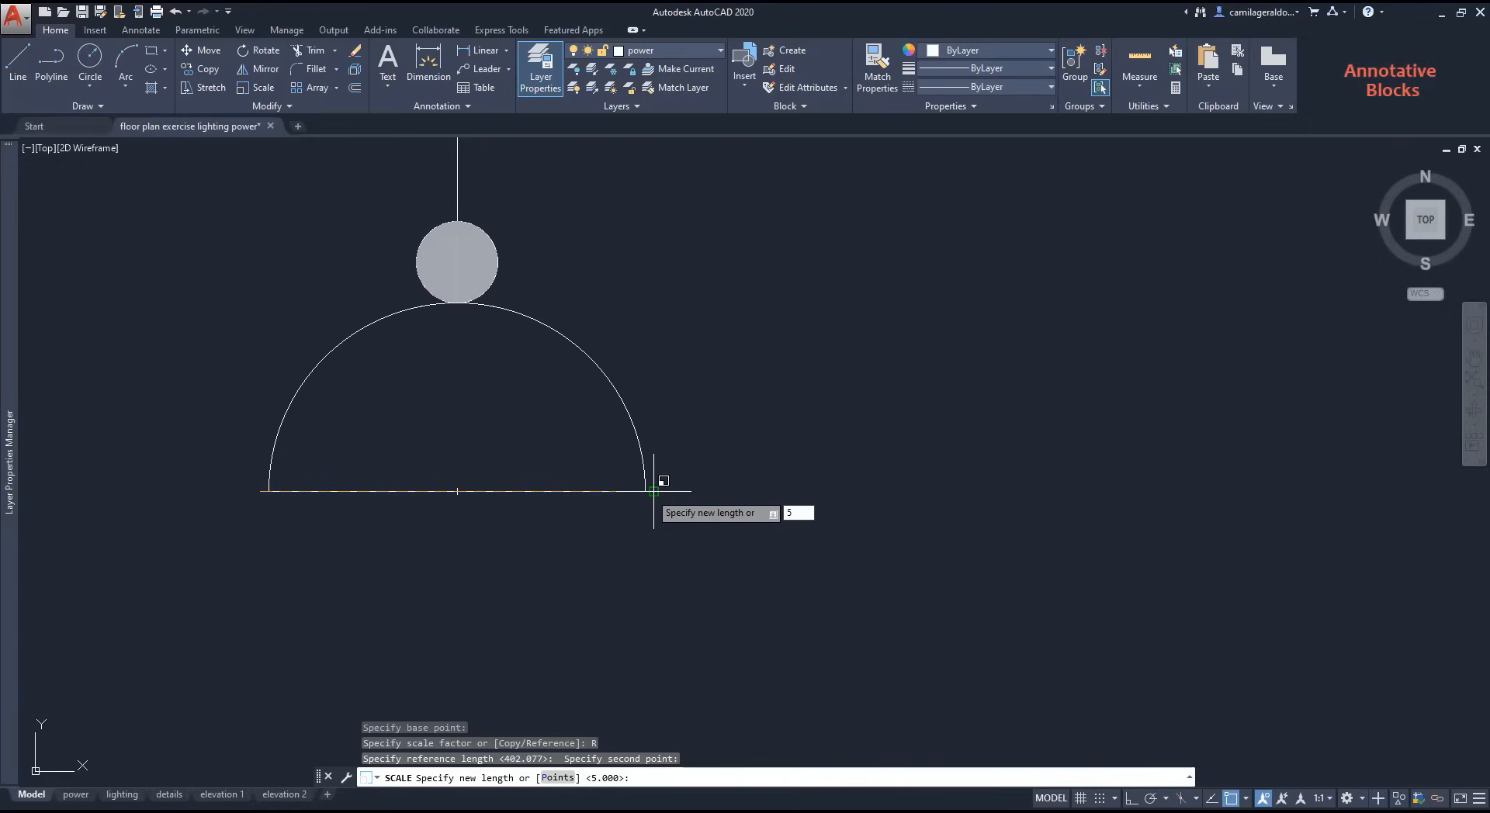
key(Return)
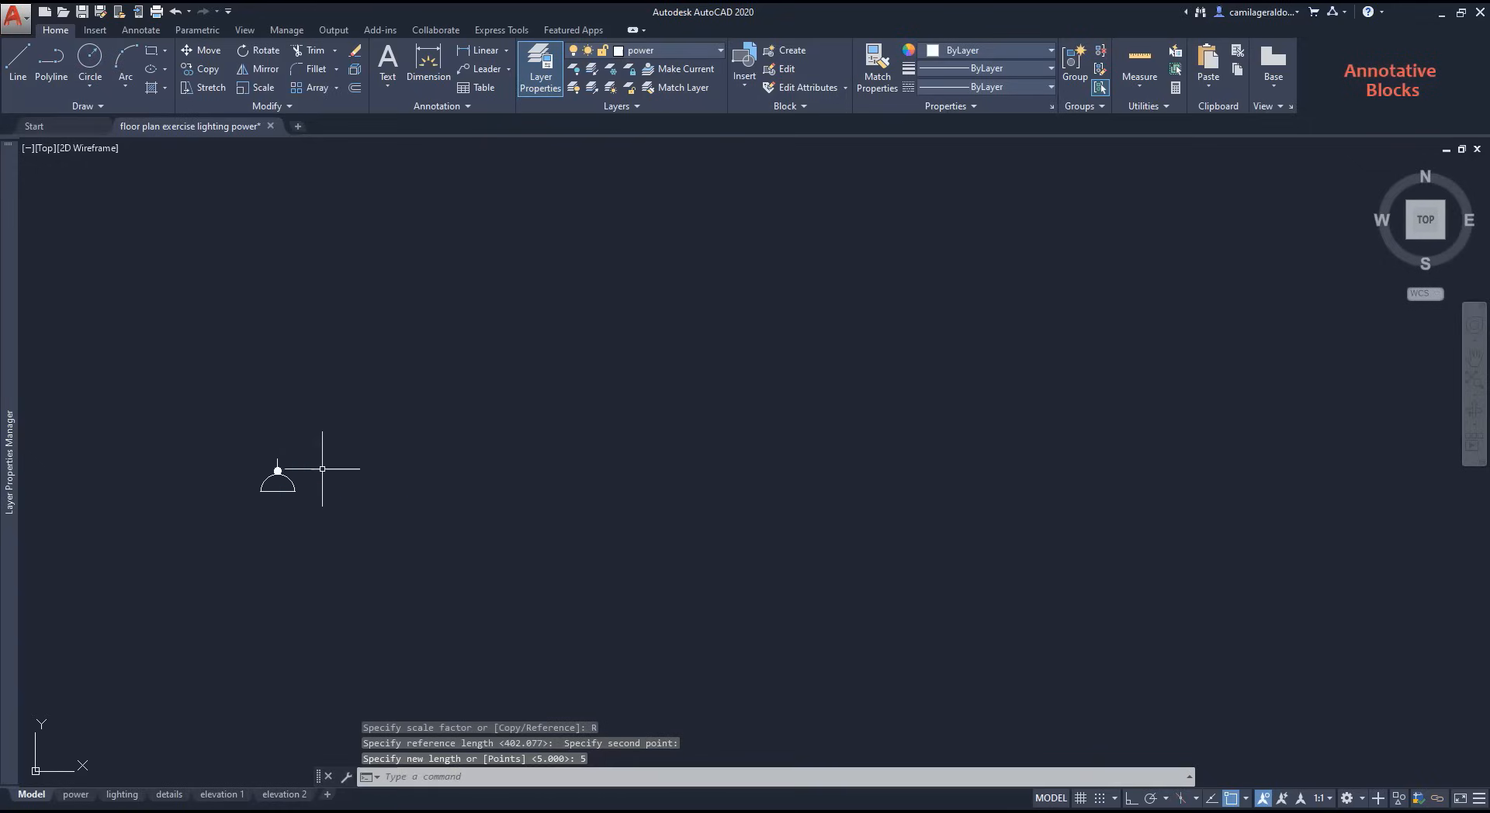
Step: Define the whole socket symbol as an annotative block named socket, with its insertion base point at the base line's left end
scroll(200, 464, down, 2)
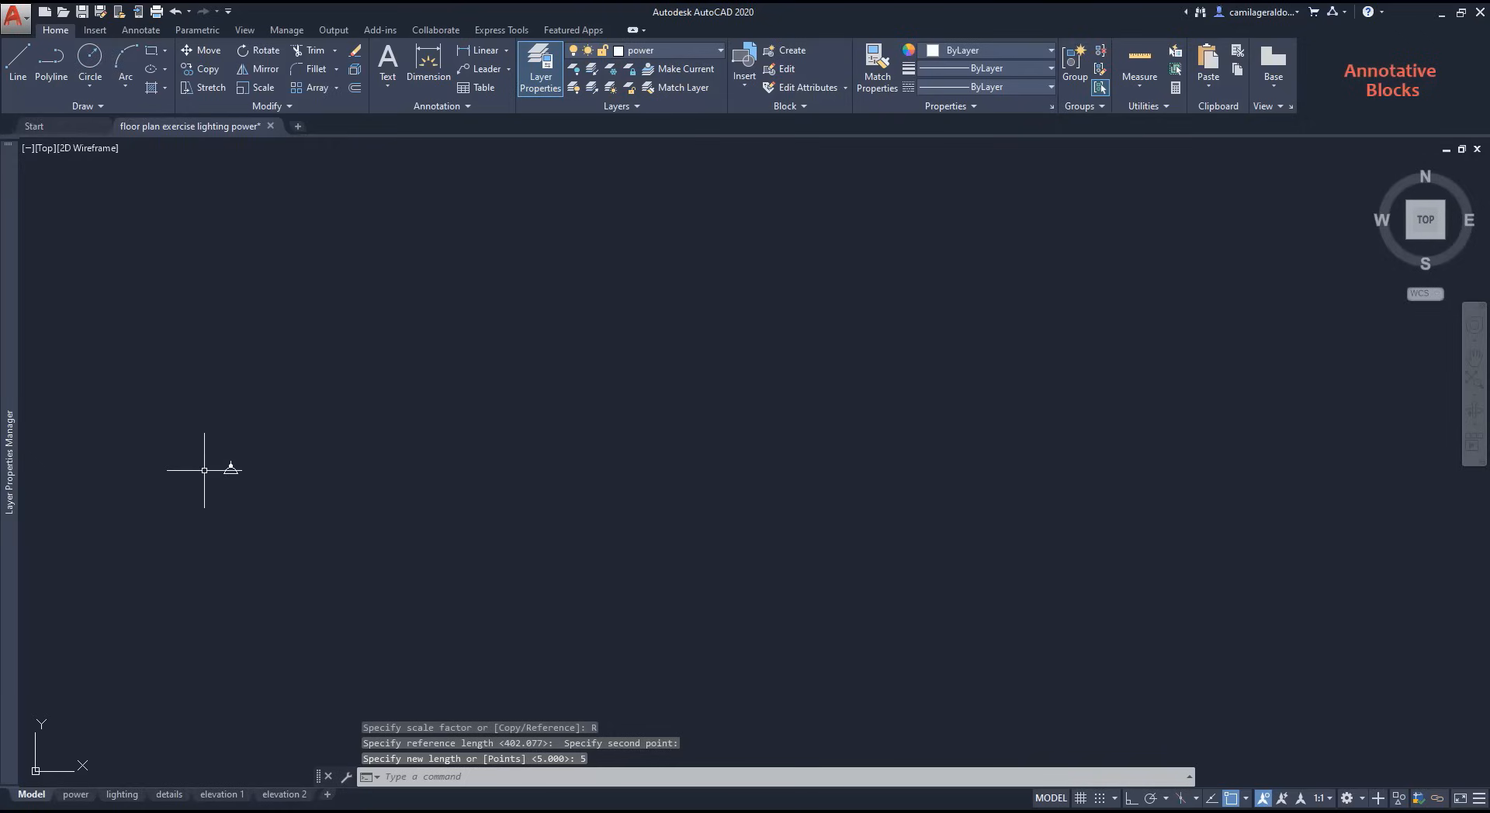
scroll(200, 465, up, 3)
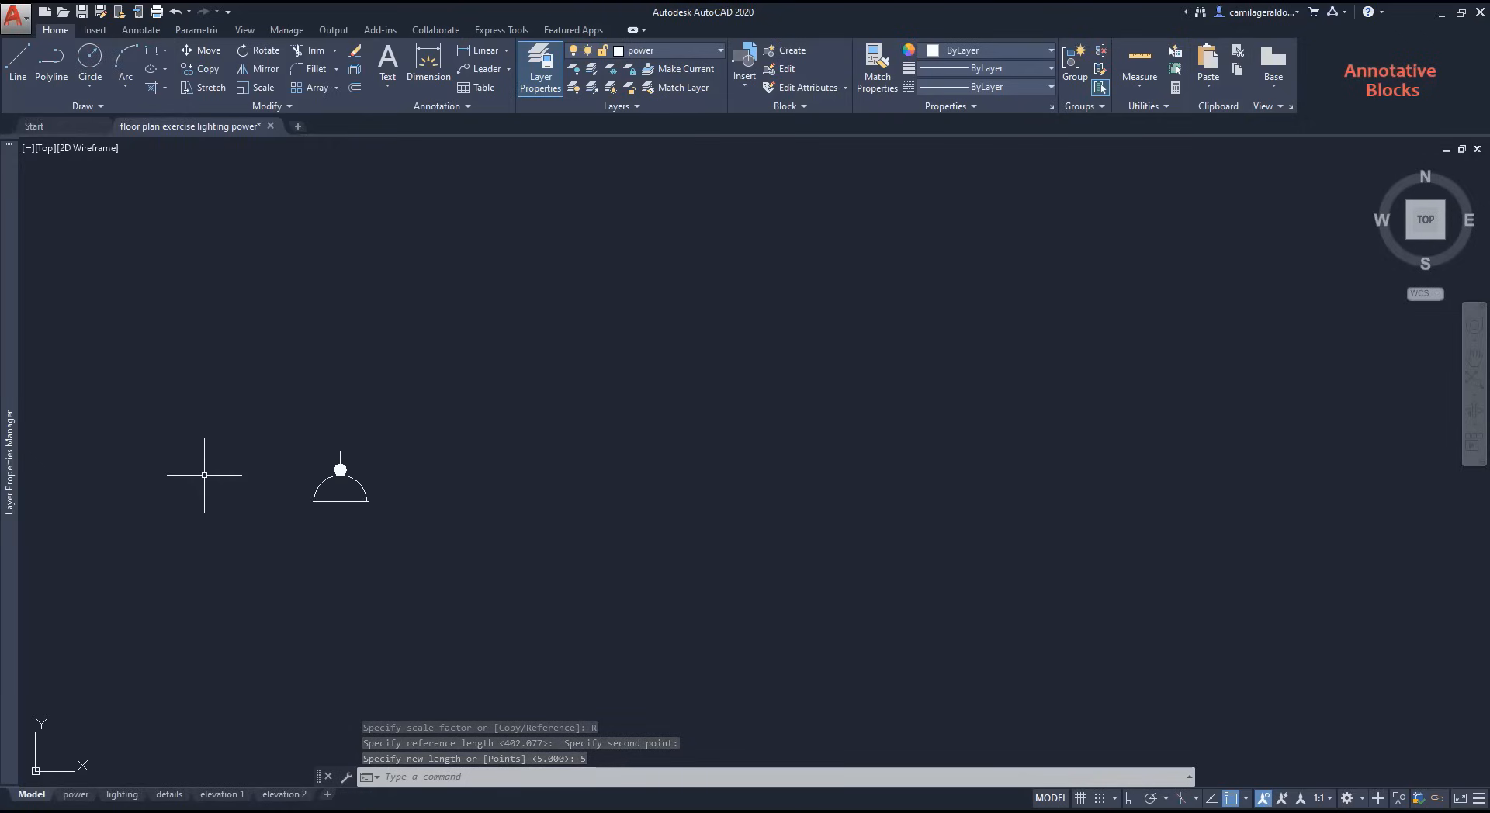
click(419, 551)
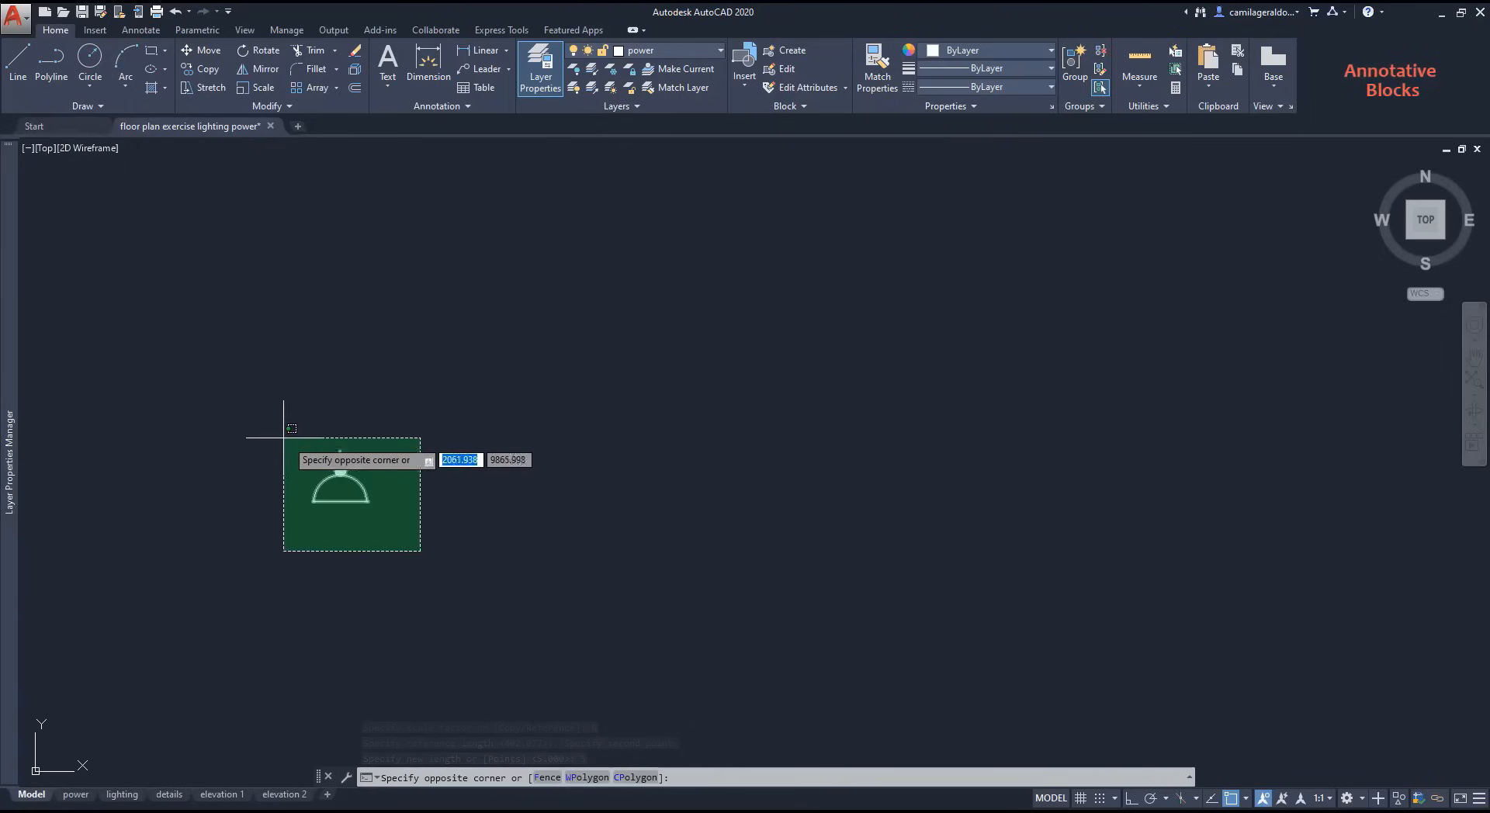
click(283, 437)
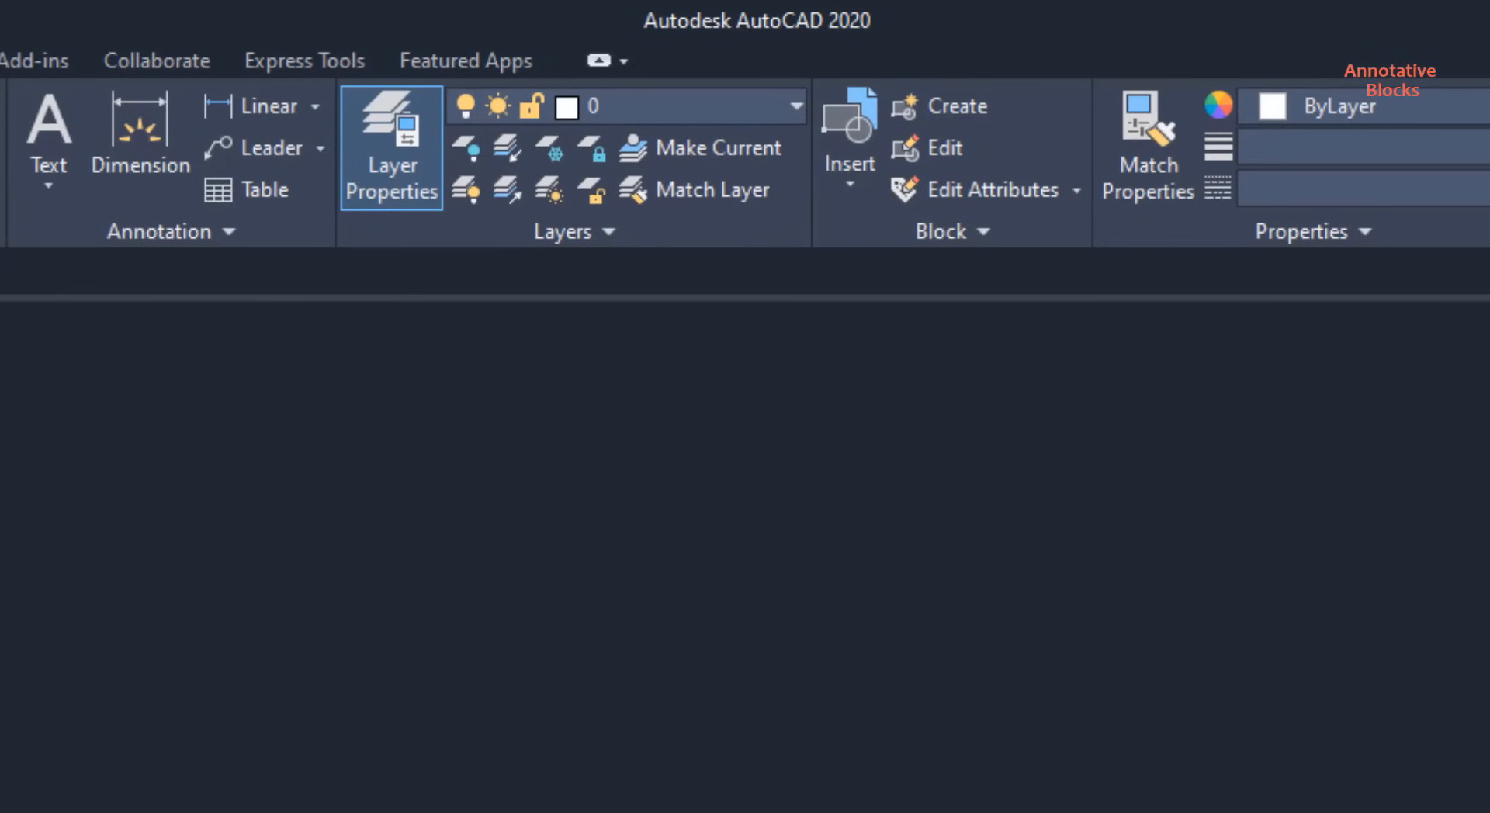
text(B)
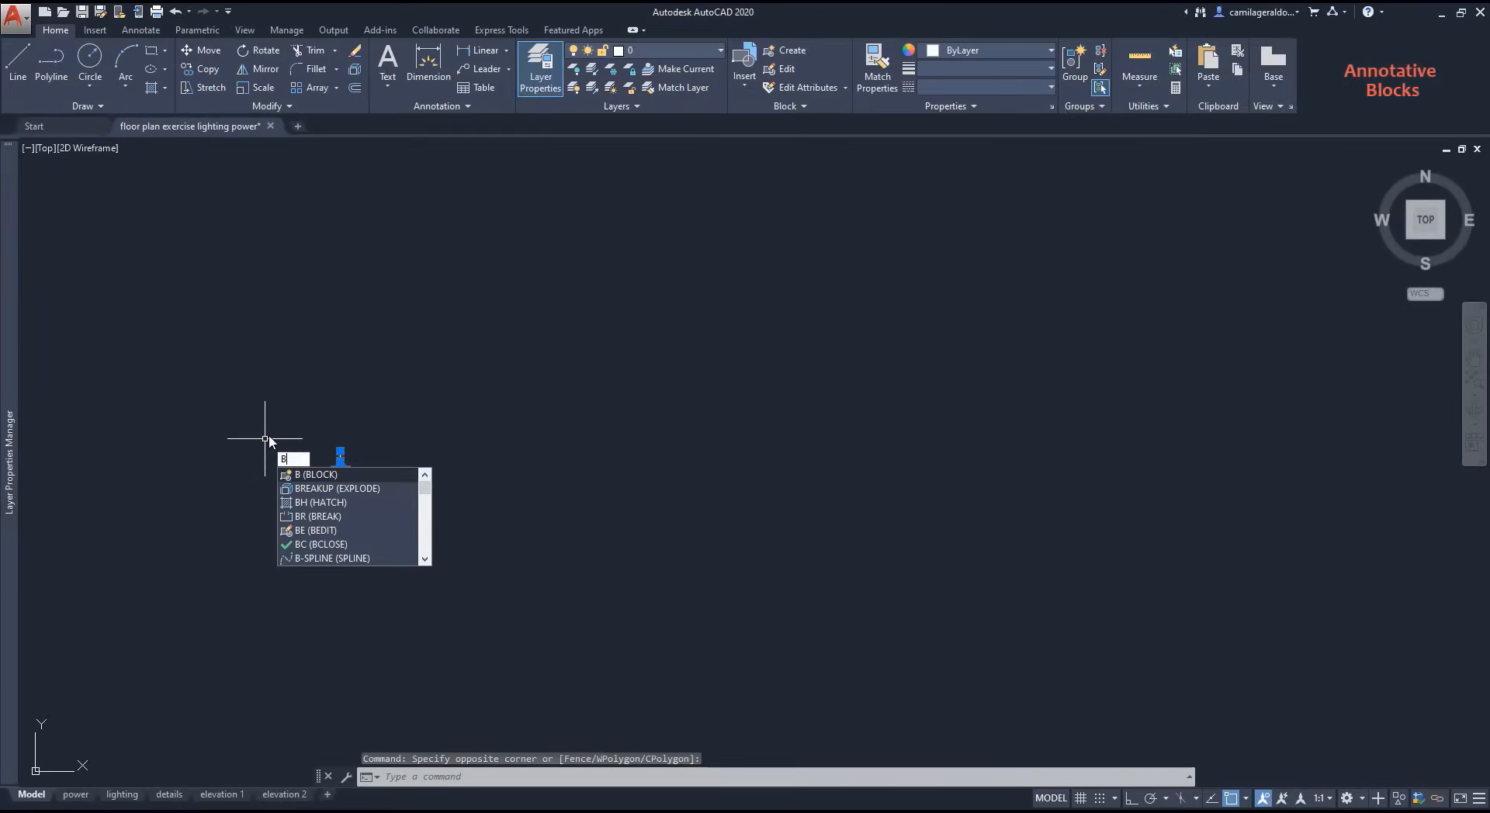
key(Return)
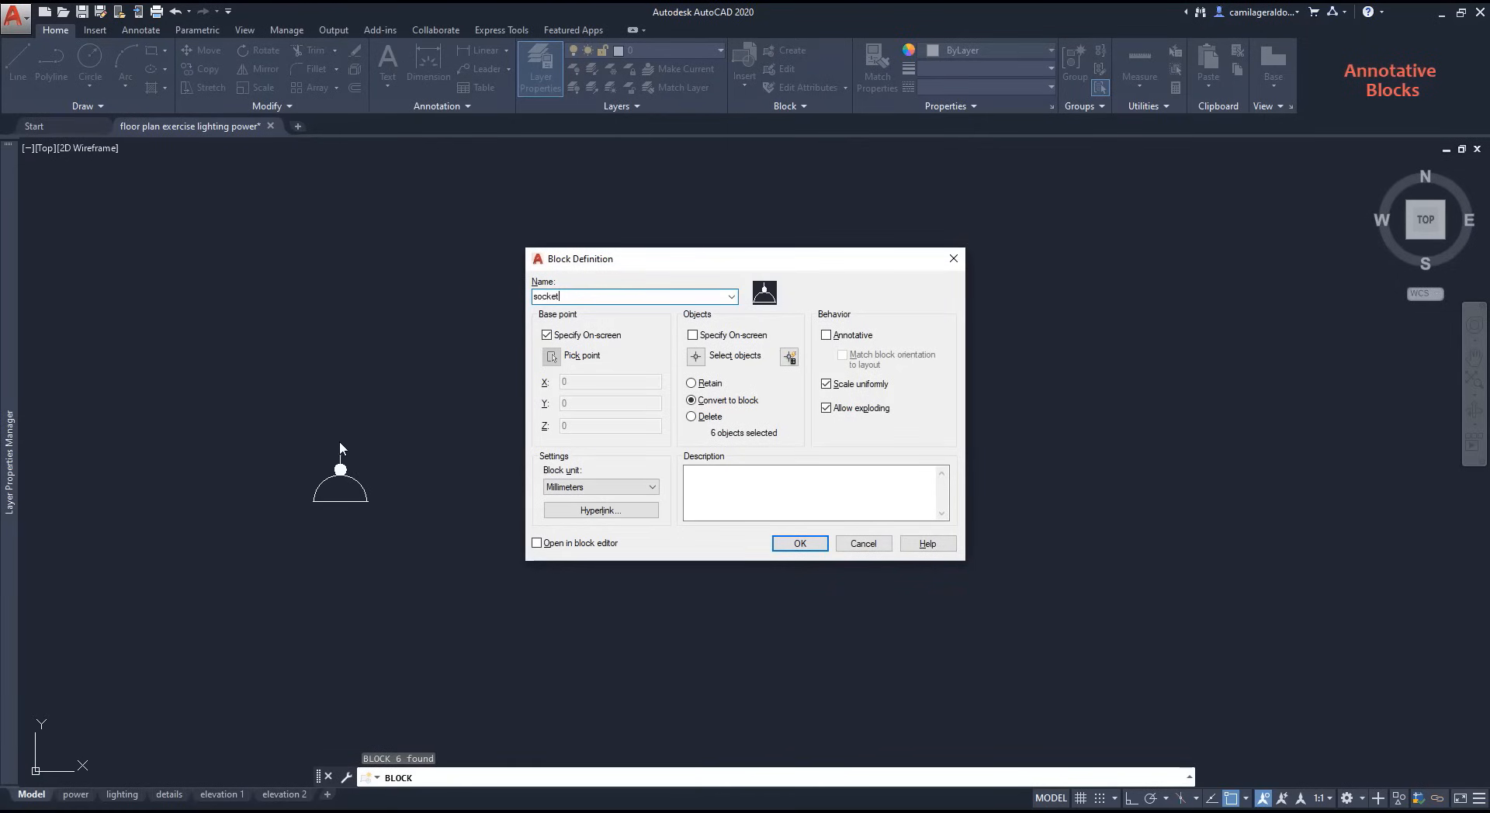
click(831, 339)
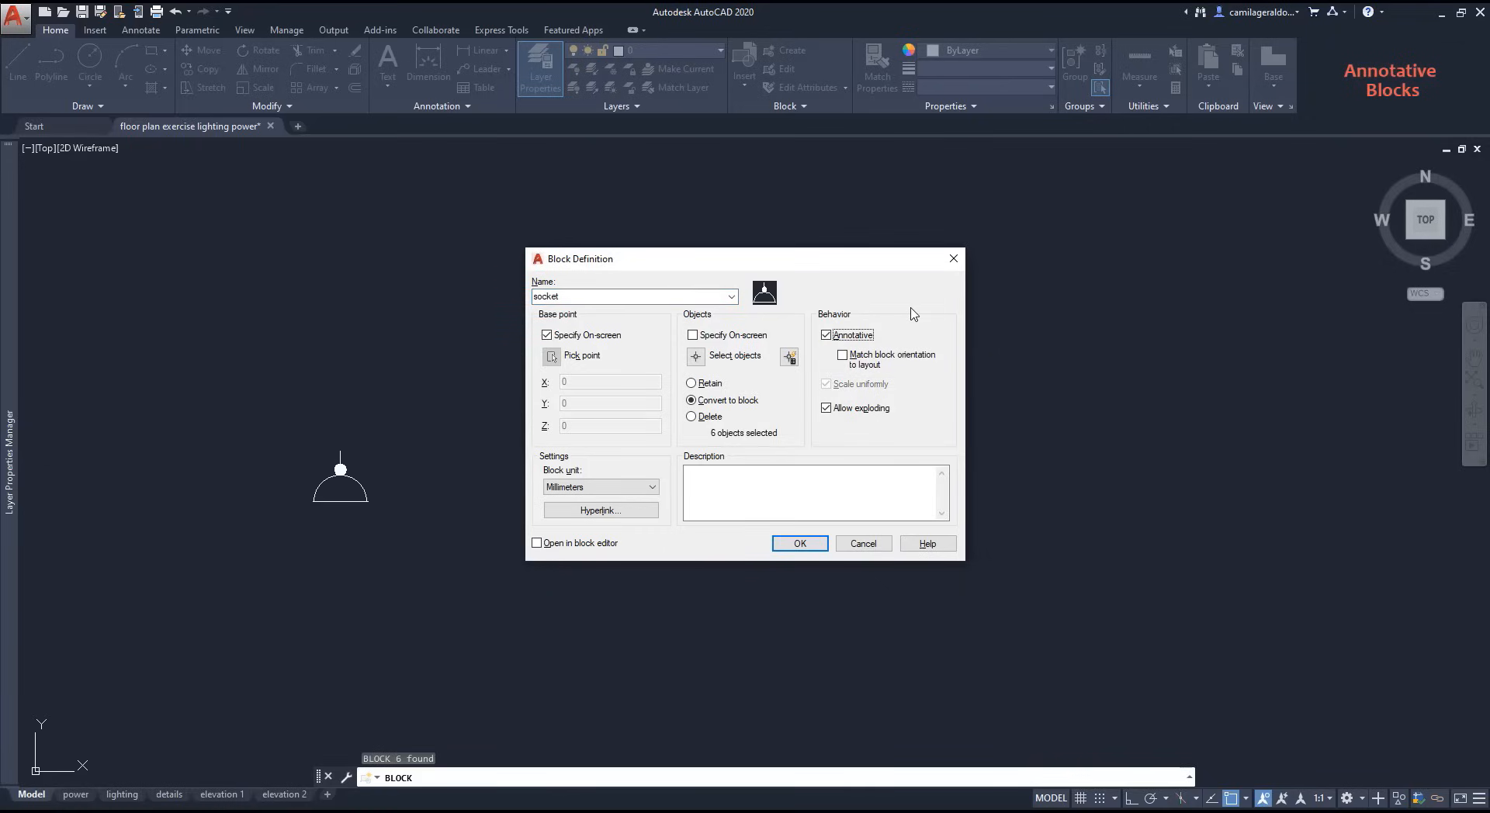
click(786, 545)
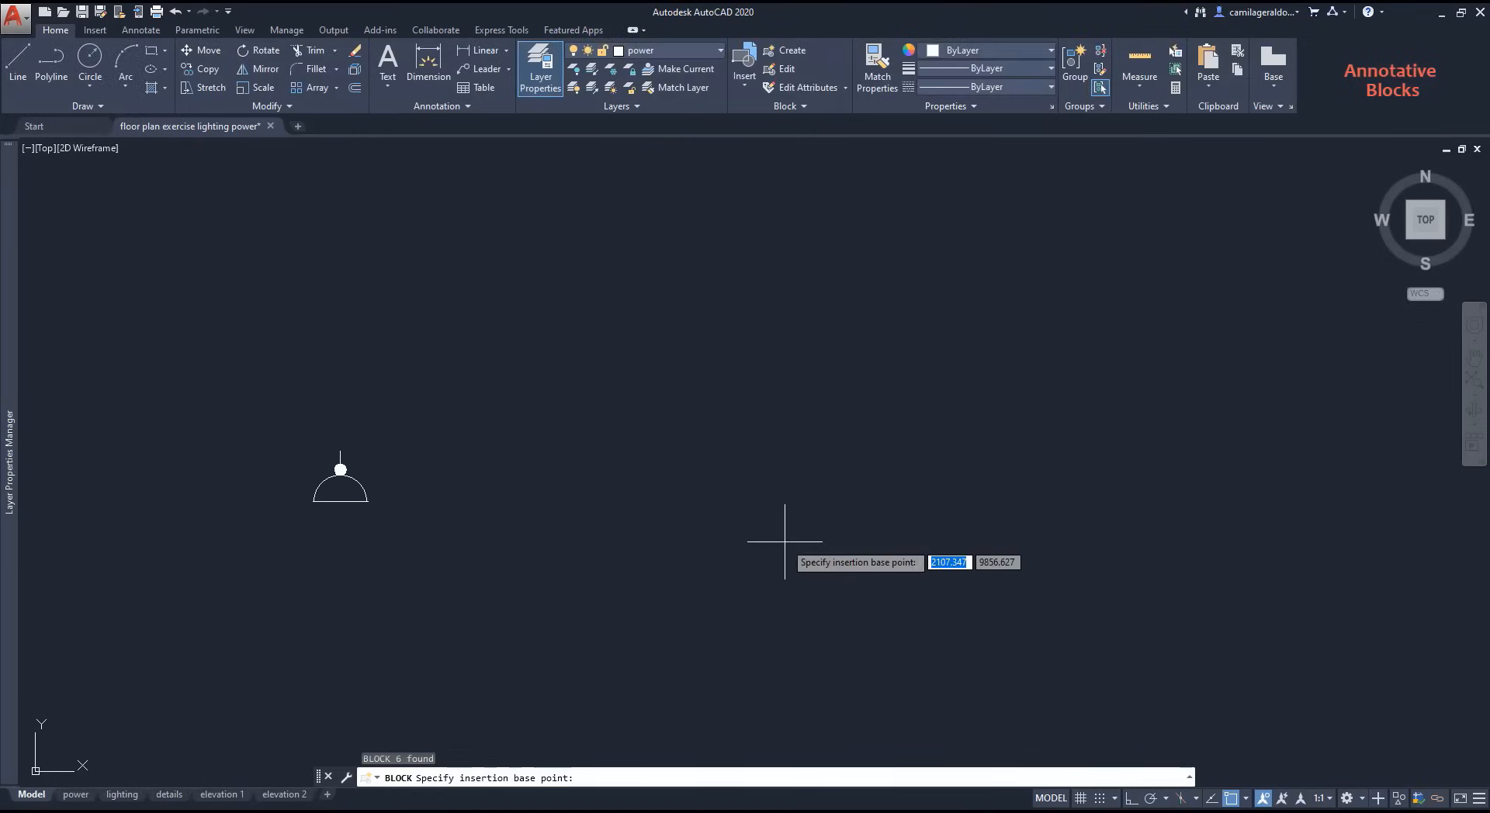
scroll(293, 515, up, 4)
scroll(322, 489, up, 3)
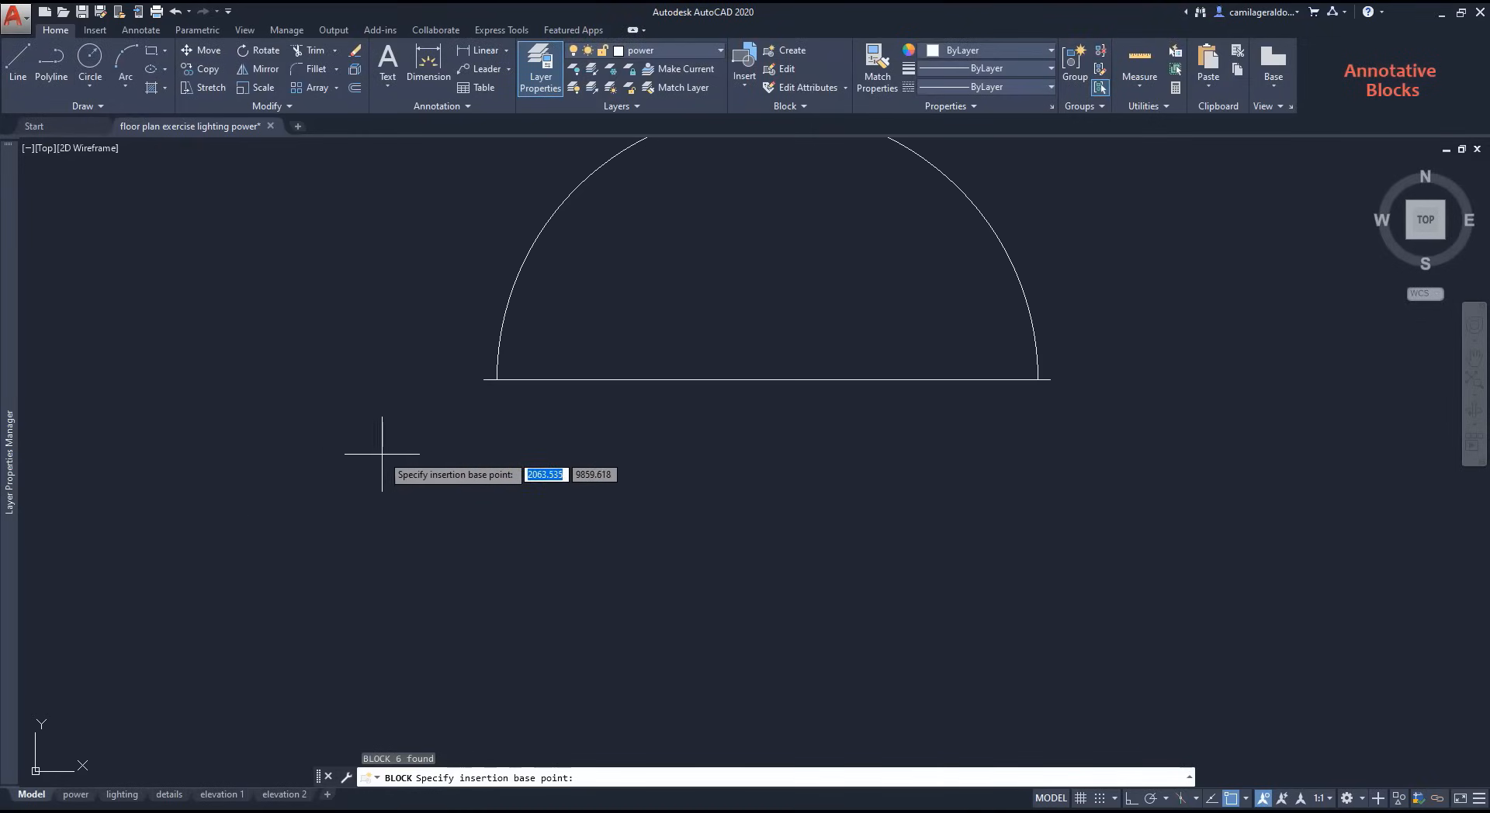
click(484, 379)
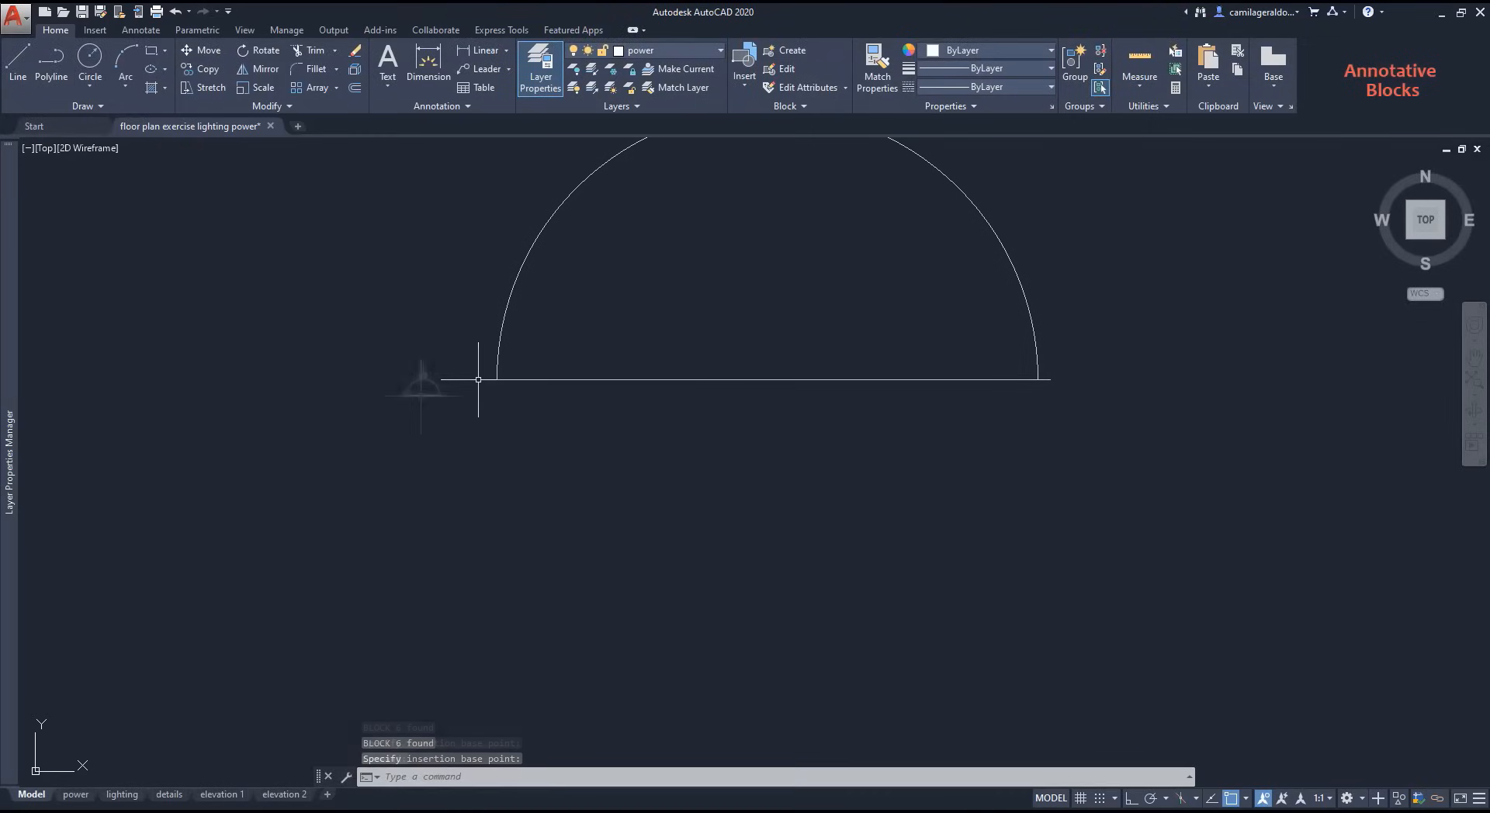
Step: Set the annotation scale to 1:50 and insert the socket block on the corridor wall between the elevator and the angled wall
scroll(409, 409, down, 10)
scroll(406, 429, down, 5)
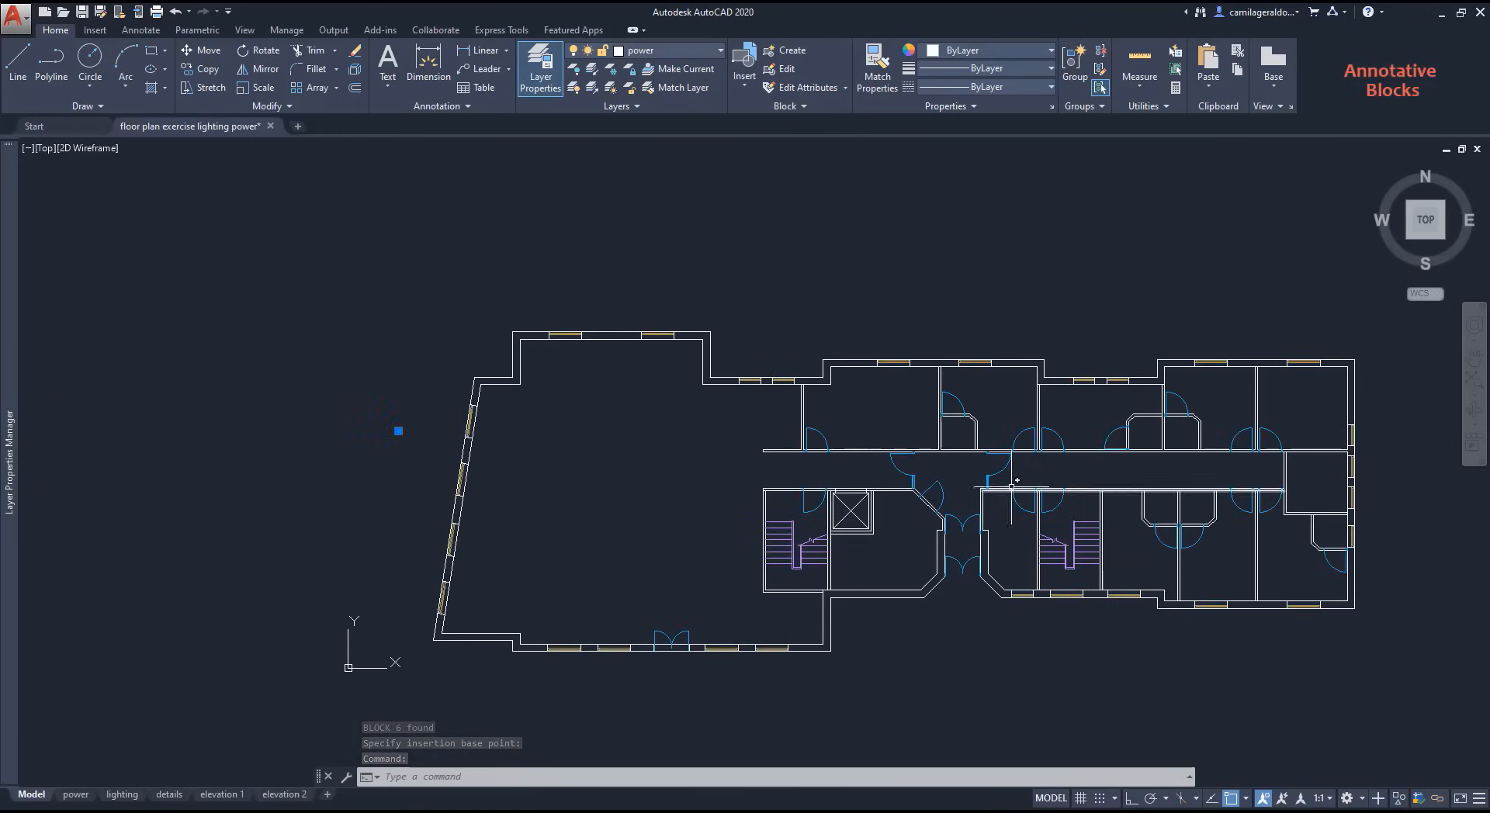
scroll(891, 492, up, 5)
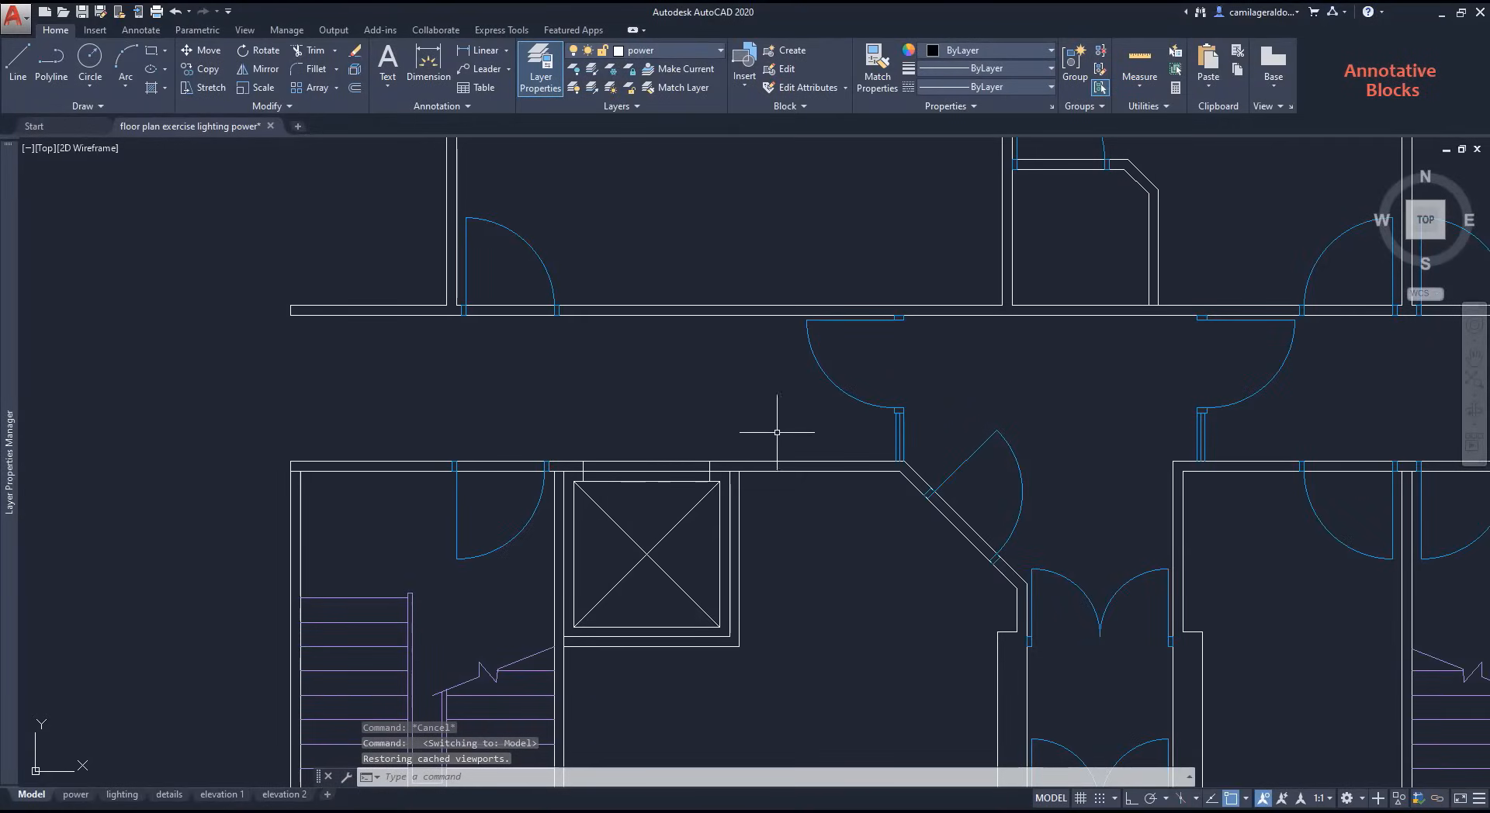
click(1321, 798)
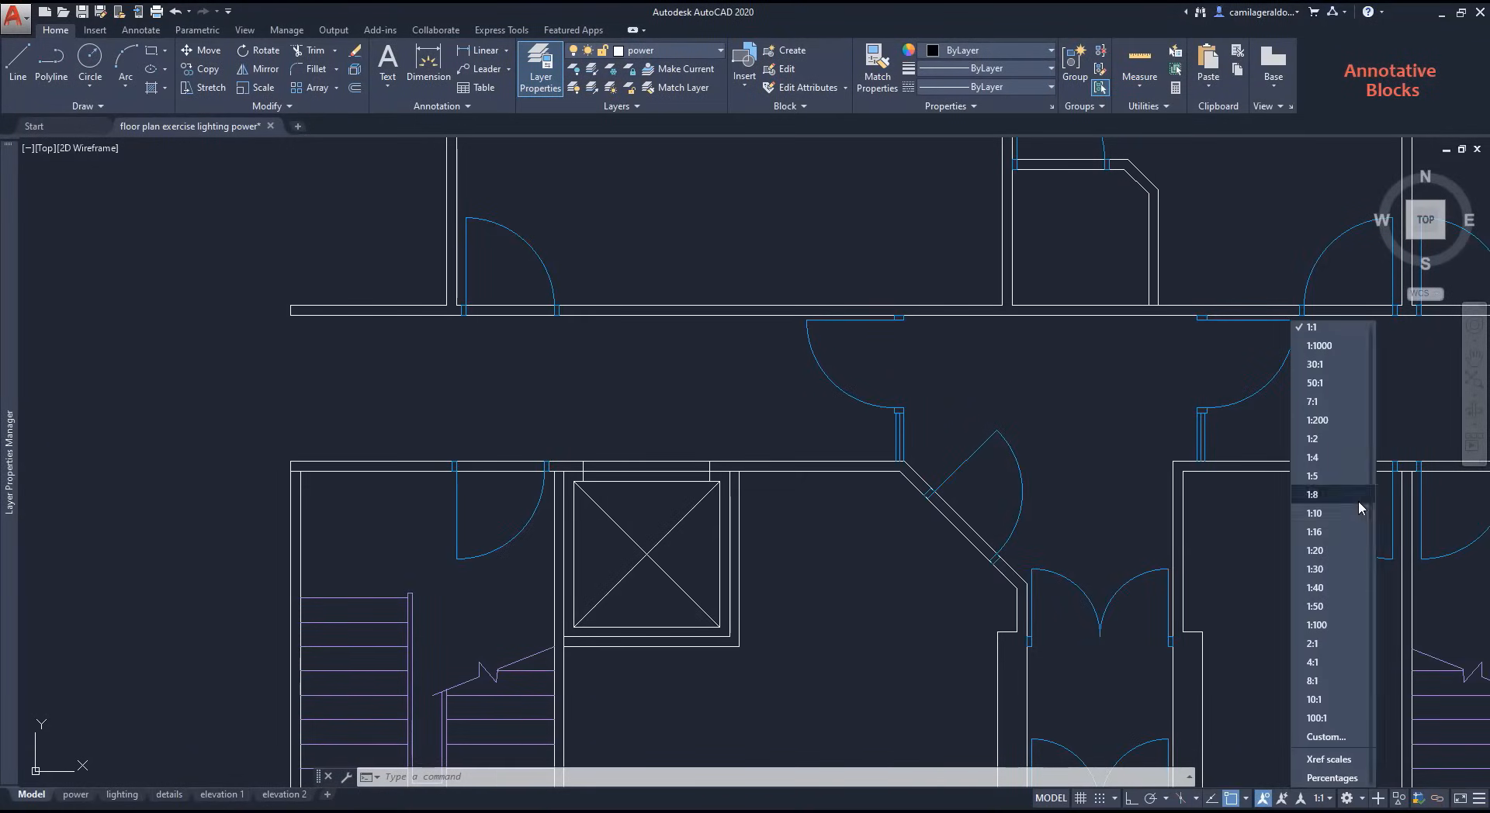
click(1328, 610)
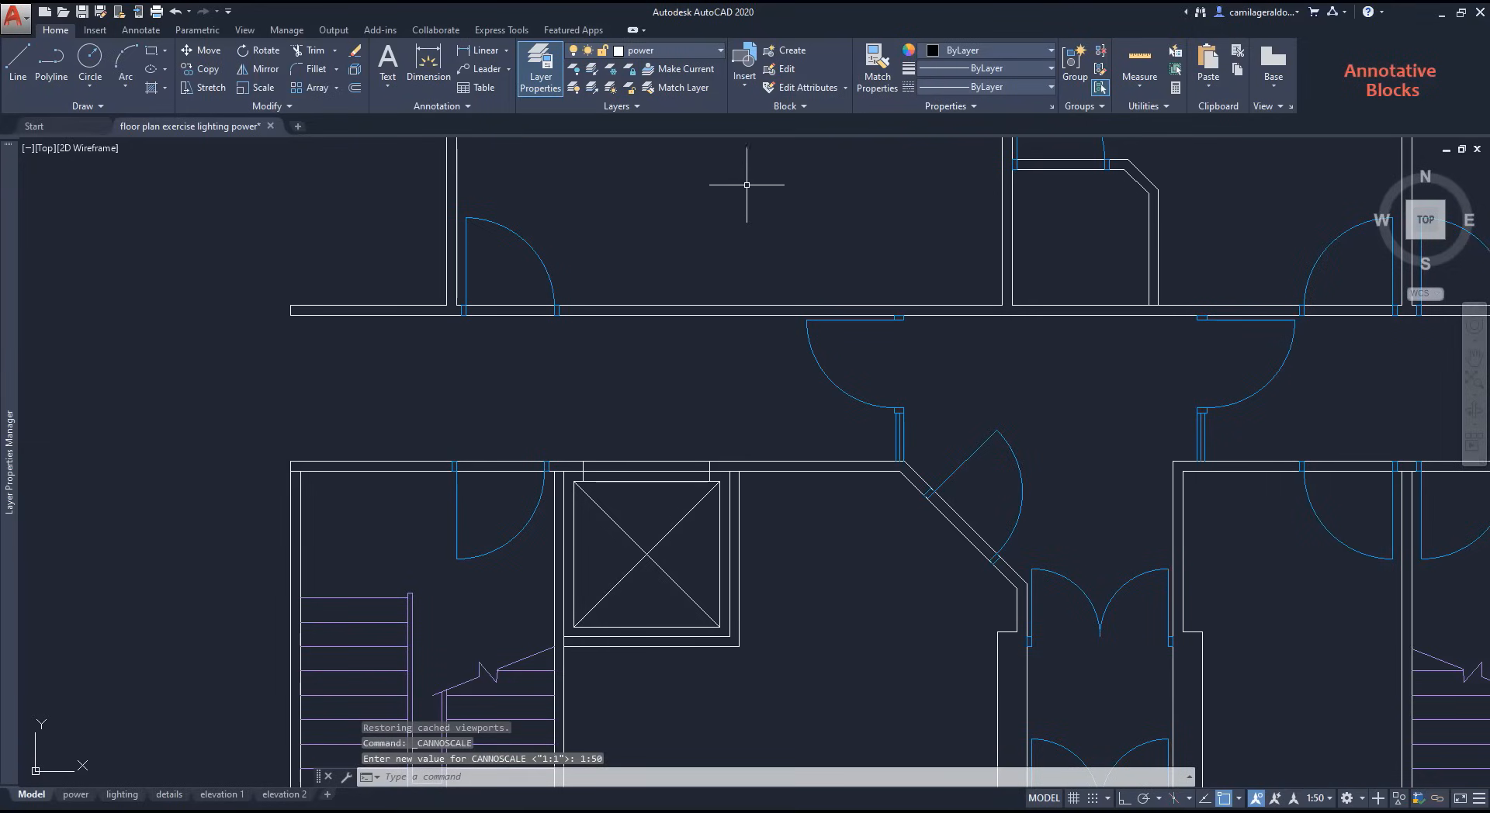
click(741, 83)
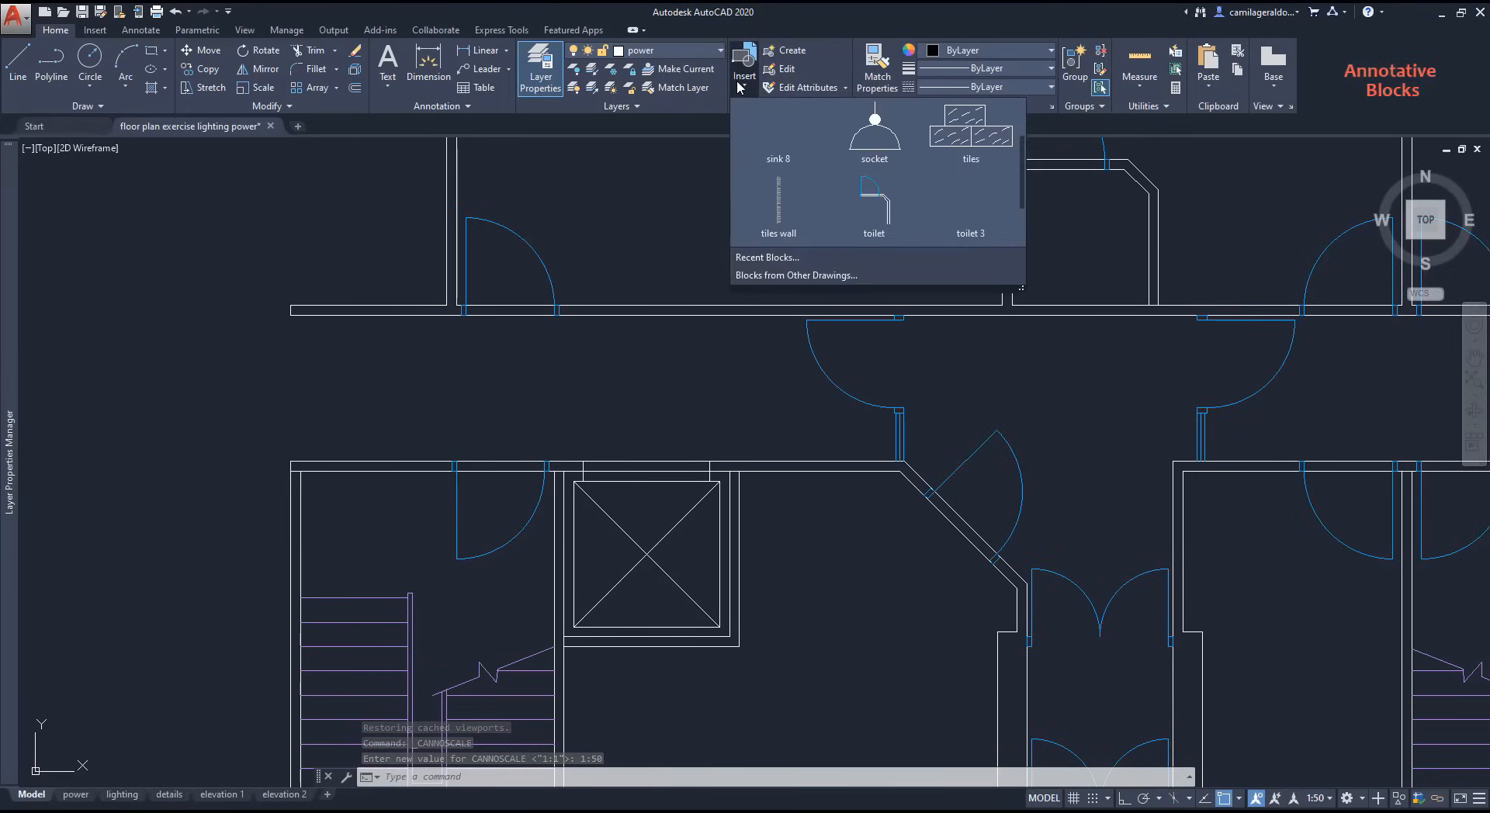
click(878, 138)
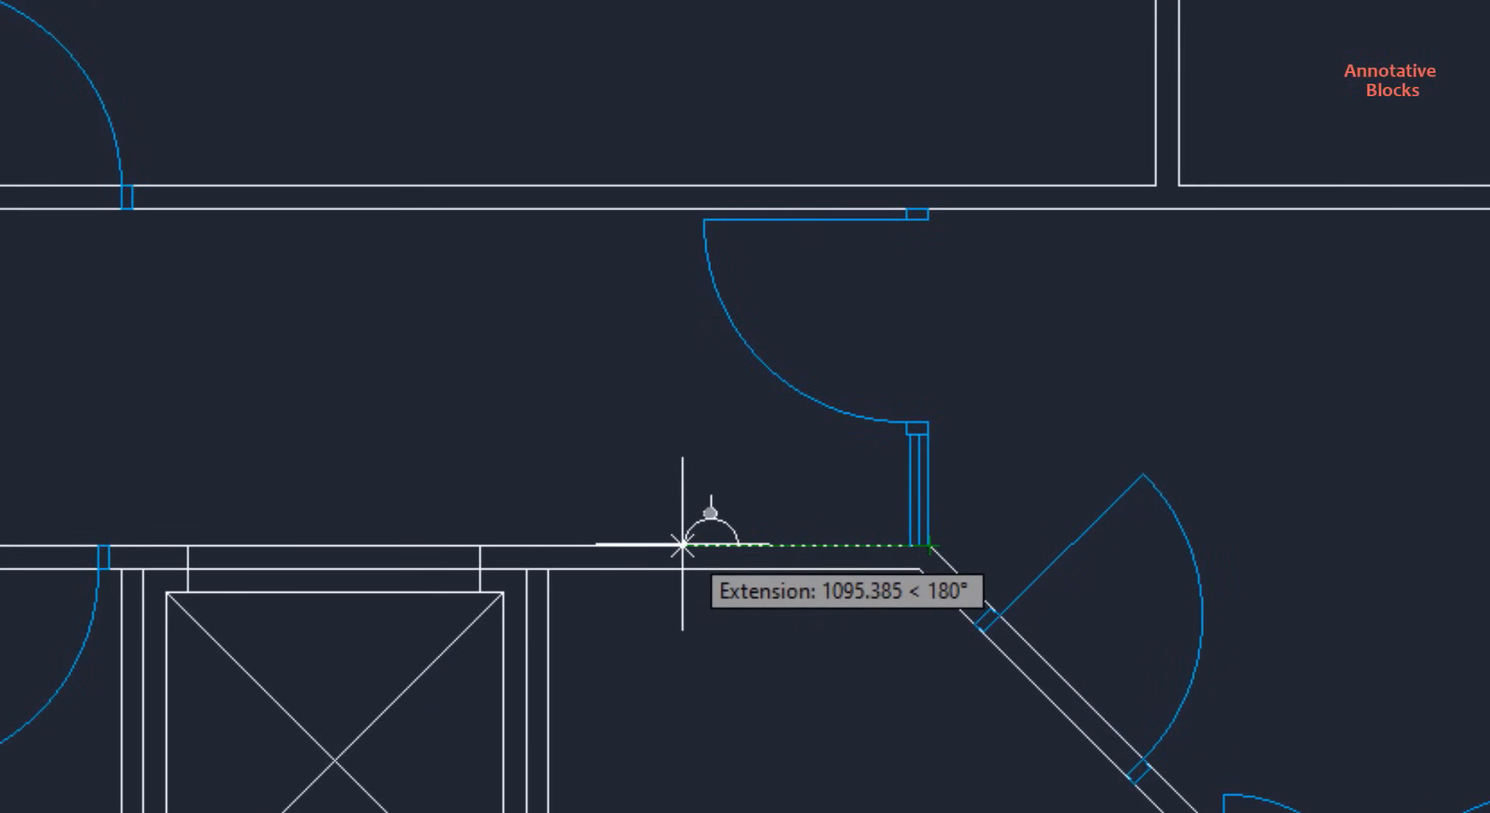
click(681, 545)
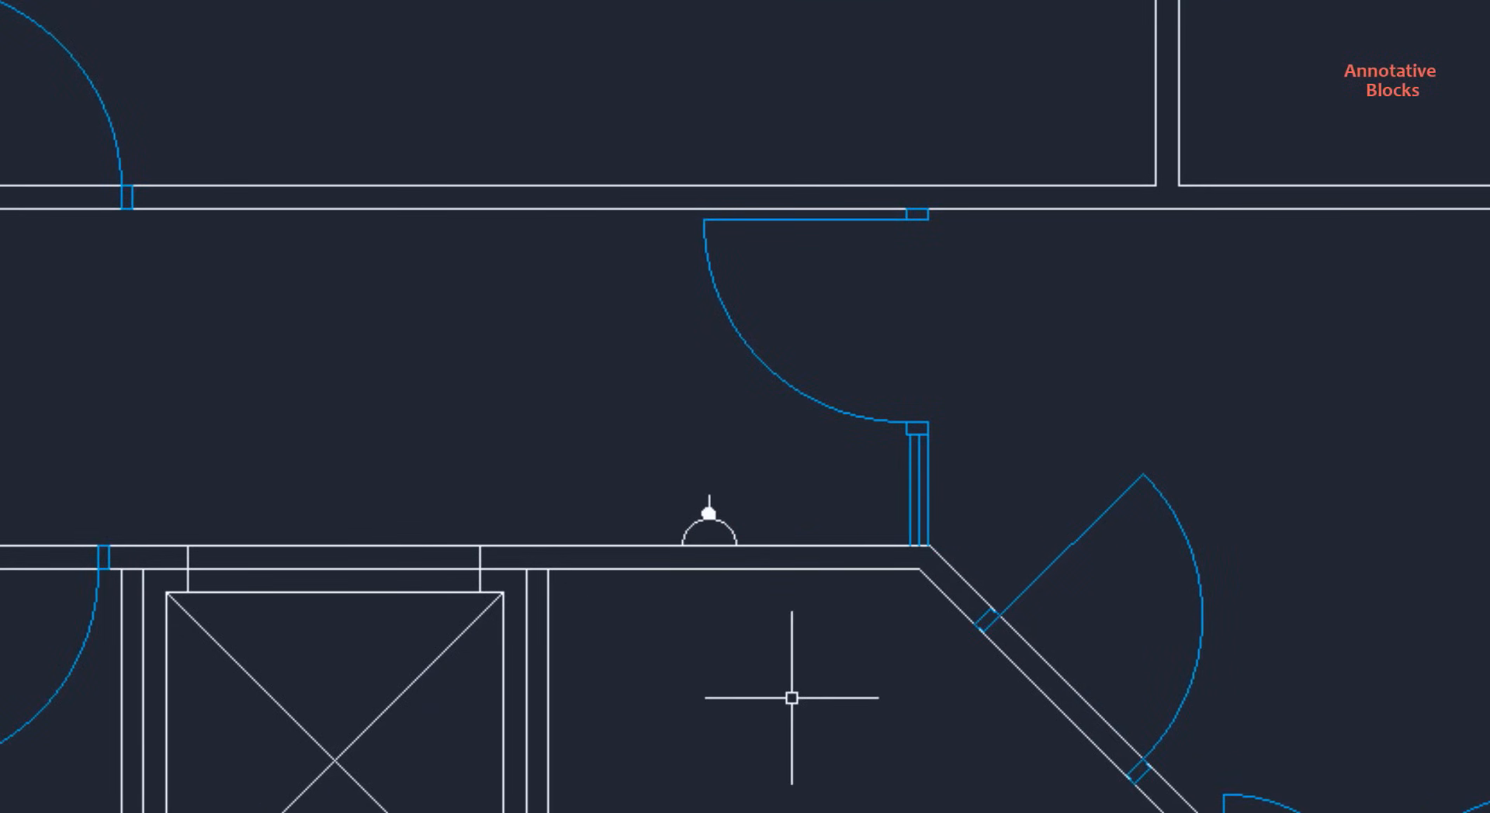
click(76, 795)
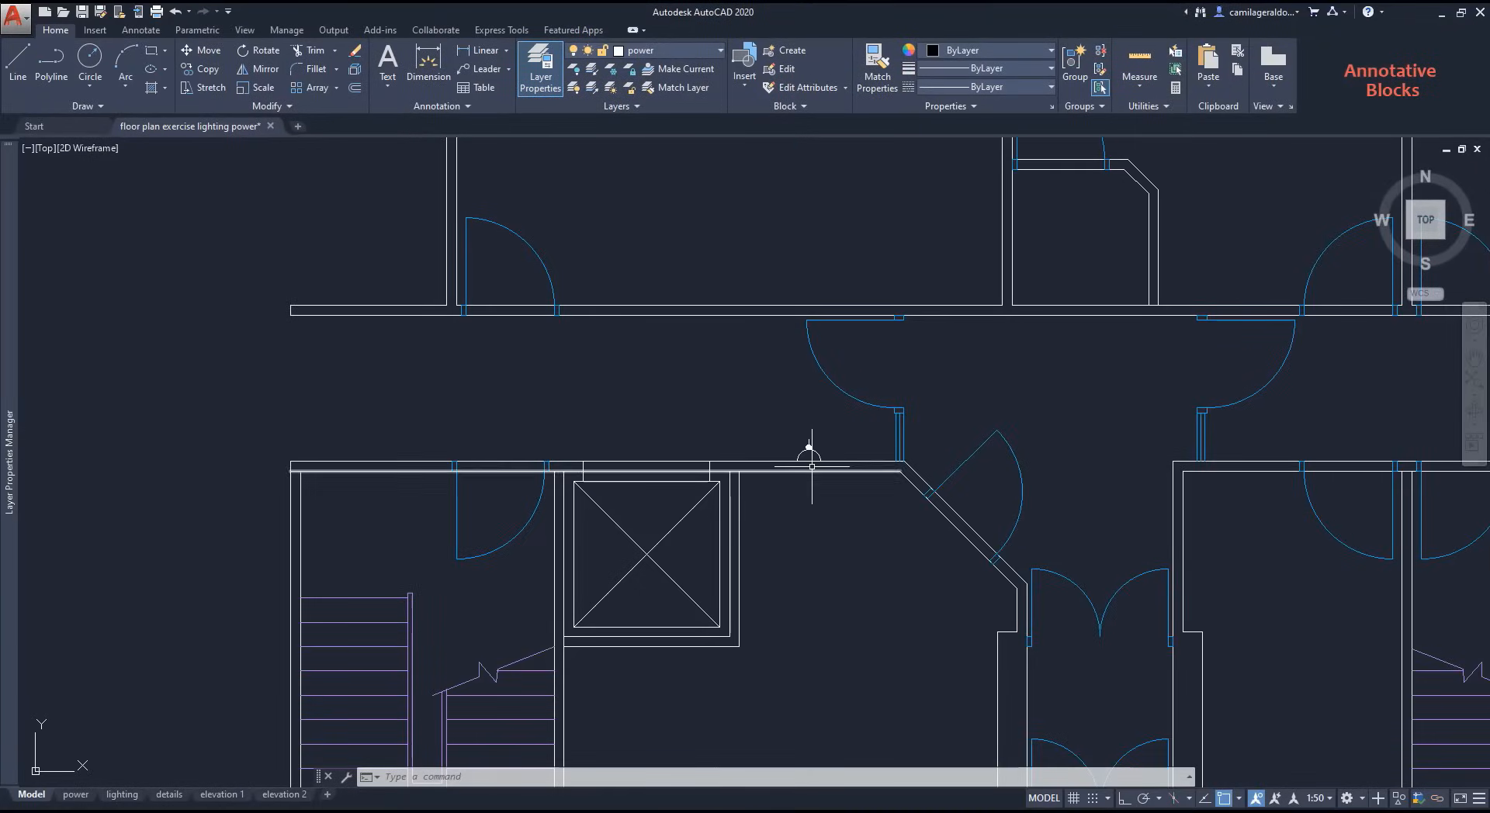
Step: Add the annotation scales 1:200 and 1:100 to the inserted socket block through its properties
scroll(814, 466, up, 4)
click(816, 463)
scroll(819, 464, up, 2)
right_click(818, 463)
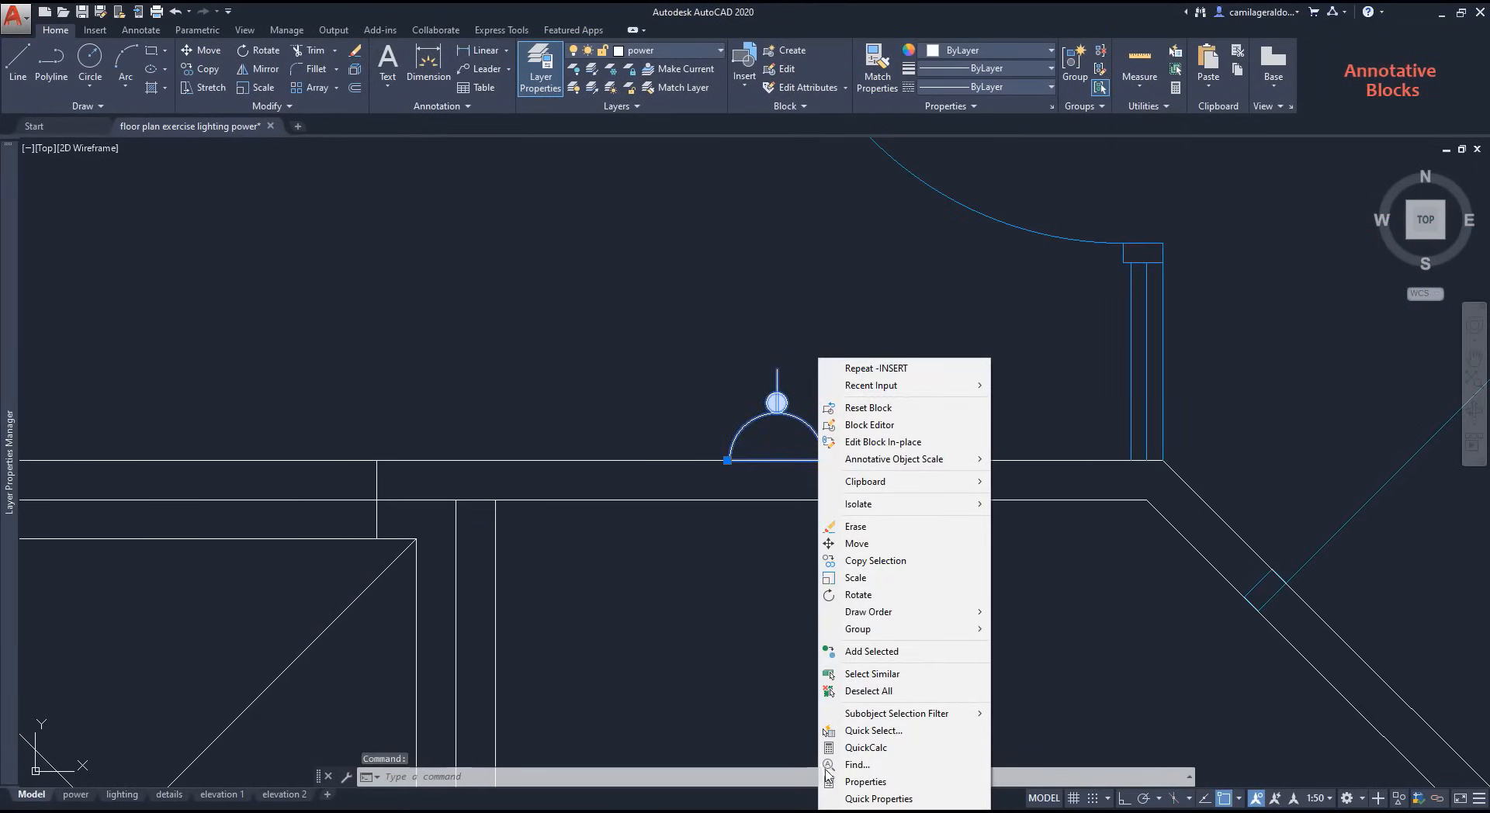
click(867, 782)
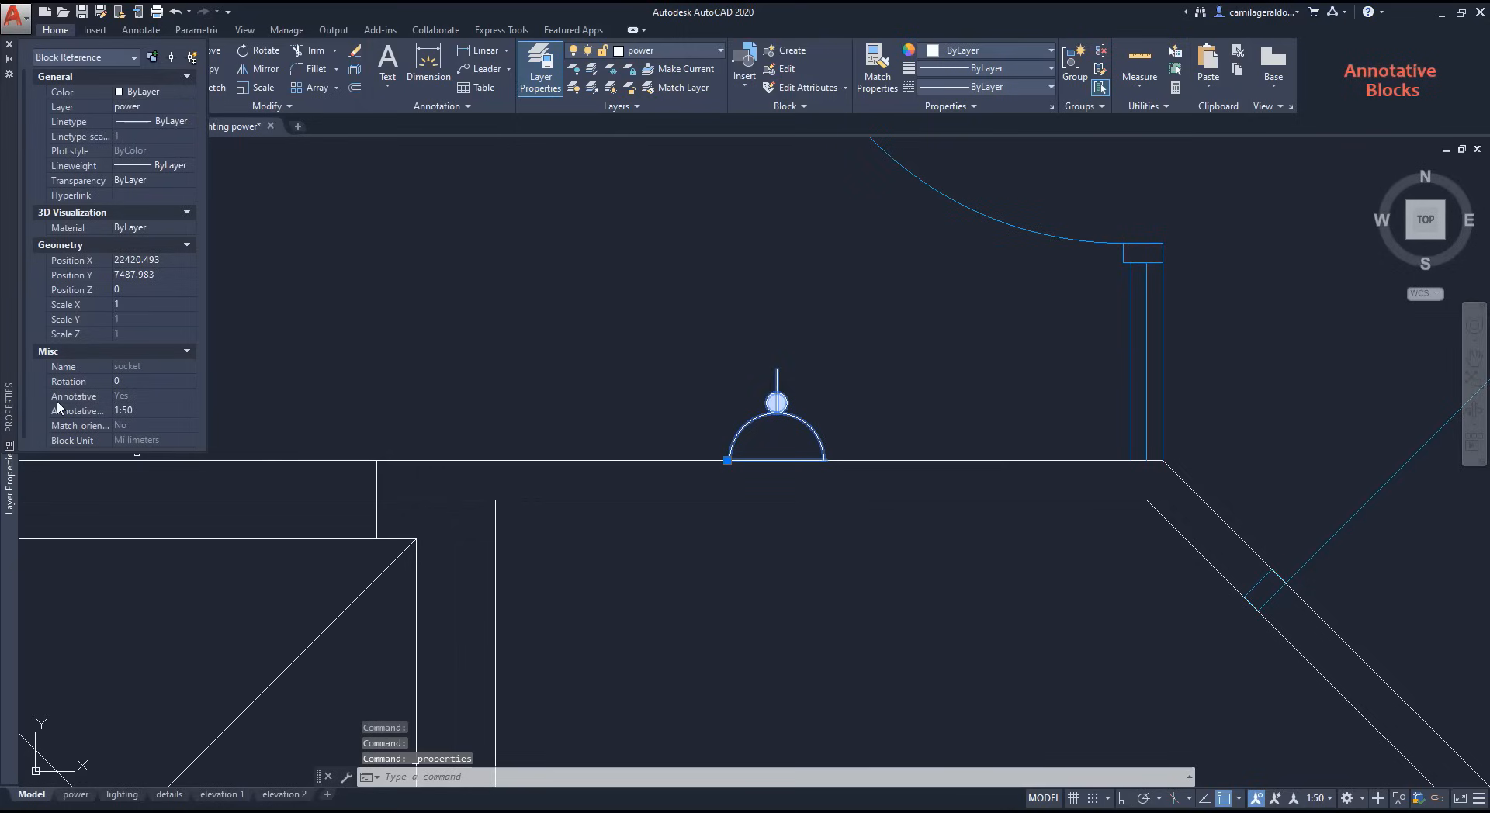
click(138, 409)
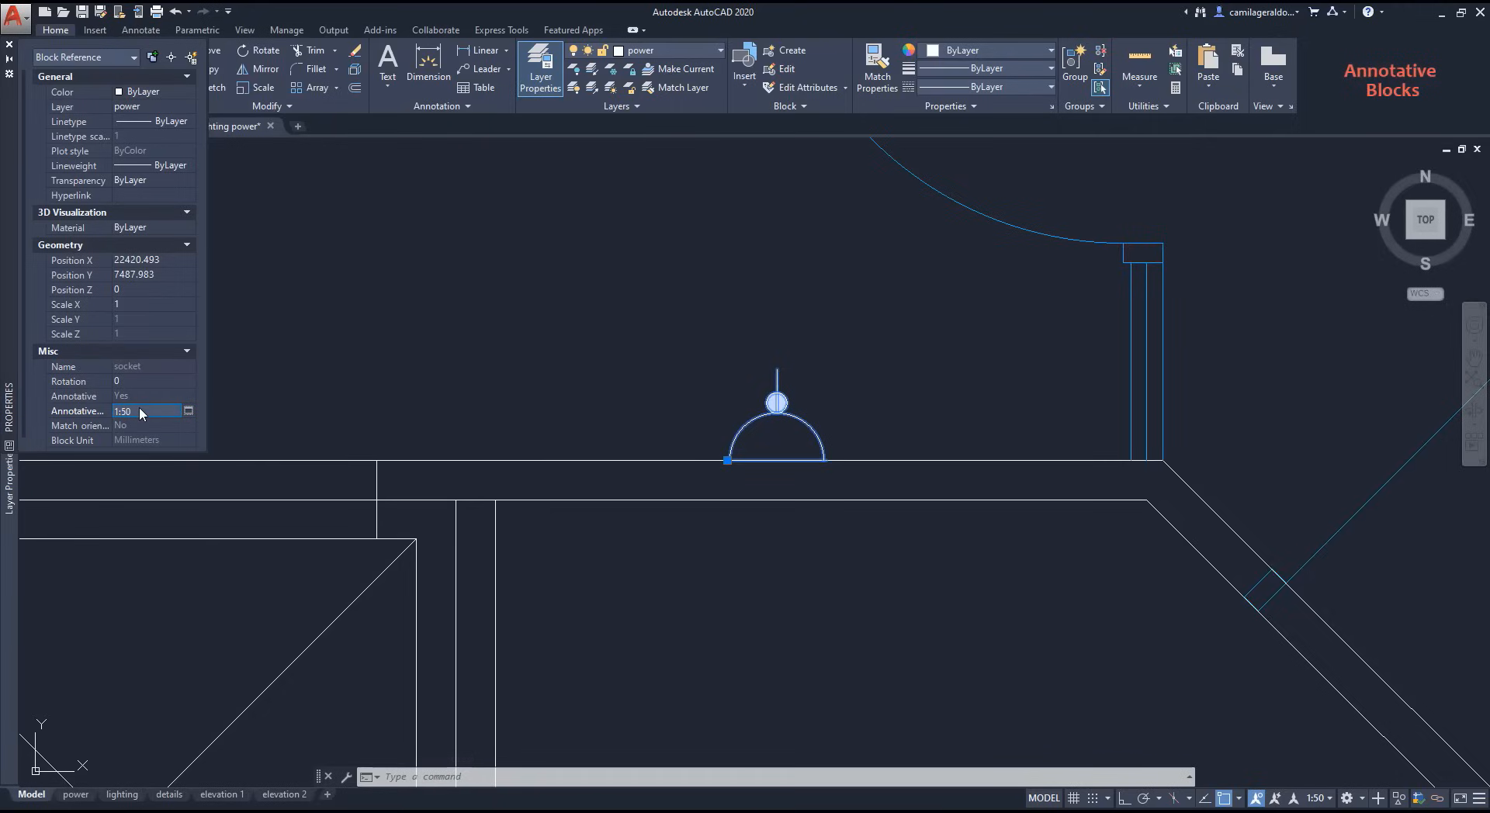
click(191, 410)
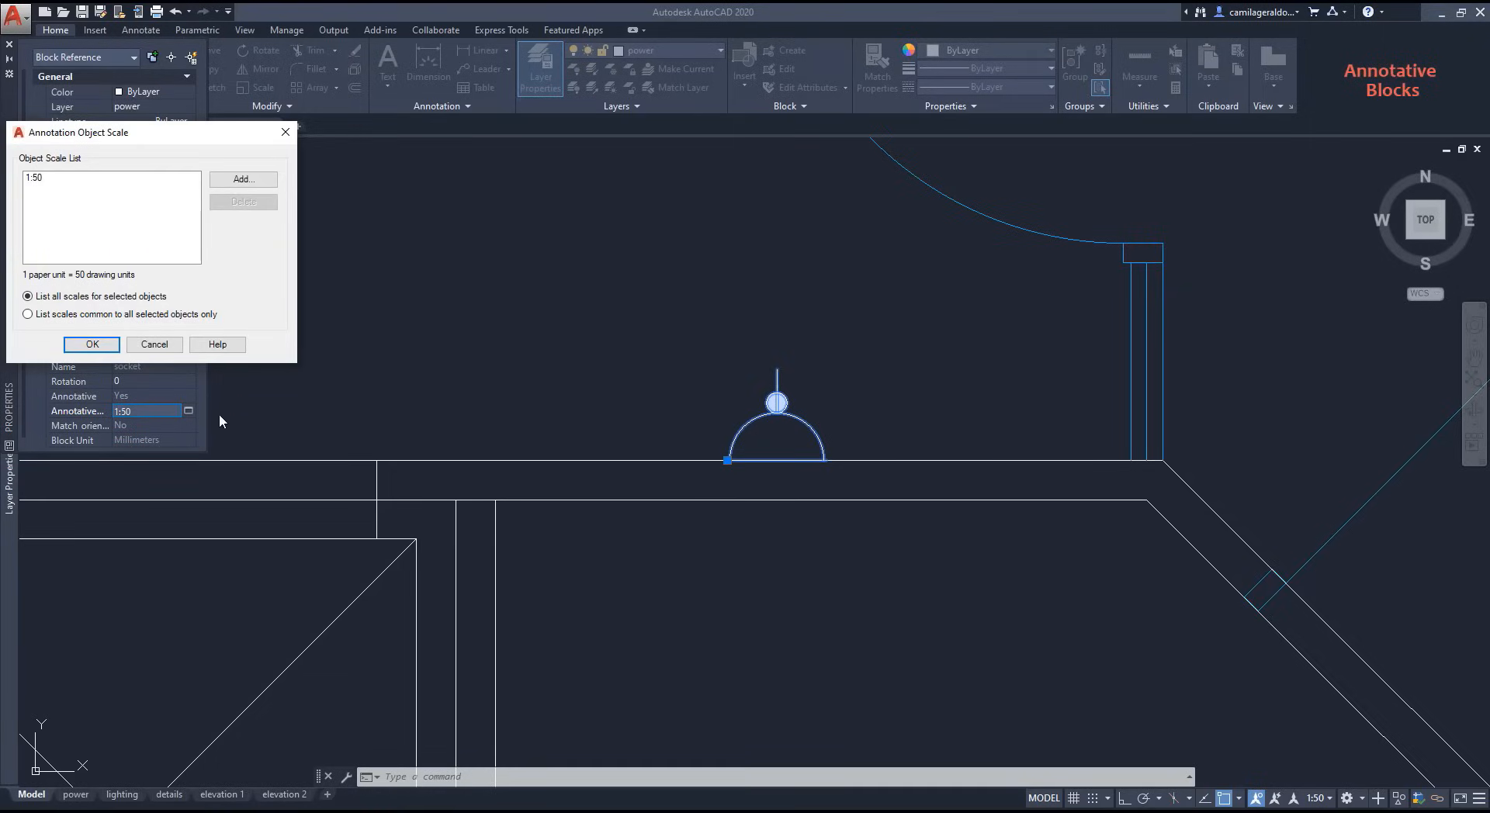
click(243, 180)
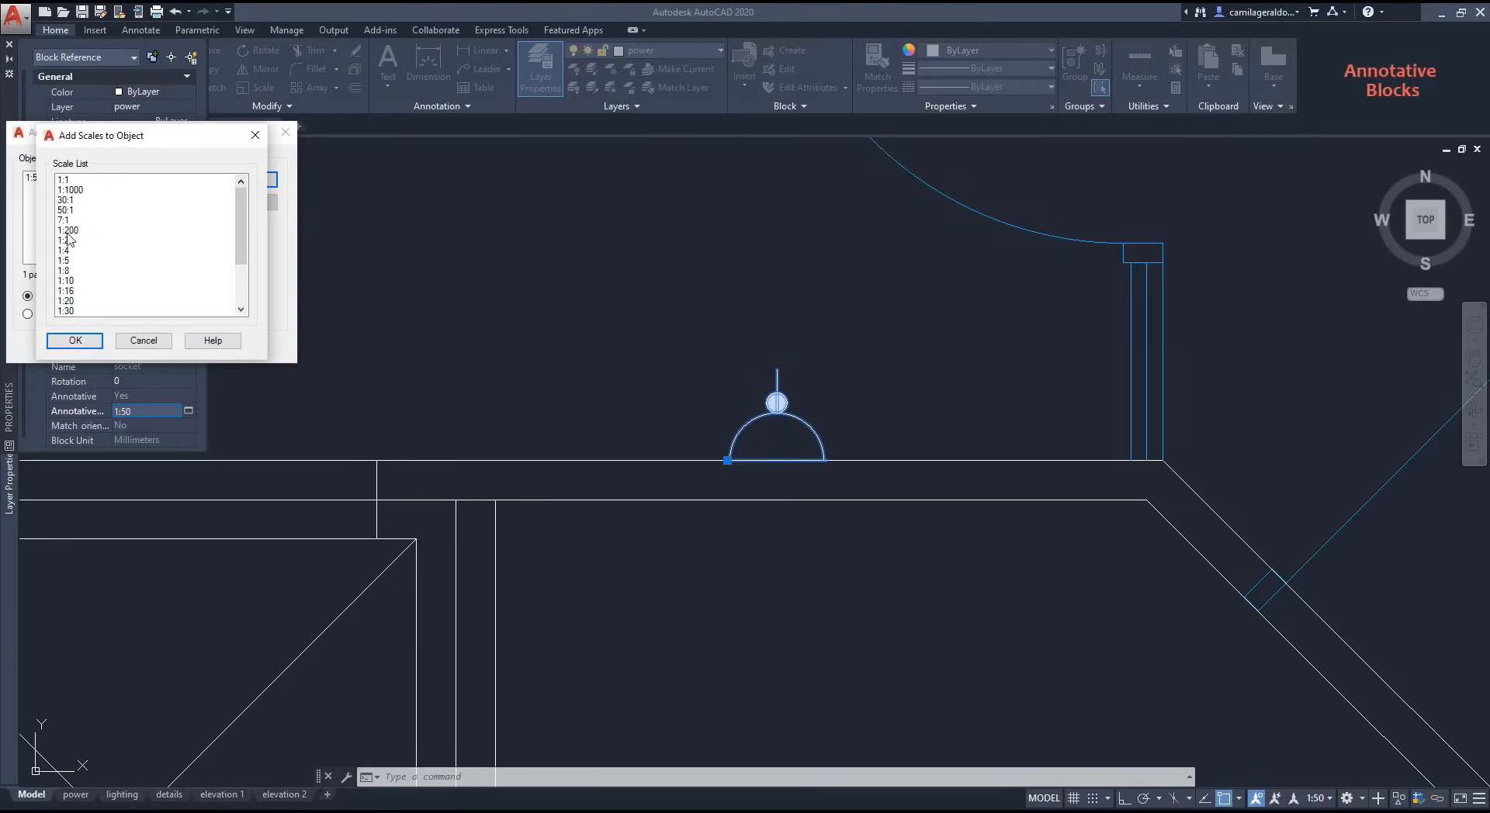
click(76, 230)
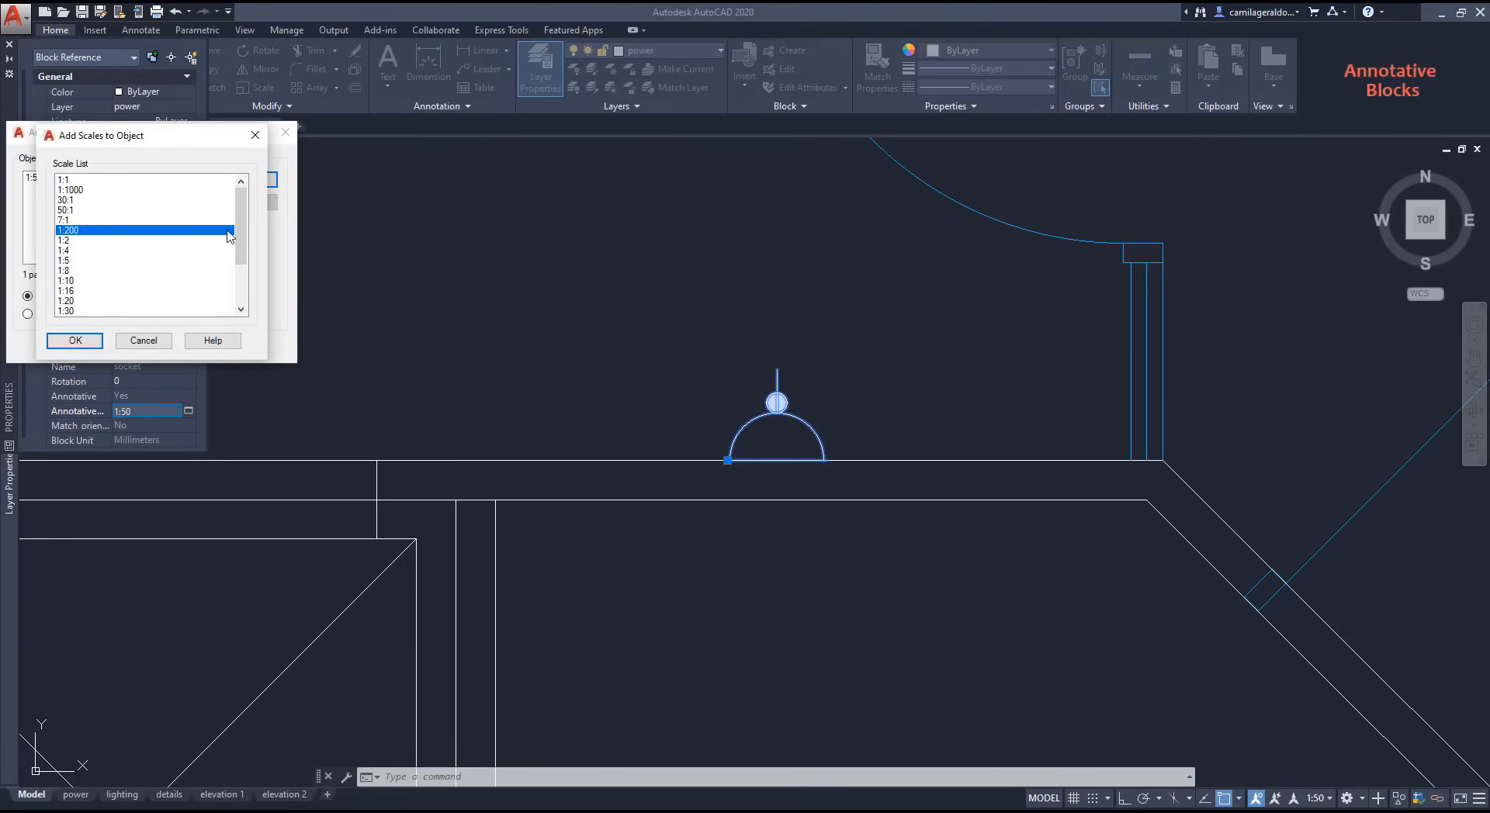
scroll(229, 236, down, 3)
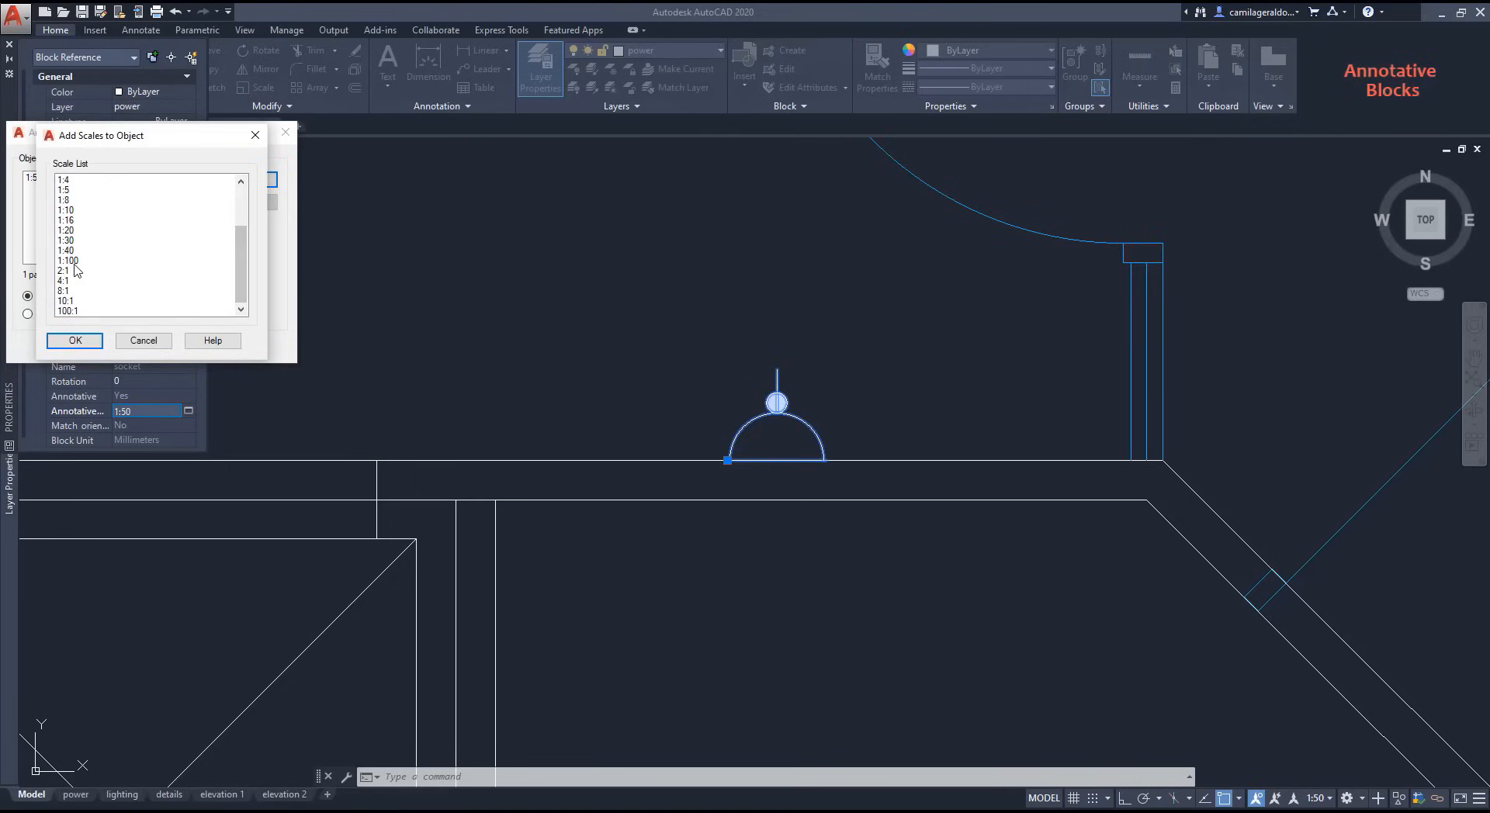
ctrl+click(69, 261)
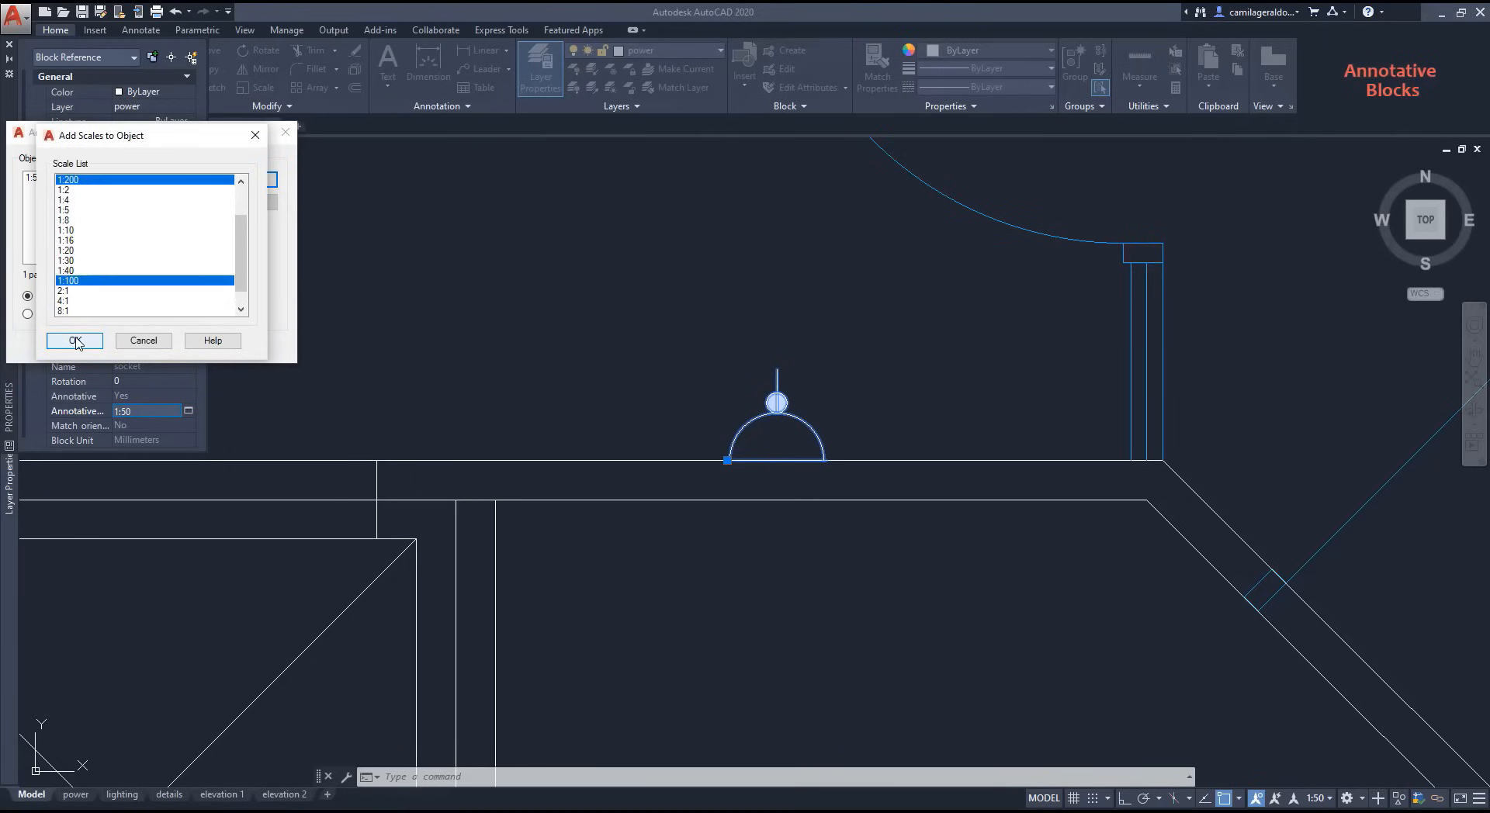
click(75, 341)
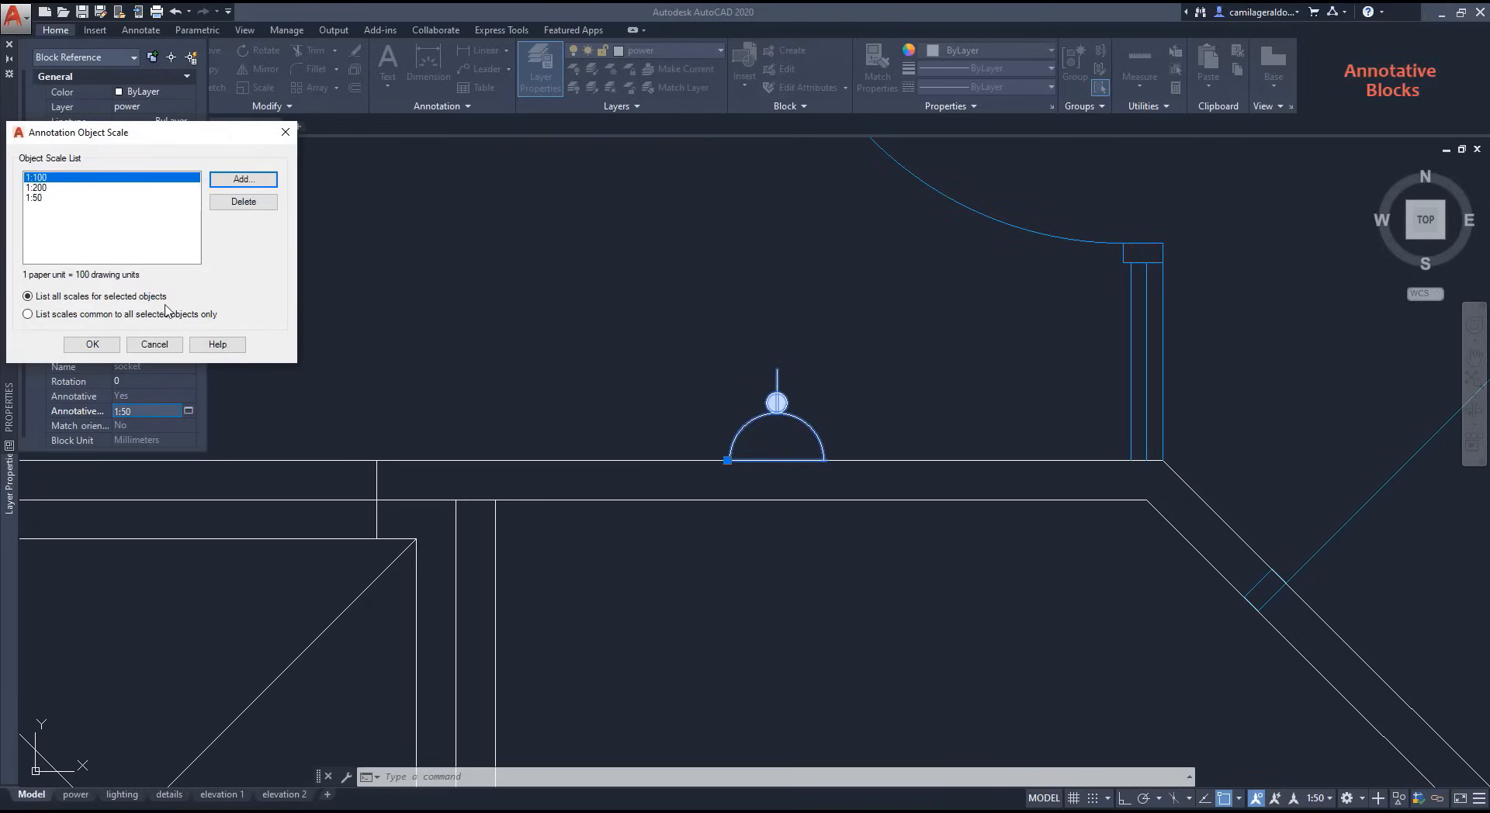
click(91, 346)
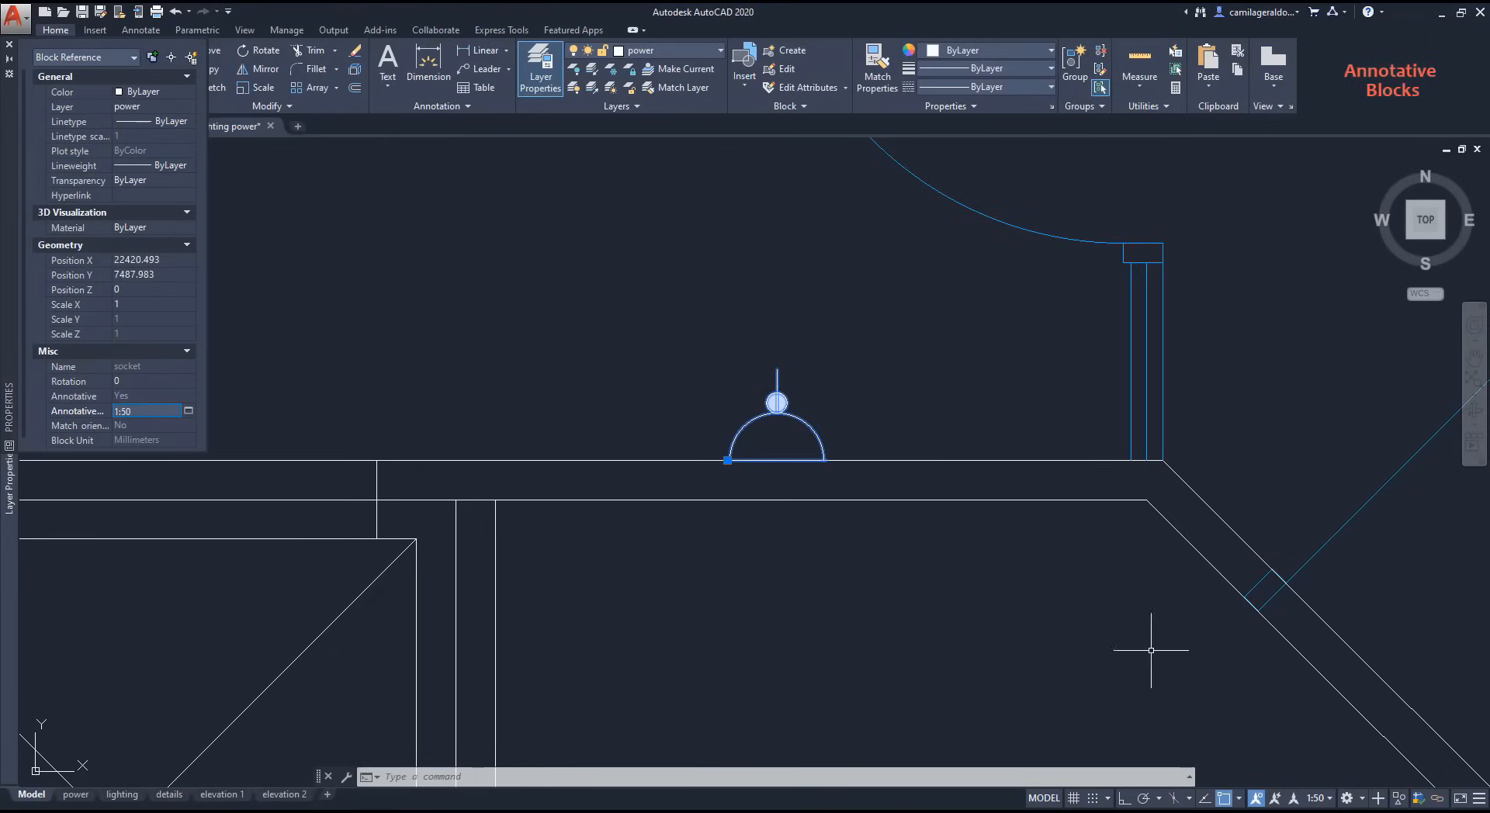
Step: Switch the model's annotation scale to 1:100 and then to 1:200, and close the object properties on the power layout
click(1325, 799)
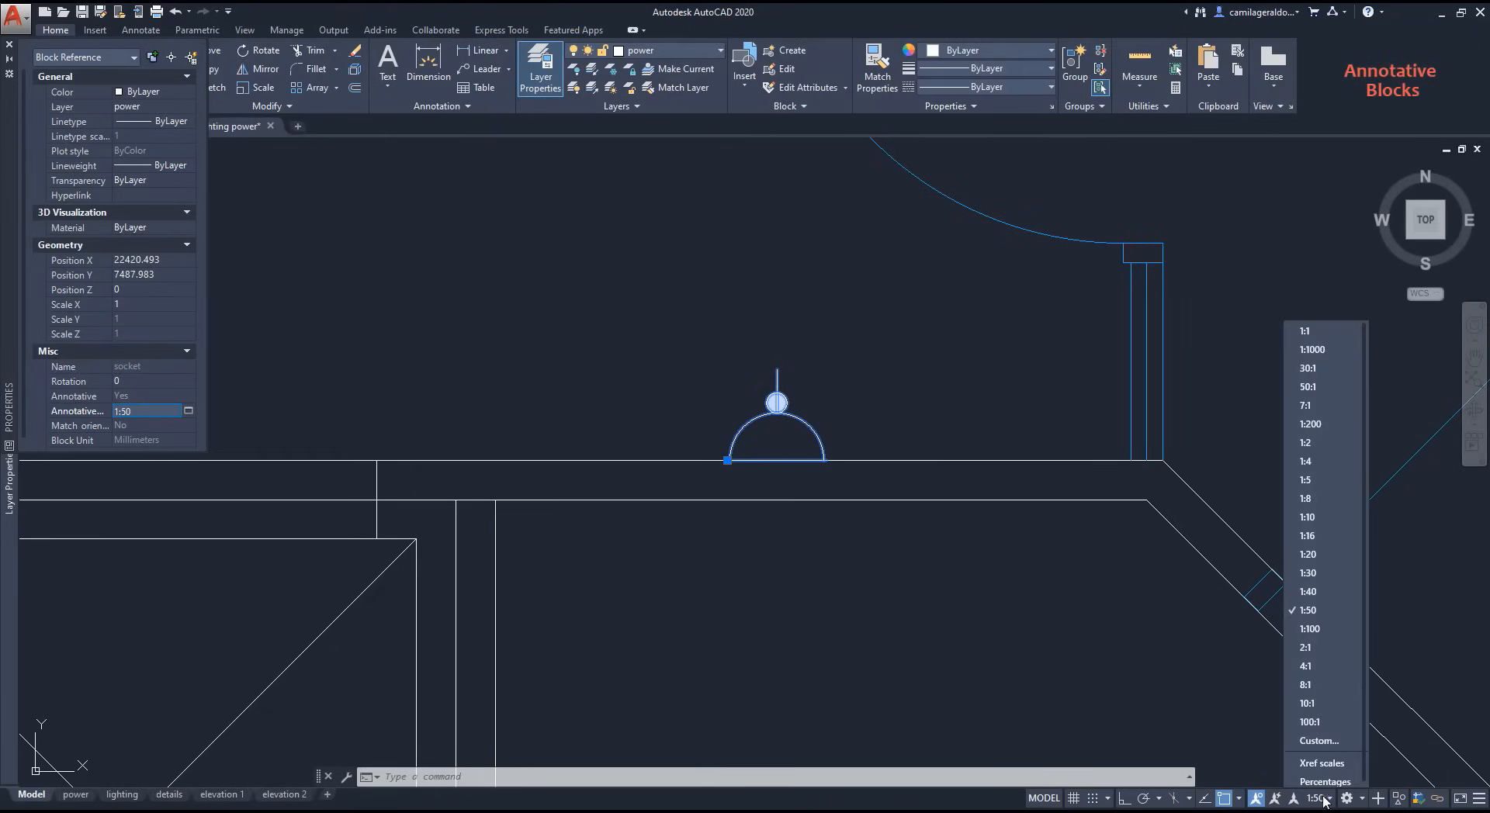
click(1319, 625)
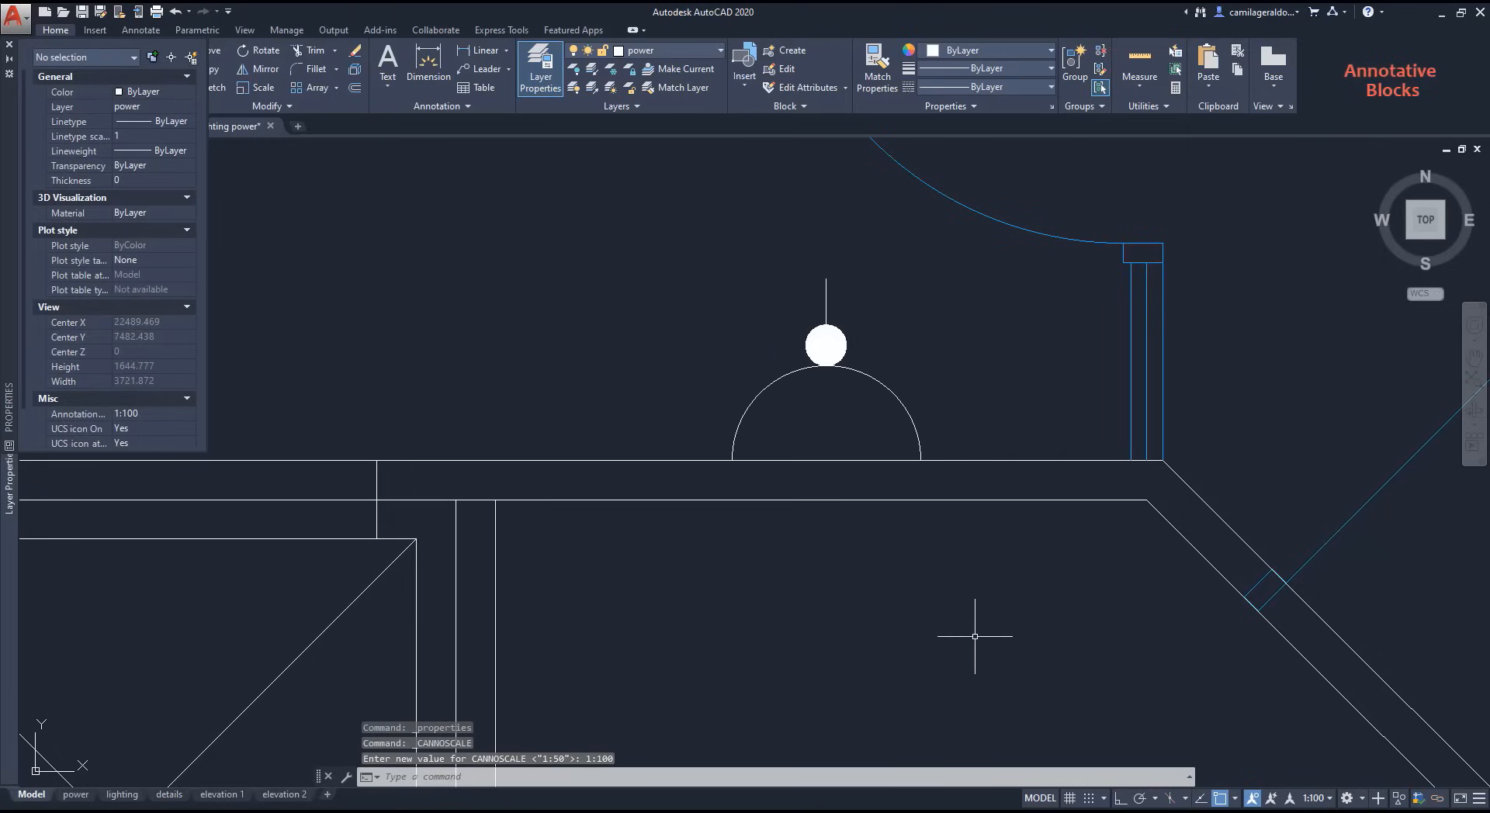
click(1317, 799)
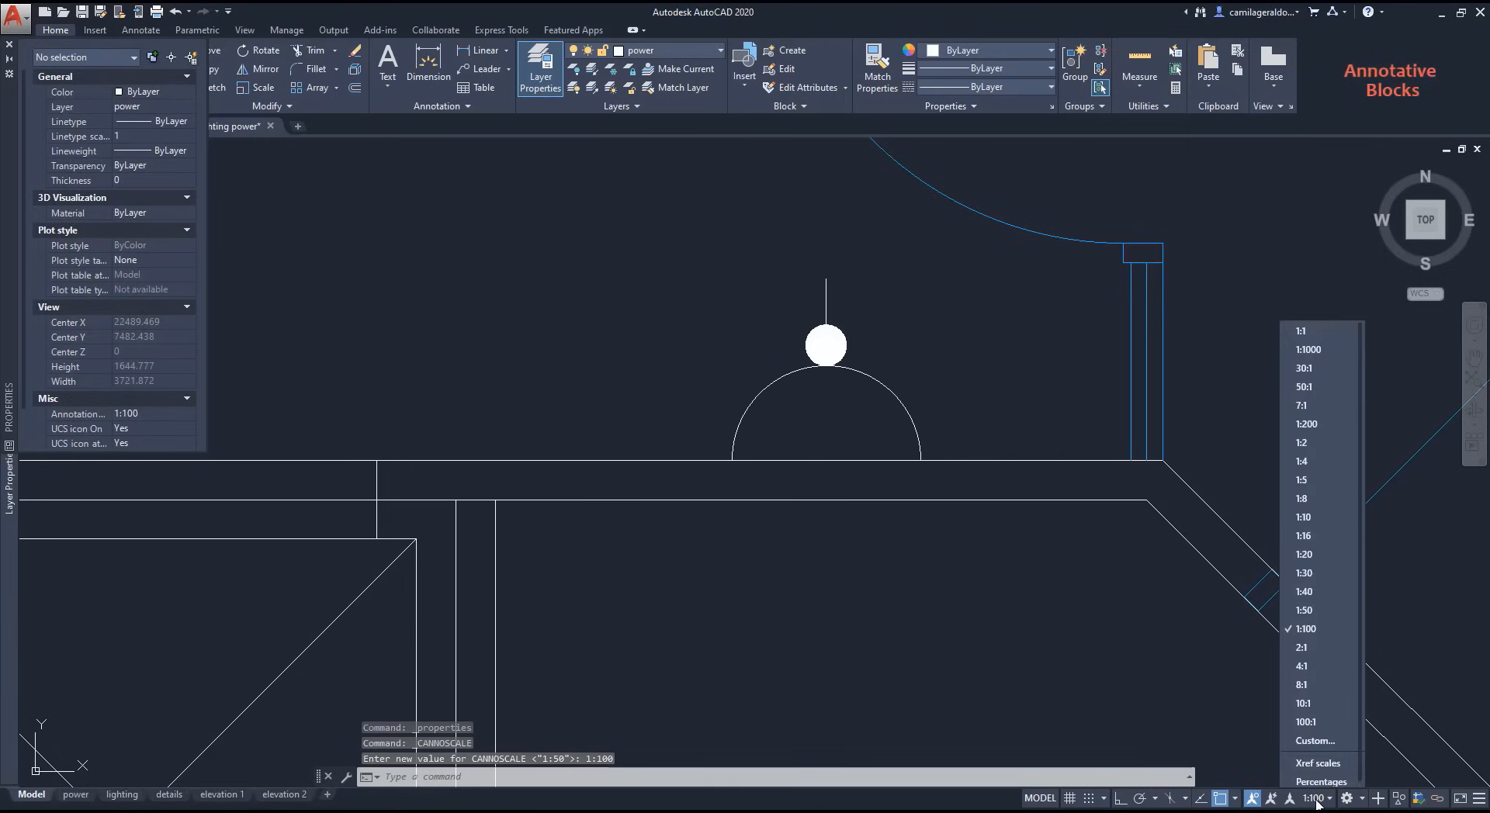
click(1311, 424)
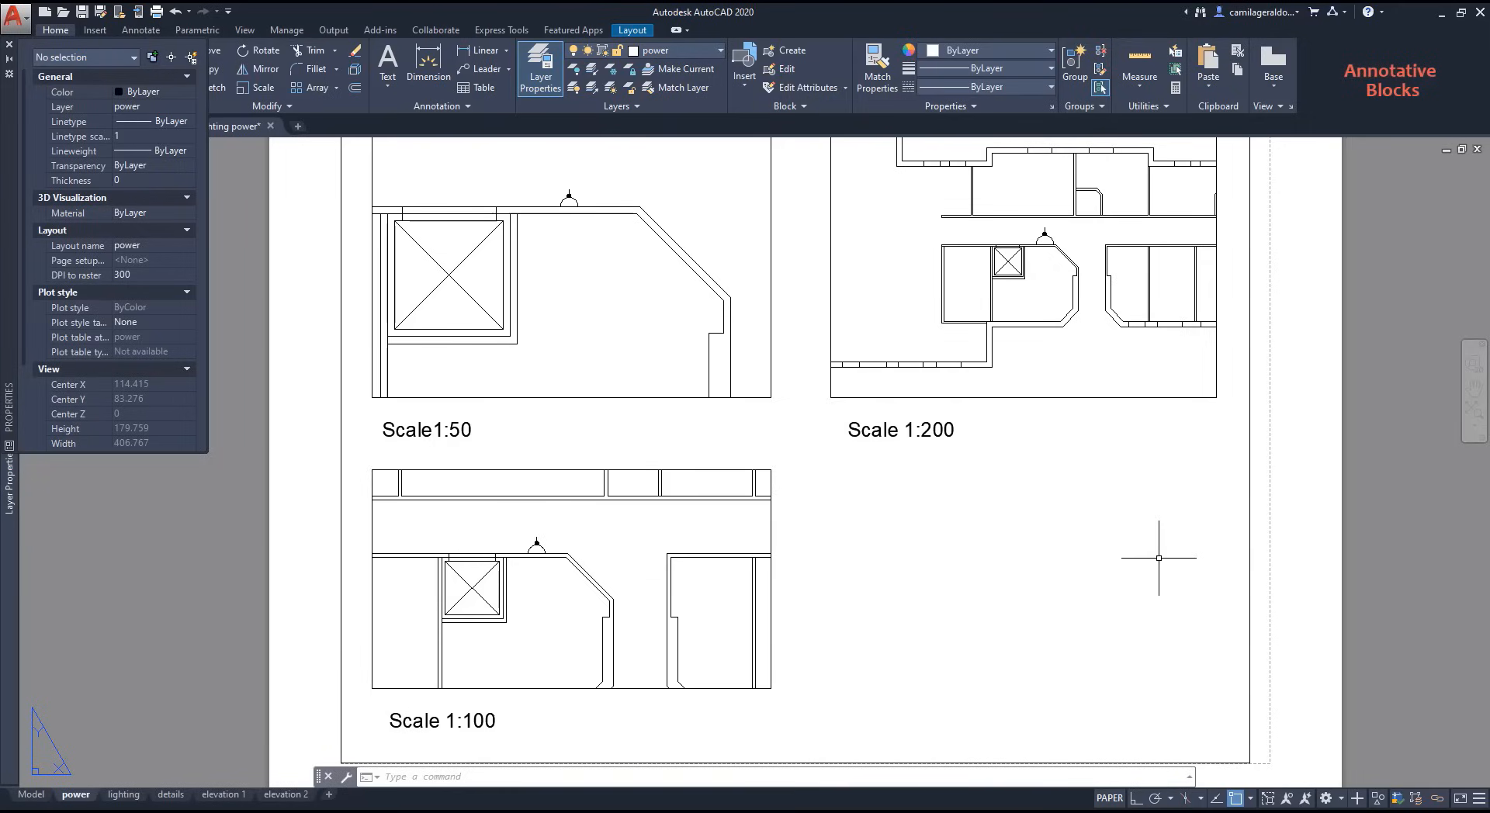
key(ctrl+1)
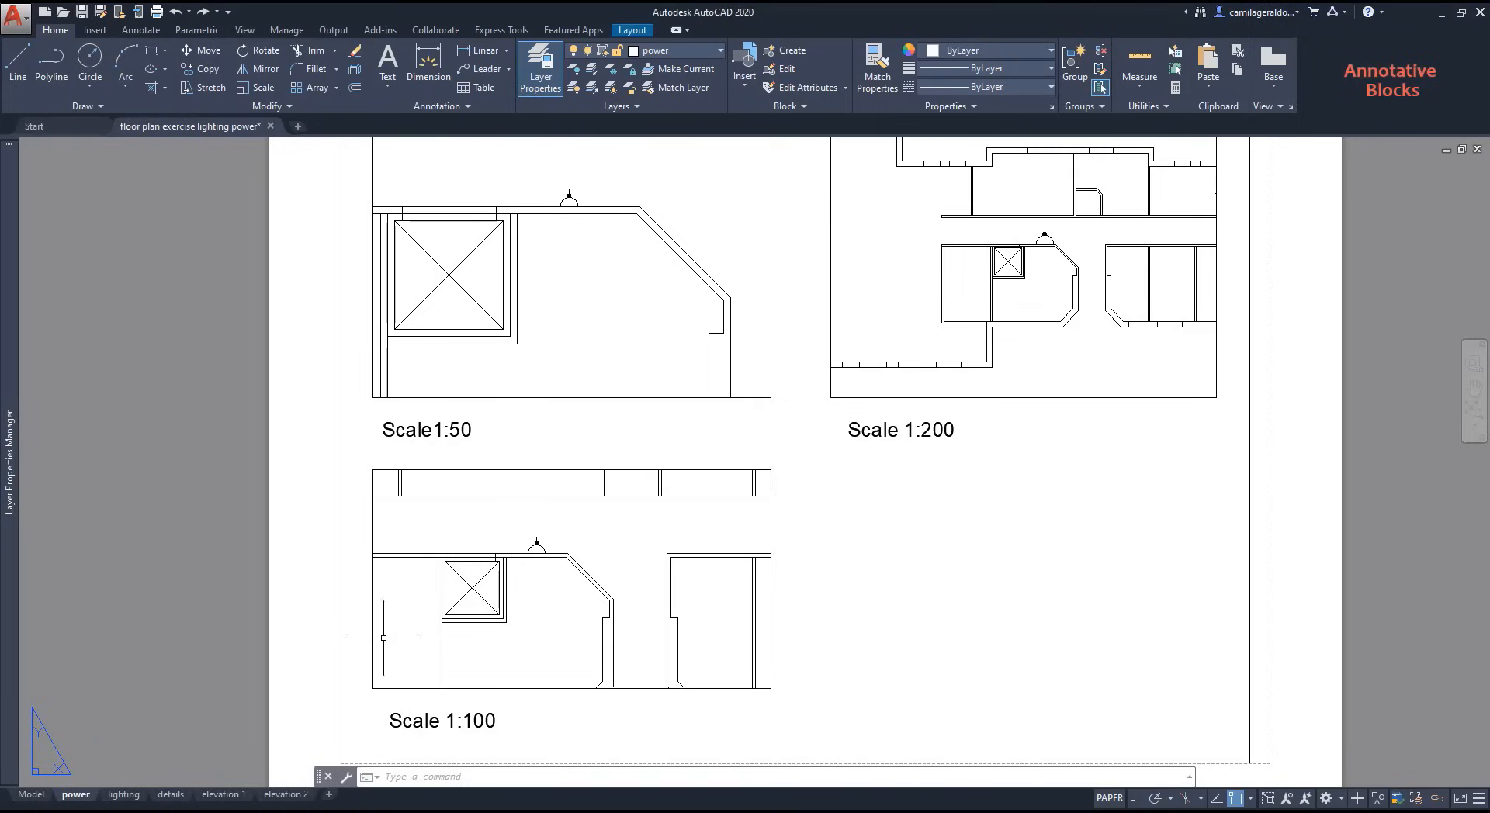
Step: Change the power layer's colour to blue in model space and return to the power layout
click(31, 795)
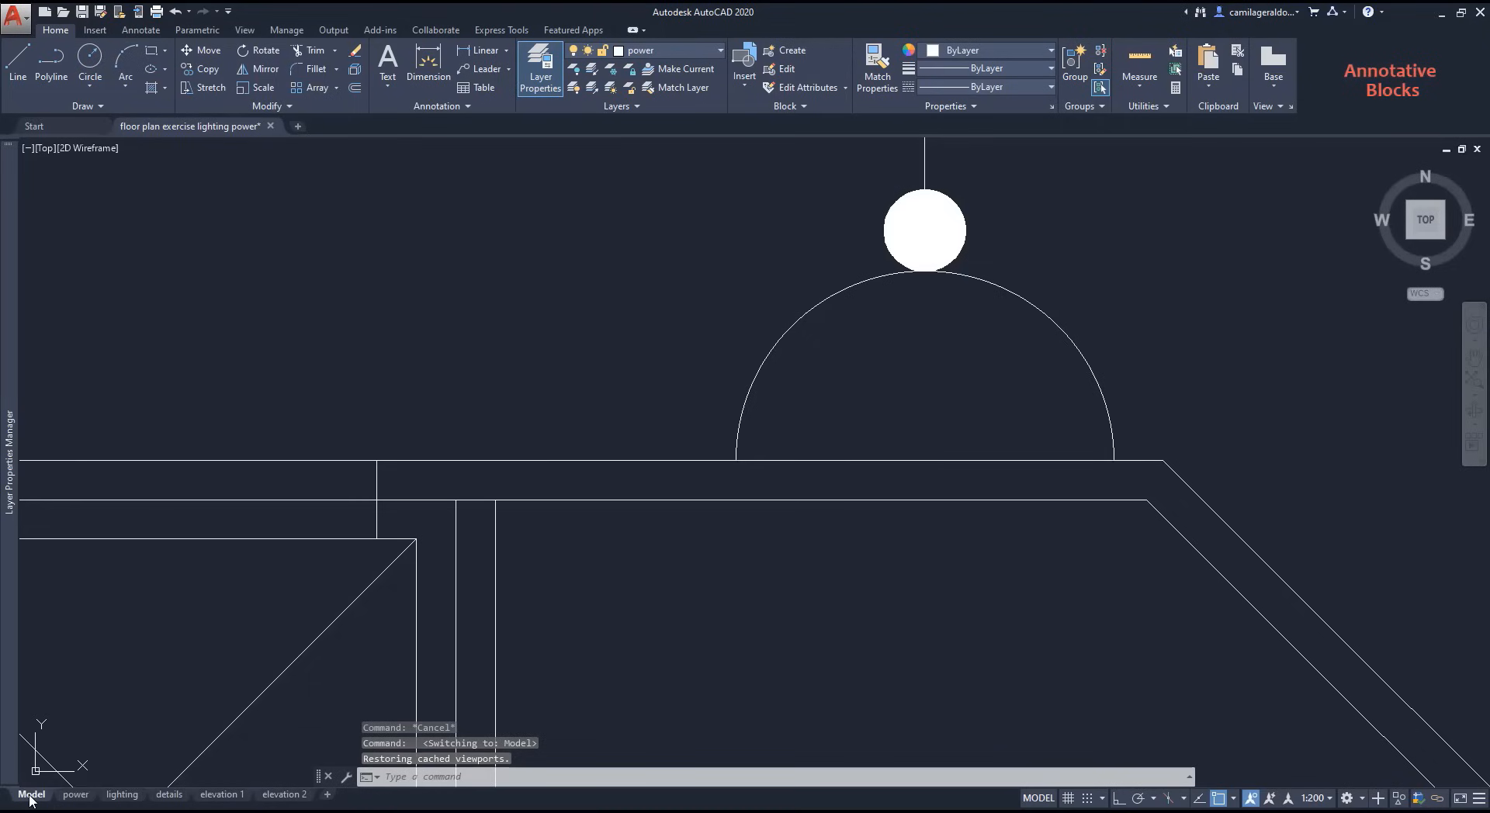
click(738, 423)
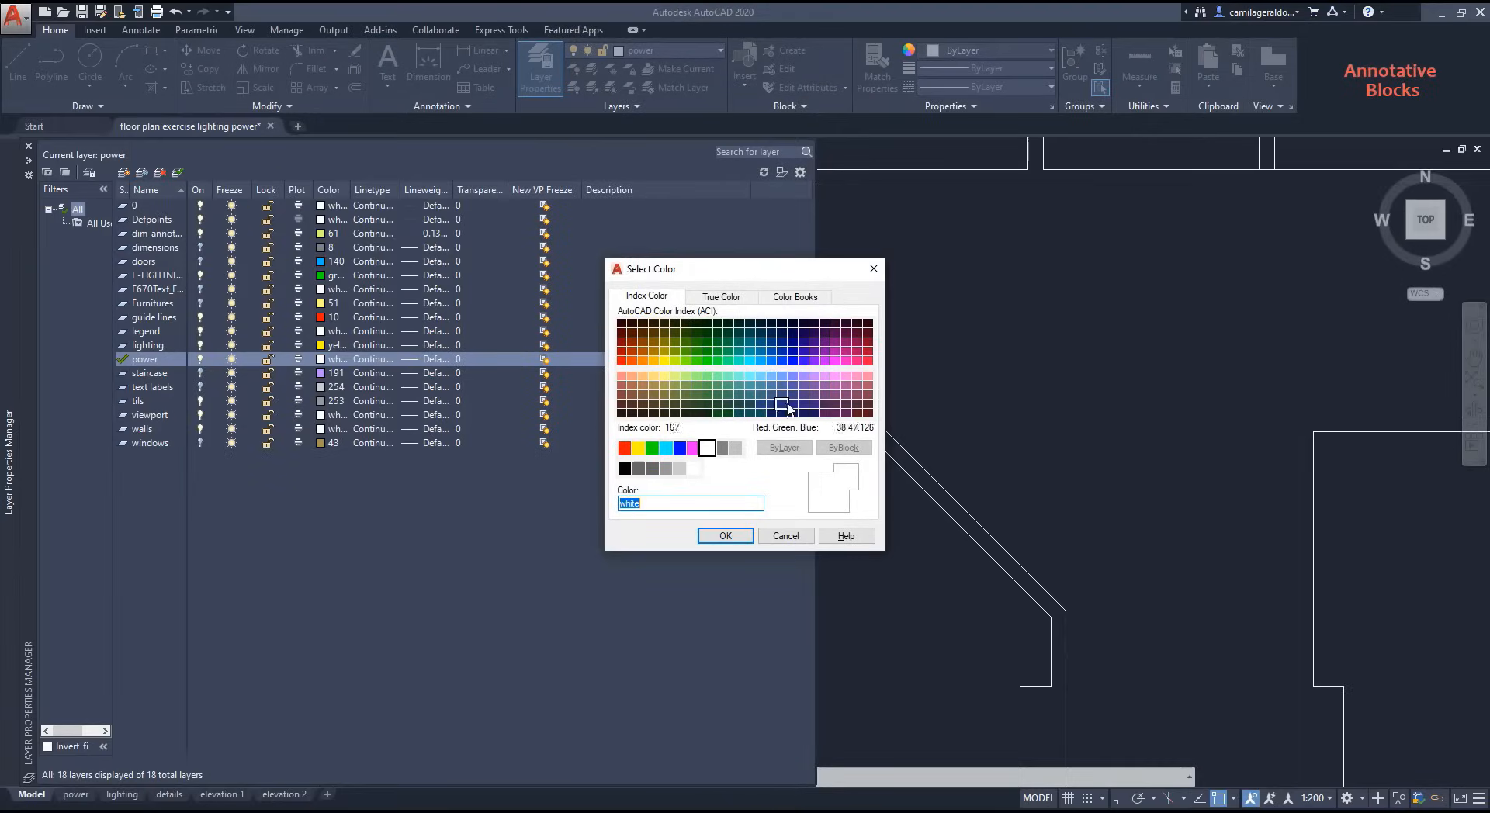
click(769, 362)
click(723, 535)
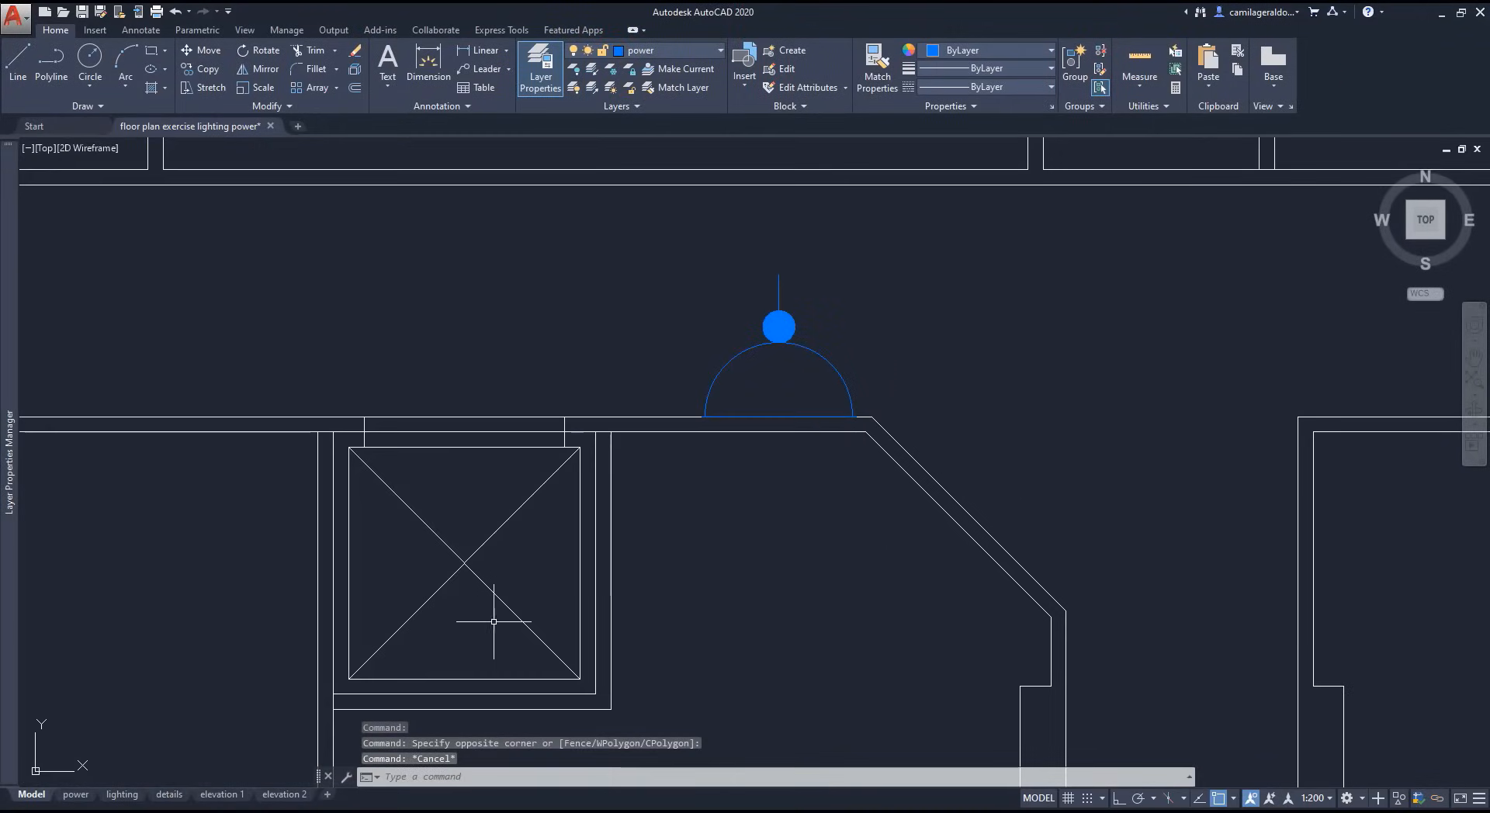
click(76, 794)
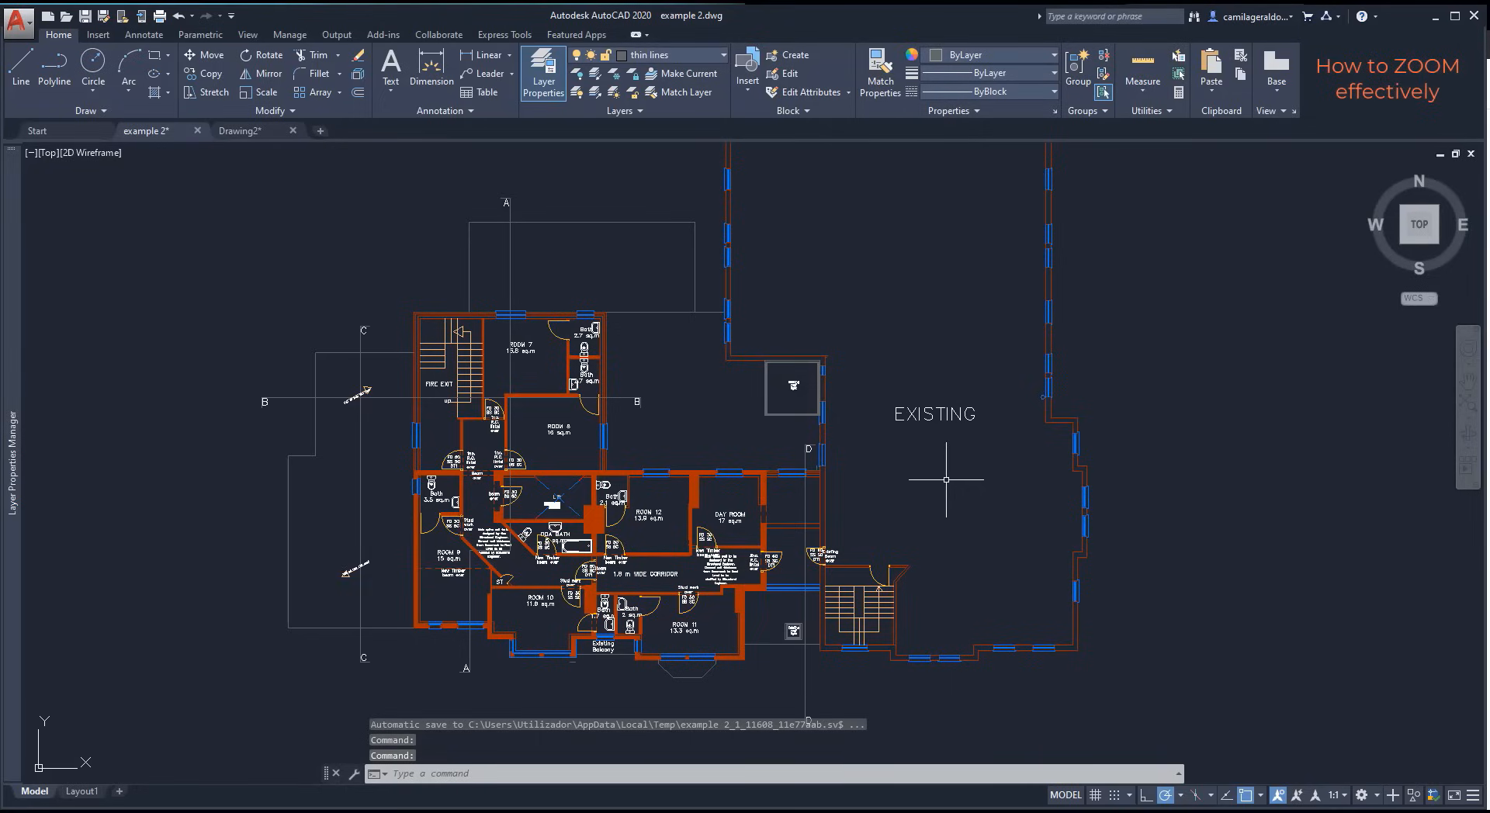
Step: Zoom in and out over the example 2 floor plan and the building elevations in Drawing2 to examine them
scroll(946, 485, down, 8)
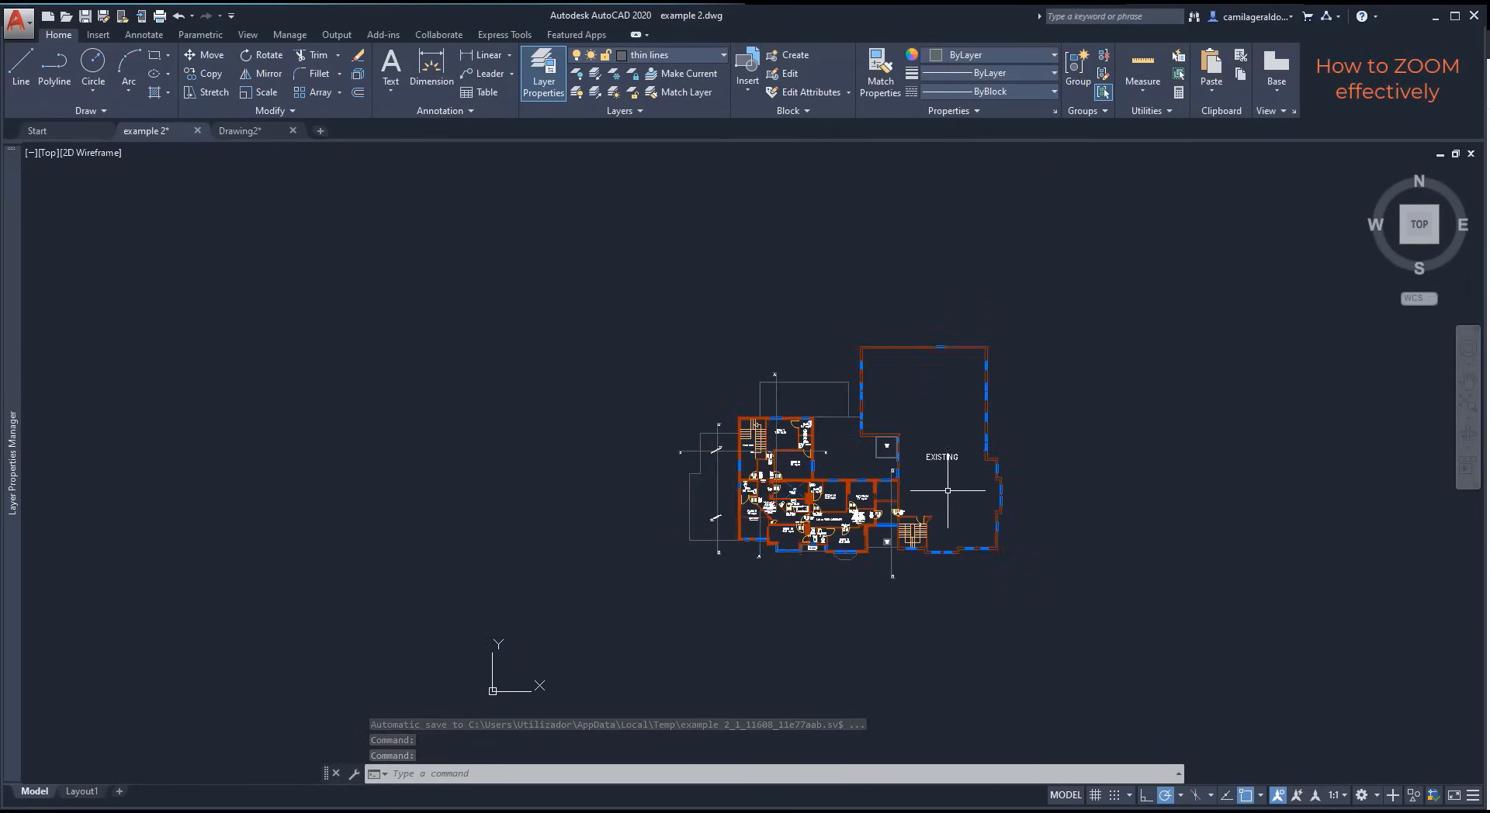
scroll(941, 477, up, 10)
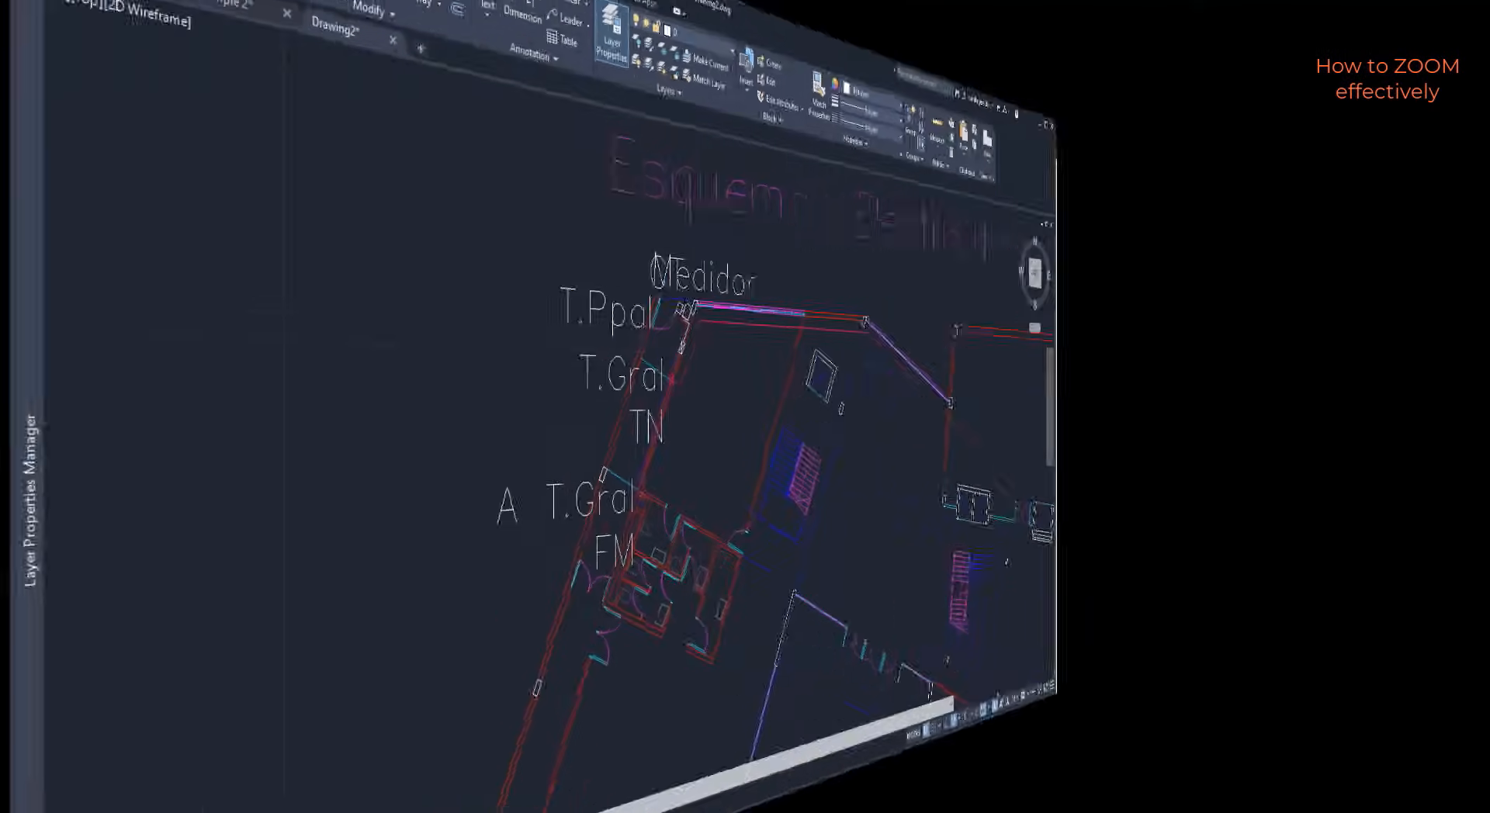
scroll(584, 511, down, 10)
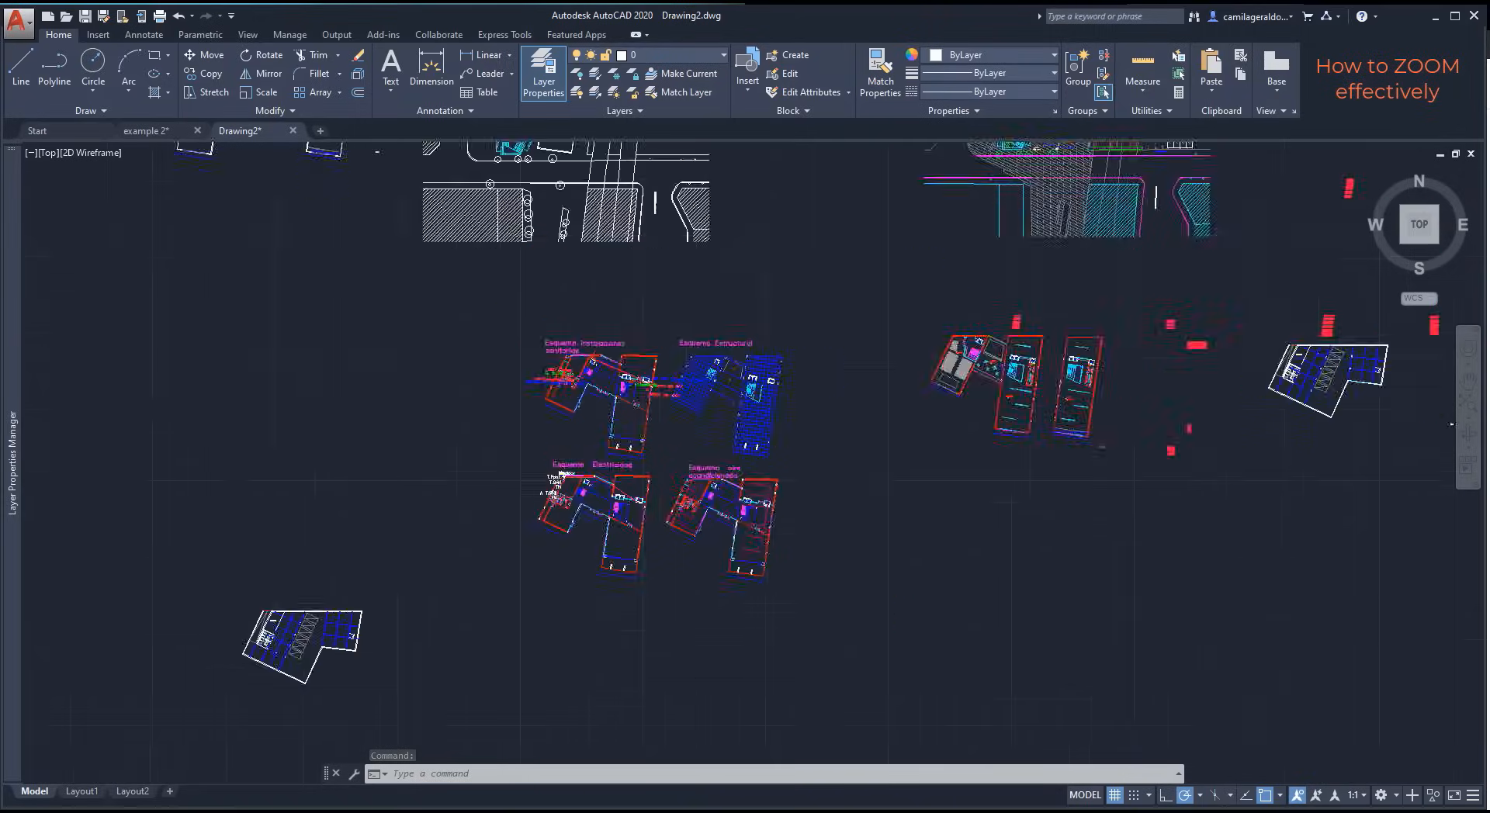
scroll(612, 469, down, 5)
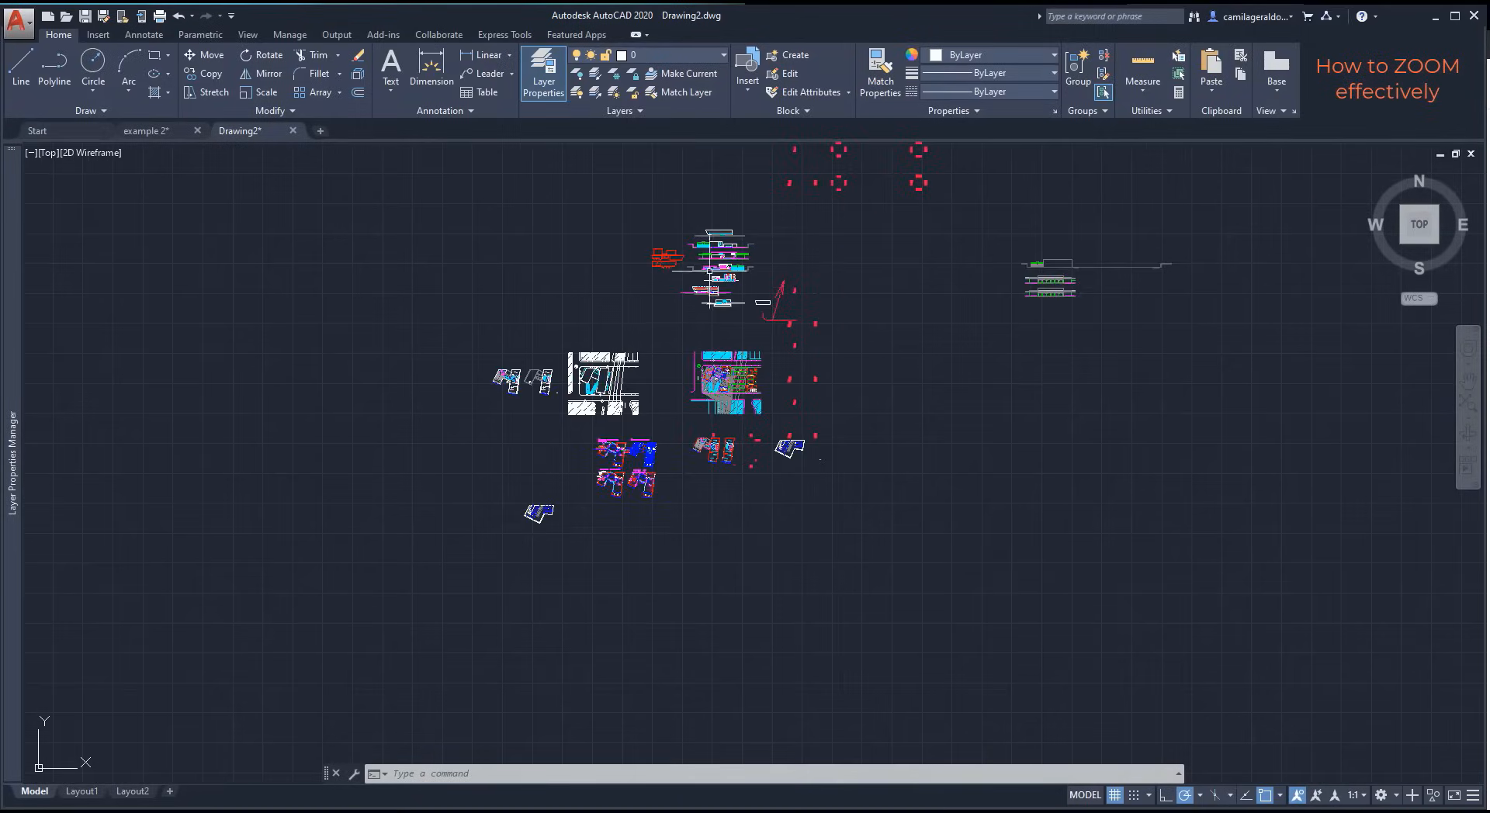
scroll(711, 242, up, 10)
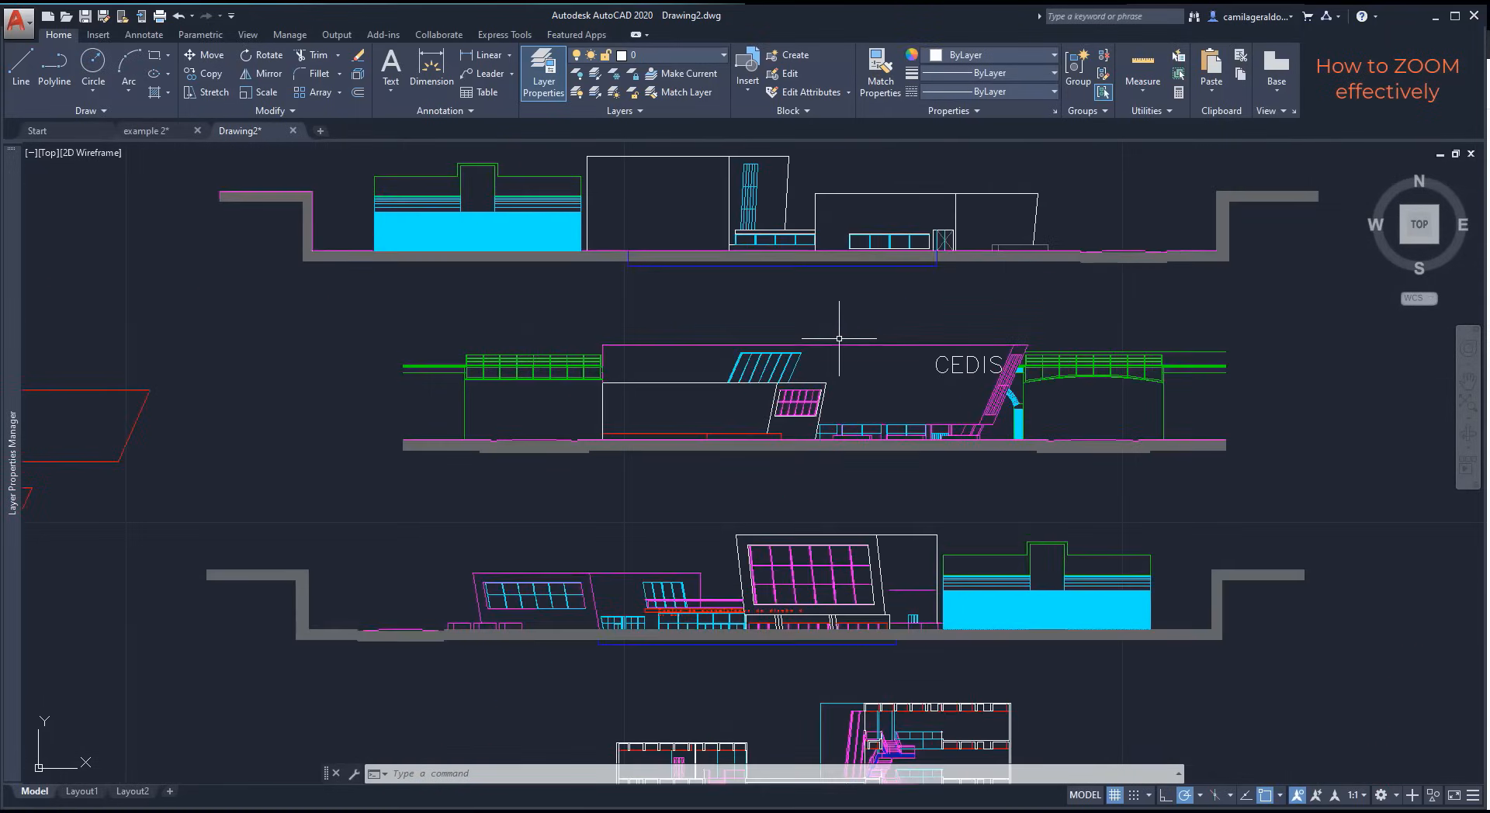
scroll(680, 618, up, 7)
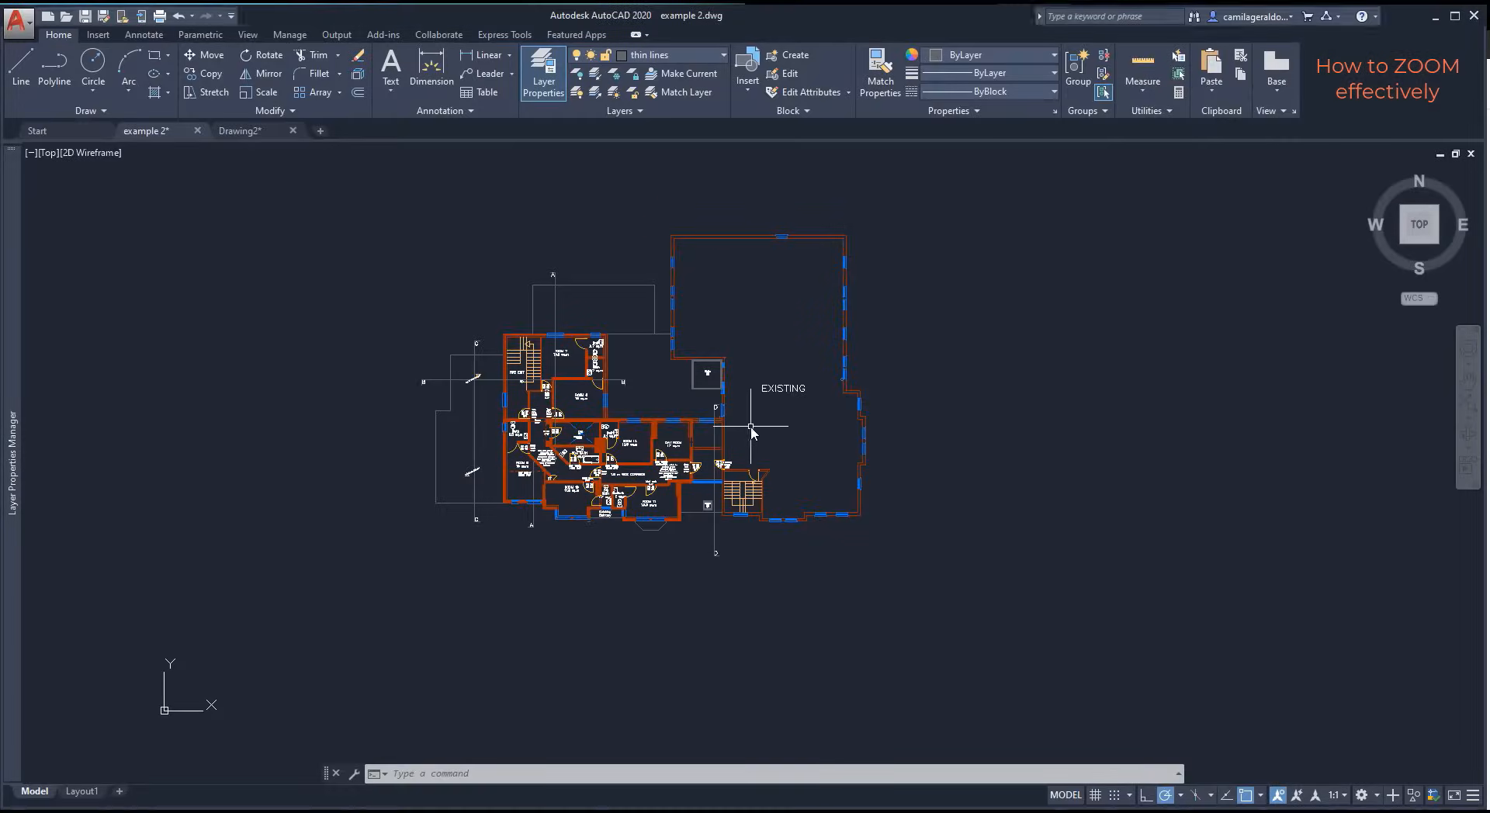
Step: Use the Zoom command with a window around the staircase in the existing part of the example 2 plan
text(Z)
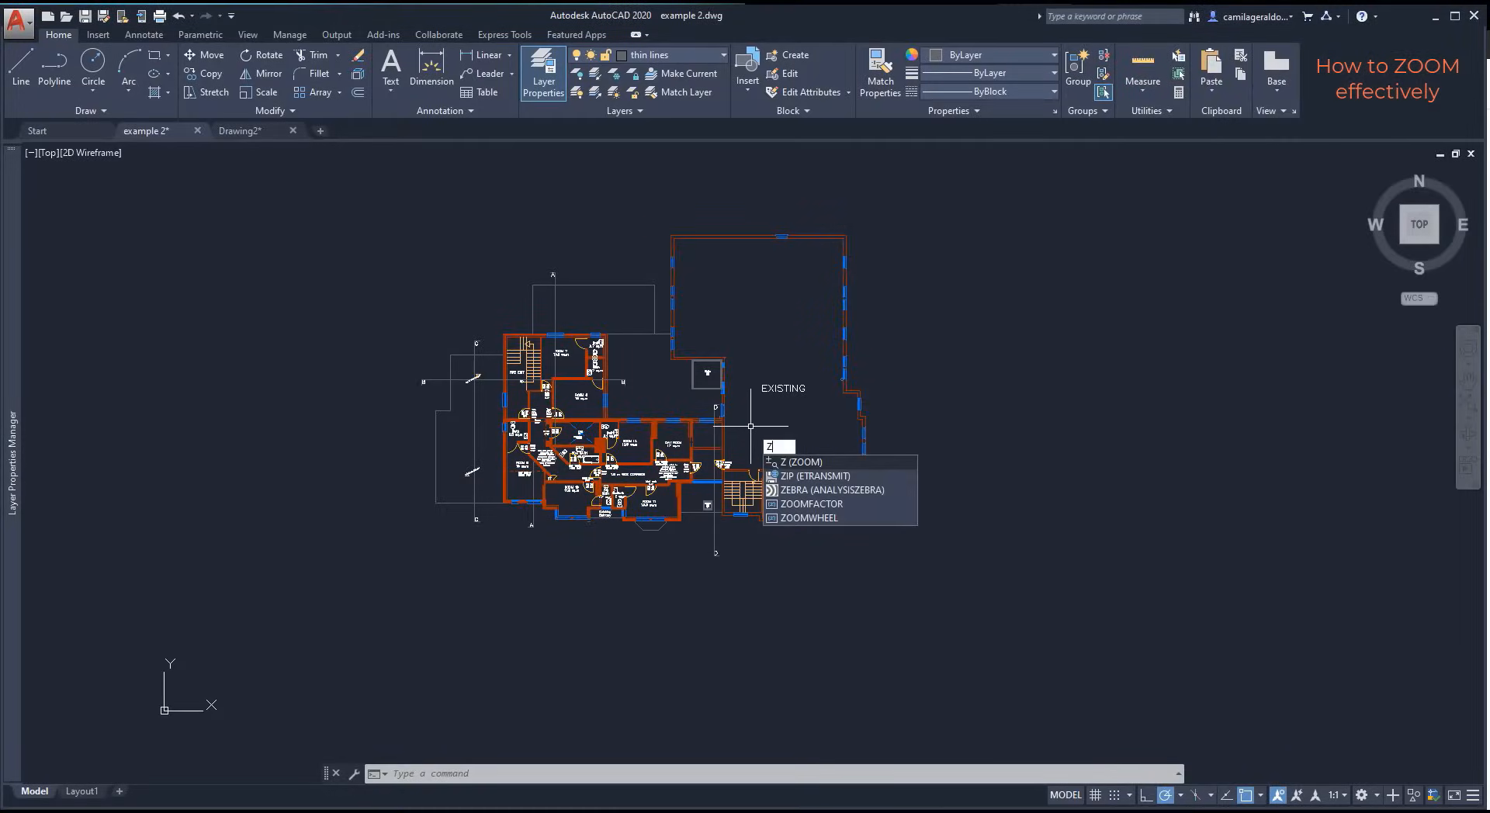
key(Return)
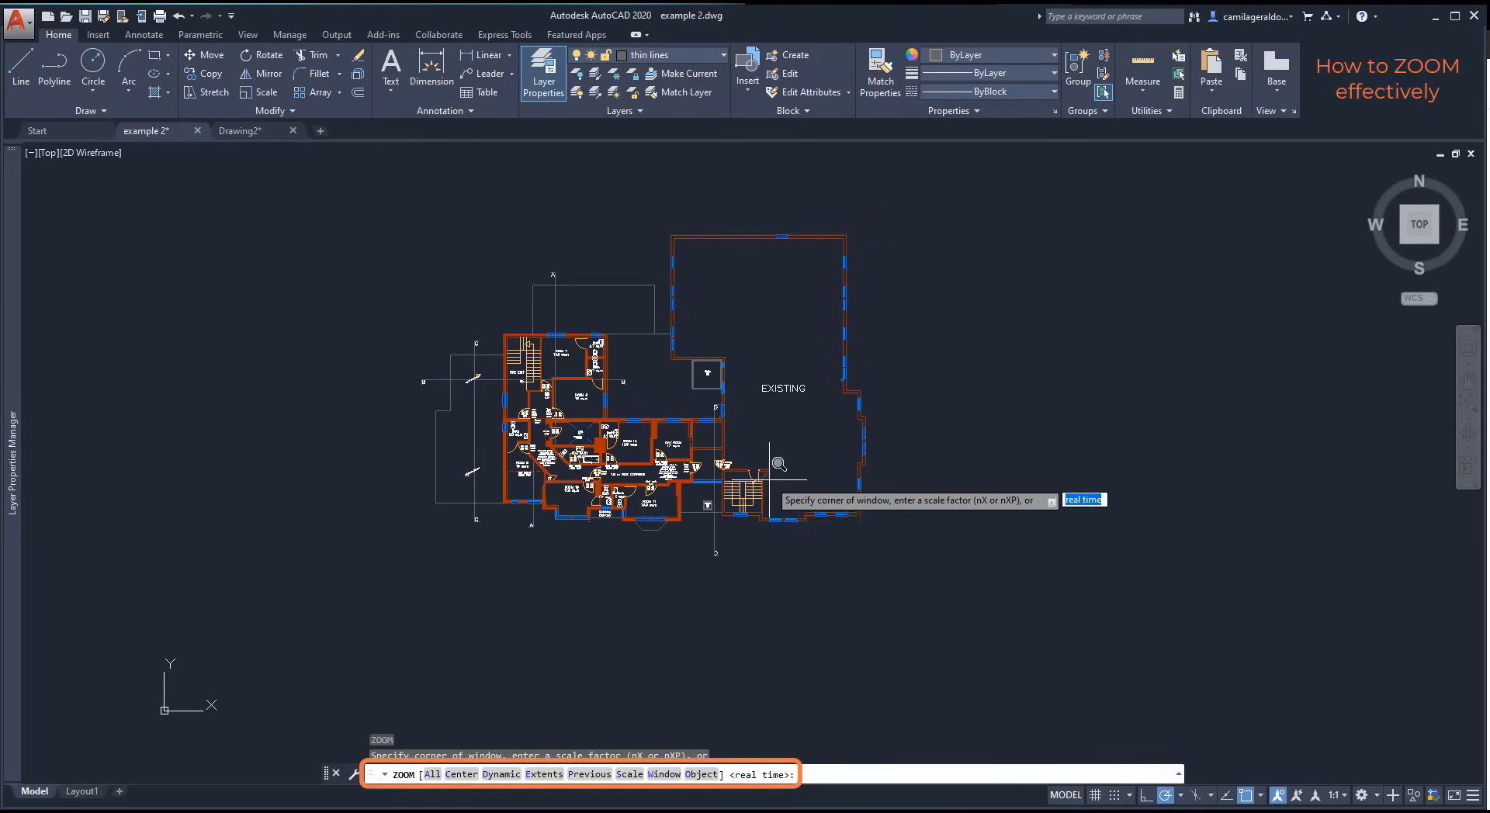
scroll(776, 464, up, 4)
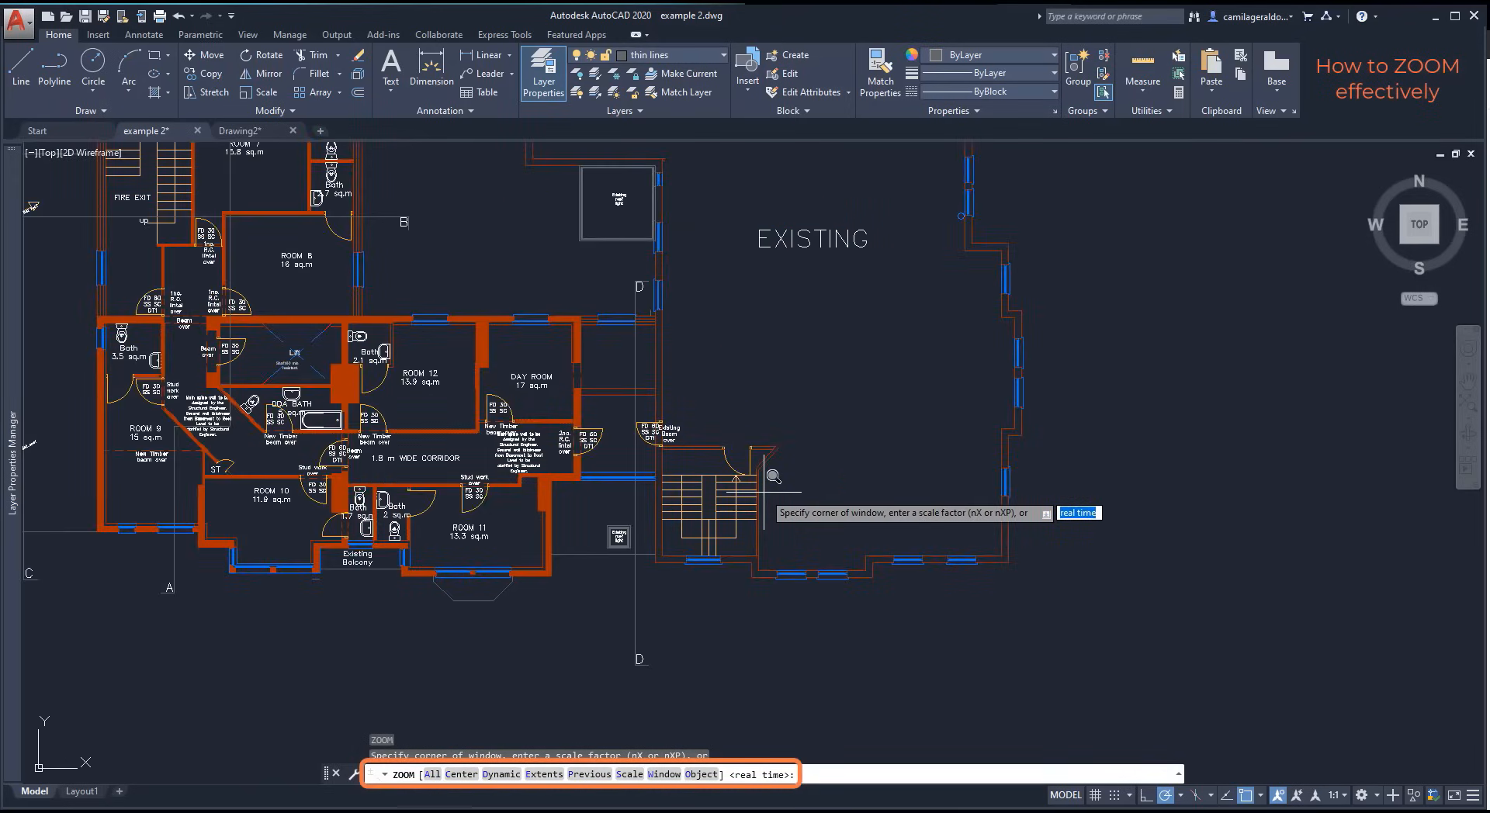
click(648, 440)
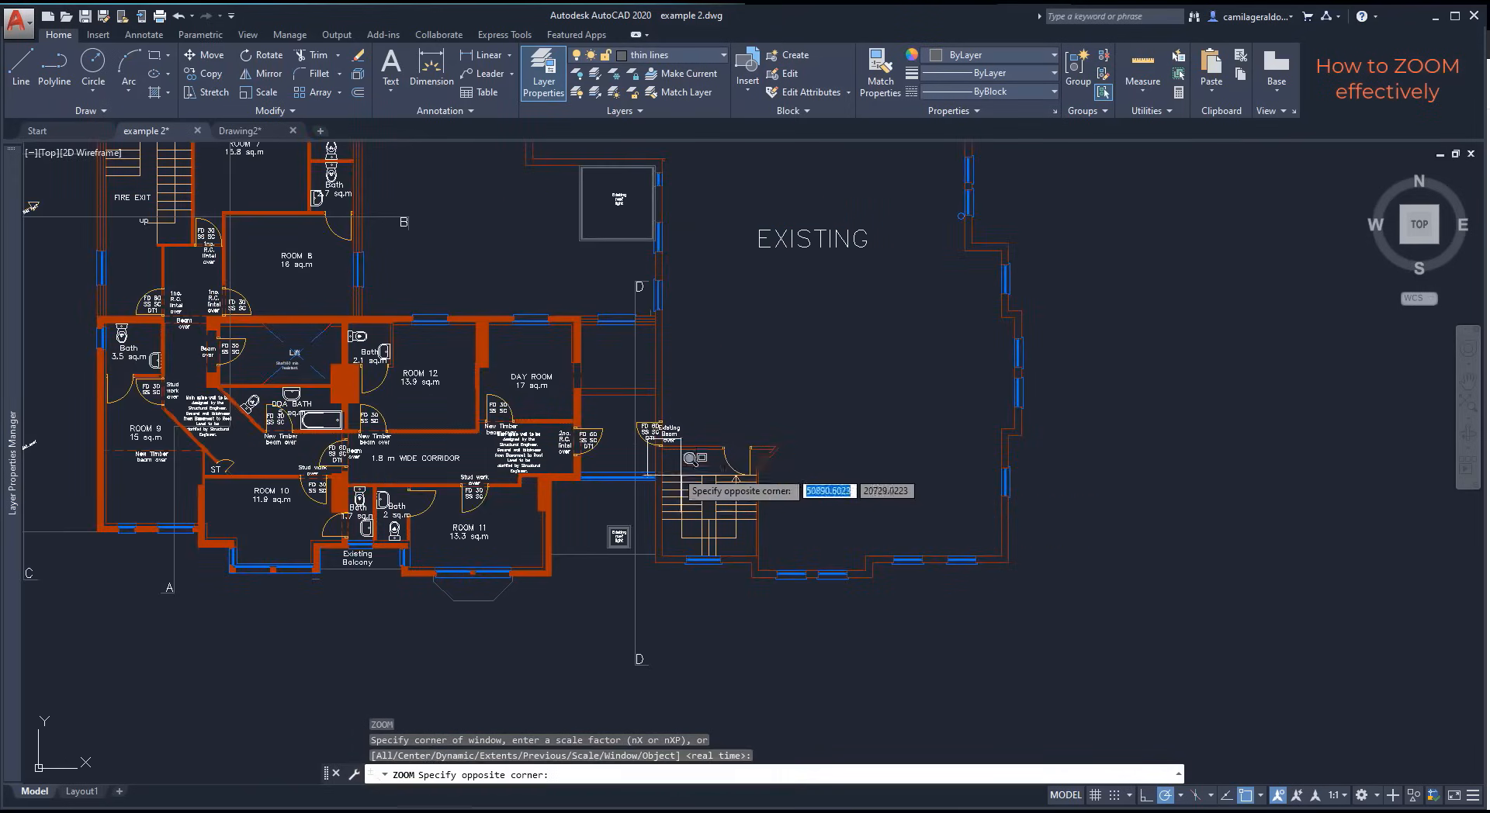
click(776, 578)
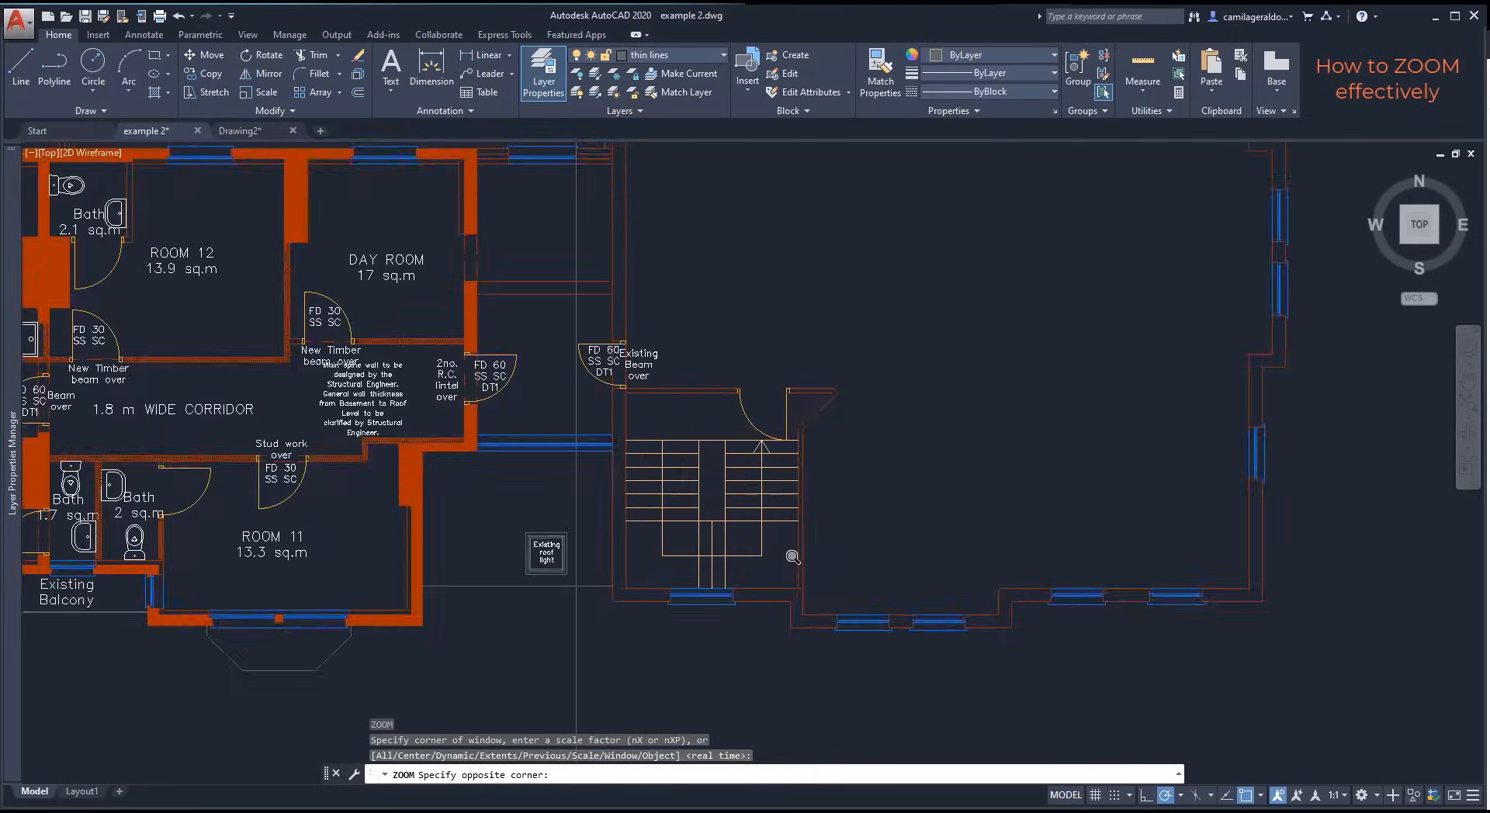
Step: Use the Pan command to shift the view around the enlarged staircase
text(p)
key(Return)
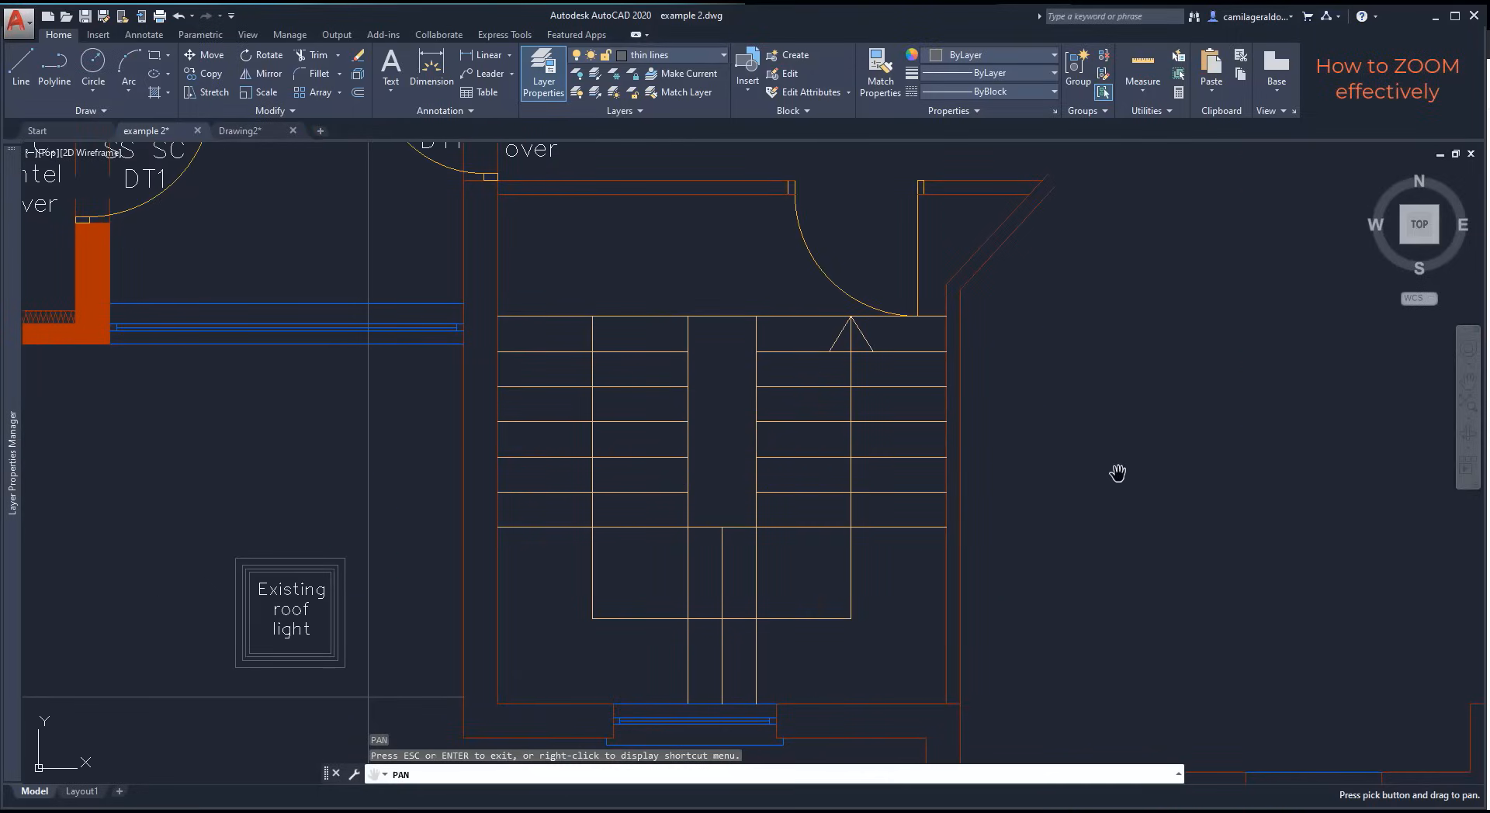
drag(1117, 476, 911, 440)
drag(910, 484, 990, 435)
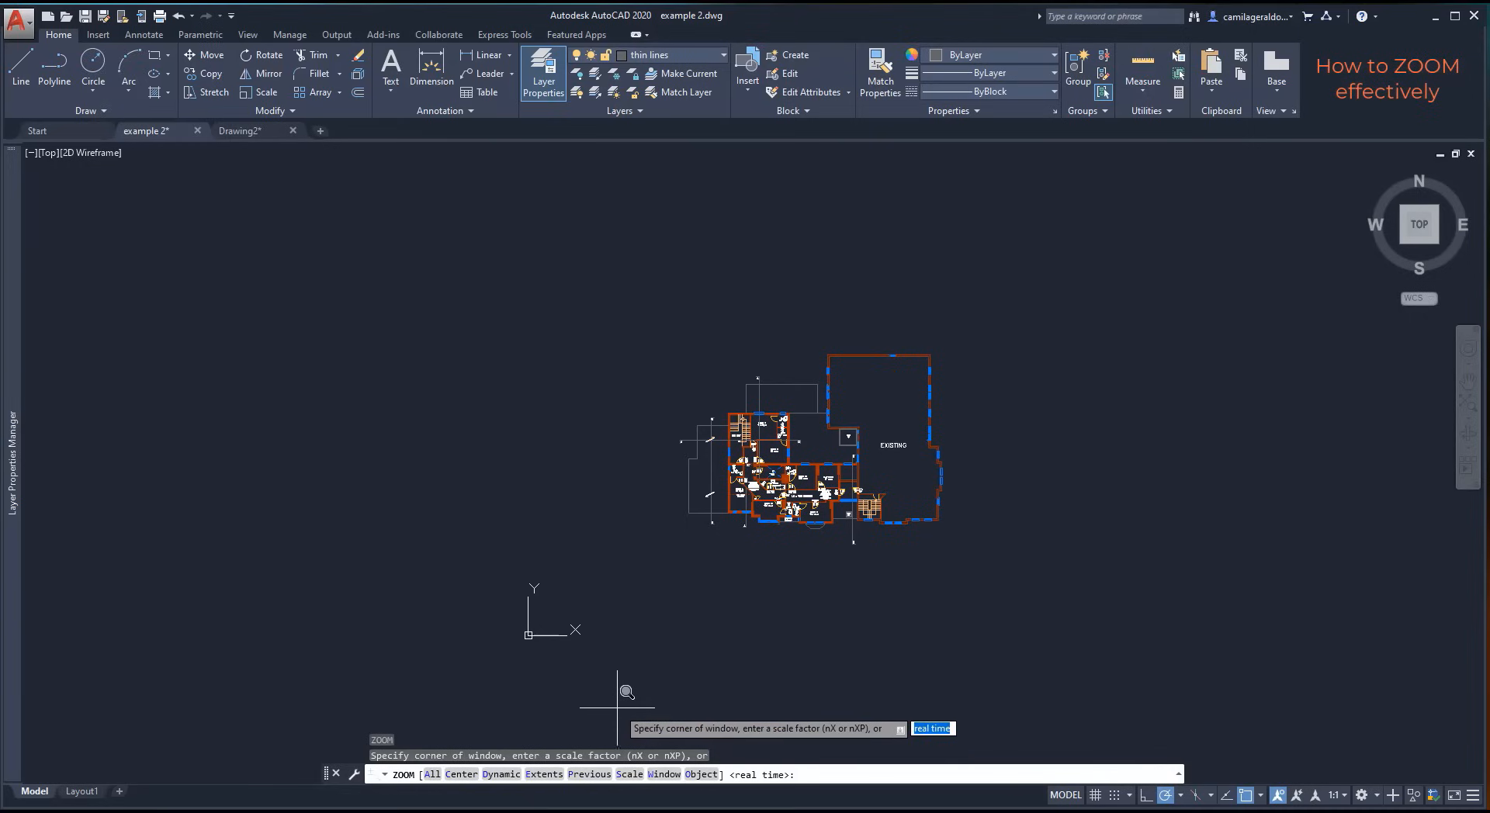
Step: Fit the example 2 plan on screen with Zoom All, and fit it again with Zoom Extents
click(431, 774)
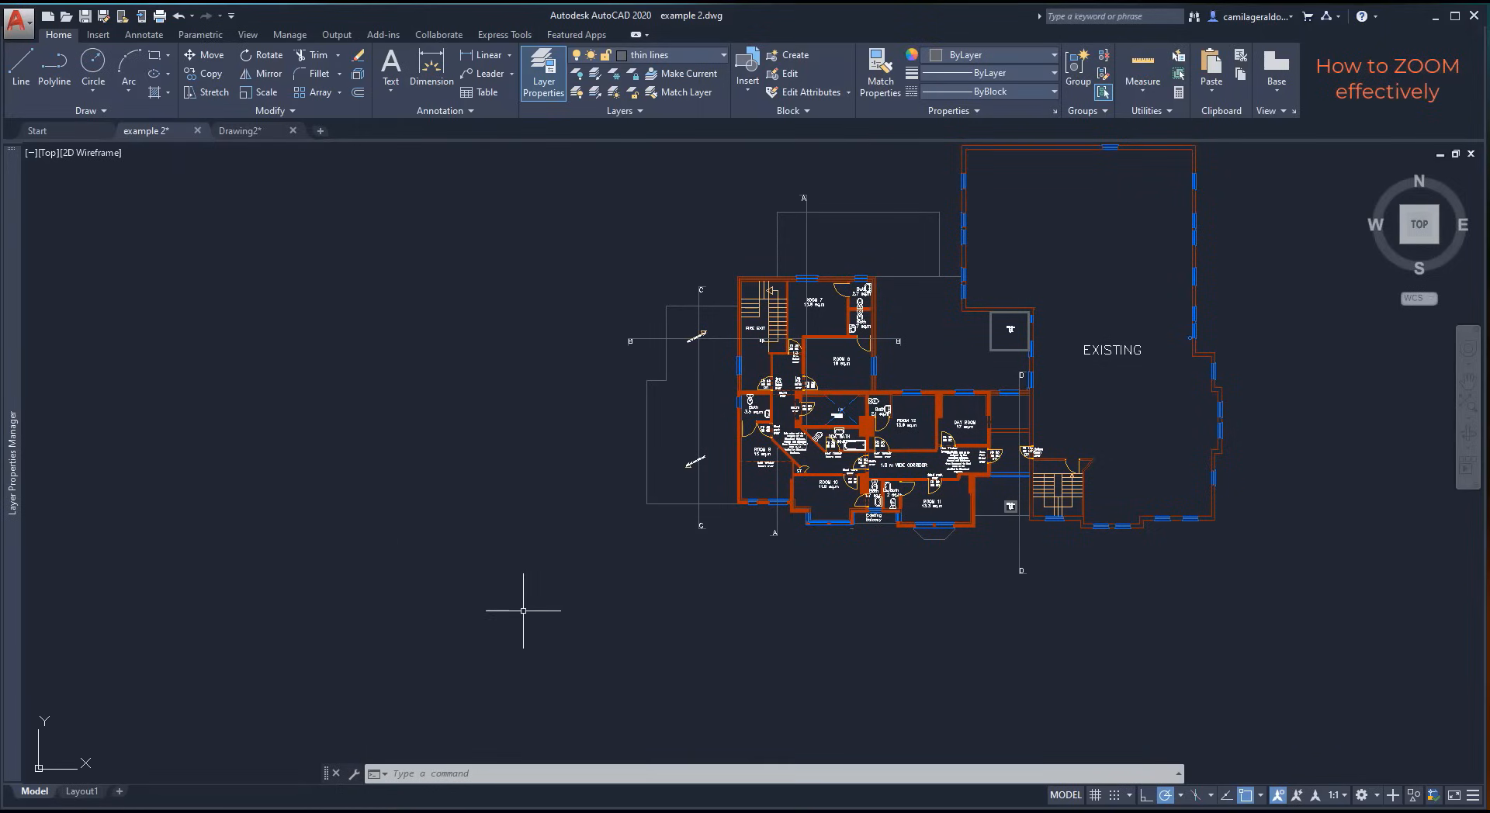
text(Z)
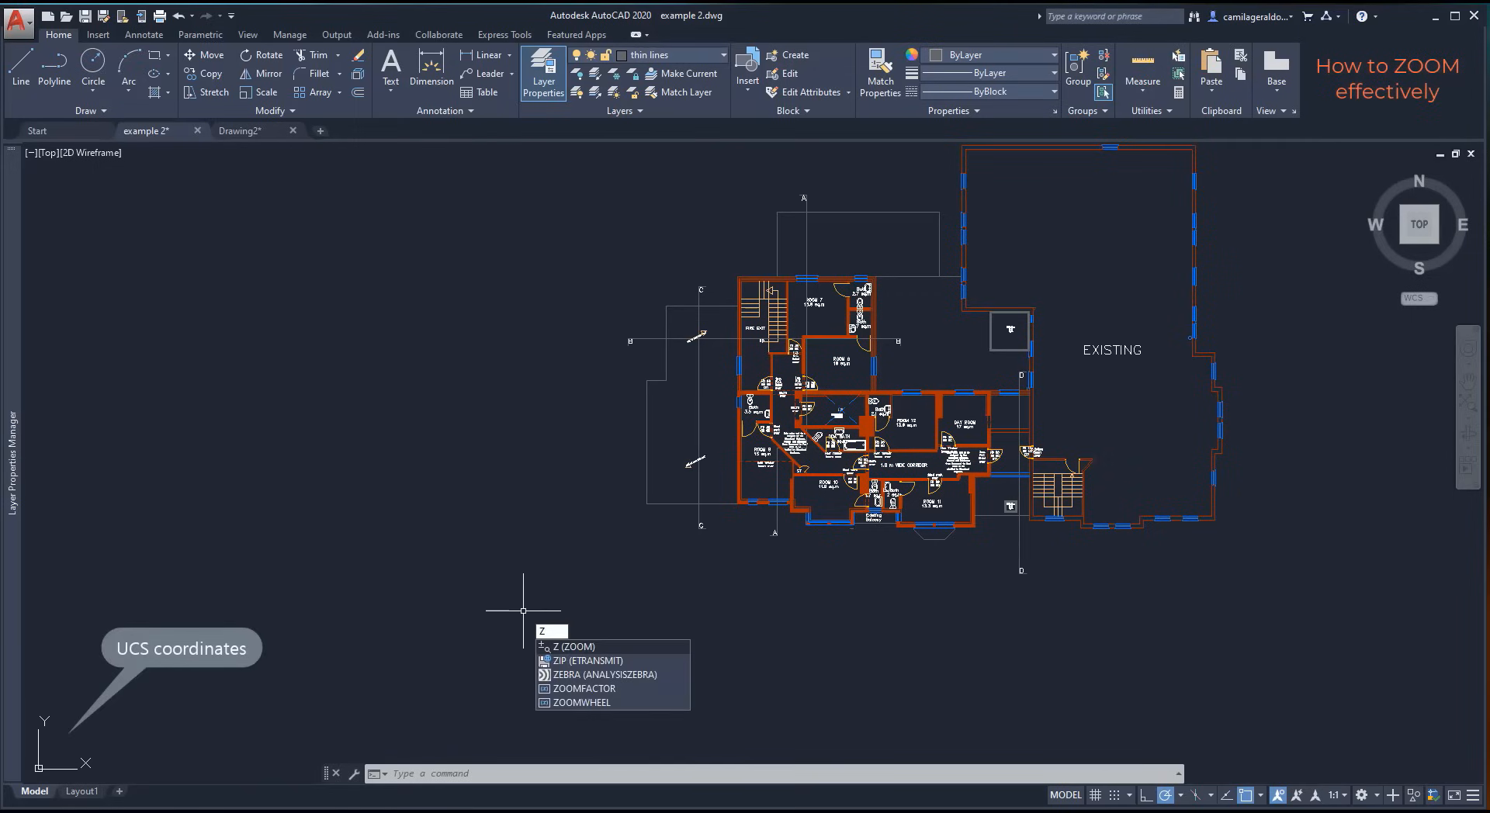
key(Return)
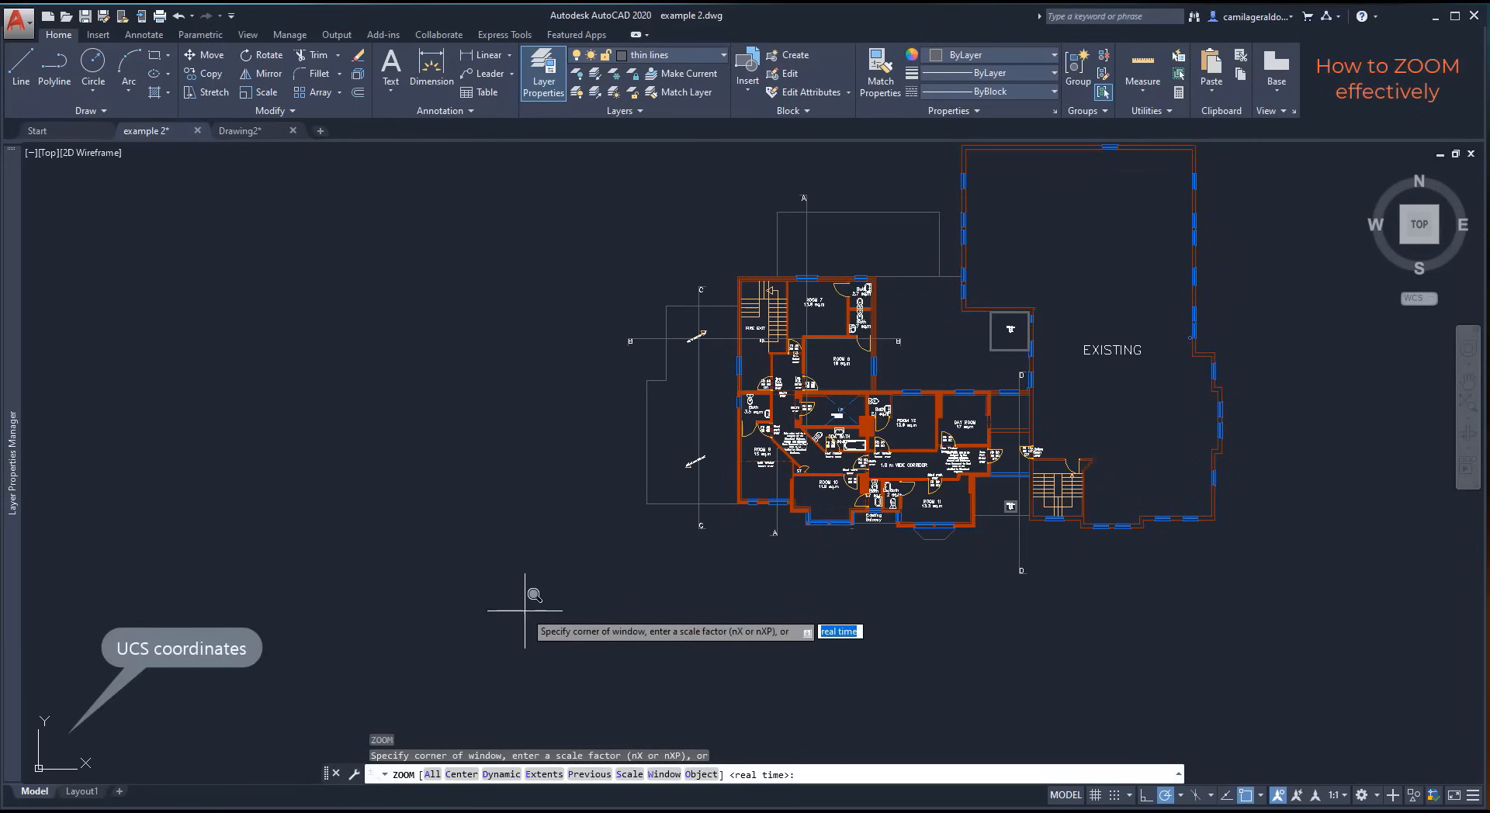
click(543, 774)
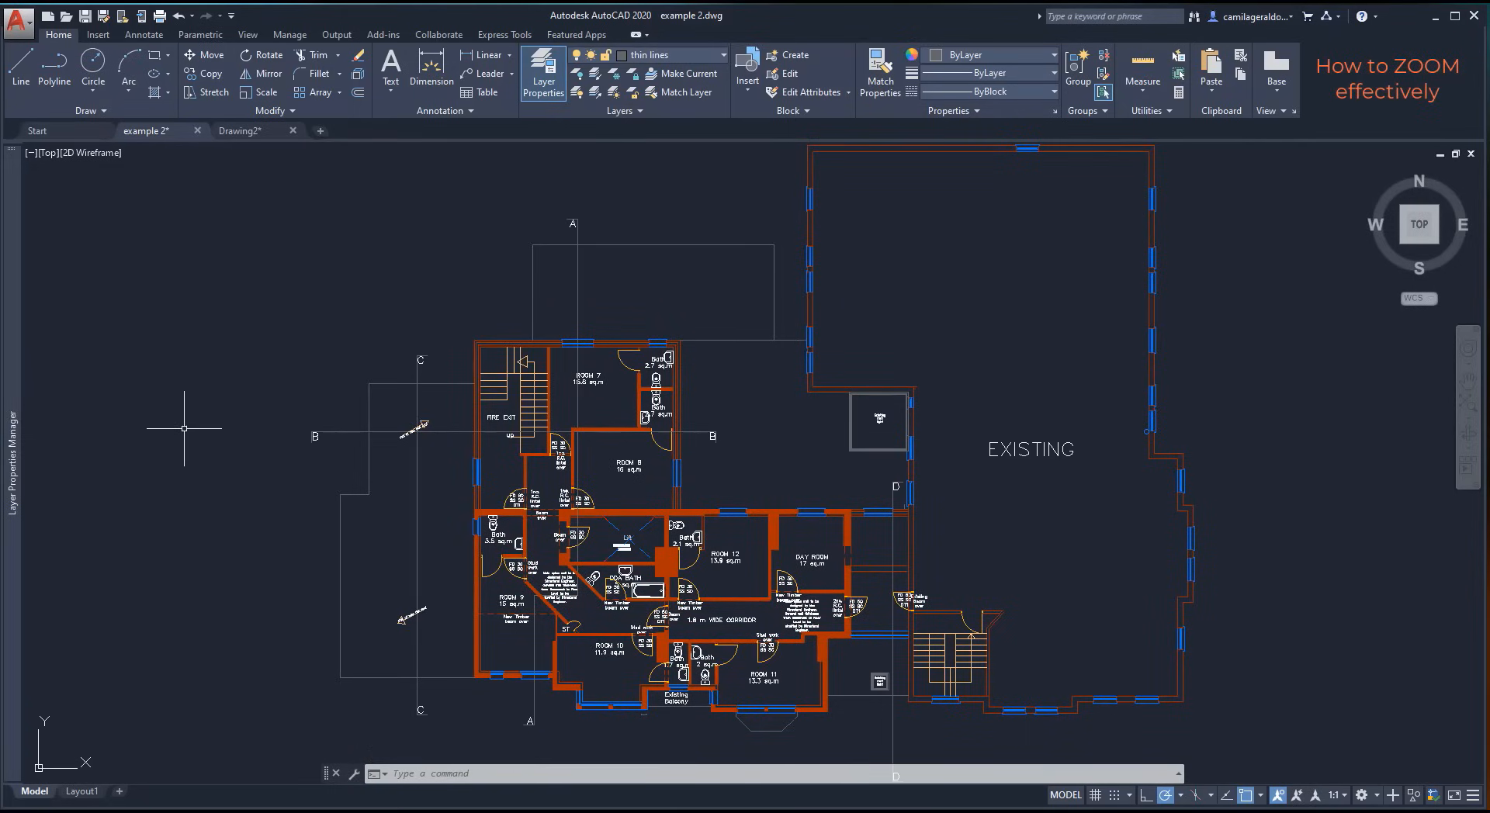
Step: Use Zoom Center on Room 12, defining the view height with two points along the room's wall
text(z)
key(Return)
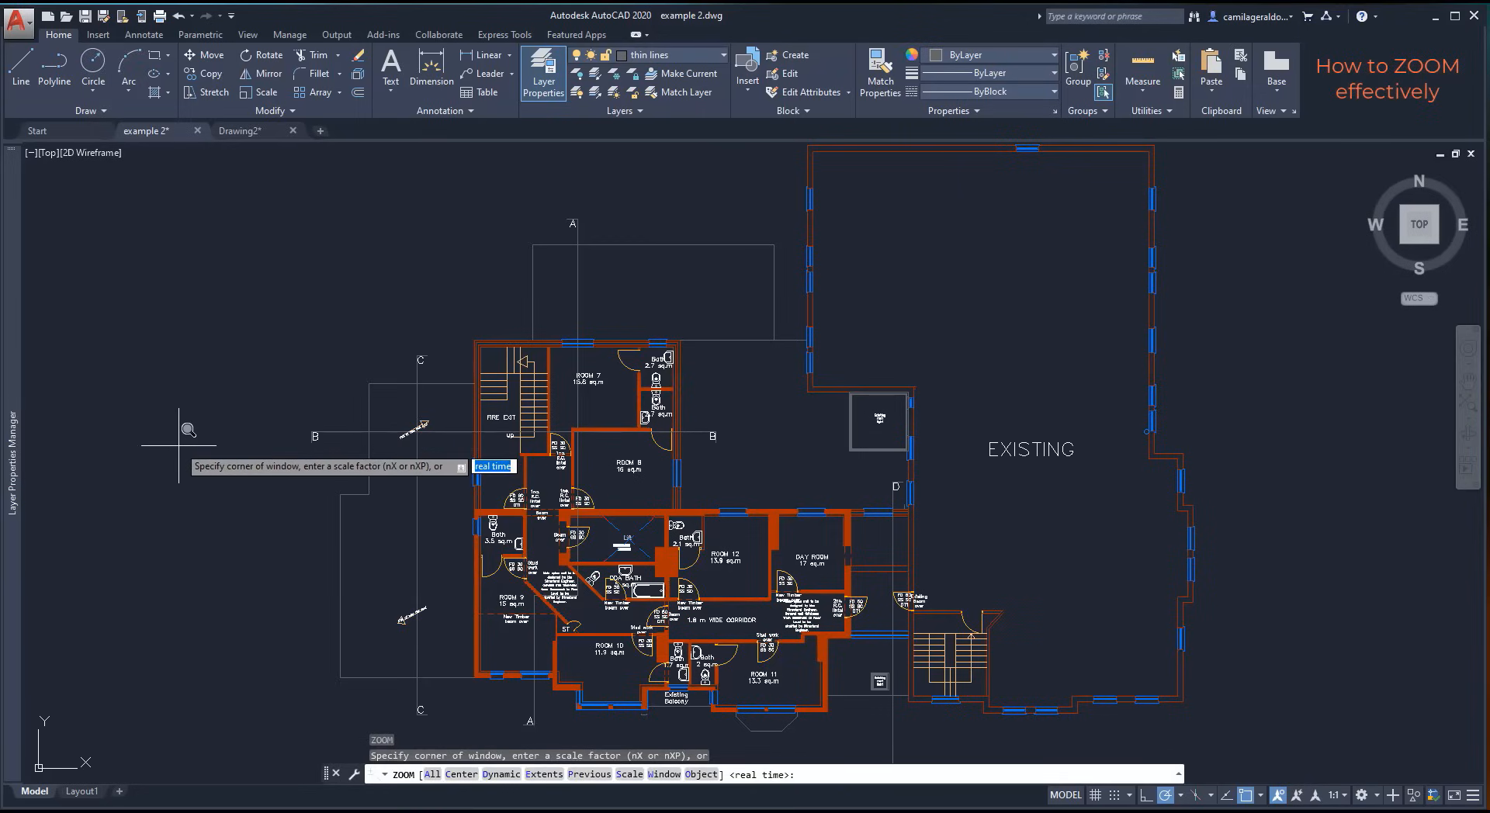
scroll(597, 681, up, 2)
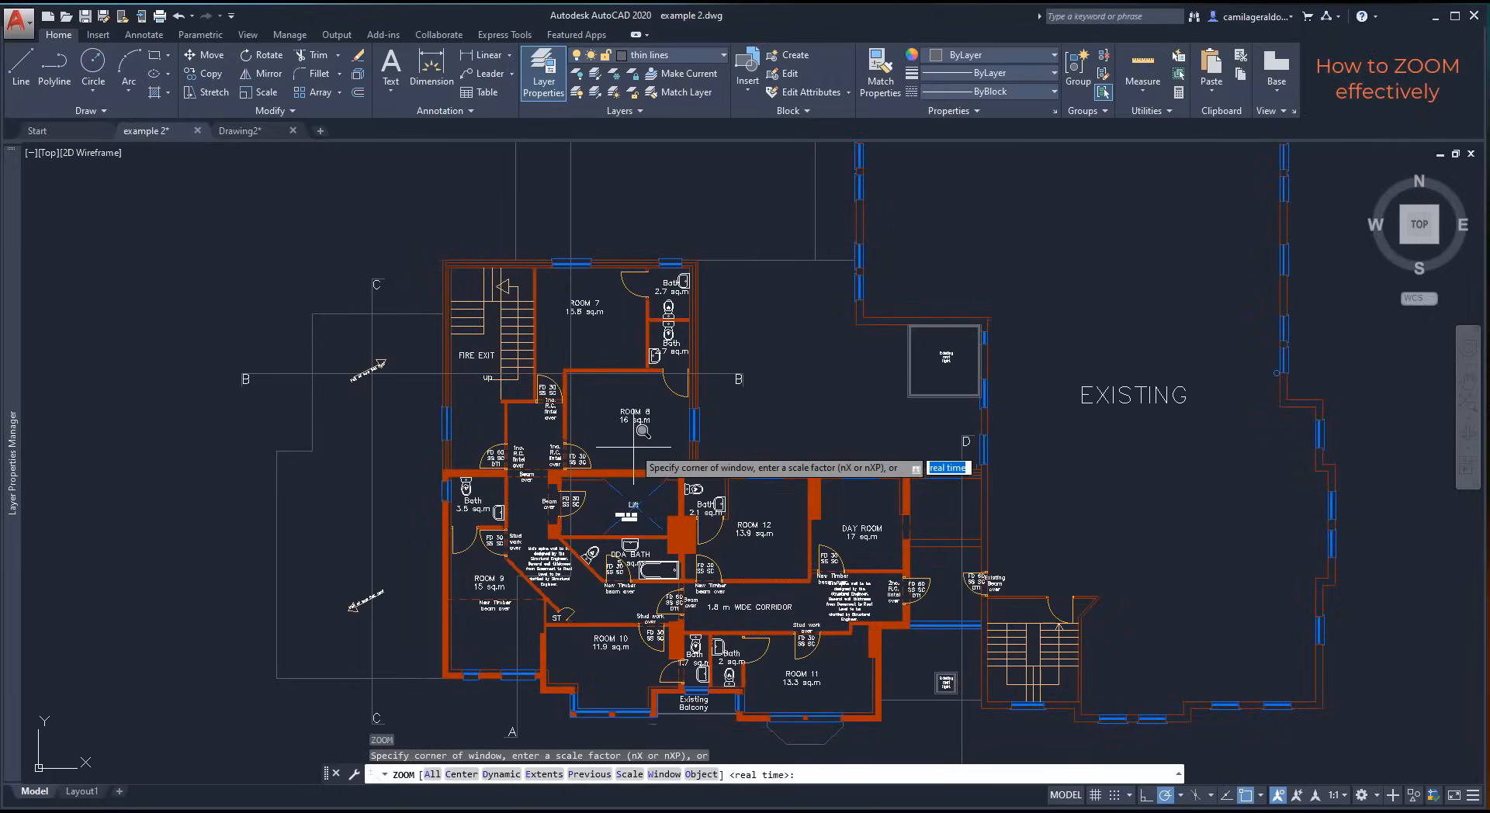
click(458, 775)
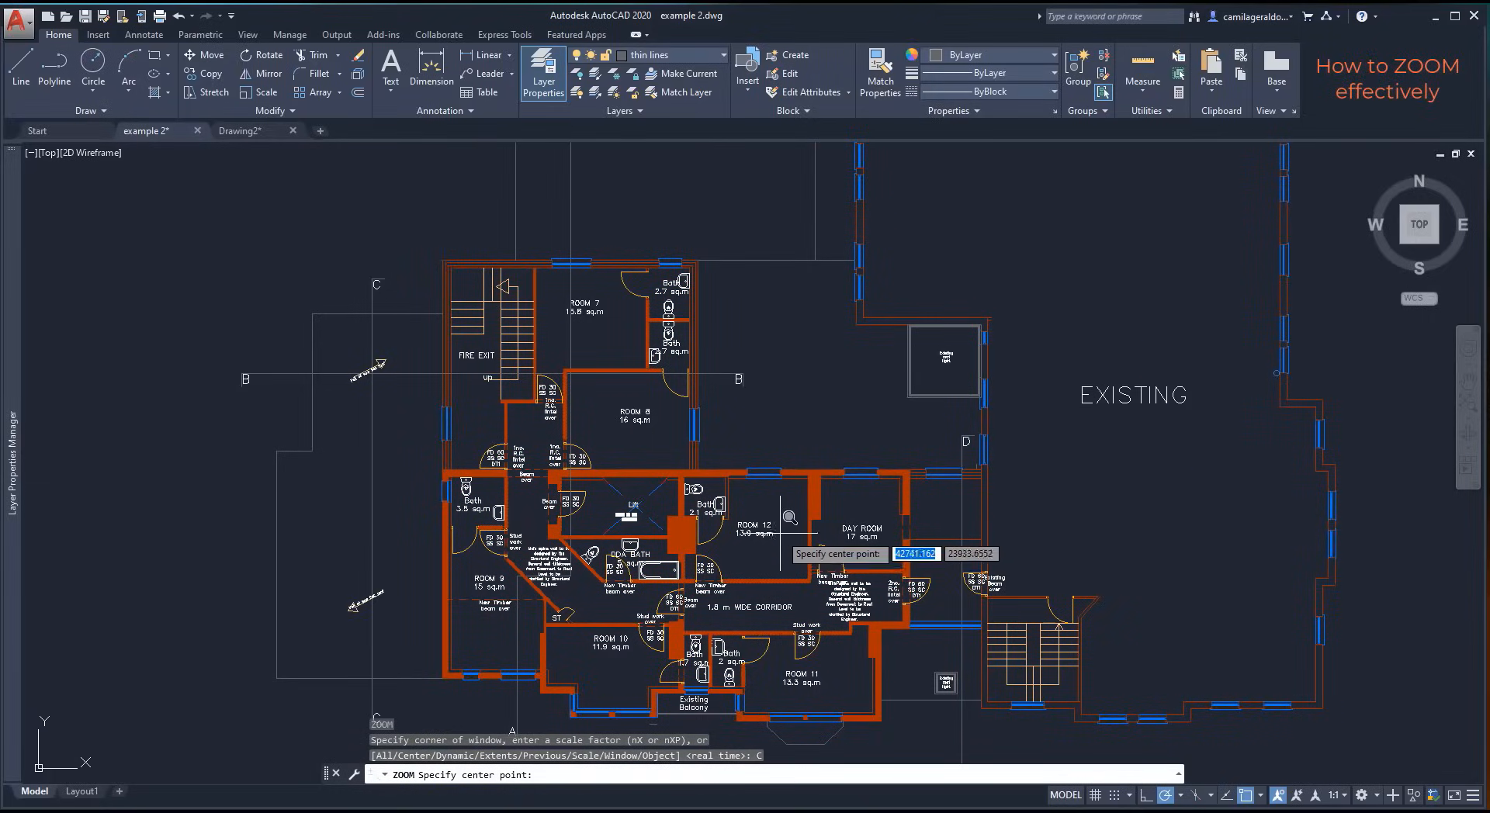
click(754, 531)
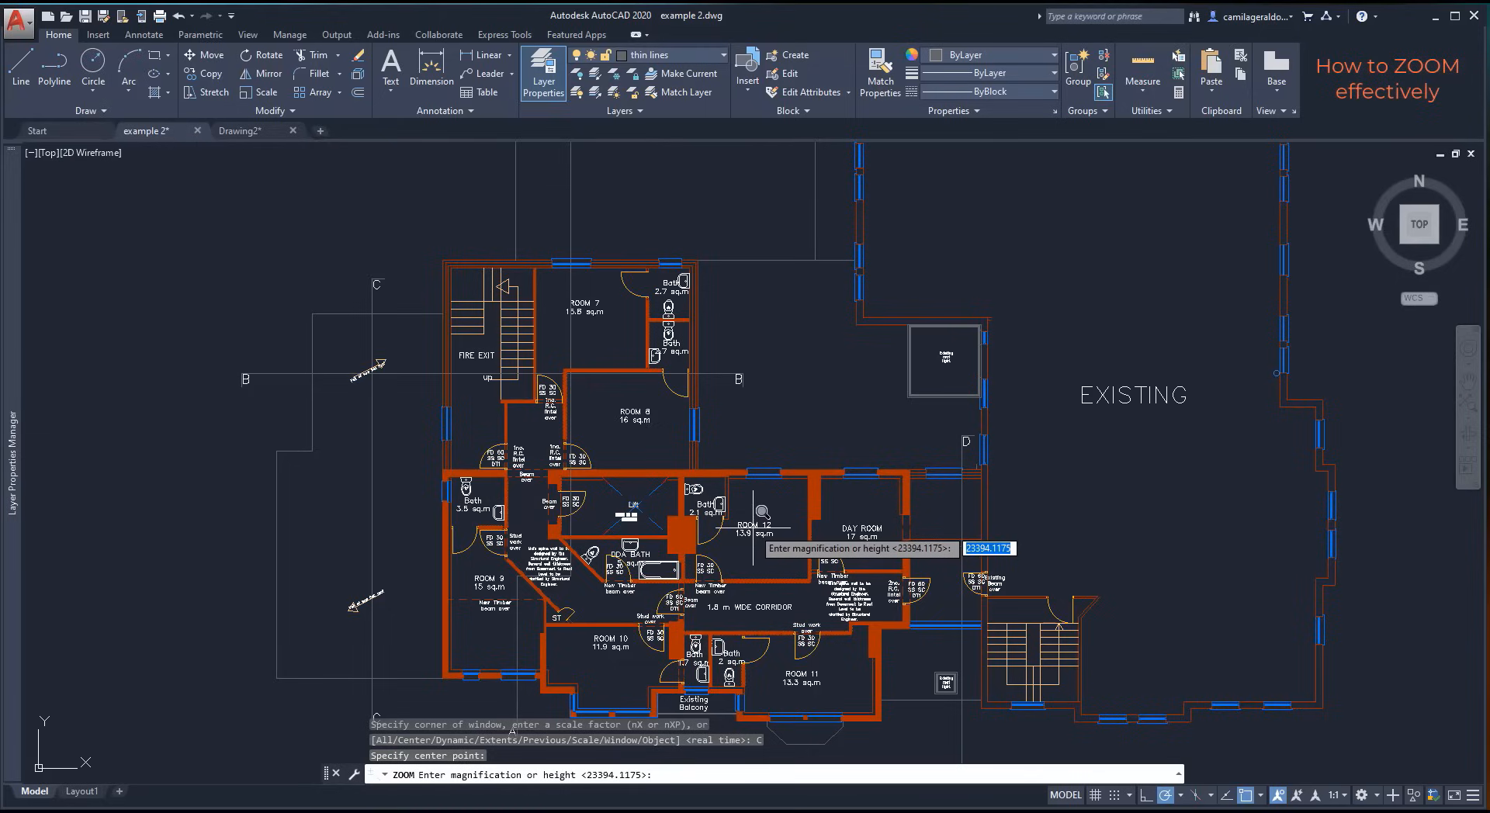
click(803, 456)
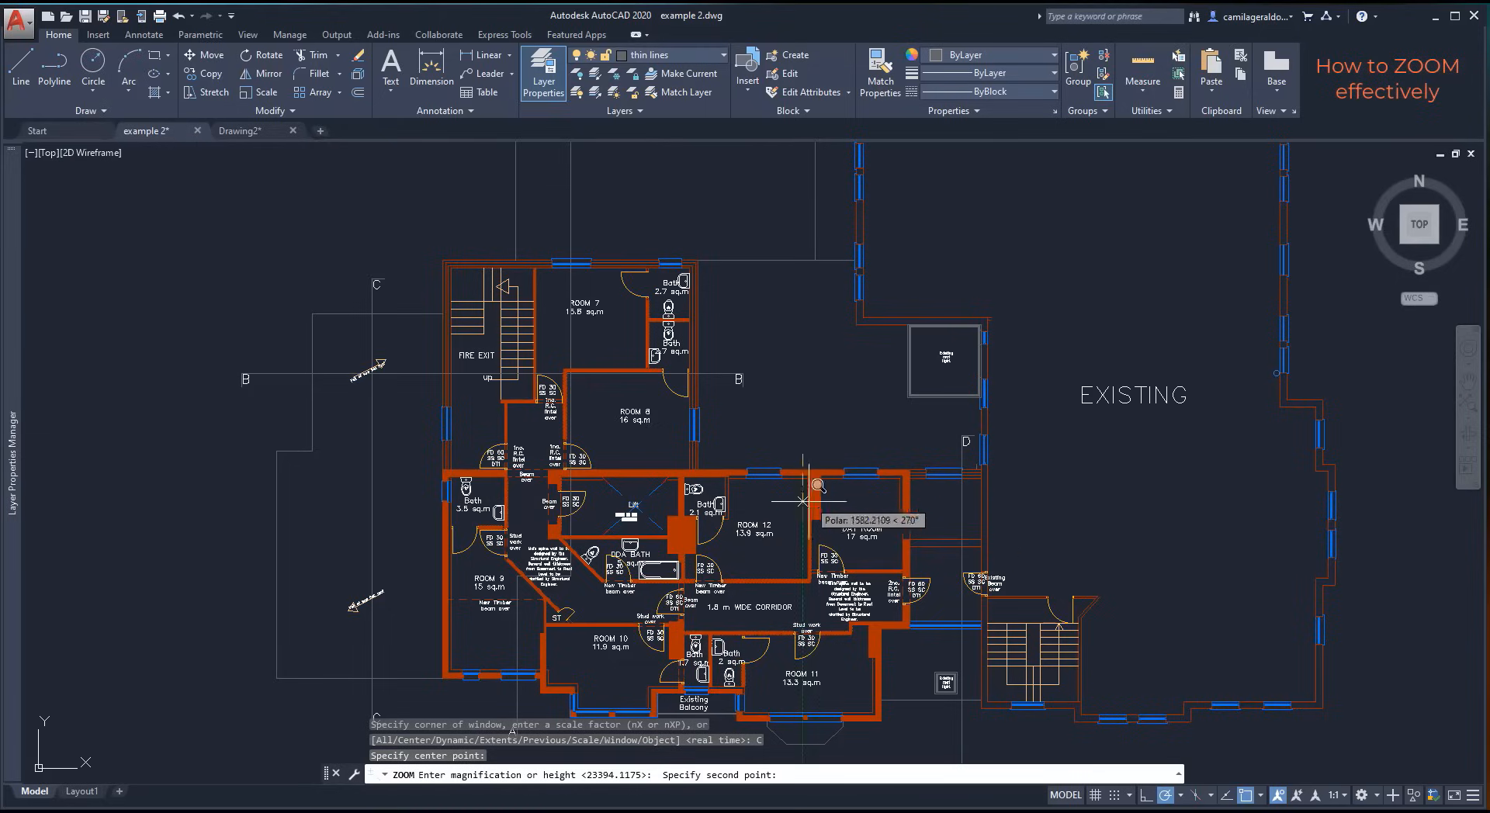
click(802, 597)
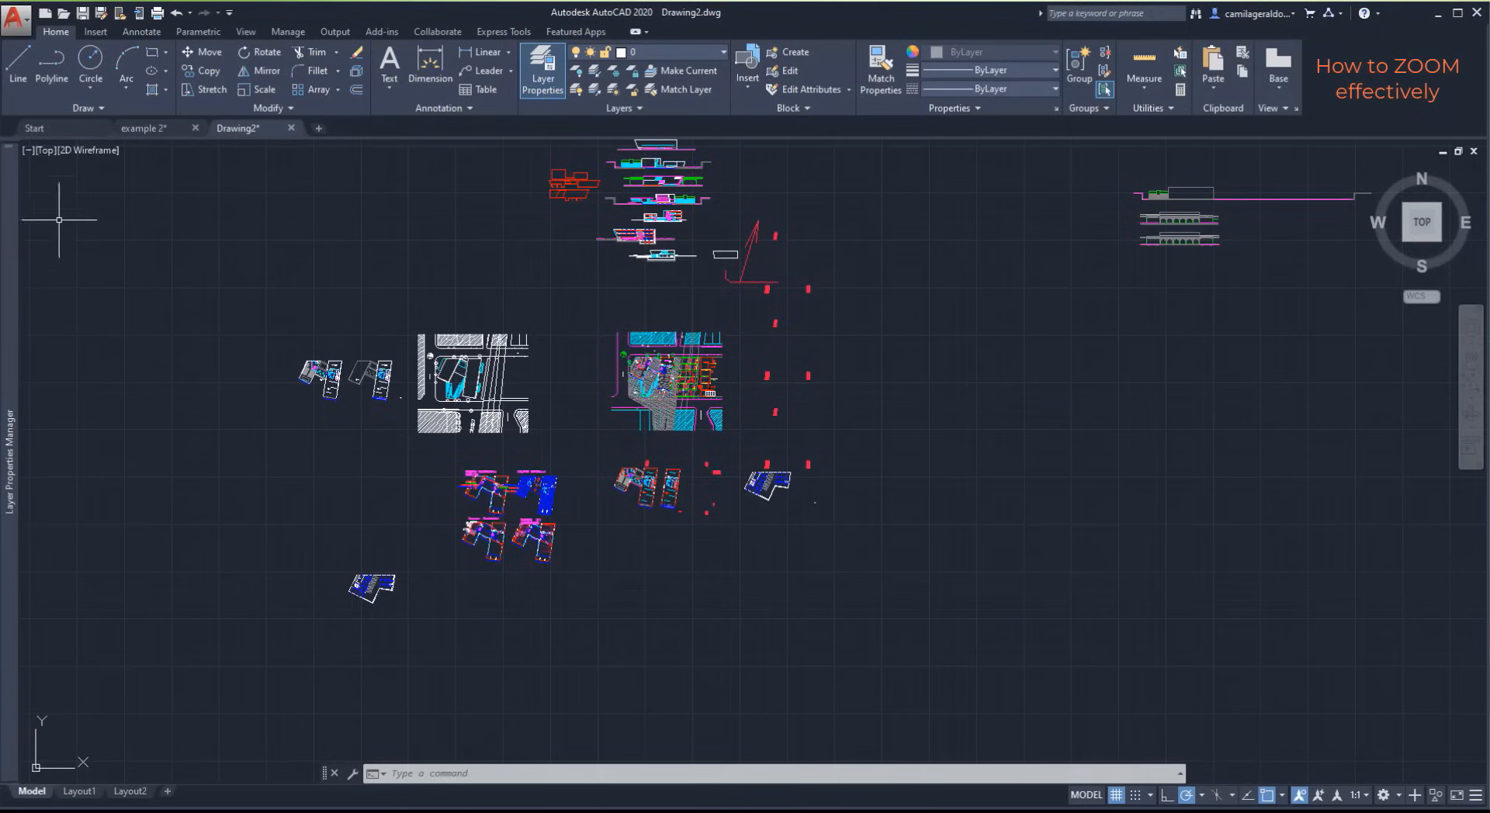
Step: Switch the Drawing2 model view to Left, then Right, and restore the Top view
click(45, 151)
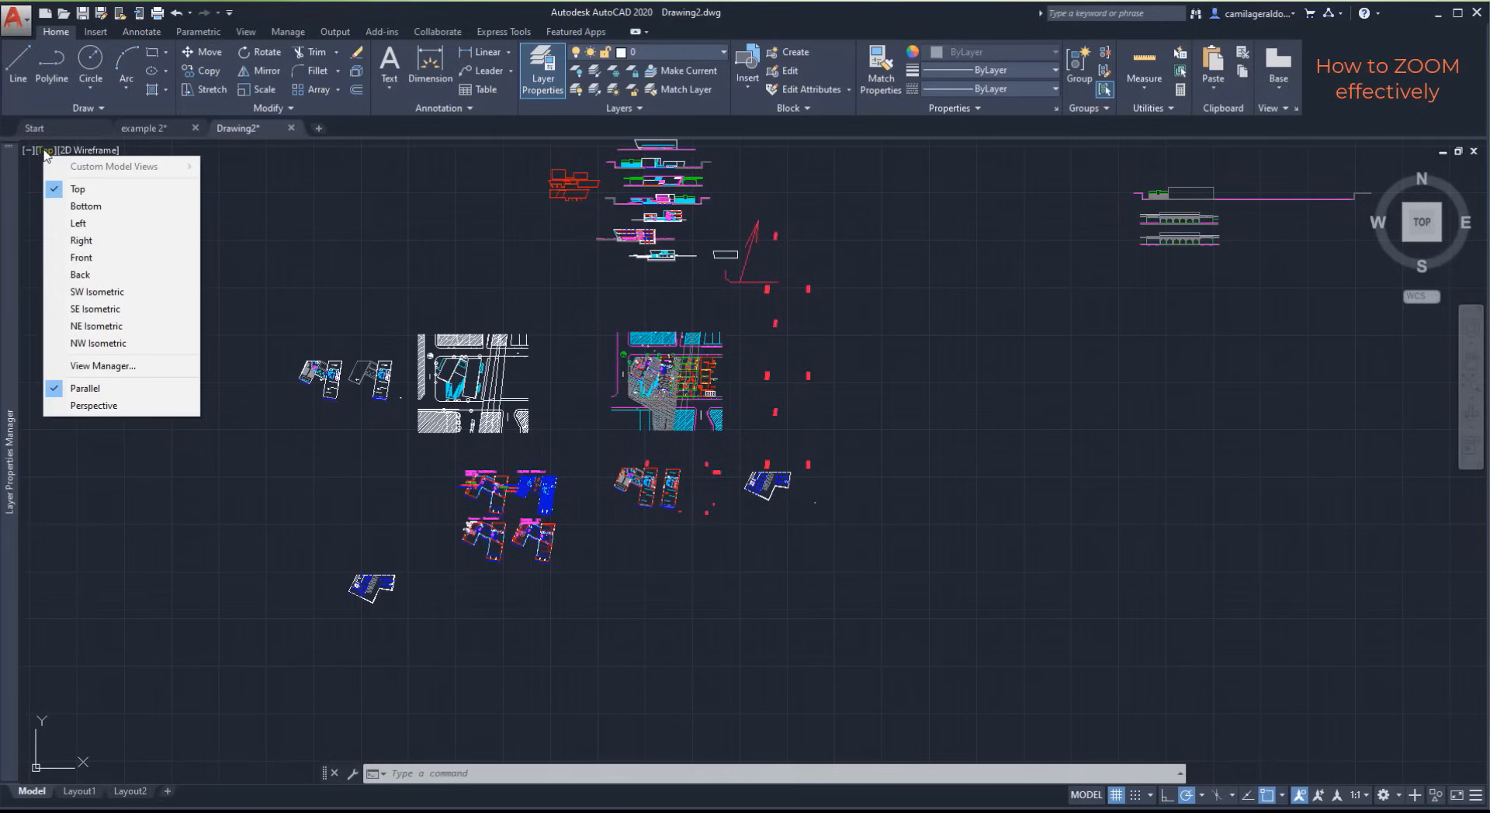
click(128, 227)
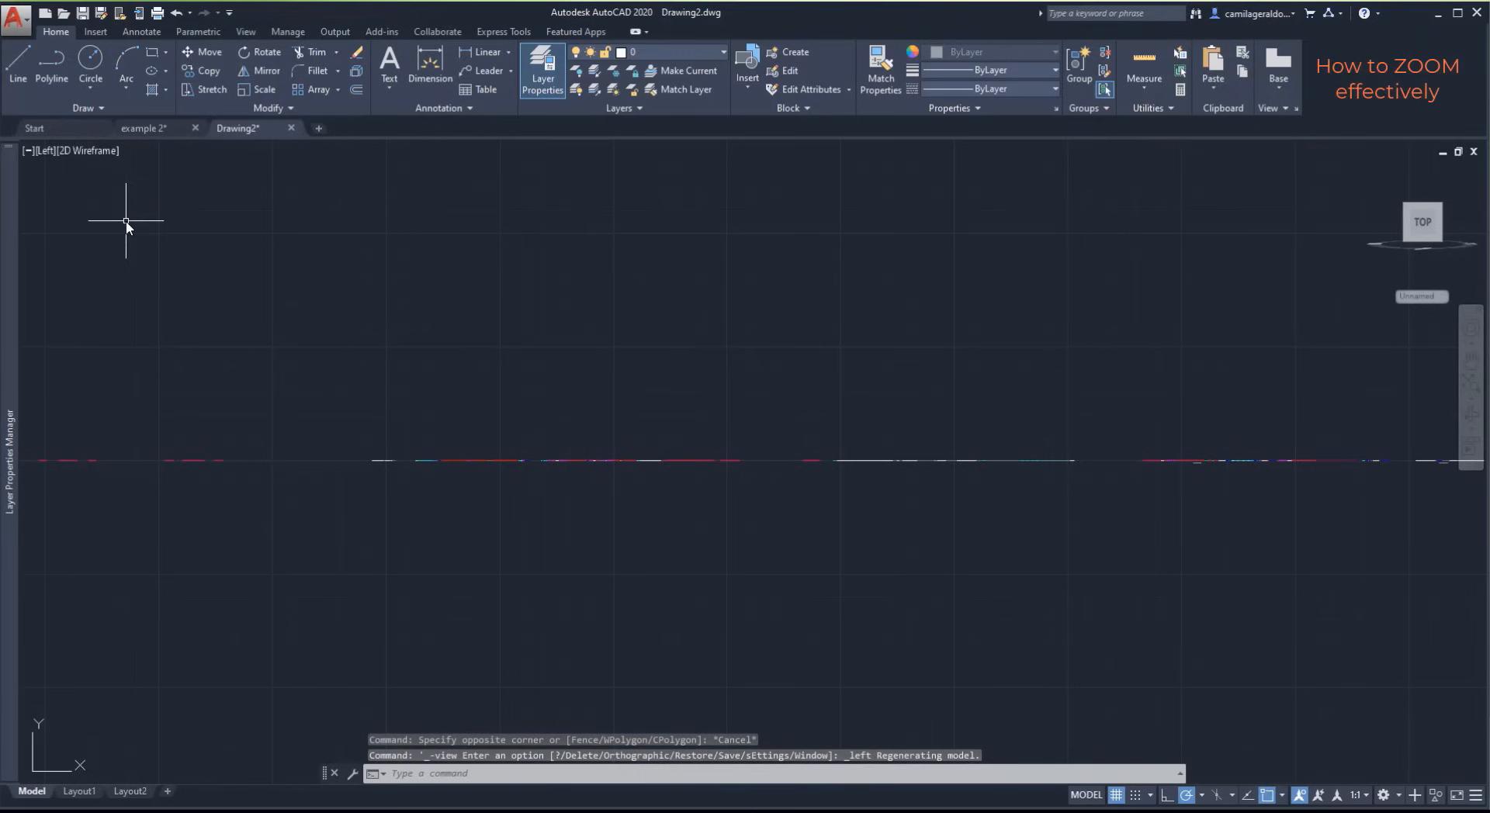
click(47, 151)
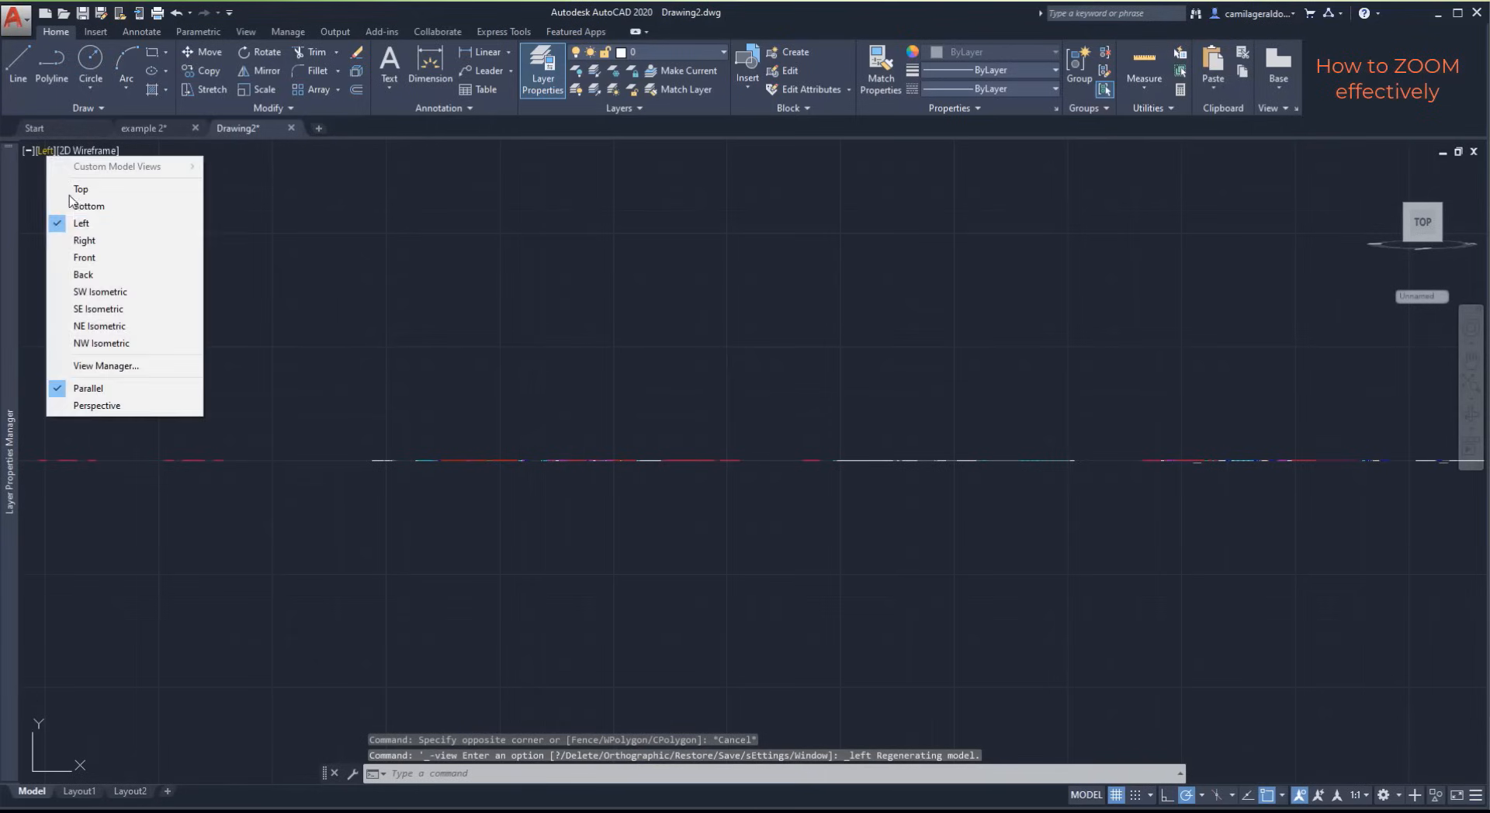
click(90, 241)
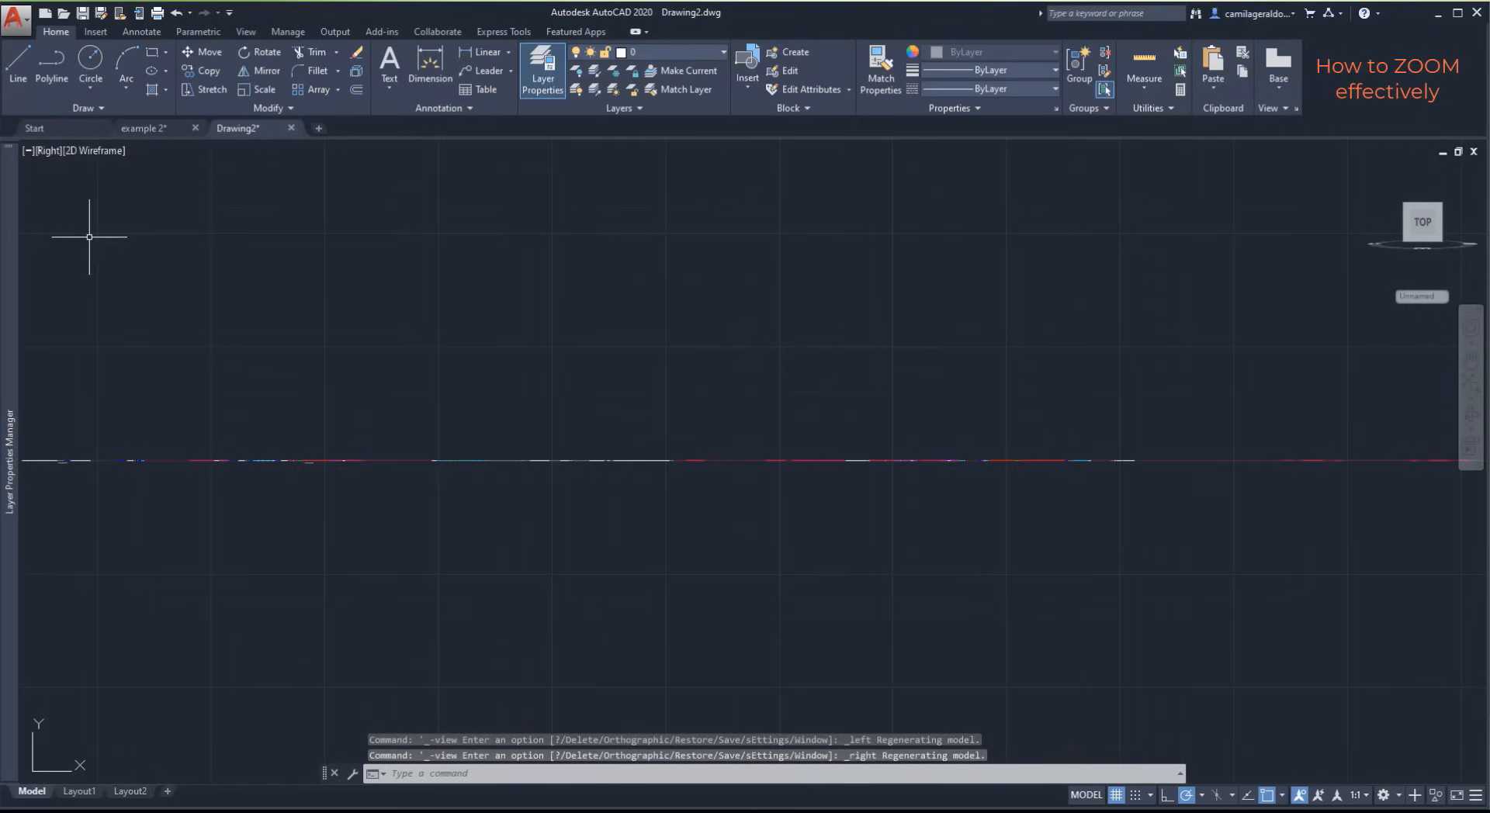
click(48, 151)
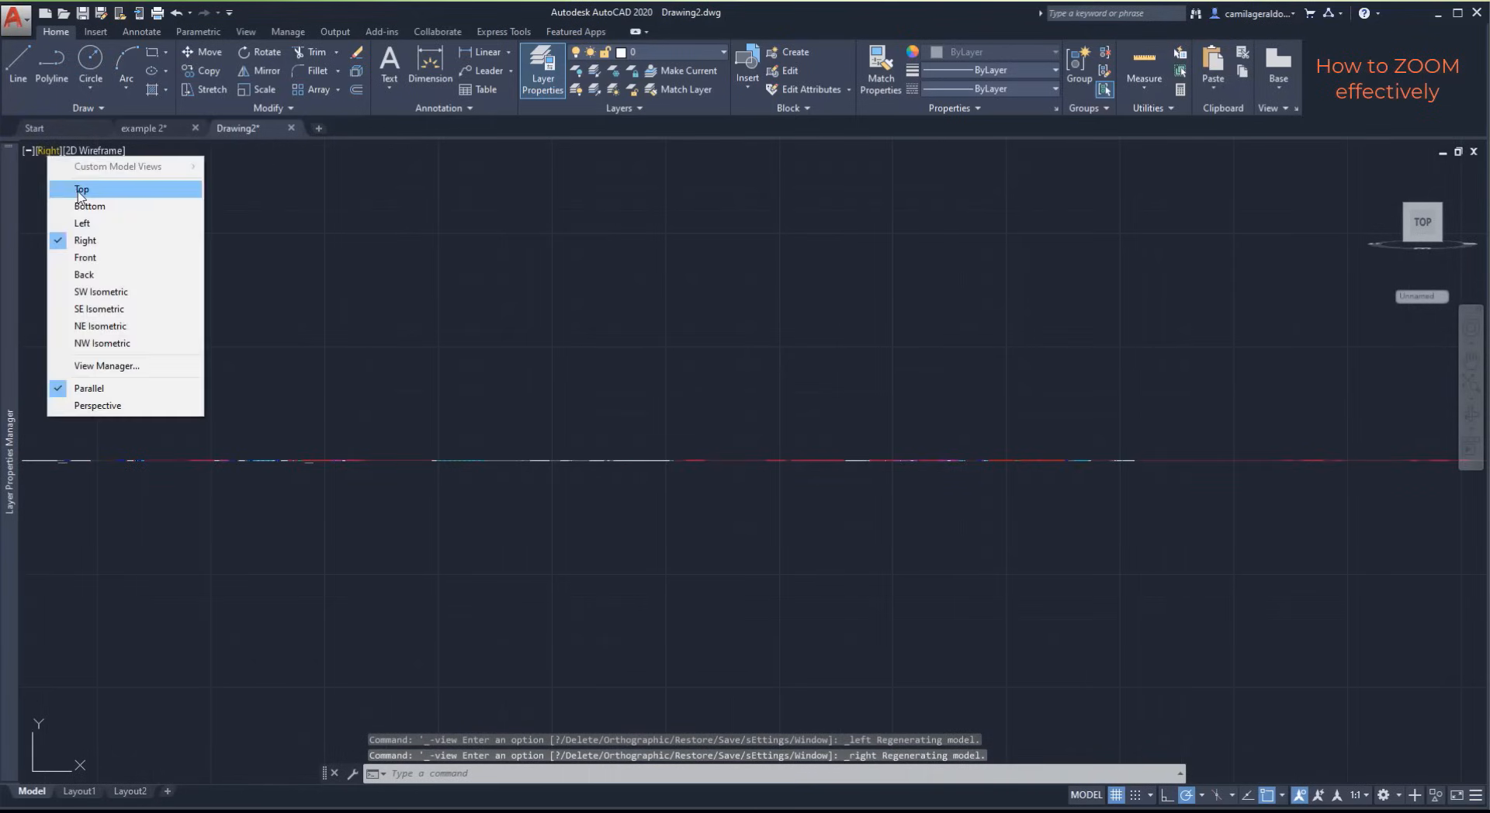
click(70, 190)
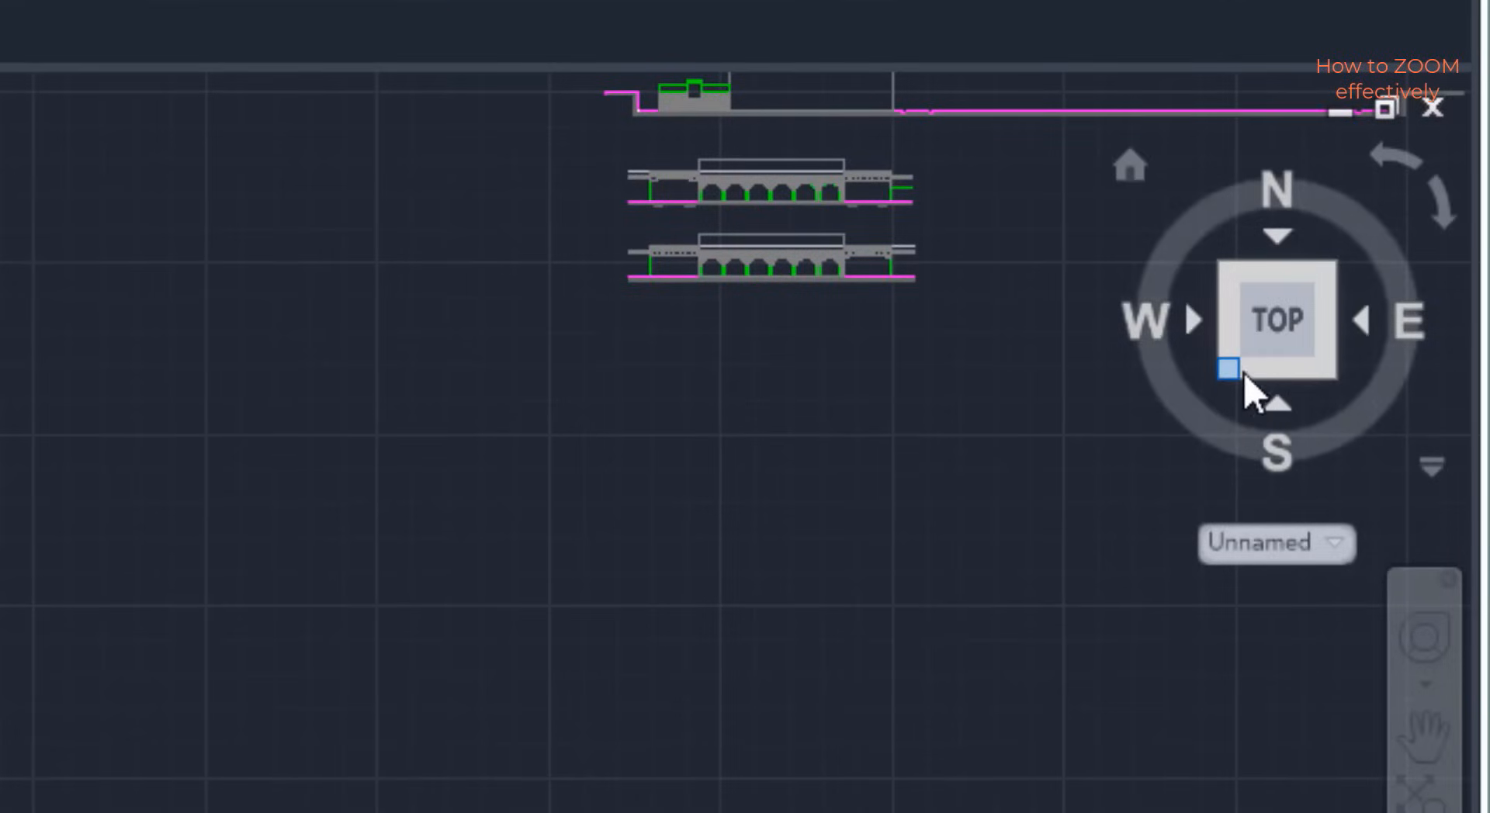
Step: Orbit the Drawing2 model from the view cube's southwest corner
click(1228, 369)
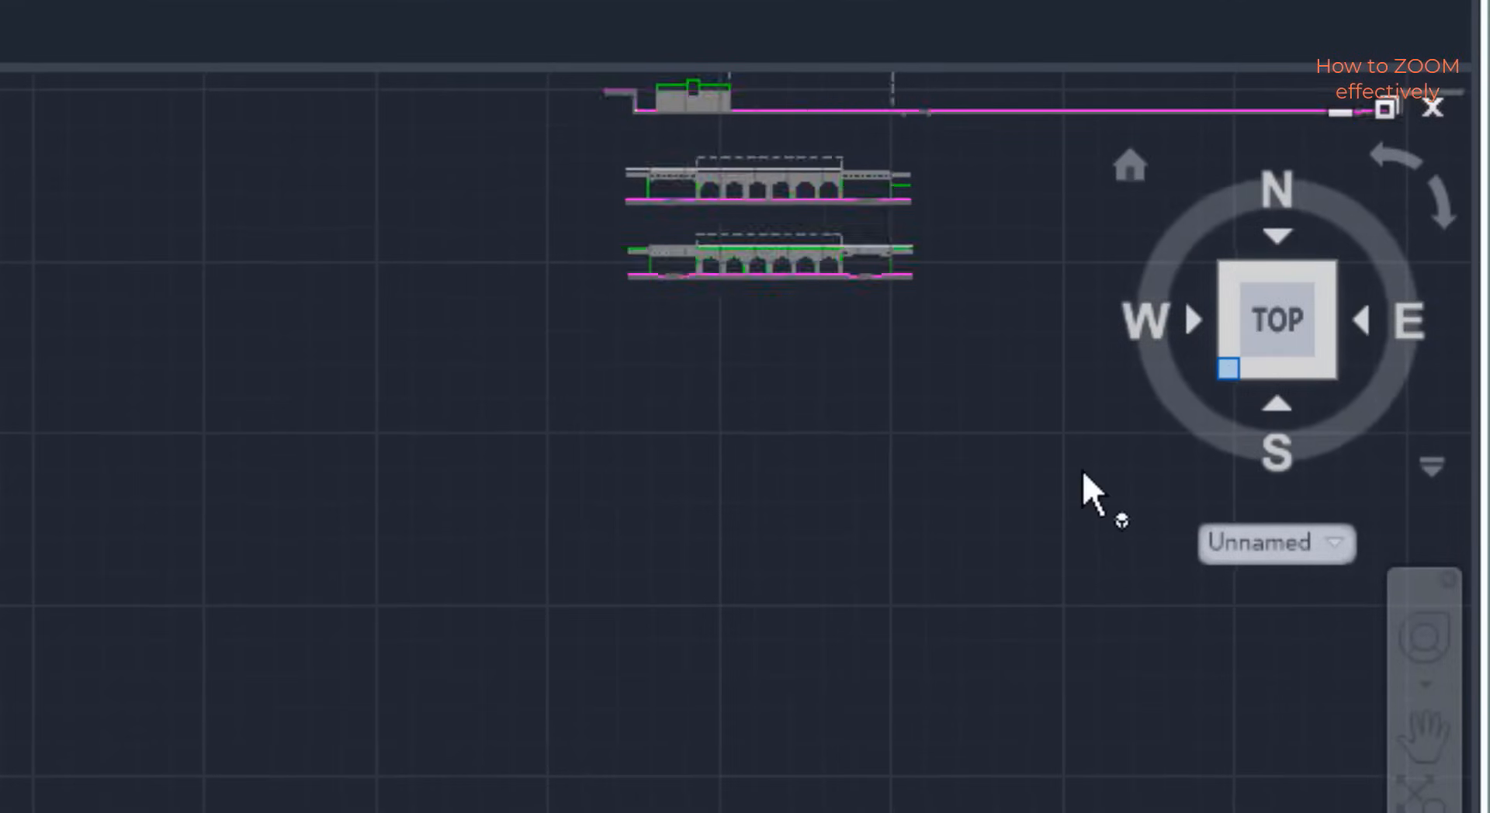
shift+middle_drag(975, 780, 913, 557)
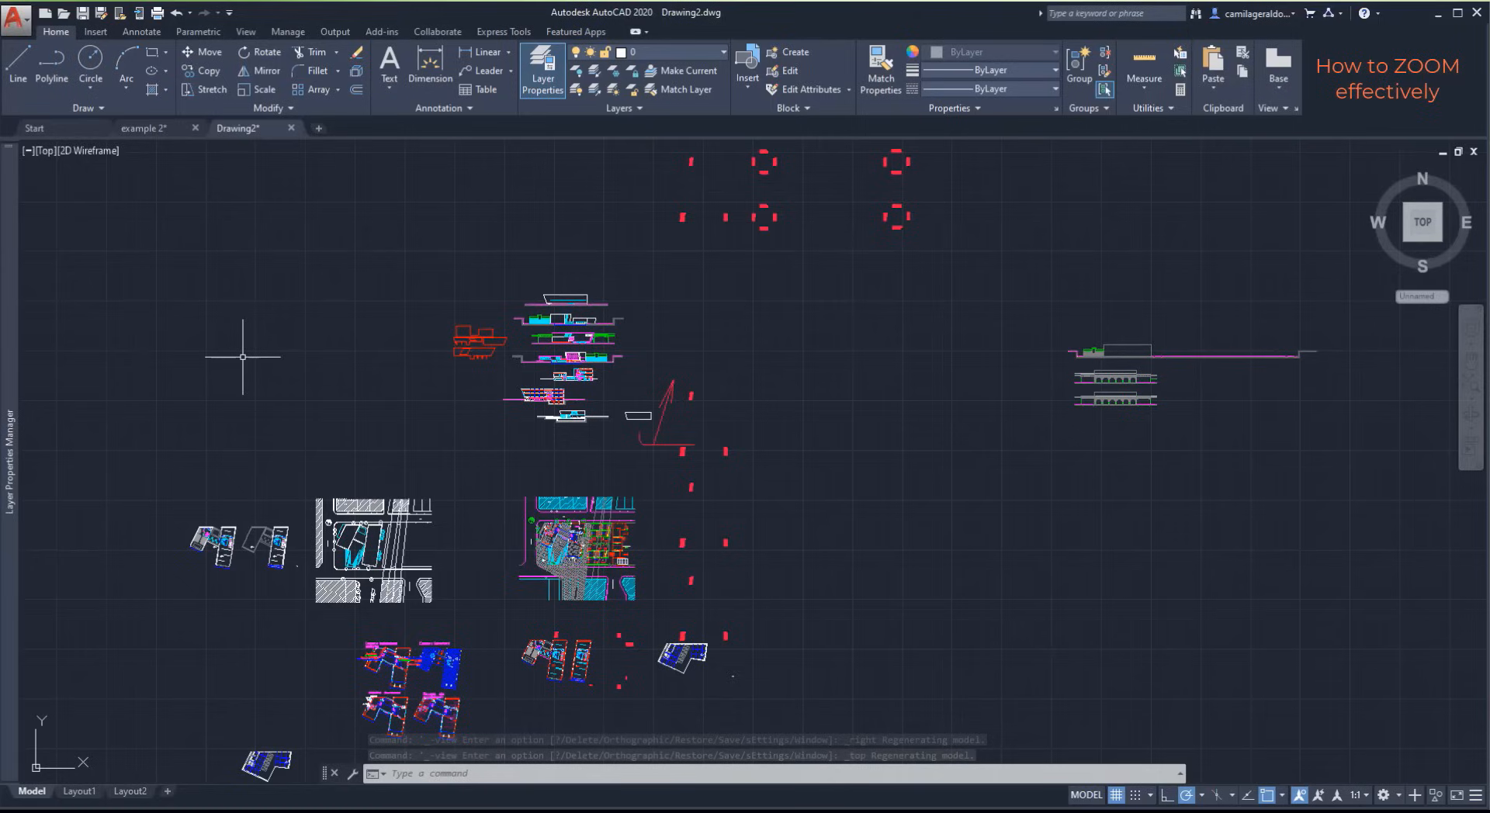
Step: Use Zoom Window to frame the Esquema instalaciones sanitarias floor plan together with its title
click(512, 500)
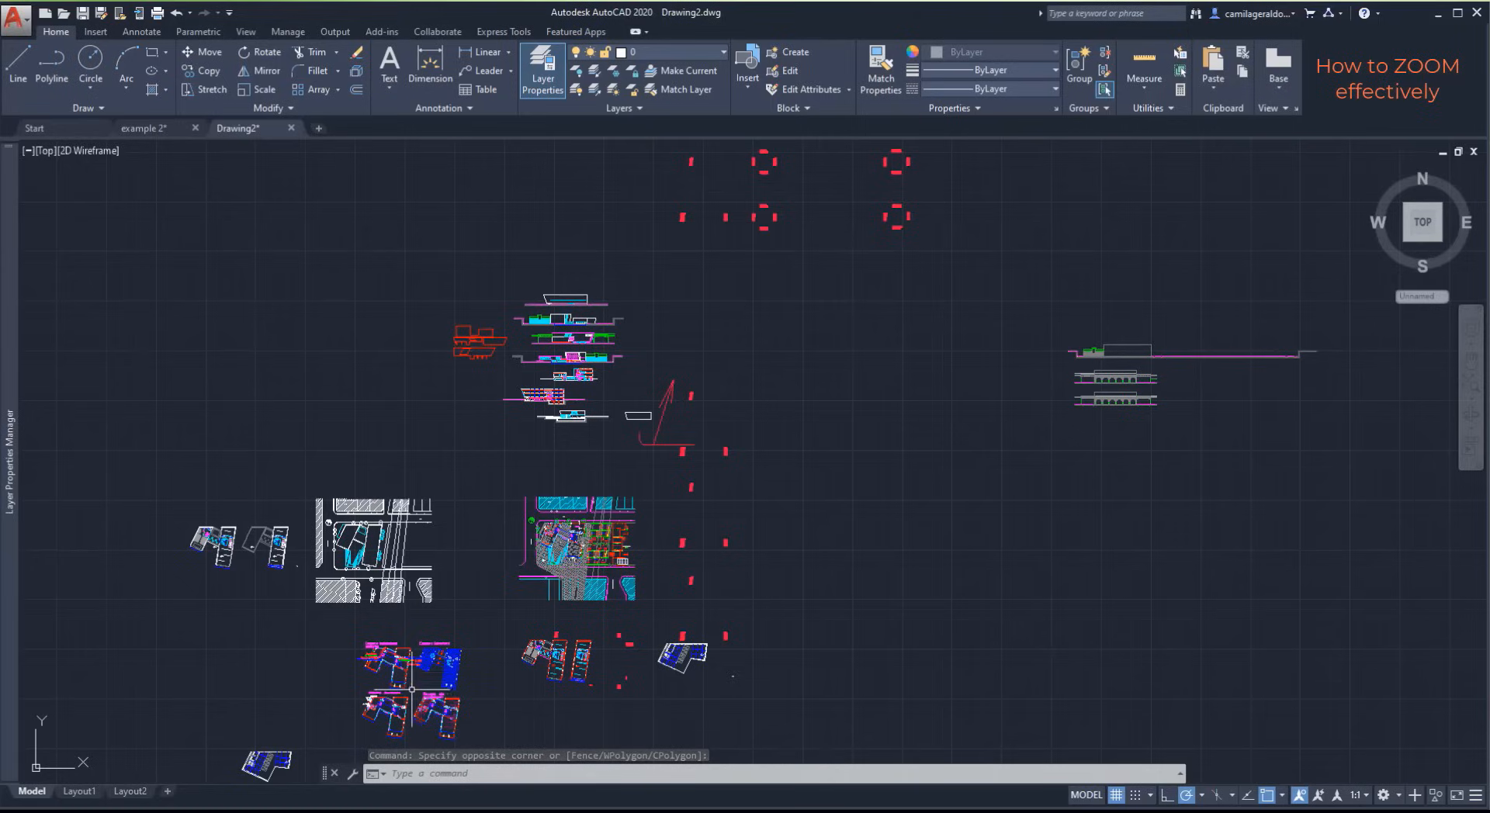
scroll(412, 688, up, 6)
scroll(249, 695, up, 3)
middle_drag(281, 629, 399, 539)
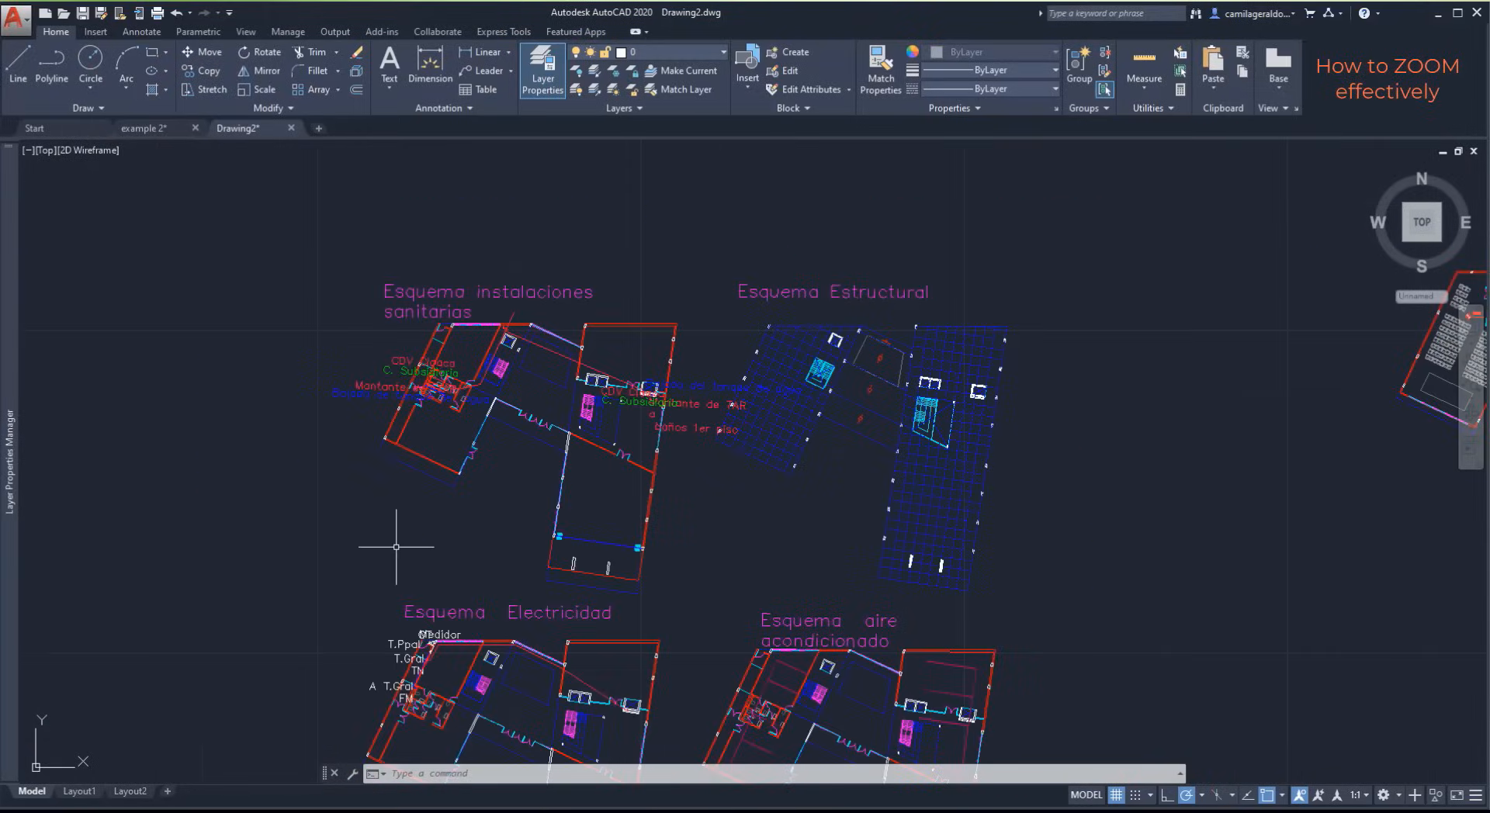
text(z)
key(Return)
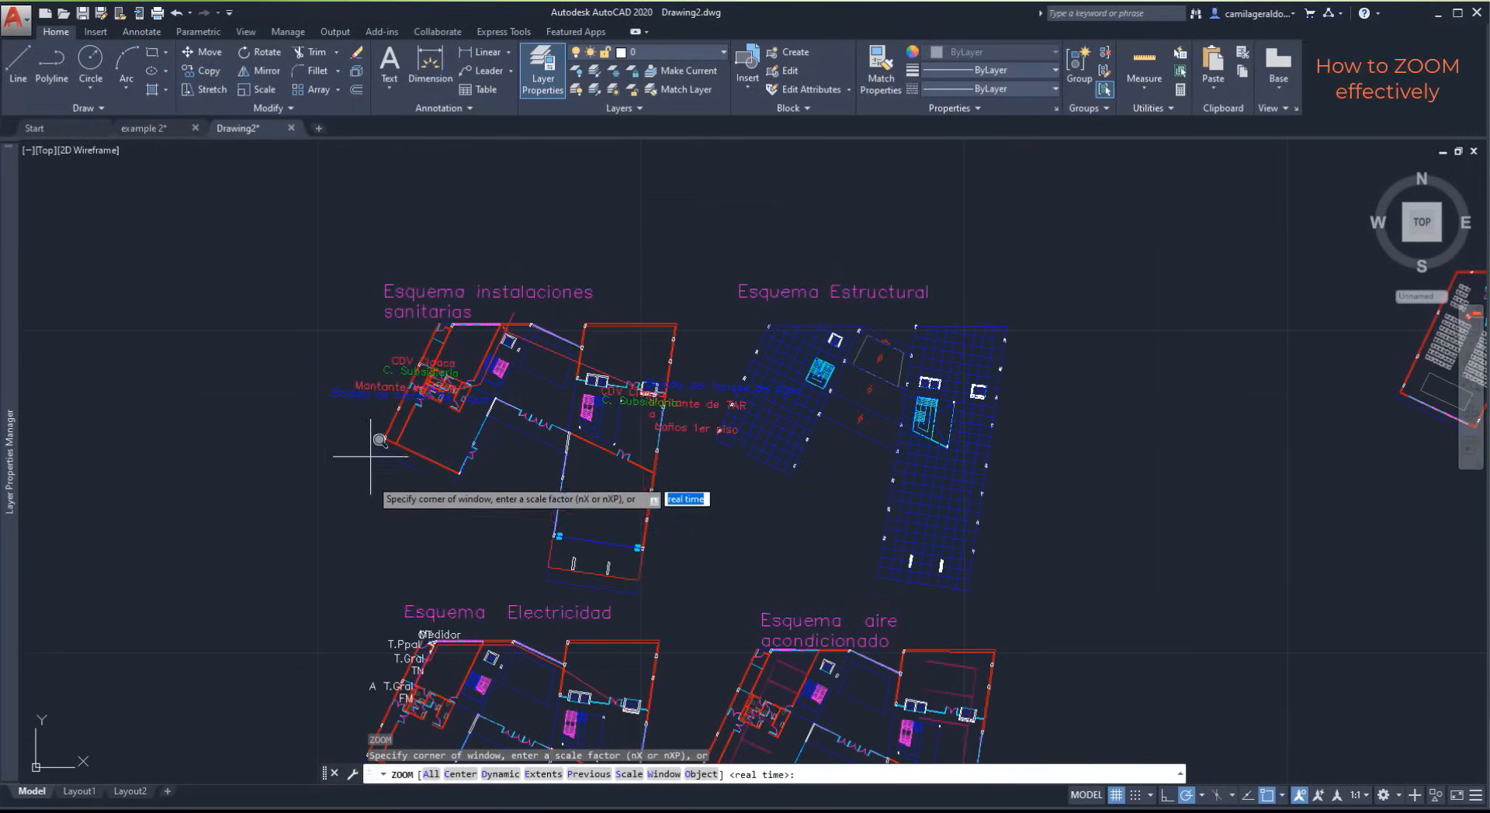
click(293, 246)
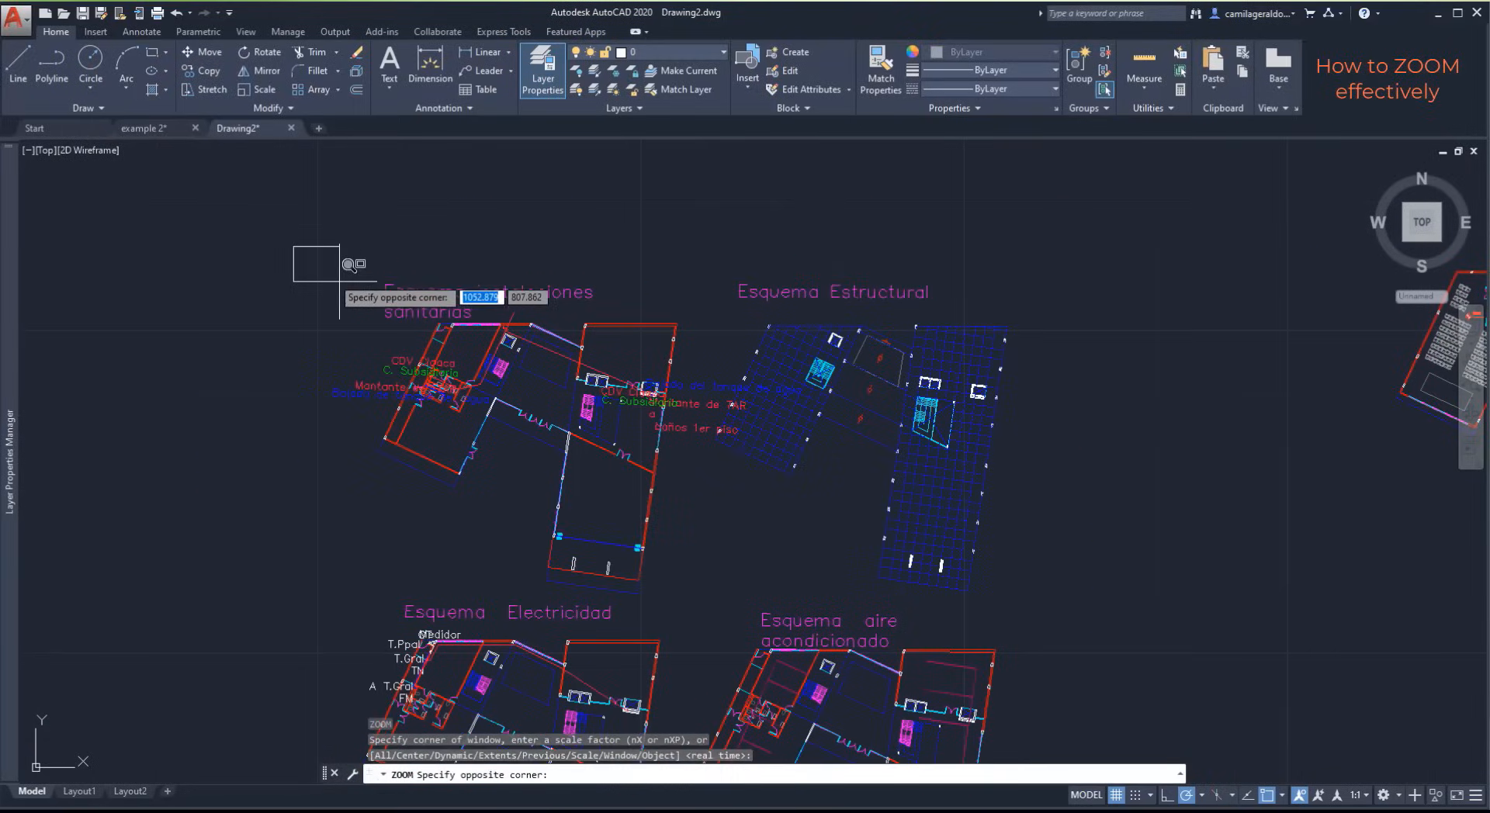
click(714, 603)
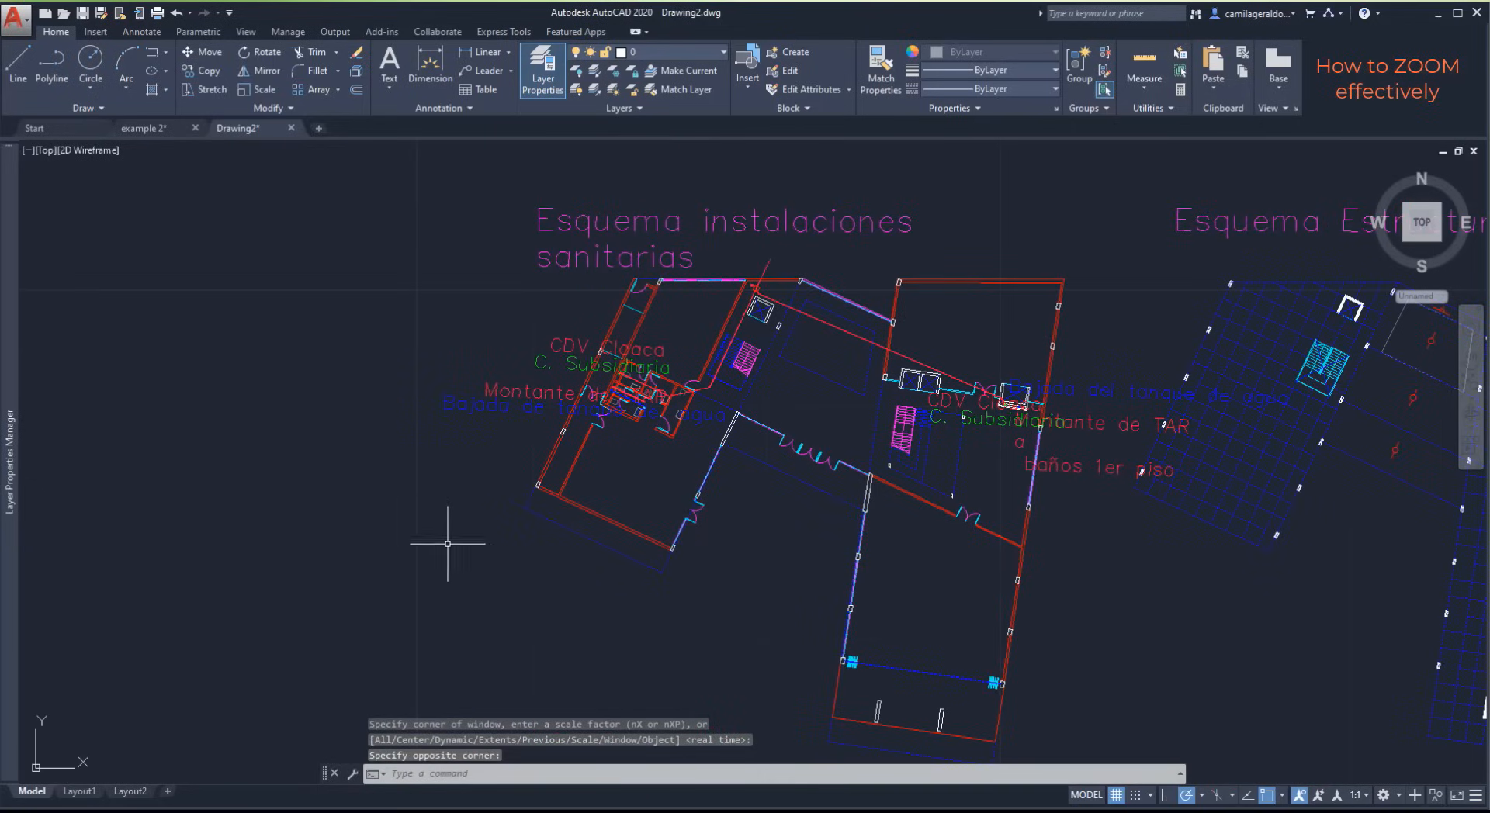
Step: Save the current display as a Still named view "Esquema instalaciones sanitarias" in the view category "floor plans"
click(45, 151)
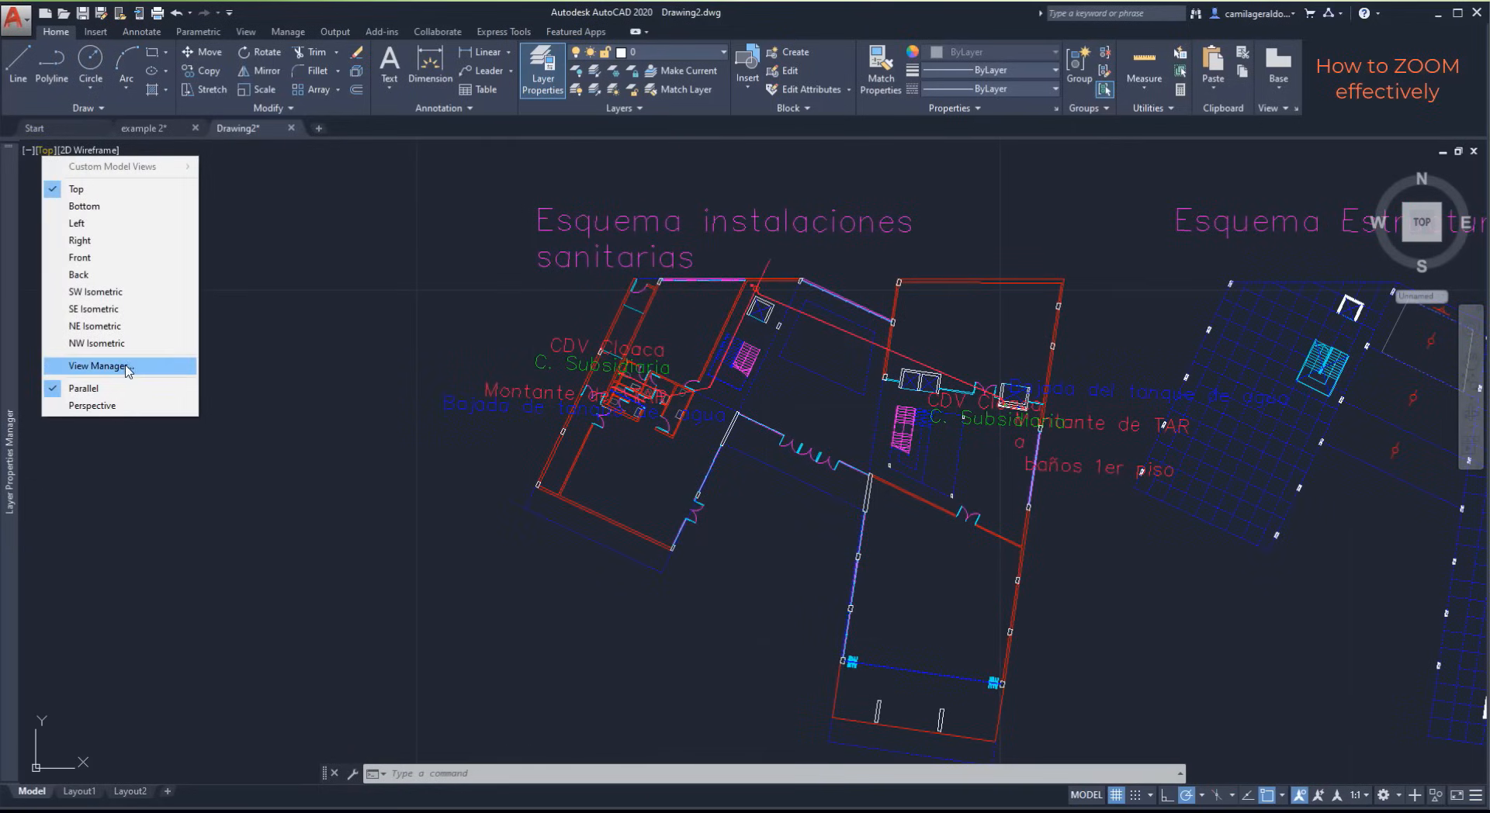
click(99, 366)
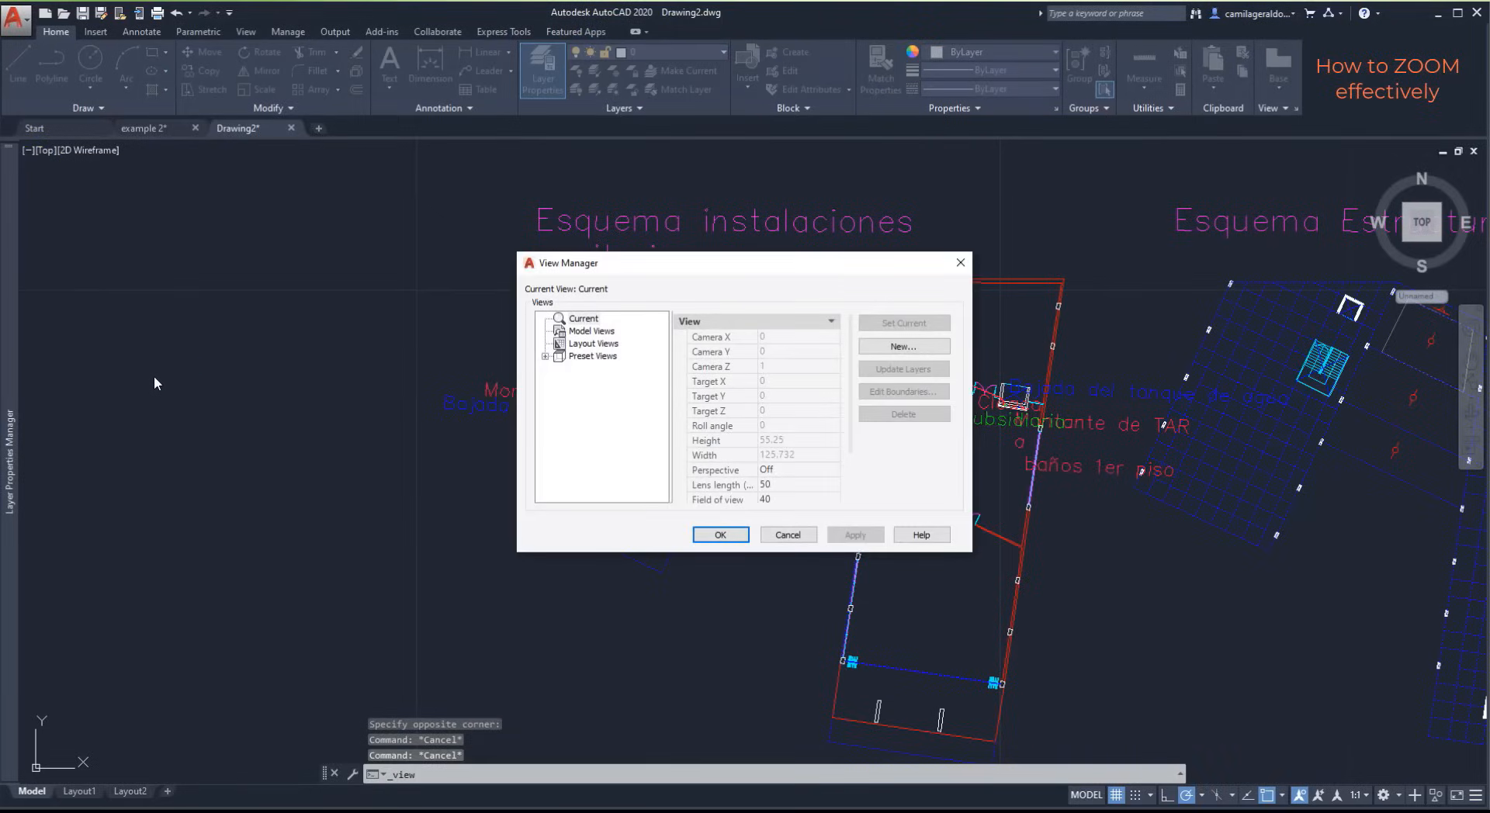
click(900, 347)
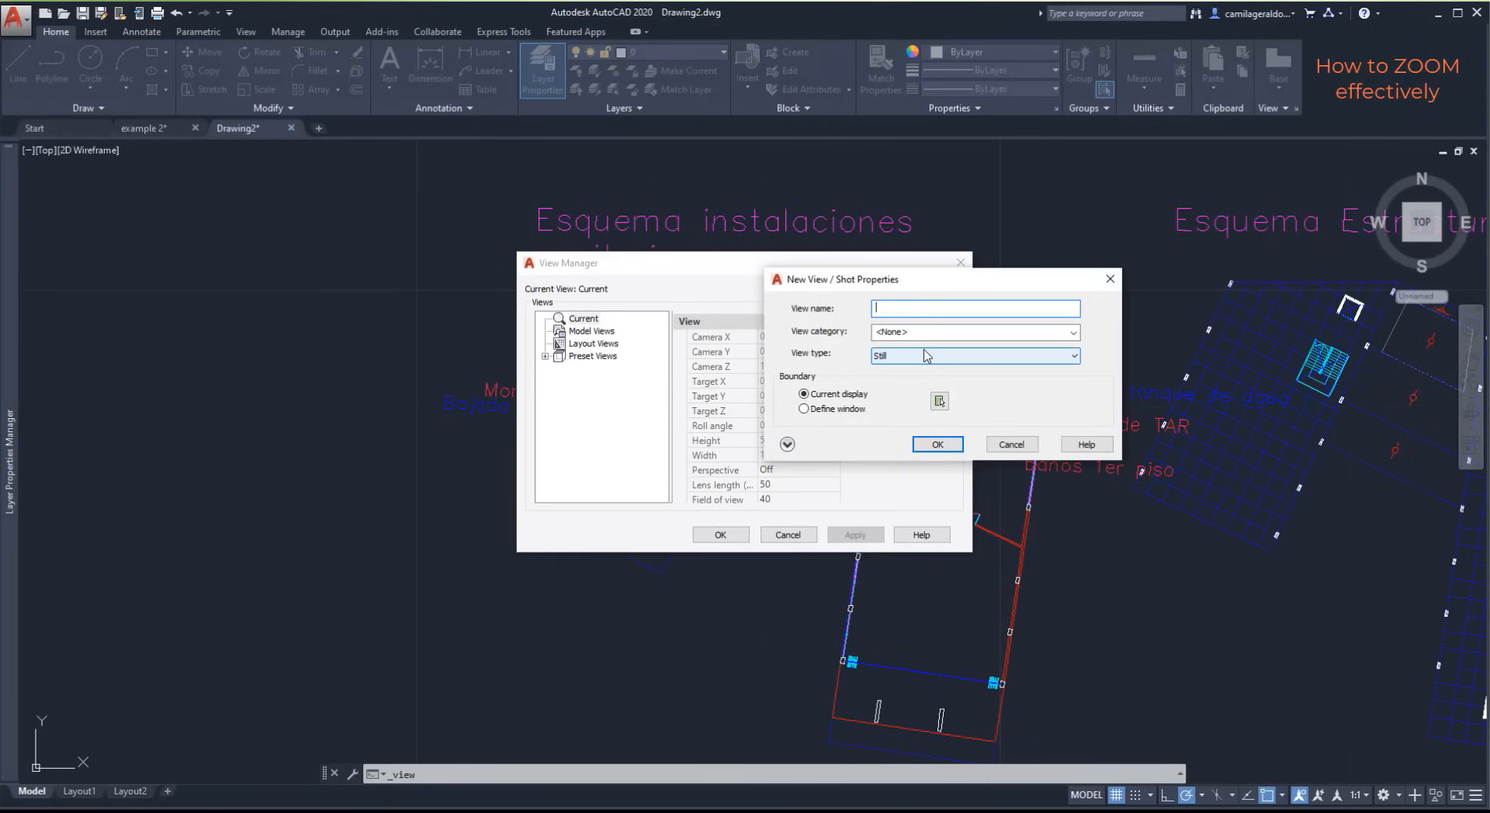
text(Esquema instalaciones sanitarias)
key(Tab)
text(f)
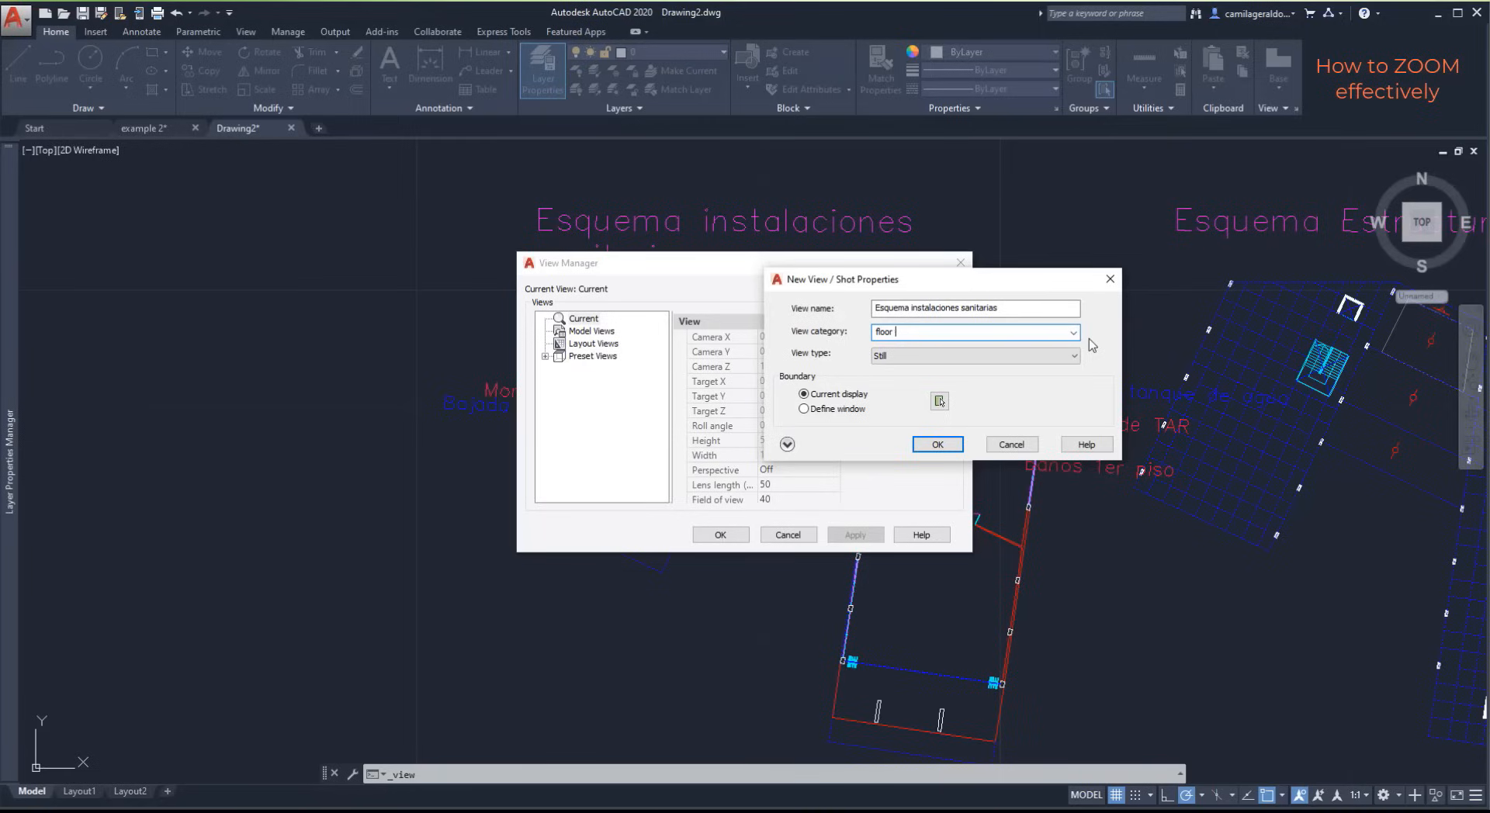
text(loor plans)
click(1074, 356)
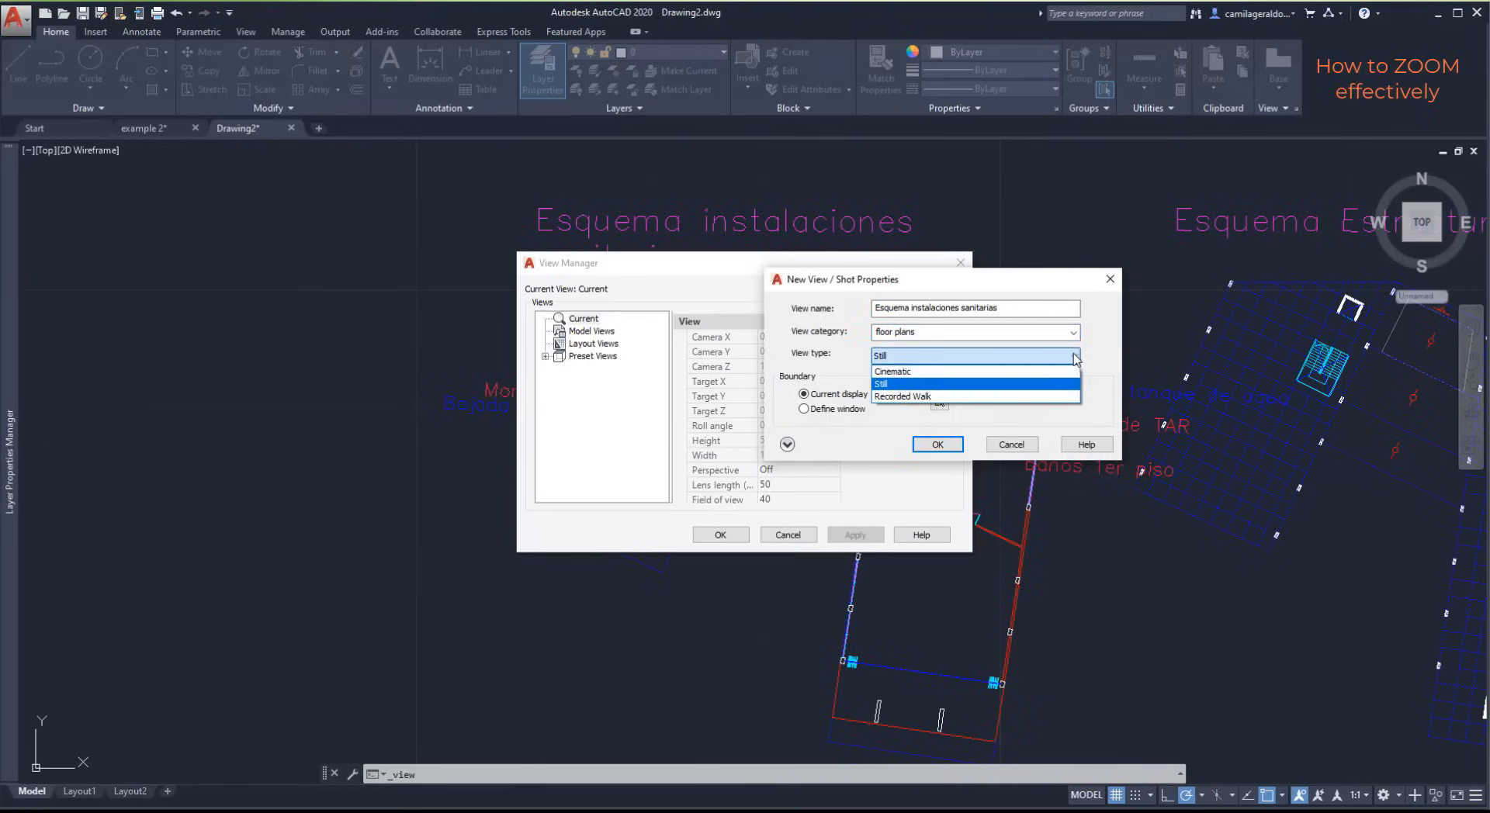
click(1074, 356)
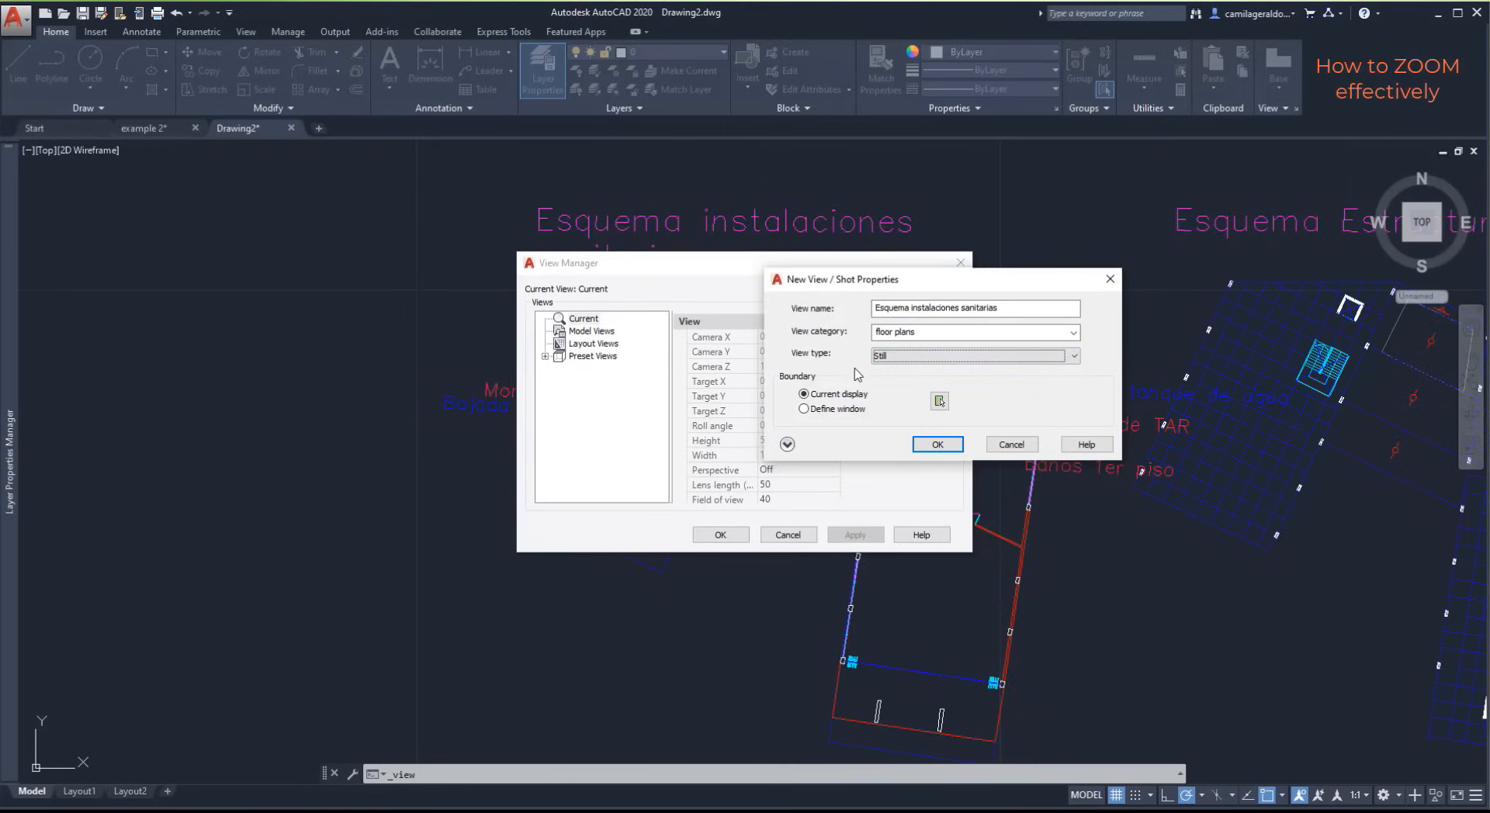
click(938, 446)
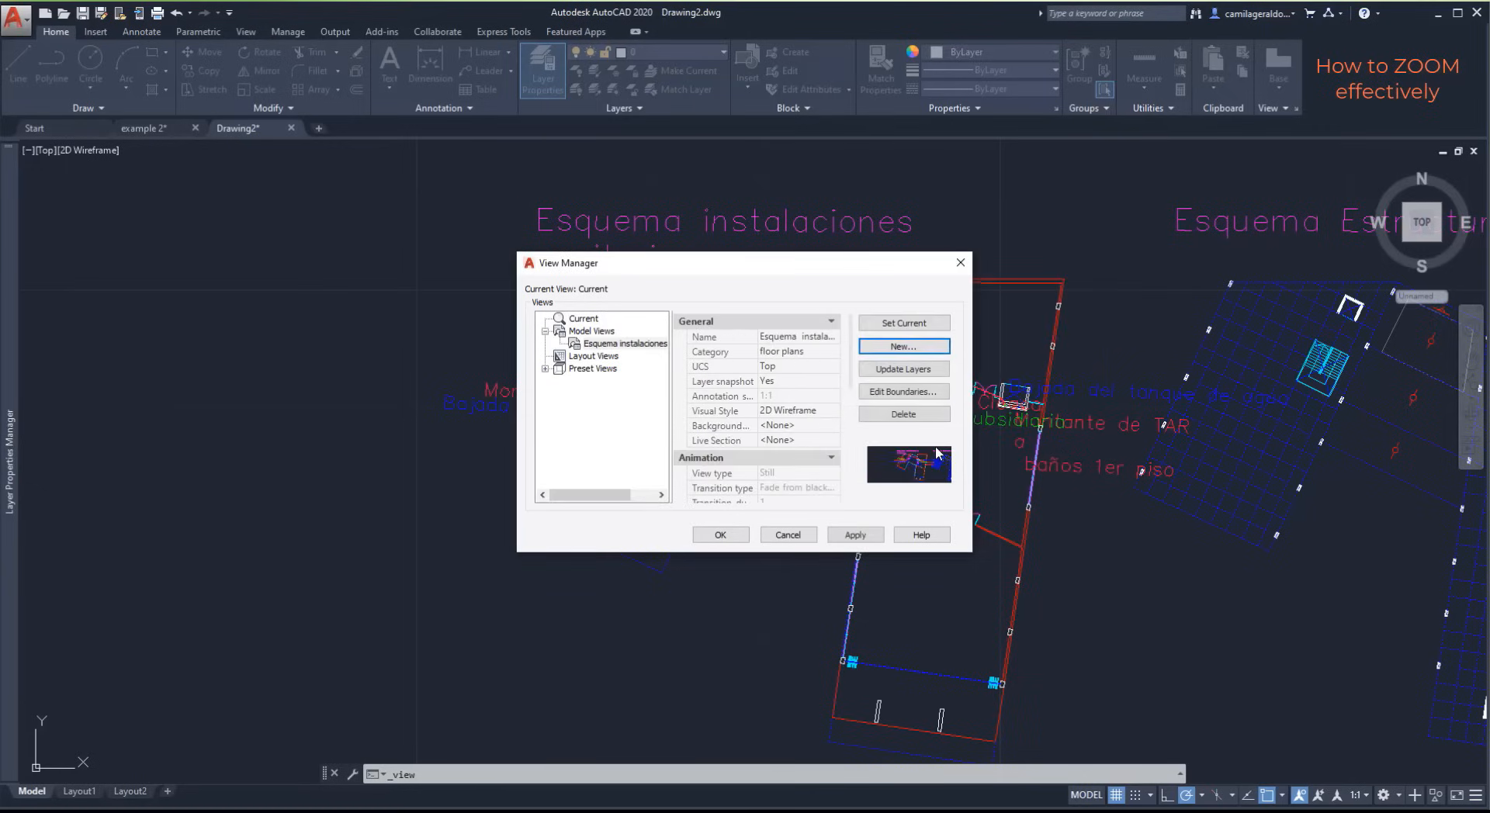
click(719, 535)
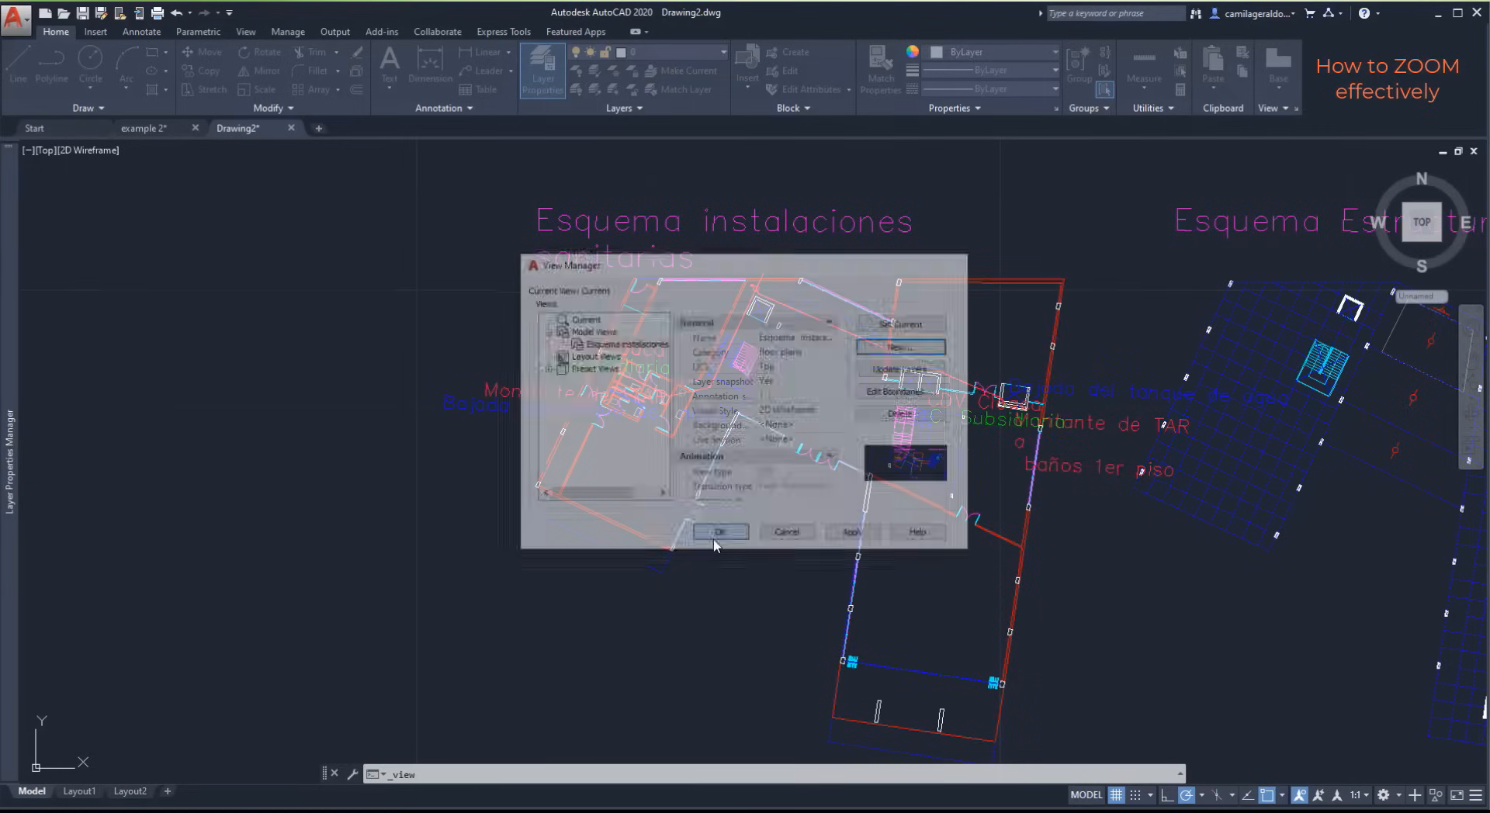
Step: Restore the custom model view "Esquema instalaciones sanitarias" from a zoomed-out display of the drawing
scroll(632, 432, down, 6)
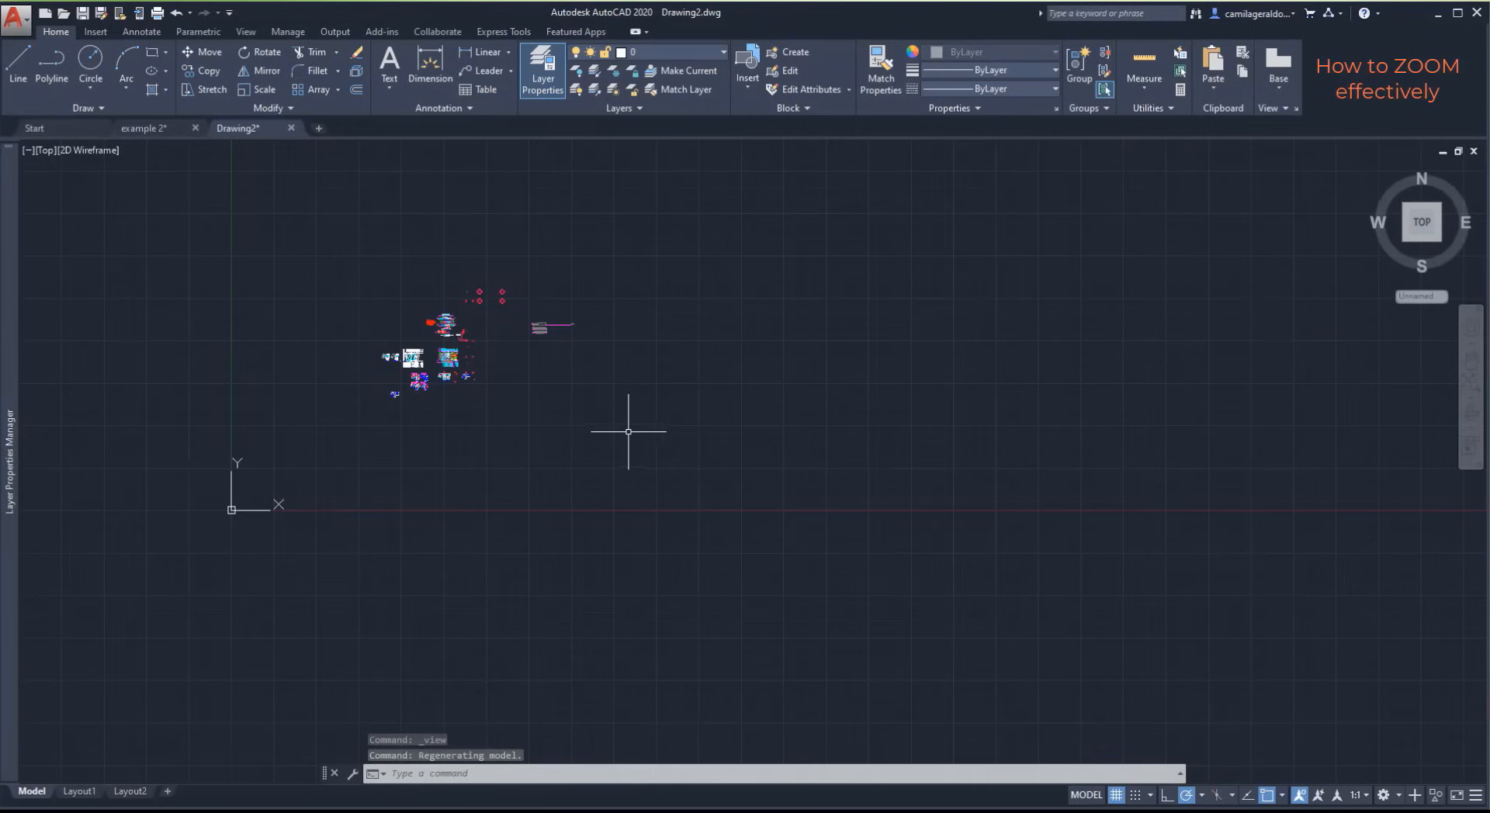
click(44, 151)
mouse_move(85, 168)
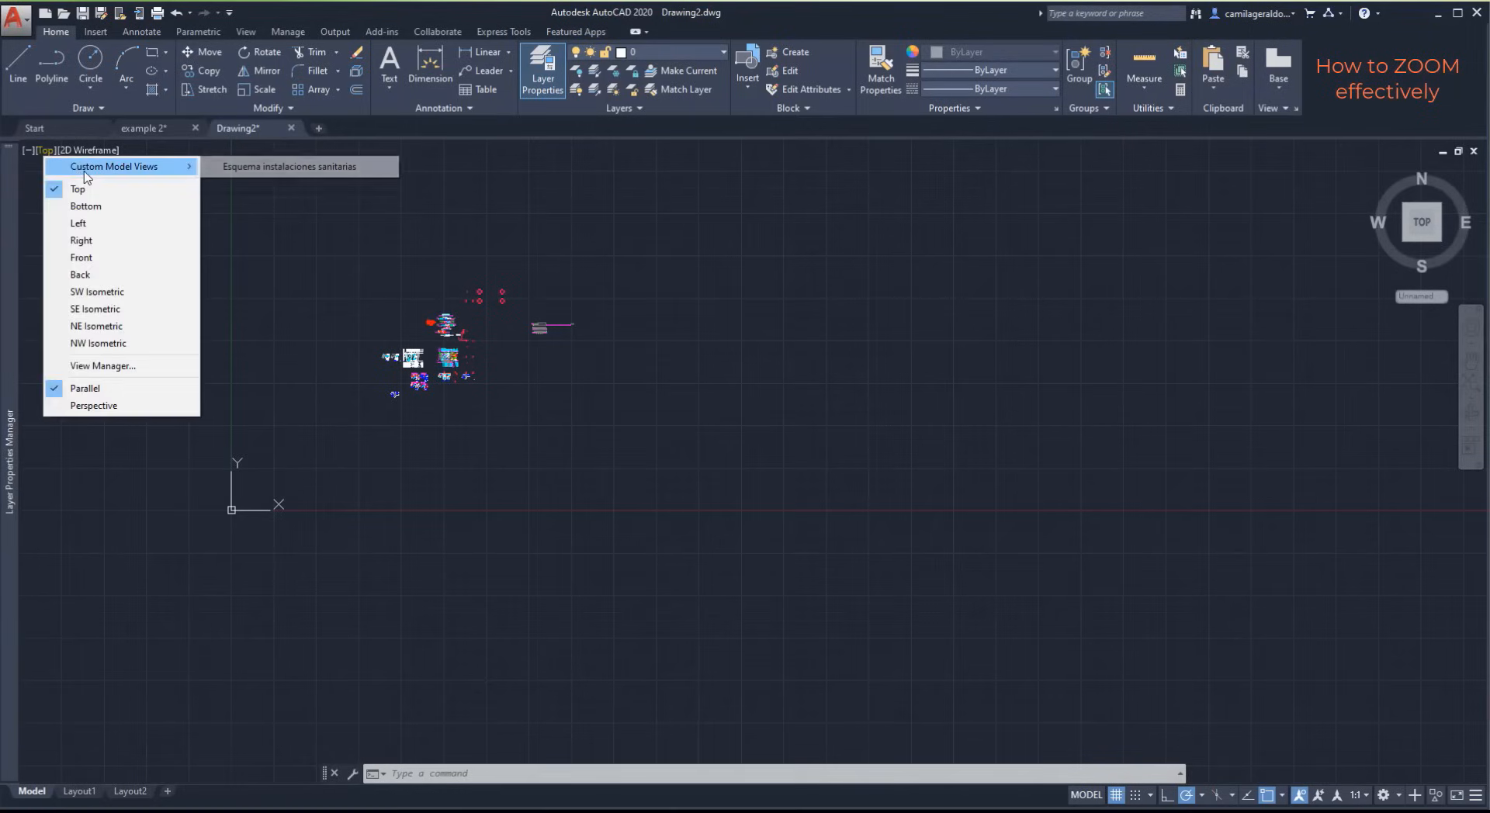
click(287, 169)
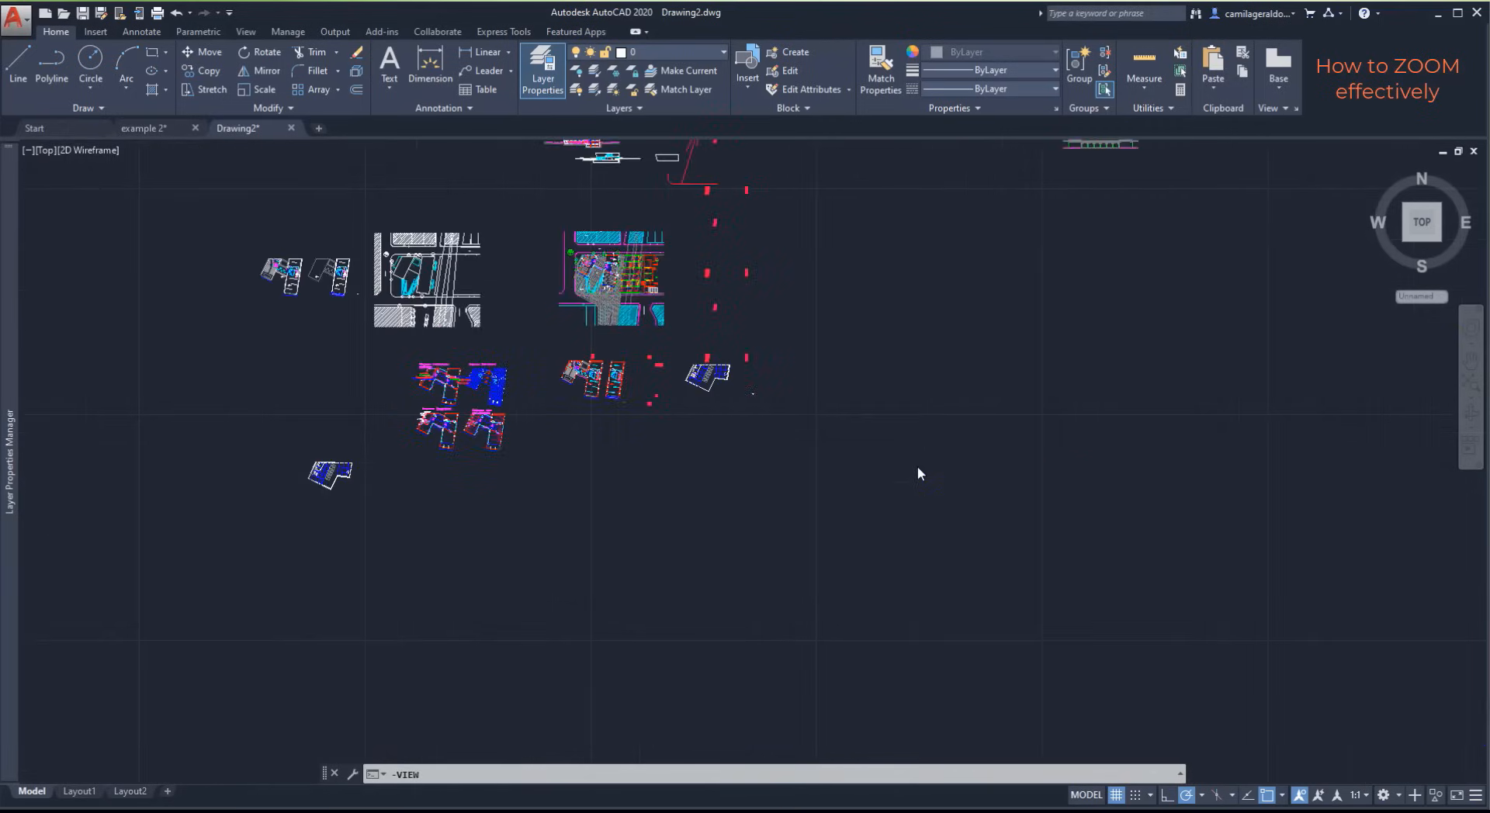
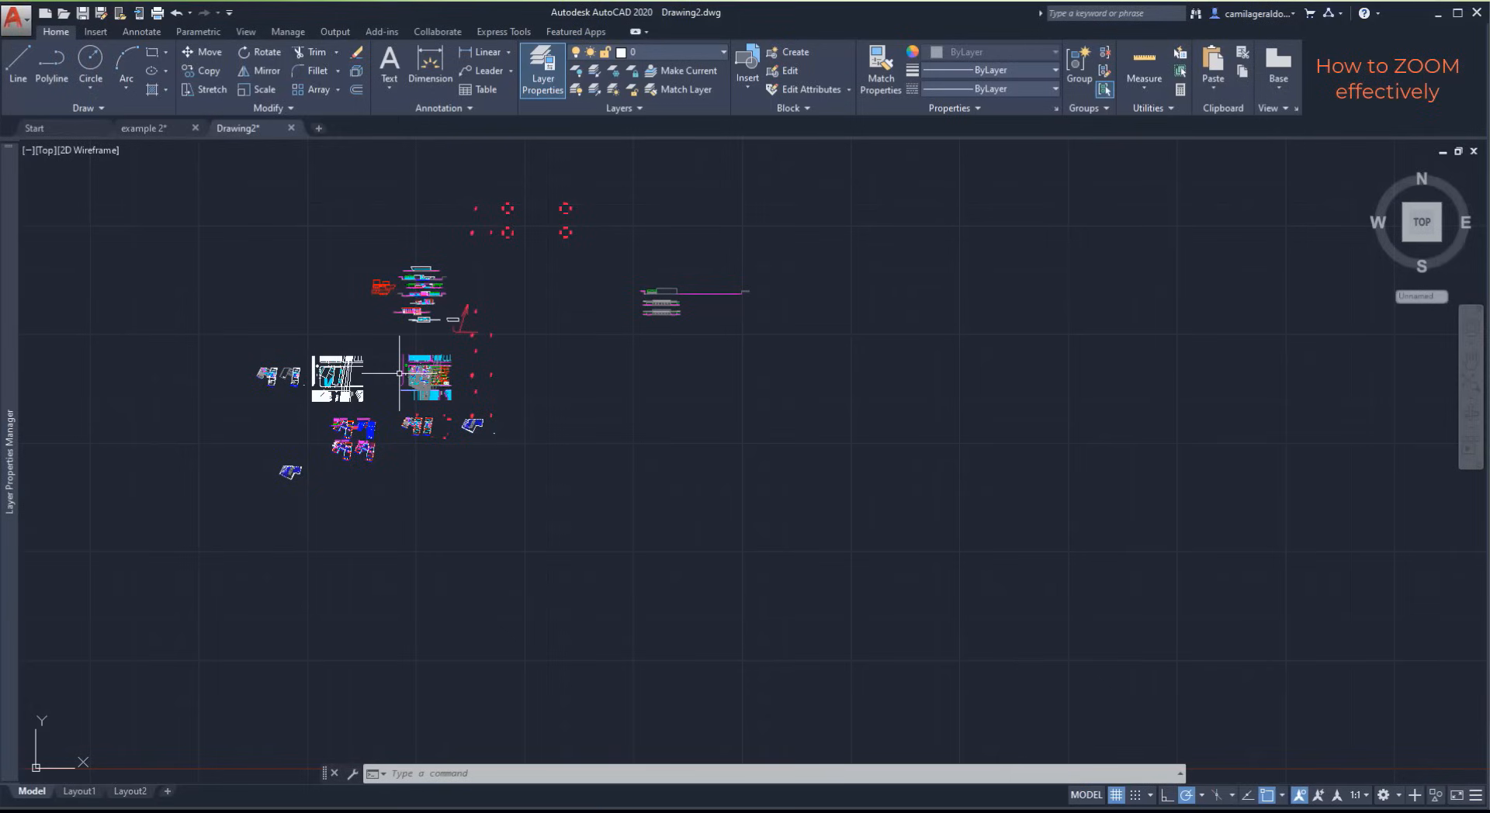
scroll(431, 321, up, 5)
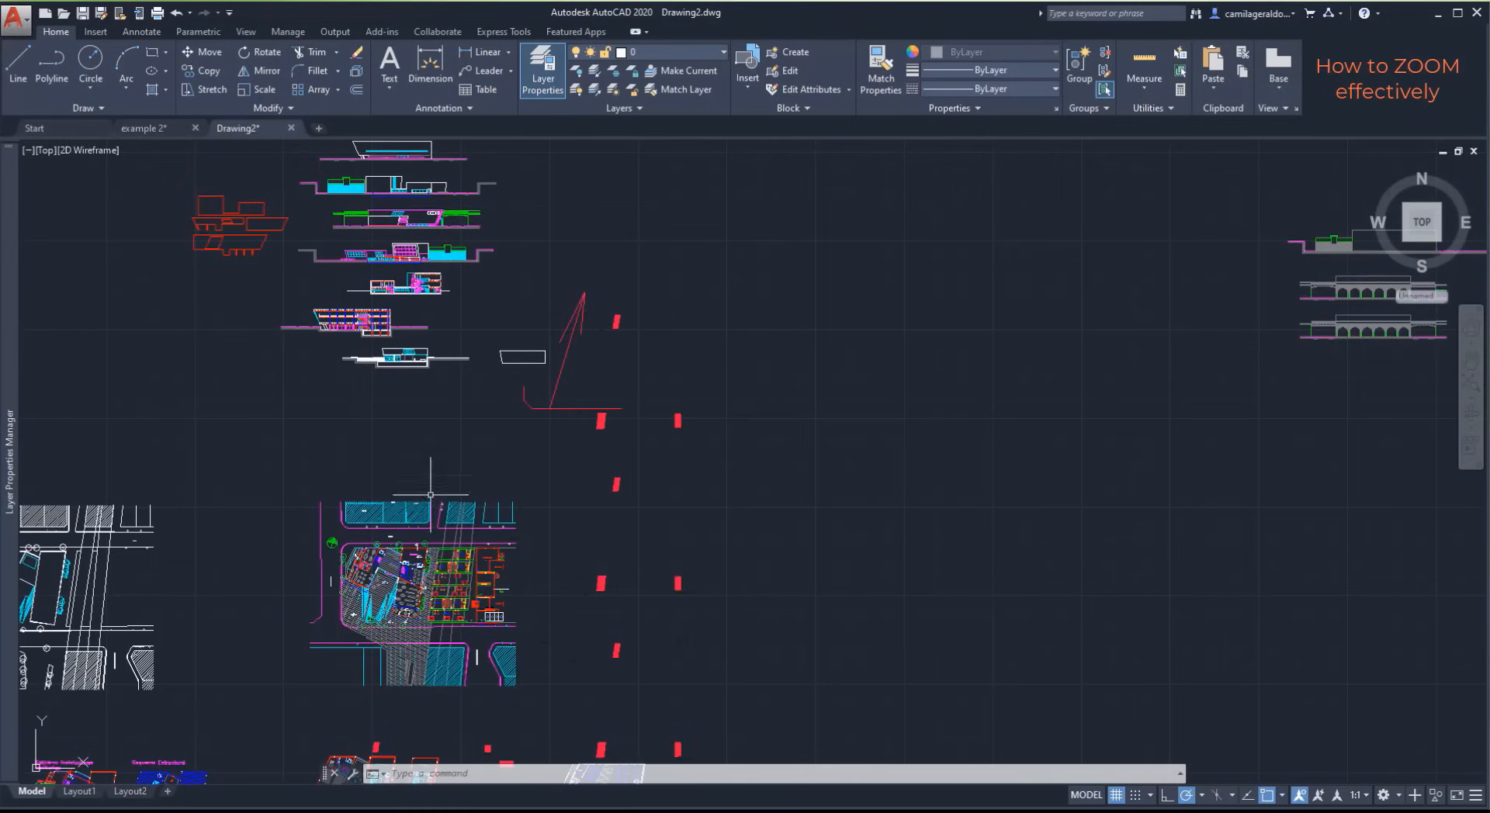
scroll(446, 619, up, 5)
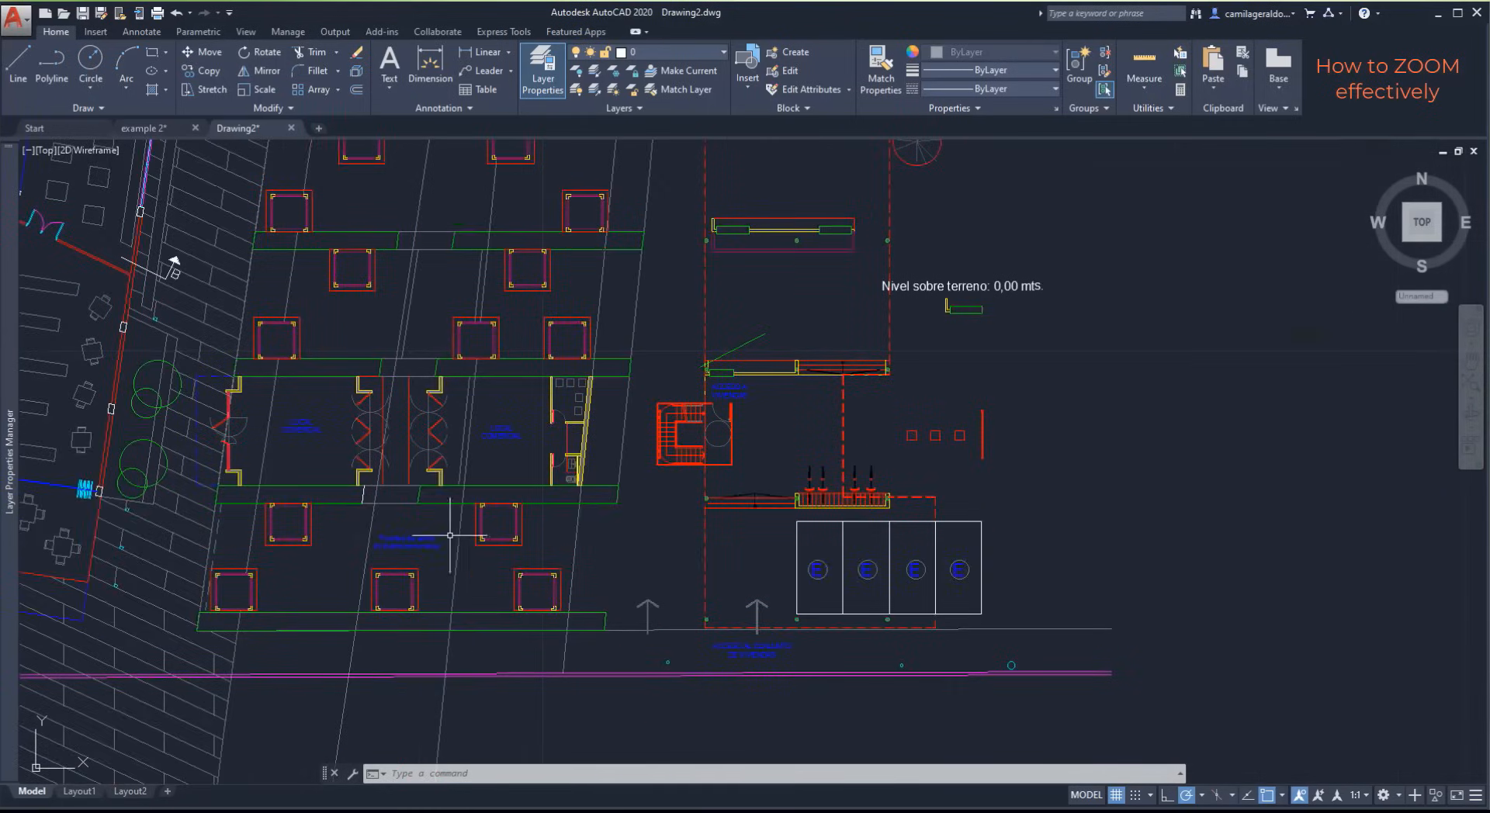
scroll(568, 483, up, 3)
scroll(569, 483, down, 4)
scroll(760, 546, up, 6)
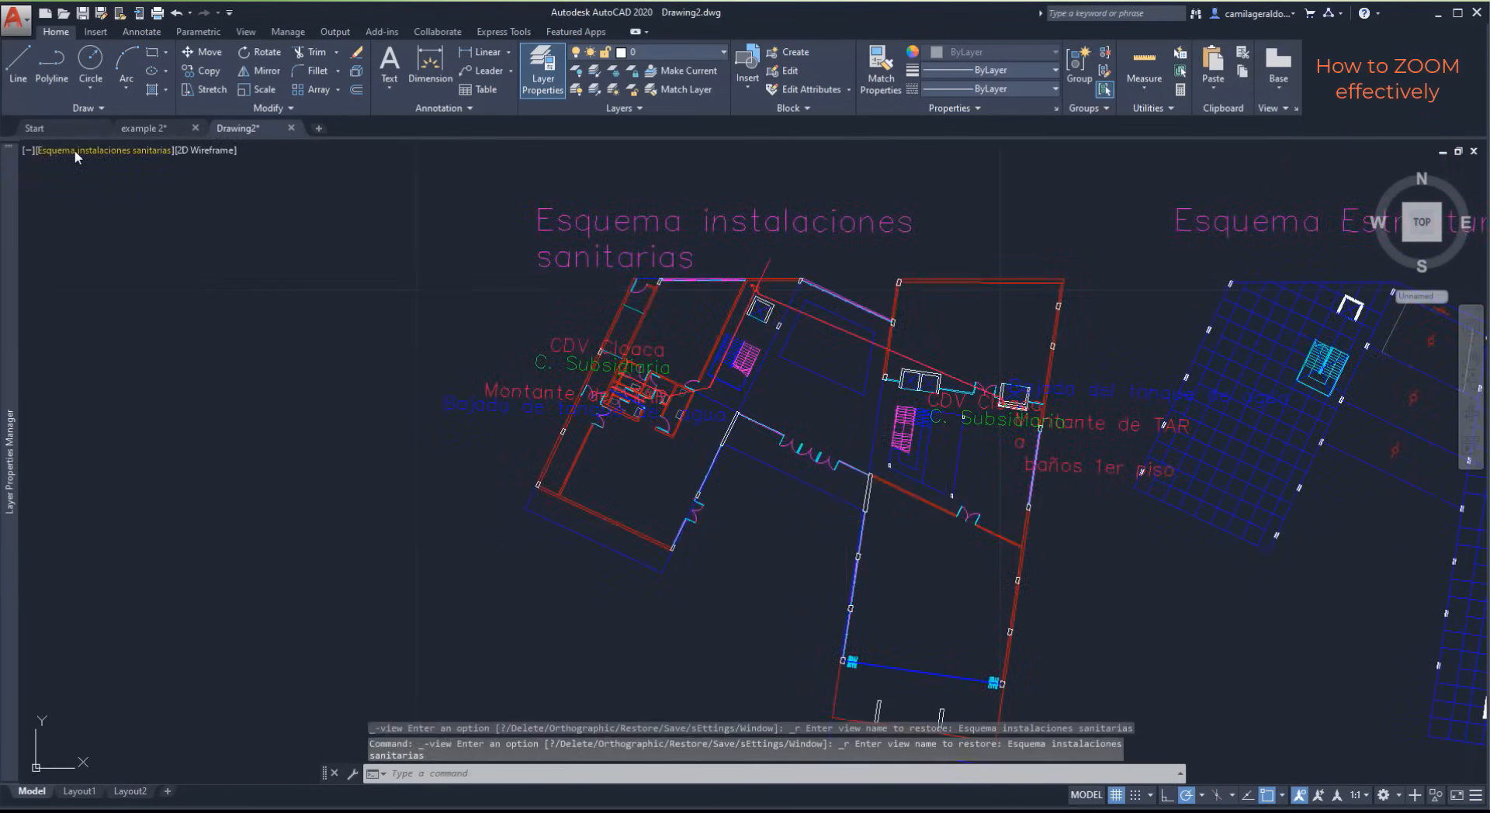
Step: Start a new named view called "detail1" in the view category "details"
click(75, 151)
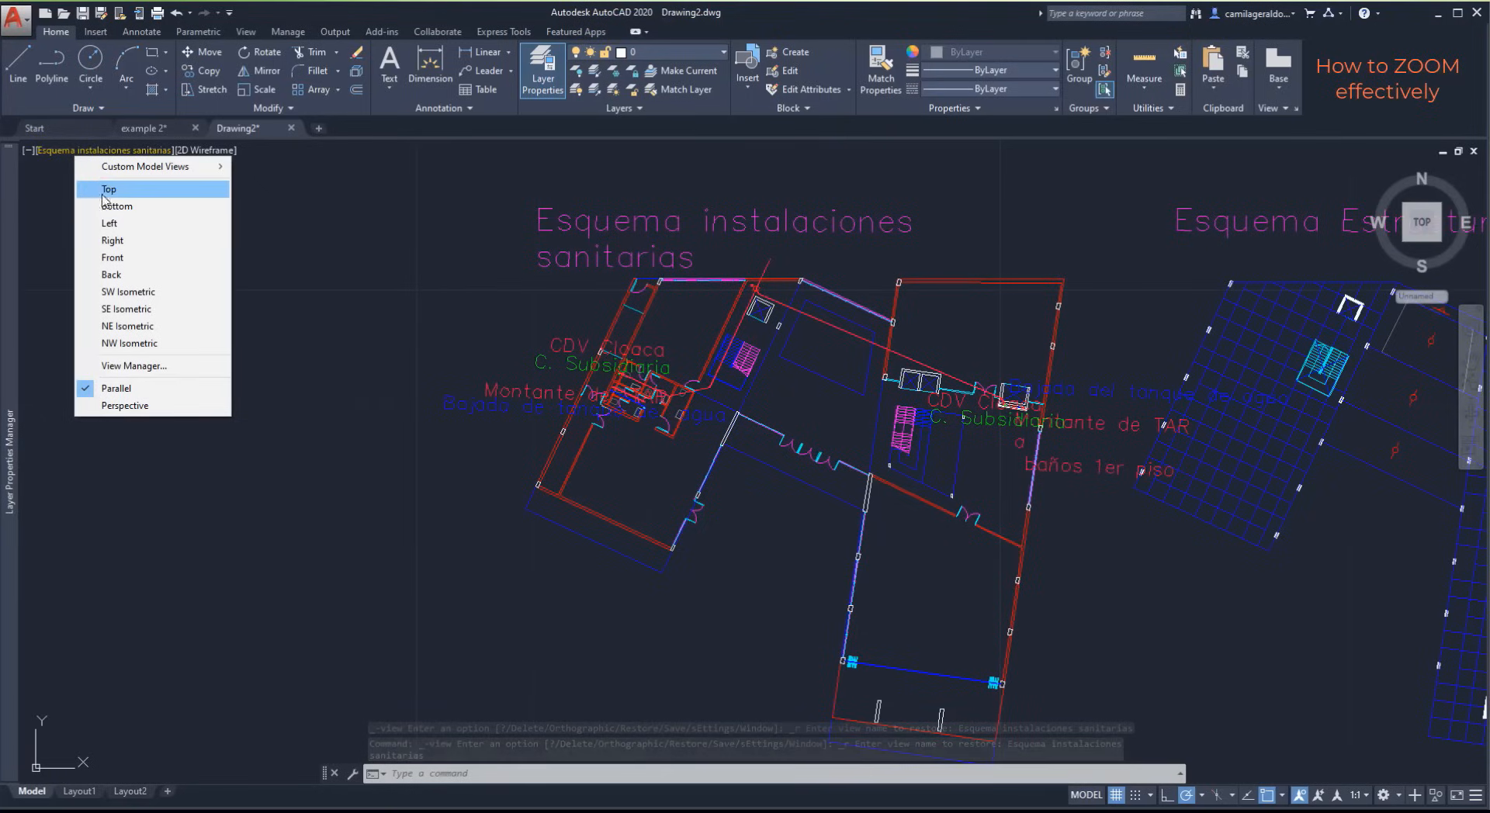
click(185, 368)
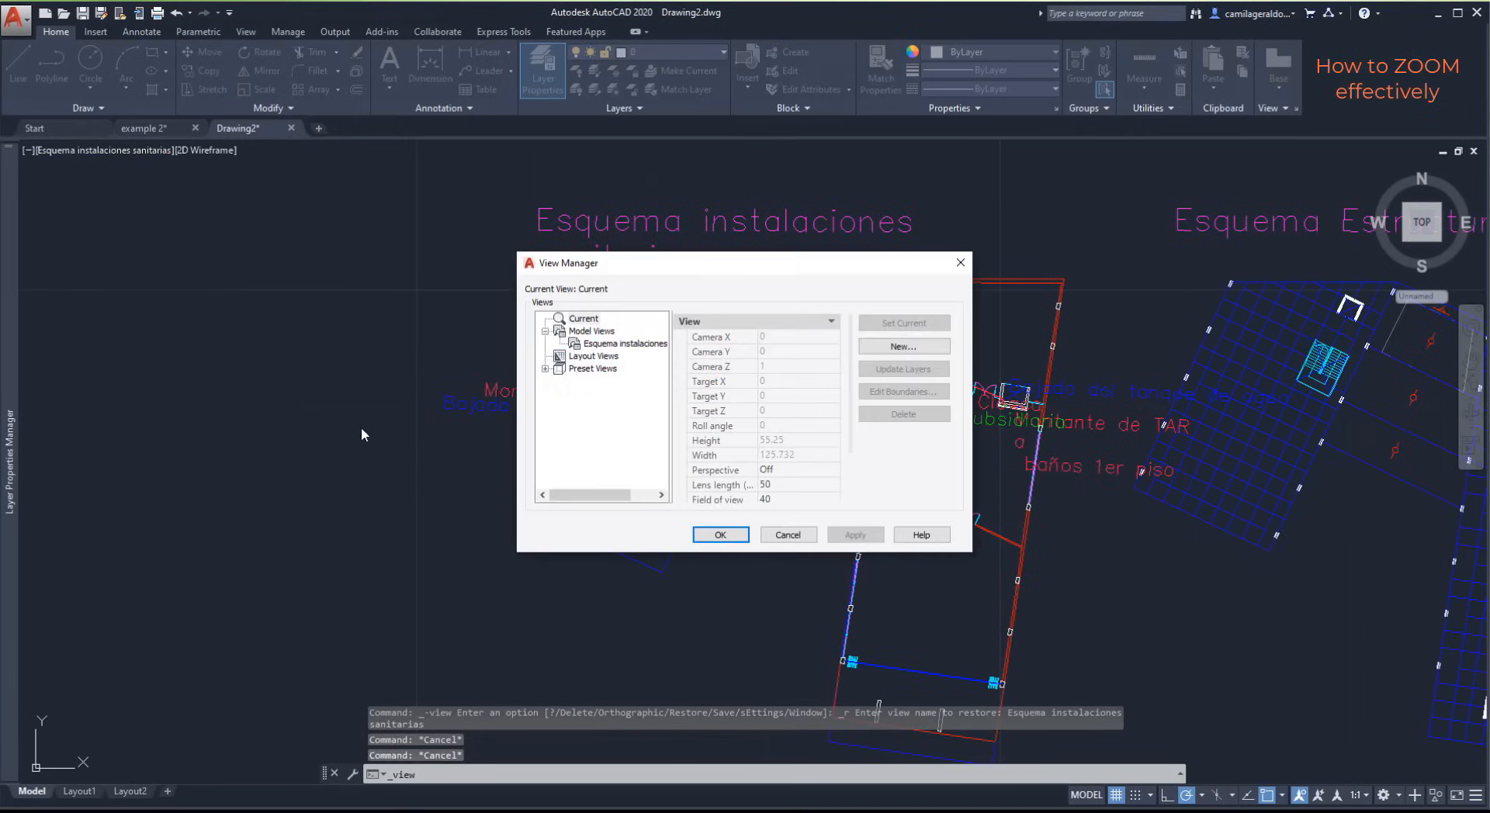
click(912, 347)
text(detail1)
key(Tab)
text(details)
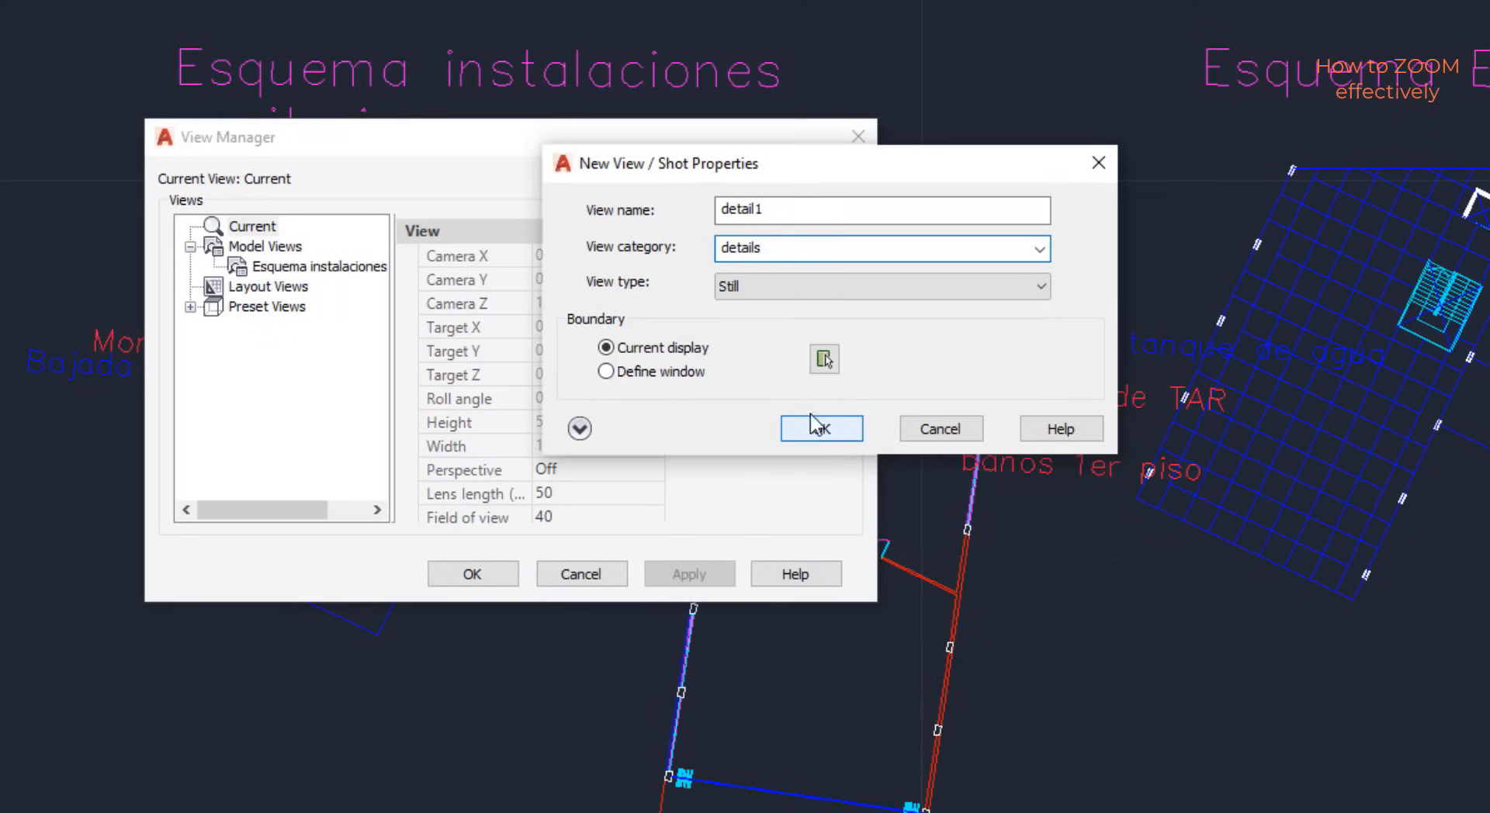
Step: Define the new view's boundary as a window around the bicycles and their rack above the parking spaces in the site plan
click(823, 361)
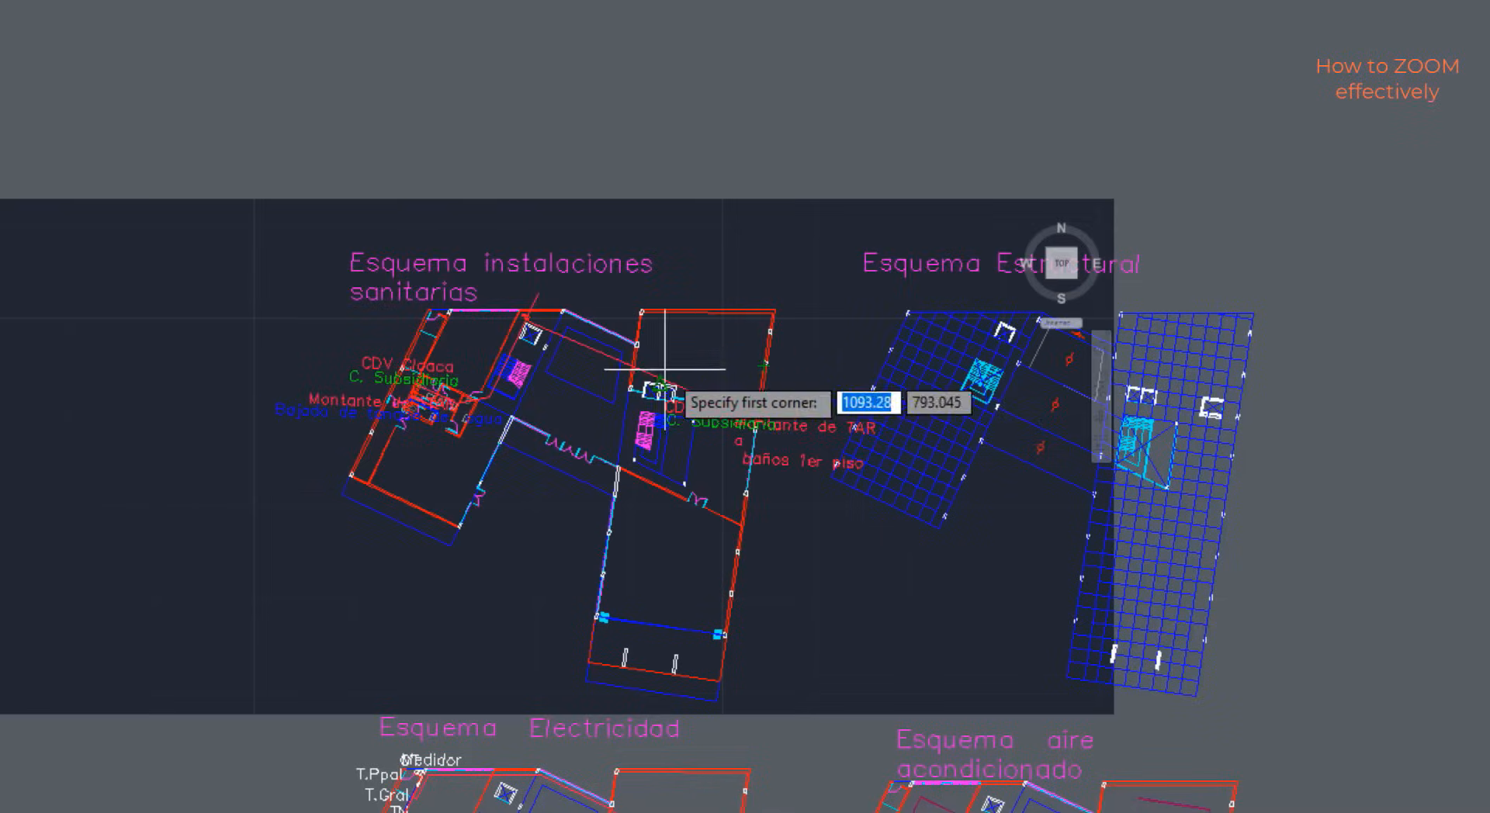
scroll(349, 453, down, 10)
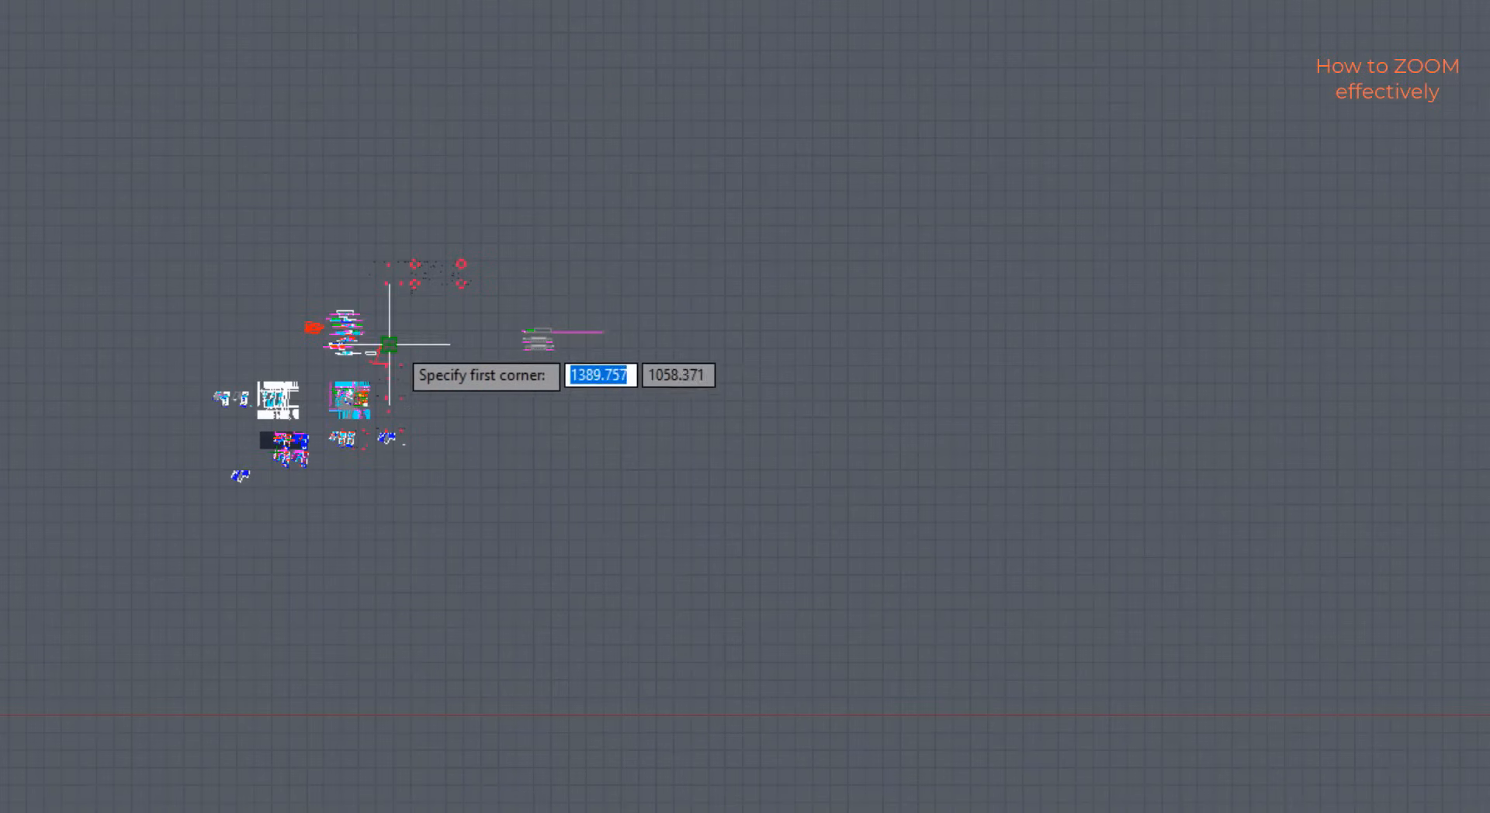
scroll(395, 349, up, 4)
scroll(326, 465, up, 2)
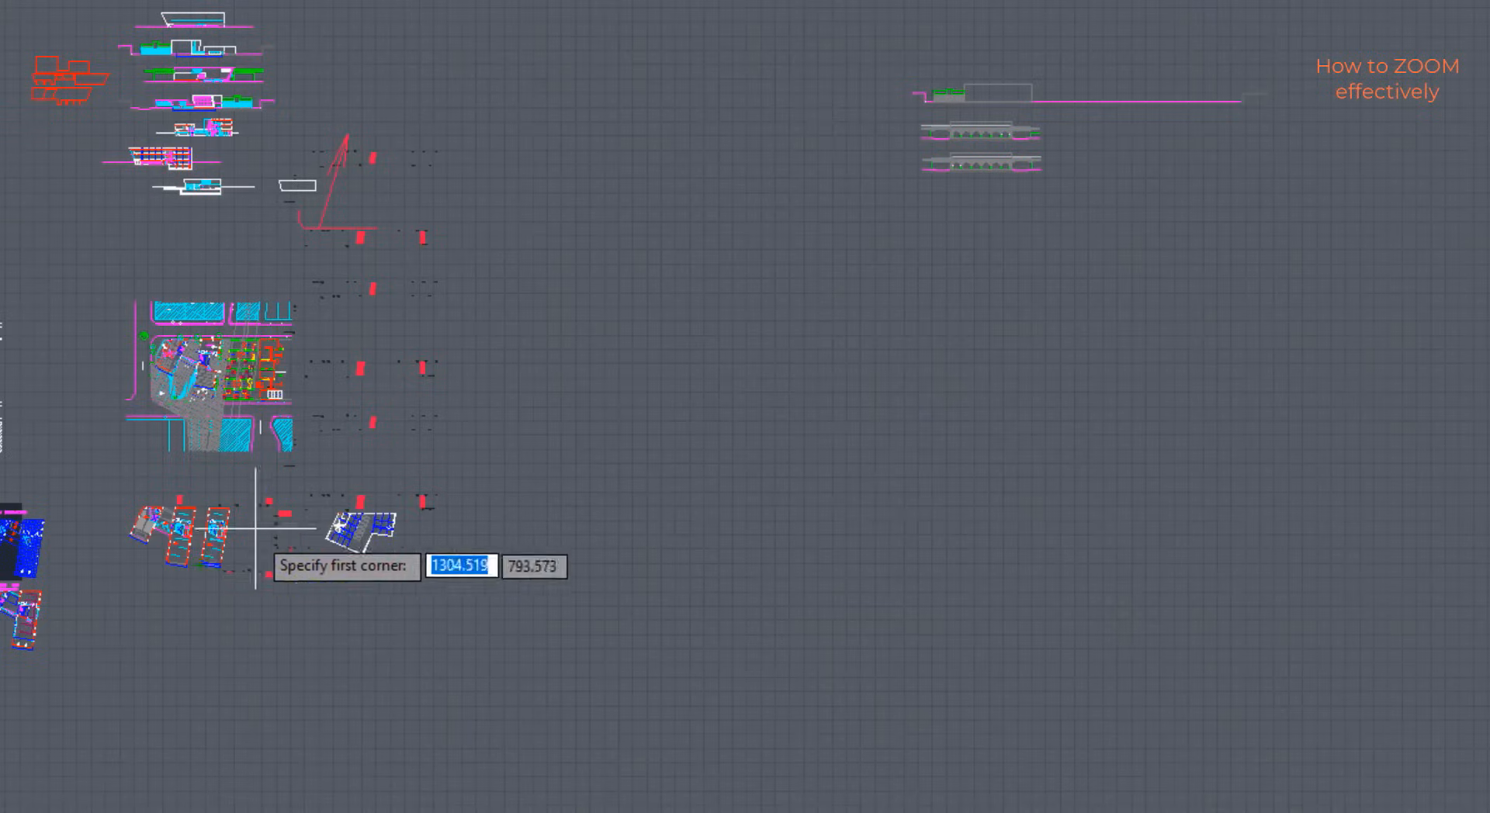
scroll(306, 426, up, 5)
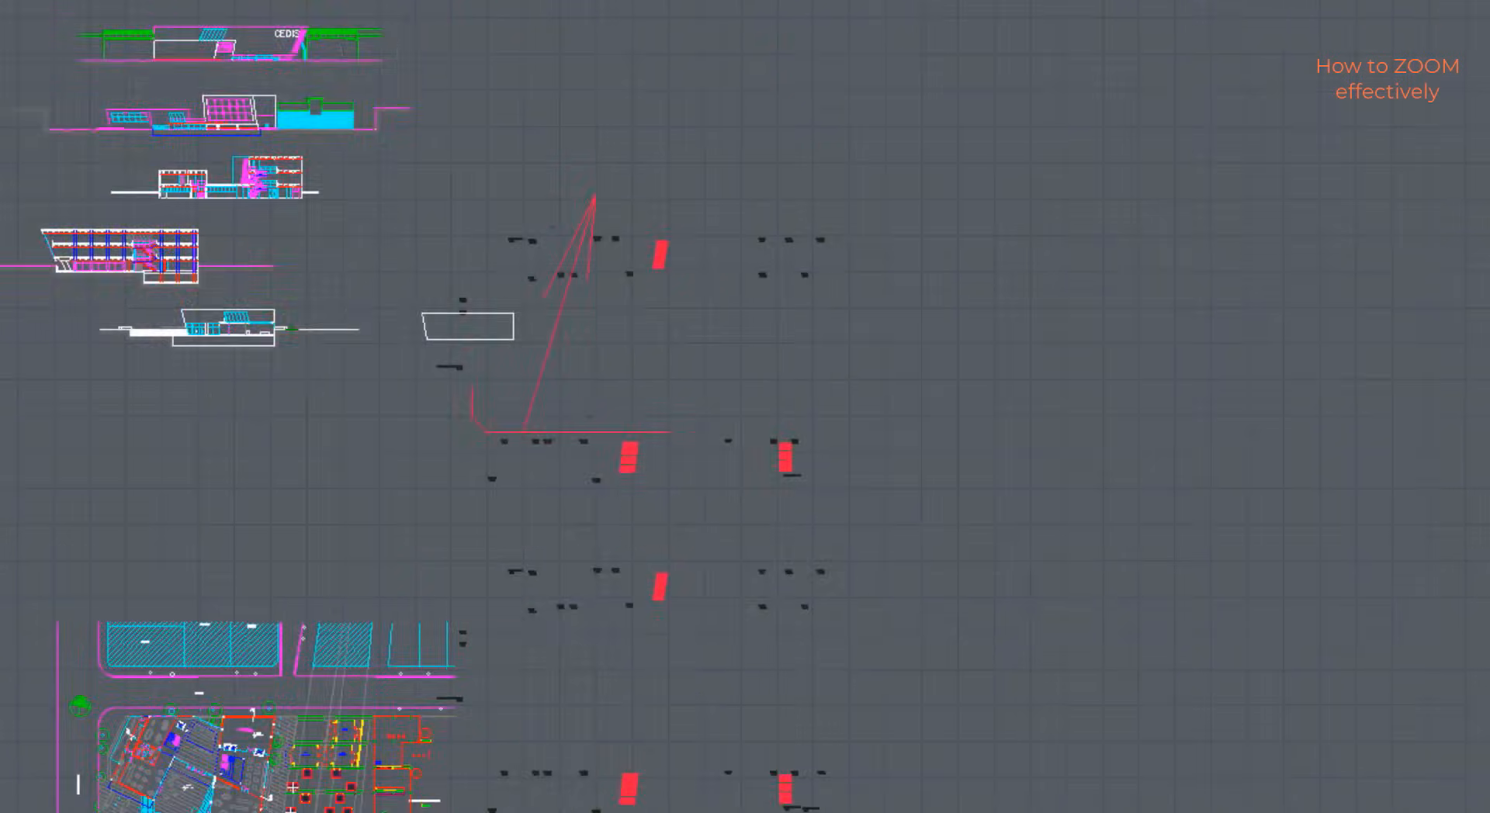
scroll(334, 807, up, 4)
scroll(475, 807, up, 3)
scroll(506, 591, up, 7)
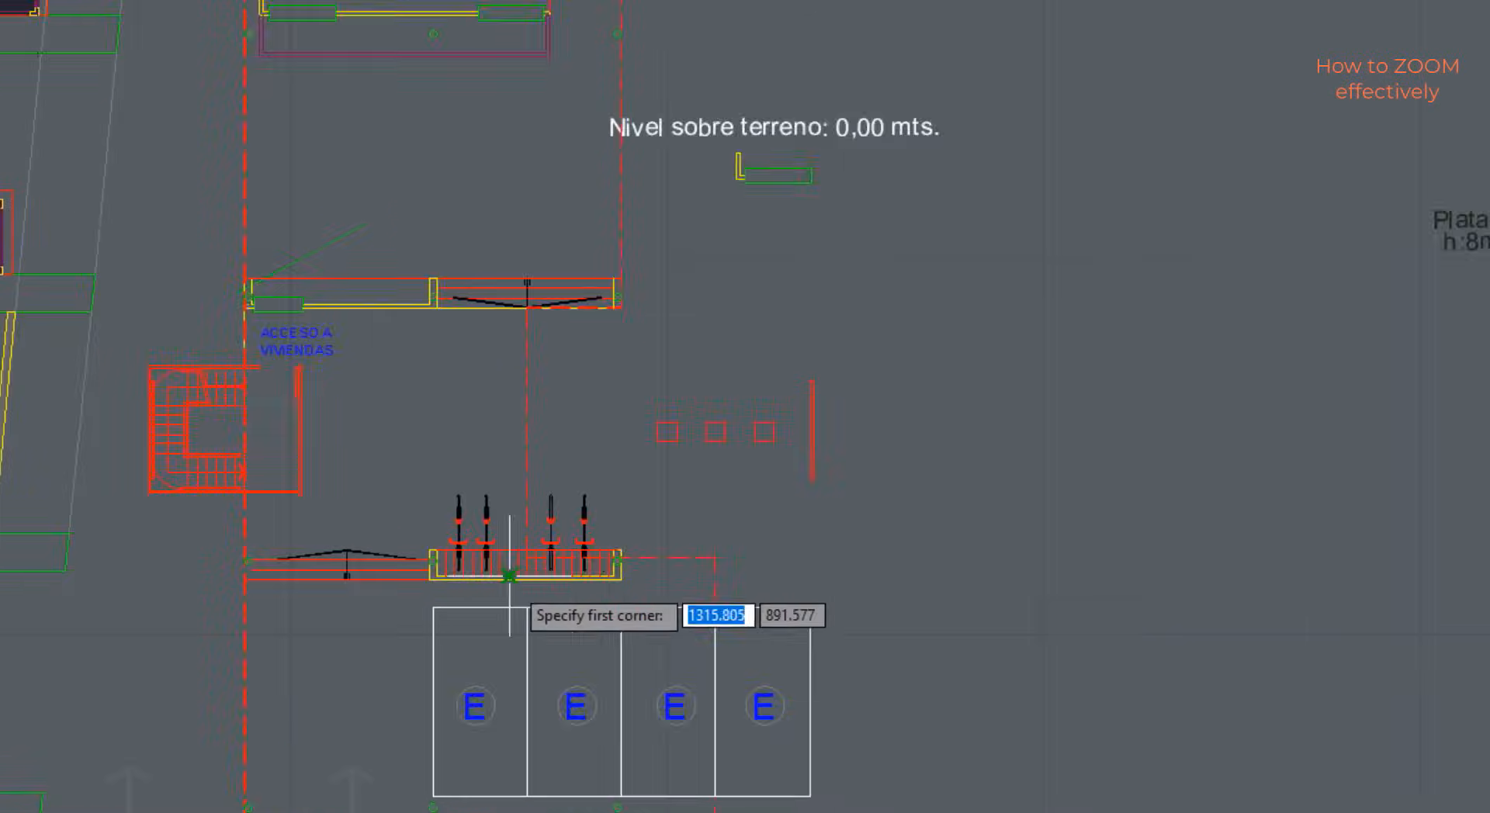
scroll(329, 456, up, 2)
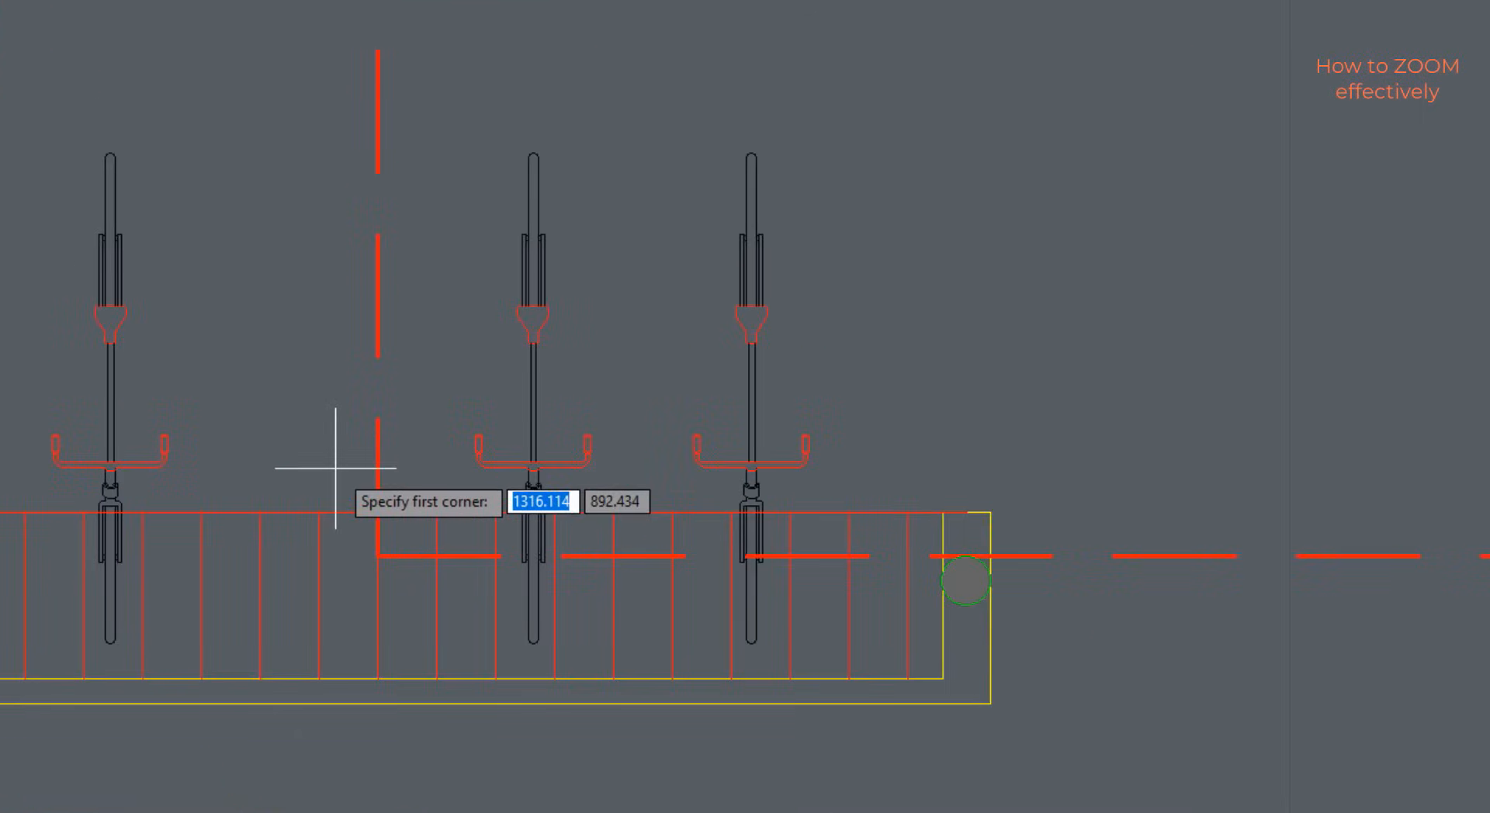
click(0, 30)
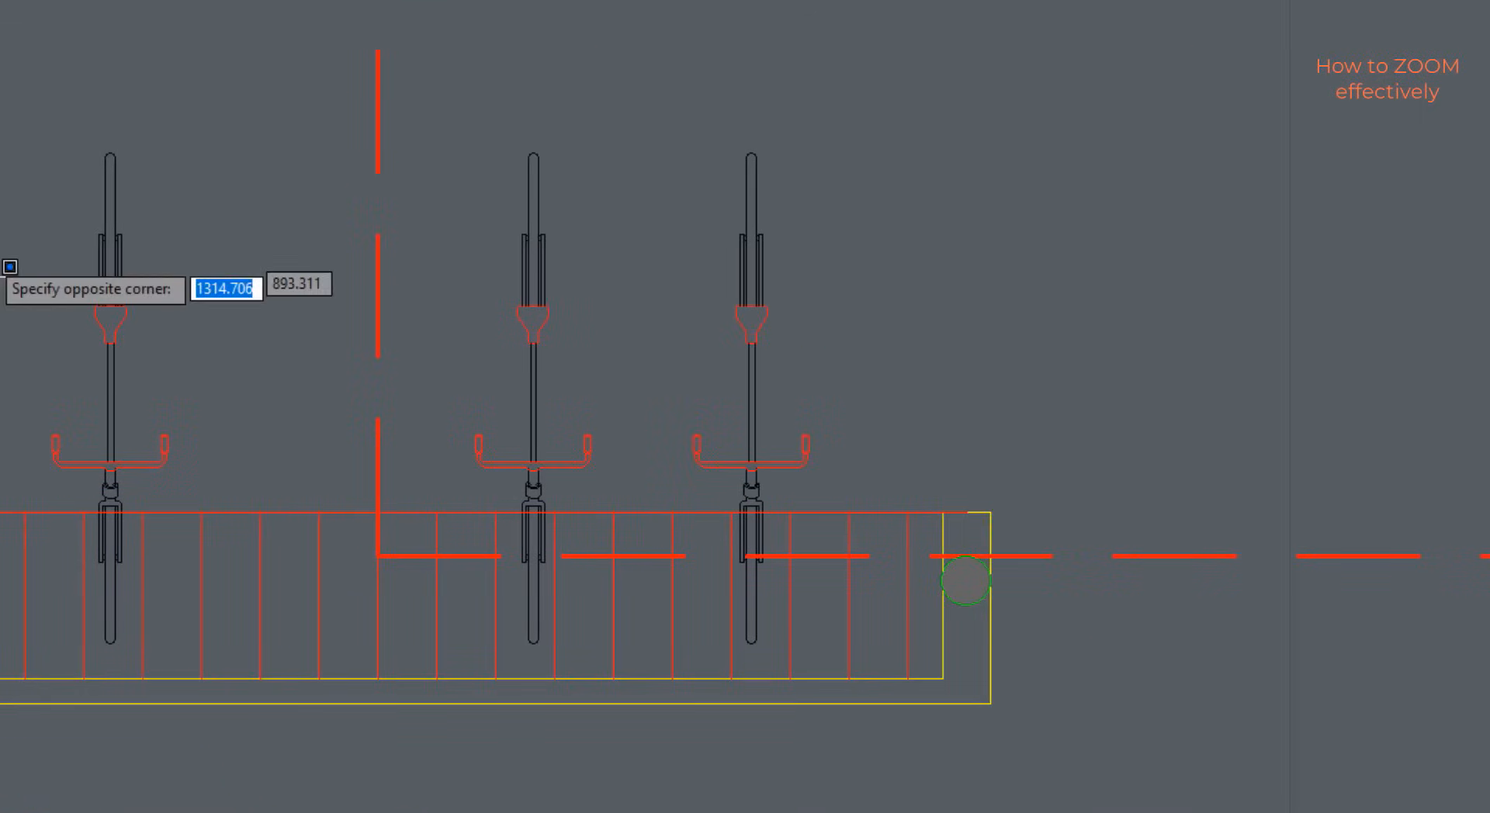
click(878, 812)
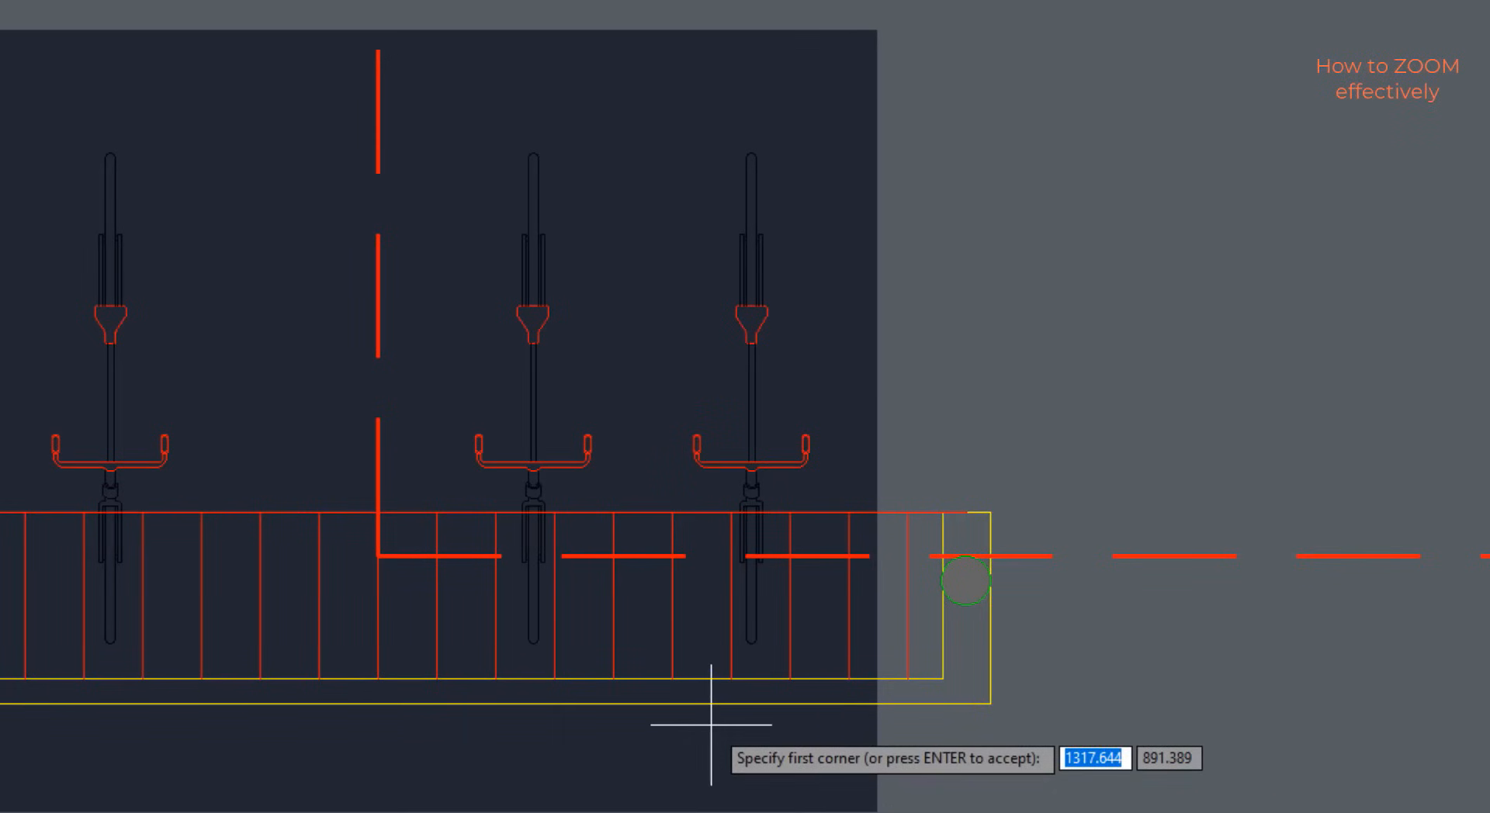
key(Return)
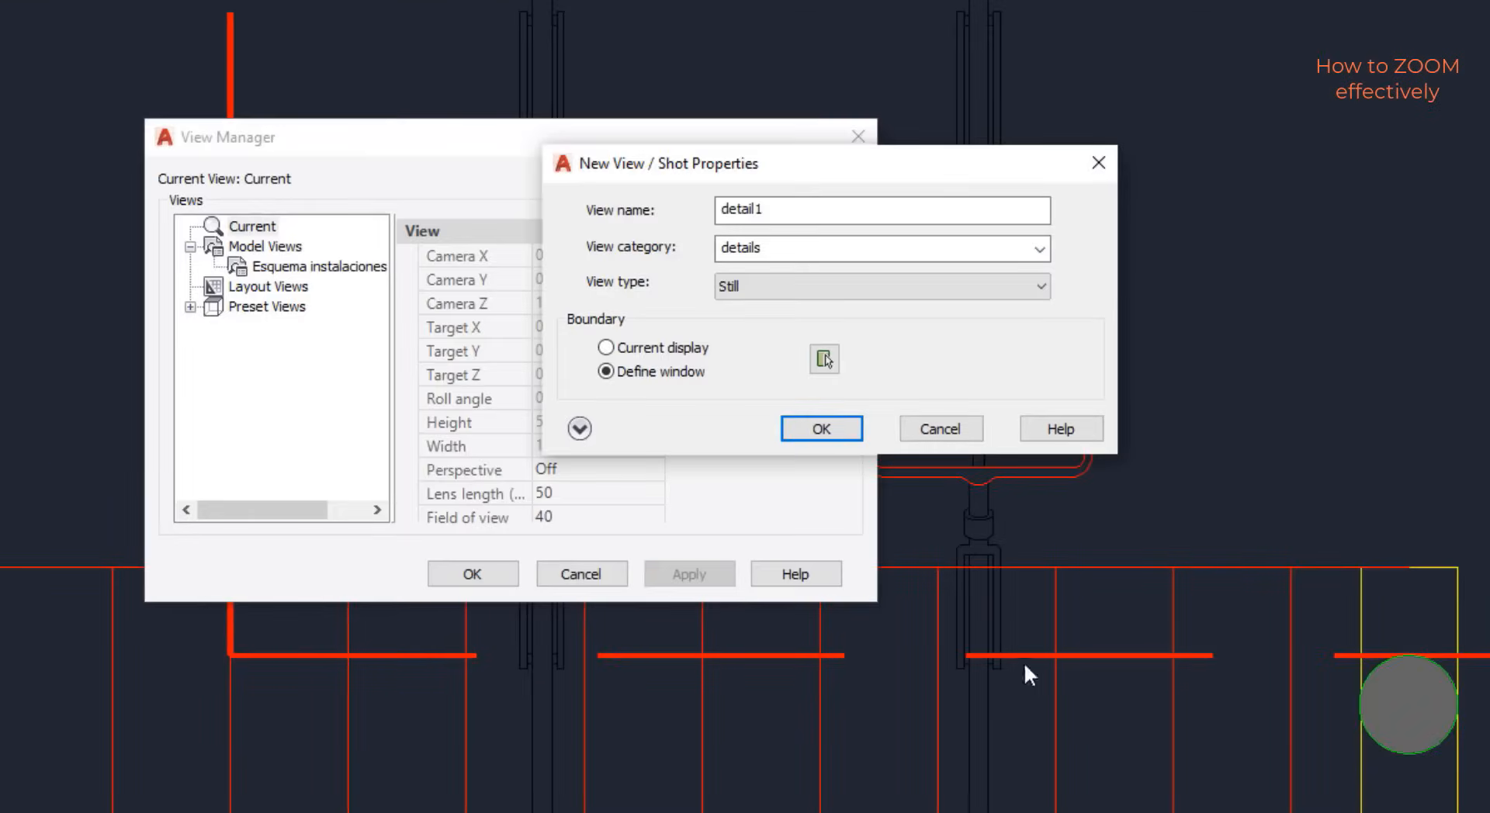
Step: Save the detail1 view with its window boundary and close the View Manager
click(836, 431)
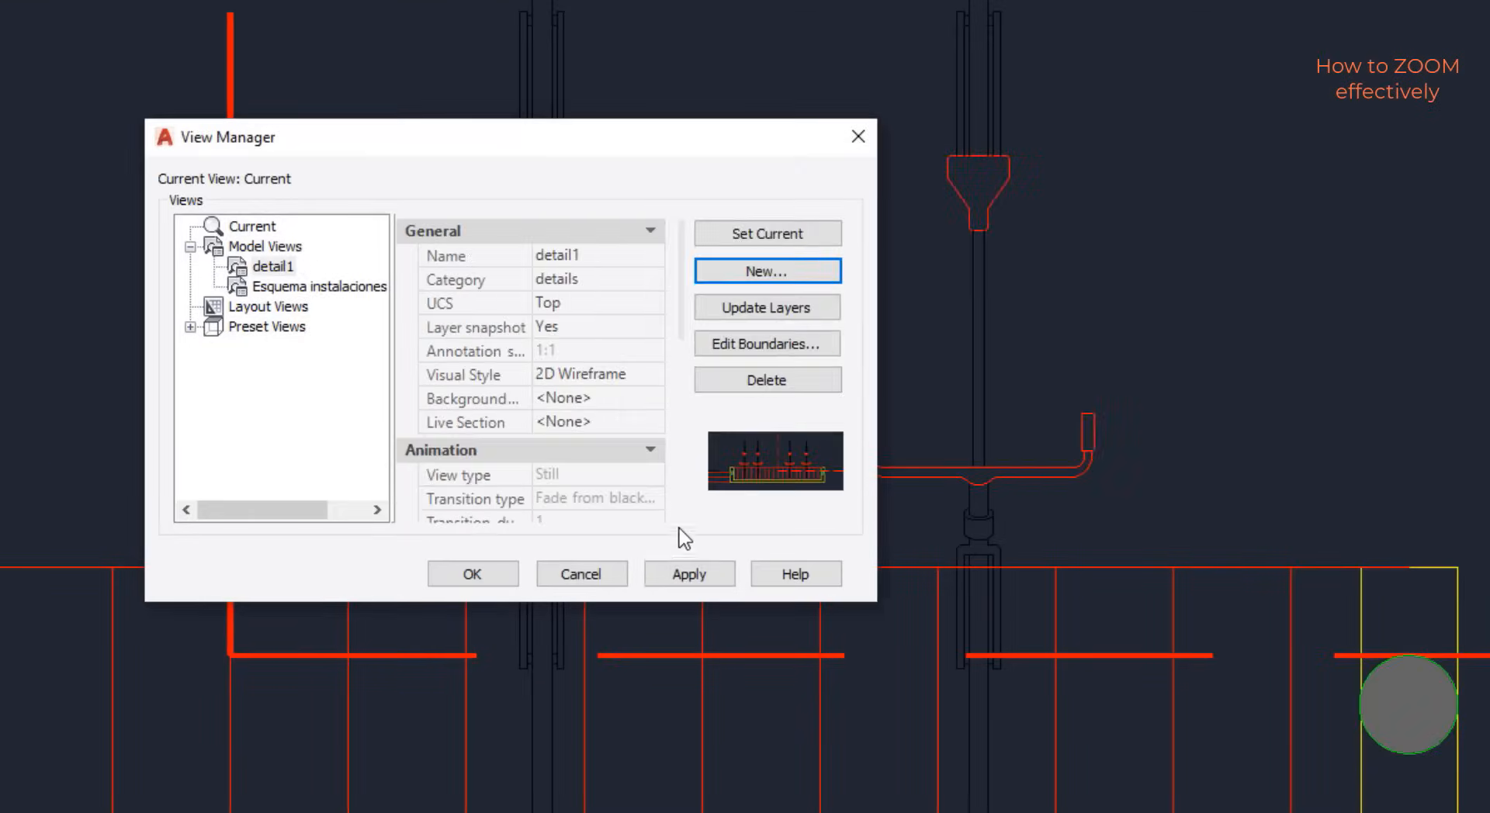
click(476, 581)
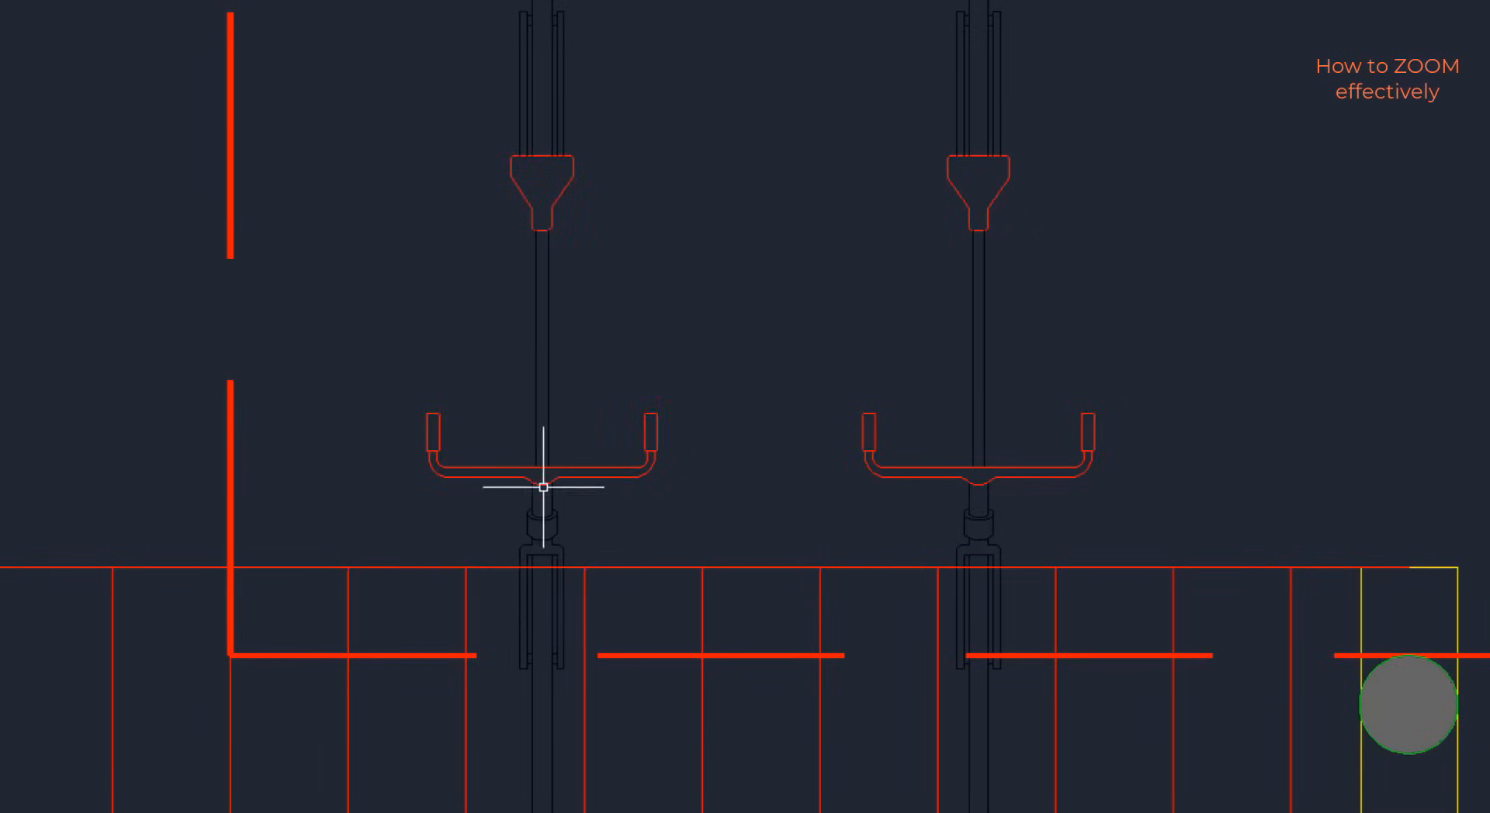
scroll(832, 406, down, 5)
scroll(233, 403, down, 6)
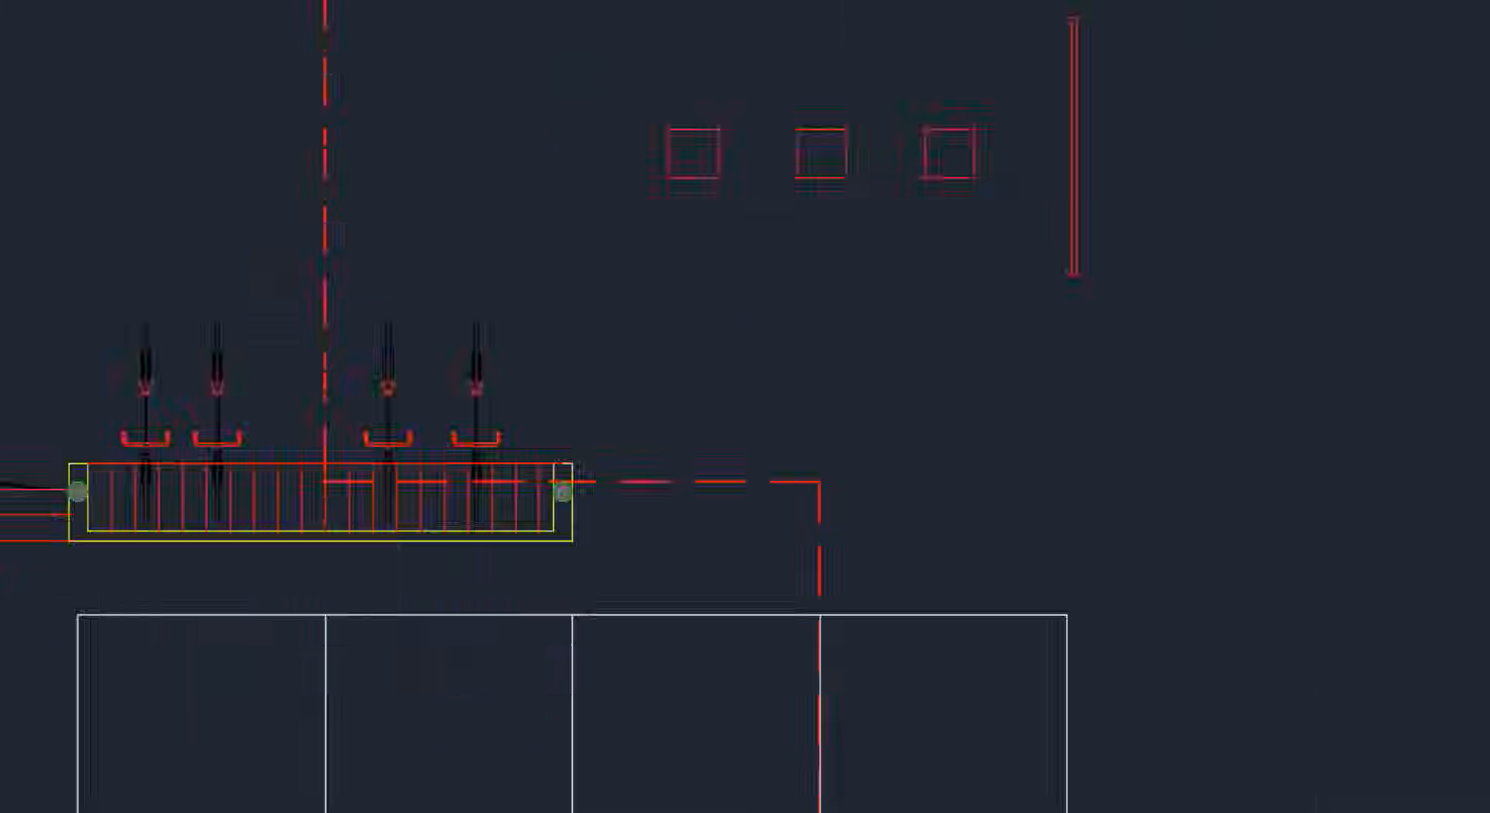
scroll(217, 413, up, 5)
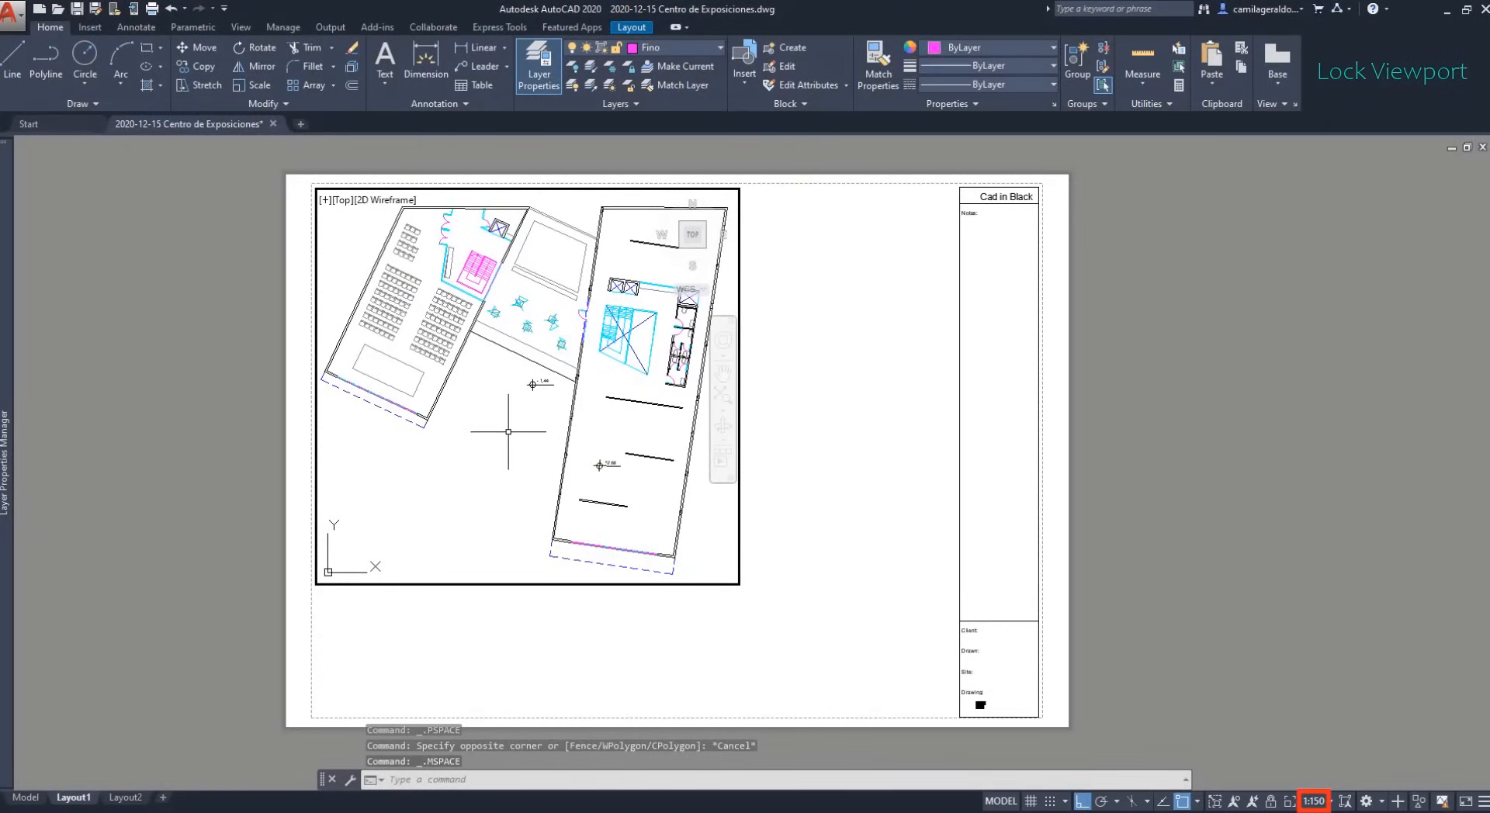
Step: Zoom and pan the floor plan inside the unlocked viewport on Layout1
scroll(508, 439, up, 4)
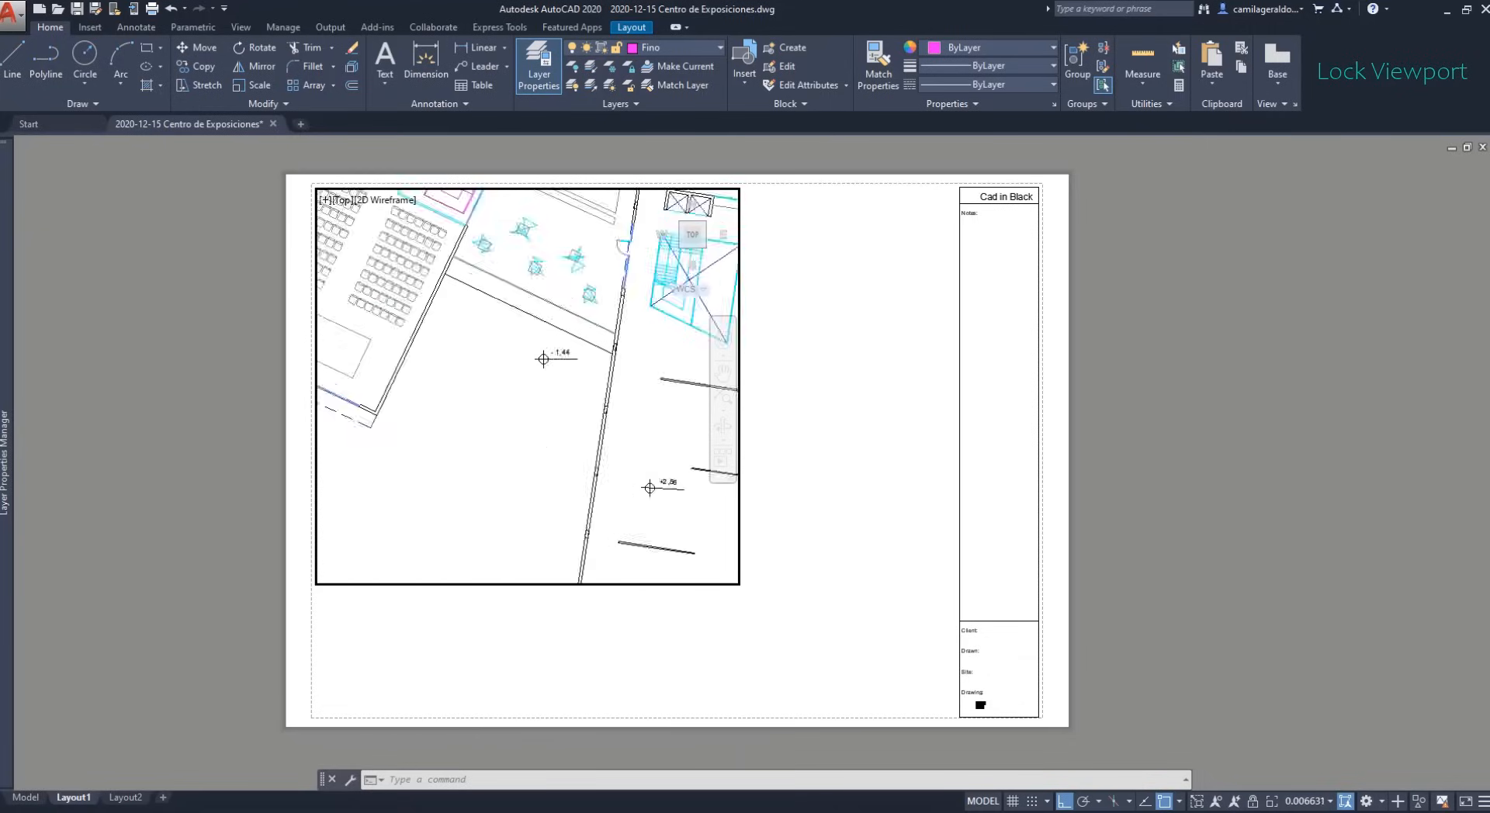
scroll(502, 446, down, 4)
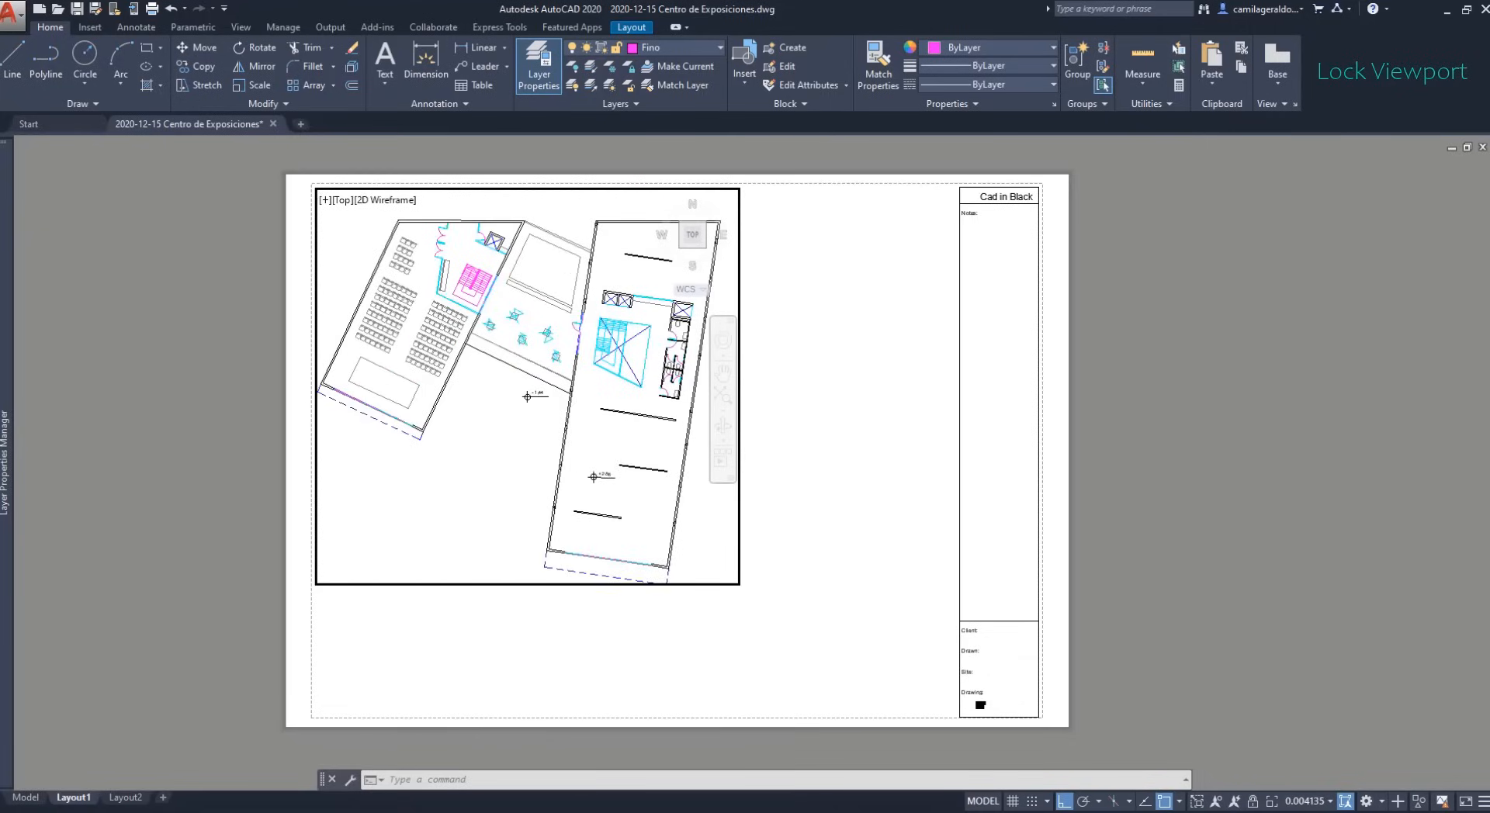
scroll(455, 450, down, 2)
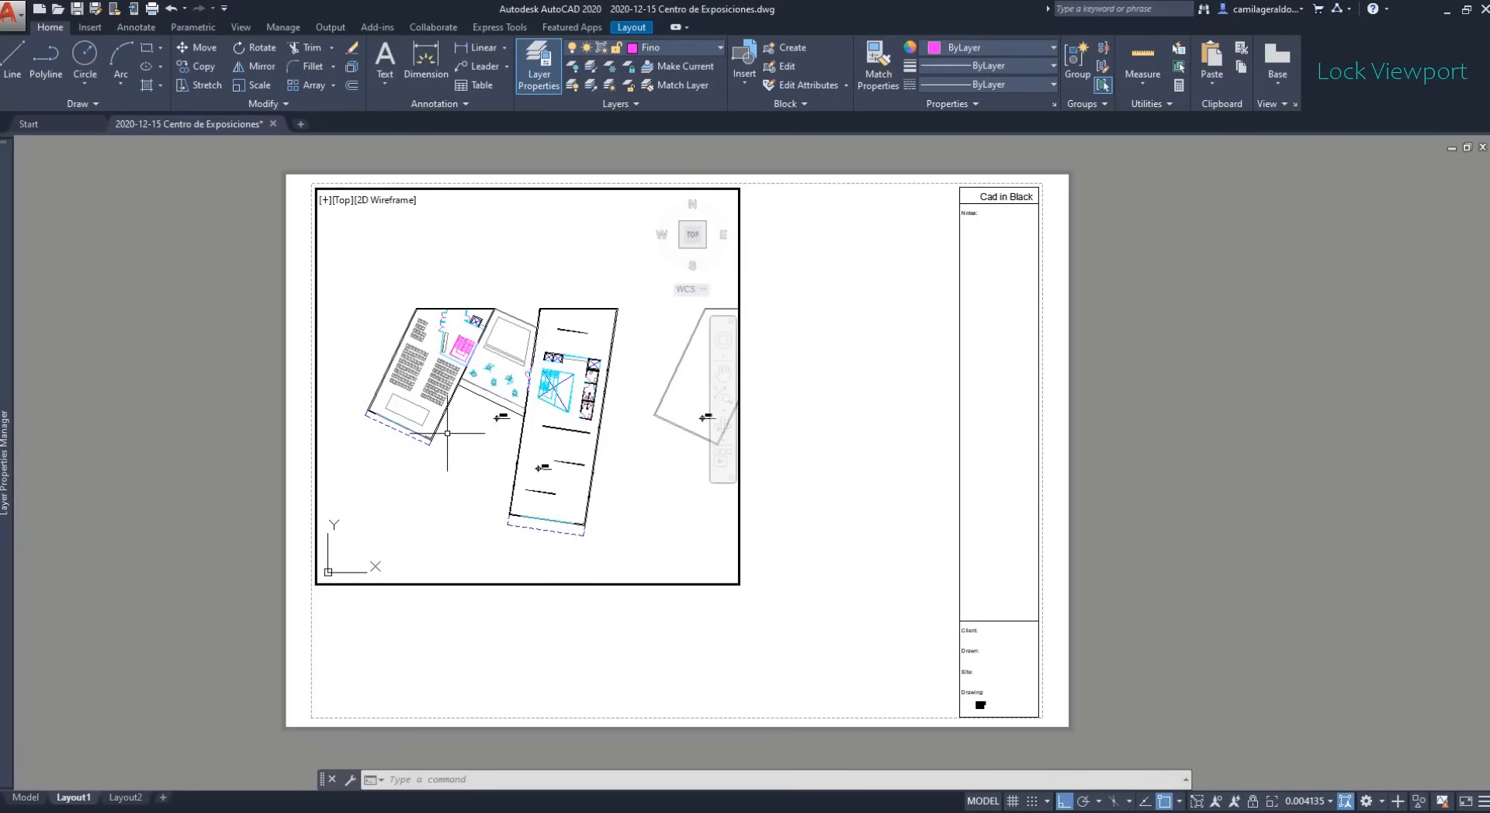
mouse_move(448, 434)
middle_down()
mouse_move(545, 371)
mouse_move(470, 419)
middle_up()
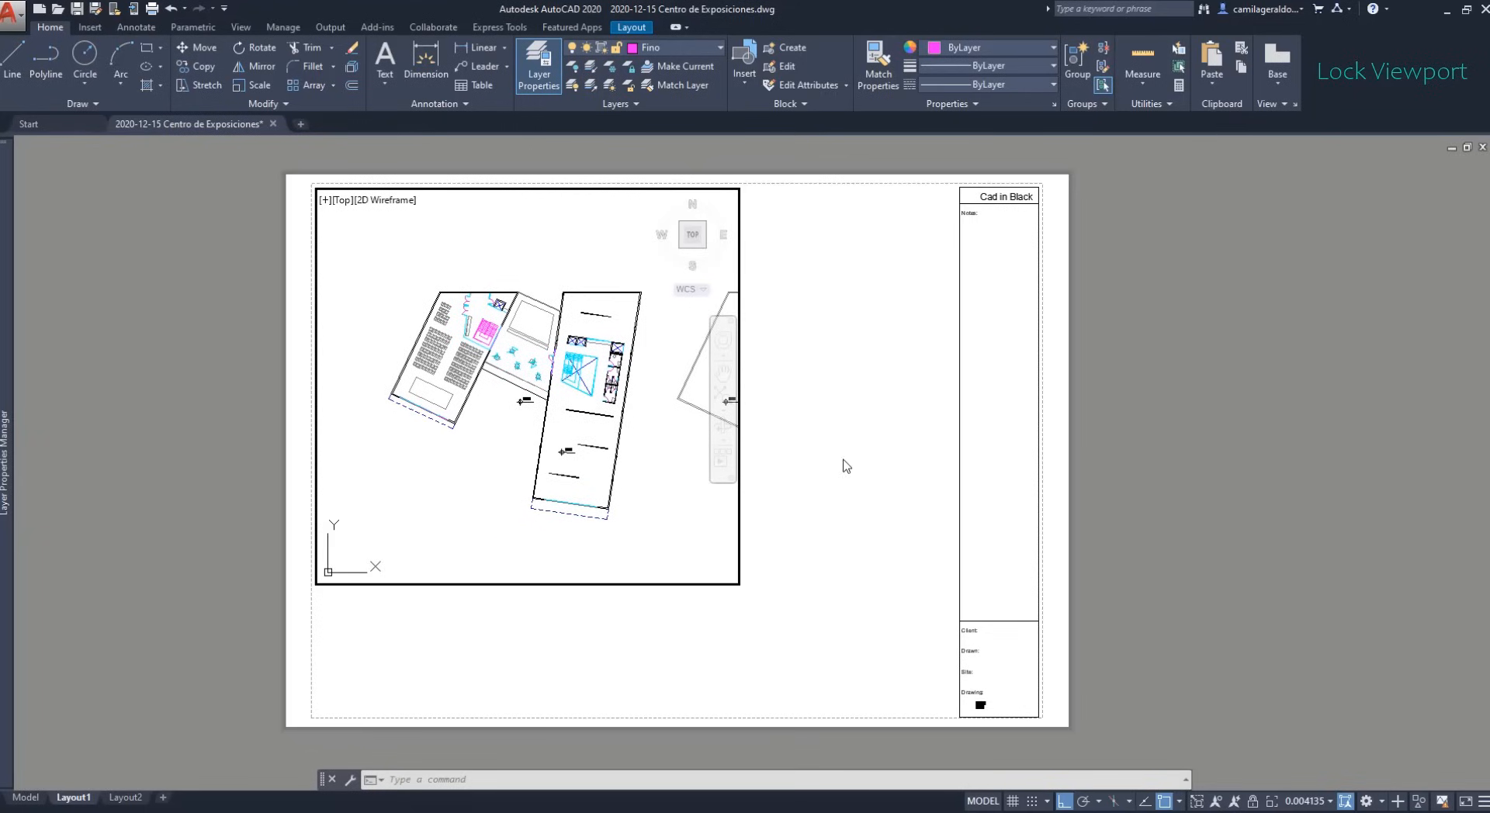
Step: Set the active viewport's scale to 1:150 and recenter the floor plan within its frame
click(1323, 805)
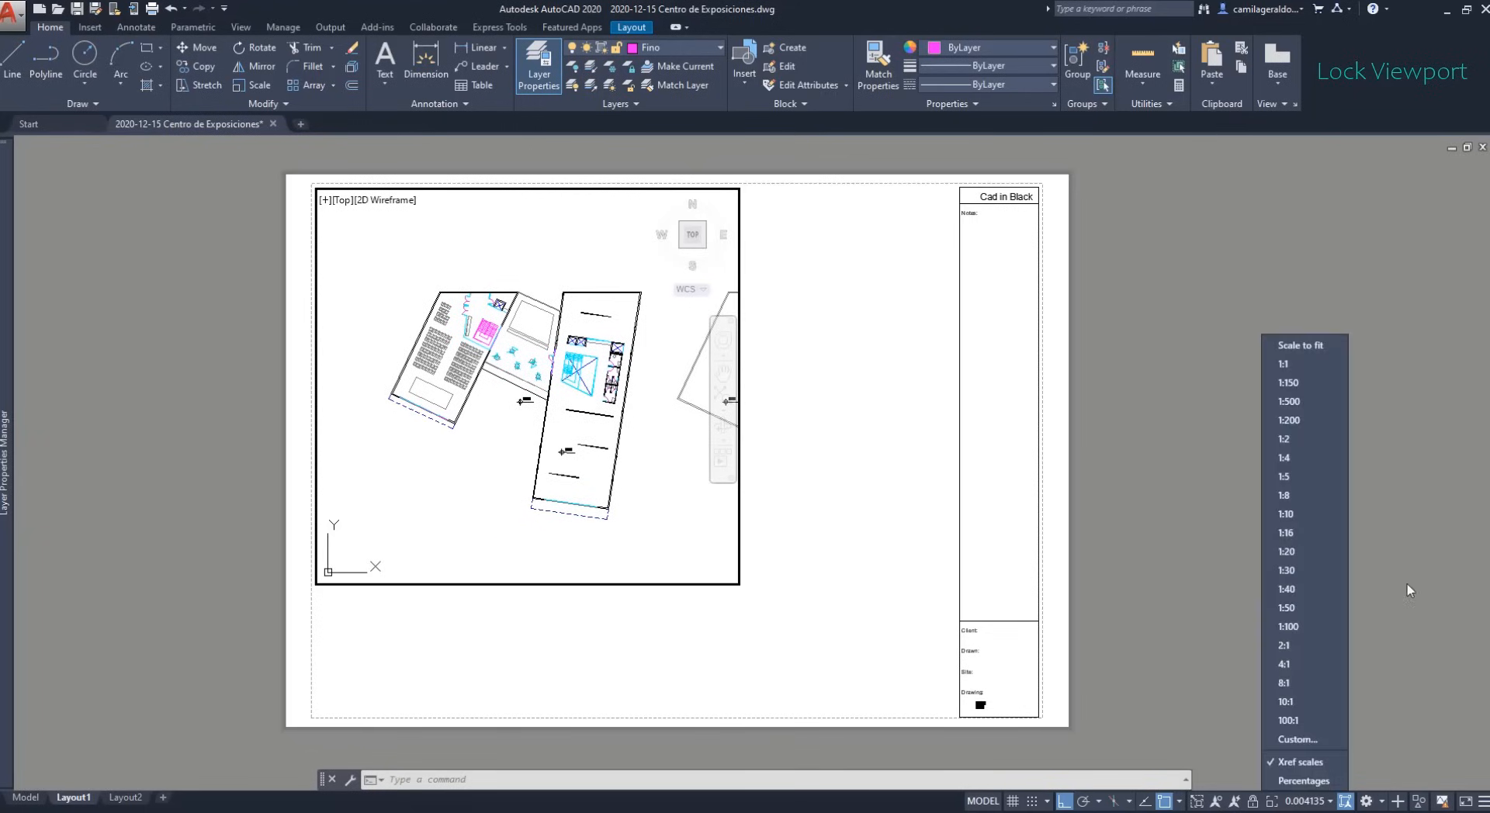
click(1288, 383)
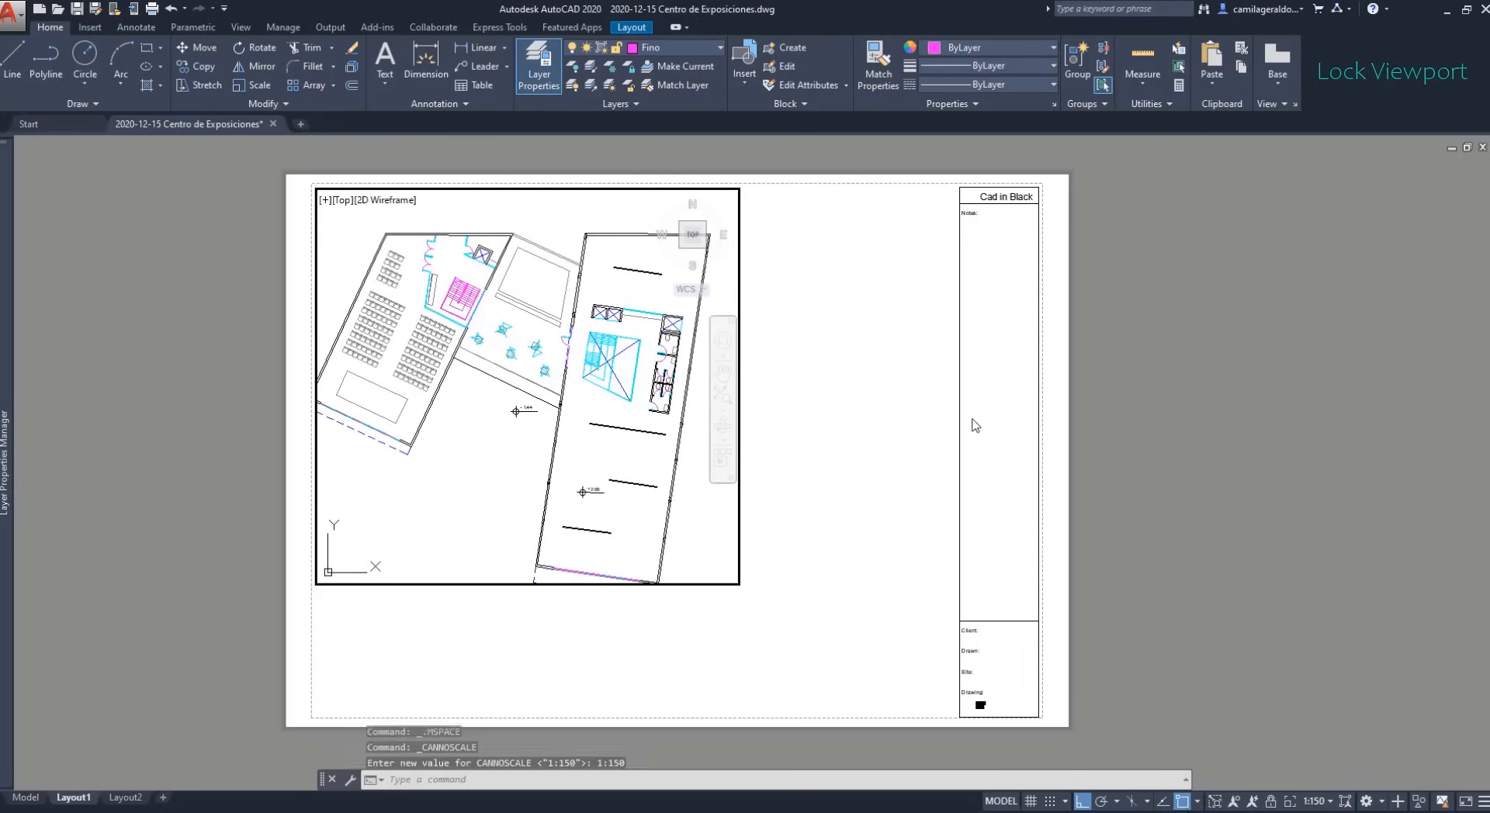
click(484, 480)
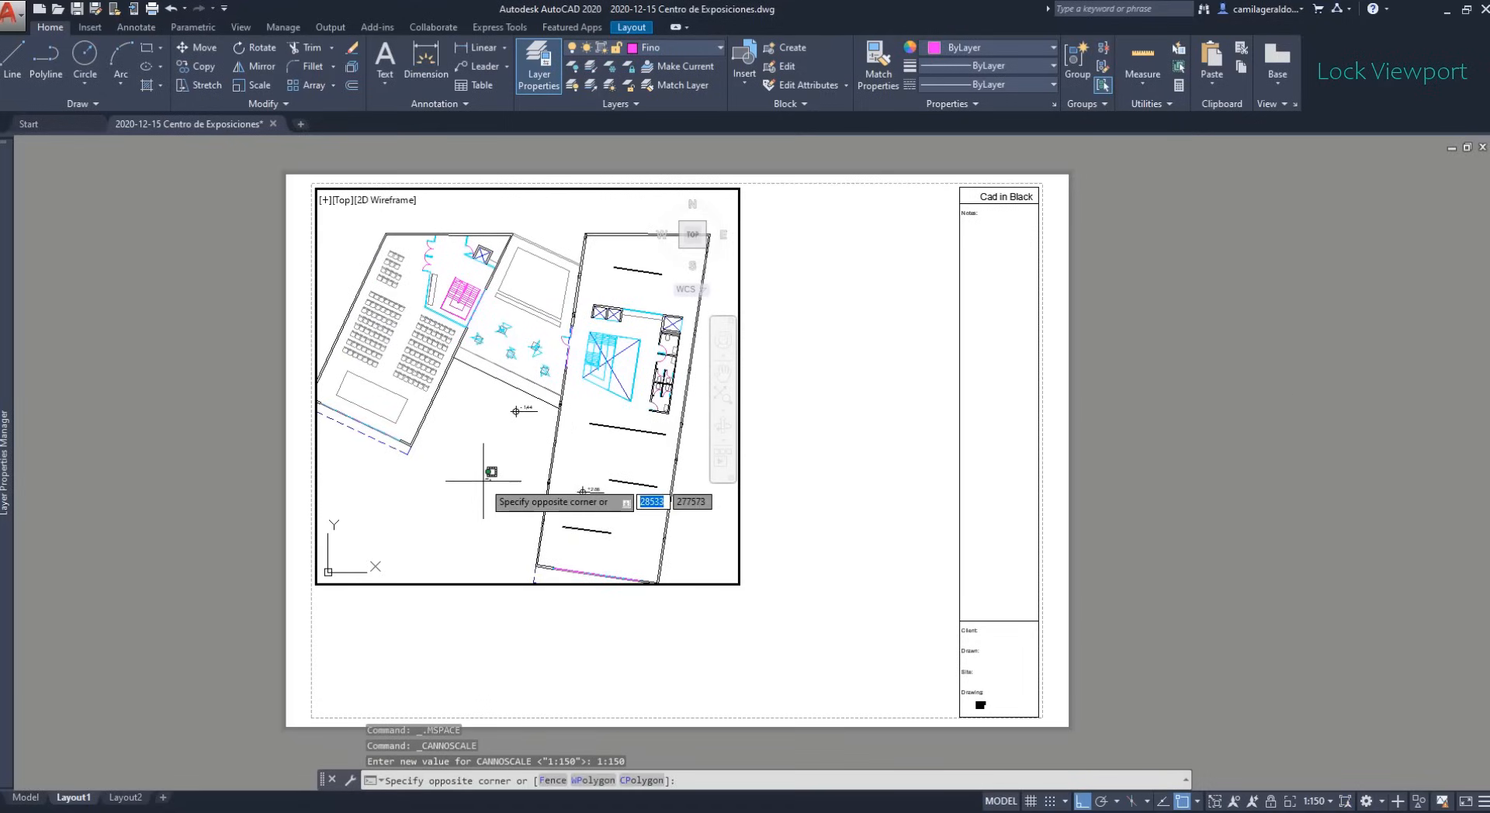
key(Escape)
middle_drag(485, 483, 504, 457)
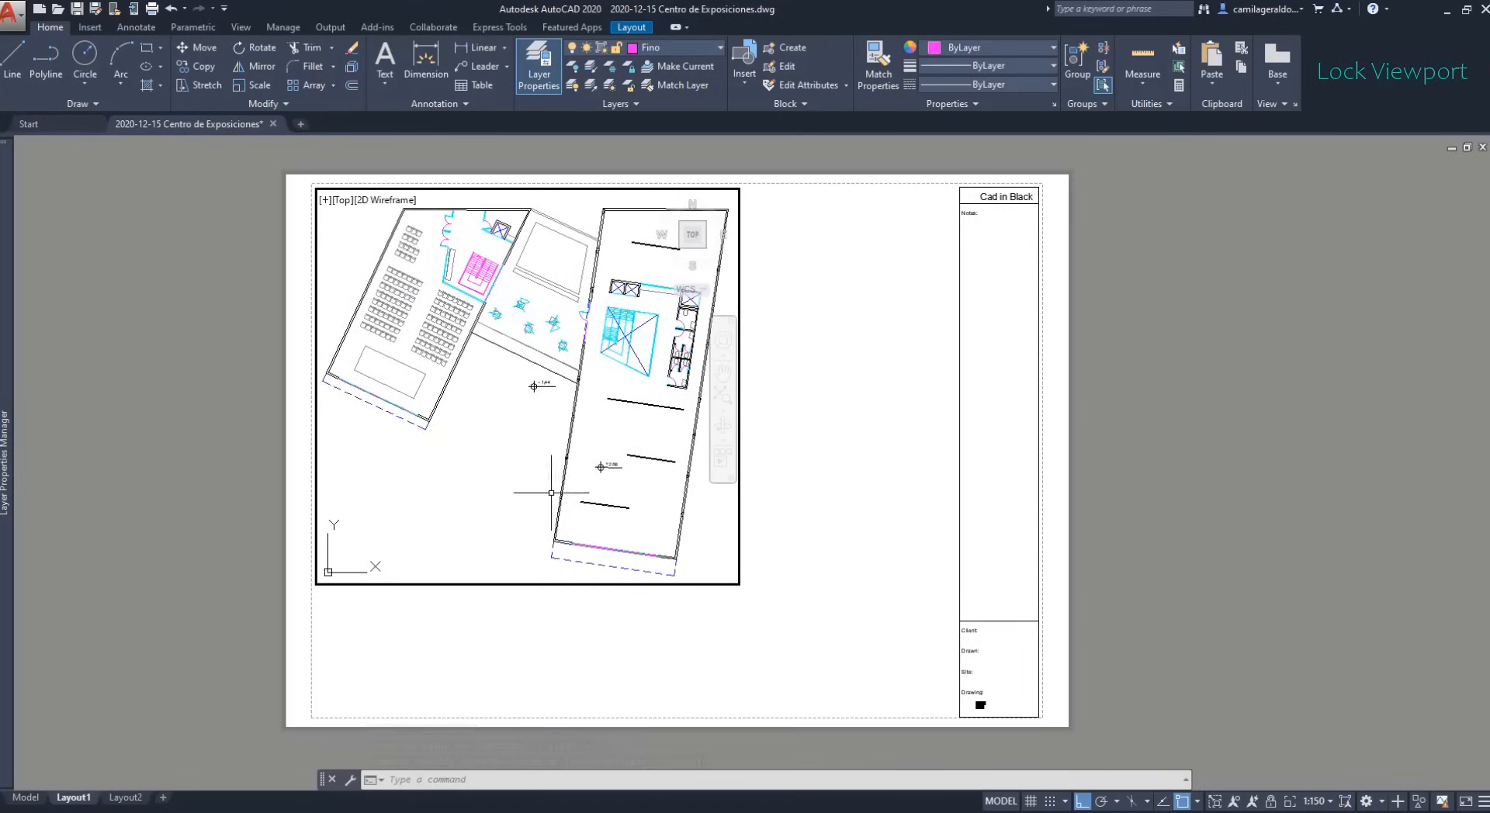
Step: Lock the floor plan viewport and test the lock by zooming and panning over it
click(1270, 804)
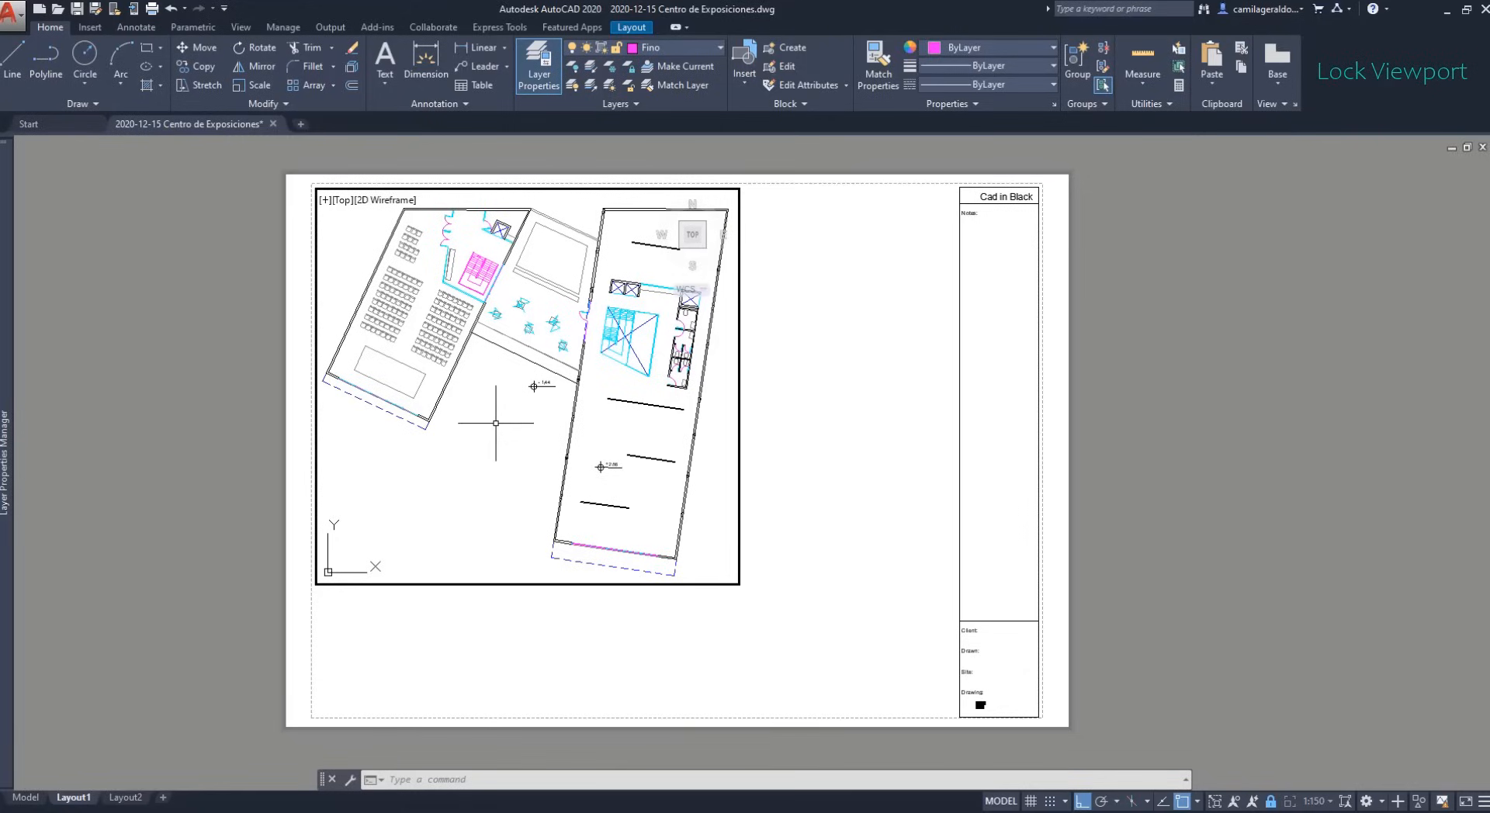
scroll(495, 423, up, 4)
scroll(501, 415, down, 6)
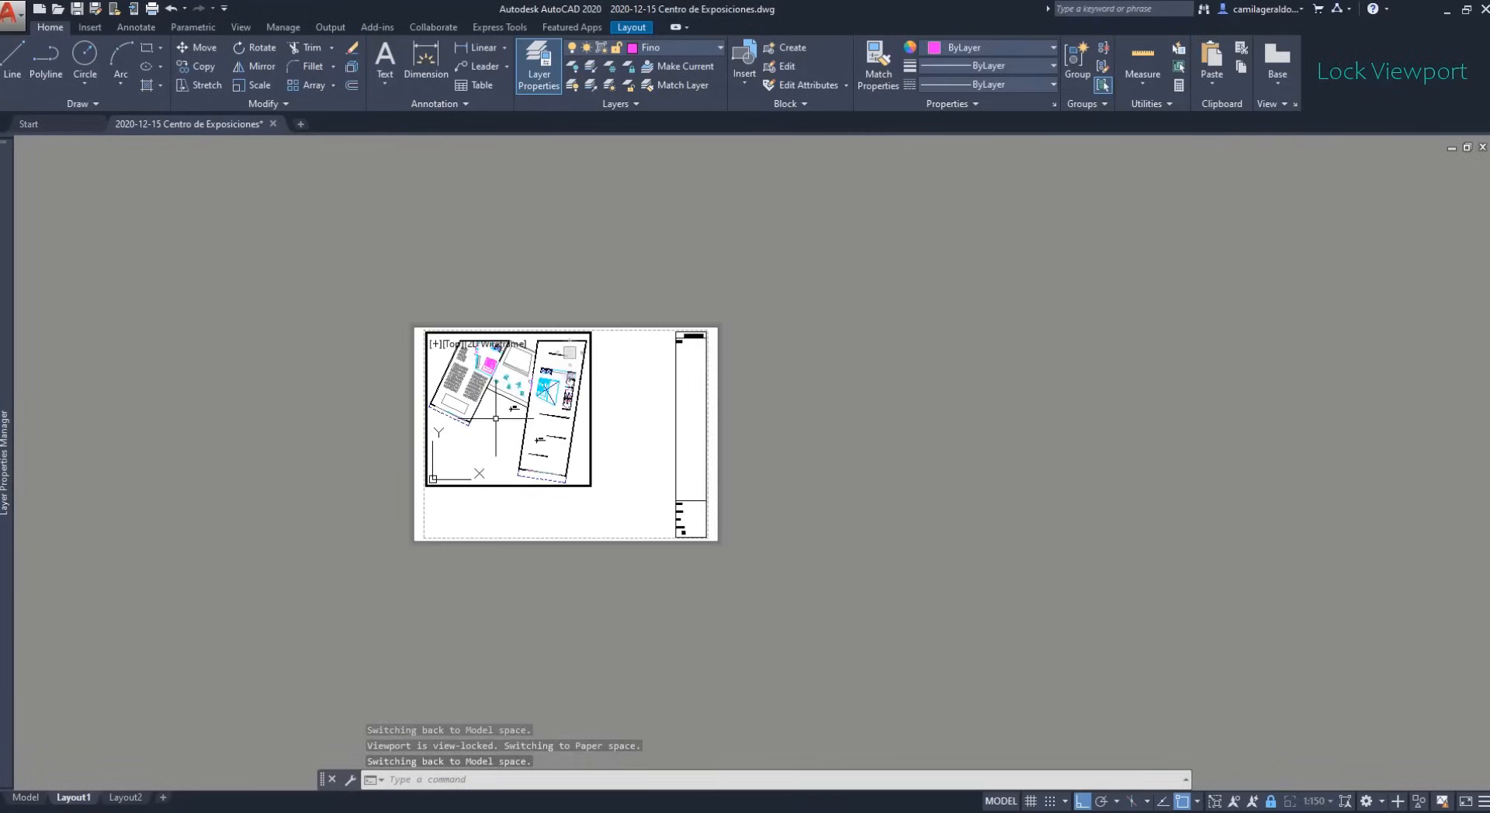
scroll(503, 409, up, 3)
mouse_move(502, 412)
middle_down()
mouse_move(689, 455)
mouse_move(499, 392)
middle_up()
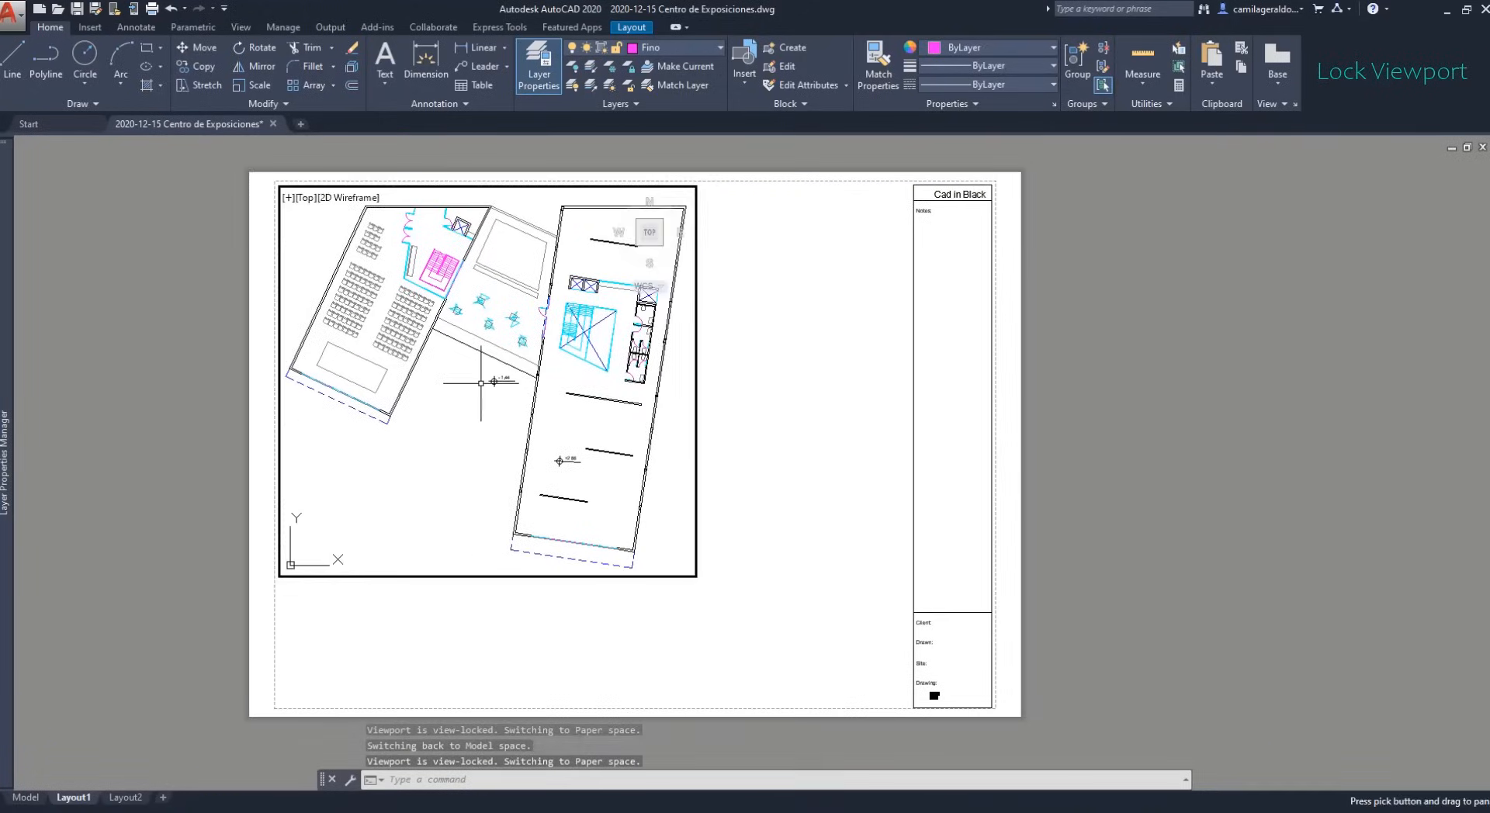
scroll(500, 384, down, 4)
scroll(504, 371, up, 4)
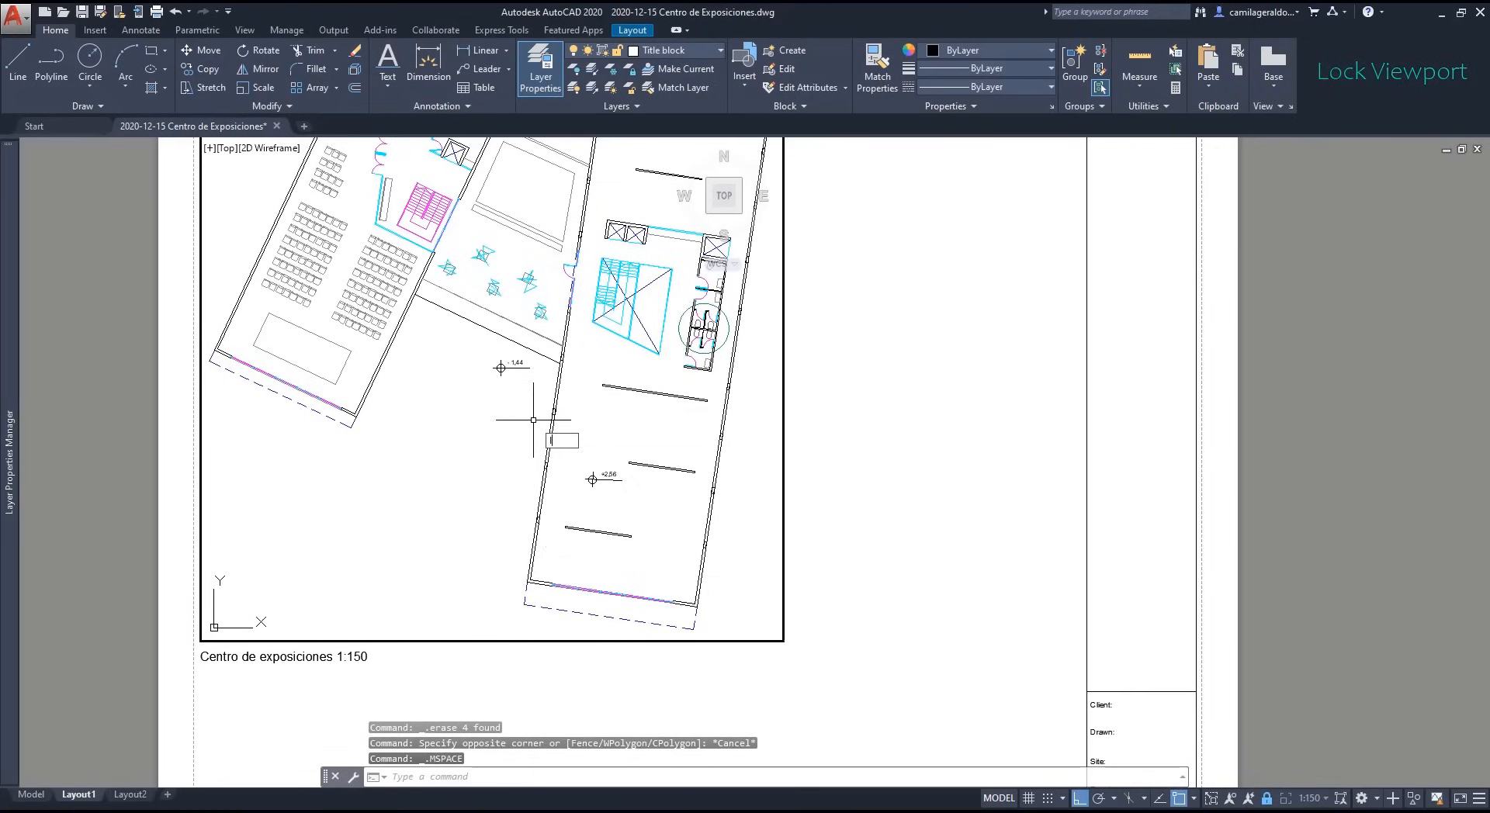
Step: Draw a short horizontal line in model space through the locked viewport, in the empty area between the two buildings
text(l)
key(Return)
click(407, 457)
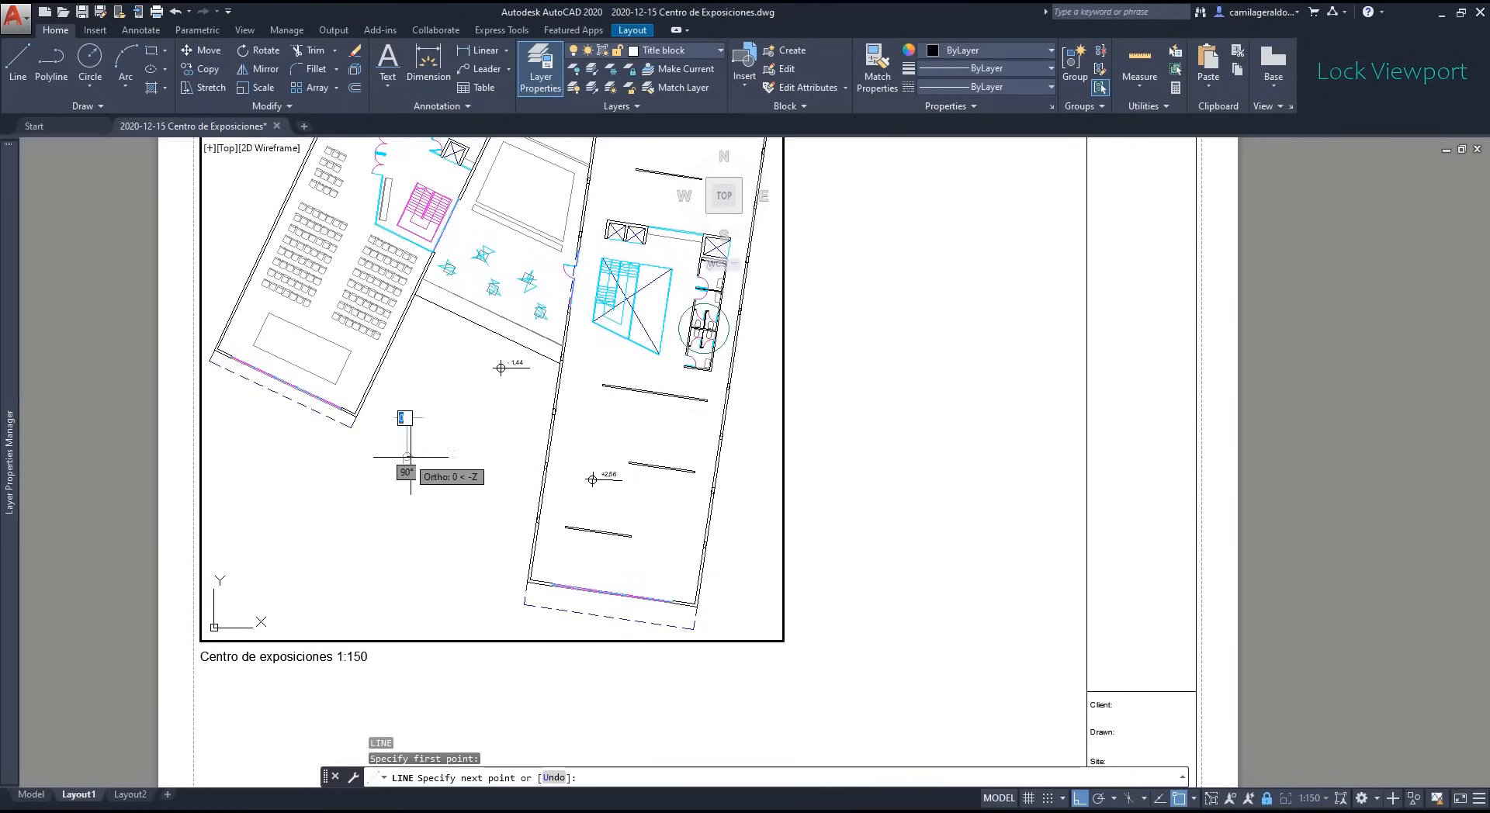
click(498, 465)
key(Escape)
Step: Select the walls, stairs and furniture around the right-hand building's left wall with a crossing window and delete them
click(650, 423)
click(571, 314)
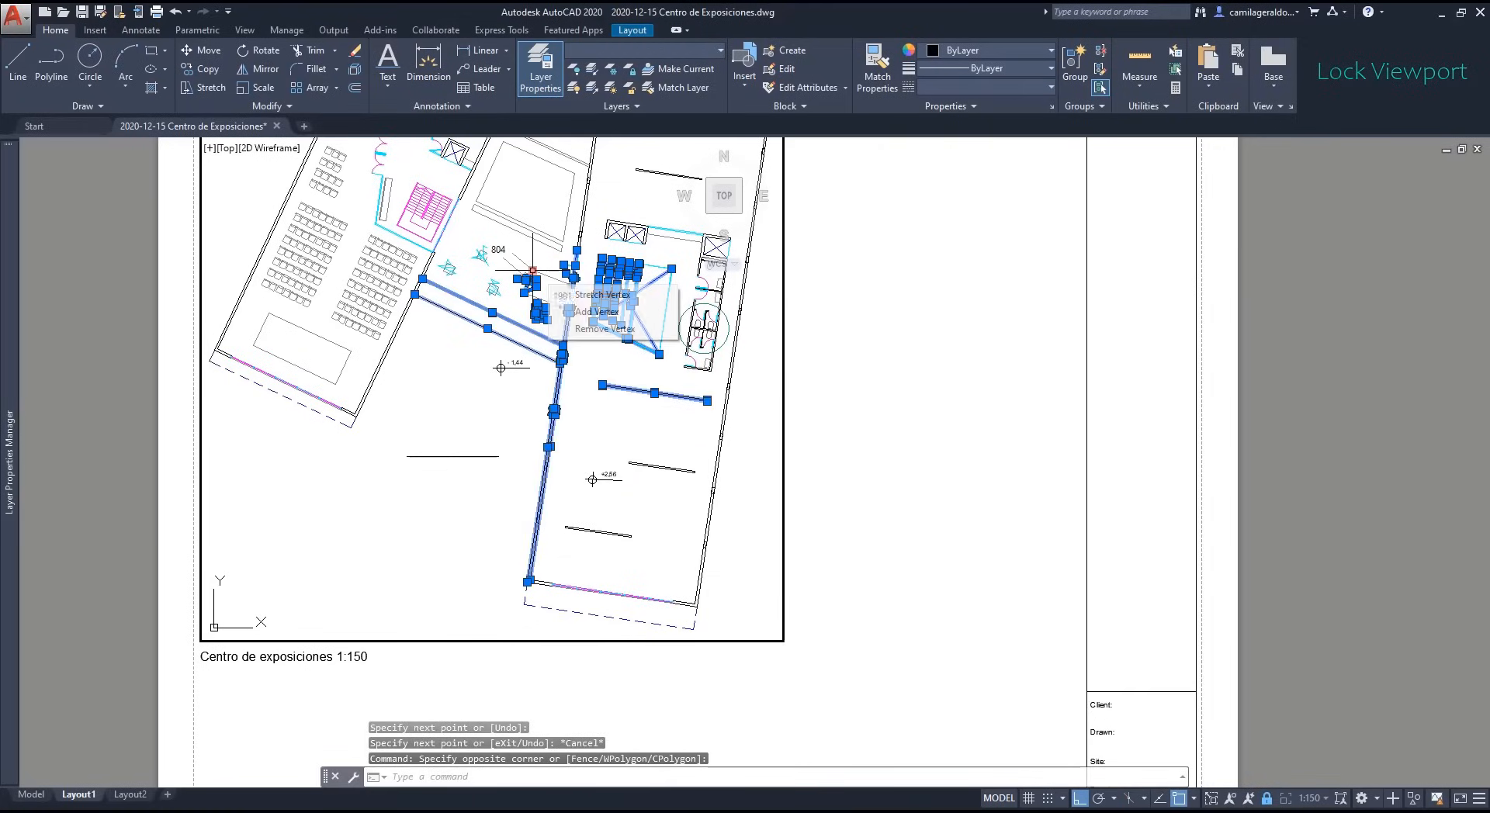
mouse_move(533, 270)
key(Delete)
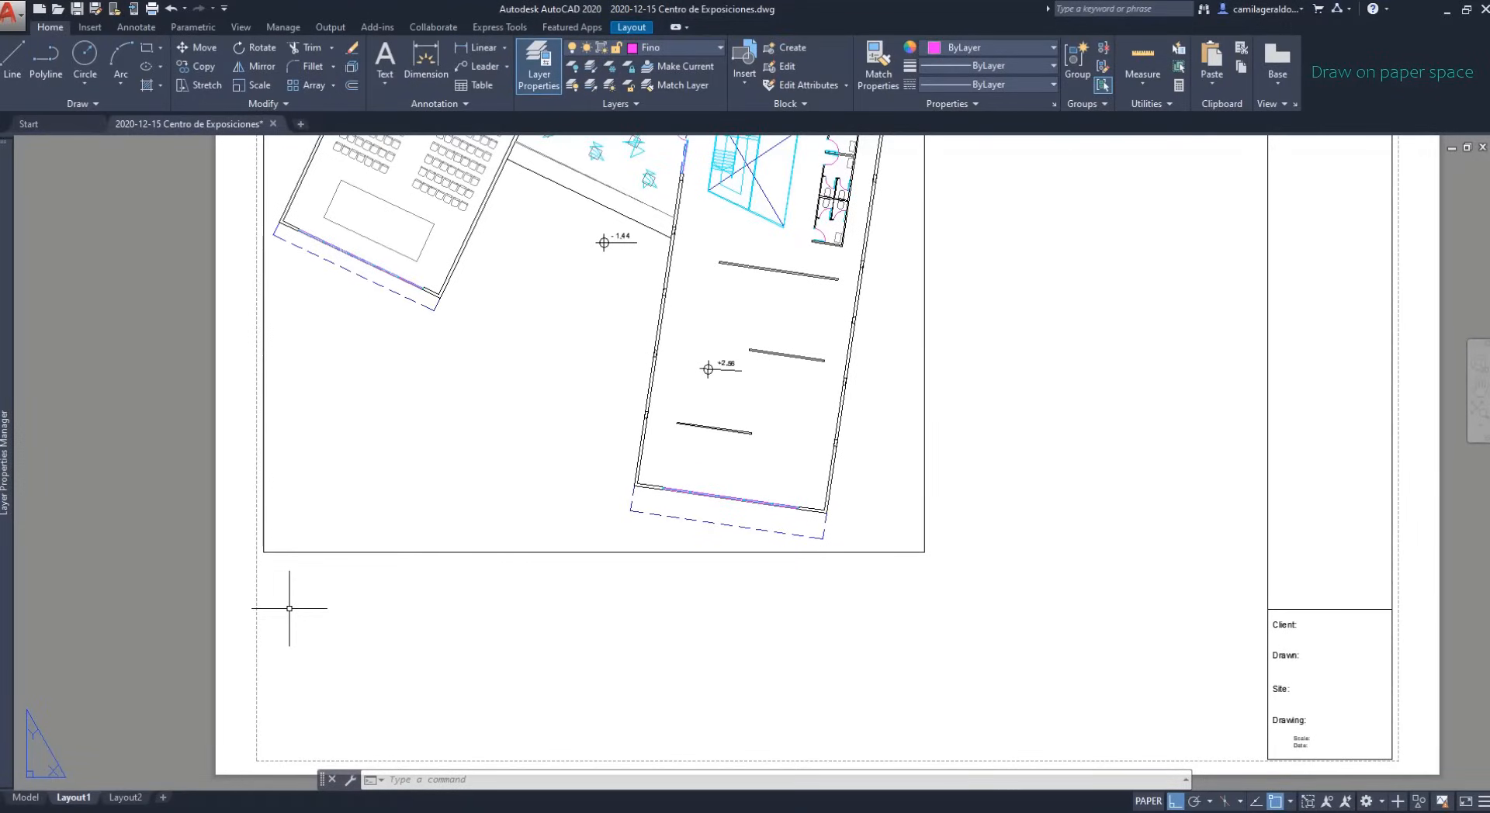
Step: Add the single-line text "Centro de exposiciones 1:150" at height 5 in paper space, just below the viewport's lower-left corner
click(392, 77)
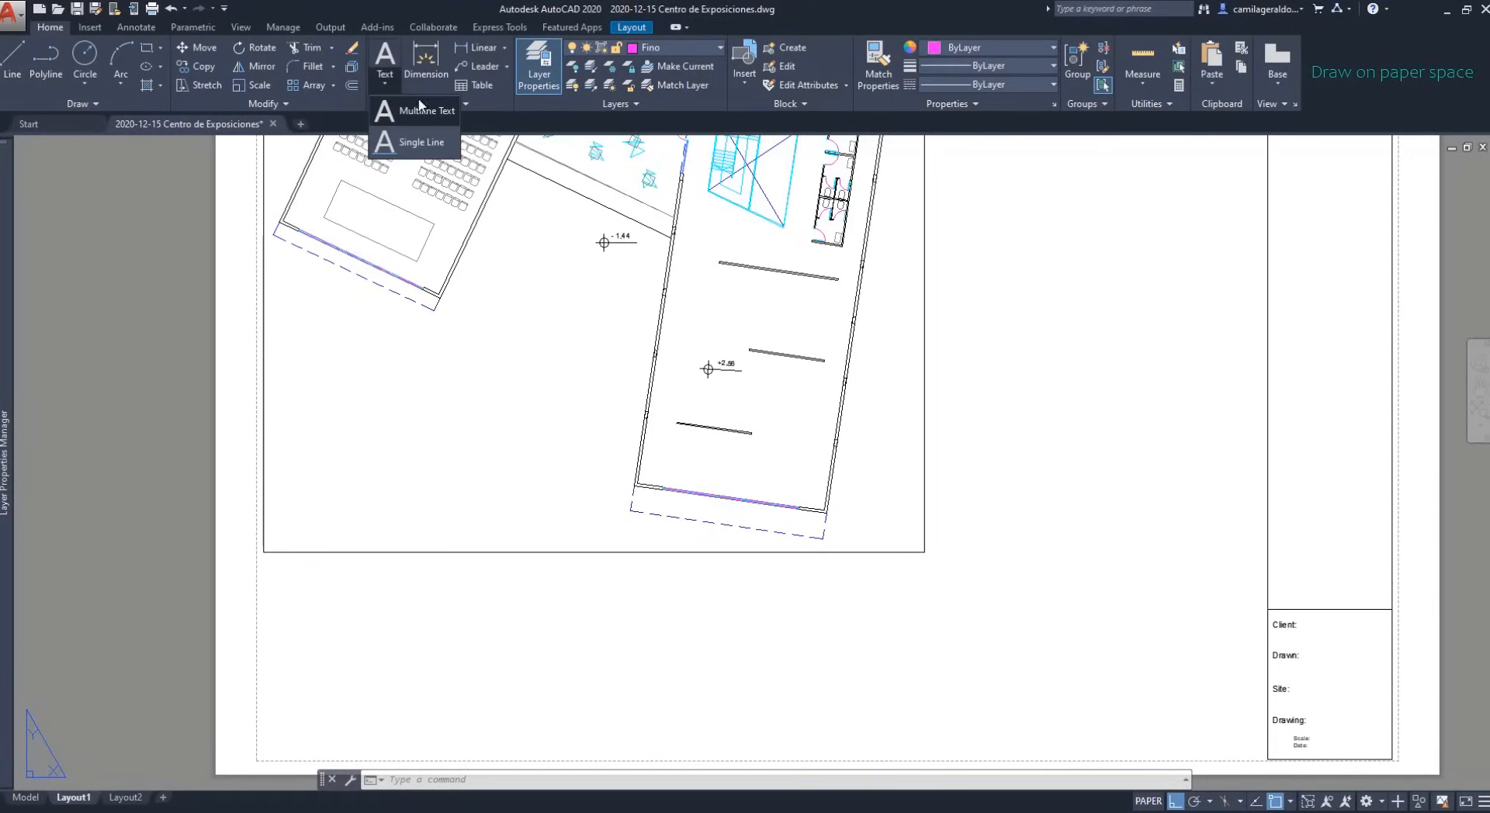
click(420, 142)
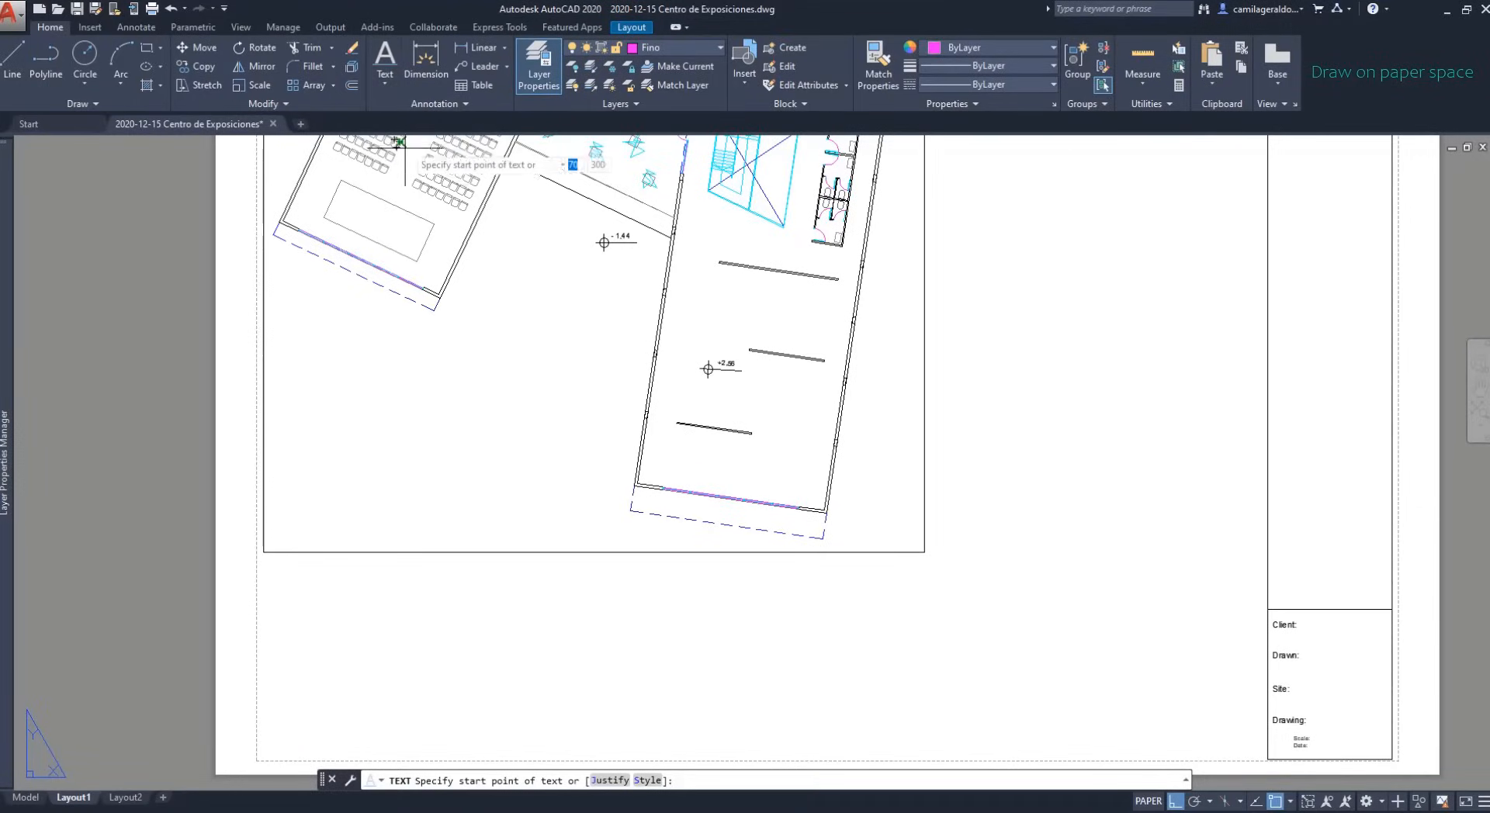
click(266, 599)
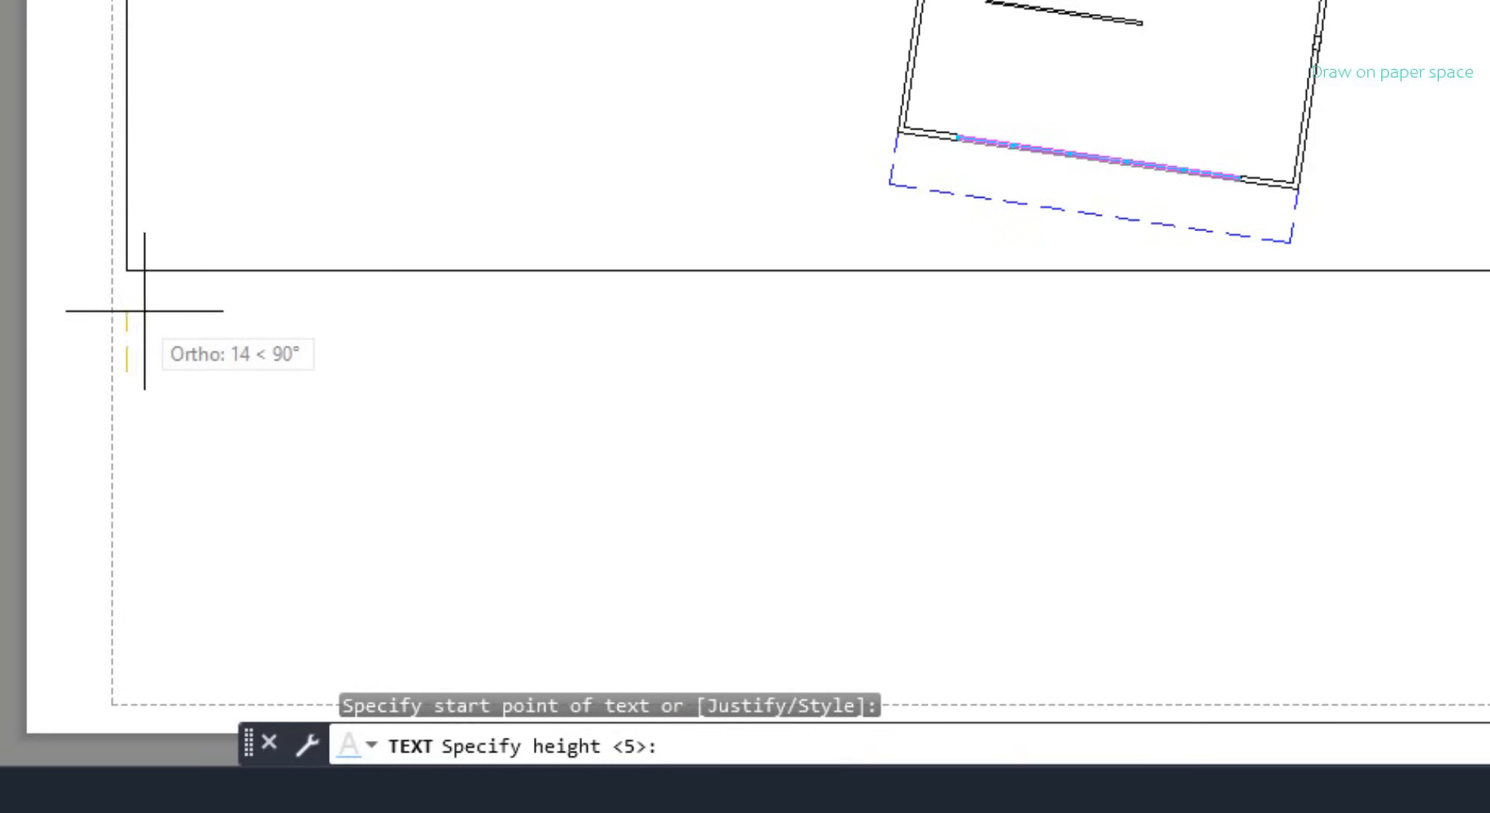
key(Return)
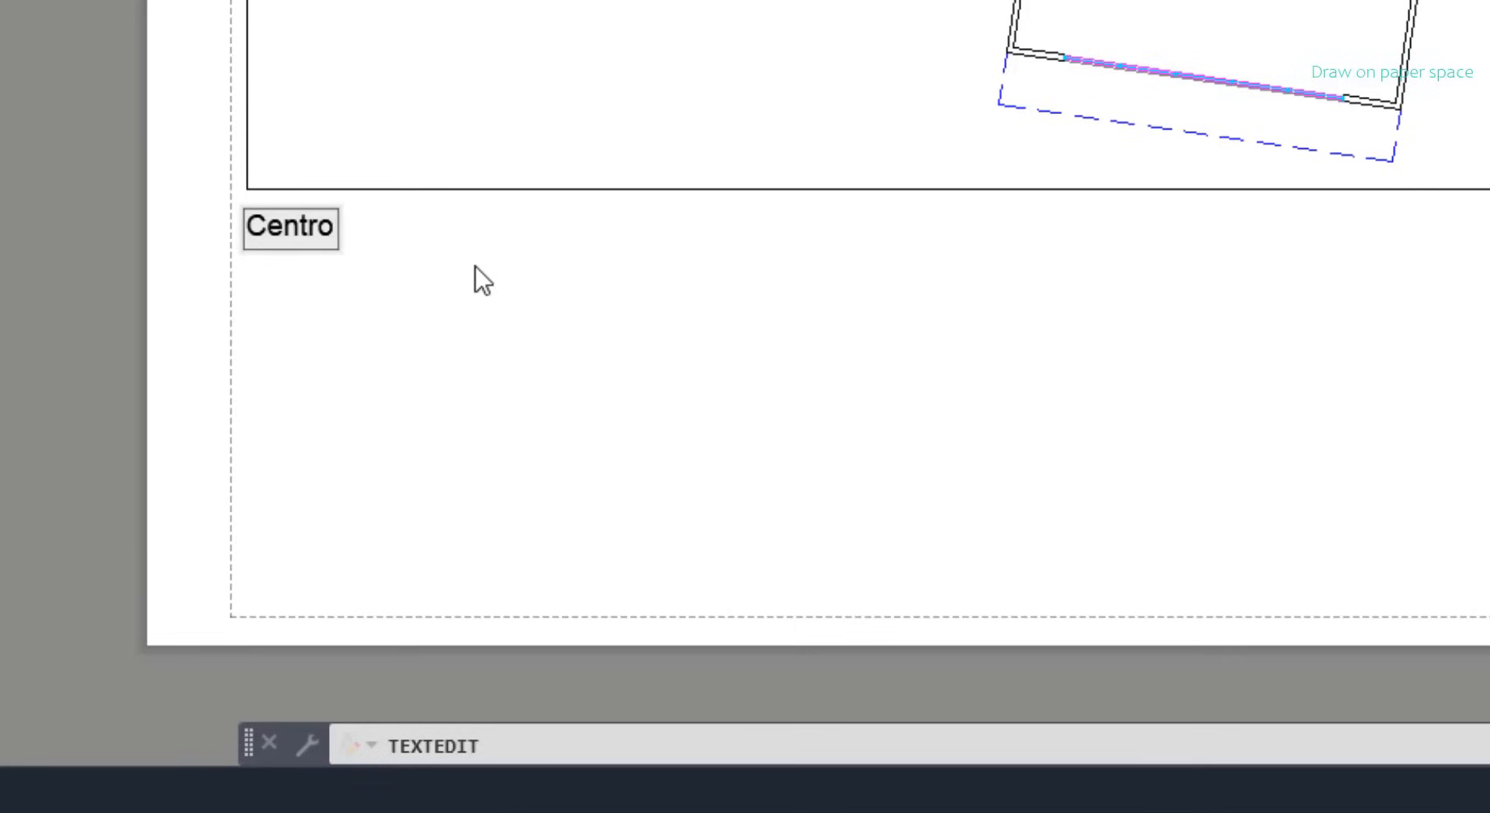
text(de exposiciones)
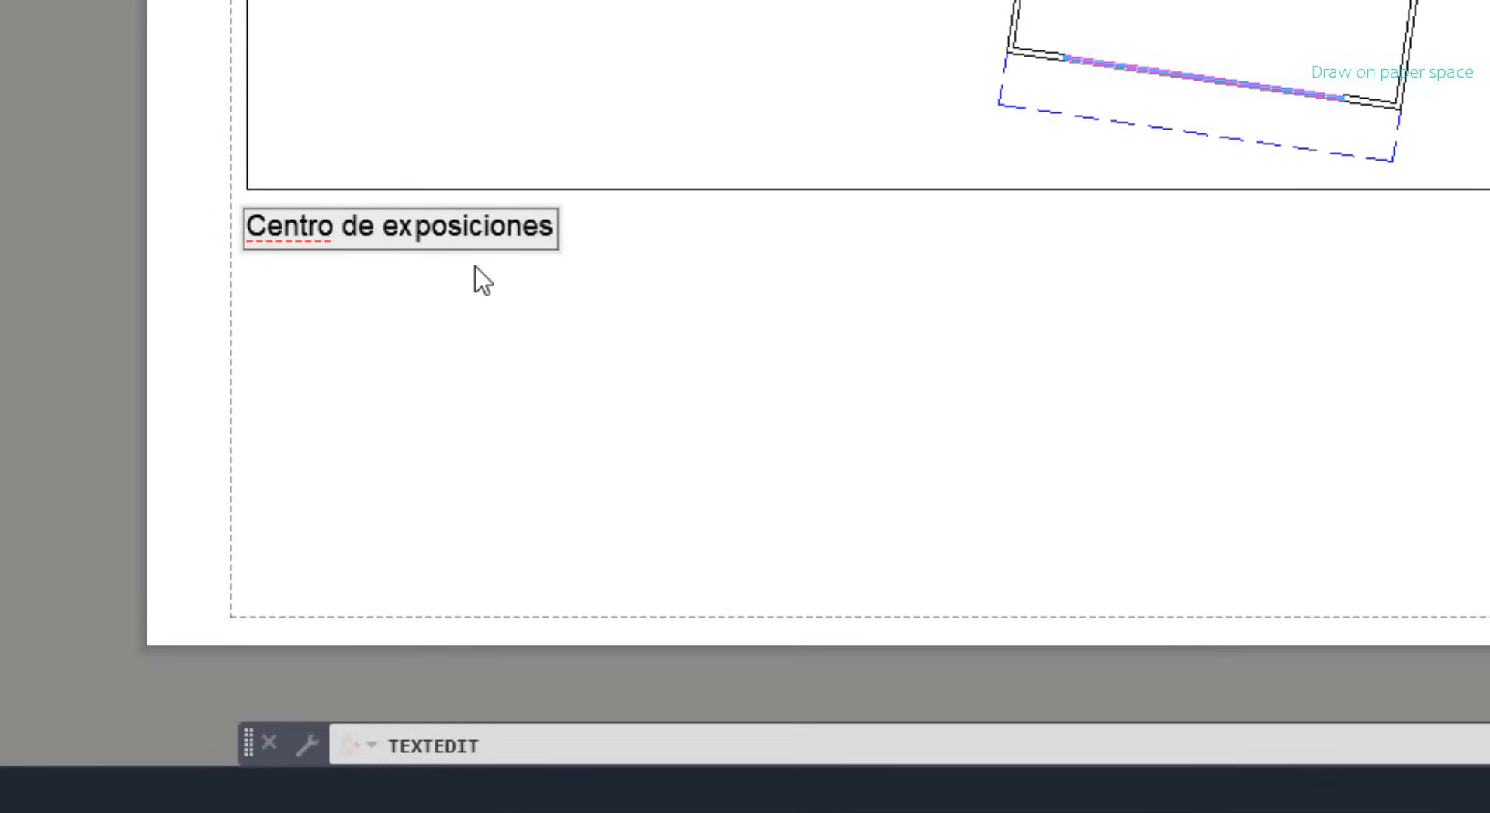
text( 1:150)
key(Return)
key(Escape)
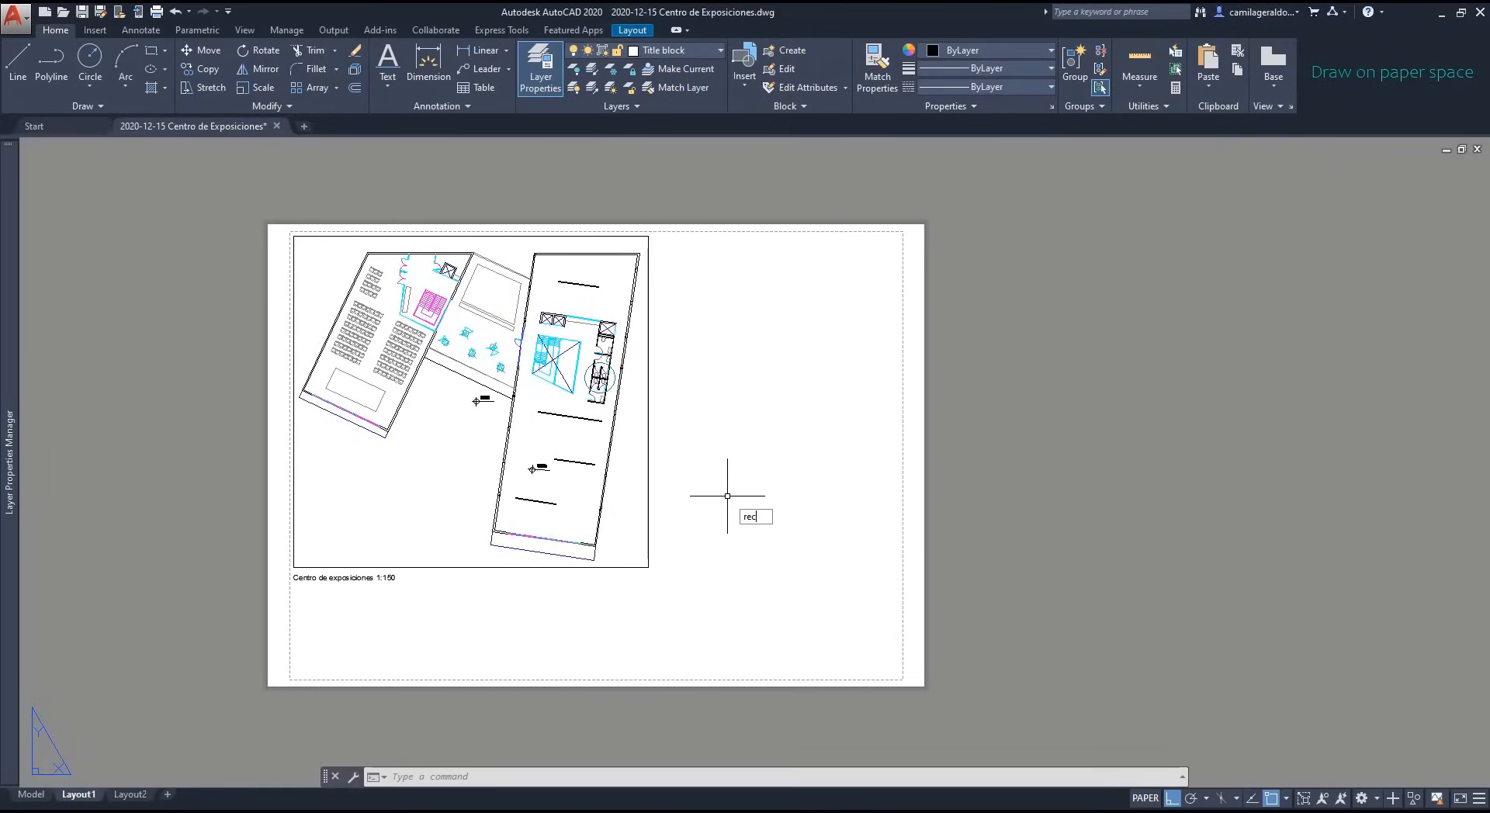
Step: Draw a tall, narrow title block rectangle from the printable area's lower-right corner along its right edge and turn off Ortho mode
key(Return)
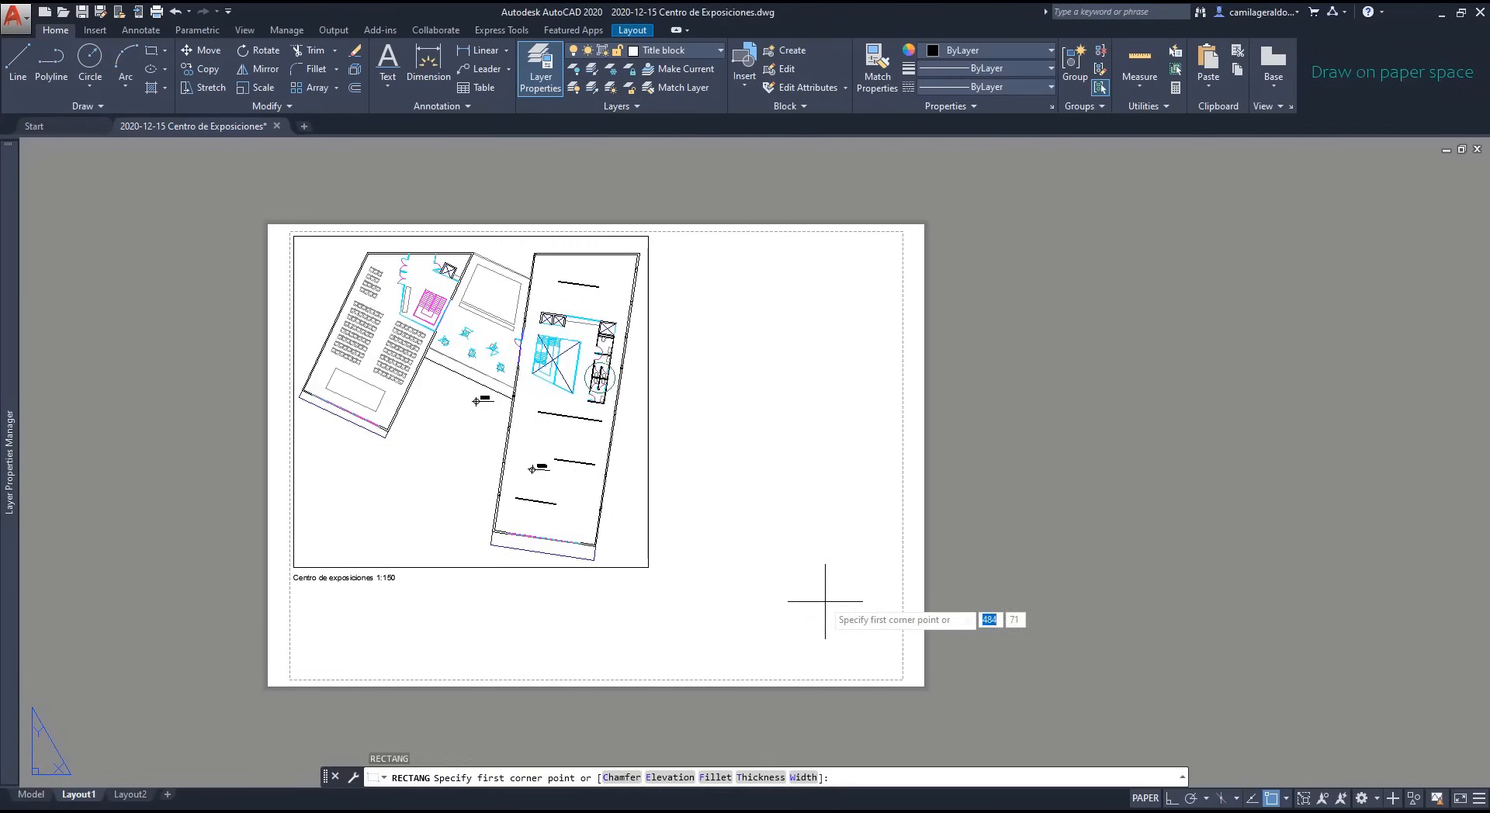
click(901, 679)
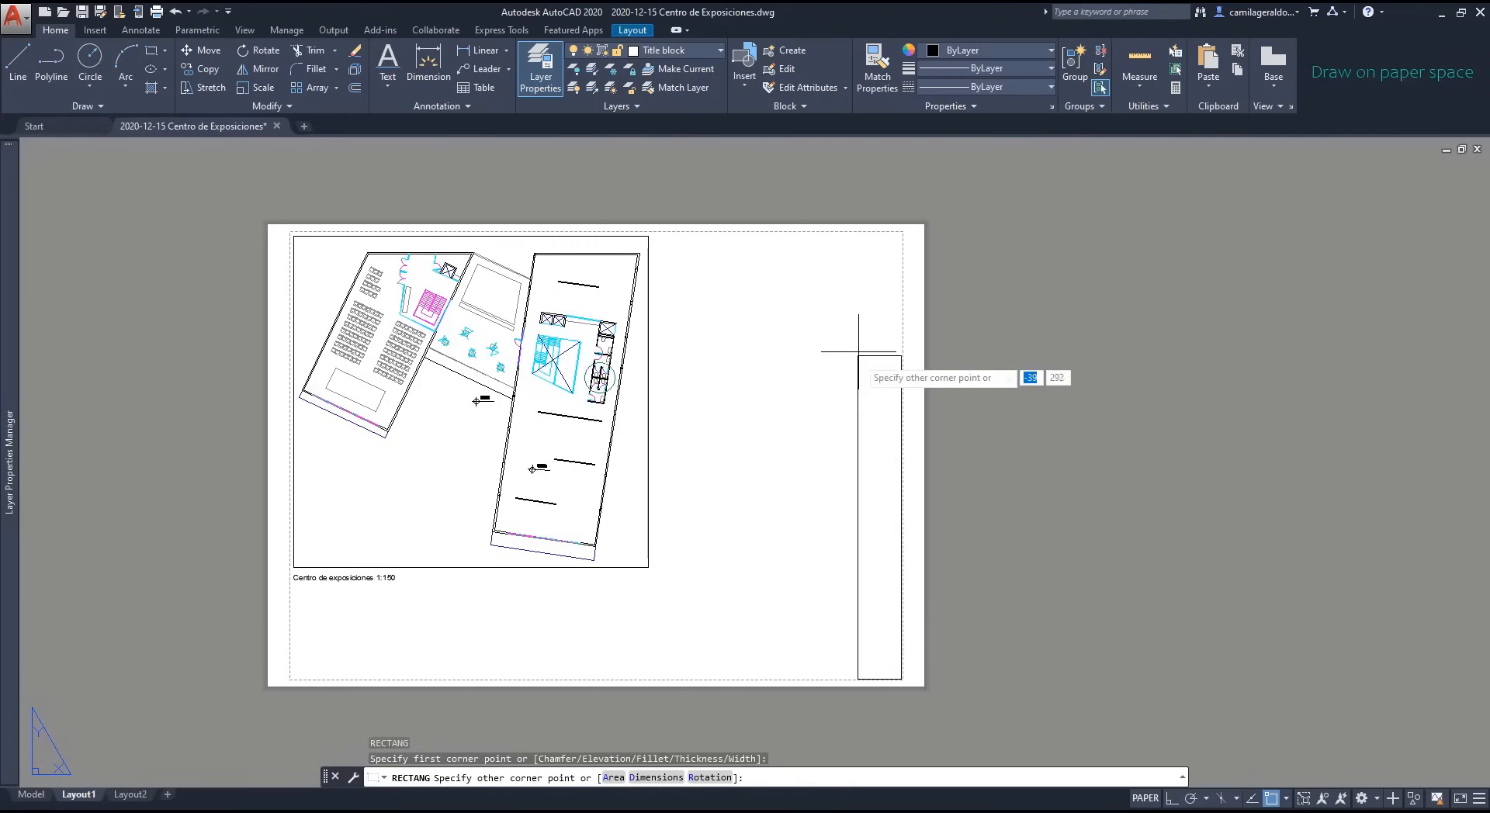
scroll(836, 233, up, 4)
click(775, 250)
scroll(668, 249, down, 4)
key(F8)
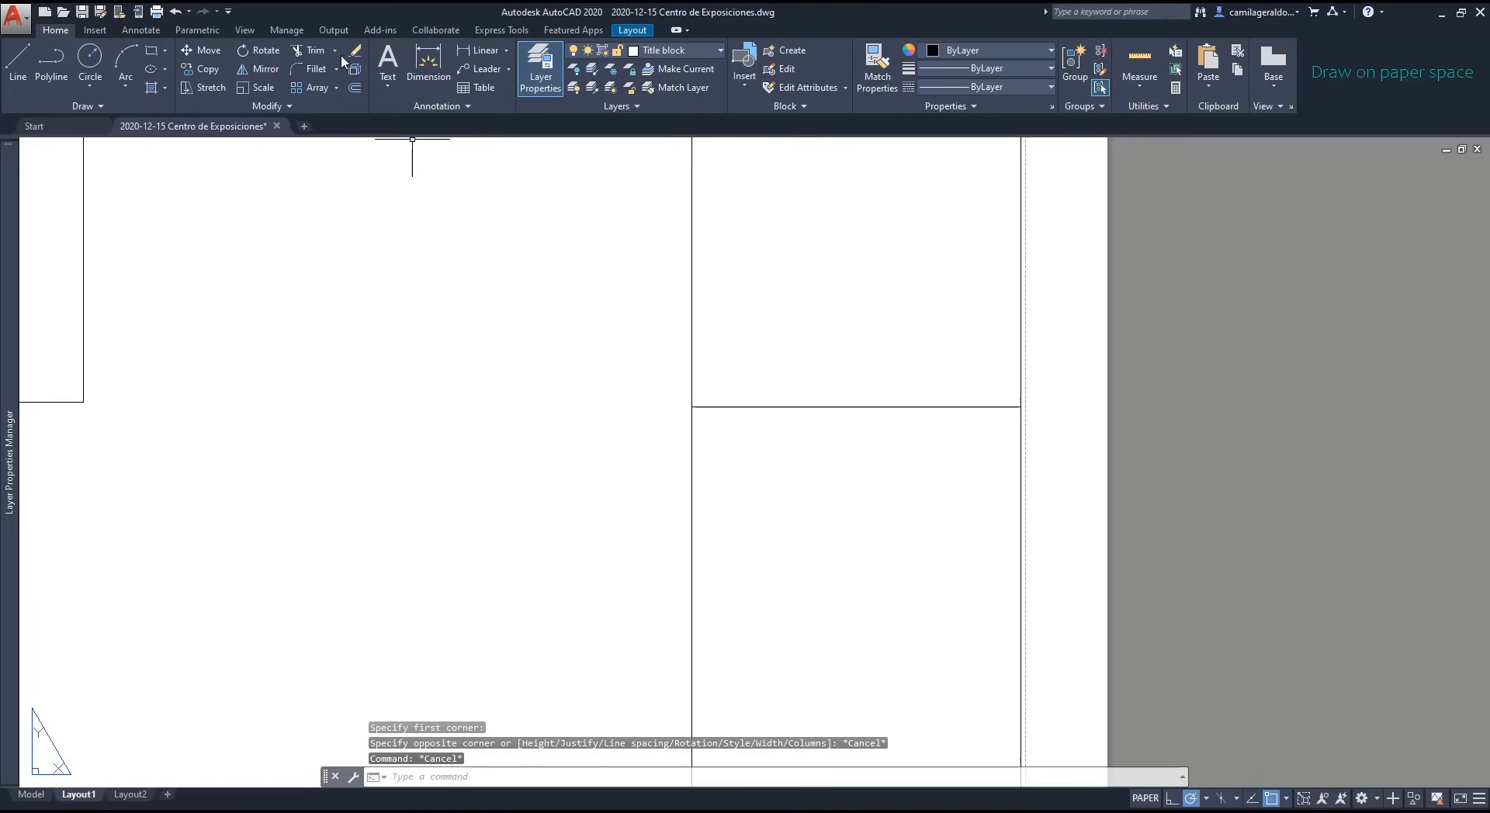
Step: Add the multiline text "Client:" at height 3 in the upper part of the title block's lower compartment
click(387, 62)
click(708, 473)
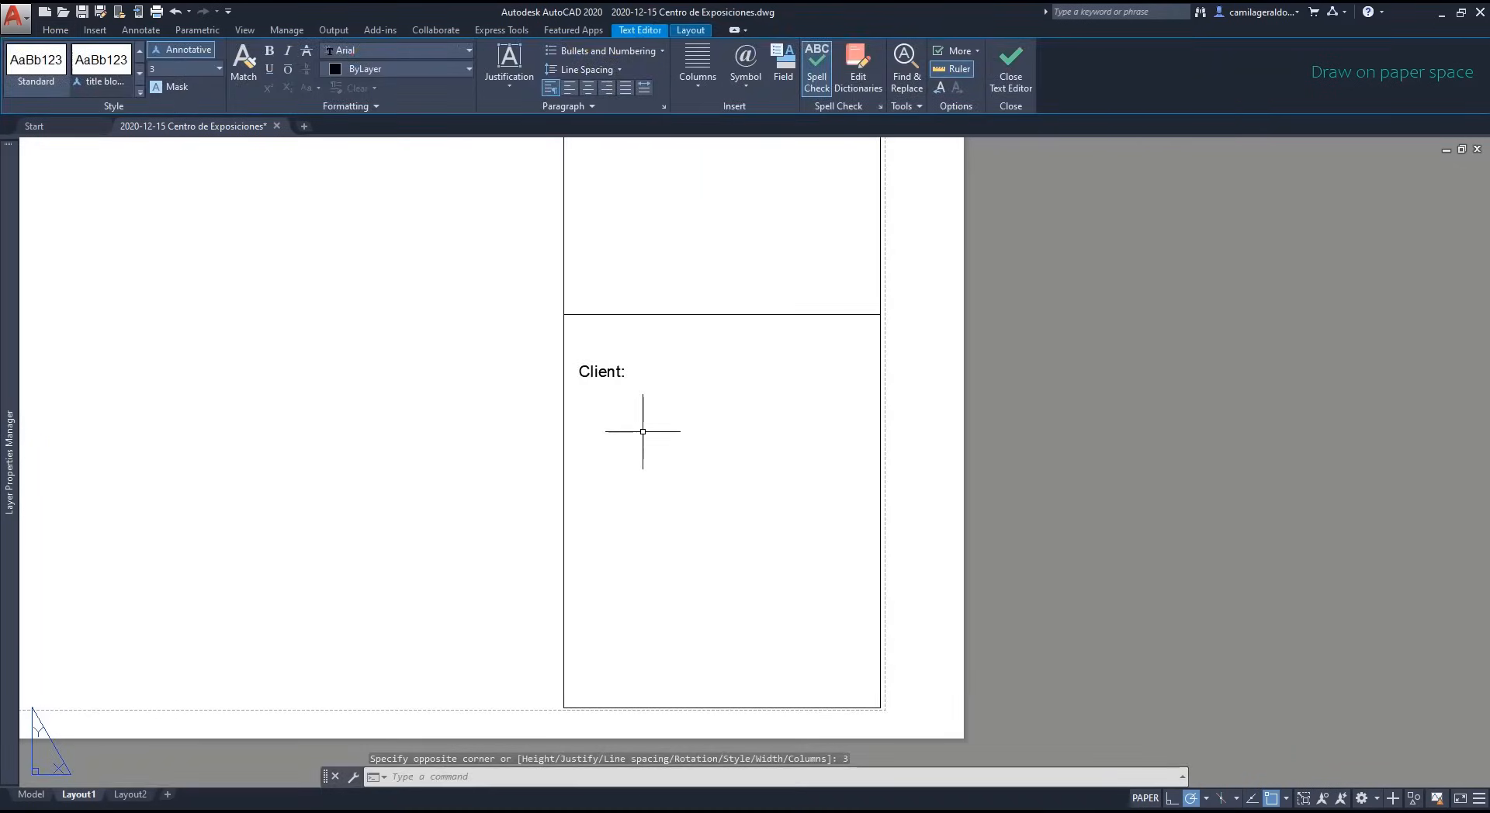
click(642, 431)
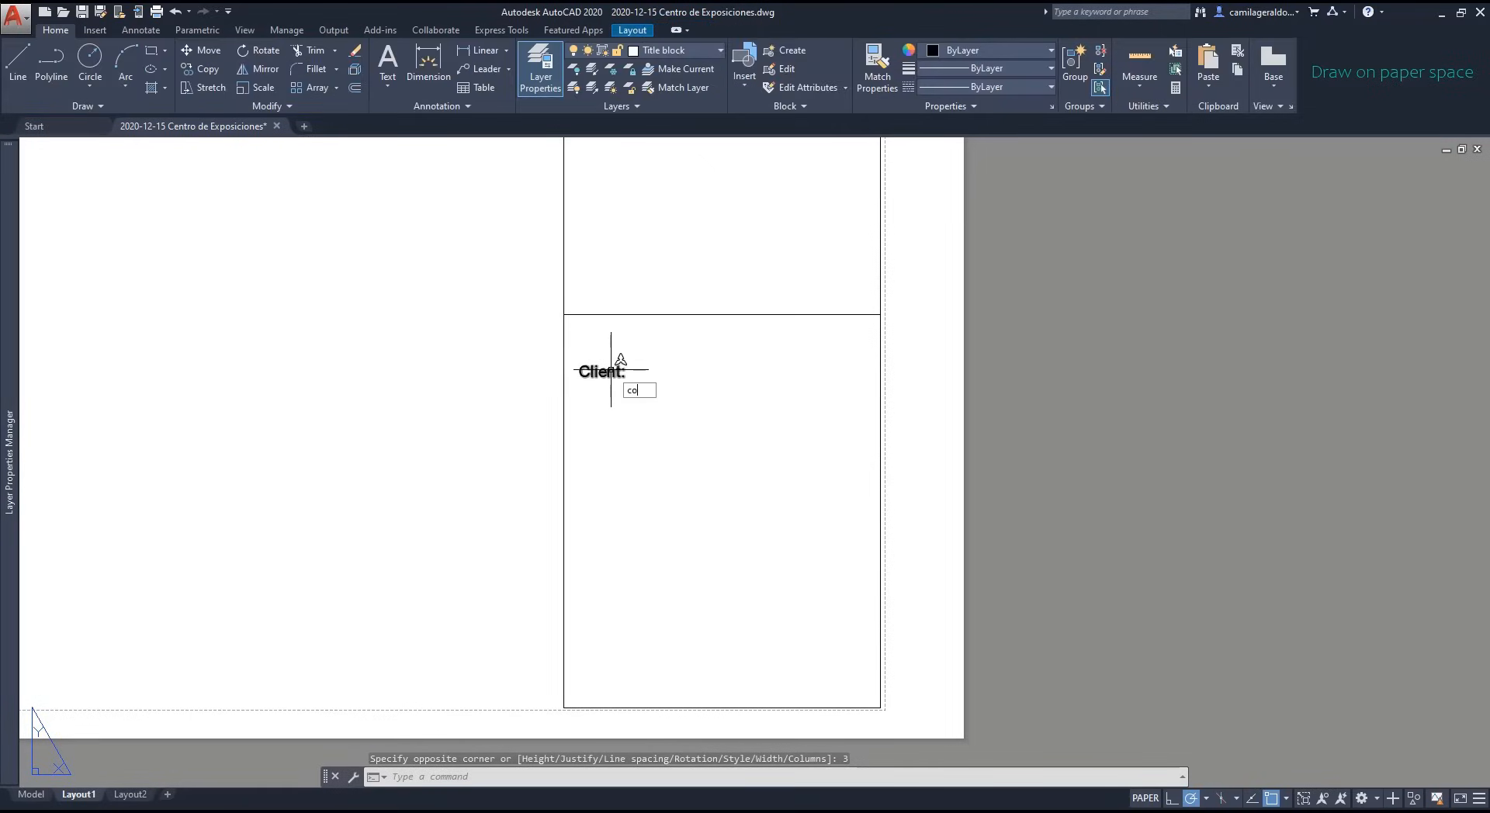
Step: Copy the "Client:" label straight down as an evenly spaced array of 4 items within the title block's lower compartment
key(Return)
key(Return)
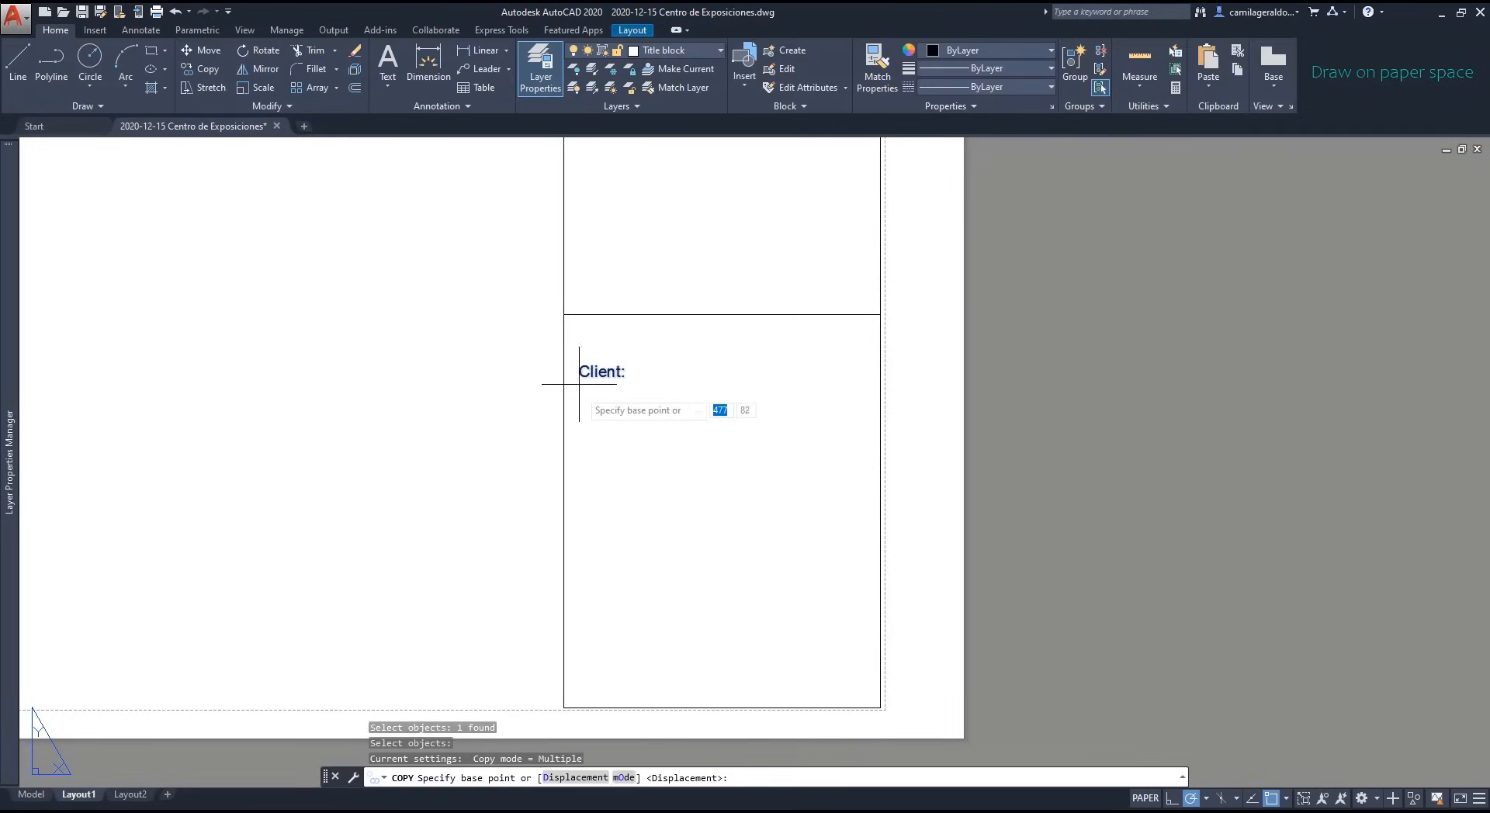
click(582, 378)
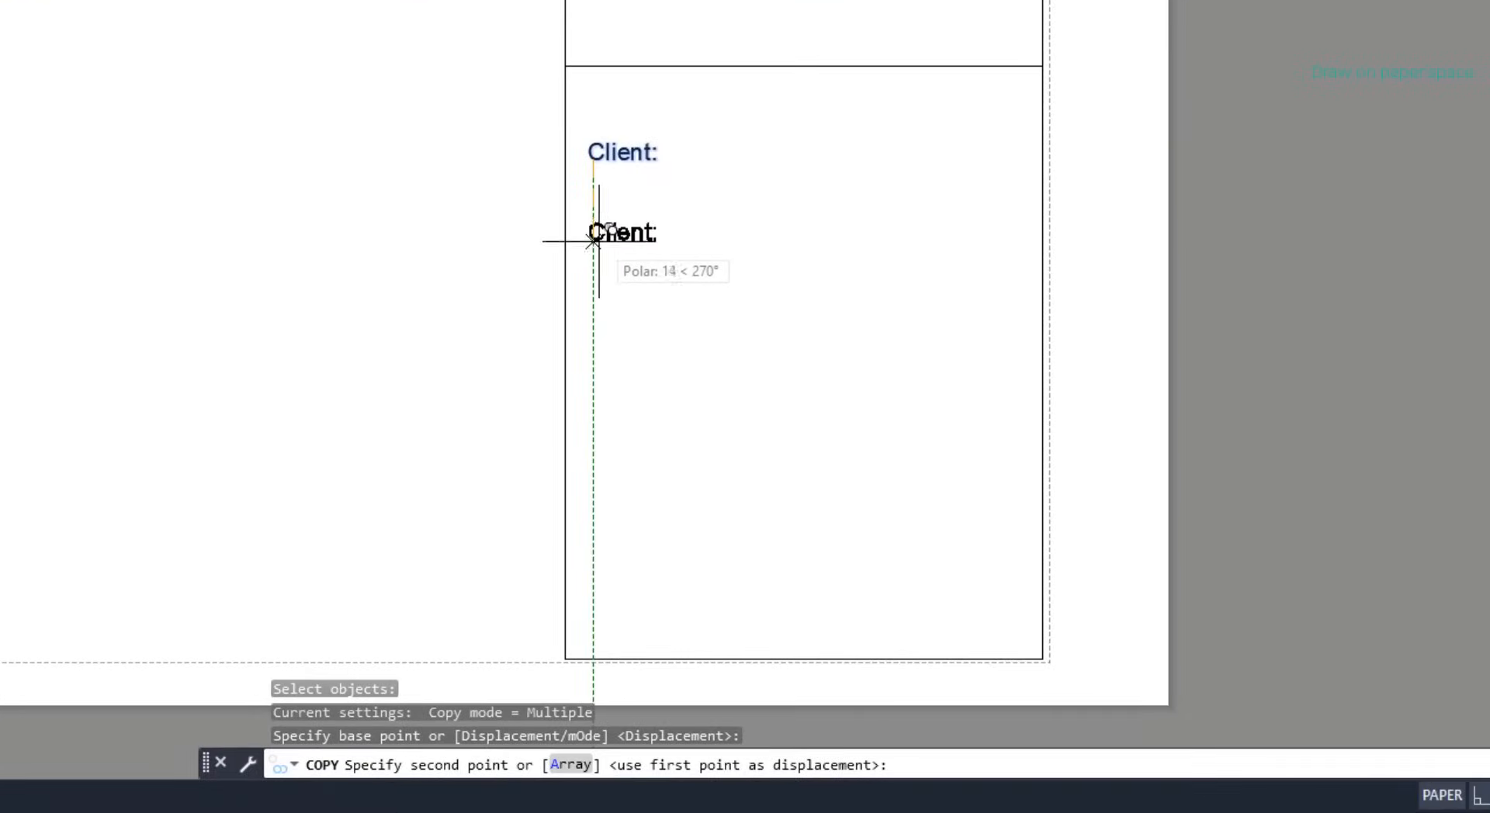
text(a)
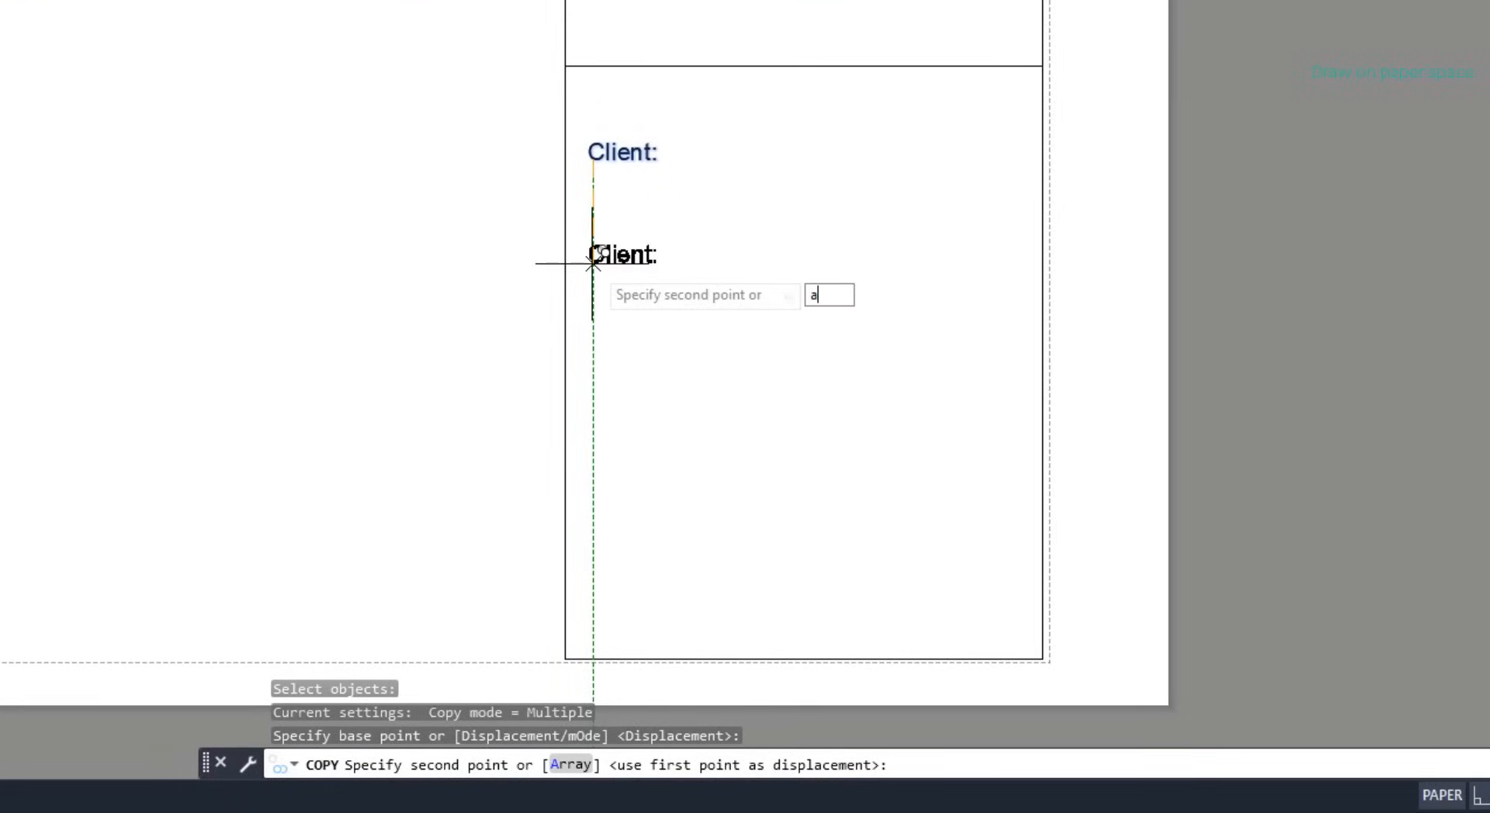
key(Return)
text(4)
key(Return)
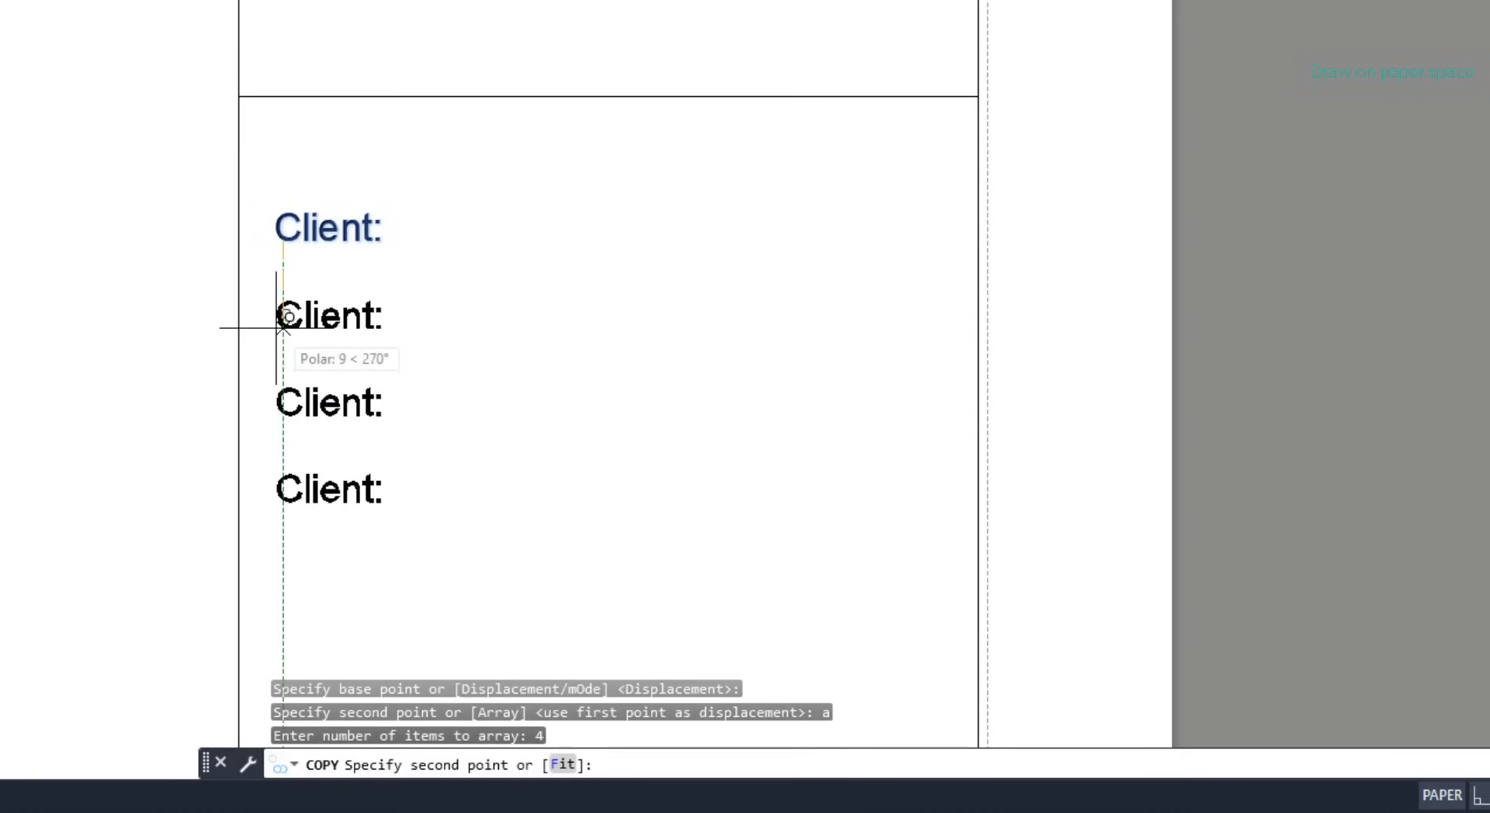
scroll(278, 328, down, 2)
scroll(283, 340, down, 2)
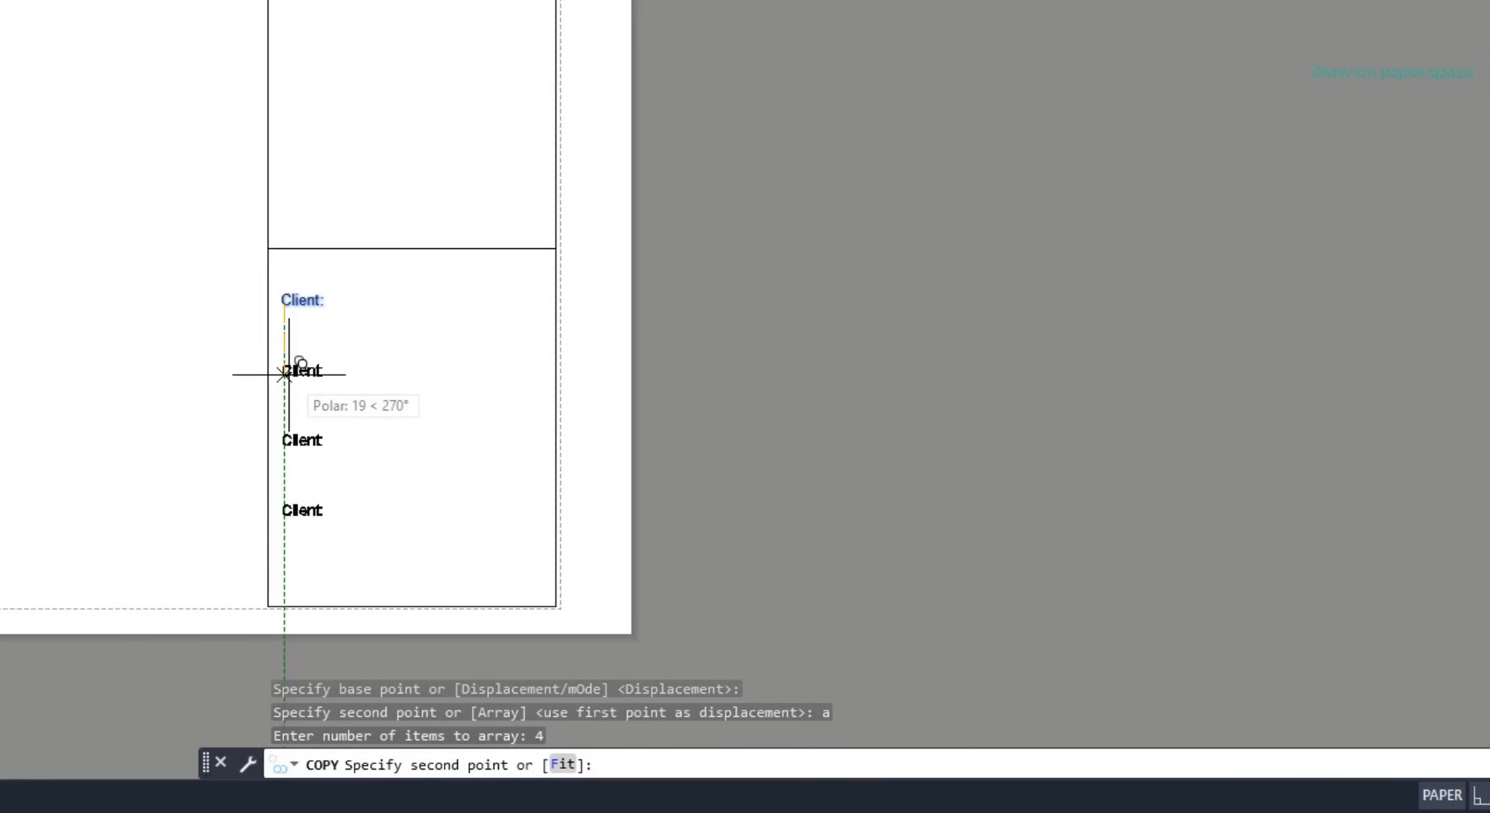
click(284, 370)
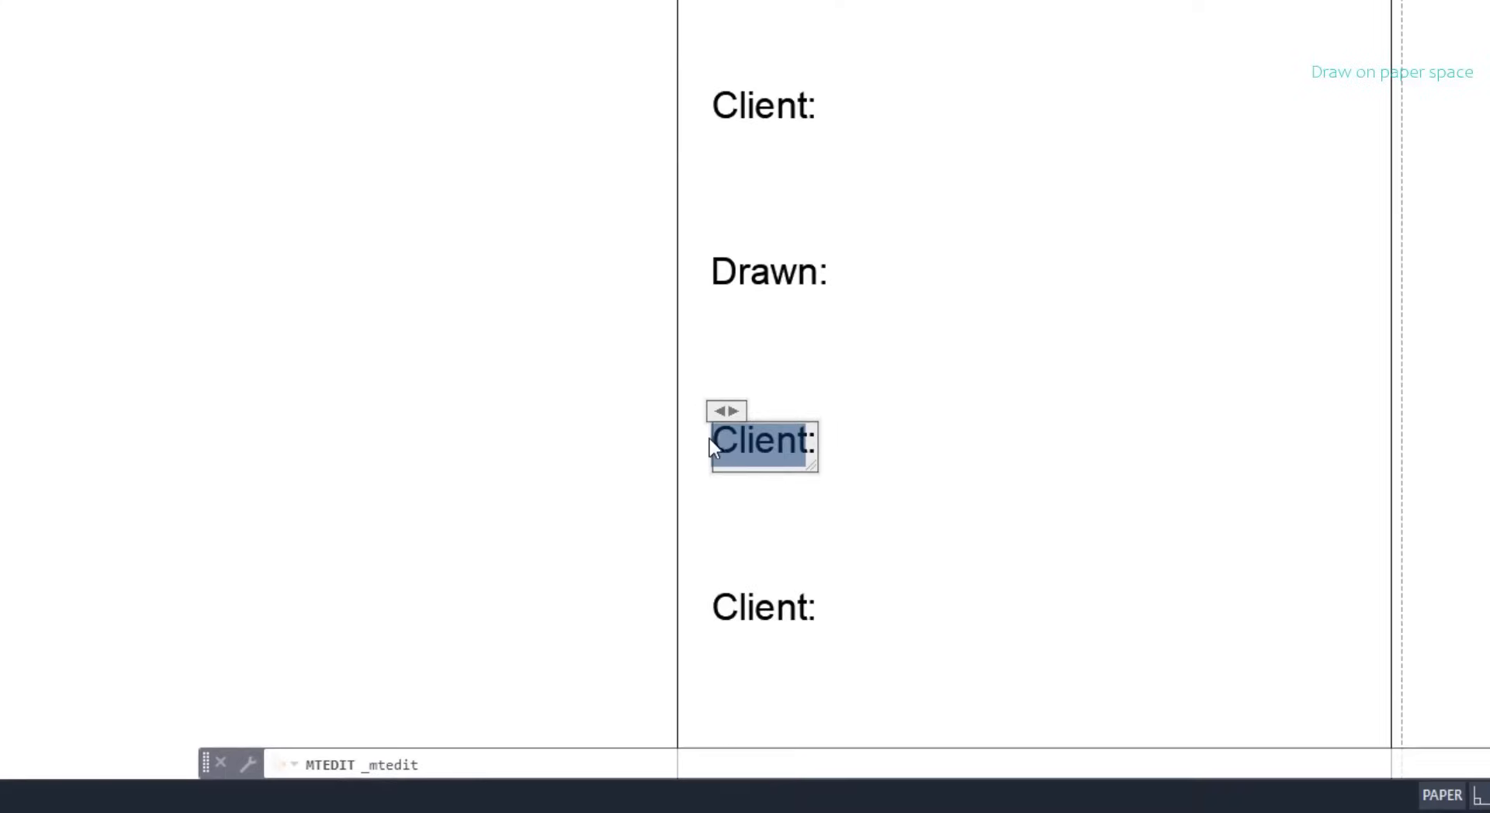
Step: Change the third title block label to "Site:" and the fourth to "Drawing:"
text(Site:)
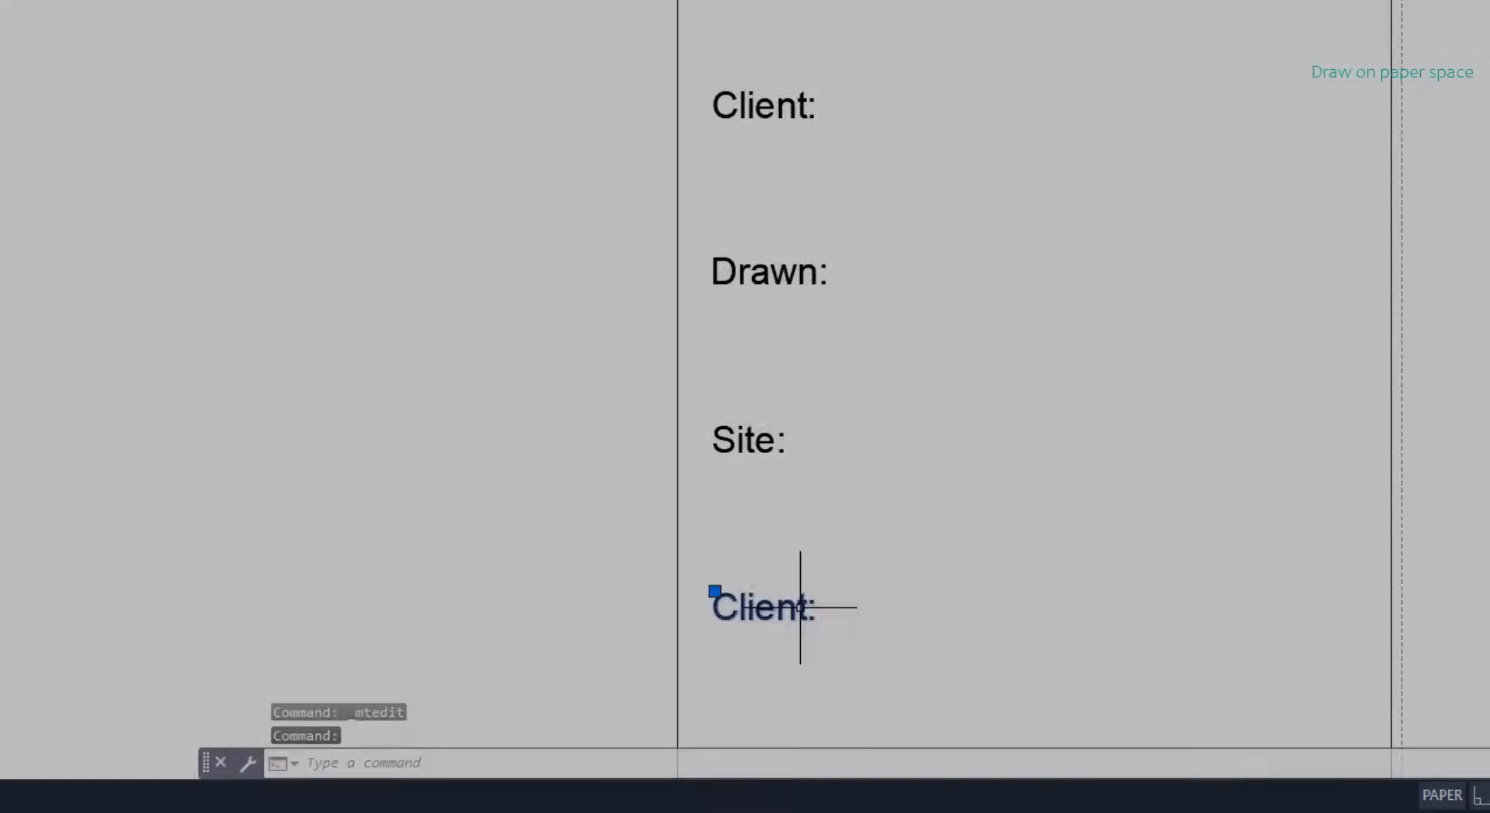
double_click(799, 608)
drag(807, 607, 708, 608)
text(Drawing:)
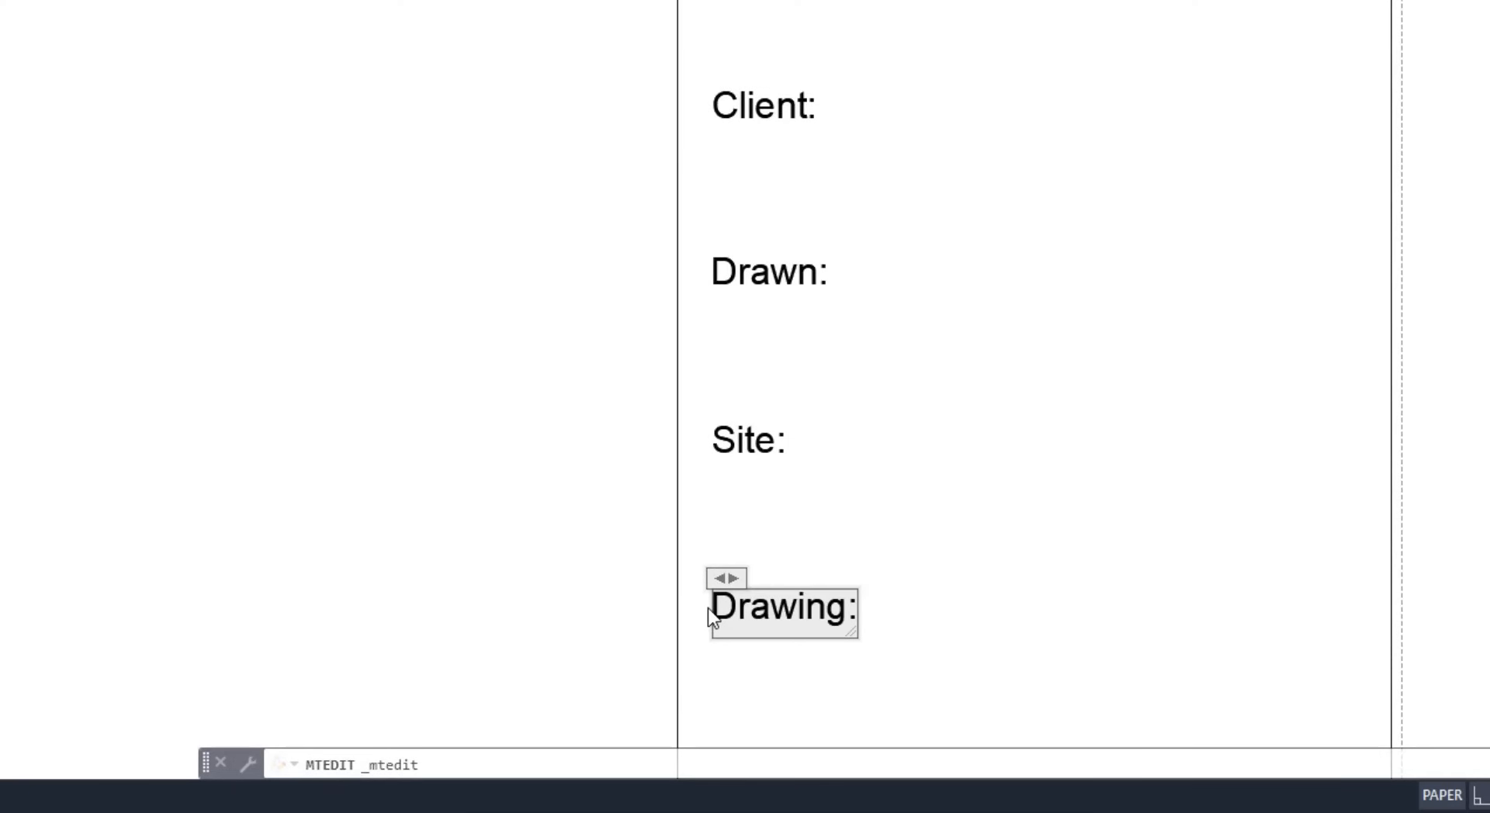
Step: Attach the "cad in black logo" image to the layout under the name "cad in black logo_1", with insertion point and scale specified on-screen
click(708, 608)
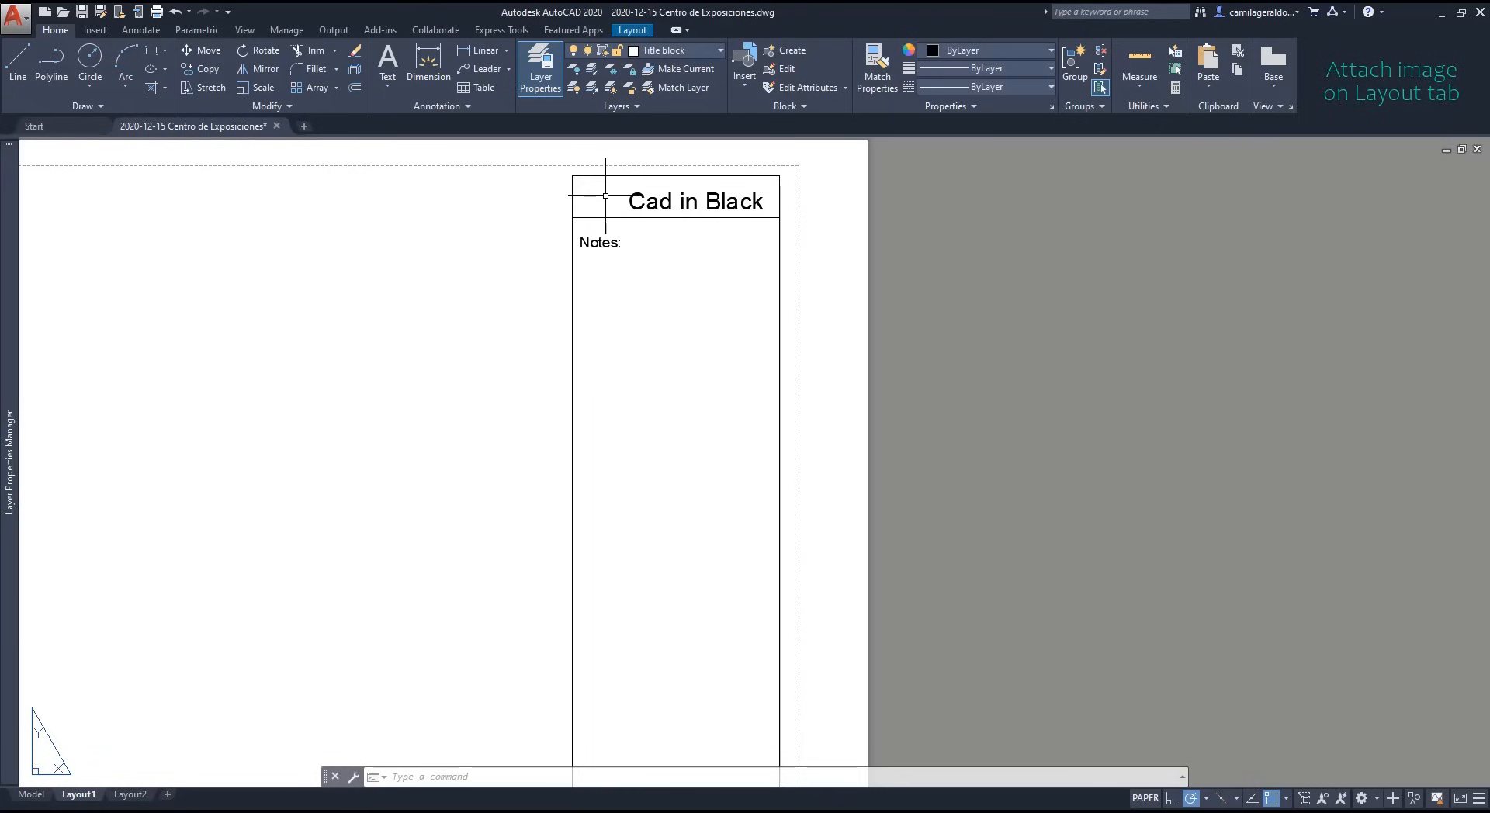
click(93, 31)
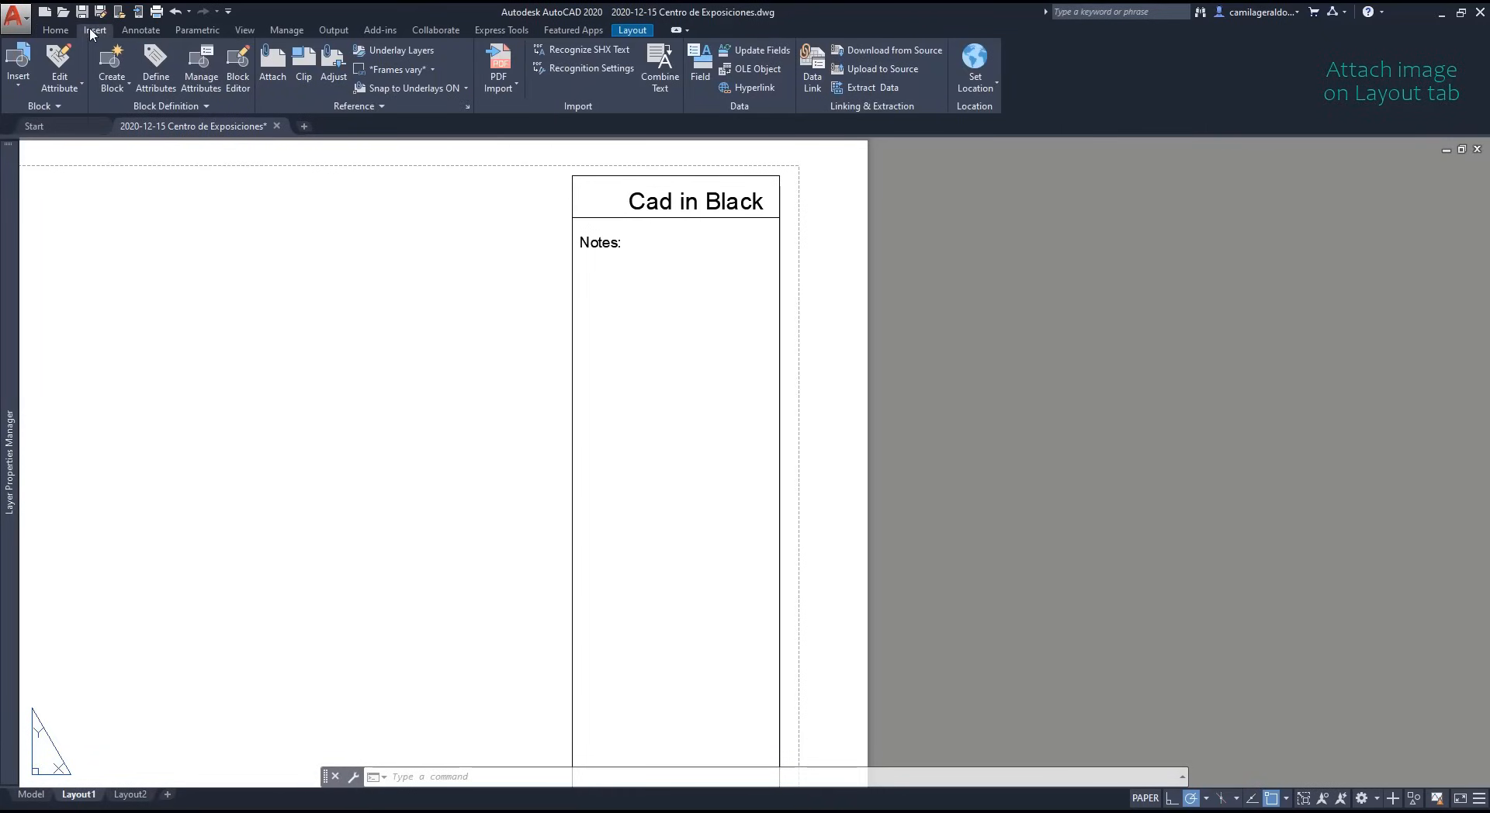
click(273, 61)
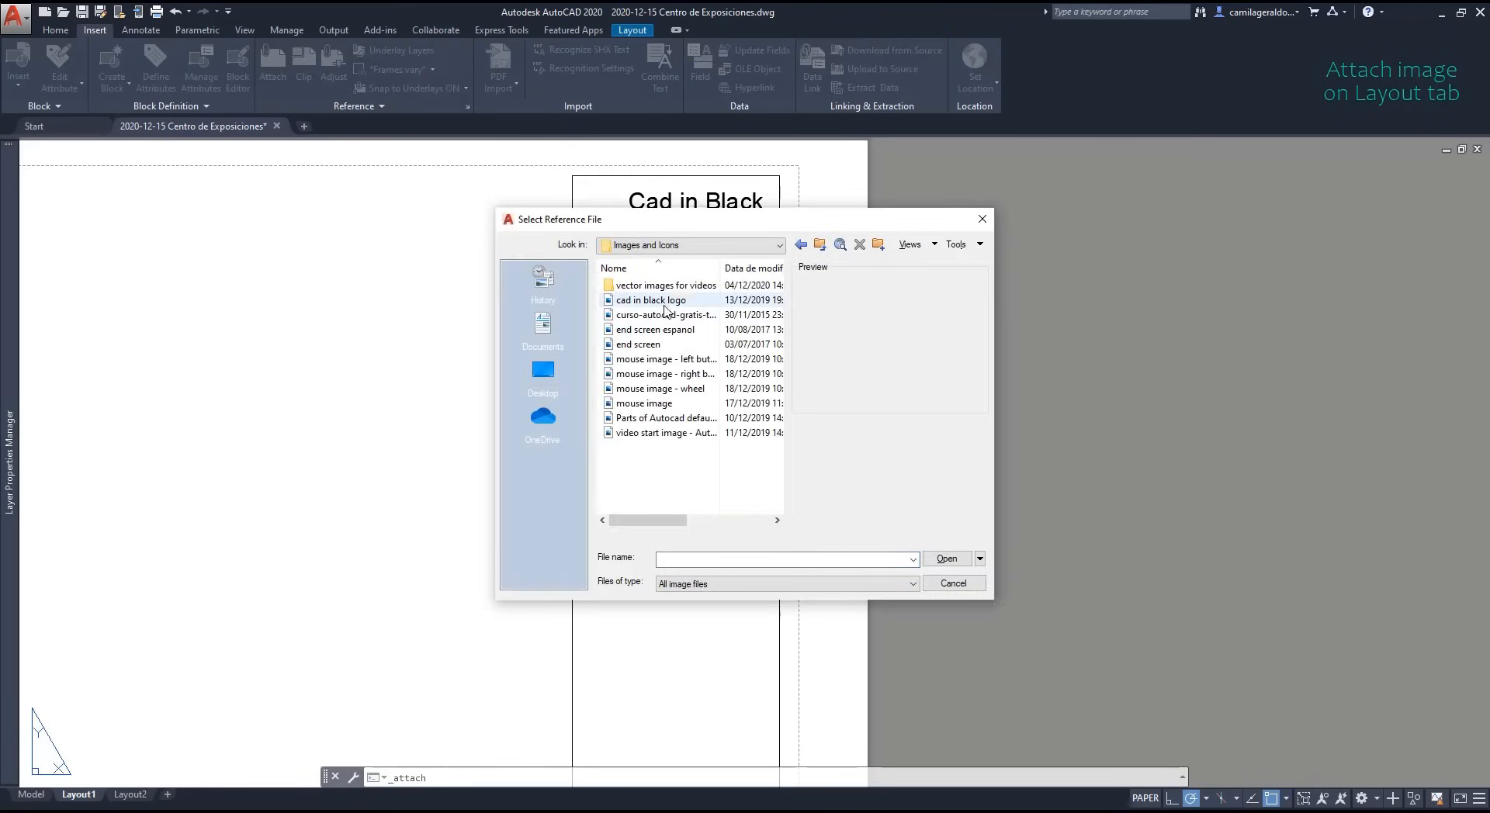
click(674, 300)
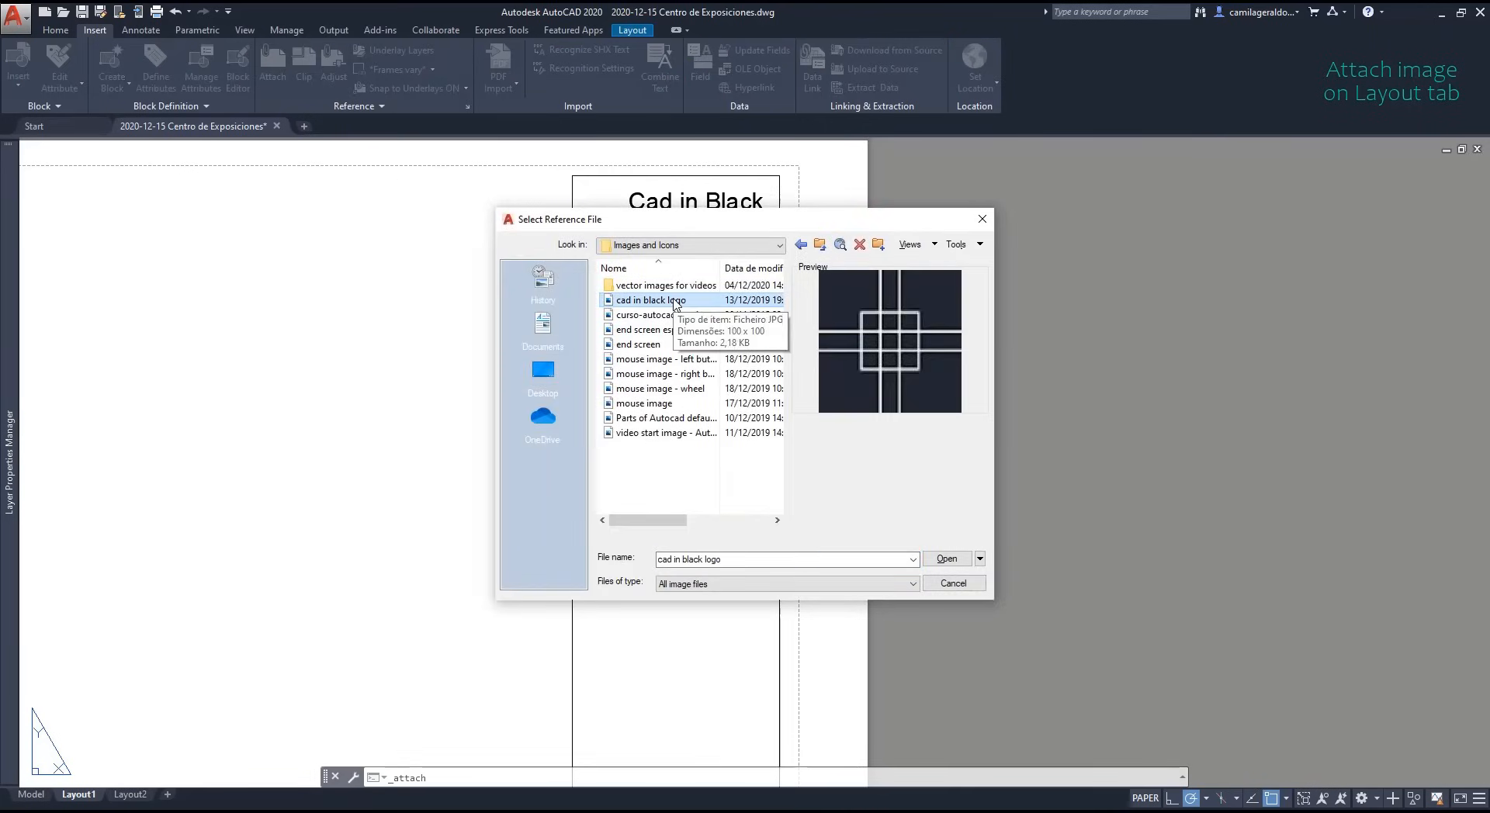
double_click(674, 301)
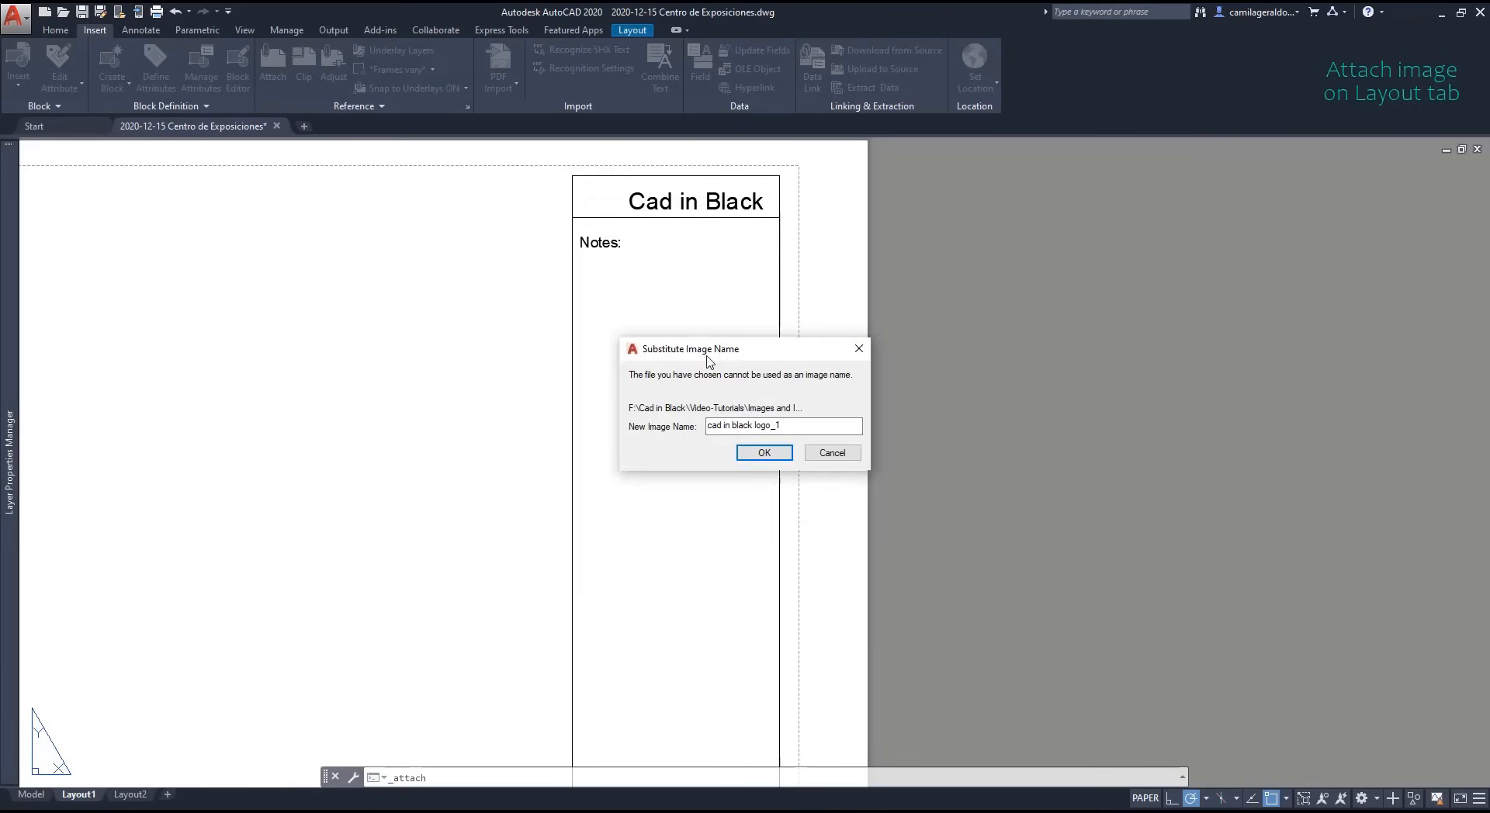
click(776, 456)
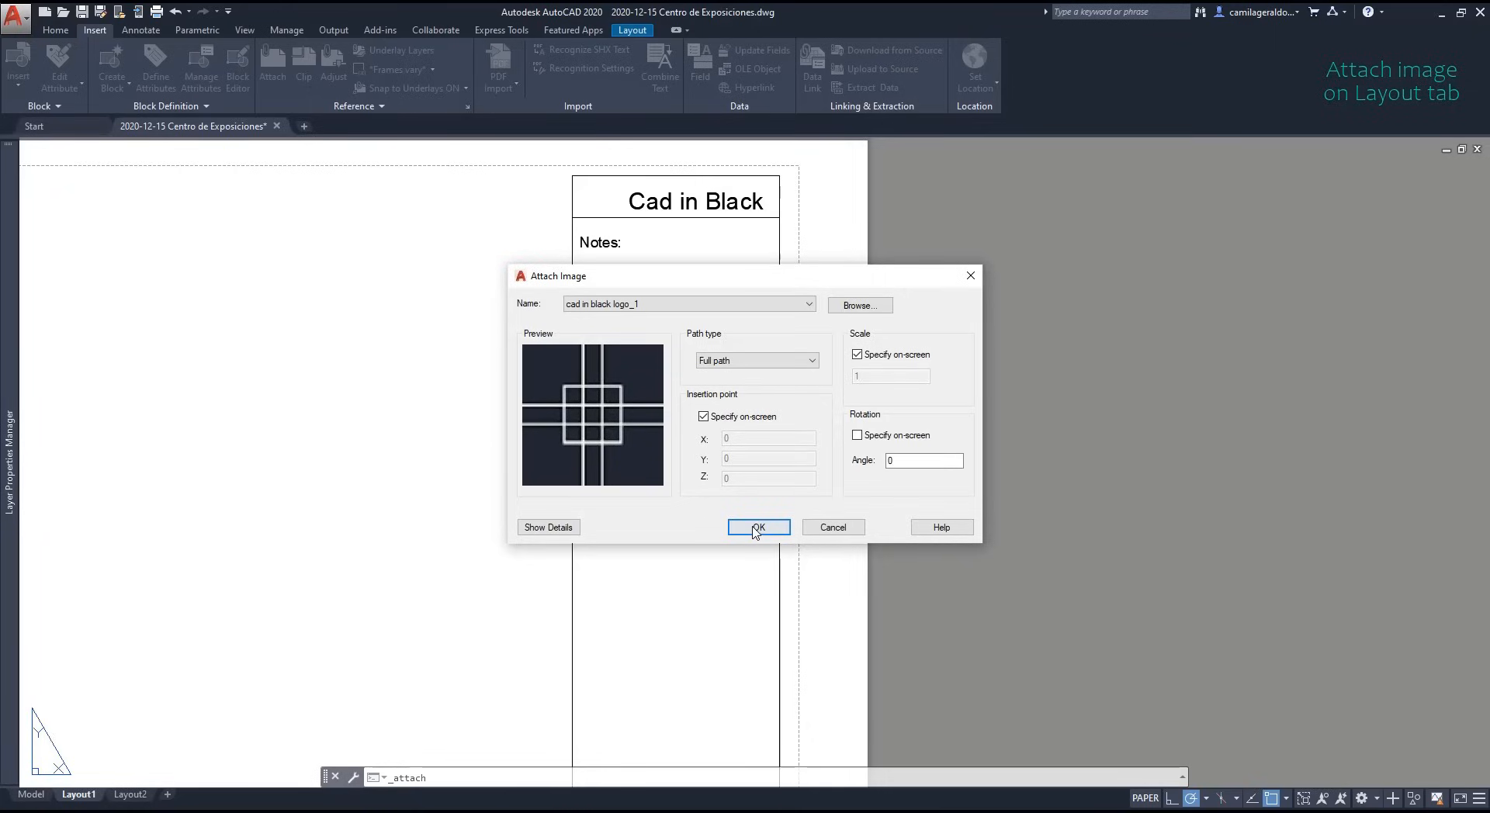
click(758, 528)
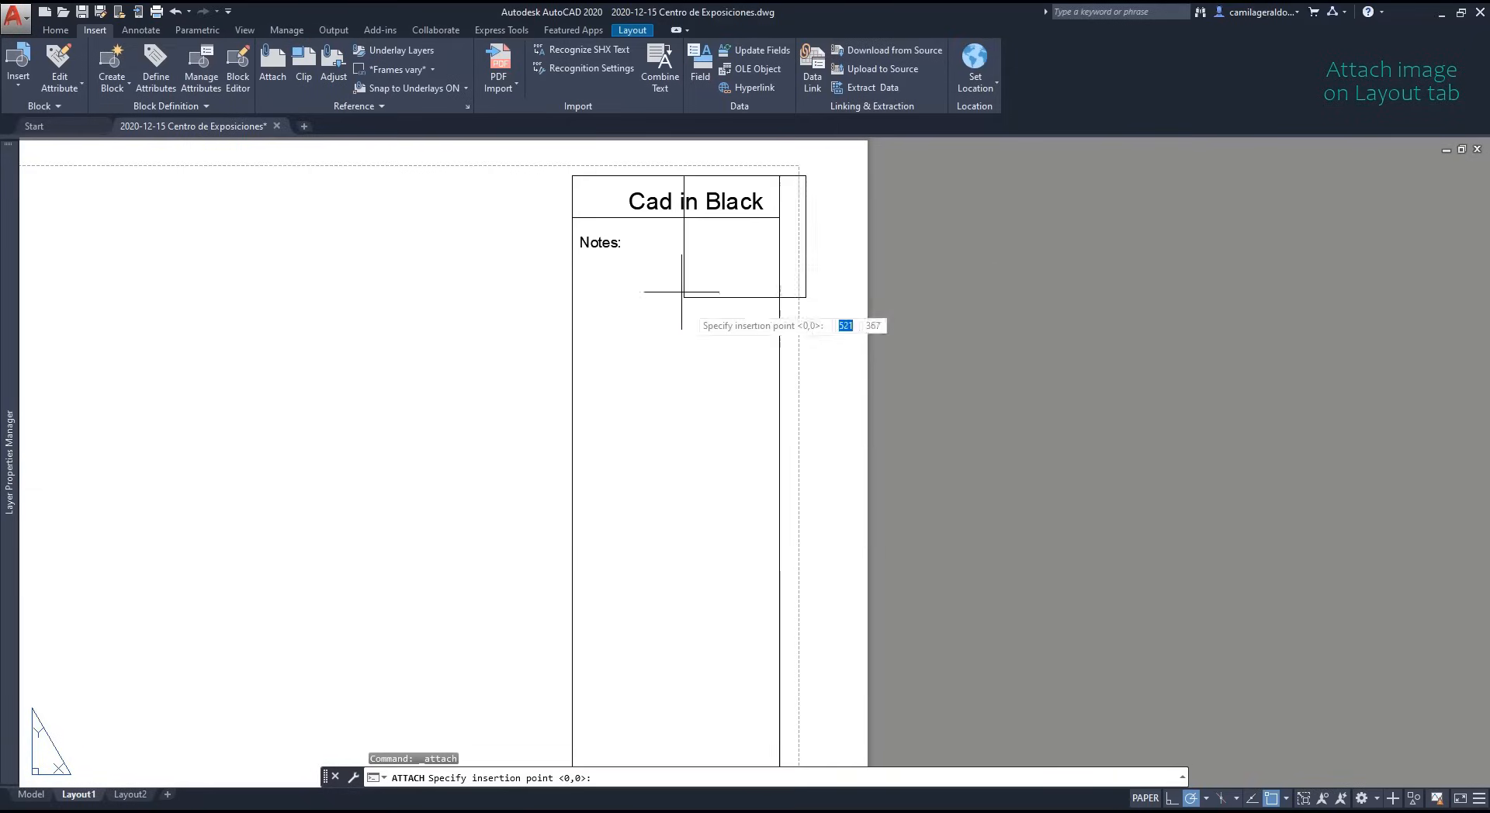
Step: Place the logo image in the title block's header, left of the "Cad in Black" text, at the default scale factor of 1
scroll(538, 228, up, 3)
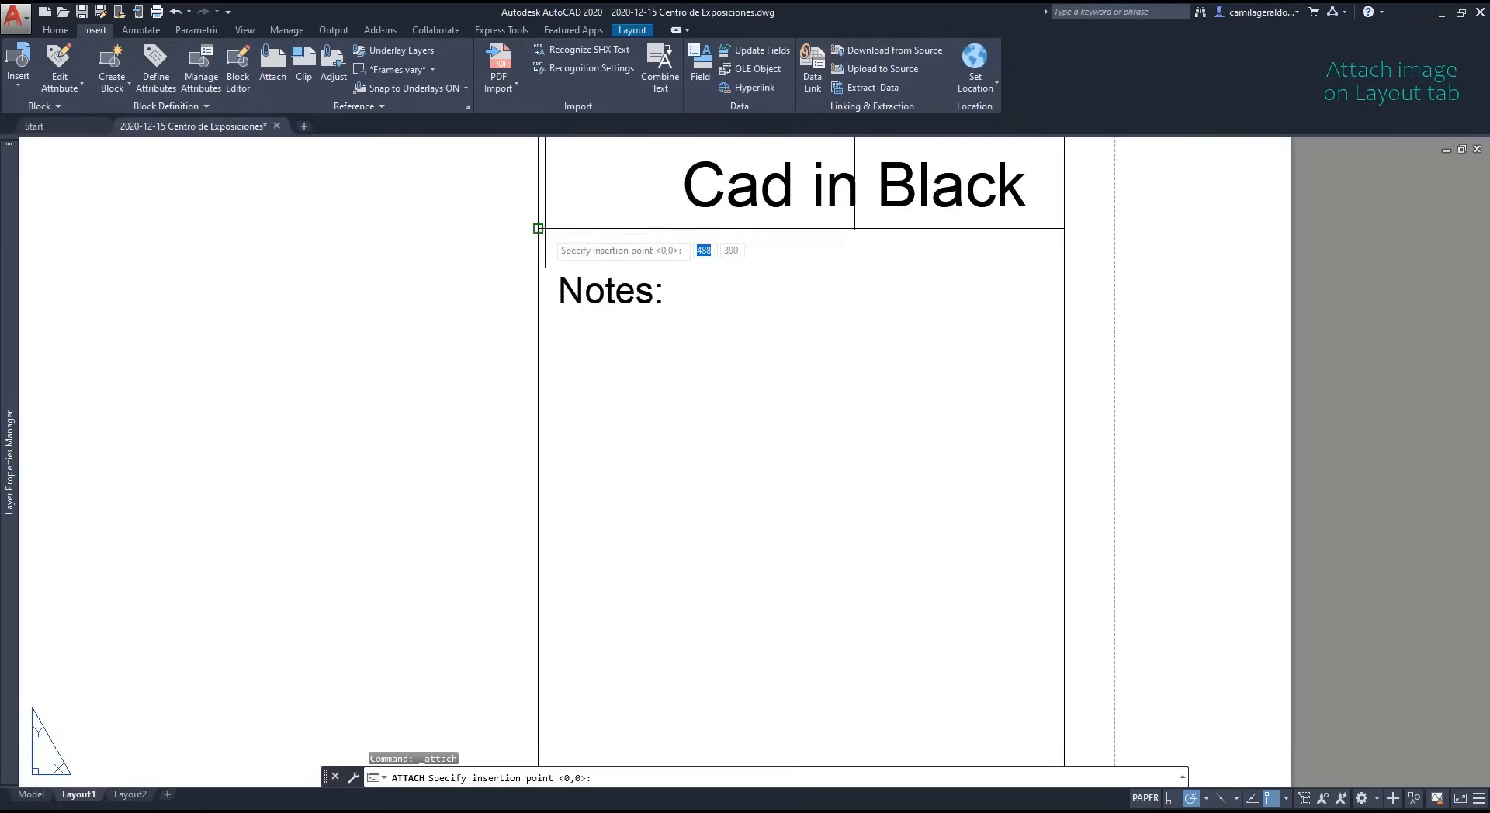
click(579, 228)
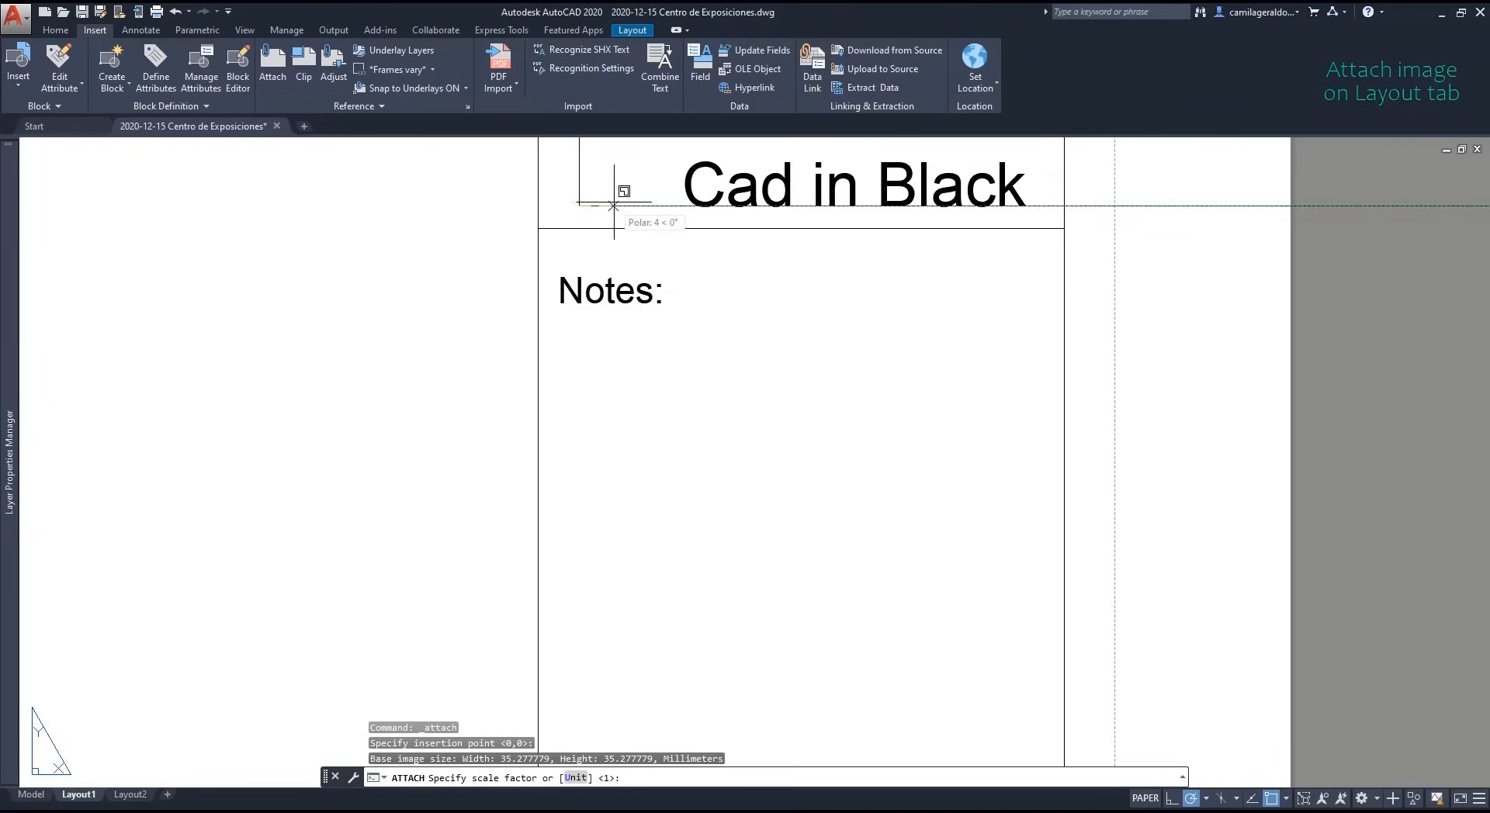
scroll(621, 205, down, 5)
scroll(636, 202, up, 5)
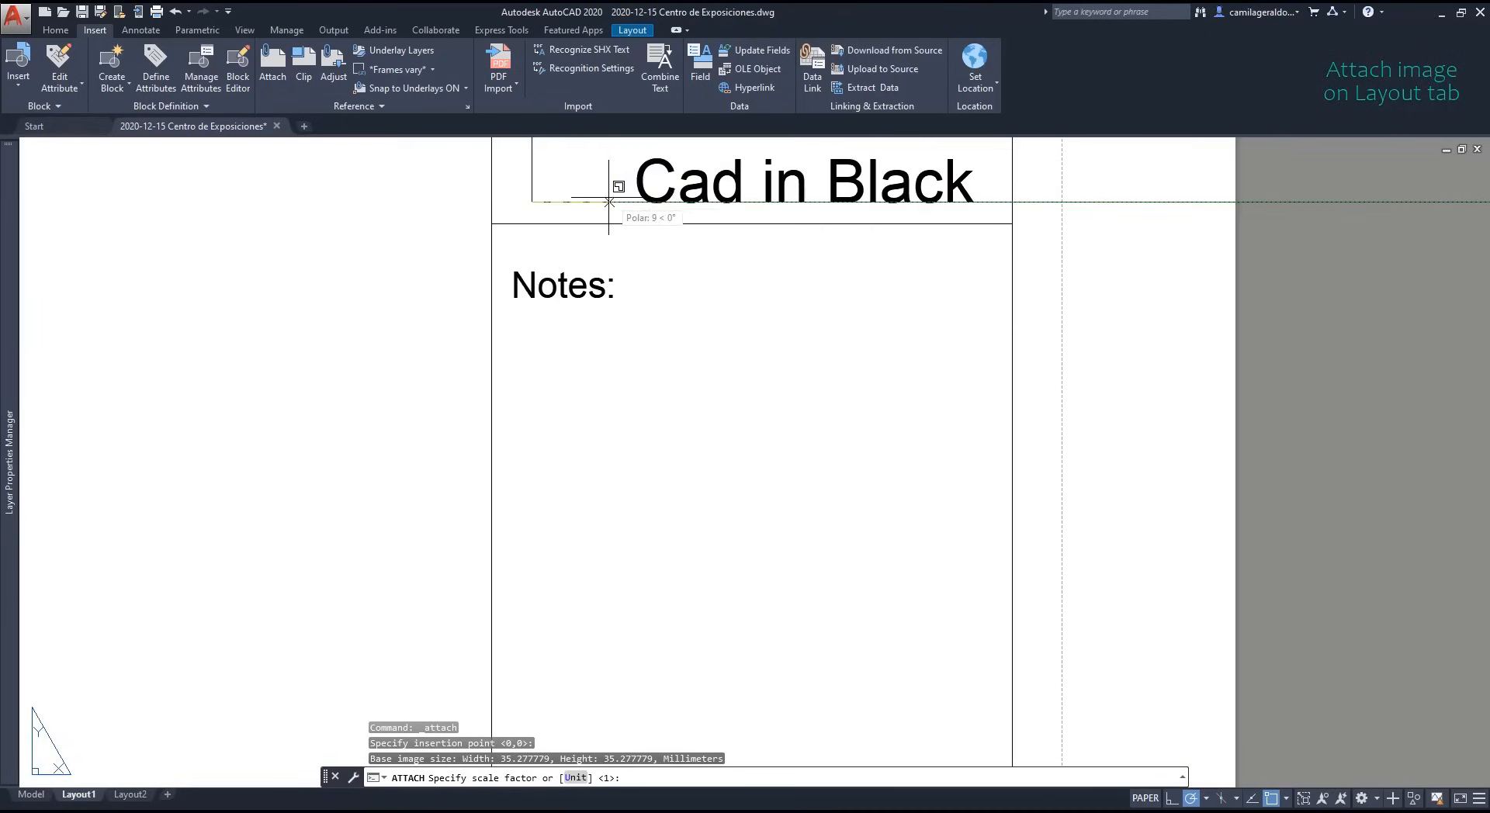
middle_drag(608, 199, 205, 225)
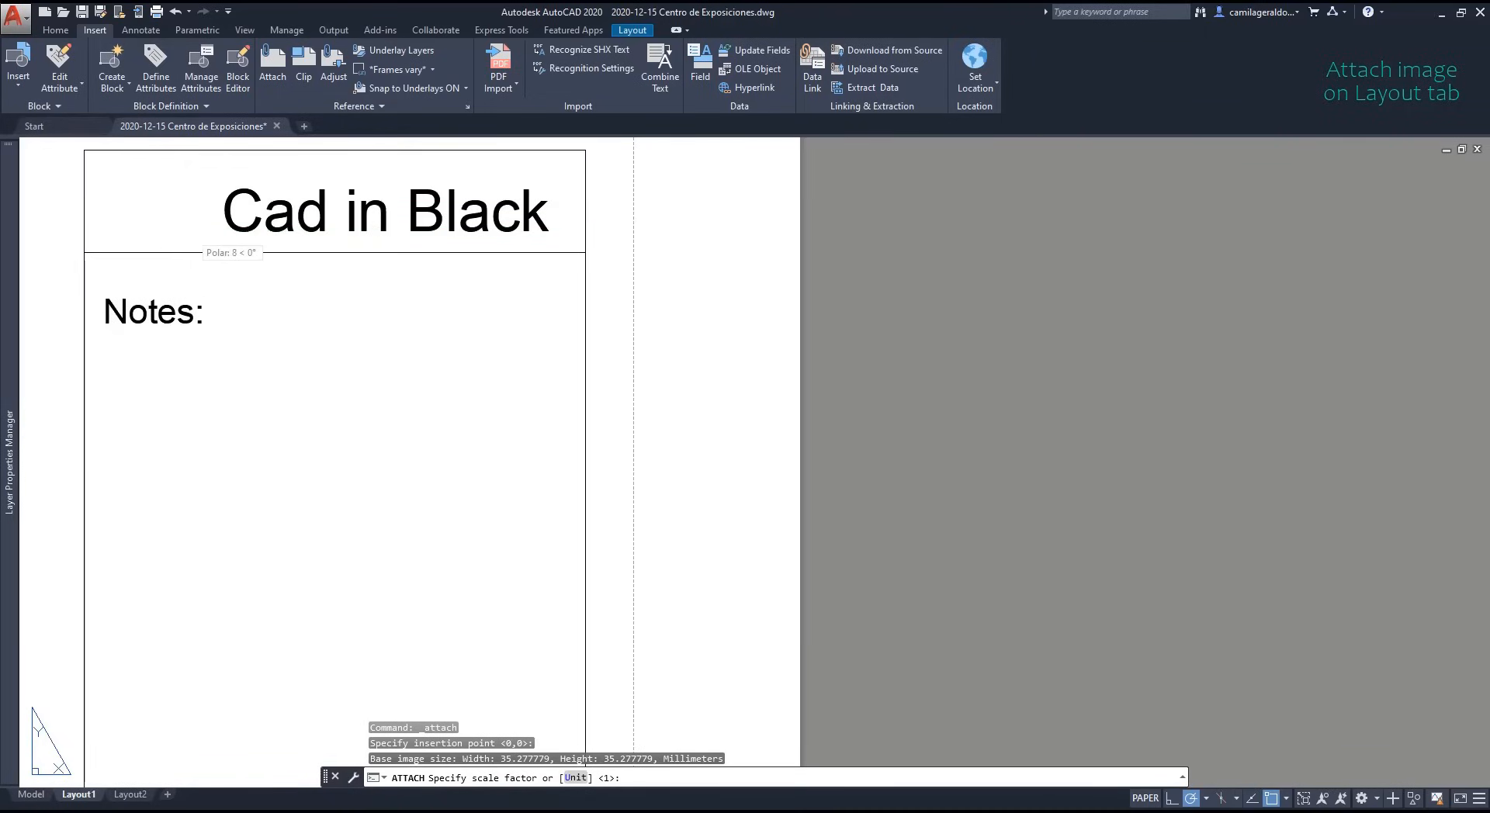
key(Return)
scroll(210, 206, down, 5)
scroll(150, 189, up, 3)
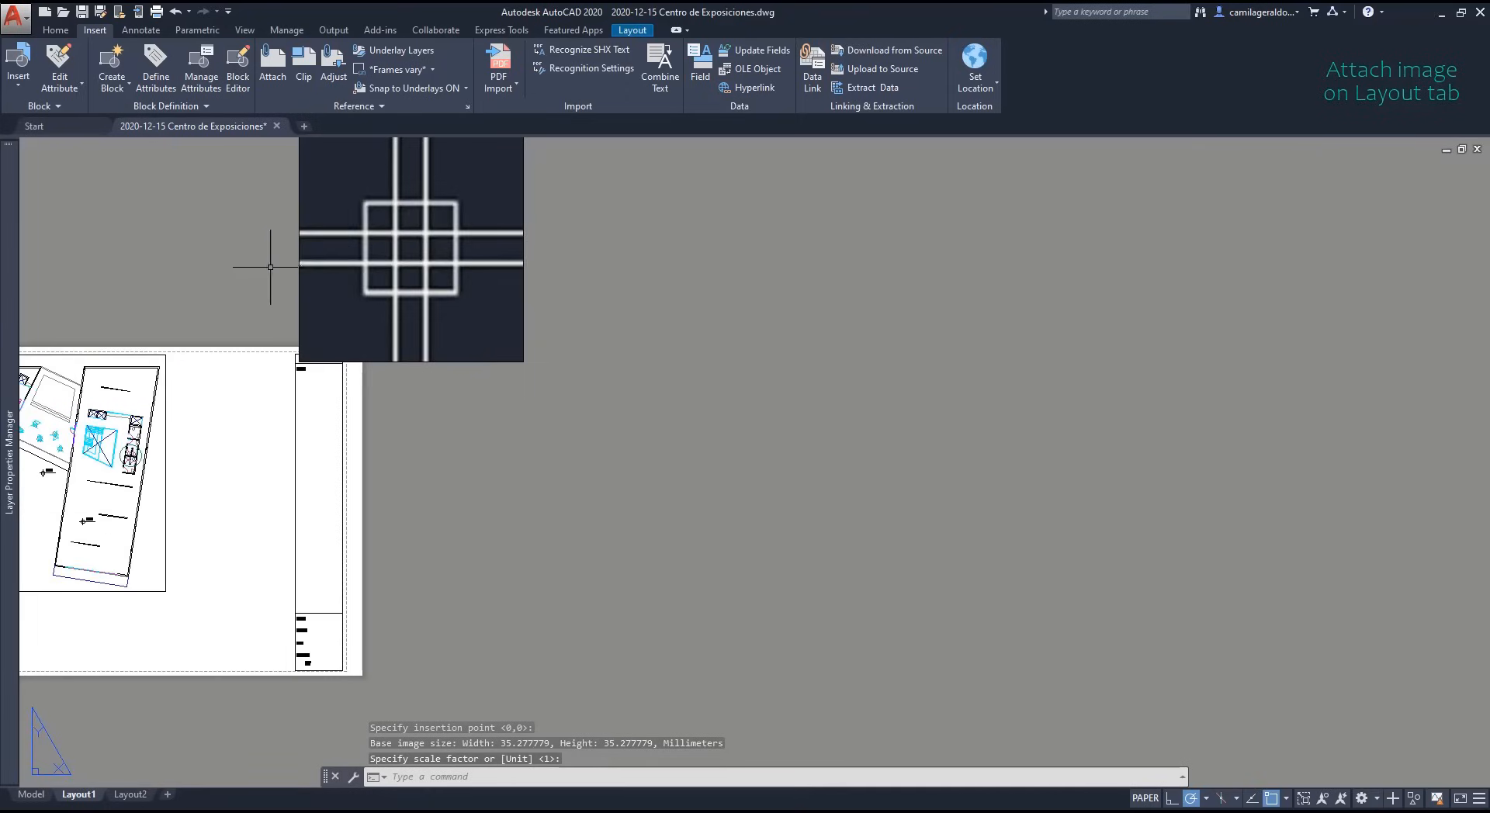
click(300, 293)
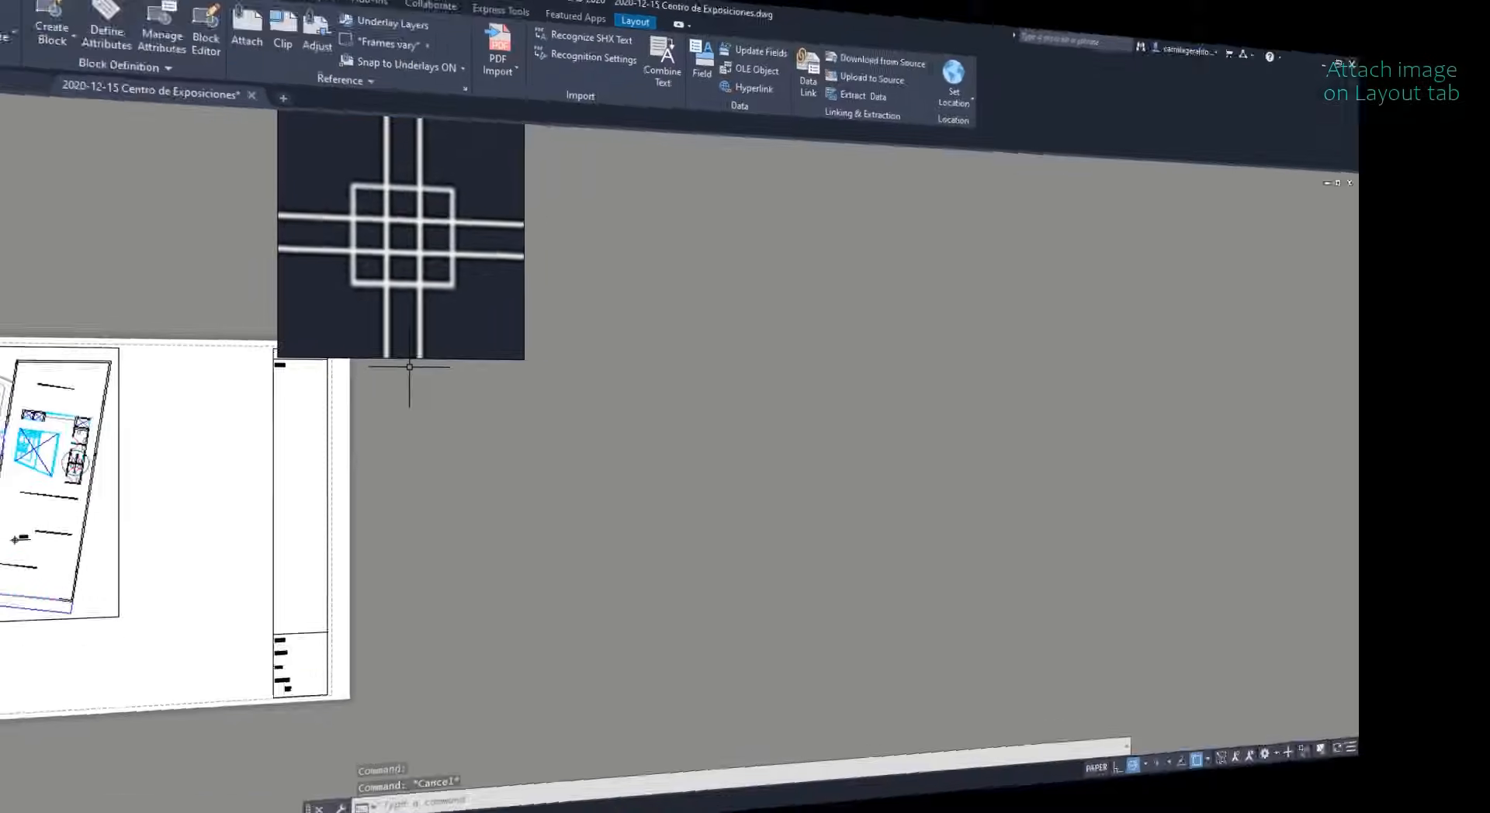
Step: Scale the logo by reference from its lower-left corner, using its bottom edge as reference length and about 8 as new length
text(sc)
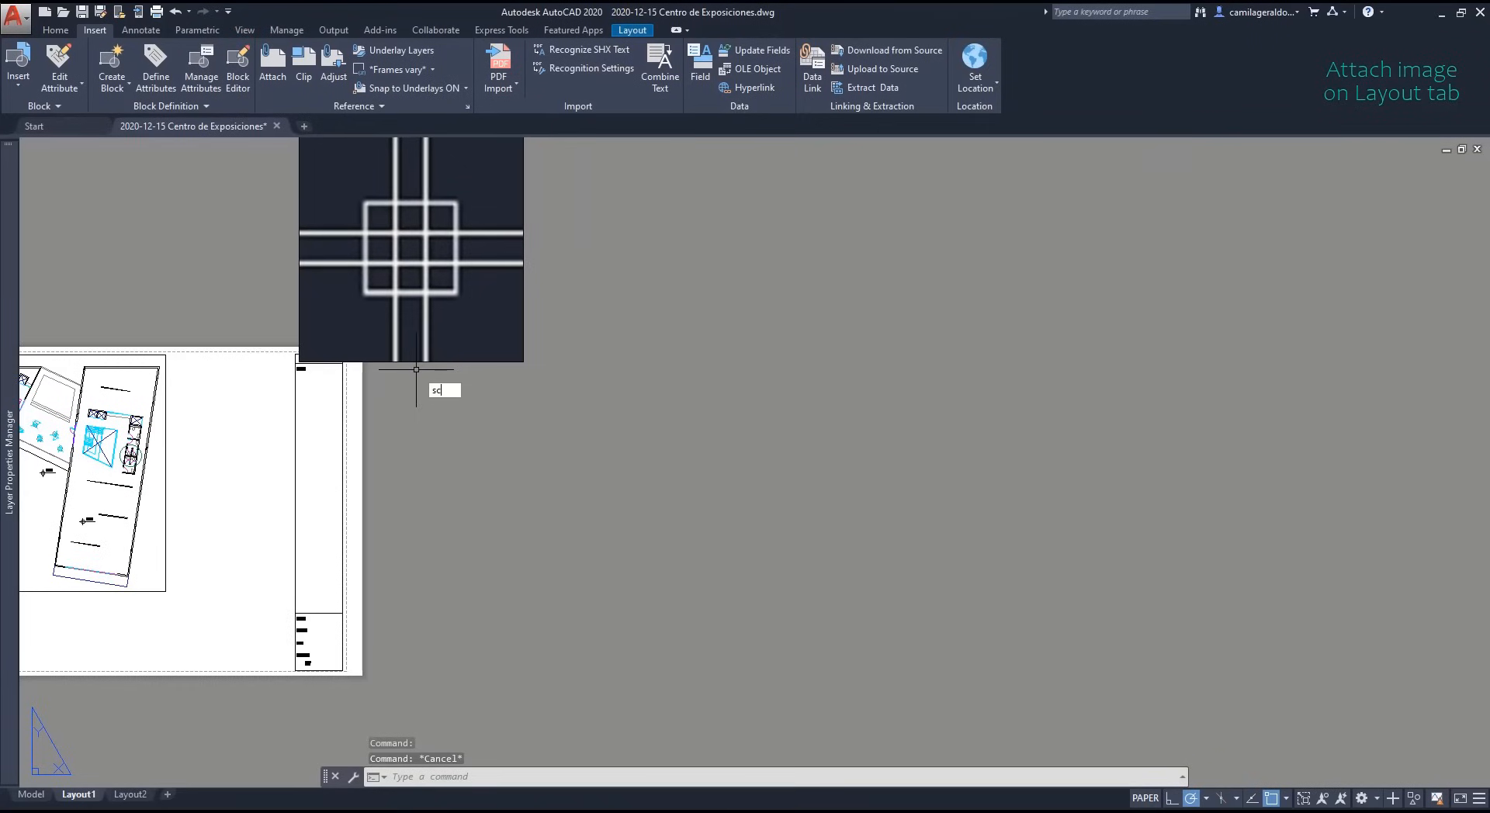
key(Return)
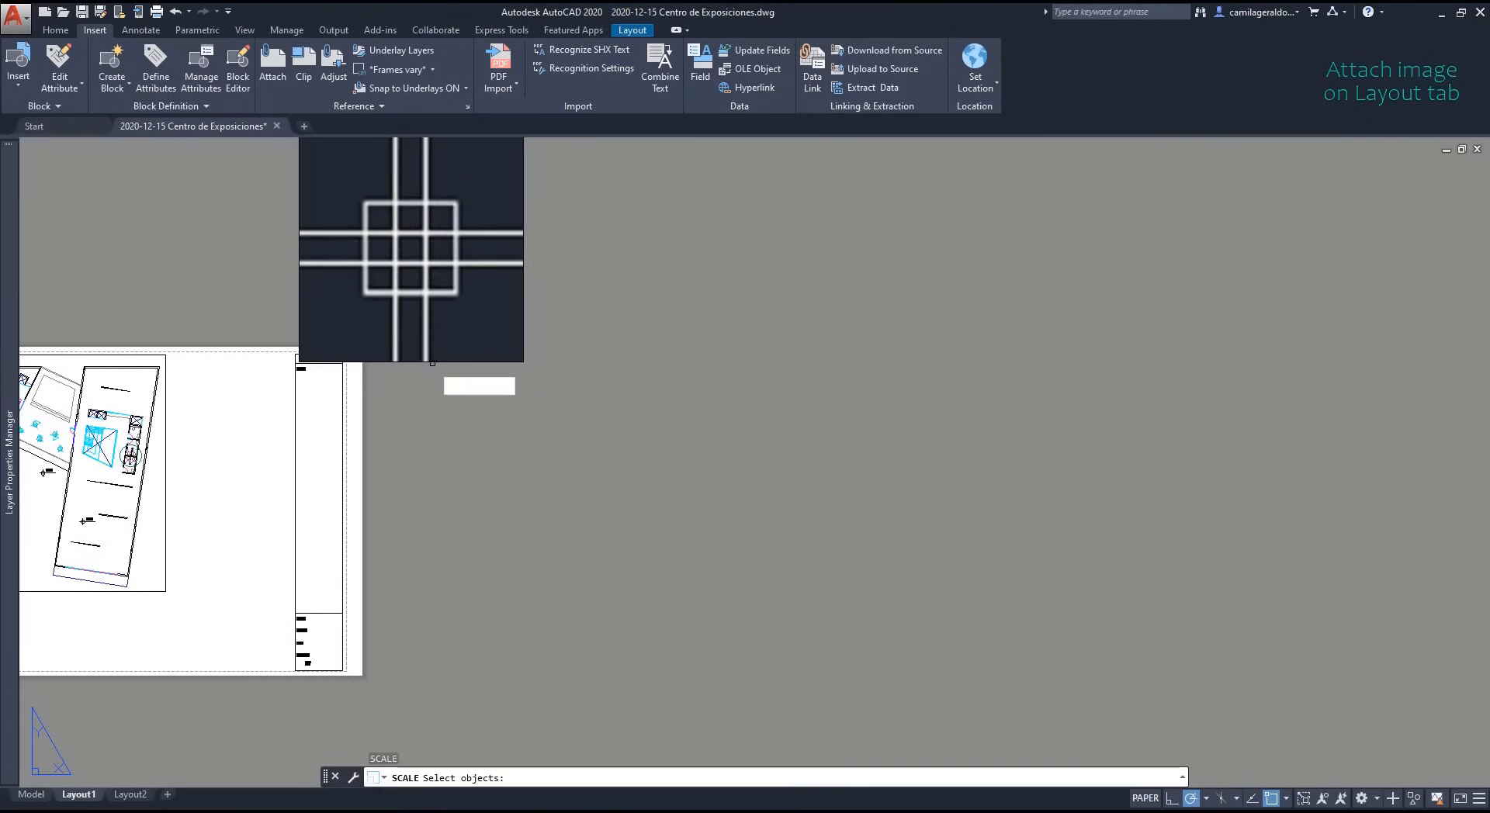
click(439, 362)
key(Return)
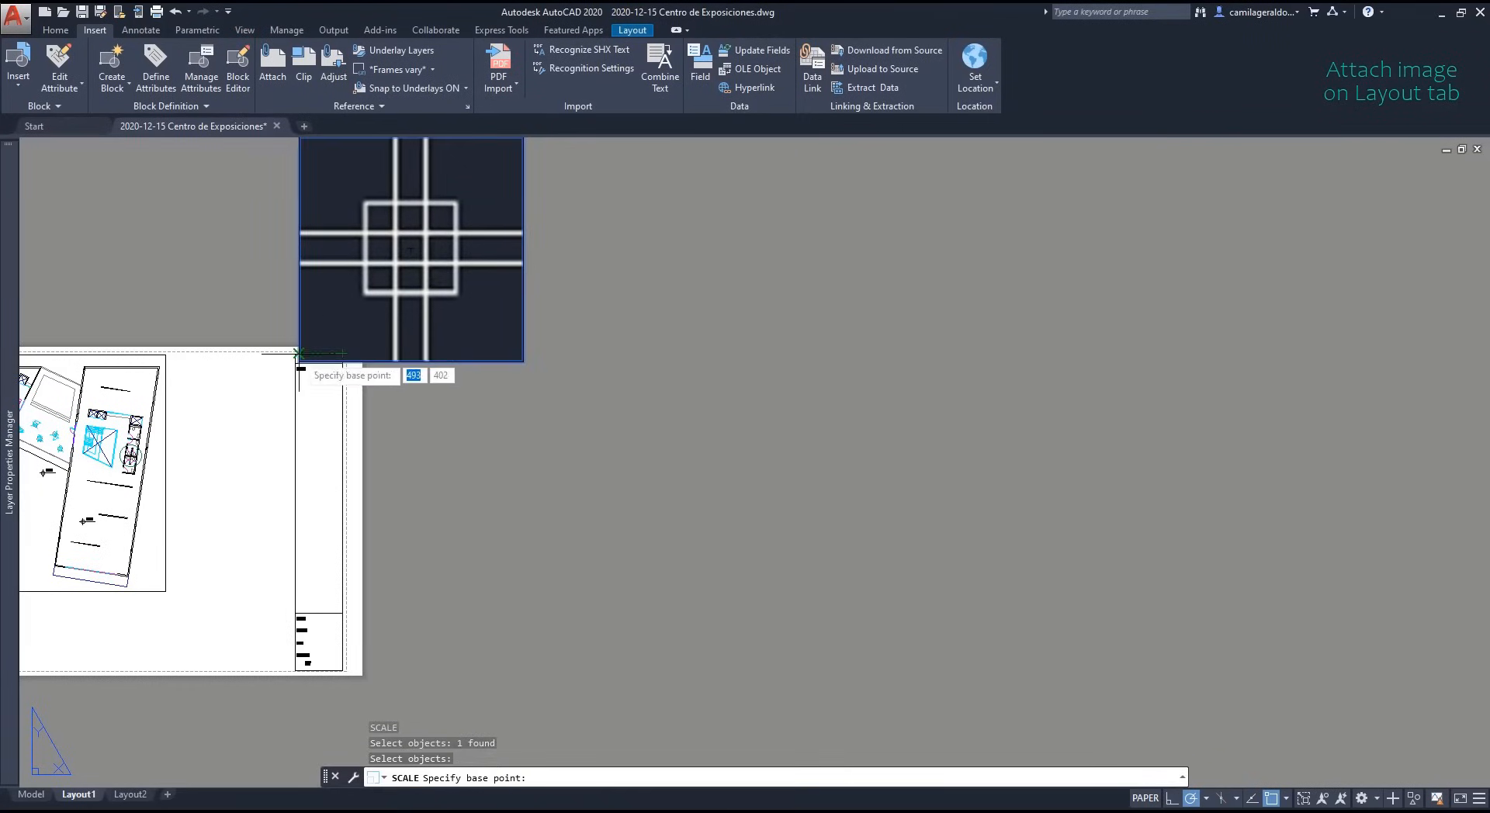
scroll(269, 350, up, 8)
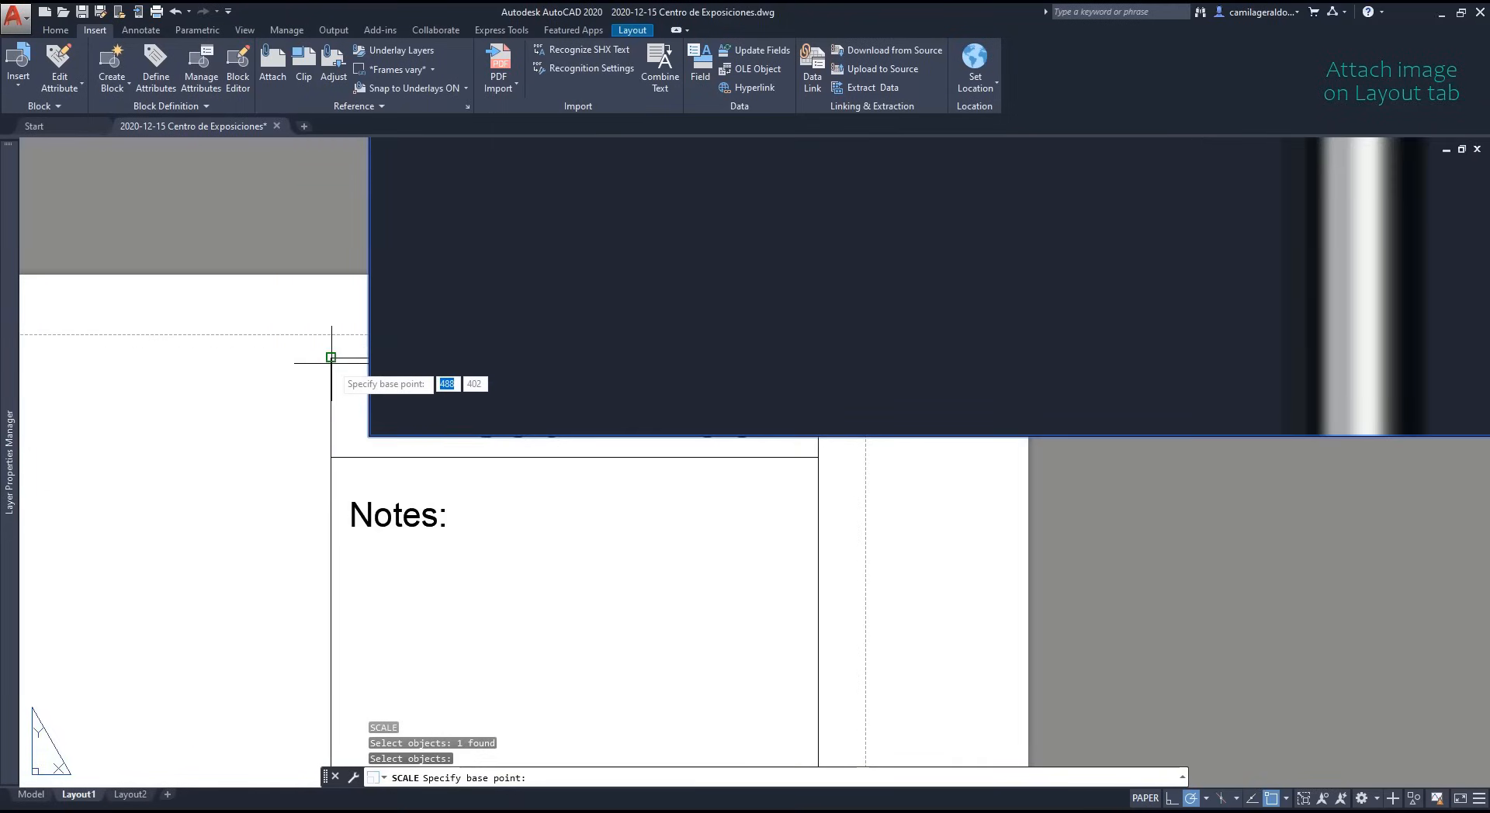
click(369, 437)
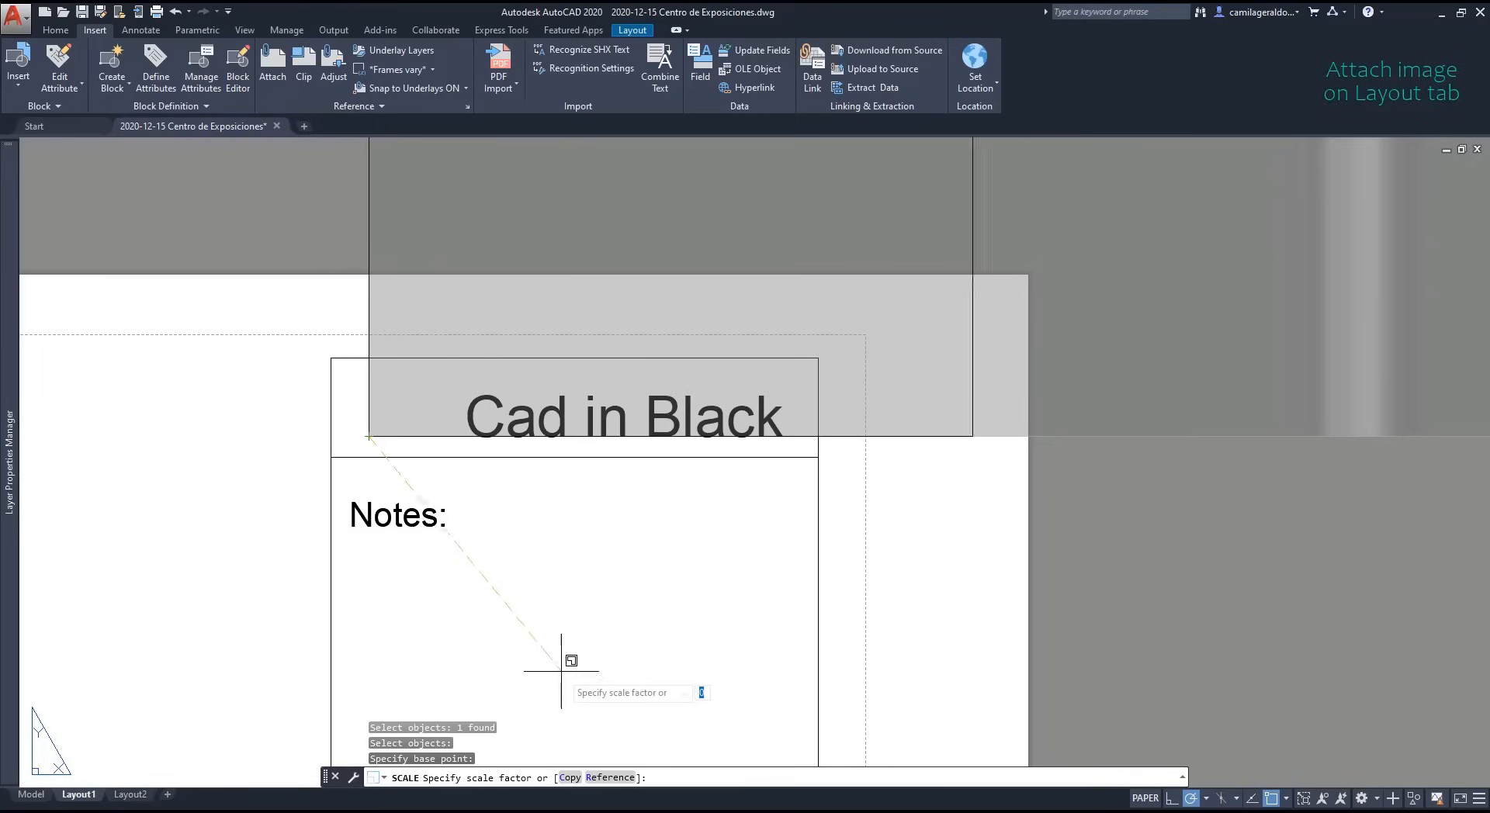
click(610, 778)
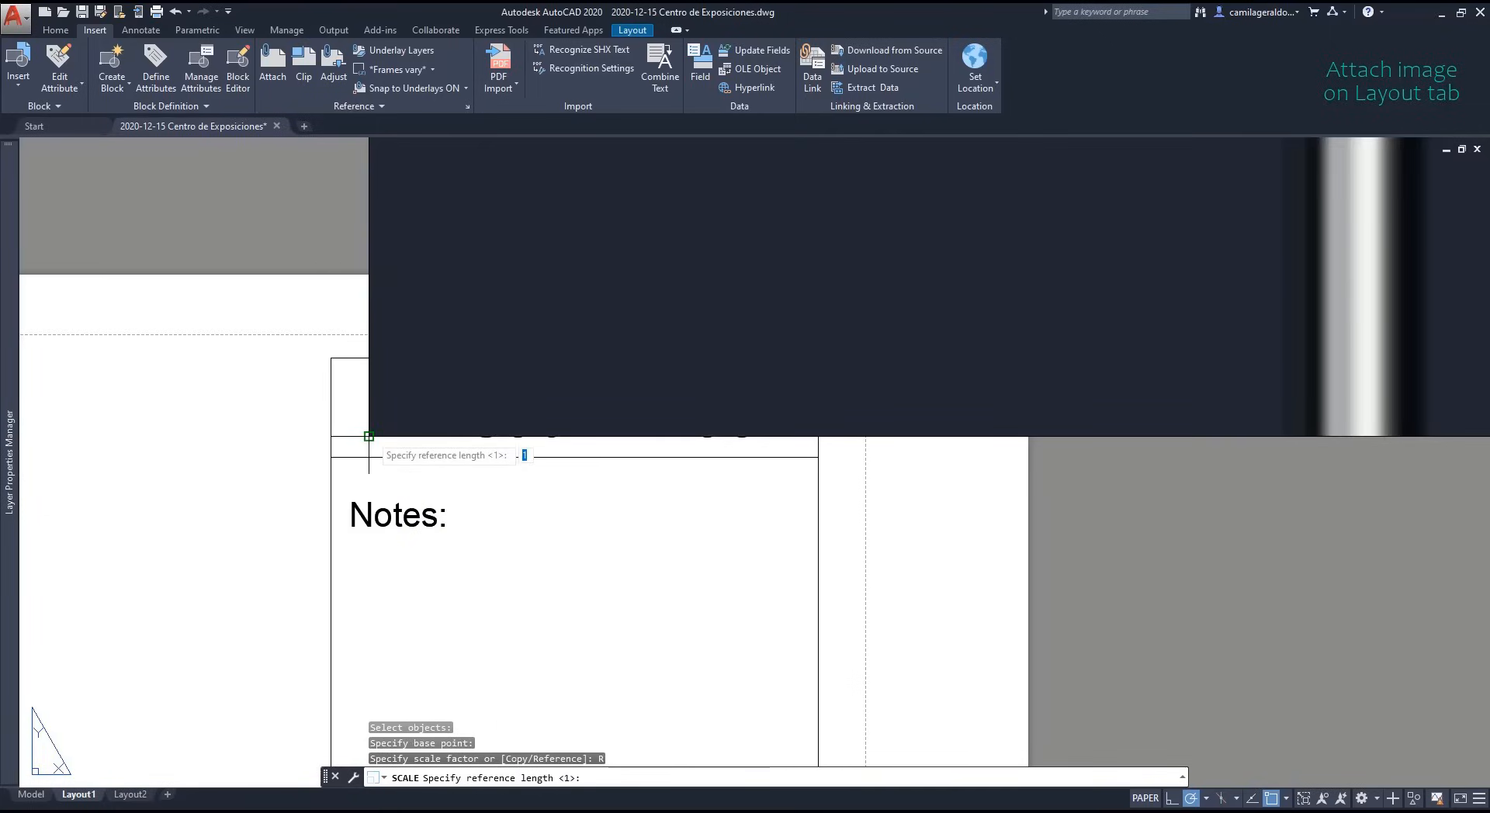
click(369, 436)
scroll(368, 436, down, 8)
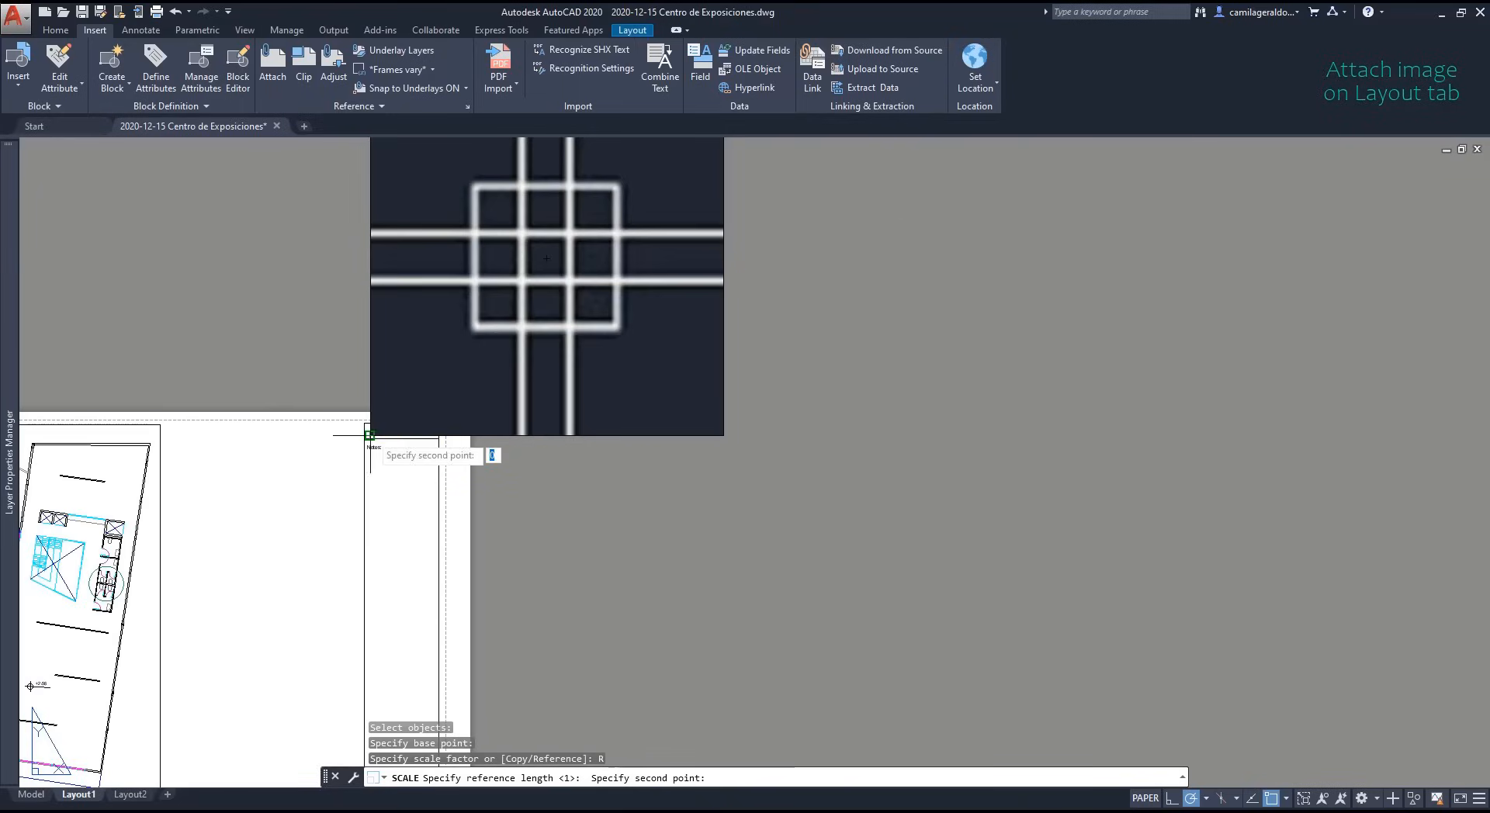
click(723, 435)
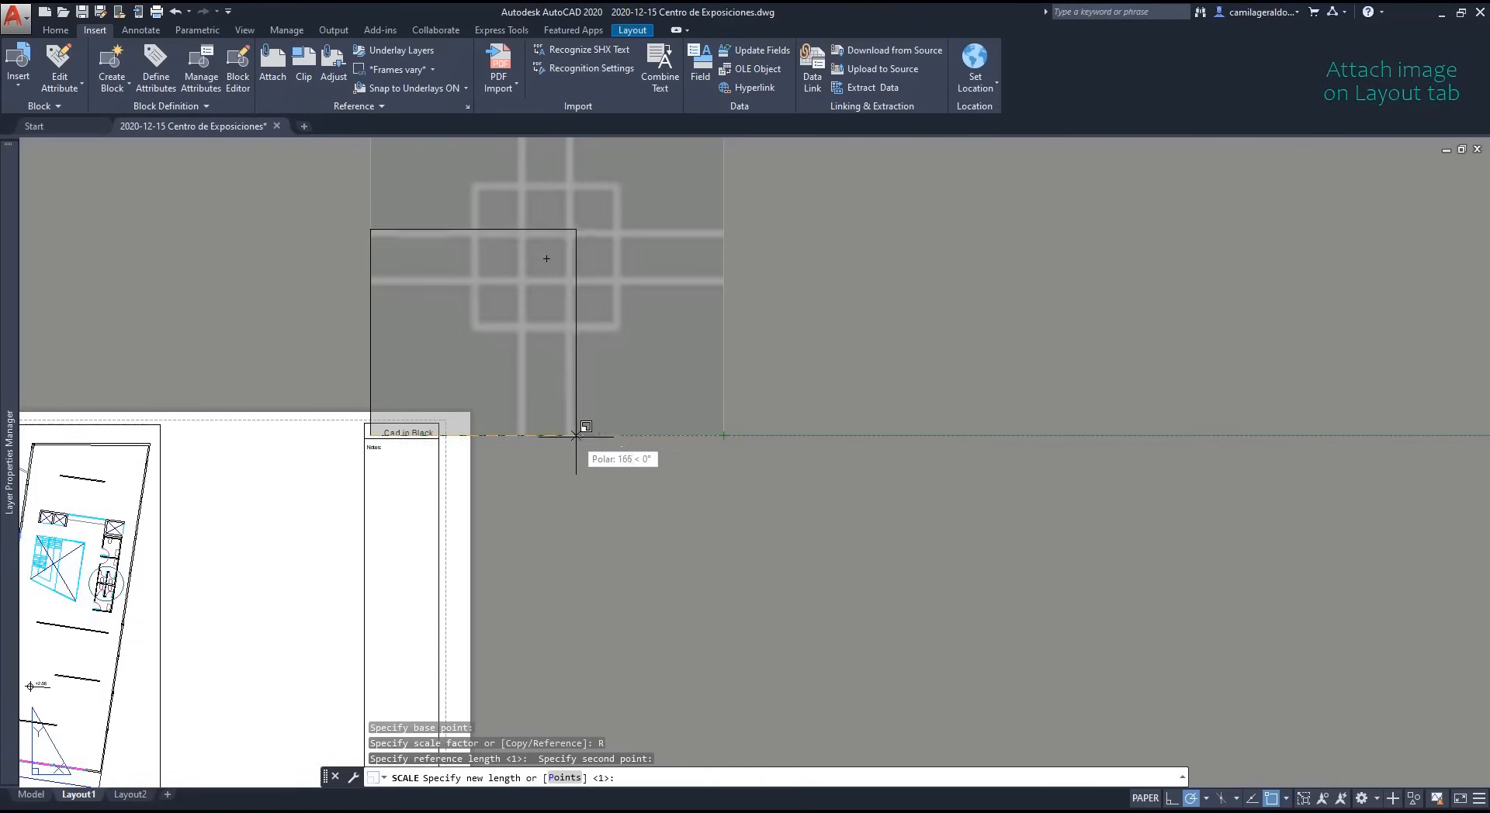
scroll(404, 431, up, 3)
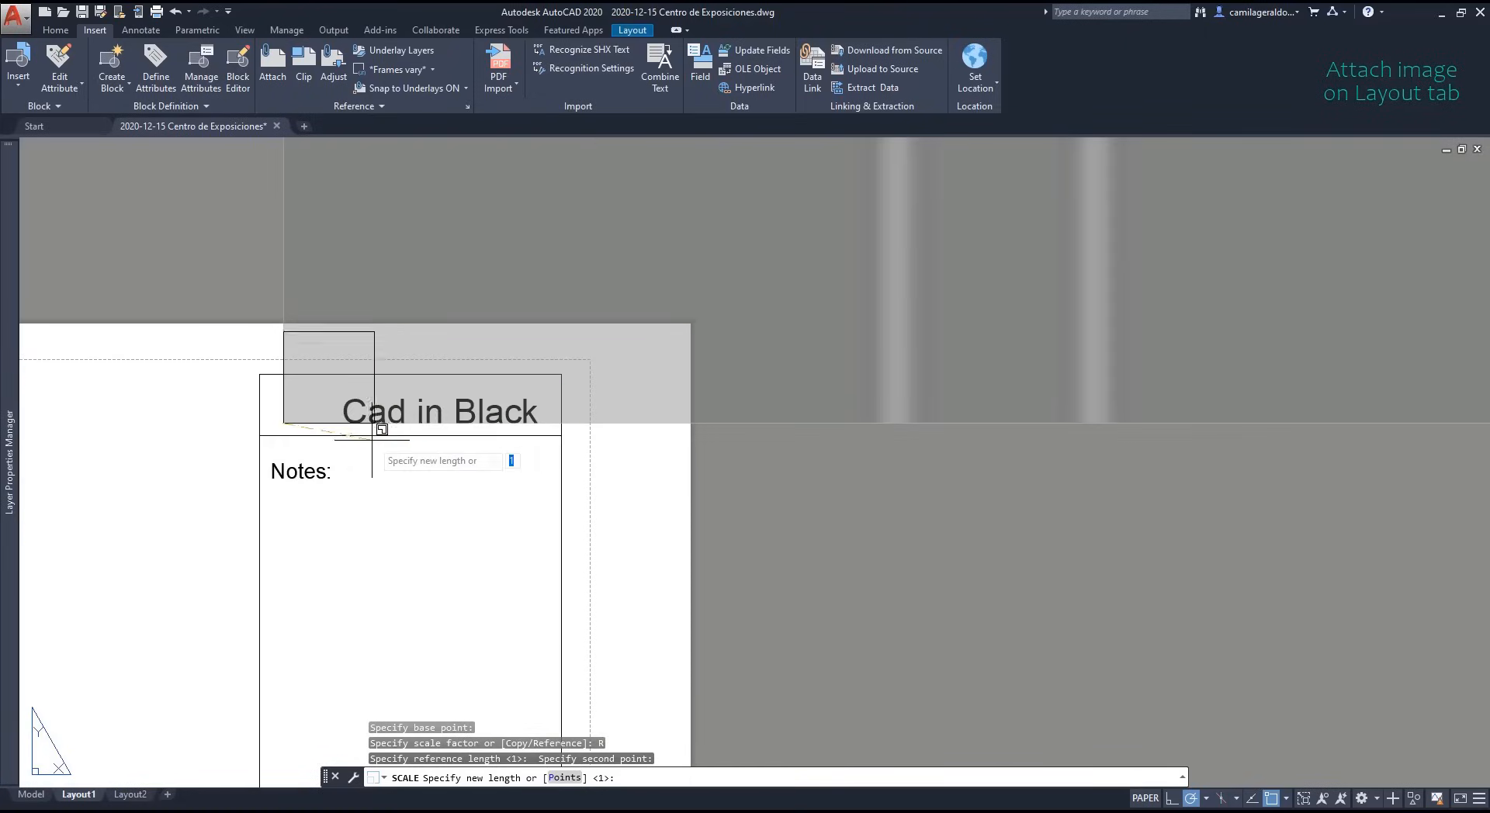
scroll(326, 423, up, 2)
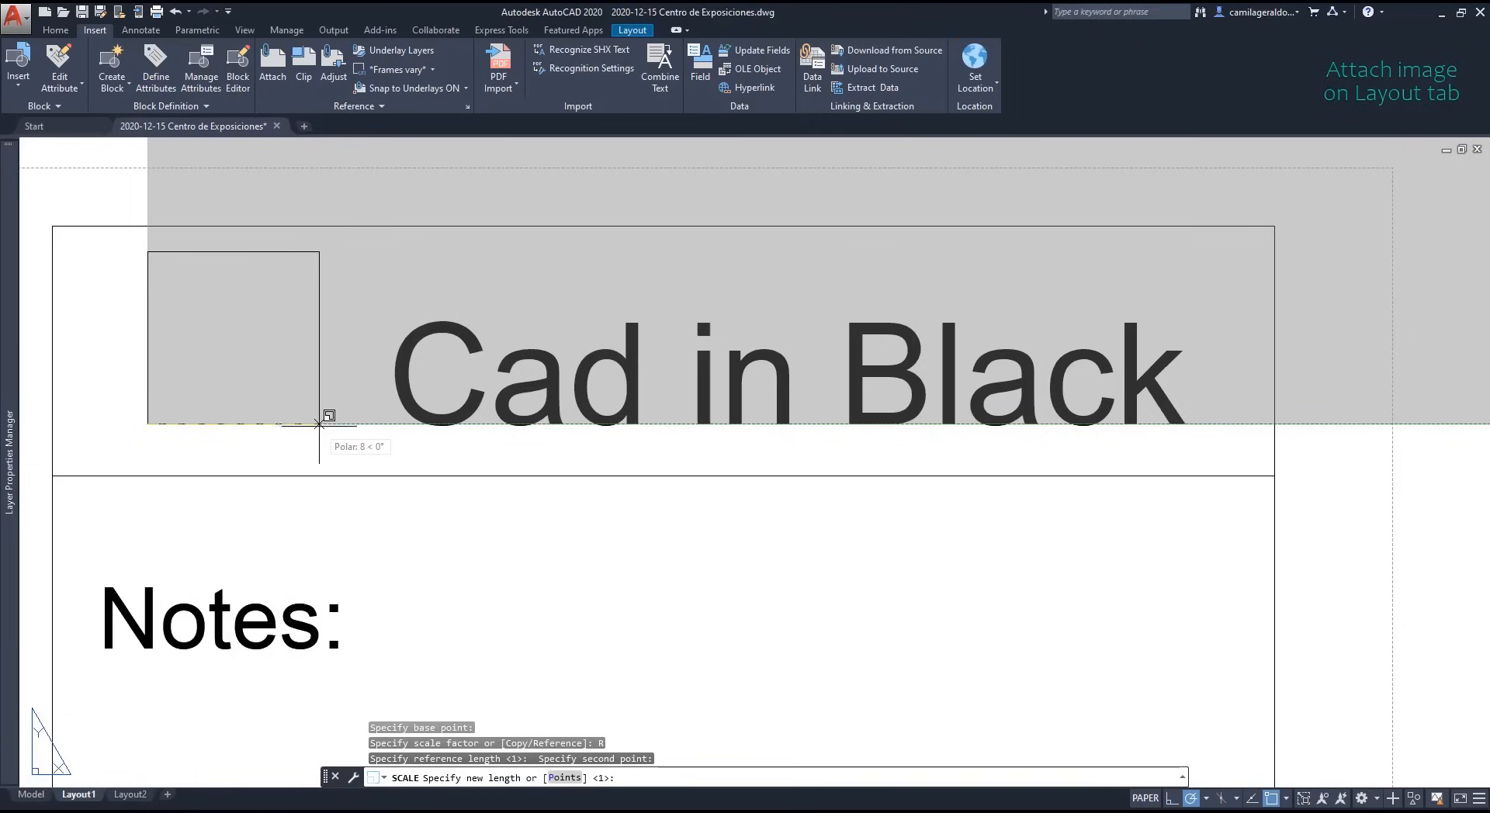
click(319, 425)
scroll(366, 415, down, 4)
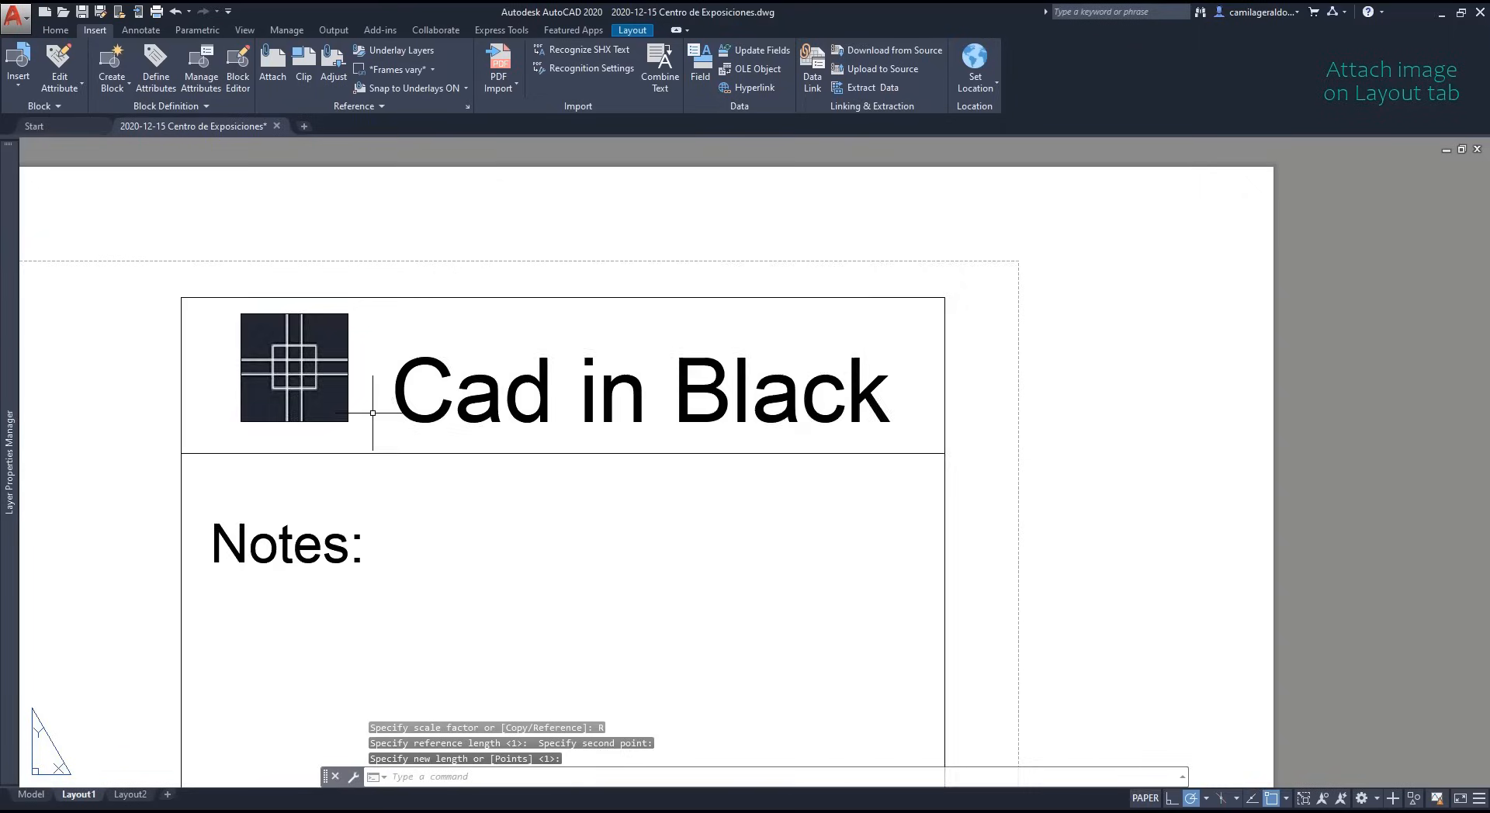
scroll(672, 426, down, 5)
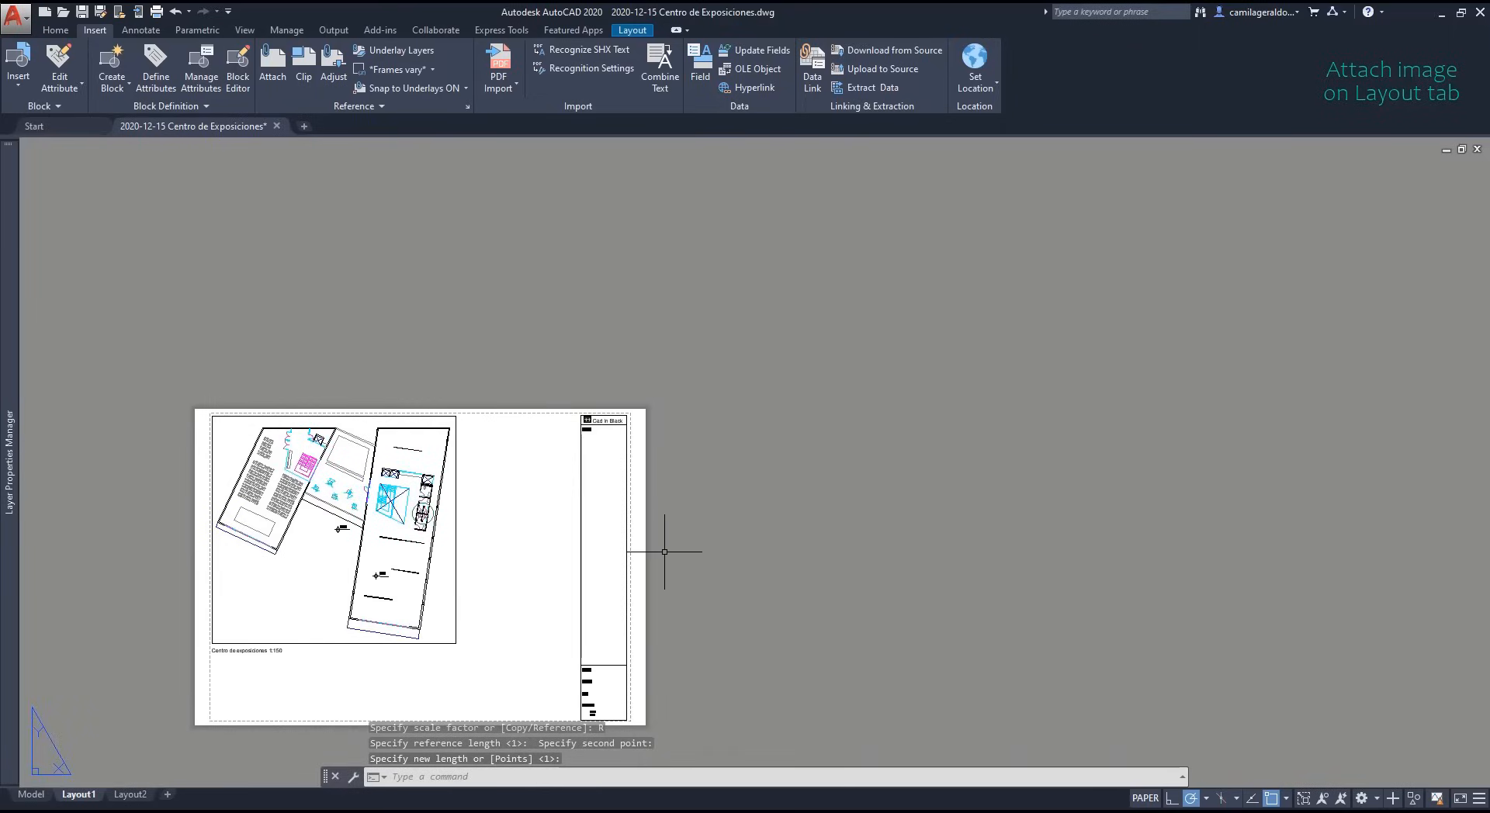
scroll(583, 477, up, 4)
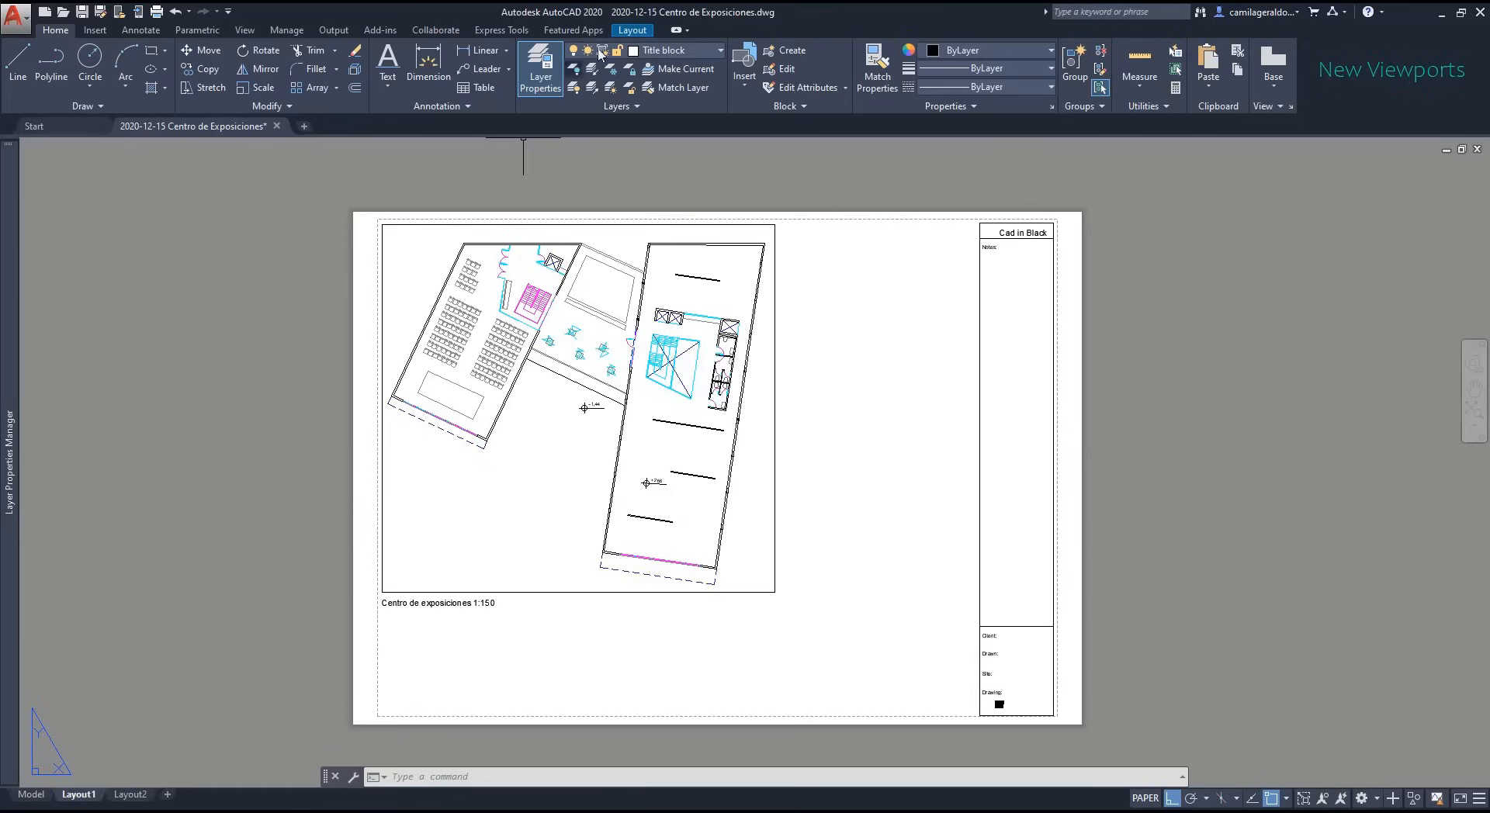
Step: Create a rectangular viewport in the upper part of the empty area between the floor plan viewport and the title block
click(632, 30)
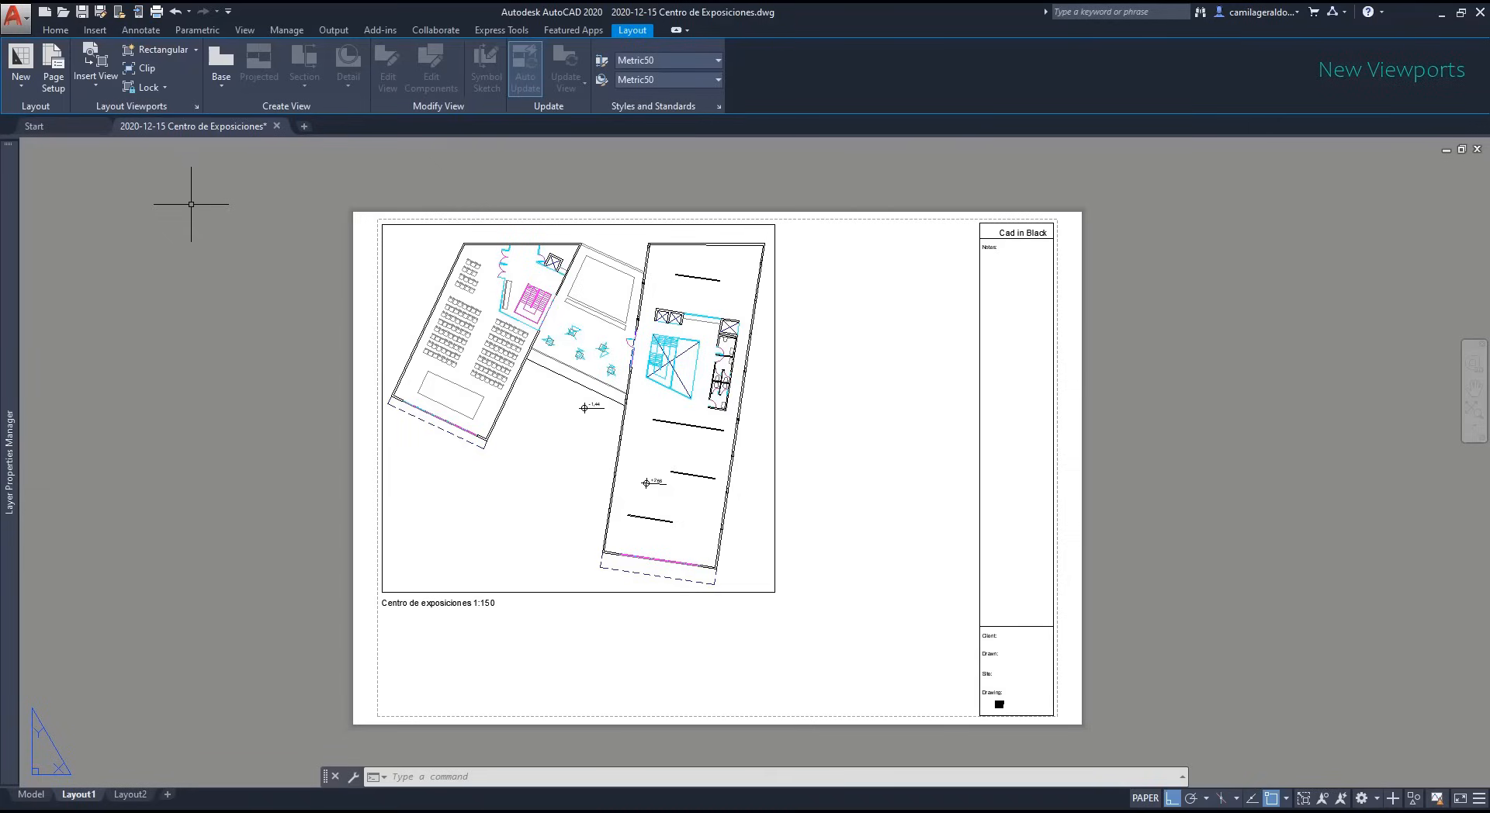
click(197, 50)
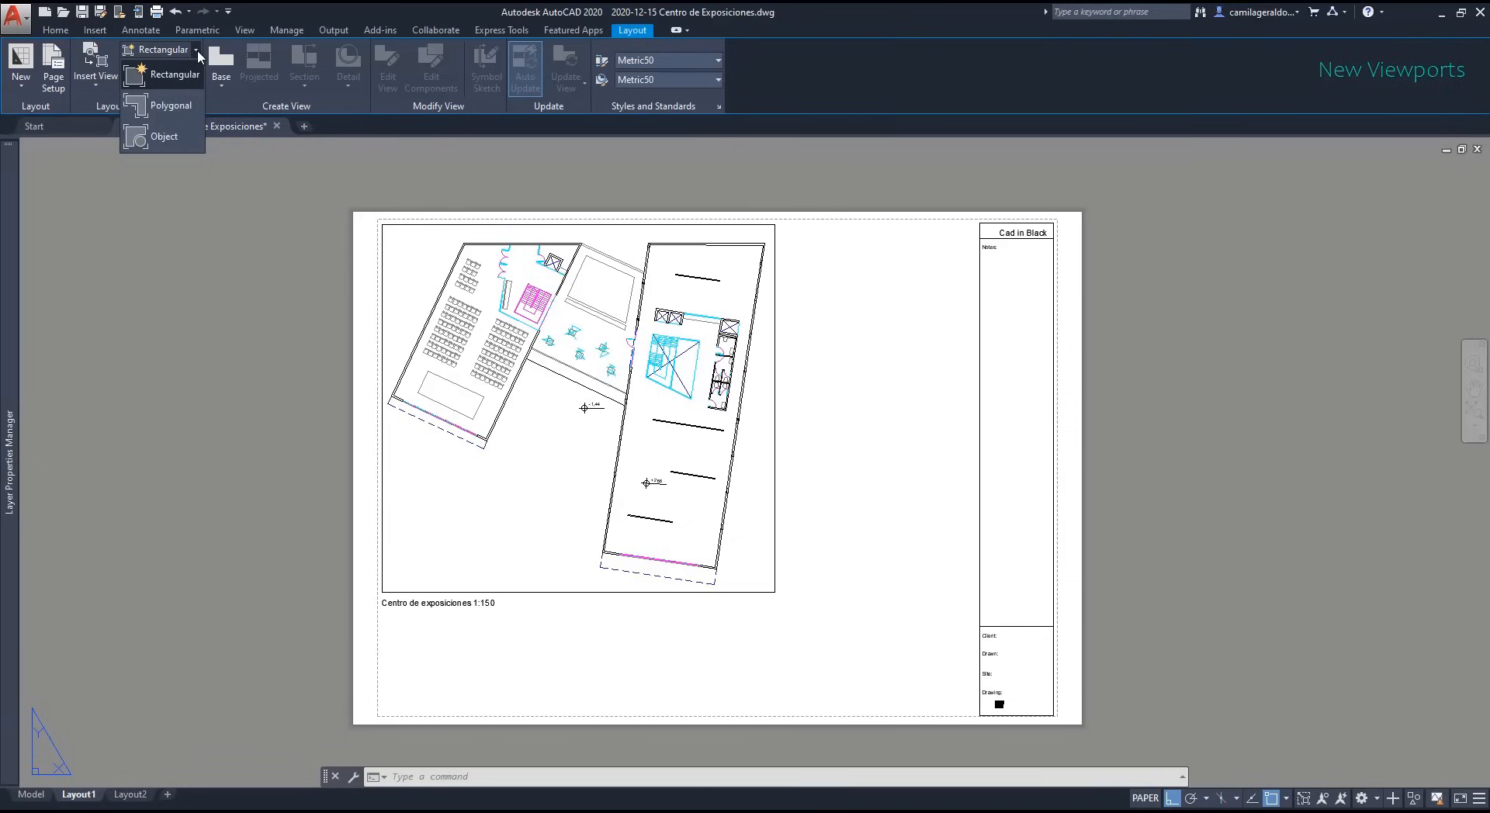
click(185, 76)
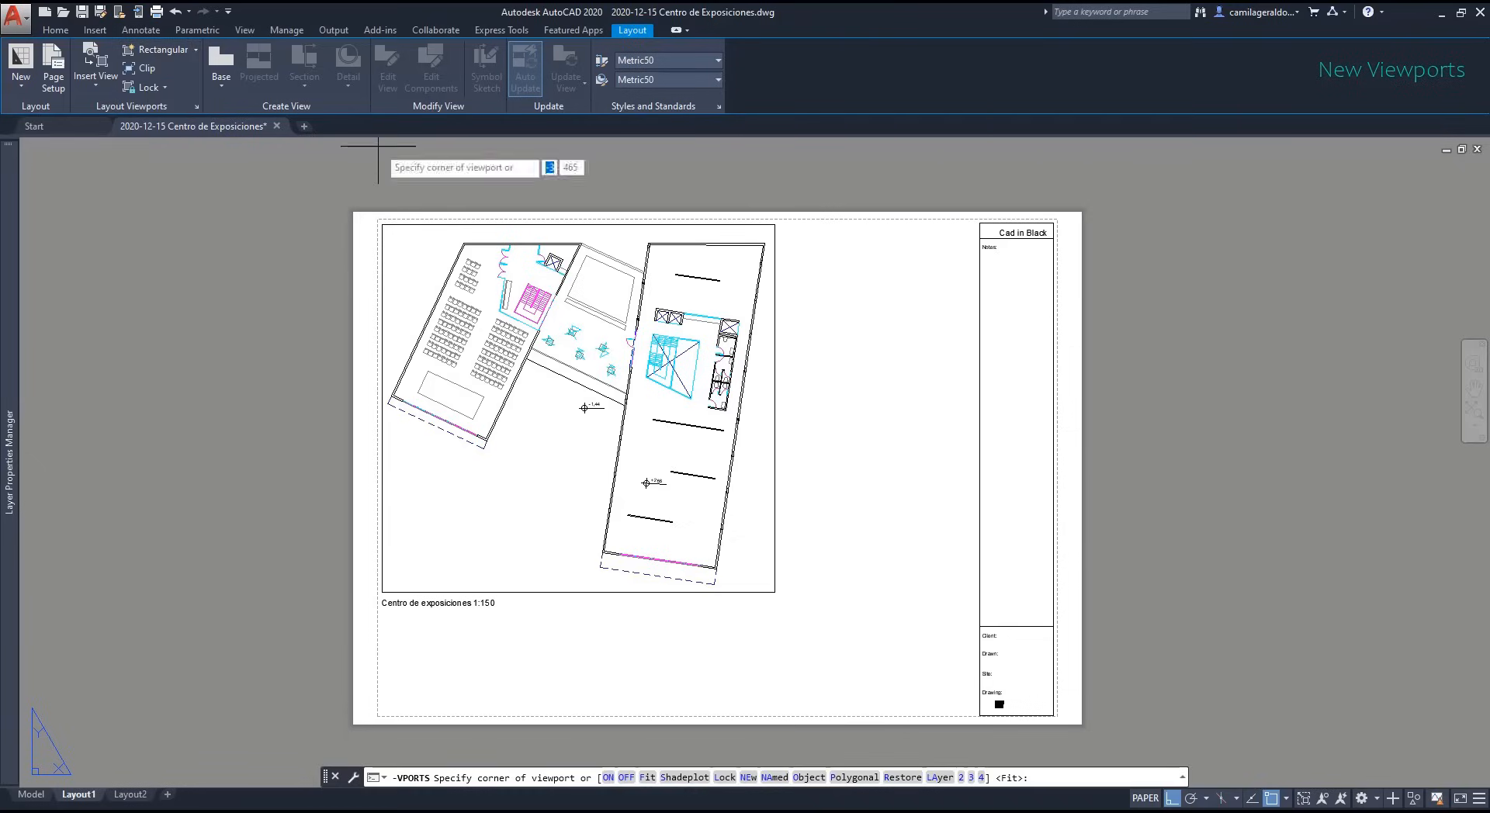
scroll(882, 278, up, 2)
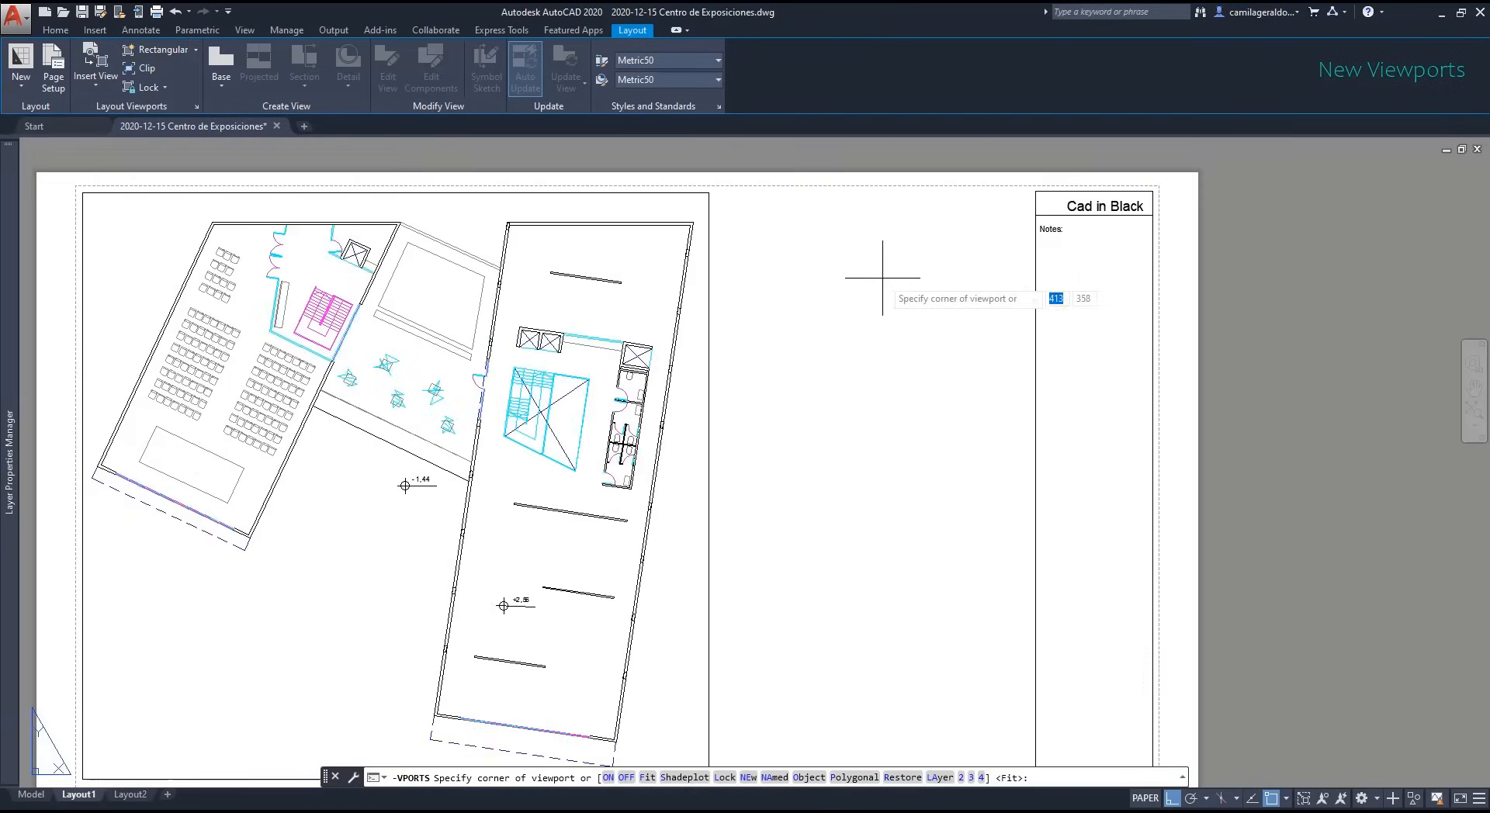
click(739, 192)
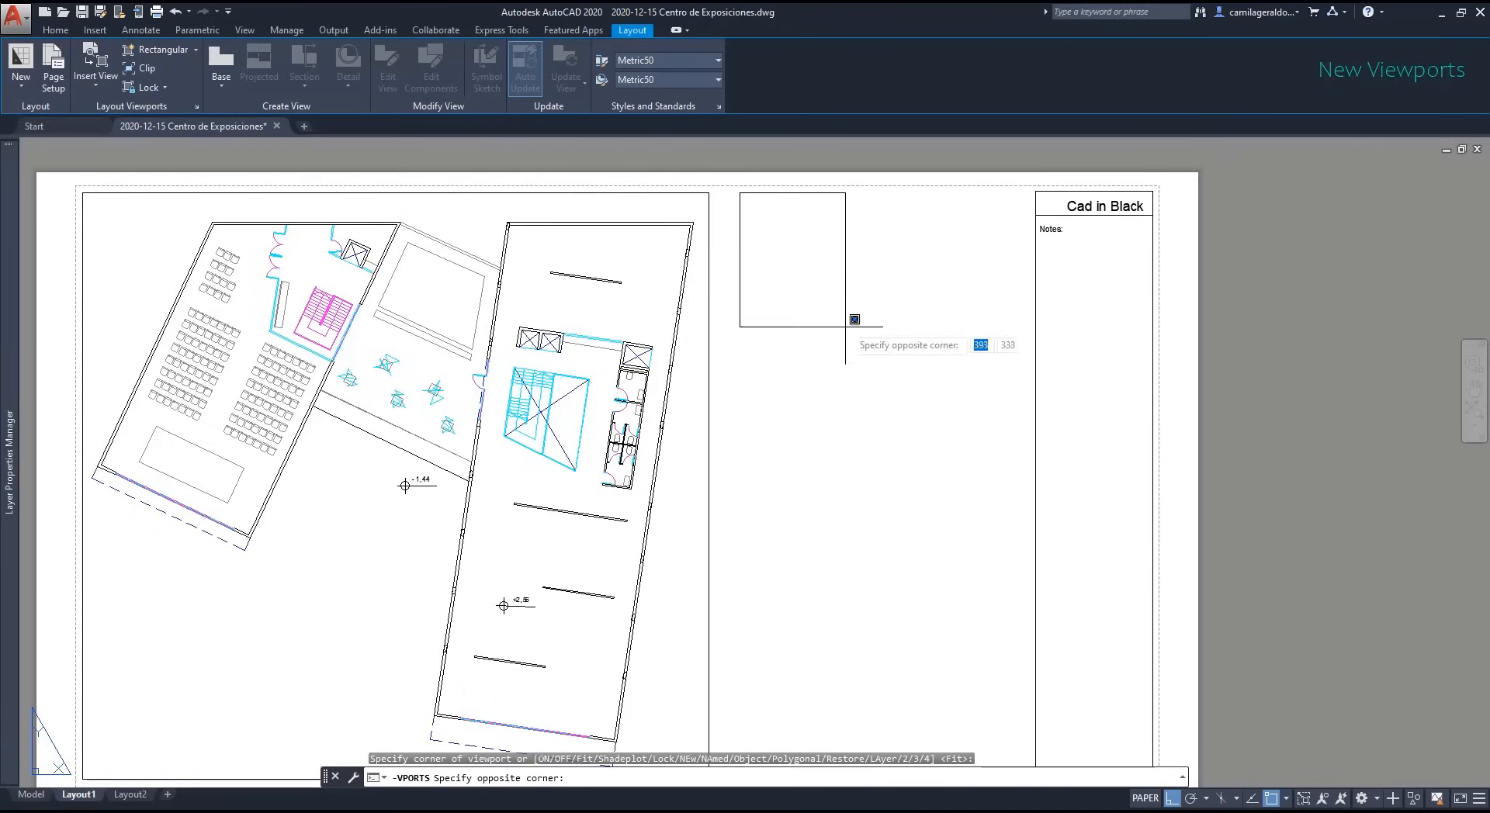
click(1023, 510)
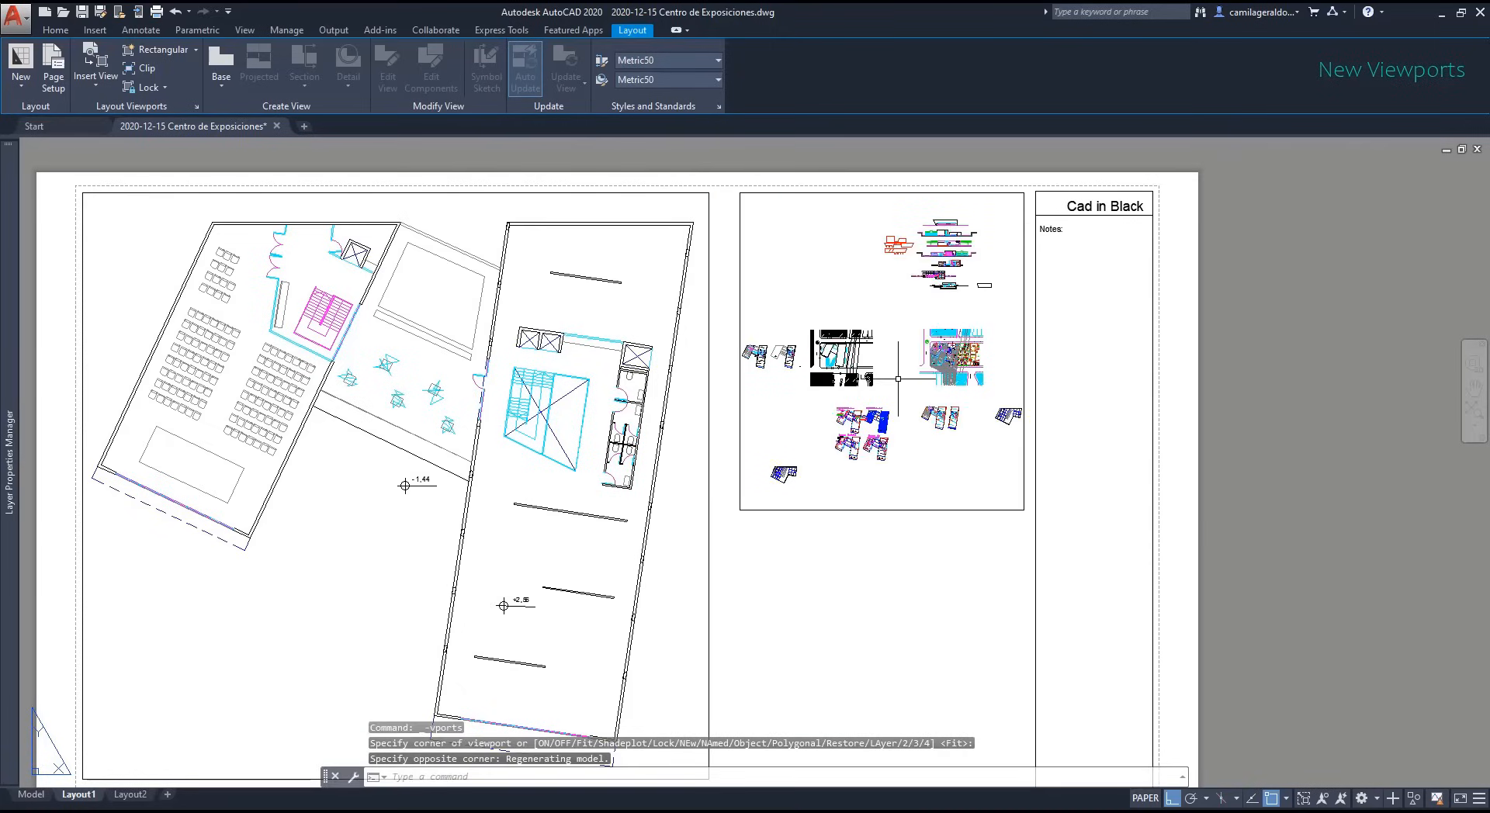
Step: Activate the new rectangular viewport and restore the saved model view "detail1" in it
double_click(881, 327)
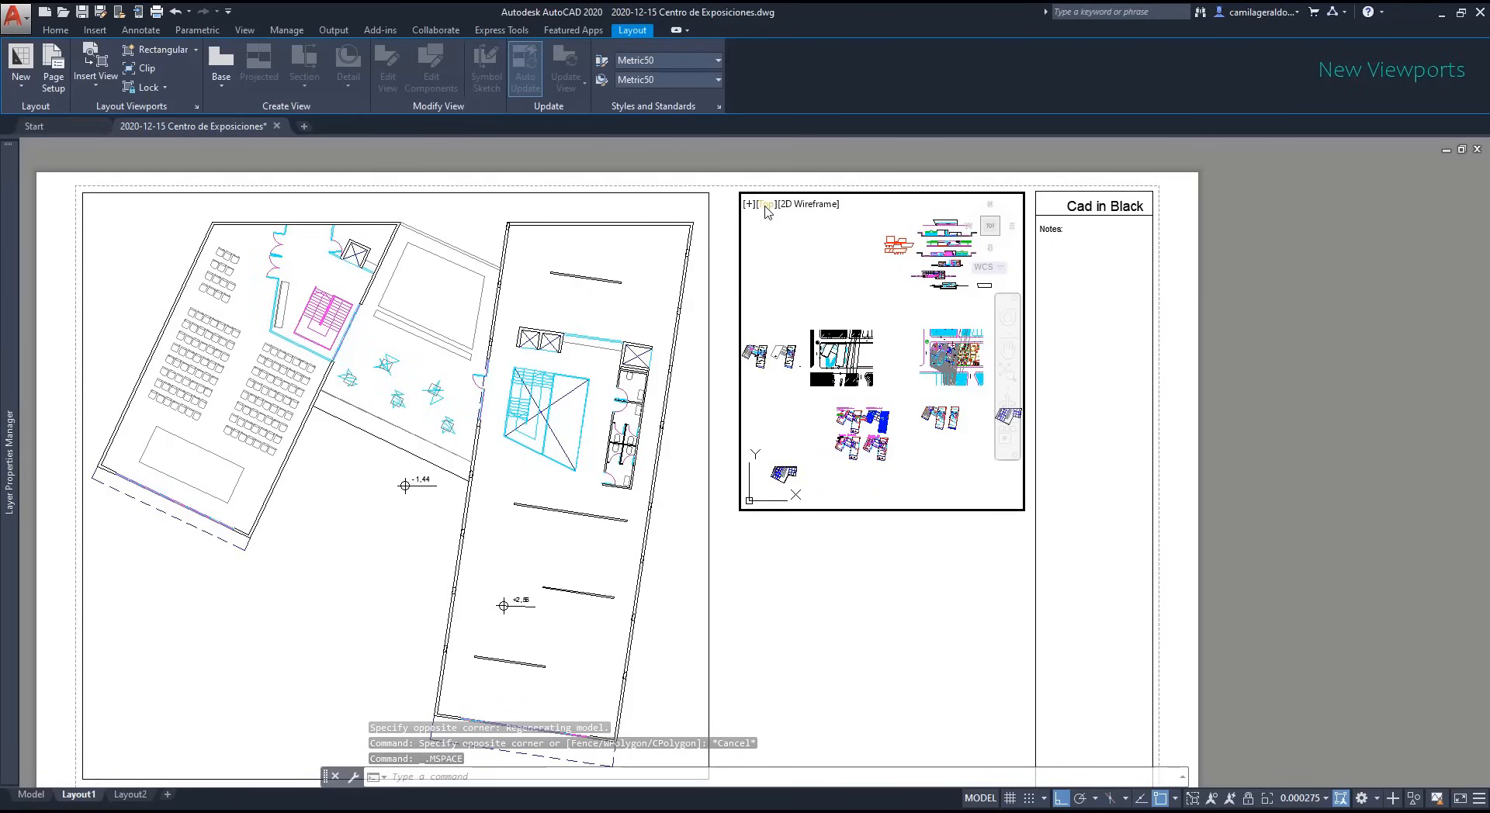
click(766, 205)
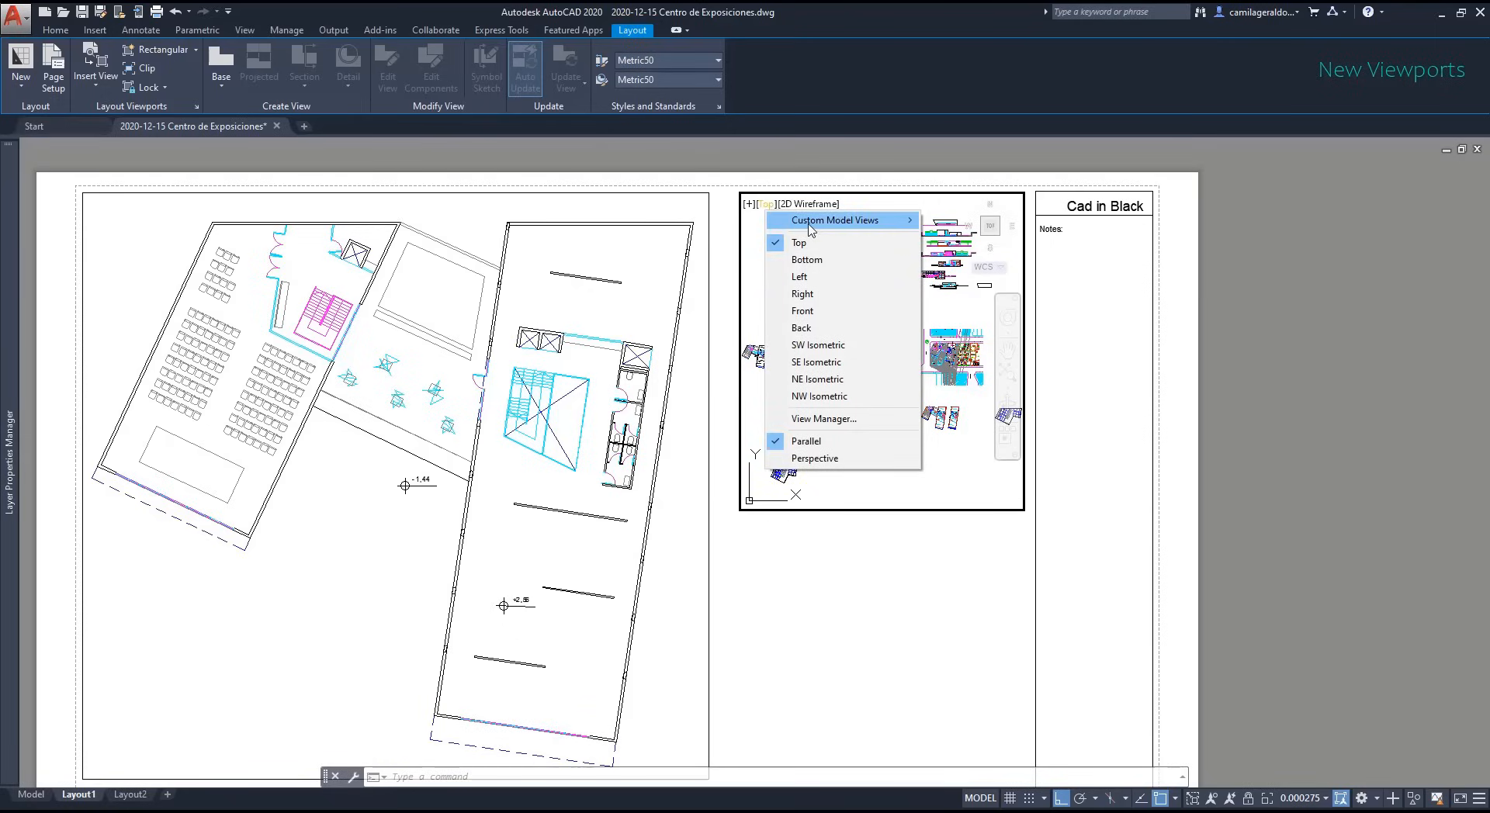
mouse_move(821, 224)
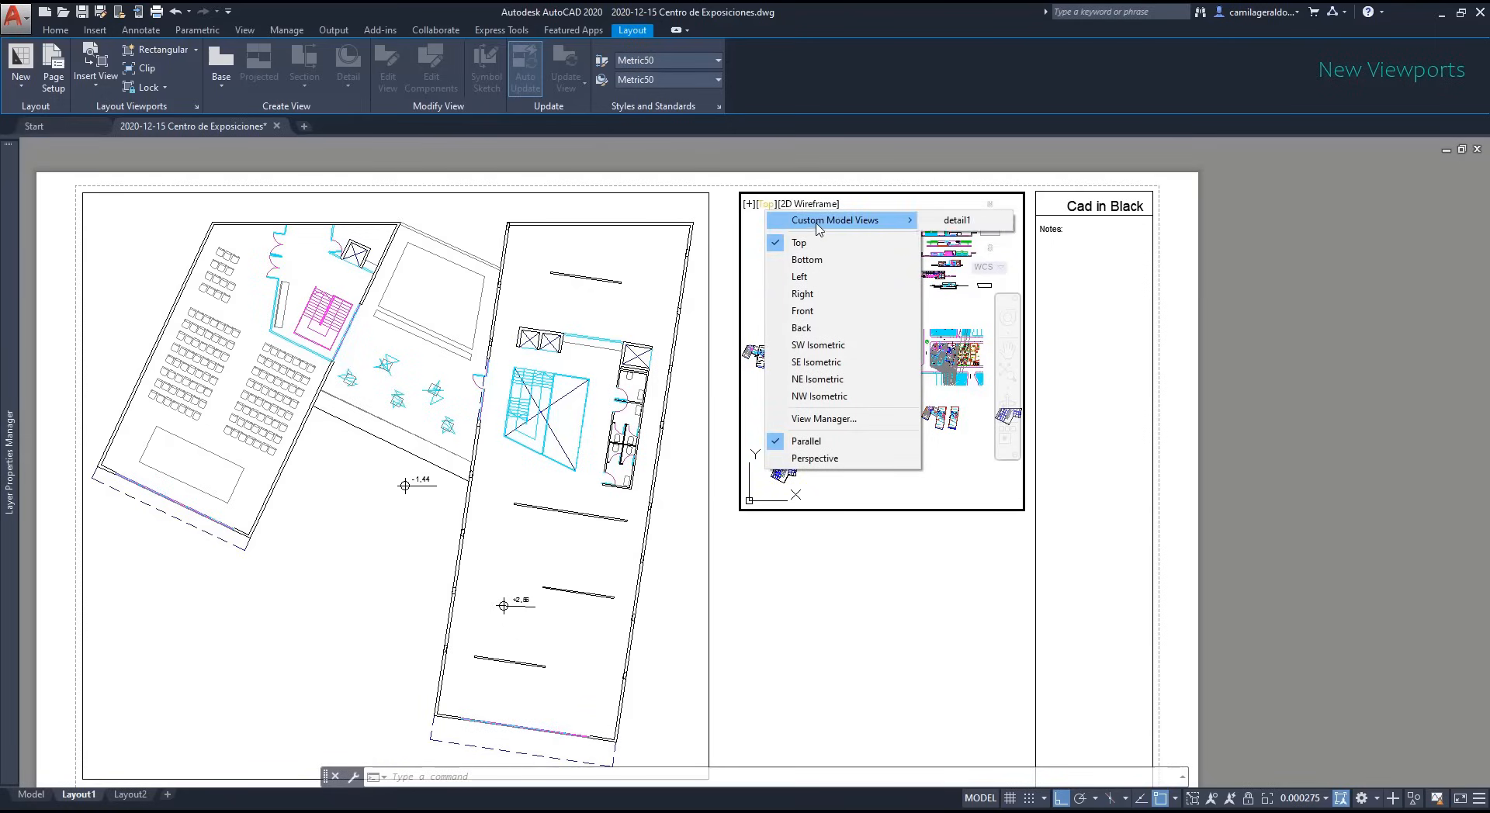
click(1001, 223)
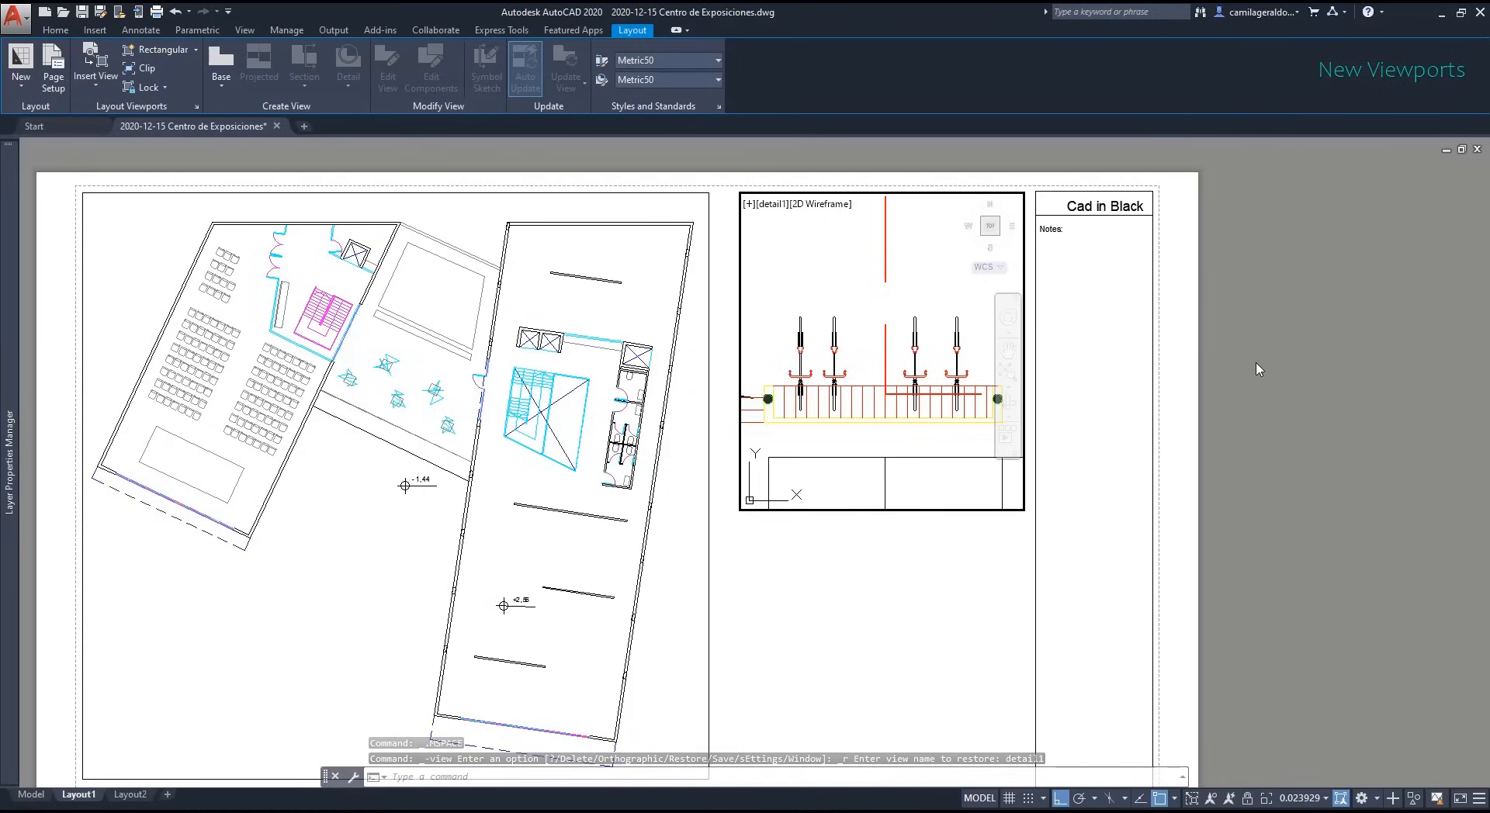
double_click(1278, 369)
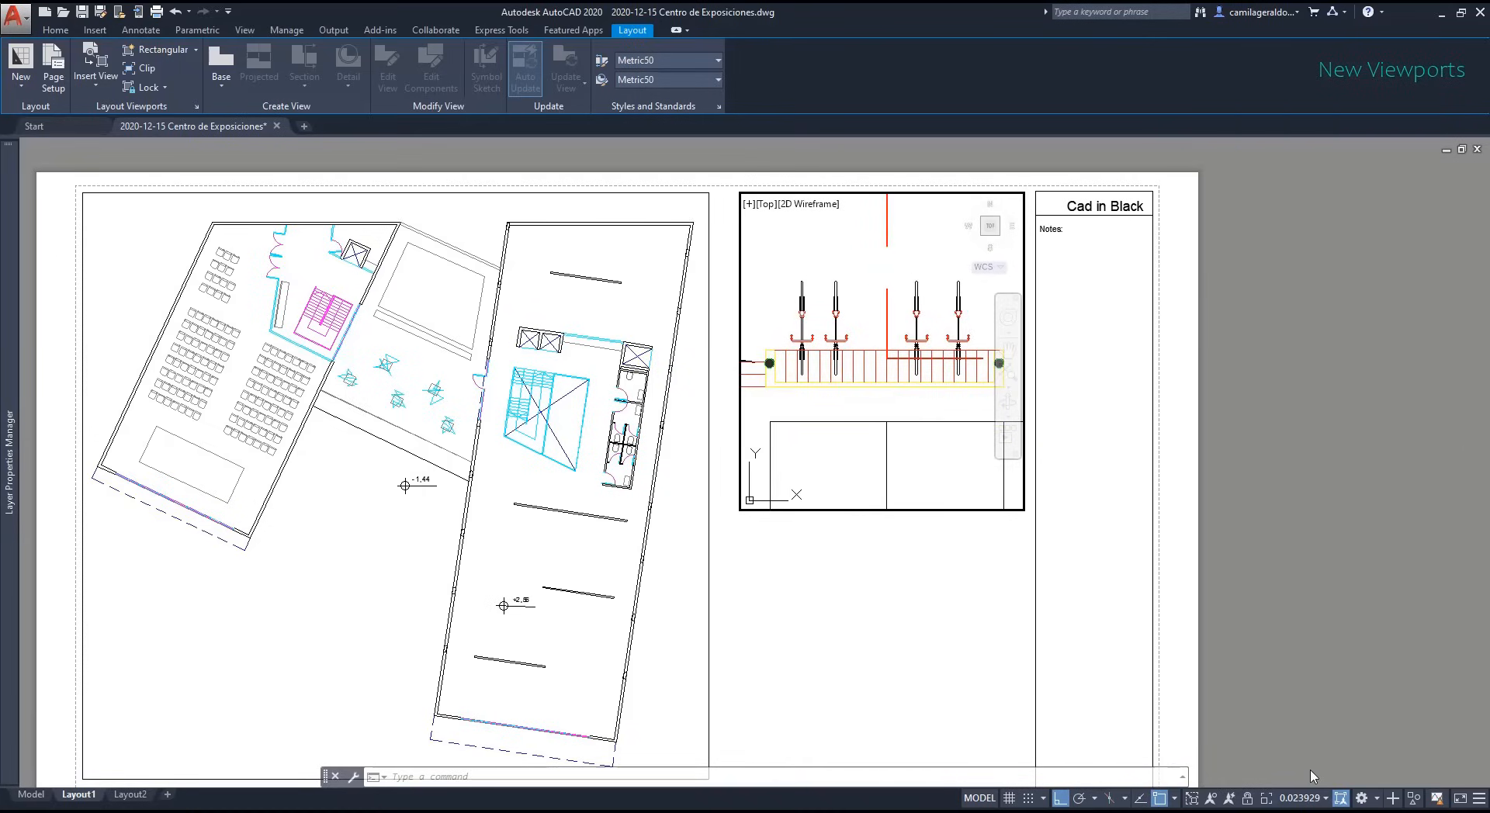
Step: Set the detail viewport's scale to 1:50 and return to paper space
click(1340, 800)
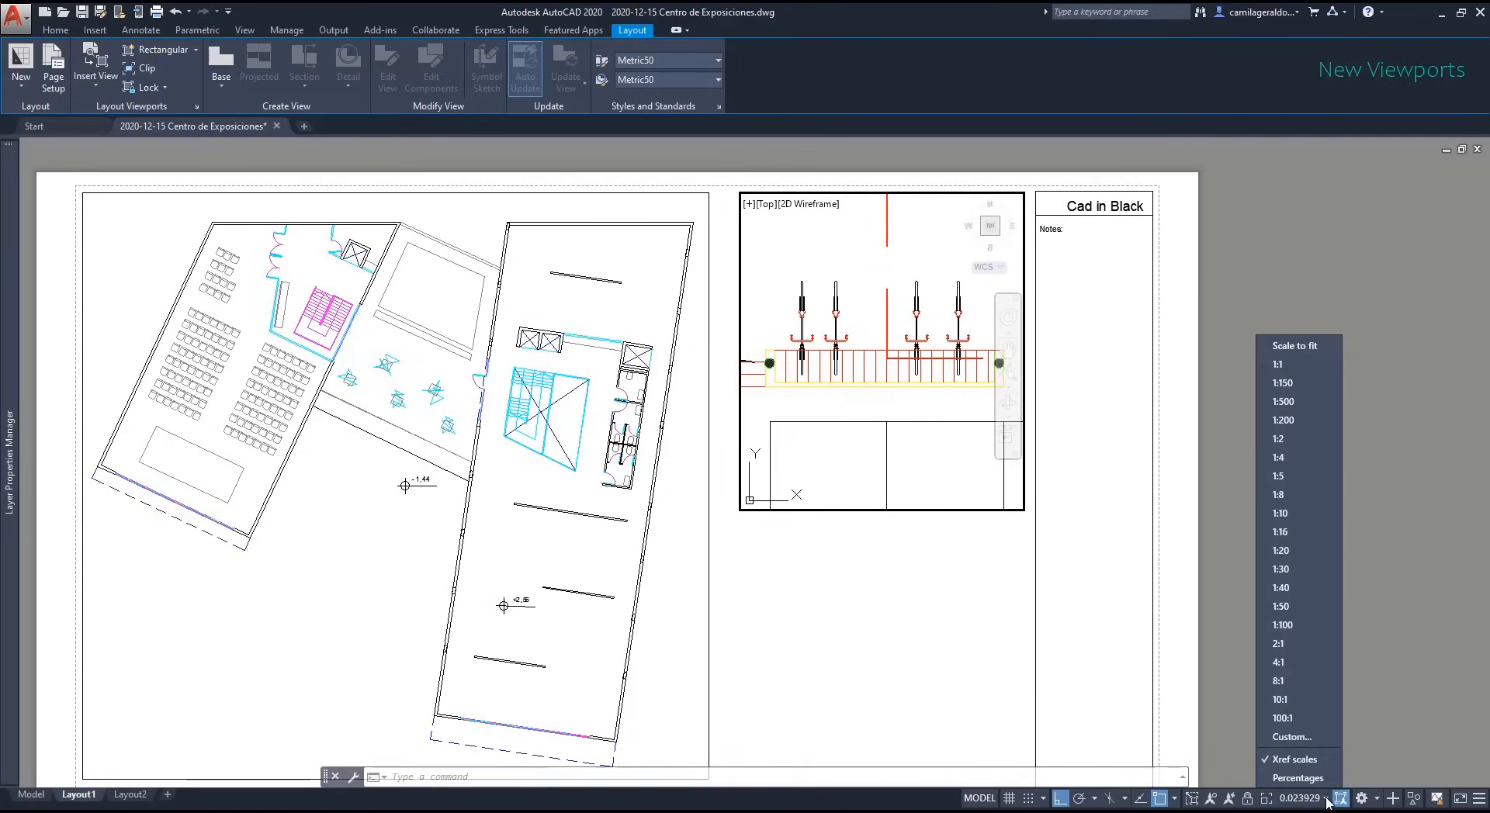
click(1292, 610)
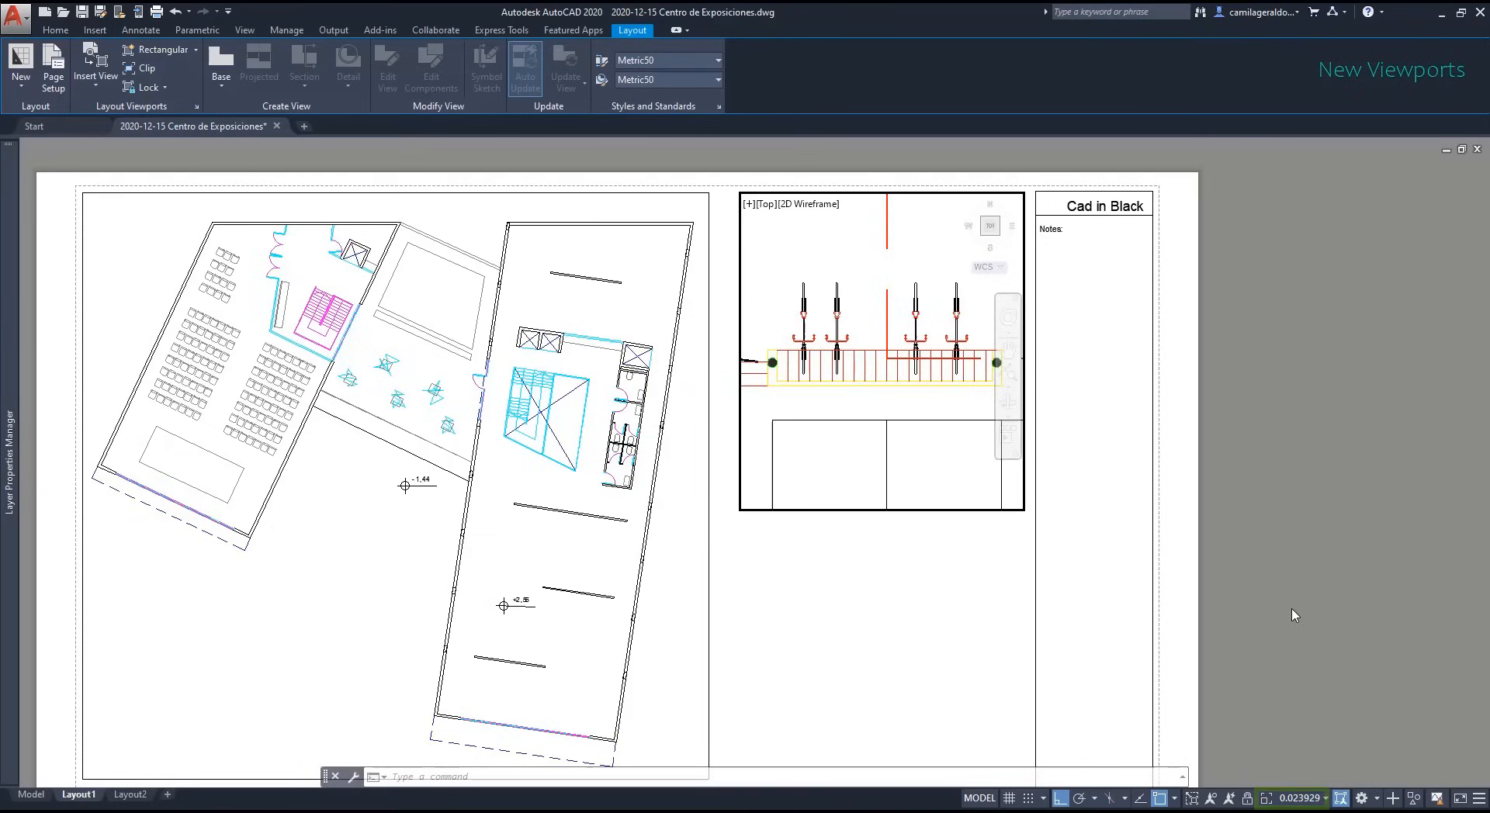
double_click(884, 601)
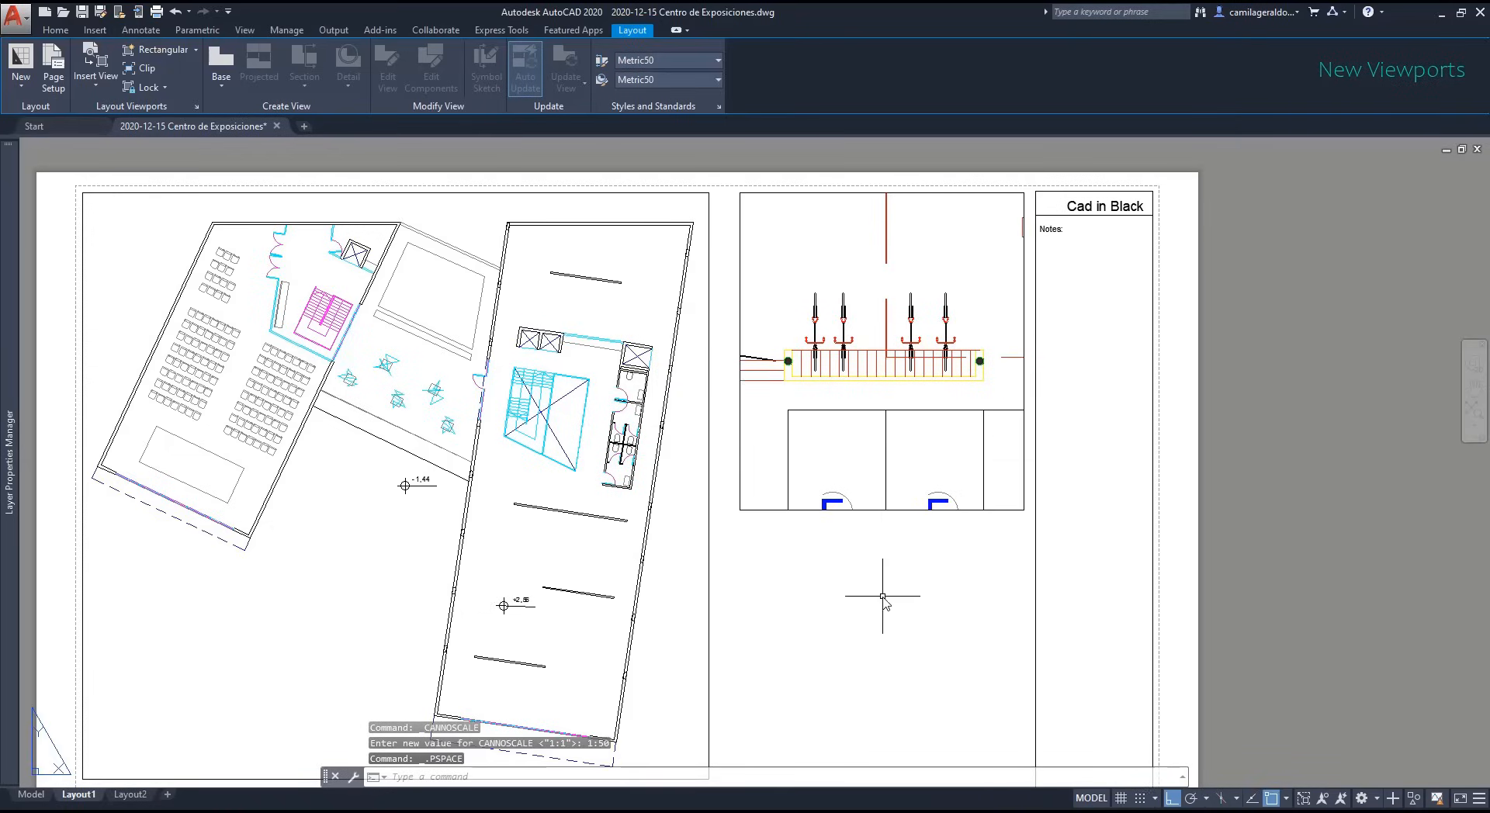
Step: Raise the detail viewport's lower edge and shift its view upward so the frame closely encloses the bicycle rack detail
click(1023, 510)
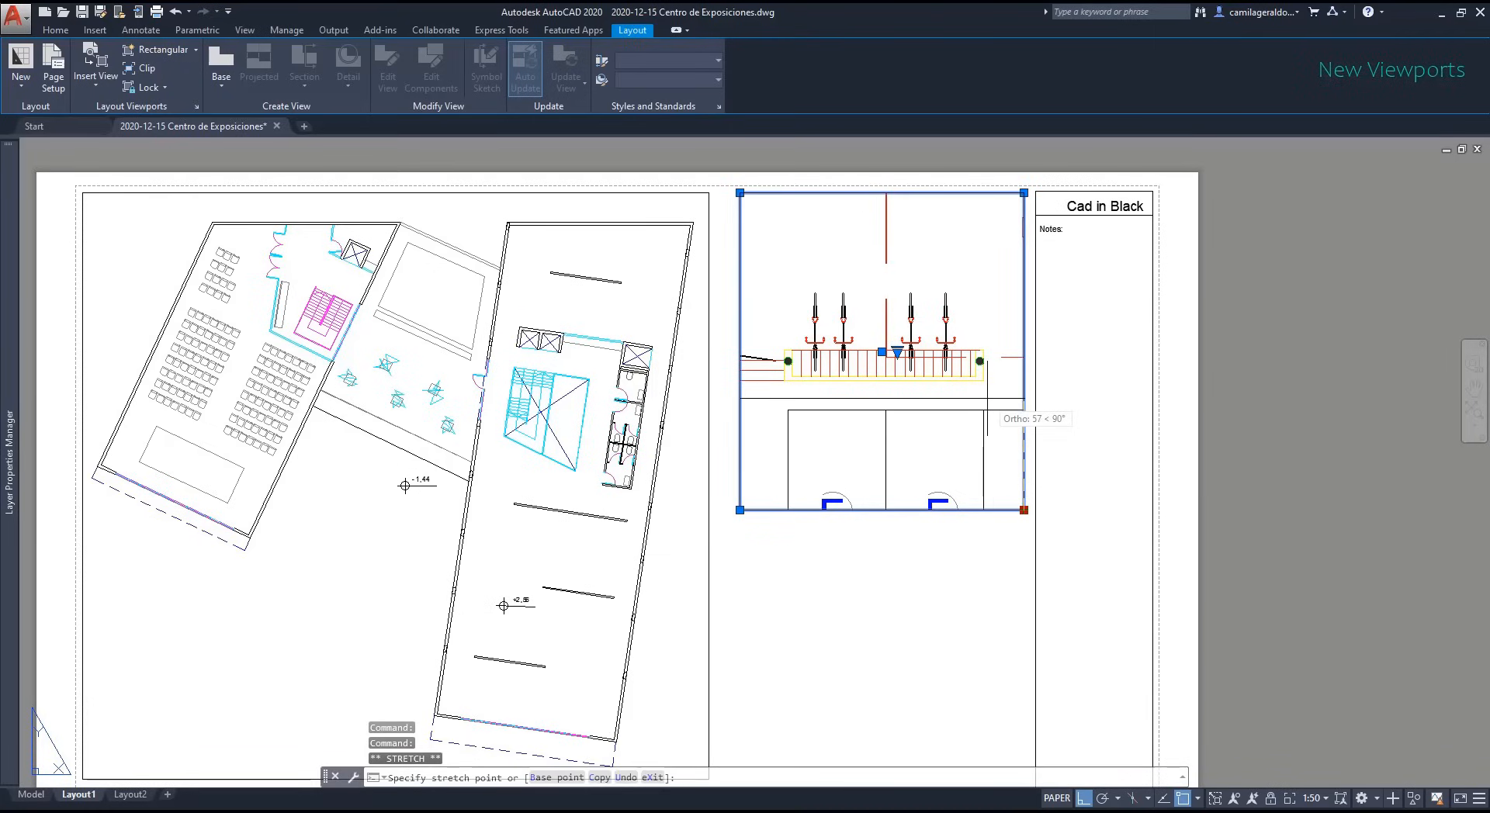
click(1009, 397)
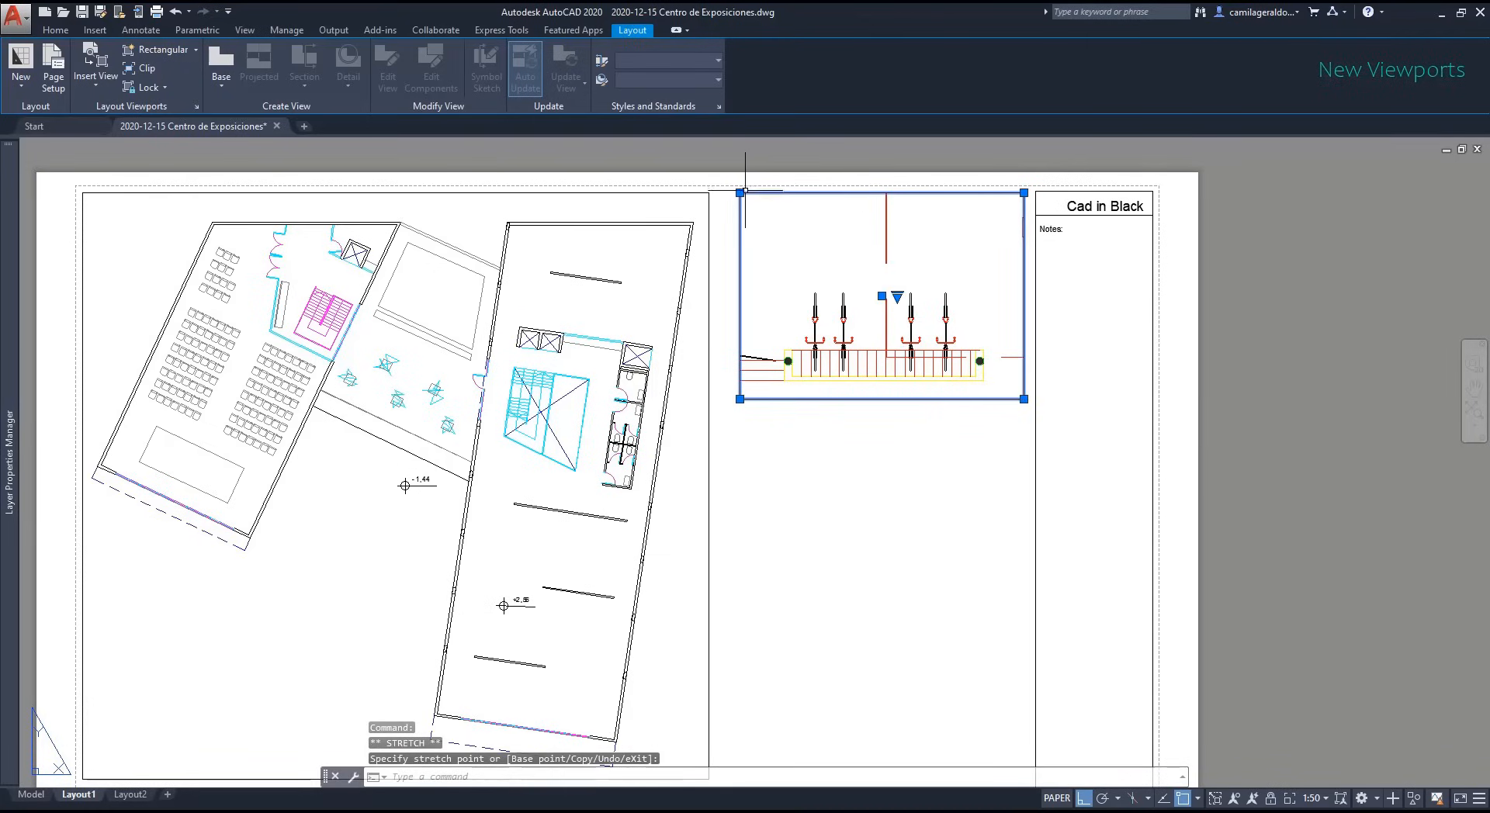
double_click(904, 334)
middle_drag(904, 333, 898, 261)
double_click(925, 422)
click(957, 399)
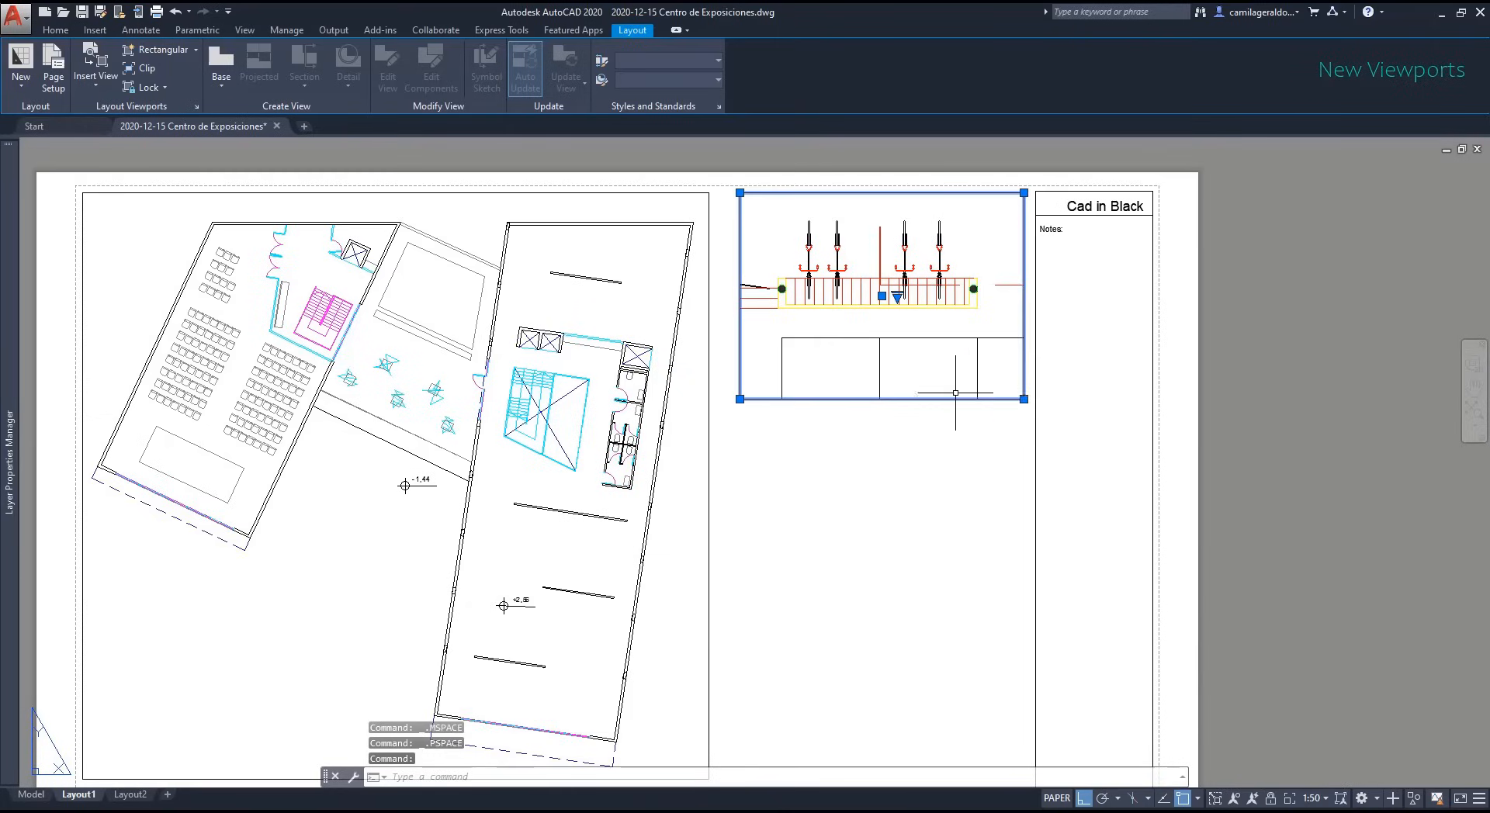
click(1024, 399)
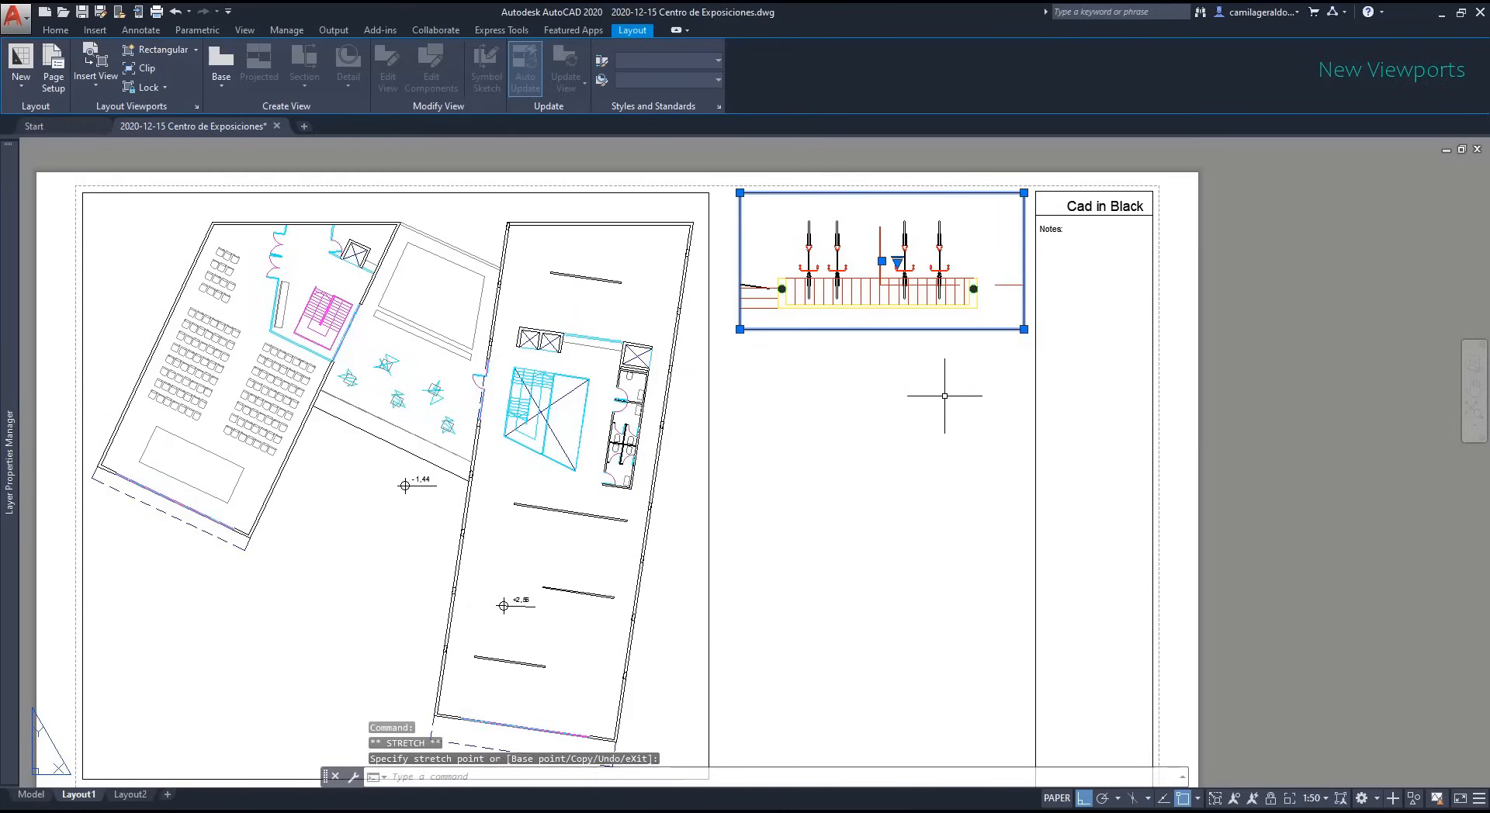
key(Escape)
Step: Lock the 1:50 detail viewport and return to paper space
double_click(898, 292)
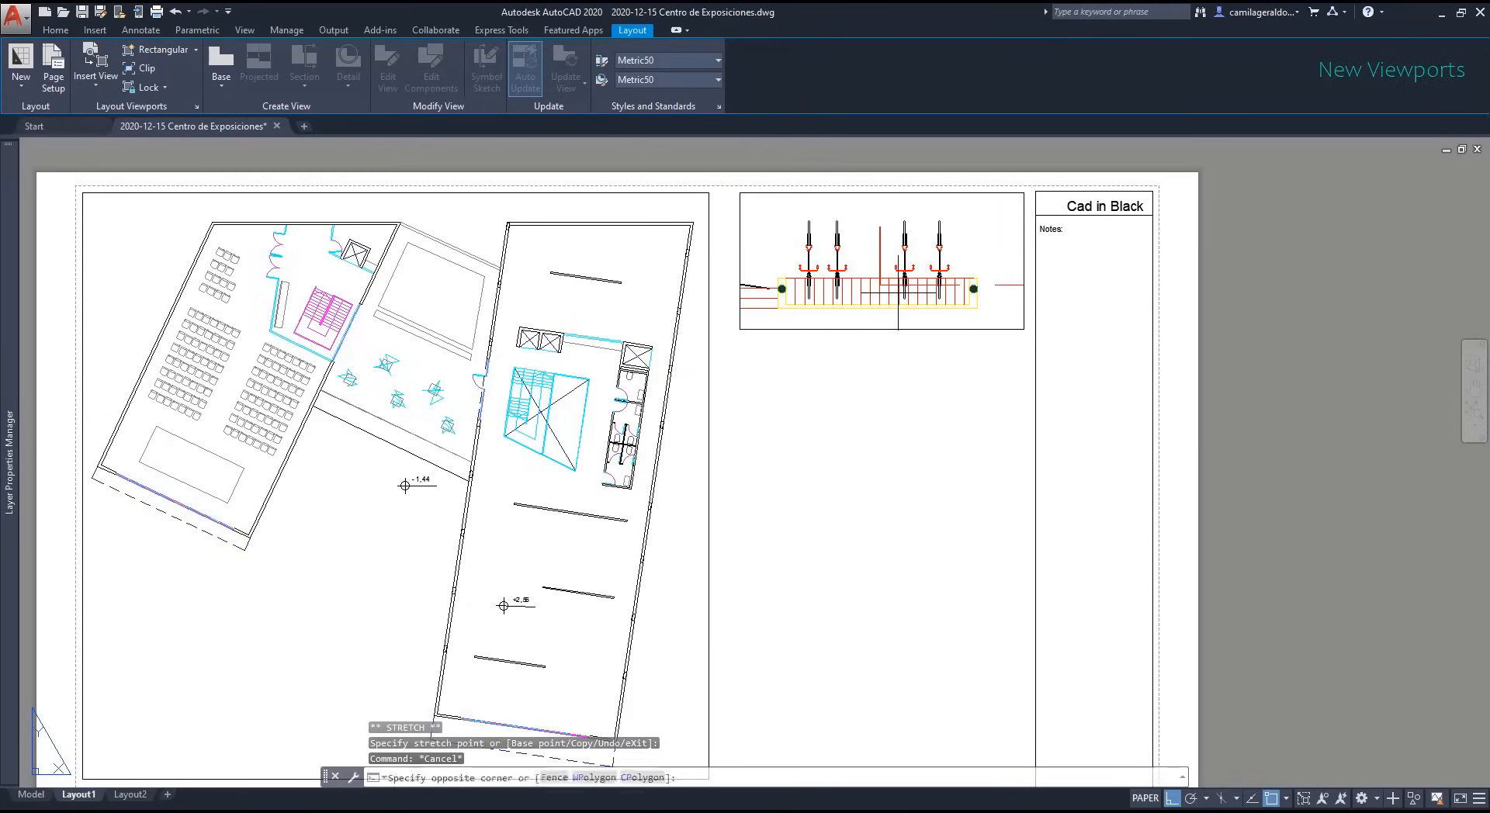
click(1271, 799)
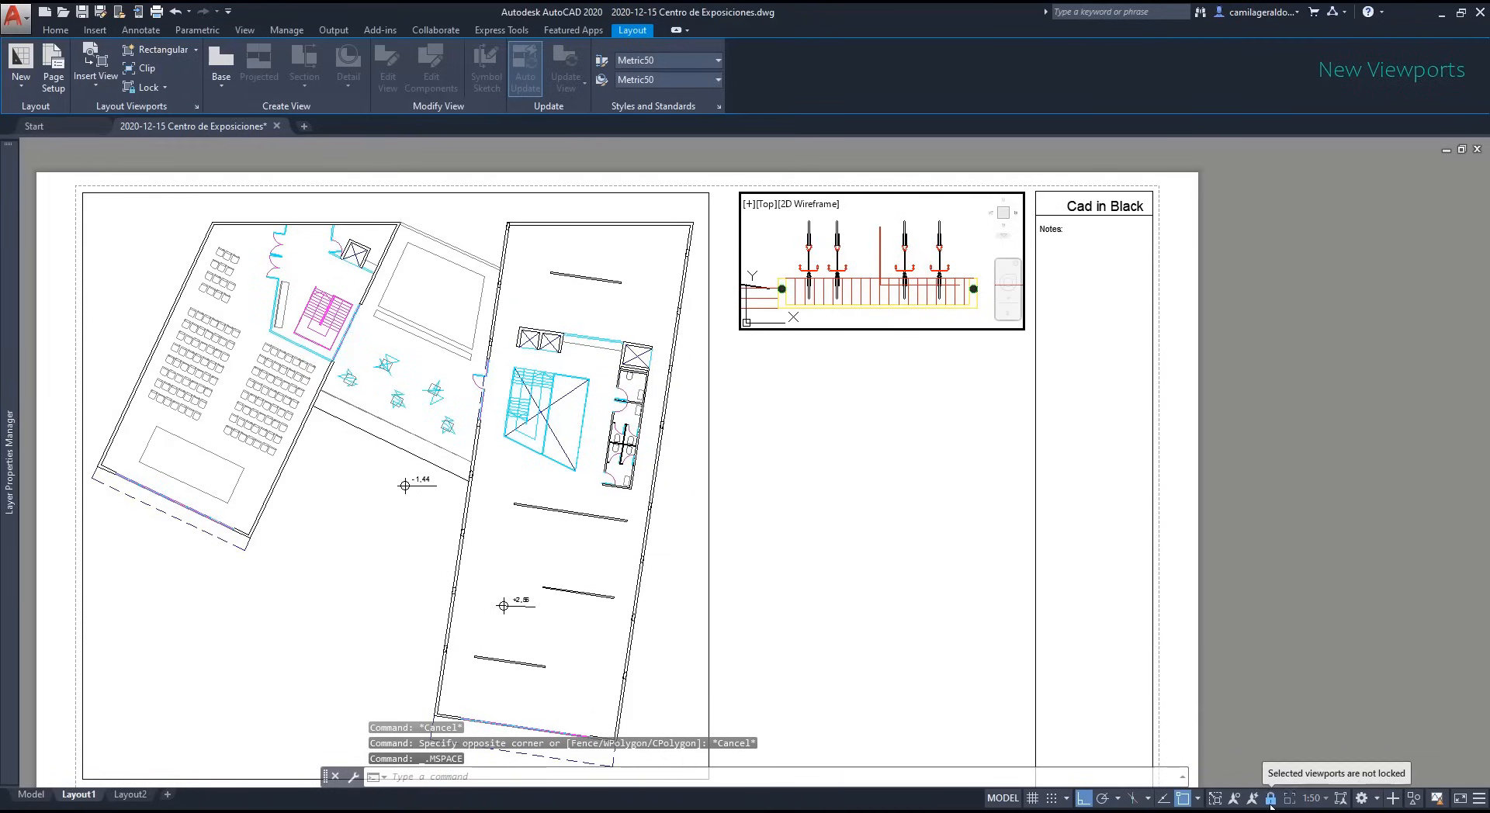
double_click(889, 375)
Step: Copy the "Centro de exposiciones 1:150" title from the floor plan viewport's lower-left corner to the detail viewport's lower-left corner
scroll(900, 353, down, 2)
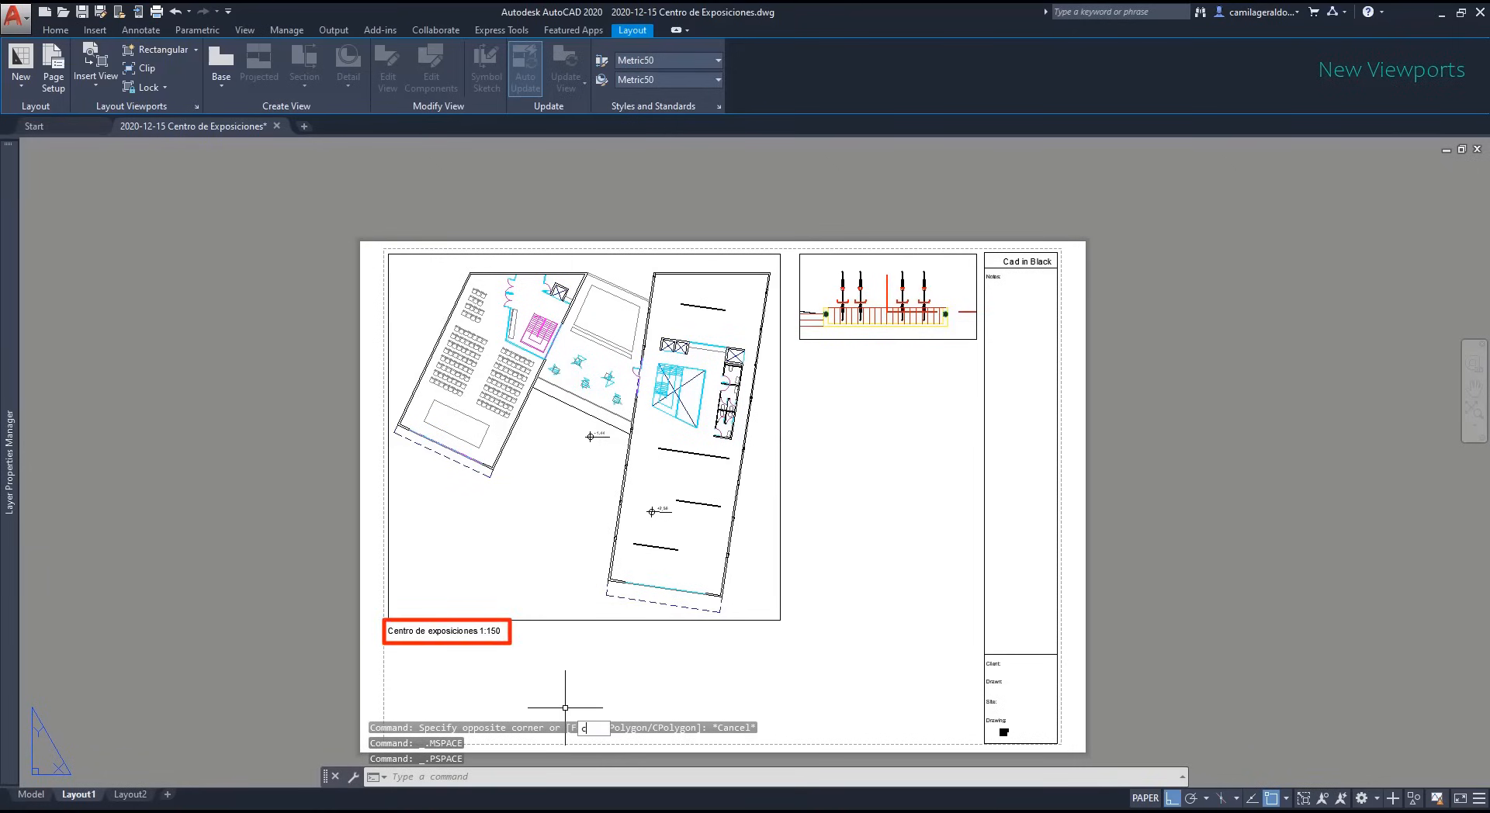
text(Co)
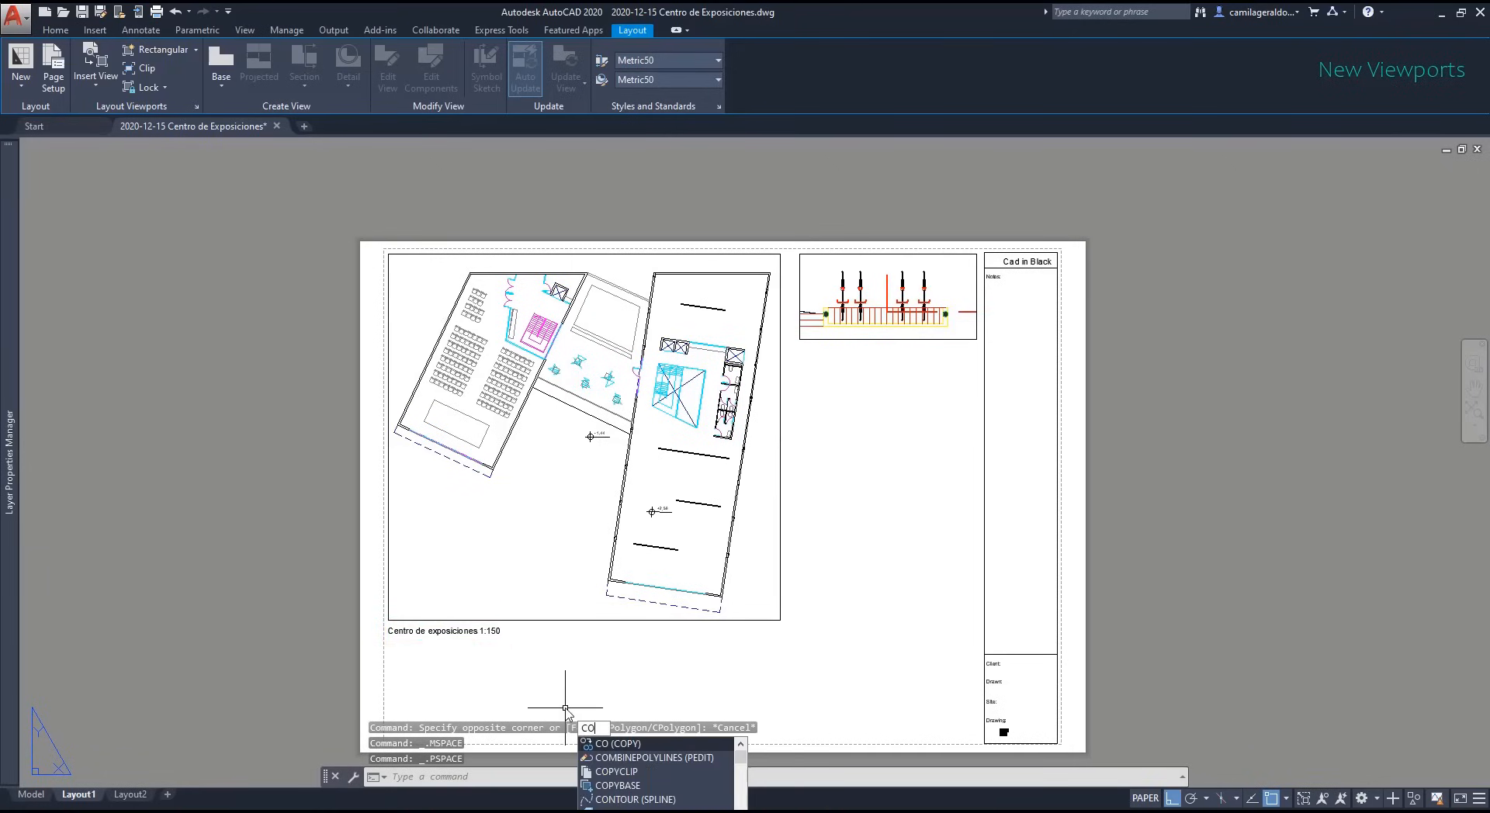
key(Return)
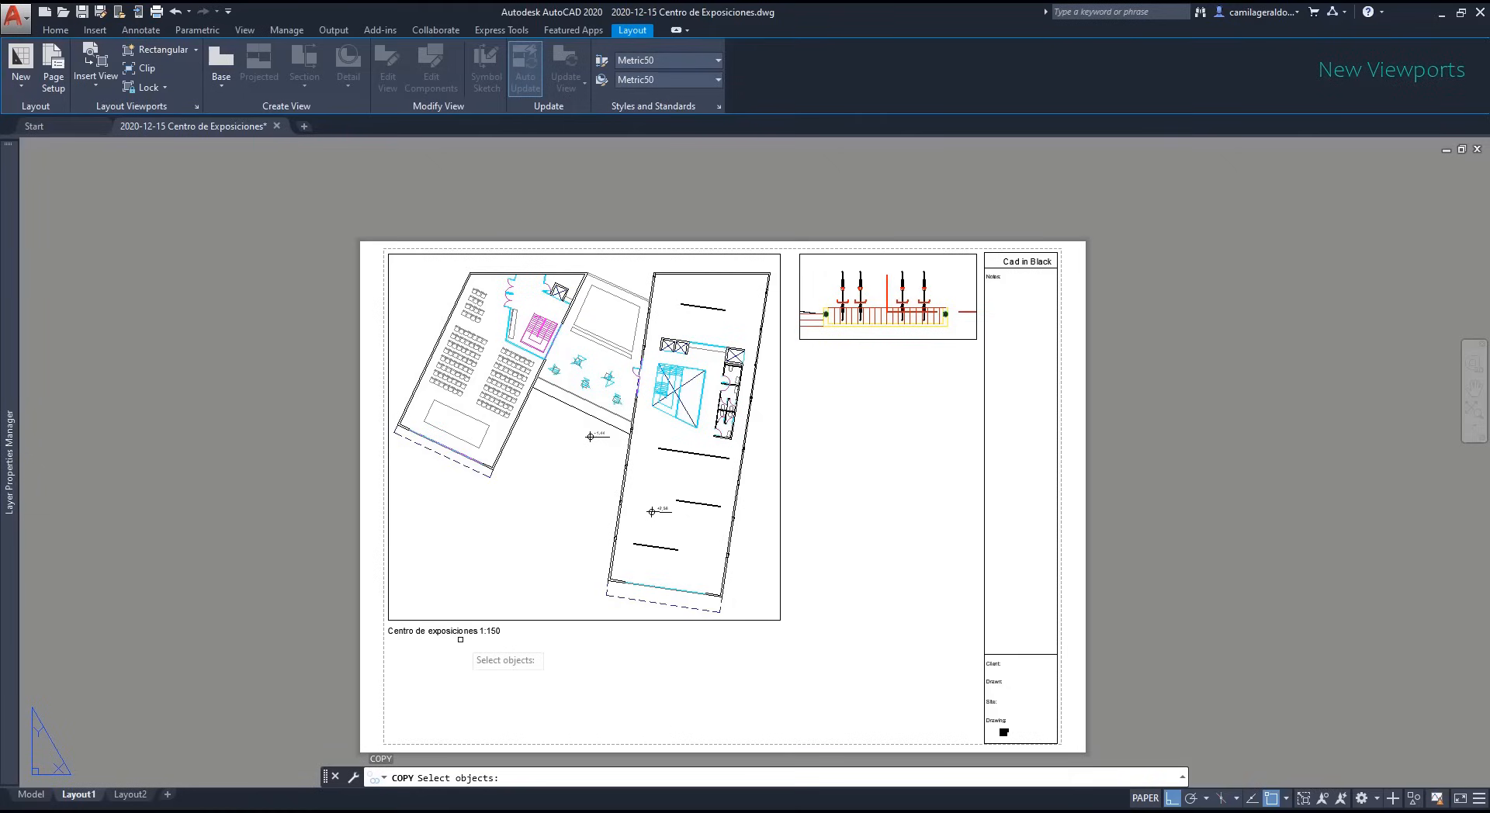
click(448, 631)
key(Return)
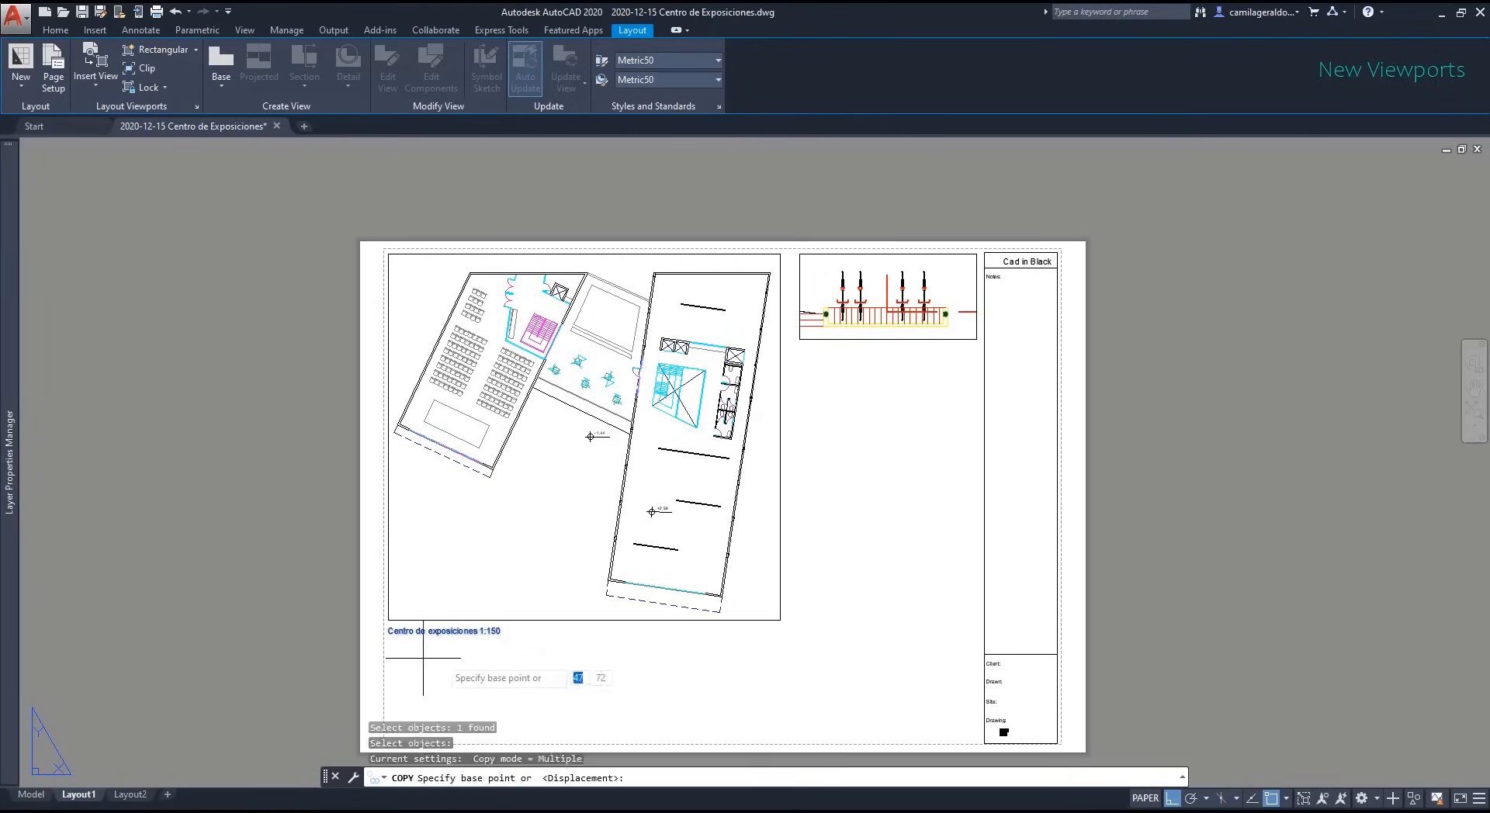
scroll(398, 645, up, 4)
click(373, 582)
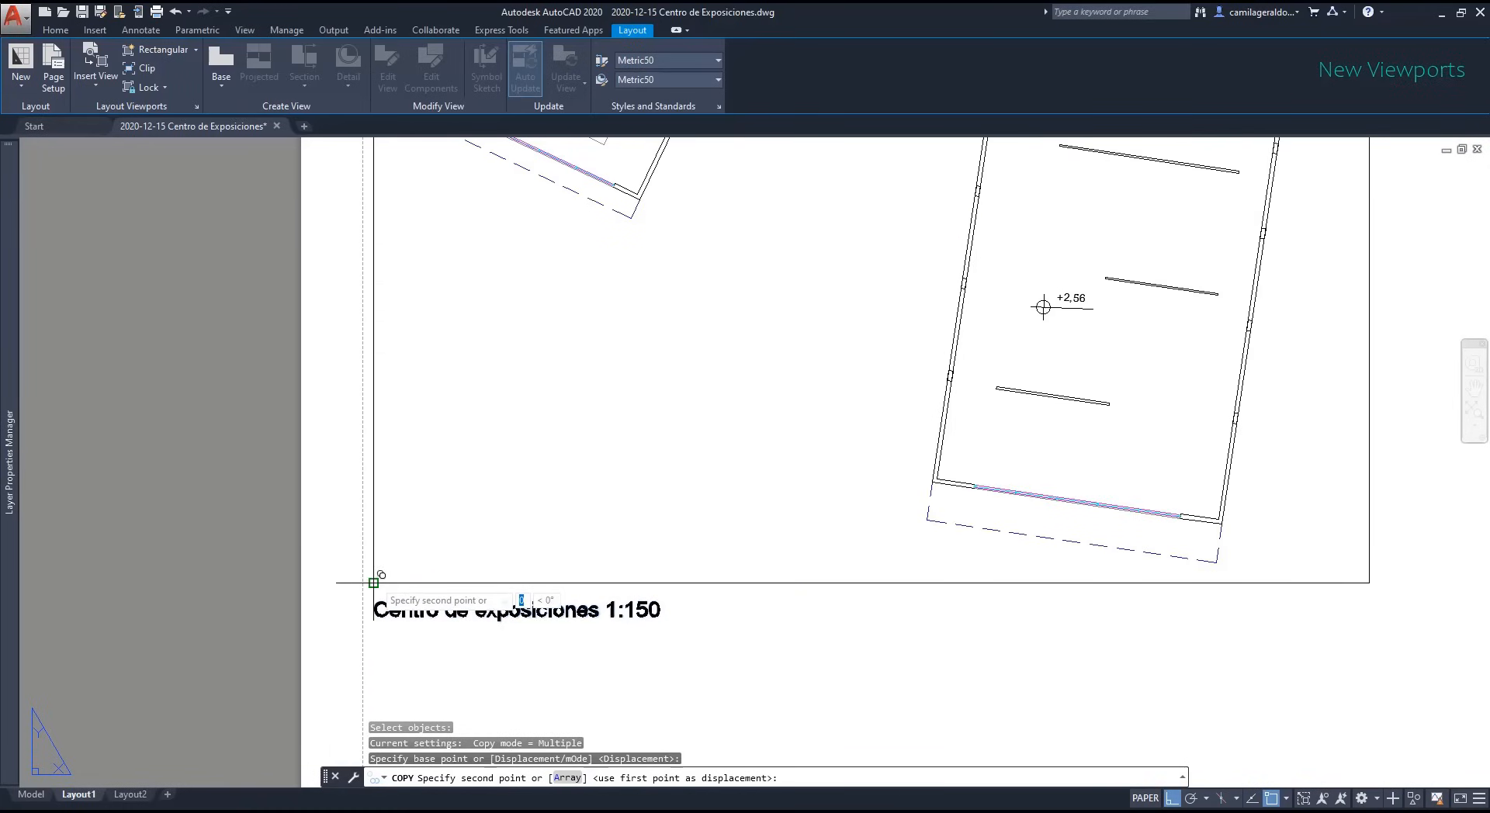
scroll(376, 582, down, 4)
scroll(854, 287, up, 2)
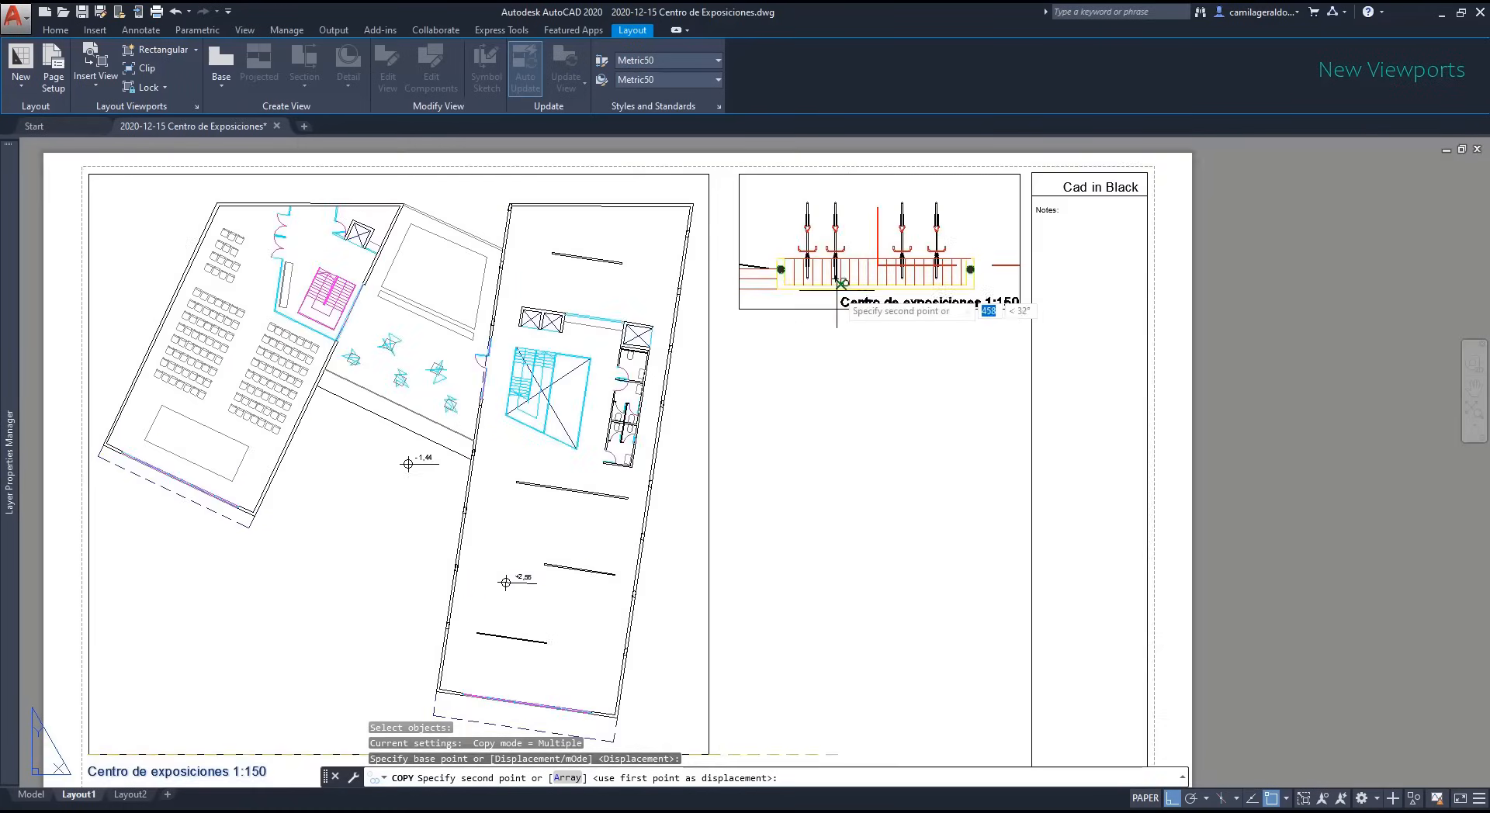
click(739, 309)
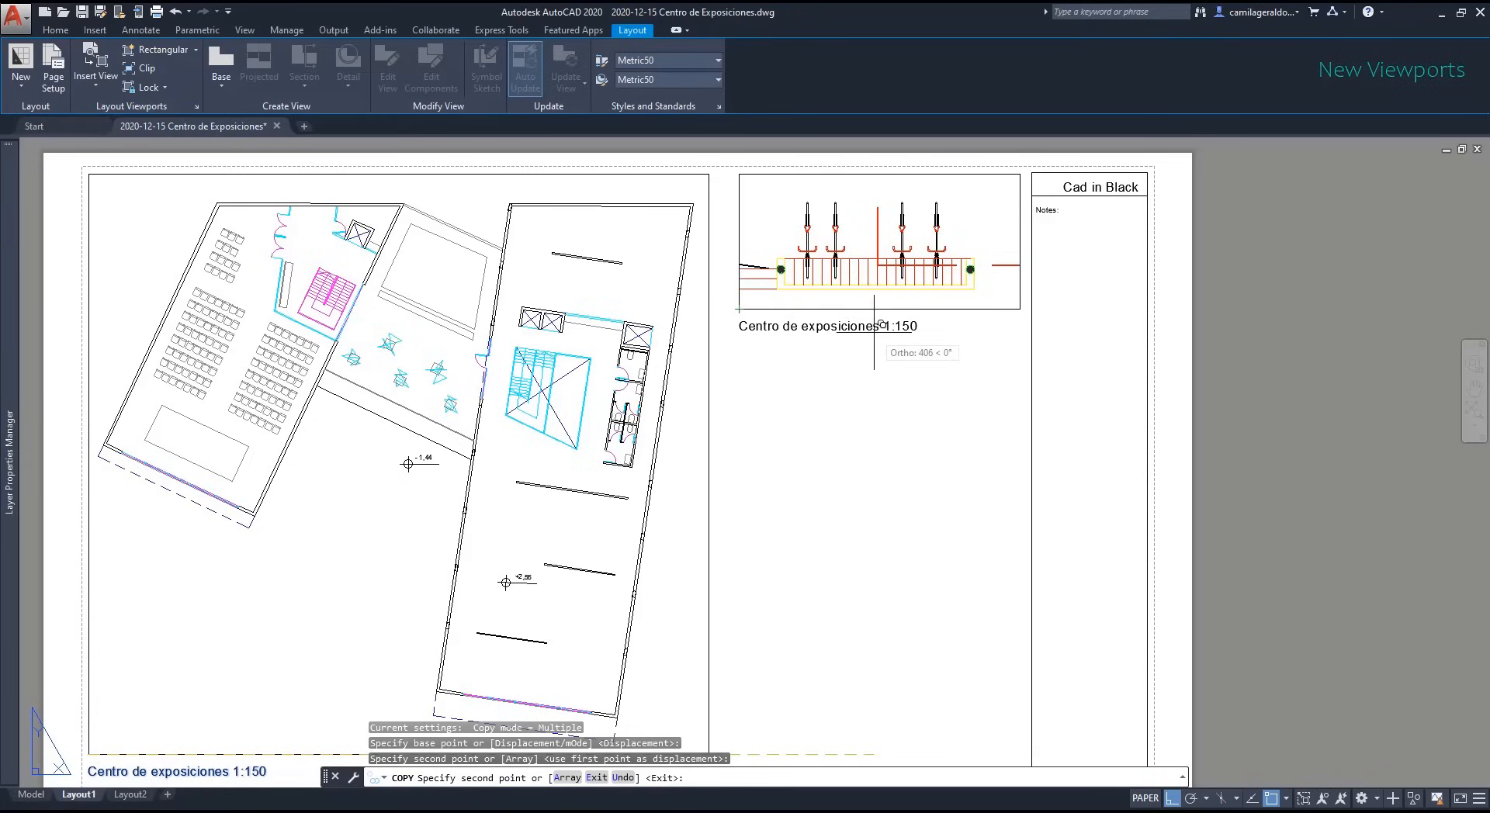
key(Escape)
Step: Change the copied title under the detail viewport to "detail....... 1:50"
double_click(894, 333)
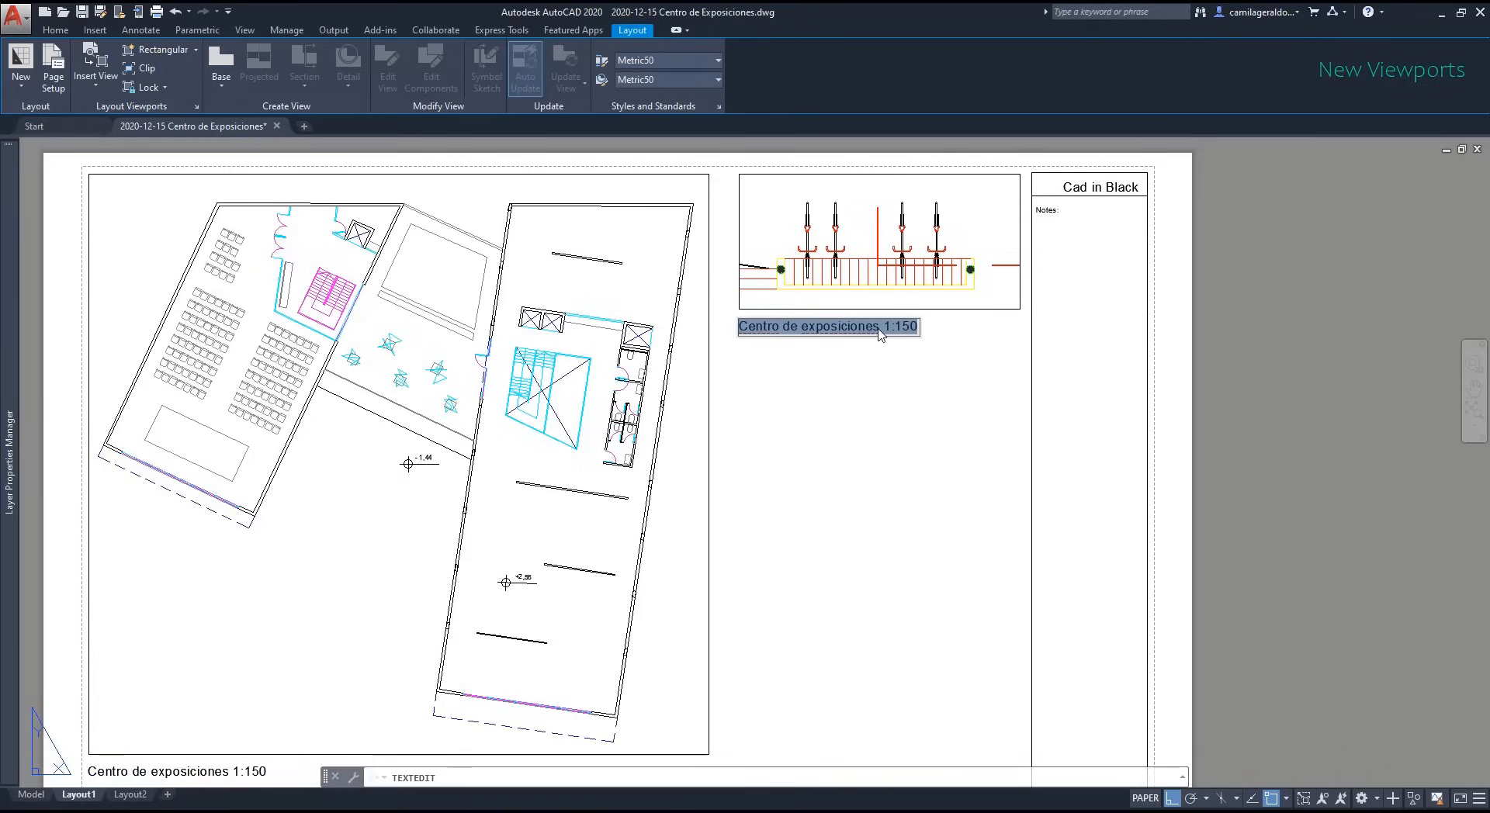
click(880, 326)
drag(883, 327, 727, 322)
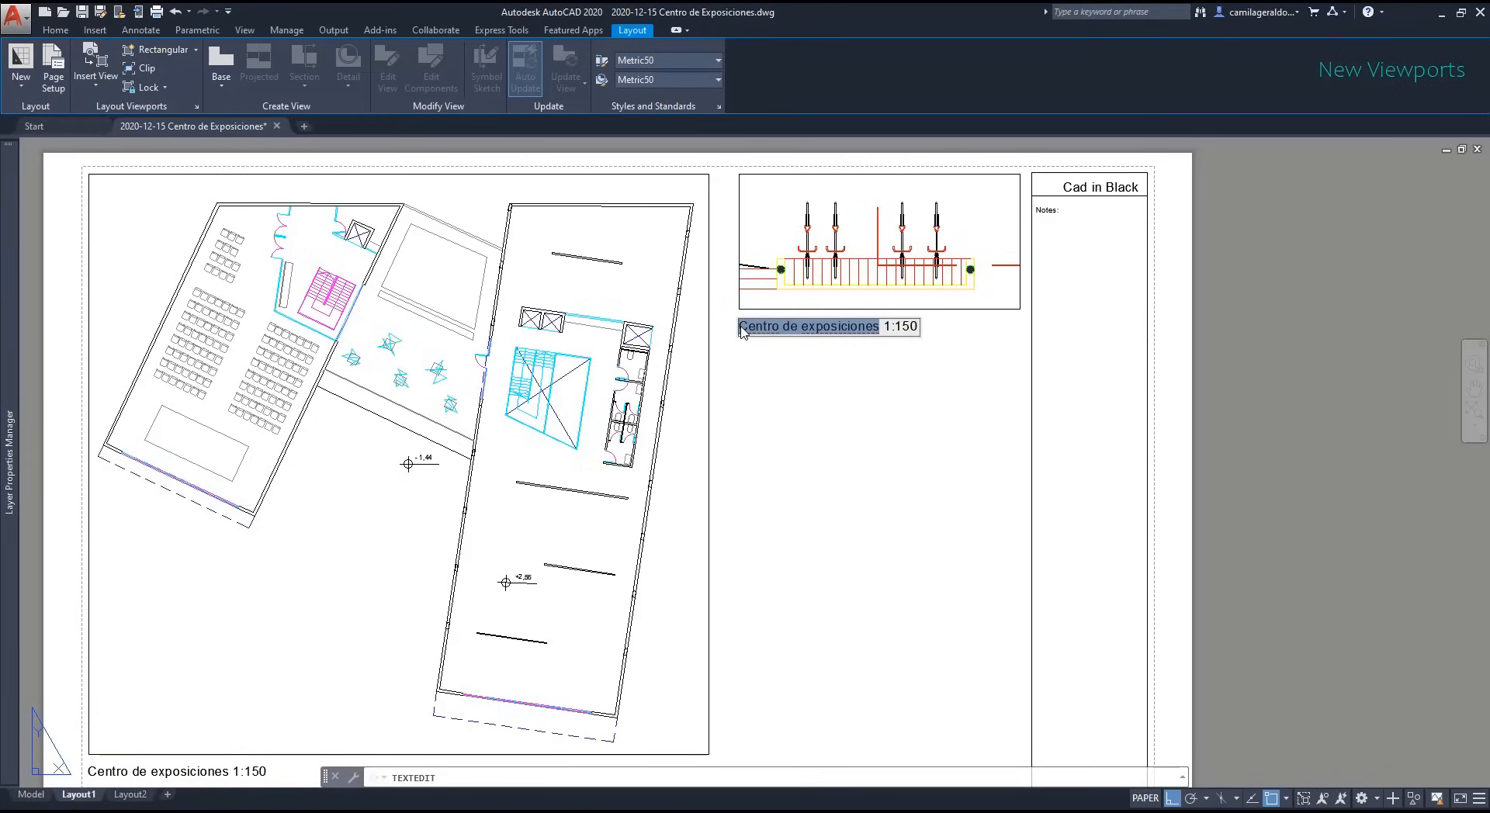
text(detail....... 1:)
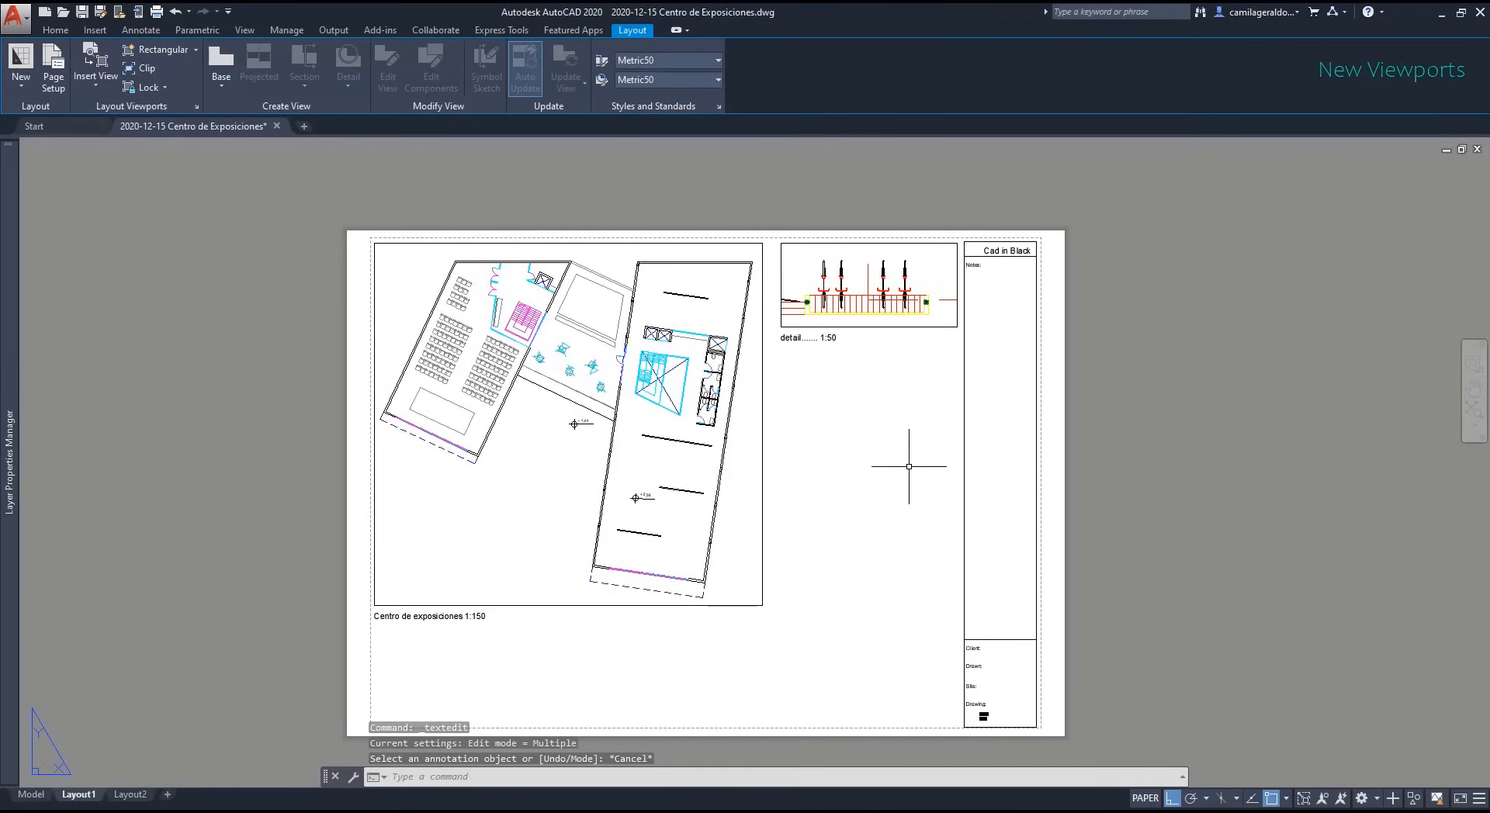
Step: Draw a circle below the detail title, about as wide as the detail viewport
text(c)
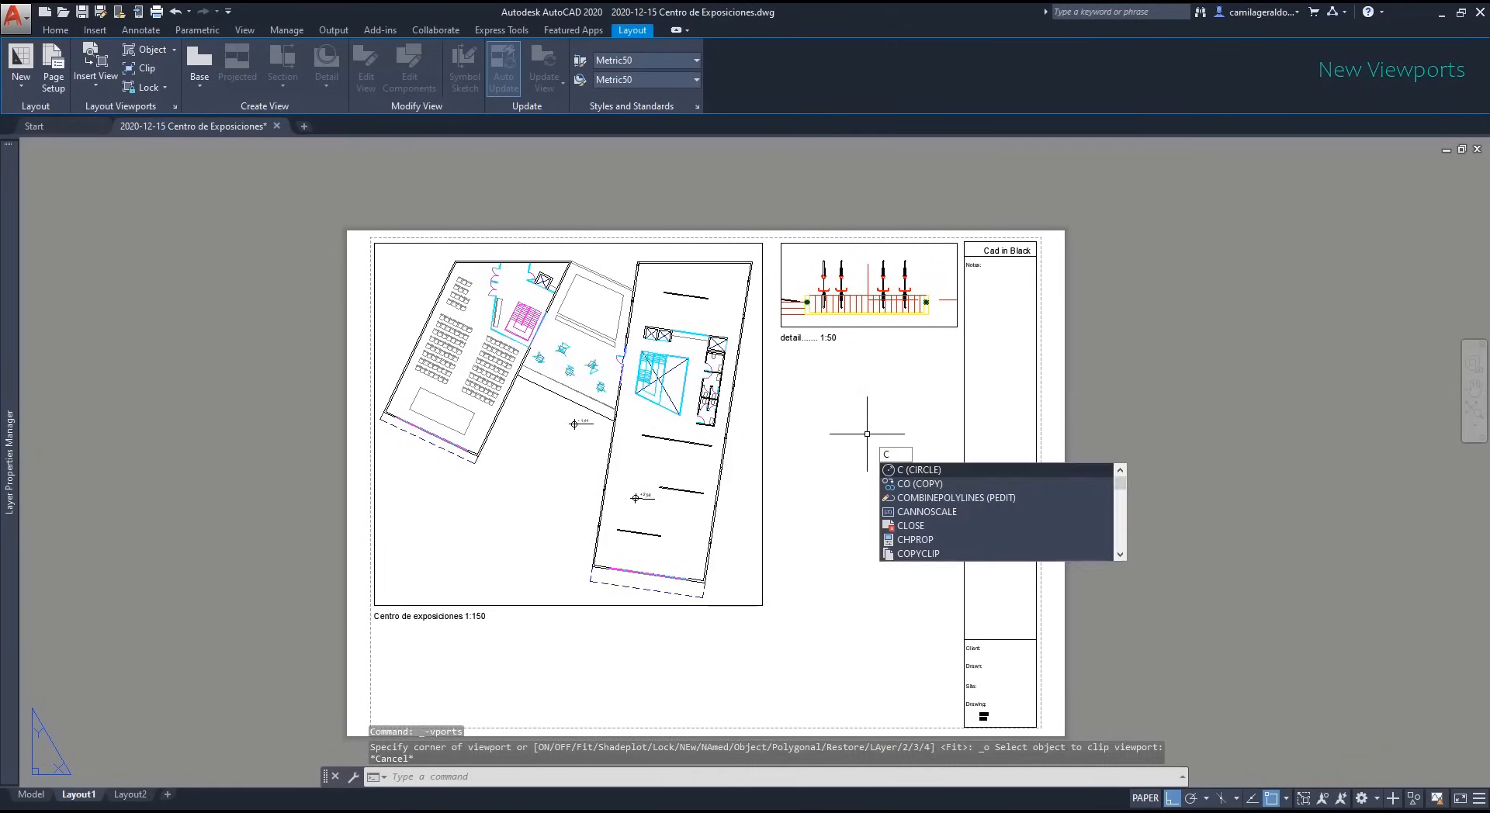
key(Return)
click(862, 489)
click(942, 497)
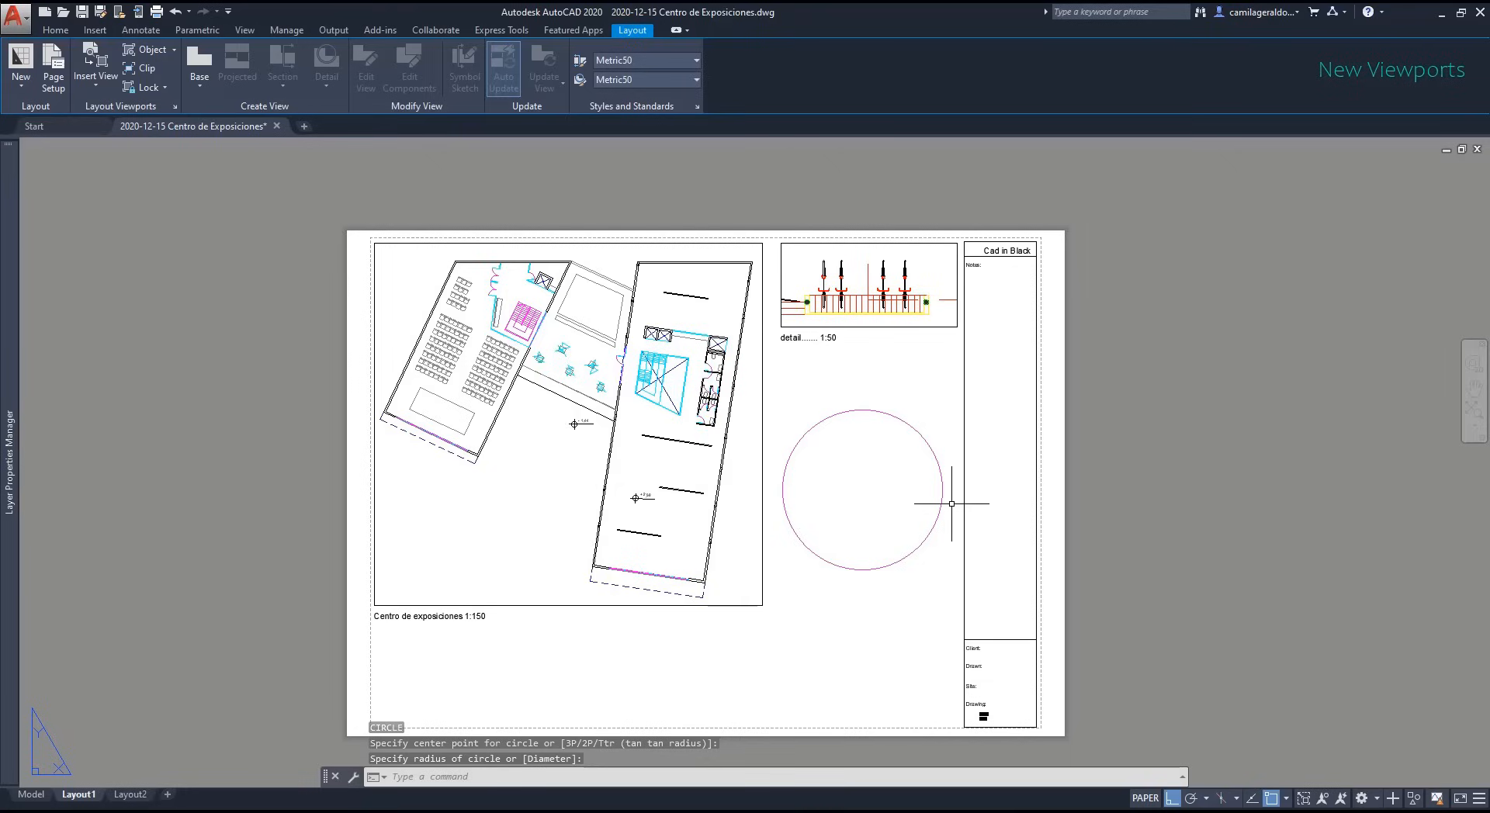
Step: Convert the circle into a layout viewport using the Object viewport option
click(158, 48)
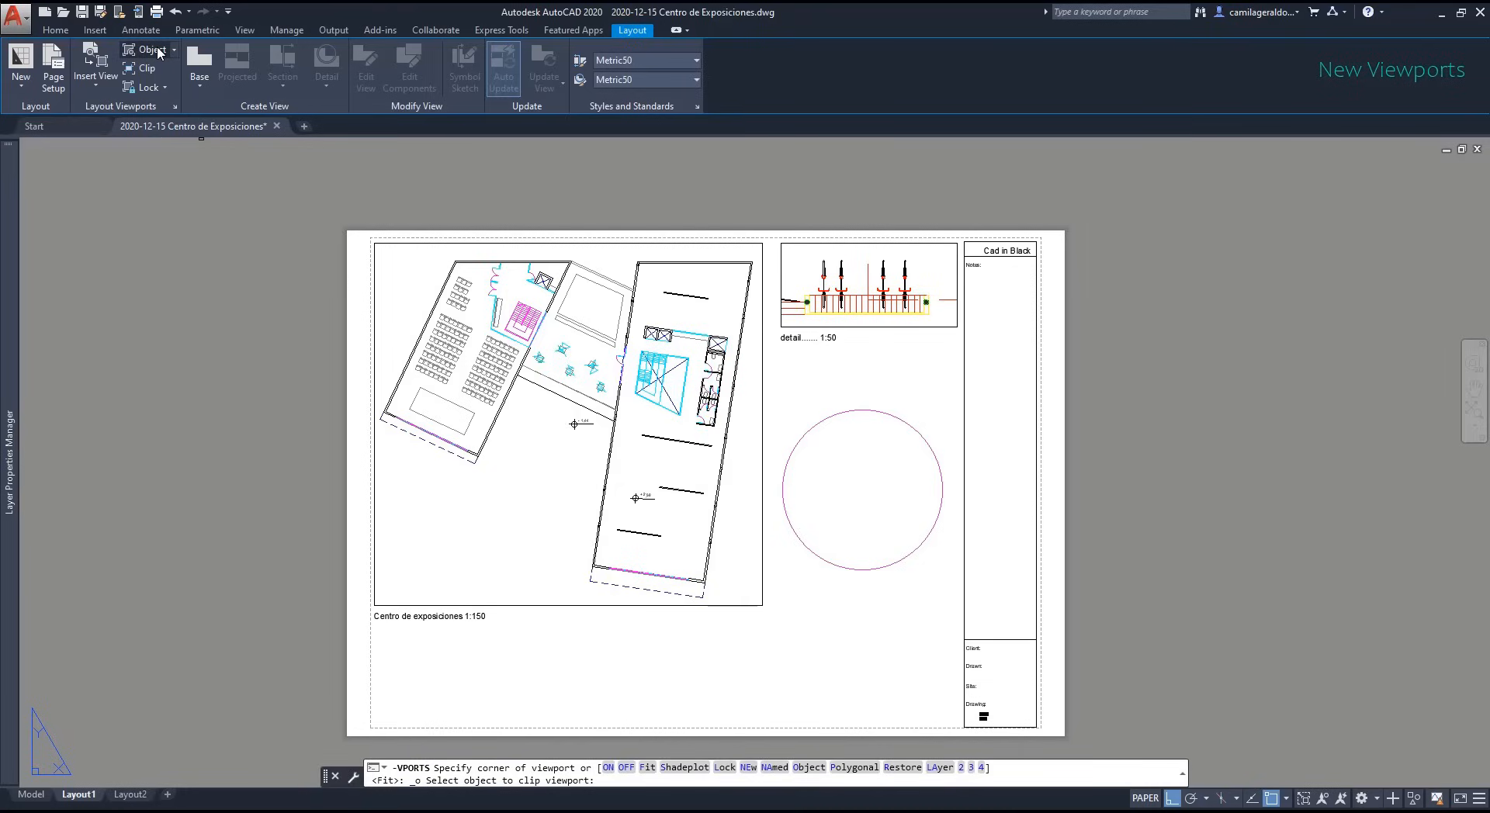
click(174, 50)
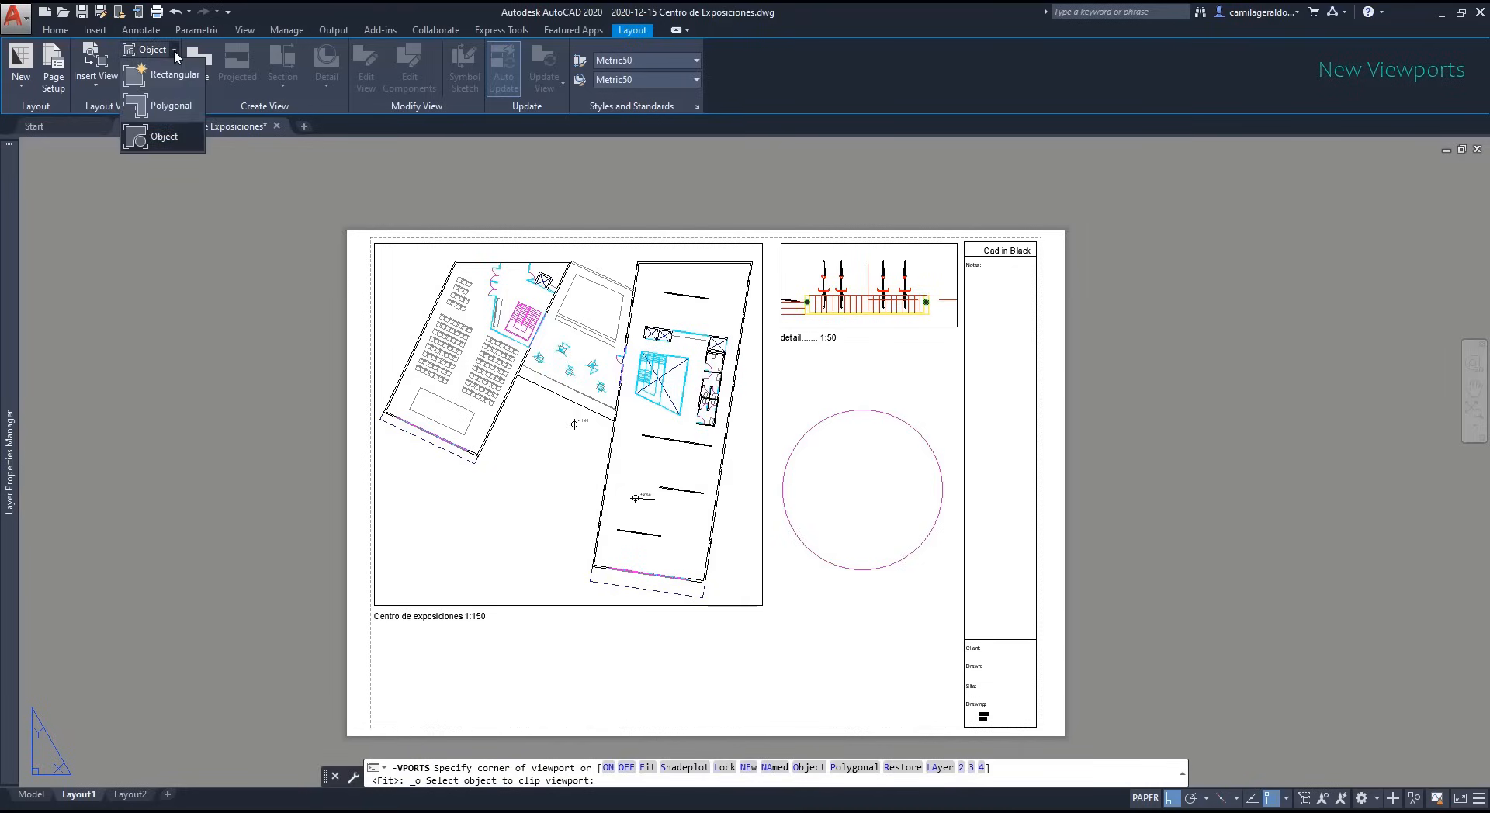
click(164, 140)
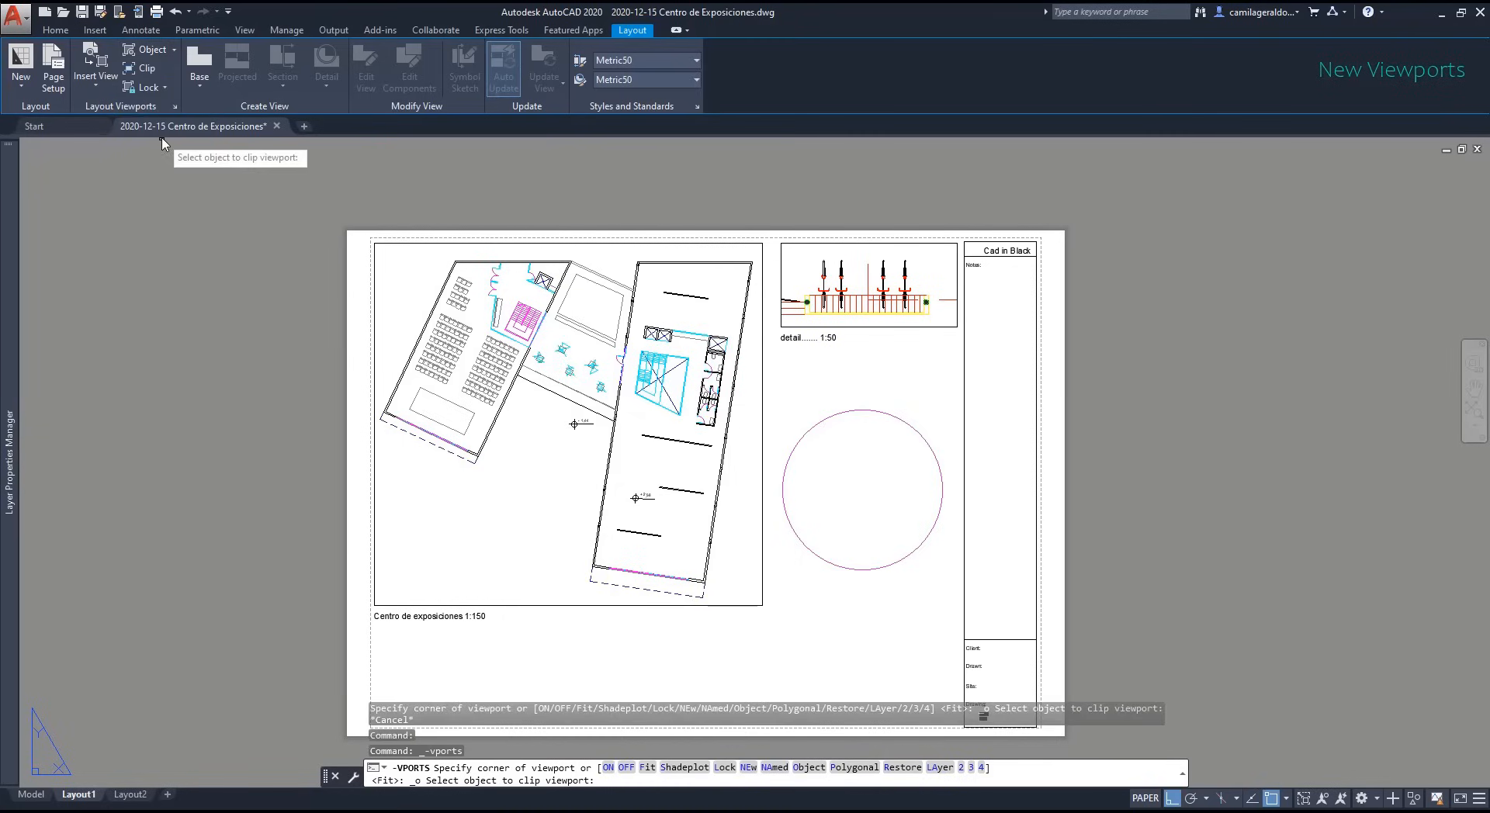
click(894, 417)
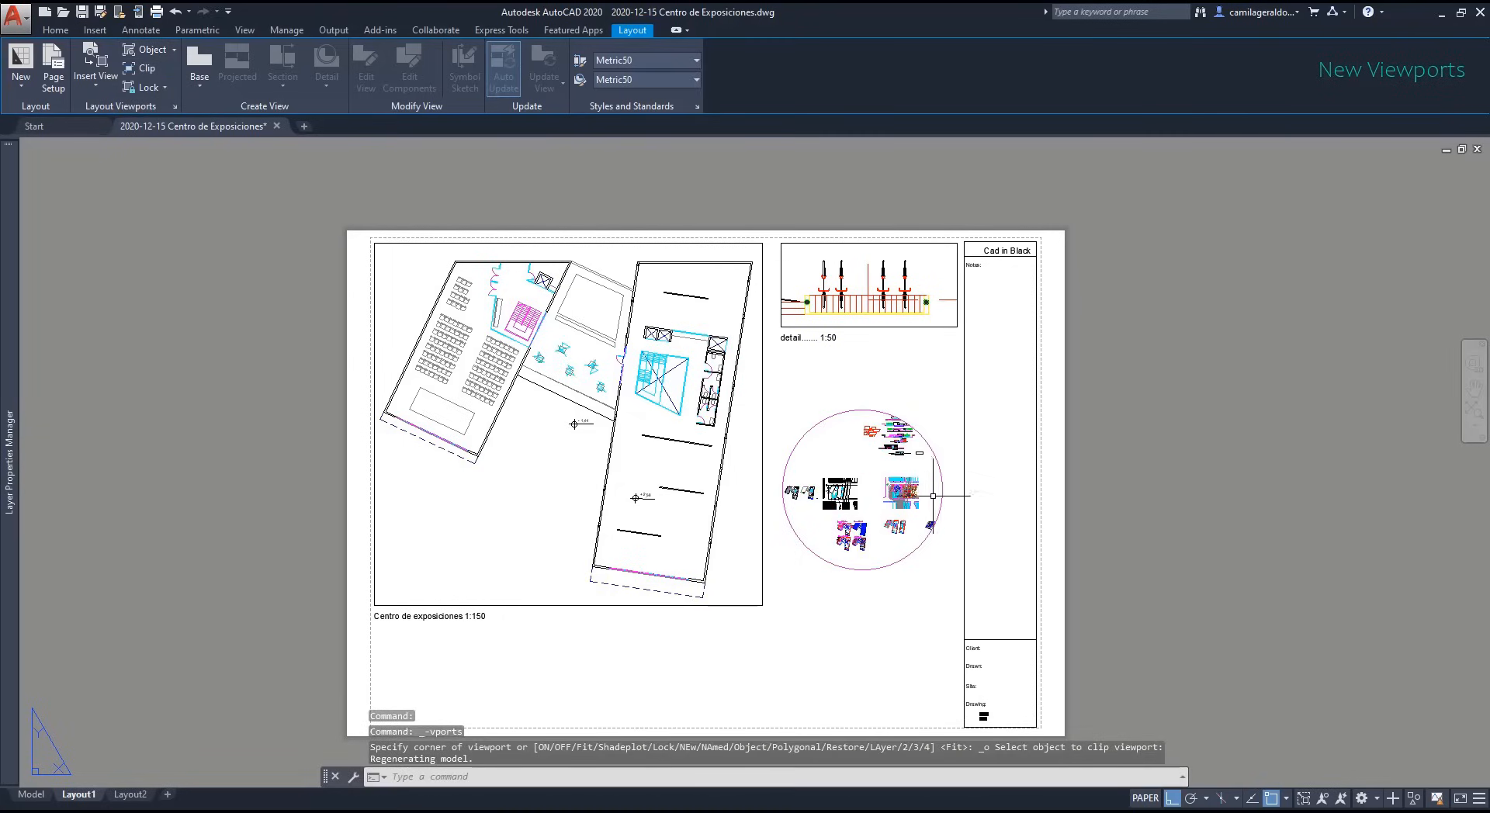
Step: Activate the circular viewport and frame the floor plan's restroom block inside it
scroll(942, 505, up, 4)
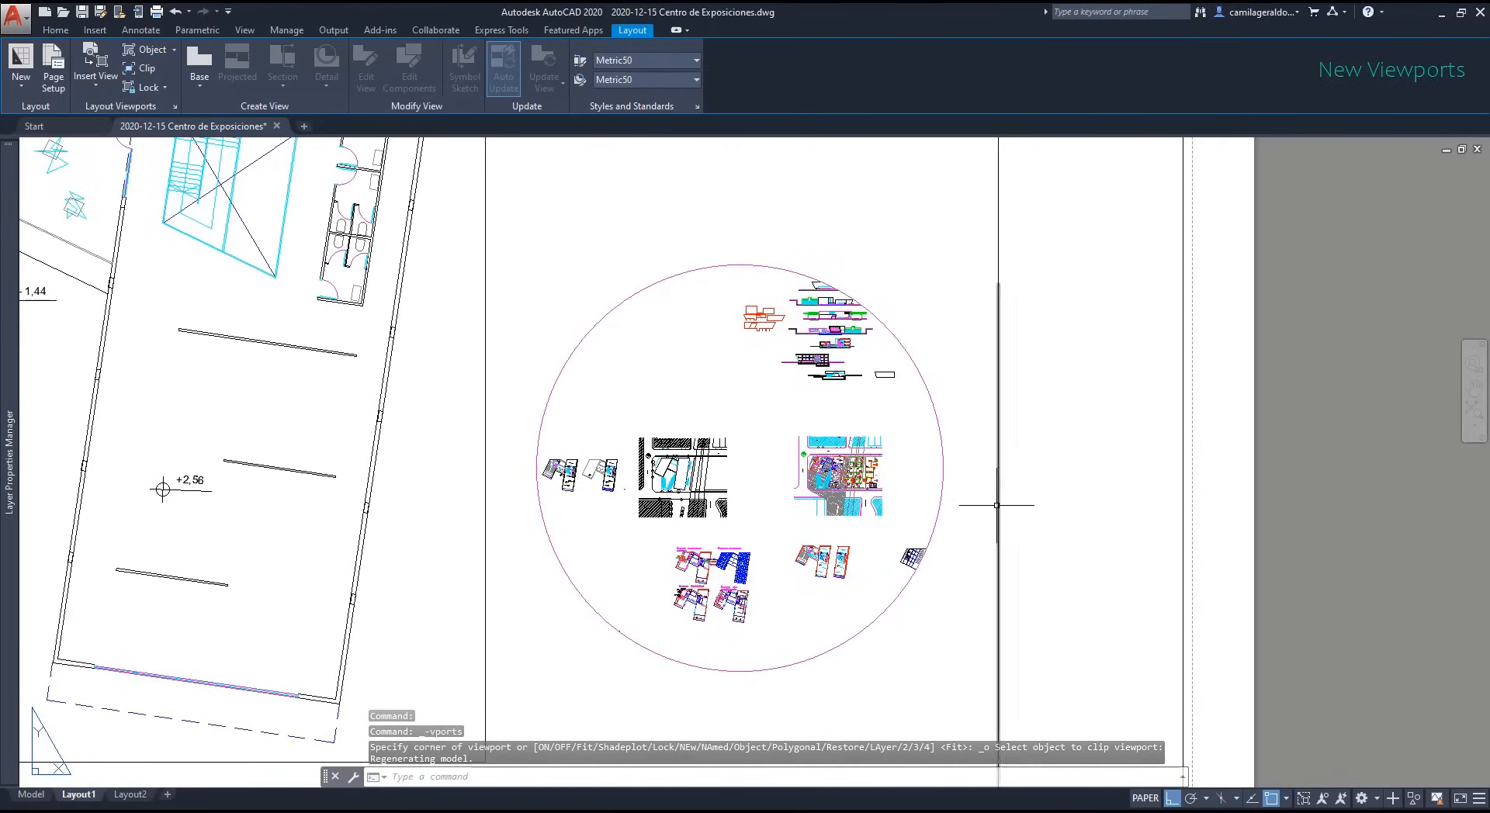
double_click(752, 391)
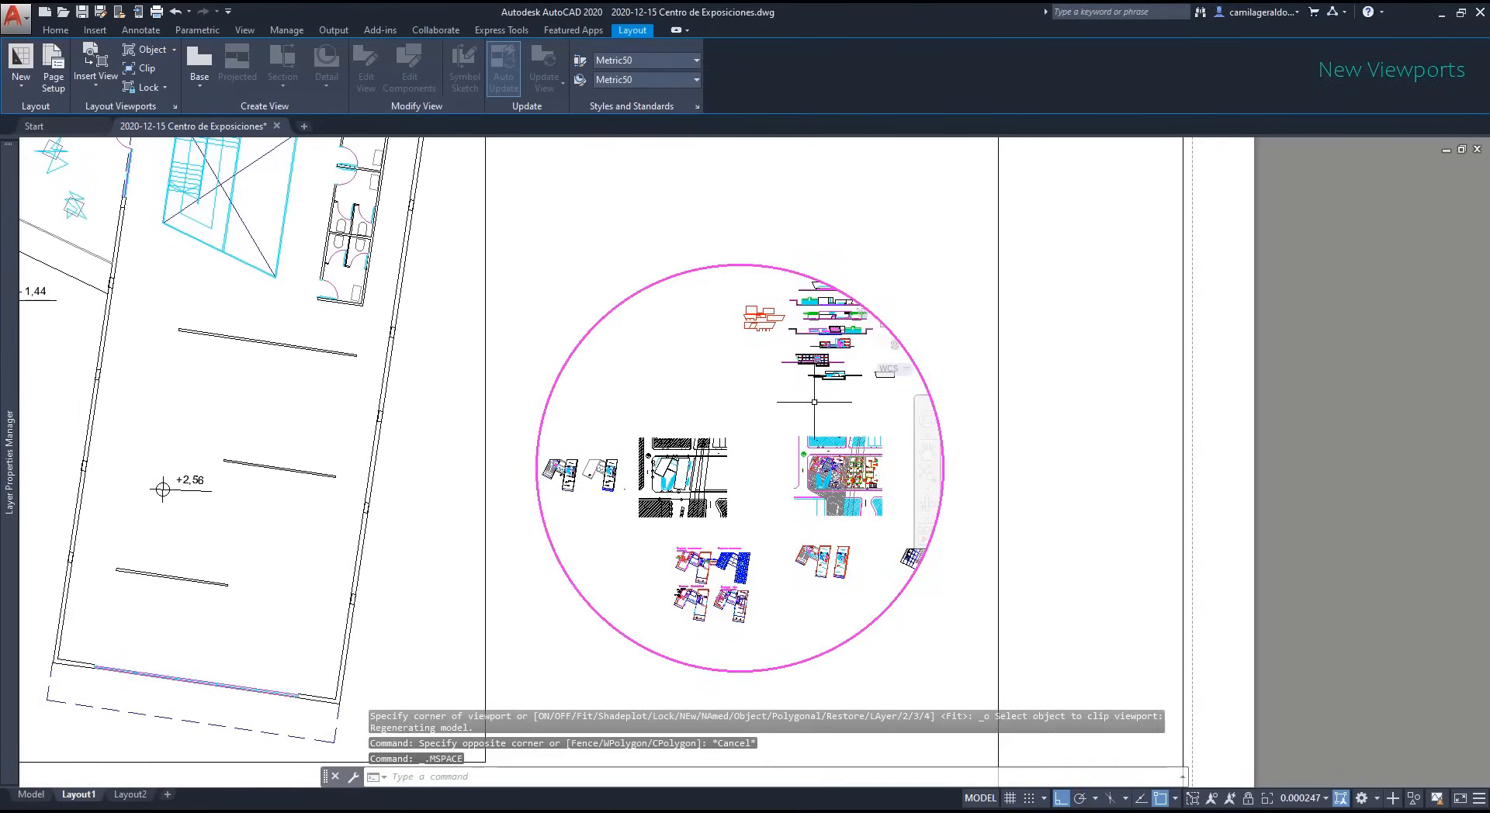
middle_drag(778, 336, 741, 366)
scroll(741, 366, up, 12)
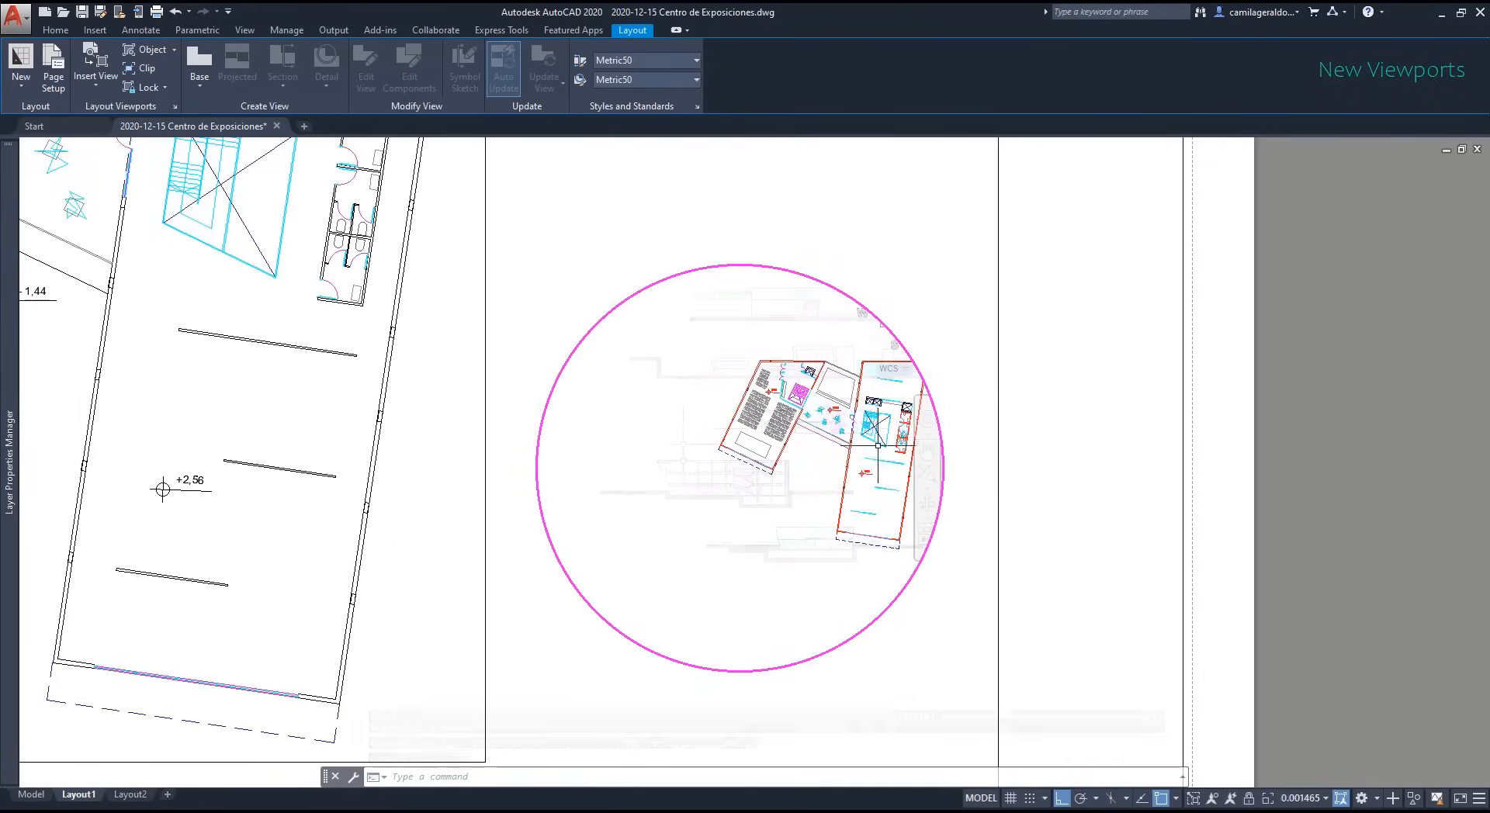
scroll(698, 471, up, 5)
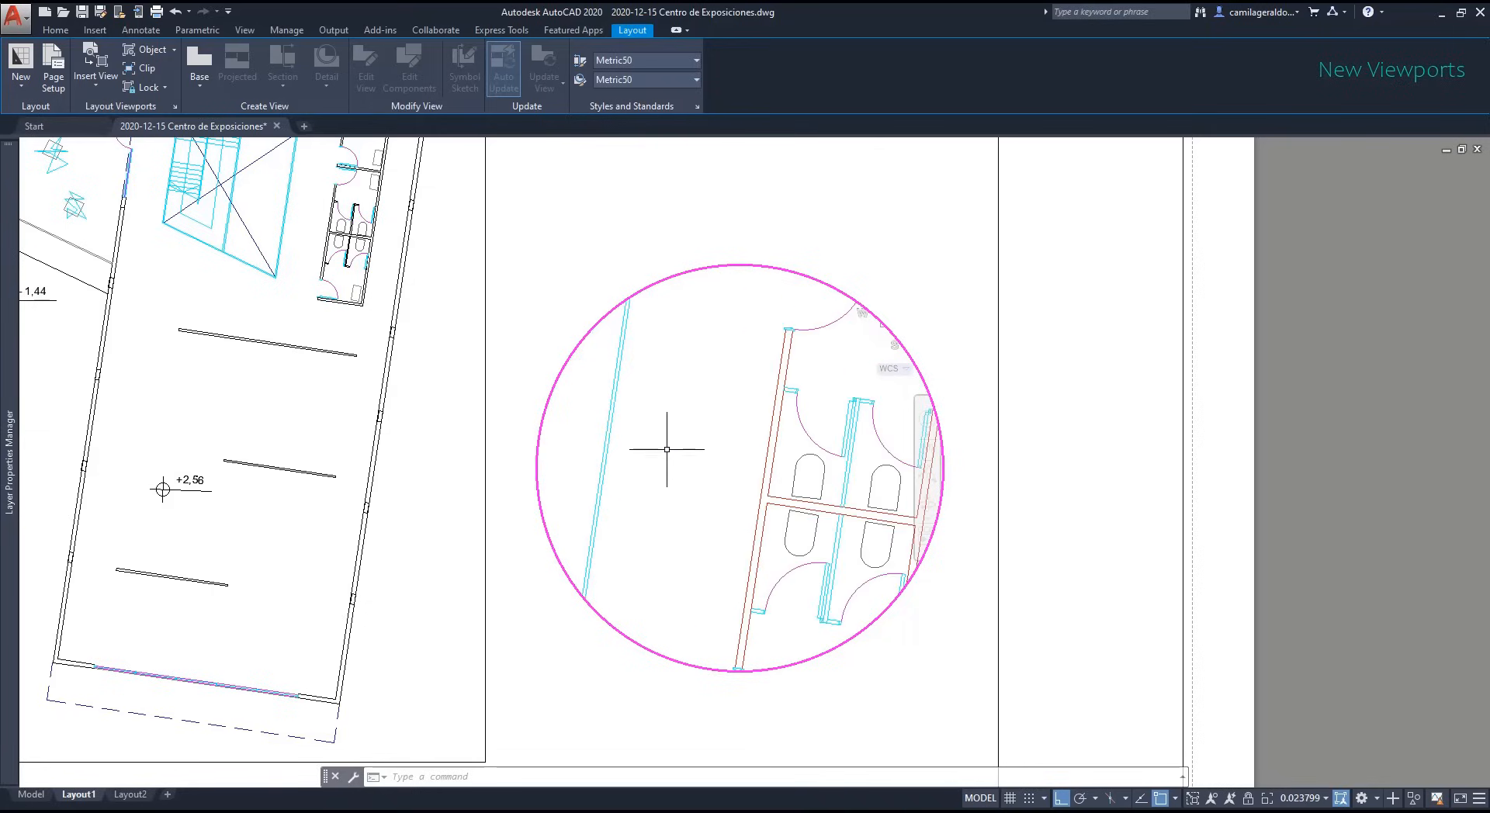
middle_drag(724, 498, 639, 425)
middle_drag(639, 424, 633, 416)
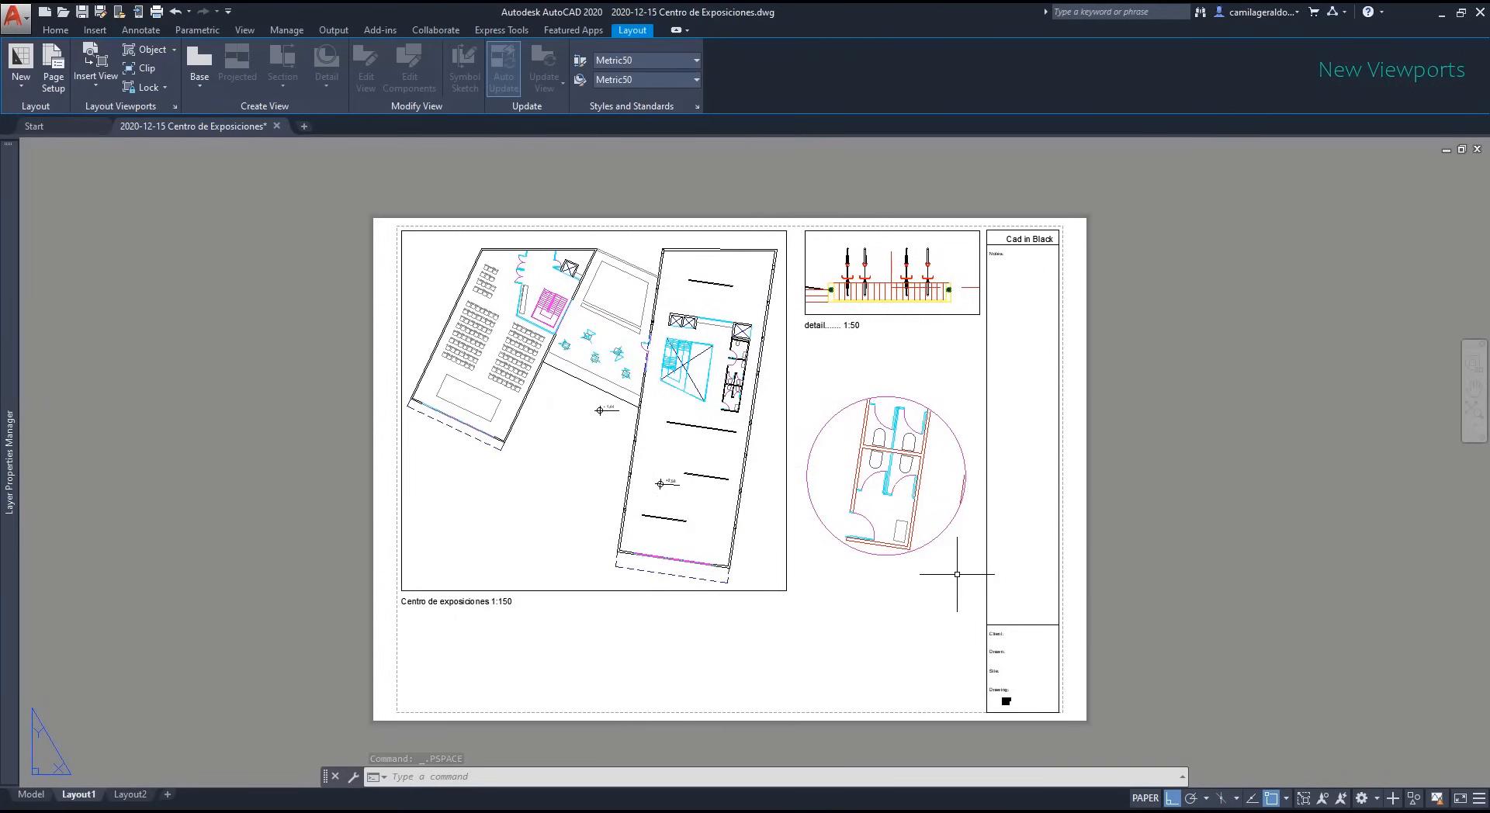
Step: Change the circular viewport's border colour to green (19,155,72)
click(940, 534)
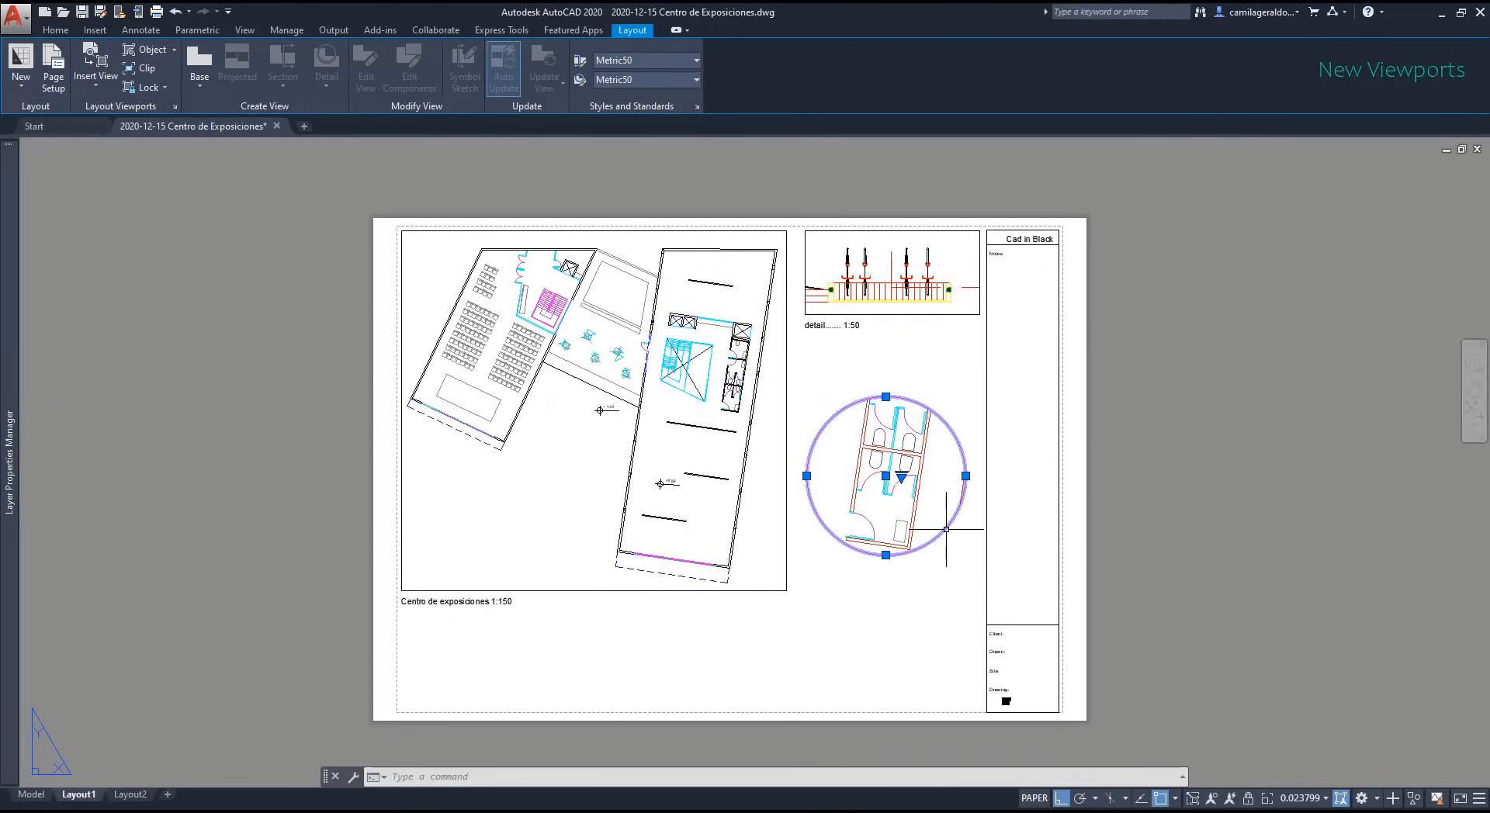
click(1024, 49)
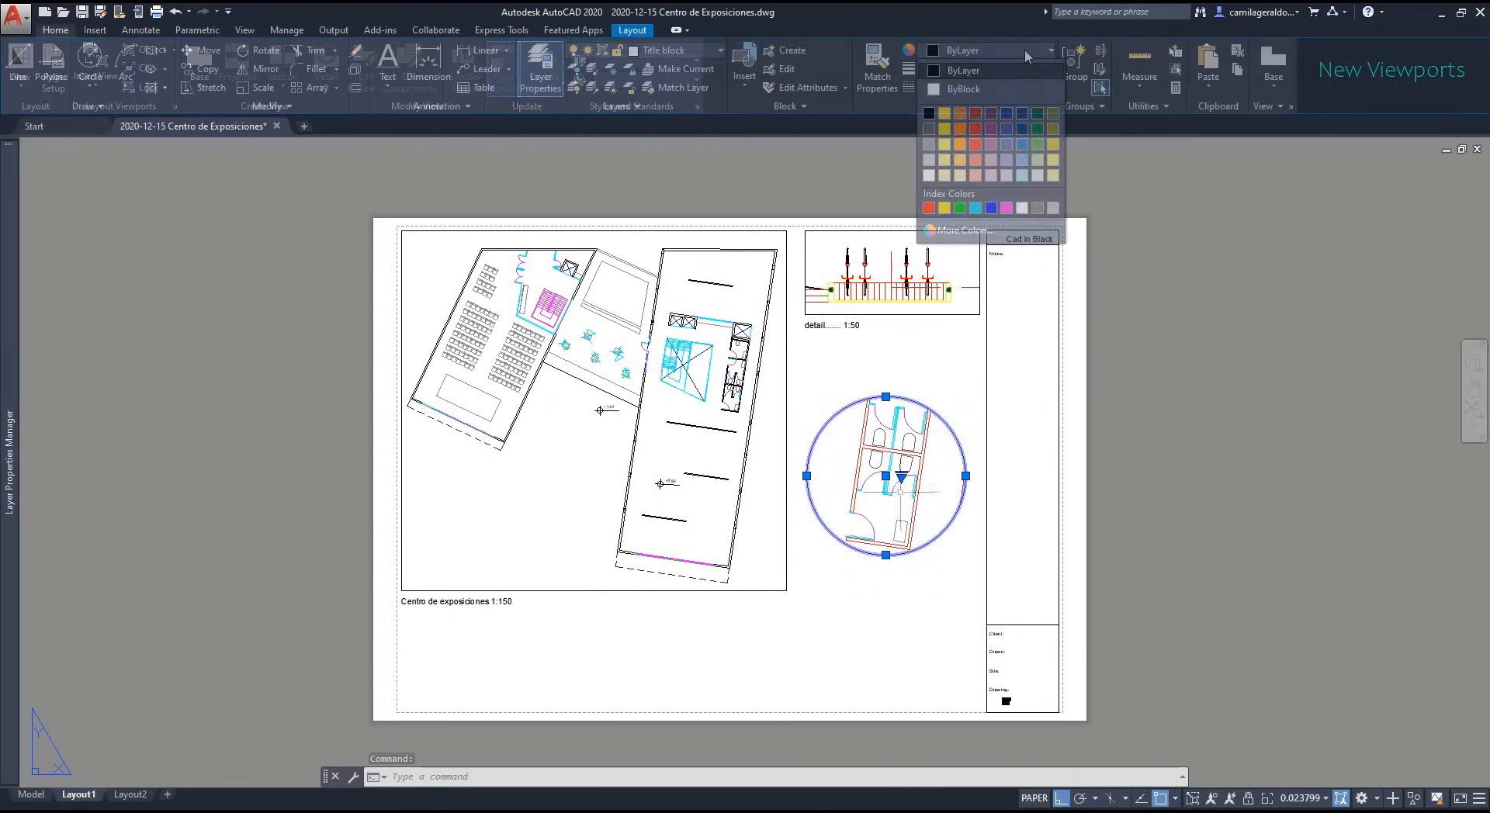
click(1037, 128)
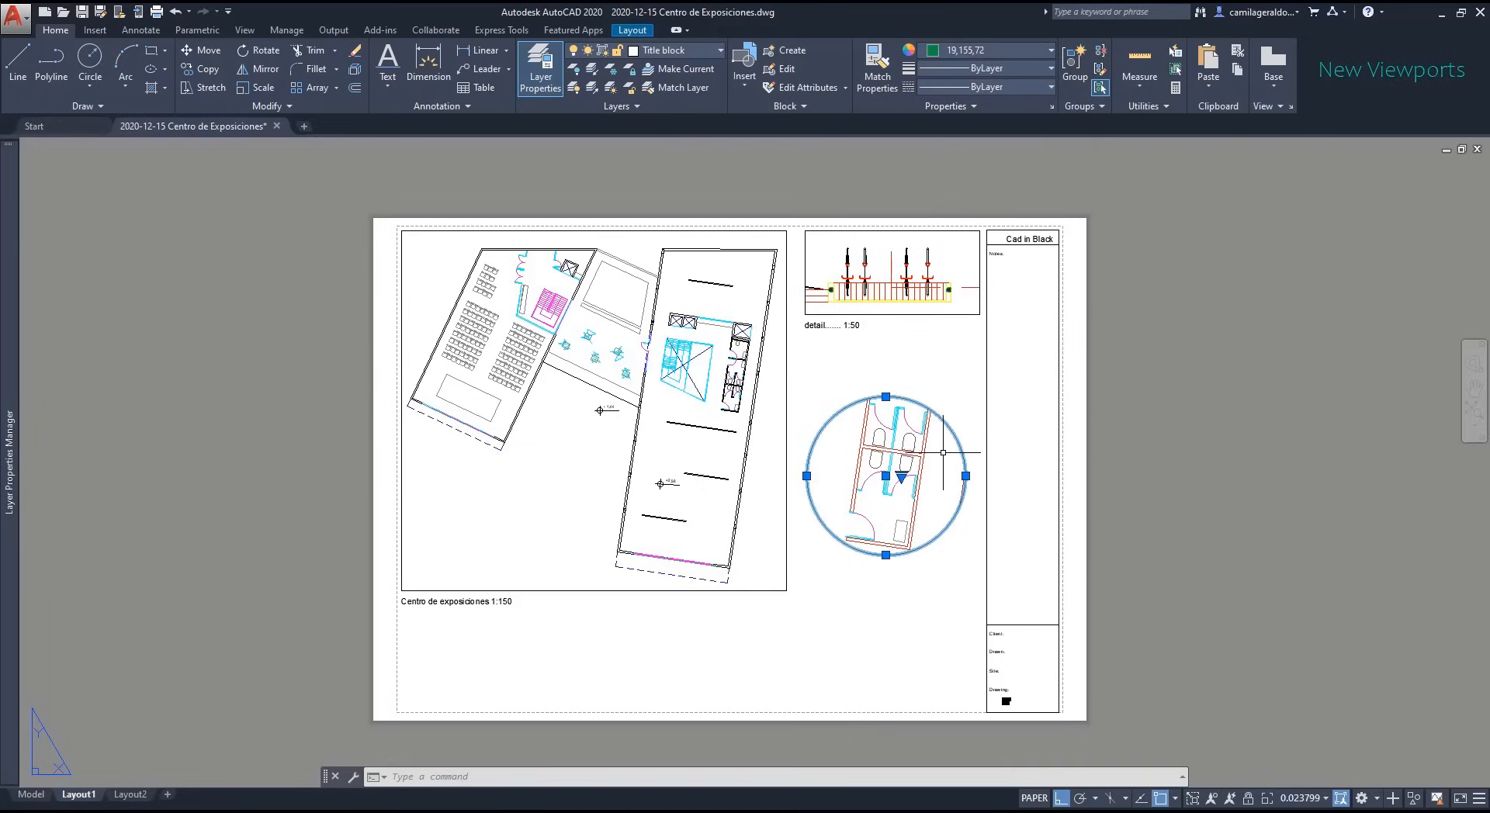
key(Escape)
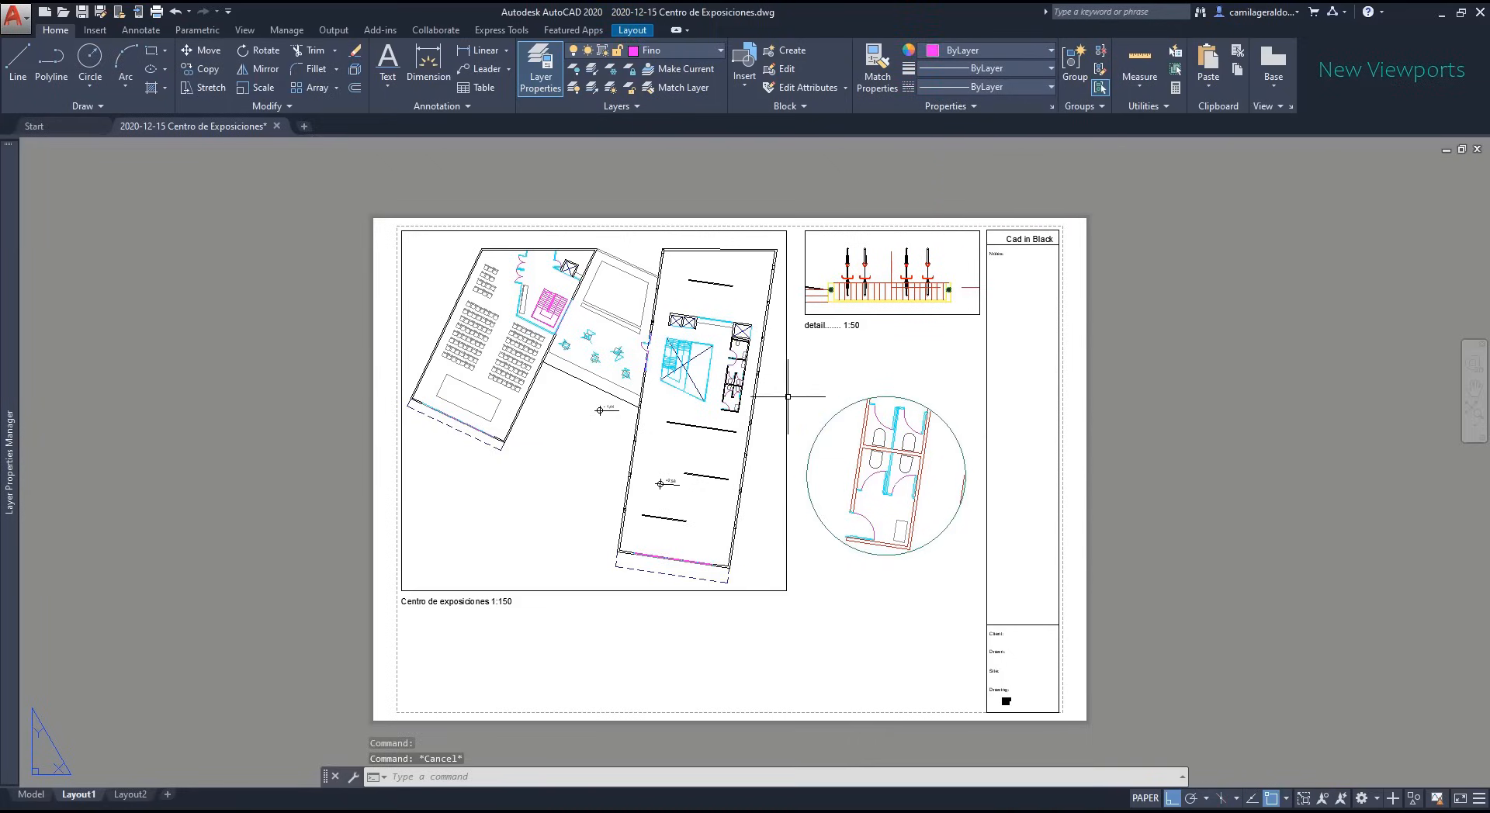
Step: Draw a circle around the toilet cubicles in the main floor plan viewport and colour it green
scroll(721, 387, up, 4)
scroll(711, 388, up, 2)
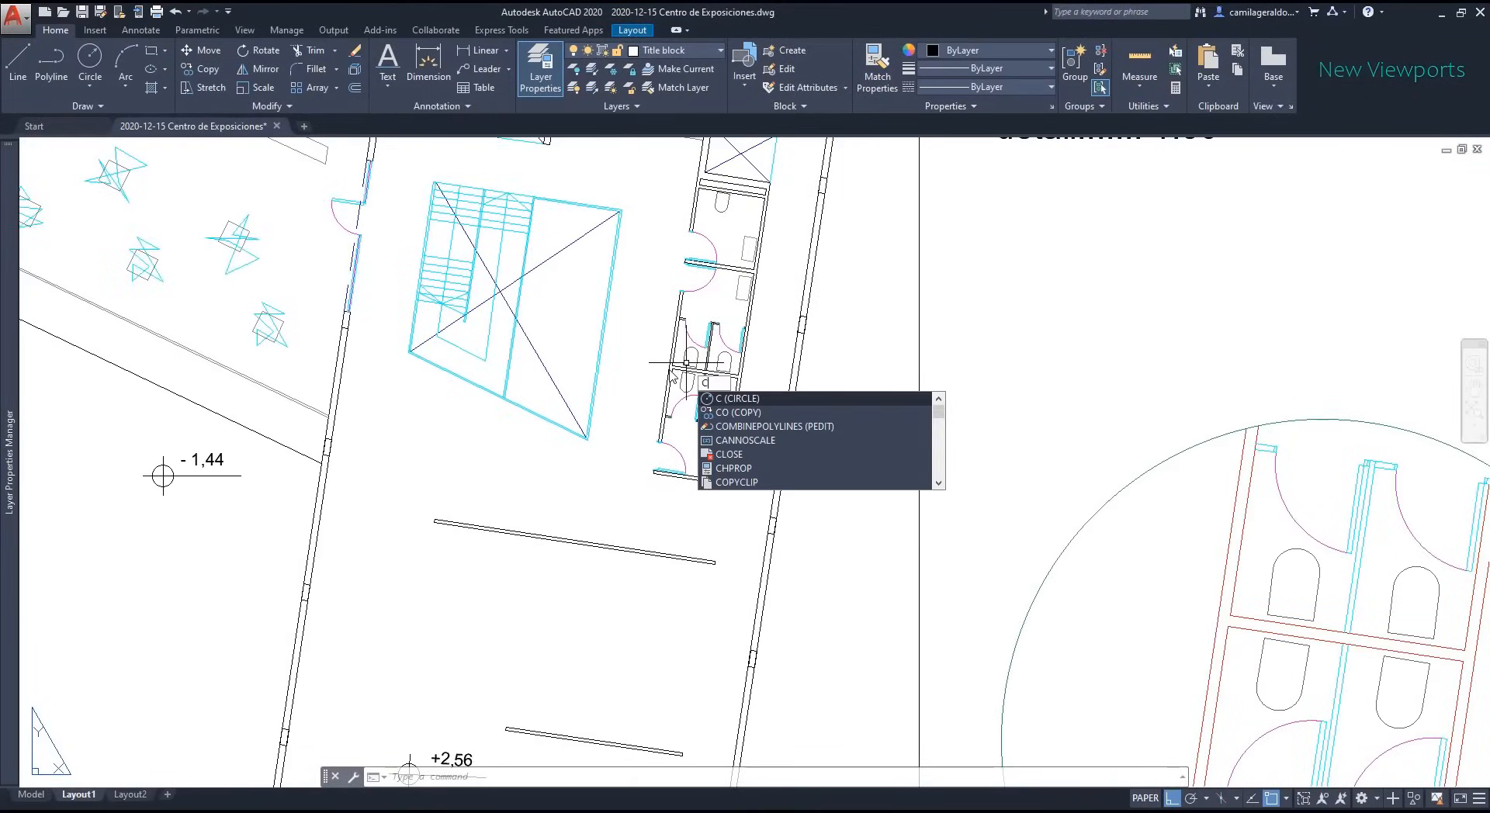
key(Return)
click(706, 370)
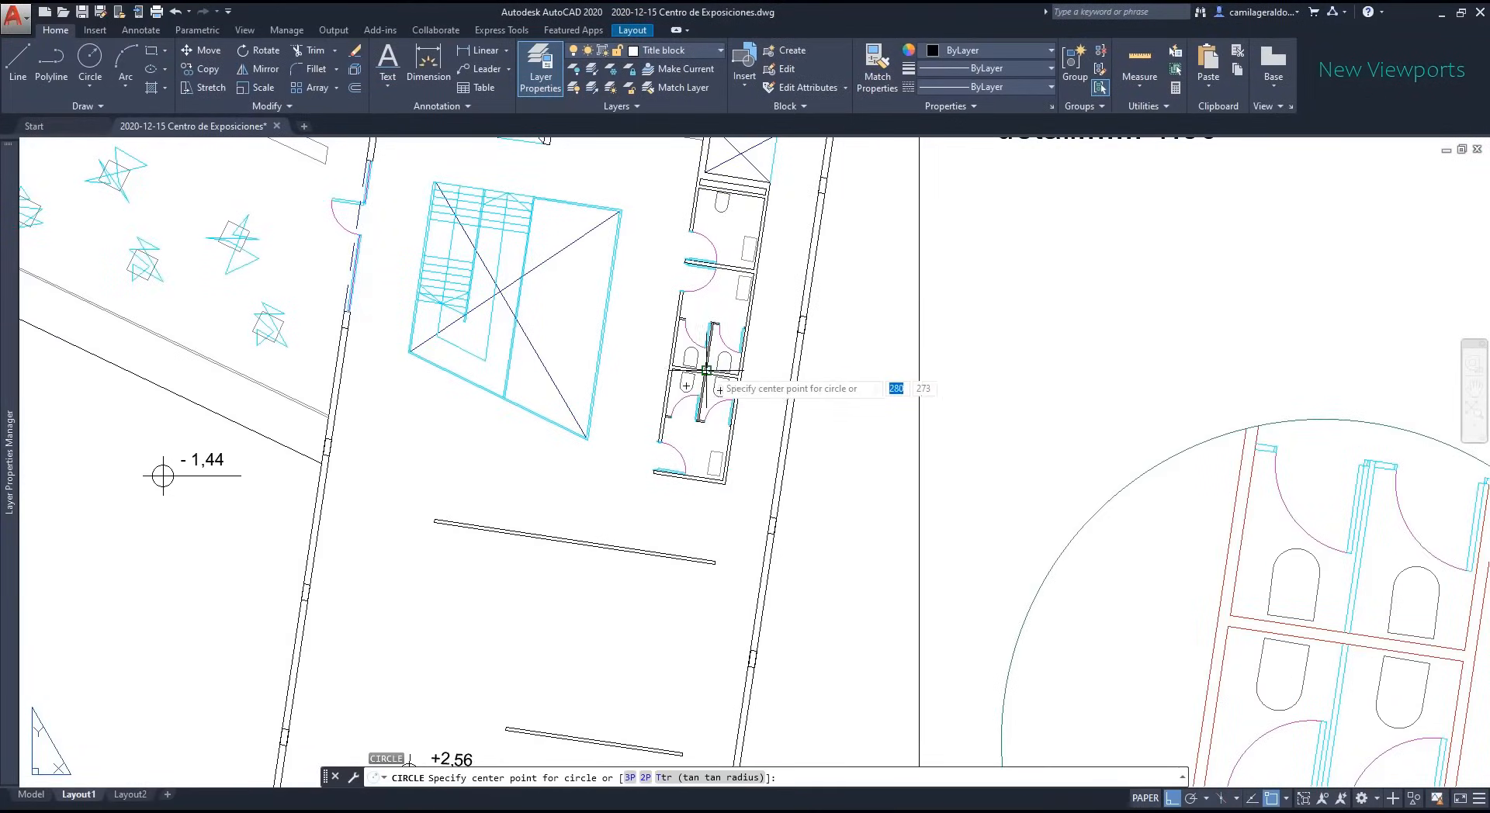
click(773, 402)
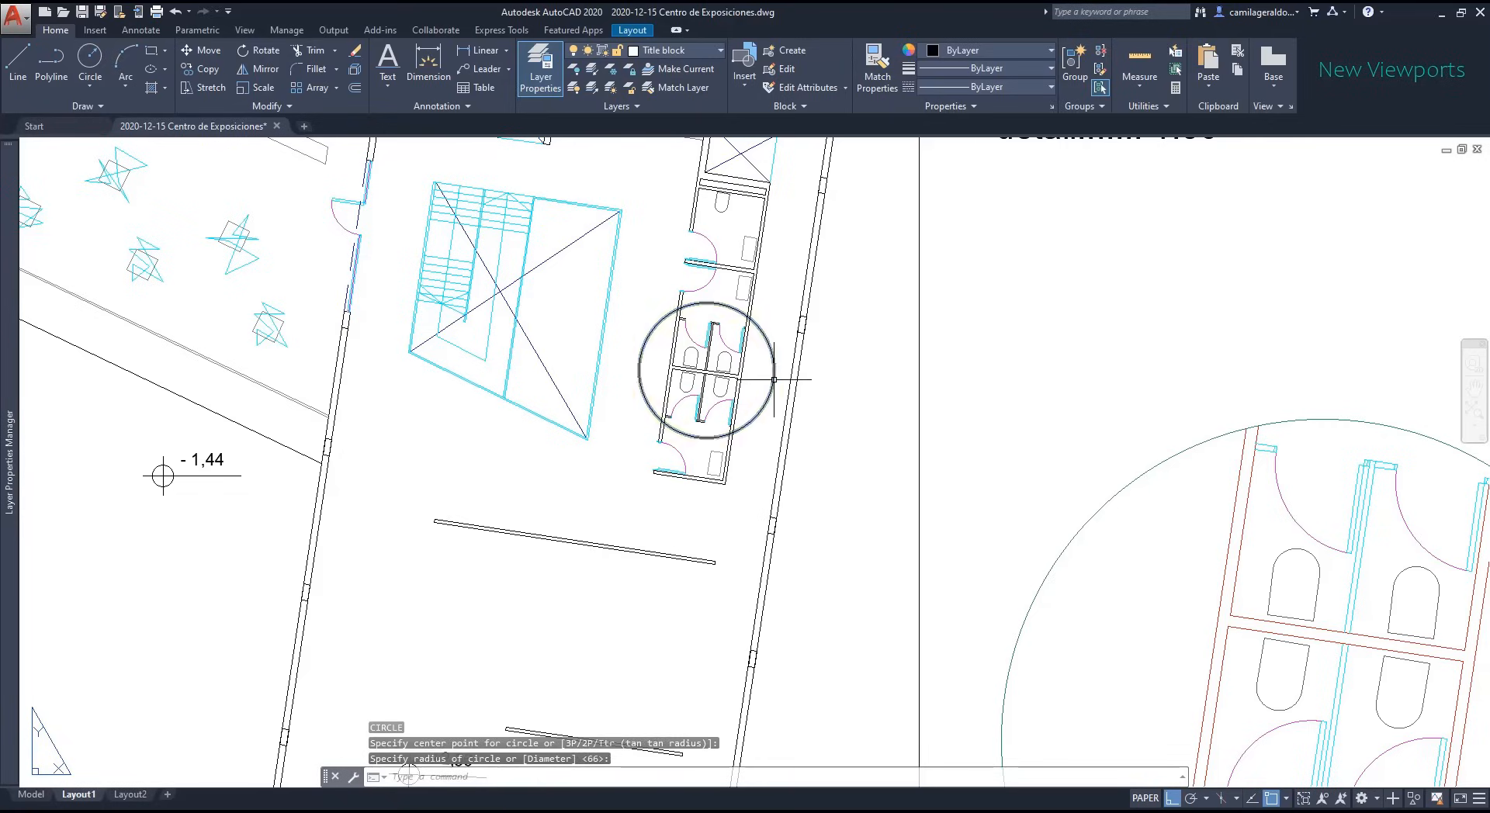
click(1030, 49)
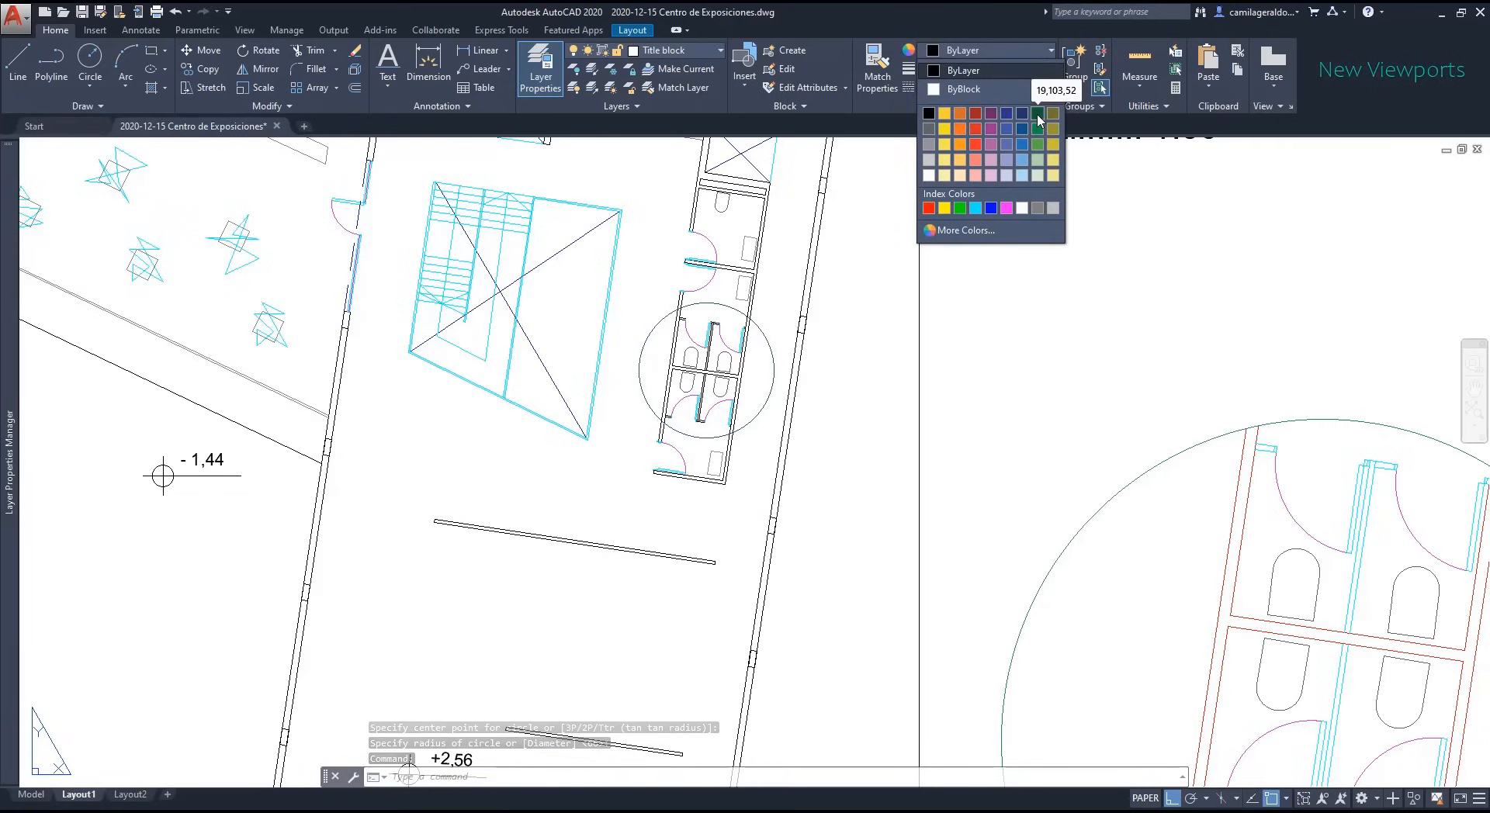
click(1039, 140)
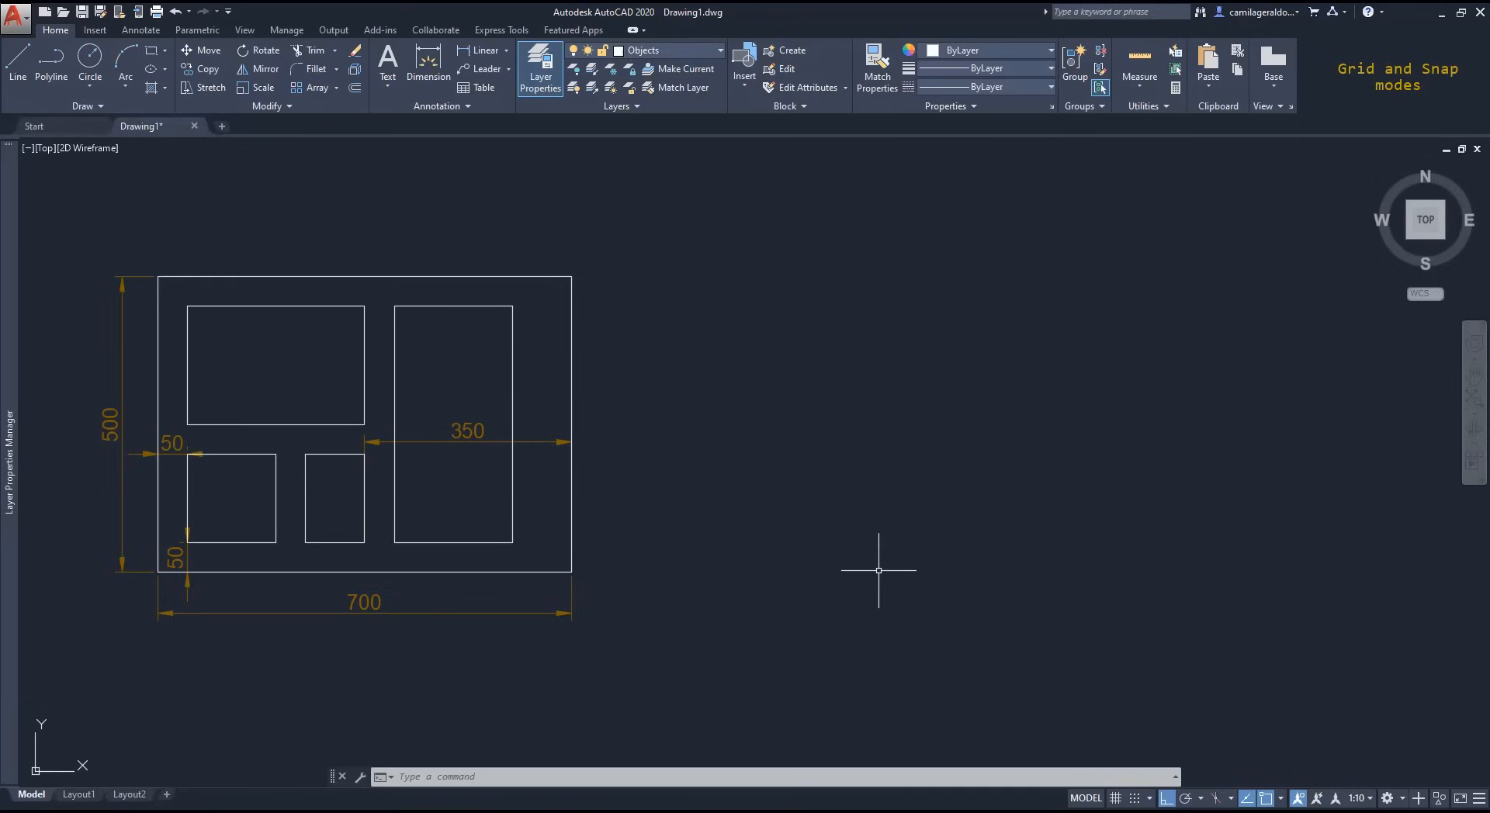
Step: Display the grid in Drawing1's model space and turn on snap mode with the Line command active
click(1114, 798)
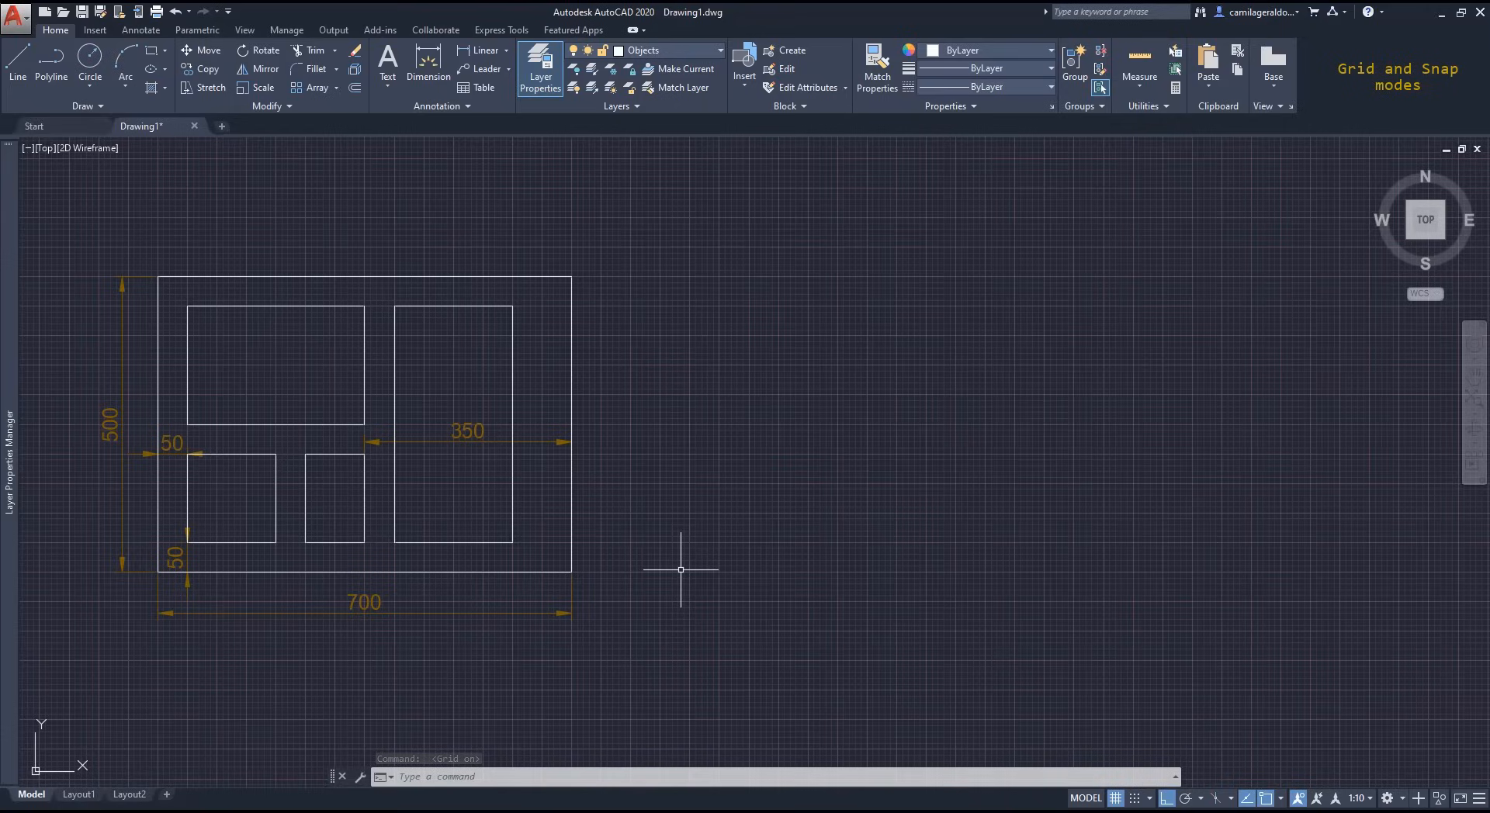
scroll(706, 565, up, 5)
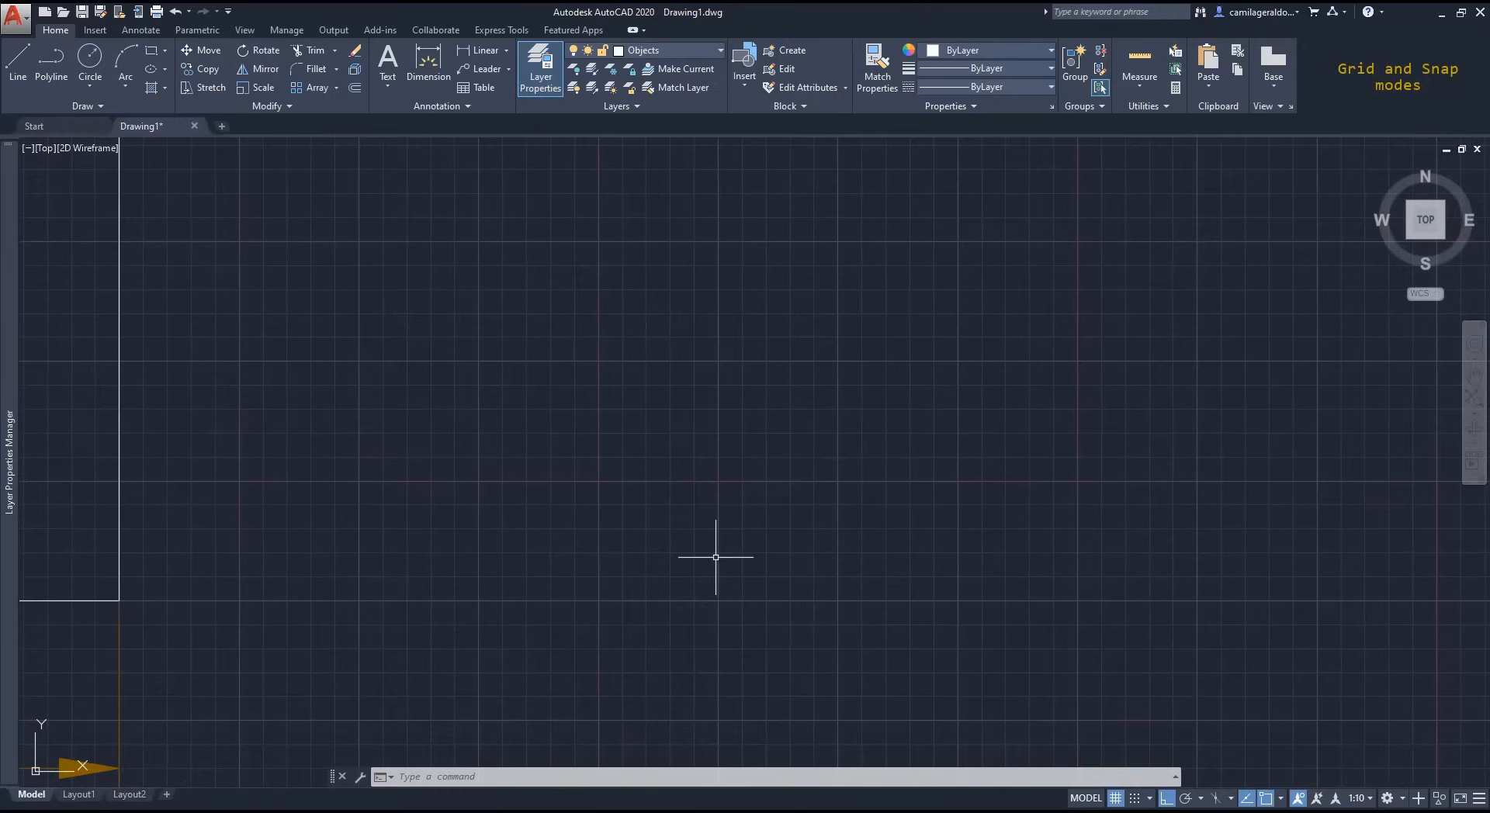
text(L)
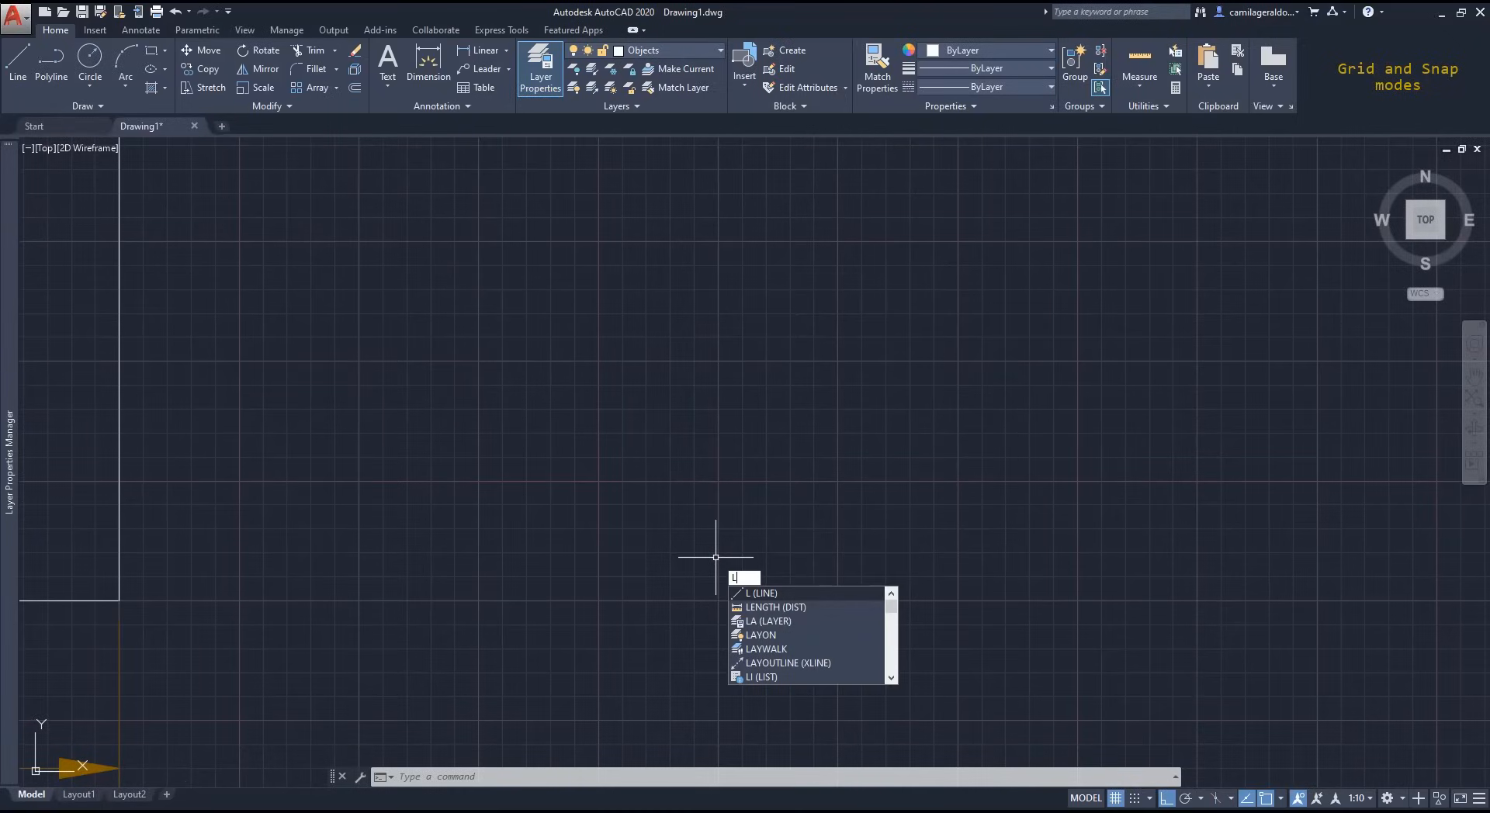
key(Return)
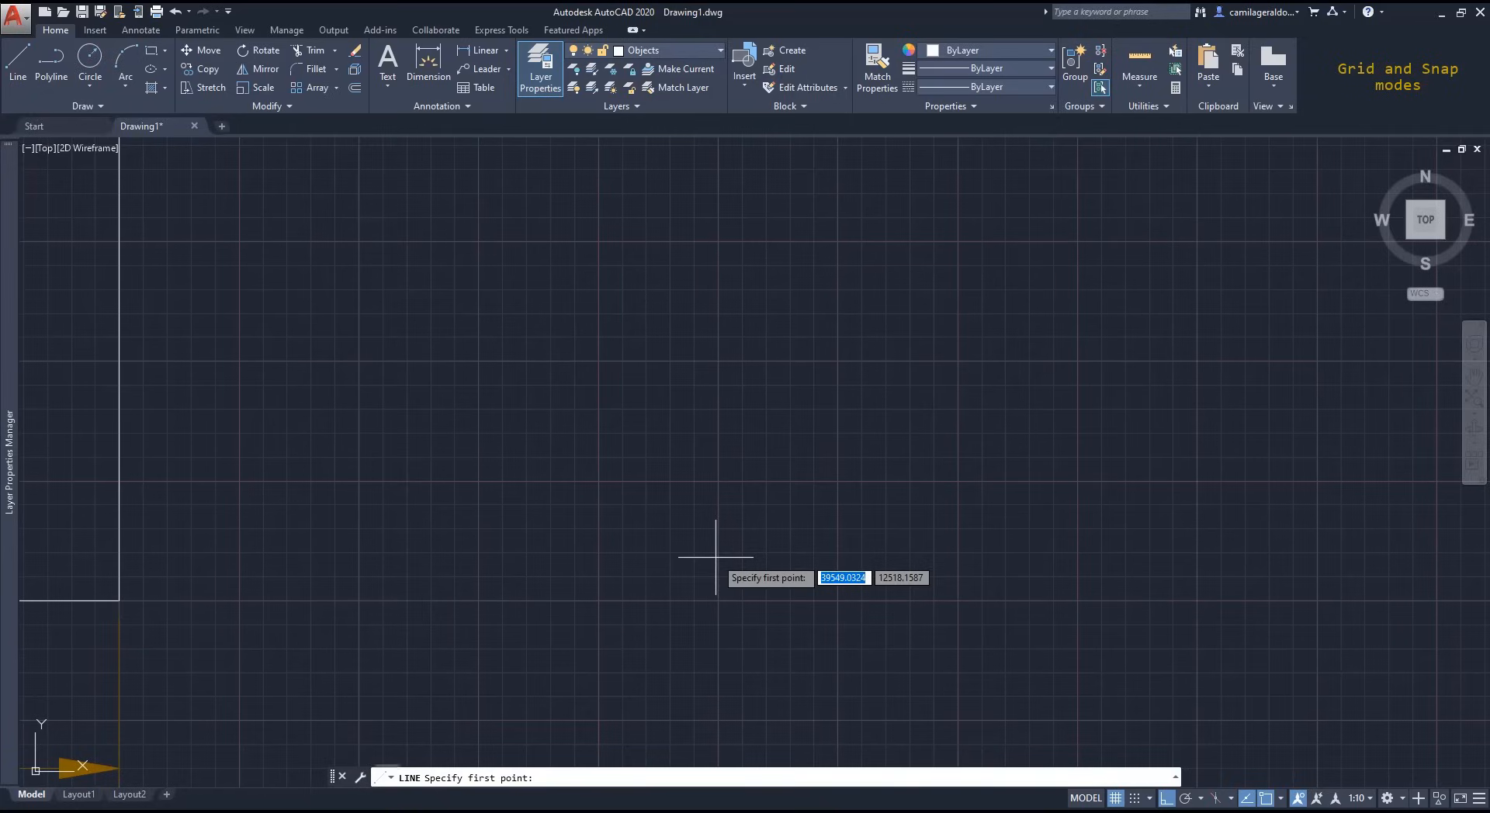
scroll(669, 598, up, 2)
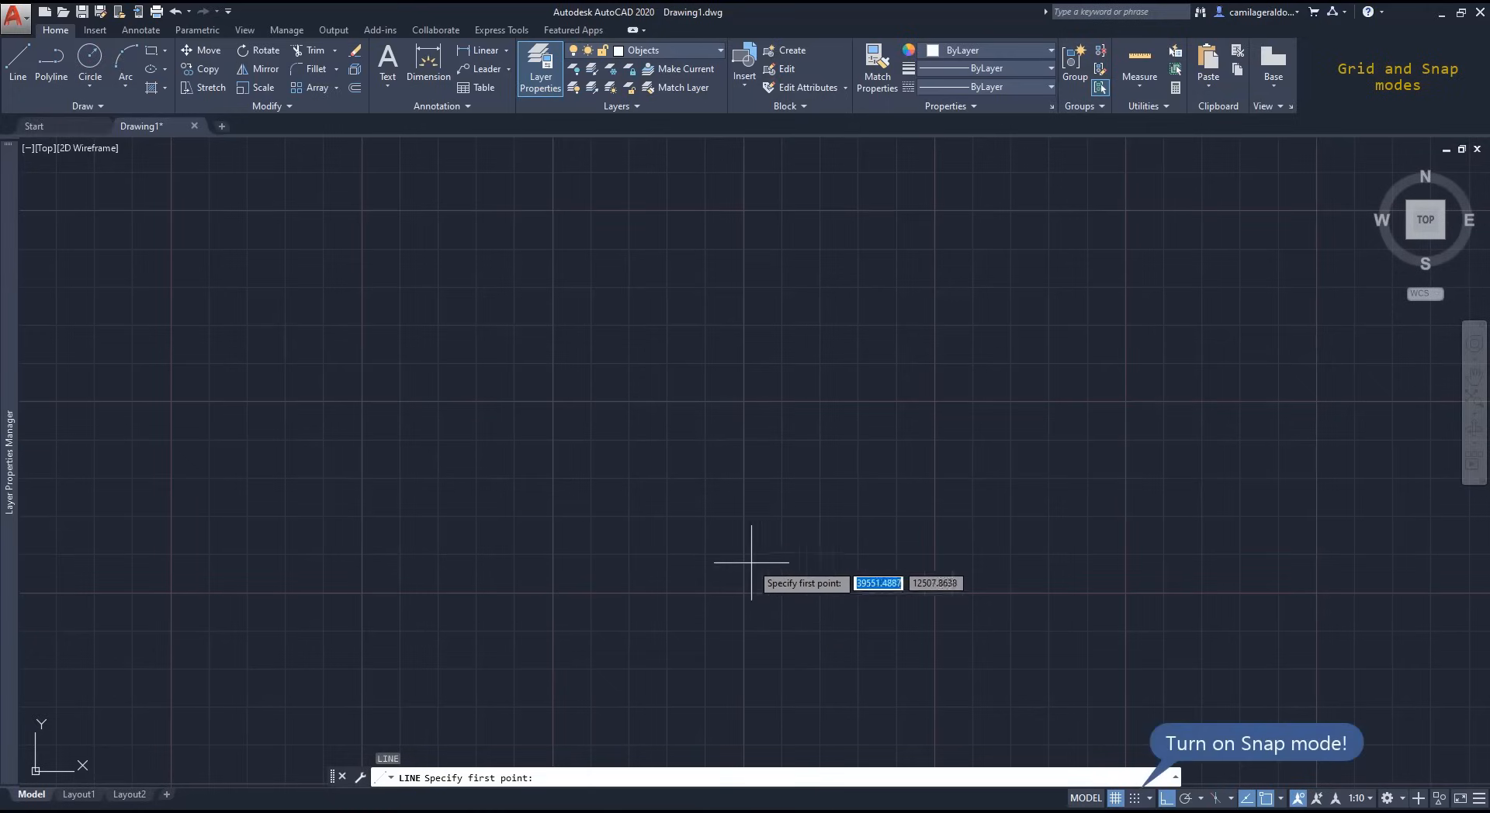
click(1135, 799)
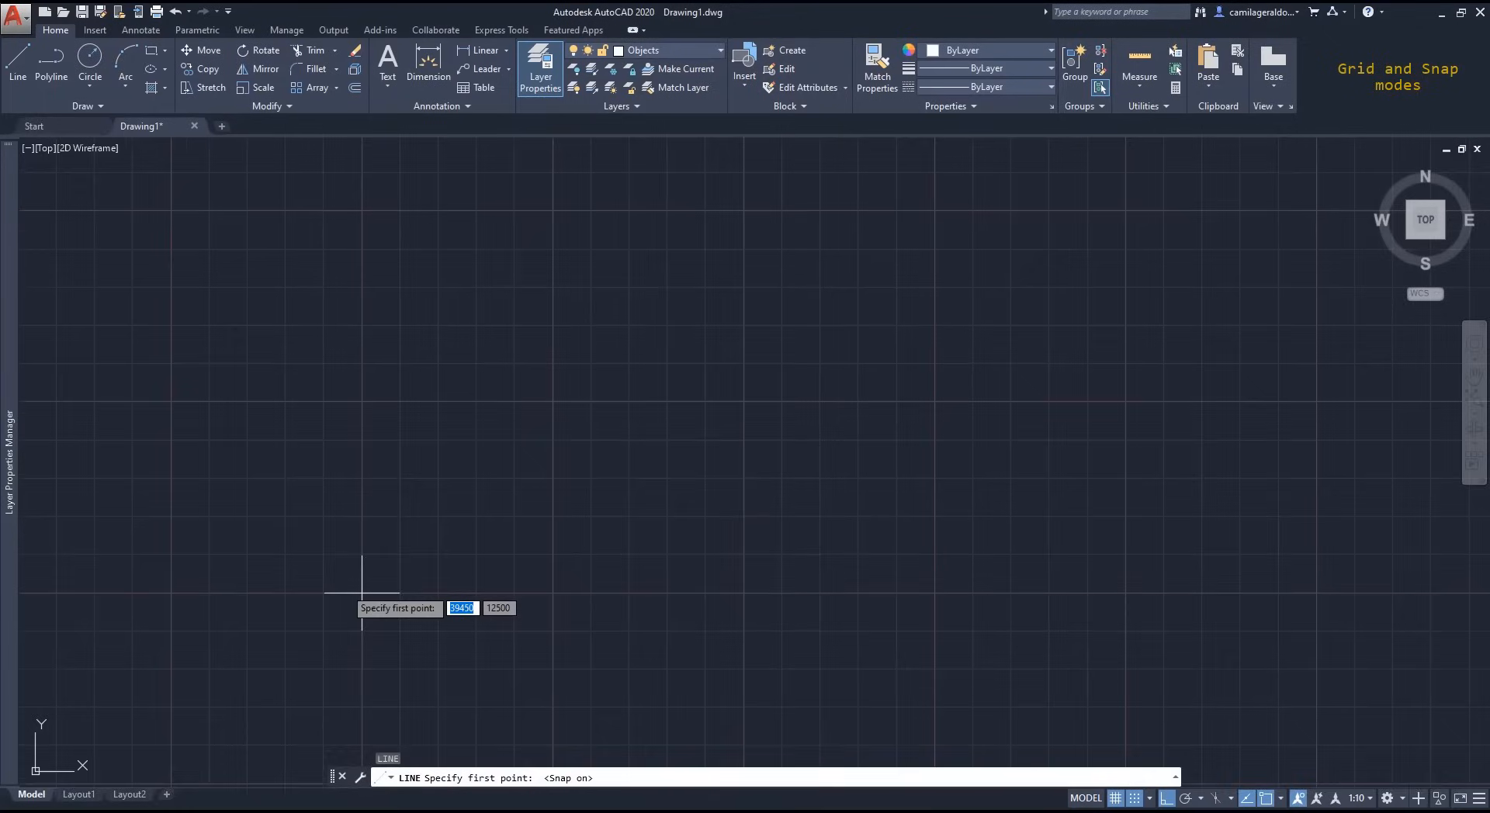
Step: Draw a horizontal line about 150 mm long between grid points, beside the dimensioned figure and level with its base
click(369, 596)
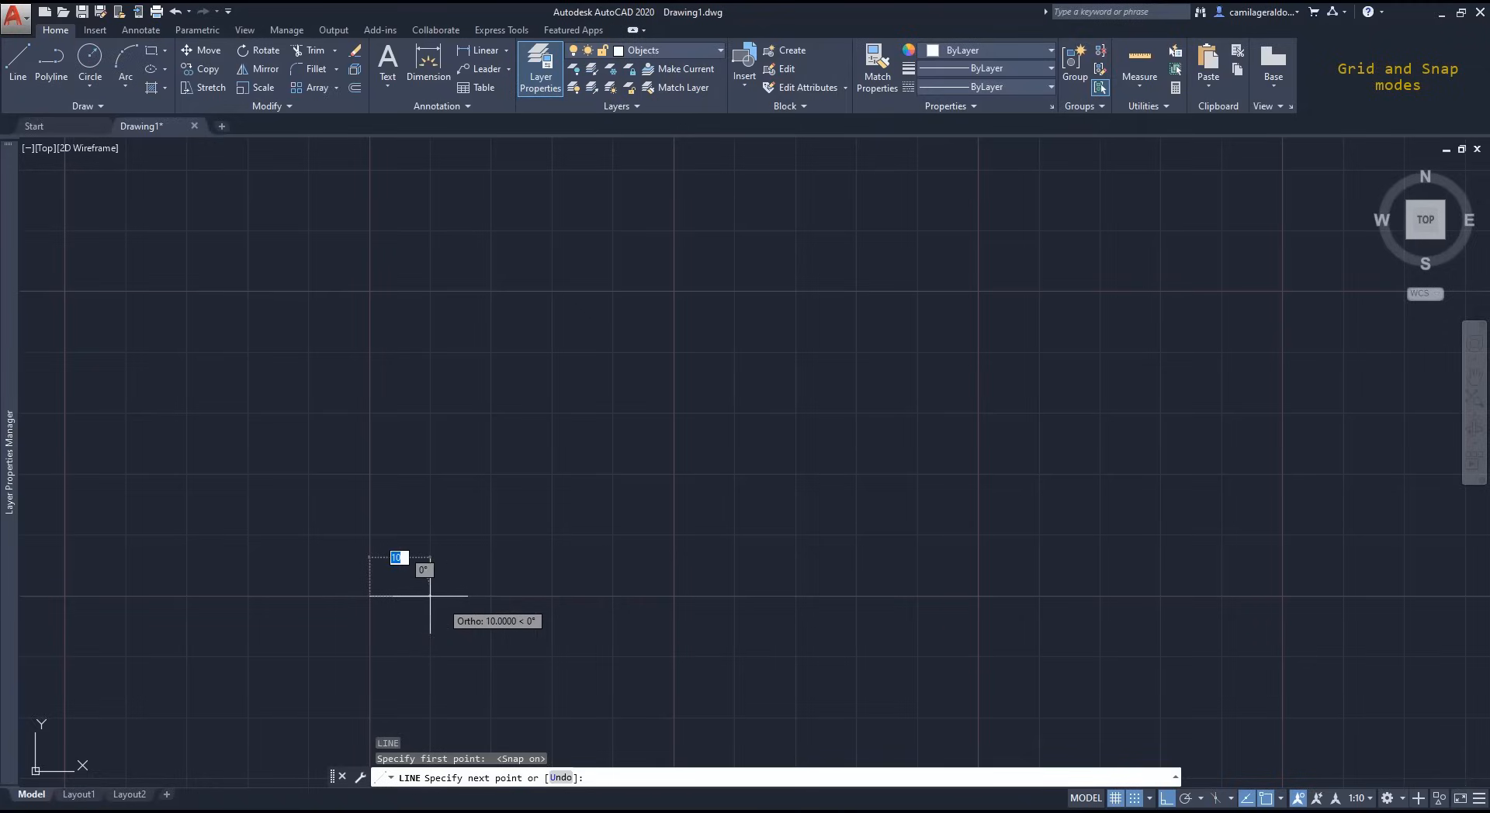
scroll(445, 600, up, 6)
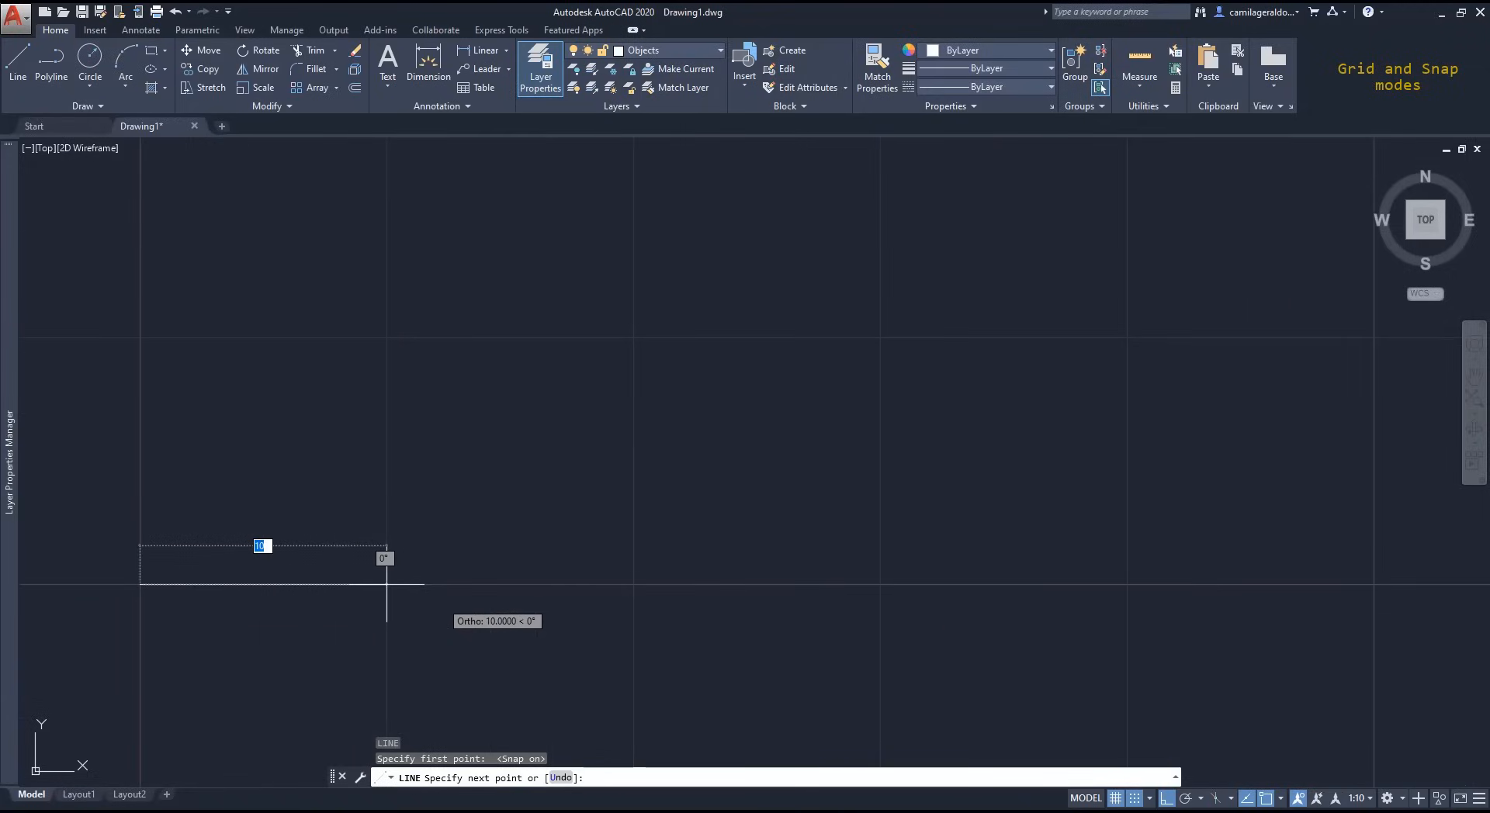
scroll(386, 584, down, 6)
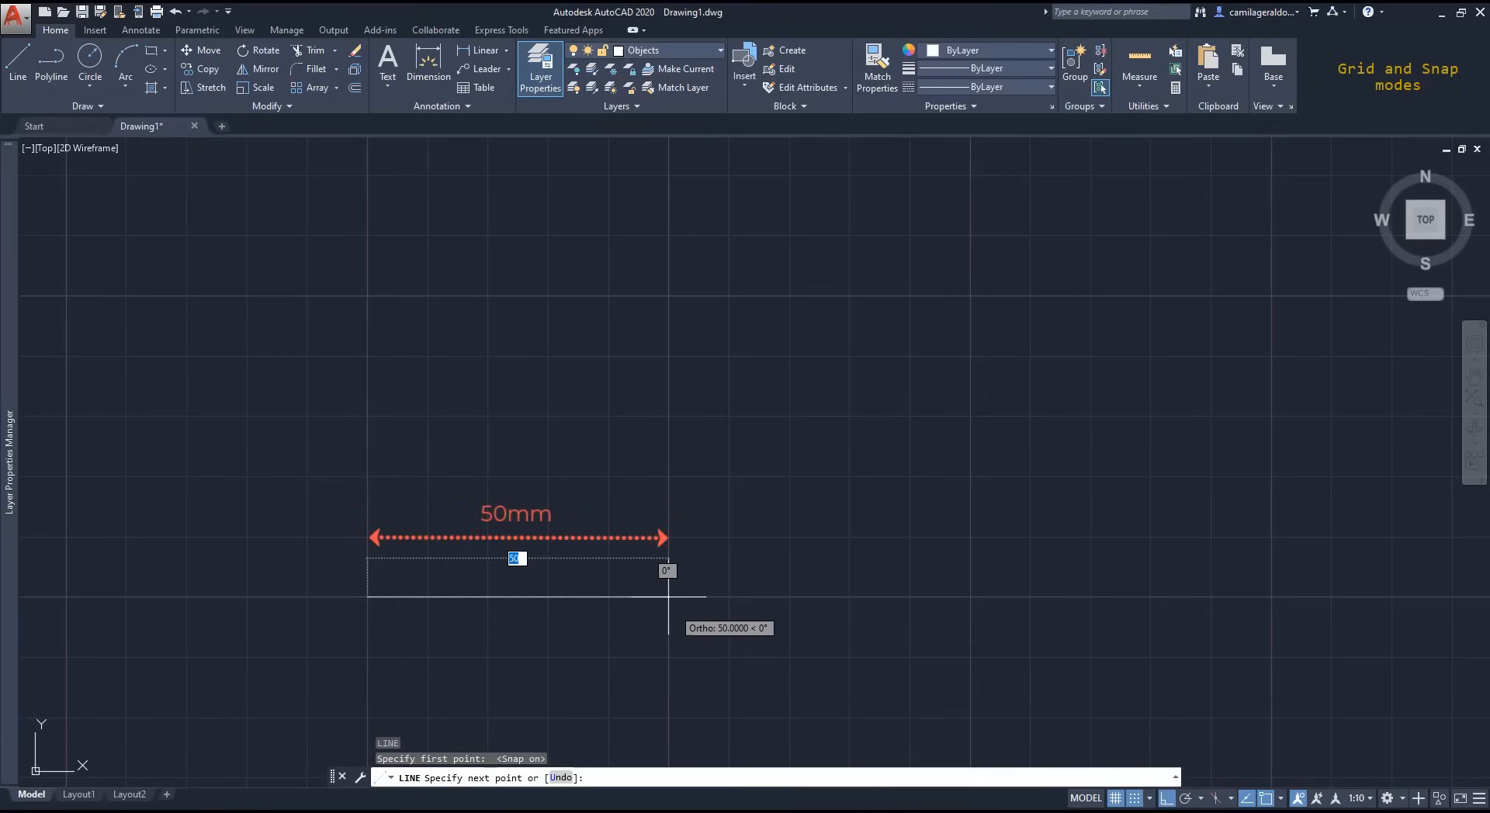
scroll(668, 597, down, 4)
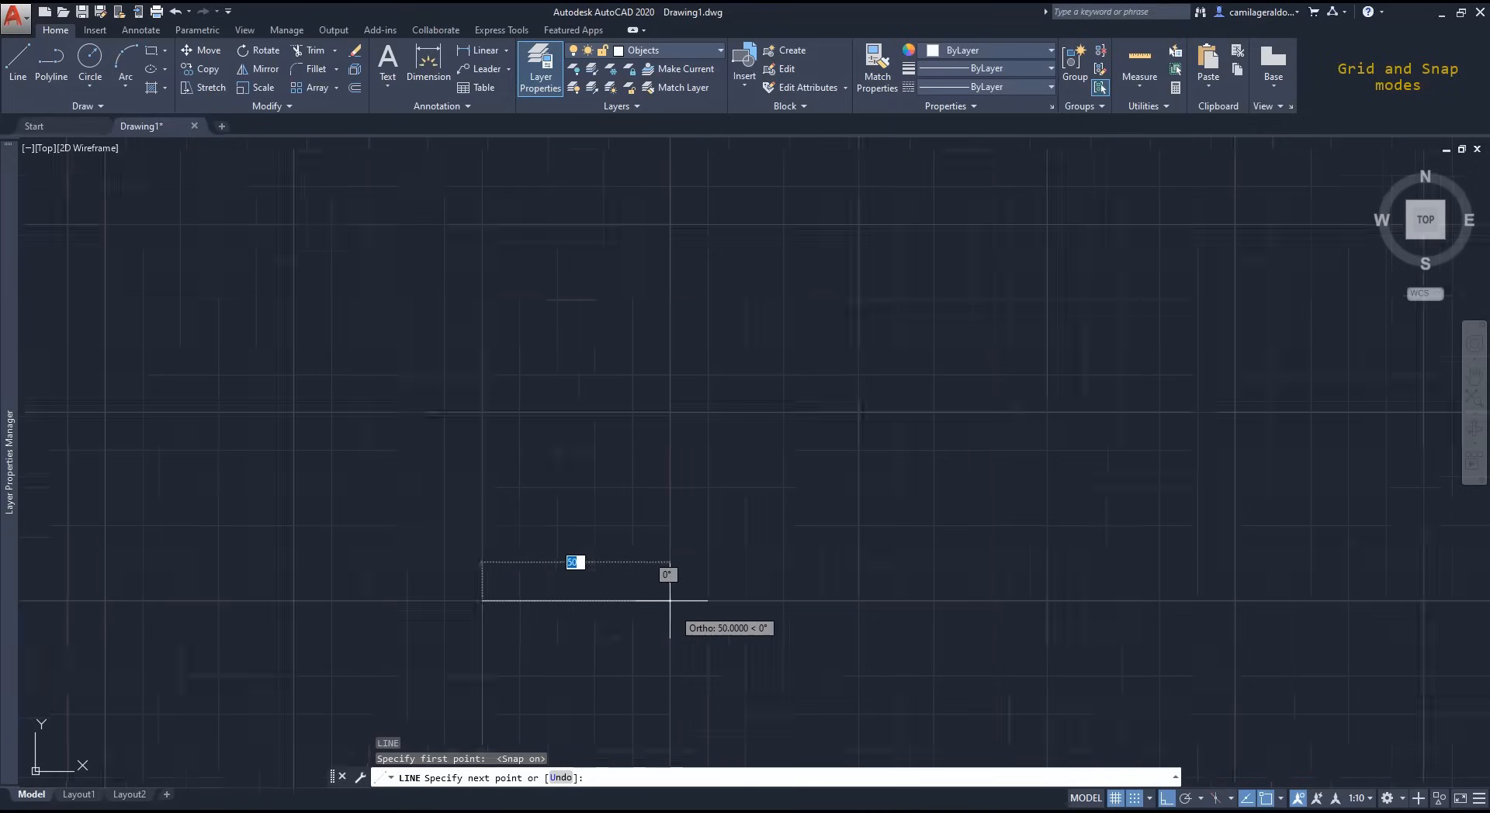
click(905, 602)
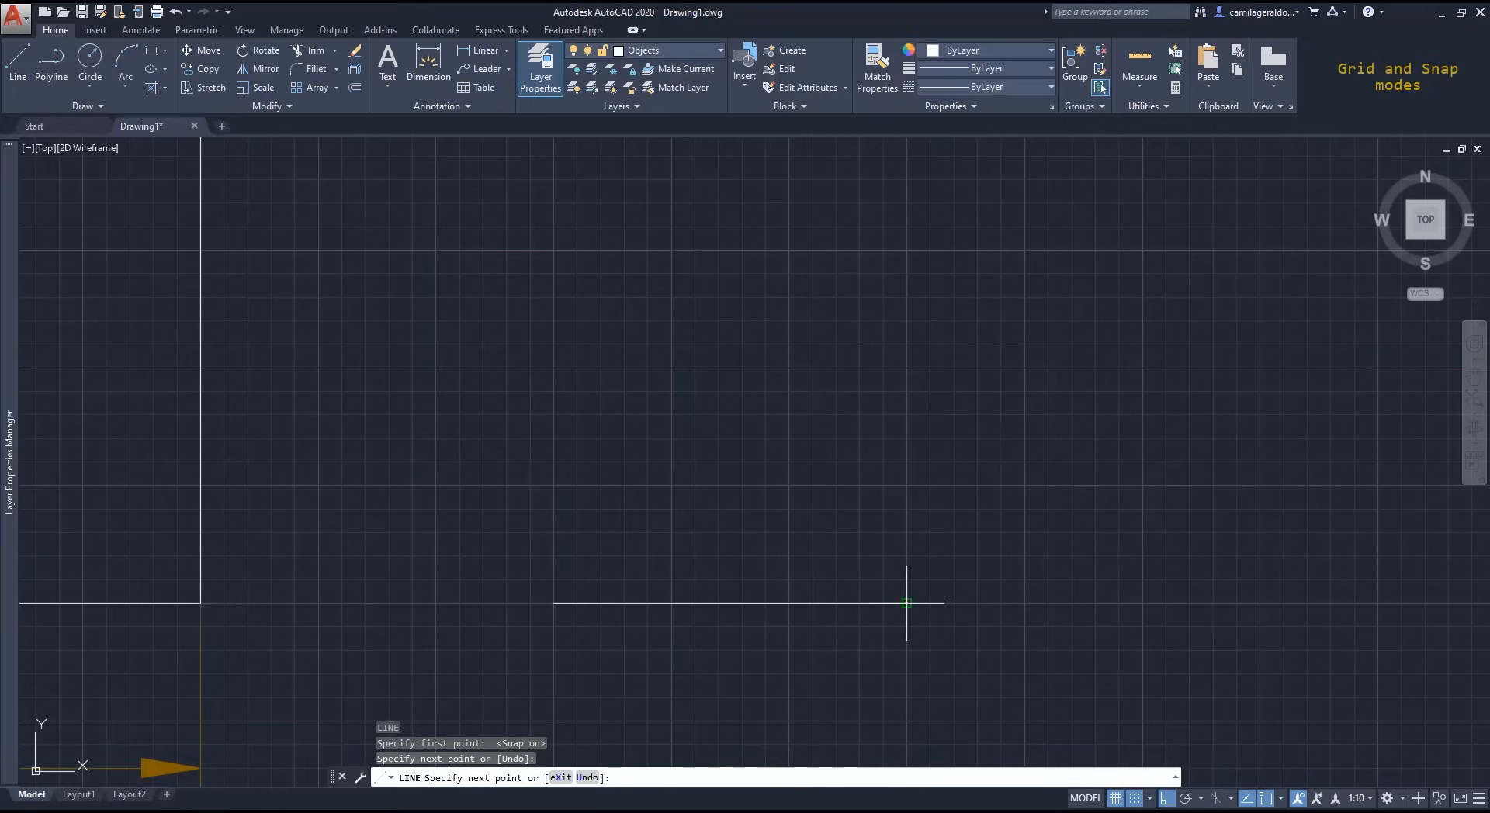
key(Escape)
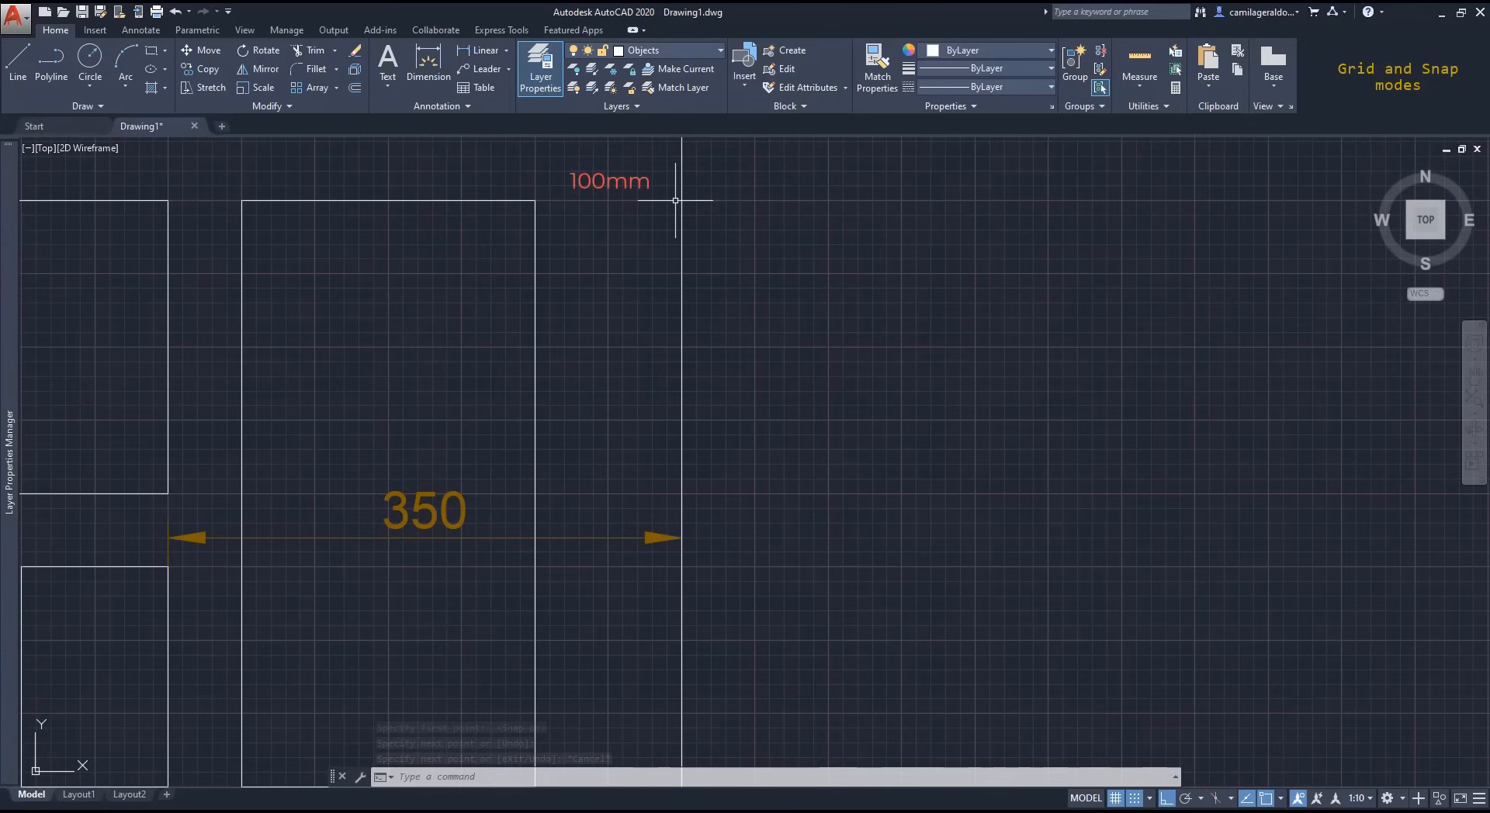
Step: Measure the tall inner rectangle's width with a temporary line from its upper-right corner
text(l)
key(Return)
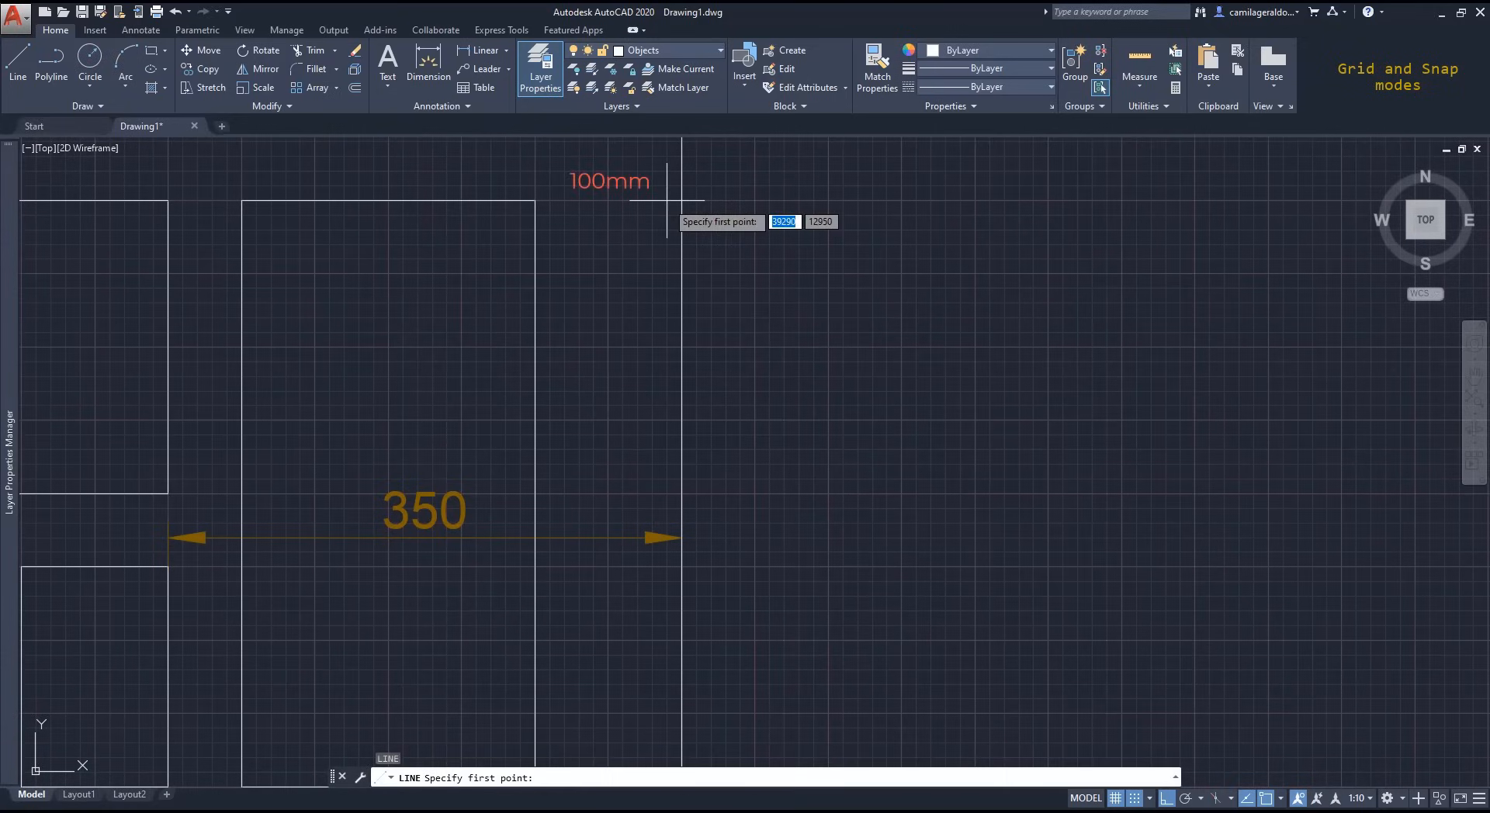
click(535, 201)
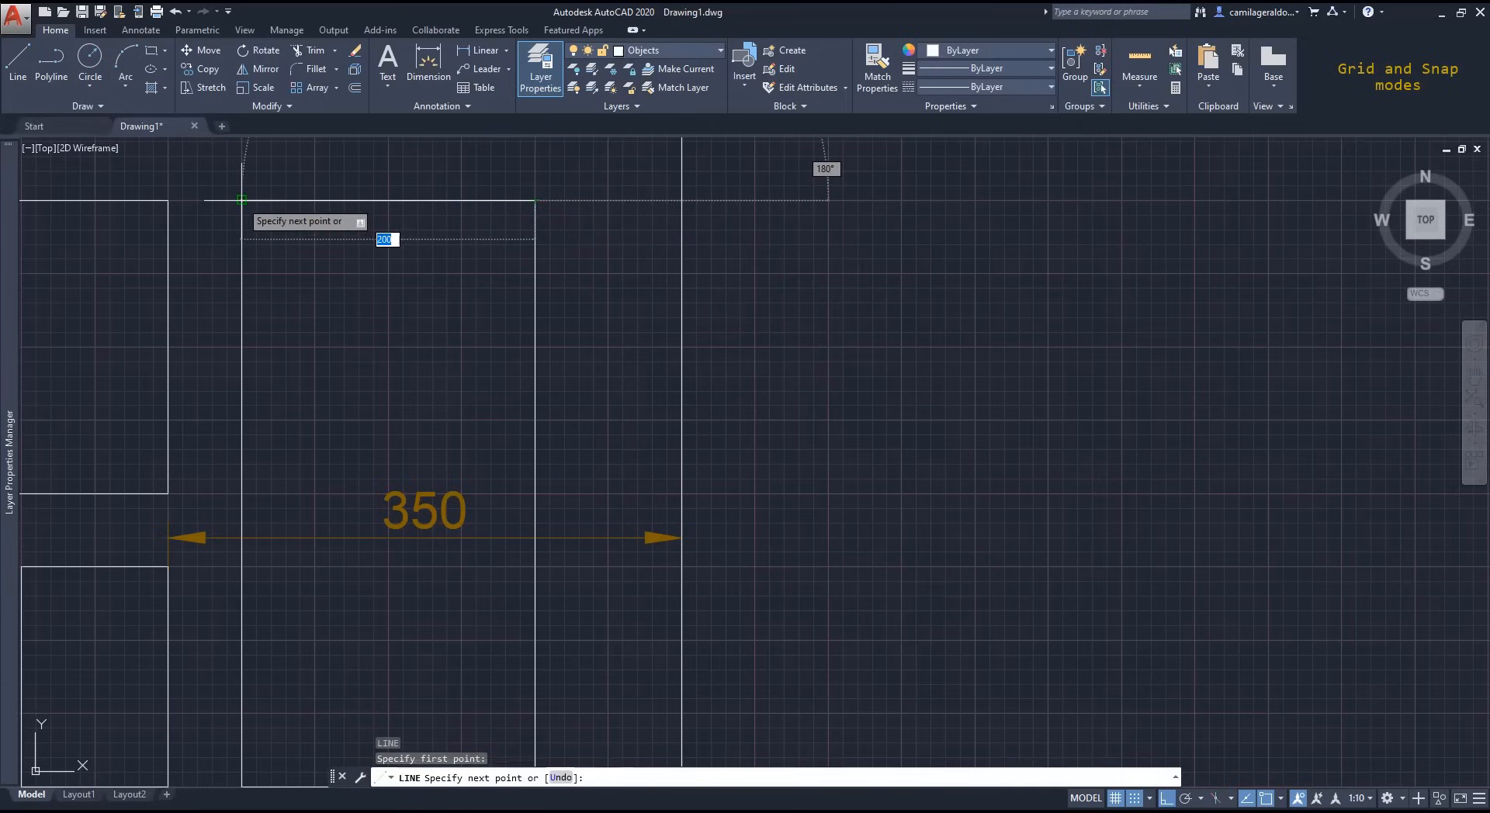
key(Escape)
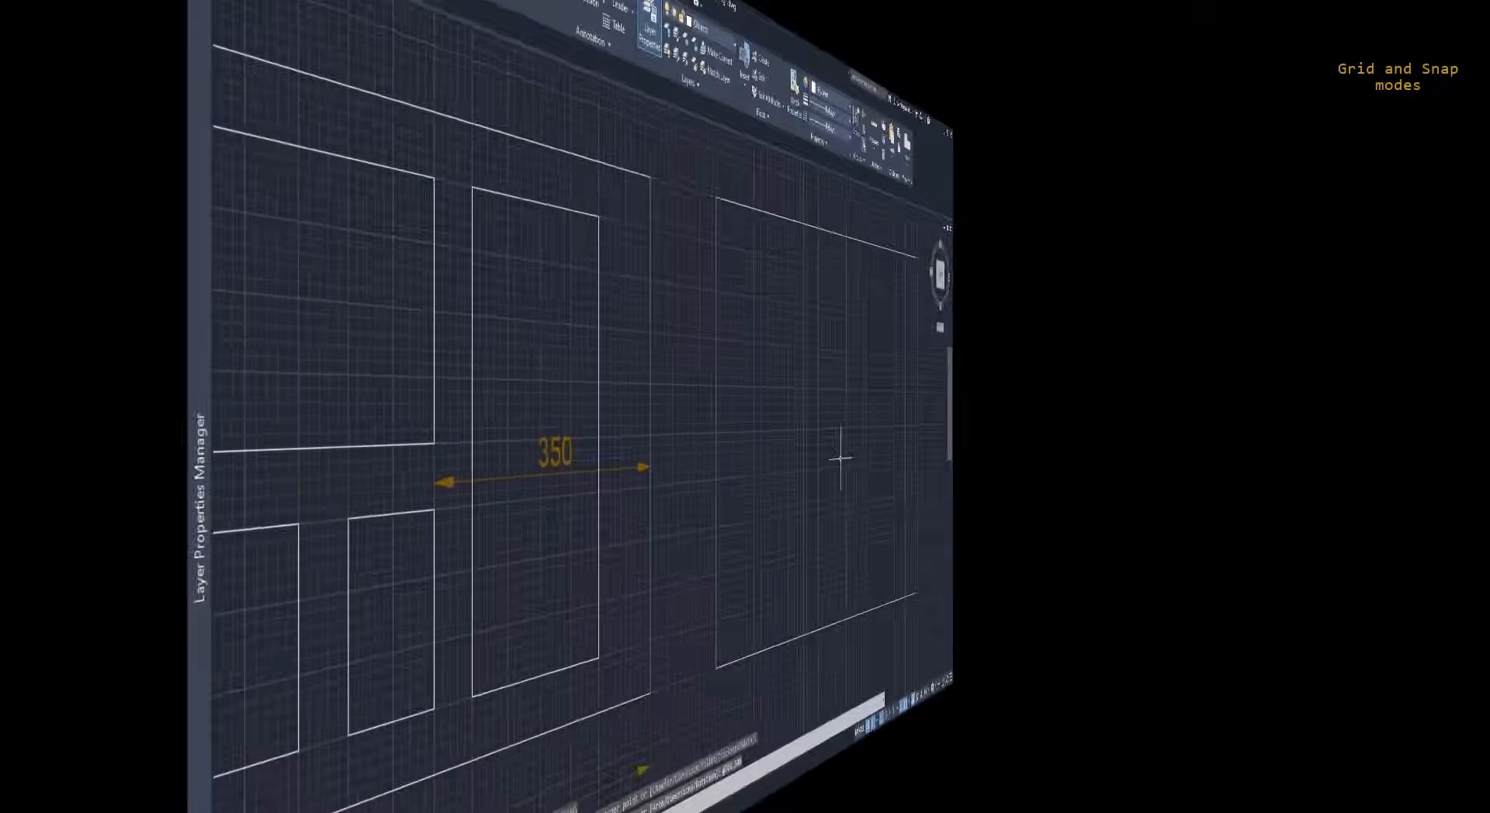
Step: Draw a 200 by 400 mm rectangle inside the new 700 by 500 mm frame, 100 mm from its right edge and 50 mm from its top
text(REC)
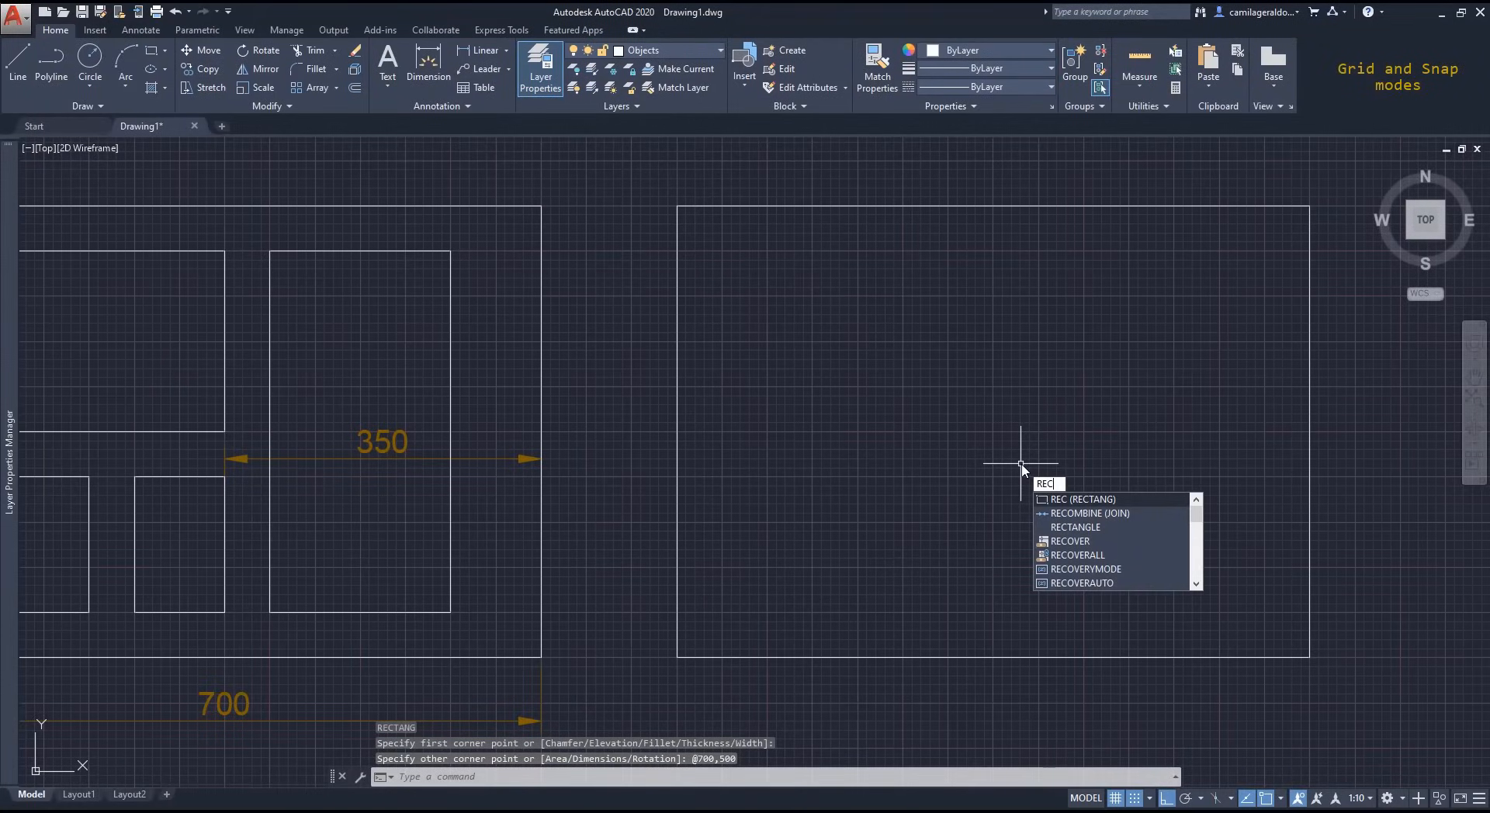
key(Return)
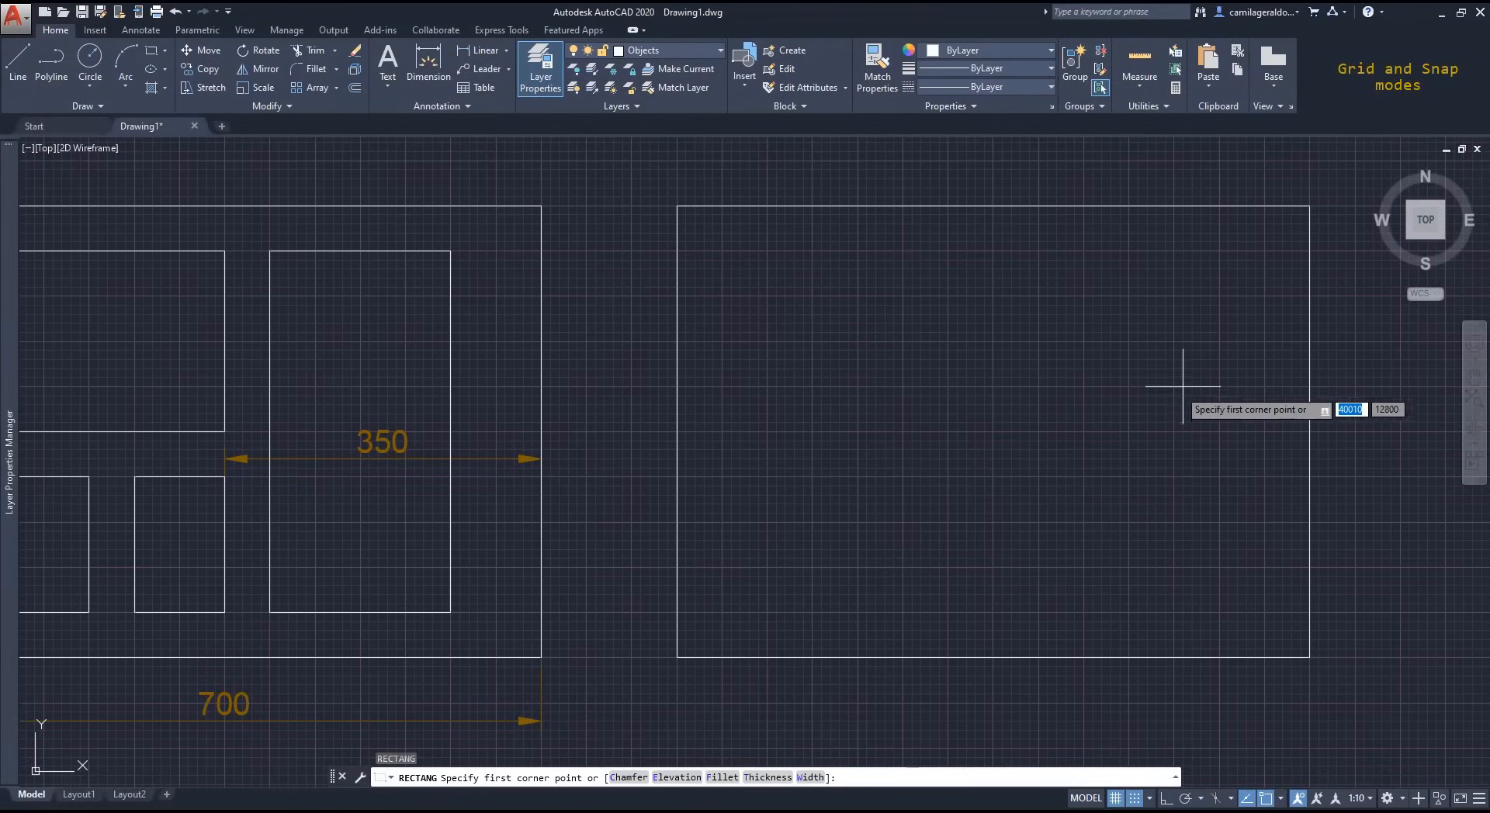
click(1219, 251)
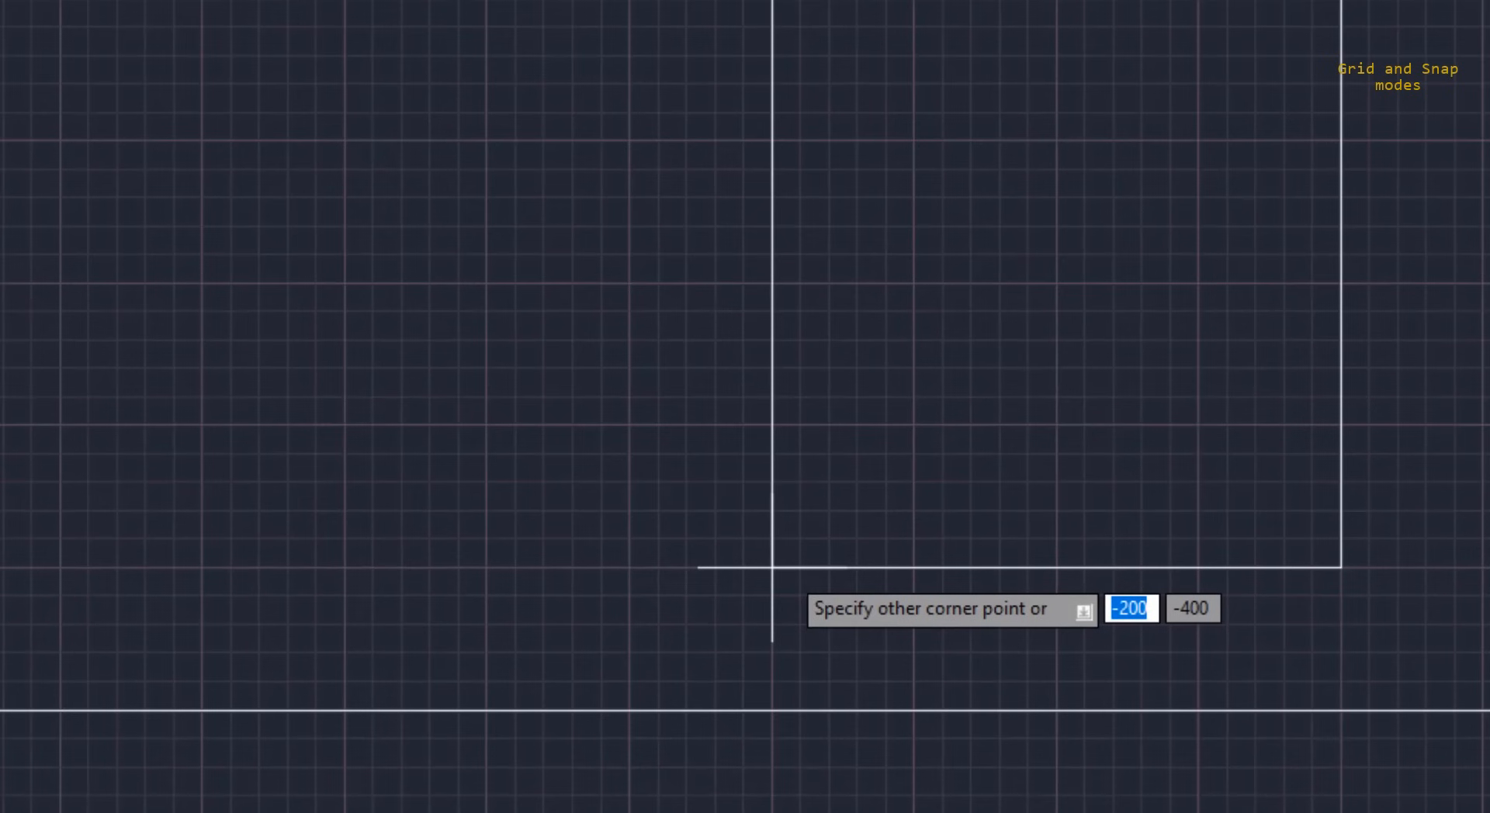
click(772, 567)
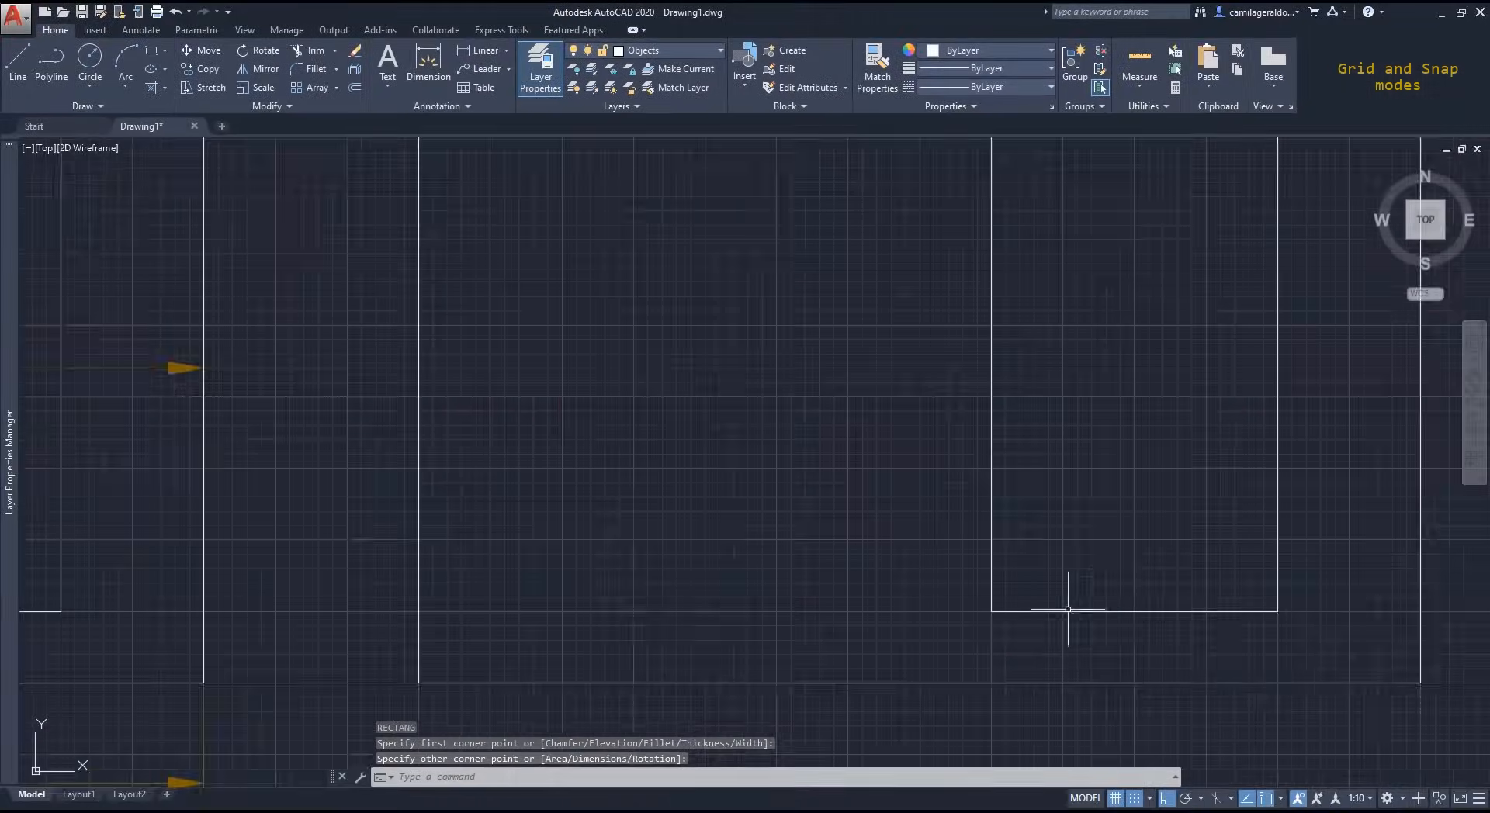
scroll(1067, 609, down, 5)
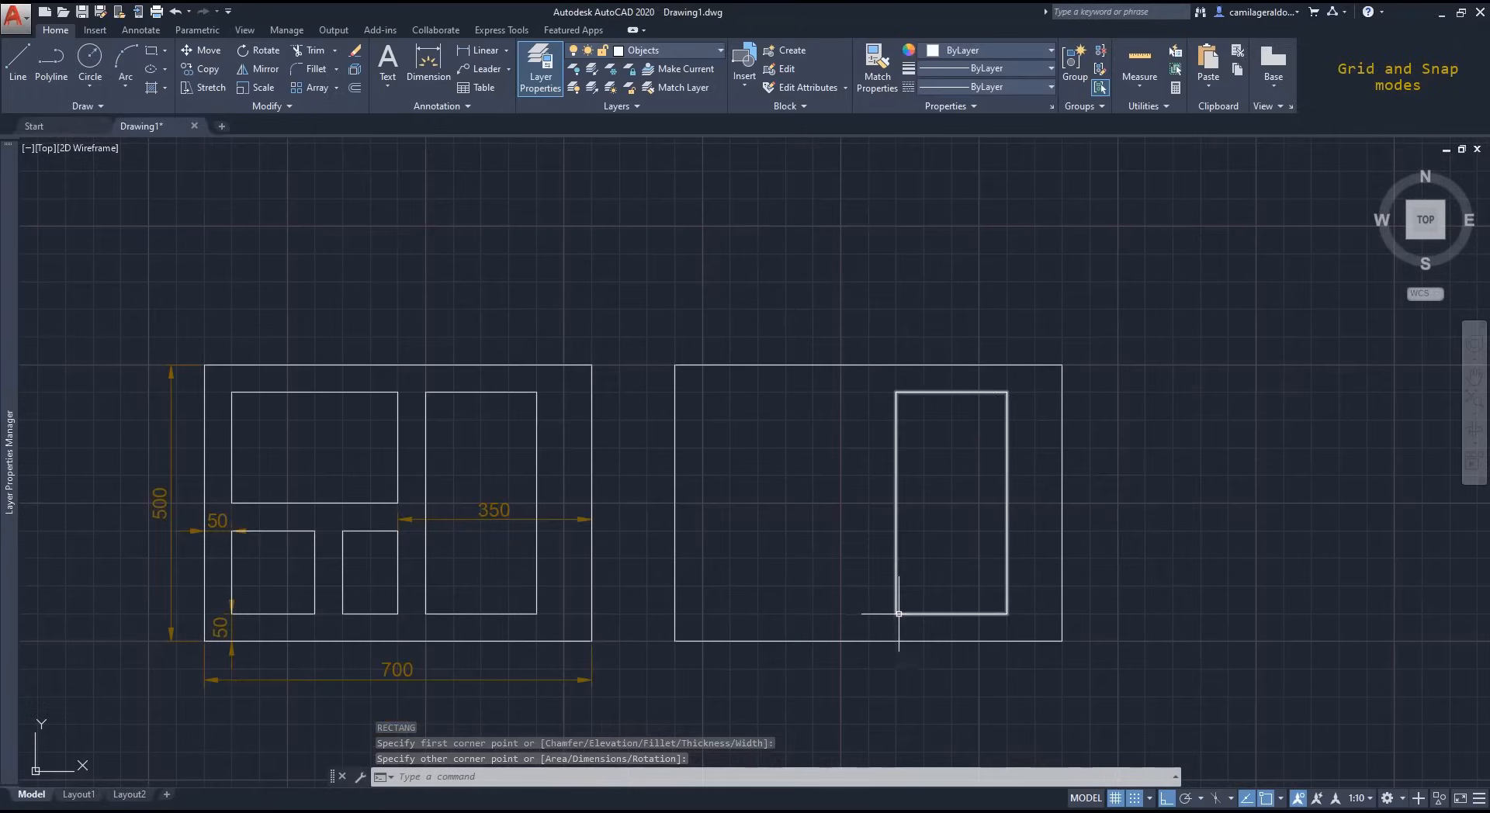
scroll(956, 392, up, 6)
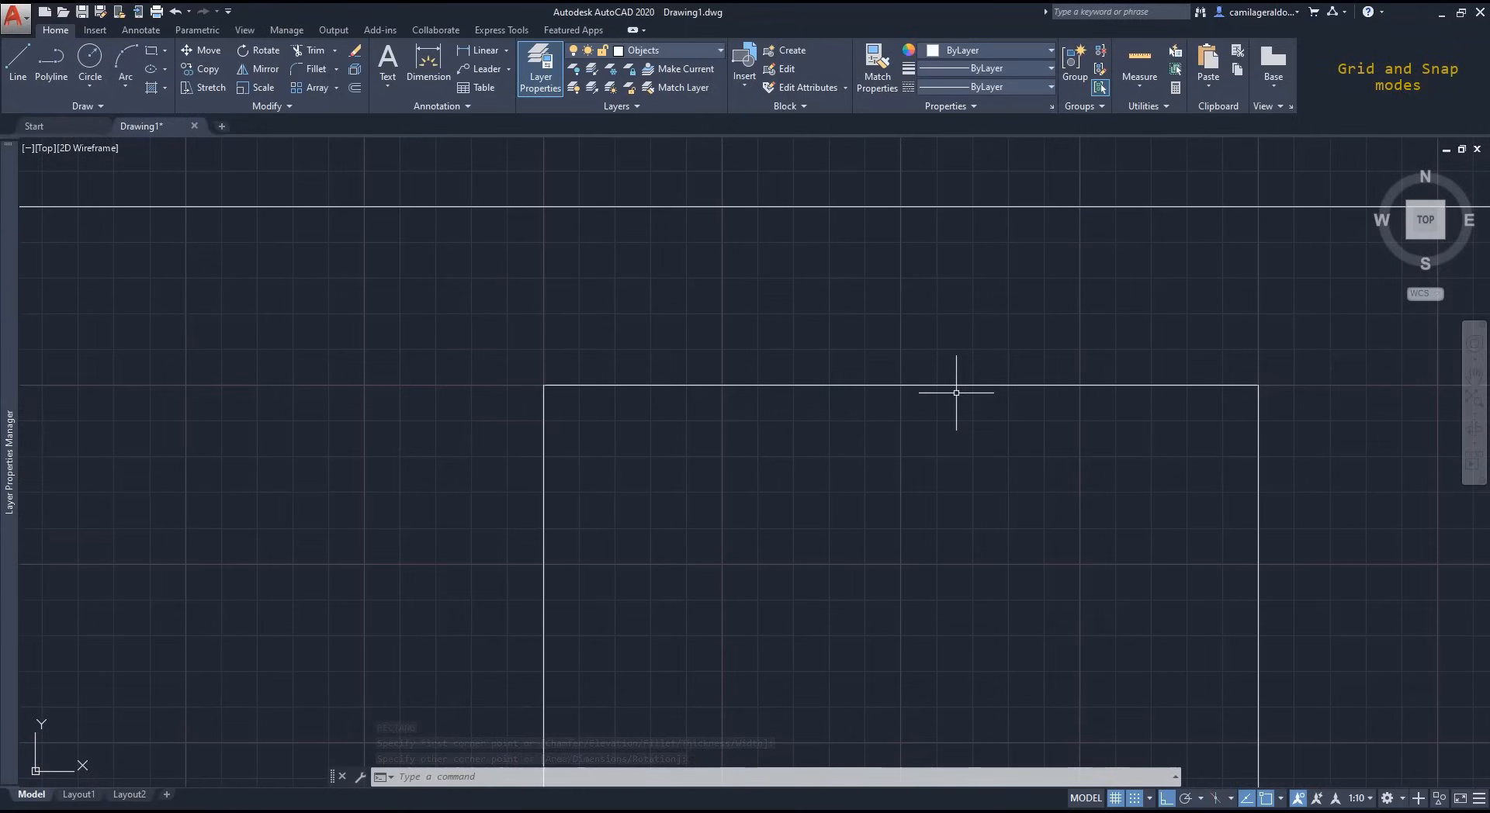
scroll(956, 392, down, 6)
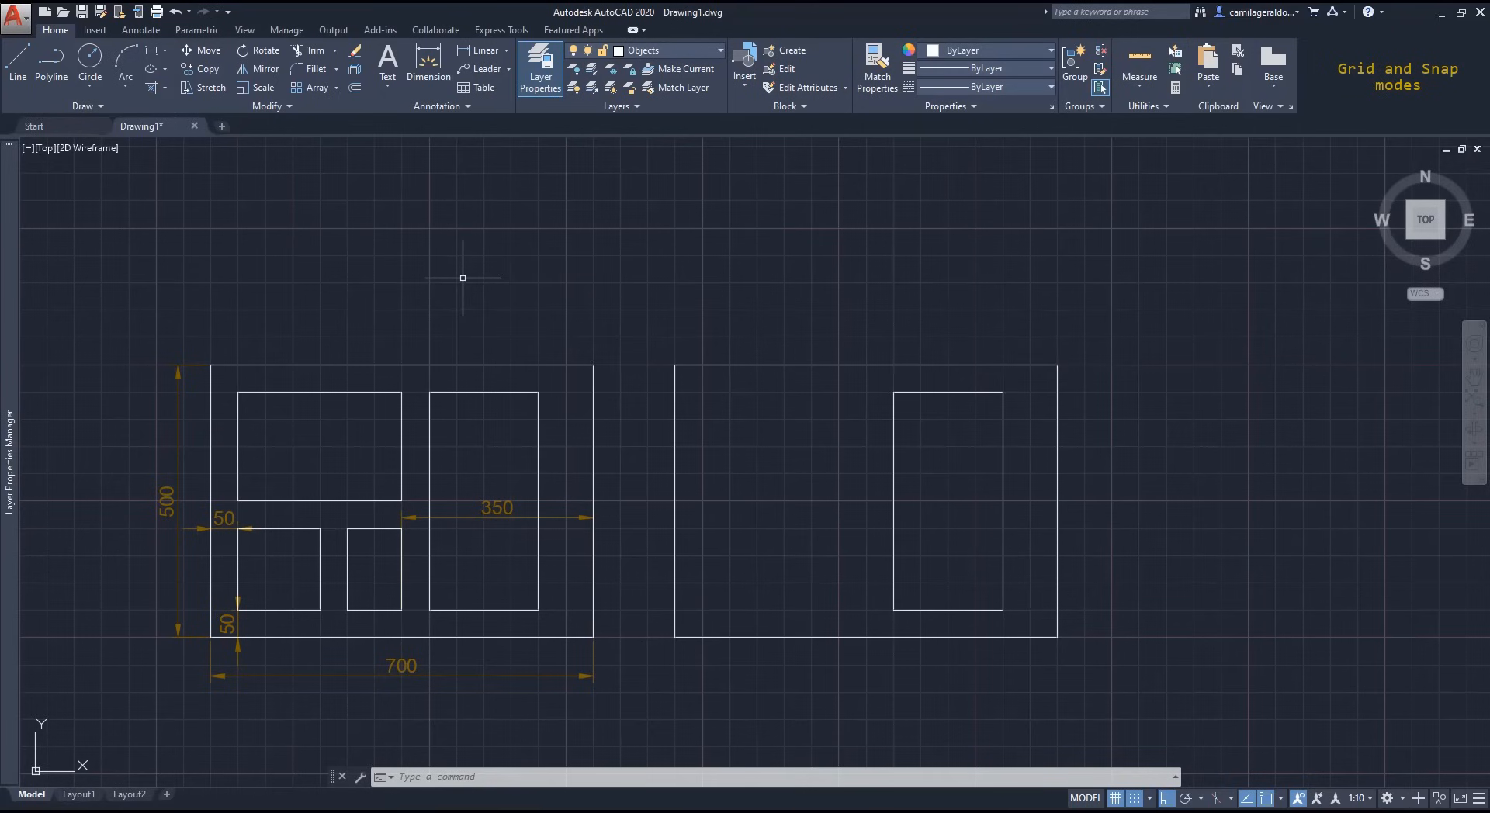
Step: Set the snap spacing to 5 in X and Y with a grid spacing of 10 in the drafting settings
click(1150, 799)
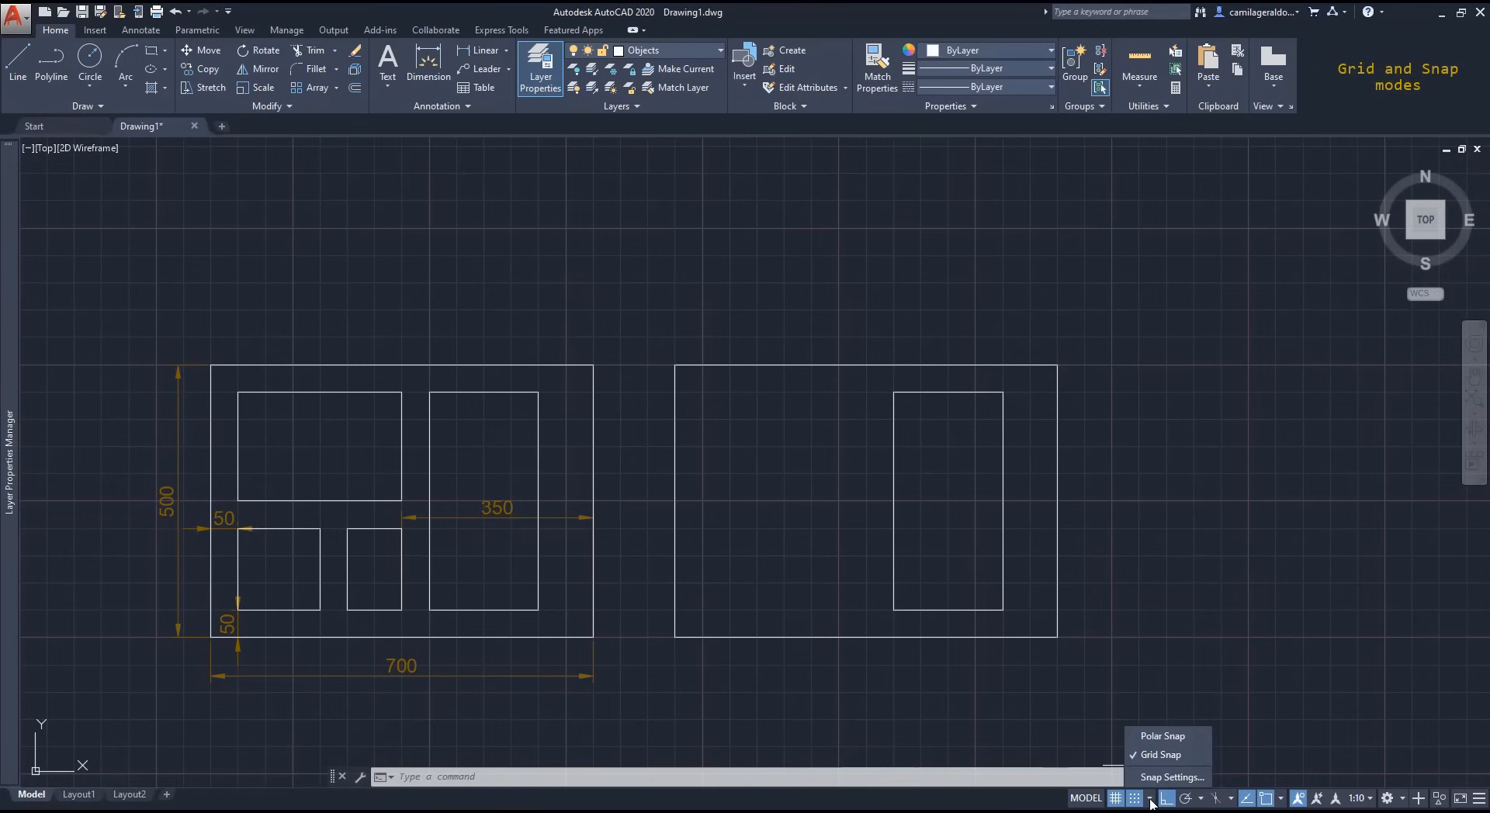
click(1171, 784)
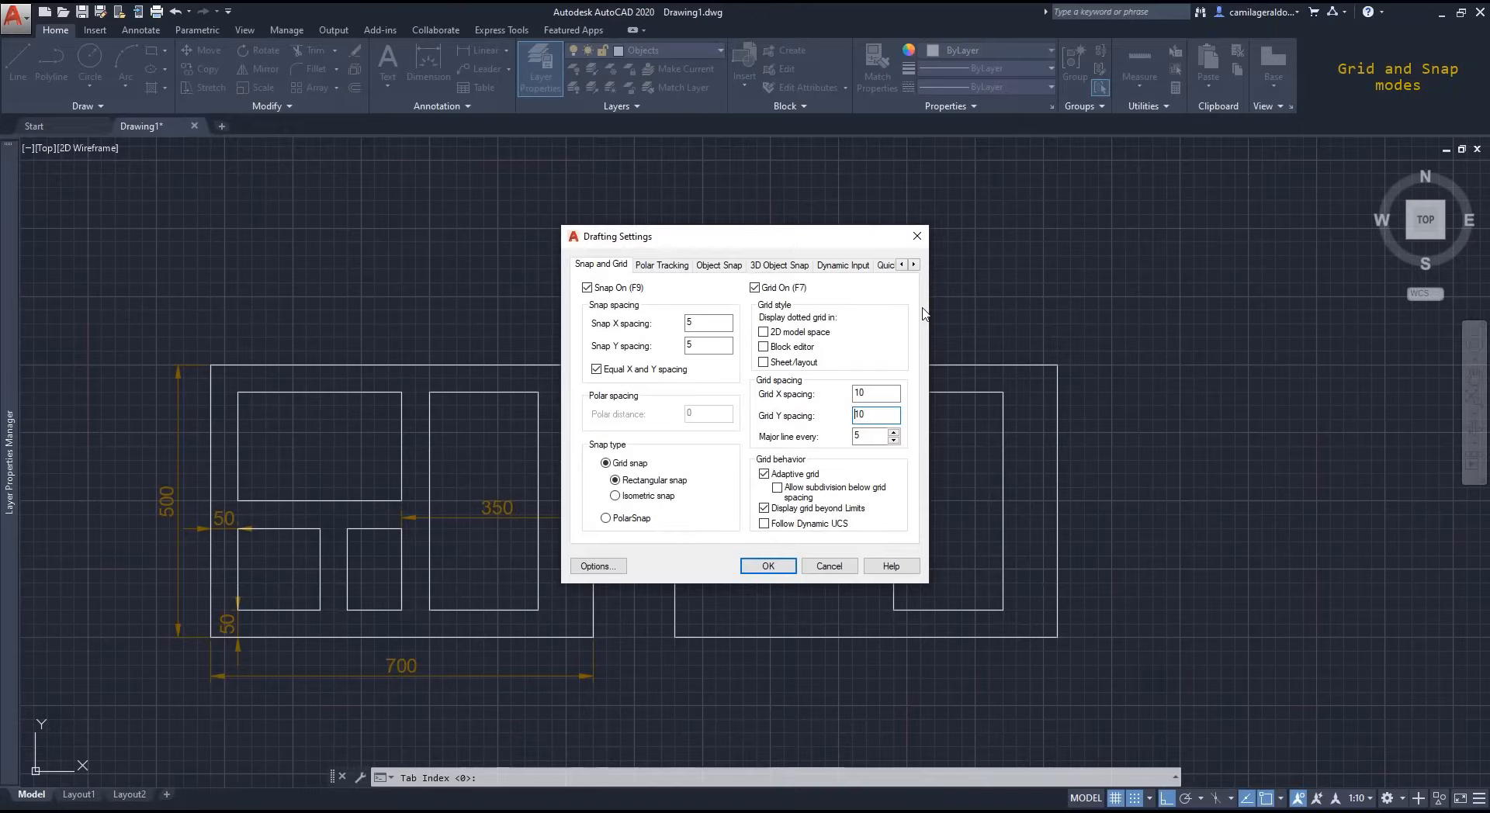
click(768, 566)
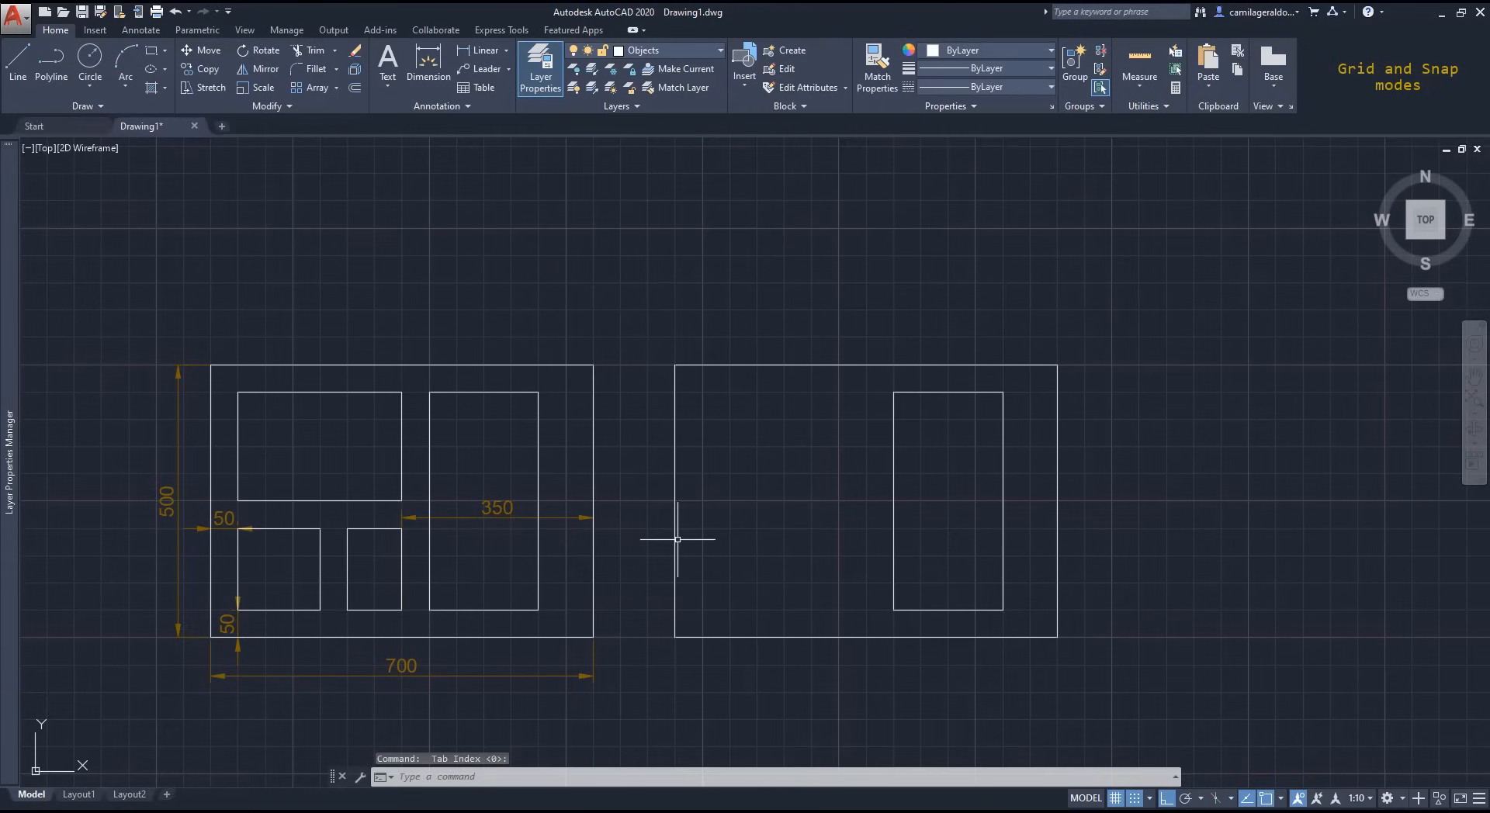
text(l)
key(Return)
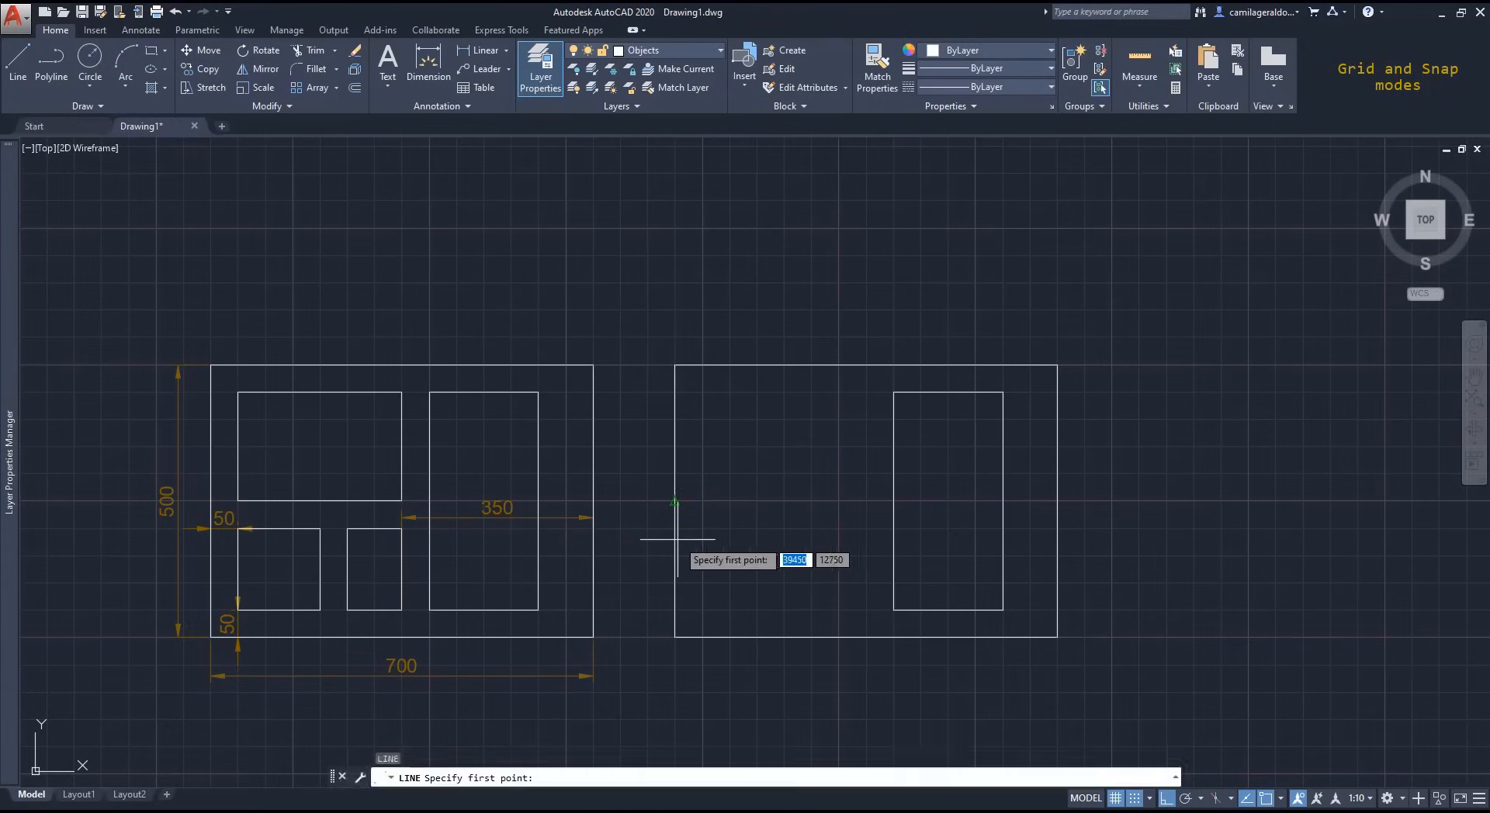
scroll(683, 539, up, 5)
scroll(692, 537, up, 2)
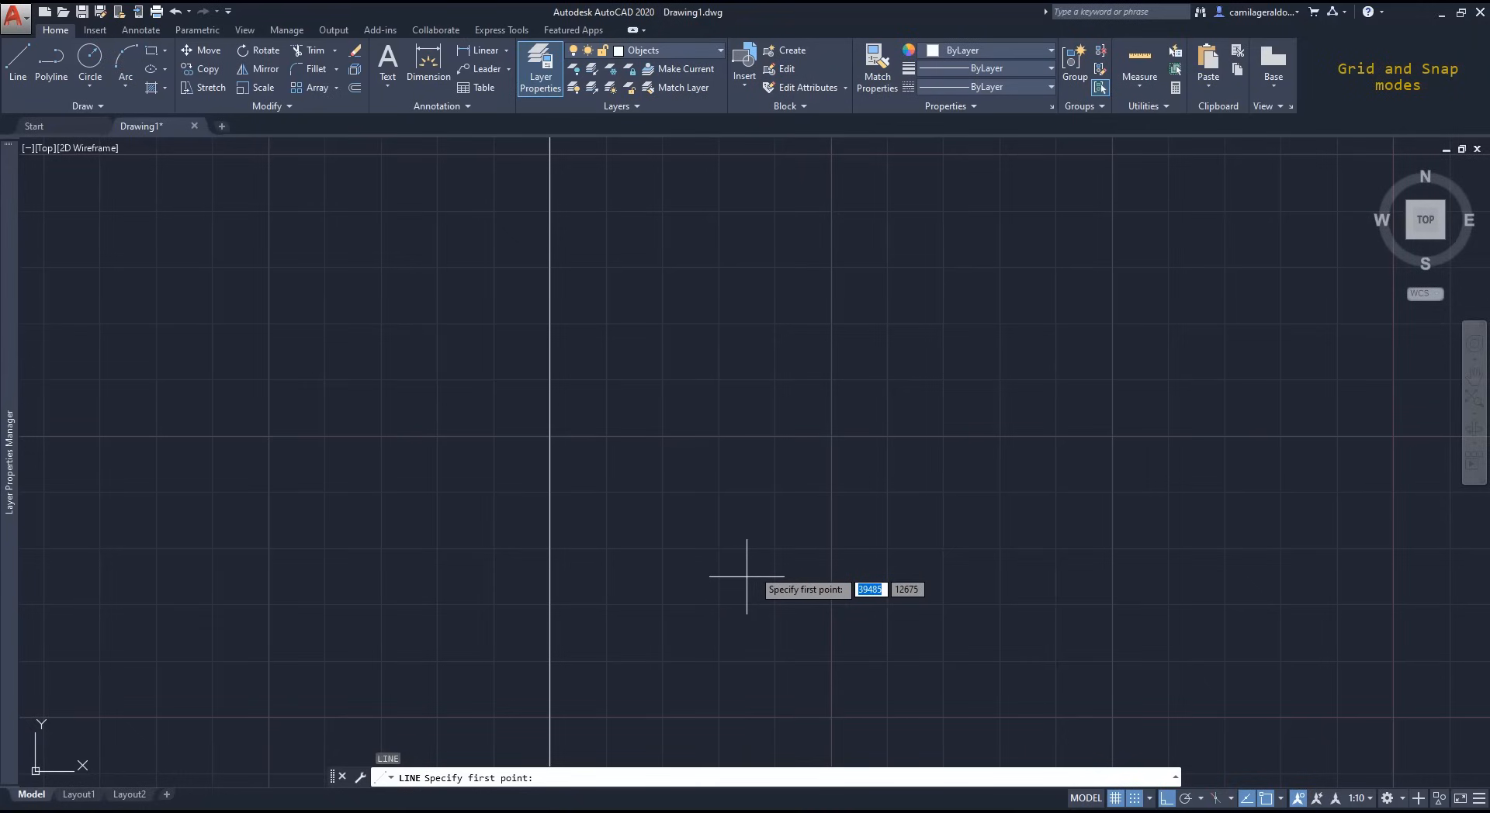
key(Escape)
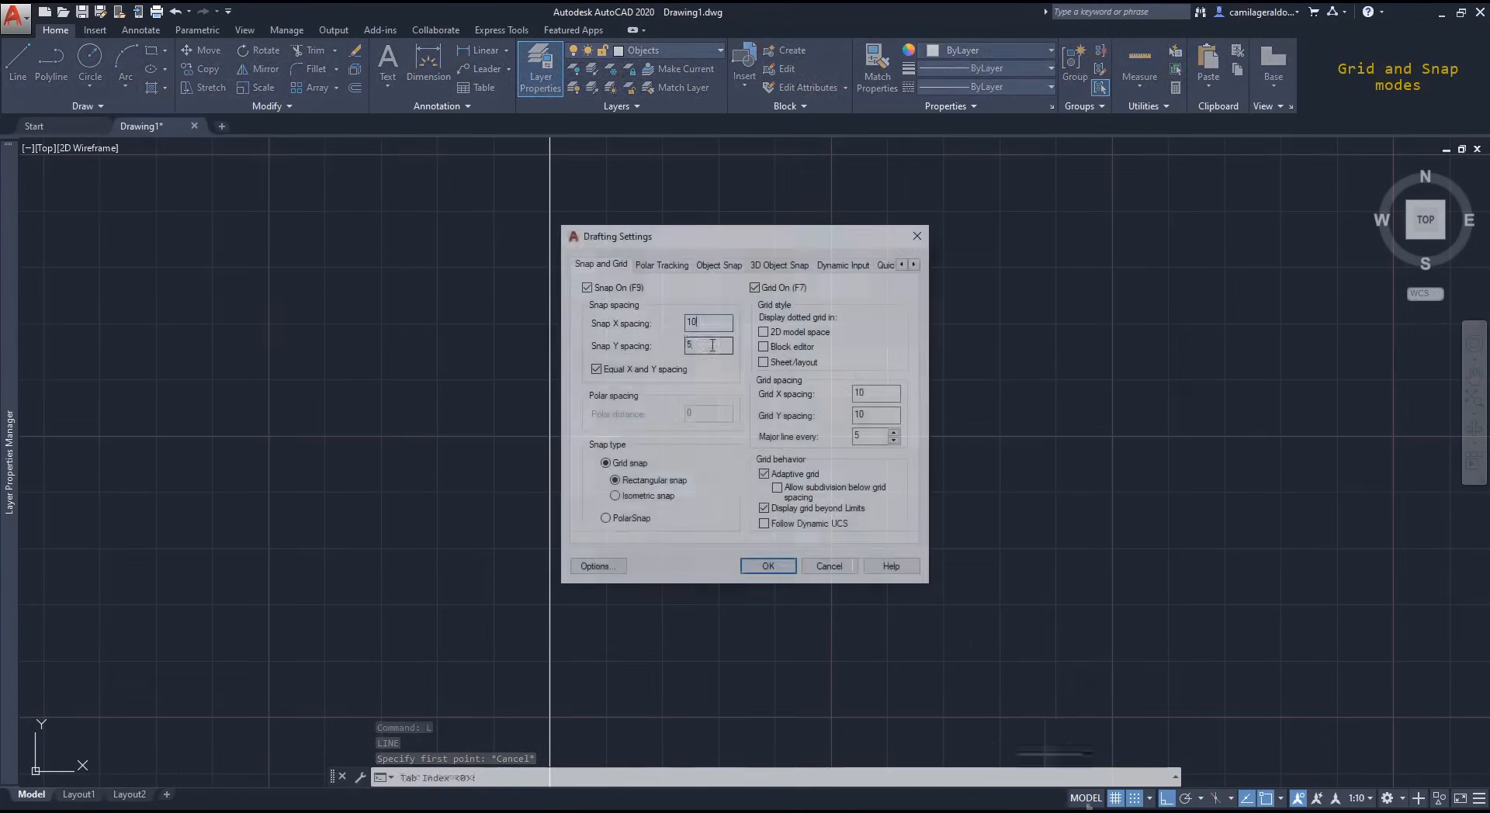
Step: Turn off equal X and Y snap spacing, using snap X 10 and snap Y 5, and set the grid Y spacing to 5
mouse_move(693, 345)
mouse_down()
mouse_move(679, 345)
mouse_move(705, 346)
mouse_move(684, 346)
mouse_up()
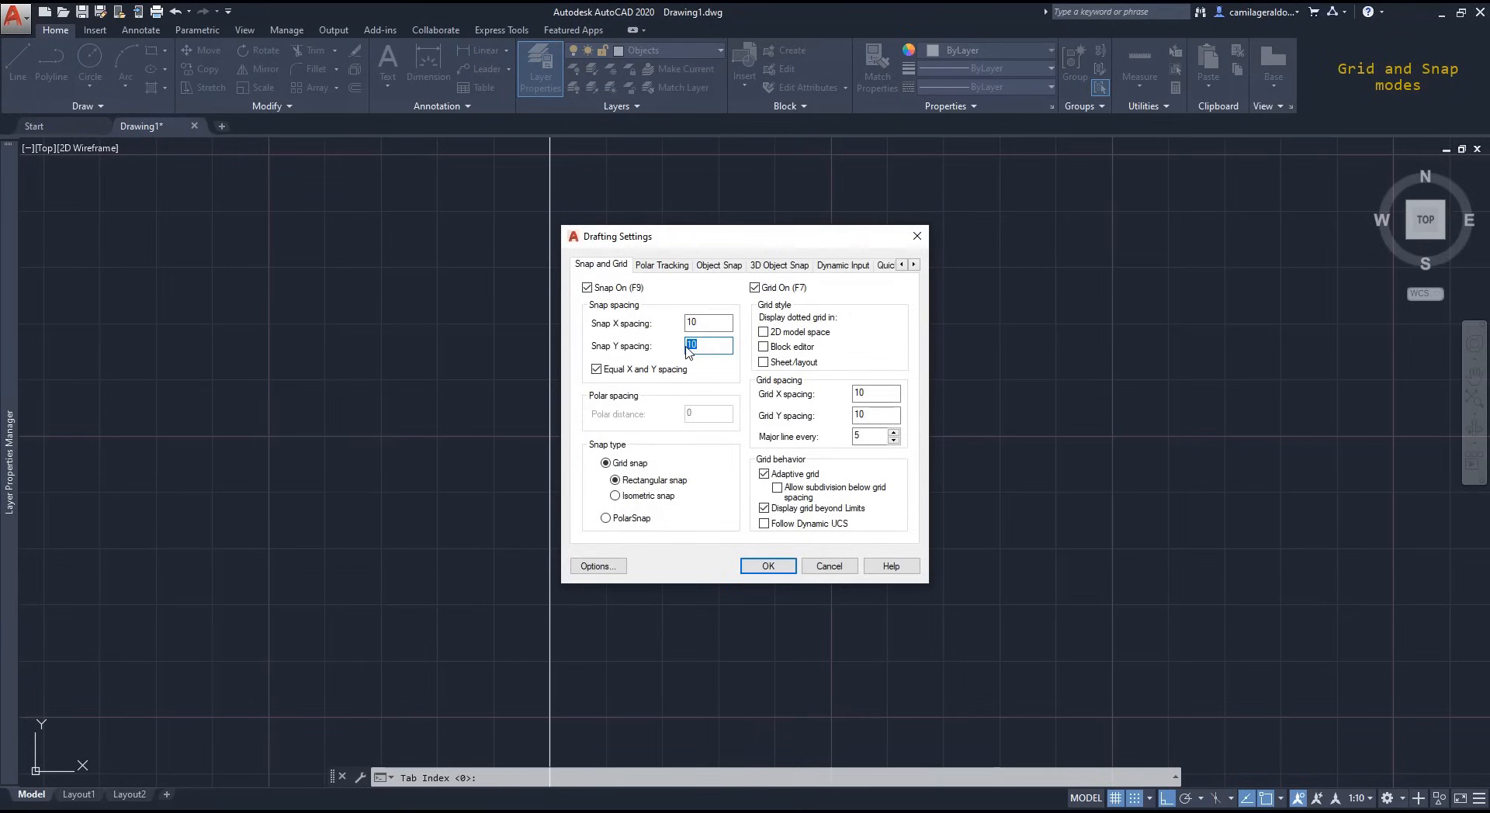
click(597, 369)
drag(710, 345, 683, 346)
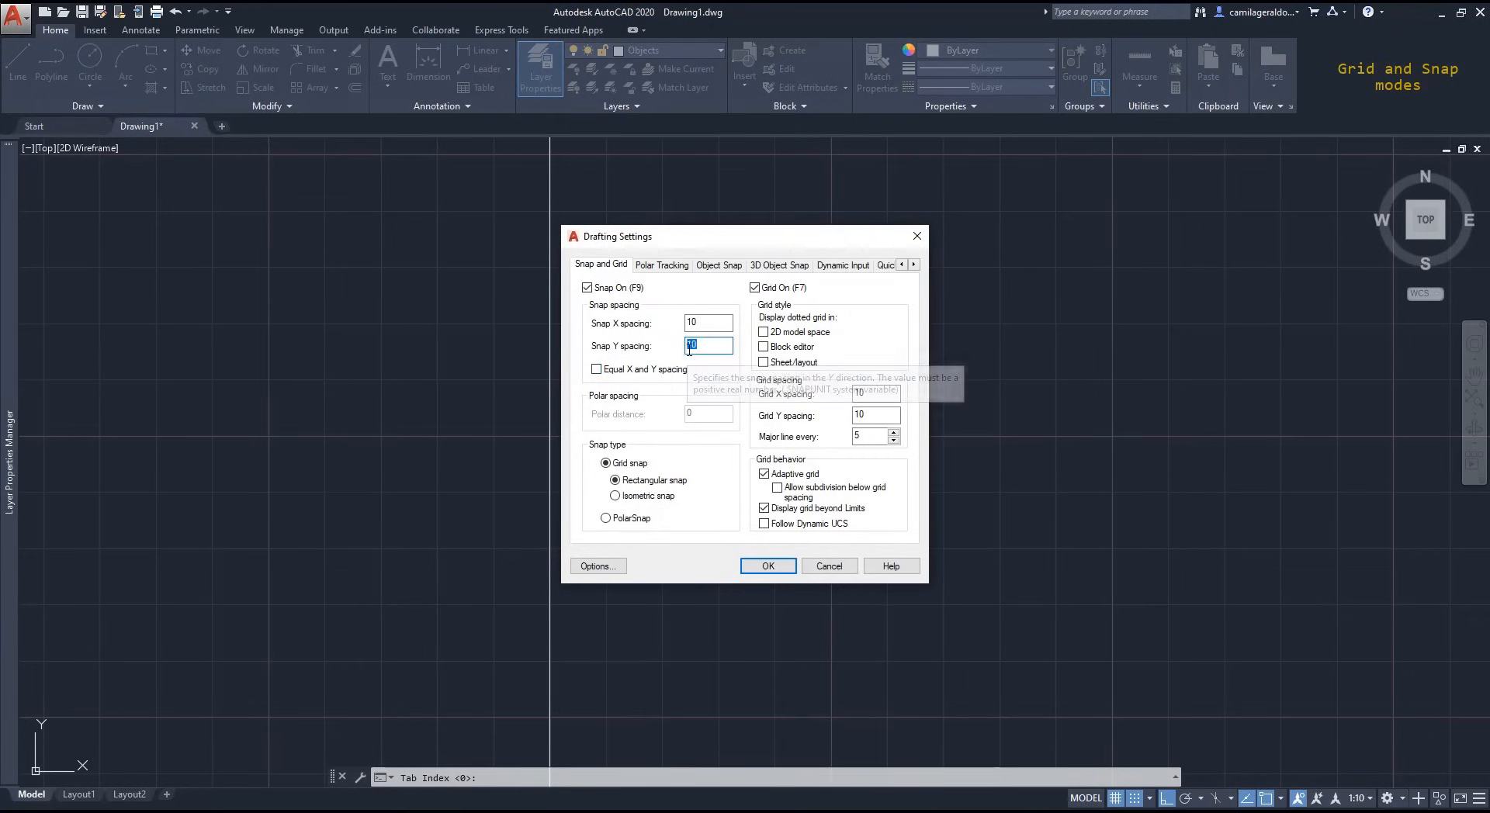
text(5)
drag(873, 416, 857, 417)
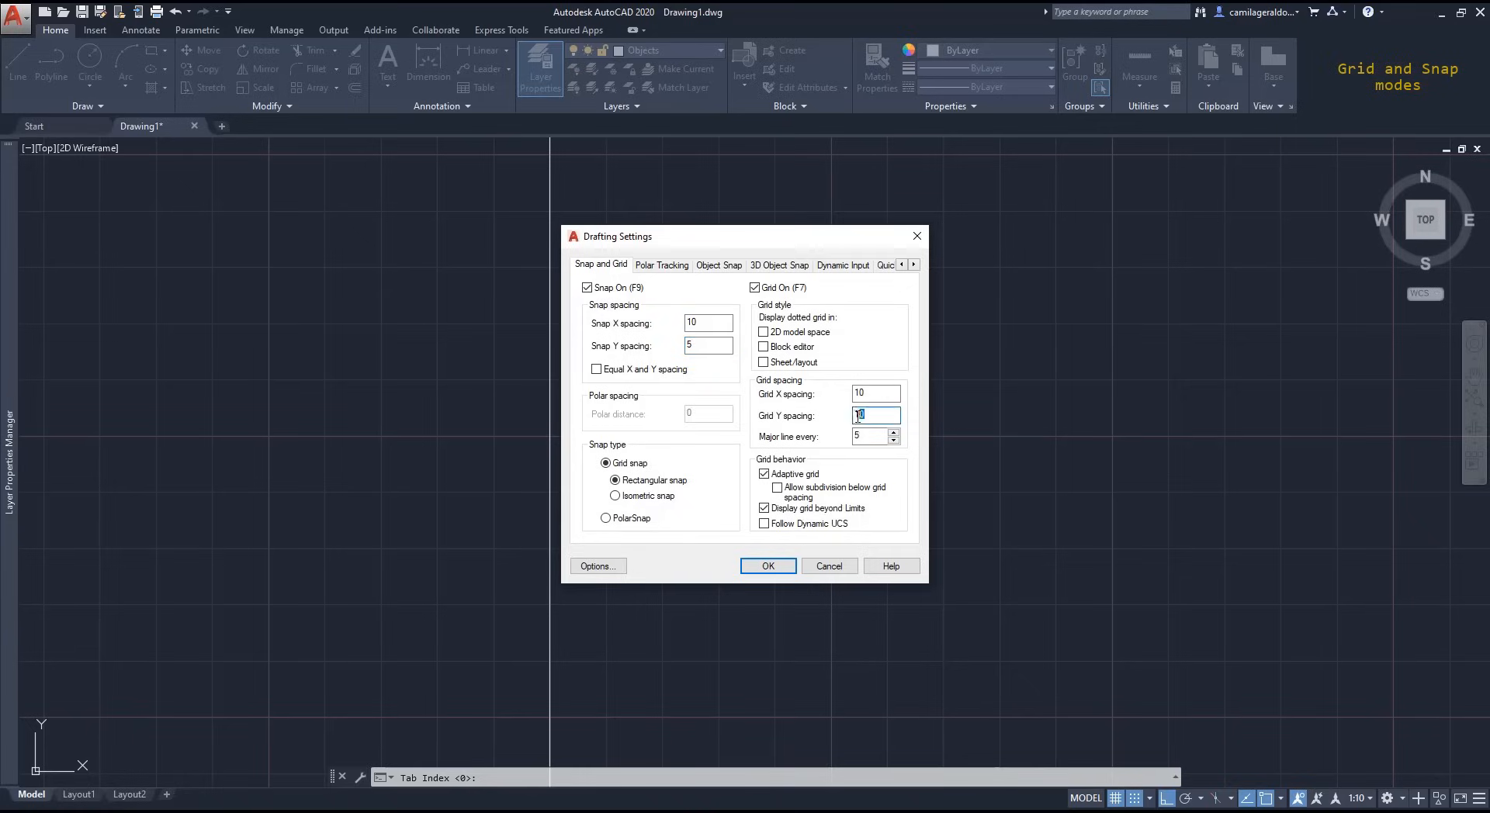
text(5)
click(766, 566)
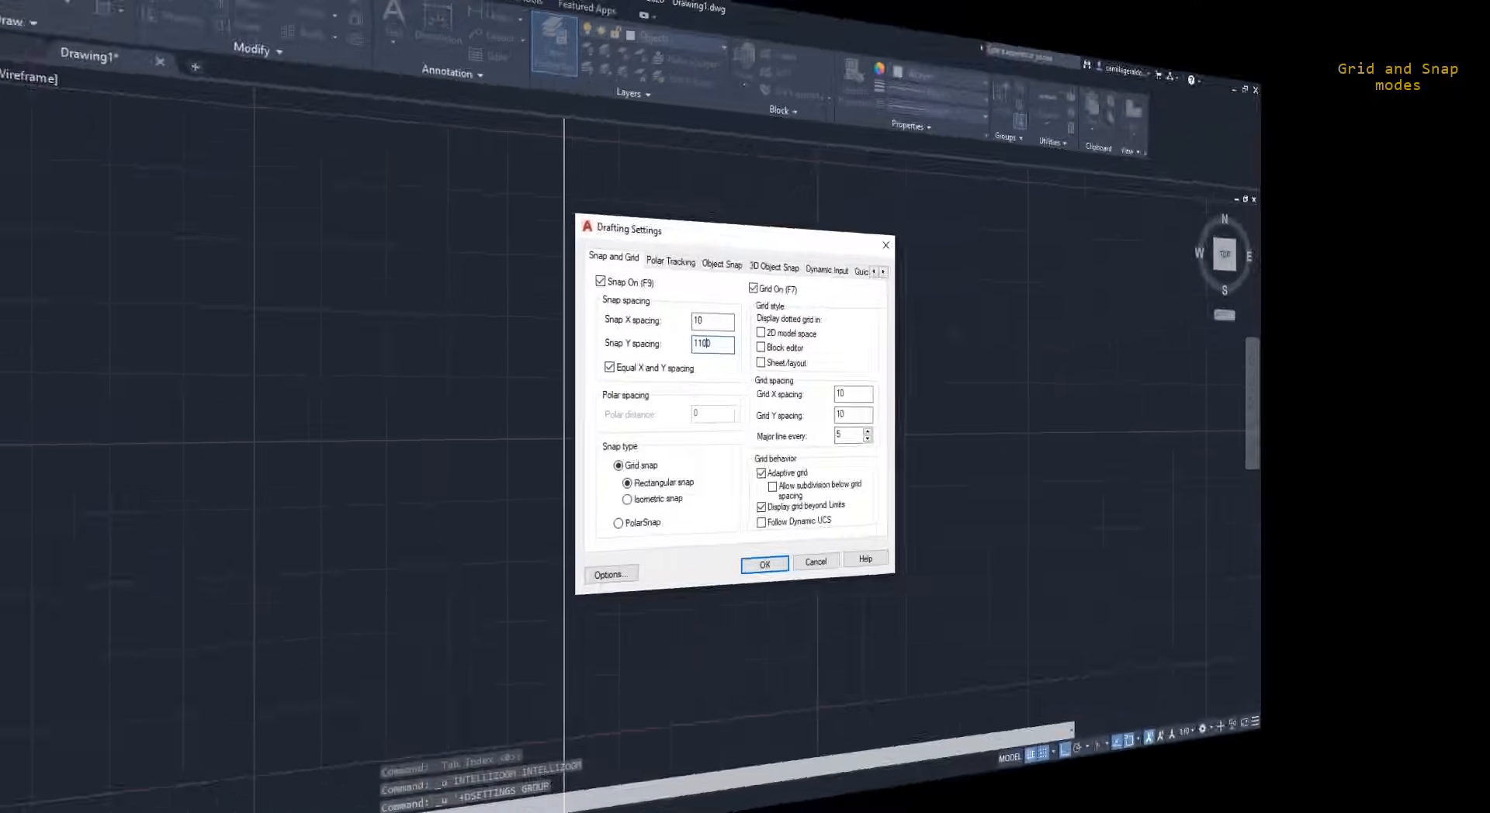
Step: Set equal X and Y snap spacing of 10 with a grid spacing of 10 in both directions in the drafting settings
key(BackSpace)
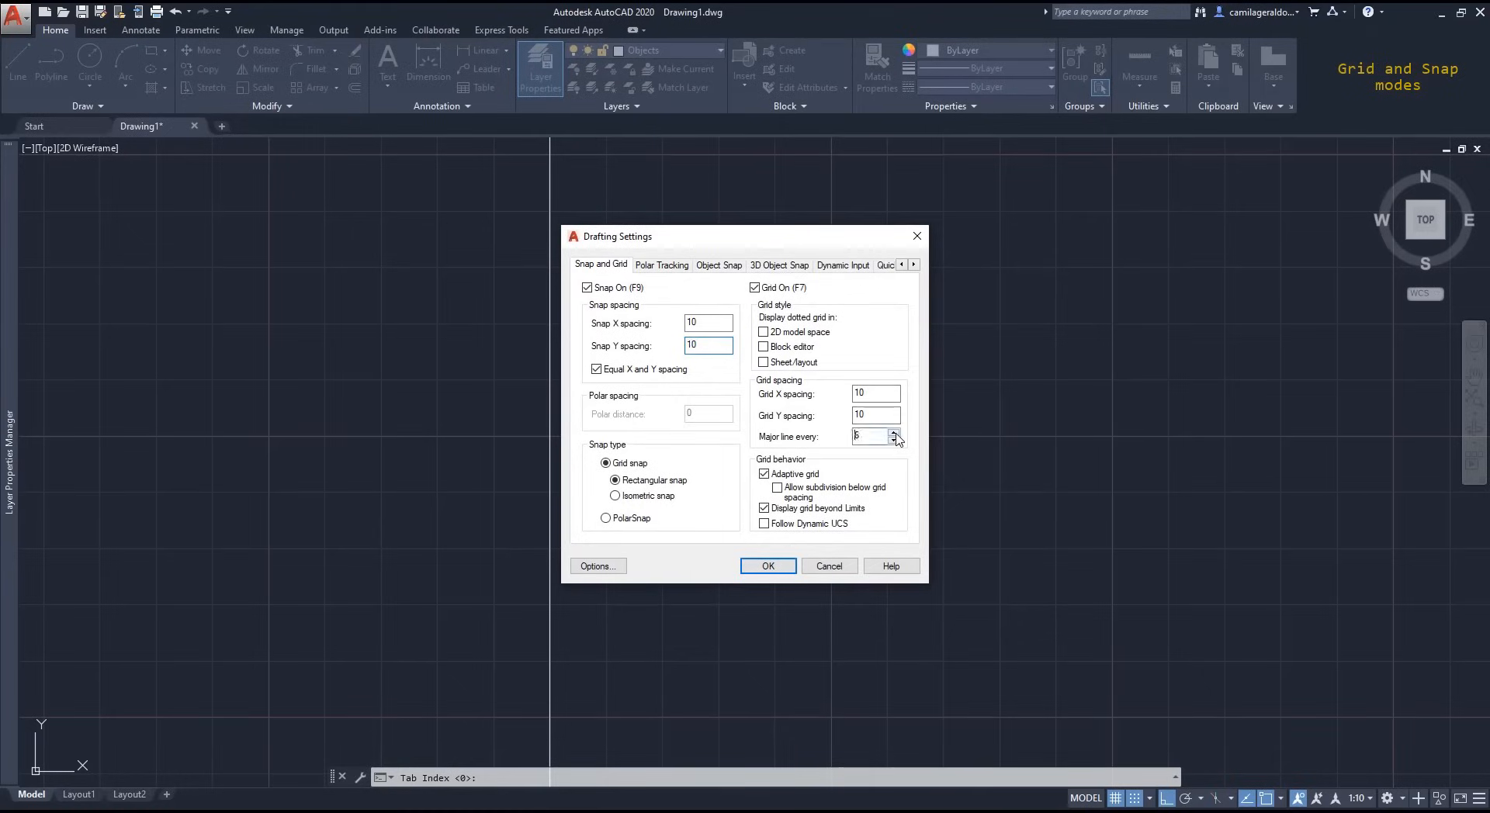
click(894, 433)
click(768, 565)
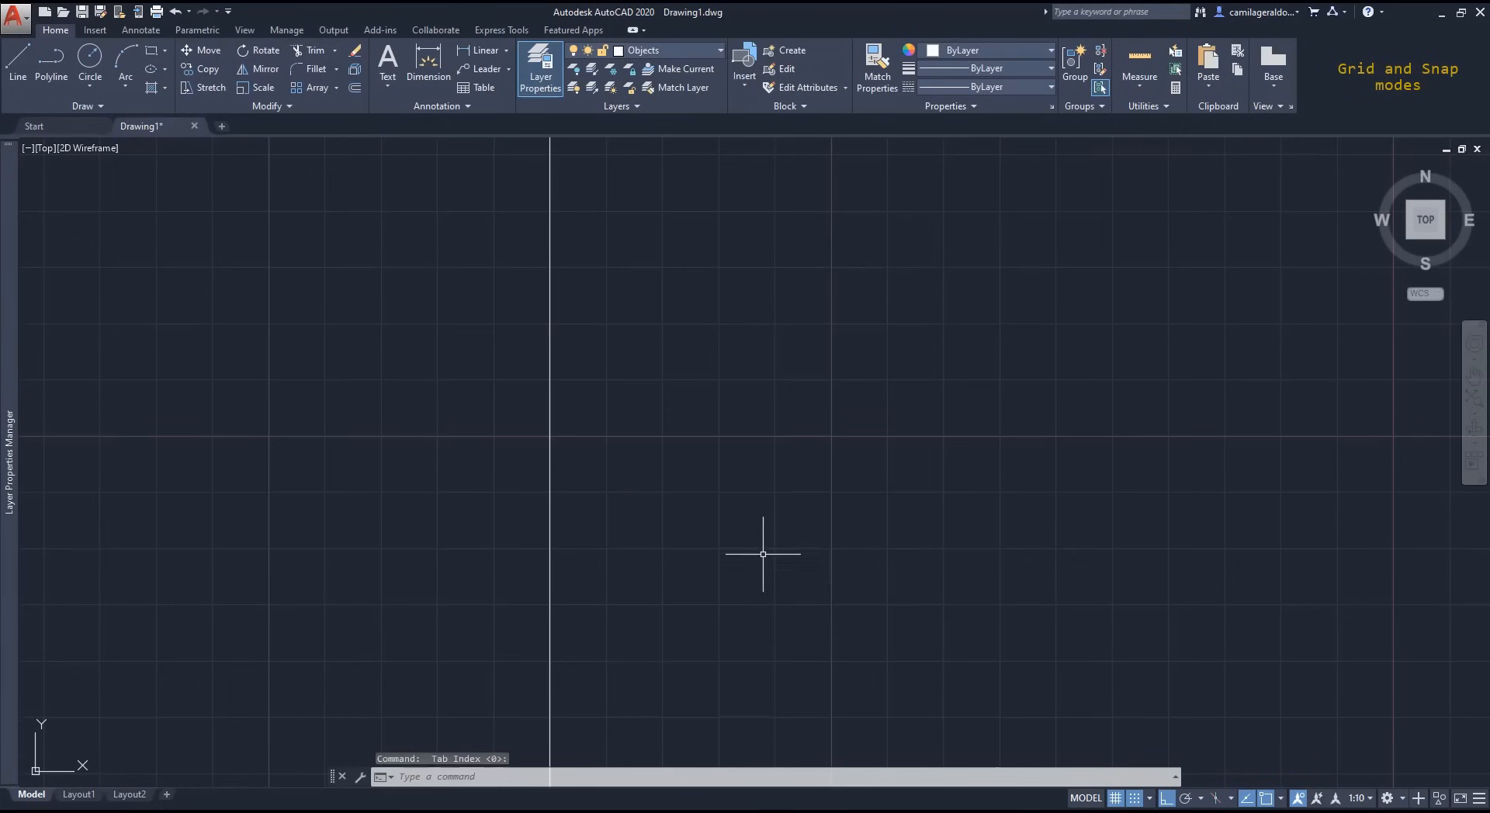
scroll(744, 538, down, 2)
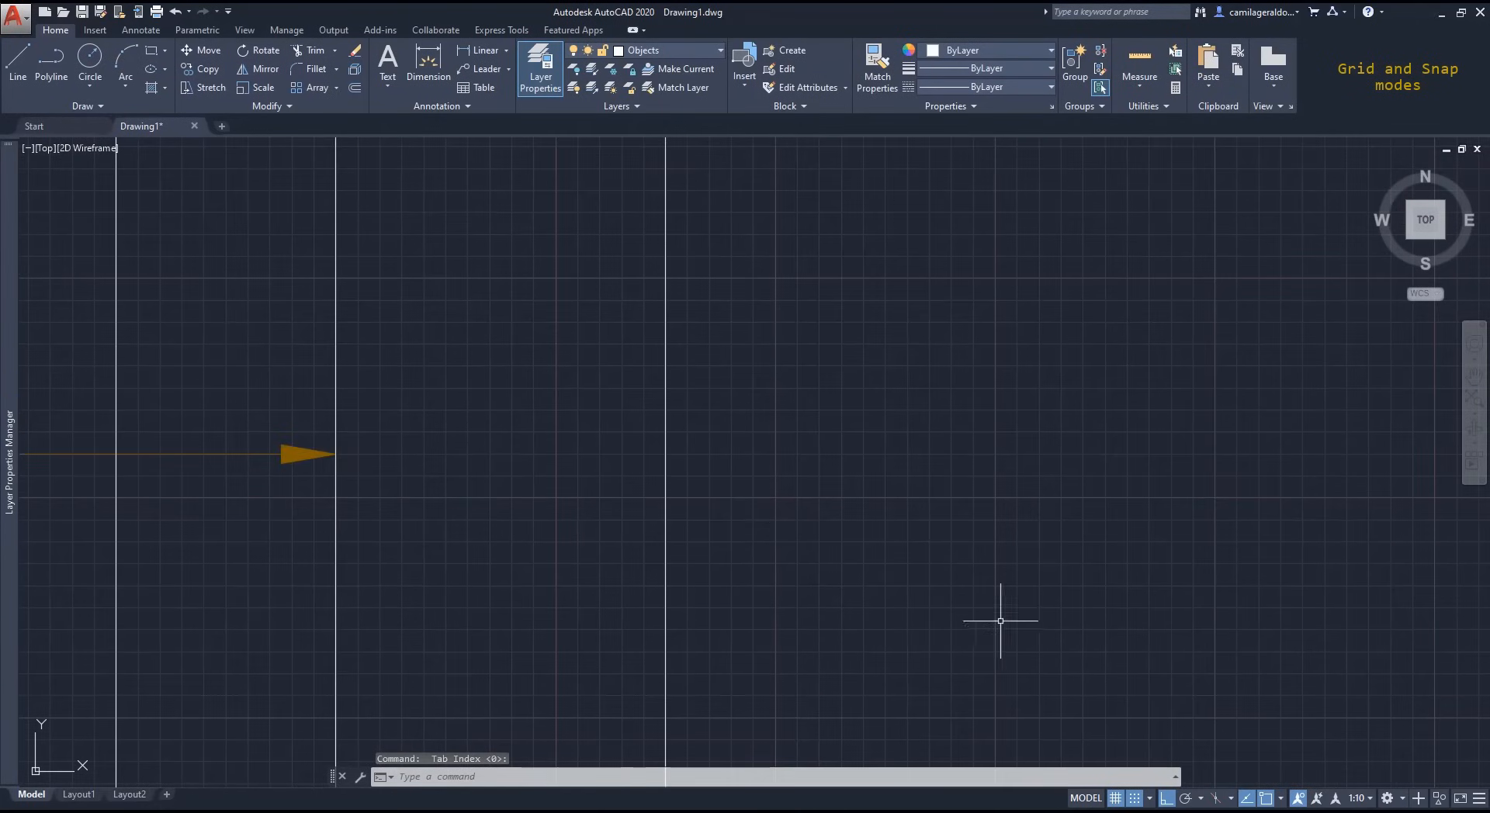
scroll(698, 524, down, 2)
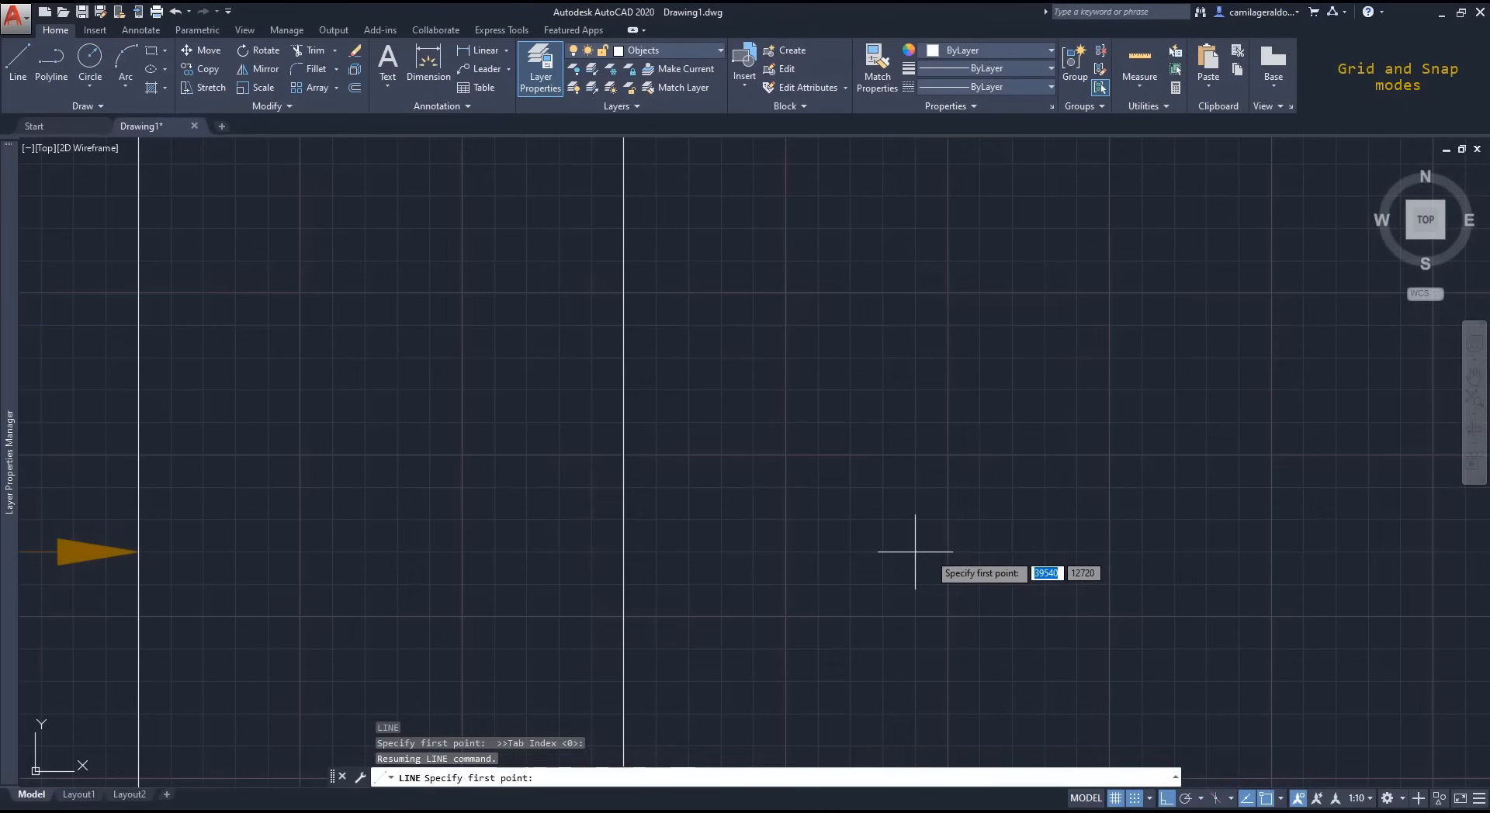
Step: Examine how the grid density around the two rectangle layouts changes at different zoom levels
scroll(920, 555, up, 3)
scroll(962, 551, down, 2)
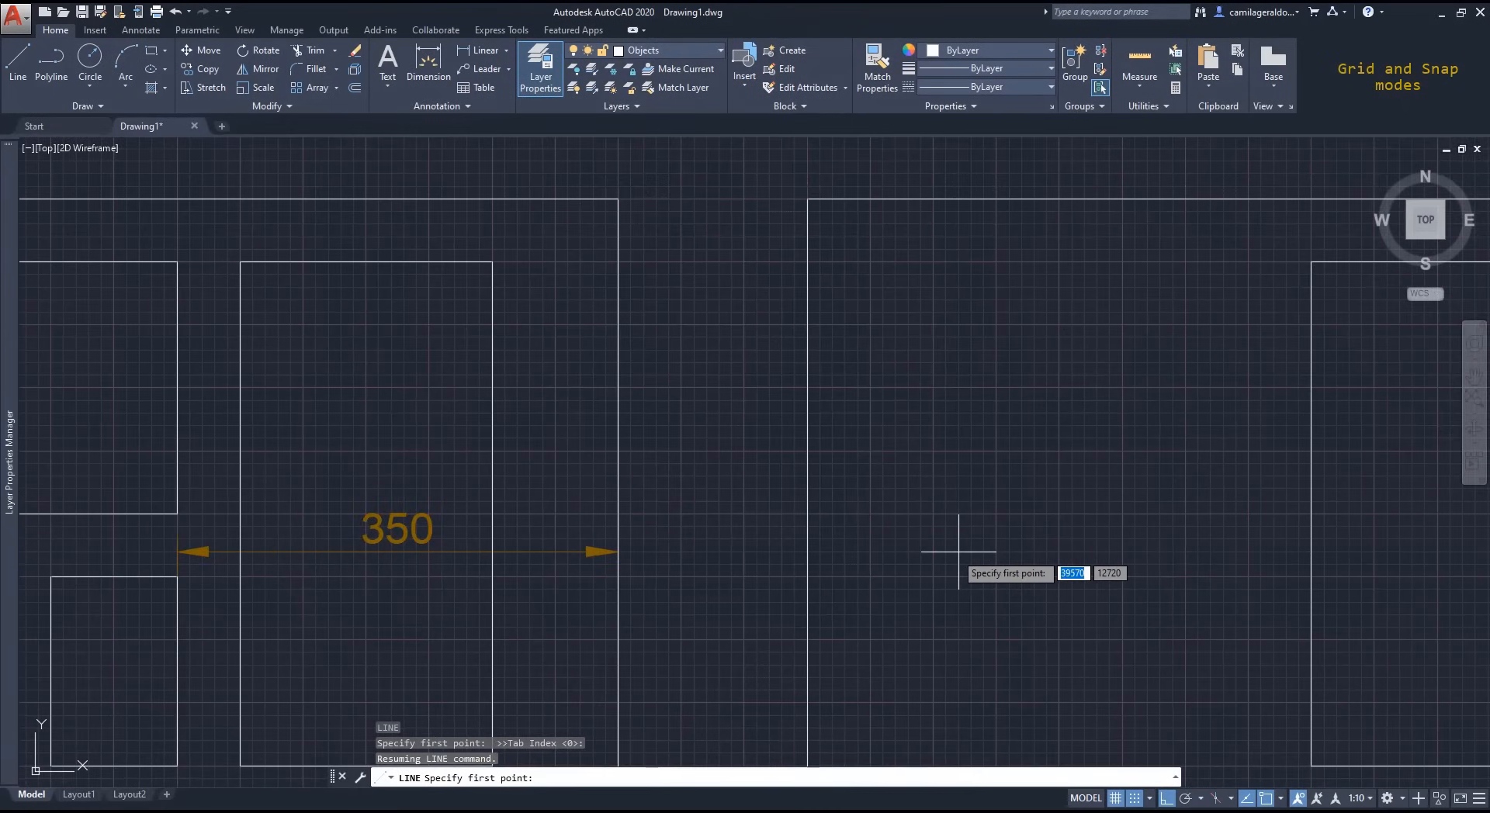
scroll(957, 552, down, 2)
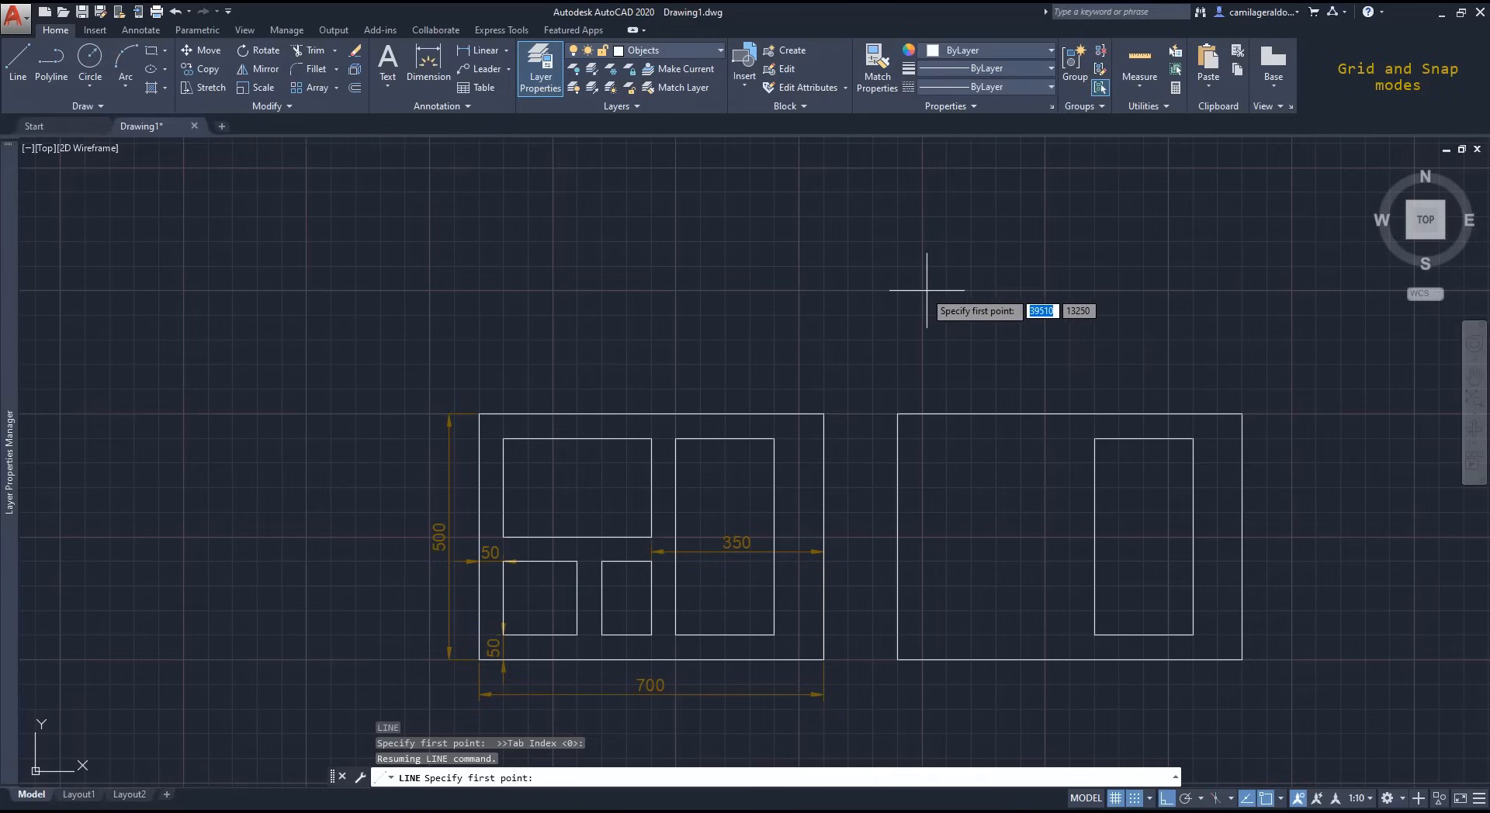
scroll(922, 290, up, 5)
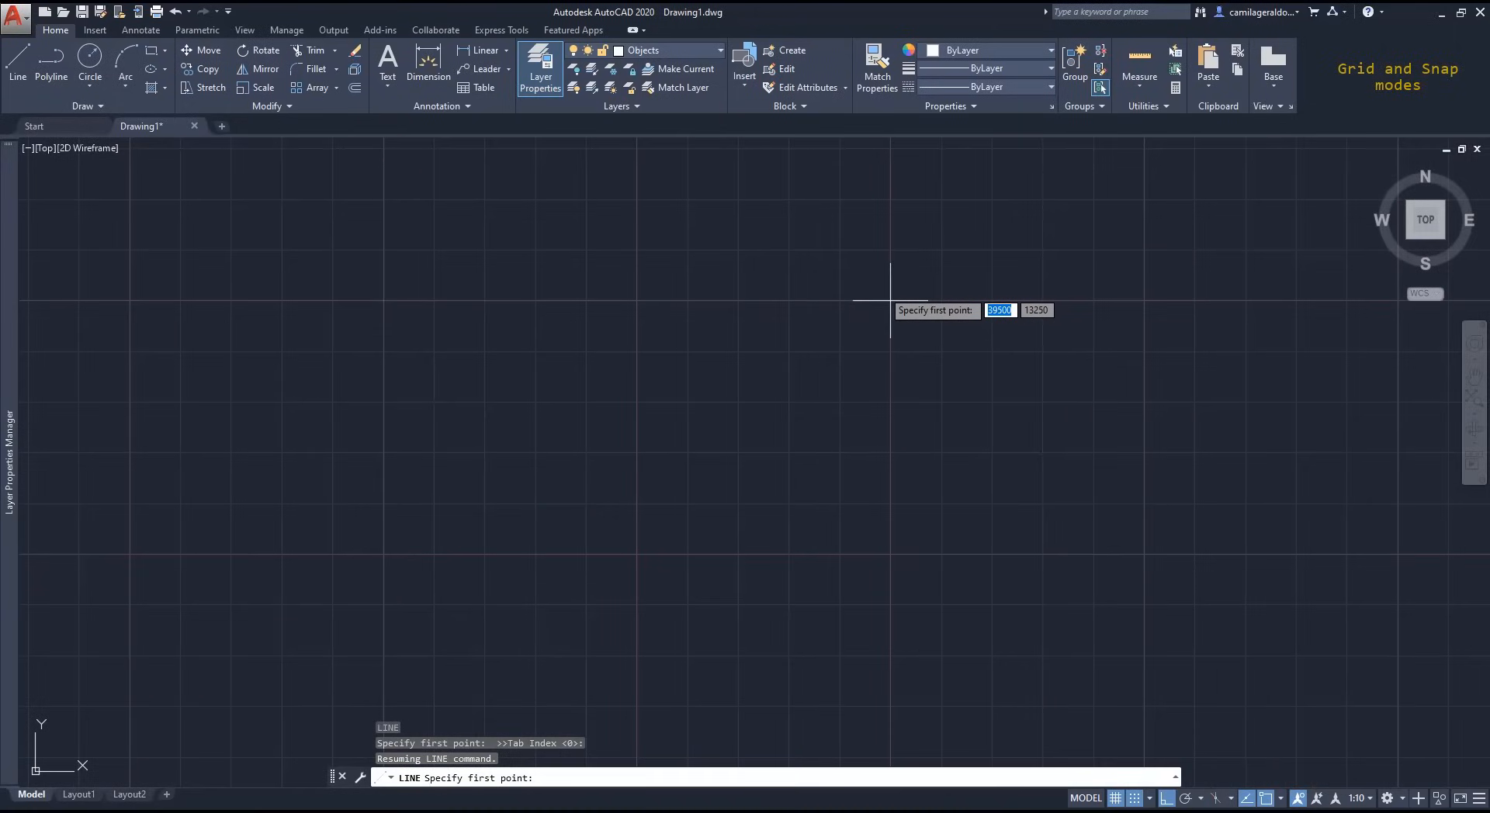
scroll(885, 295, down, 5)
scroll(884, 291, down, 5)
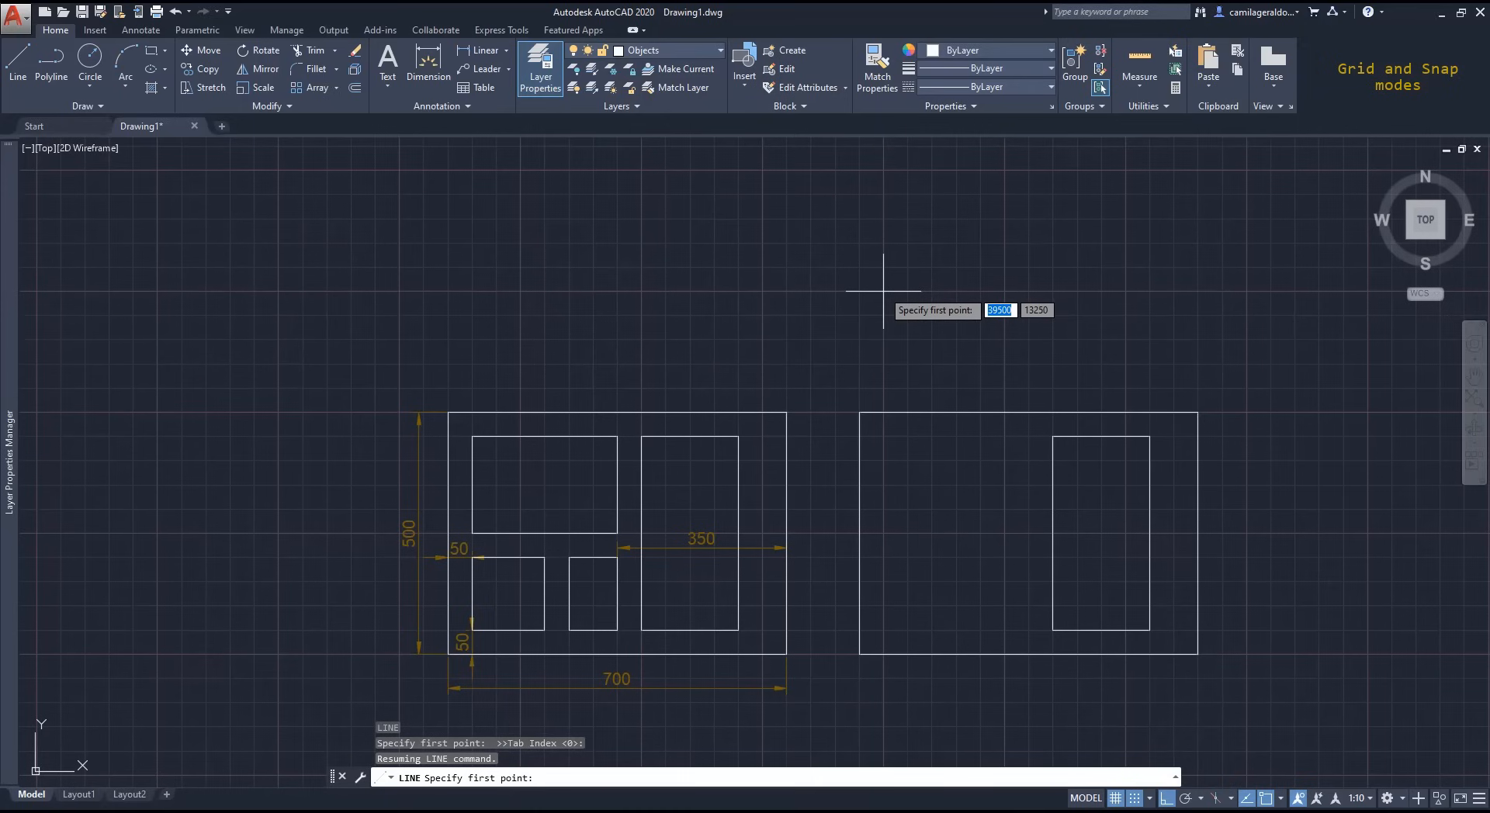
scroll(882, 289, down, 3)
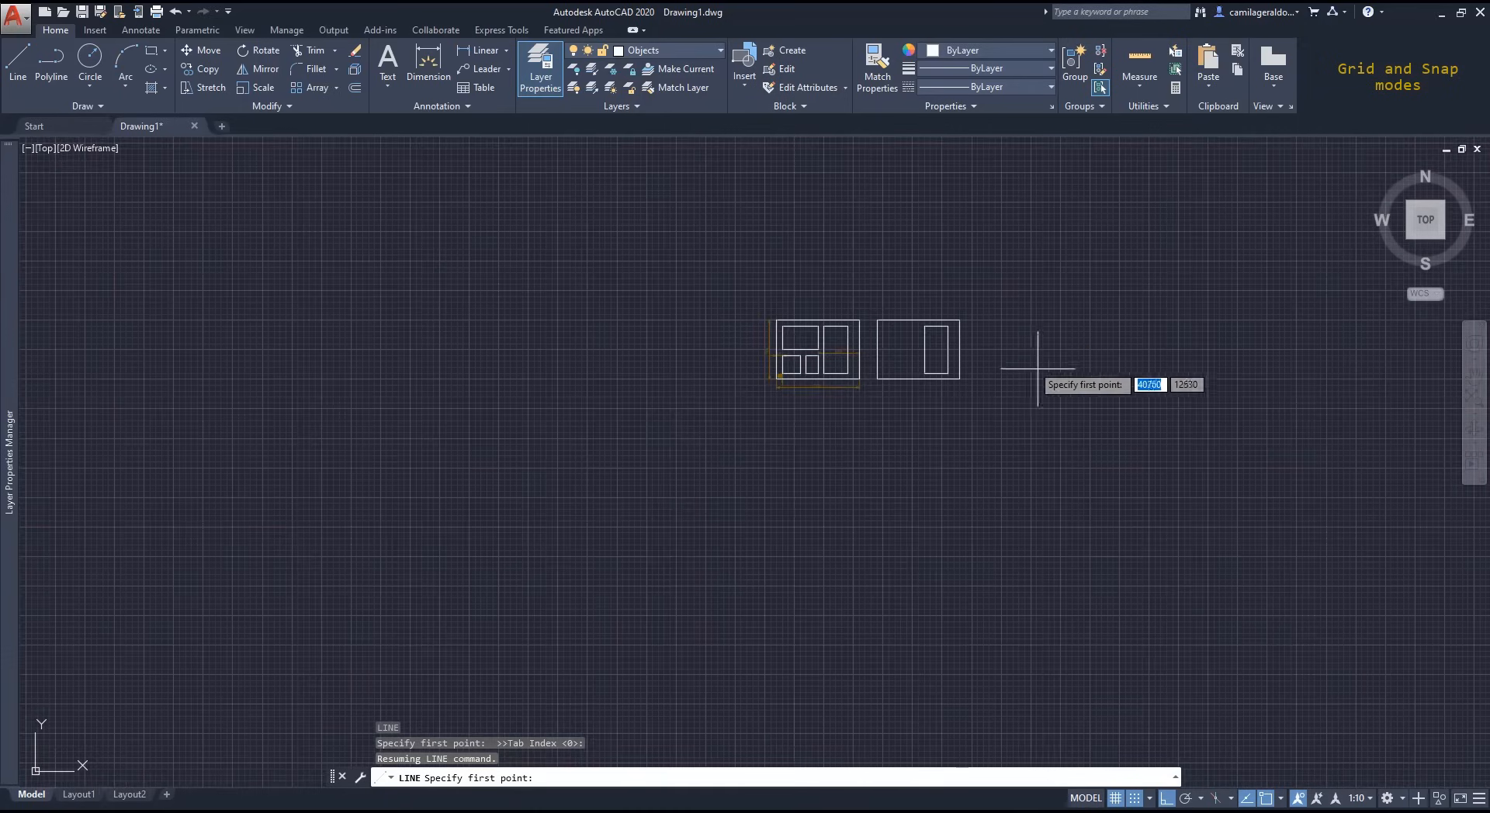
scroll(1004, 335, up, 4)
scroll(1039, 374, up, 2)
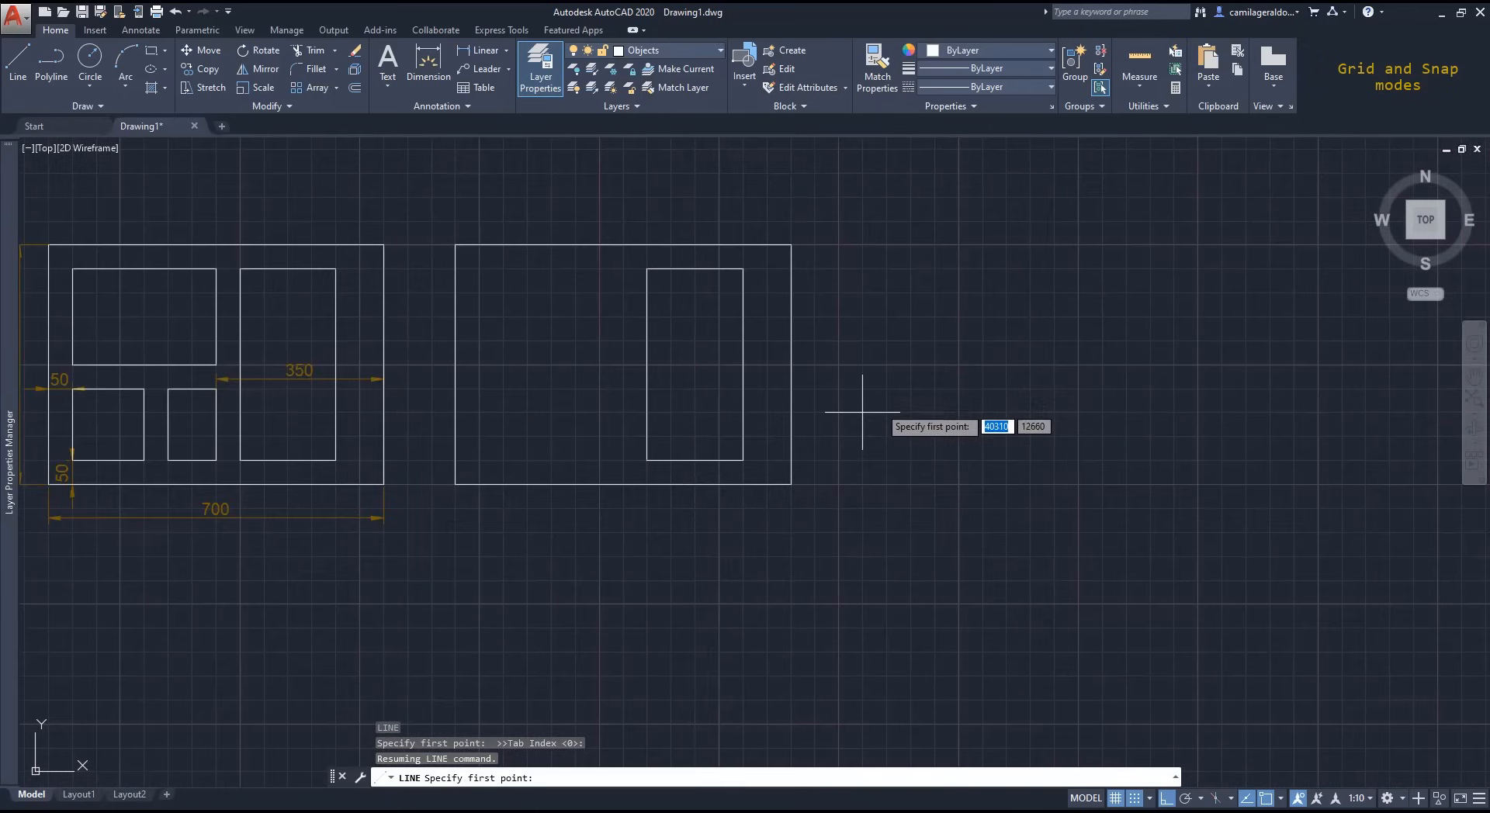
scroll(783, 484, up, 2)
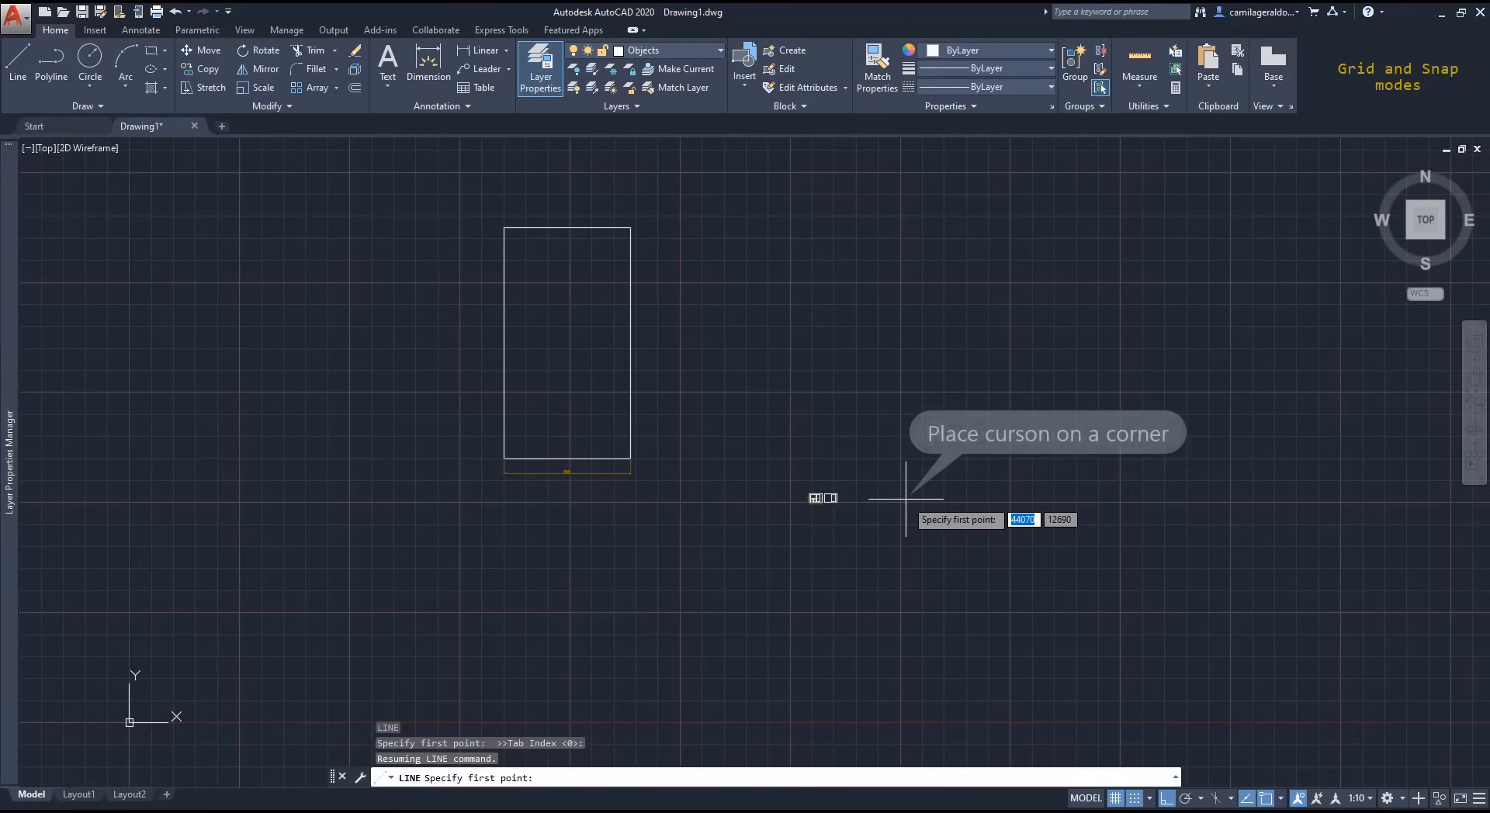
Step: Draw a horizontal line about 530 units long, starting on the grid corner at 43750, 12500
scroll(901, 500, up, 2)
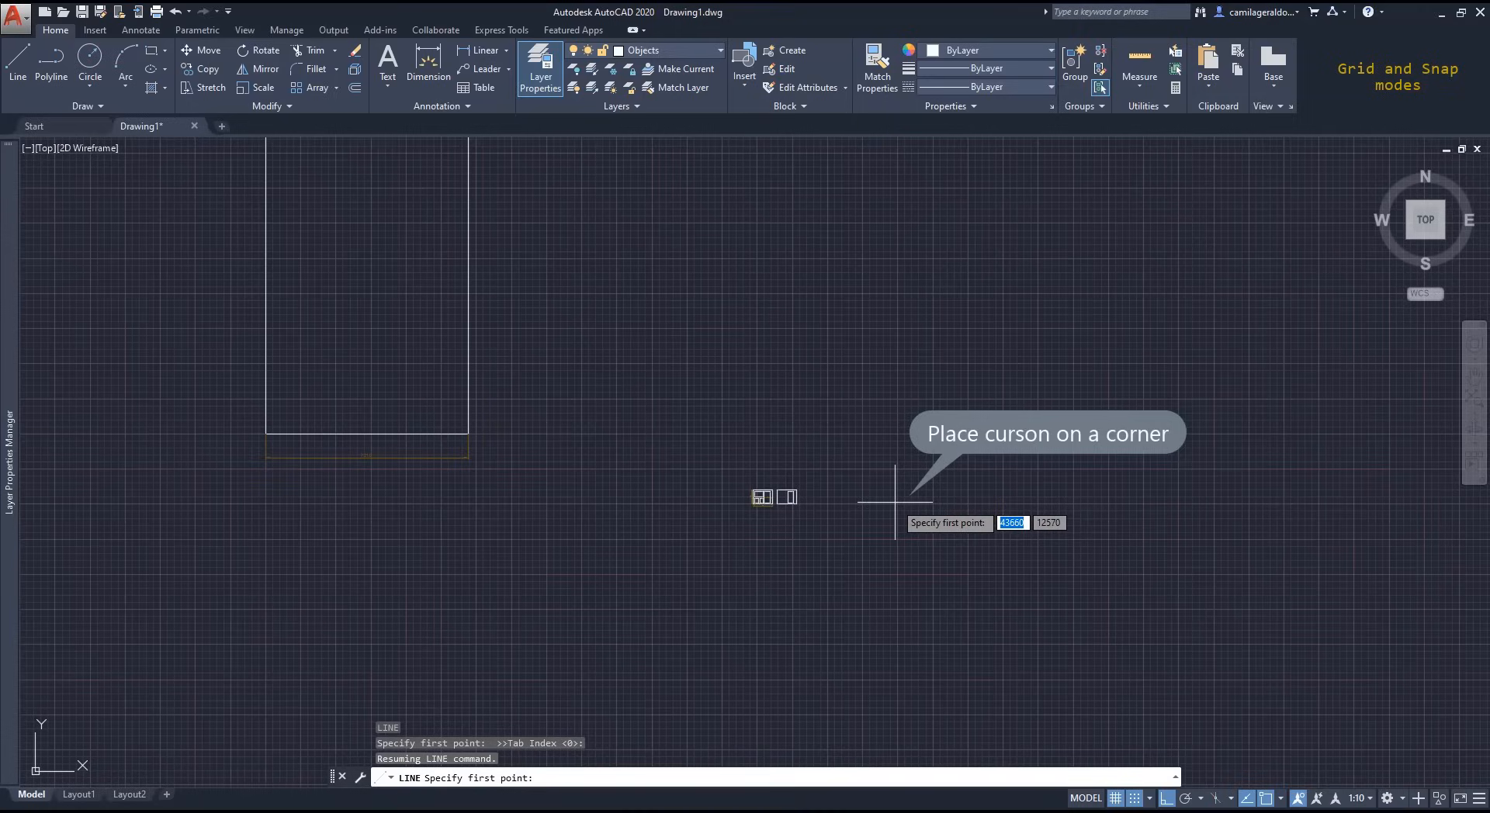
scroll(900, 500, up, 2)
scroll(896, 505, up, 3)
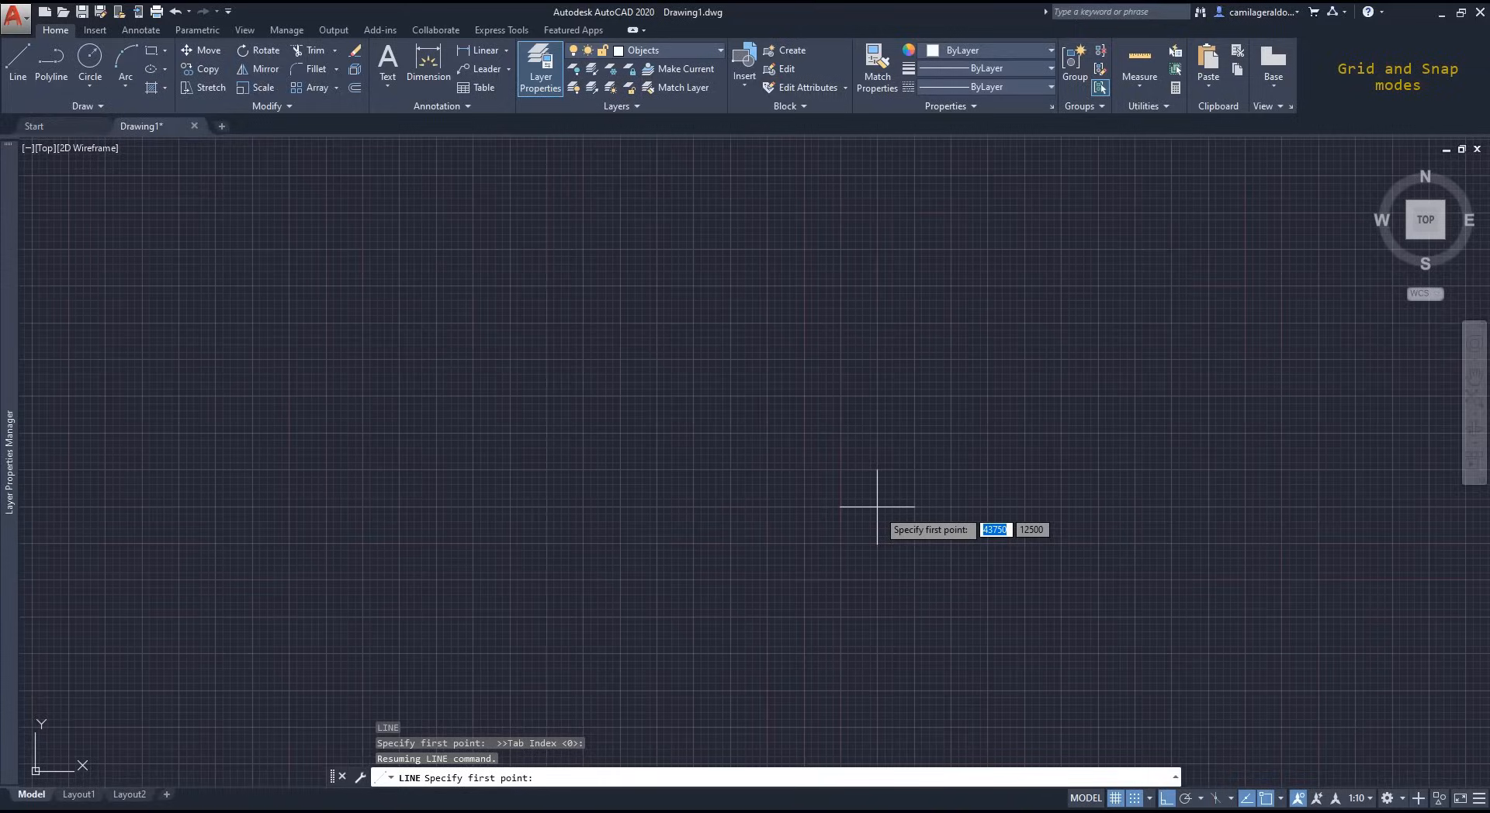
scroll(874, 506, up, 2)
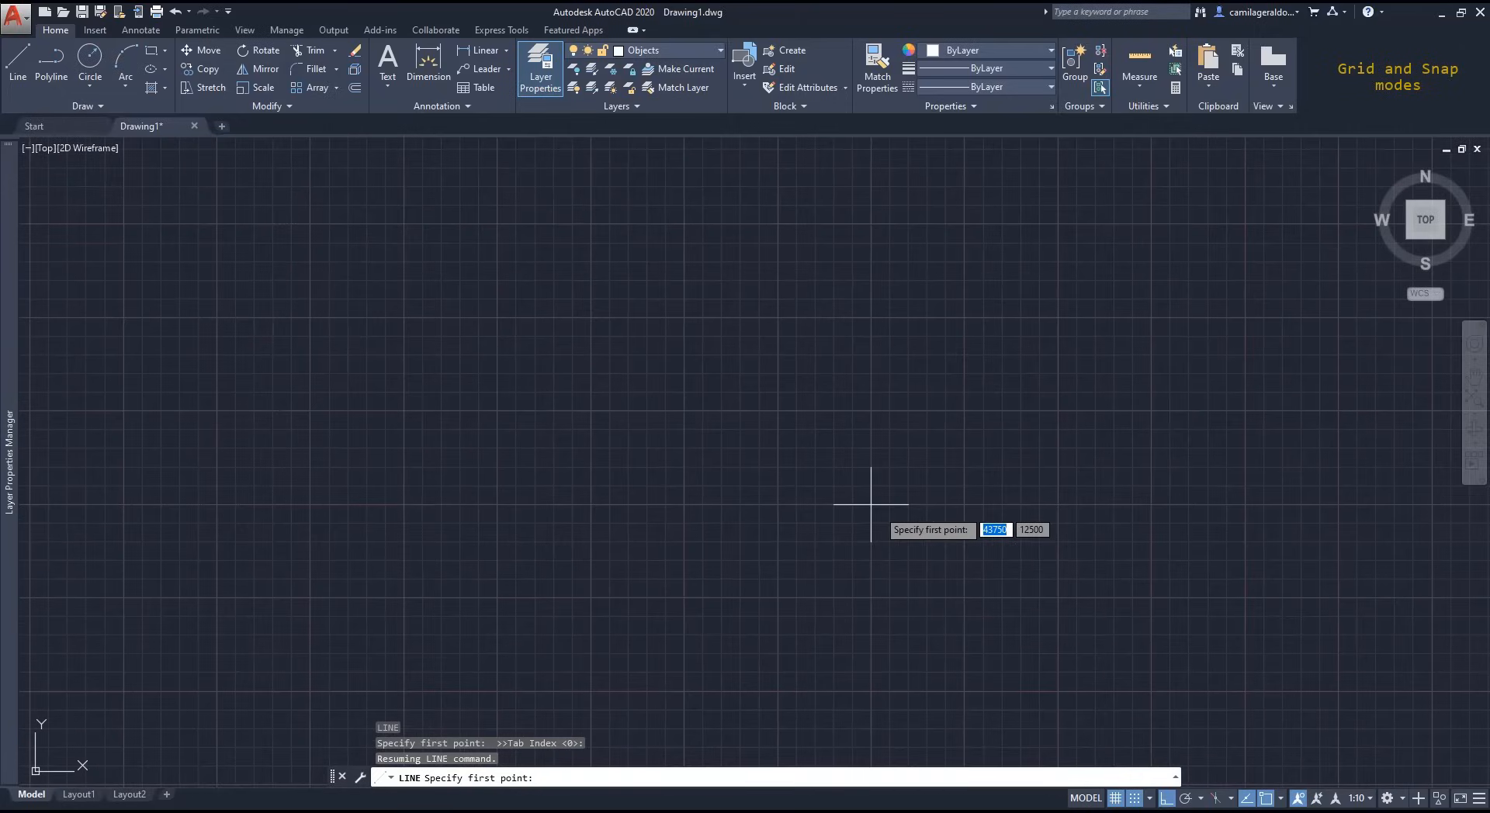
scroll(867, 502, up, 2)
click(864, 502)
scroll(872, 501, down, 3)
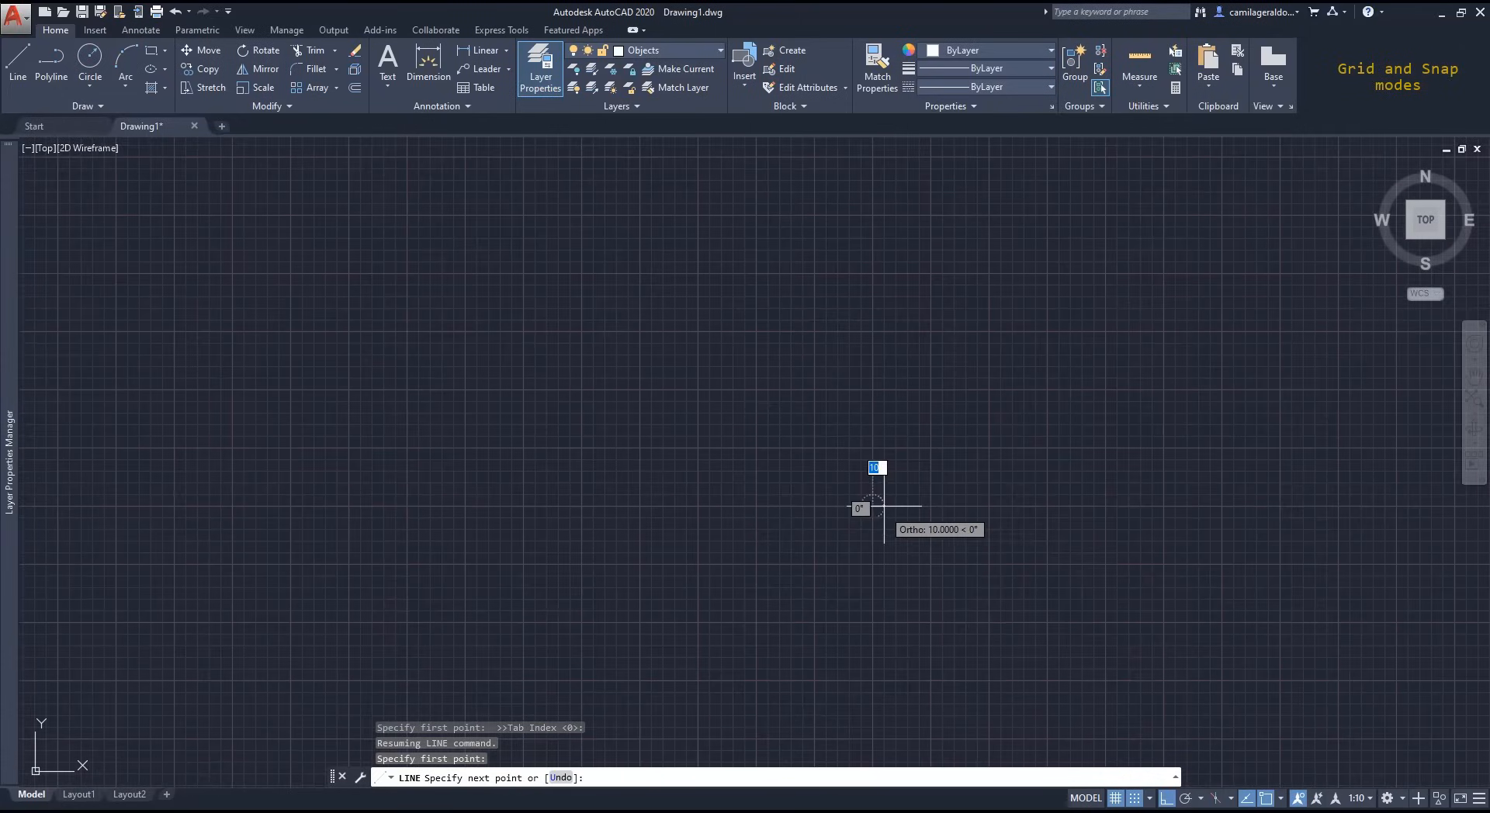
scroll(1258, 483, down, 3)
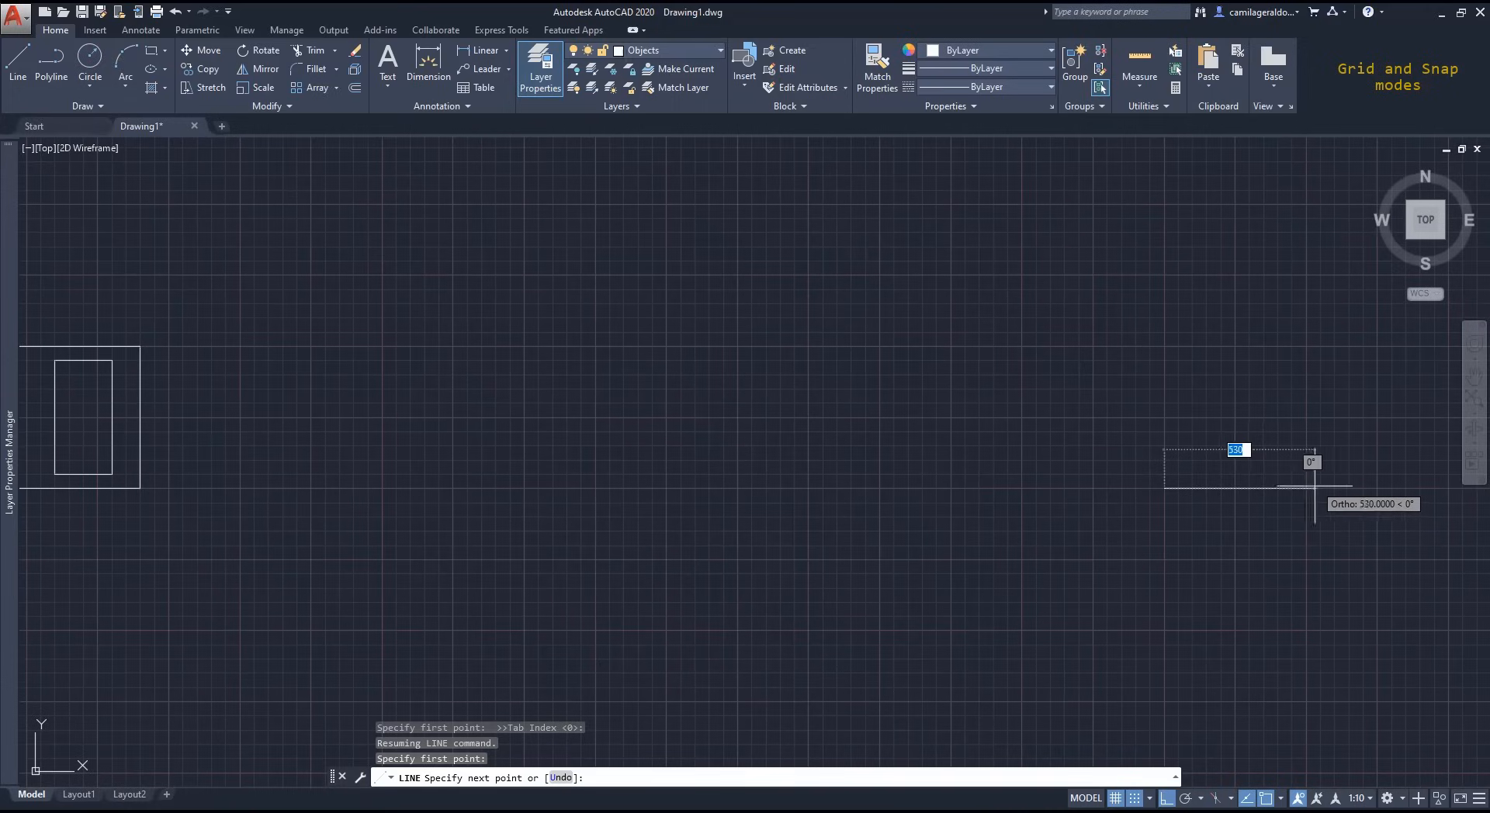
click(1320, 488)
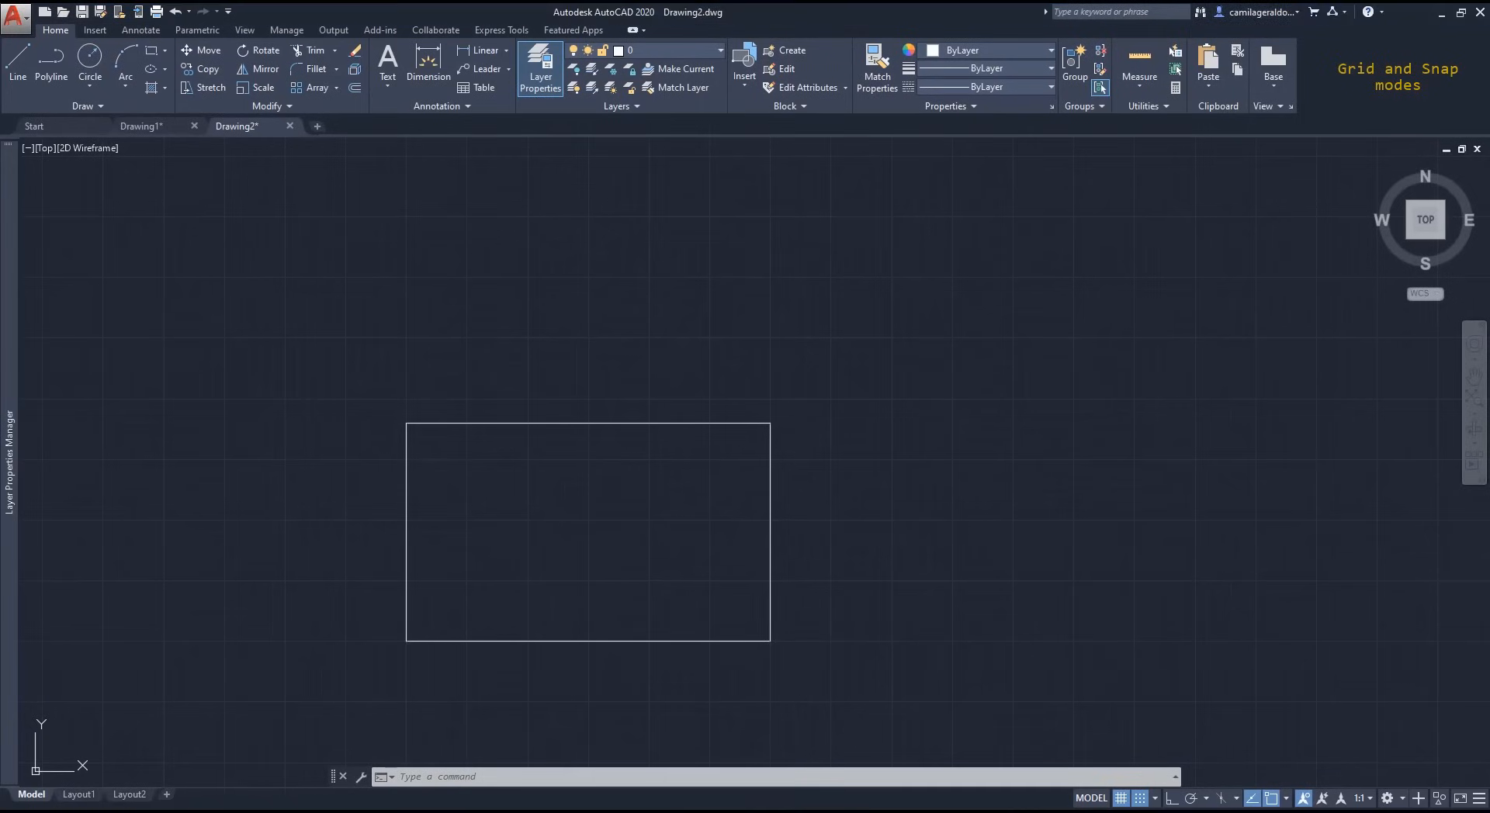
Step: Switch snap mode off and back on, and do the same with the grid display in Drawing2
click(1141, 798)
click(1141, 798)
click(1121, 798)
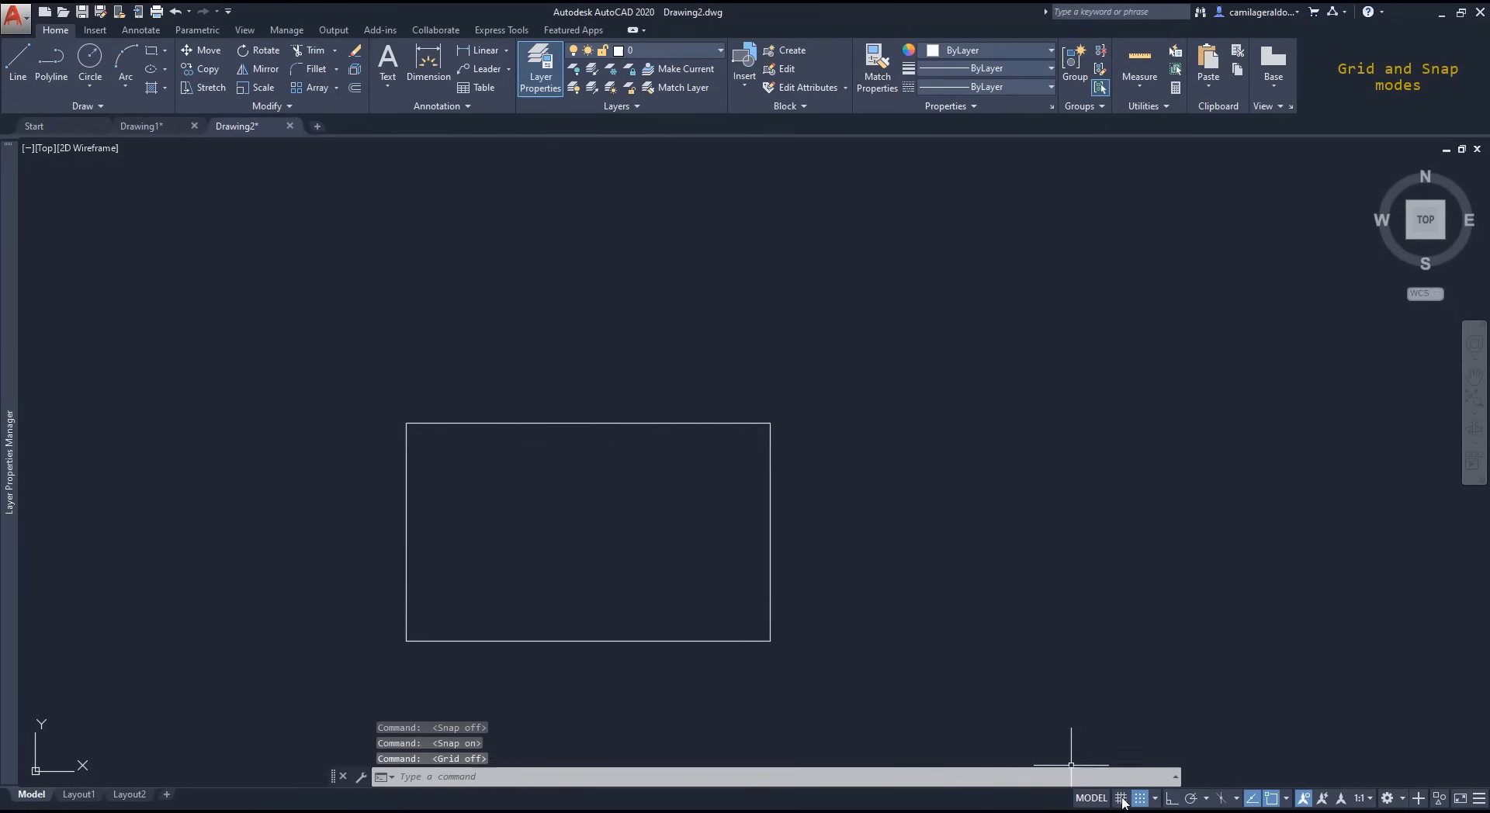
click(1121, 798)
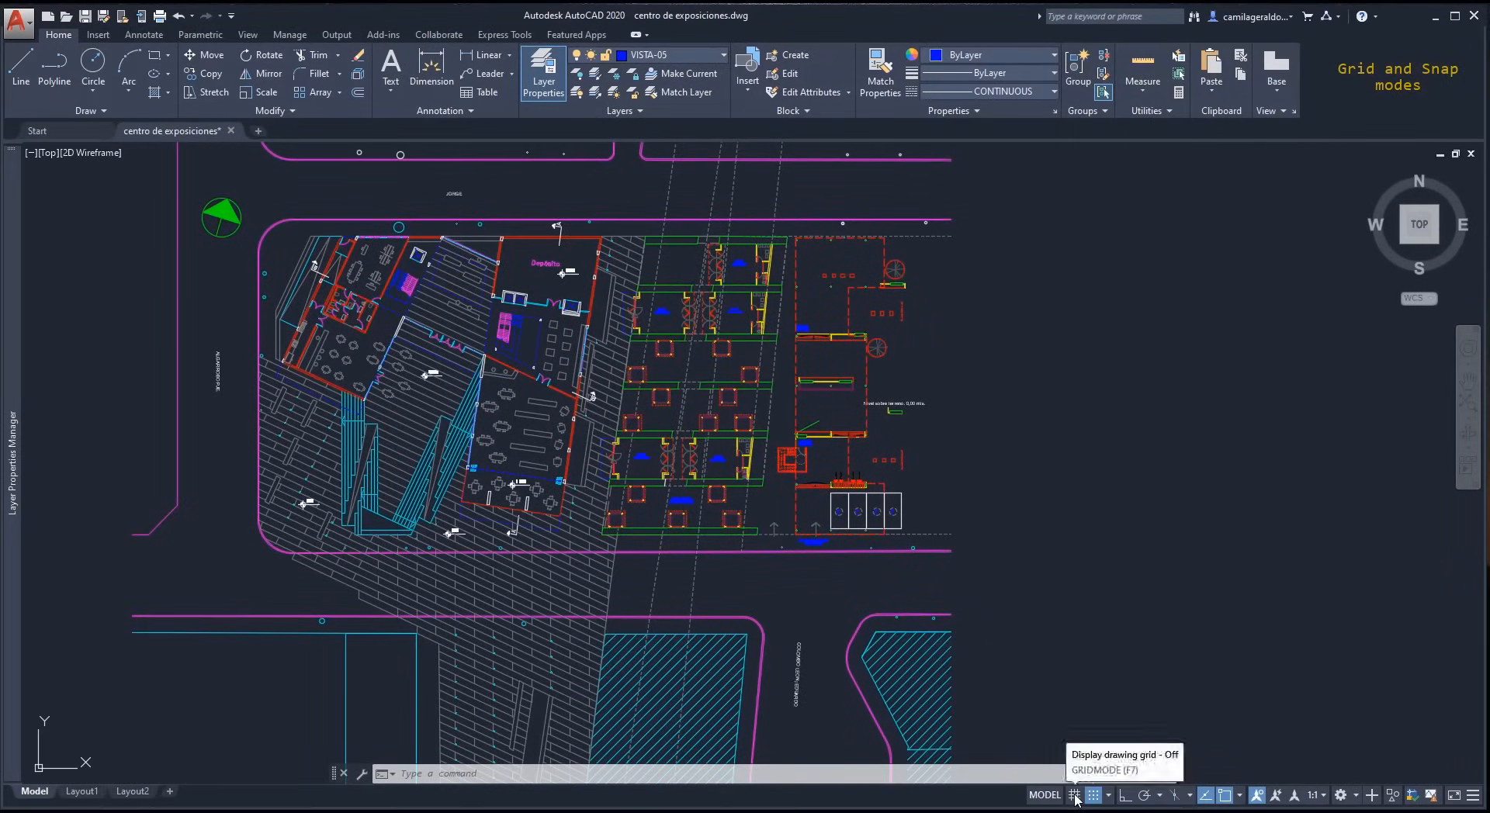
Step: Turn on the grid display in the centro de exposiciones drawing
click(1076, 797)
scroll(840, 486, up, 4)
scroll(840, 486, down, 2)
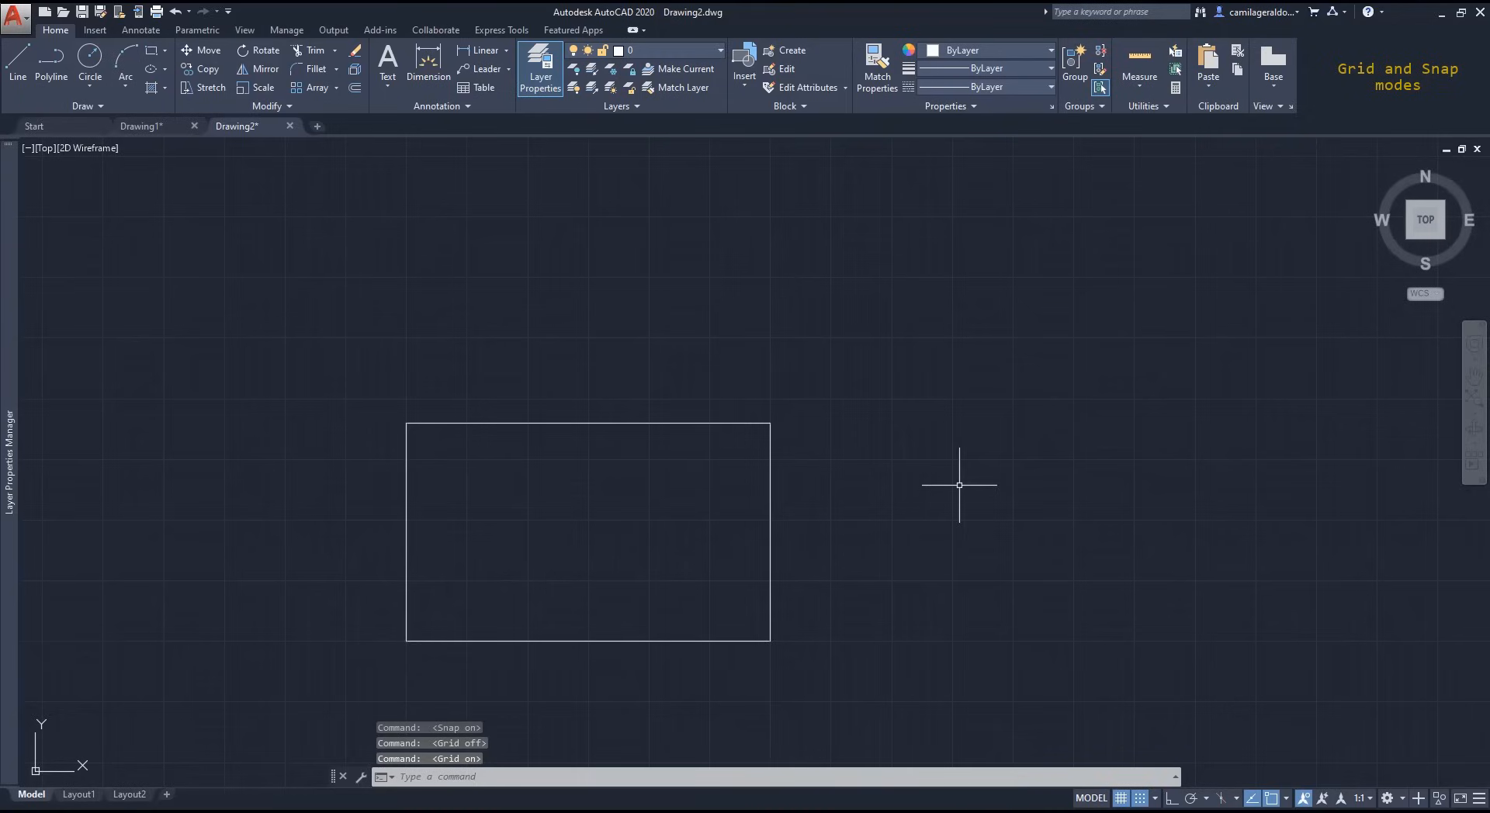
Step: In the drawing window colors of Drawing2, set the 2D model space grid major lines to RGB 115,144,96
text(options)
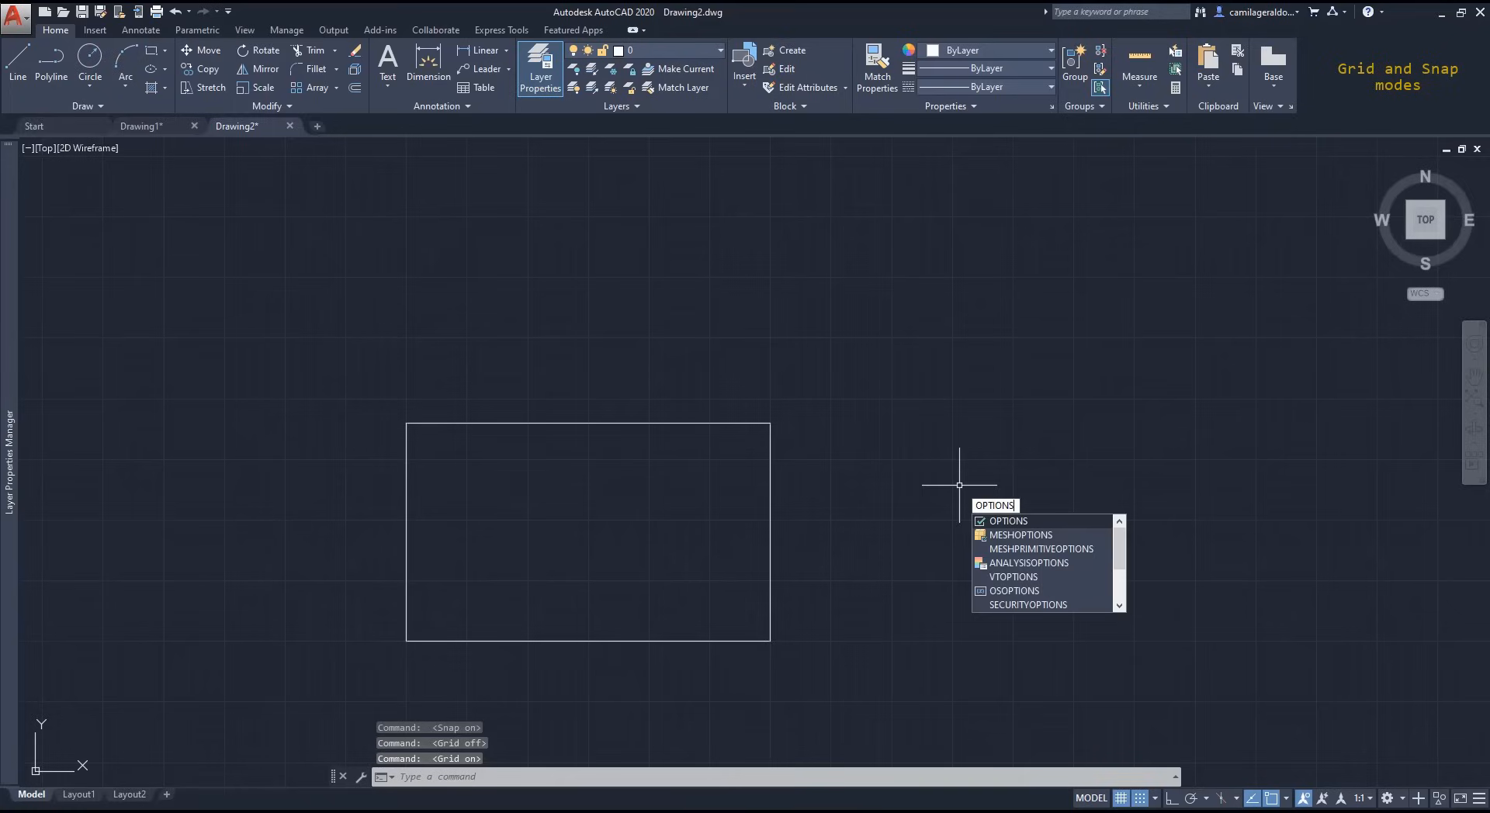
key(Return)
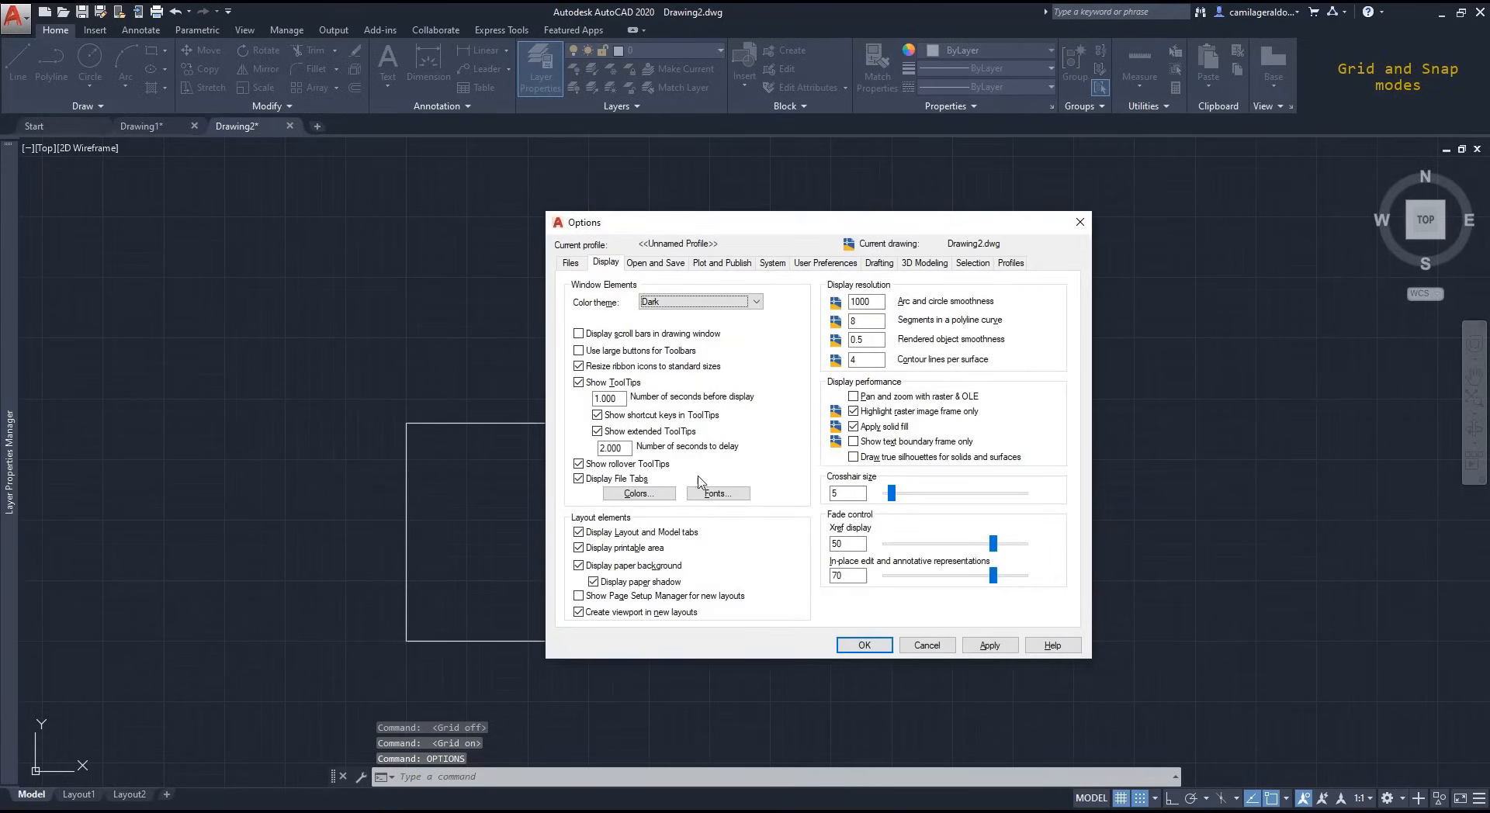
click(624, 495)
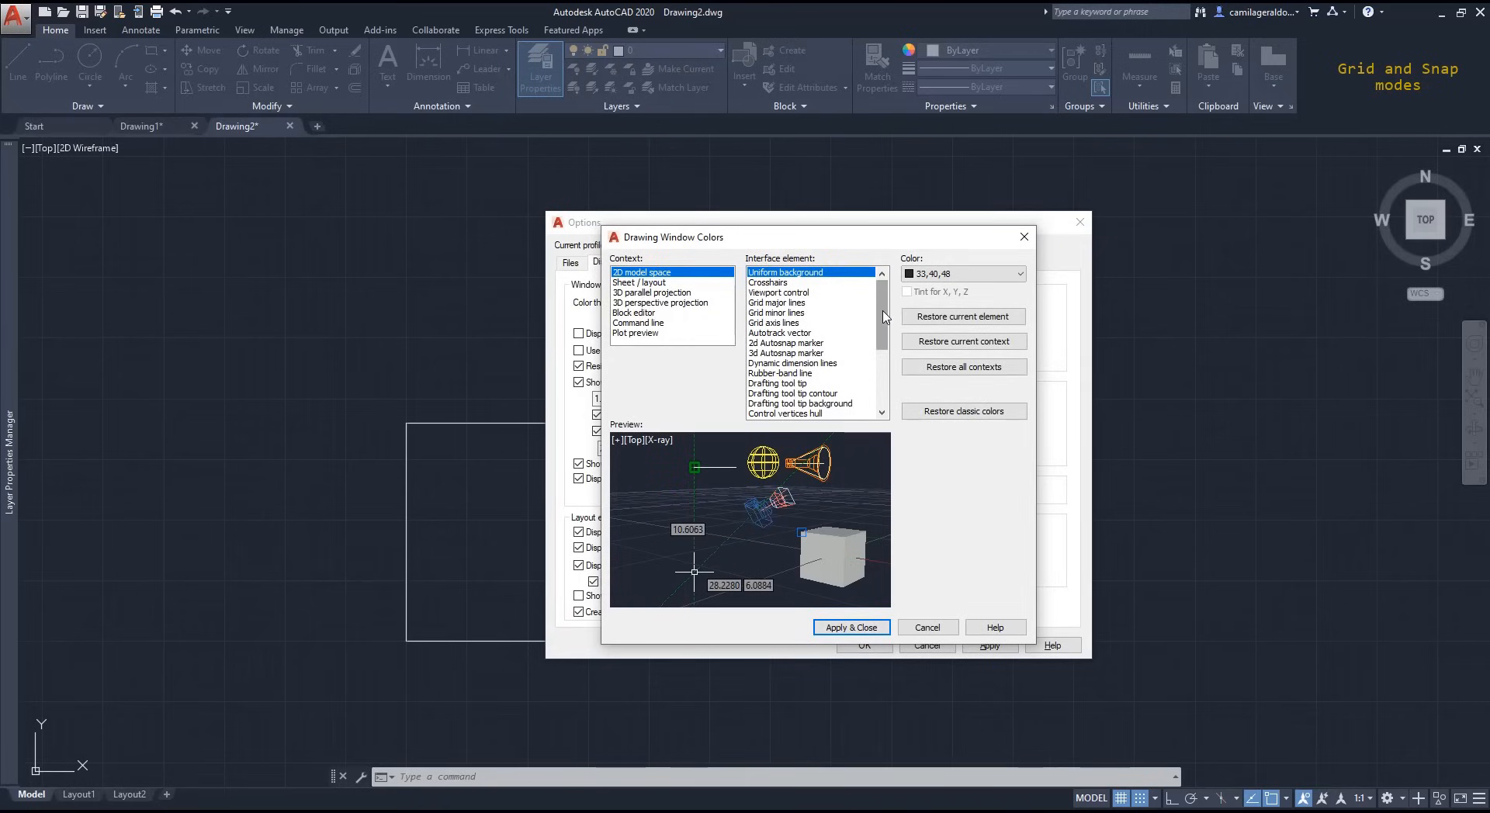
mouse_move(882, 318)
mouse_down()
mouse_move(888, 386)
mouse_move(877, 308)
mouse_up()
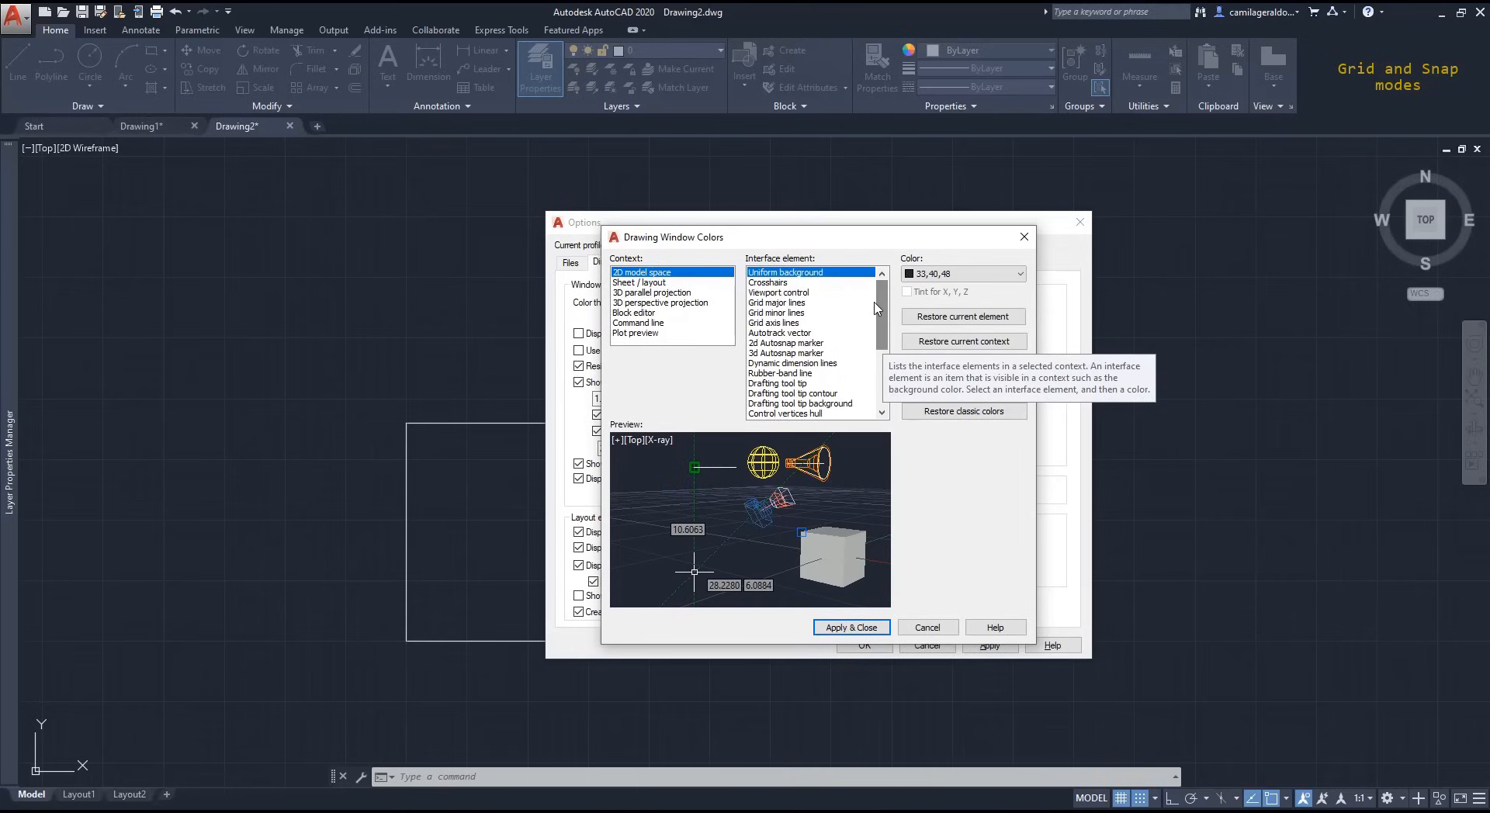
click(803, 308)
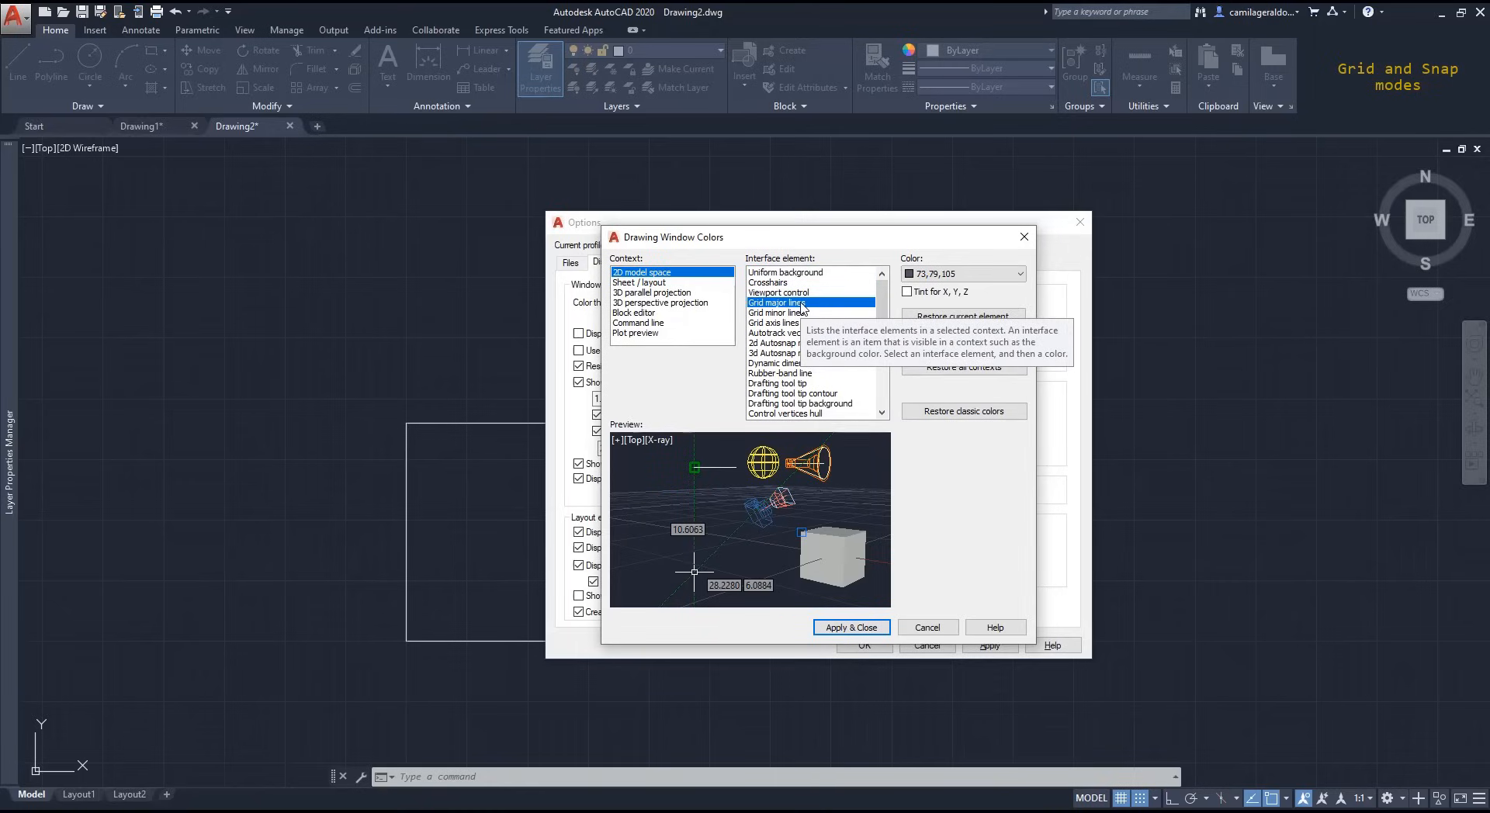
click(964, 275)
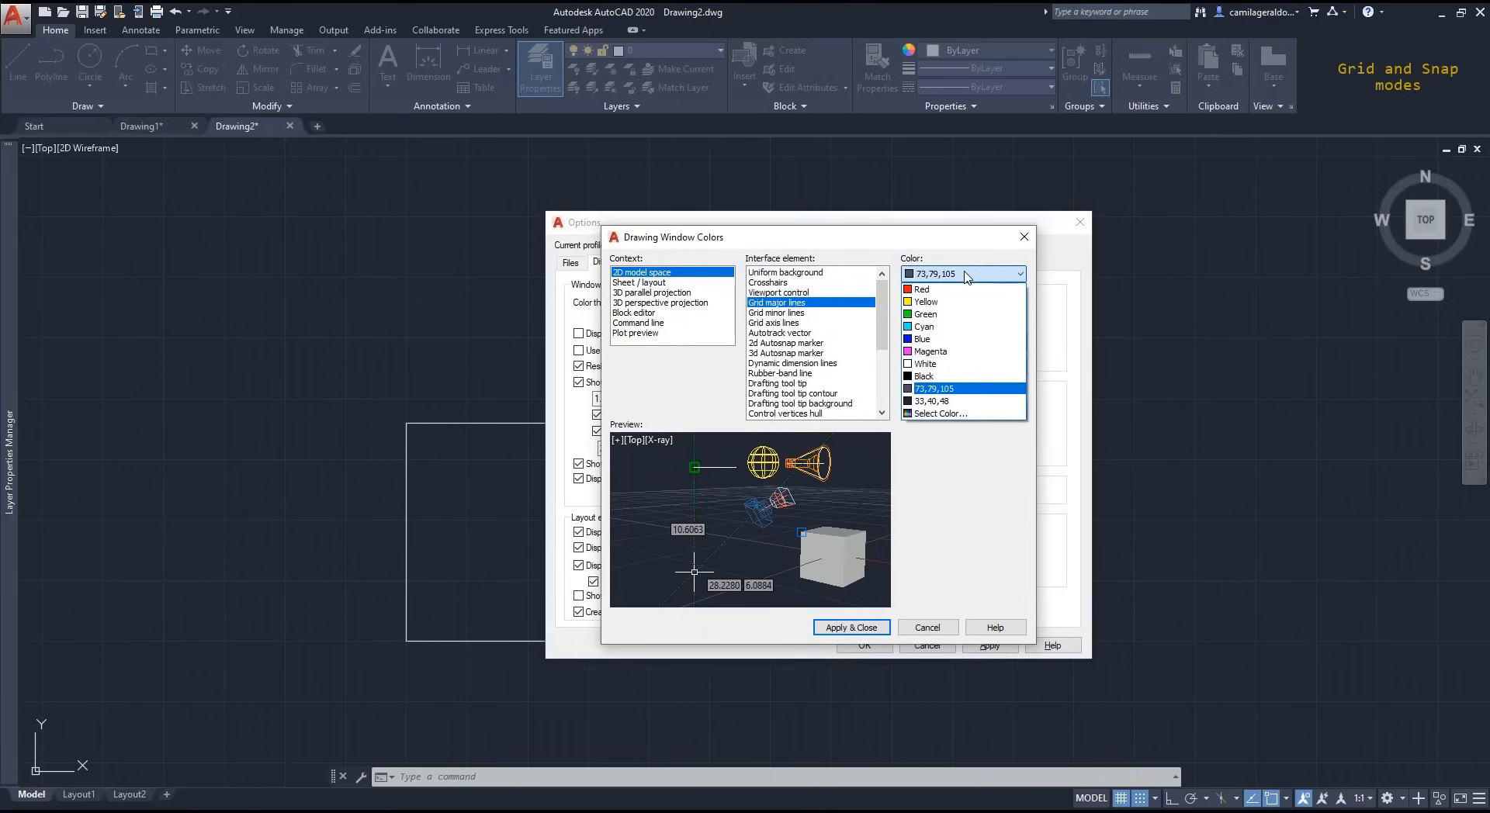
click(948, 413)
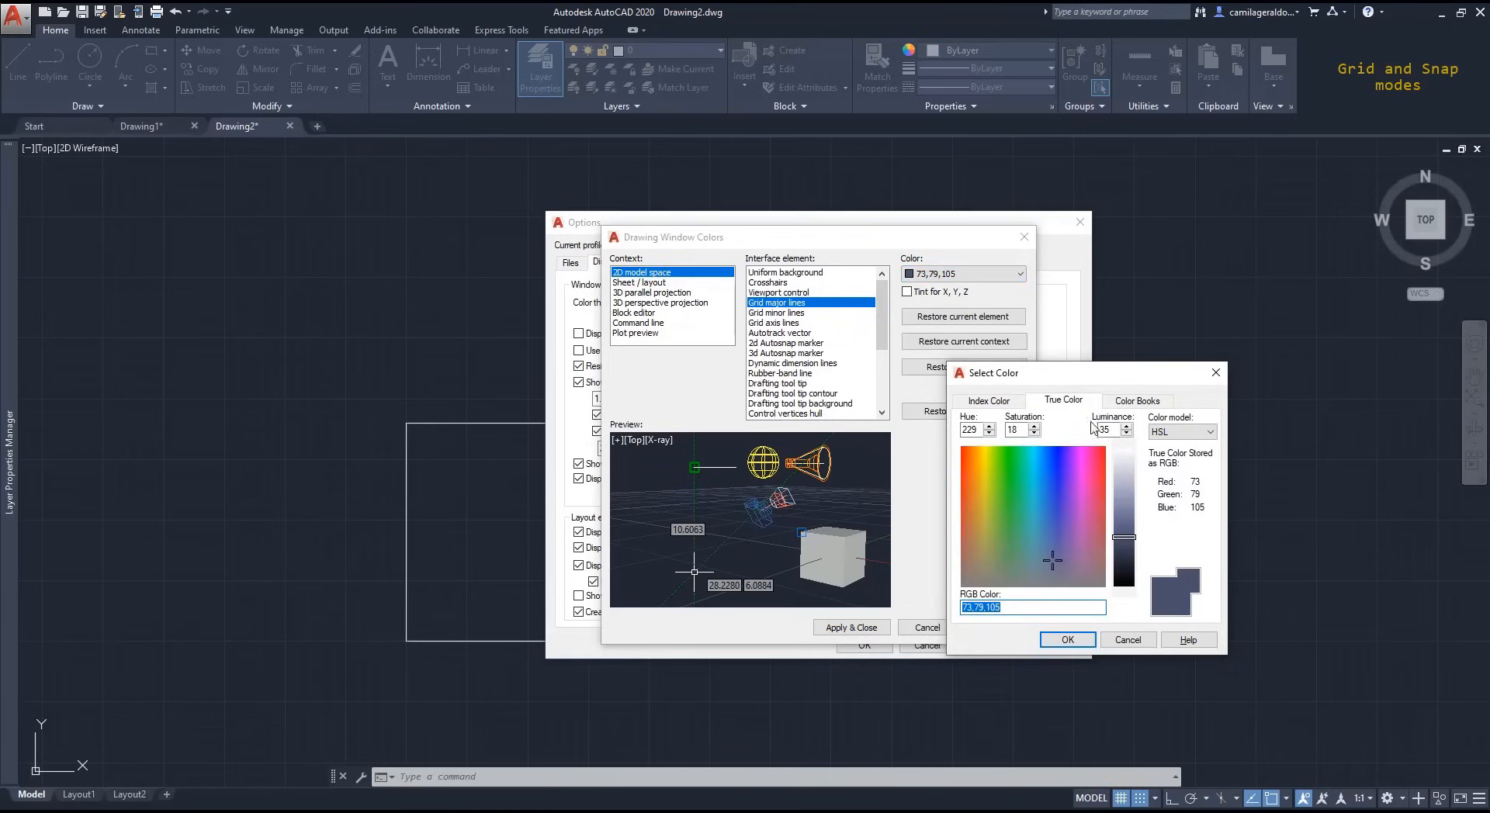
click(1000, 557)
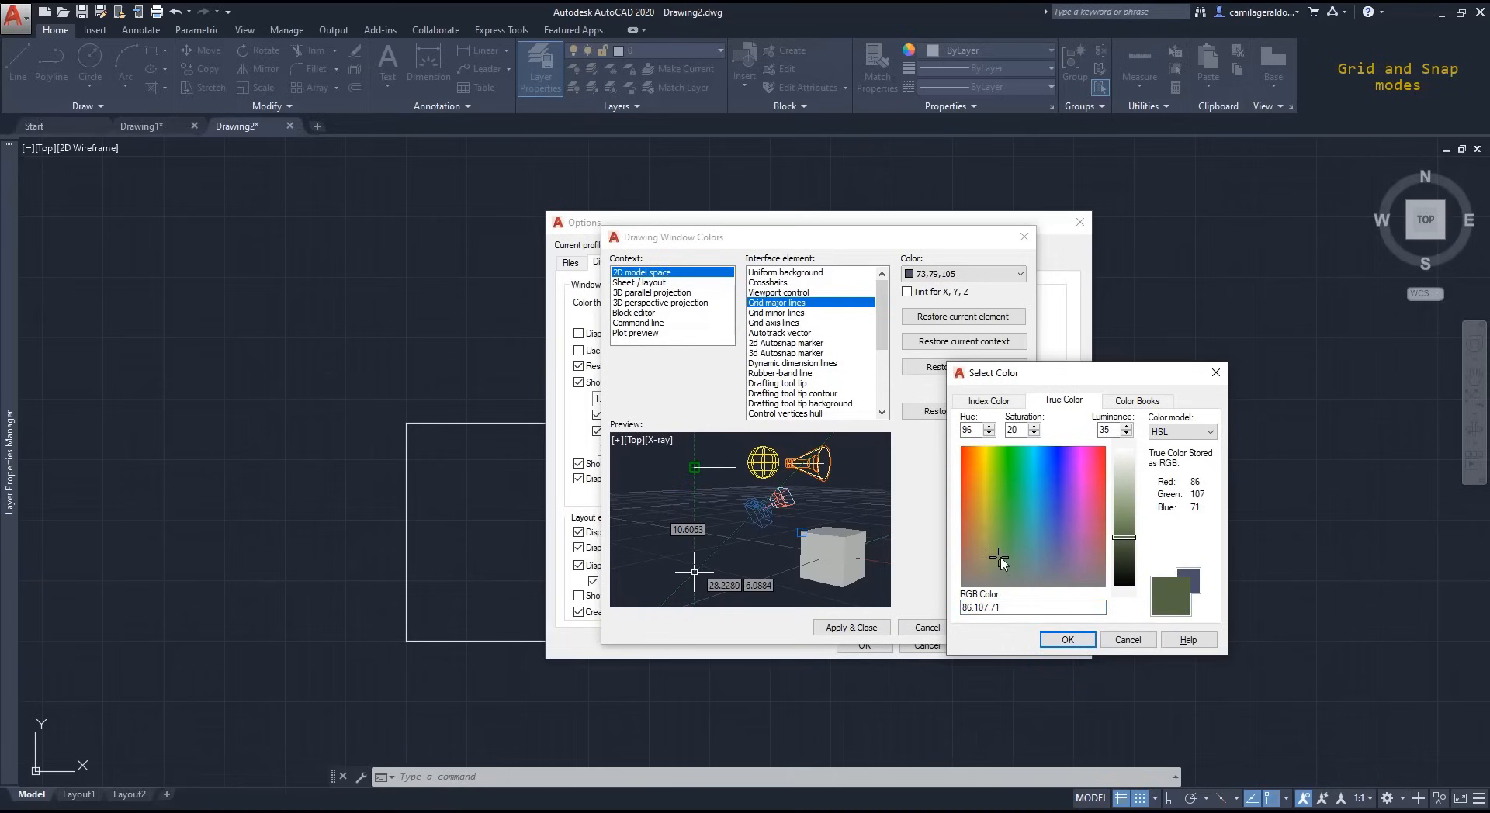
click(1121, 521)
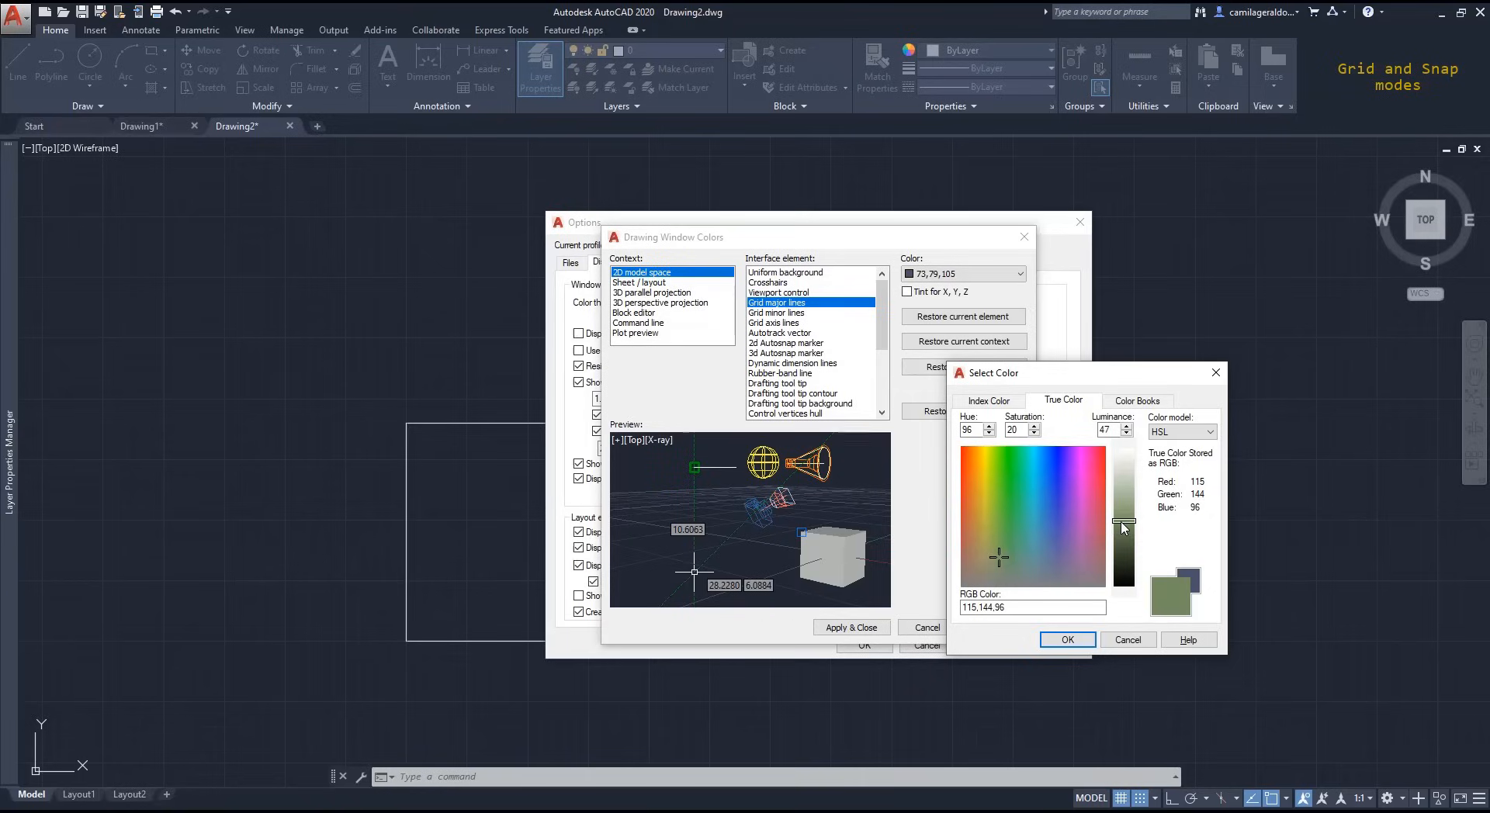
click(1067, 640)
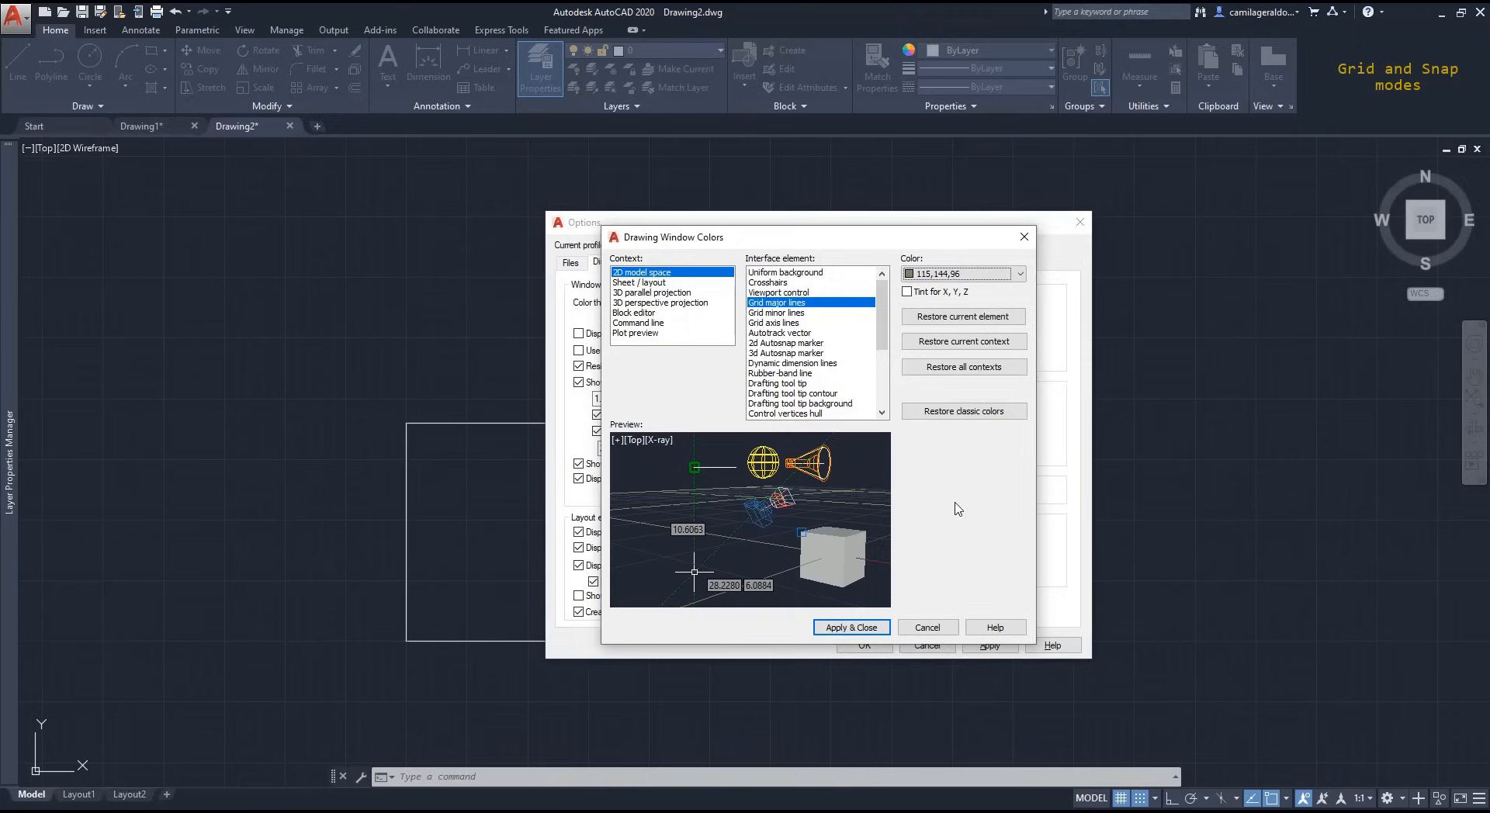
Step: Set the 2D model space grid minor lines to the darker green RGB 88,110,73 and apply the display options
click(779, 315)
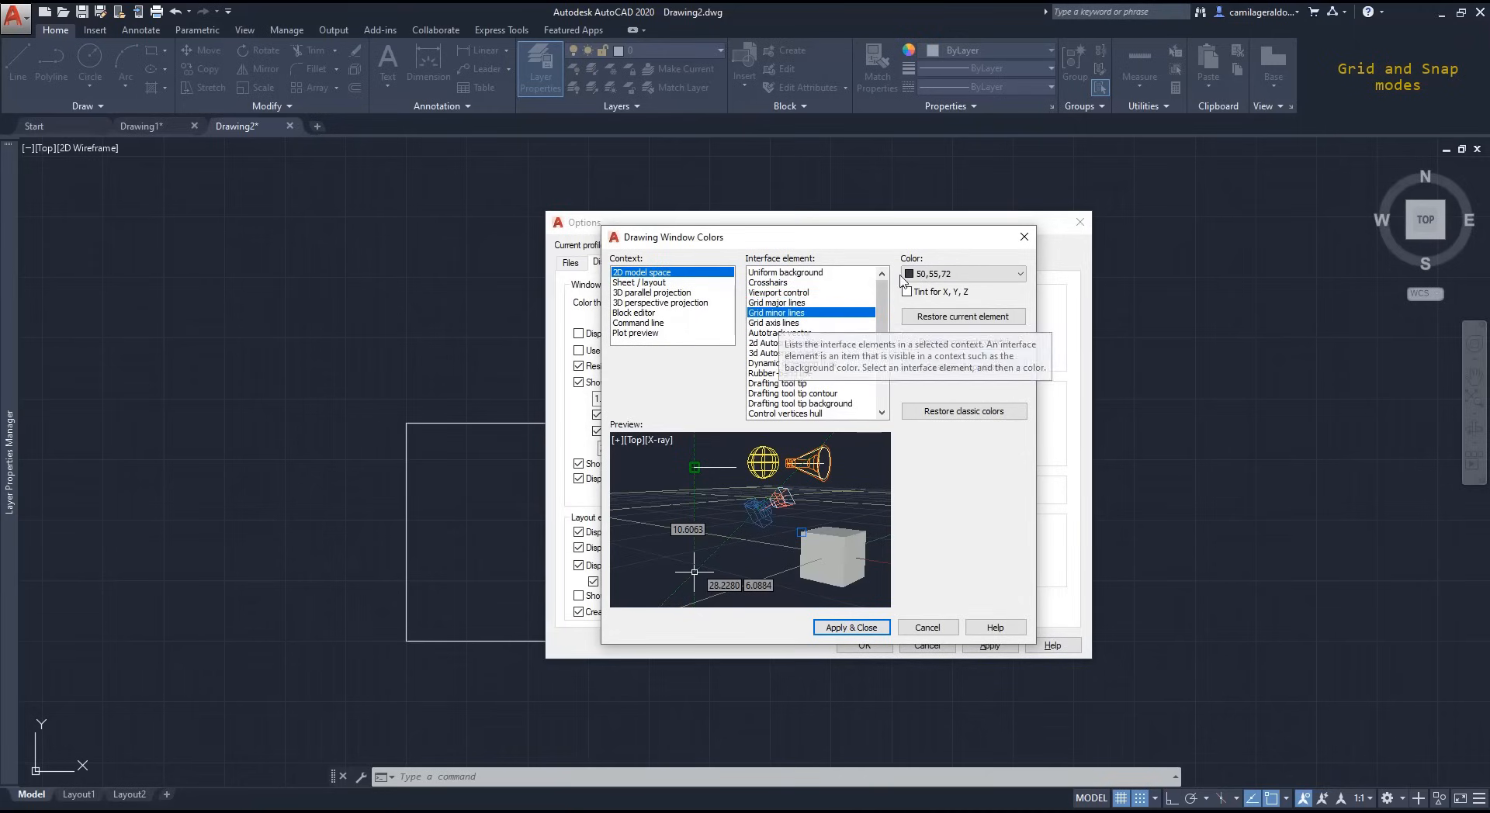
click(938, 273)
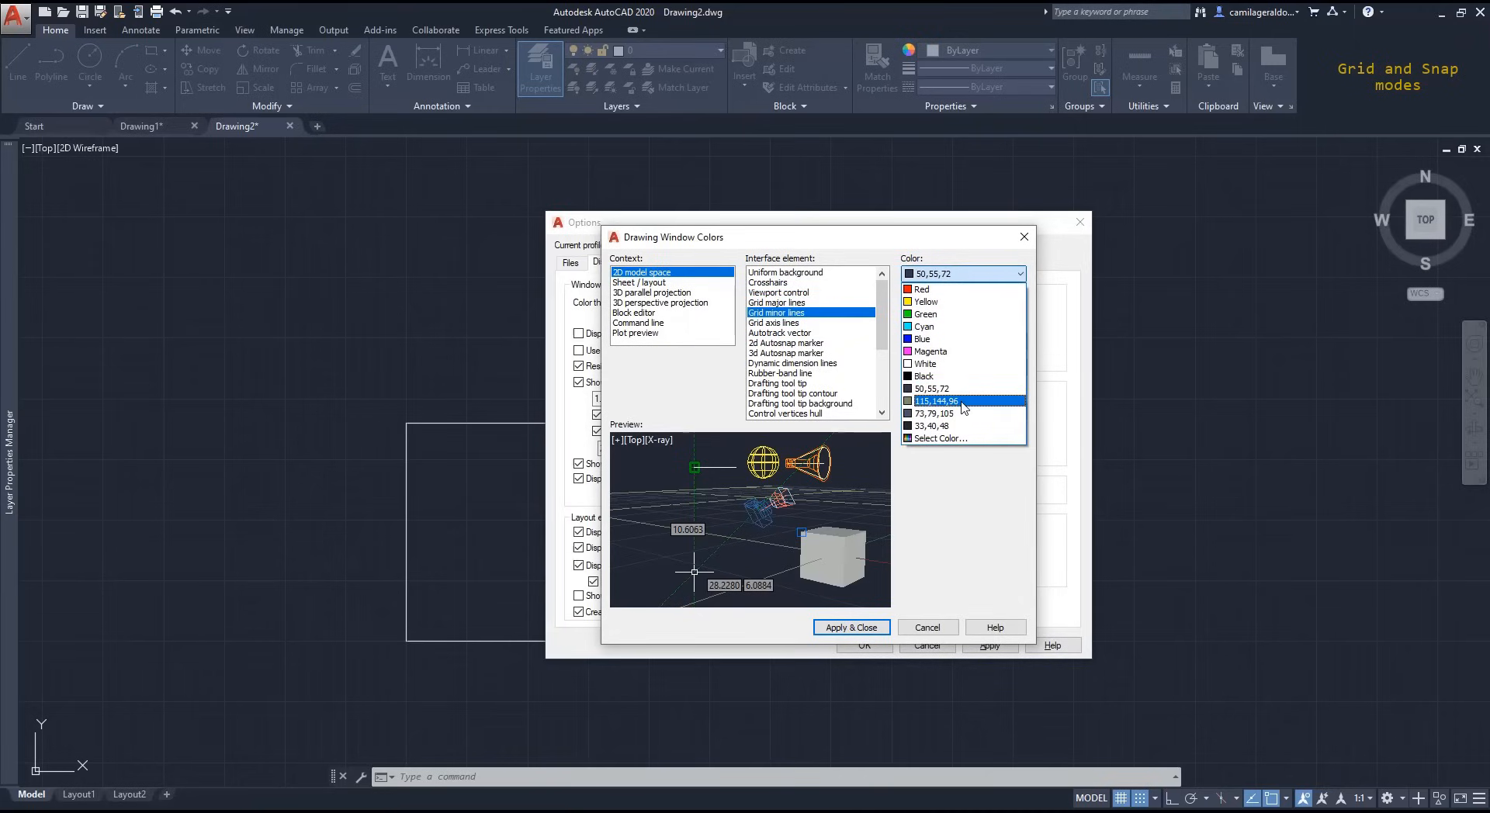
click(937, 401)
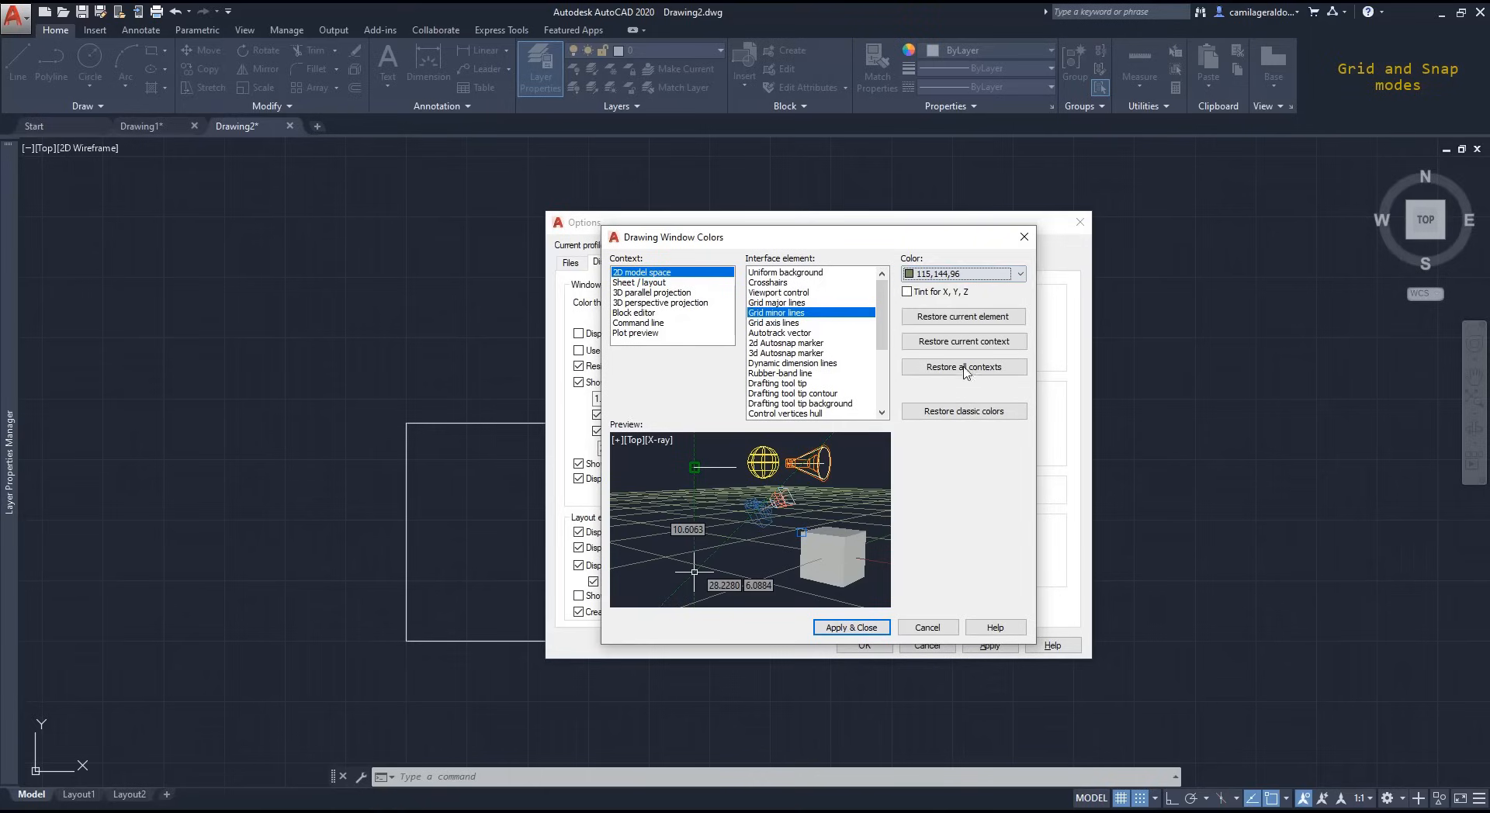
click(1001, 276)
click(960, 439)
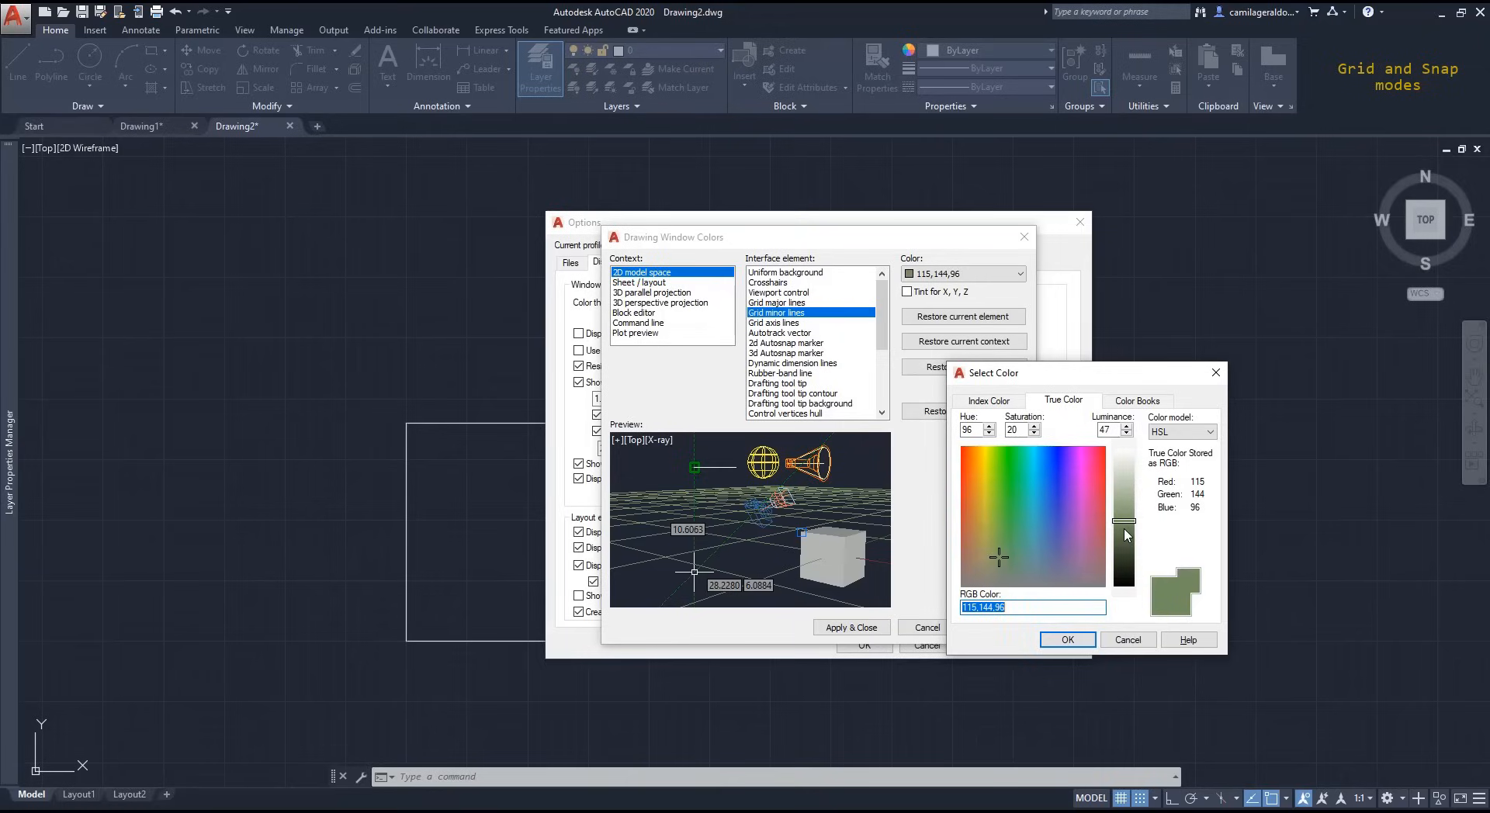
drag(1127, 537, 1125, 544)
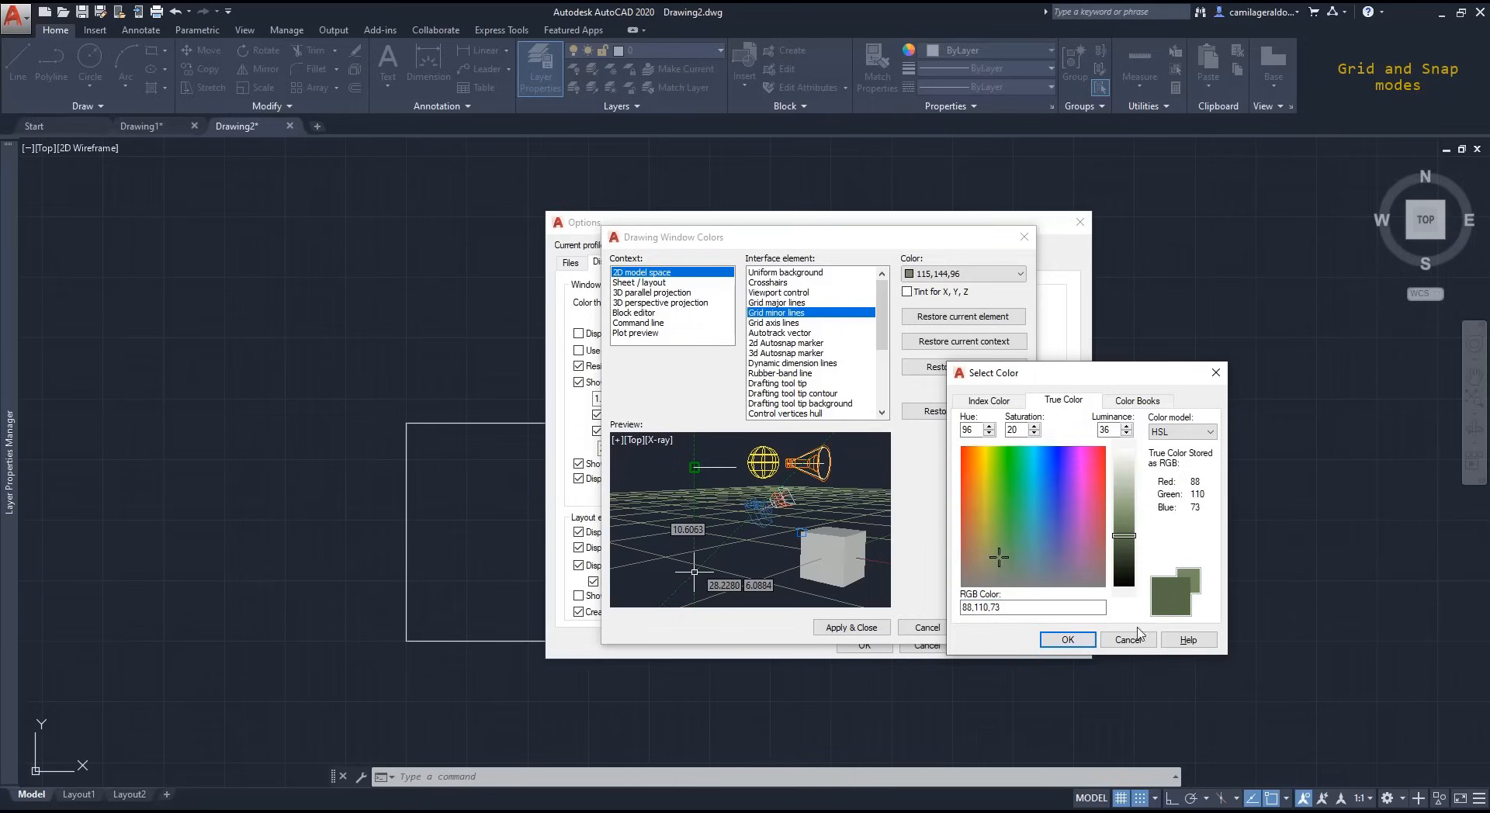
click(1068, 640)
click(854, 629)
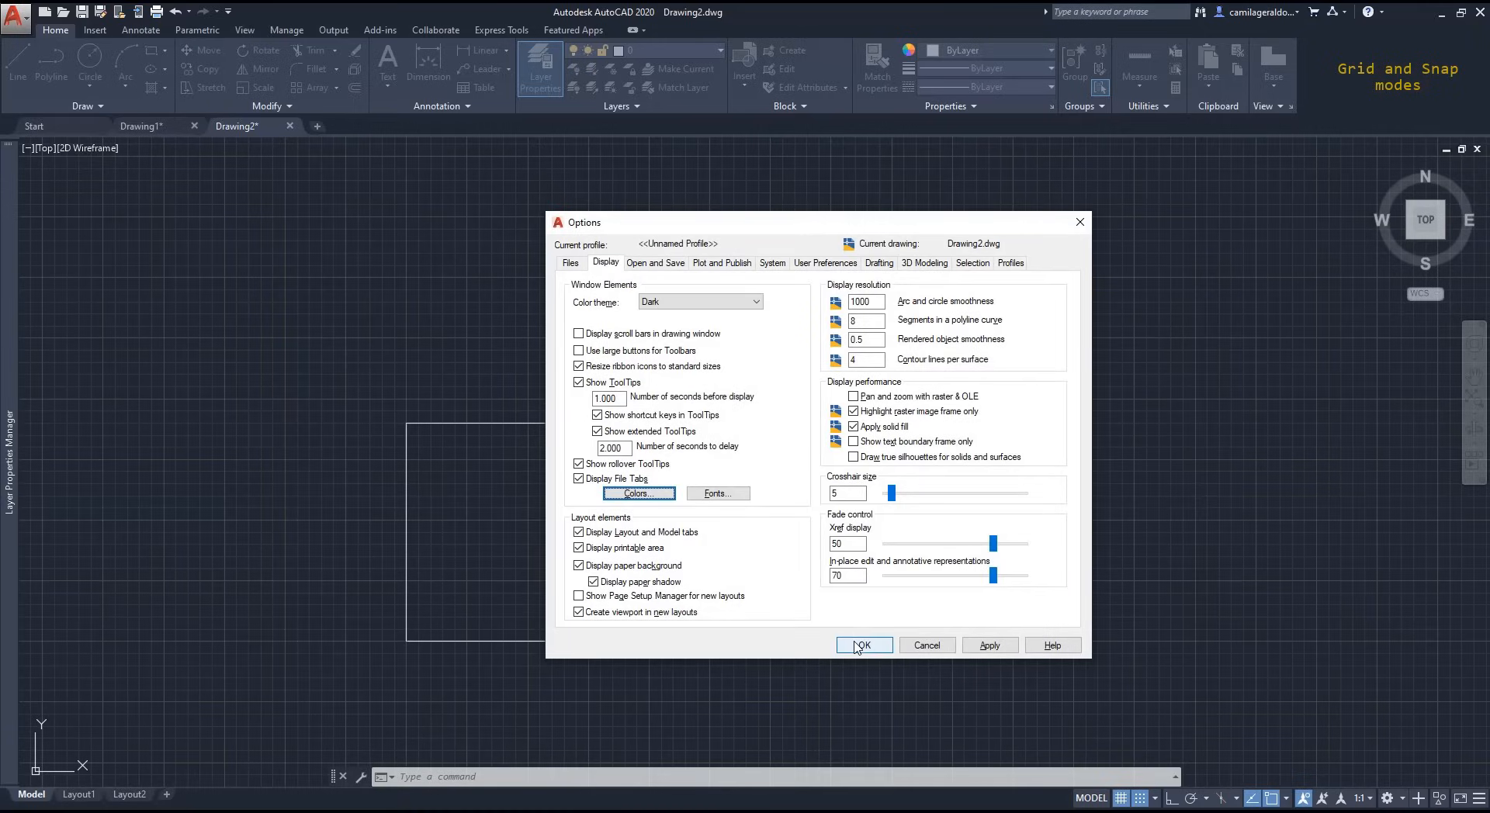
click(858, 645)
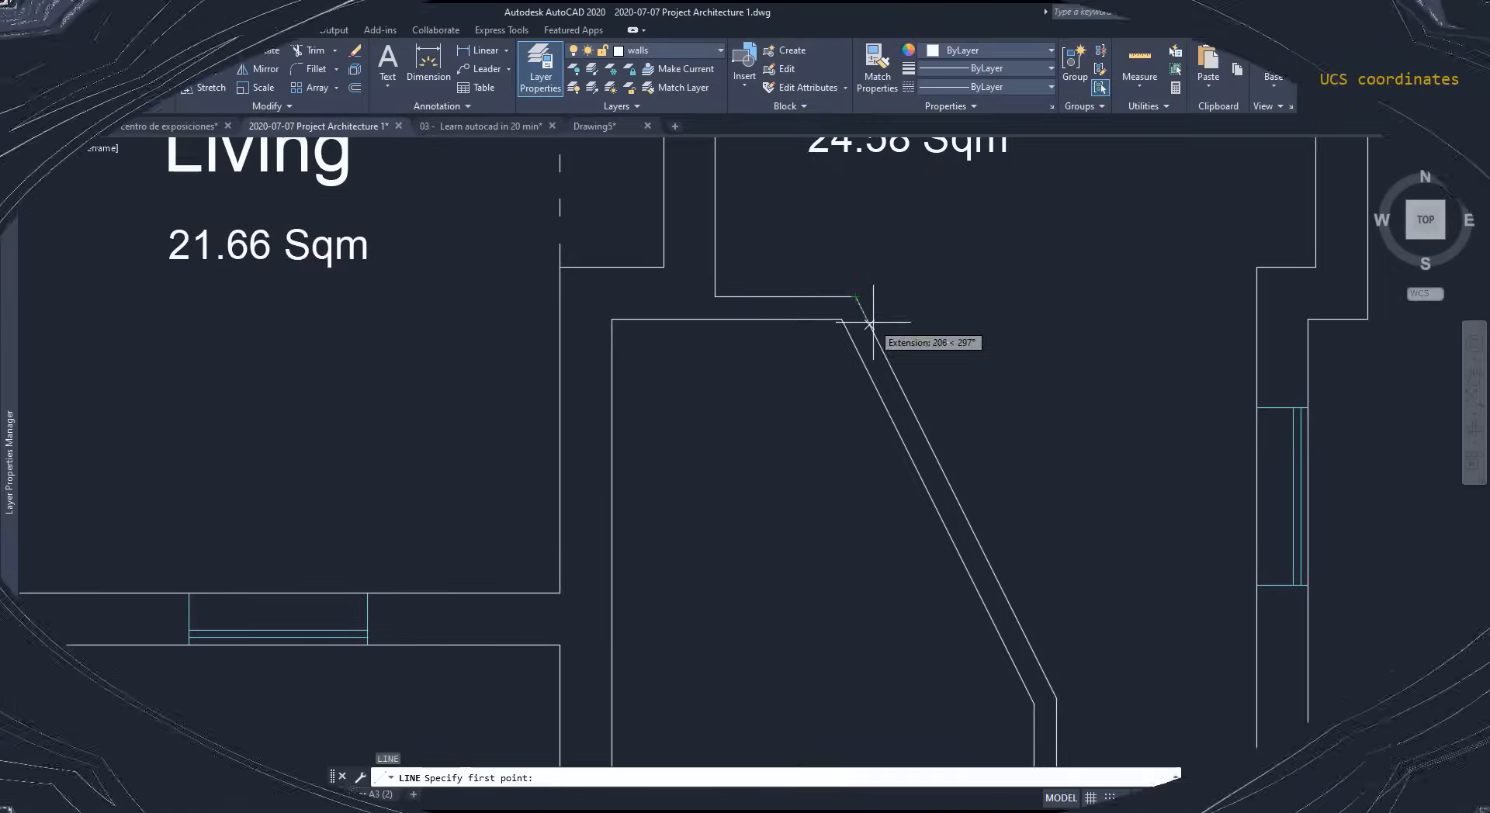
Step: Place the line's first point 300 units along the slanted wall, measured from its upper corner
text(30)
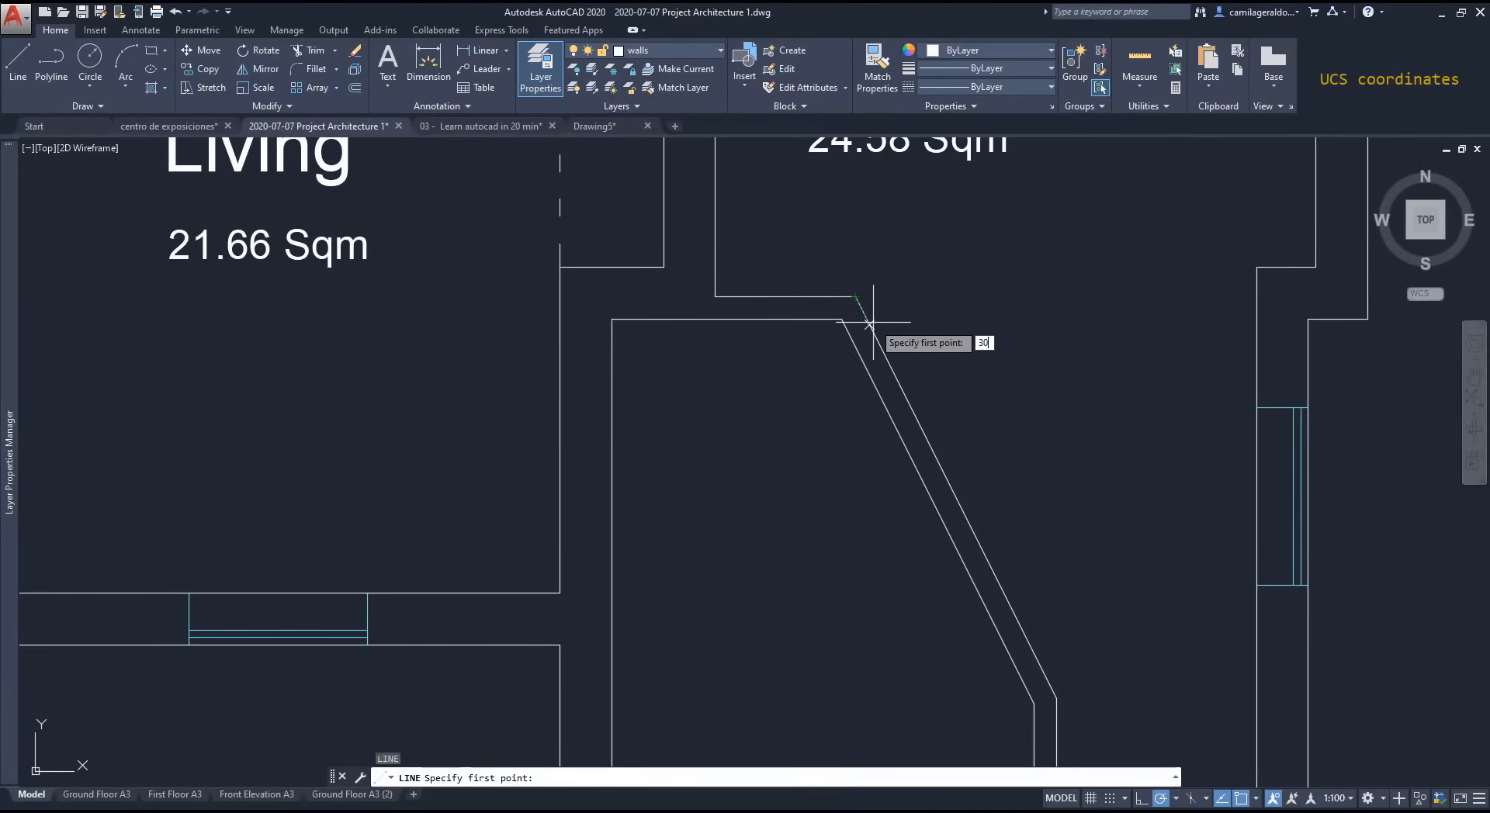
text(0)
key(Return)
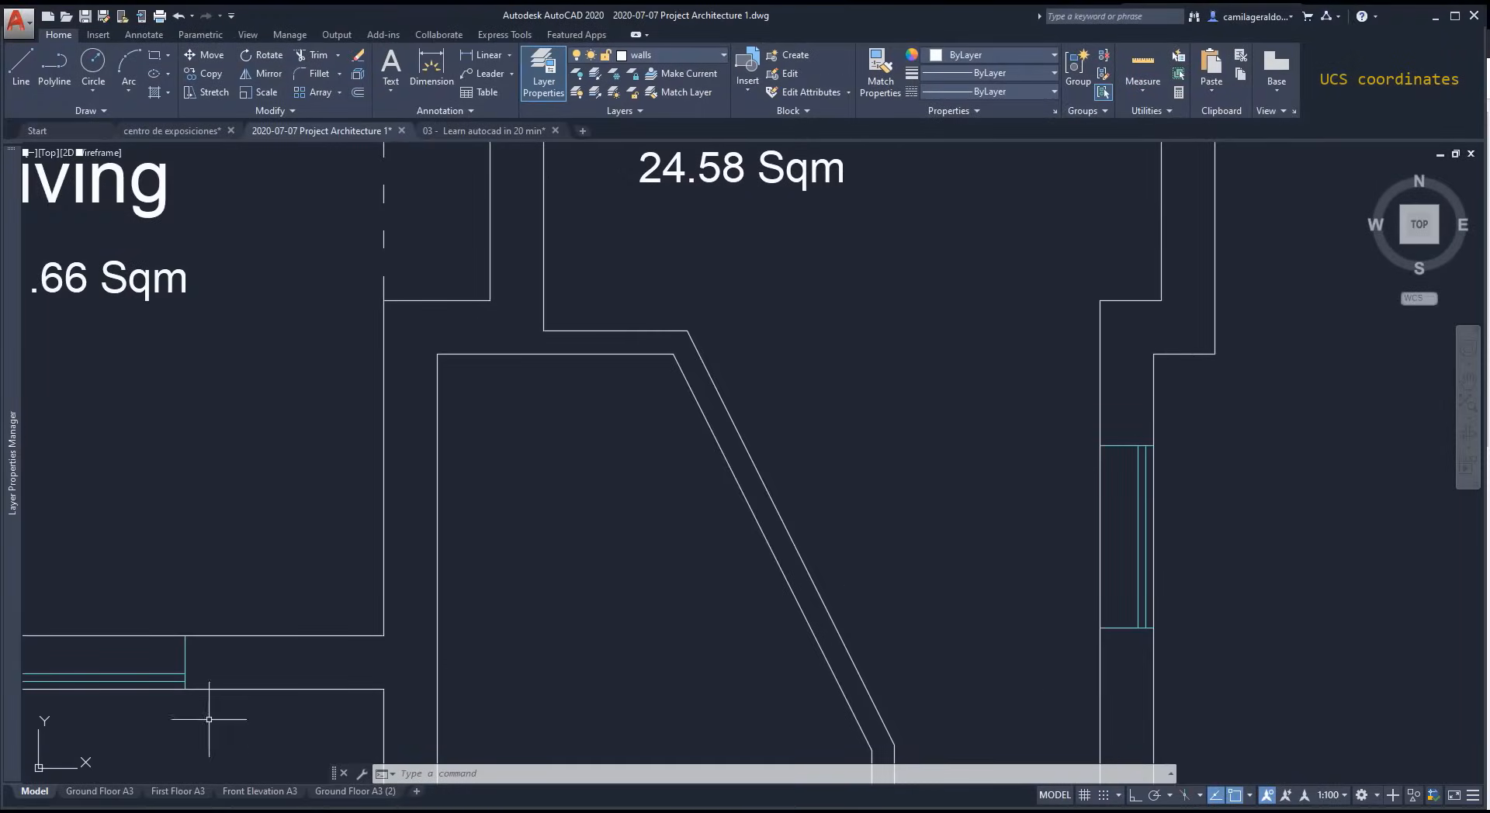
Step: Move the UCS origin to the slanted wall's upper corner and align its X axis along the wall to the lower corner
click(38, 767)
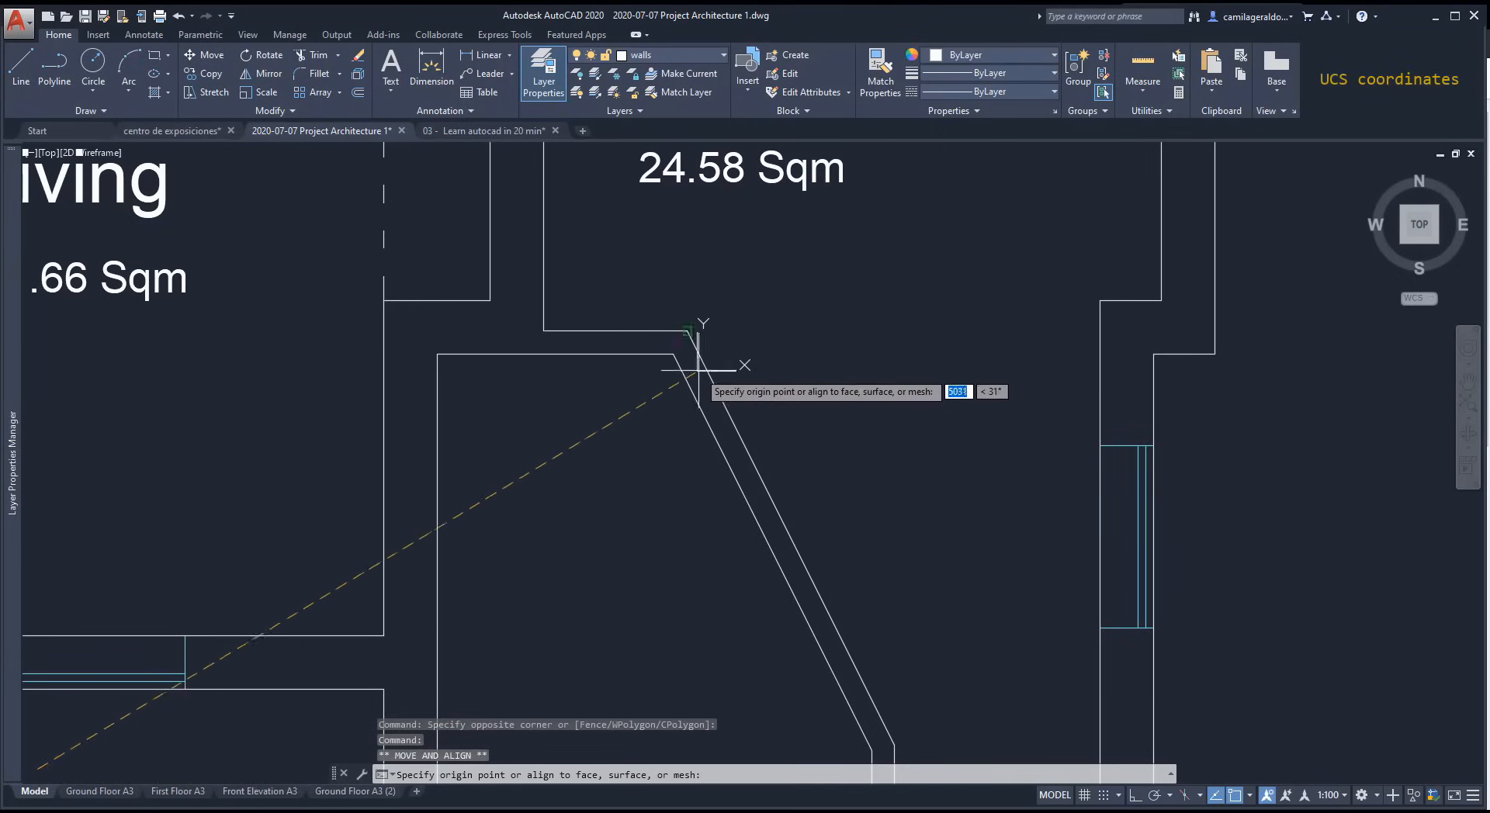
click(689, 334)
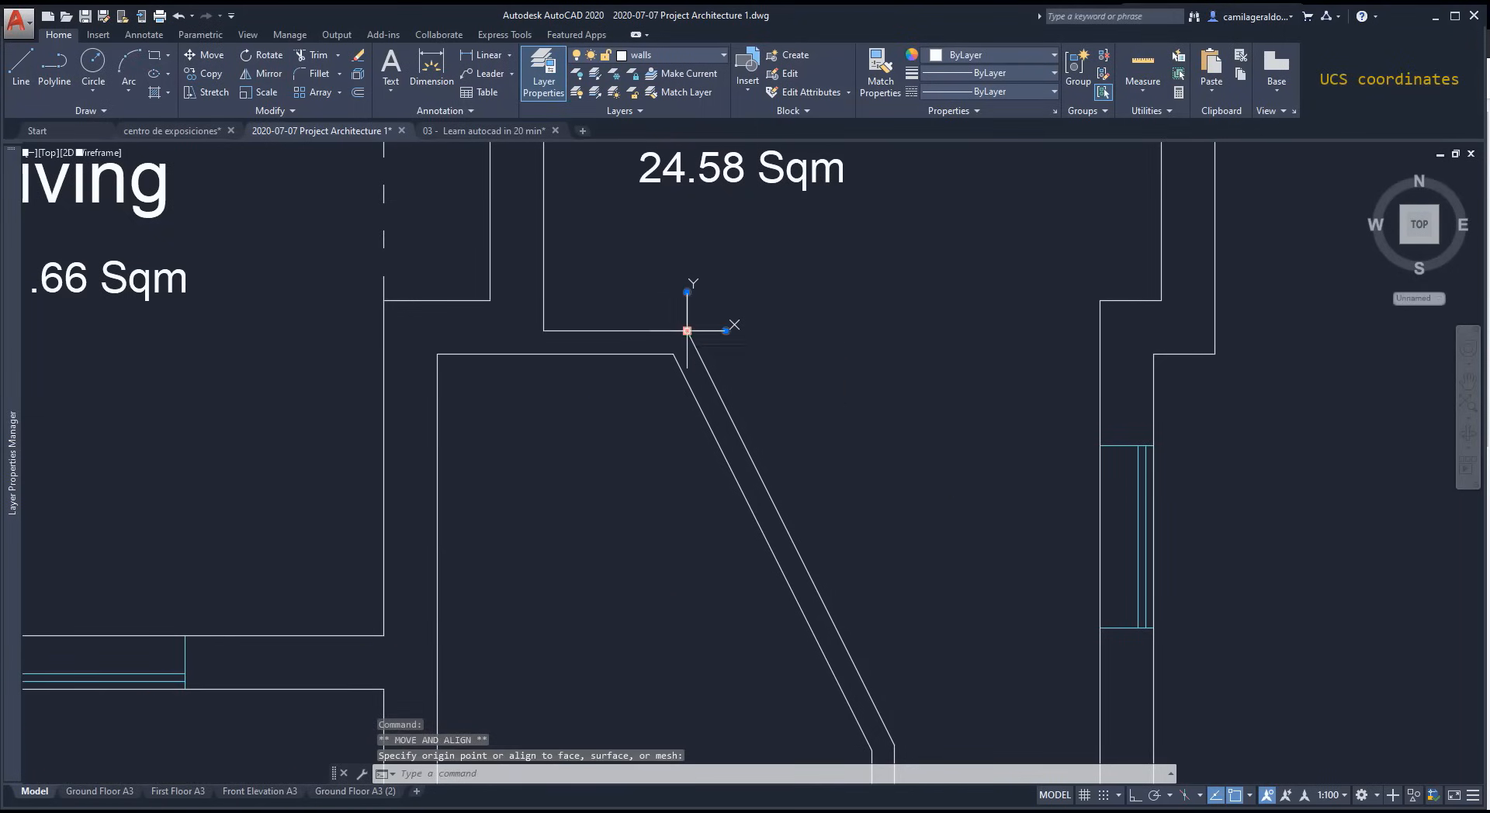
click(726, 332)
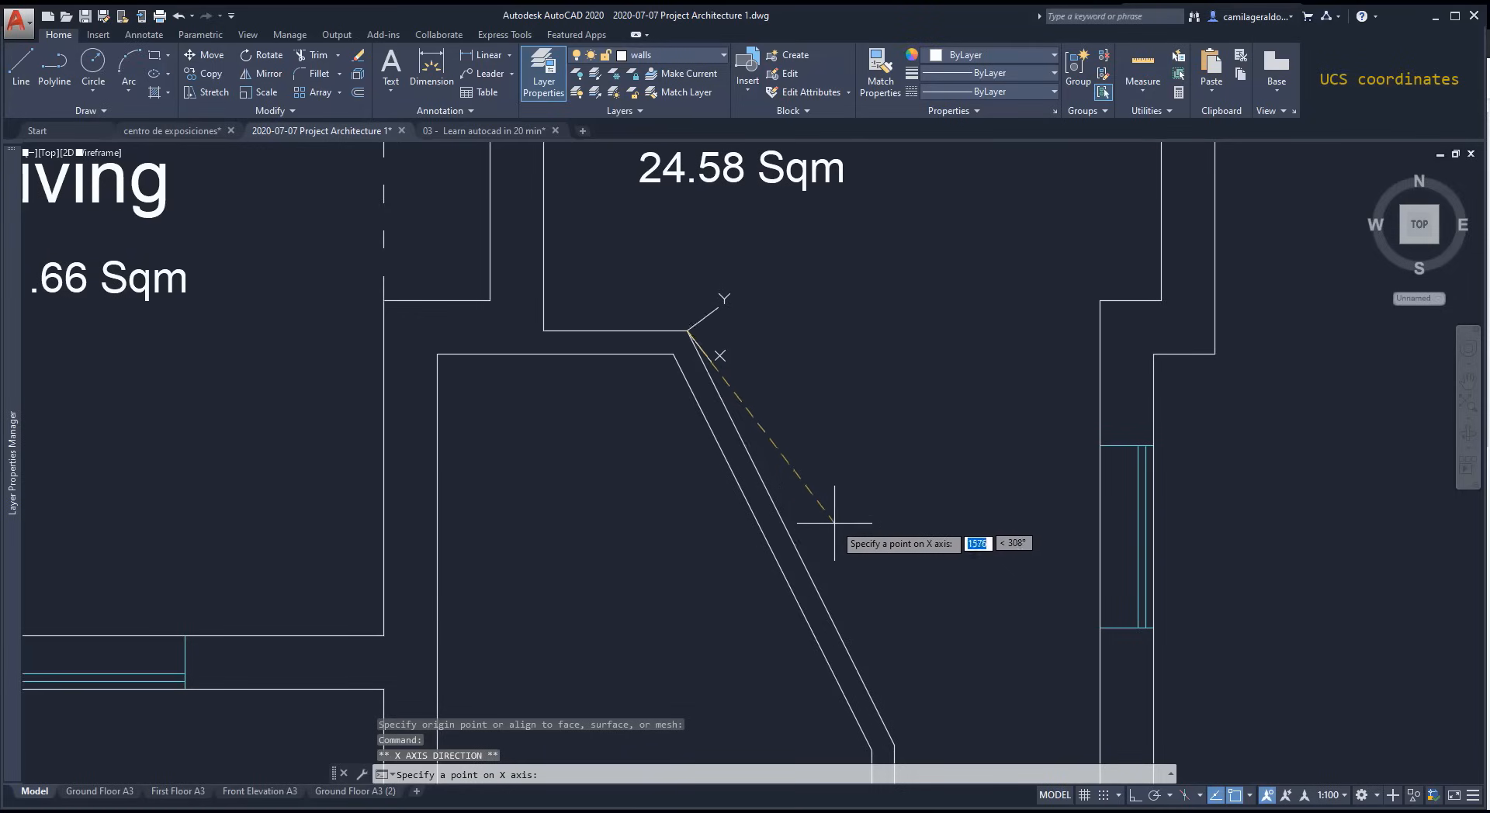
click(894, 745)
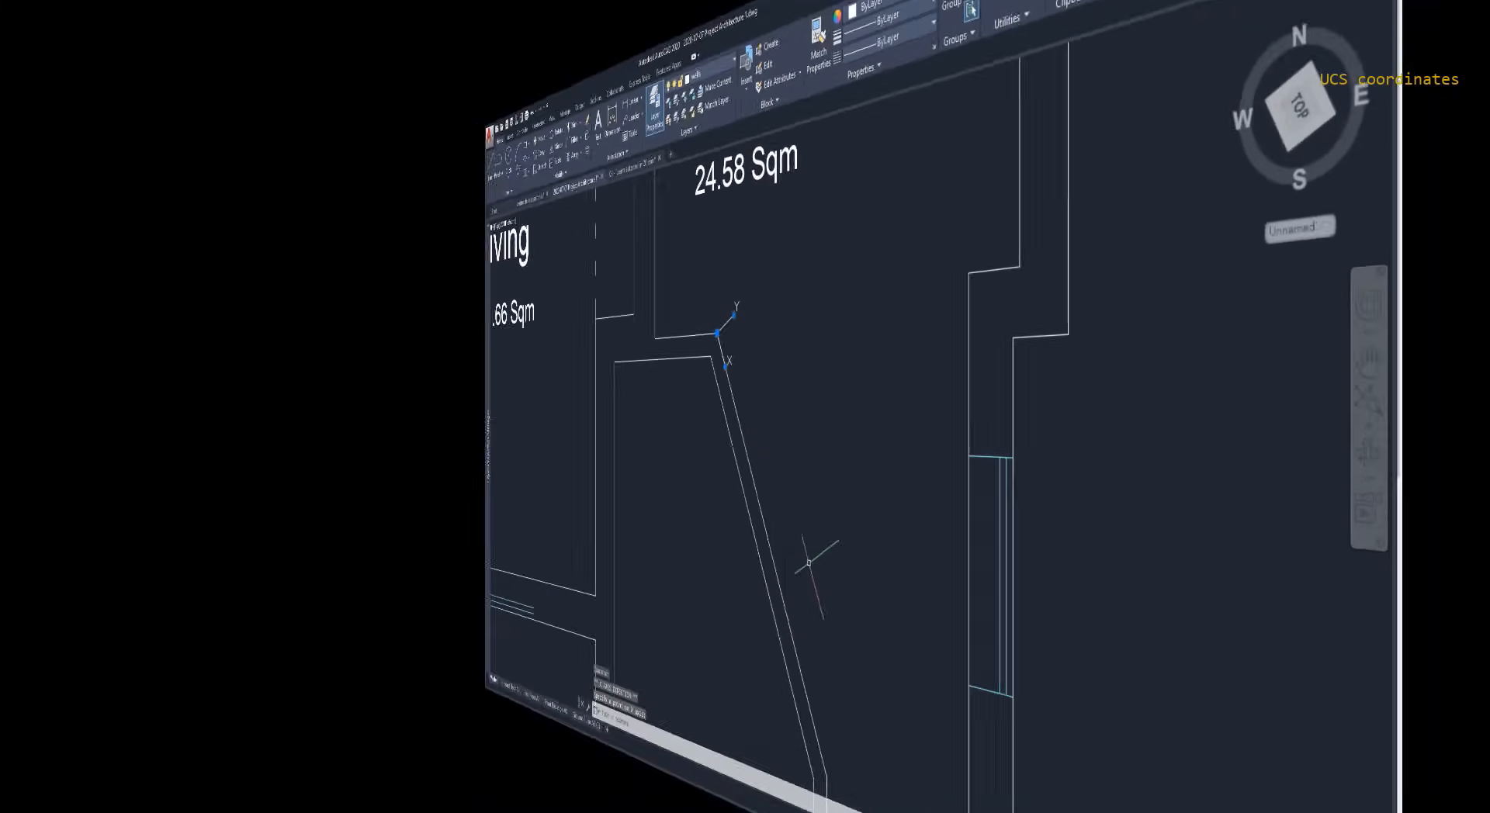
Step: Draw a stepped outline of perpendicular lines starting 300 units along the slanted wall and ending back on it, and erase it
text(l)
key(Return)
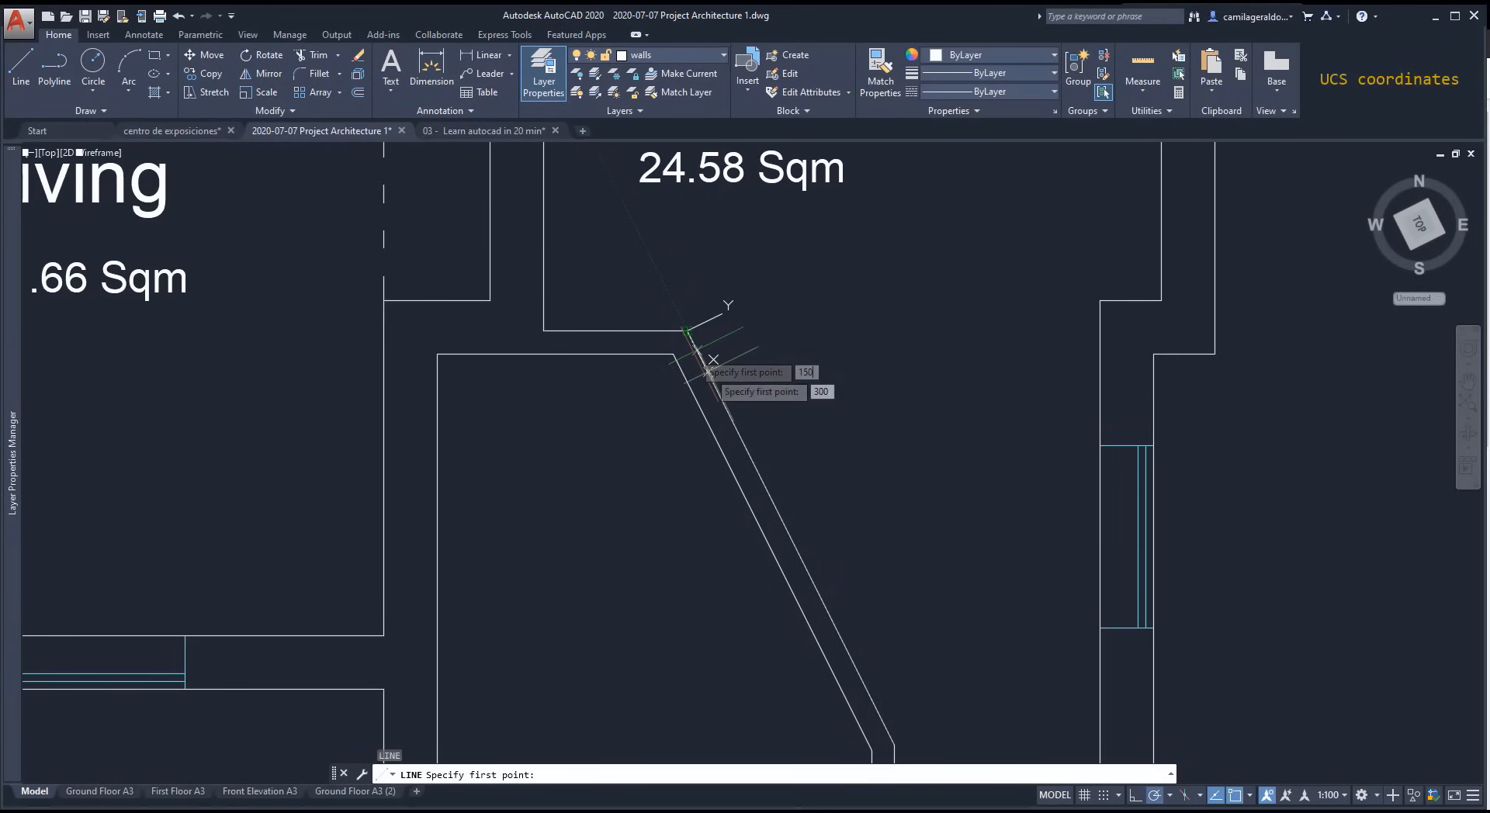
key(Return)
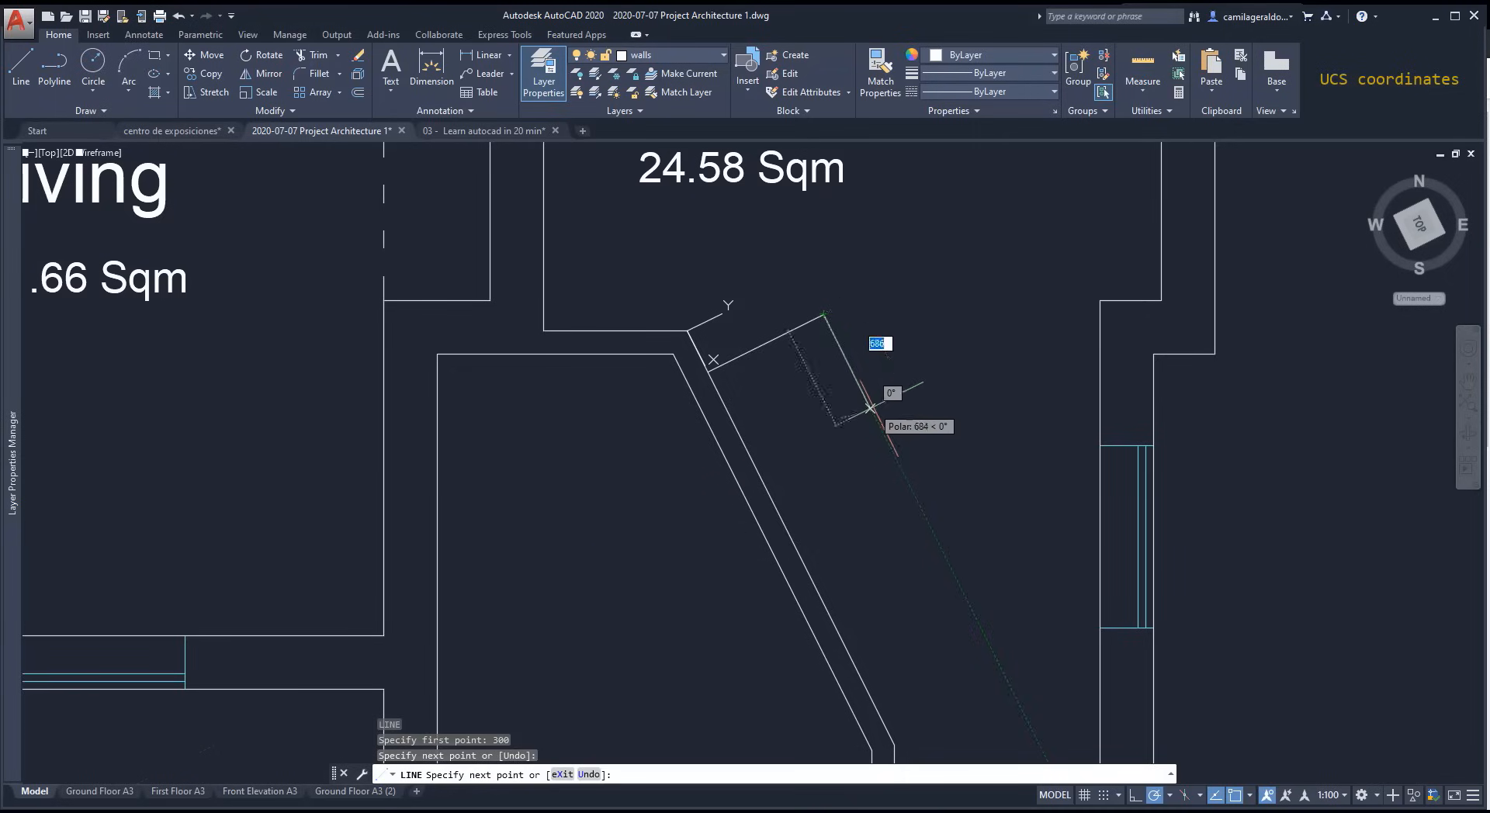
click(873, 416)
click(817, 444)
click(844, 499)
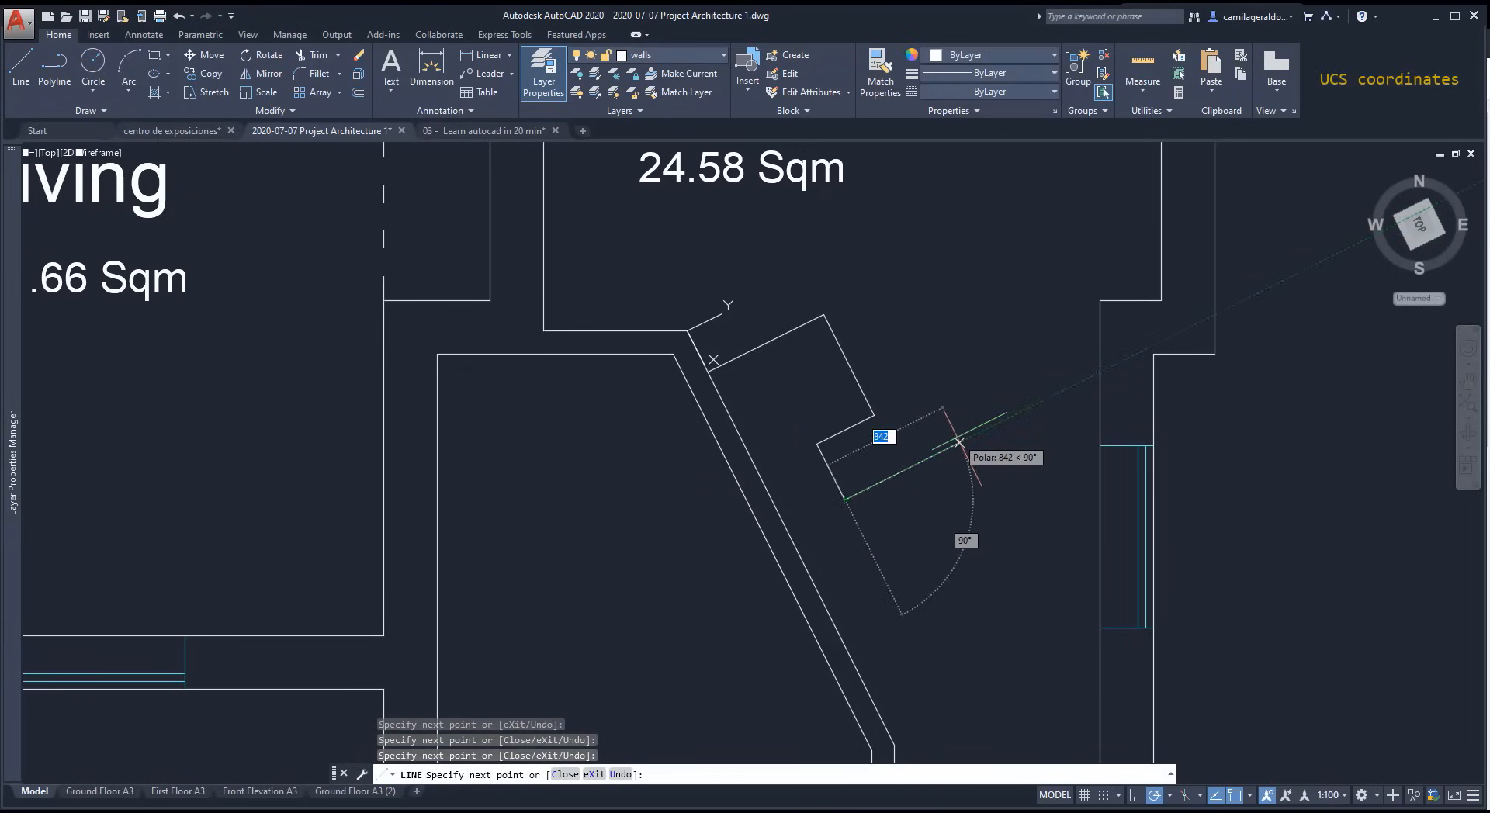
click(960, 443)
click(1008, 541)
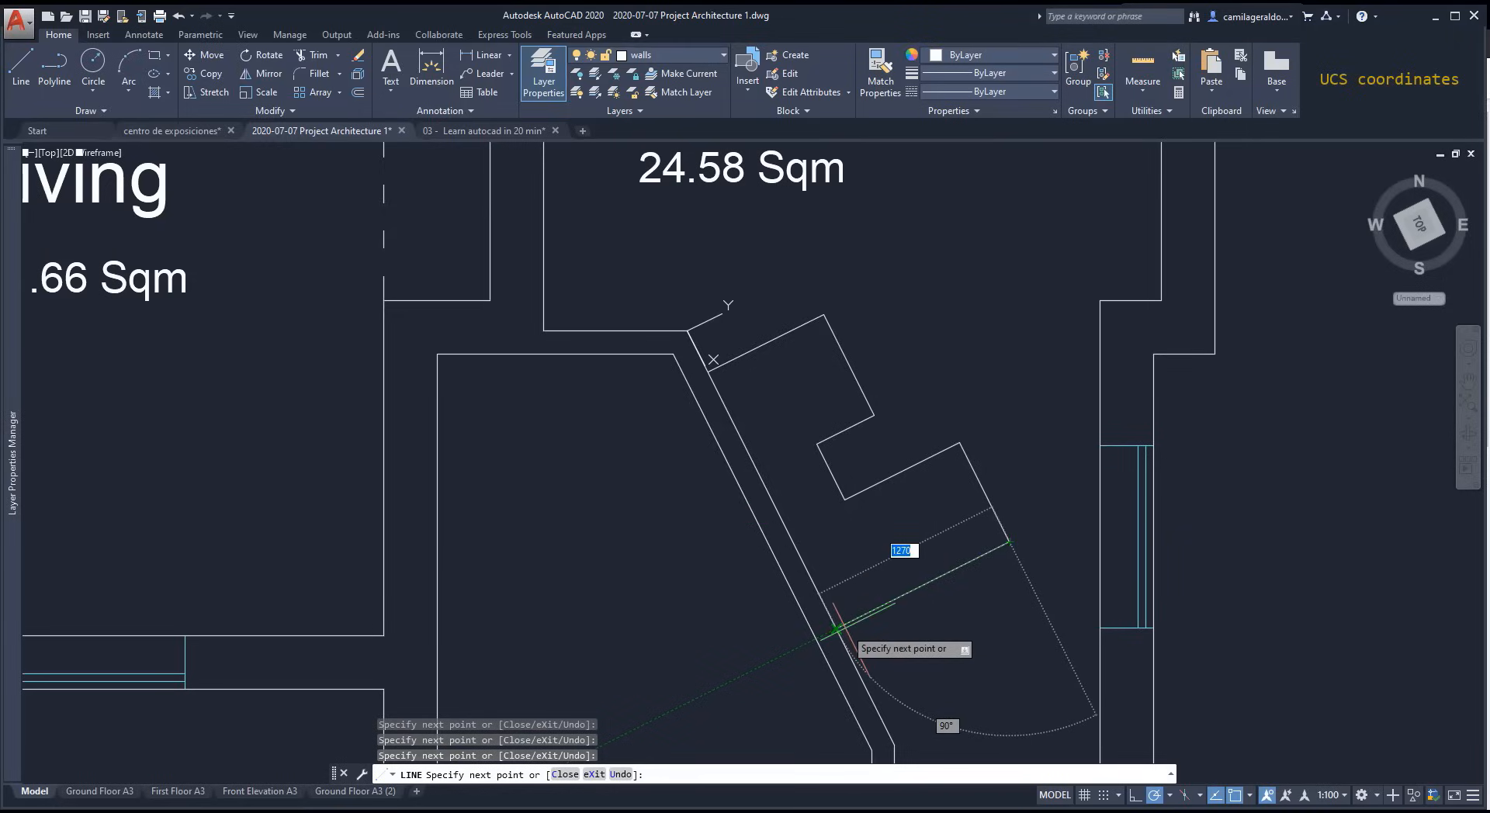
click(835, 628)
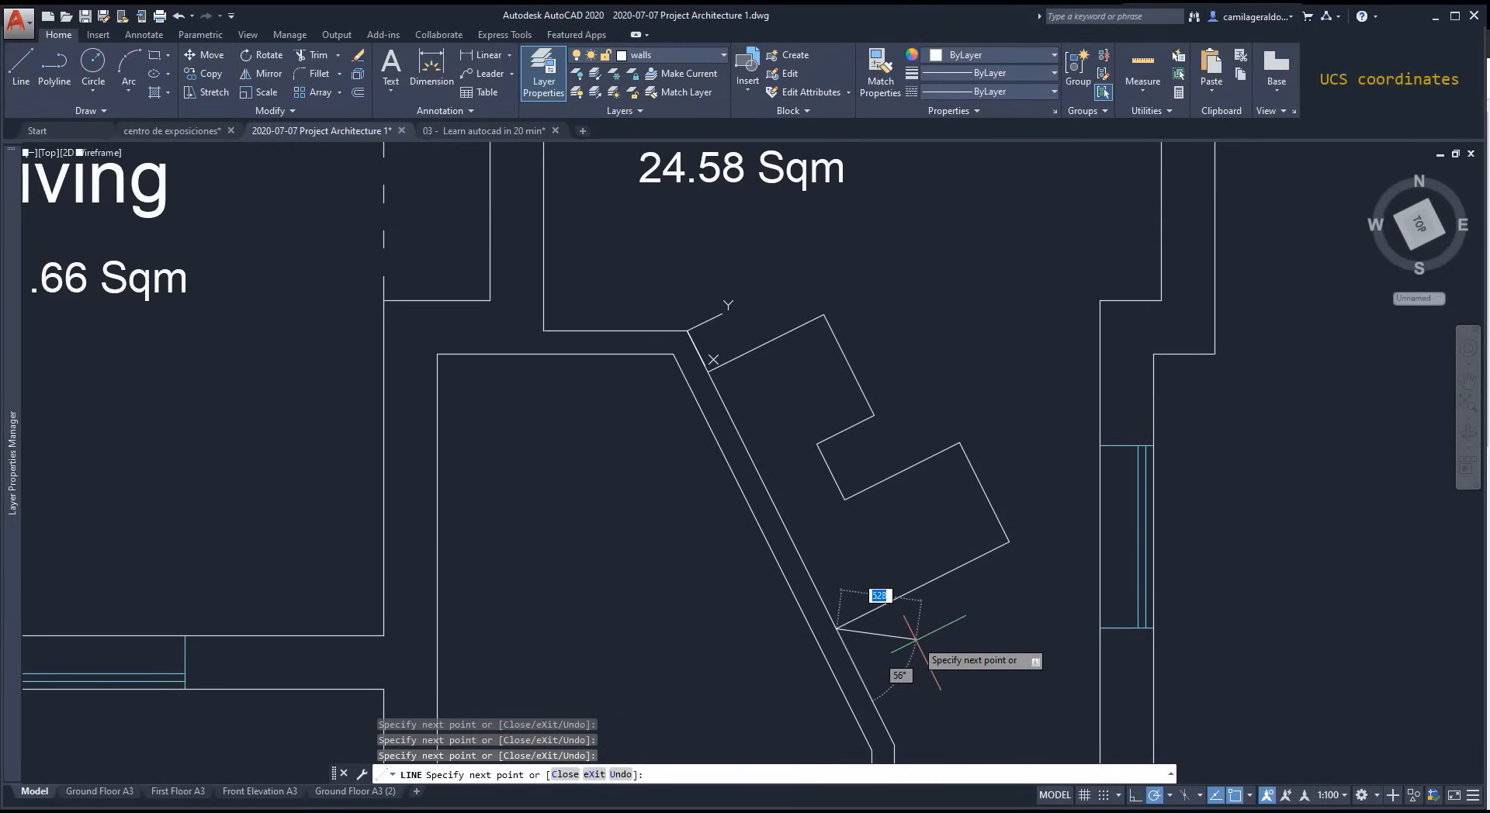
key(Escape)
key(Delete)
Step: Insert the door block into the slanted wall and turn on the grid display
click(748, 91)
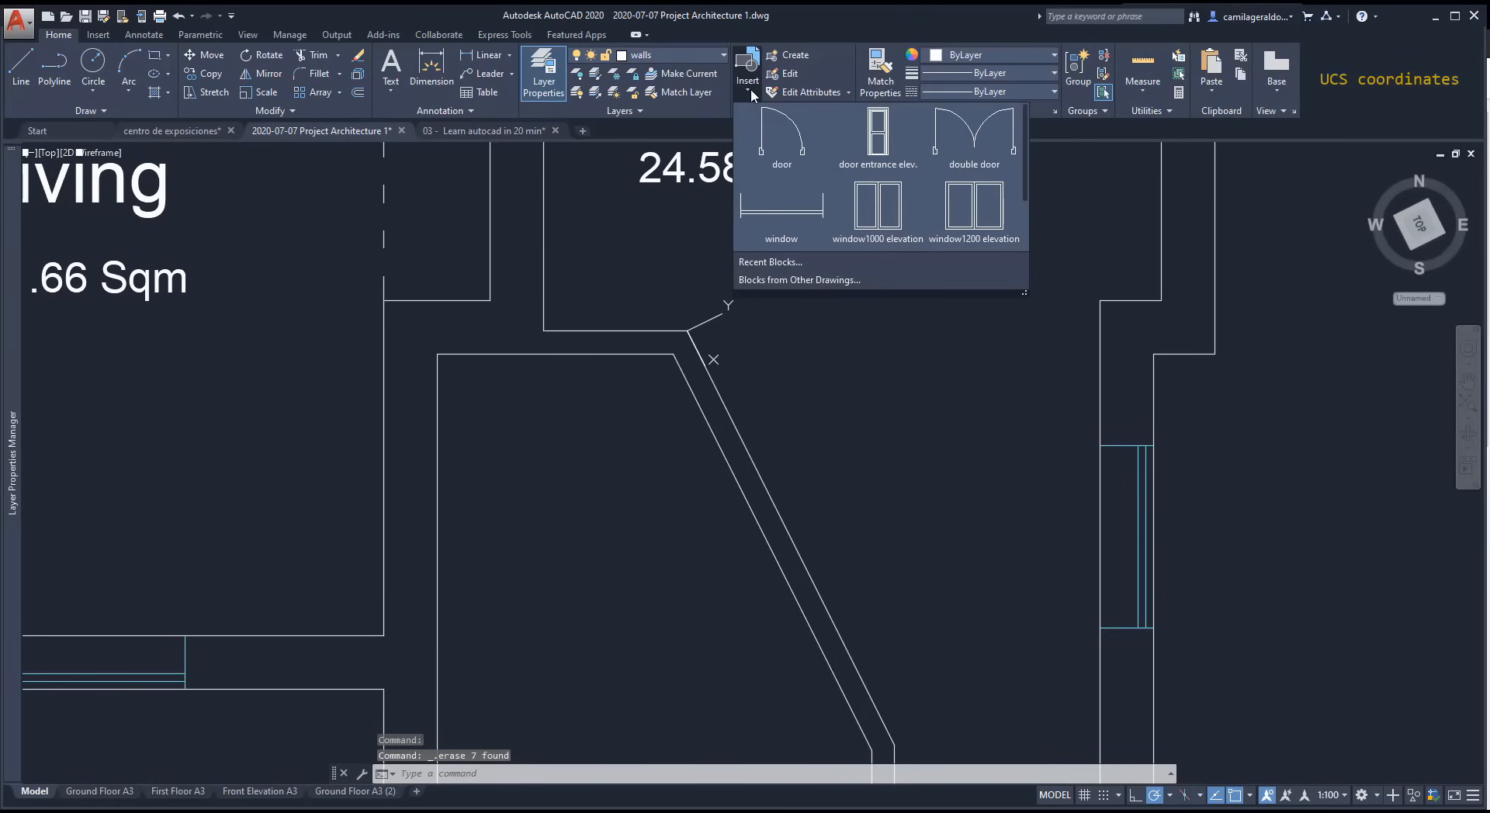
click(781, 135)
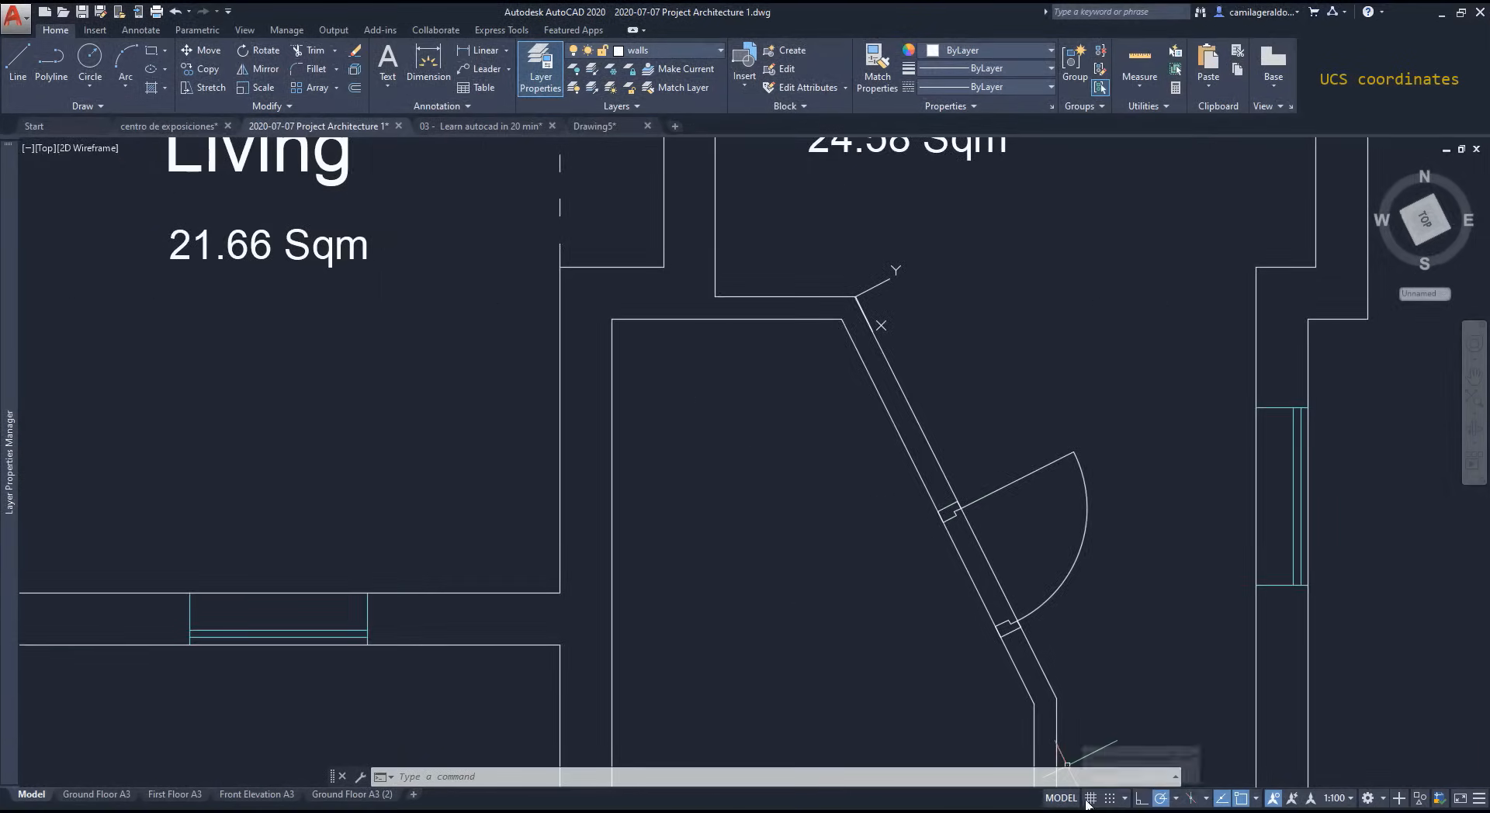
click(1089, 800)
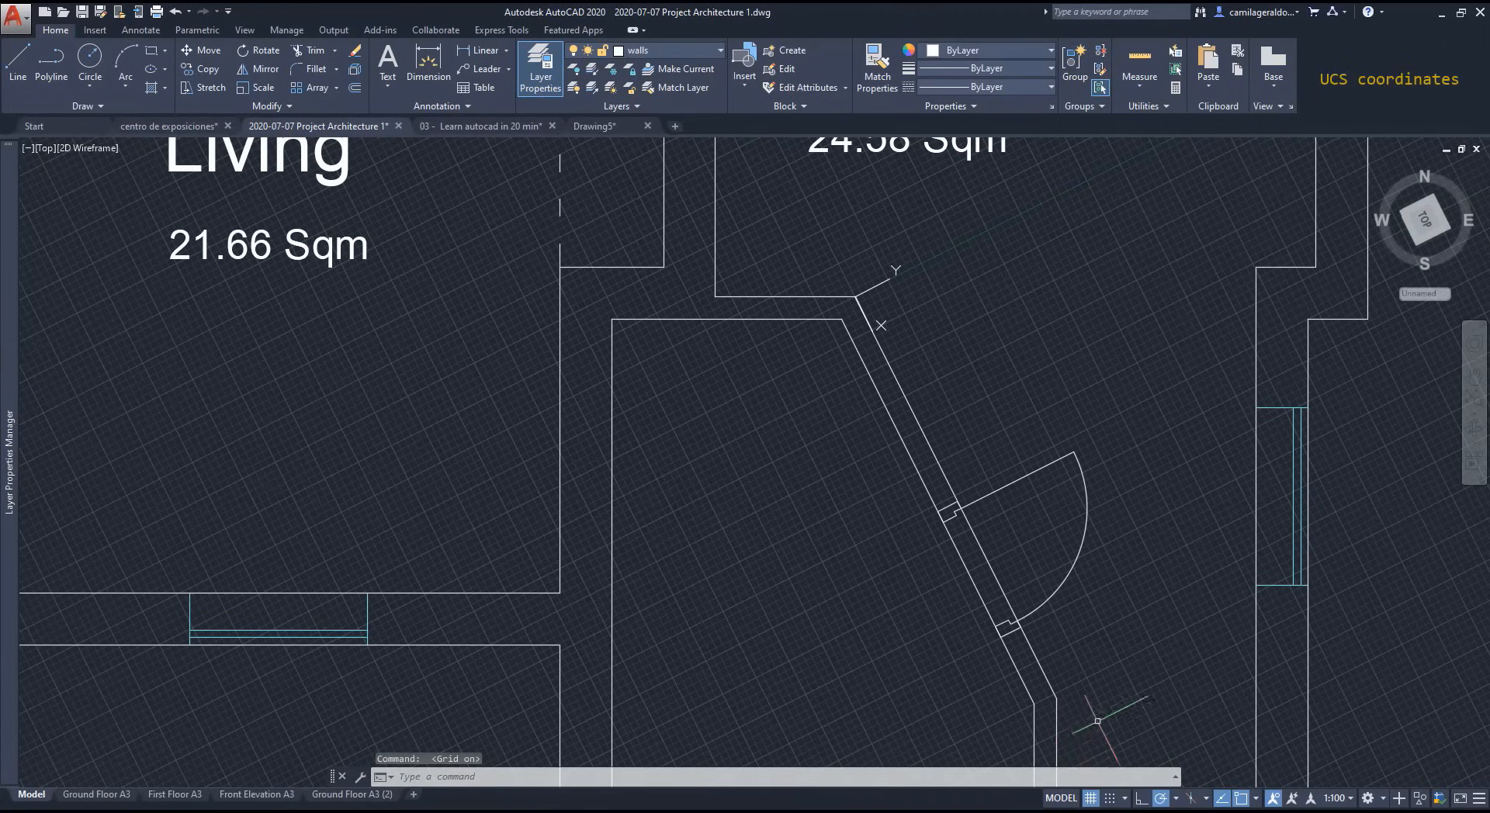
scroll(1131, 659, up, 3)
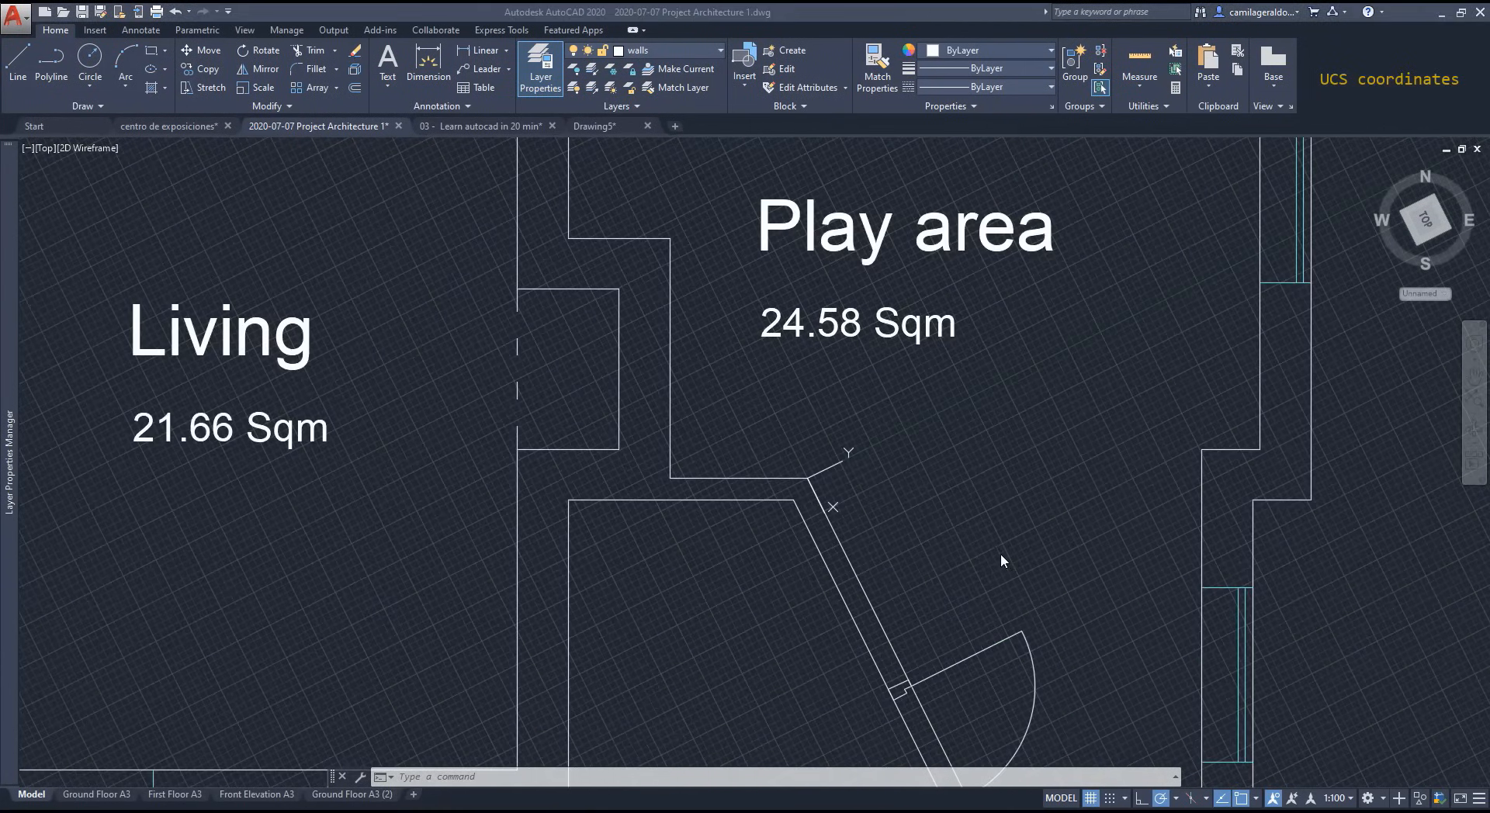
Step: Bring up the origin relocation options of the UCS icon at the slanted wall's upper corner
click(811, 473)
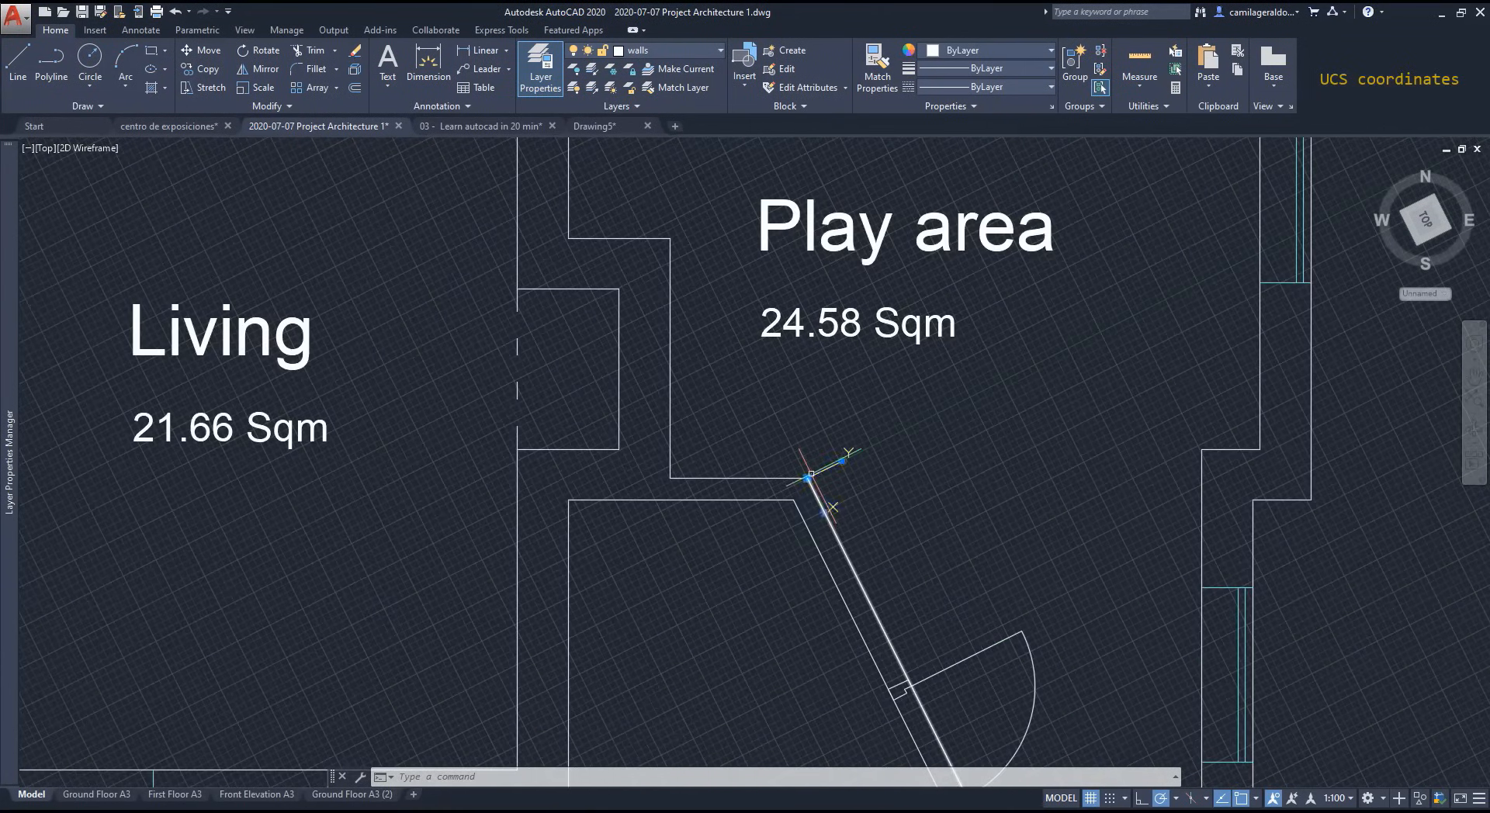
mouse_move(808, 478)
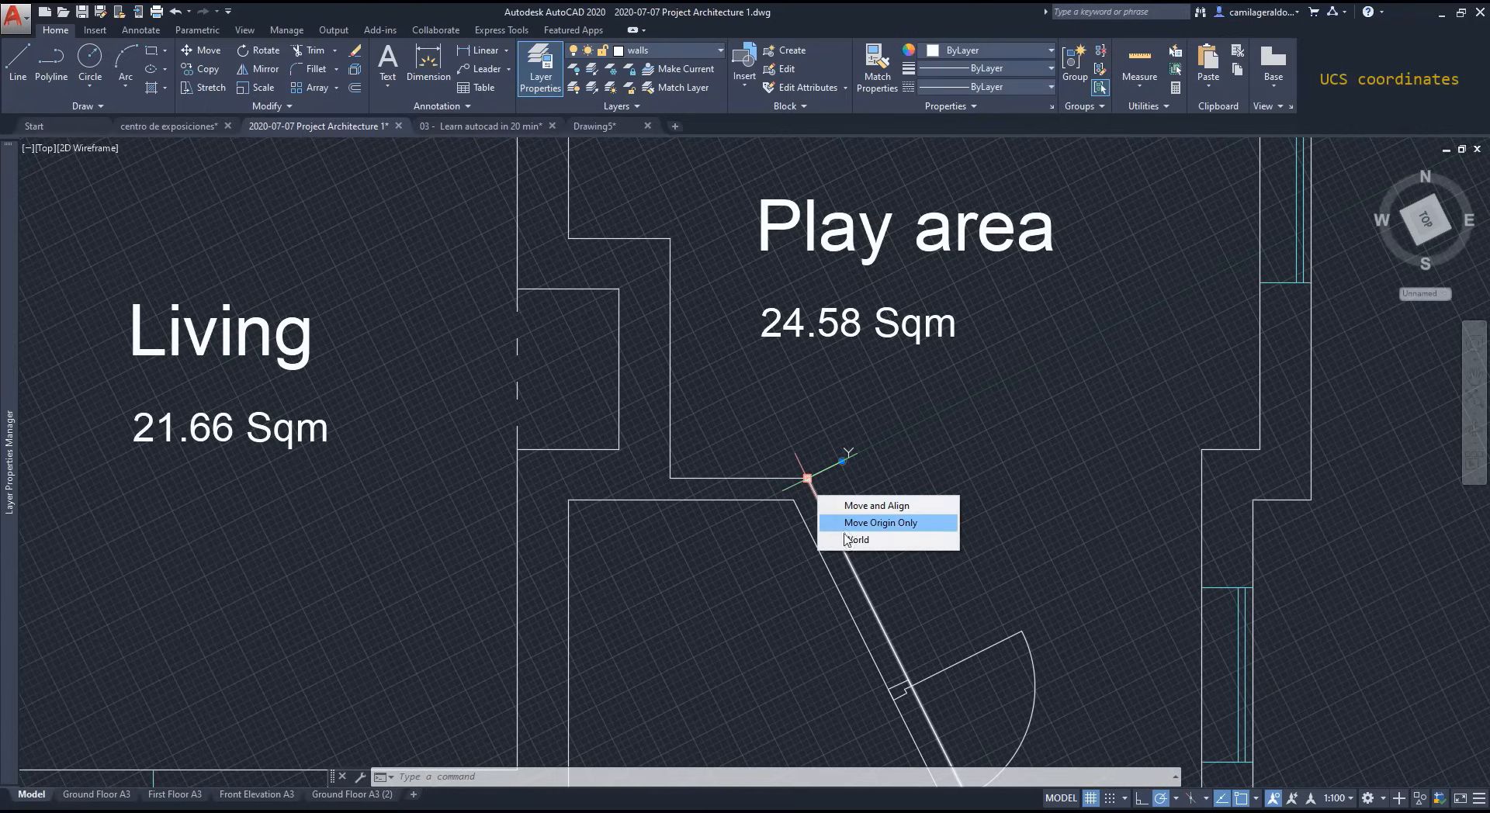
click(841, 522)
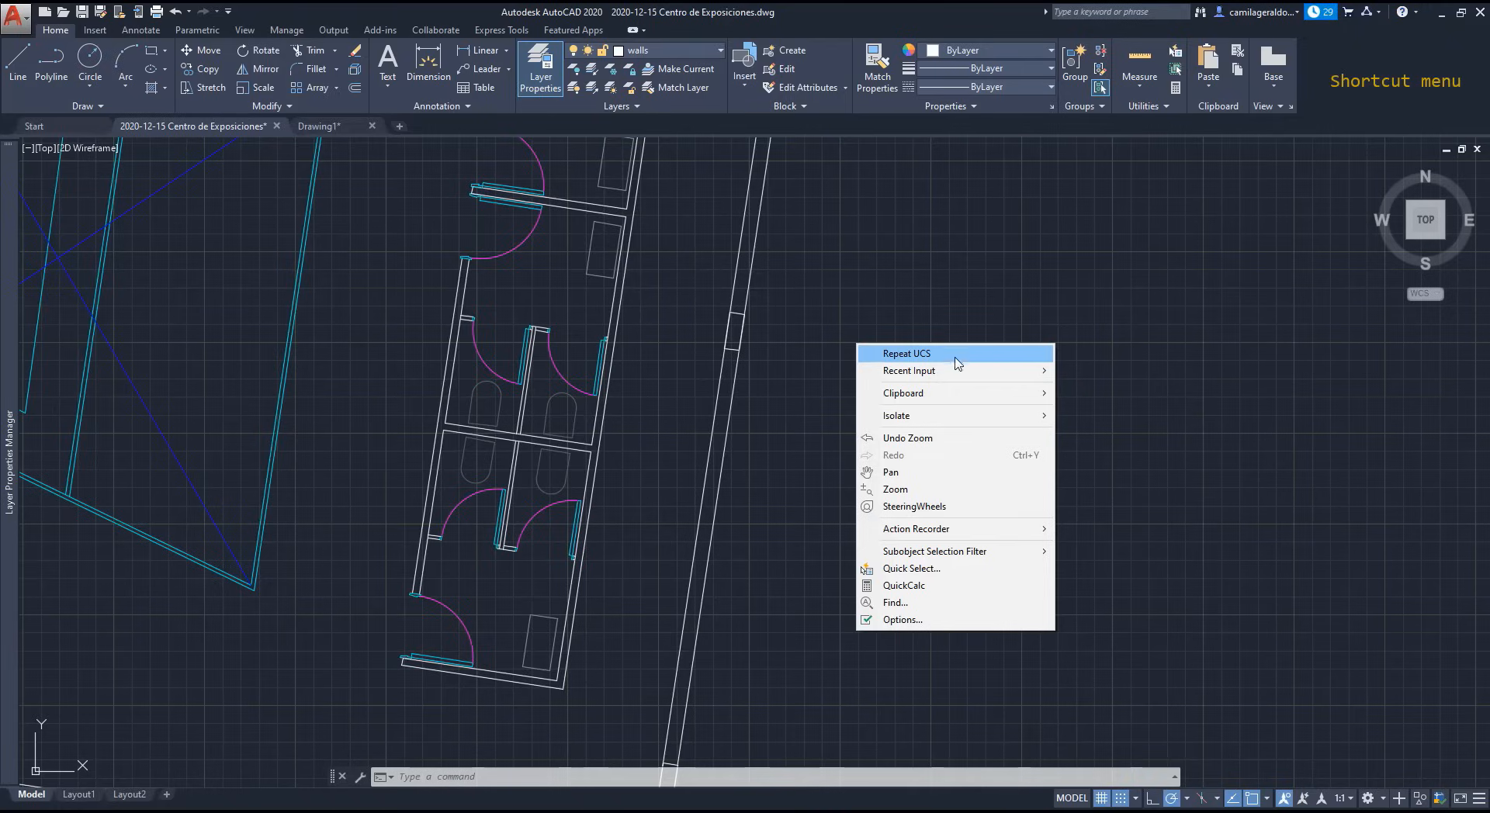
Step: Copy the toilet cubicle door's leaf, swing arc and both cyan jamb pieces to the clipboard
mouse_move(965, 372)
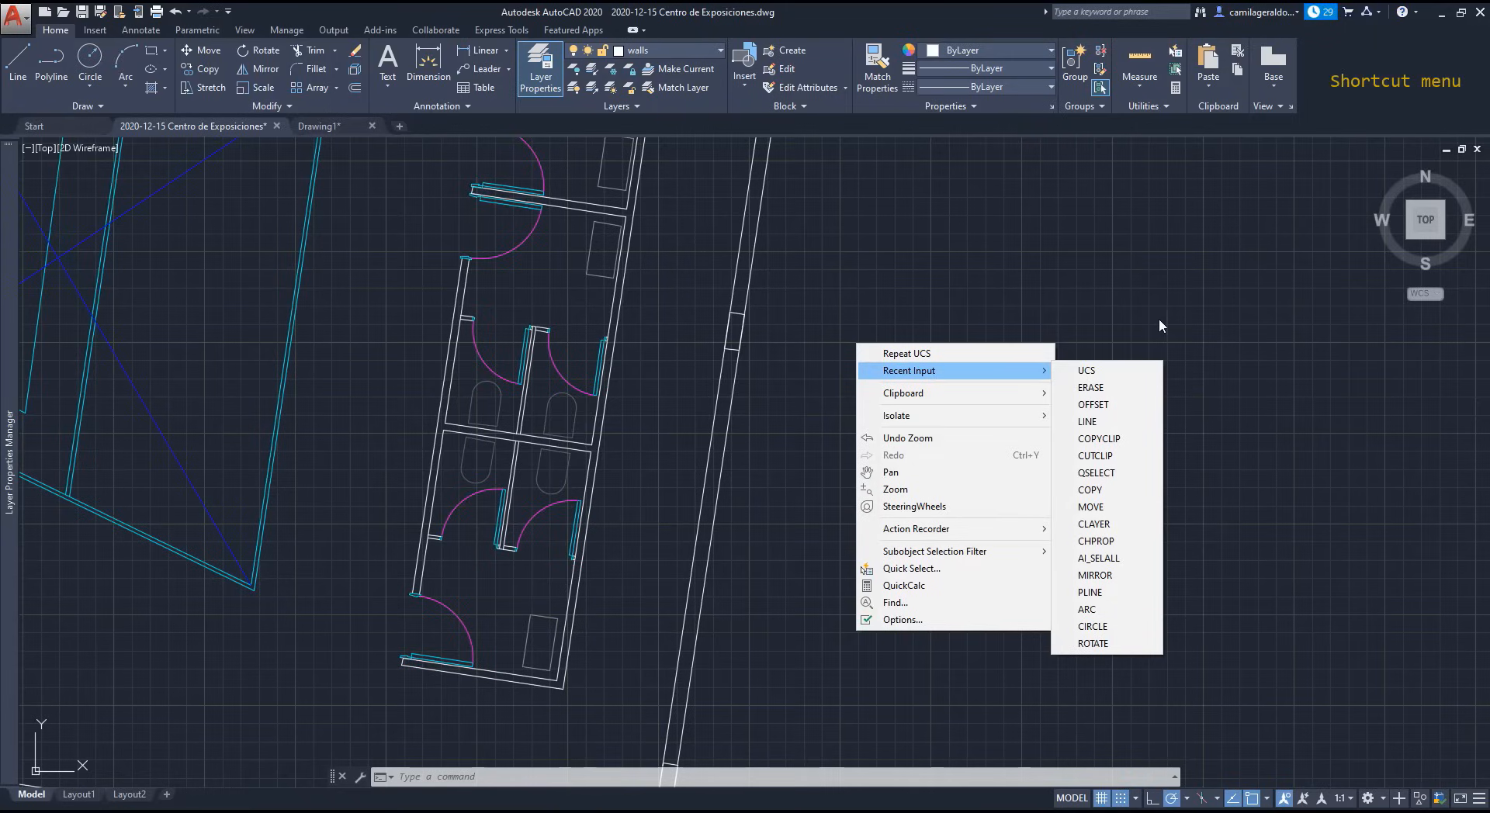
mouse_move(1005, 393)
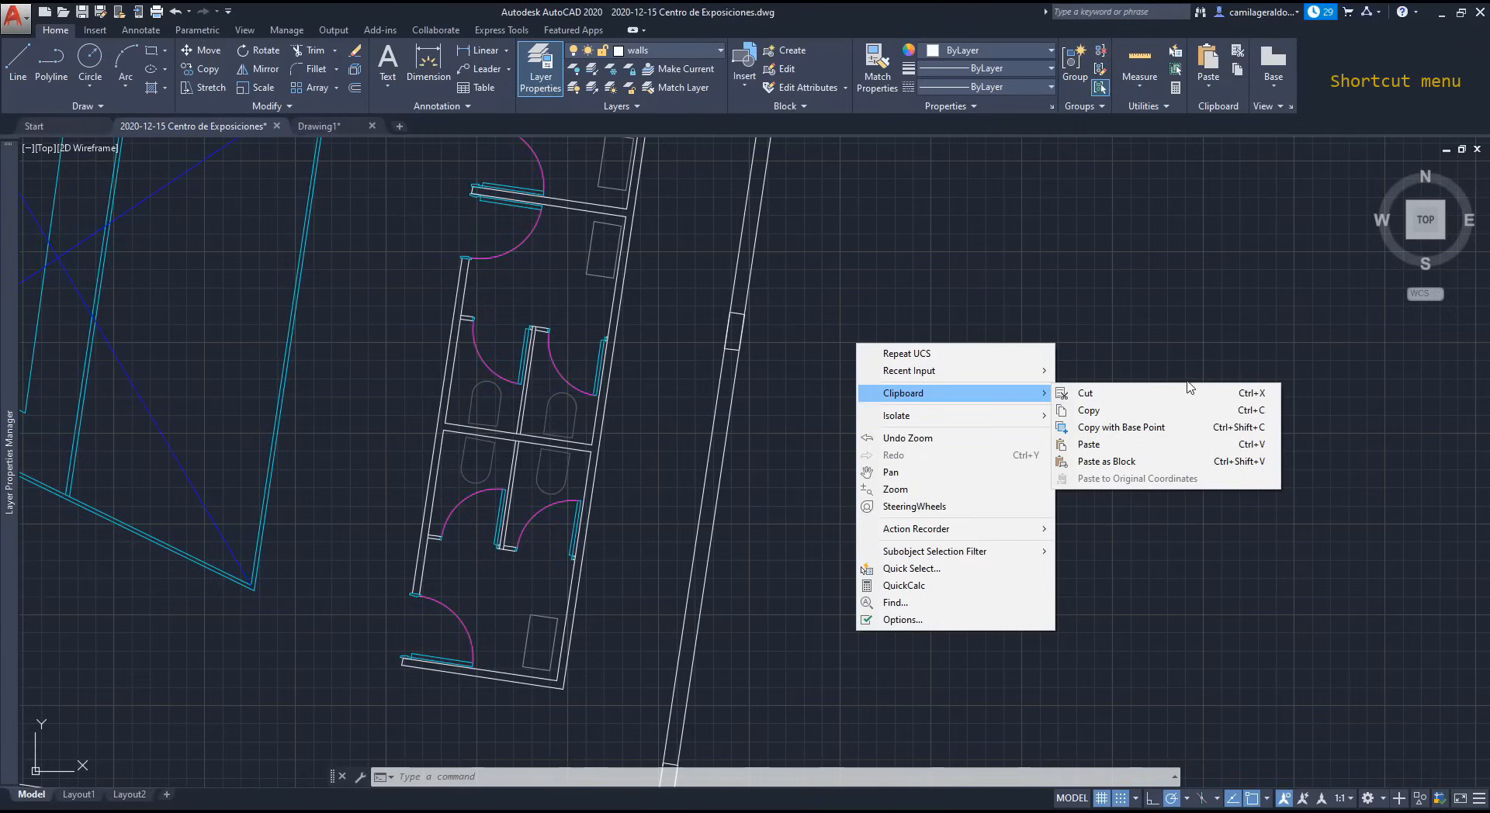
click(1080, 411)
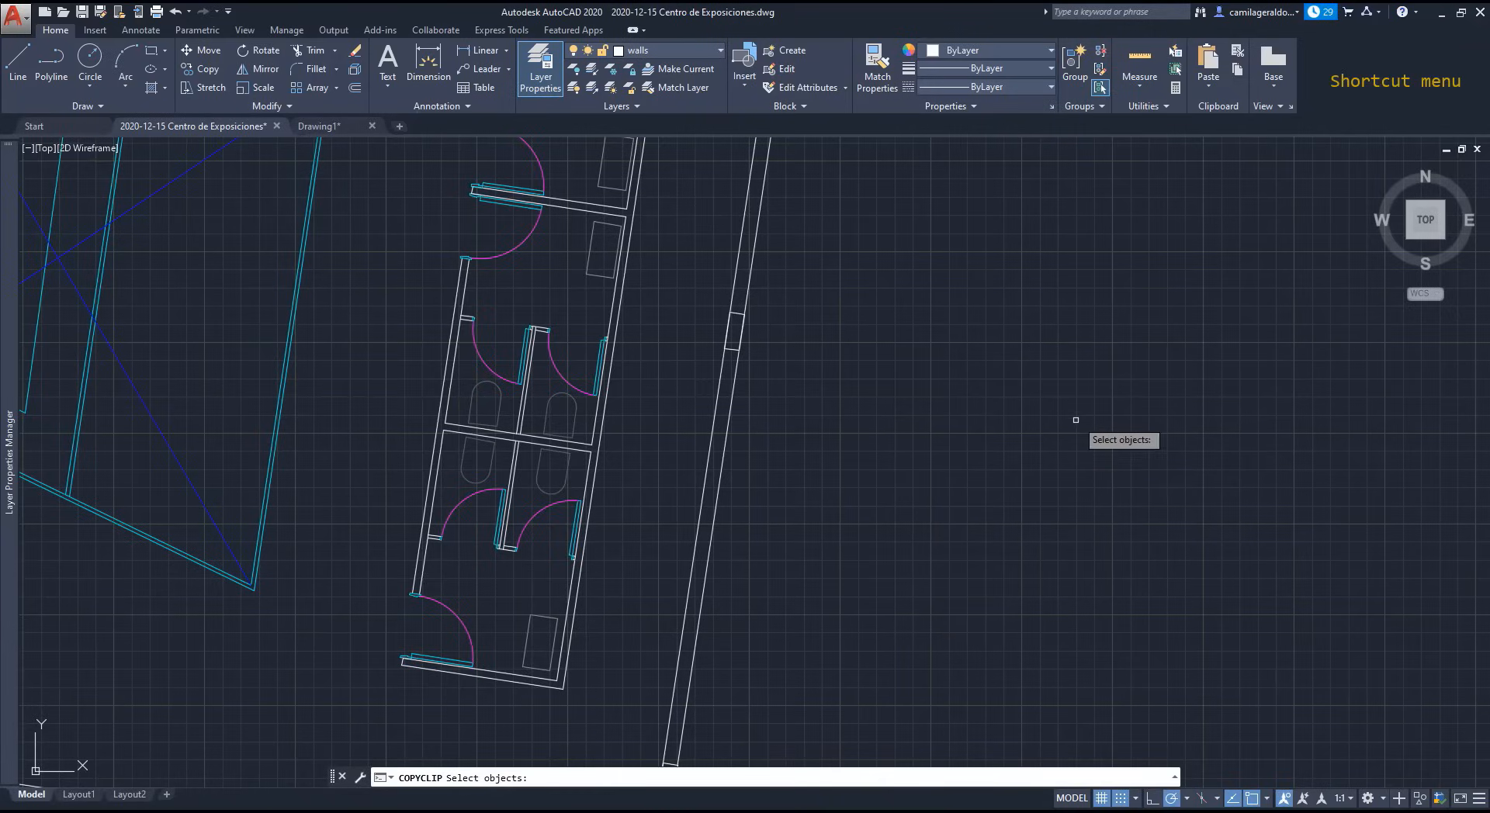
scroll(652, 557, up, 5)
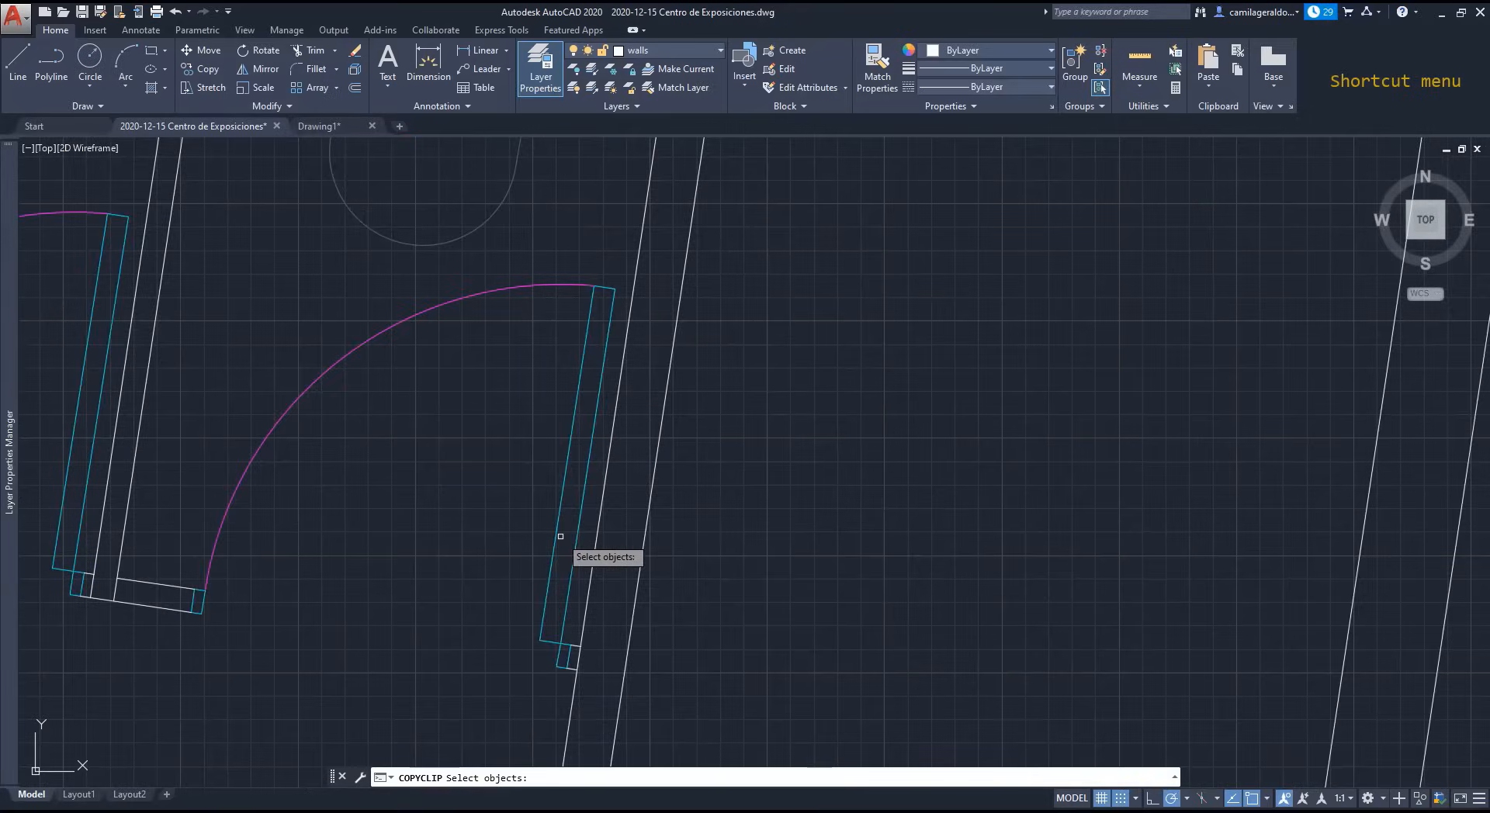
click(559, 686)
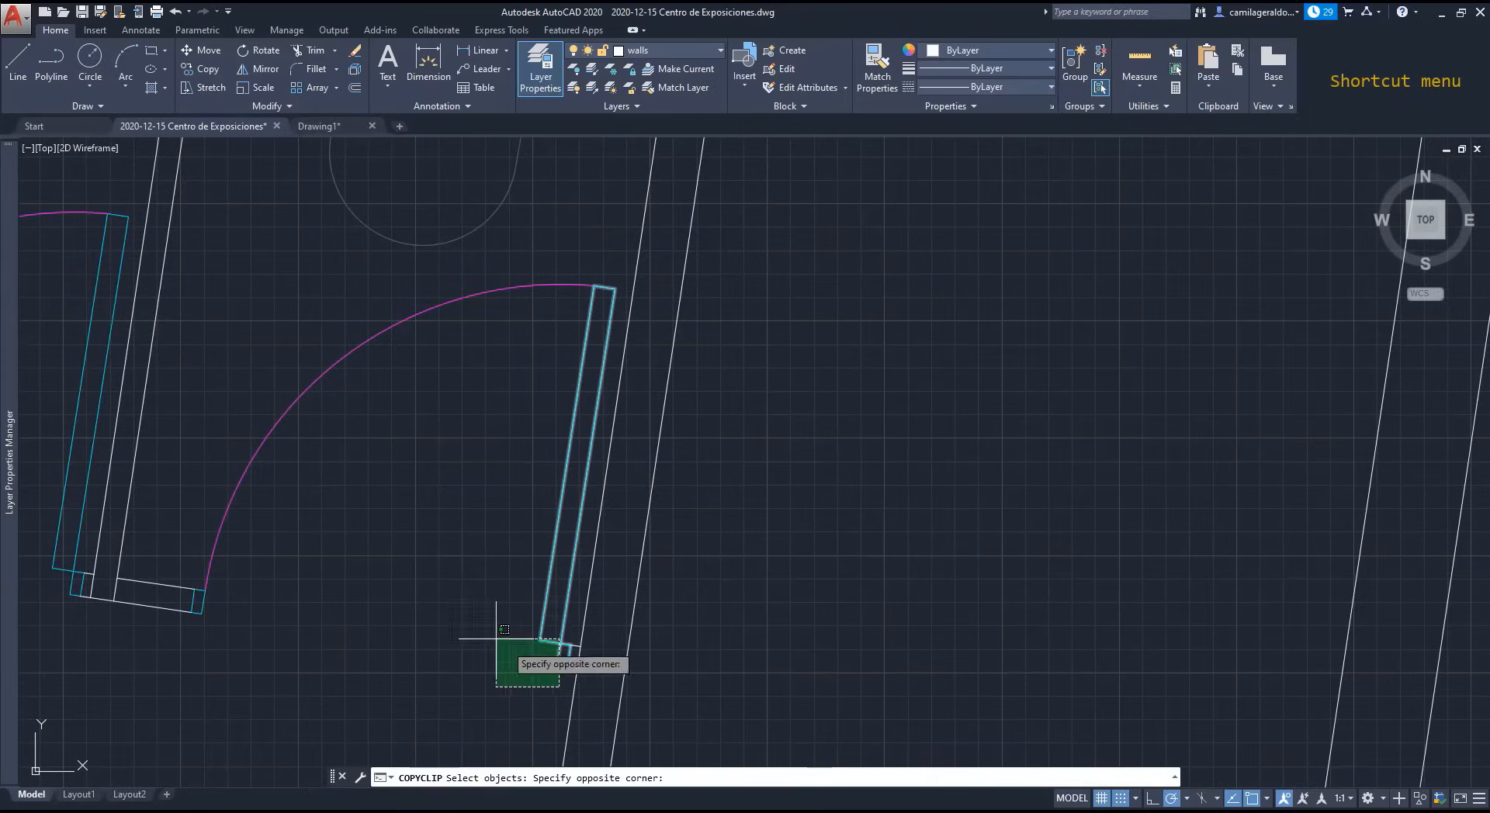
click(209, 414)
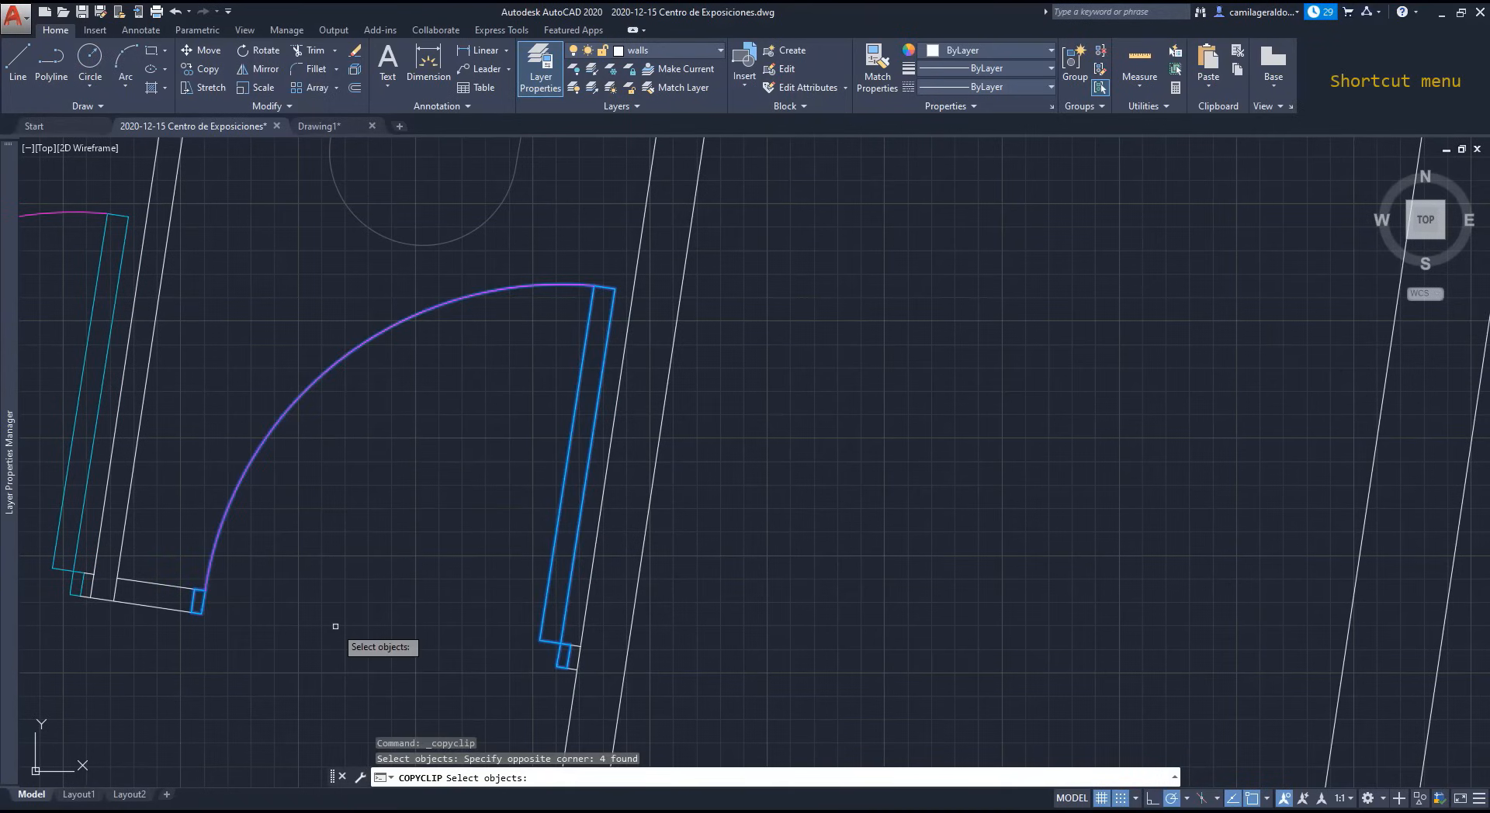
key(Return)
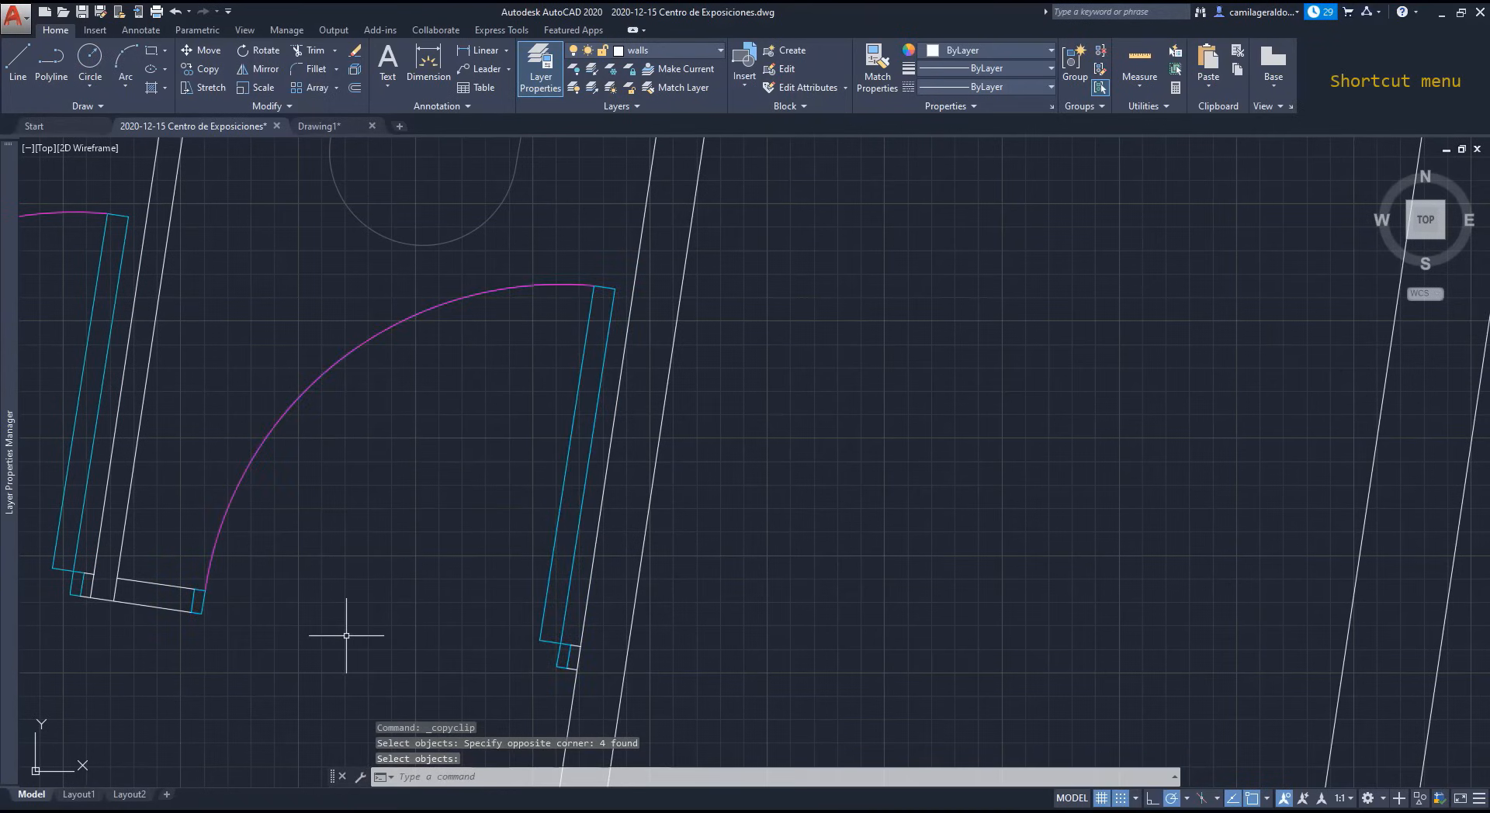
Step: Switch to Drawing1 and paste the copied door at a point in the positive X and Y quadrant near the origin
click(334, 126)
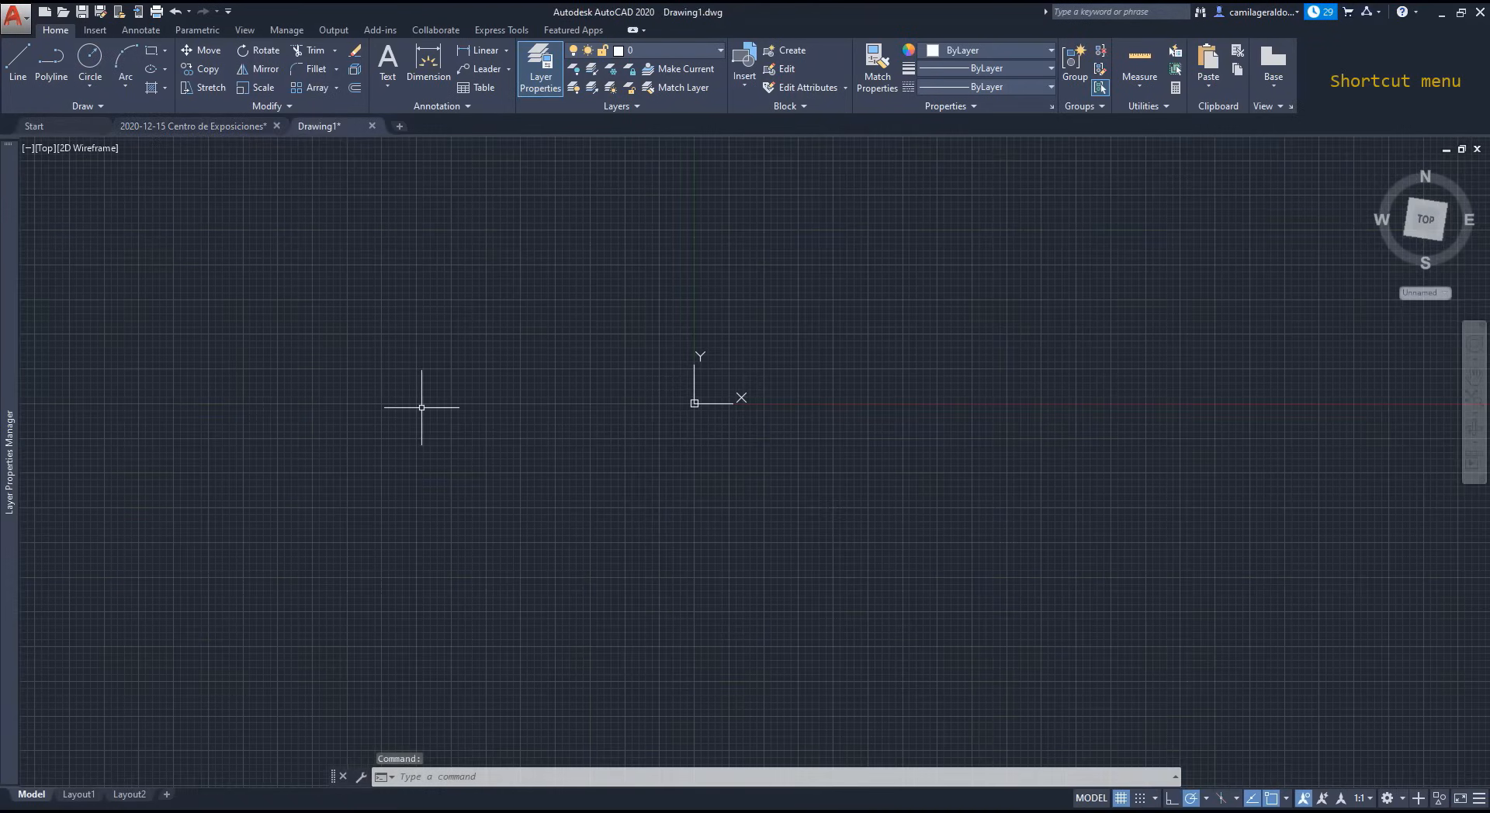
right_click(519, 394)
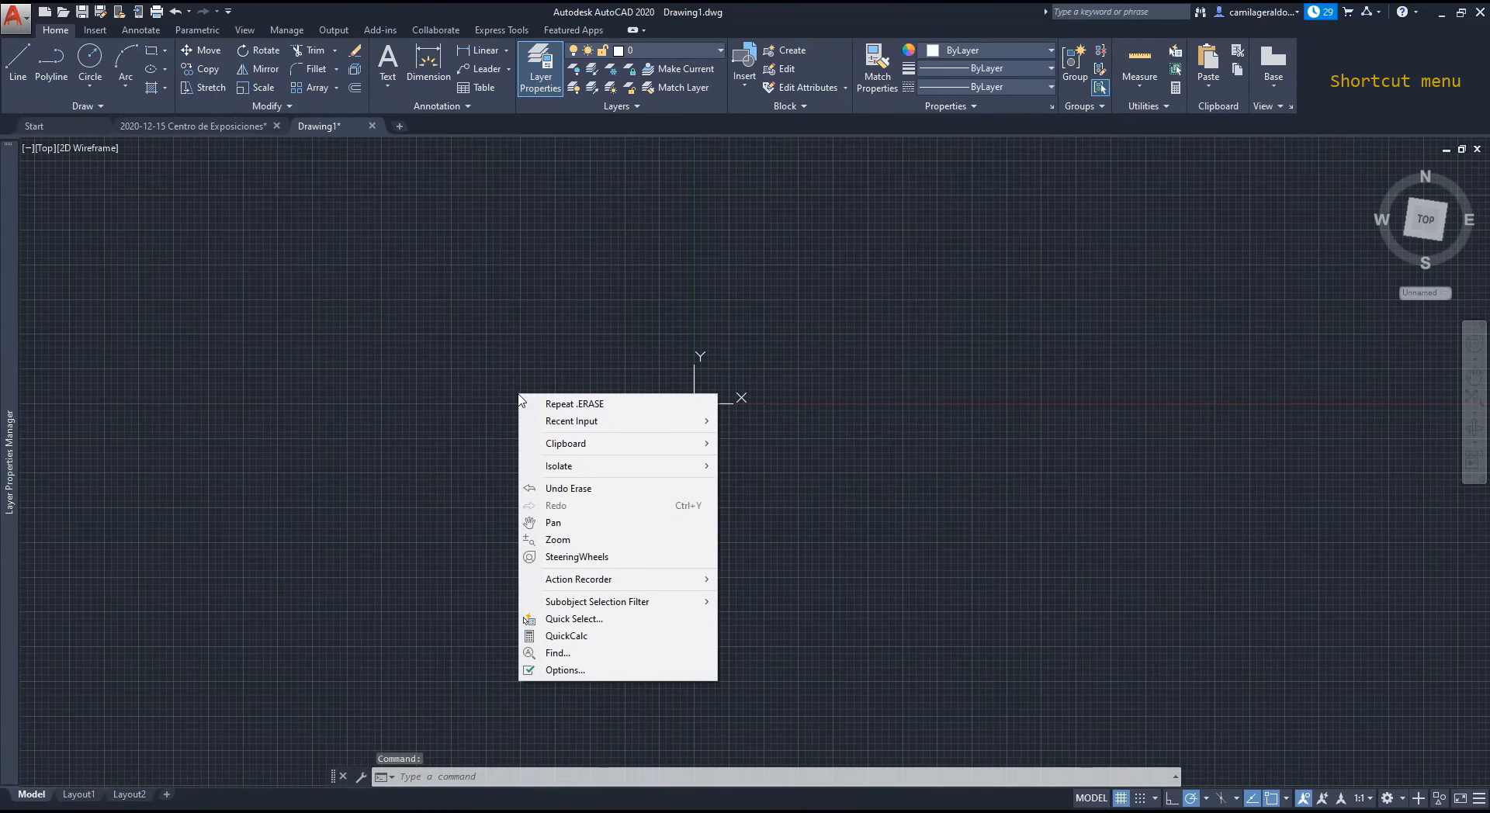
mouse_move(609, 446)
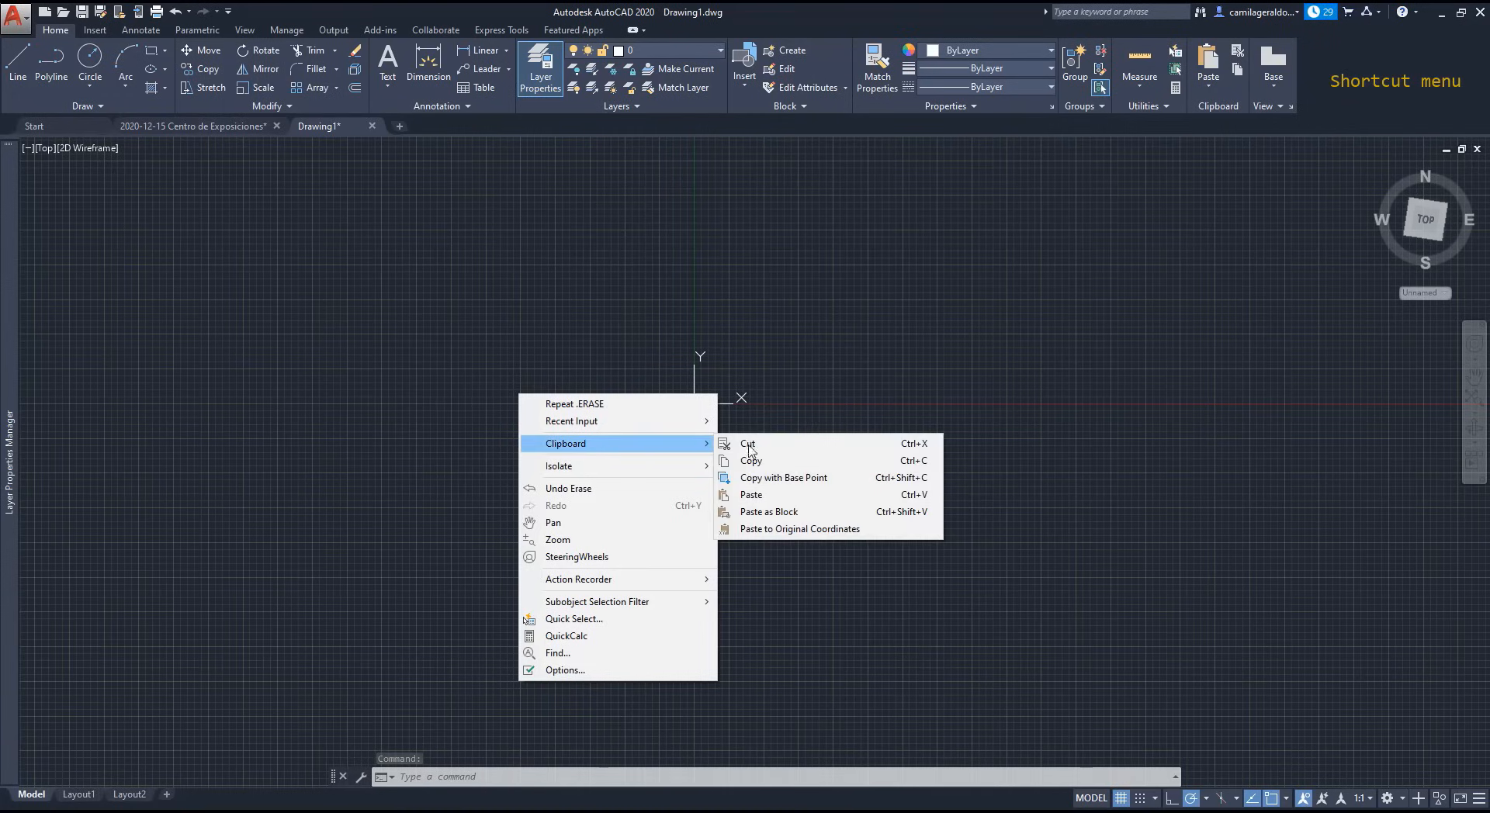
click(853, 502)
scroll(776, 357, up, 3)
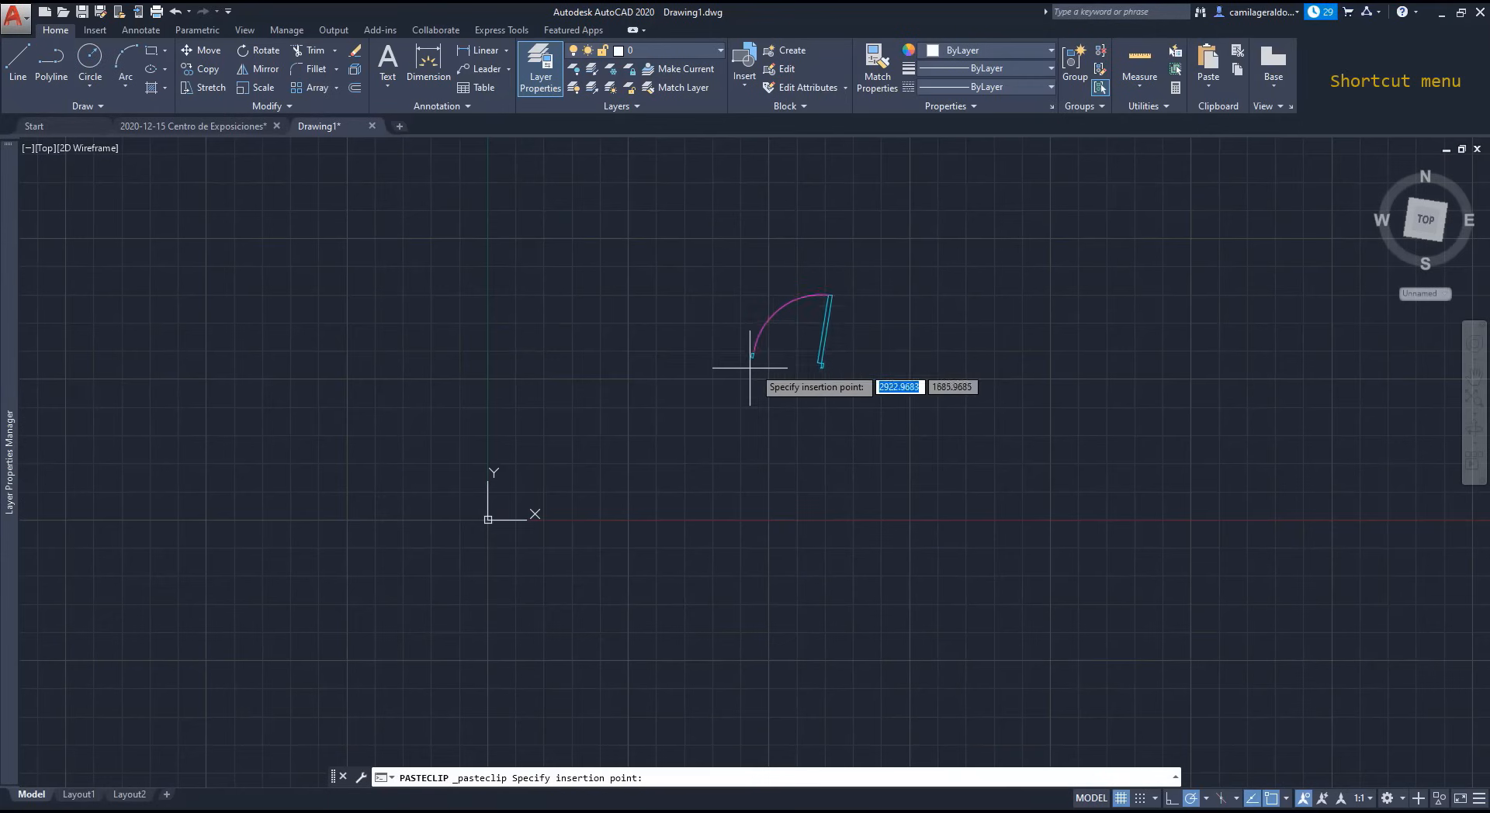
click(658, 407)
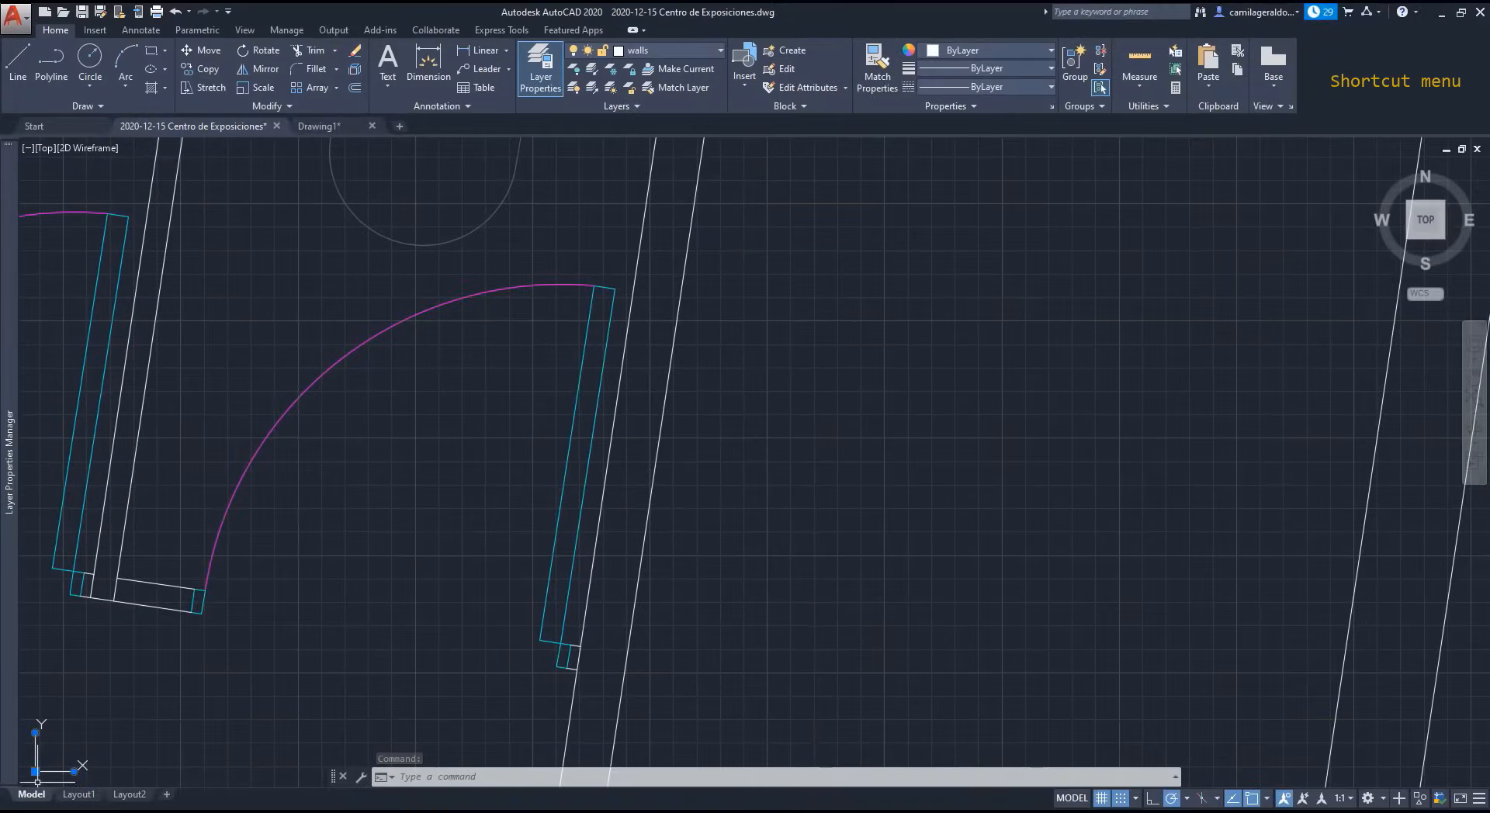
Step: In the Centro de Exposiciones drawing, move the UCS origin to the lower corner of the cubicle door's jamb beside the wall
click(35, 771)
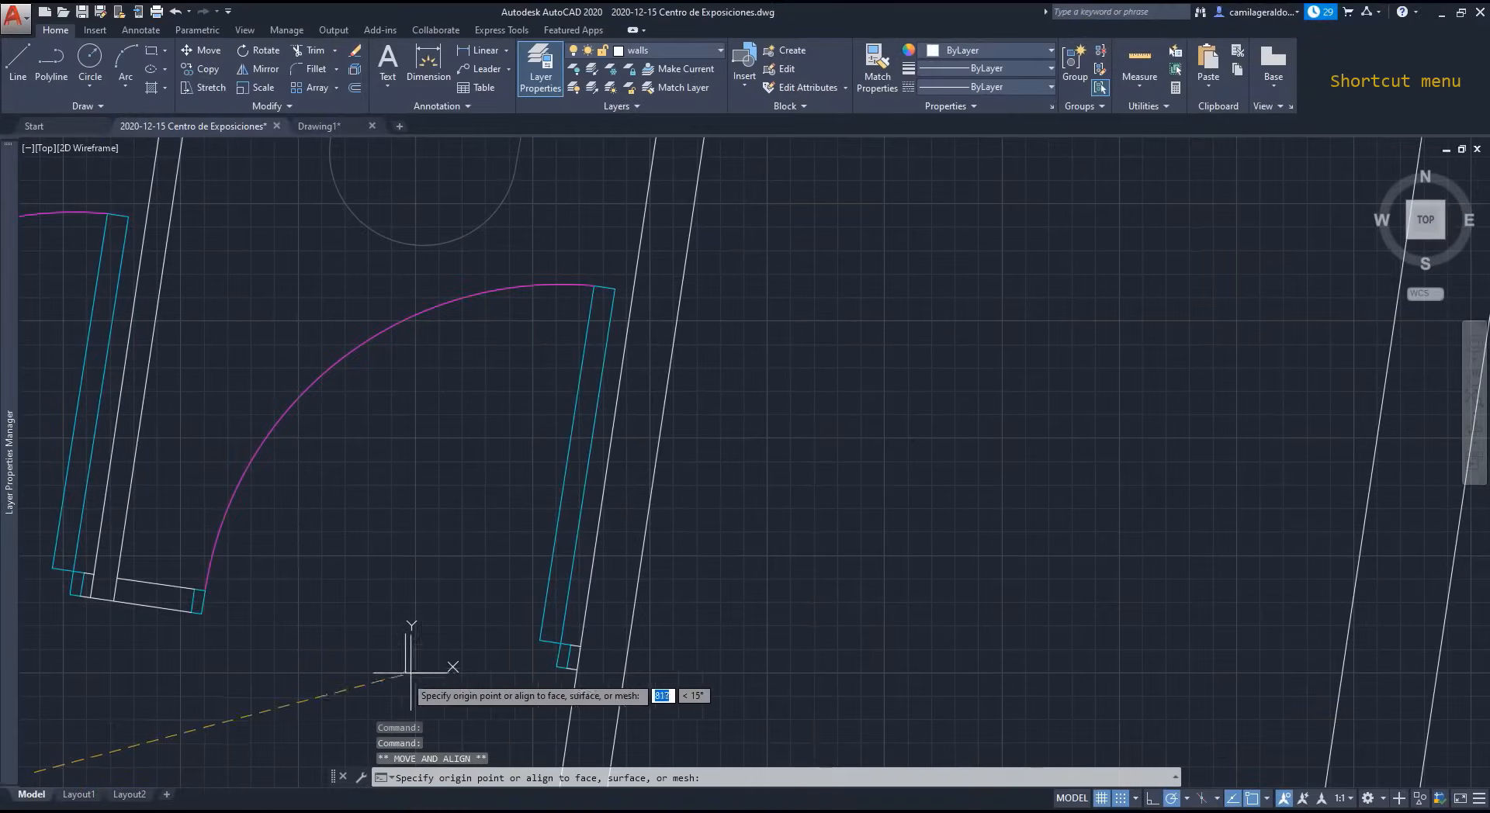
scroll(557, 677, up, 2)
scroll(558, 678, up, 2)
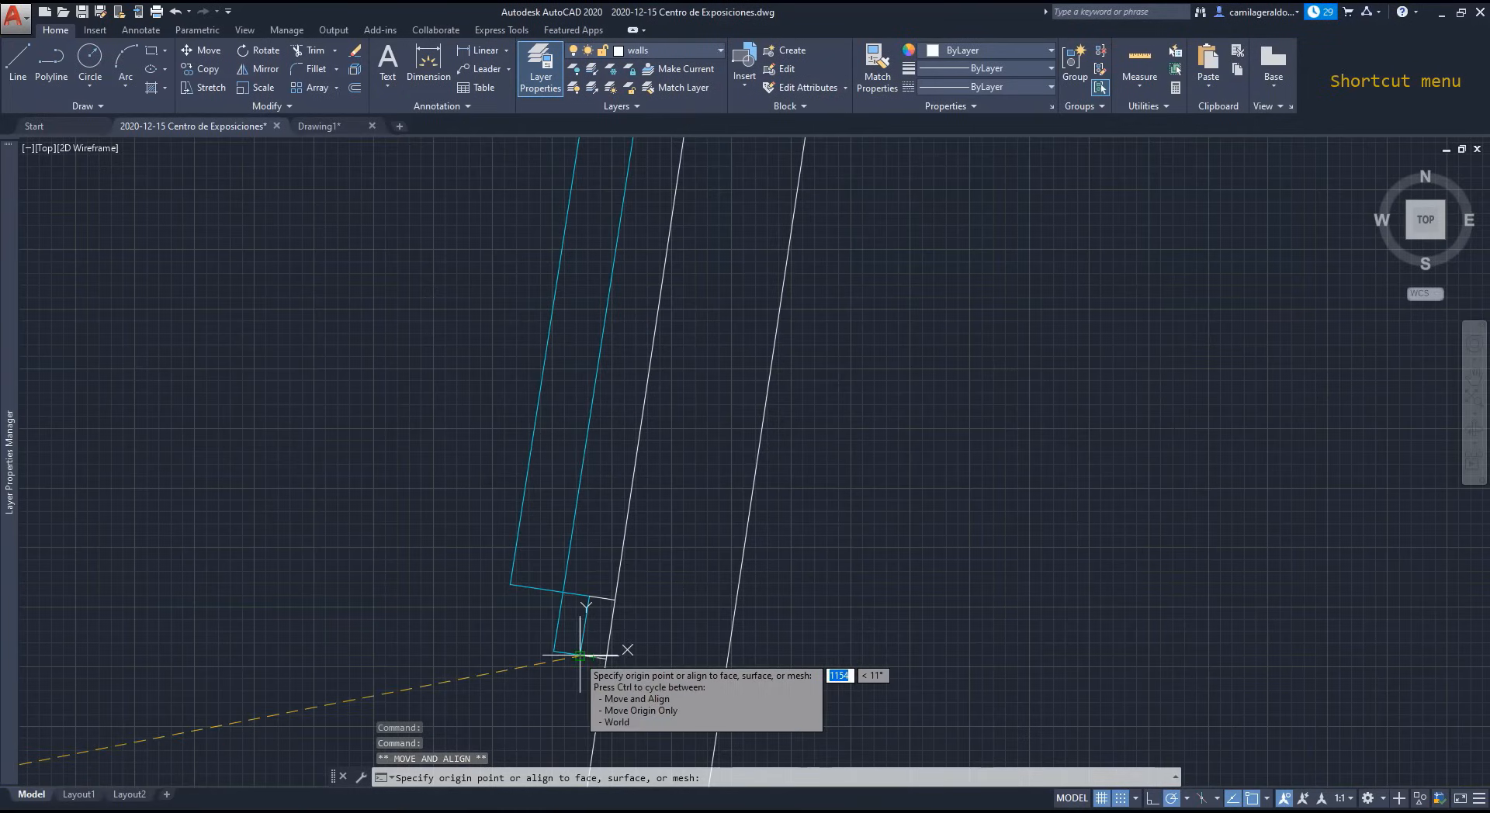
click(580, 655)
Step: With snap mode turned off, align the UCS X axis with the short wall edge running from the door jamb's lower corner
click(619, 656)
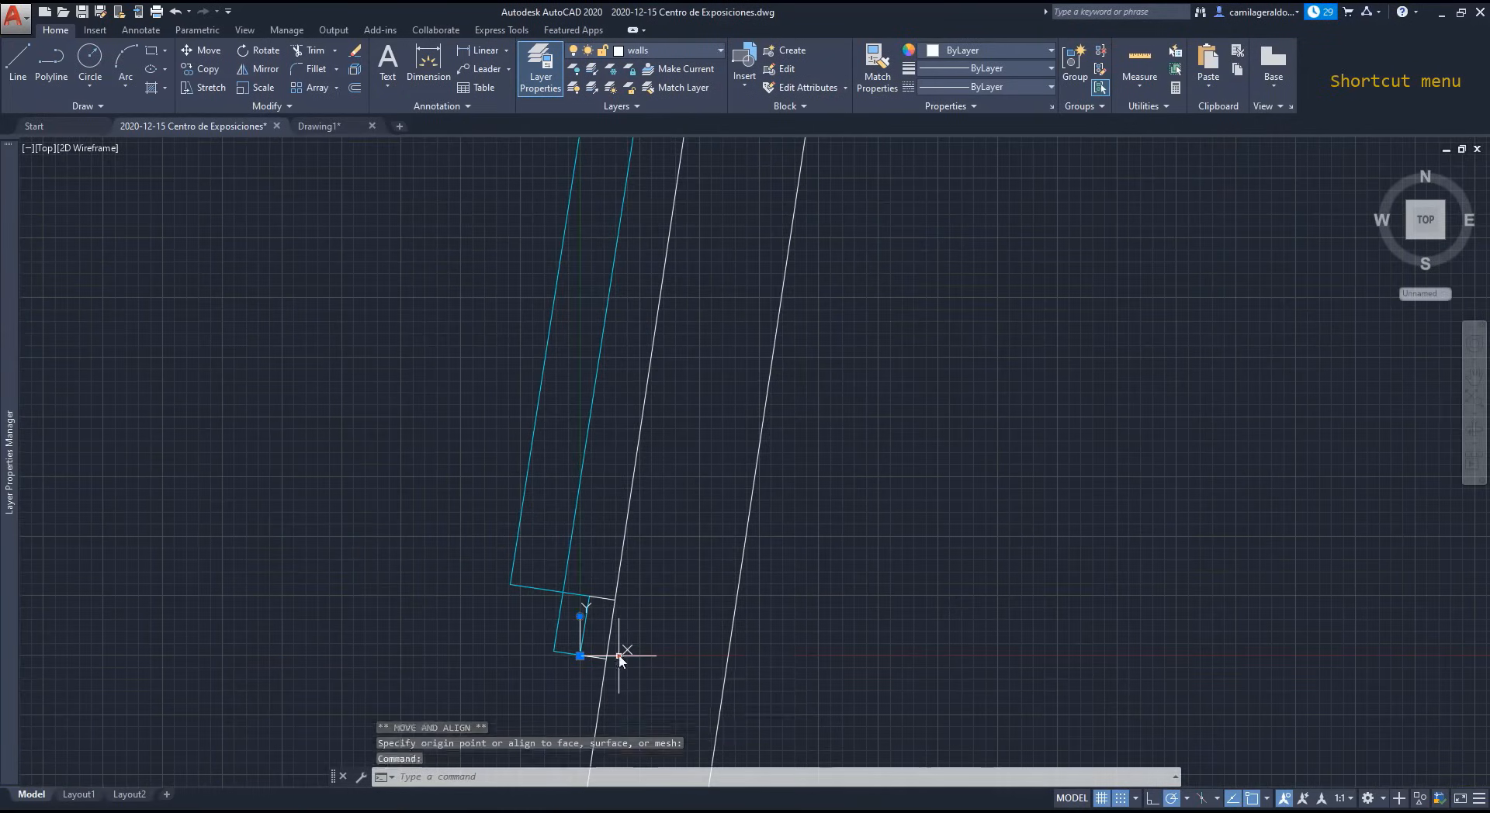
scroll(613, 657, up, 2)
scroll(611, 657, up, 3)
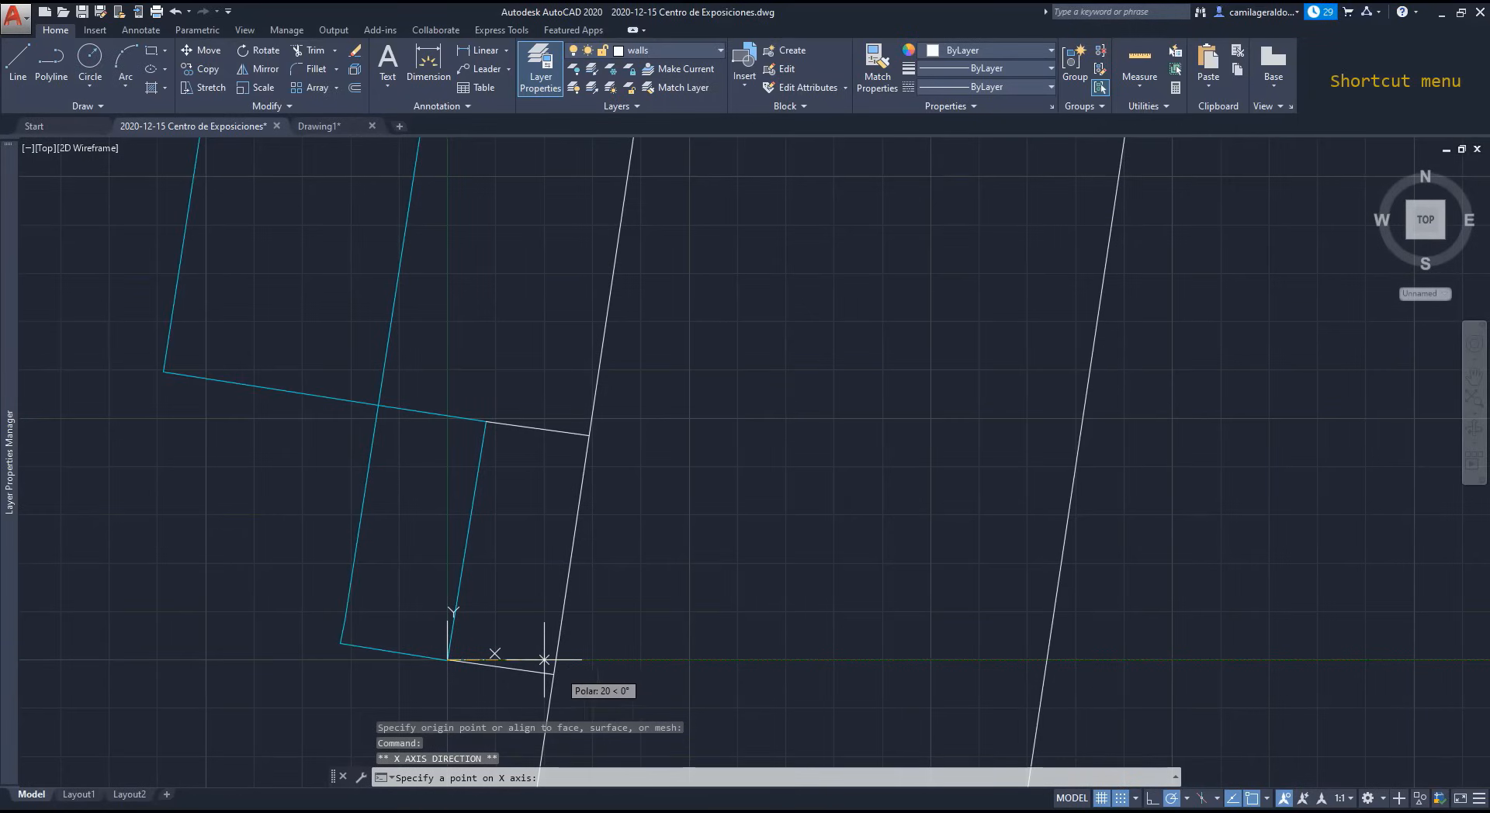
key(F9)
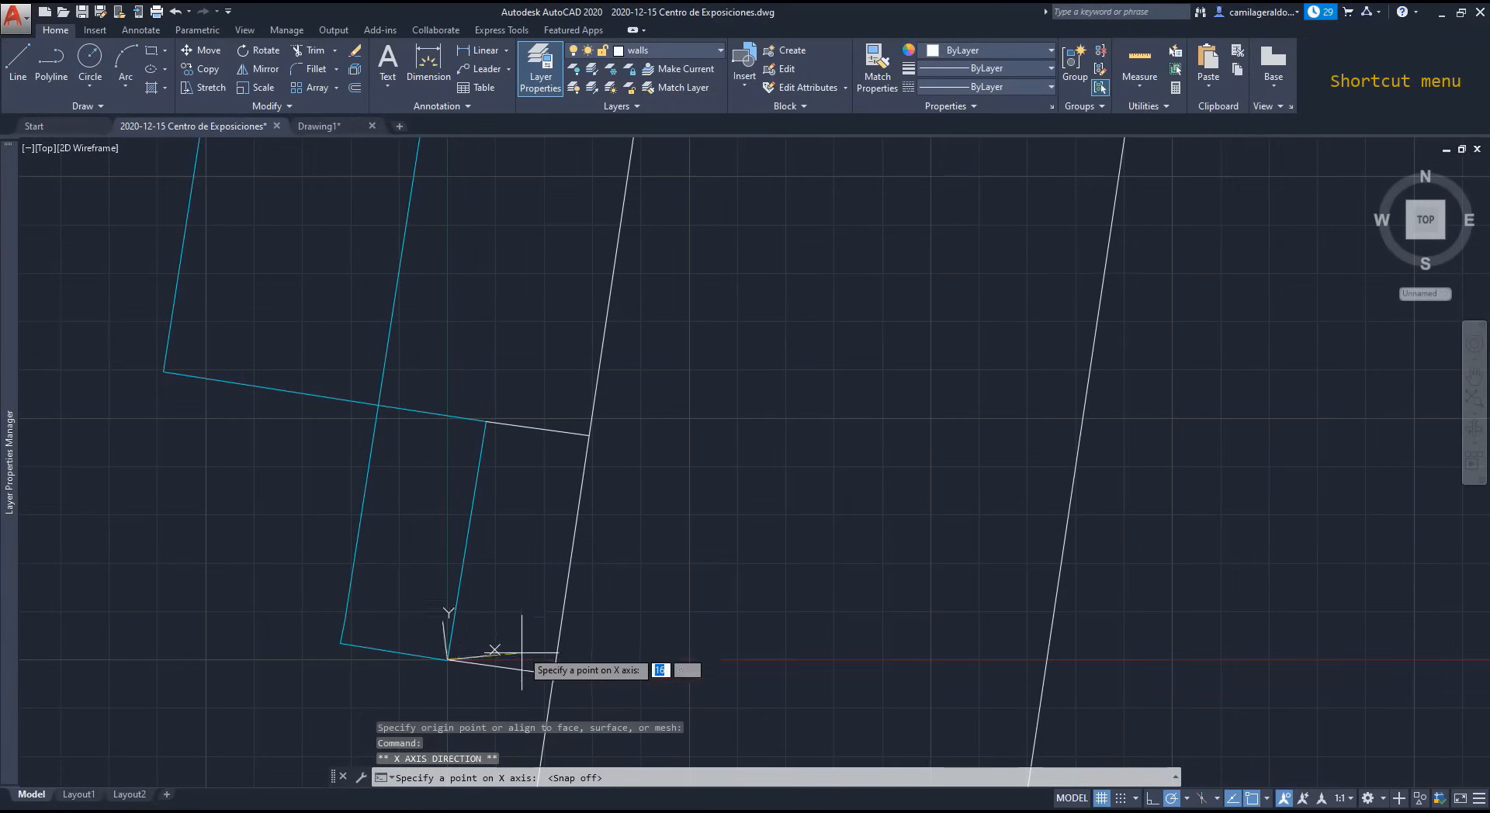
key(Escape)
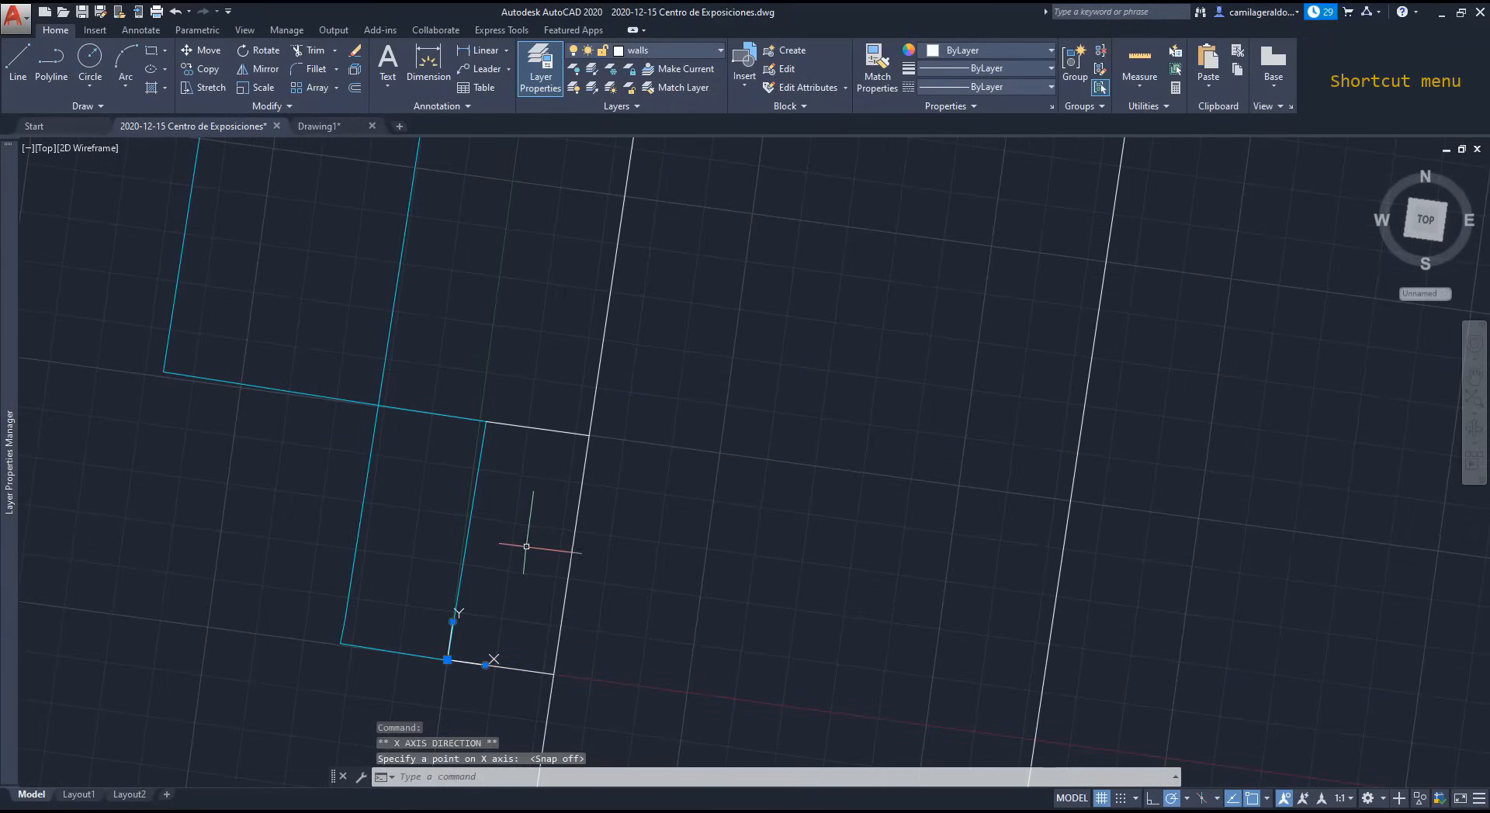
scroll(492, 565, down, 2)
scroll(491, 570, down, 2)
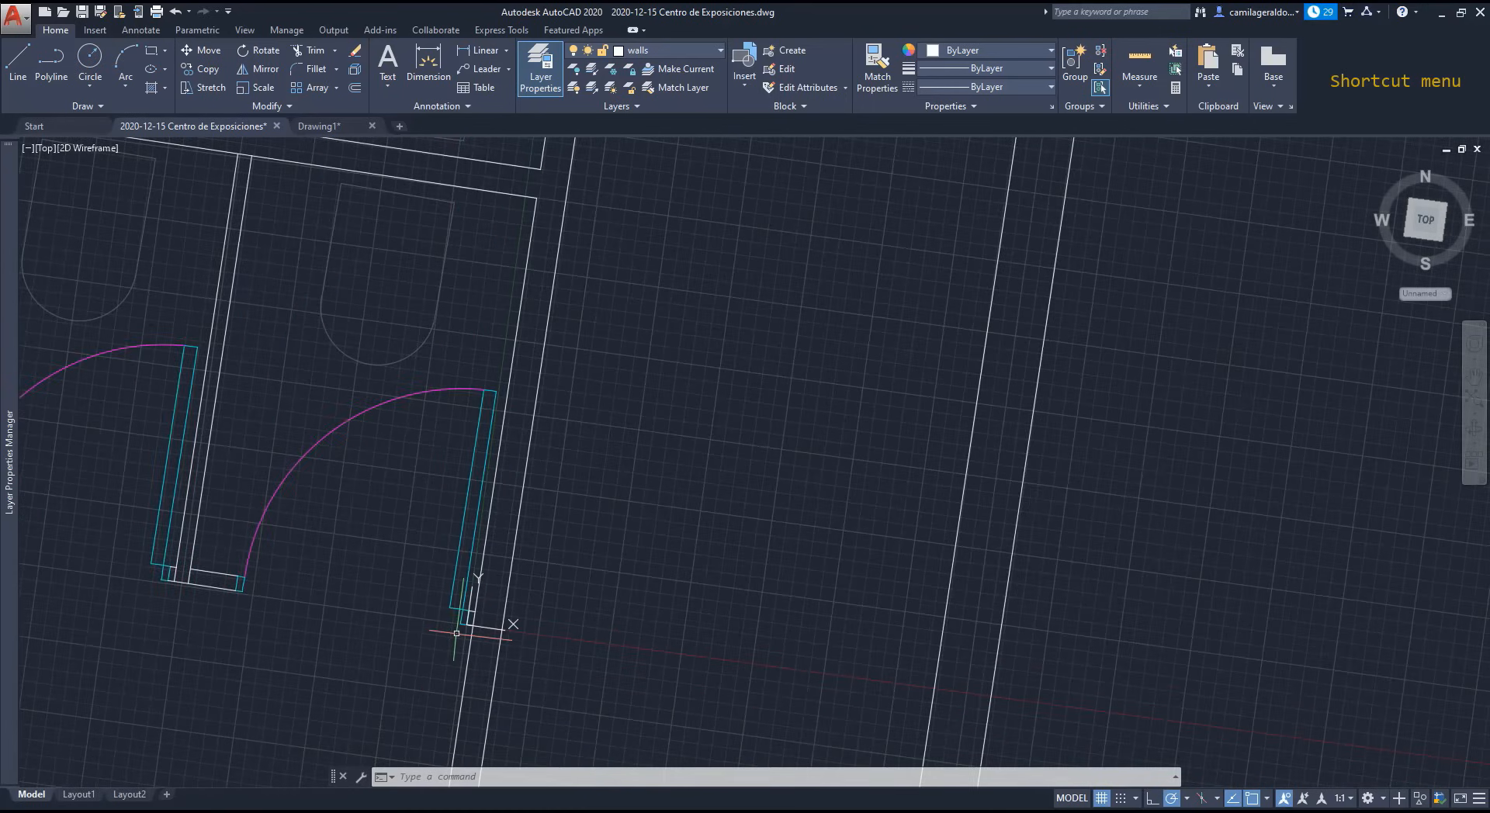
Step: With the UCS aligned to the door, copy its leaf, swing arc and both jamb pieces to the clipboard
click(456, 633)
click(242, 425)
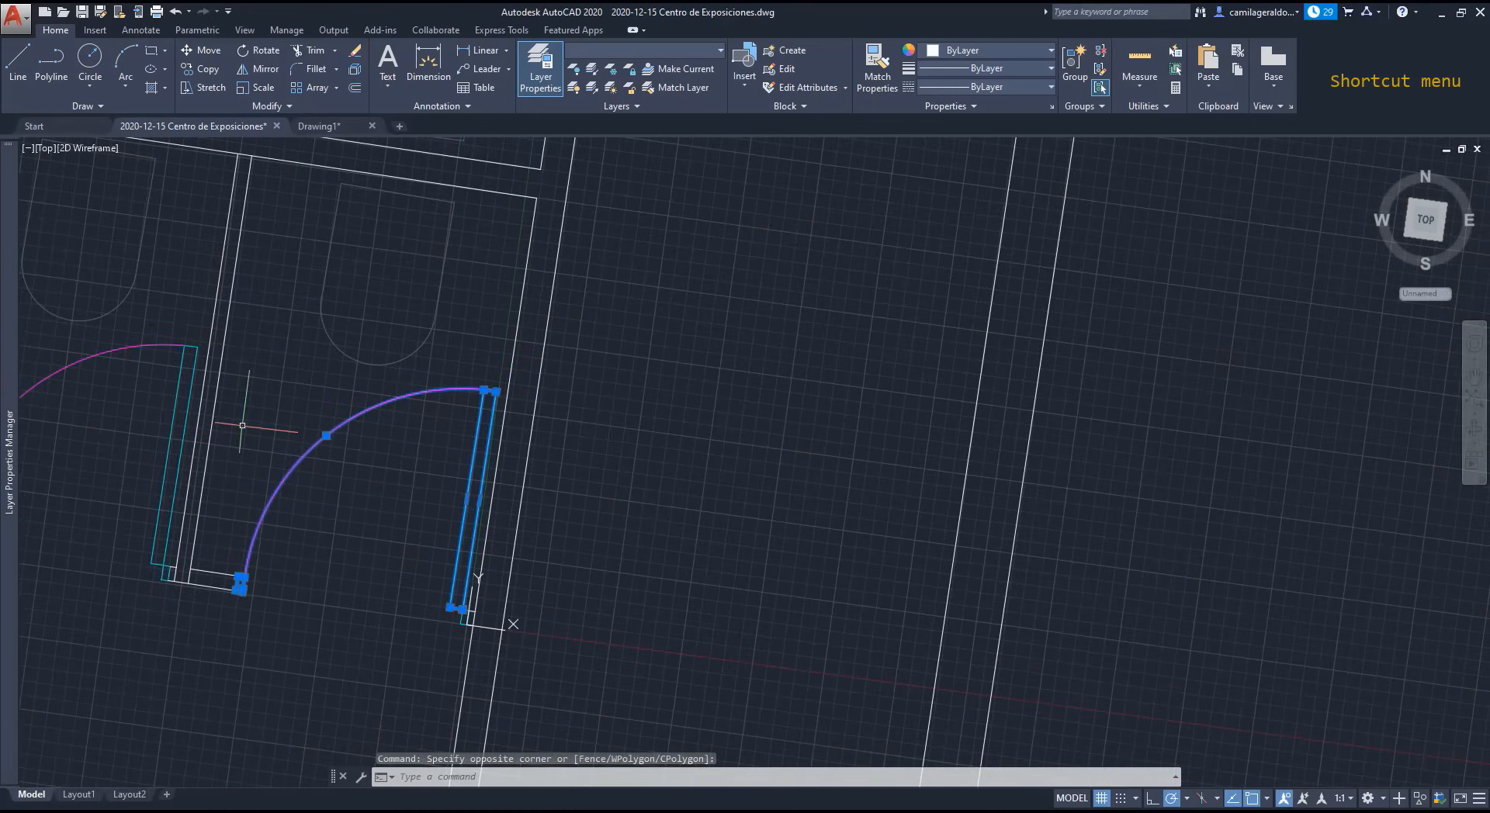
scroll(477, 608, up, 4)
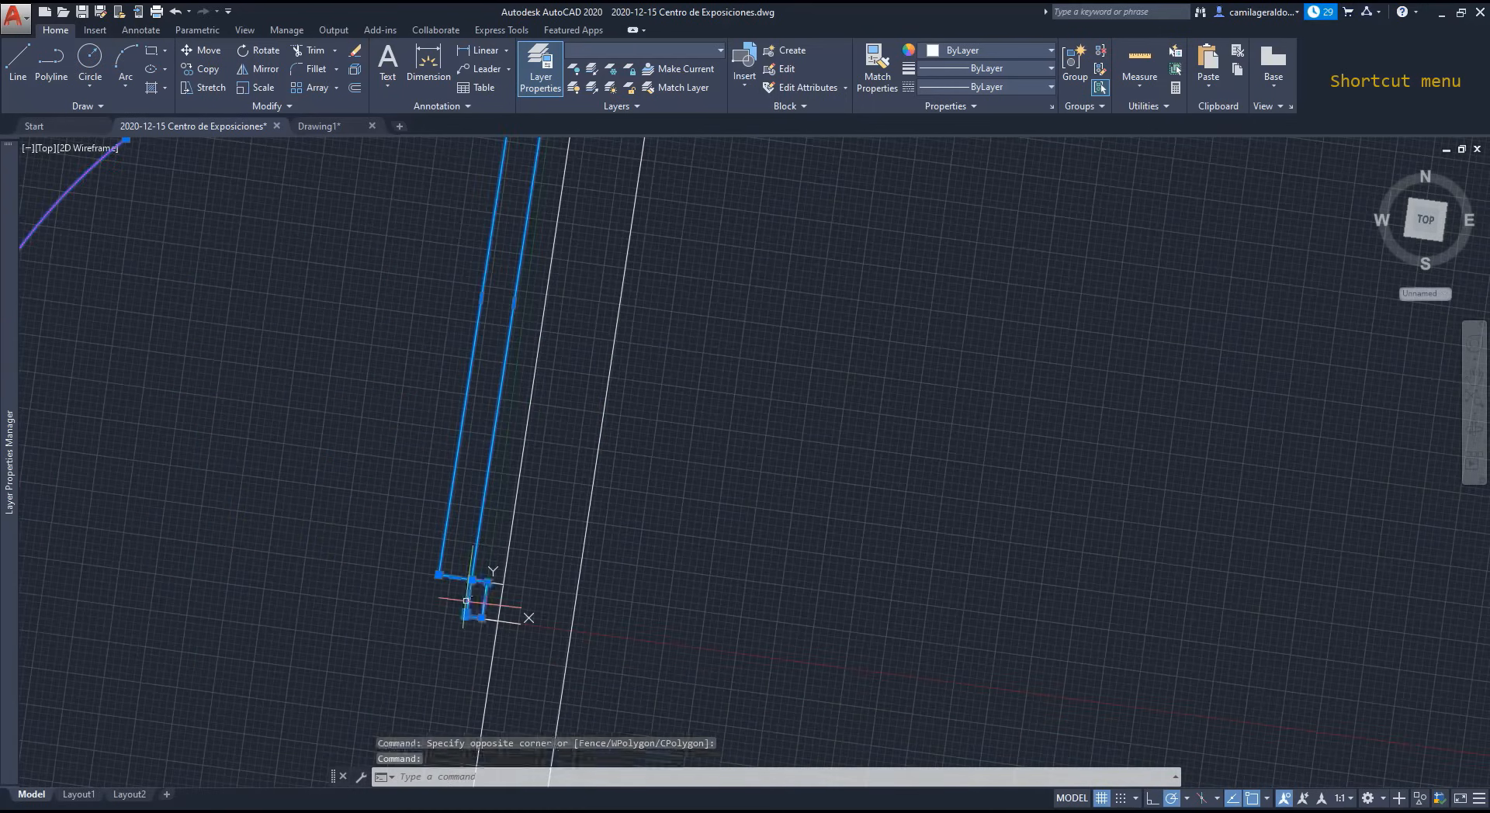
scroll(466, 600, down, 2)
key(ctrl+c)
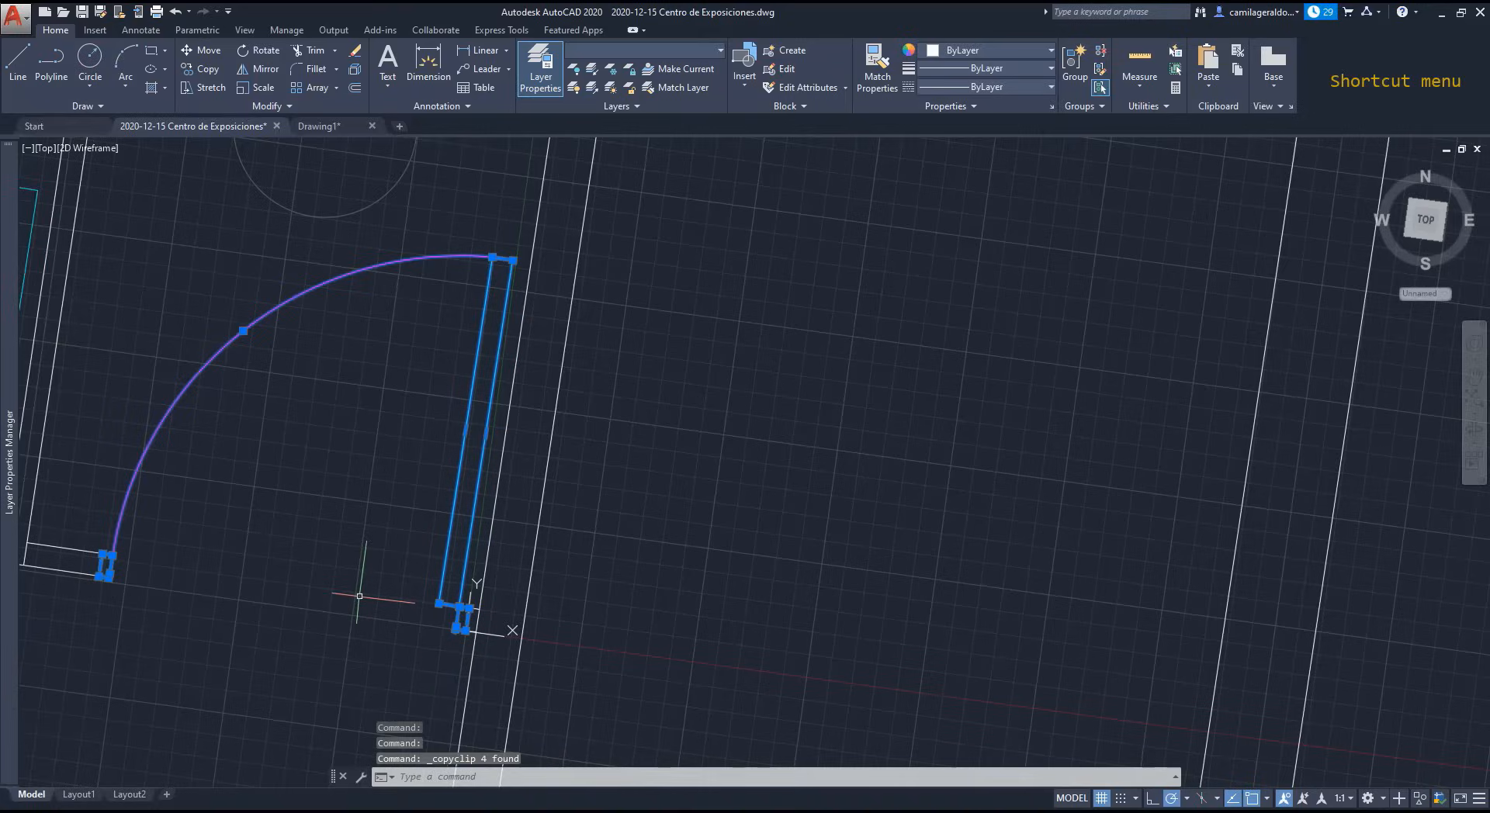
Step: Paste the copied door into Drawing1 in the positive X and Y quadrant, beside the tilted door already there
click(351, 122)
key(ctrl+v)
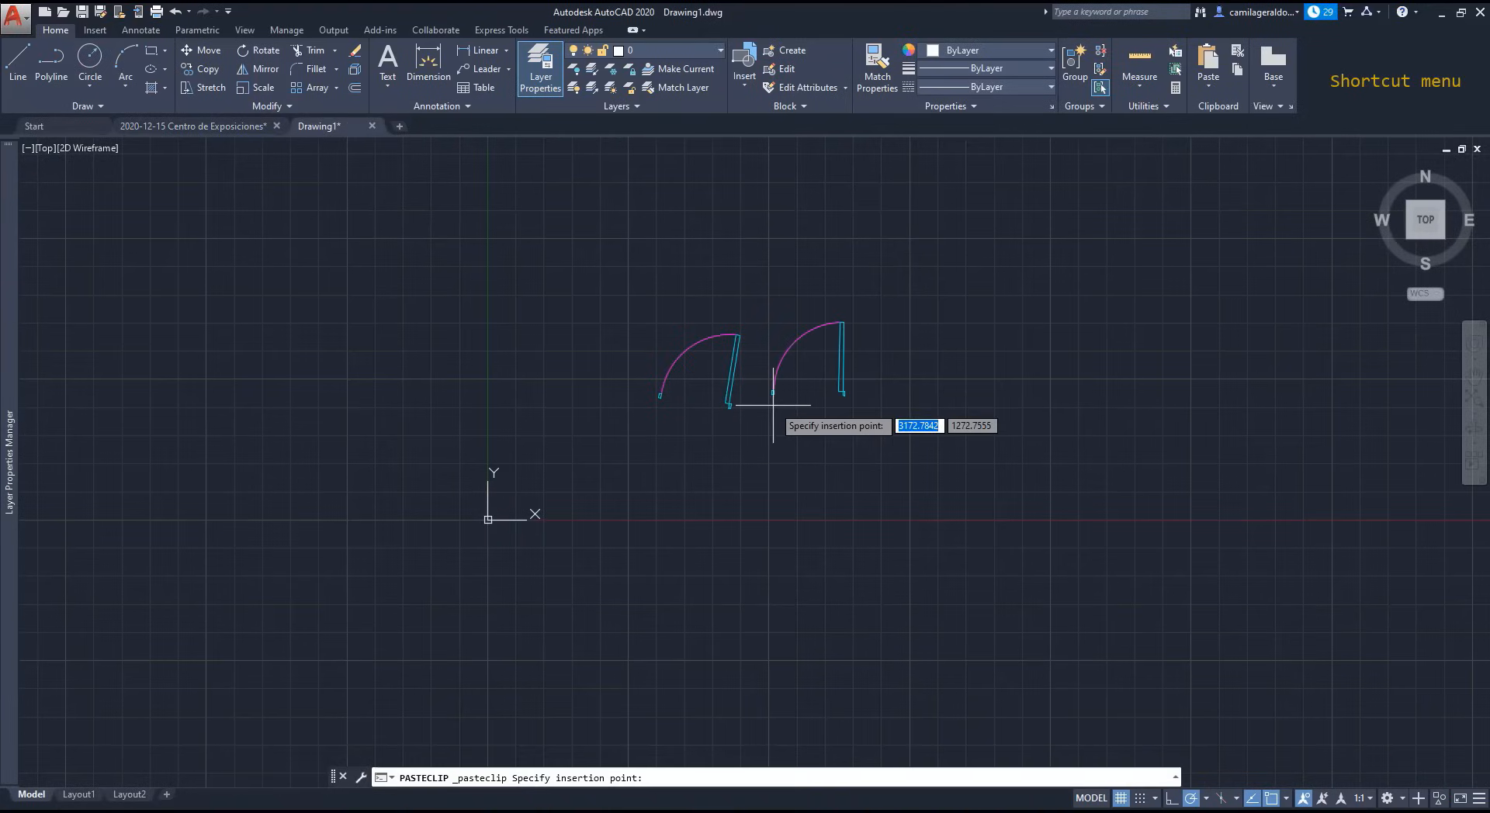
click(771, 397)
scroll(776, 388, up, 2)
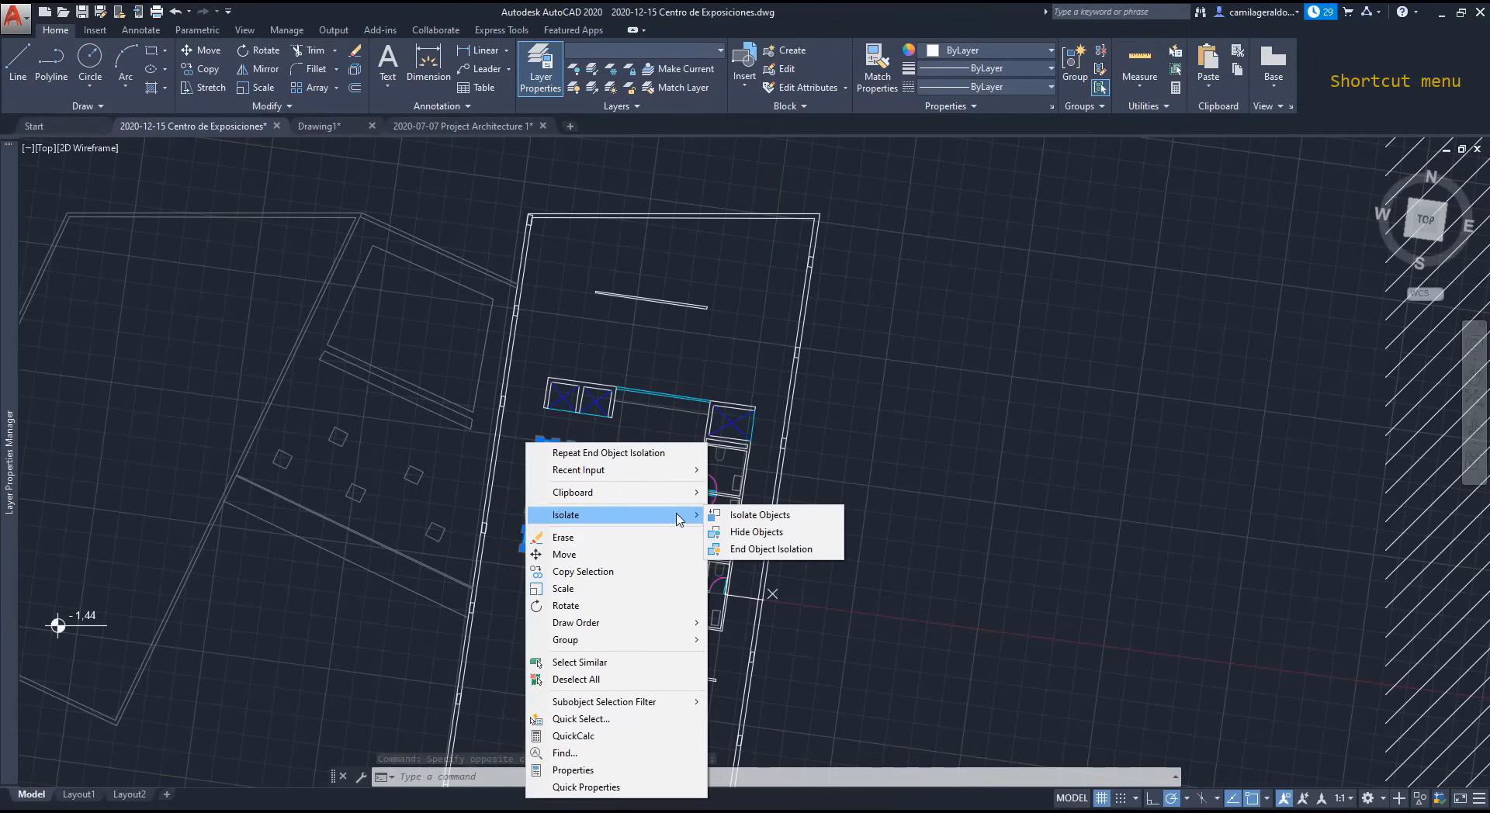
Step: In the Centro de Exposiciones drawing, isolate all objects of the cyan staircase next to the toilet block
click(661, 625)
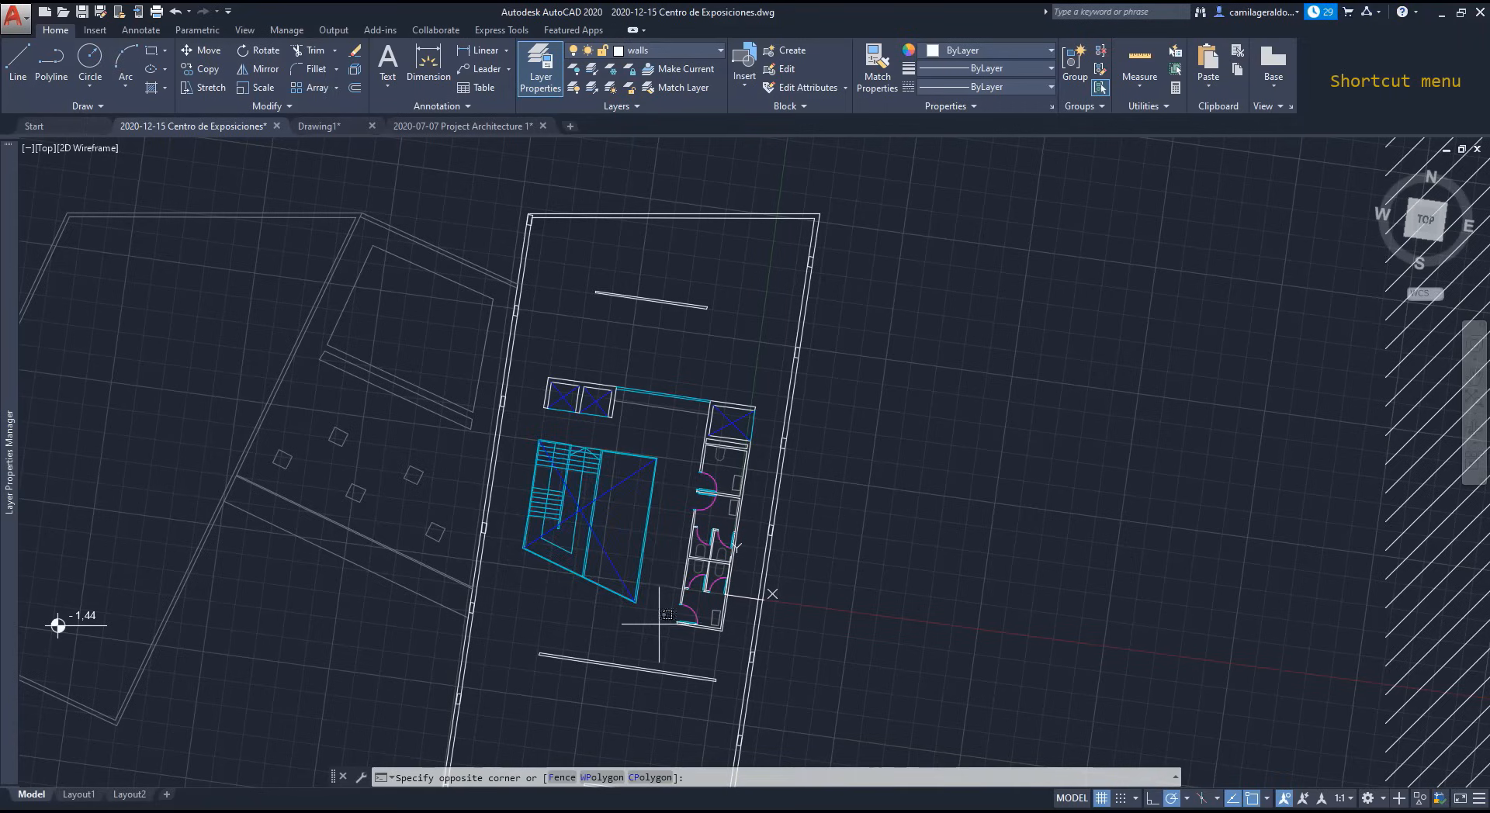
click(527, 434)
right_click(527, 442)
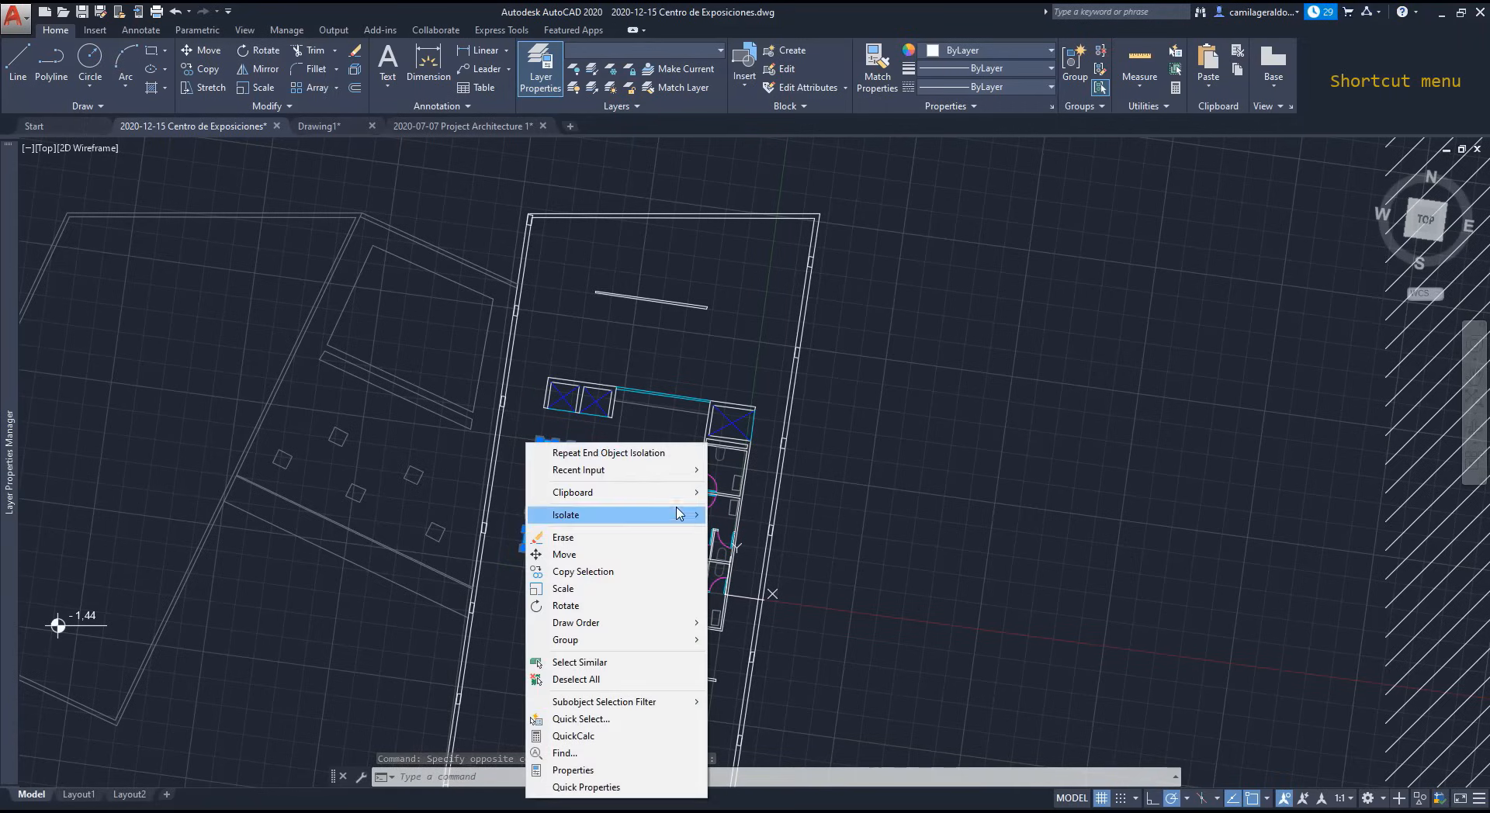
mouse_move(679, 519)
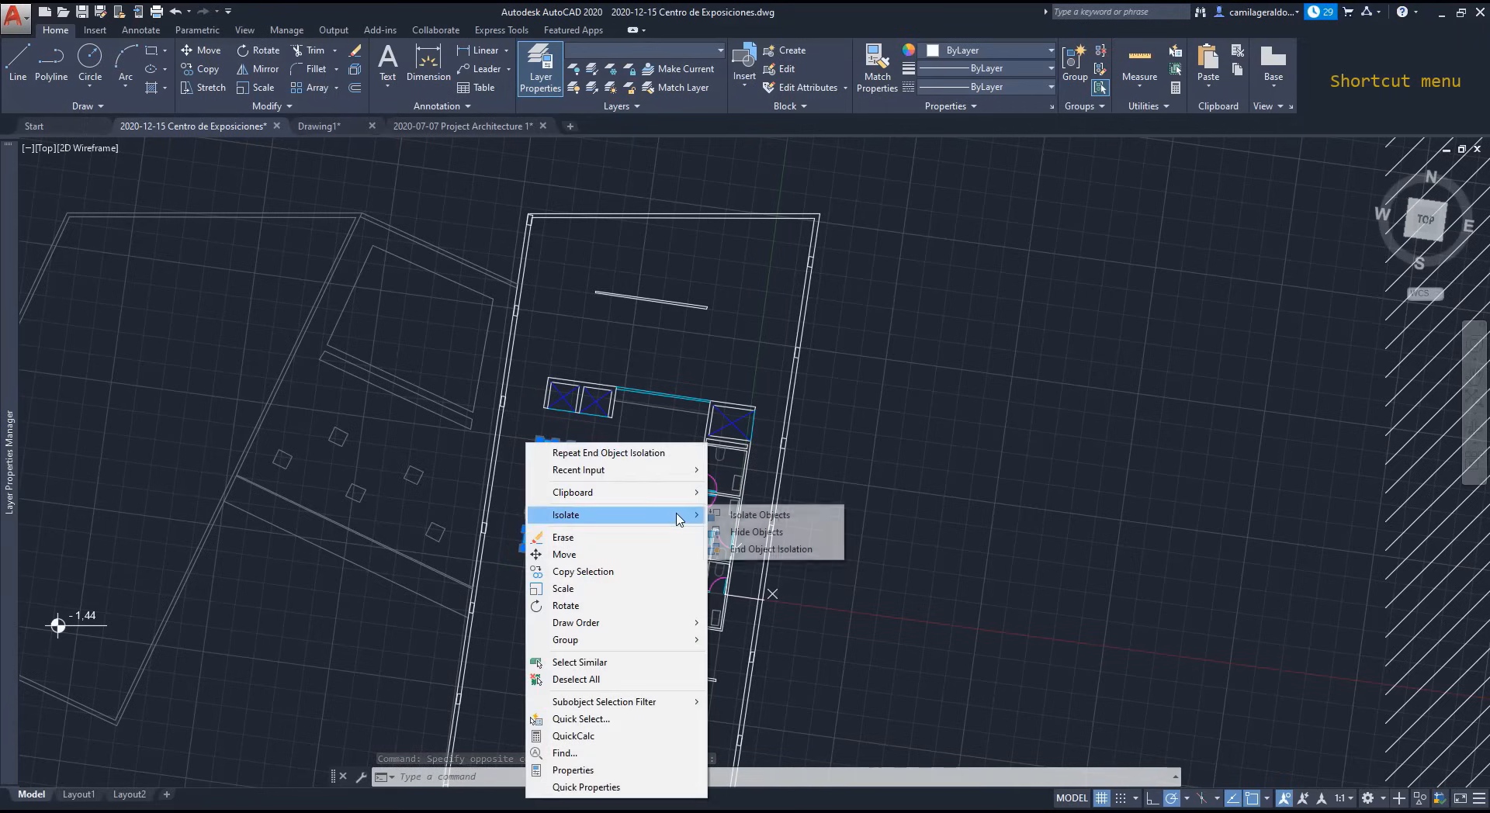
click(739, 515)
scroll(649, 479, down, 5)
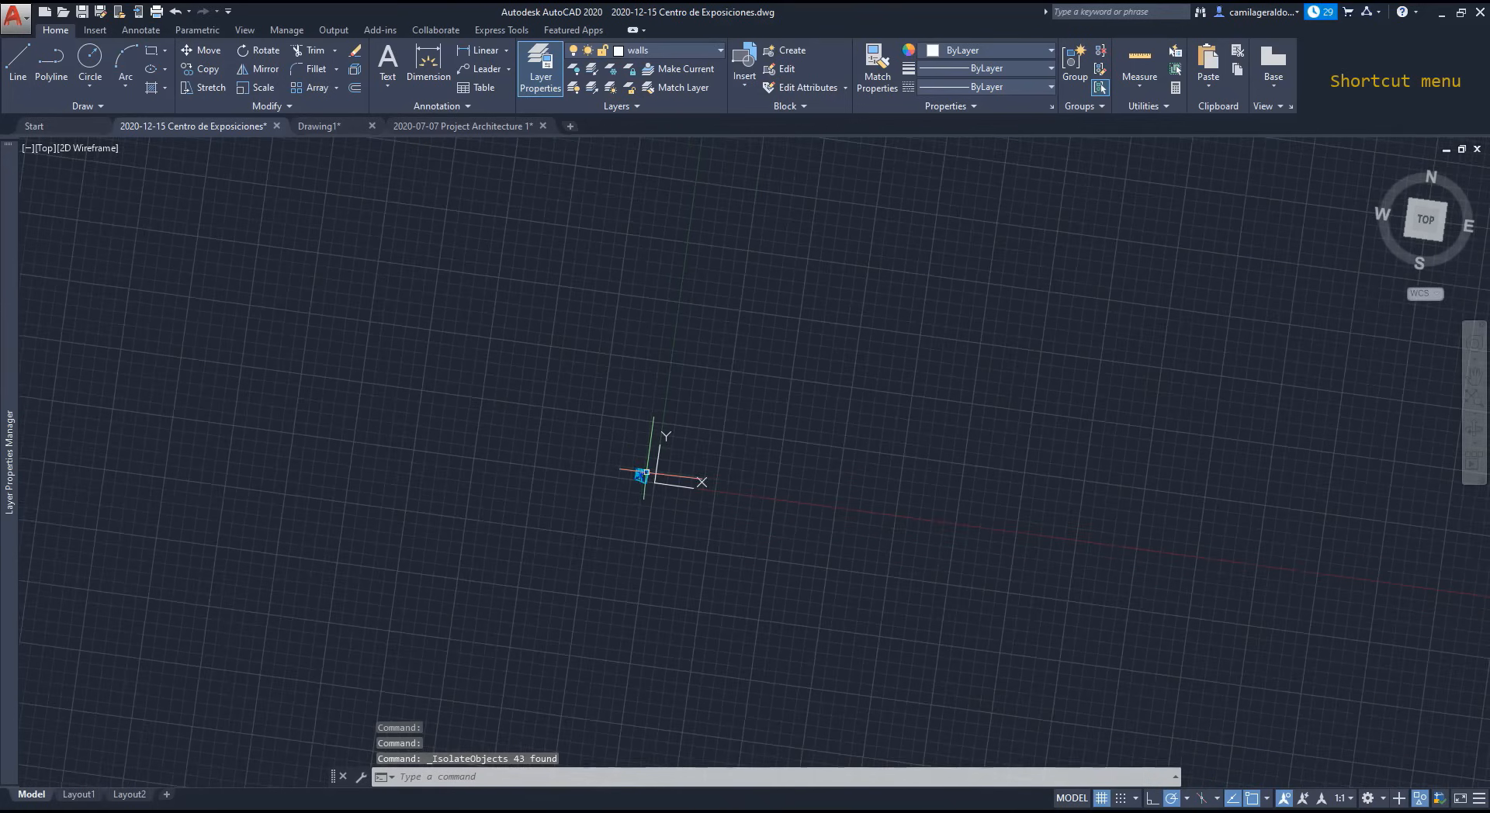
scroll(645, 472, up, 5)
scroll(645, 472, up, 2)
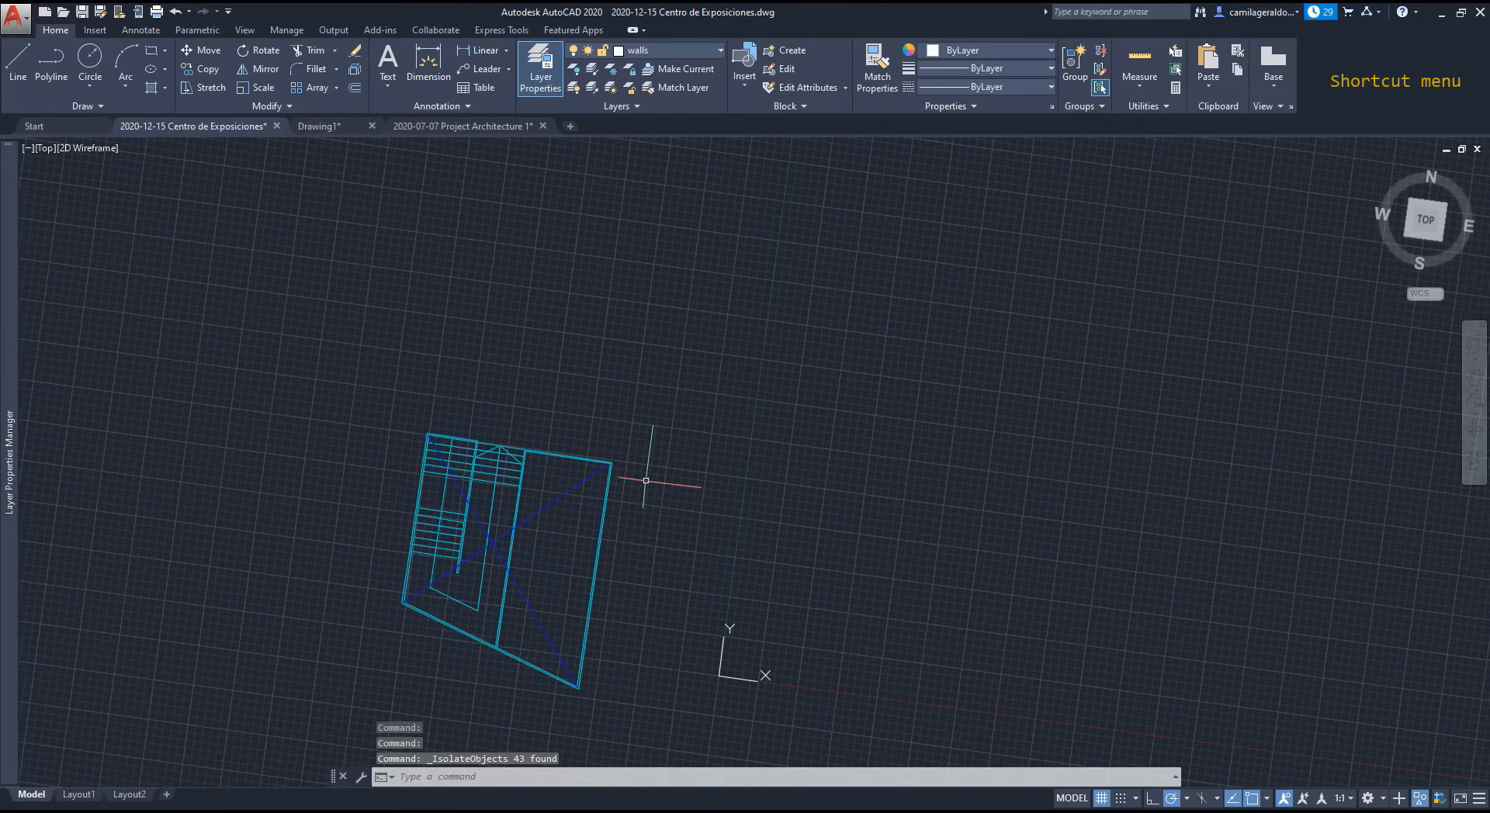
Step: End the object isolation in the Centro de Exposiciones drawing
right_click(801, 394)
mouse_move(902, 469)
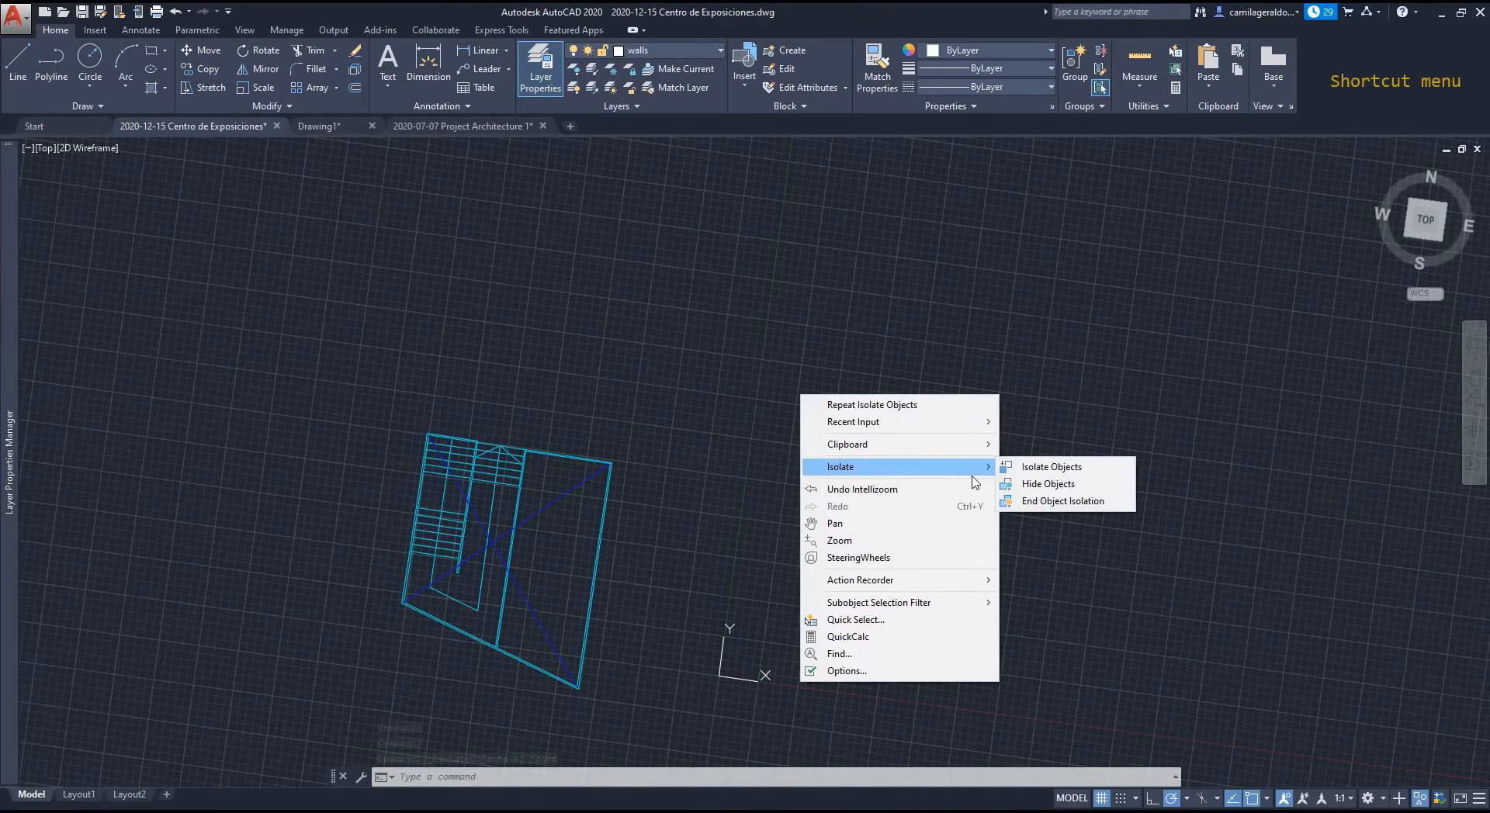
click(1057, 501)
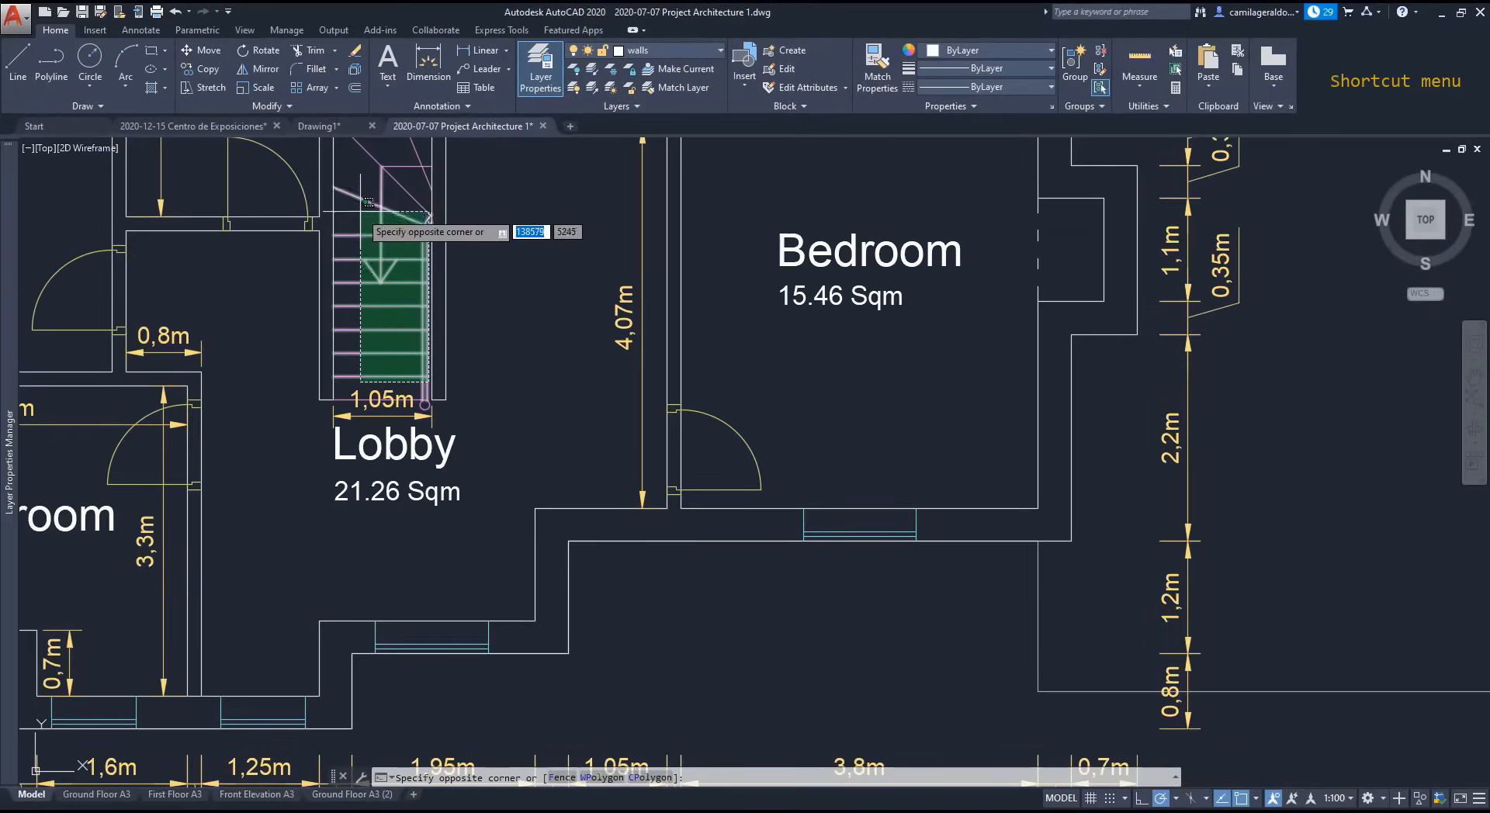
Step: In the 2020-07-07 Project Architecture 1 drawing, select the whole staircase by the lobby and hide it
click(341, 157)
scroll(367, 373, up, 4)
right_click(581, 320)
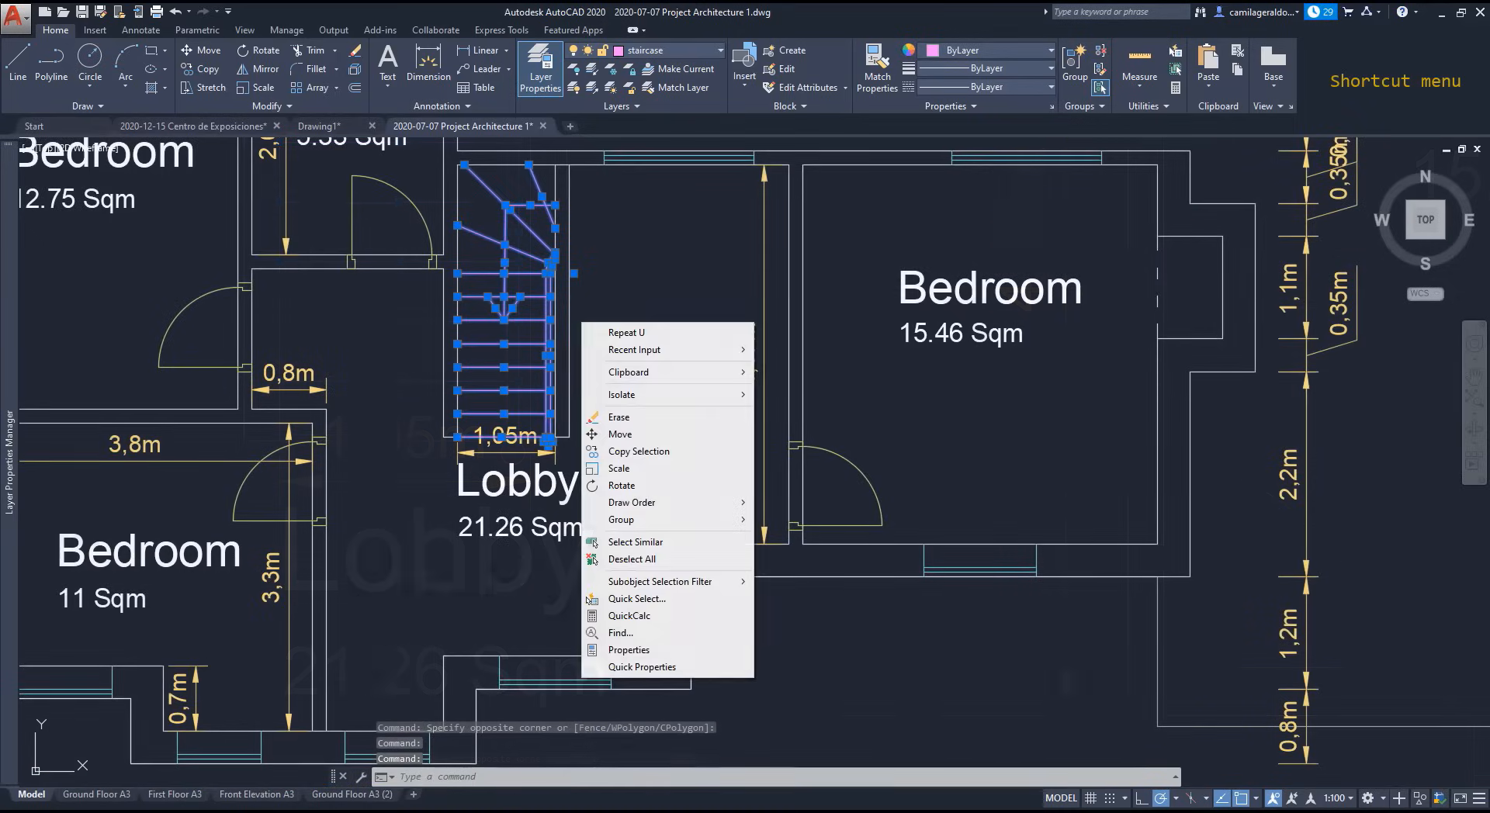
mouse_move(673, 402)
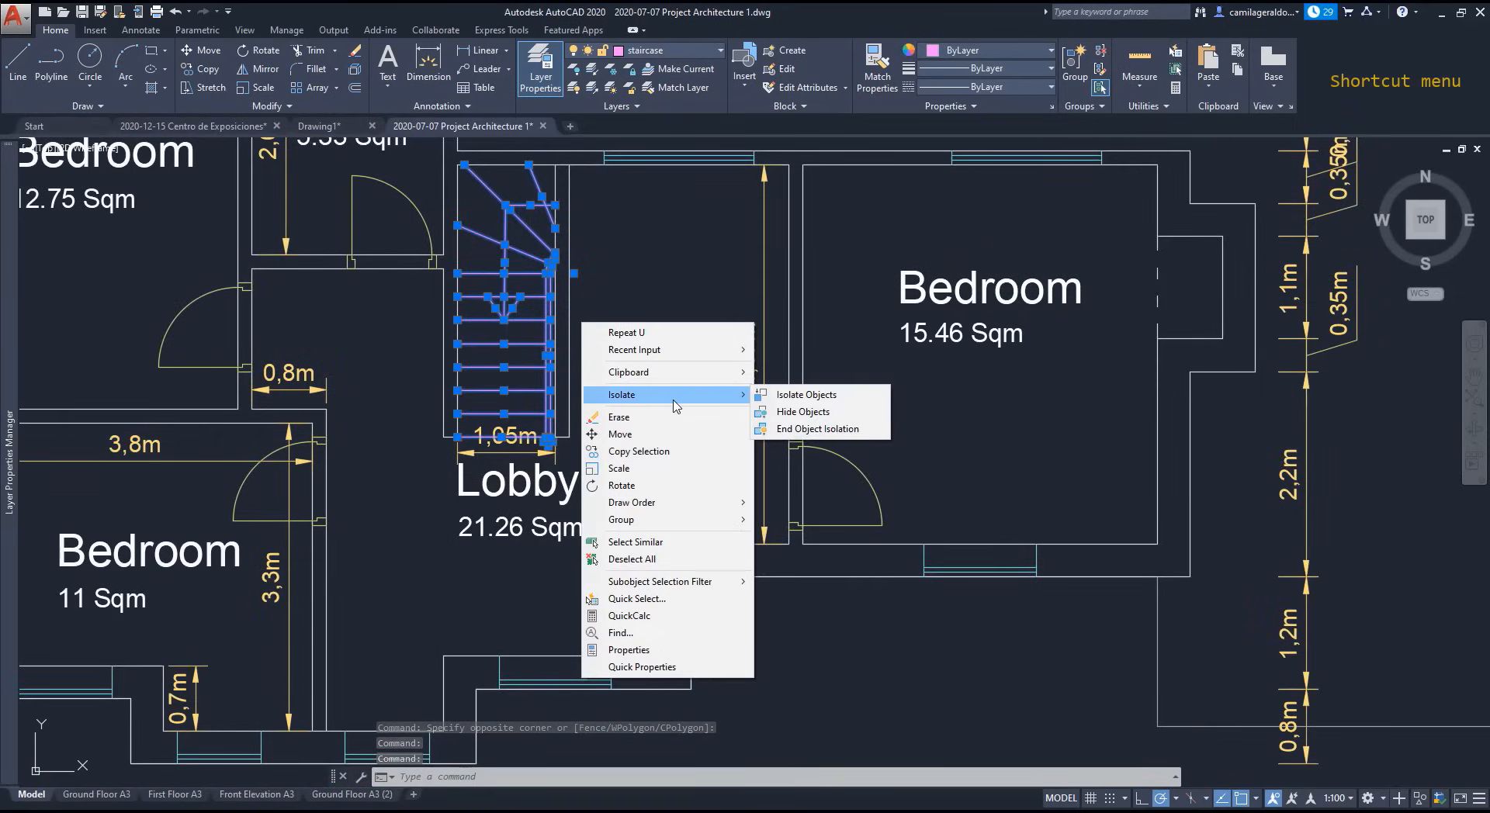
click(850, 414)
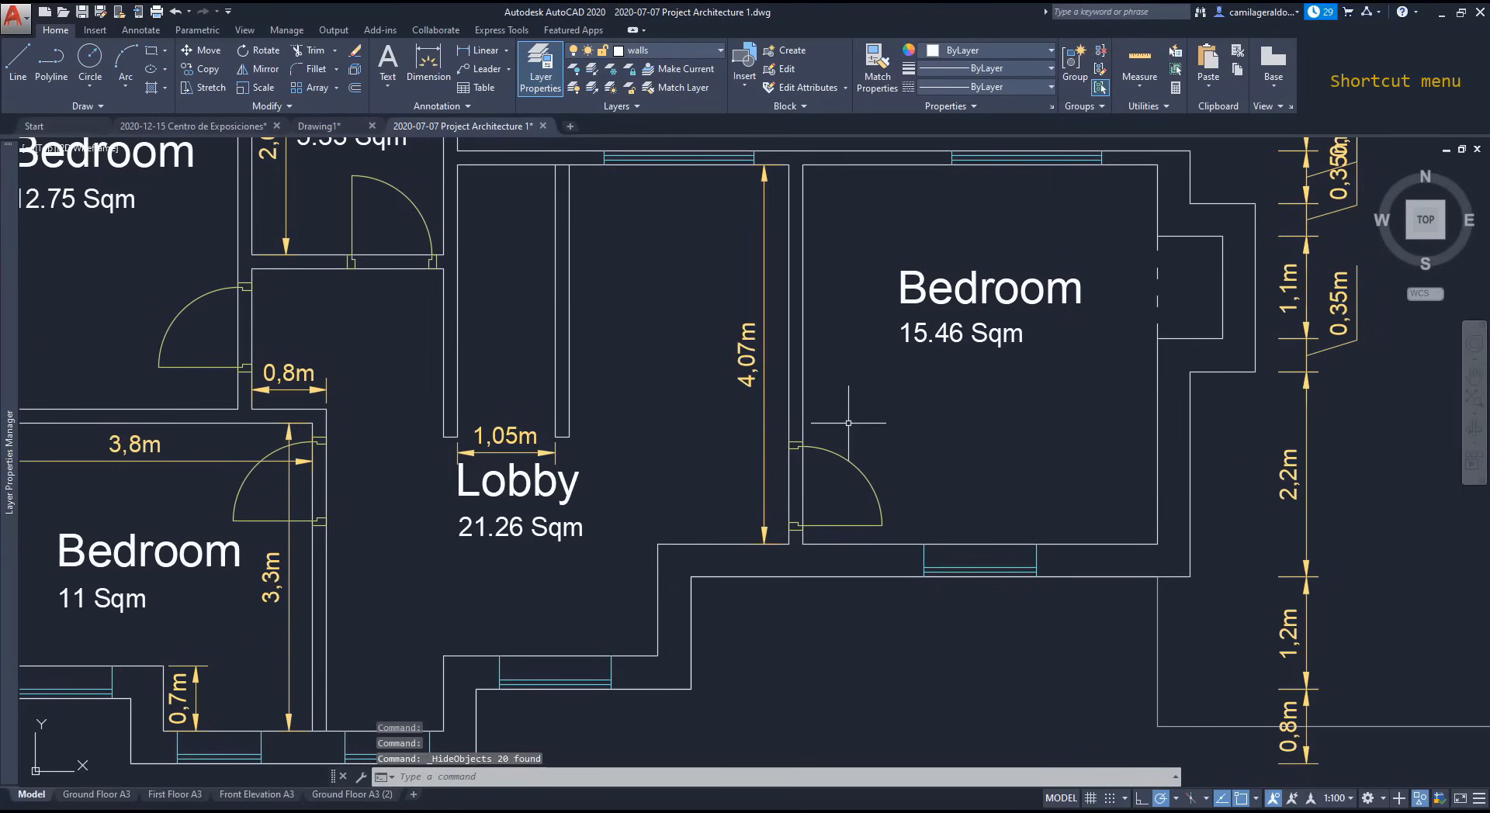
Step: End the object isolation in the Project Architecture 1 drawing to restore the hidden staircase
right_click(520, 289)
mouse_move(629, 362)
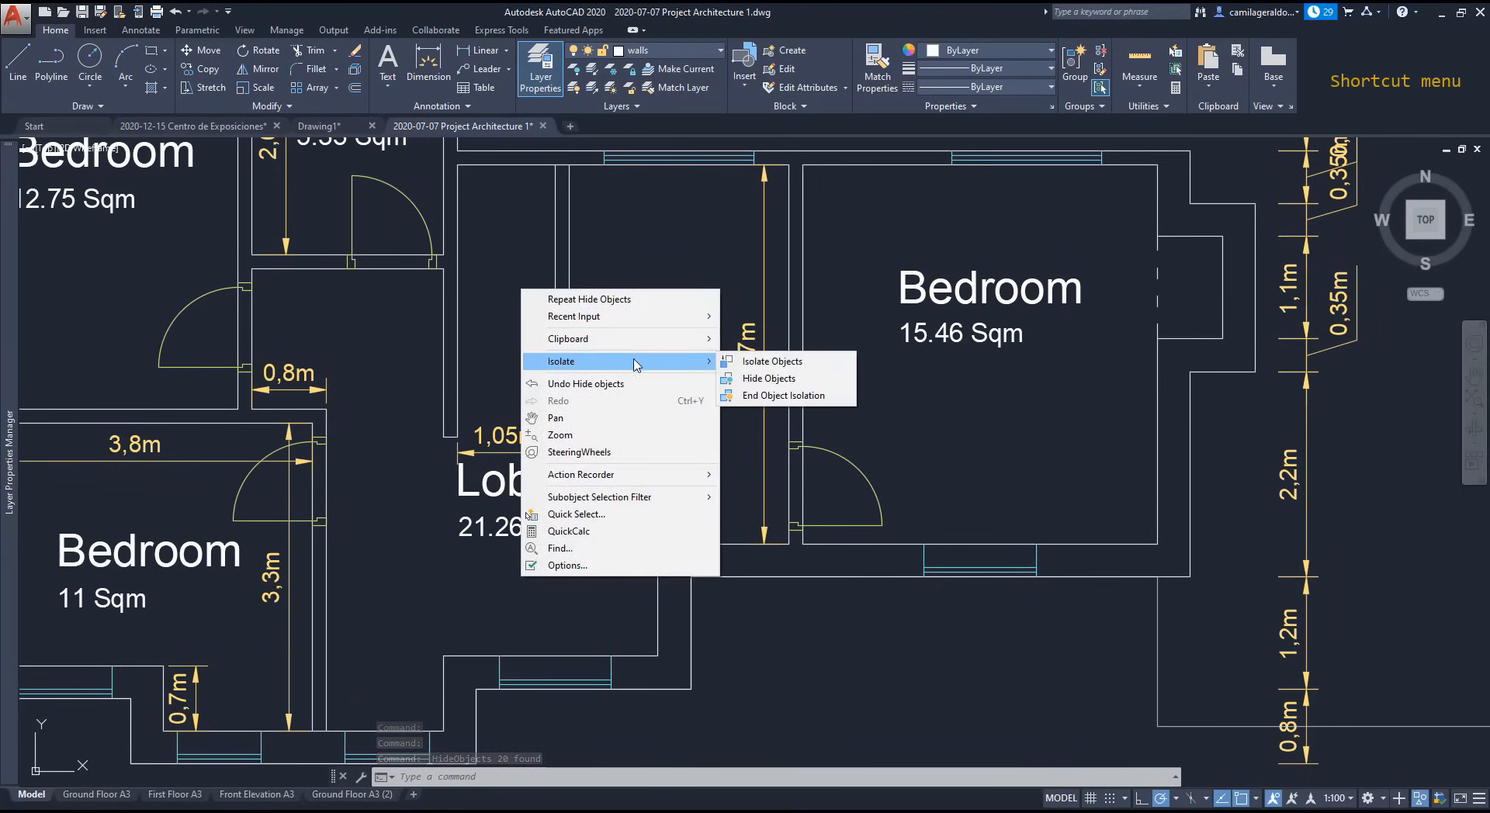
click(826, 403)
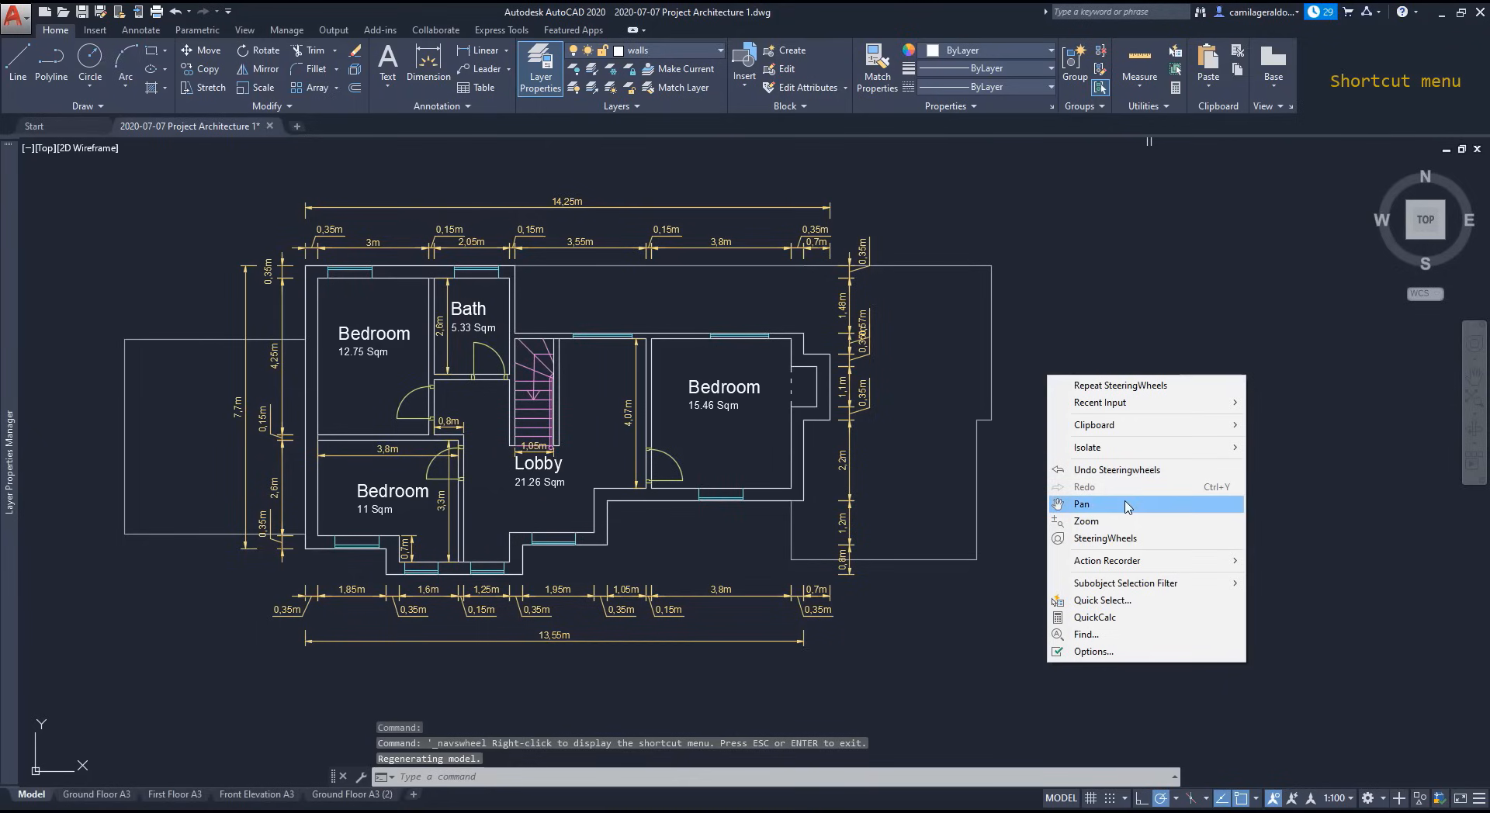
Step: Start the SteeringWheels navigation and leave it, and open the program's Options
click(1149, 539)
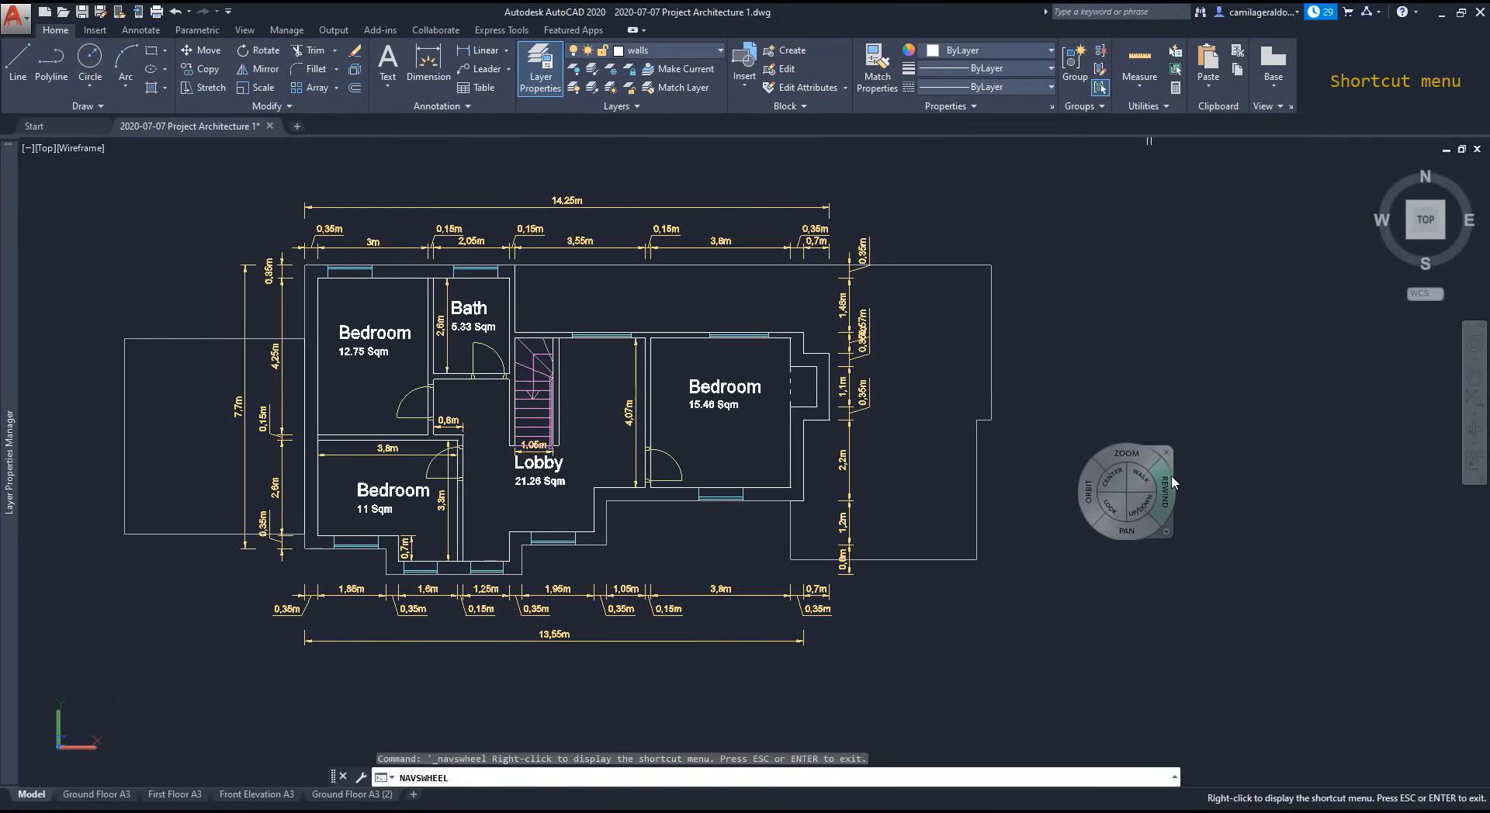
right_click(1171, 497)
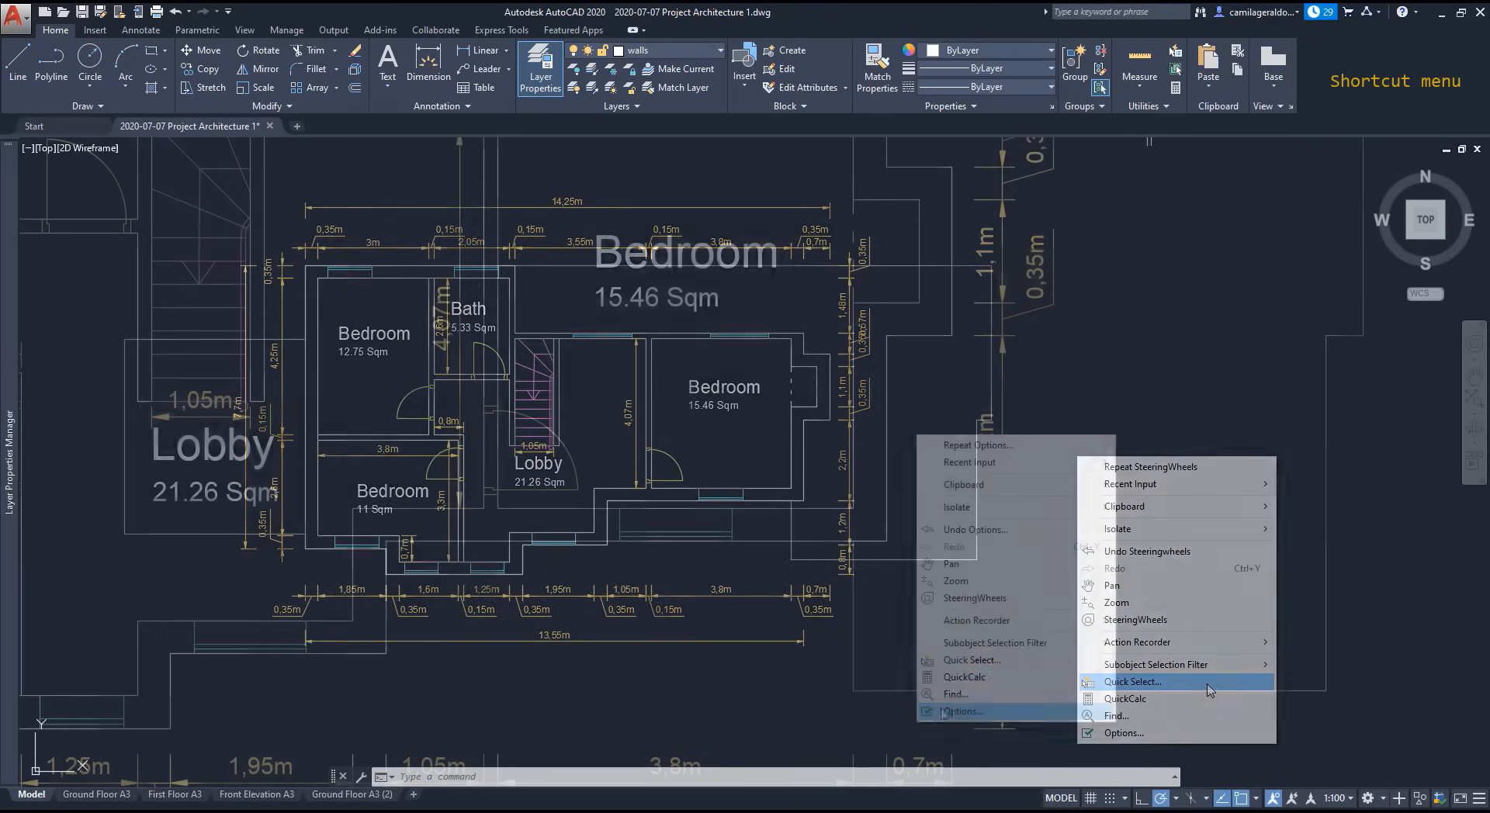
click(948, 711)
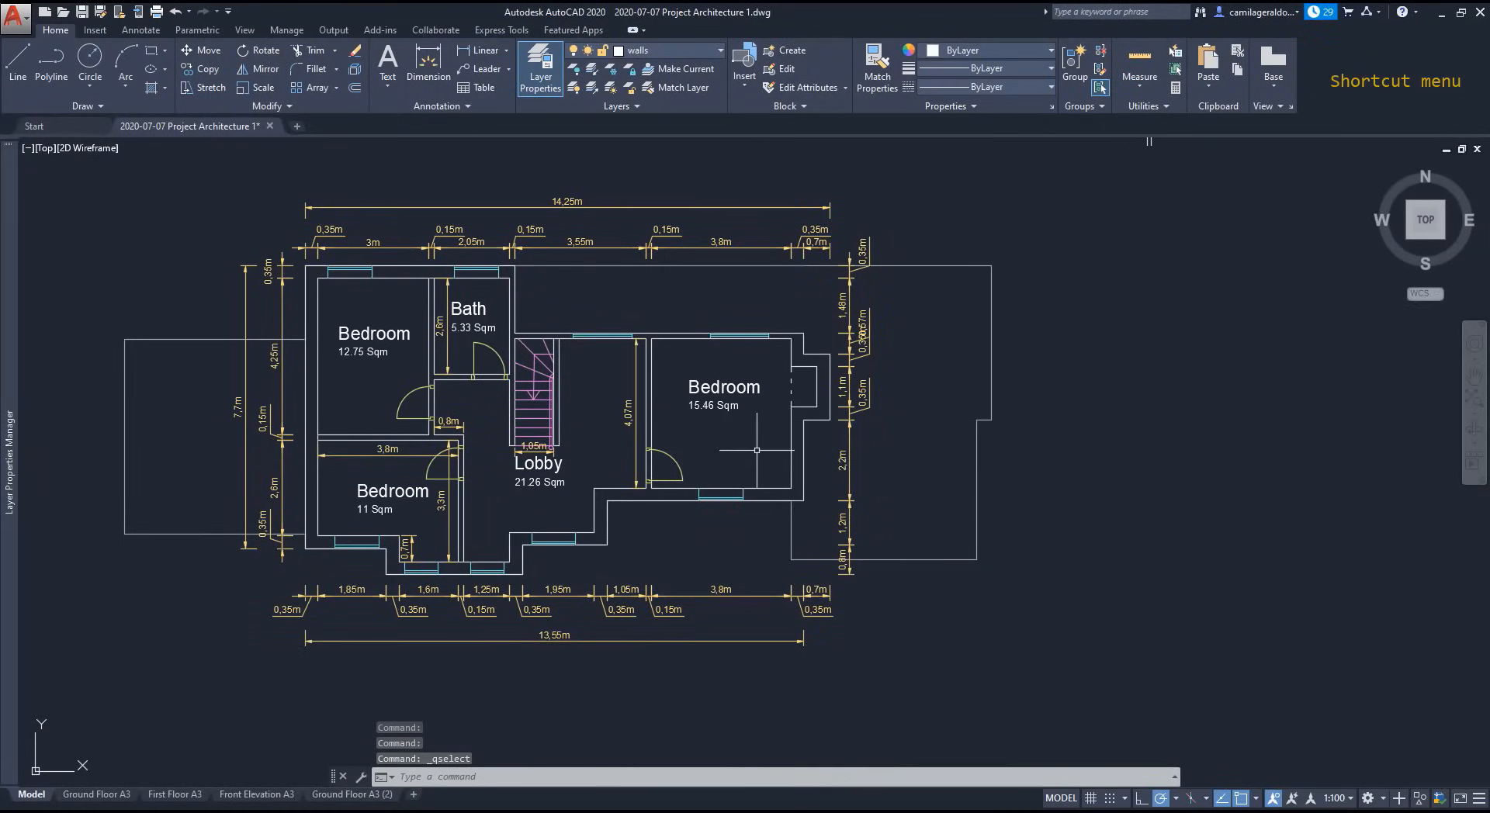
Step: Select the door block of the 15.46 Sqm bedroom and show the commands available for it, including Draw Order
click(673, 464)
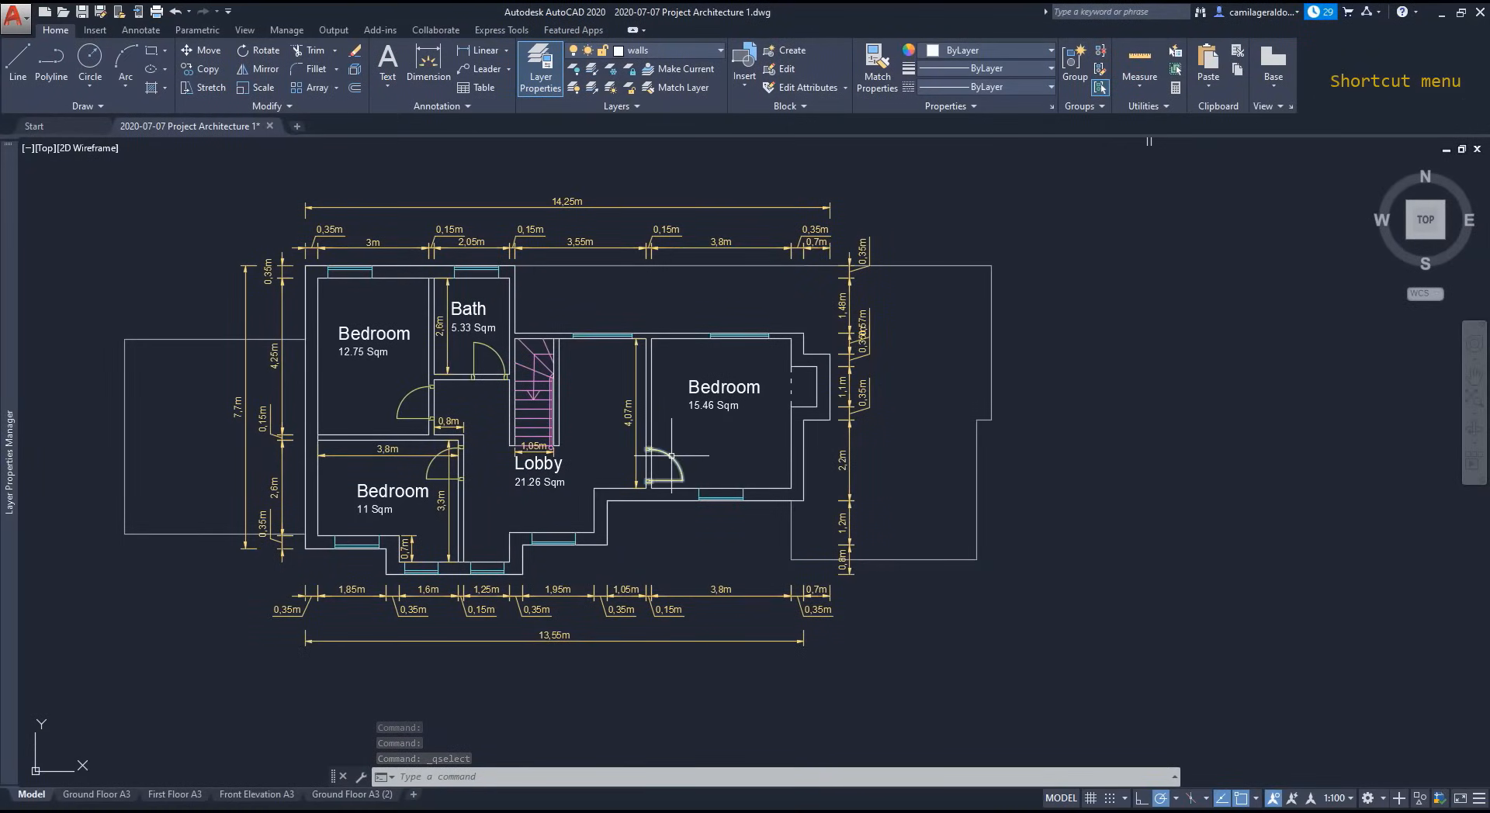
right_click(681, 451)
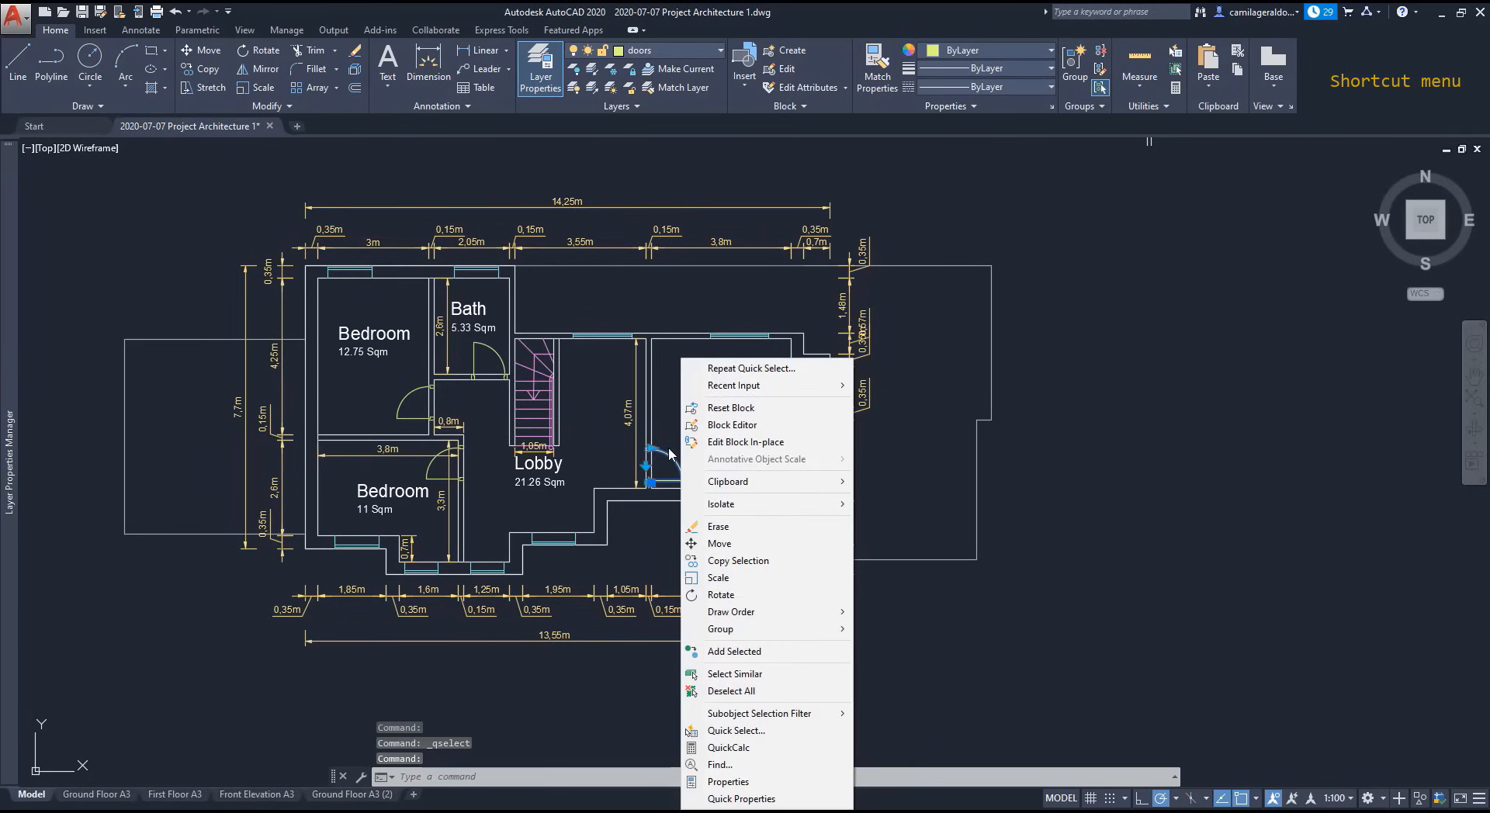
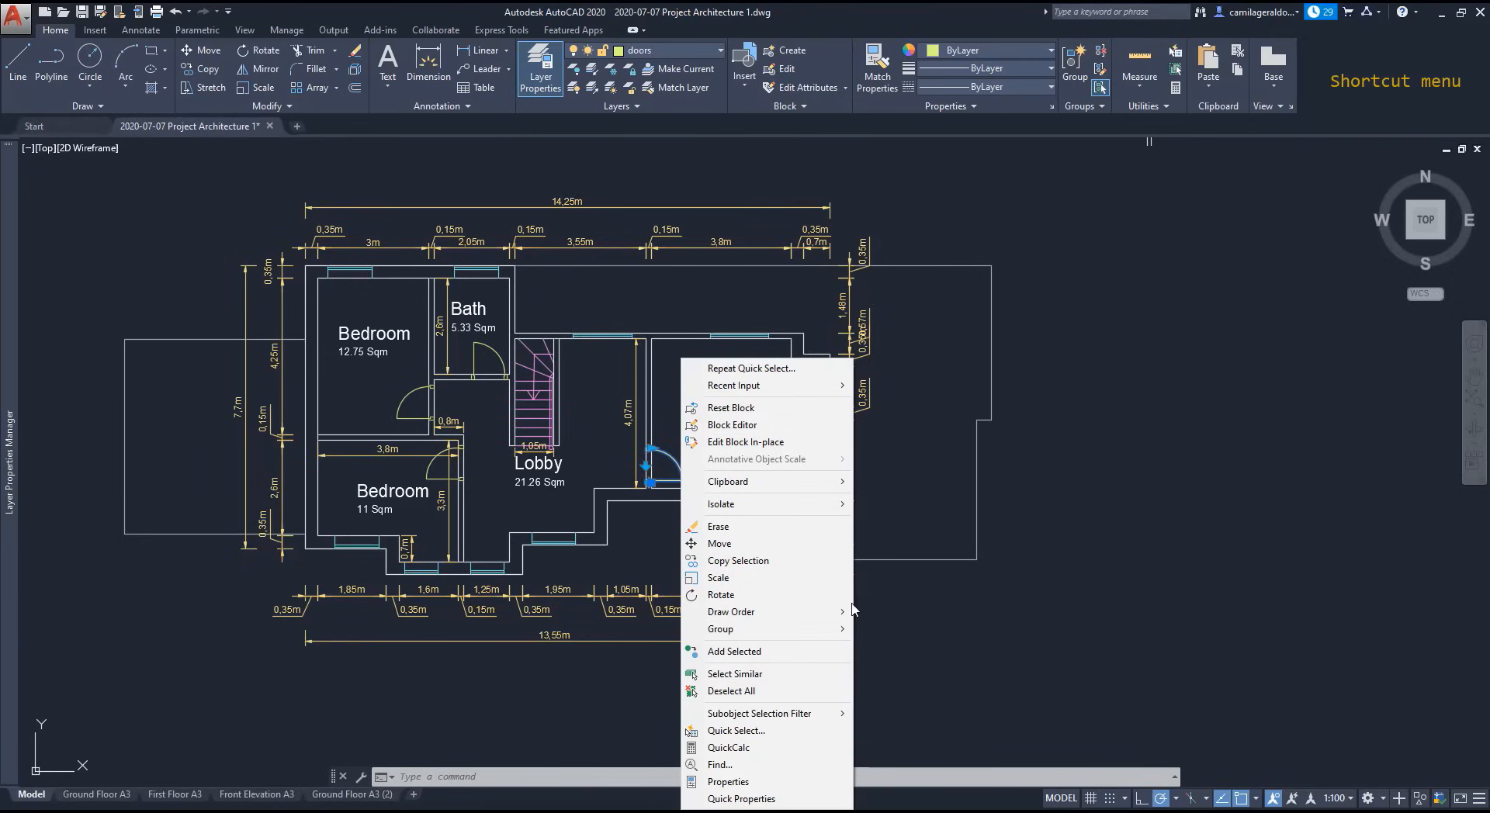
mouse_move(813, 614)
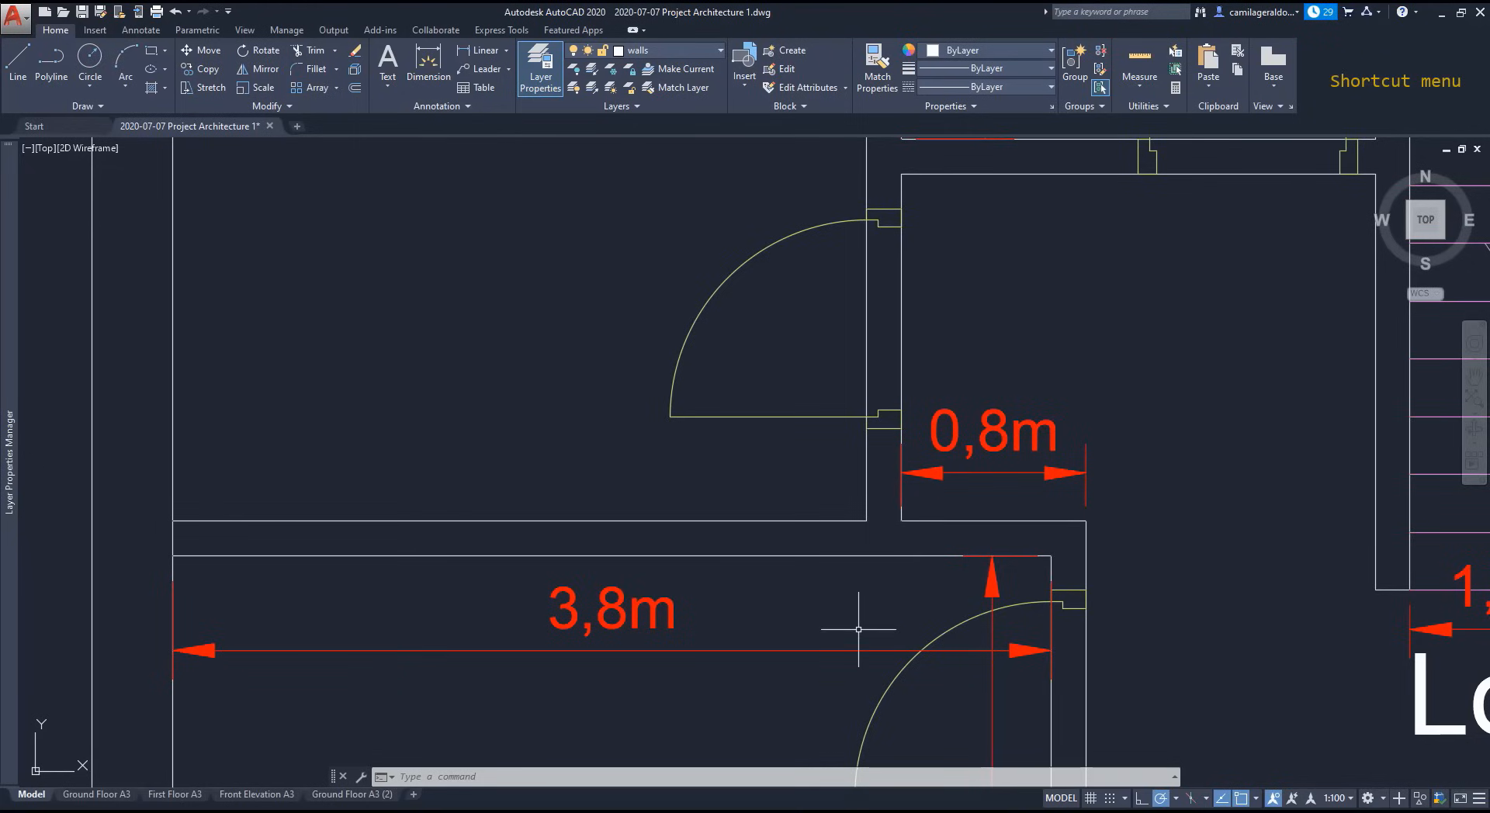
Step: Use Quick Select on the entire drawing to select all objects whose layer equals dli
right_click(539, 412)
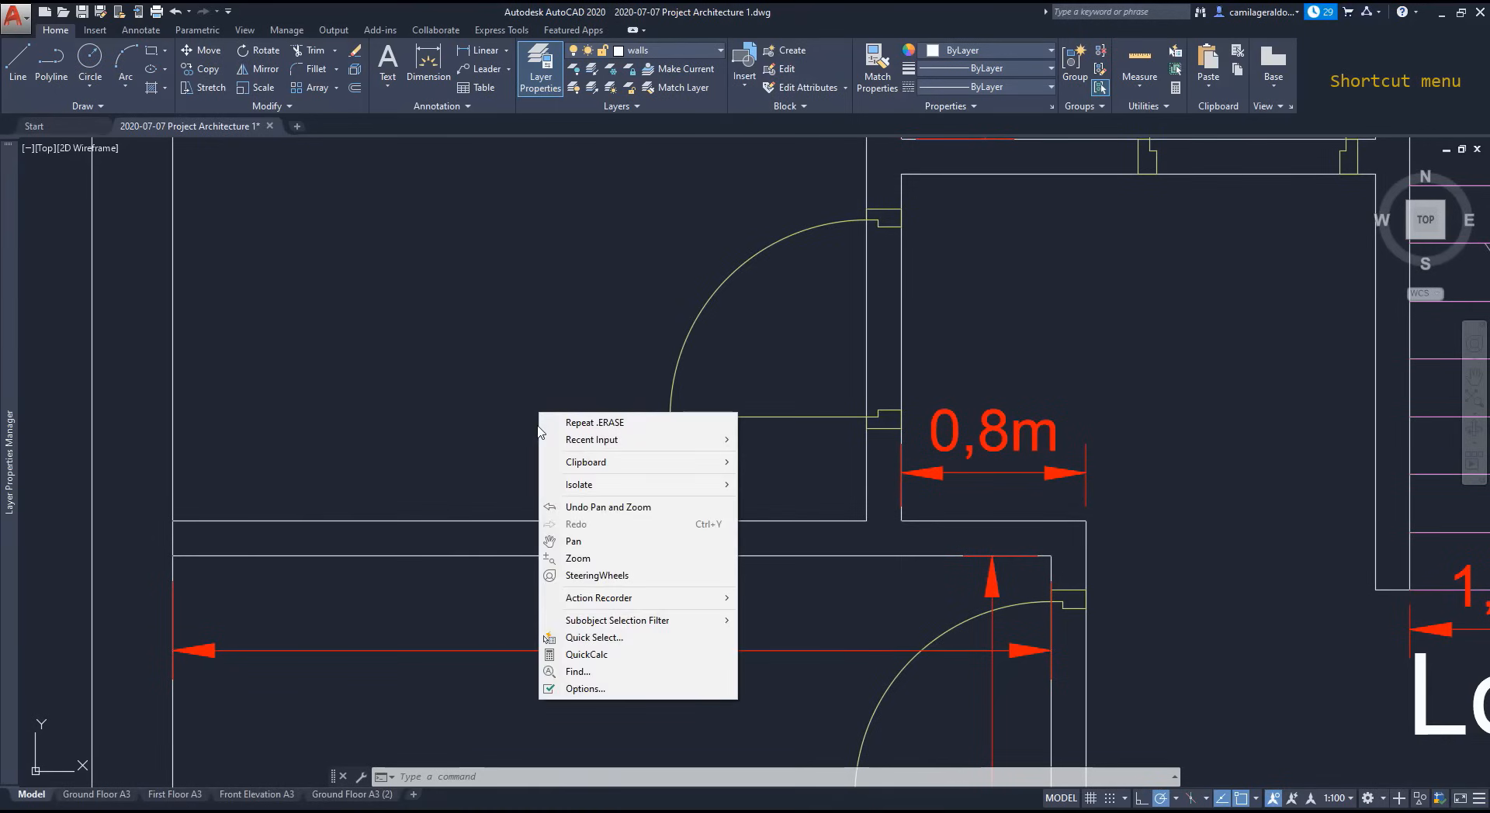
click(597, 637)
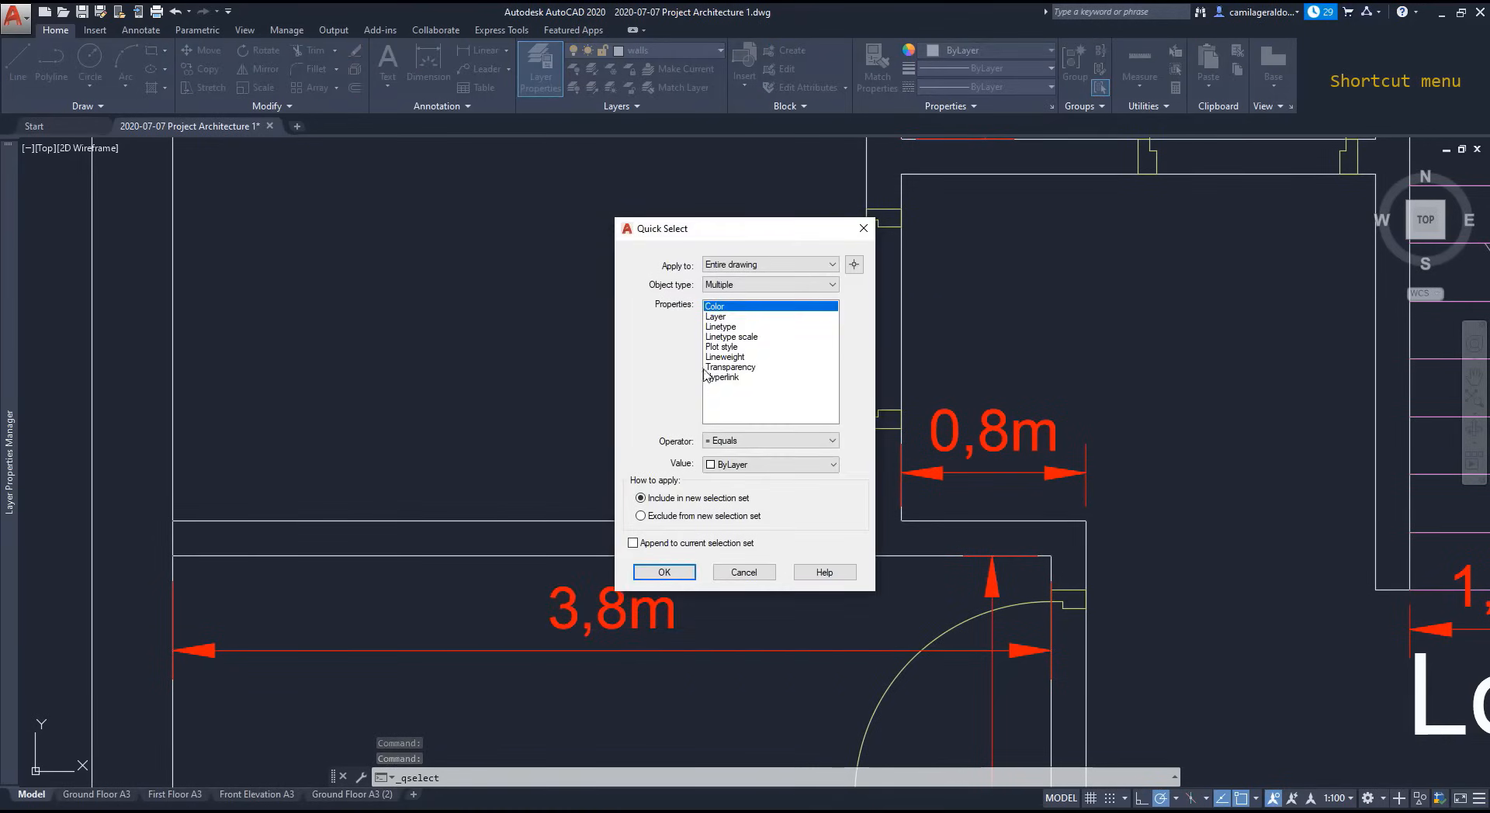
click(729, 316)
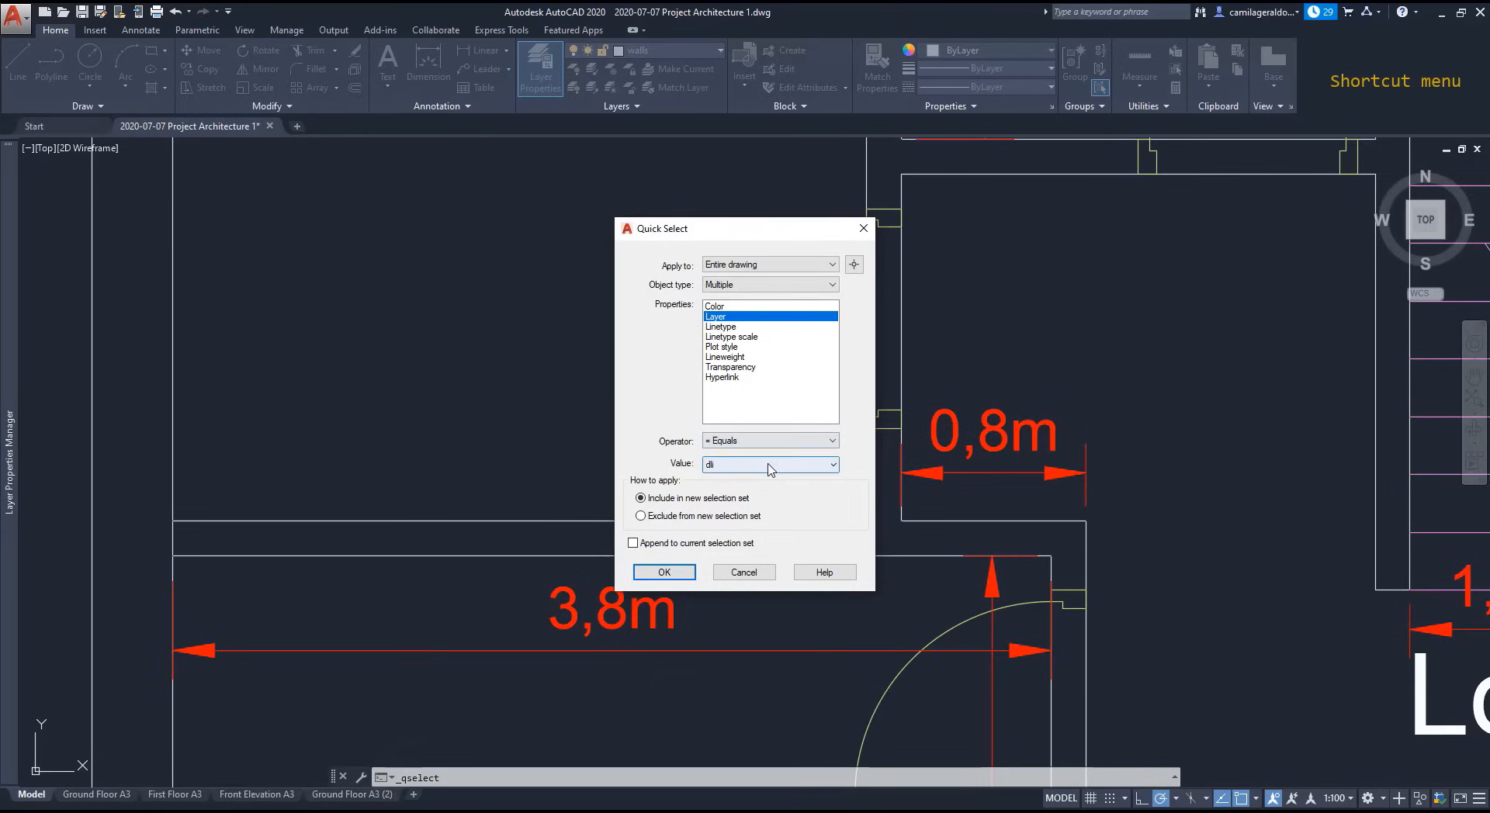
click(665, 572)
scroll(492, 432, down, 2)
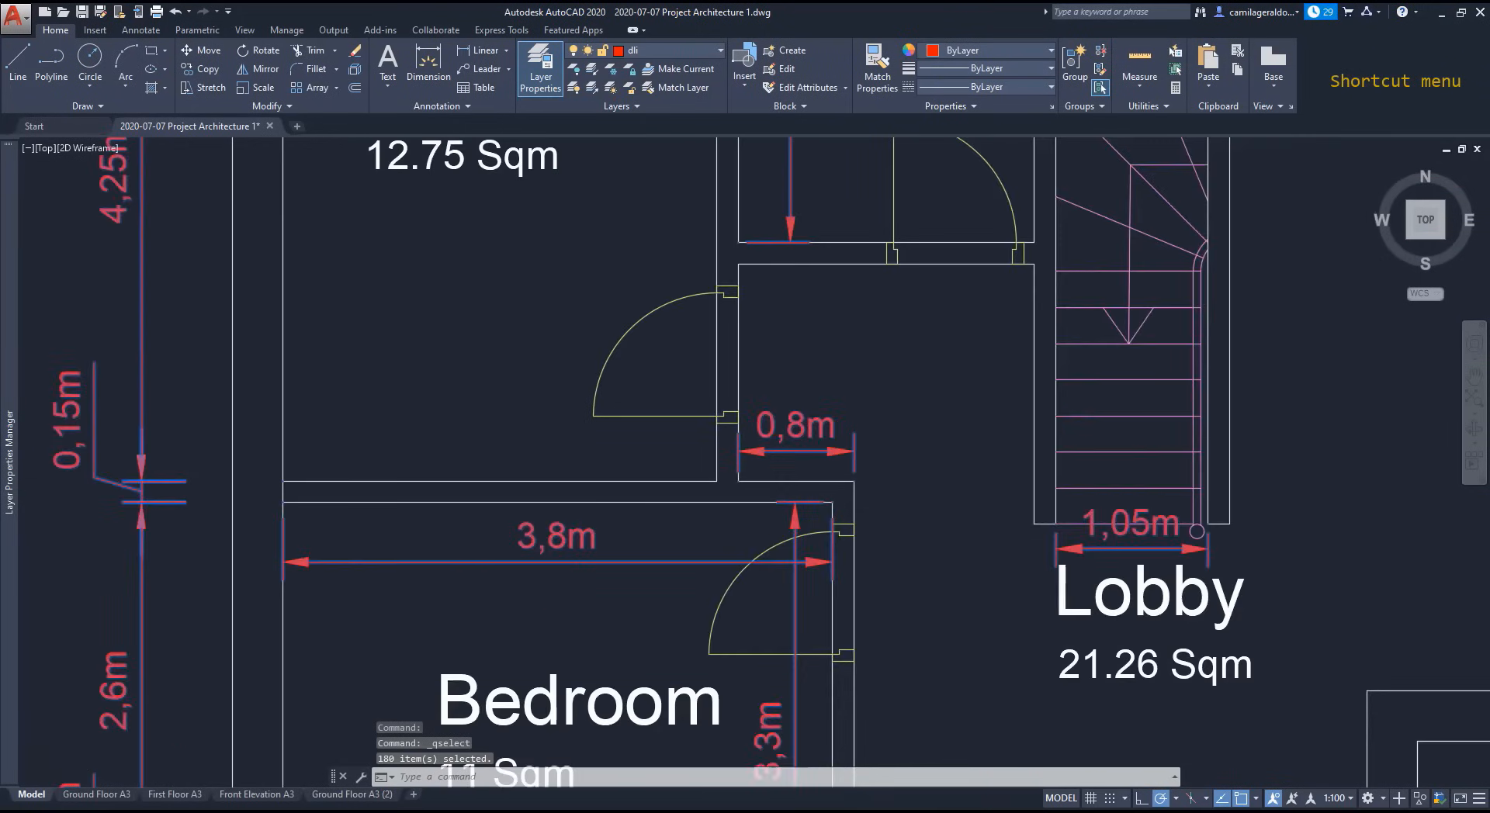
scroll(462, 415, down, 2)
Step: Send the selected dimensions to the back of the draw order and inspect the 0,8m dimension against the walls
right_click(462, 382)
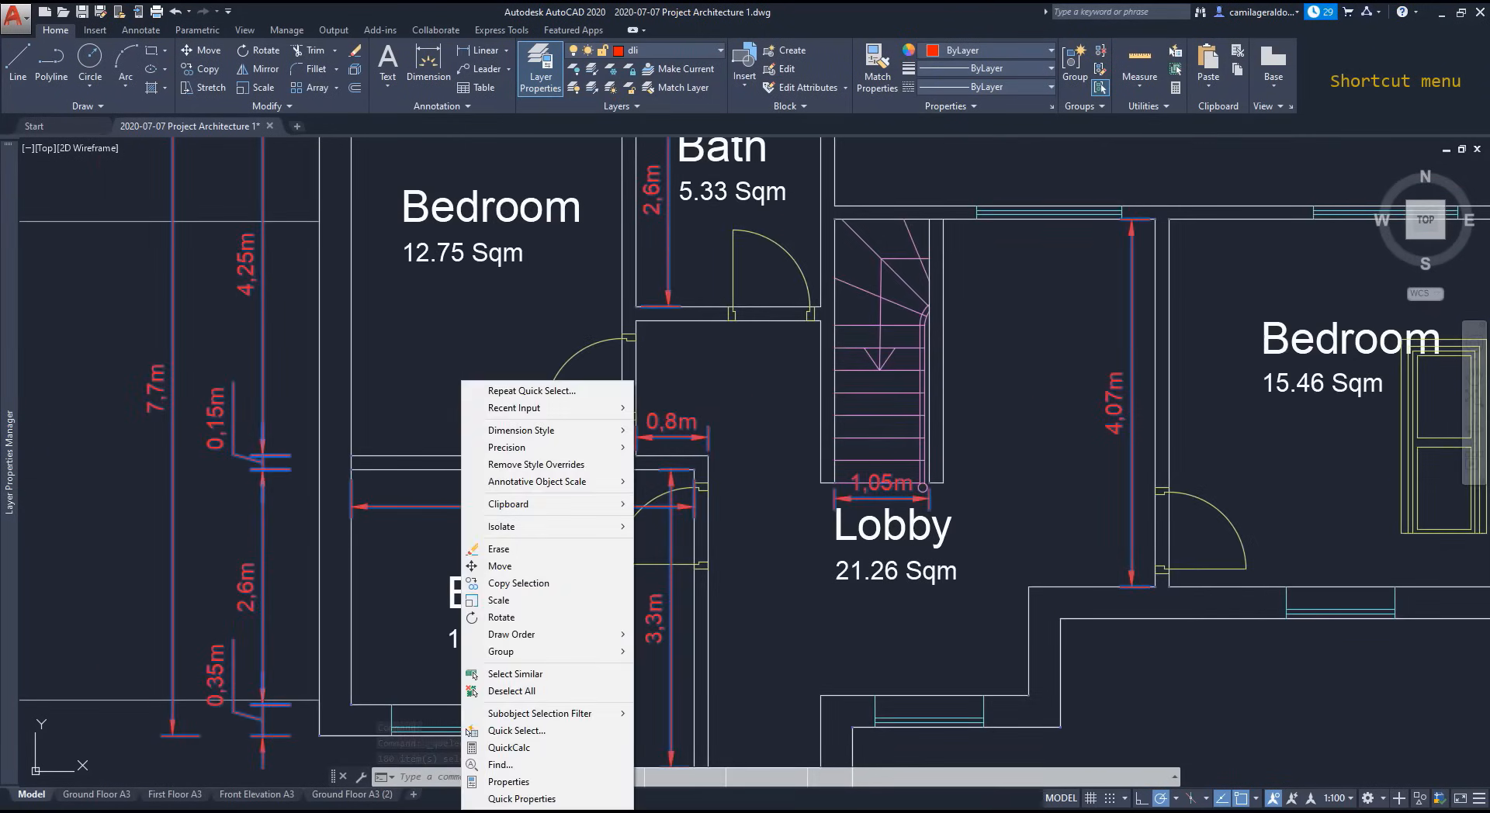
mouse_move(598, 643)
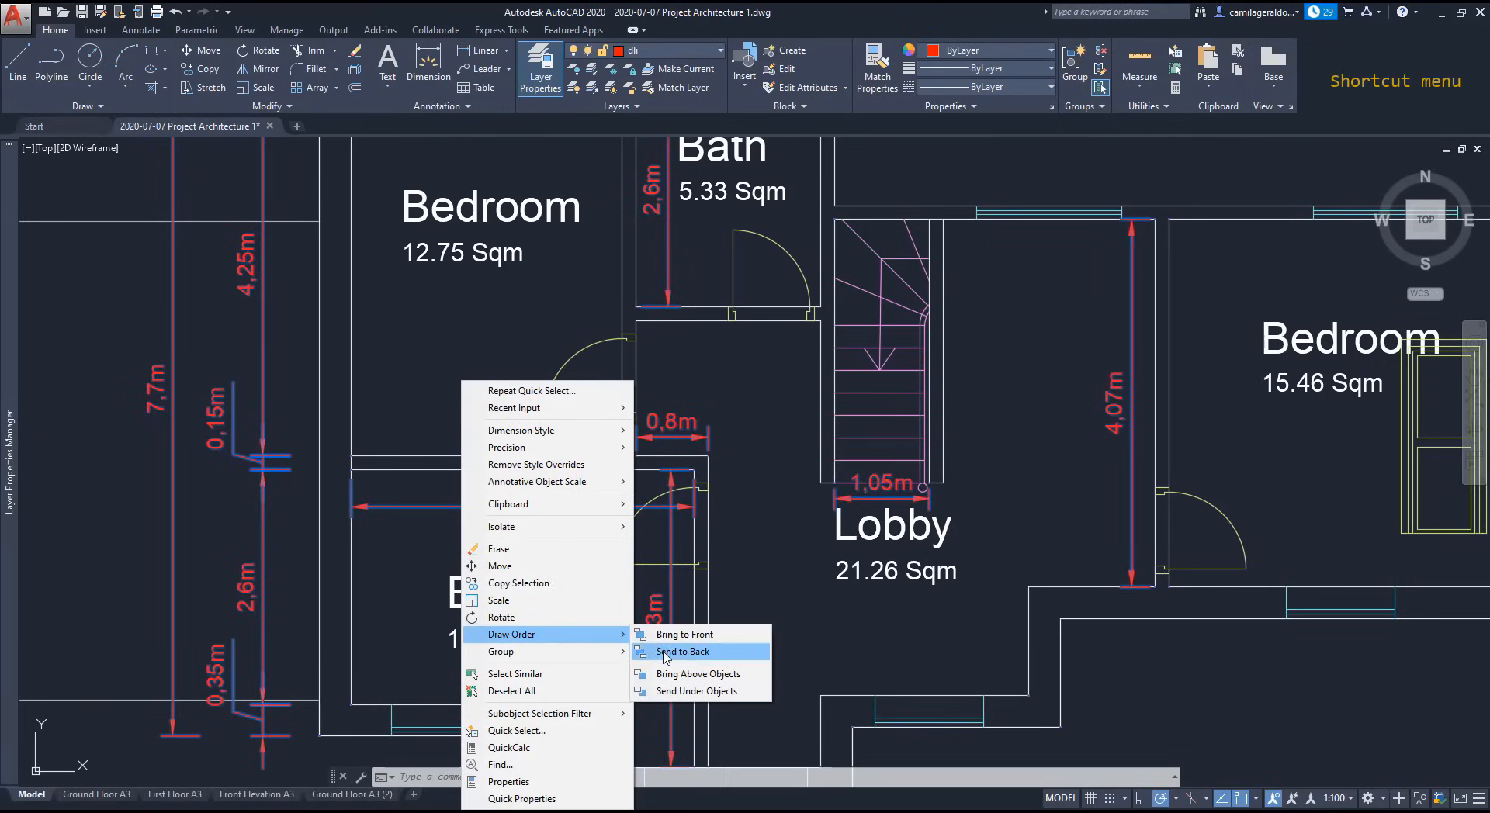
click(663, 651)
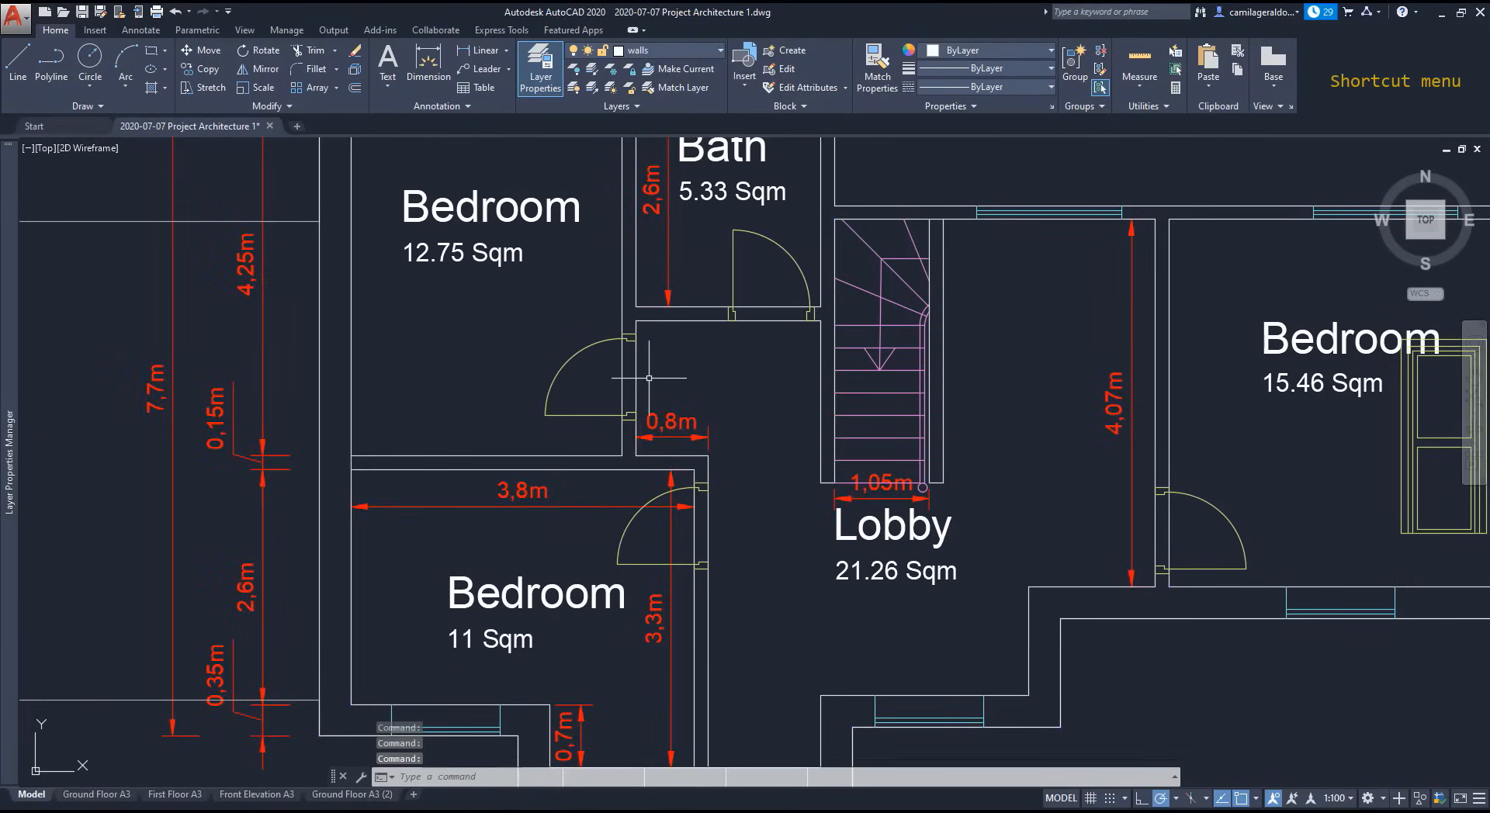
scroll(649, 381, up, 3)
scroll(621, 559, up, 4)
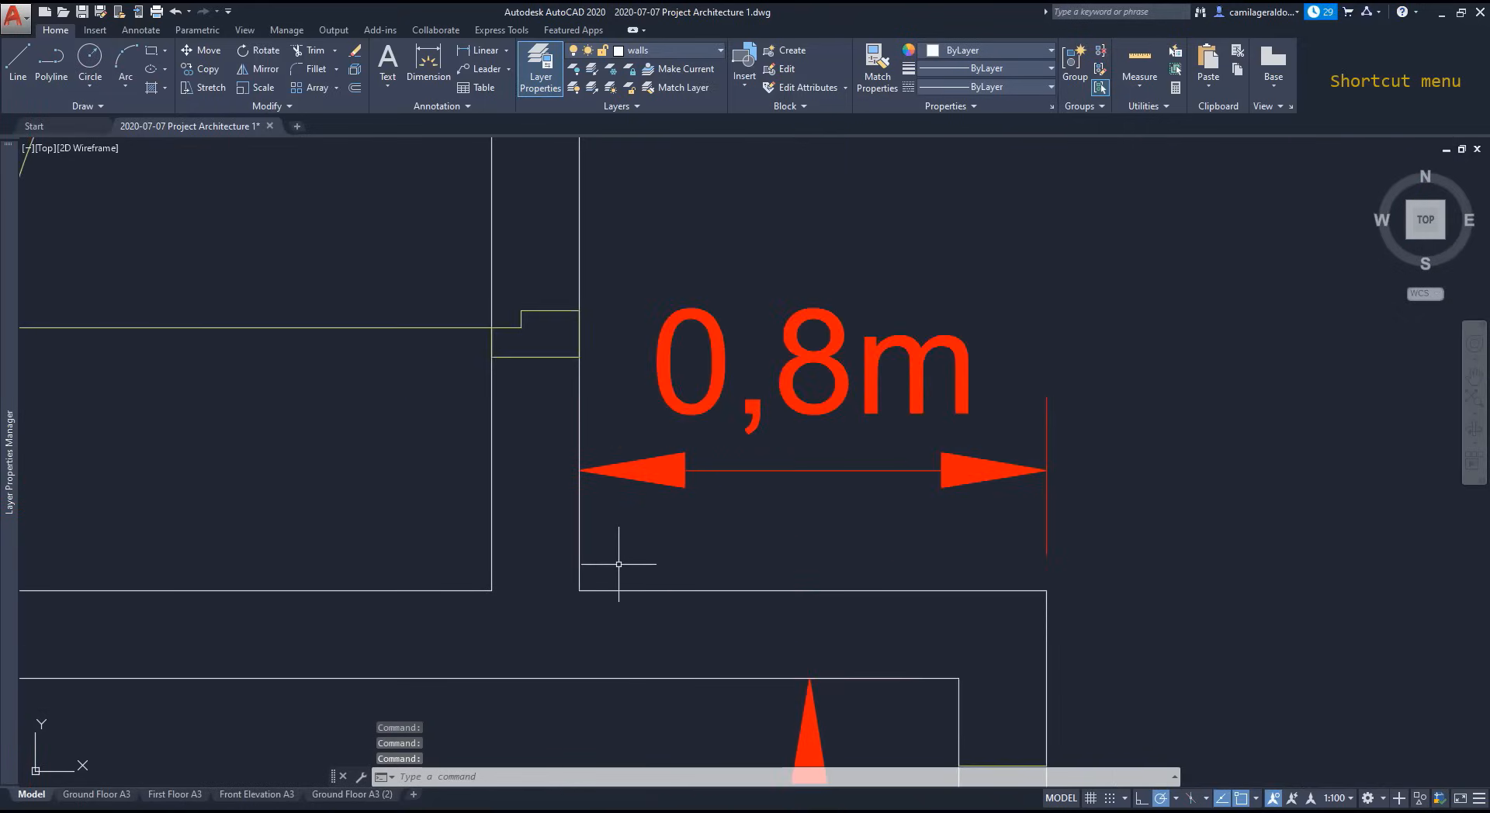
scroll(620, 552, down, 4)
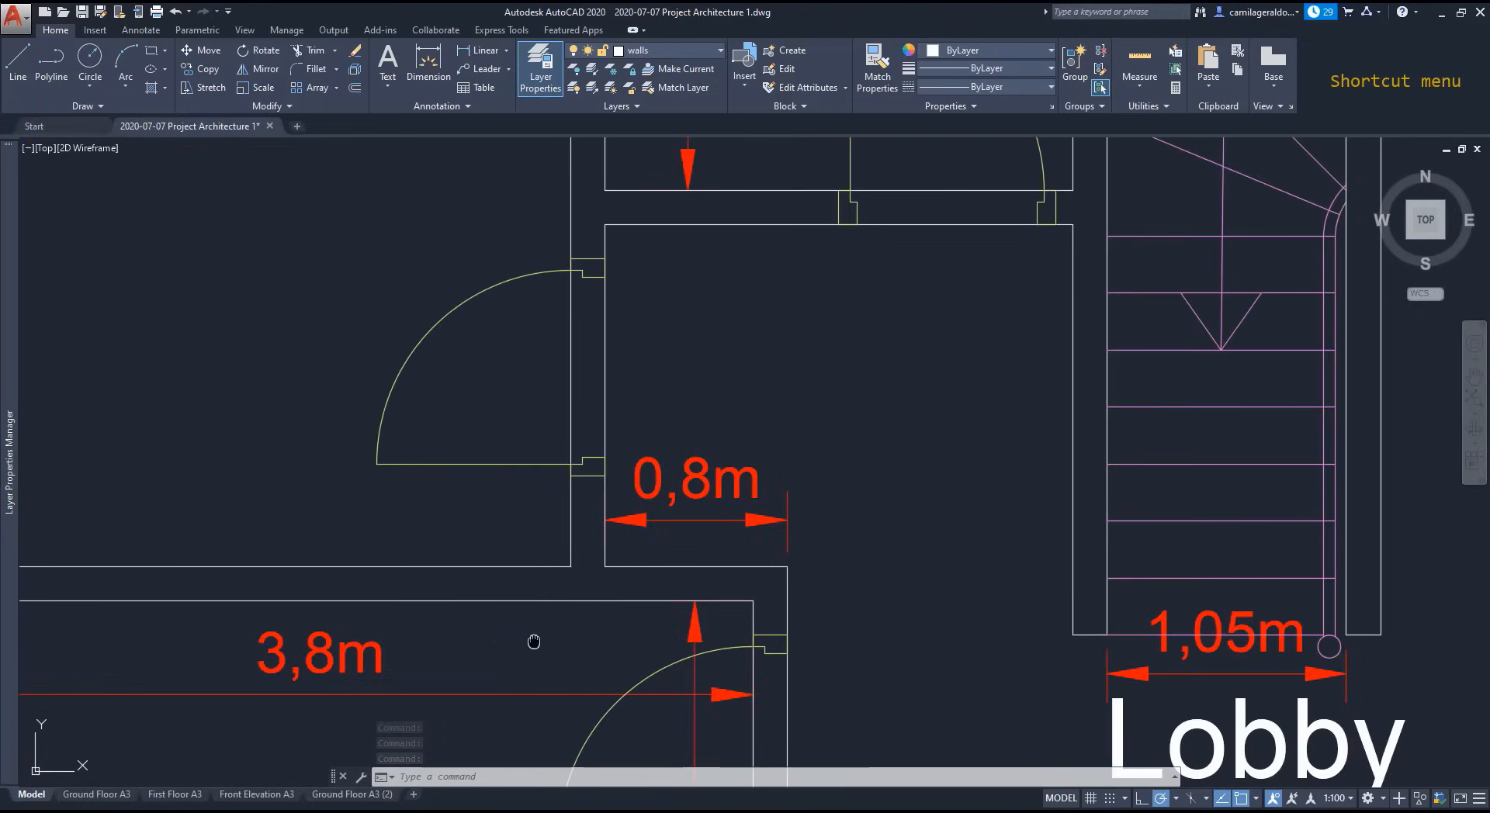
mouse_move(533, 642)
middle_down()
mouse_move(929, 549)
mouse_move(854, 601)
middle_up()
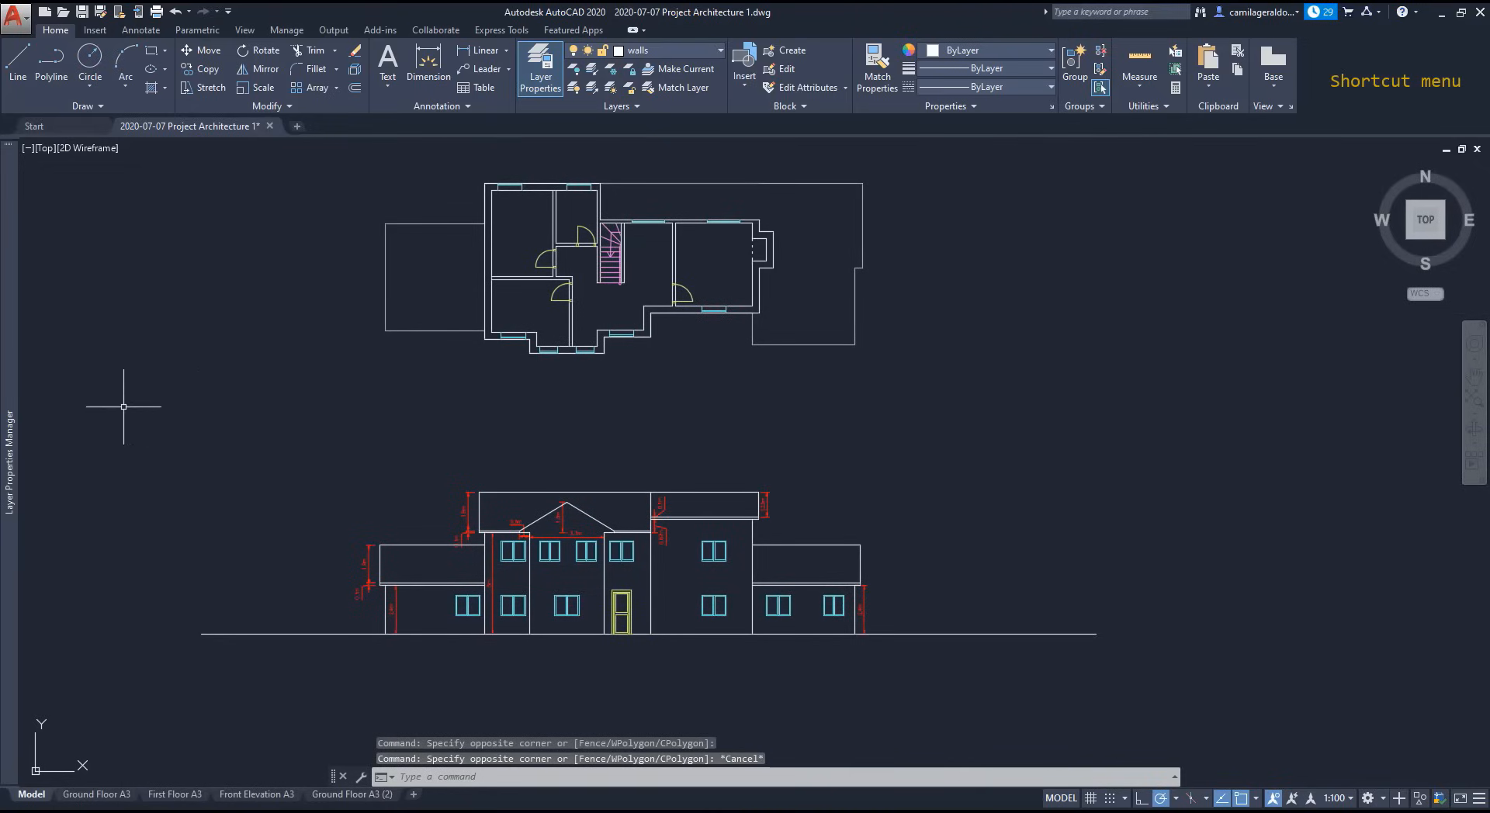
Step: Turn off the dli layer and group all objects of the front elevation
mouse_move(13, 453)
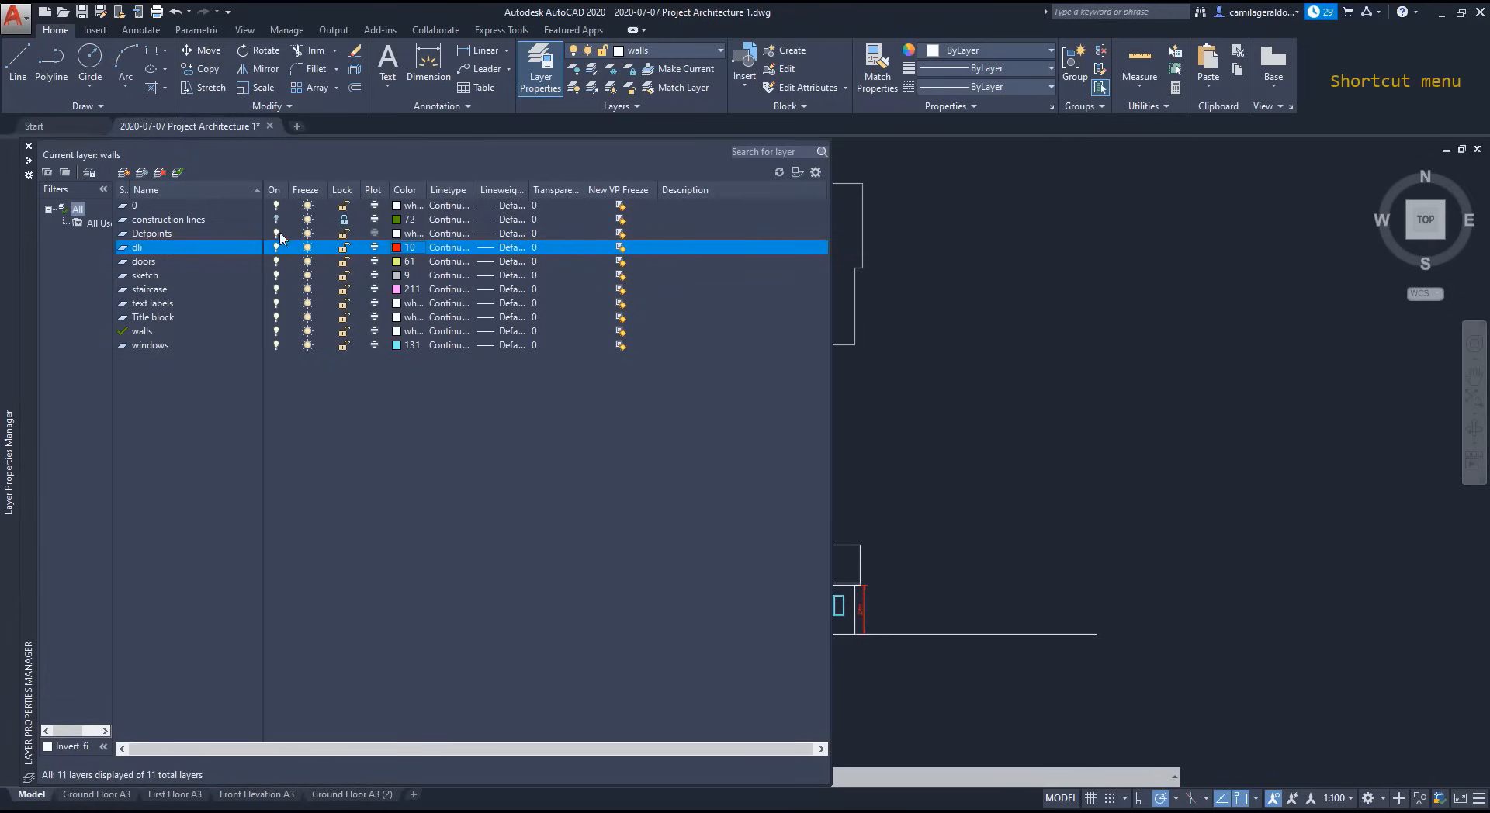
click(275, 247)
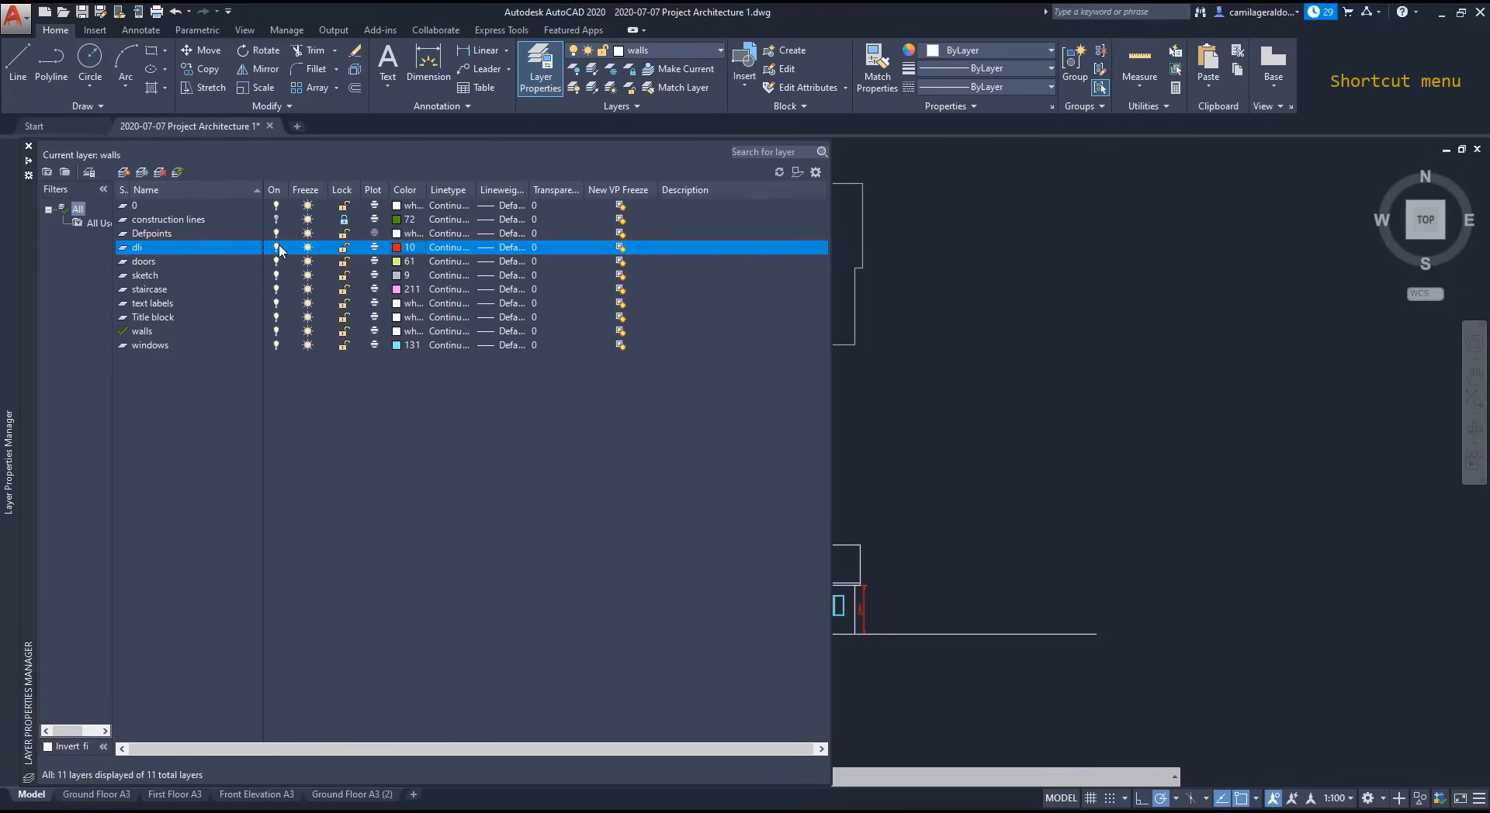
click(1065, 492)
click(1063, 494)
click(926, 674)
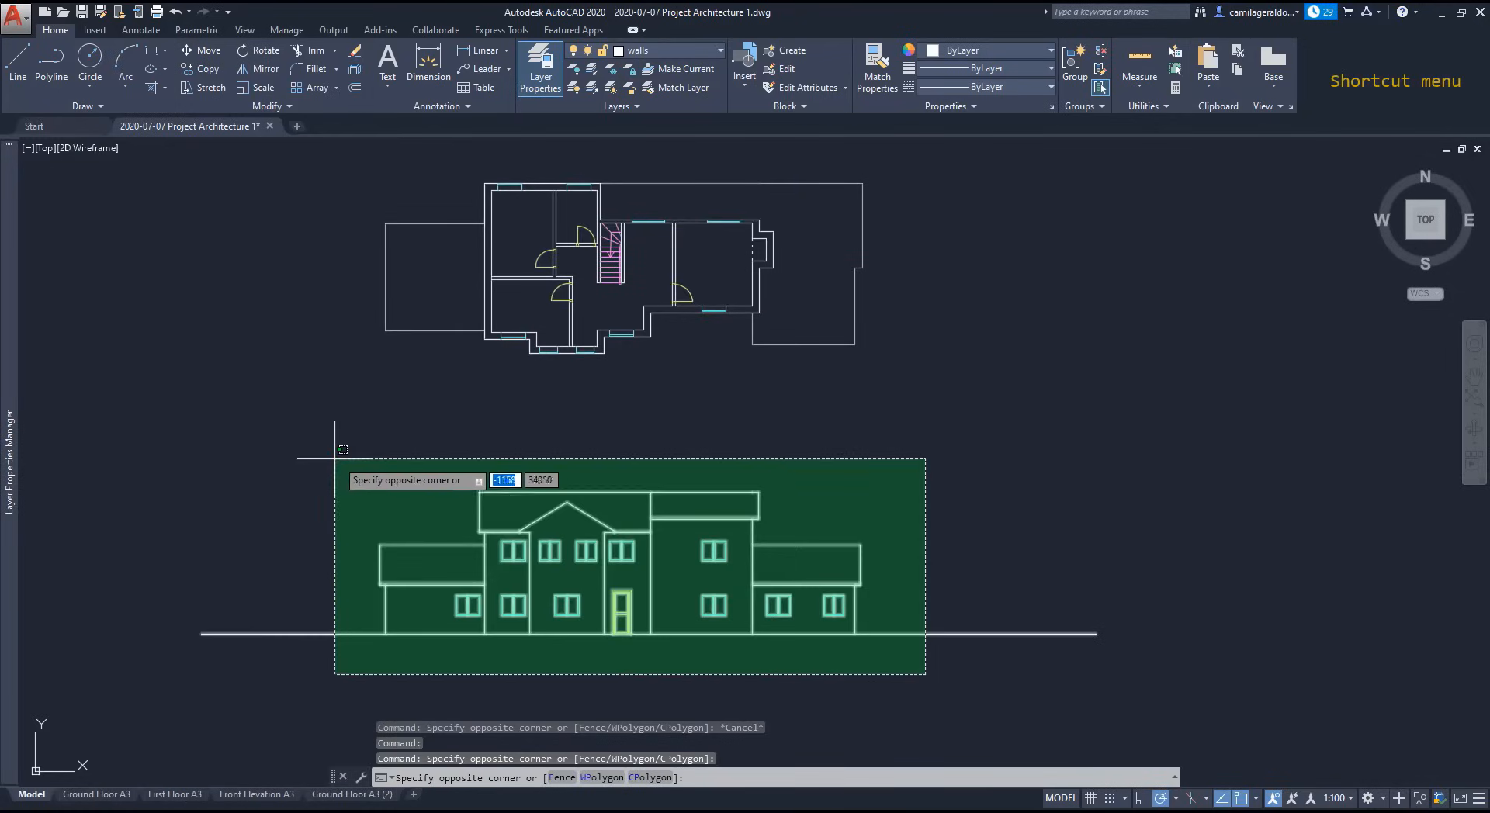
click(304, 454)
right_click(304, 455)
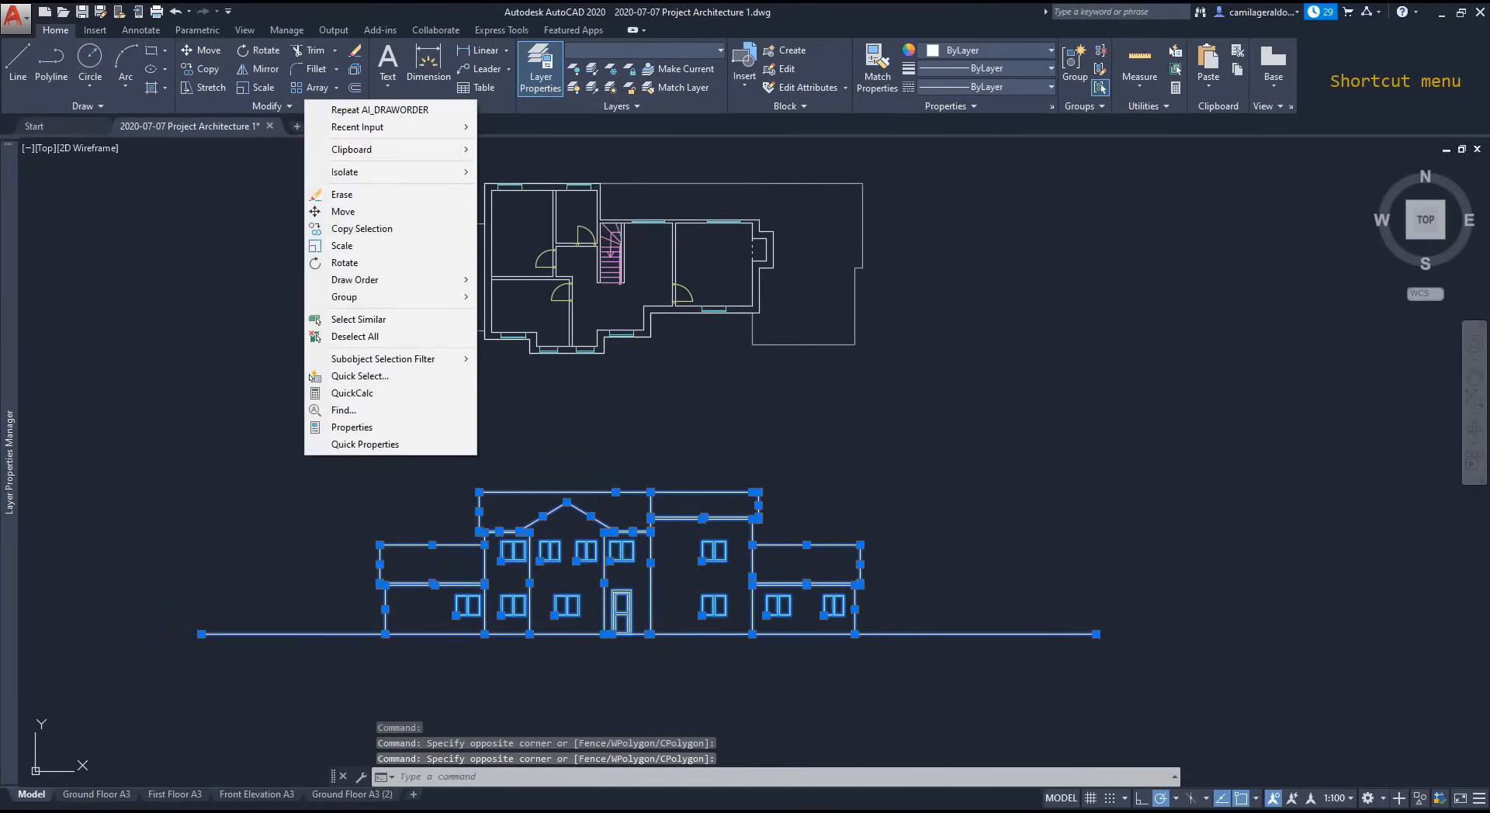
mouse_move(409, 298)
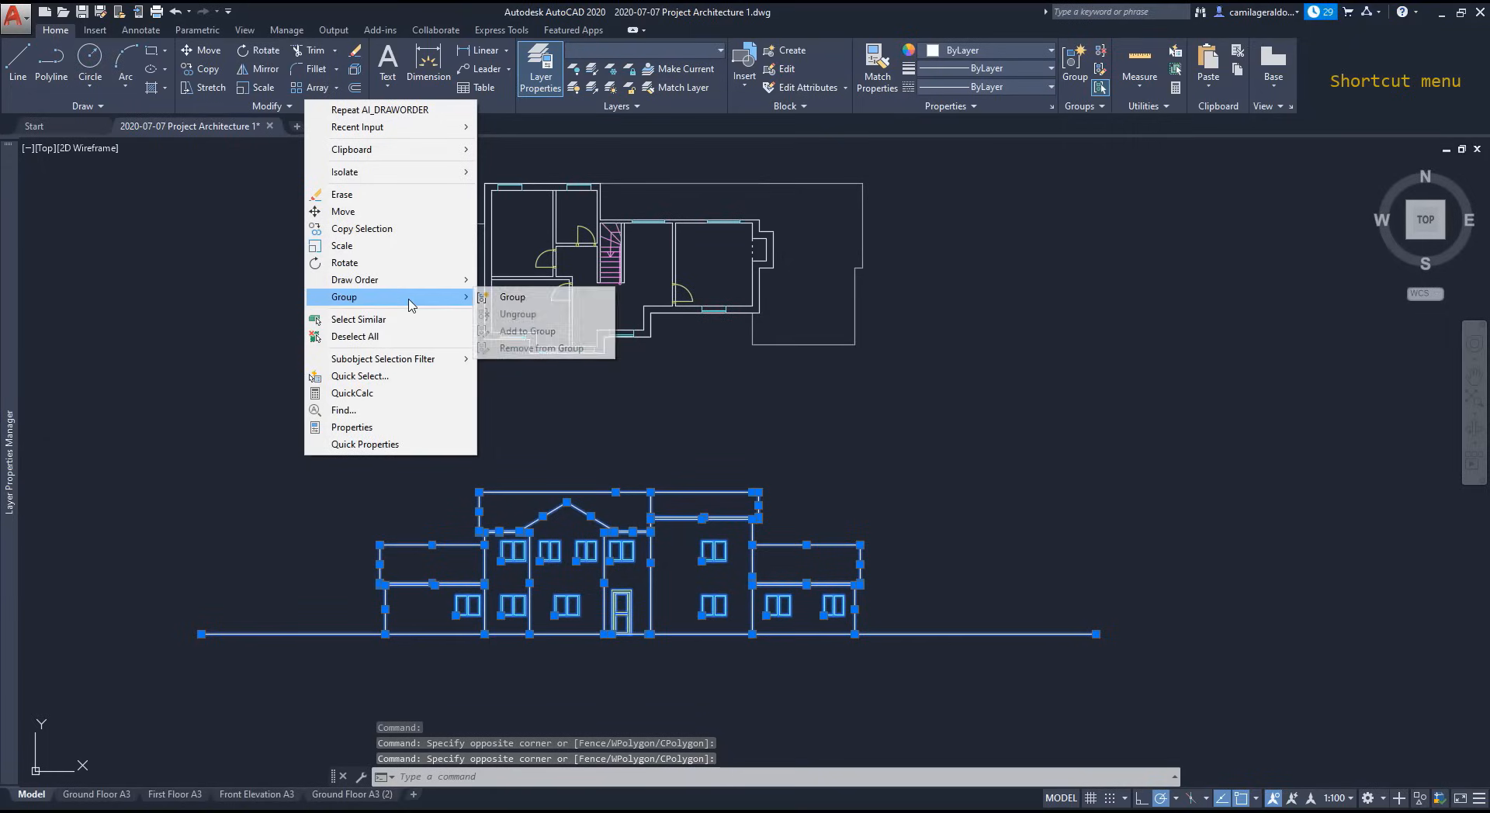
click(528, 300)
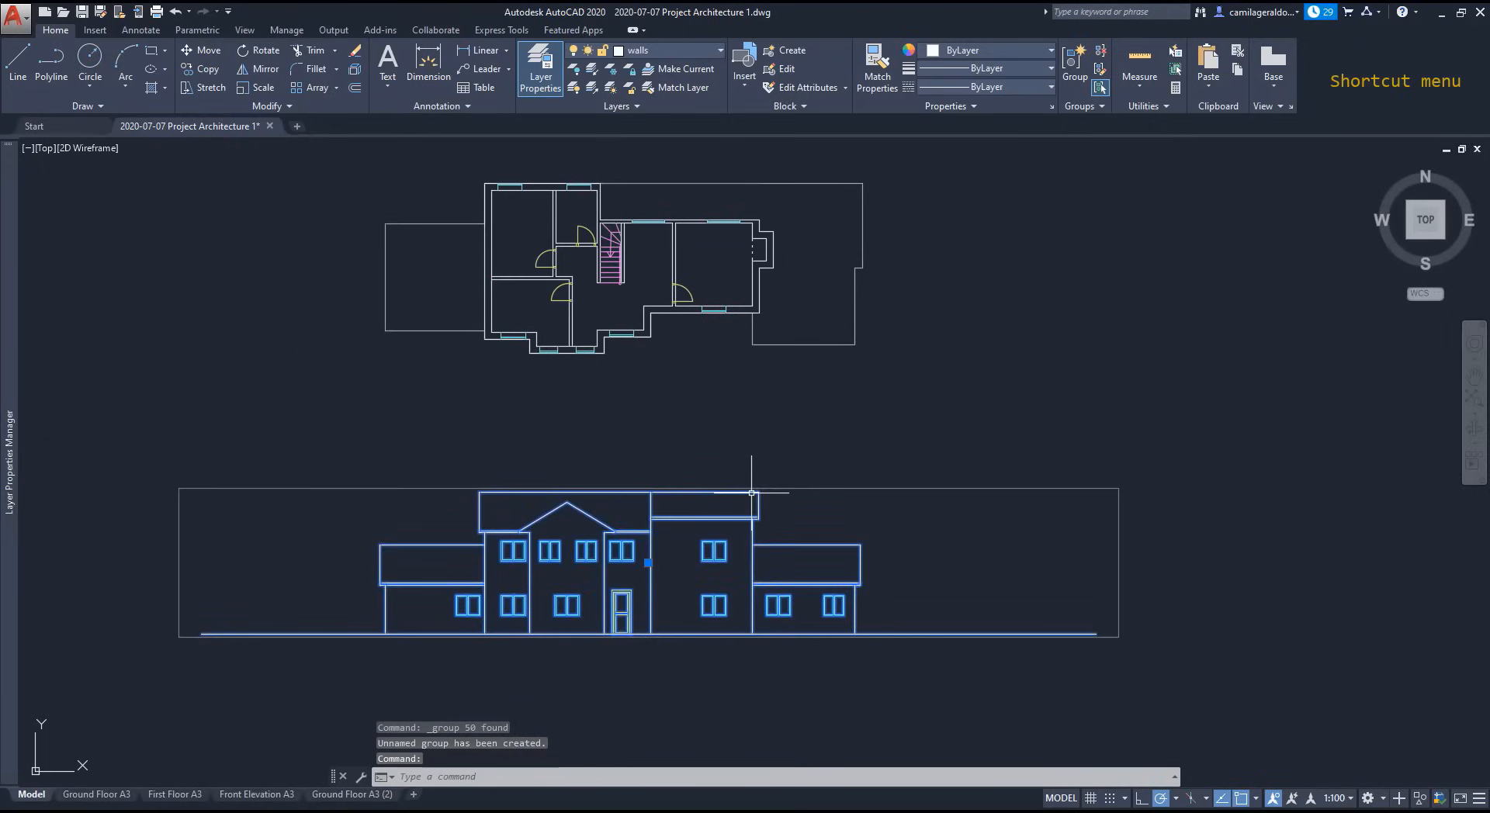
Step: Move the grouped front elevation by its grip to a free spot above and to the right of the floor plan
click(648, 563)
scroll(648, 563, down, 4)
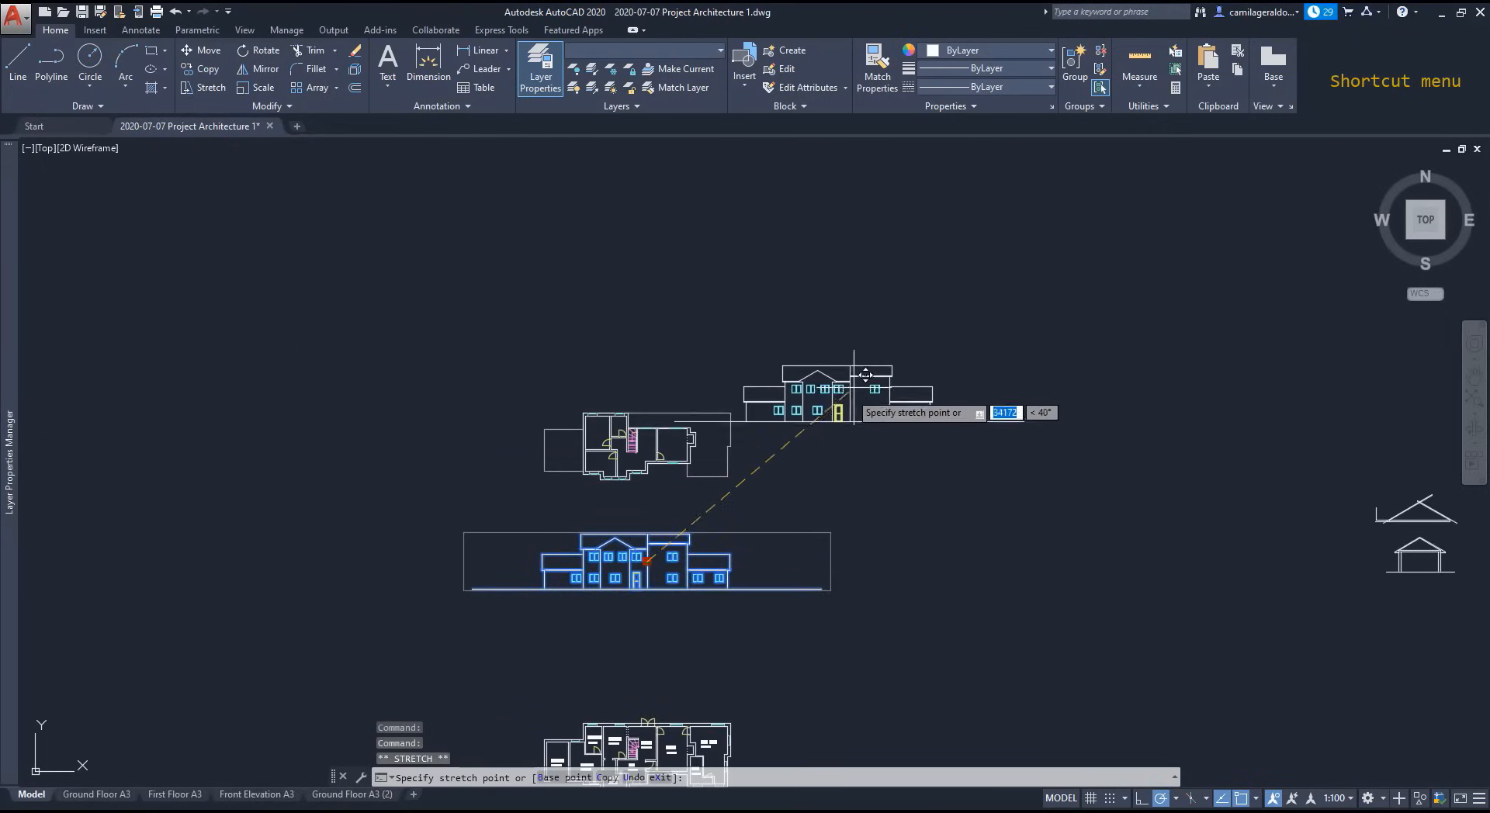
click(854, 380)
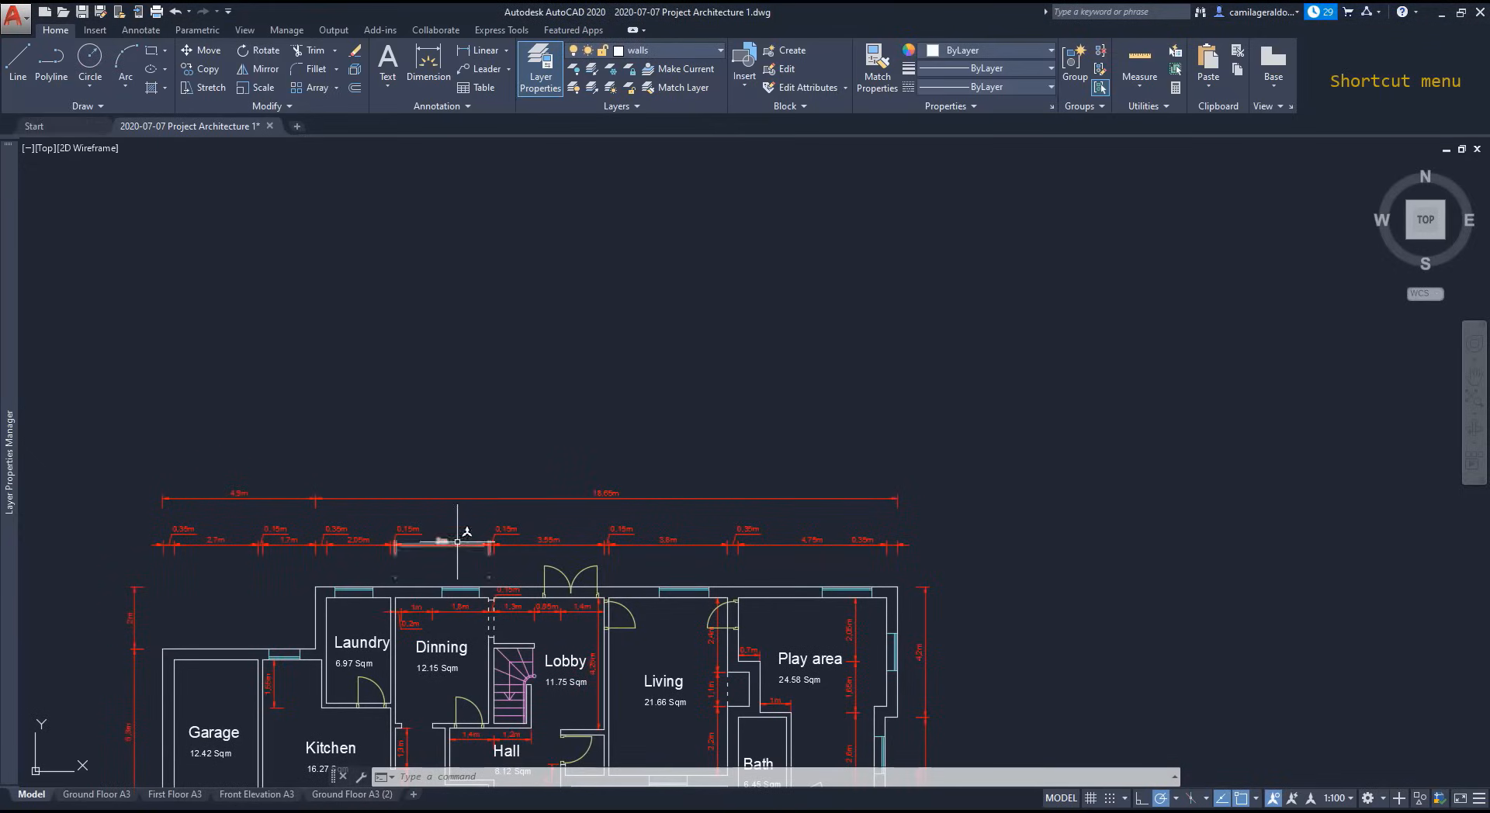
Step: Use Select Similar on a dimension above the ground floor plan to select all matching dimensions, and clear the selection
click(456, 543)
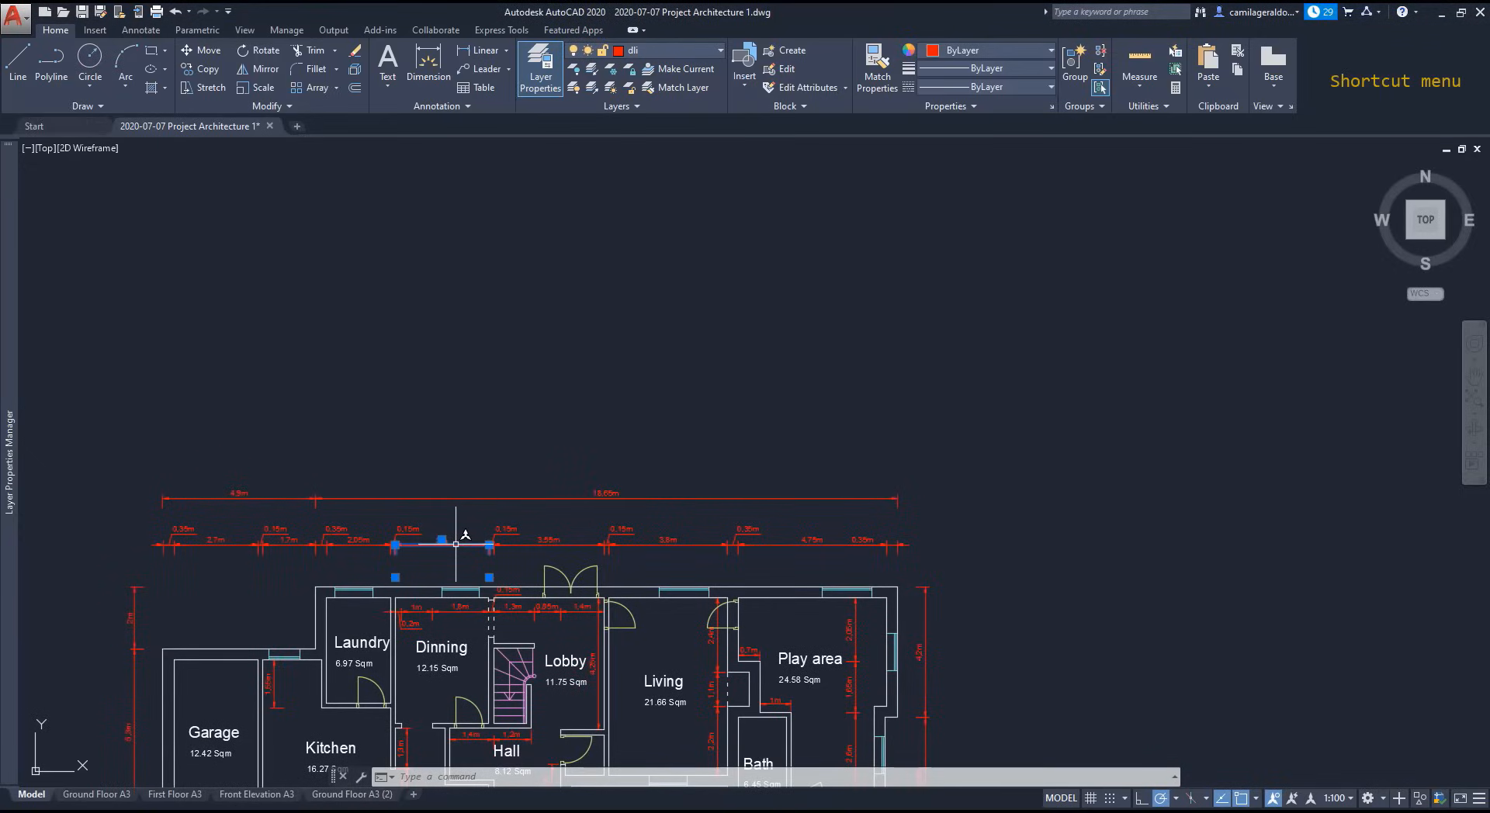
right_click(460, 531)
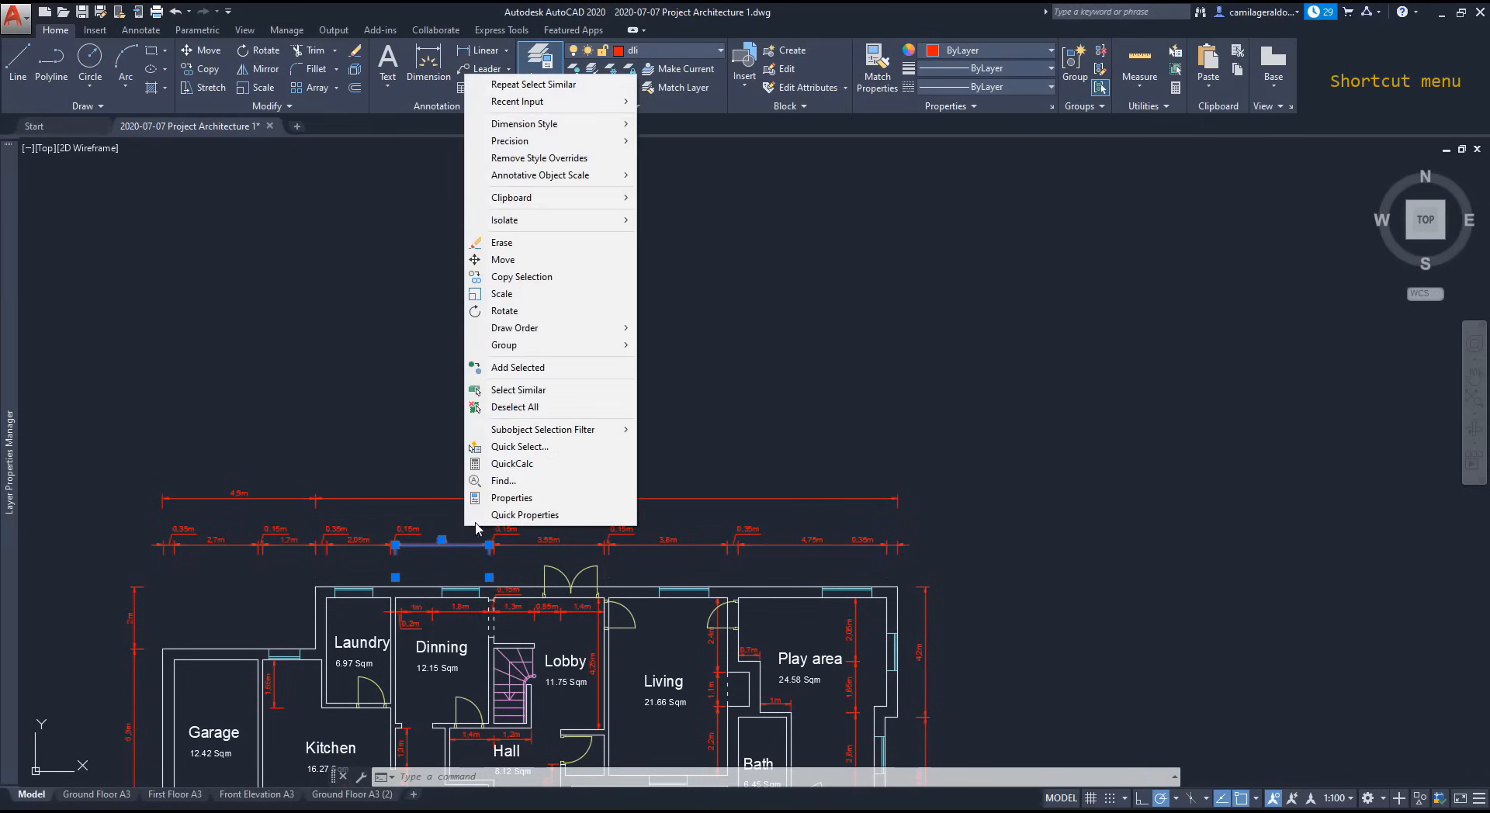
click(609, 398)
scroll(577, 549, up, 3)
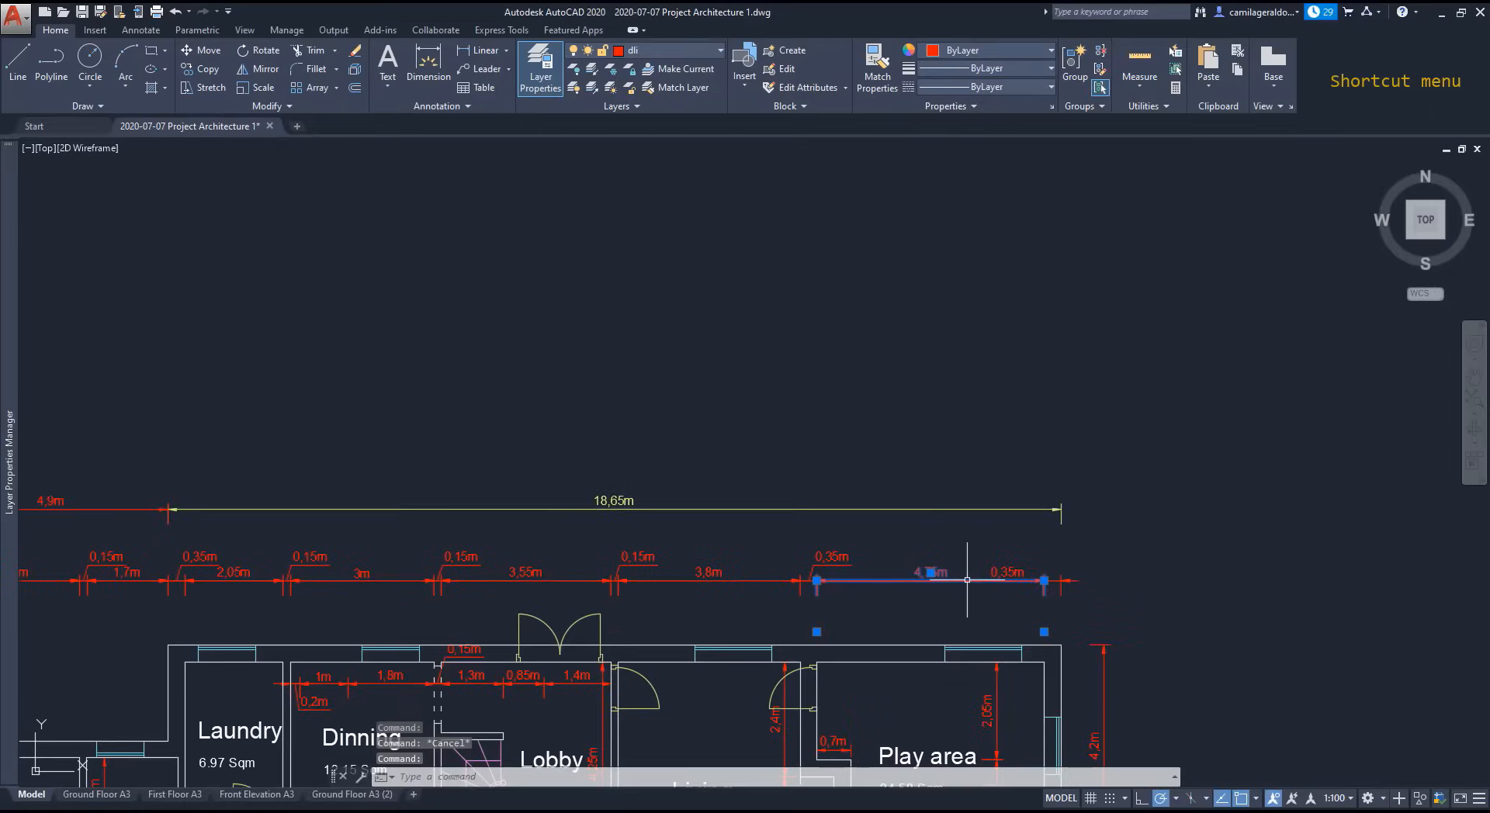
right_click(966, 580)
click(1039, 444)
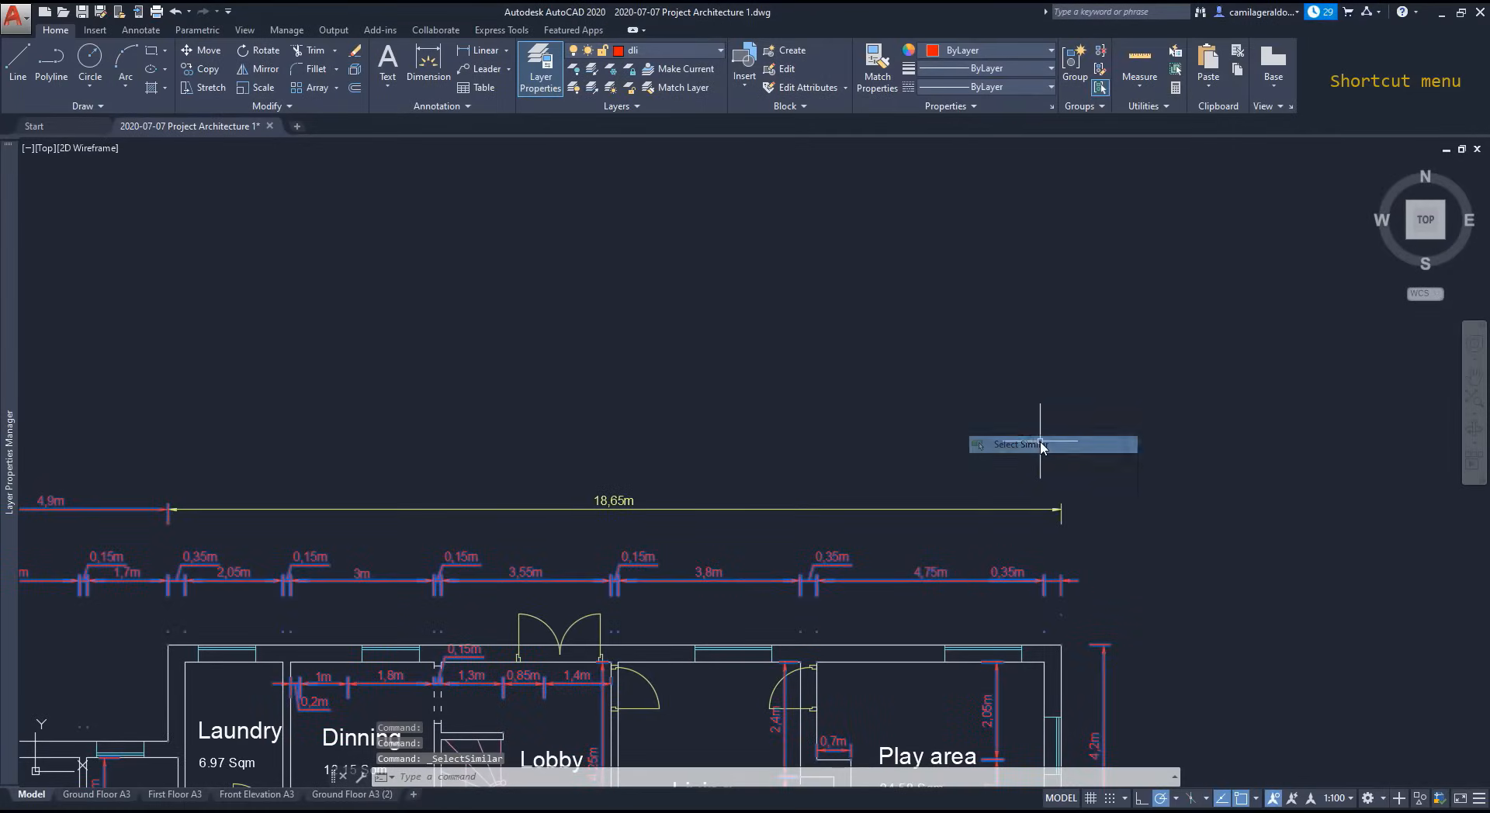
key(Escape)
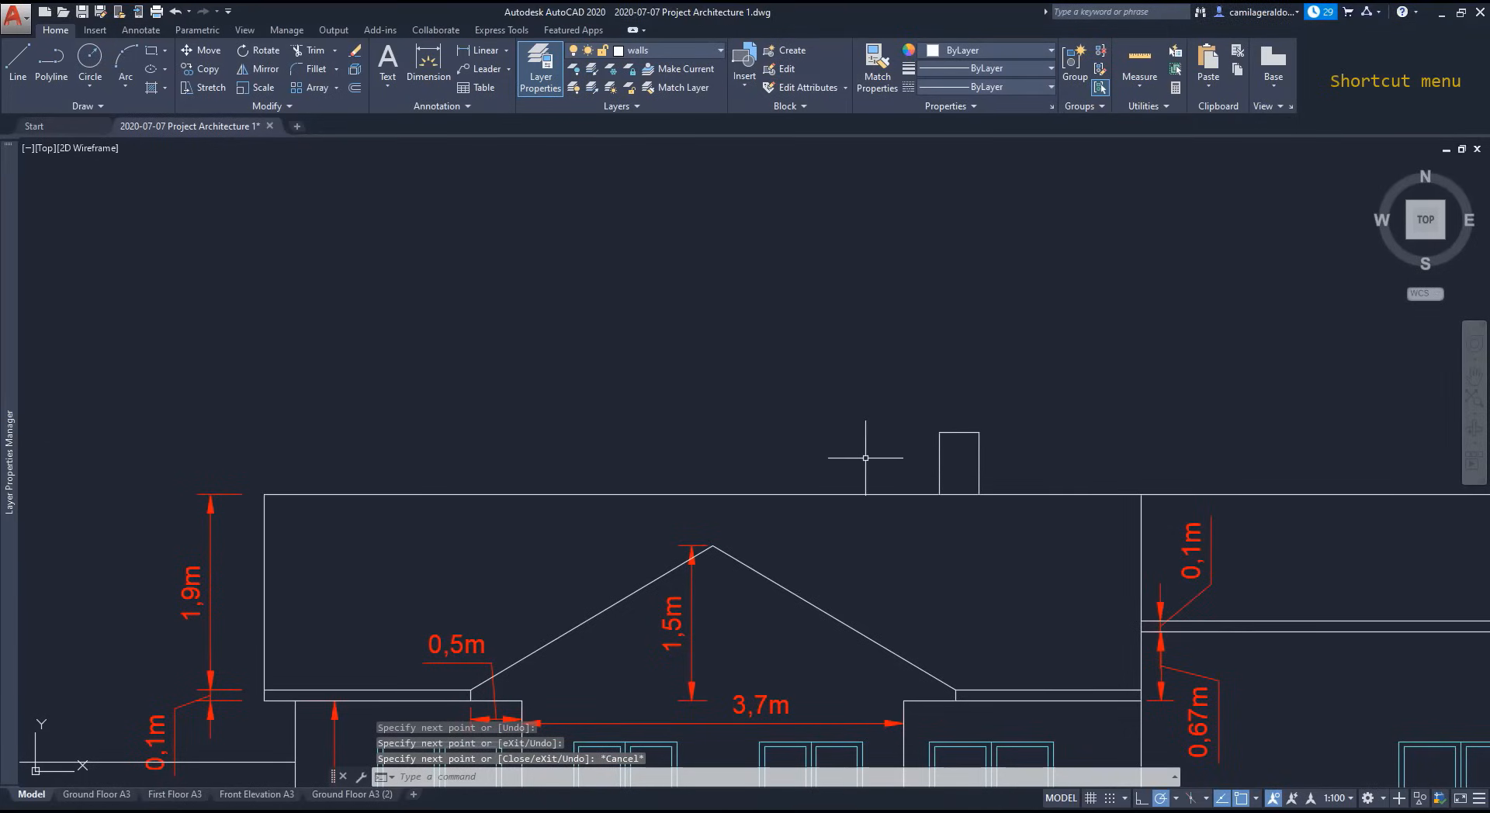
Step: Draw a line from the chimney's upper-left corner perpendicular to the gable's right slope, using the Perpendicular snap override
text(L)
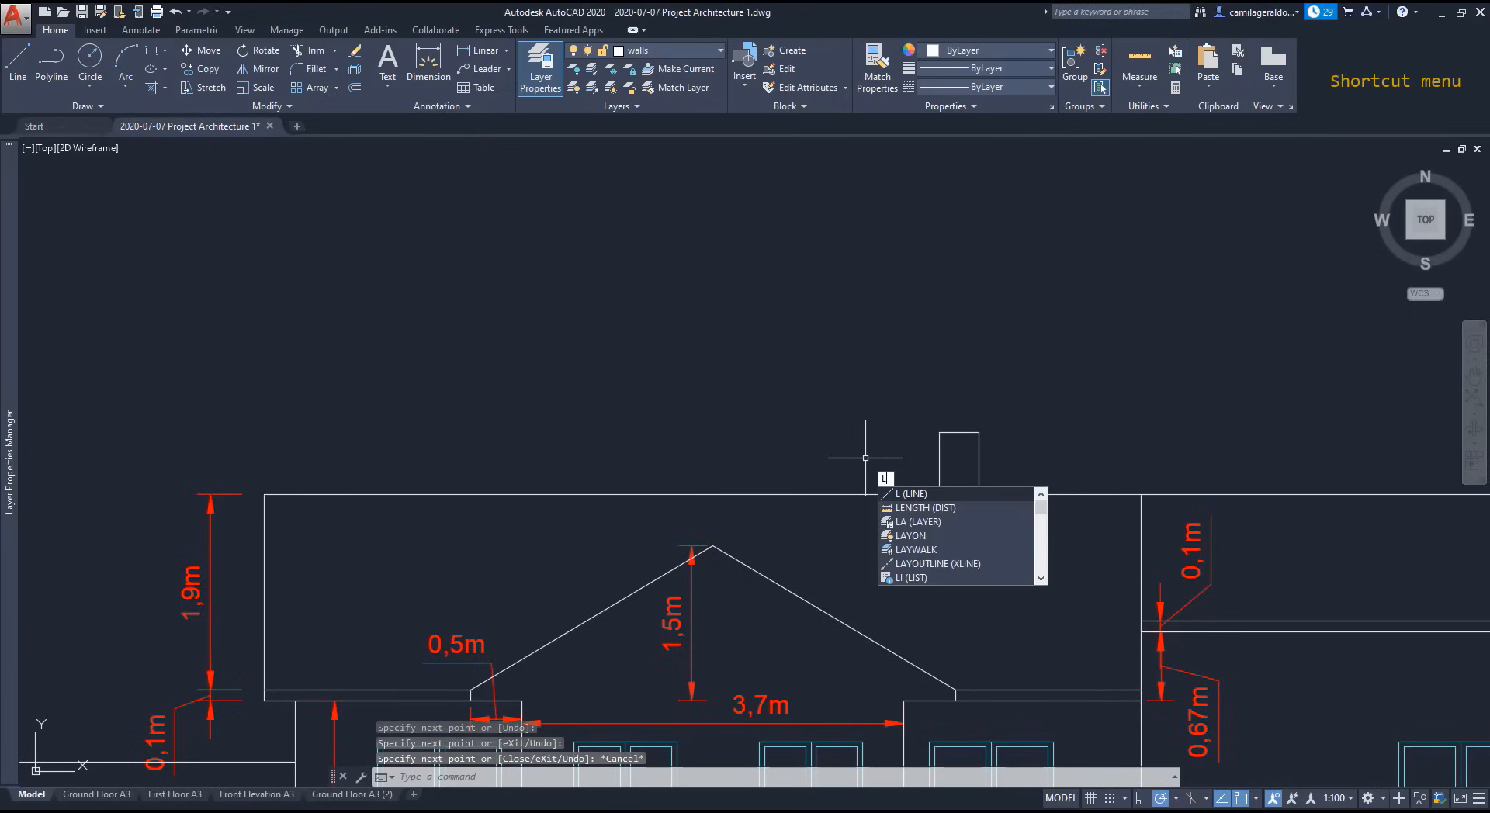
key(Return)
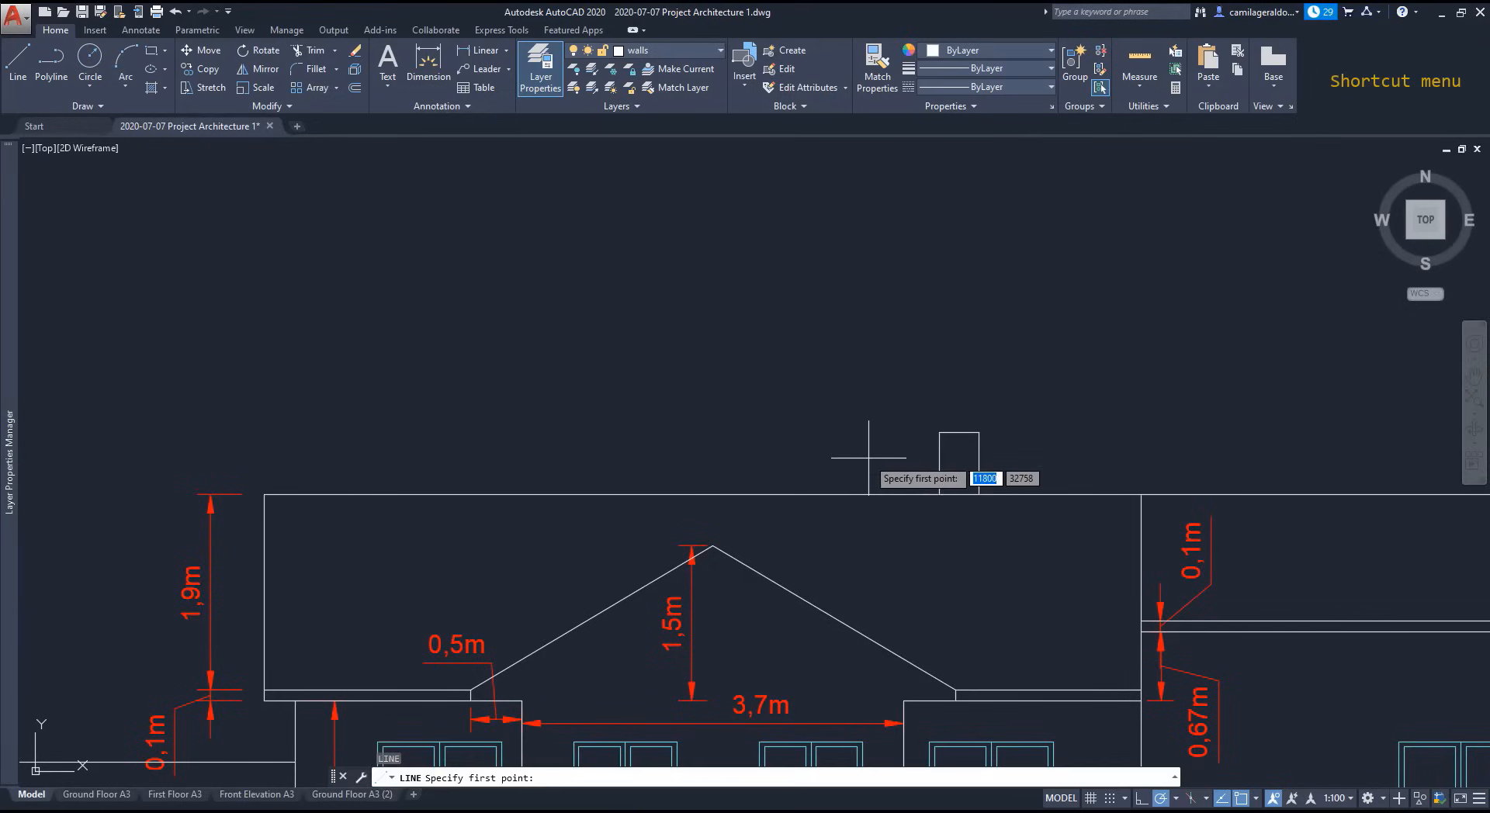
click(939, 433)
scroll(865, 625, up, 2)
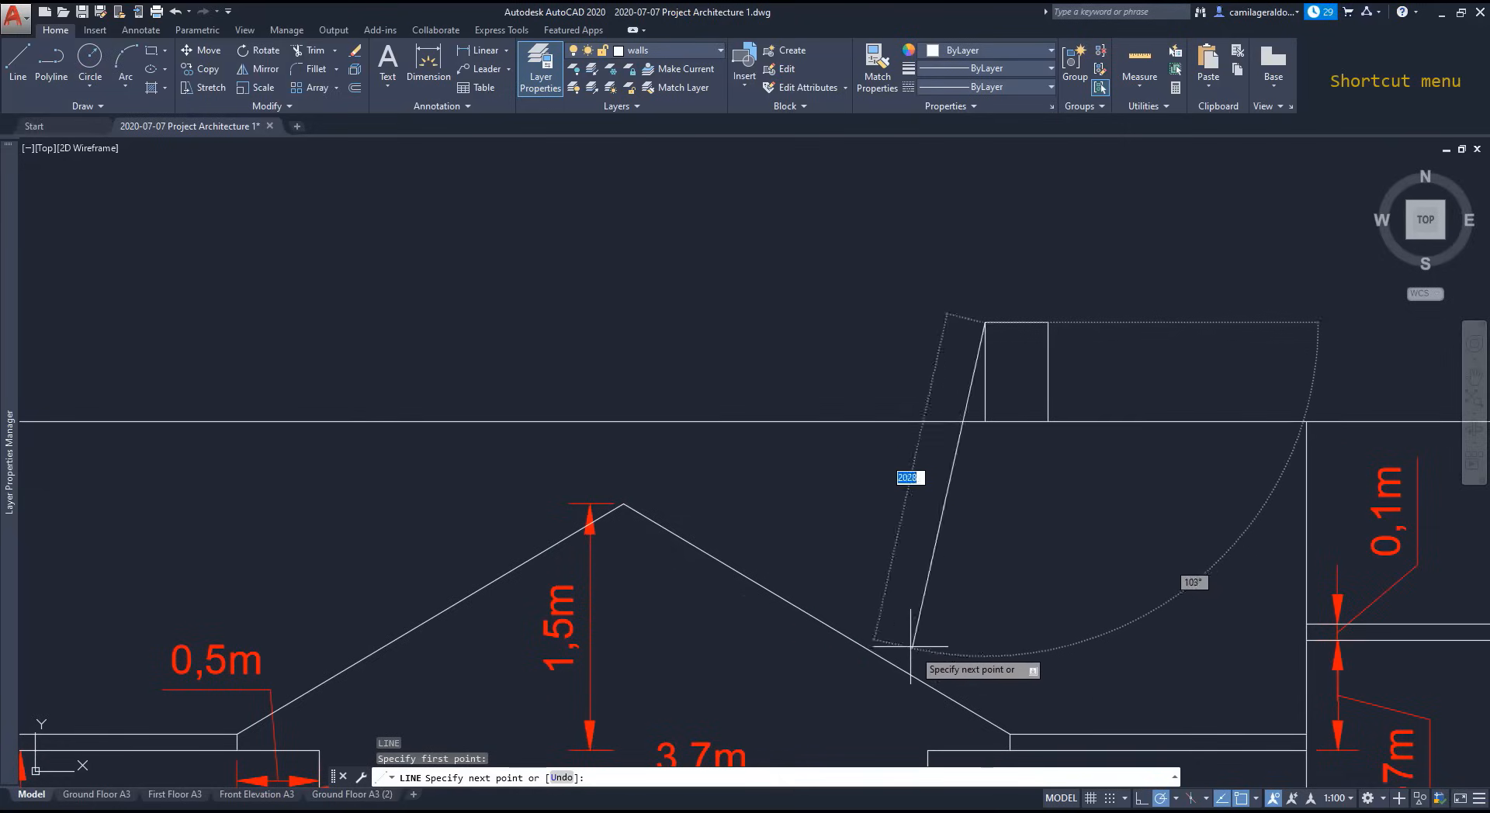
right_click(846, 627)
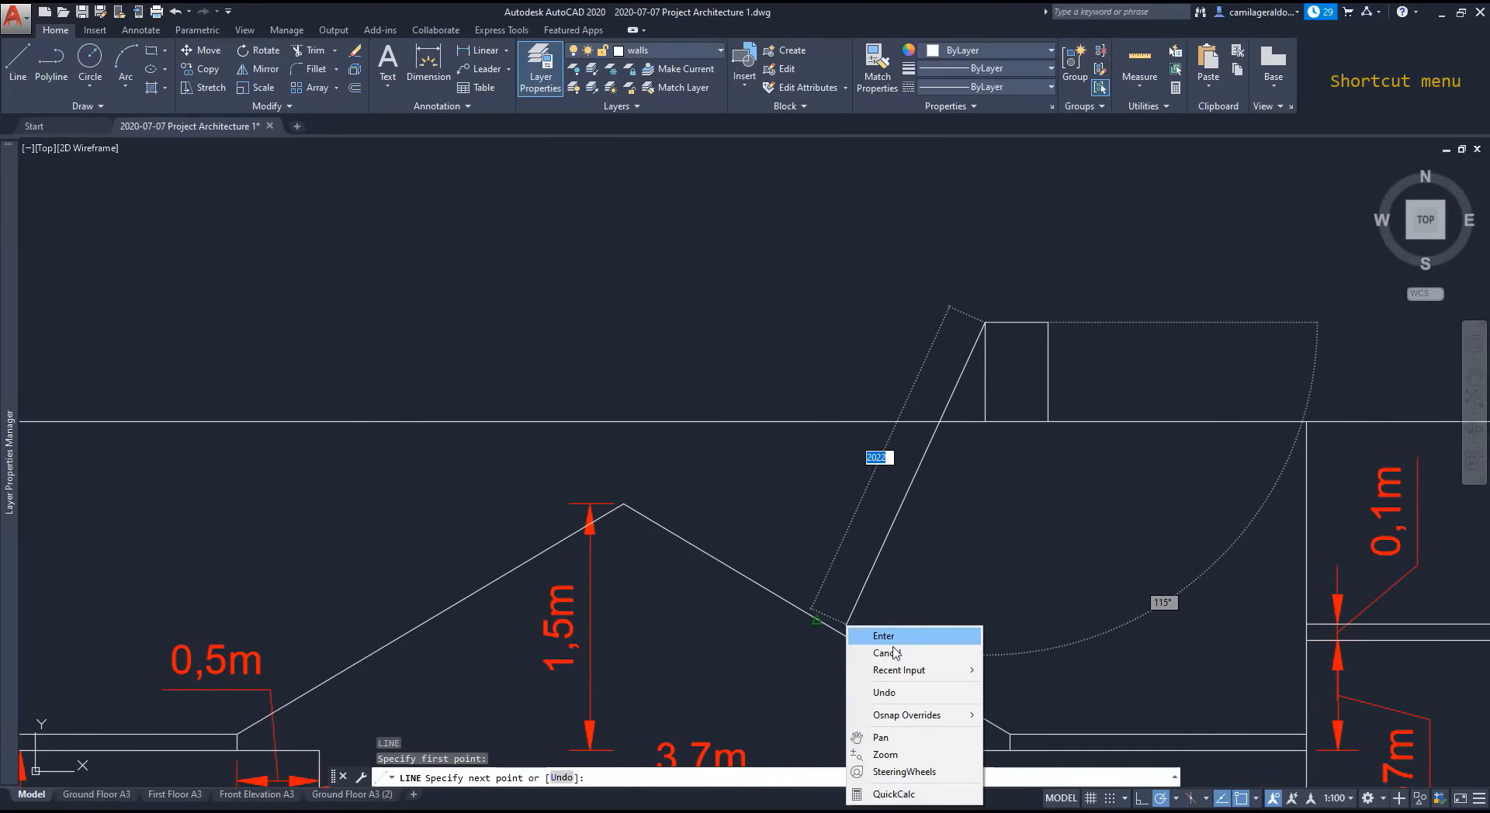
mouse_move(935, 719)
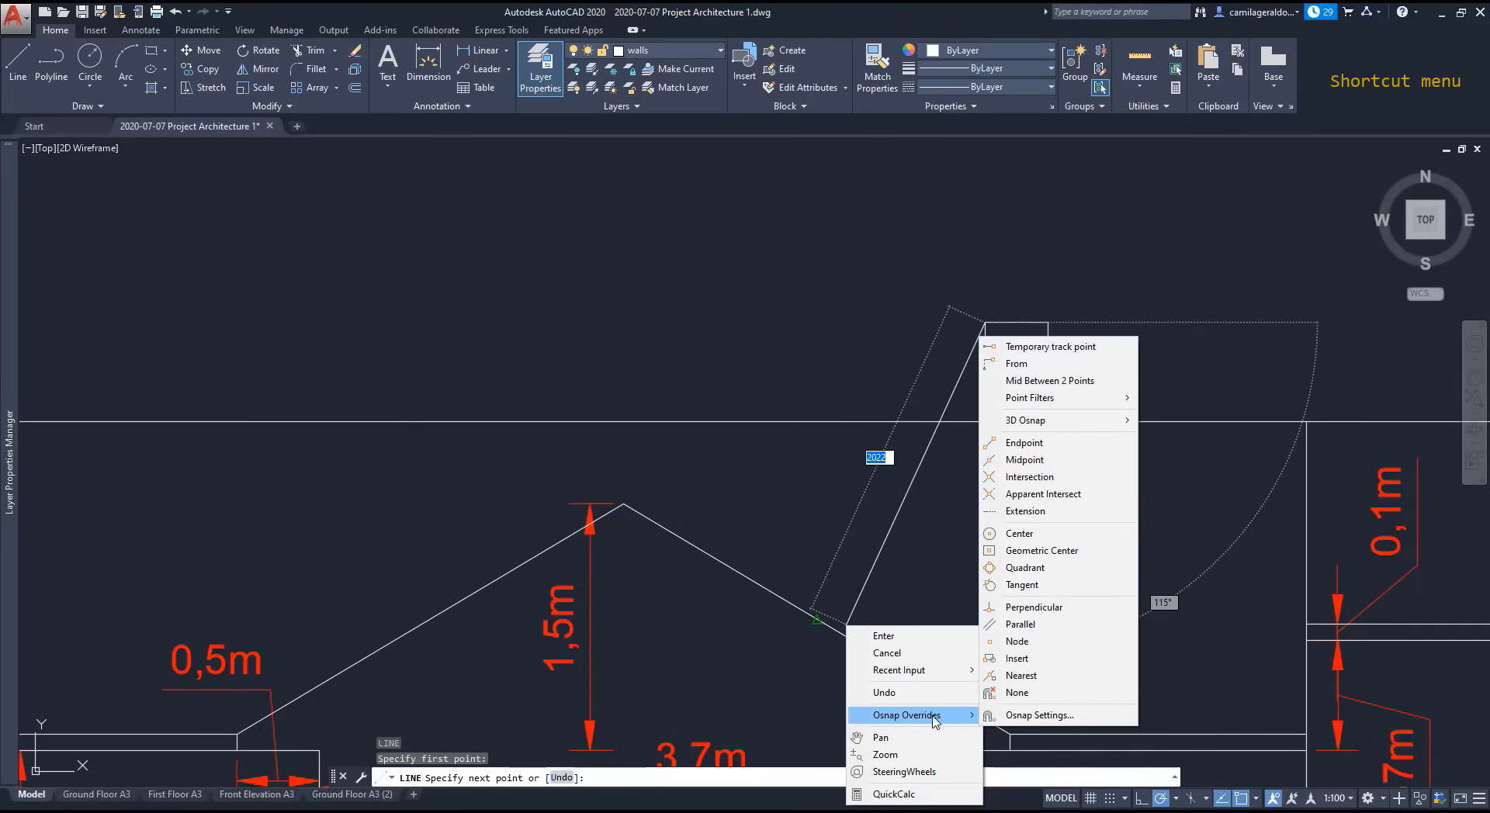
click(1053, 614)
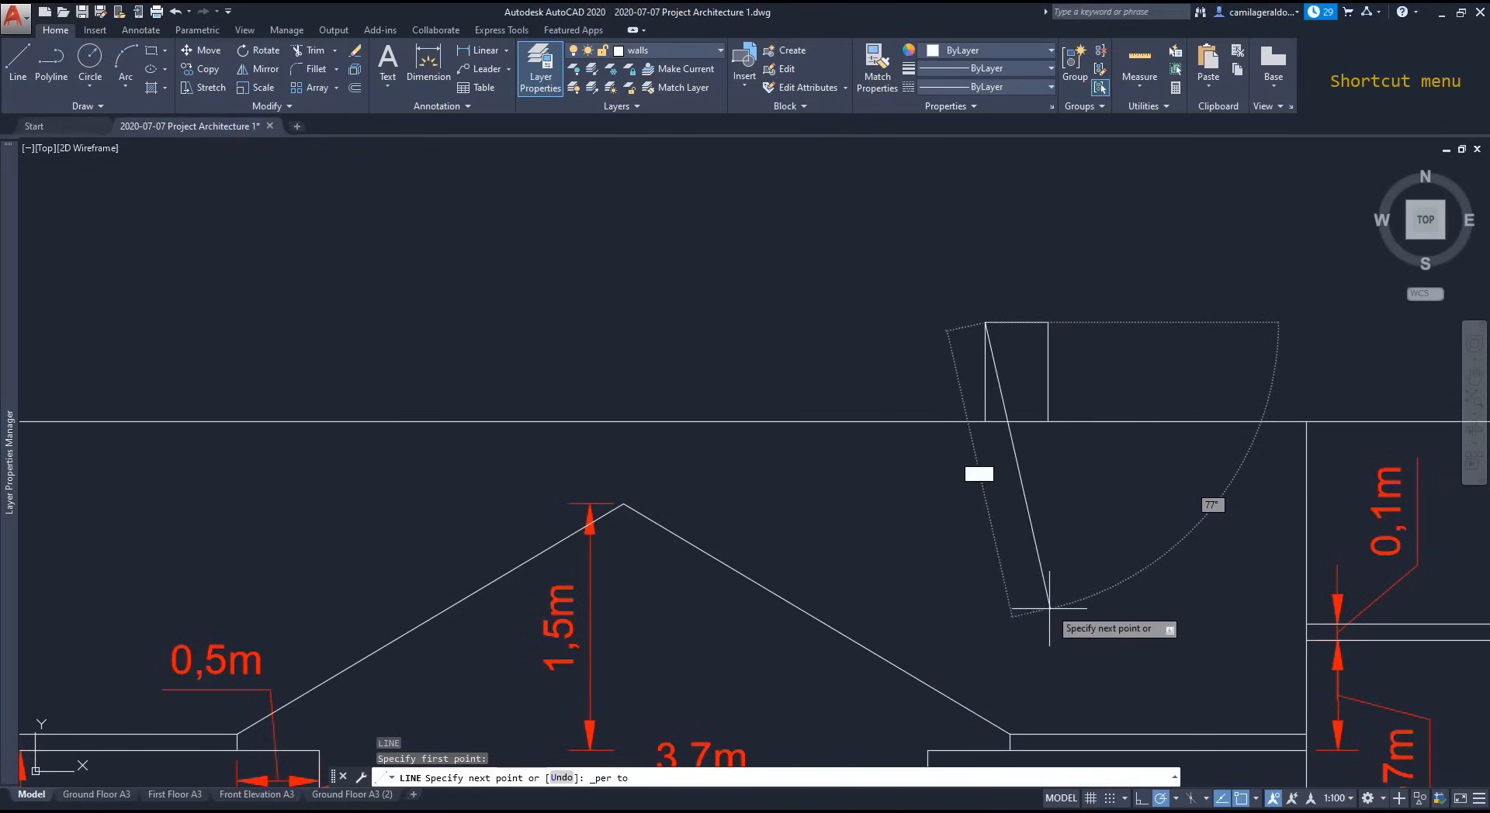
click(824, 627)
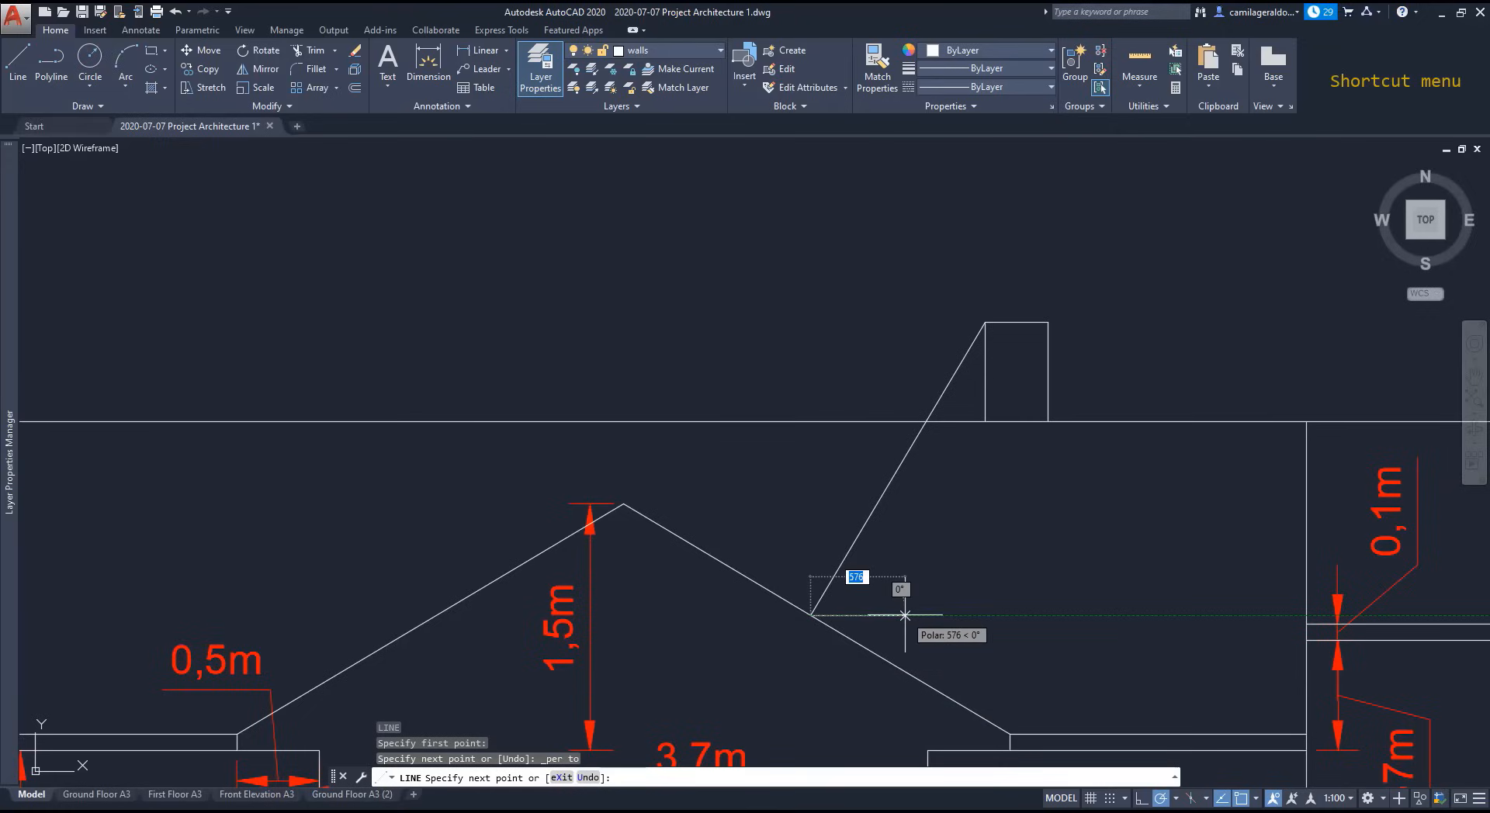
Step: Try the Nearest override, and end a line from the chimney corner midway between the gable peak and the roof line using Mid Between 2 Points
right_click(818, 465)
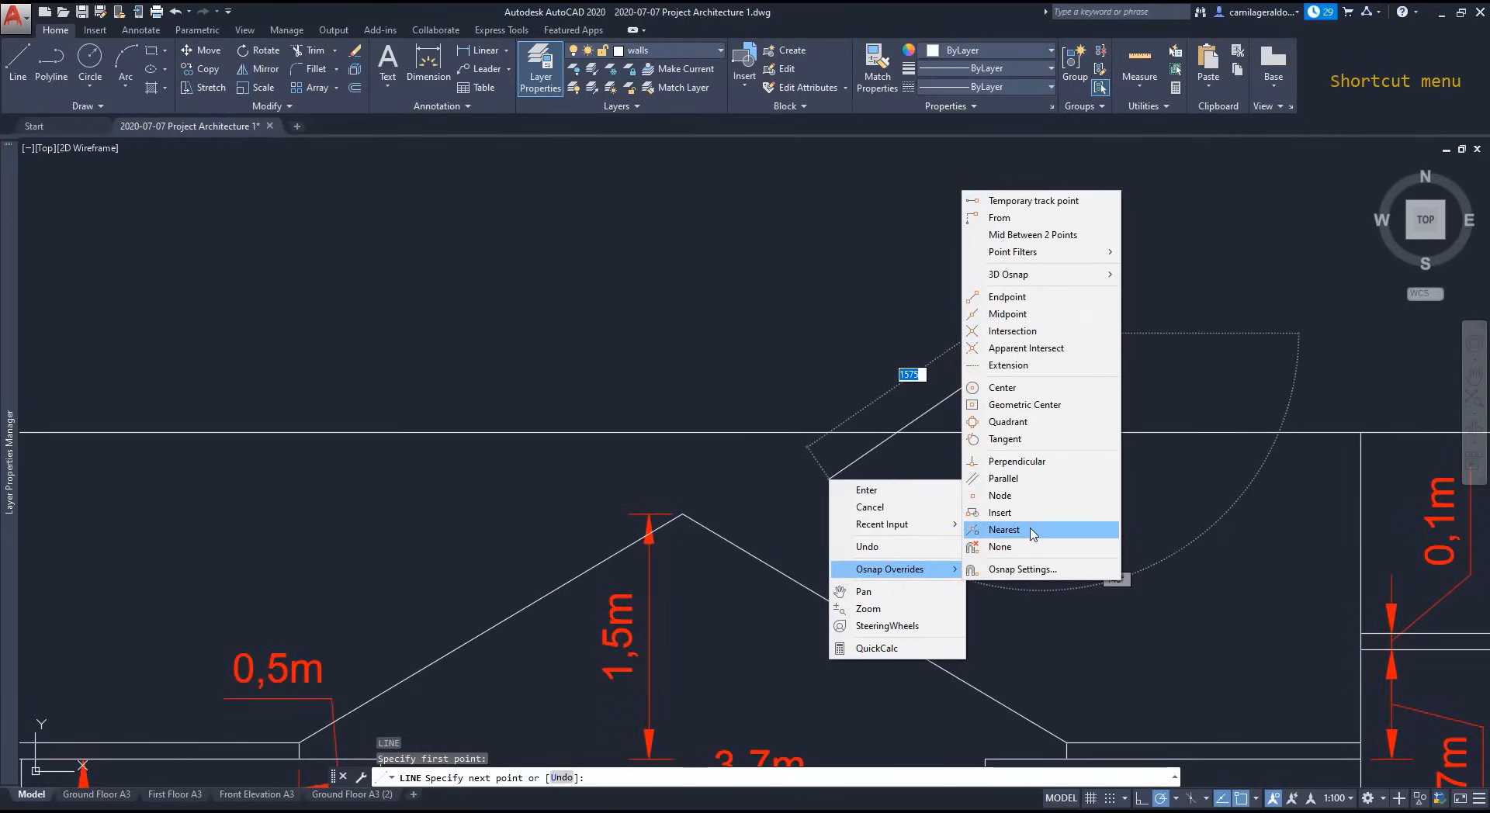
click(1032, 531)
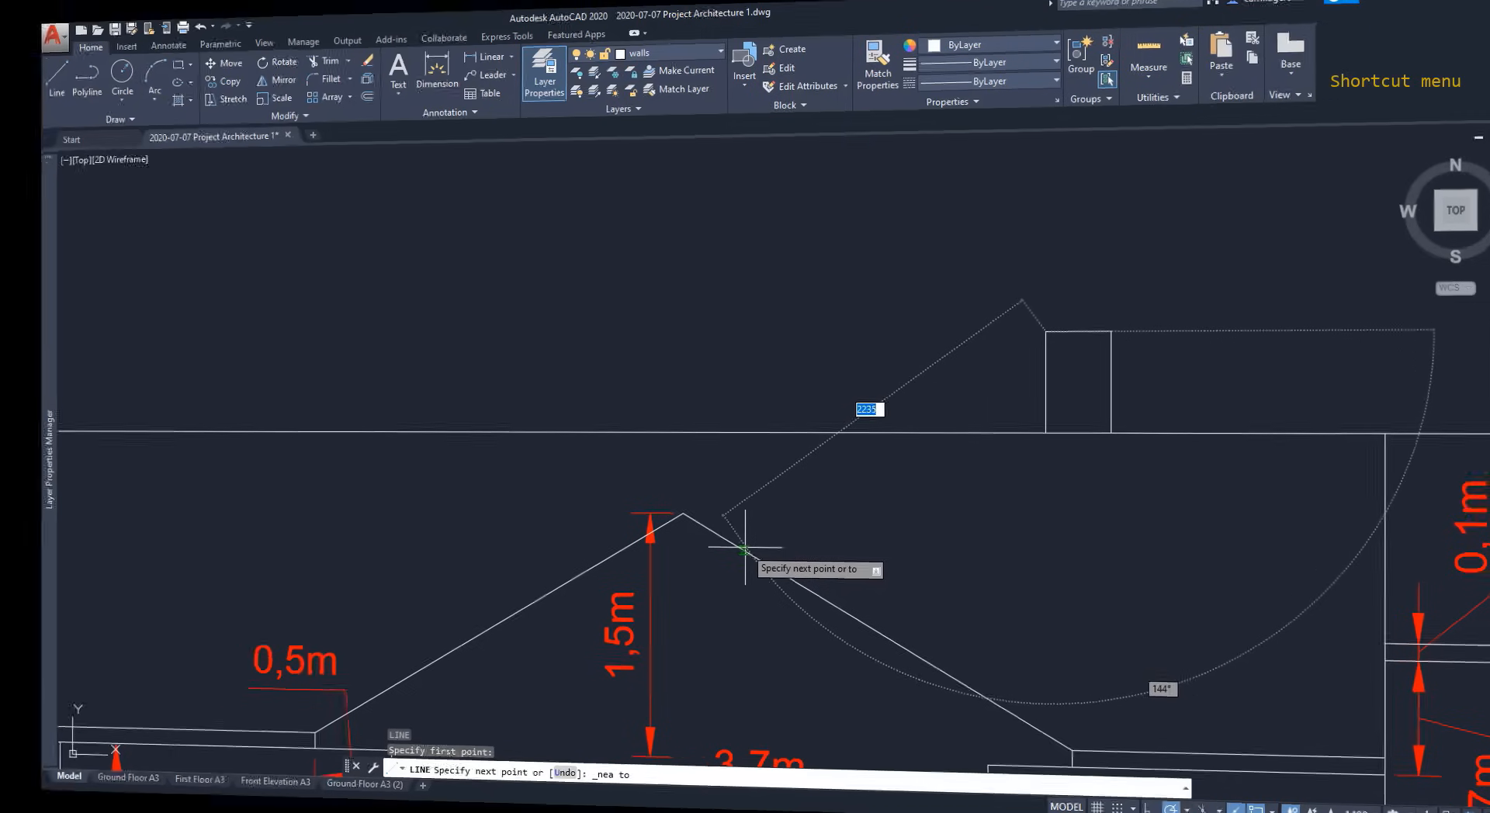
right_click(925, 512)
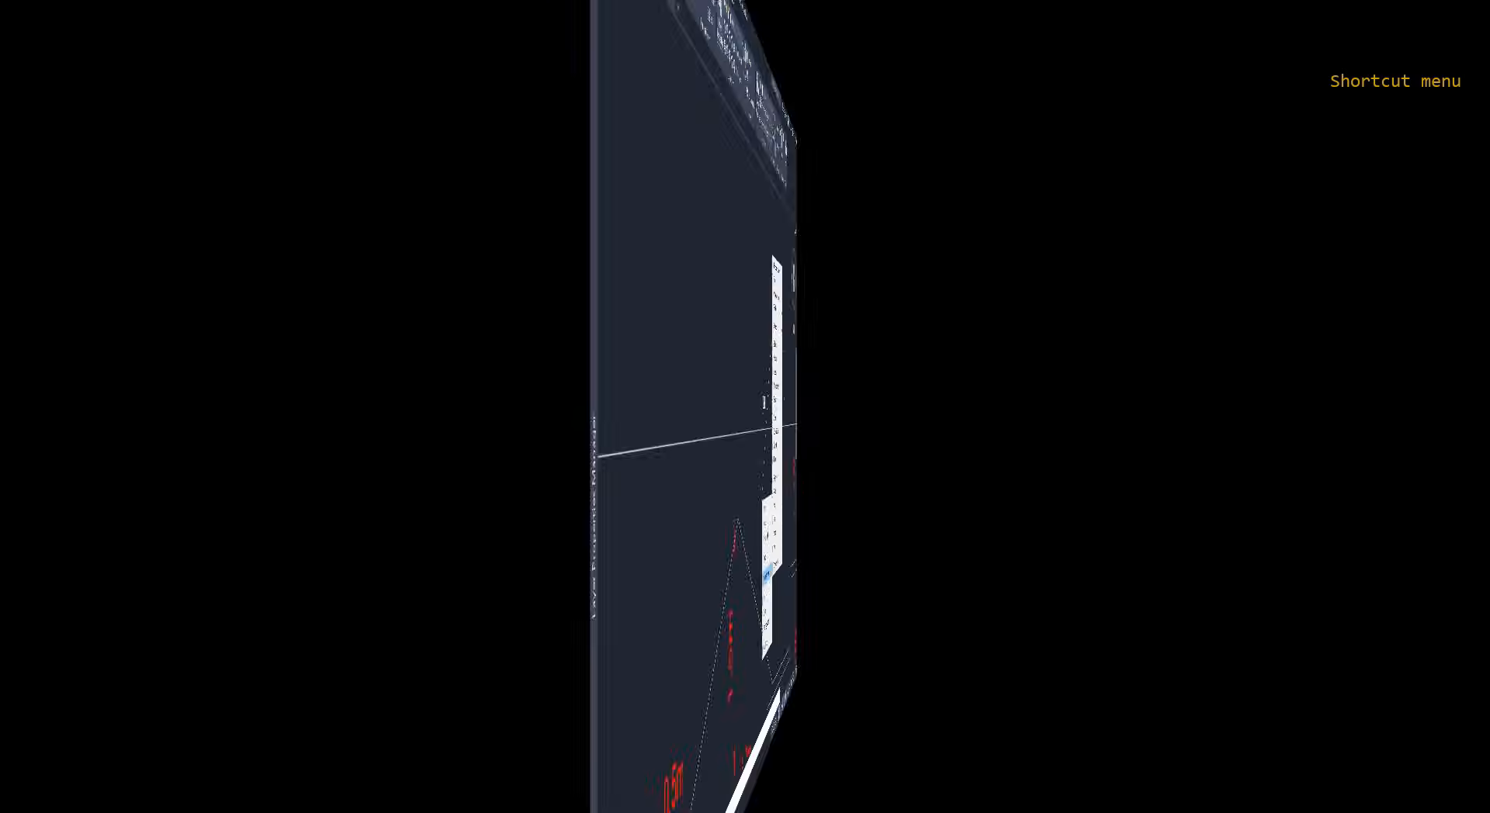
mouse_move(993, 604)
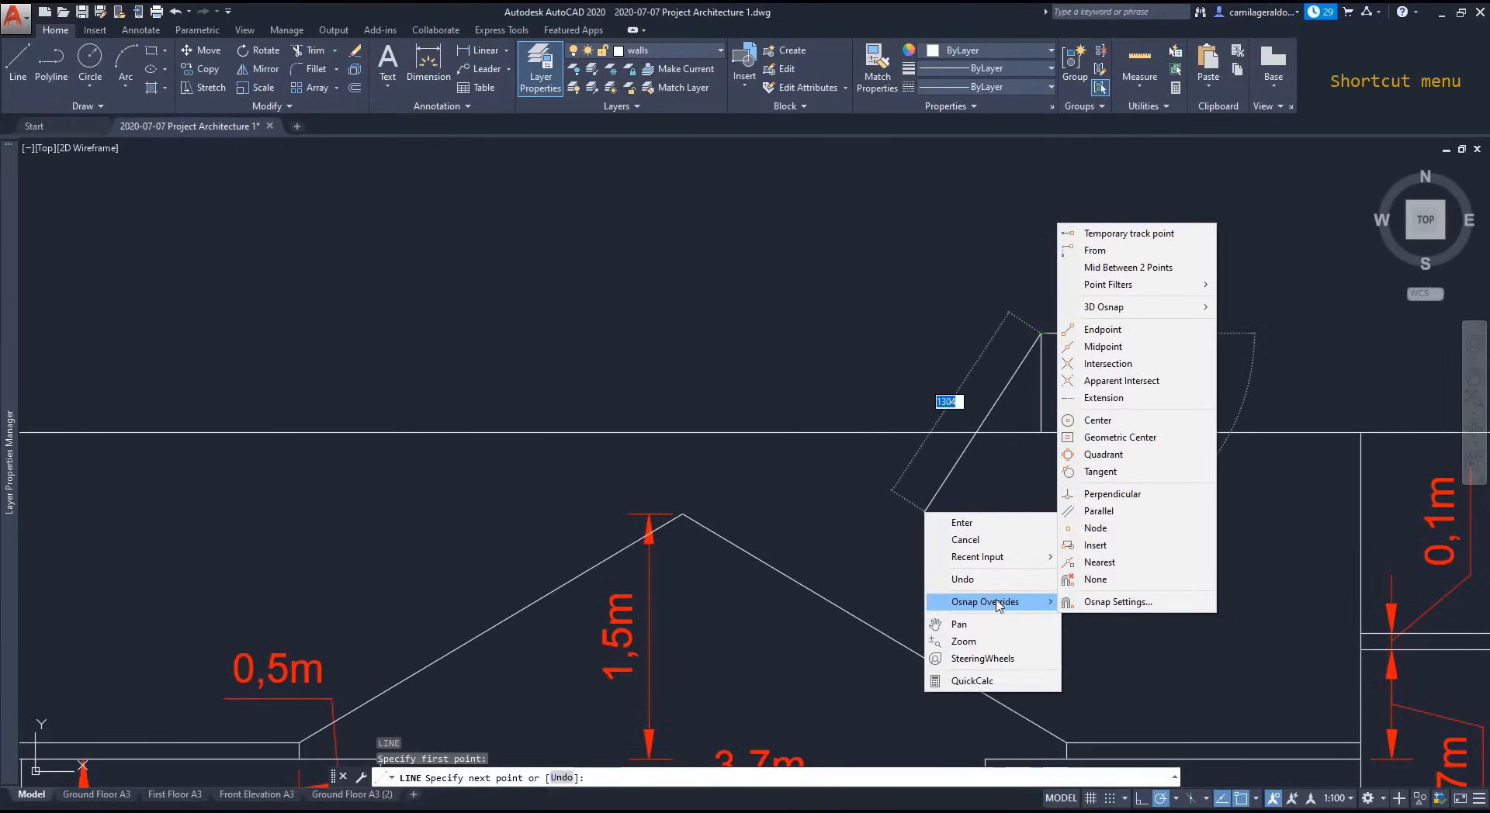
click(1183, 269)
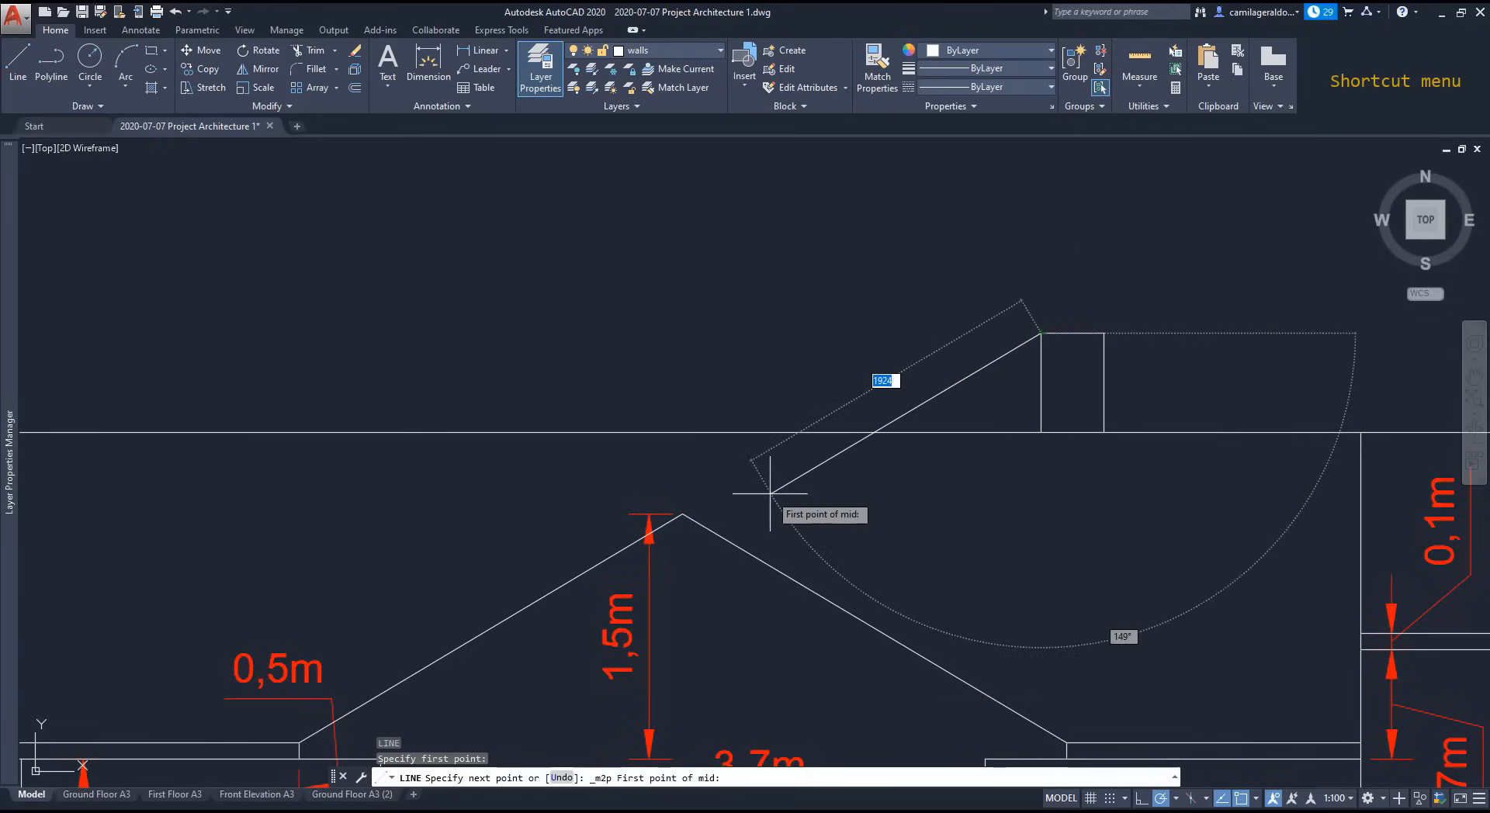
click(682, 512)
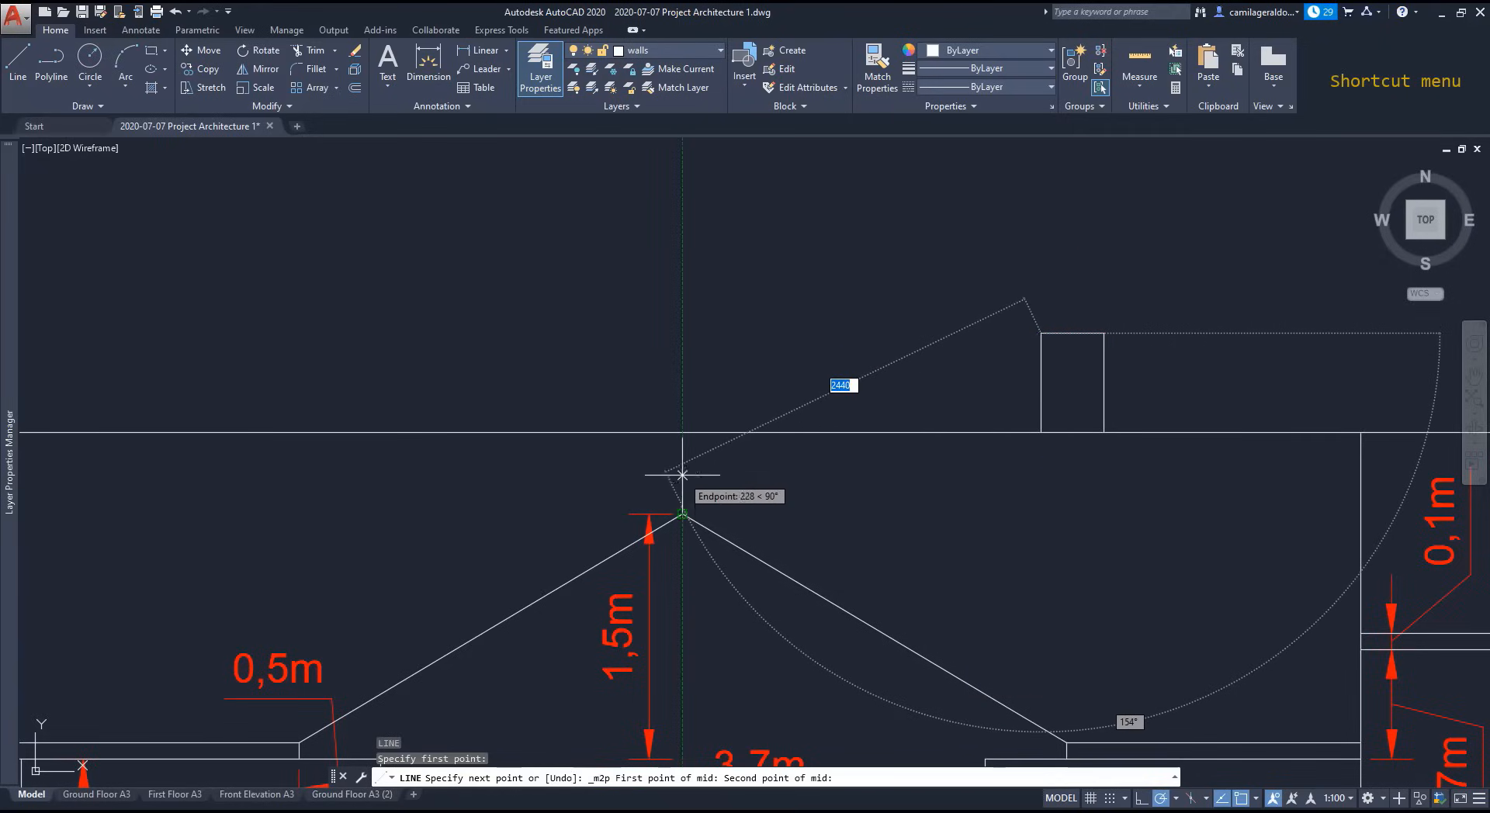
click(682, 432)
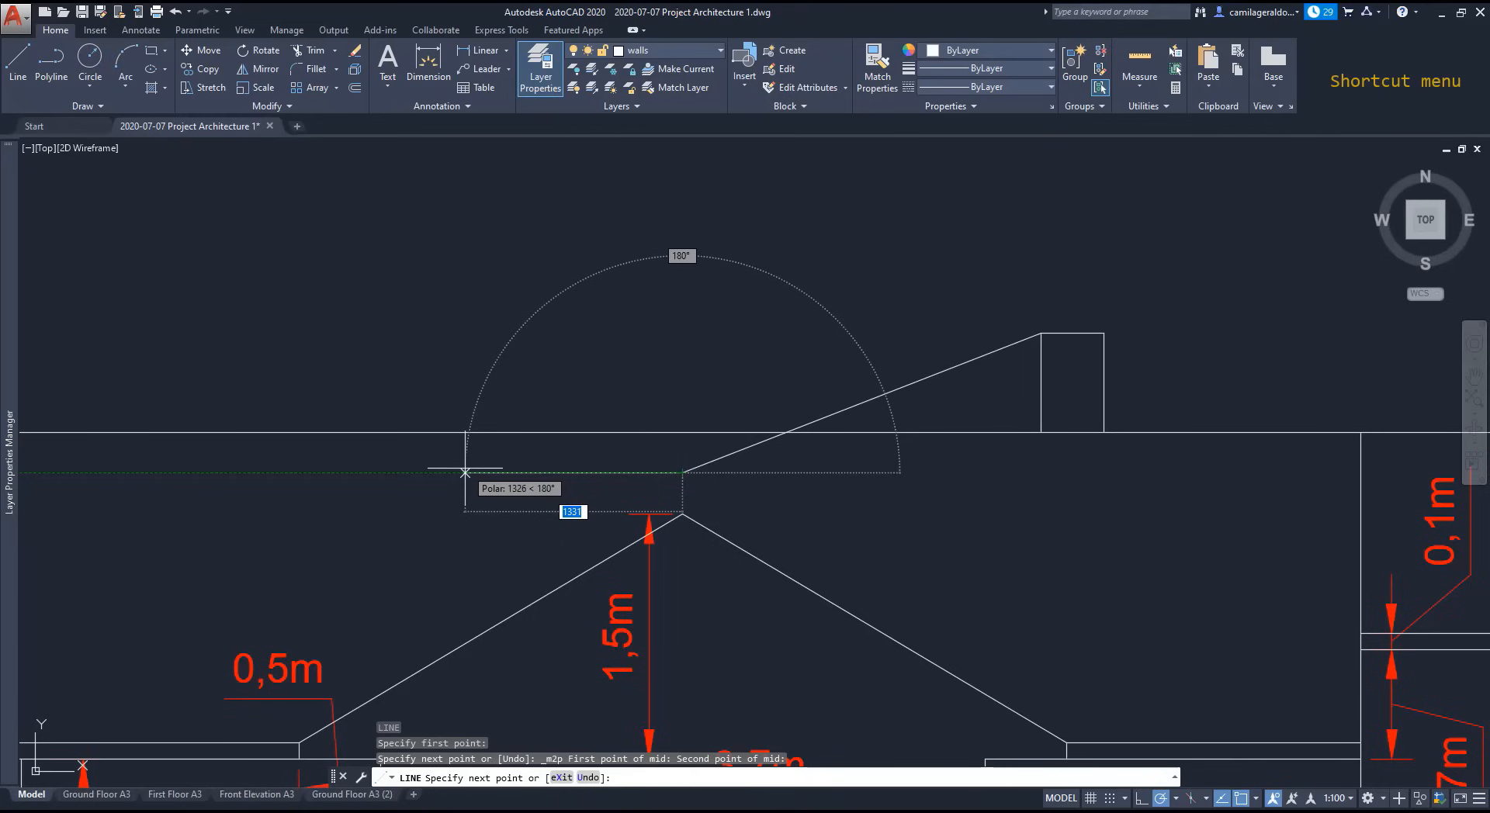
Step: Review the snap overrides within the Line command and draw a horizontal line leftward from the chimney's upper-left corner
right_click(841, 609)
mouse_move(900, 700)
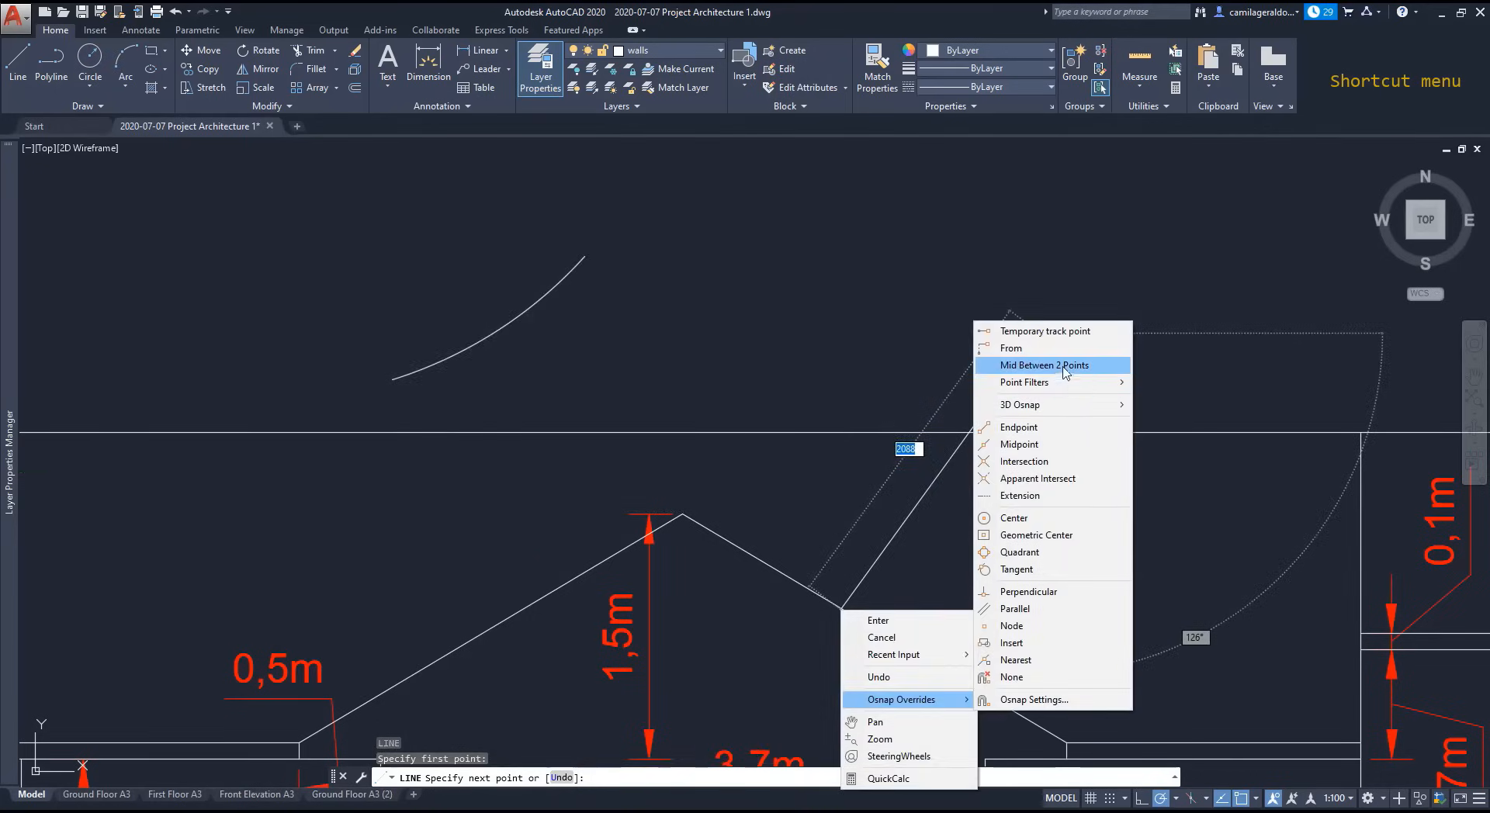
click(798, 337)
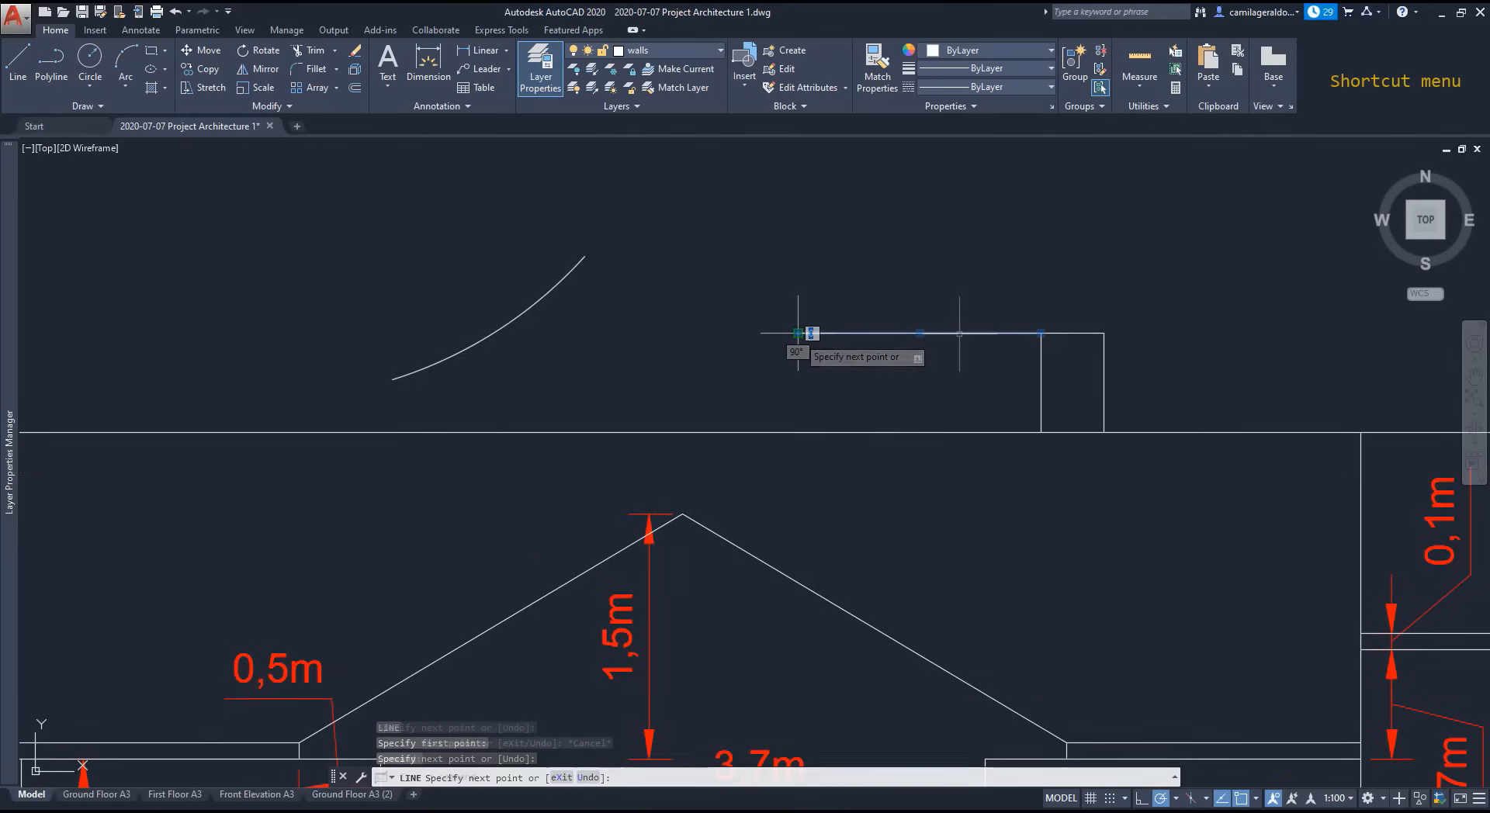
right_click(959, 333)
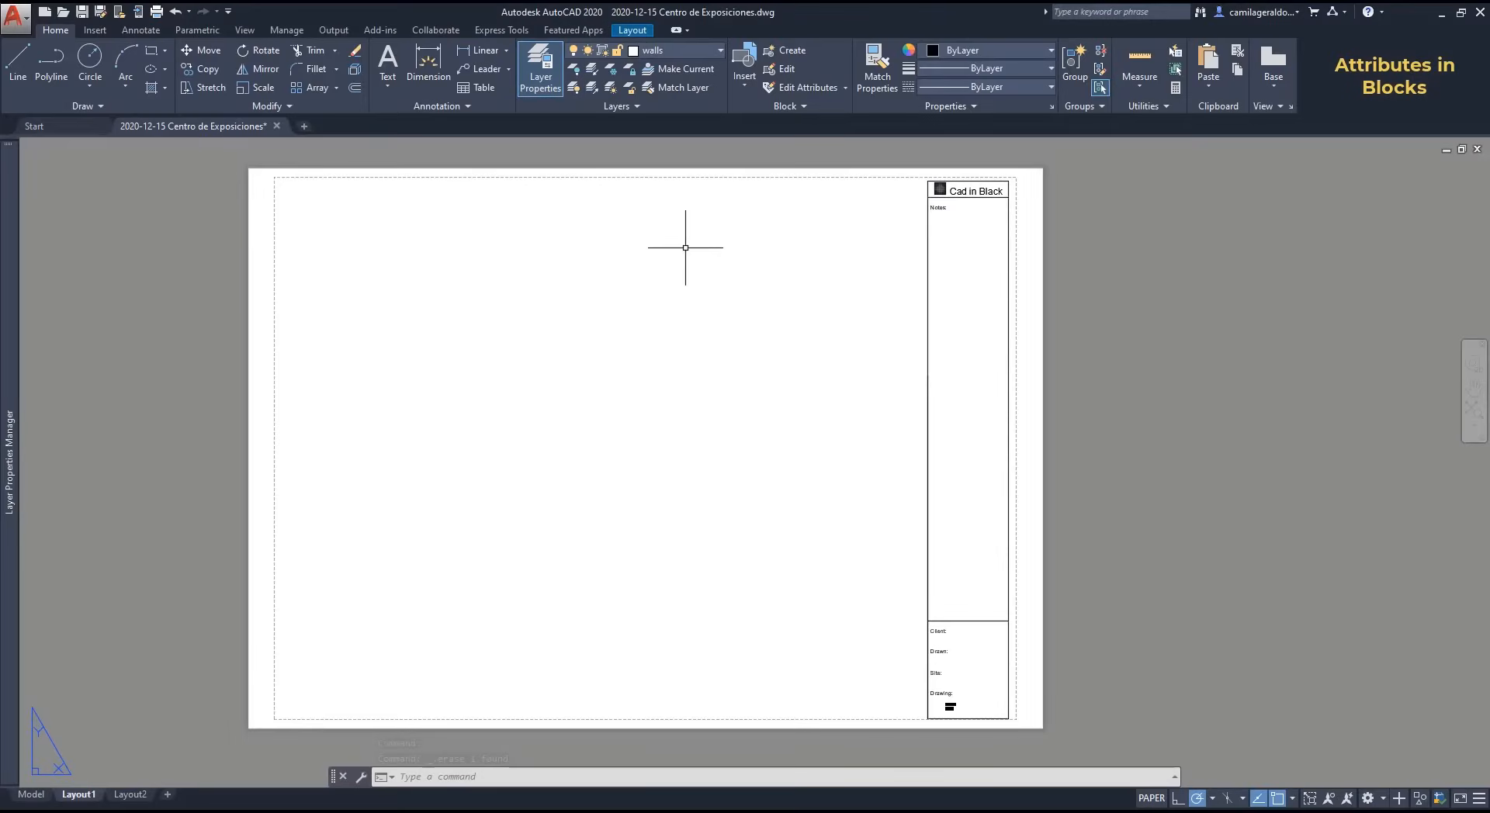
Step: Start an attribute definition with tag nam, prompt Client Name and a sample client first name as the default value
click(791, 106)
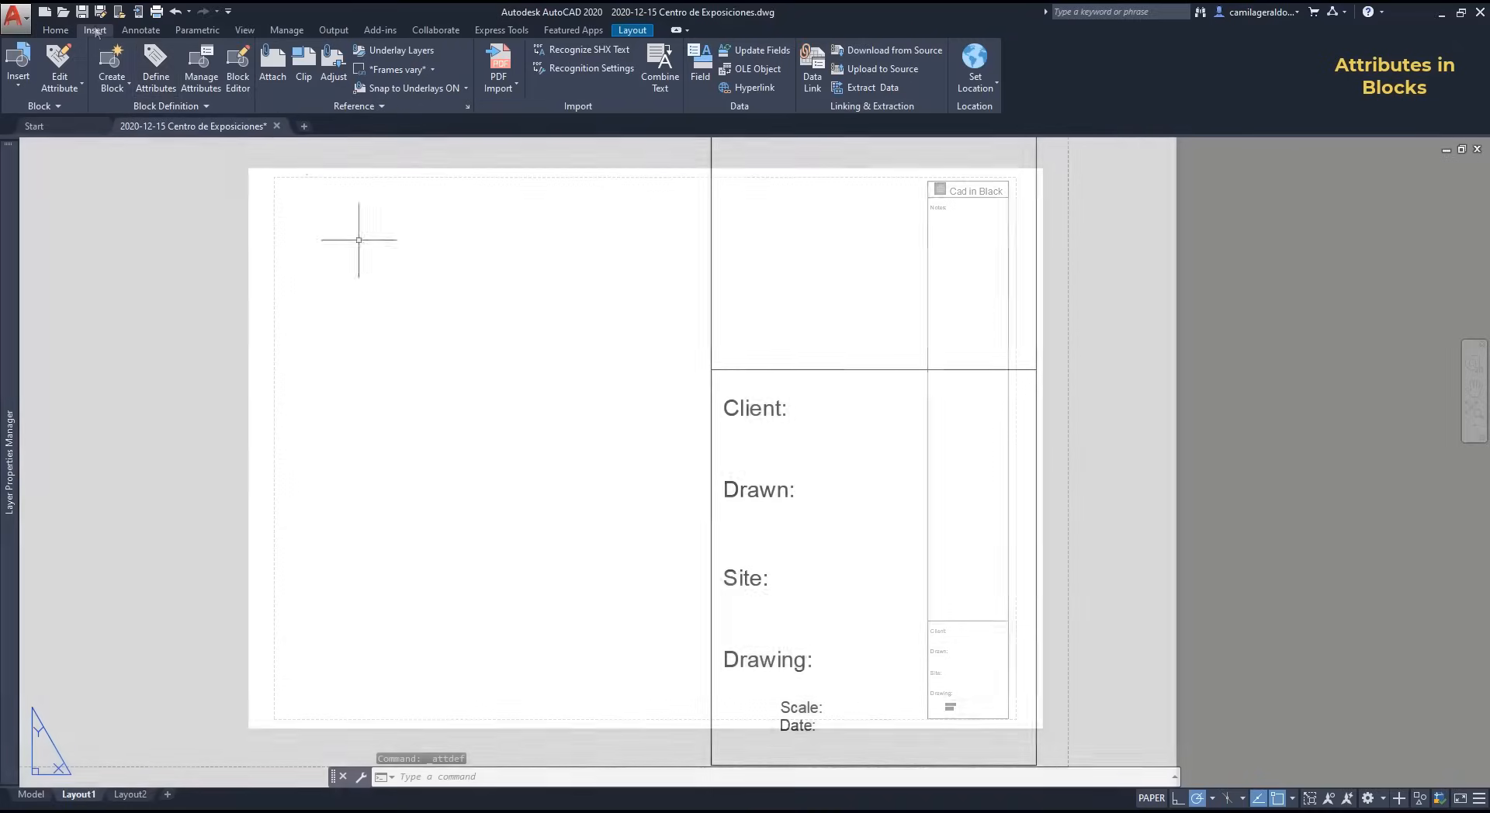
click(158, 72)
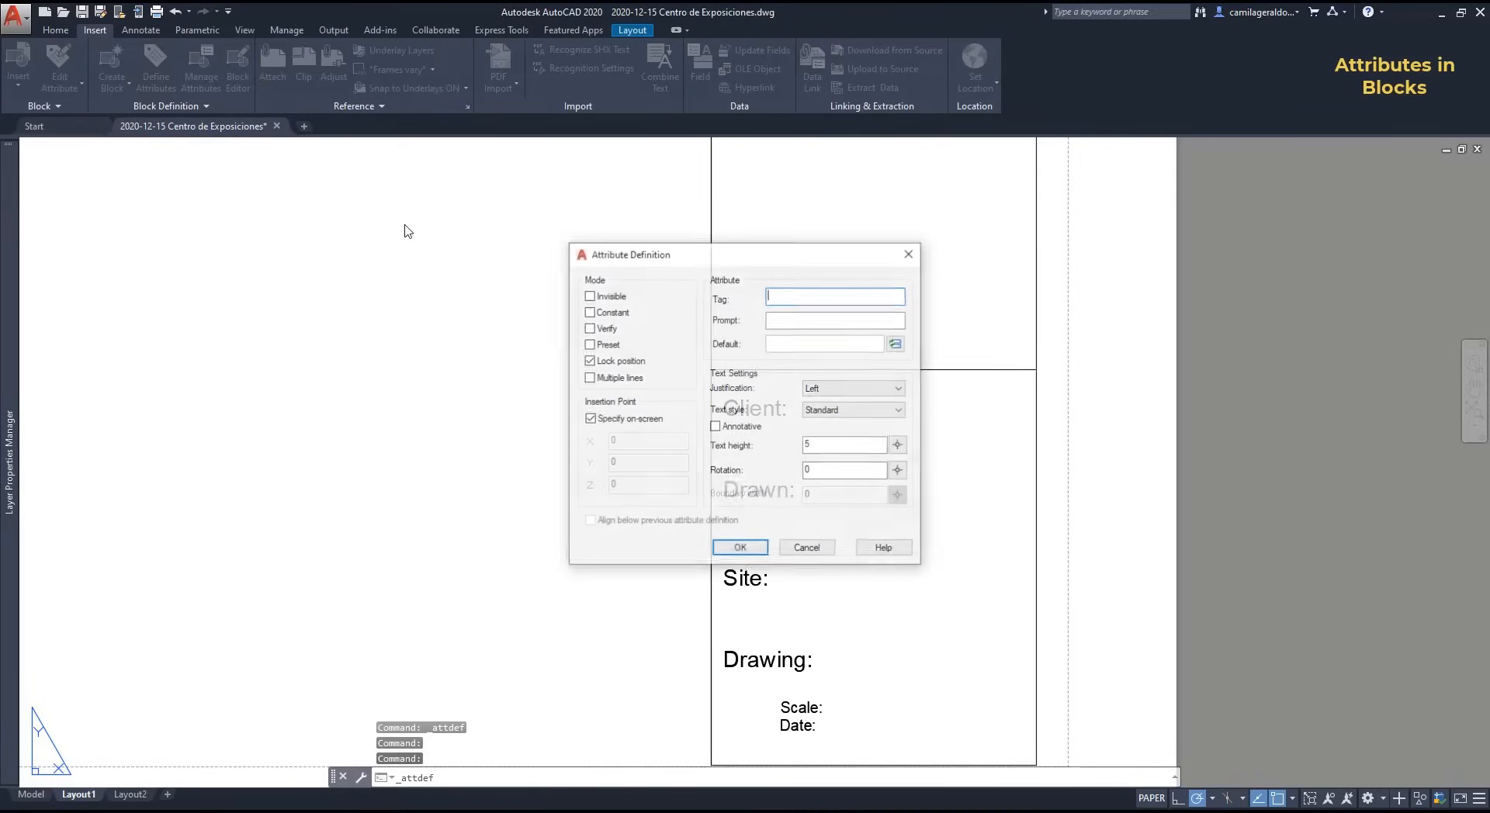
drag(815, 266, 589, 389)
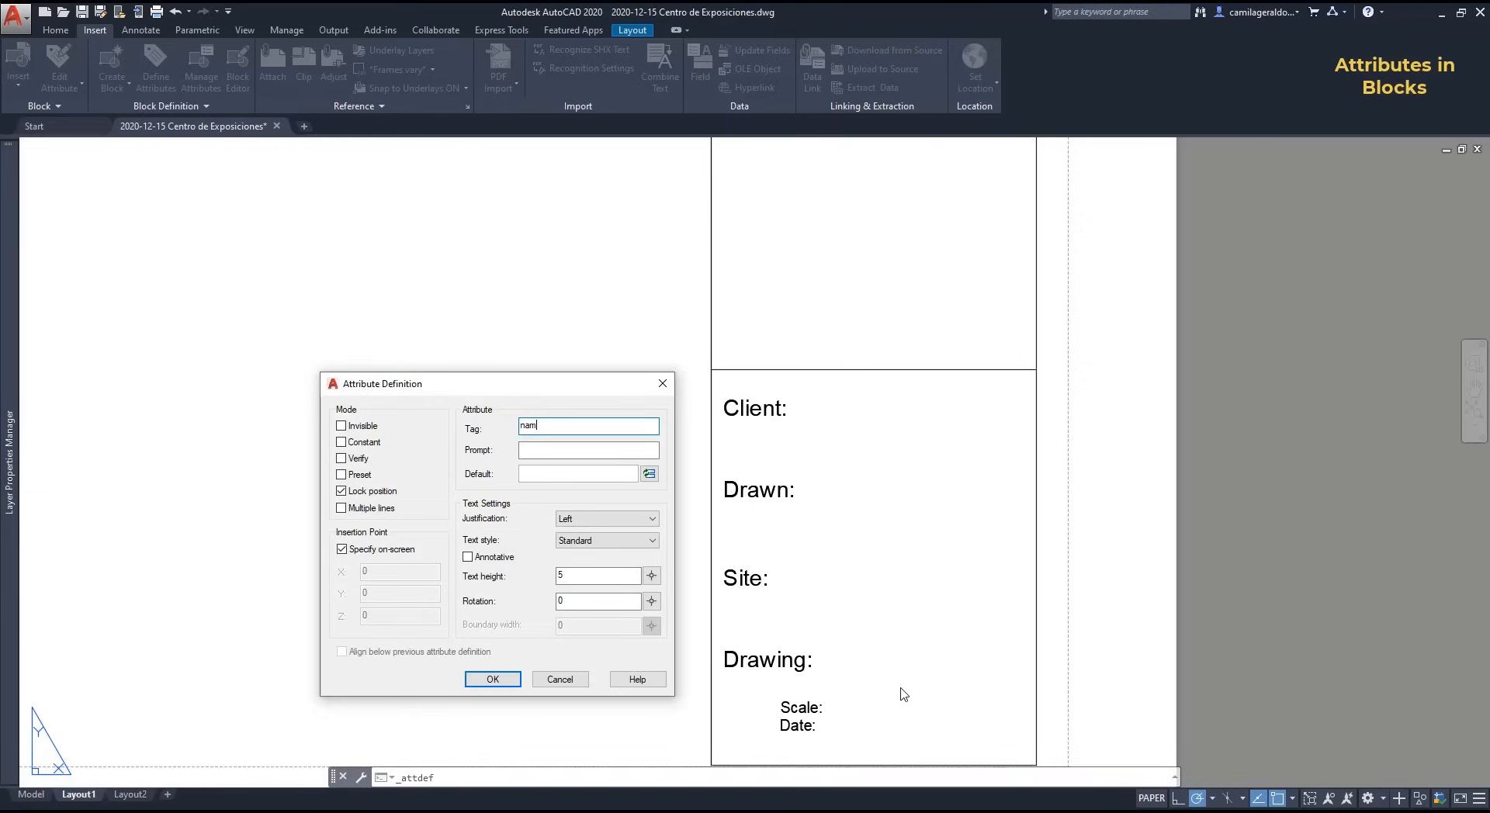
key(Tab)
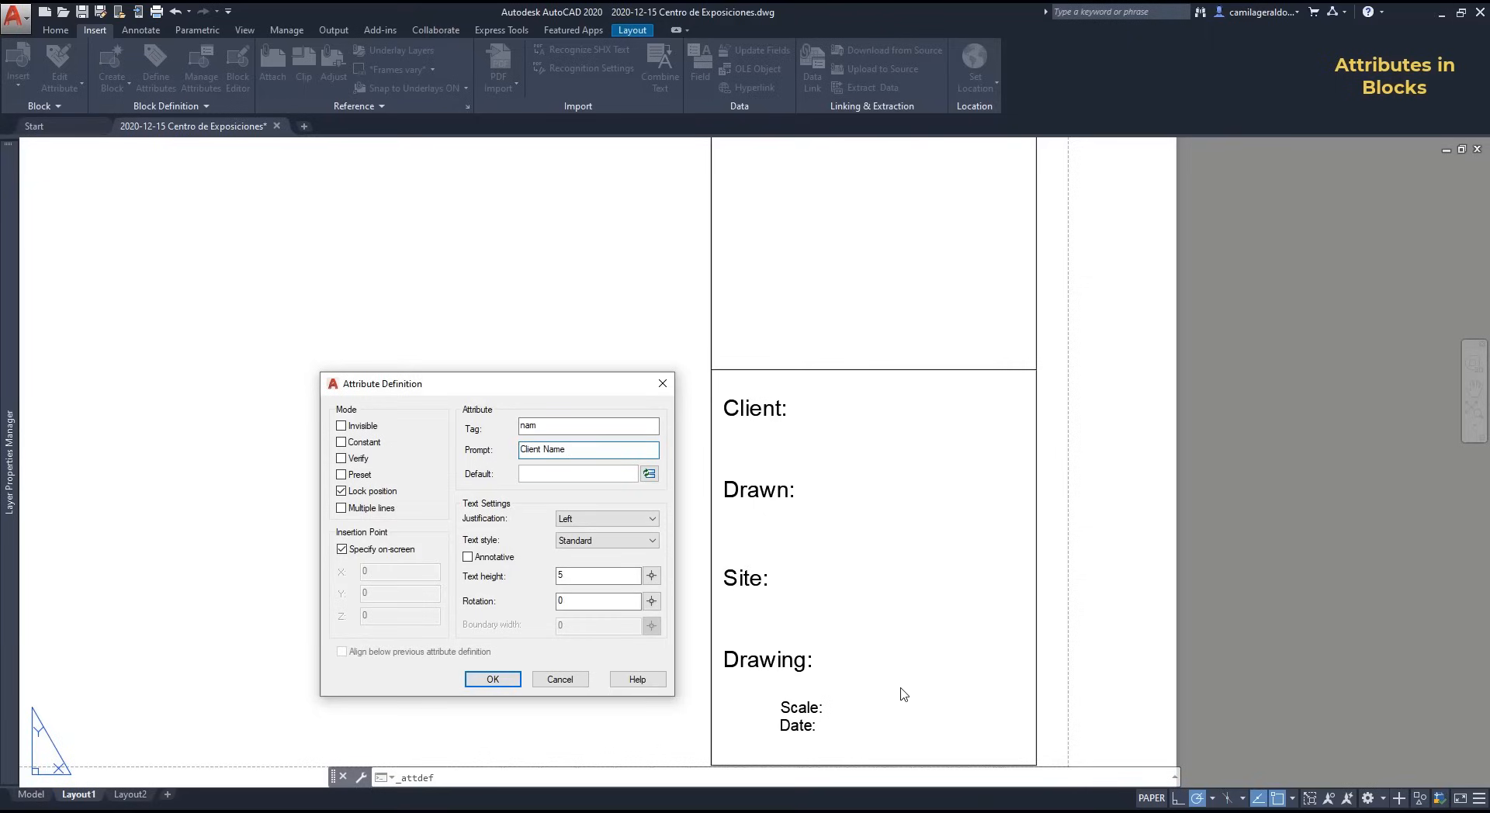
click(594, 472)
text(ohn)
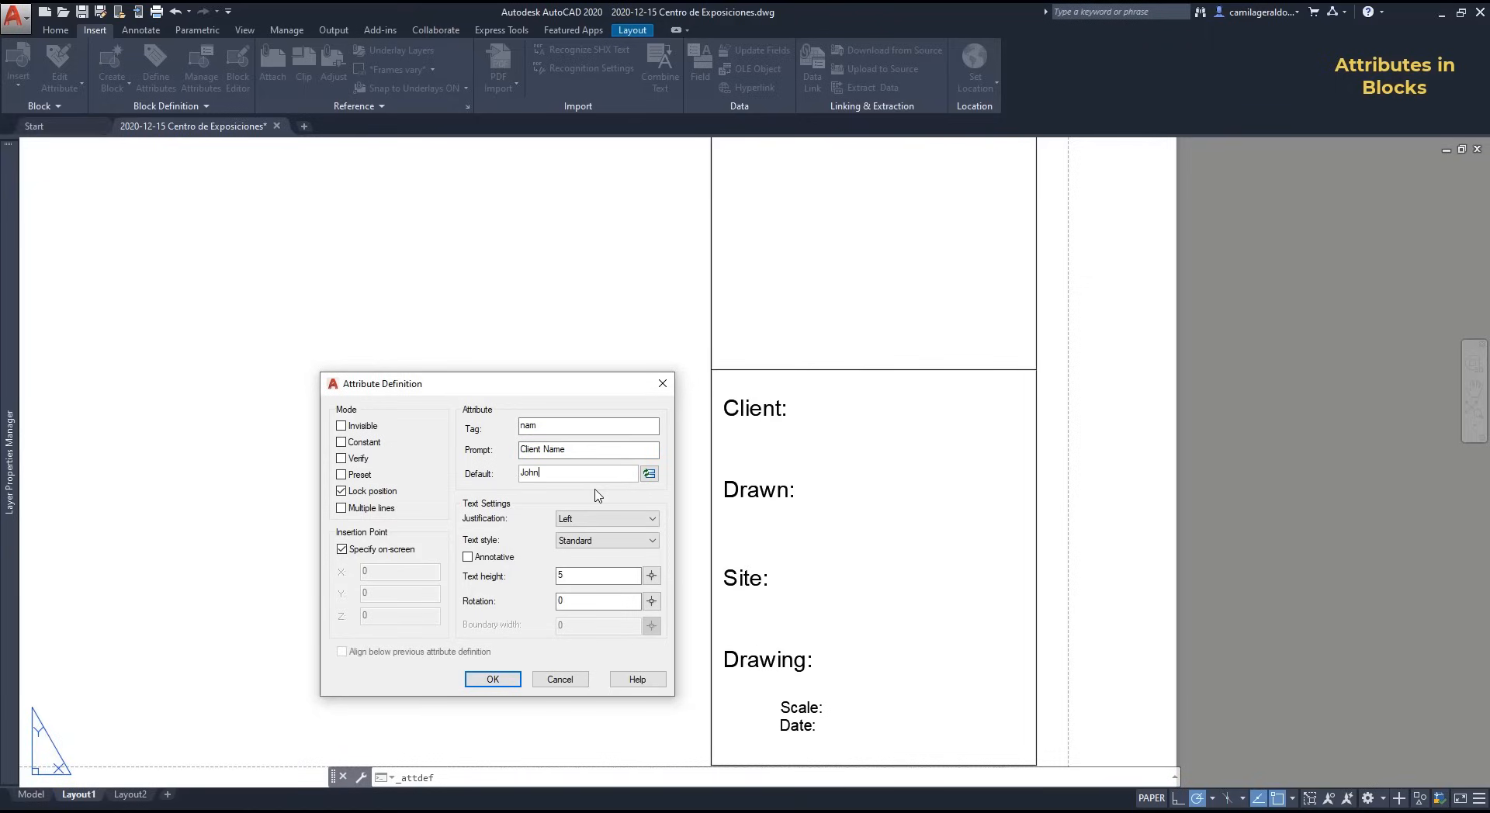
Step: Set the attribute's text height to 3 and place it beside the Client label in the title block
double_click(581, 574)
text(3)
click(494, 680)
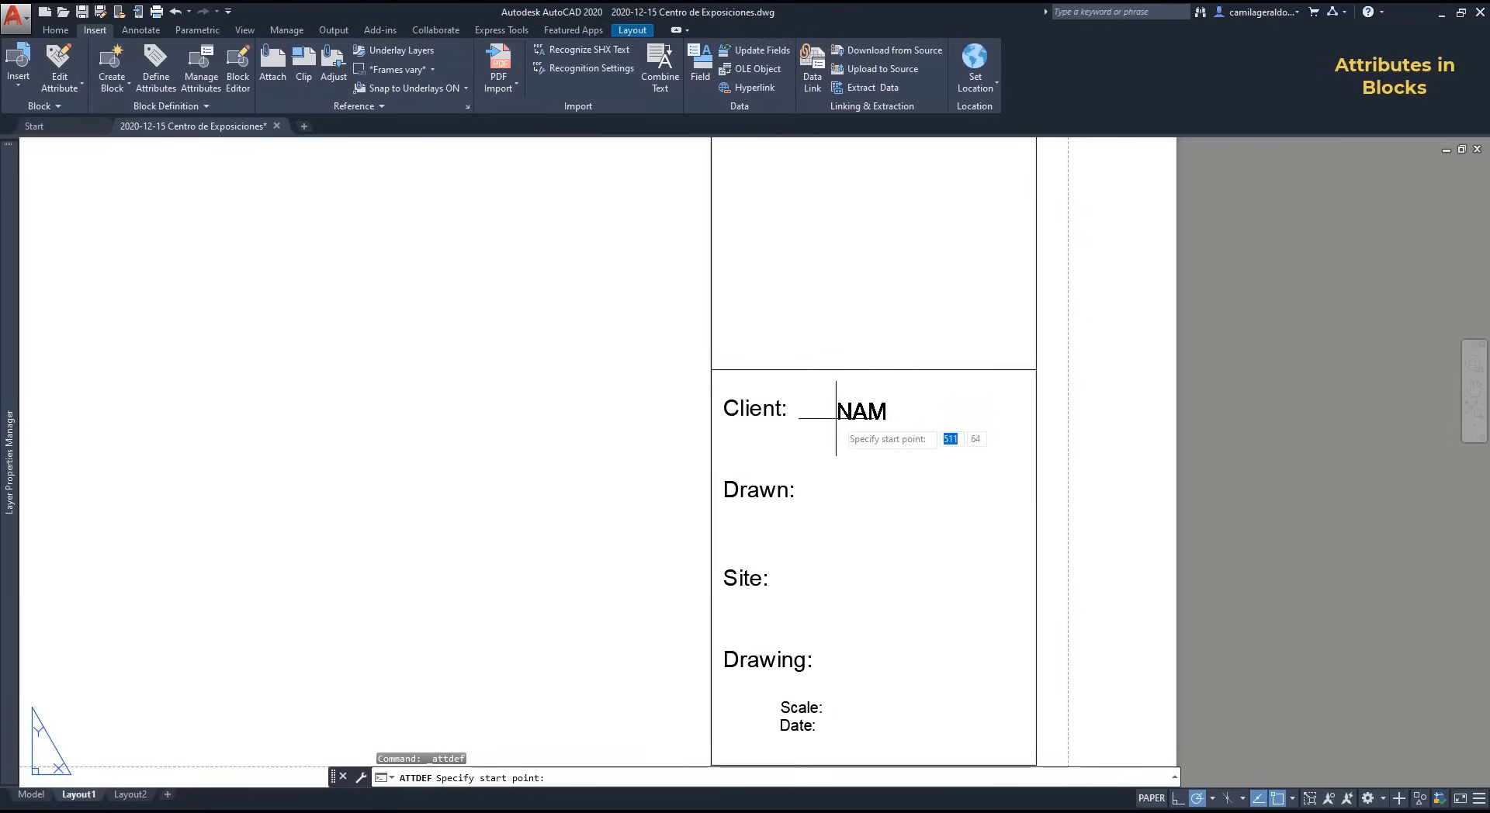
scroll(838, 417, up, 4)
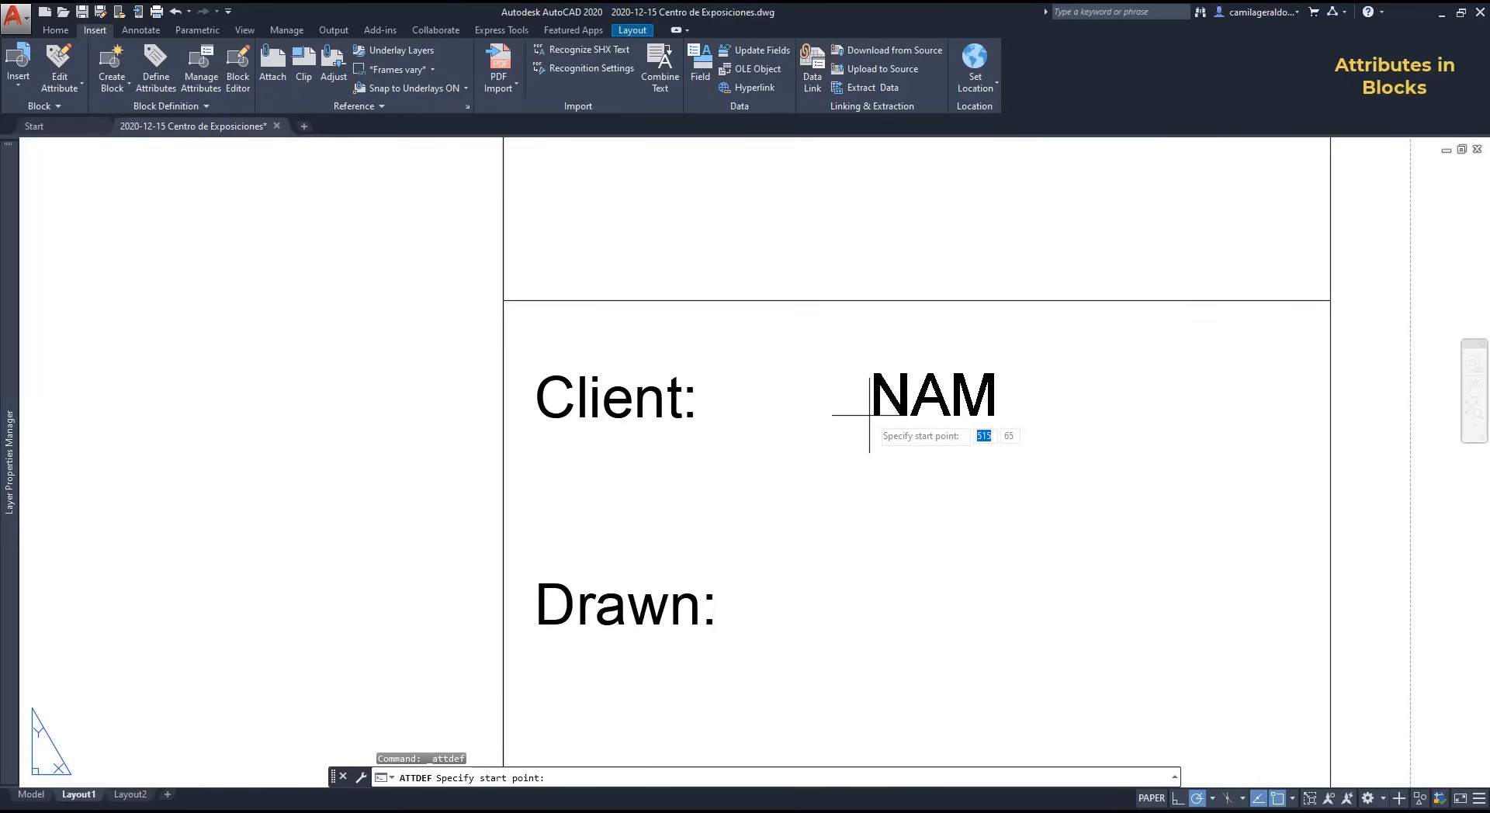
click(866, 413)
scroll(796, 424, down, 5)
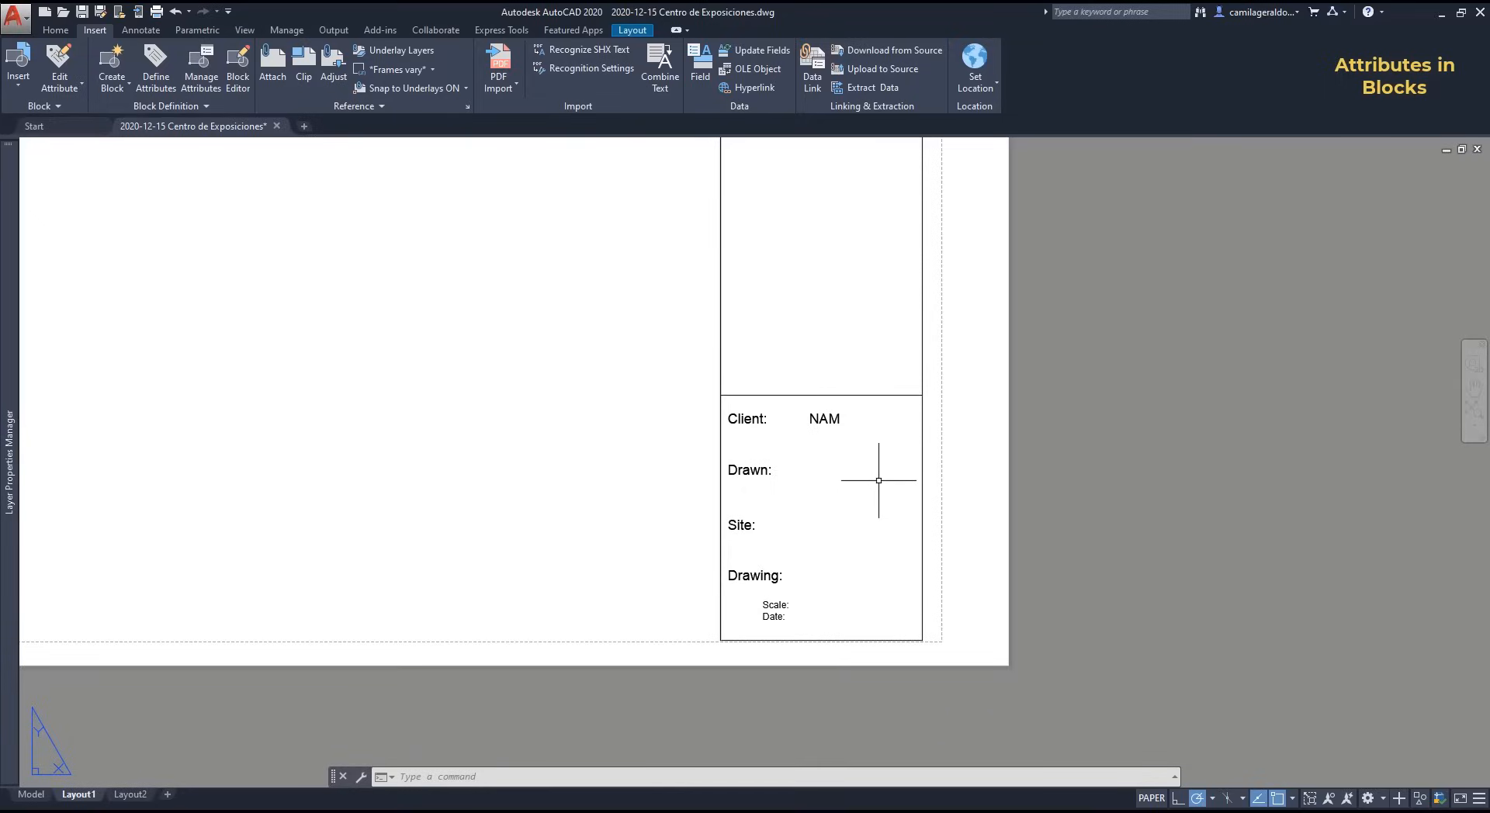
Step: Copy the NAM attribute downward as a 4-item array spaced about 15 units, beside the Drawn, Site and Drawing labels
text(co)
key(Return)
click(837, 419)
key(Return)
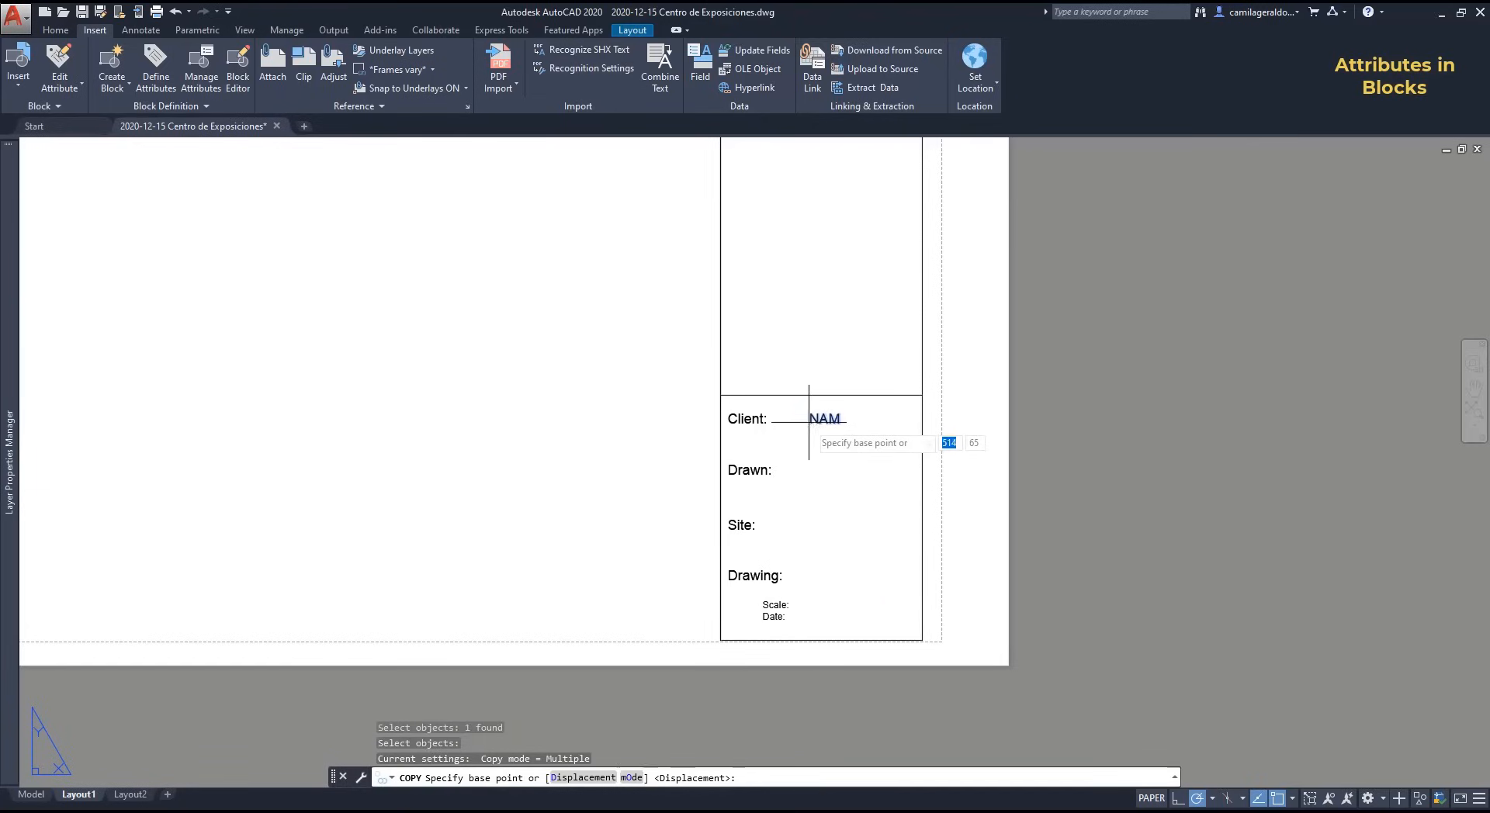
click(809, 420)
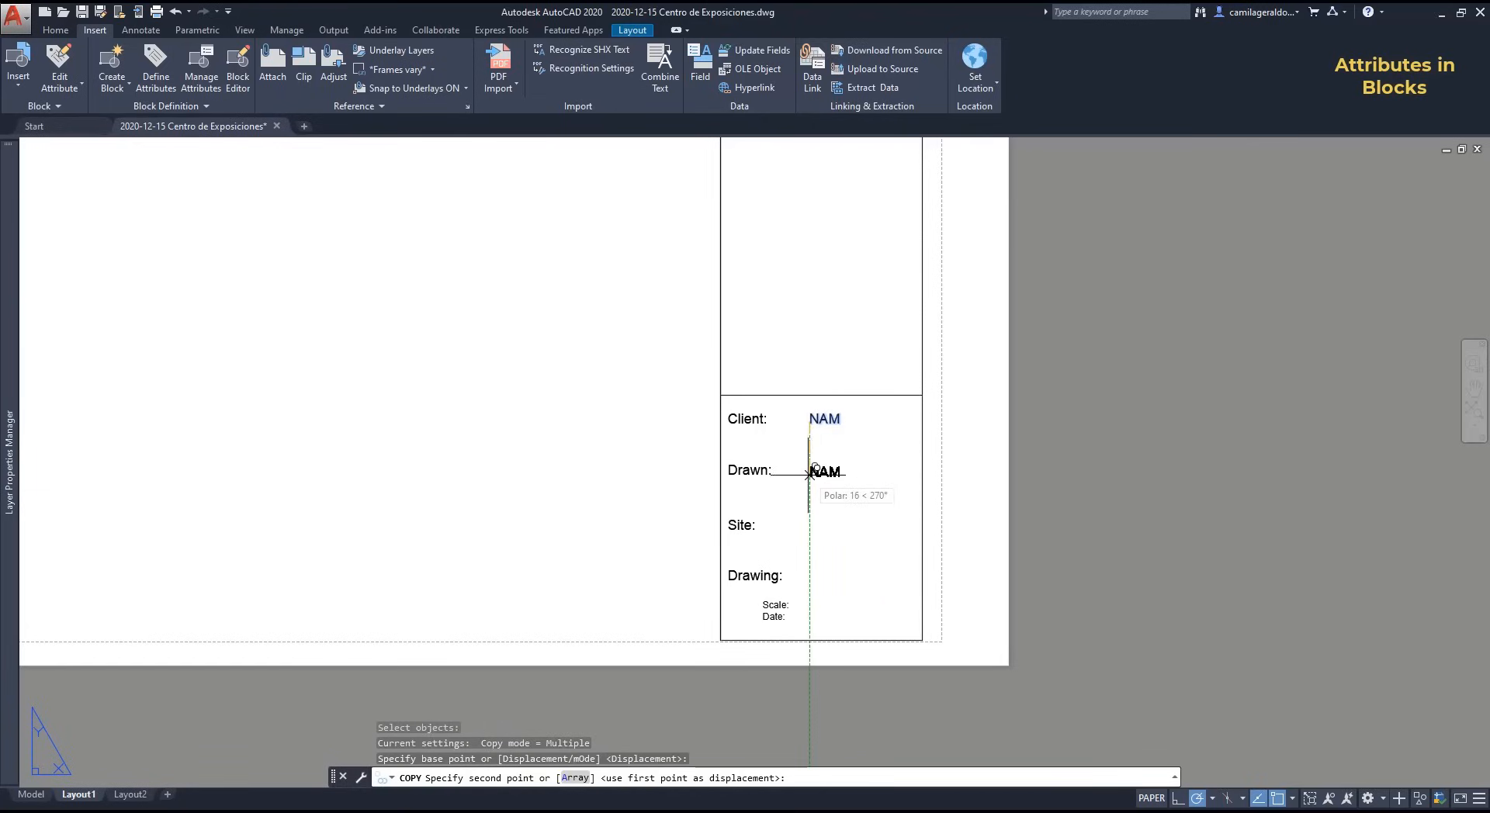
text(a)
key(Return)
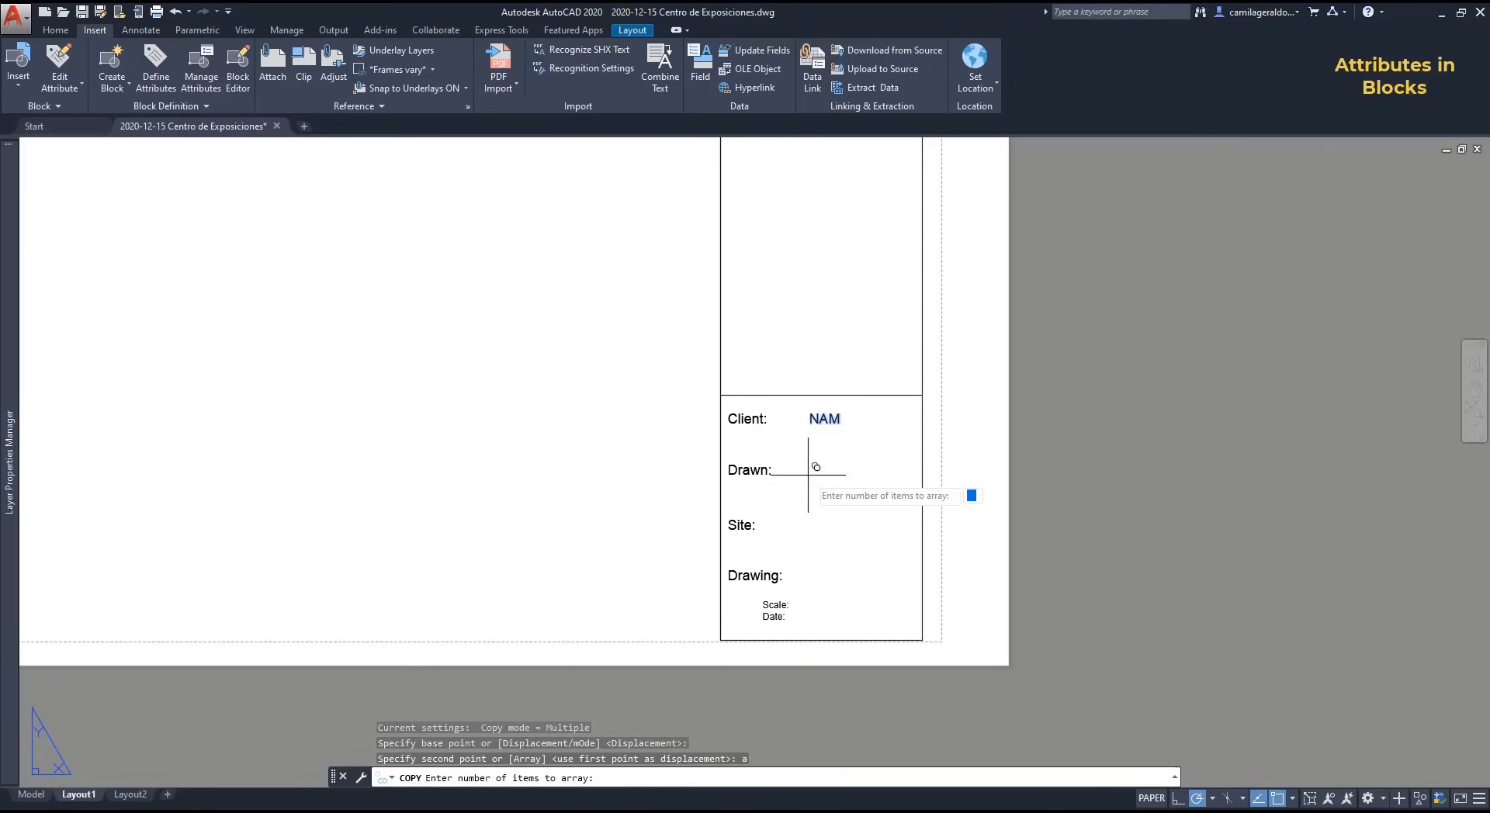
text(4)
key(Return)
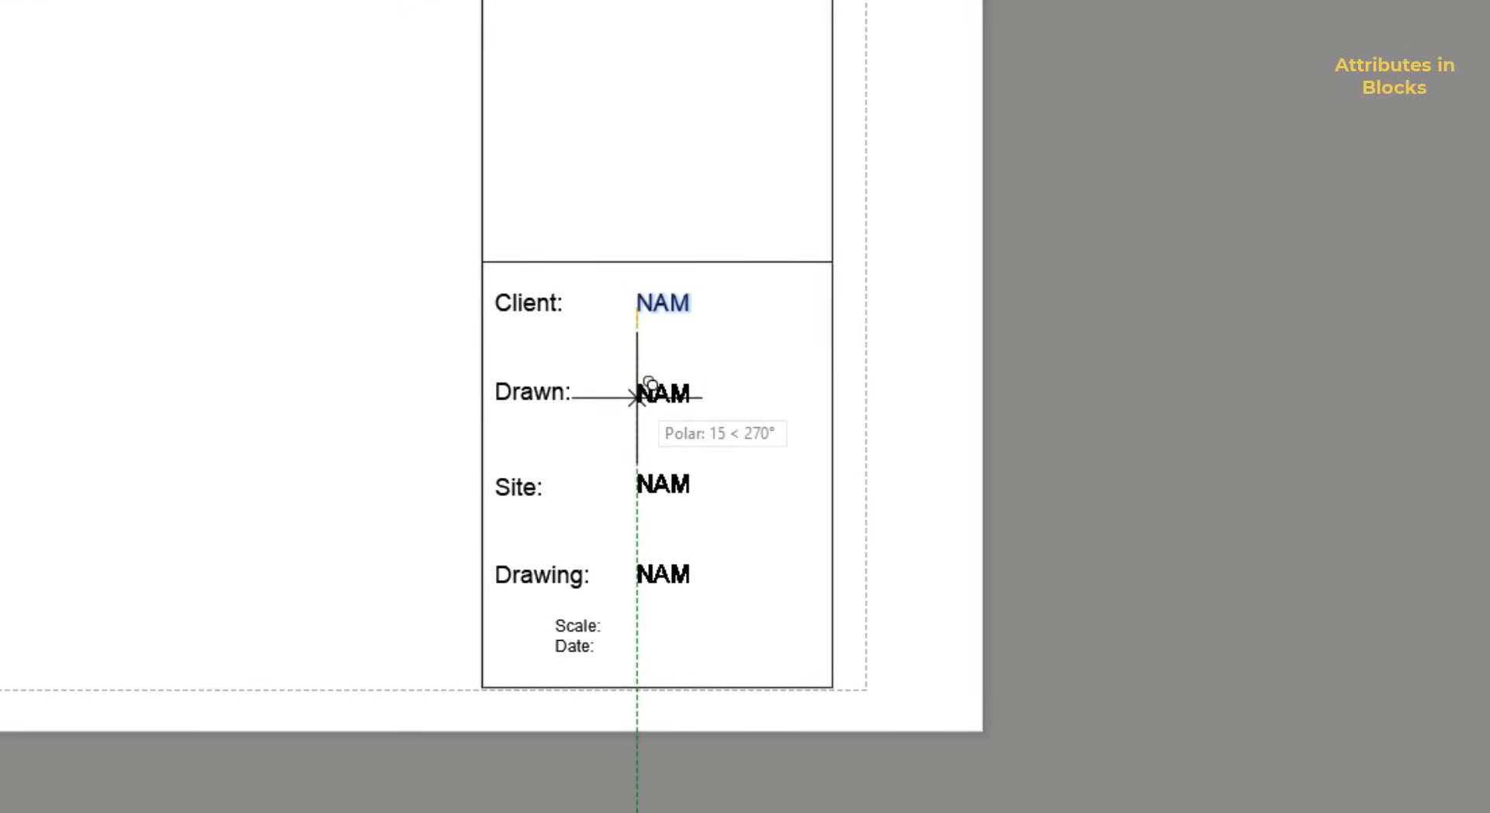
click(636, 398)
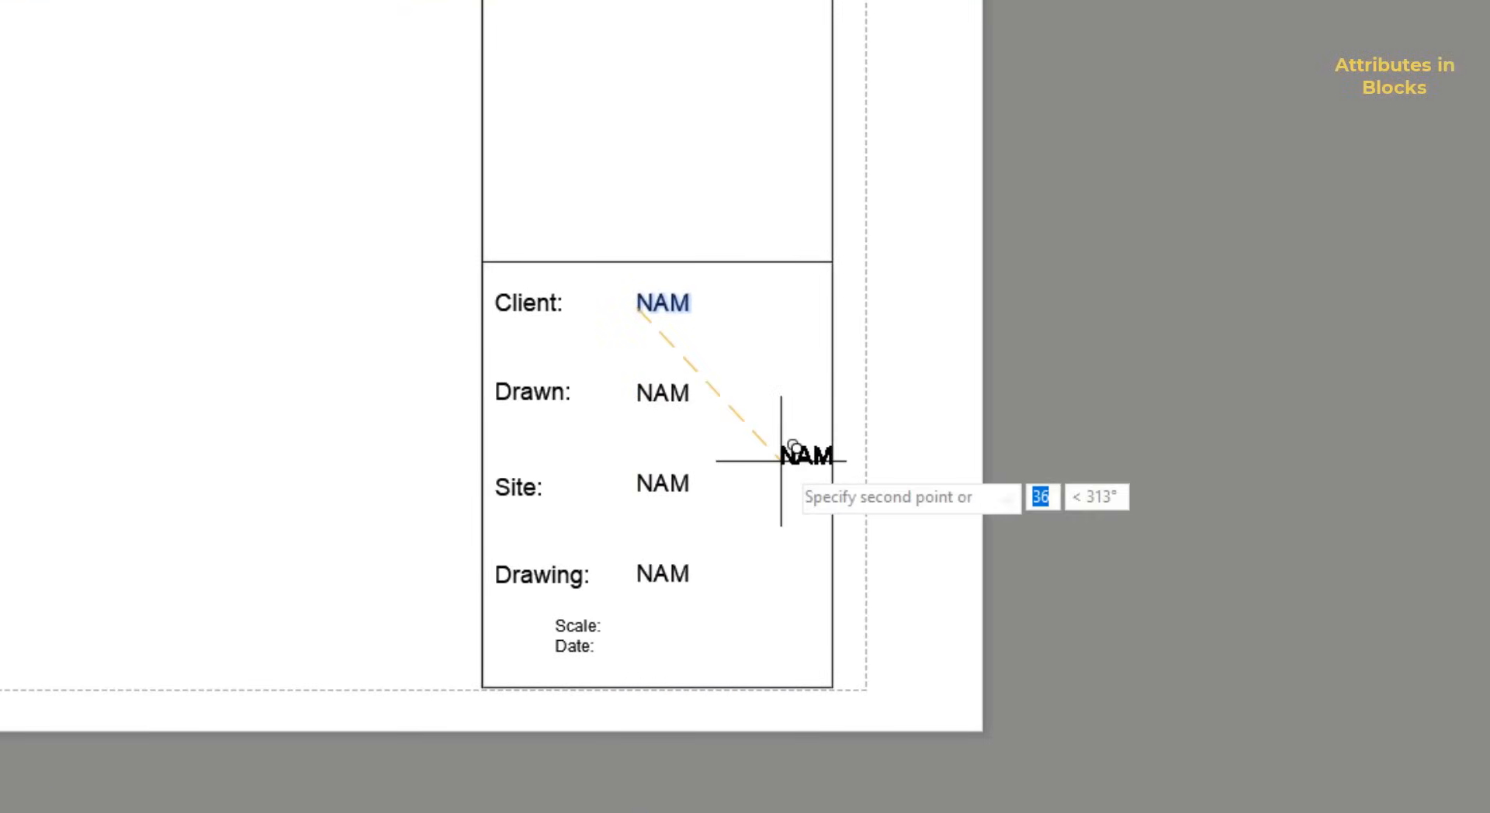
key(Escape)
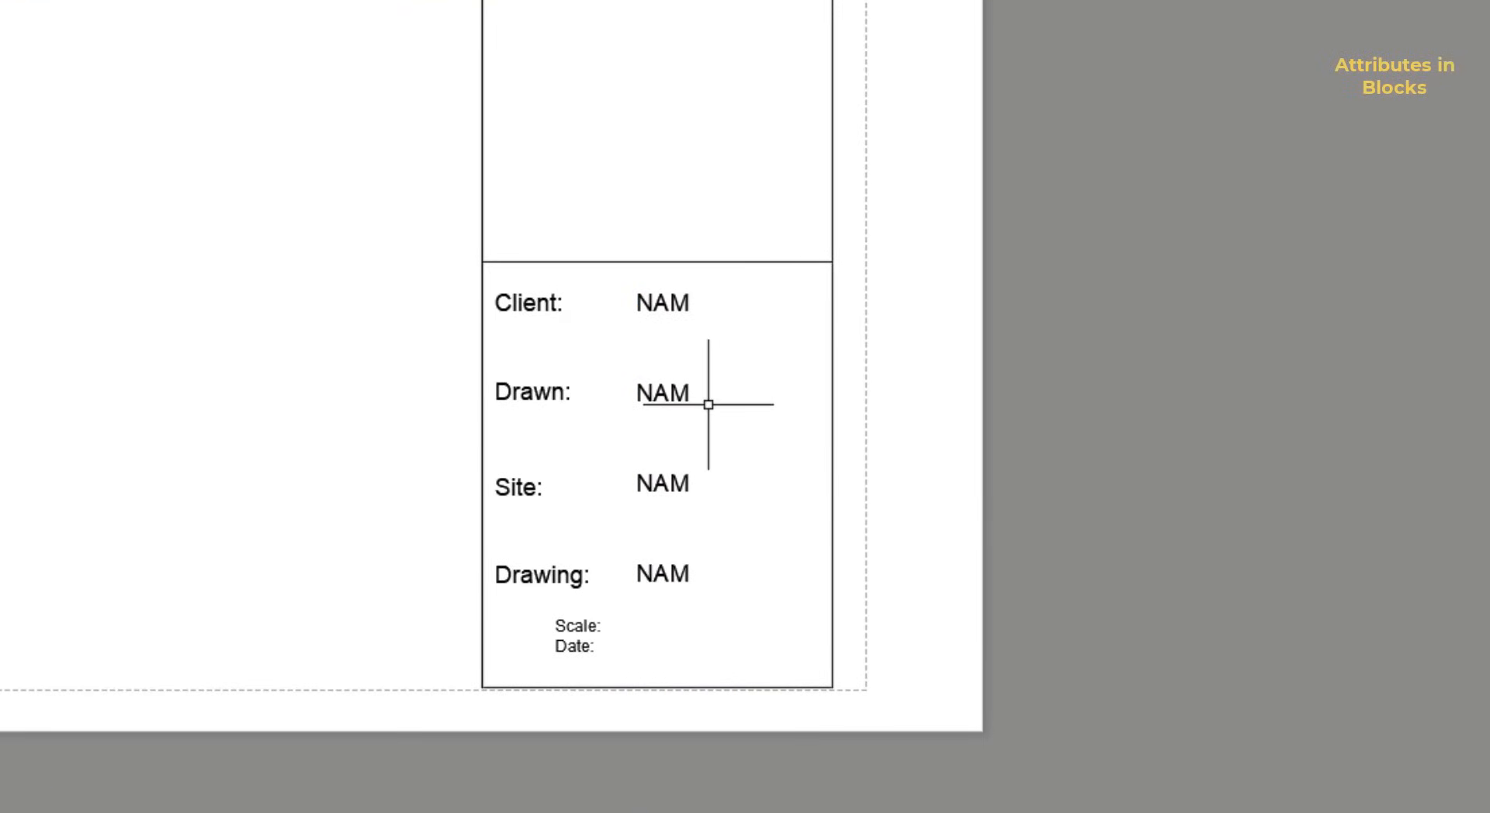
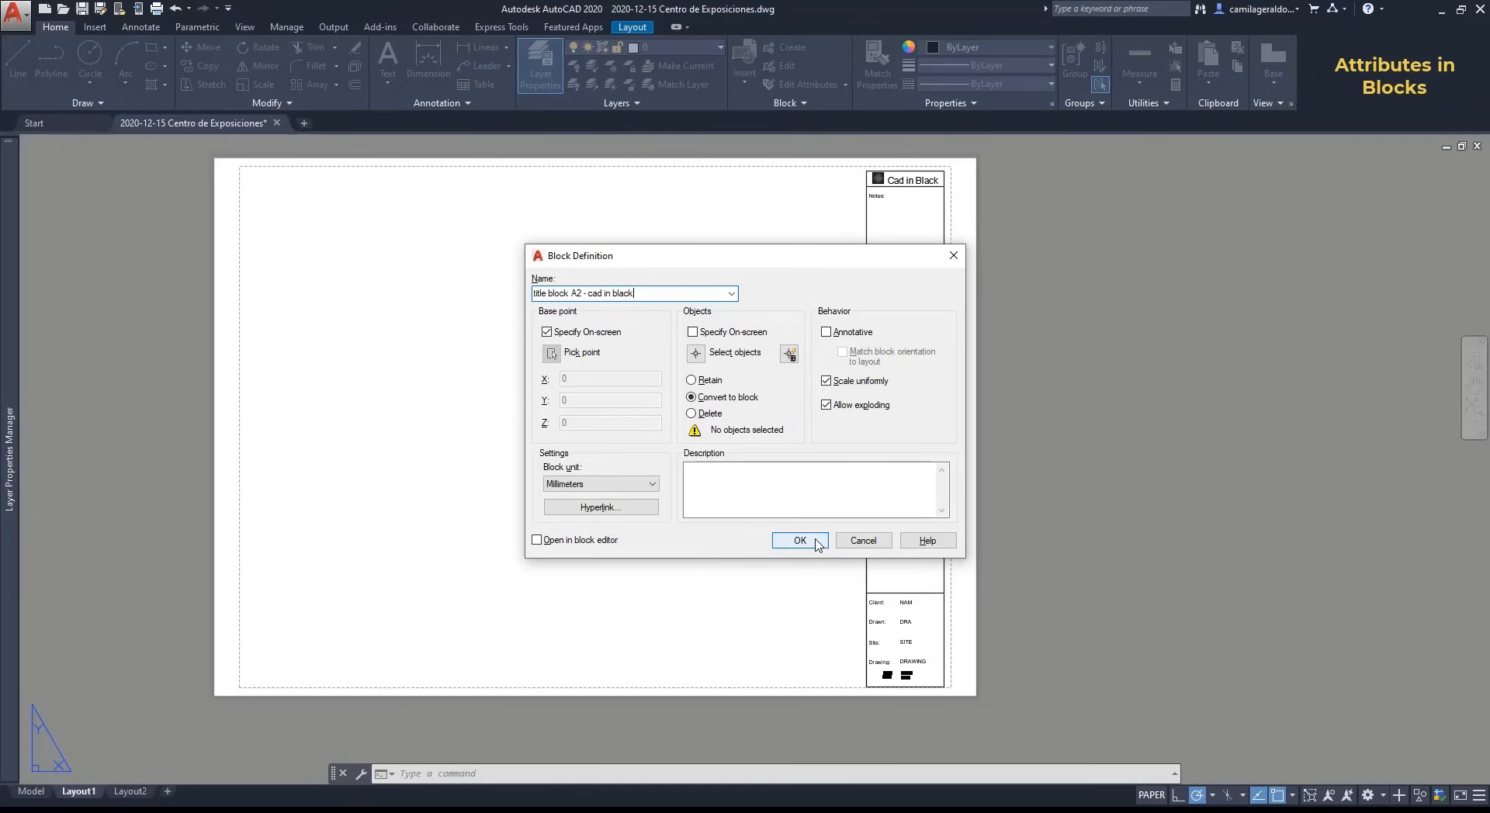
Step: For the block title block A2 - cad in black, select the NAM, DRA, SITE, DRAWING, SCALE and DATE attributes in order
click(816, 543)
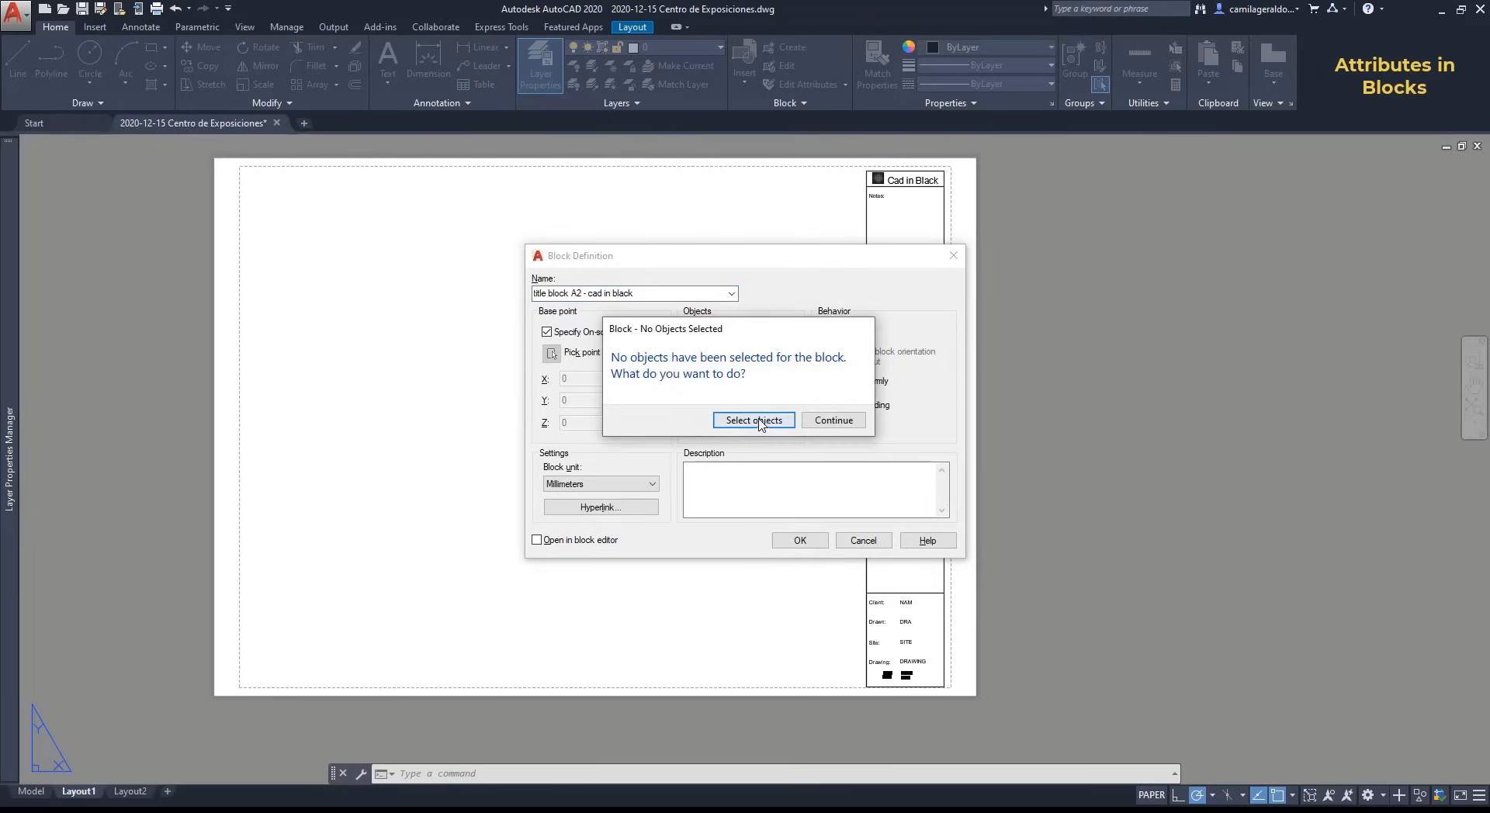
click(759, 423)
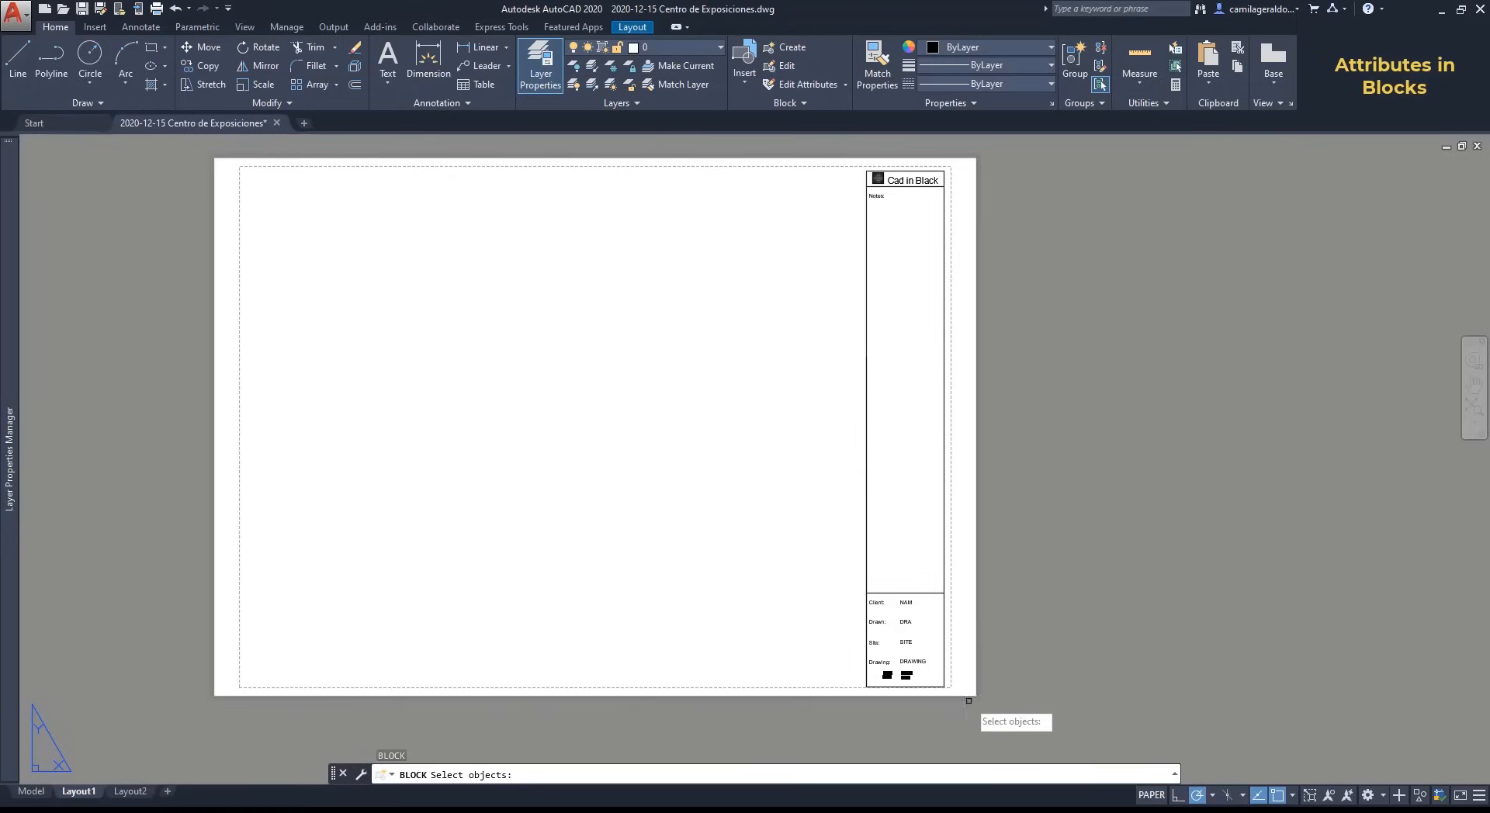
scroll(965, 701, up, 4)
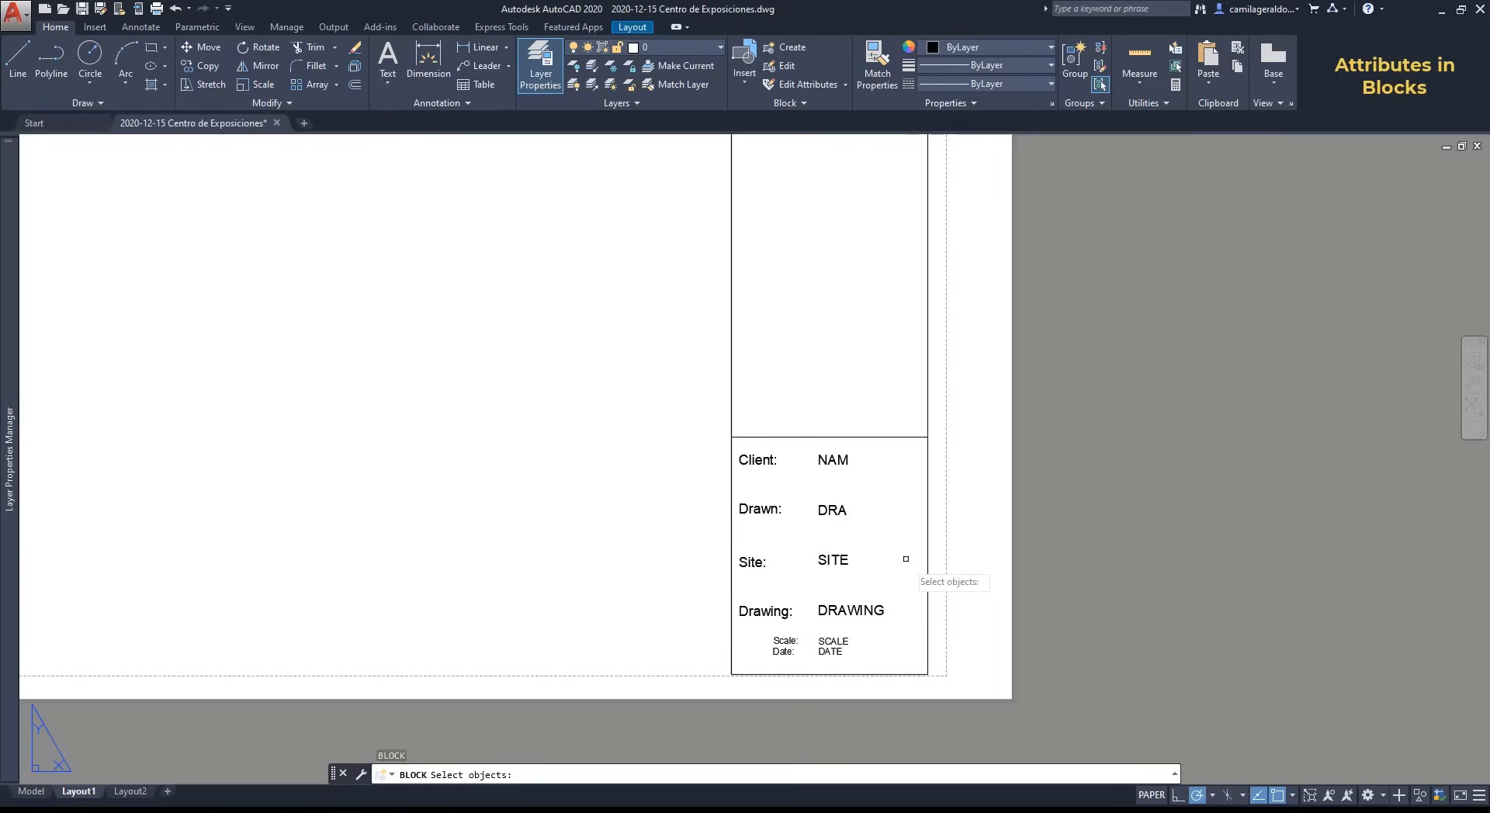
click(844, 462)
click(837, 512)
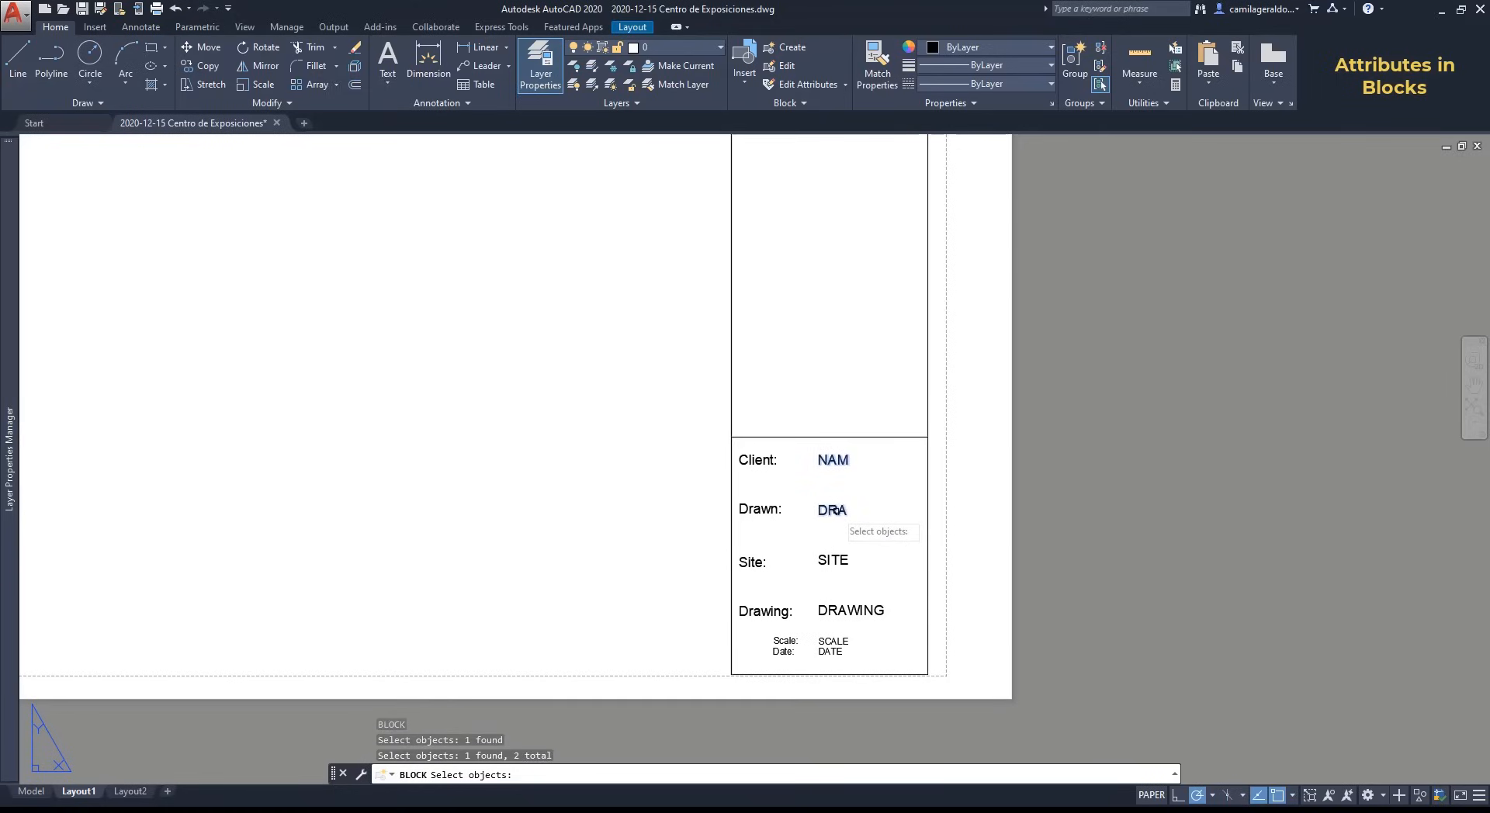
click(852, 557)
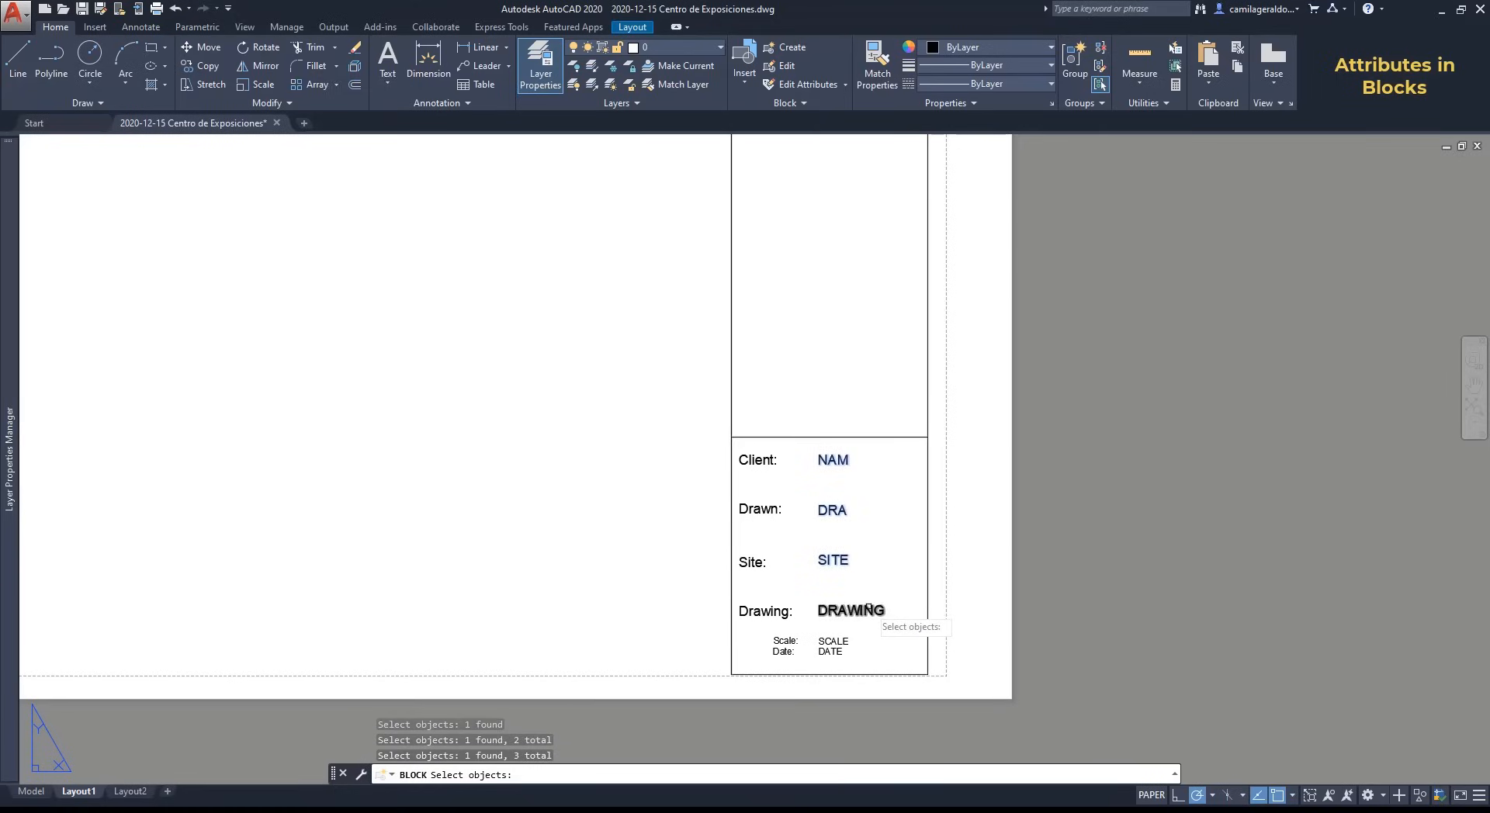
click(863, 617)
click(836, 641)
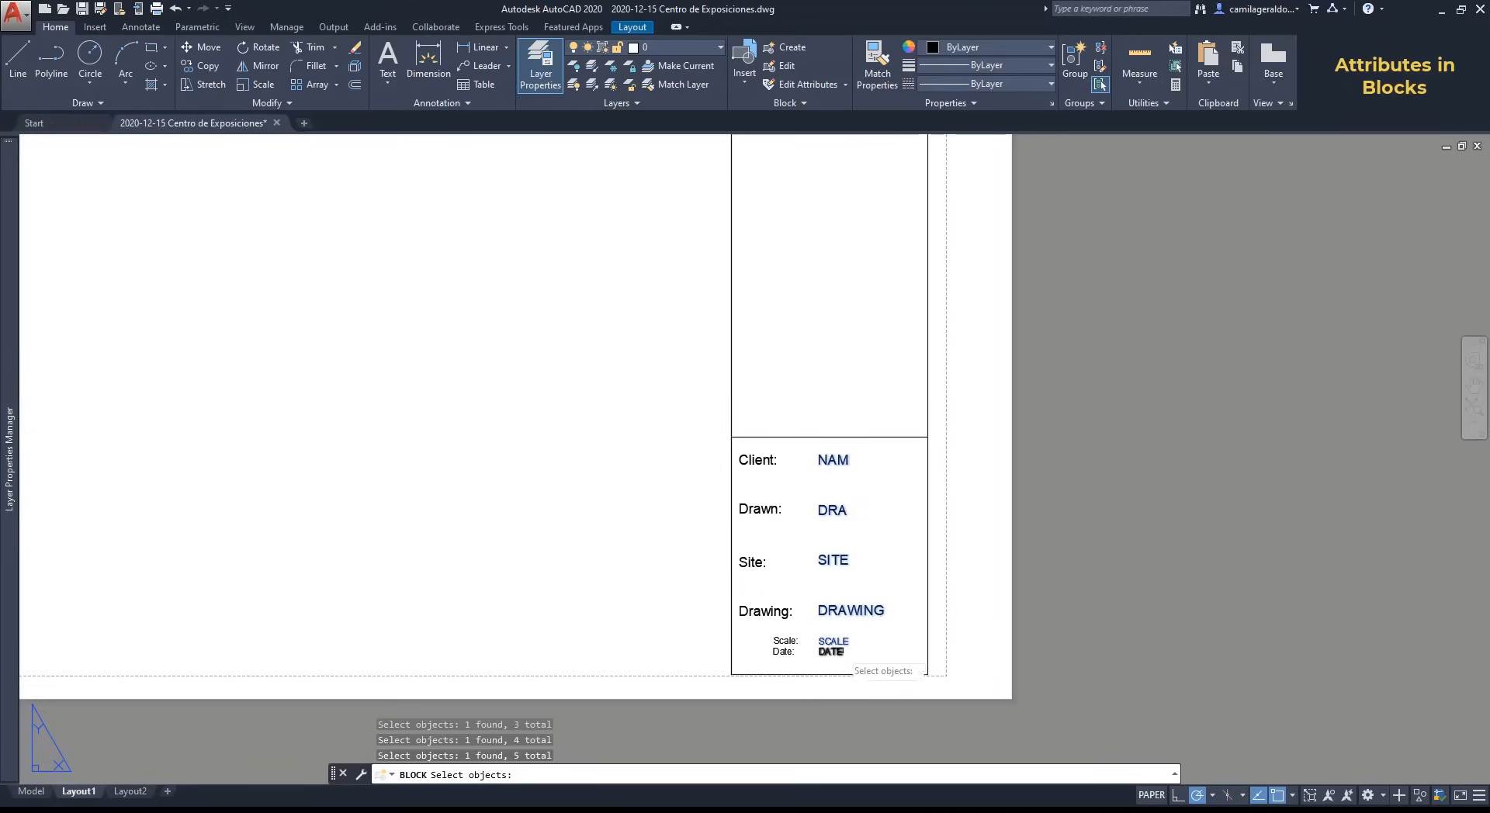
click(830, 652)
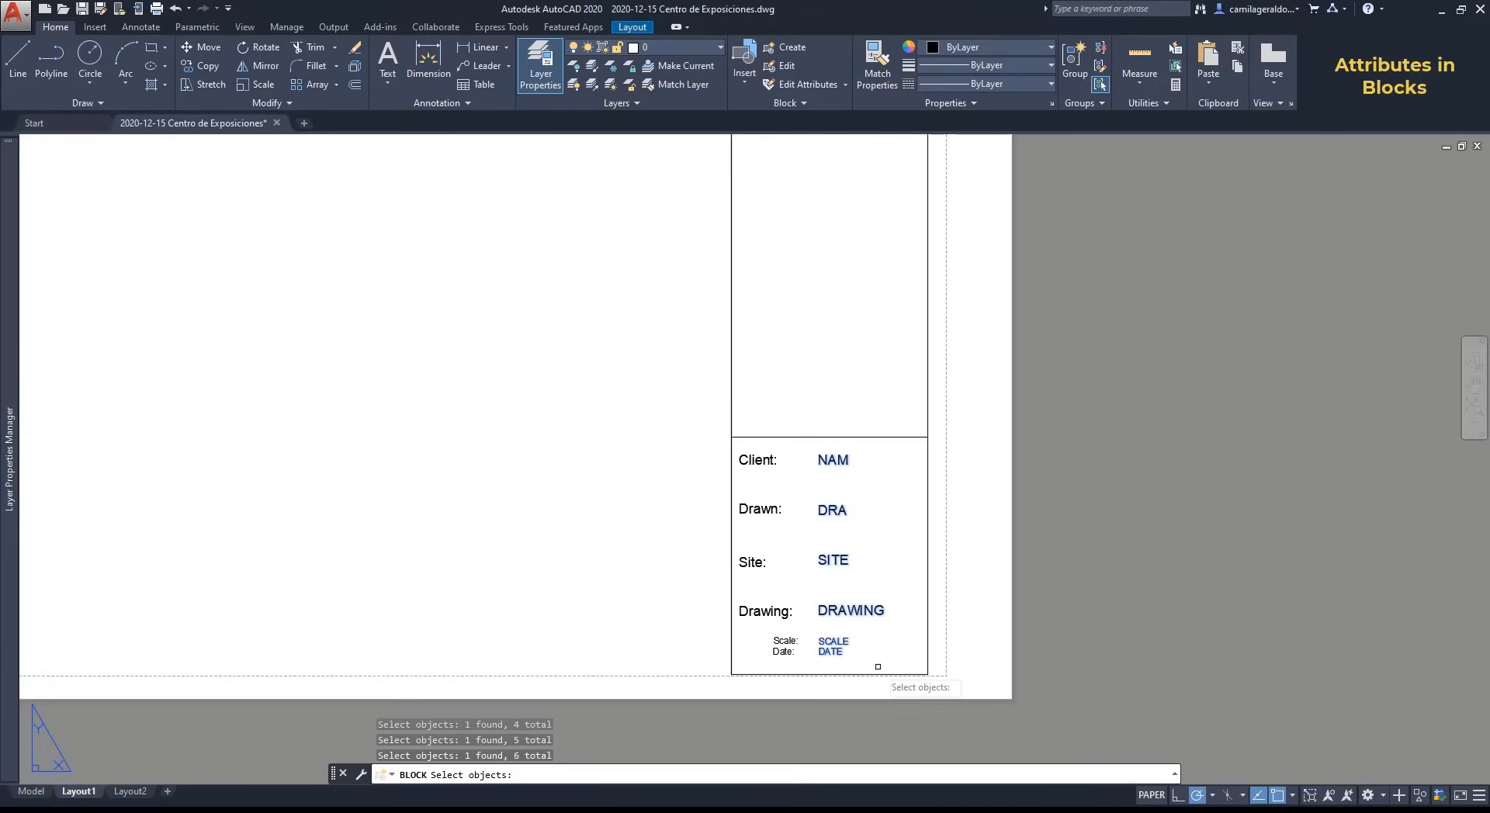
Step: Add the rest of the title block to the selection and create the block with its lower-left corner as base point
click(1038, 714)
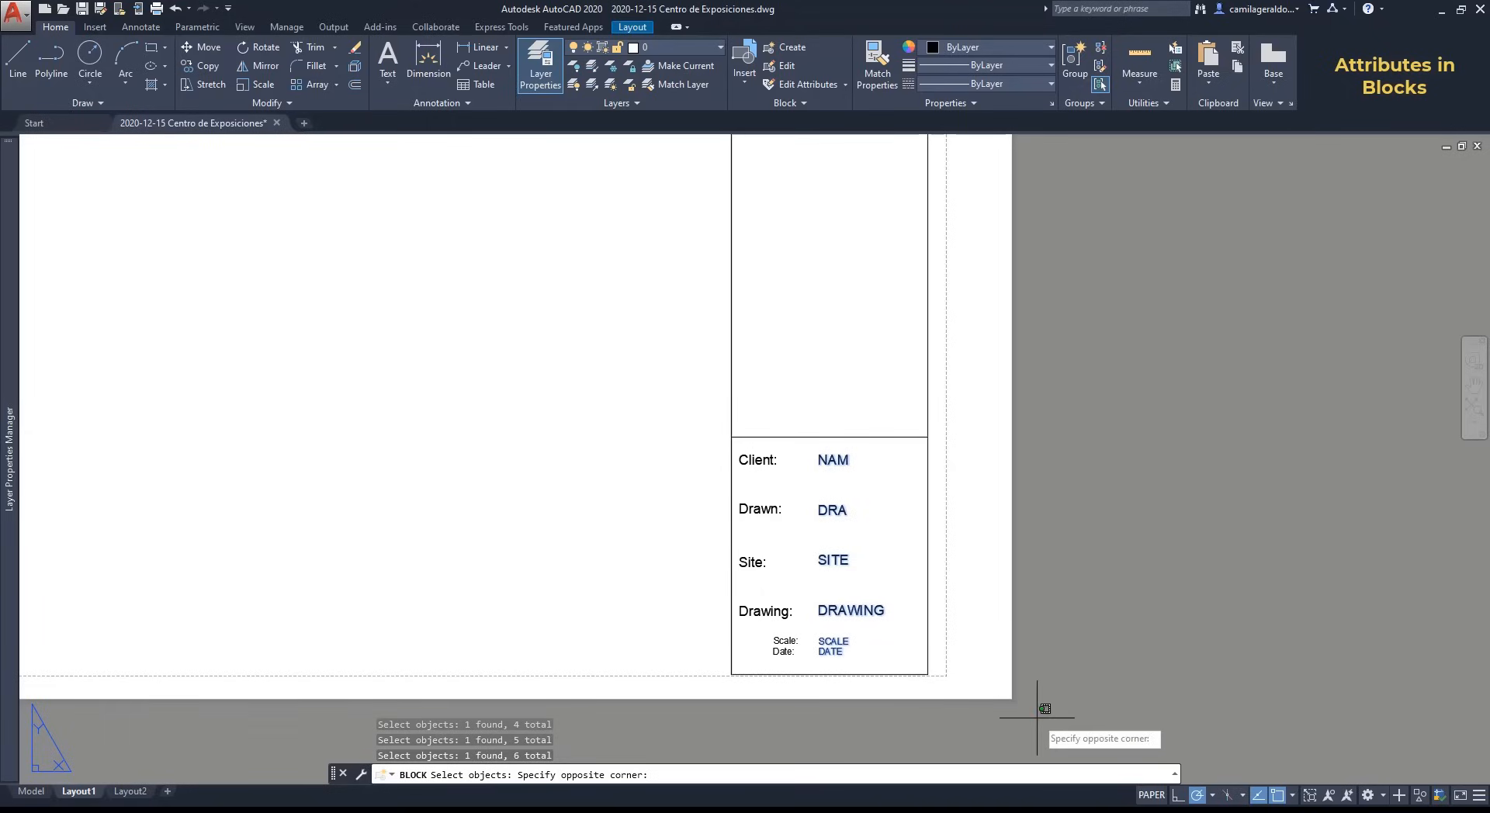
scroll(1038, 714, down, 4)
click(749, 162)
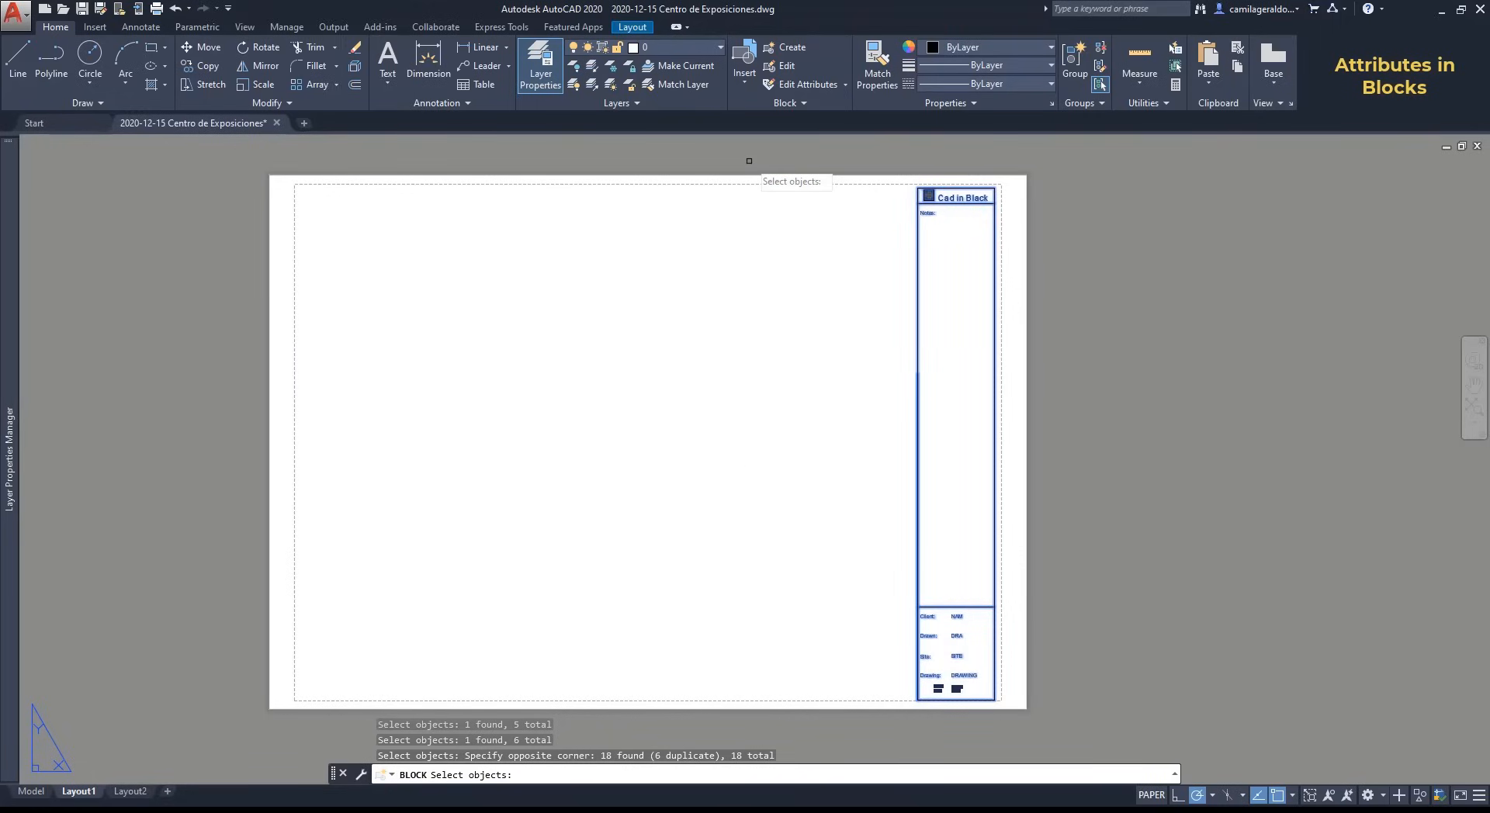
key(Return)
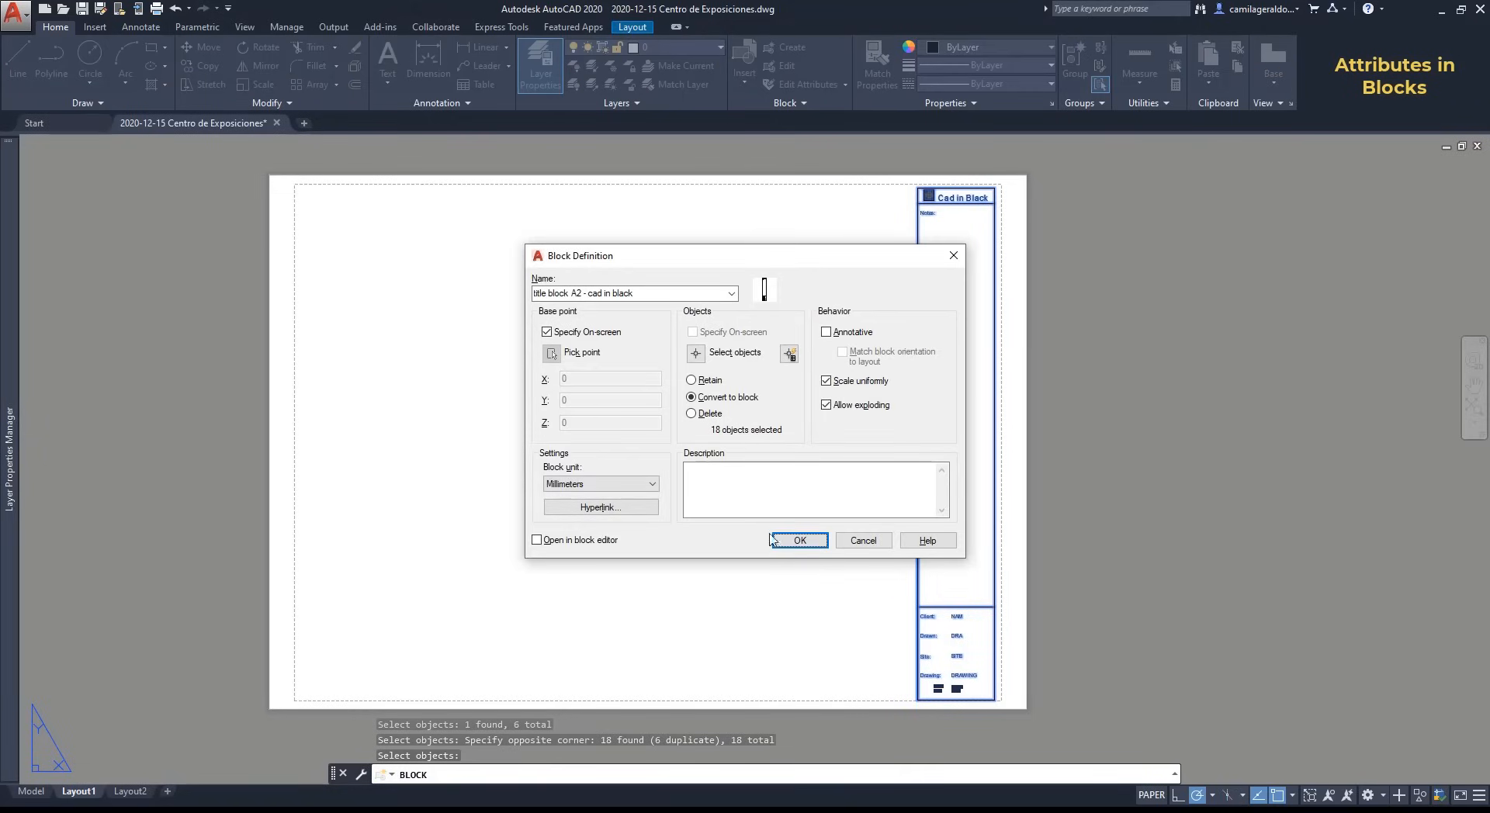
click(800, 541)
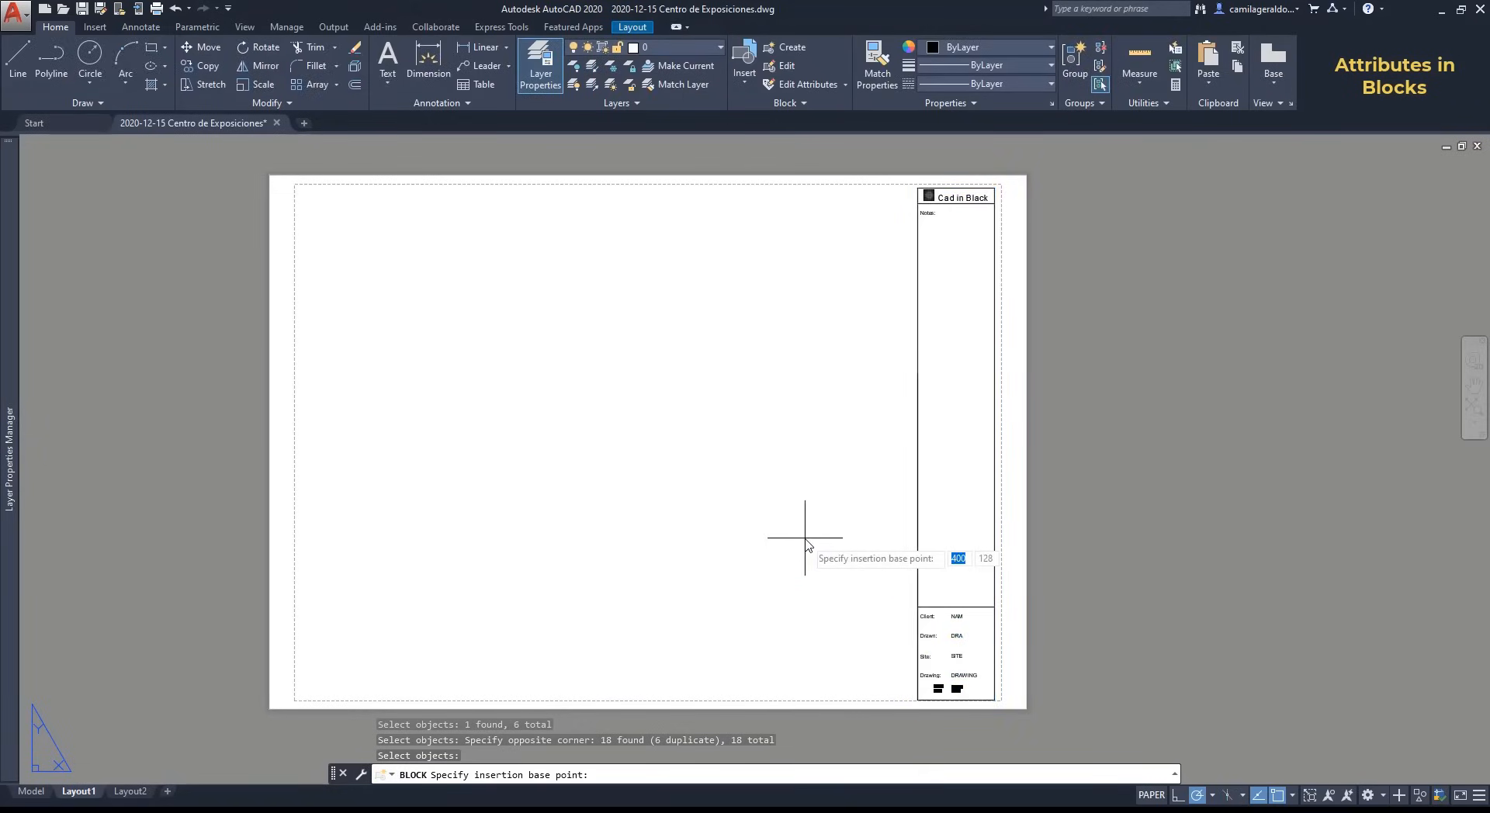
click(918, 700)
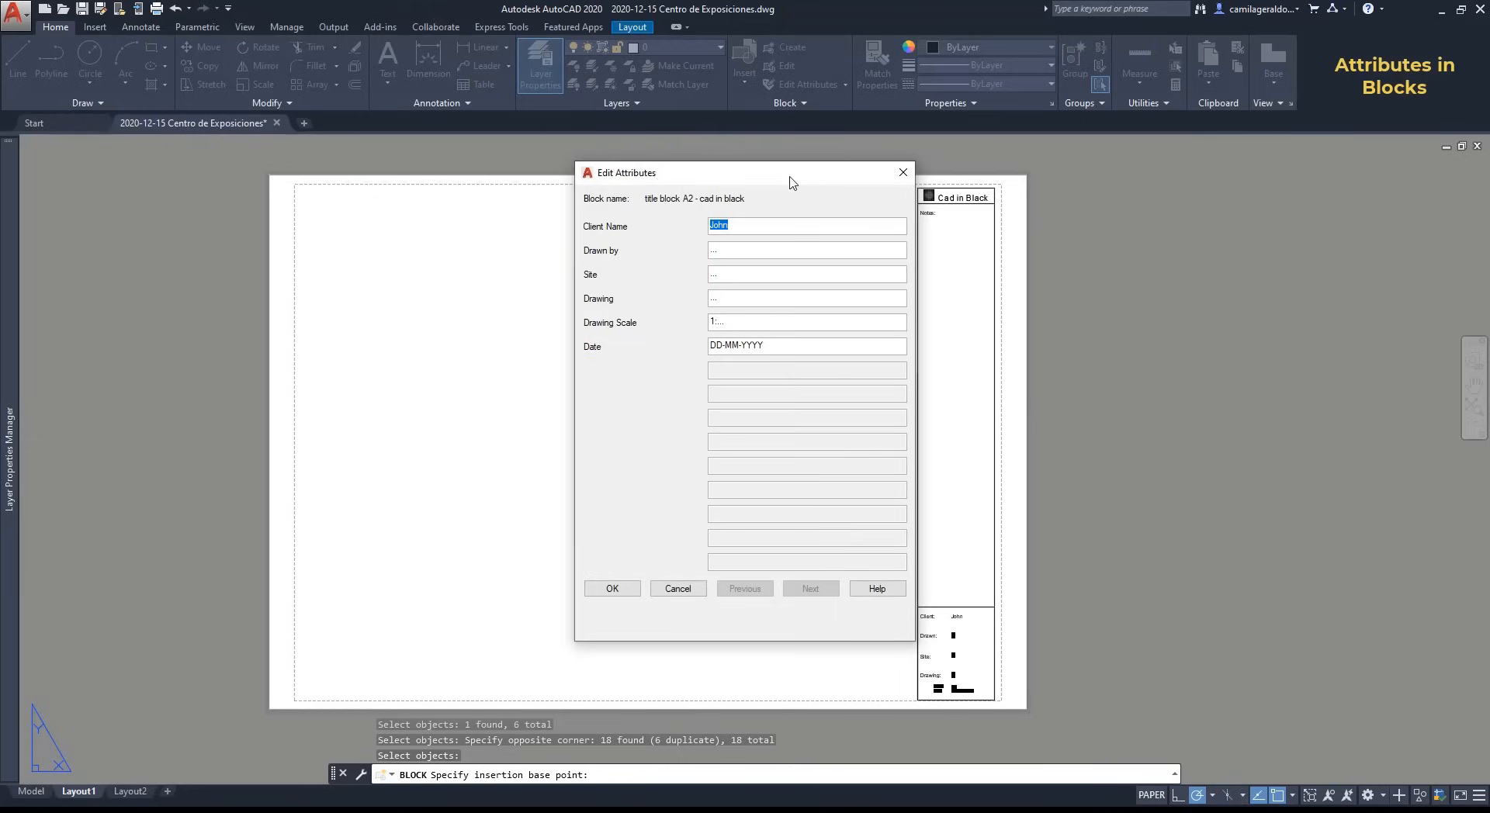
Step: Move the attribute dialog clear of the title block and enter the client's first name as the Client Name value
drag(792, 183, 720, 211)
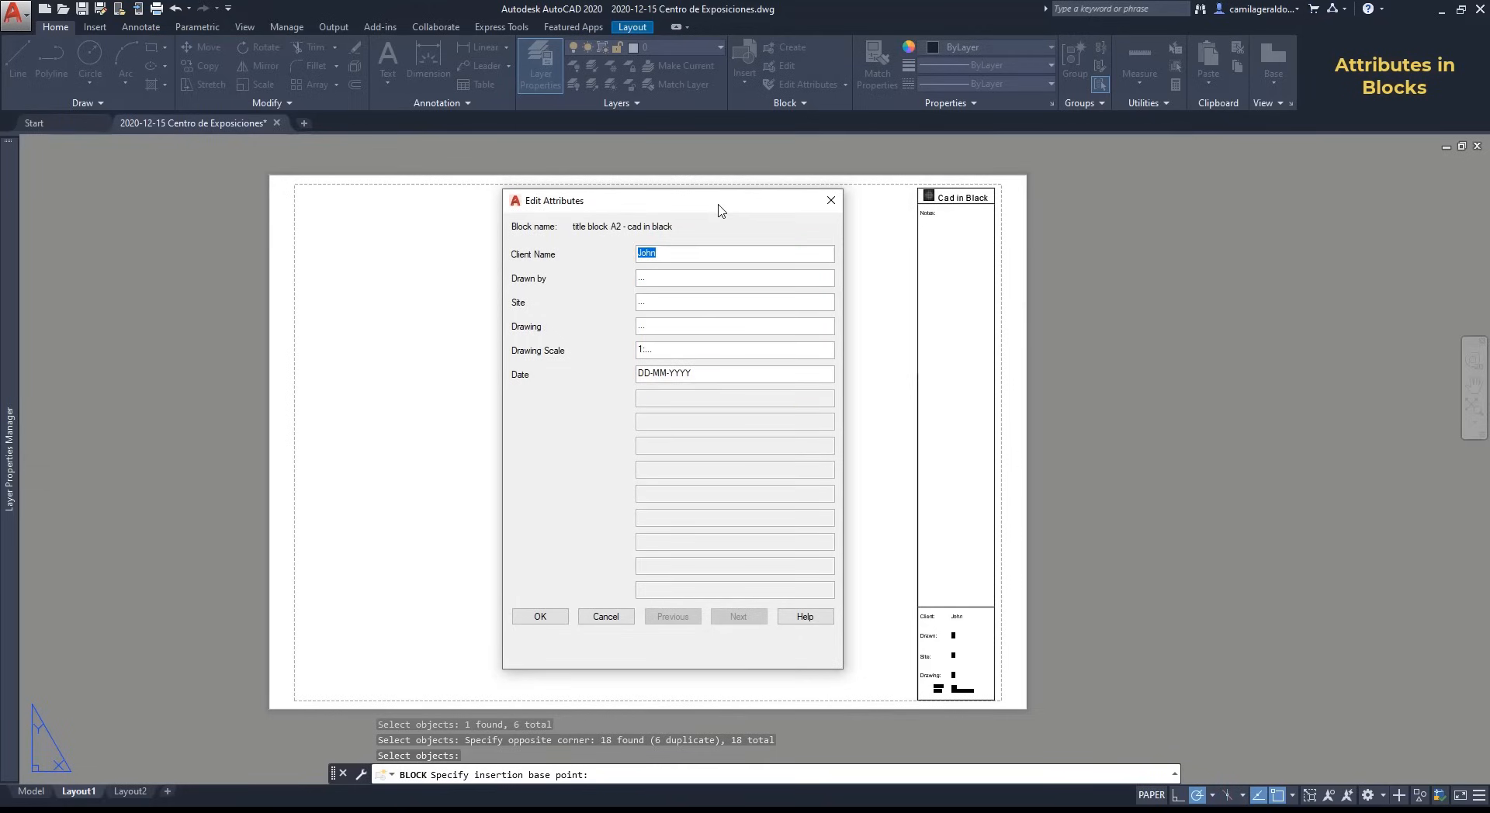
key(BackSpace)
text(Ho)
key(BackSpace)
key(BackSpace)
text(Joh)
Step: Fill in the drafter's name, site address, drawing title Floor plan - ground floor, scale 1:50 and date 03-11-2020, and accept the attributes
click(660, 275)
drag(666, 274, 606, 277)
text(Mi)
key(BackSpace)
key(BackSpace)
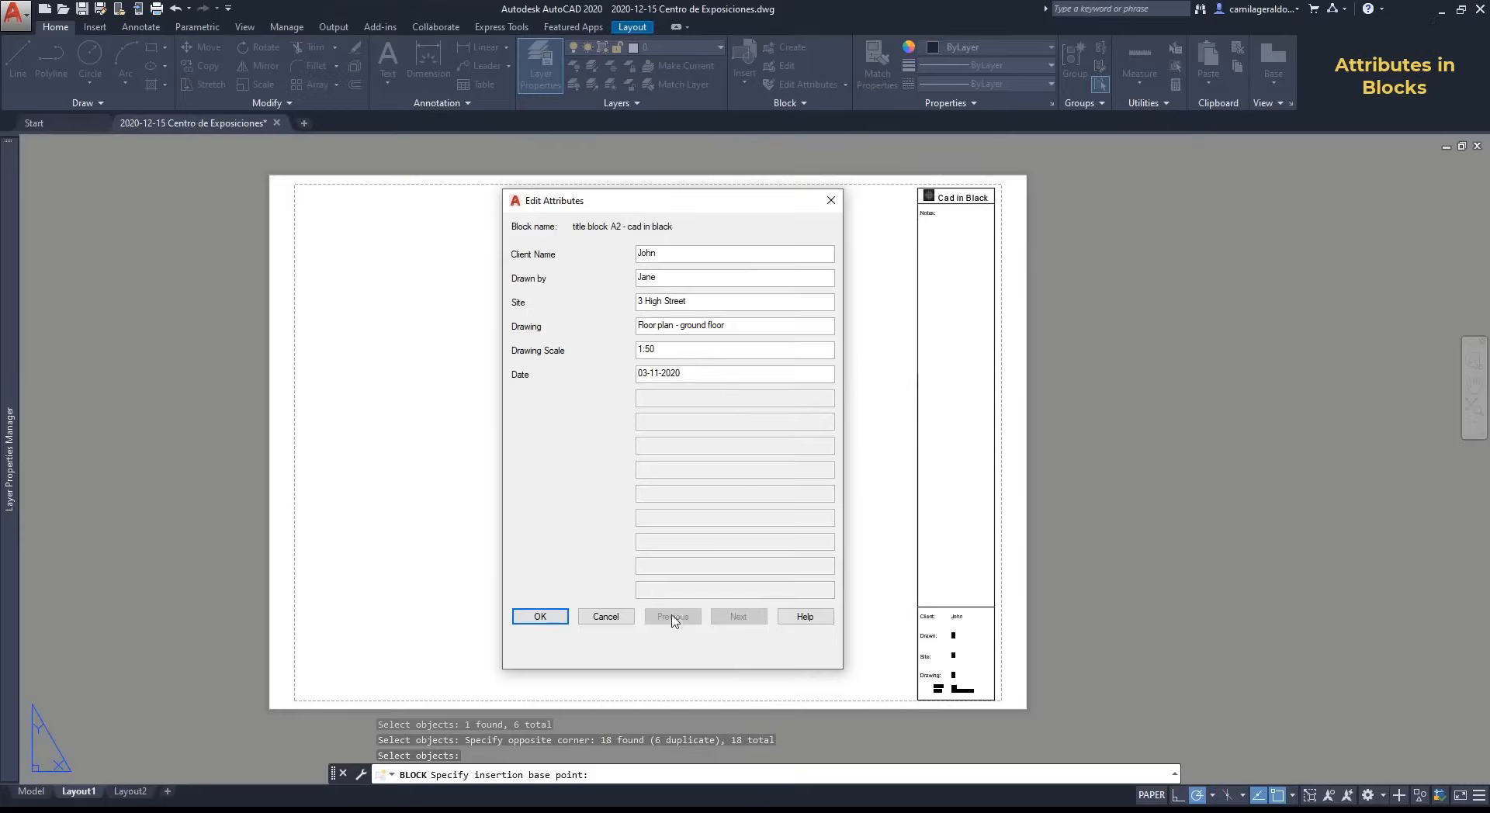
click(539, 617)
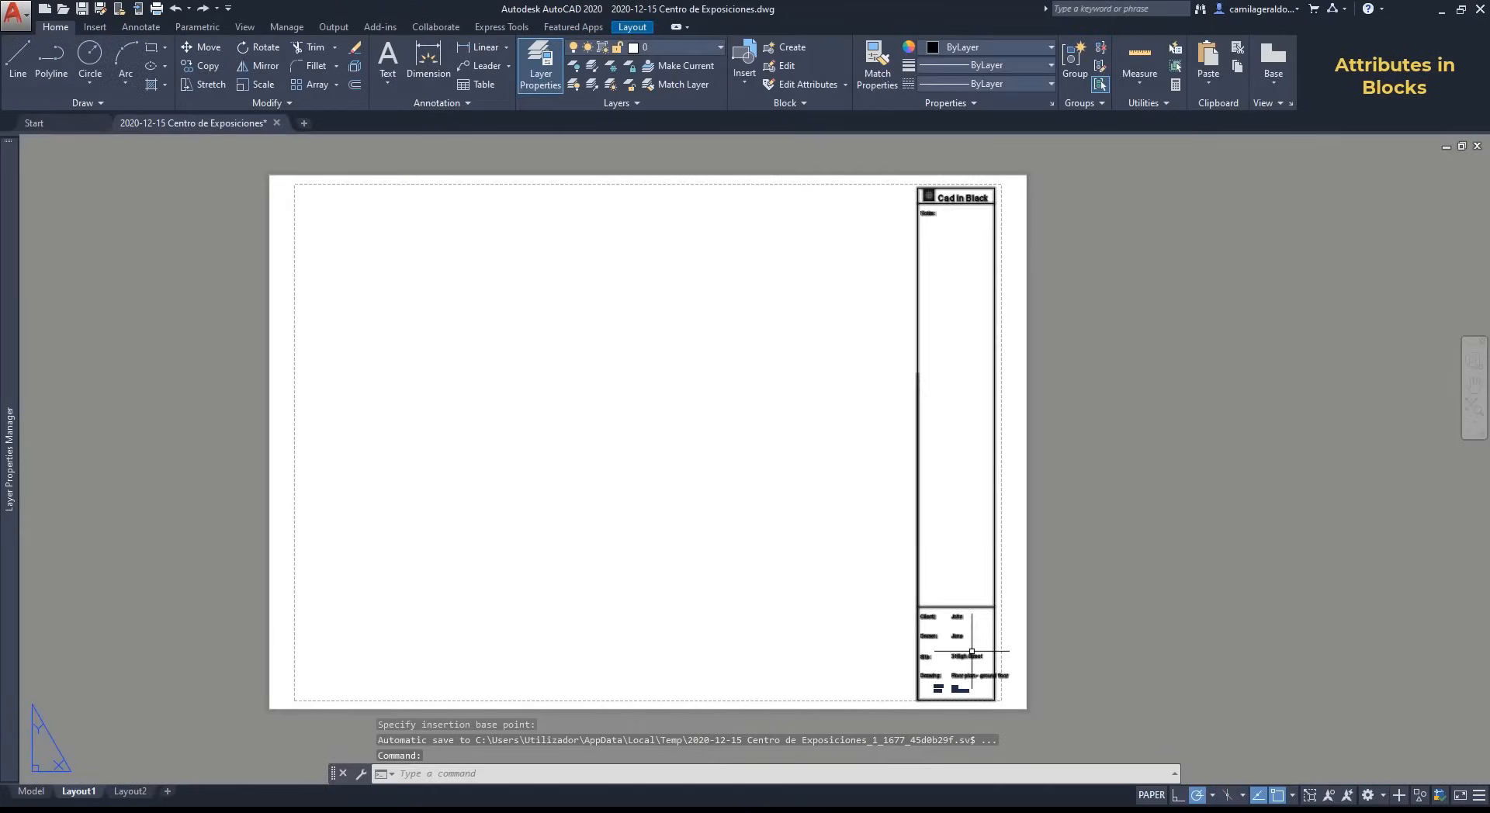
Step: Open the title block's attributes for editing and change the DRAWING value to ground floor plan
scroll(994, 701, up, 2)
scroll(994, 701, up, 2)
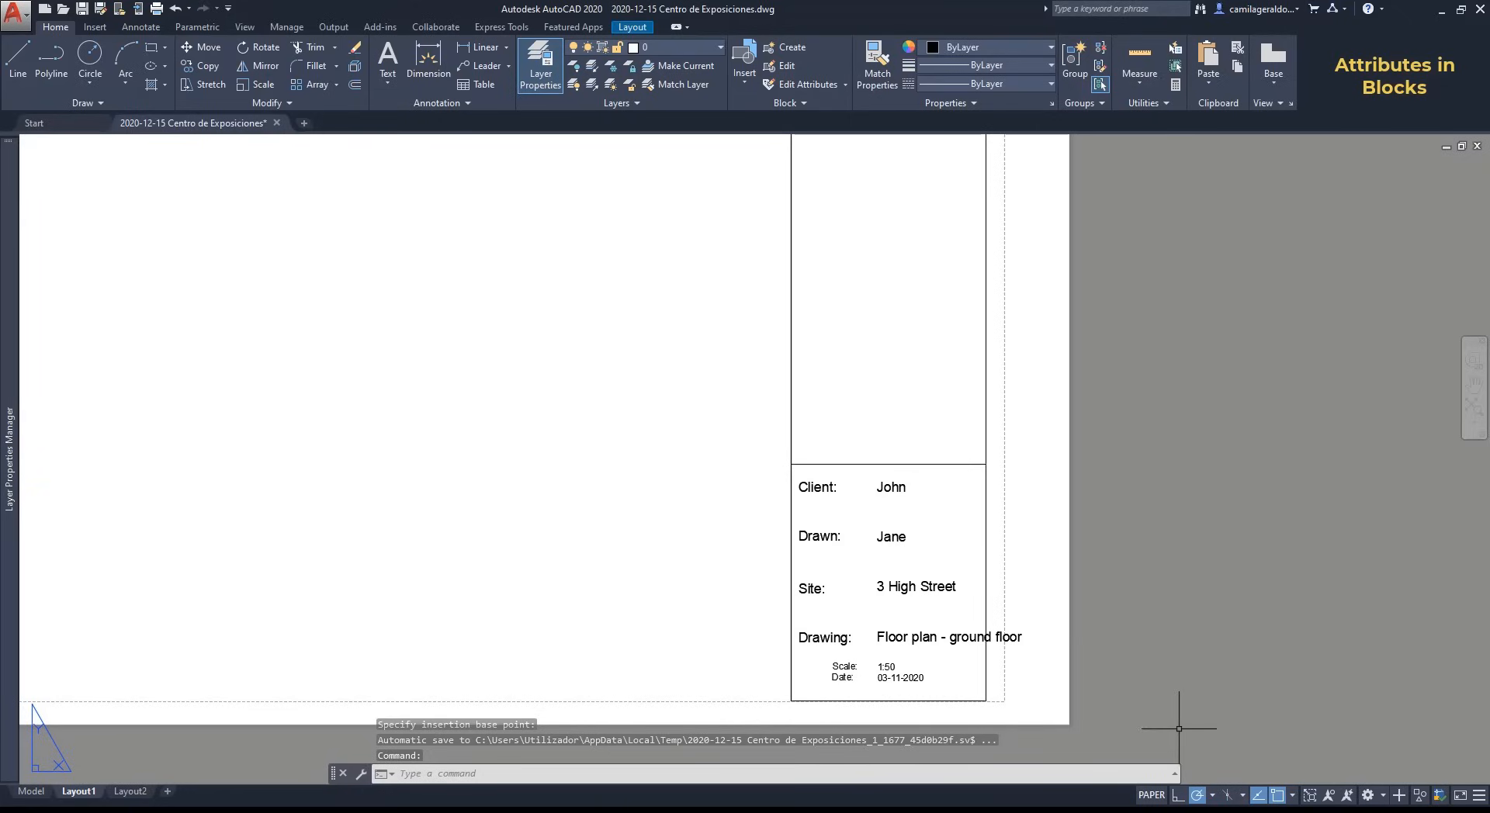
scroll(1073, 672, down, 2)
double_click(989, 654)
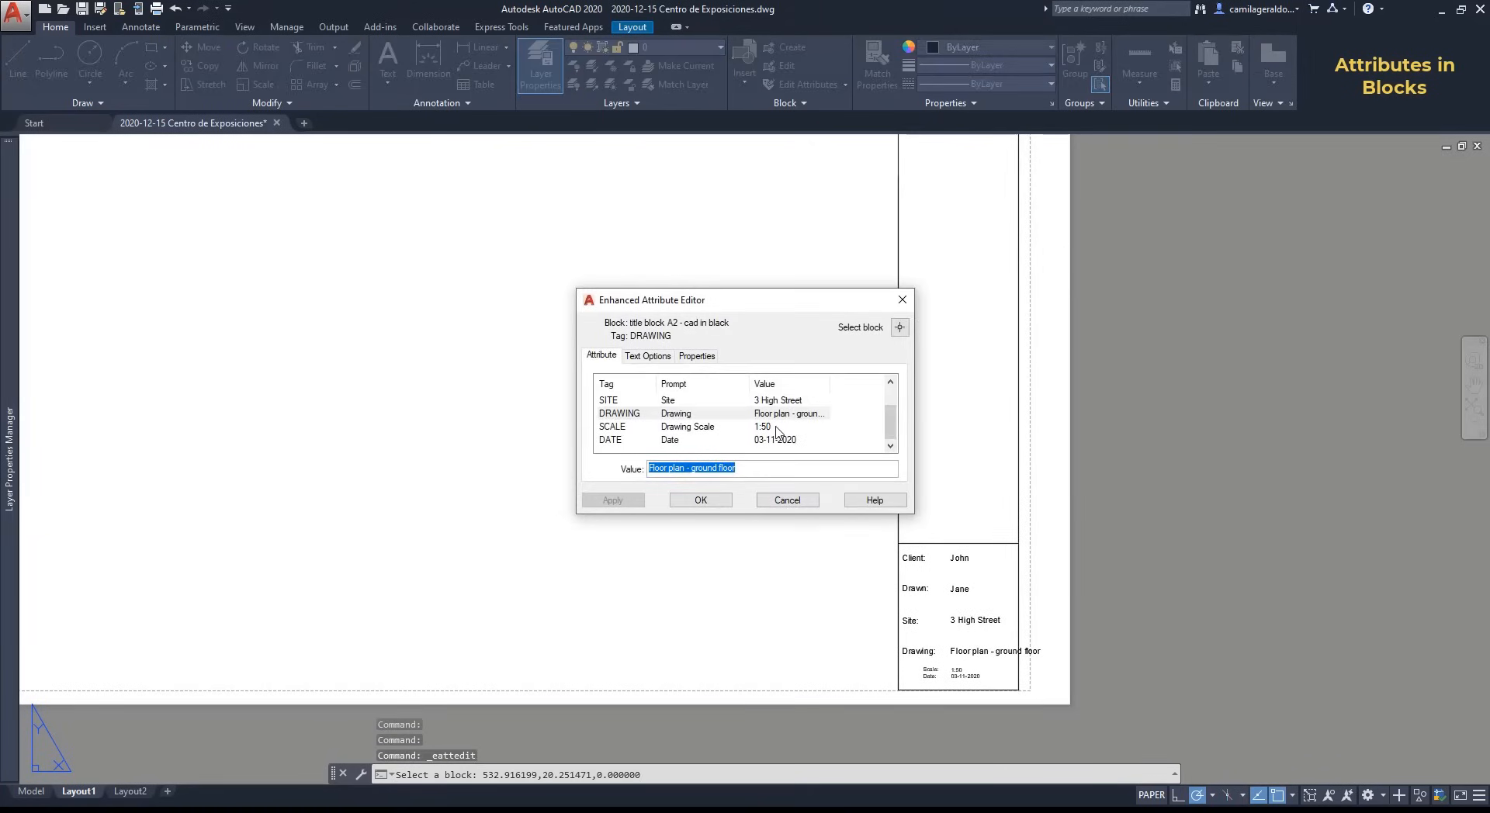
scroll(779, 432, up, 1)
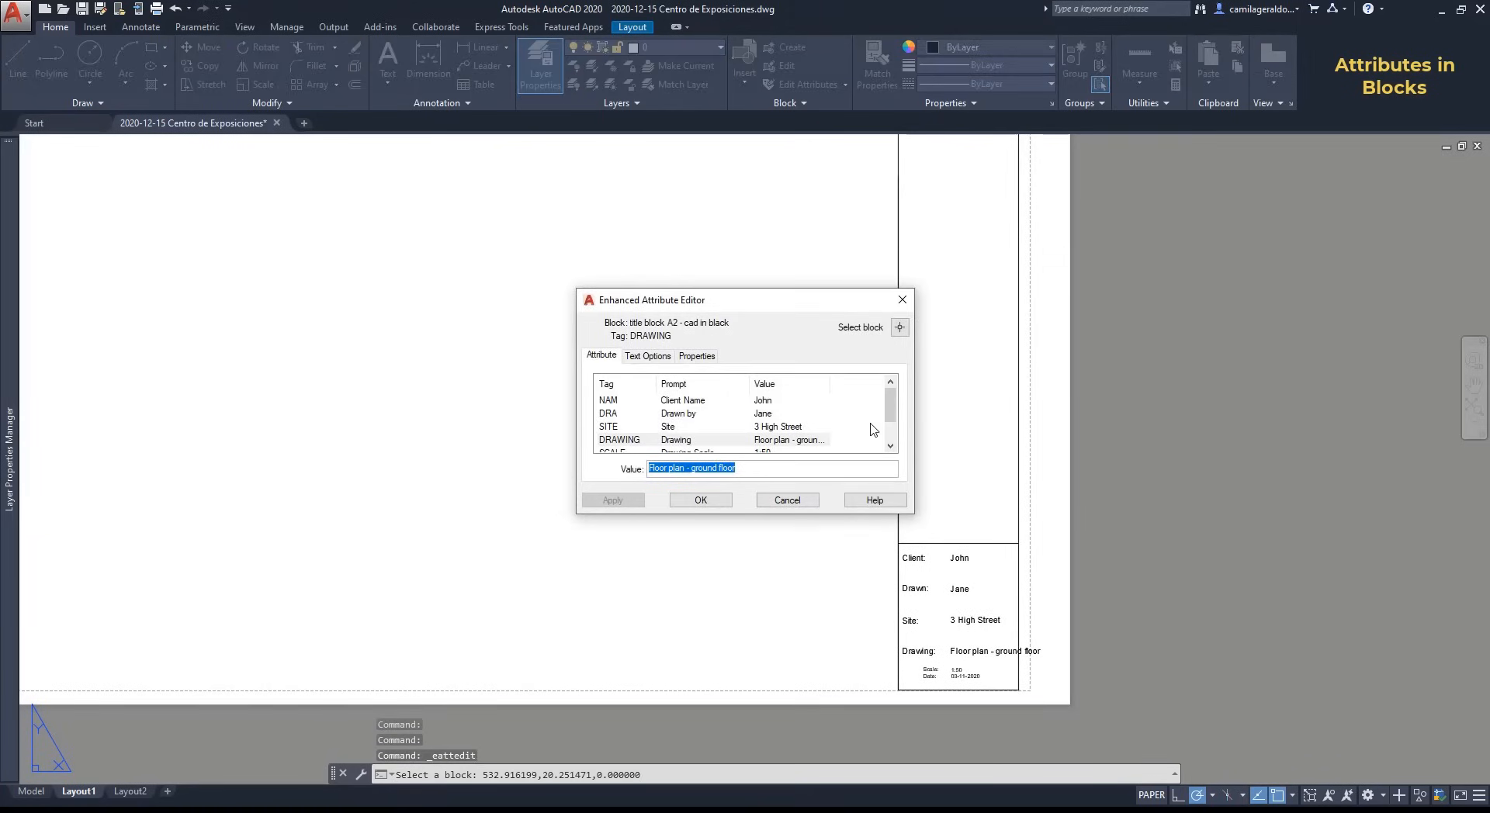
scroll(873, 429, down, 1)
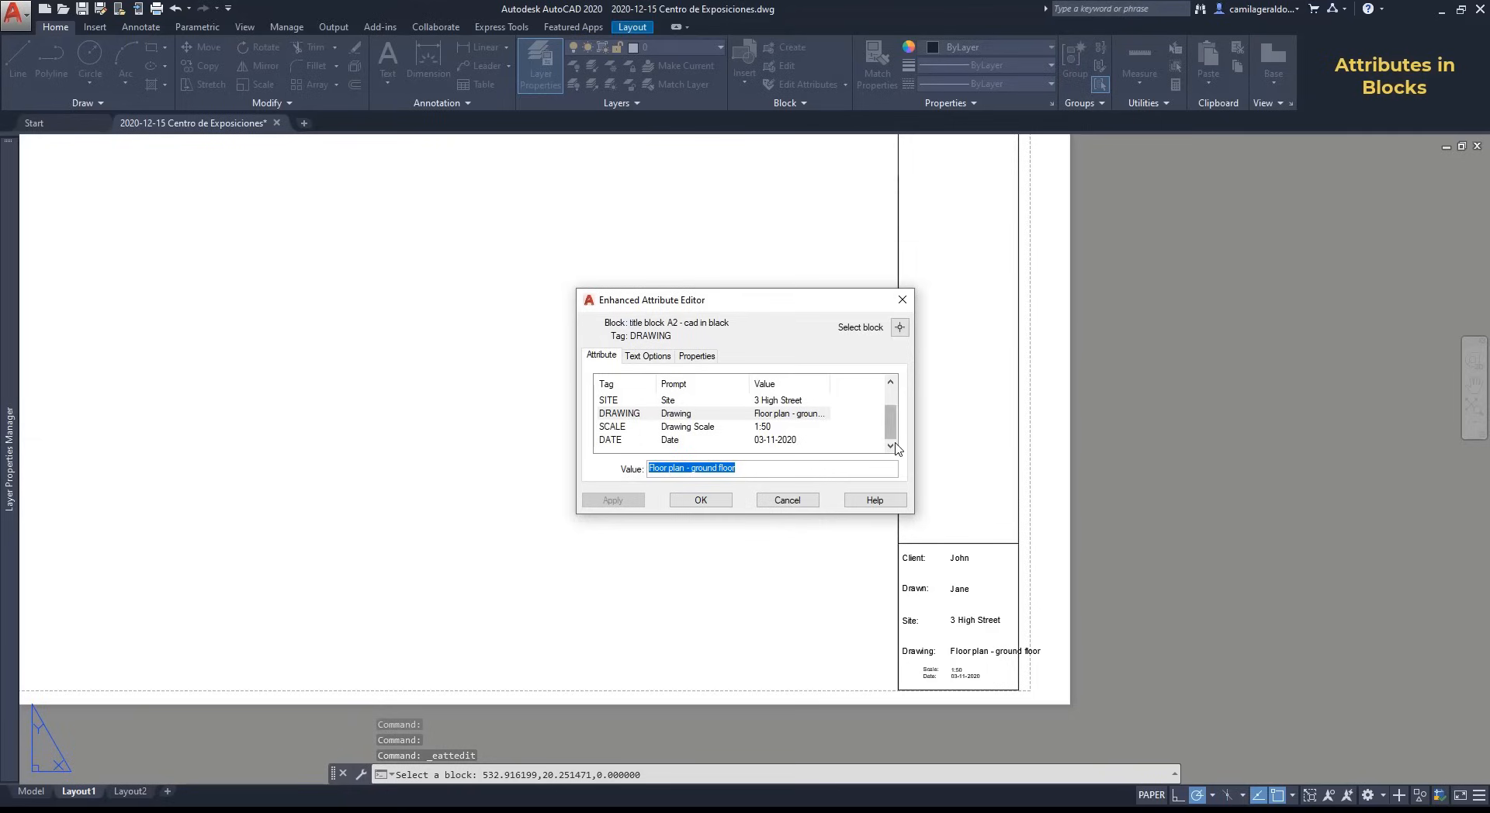
click(797, 420)
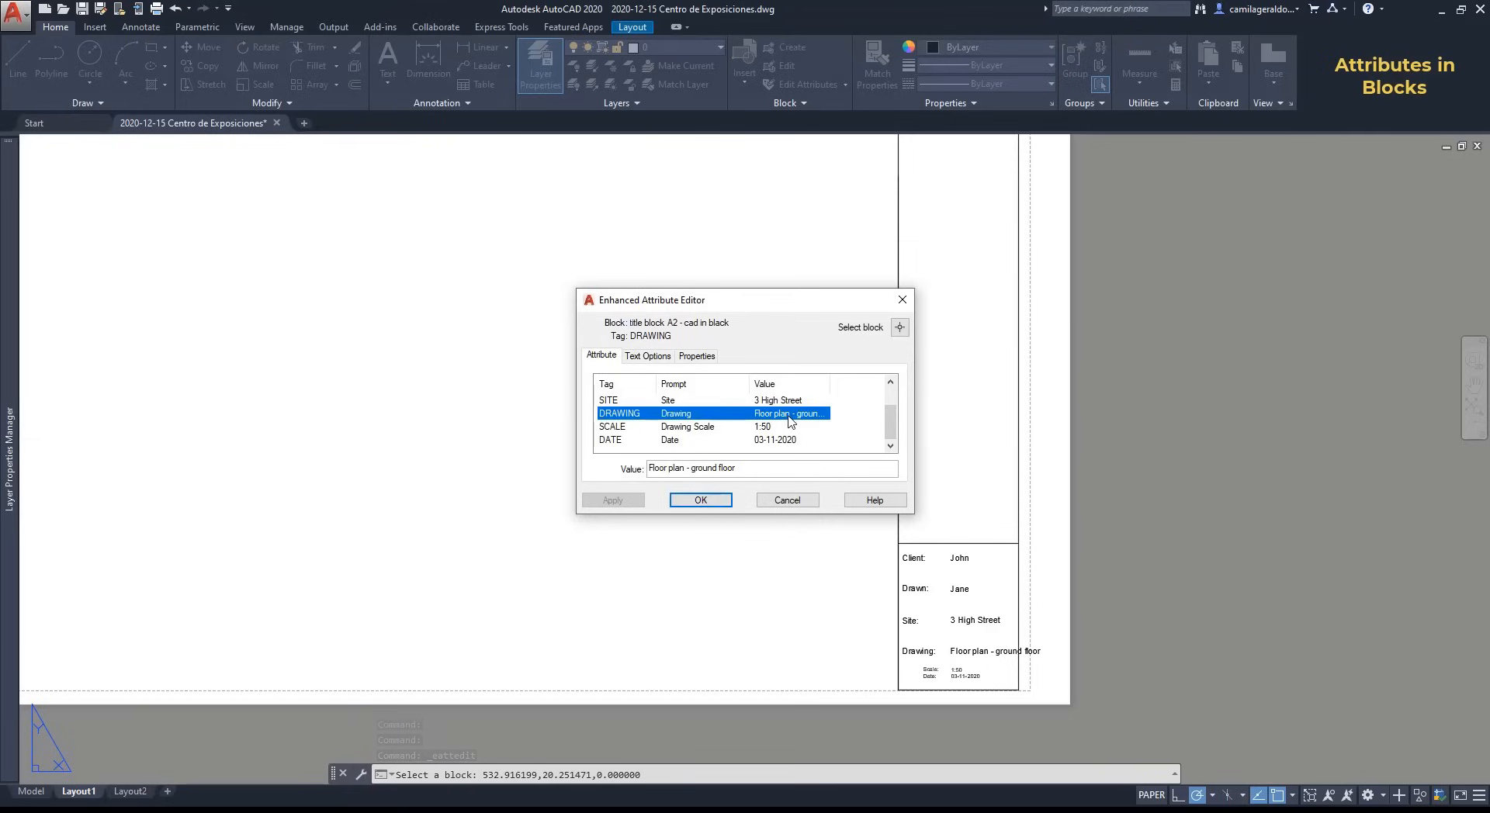
drag(750, 470, 602, 470)
key(BackSpace)
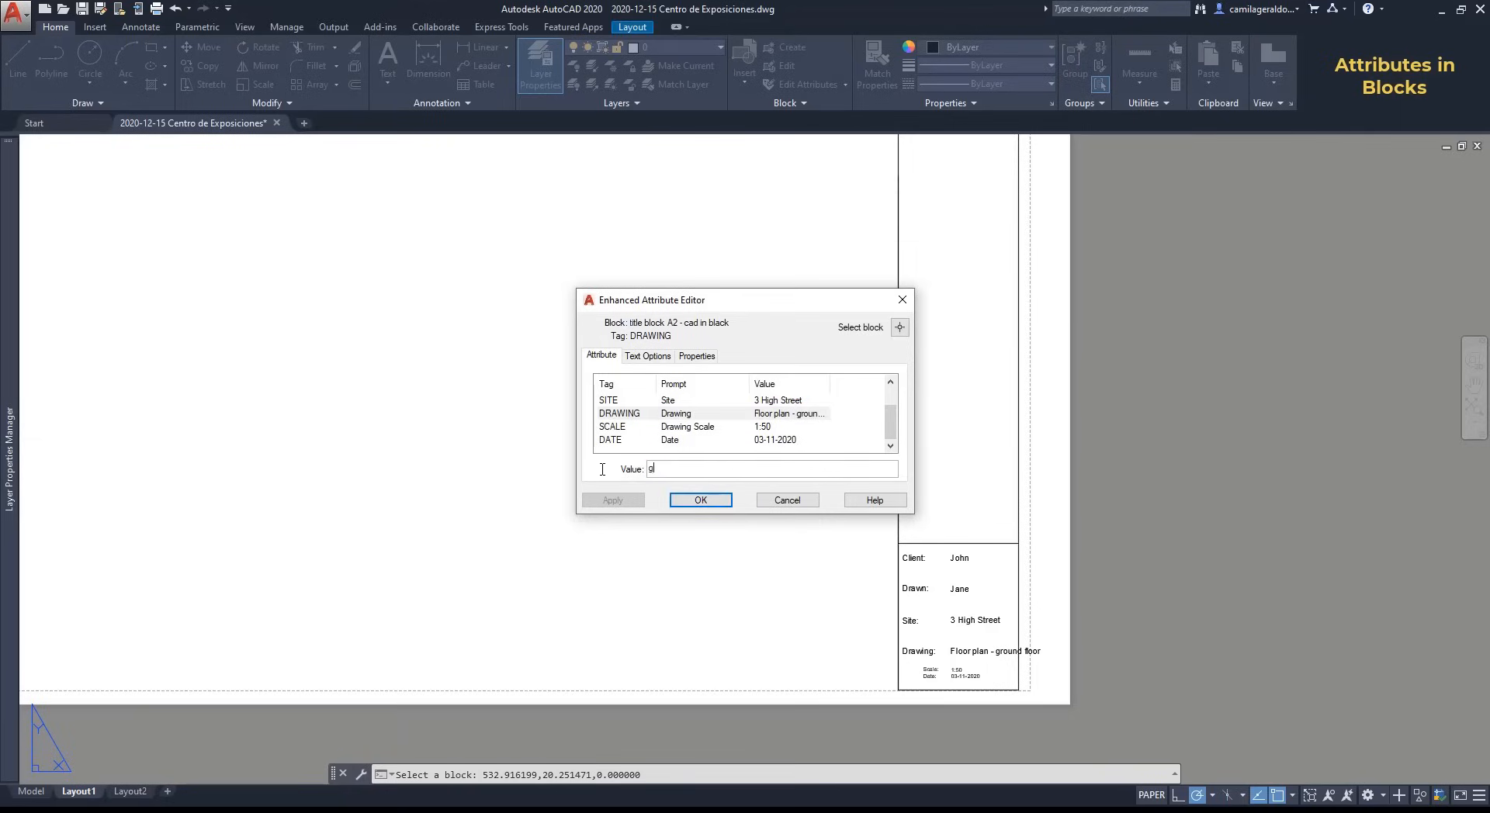
text(ground floor plan)
scroll(803, 407, up, 1)
scroll(803, 407, down, 1)
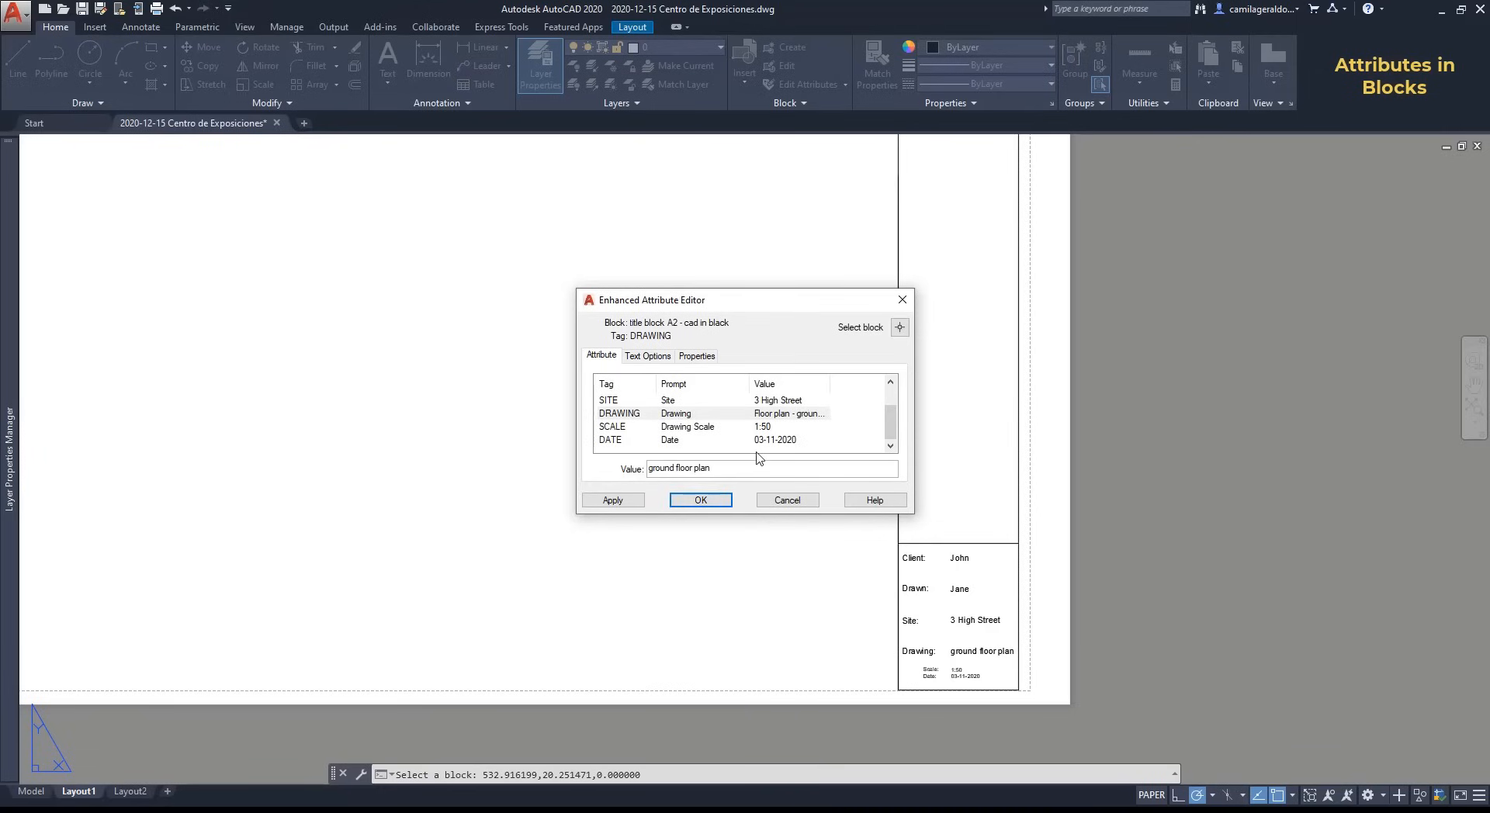
click(711, 506)
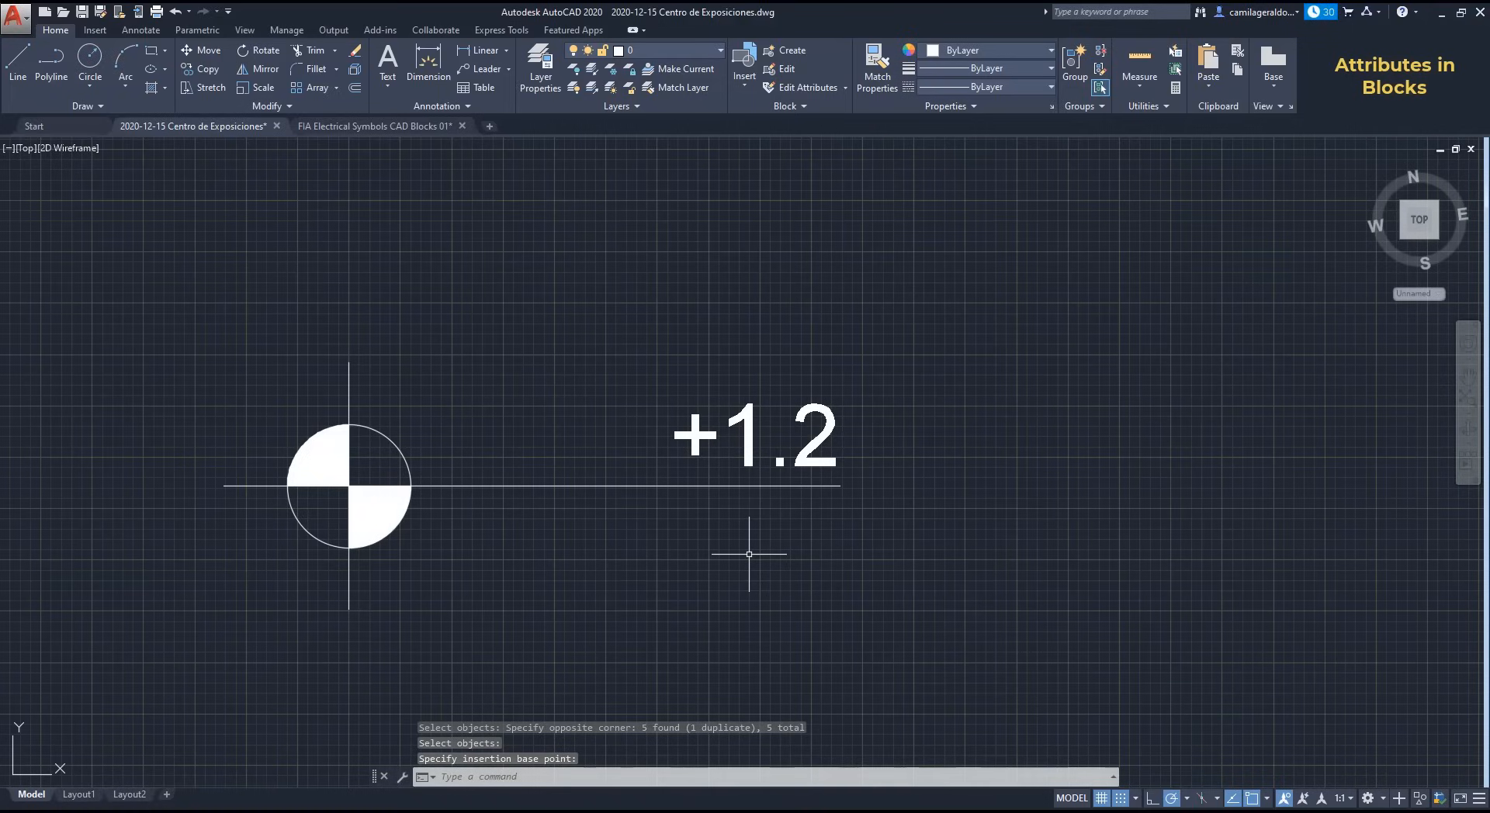
Step: Offset the level symbol's horizontal line upward by 100 as a guide for the text
click(758, 554)
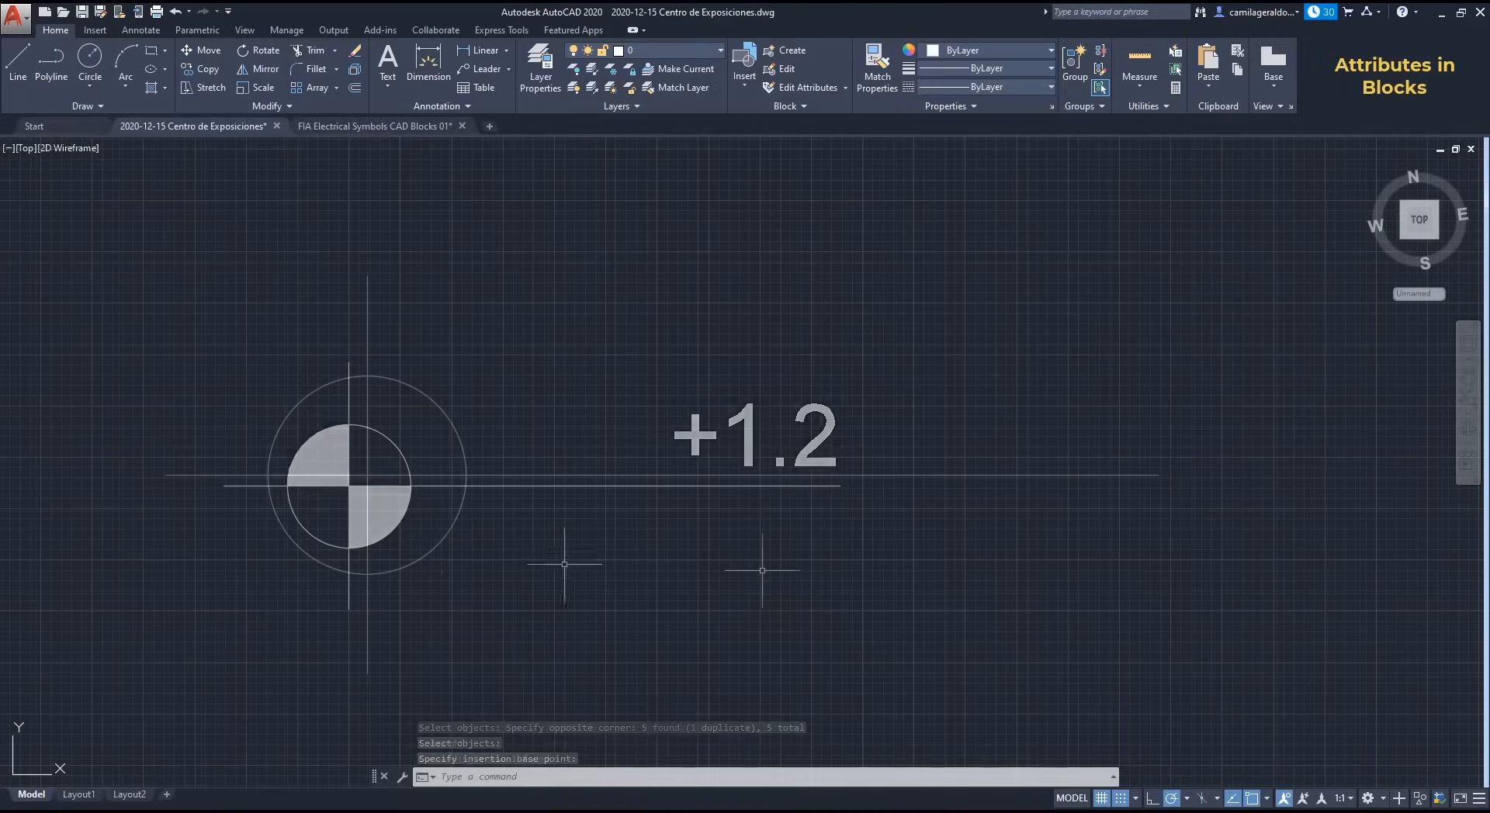
text(o)
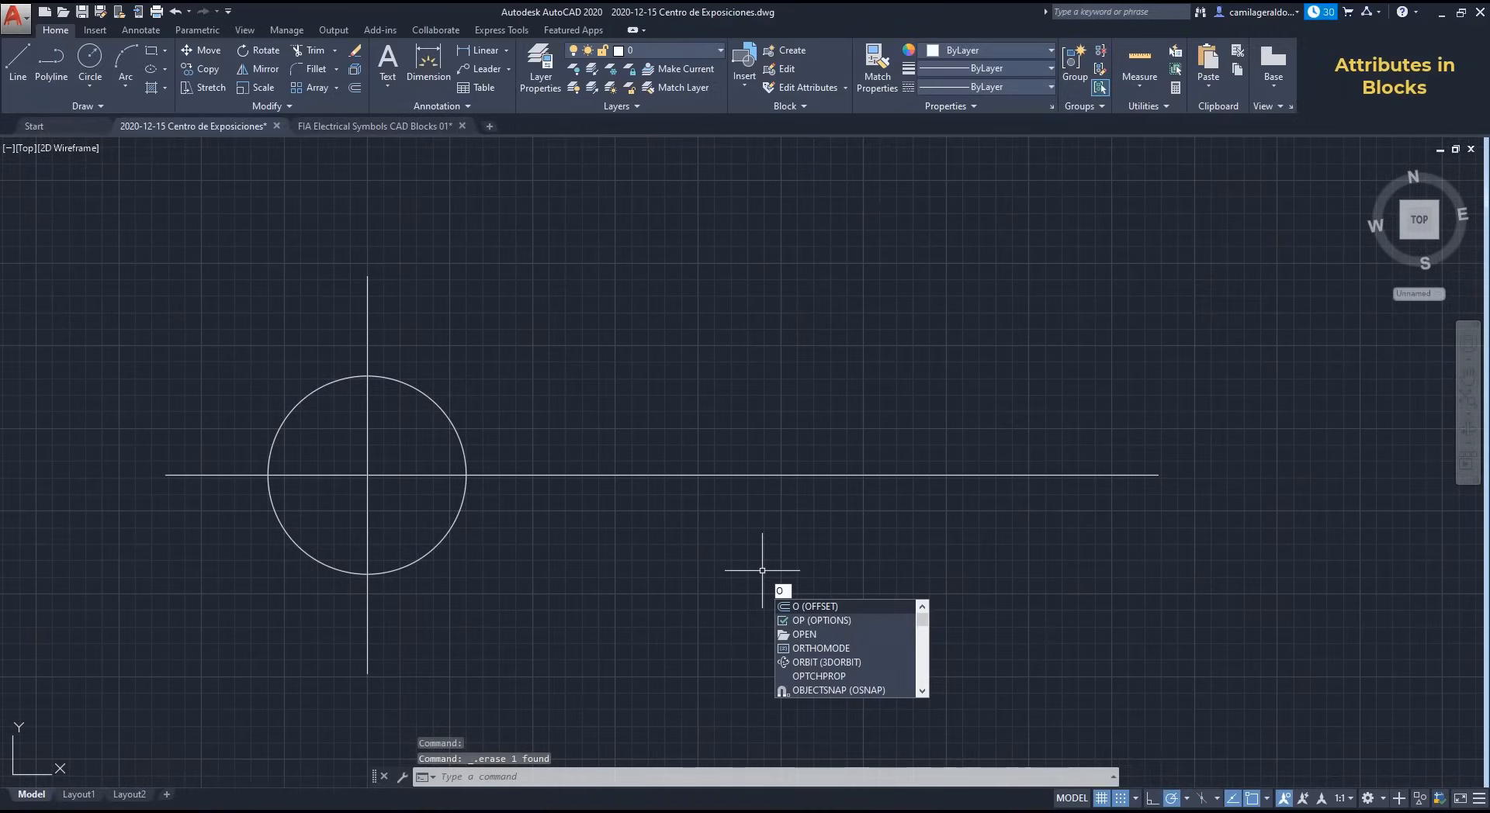
key(Return)
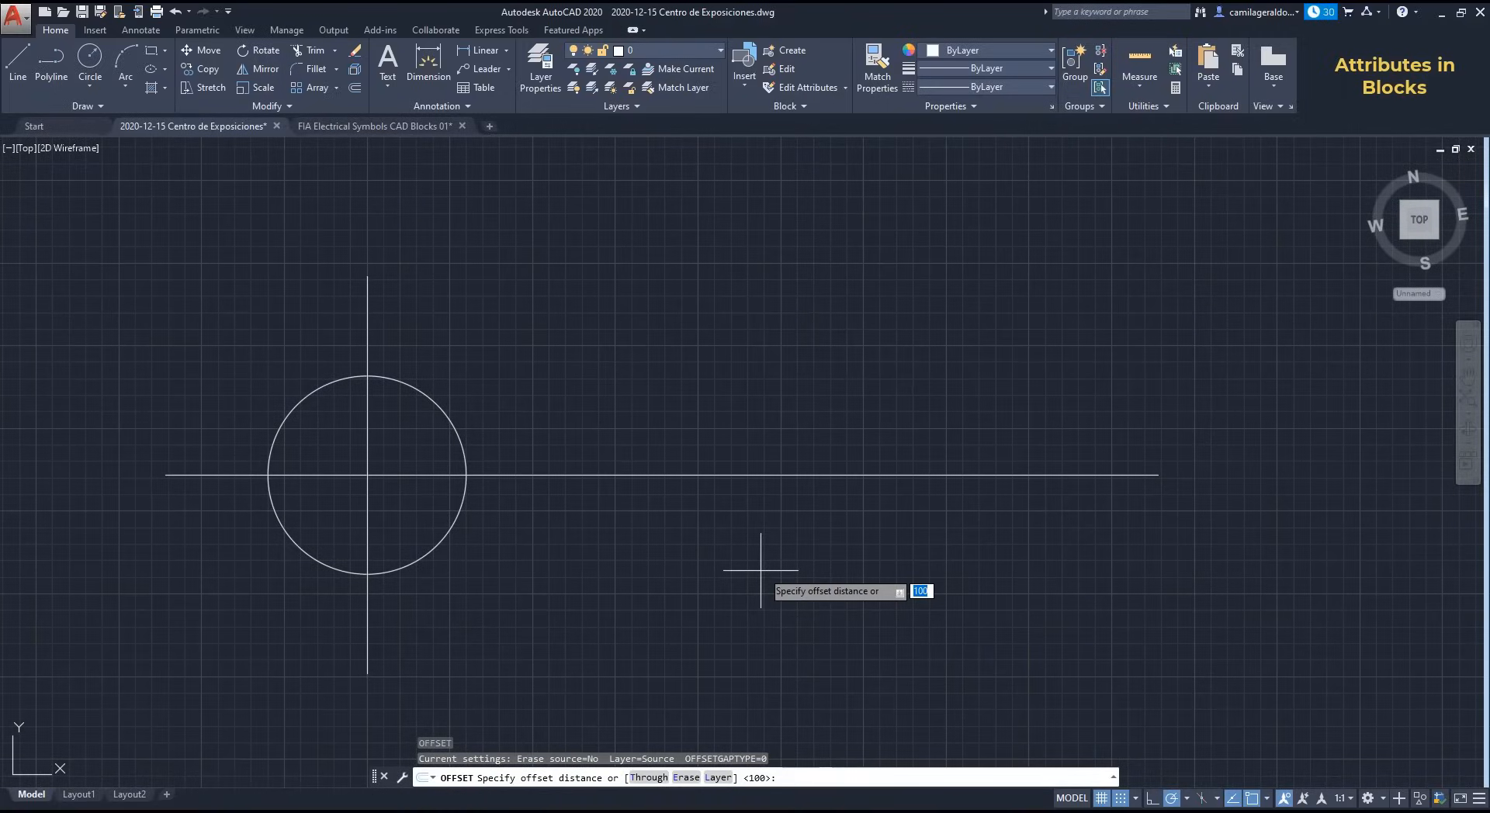
key(Return)
click(814, 475)
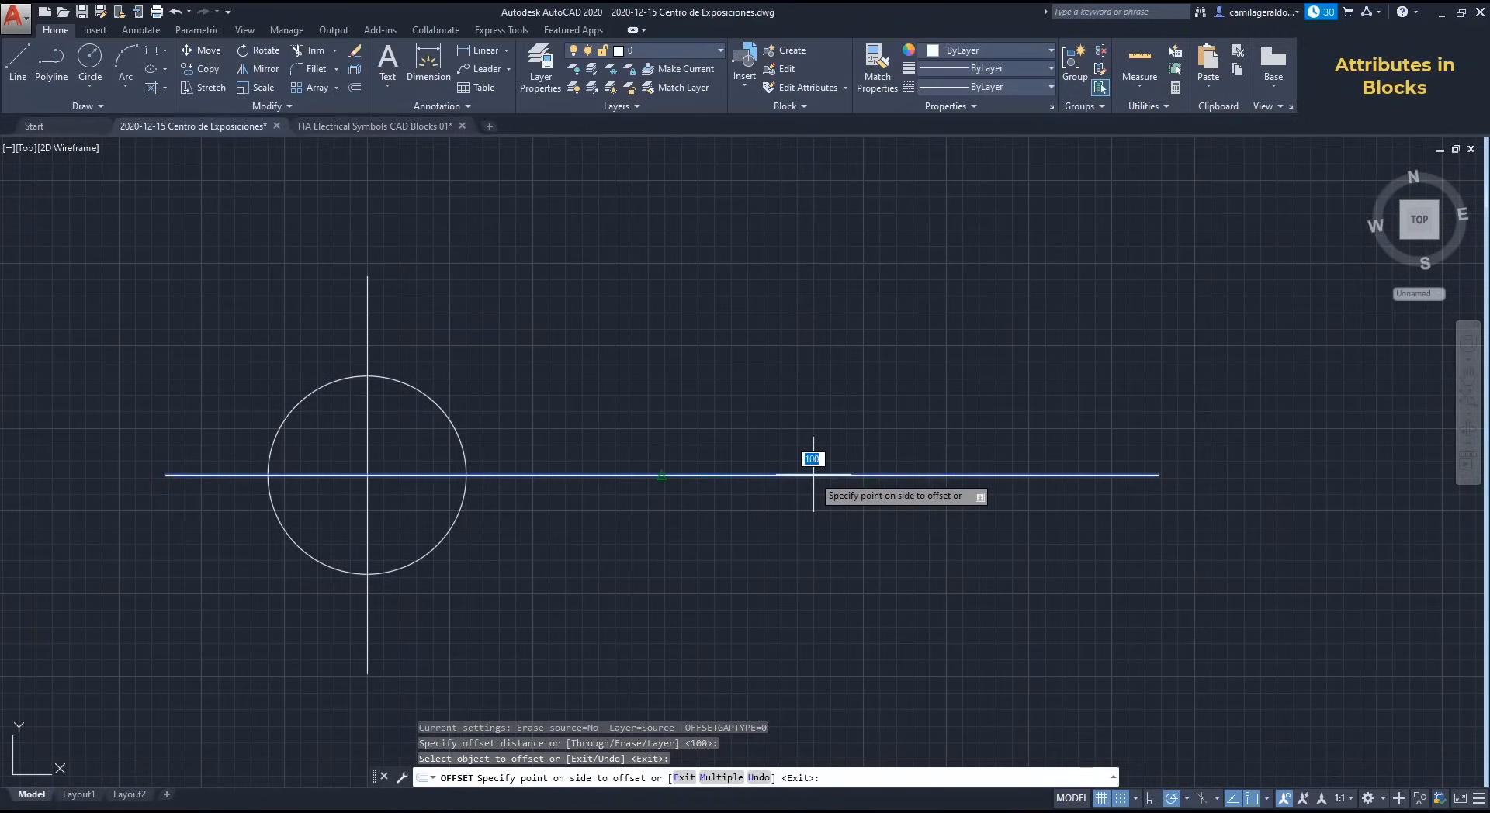
click(815, 434)
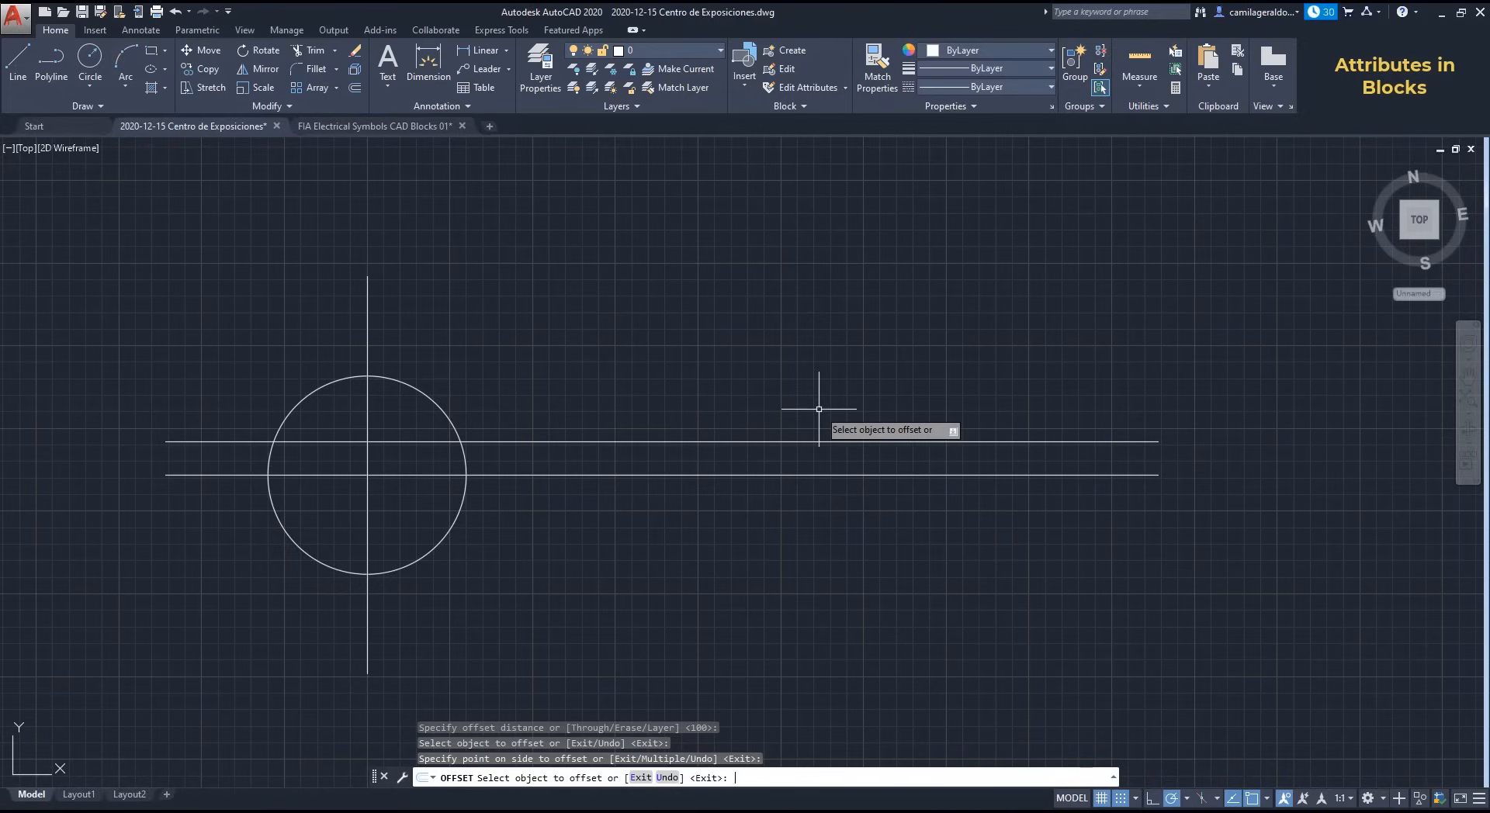
key(Return)
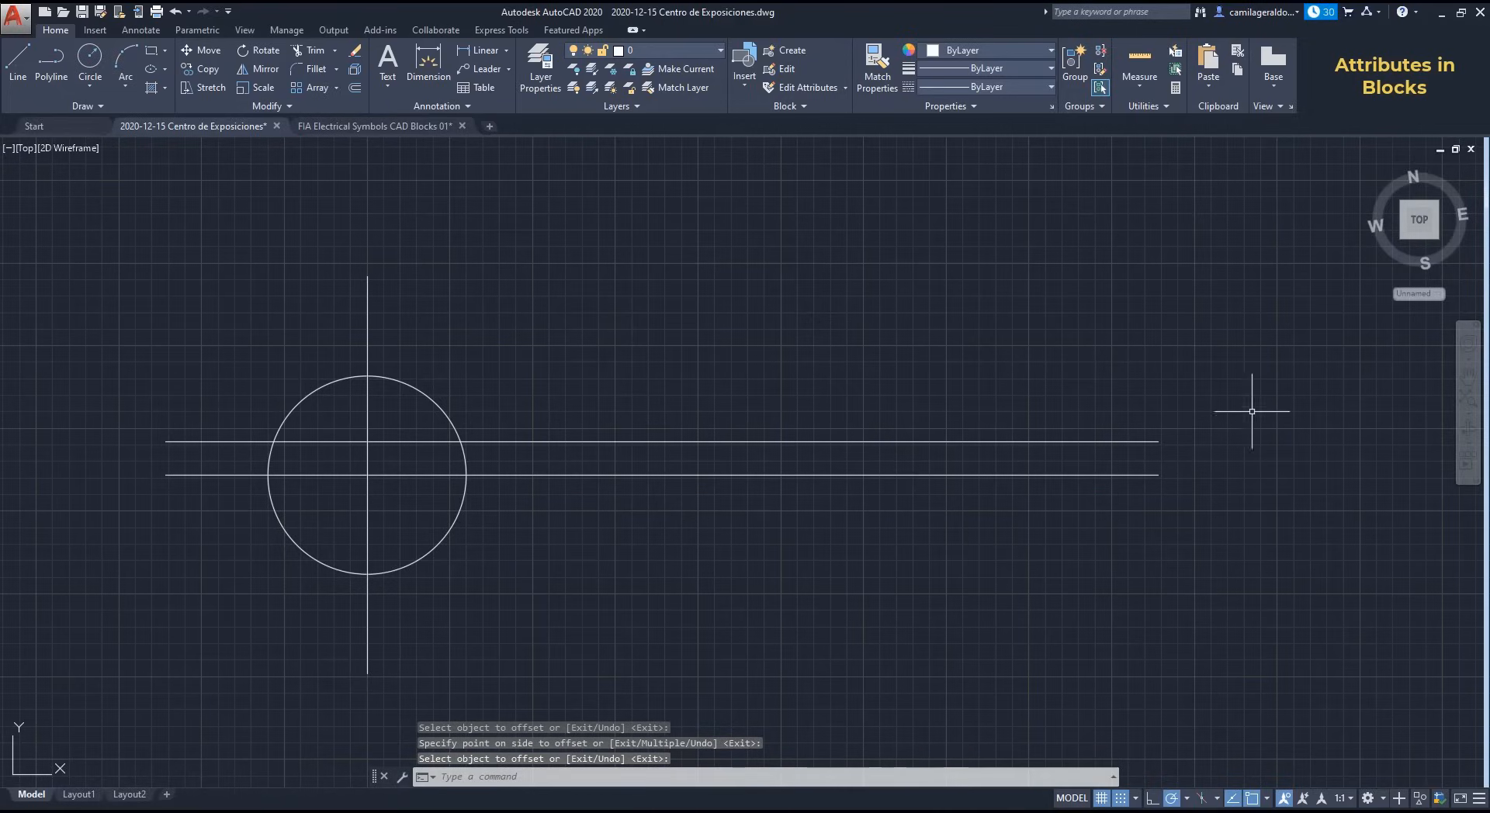
Step: Start a new attribute definition with the tag level and the prompt Insert Level
click(800, 102)
click(737, 123)
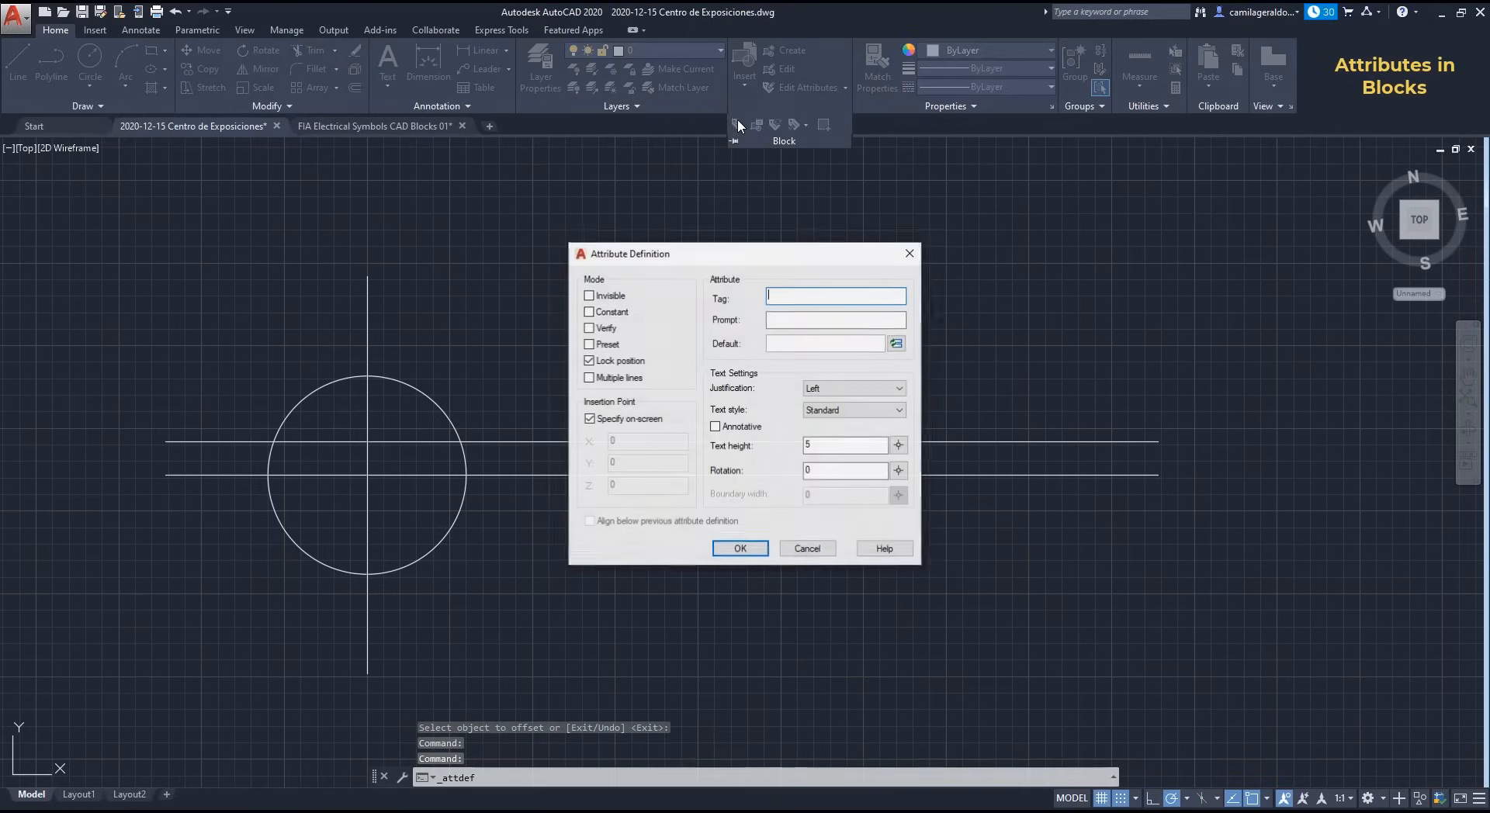
drag(768, 255, 552, 287)
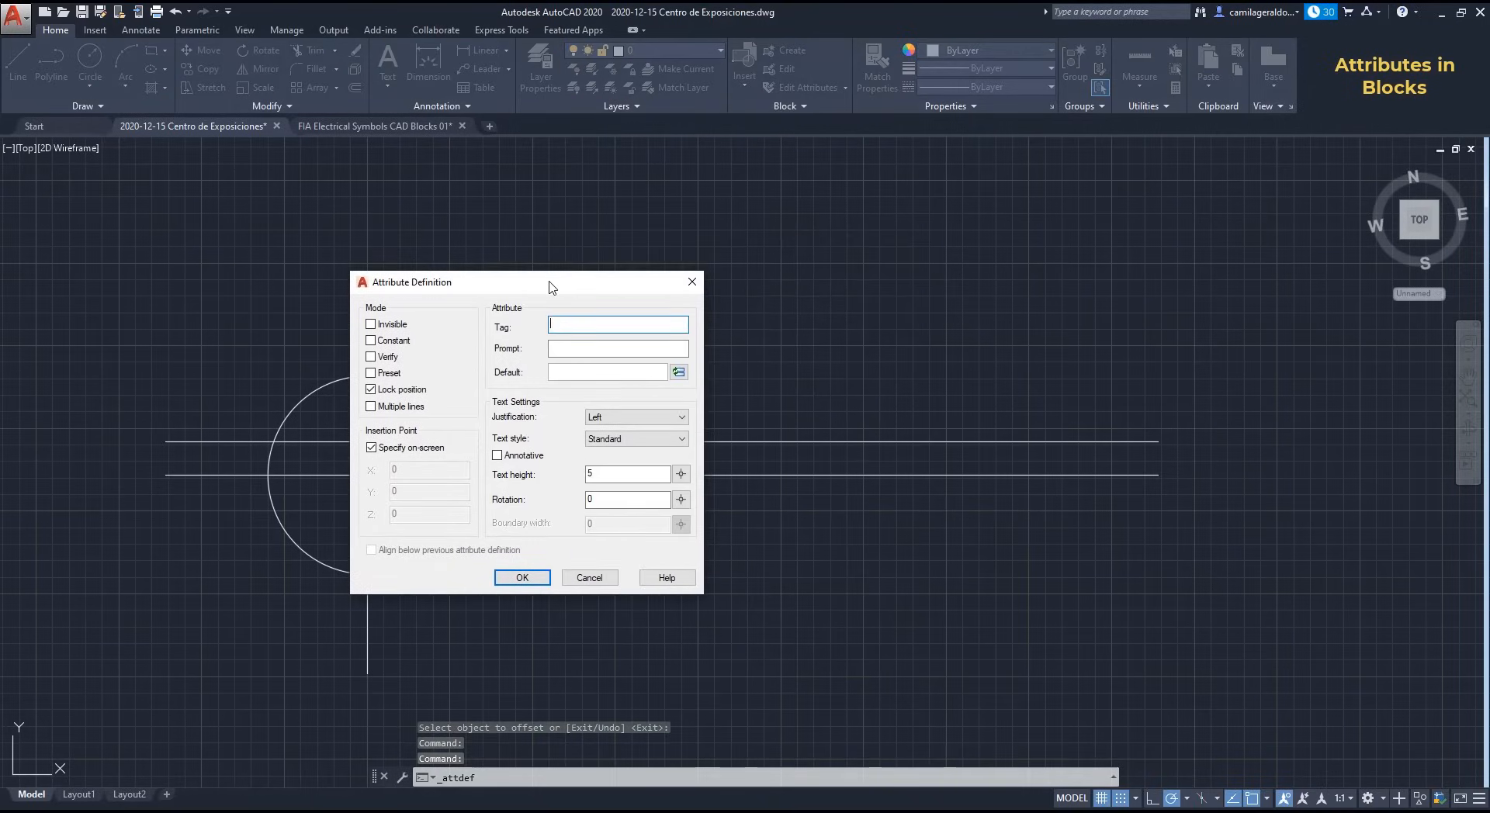
text(level)
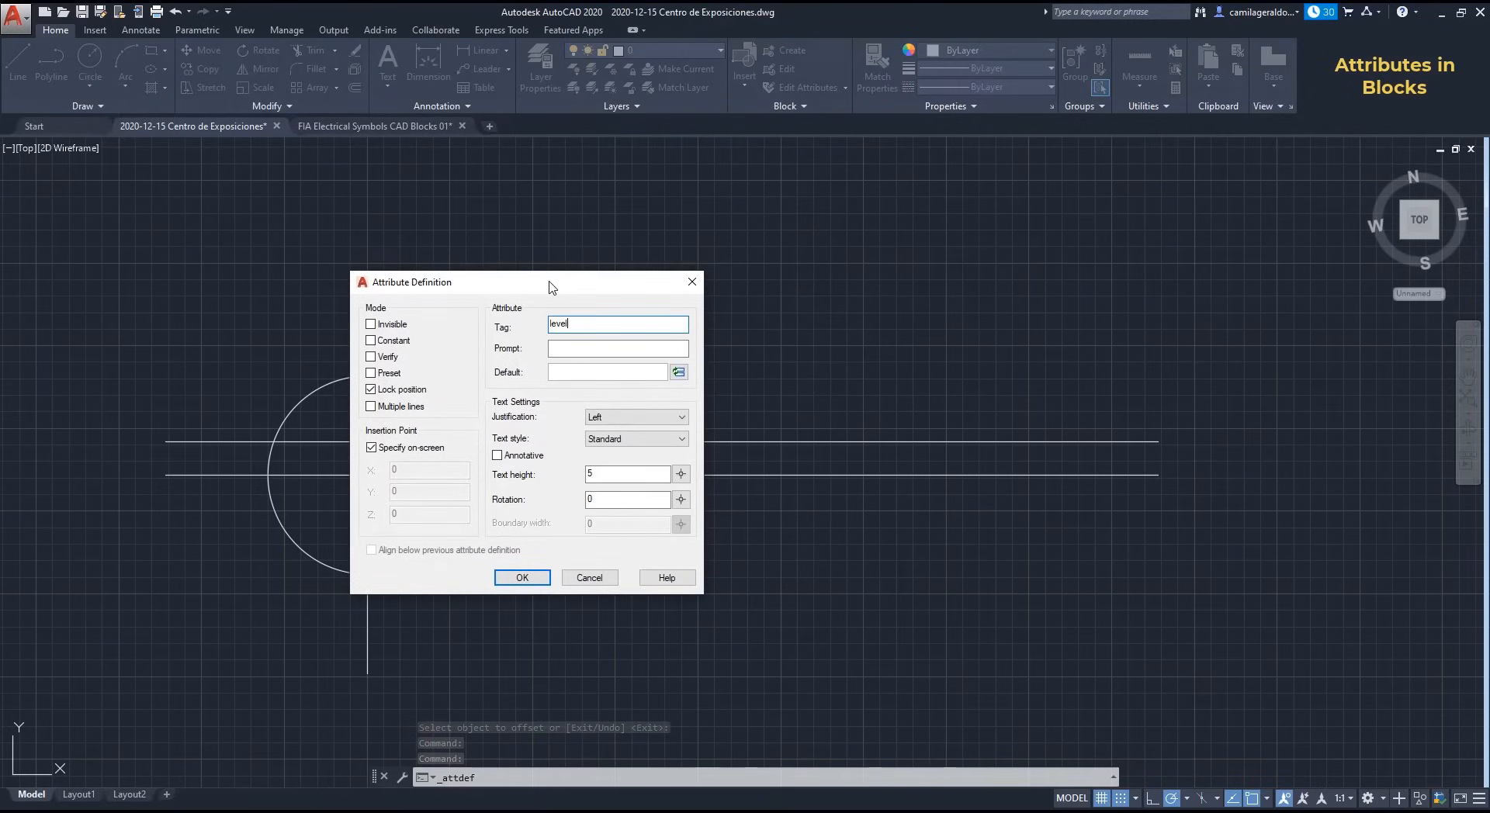
key(Tab)
text(Ins)
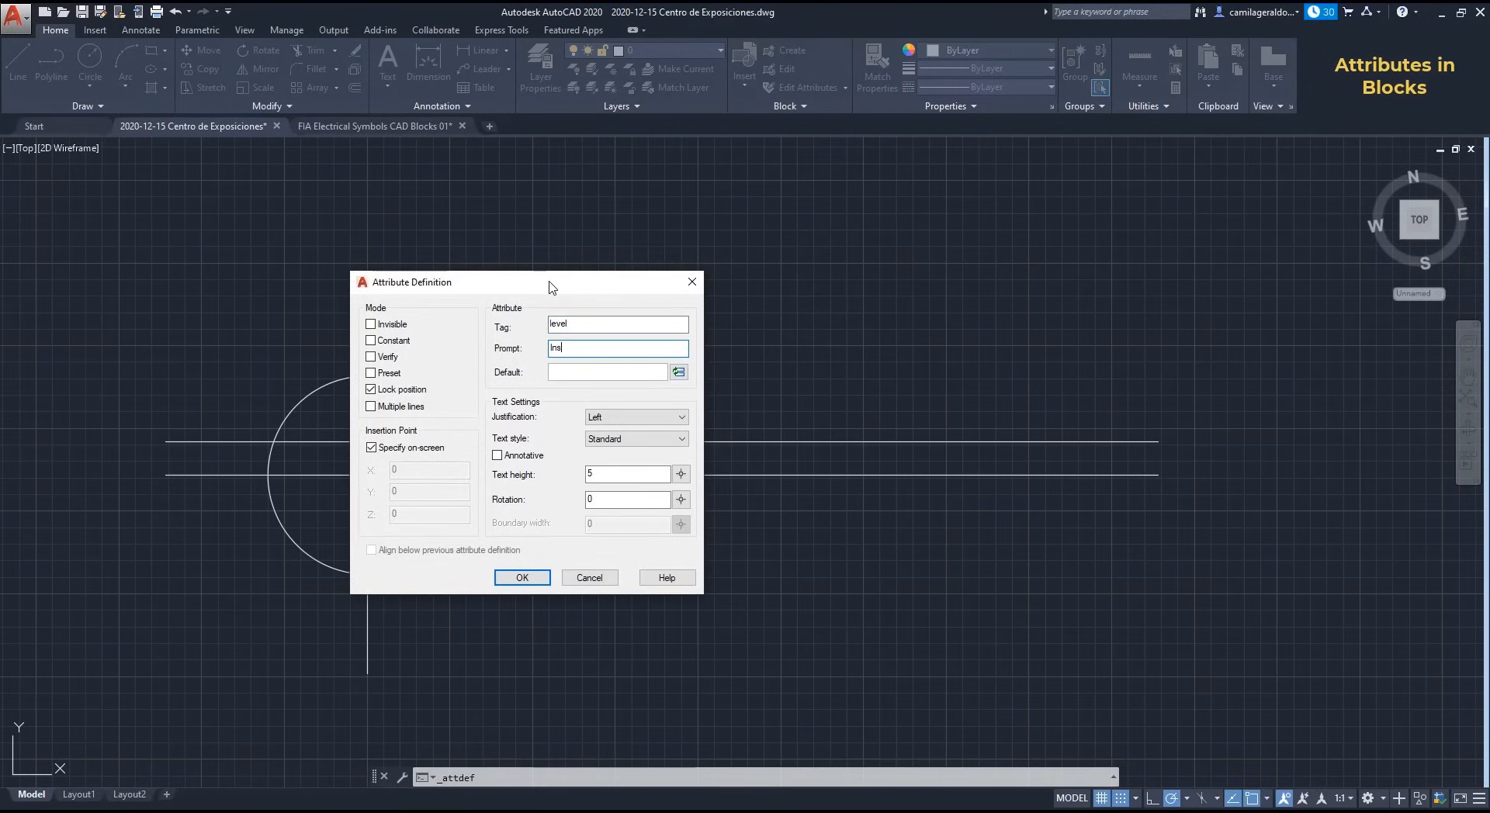
text(ert Lee)
text(el)
Step: Give the attribute Right justification and a text height of 300, and place it at the right end of the offset line
click(648, 418)
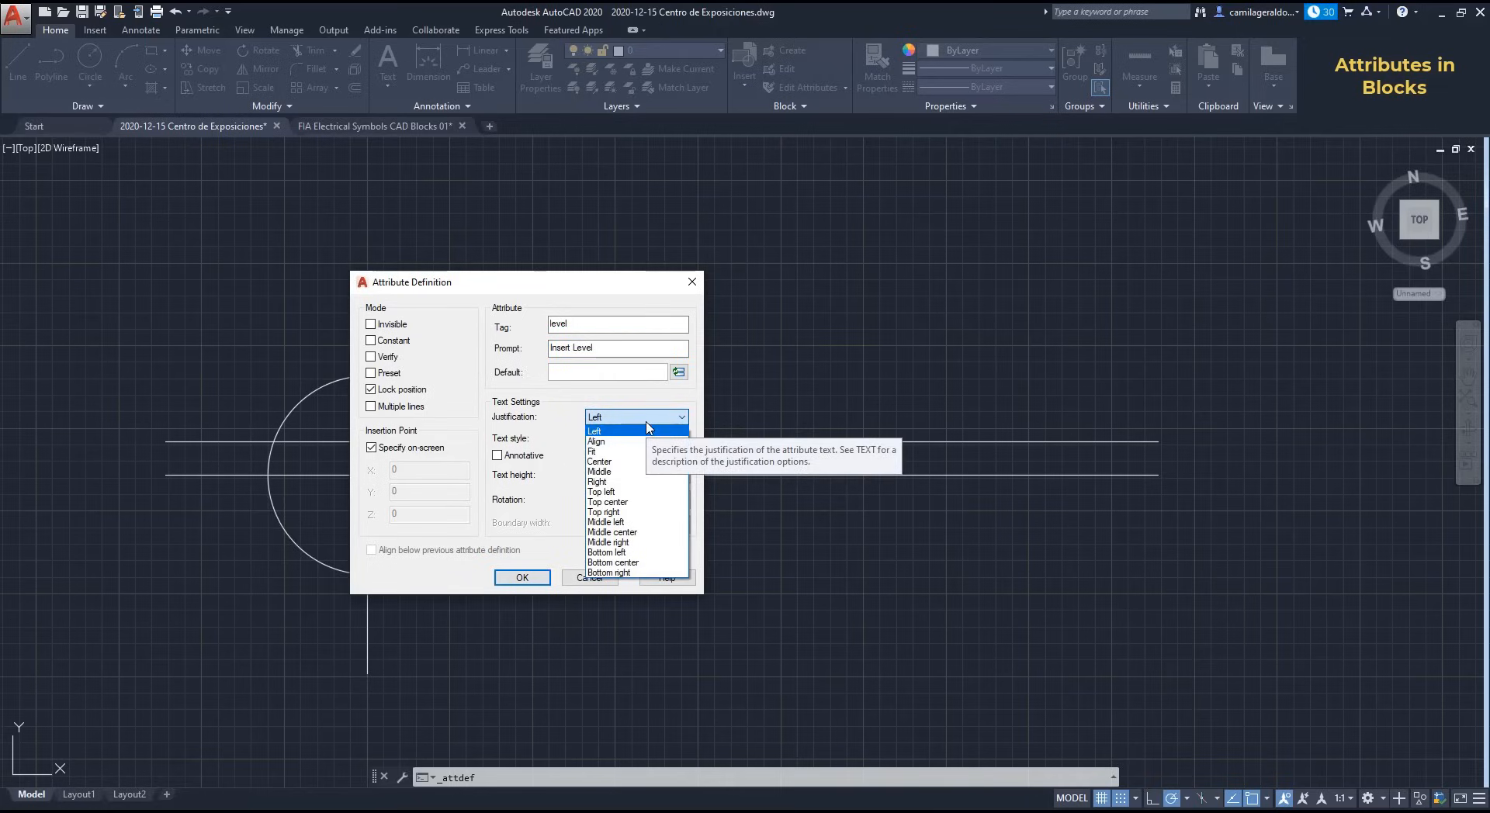
click(602, 482)
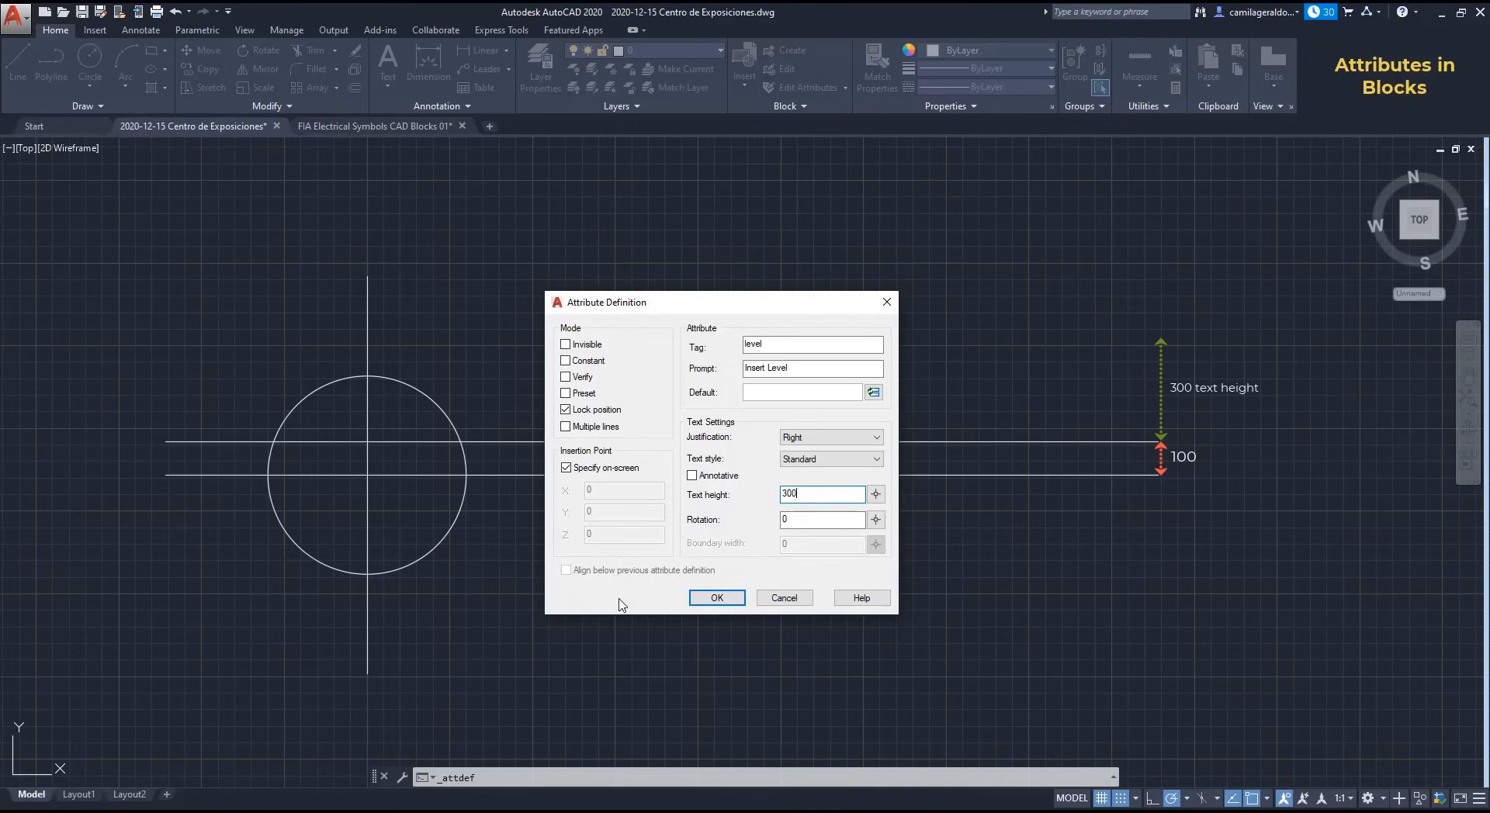
click(717, 597)
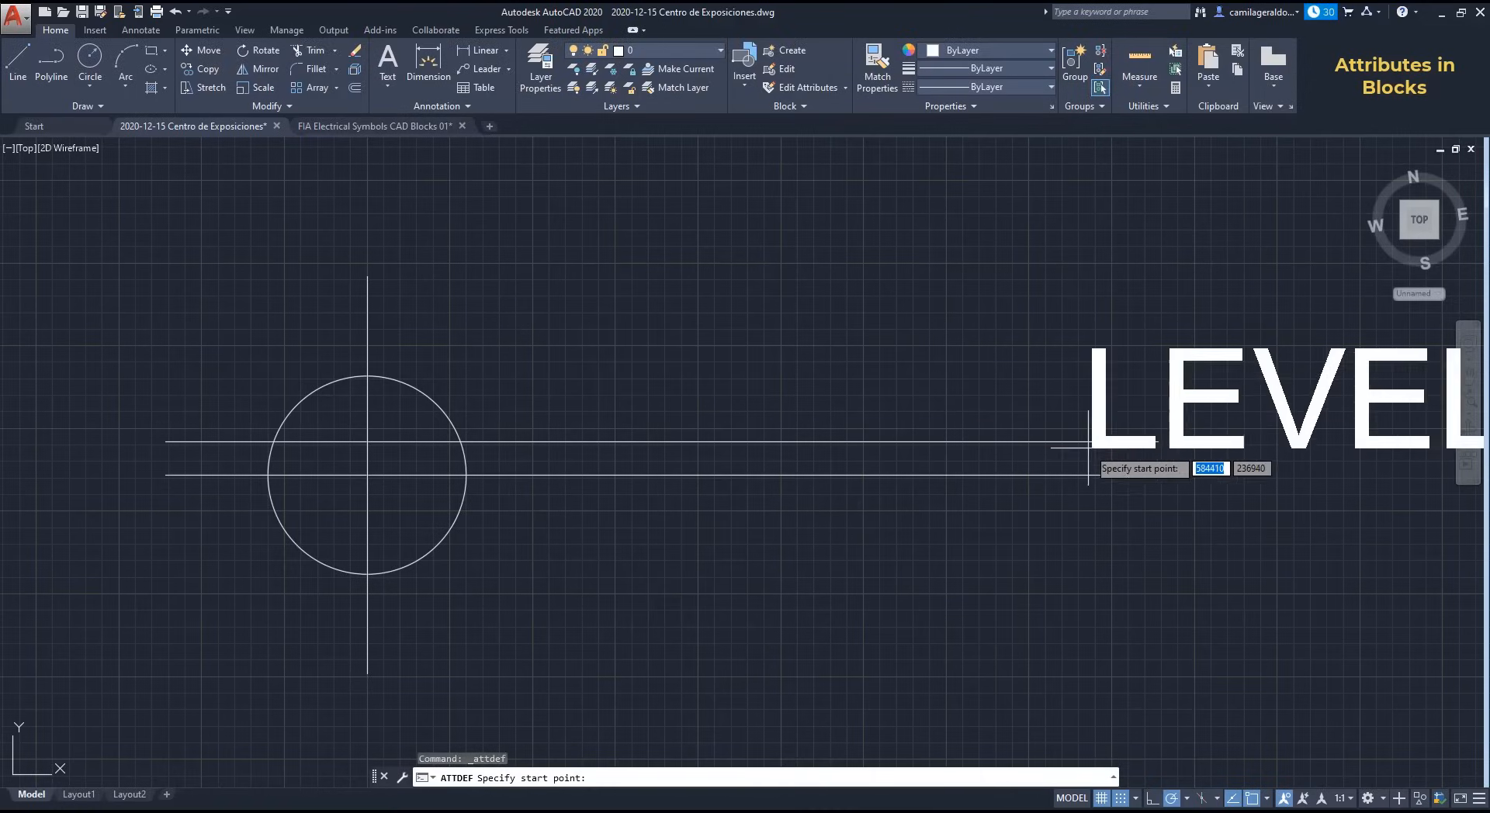
click(1157, 442)
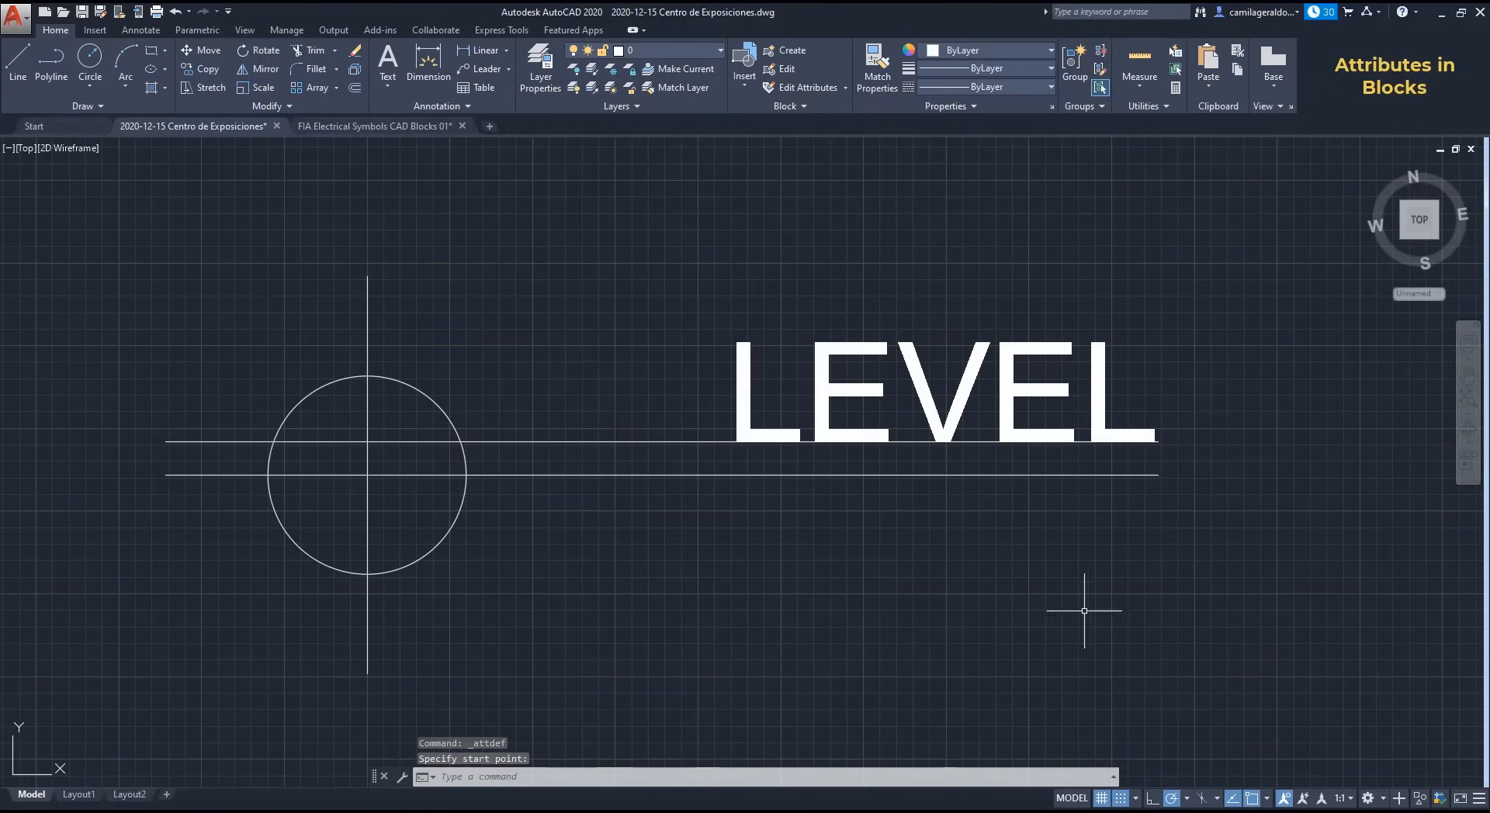
Step: Erase the offset guide line beneath the LEVEL attribute
scroll(848, 555, down, 2)
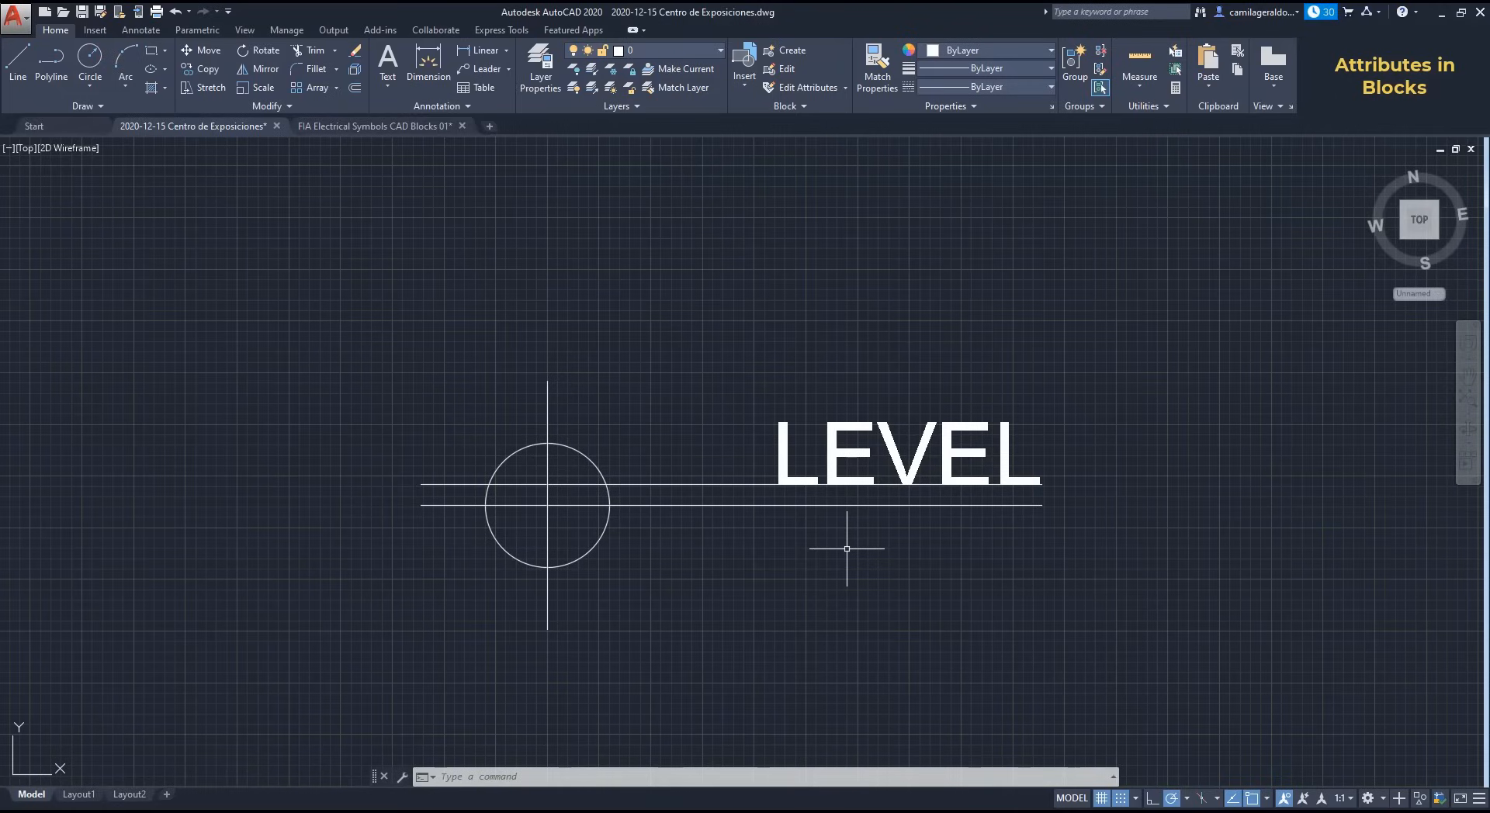
click(761, 484)
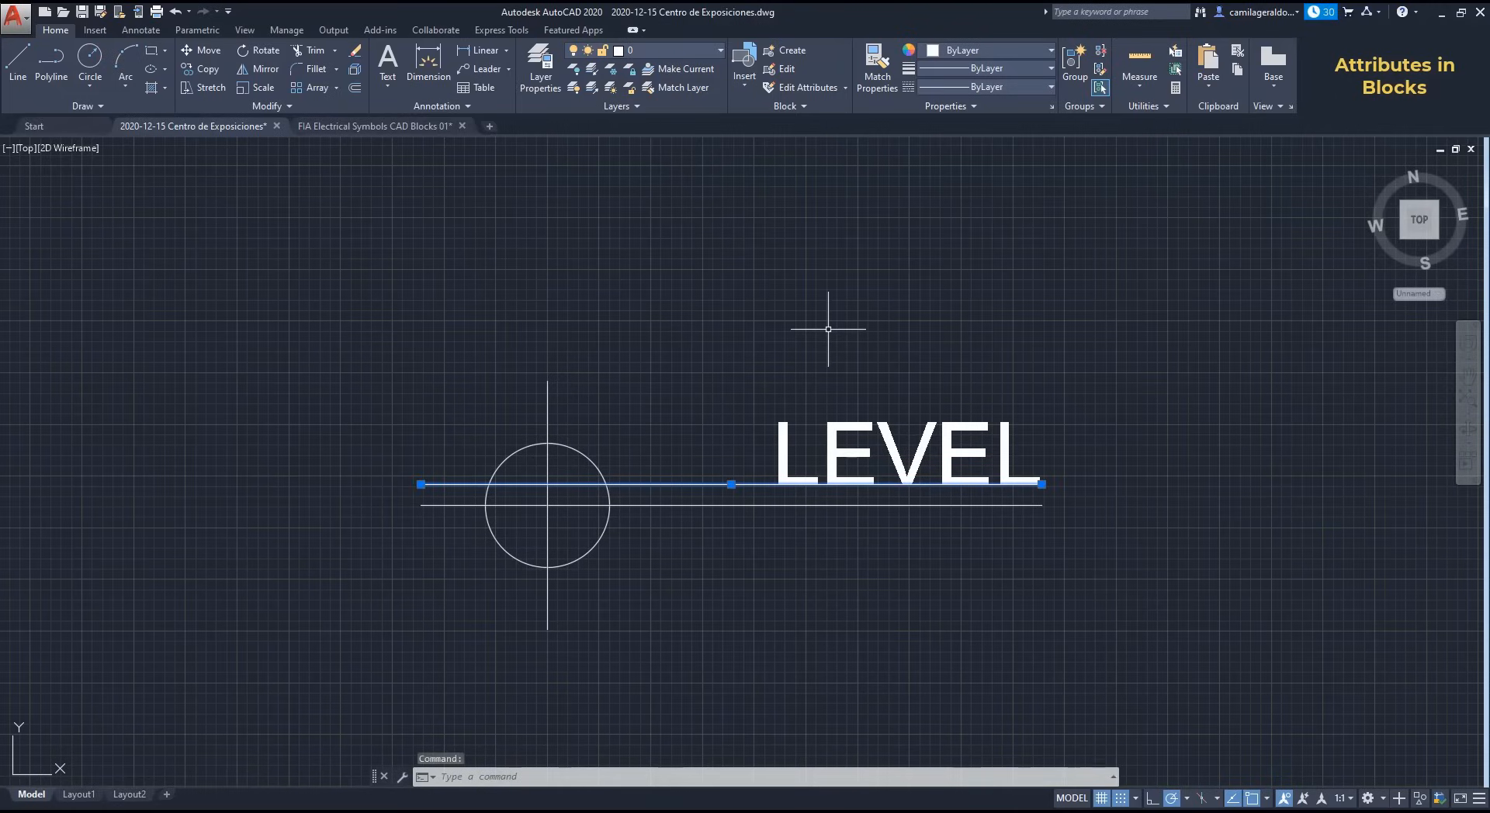
key(Delete)
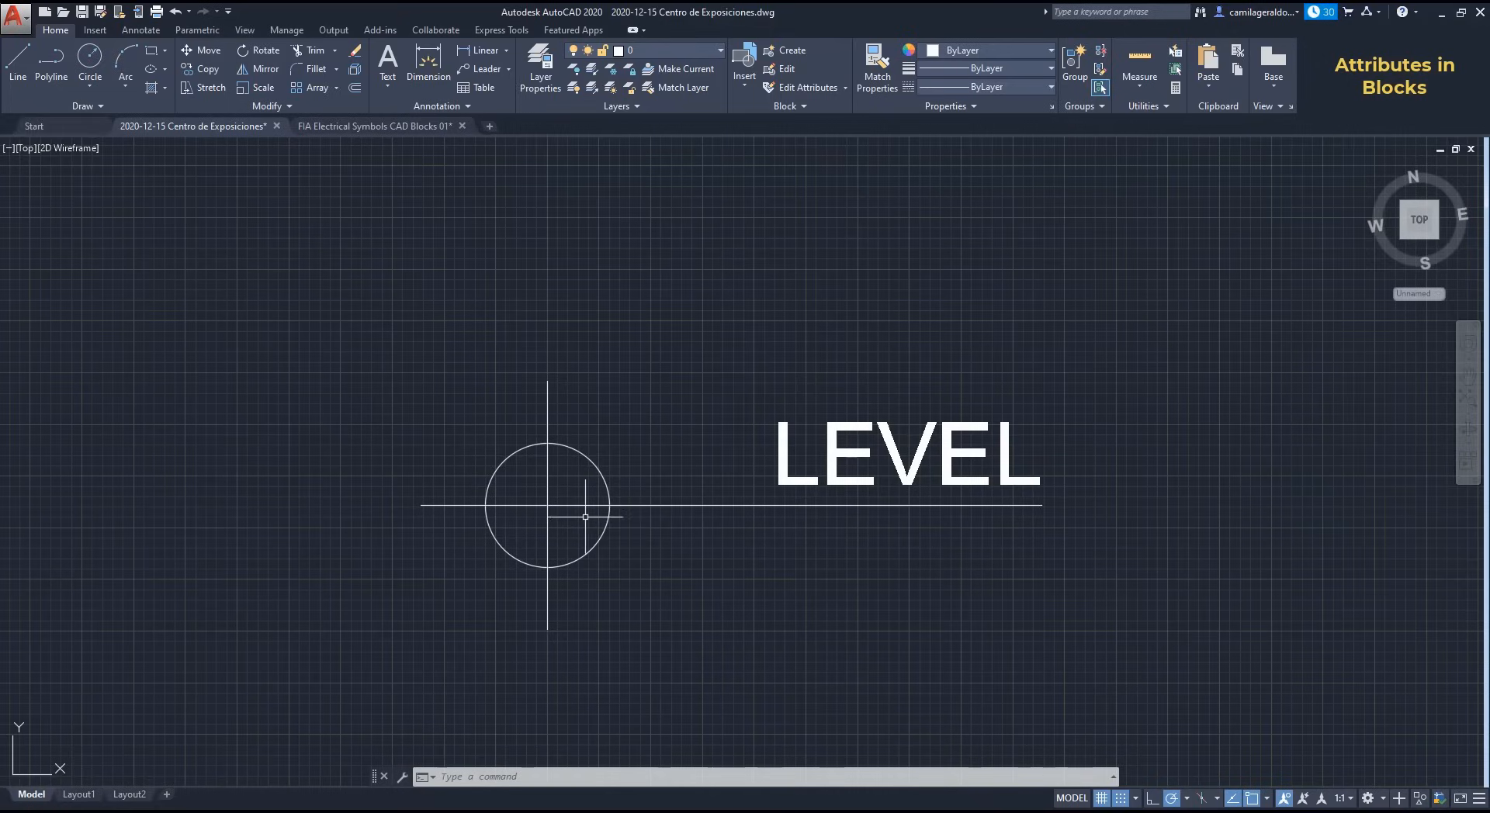
Step: Hatch the circle's lower-right and upper-left quadrants with a SOLID fill coloured ByBlock
text(H)
key(Return)
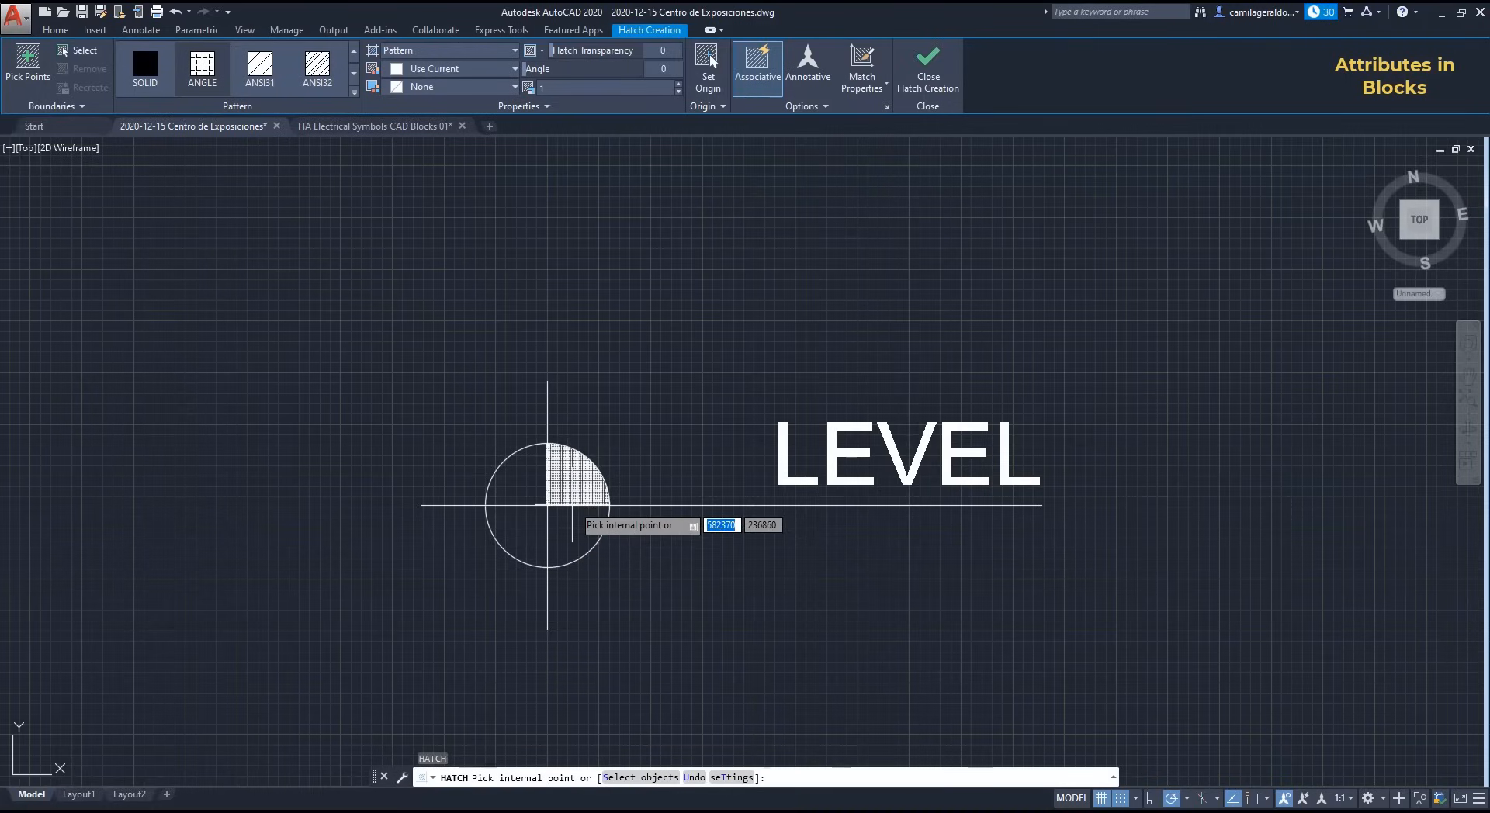
click(148, 62)
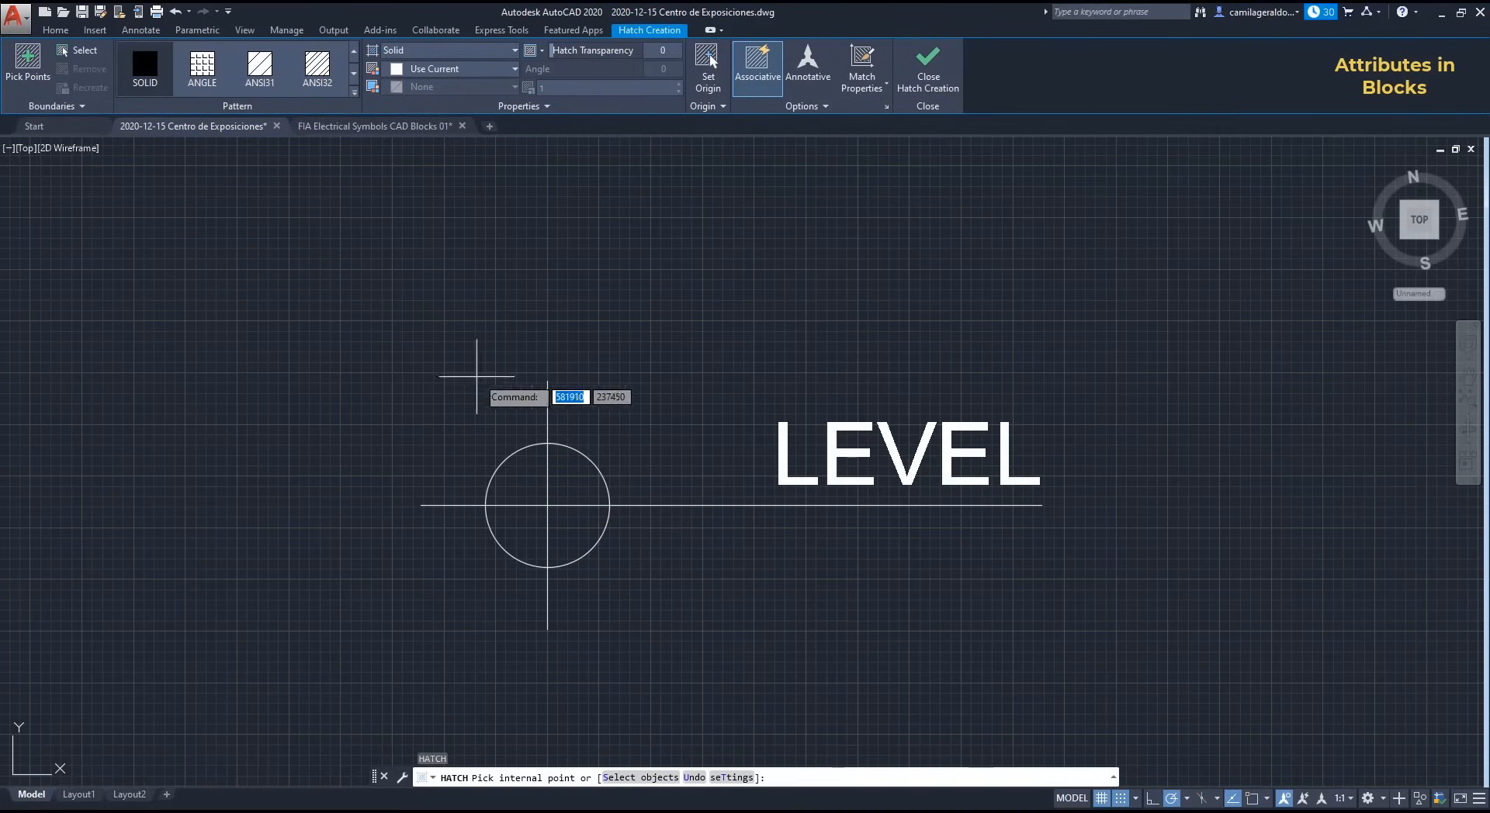
click(509, 74)
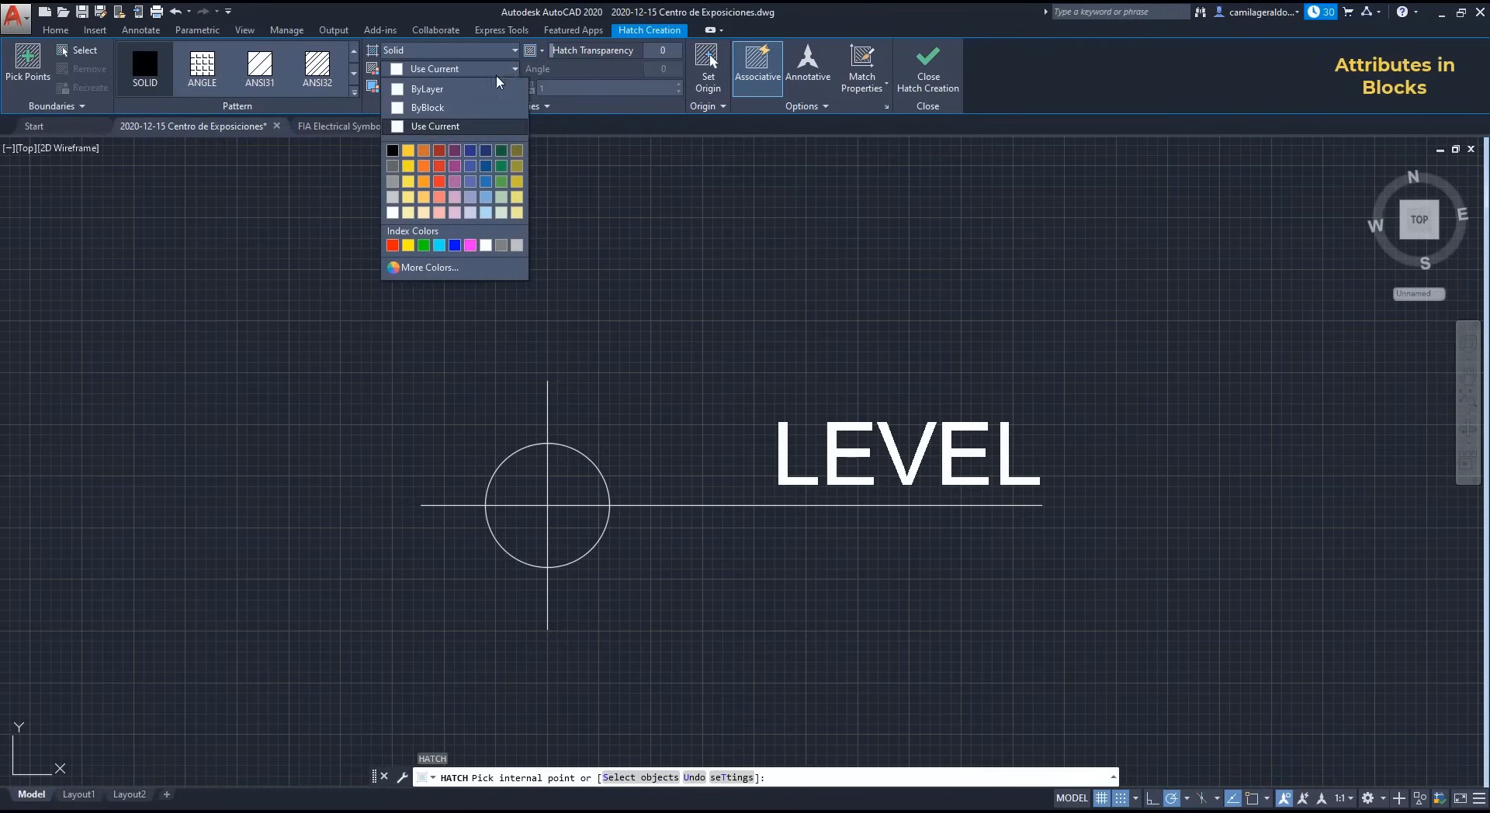
click(446, 108)
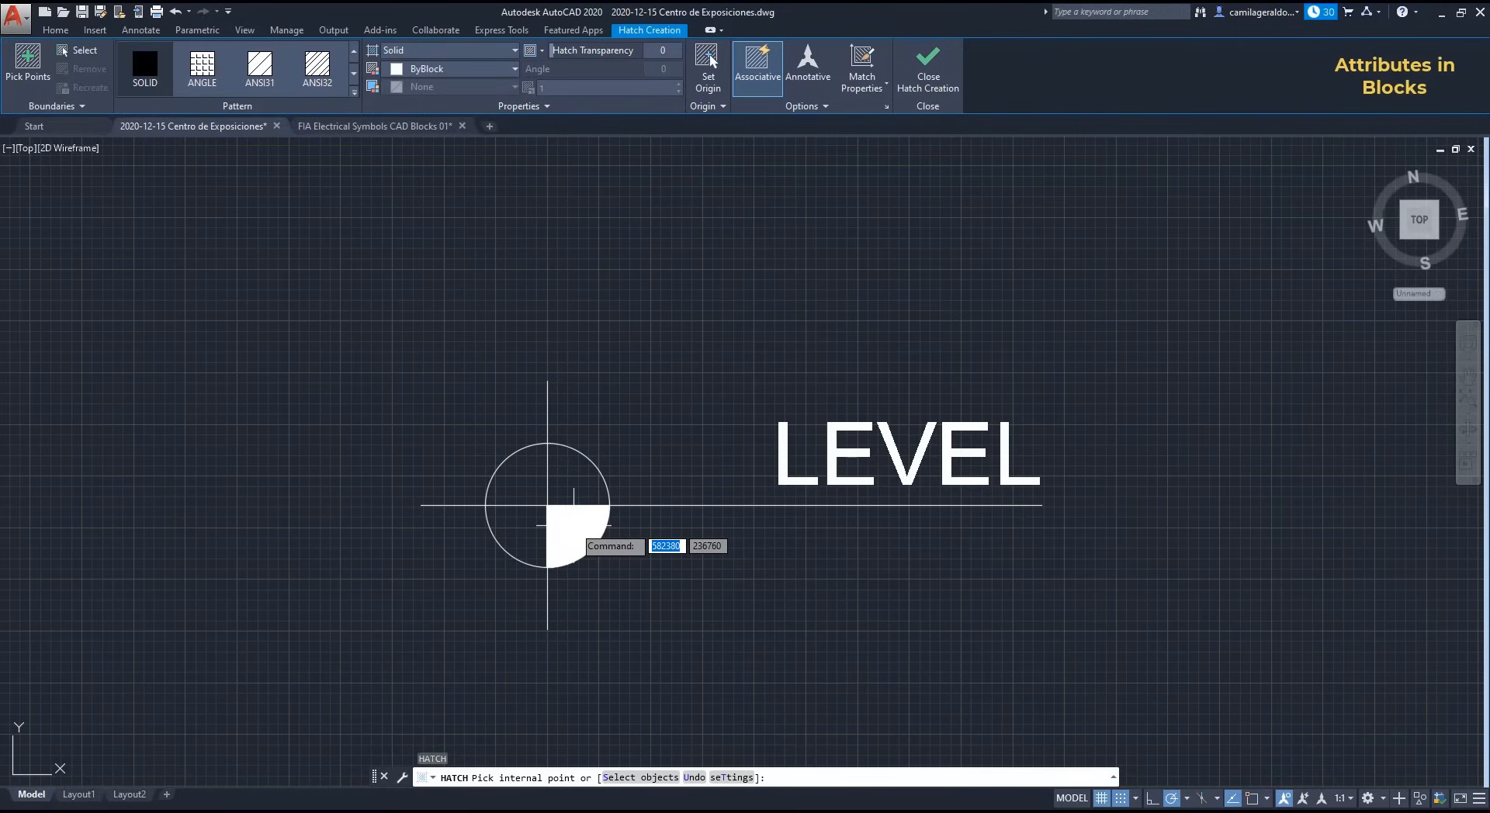
click(574, 526)
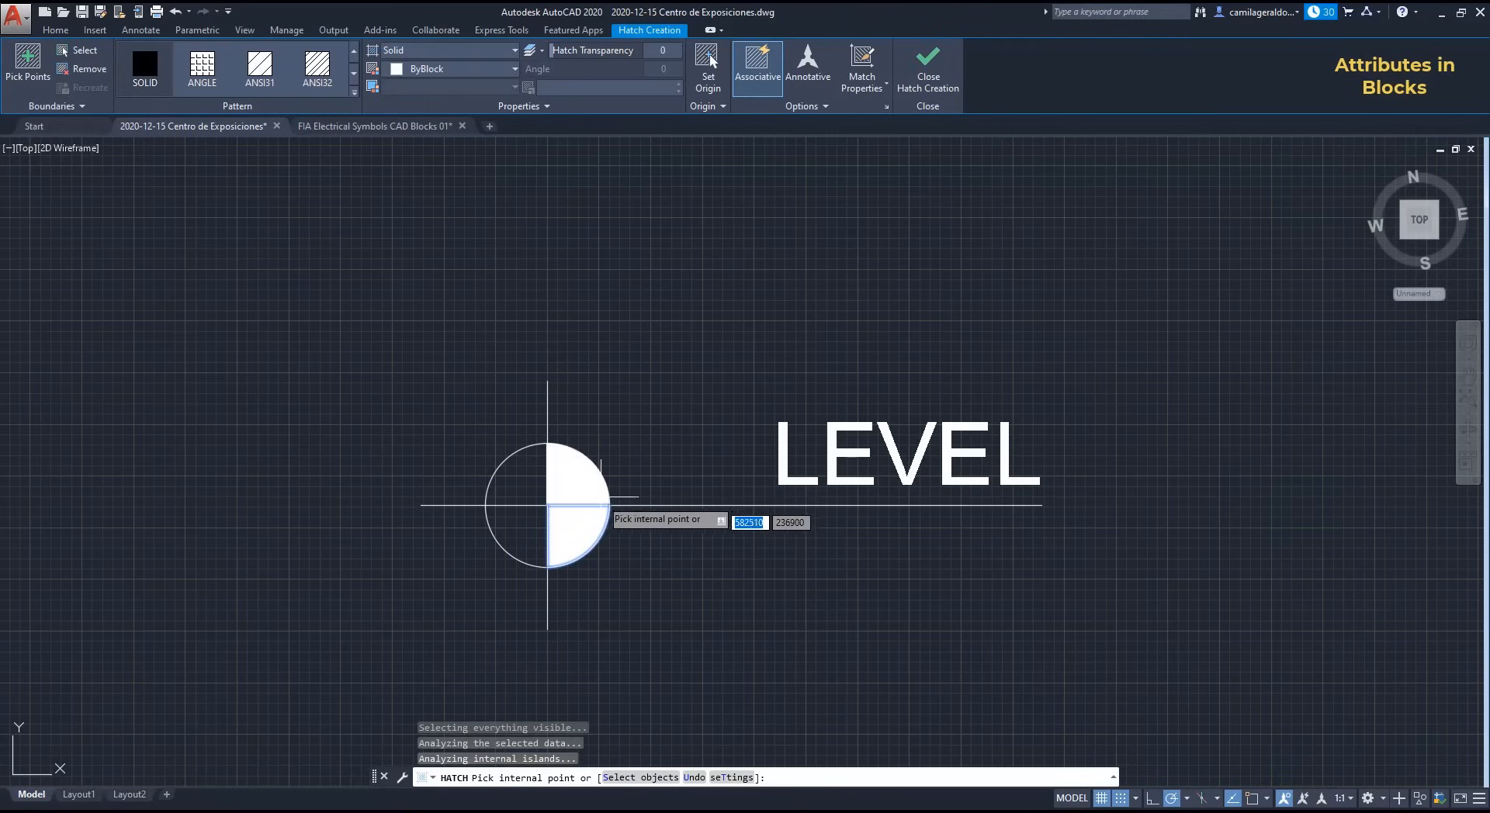
click(524, 473)
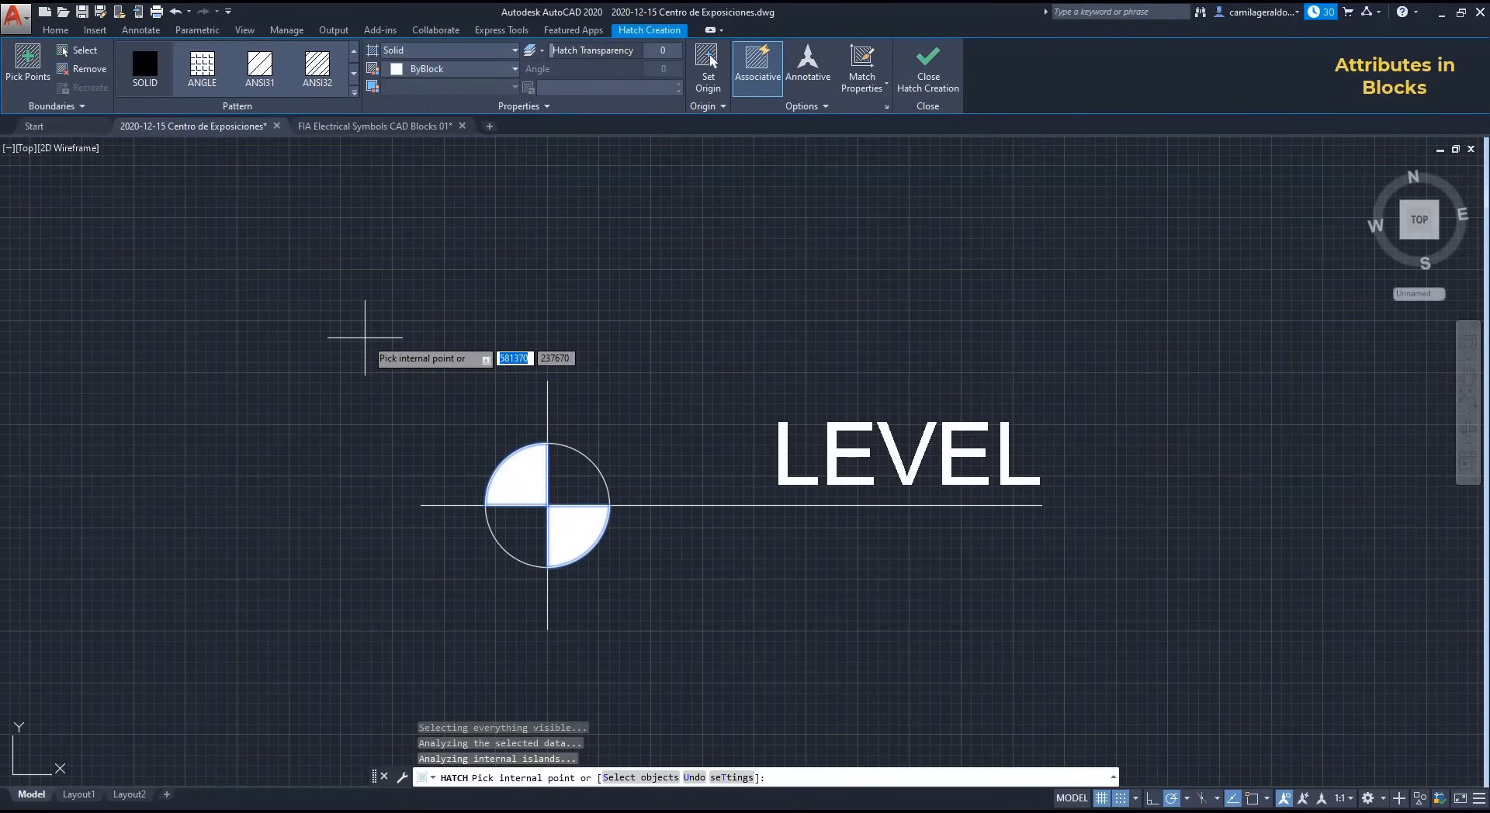
key(Return)
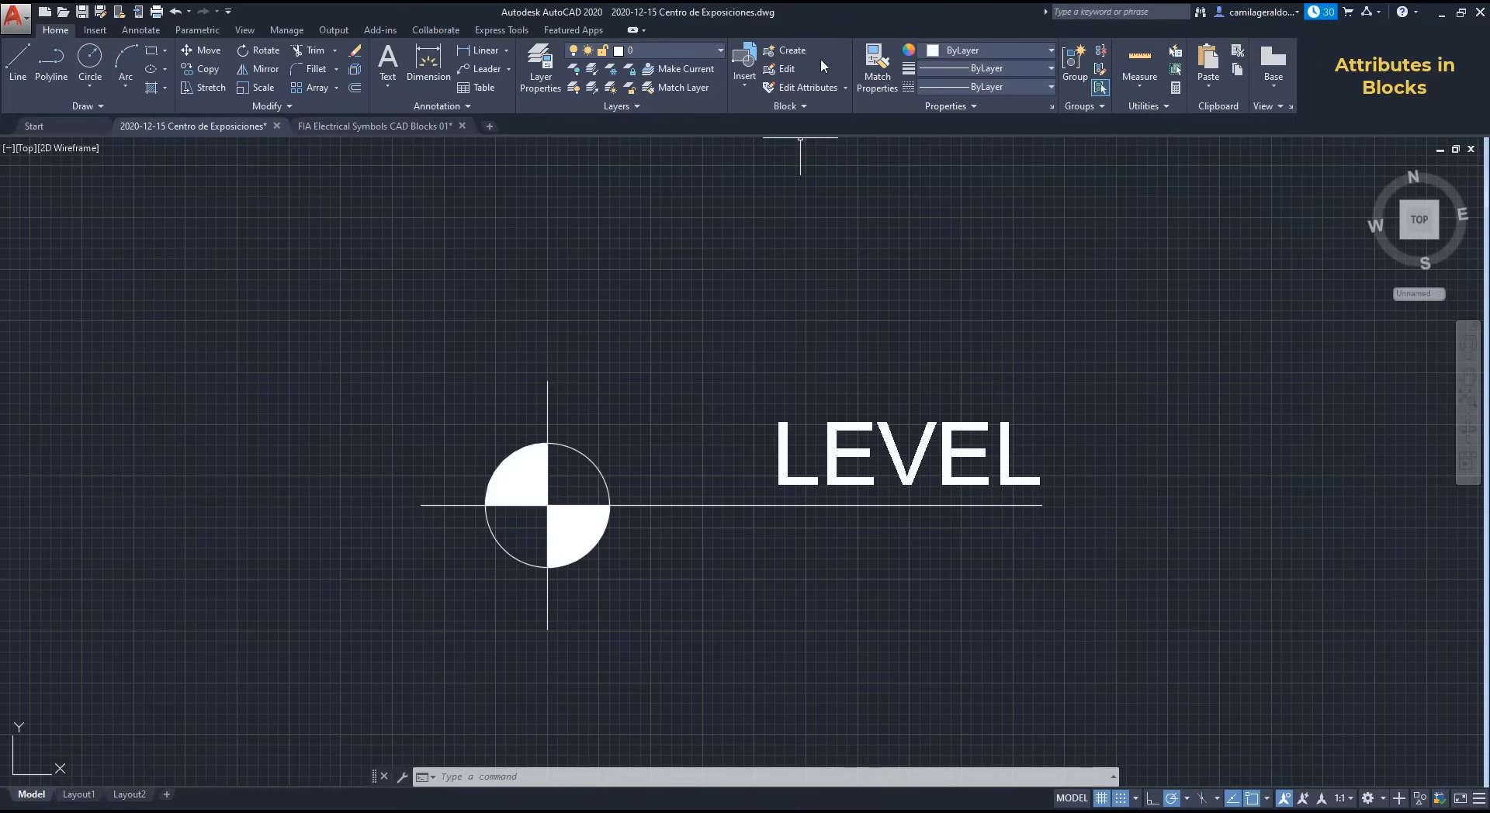
Step: Start a block definition named level point using the LEVEL attribute, circle, crossing lines and solid hatches as its objects
click(794, 51)
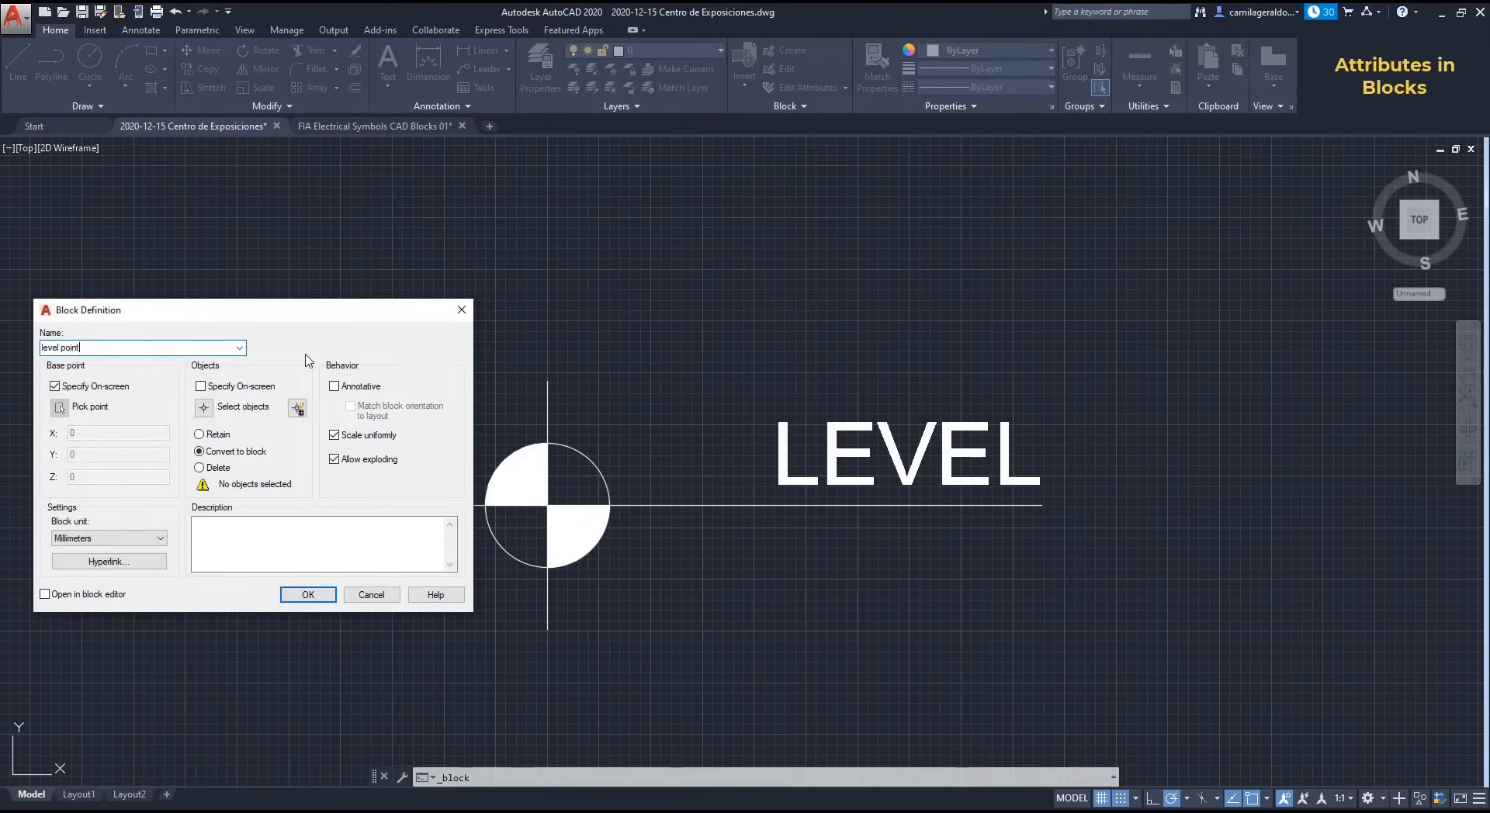
click(203, 407)
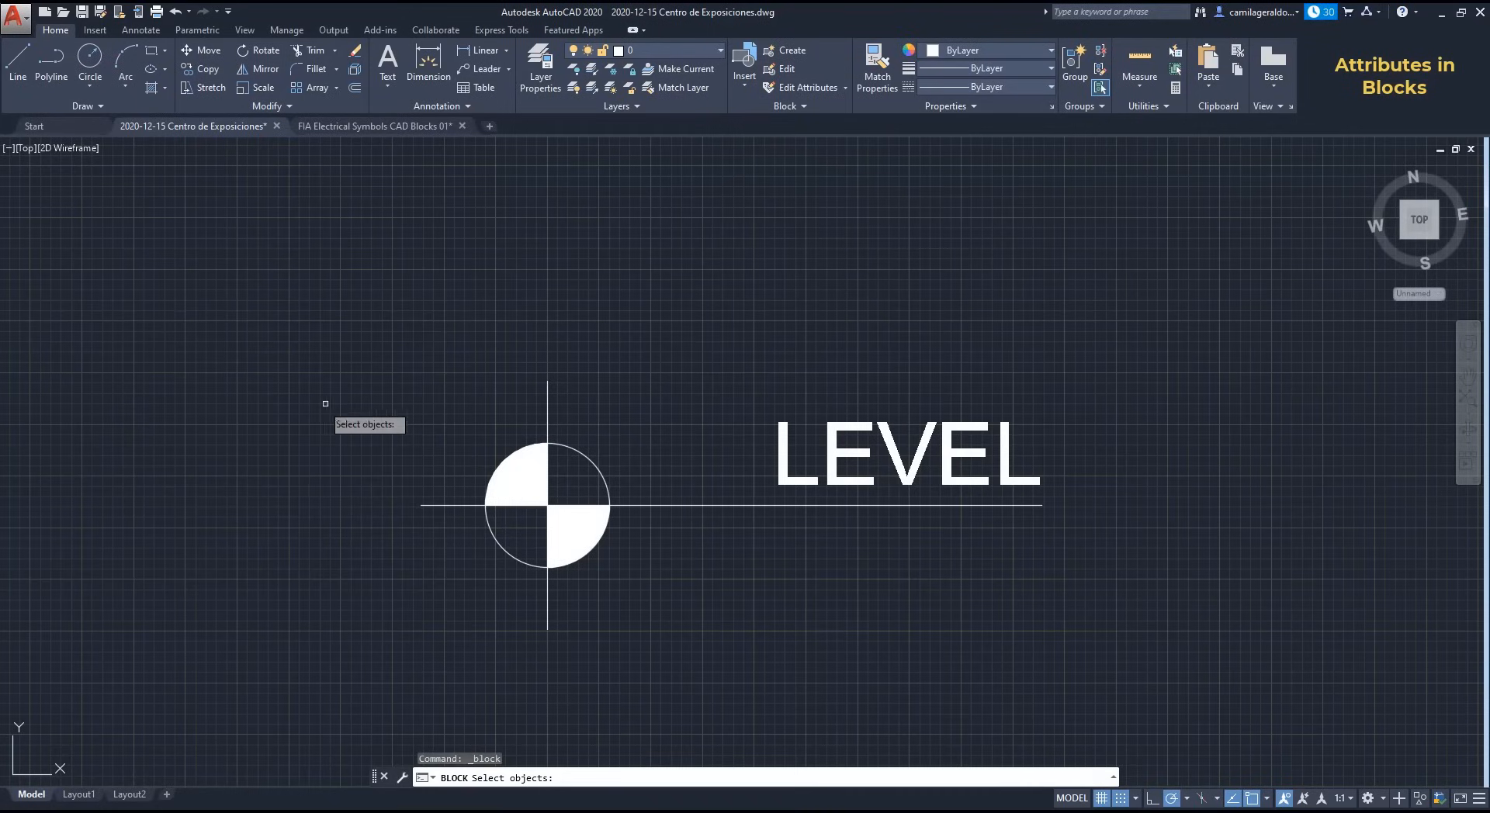
click(786, 464)
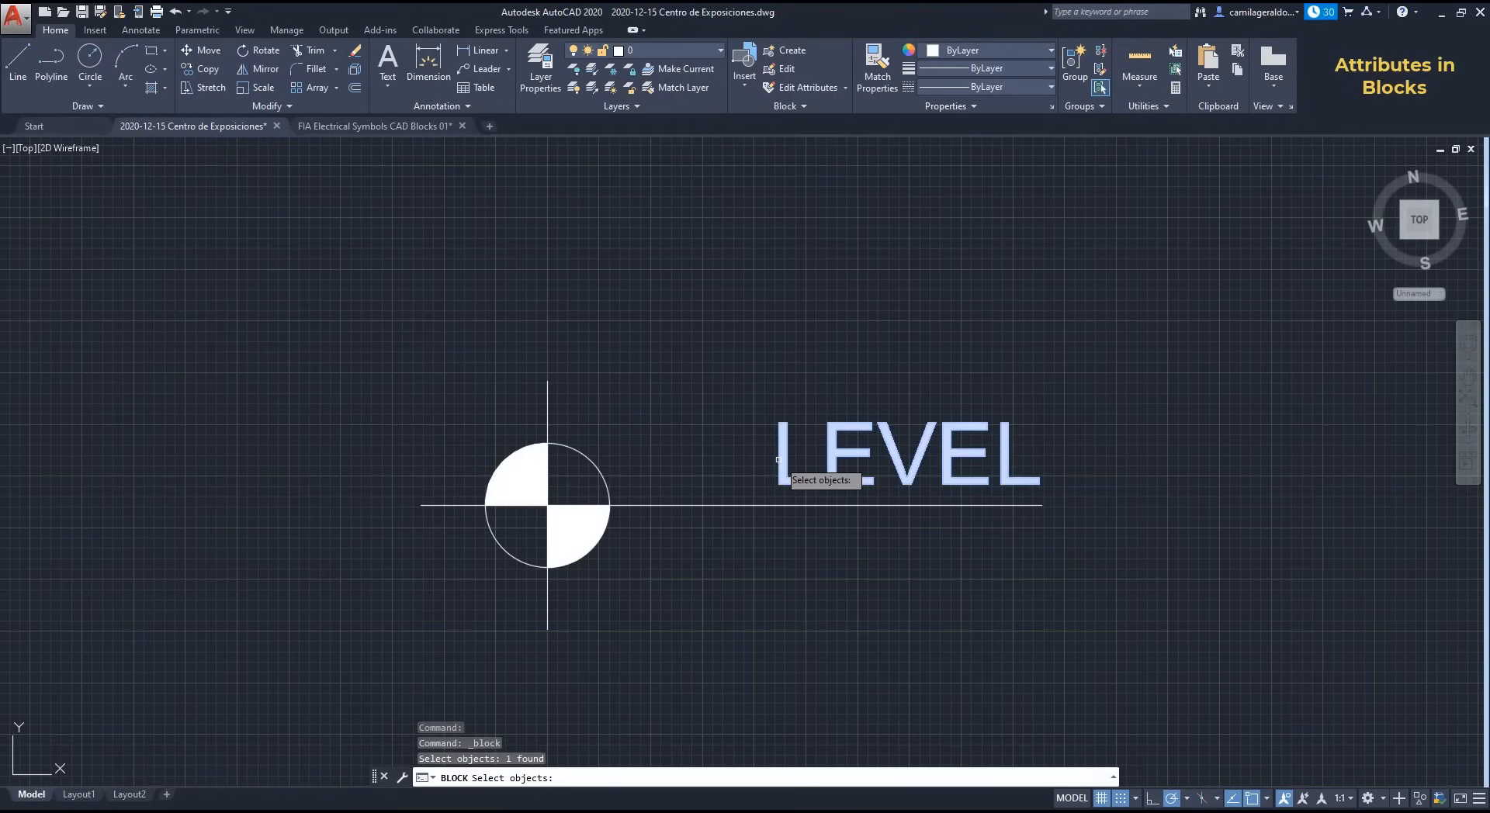
click(784, 642)
click(340, 312)
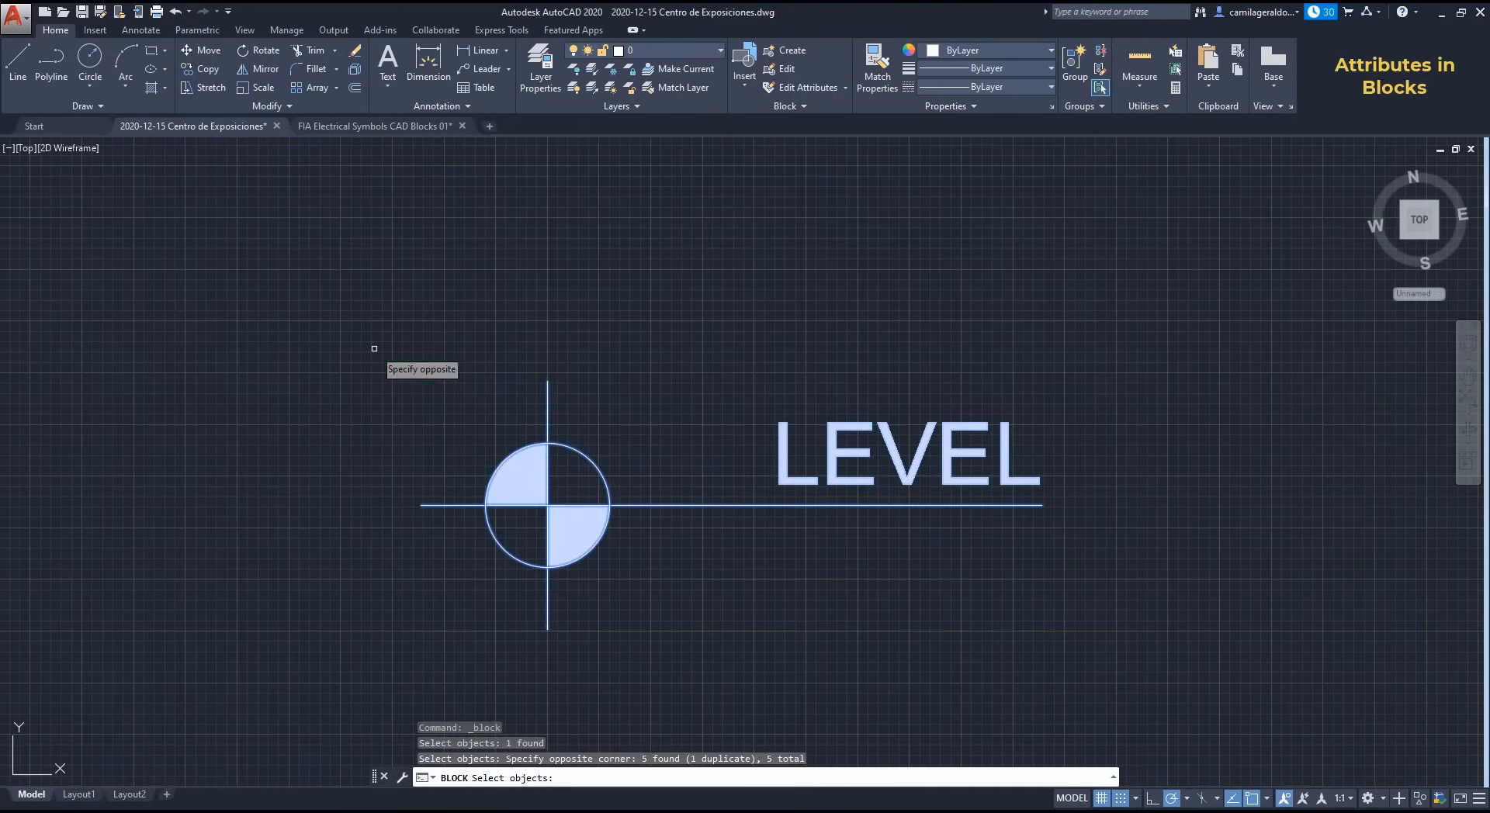
key(Return)
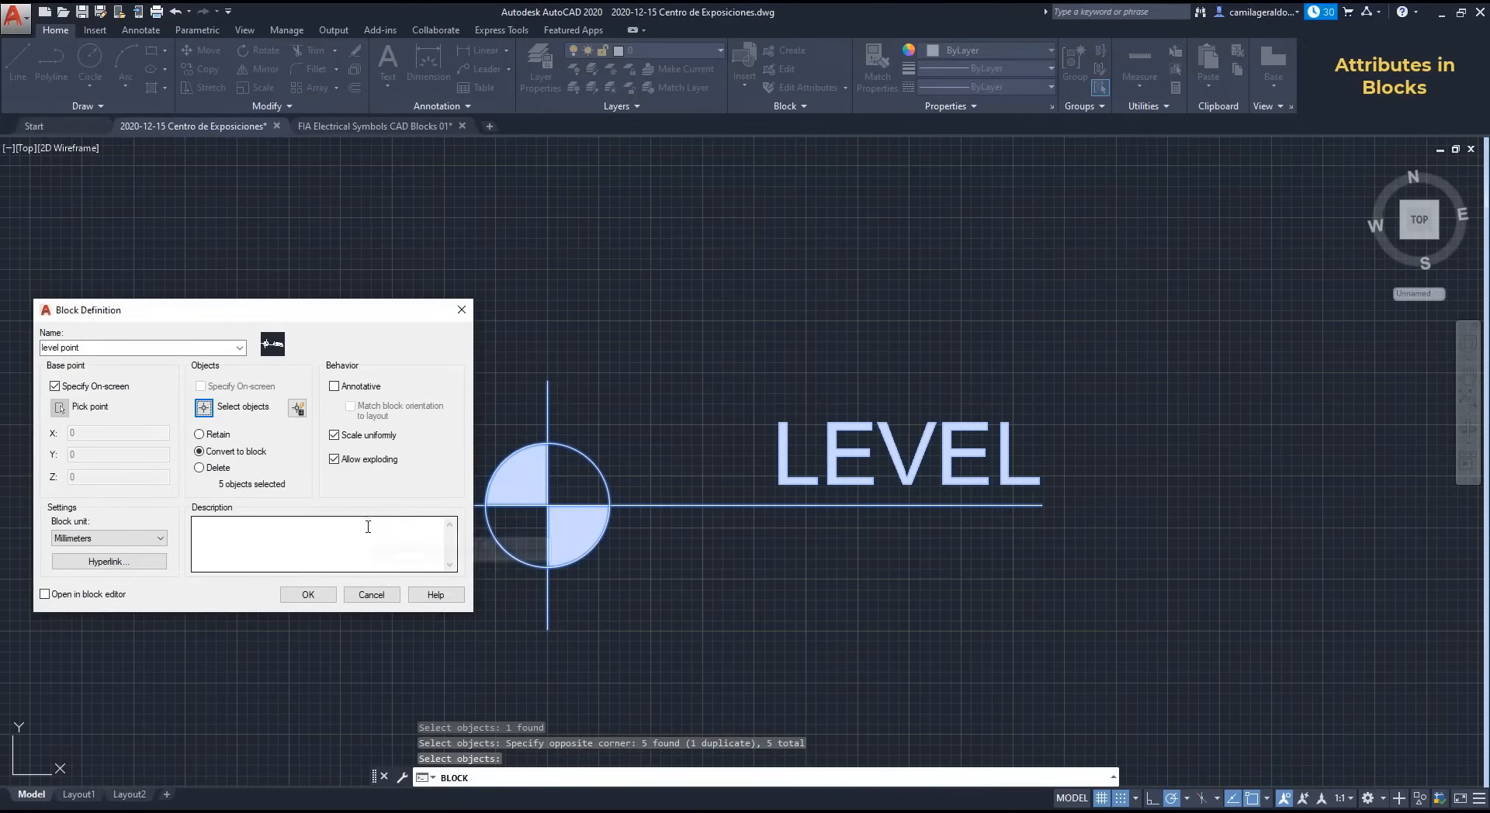
Step: Set the block's base point at the circle's centre and enter +1.2 as its level value
click(308, 595)
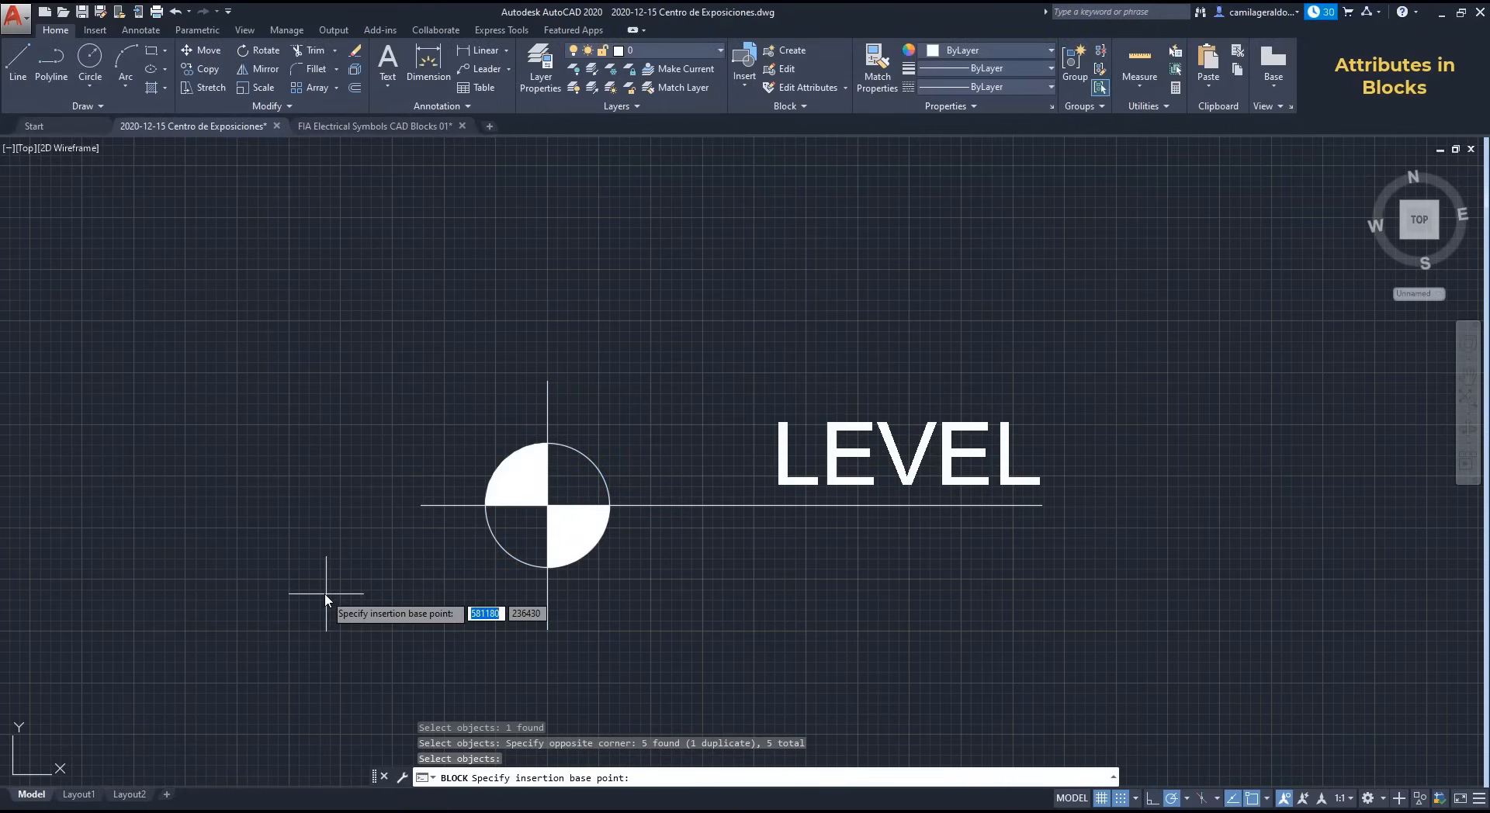
scroll(531, 516, up, 4)
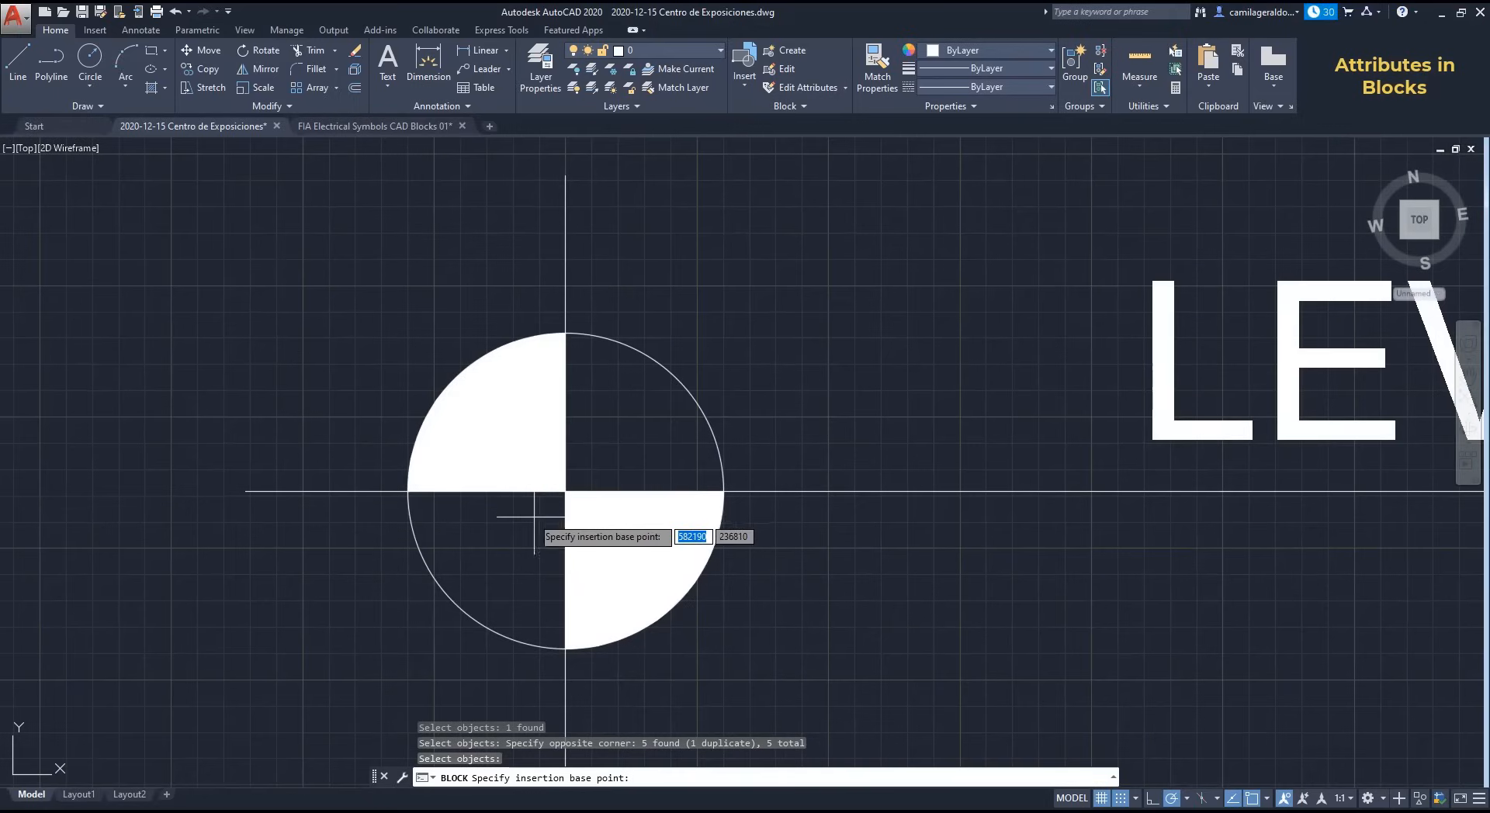
click(565, 492)
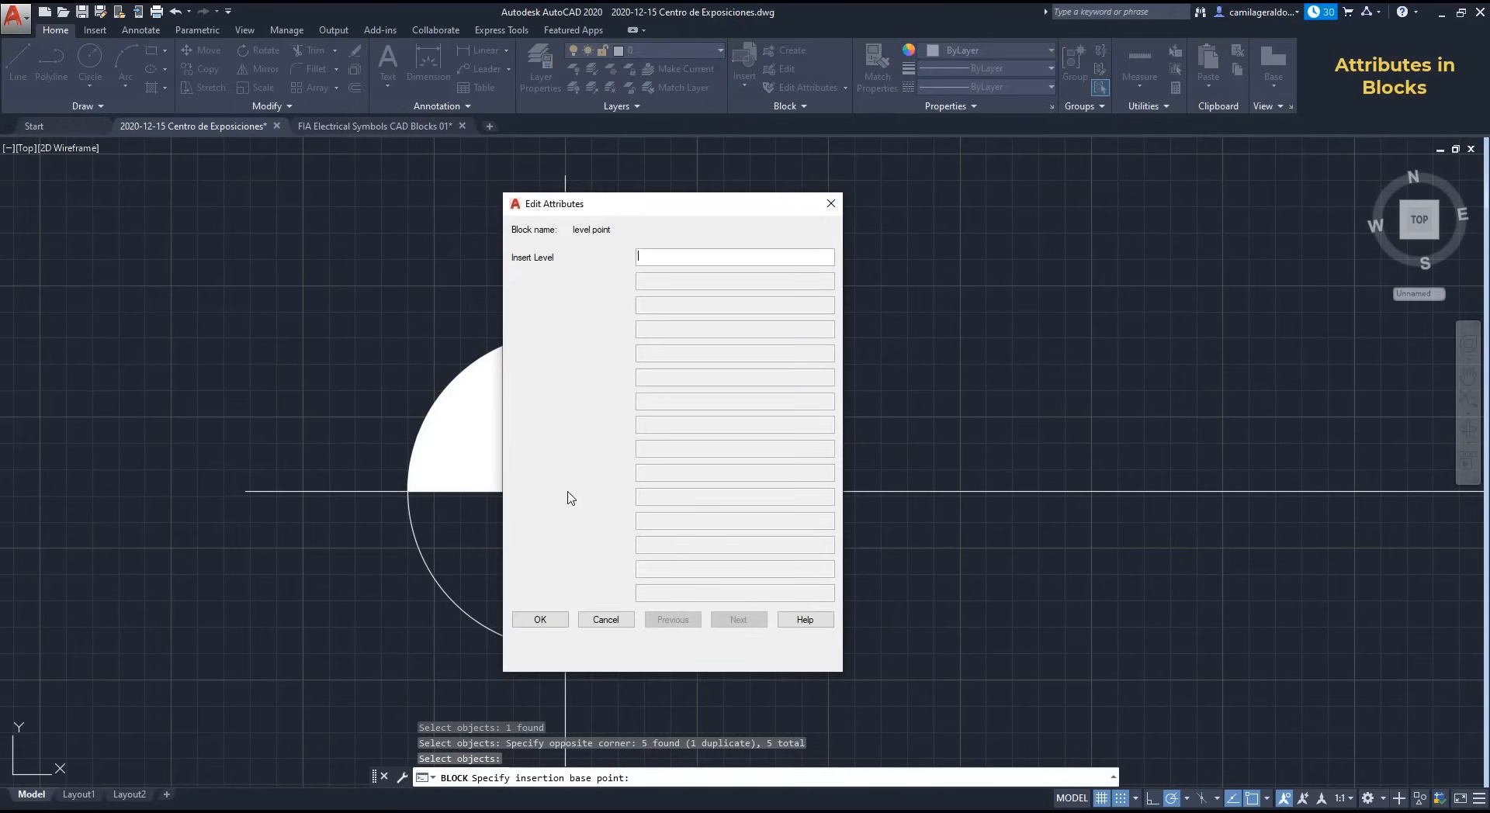
drag(777, 212, 416, 214)
text(+1.2)
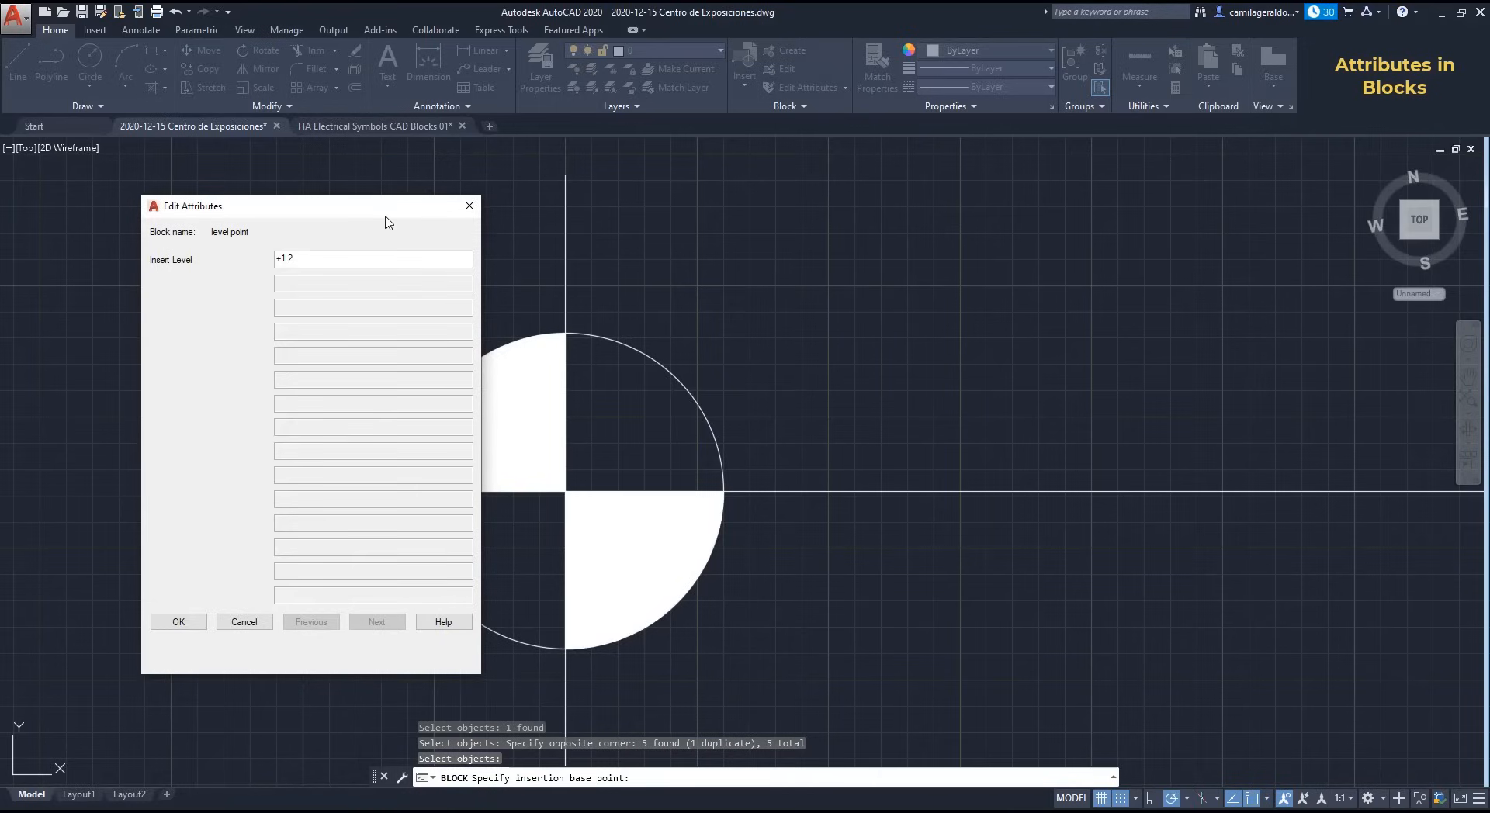
click(178, 622)
scroll(209, 484, down, 2)
scroll(209, 484, down, 1)
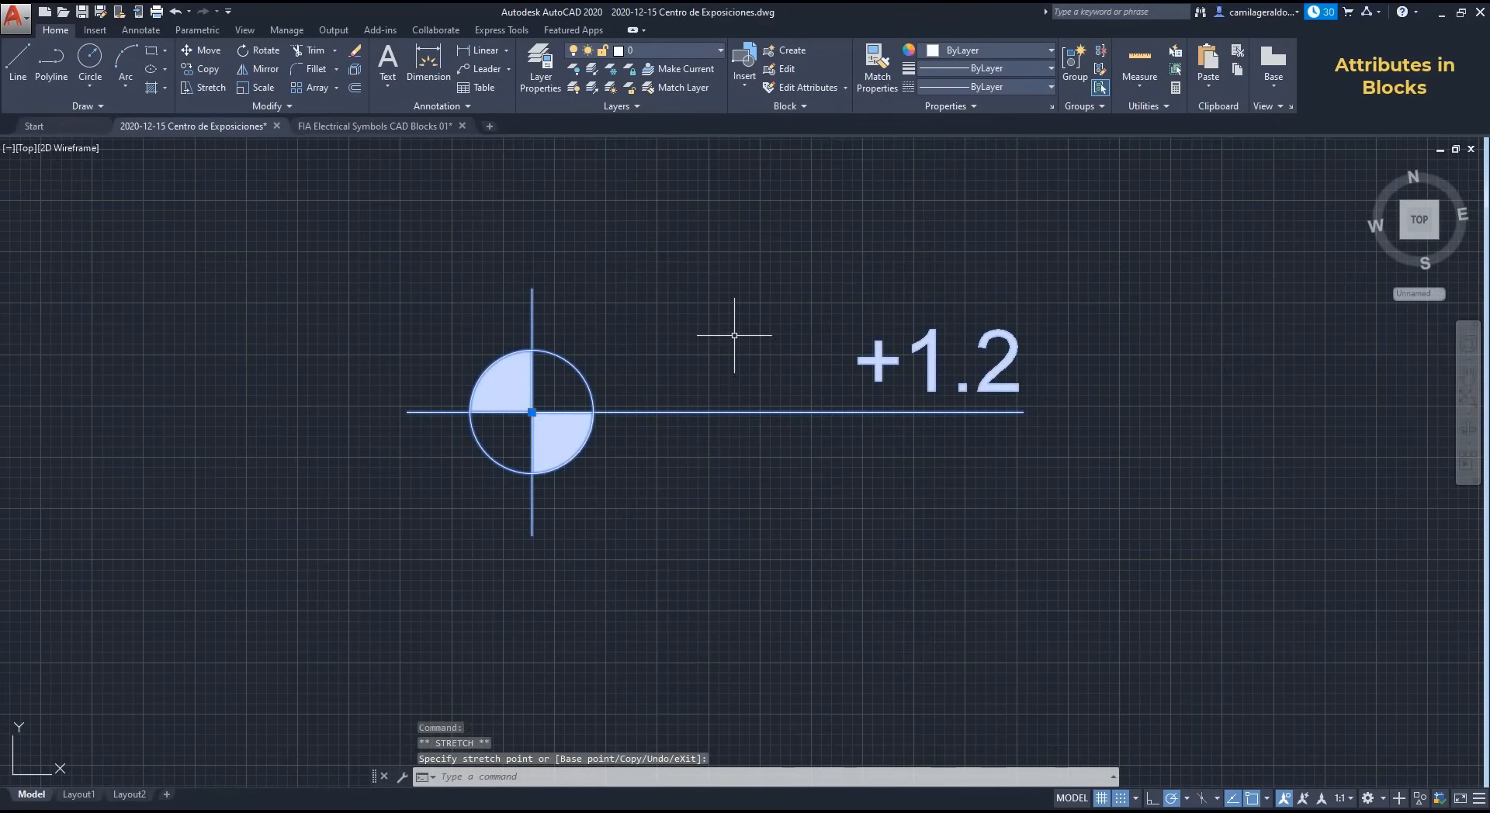
Step: Move the level point block to the BL - GR layer and open its object colour choices
click(710, 48)
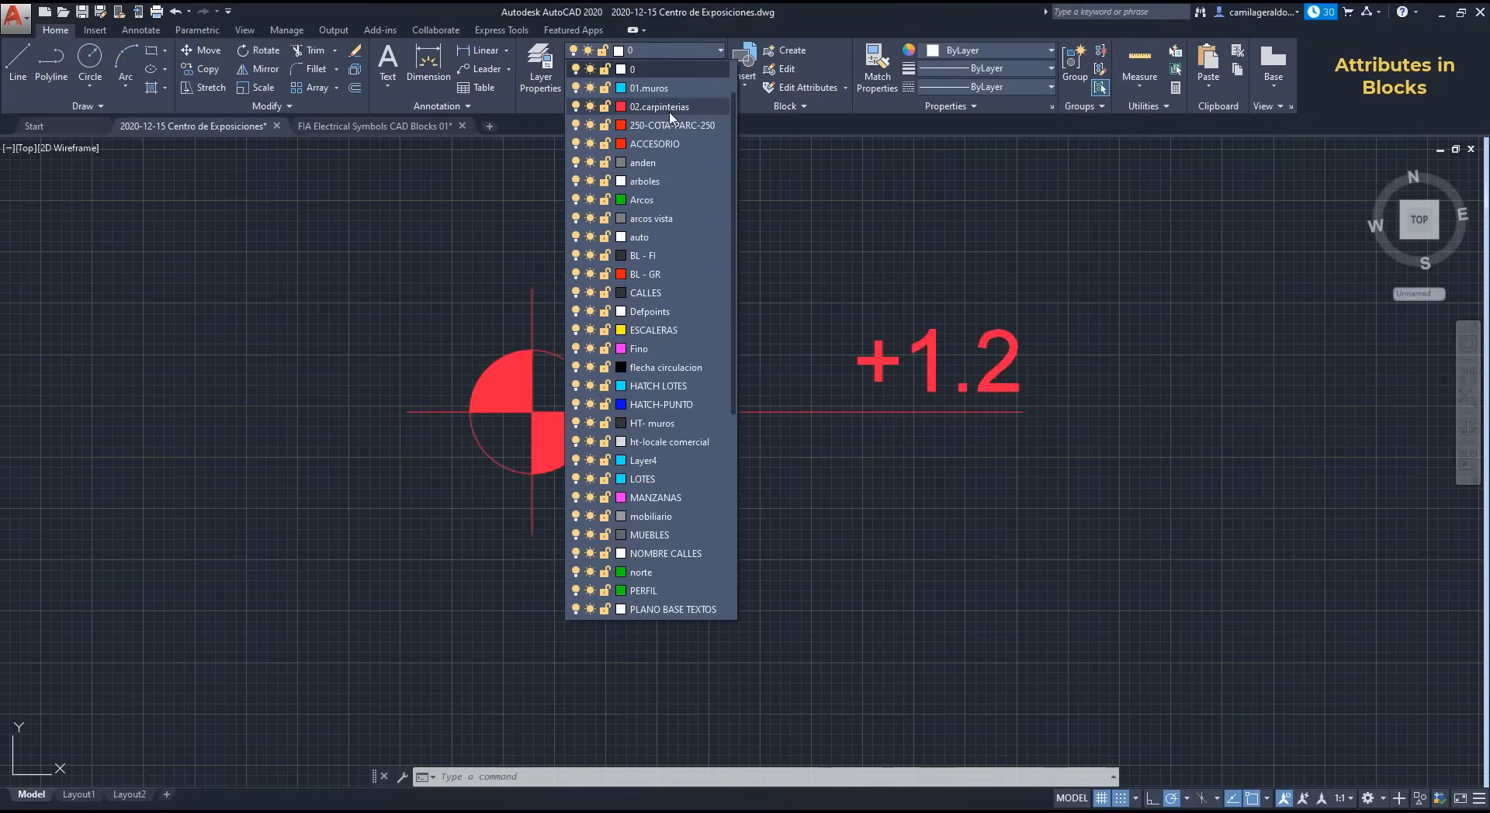
click(645, 274)
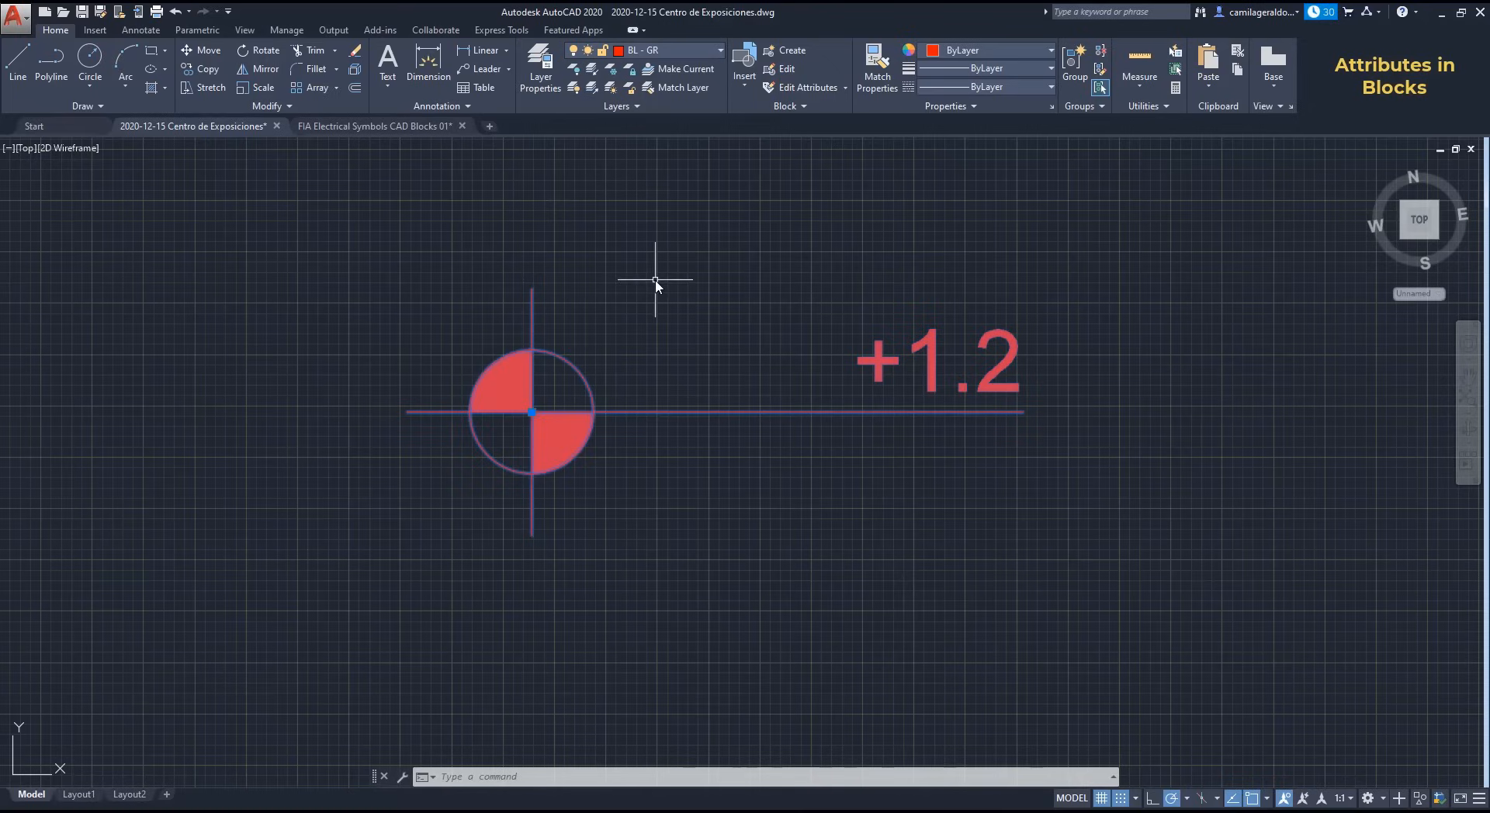
click(1011, 48)
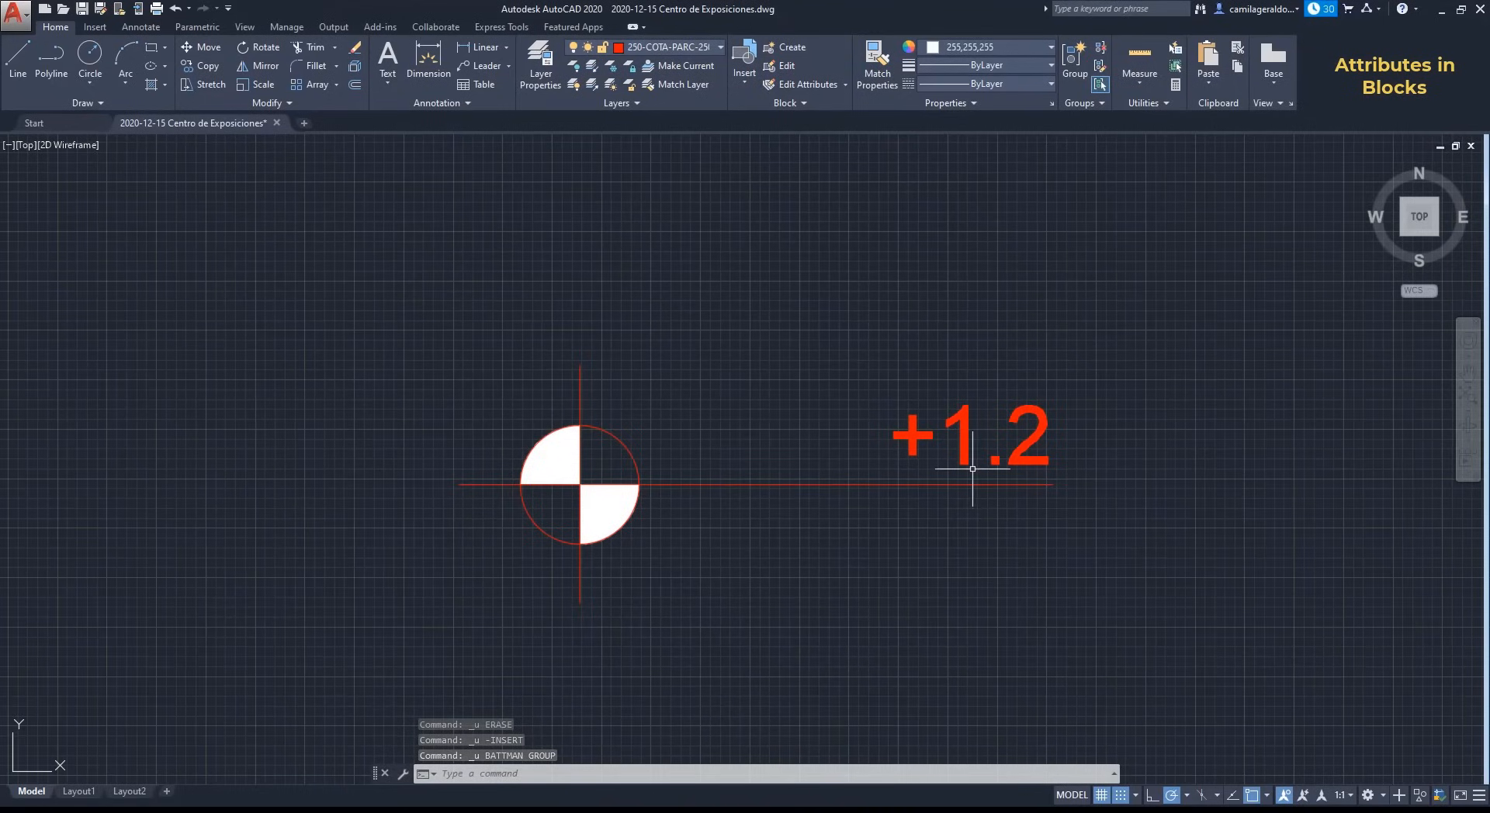
Step: Reduce the text height of the +1.2 level attribute in this block instance
double_click(963, 442)
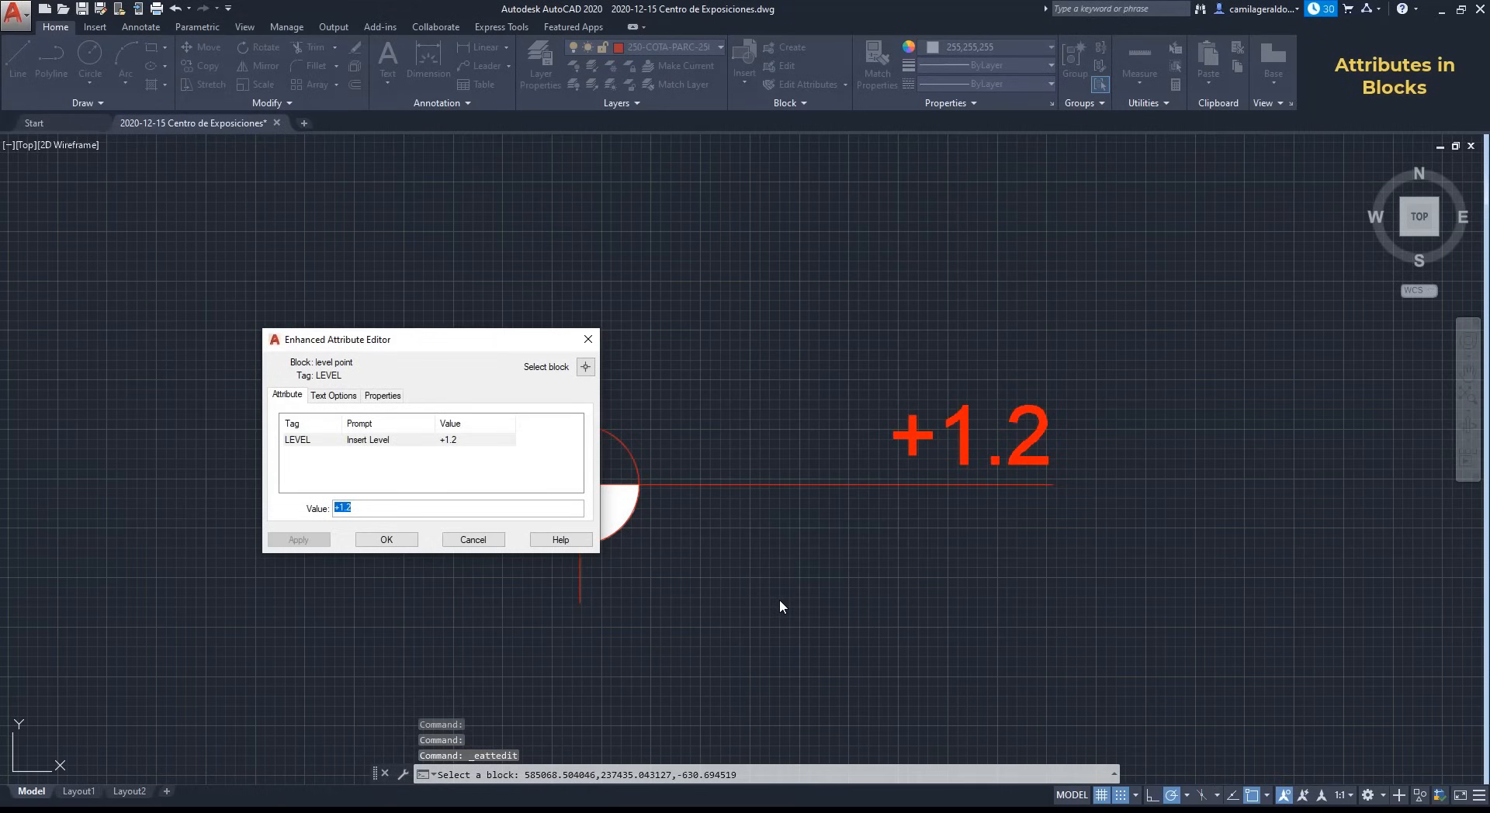
click(344, 399)
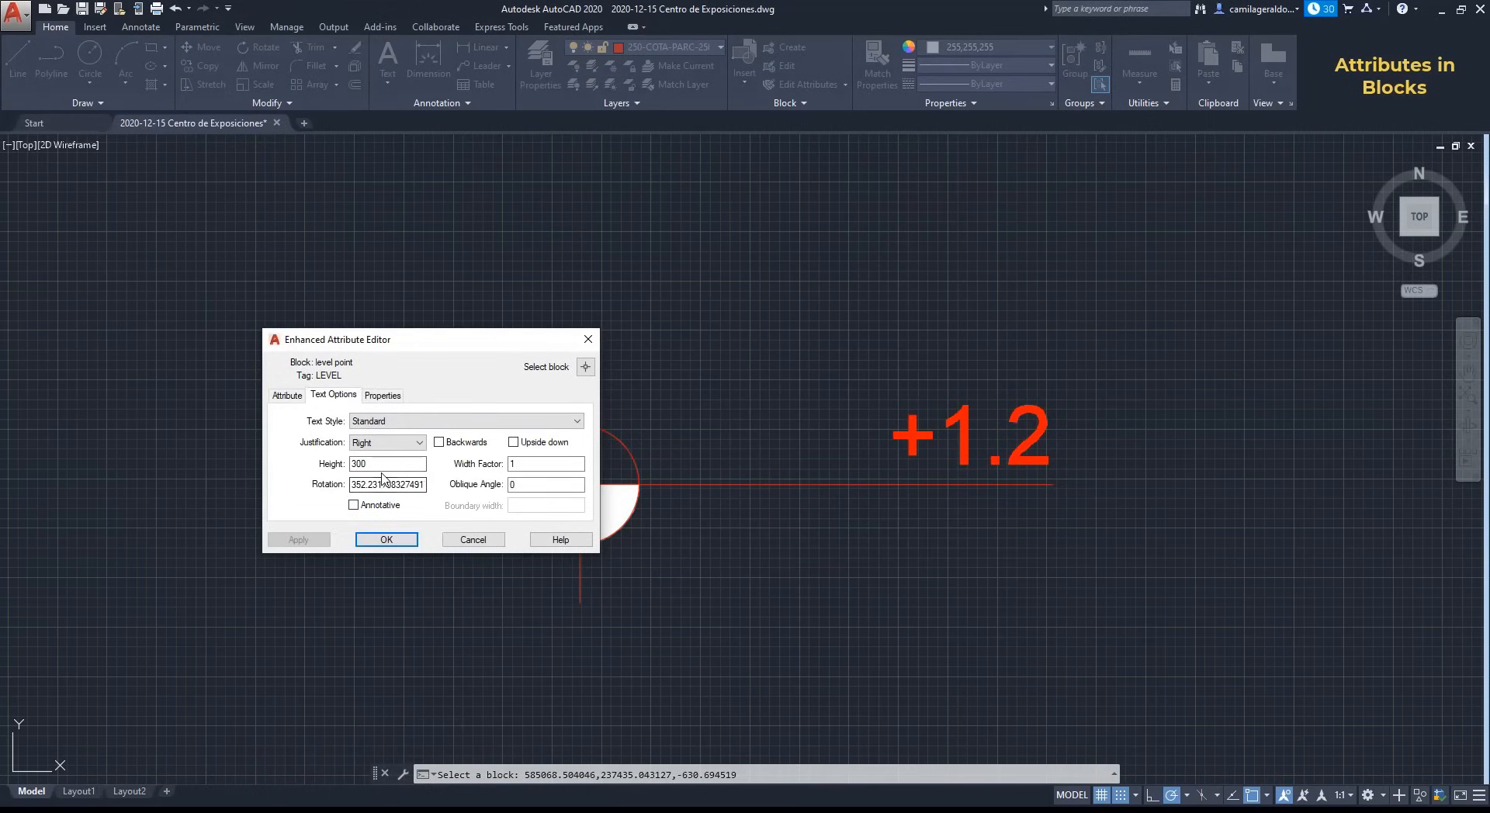
drag(384, 464, 284, 463)
click(397, 546)
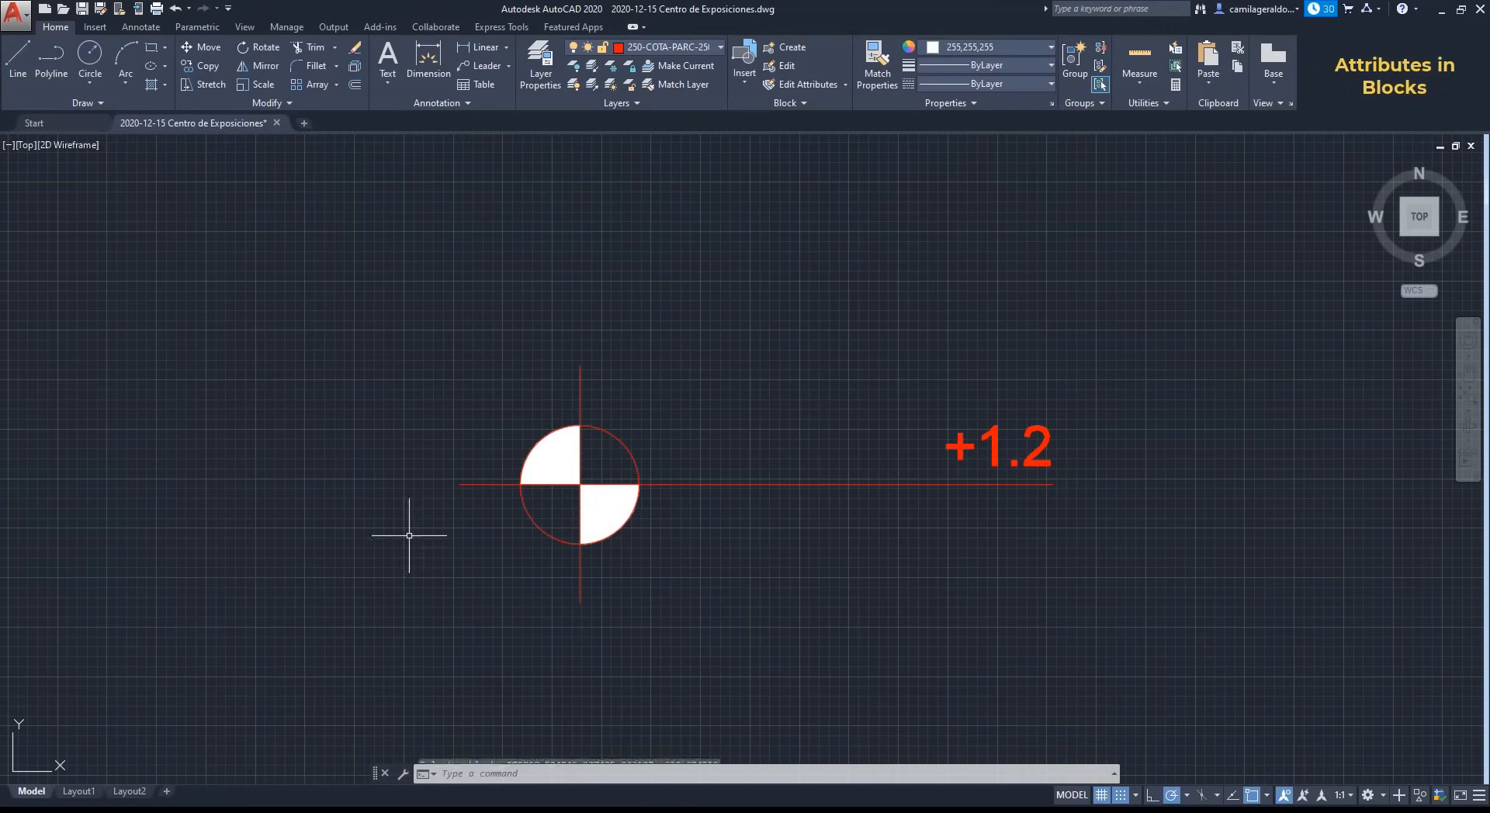
middle_drag(901, 585, 1095, 587)
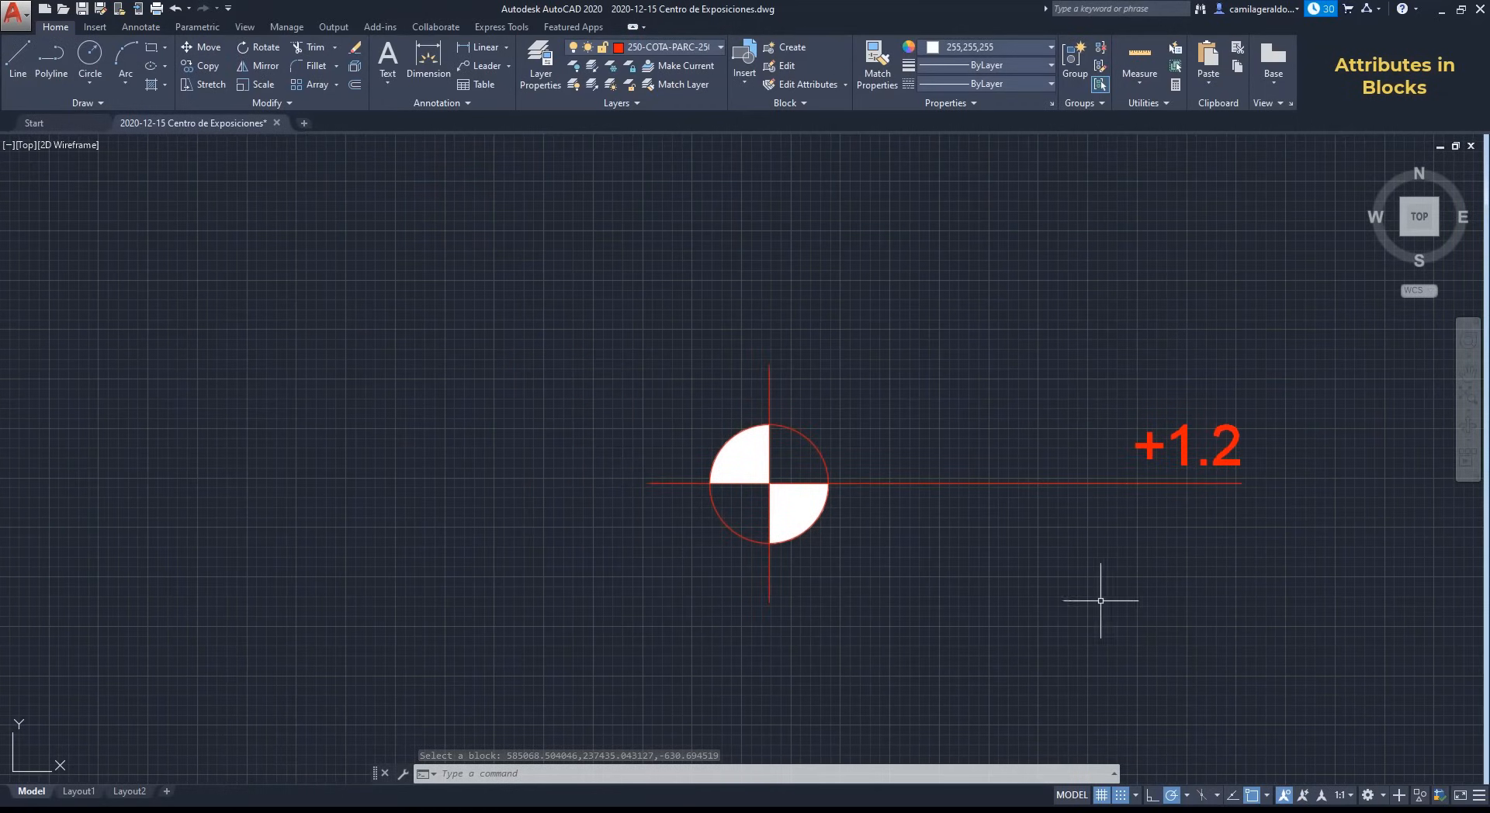
Step: Insert another level point block above and to the left of the existing one, with 0 as its level
click(740, 73)
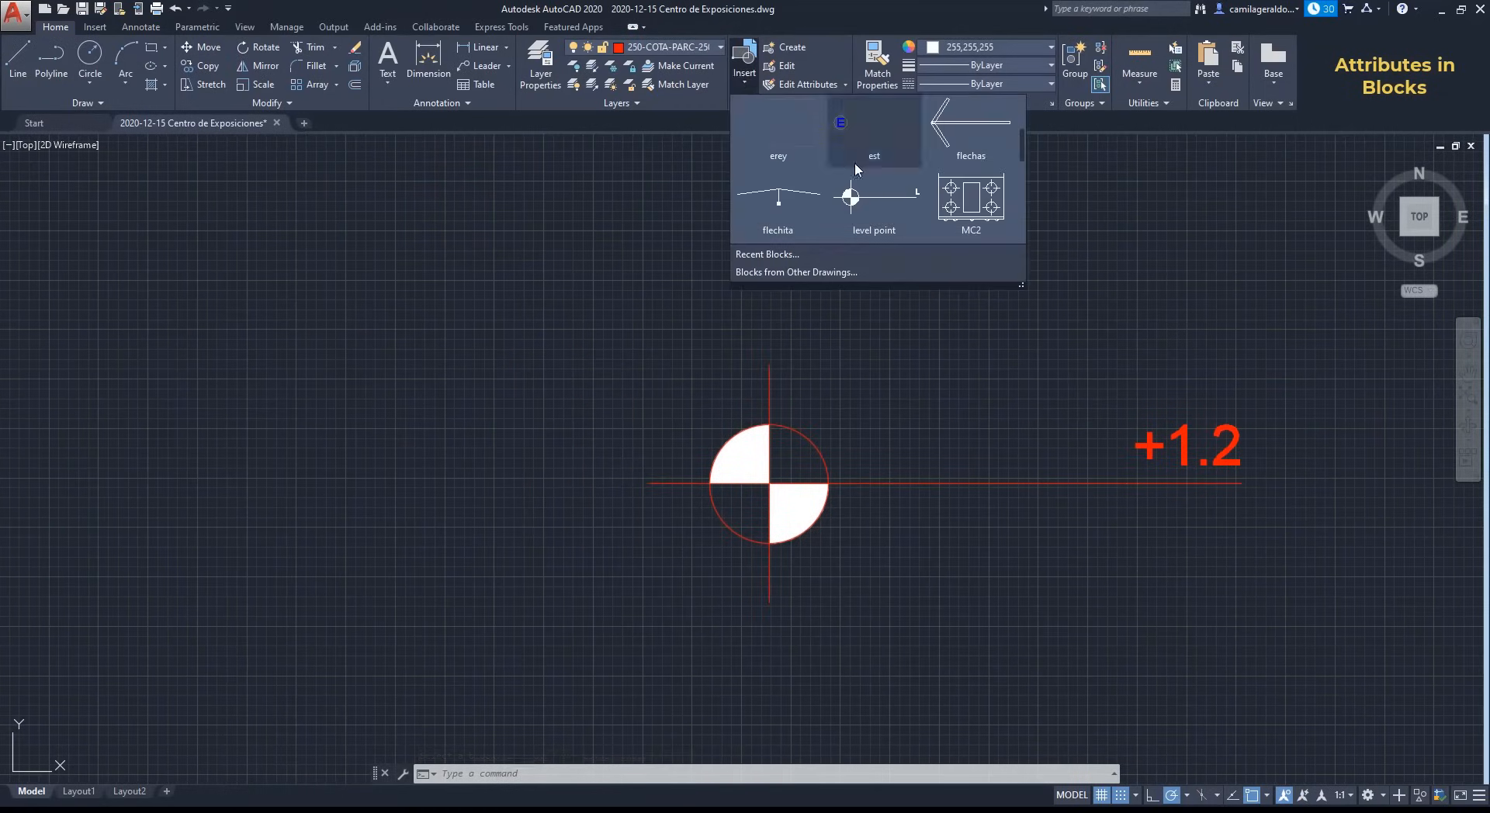
click(903, 207)
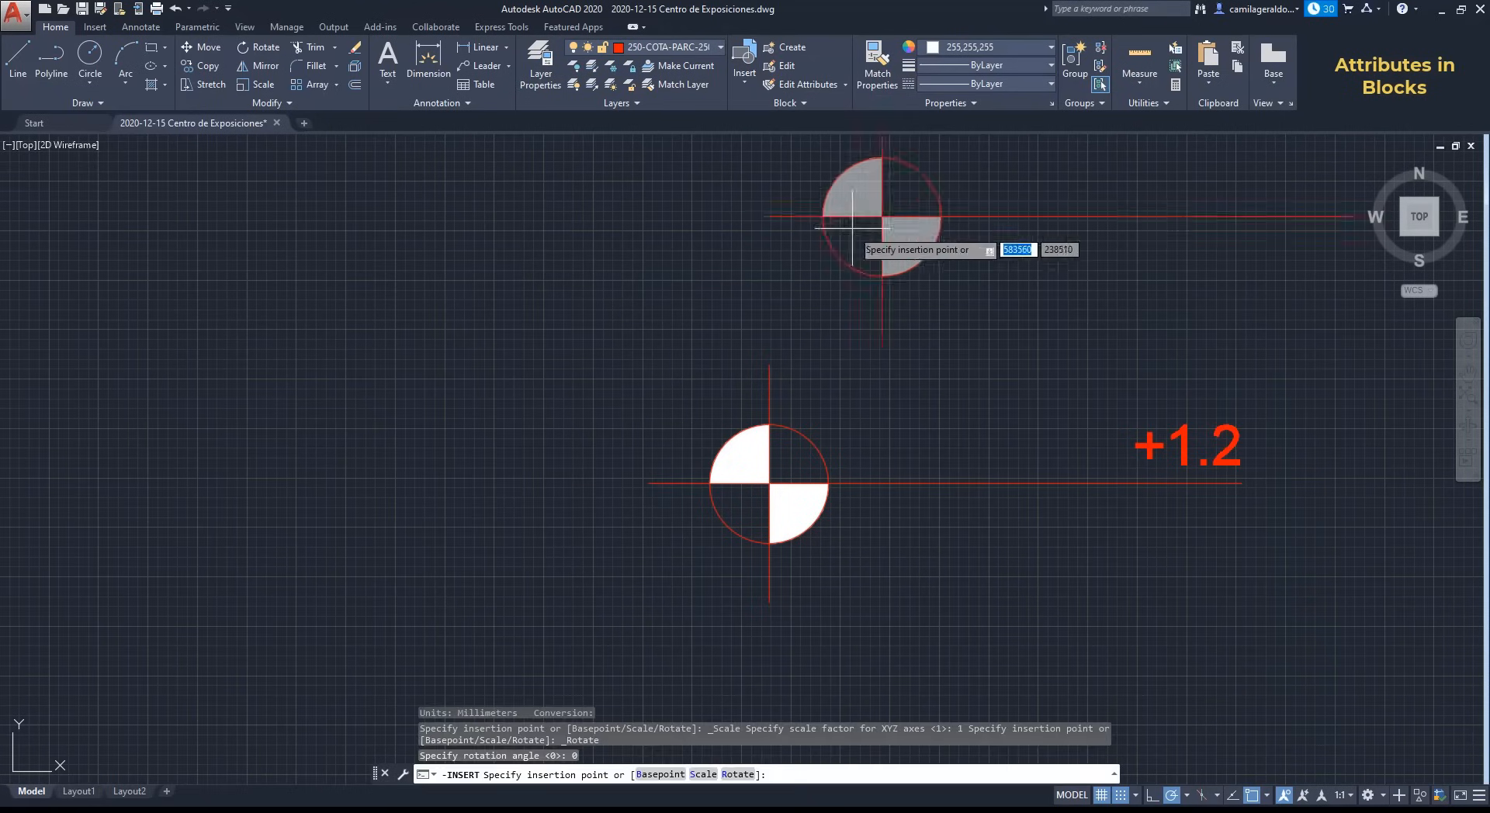
click(298, 304)
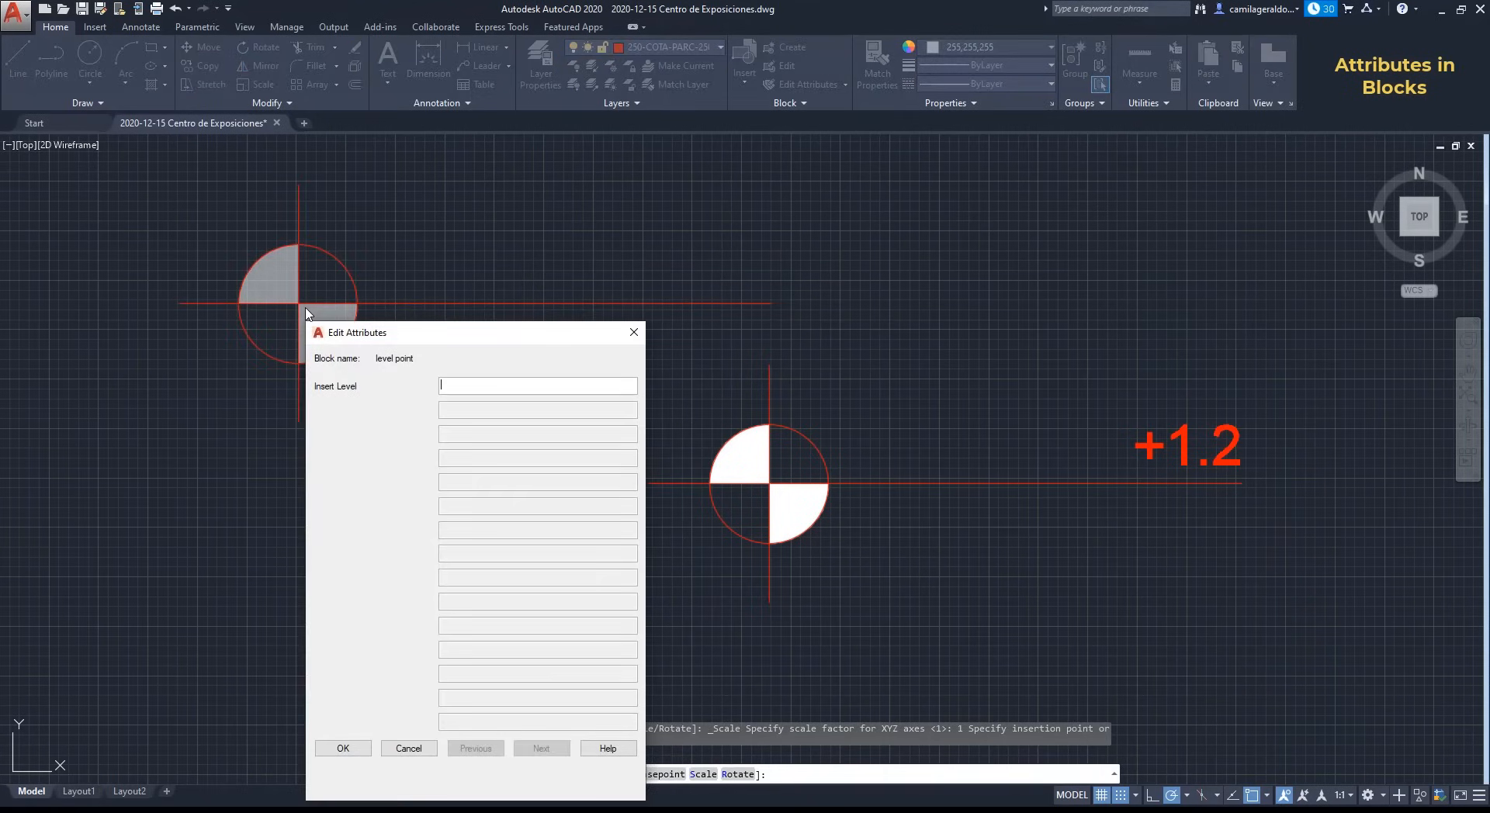
click(345, 749)
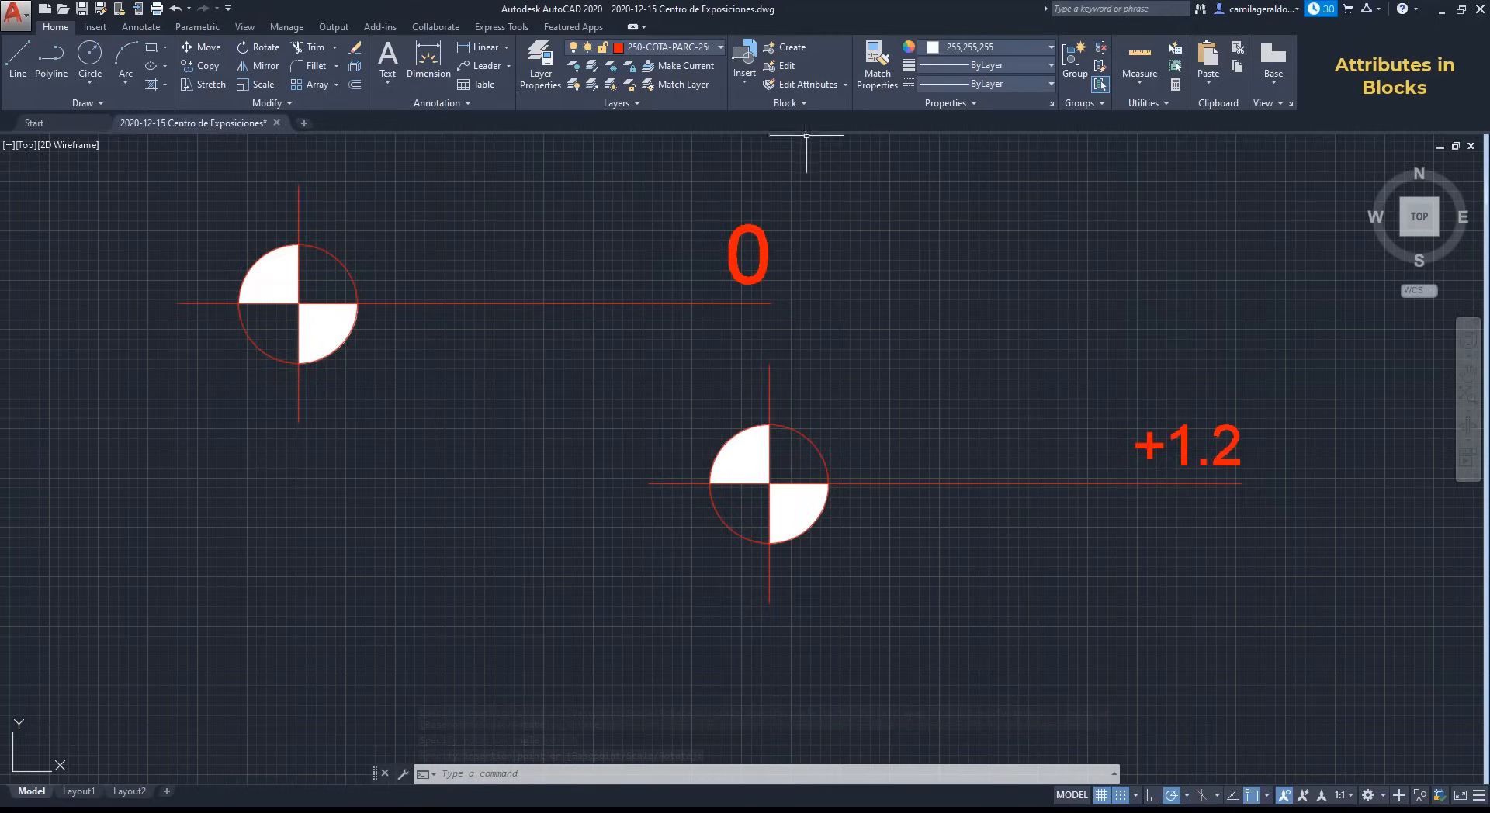
Step: Open the Block Attribute Manager, review the attributes of title block A2, and return to the level point block
click(799, 103)
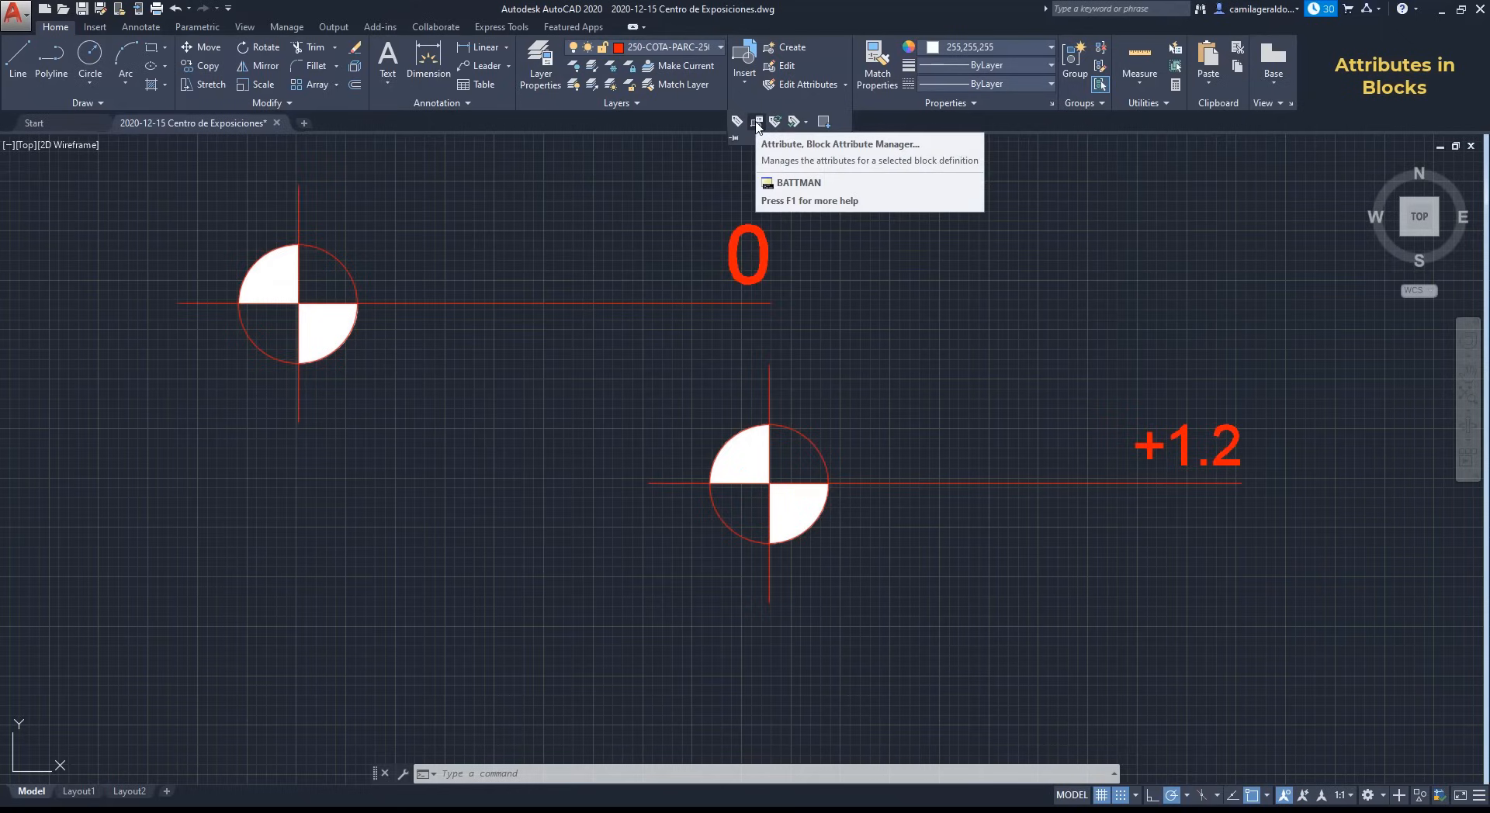
click(757, 122)
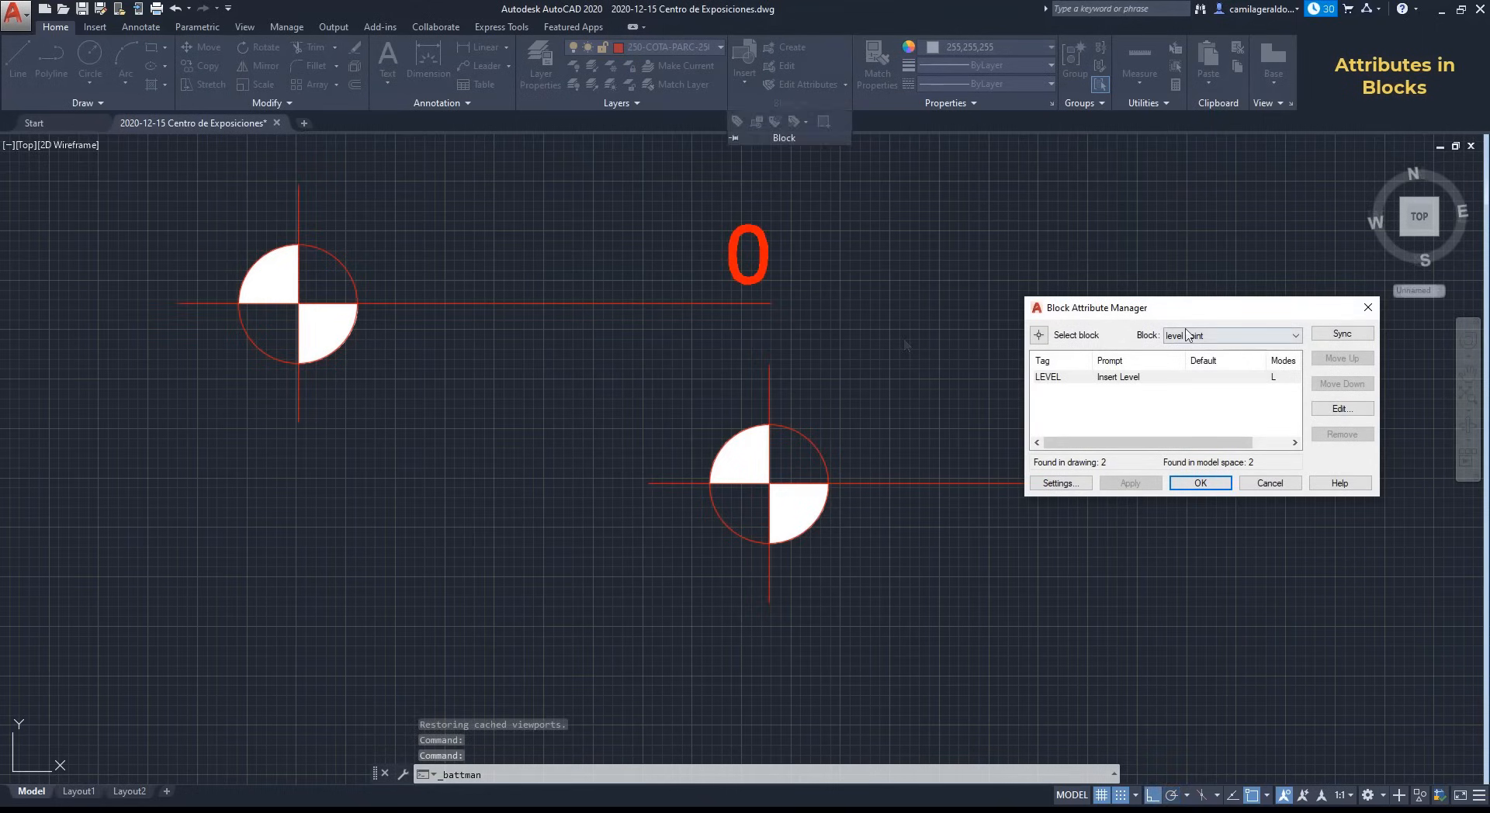
click(1242, 341)
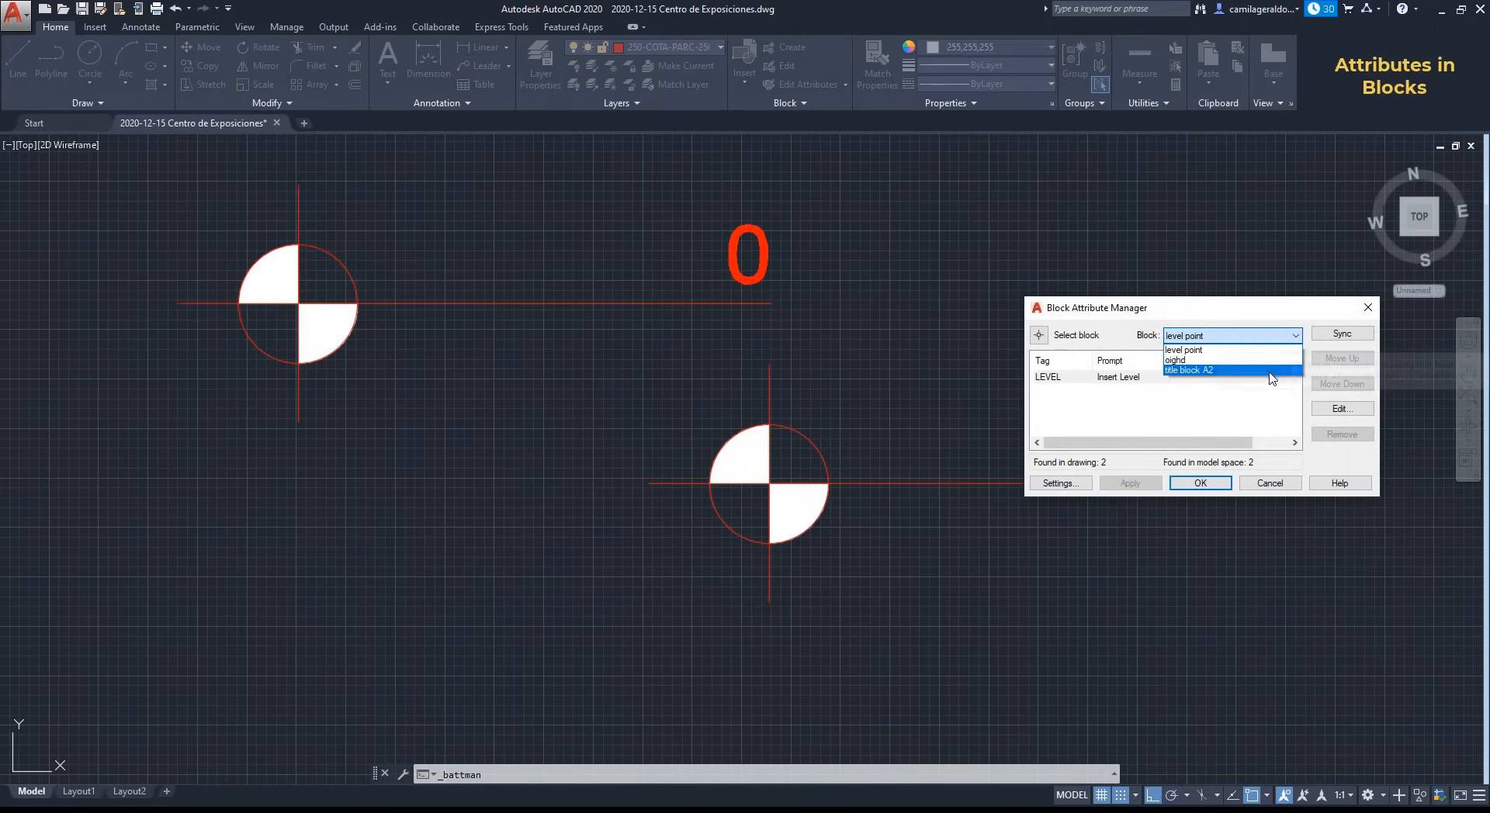
click(1272, 376)
scroll(1273, 335, down, 1)
click(1274, 335)
scroll(1273, 337, down, 1)
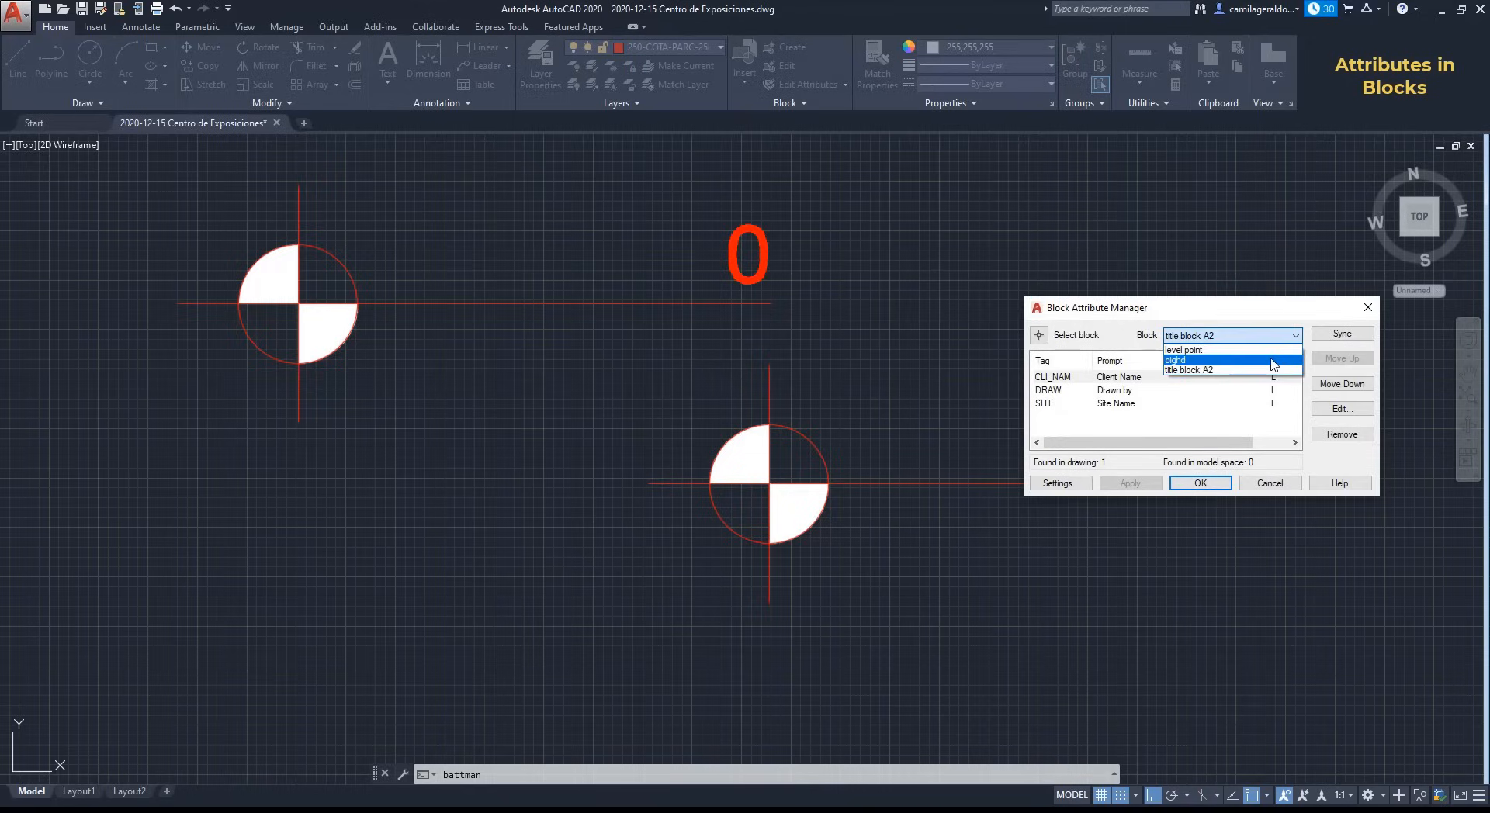
click(1274, 340)
click(1273, 335)
click(1273, 347)
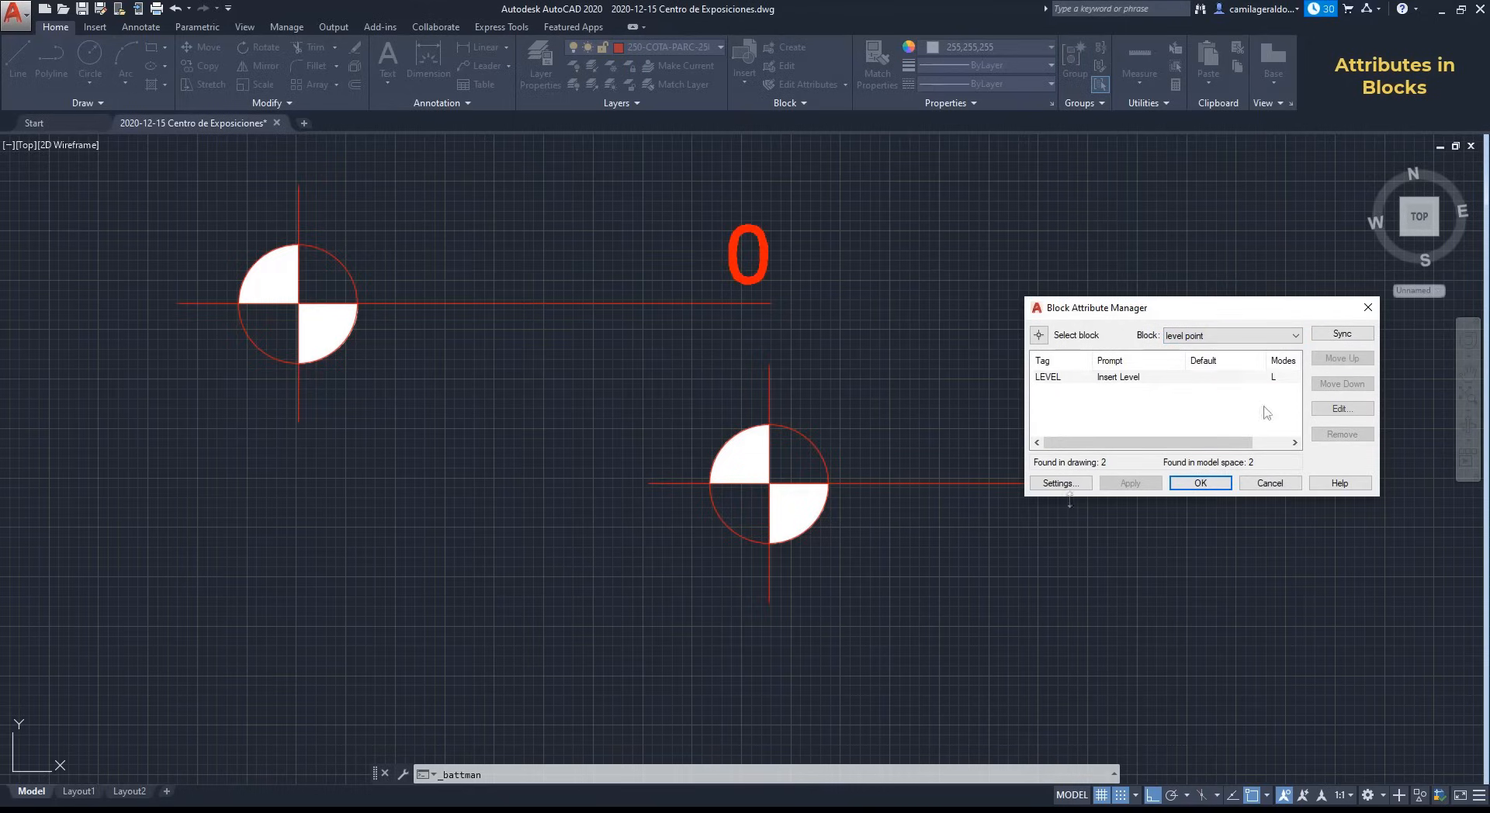
Step: Reduce the text height of the LEVEL attribute in the level point block definition and accept the change
click(1051, 378)
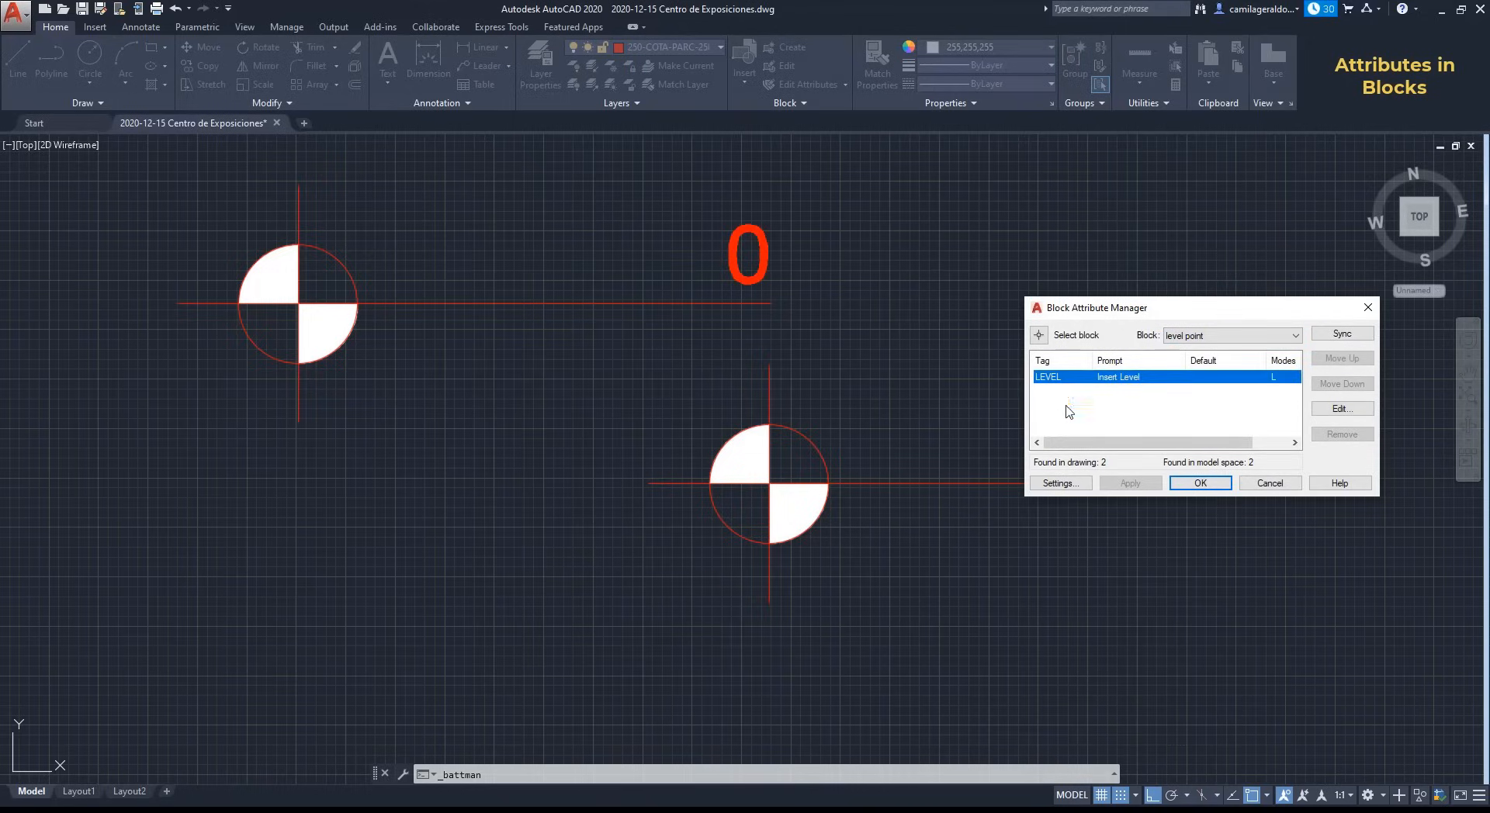
click(1367, 412)
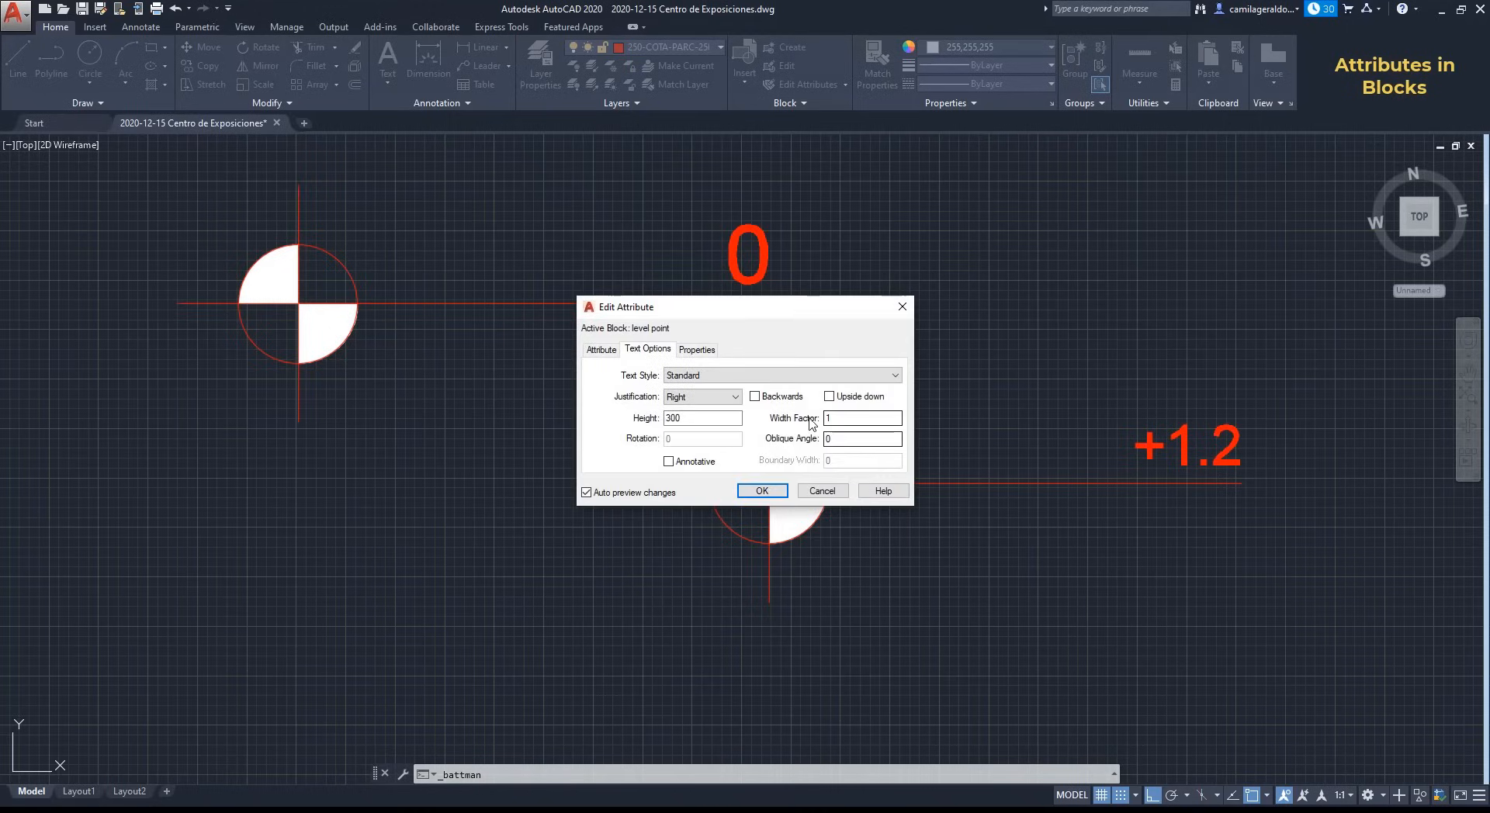
click(715, 418)
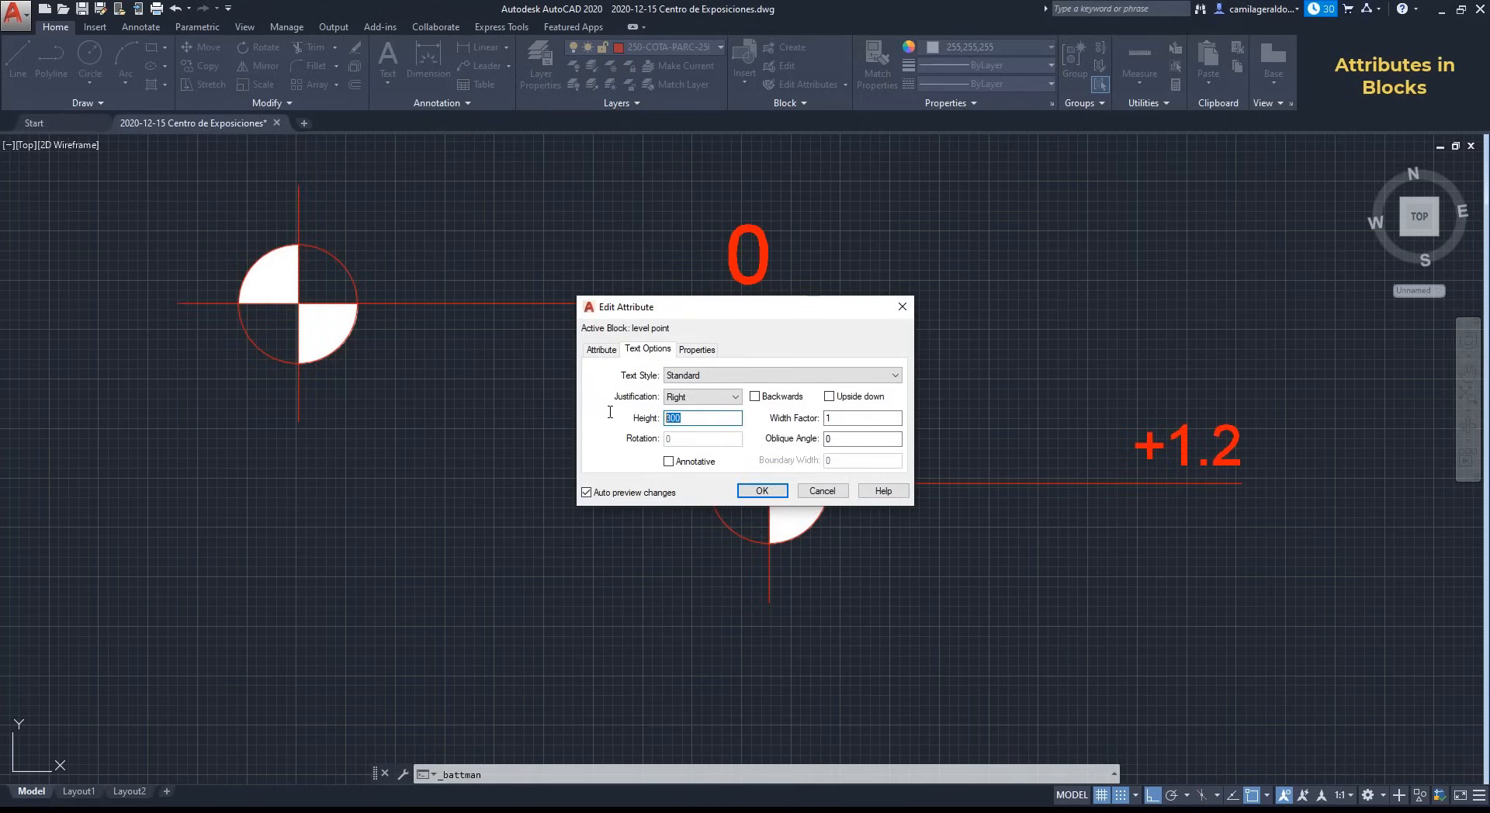
text(2)
click(771, 492)
click(762, 491)
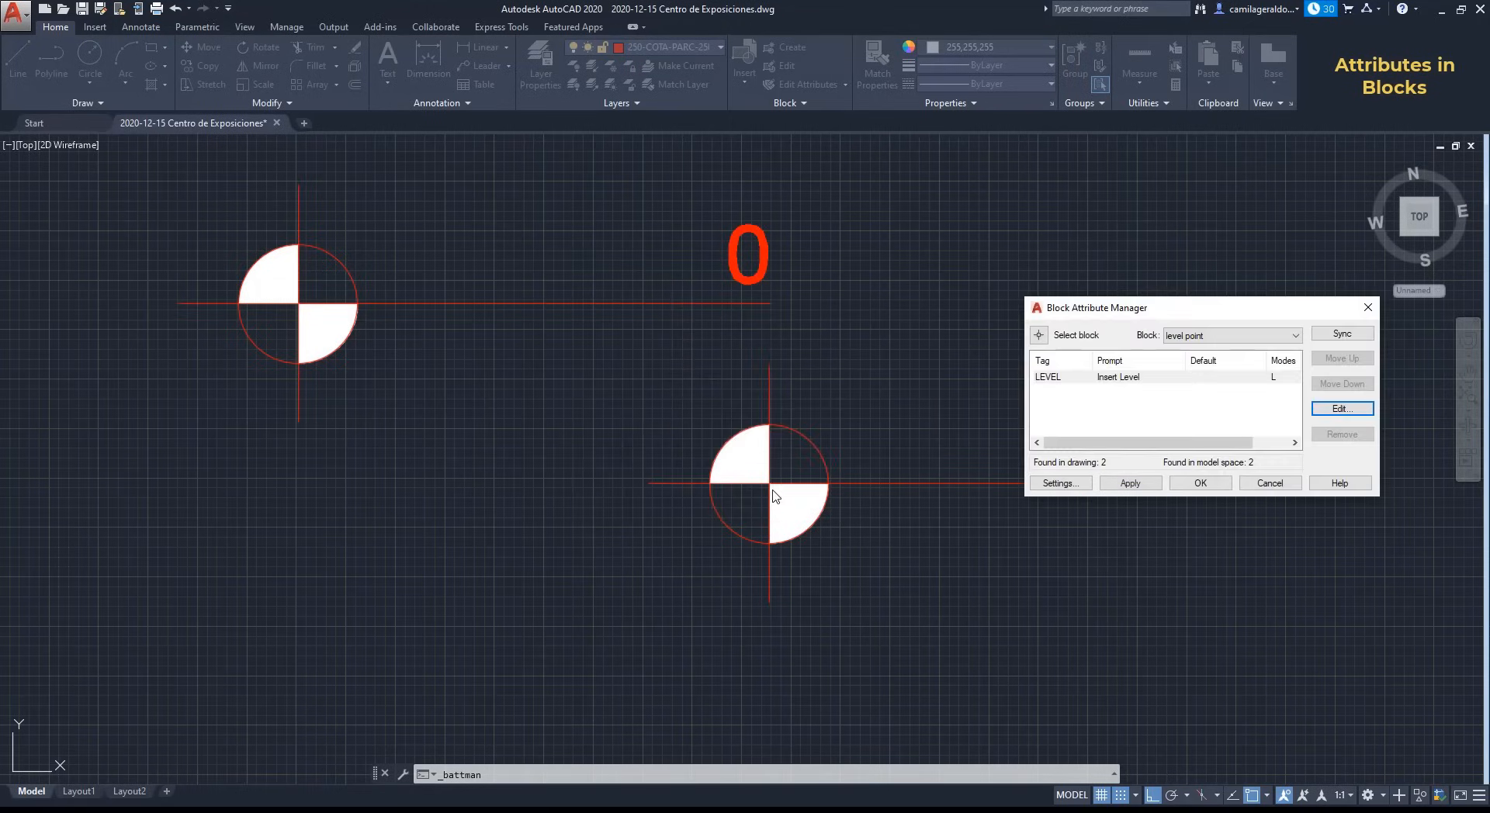
click(1200, 483)
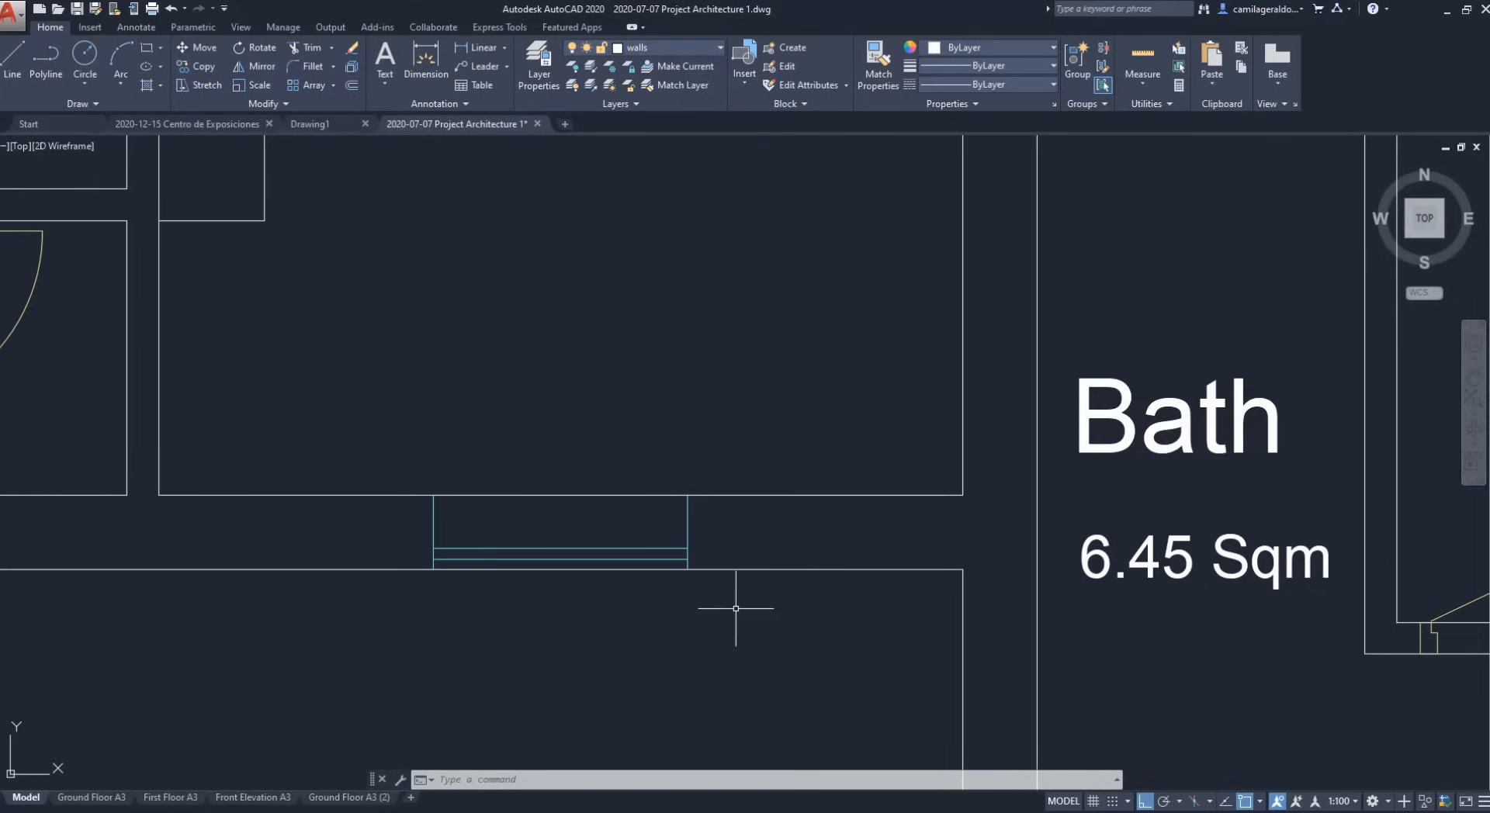
Step: Stretch the dynamic window block in the wall beside the Bath to a width of 1600
click(688, 545)
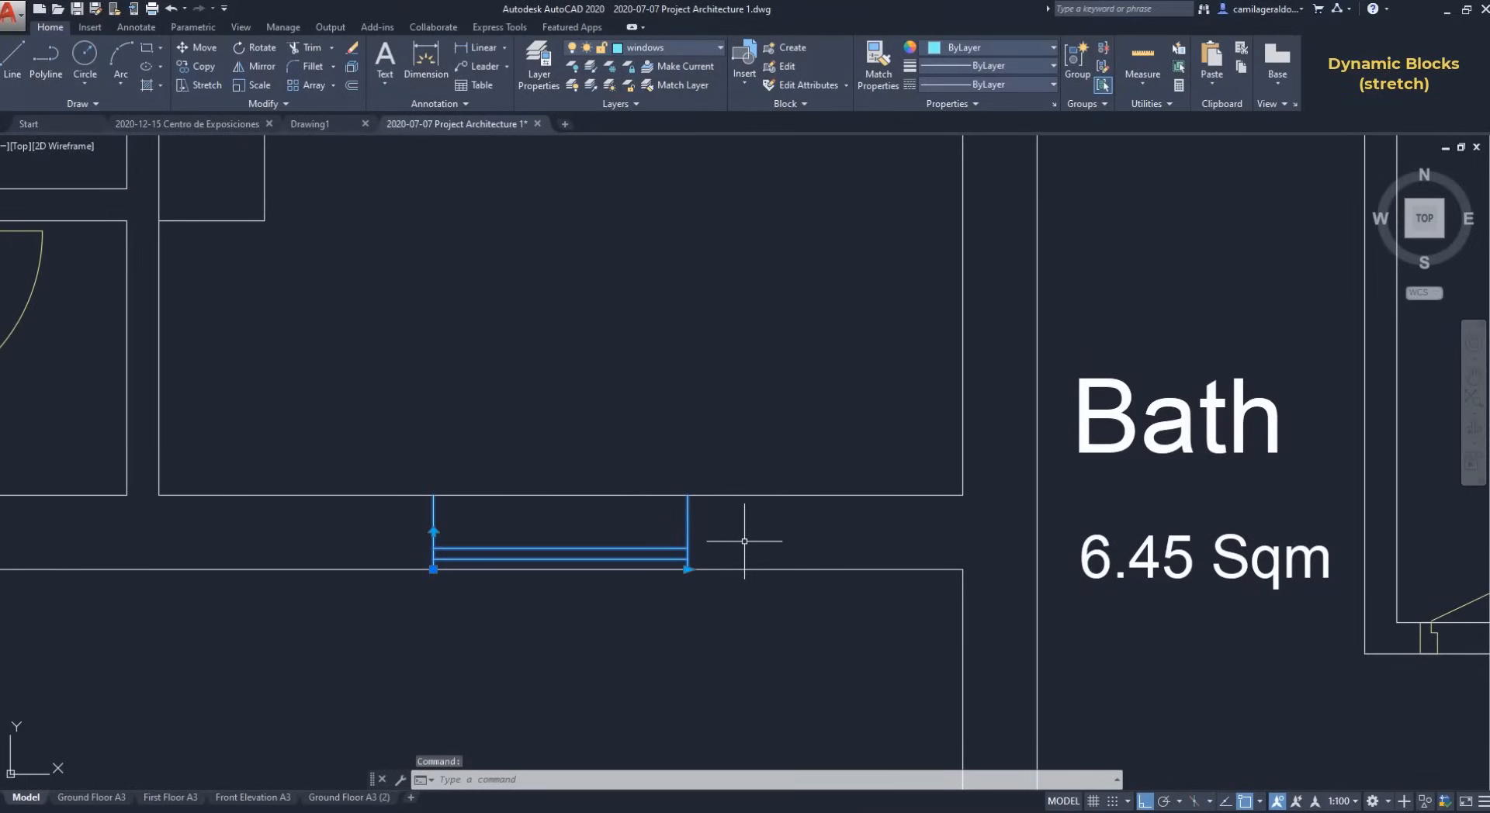
click(688, 570)
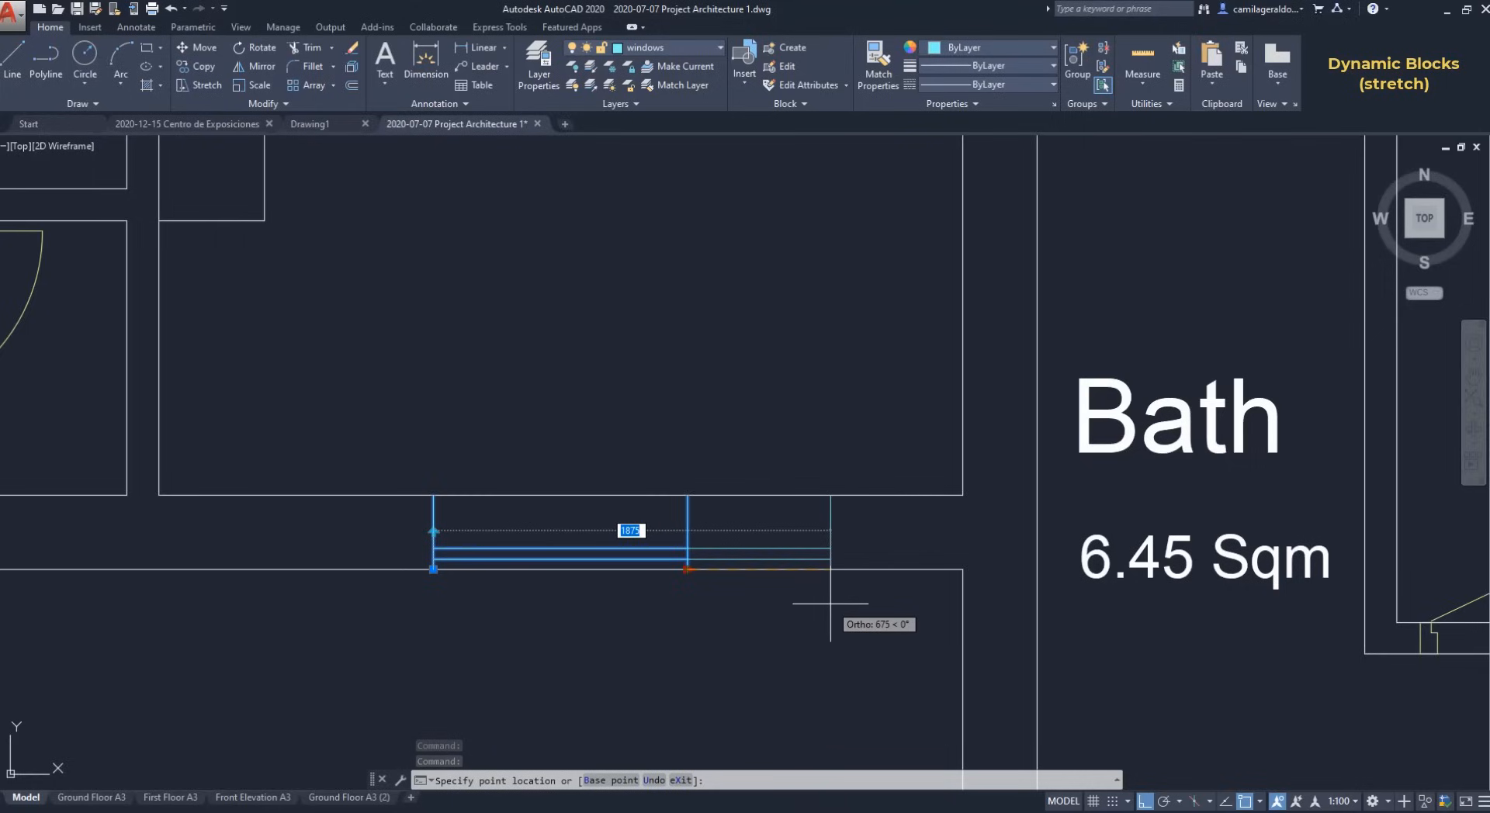
text(1600)
key(Return)
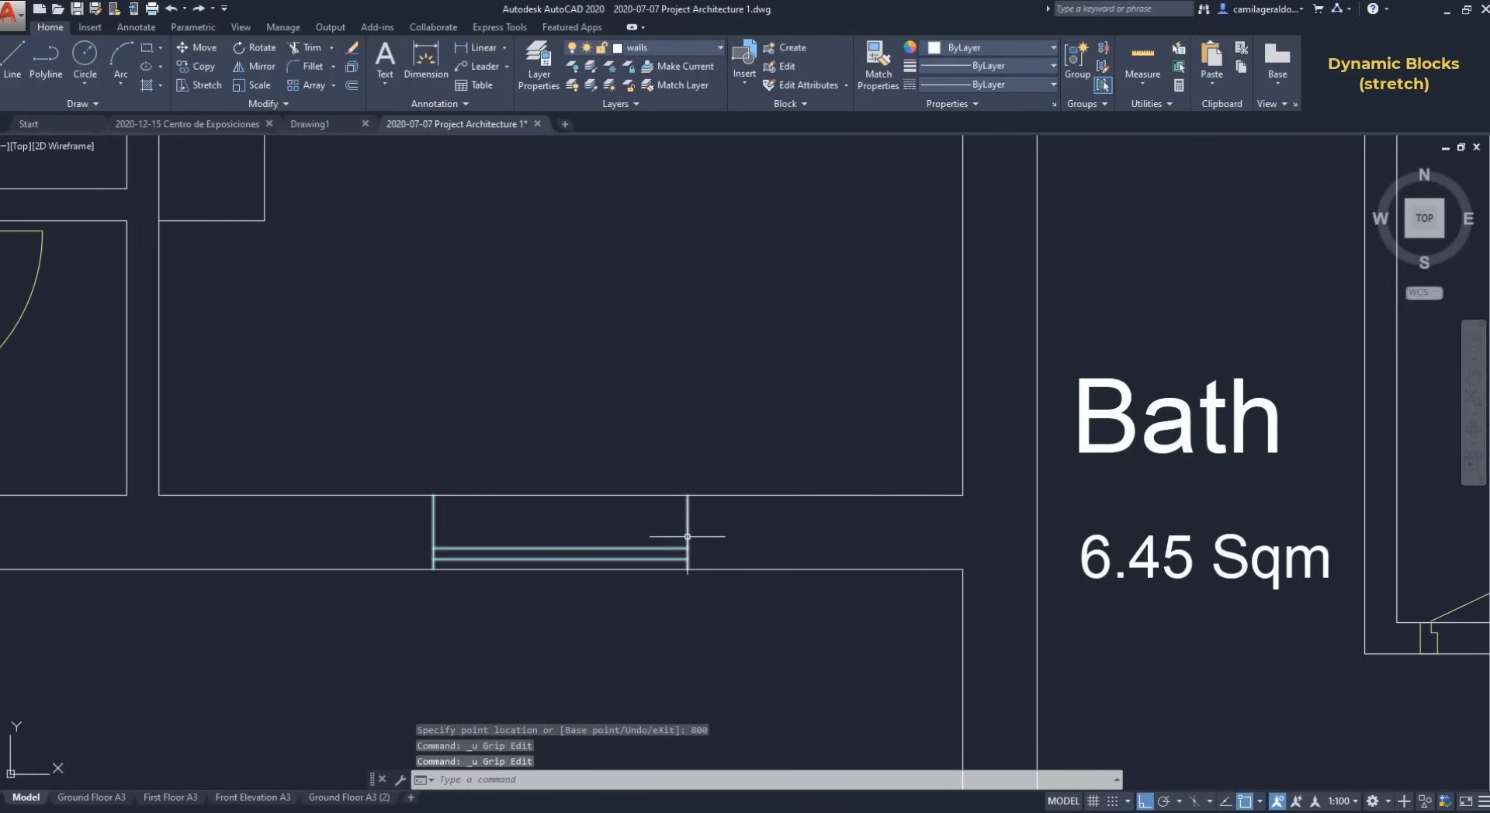
Step: Open the window block definition for editing and delete its existing flip and linear parameters with their actions
double_click(688, 536)
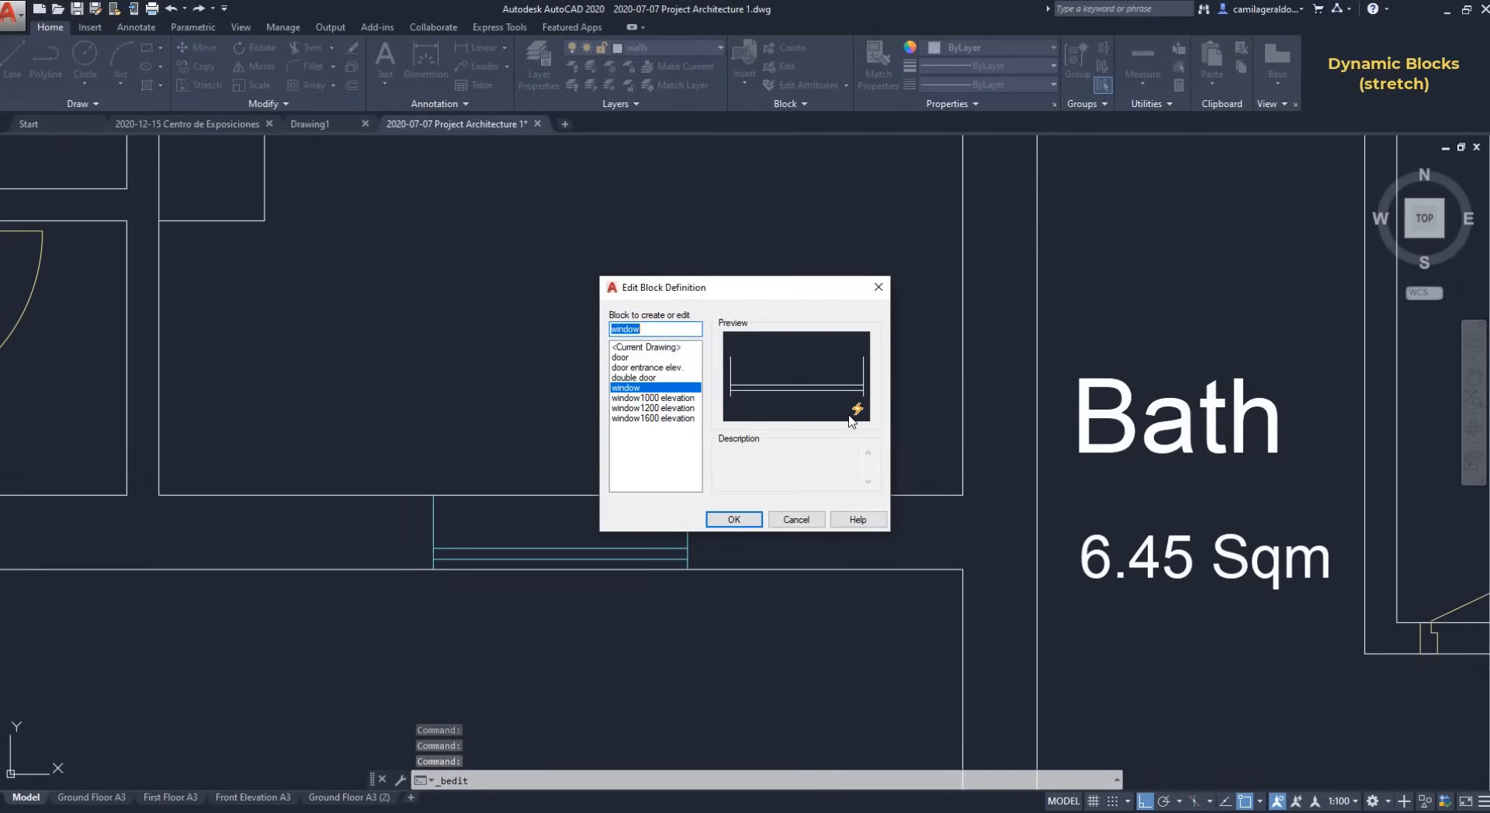
click(757, 518)
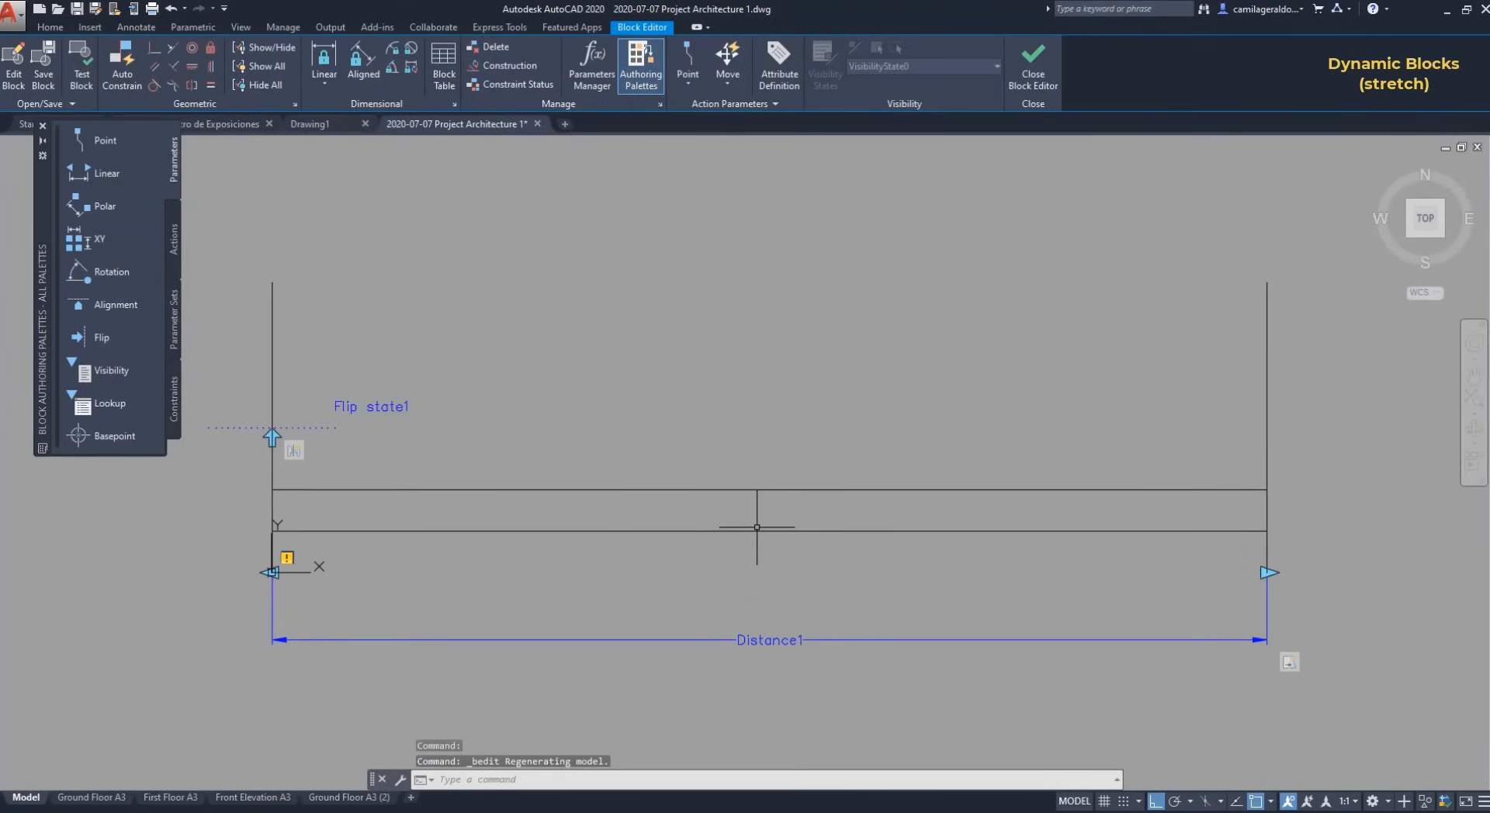
click(1263, 578)
key(Delete)
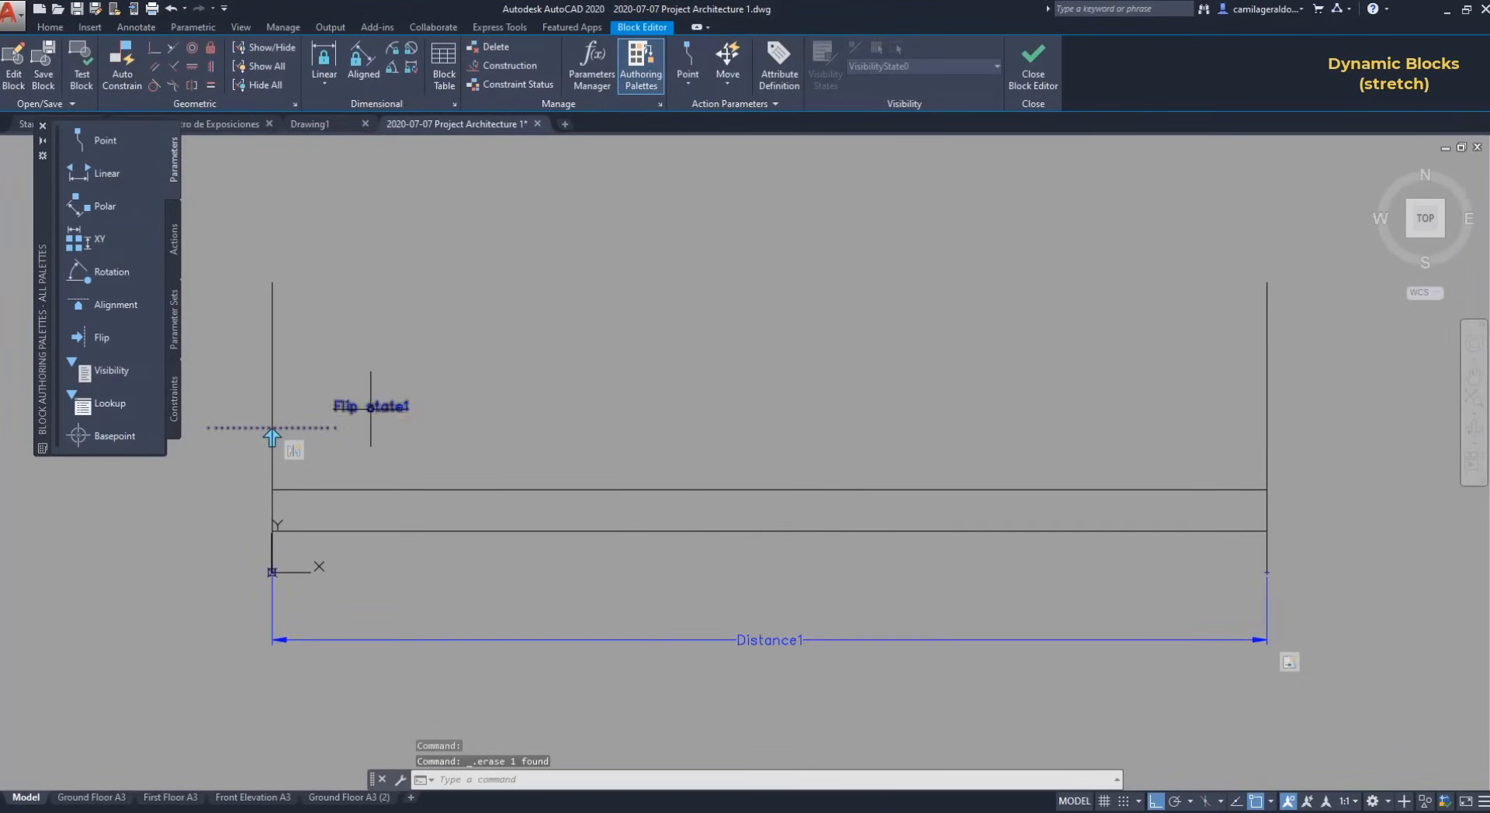
click(371, 407)
key(Delete)
click(329, 640)
key(Delete)
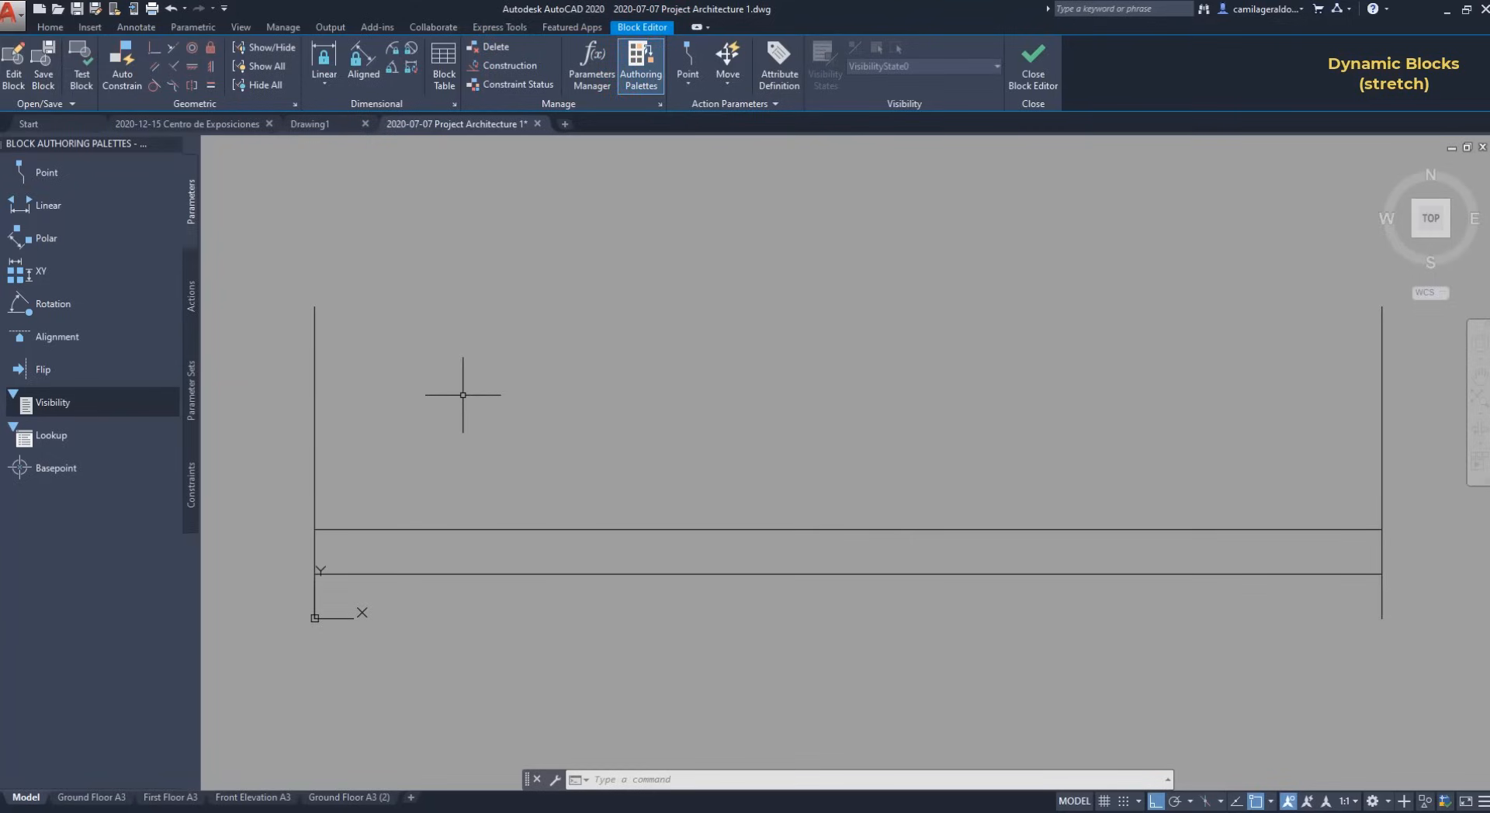
Step: Add a linear parameter spanning the window from the base point to its lower-right corner, with the label placed below
click(45, 208)
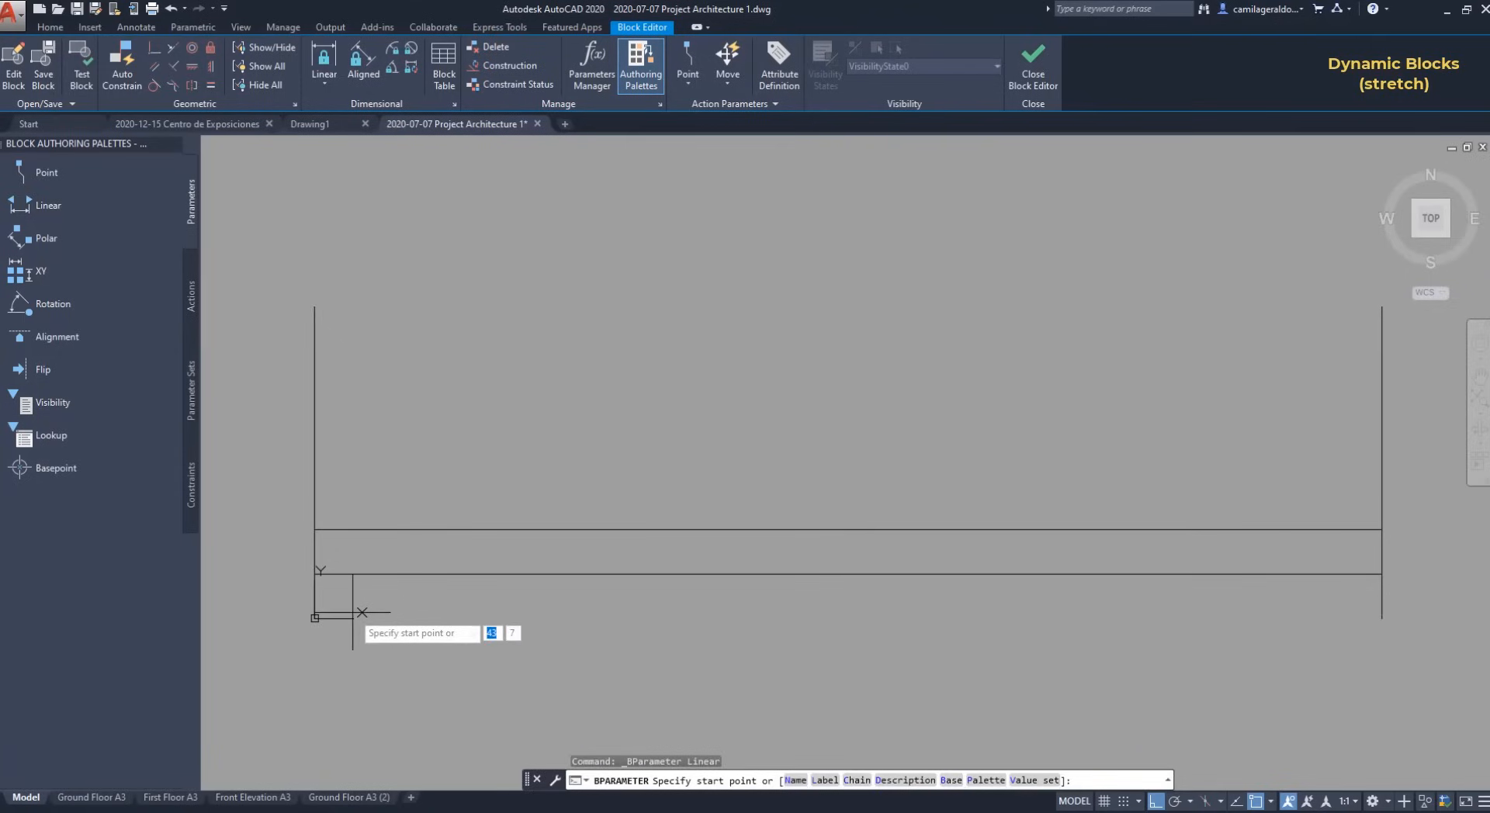
click(314, 619)
click(1382, 618)
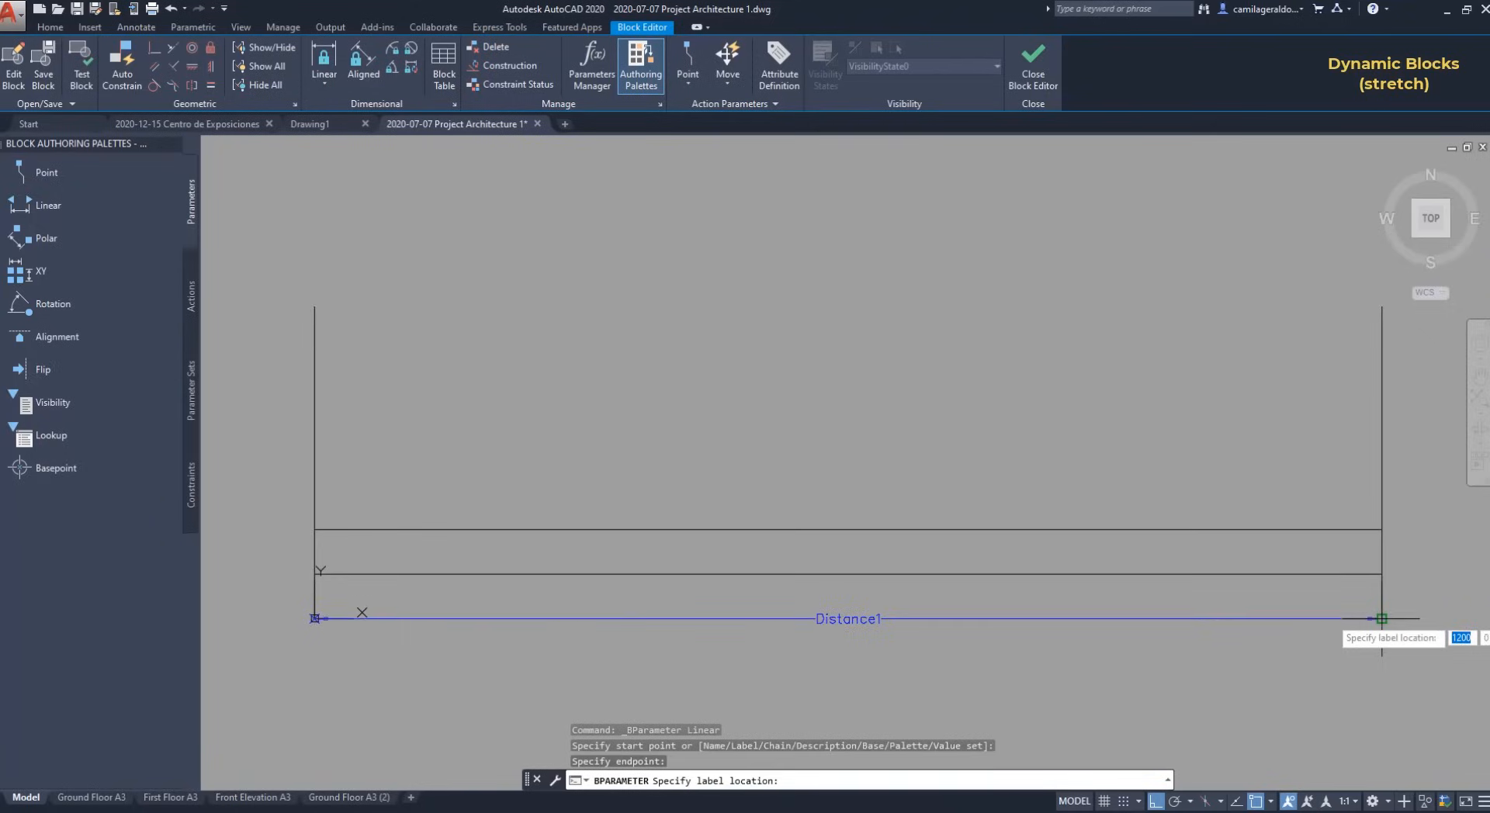
click(1375, 693)
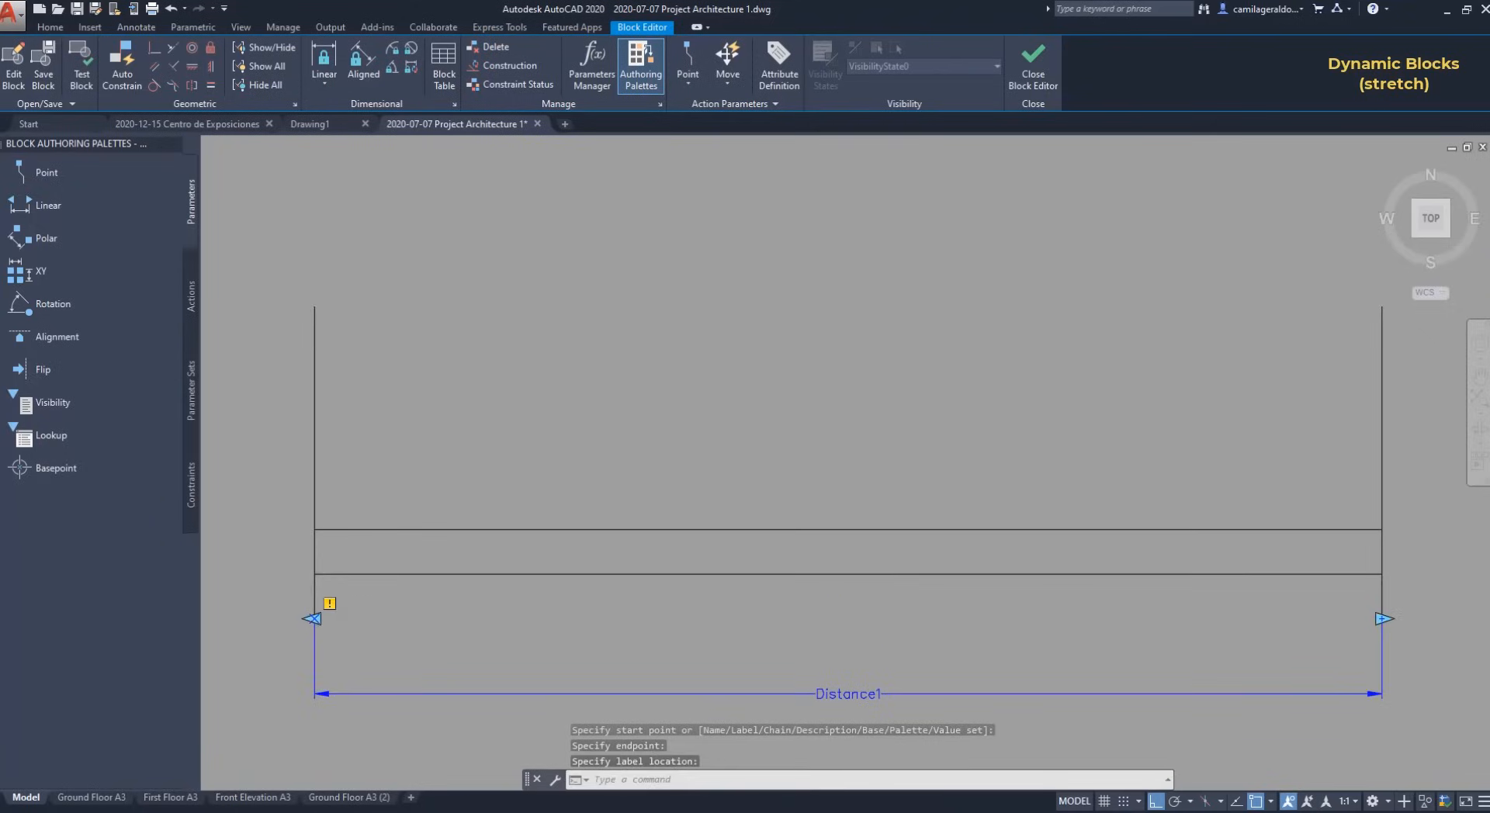
scroll(587, 488, down, 2)
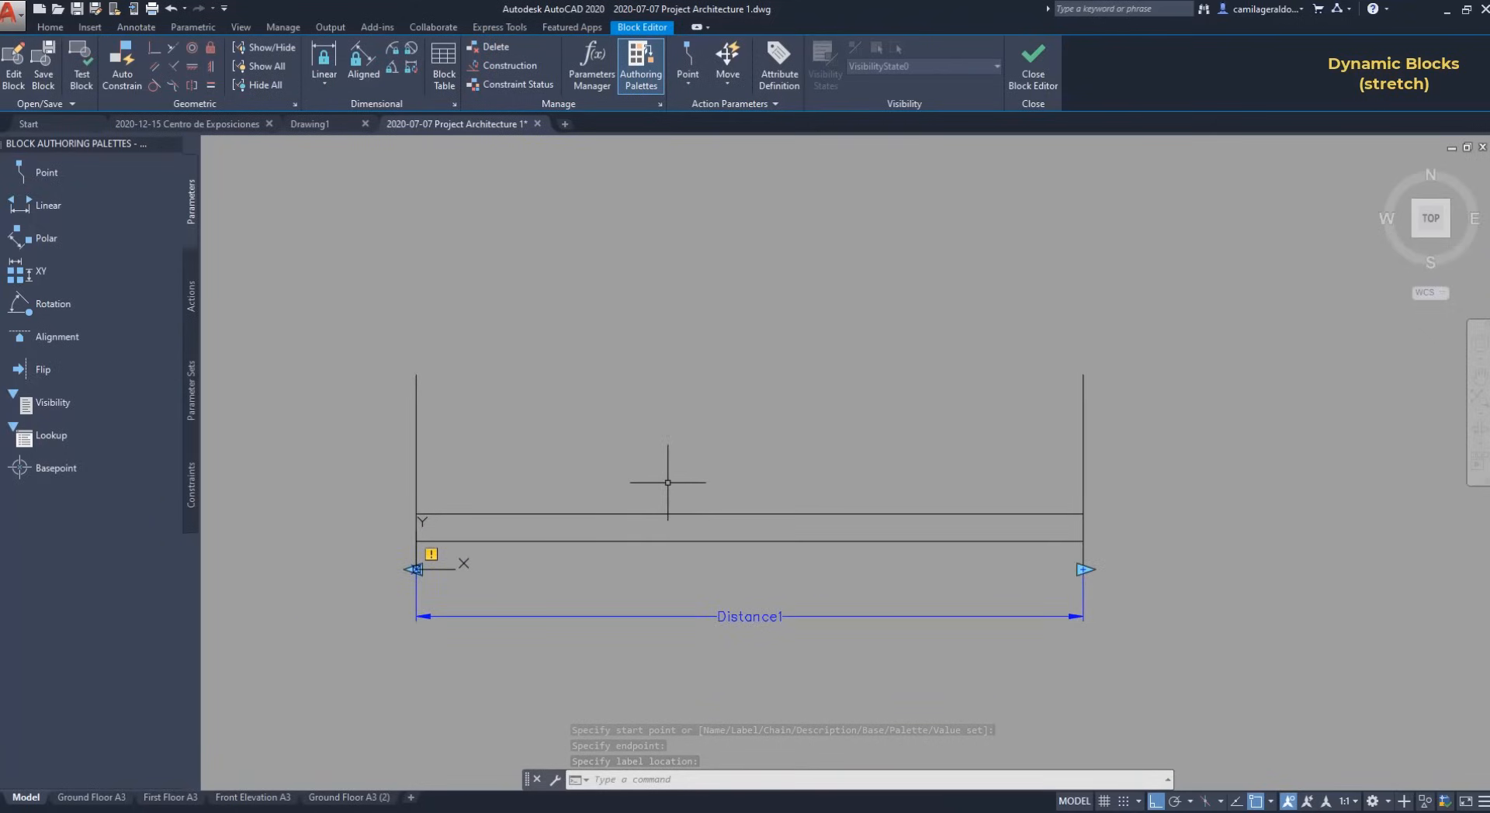
Step: Assign a Stretch action to the linear parameter's right end point, framing the window's right side and selecting the objects crossing it
click(195, 297)
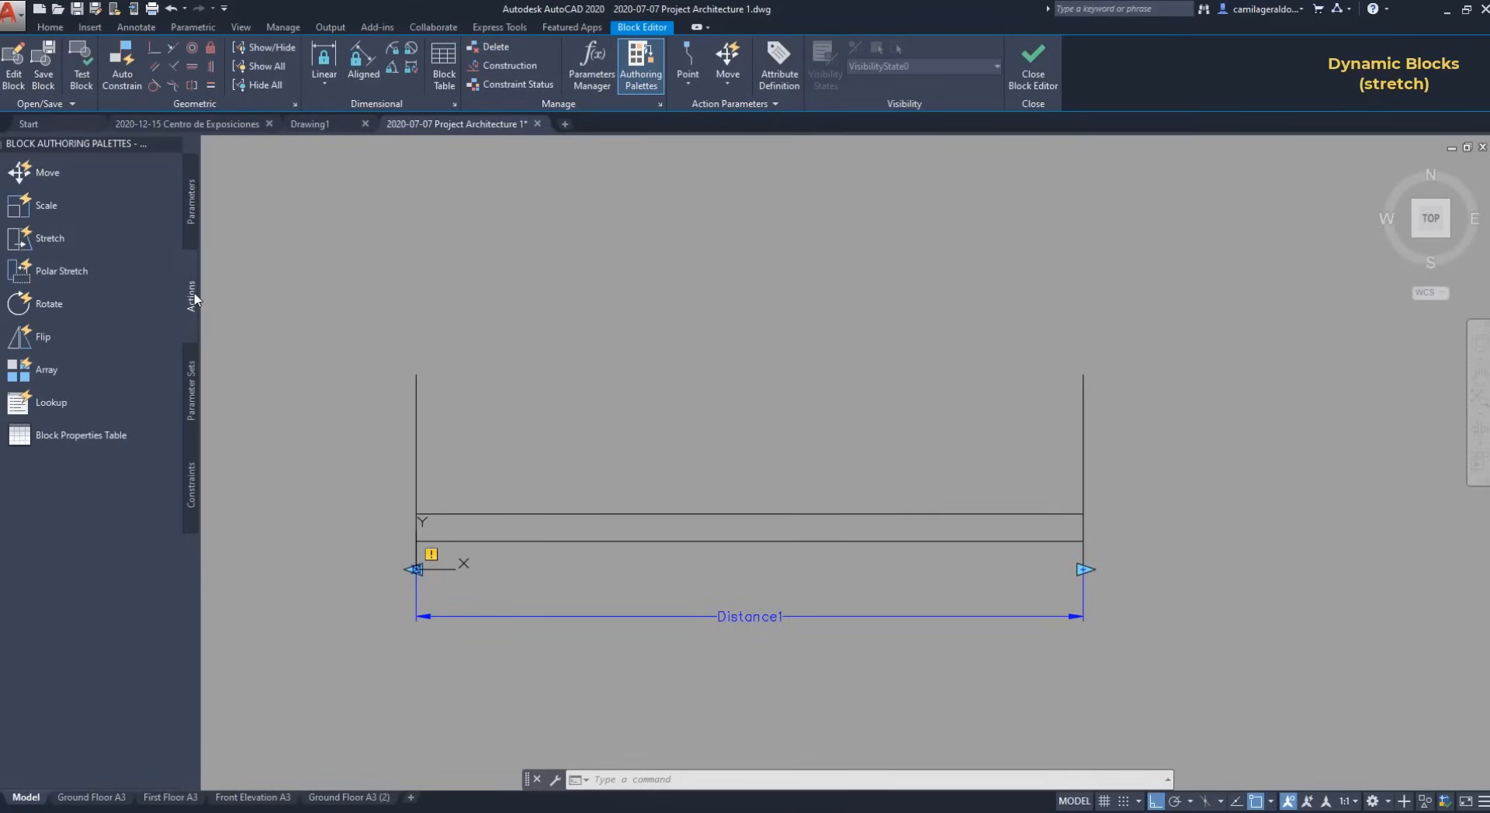
click(98, 239)
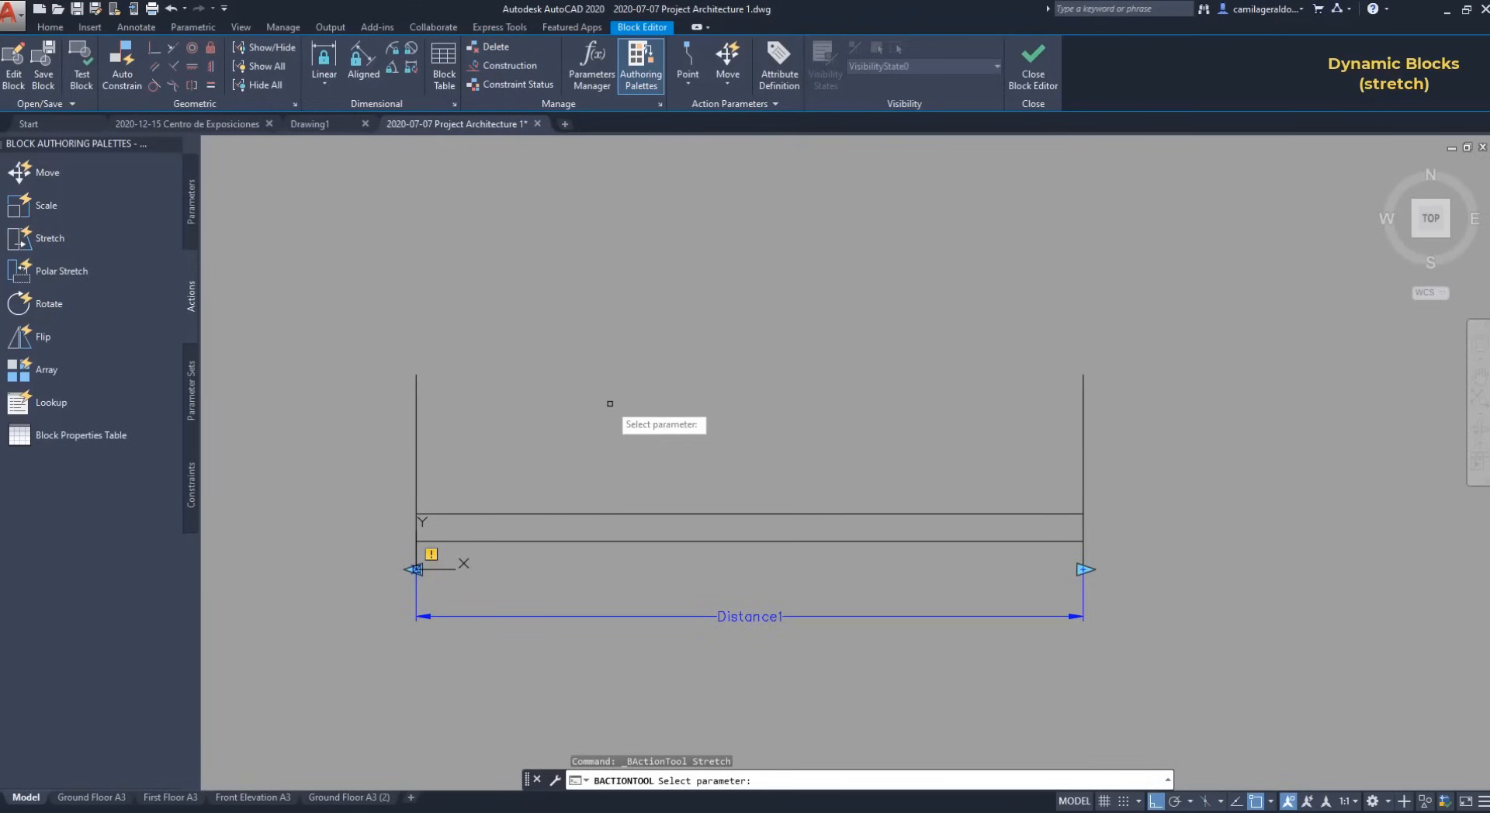
click(843, 615)
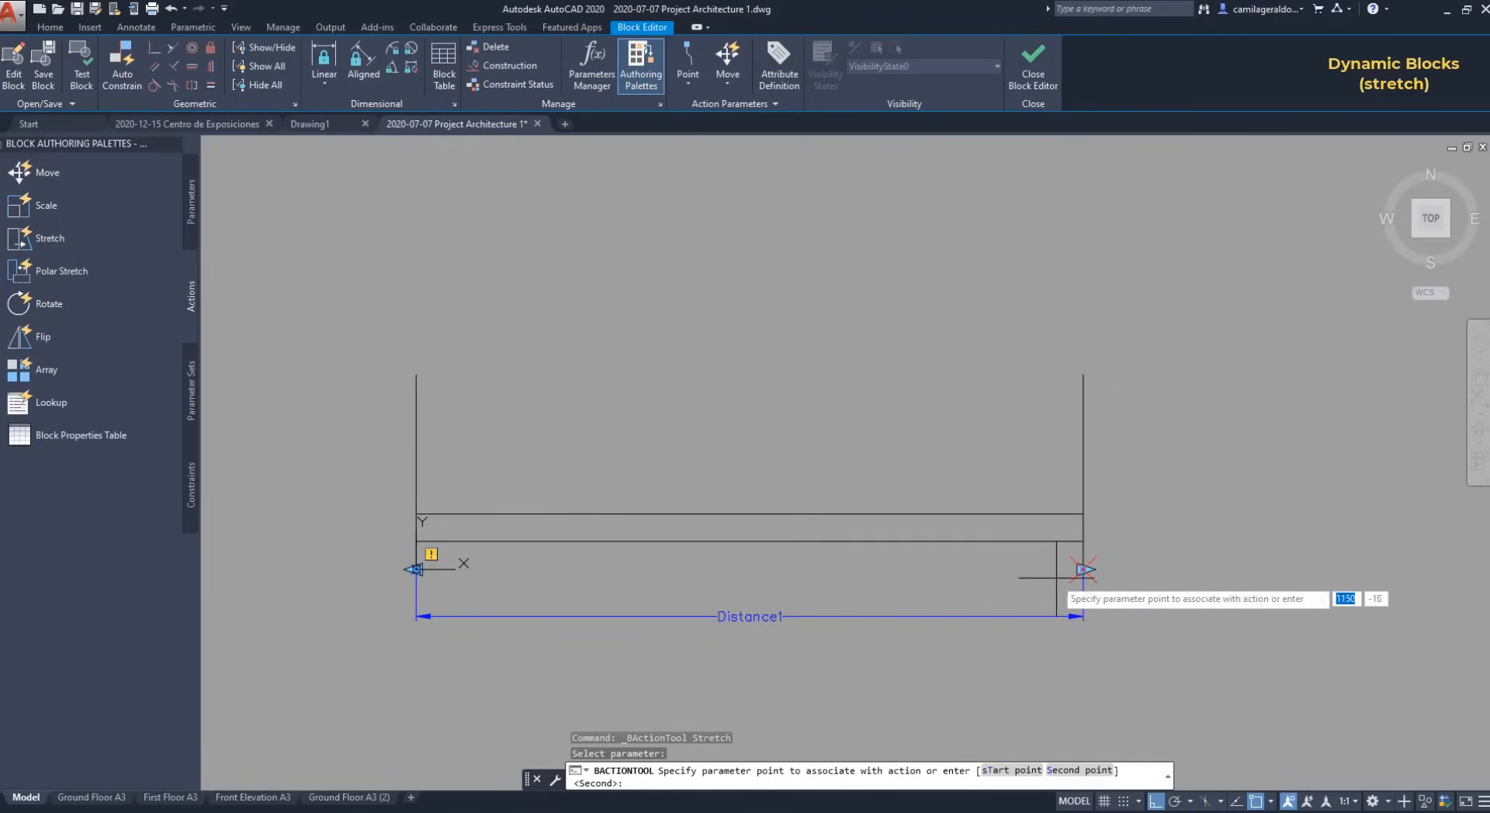
click(1084, 569)
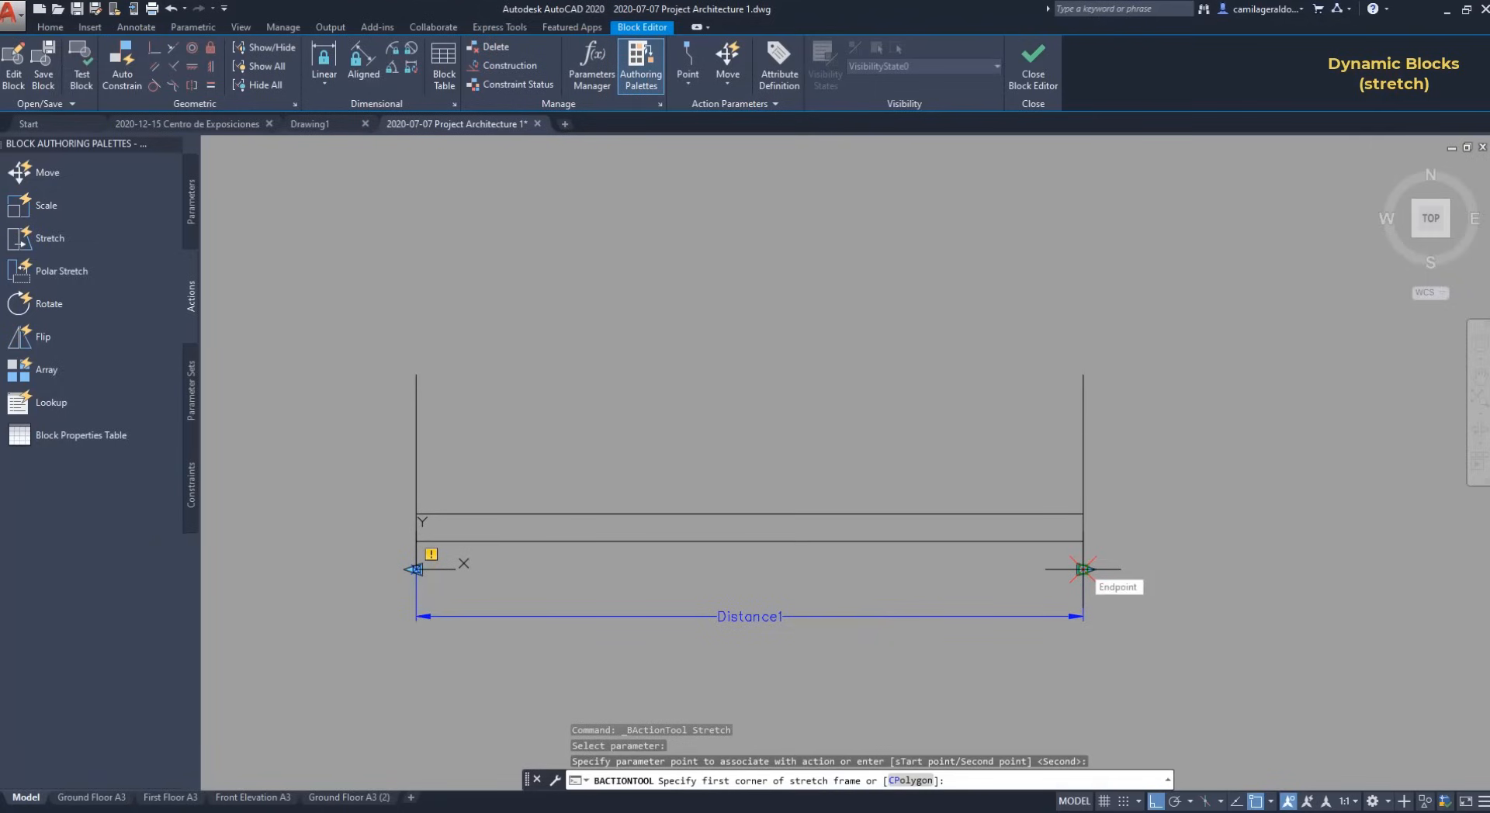
click(1244, 689)
click(905, 320)
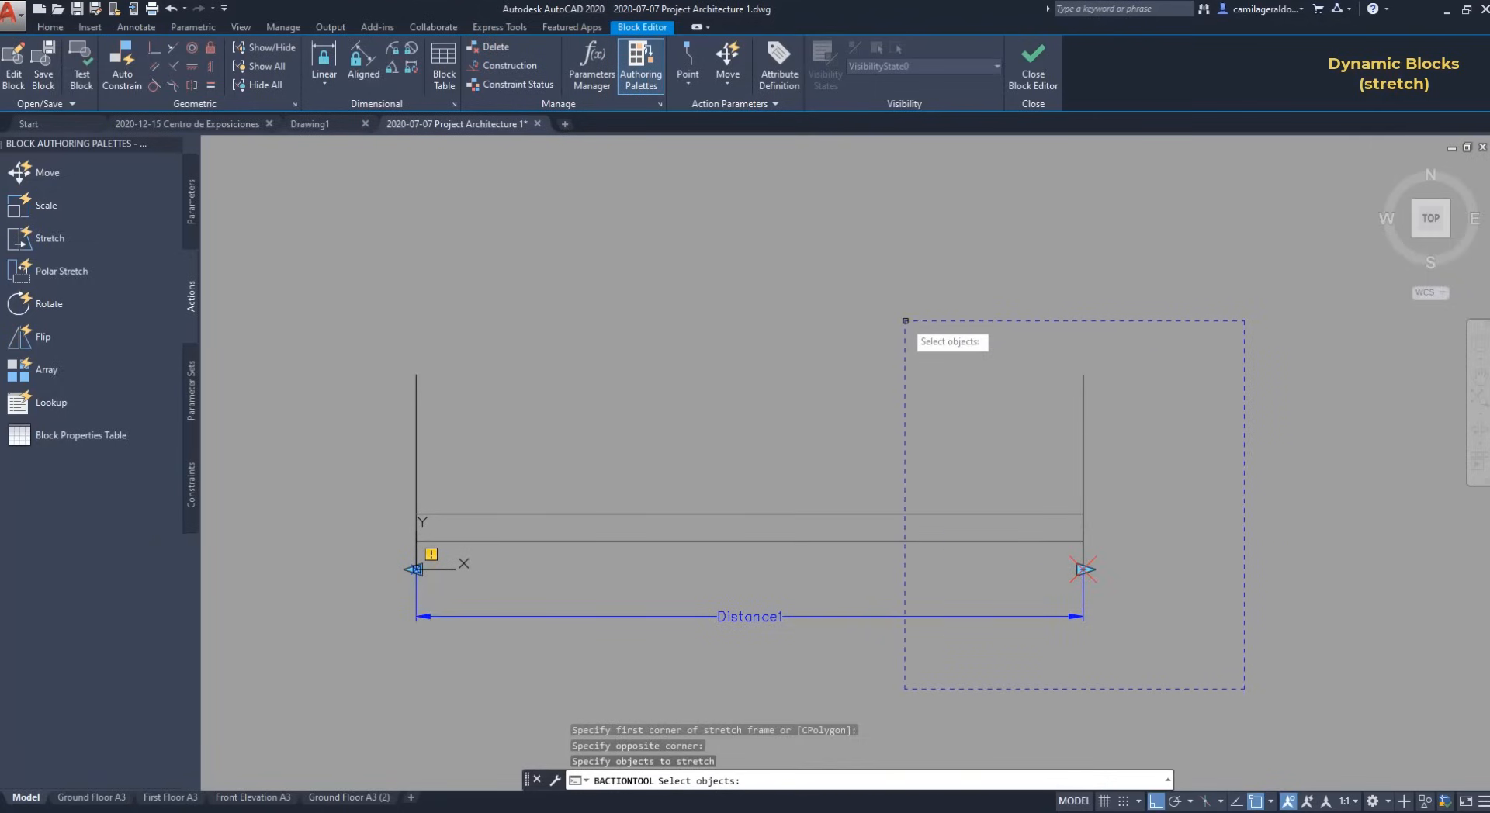
click(1181, 651)
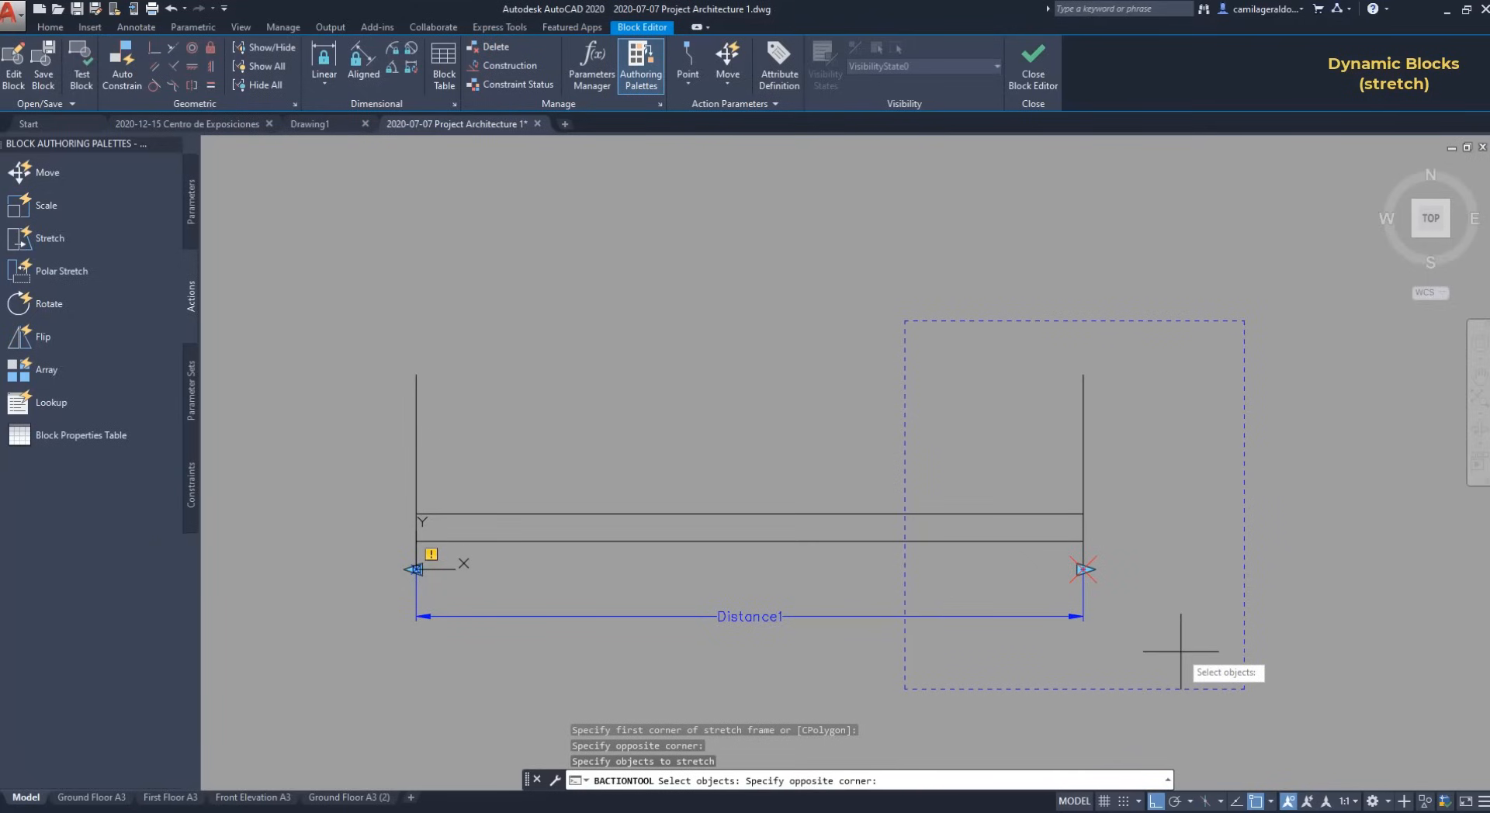
click(988, 344)
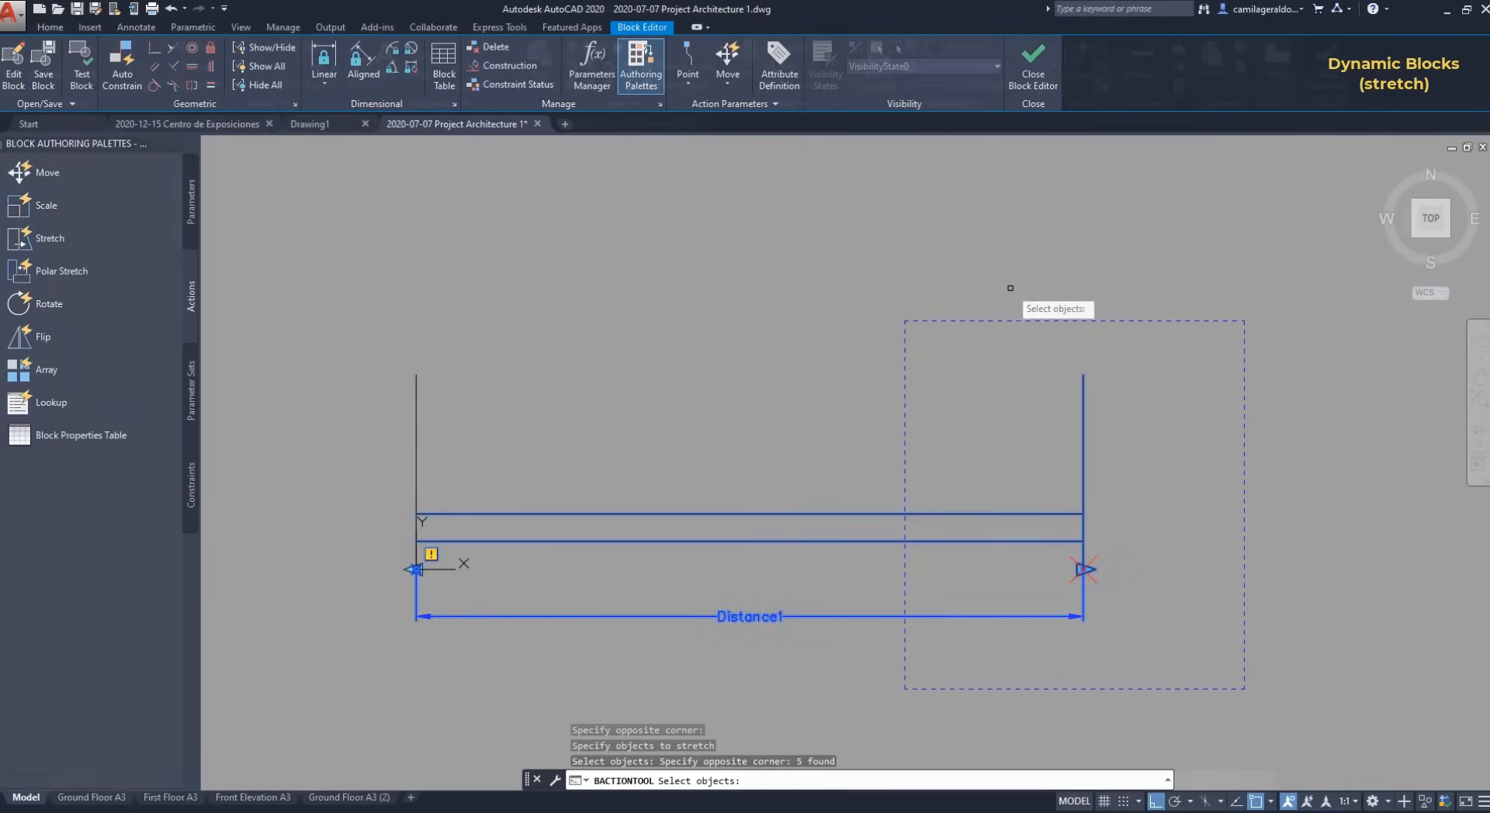
key(Return)
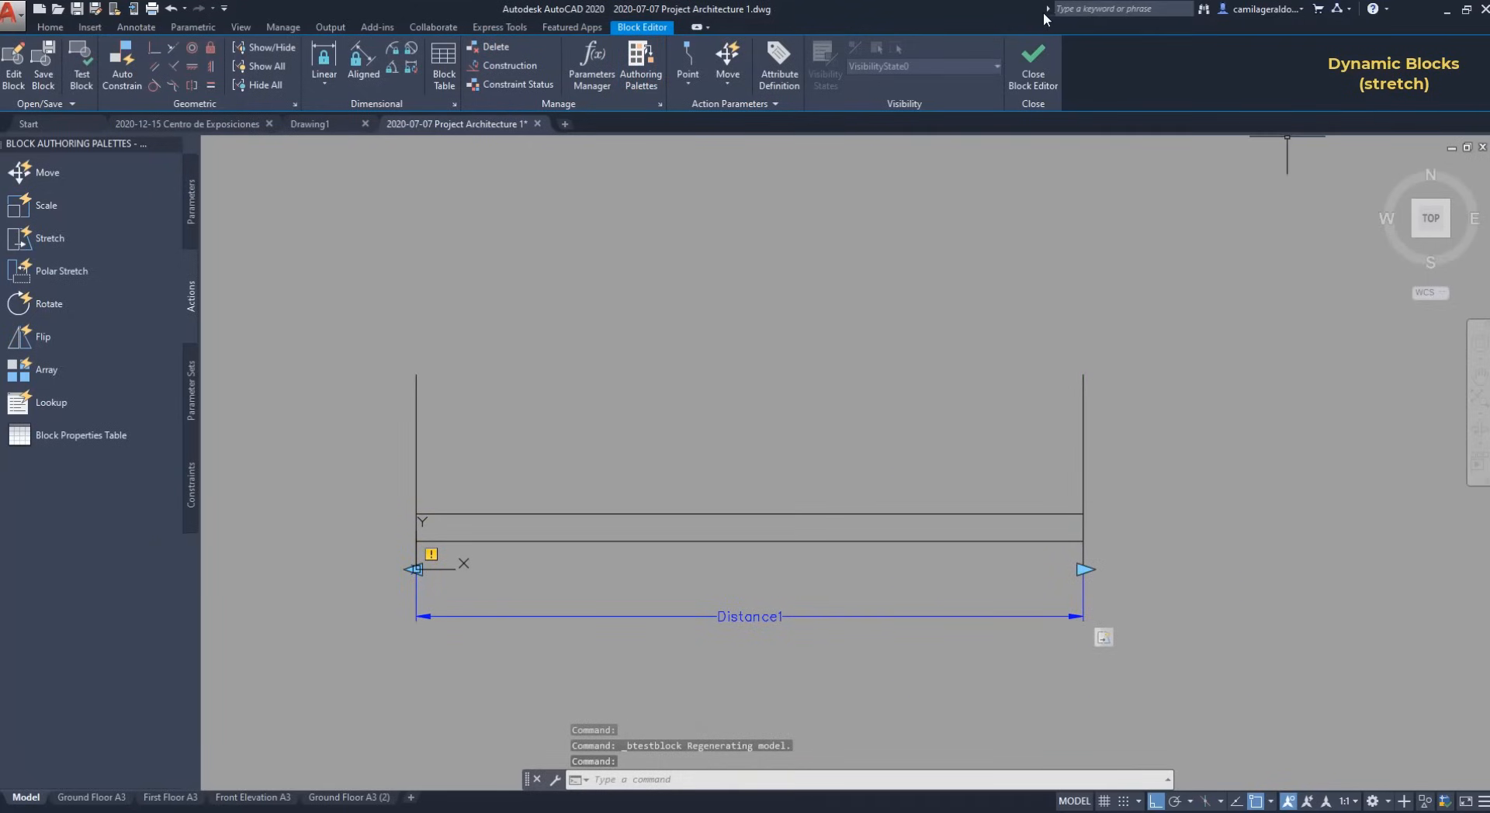
Step: Save the window block definition, return to the drawing, and resize the window beside the Bath from its right end
click(1033, 70)
click(787, 391)
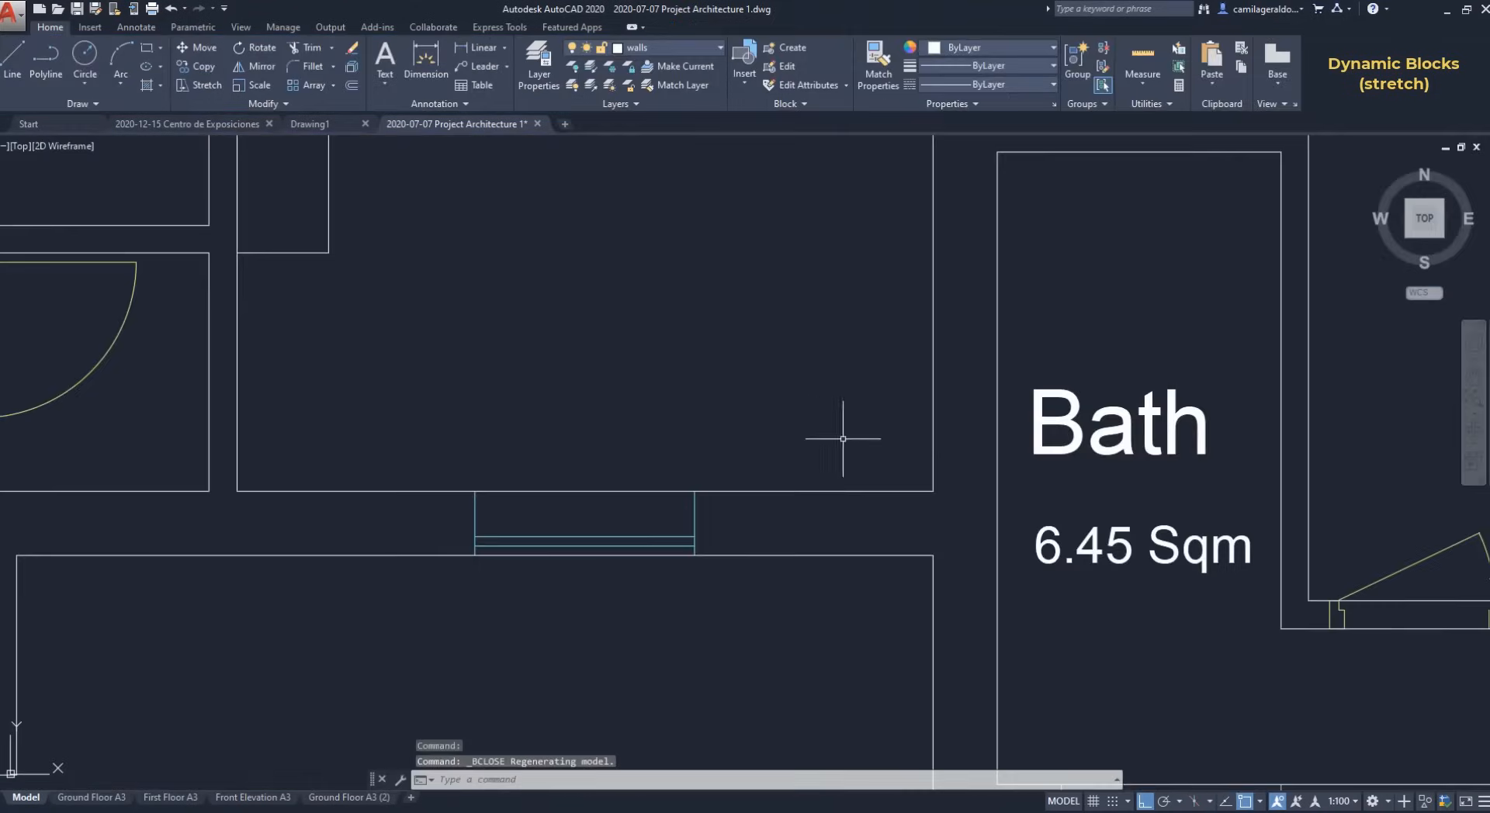
click(693, 526)
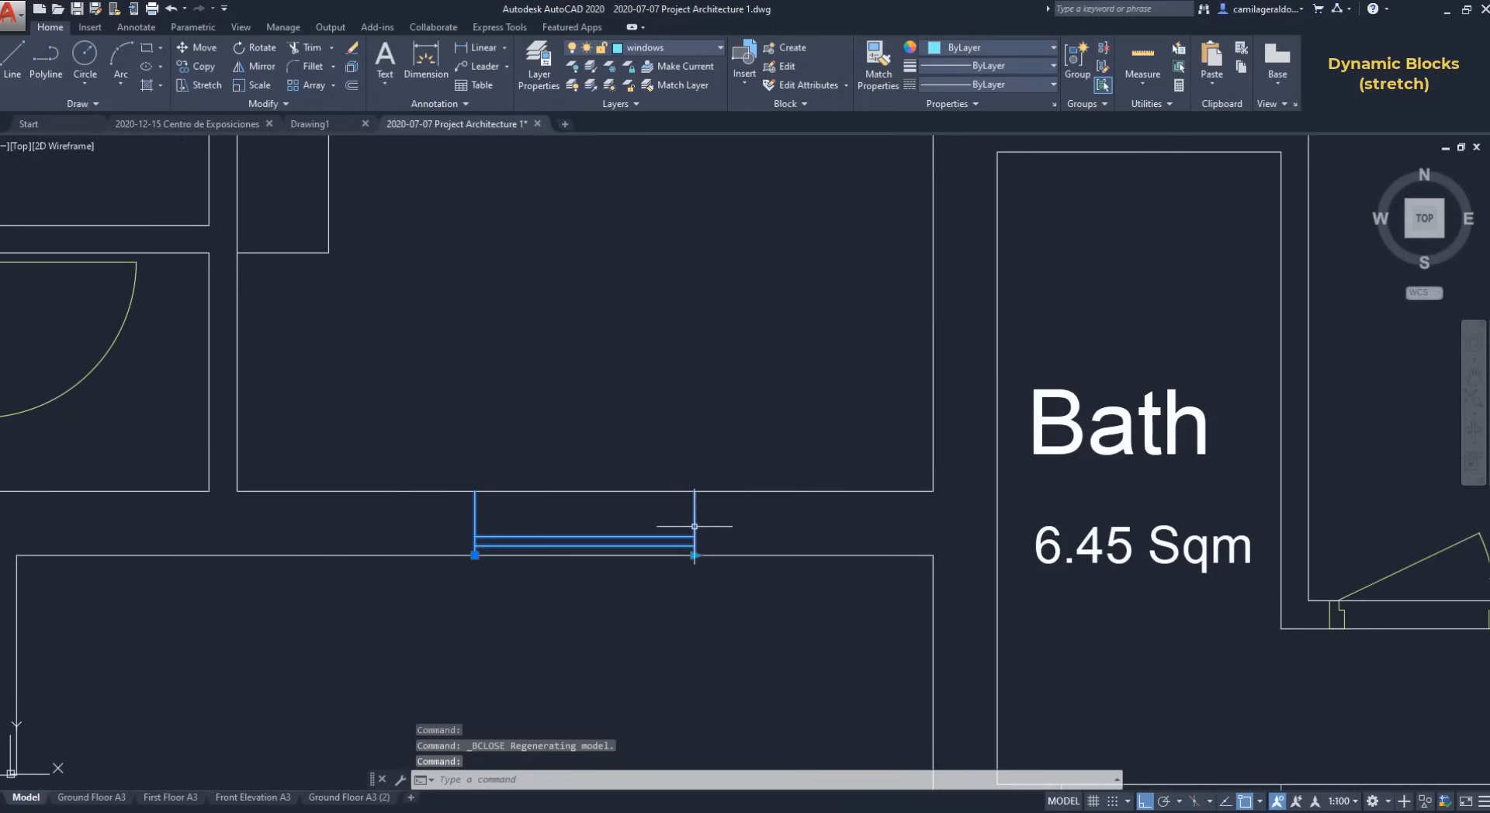
click(694, 555)
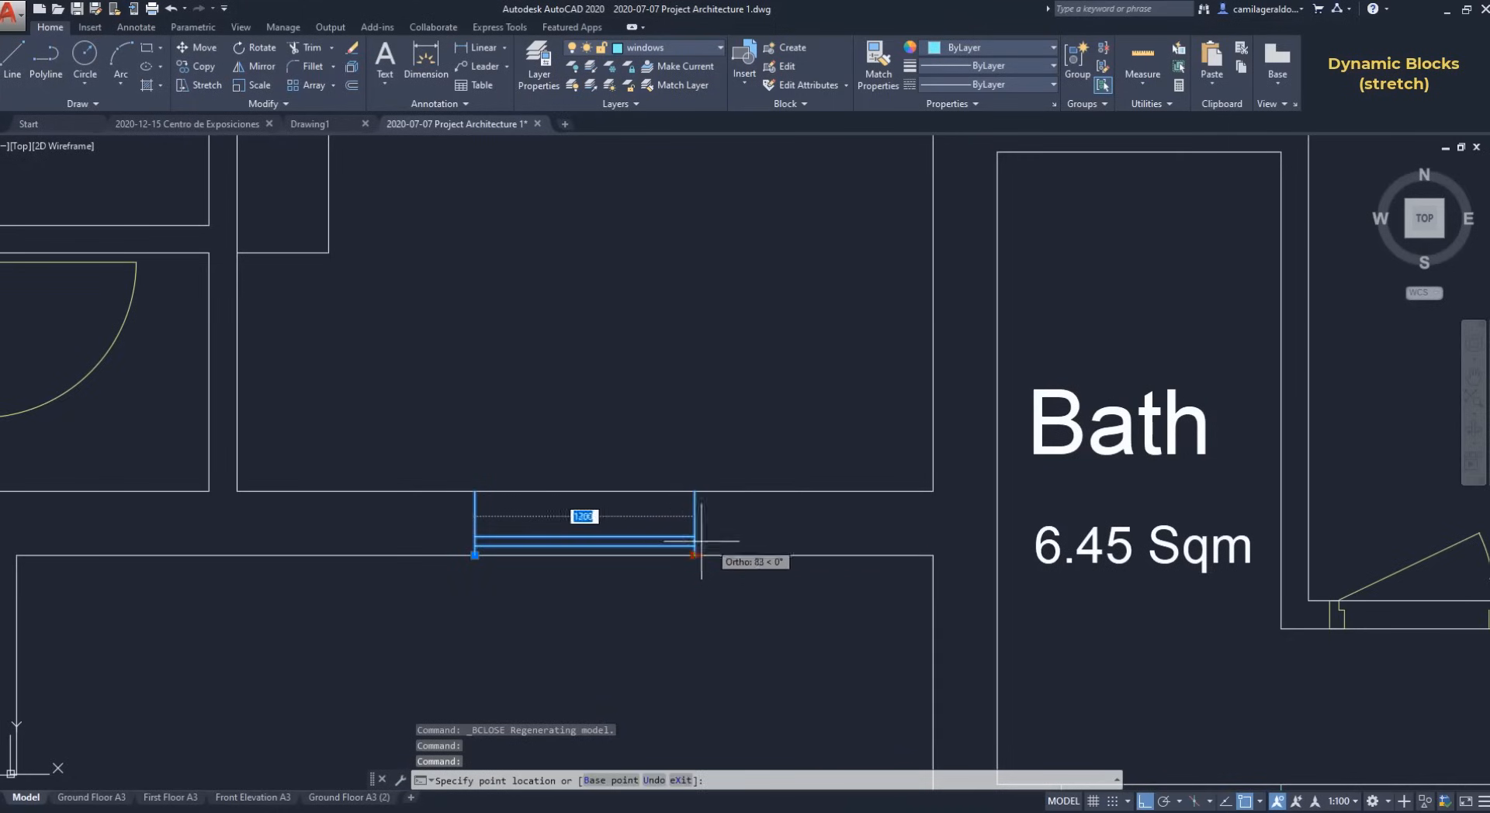
click(614, 505)
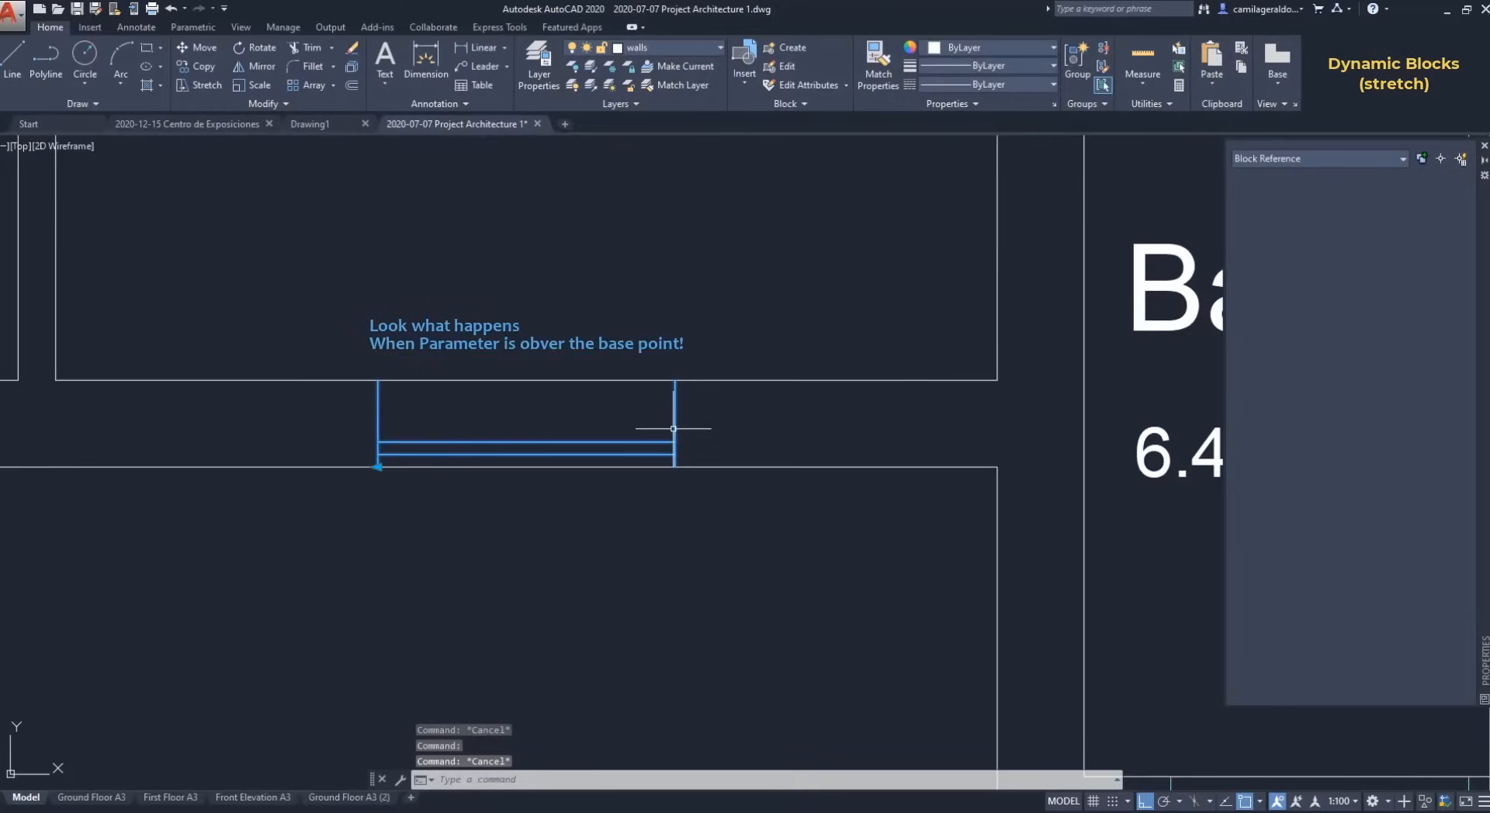
Step: Stretch the window from its left end to a width of about 1984, and pick its original base point grip
click(377, 467)
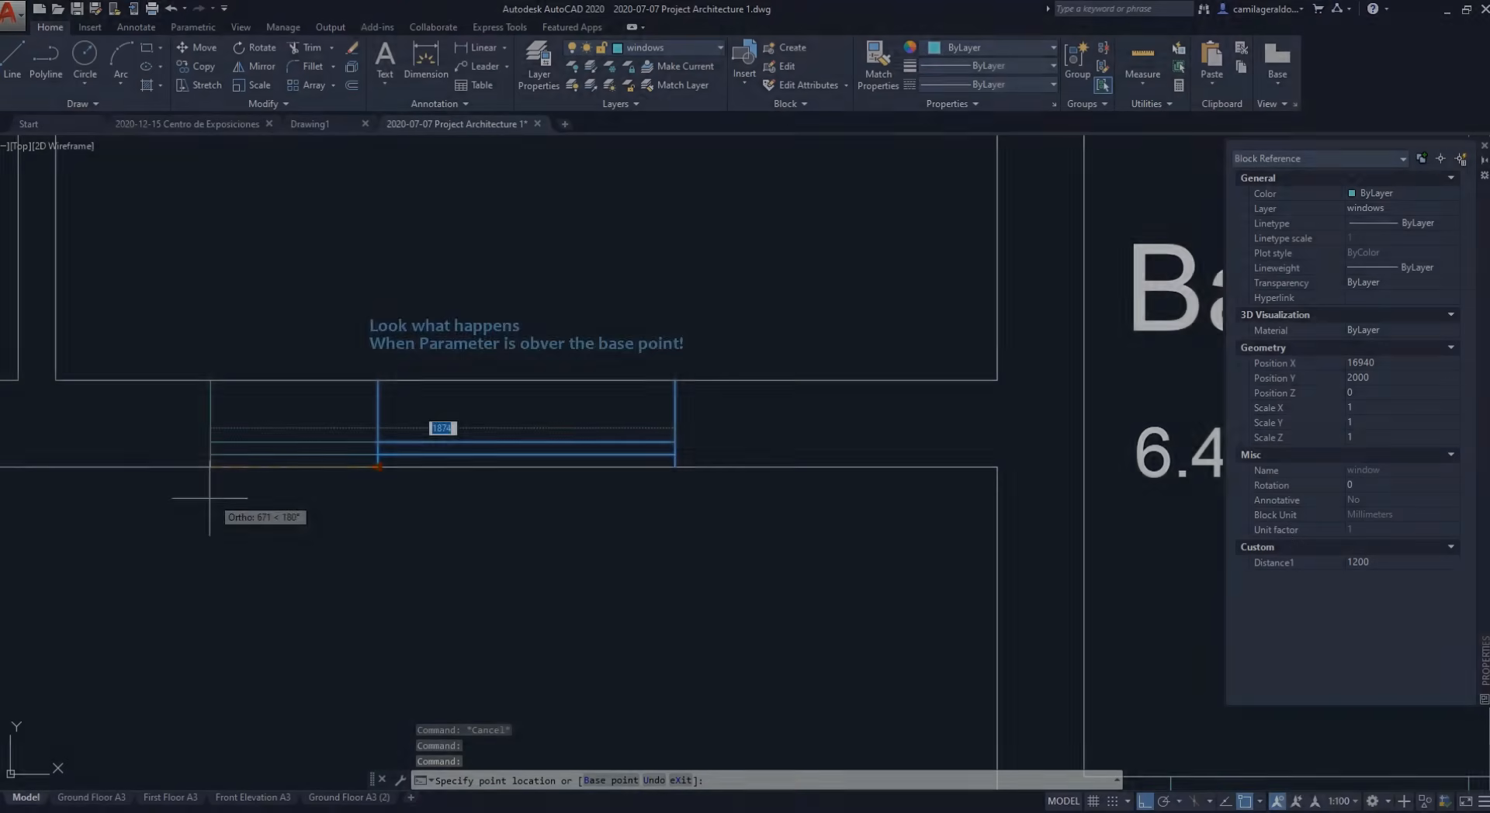
click(183, 505)
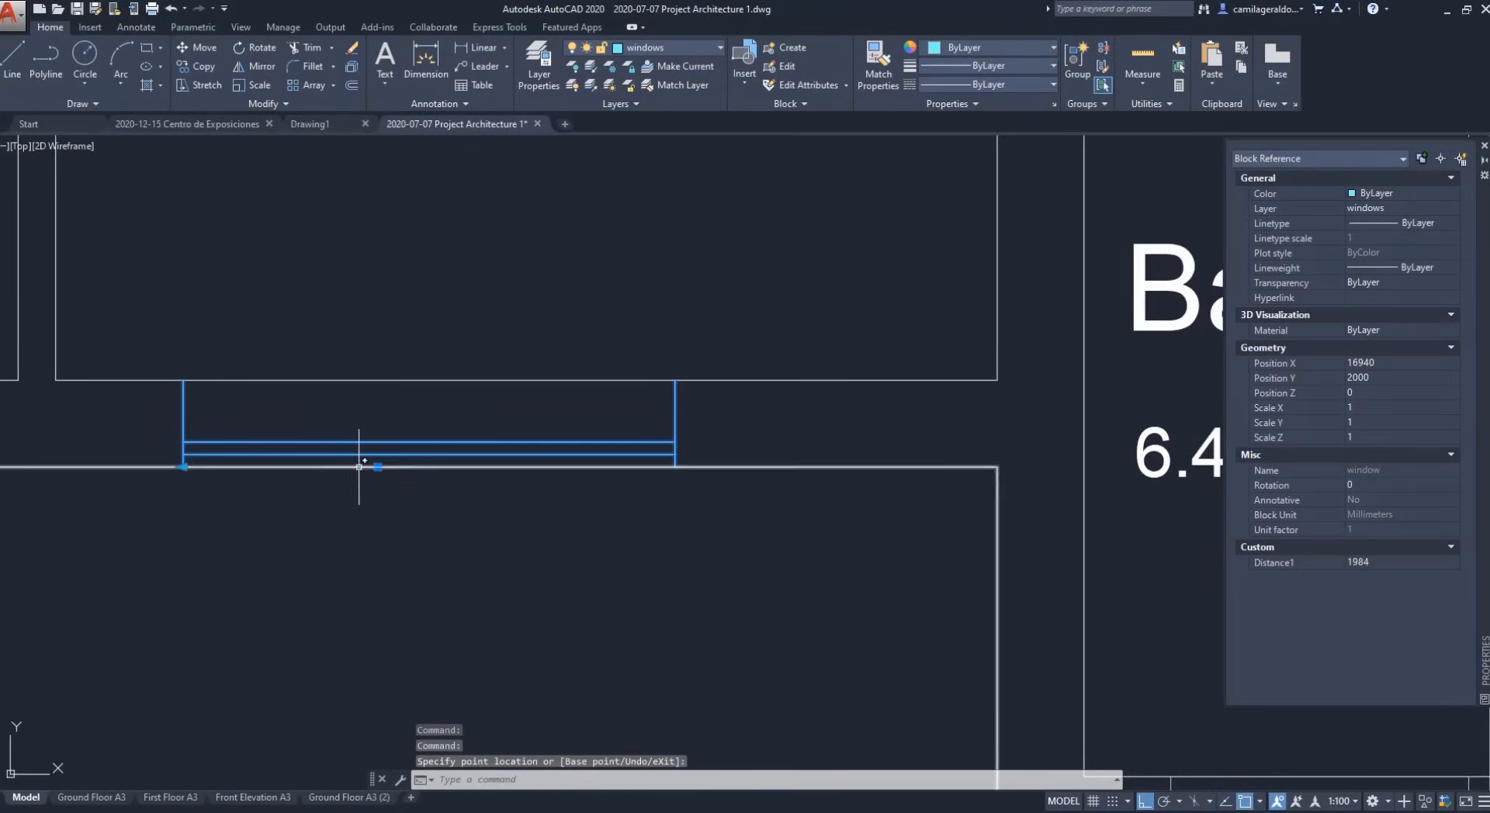
click(377, 467)
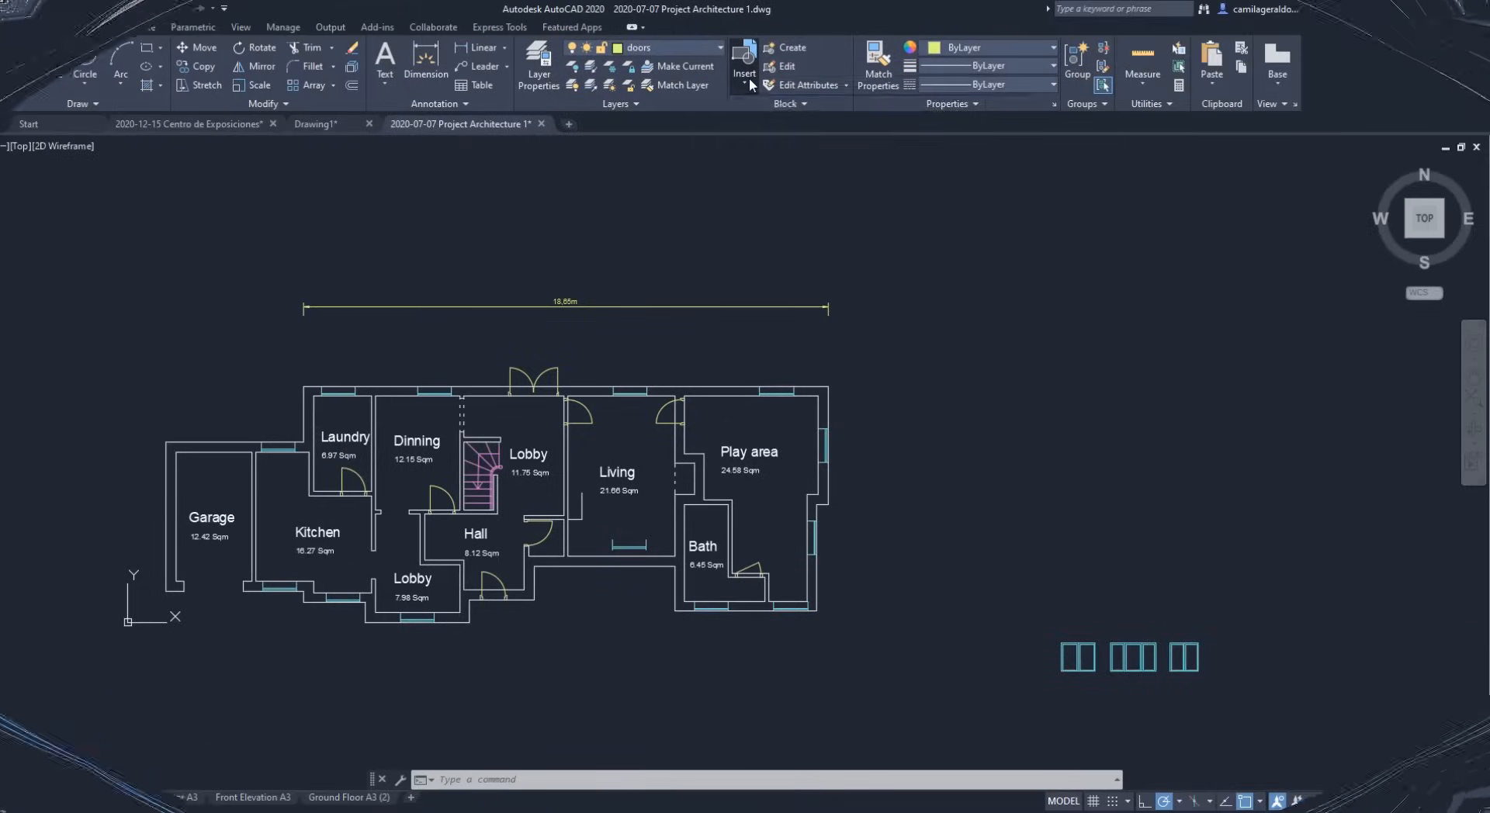
Step: Insert the door block into the drawing
click(748, 78)
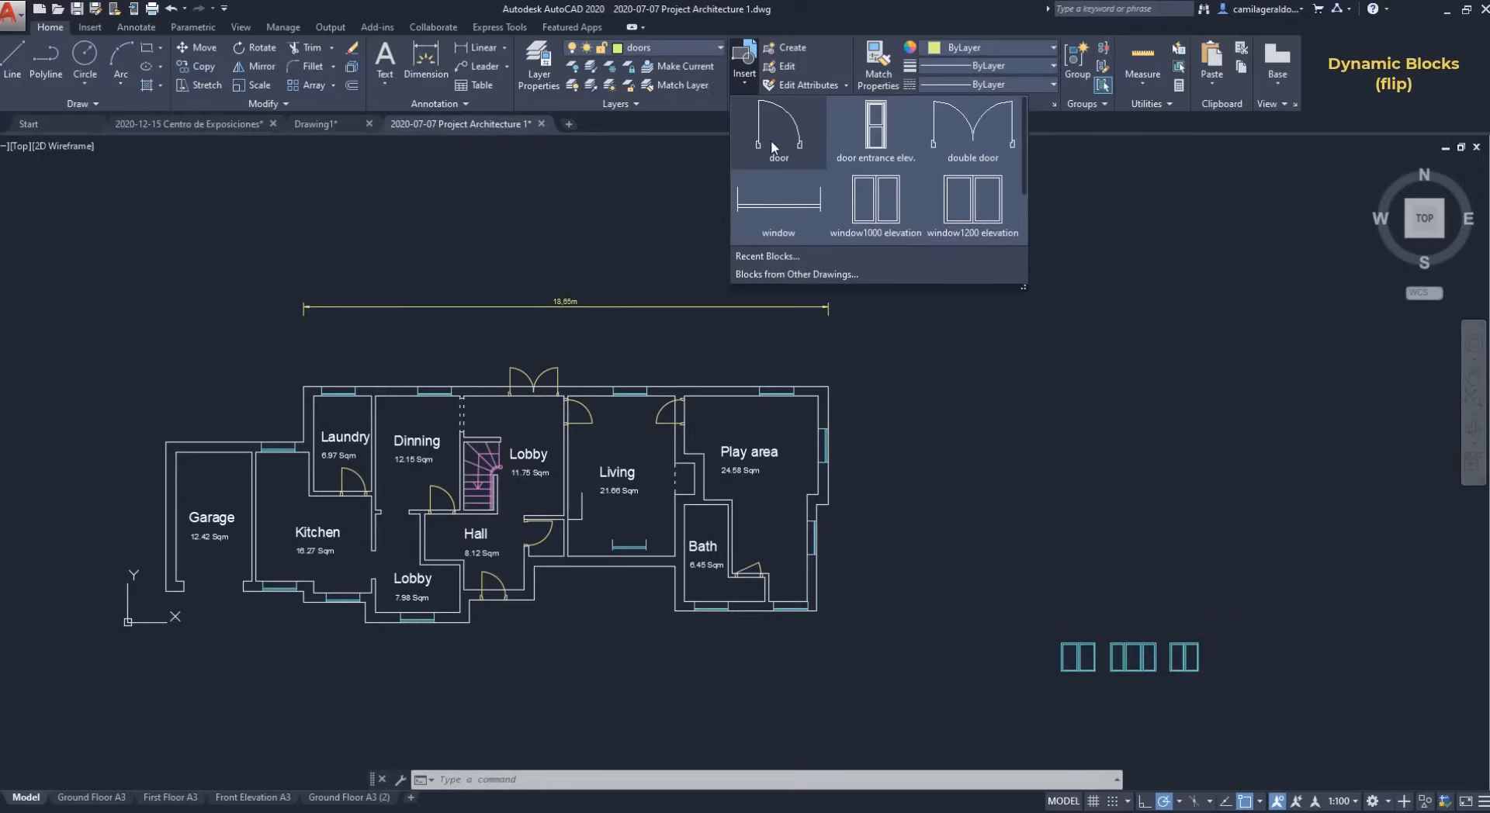
click(770, 141)
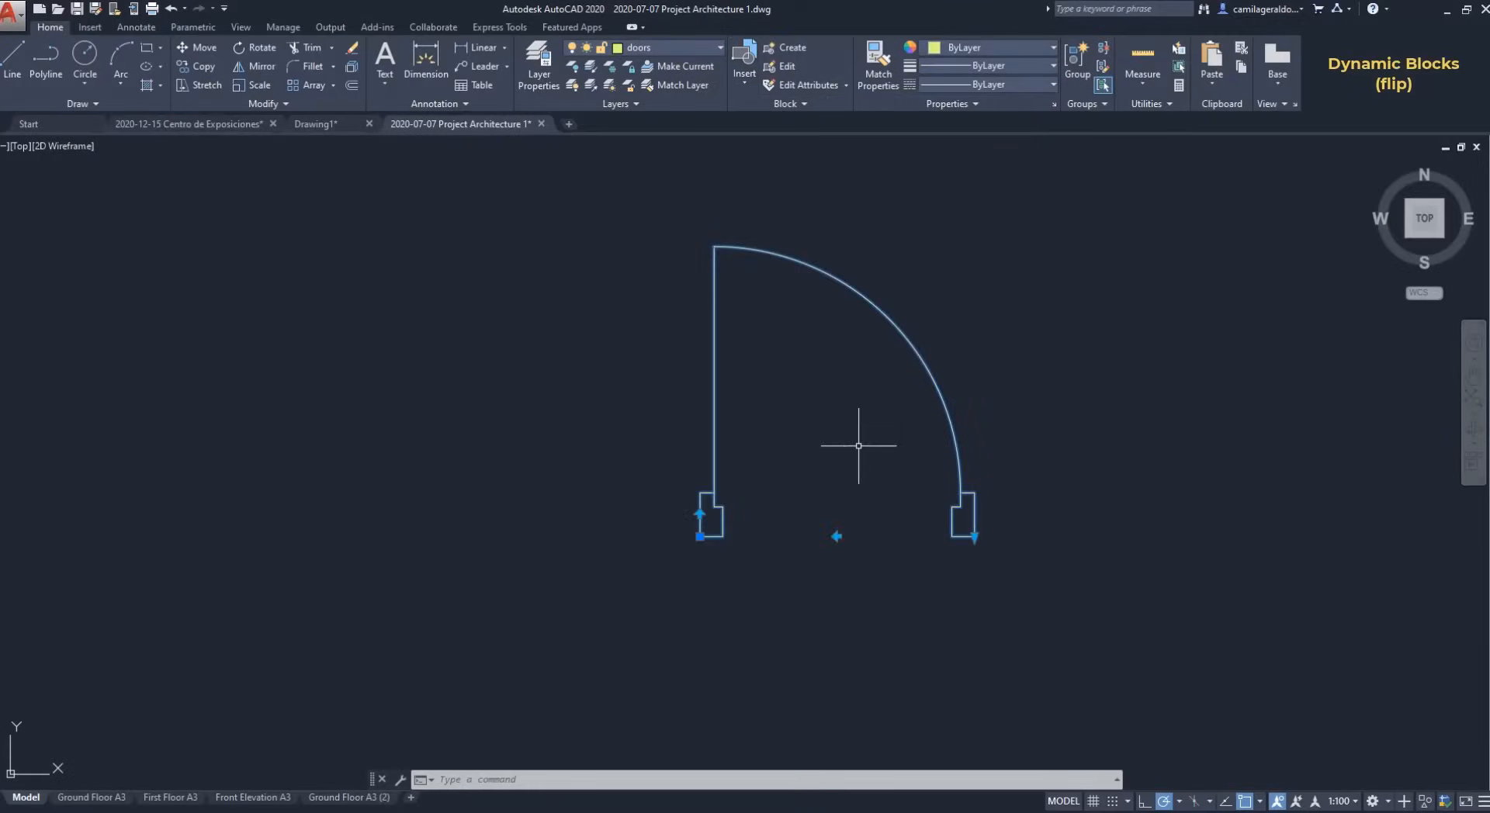
Step: Try the door block's horizontal and vertical flips, and undo the change
click(837, 536)
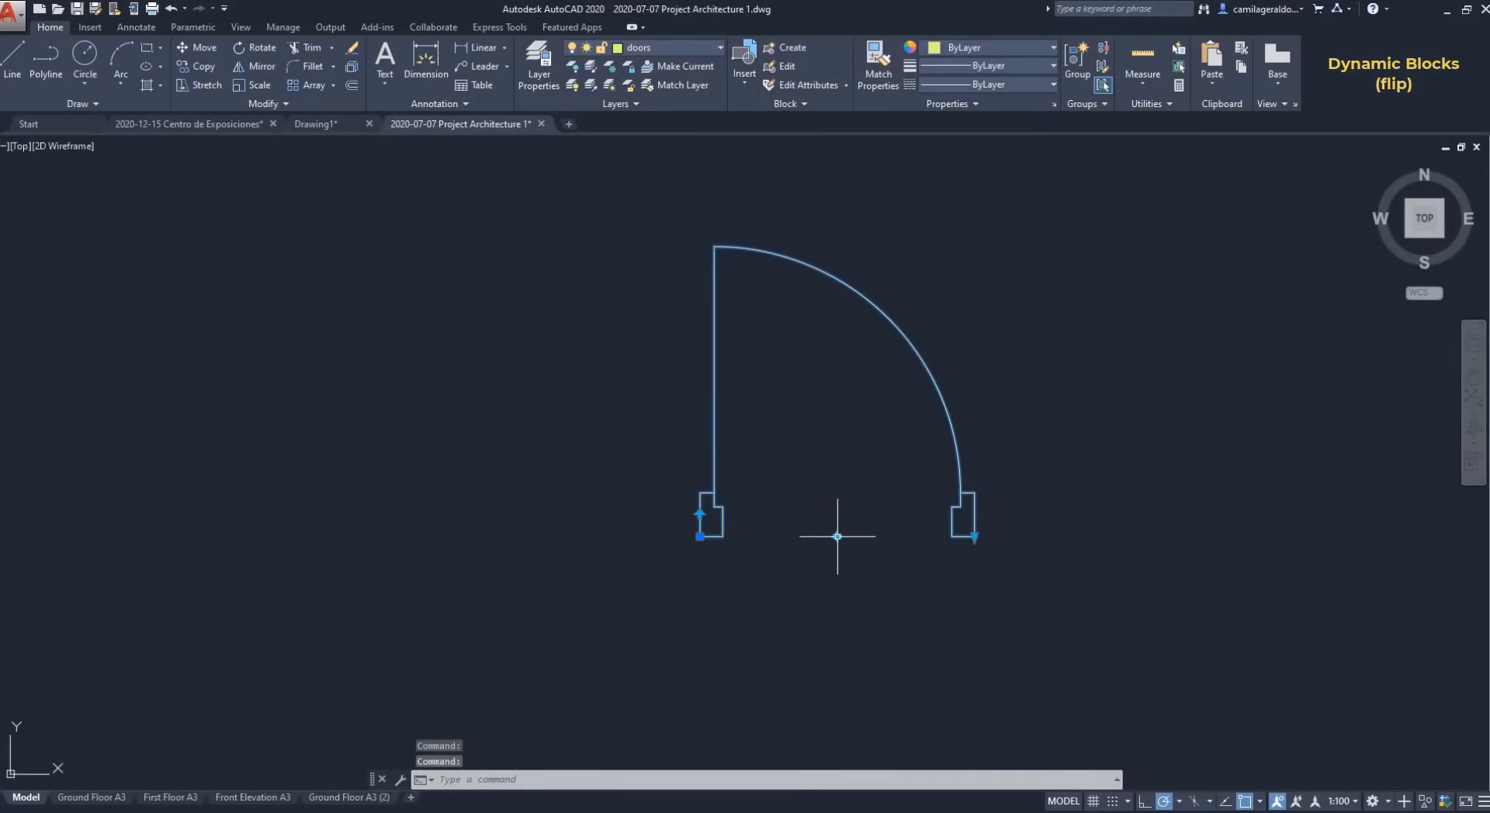
click(700, 515)
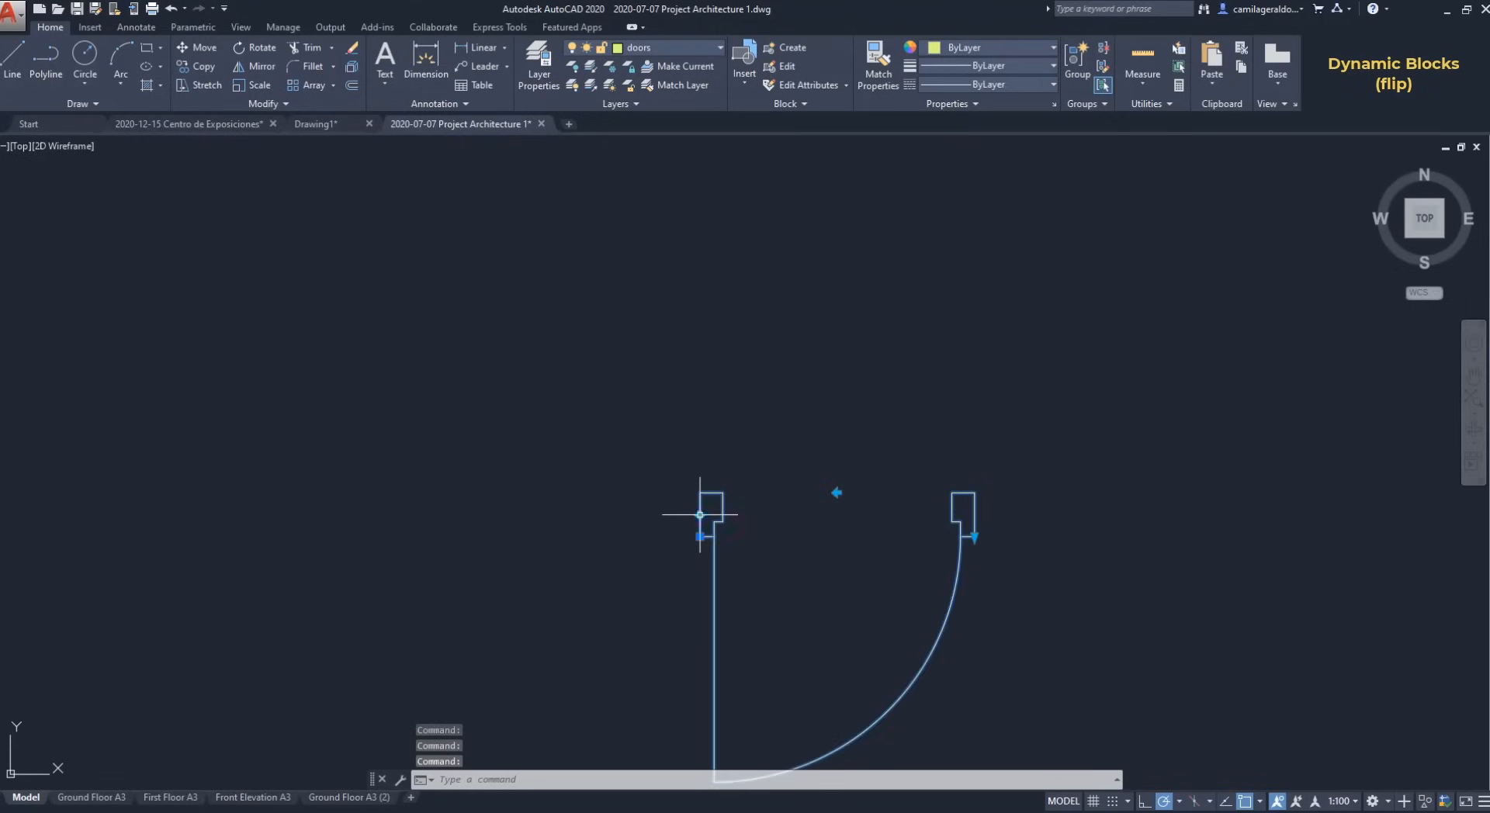
key(ctrl+z)
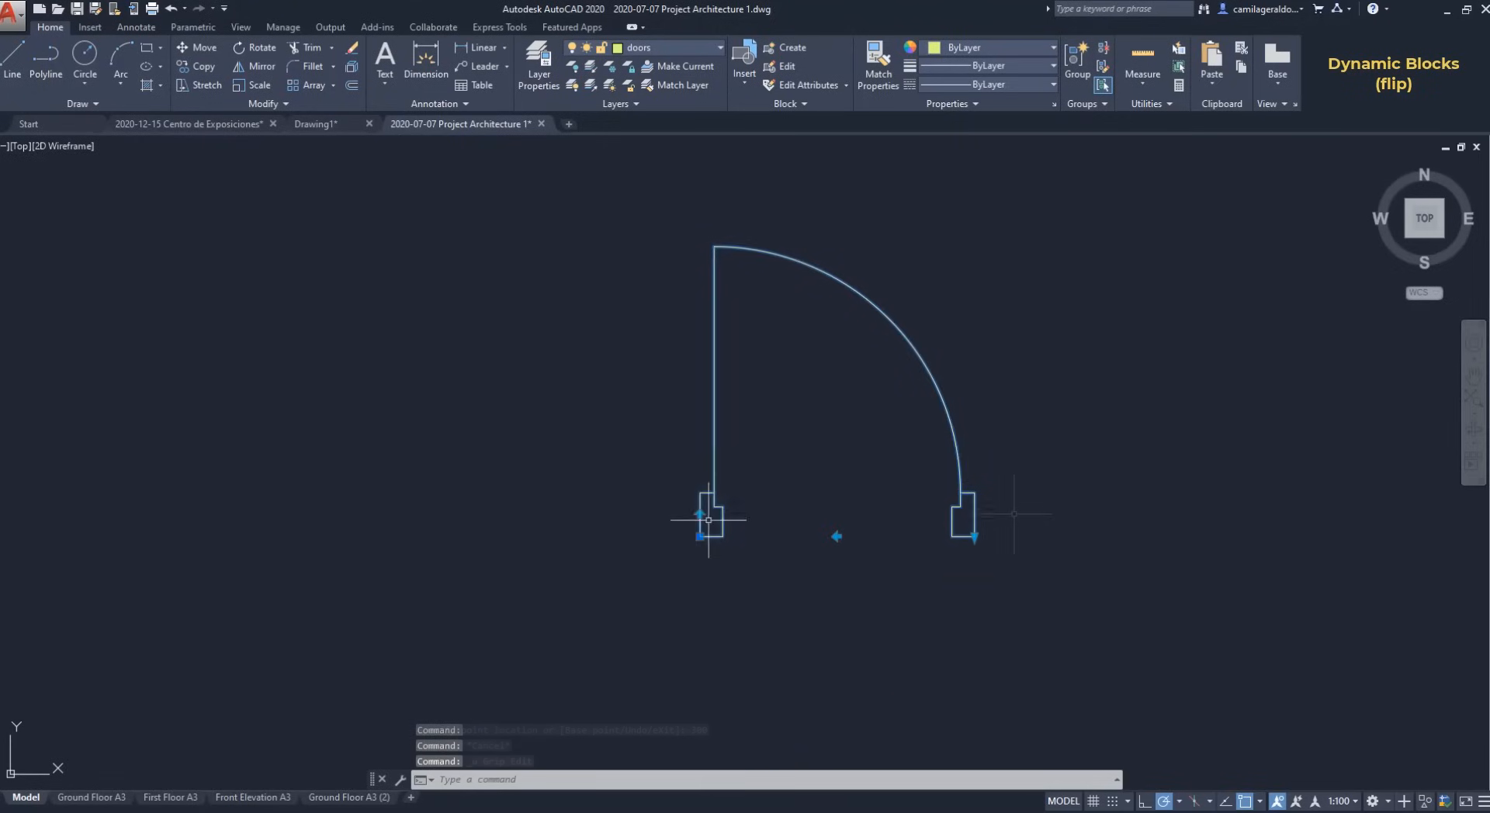
Step: Open the door block definition for editing and delete its existing flip and linear parameters
double_click(960, 466)
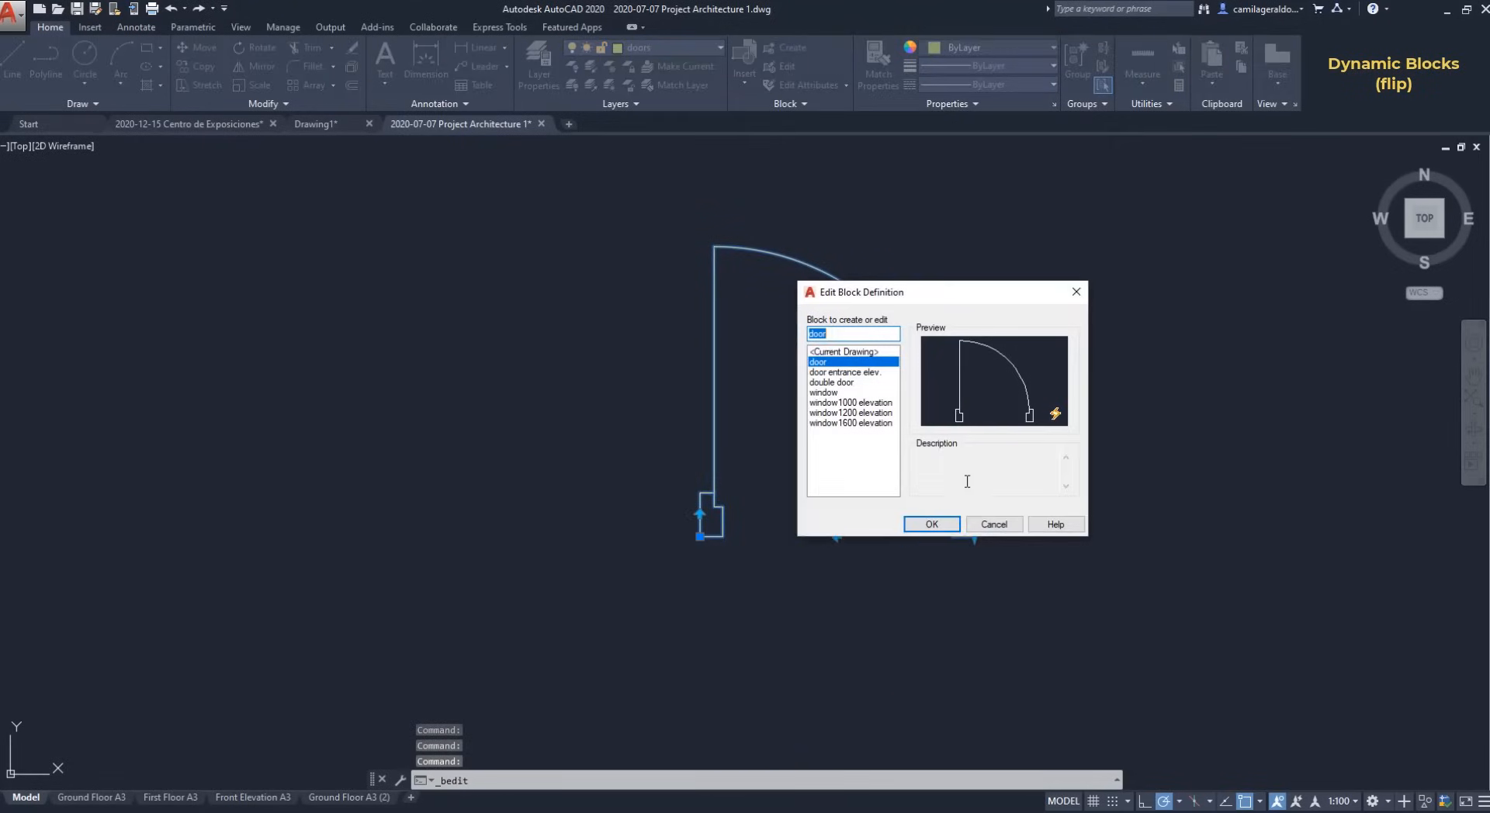
click(932, 525)
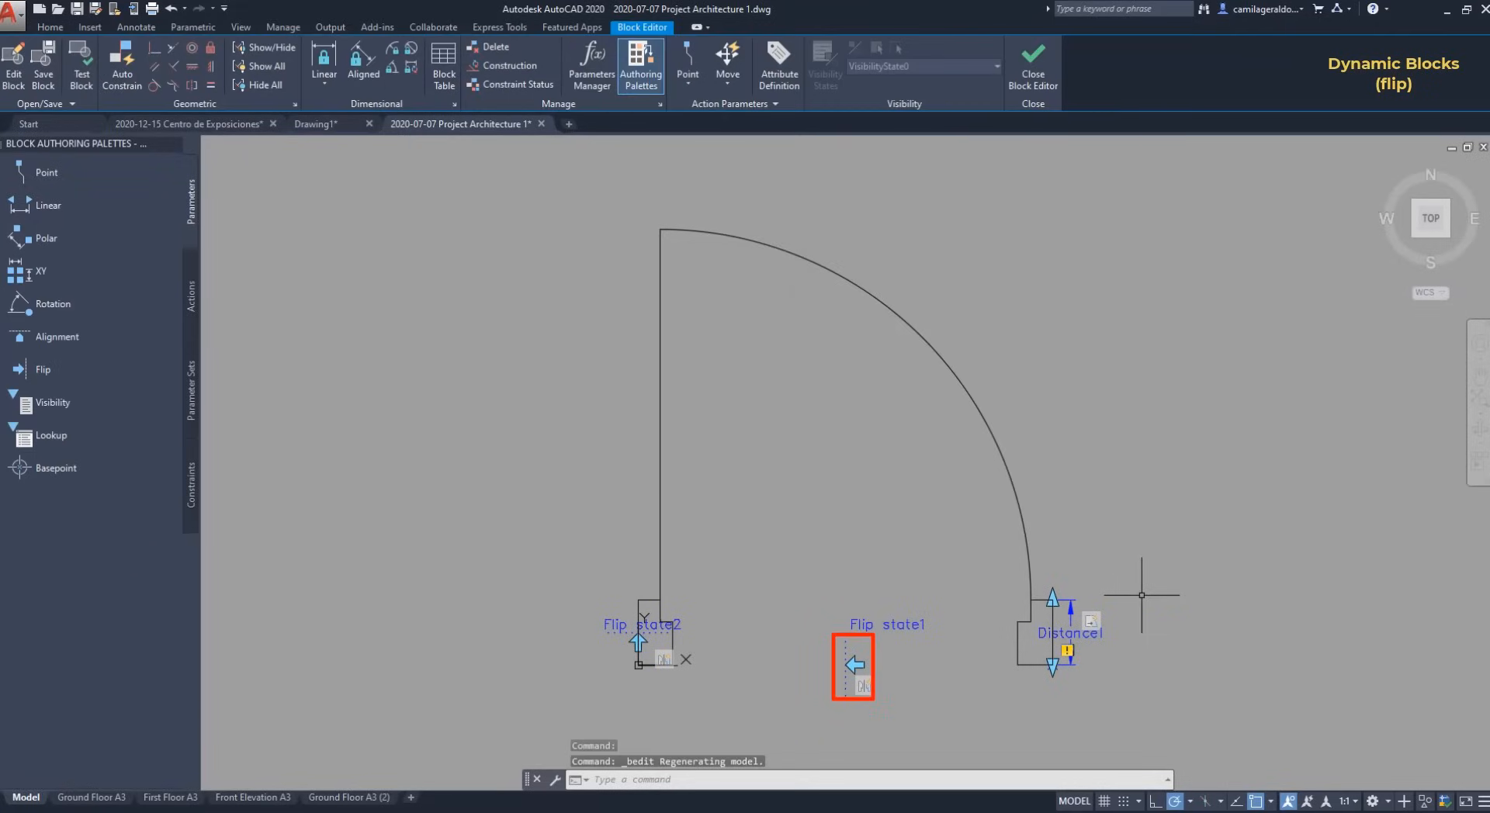
click(1070, 632)
key(Delete)
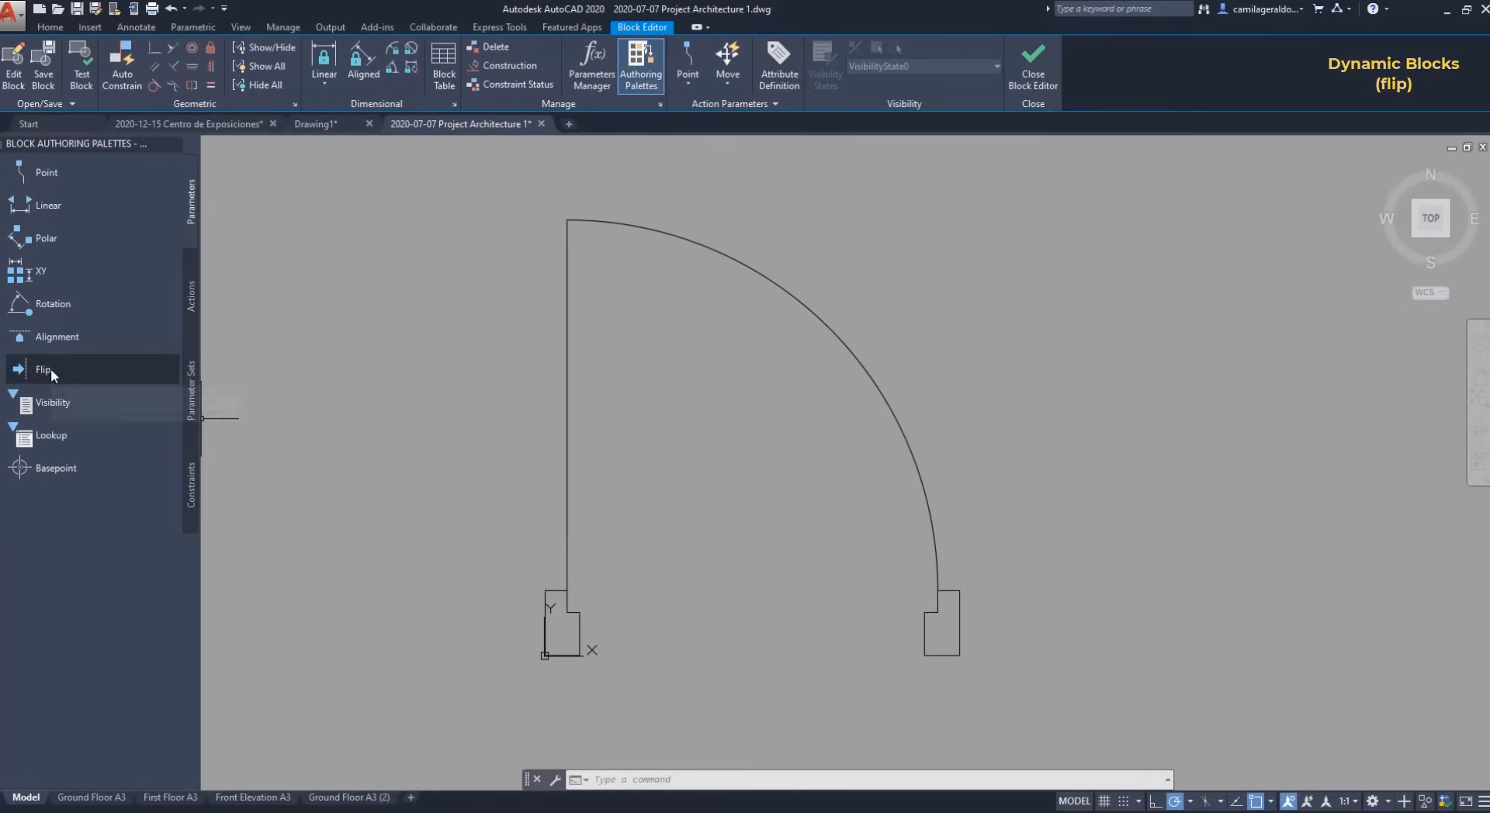
Step: Add a flip parameter with a vertical reflection line midway between the two jambs' inner corners, placing its label just above
click(50, 369)
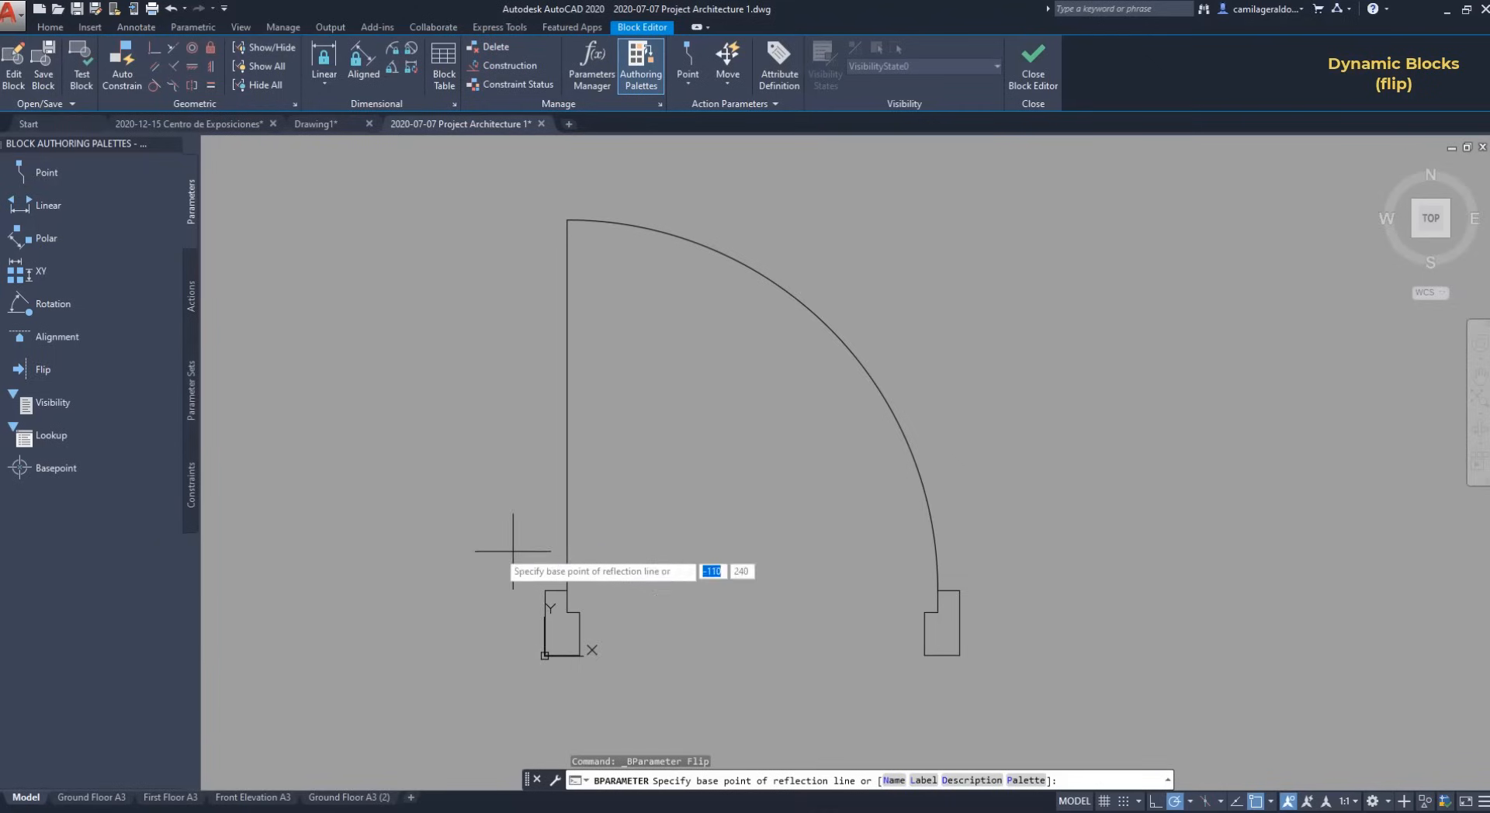
right_click(840, 611)
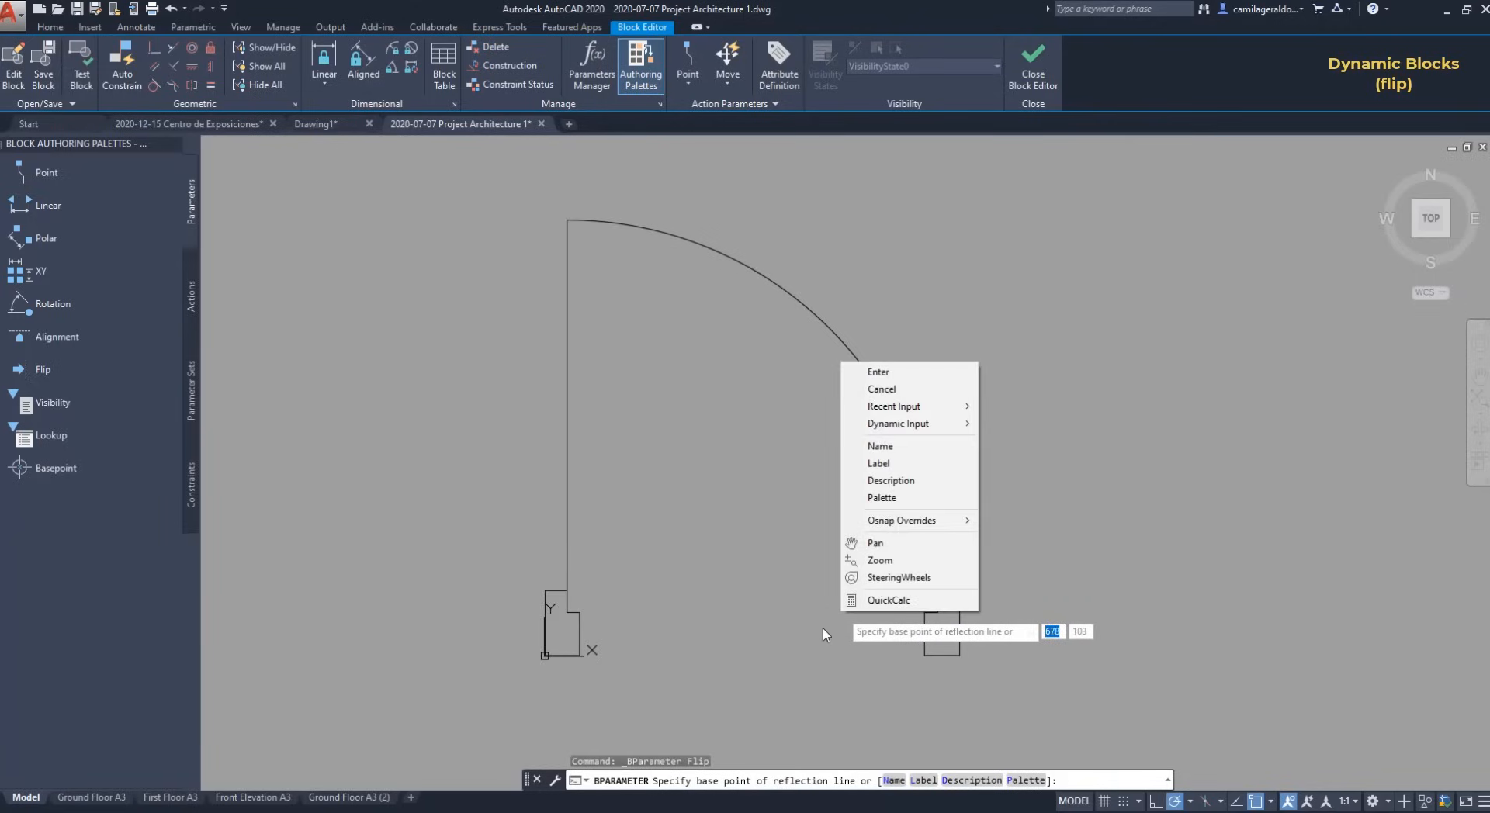
mouse_move(954, 512)
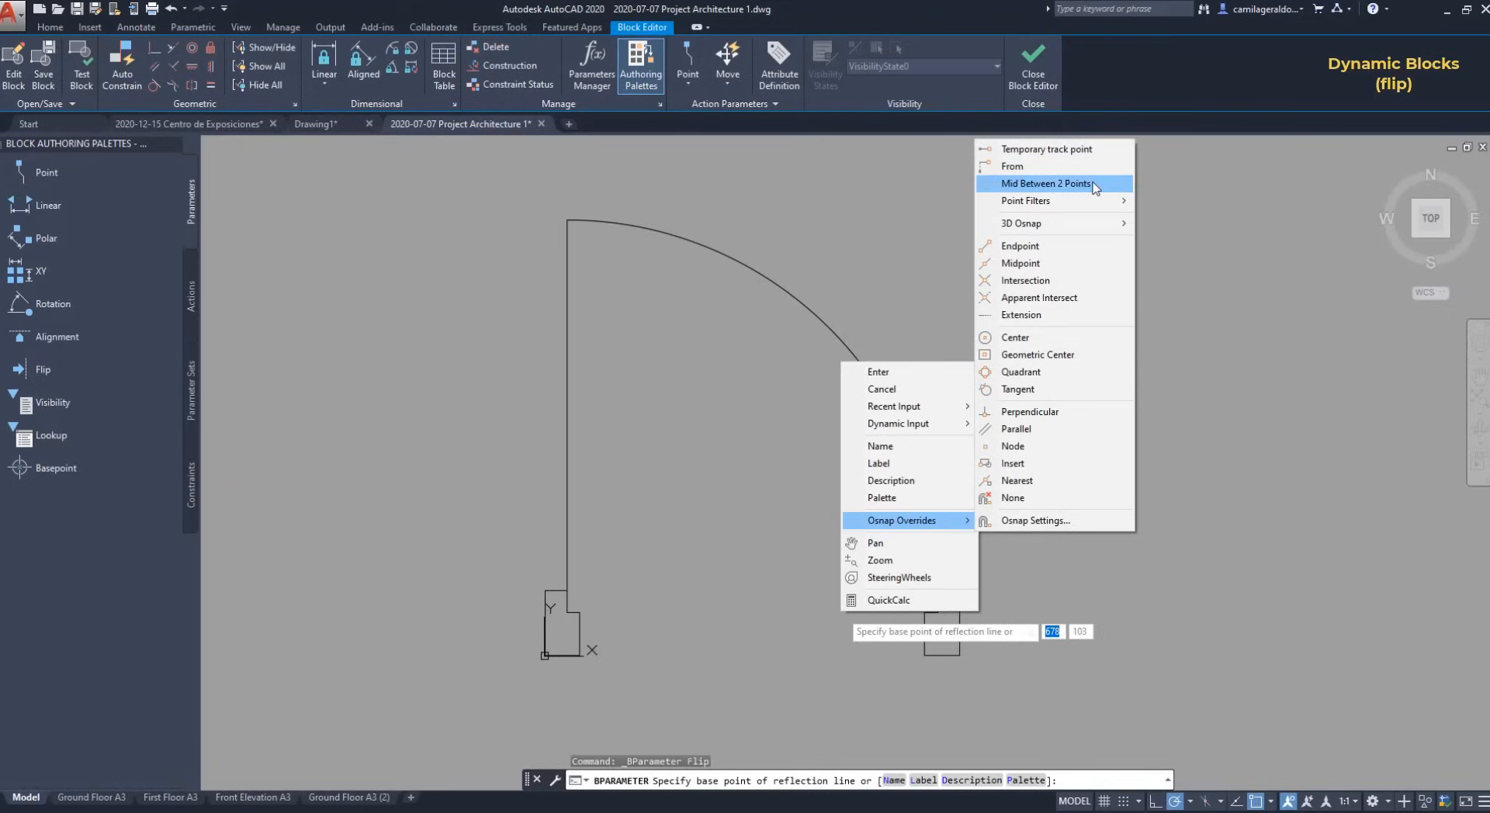
click(1092, 184)
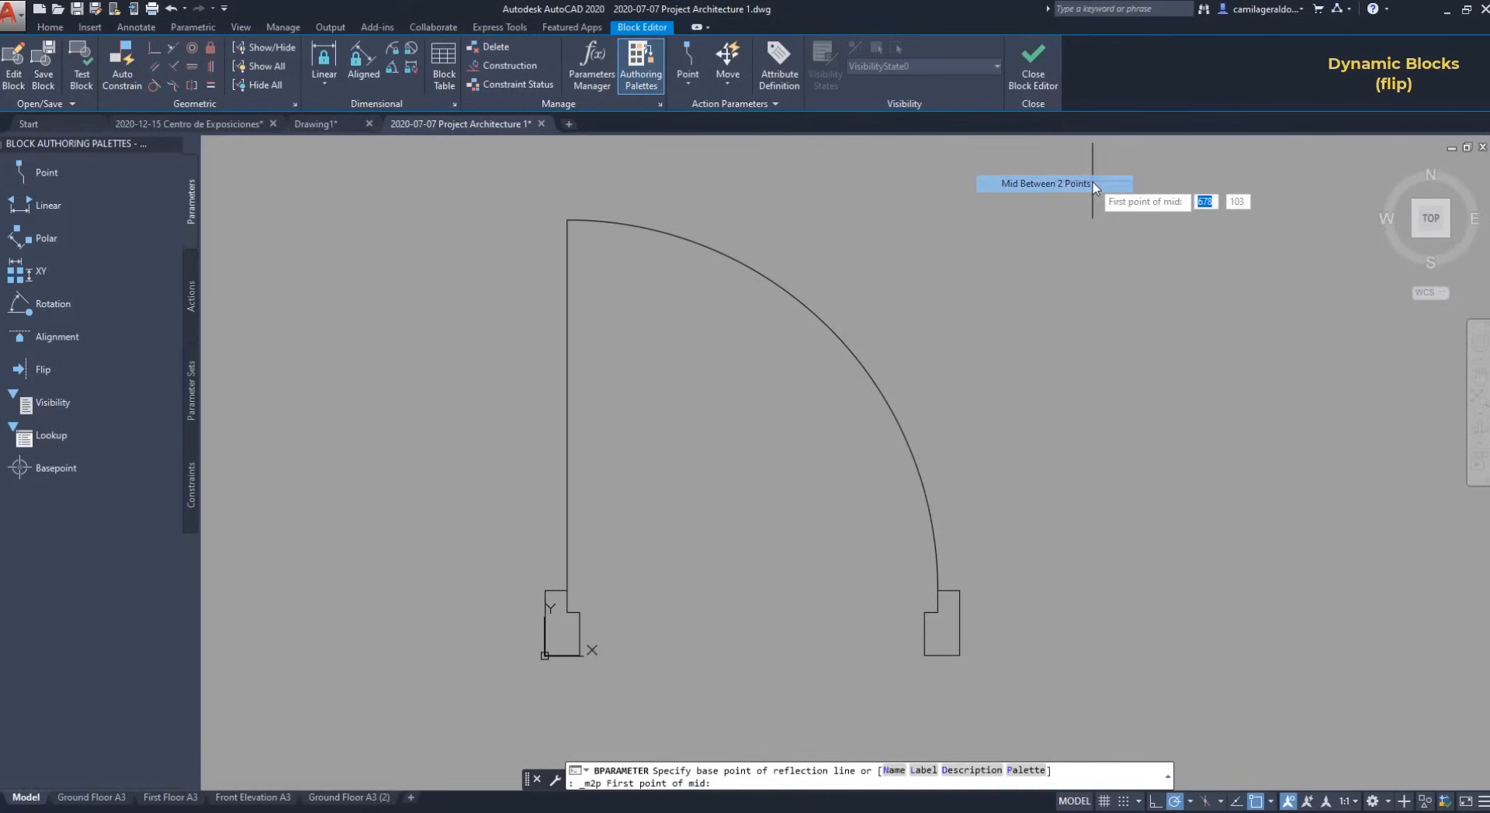
click(579, 613)
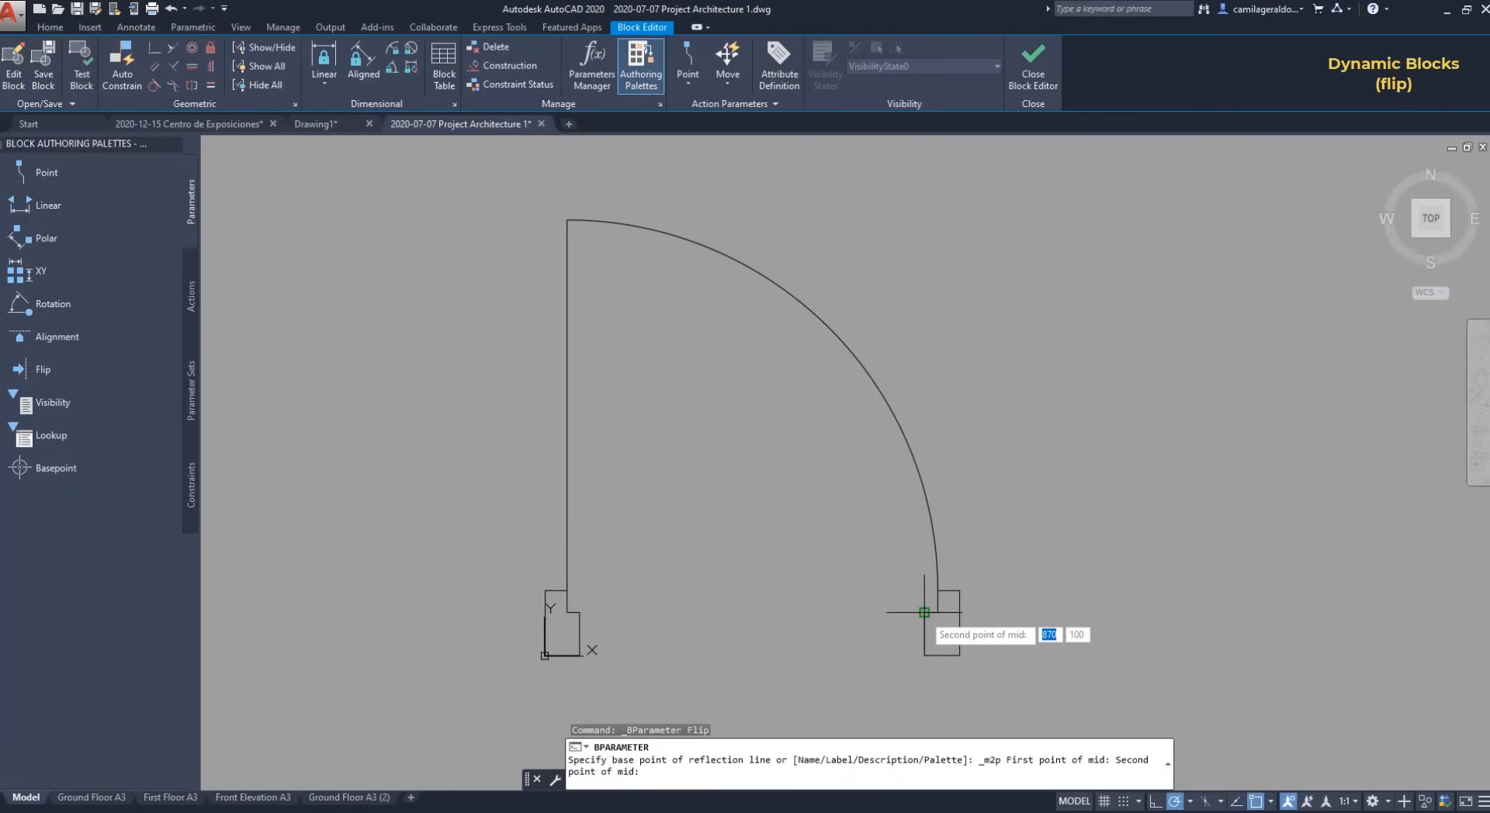
click(924, 613)
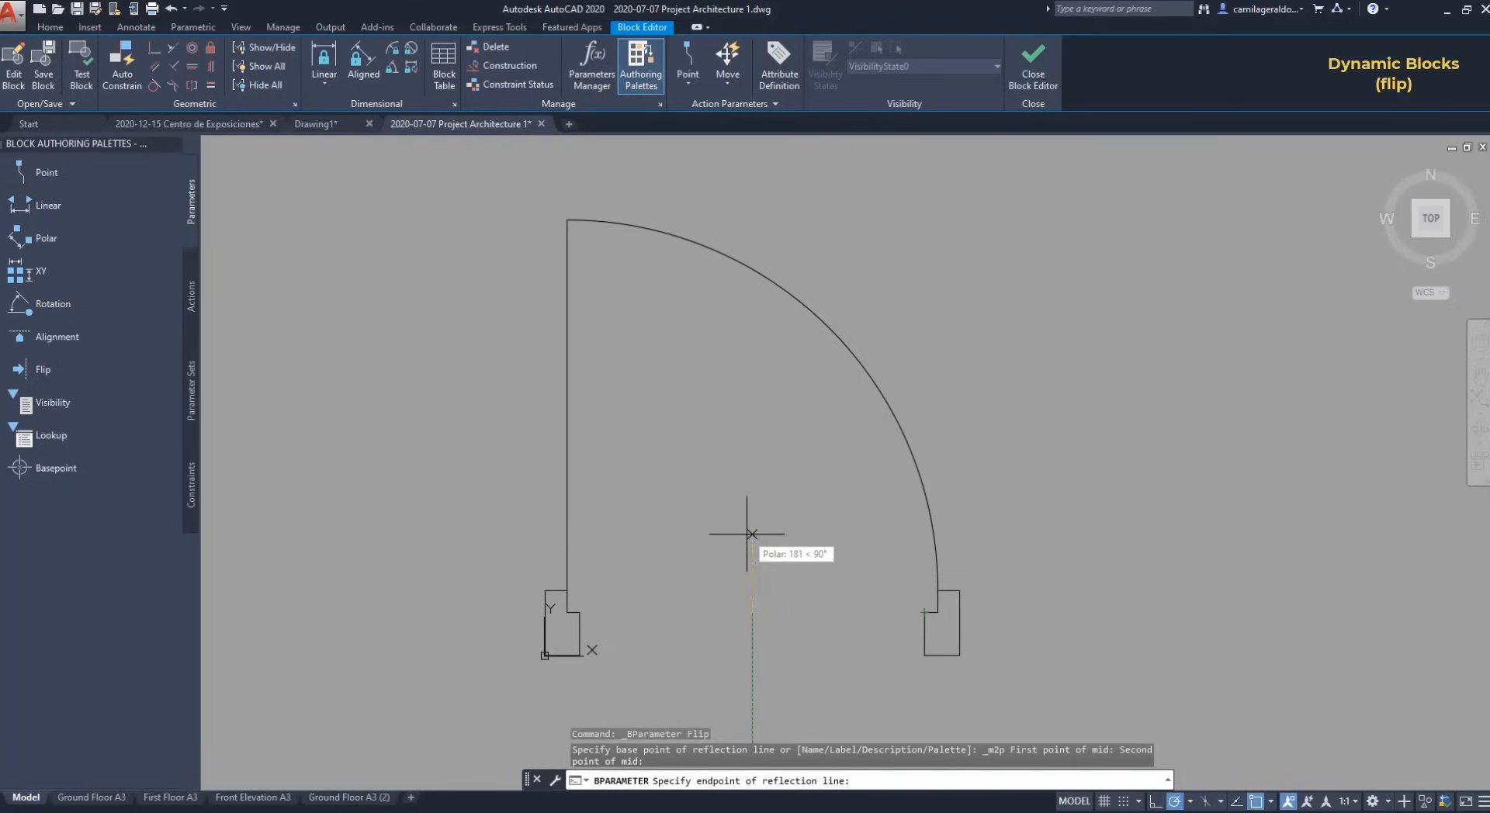
click(751, 581)
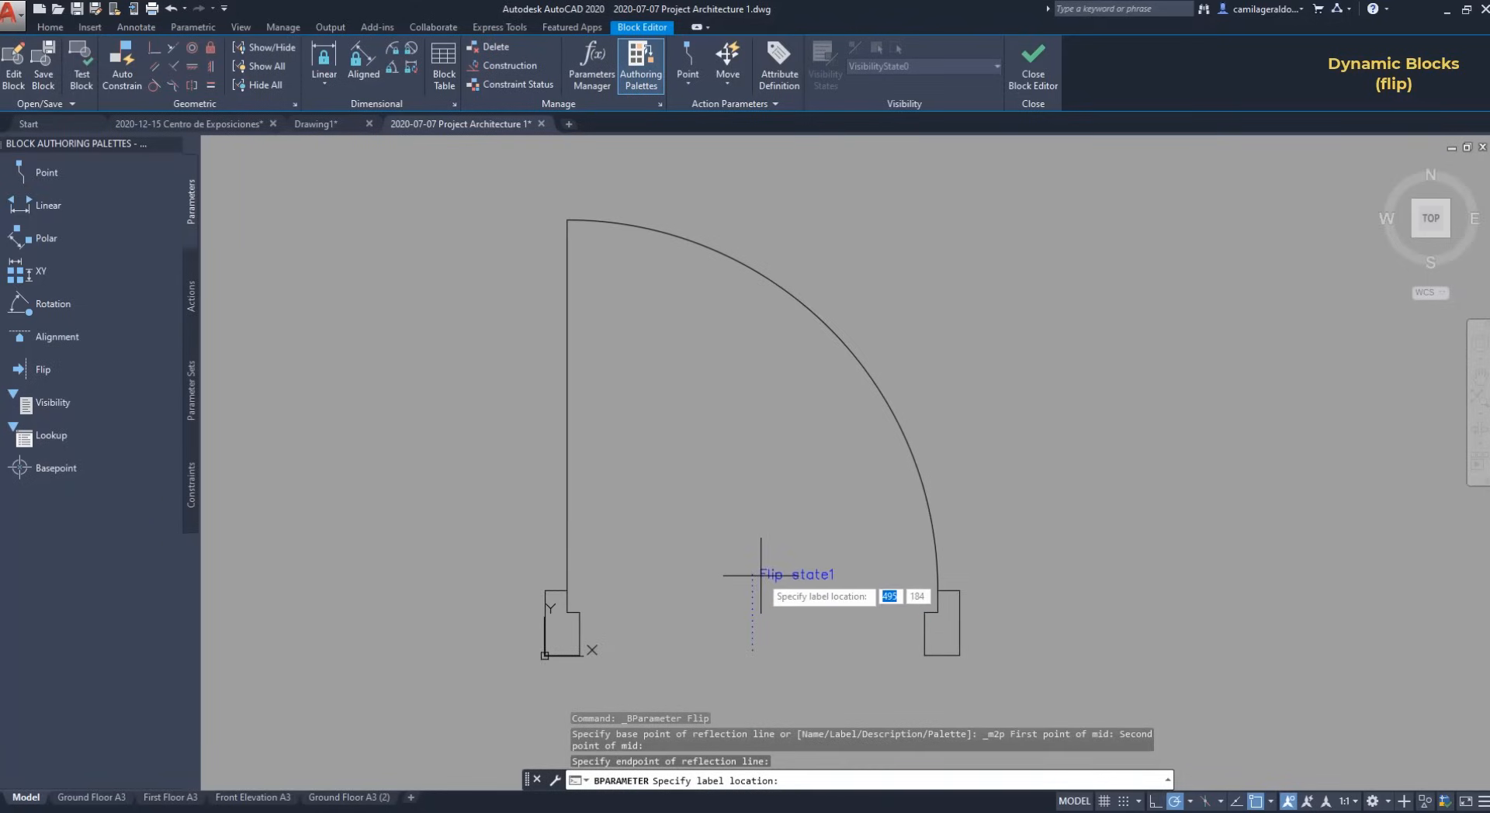
click(761, 556)
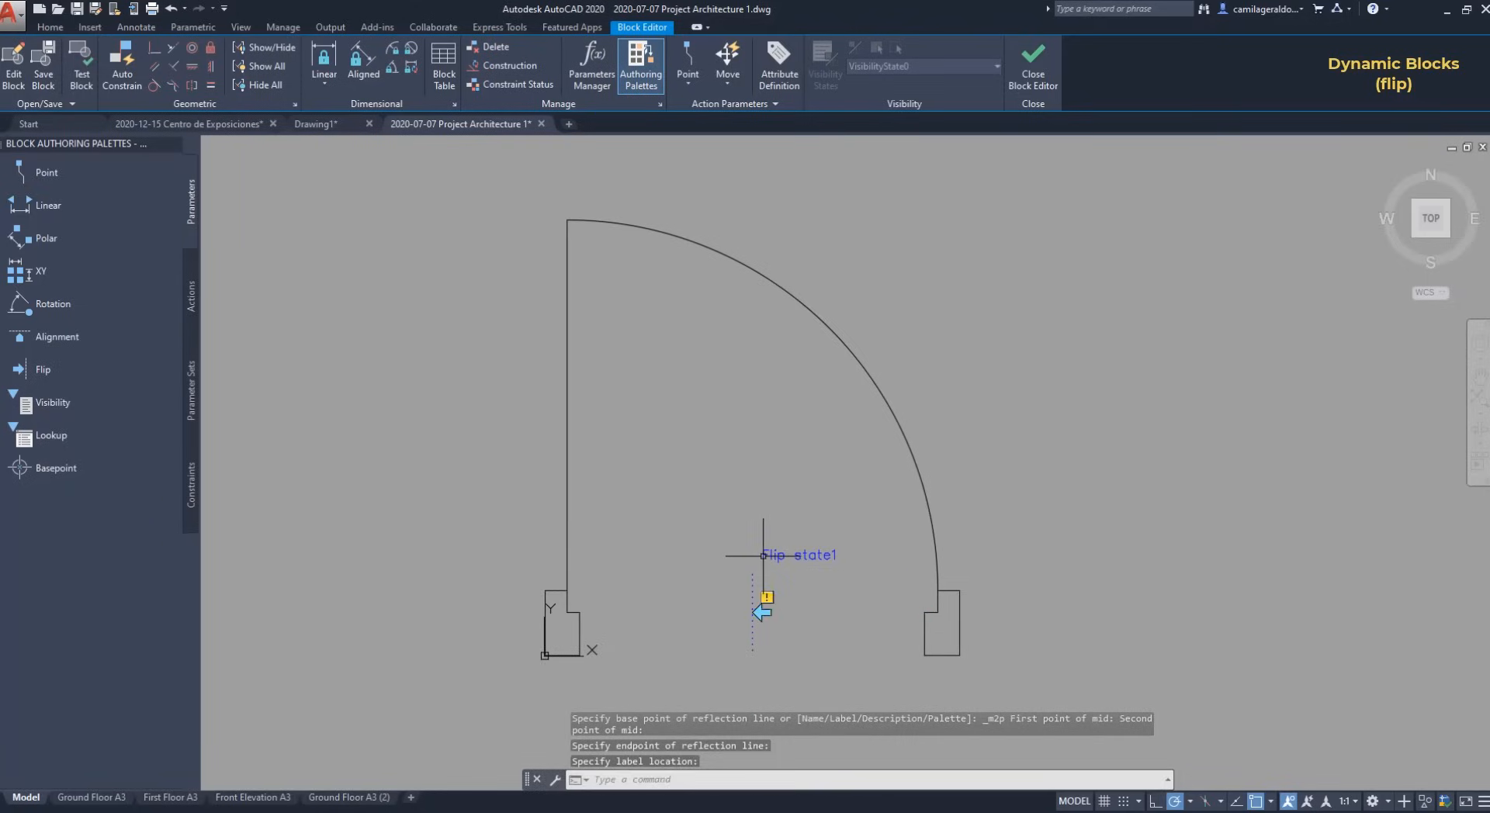
Step: Assign a flip action to the vertical-axis flip parameter, selecting the door leaf and swing arc
double_click(770, 596)
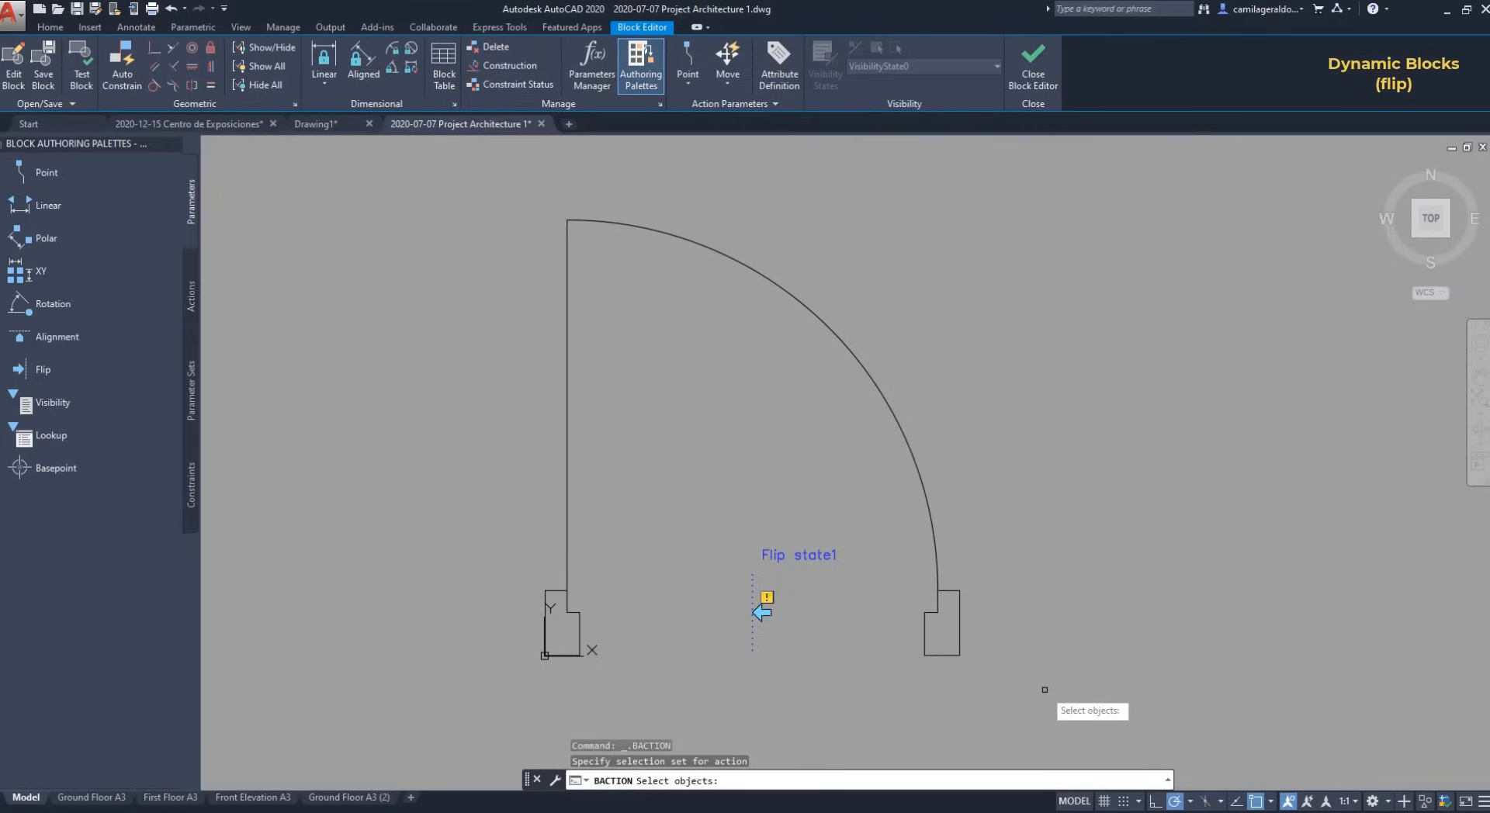
click(987, 483)
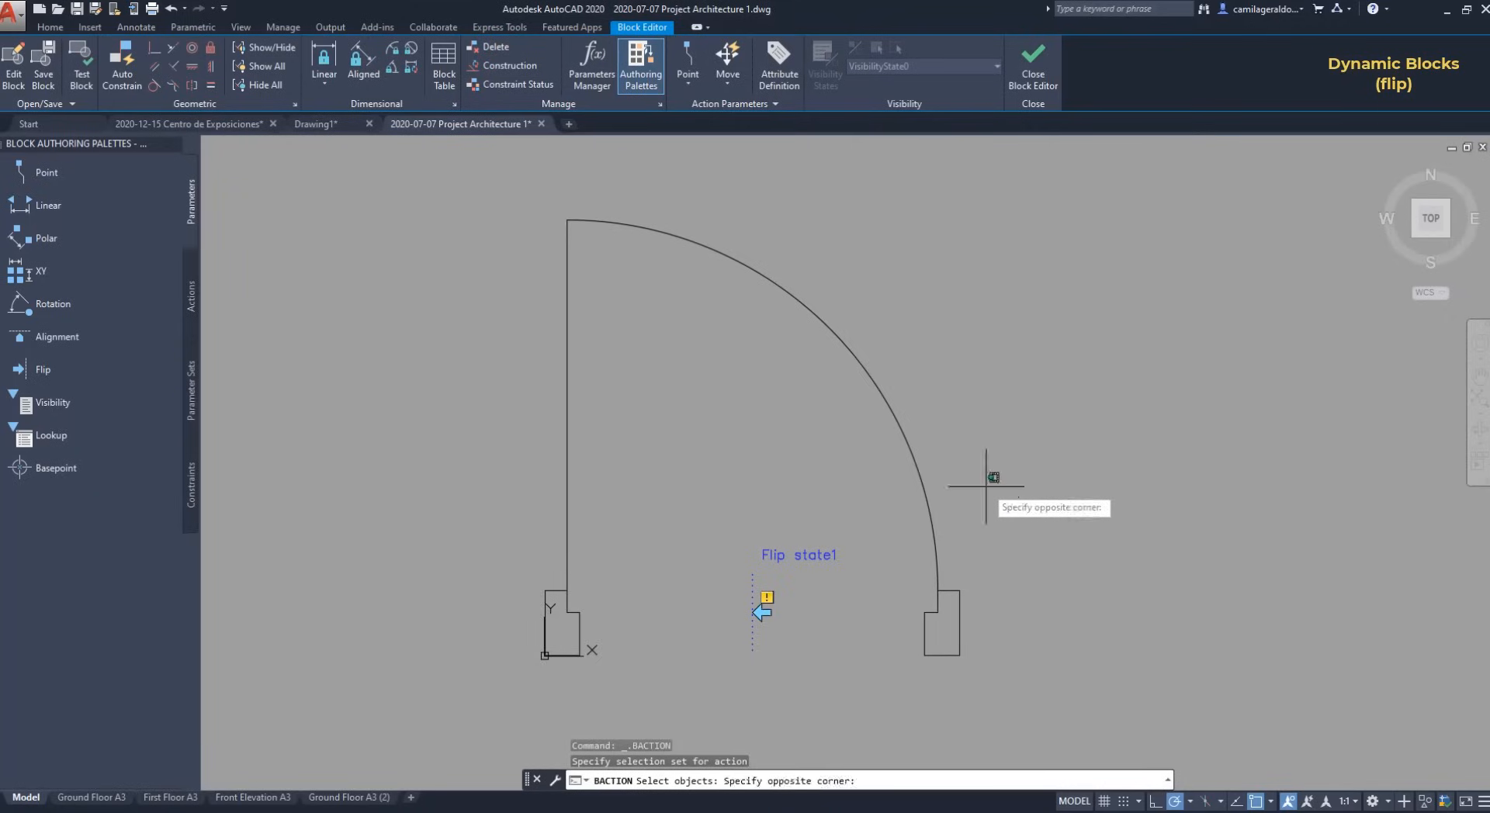
click(423, 206)
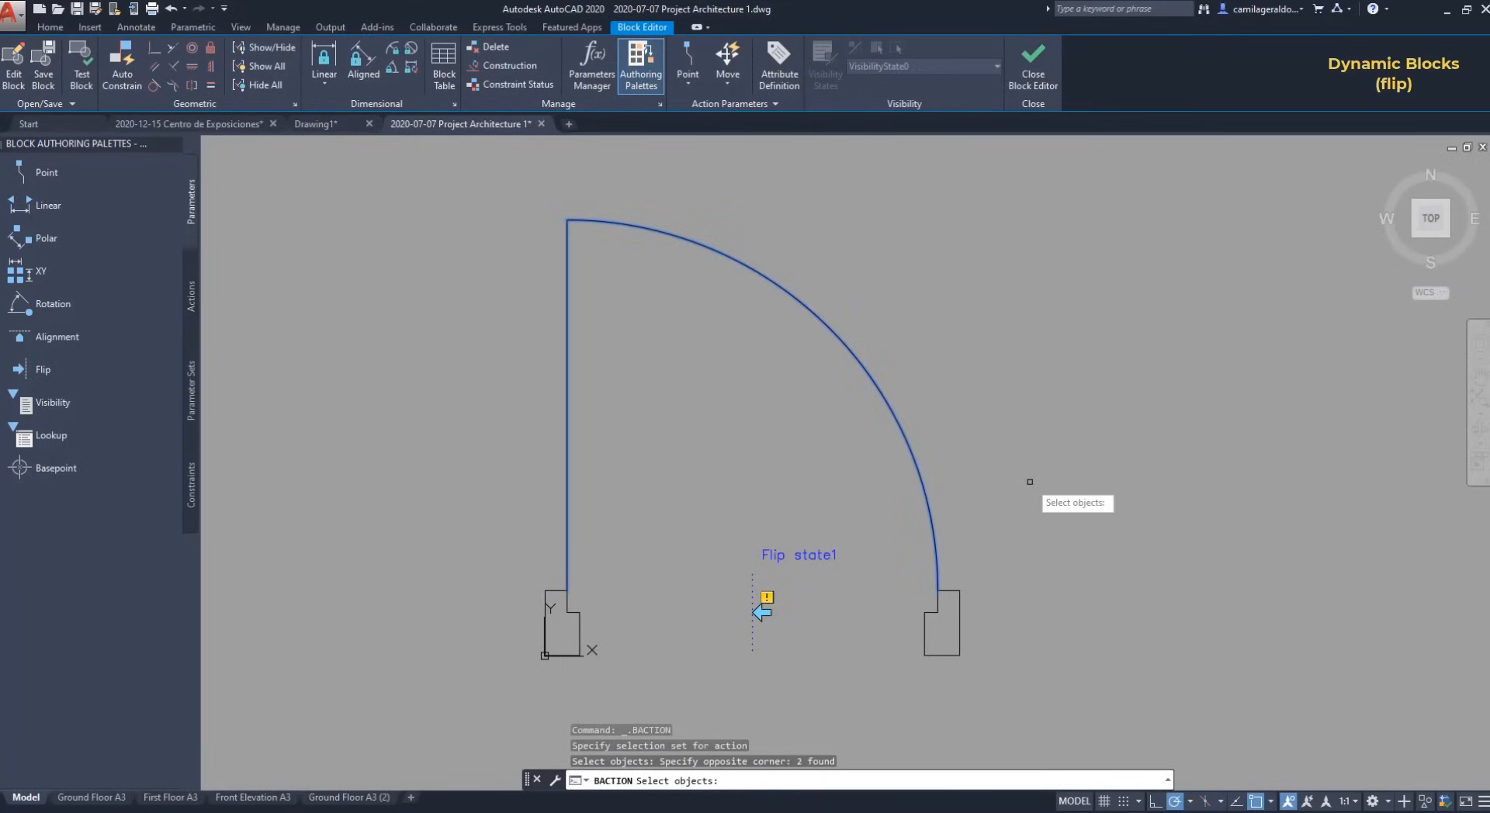
key(Return)
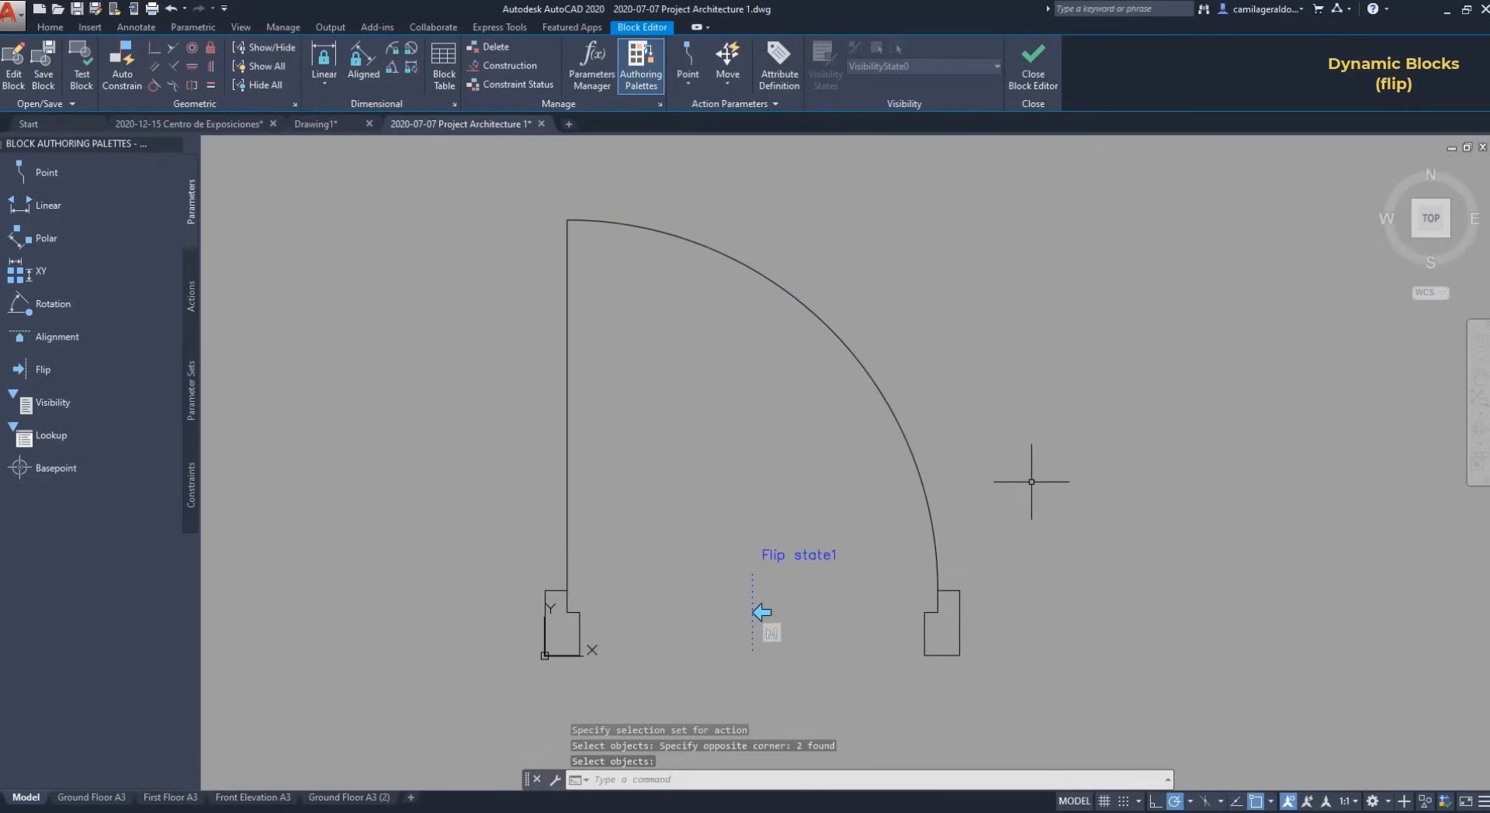
Step: Save the block changes, close the block editor and try the door's horizontal flip in the drawing
click(1015, 86)
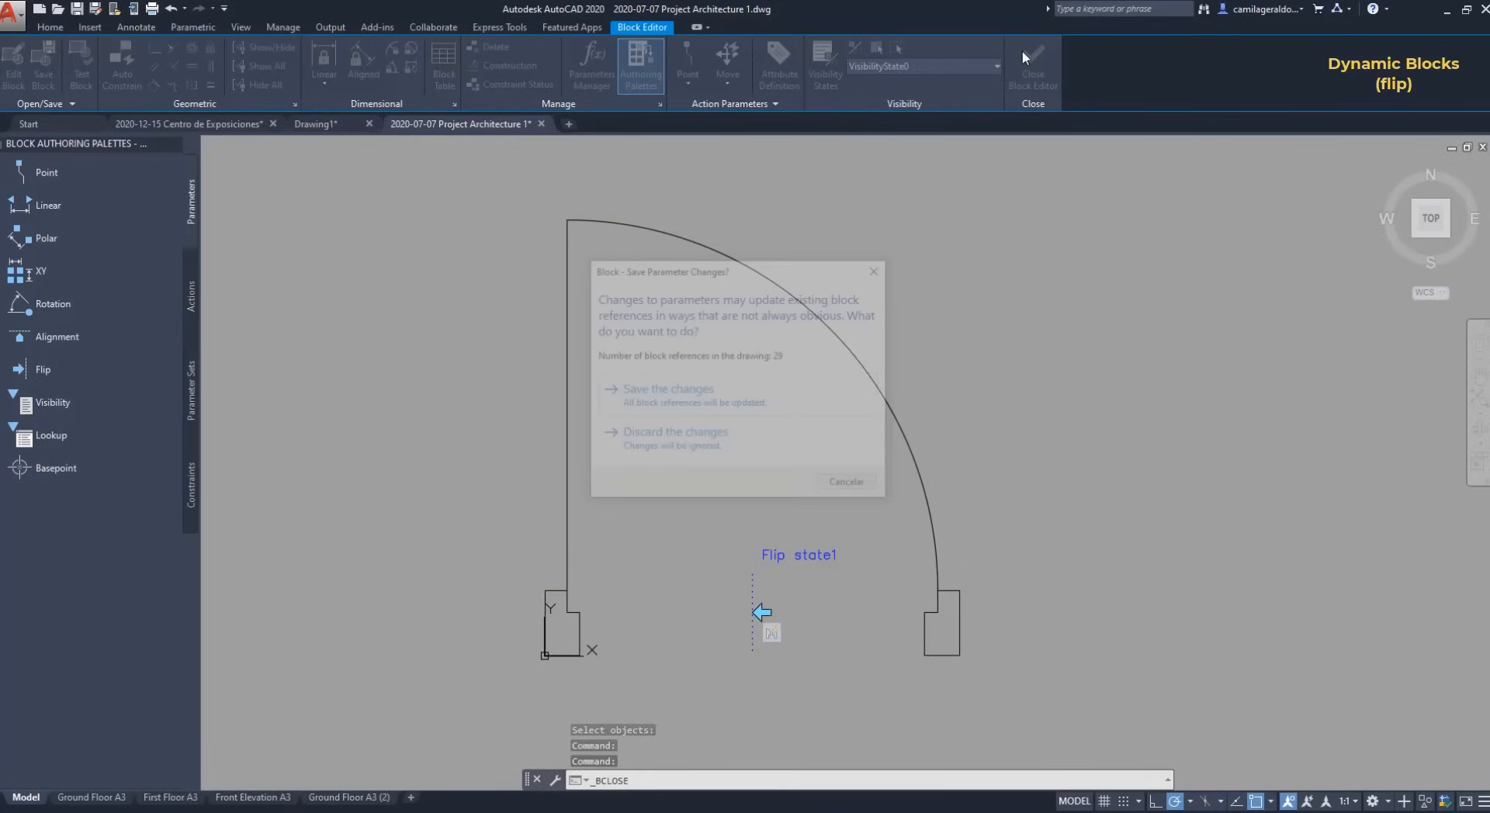
click(802, 402)
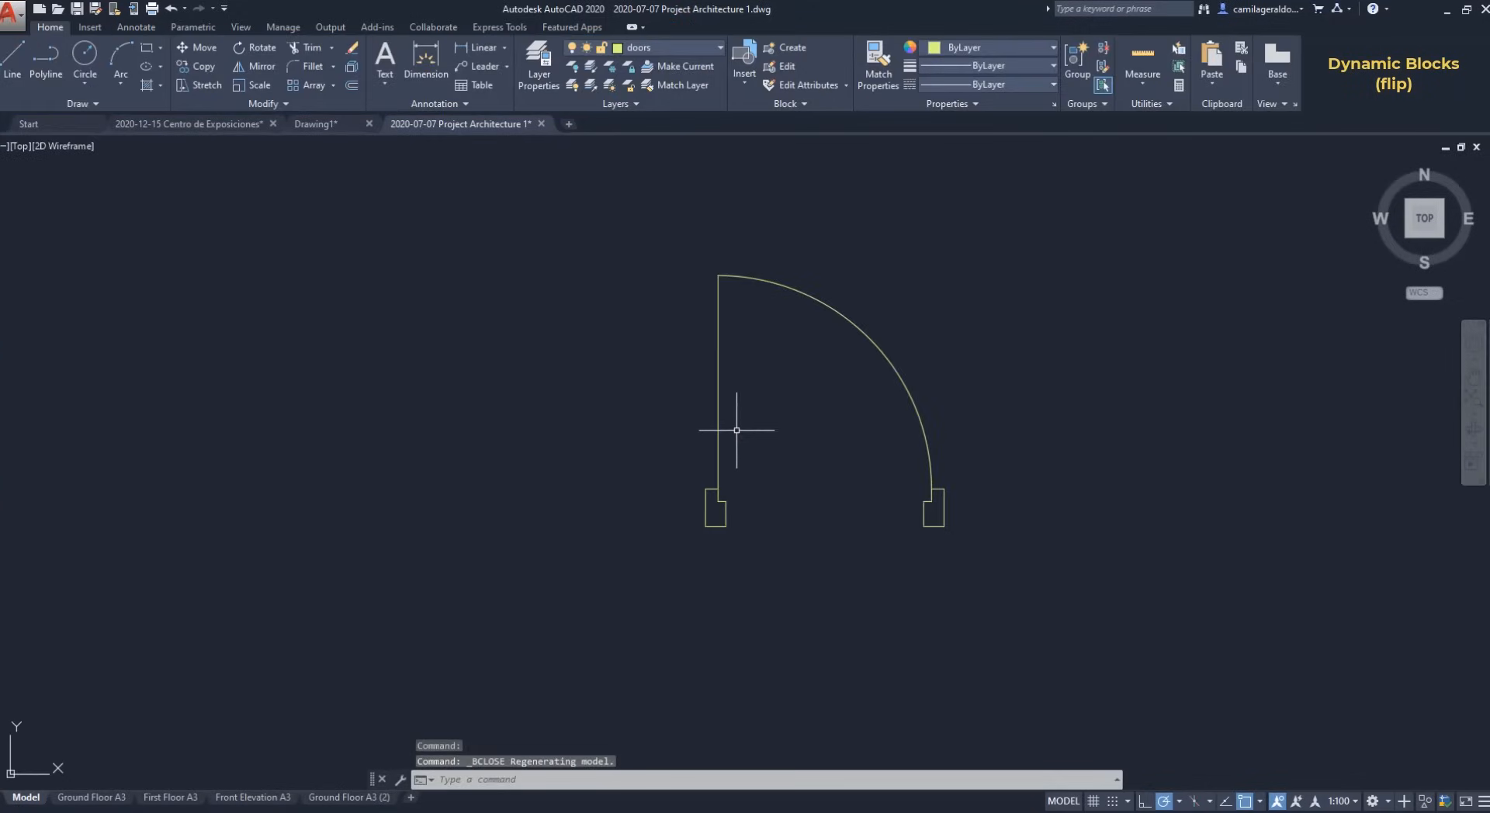
click(719, 439)
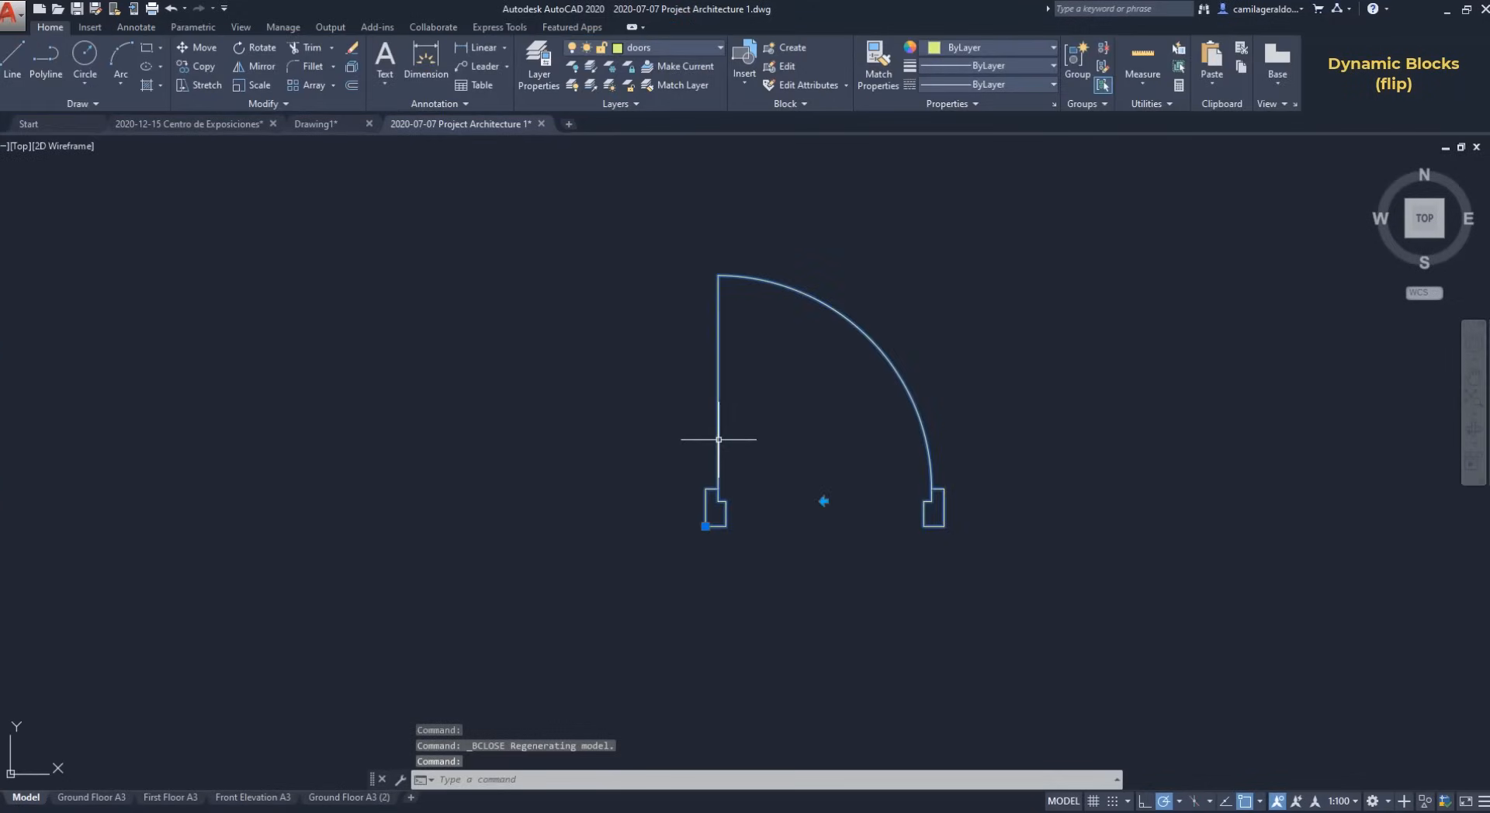
click(824, 501)
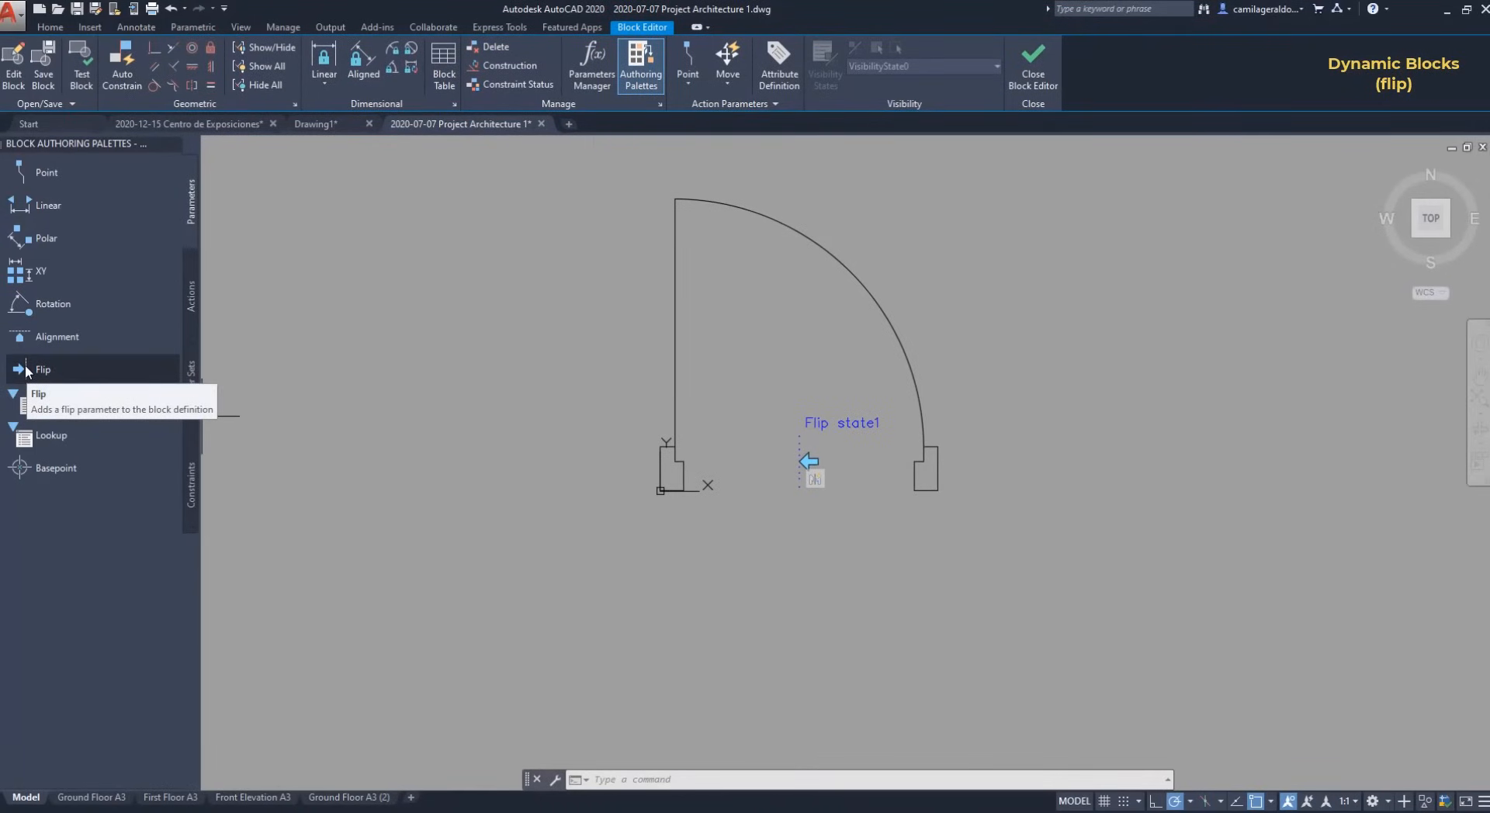
Step: Add a second flip parameter with a horizontal reflection line through the left jamb's outer edge midpoint, labelled beside the jamb
click(25, 369)
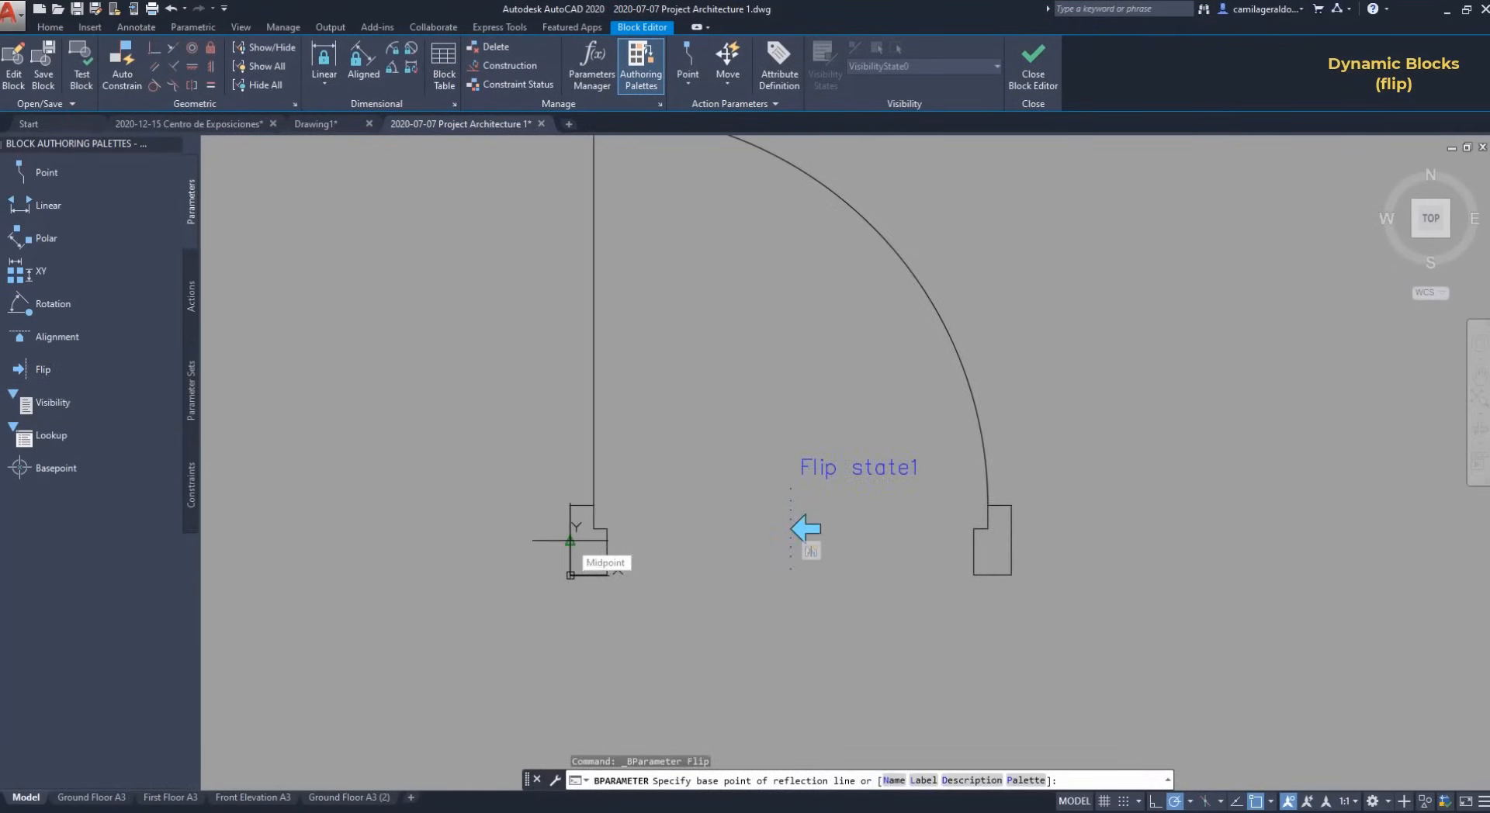
click(571, 540)
click(627, 542)
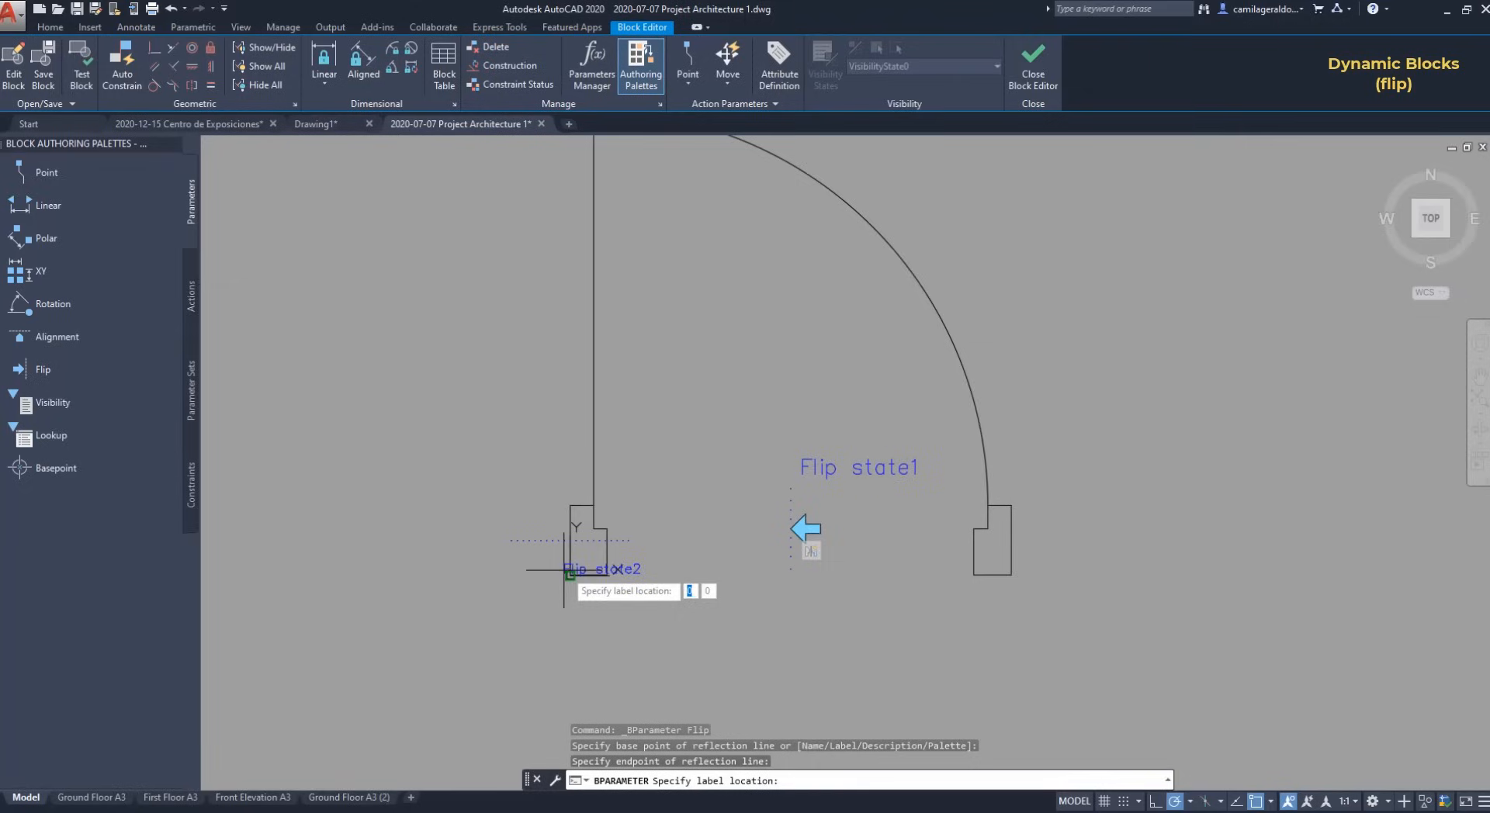
click(482, 559)
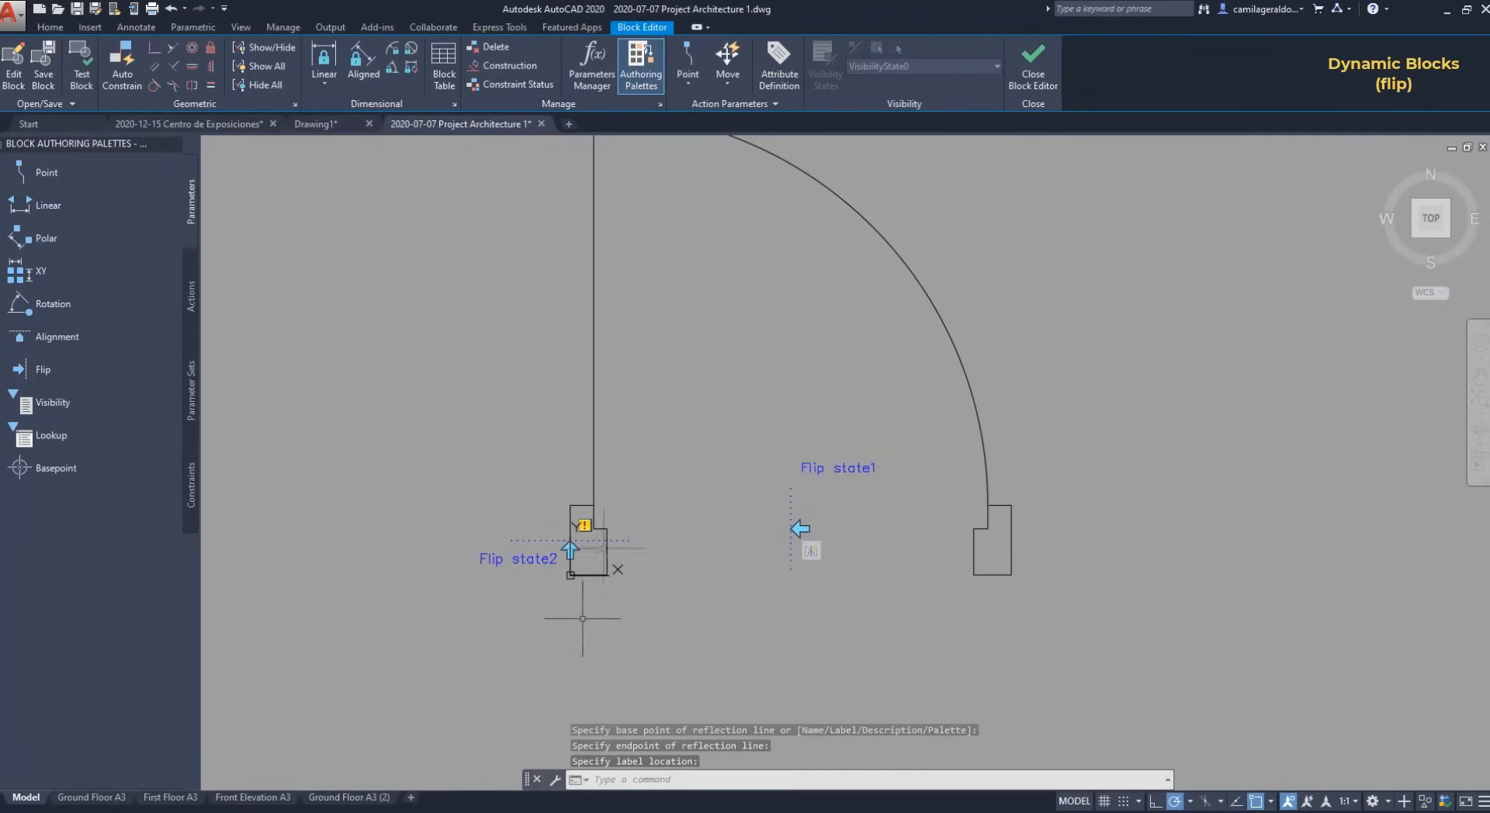
Step: Assign a flip action to the horizontal-axis flip parameter, selecting the door leaf, swing arc and both jambs
mouse_move(585, 530)
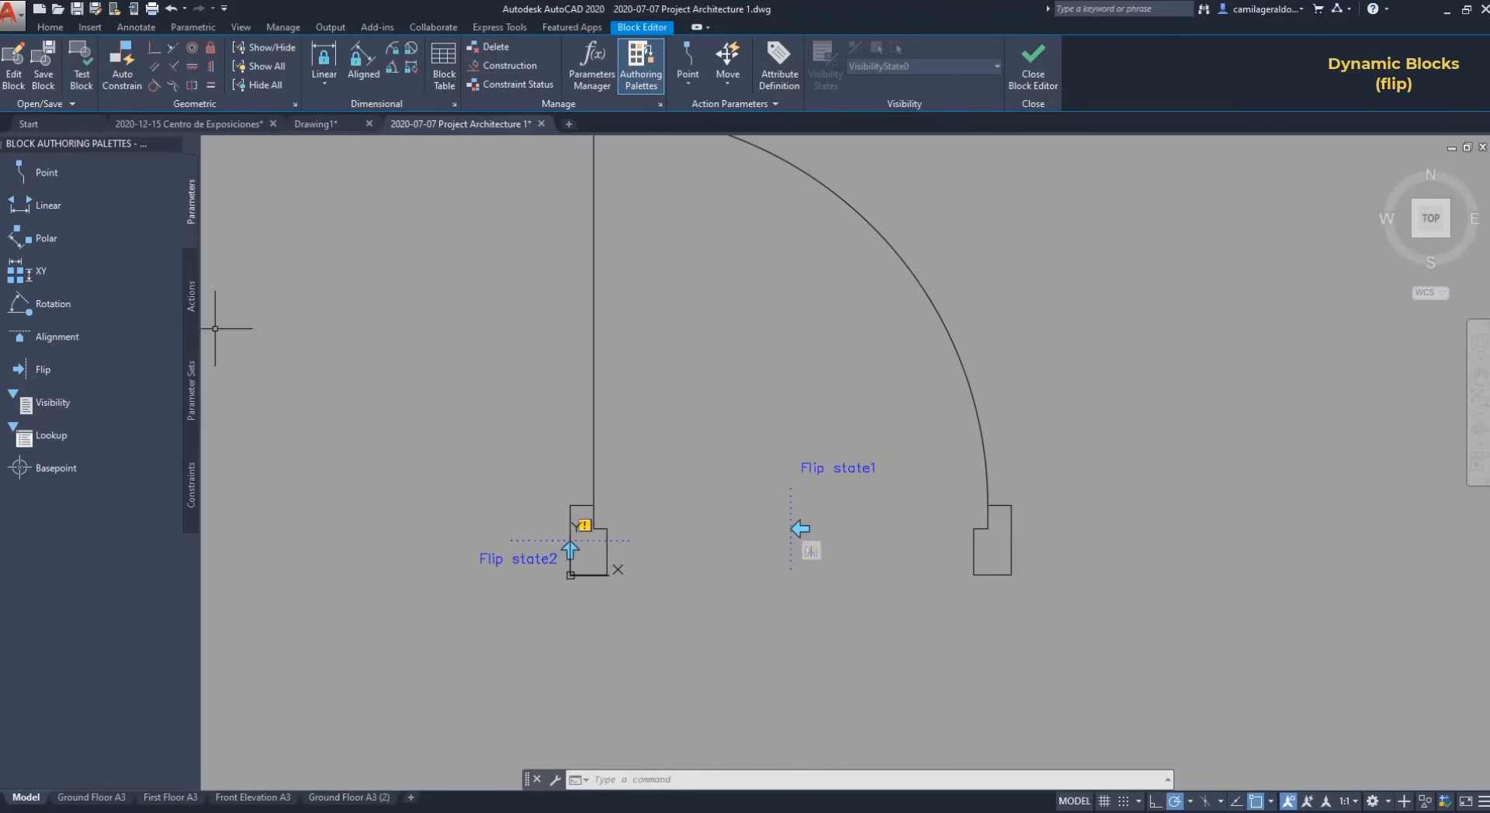
click(192, 303)
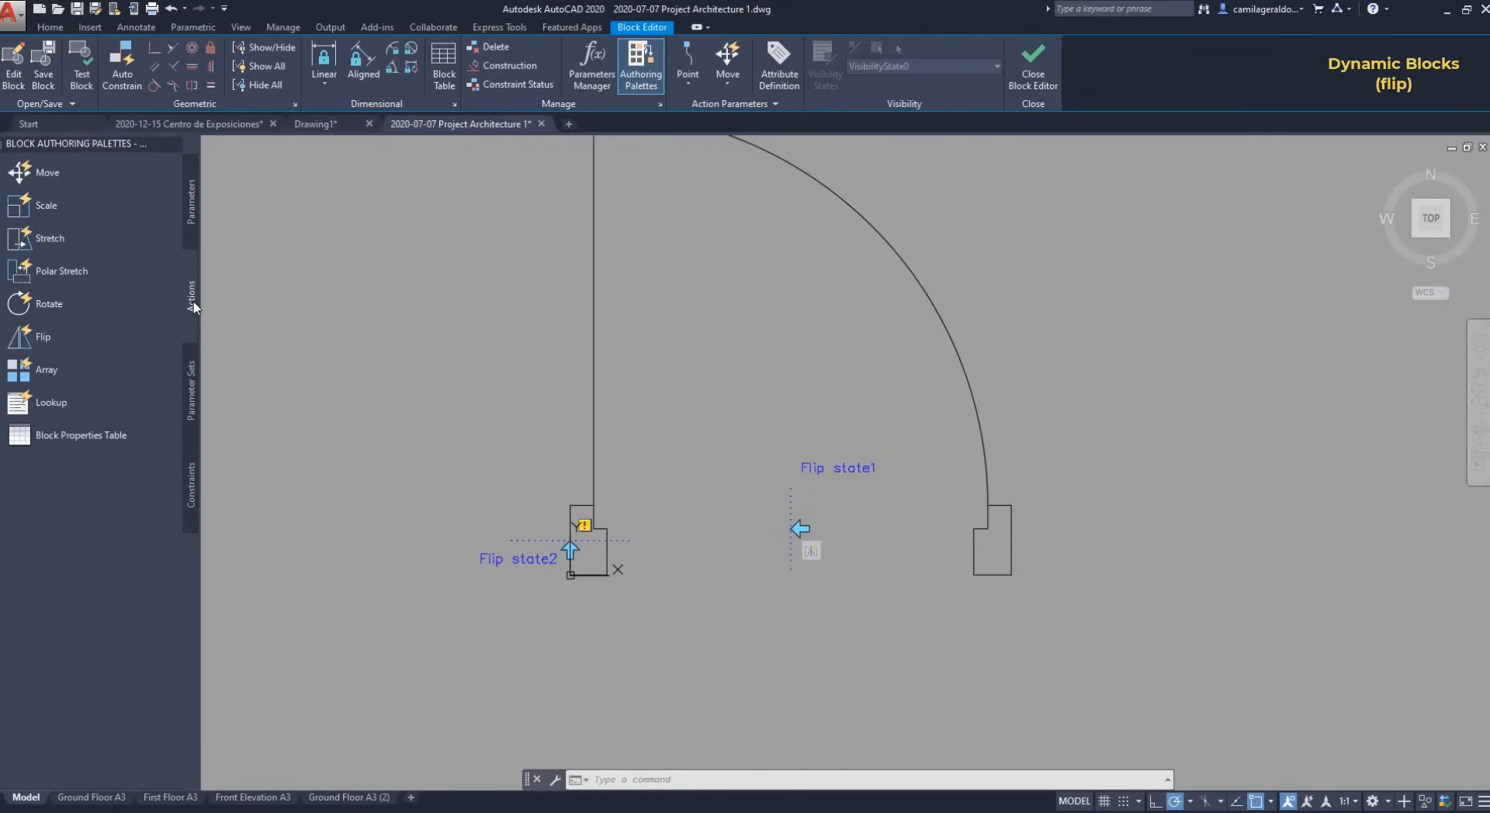
click(40, 336)
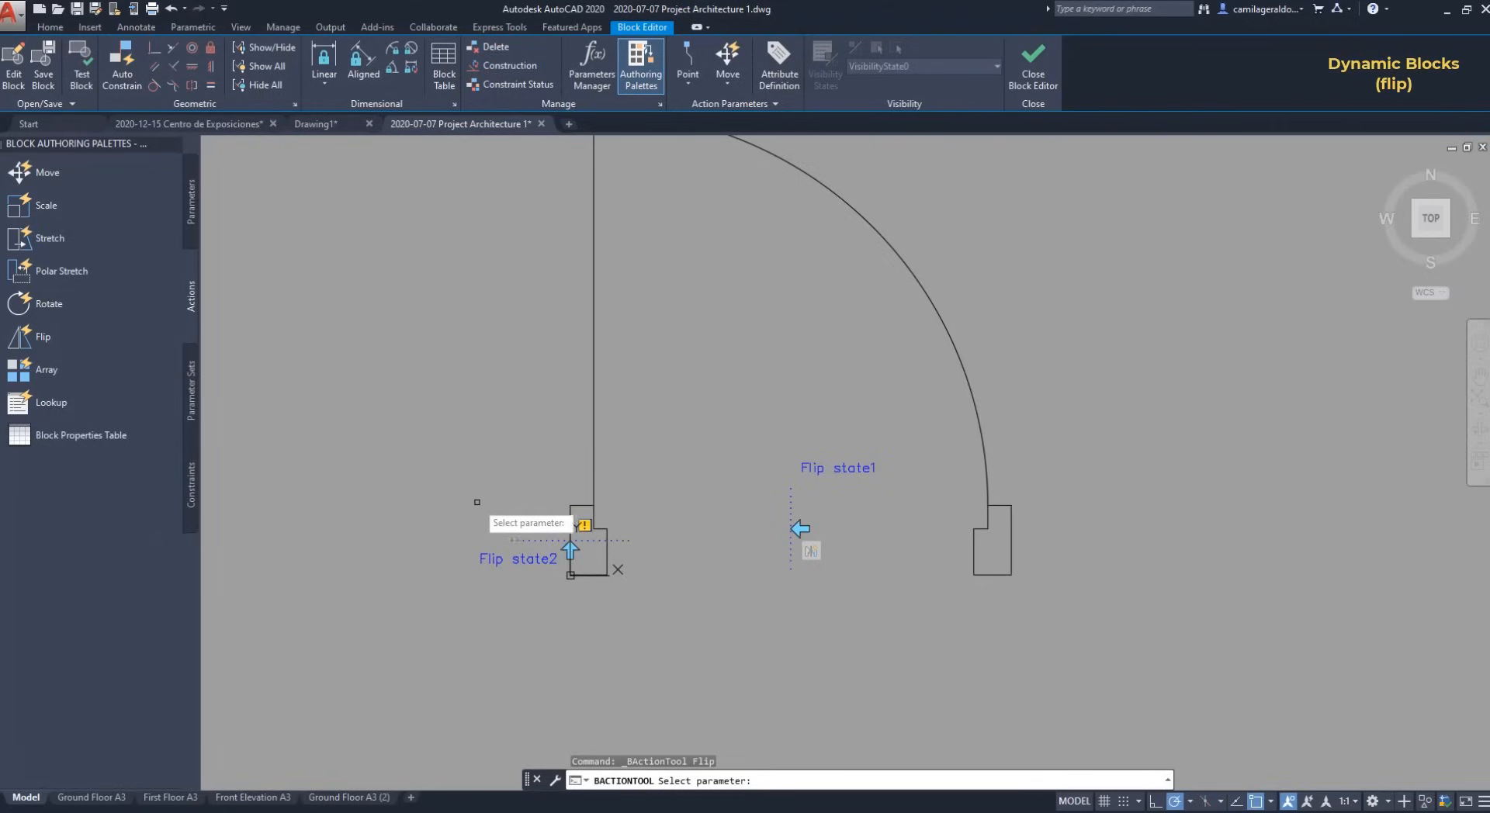
click(516, 560)
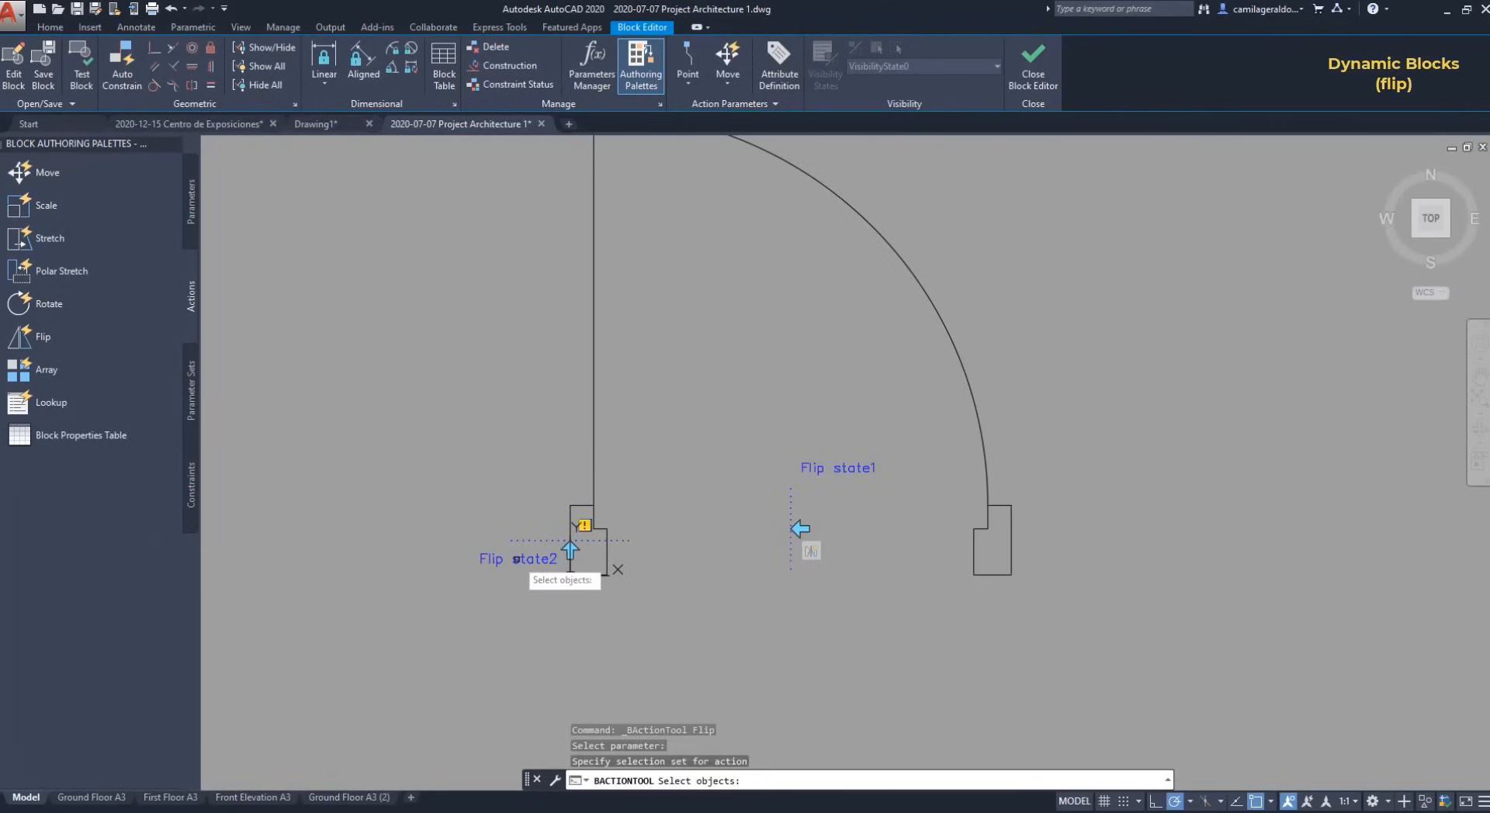
click(1030, 586)
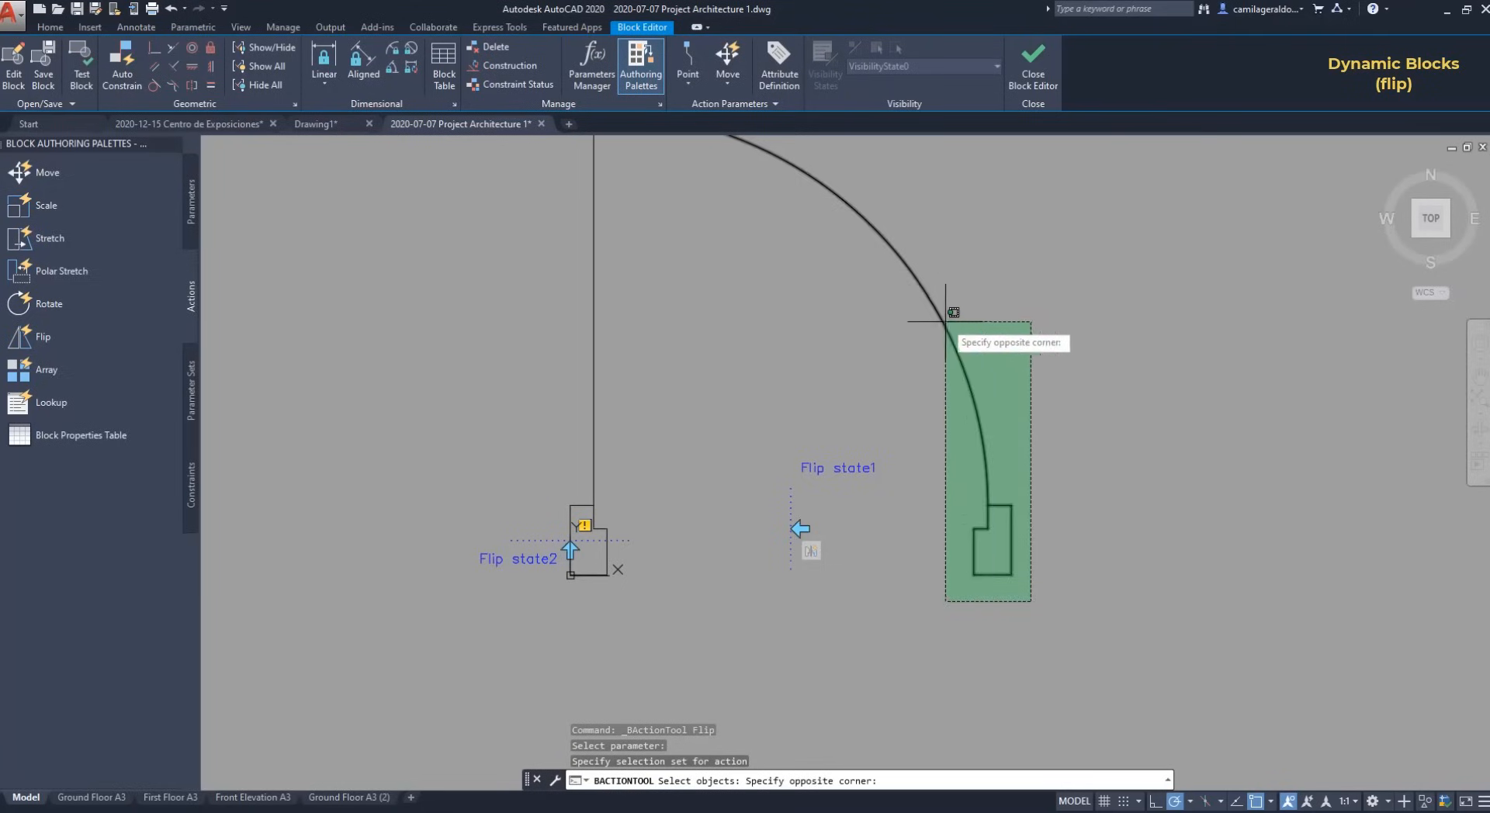
click(924, 308)
click(634, 610)
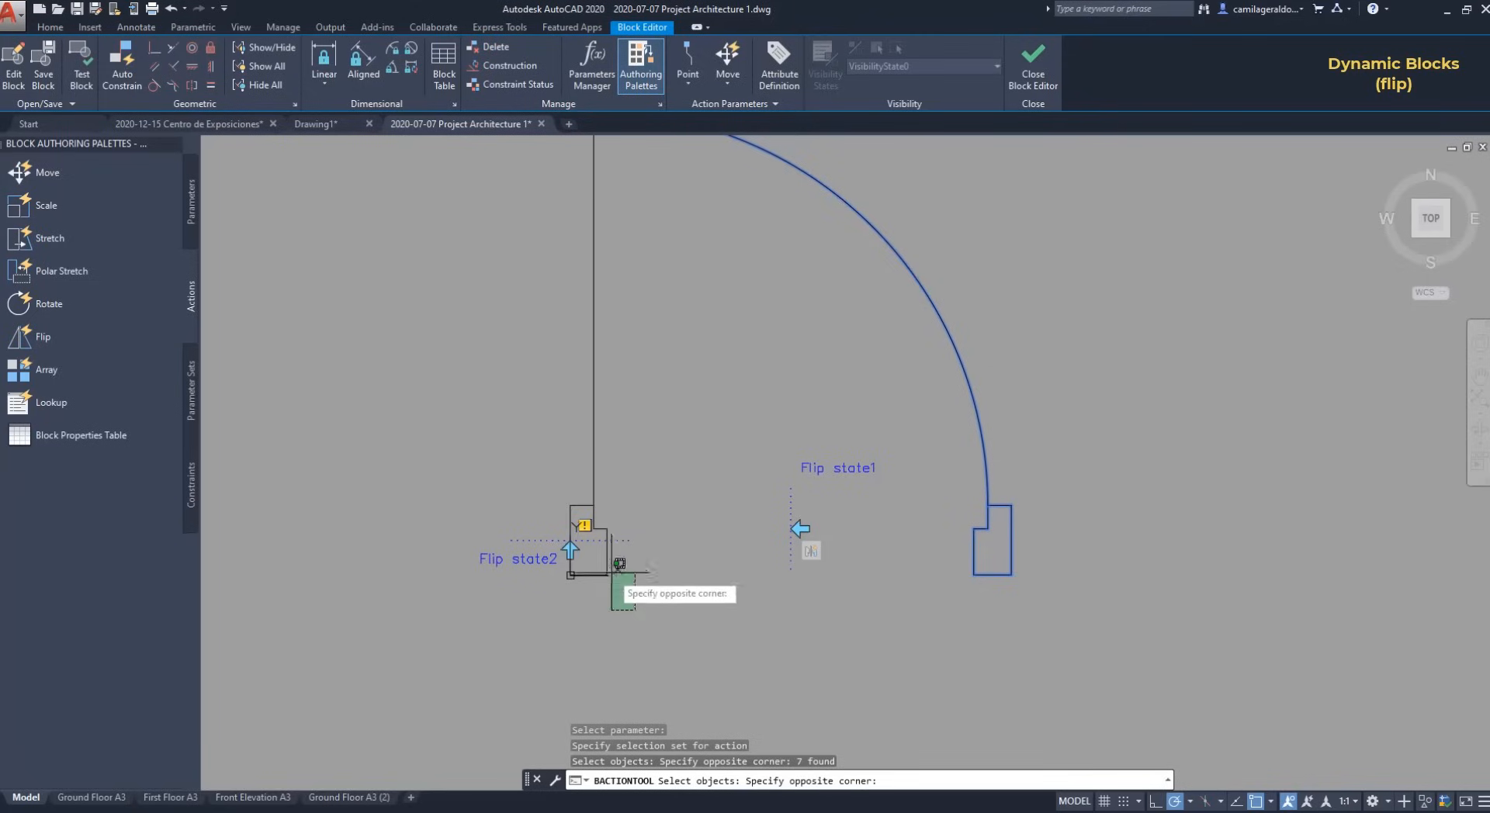
click(492, 417)
key(Return)
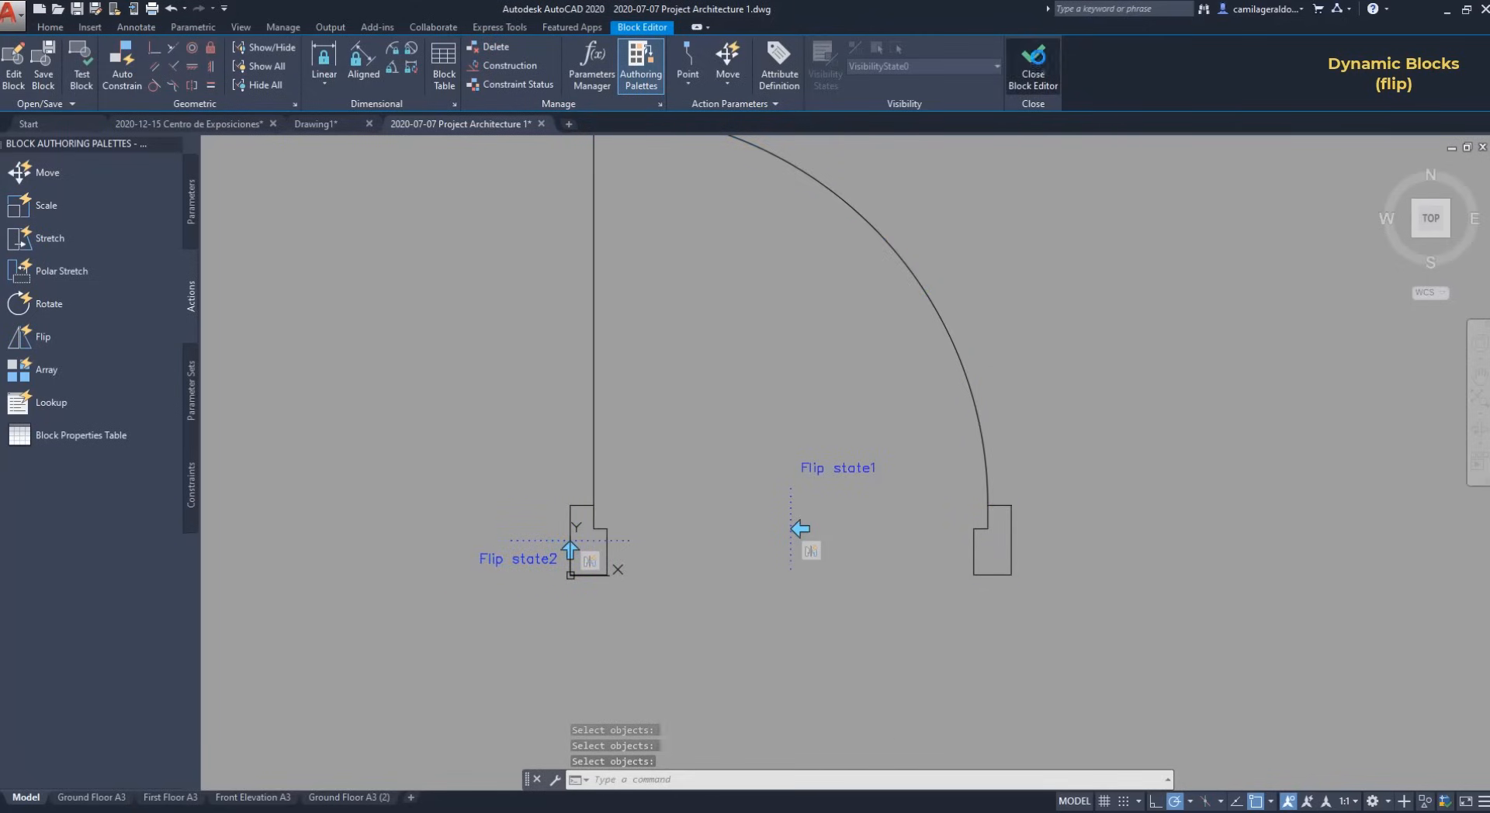
Step: Save and close the block definition, and try both the vertical and horizontal flips on the door
click(1032, 62)
click(666, 389)
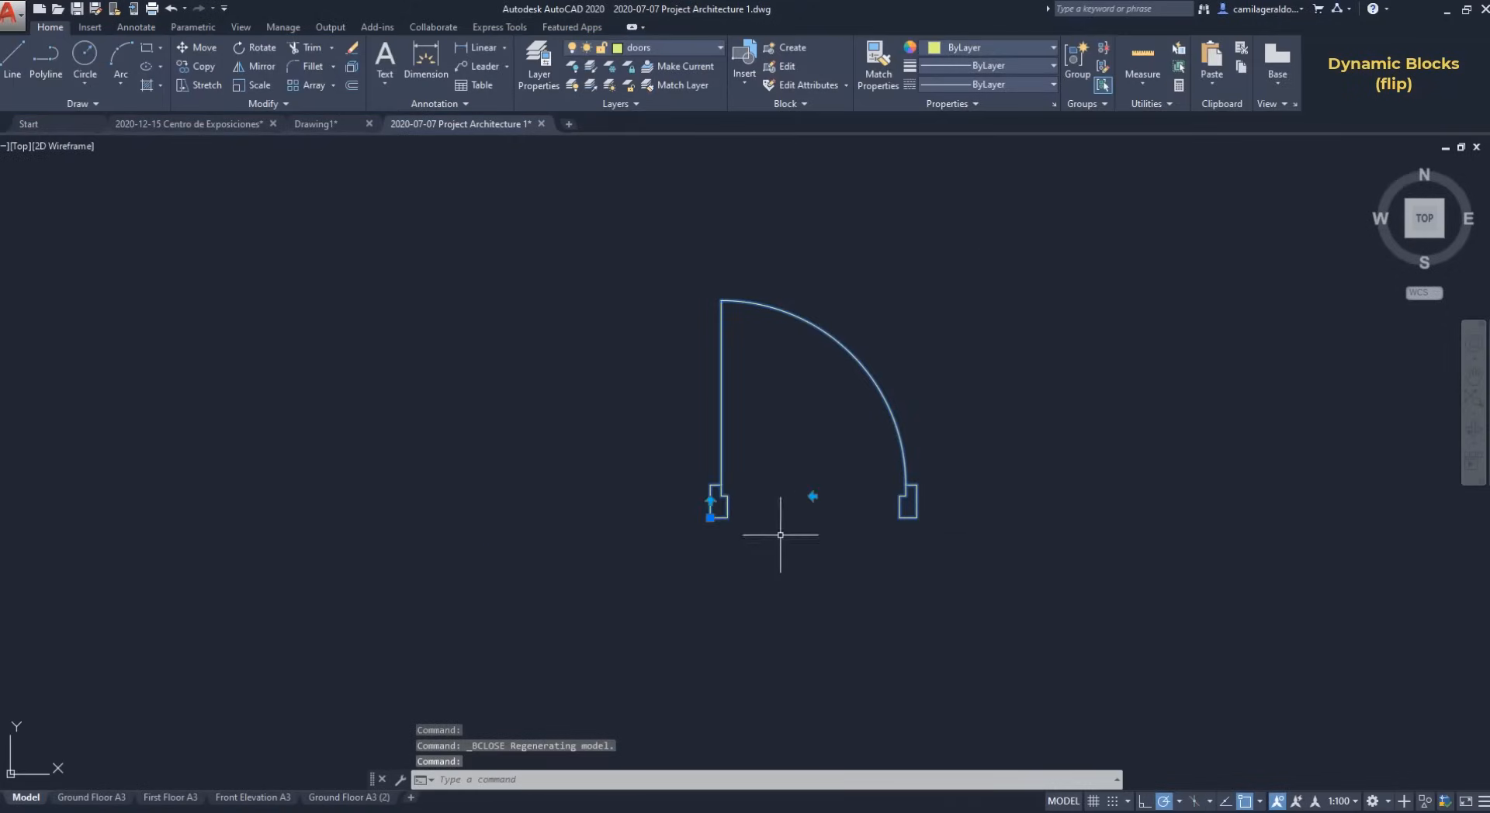
click(710, 501)
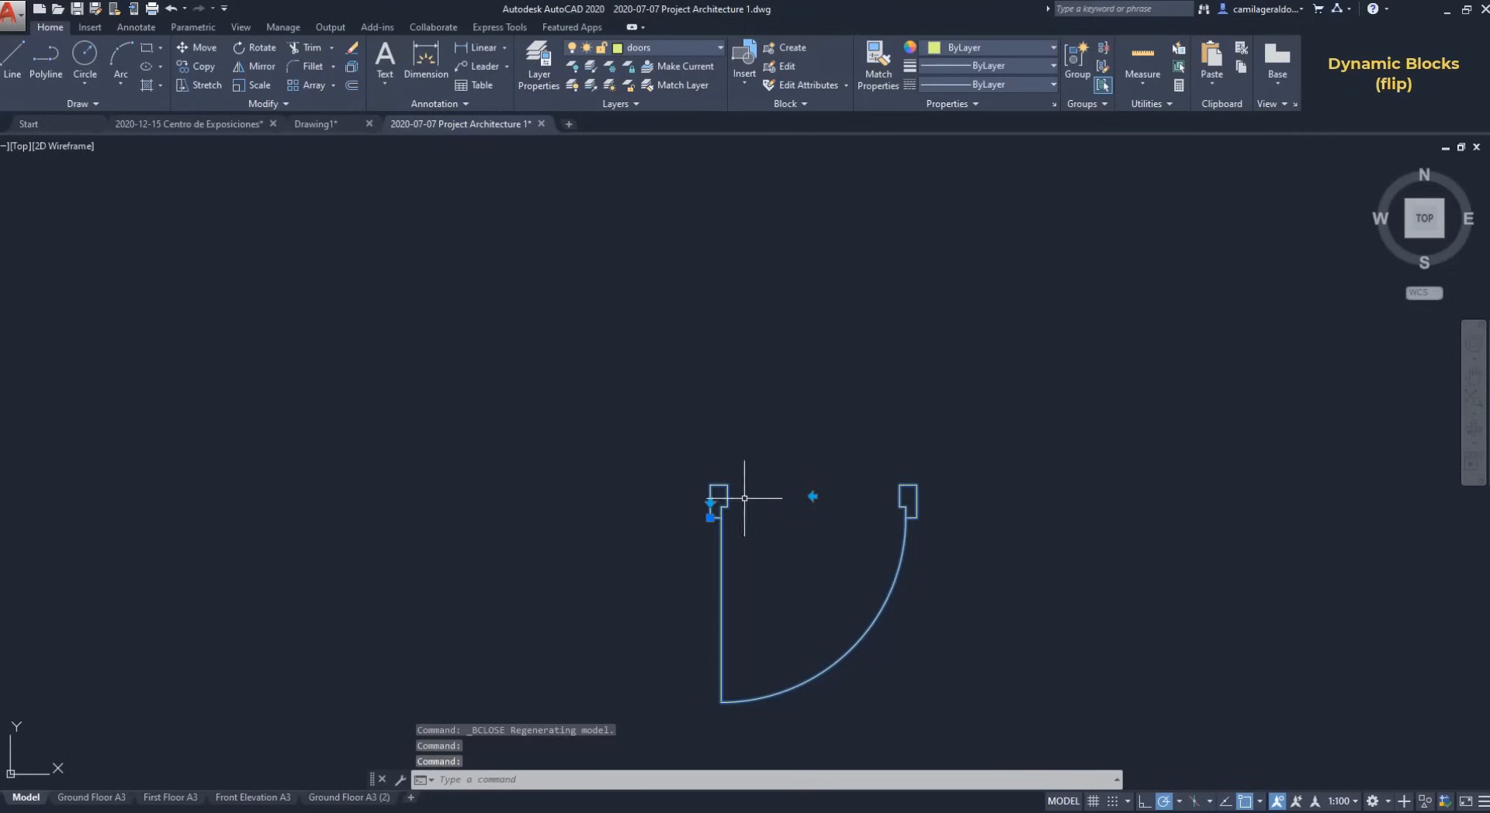
click(813, 496)
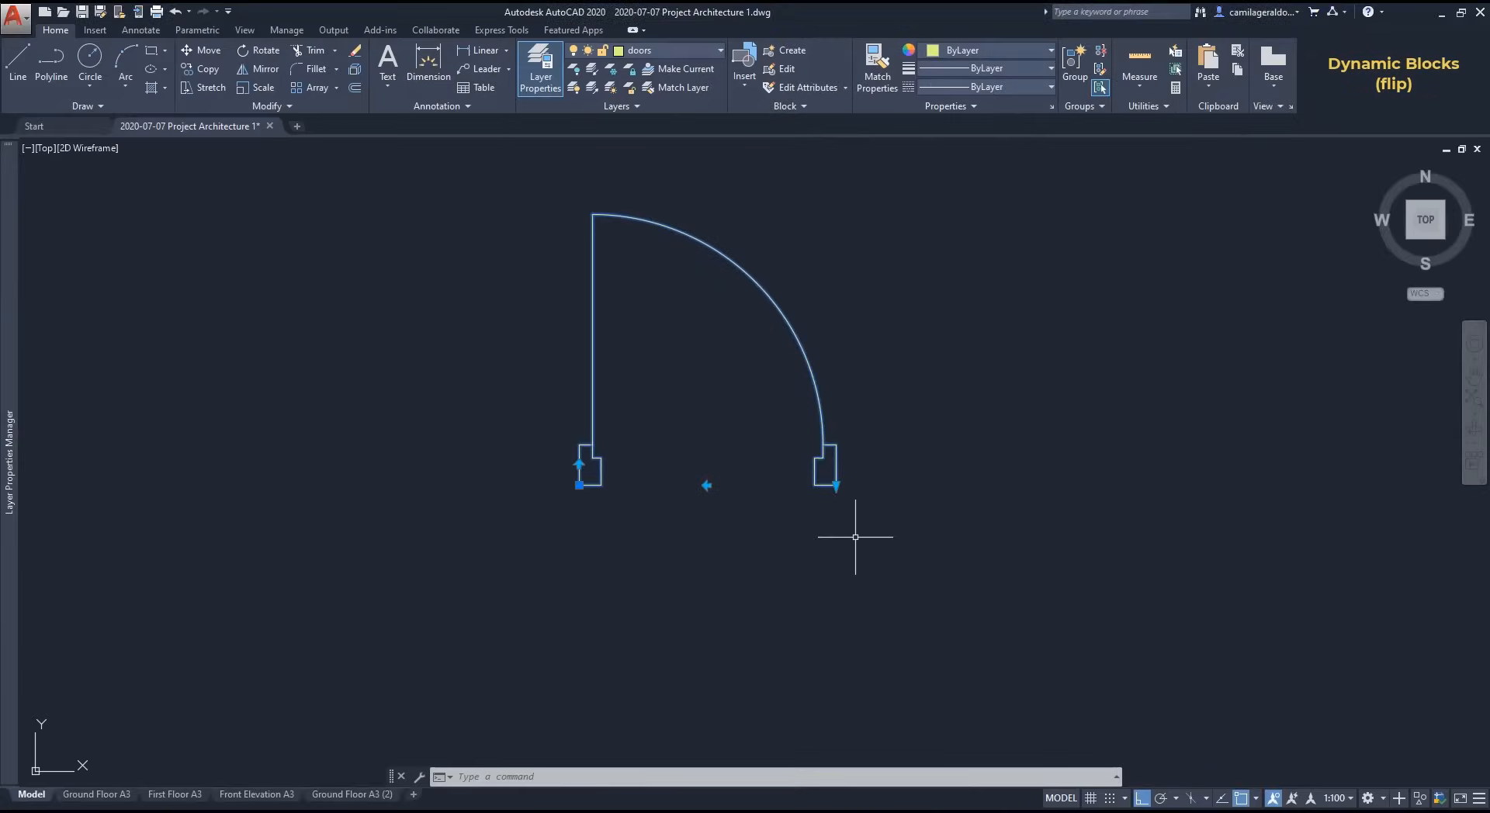
Step: Stretch the door's jambs downward to a depth of 300 using the linear grip on the right jamb
click(836, 485)
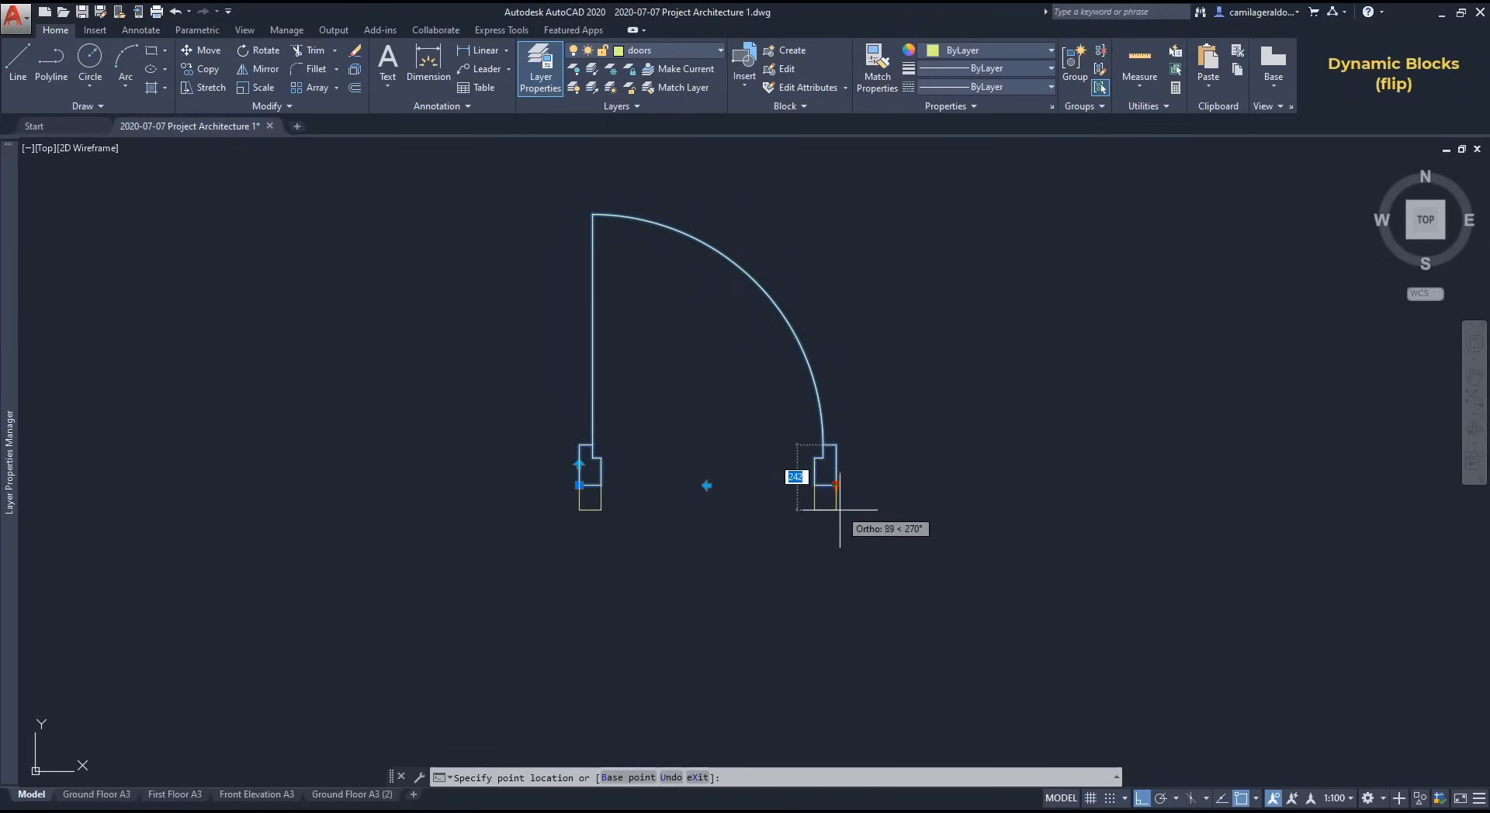
text(300)
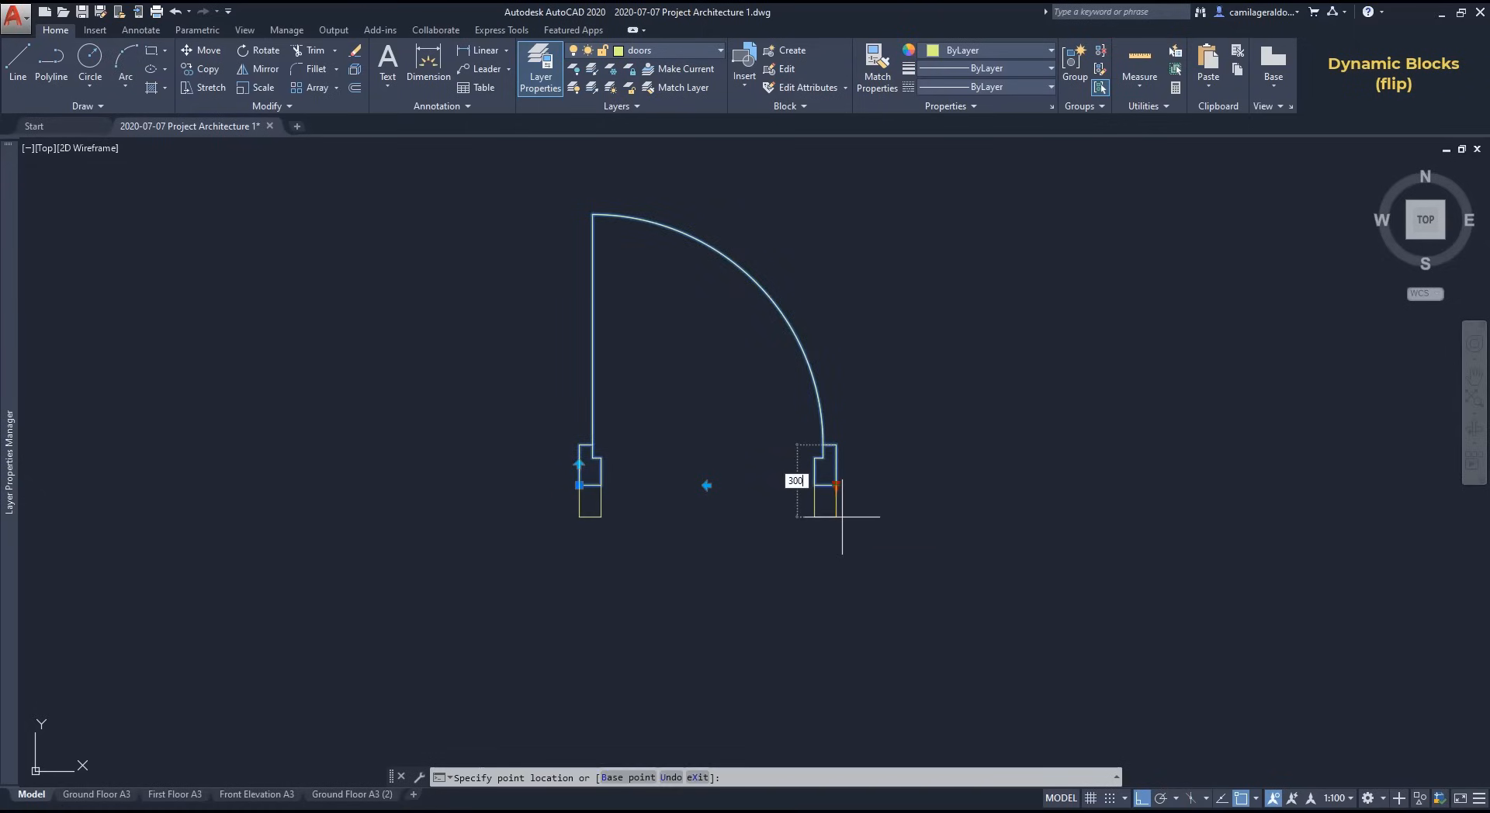
key(Return)
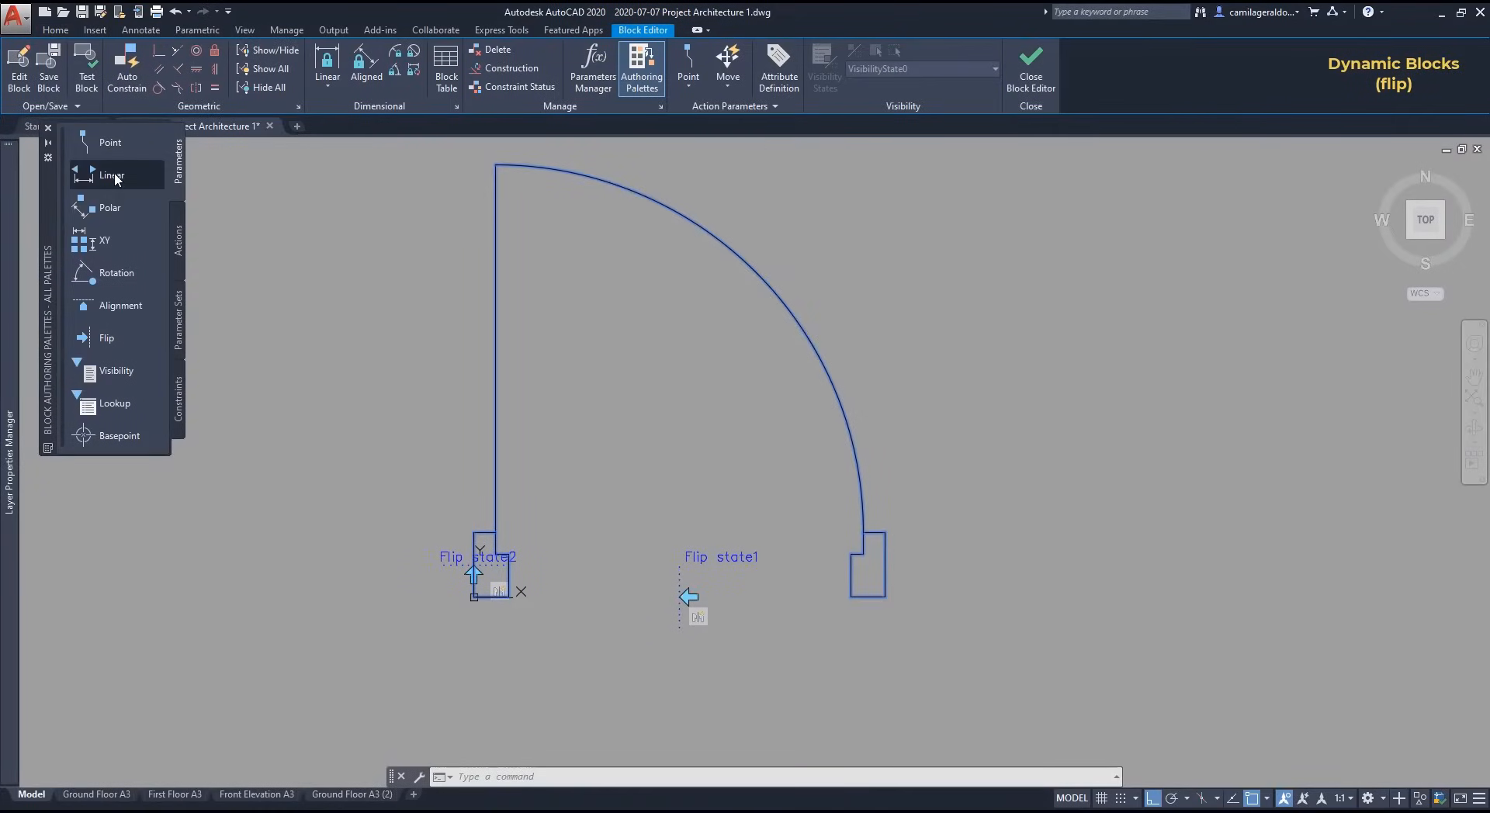
Step: Add a vertical linear parameter along the right jamb's outer edge, from its bottom corner to its top corner
click(114, 174)
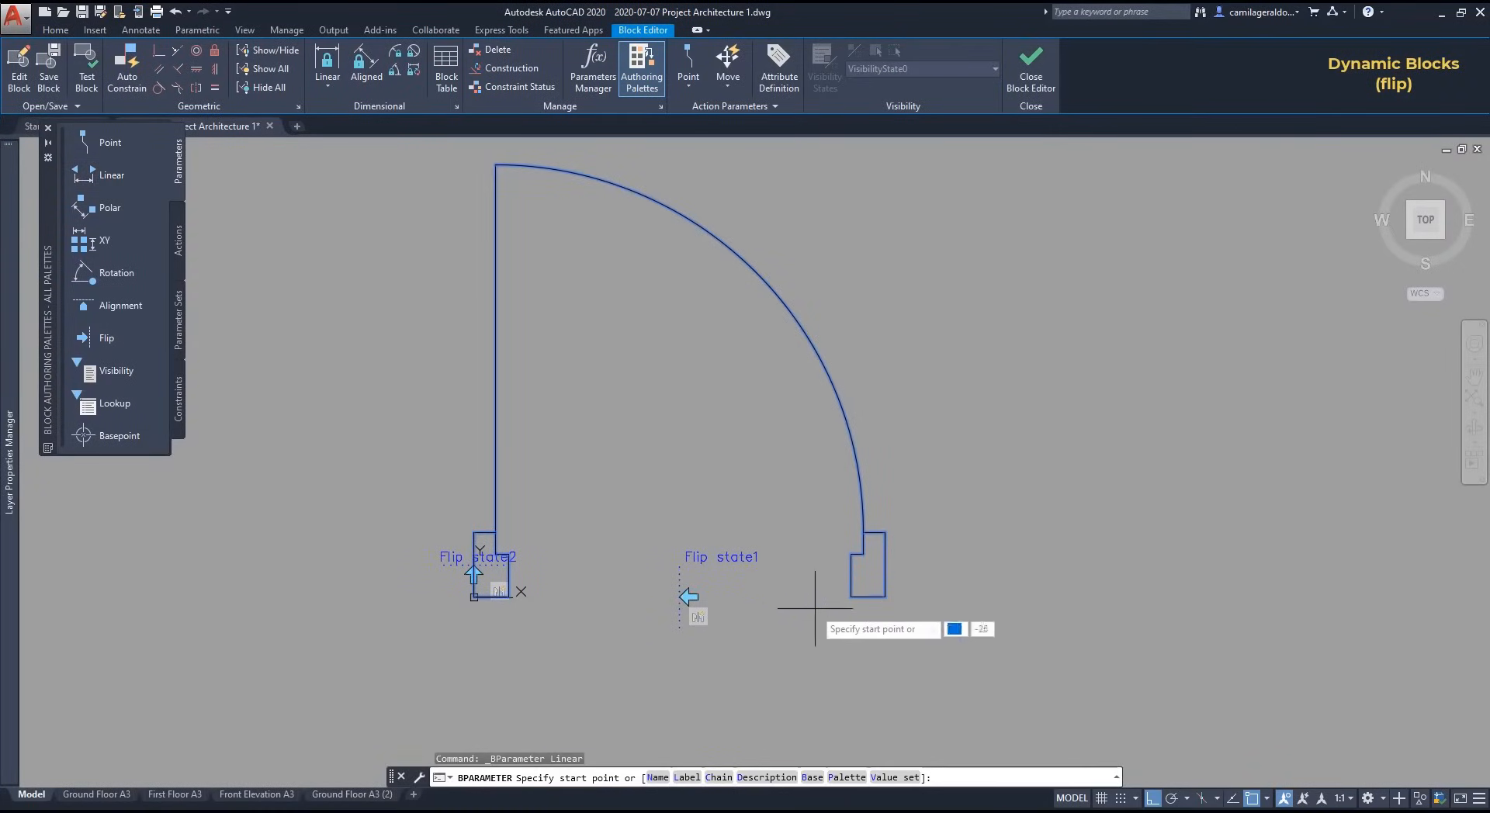
click(885, 597)
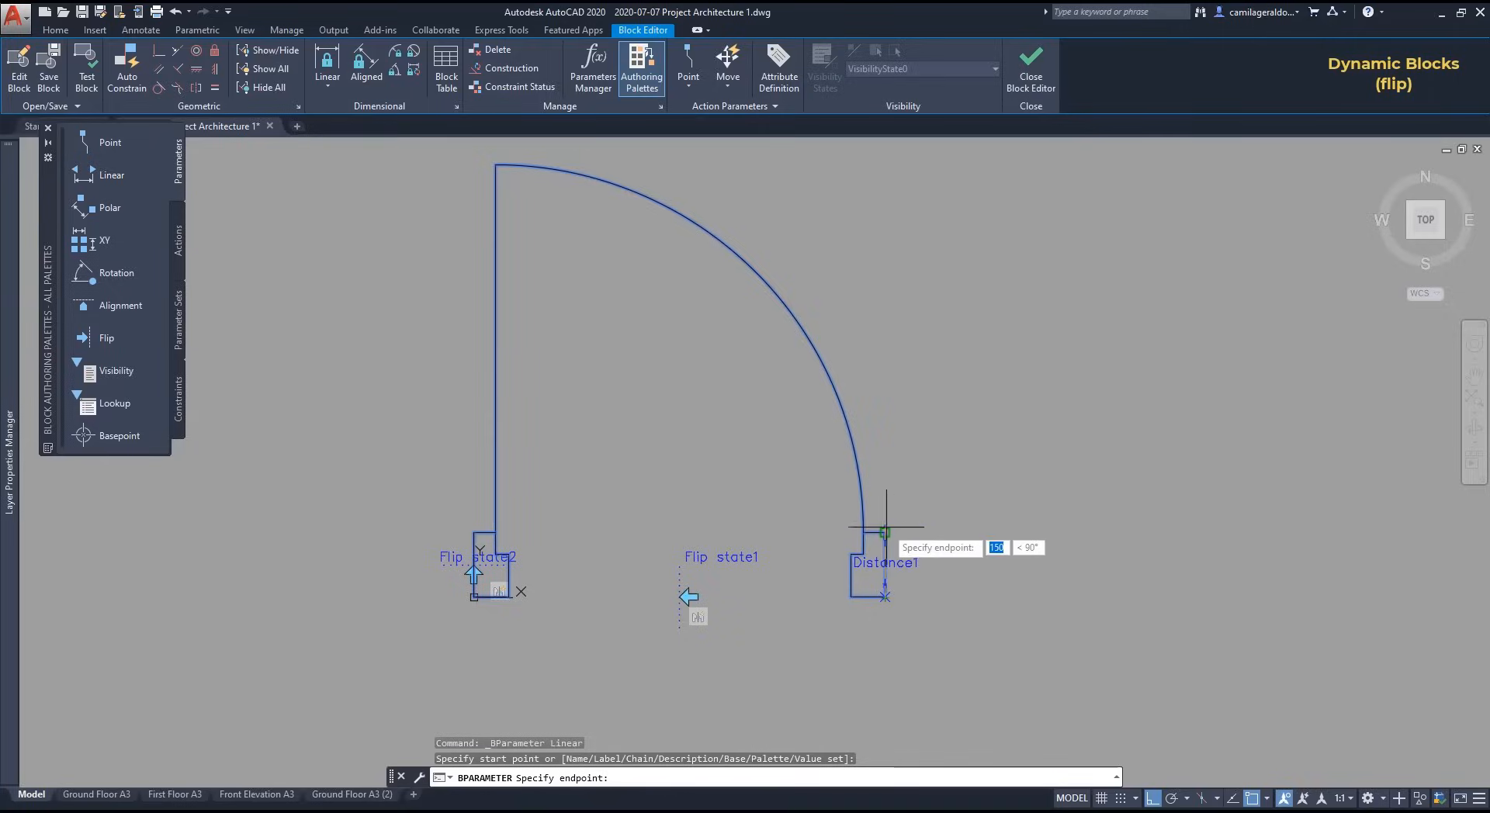
click(885, 532)
click(905, 512)
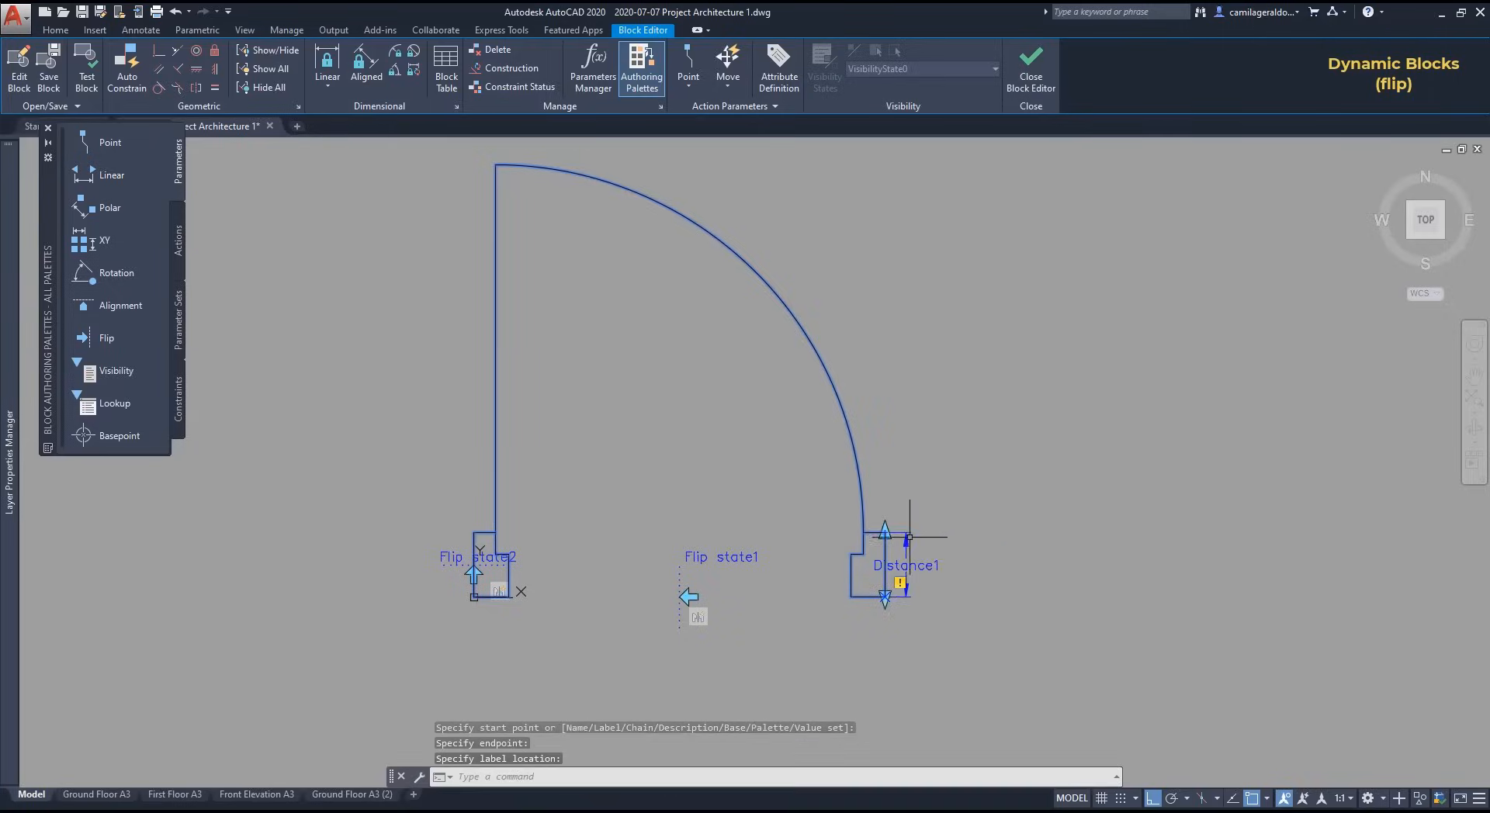
Step: Add a stretch action to the linear parameter's lower point, with a stretch frame enclosing the lower ends of both jambs
scroll(945, 595, up, 5)
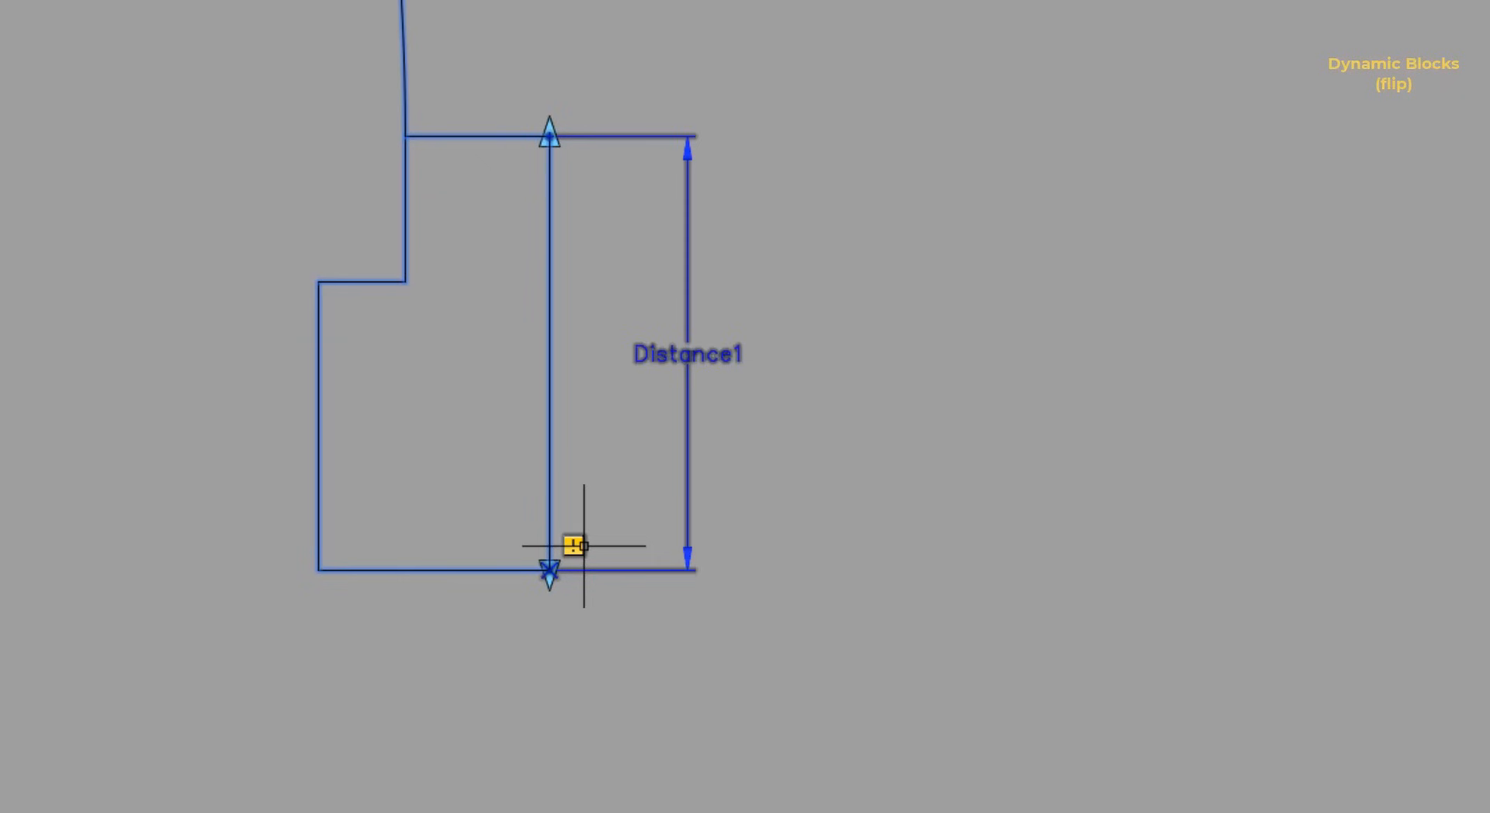
double_click(584, 546)
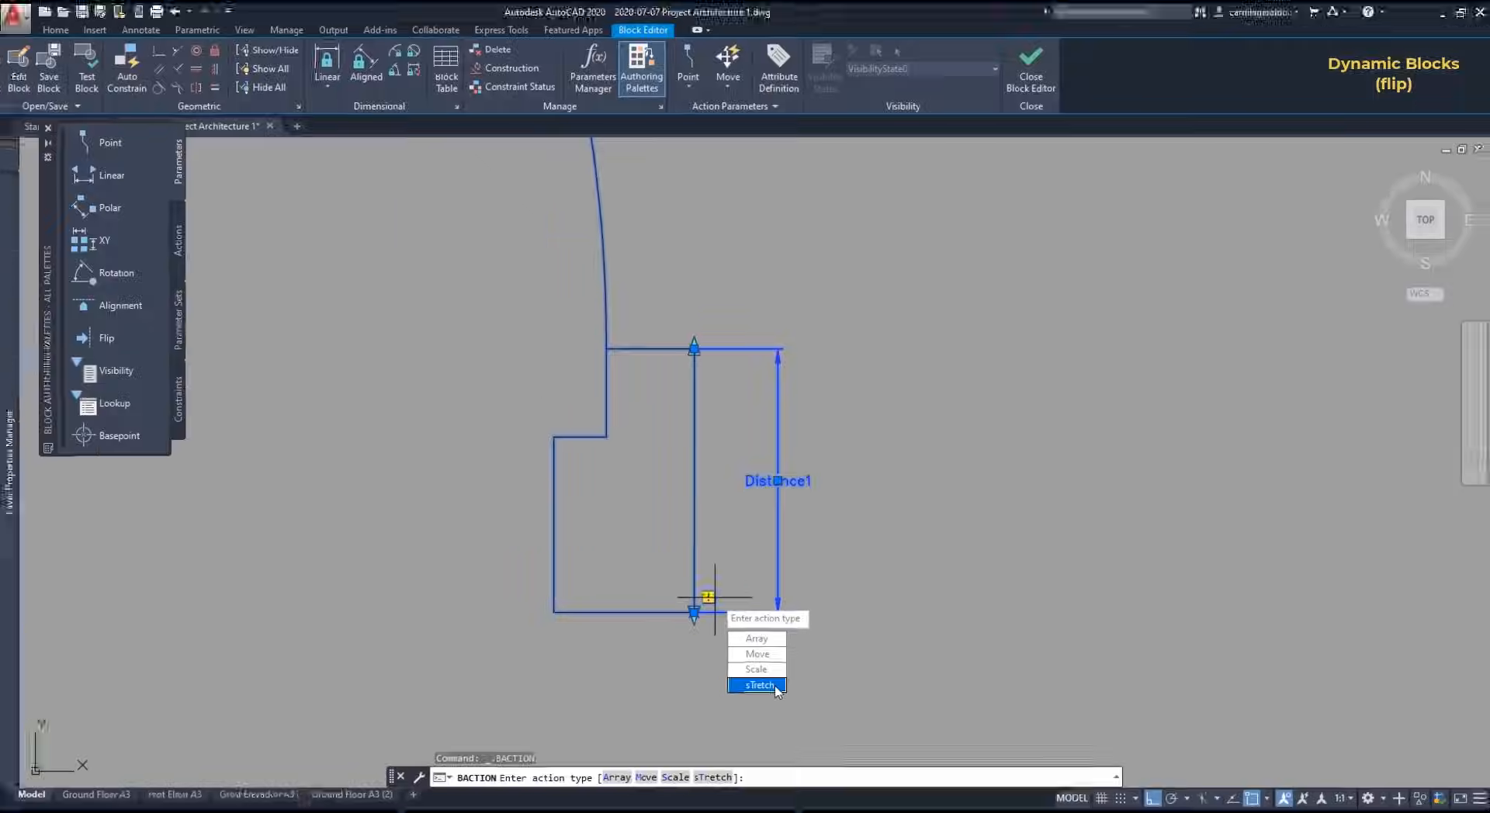
click(774, 685)
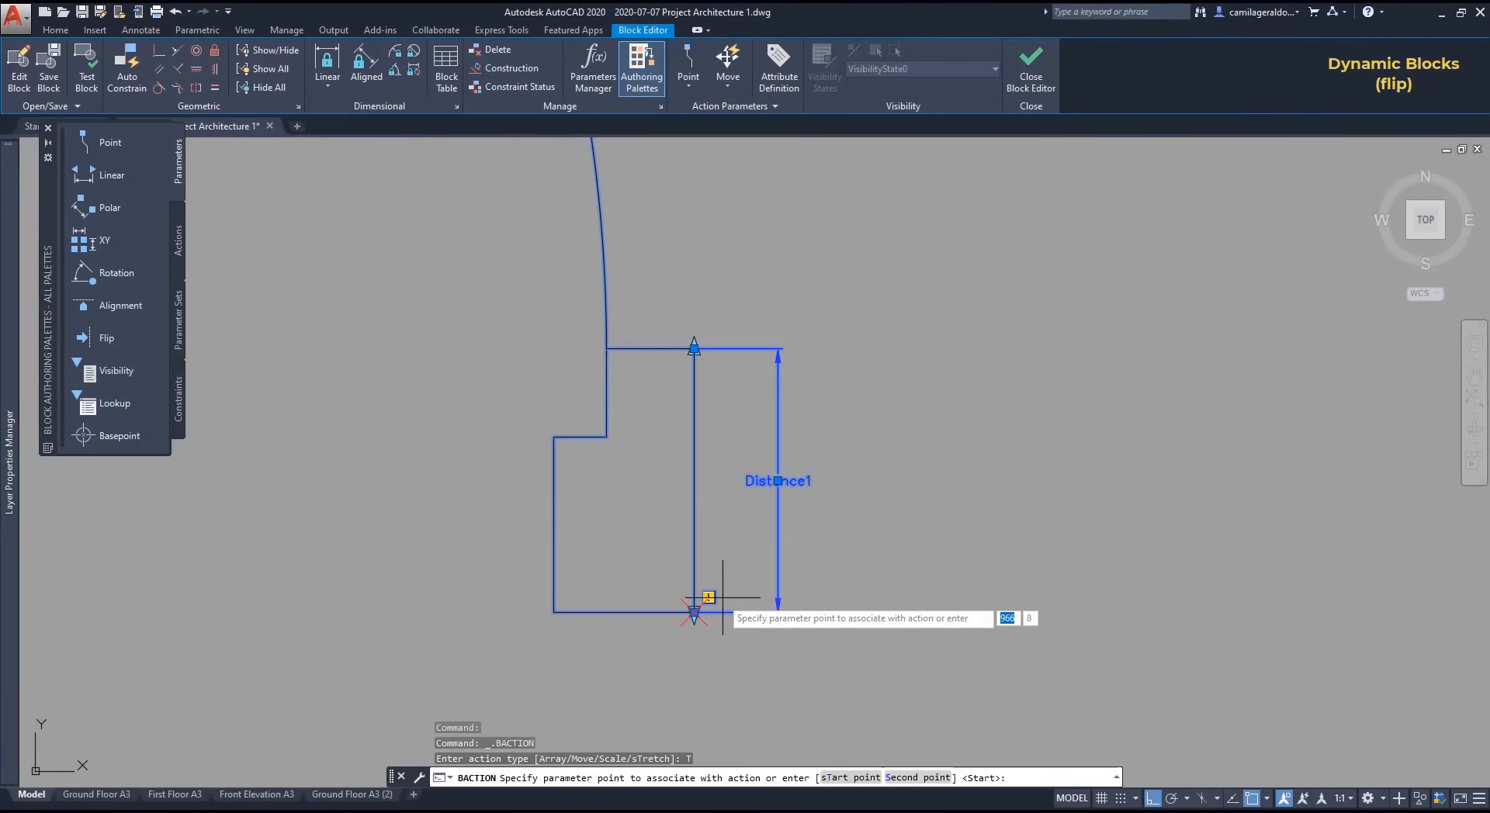
click(694, 612)
scroll(694, 612, down, 4)
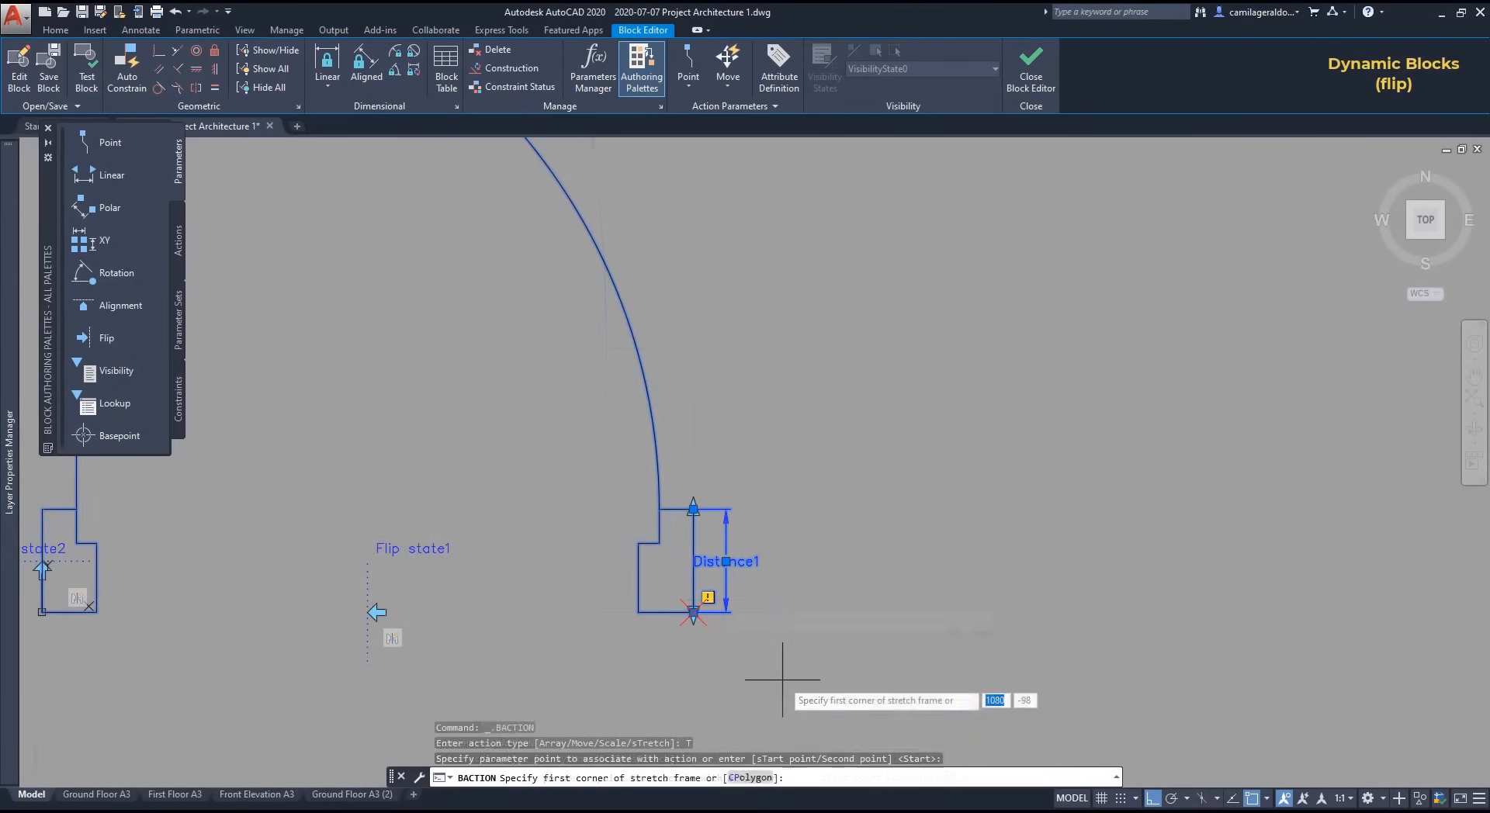
click(782, 680)
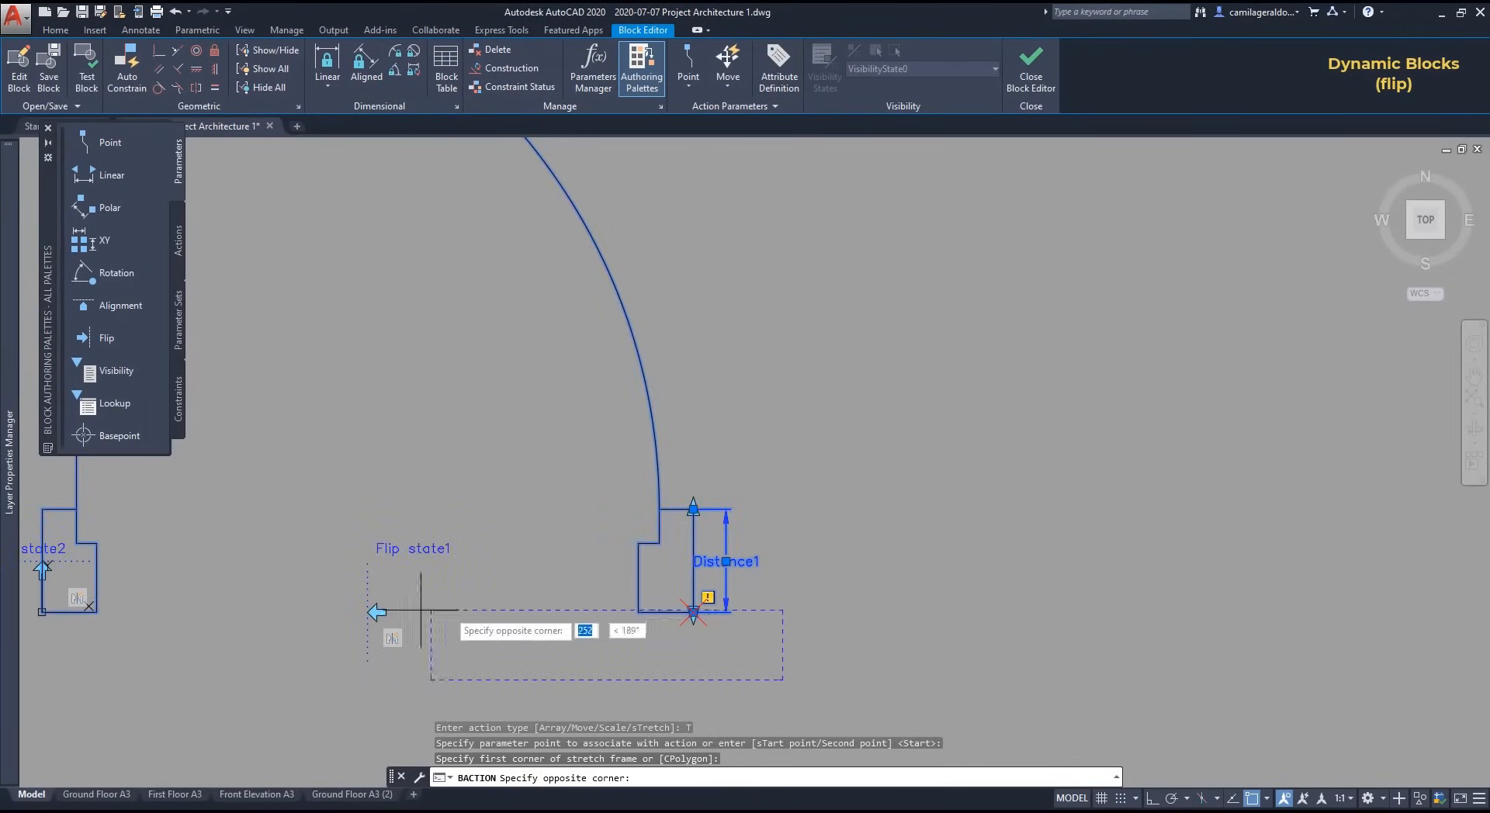
click(30, 588)
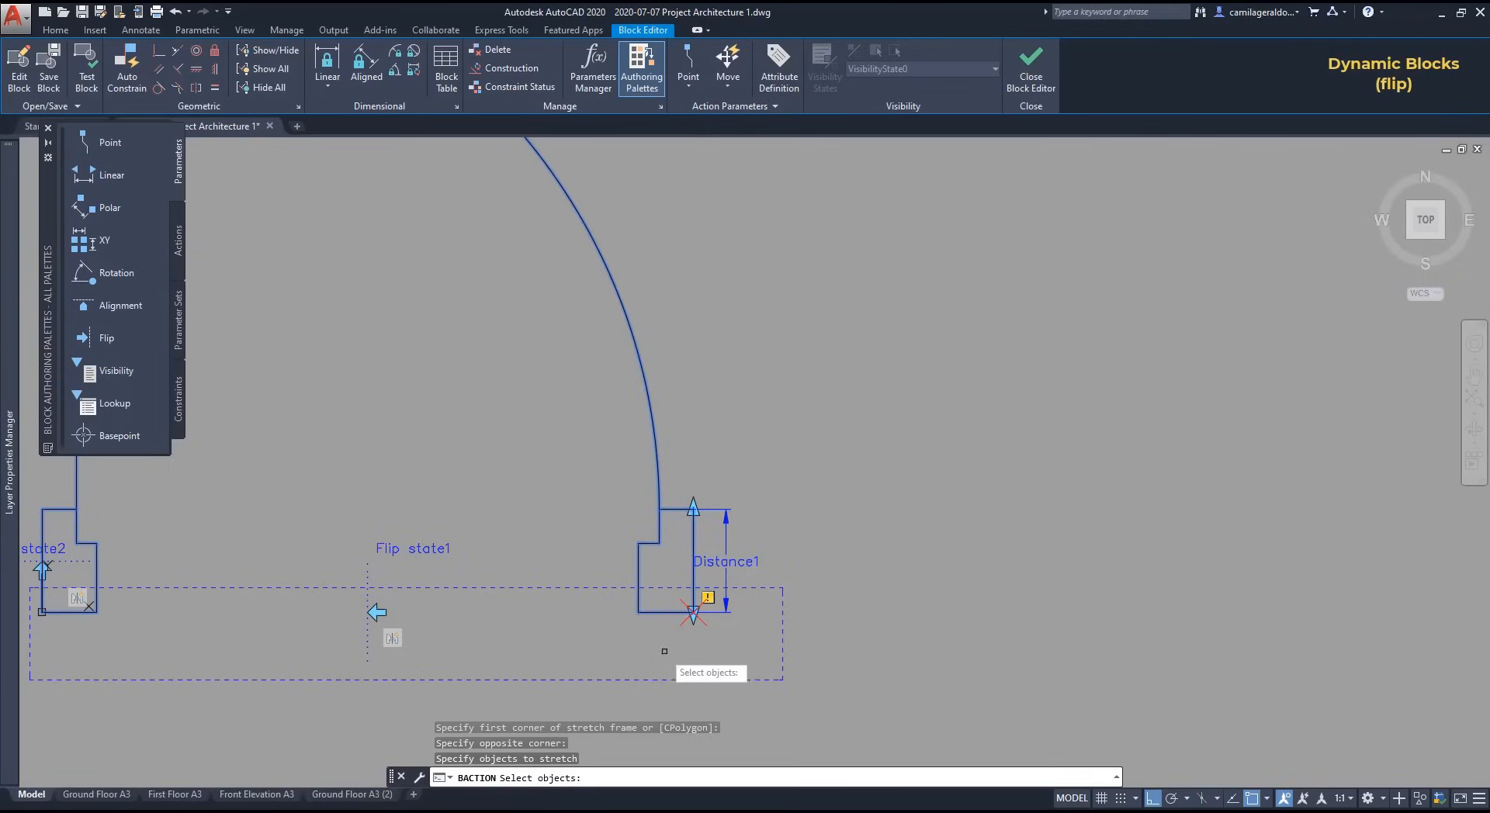
Step: Choose the lower parts of the right and left jambs as the objects to stretch and finish the action
click(753, 641)
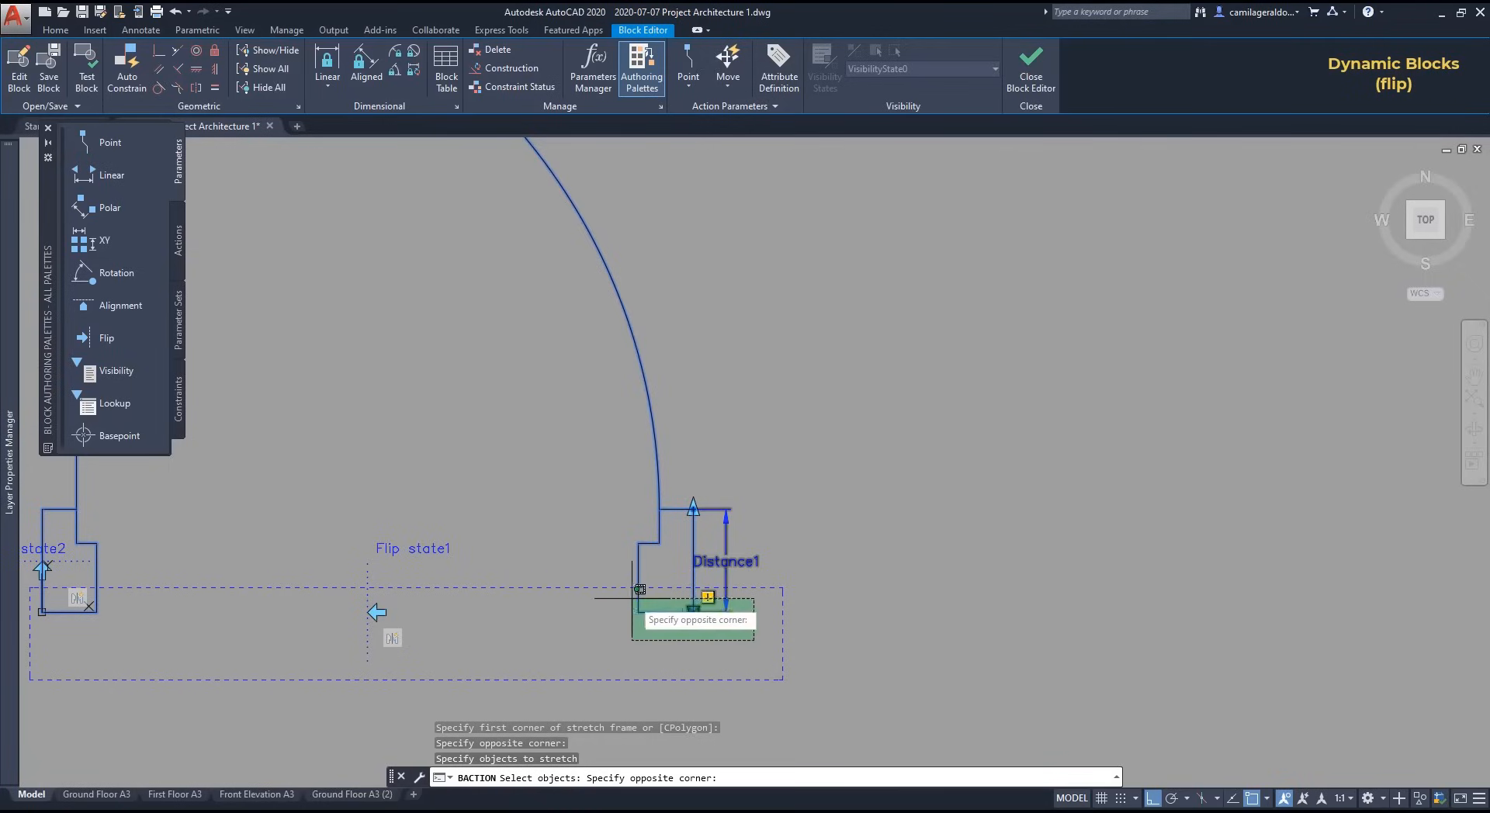
click(613, 601)
click(103, 616)
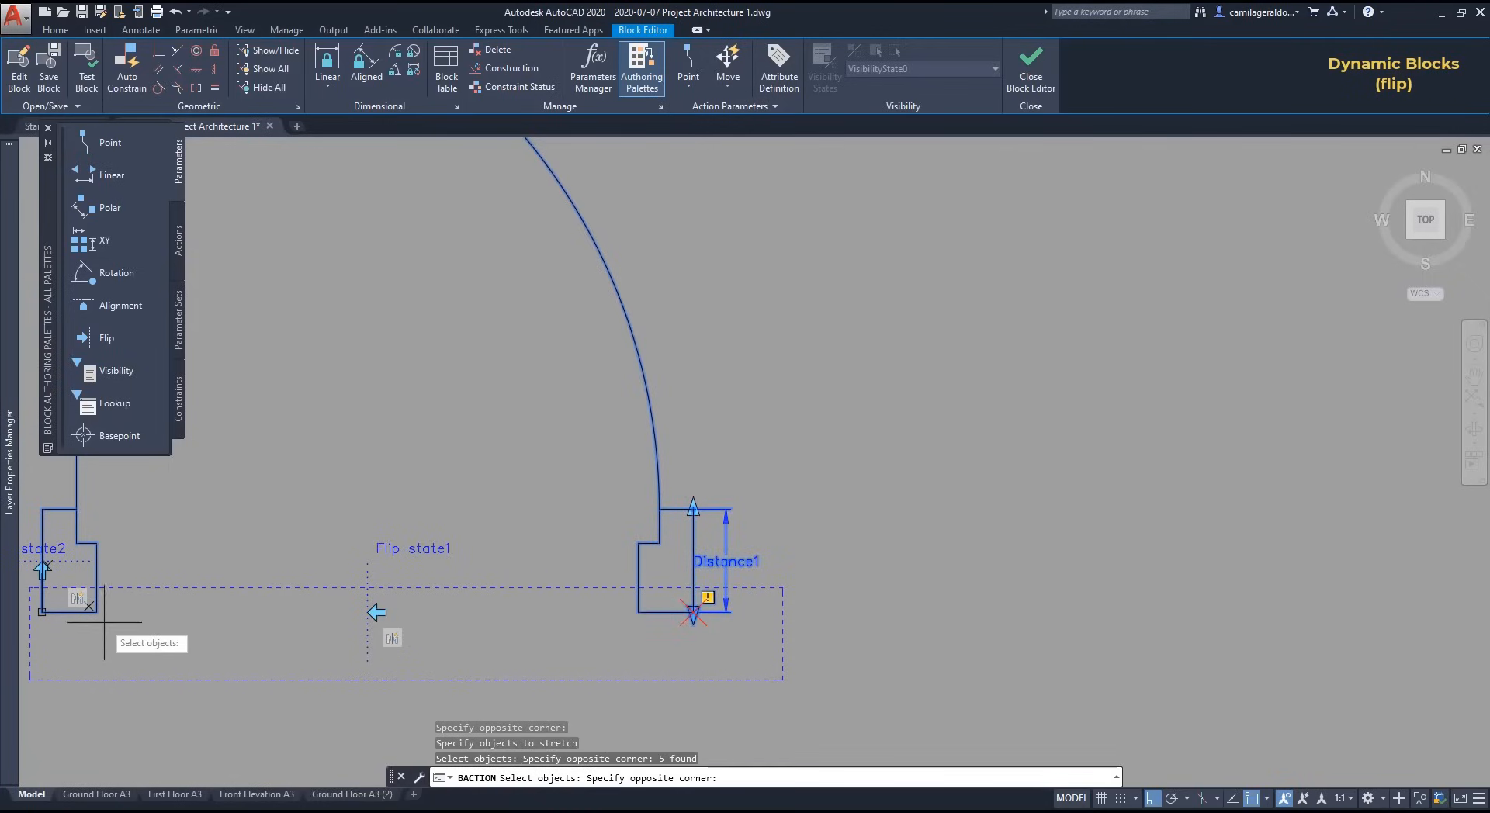
scroll(31, 605, up, 4)
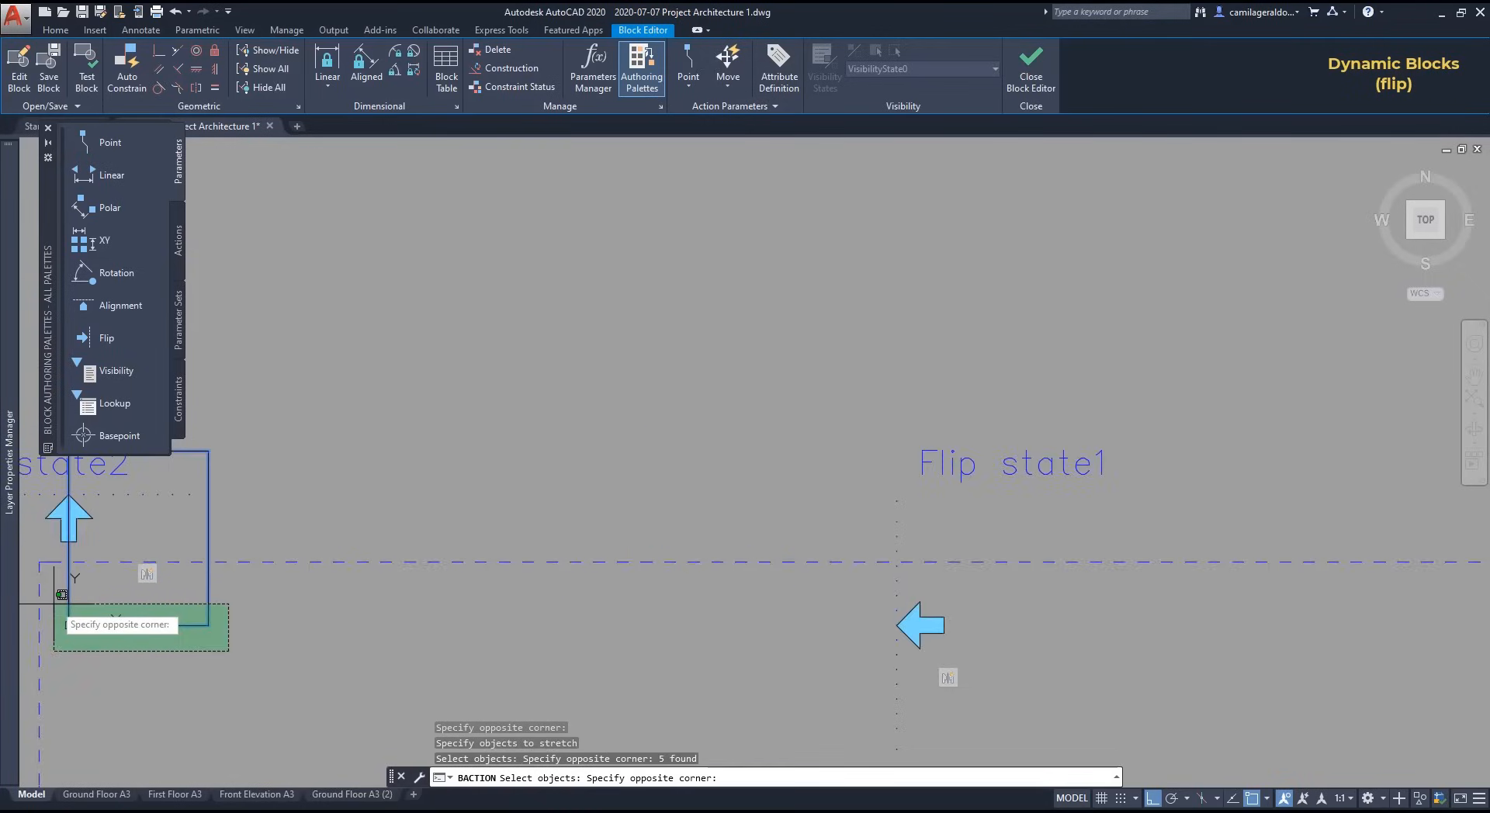
click(52, 603)
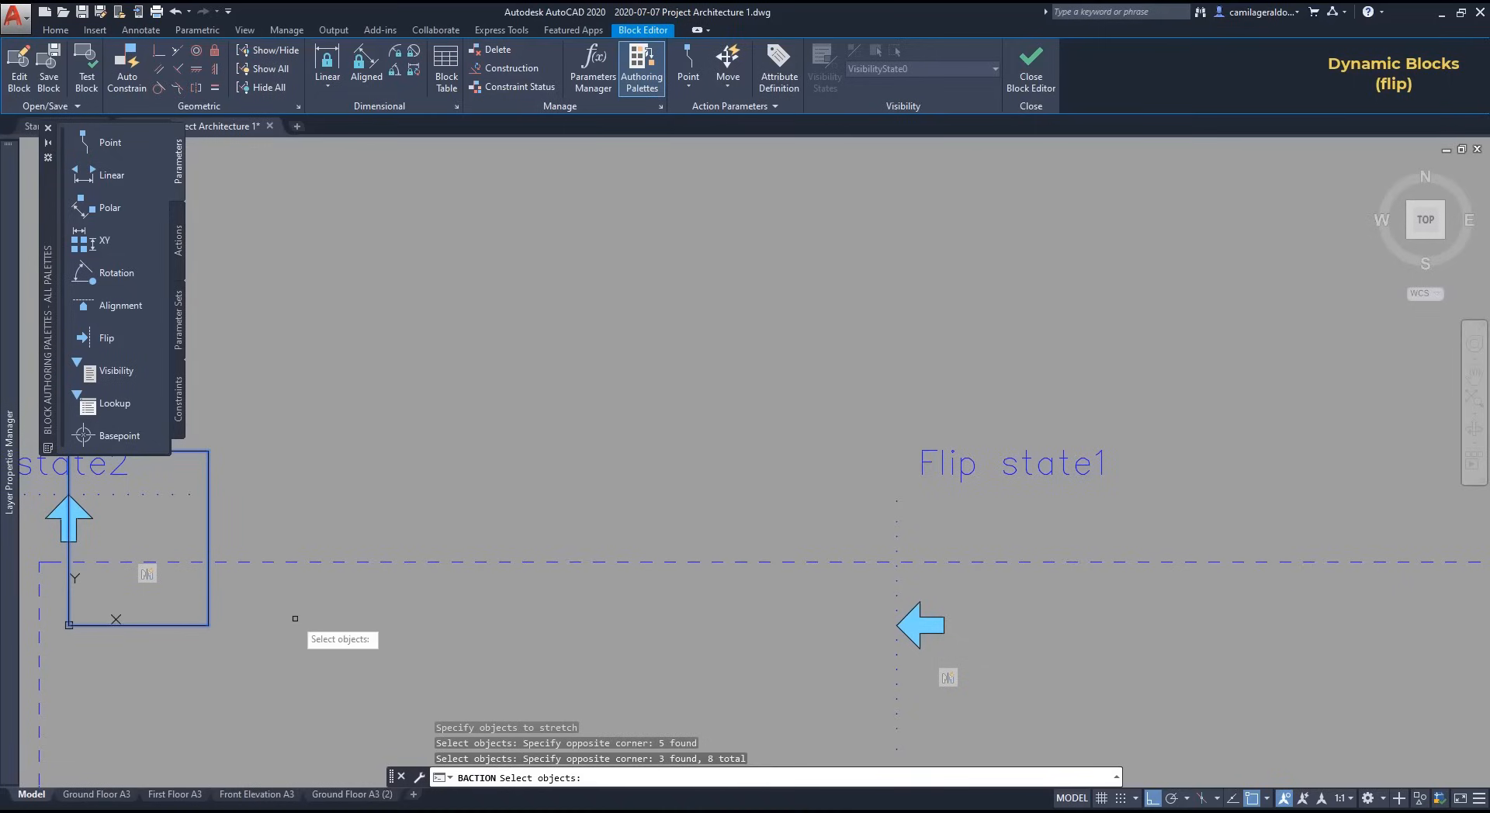
key(Return)
scroll(293, 514, down, 5)
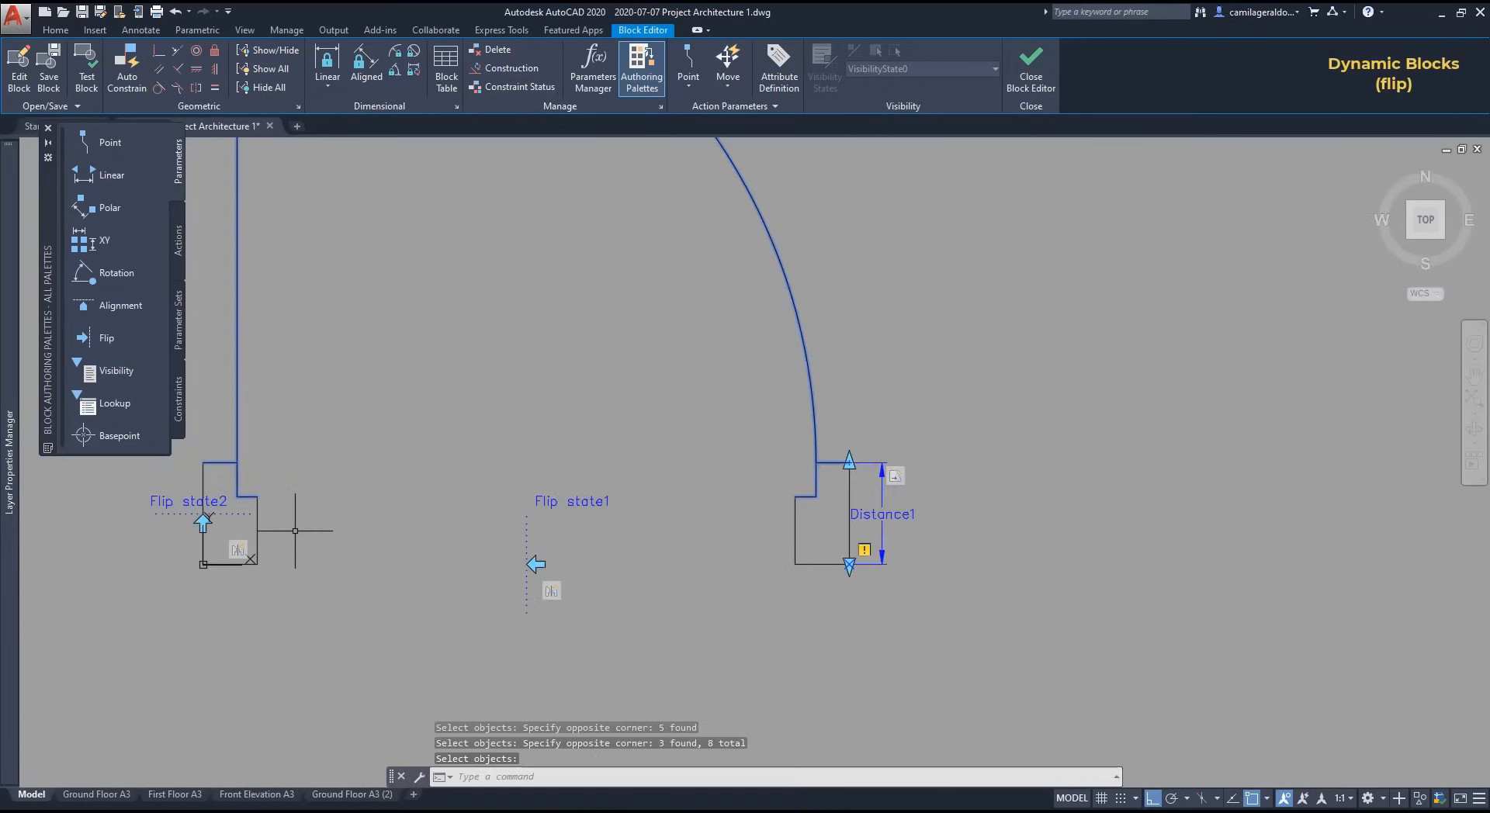
Step: Close the door's block definition and try the linear grip at the right jamb's lower outer corner
click(1034, 62)
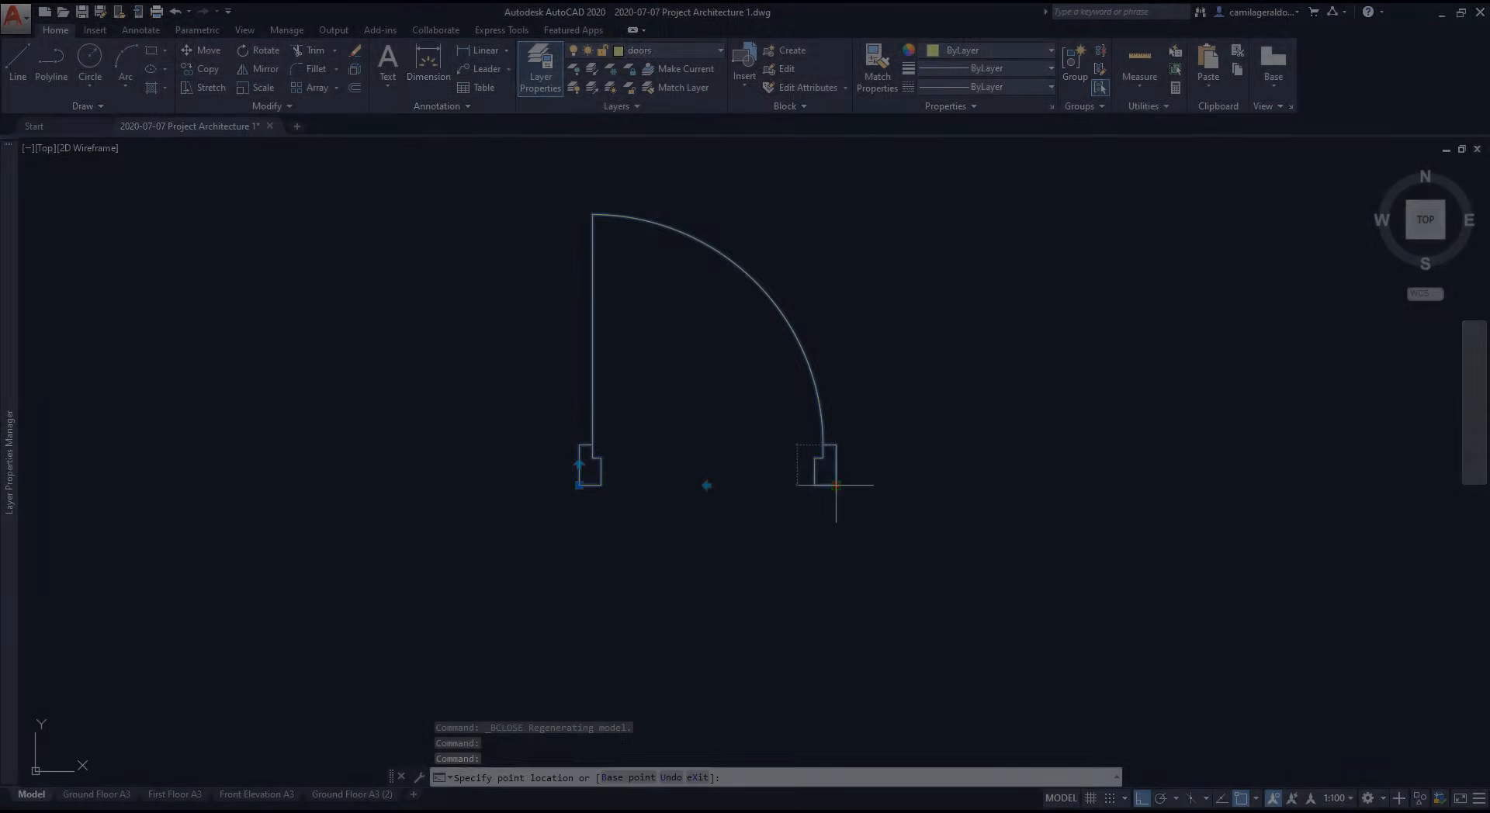
click(836, 483)
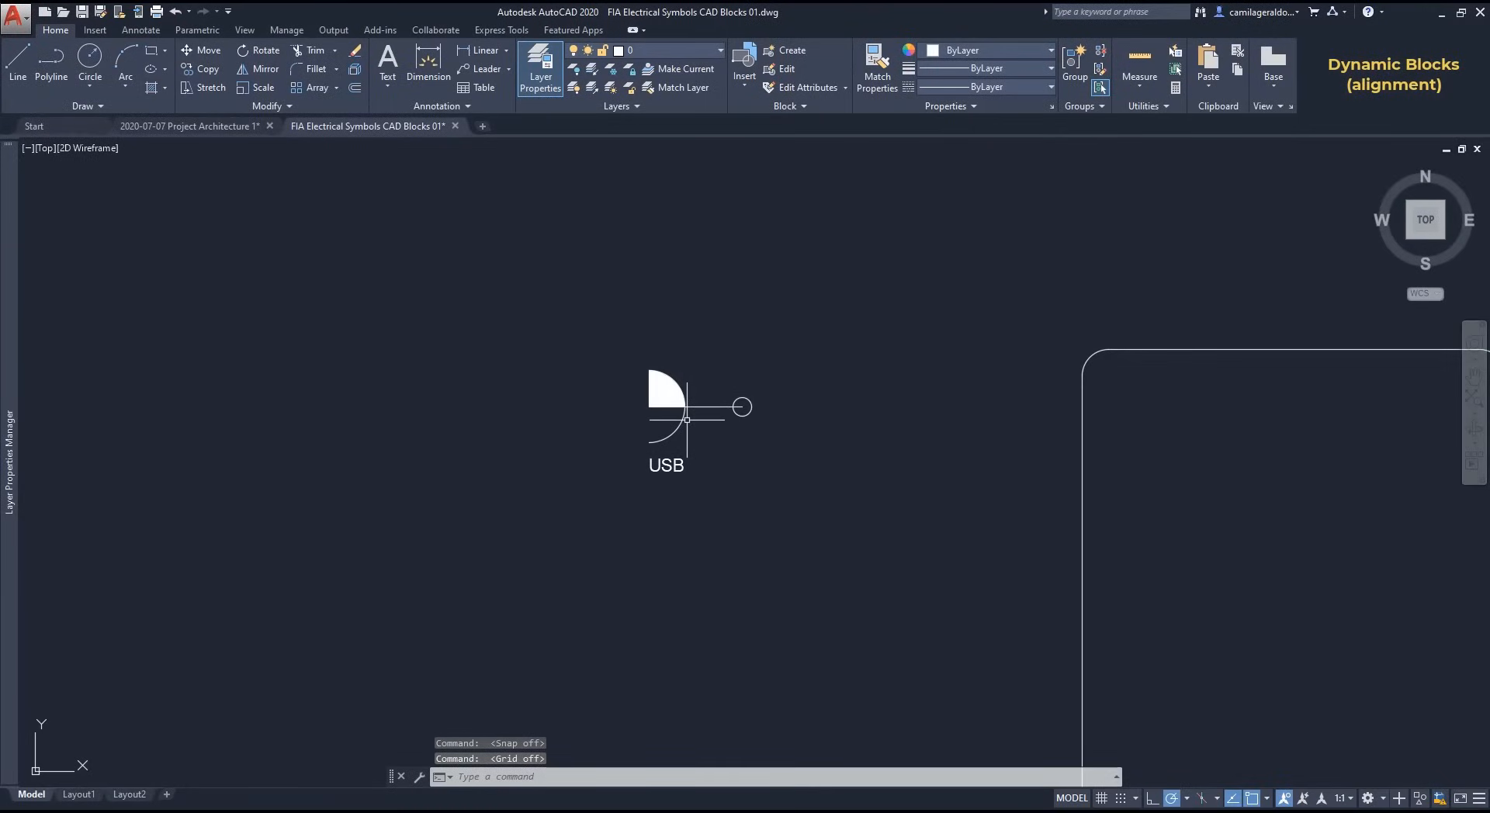
Step: In FIA Electrical Symbols CAD Blocks 01.dwg, align the USB symbol onto the outline's lower horizontal edge with its alignment grip
click(684, 419)
scroll(675, 414, up, 6)
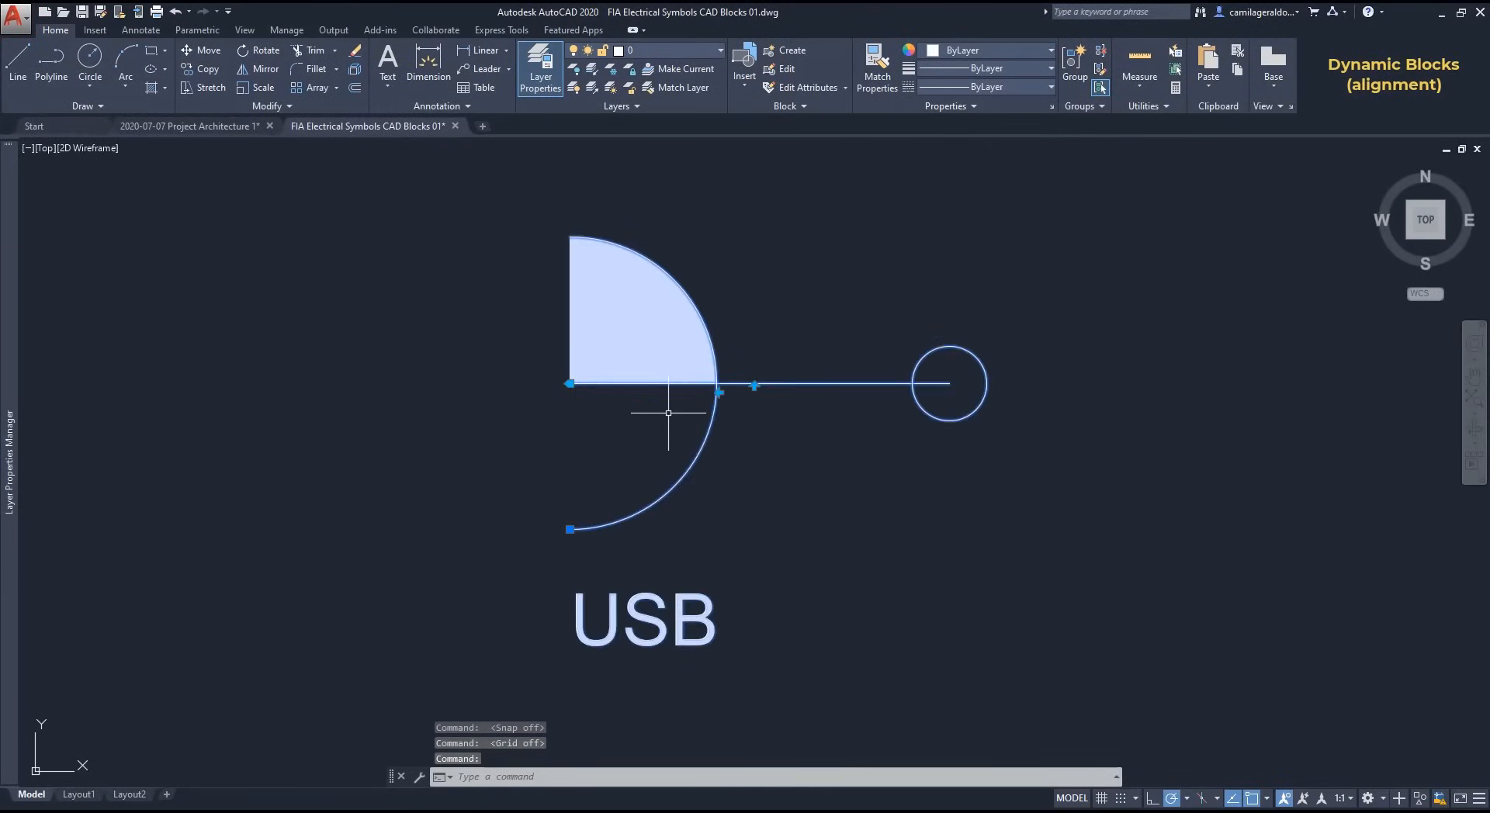
click(570, 384)
scroll(571, 384, down, 8)
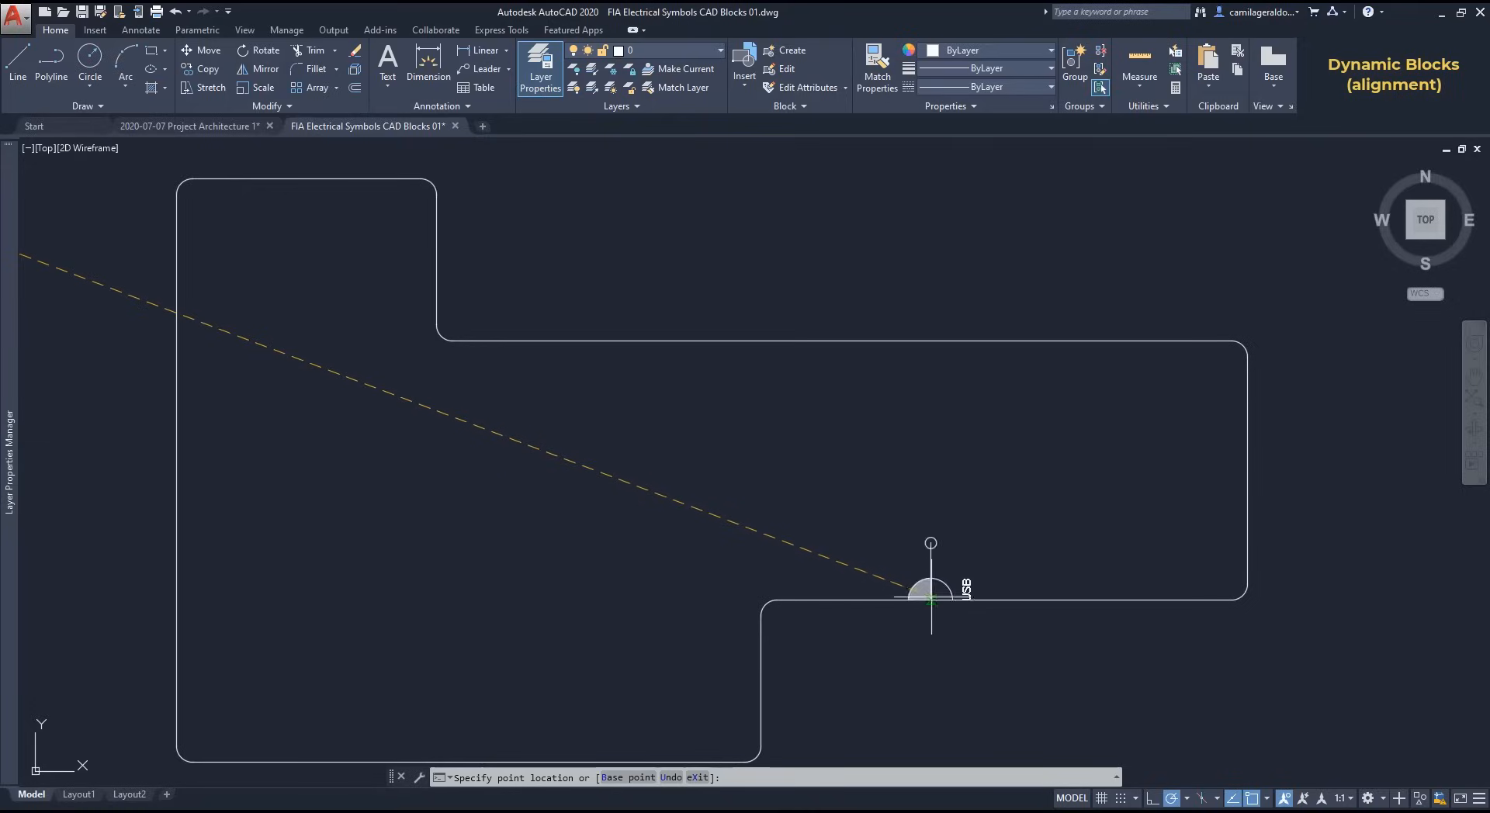
click(932, 599)
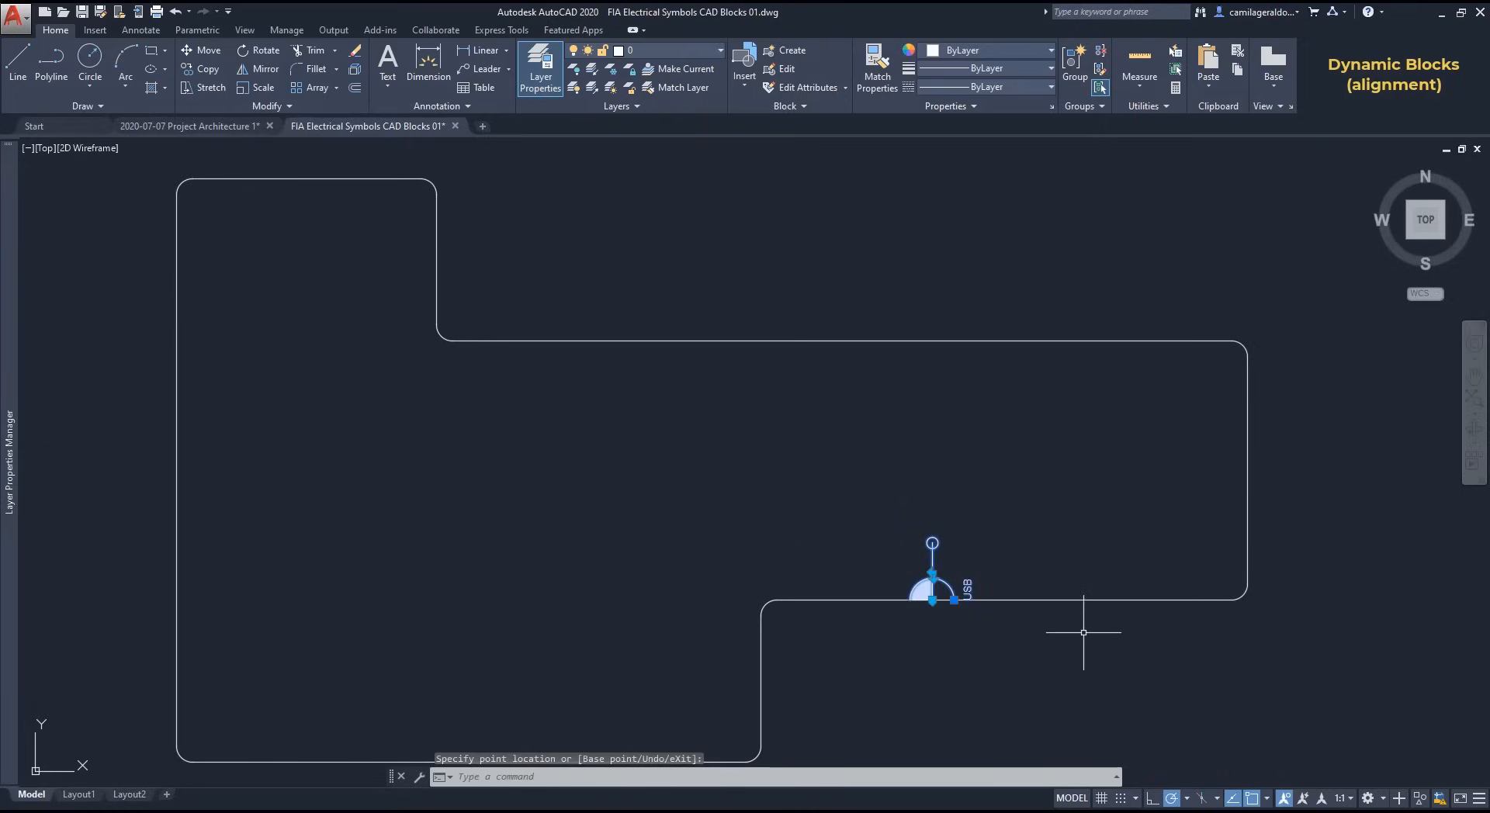
key(Escape)
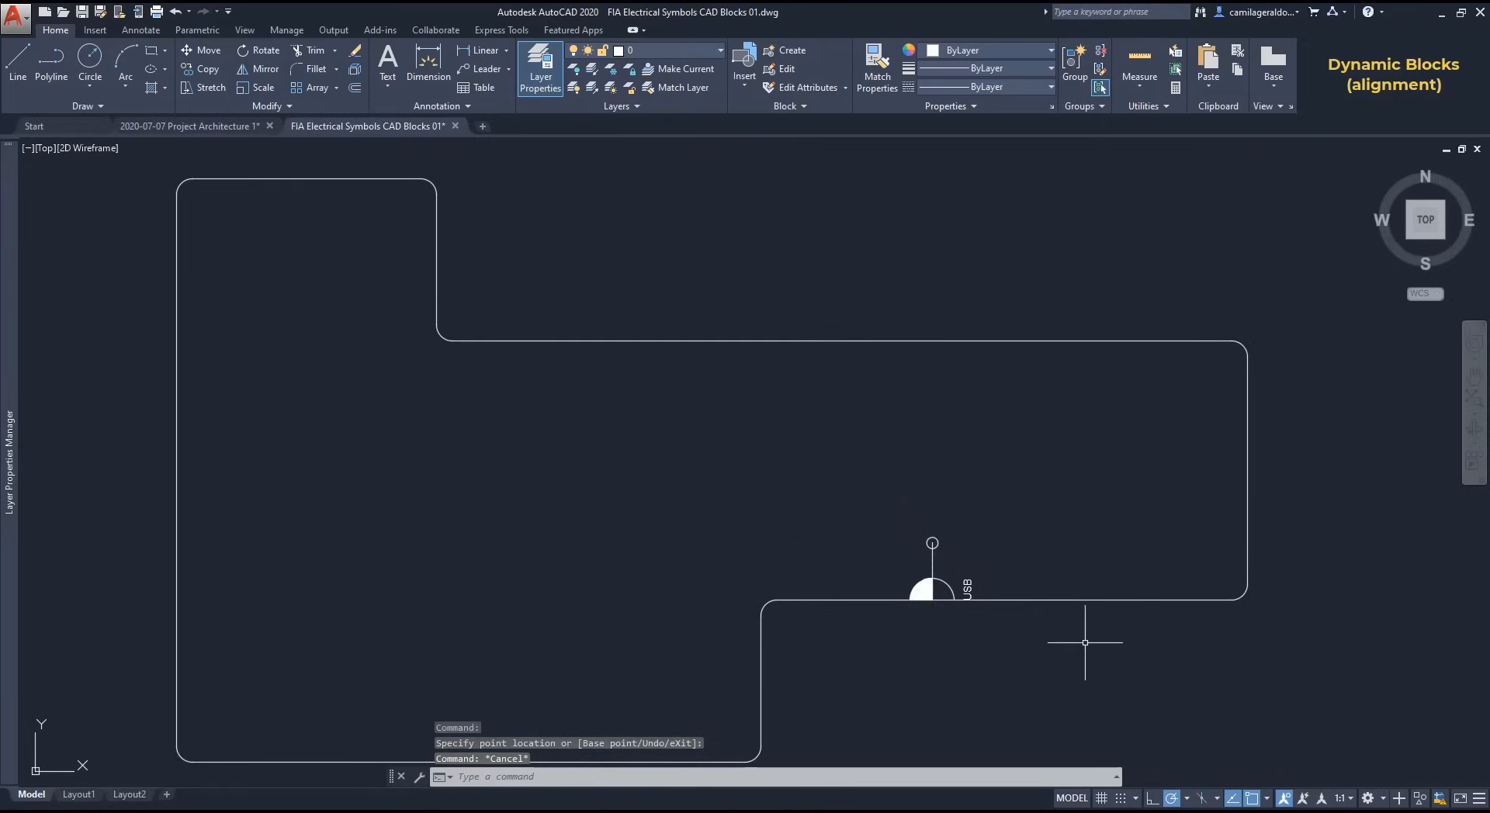
Step: Add a perpendicular alignment parameter at the USB symbol's arc center, directed straight down along its flat side, and save the block changes
middle_drag(1021, 521, 1051, 471)
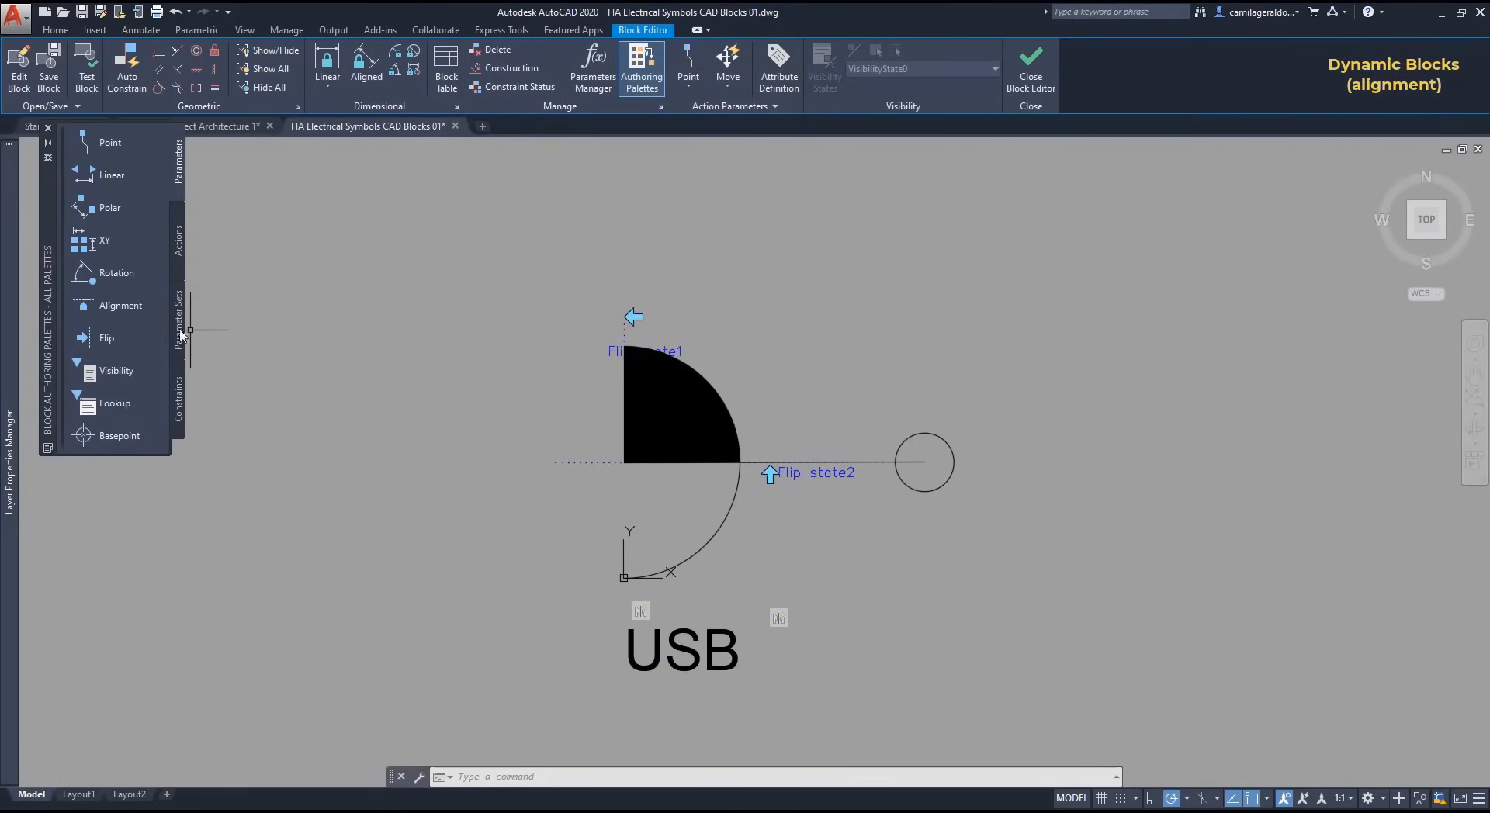
click(82, 312)
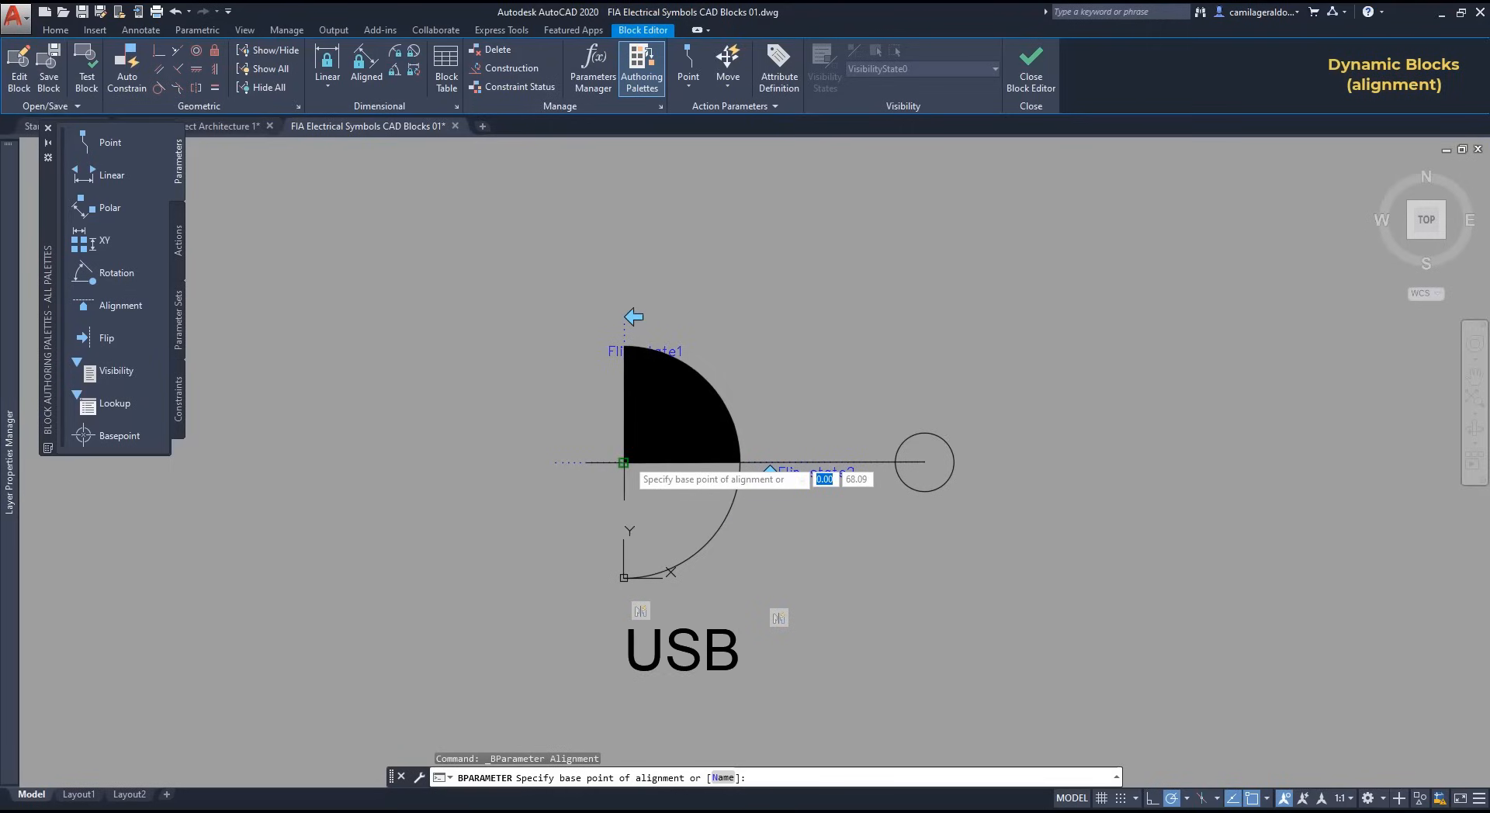
click(623, 462)
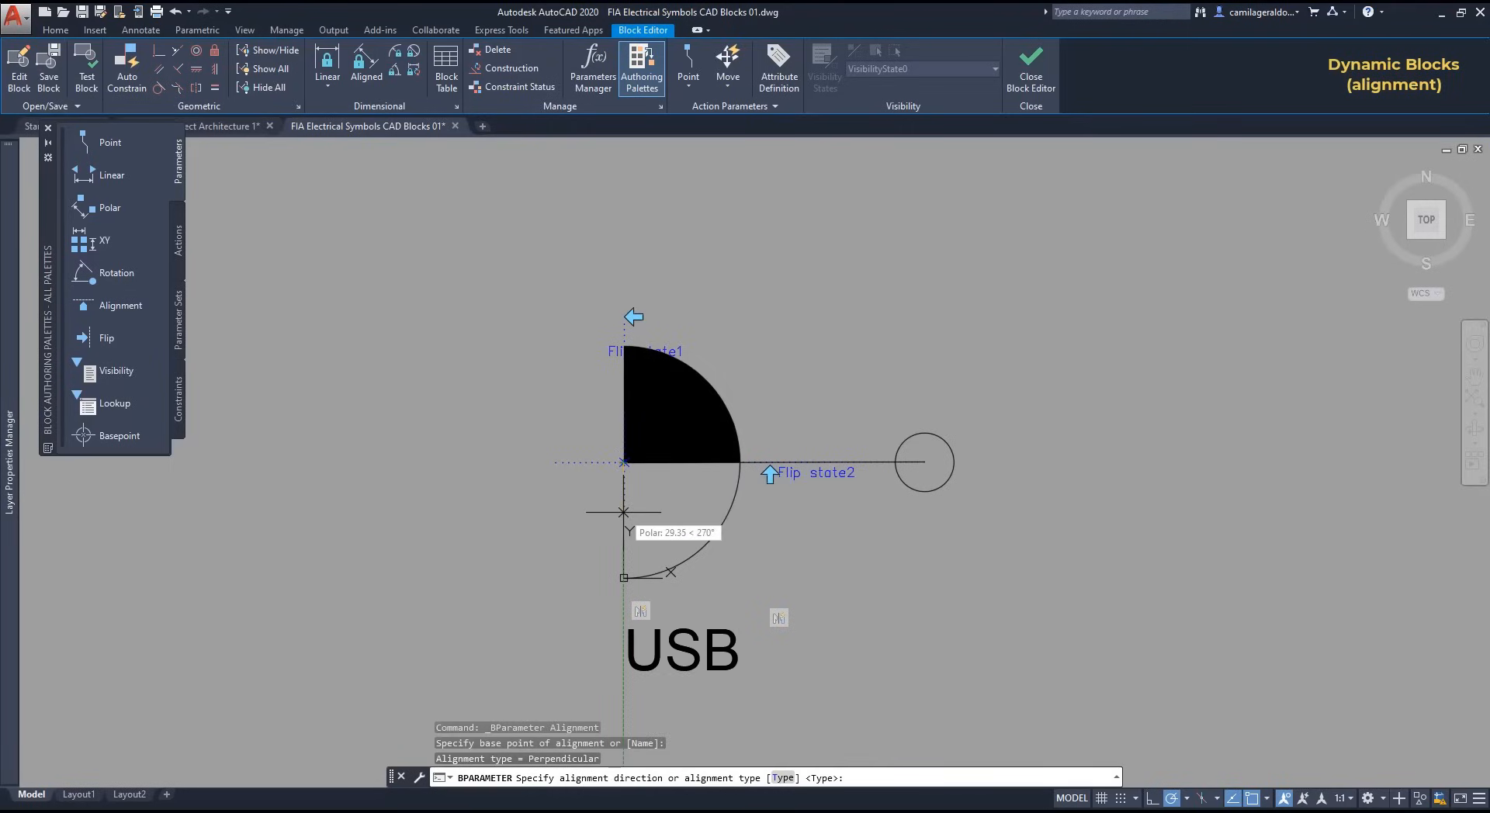
click(623, 512)
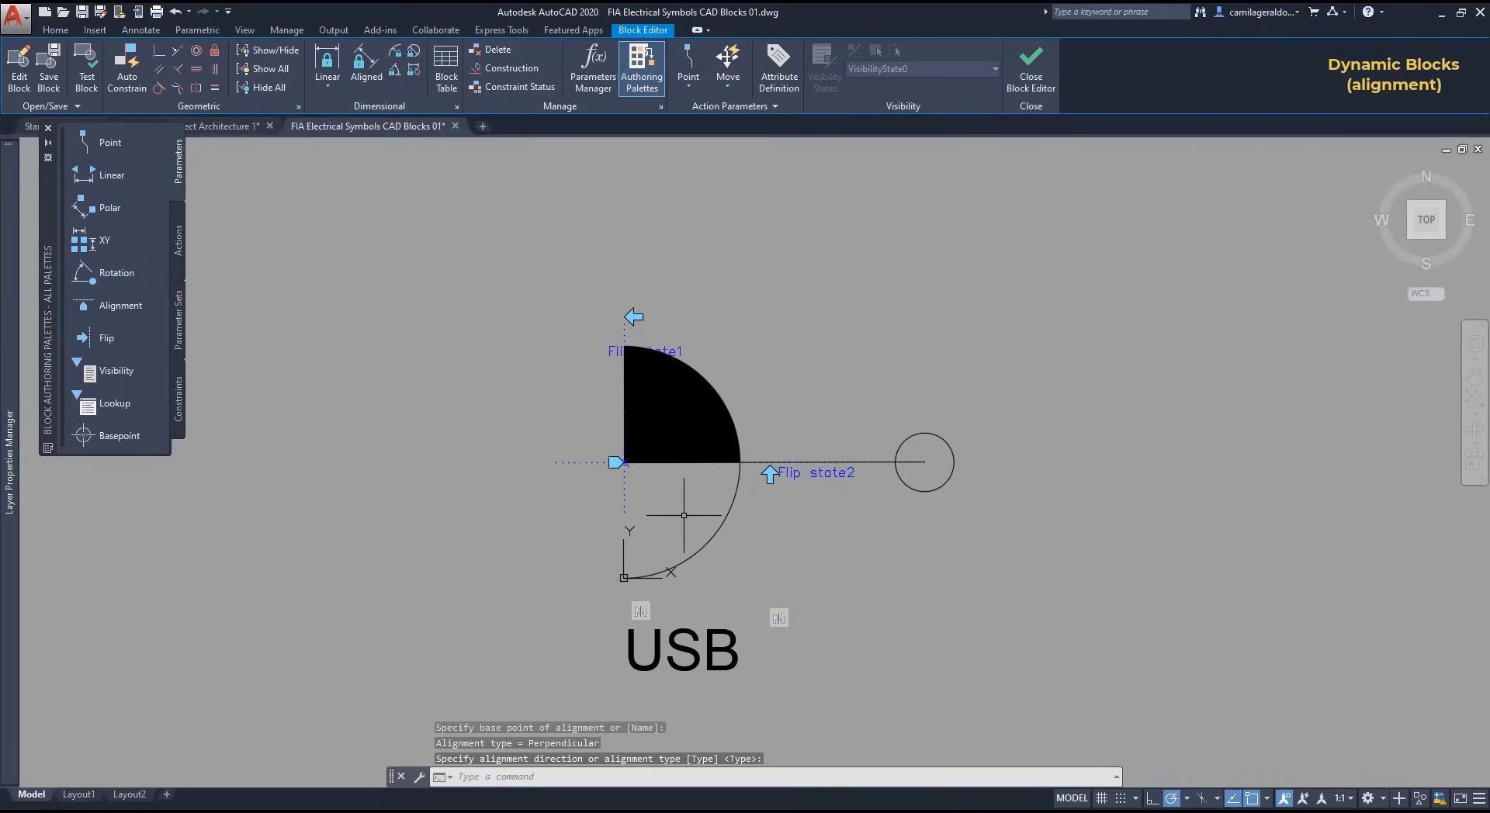
click(1030, 66)
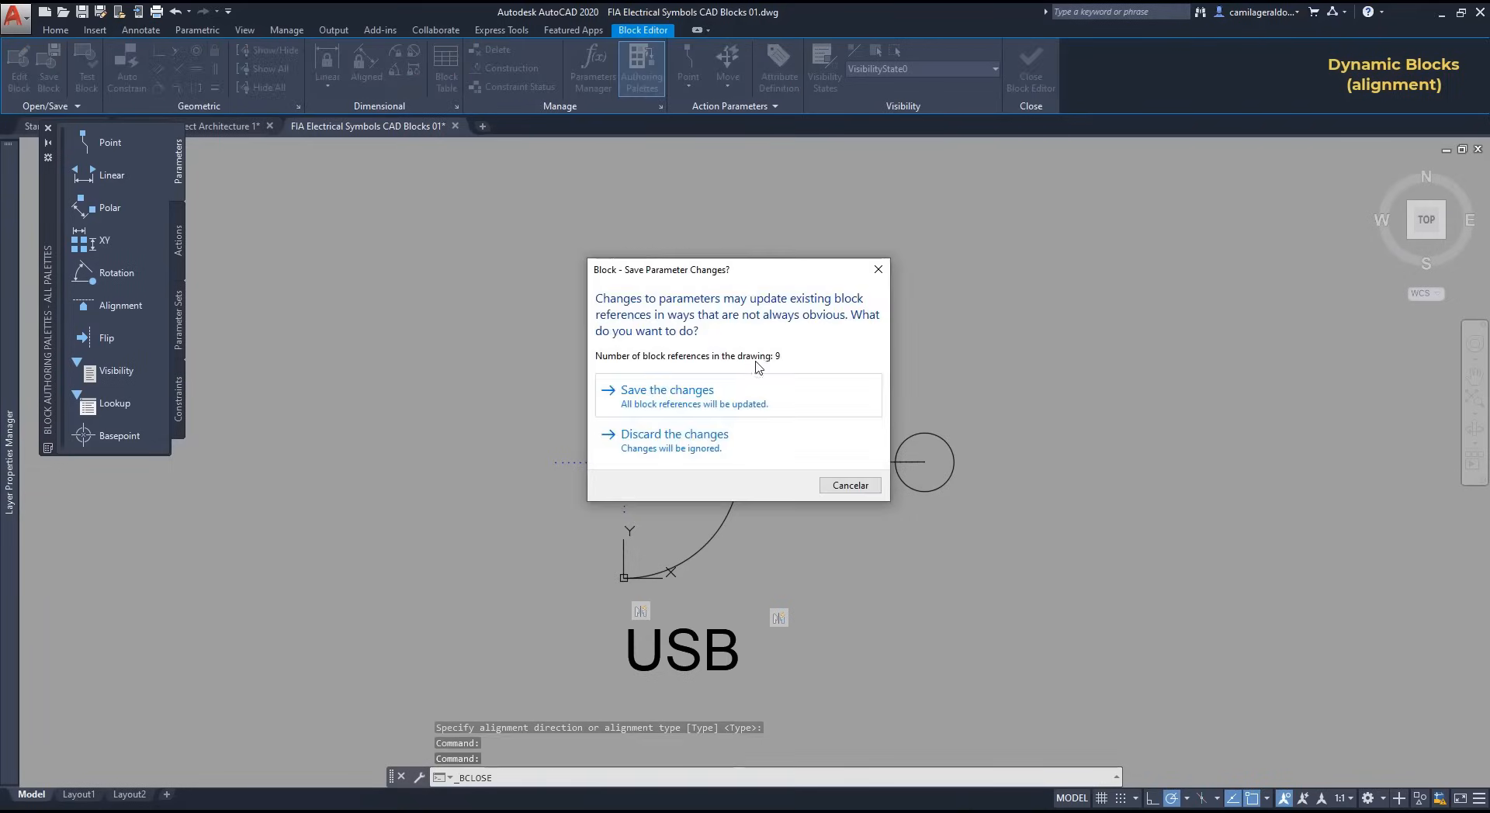
click(743, 388)
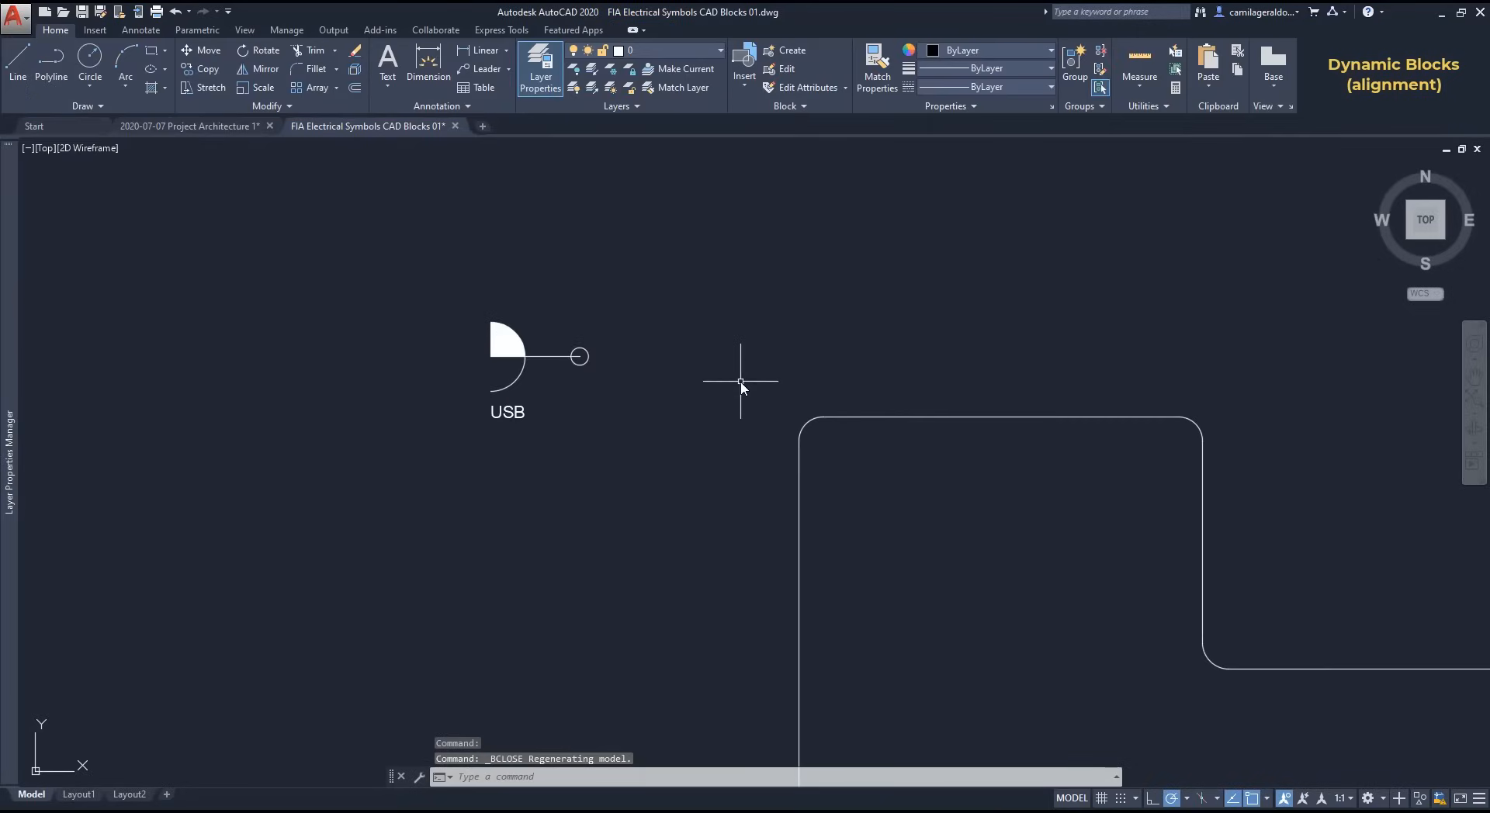
Step: Move the USB symbol by its alignment grip onto the outline's upper long horizontal edge
click(523, 367)
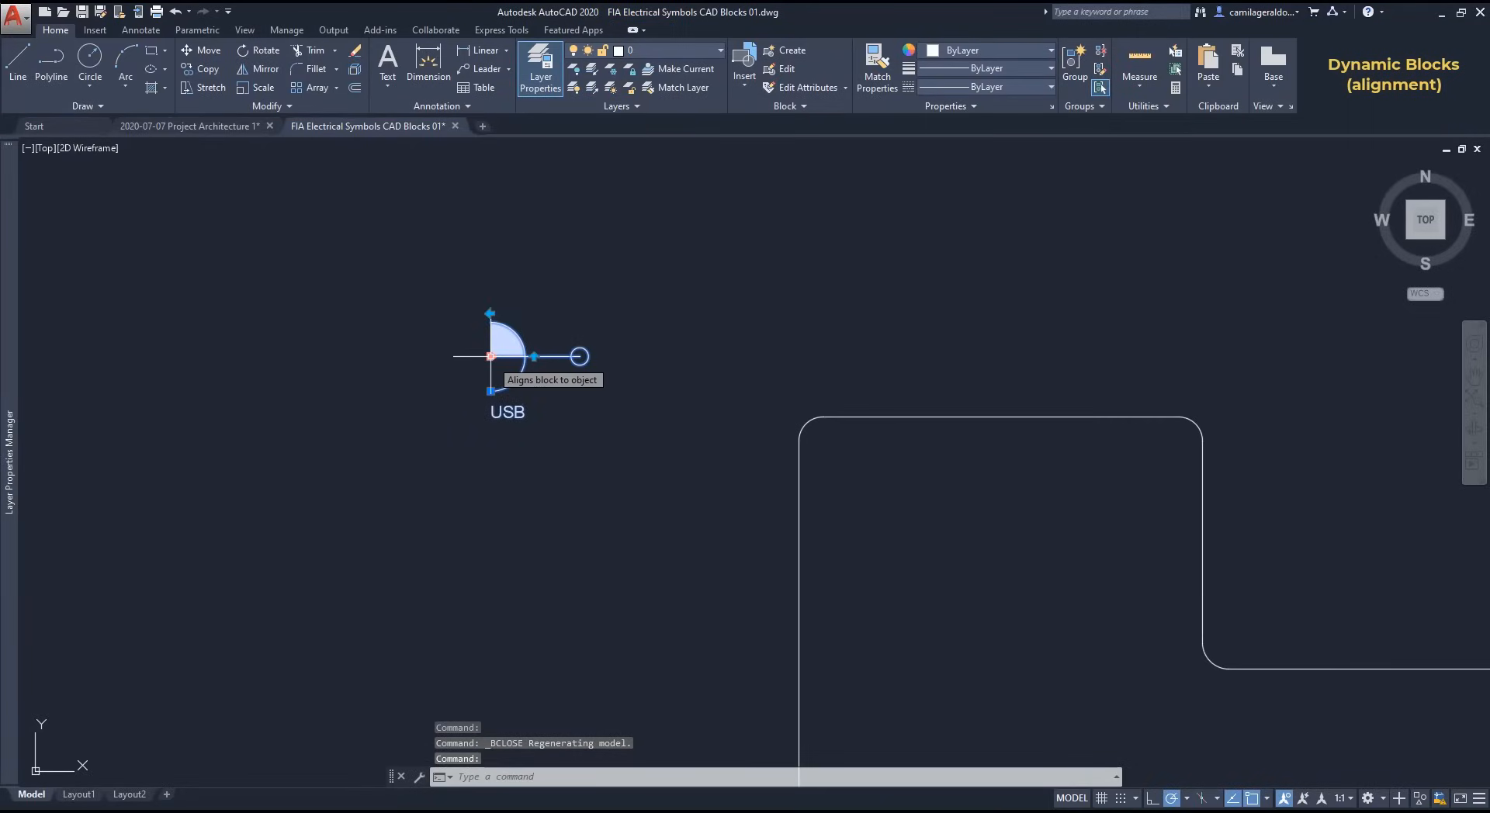
click(490, 356)
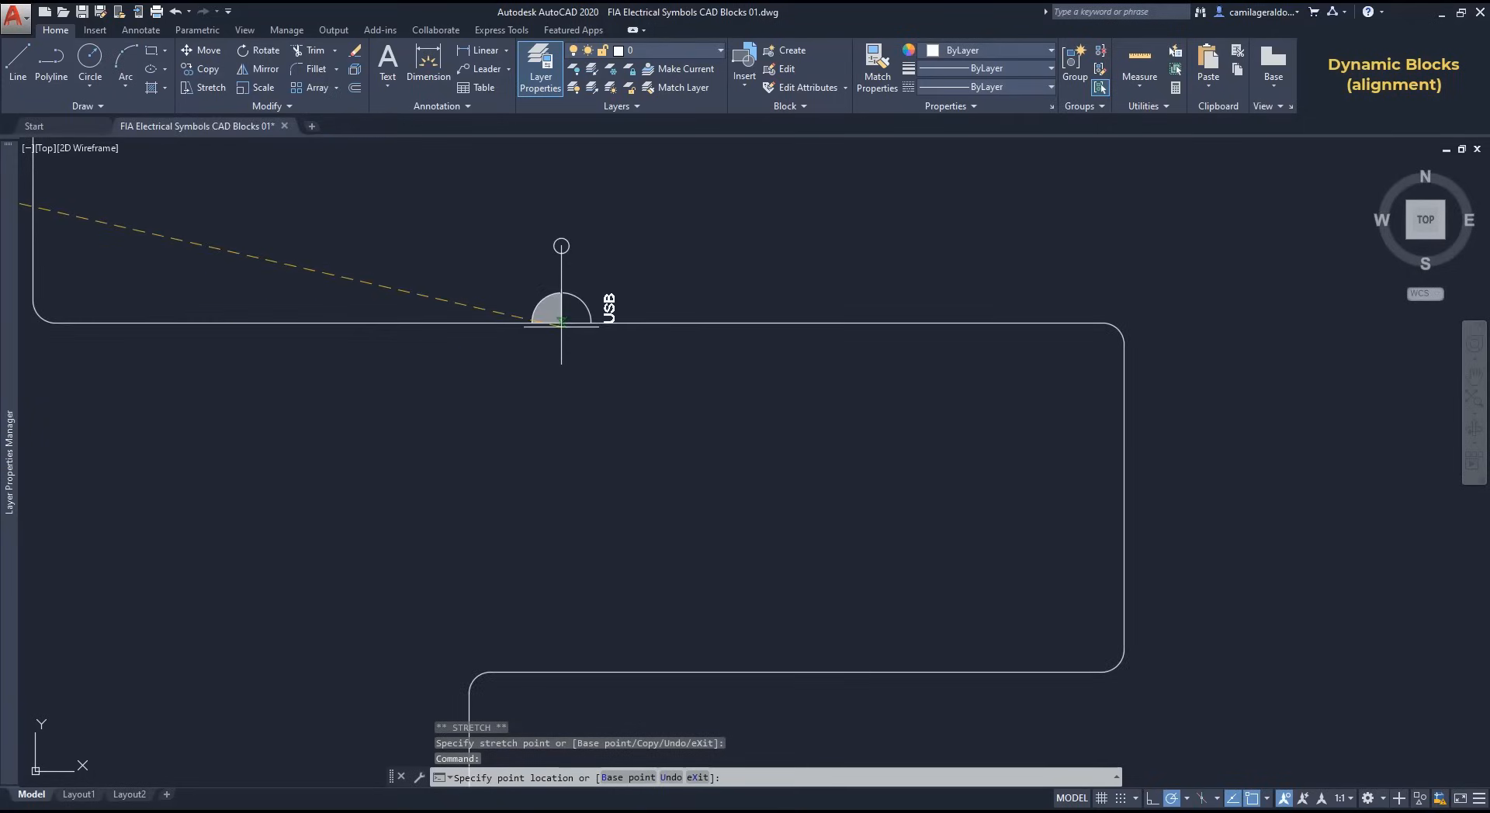
click(561, 322)
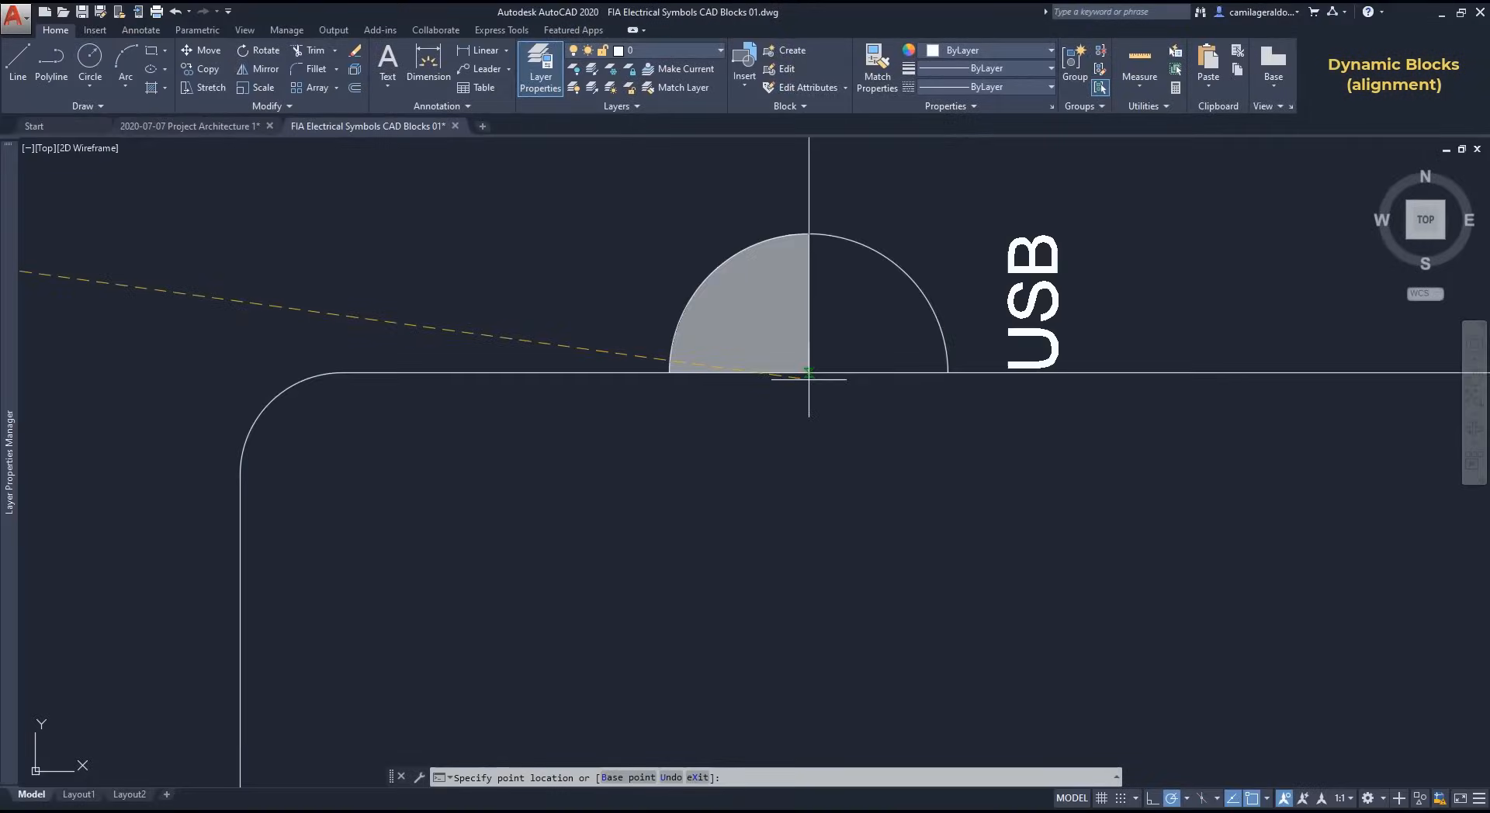
Step: Try aligning the USB symbol with object snap off, and place it on the outline's upper long edge with snapping active
scroll(808, 375, down, 5)
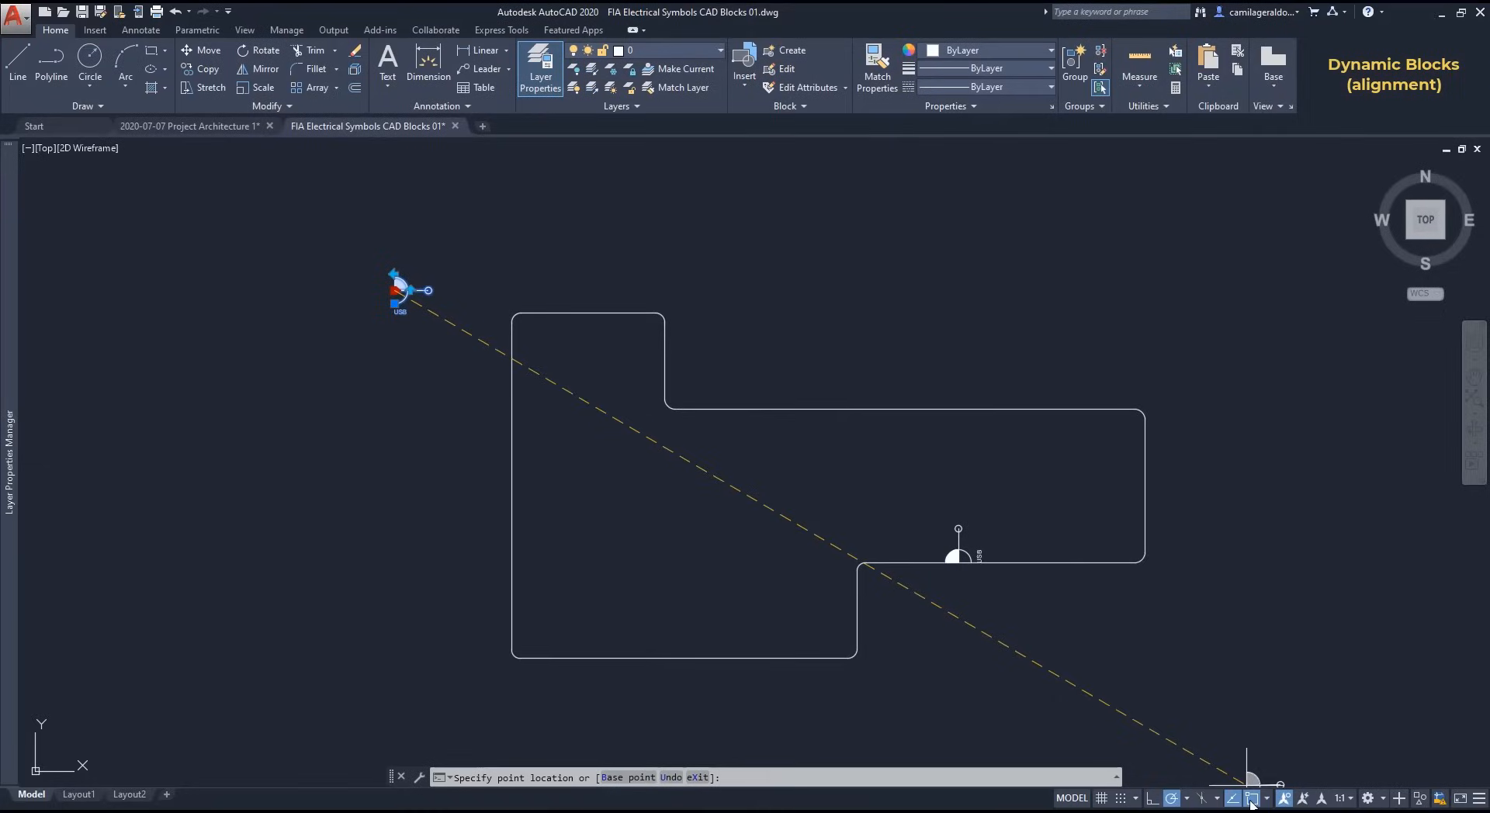
click(1250, 798)
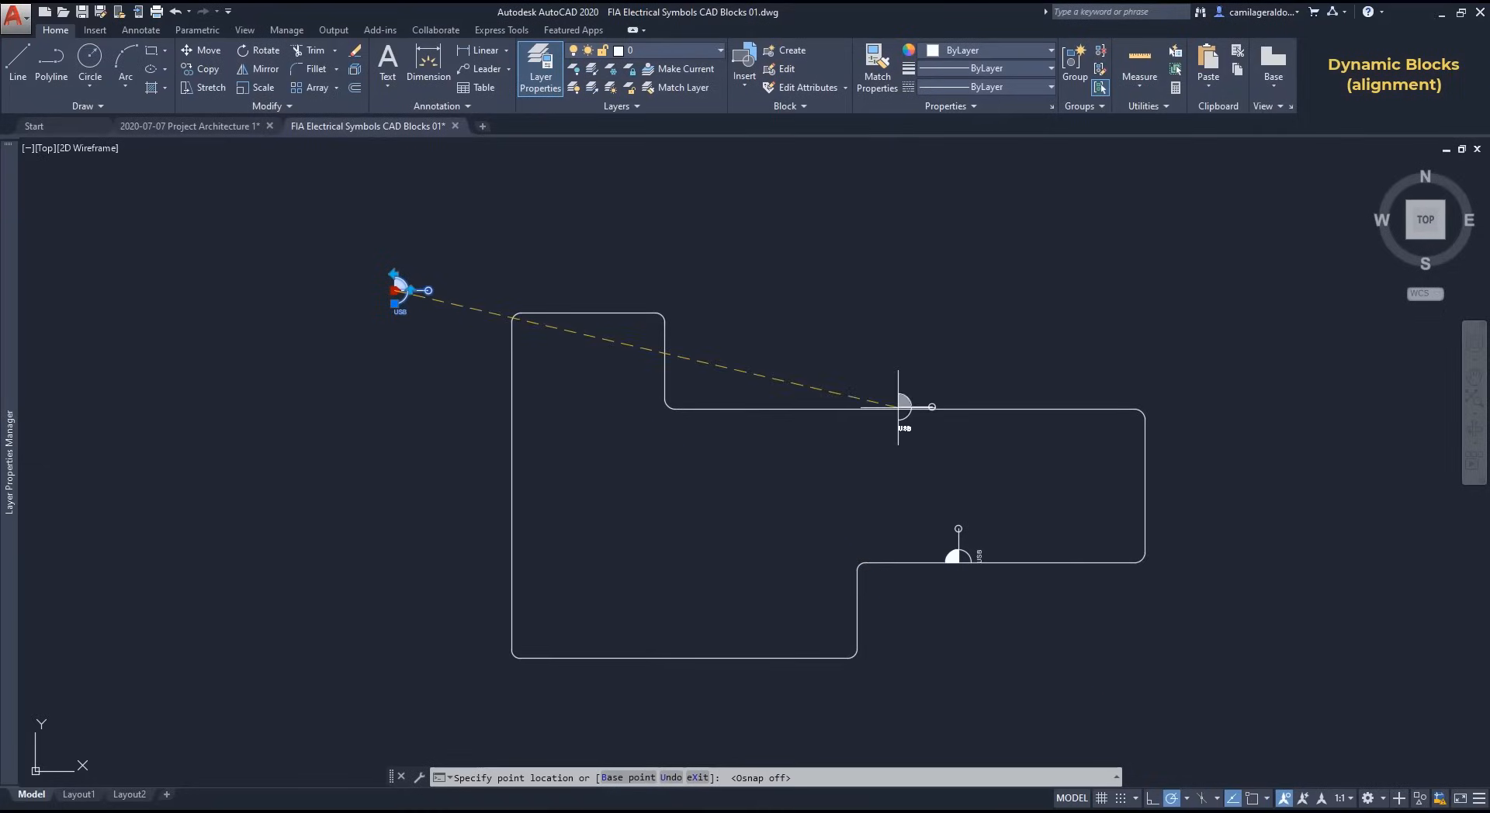
scroll(903, 404, up, 4)
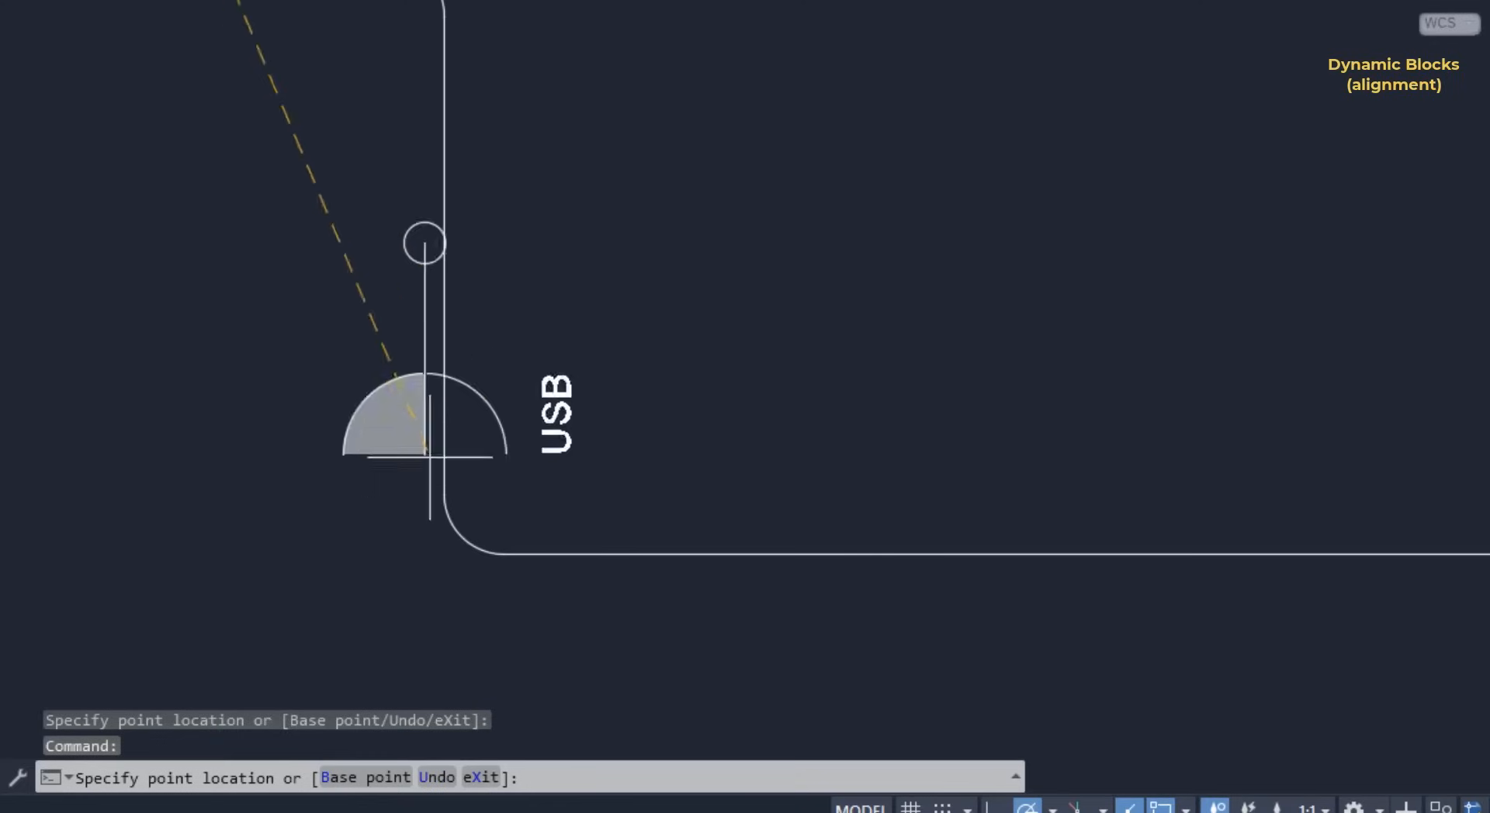
click(821, 555)
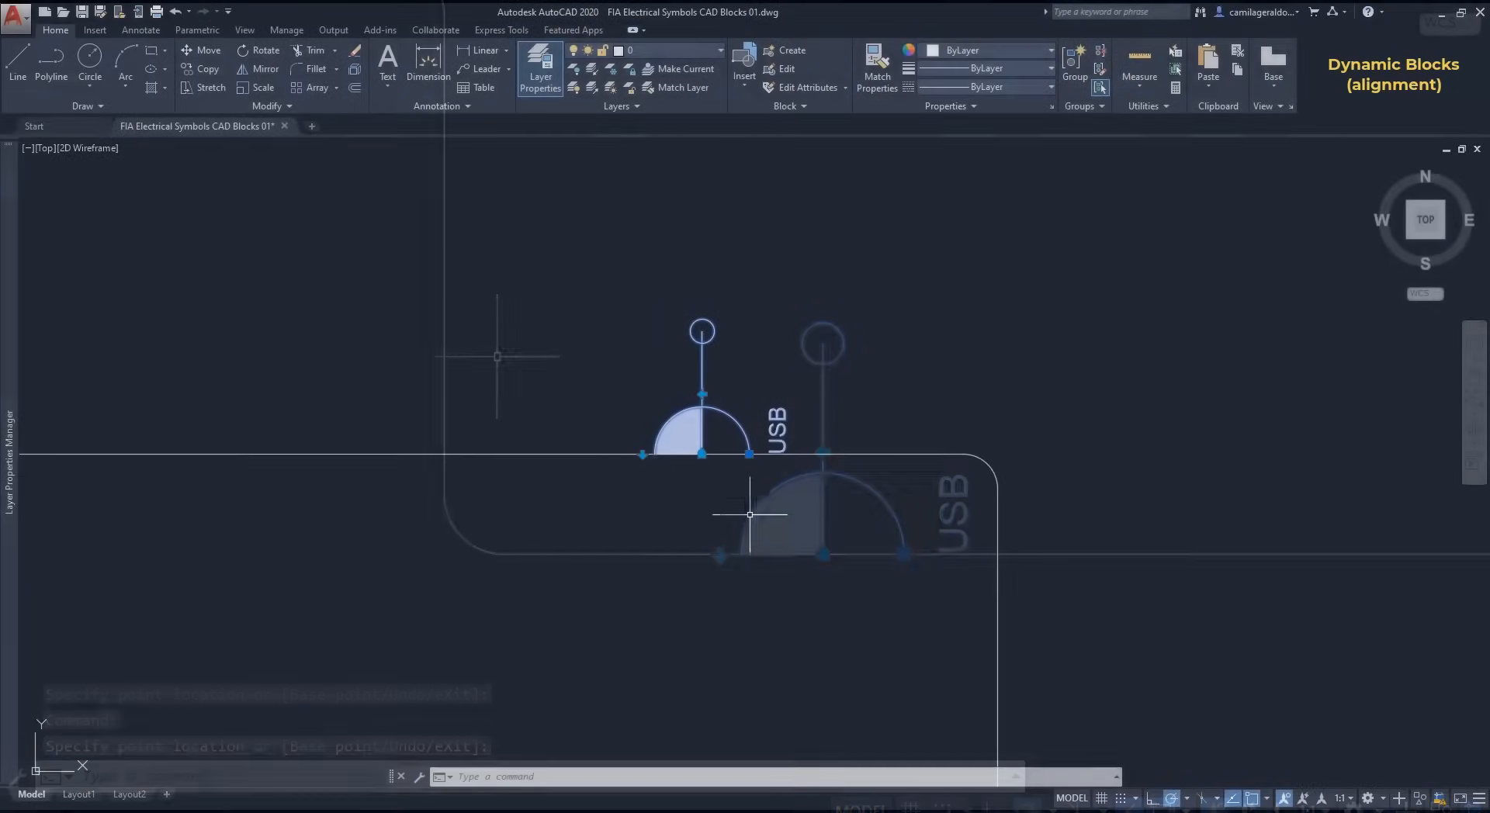
Step: Try both flips of the USB symbol, across the outline edge and across its stem, restoring its orientation each time
click(643, 454)
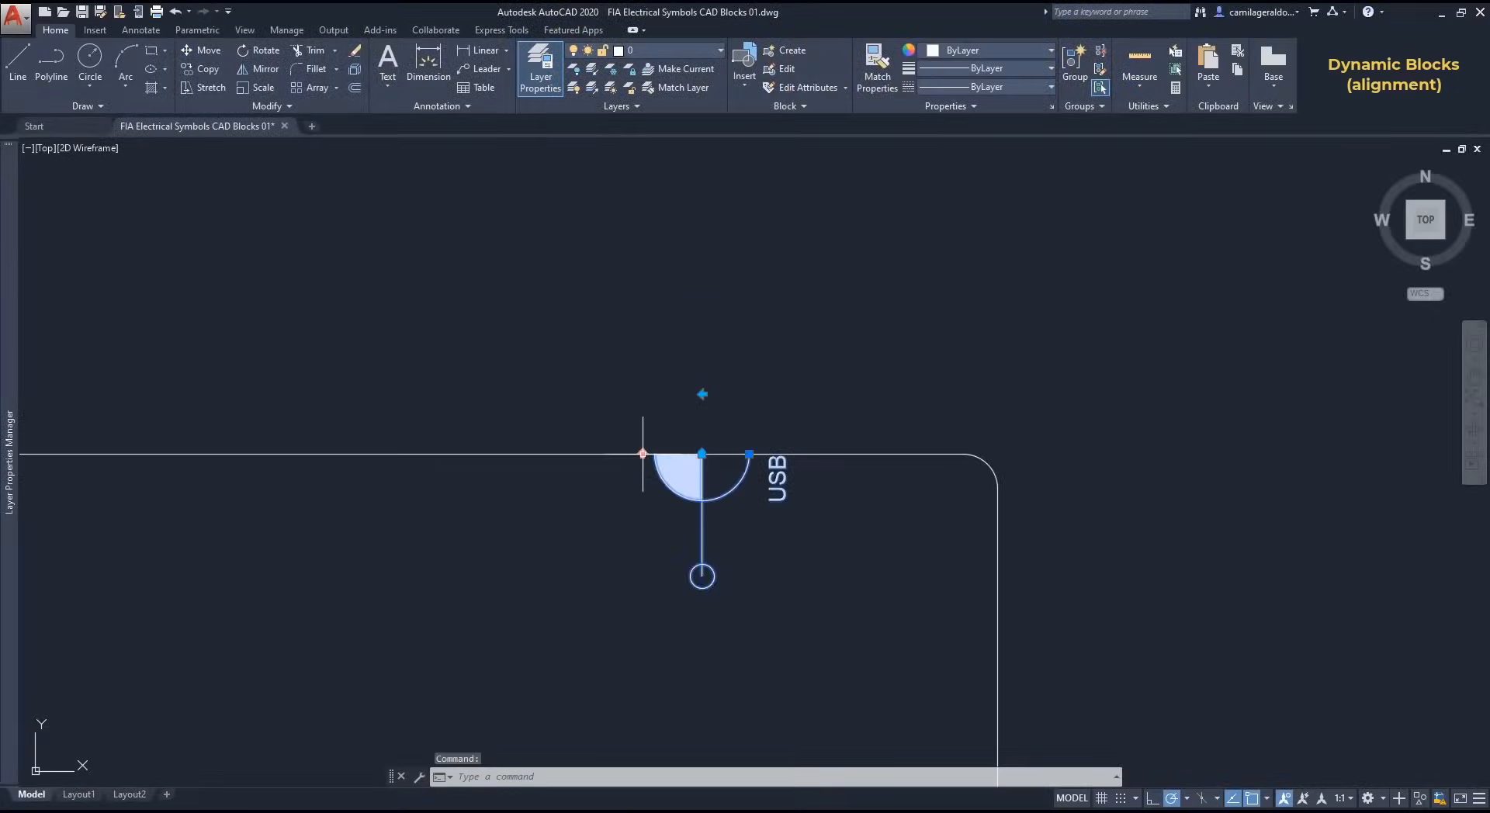
click(644, 454)
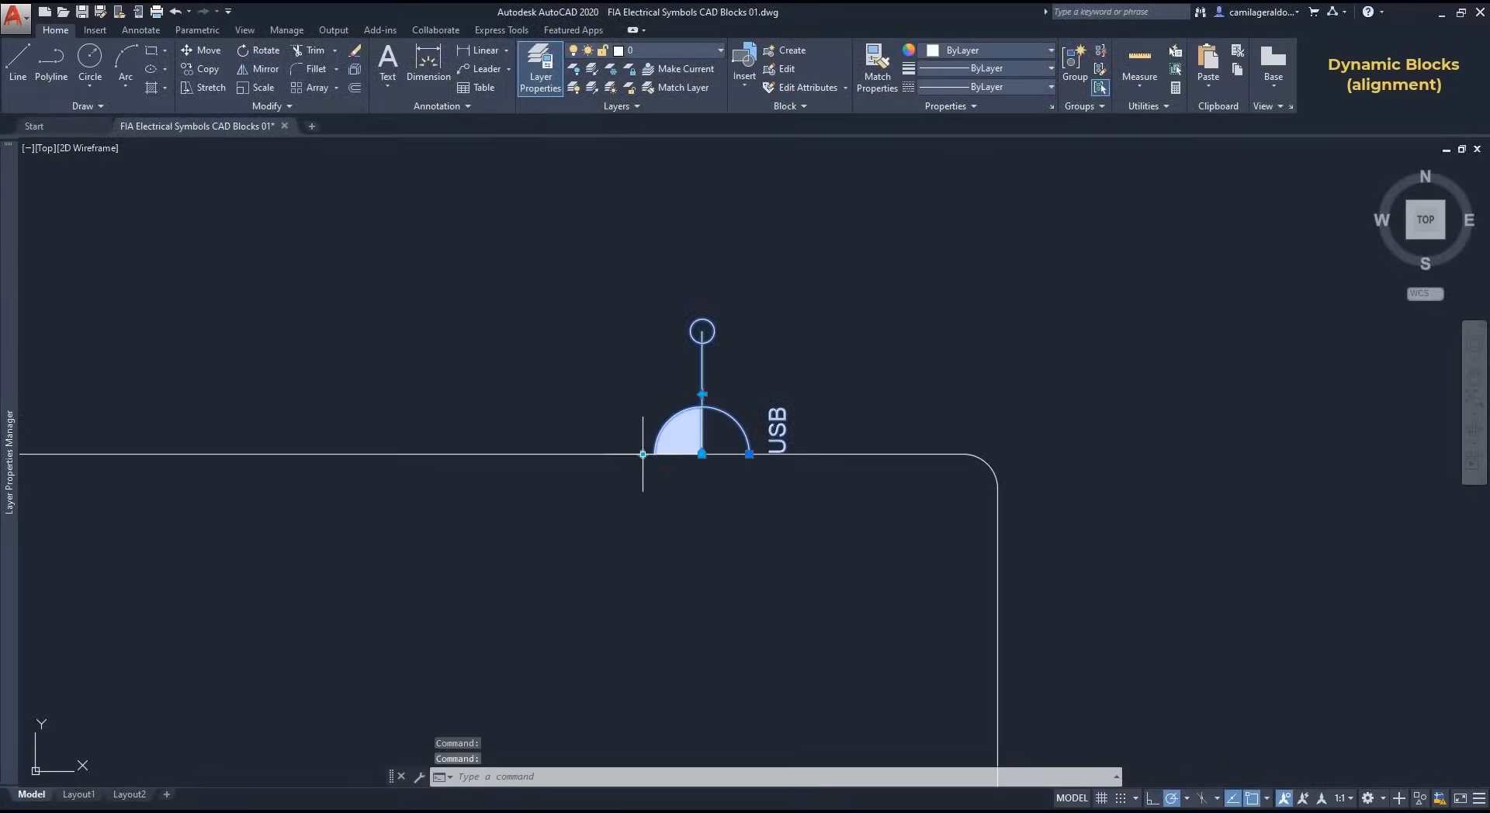
click(703, 394)
click(703, 394)
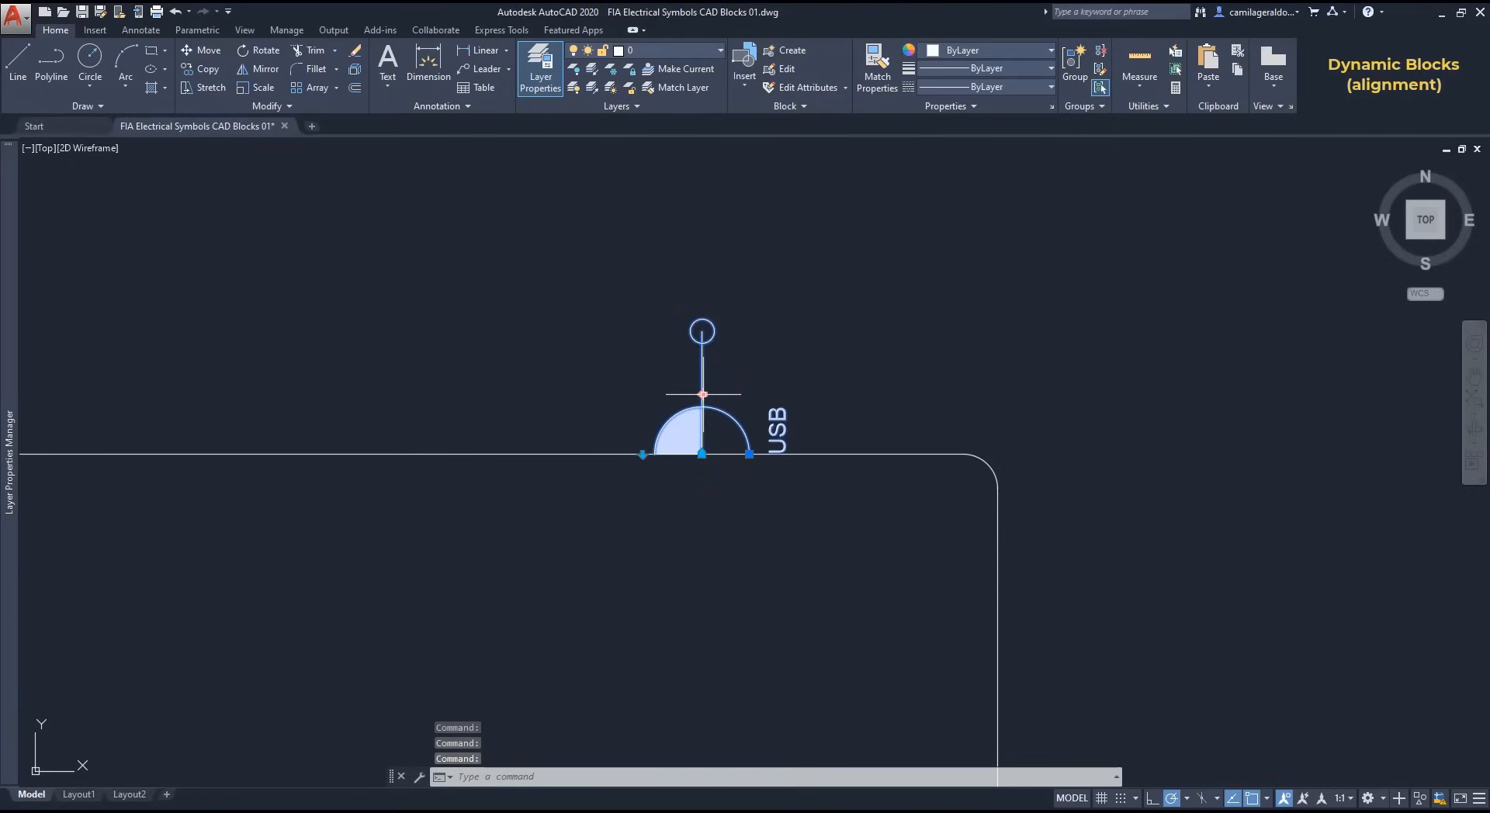
key(Escape)
Step: Try moving the USB symbol by its alignment grip away from the outline's upper long edge
scroll(691, 411, down, 3)
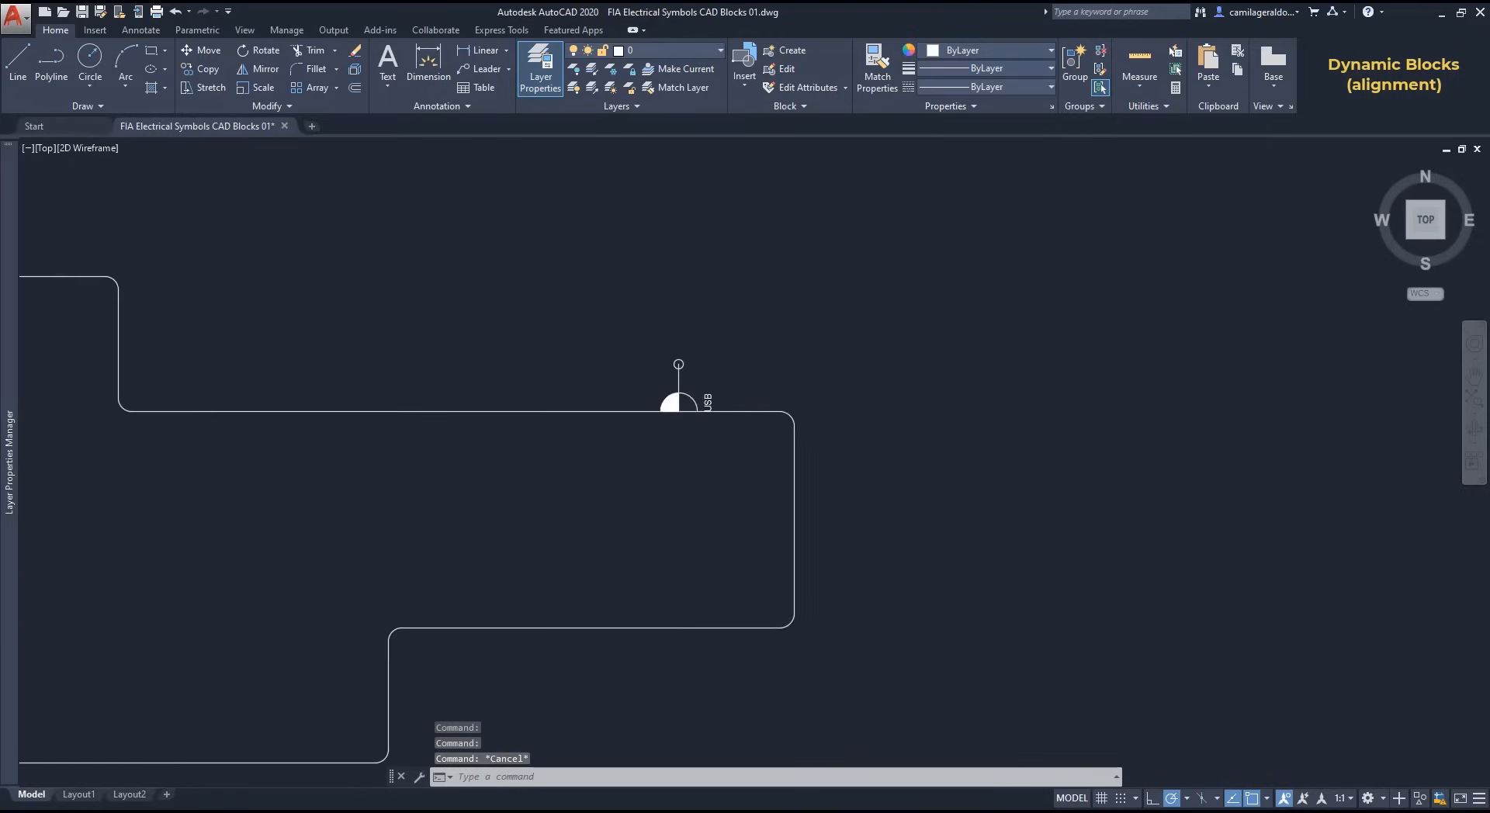
scroll(689, 414, up, 2)
click(684, 415)
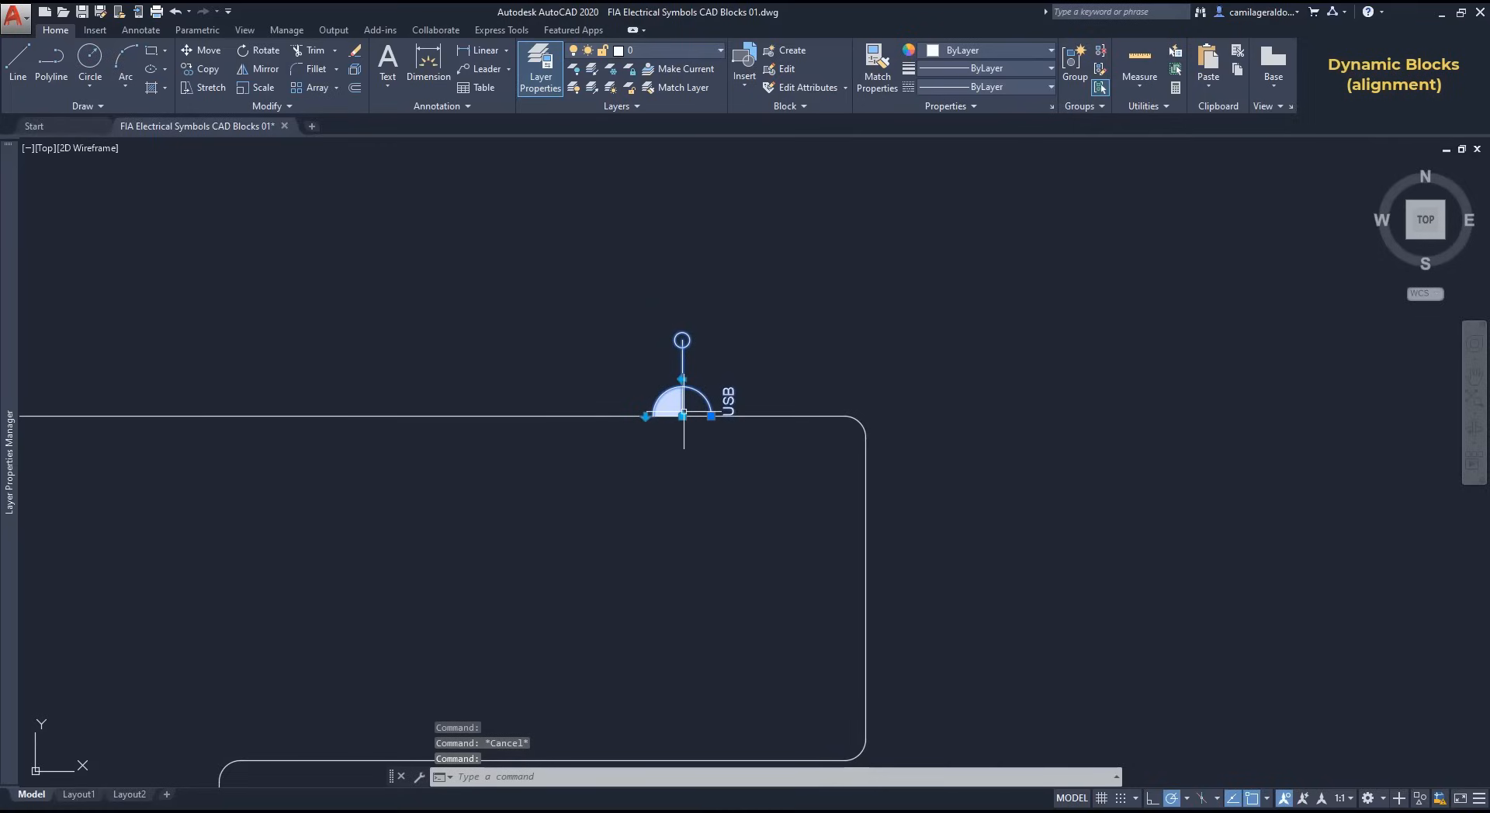
click(683, 415)
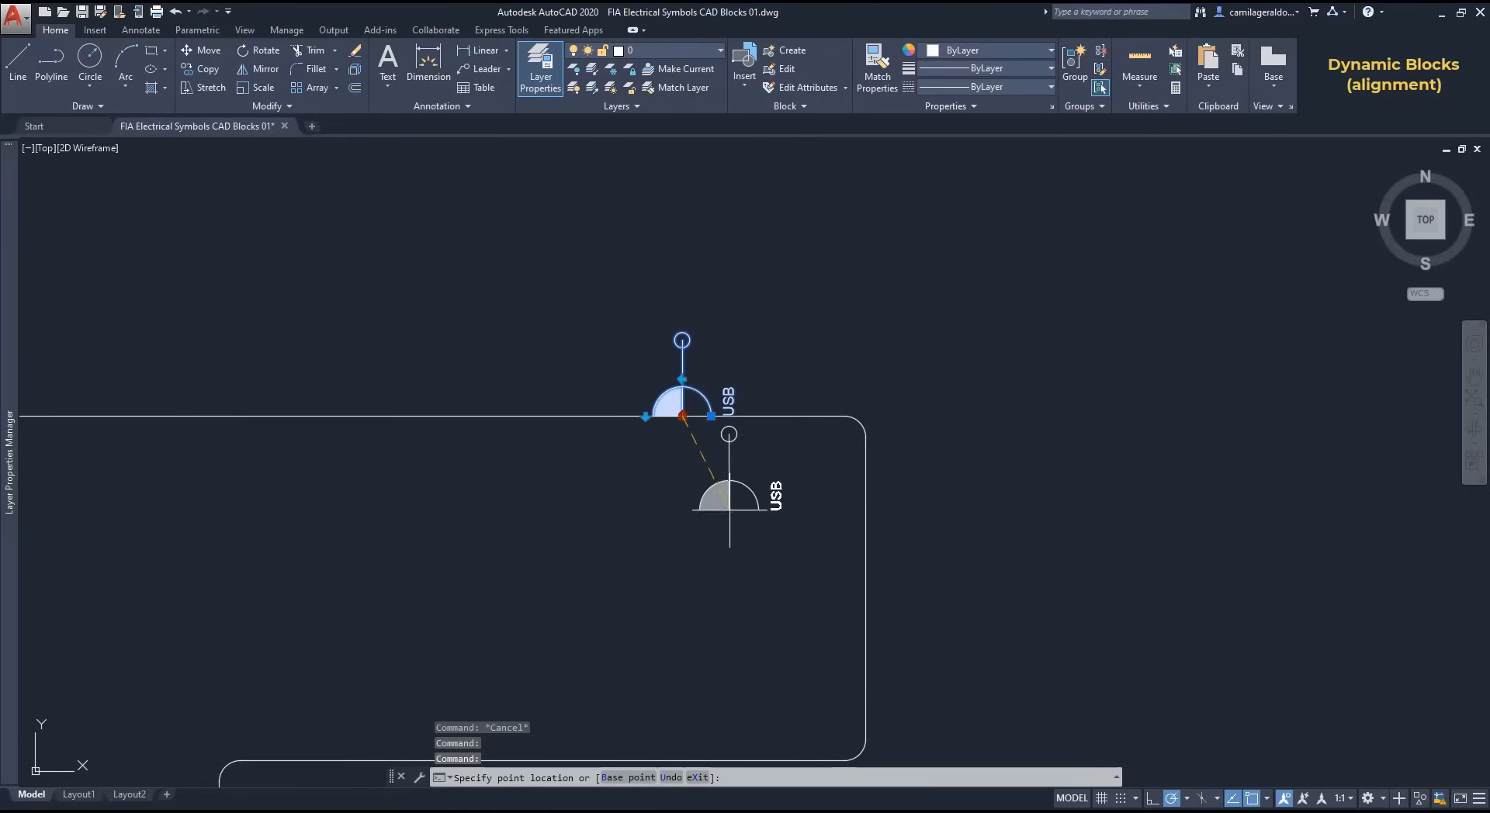
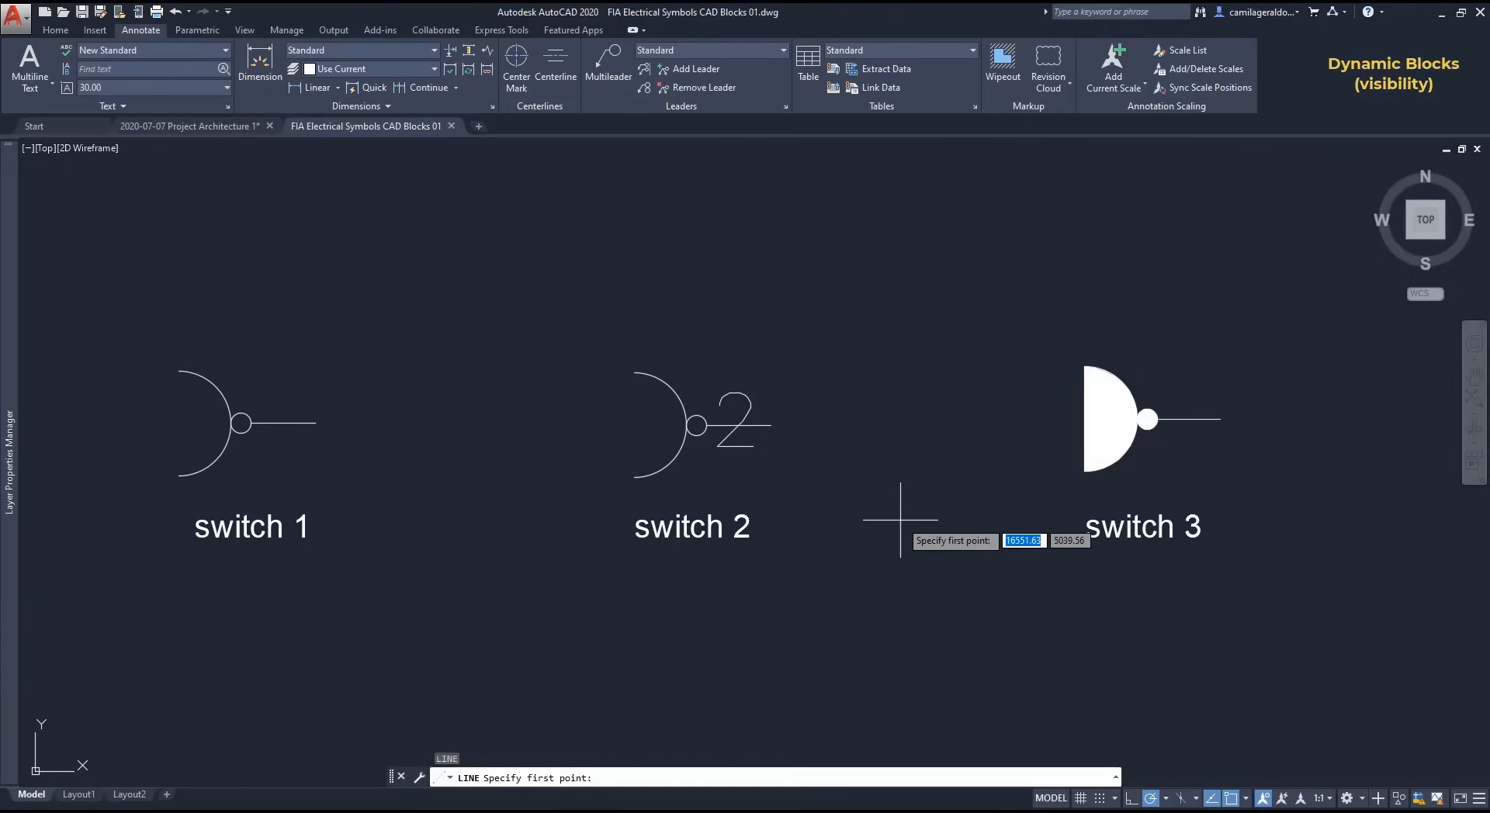
Step: Draw a vertical line between the ends of the switch 2 arc to close its open side
click(635, 476)
click(635, 372)
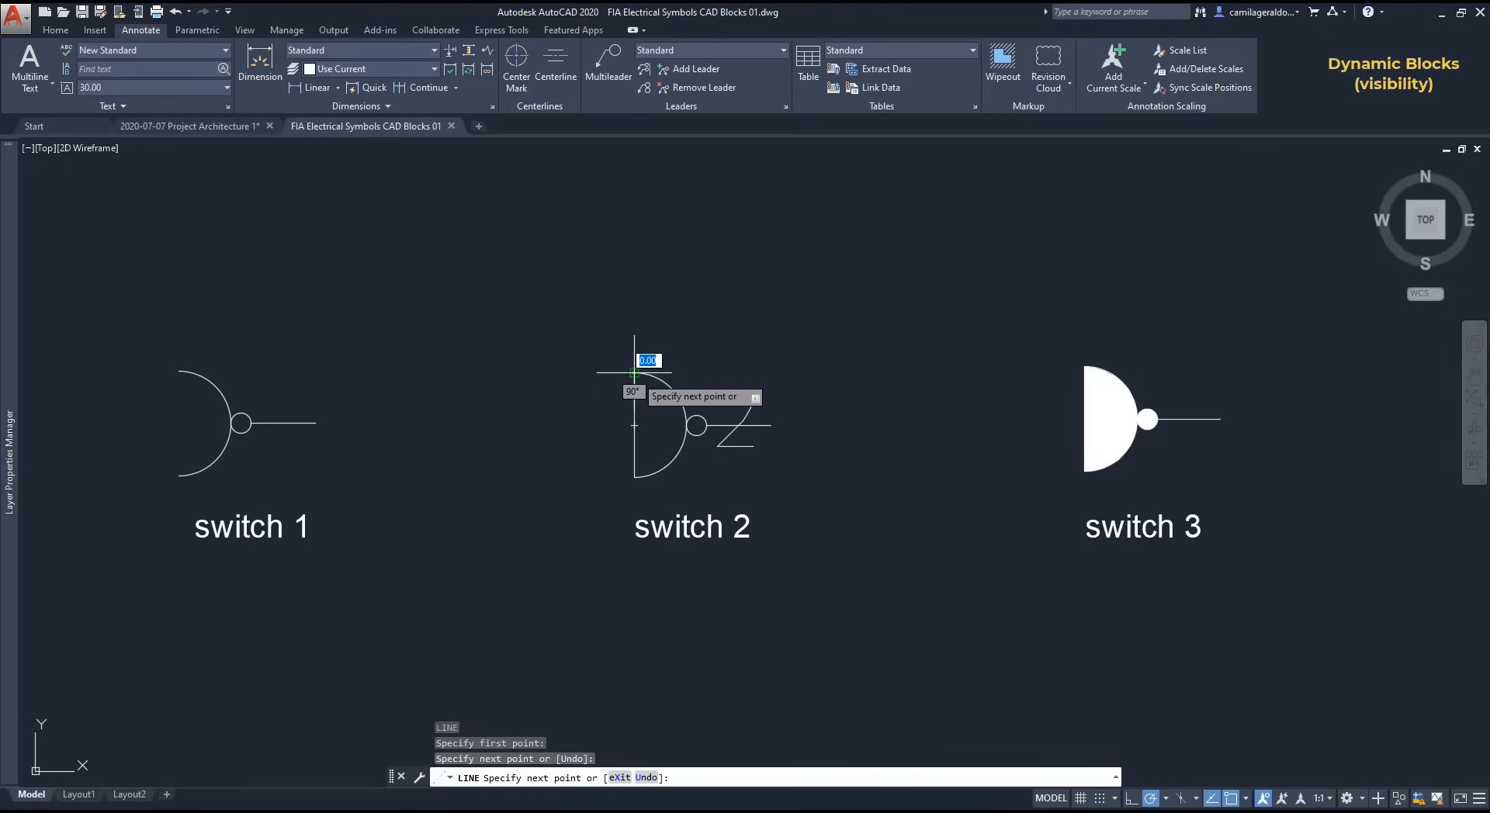
key(Escape)
Step: Create a block named switch from the switch 2 arc, circle, stem and number, with its base point at the closing line's midpoint
text(b)
key(Return)
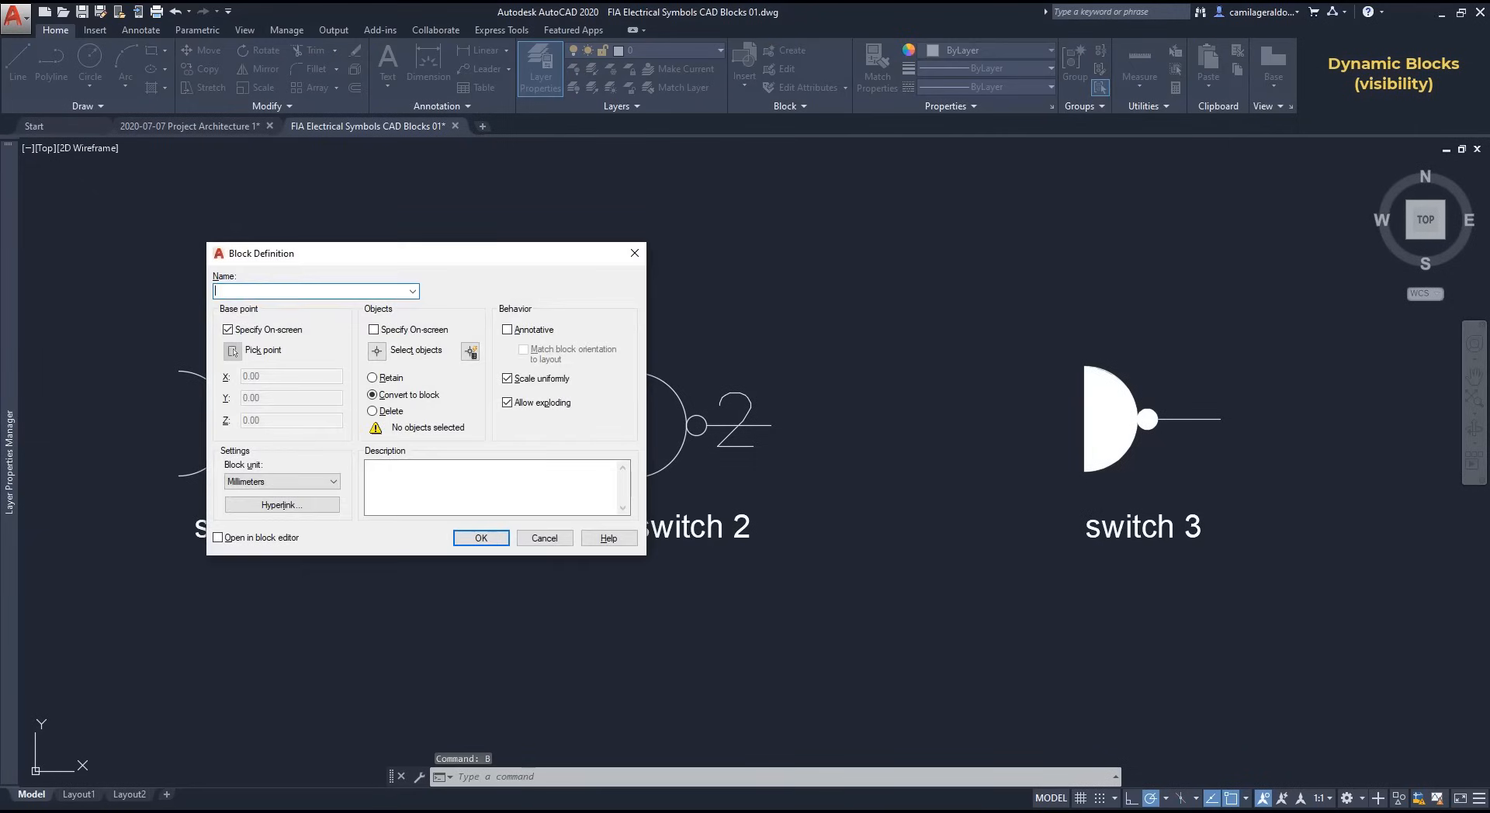
text(switch)
click(372, 350)
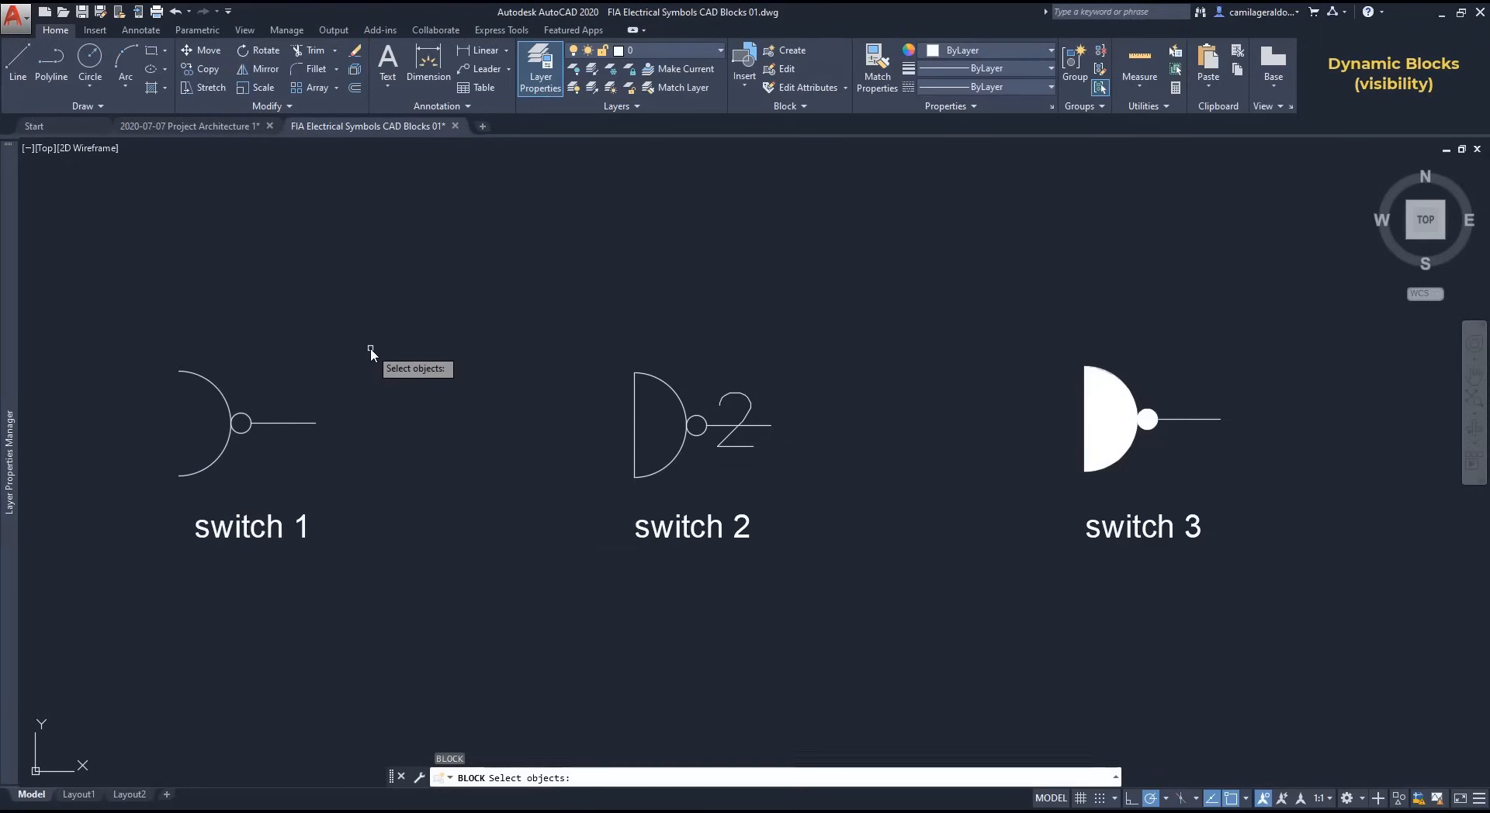
click(803, 481)
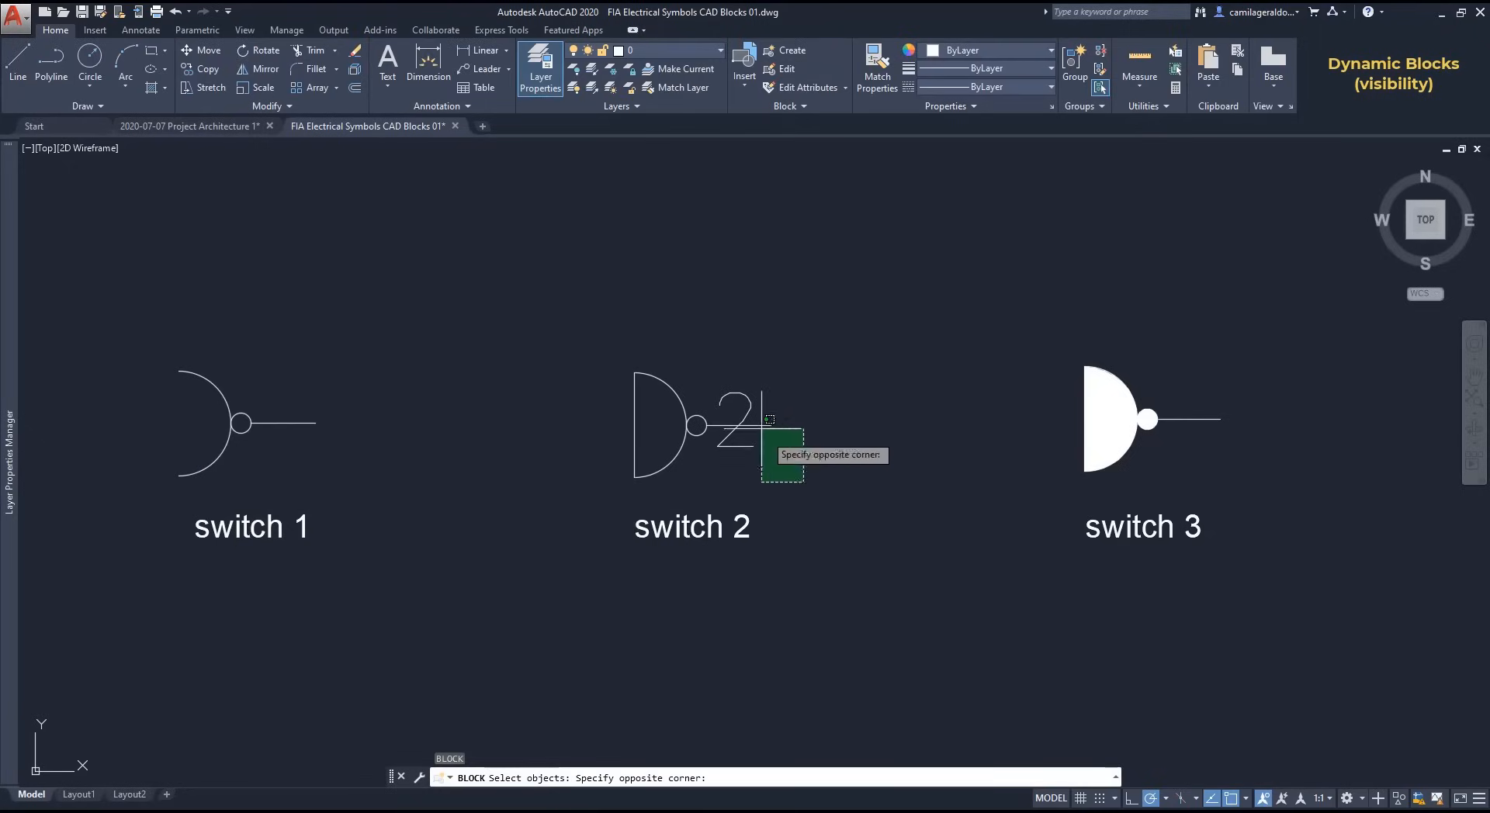
click(663, 343)
key(Return)
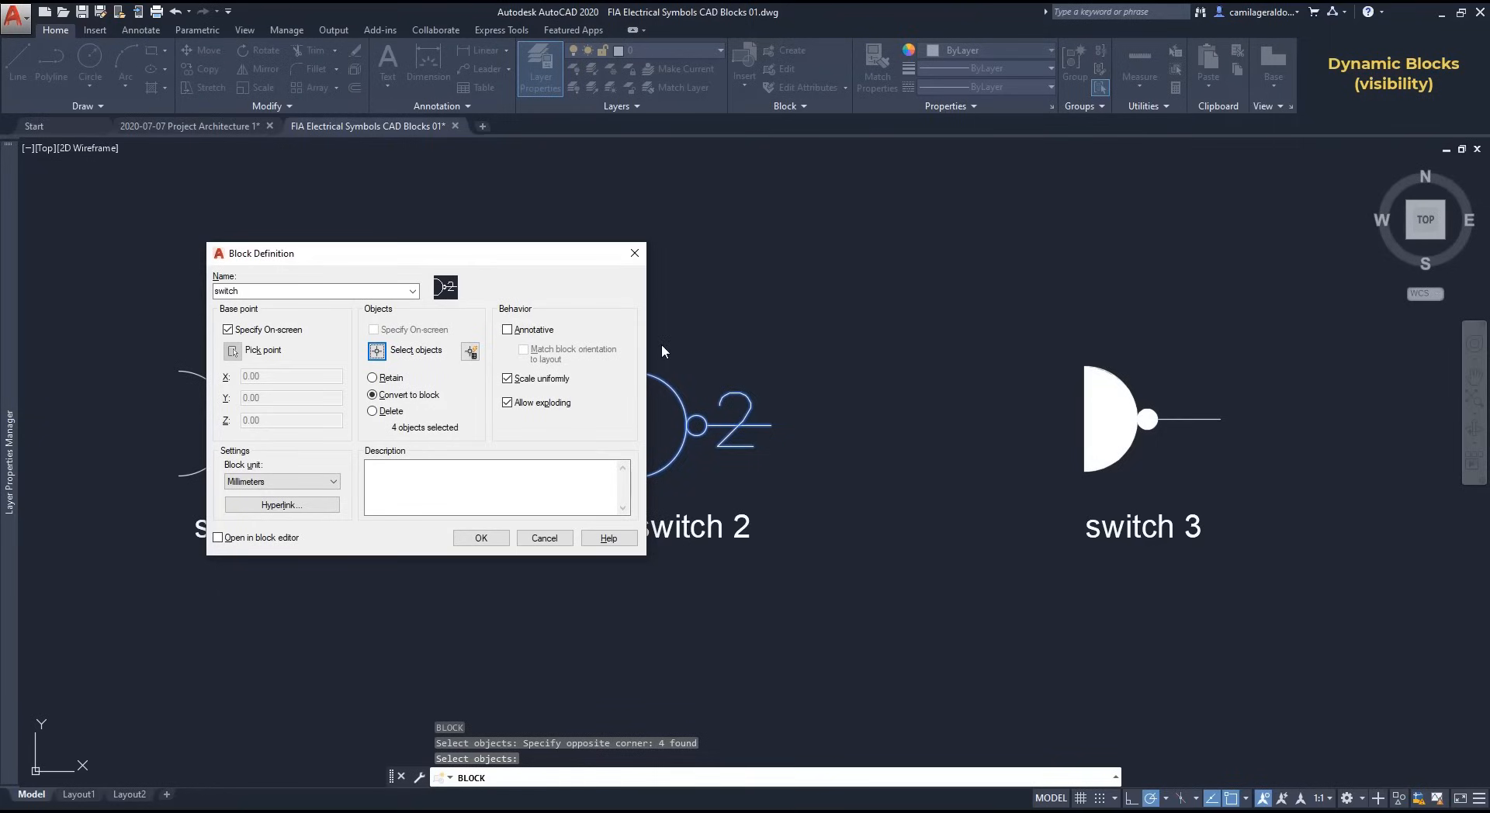
click(481, 538)
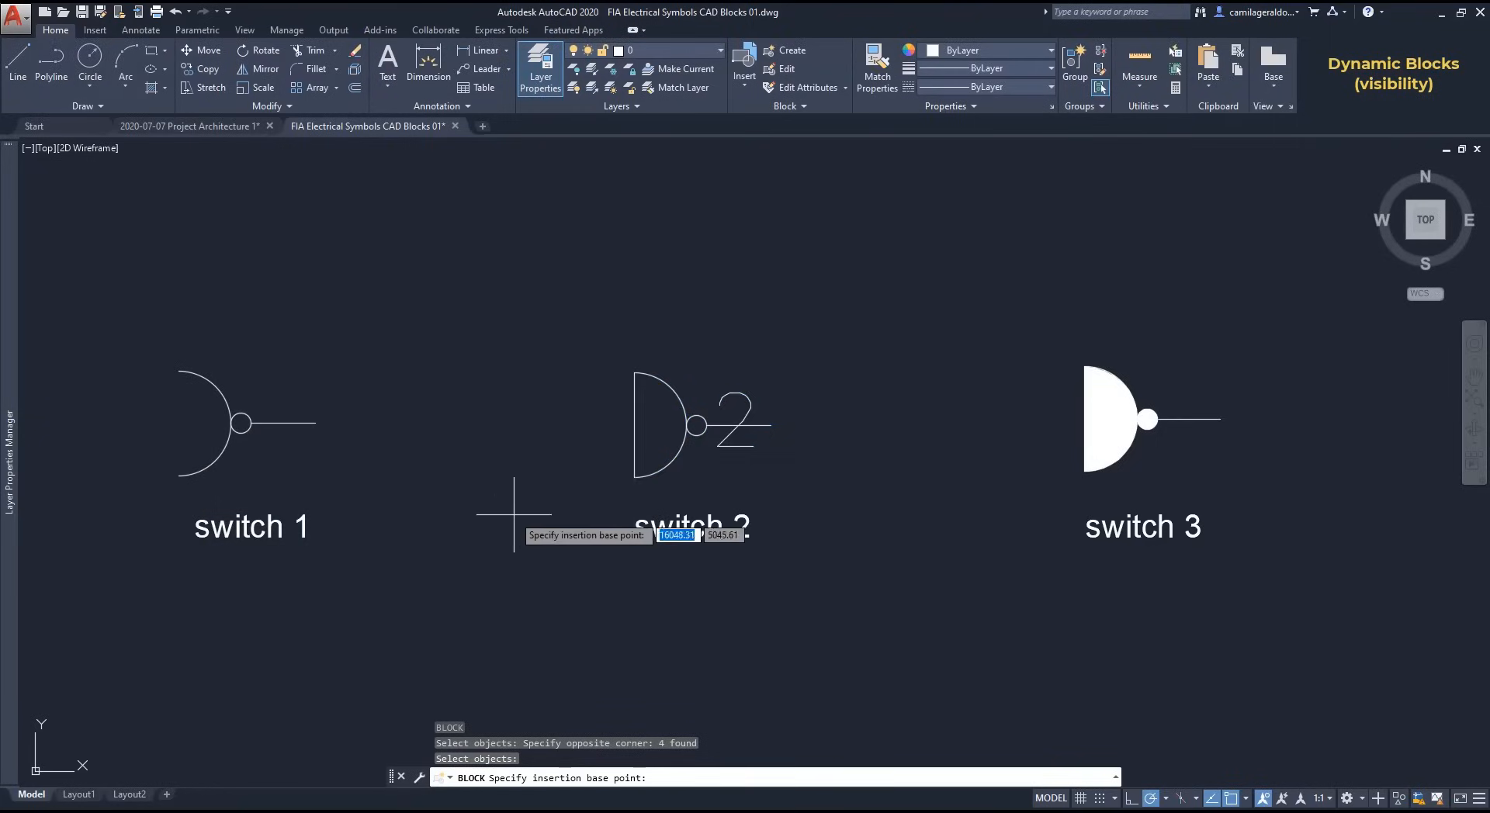
click(634, 425)
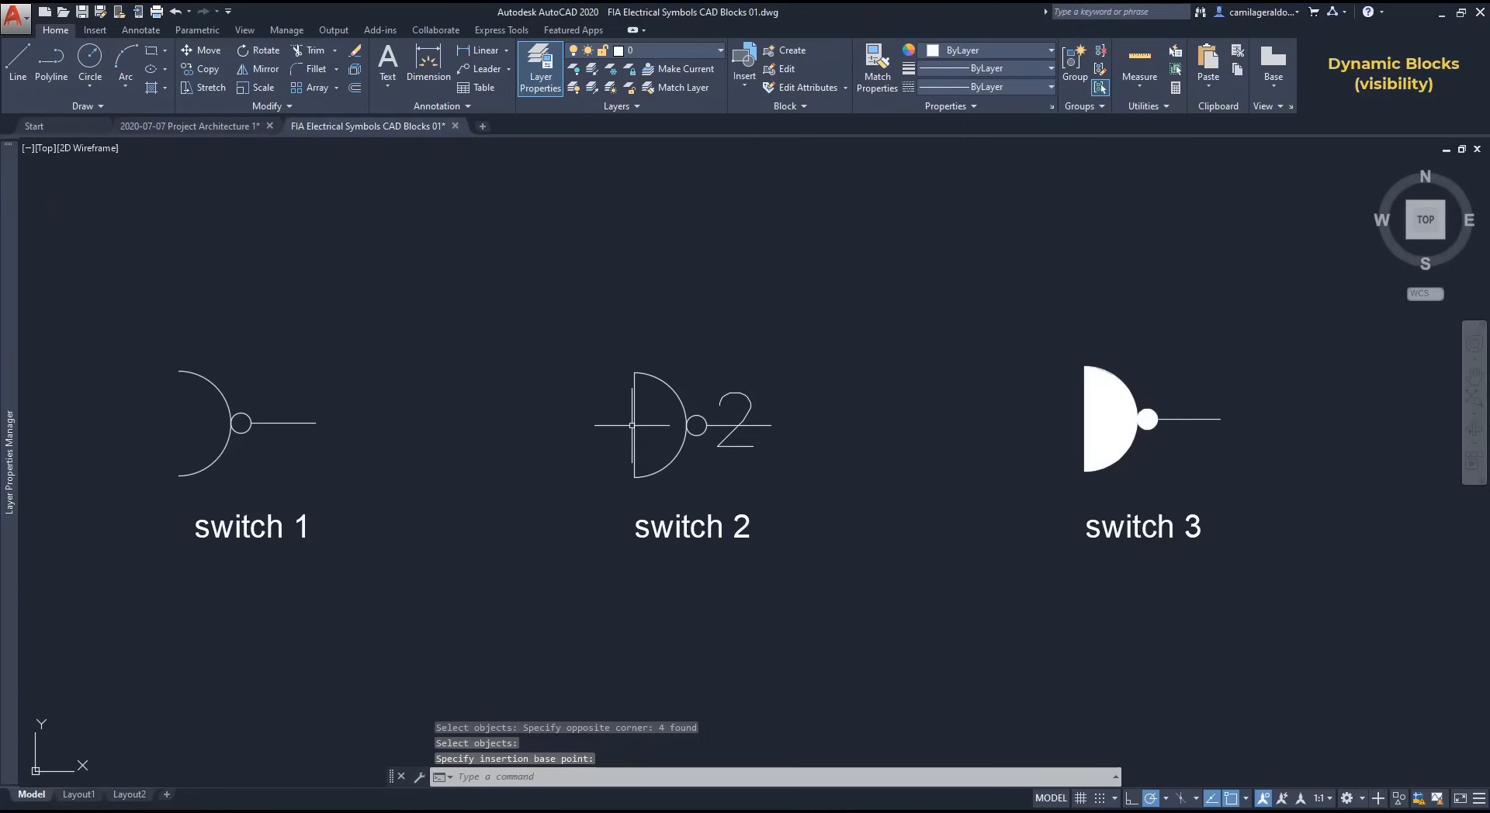
Step: Open the switch block for editing and add a visibility parameter at the arc's lower endpoint
double_click(686, 445)
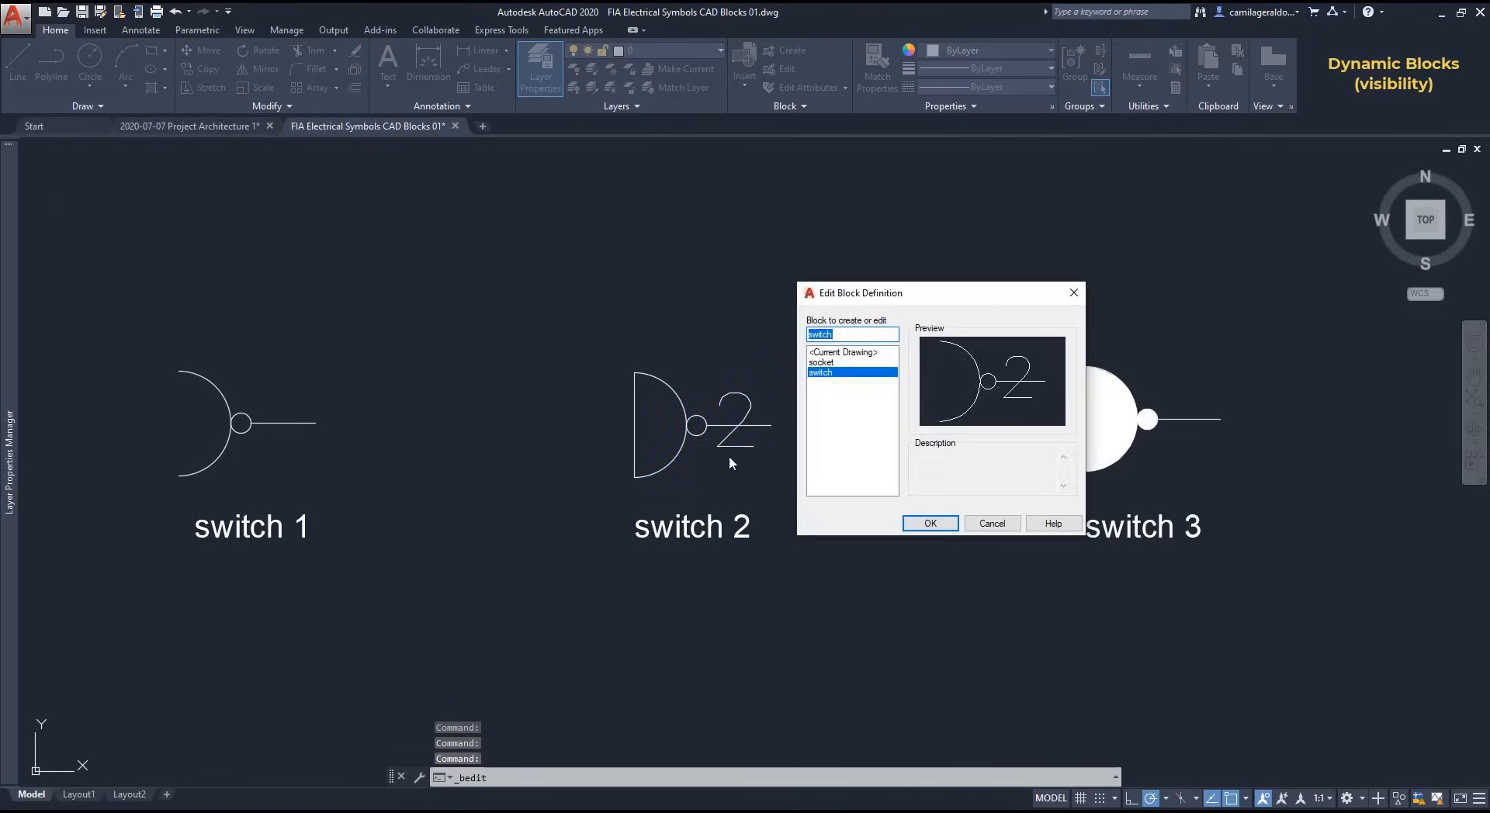
click(948, 523)
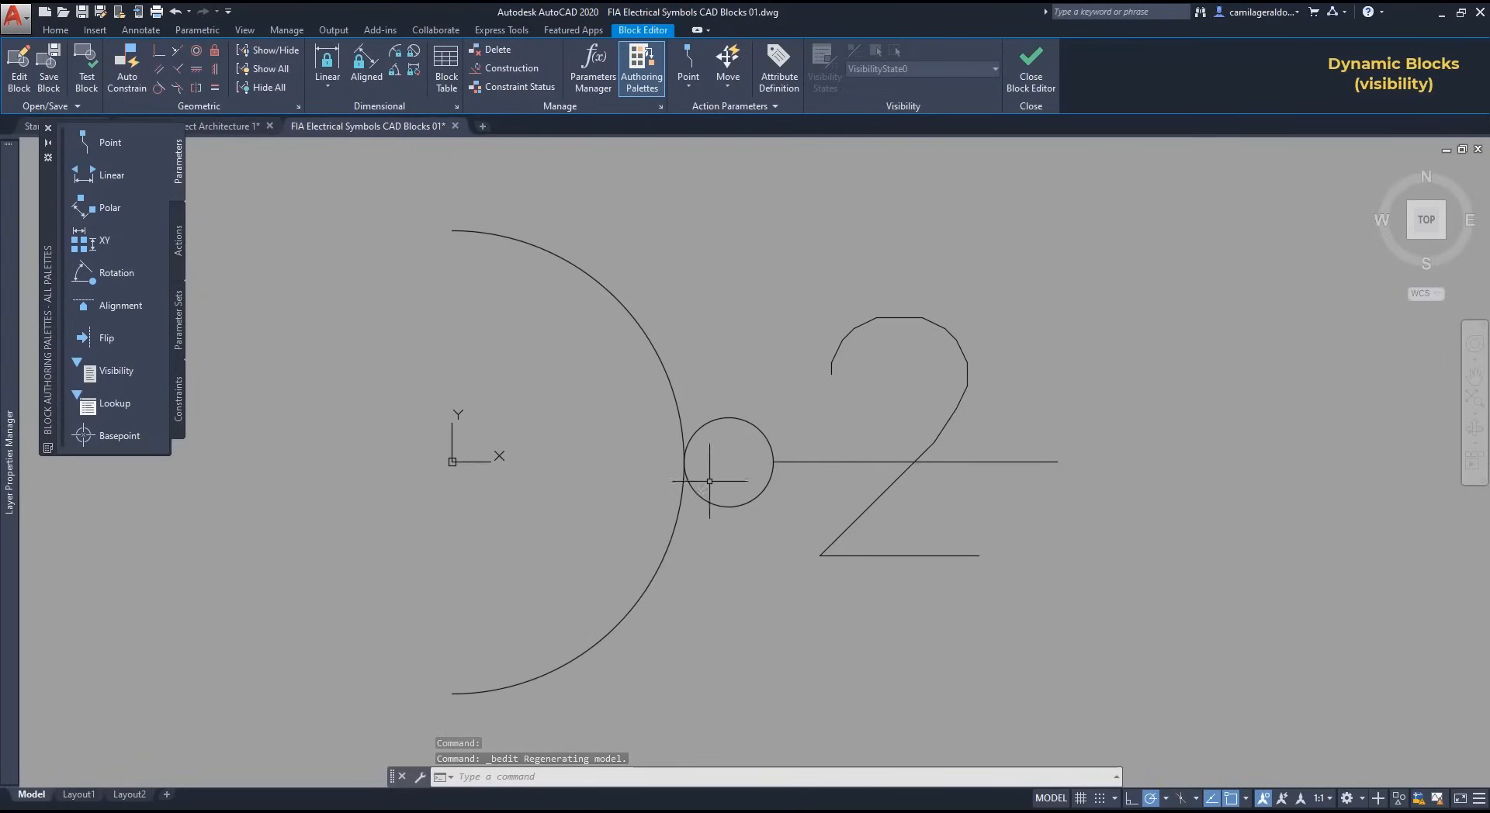
click(101, 375)
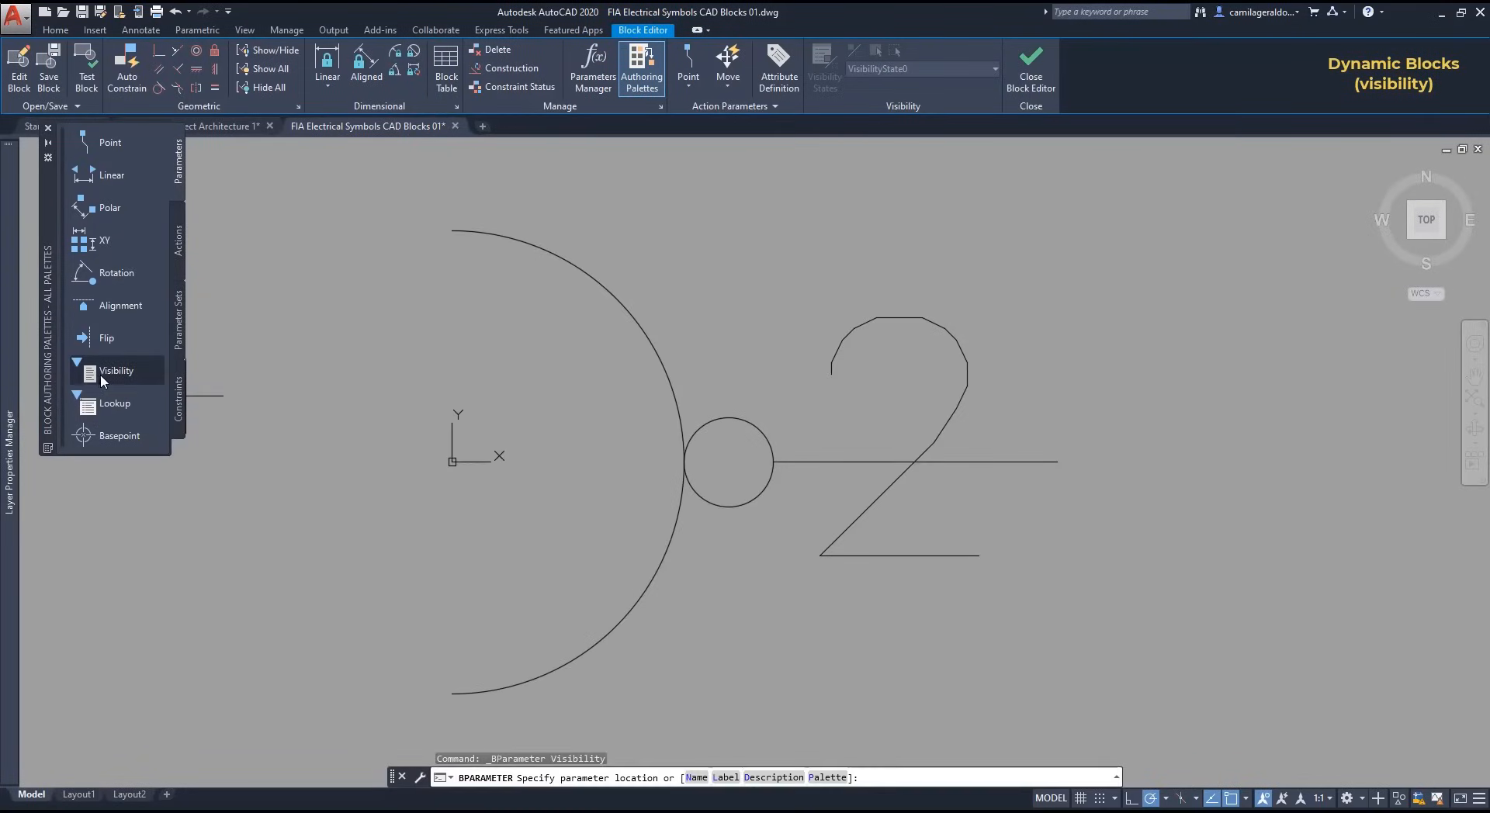
click(452, 694)
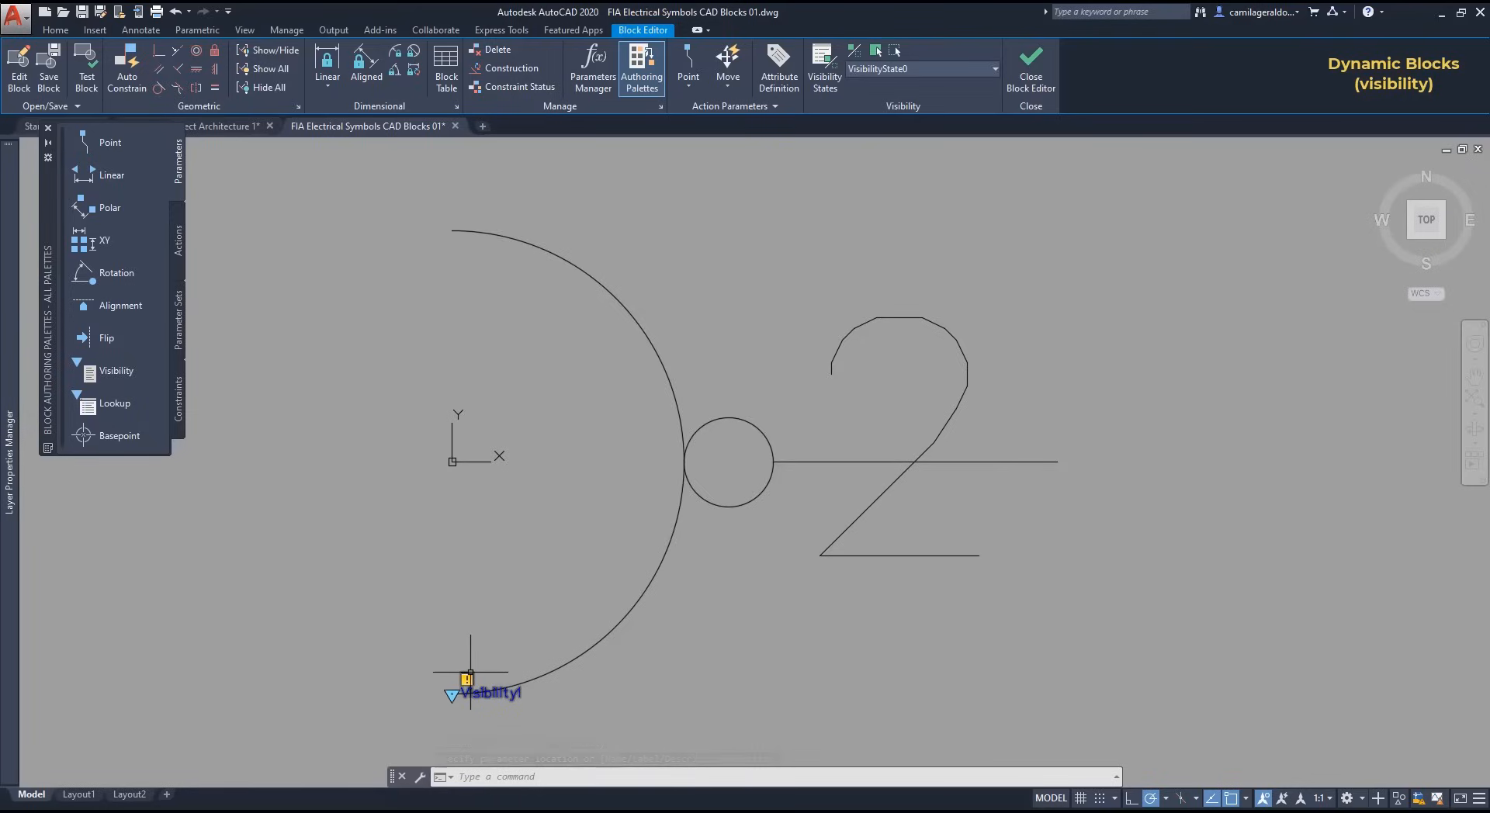
Step: Rename the visibility parameter's default state as socket 1
double_click(471, 673)
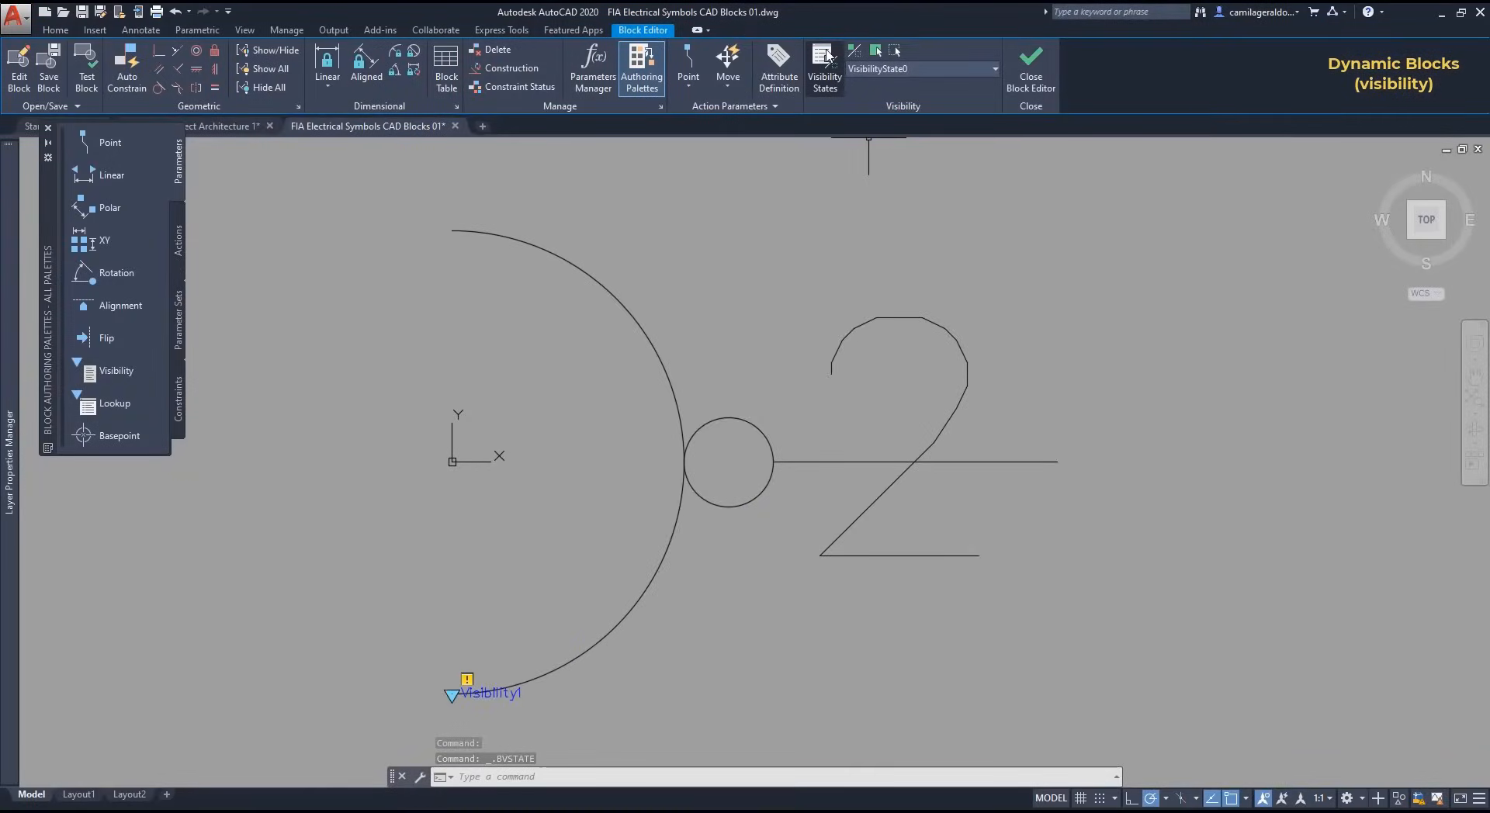
click(825, 63)
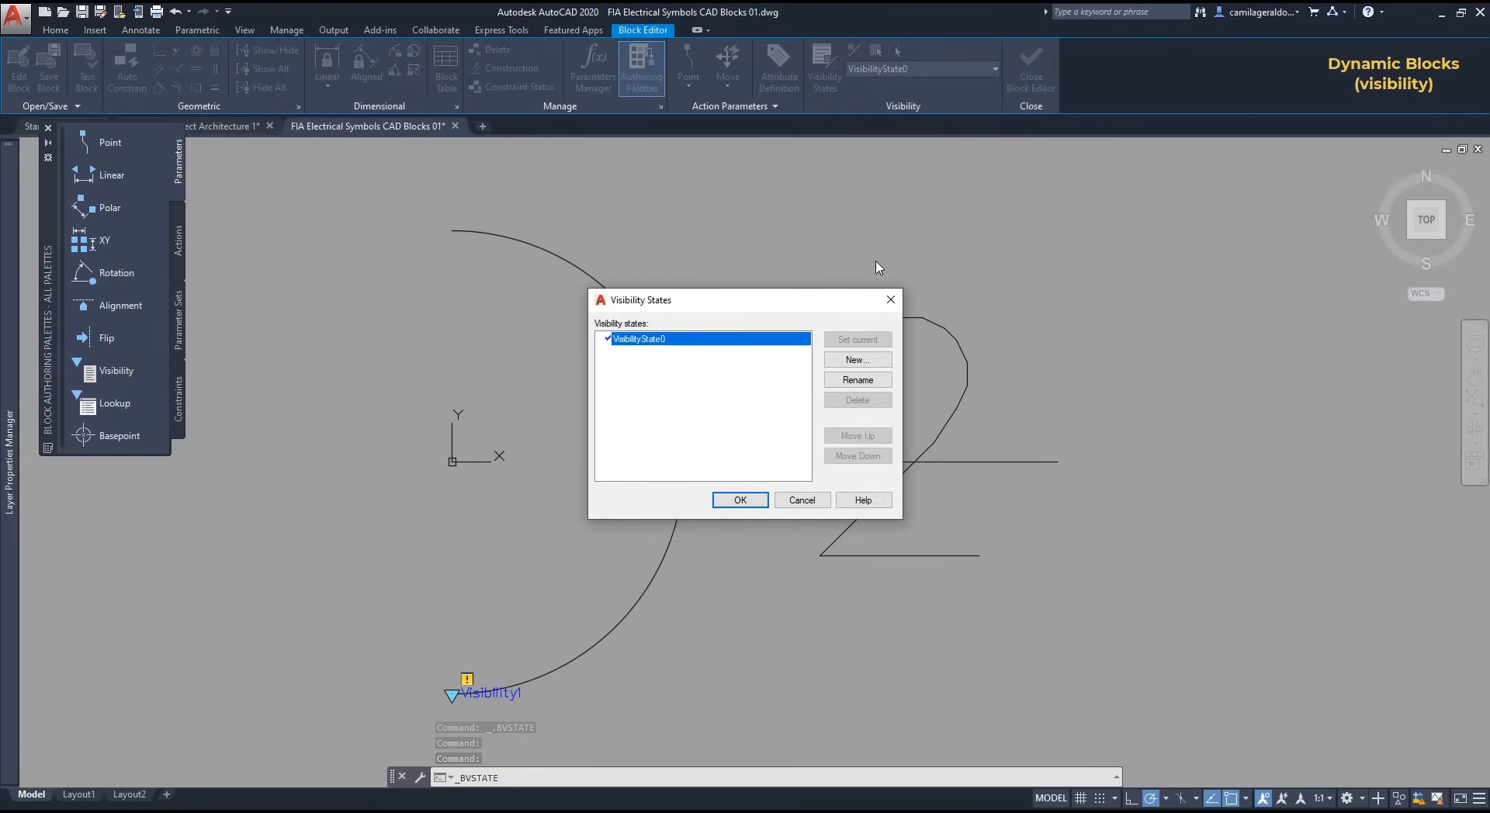
click(883, 382)
text(socket)
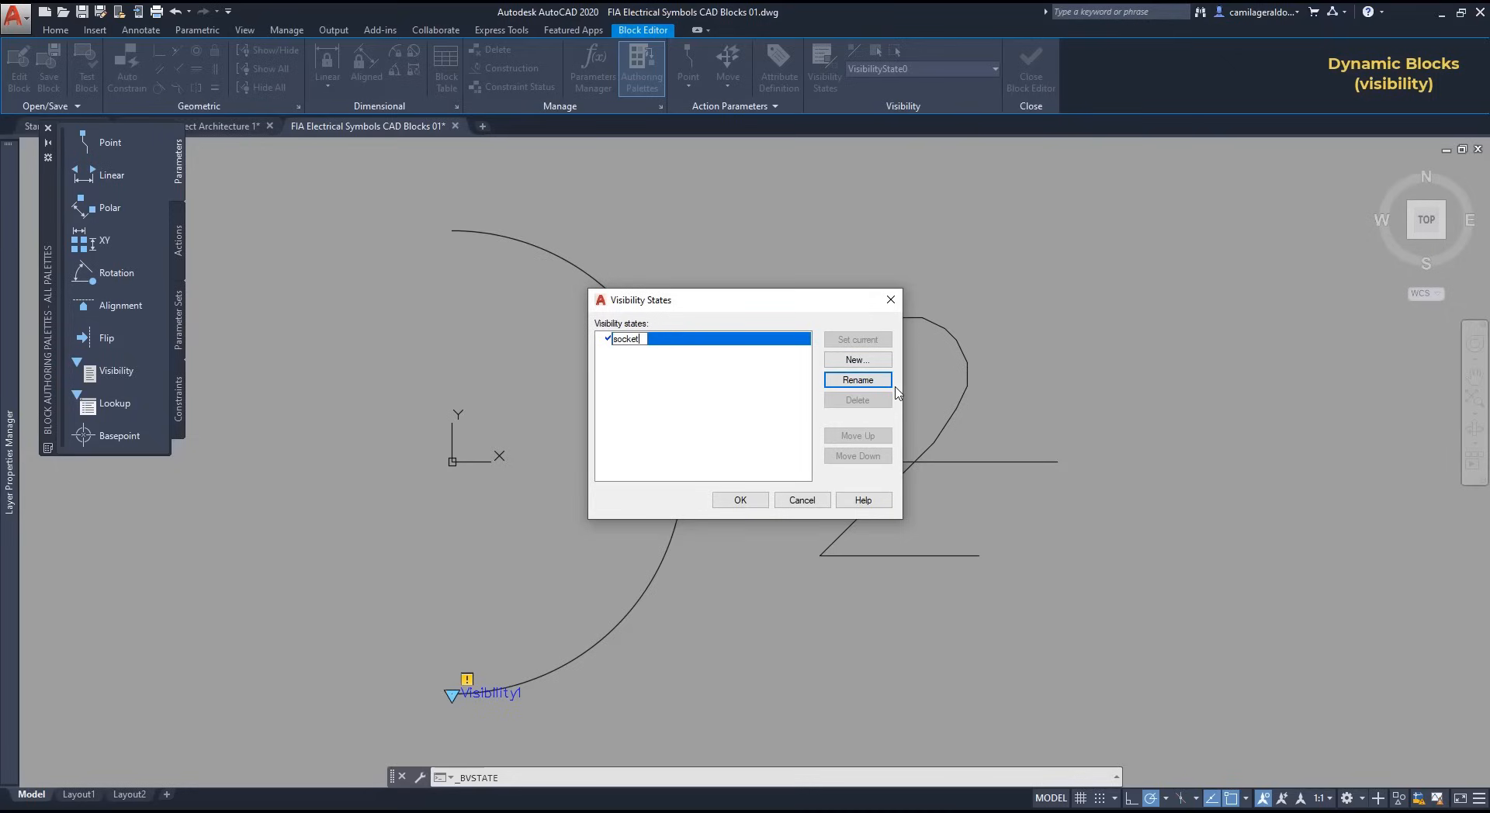
text( 1)
key(Return)
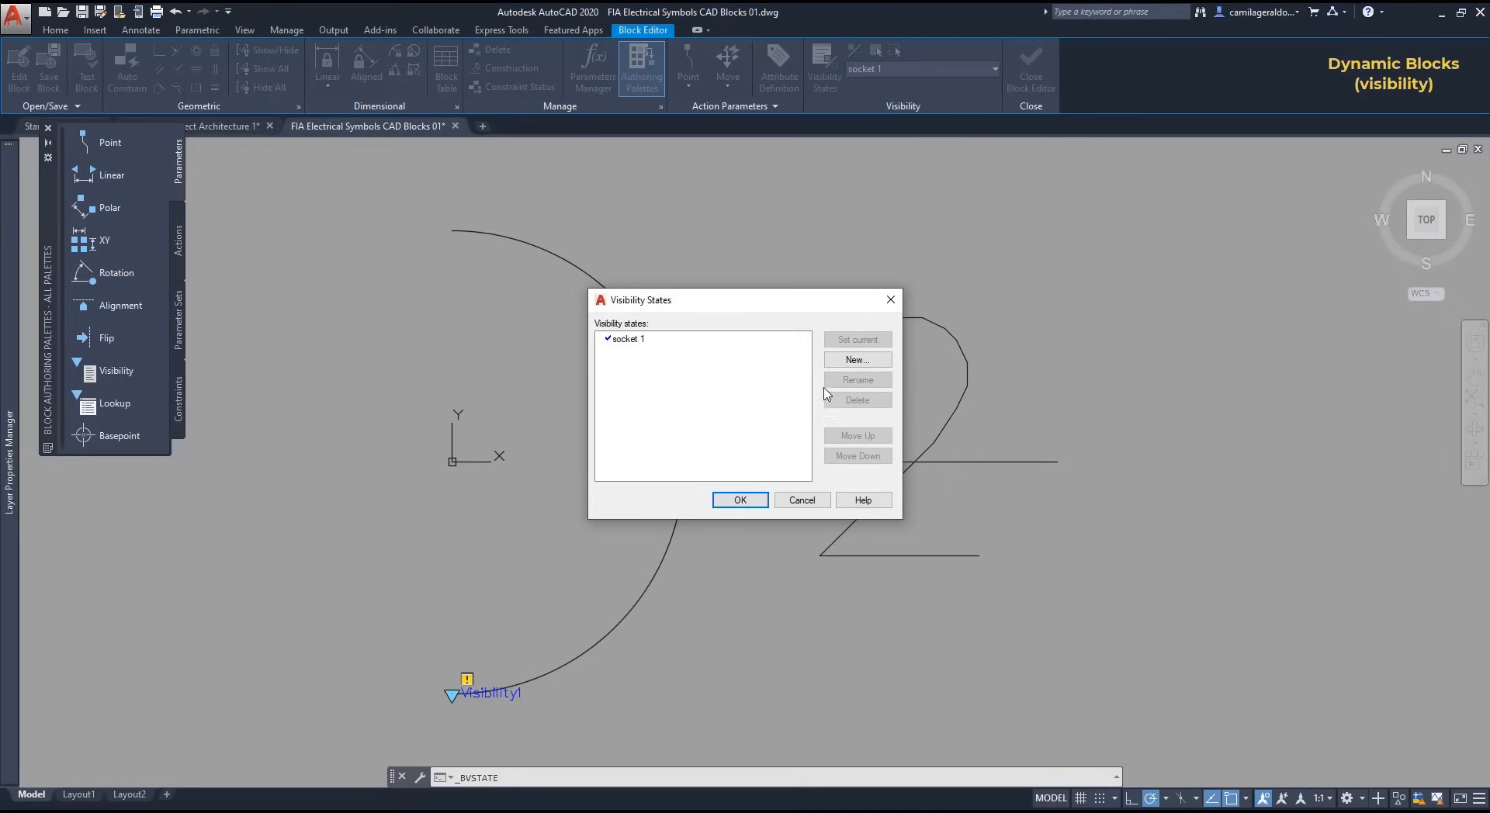
Step: Add a visibility state named socket 2 that leaves the visibility of existing objects unchanged
click(884, 363)
text(socket 2)
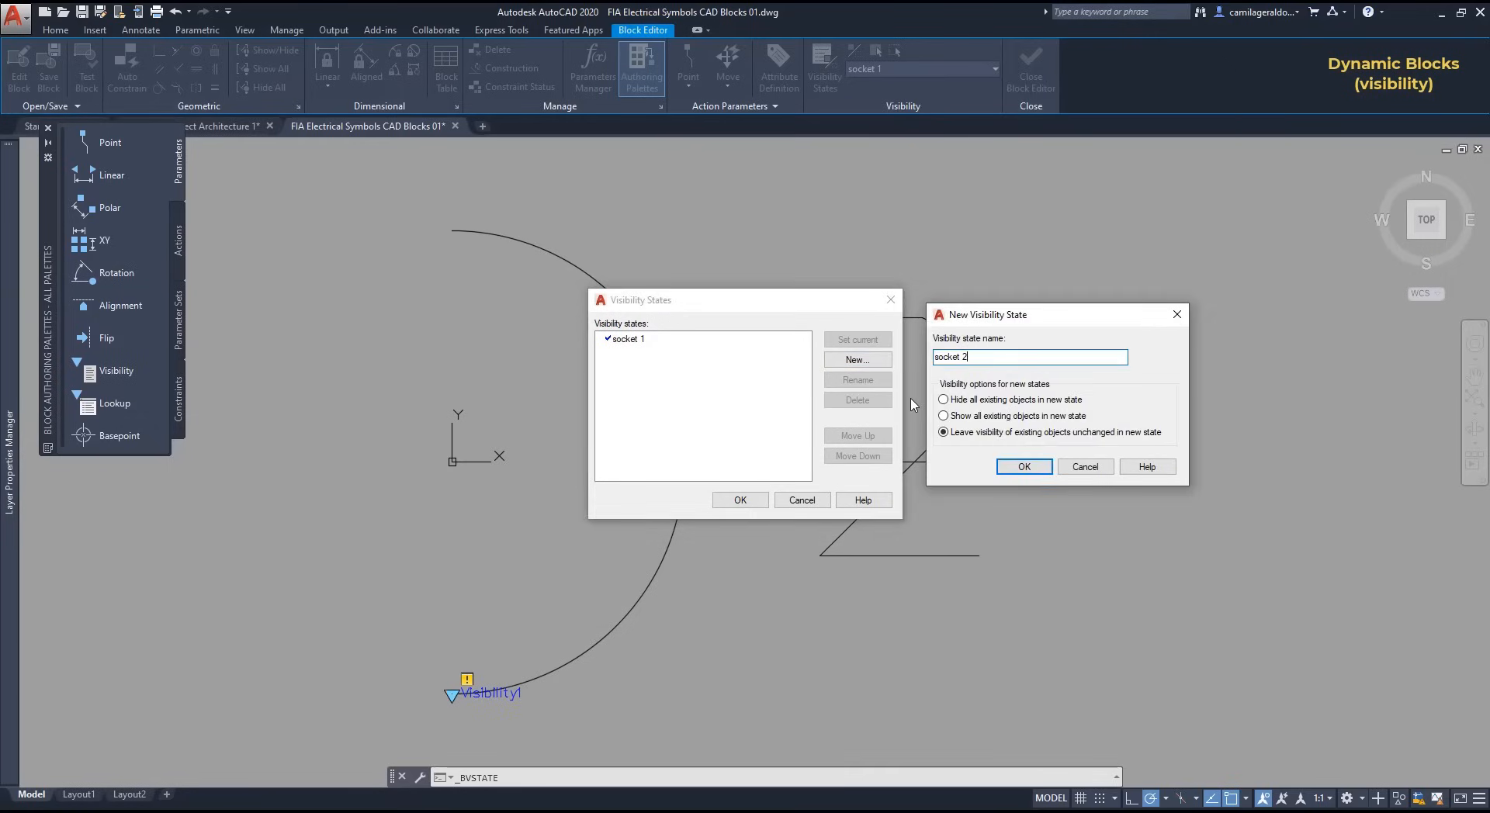
click(1024, 467)
click(739, 500)
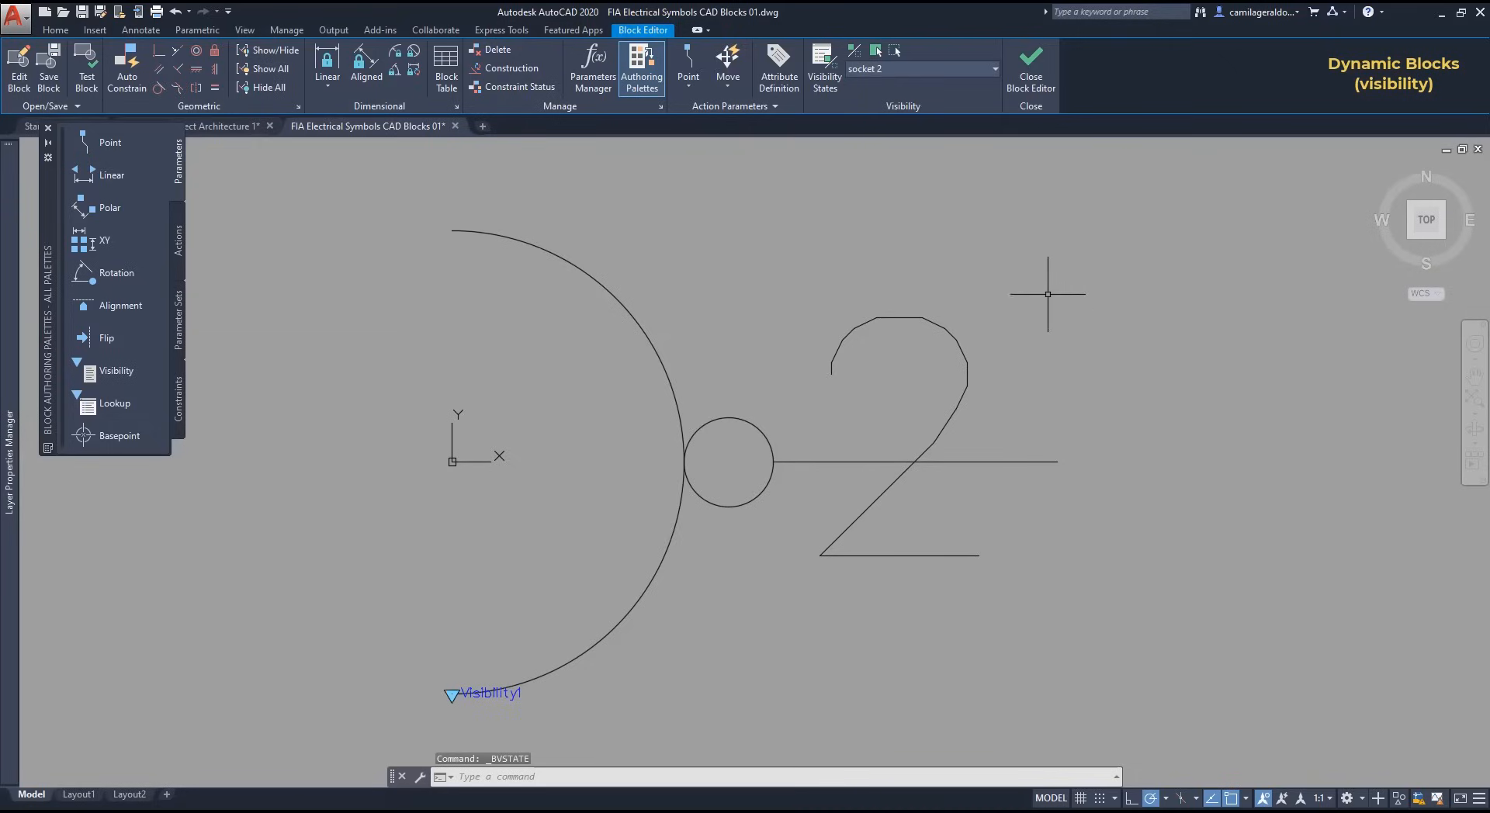
Step: Make socket 1 the current visibility state and hide the number 2 in it
click(969, 66)
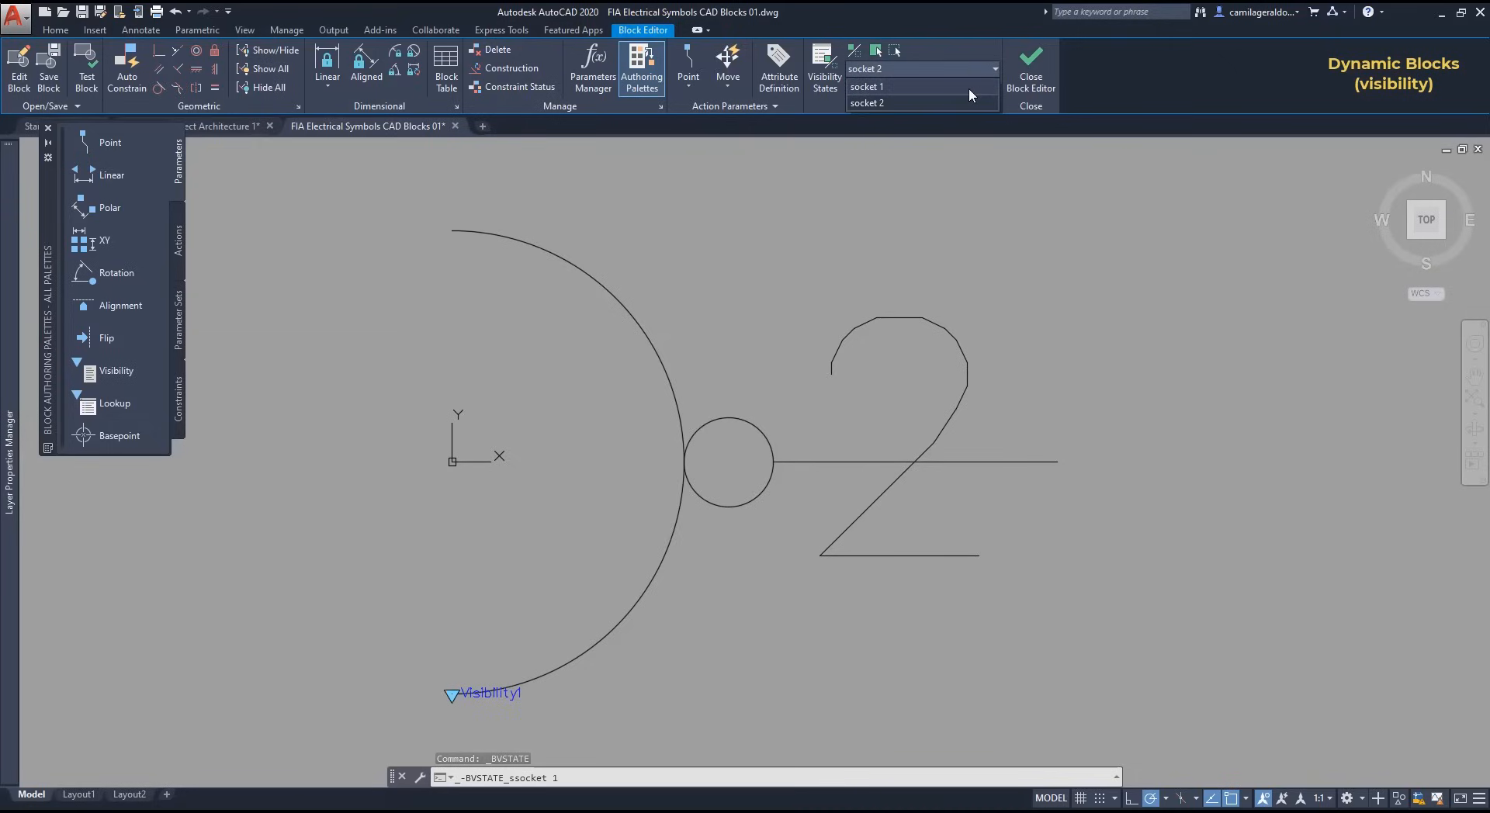
click(968, 87)
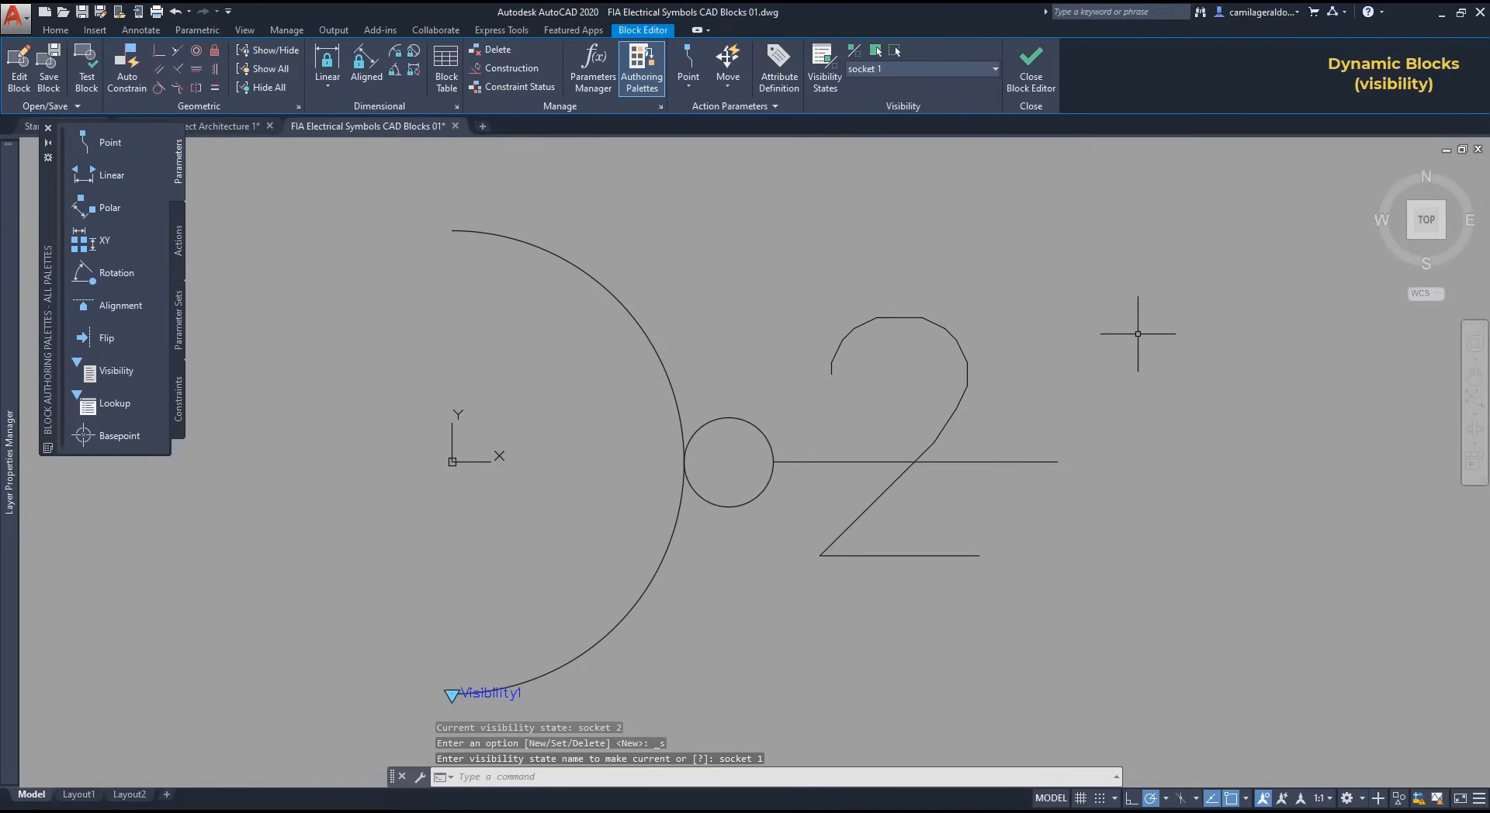
click(962, 345)
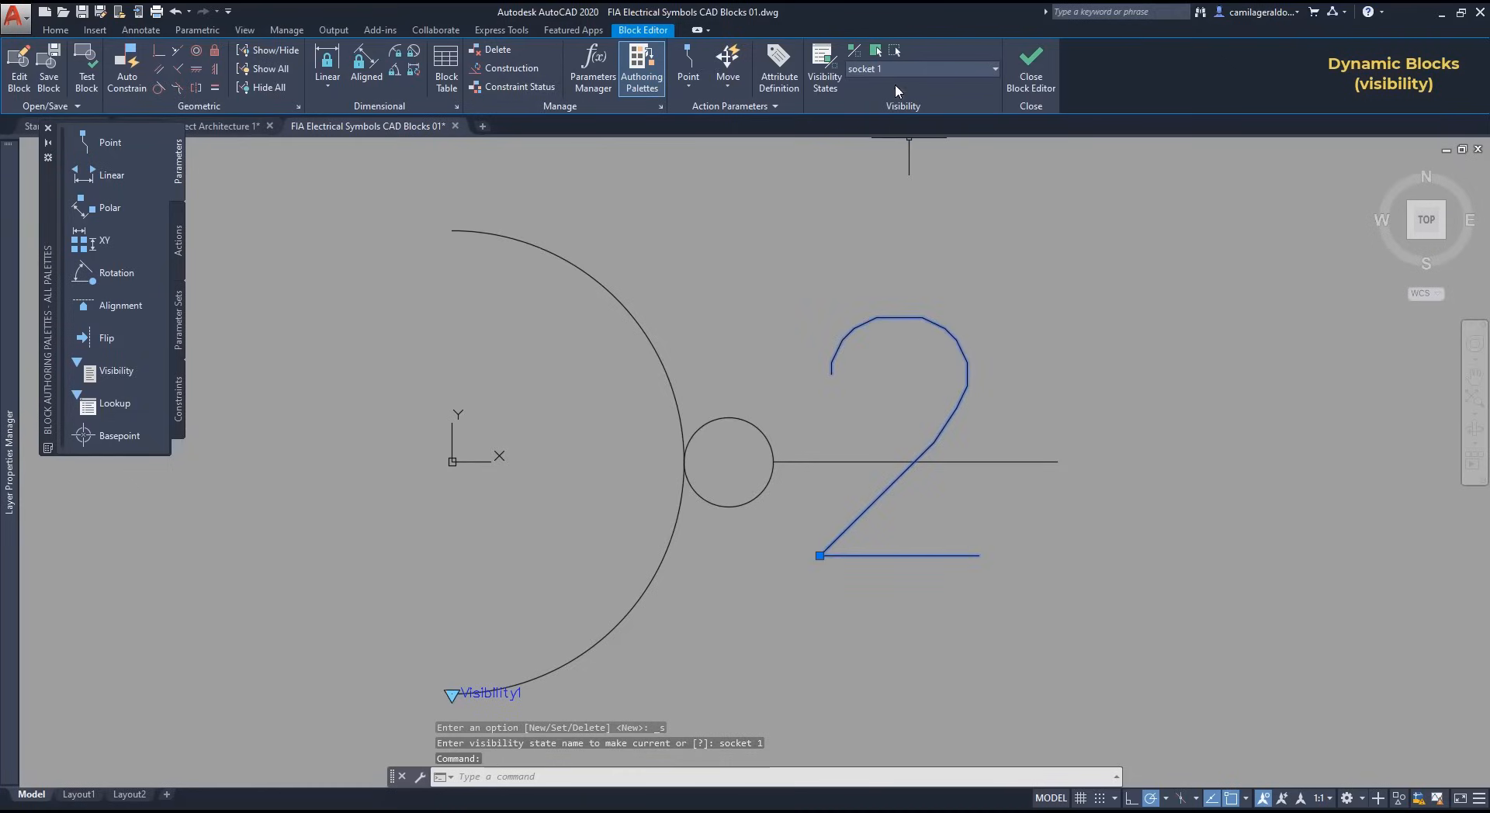
click(894, 51)
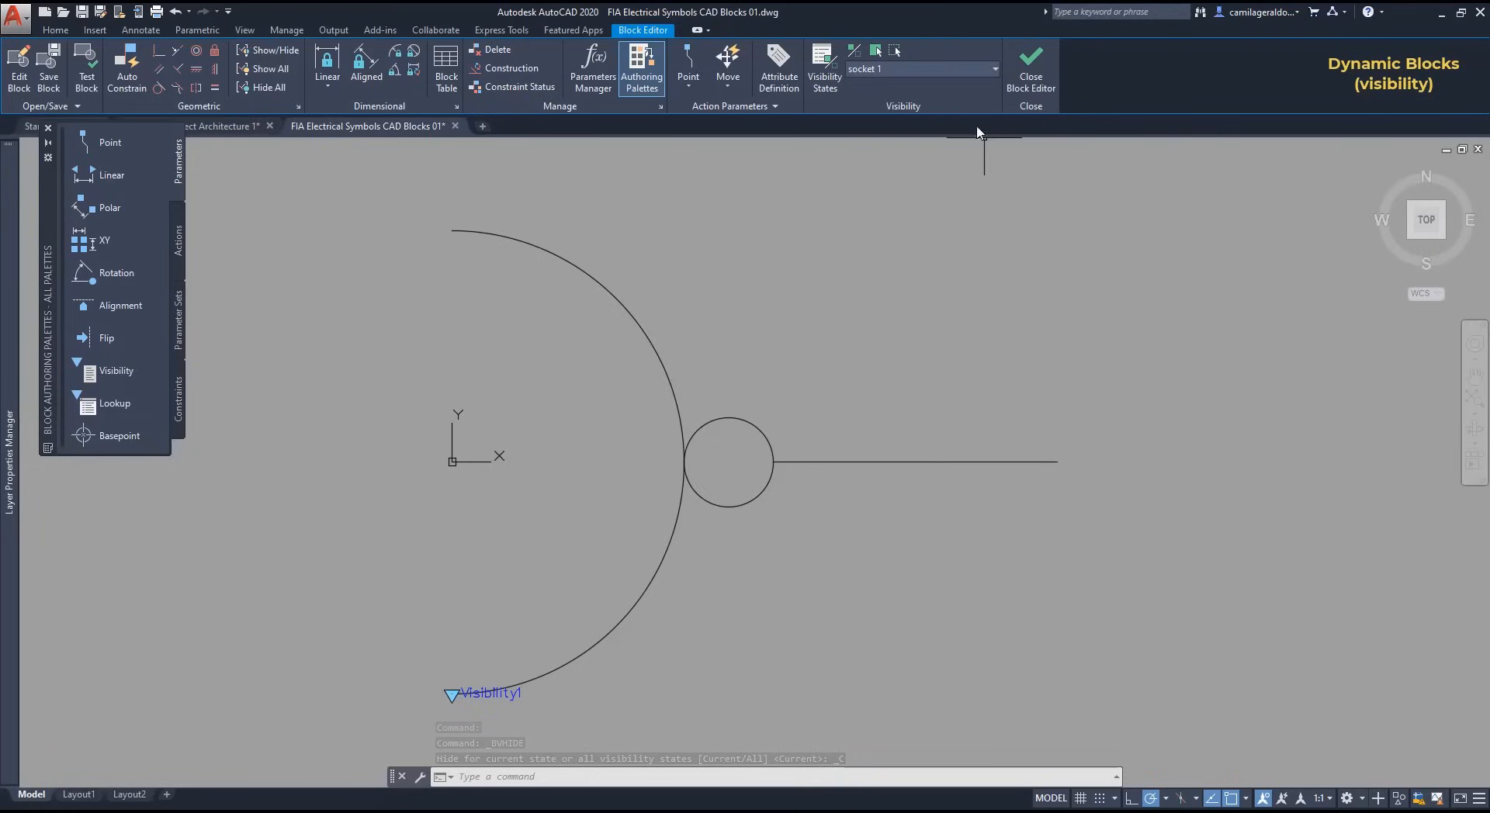
Step: Add a visibility state named socket 3, leaving the visibility of existing objects unchanged
click(958, 66)
click(958, 66)
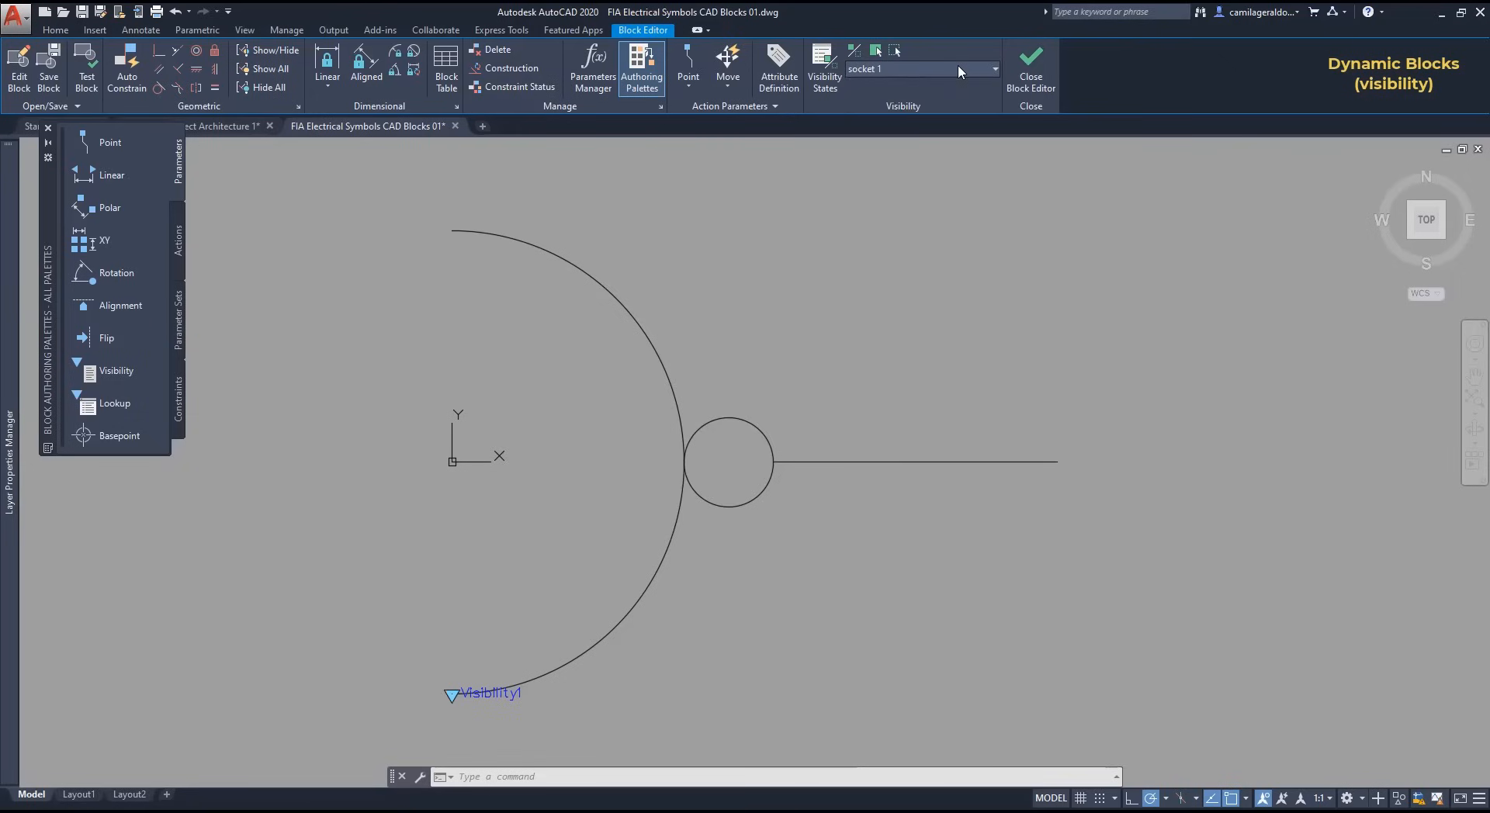
click(843, 83)
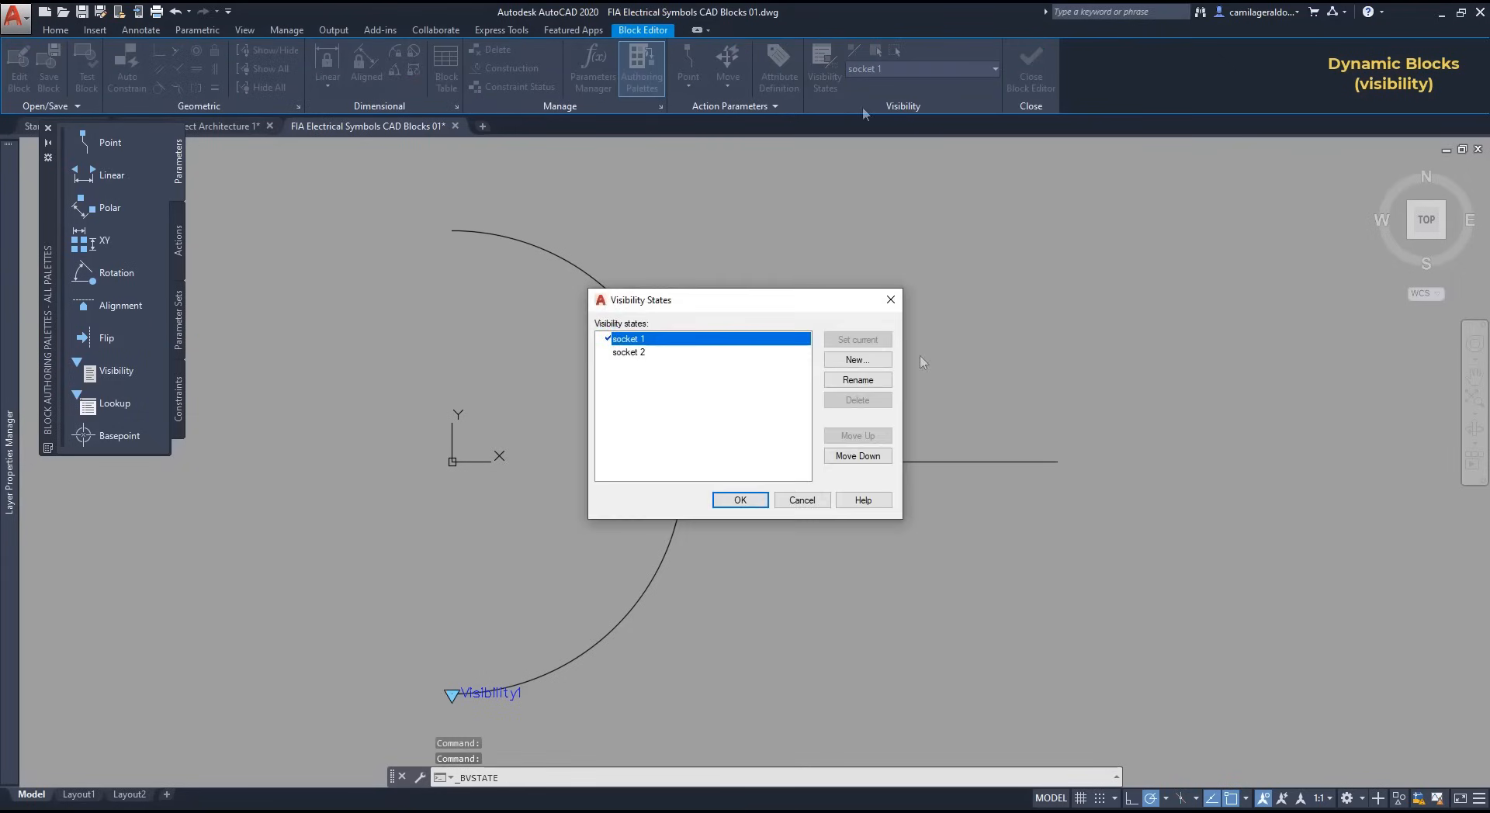
click(872, 361)
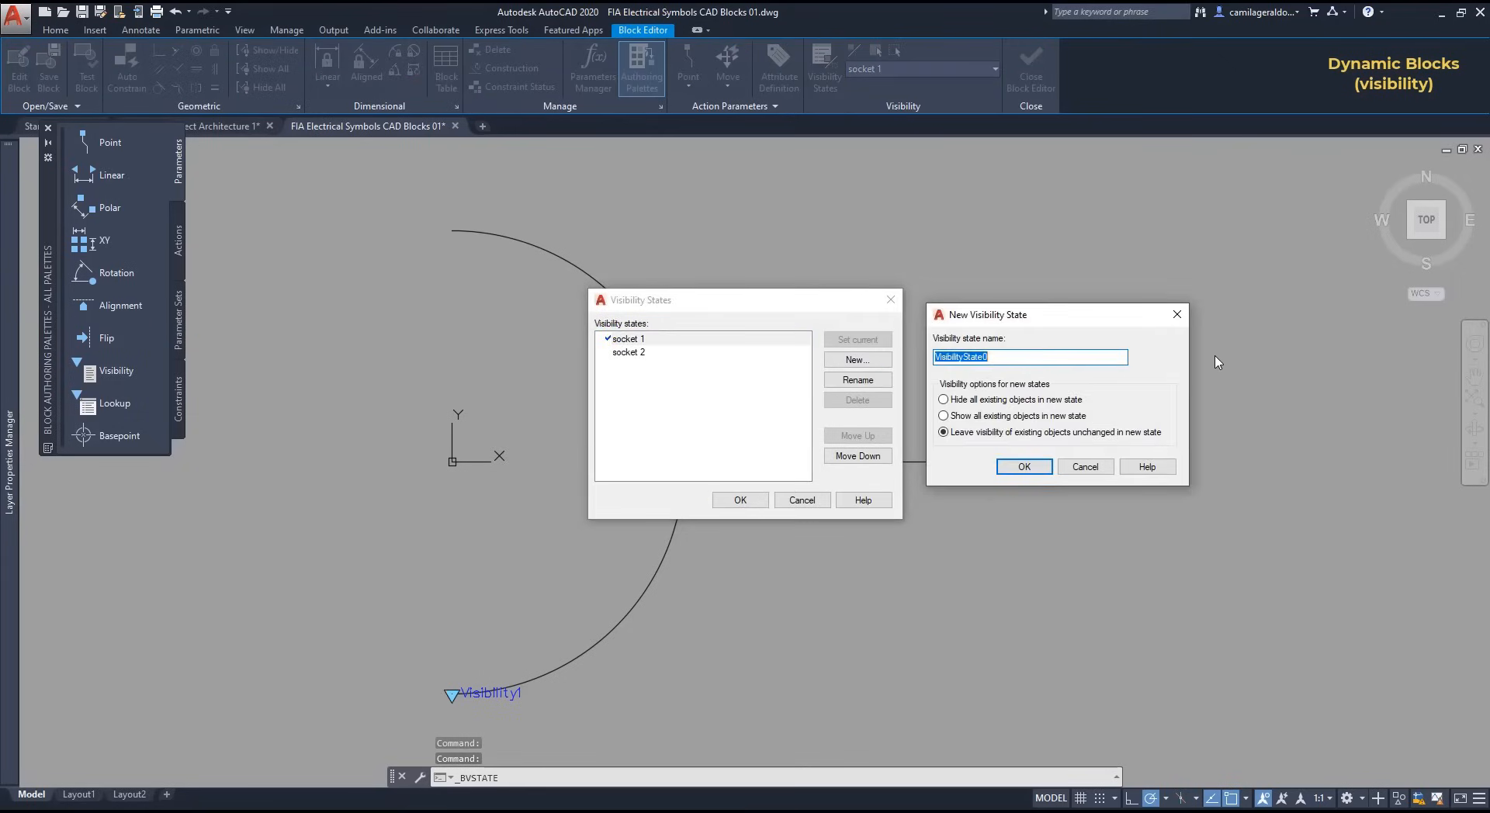
text(socket 3)
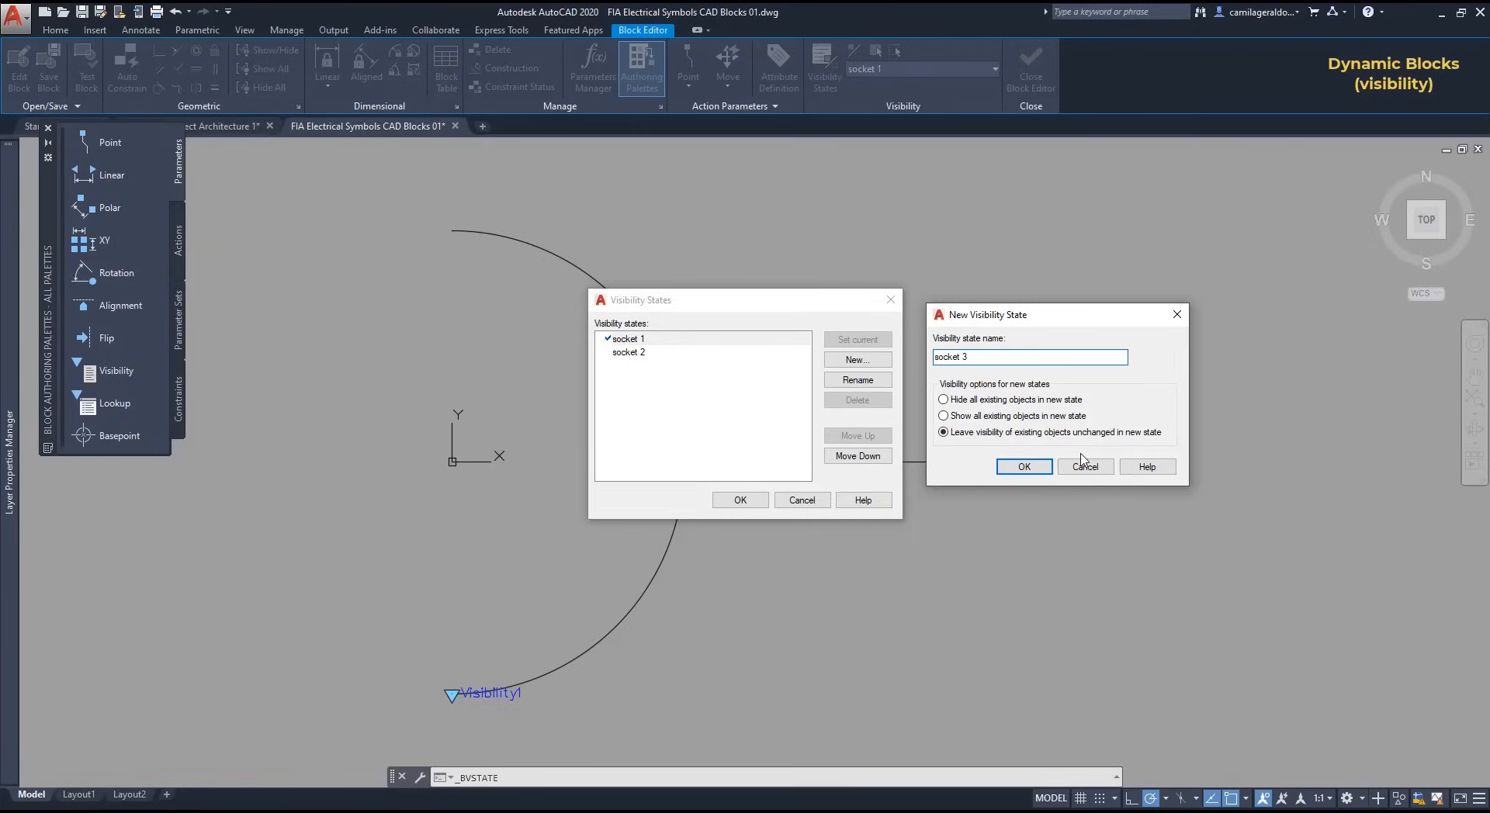
click(1025, 466)
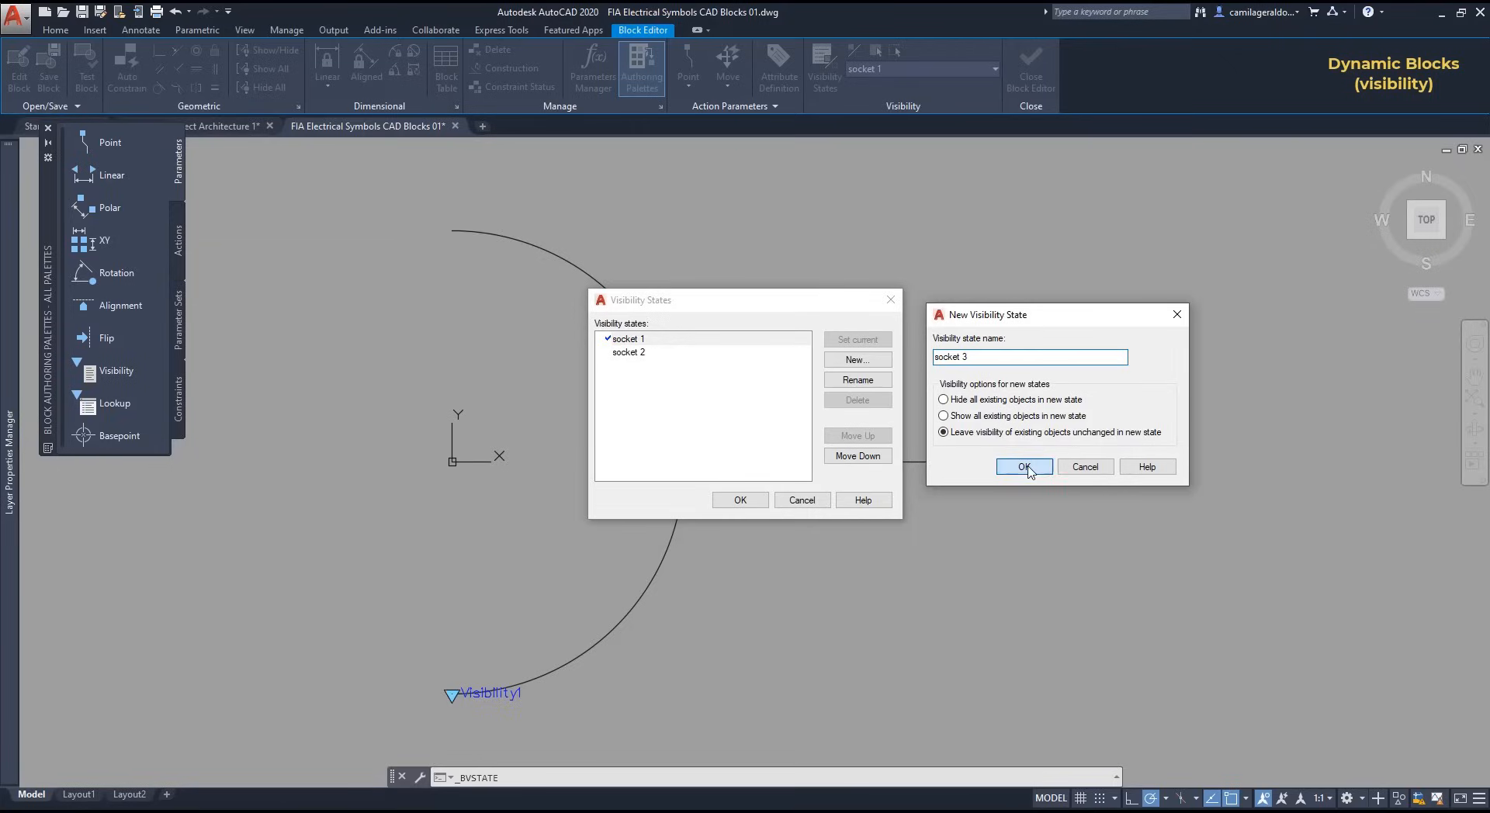
click(736, 500)
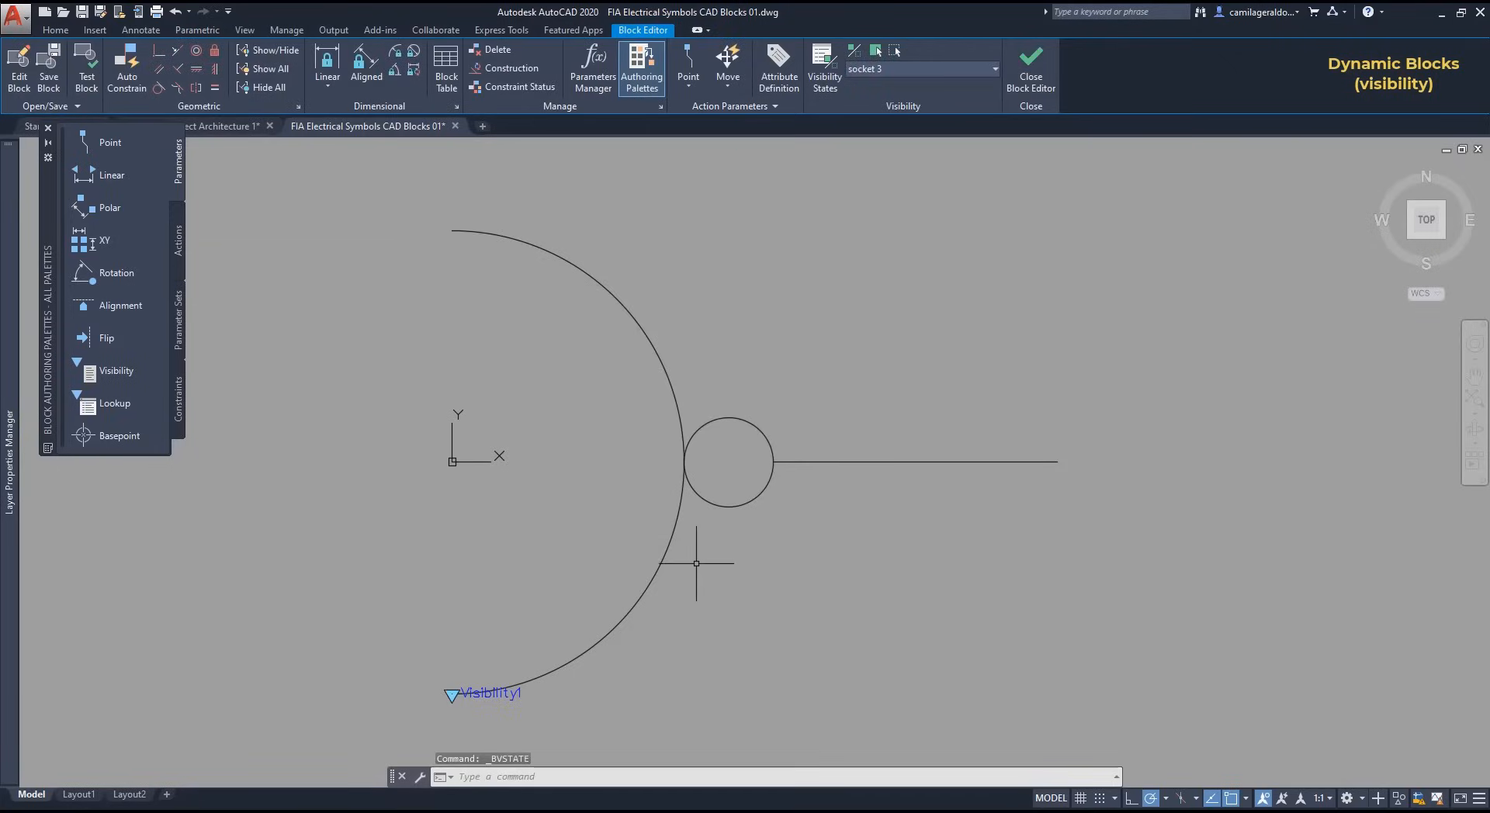
Step: Draw a vertical line from the arc's upper endpoint to its lower endpoint in the socket 3 state
text(l)
key(Return)
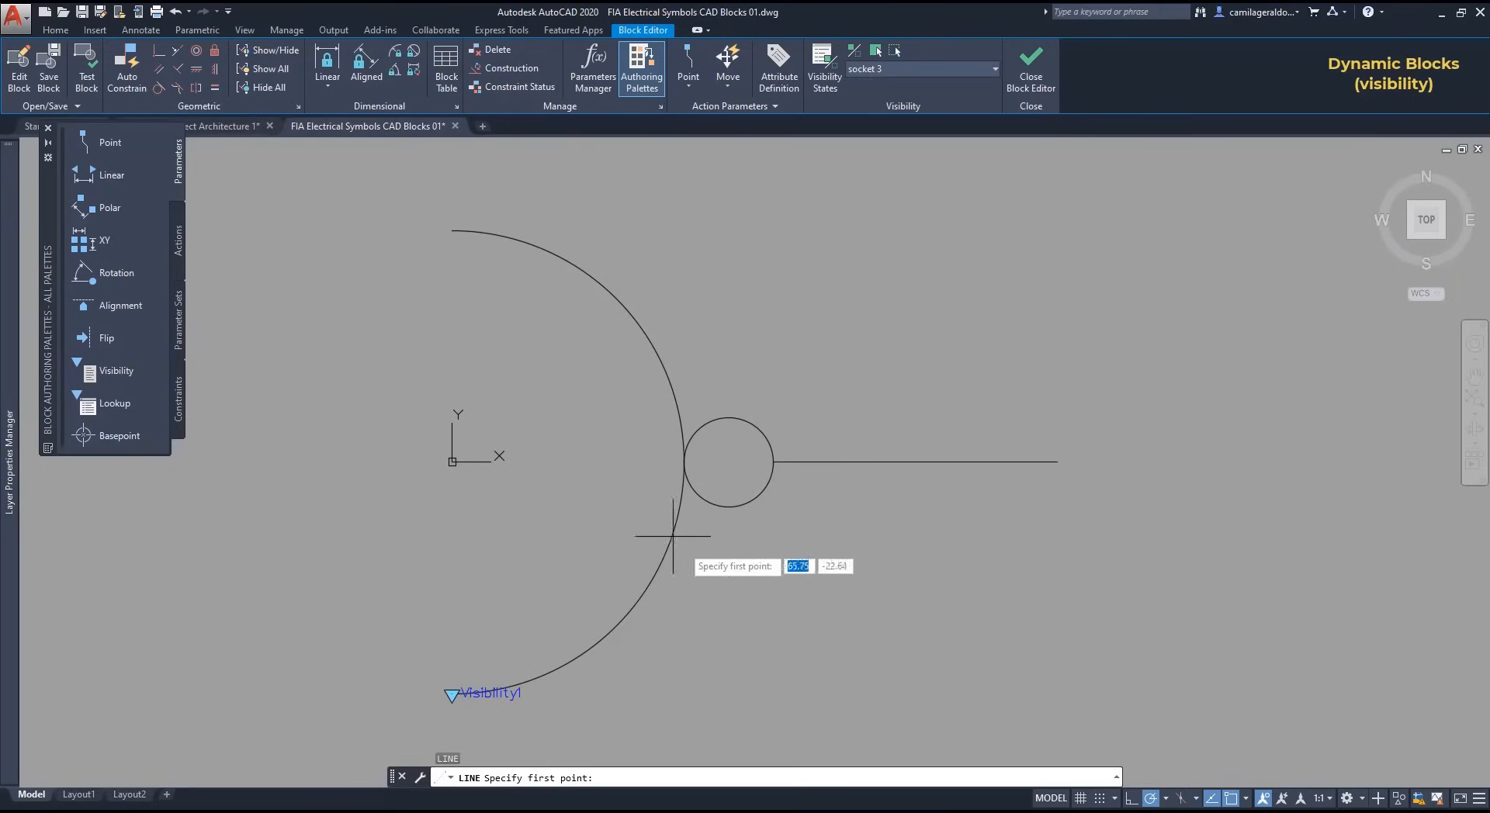
click(452, 230)
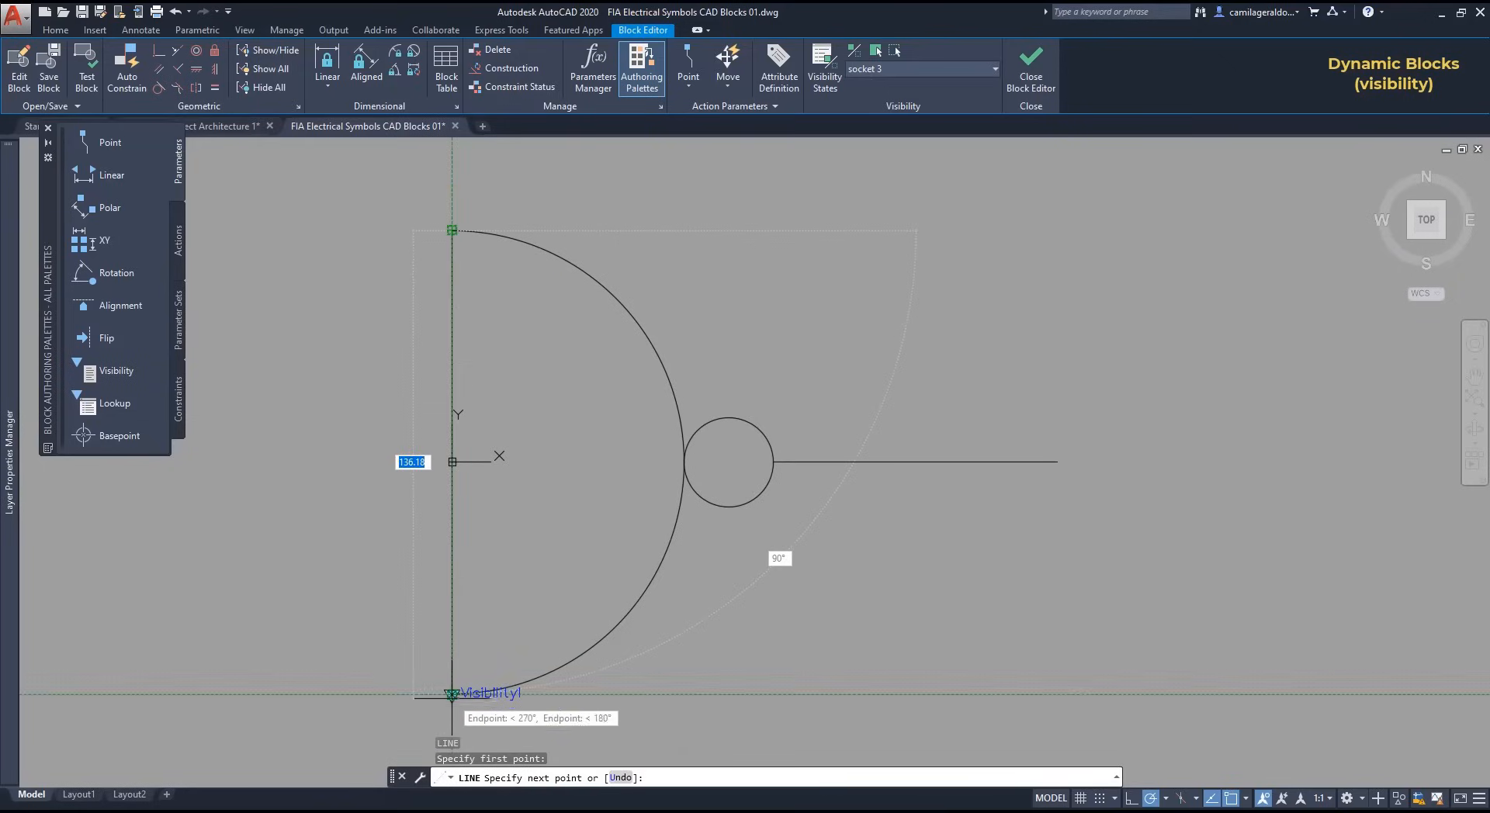
click(452, 693)
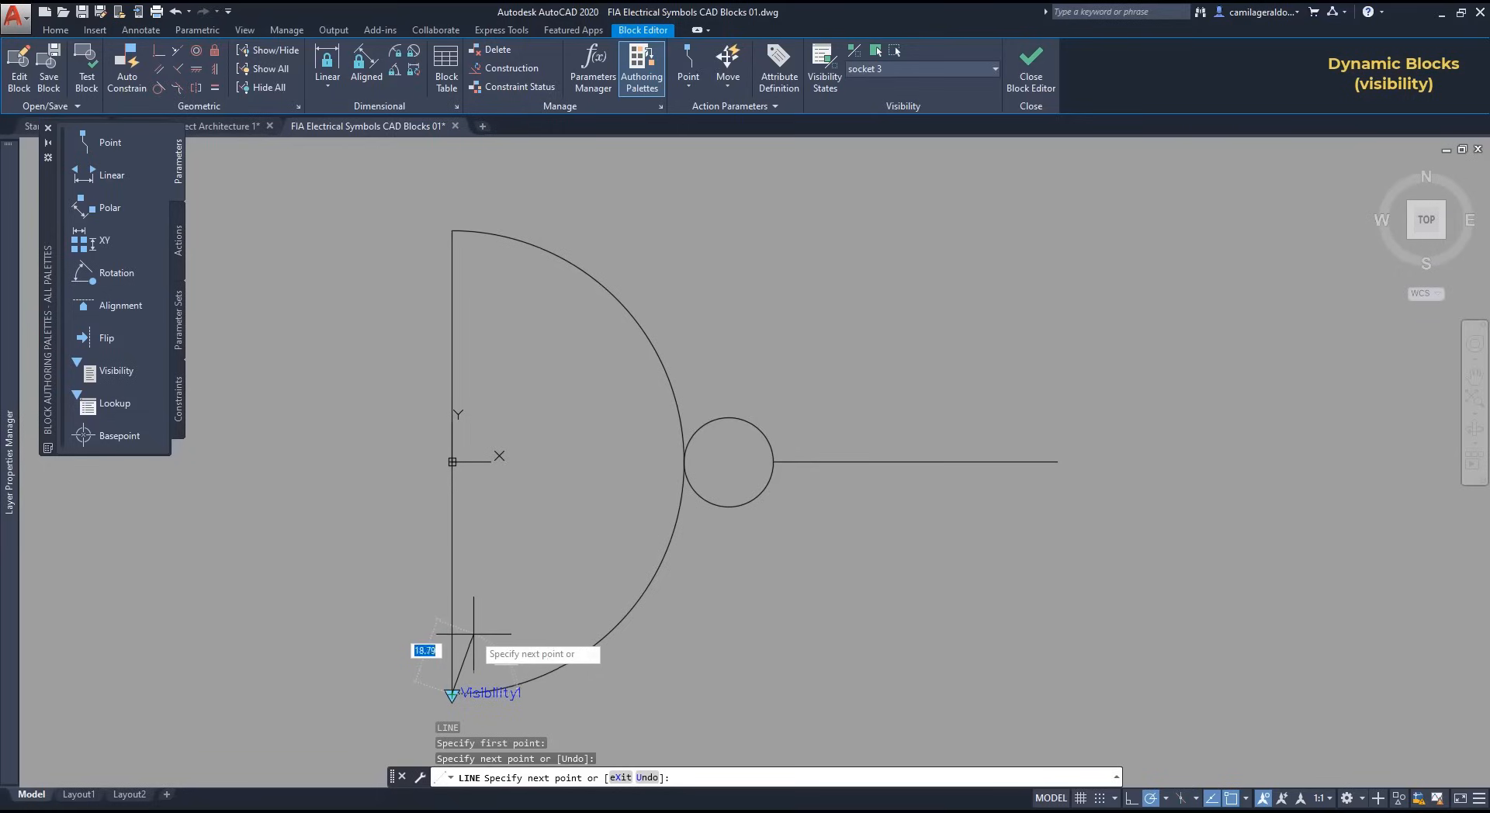
key(Escape)
Step: Fill the half circle and the adjoining small circle with a SOLID hatch in the socket 3 visibility state
text(h)
key(Return)
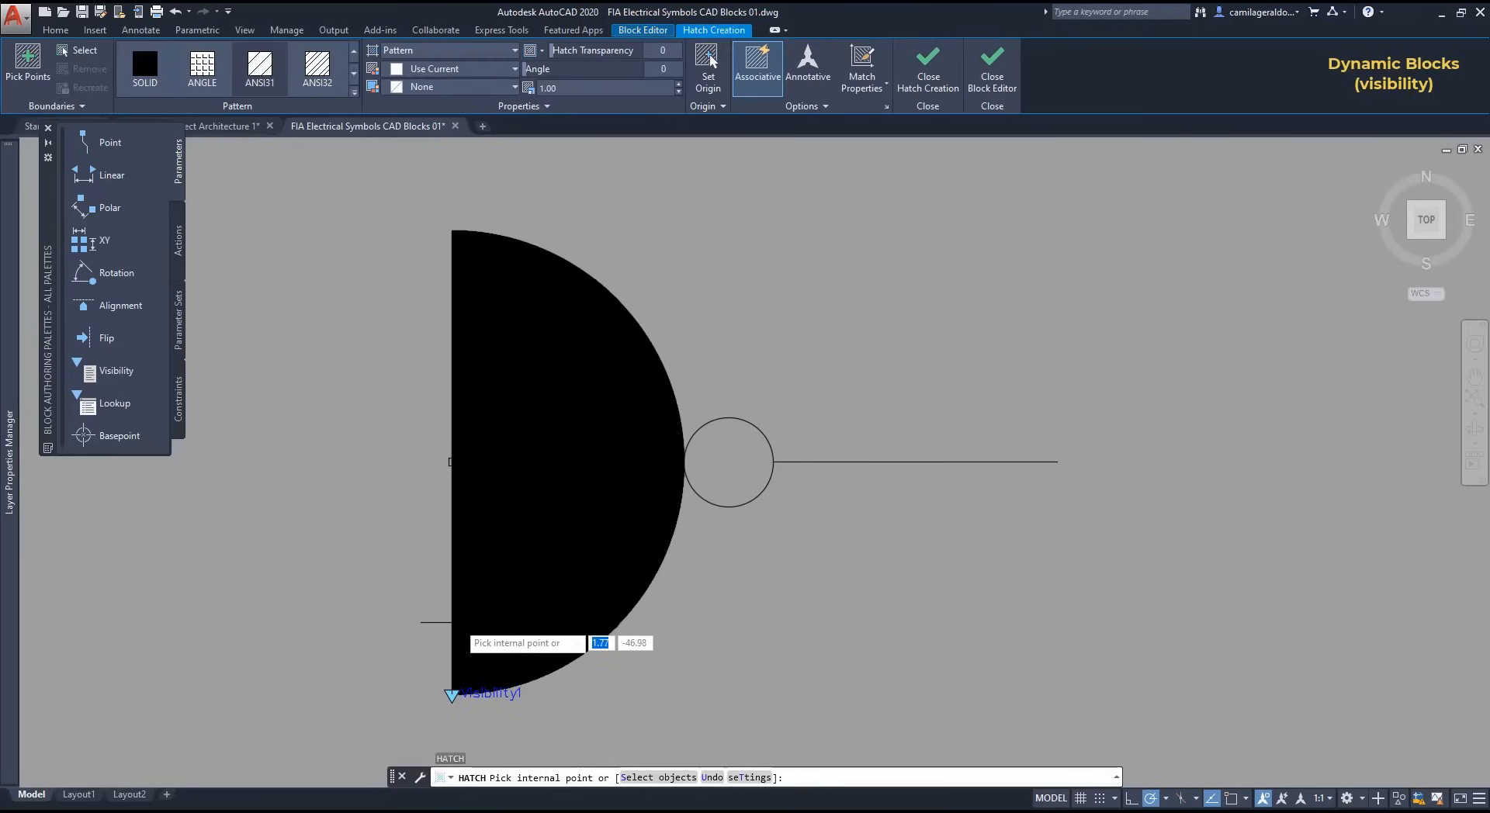
click(146, 61)
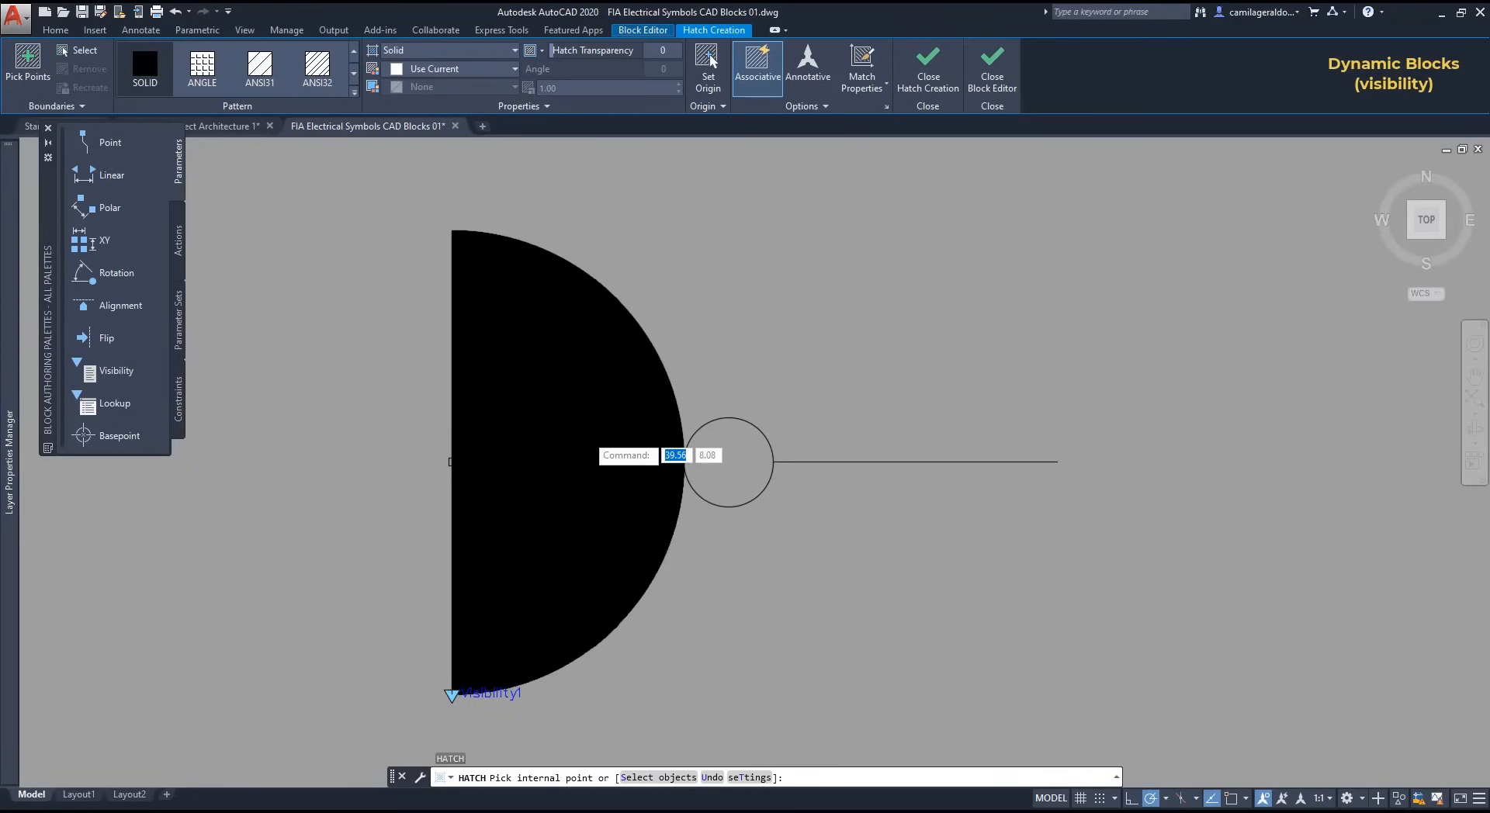
click(587, 435)
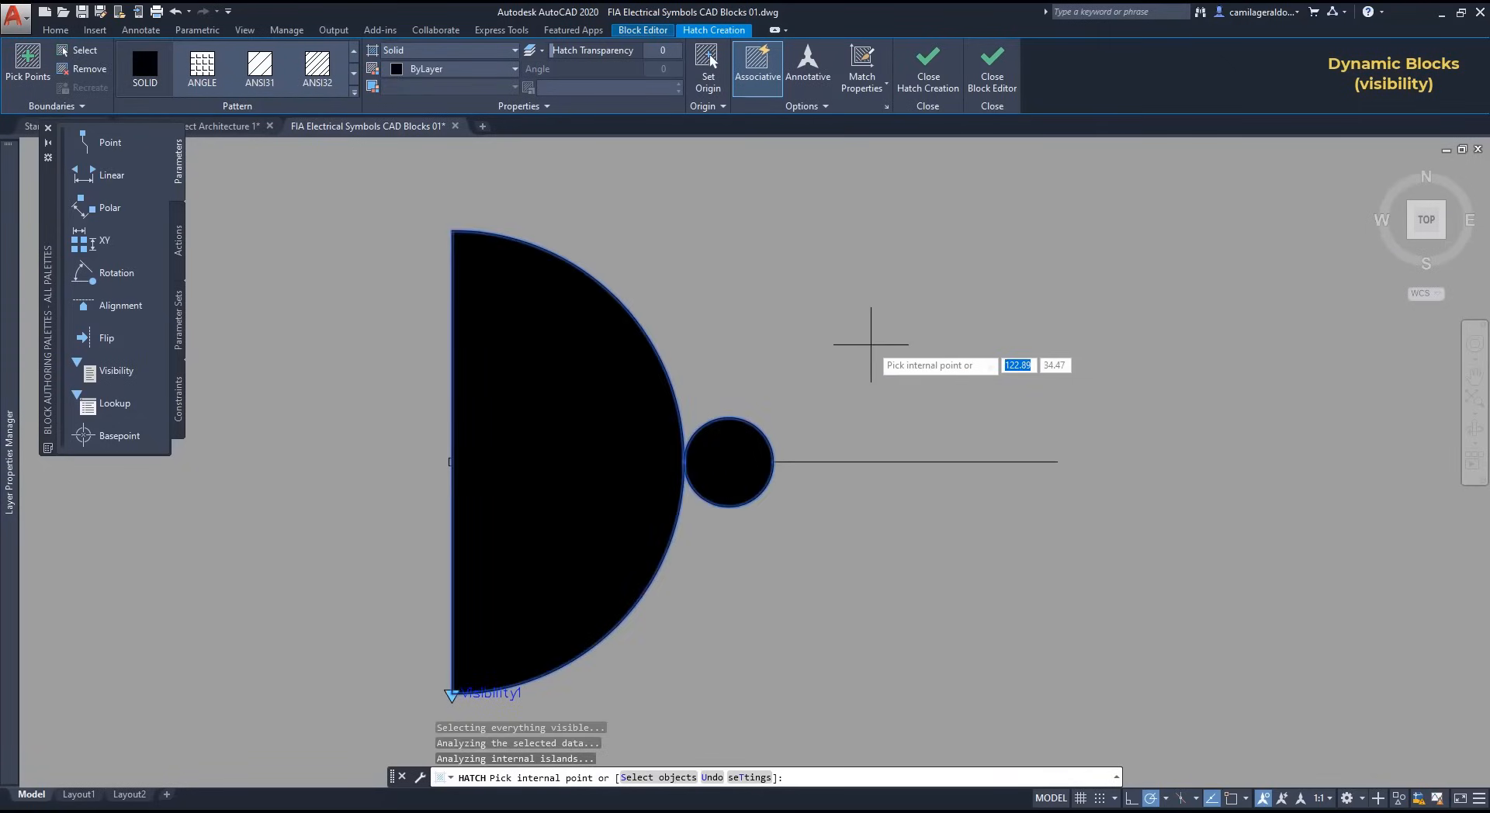
key(Return)
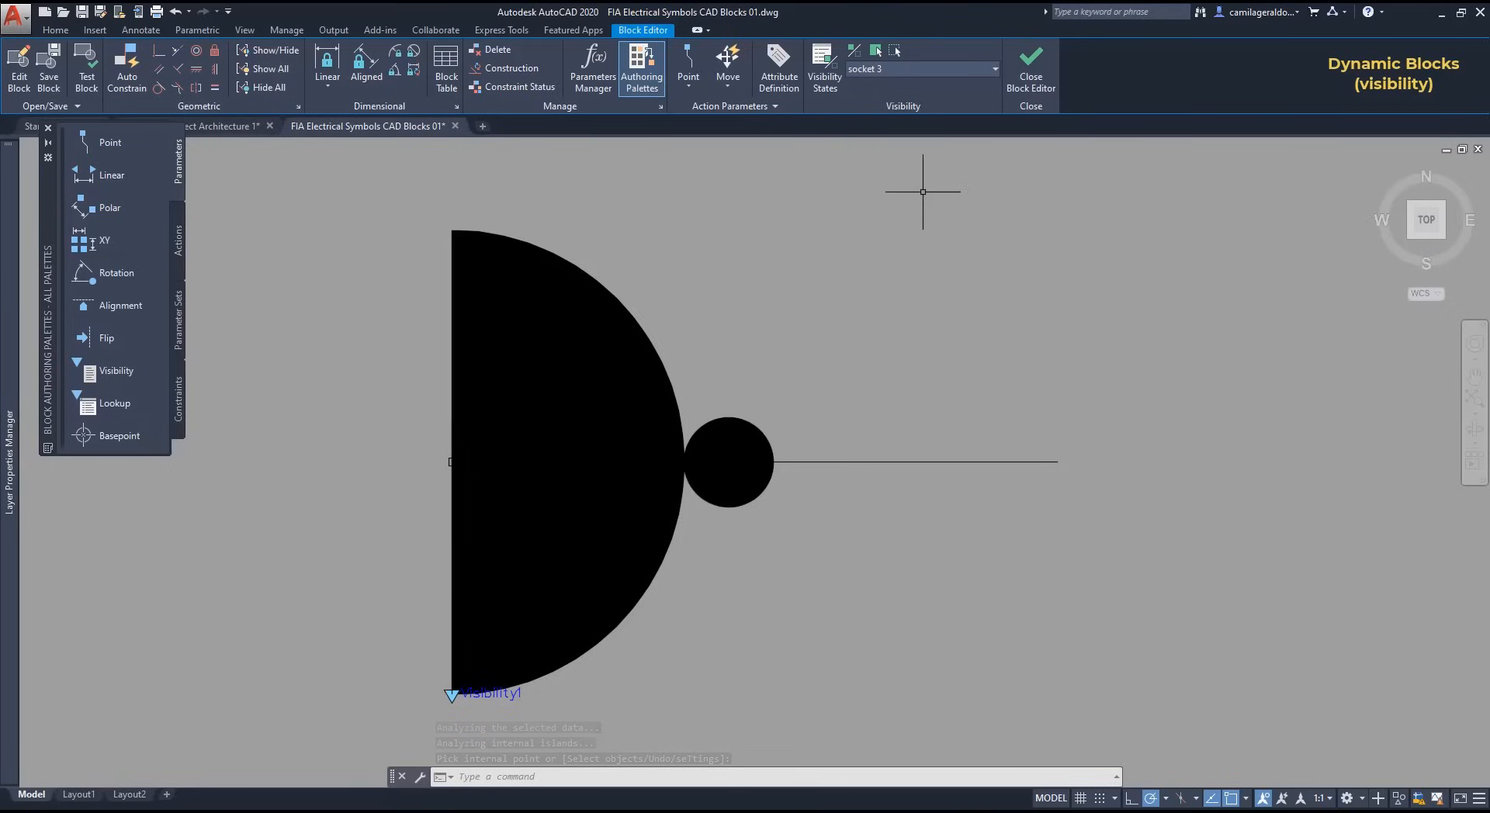
Step: Switch between the socket 1 and socket 2 visibility states to compare their objects, and toggle the display of hidden objects
click(945, 69)
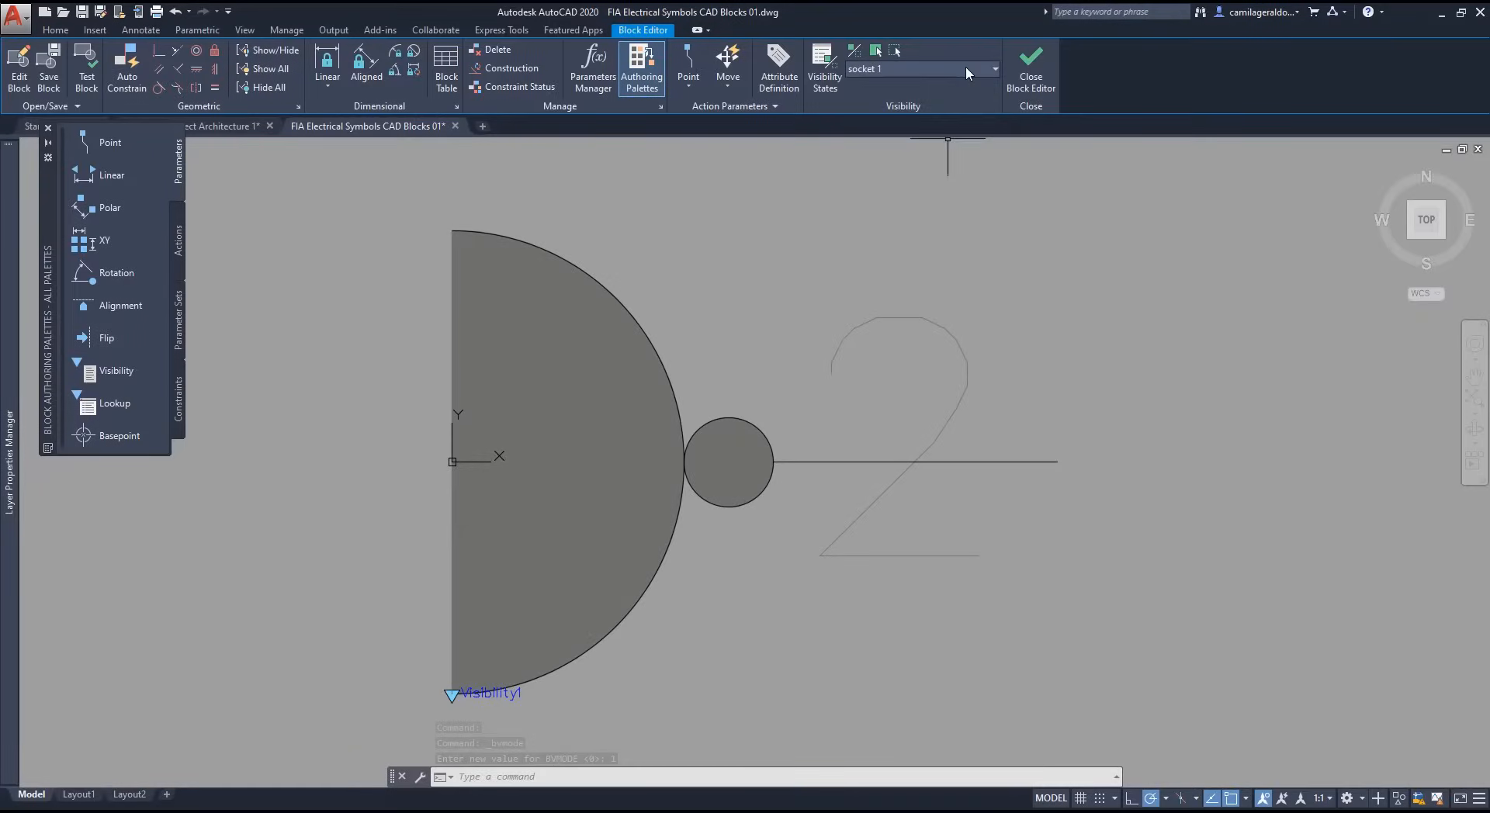
click(965, 68)
click(959, 104)
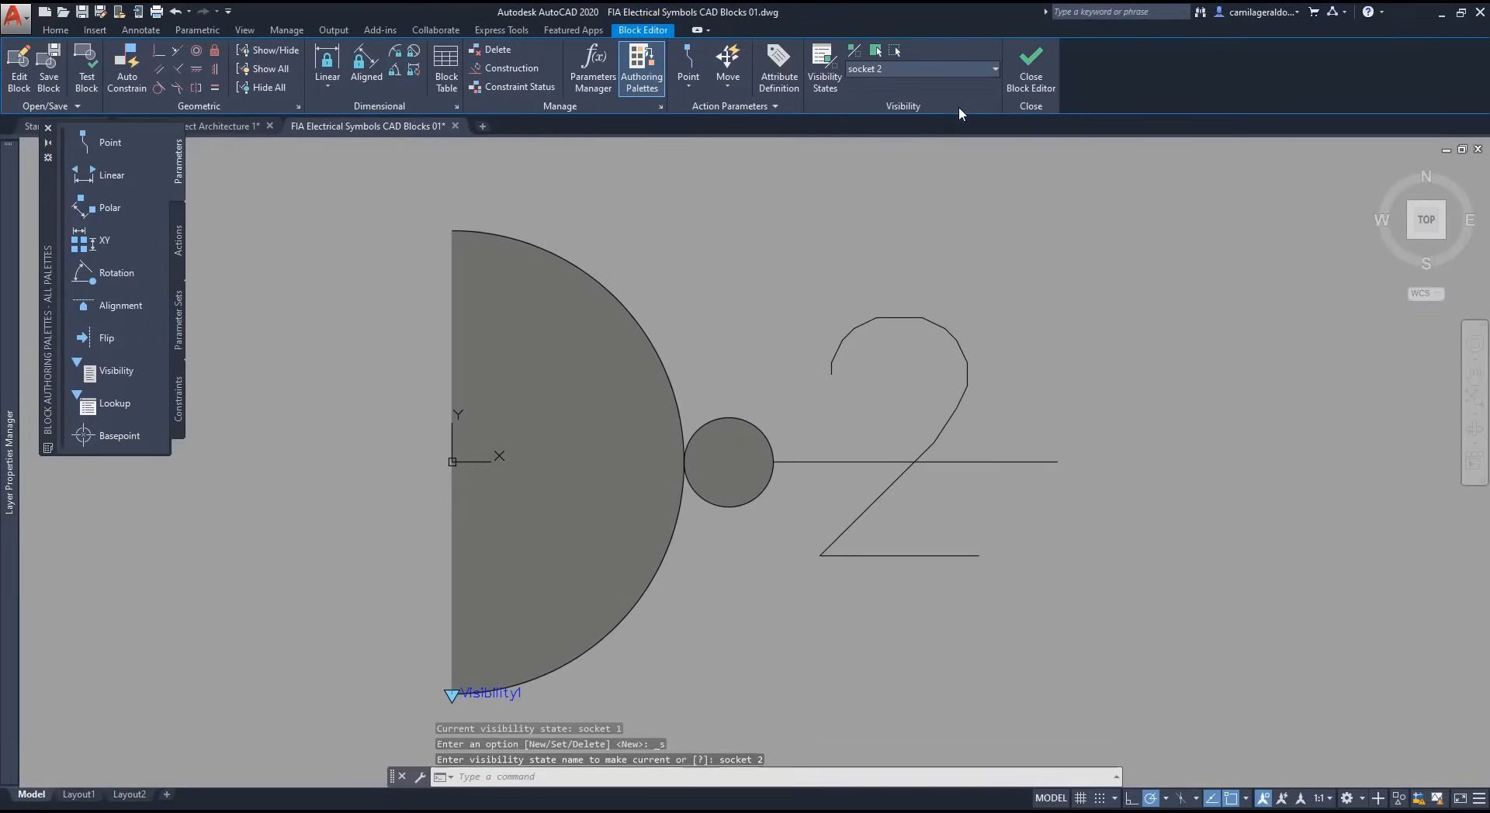
click(961, 72)
click(951, 88)
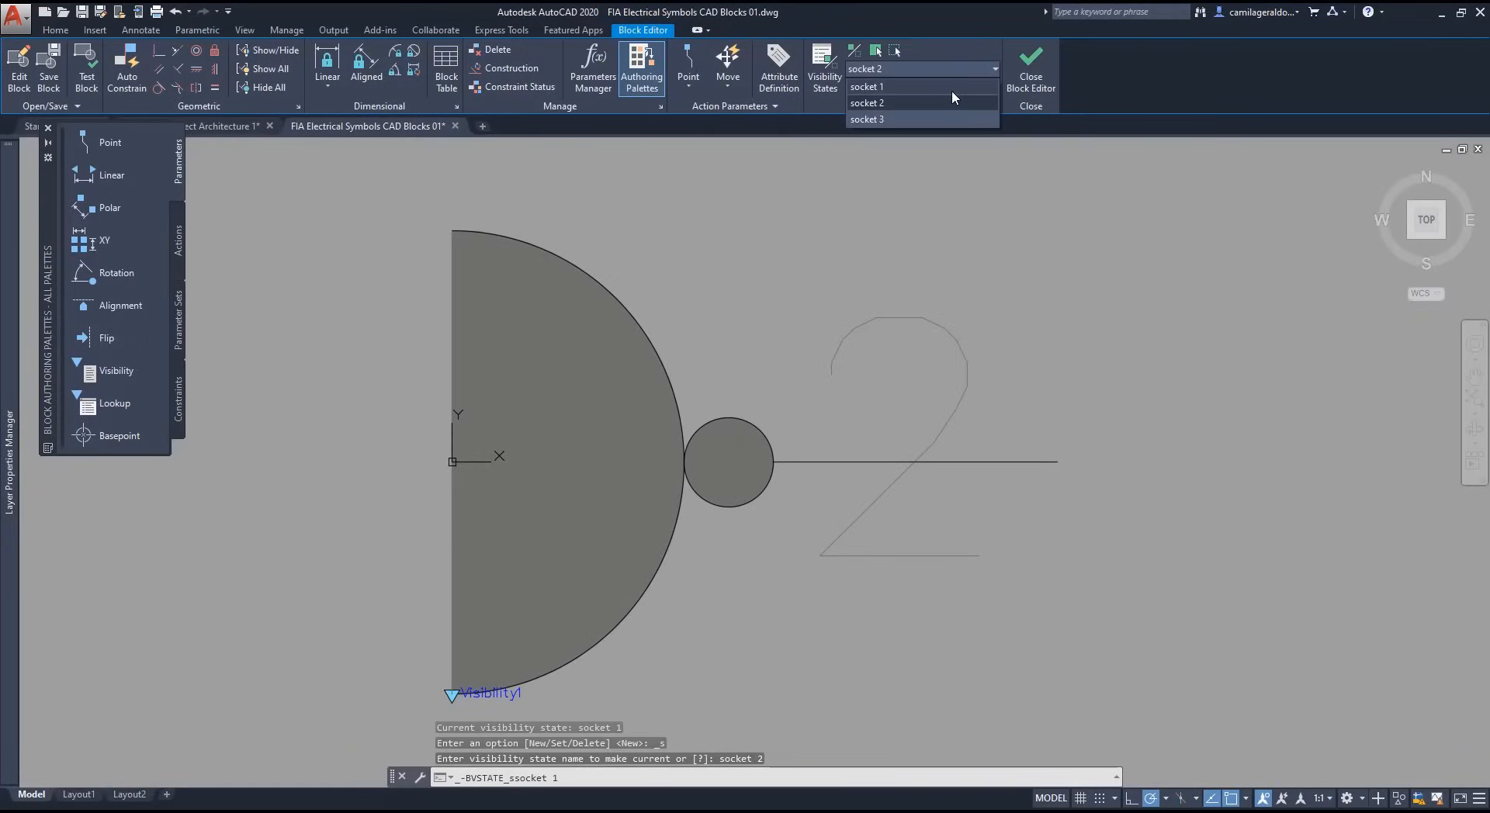
click(956, 72)
click(956, 101)
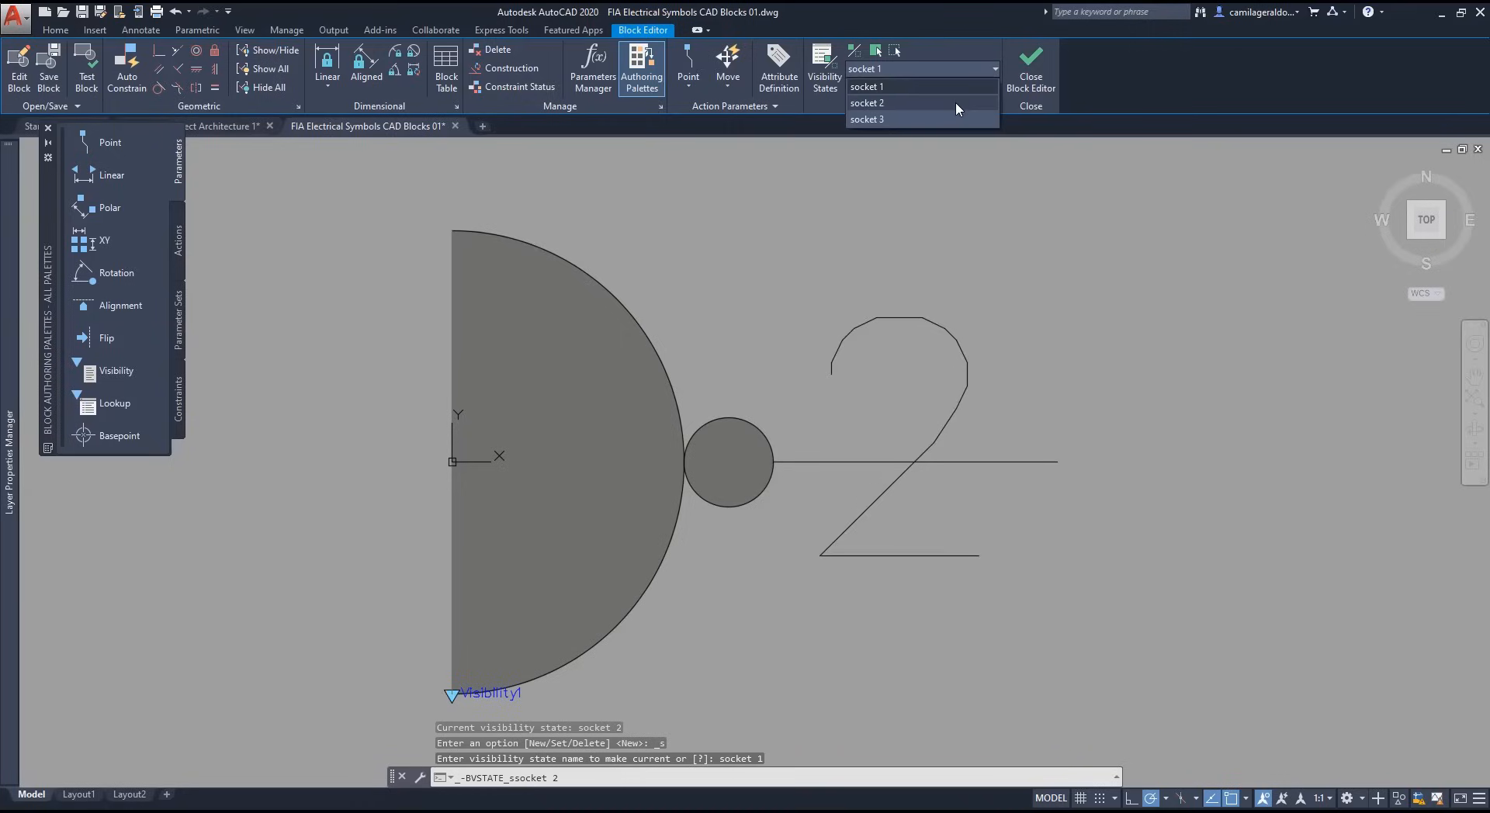
click(959, 68)
scroll(950, 188, down, 1)
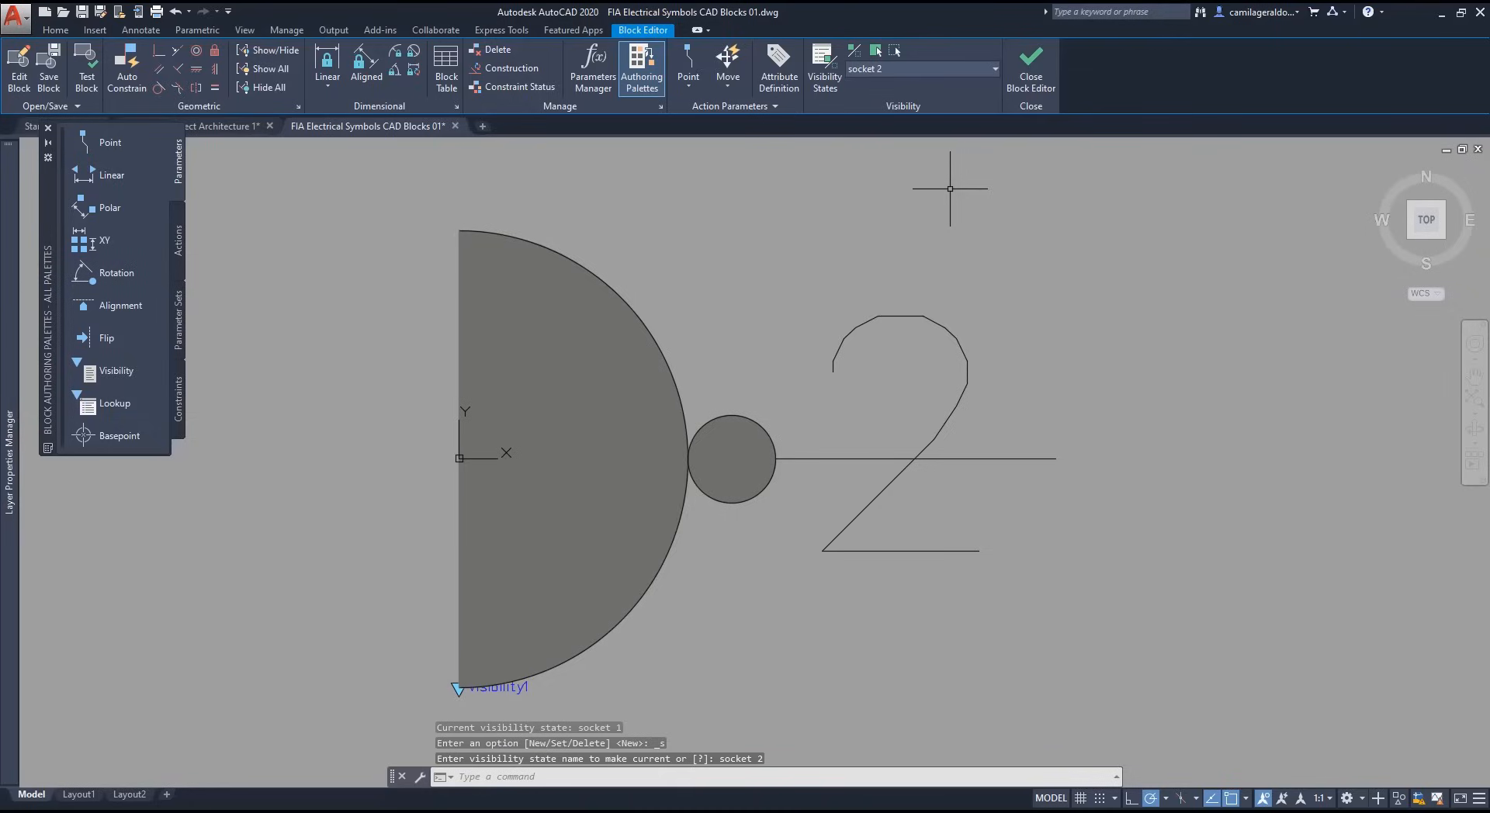
click(853, 53)
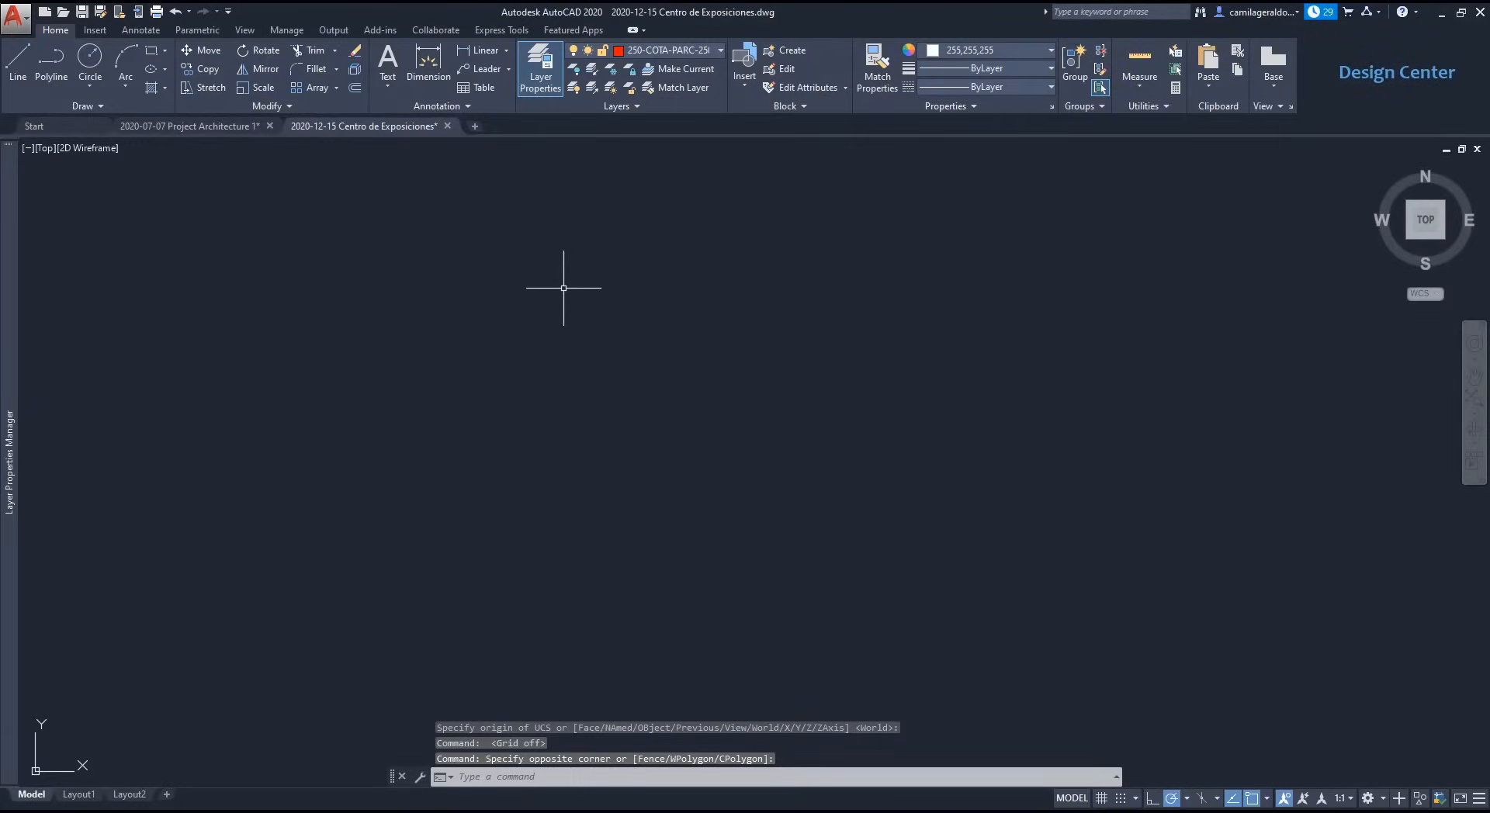
Step: Open DesignCenter and browse the Autocad exercise folders to the blocks stored in home asambles.dwg
click(239, 30)
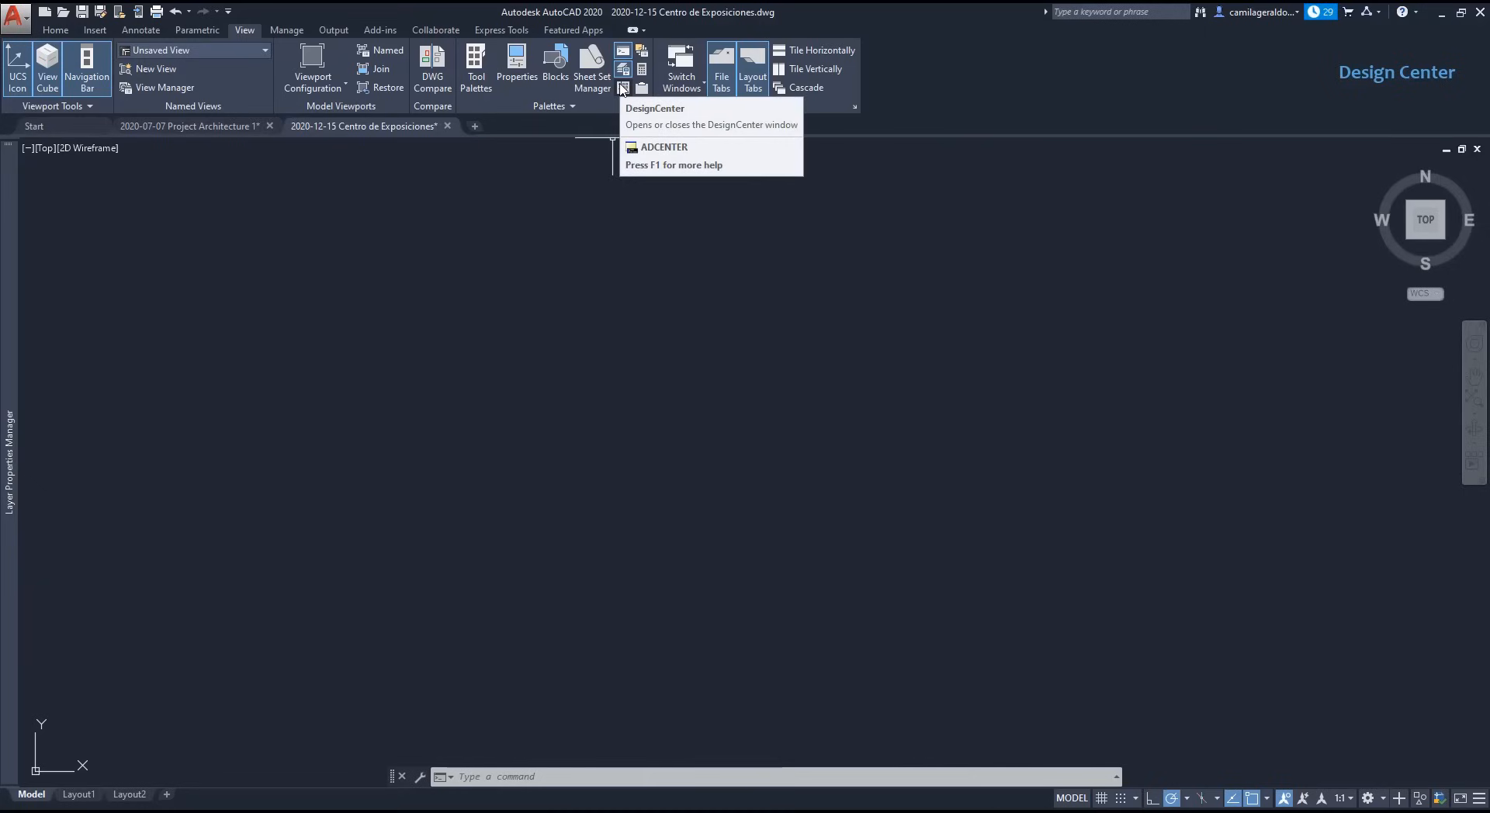
click(622, 87)
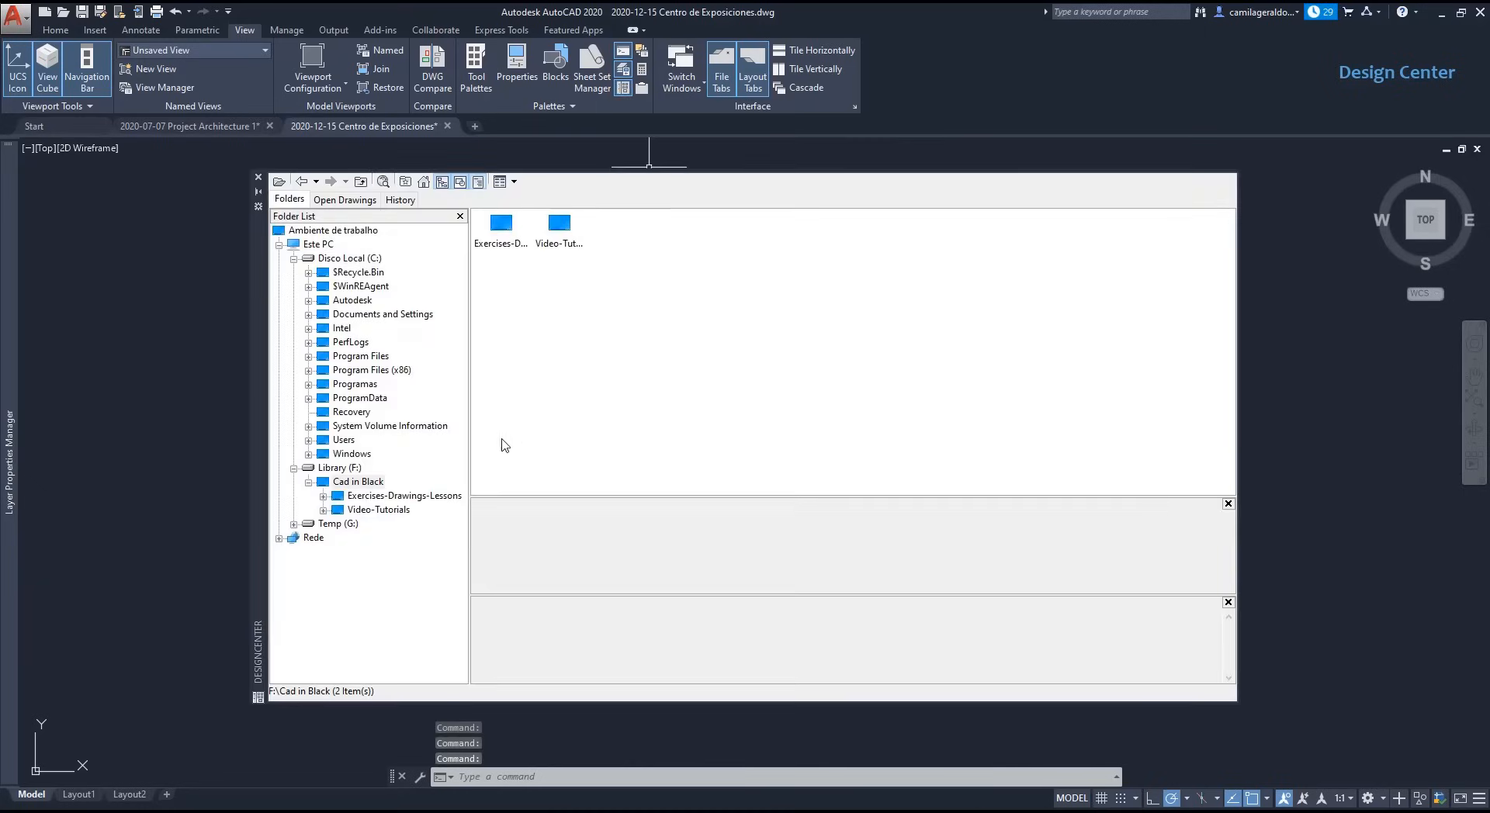
click(323, 495)
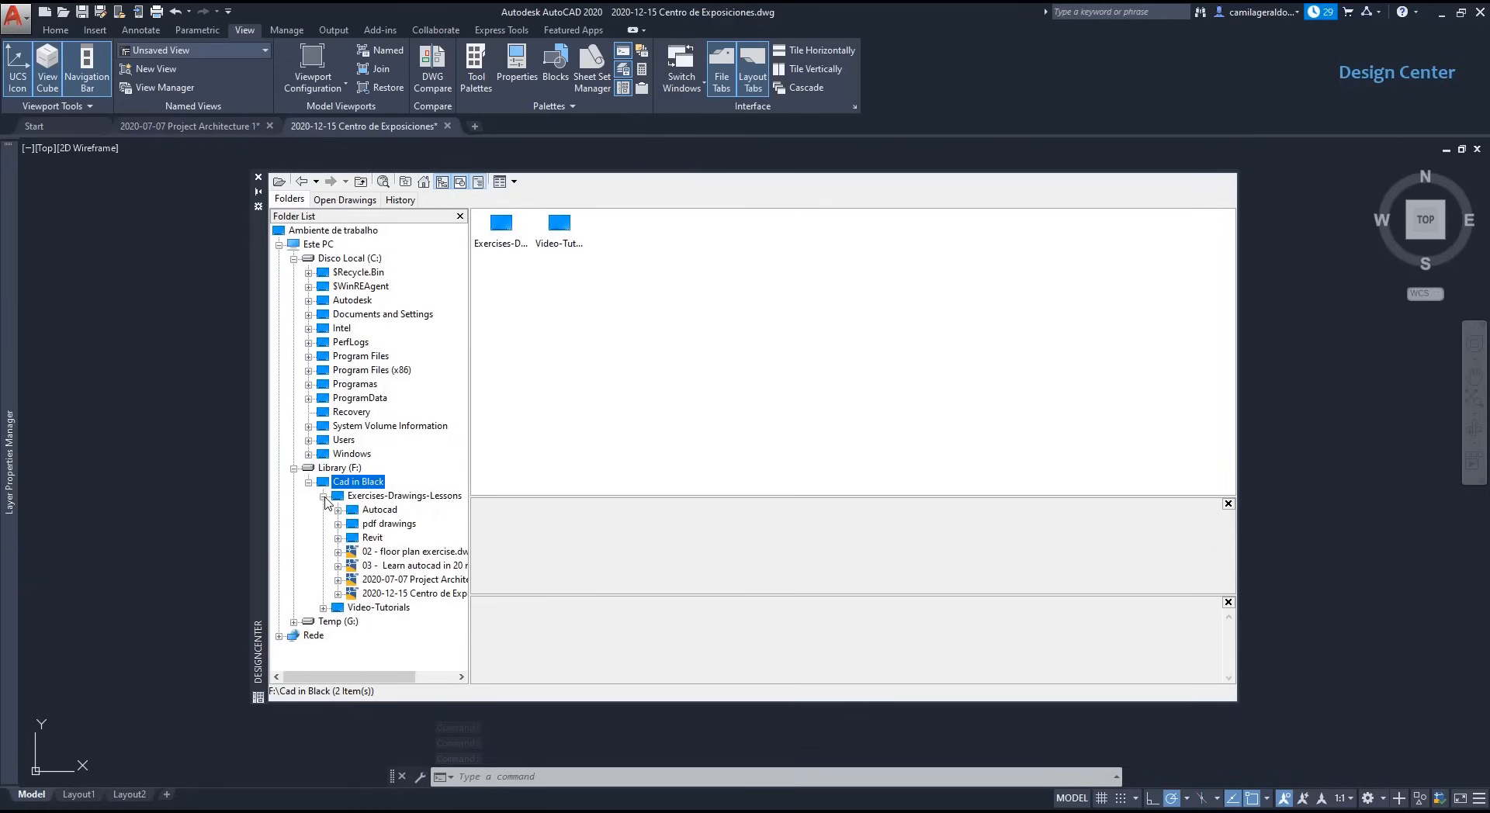
click(338, 510)
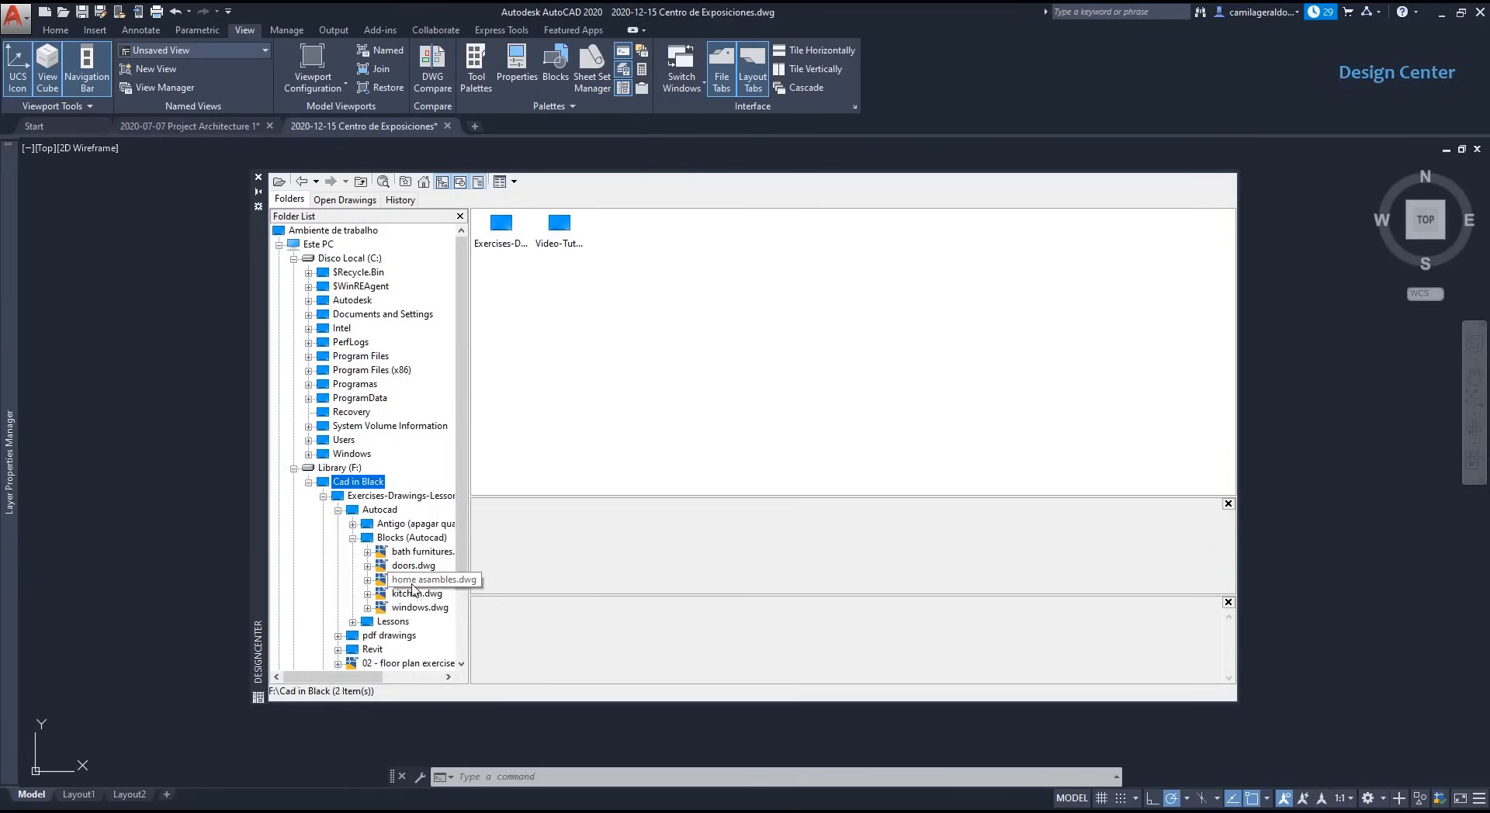
click(412, 579)
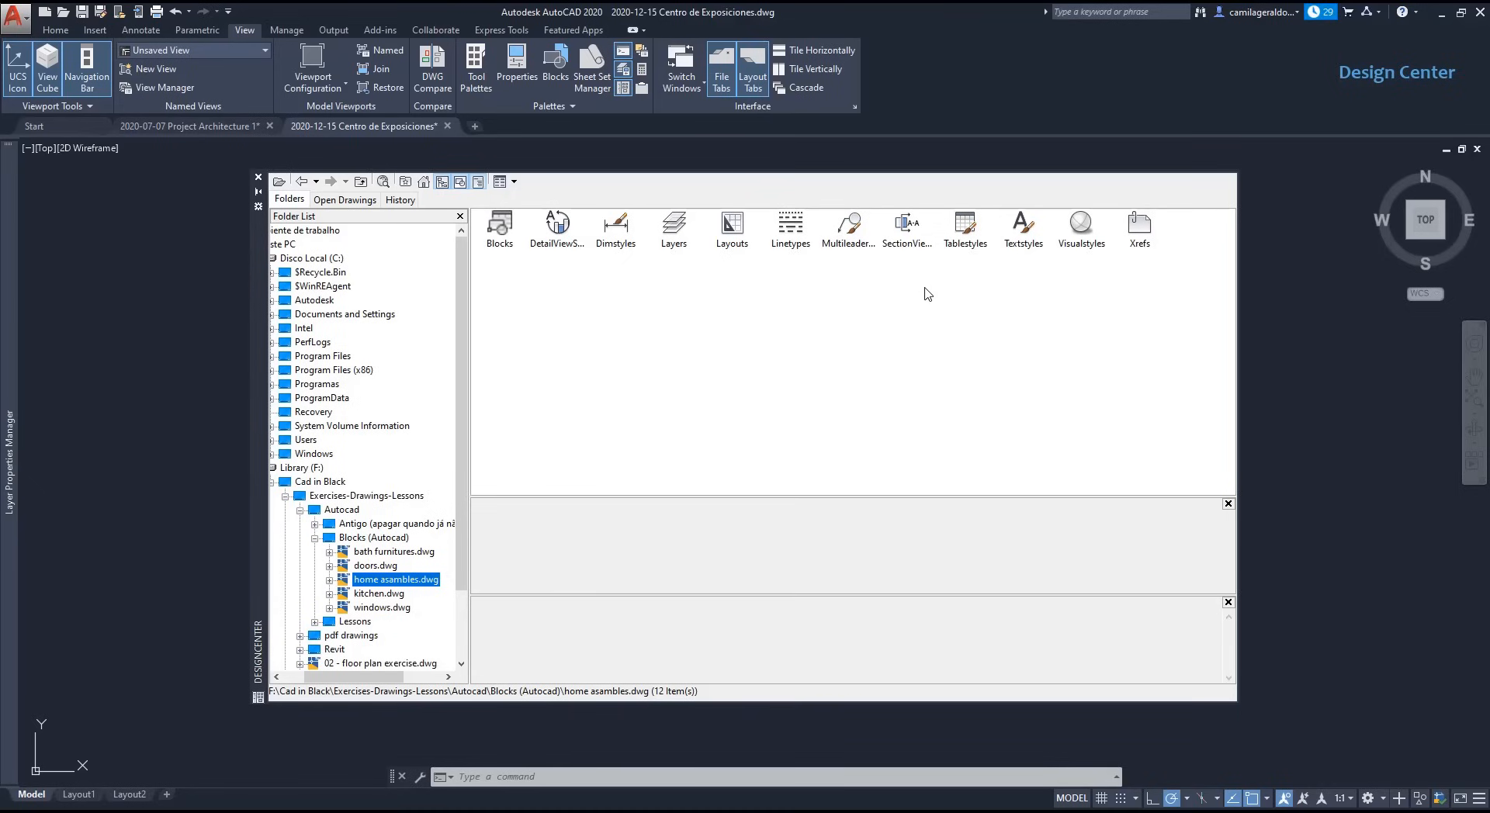
double_click(508, 231)
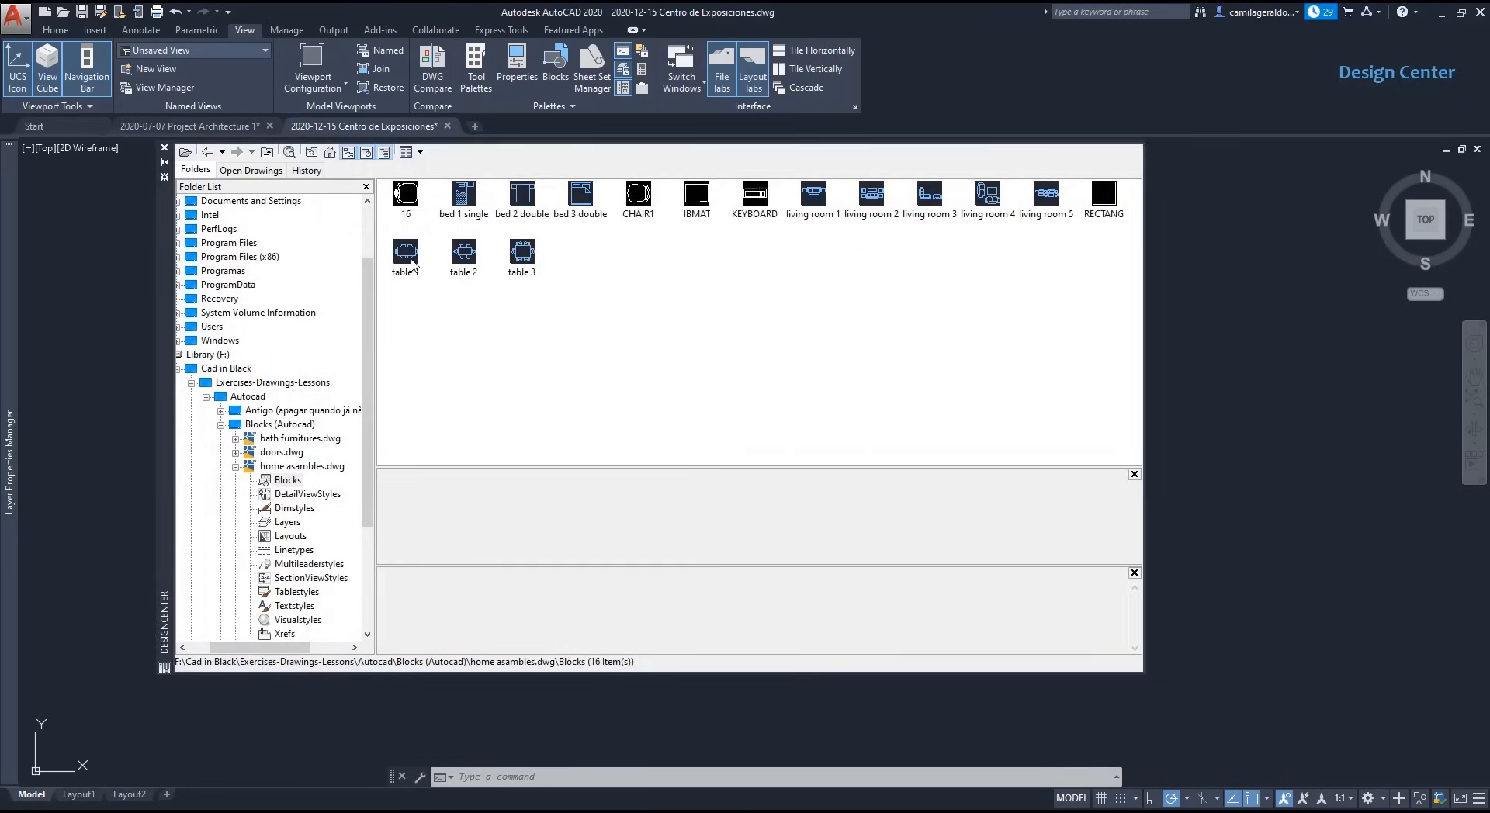
Step: Insert the table 1 block at scale 1 and rotation 0, placing it in an empty area of the drawing
double_click(411, 264)
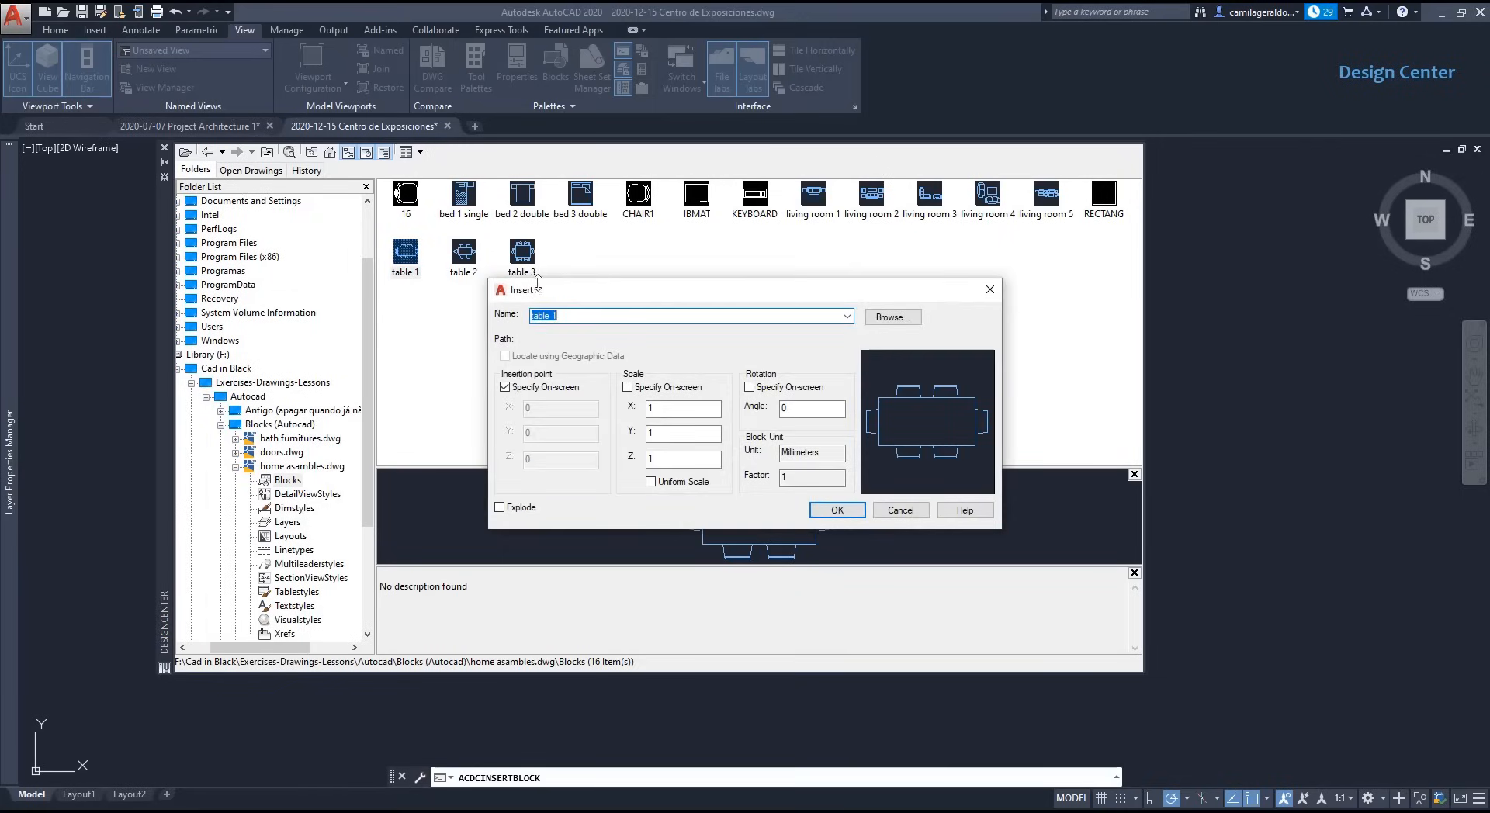
drag(573, 295, 689, 298)
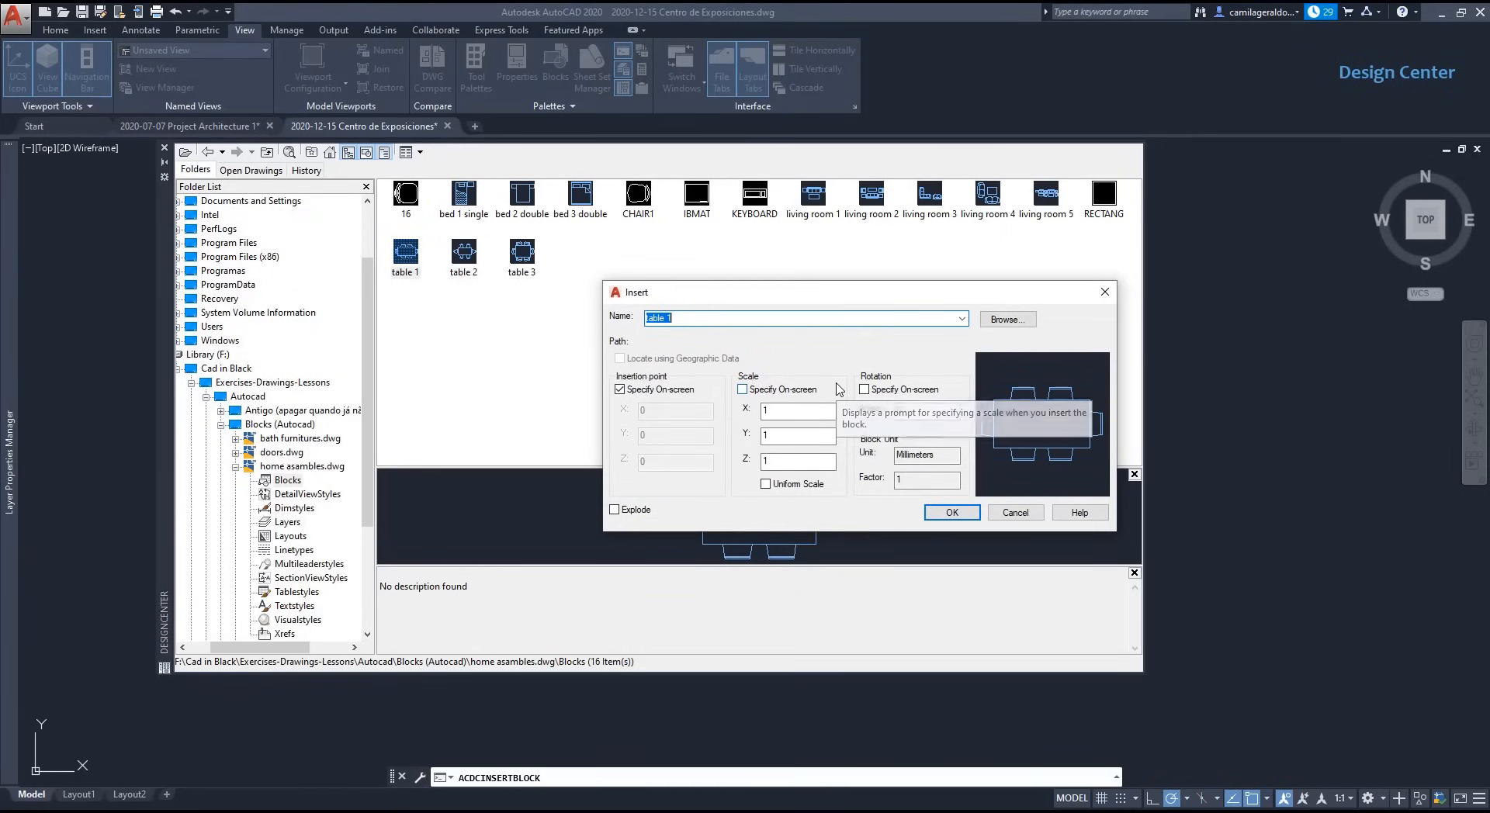
click(953, 512)
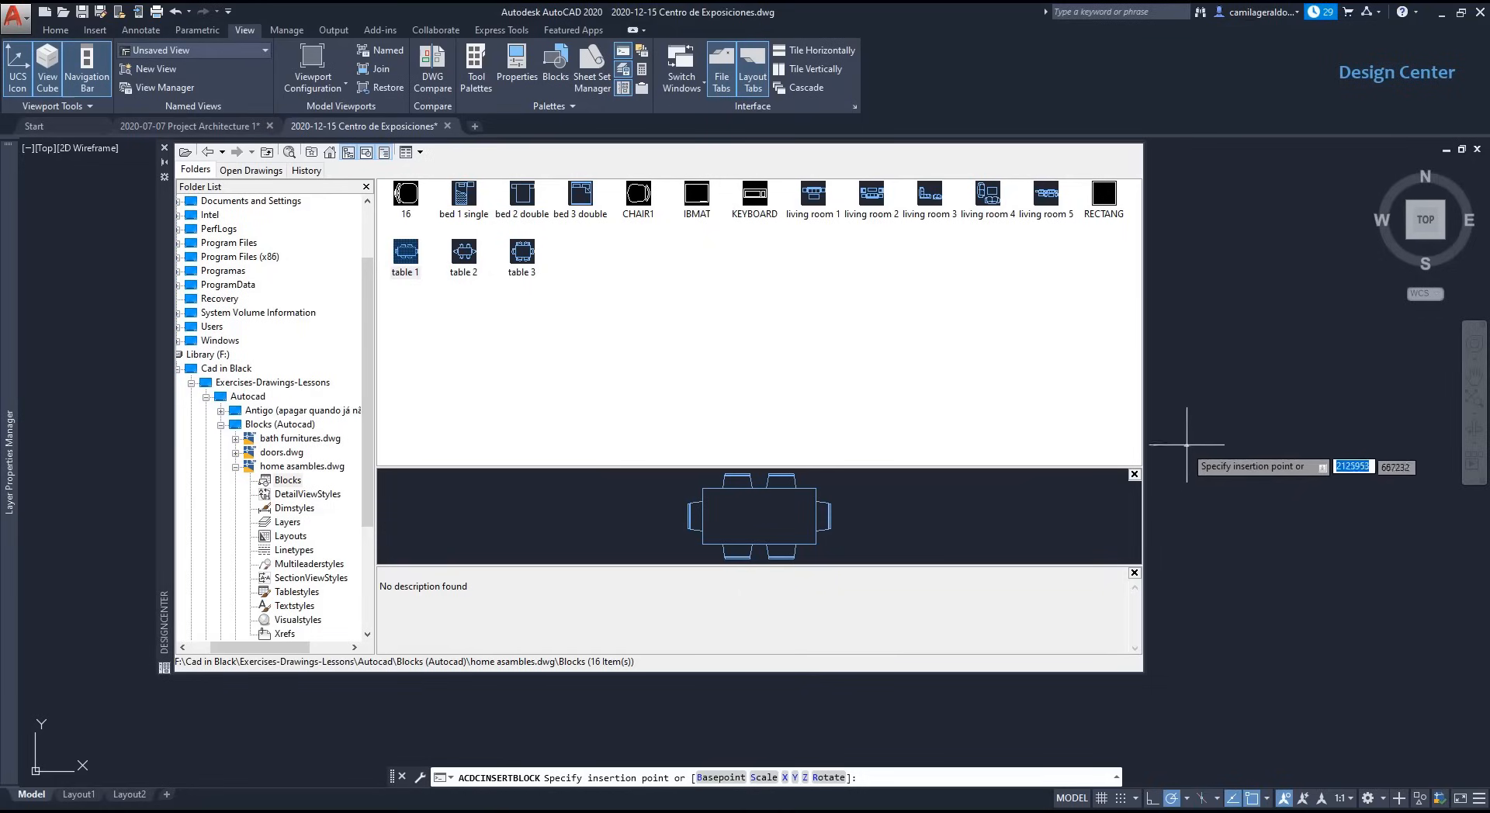
click(1202, 359)
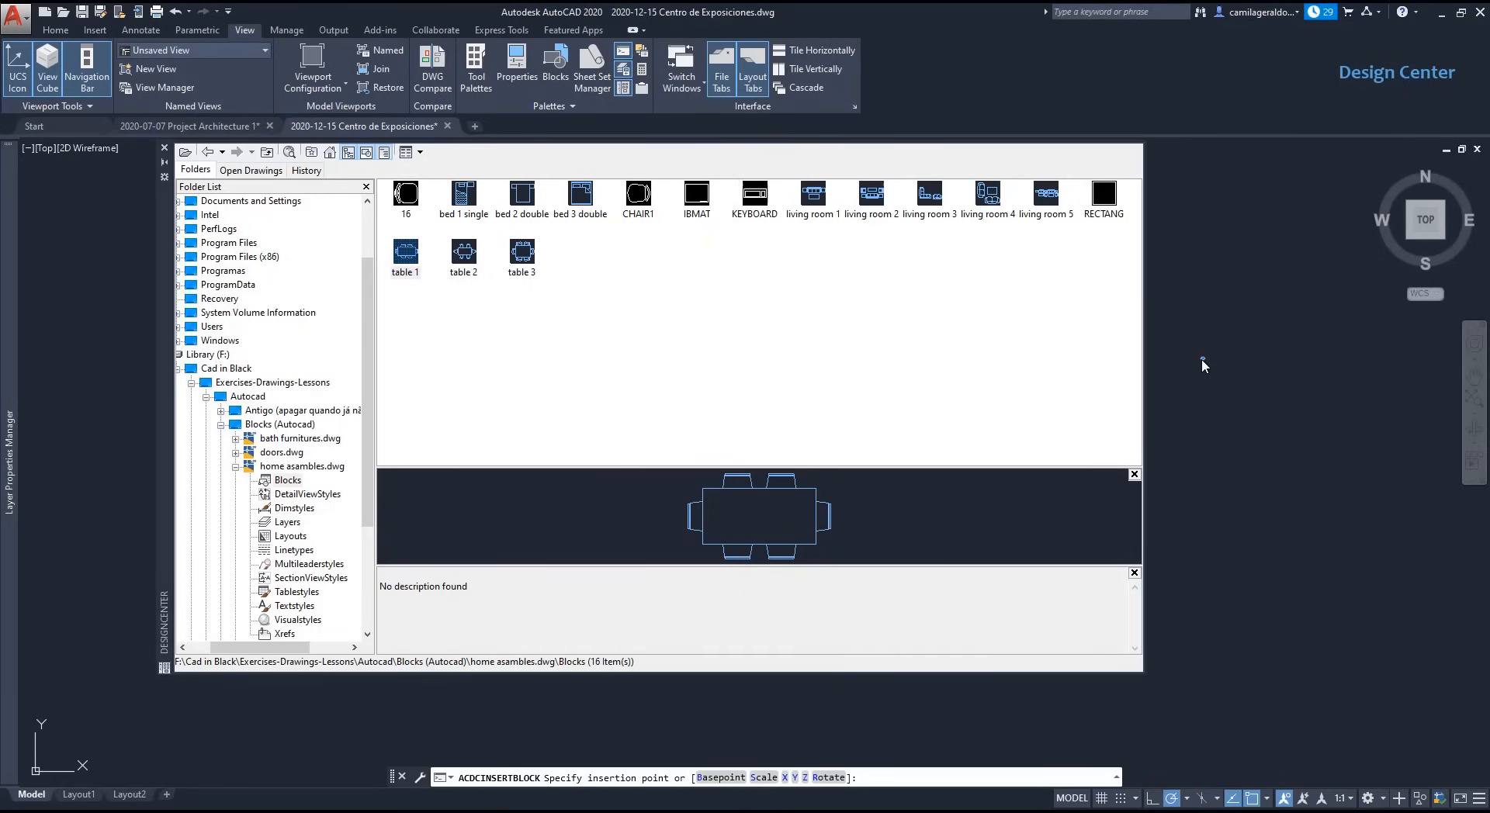
Step: Place the table 1 block in the empty drawing area and move the DesignCenter palette aside to free up space
scroll(1185, 367, up, 8)
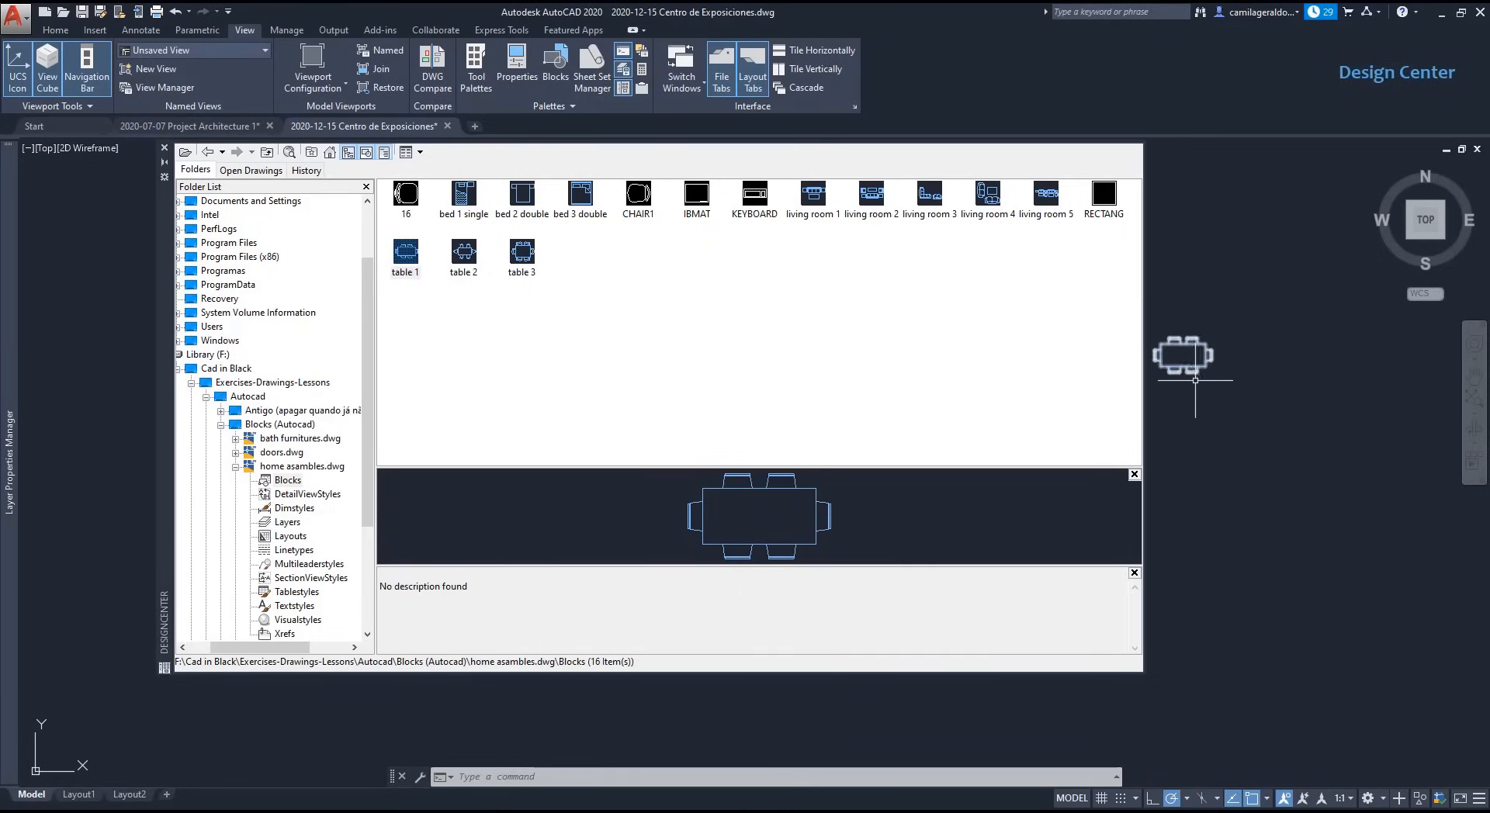
middle_drag(1197, 416, 1281, 469)
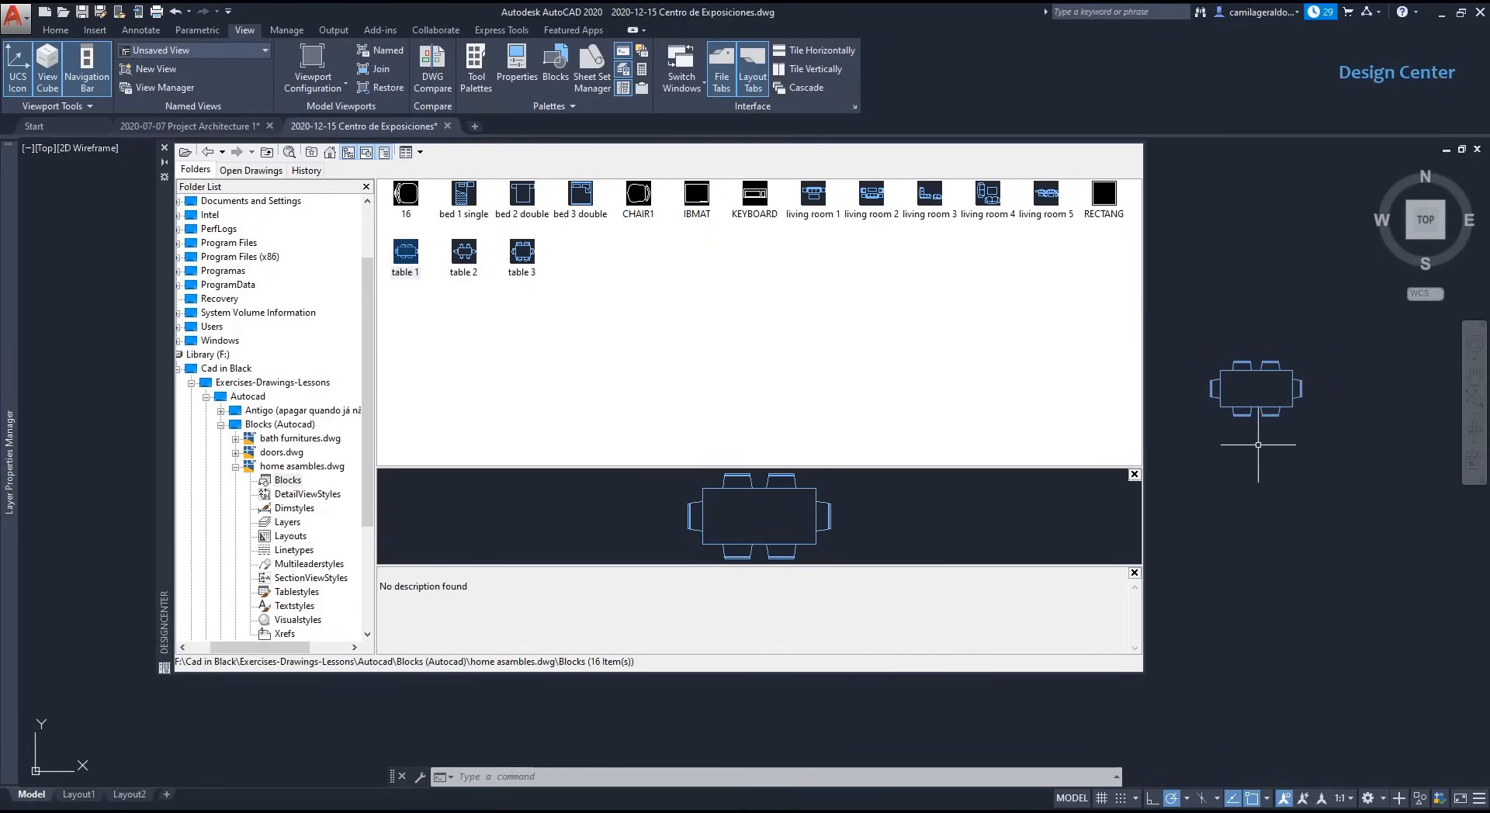
drag(171, 238, 76, 253)
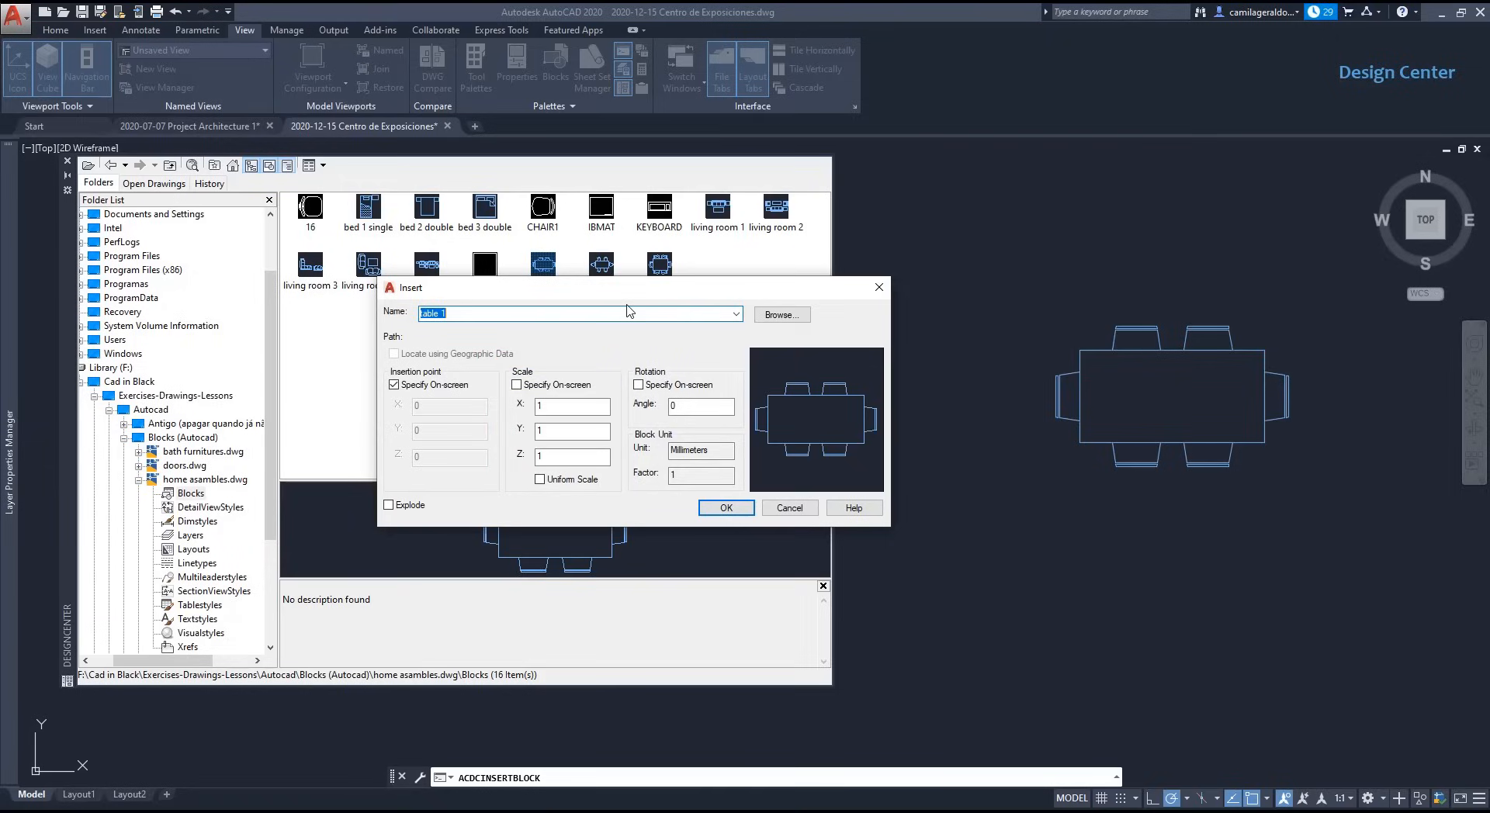
Step: Insert a second table 1 block with scale specified on-screen, using X scale factor 2 and the same factor for Y
click(516, 384)
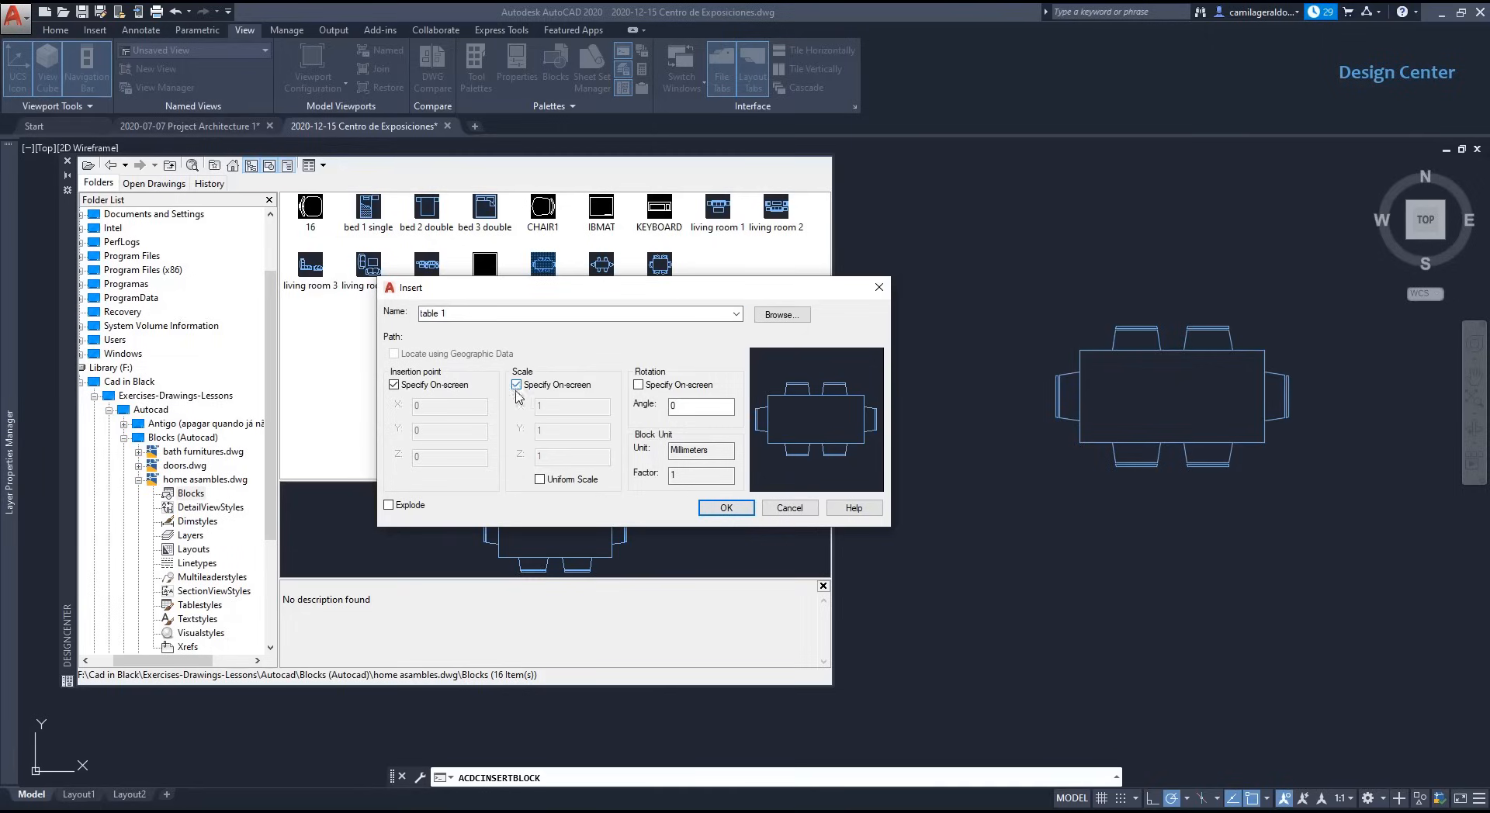
click(715, 514)
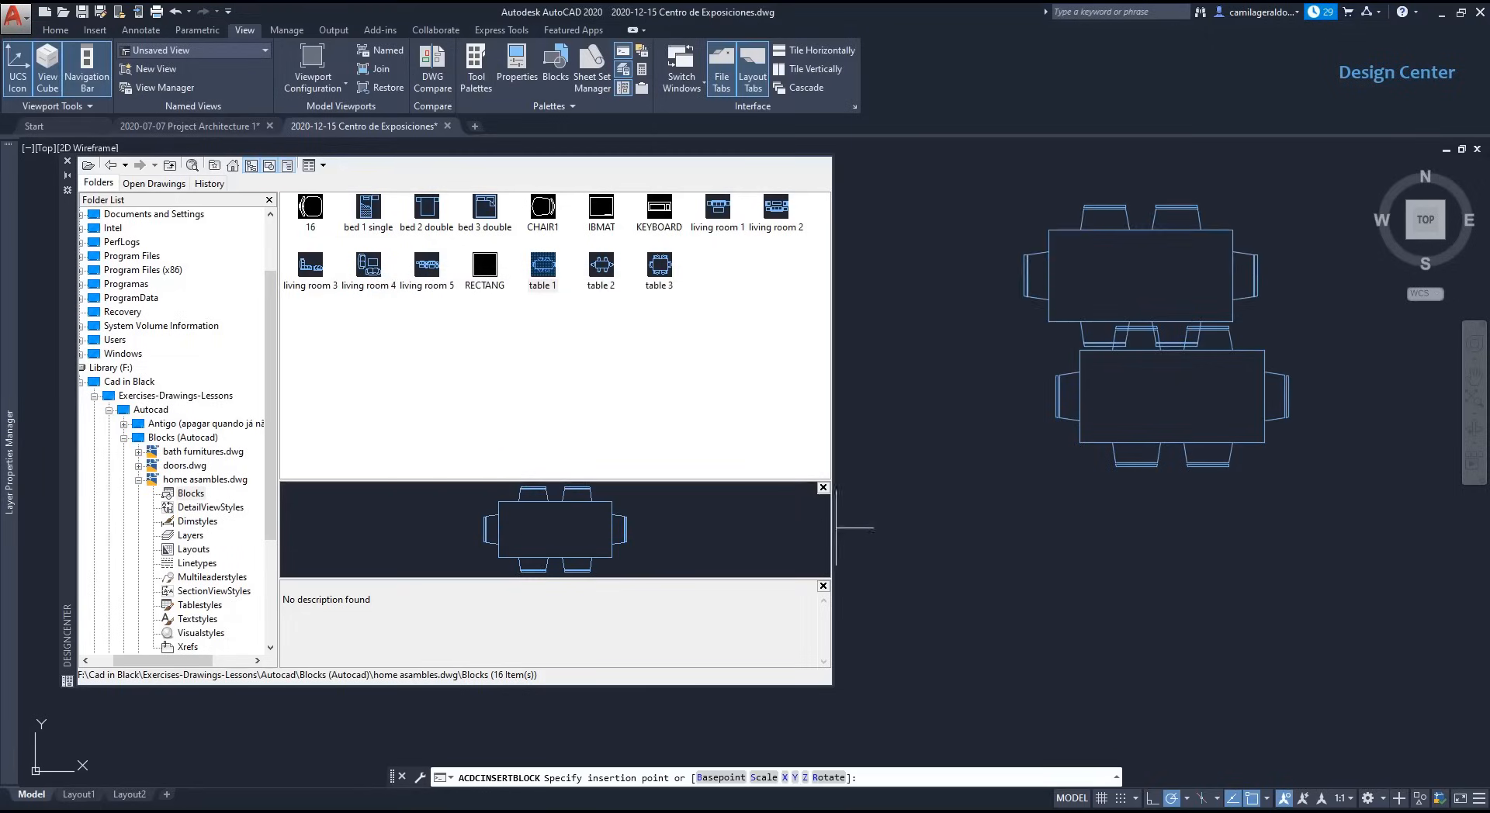
click(913, 652)
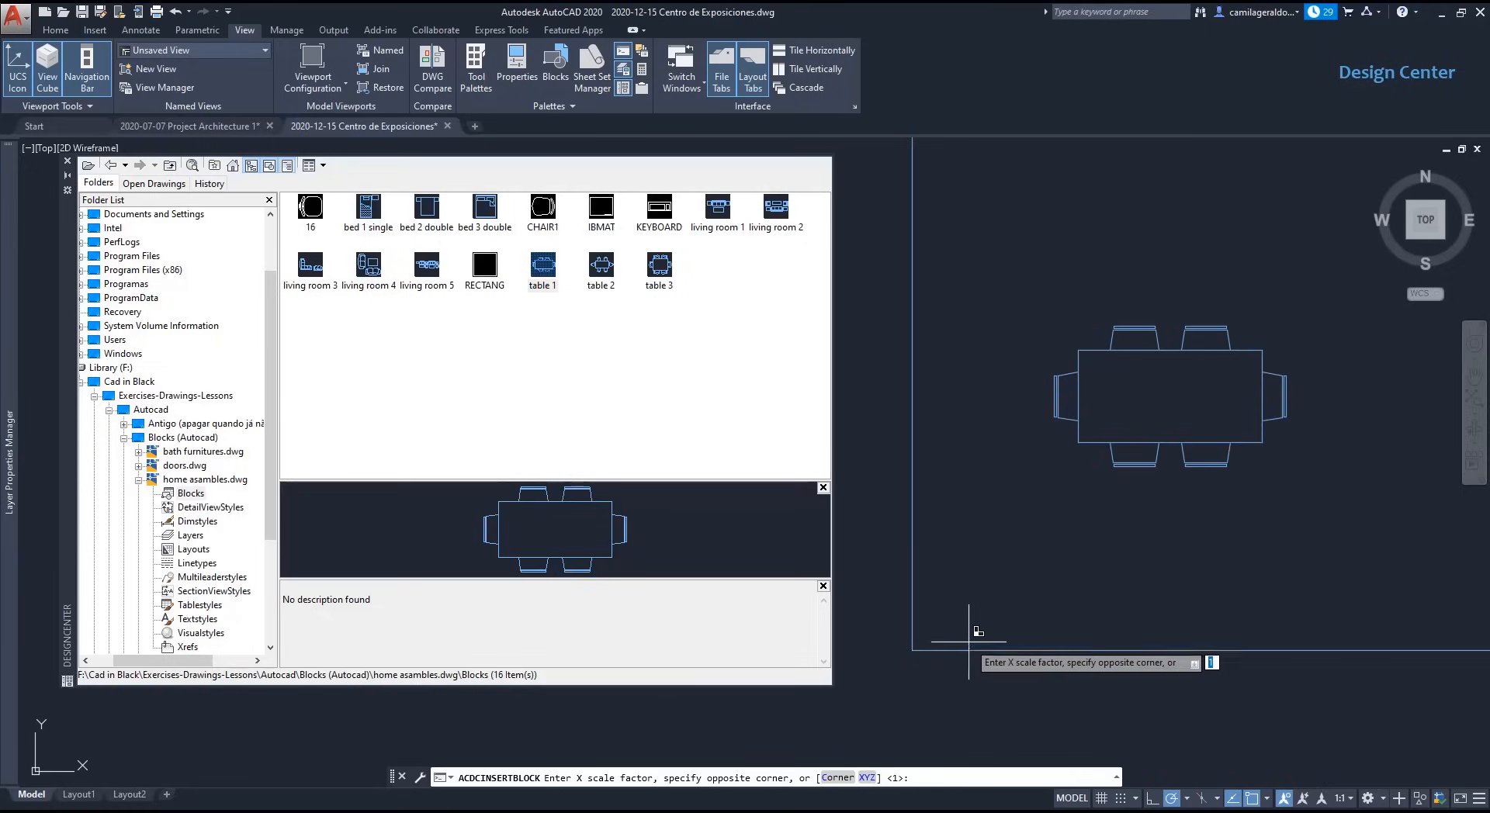
text(2)
key(Return)
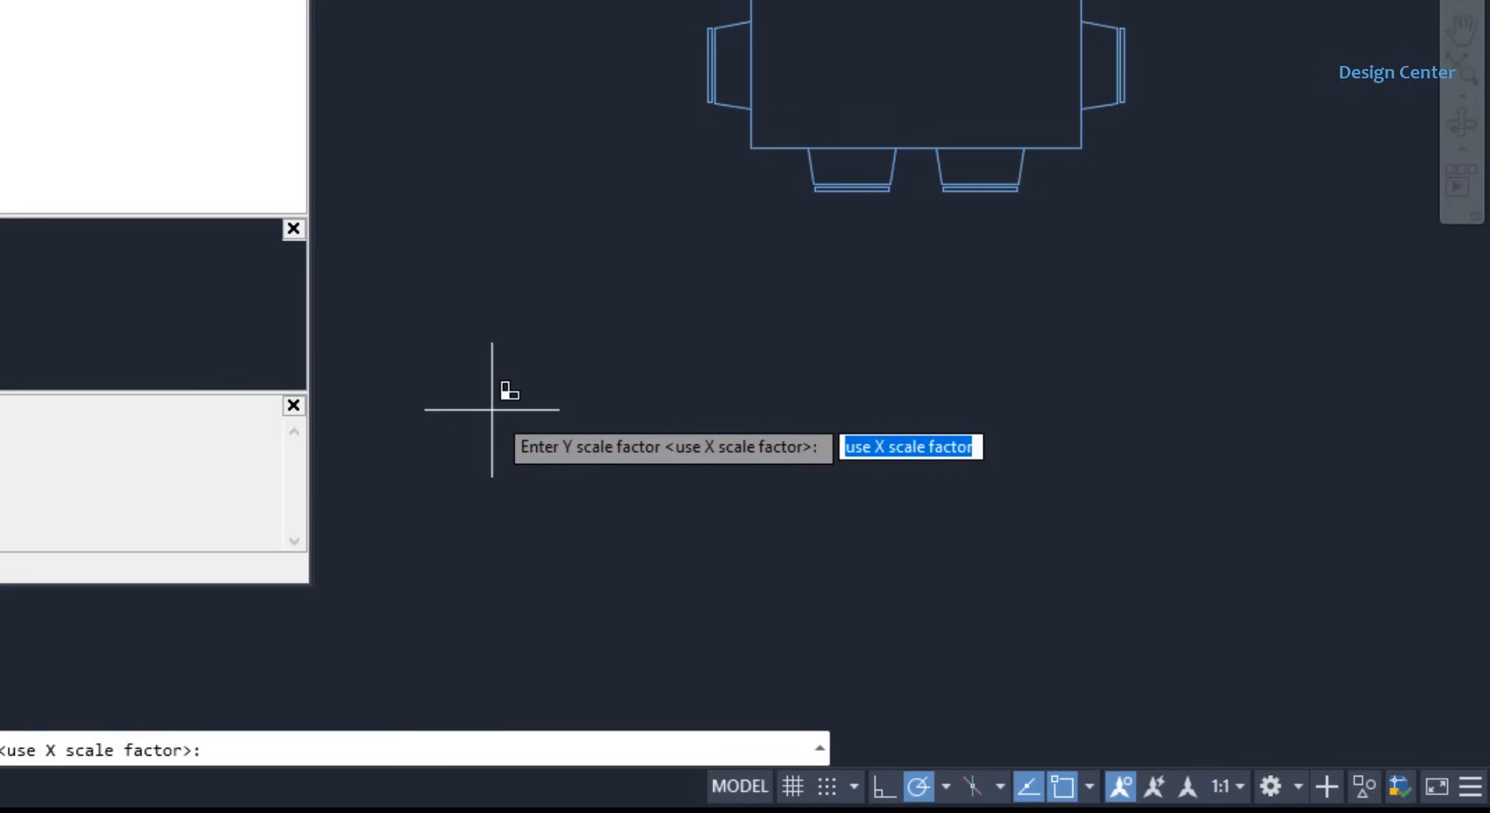
key(Return)
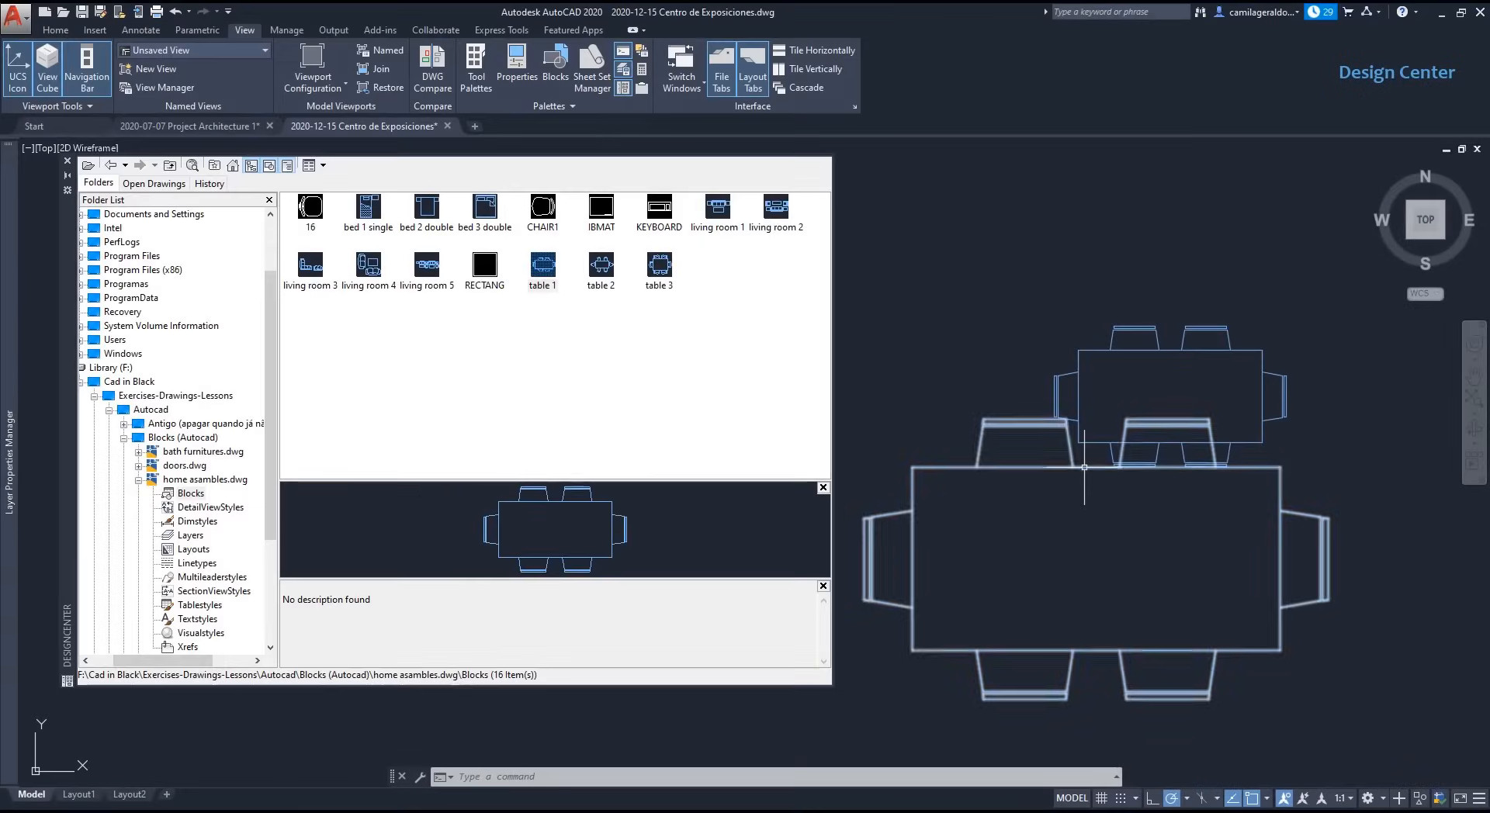
Step: Move the enlarged table straight up by its insertion point grip and erase it
click(759, 200)
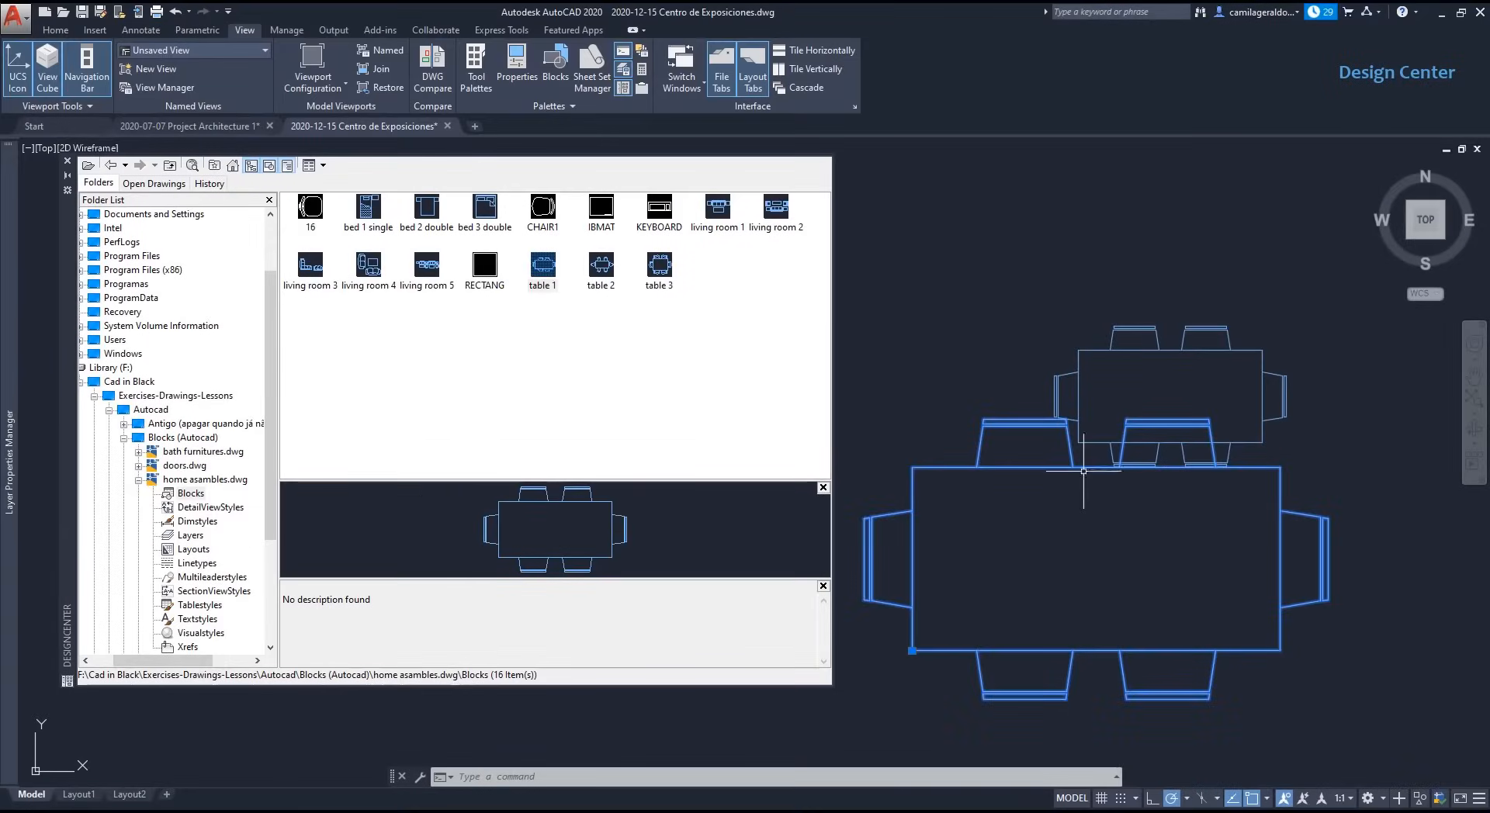
click(912, 650)
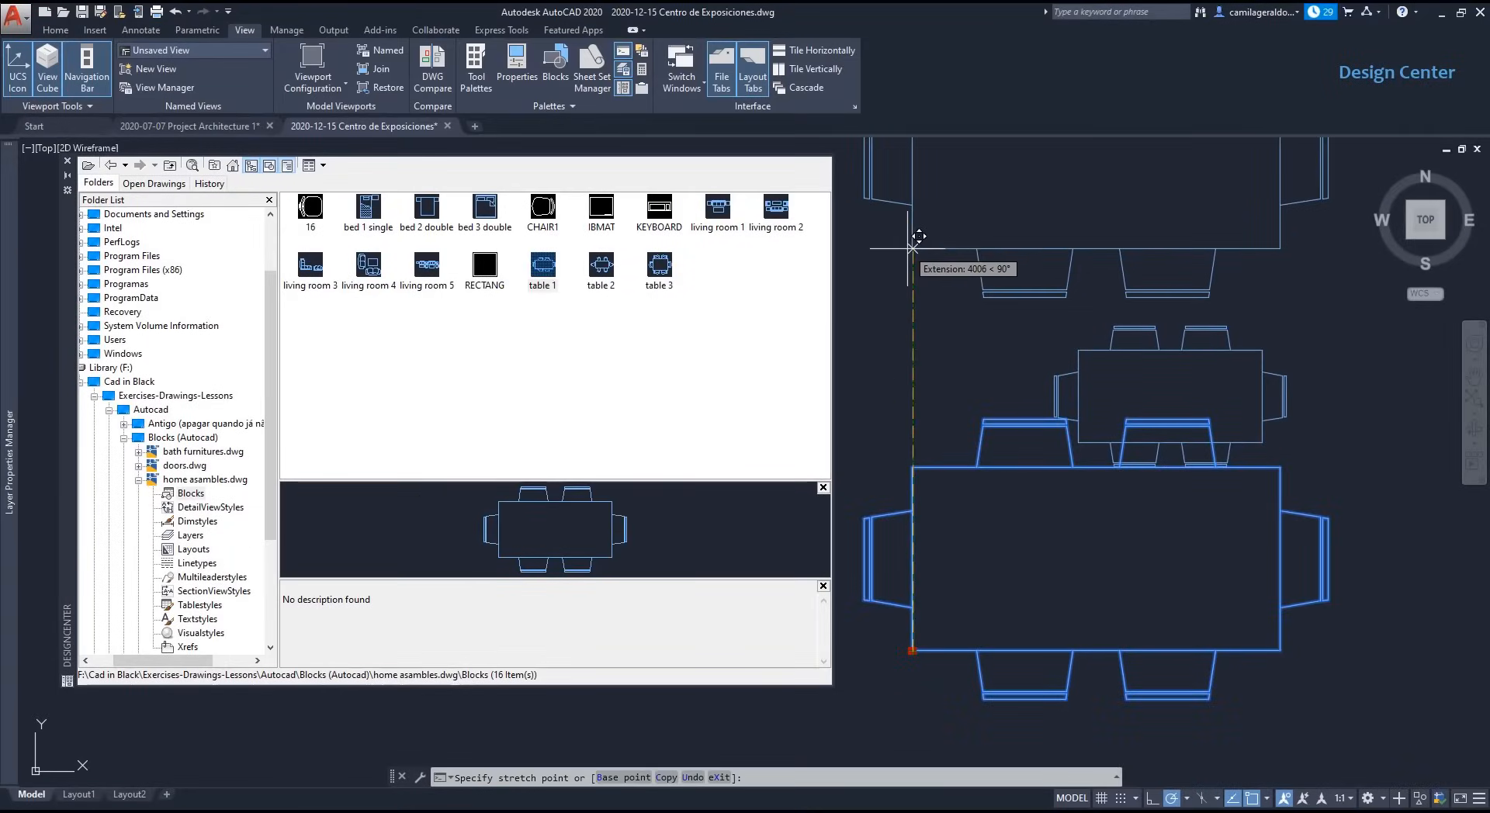
click(912, 248)
middle_drag(1007, 427, 997, 647)
Step: Insert table 1 above the existing table with Uniform Scale enabled and a scale factor of 2
double_click(543, 264)
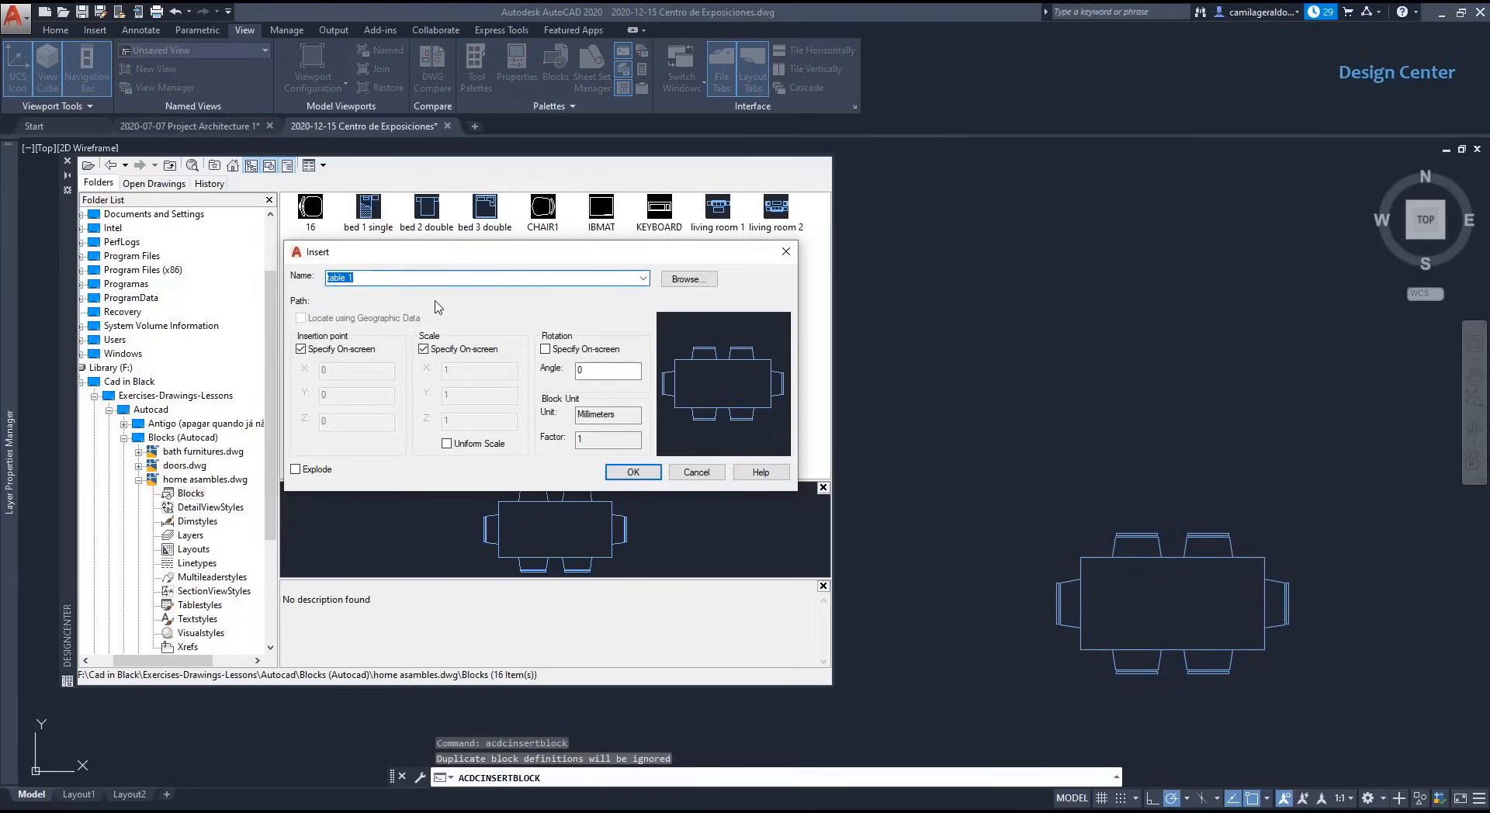
click(447, 446)
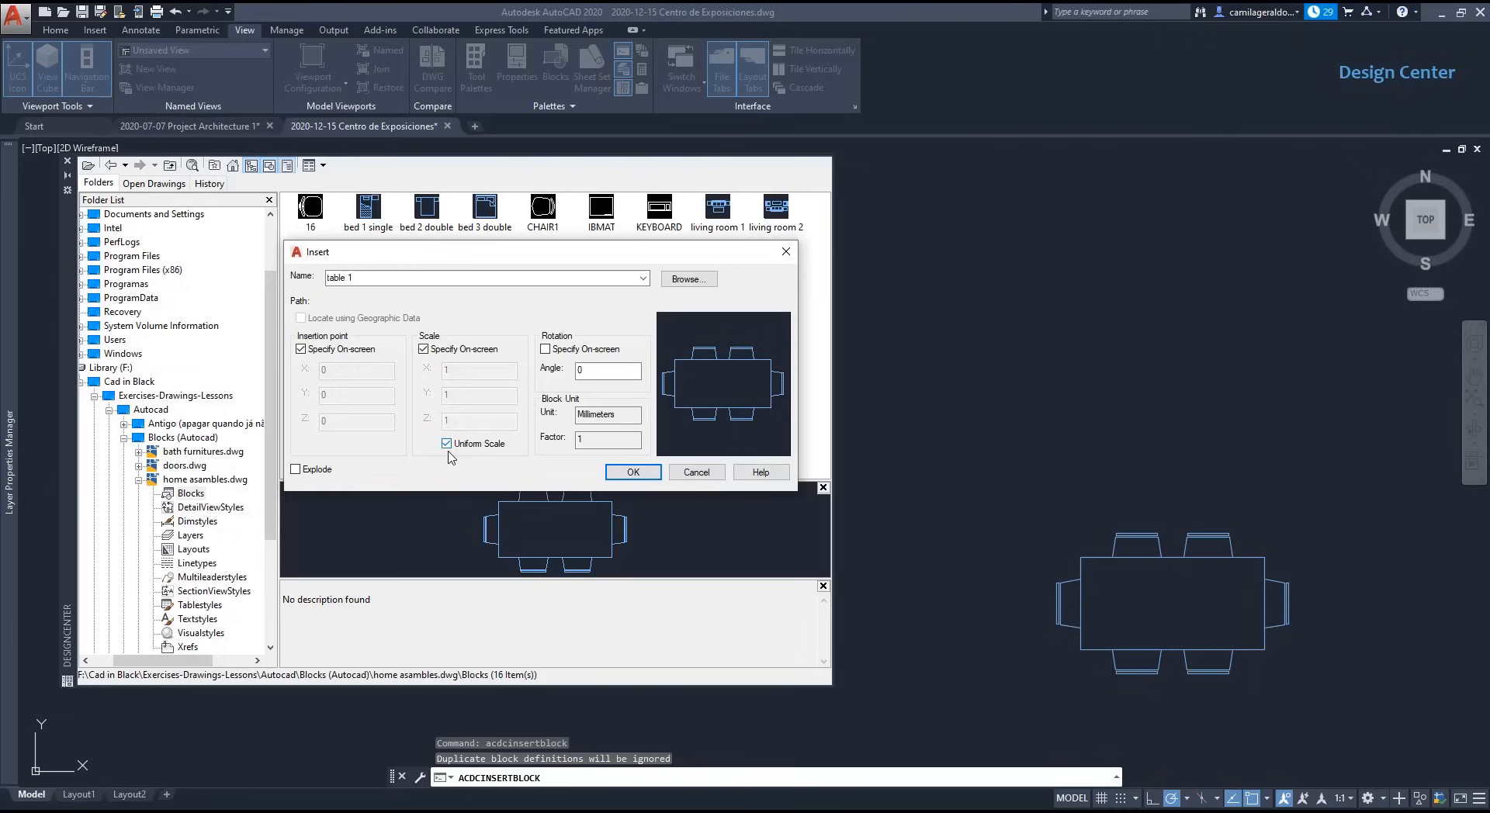
click(633, 472)
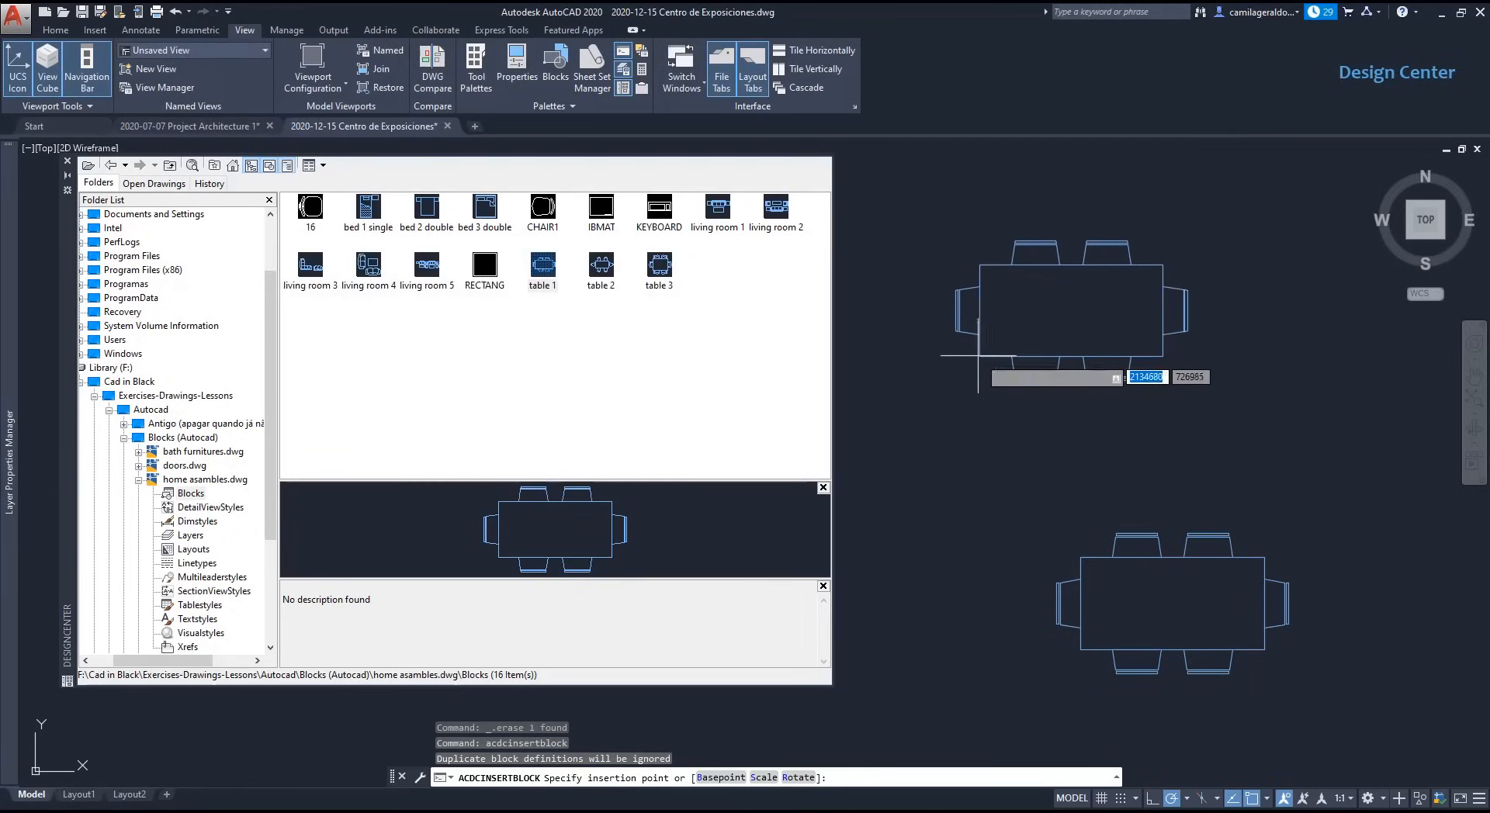
click(956, 354)
text(2)
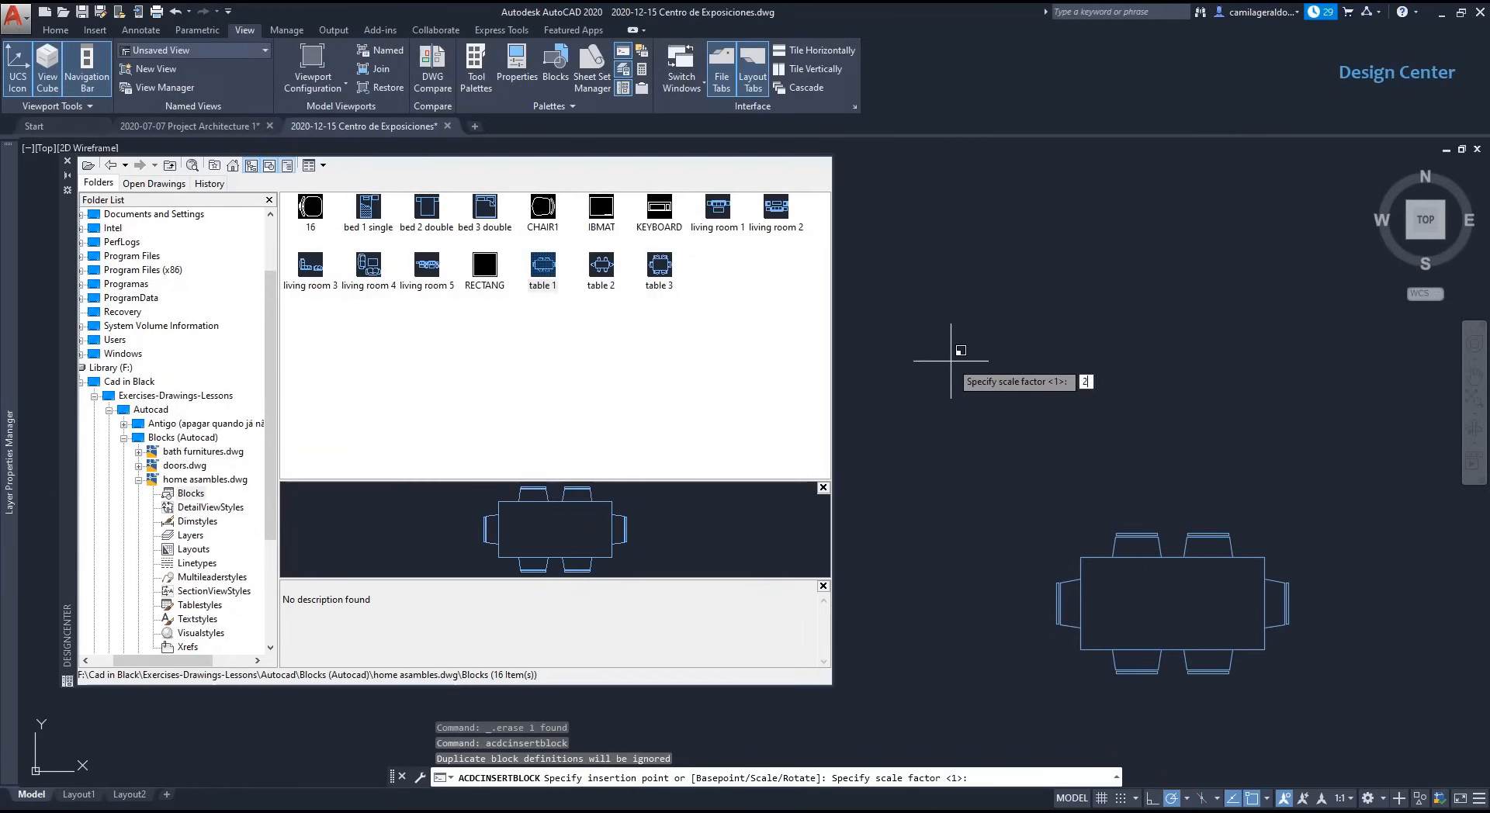
key(Return)
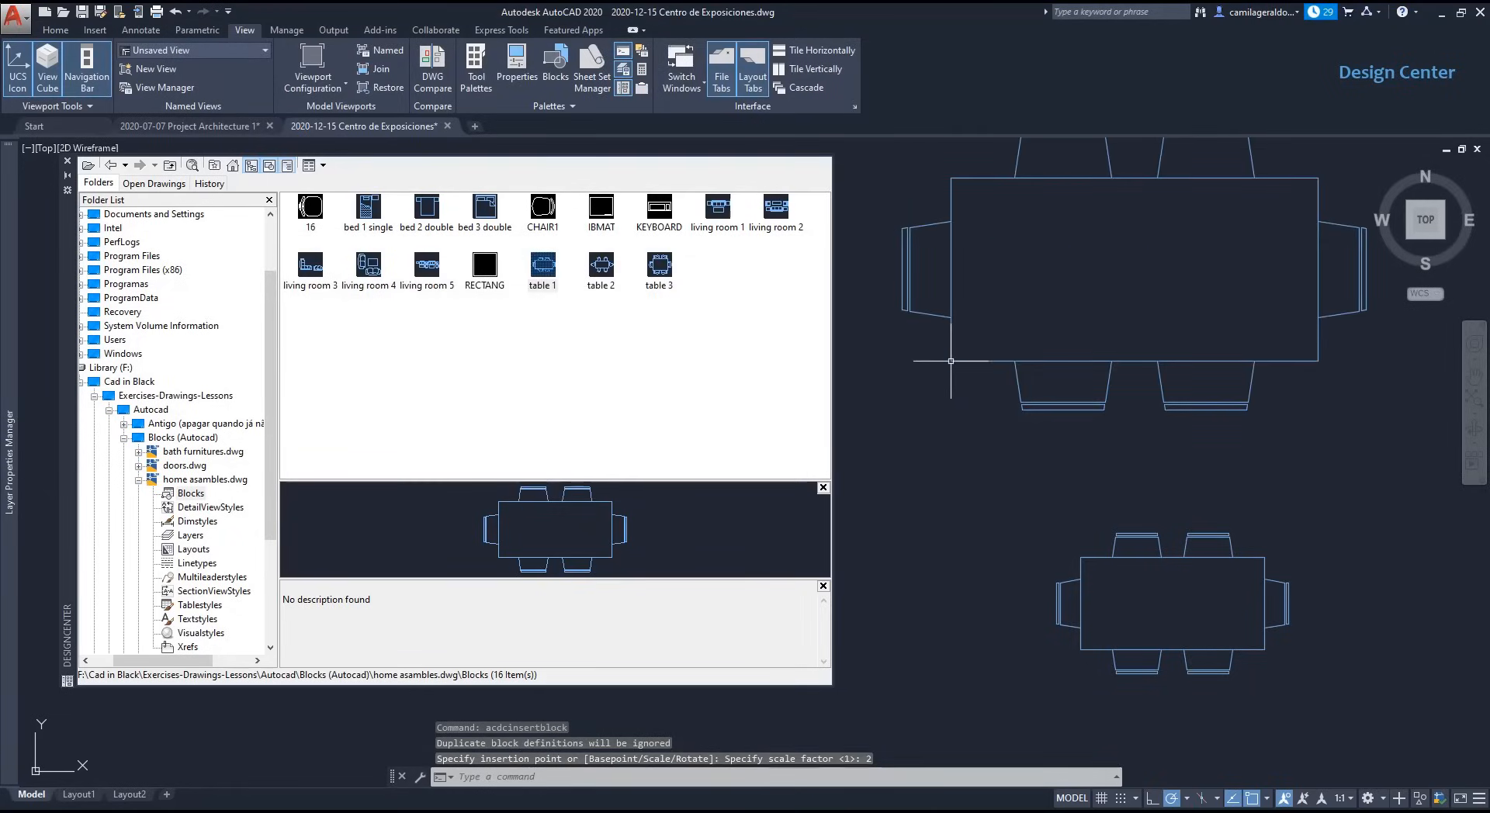
Step: Replace the enlarged table with a table 1 block at scale 0.5, with rotation specified on-screen and turned 90 degrees clockwise
double_click(543, 264)
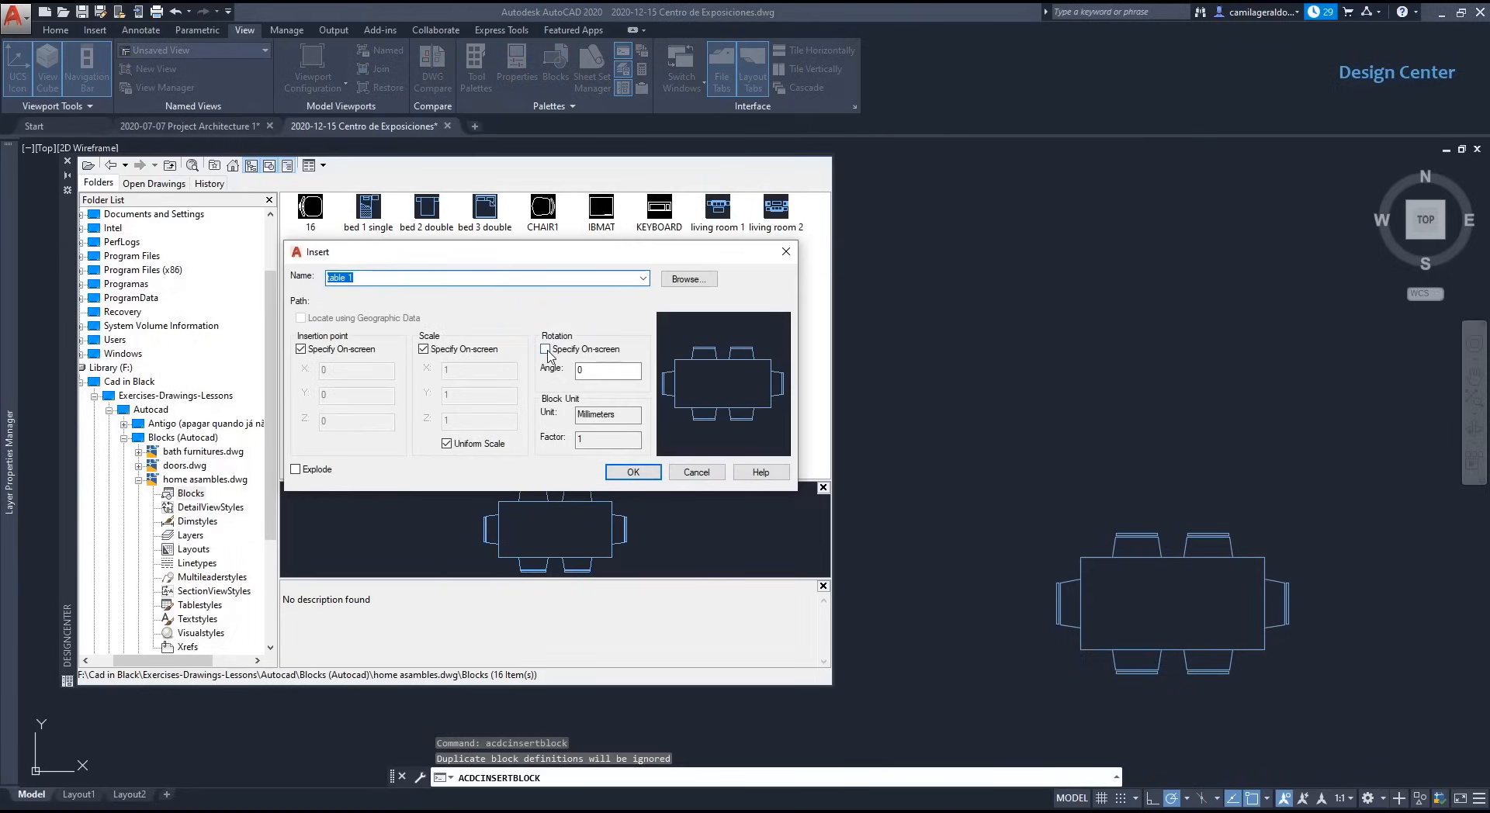
click(547, 350)
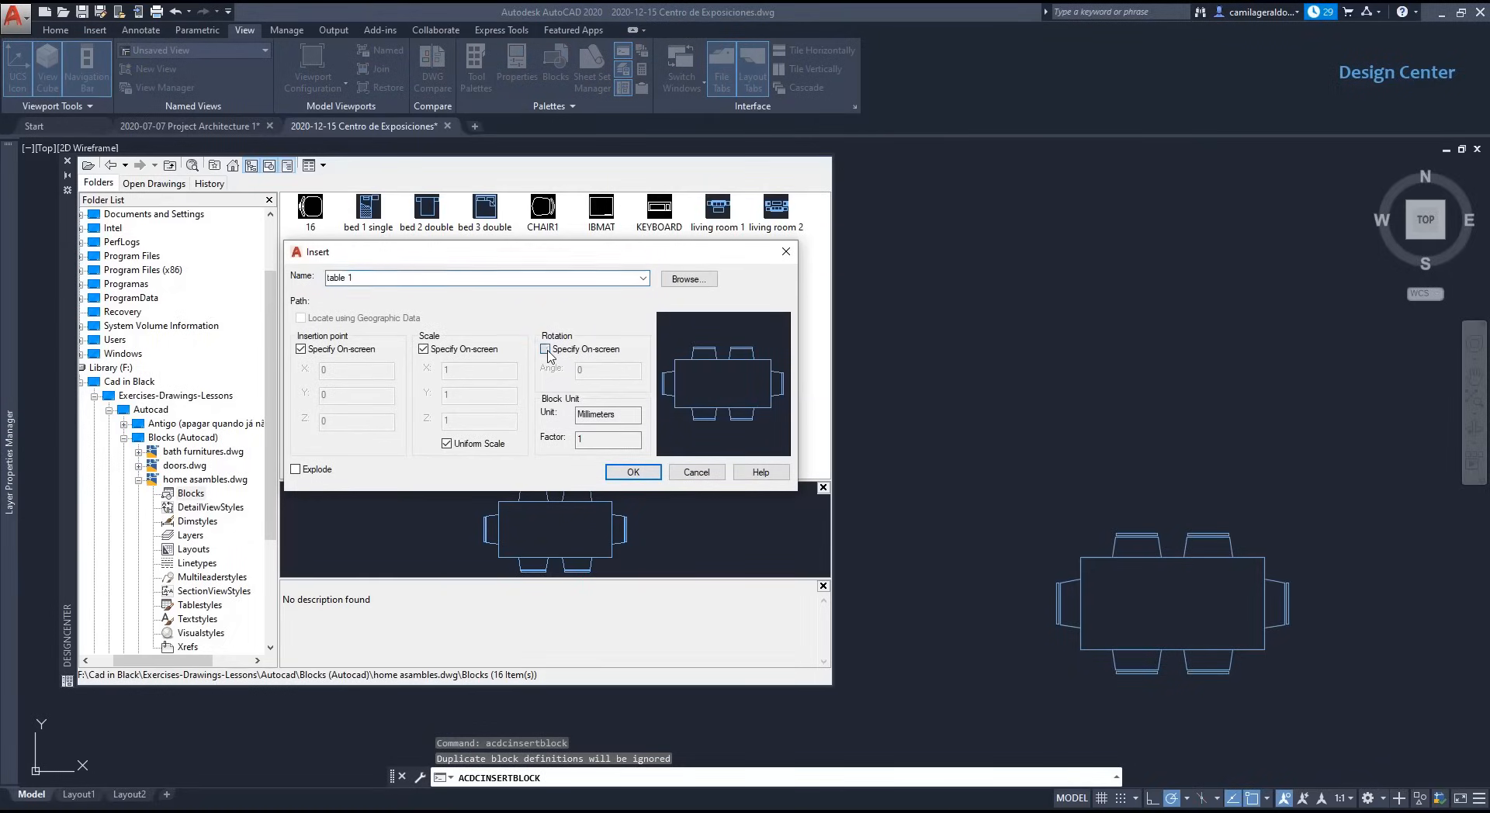
click(634, 471)
click(946, 381)
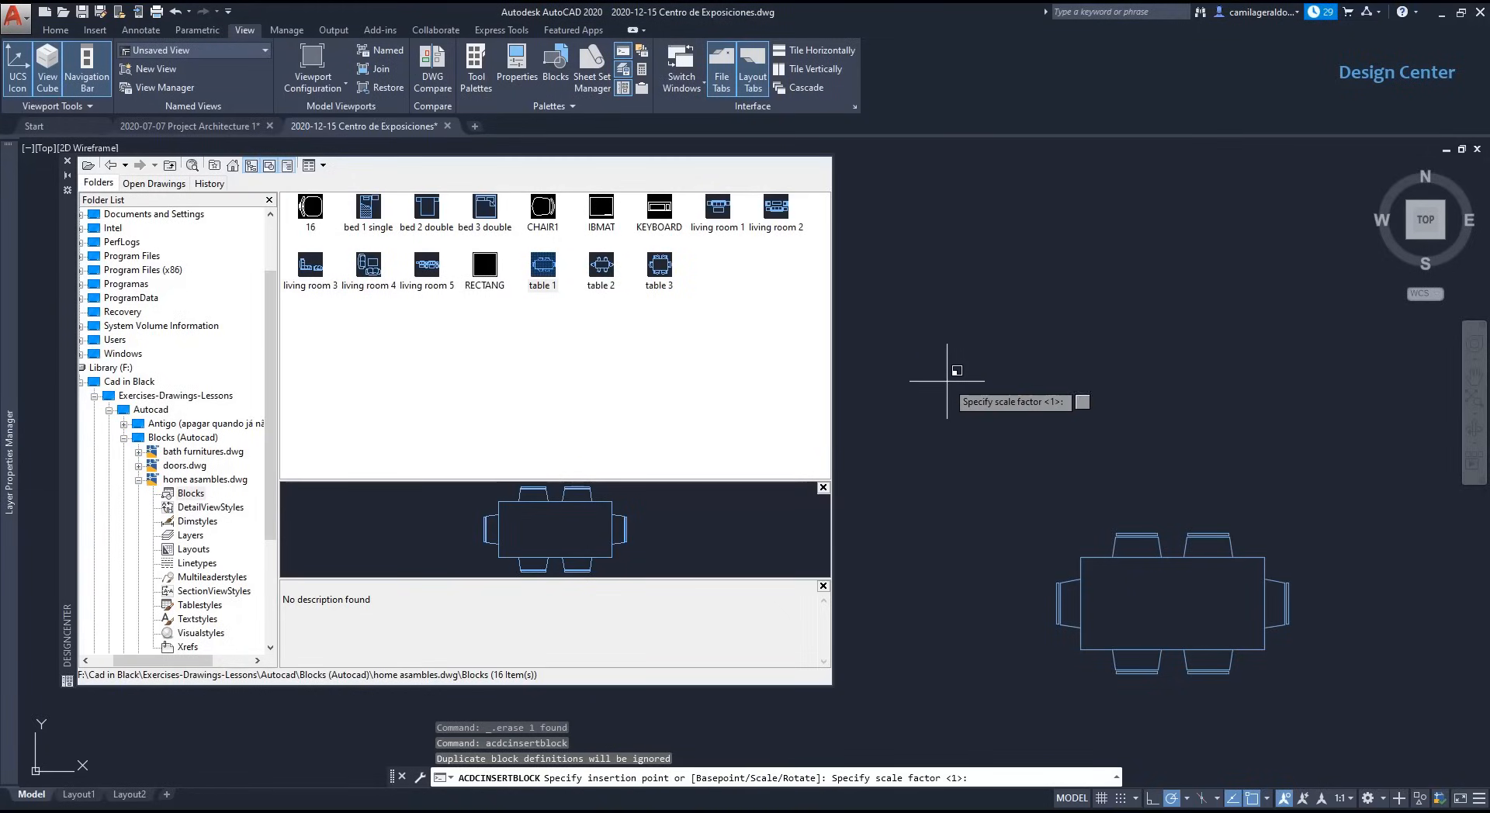
text(0.5)
key(Return)
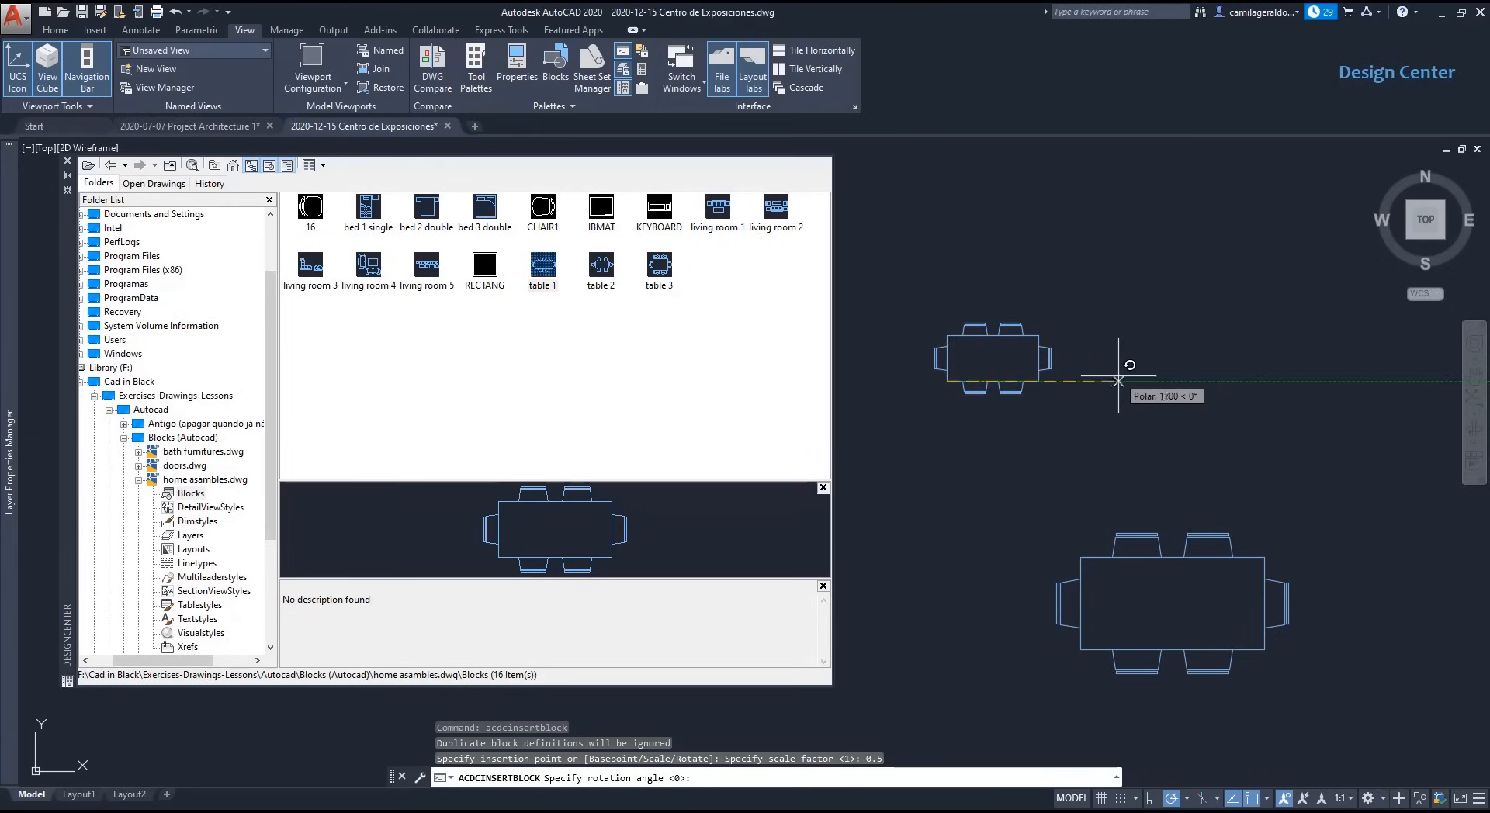
click(948, 538)
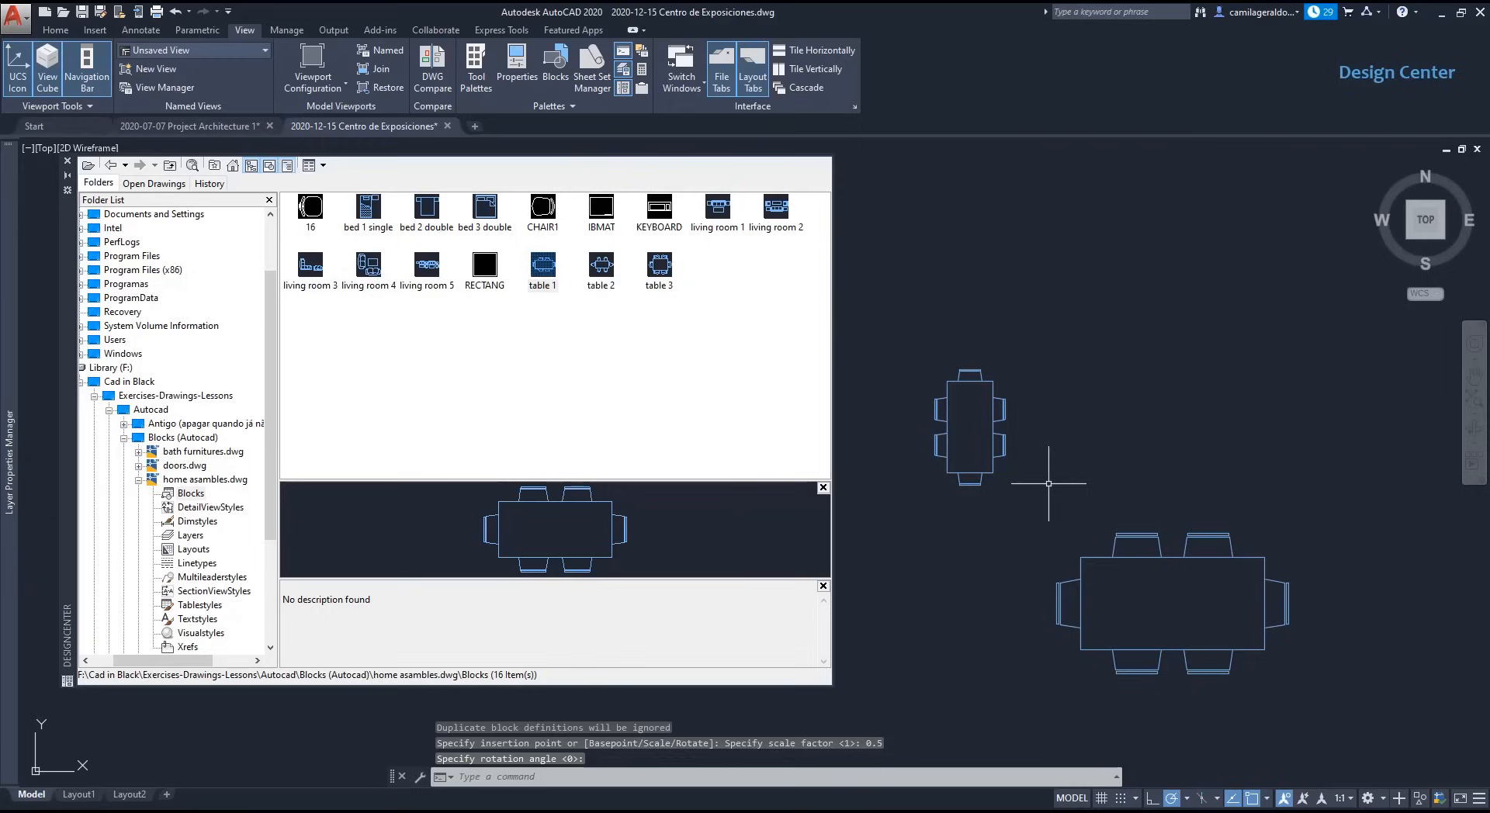
Step: Insert another table 1 block above the existing tables with on-screen rotation and on-screen scale turned off
click(542, 268)
double_click(542, 270)
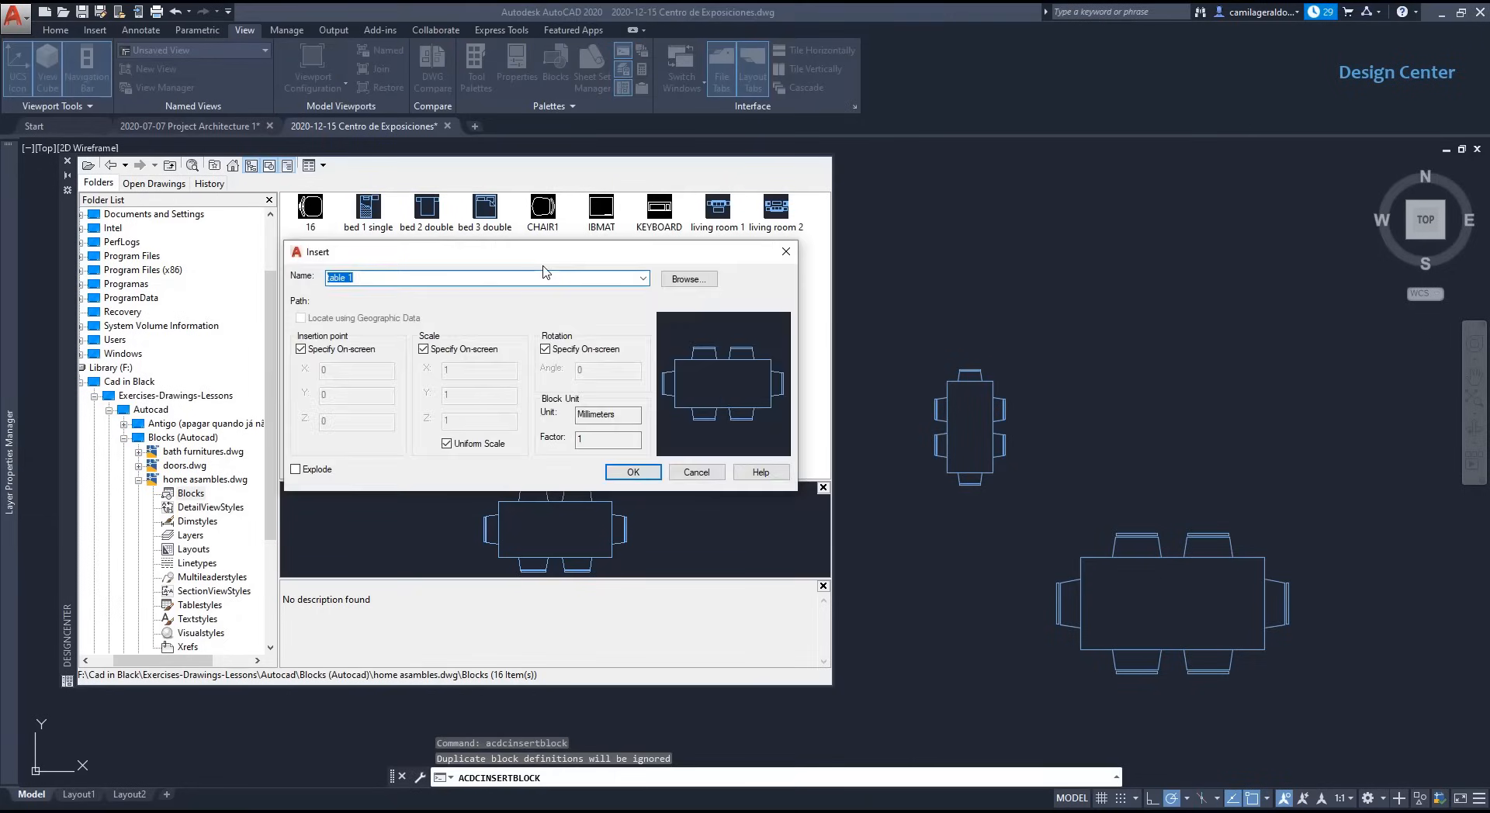
click(545, 349)
click(423, 350)
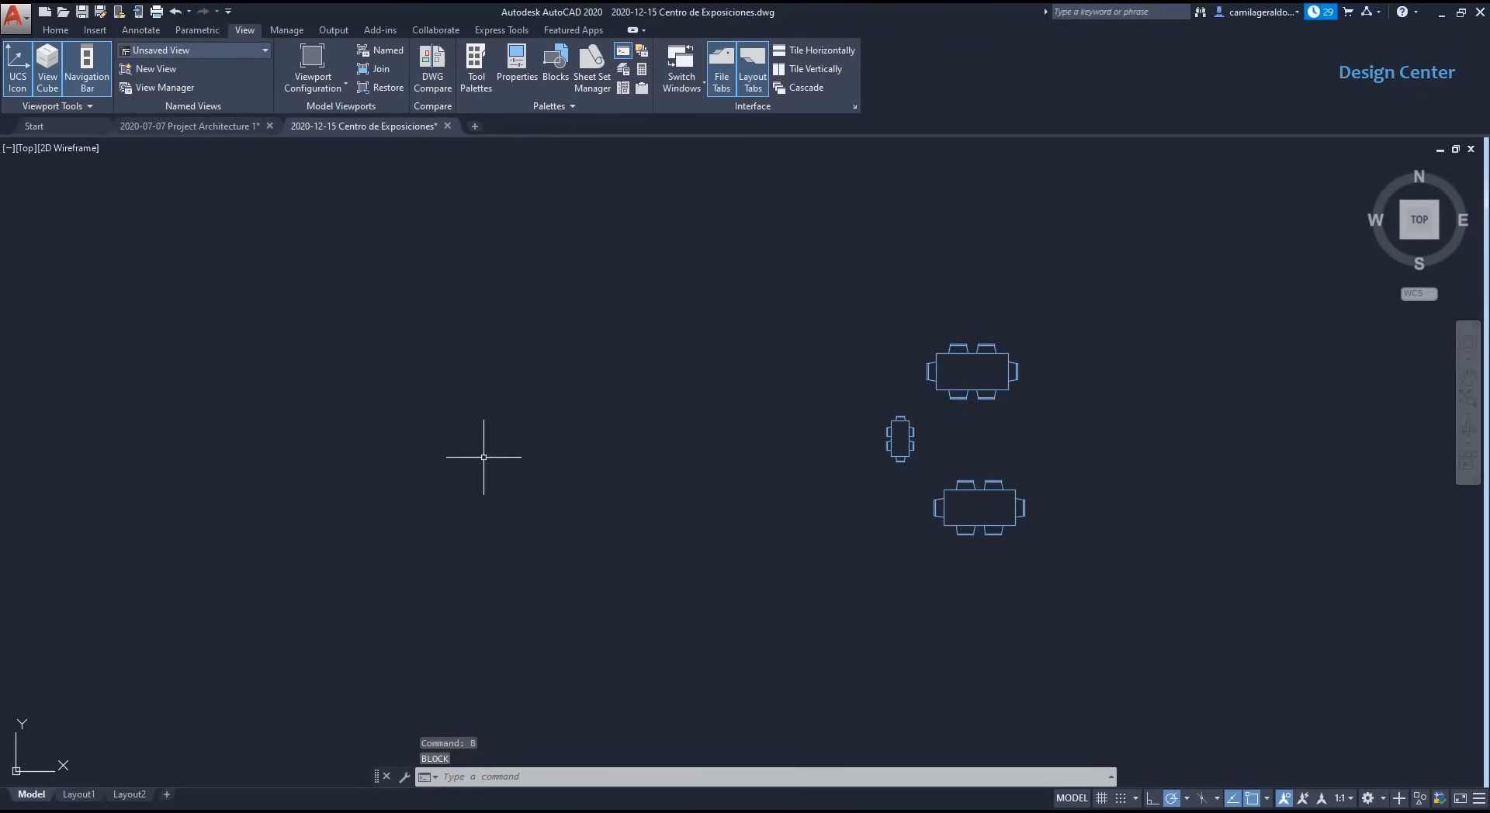
Step: Review the block unit options in a new block definition named gfdjklgsfkl and the insertion scale units of the drawing
text(BLOCK)
key(Return)
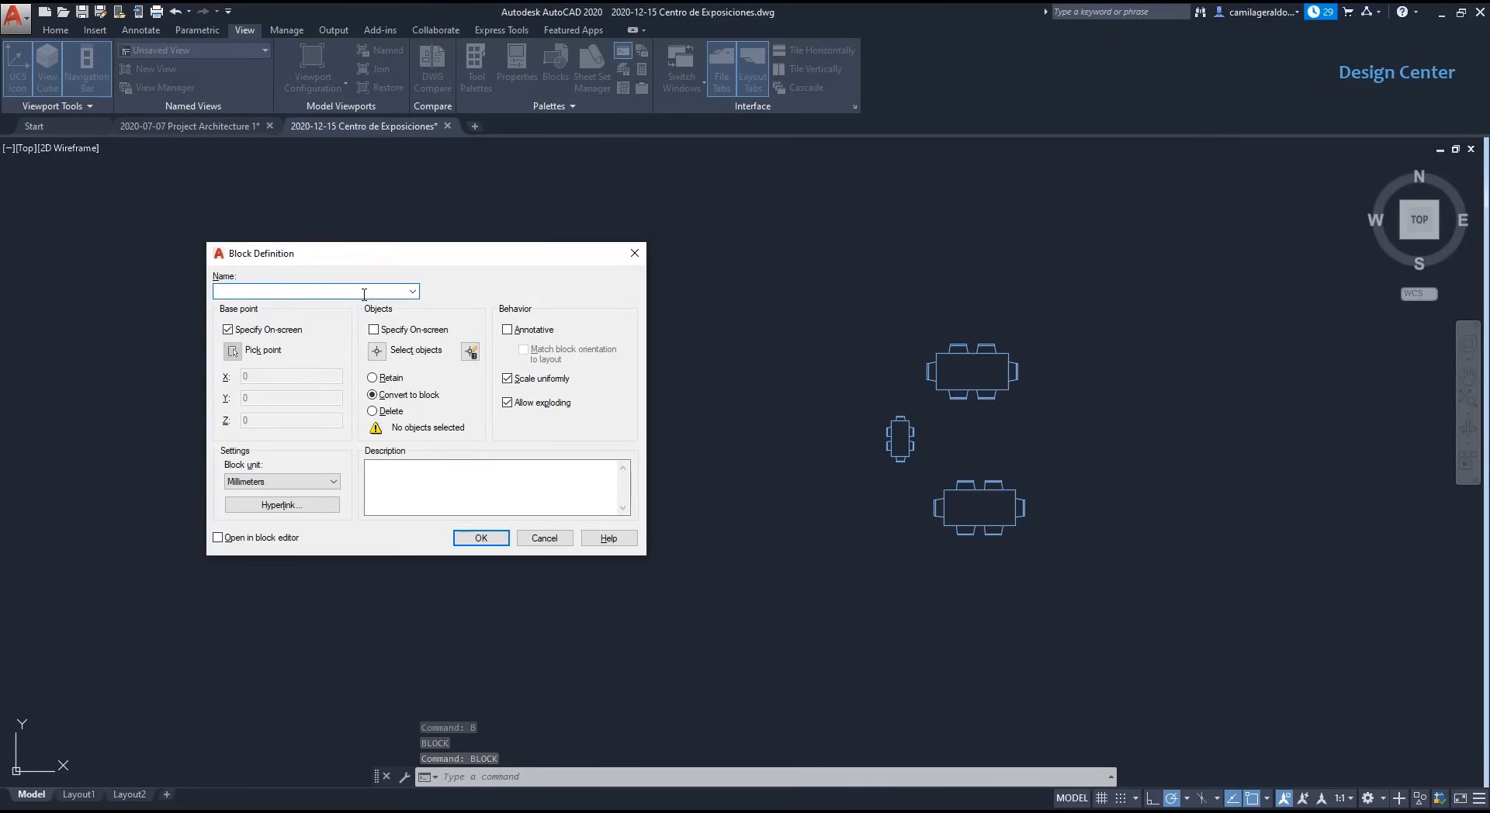
text(gfdjklgsfkl)
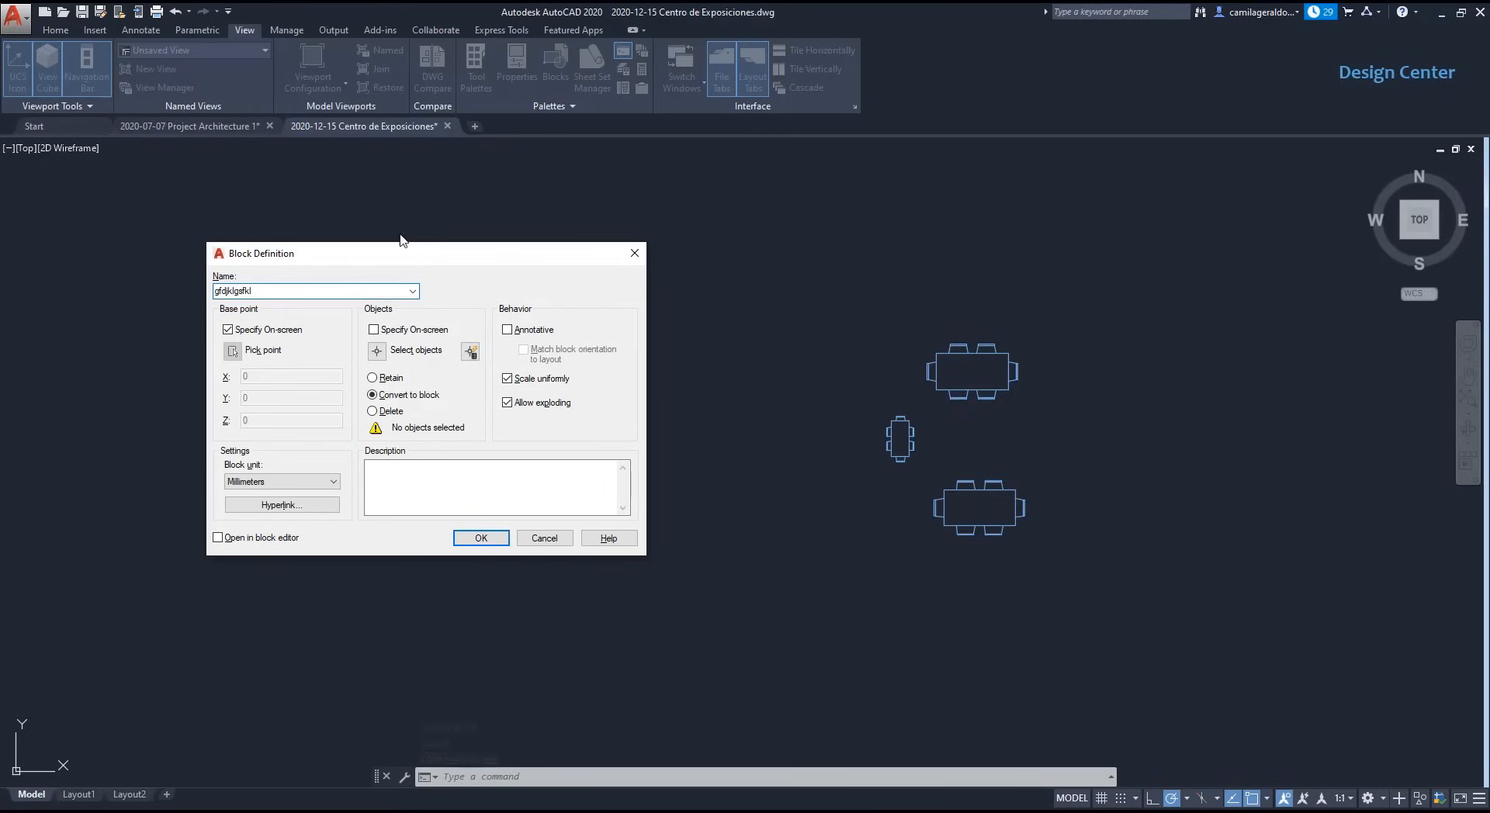
click(277, 484)
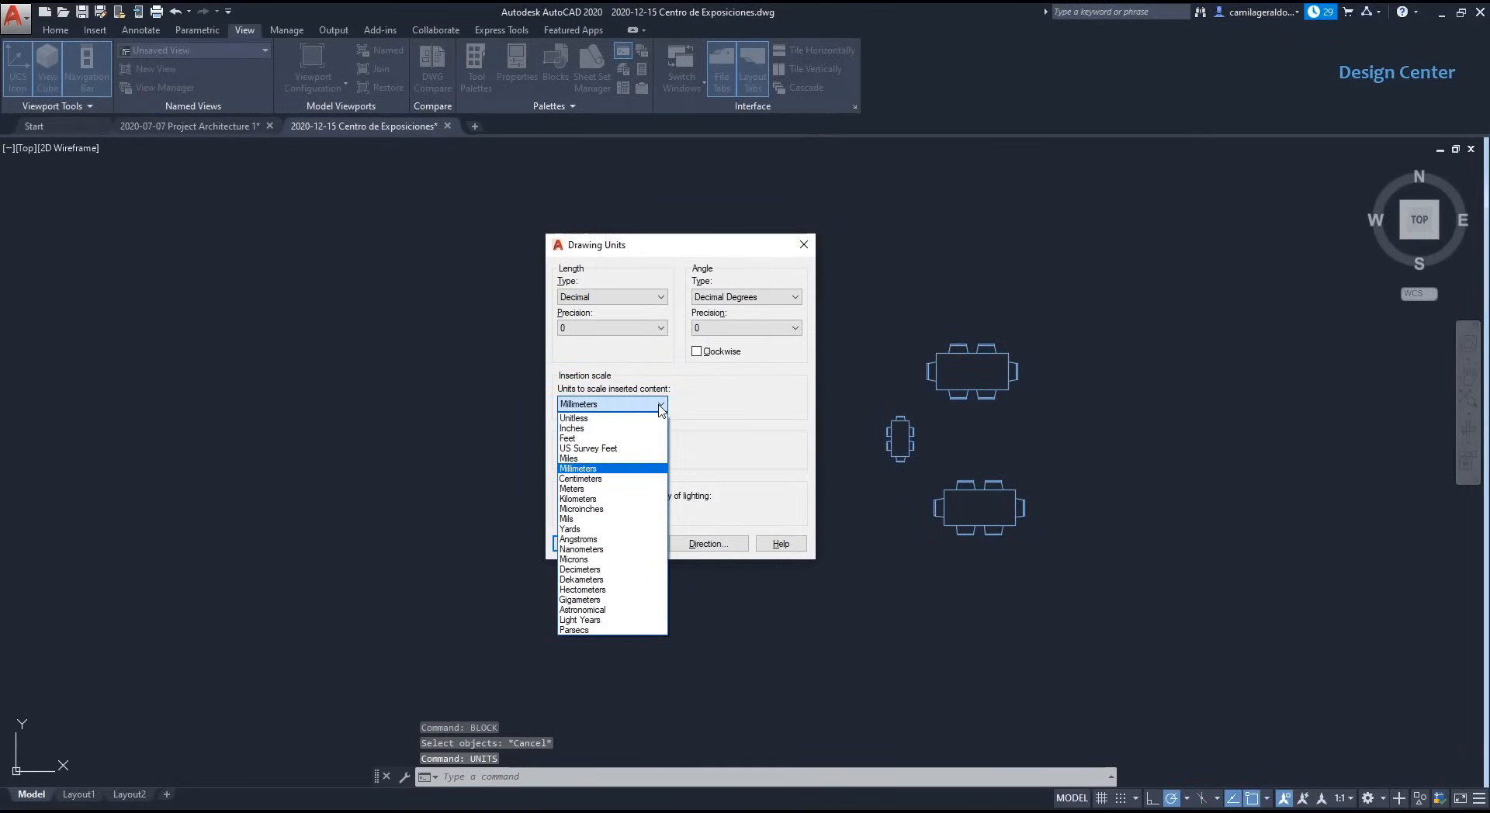
click(660, 406)
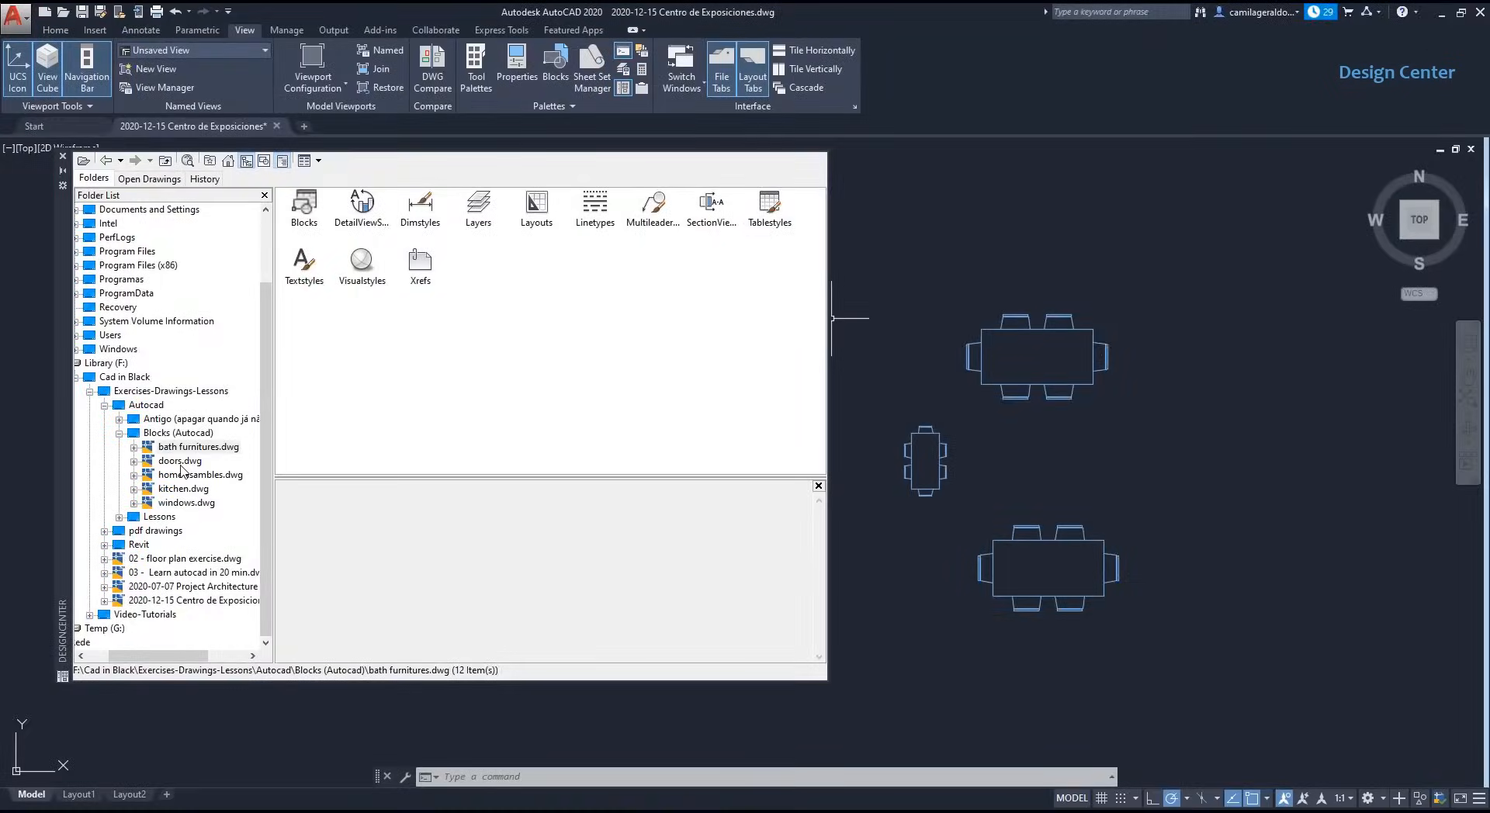
Step: Open the blocks of doors.dwg in DesignCenter and check the insertion unit and factor of door 1
click(180, 464)
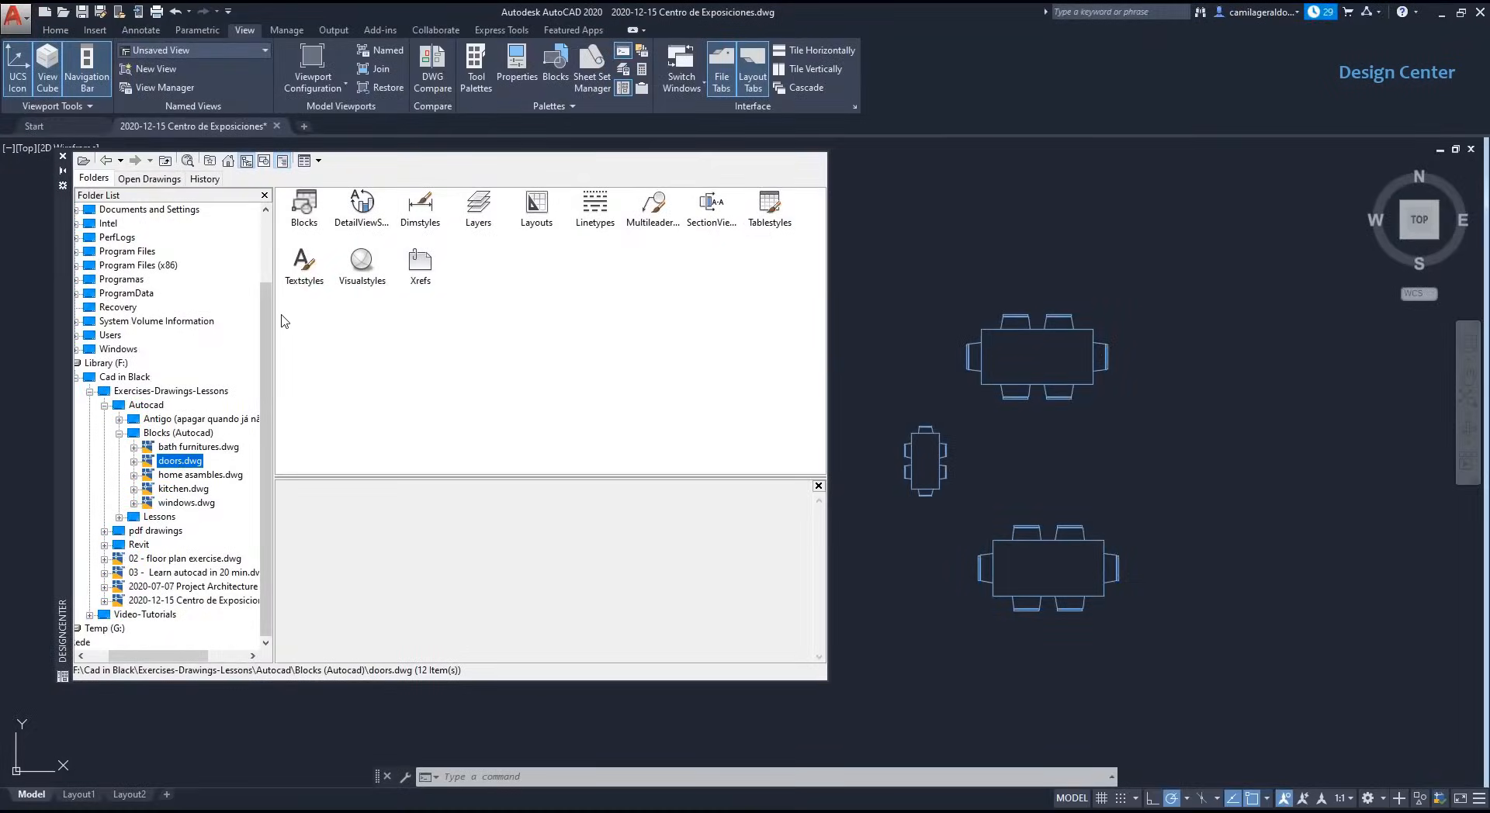
double_click(312, 219)
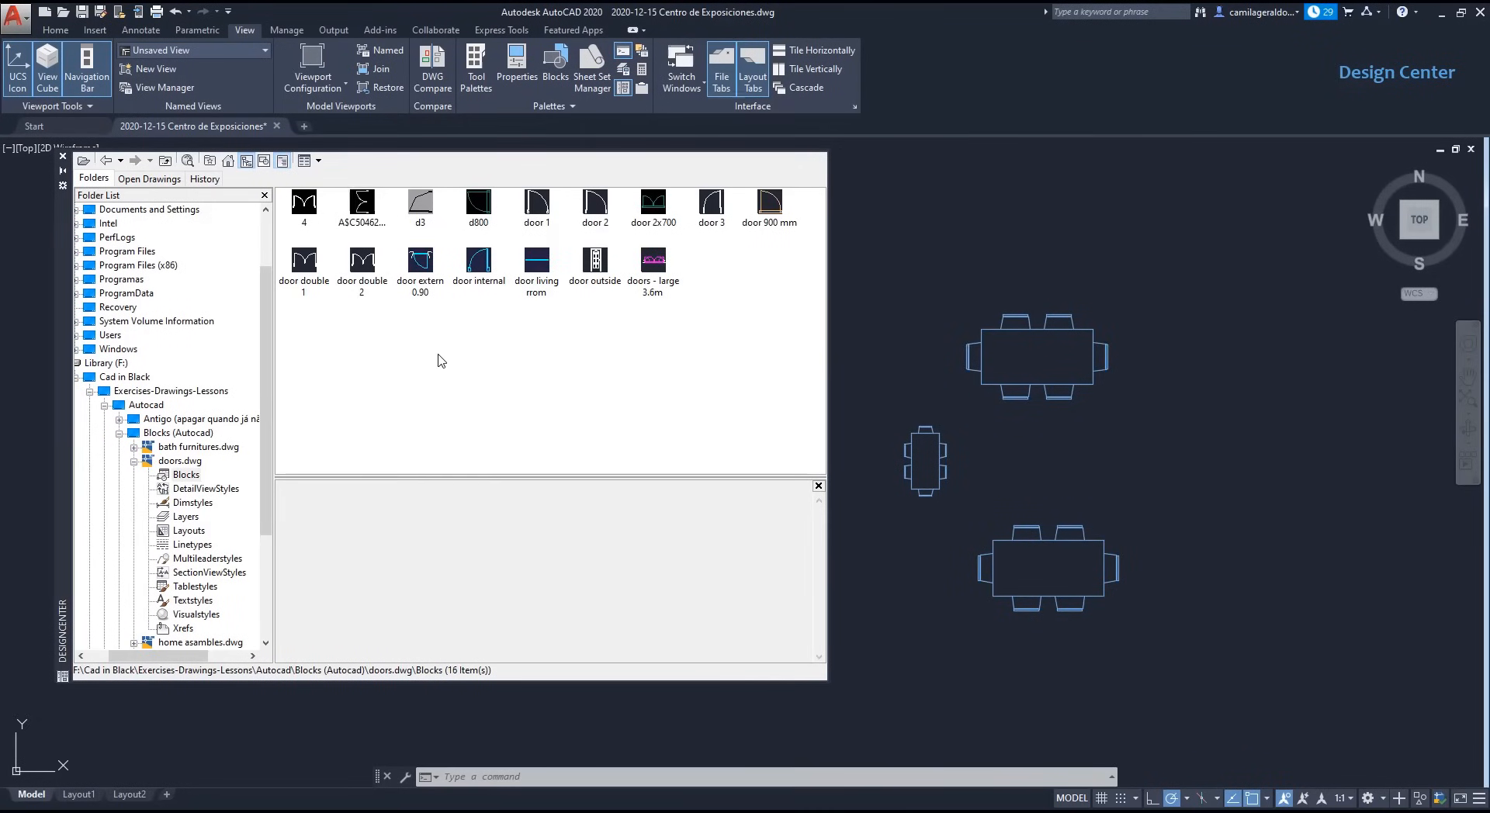
double_click(546, 211)
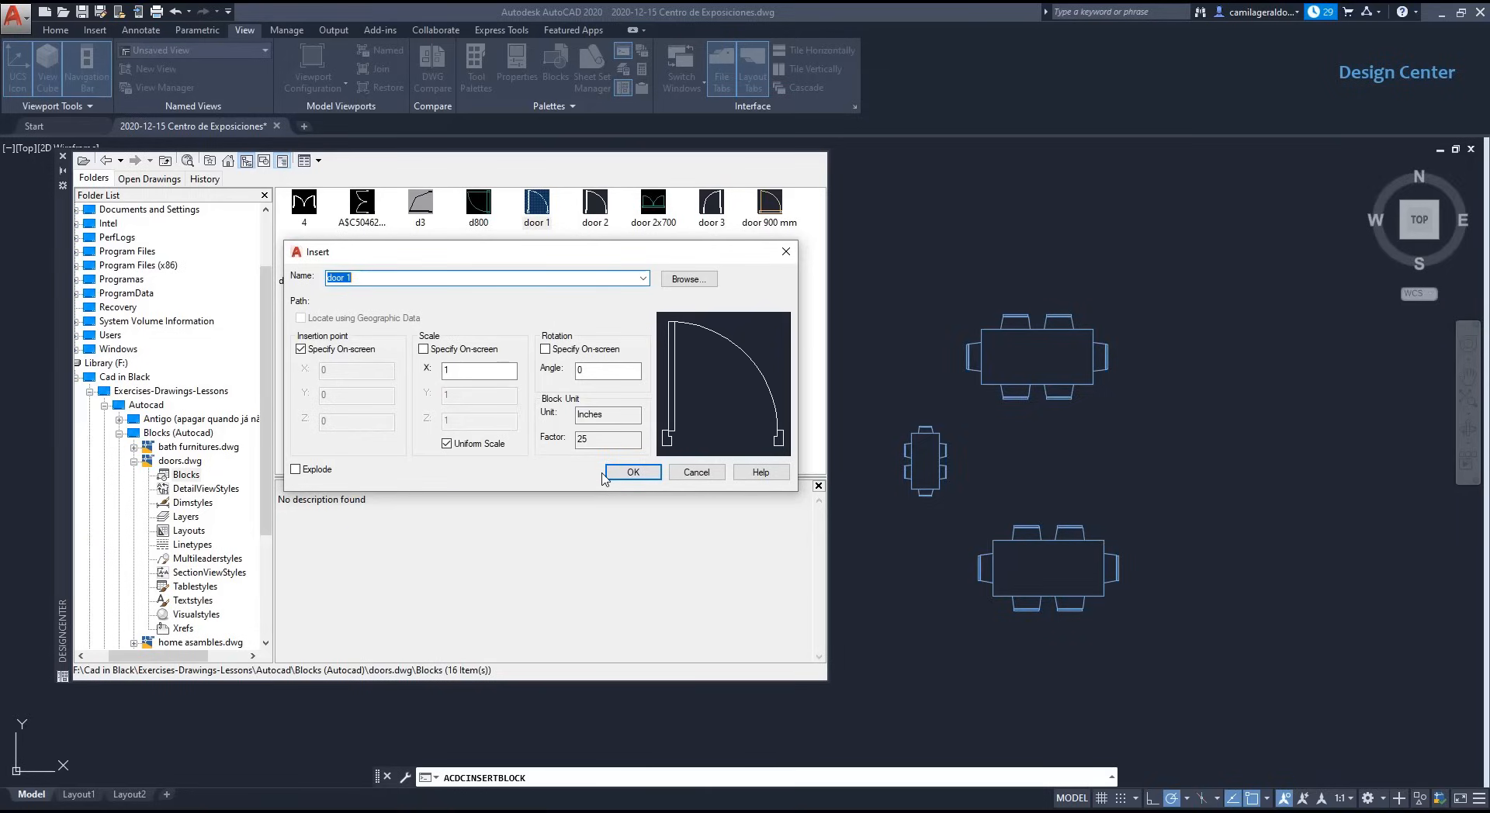
Step: Set the drawing's length precision to 0.00 in the Drawing Units settings
text(u)
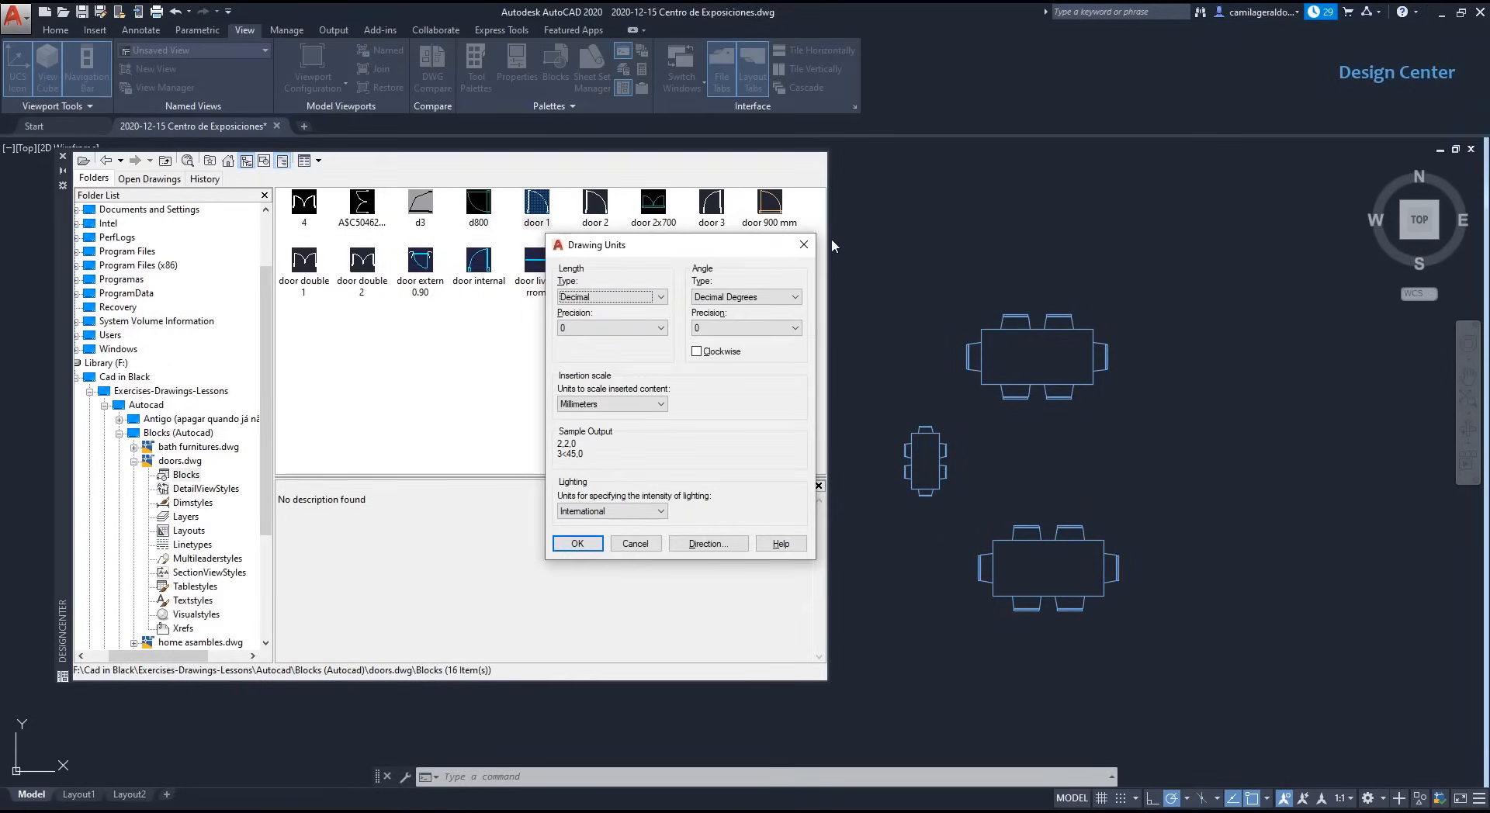
click(633, 328)
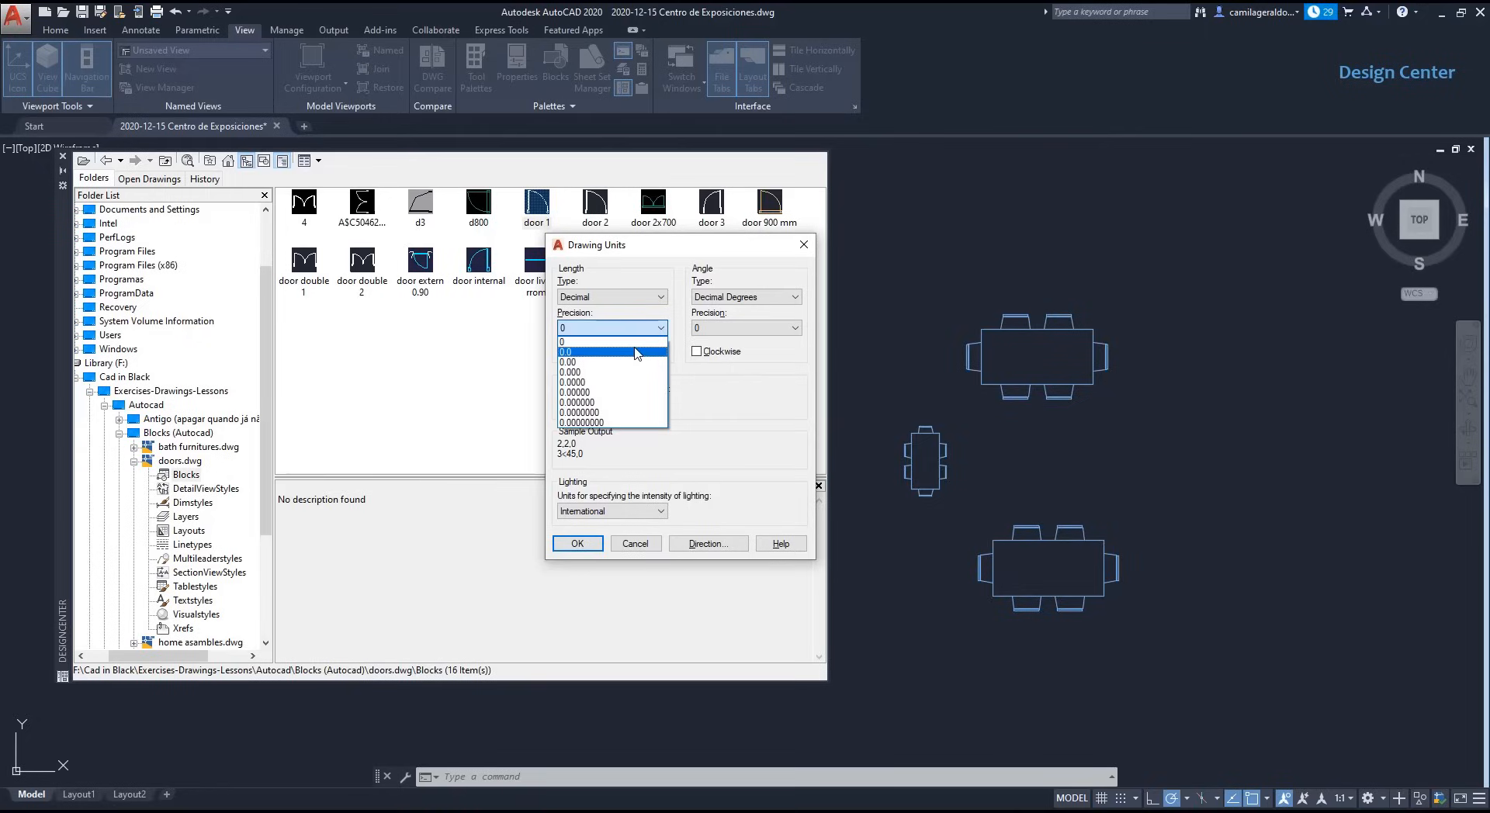
click(638, 362)
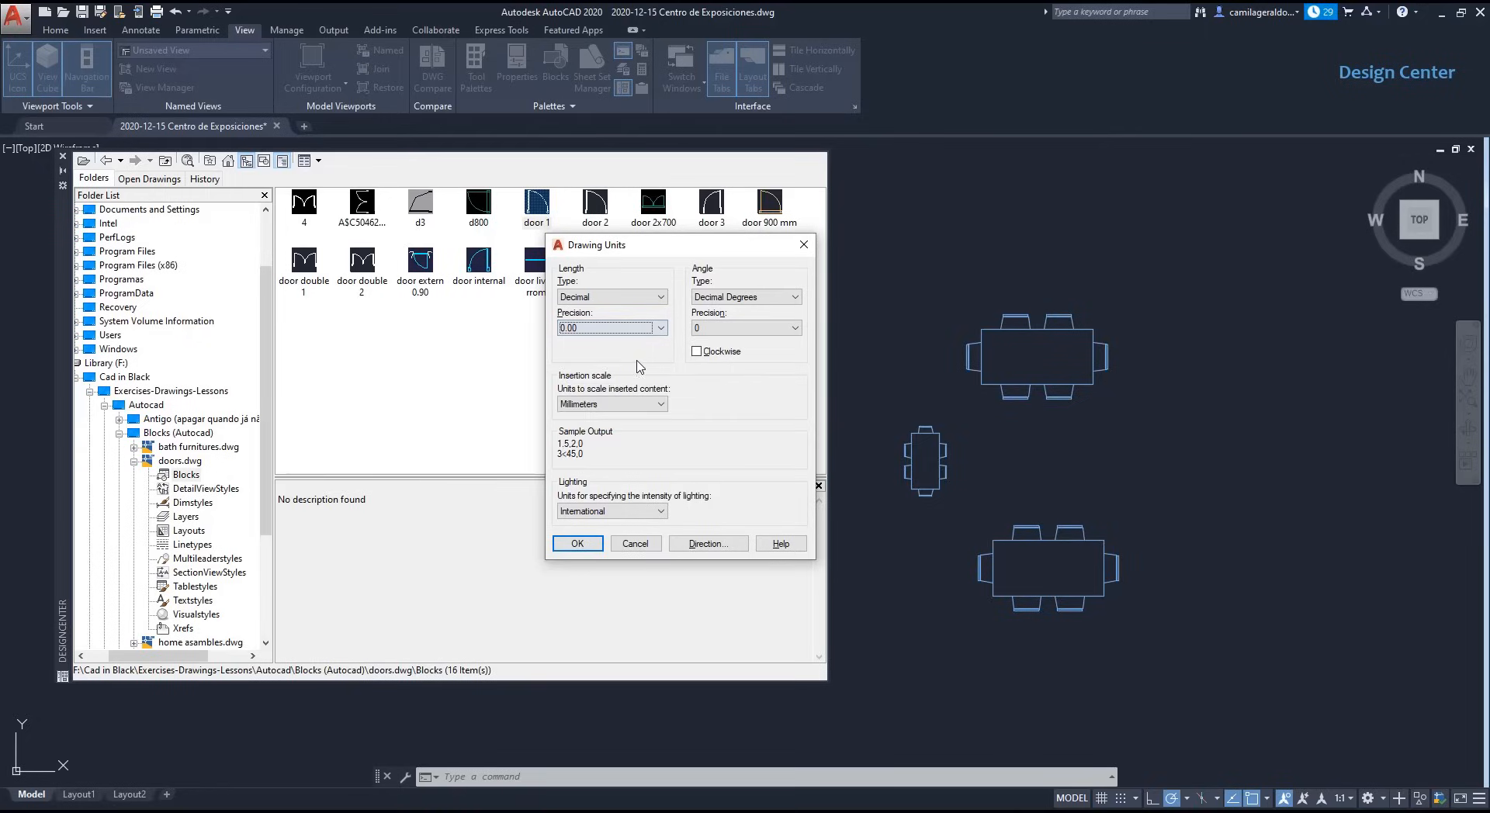
click(586, 545)
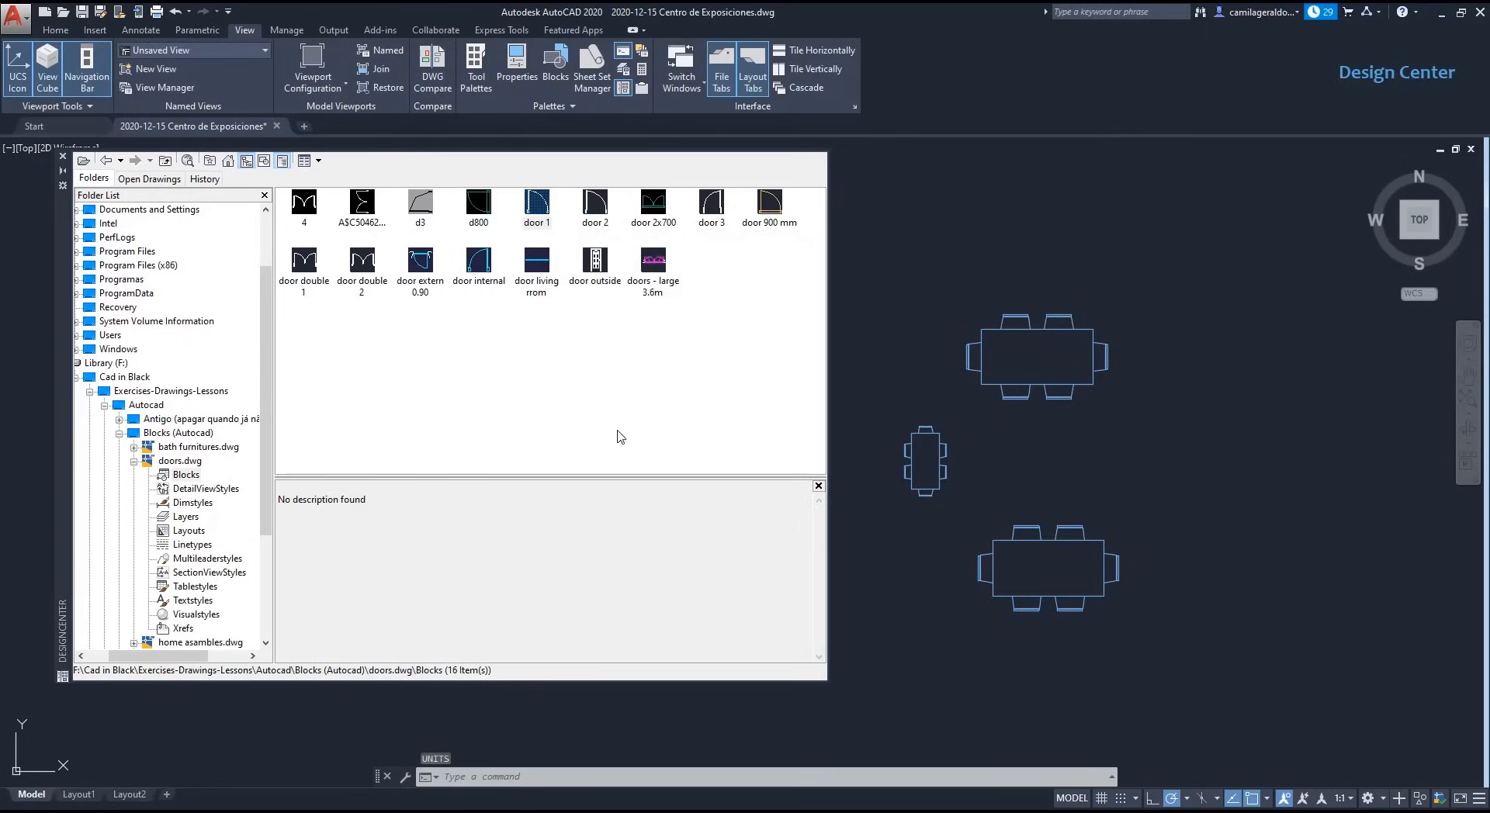
Step: Insert the door 1 block from doors.dwg with uniform scale 1 and rotation angle 0
double_click(537, 204)
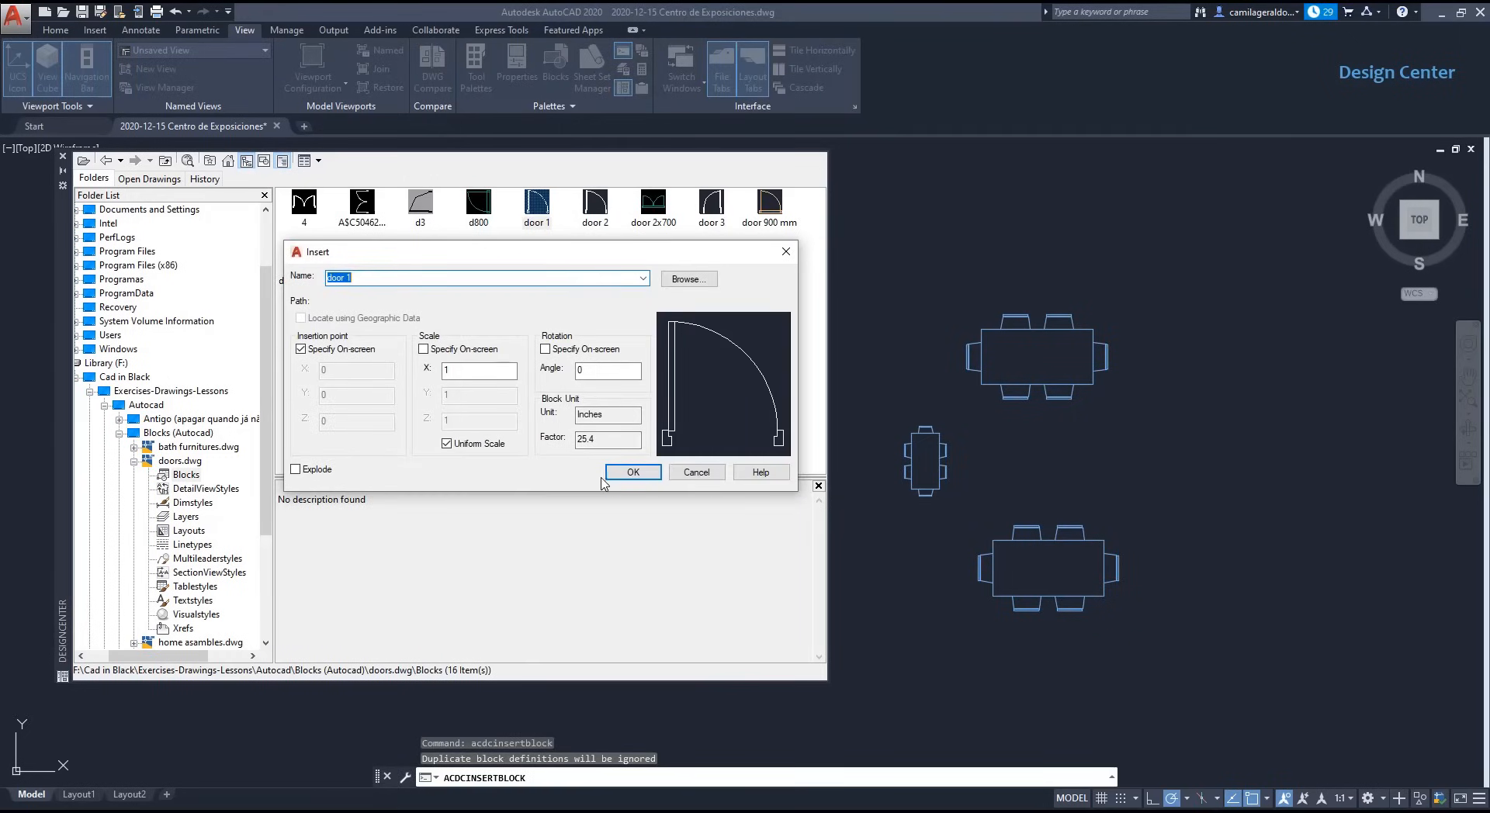
click(630, 471)
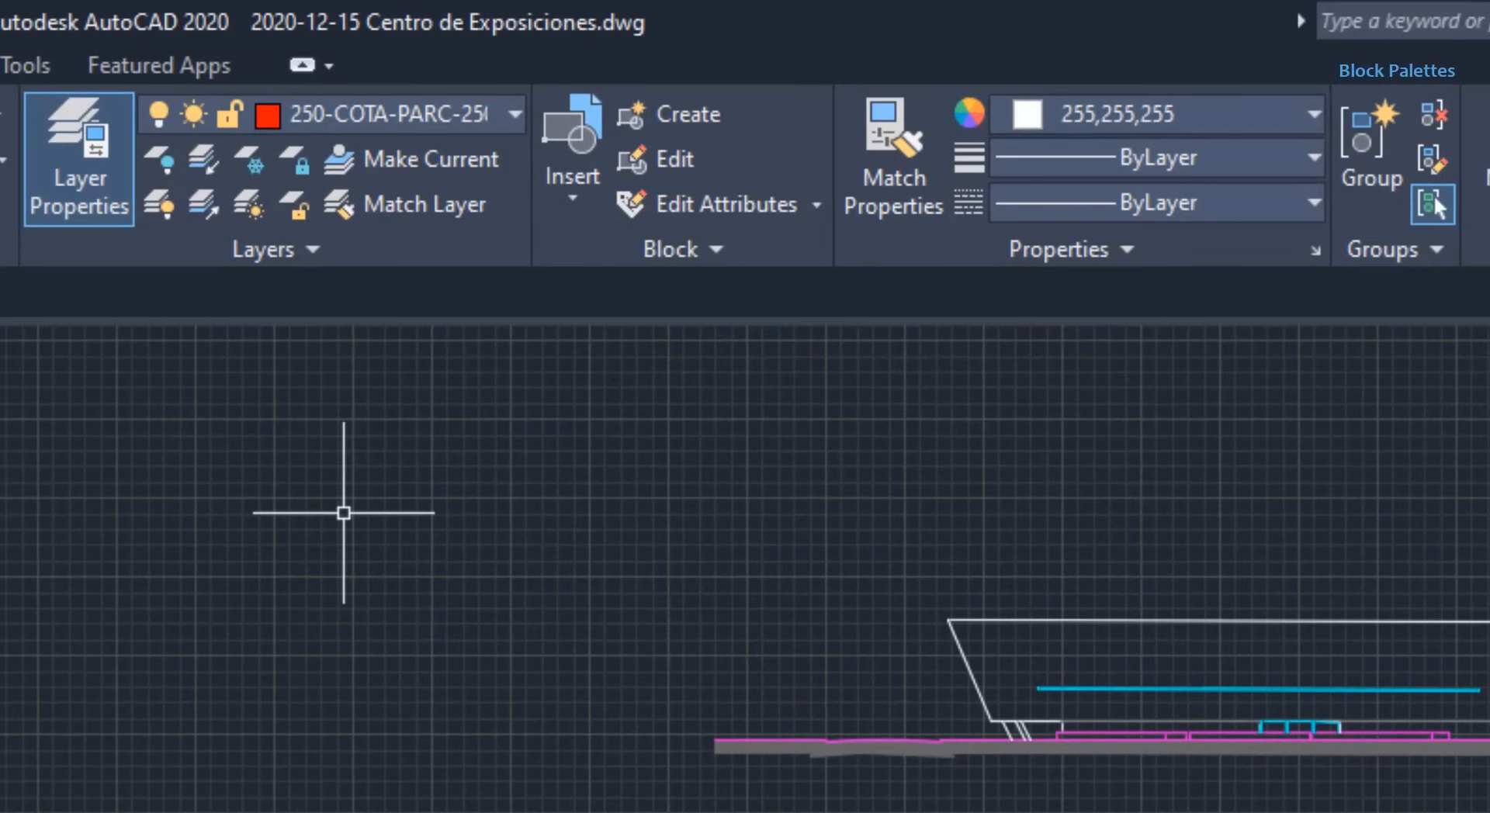
Step: Load the blocks of 2020-07-07 Project Architecture 1.dwg in the Blocks palette and look through the recent and current drawing blocks
click(573, 198)
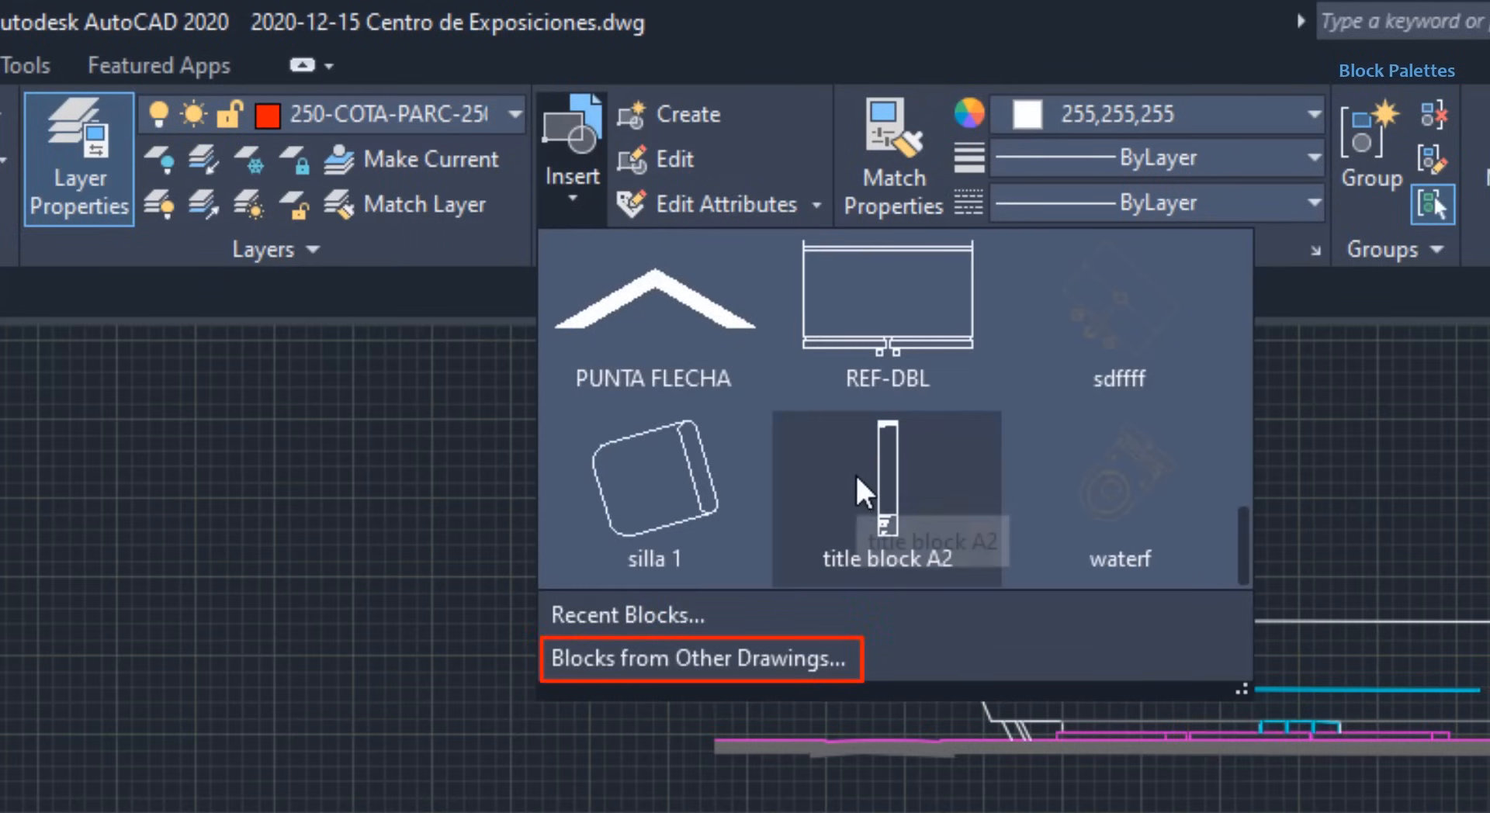
click(779, 649)
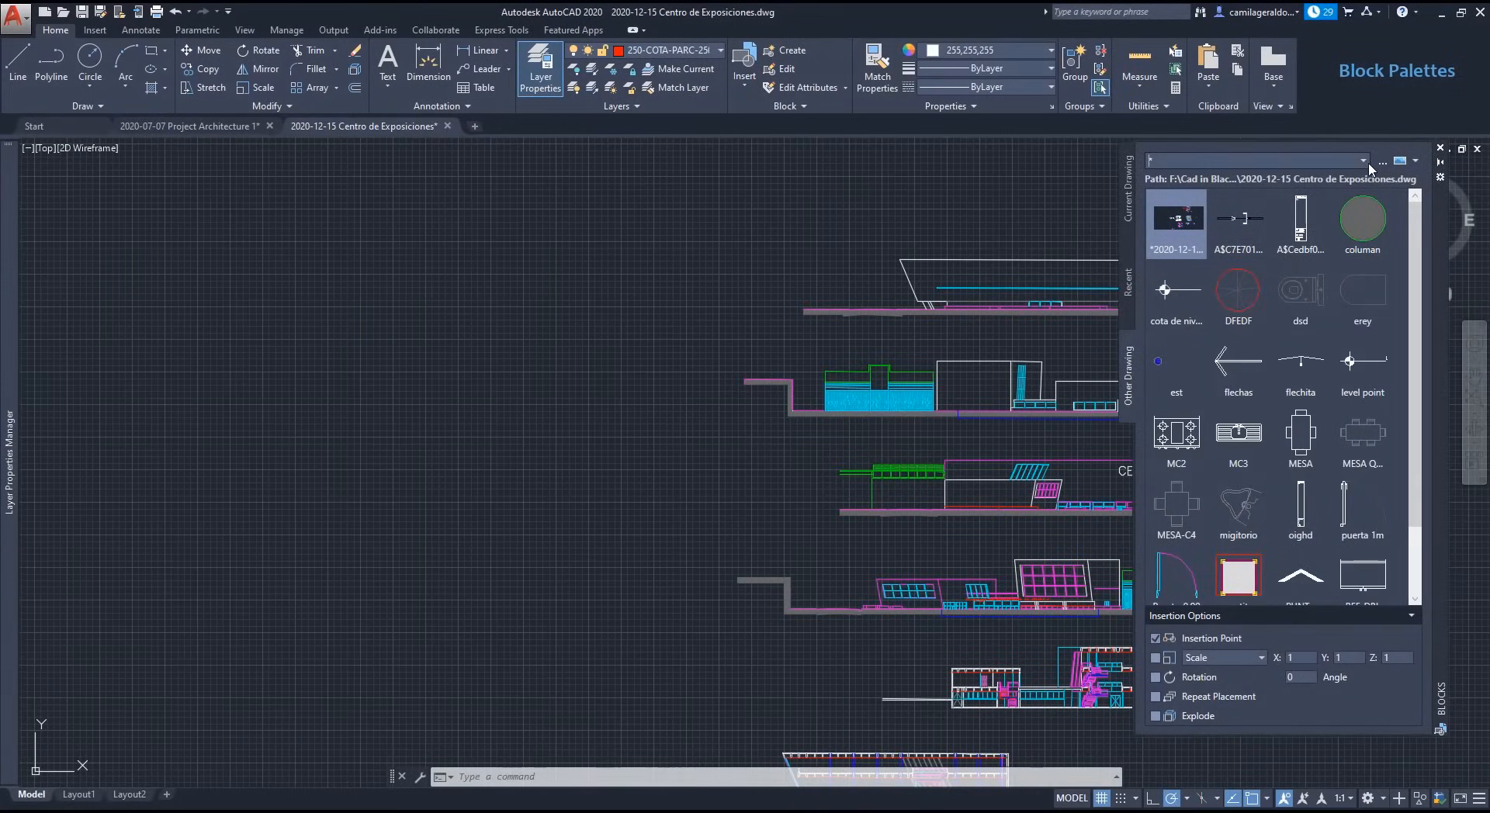
click(1382, 162)
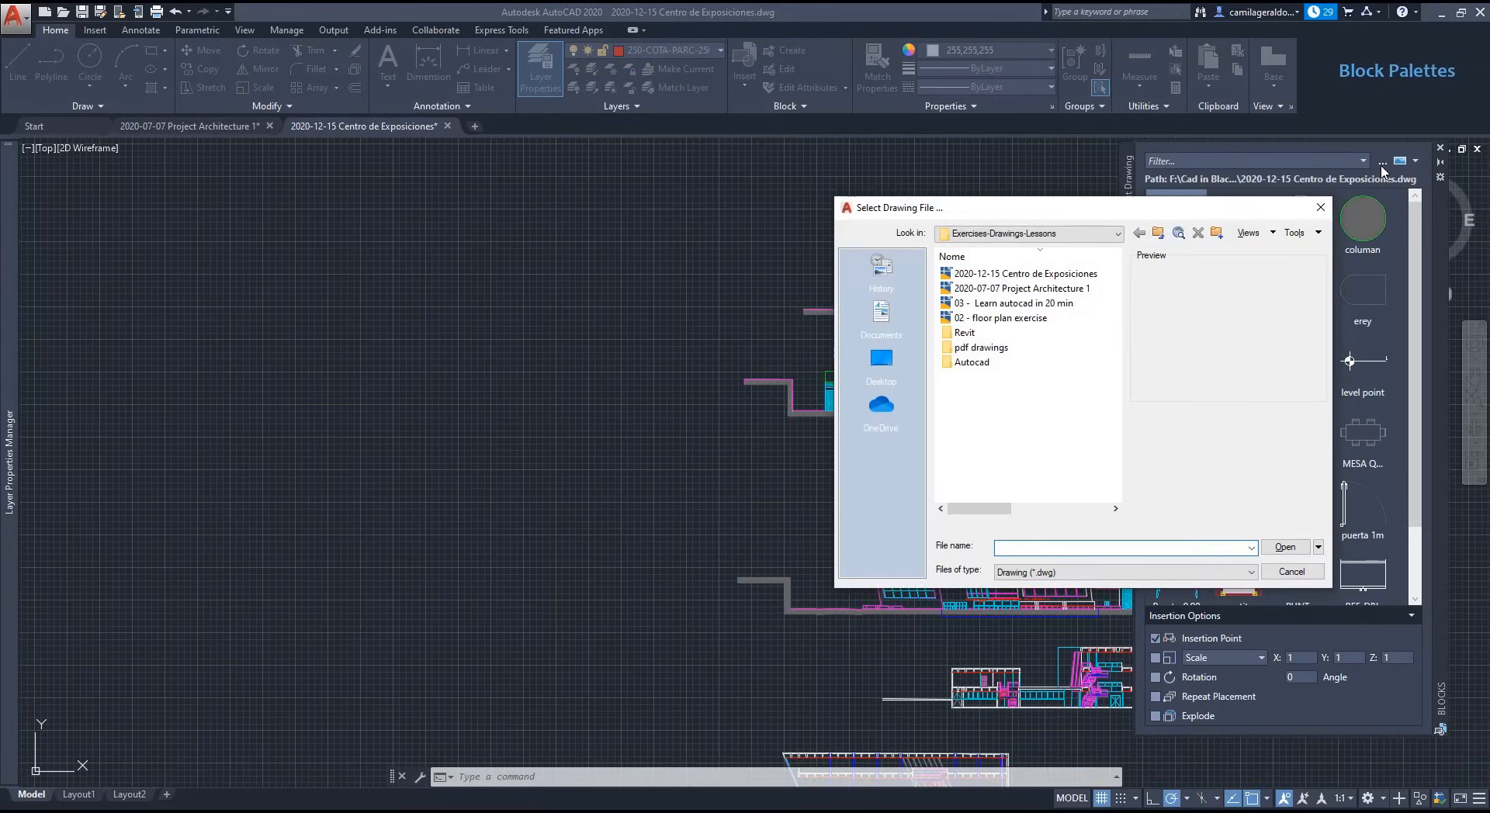
click(1077, 290)
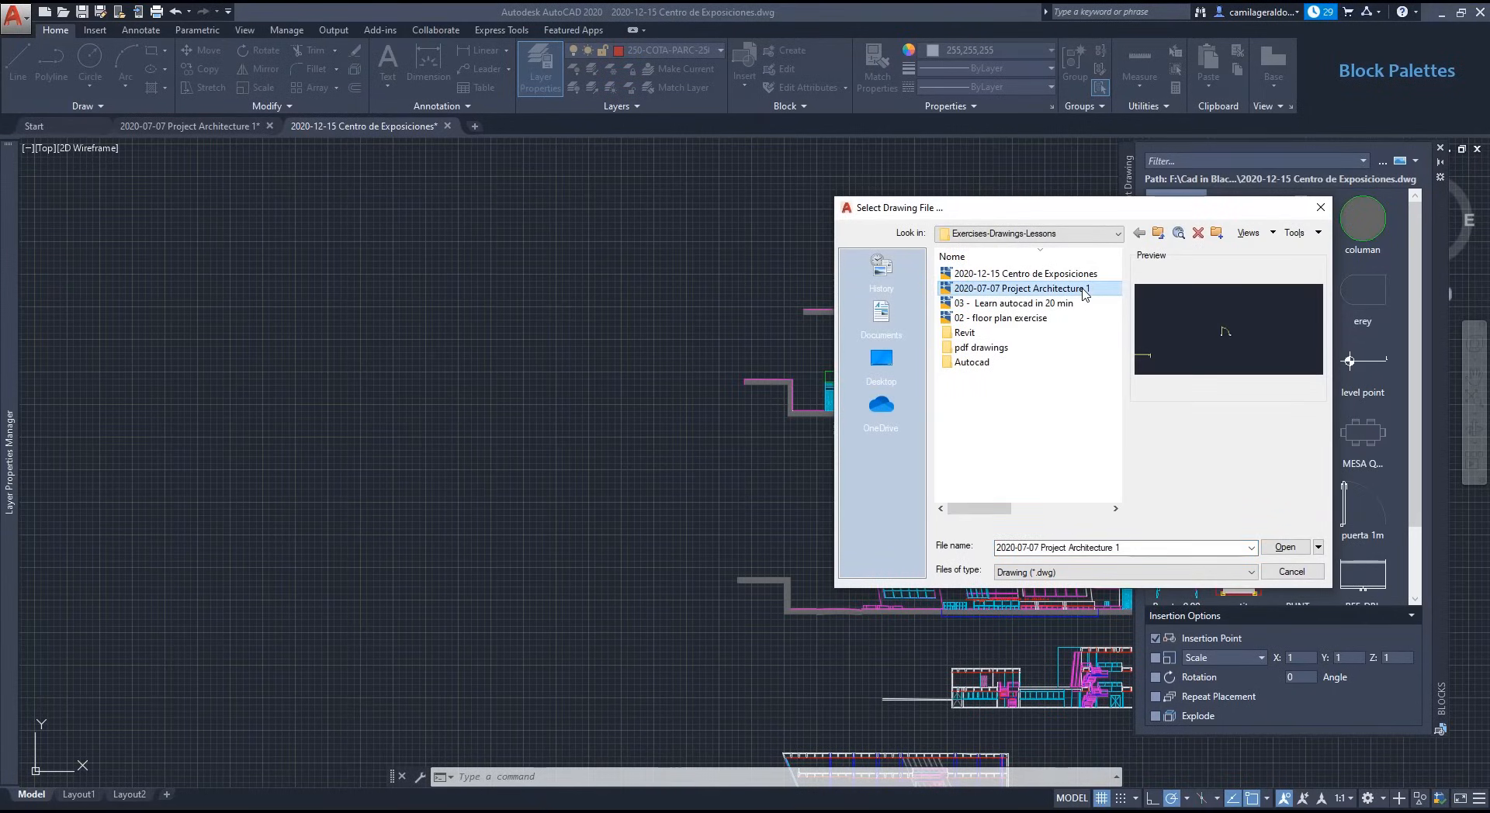
click(1284, 547)
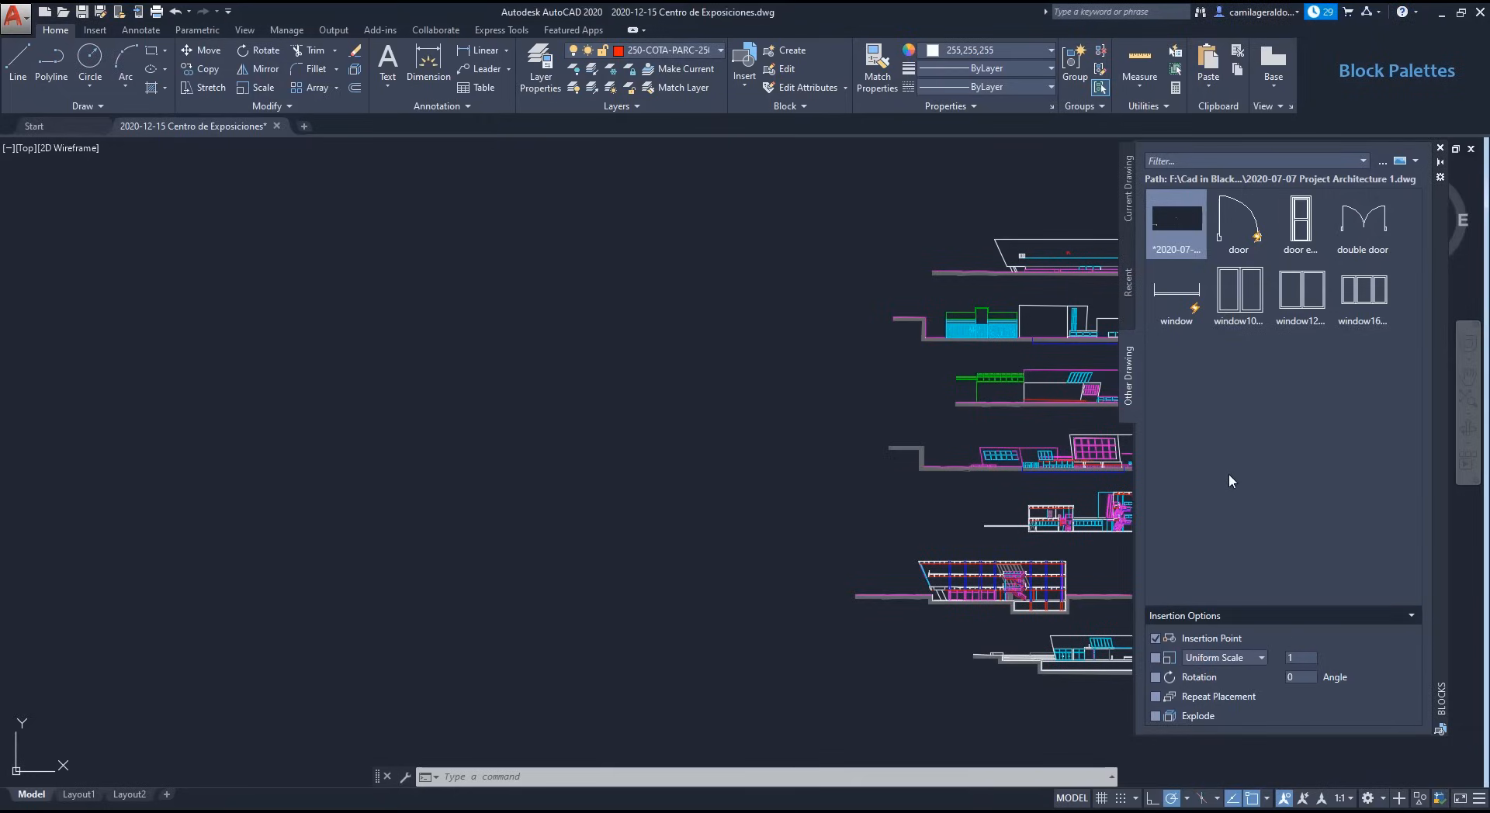
click(1127, 291)
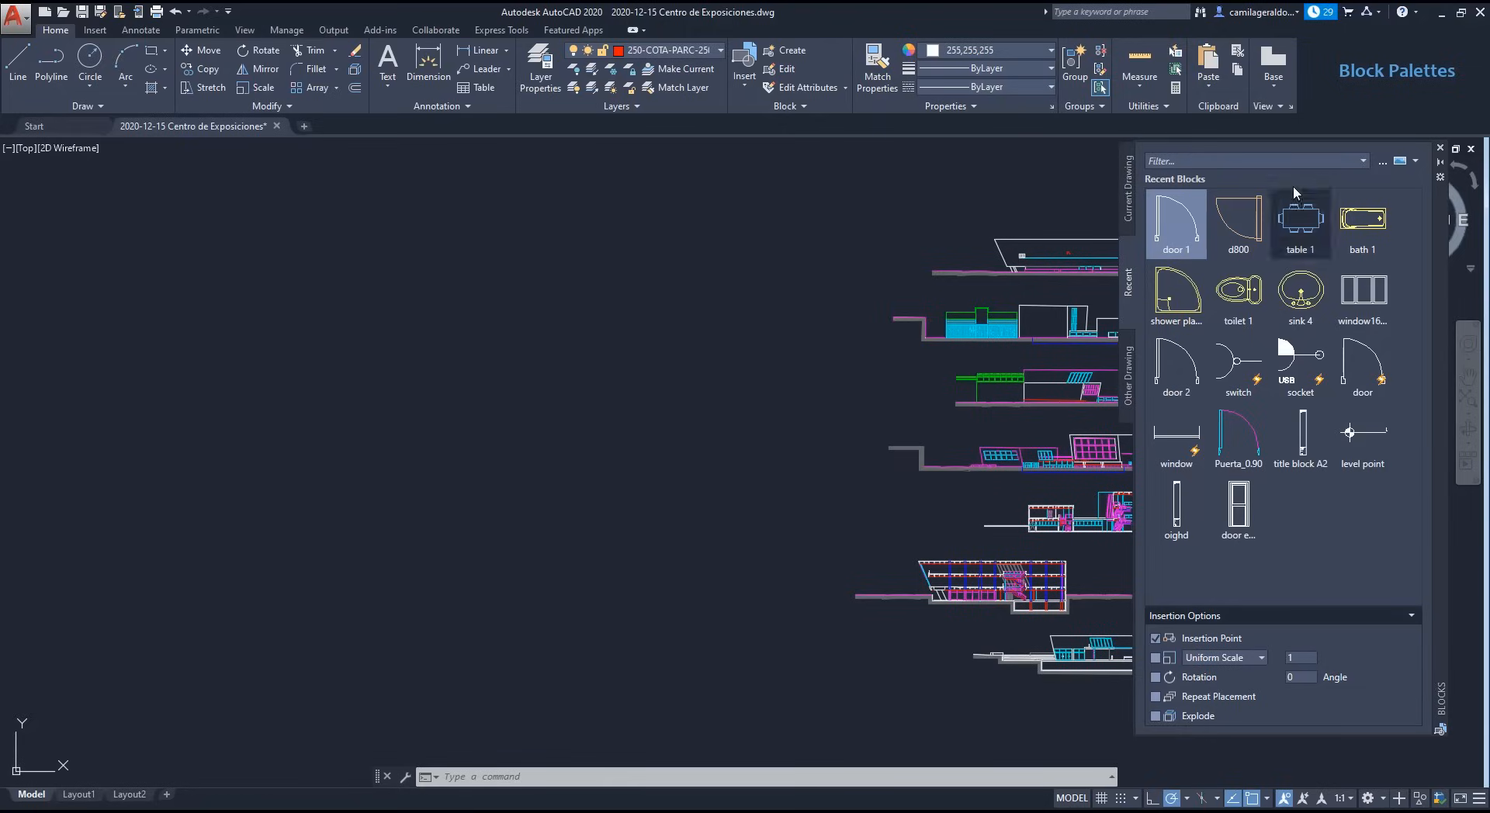
click(1129, 198)
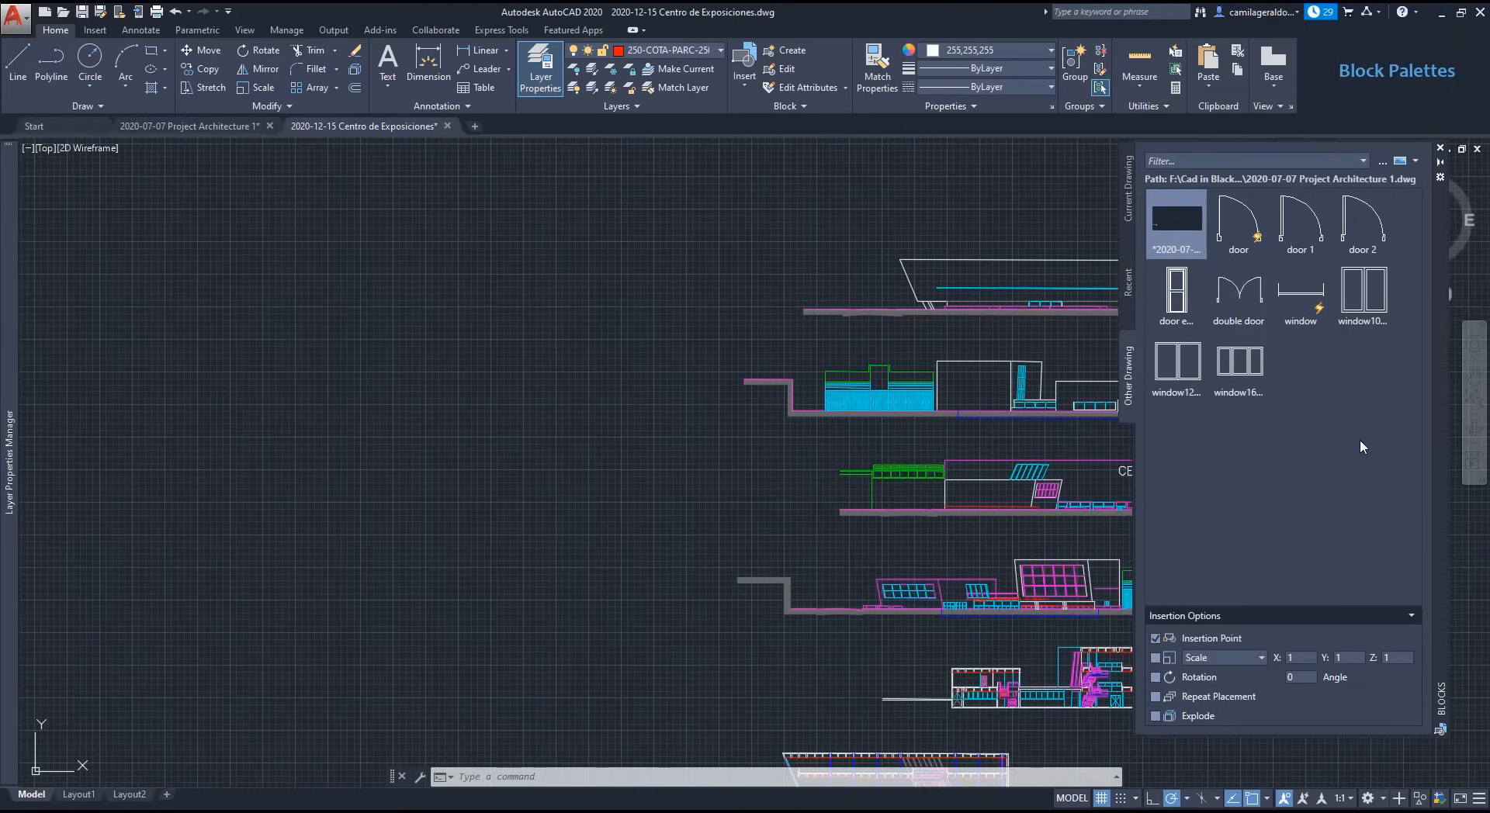
Step: Insert the three-pane window16 block at the start of the cyan band on the uppermost elevation and assign it to another layer
click(1249, 370)
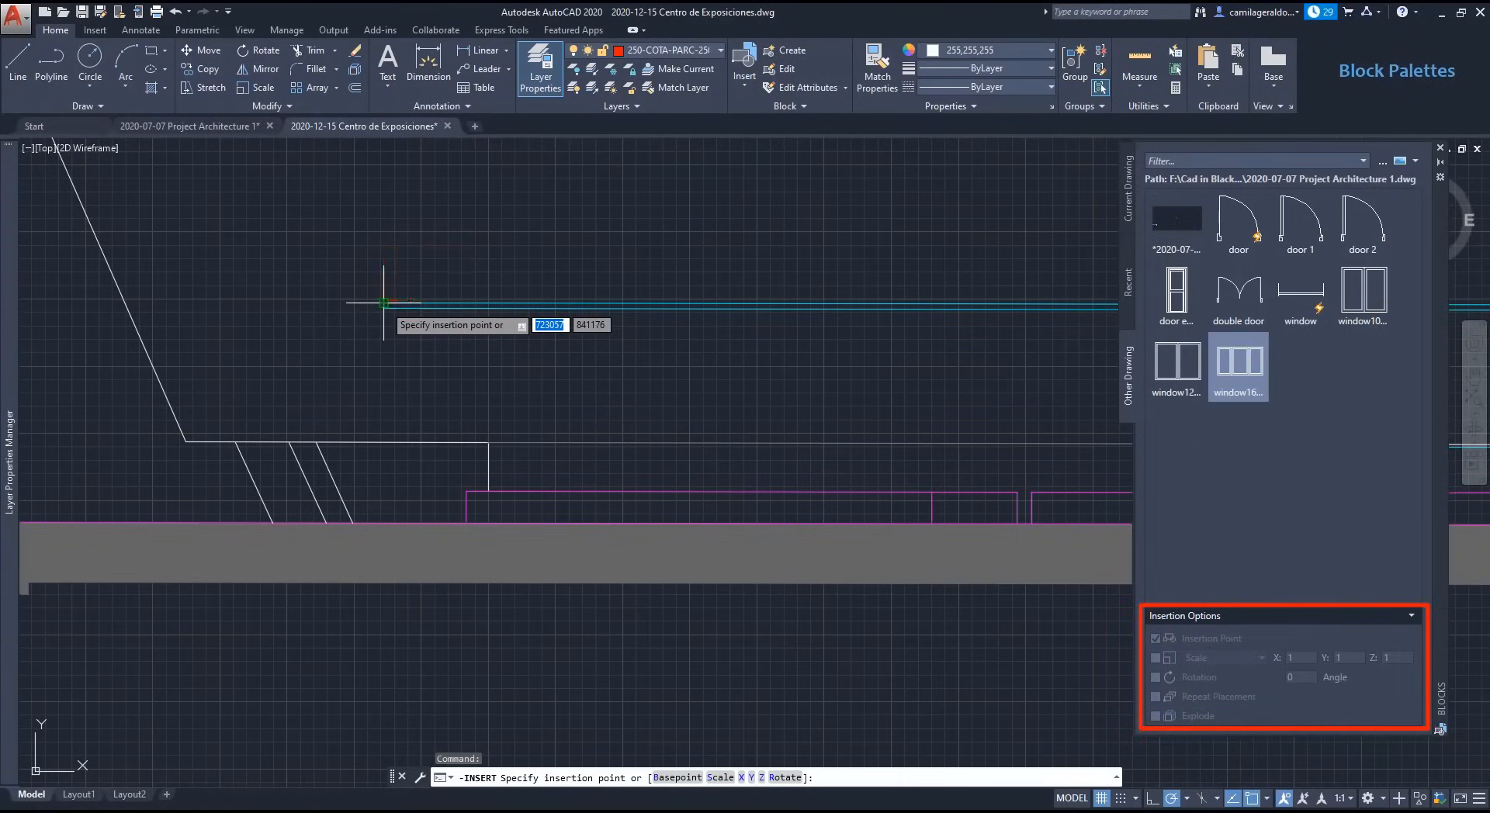
scroll(468, 394, down, 2)
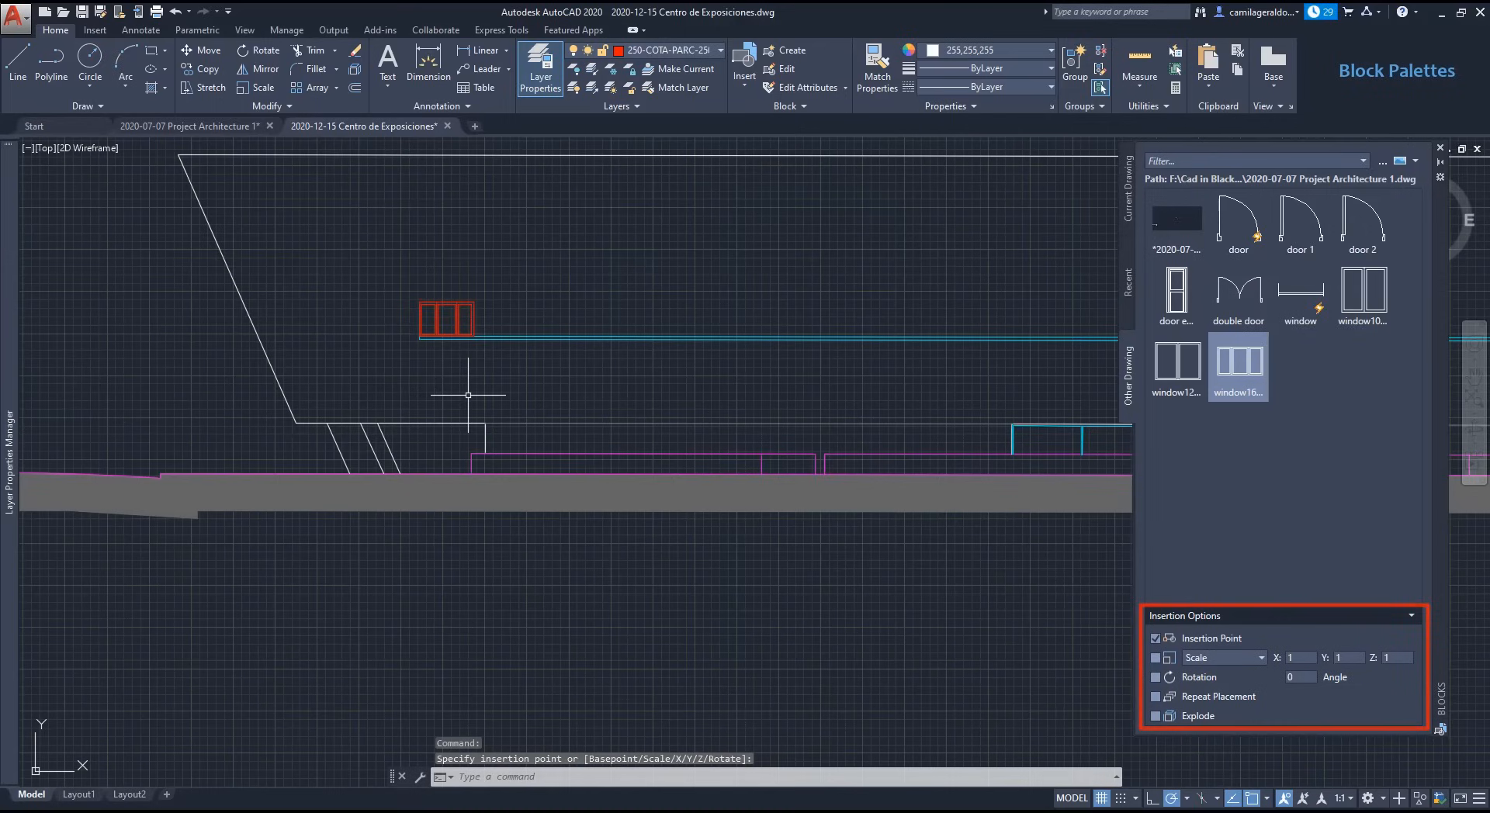
click(453, 302)
click(697, 50)
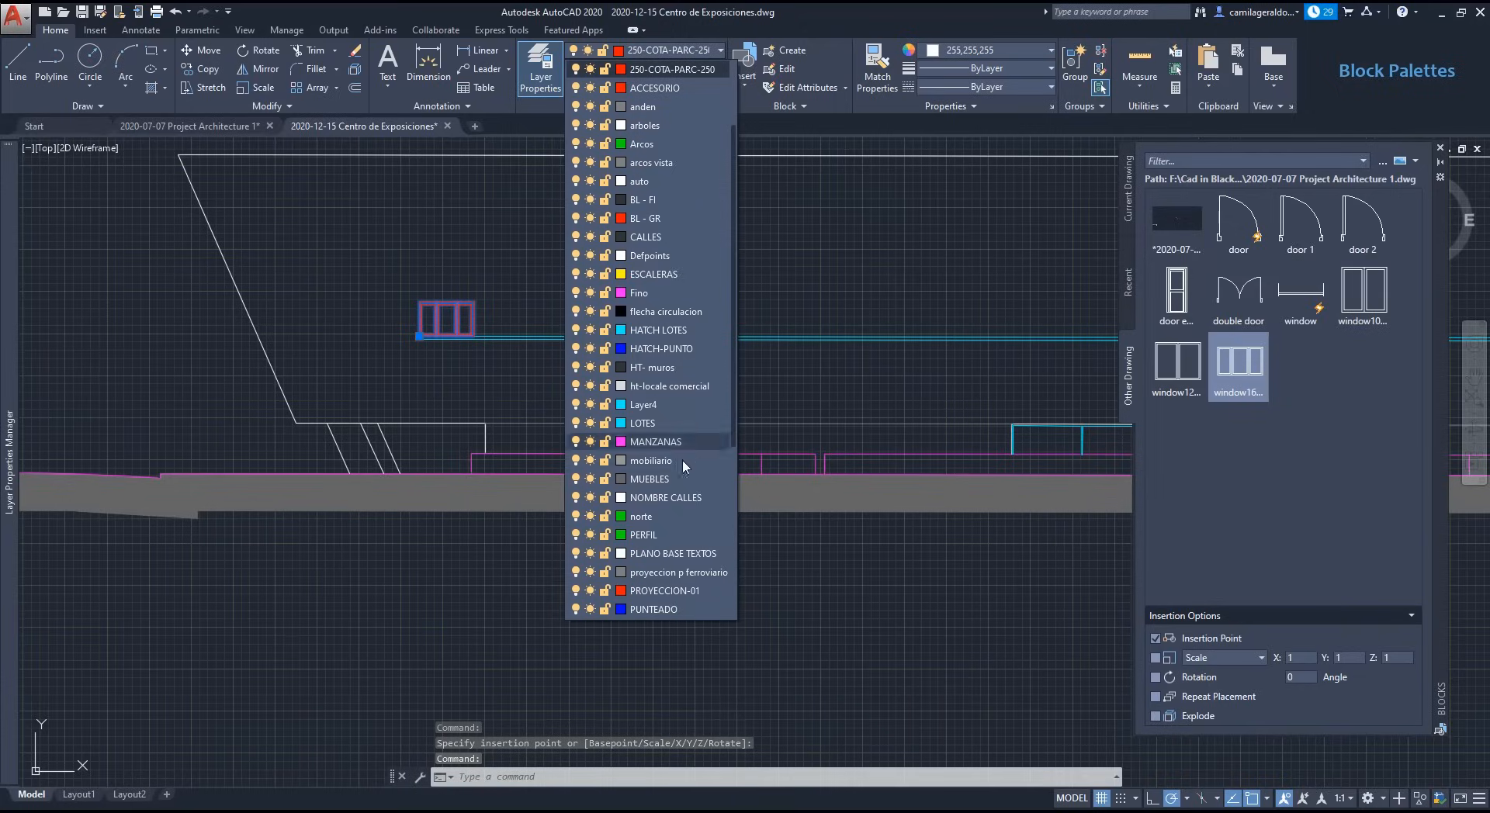
click(672, 534)
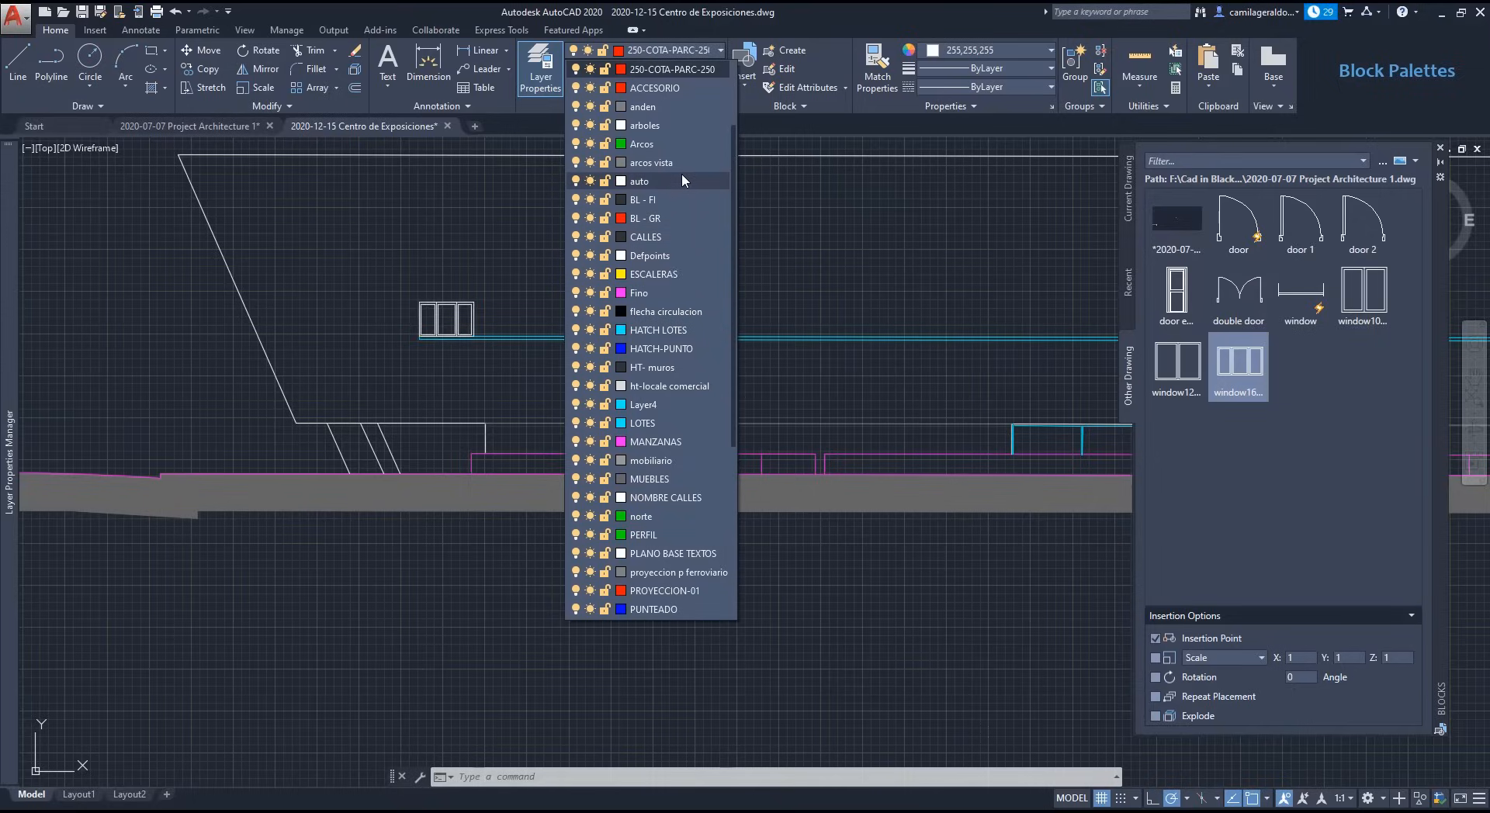
key(Escape)
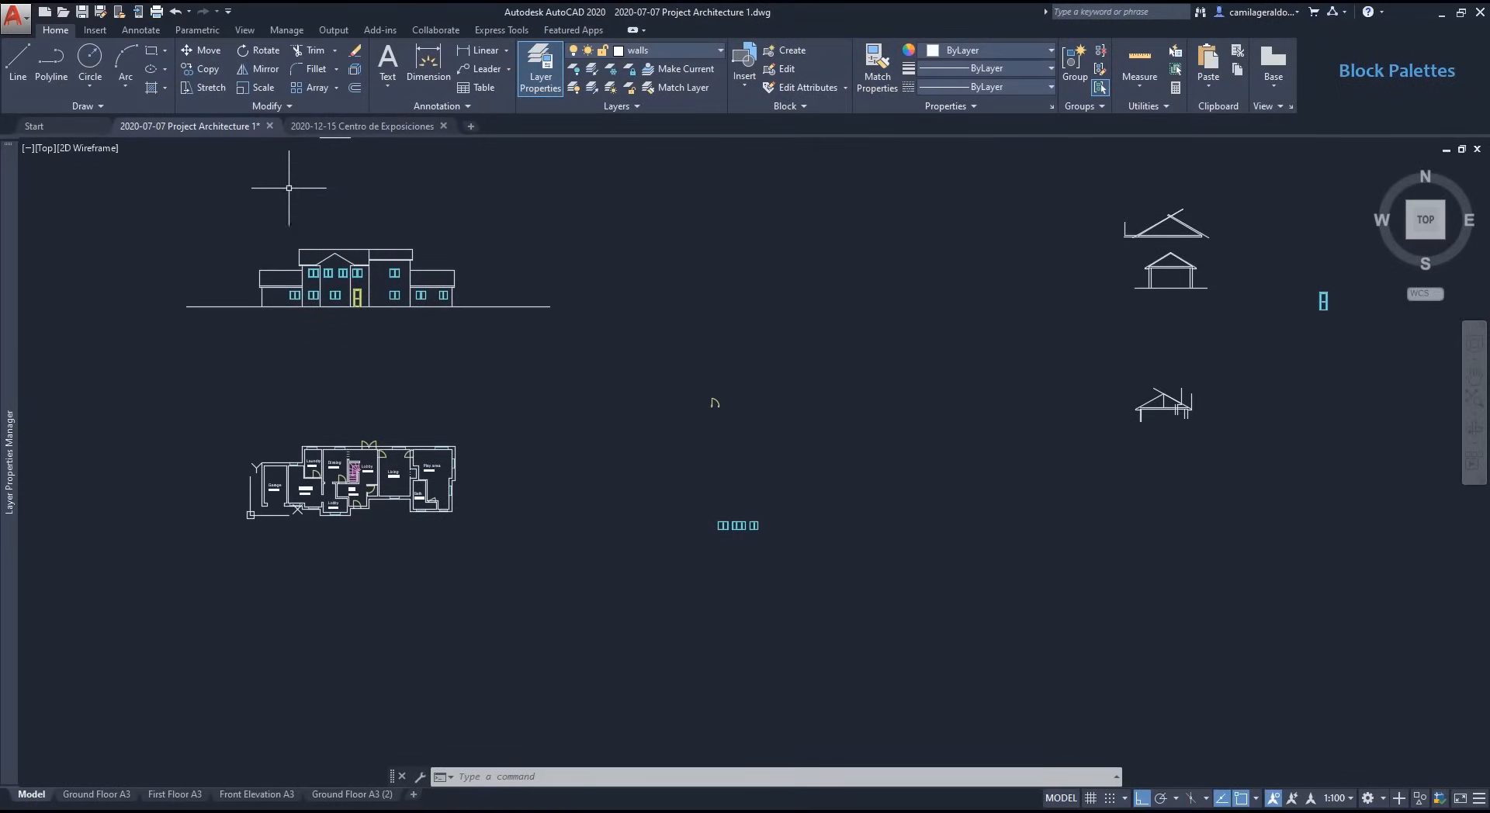
Step: Open the layers of 2020-12-15 Centro de Exposiciones.dwg in DesignCenter while working in the Project Architecture 1 drawing
click(247, 28)
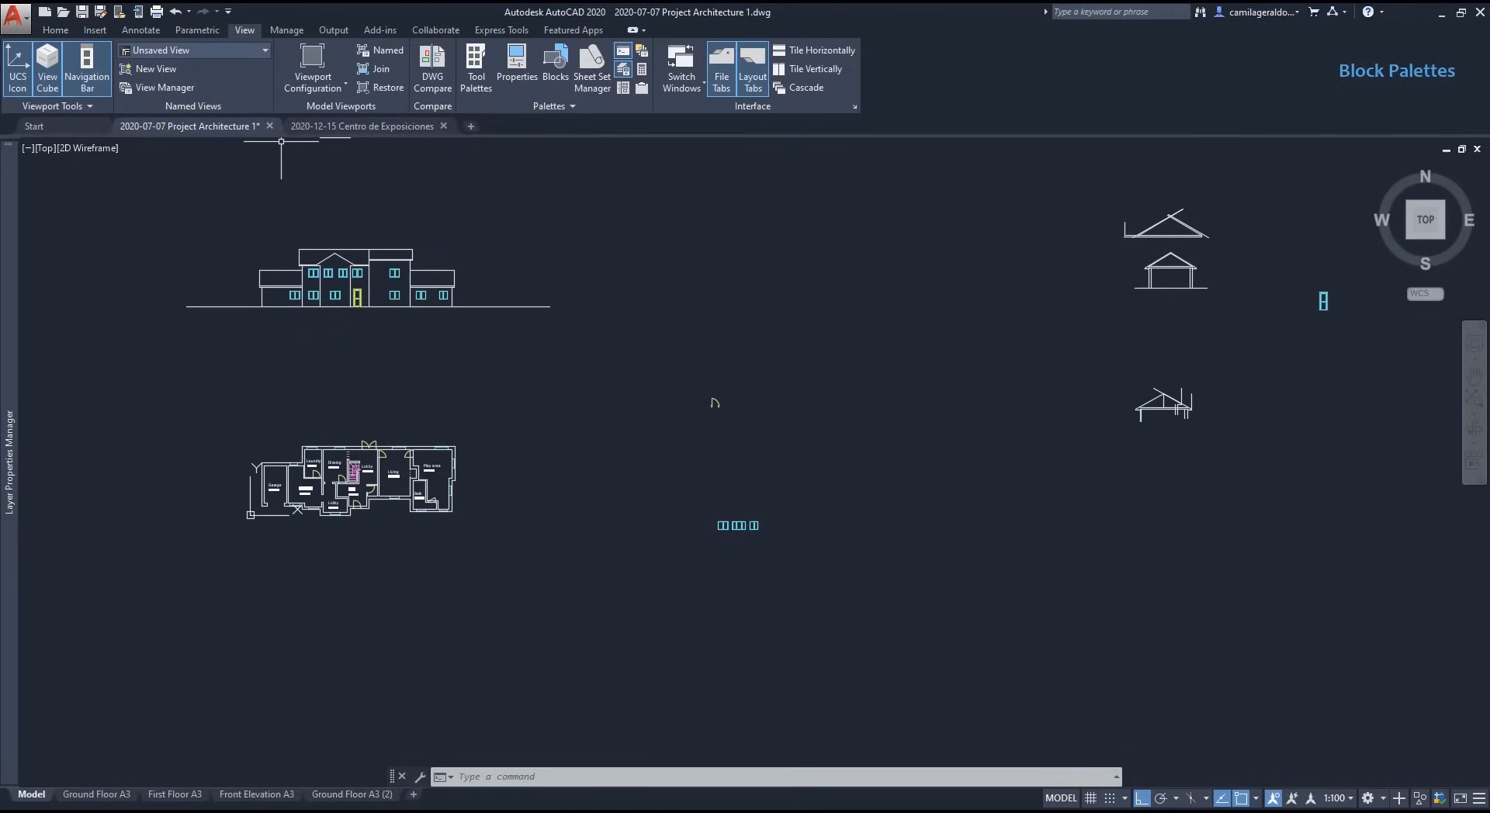
click(625, 92)
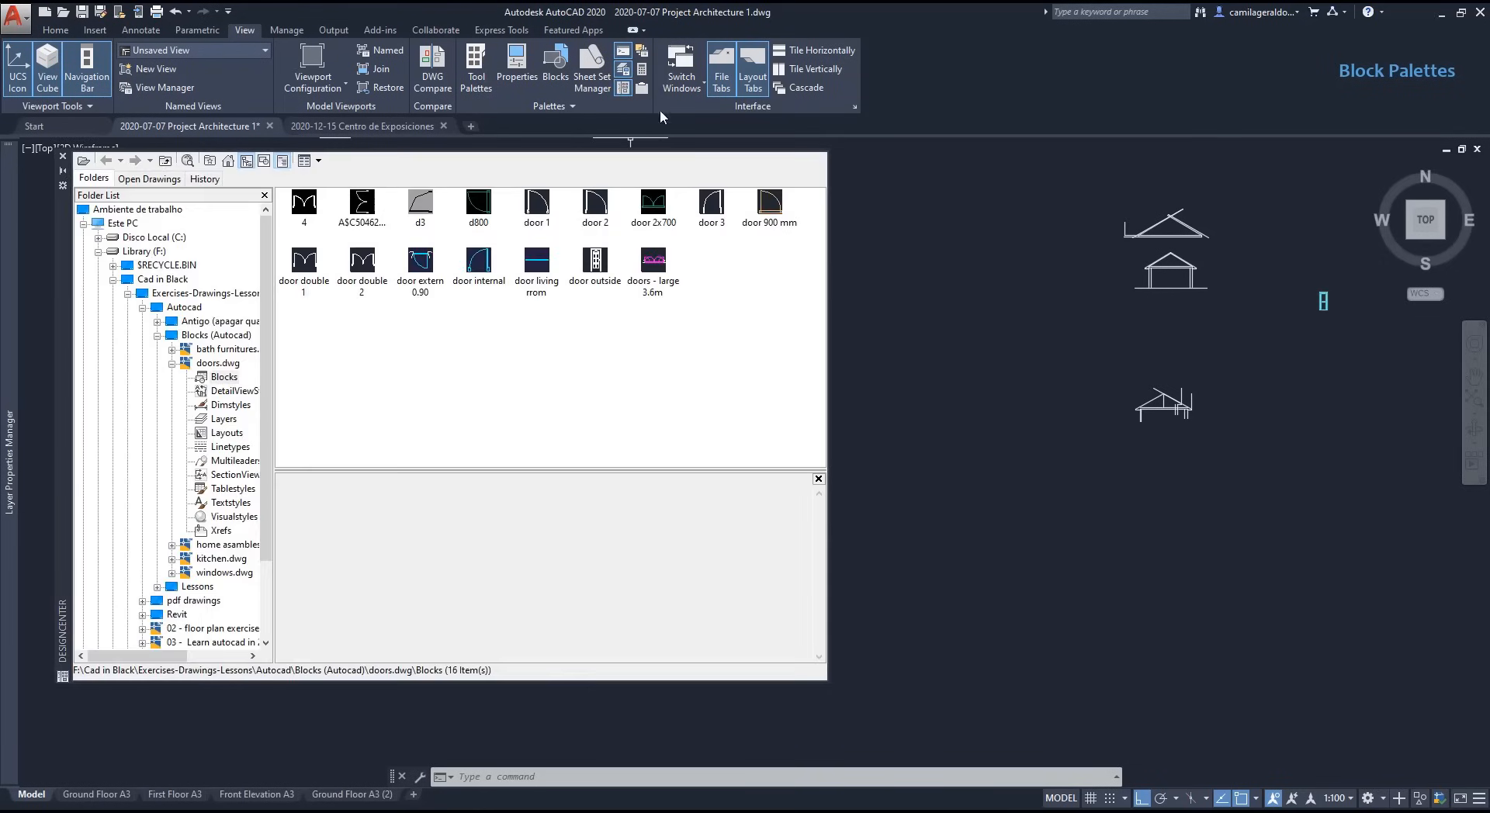
click(157, 335)
click(260, 433)
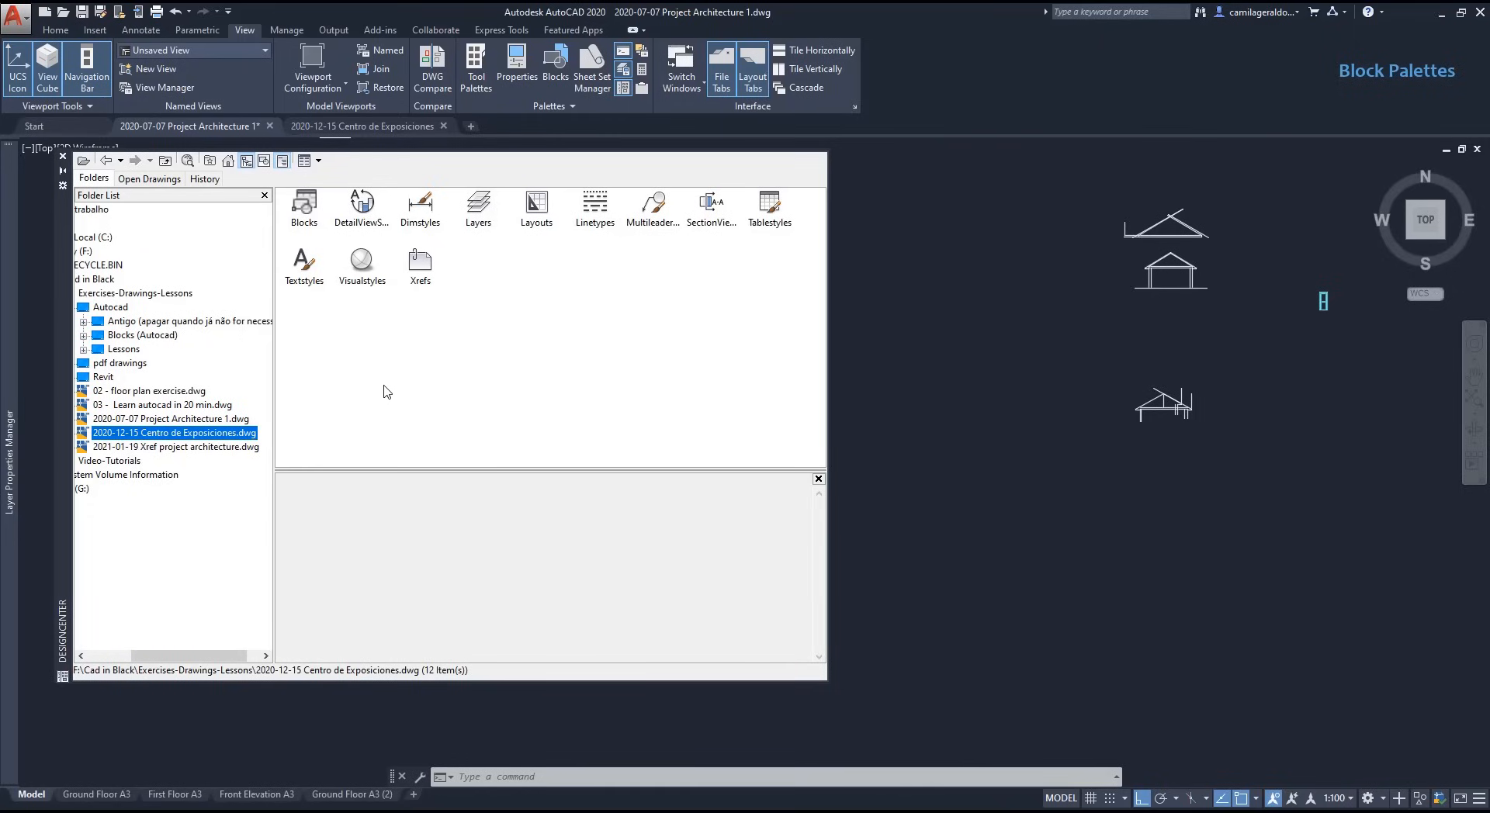
double_click(479, 210)
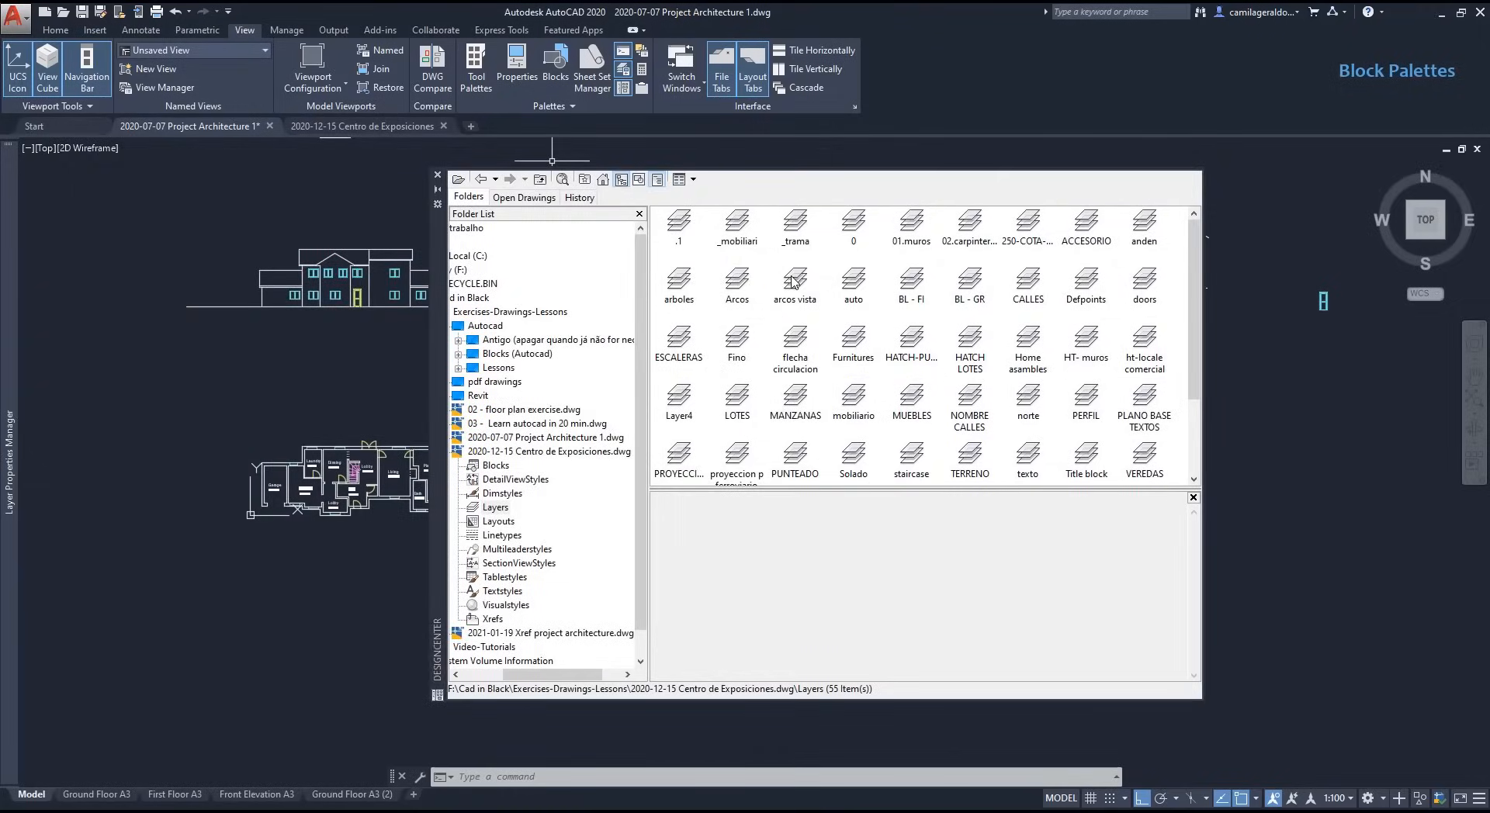
Step: Add the arcos vista layer to the Project Architecture 1 drawing and check it in the layer list
click(793, 281)
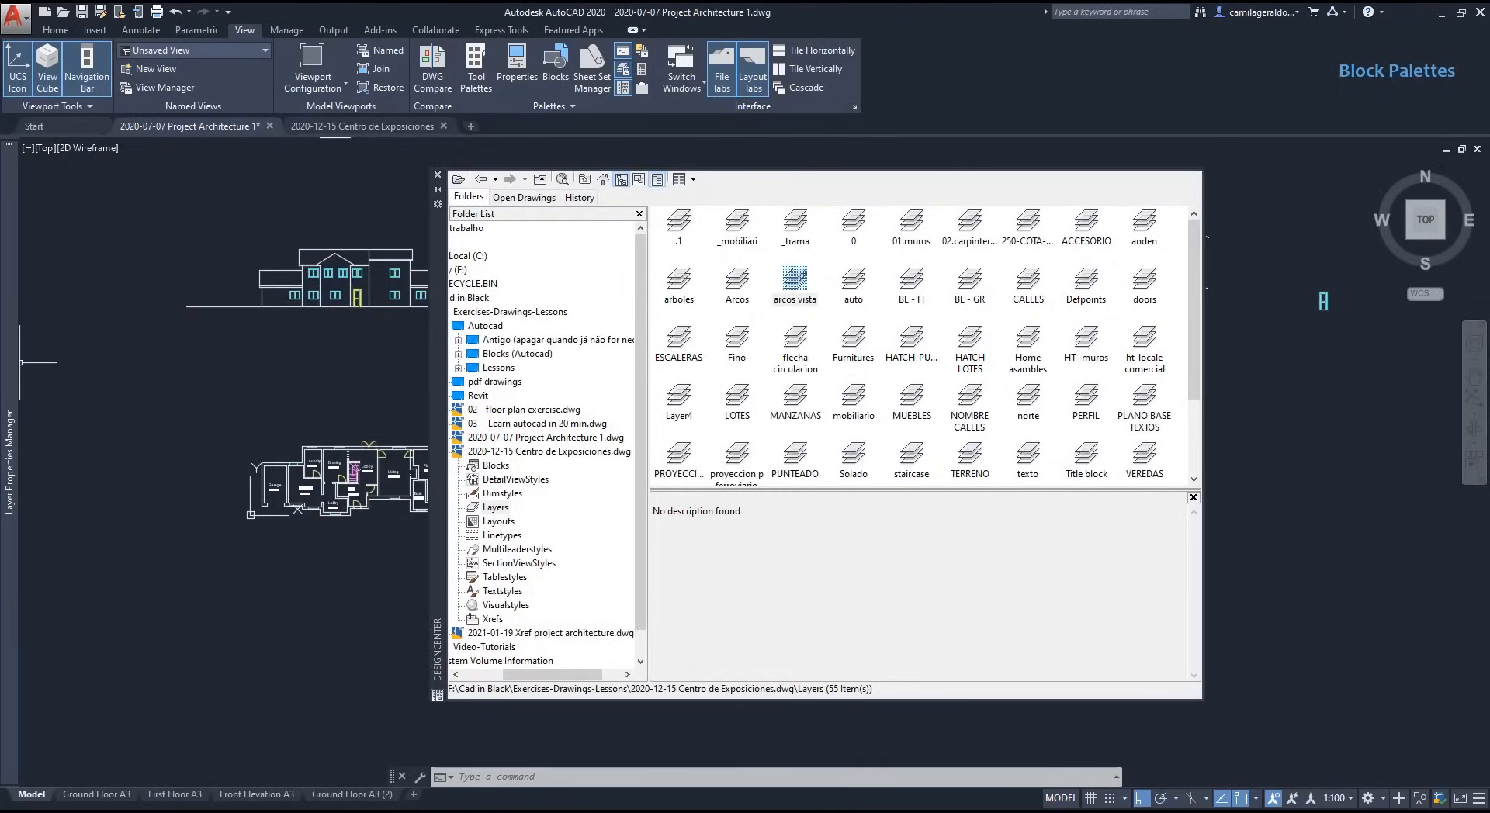
mouse_move(11, 379)
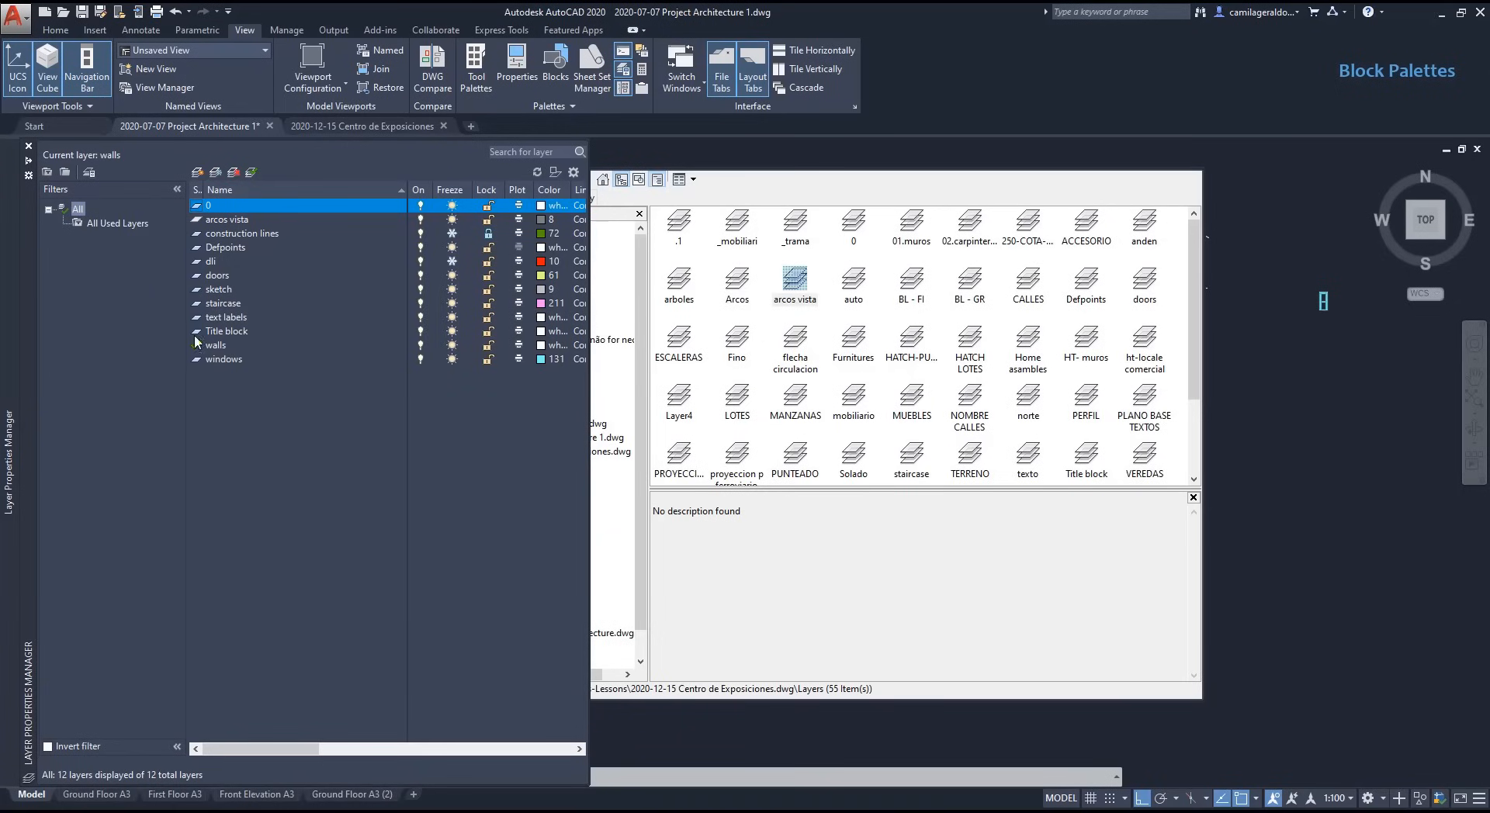
click(265, 222)
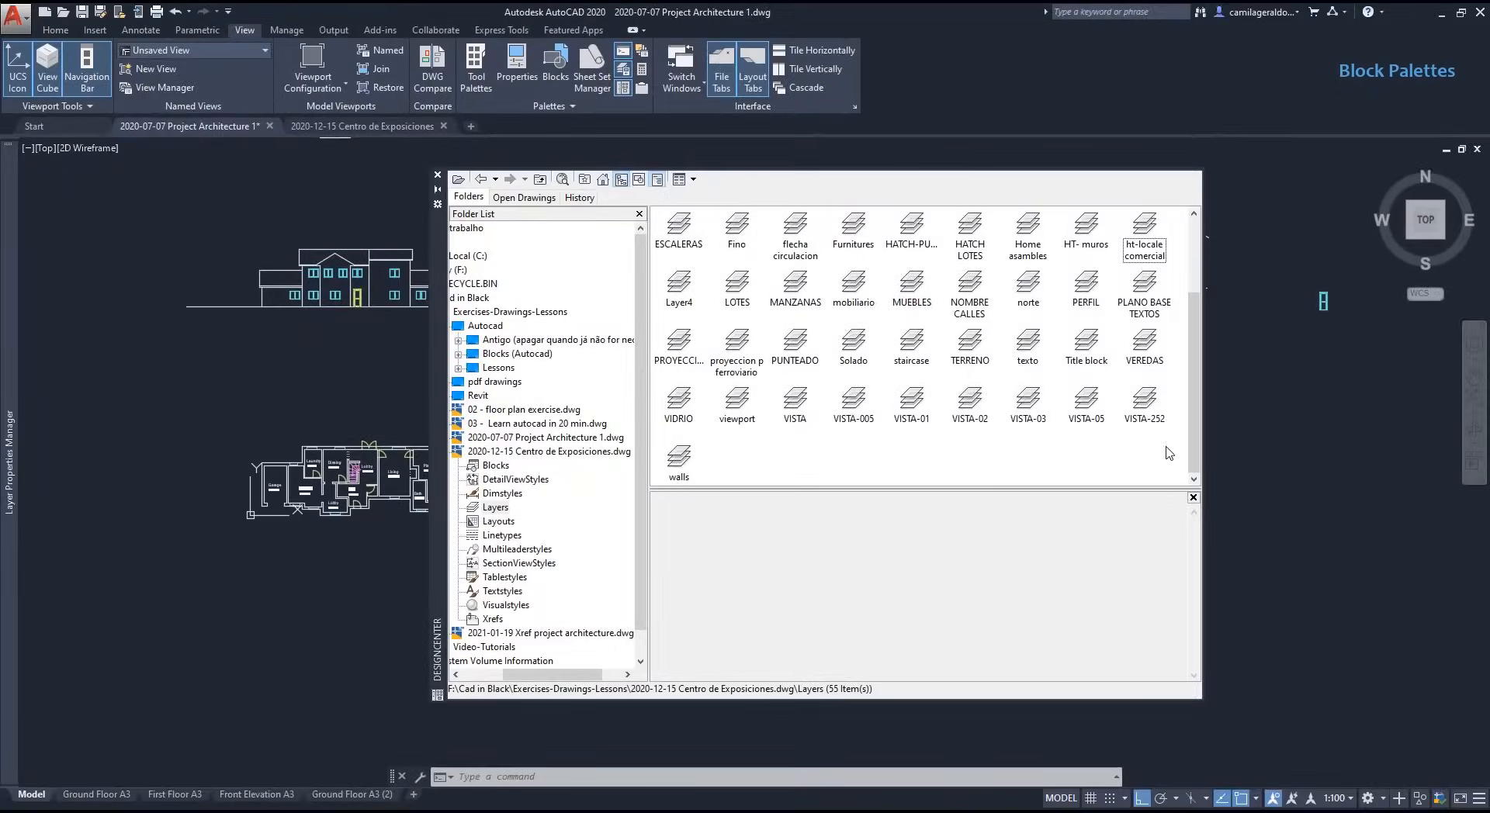
Step: Add the layers from Solado to VEREDAS and from VISTA-005 to VISTA-252 to the current drawing together
drag(1166, 447, 847, 347)
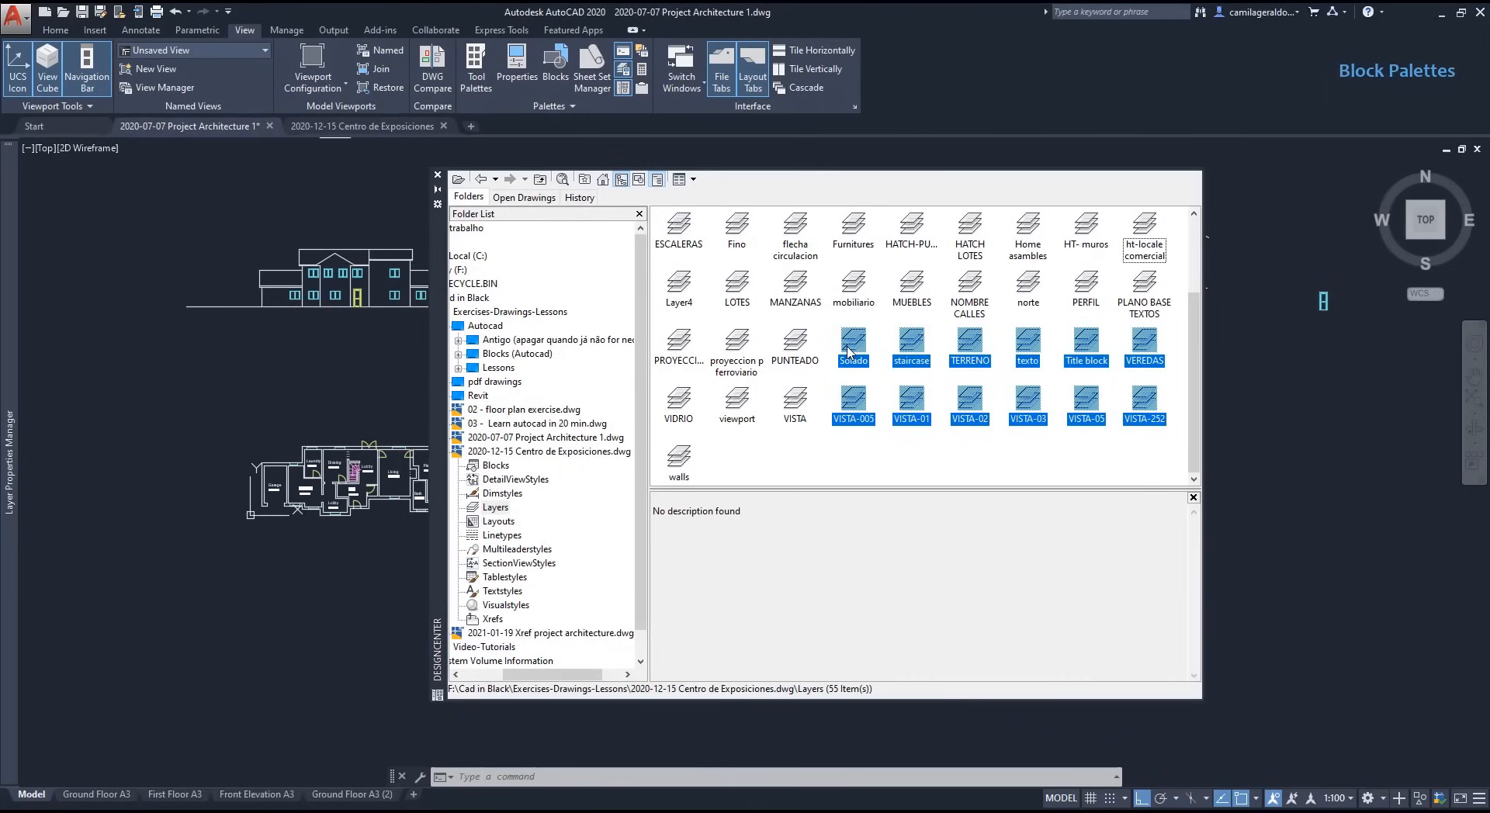
key(Return)
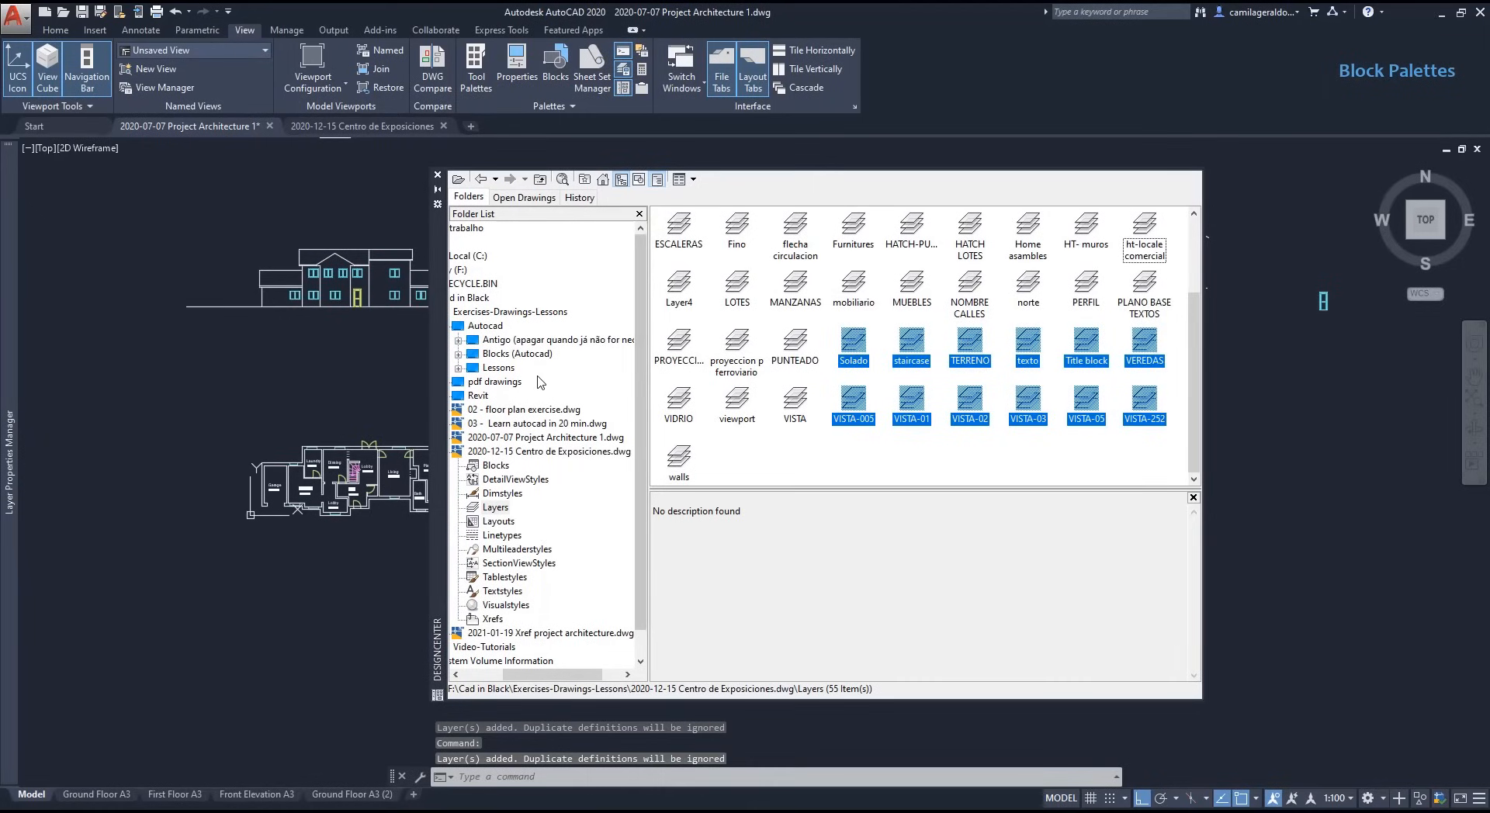
right_click(858, 401)
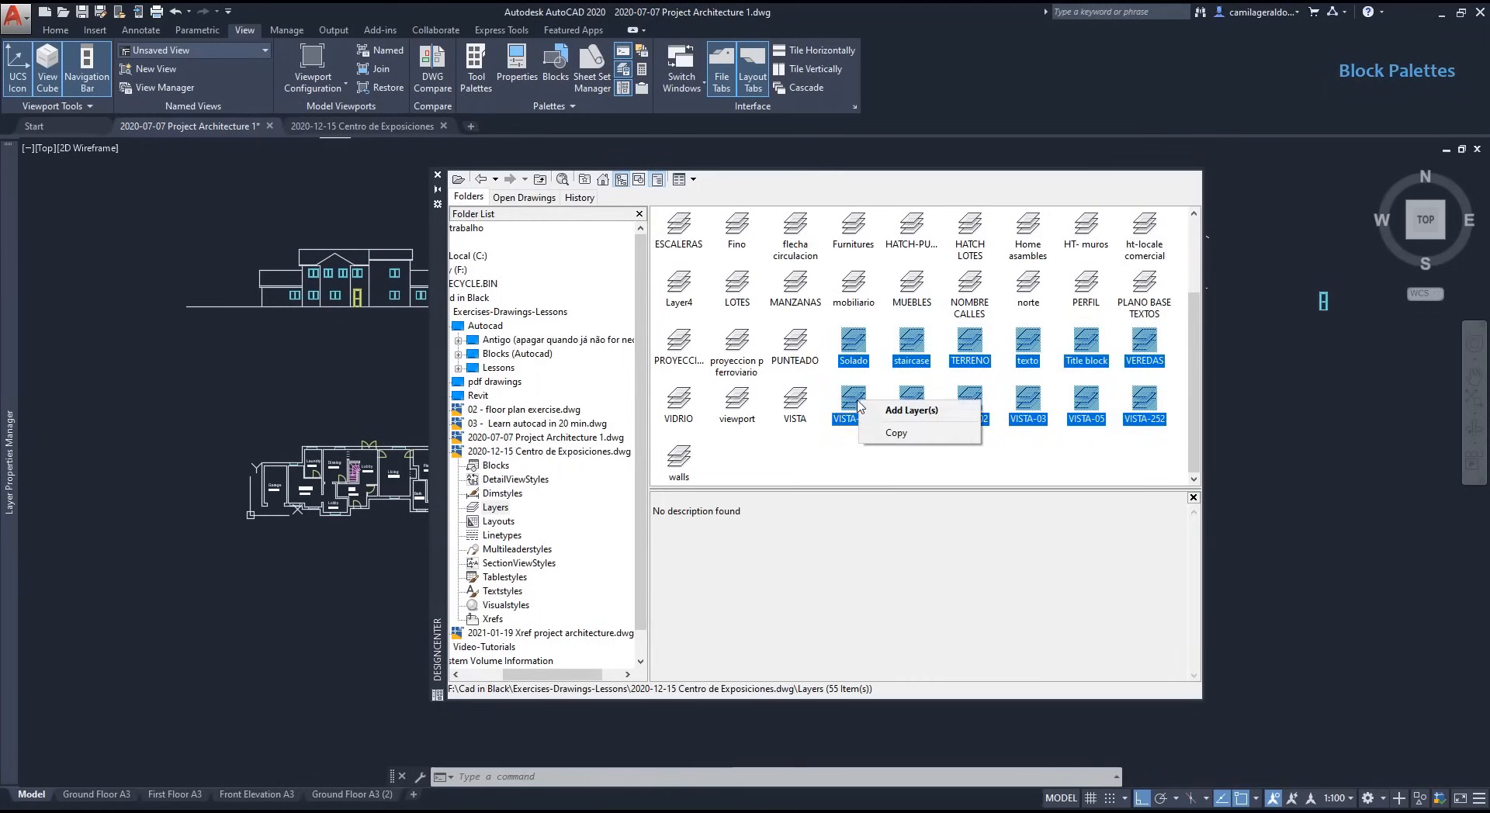
click(900, 415)
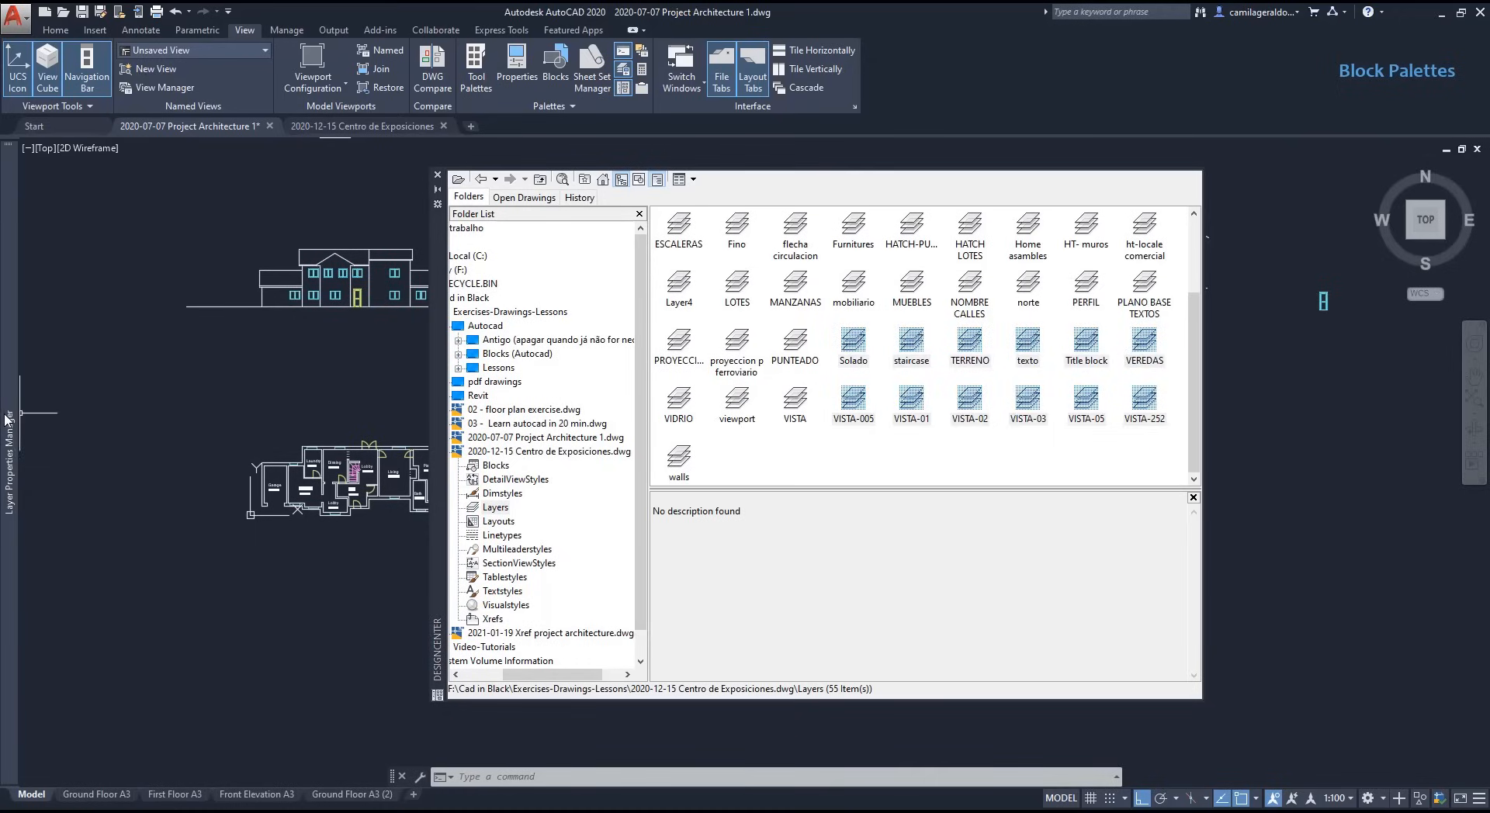
mouse_move(8, 419)
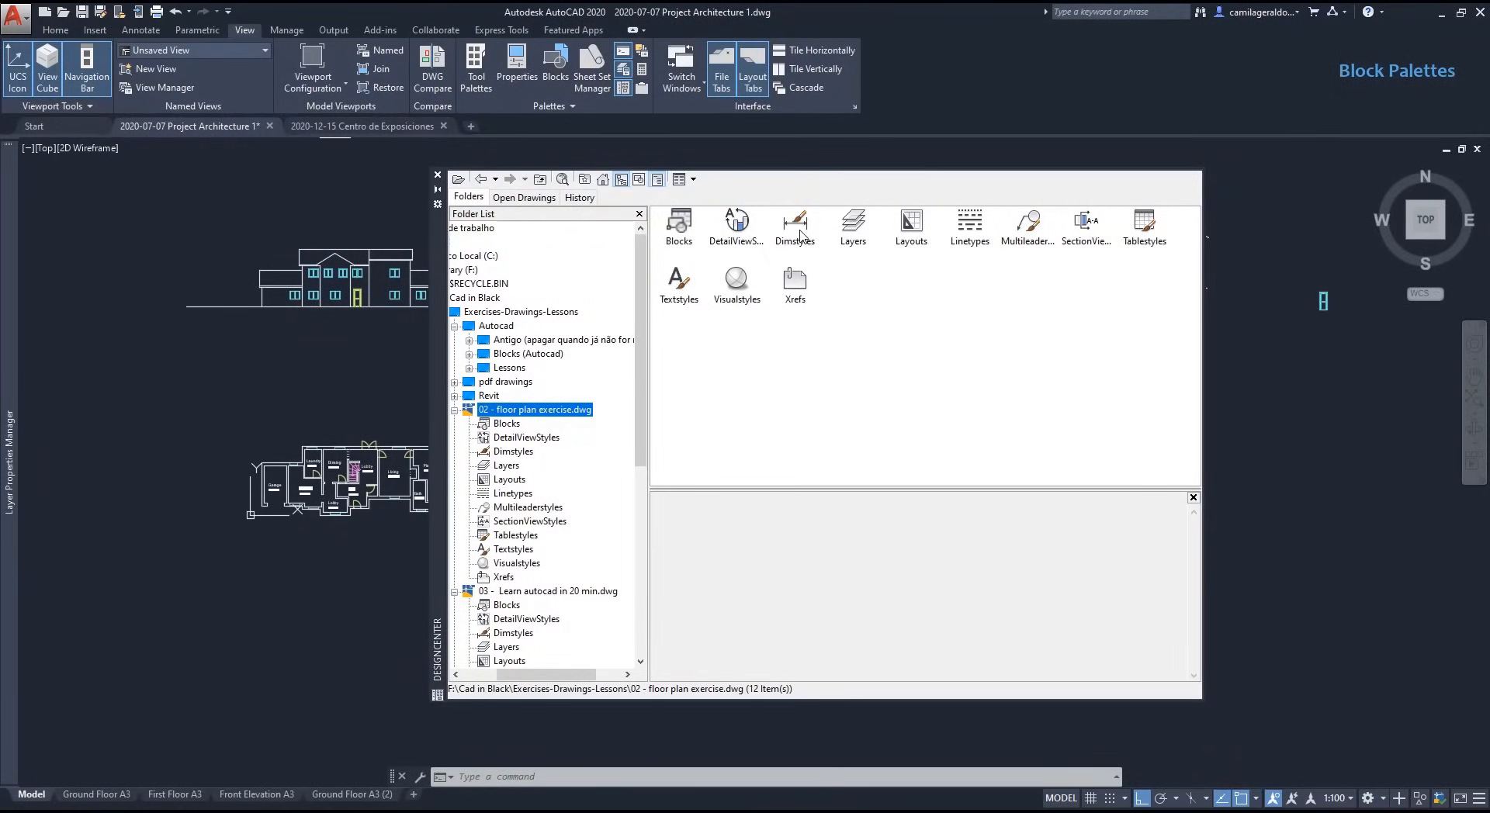
Step: Add the Annotative meters dimension style from 02 - floor plan exercise.dwg and open that drawing's layouts in DesignCenter
double_click(795, 227)
double_click(735, 233)
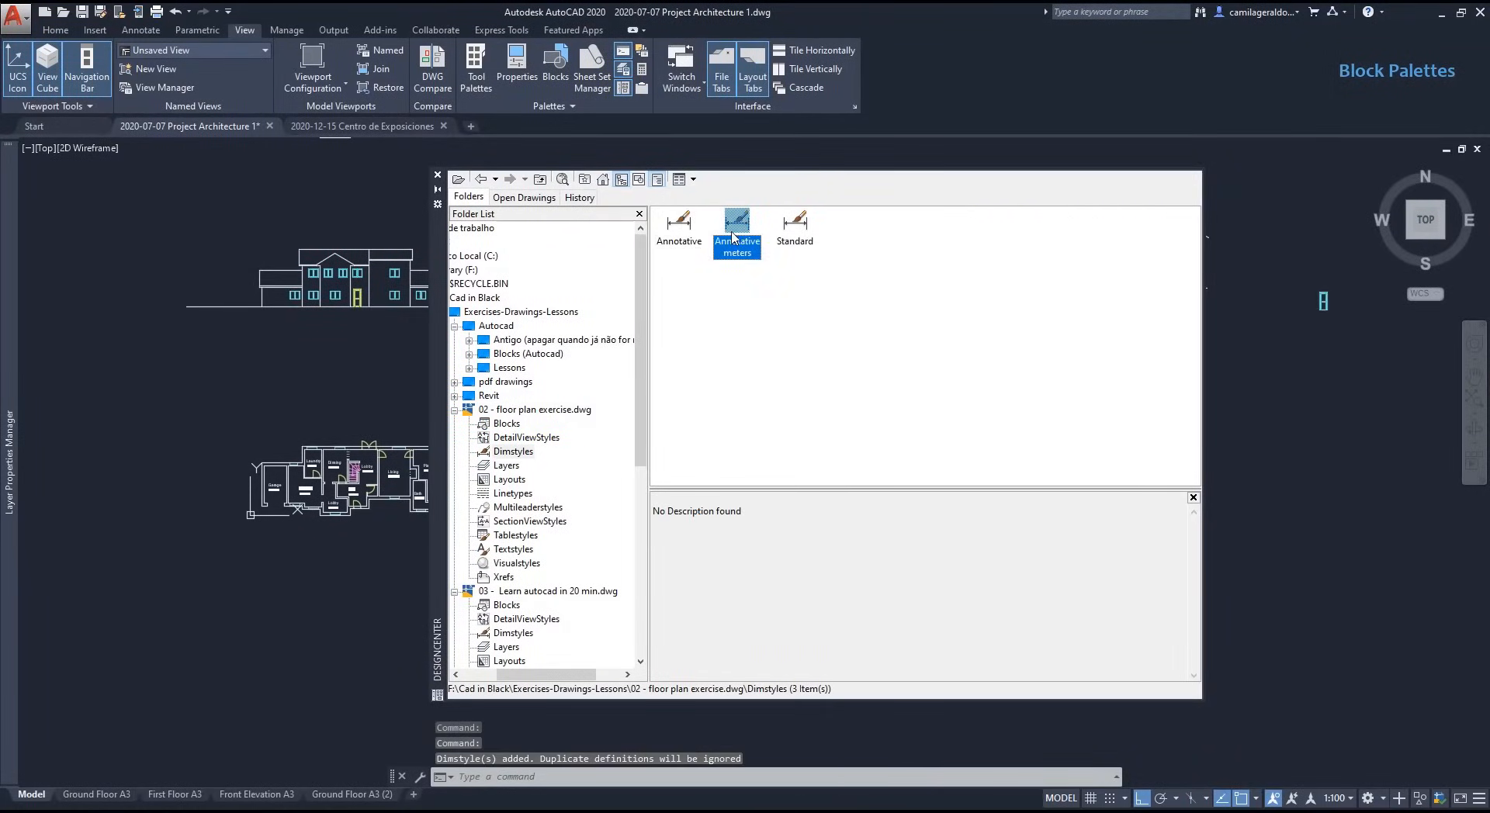
click(141, 31)
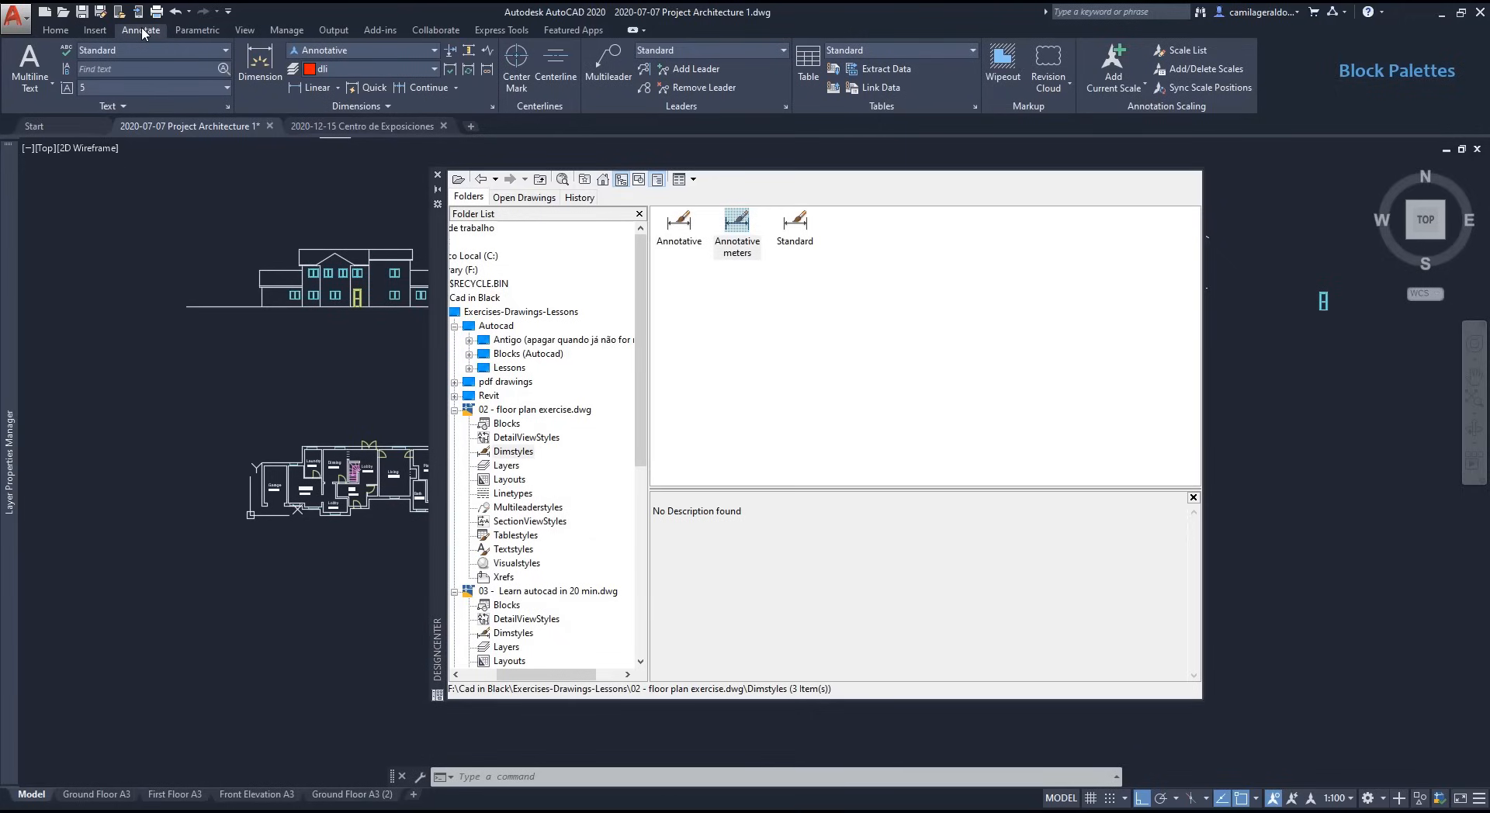
click(358, 51)
click(358, 51)
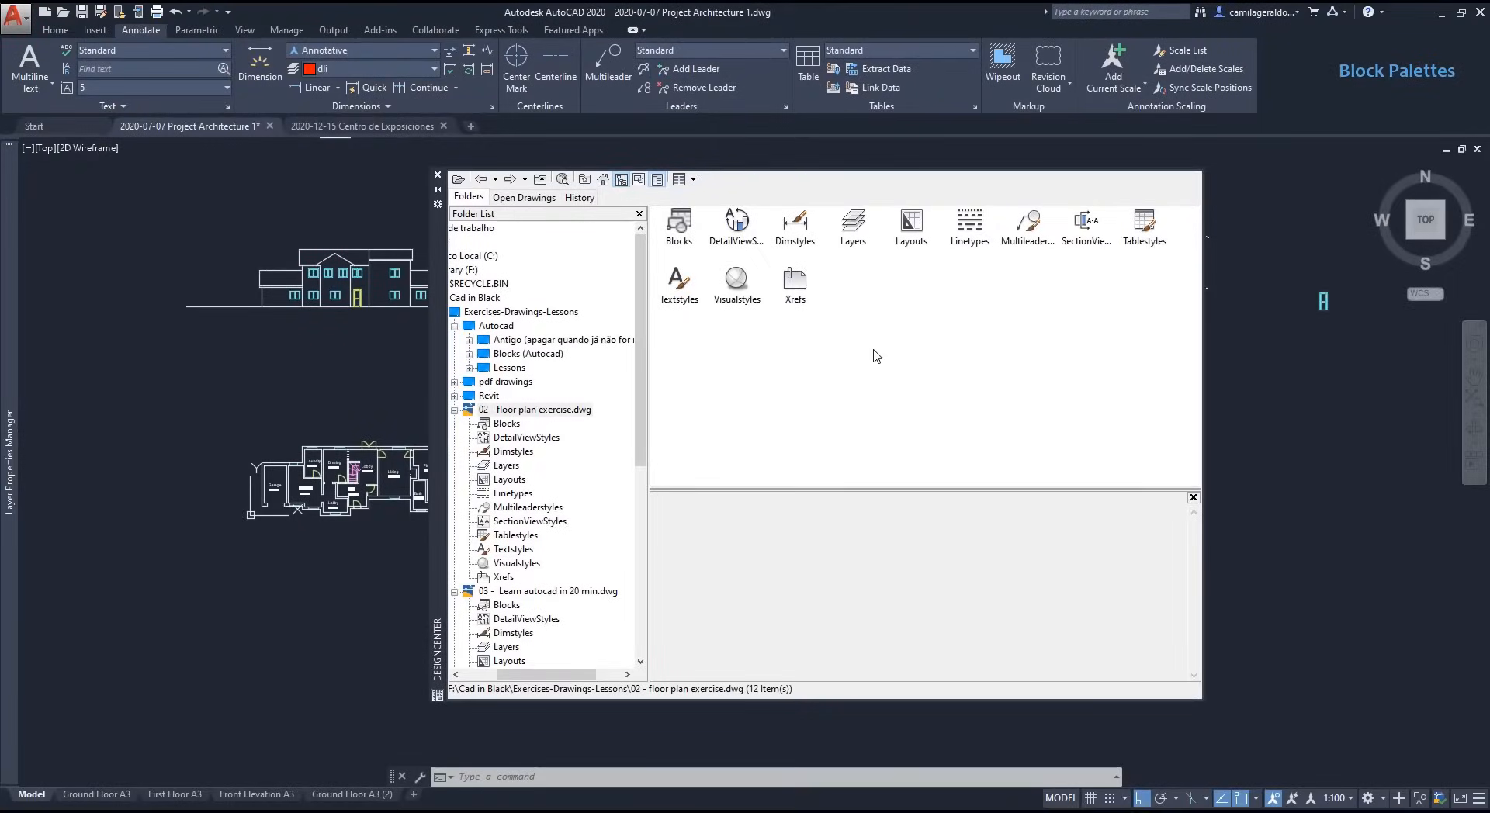
double_click(909, 226)
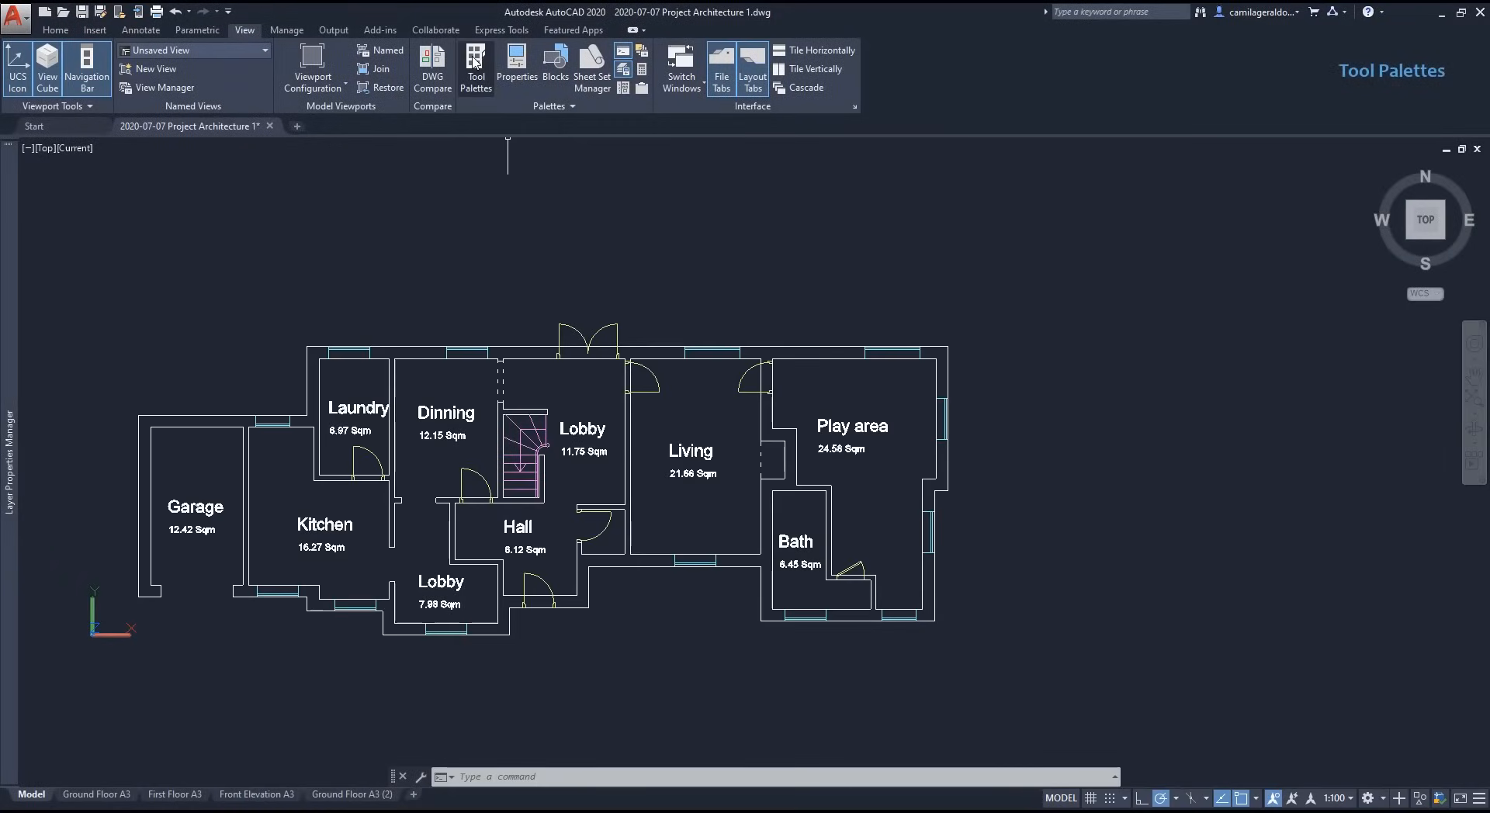
Step: Open the Tool Palettes and examine the Annotation, Architectural, Mechanical and Hatches sample tools
click(475, 62)
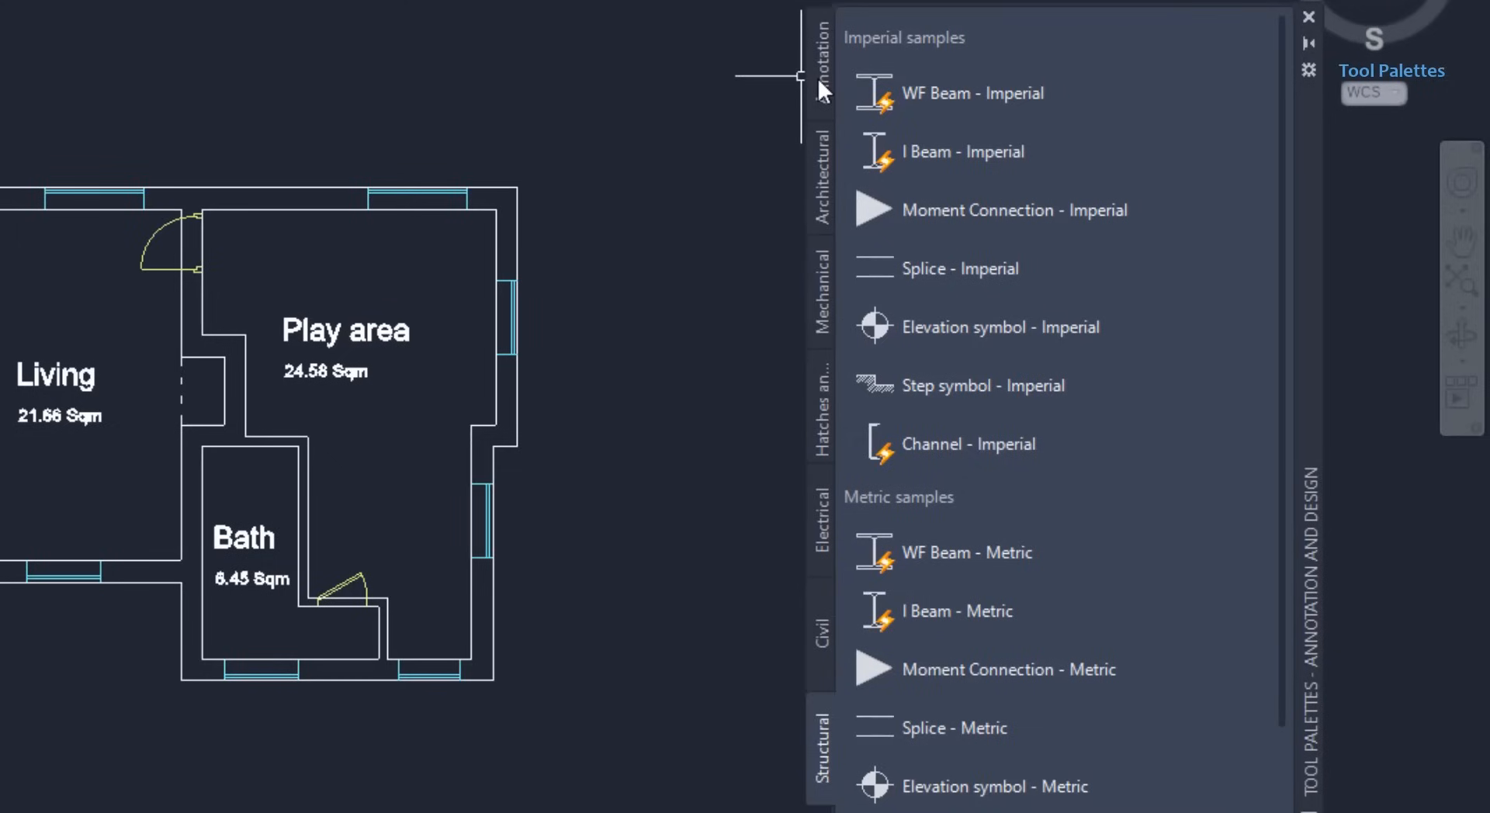
click(818, 78)
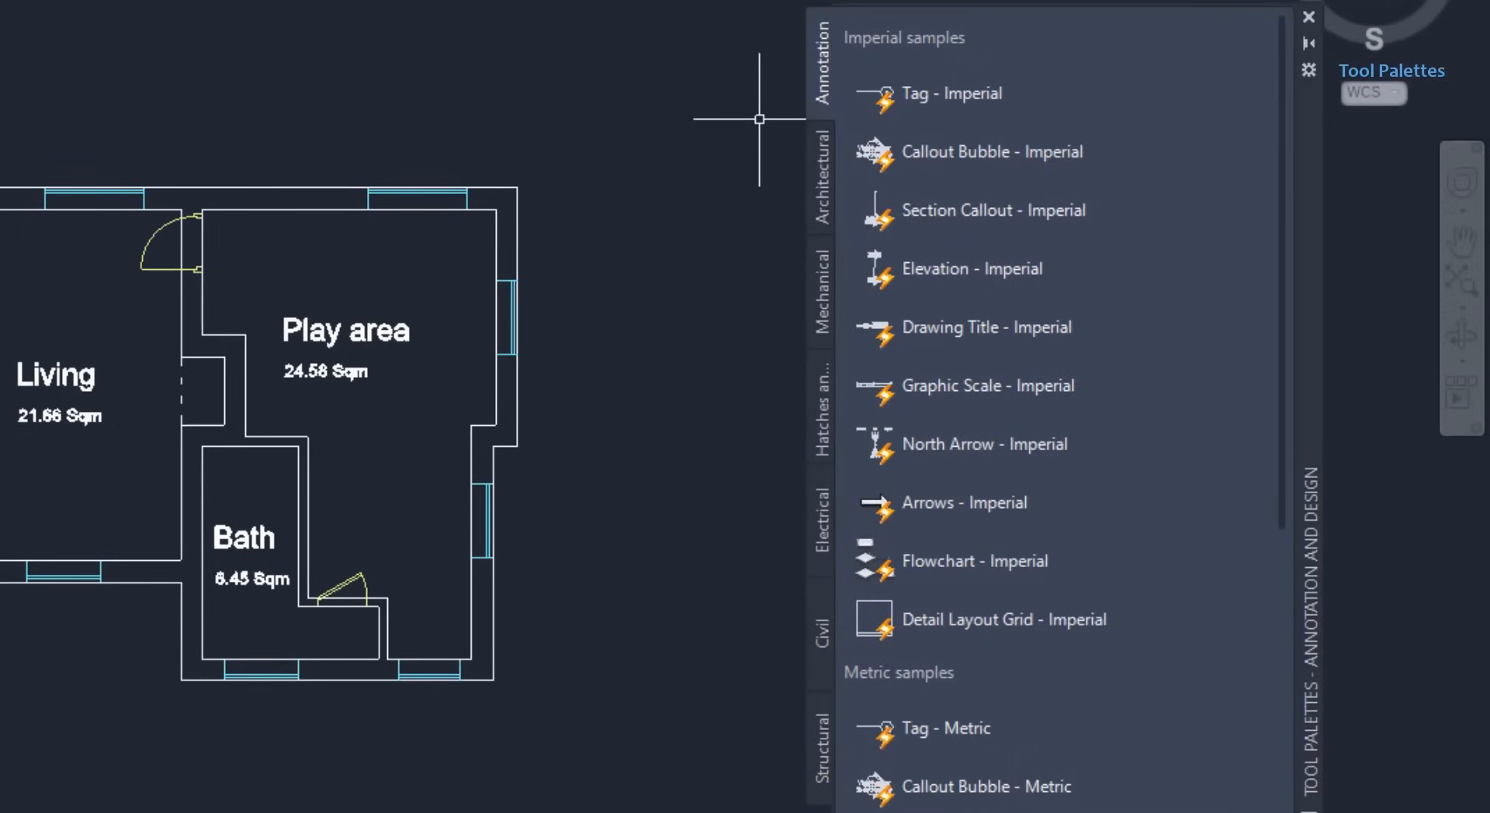
click(821, 197)
click(824, 311)
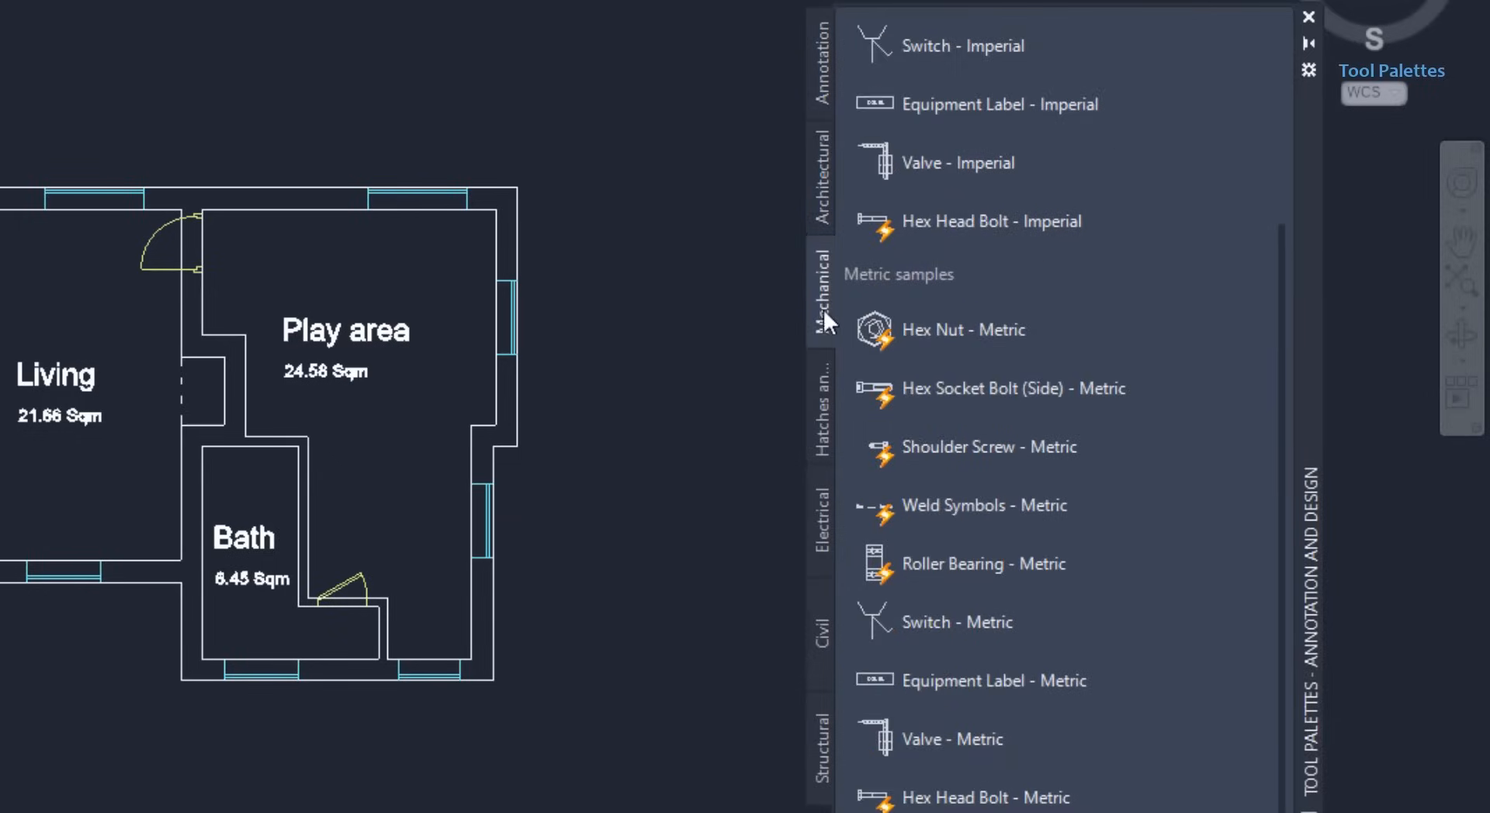
click(825, 411)
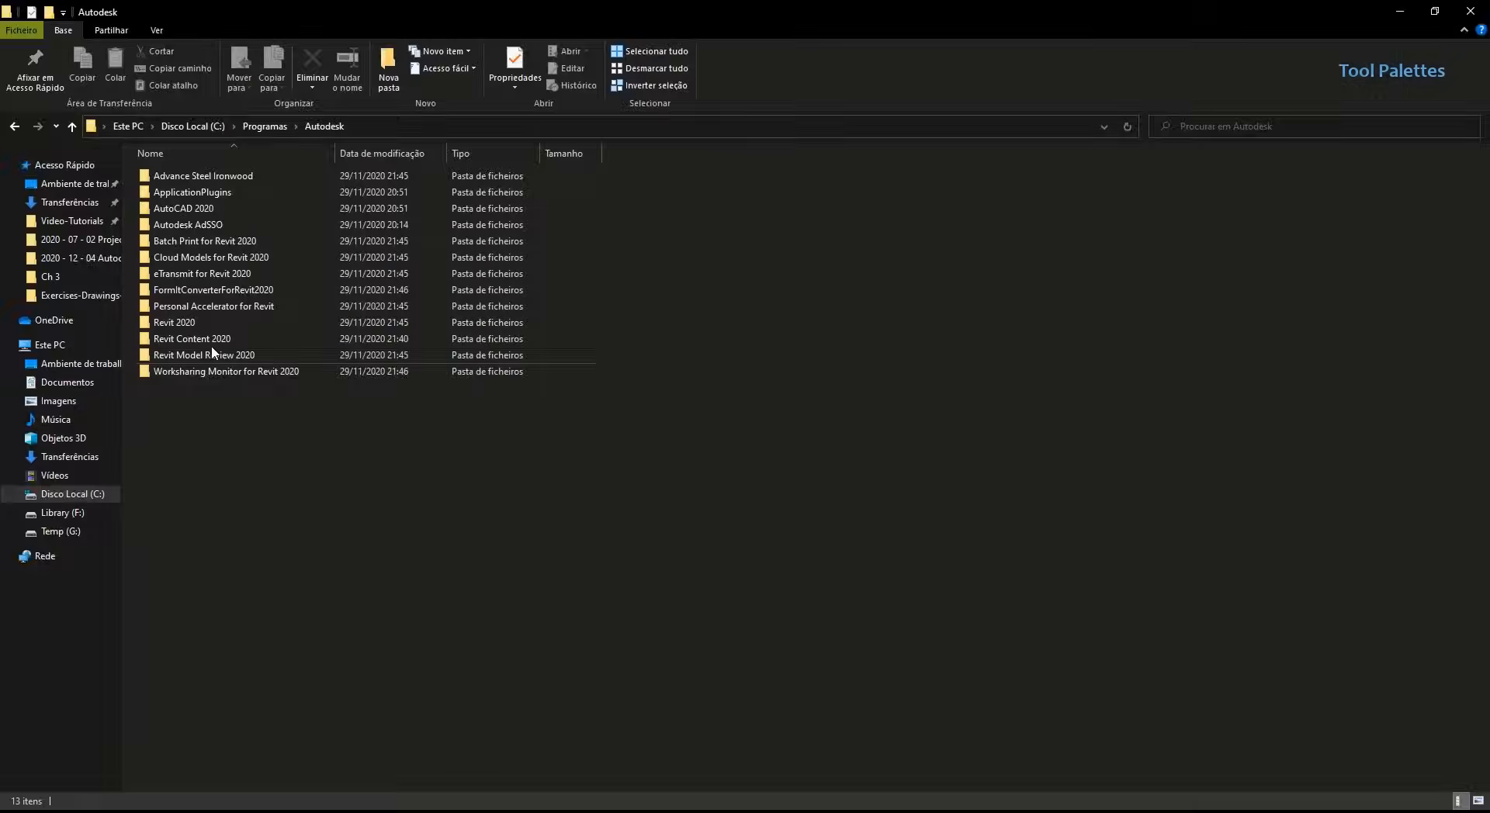
Step: Browse the AutoCAD 2020\Sample\en-us folder and look through the sample drawings in its Dynamic Blocks and DesignCenter subfolders
double_click(203, 209)
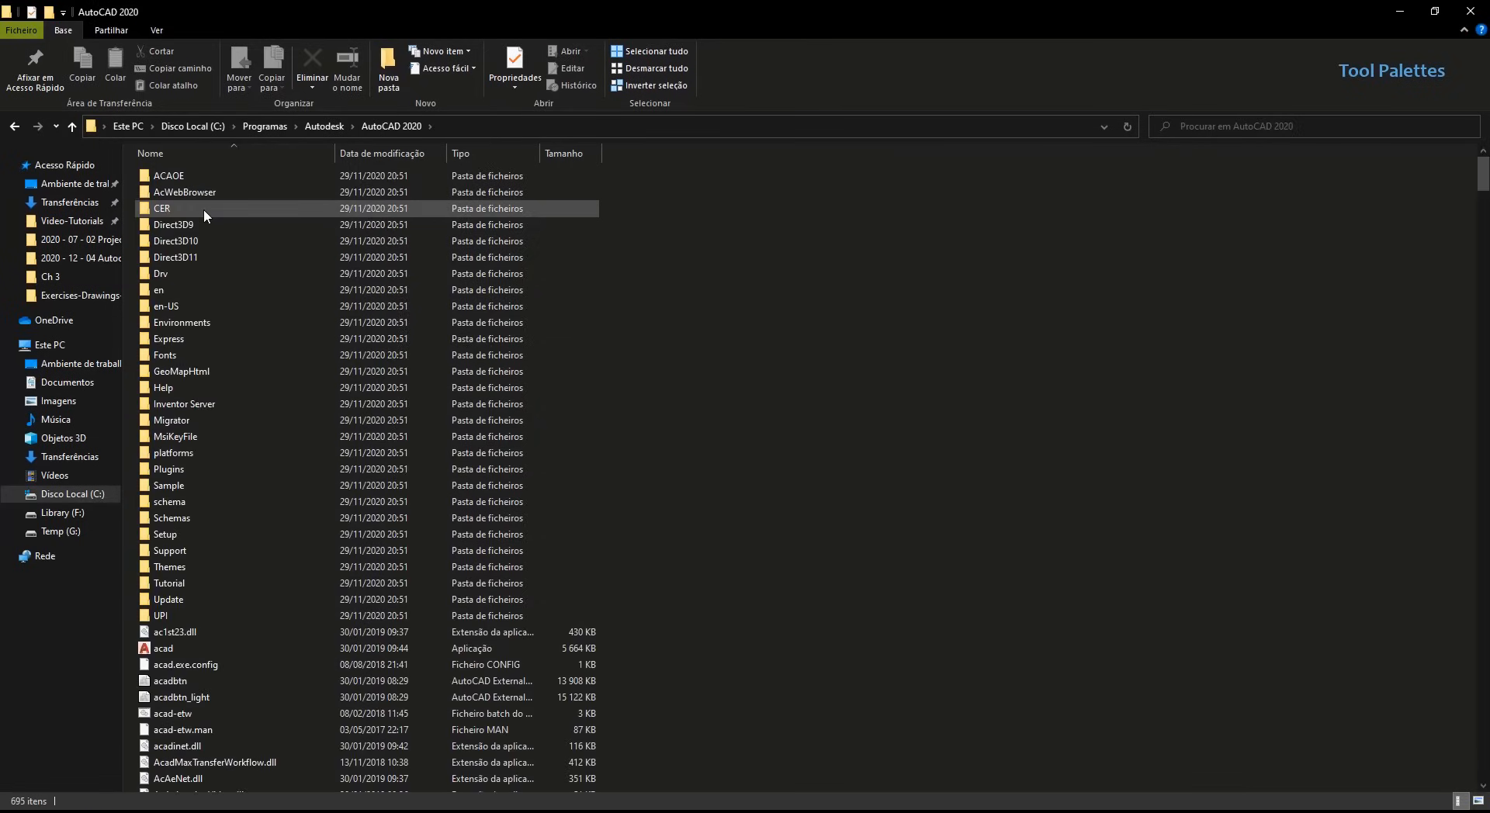
double_click(179, 485)
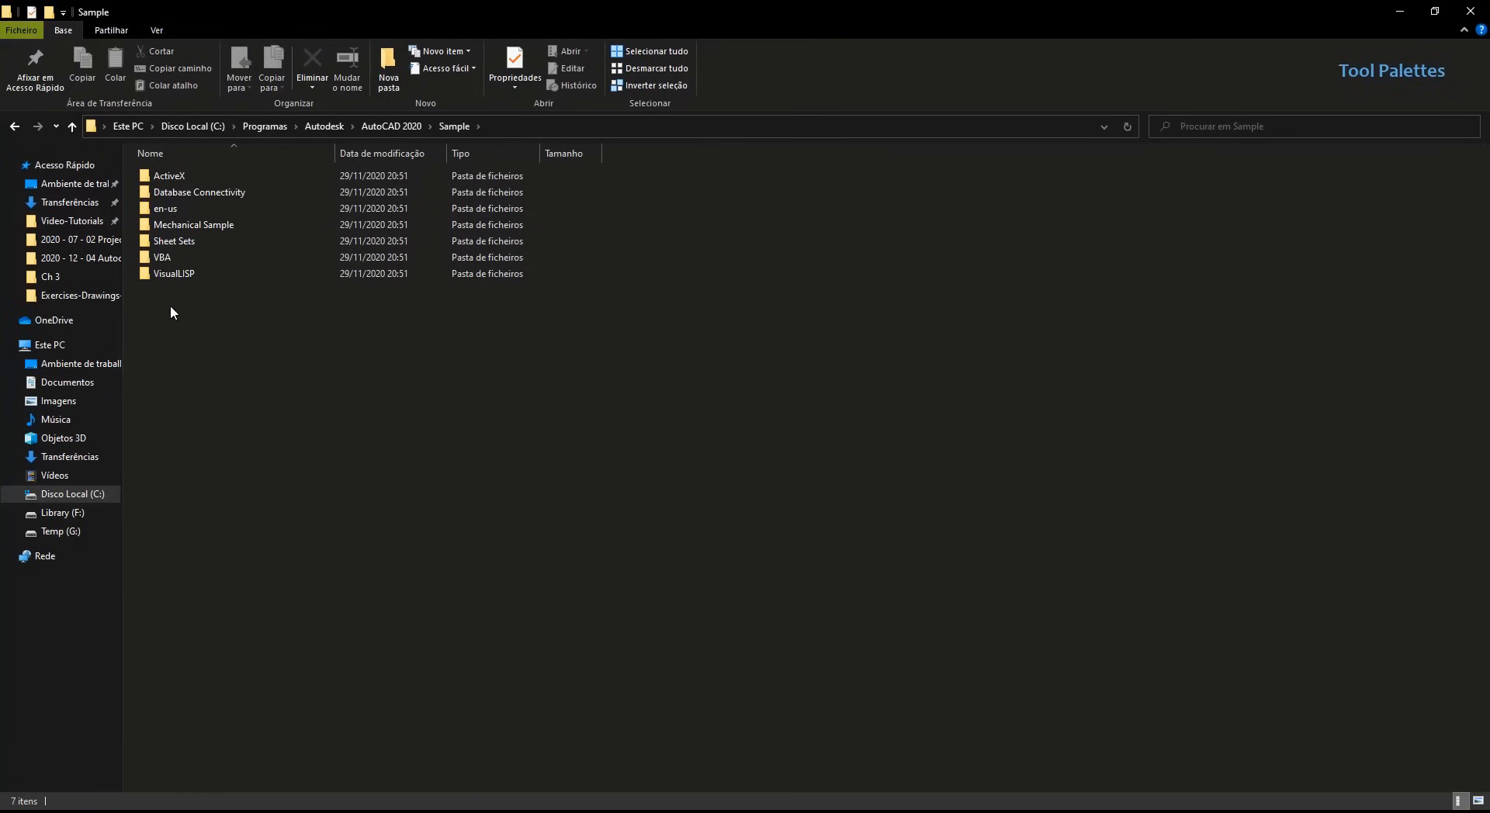
double_click(173, 209)
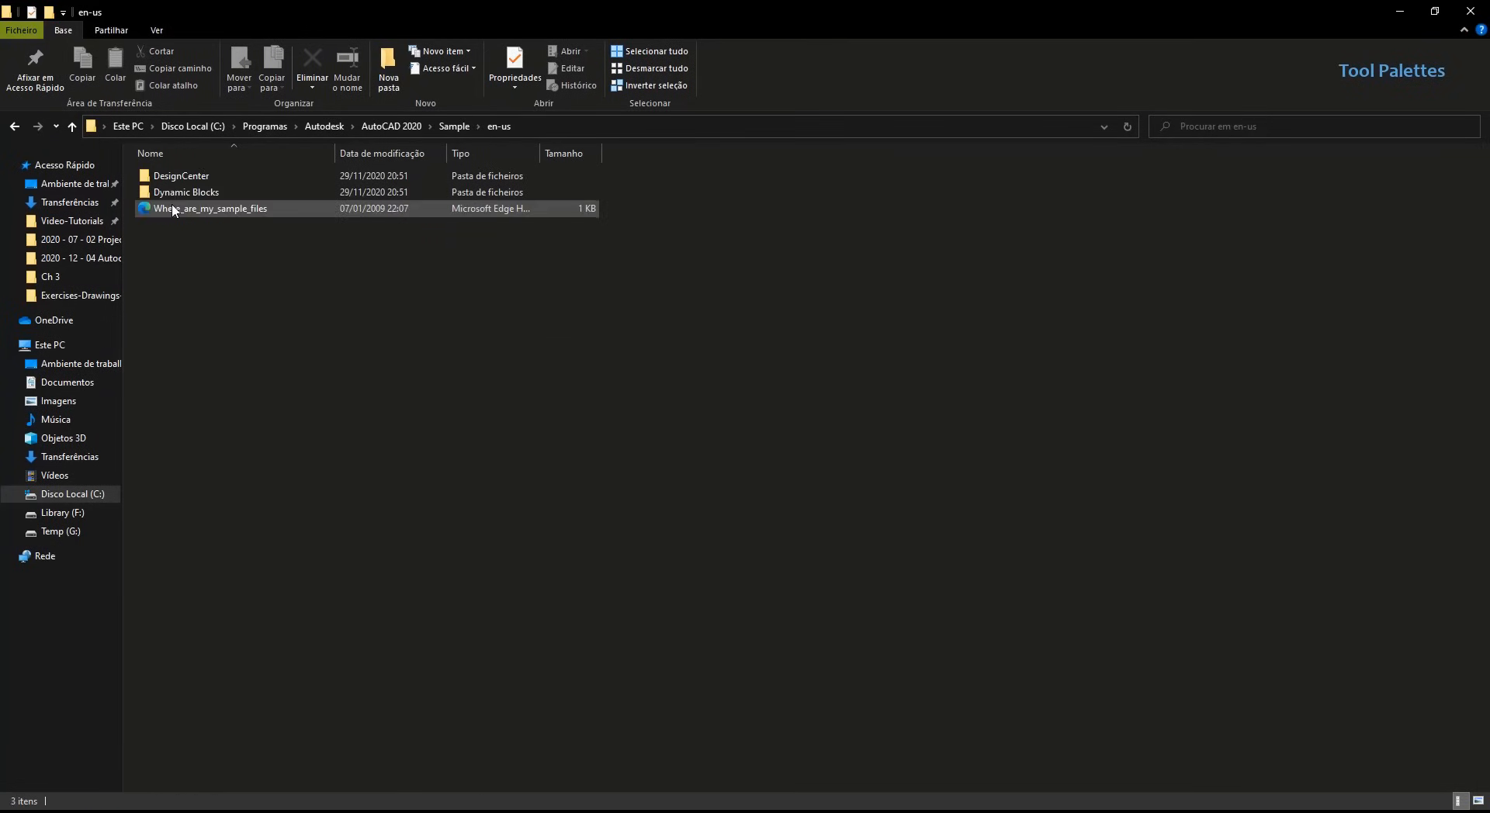
double_click(219, 193)
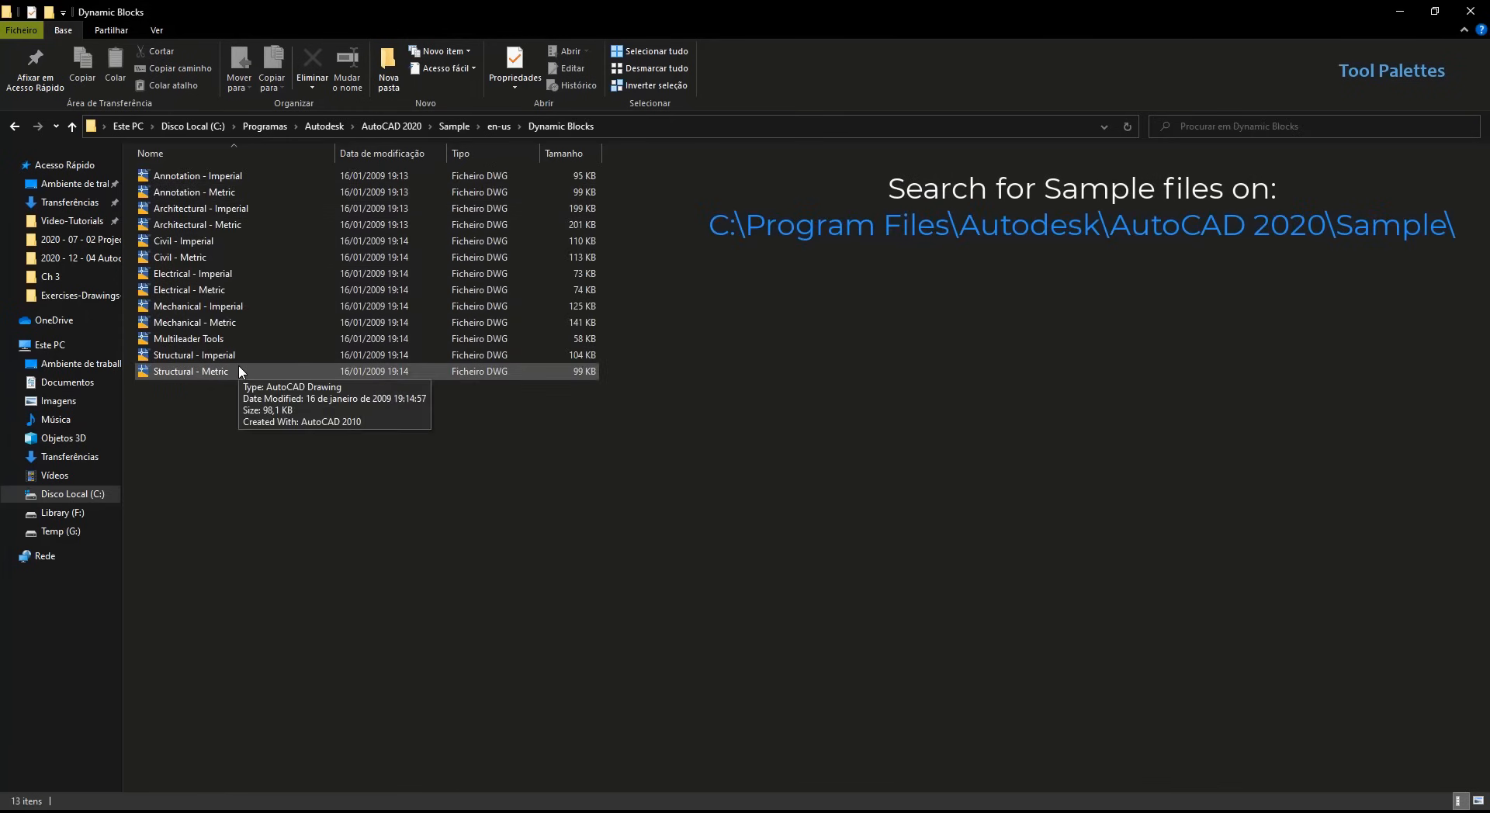
click(73, 126)
double_click(186, 177)
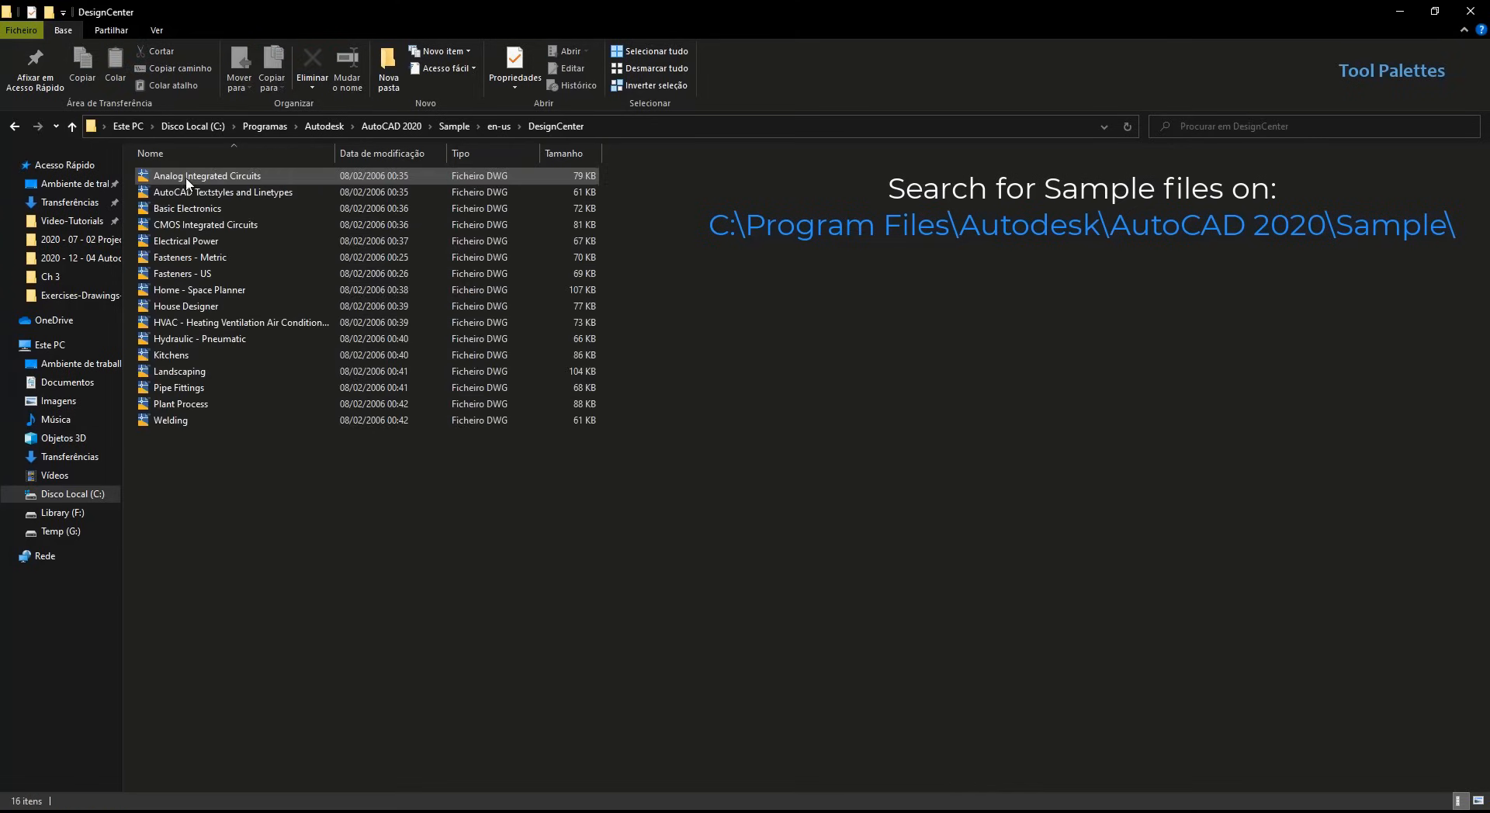
Step: Open the Home - Space Planner sample drawing as read-only and look over its furniture blocks
double_click(225, 292)
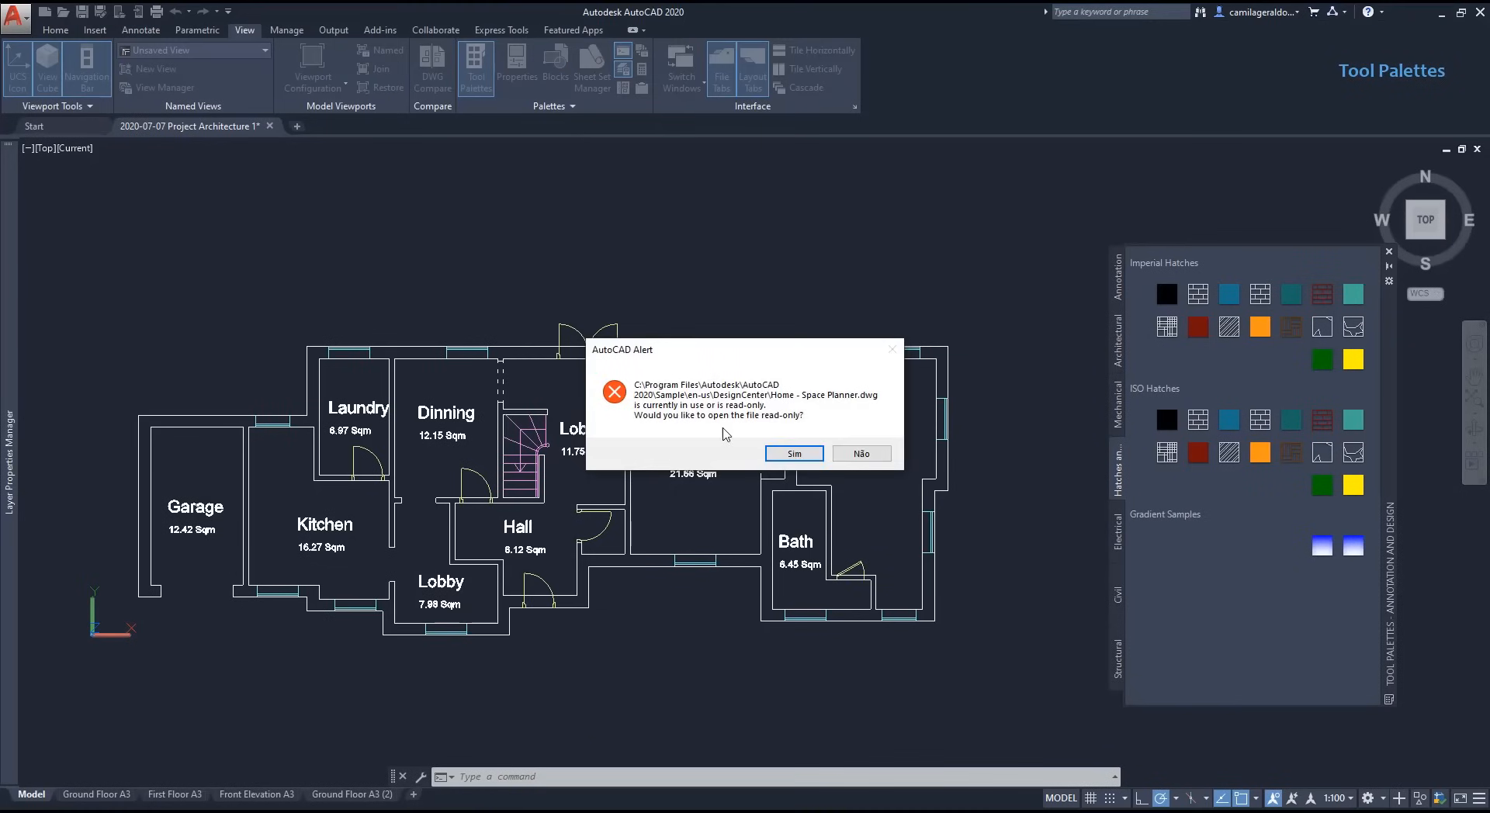
click(794, 452)
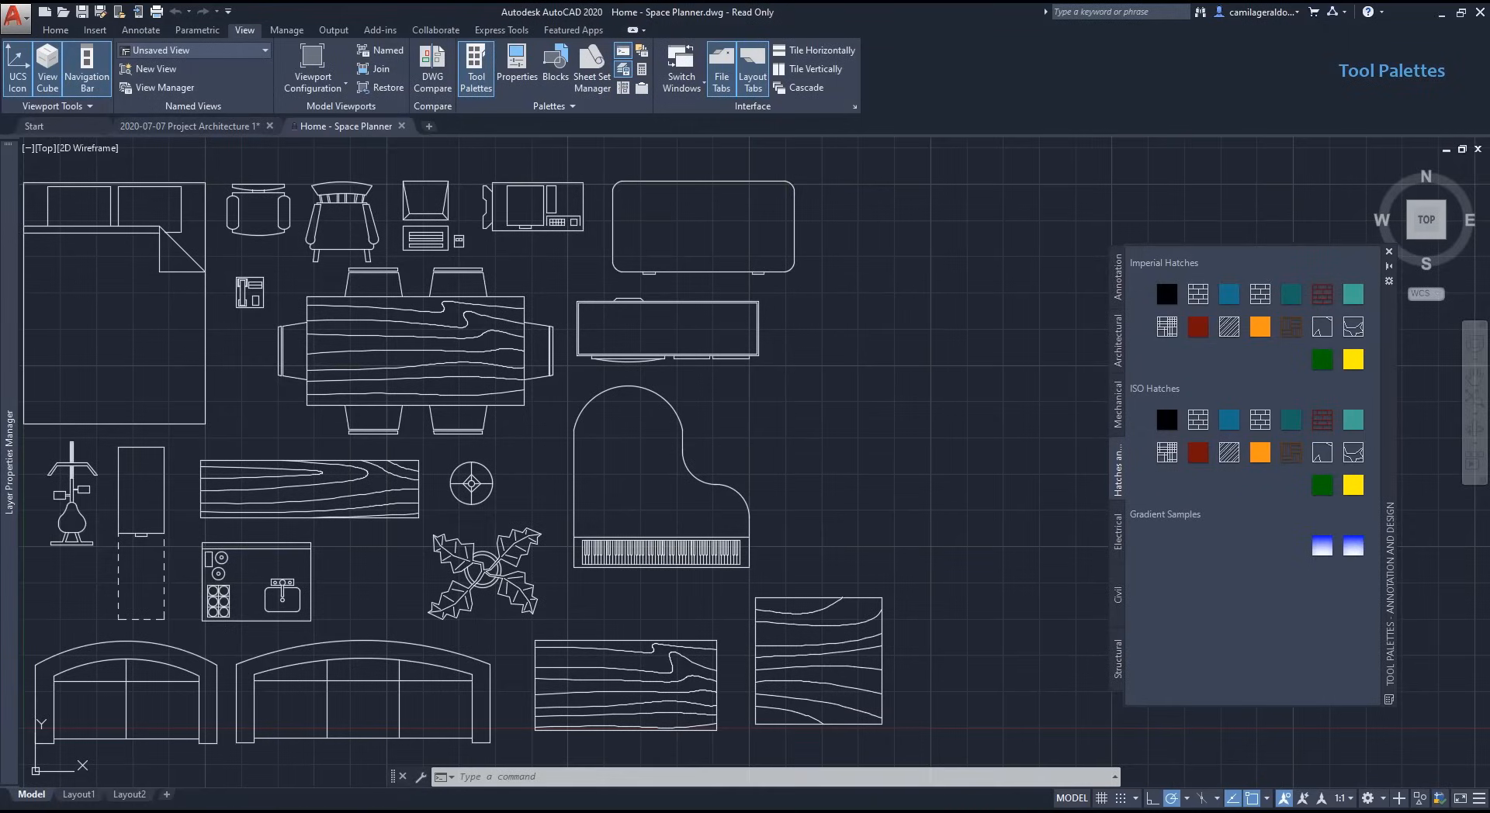
middle_drag(397, 572, 457, 445)
mouse_move(715, 270)
middle_down()
mouse_move(631, 490)
mouse_move(718, 486)
mouse_move(727, 452)
middle_up()
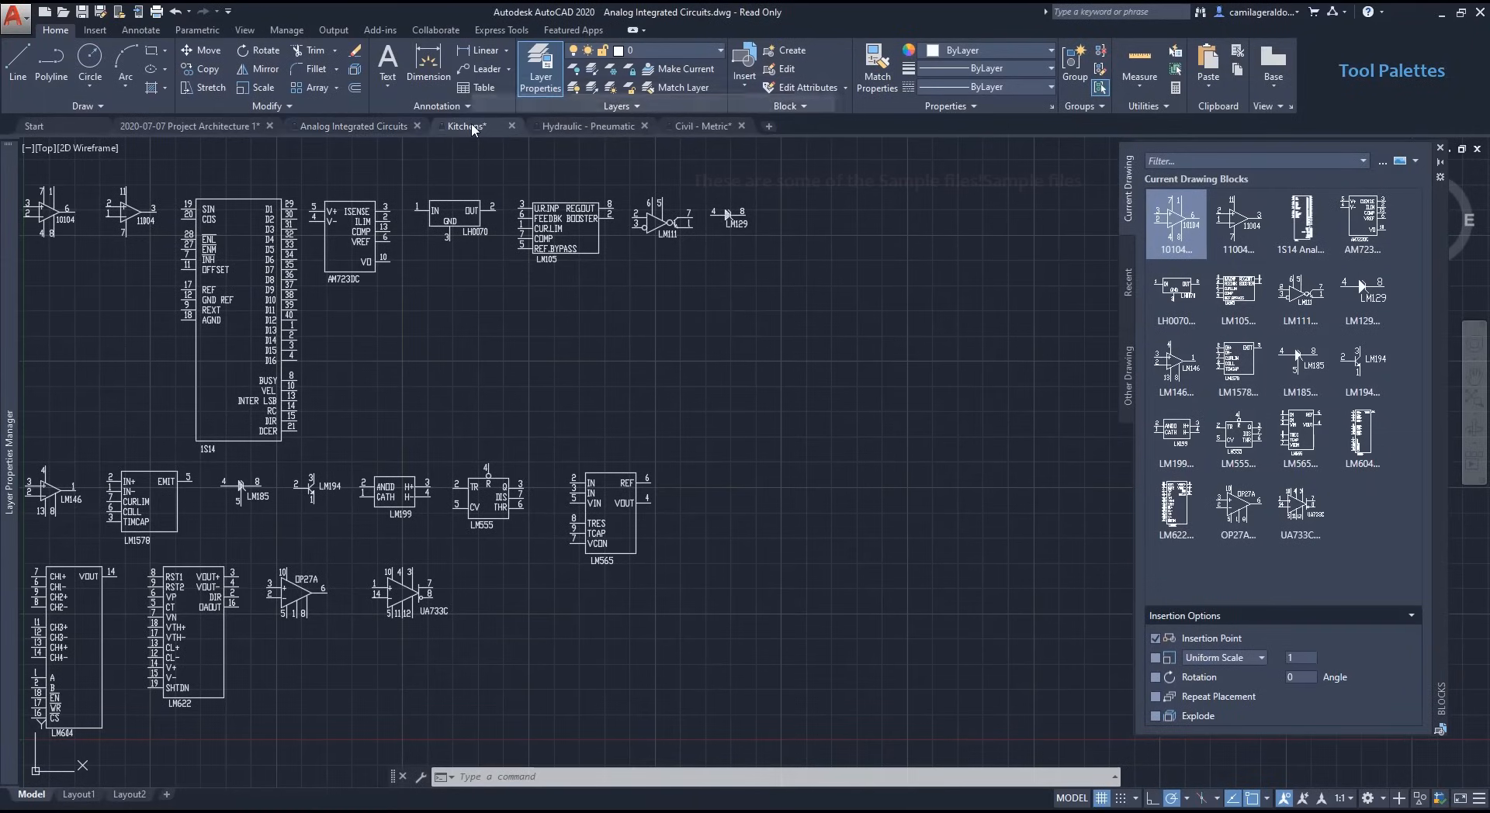
Step: Look through the open Kitchens, Hydraulic - Pneumatic and Civil - Metric sample drawings
click(468, 102)
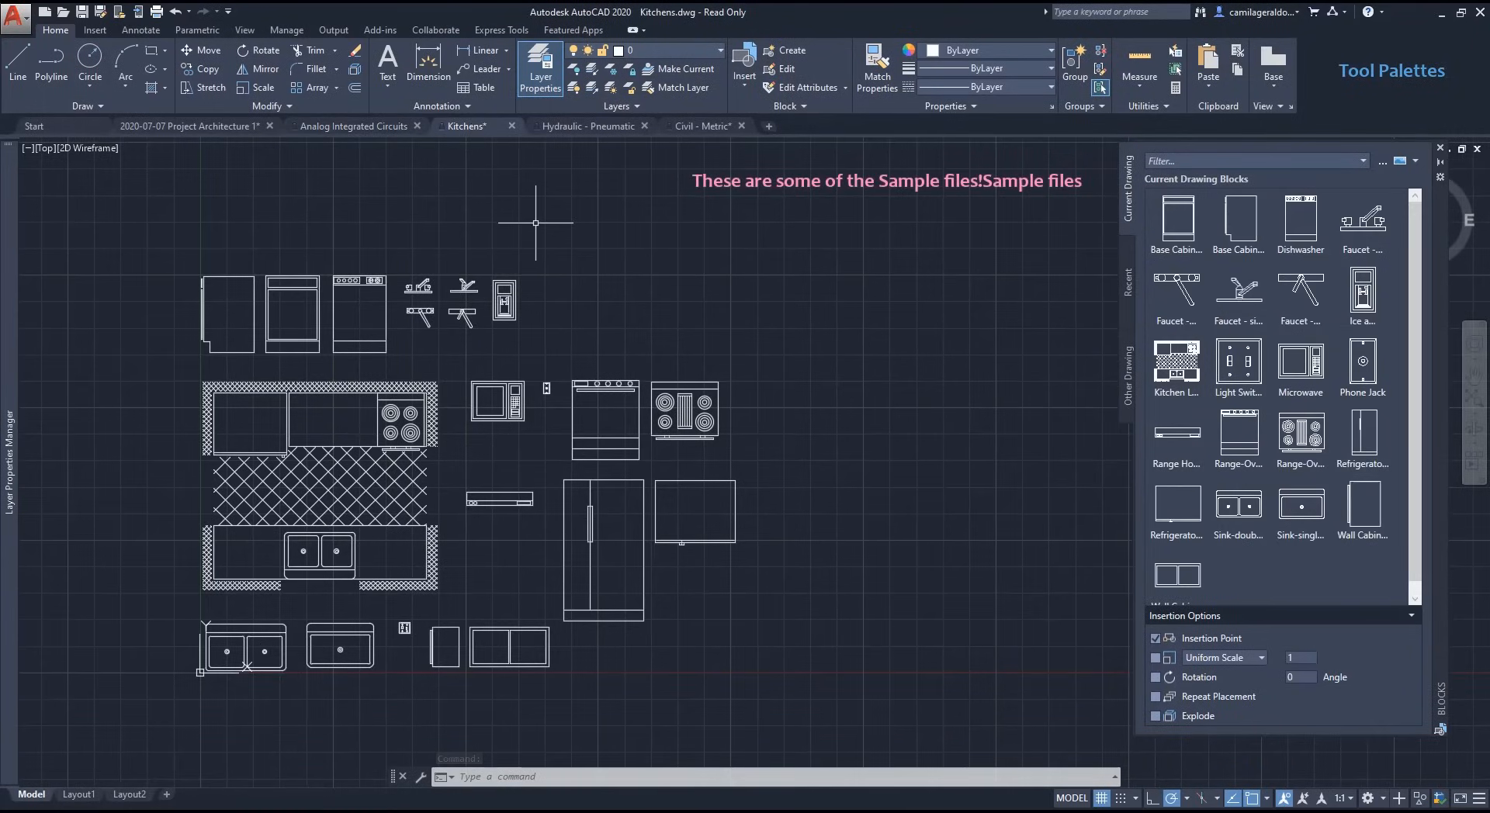
click(614, 127)
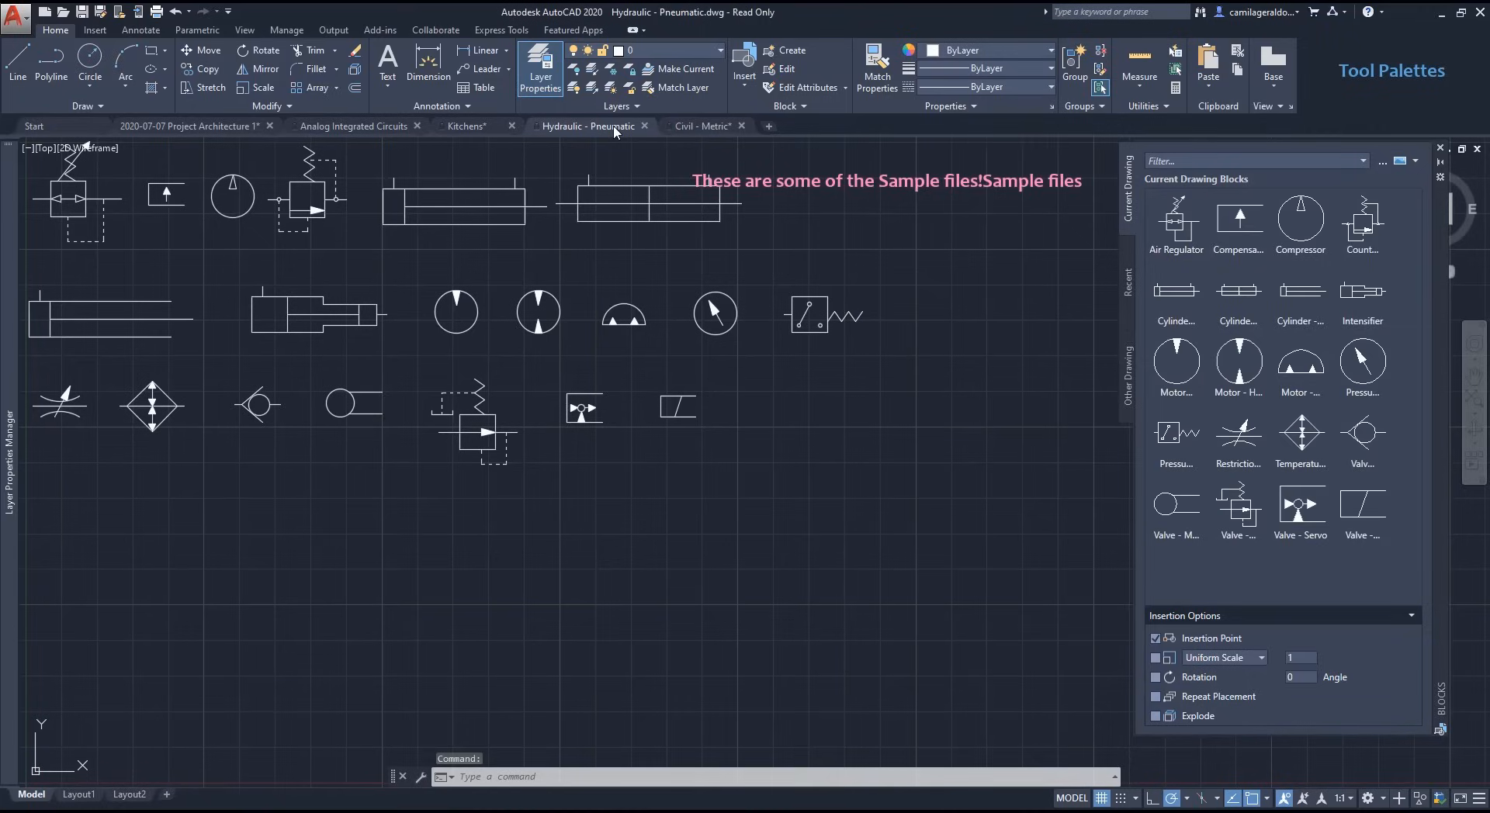
click(702, 126)
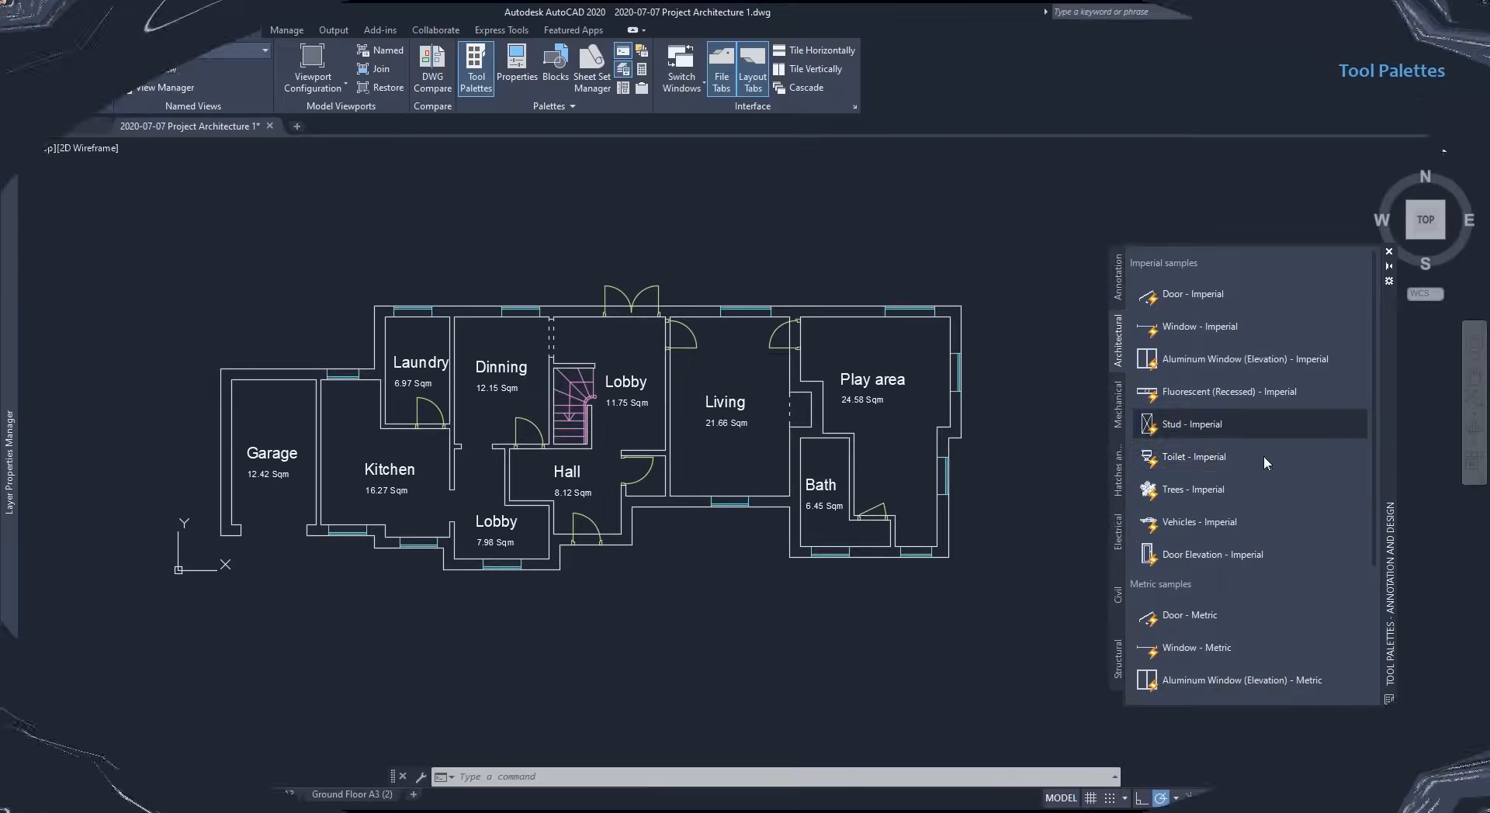
Step: Review the Architectural, Mechanical and Hatches tool palettes in the Project Architecture 1 drawing
scroll(1264, 458, down, 3)
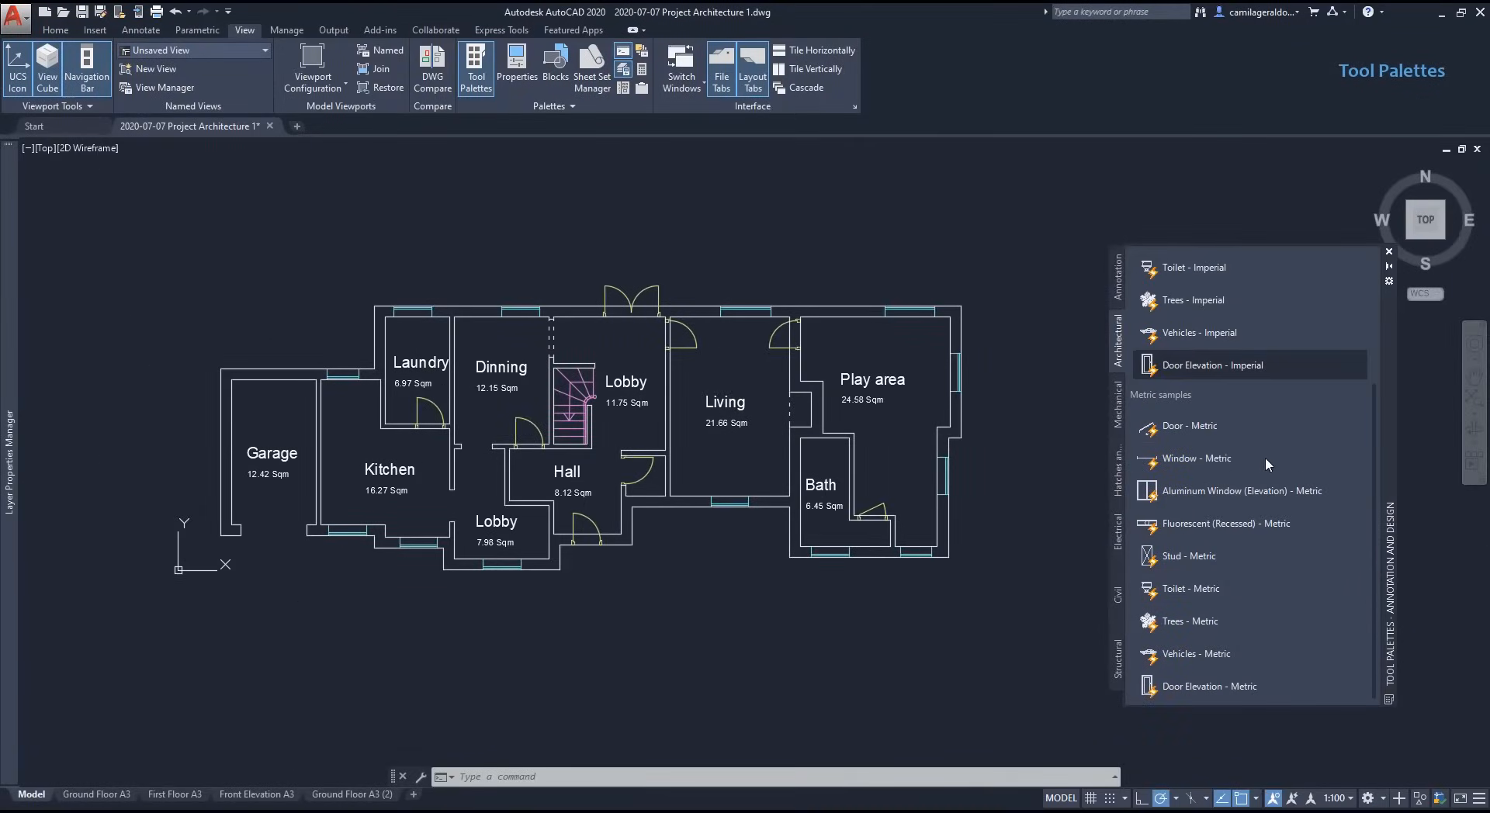
scroll(1268, 458, up, 3)
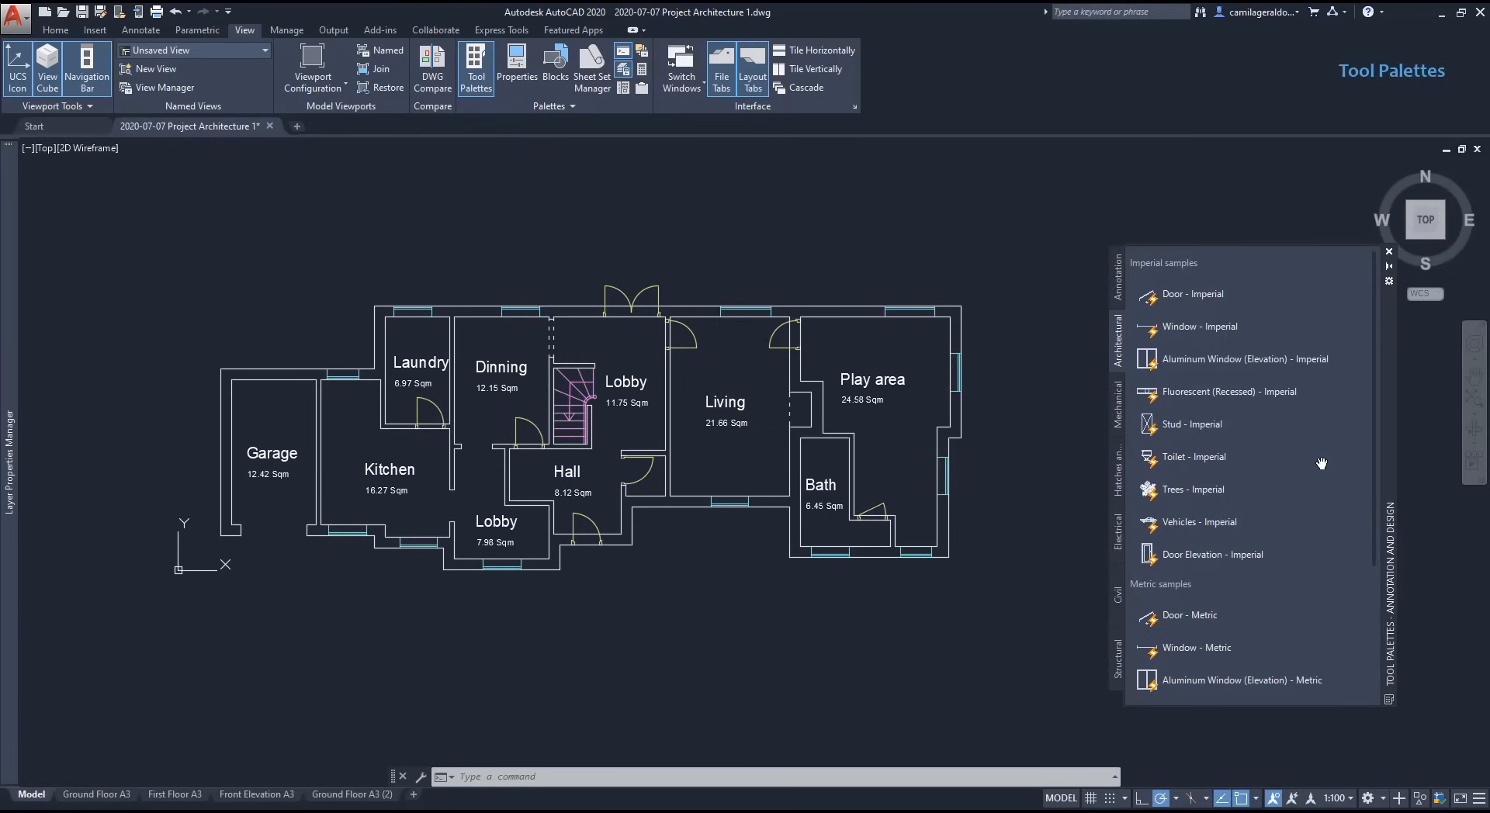
click(1119, 403)
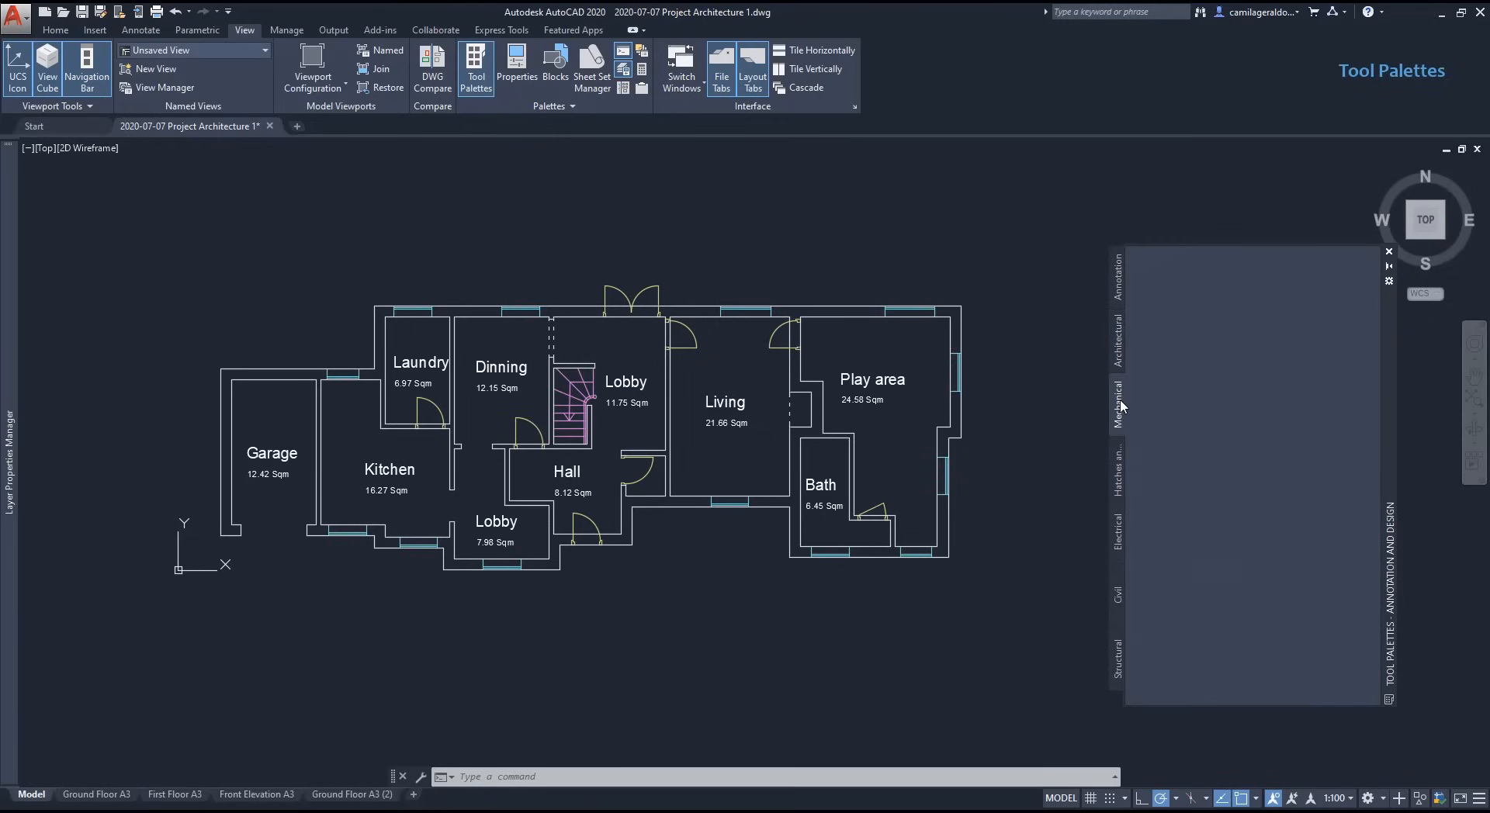
click(1116, 454)
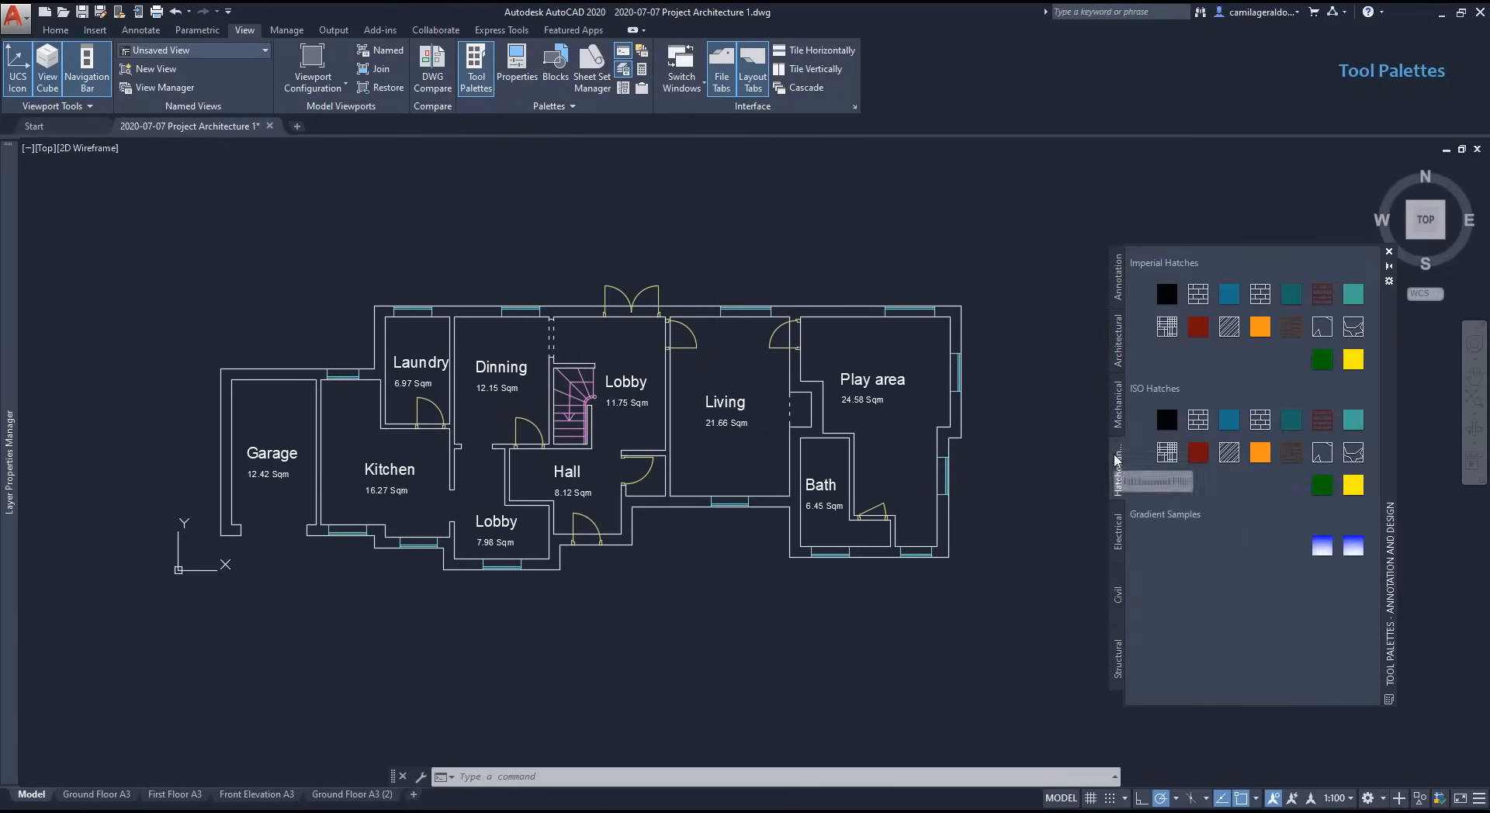
click(1118, 357)
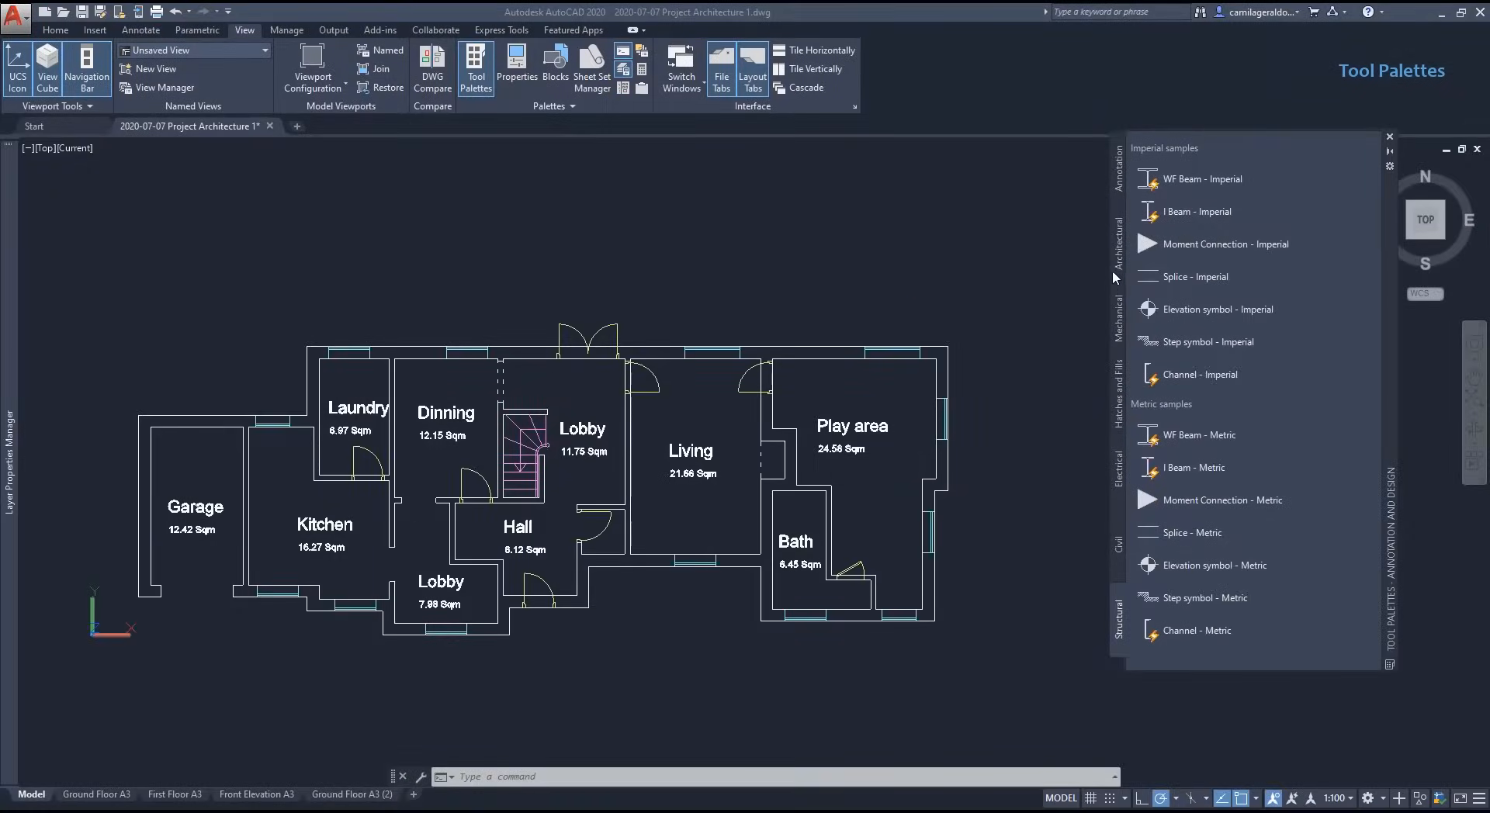
Step: Insert the I Beam - Imperial sample from the Structural tool palette outside the floor plan, above the Play area
click(1204, 214)
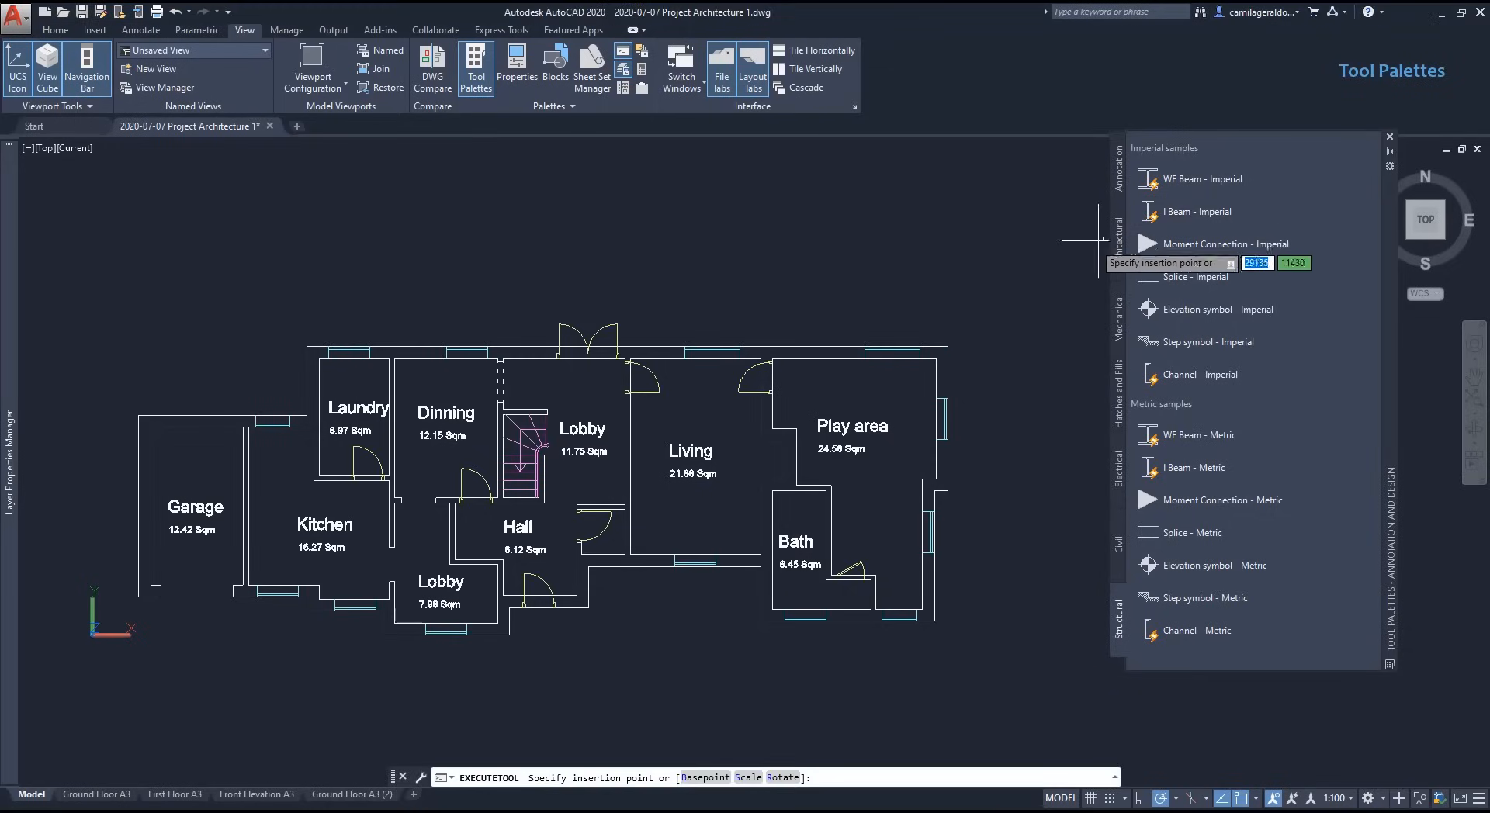
click(975, 275)
scroll(972, 273, up, 8)
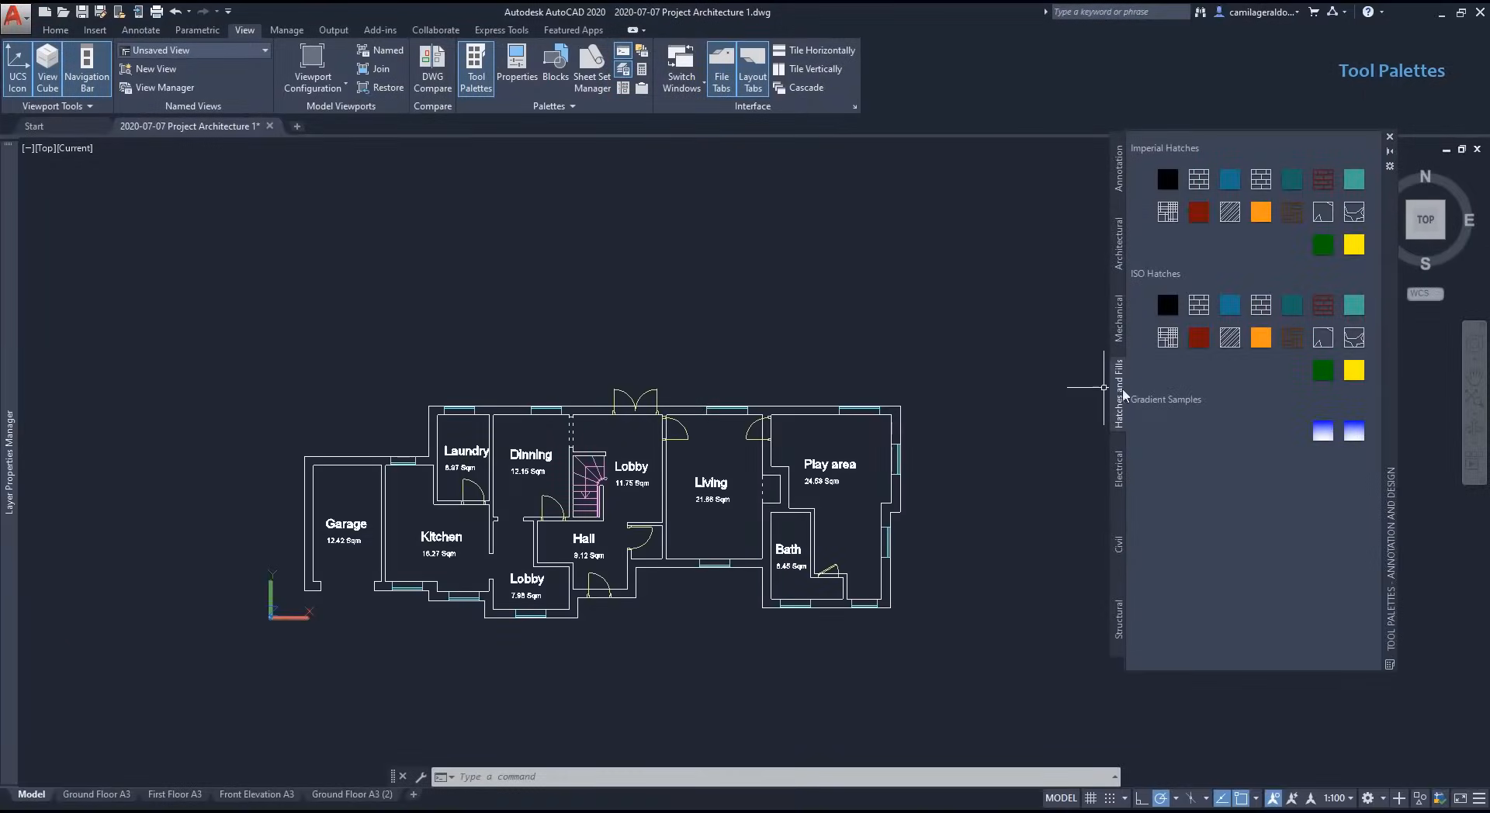
Step: Fill the wall between the Living room and the Bath with the red solid ISO hatch and select the fill
click(1200, 338)
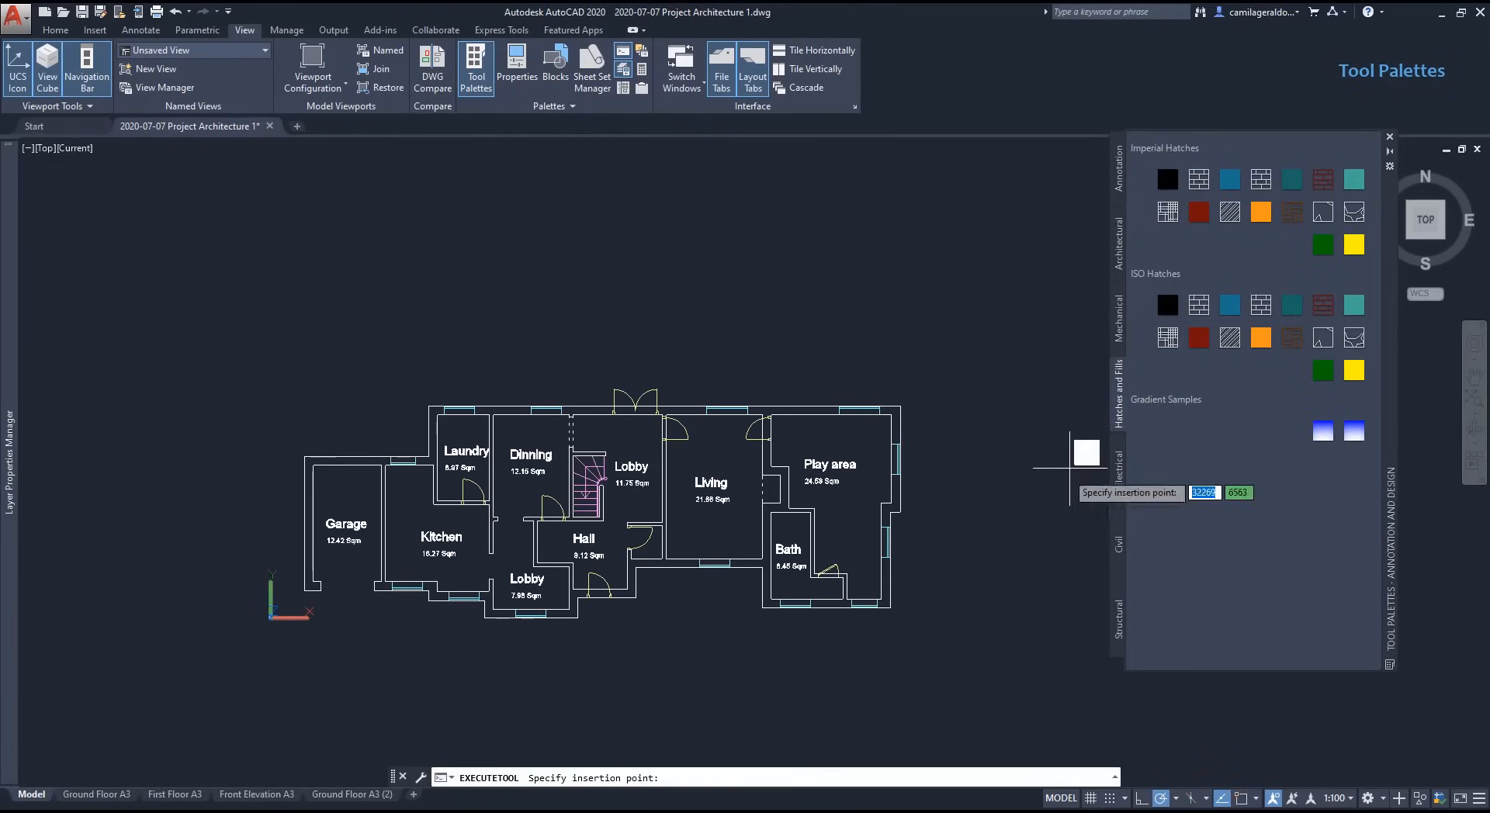
scroll(794, 561, up, 4)
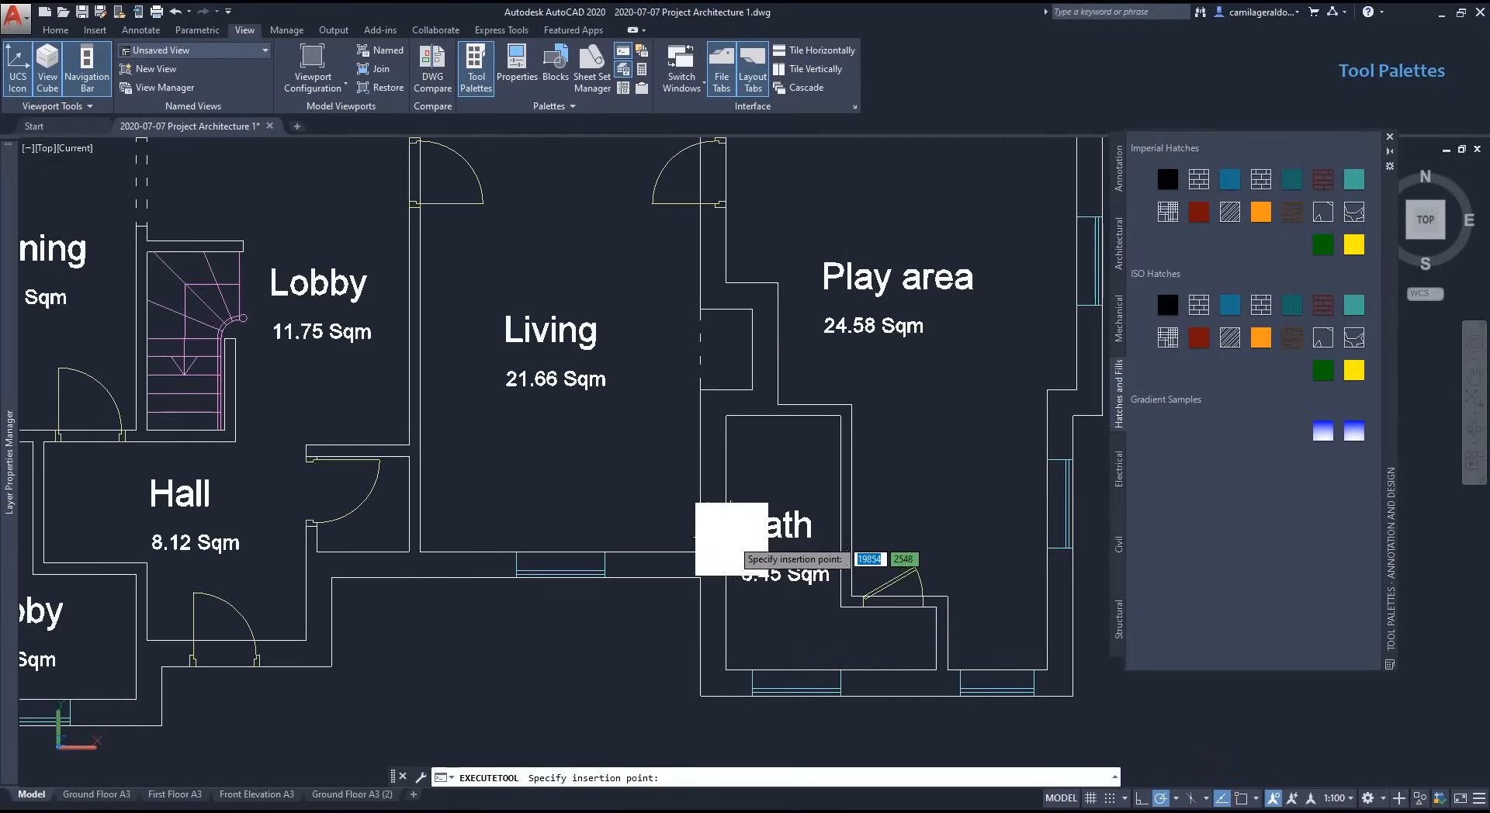
click(711, 525)
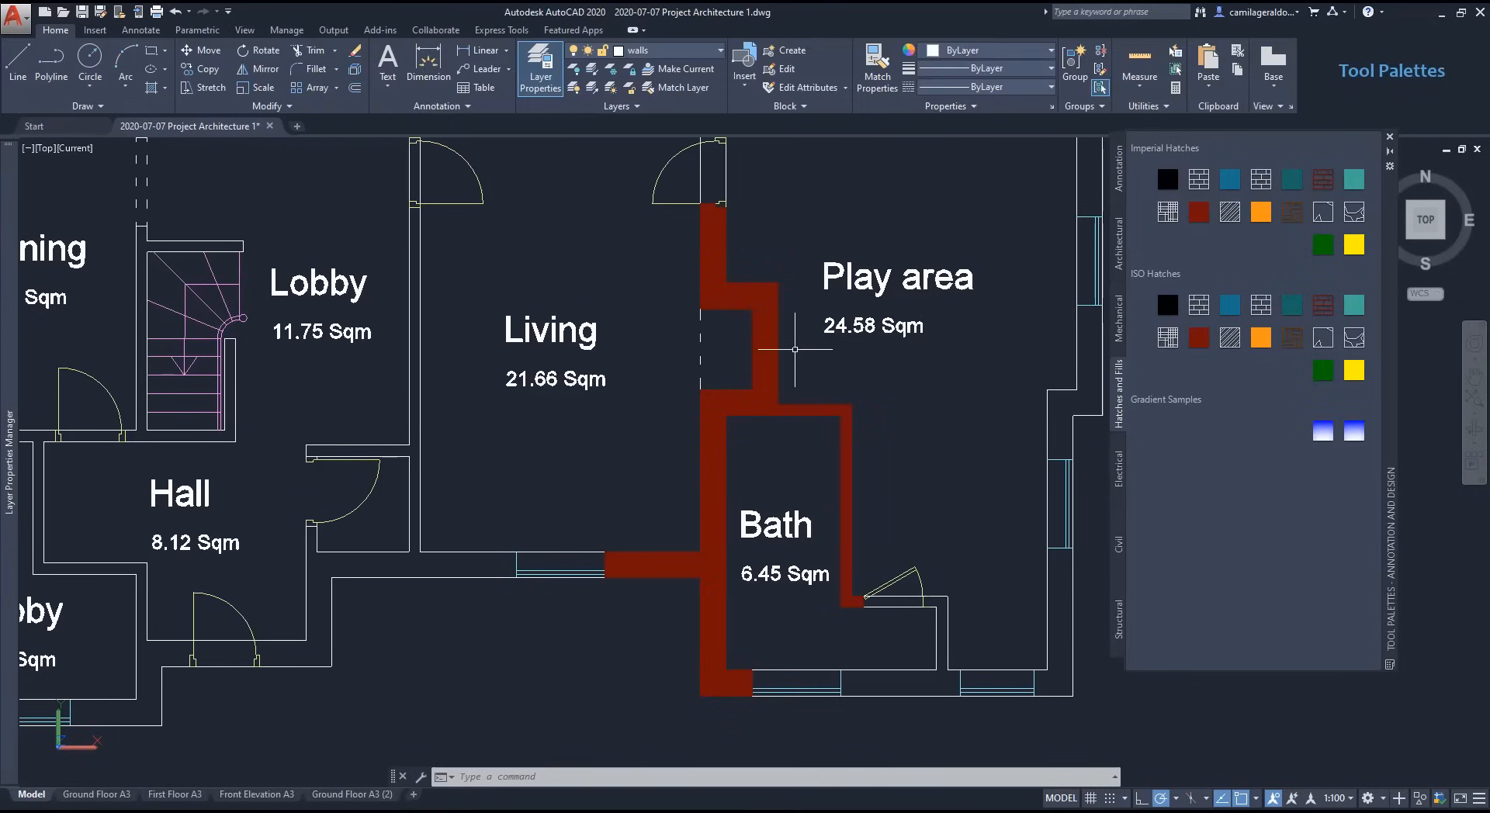
click(766, 338)
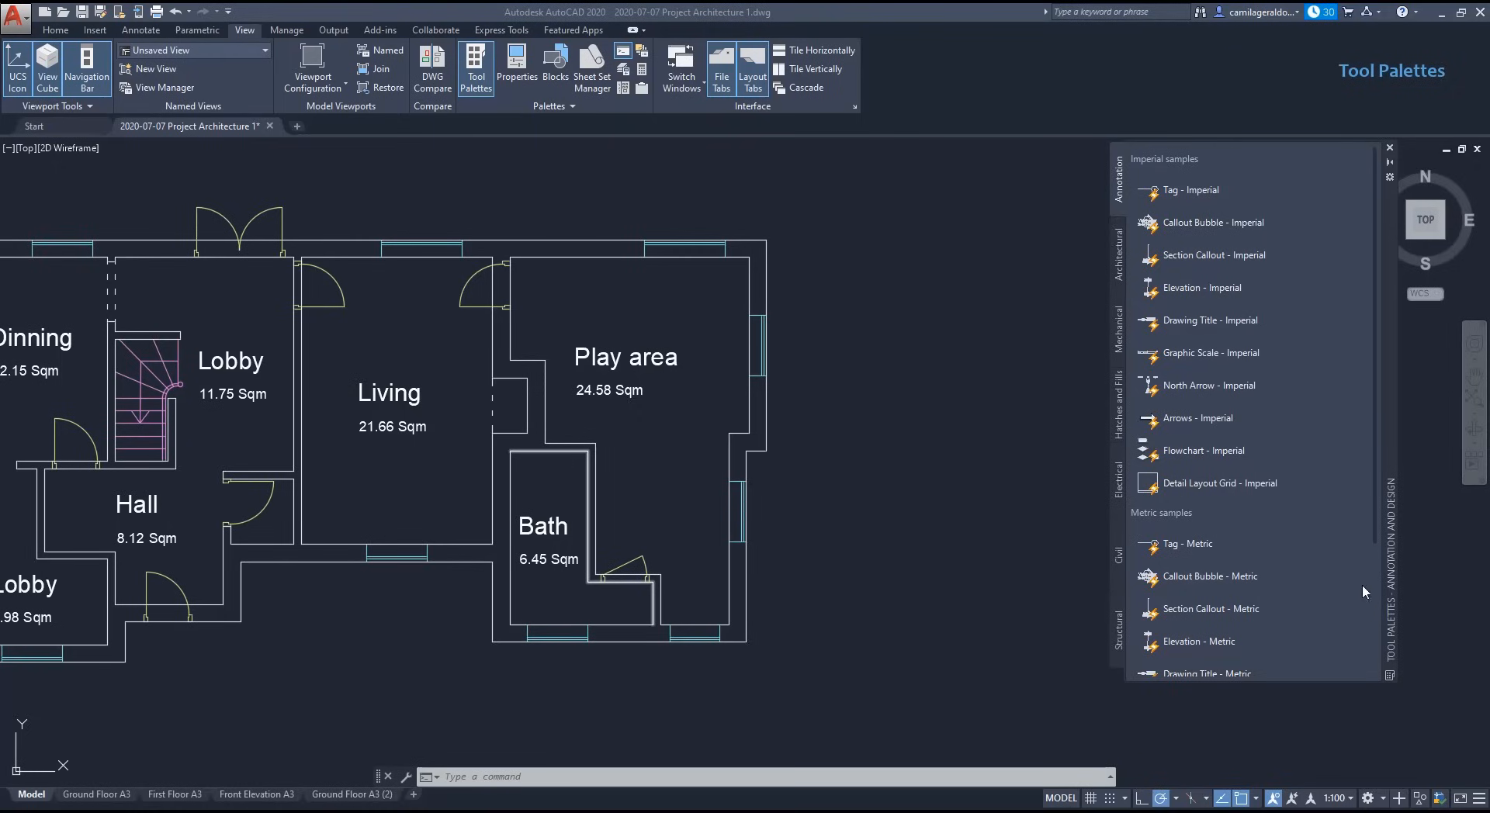
Step: Display the Parametric Design, Civil and Manufacturing palette groups in turn
click(1389, 676)
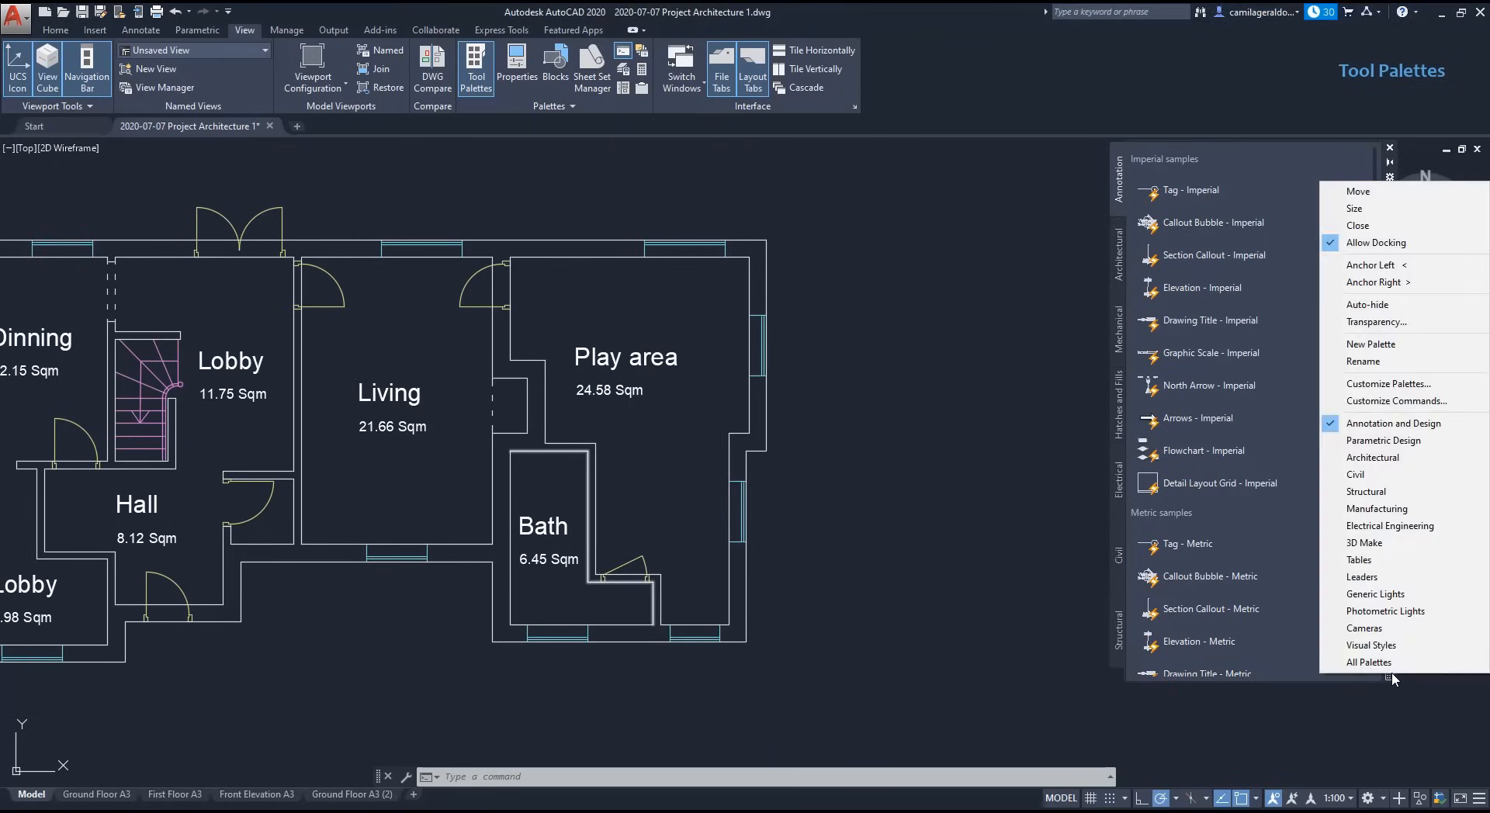
click(1430, 443)
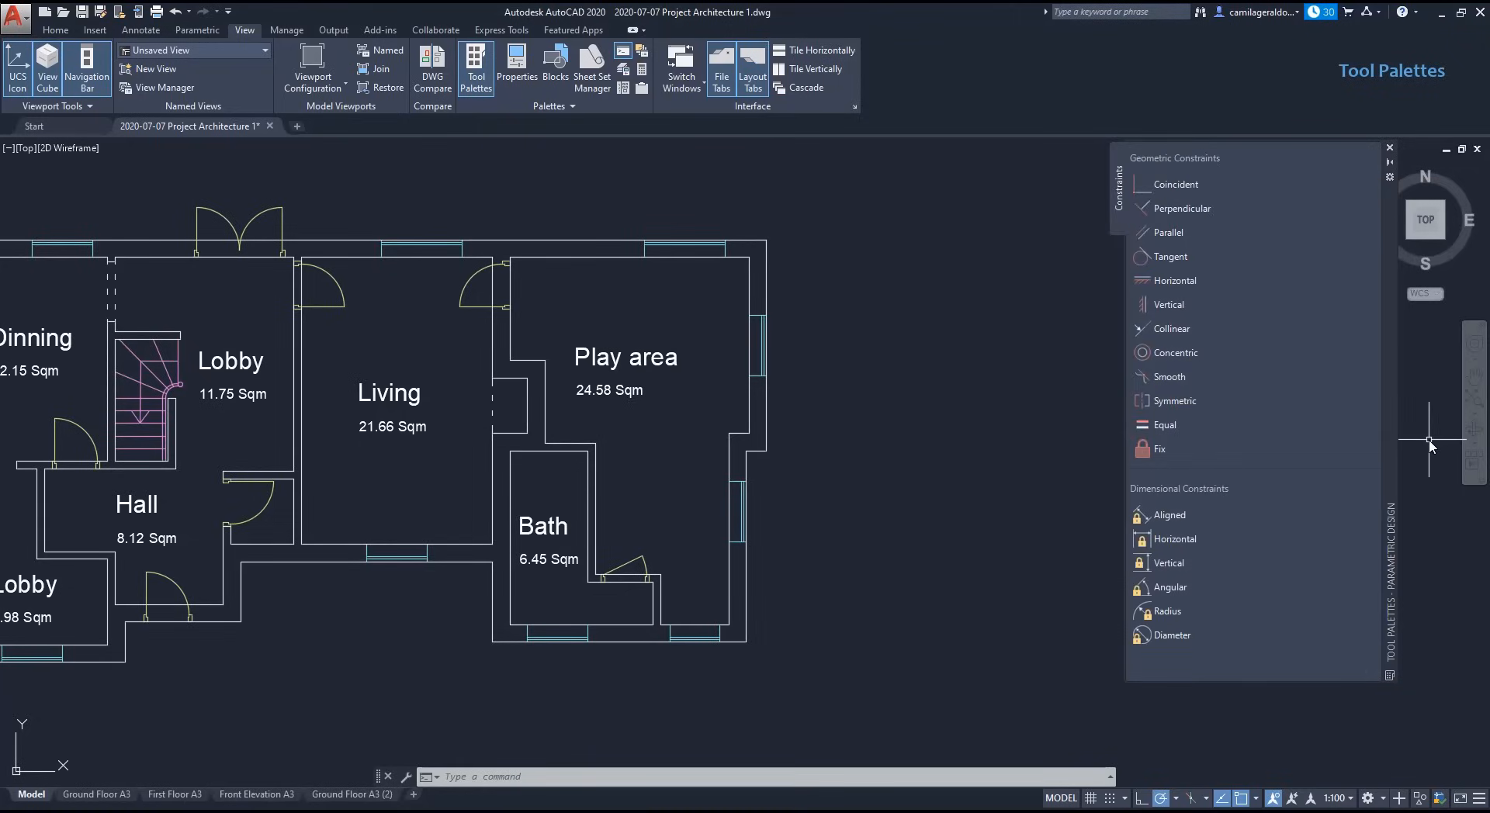
click(1390, 677)
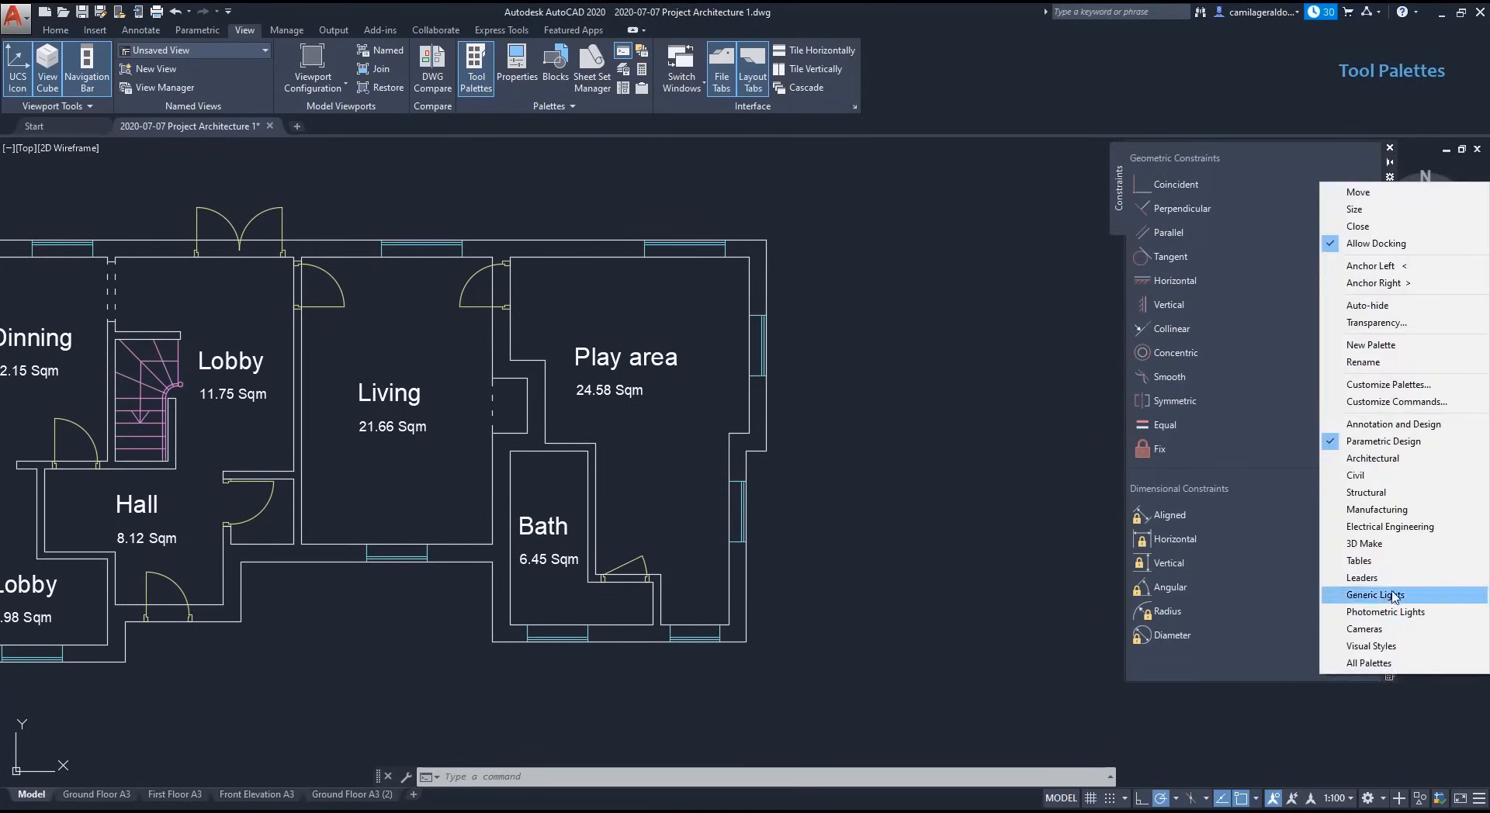
click(1401, 477)
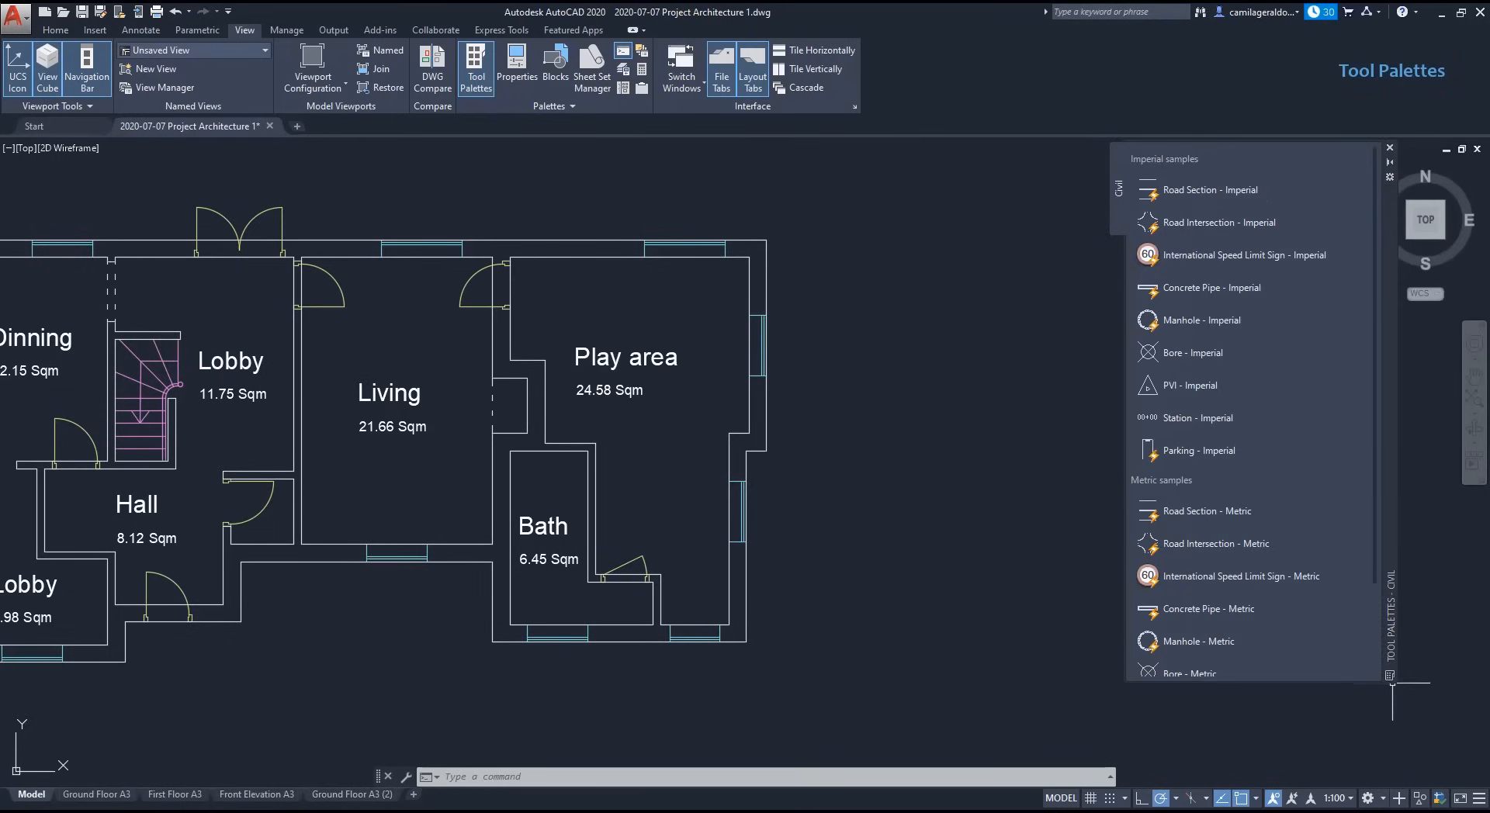
click(1390, 675)
click(1419, 510)
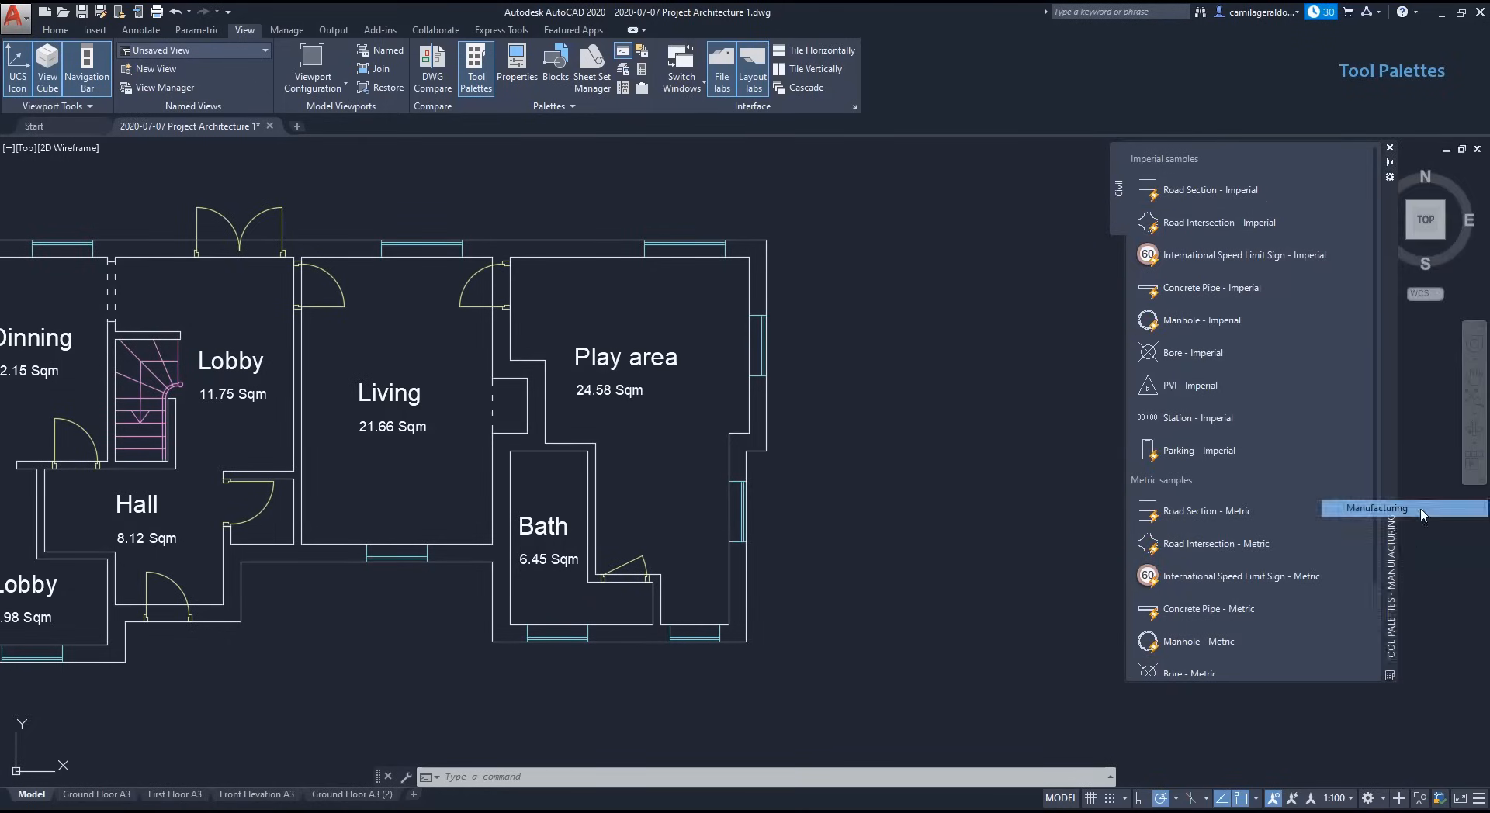
Step: Show the Visual Styles palette group and try the X-Ray and Sketchy visual styles on the viewport
click(1391, 676)
click(1412, 660)
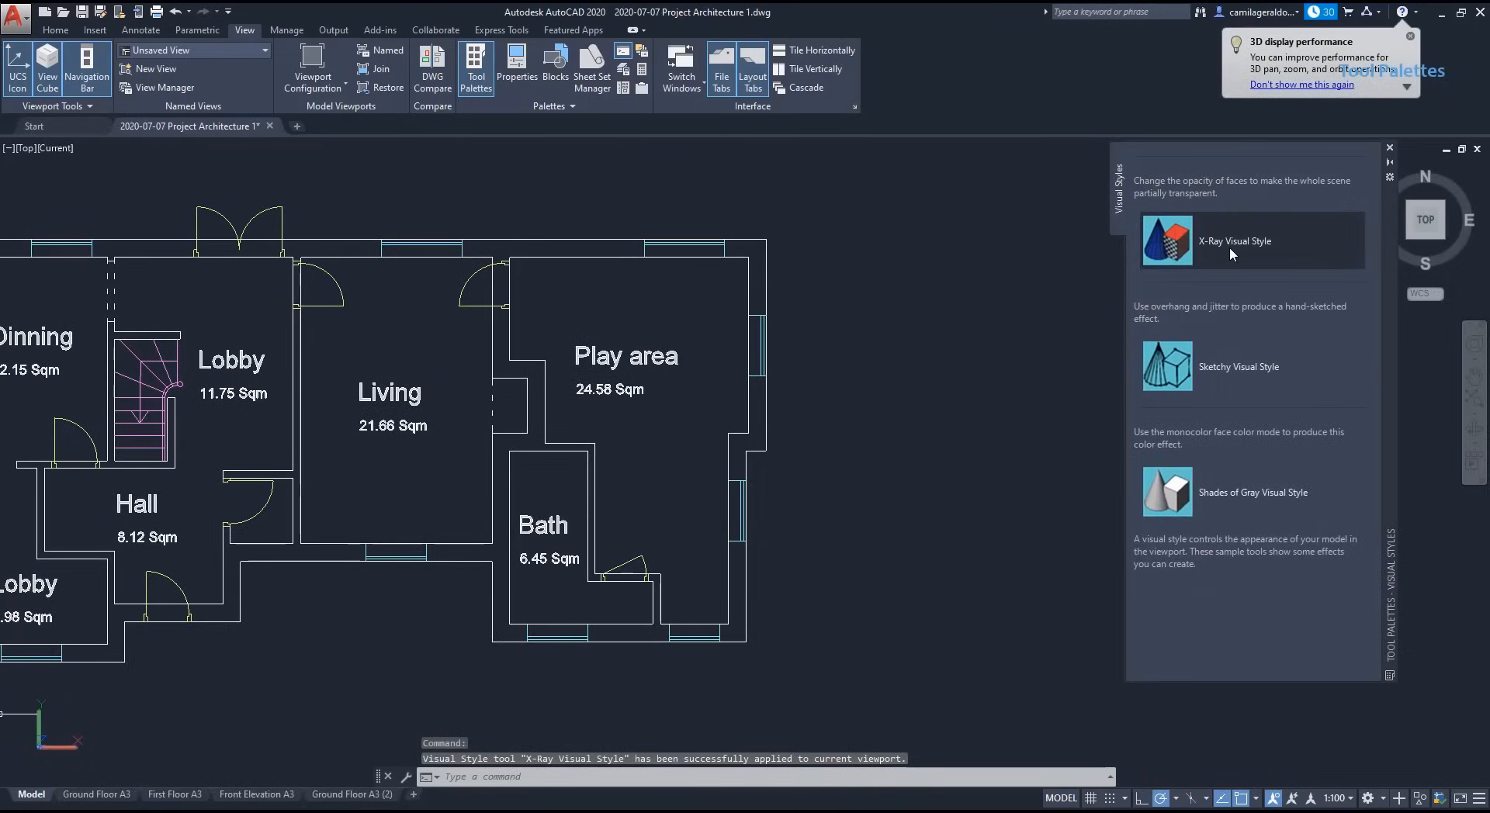
click(1247, 371)
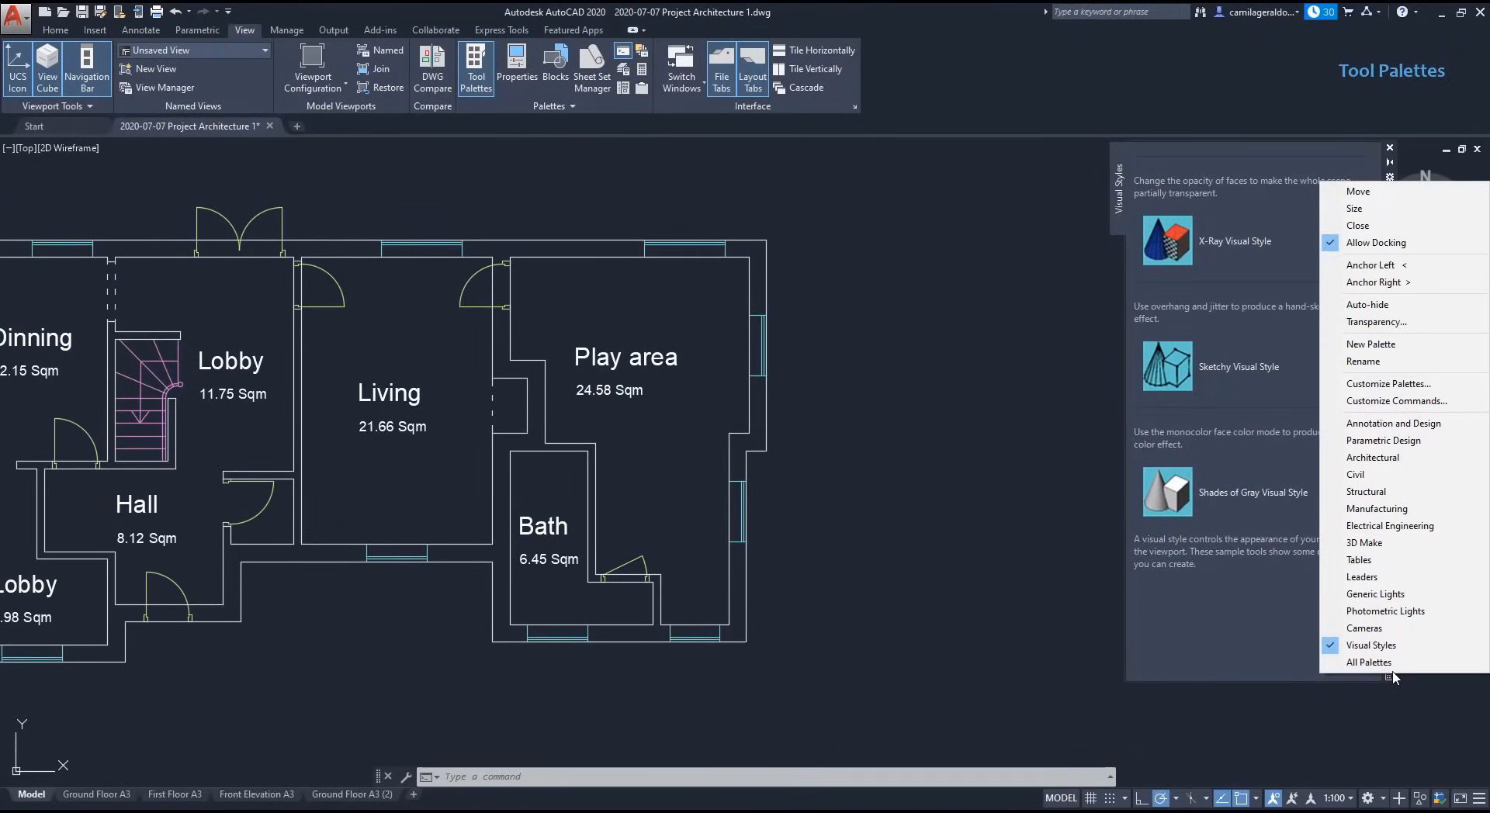
Step: Open the tool palette customization, review its palettes and groups, and add the Modeling palette to the Annotation and Design group
click(1460, 384)
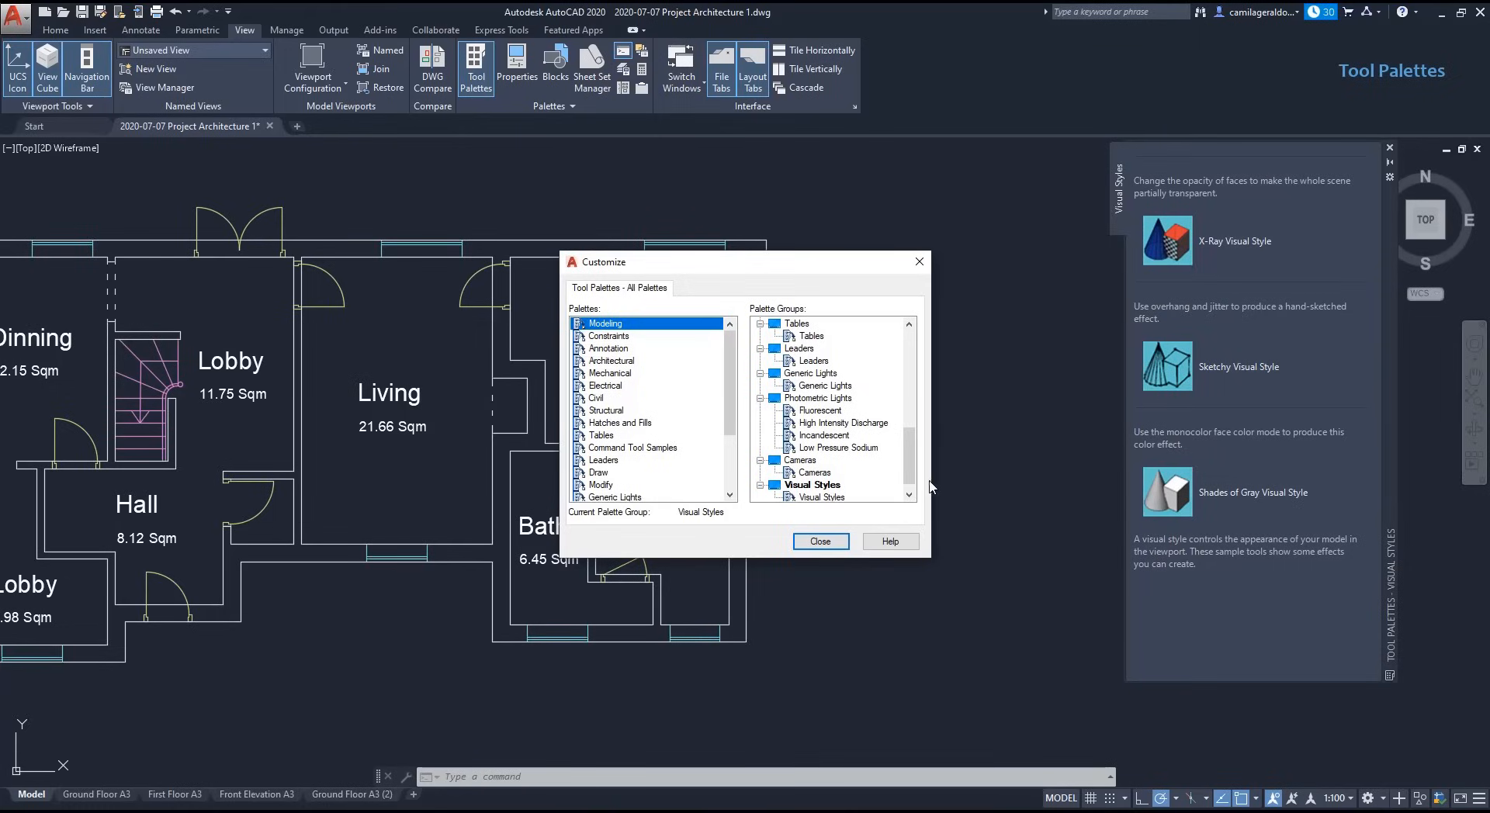
drag(911, 482, 908, 354)
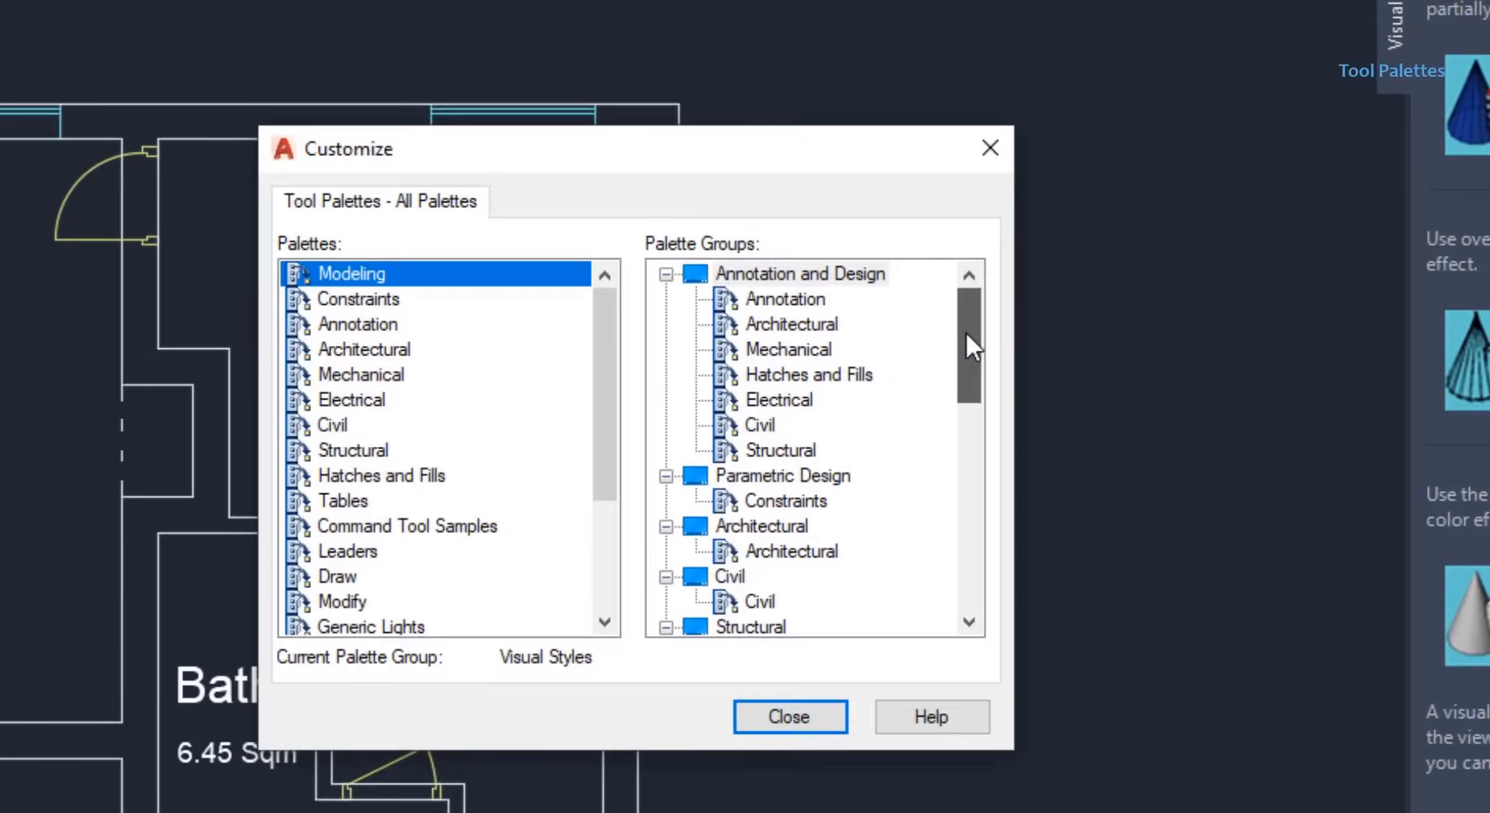
drag(604, 404, 616, 375)
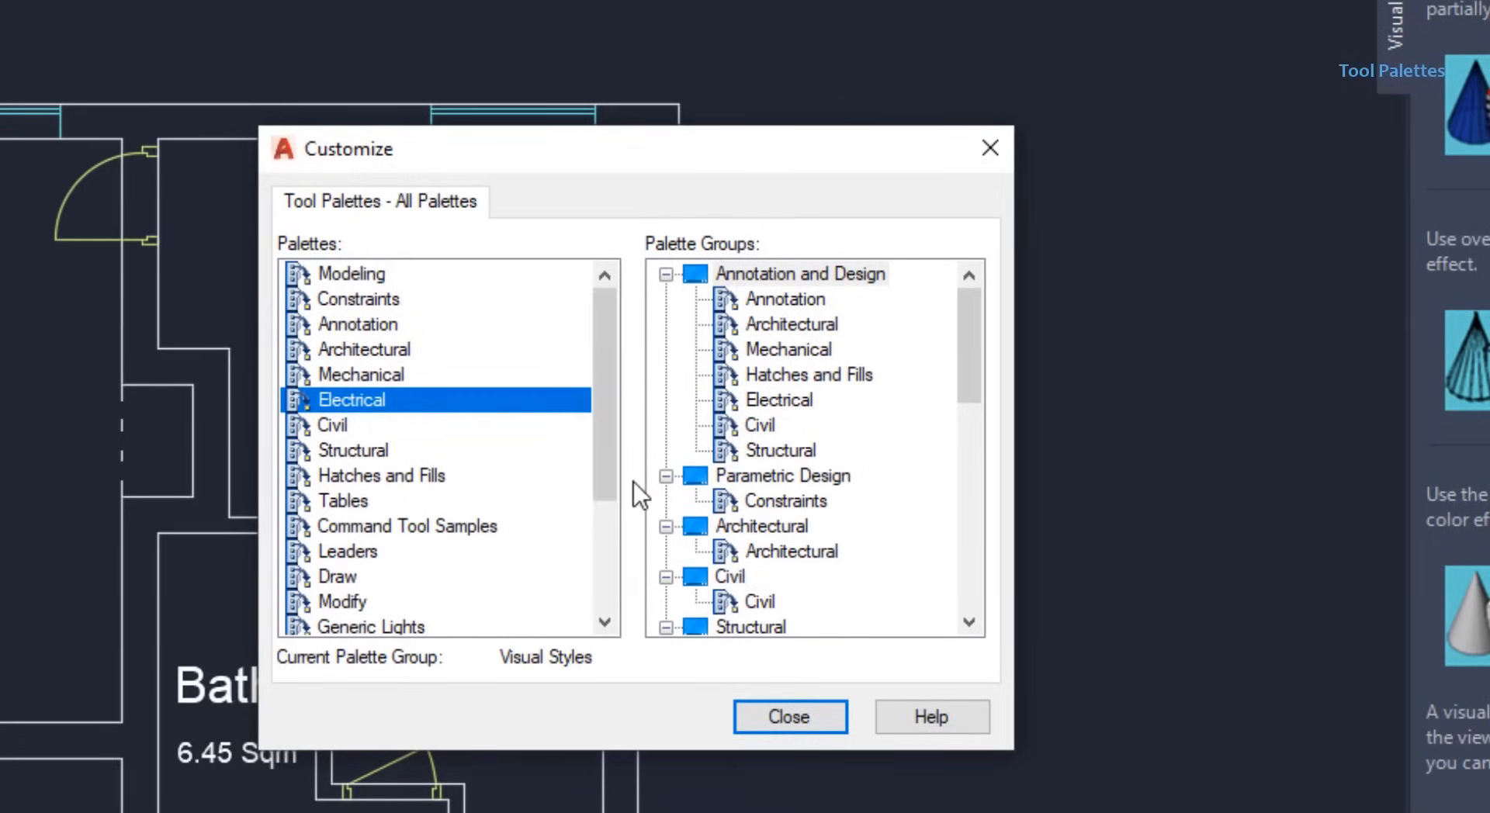
click(339, 273)
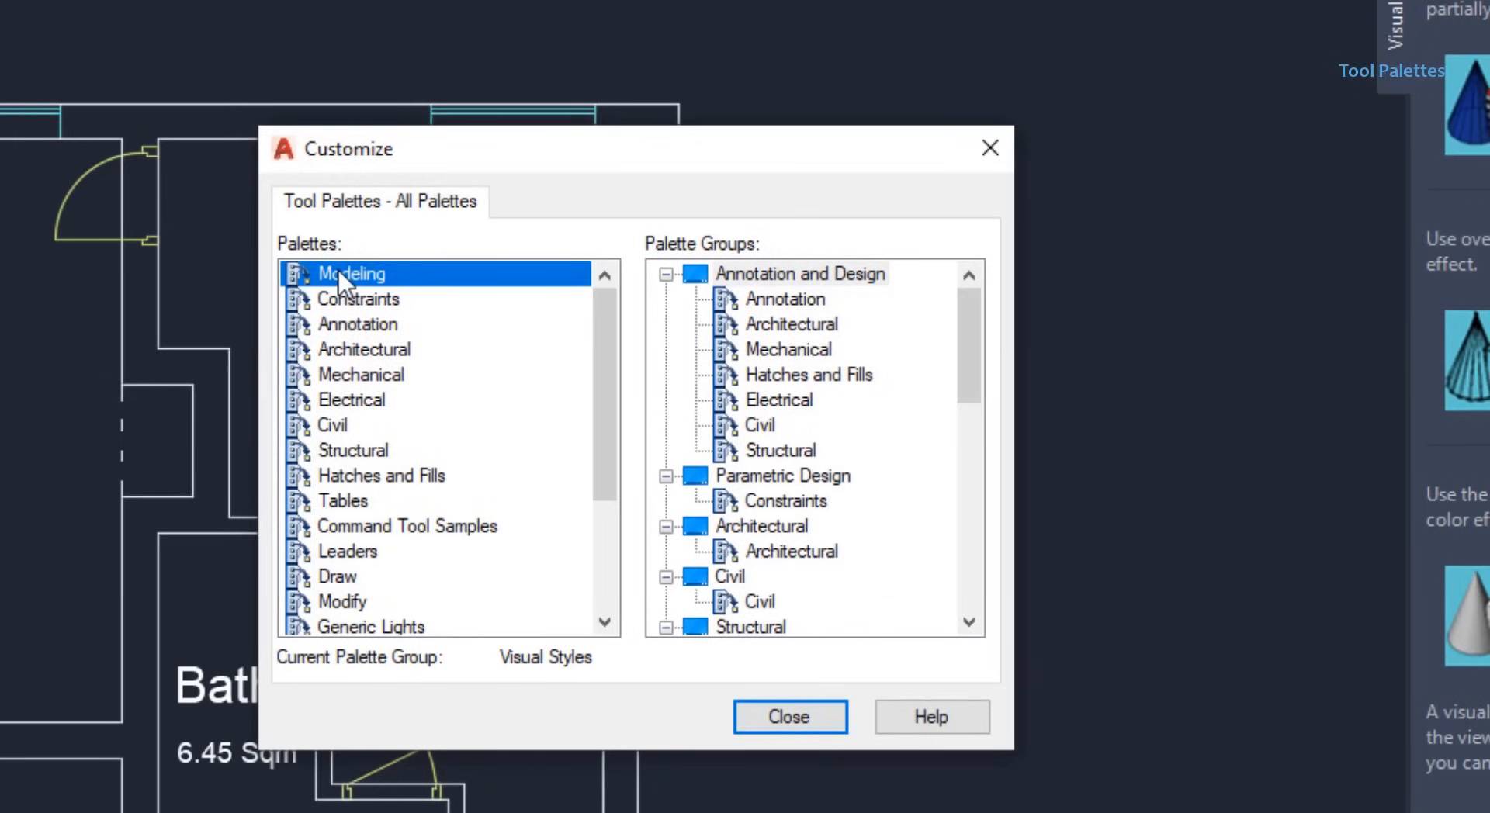
drag(338, 272, 723, 298)
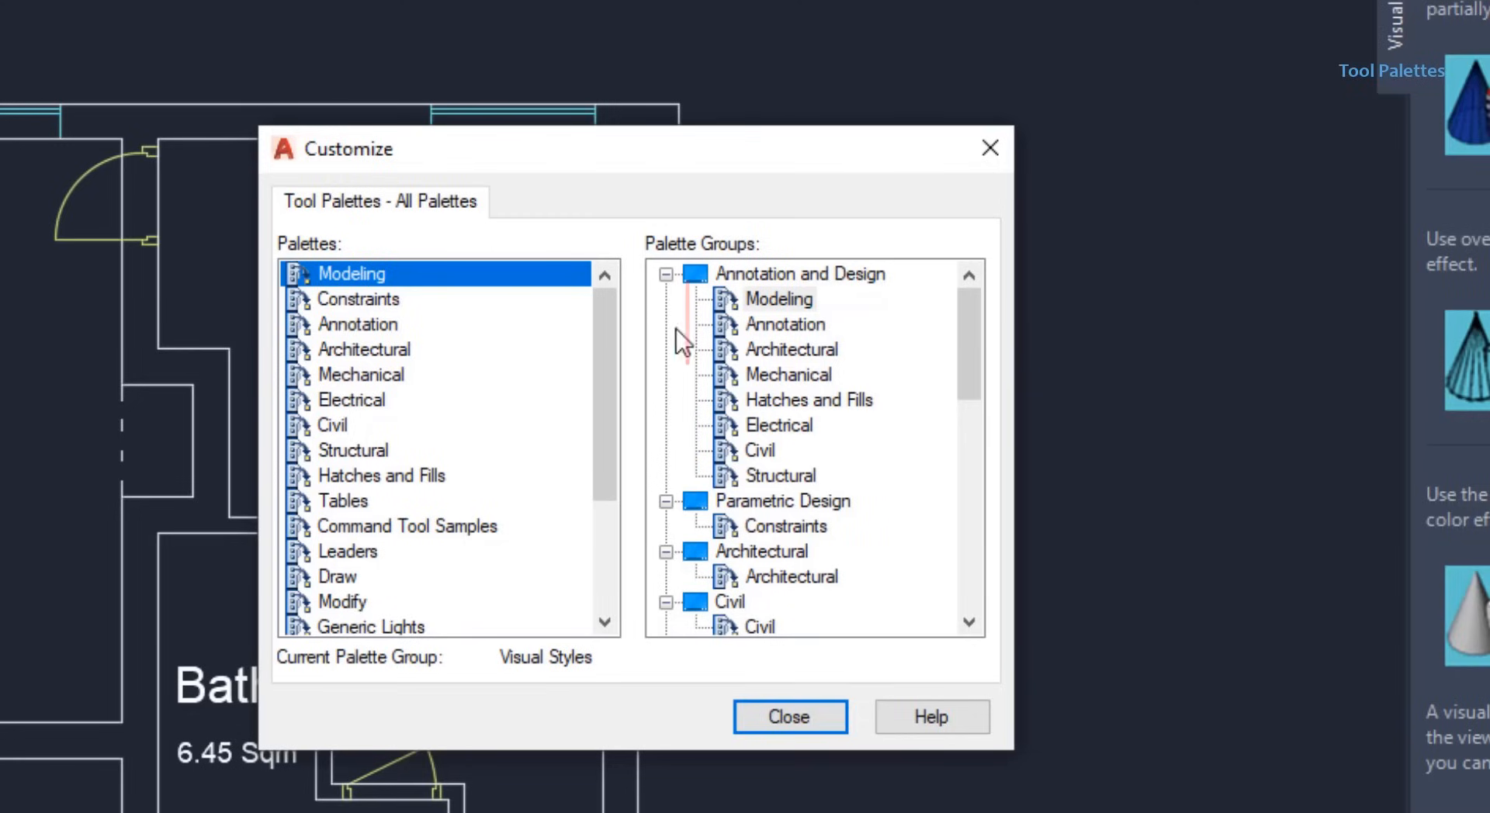
Step: Remove the Modeling palette from the Annotation and Design palette group
right_click(731, 294)
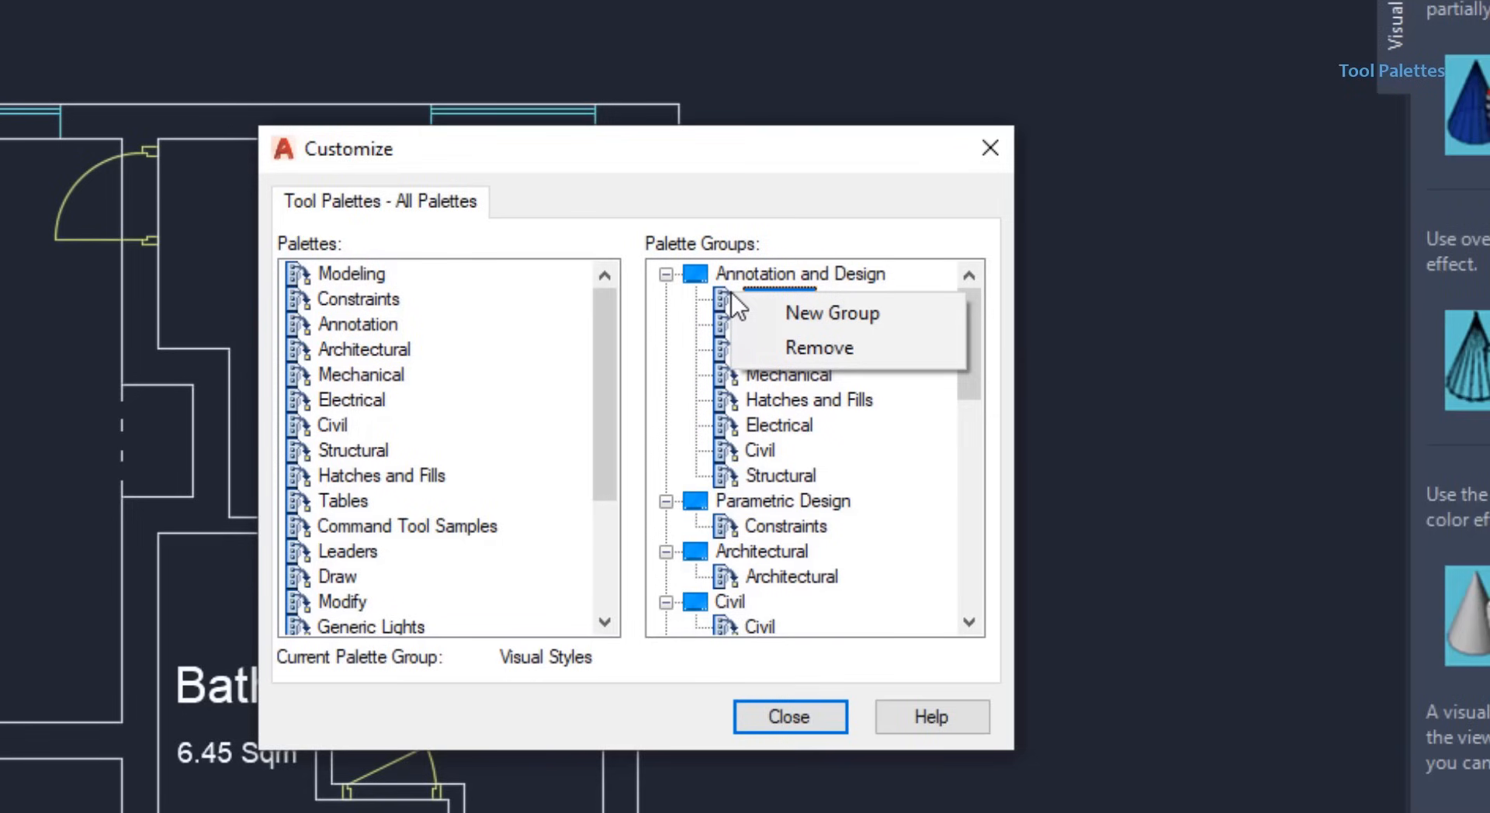
click(780, 345)
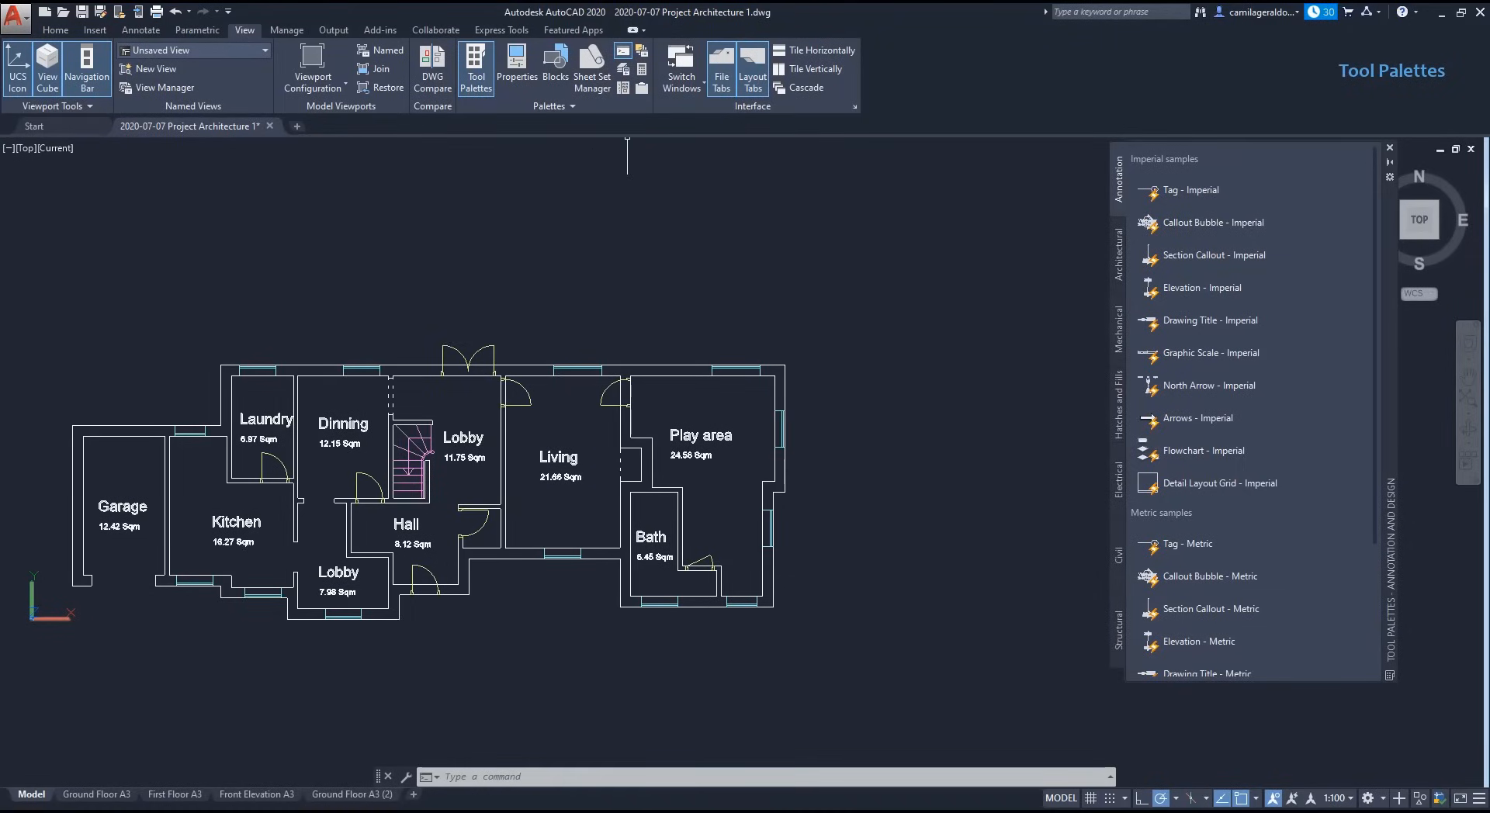
Step: Create a tool palette from bath furnitures.dwg in DesignCenter's Blocks (Autocad) folder and look through its blocks
click(622, 90)
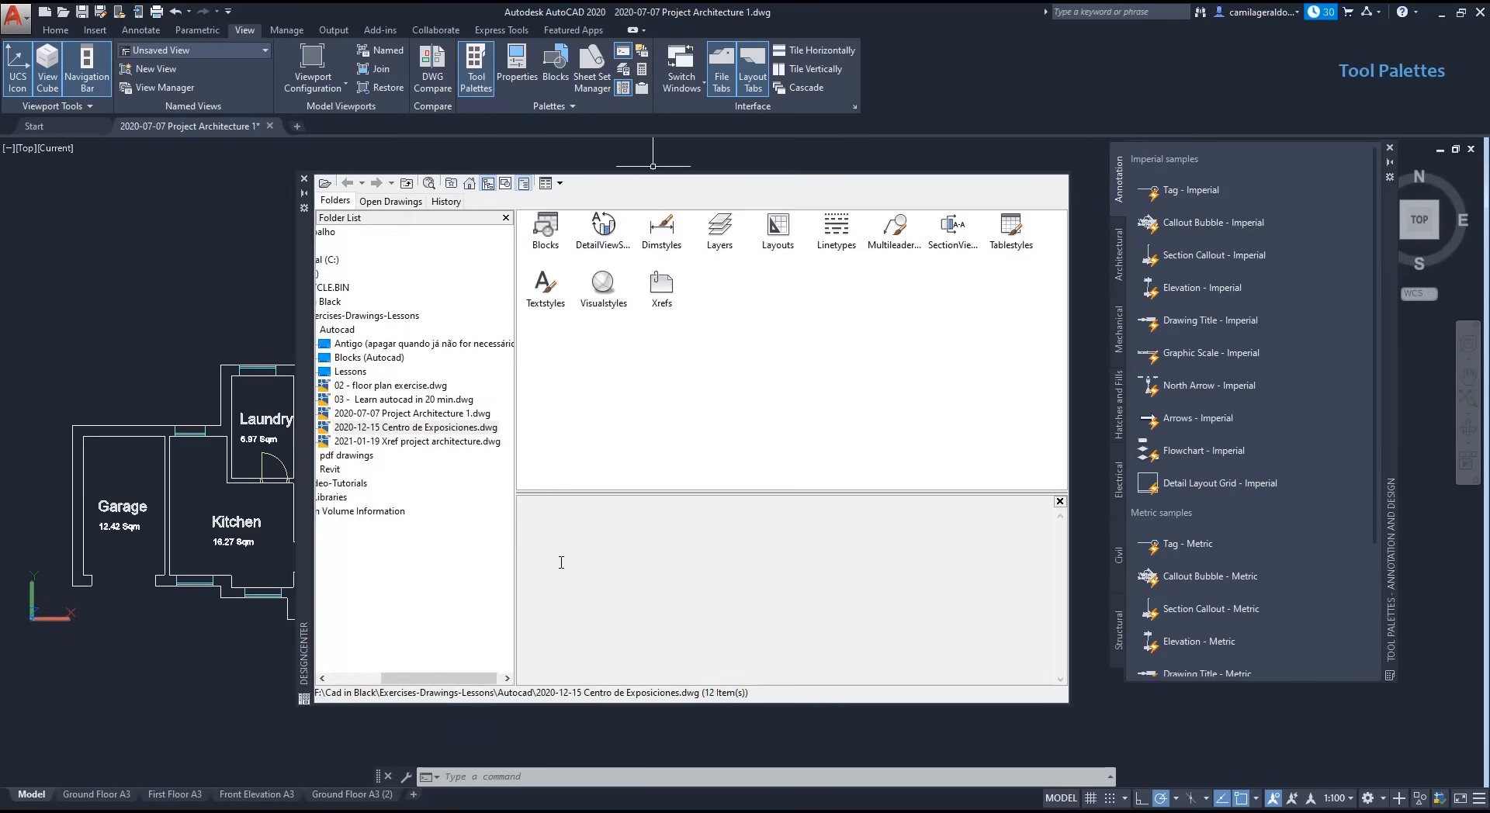
drag(452, 680, 419, 682)
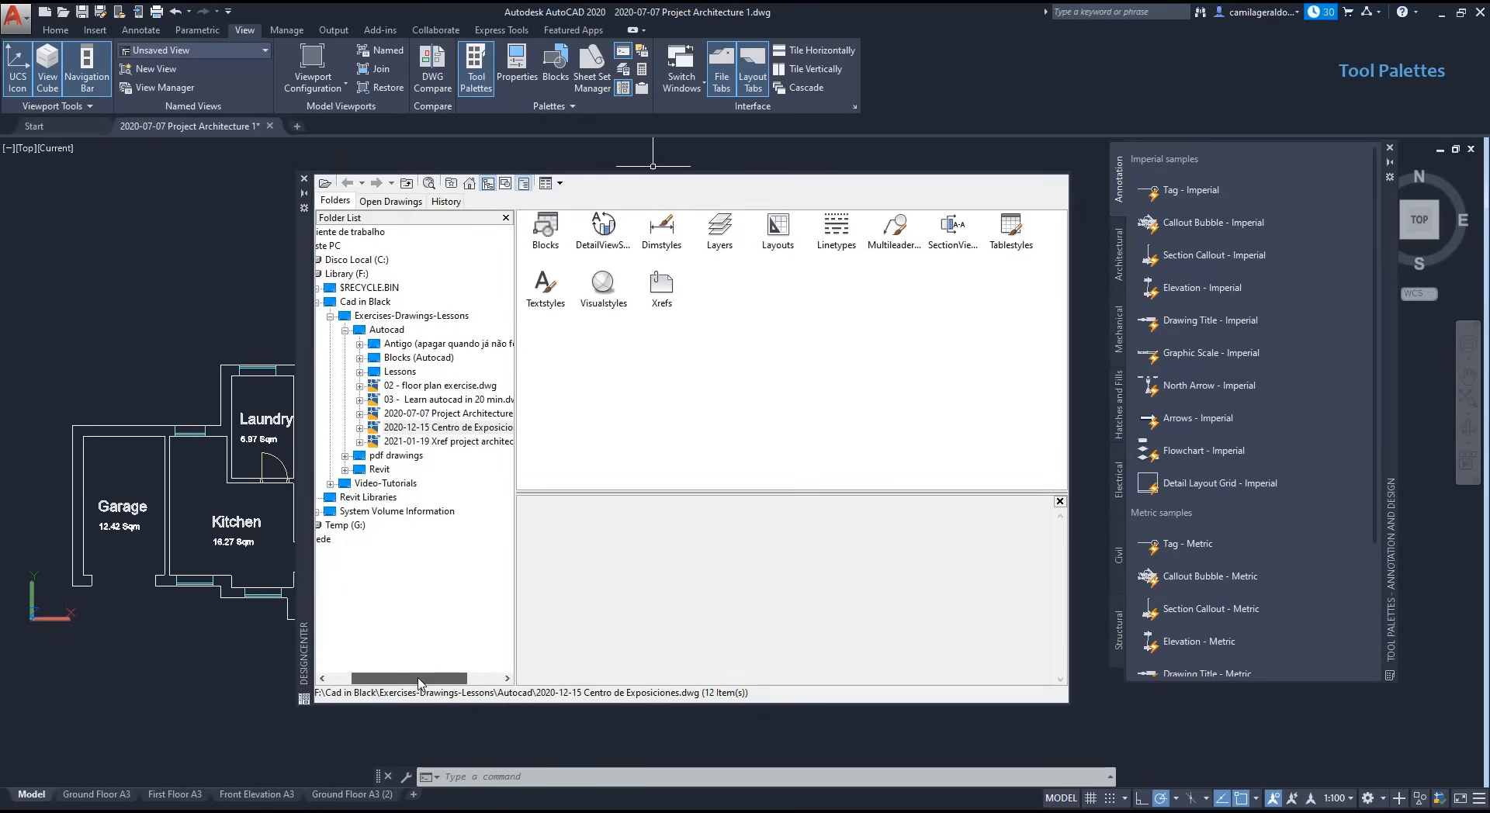
click(359, 357)
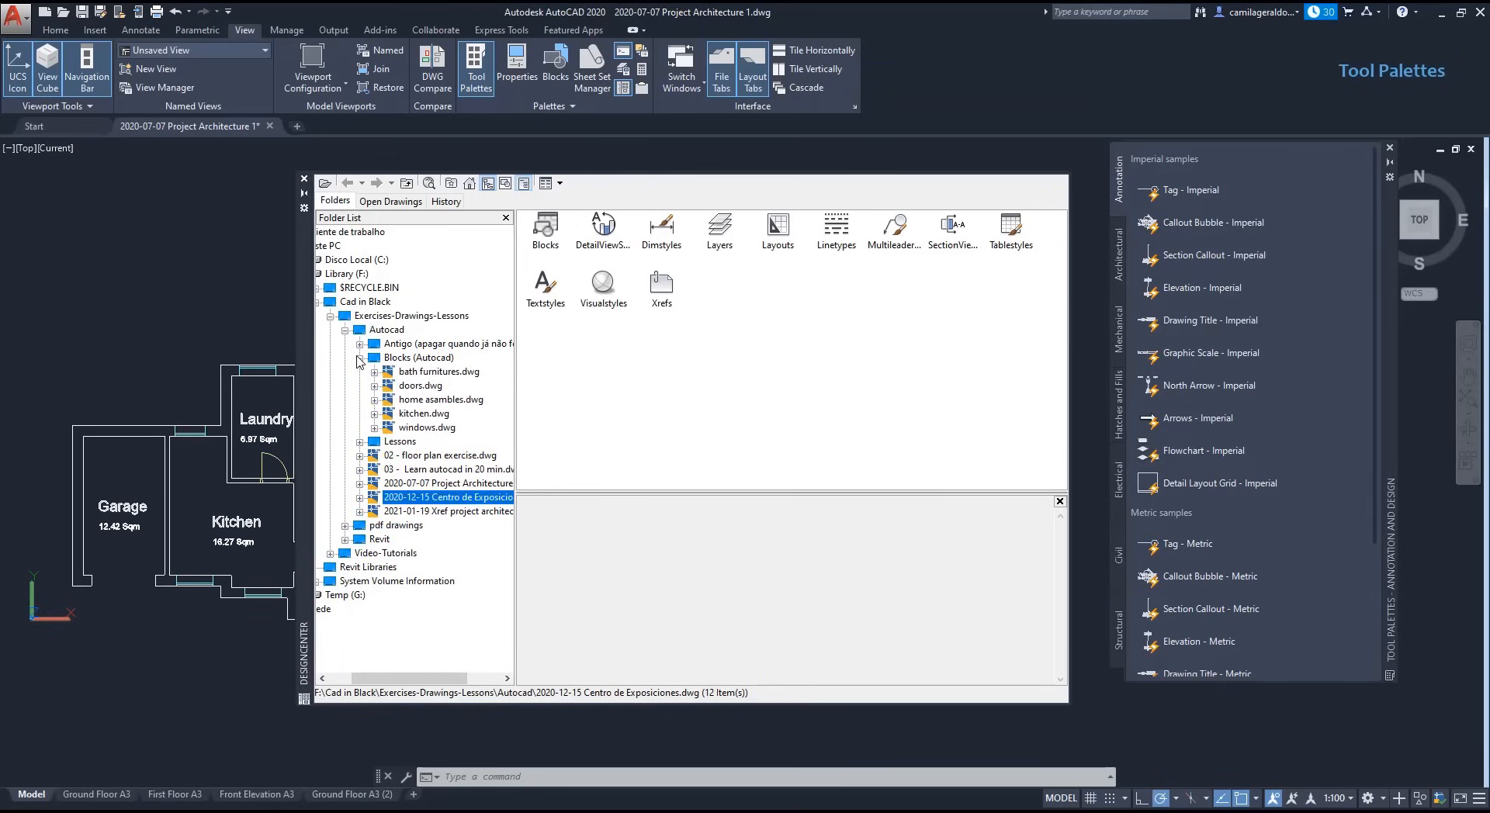
click(374, 372)
click(423, 373)
right_click(420, 372)
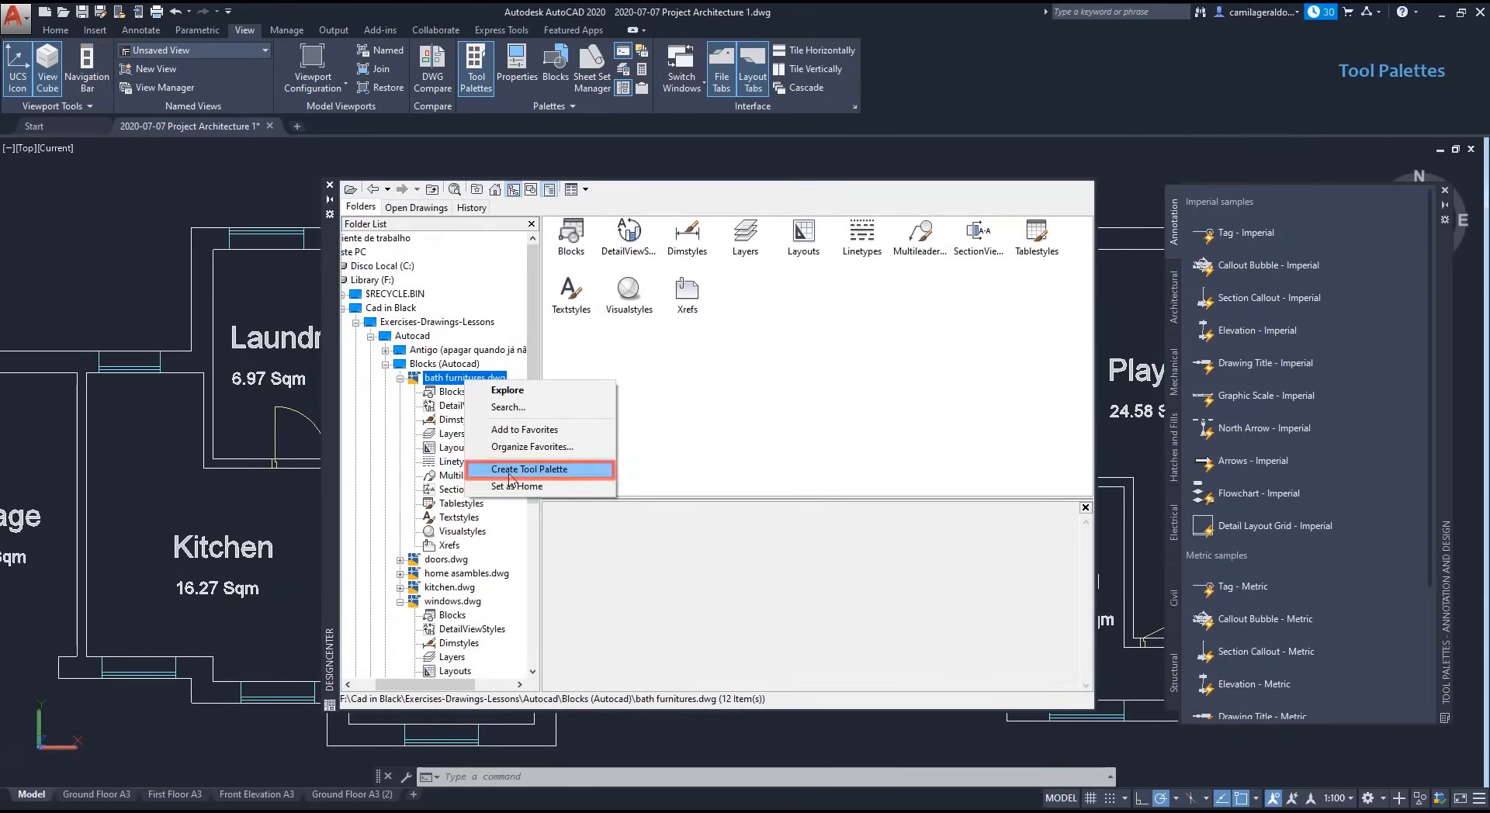
click(509, 471)
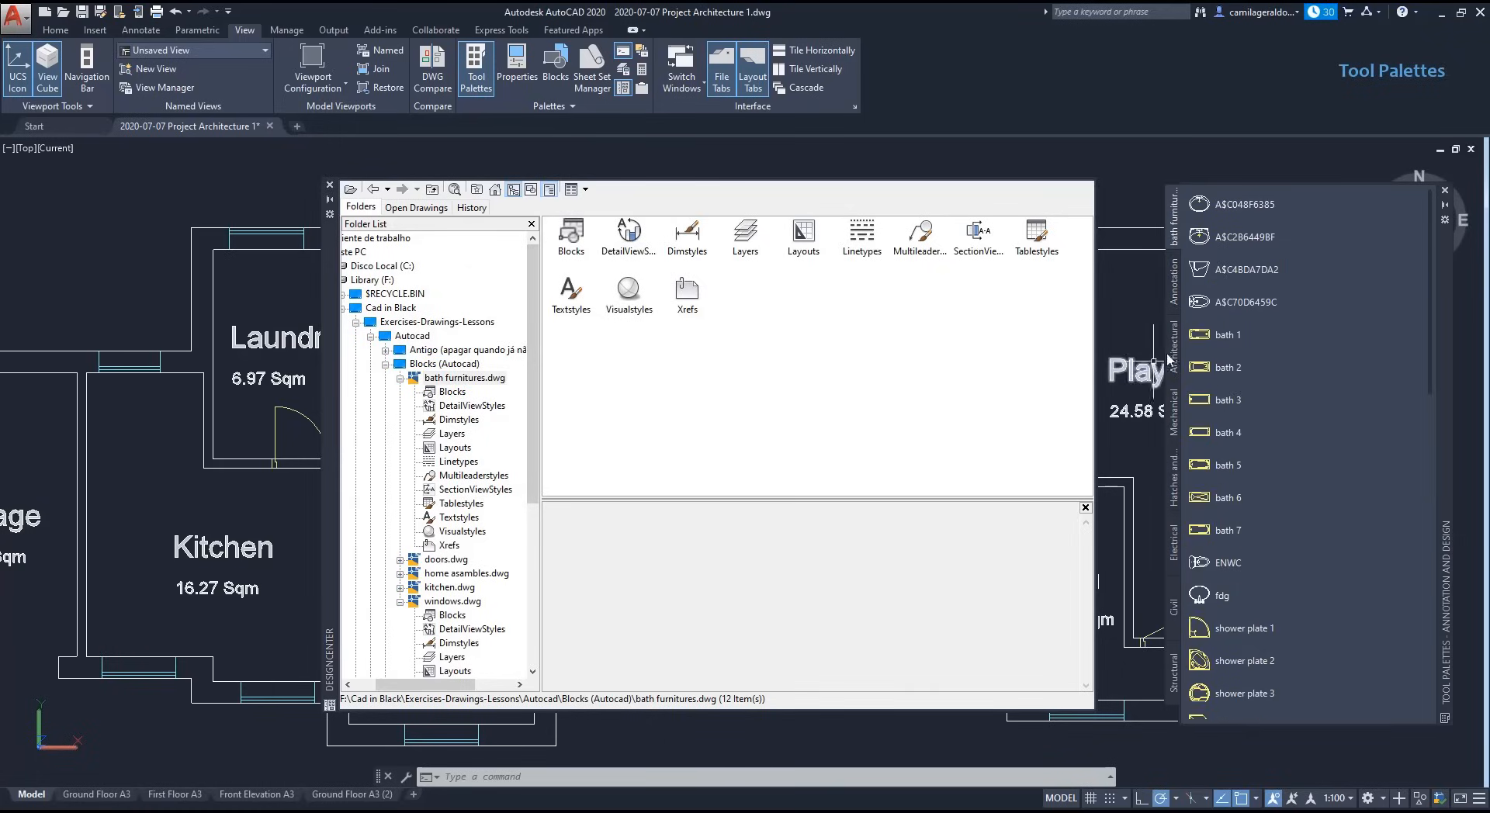
scroll(1290, 456, down, 3)
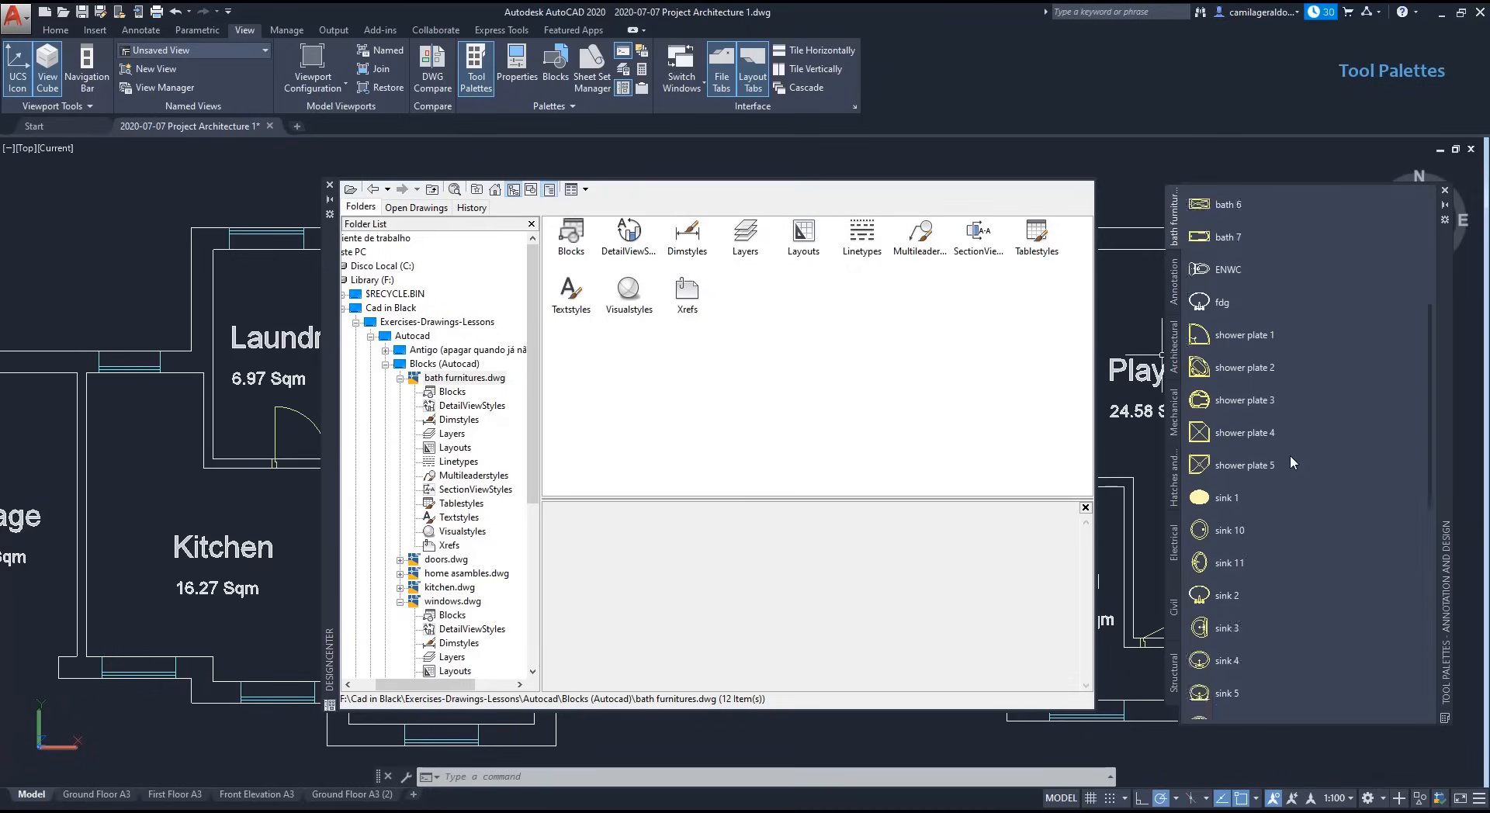
scroll(1289, 458, down, 4)
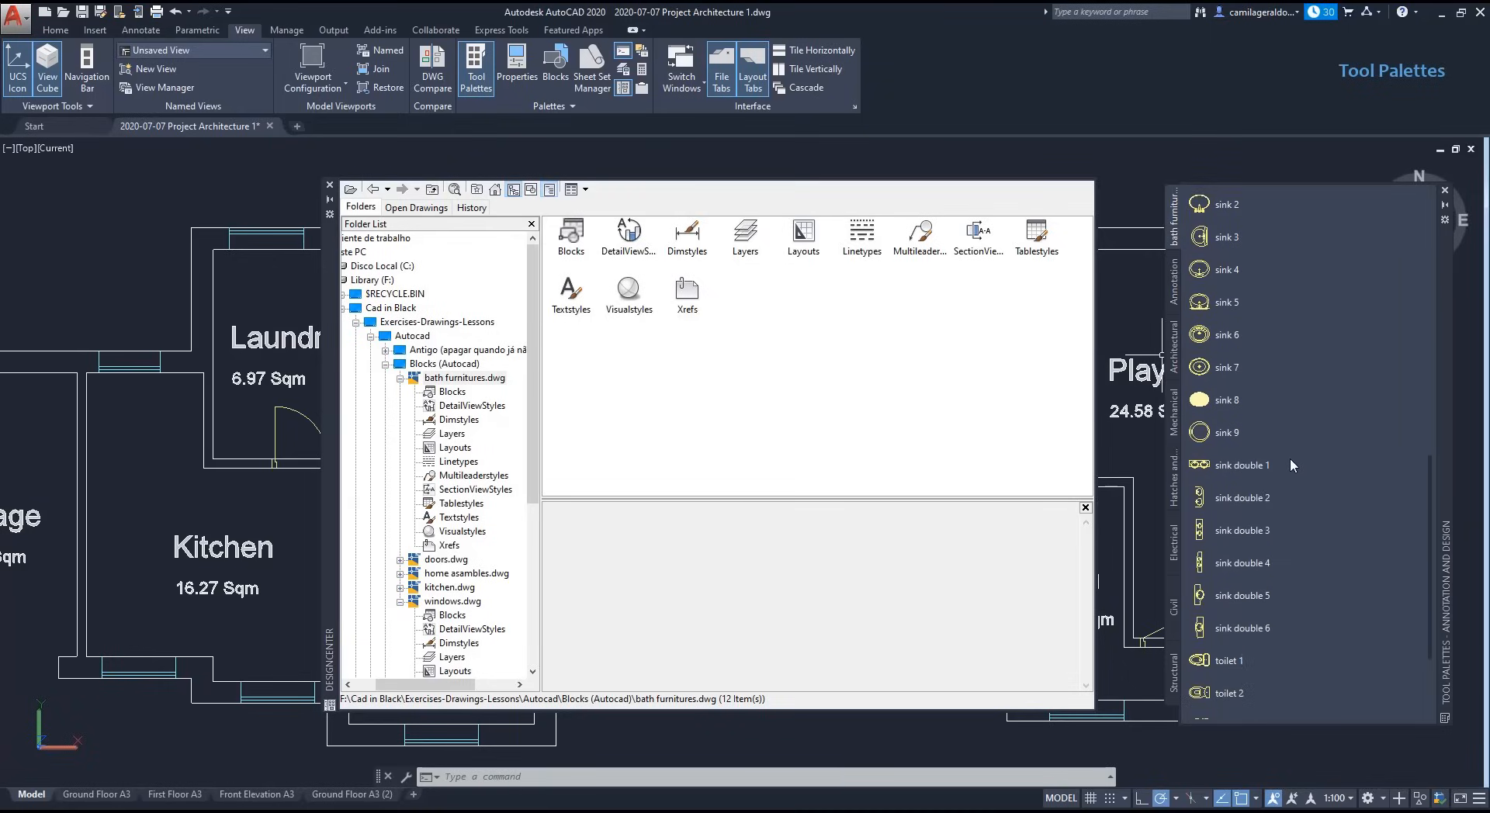
scroll(1289, 458, down, 2)
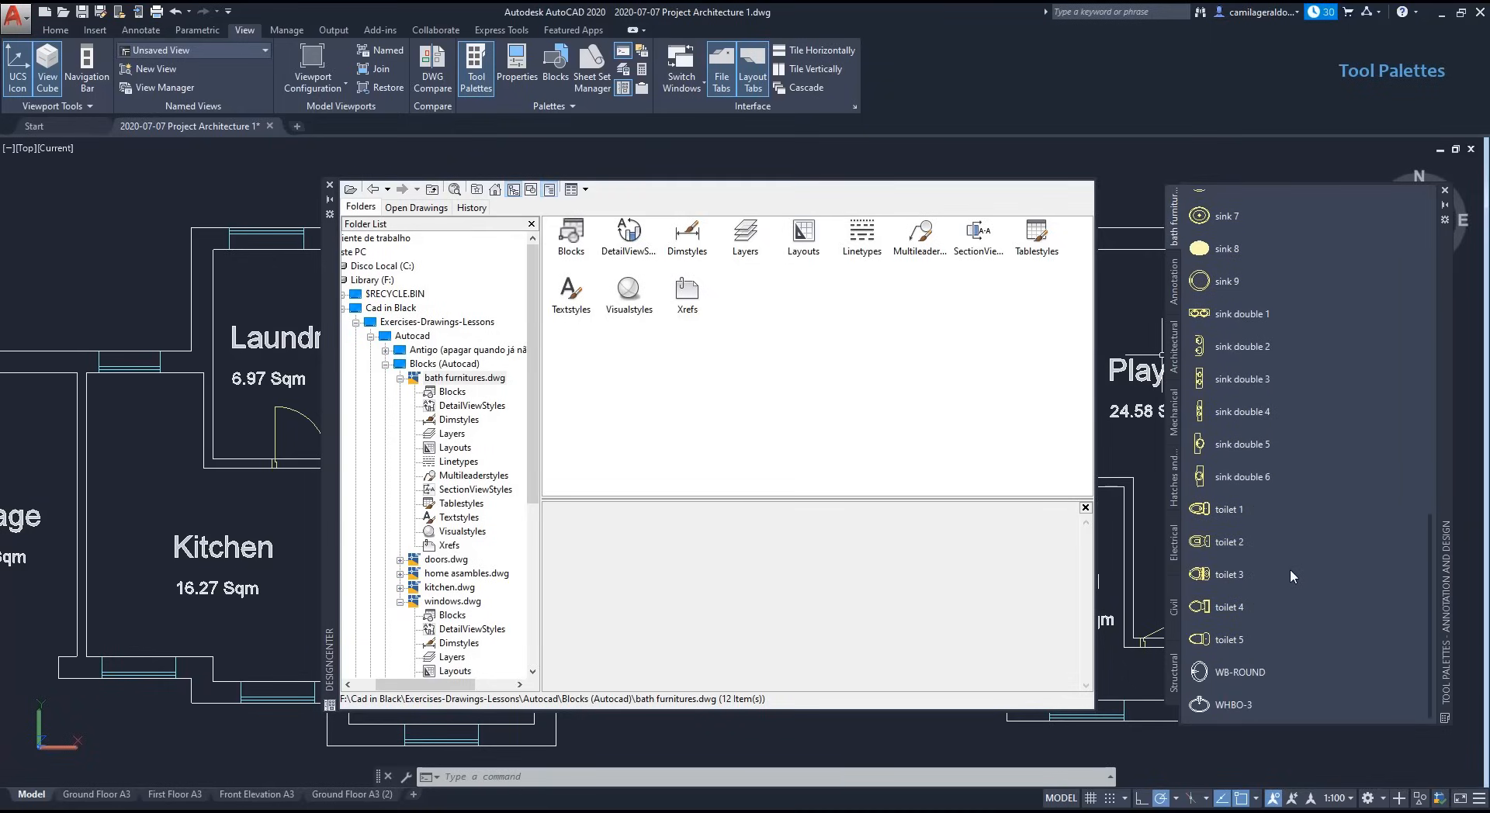
Step: Create tool palettes from doors.dwg, home asambles.dwg, kitchen.dwg and windows.dwg, and check the new palettes
click(400, 377)
right_click(434, 392)
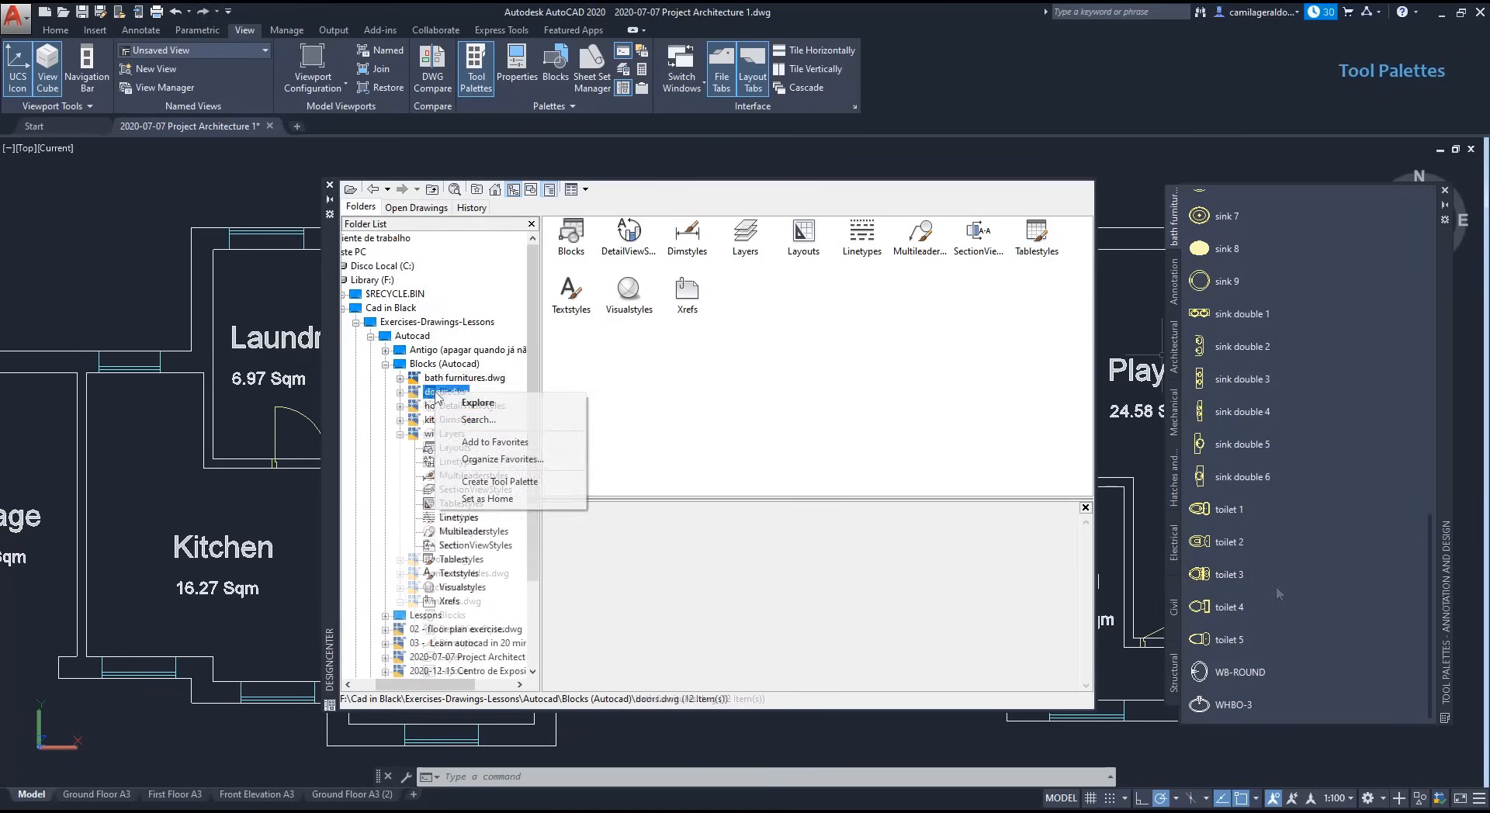
click(497, 483)
right_click(435, 406)
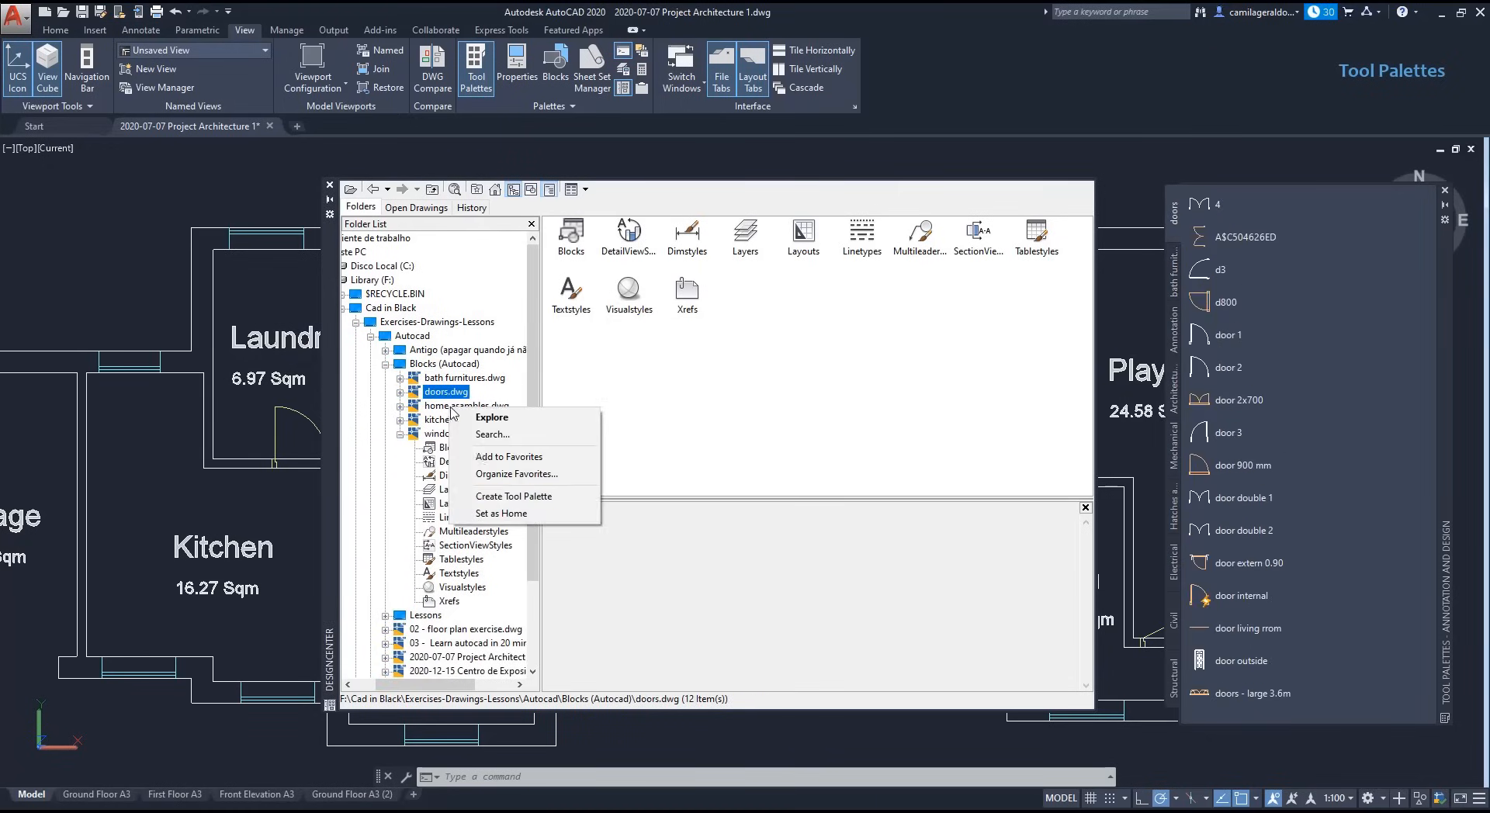
click(500, 485)
right_click(434, 420)
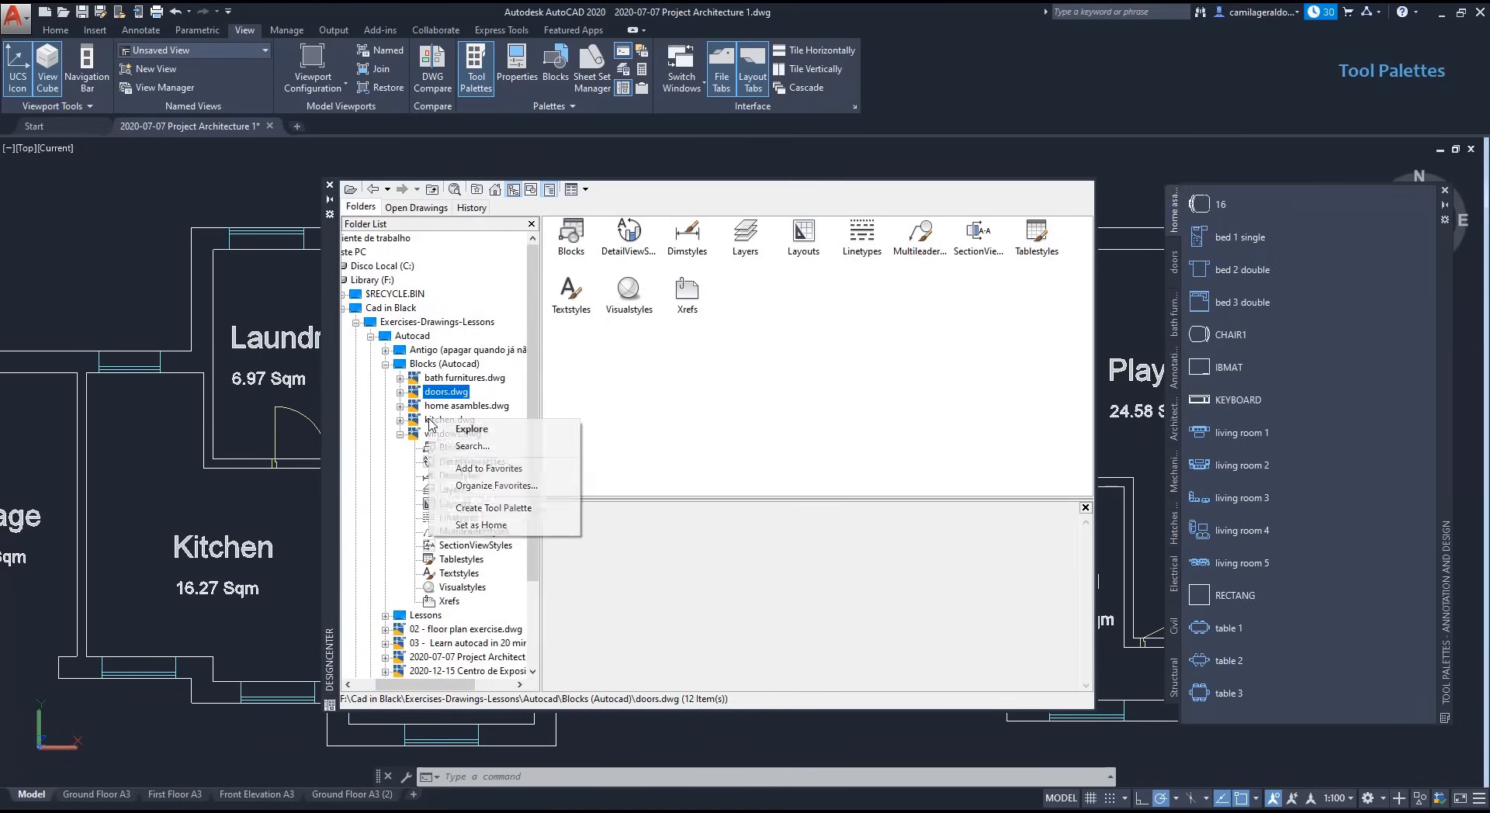
click(500, 512)
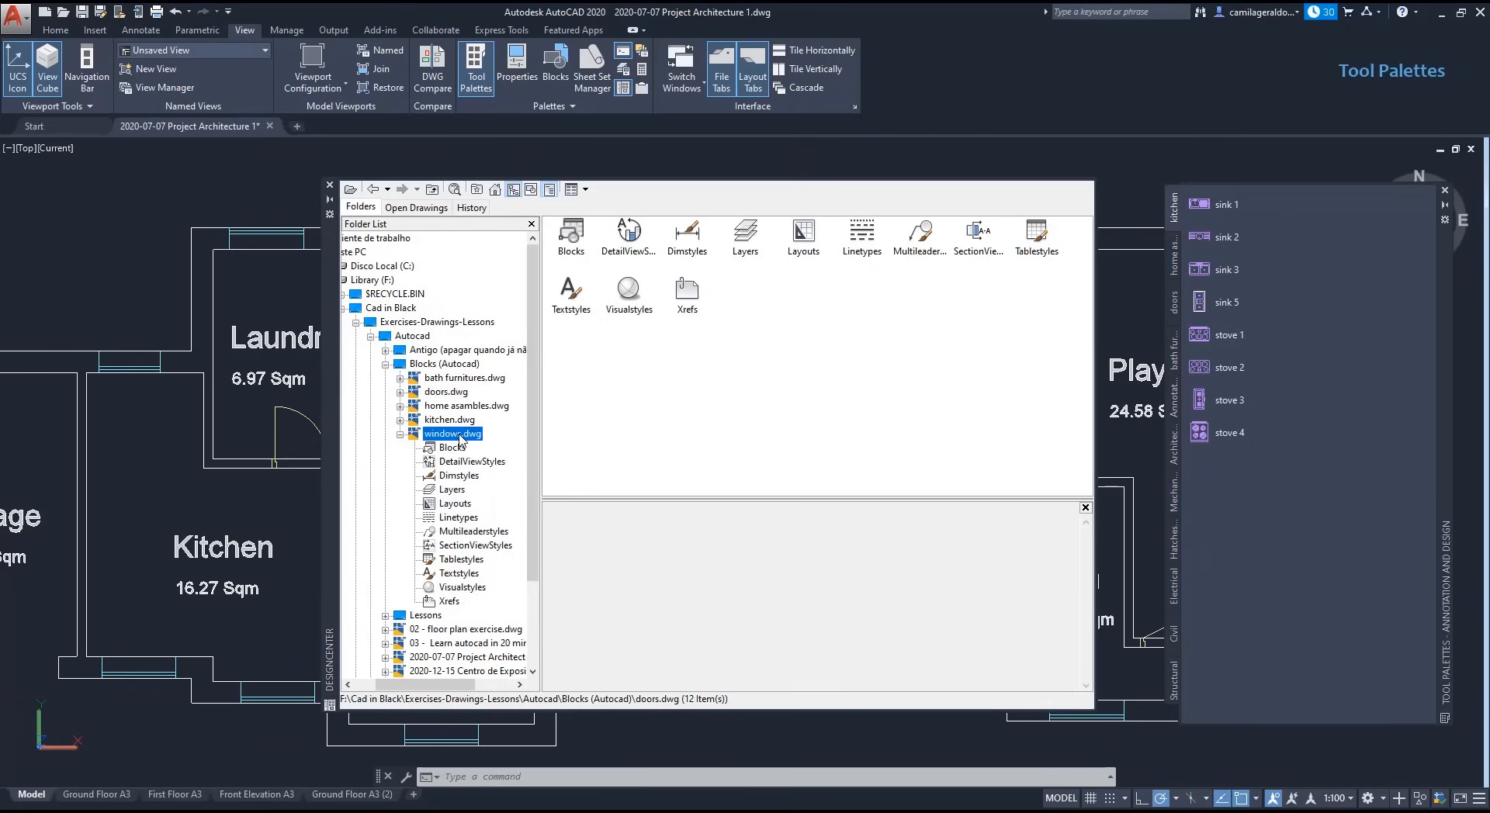
right_click(459, 436)
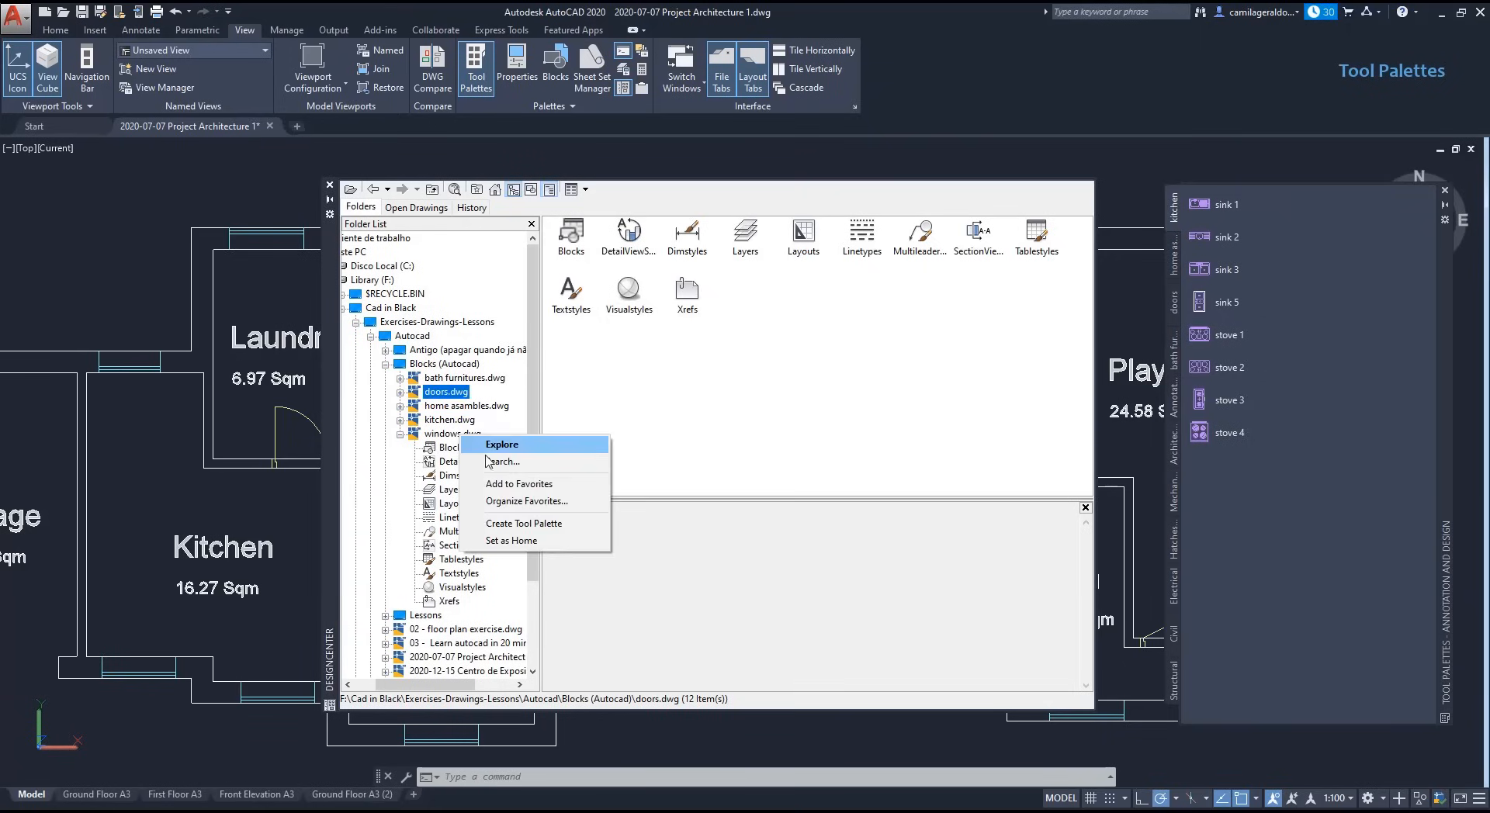
click(549, 524)
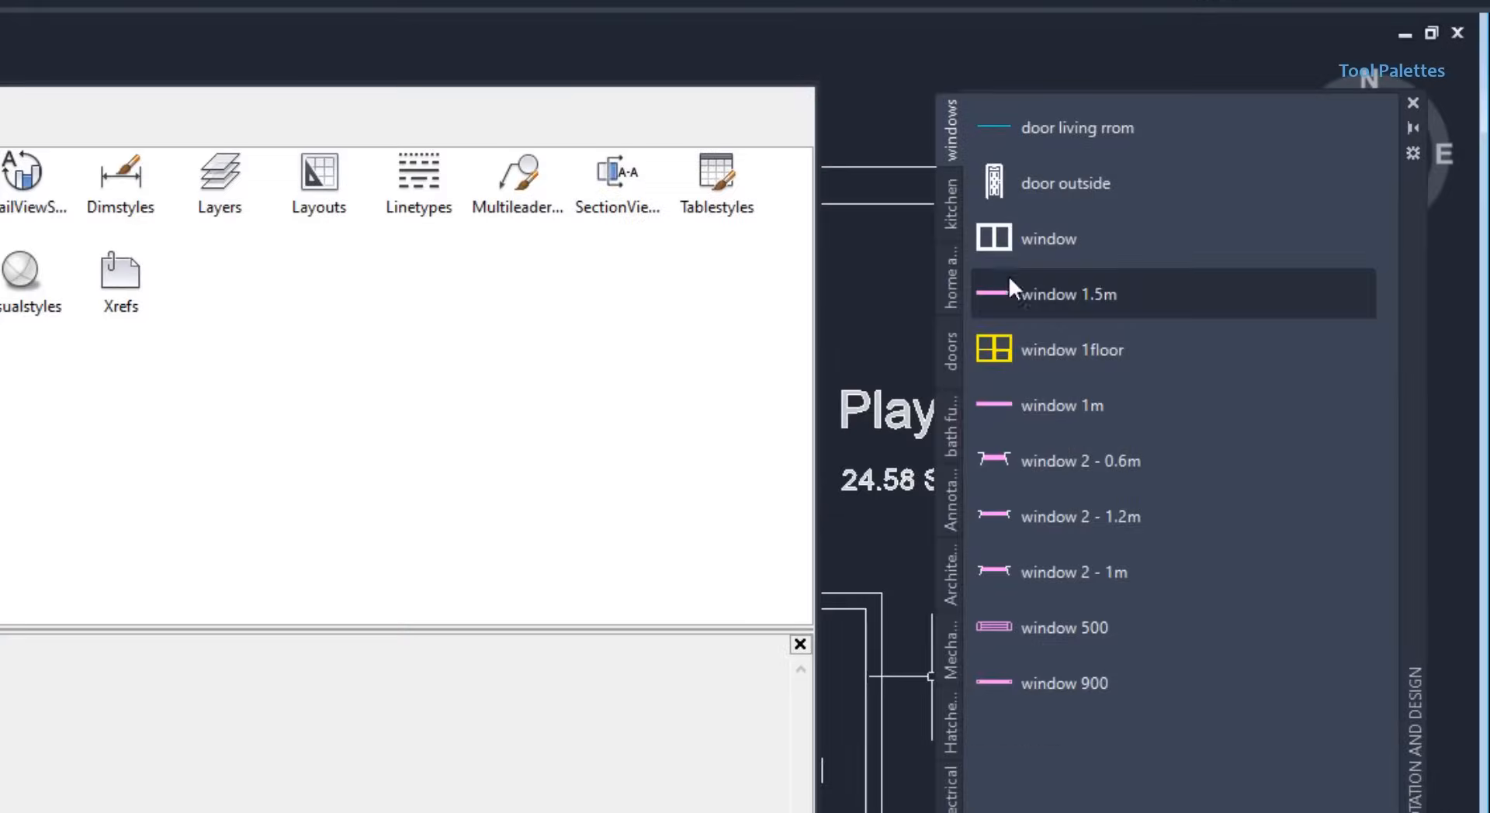
click(956, 212)
click(953, 267)
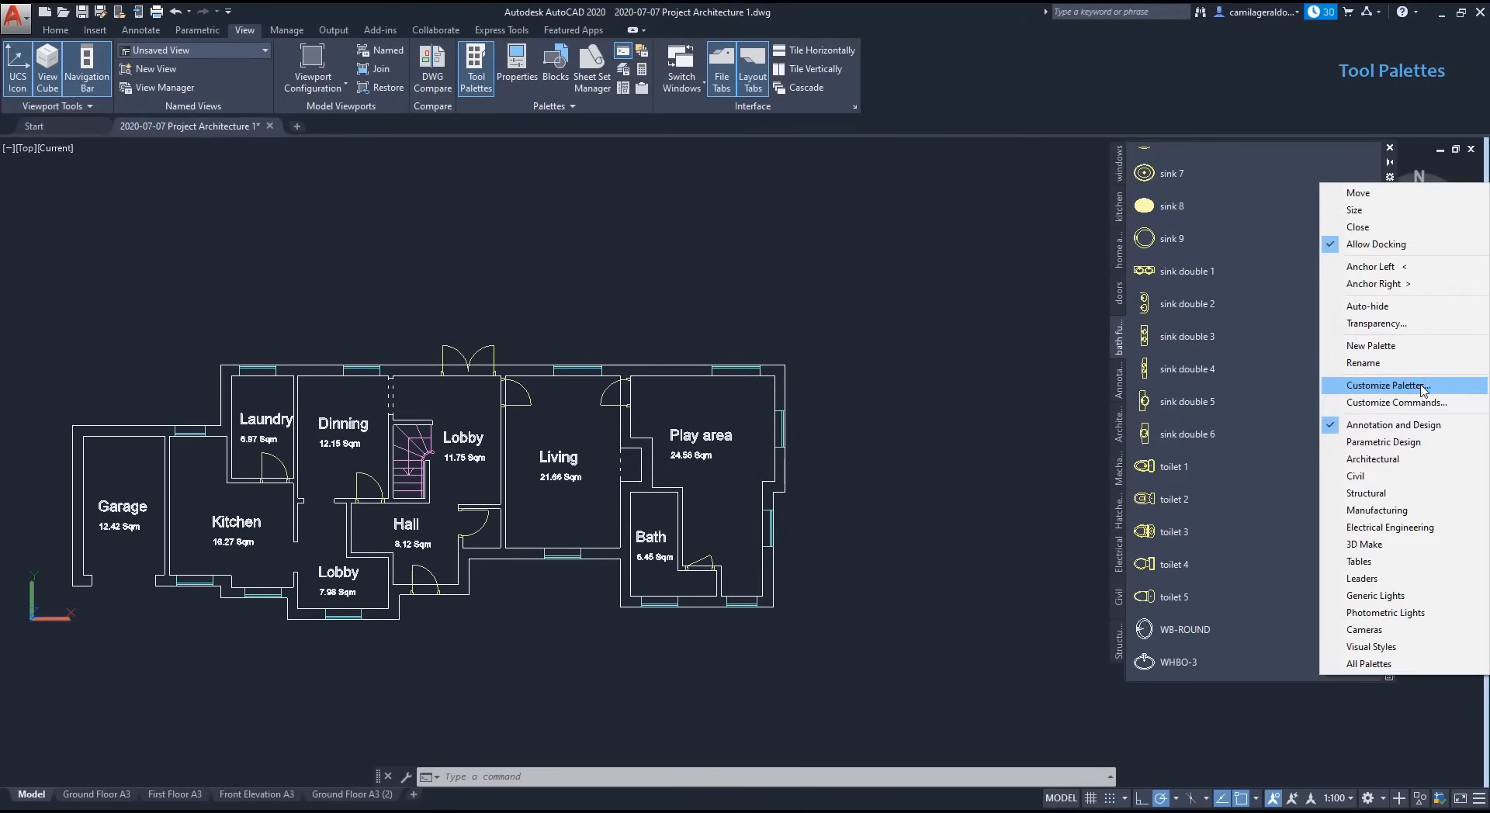
Step: Open the tool palette customization and create a new palette group named My Blocks
click(982, 391)
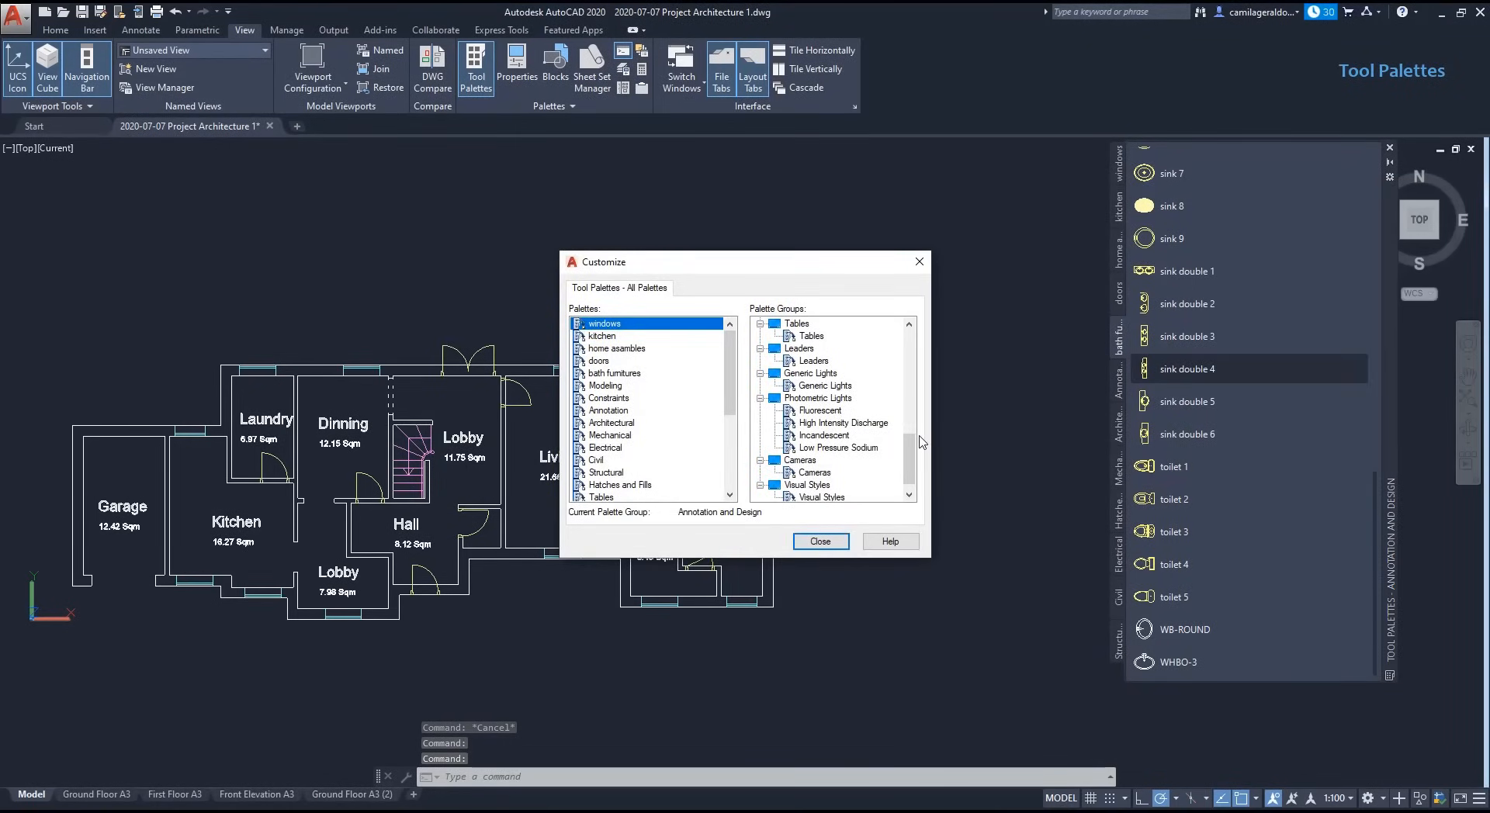
drag(910, 449, 908, 472)
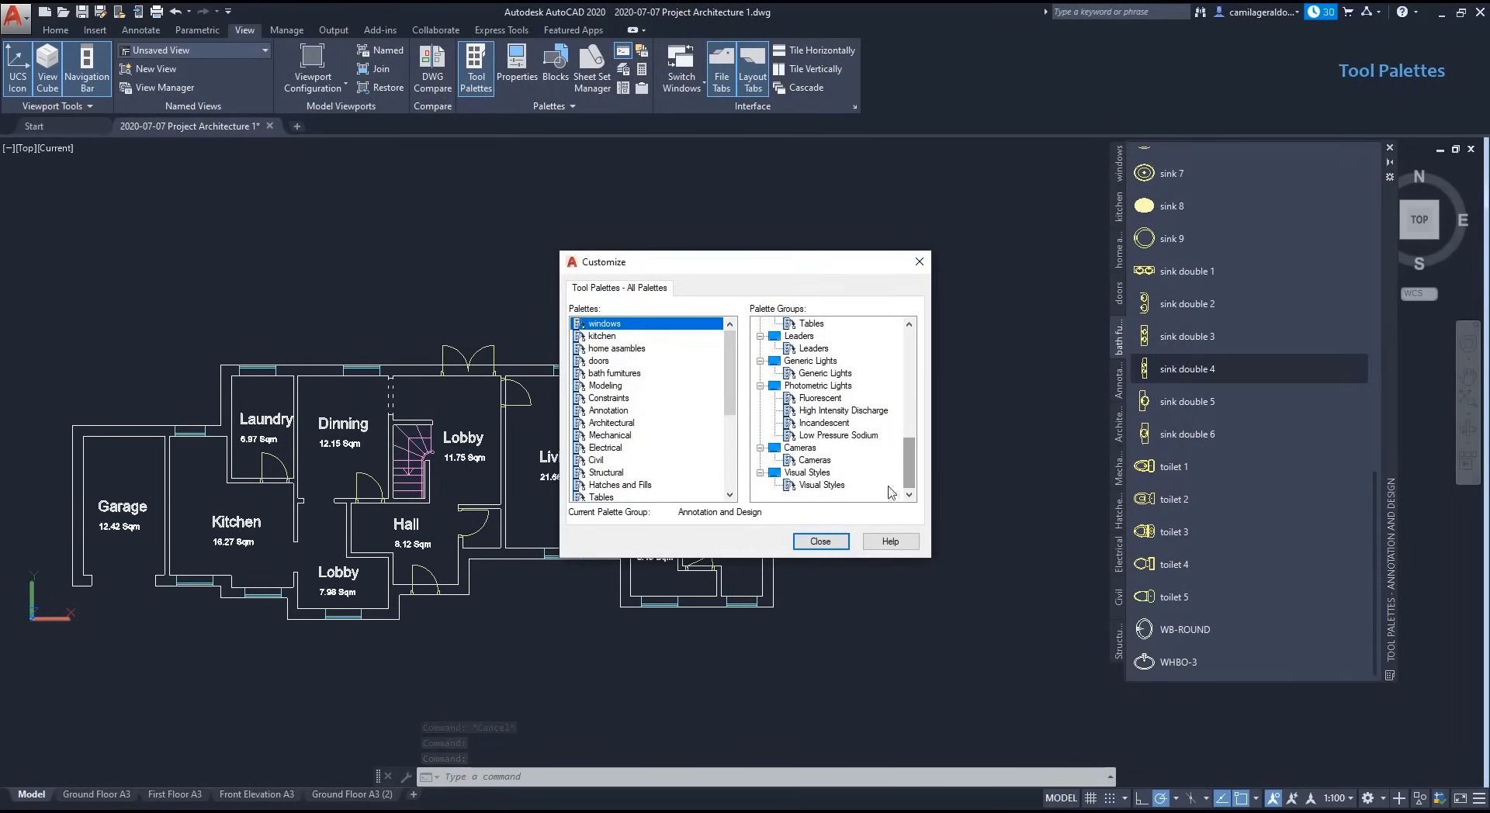
right_click(834, 508)
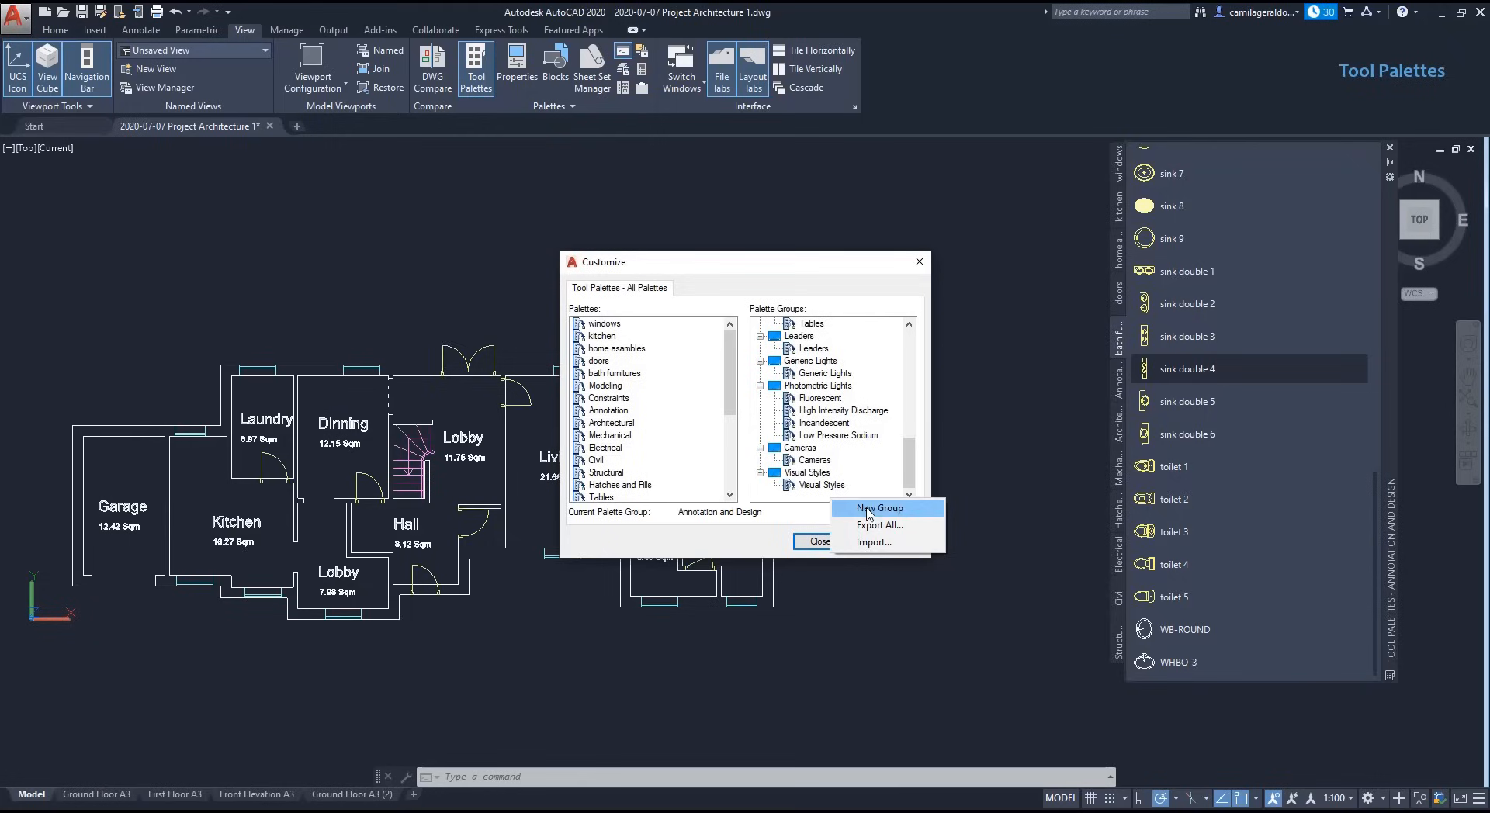
click(863, 509)
text(My Blocks)
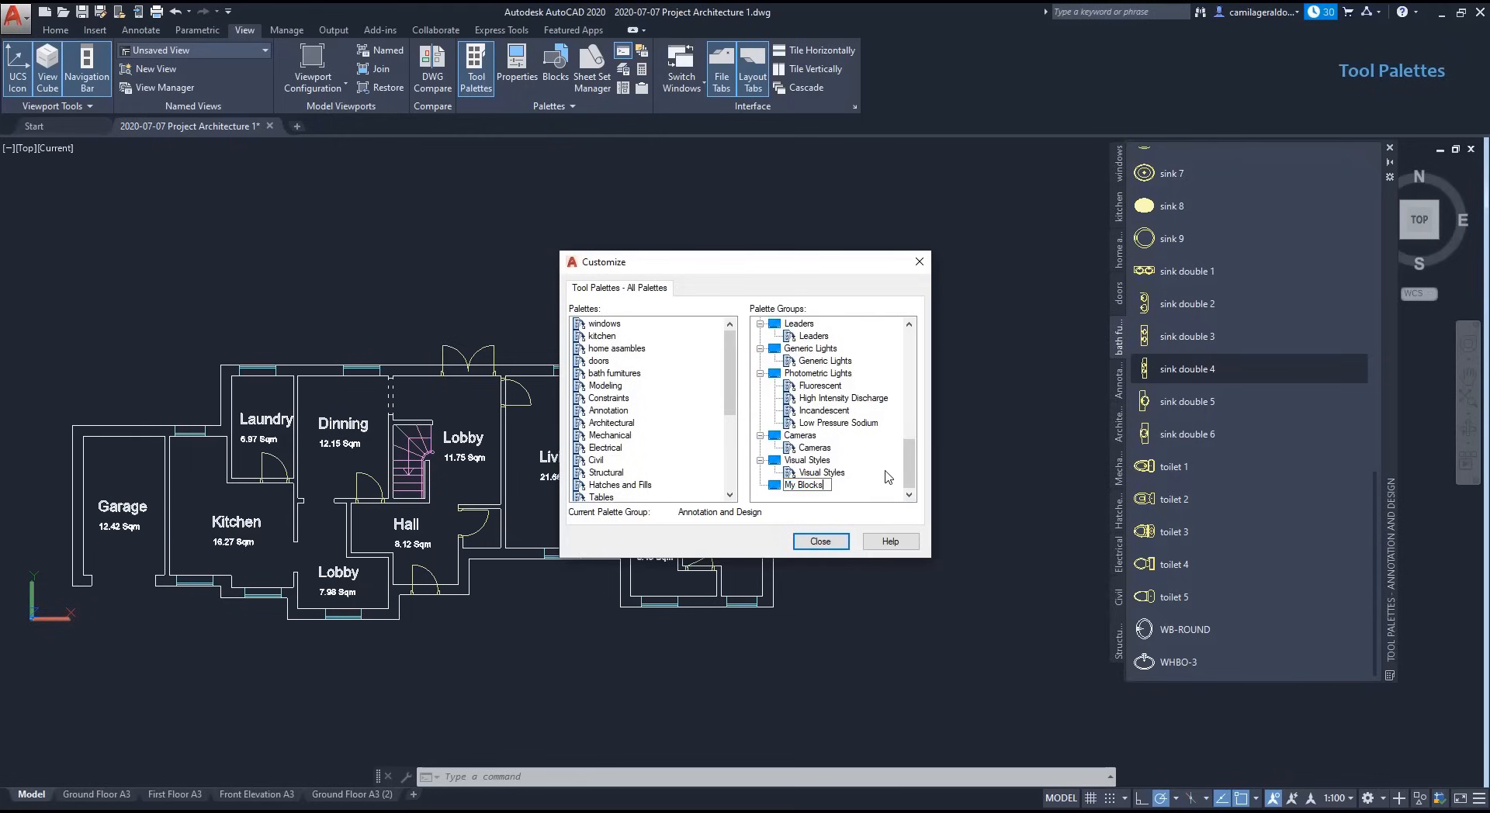
click(874, 494)
Step: Add the windows, doors, bath furnitures, kitchen and home asambles palettes to the My Blocks group
drag(605, 324, 809, 484)
drag(617, 348, 809, 475)
drag(616, 377, 801, 479)
scroll(802, 458, down, 1)
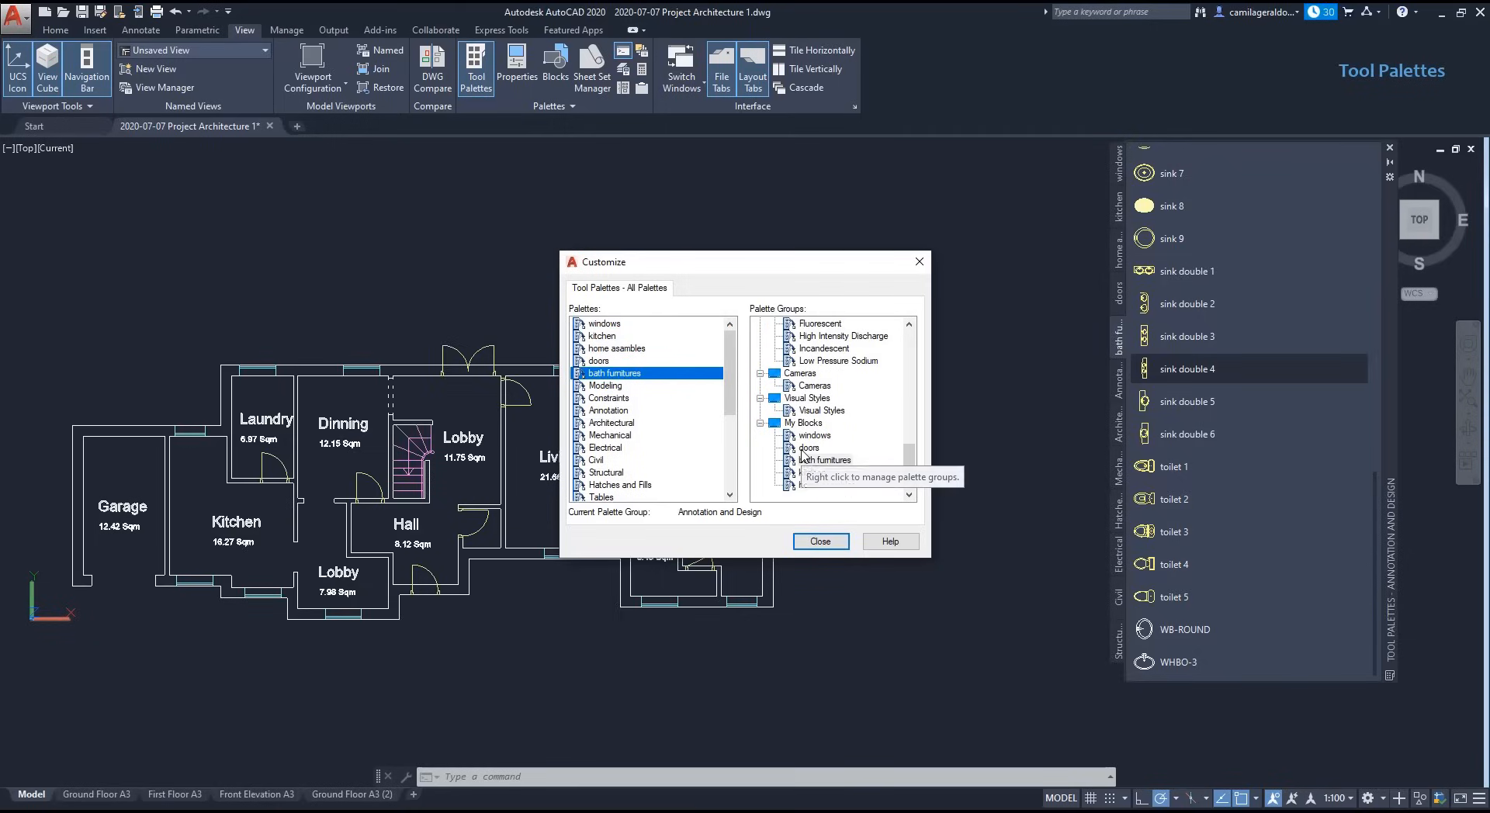
Step: Remove the windows, kitchen, home asambles, doors and bath furnitures palettes from the Annotation and Design group
scroll(802, 452, up, 6)
scroll(803, 455, up, 4)
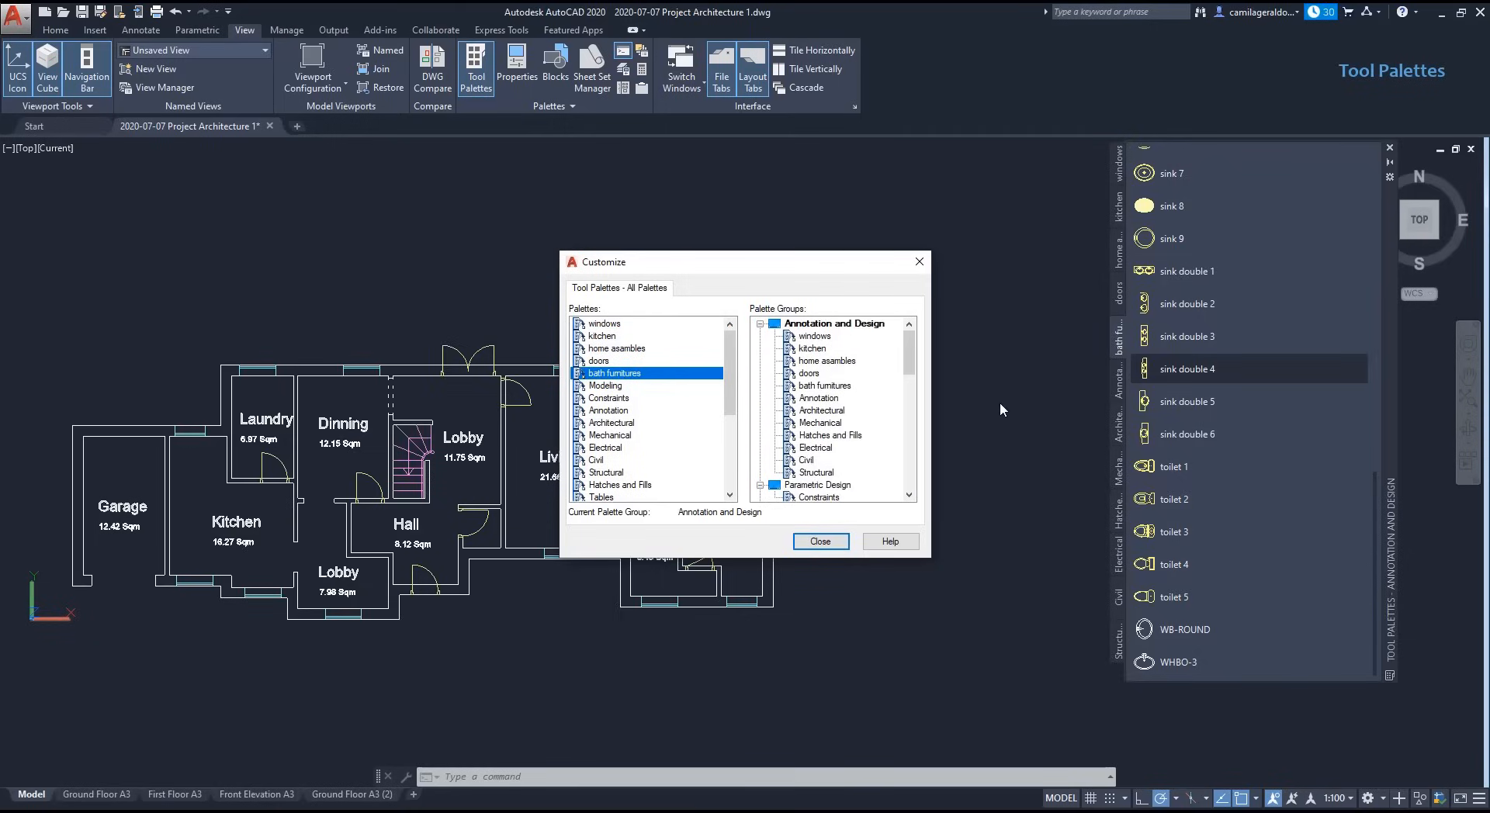
click(821, 337)
click(821, 346)
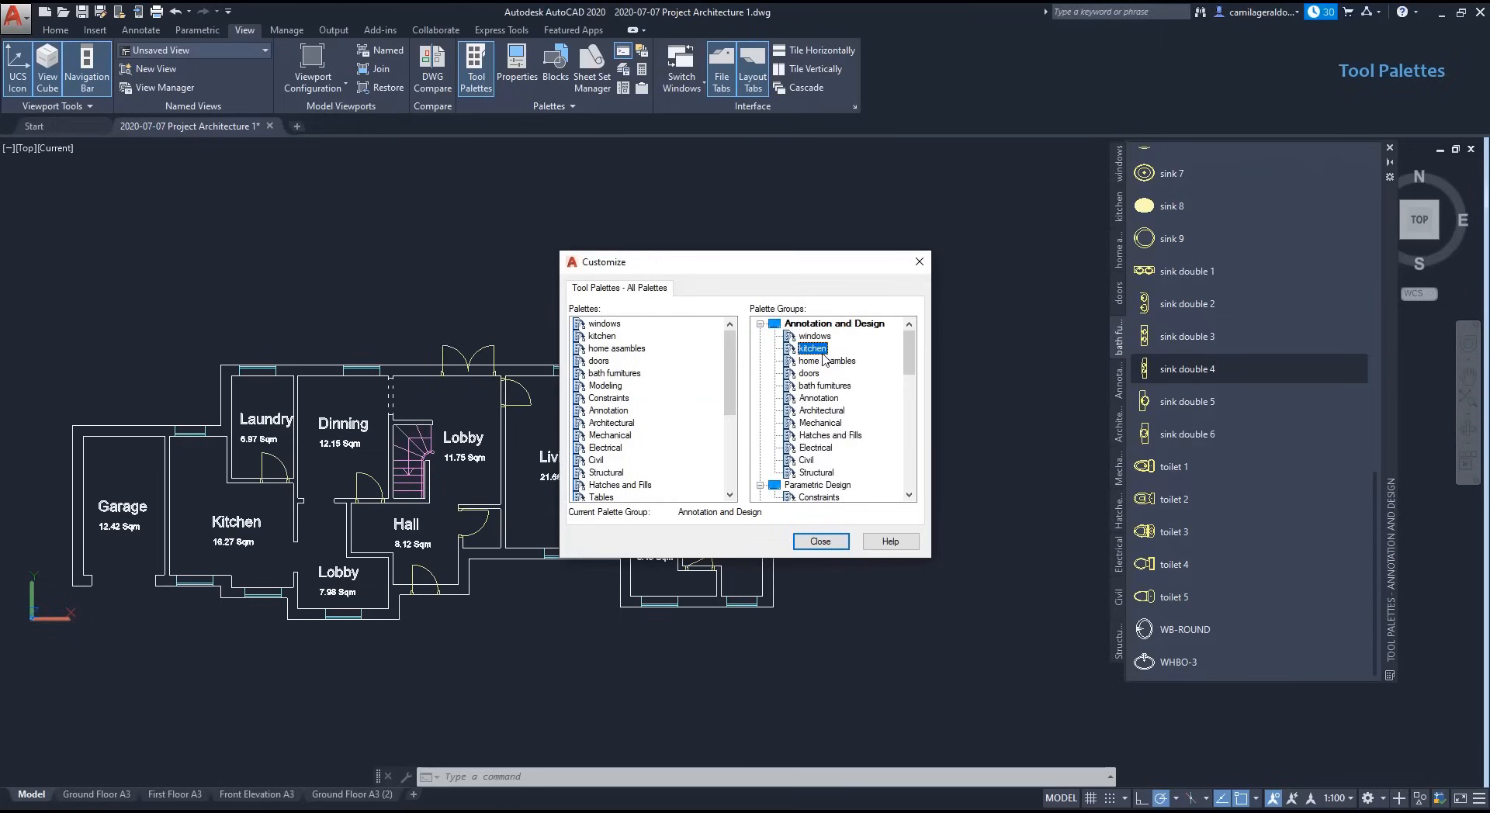
click(829, 337)
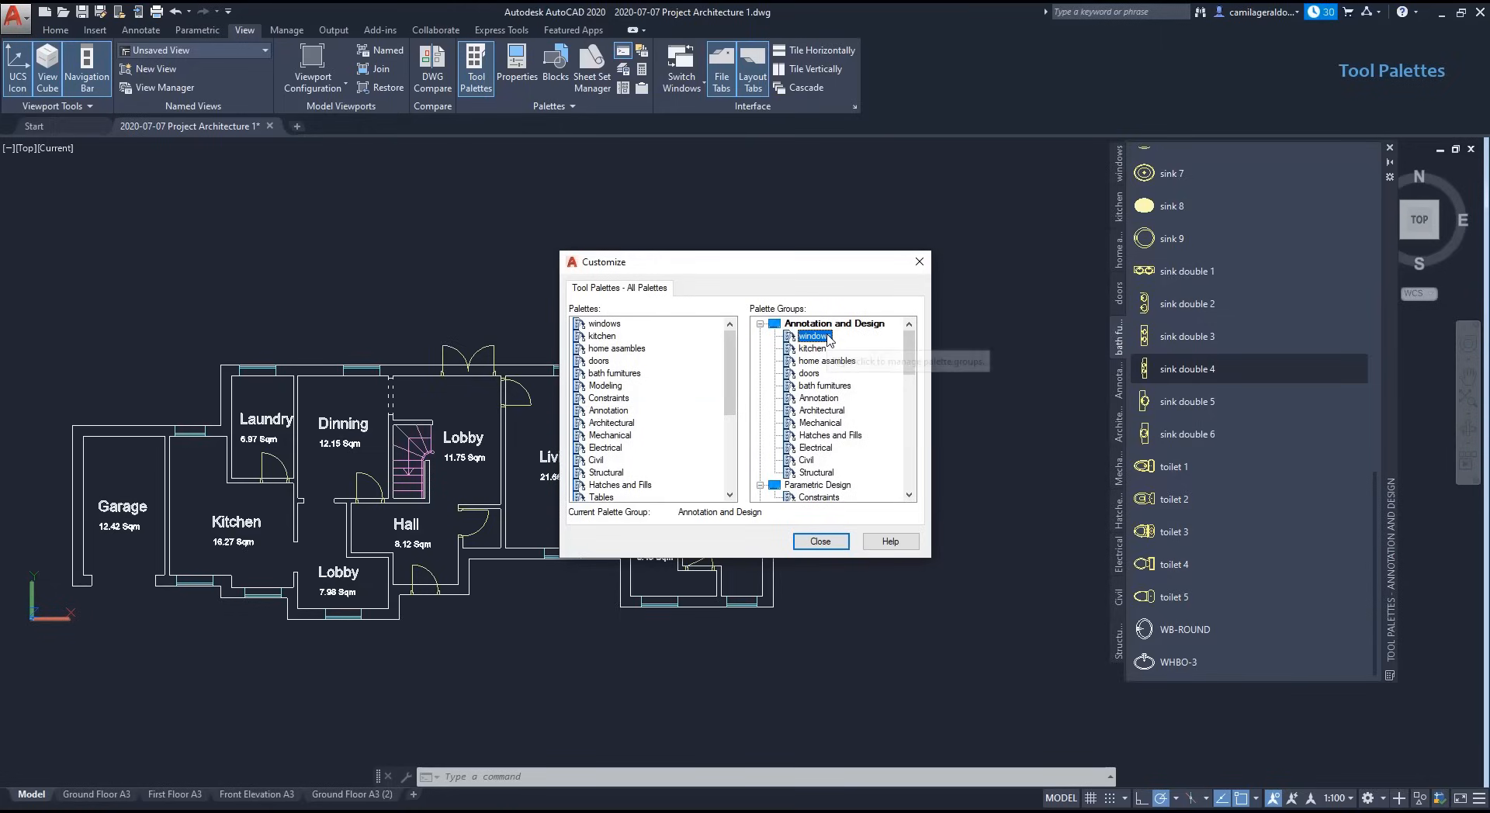
key(Delete)
key(Delete)
key(Delete)
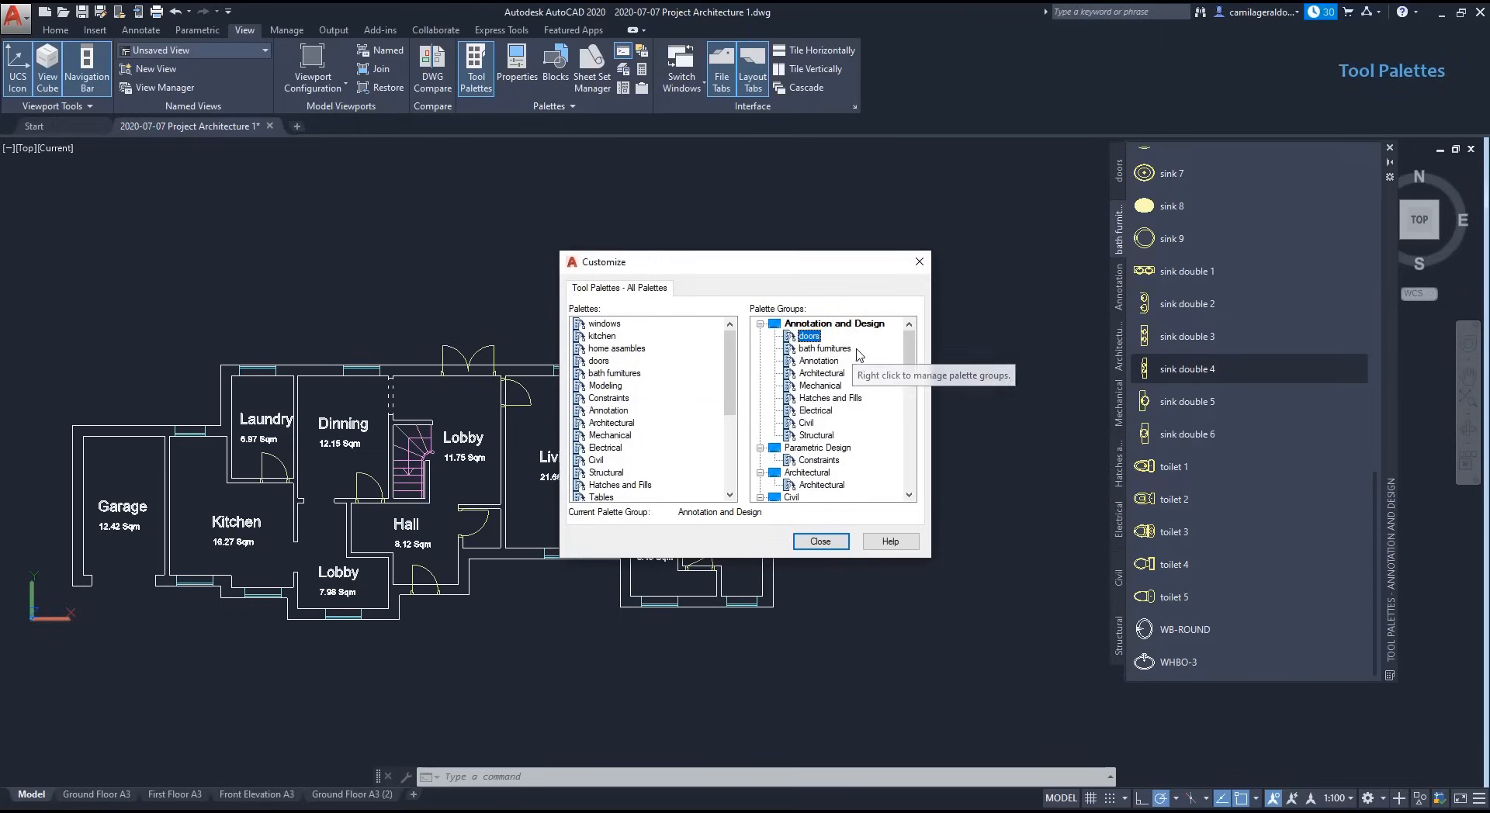
key(Delete)
key(Delete)
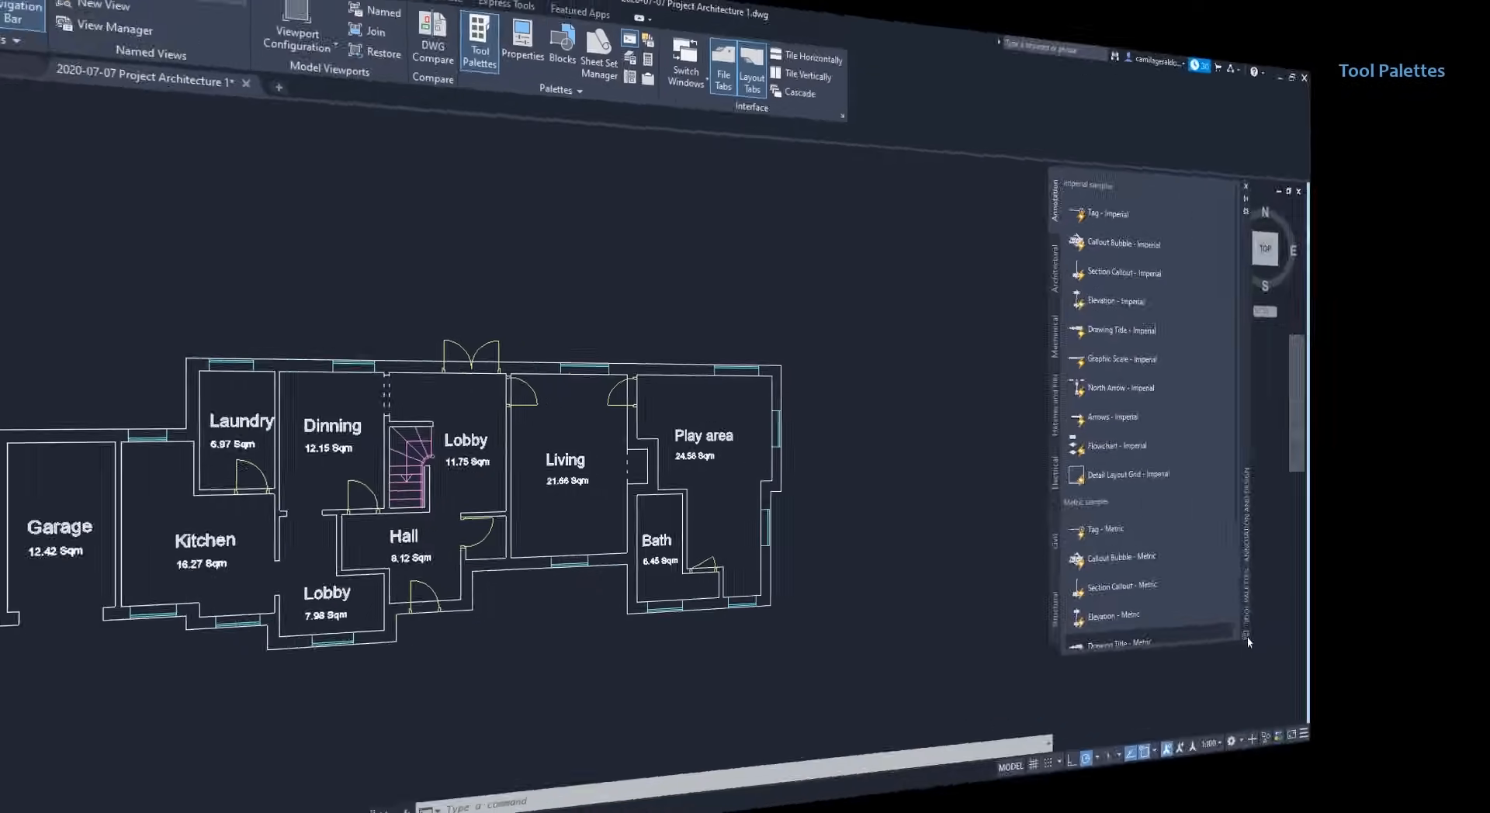
Step: Display the My Blocks palette group and review its doors, bath furnitures, kitchen and home asambles palettes
click(1389, 675)
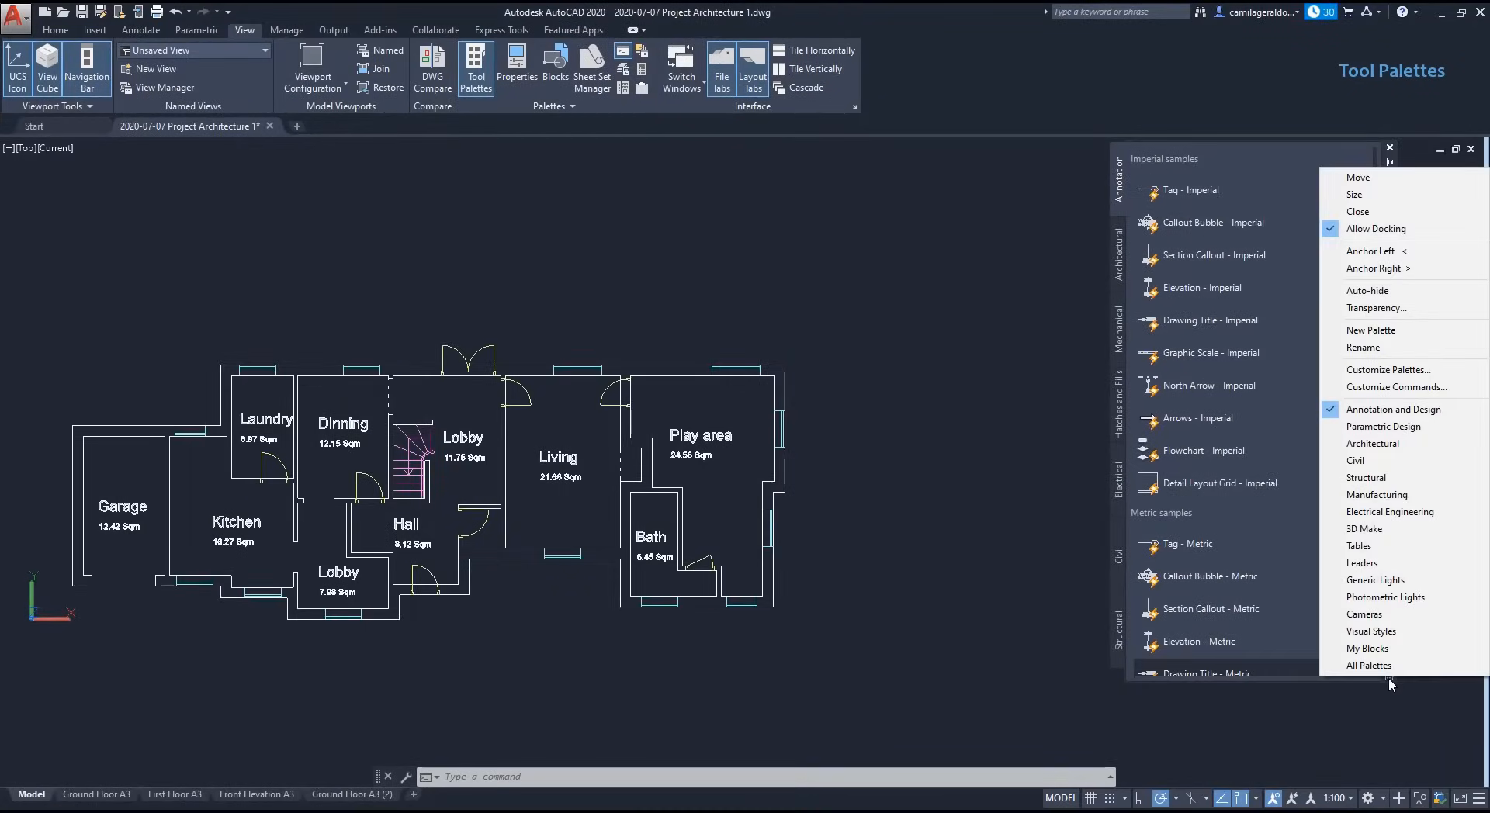
click(1397, 649)
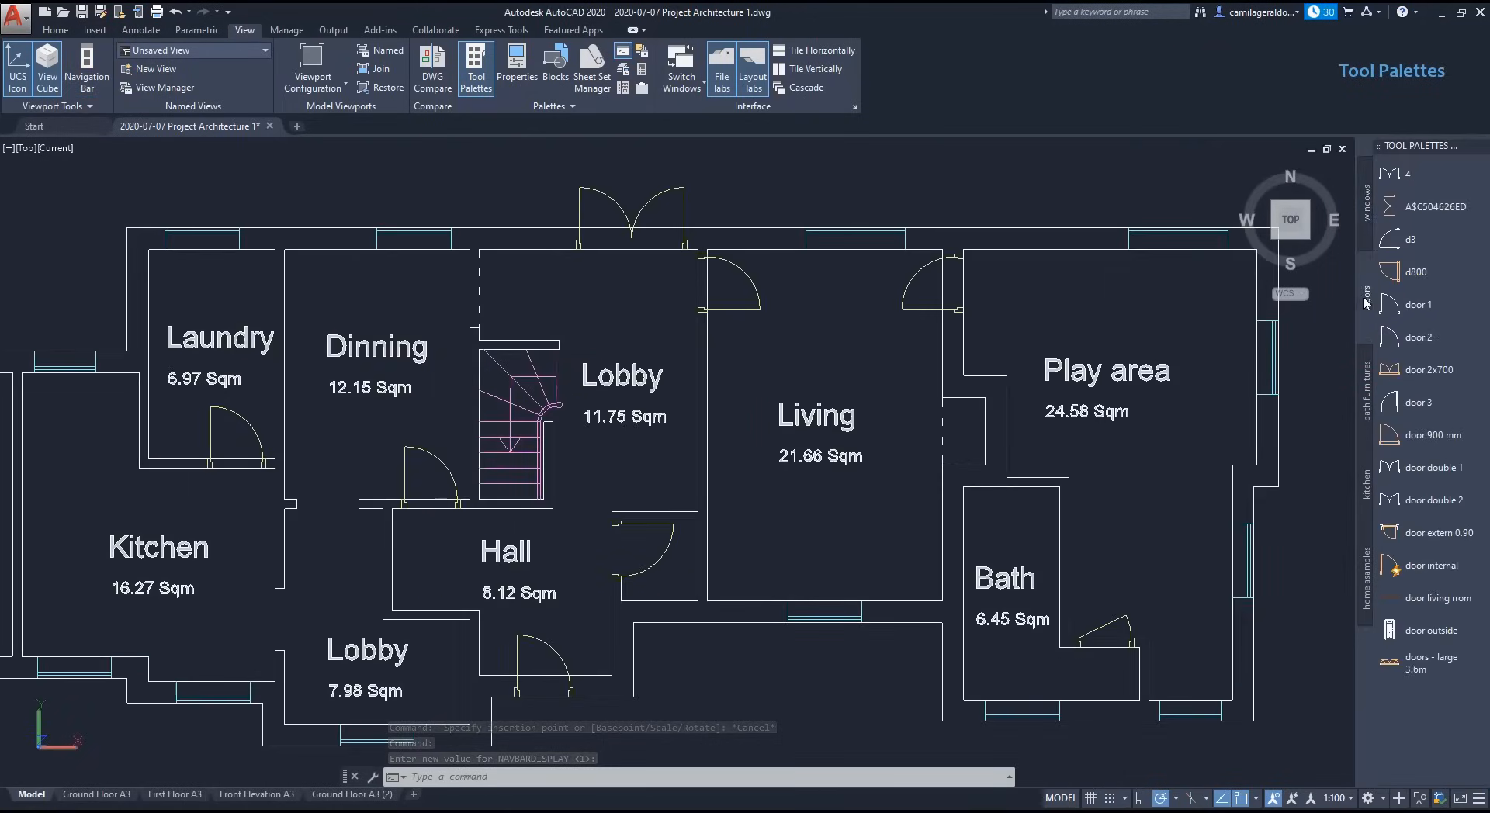
click(1367, 391)
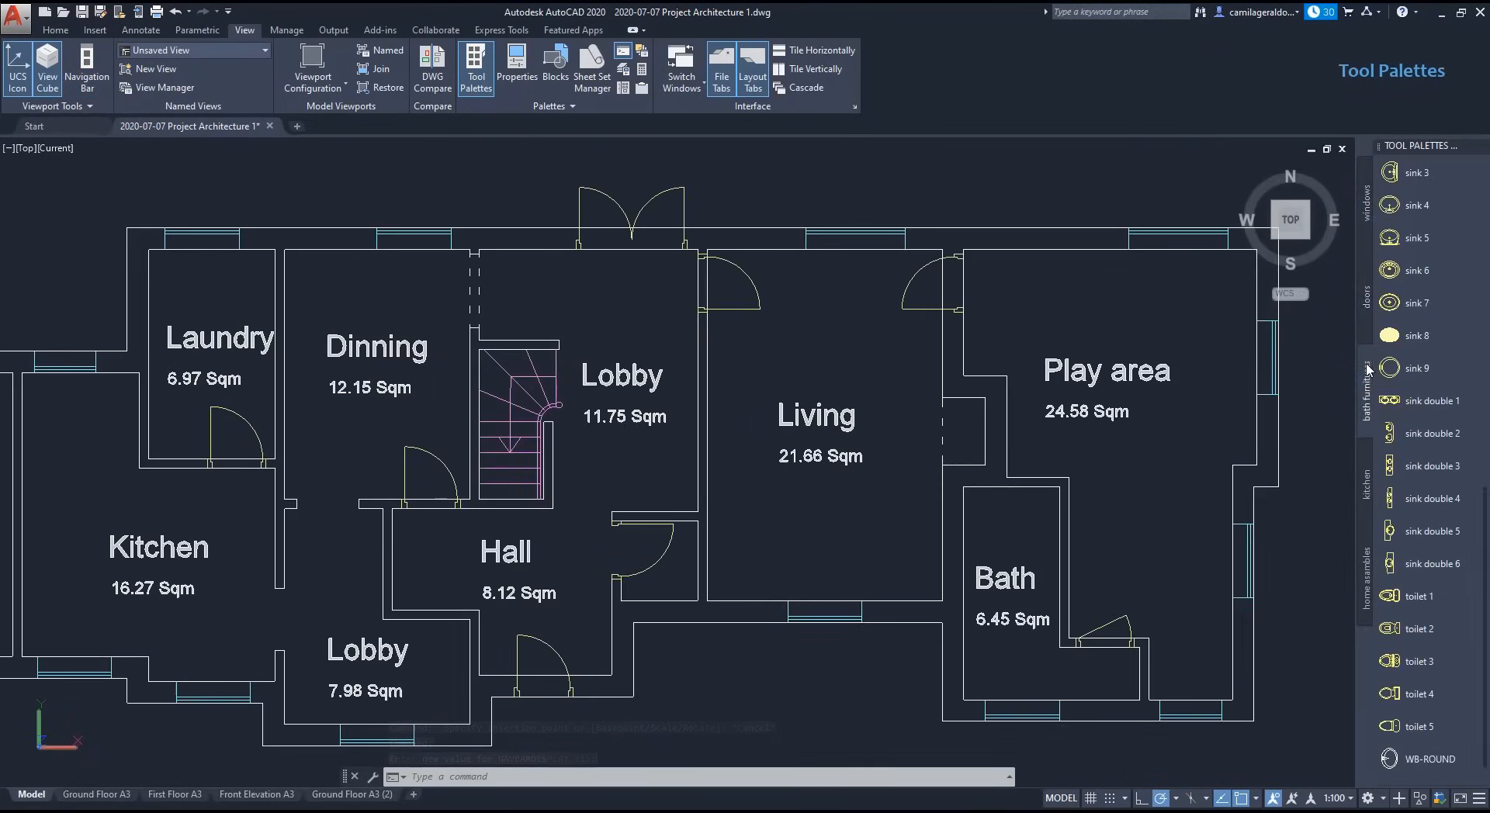
click(1367, 482)
click(1366, 583)
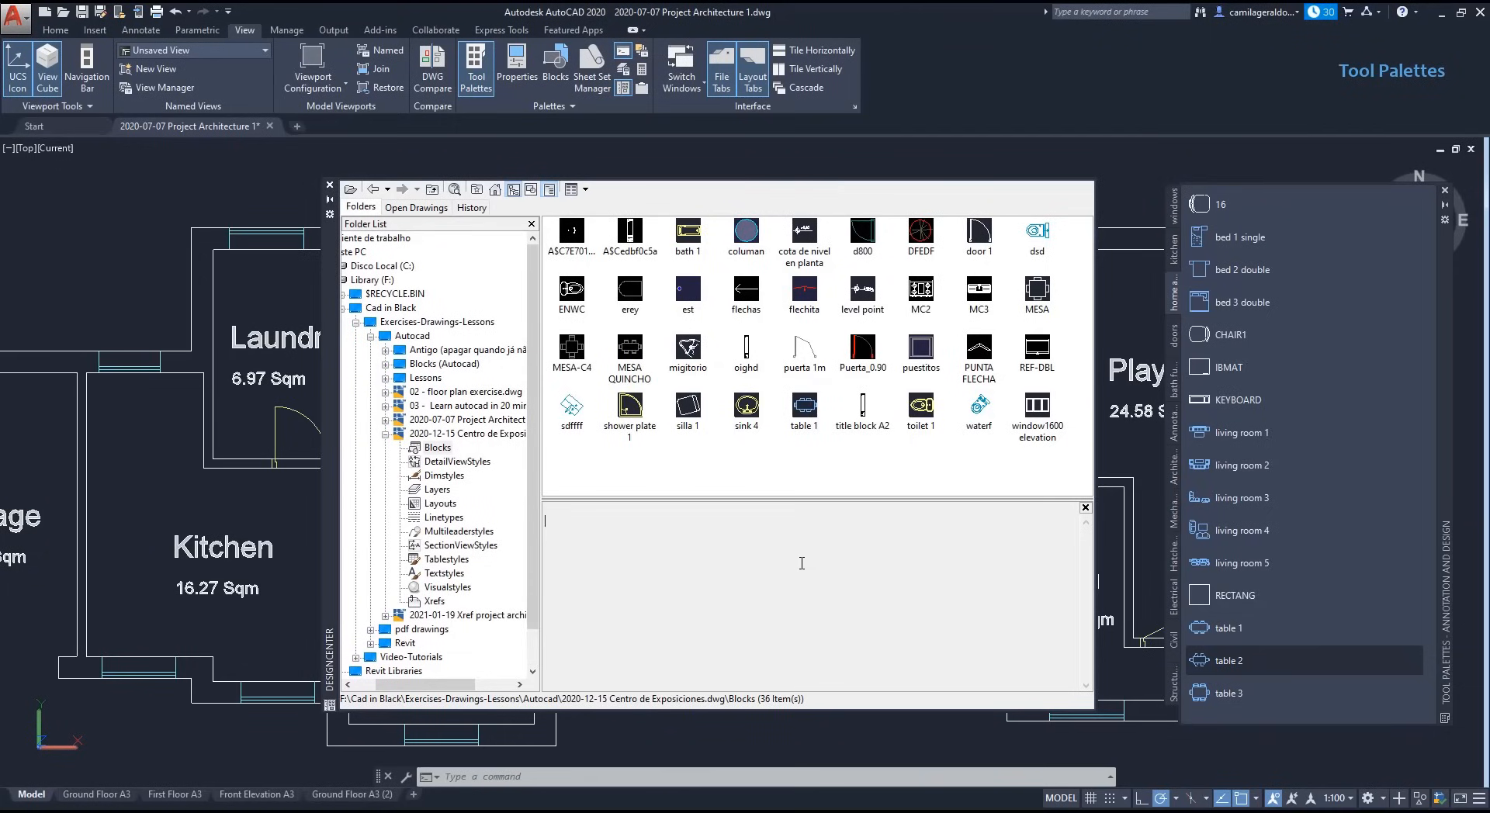
Step: Add the erey block from 2020-12-15 Centro de Exposiciones.dwg to the home asambles palette and delete it from there again
click(630, 290)
drag(1117, 382, 1245, 384)
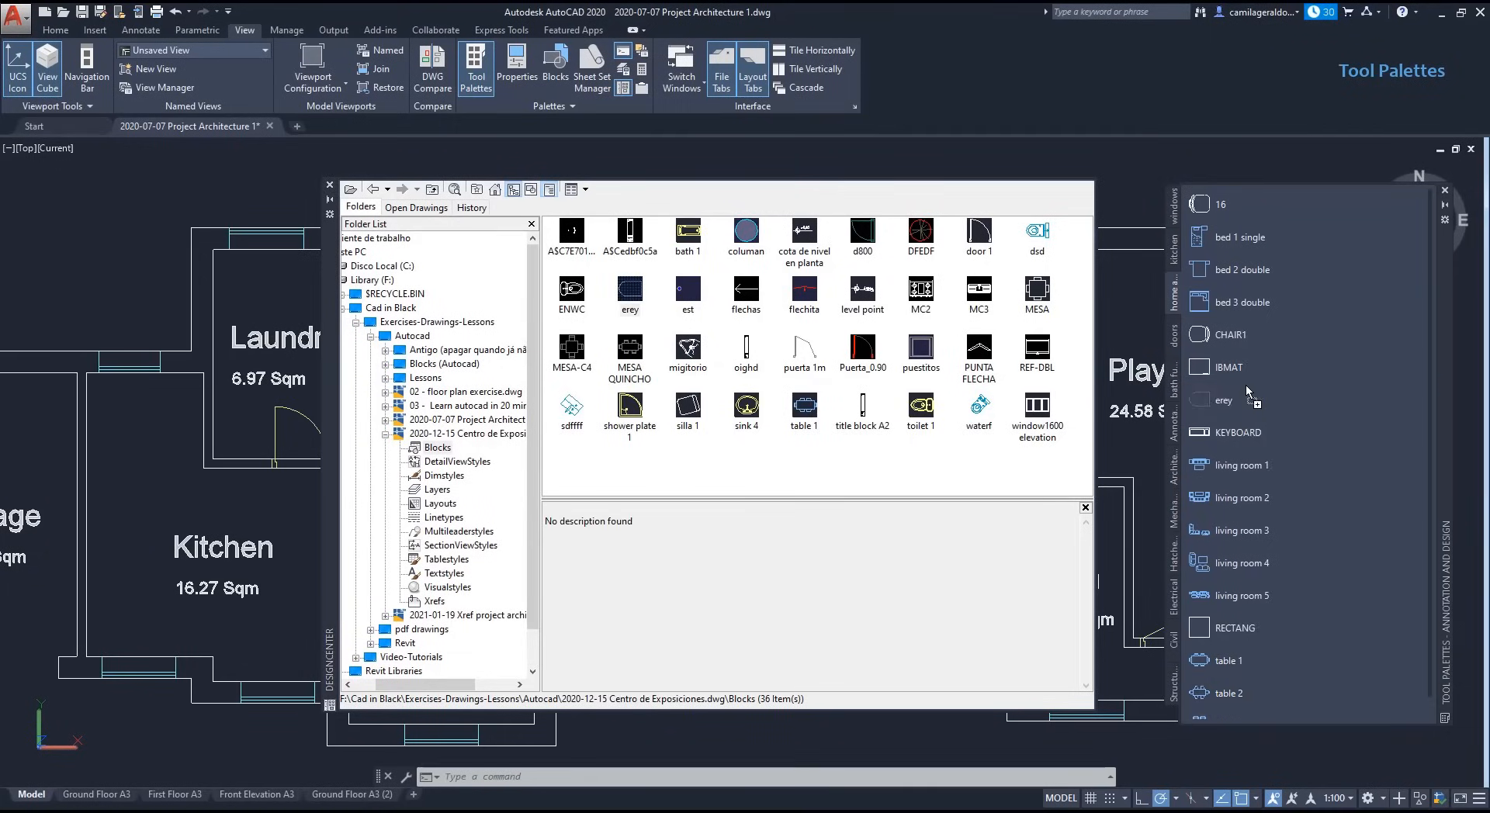
click(1234, 402)
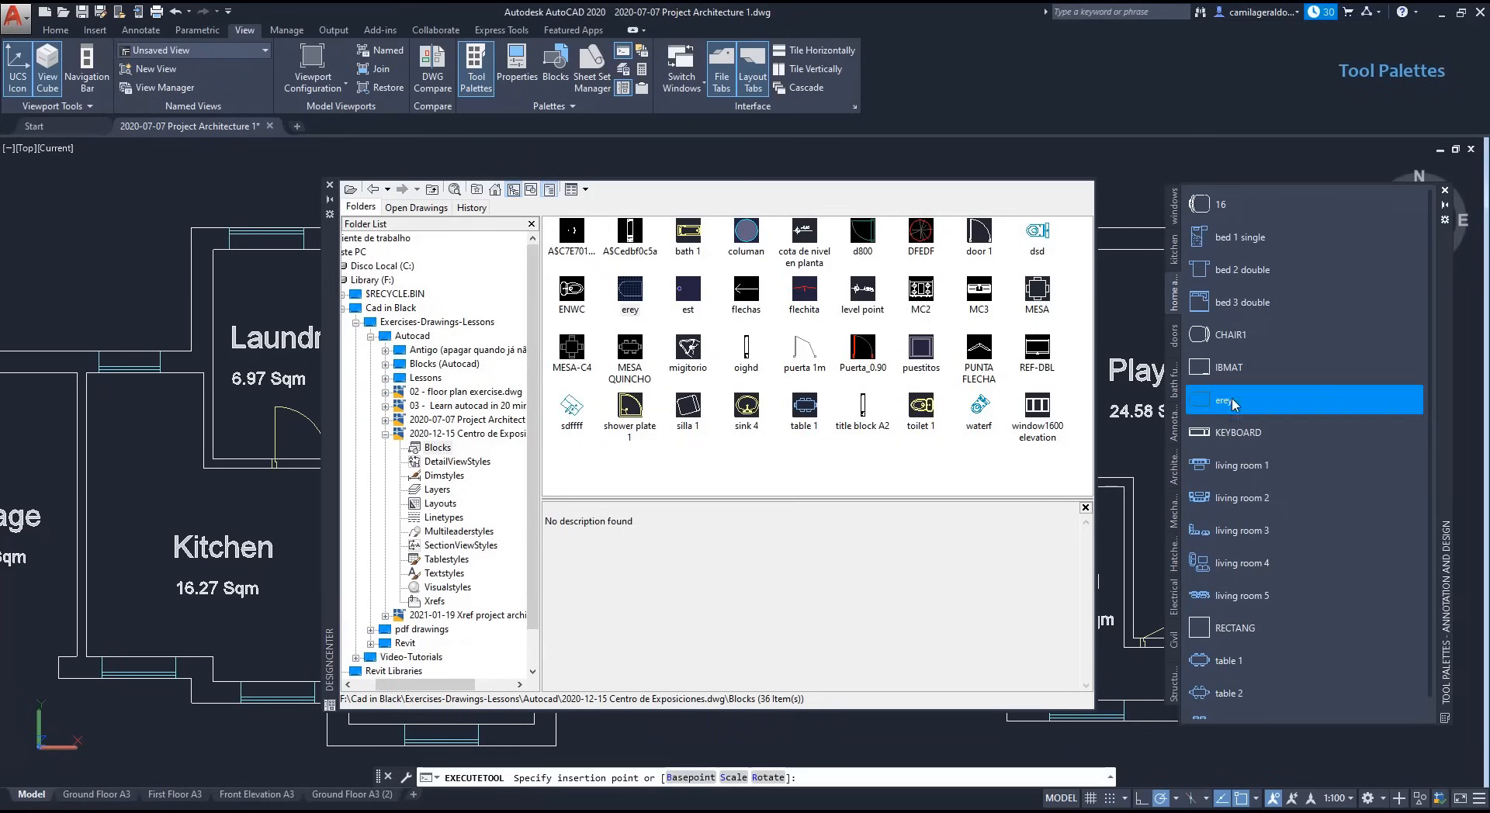
right_click(1234, 402)
click(1242, 491)
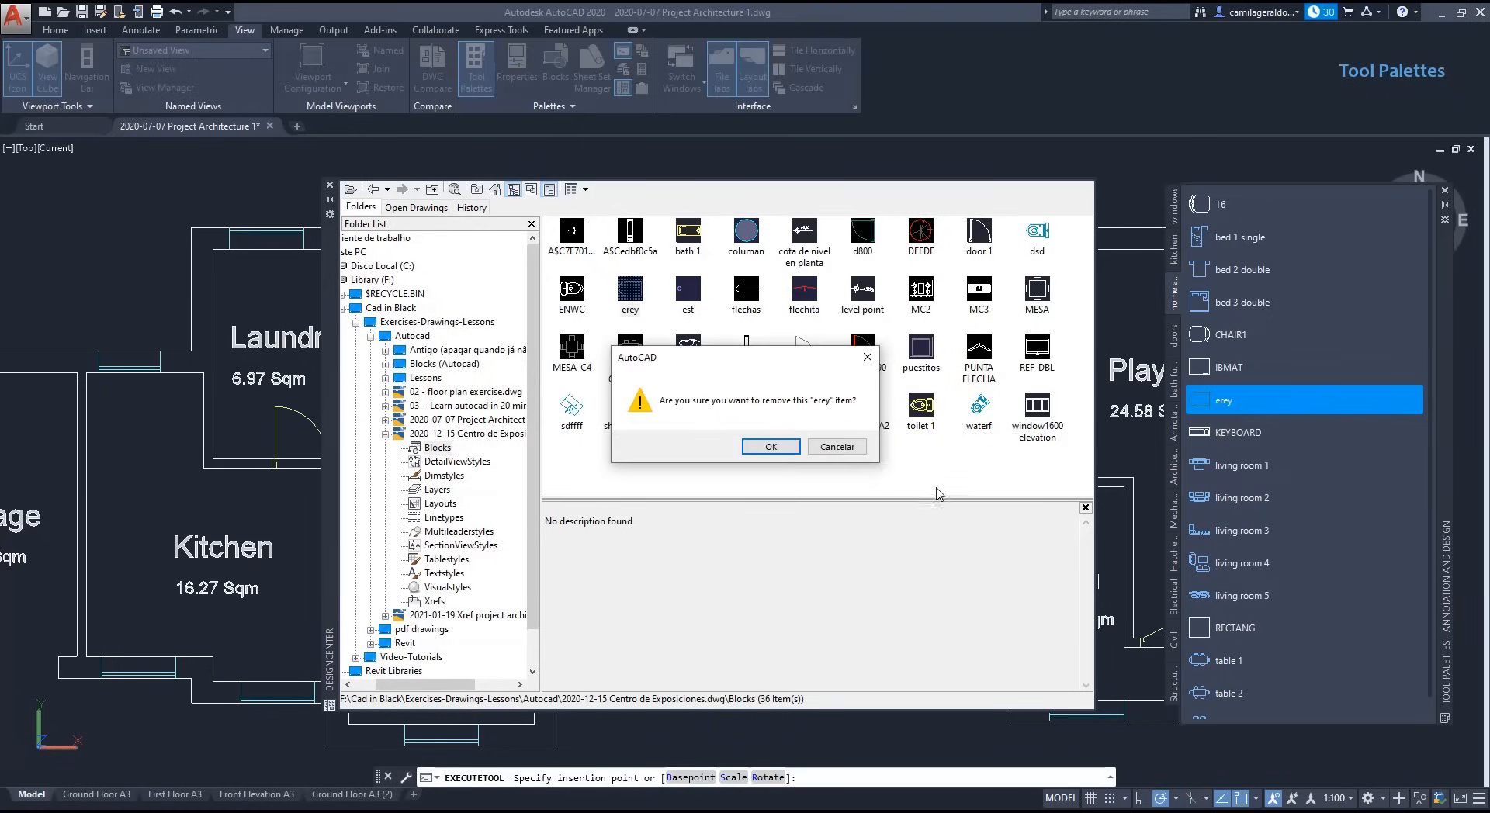
click(768, 447)
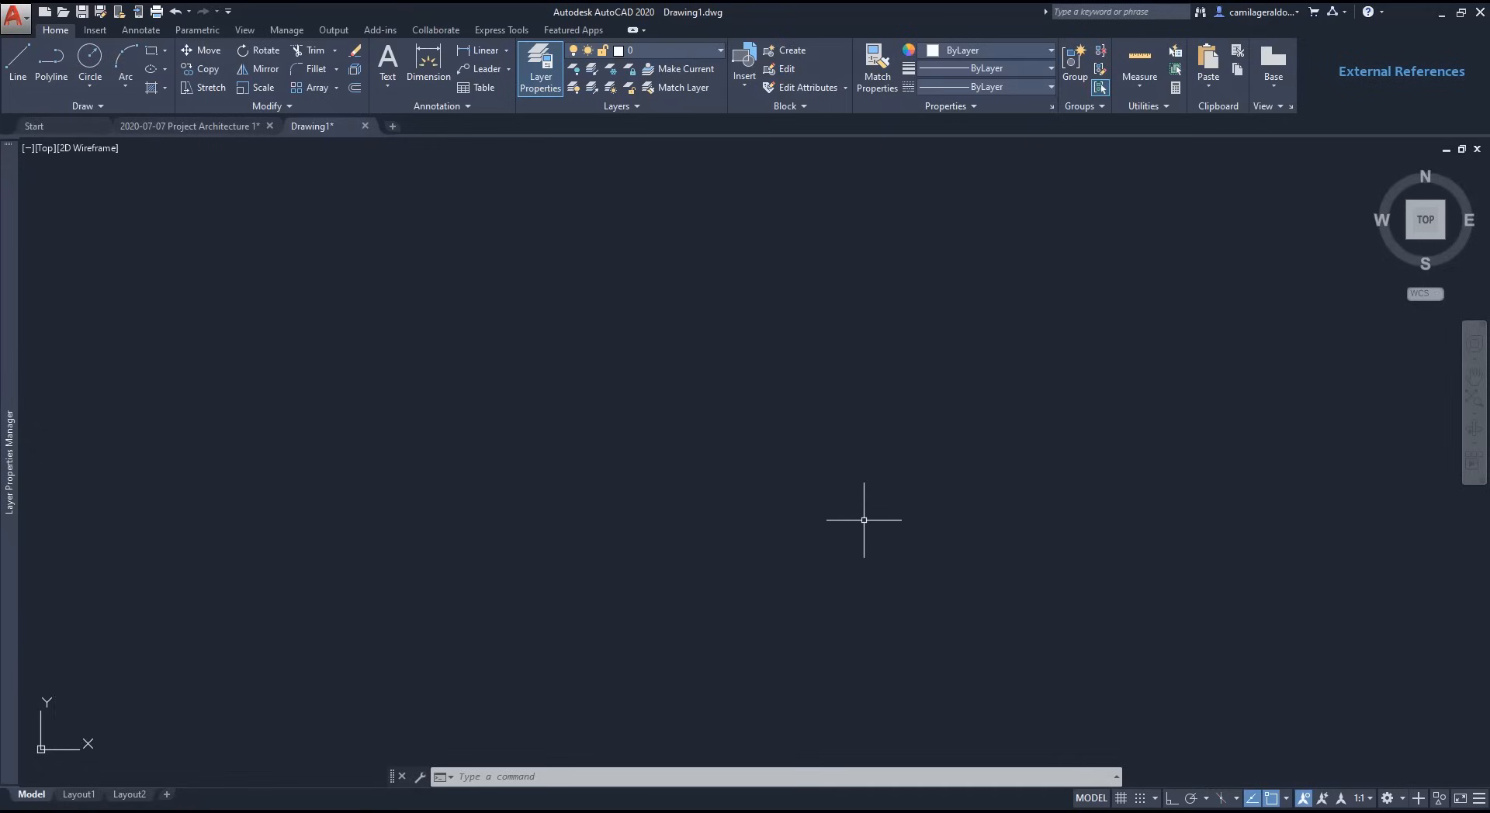
Step: Show the floor plans in the model space of the 2020-07-07 Project Architecture 1 drawing
click(215, 128)
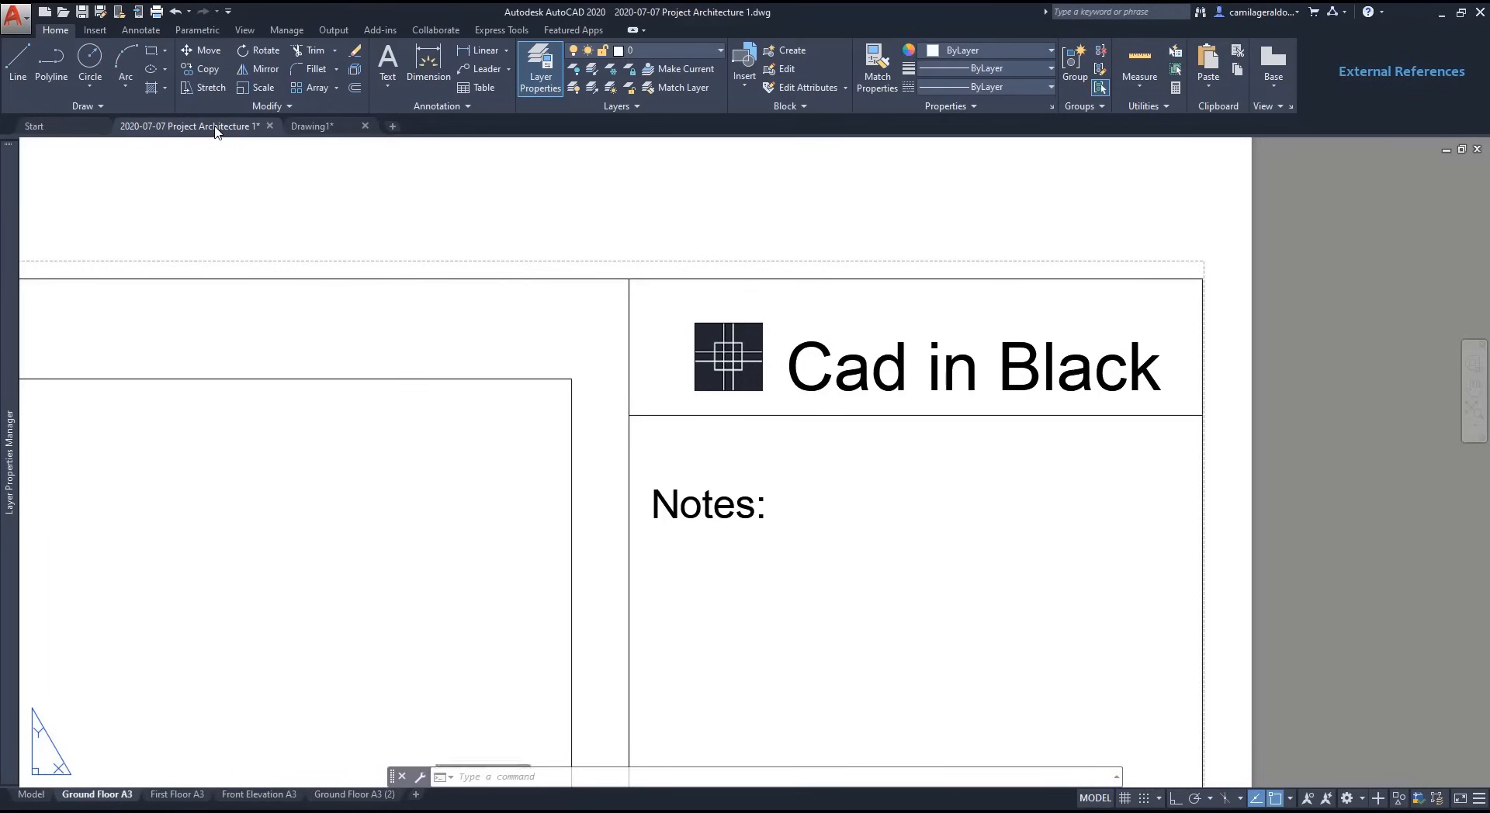
click(31, 795)
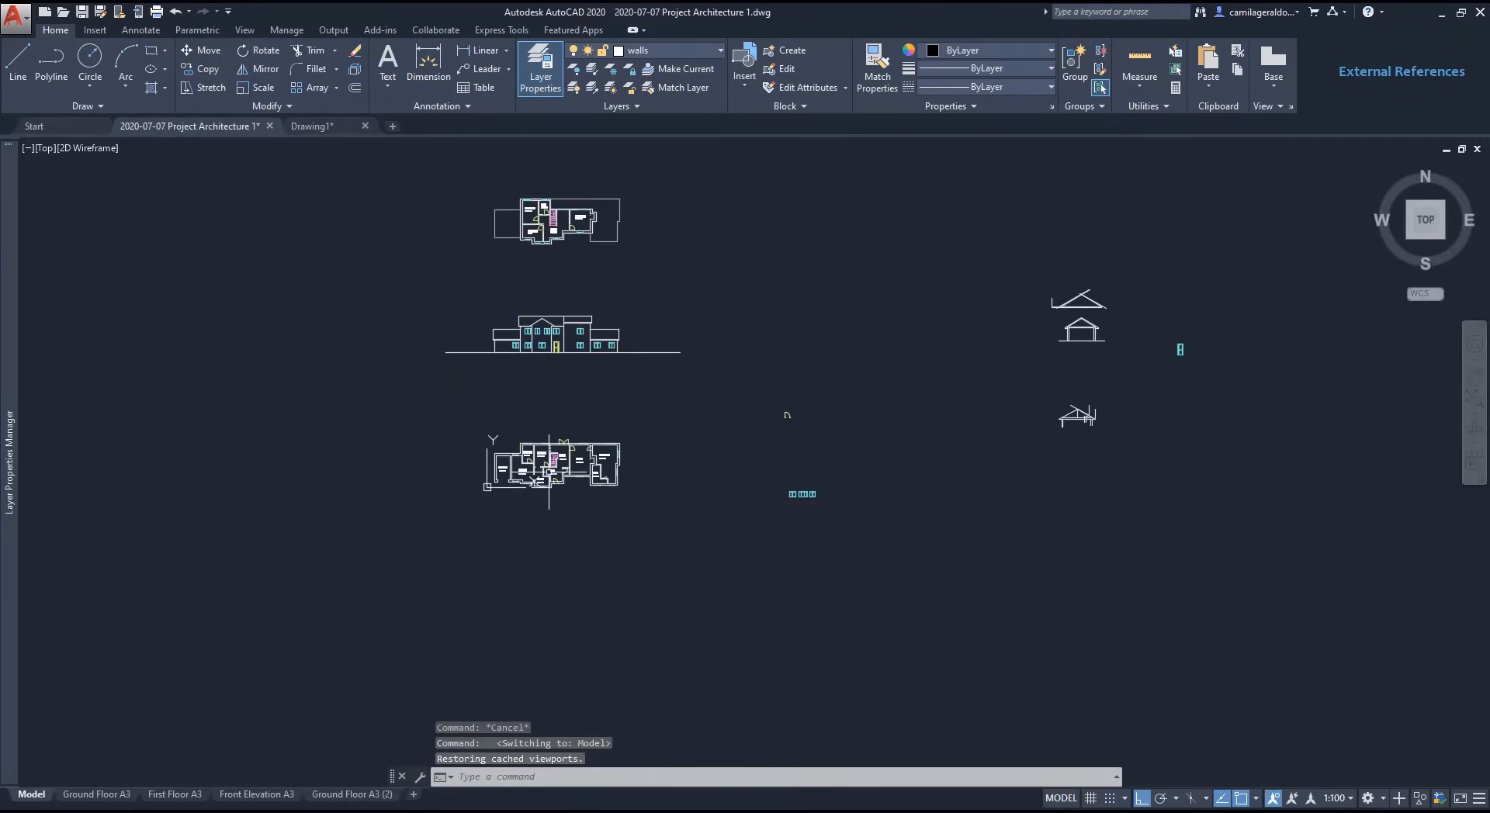
scroll(655, 476, up, 8)
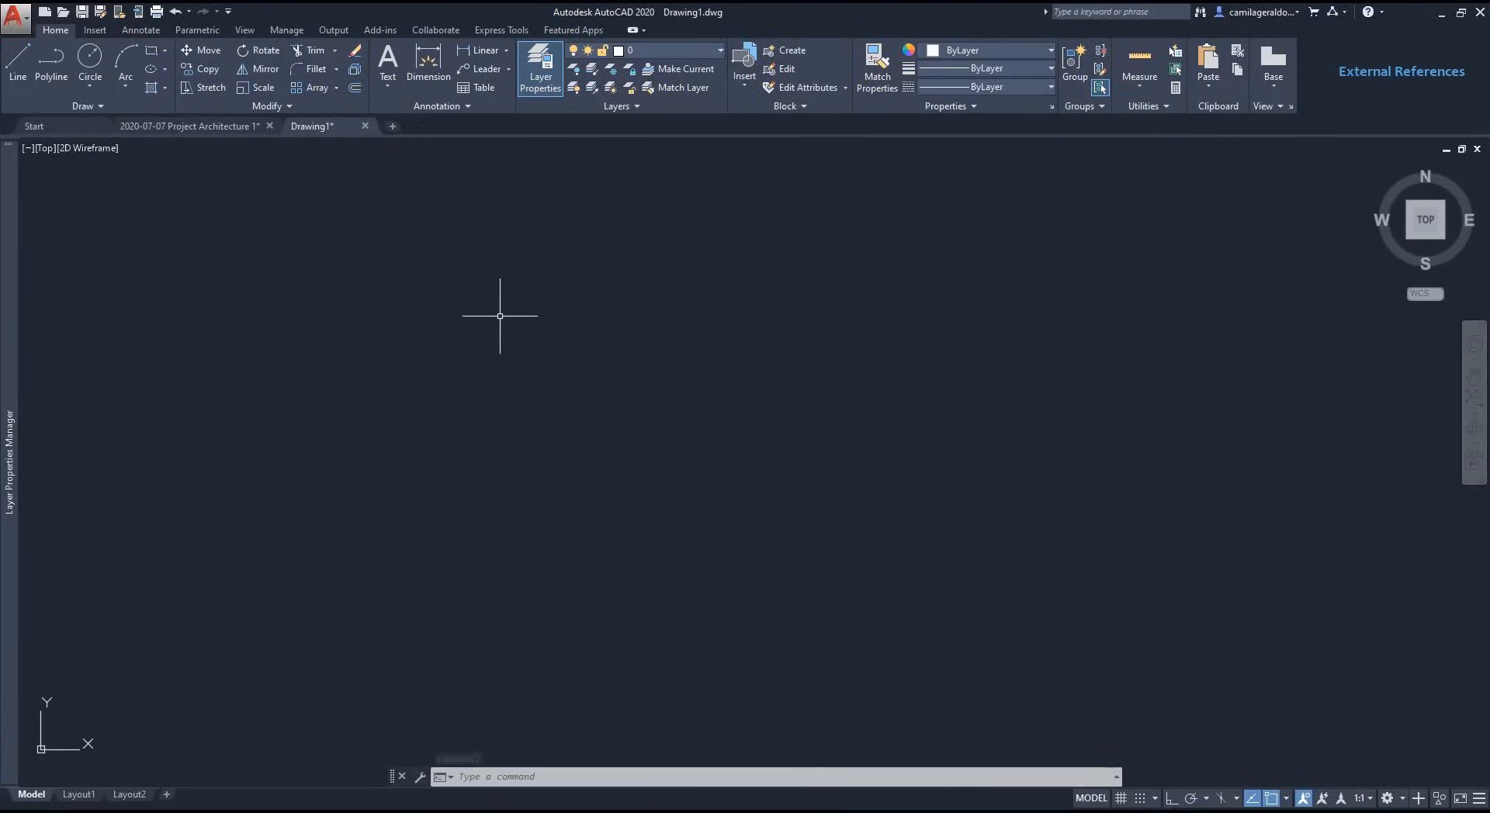
Step: Open the External References palette in Drawing1 and shift it slightly within the drawing area
click(132, 33)
click(96, 31)
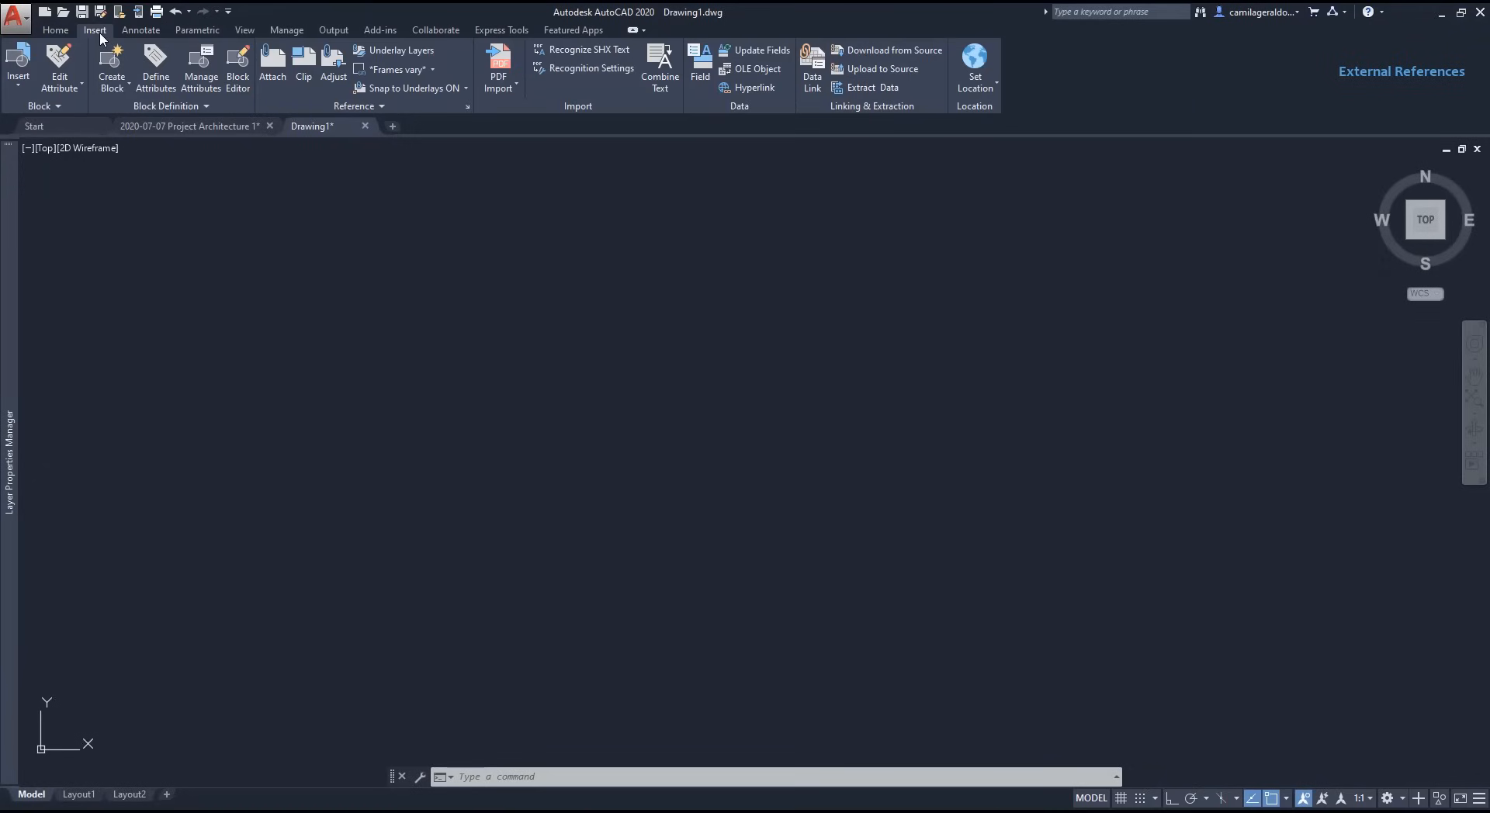
click(466, 108)
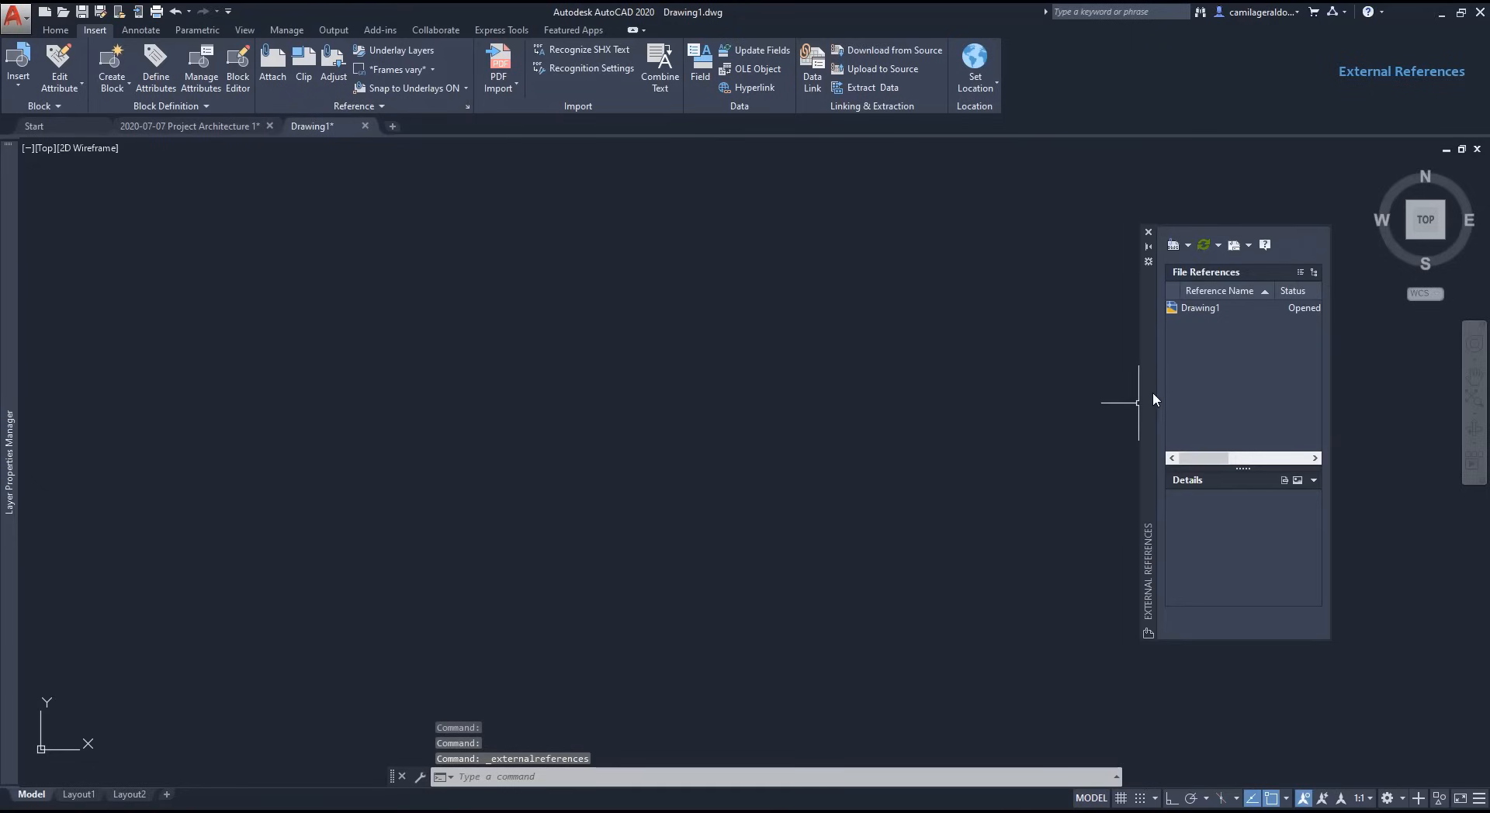
drag(1150, 393, 1184, 395)
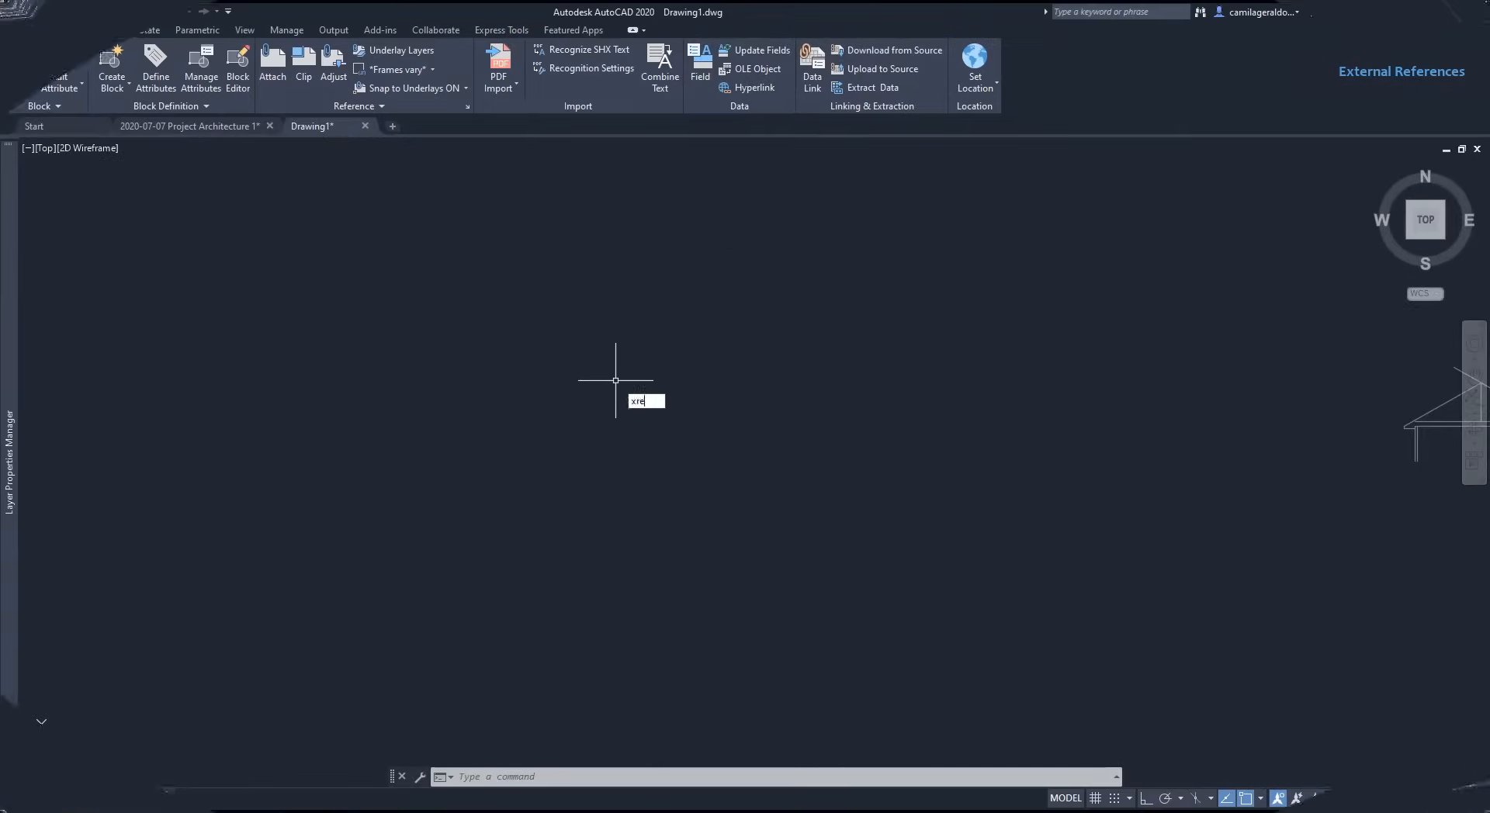
Step: Enter XREF, clear it, and open the External References palette with the EXTERNALREFERENCES command instead
text(XREF)
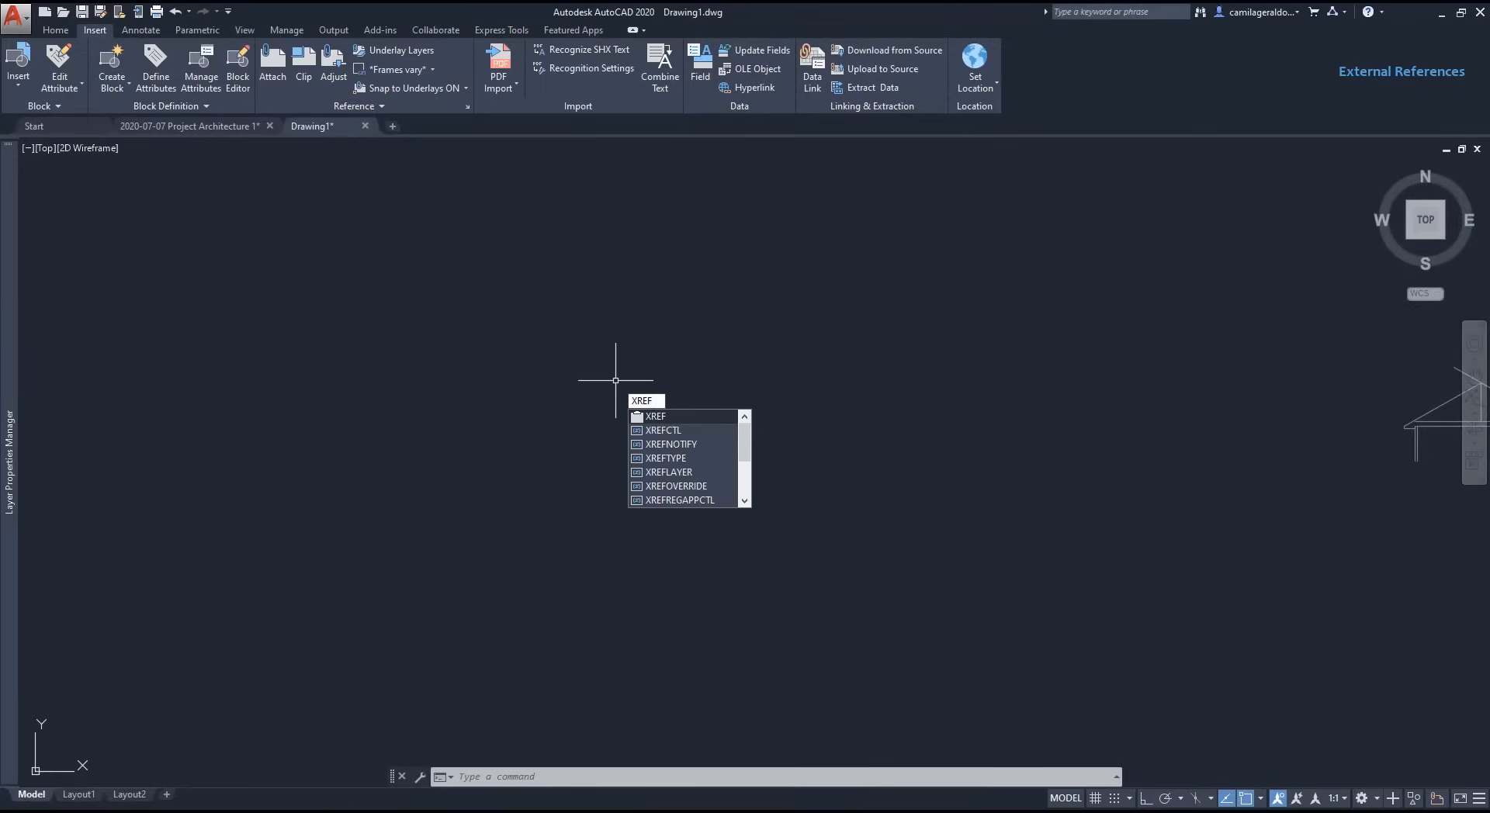
key(BackSpace)
key(BackSpace)
key(BackSpace)
key(BackSpace)
text(EXTERNALREFERENCES)
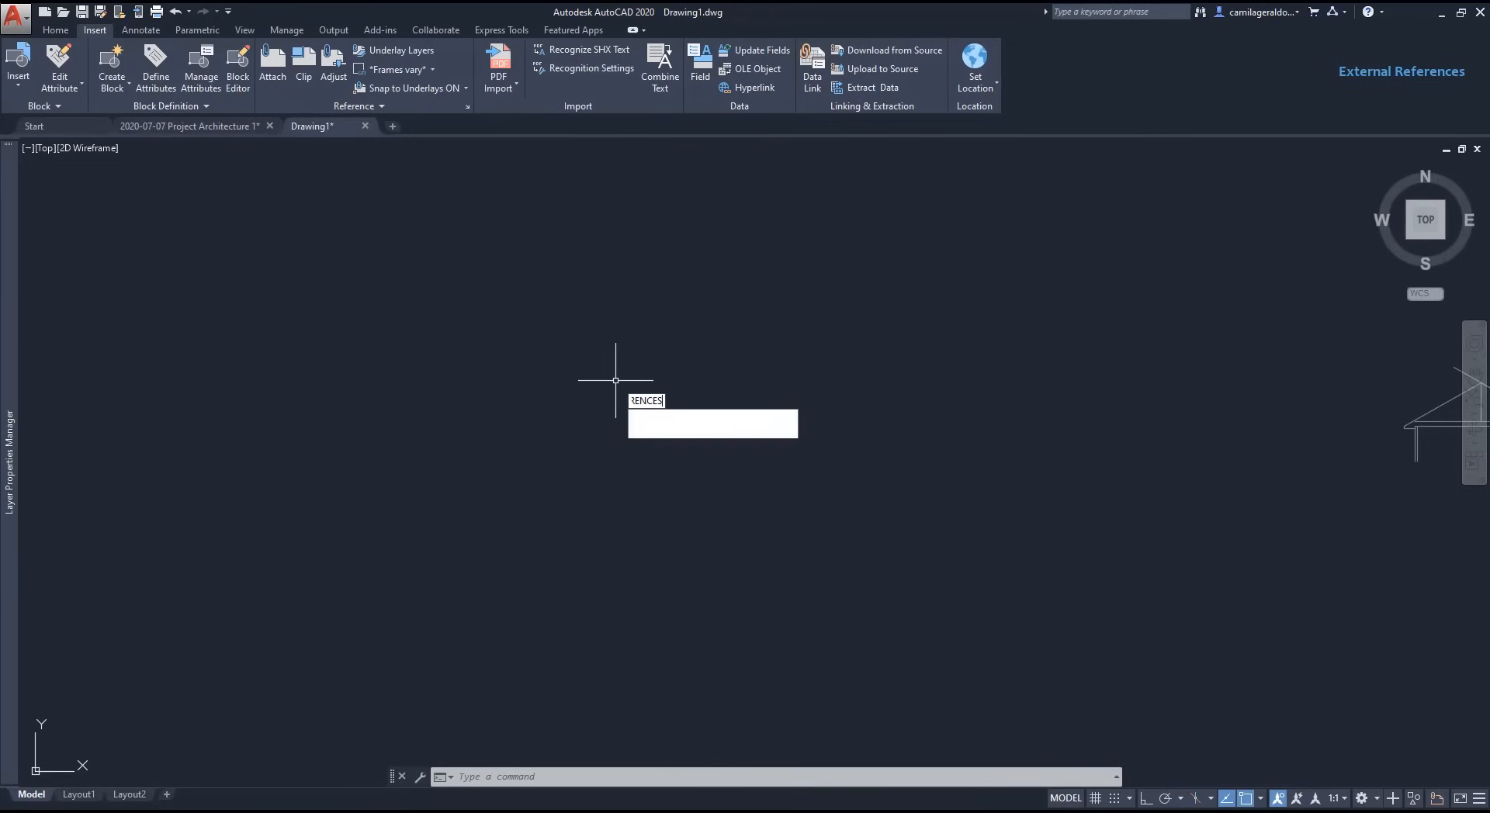
key(Return)
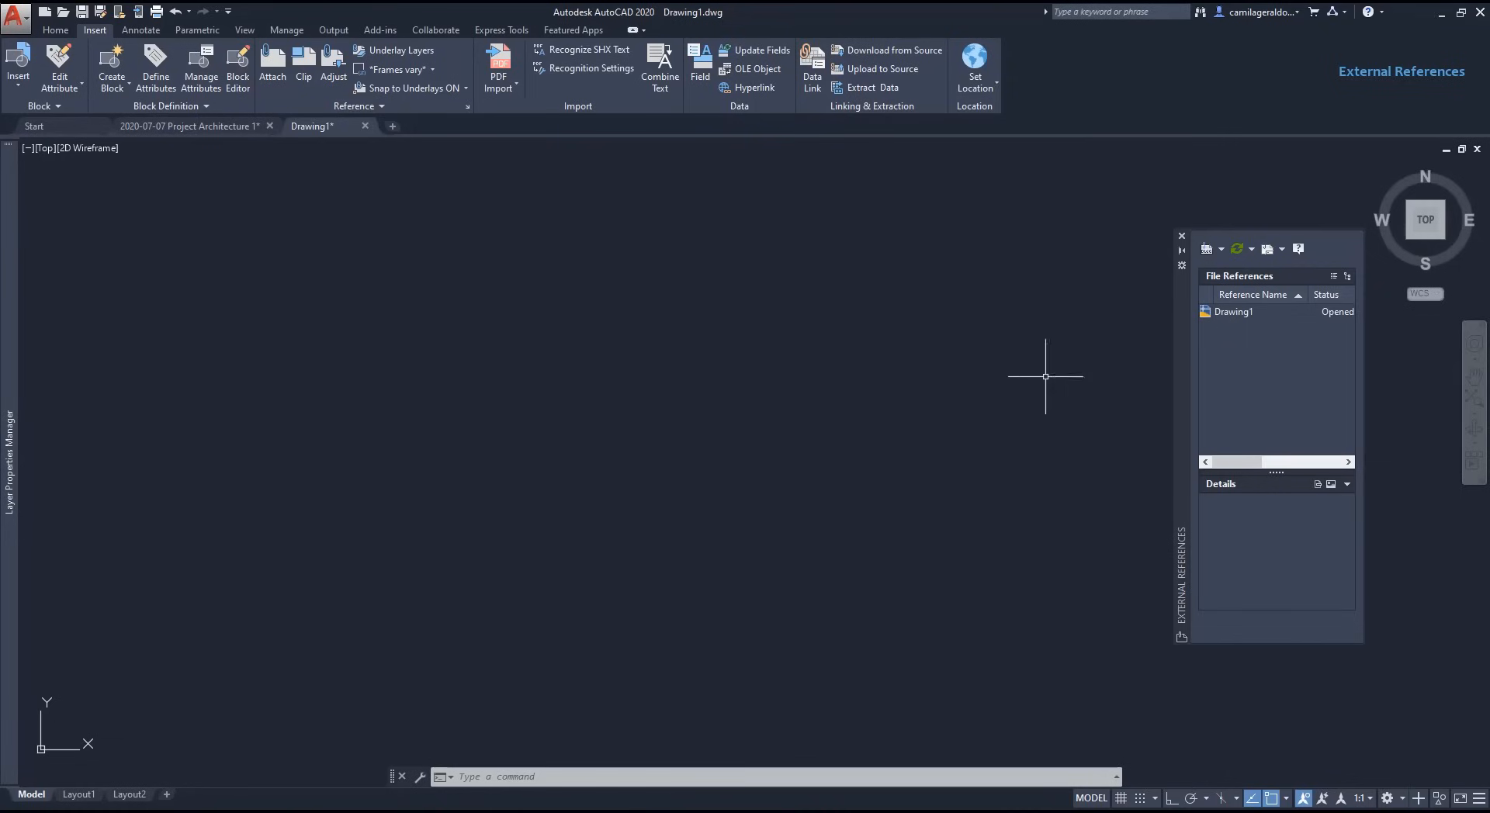
Step: Unload the cad in black logo image in the Ground Floor A3 layout of 2020-07-07 Project Architecture 1 and reload it
click(197, 126)
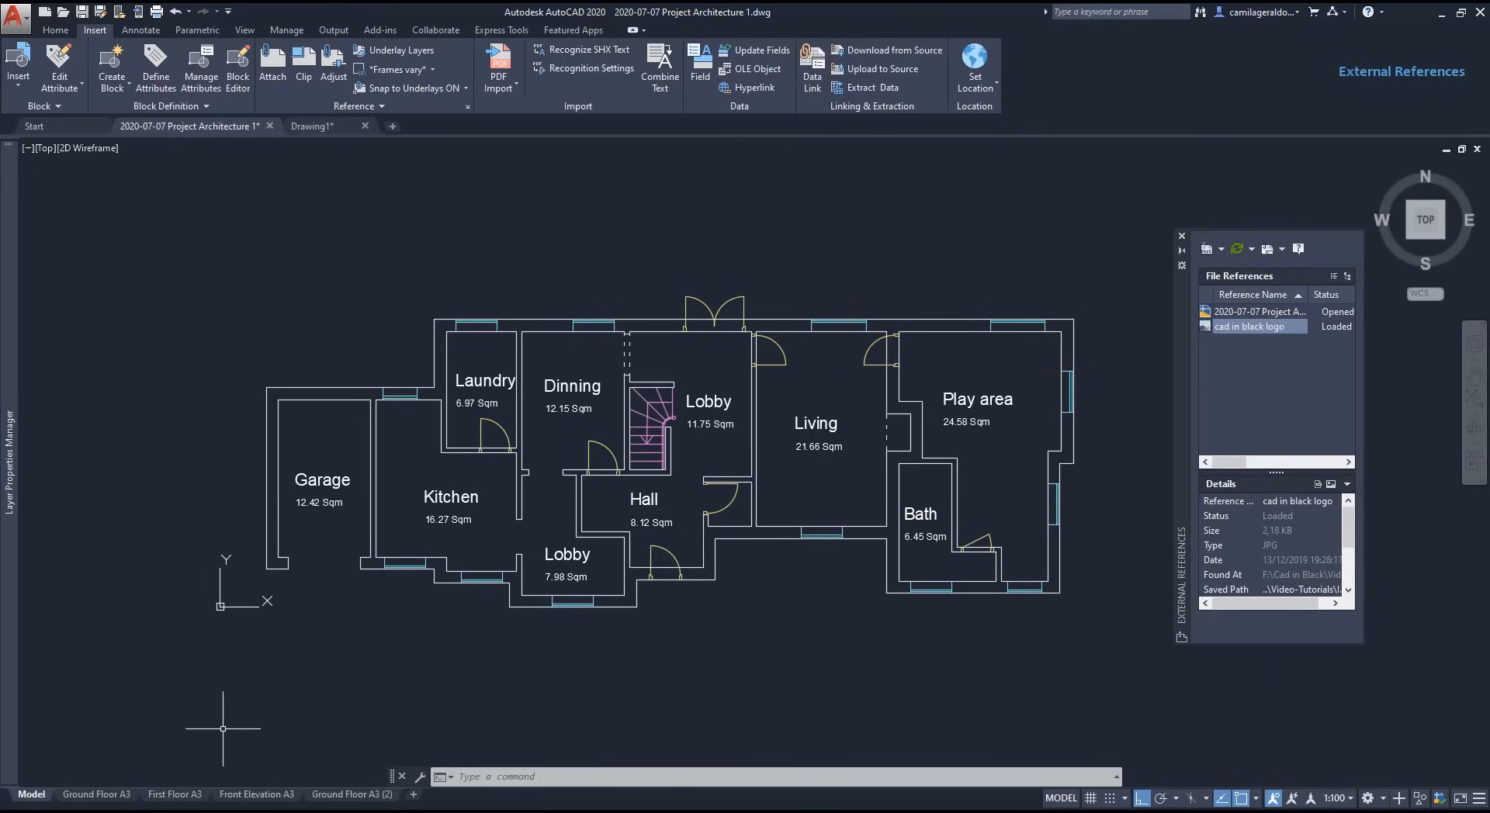
click(96, 793)
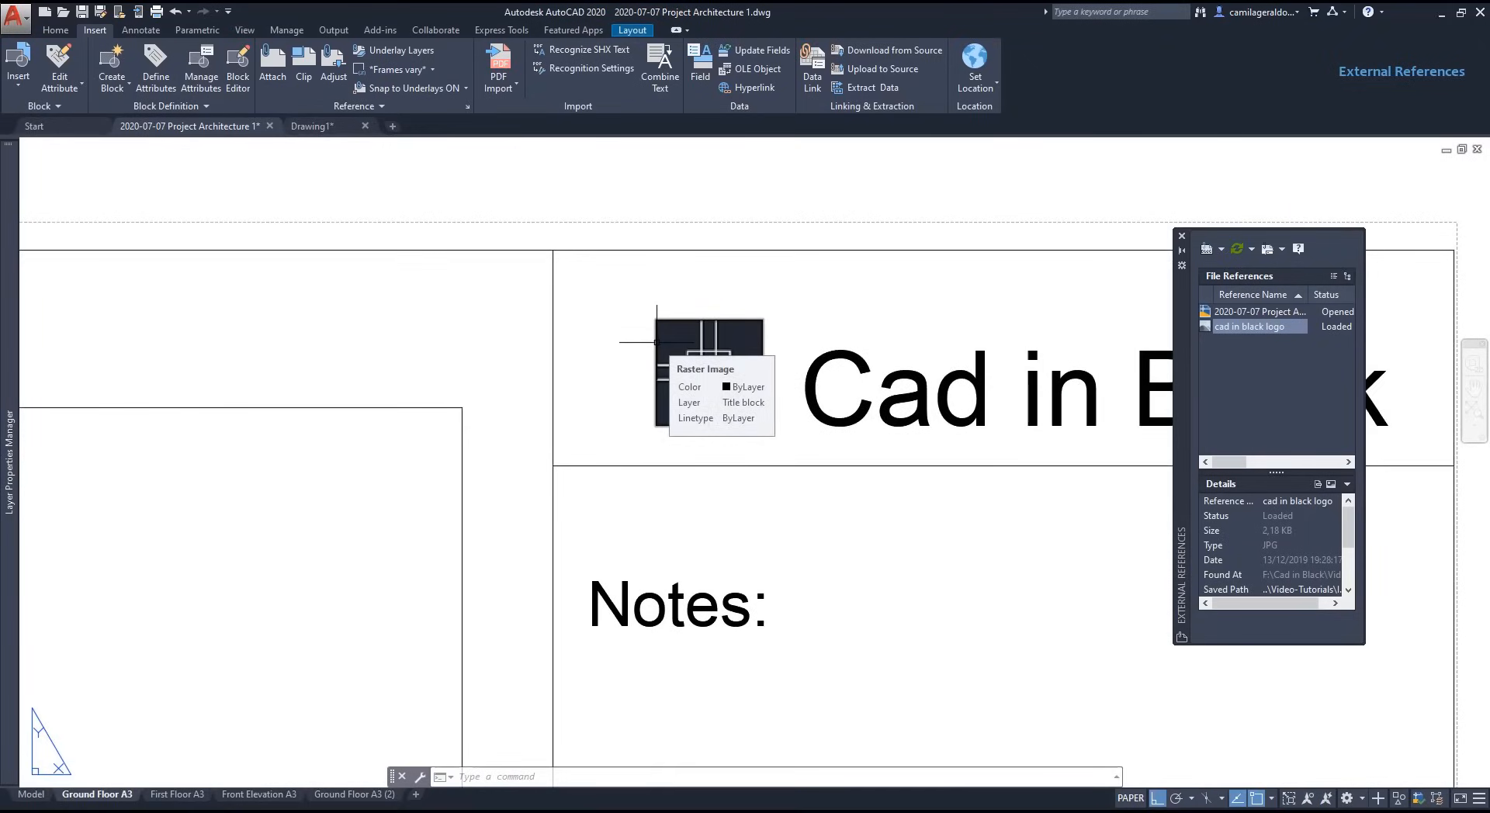
click(1255, 326)
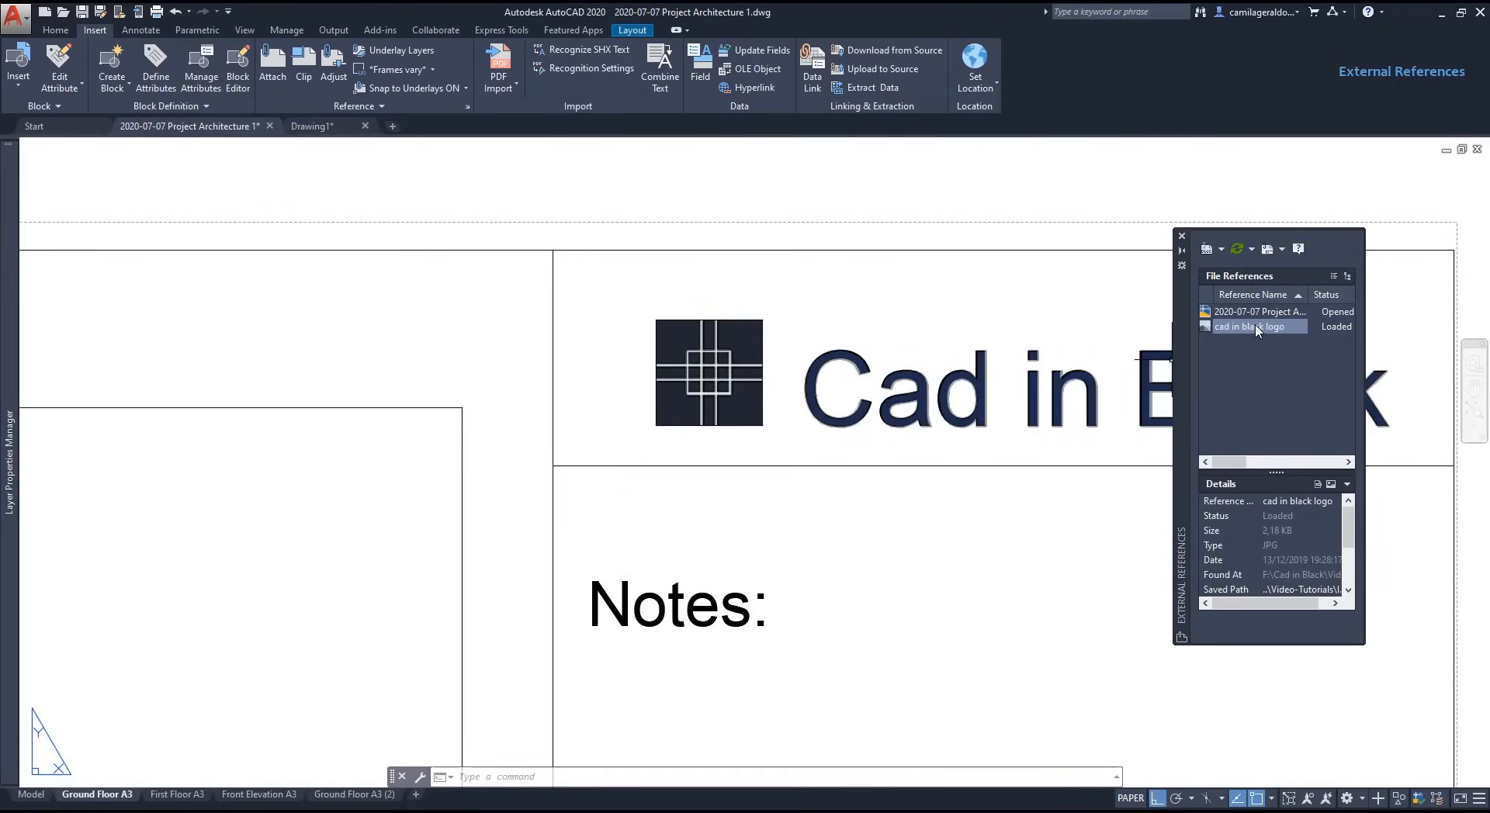
right_click(1257, 329)
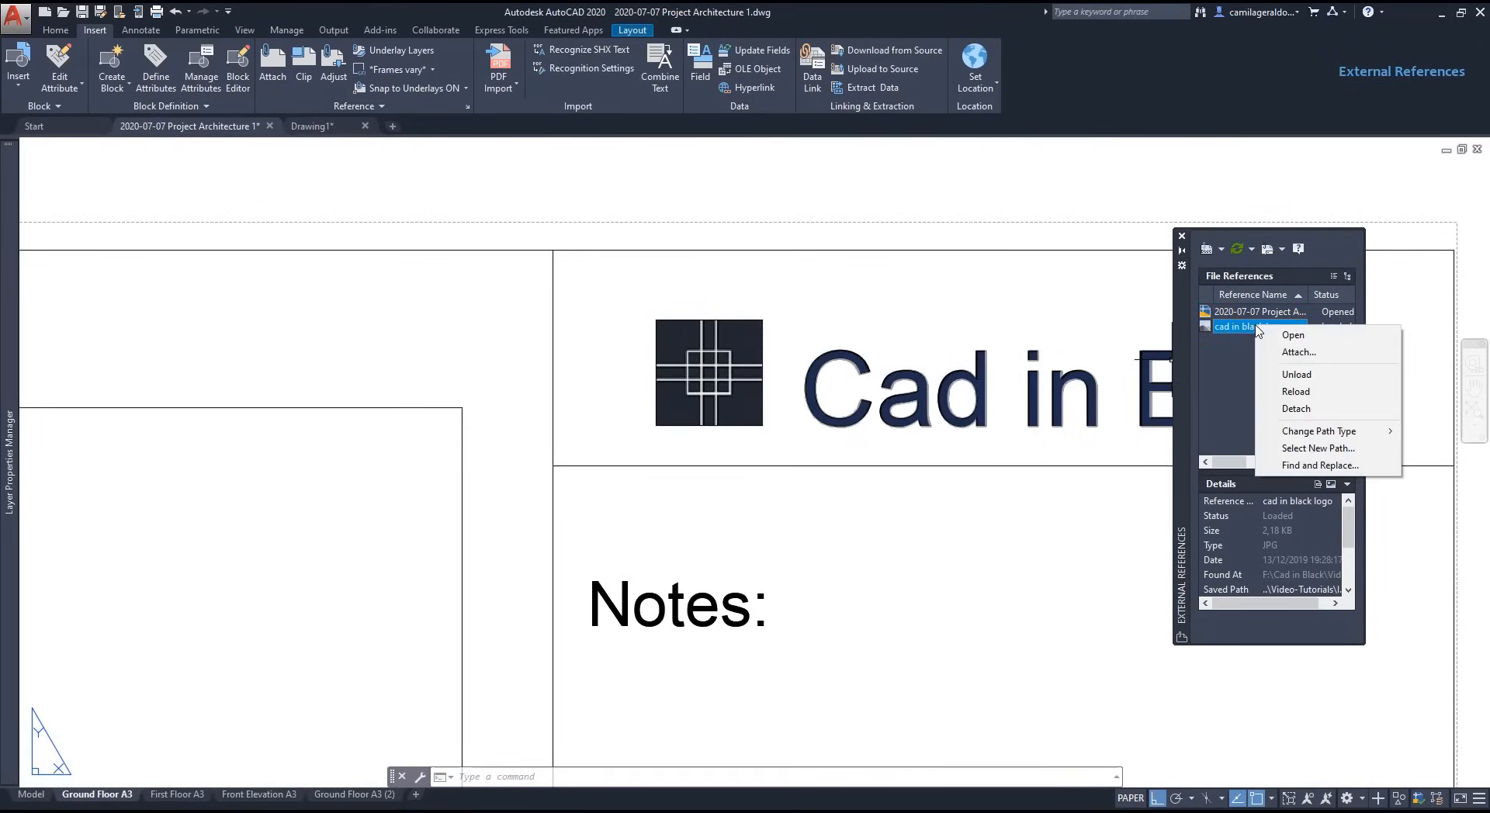
click(1278, 376)
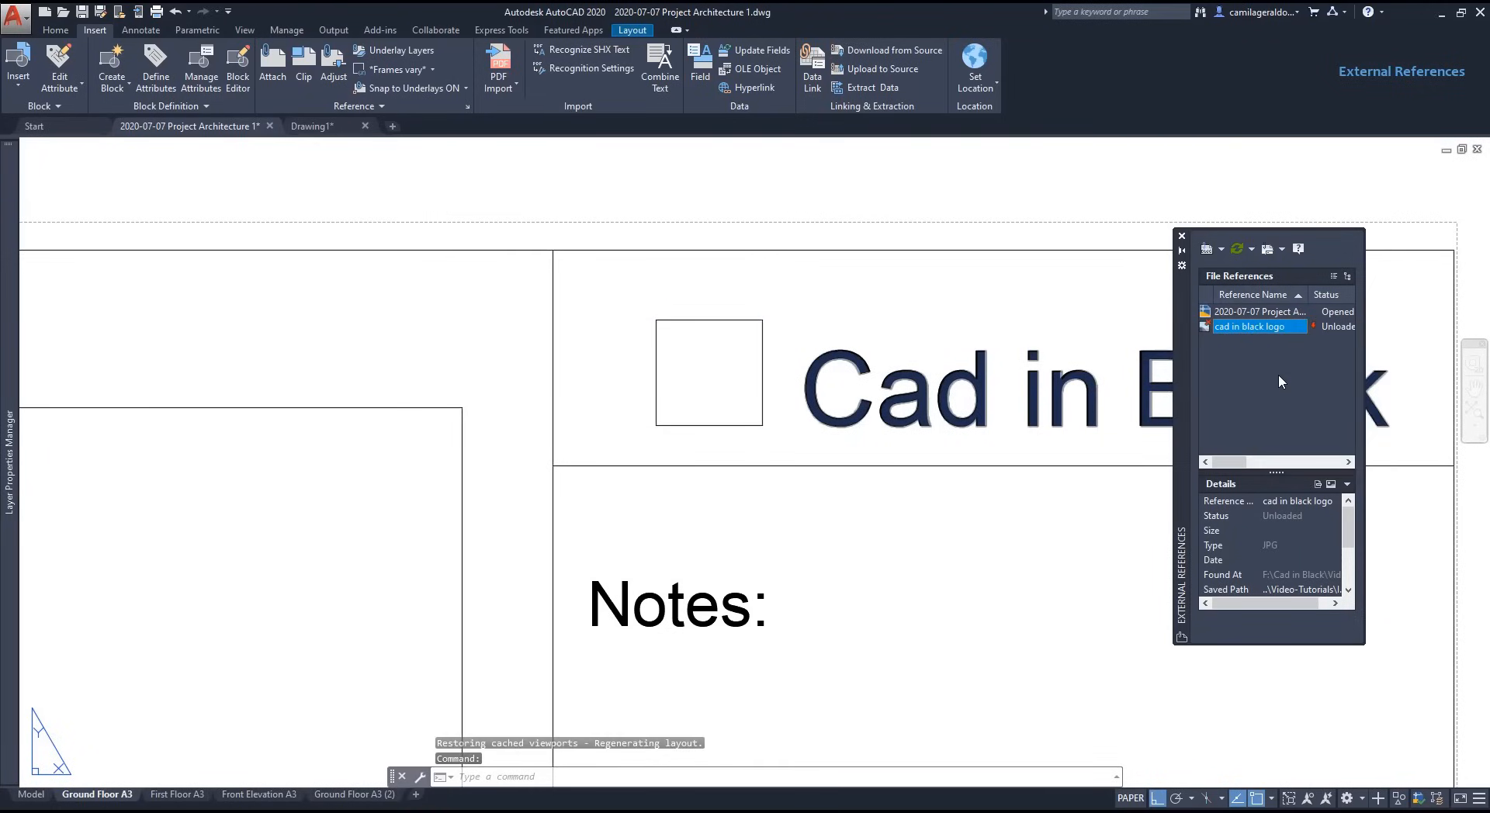
right_click(1288, 330)
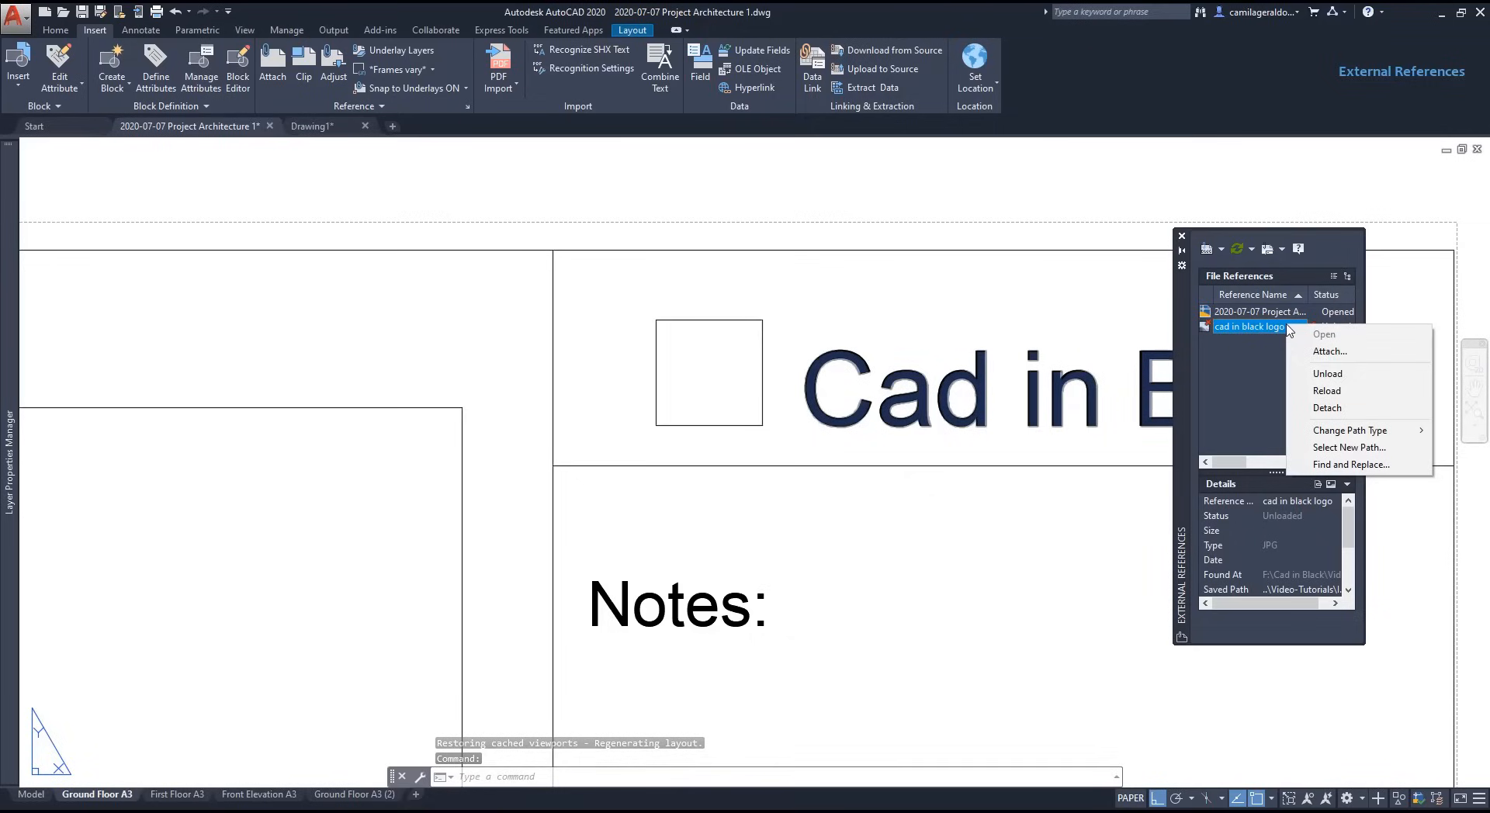
click(1314, 392)
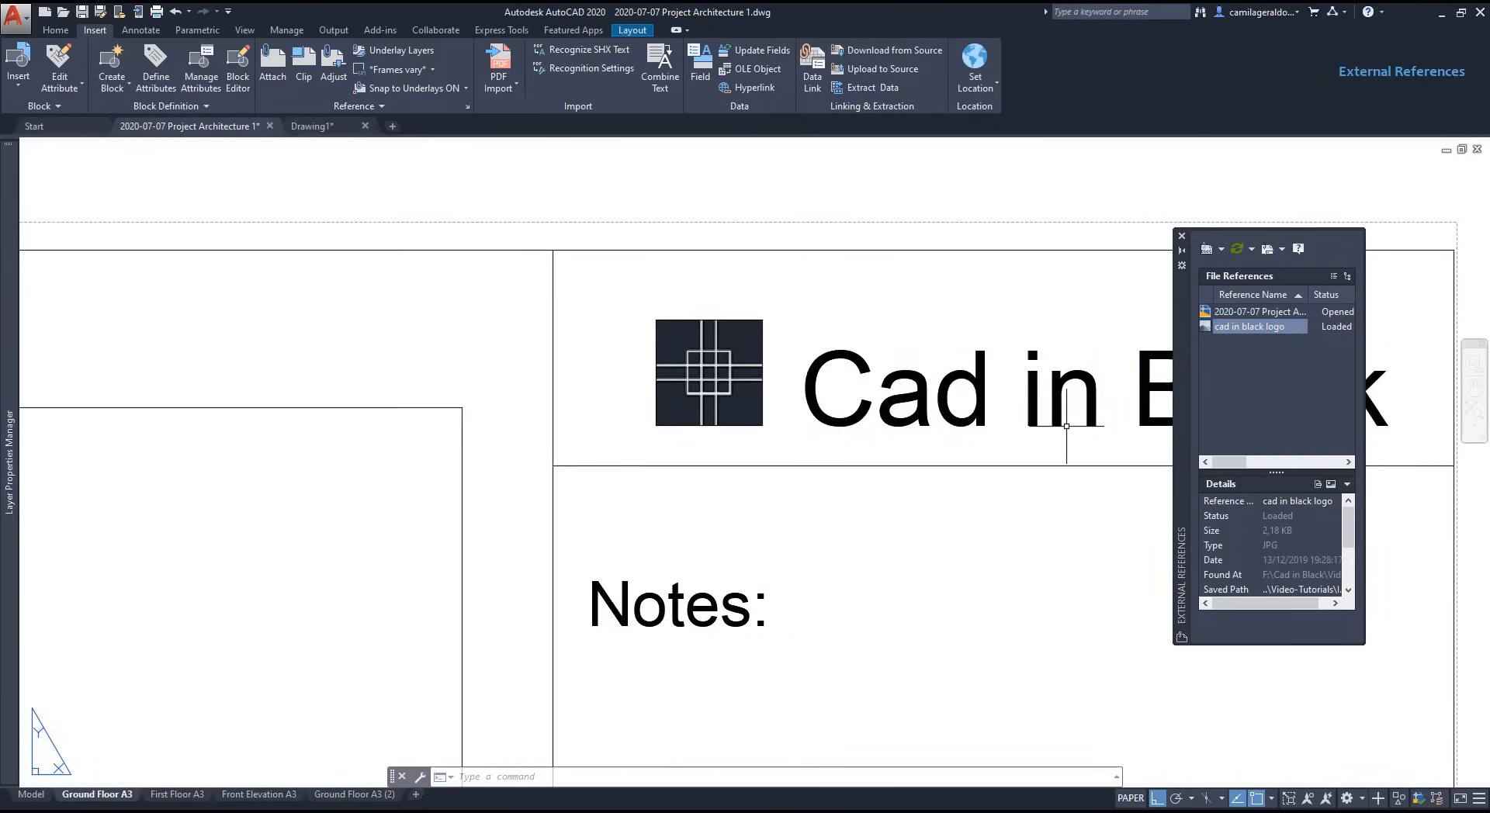
Step: Choose the DWG file 2020-07-07 Project Architecture 1 for attachment to Drawing1 as an external reference
click(329, 127)
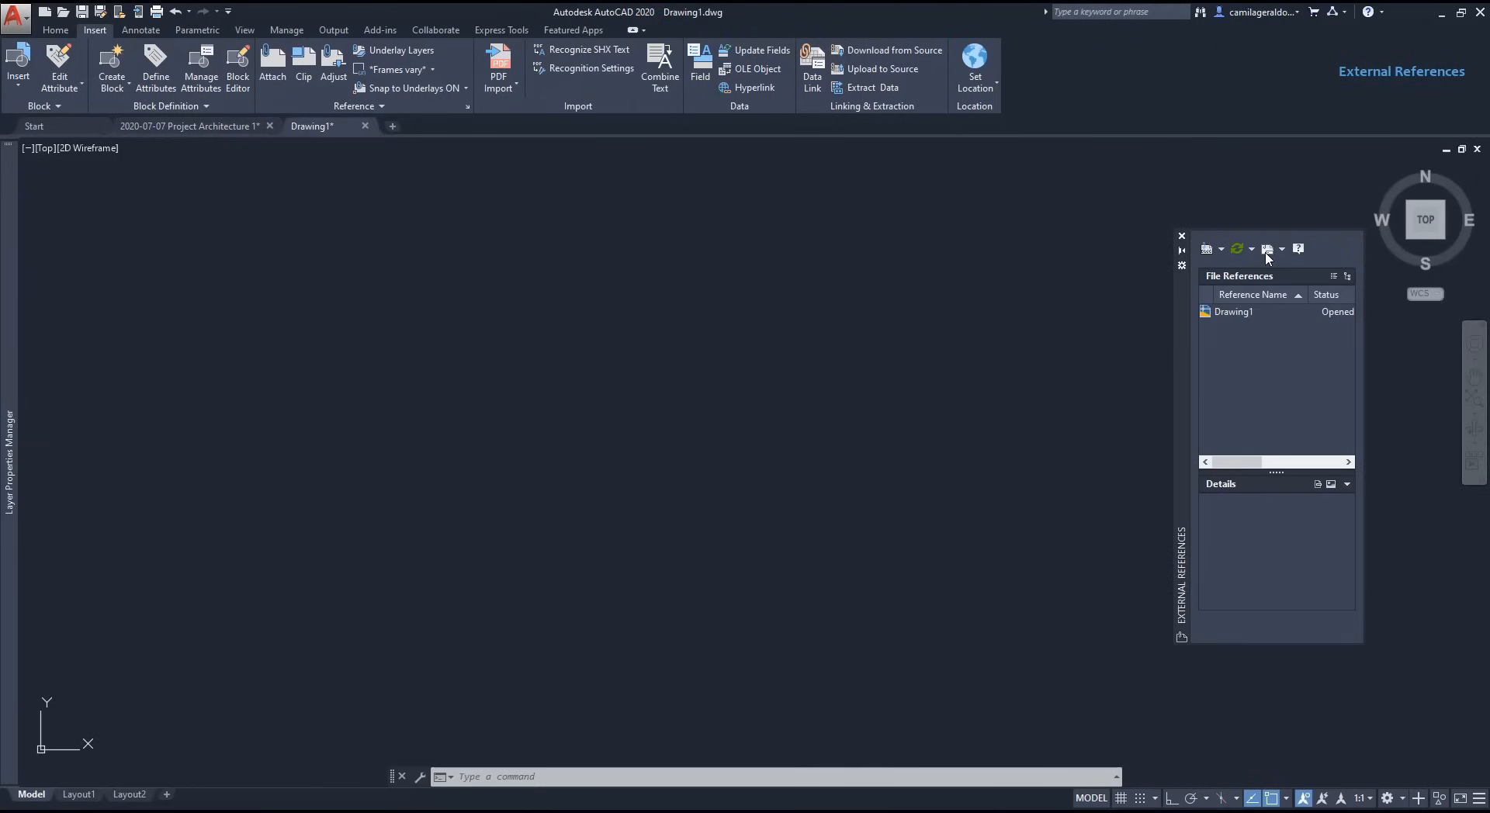
click(1220, 251)
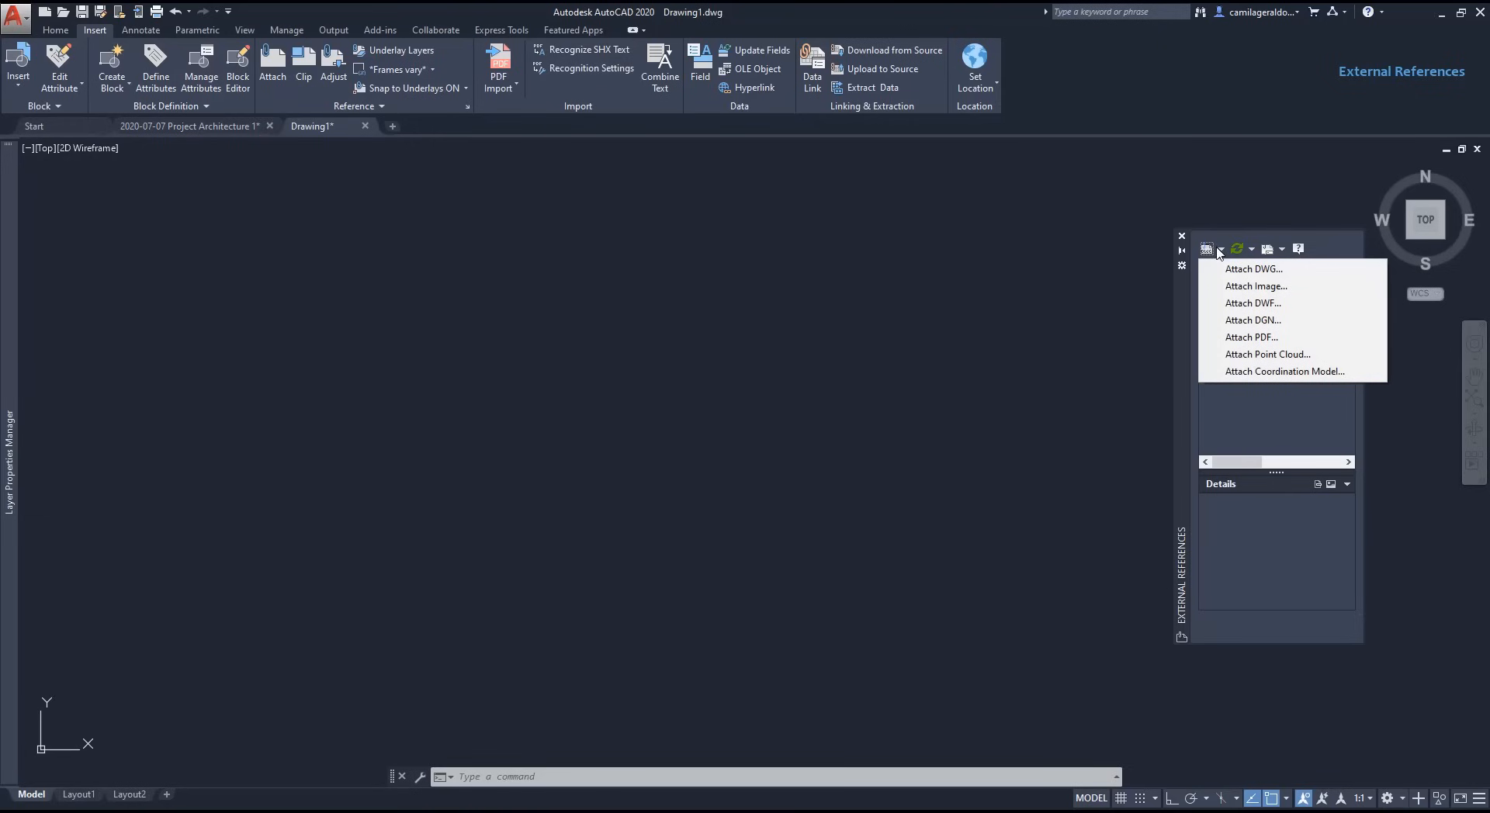
click(1275, 269)
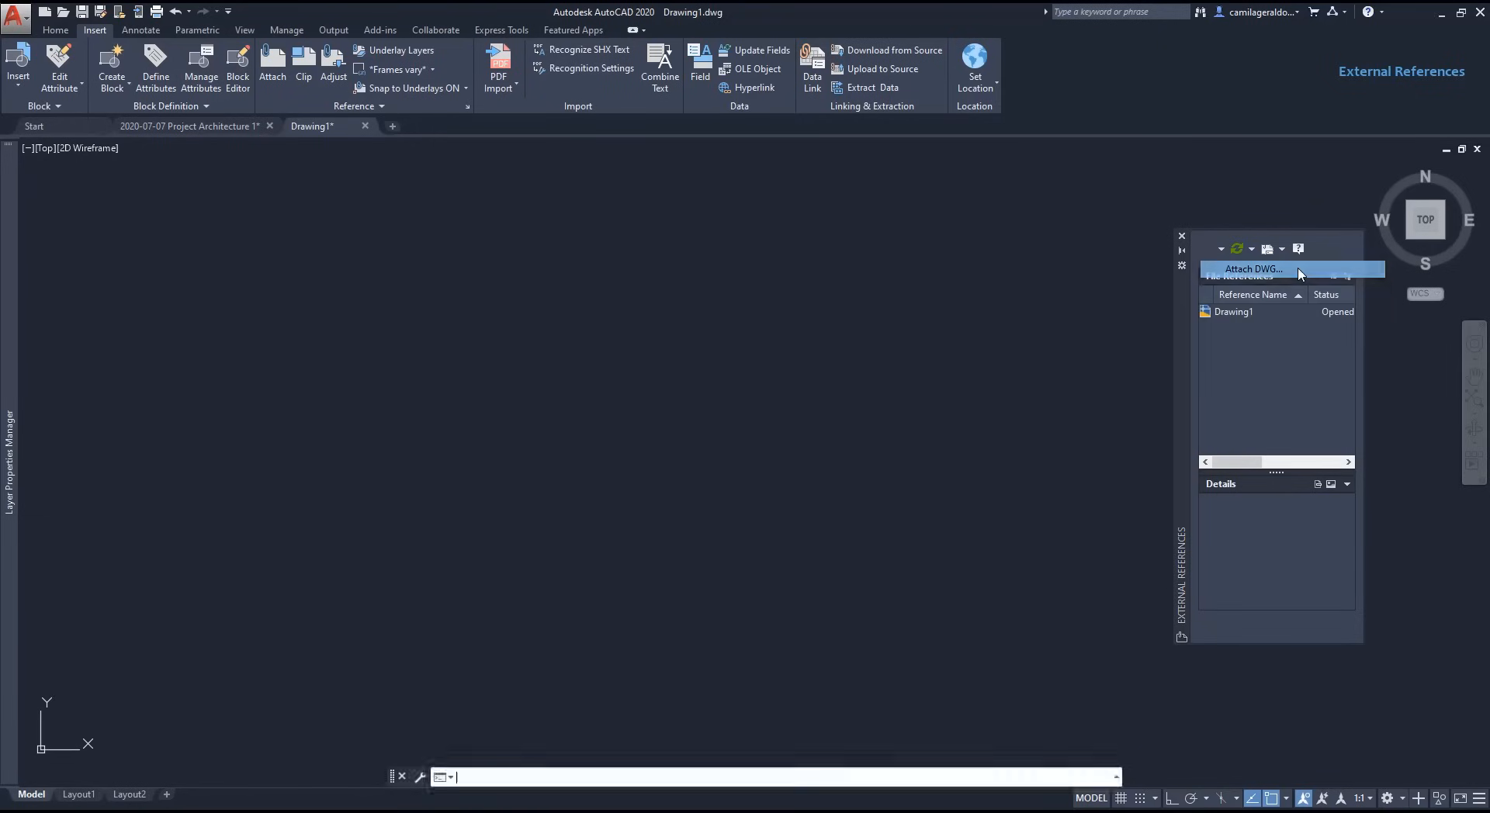
click(683, 358)
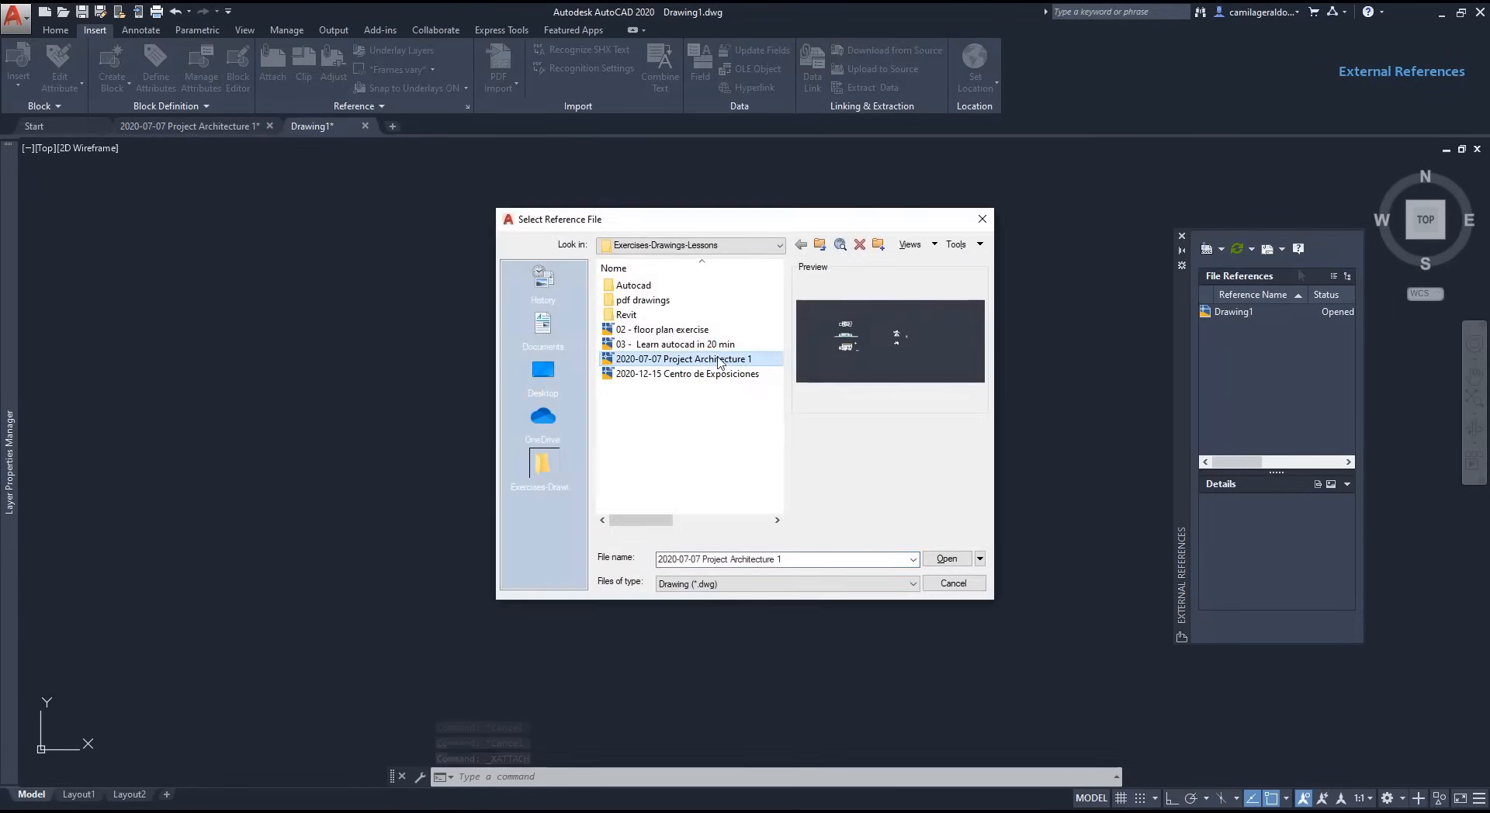
click(948, 559)
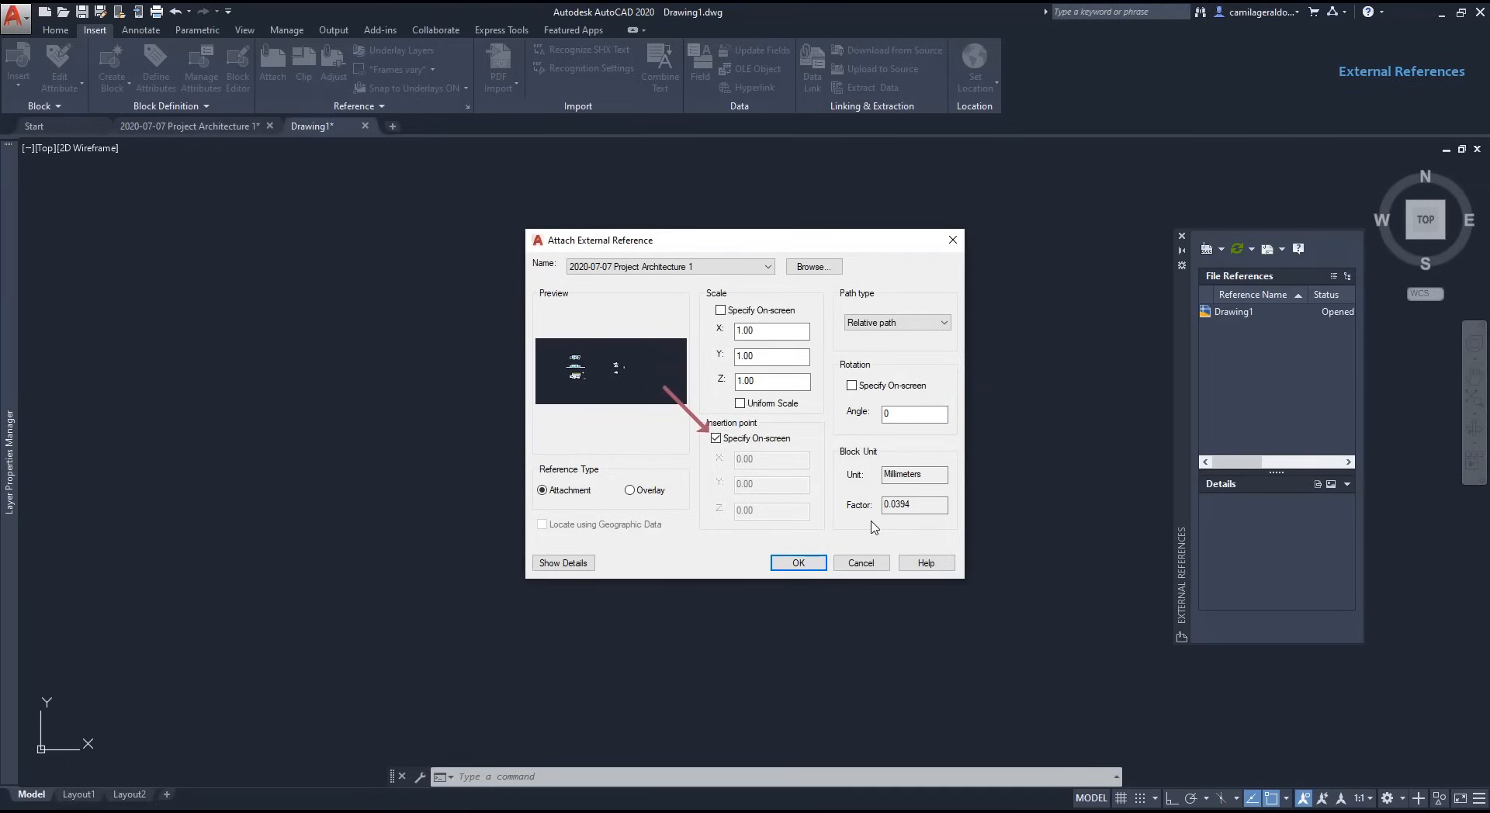
Step: Attach the chosen drawing with scale 1.00, rotation 0 and a relative path, inserting it at 0,0
click(798, 562)
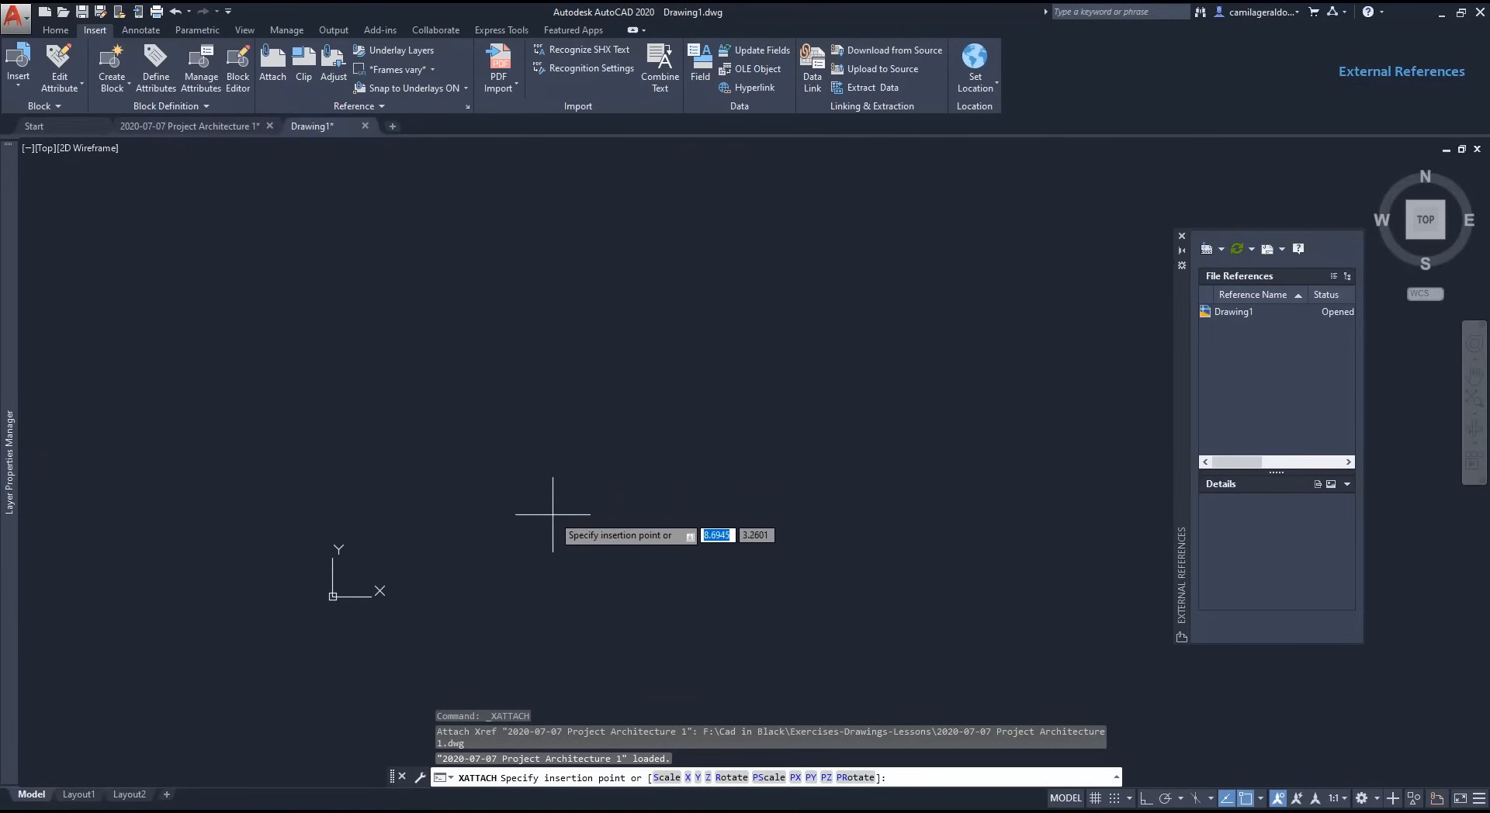
text(0)
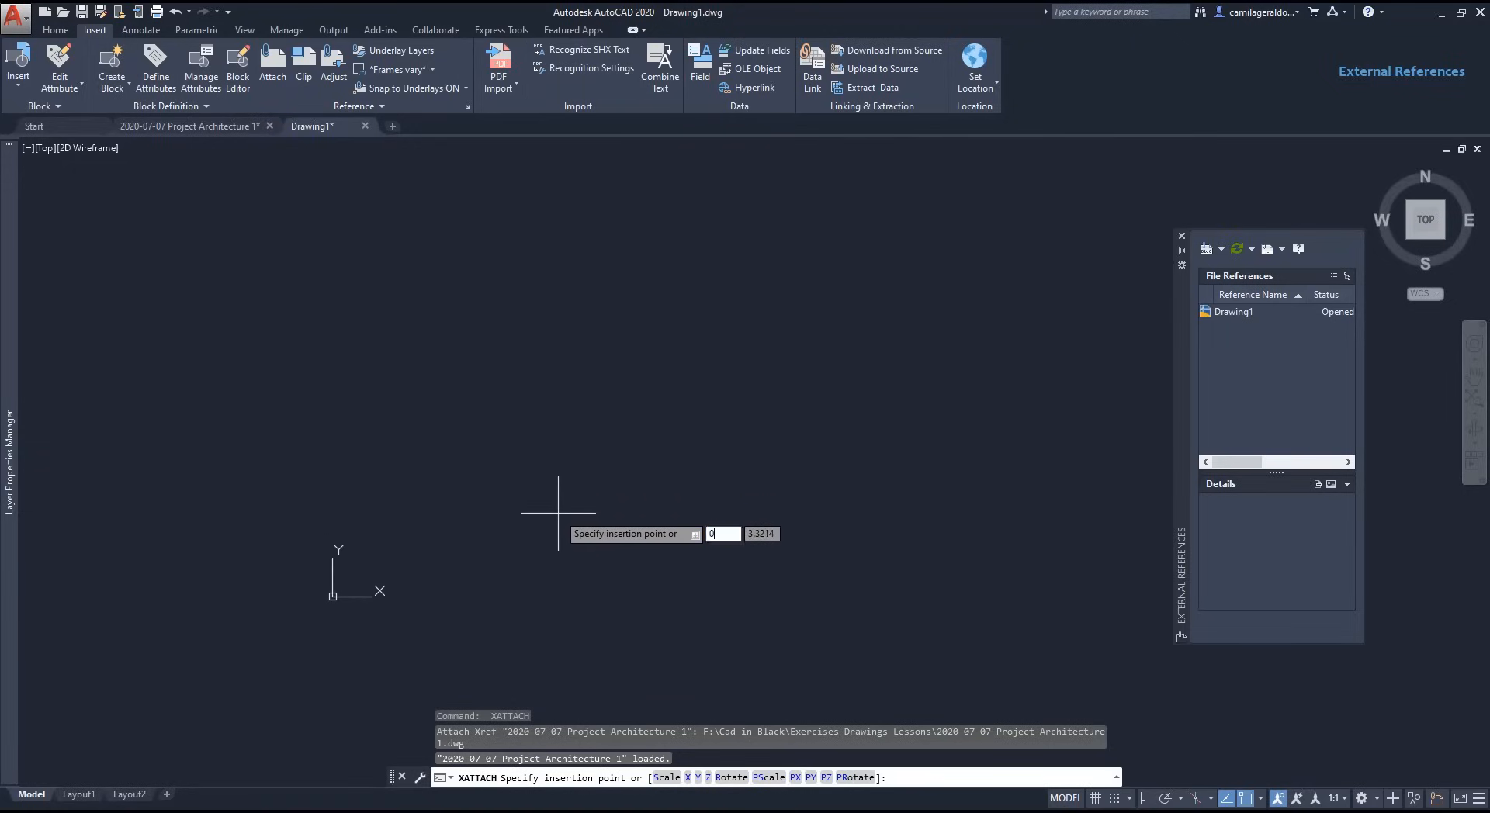
key(Tab)
text(0)
key(Tab)
key(Return)
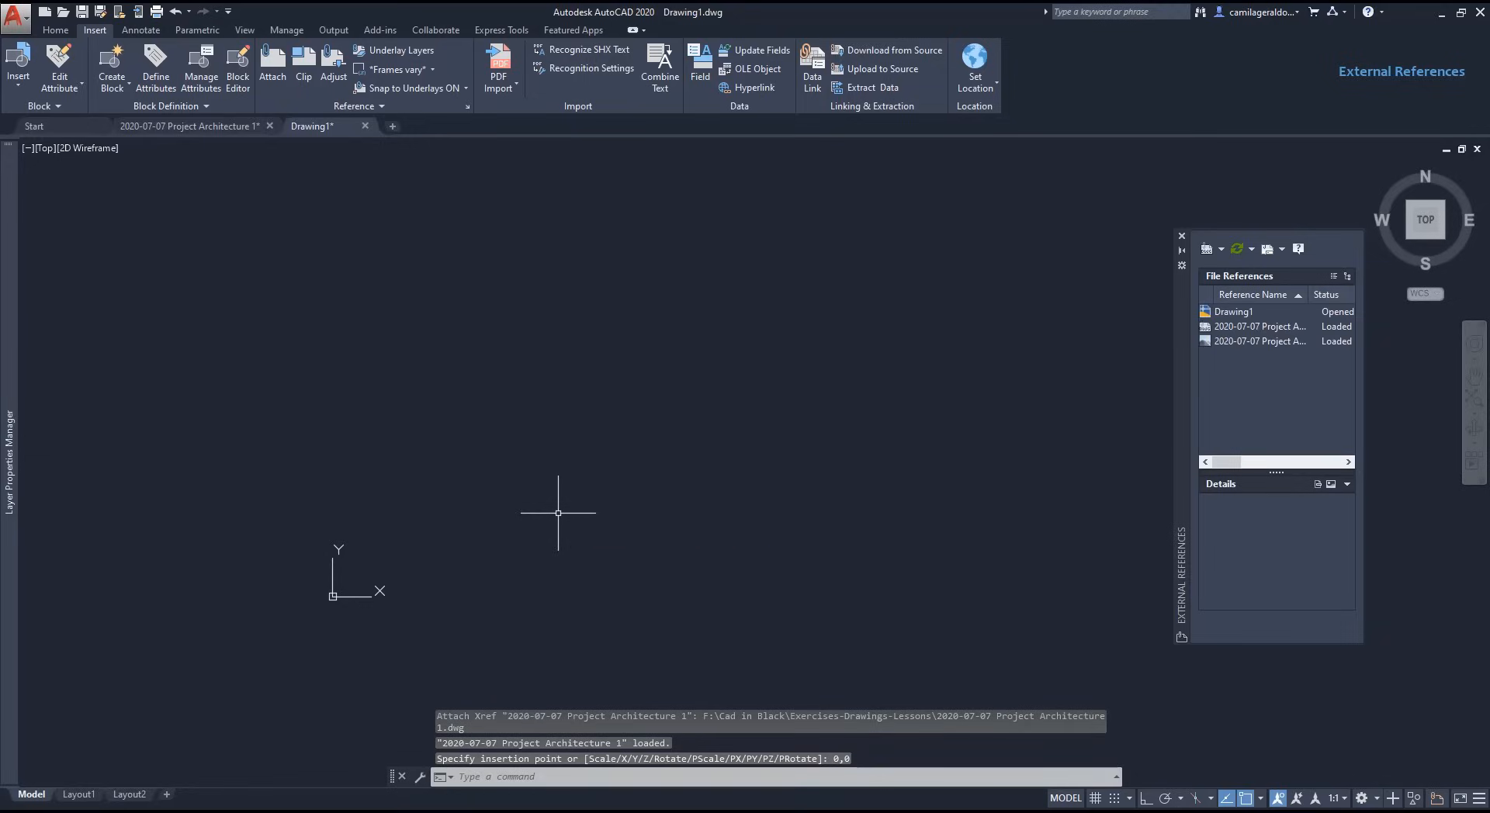
scroll(556, 516, down, 10)
scroll(683, 505, up, 6)
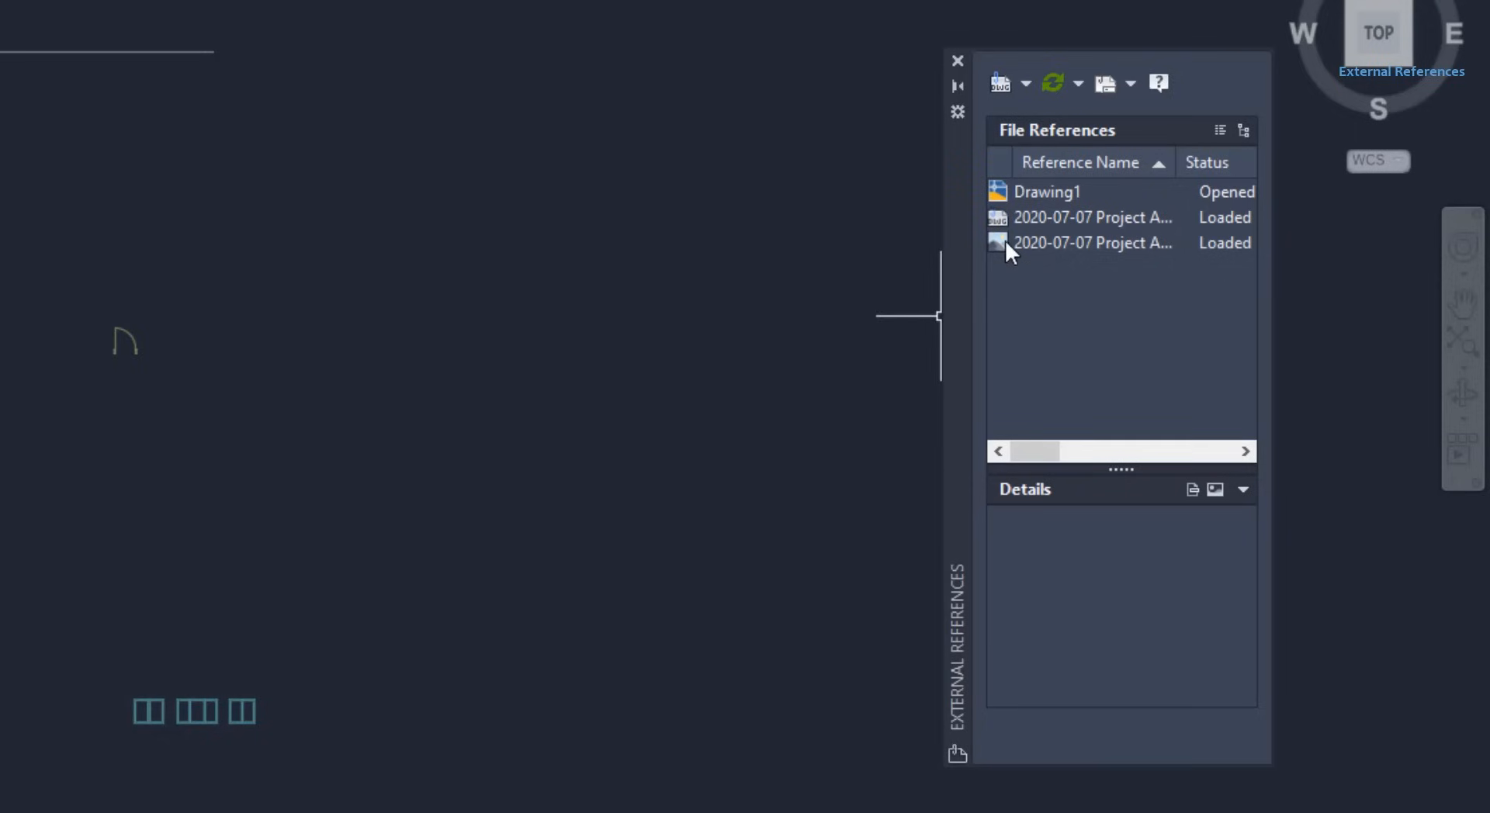
mouse_move(1006, 242)
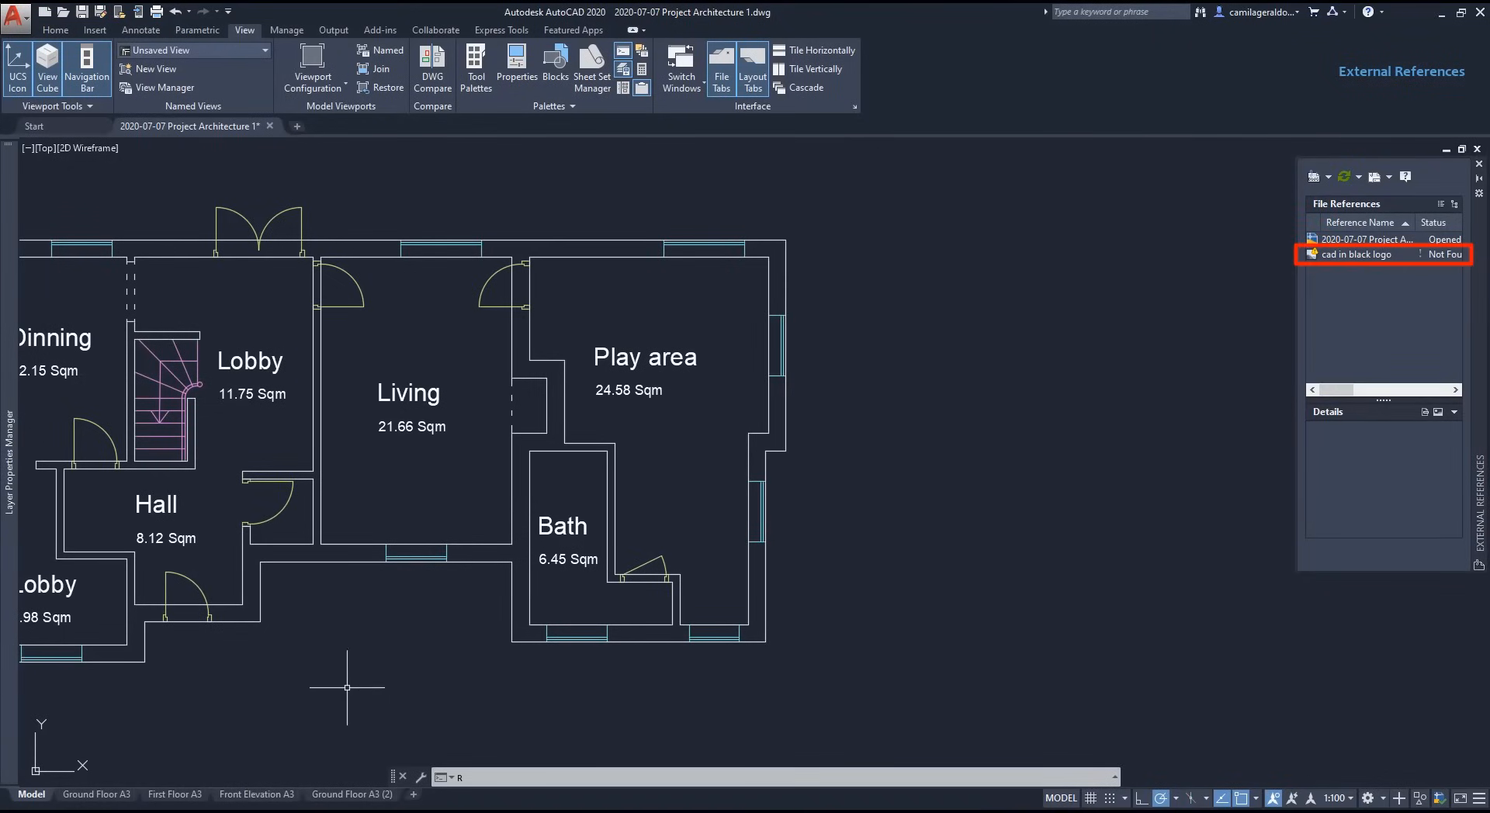
Step: Try reloading the missing logo in Ground Floor A3 of the project drawing and relink it to cad in black logo in Images and Icons
click(109, 794)
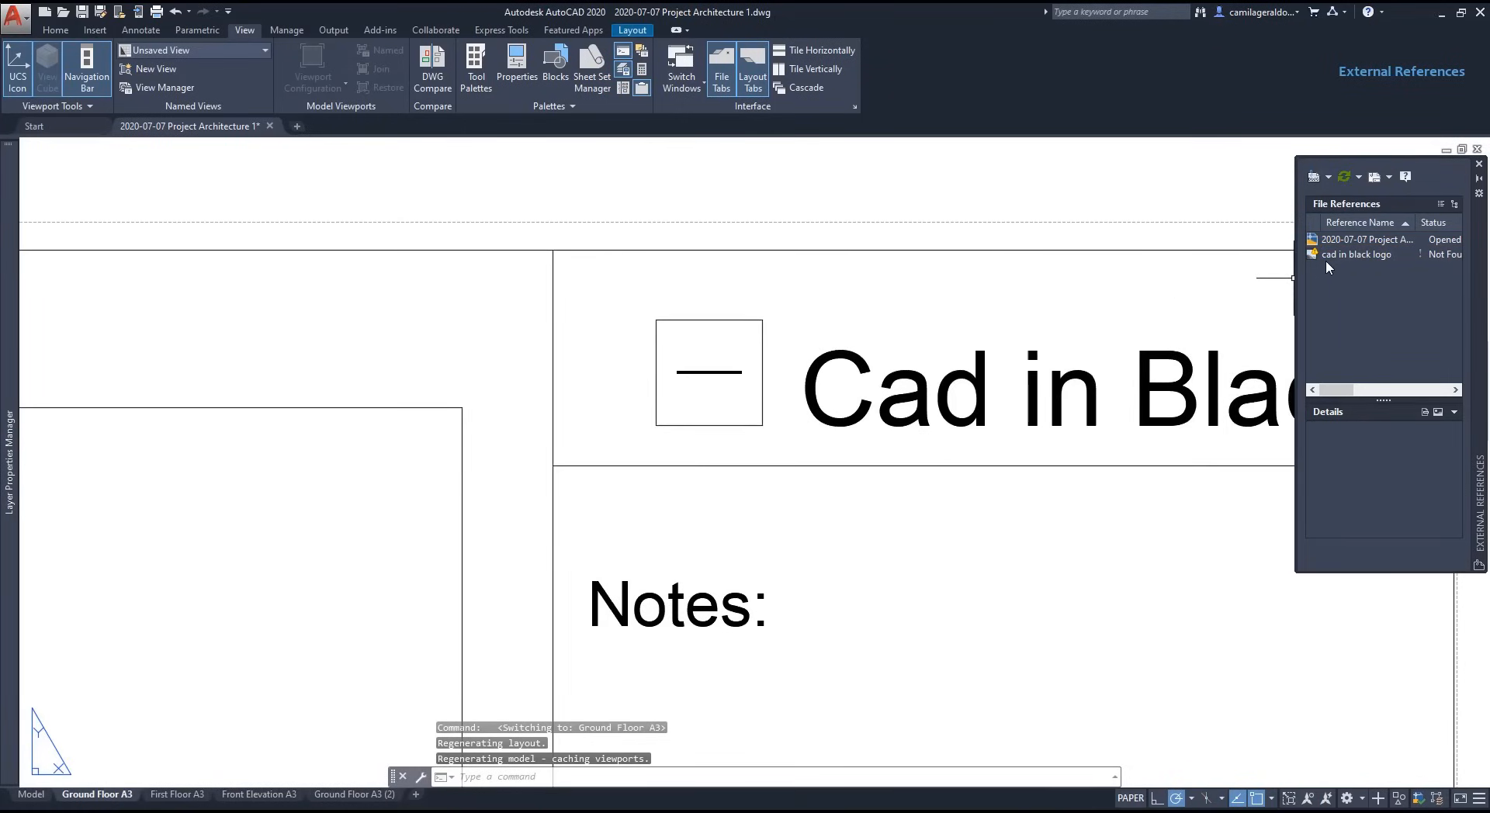
right_click(1347, 254)
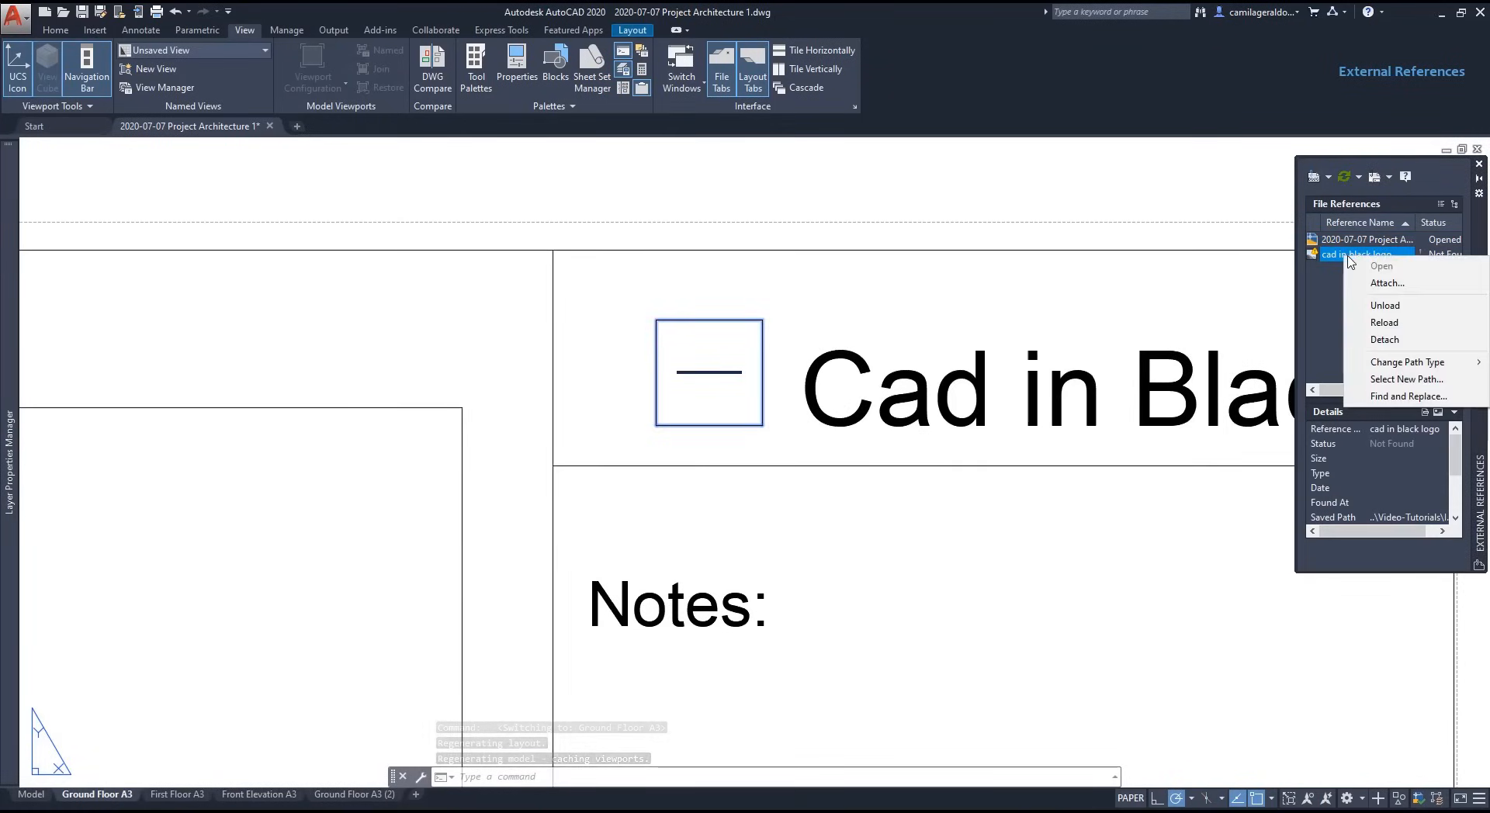
click(1375, 323)
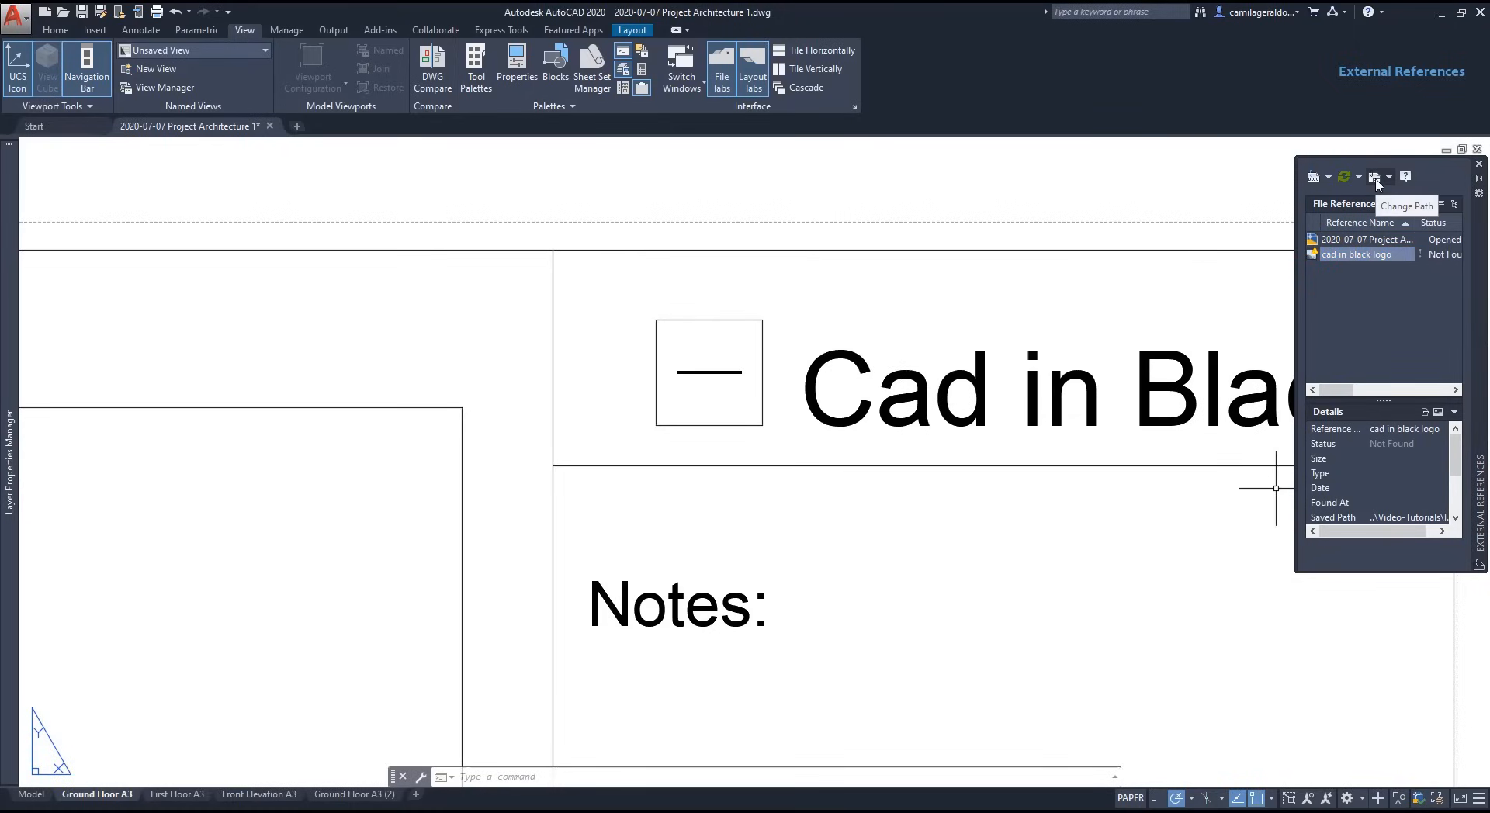
click(1375, 178)
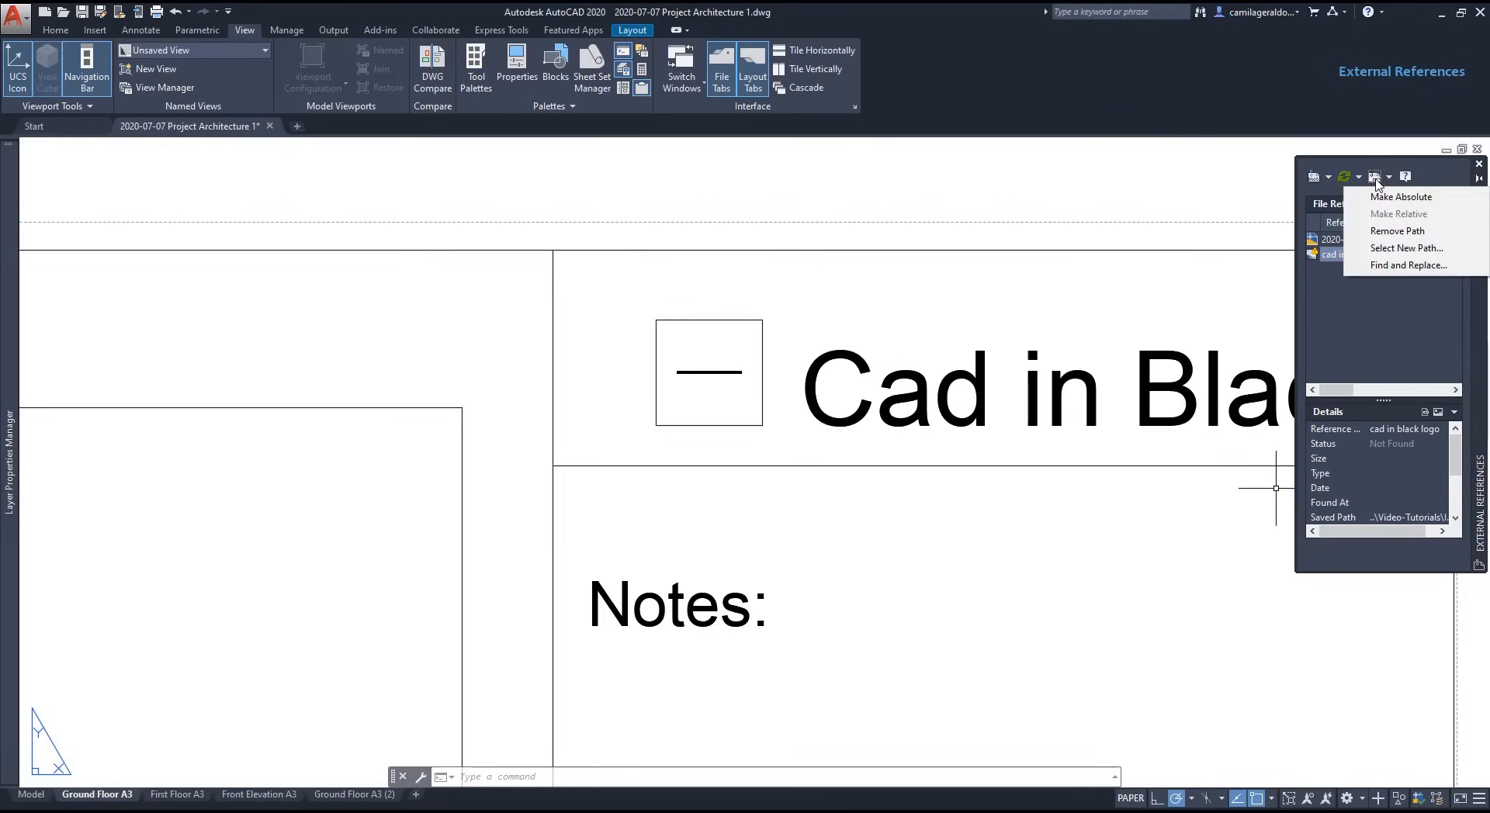
click(1406, 247)
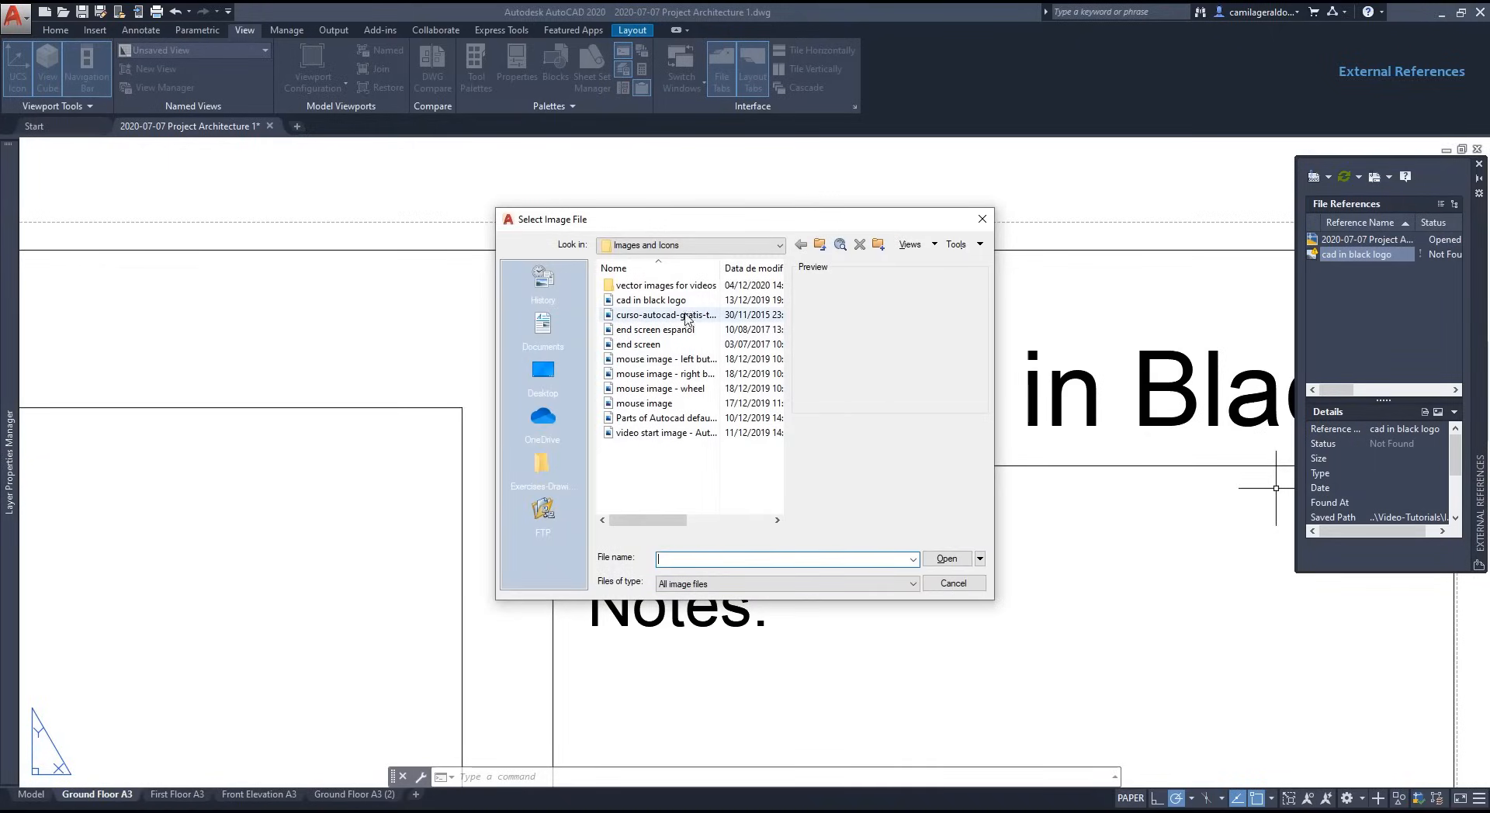
double_click(652, 300)
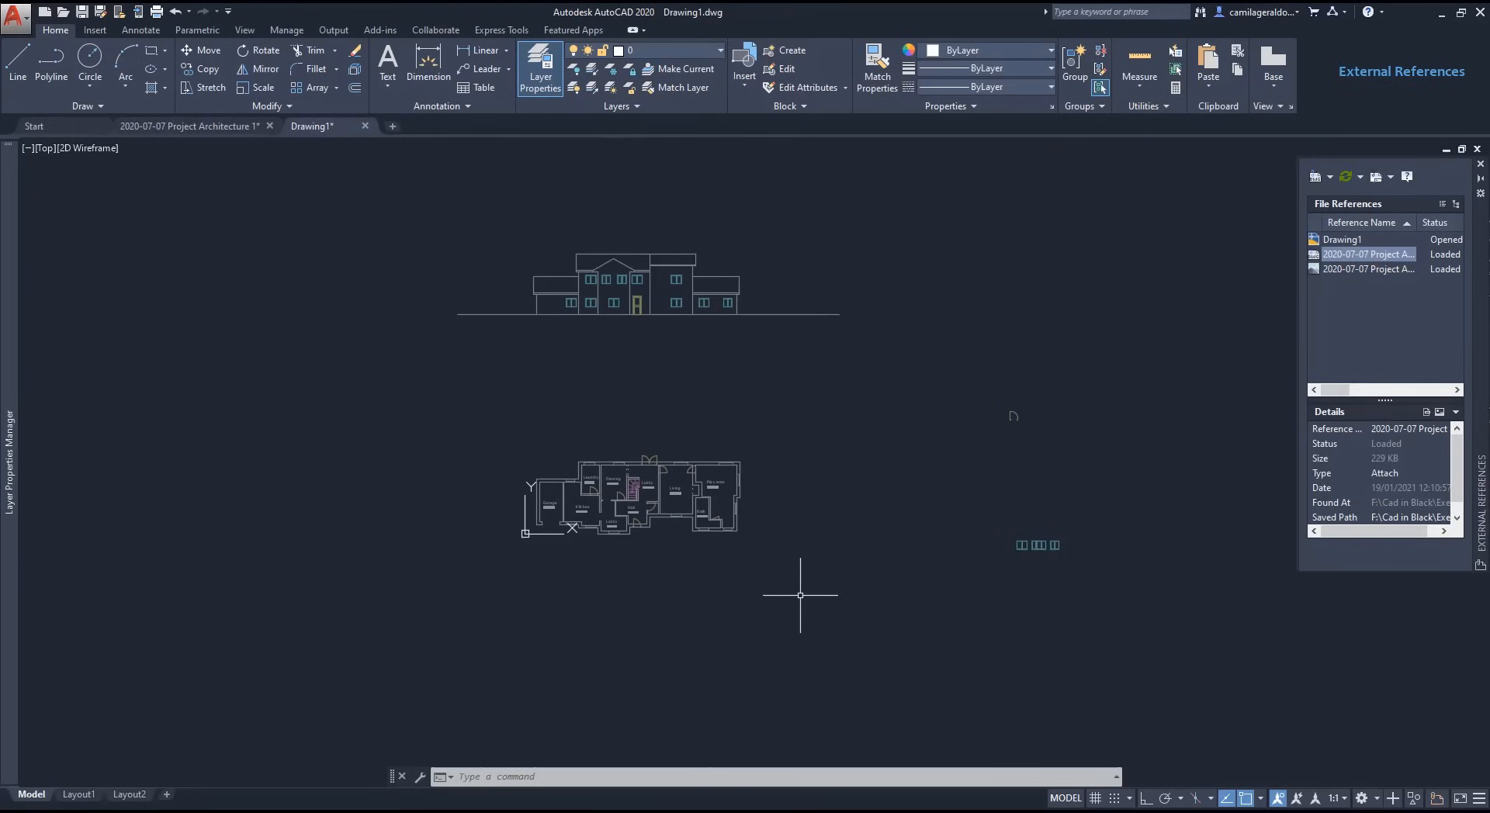
Step: Clip the attached project drawing in Drawing1 with a rectangular boundary around the ground floor plan and invert the clip
click(735, 531)
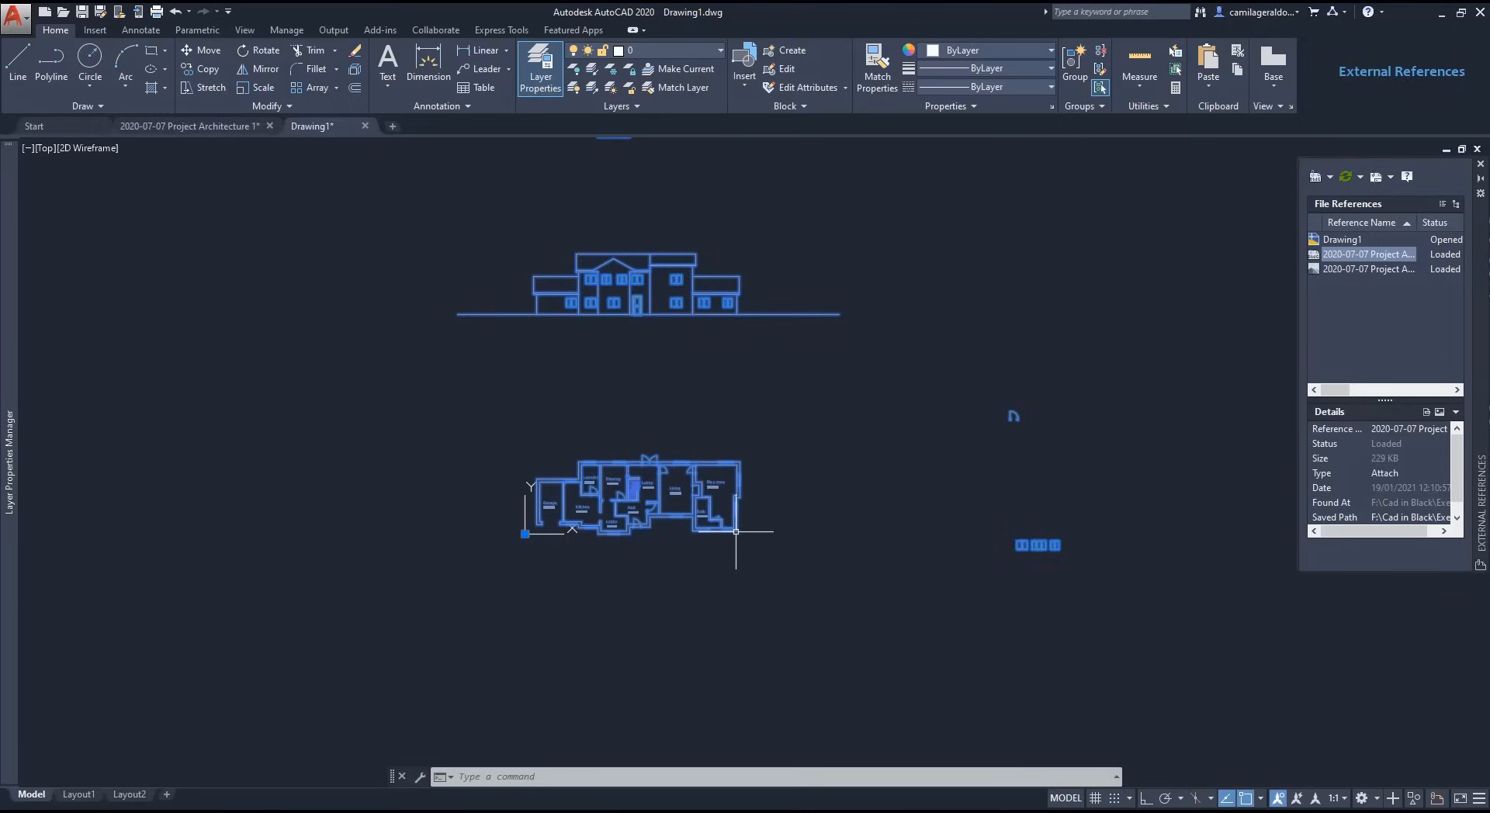
scroll(605, 522, down, 5)
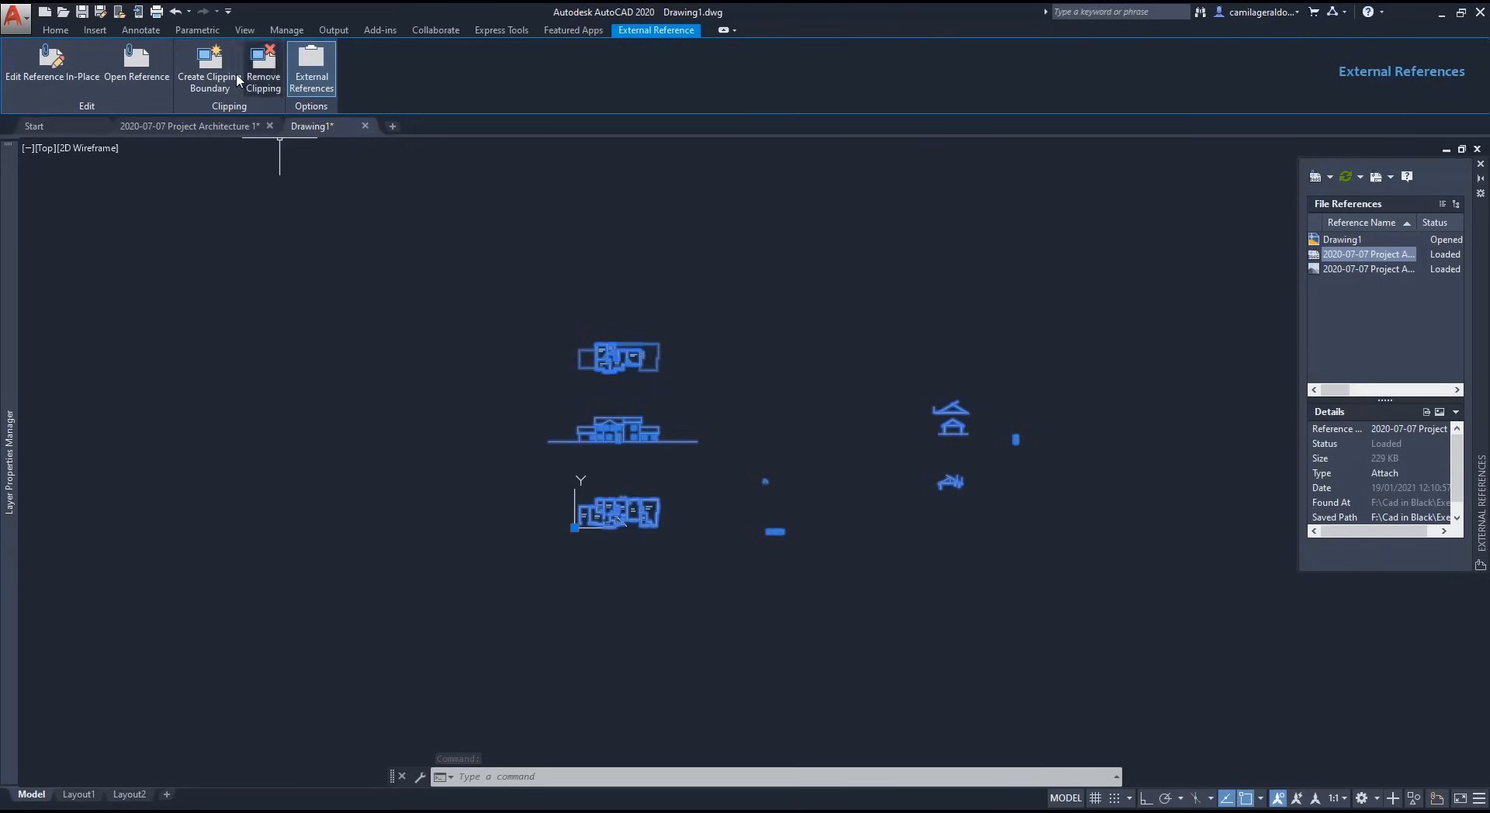
click(210, 70)
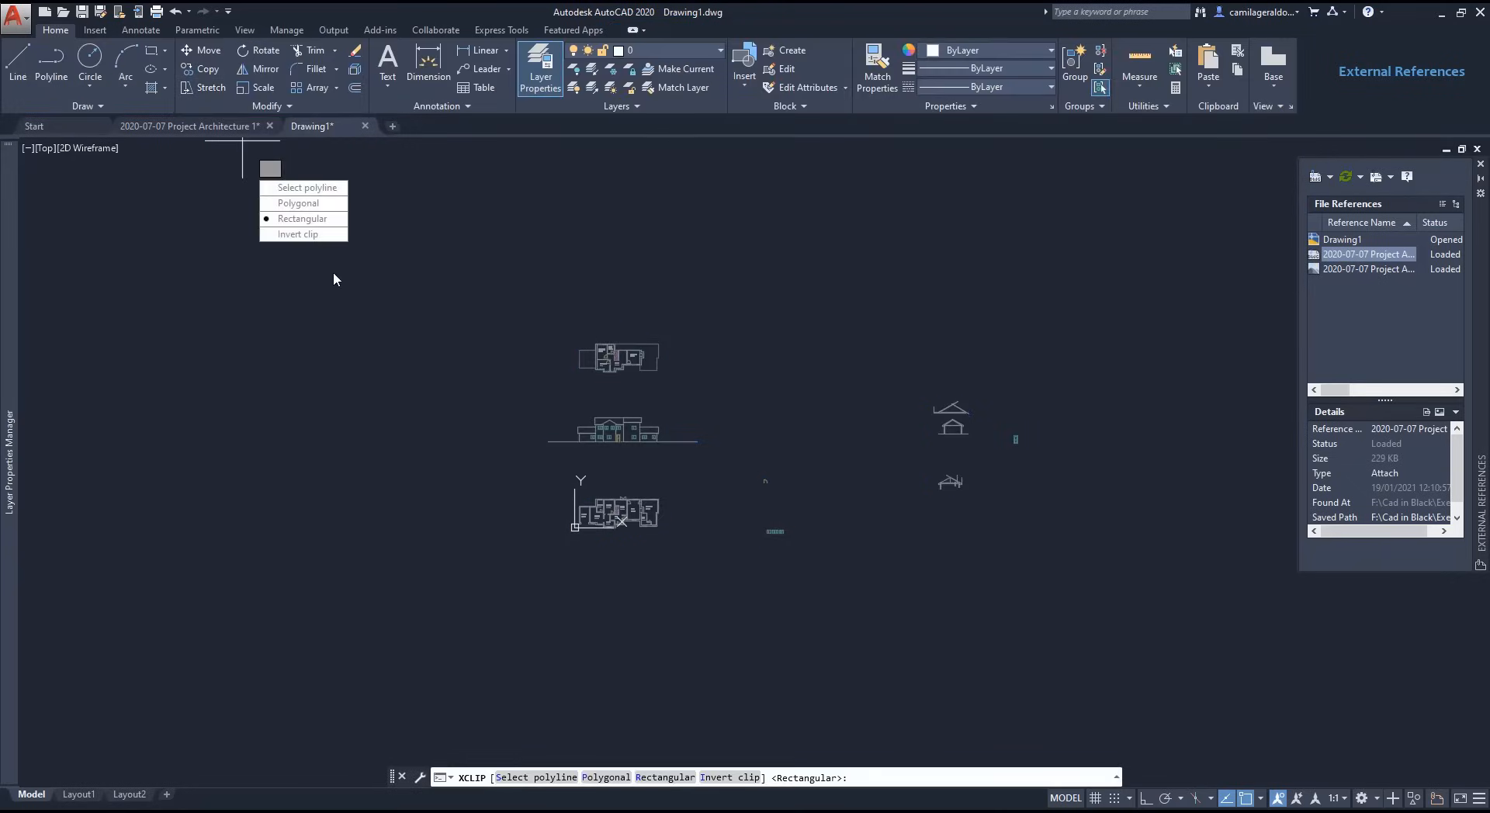
click(324, 222)
scroll(616, 592, up, 5)
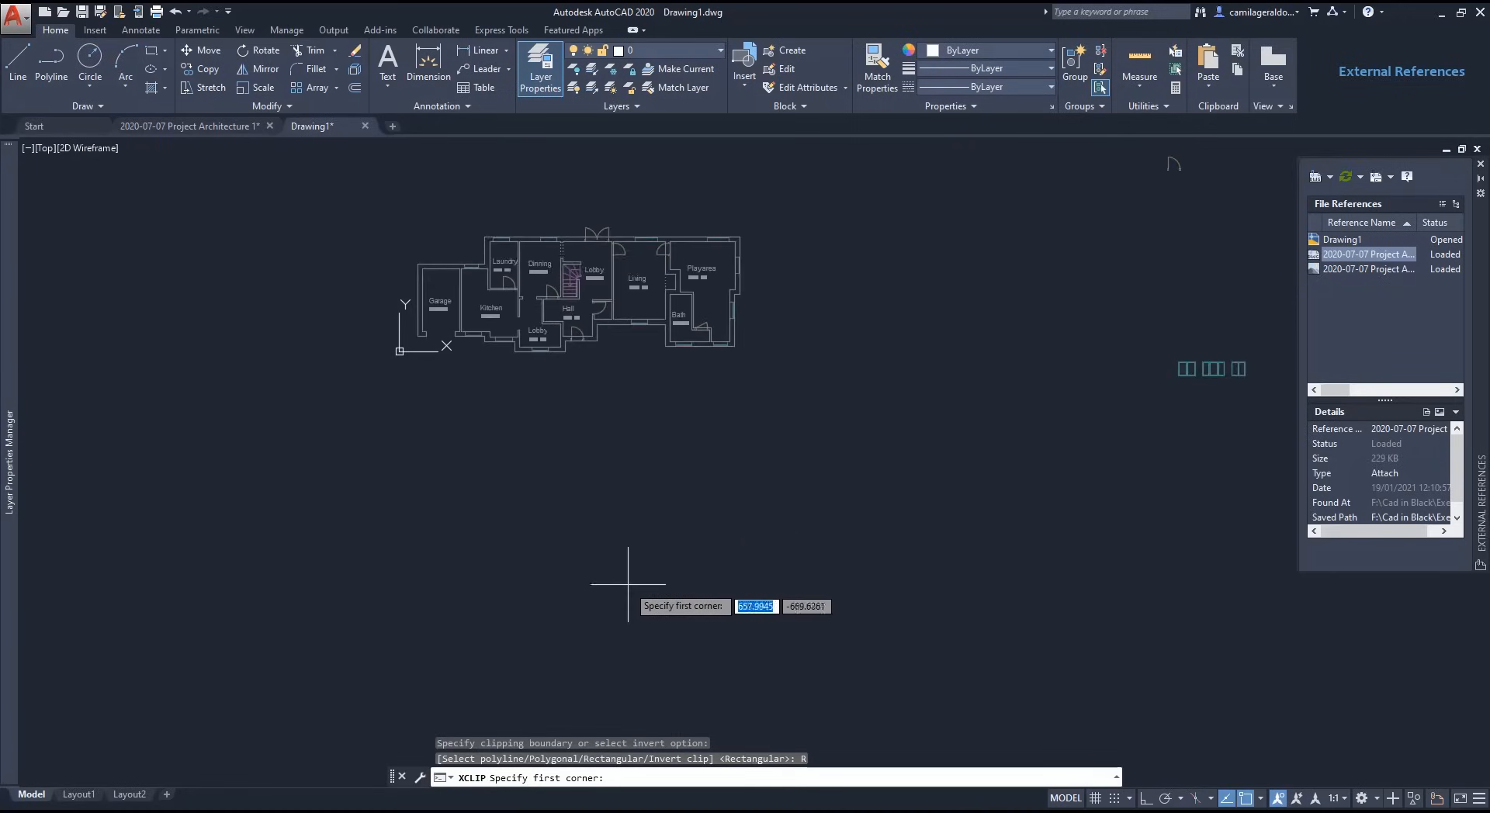
scroll(417, 213, up, 1)
click(378, 180)
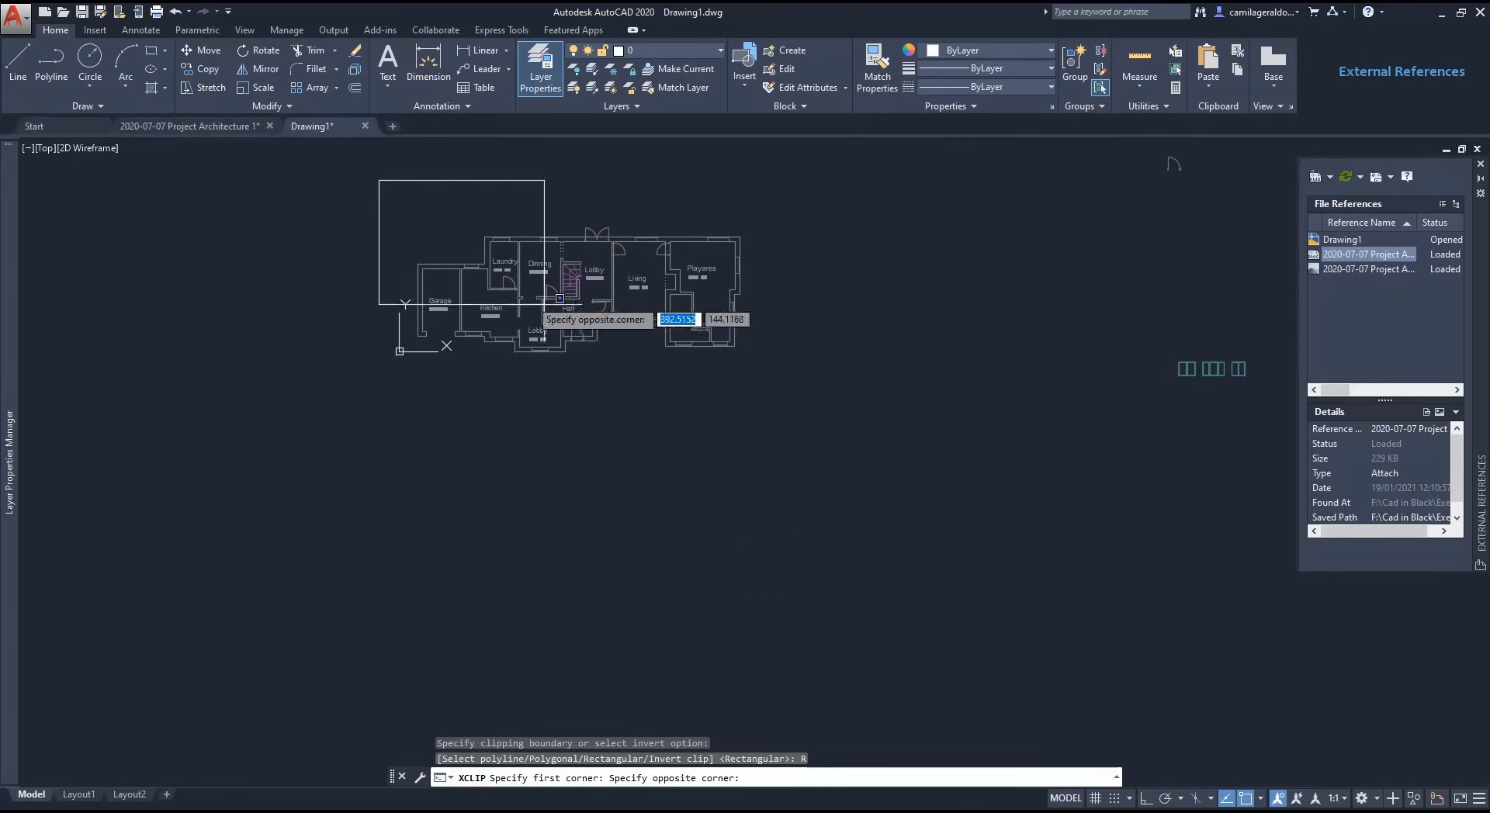
click(778, 413)
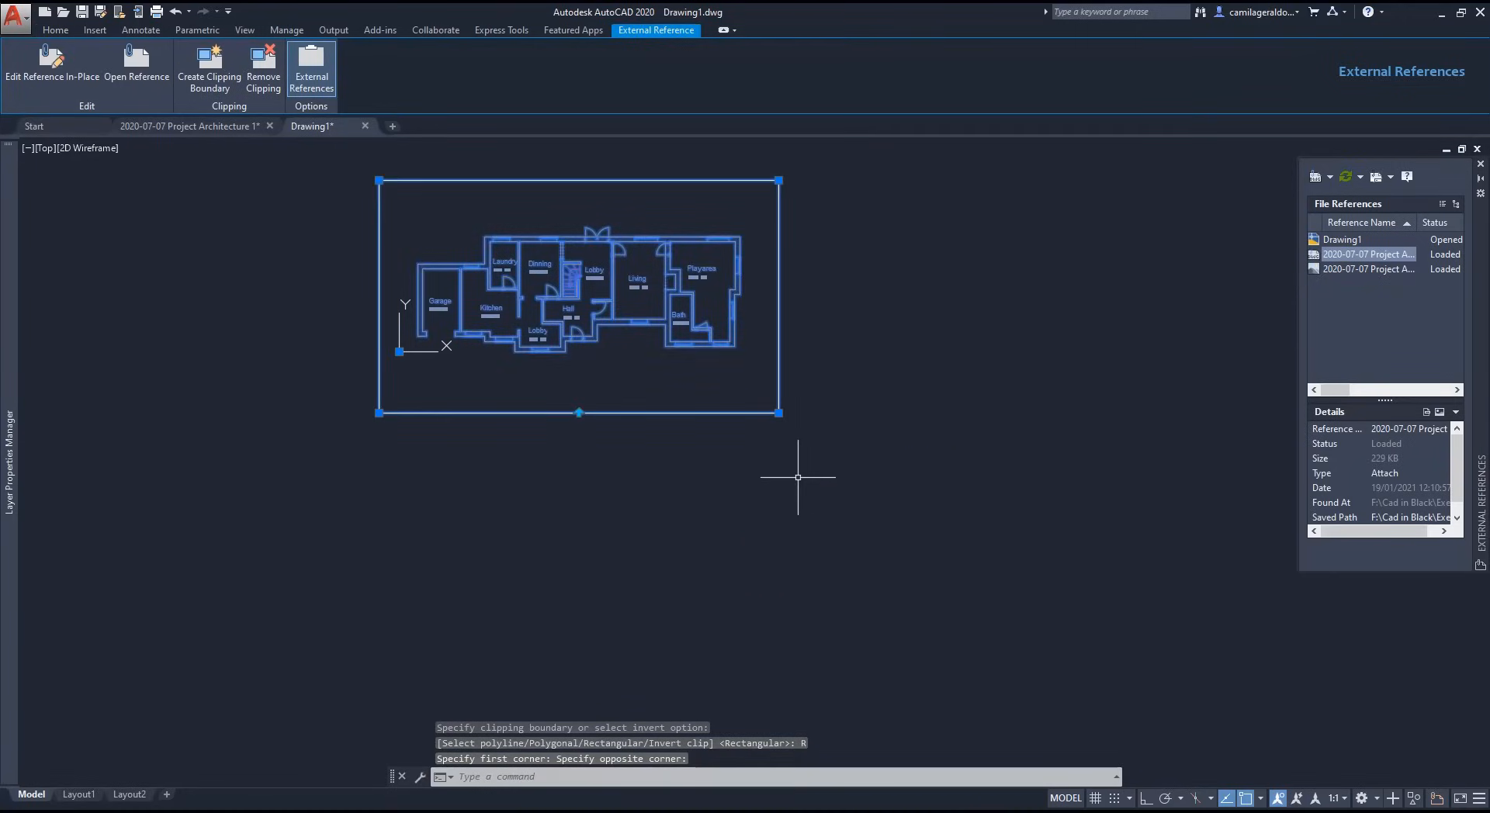
scroll(798, 477, down, 4)
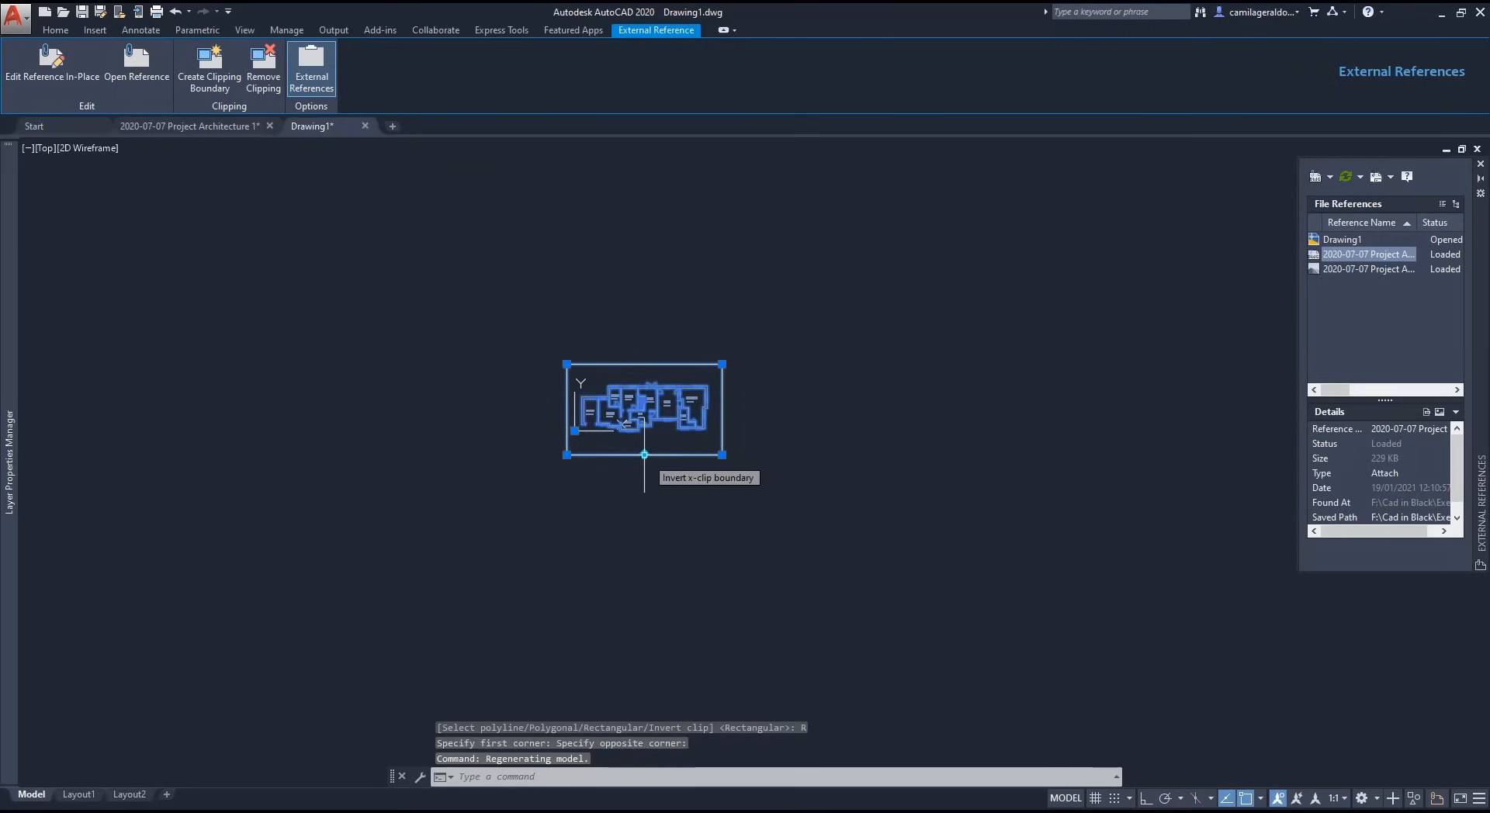
click(644, 455)
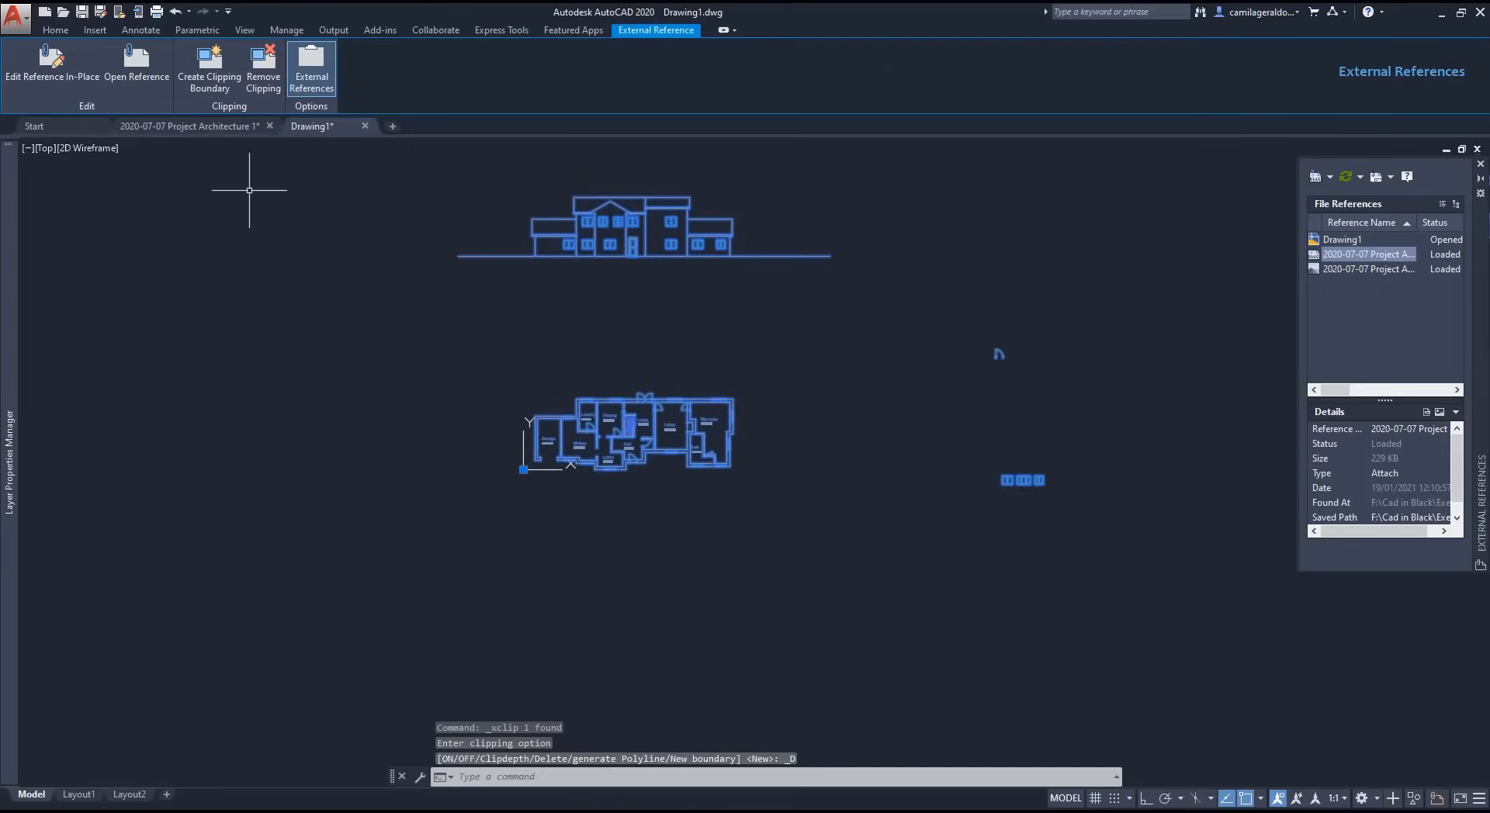
Step: Clip the attached project drawing with a polygonal boundary enclosing the ground and first floor plans but excluding the front elevation between them
click(210, 66)
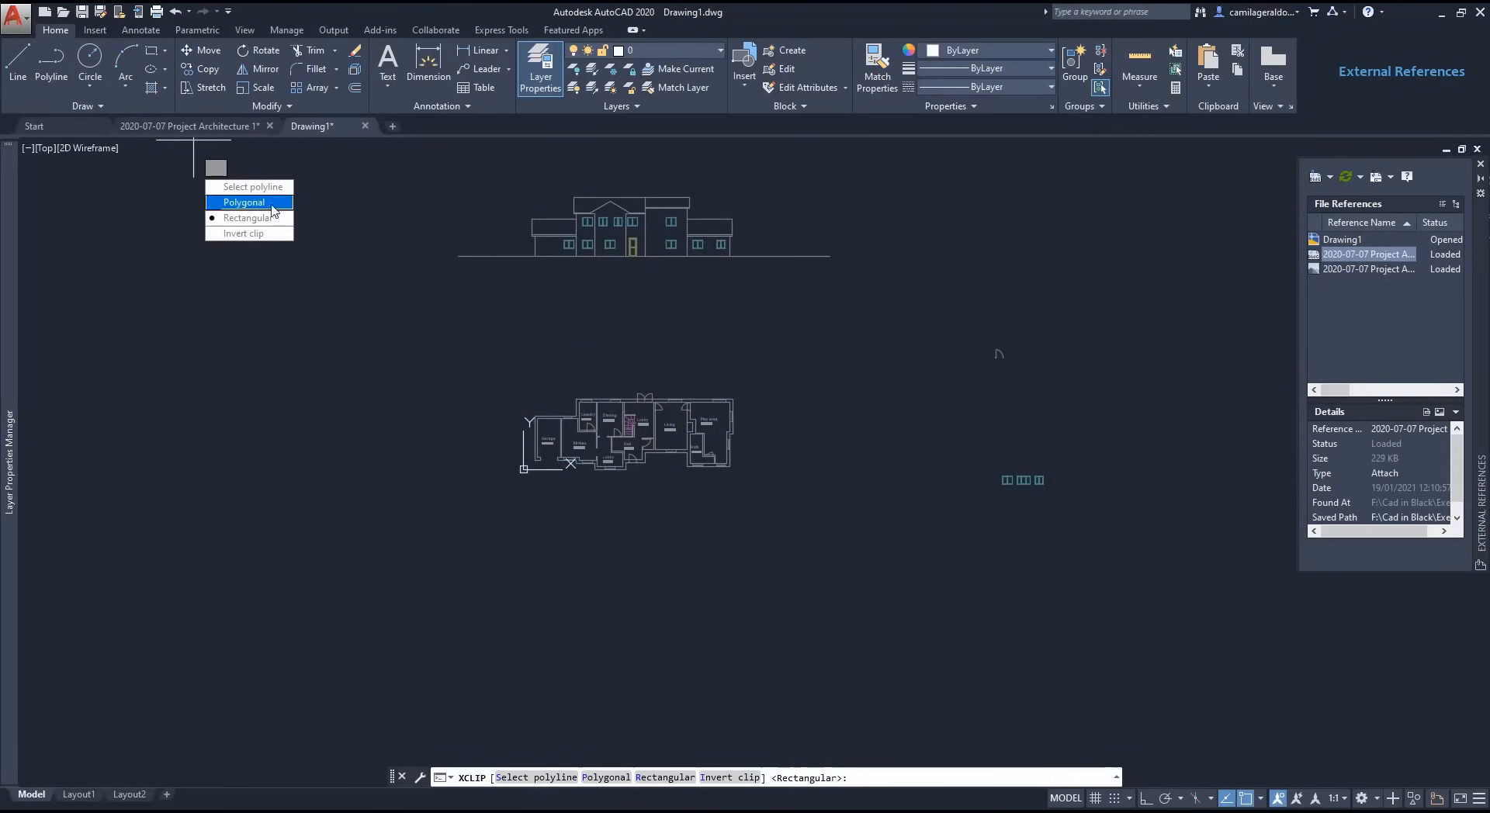
click(244, 202)
click(371, 573)
click(608, 573)
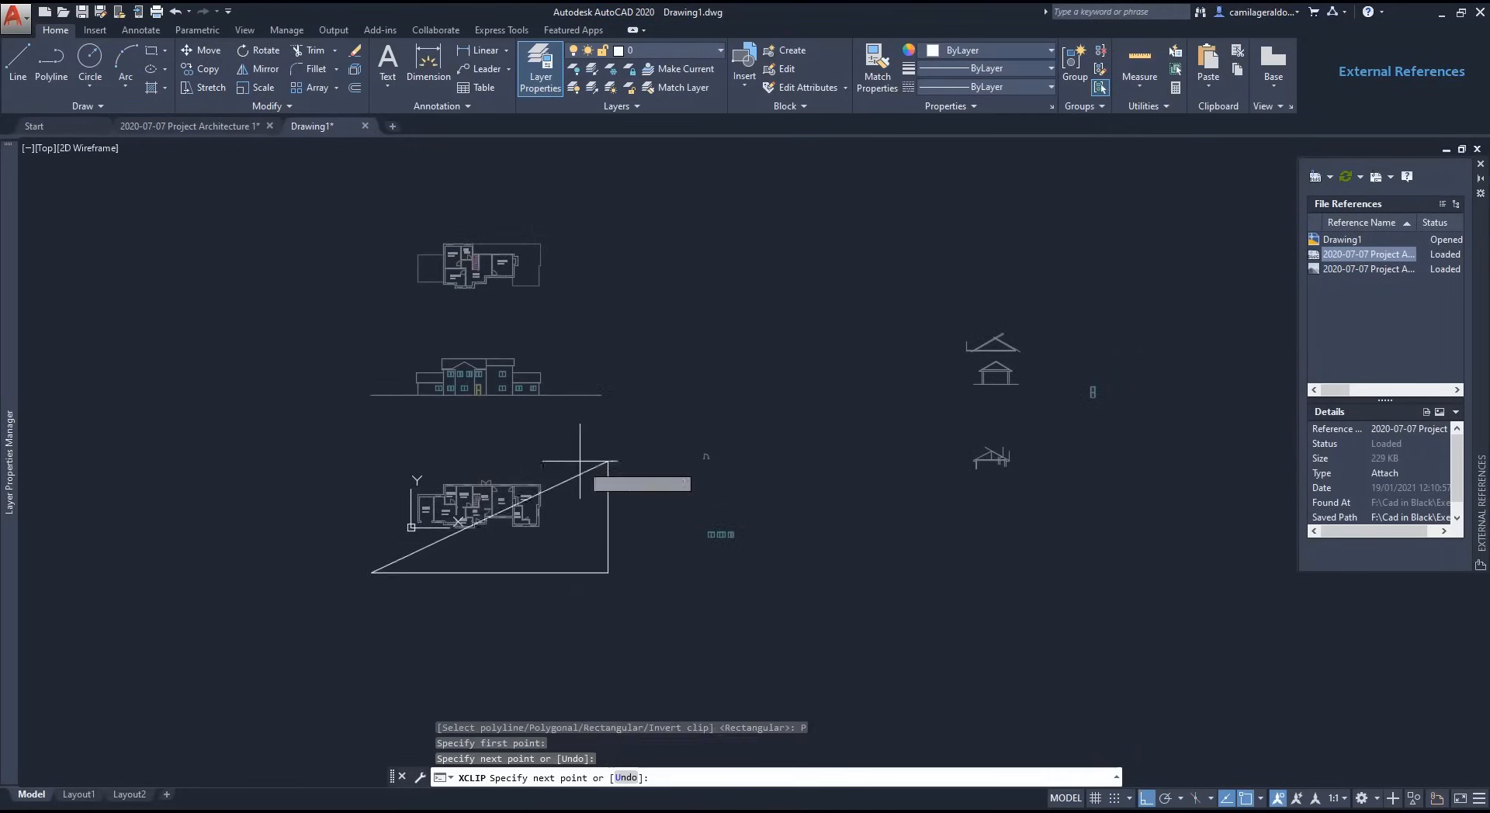
click(607, 451)
click(333, 451)
click(334, 323)
click(623, 324)
click(570, 197)
click(249, 197)
click(372, 573)
key(Return)
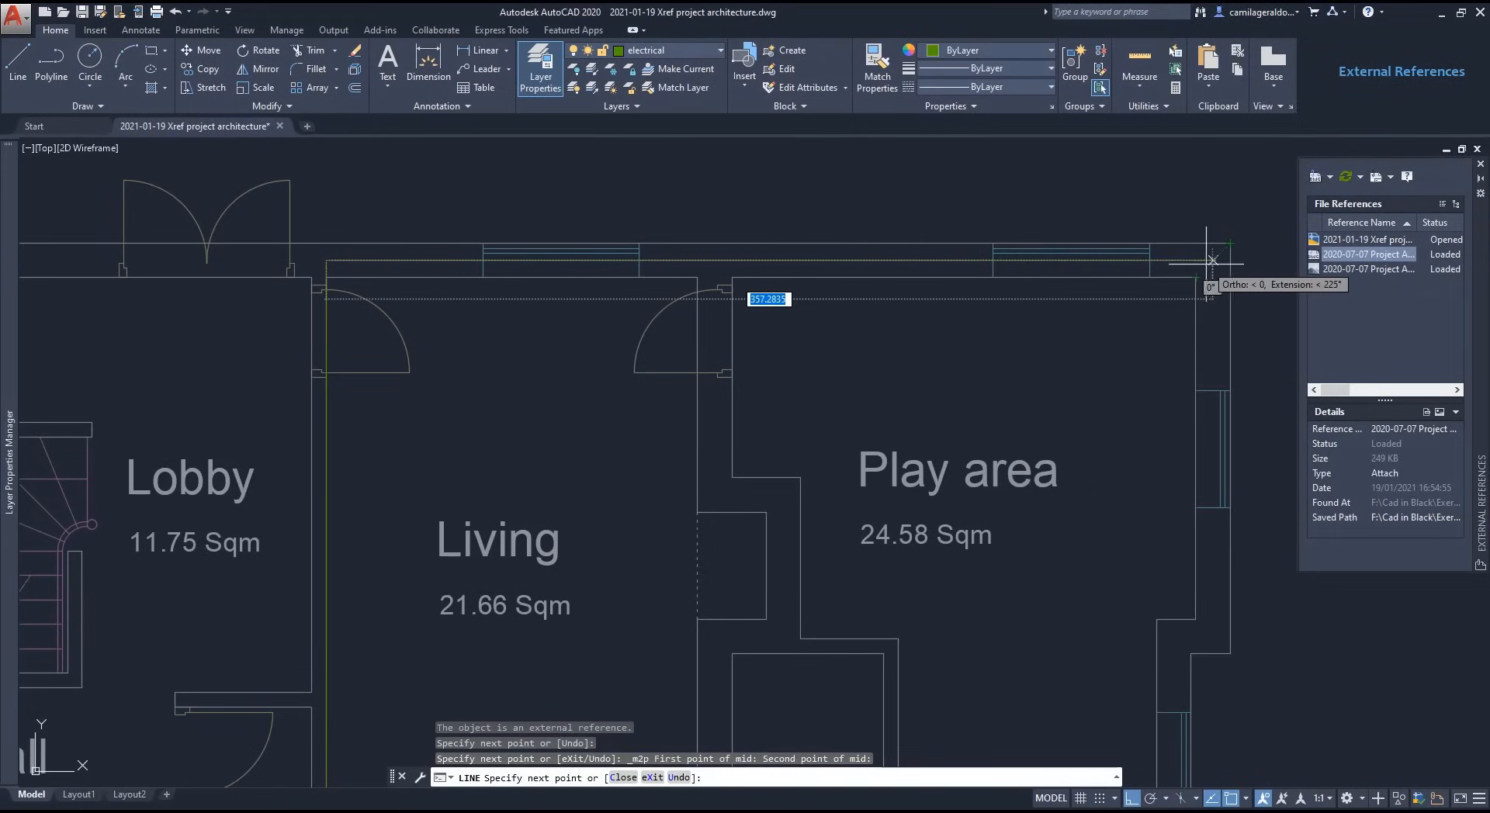
Step: Finish the line on the electrical layer along the upper outer wall of the Living room and Play area
scroll(1211, 260, up, 5)
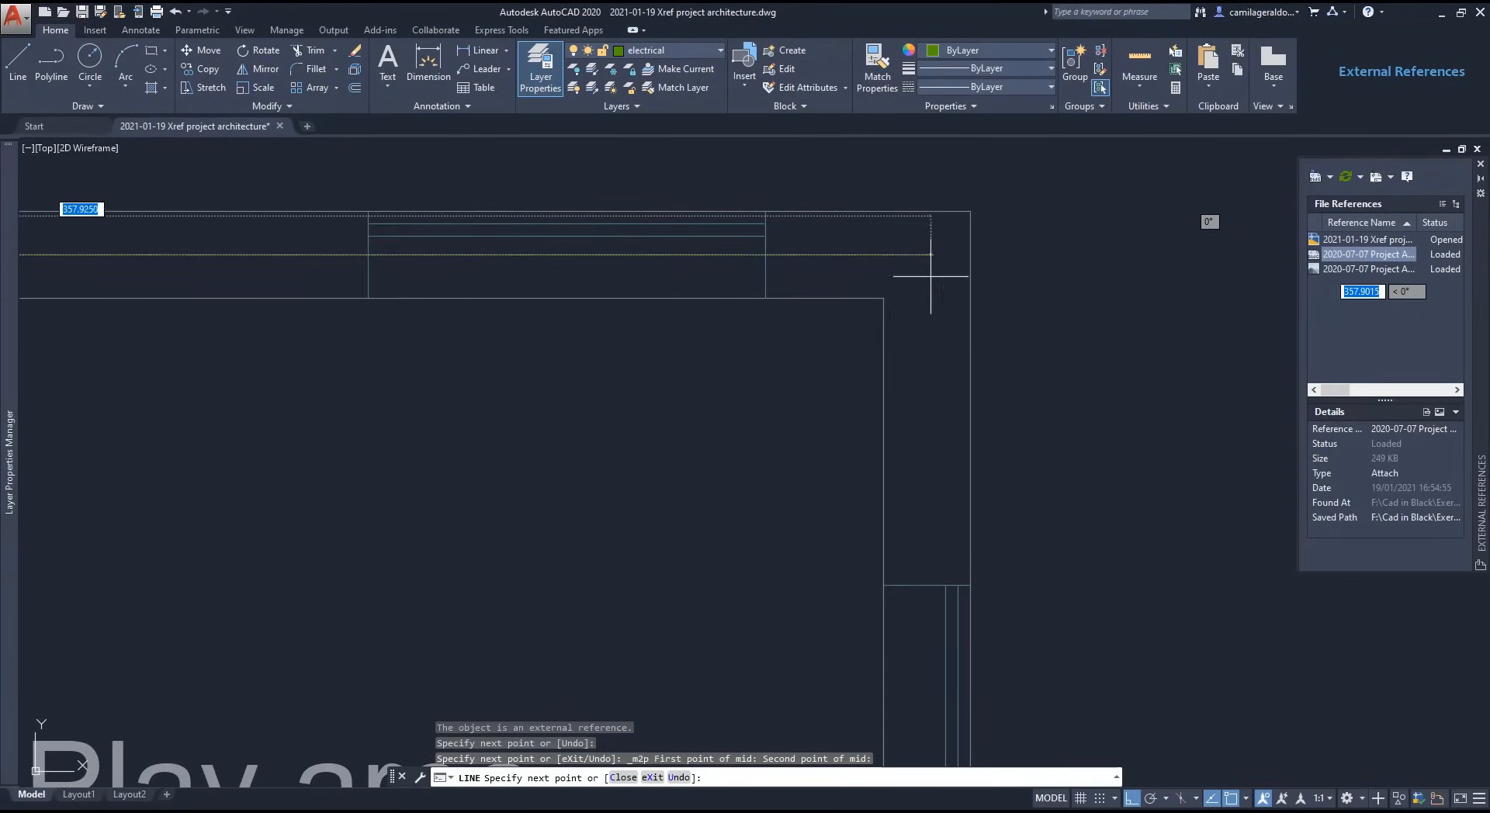
scroll(922, 282, down, 4)
right_click(922, 282)
click(947, 306)
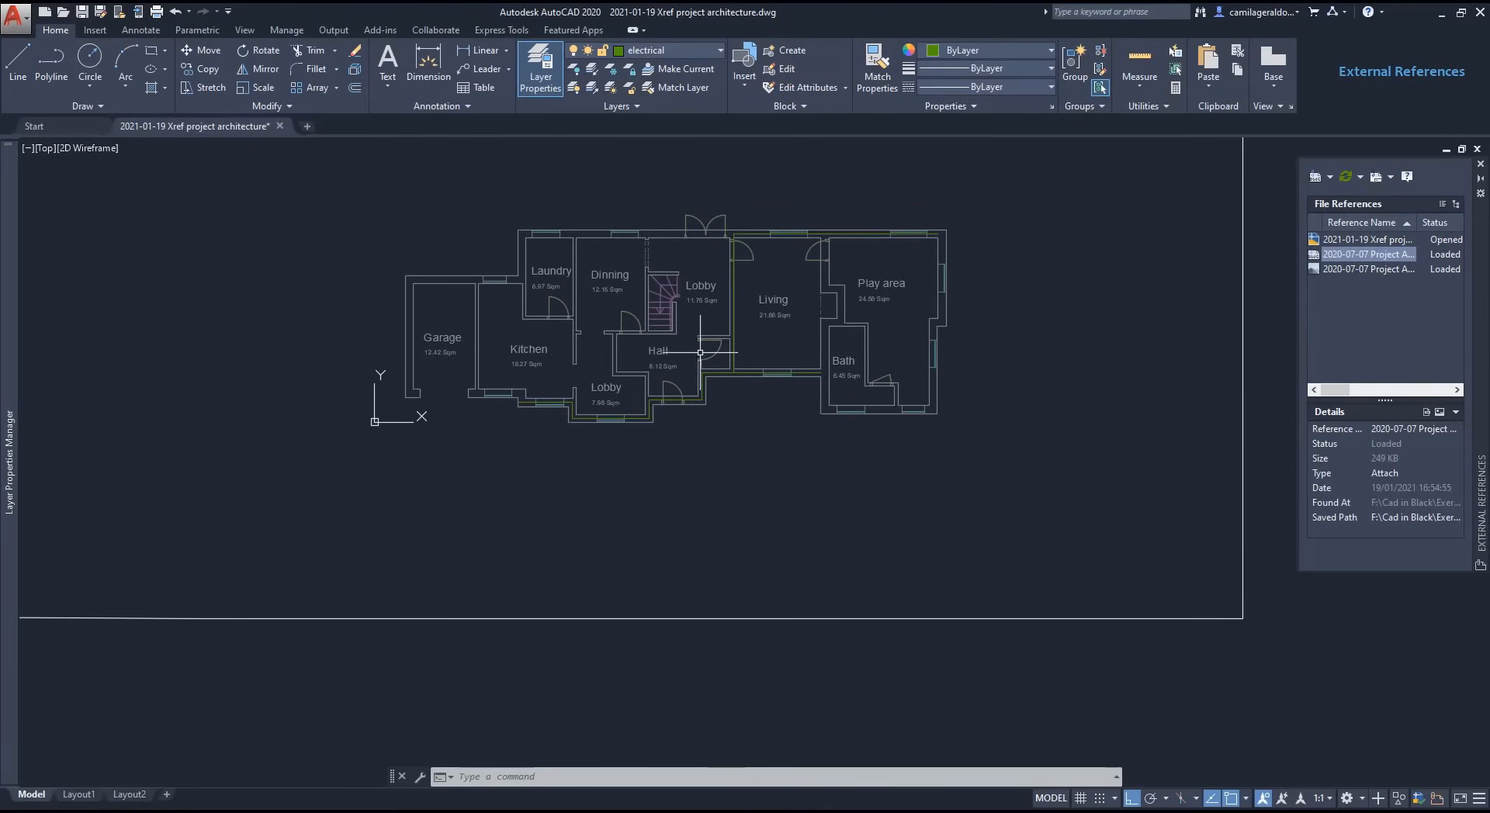
Step: Examine the layer list filtered by All non-Xref Layers, by Xref and by All
mouse_move(9, 338)
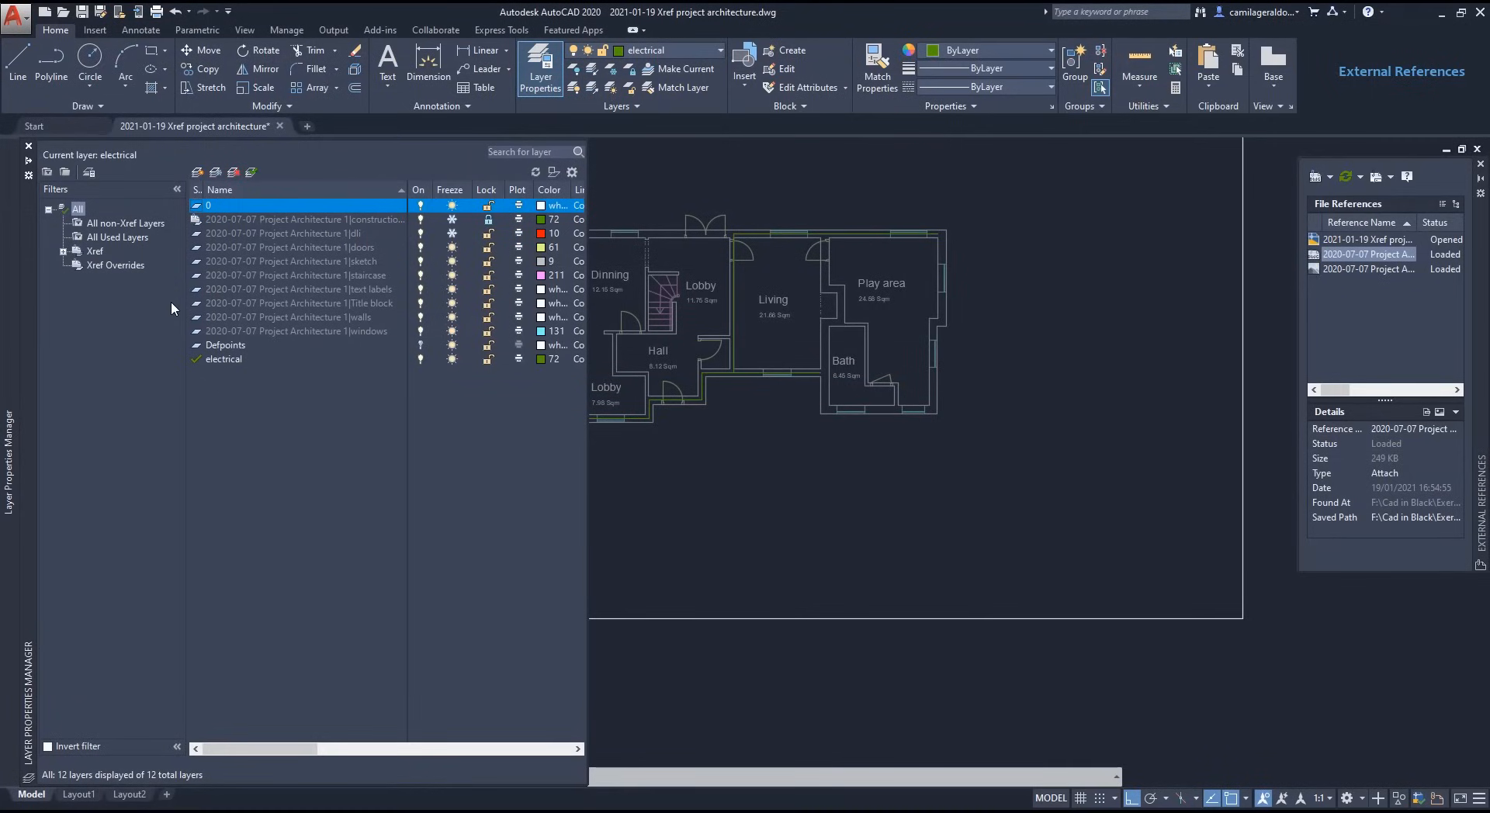
click(83, 224)
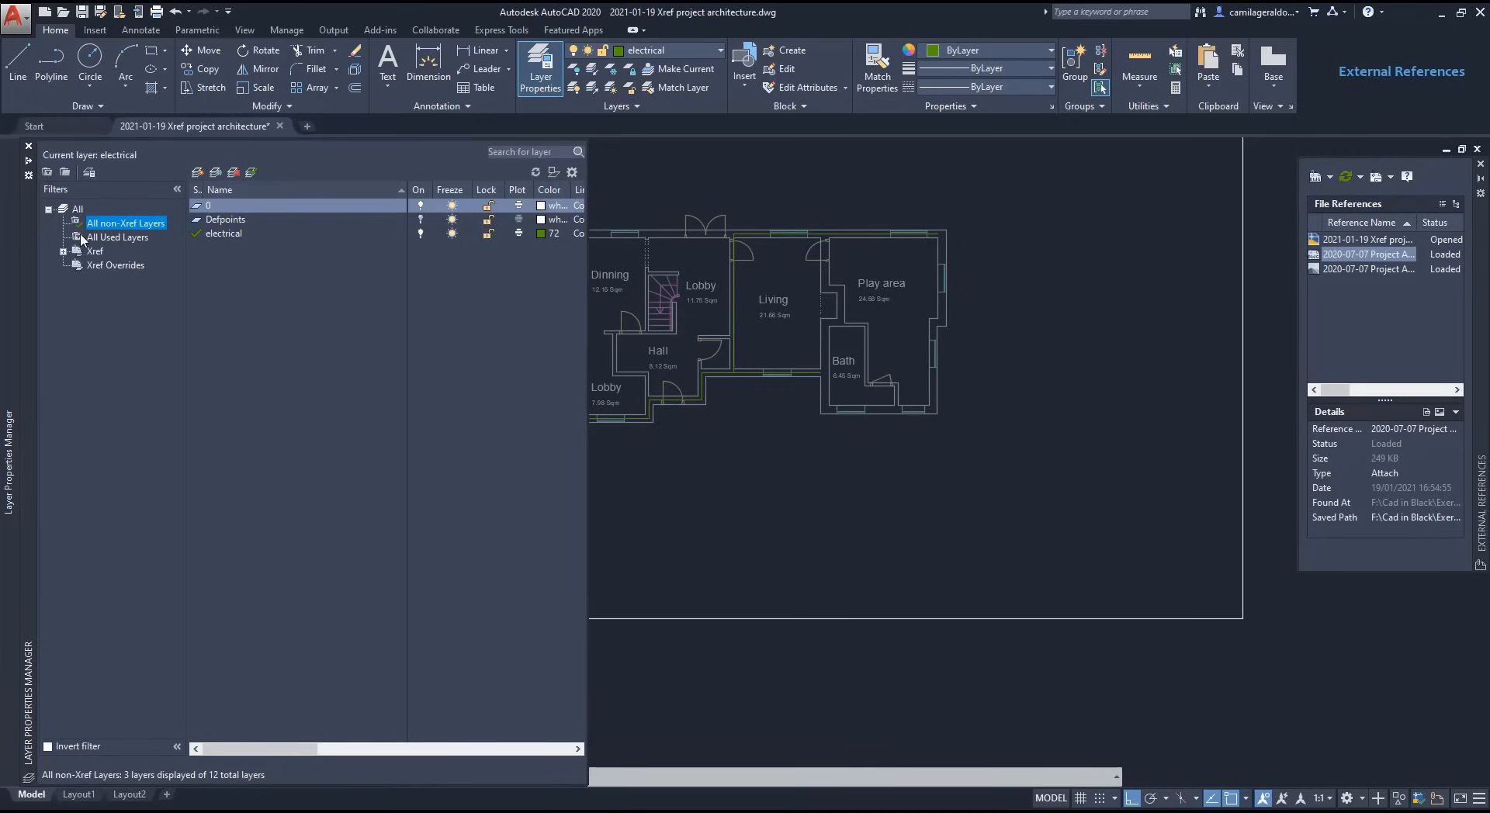
click(64, 253)
click(62, 252)
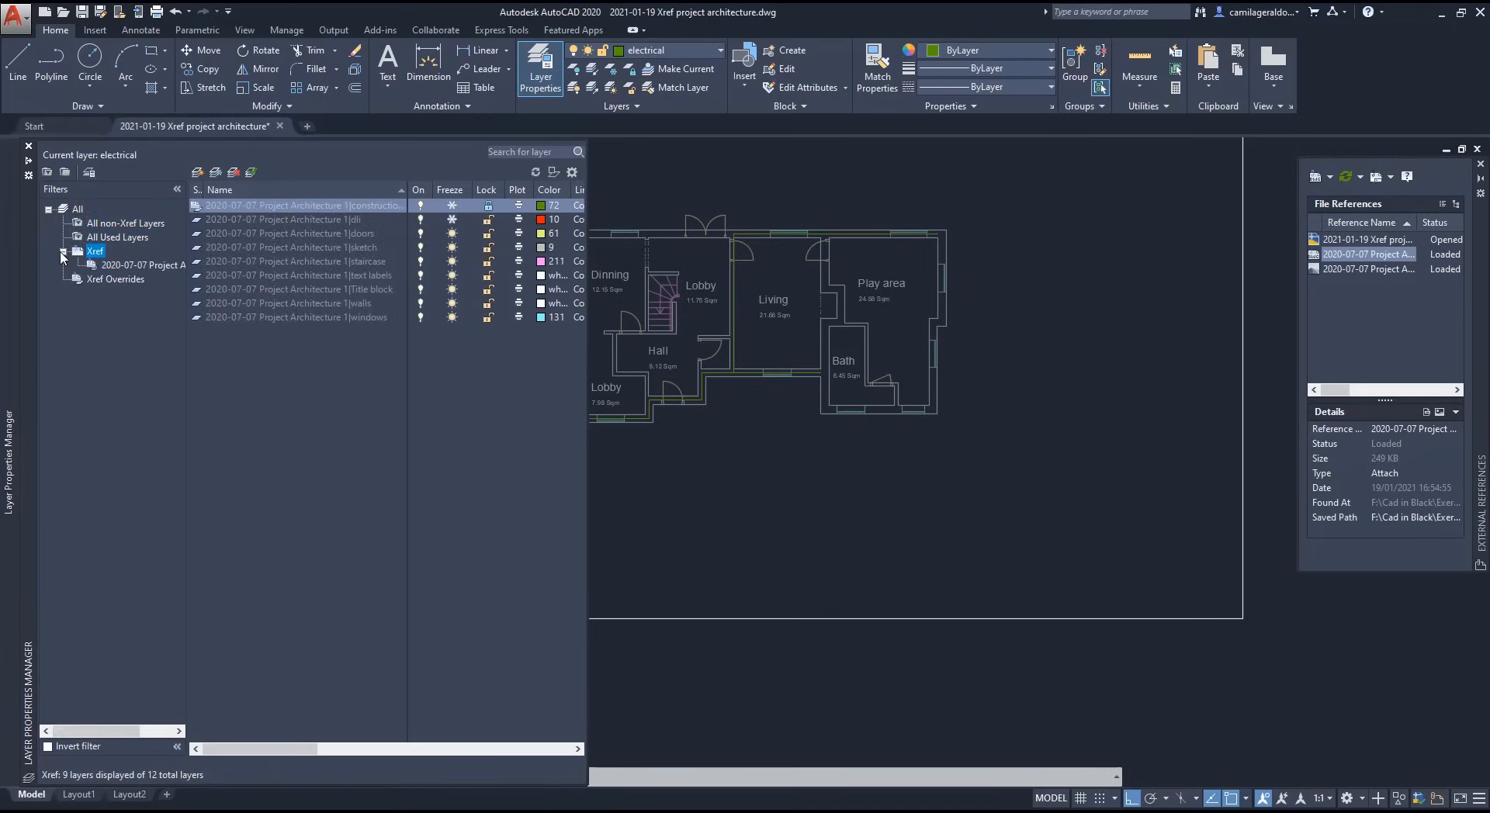
click(62, 252)
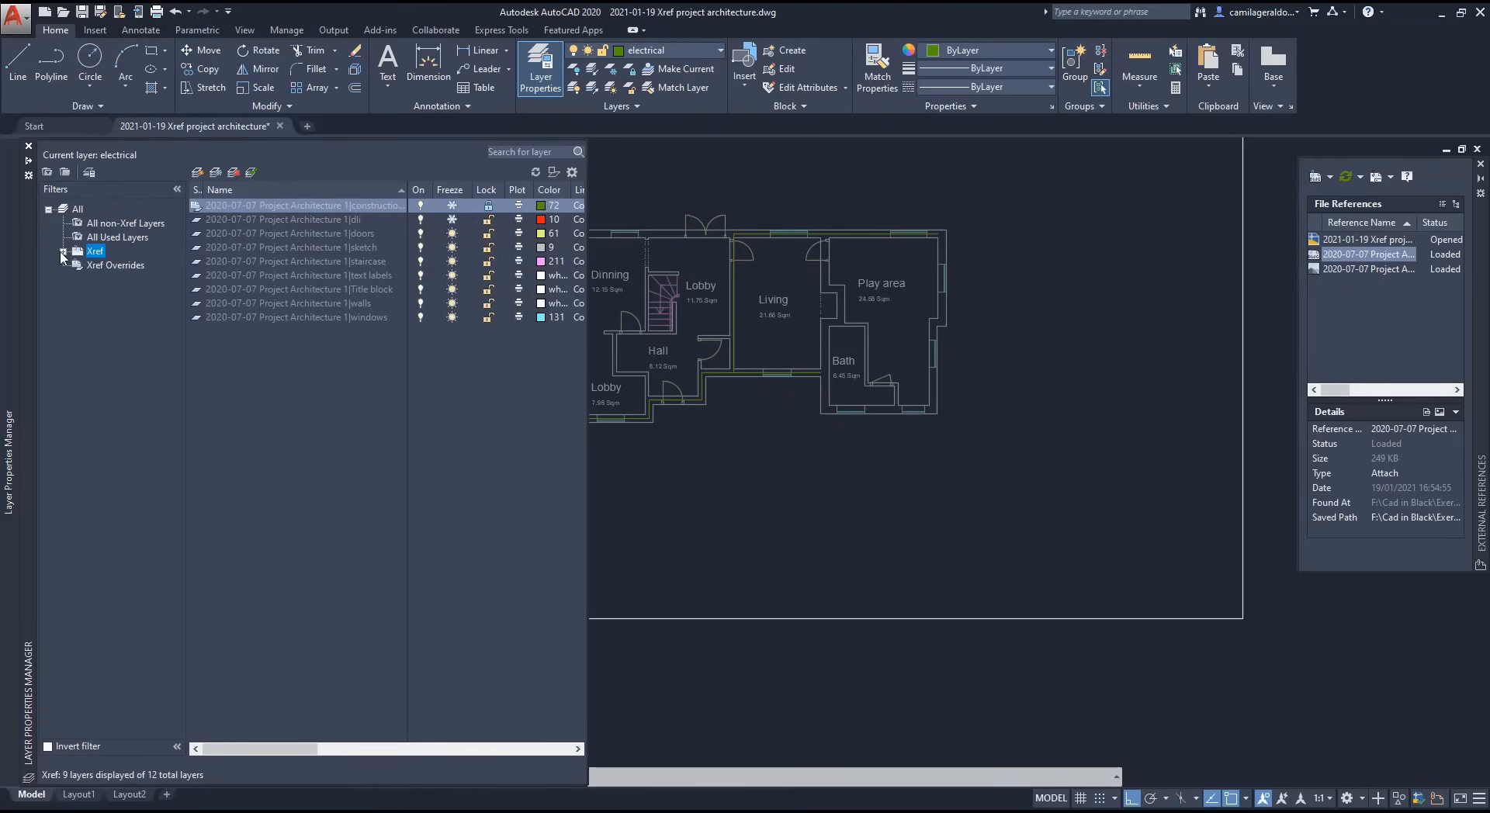
click(76, 209)
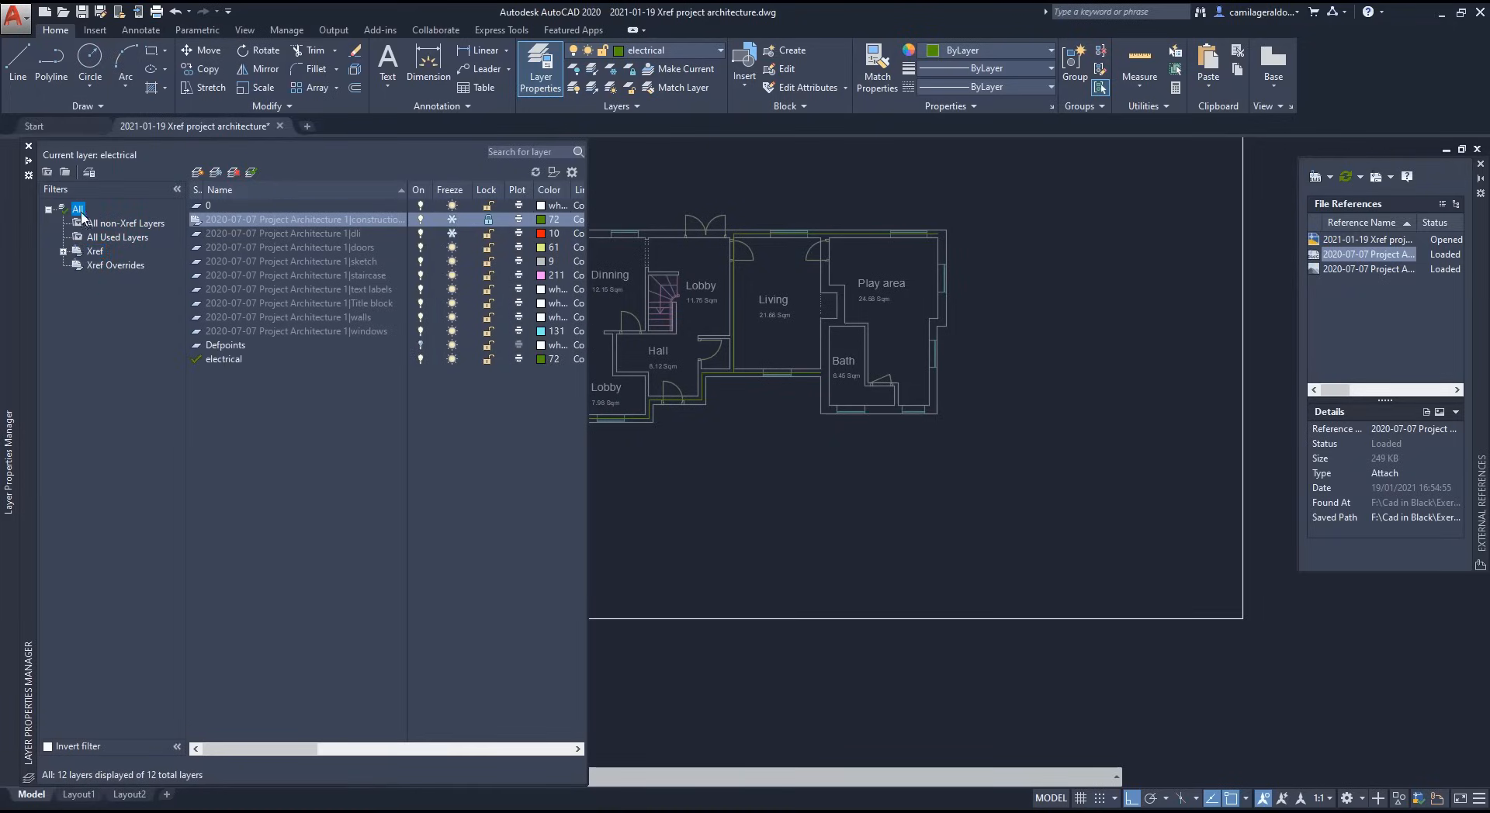
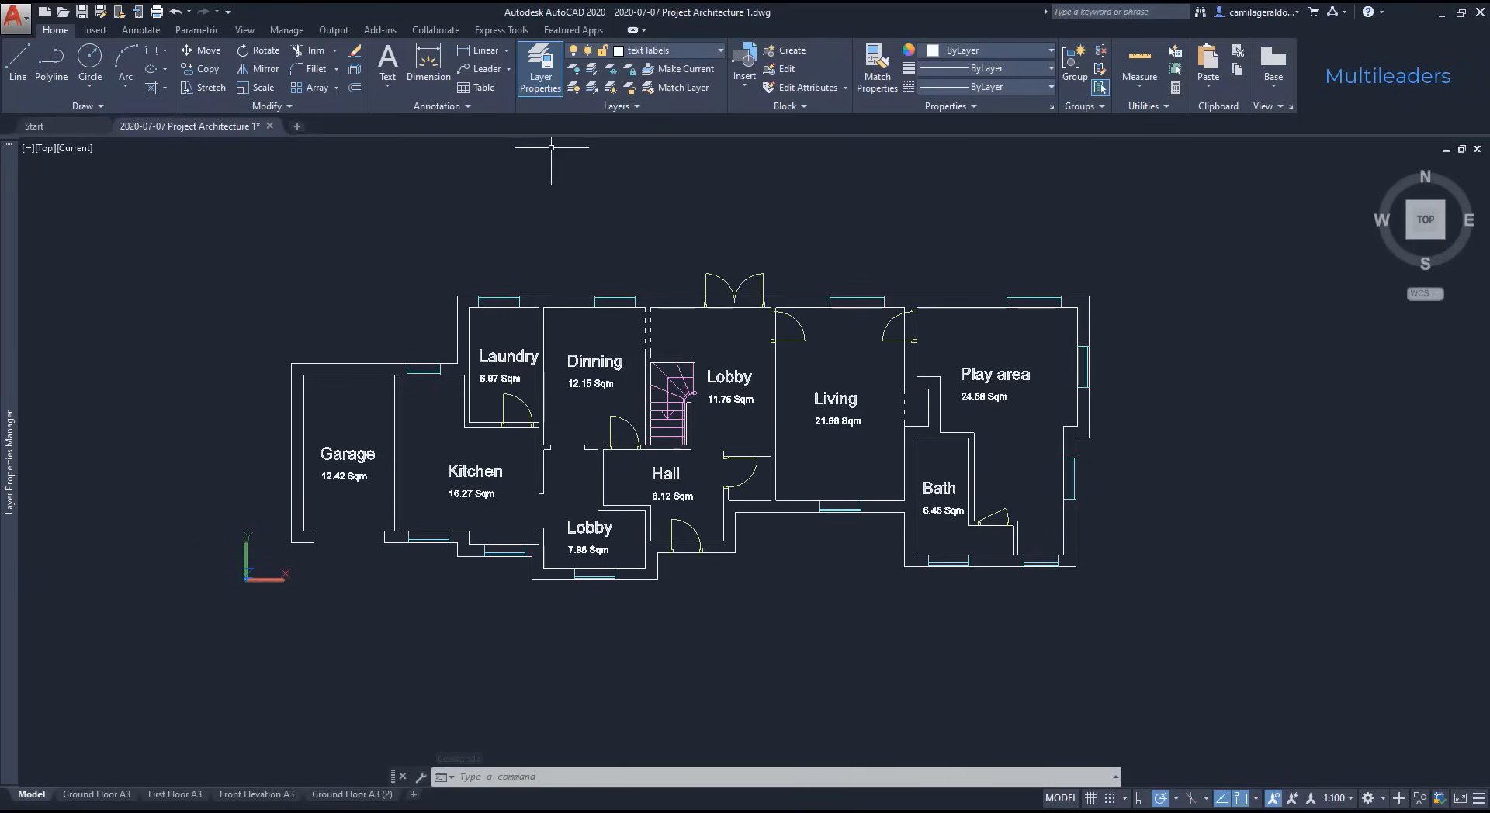
click(507, 72)
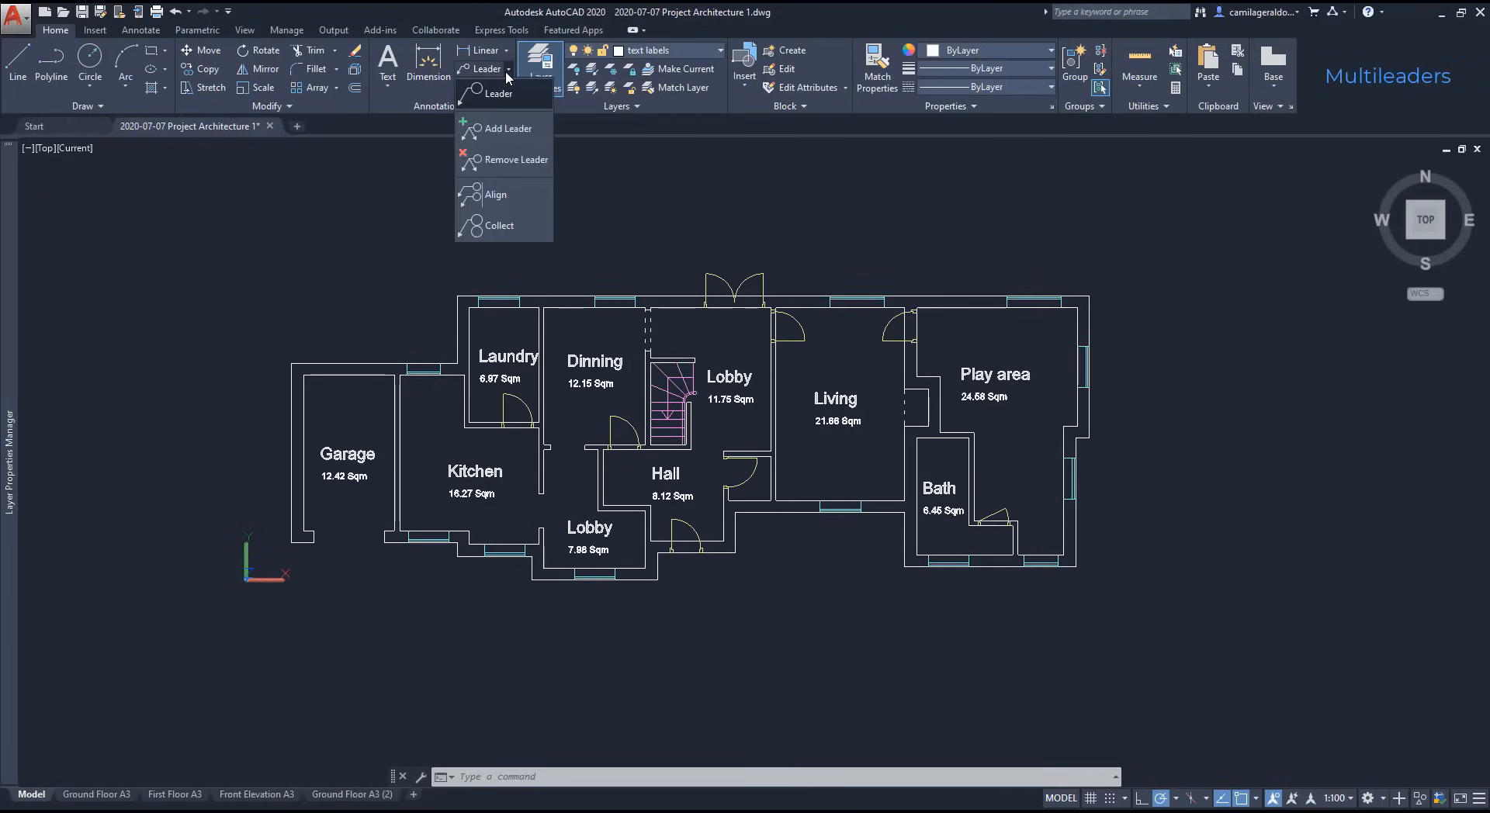
click(509, 72)
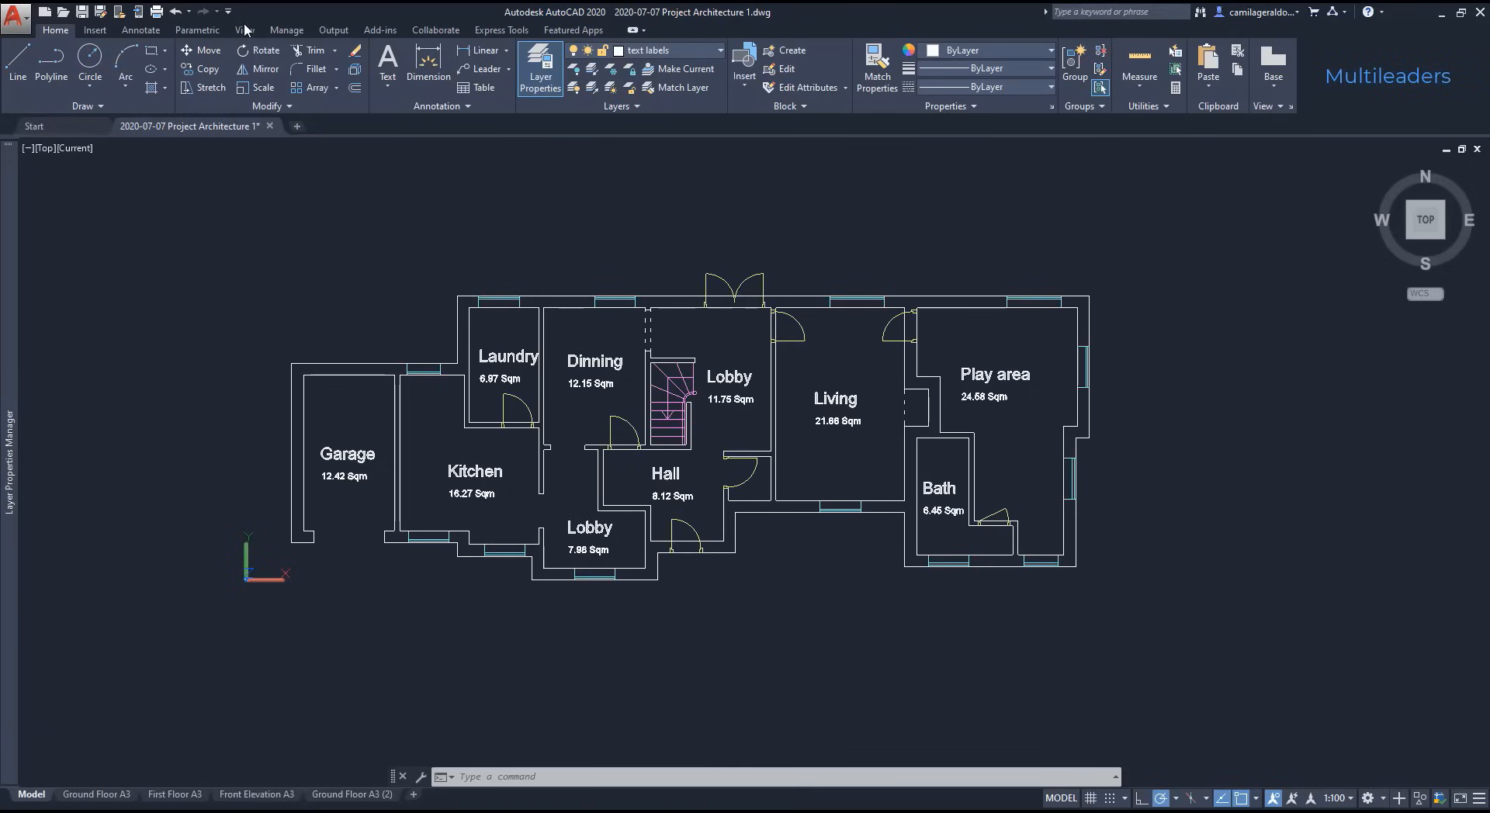
Step: Modify the Standard multileader style in the project drawing, setting its text height to 250
click(140, 31)
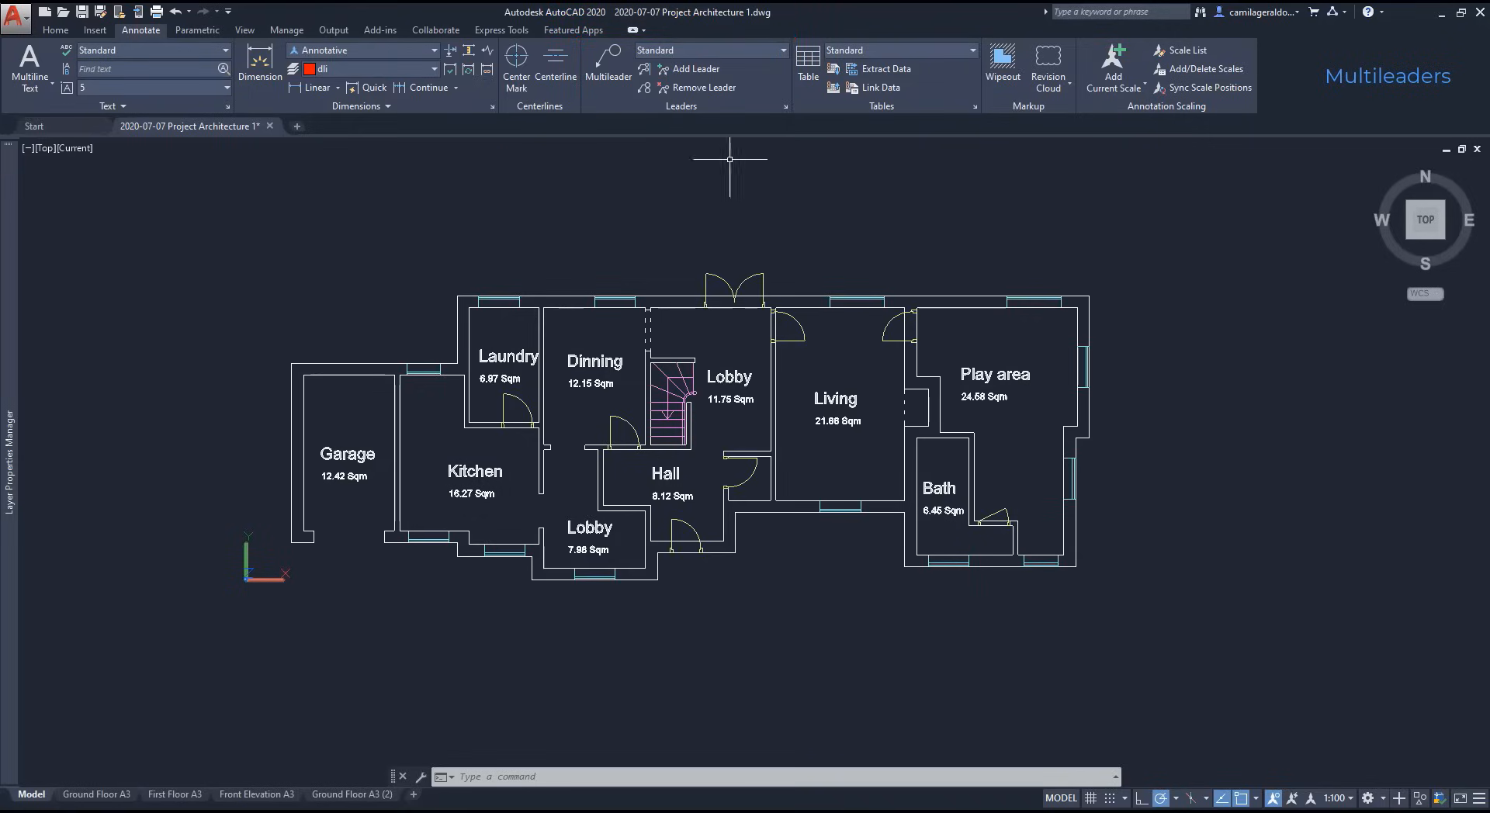
click(785, 107)
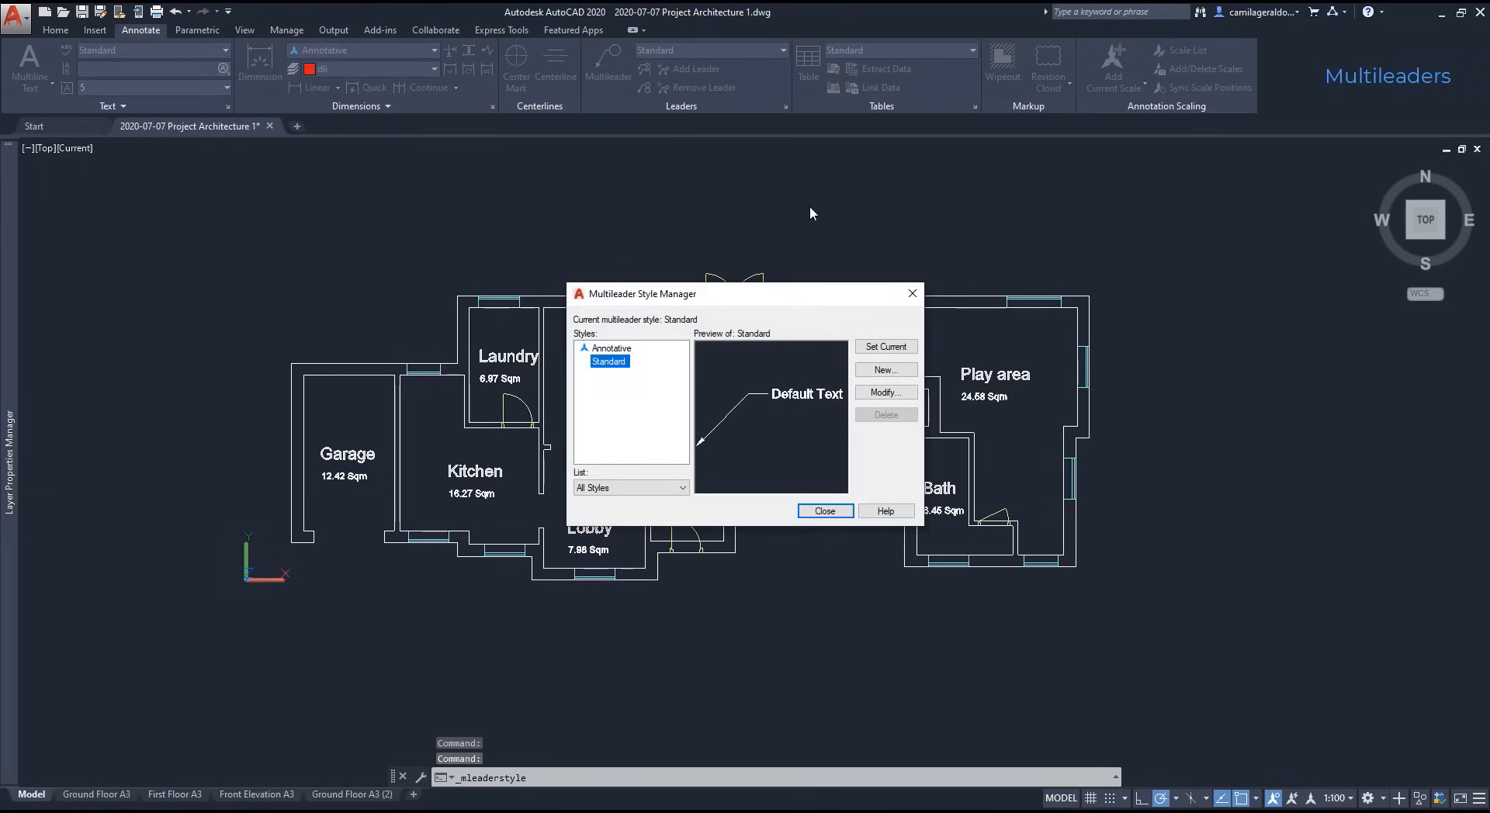
drag(853, 302, 1048, 350)
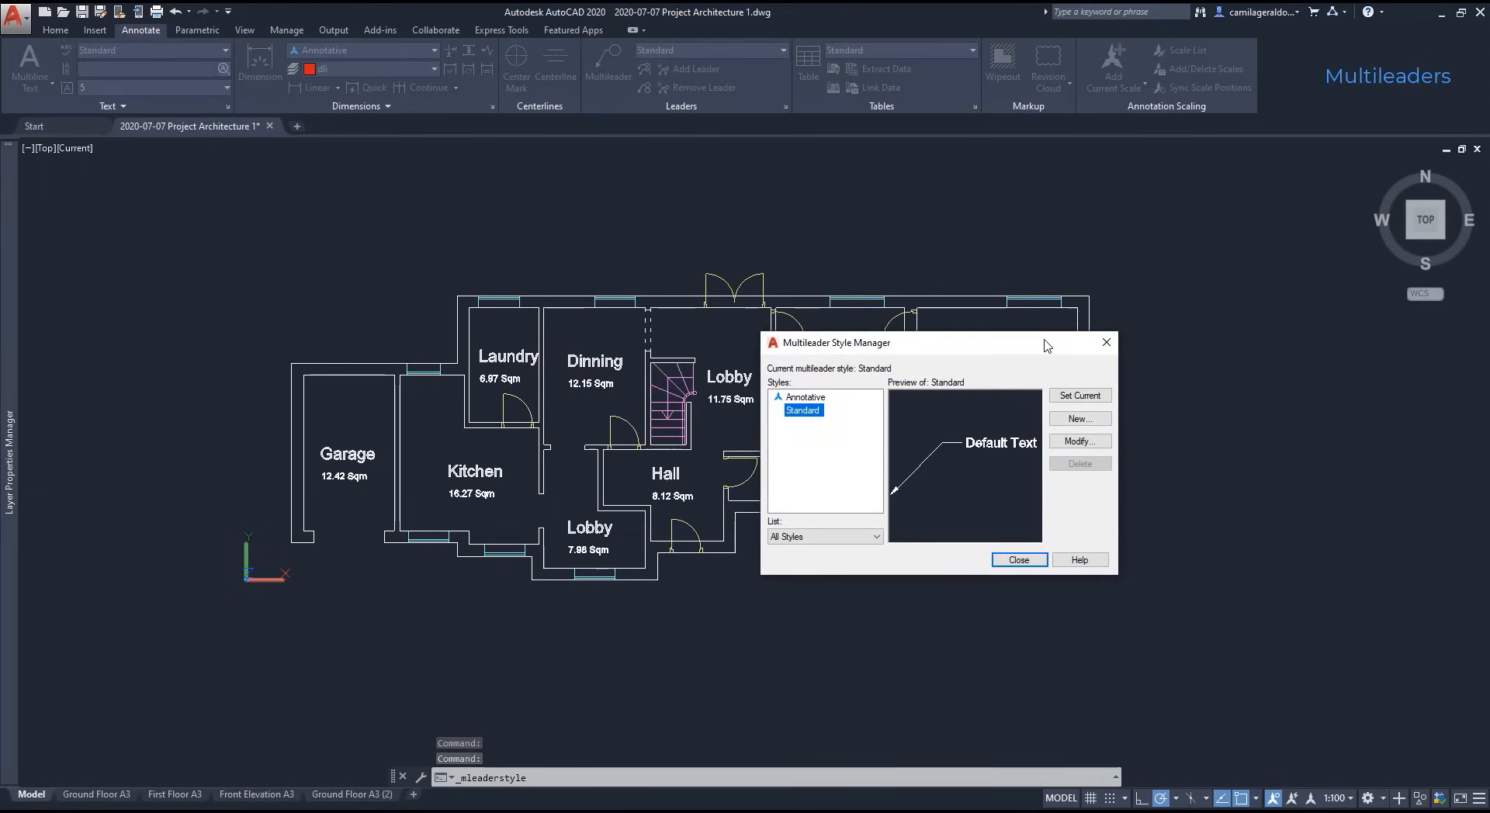
click(1077, 441)
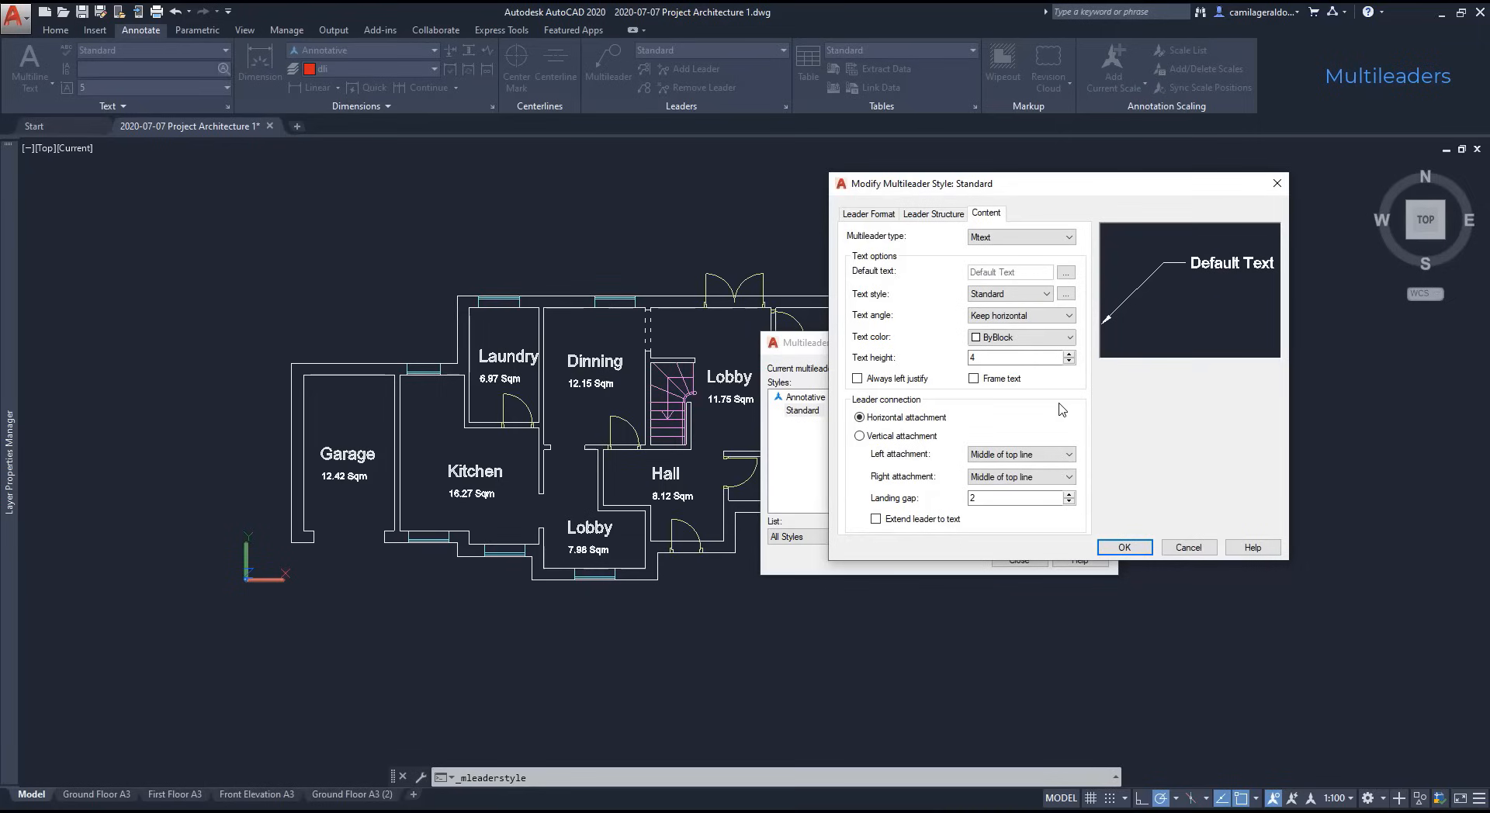
click(1001, 359)
key(BackSpace)
text(250)
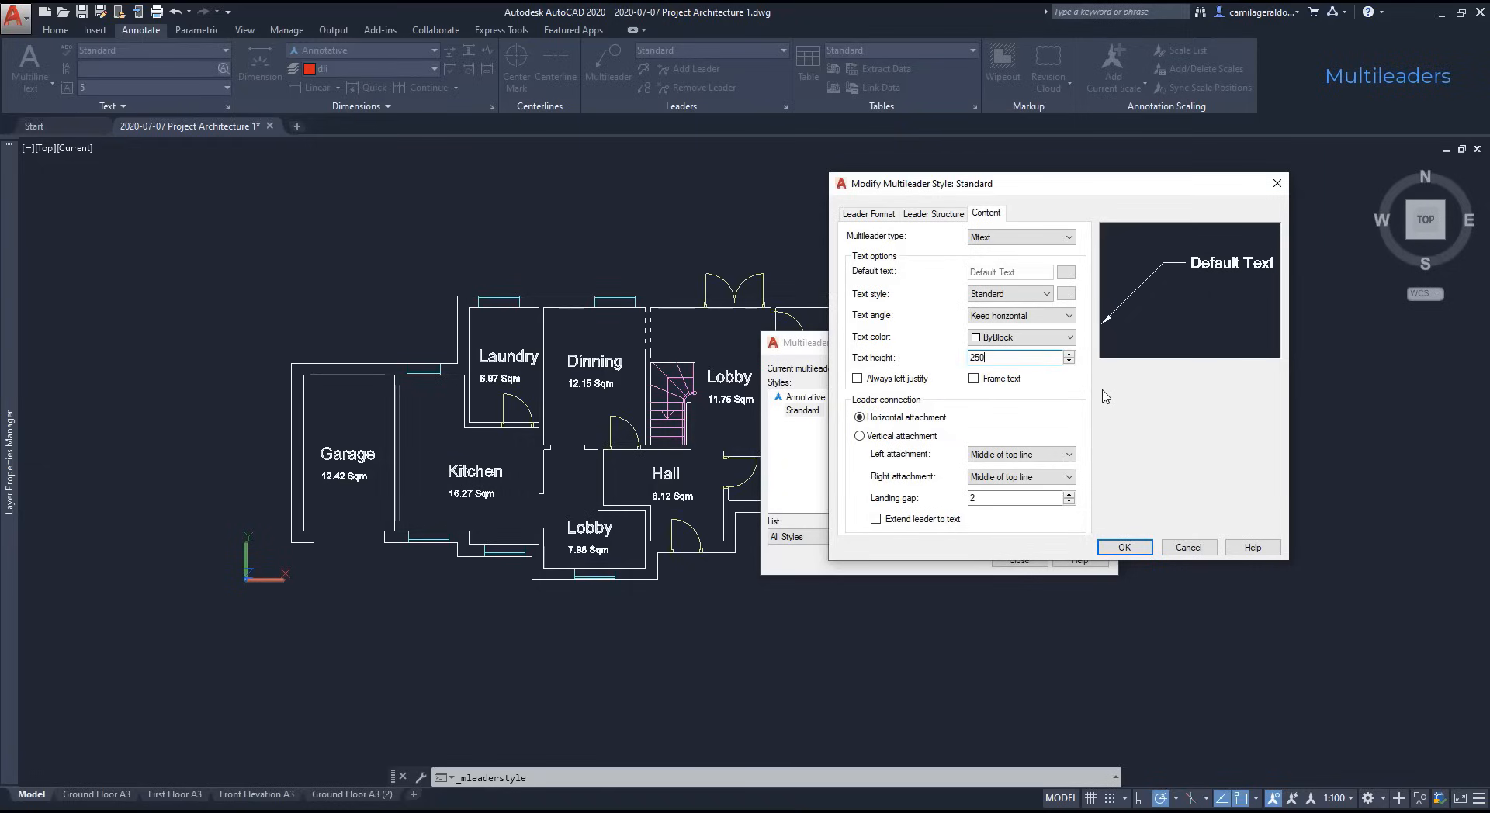
Step: Enlarge the arrowhead and turn off the set landing distance in the Standard multileader style, and save the style changes
click(856, 217)
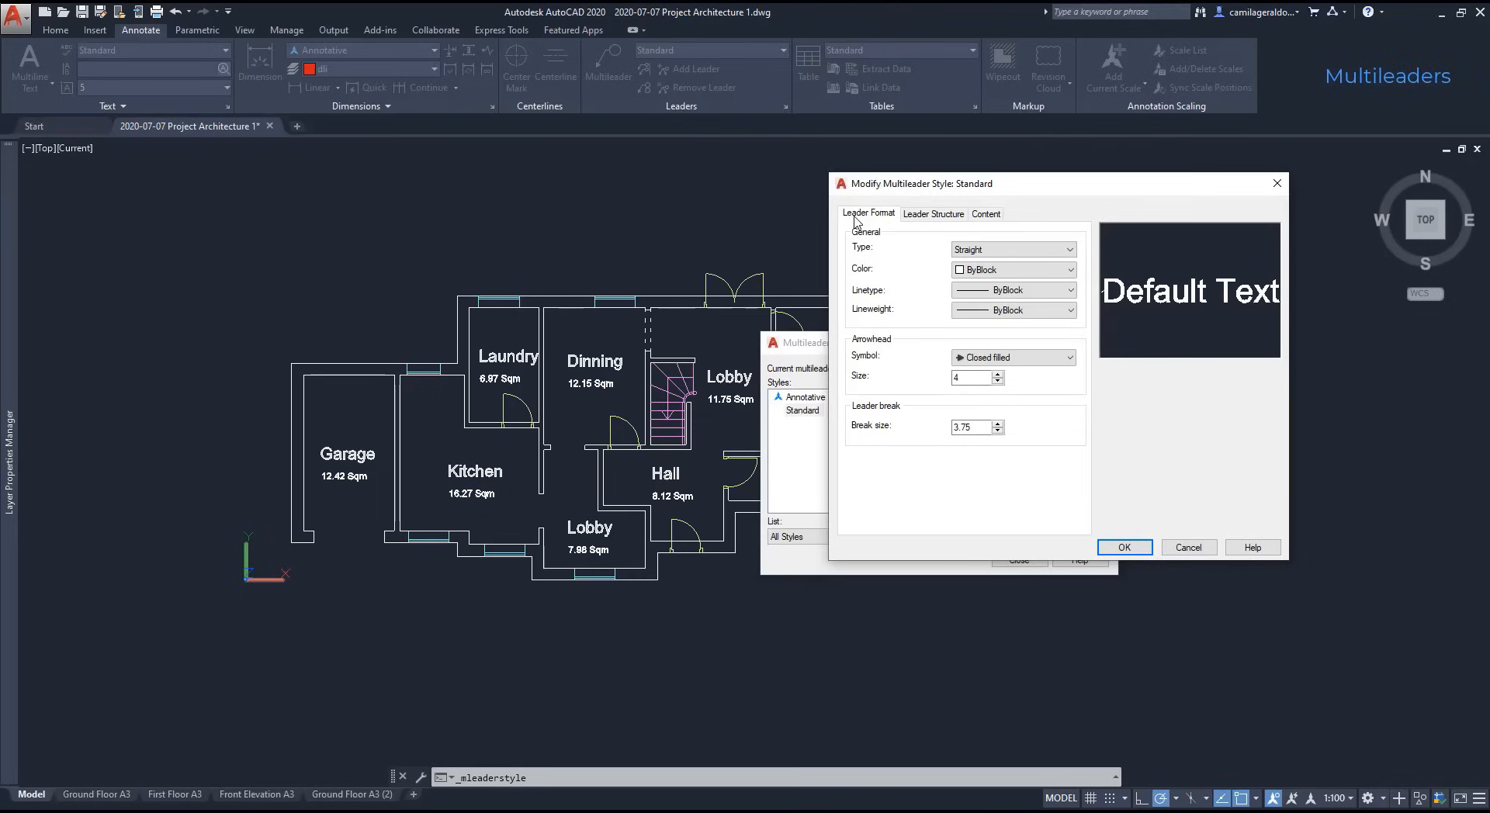
click(956, 378)
click(937, 215)
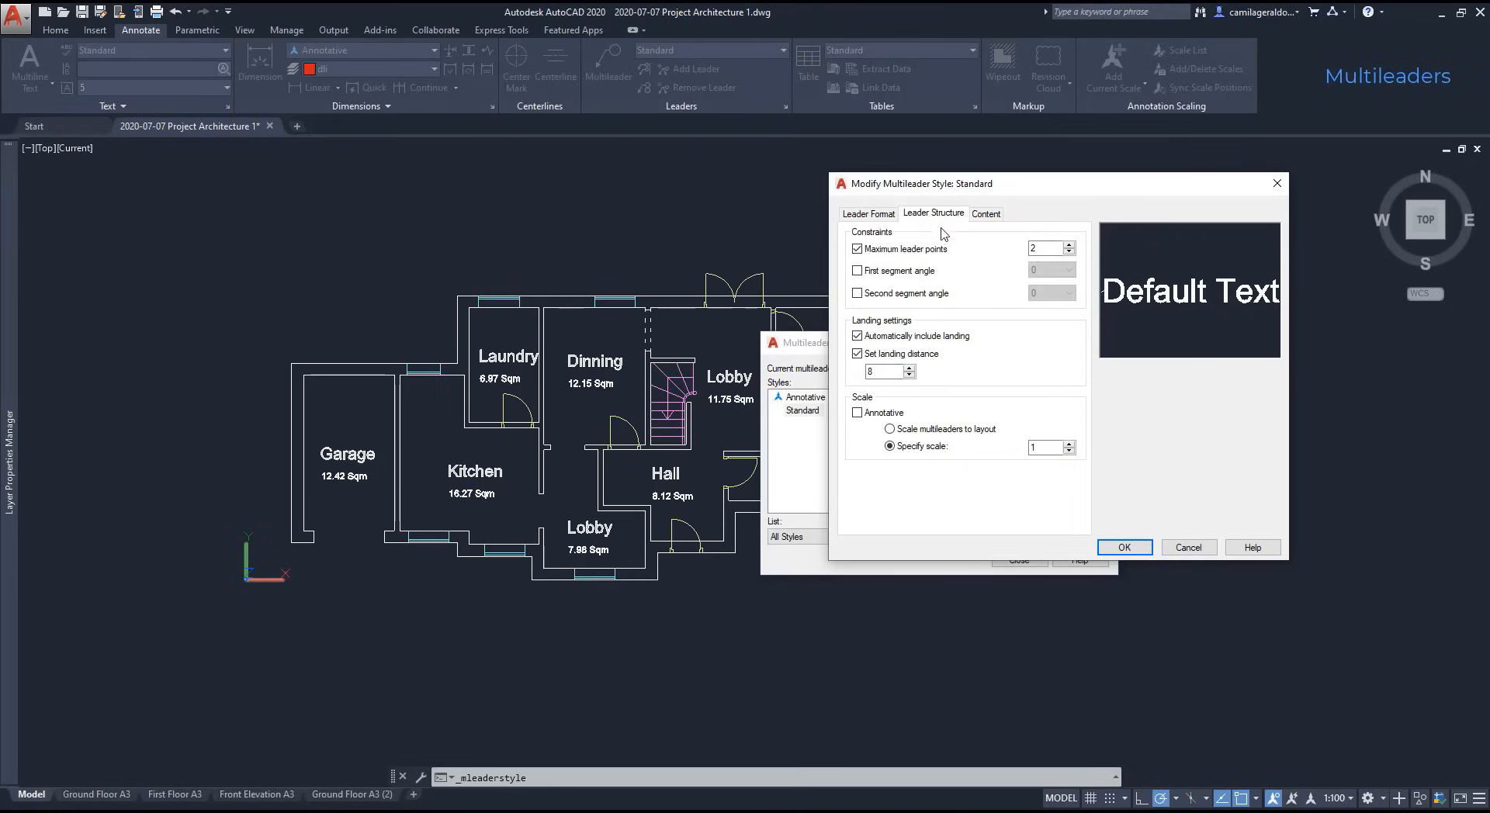
click(858, 354)
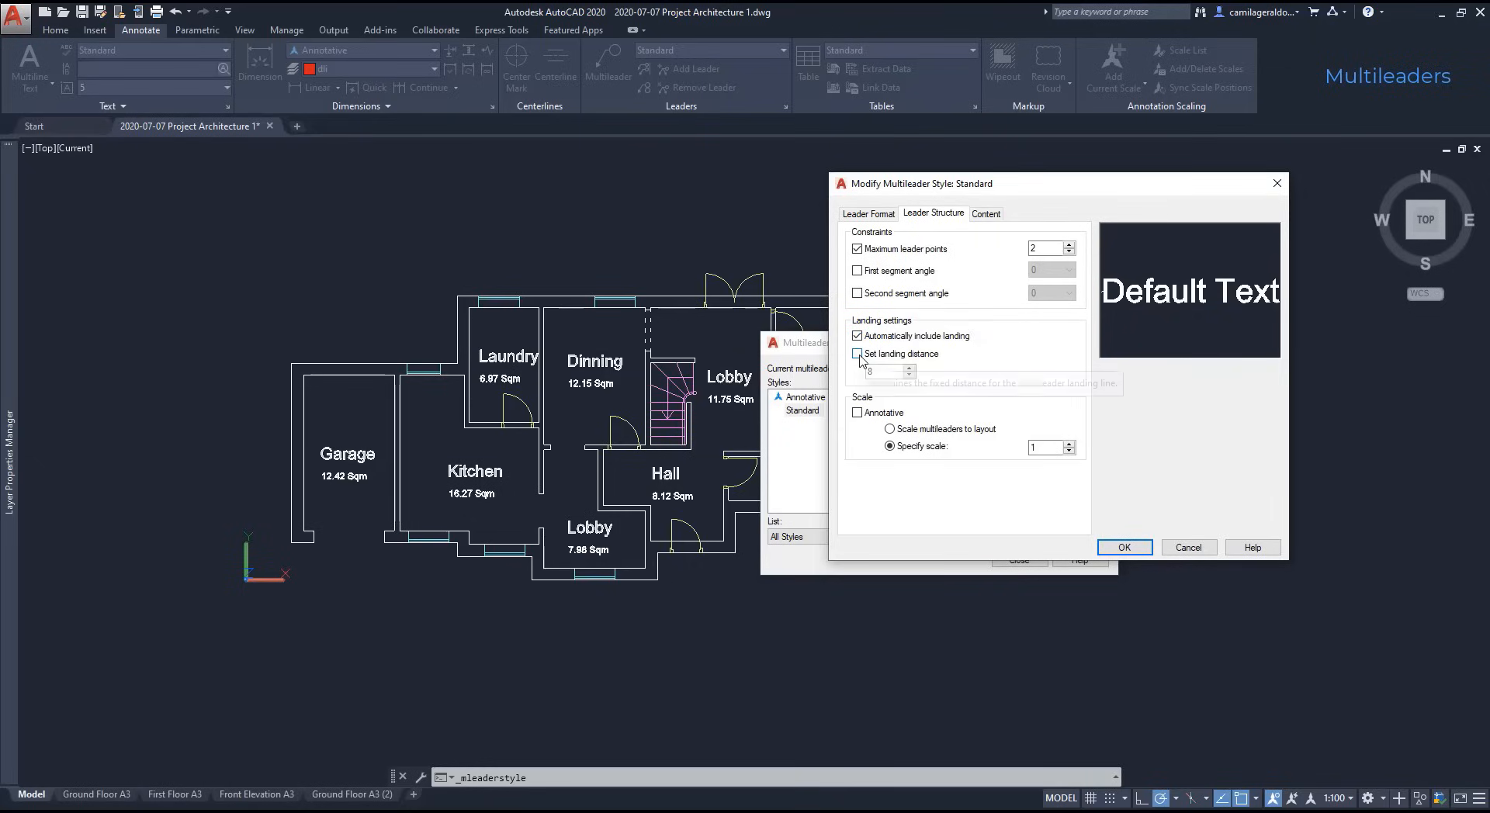
click(1124, 548)
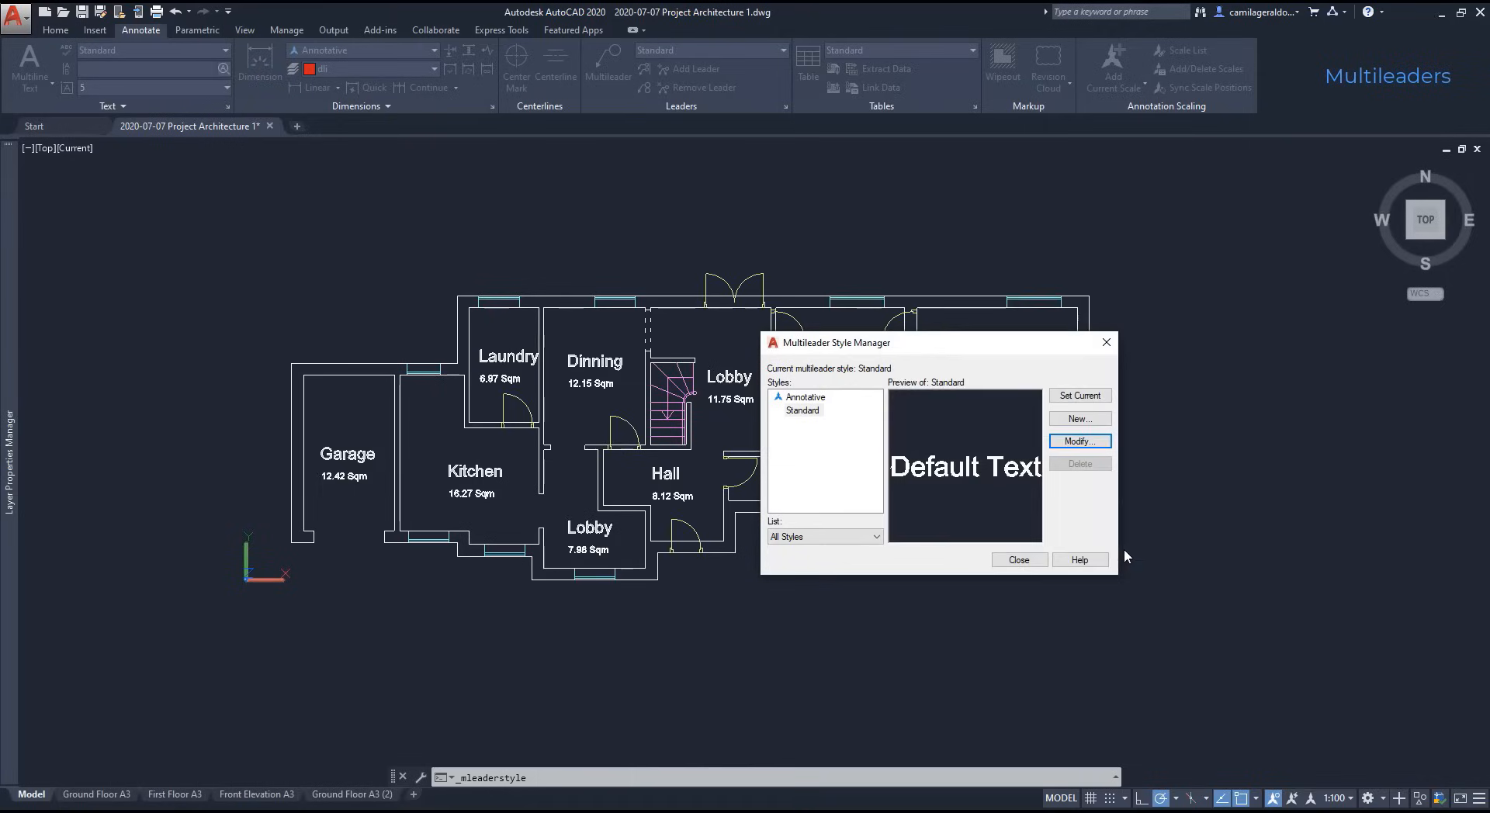
click(1015, 558)
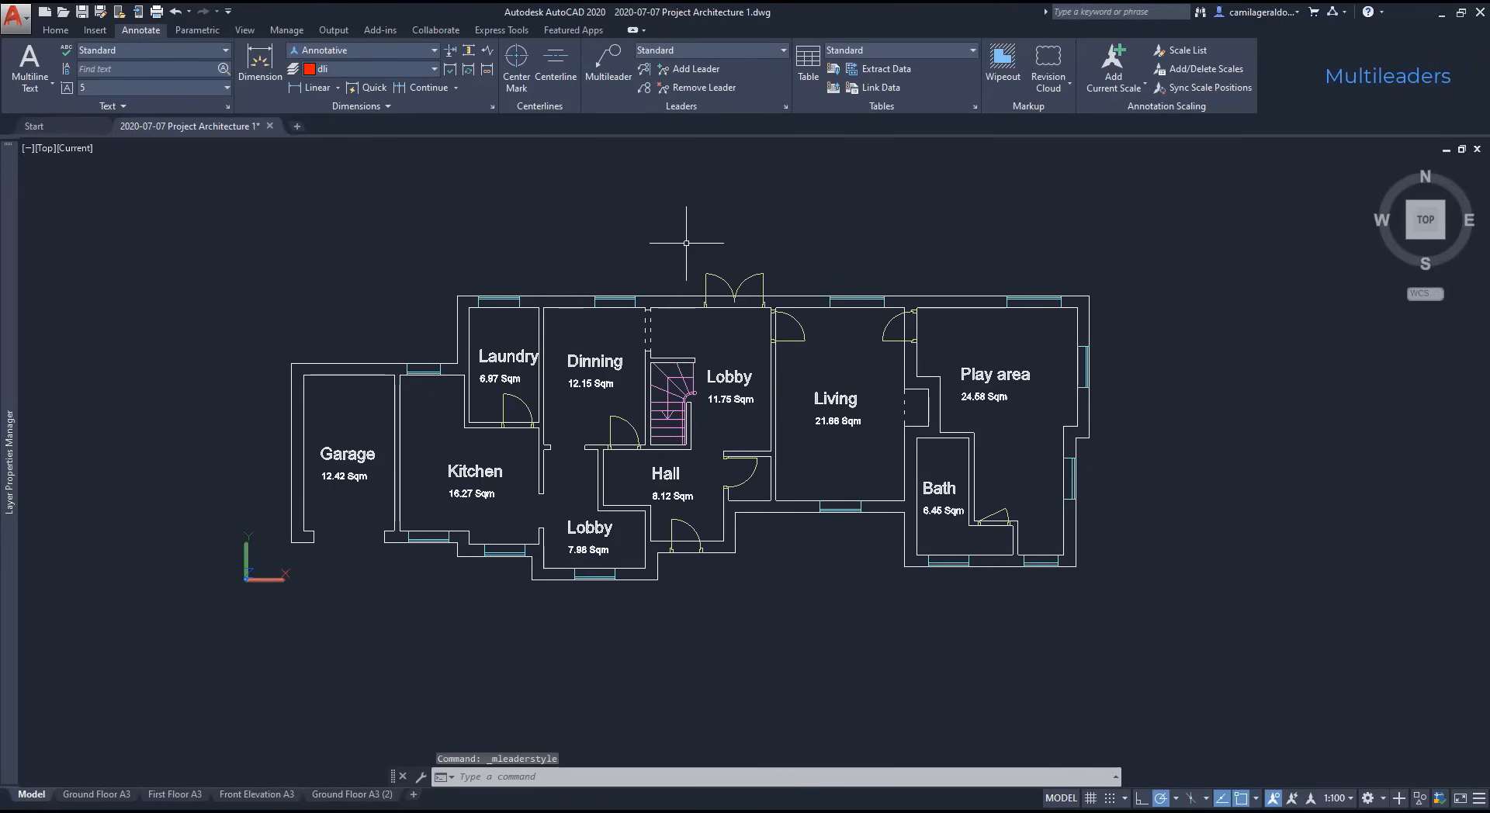
Step: Place a multileader reading "external wall" with its arrowhead on the outer wall corner above the Laundry
click(599, 65)
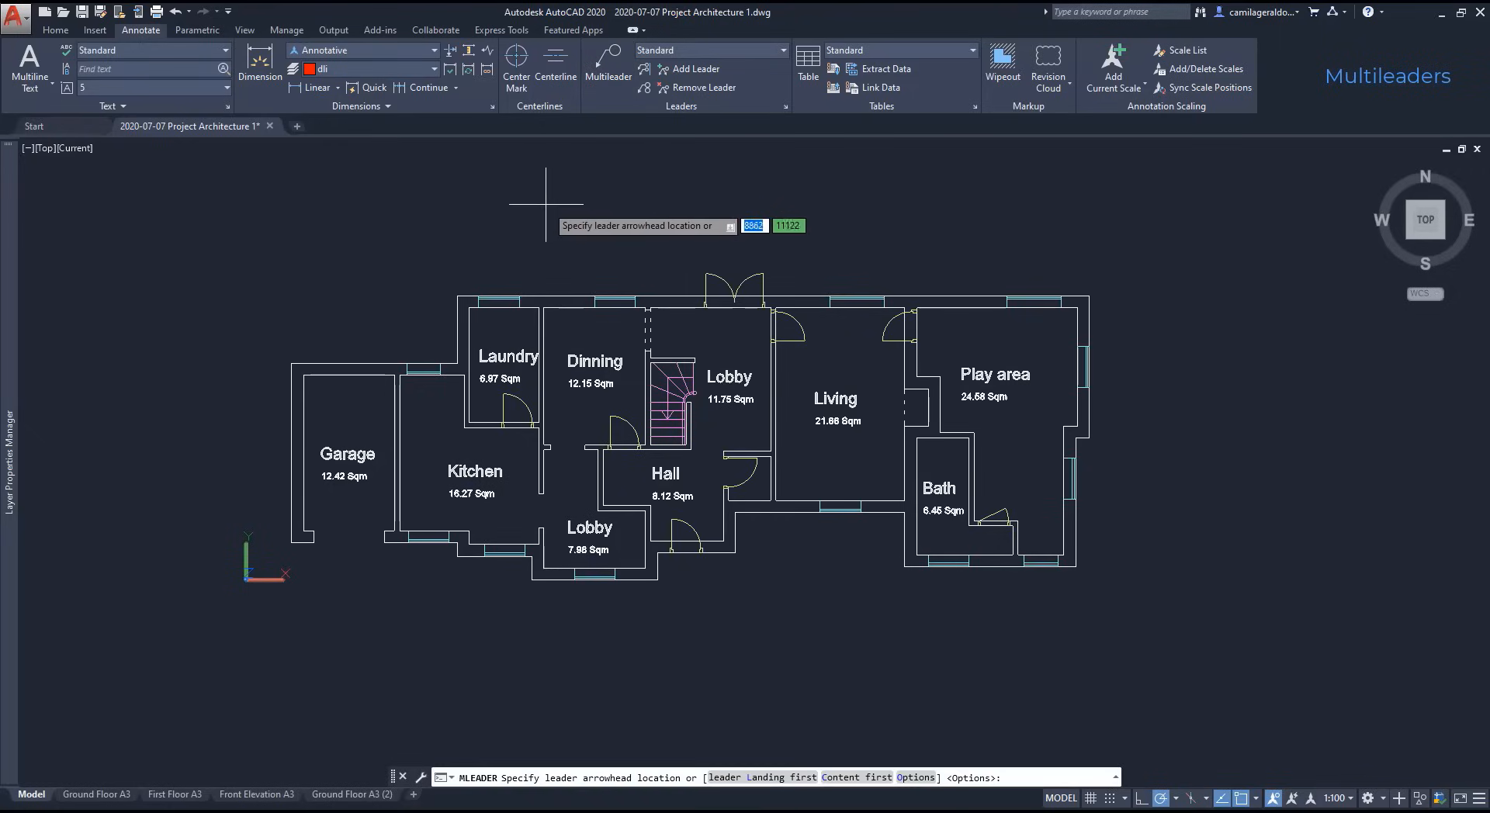
click(458, 296)
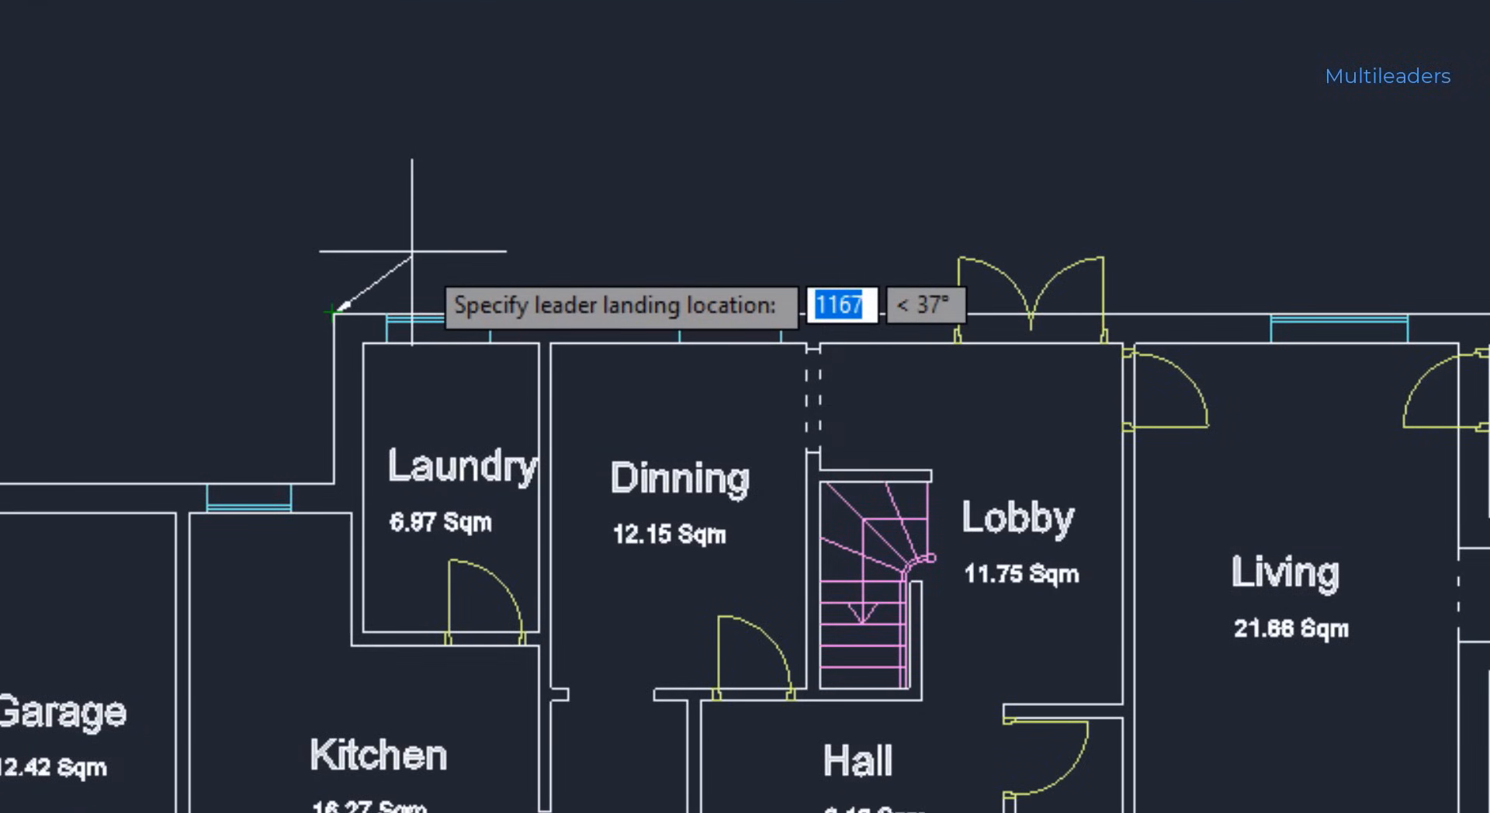
click(405, 249)
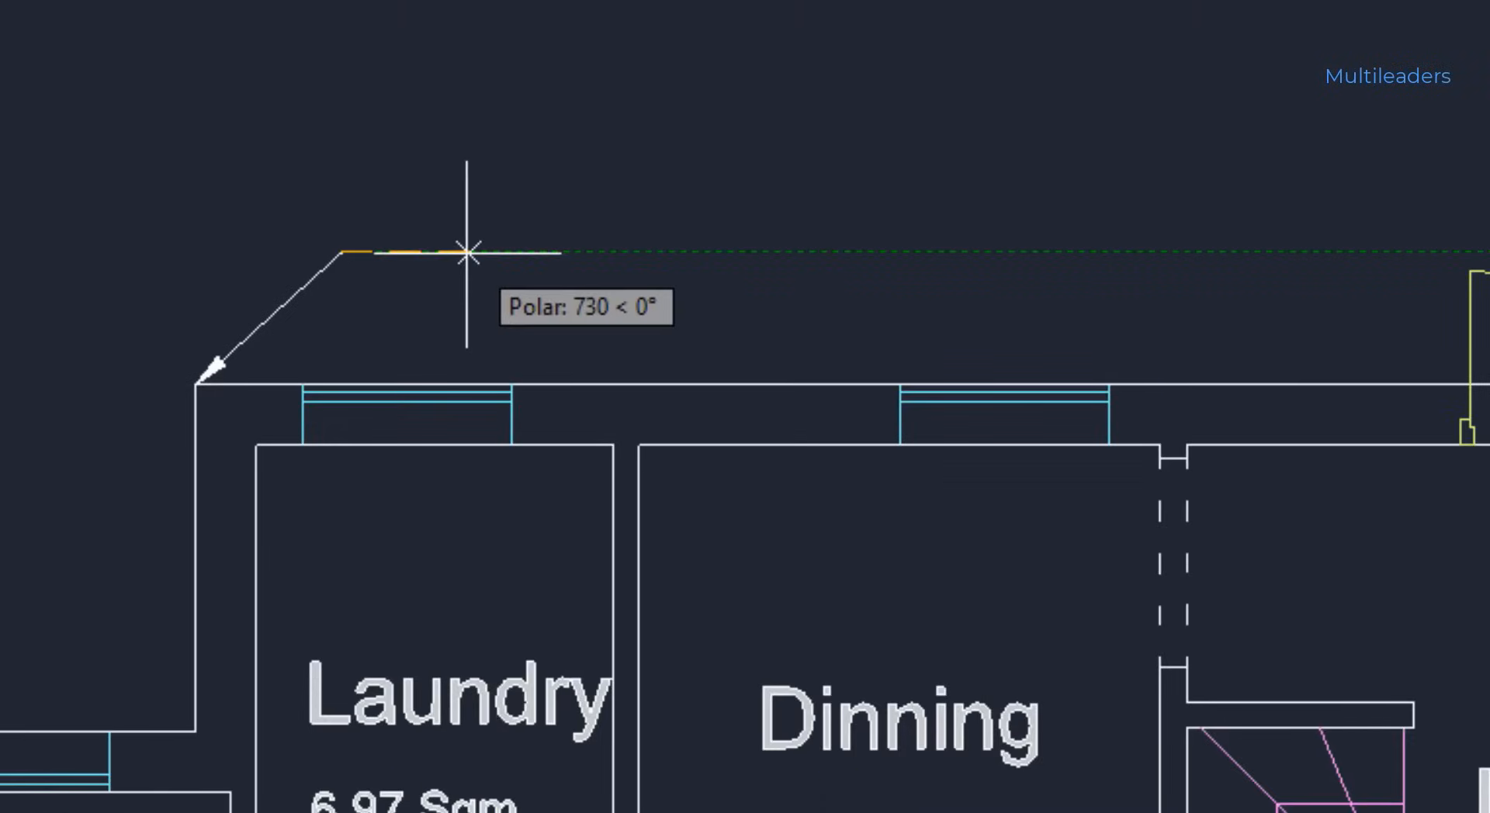
click(468, 252)
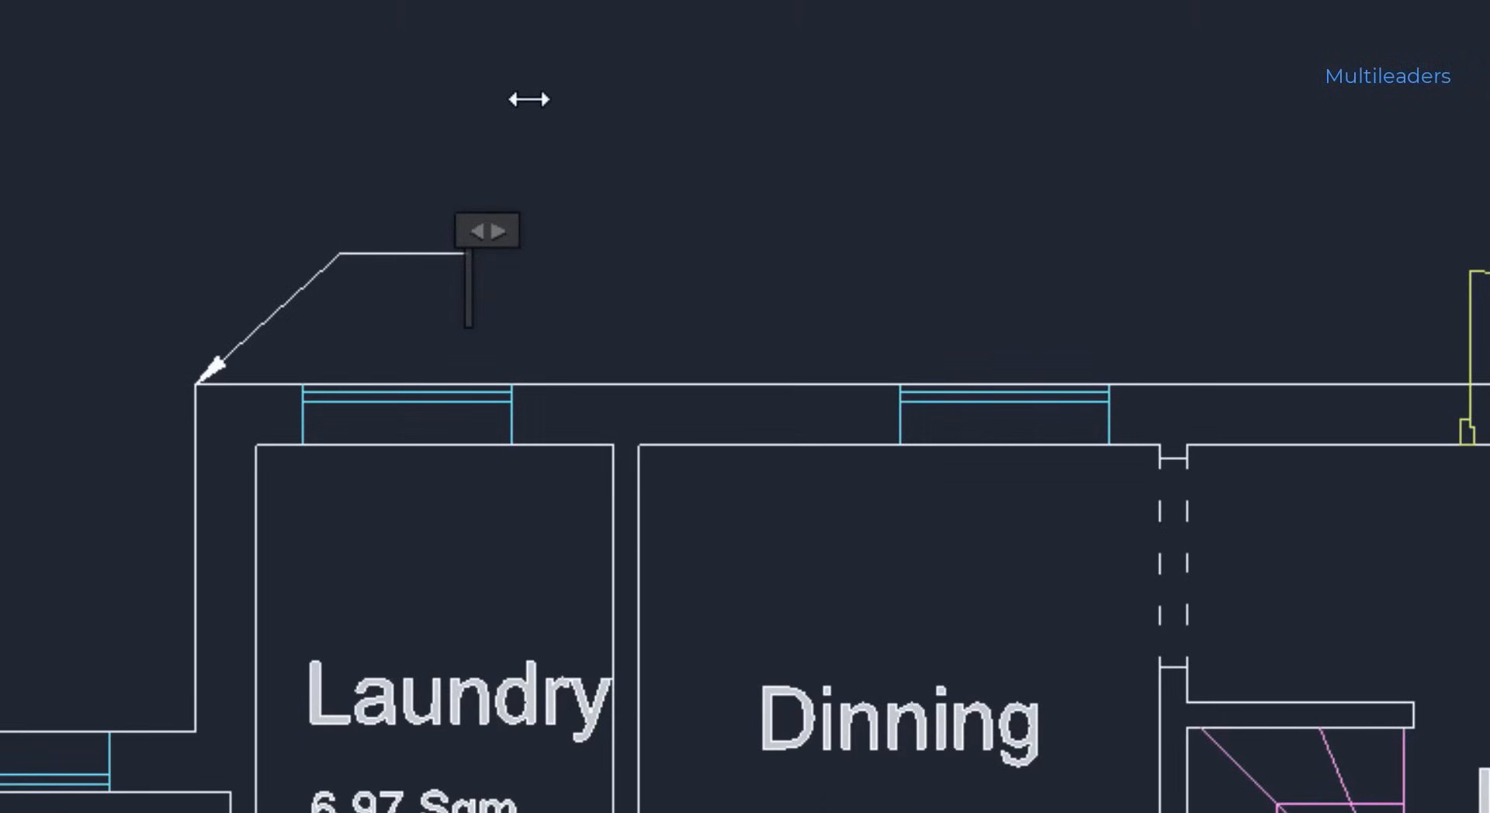
text(examp)
key(BackSpace)
key(BackSpace)
key(BackSpace)
text(ternal wall)
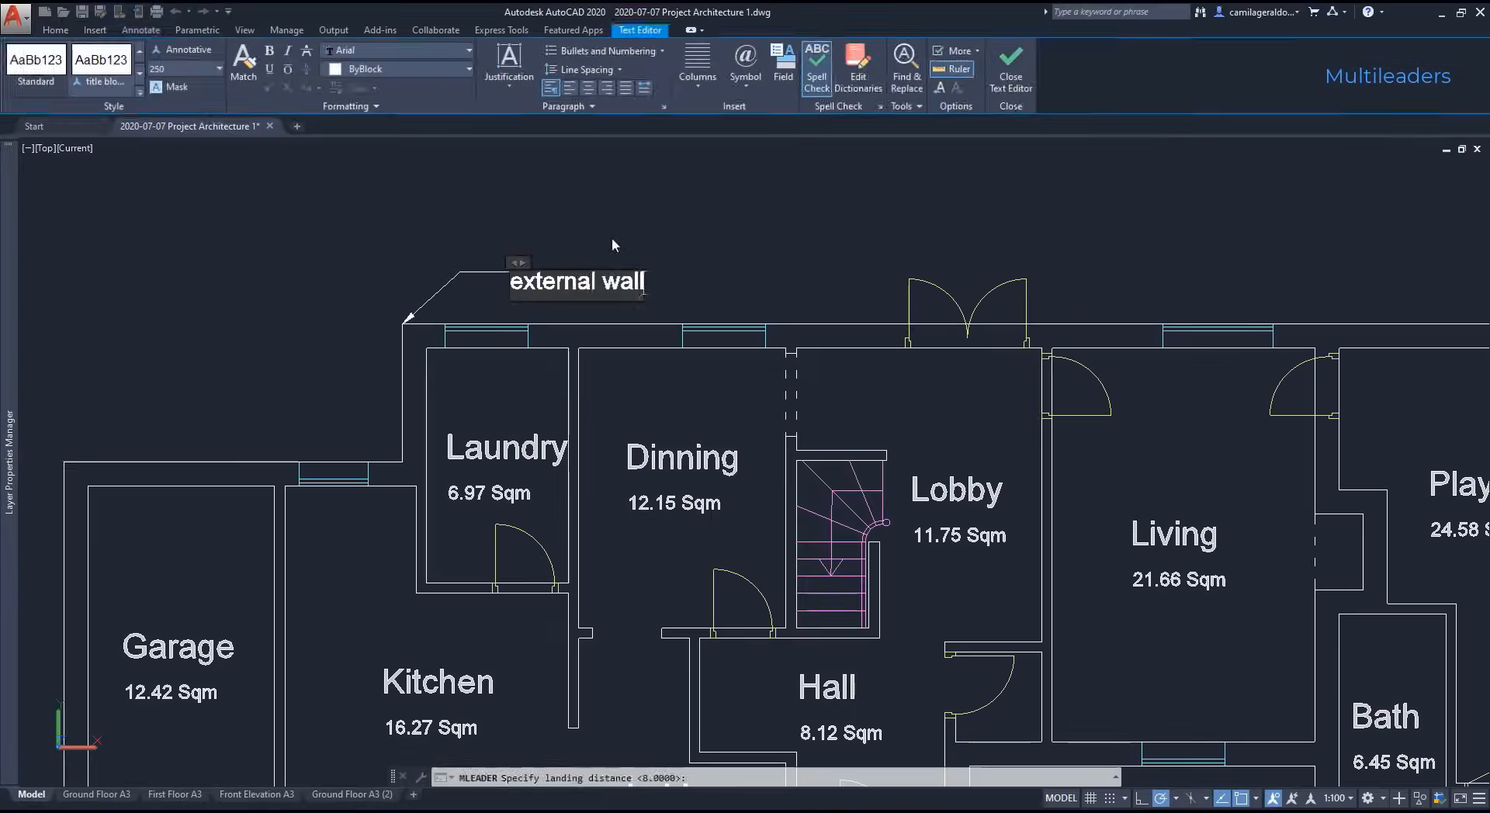
click(612, 245)
scroll(601, 217, down, 2)
middle_drag(694, 206, 634, 278)
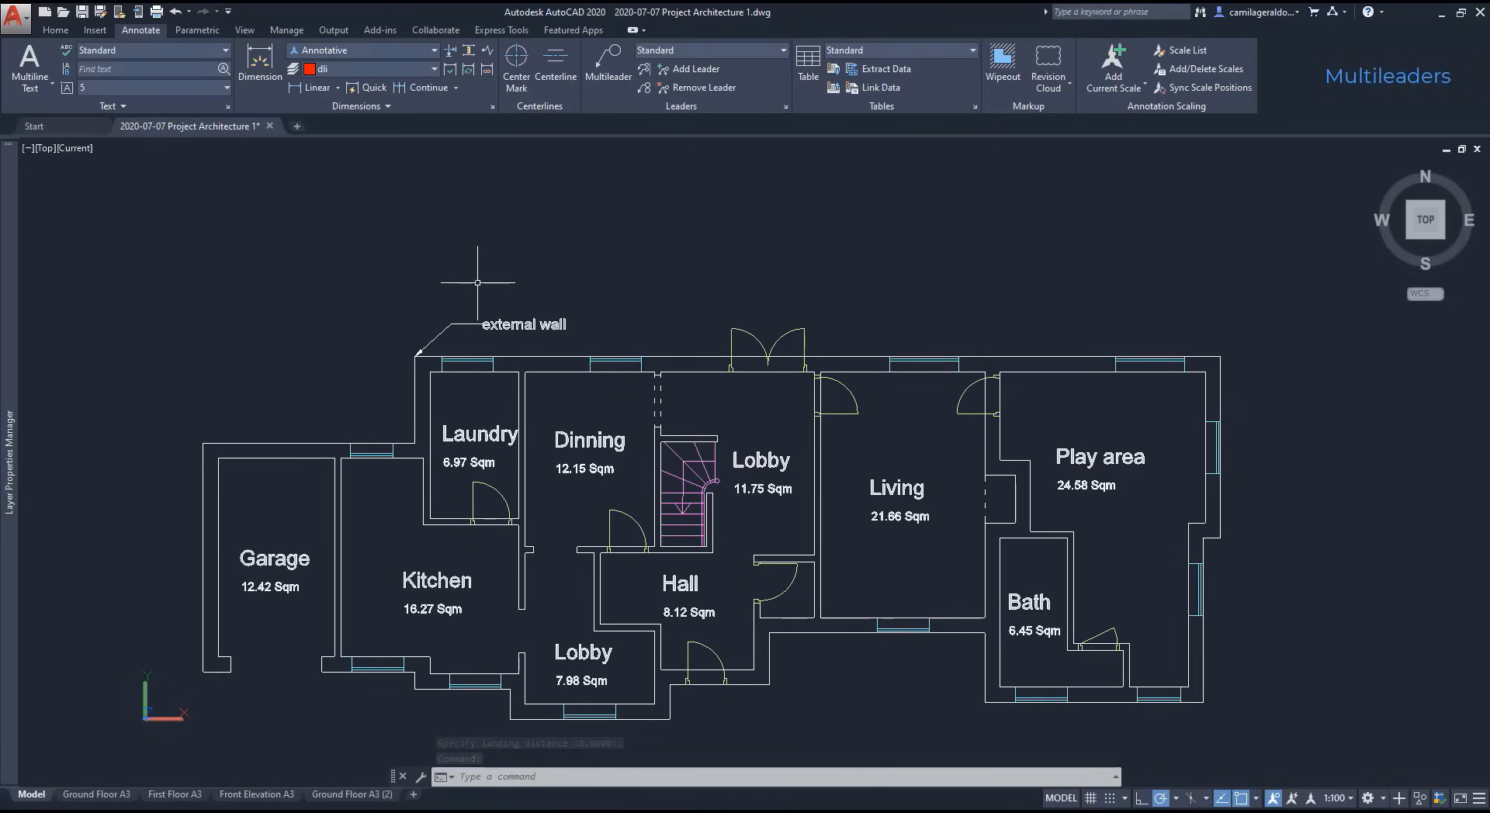
Step: Check how the external wall multileader looks on the Ground Floor A3 layout and return to model space
click(96, 794)
scroll(808, 373, down, 2)
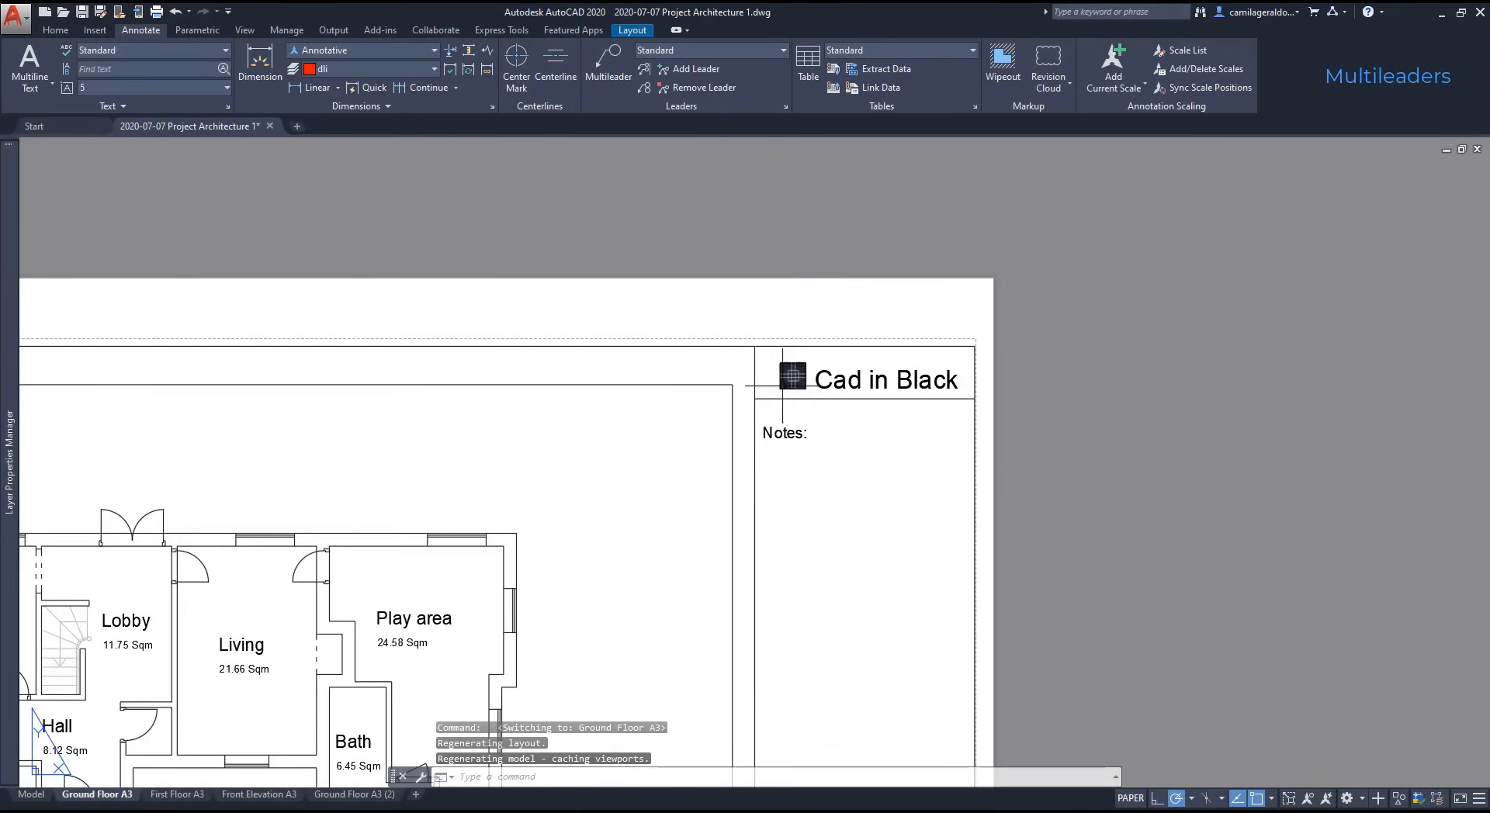
middle_drag(244, 499, 696, 317)
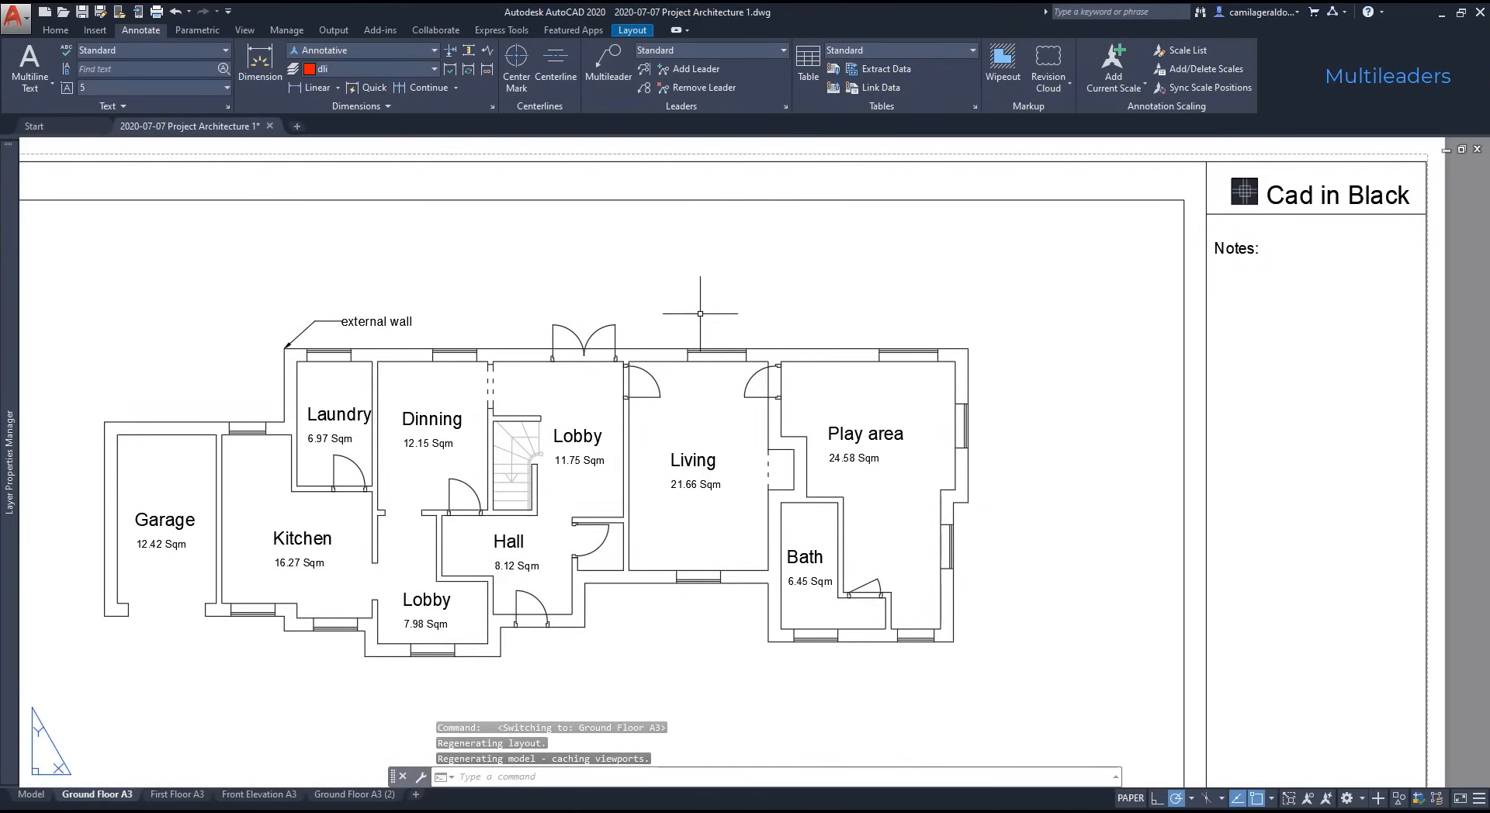
scroll(1075, 302, down, 1)
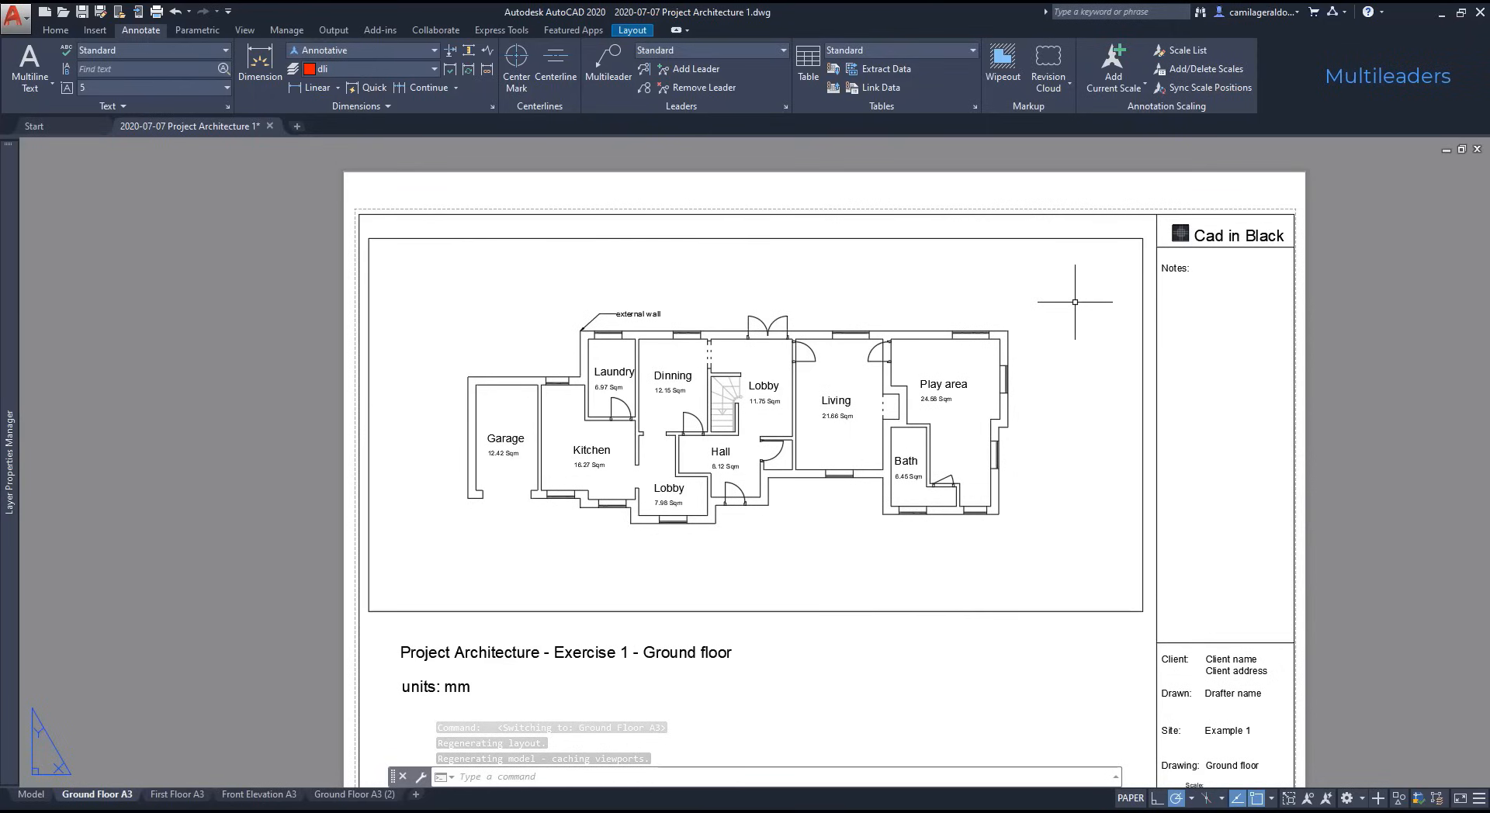
key(Escape)
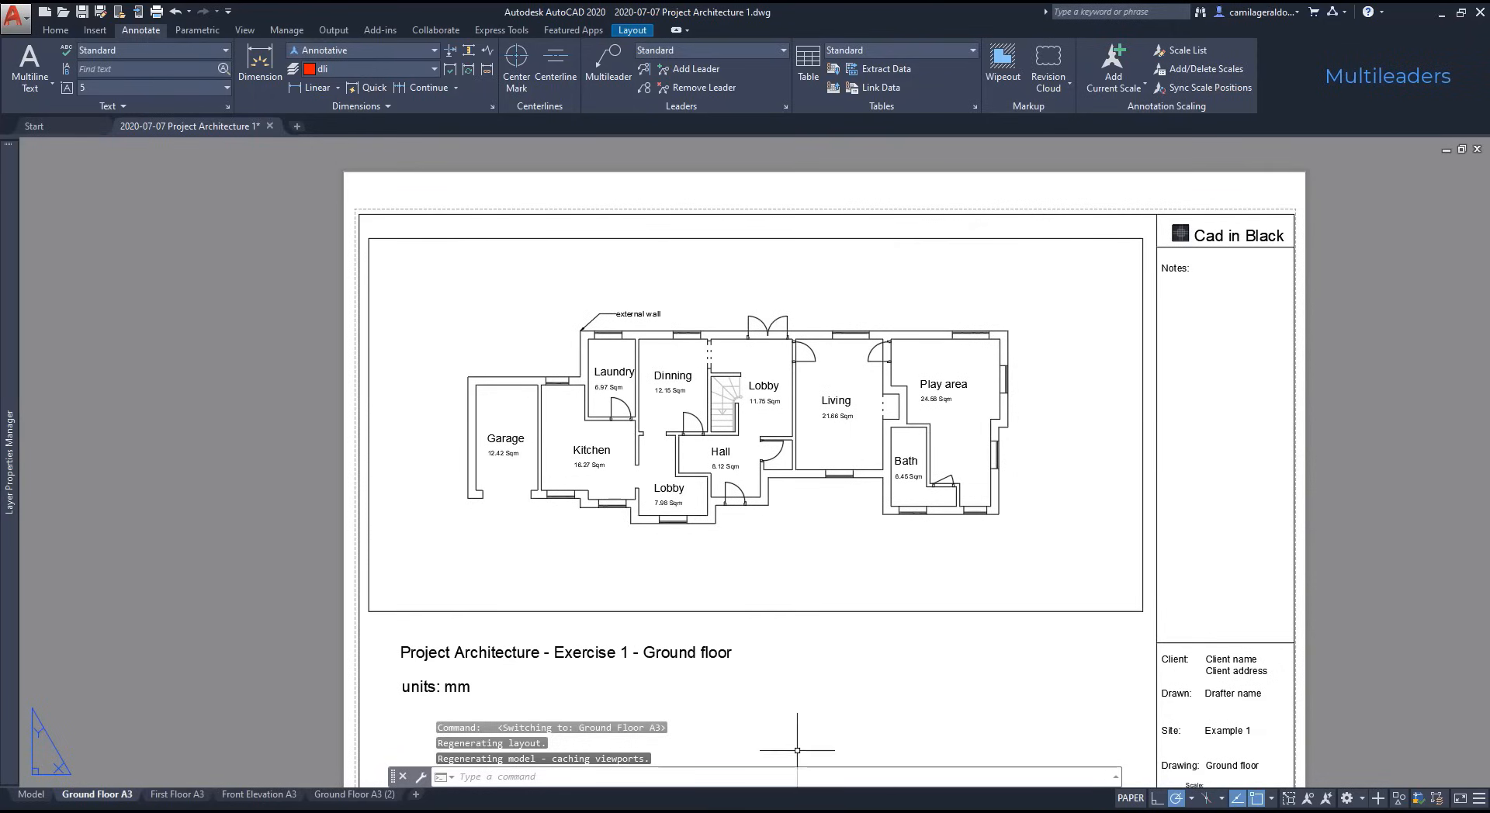
click(34, 795)
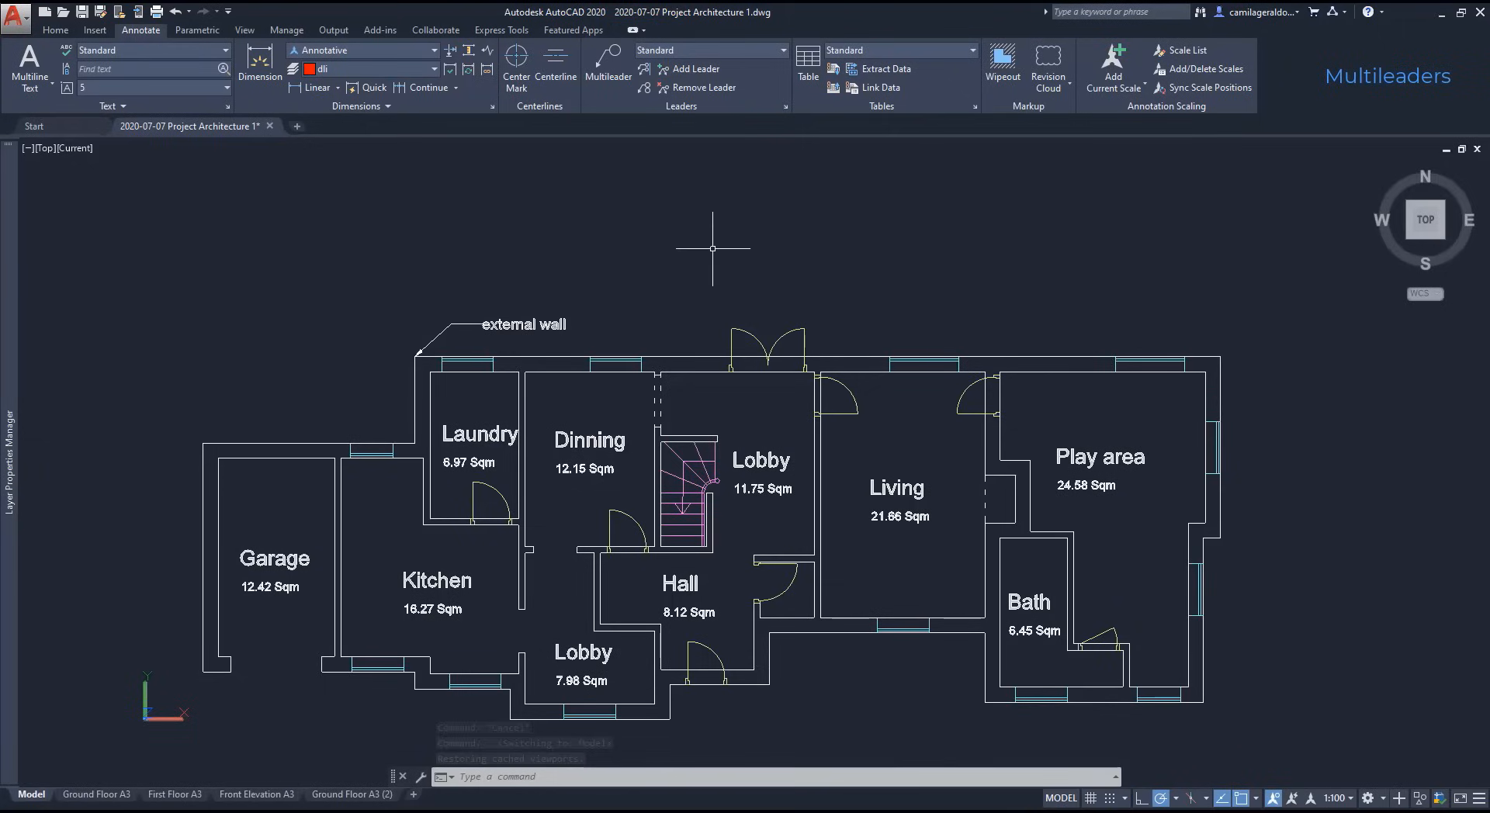
Step: Make the Annotative multileader style current and review its leader format, structure and content settings
click(782, 51)
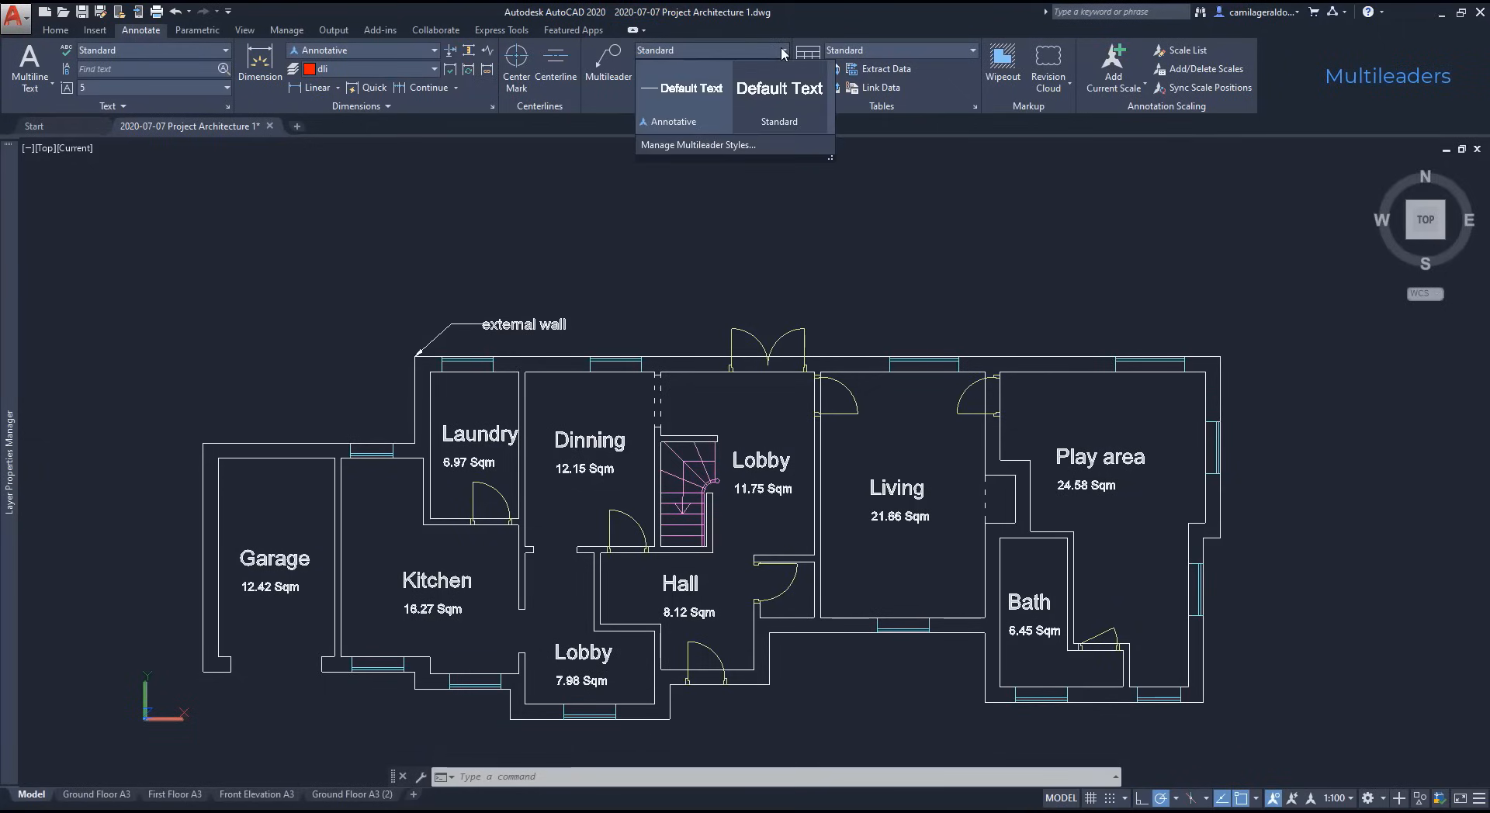
click(701, 93)
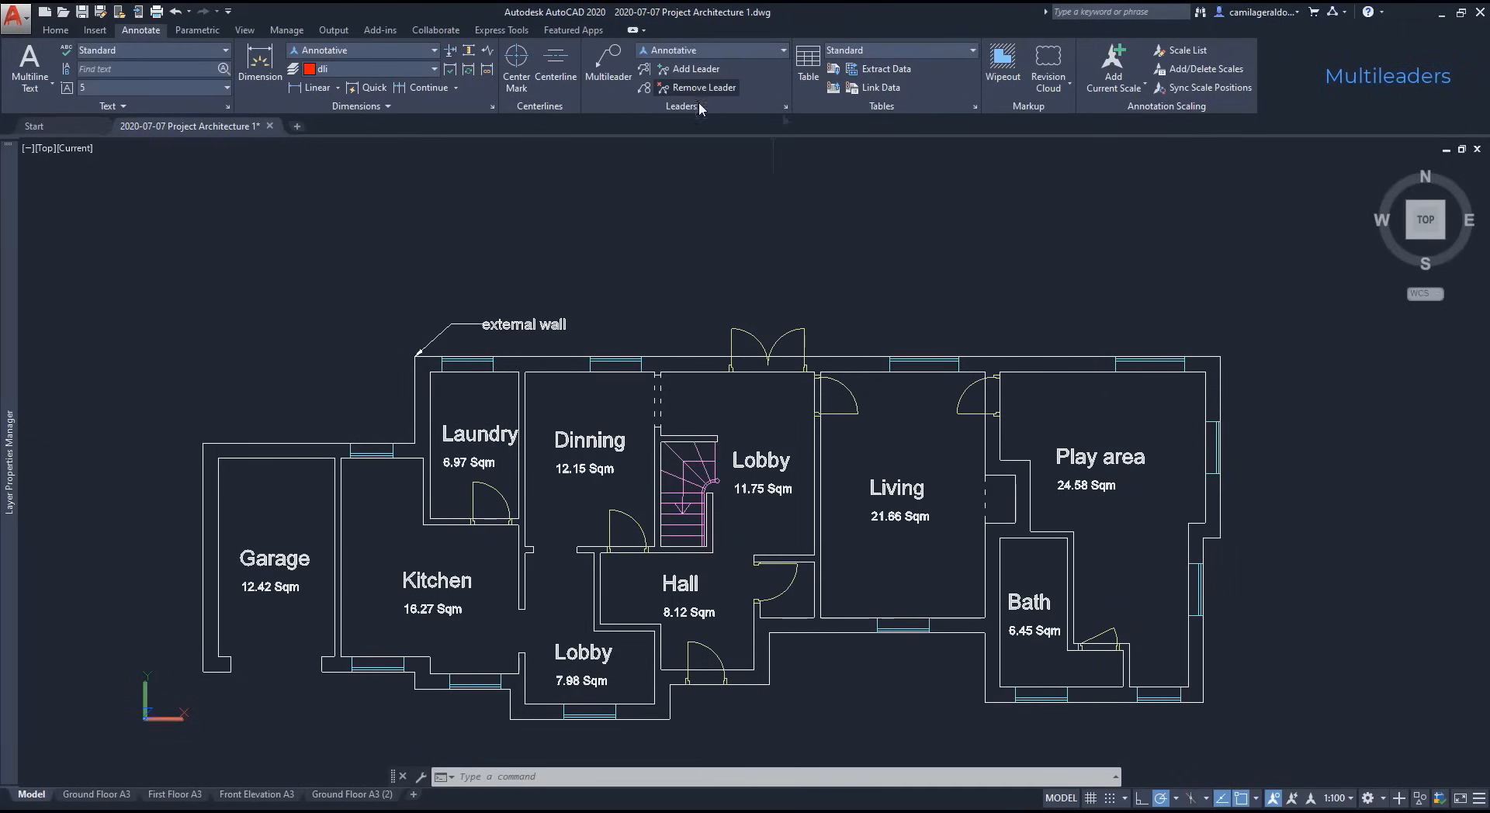
click(785, 109)
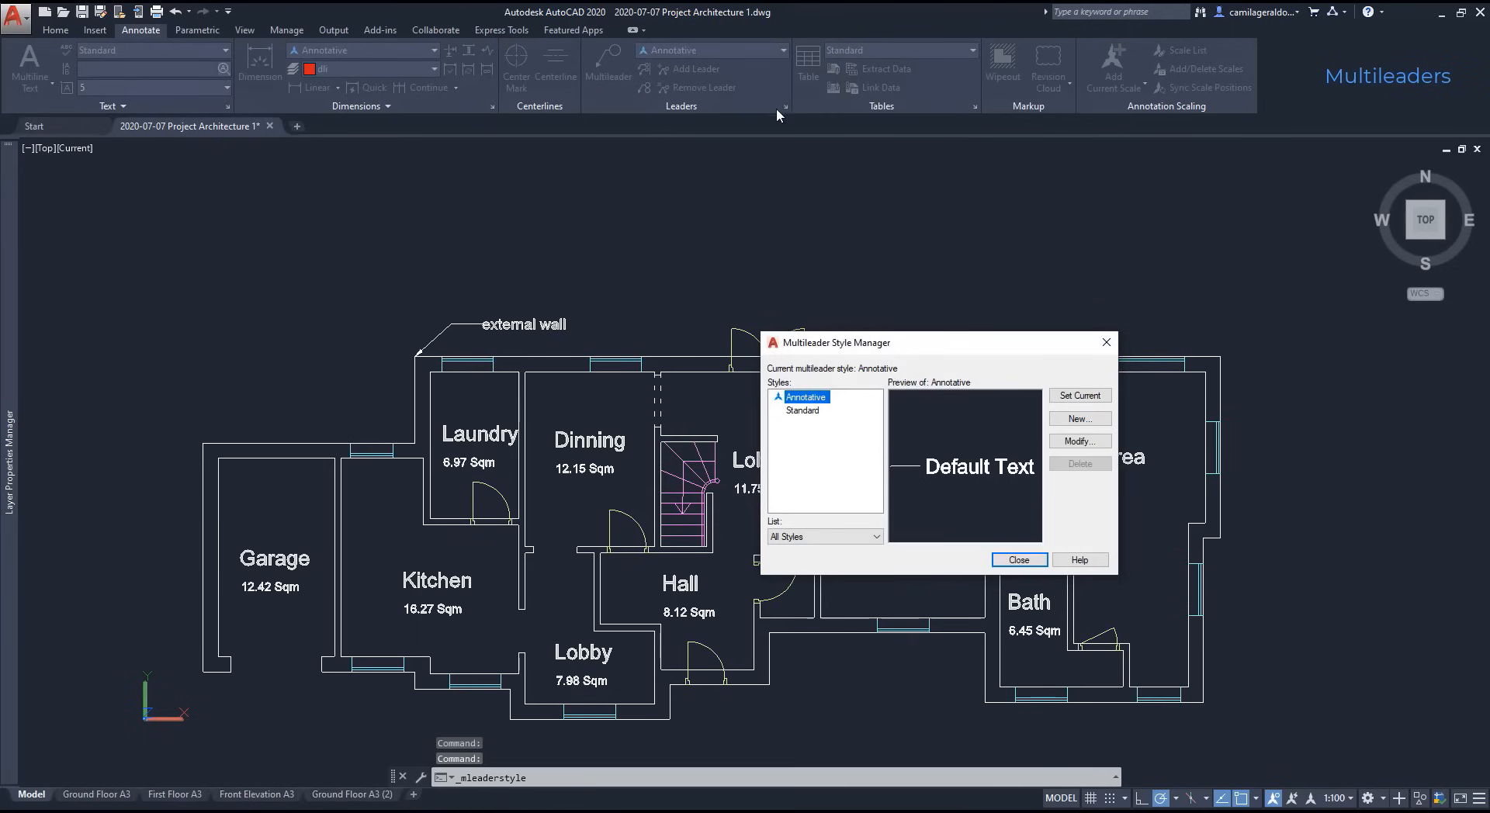
click(1061, 440)
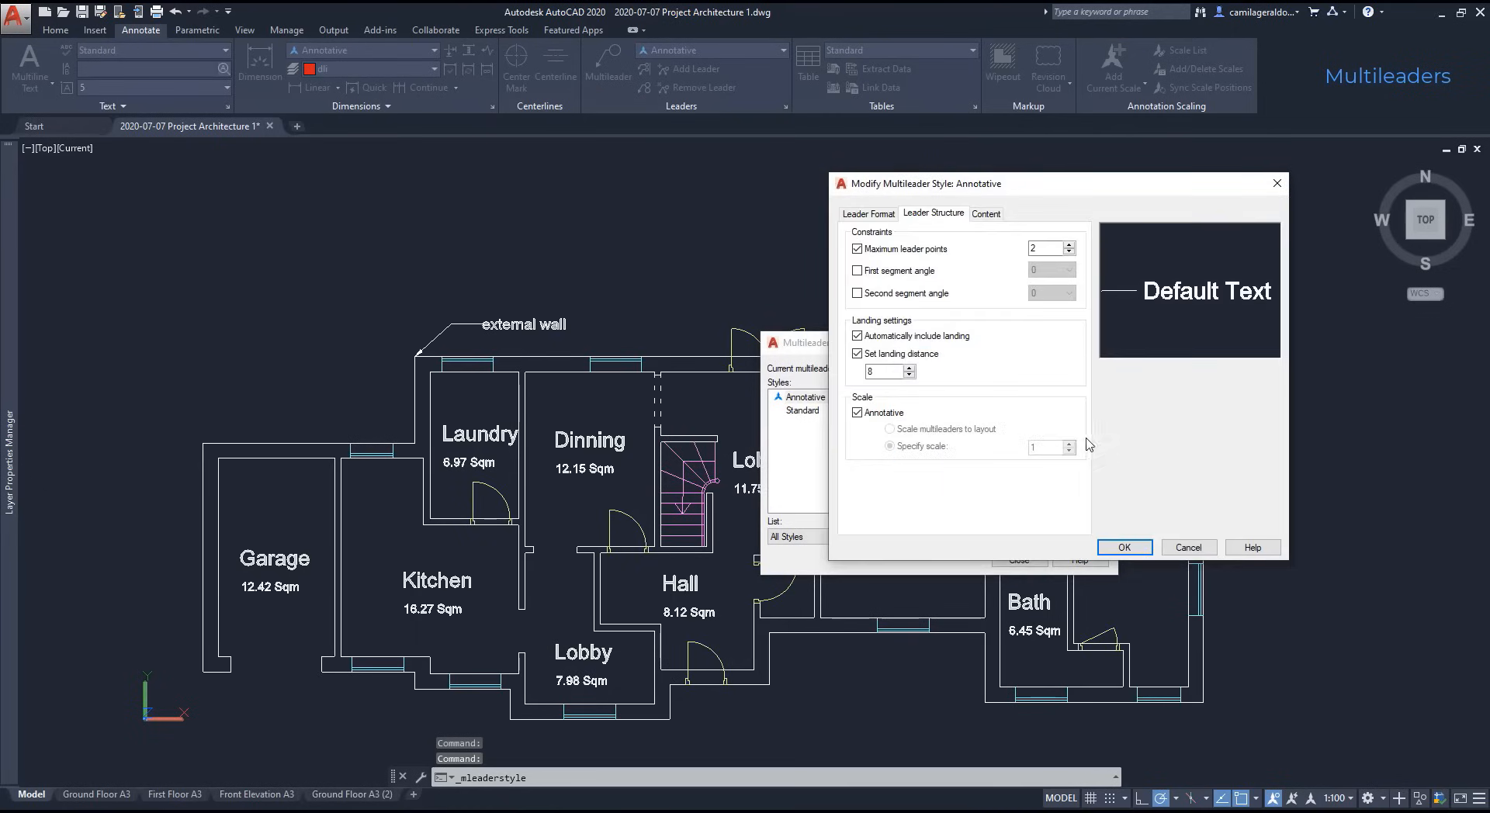
click(863, 216)
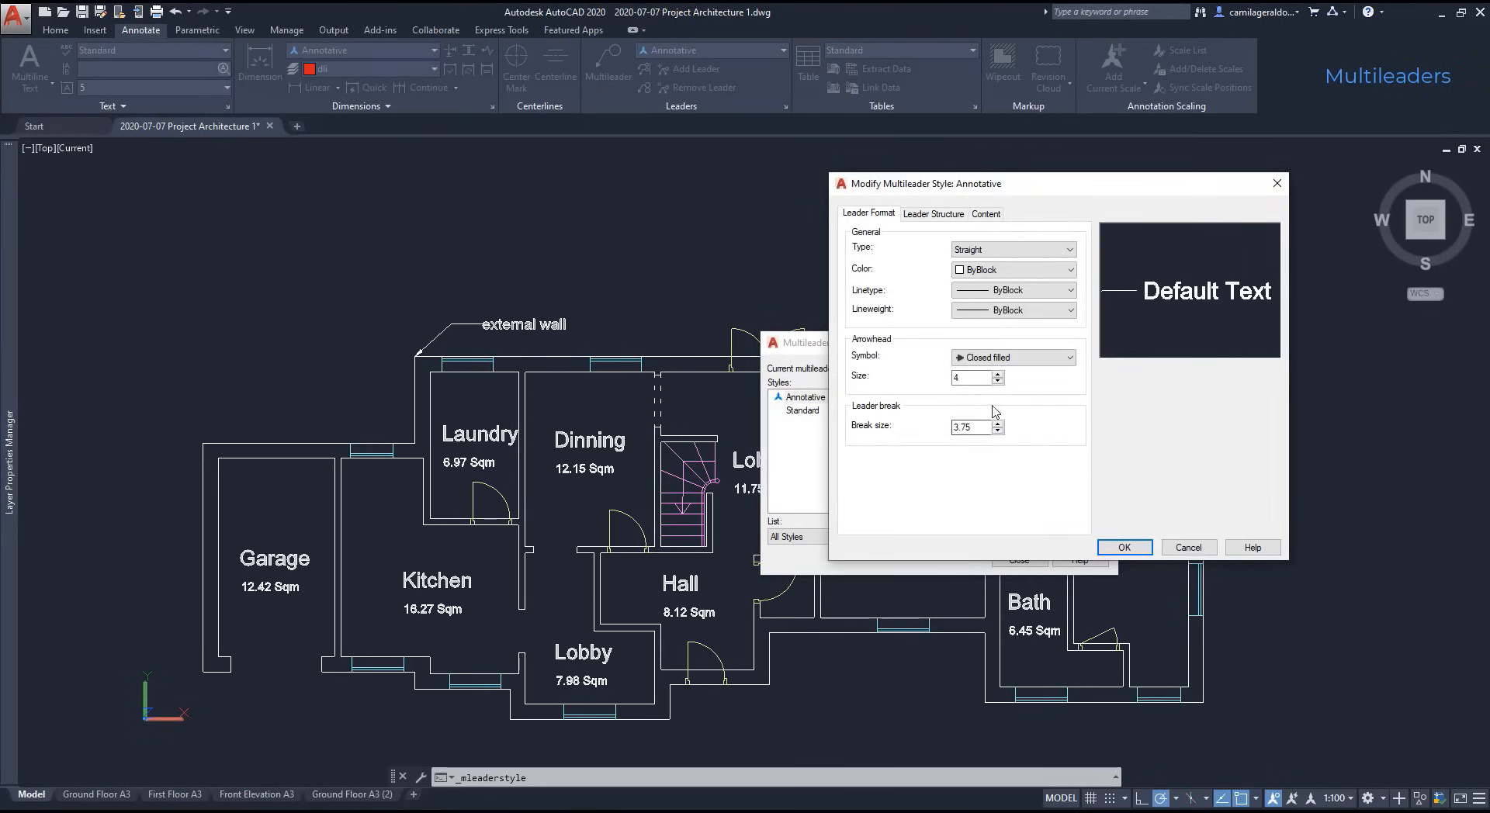
click(990, 215)
click(861, 215)
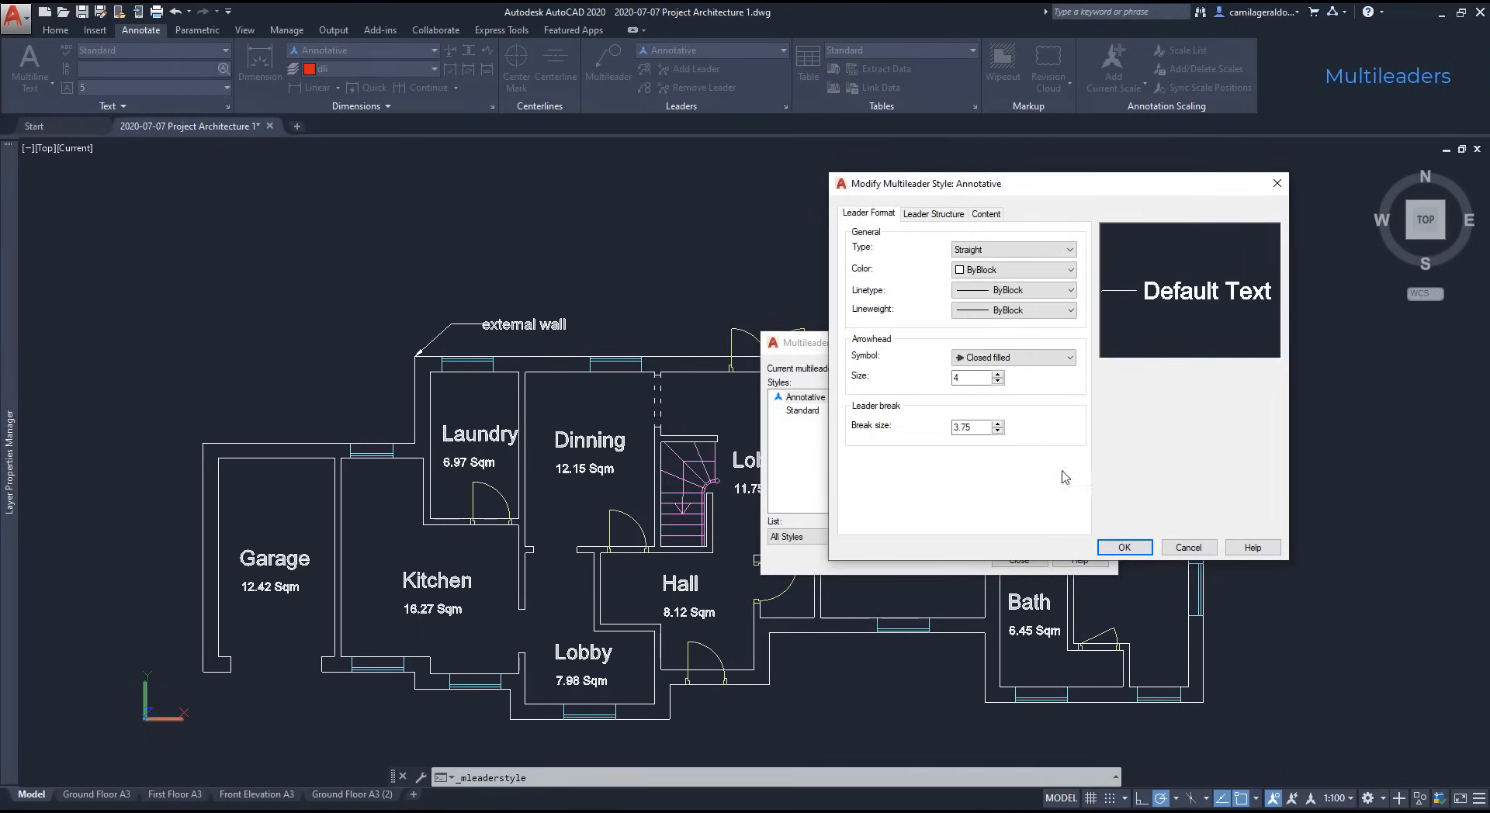
click(1125, 547)
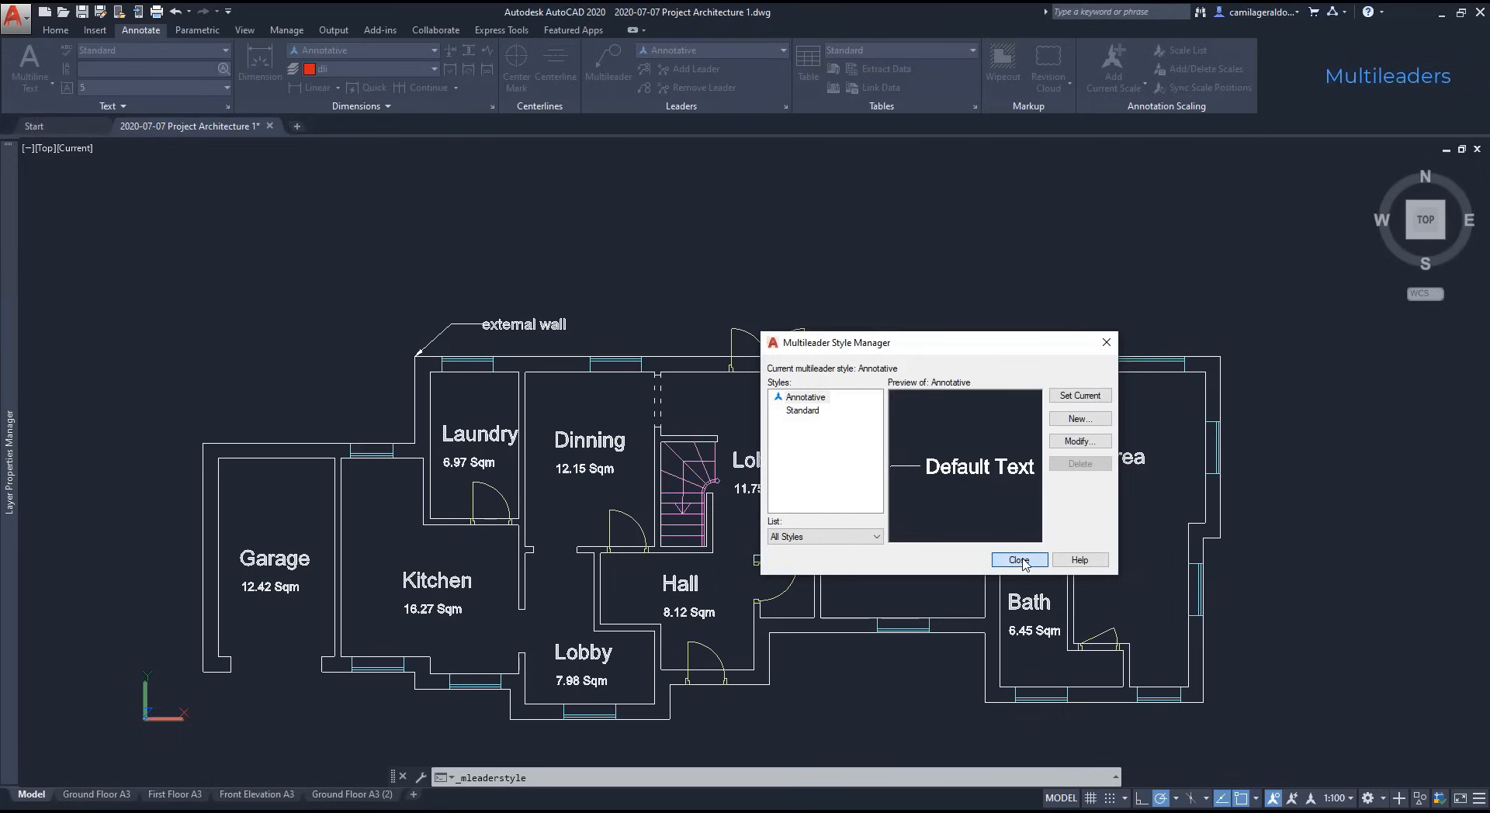
click(1019, 560)
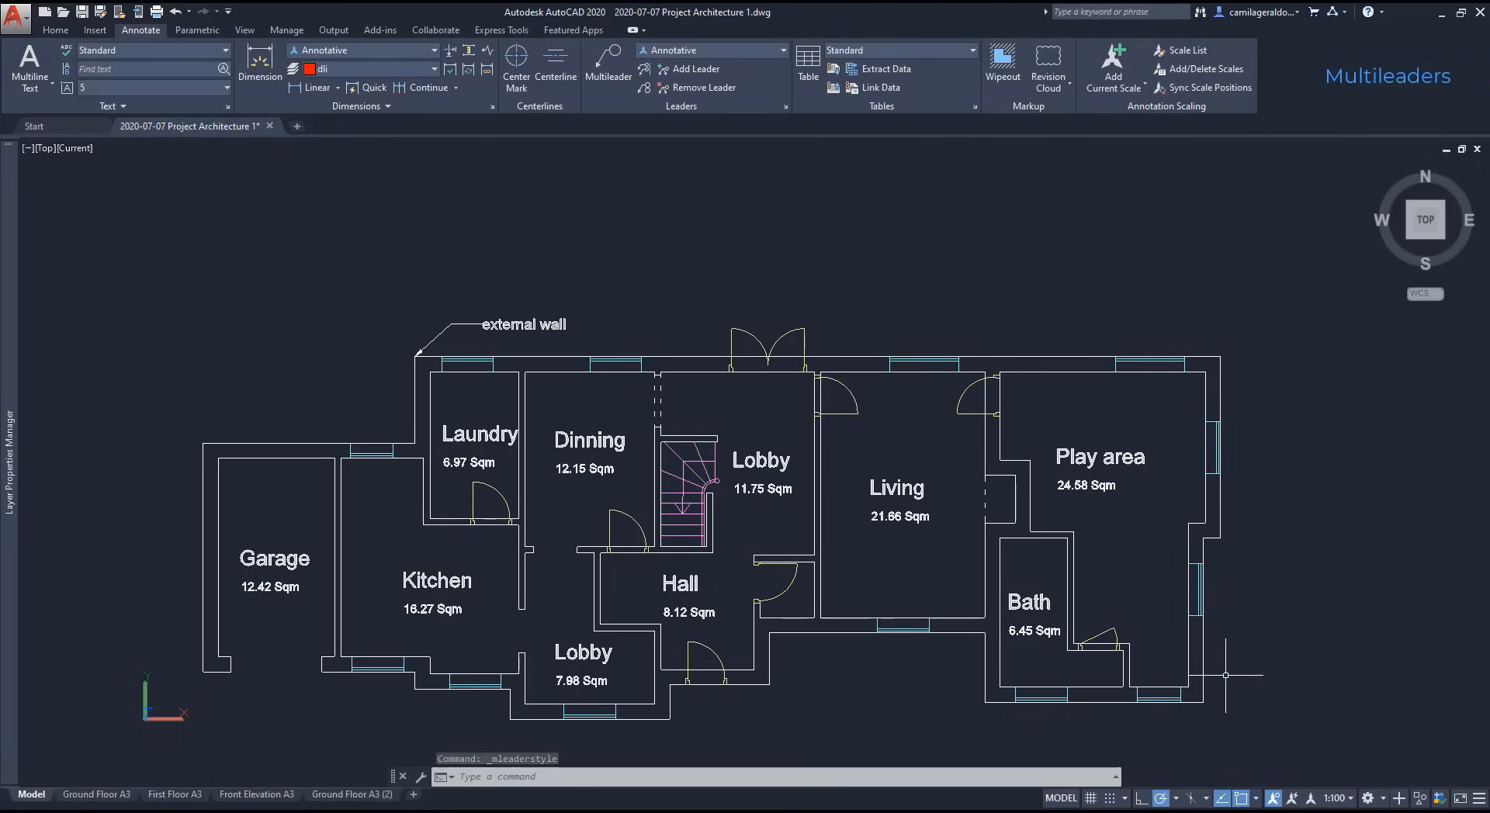
Step: Place an annotative multileader reading "window" with its arrowhead at the left corner of the Living room's upper window
click(1336, 798)
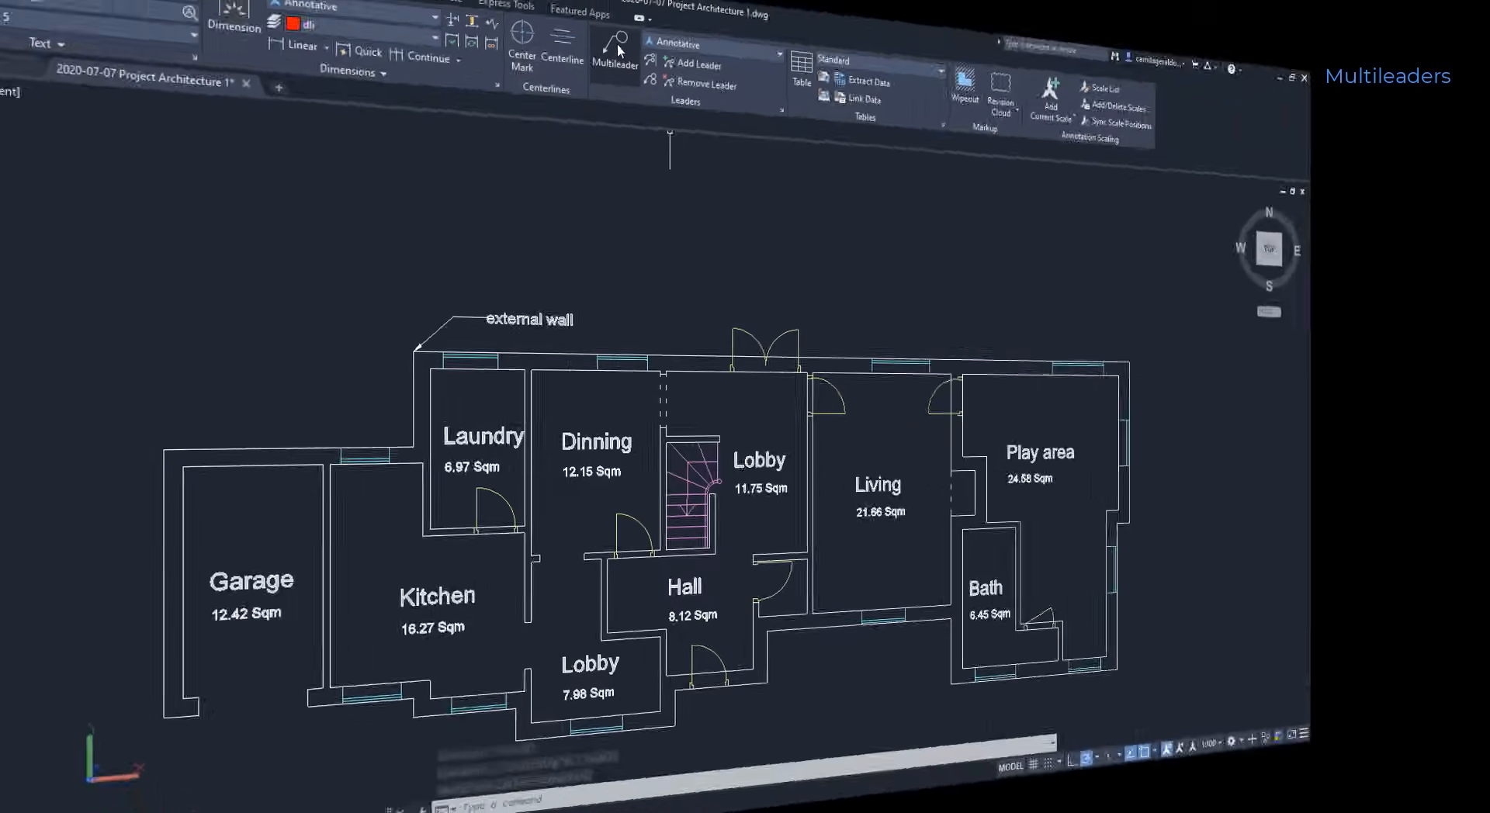
scroll(898, 349, up, 4)
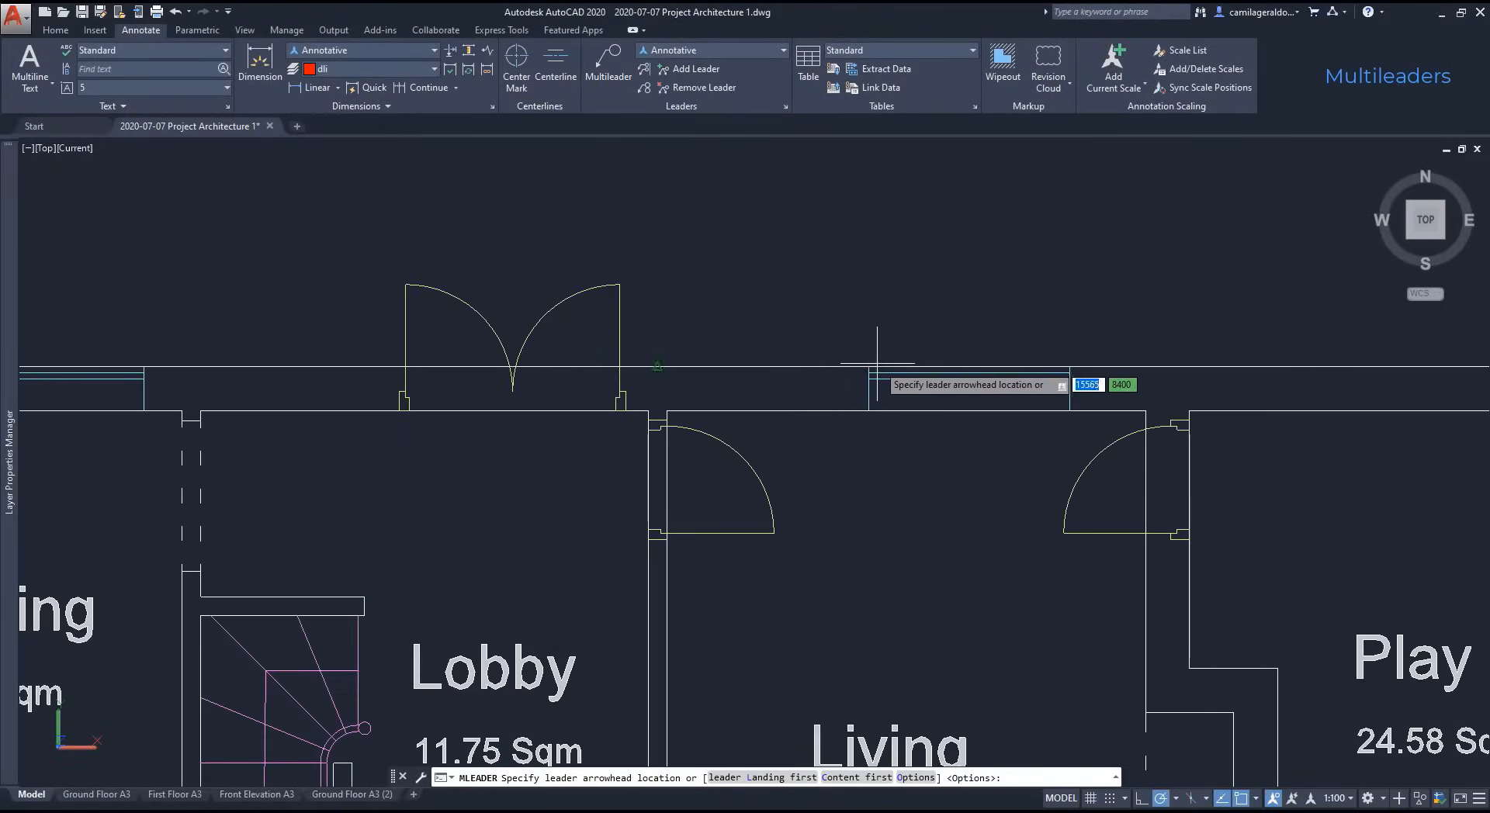
click(869, 363)
scroll(926, 257, down, 4)
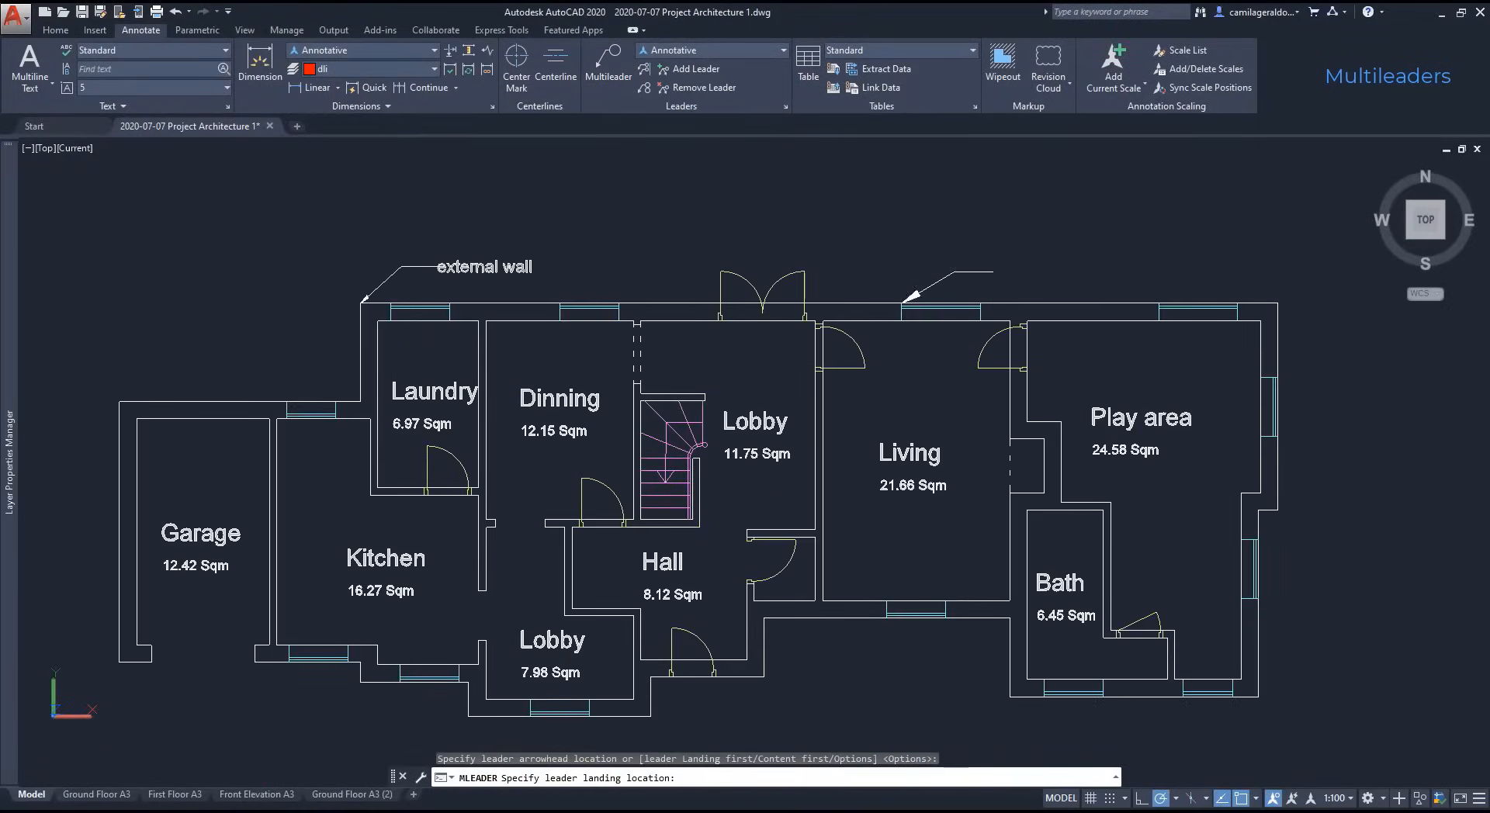
click(999, 271)
text(wind)
scroll(1023, 257, up, 4)
text(ow)
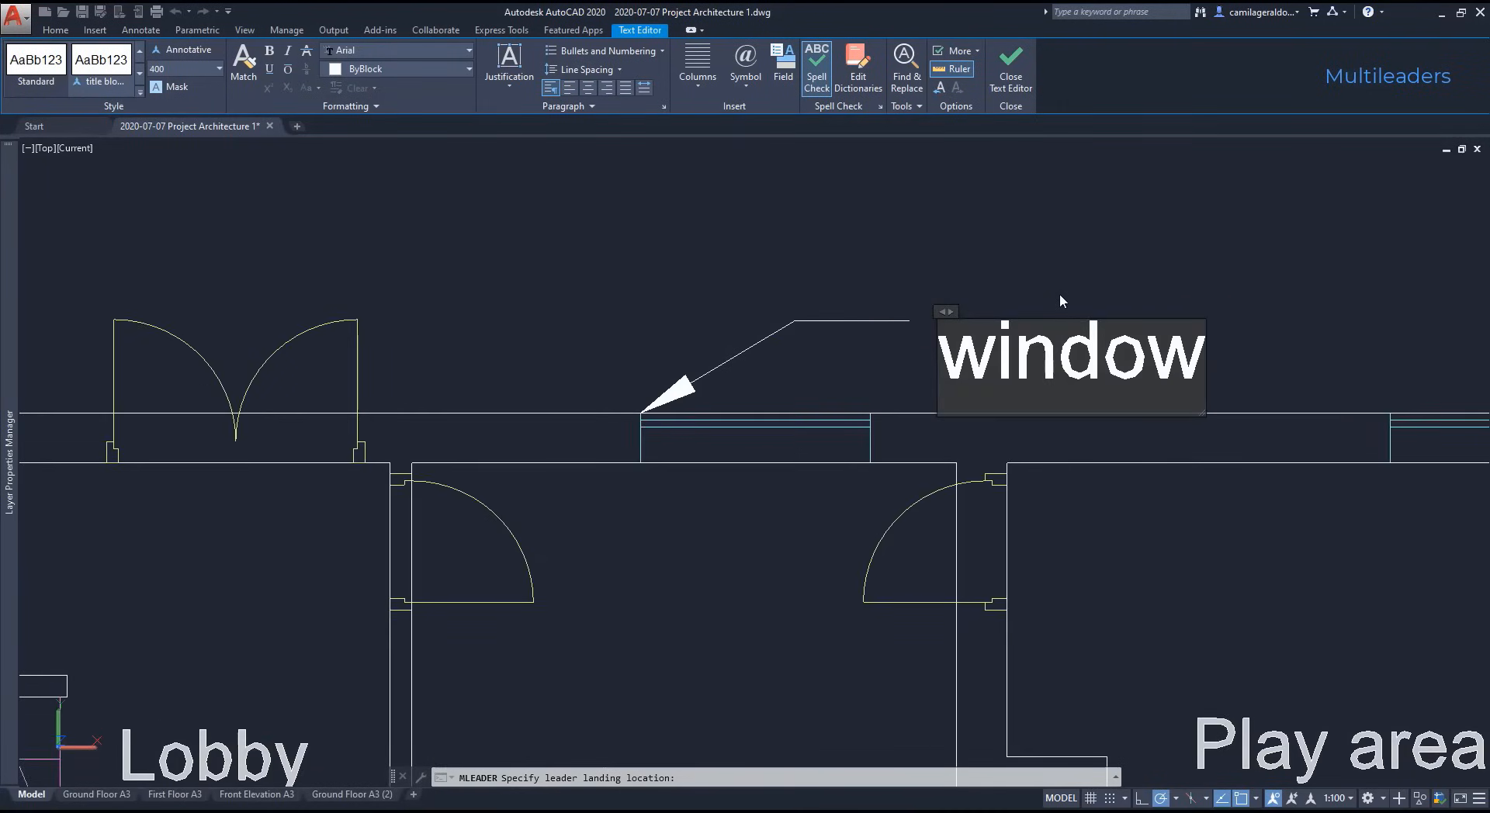
click(1079, 253)
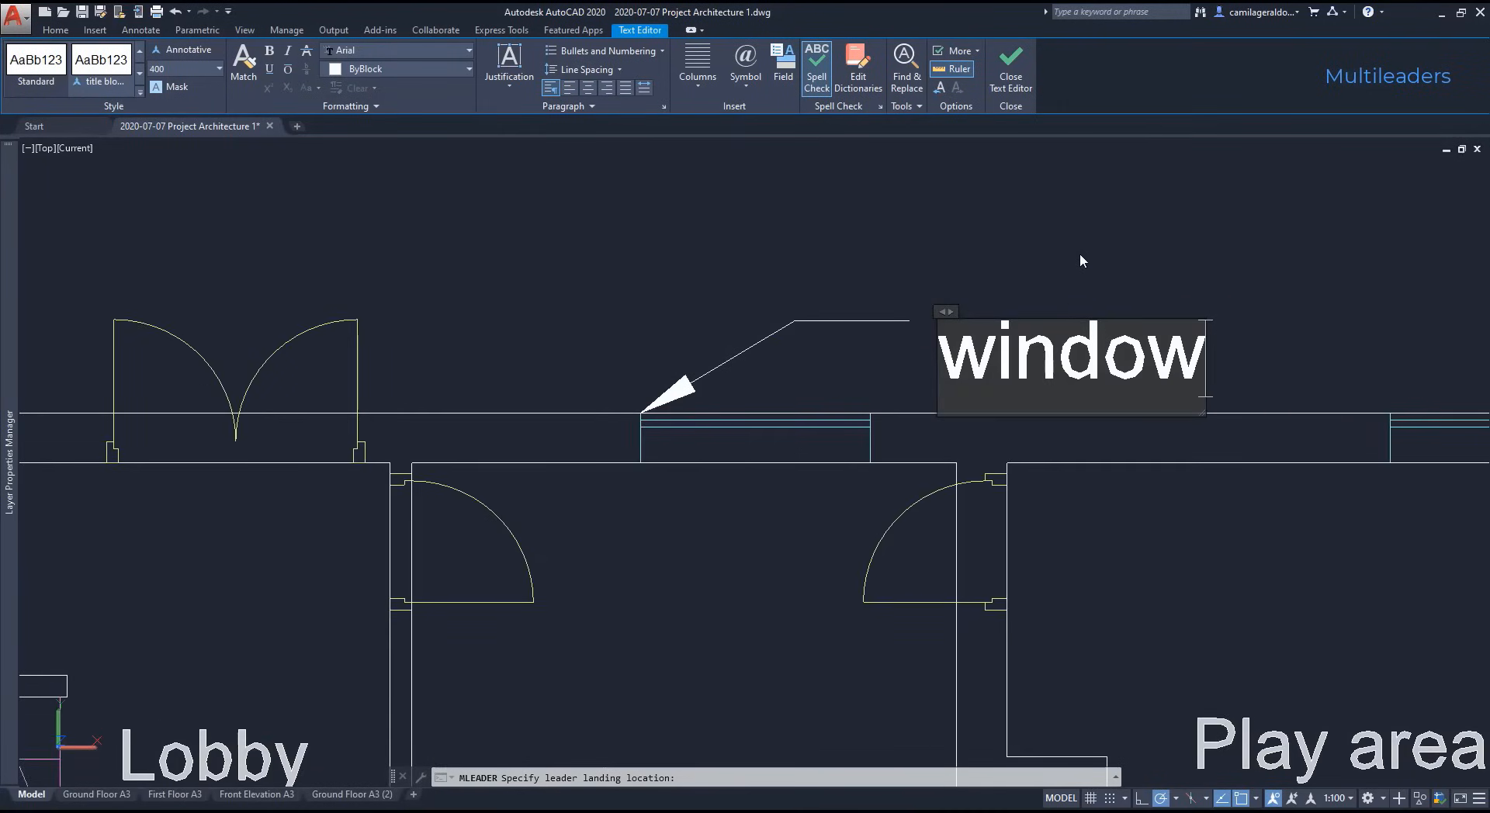
Step: Set the landing distance of the window multileader to 10 and check it on the Ground Floor A3 layout
click(908, 322)
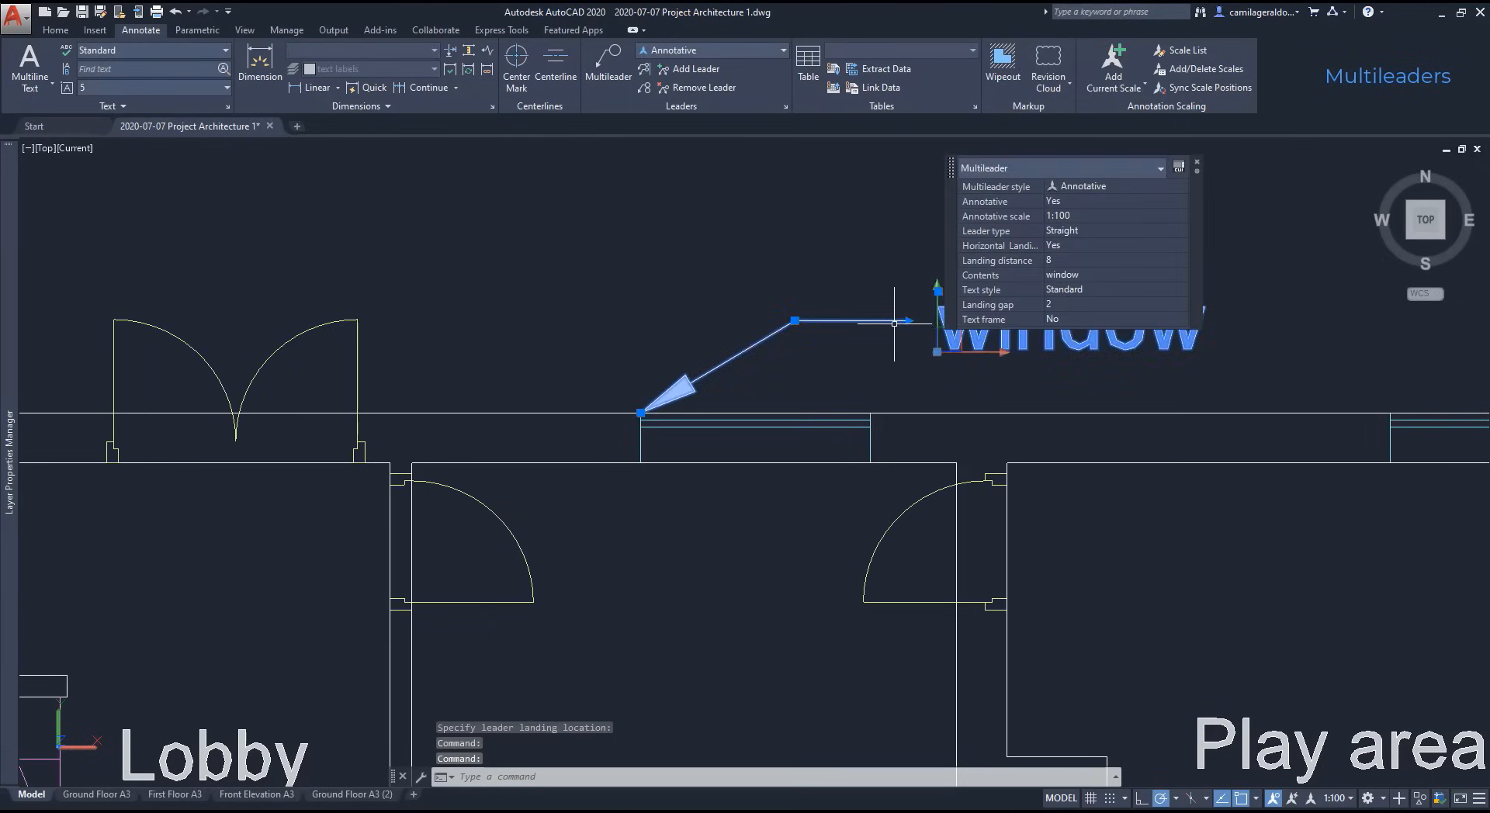
click(1067, 260)
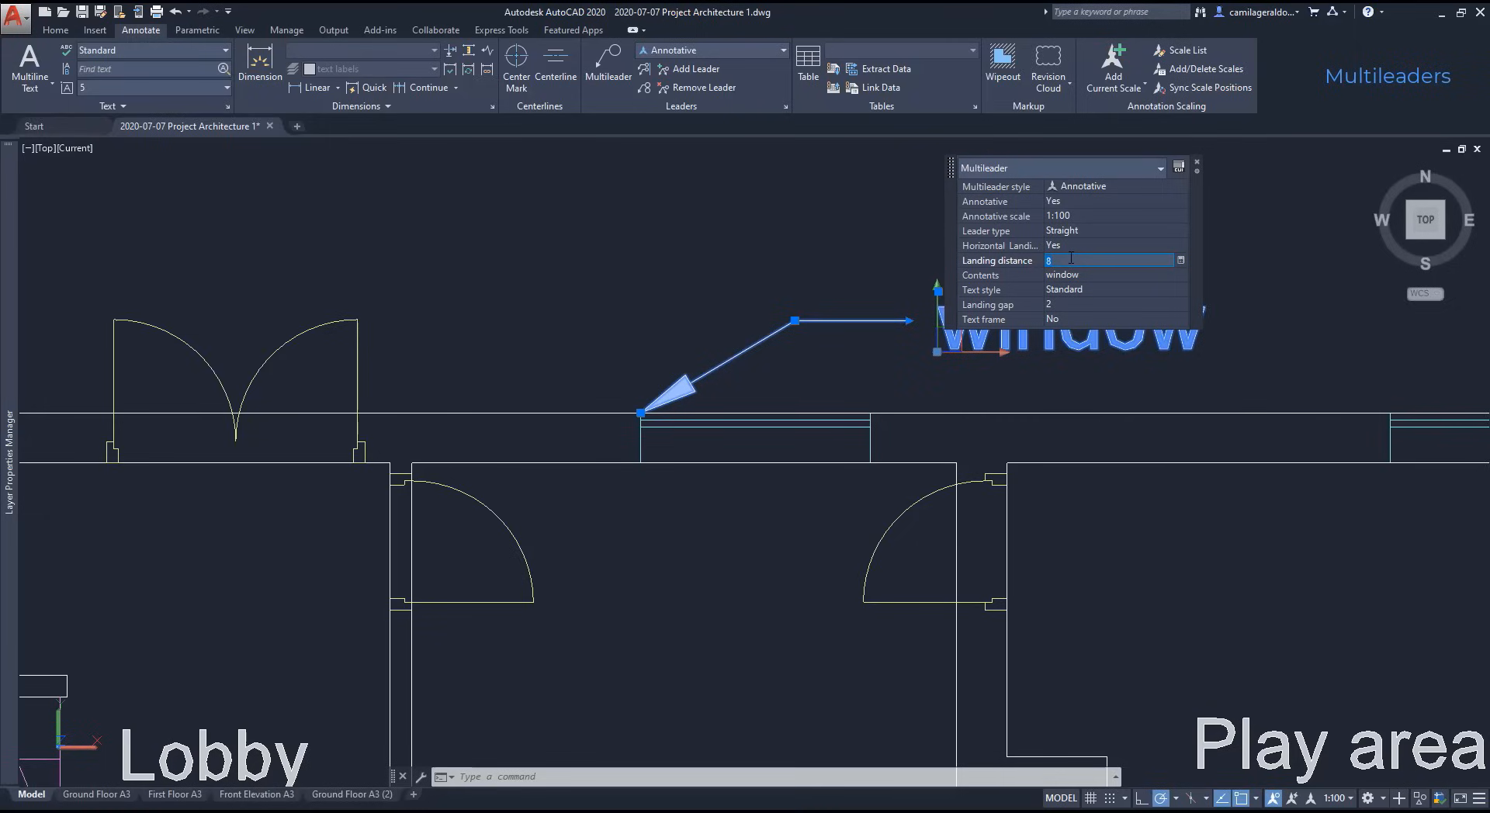
text(10)
key(Return)
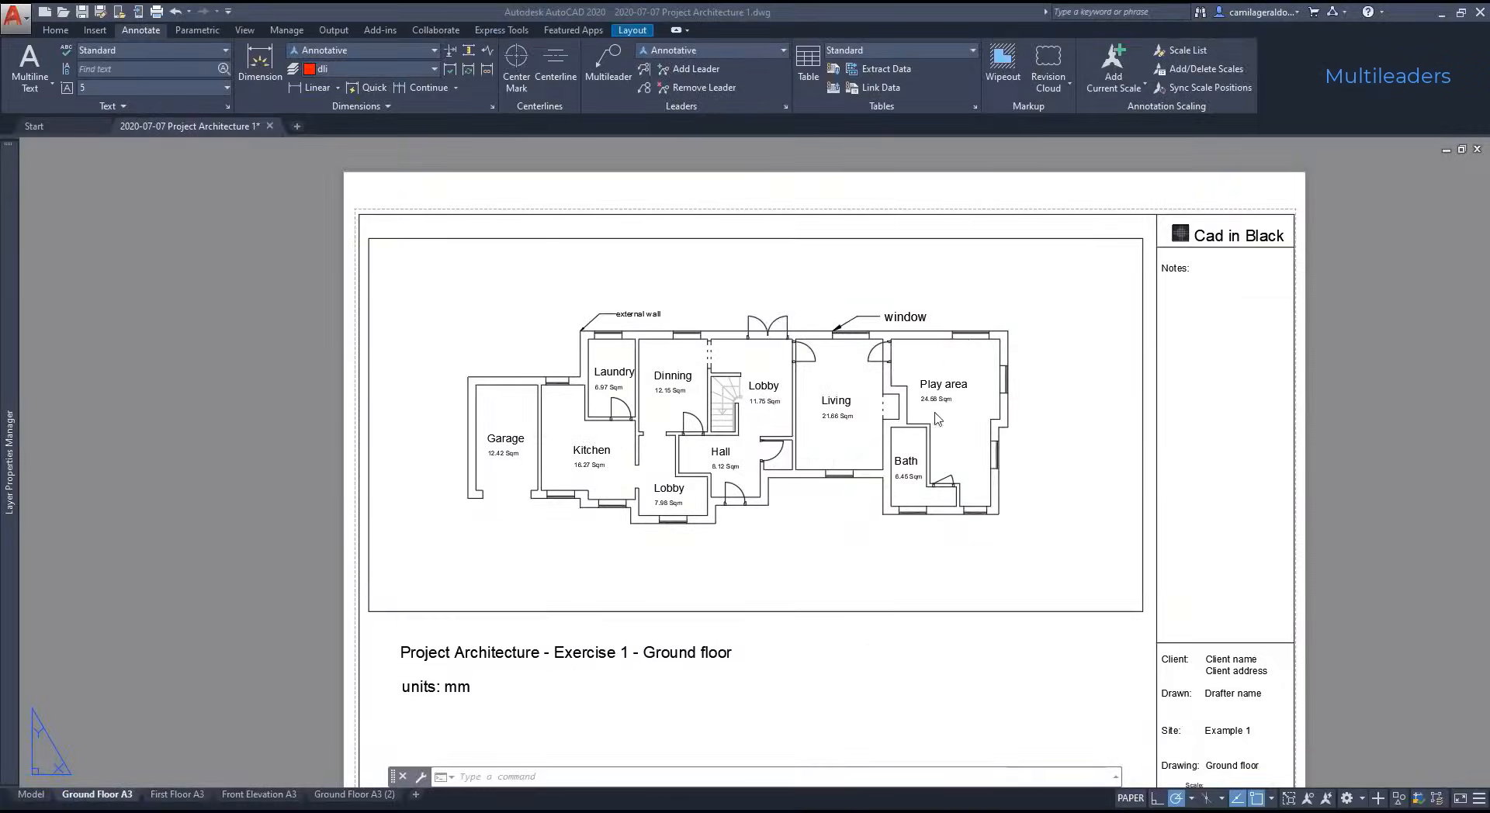
scroll(905, 326, up, 2)
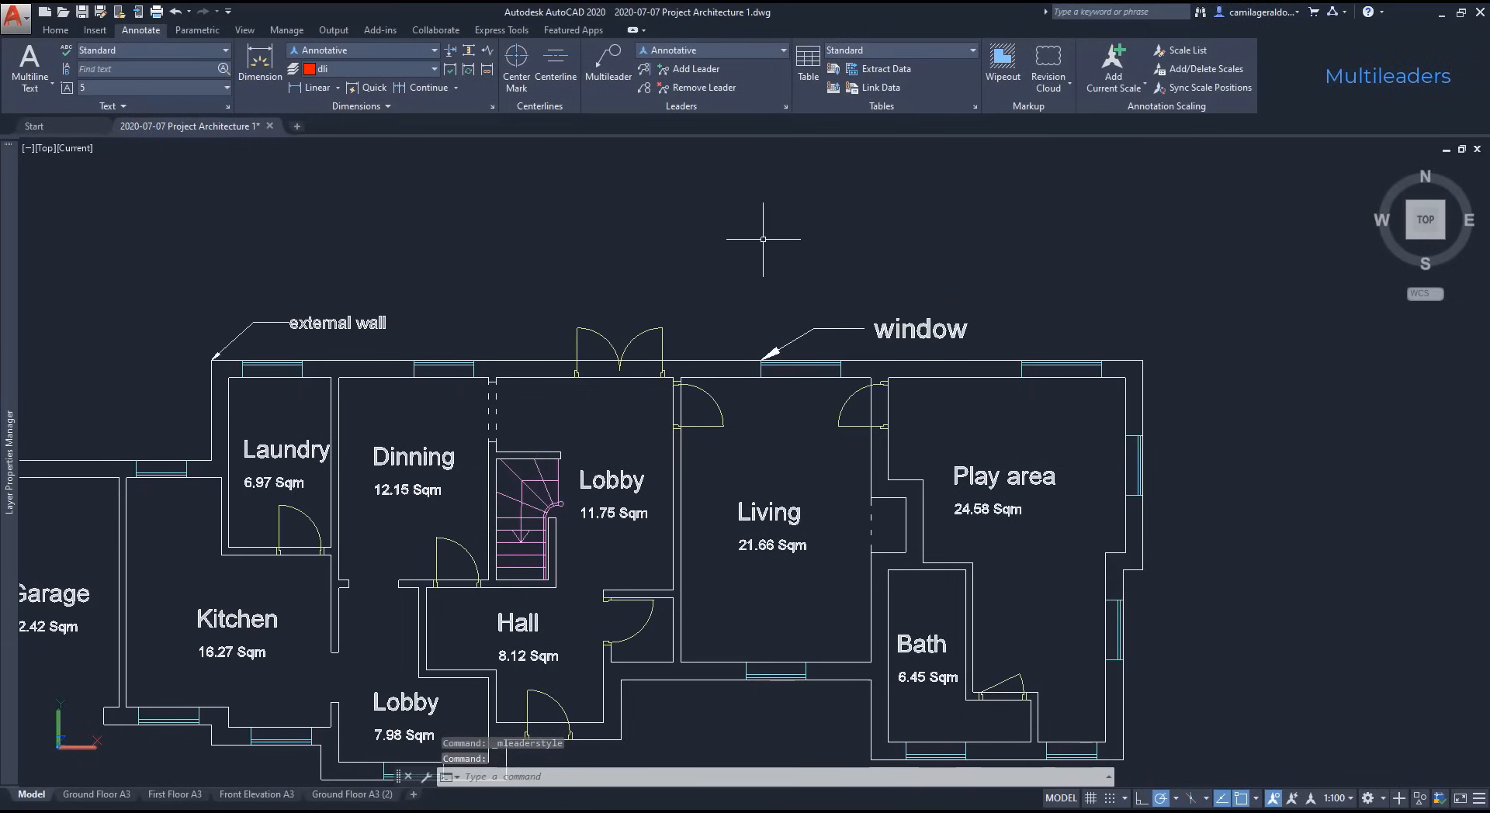
Step: Create a new annotative multileader style named Section Number, starting from the Annotative style
click(785, 107)
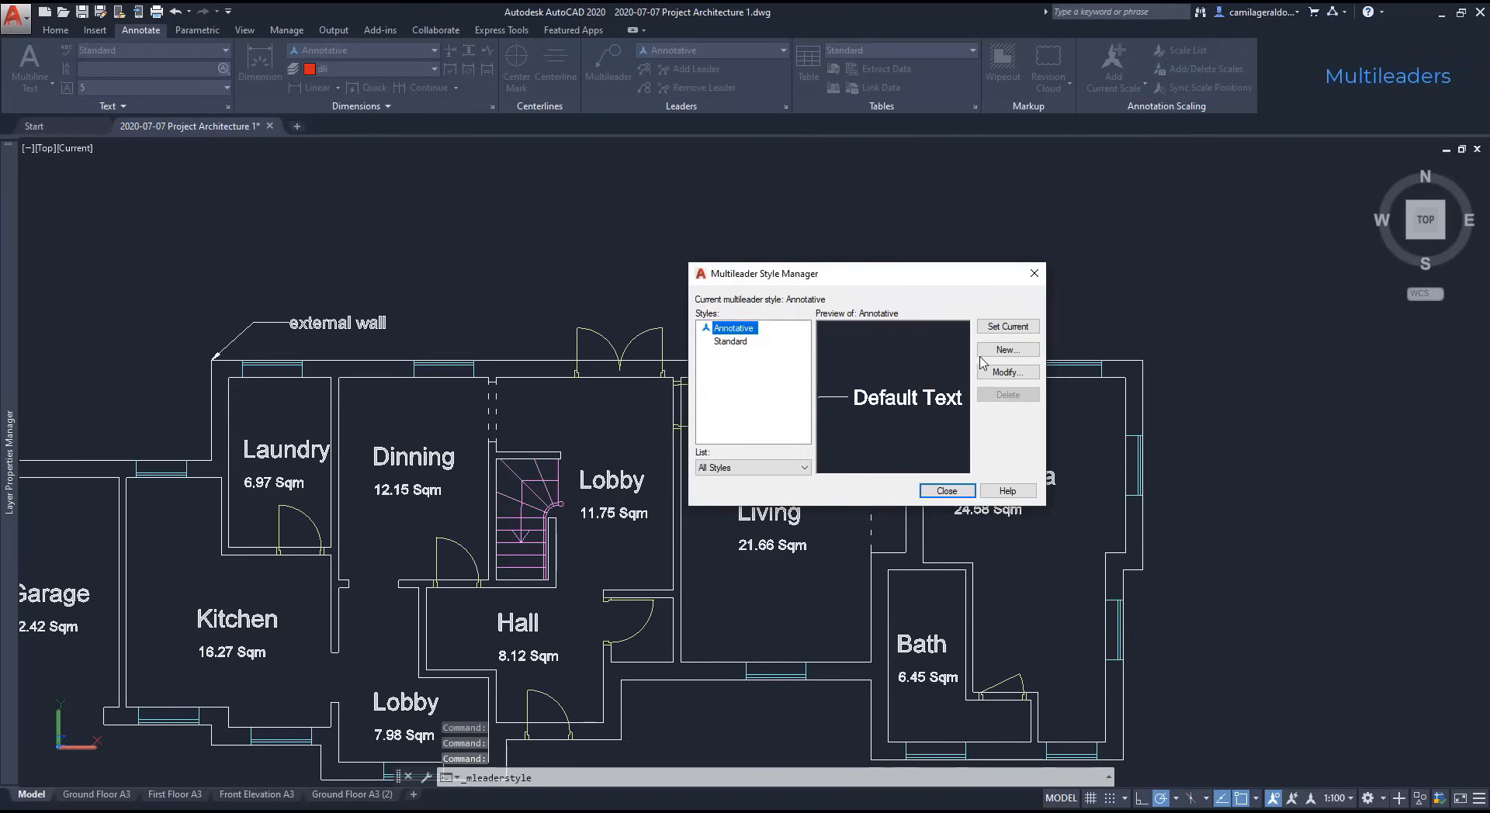
click(1006, 350)
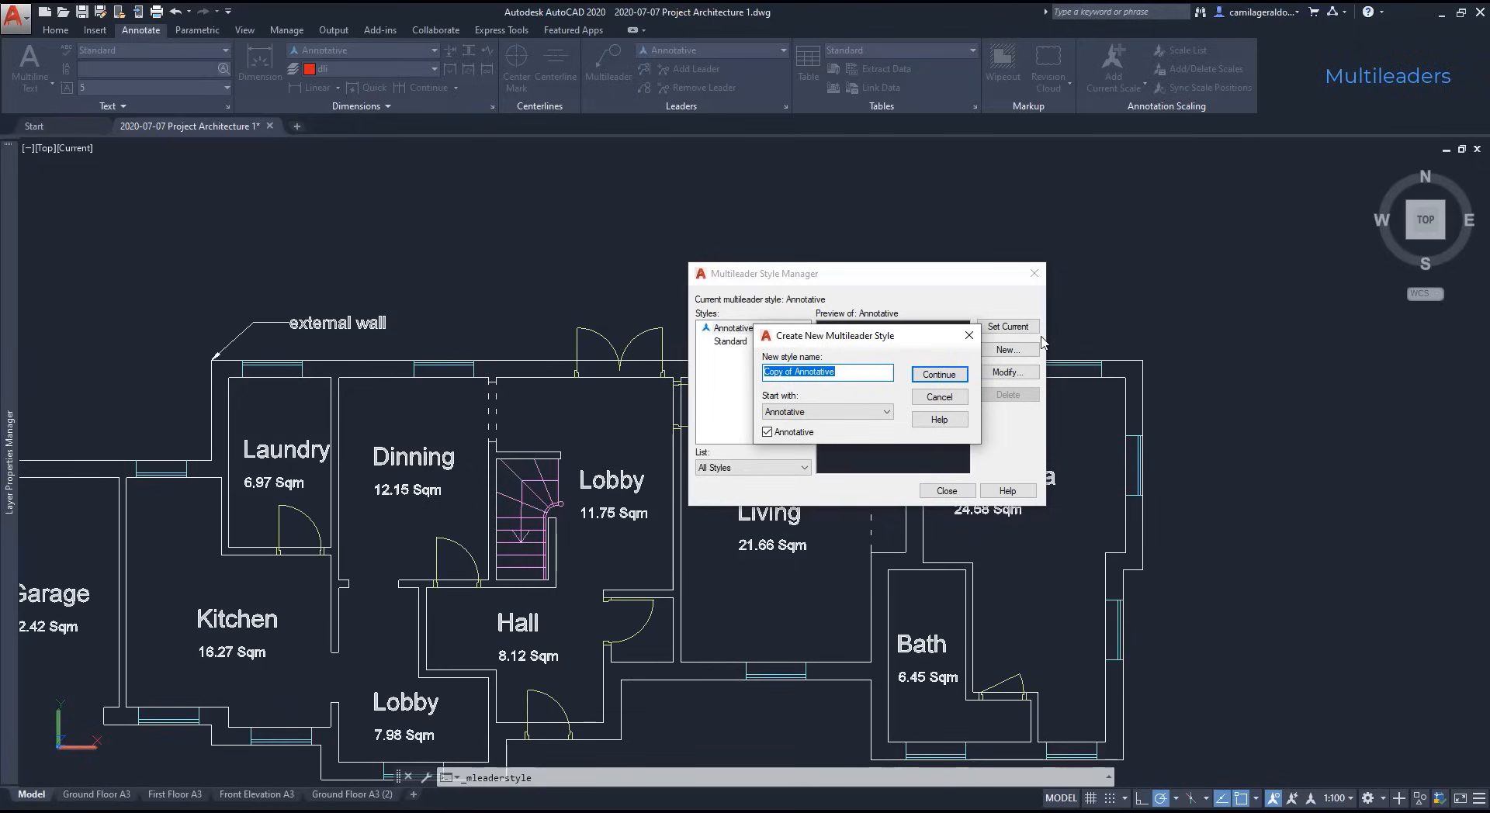
text(Section Number)
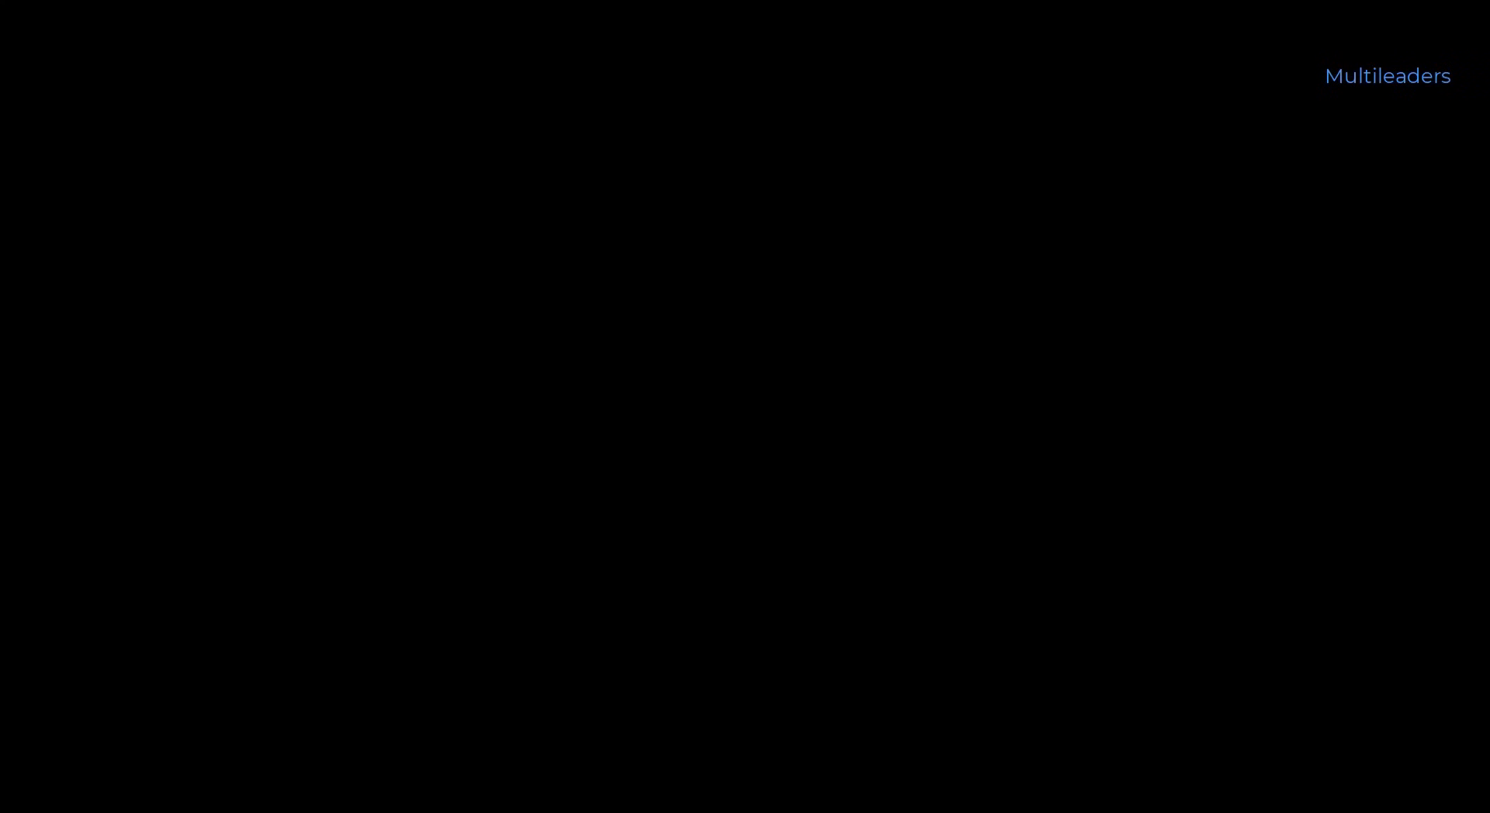
click(955, 375)
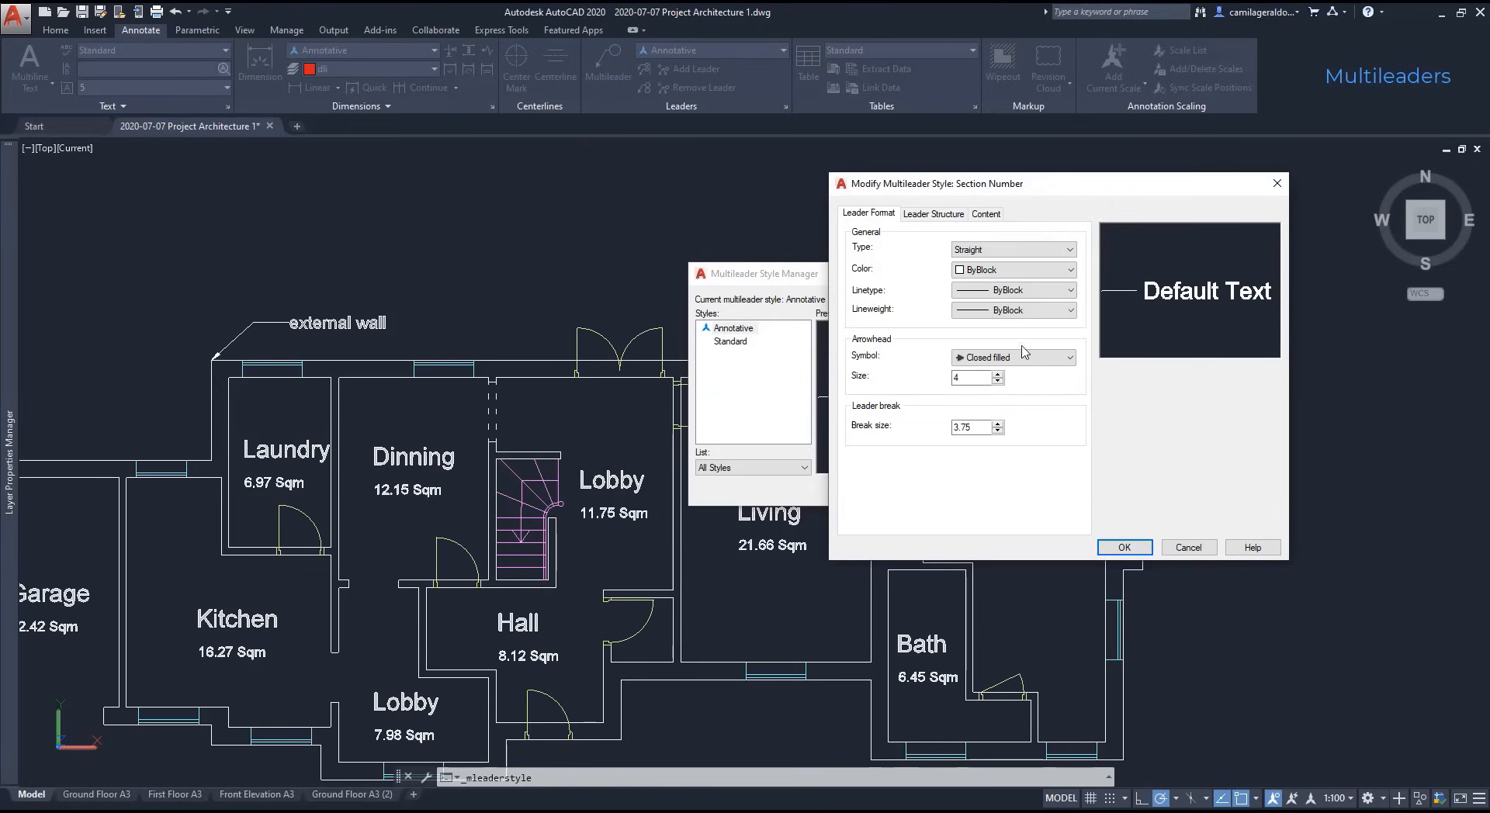
Step: Set the content type of the Section Number multileader style to Block
click(986, 215)
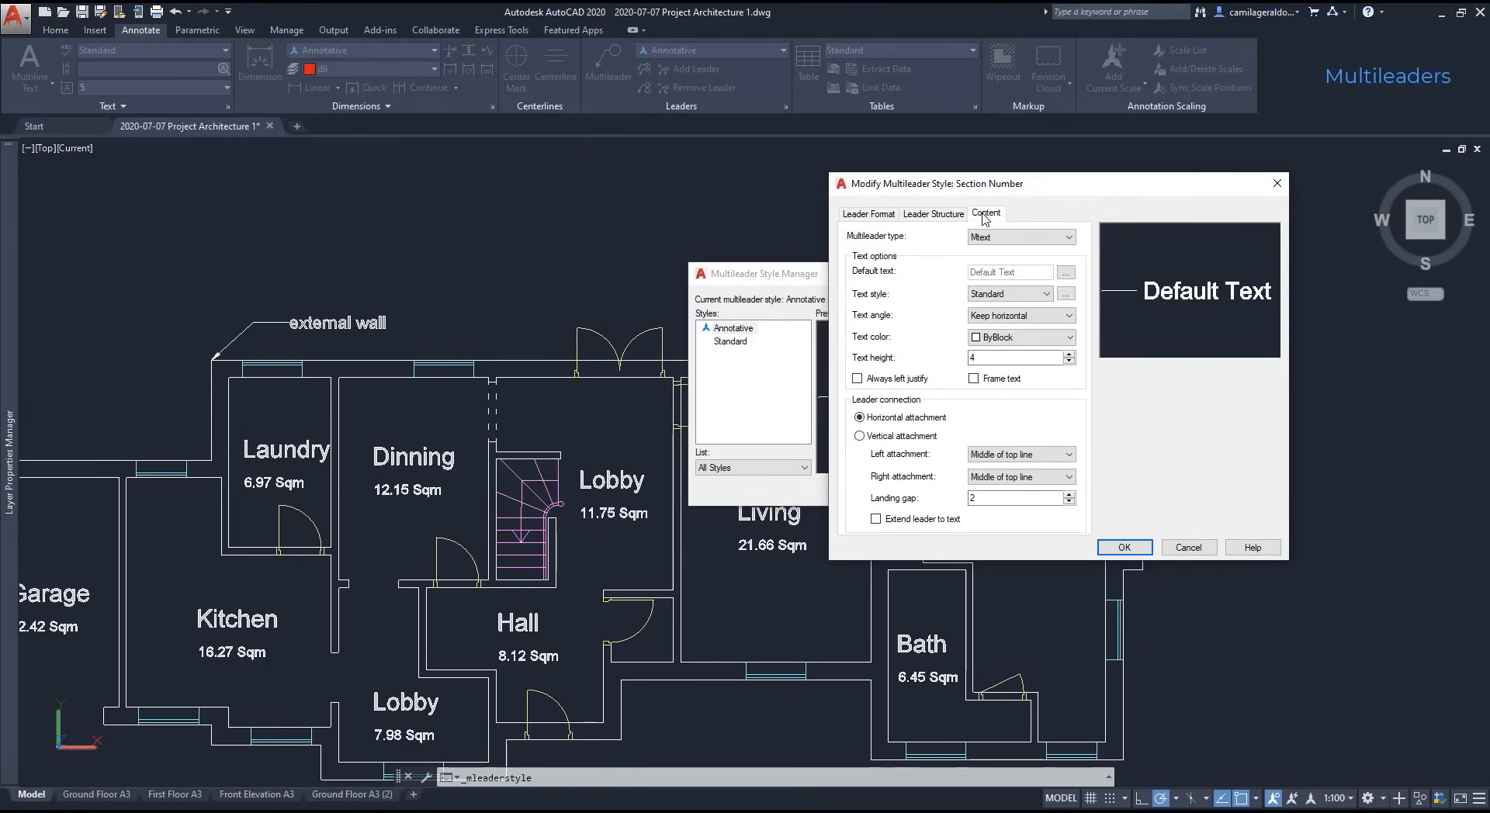
click(1008, 237)
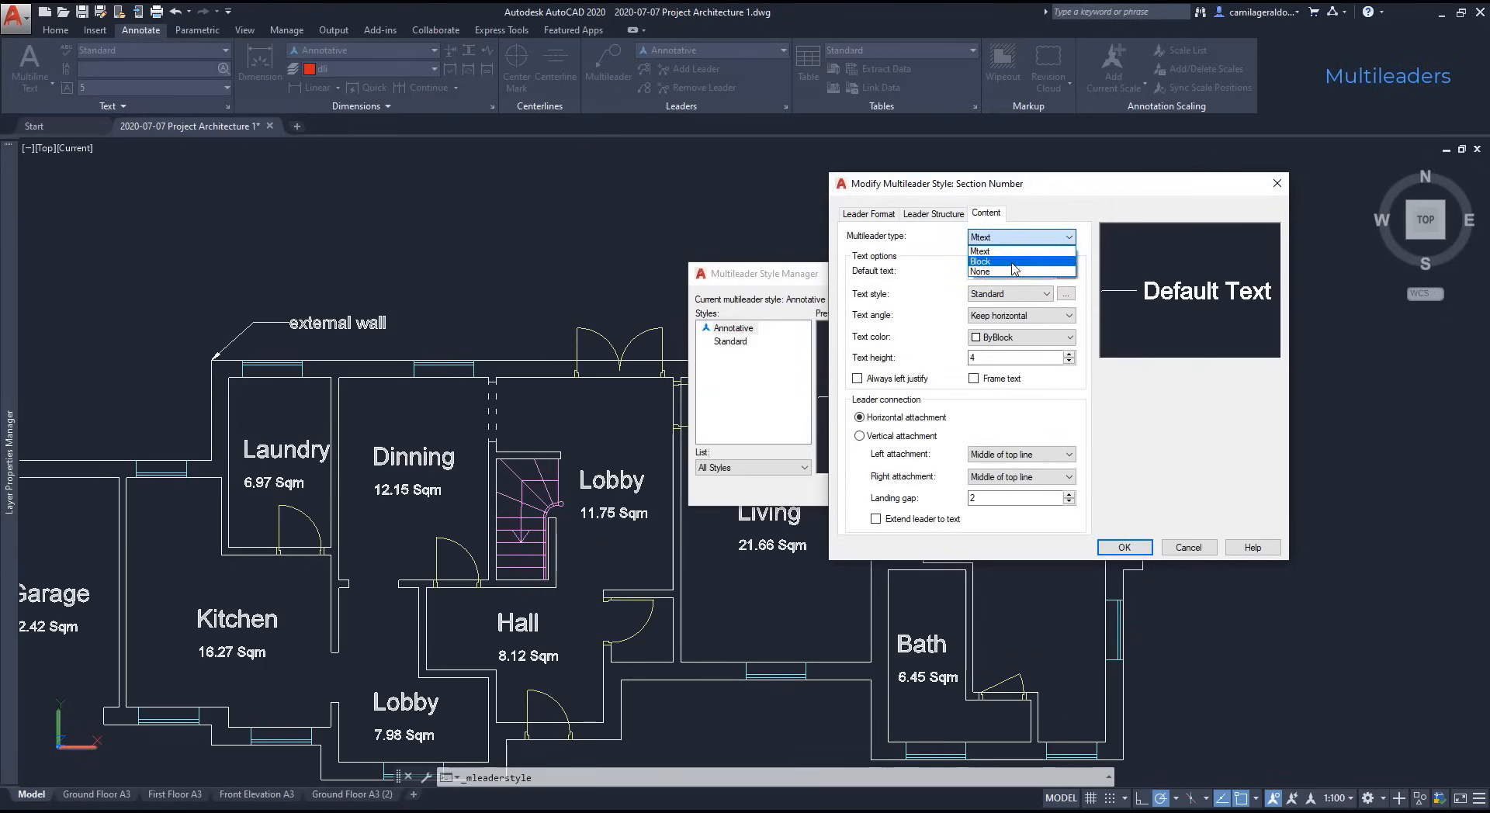
click(1014, 261)
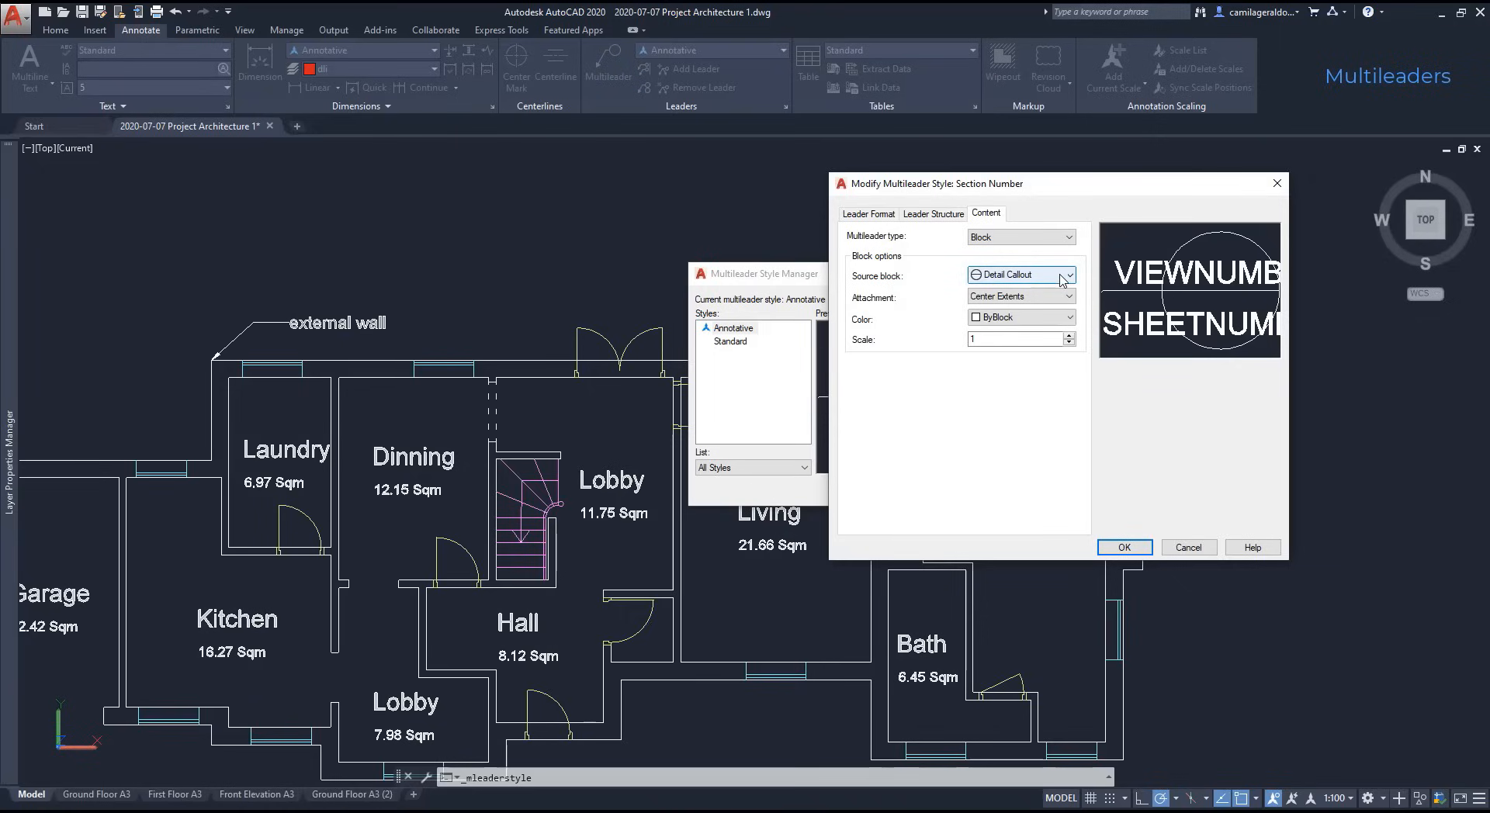
Step: Set the source block of the Section Number multileader style to Circle and save the style
click(1062, 276)
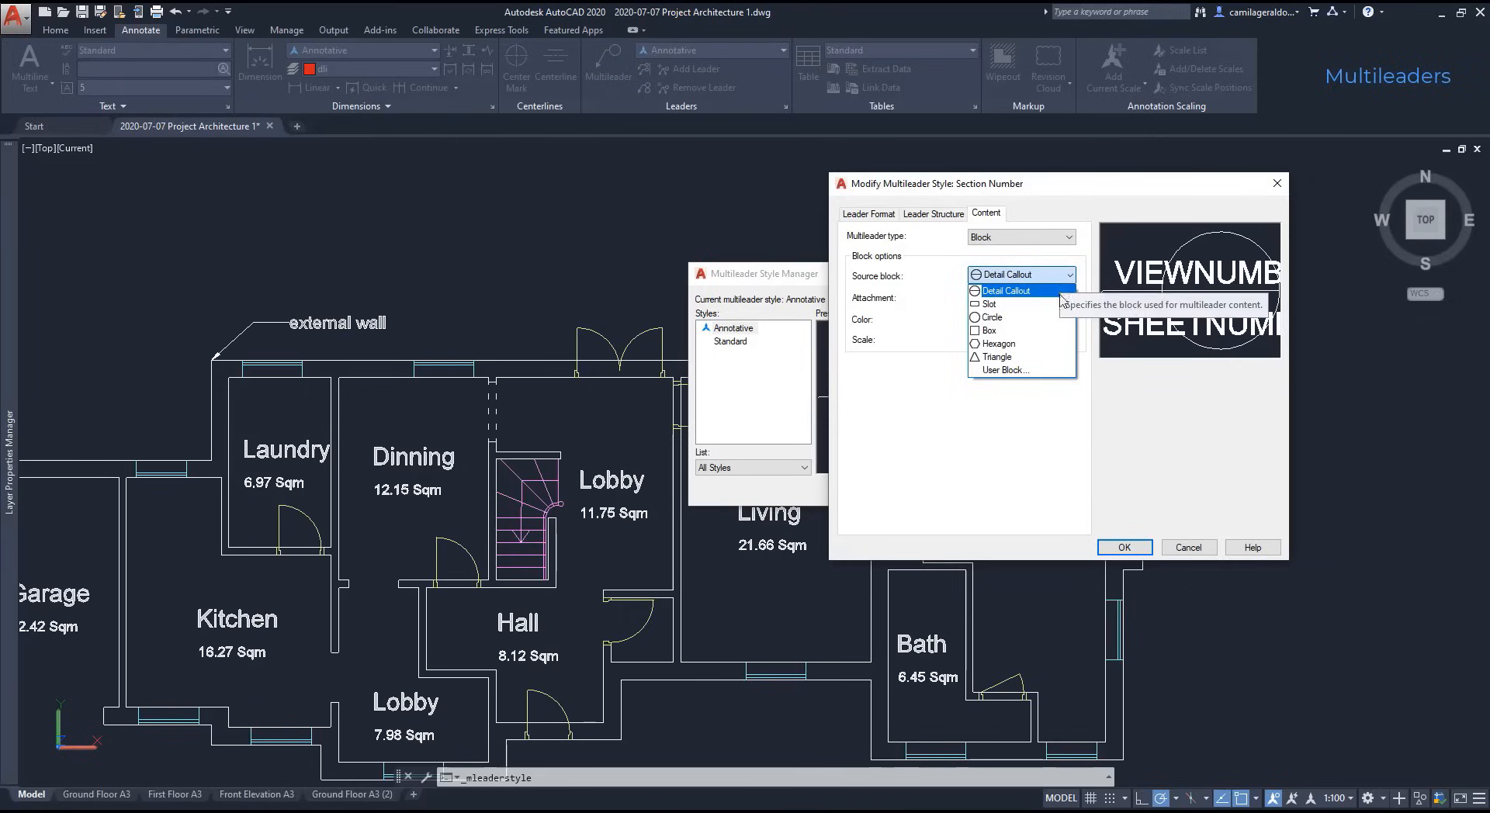
click(1063, 305)
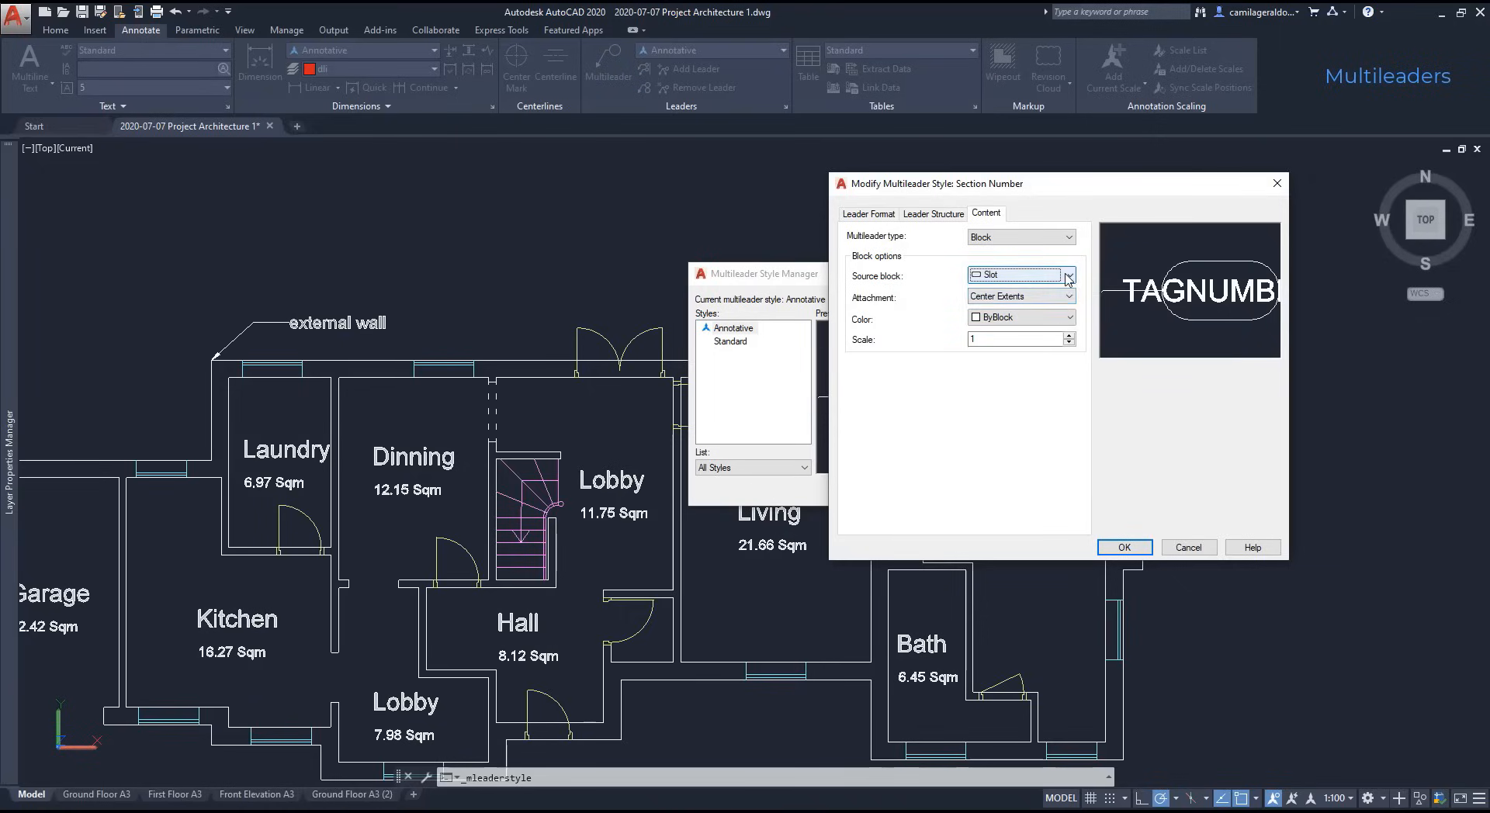
click(1065, 276)
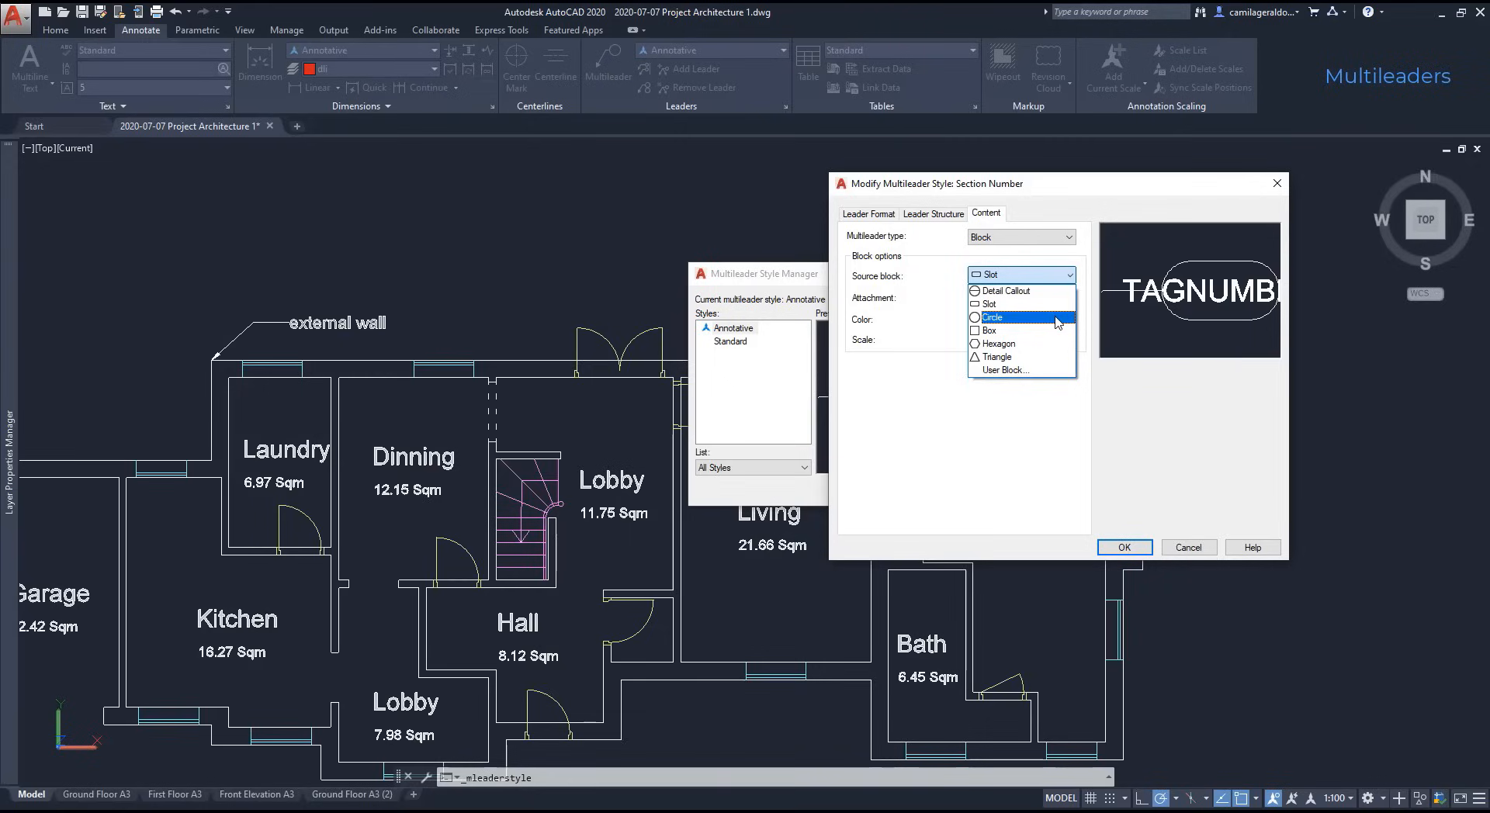
click(1055, 319)
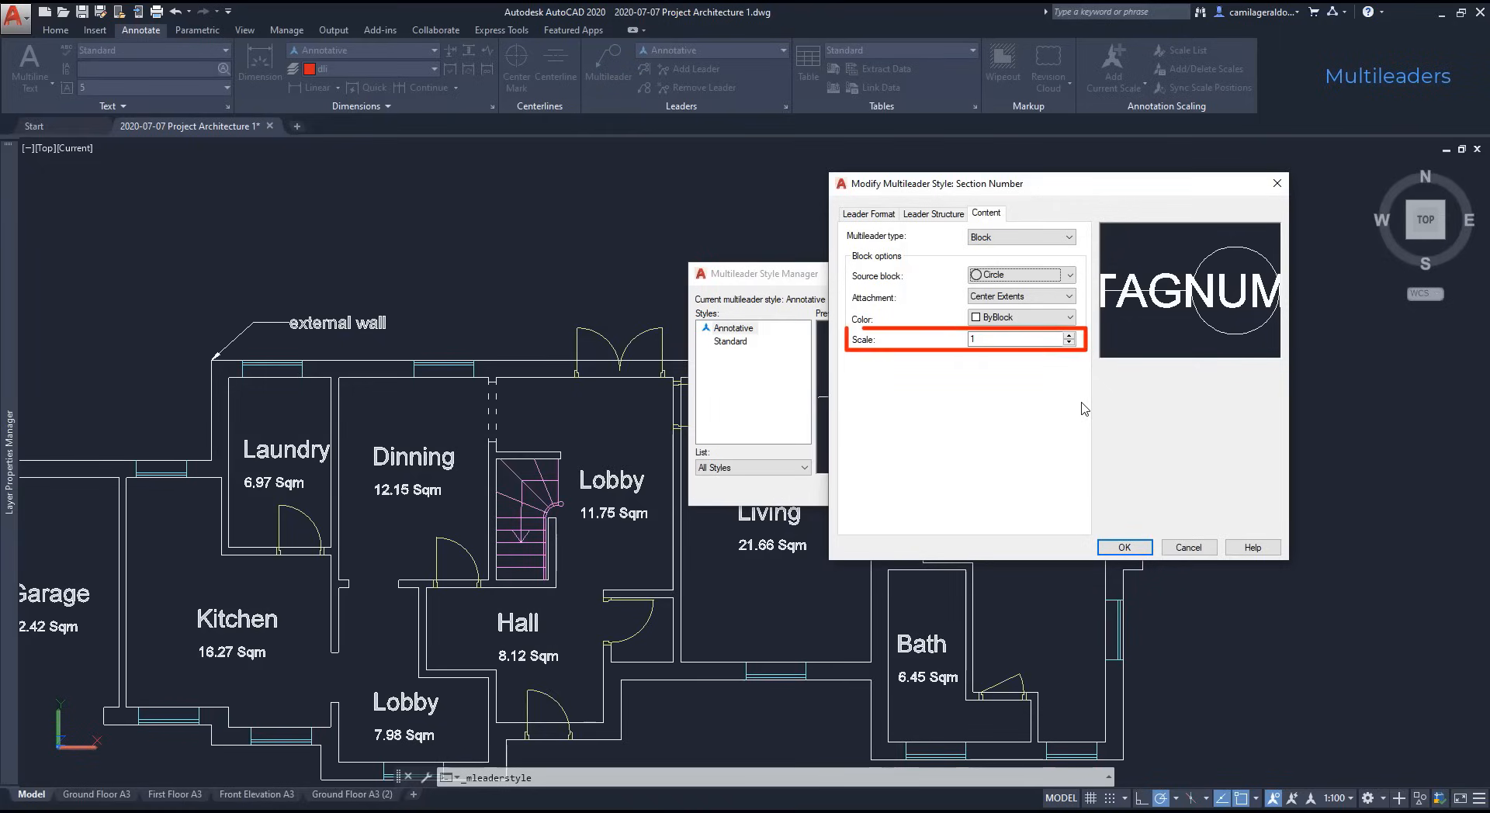
click(1124, 547)
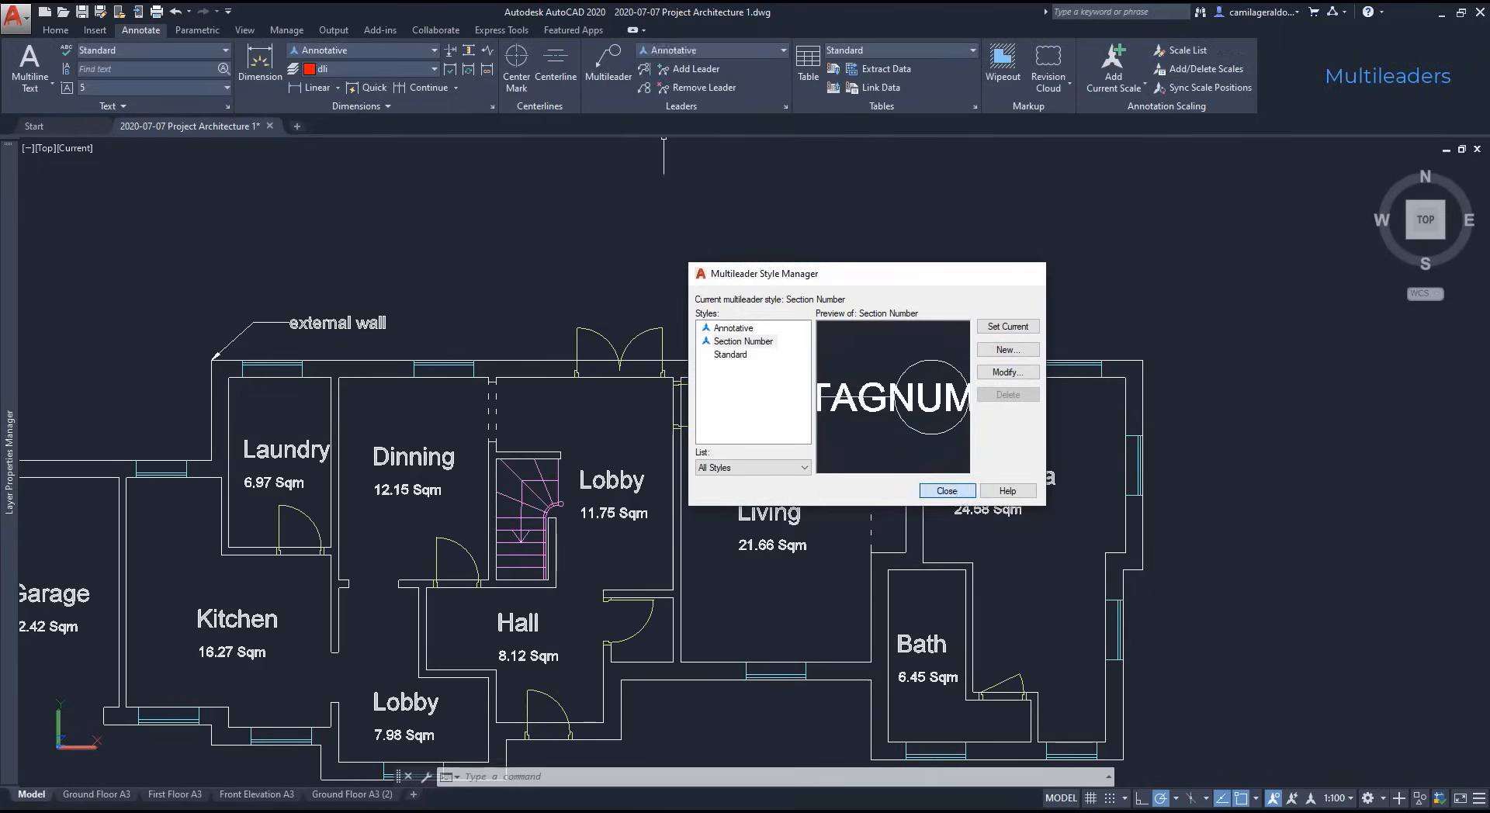
click(947, 490)
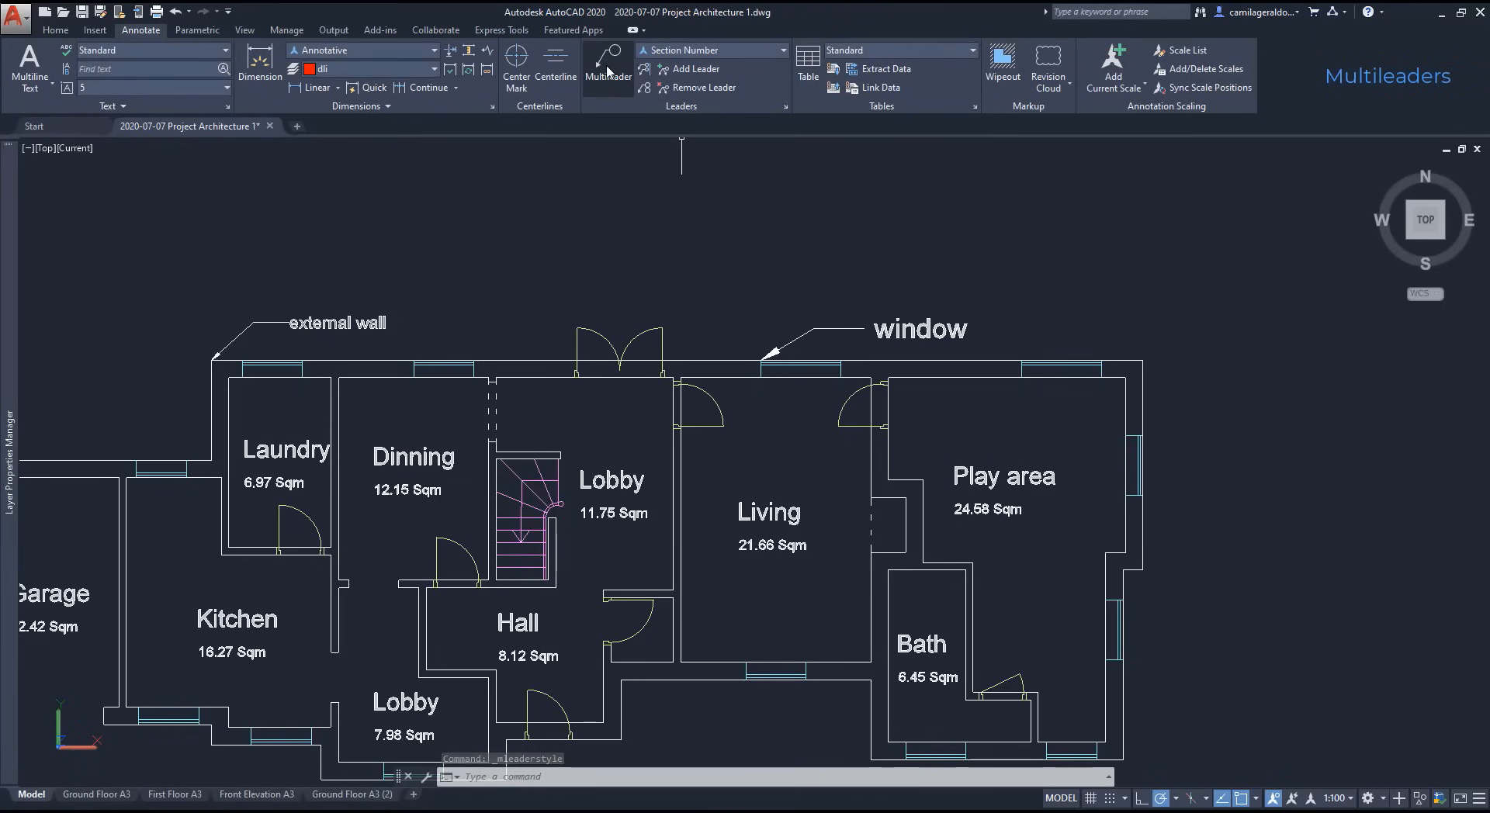
Step: Place a Section Number multileader with tag number 1, its arrowhead inside the Play area below the room's area text
click(608, 71)
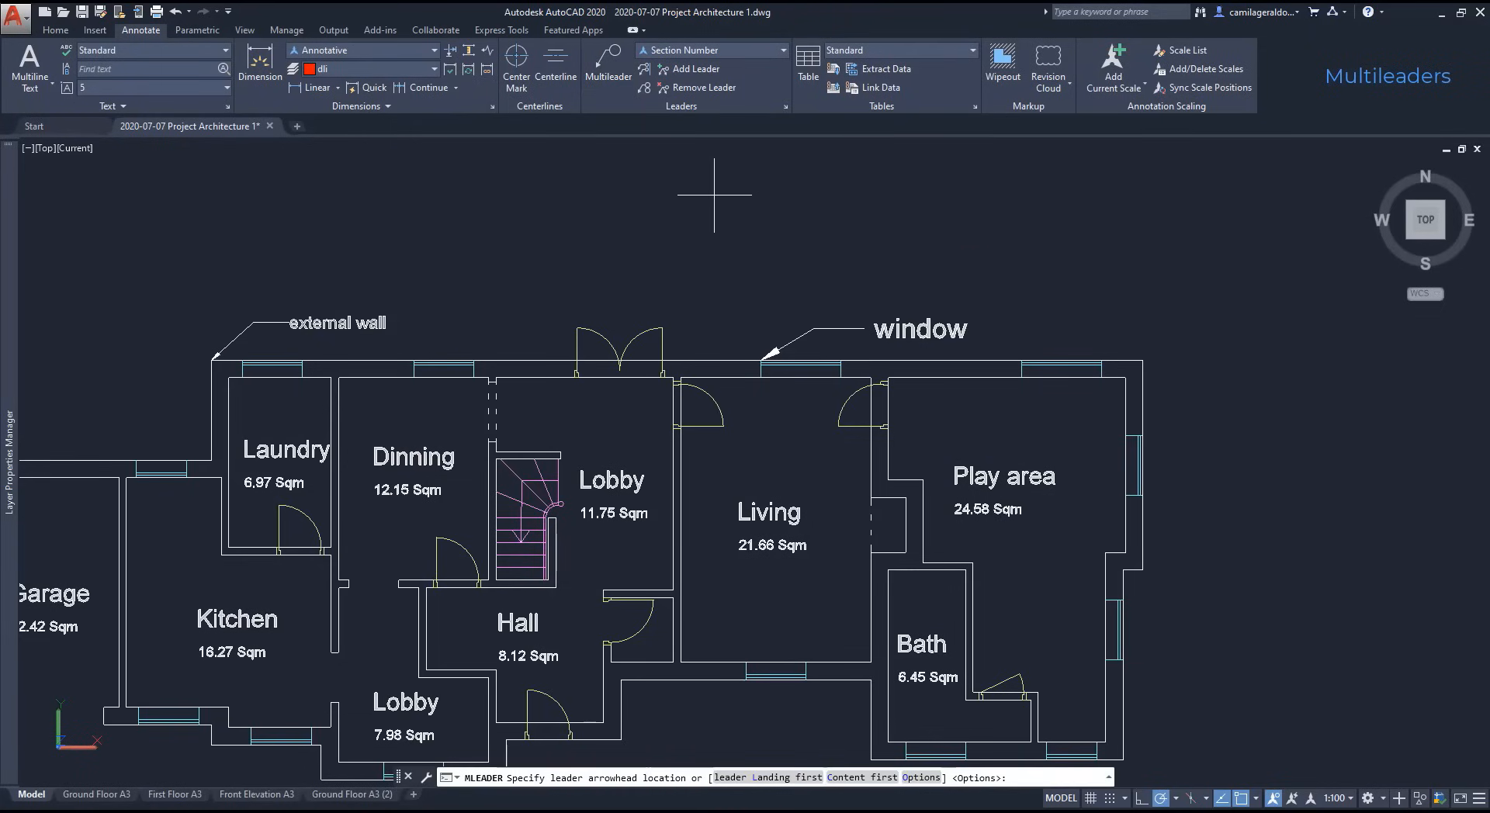
scroll(1187, 609, up, 5)
scroll(1040, 554, down, 4)
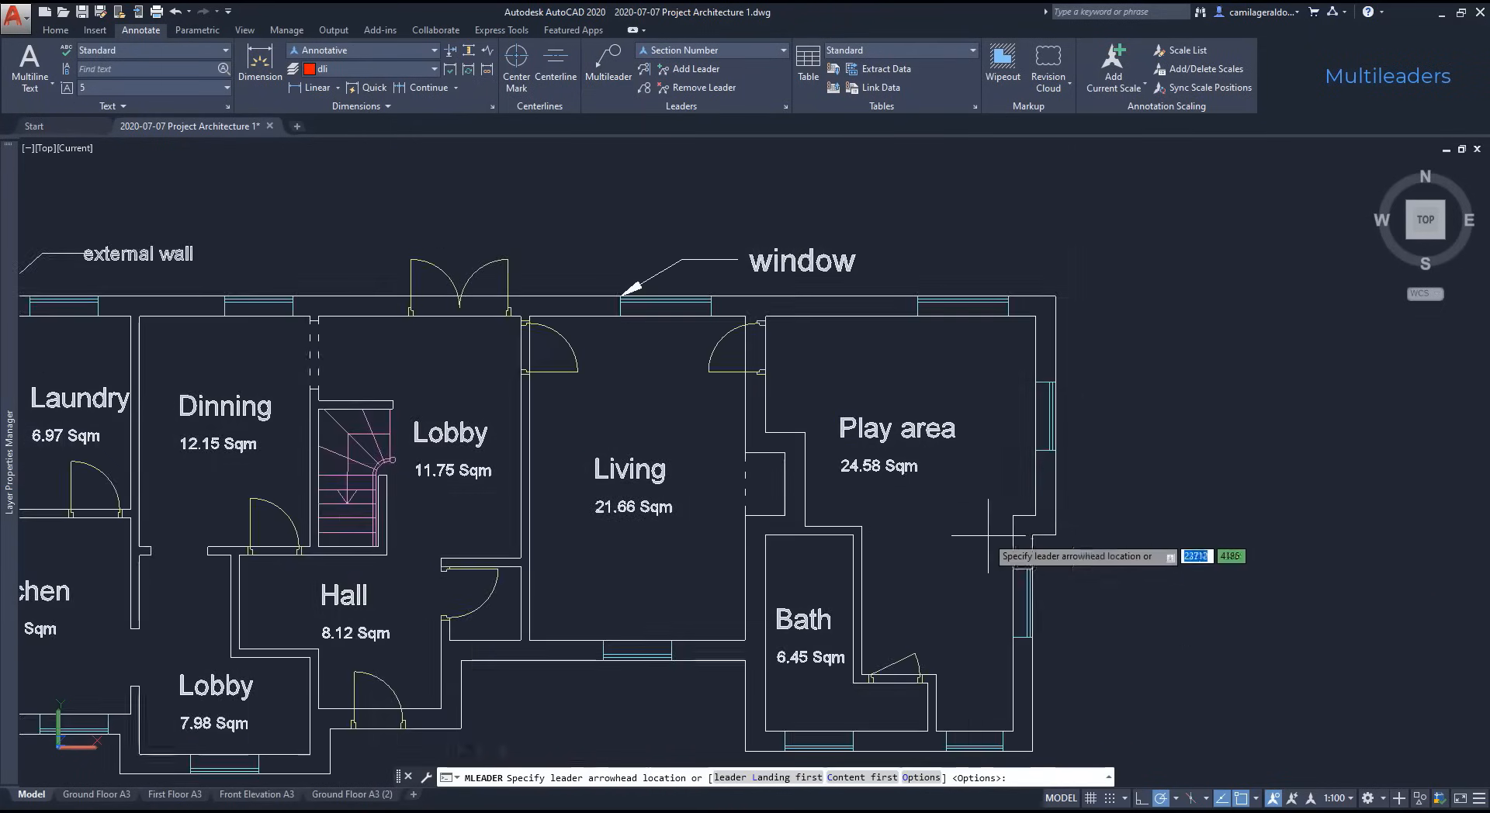
click(916, 509)
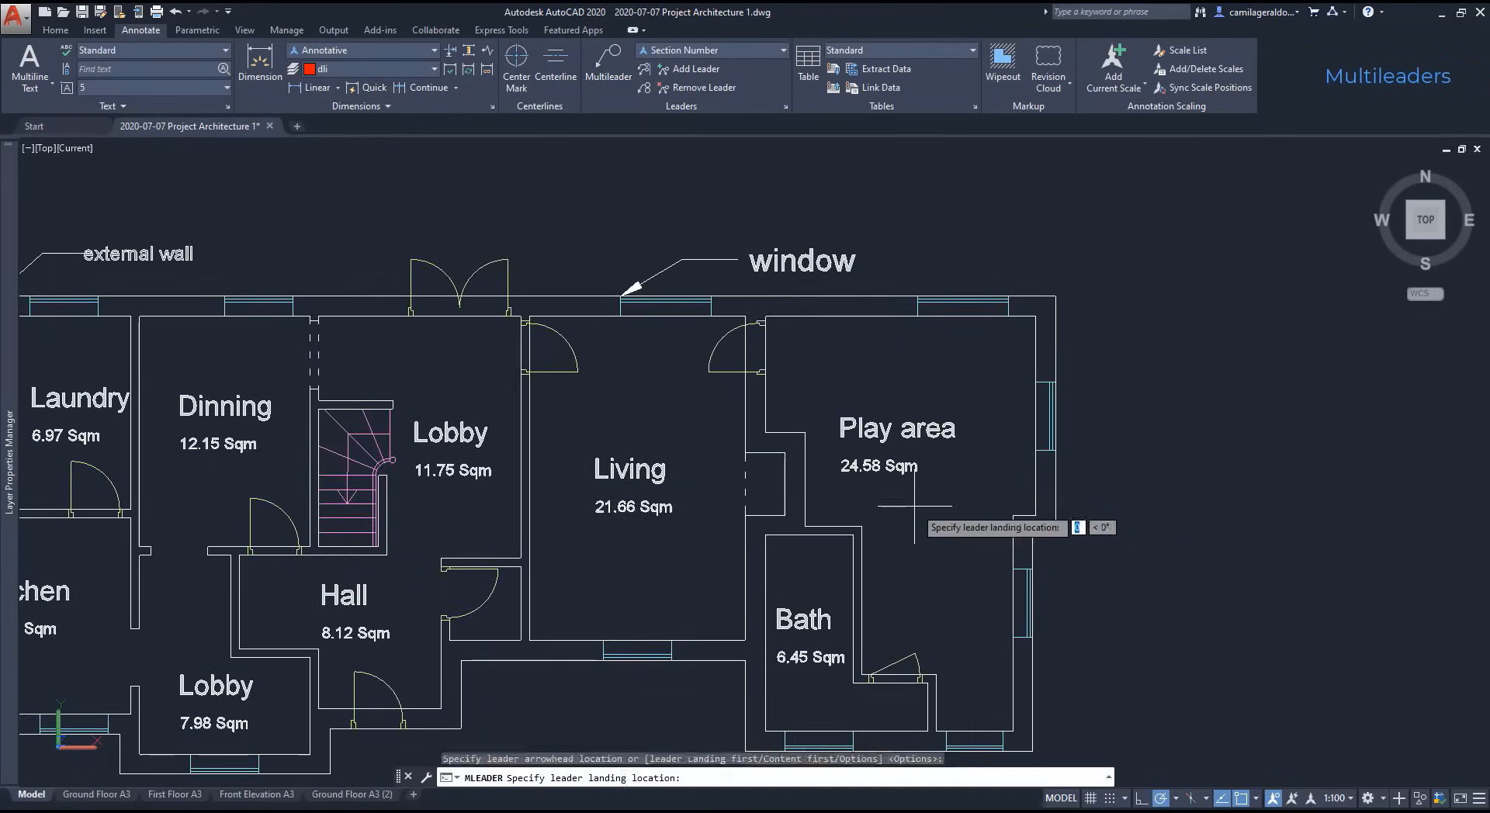
click(964, 569)
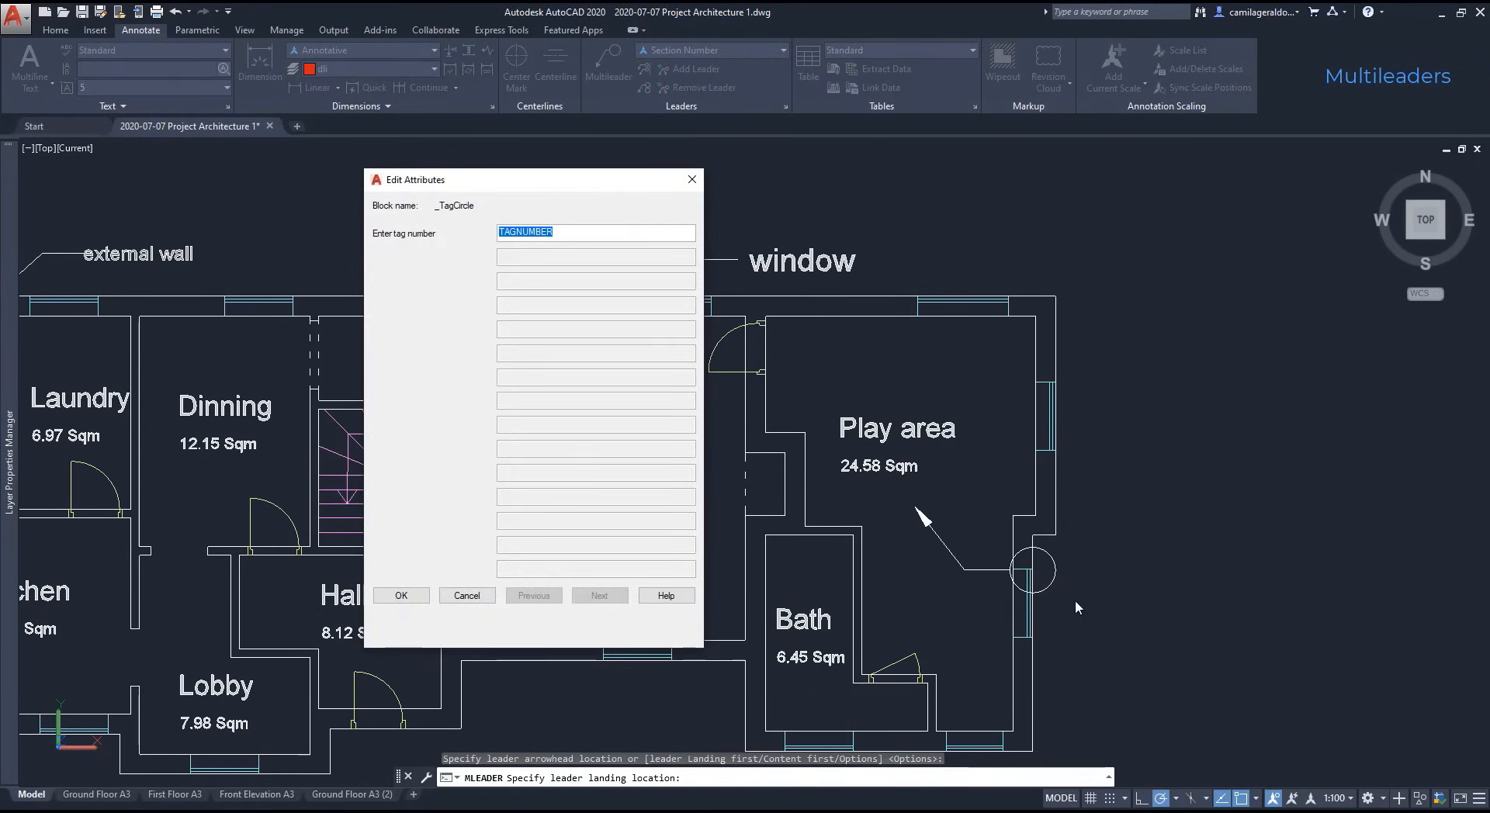
text(1)
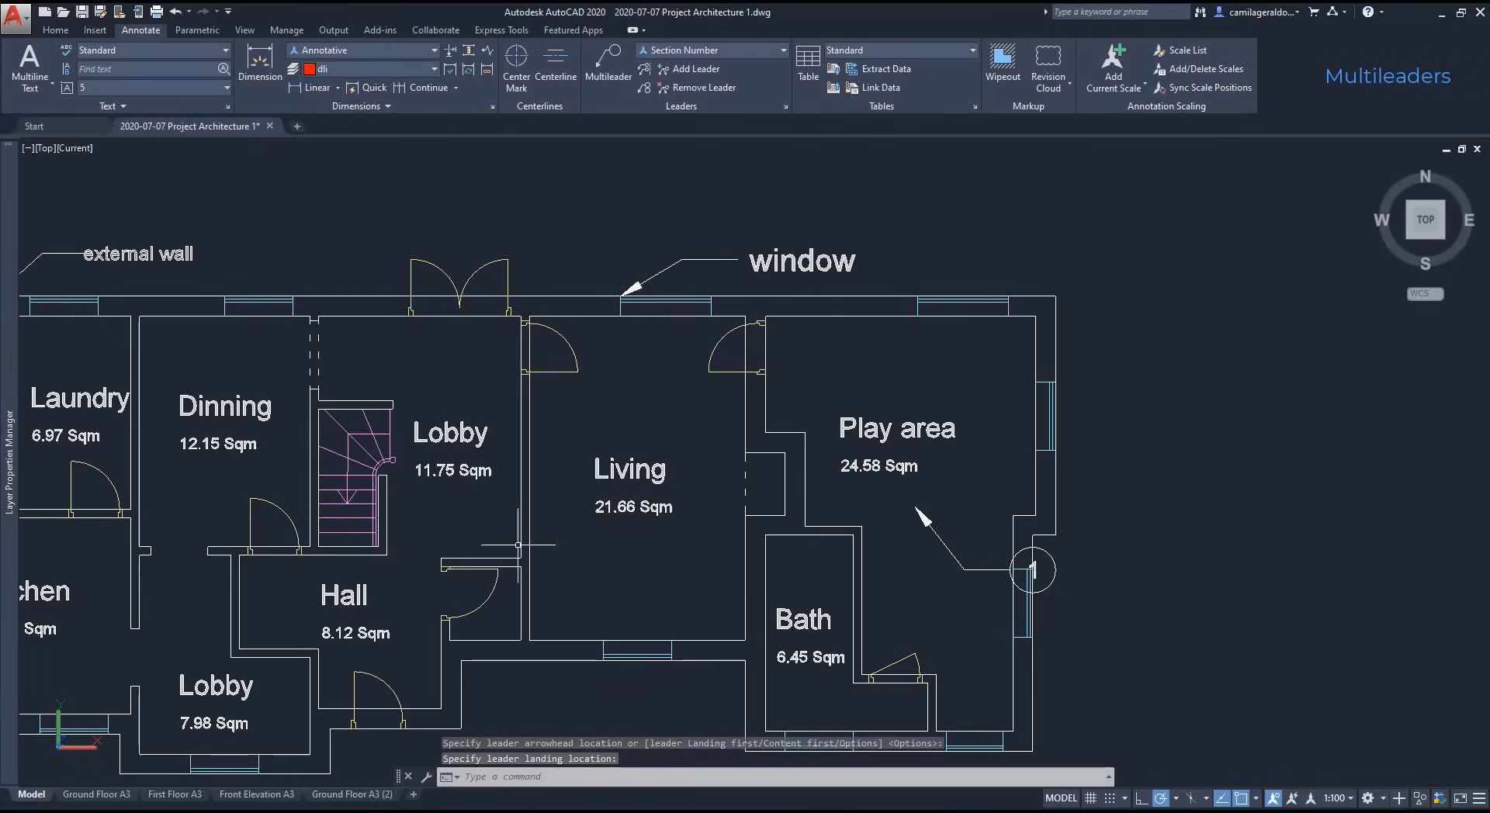
Step: Shift the number 1 multileader's landing and arrowhead so its circle clears the window, and check it on the Ground Floor A3 layout
scroll(999, 576, up, 3)
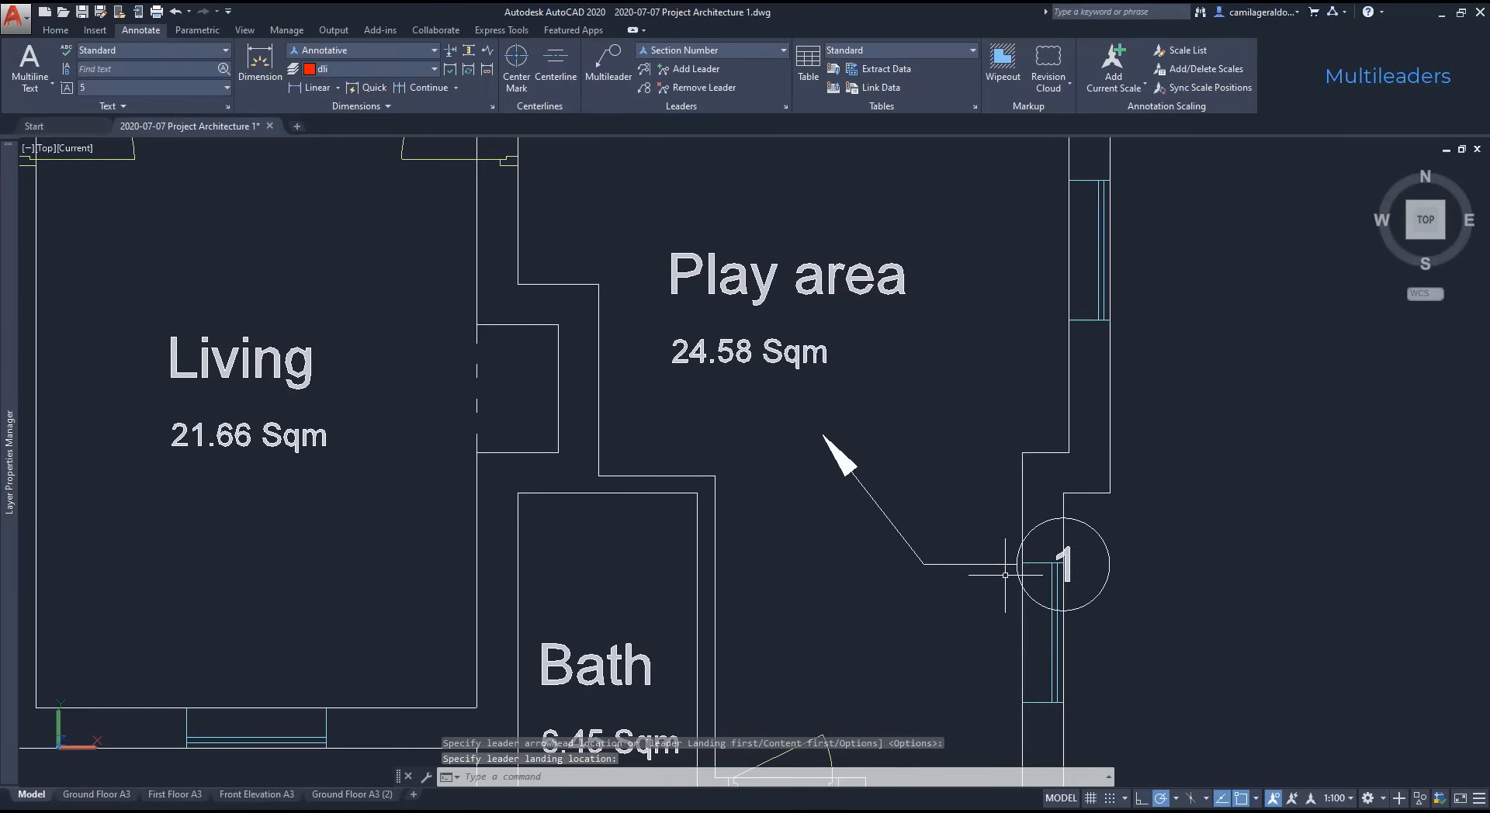
click(943, 575)
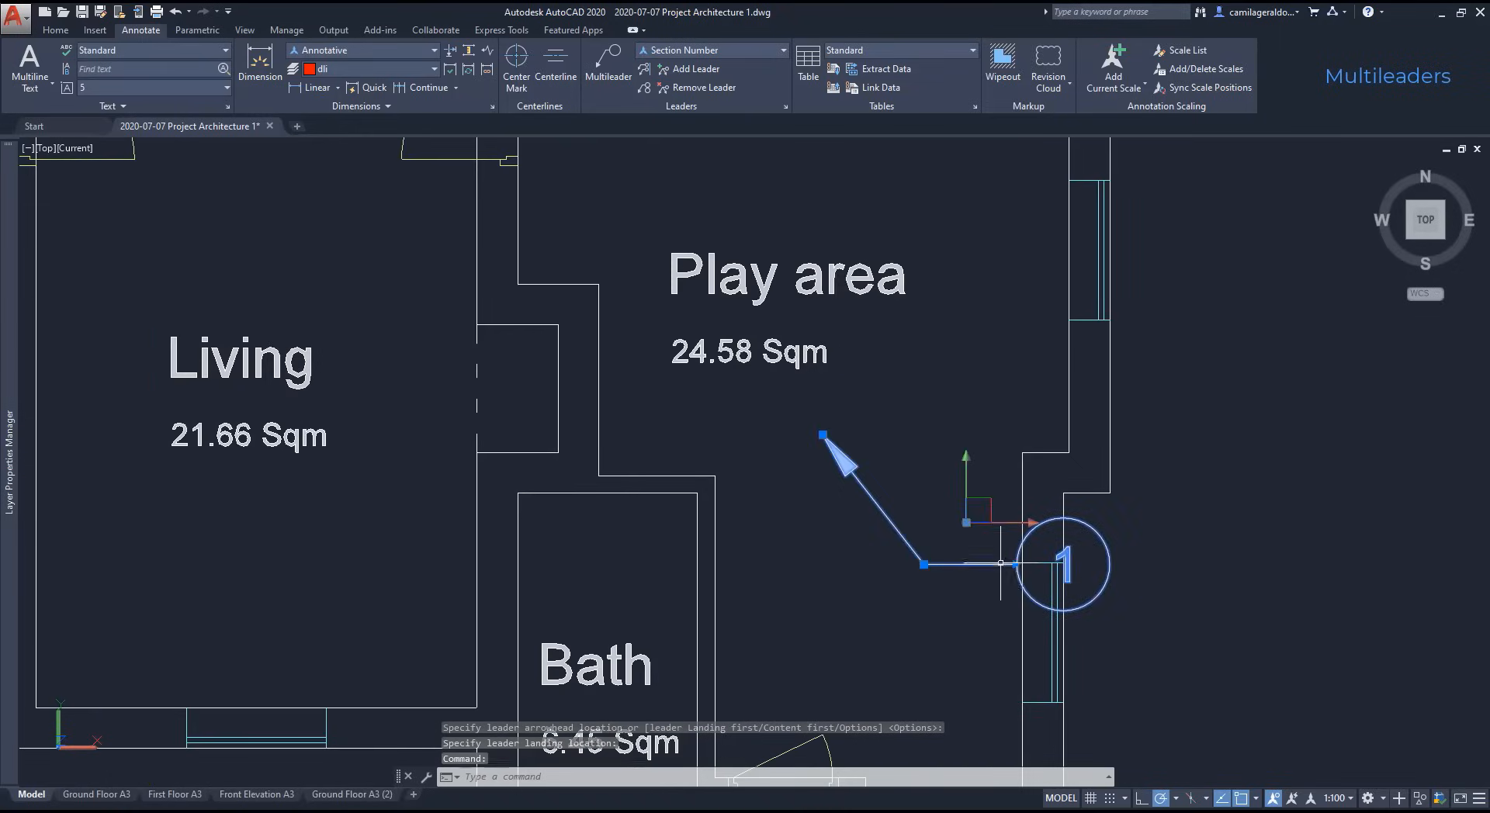
click(924, 564)
click(823, 435)
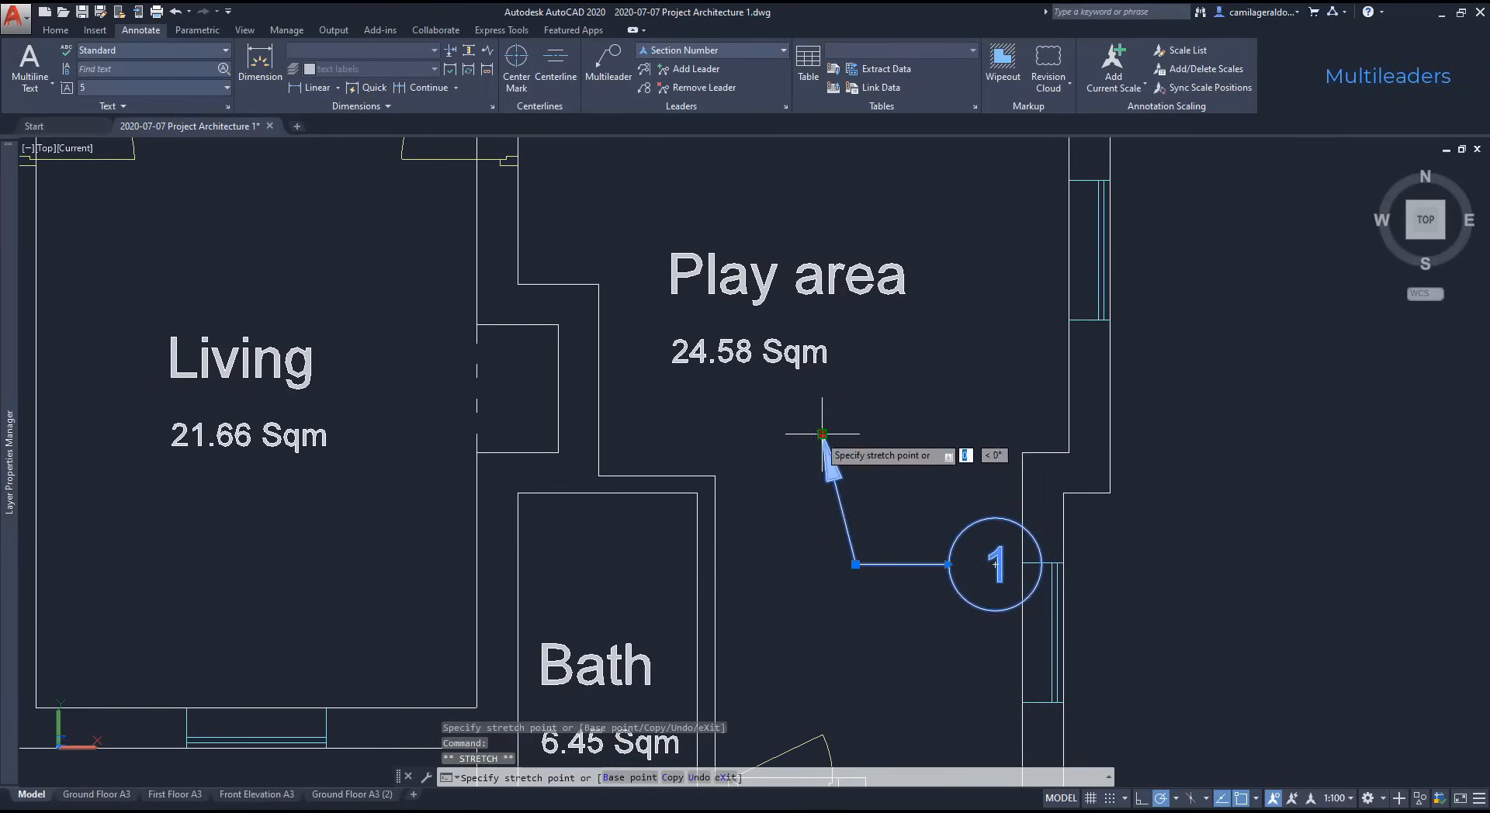
click(767, 420)
click(855, 564)
click(822, 564)
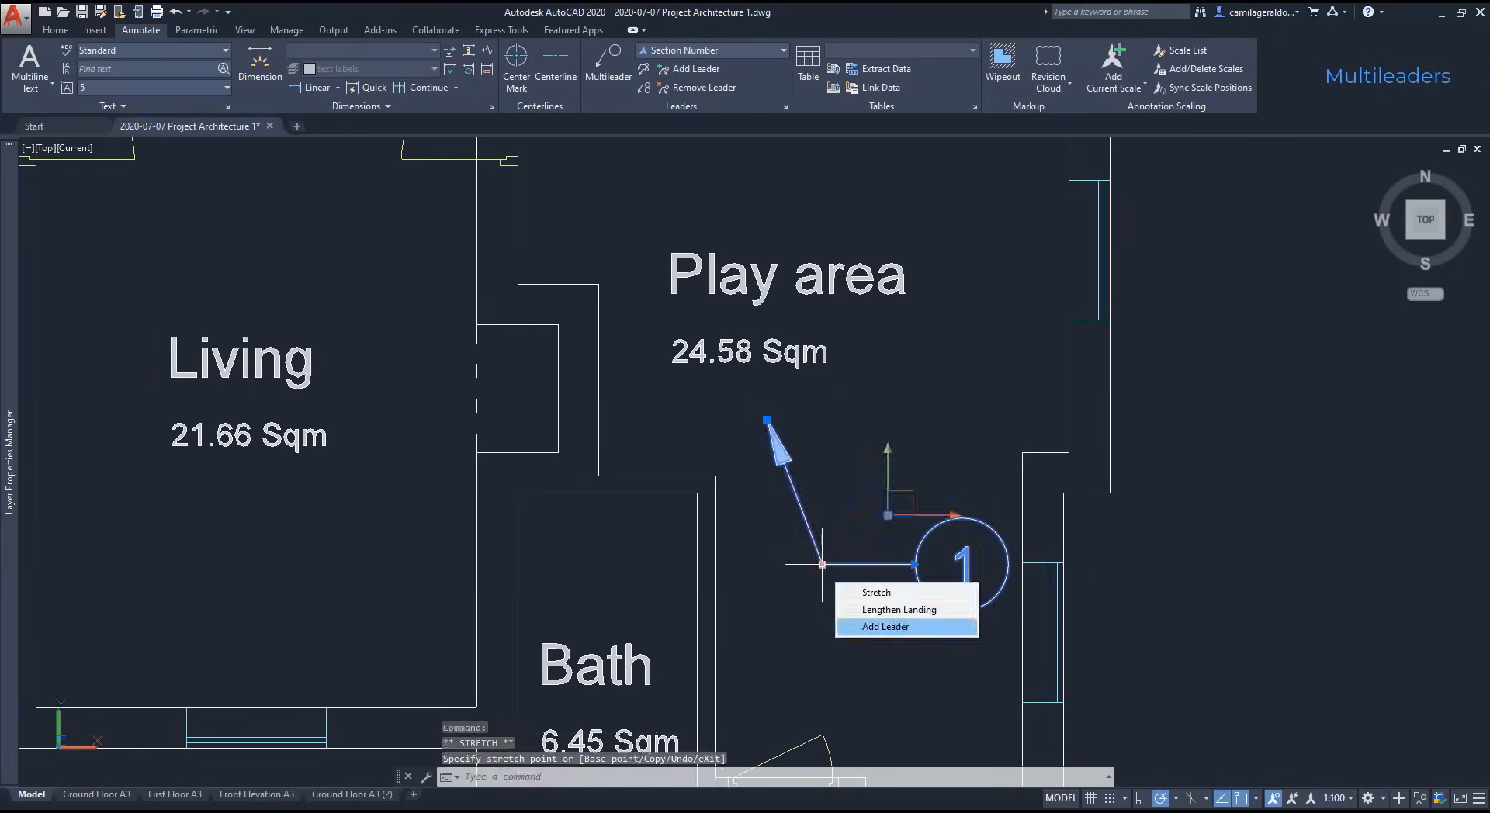
key(Escape)
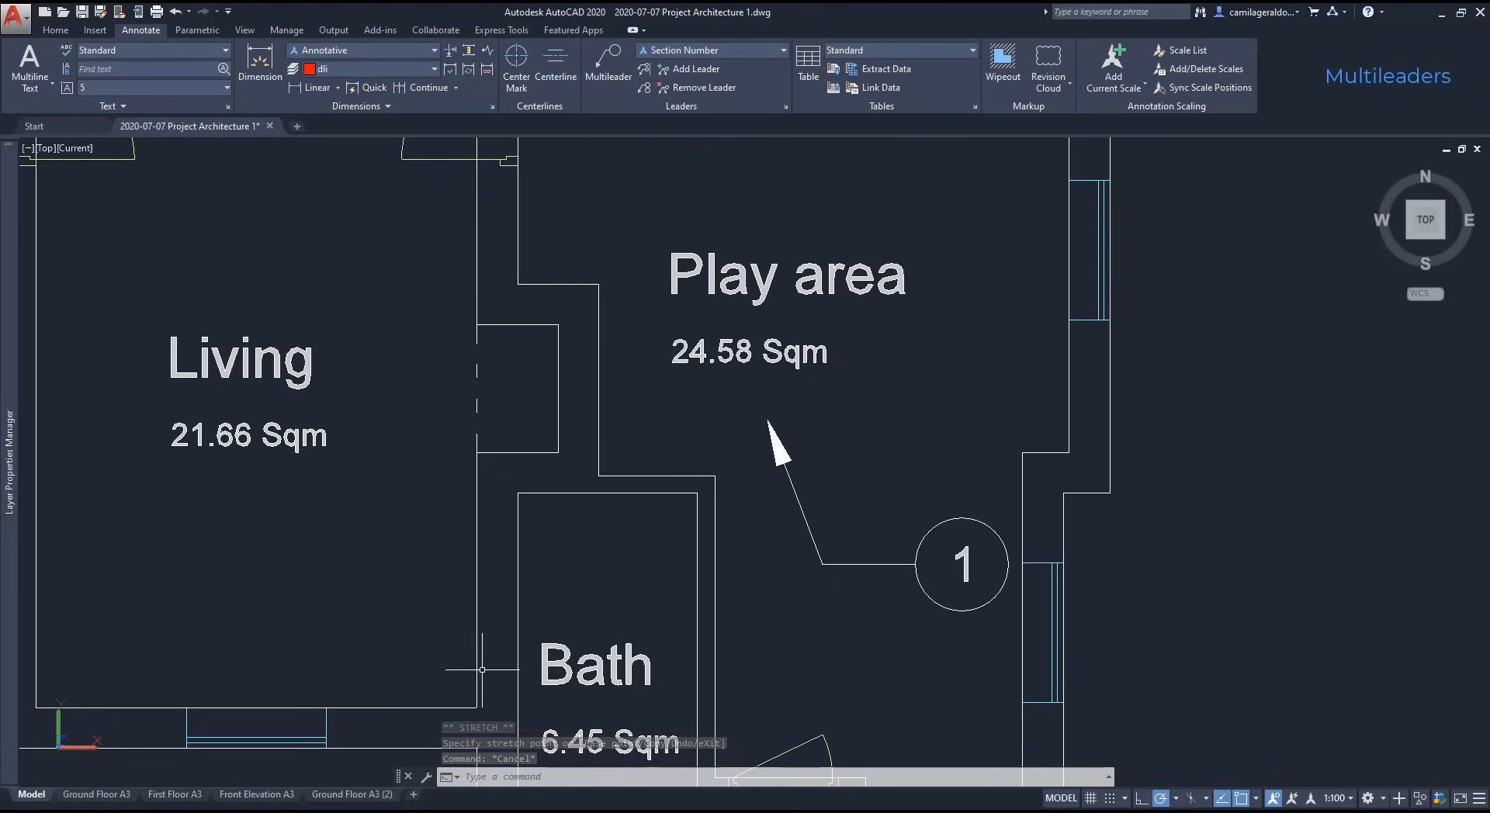
click(78, 797)
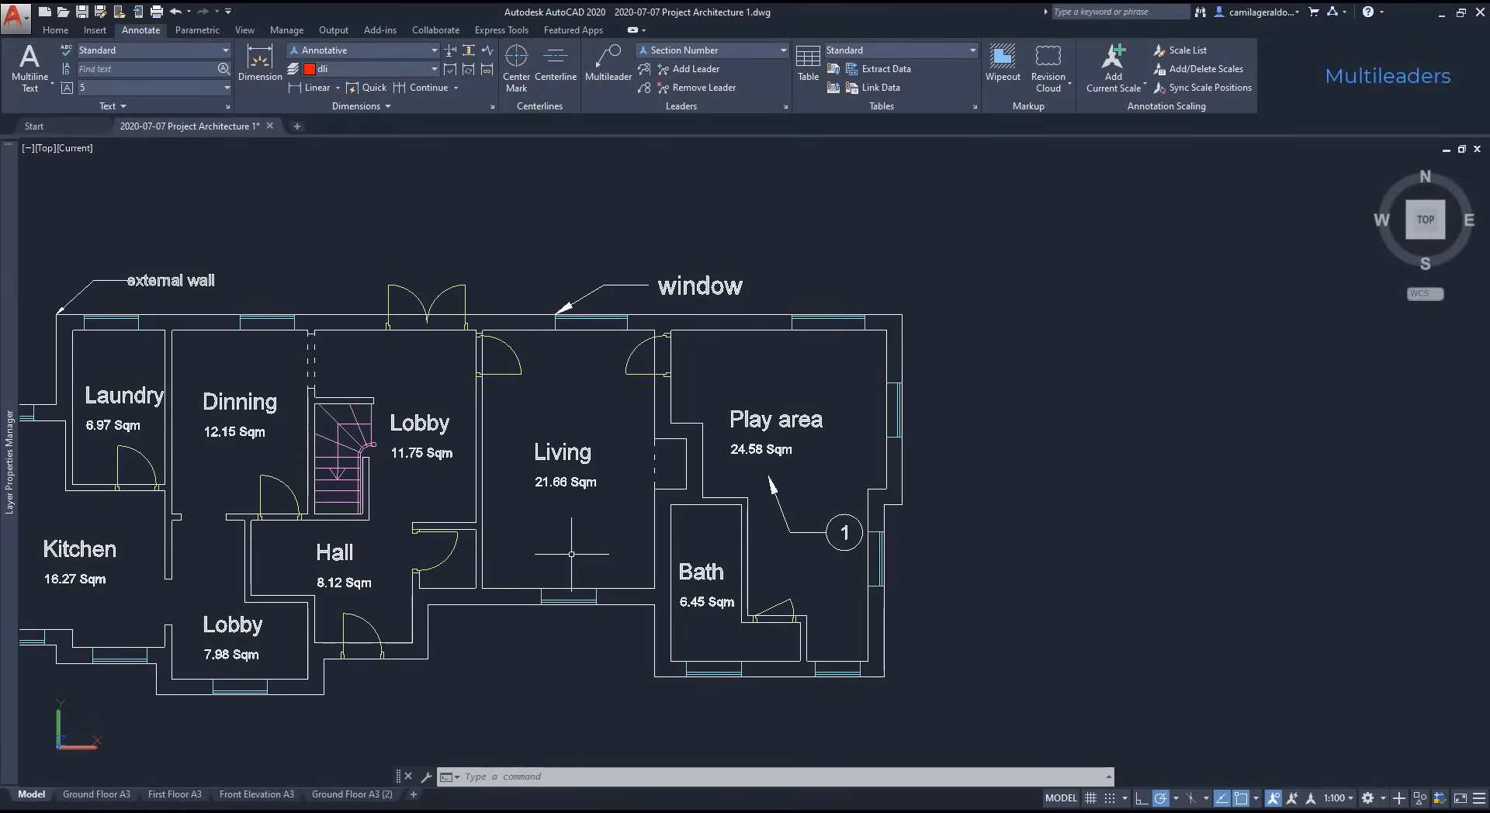
Step: Place a Section Number multileader with tag number 5, pointing at the exterior wall corner between the Hall and the Living room
click(608, 64)
scroll(477, 675, up, 3)
click(384, 536)
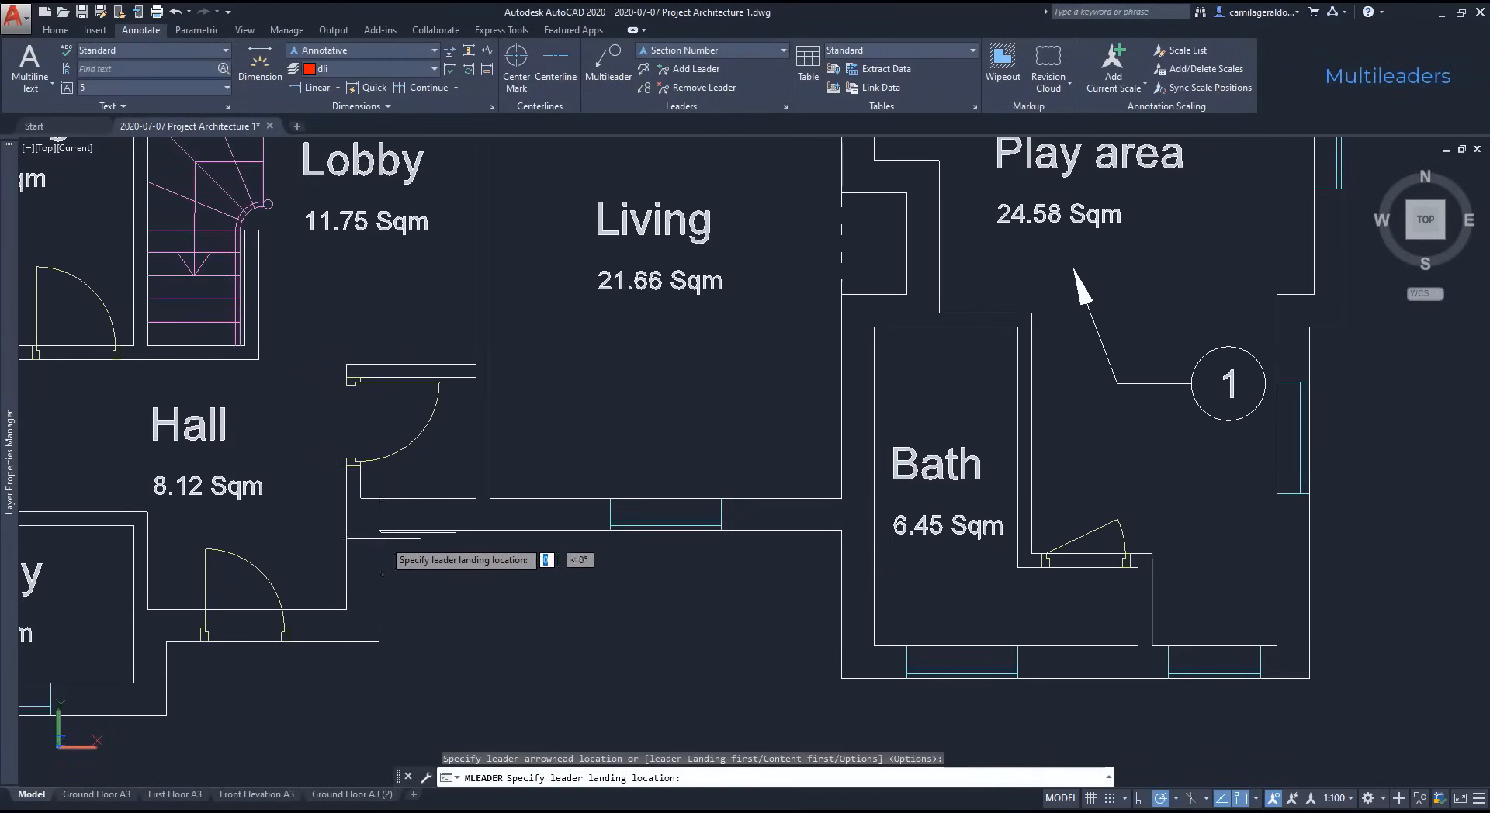
click(525, 663)
text(5)
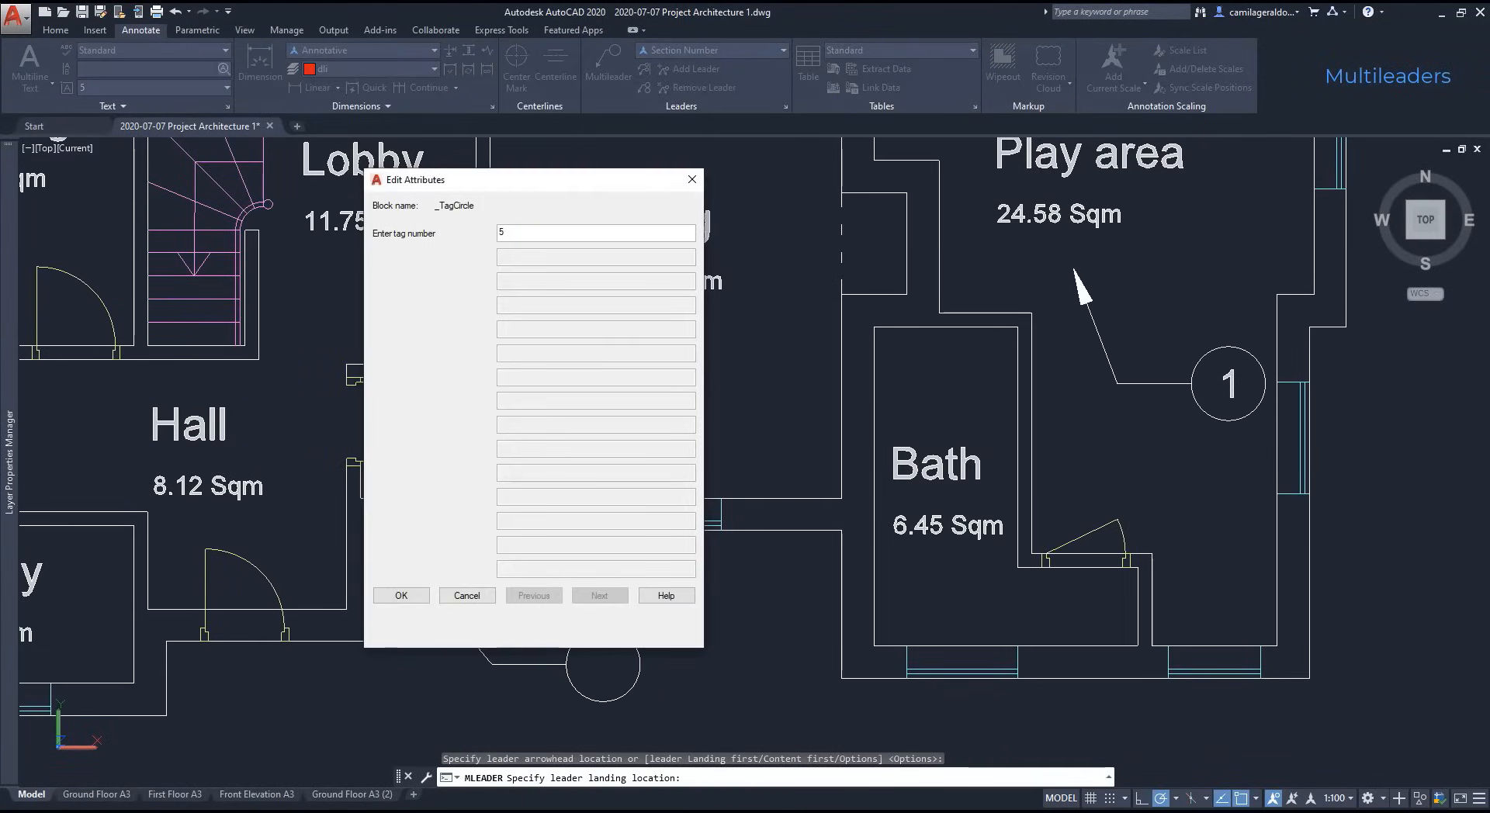
click(402, 595)
scroll(608, 581, down, 2)
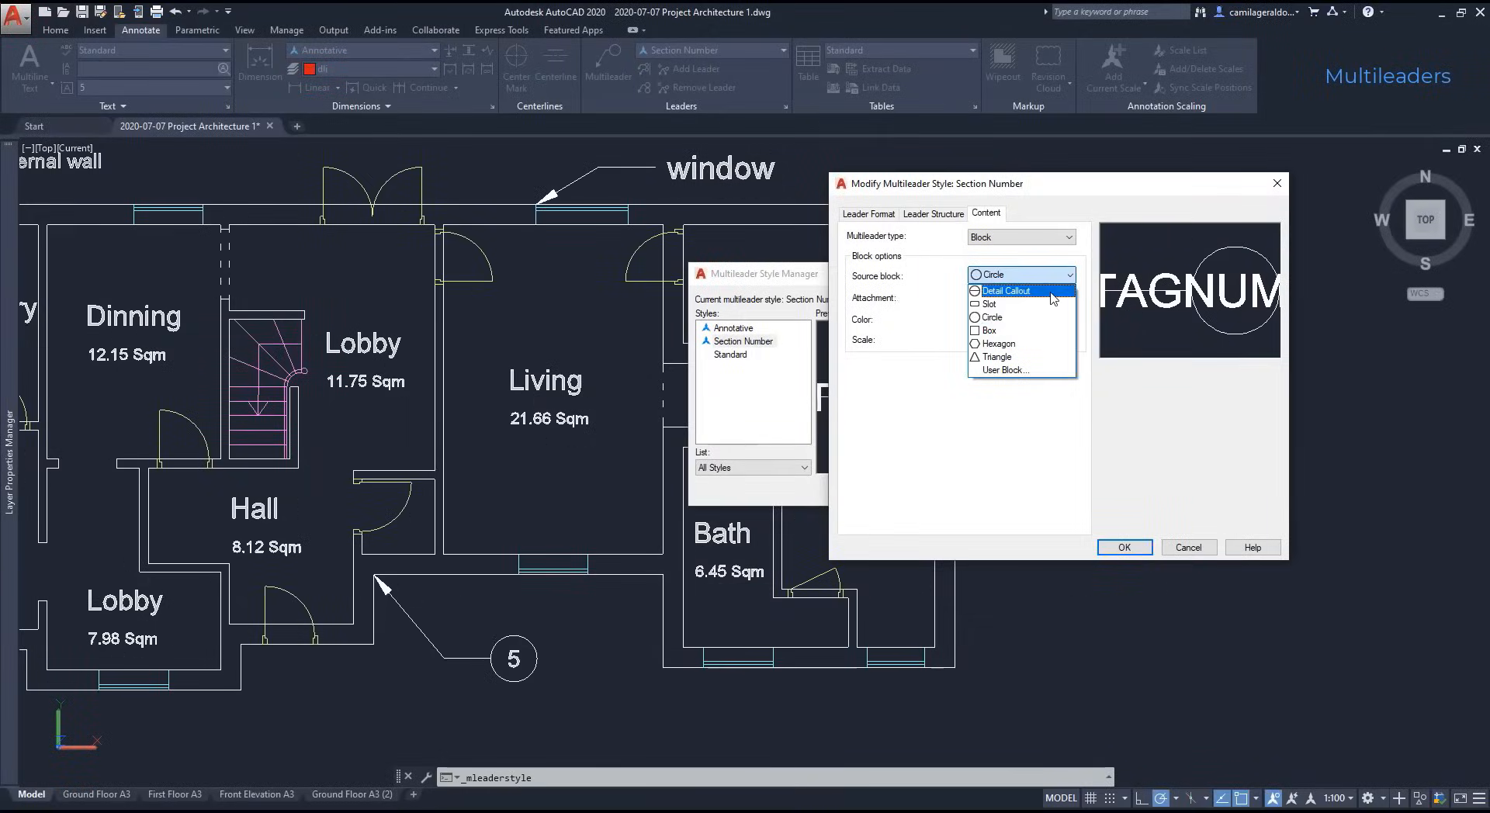
Step: Change the source block of the Section Number multileader style to Slot and save the style
click(1049, 304)
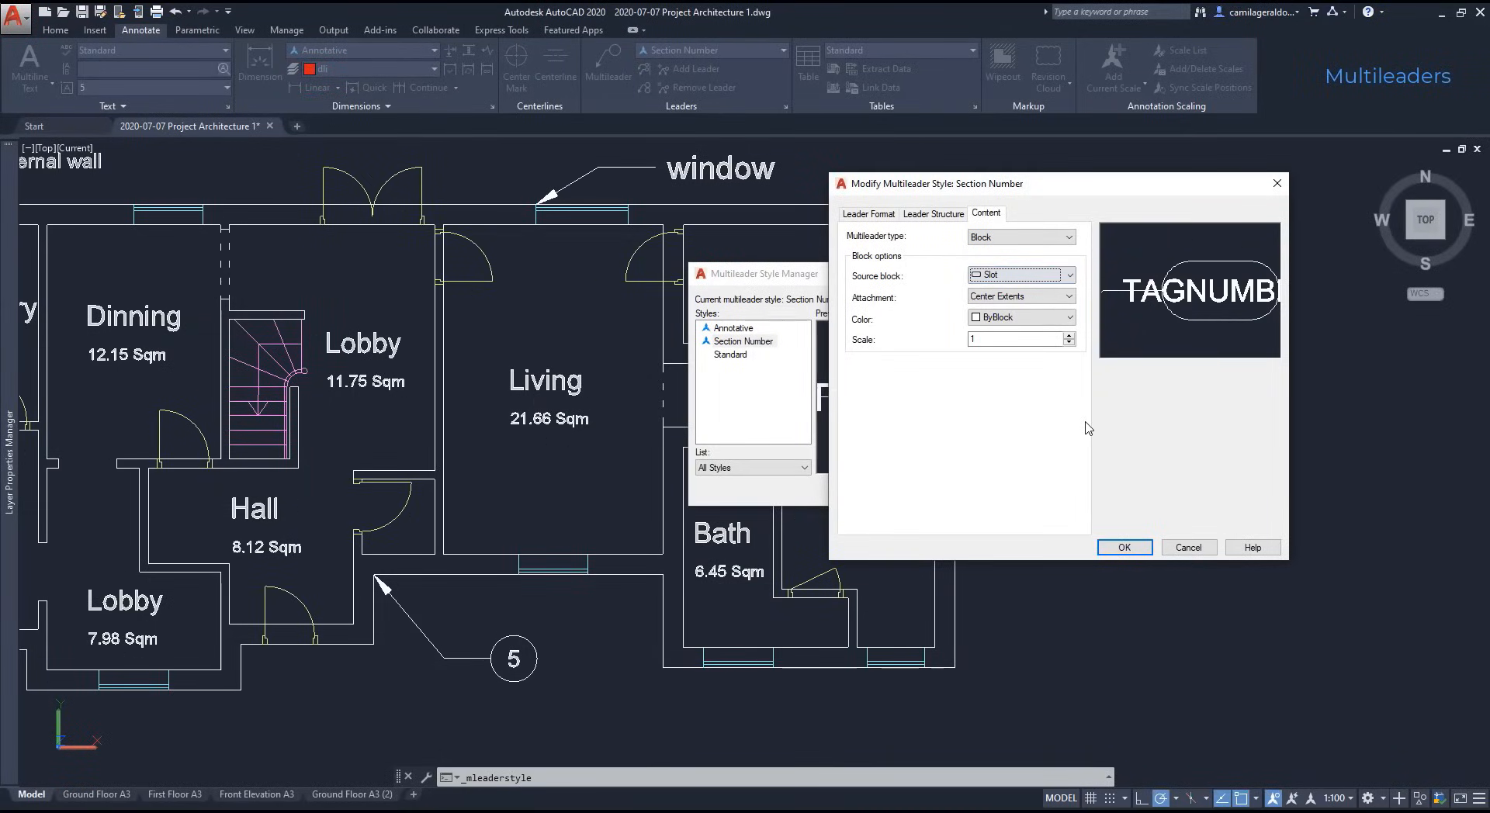
click(1124, 547)
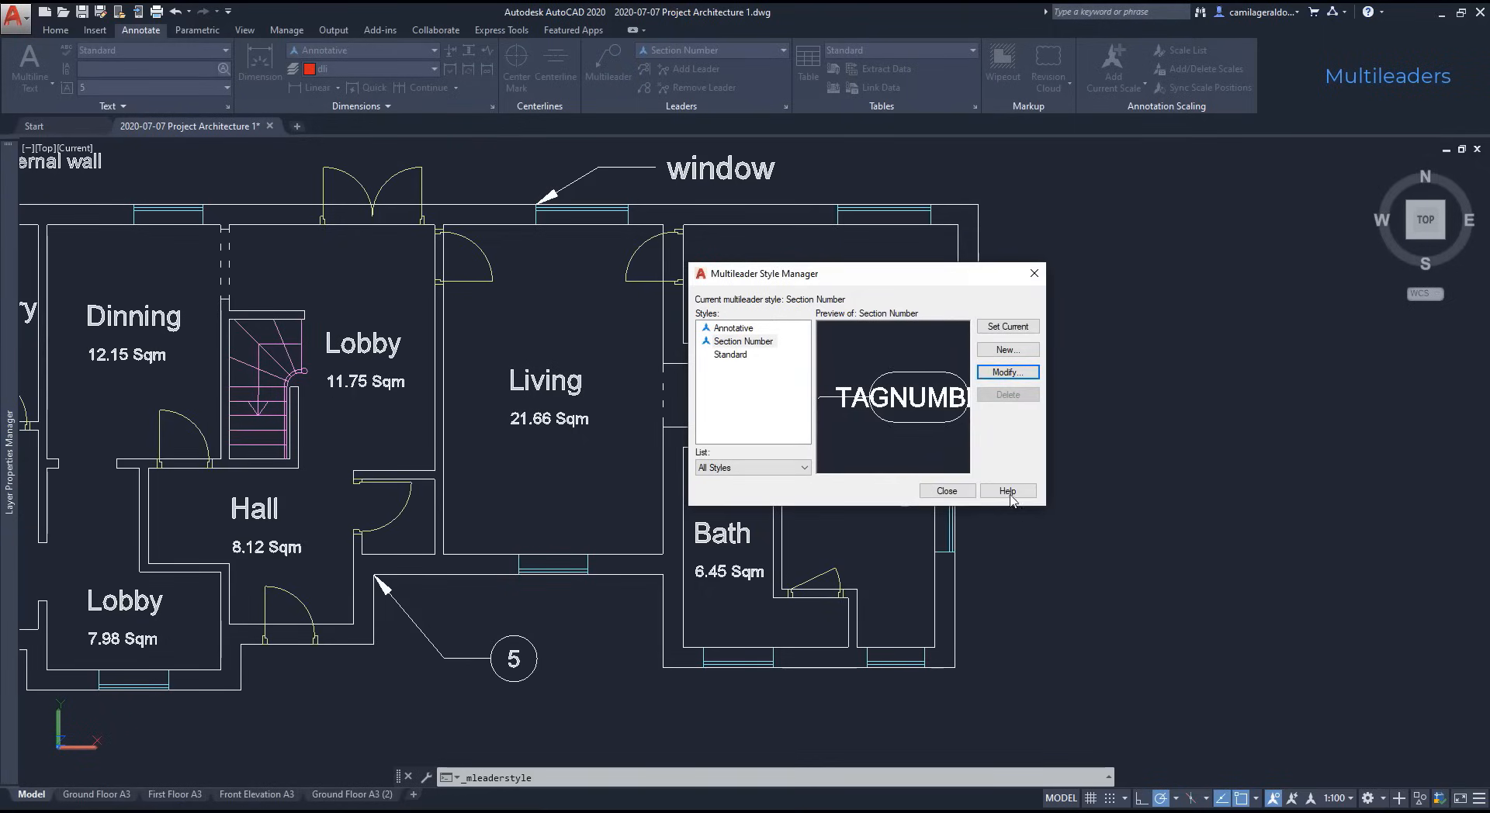
click(960, 492)
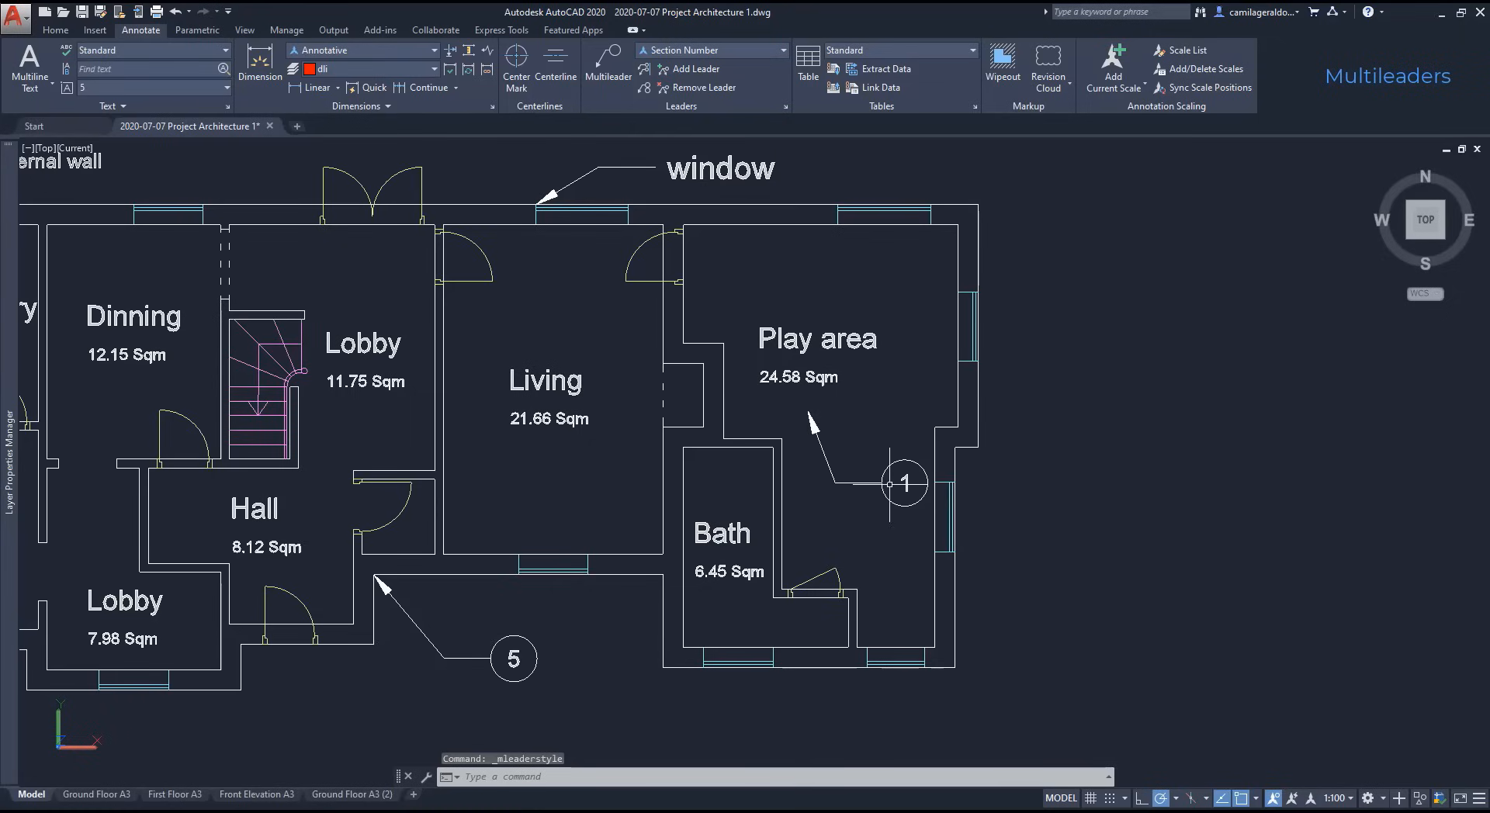
Step: Delete the multileaders tagged 1 and 5 from the floor plan
key(Escape)
click(902, 515)
click(839, 446)
click(544, 686)
click(380, 580)
key(Delete)
Step: Place a slot-shaped Section Number multileader tagged "wall", pointing at the exterior wall corner between the Hall and the Living room
click(623, 56)
click(374, 575)
click(436, 656)
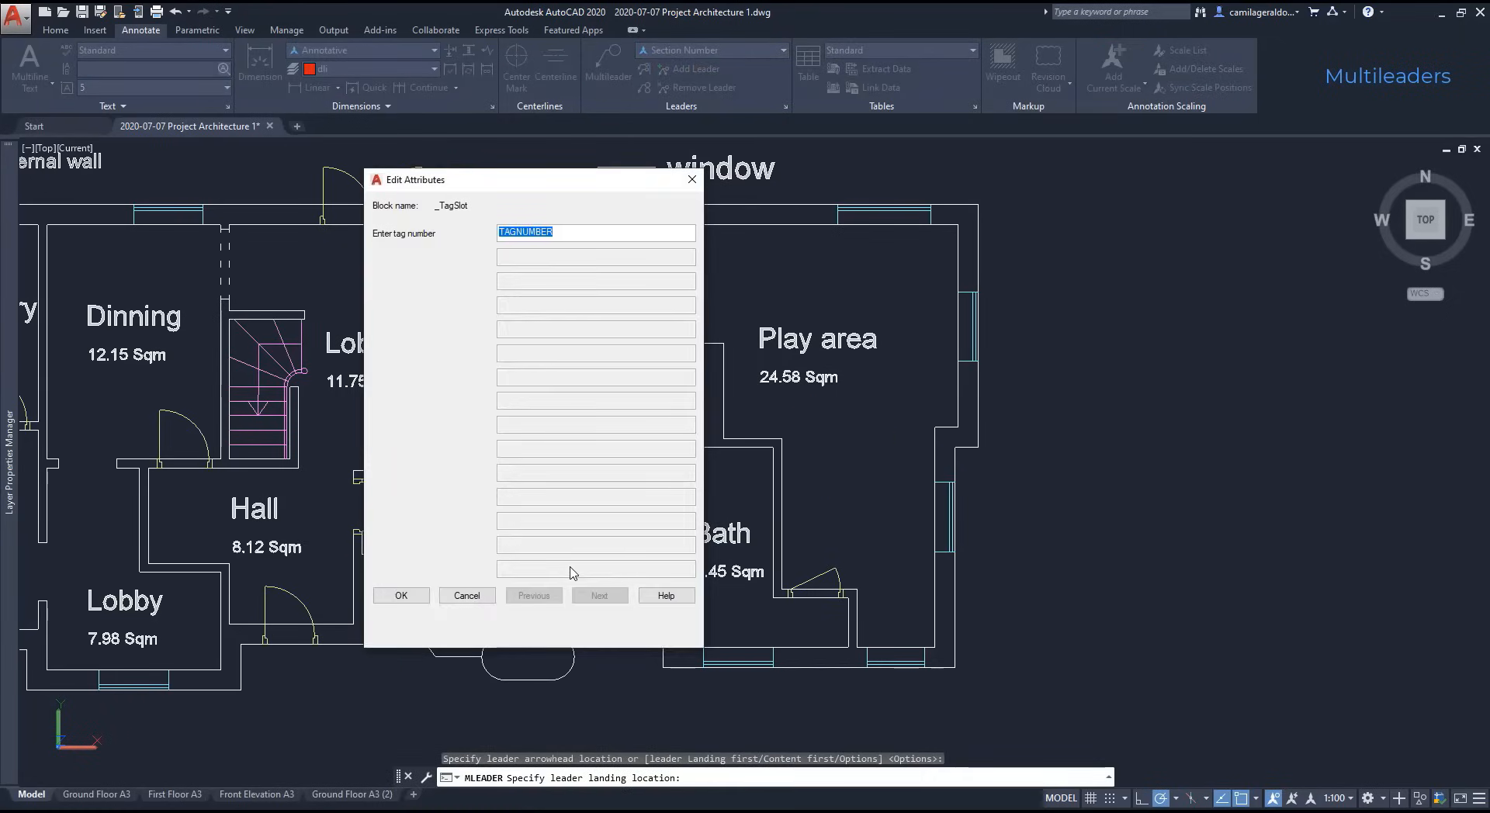
text(wall)
click(386, 599)
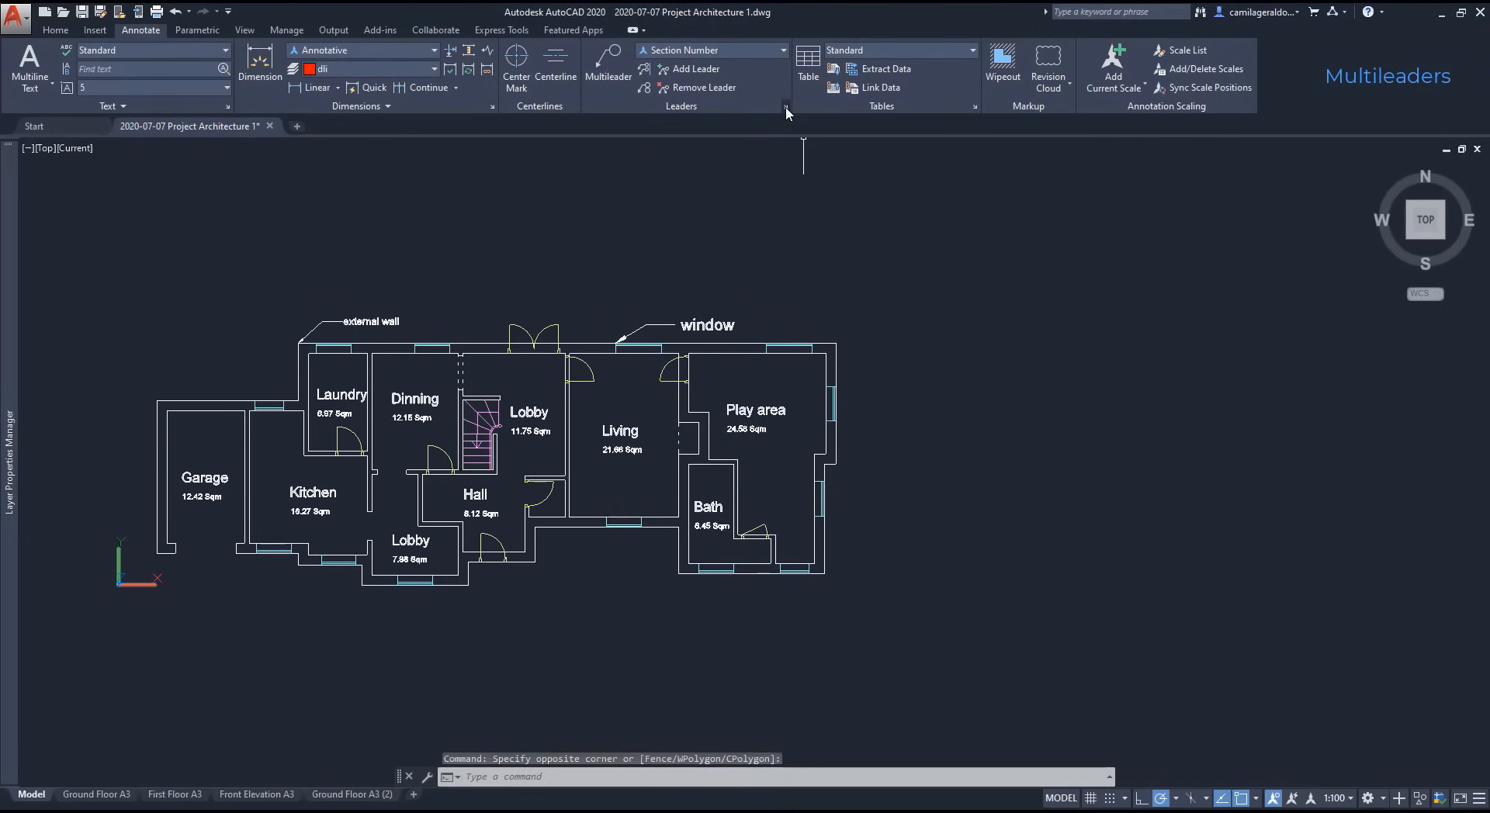
Step: Create a new non-annotative multileader style named Number (Standard), starting from the Standard style
click(785, 106)
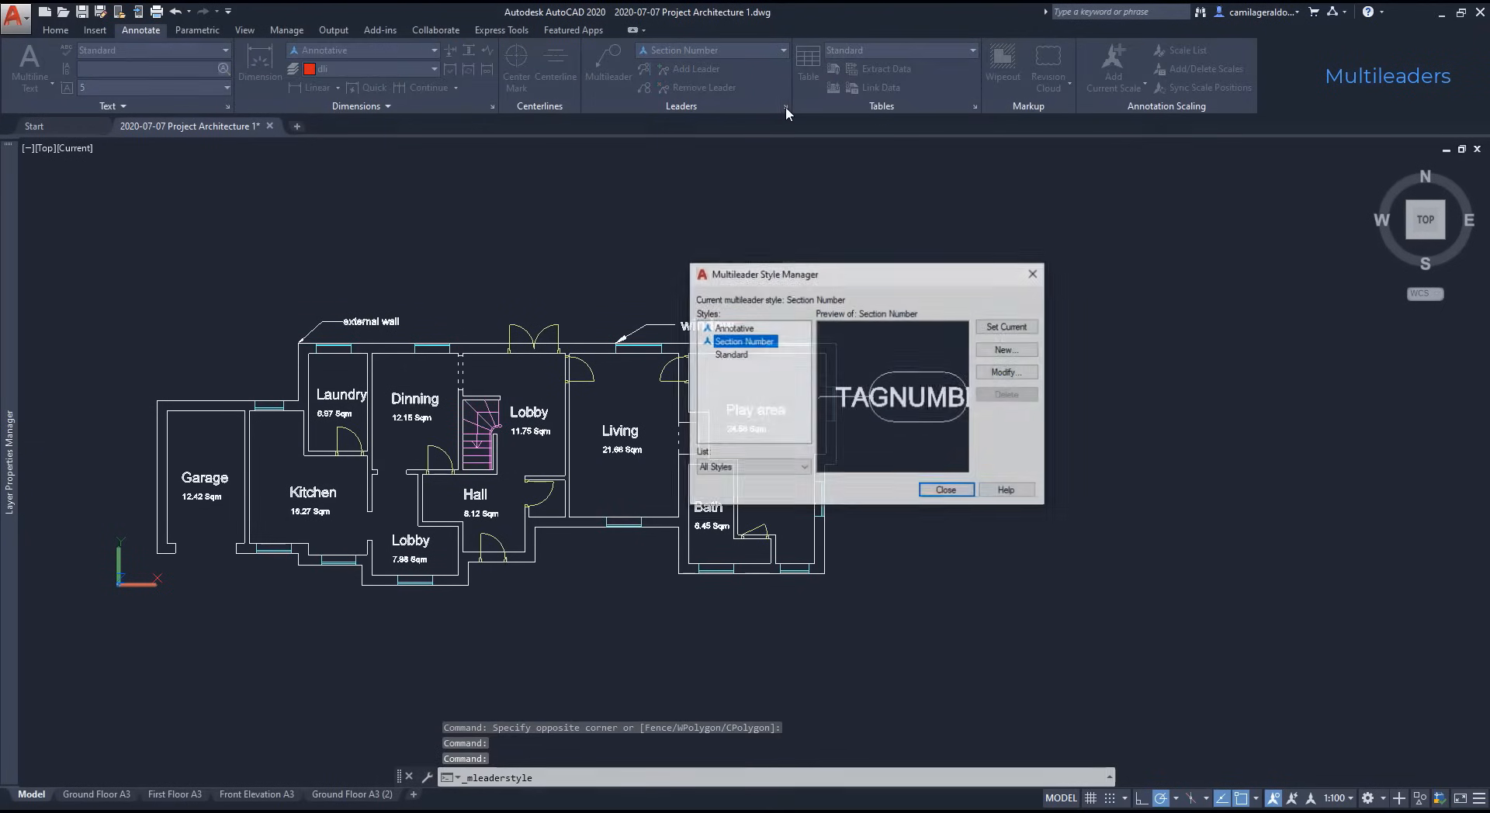
click(733, 354)
click(1007, 349)
text(Number (Standard)
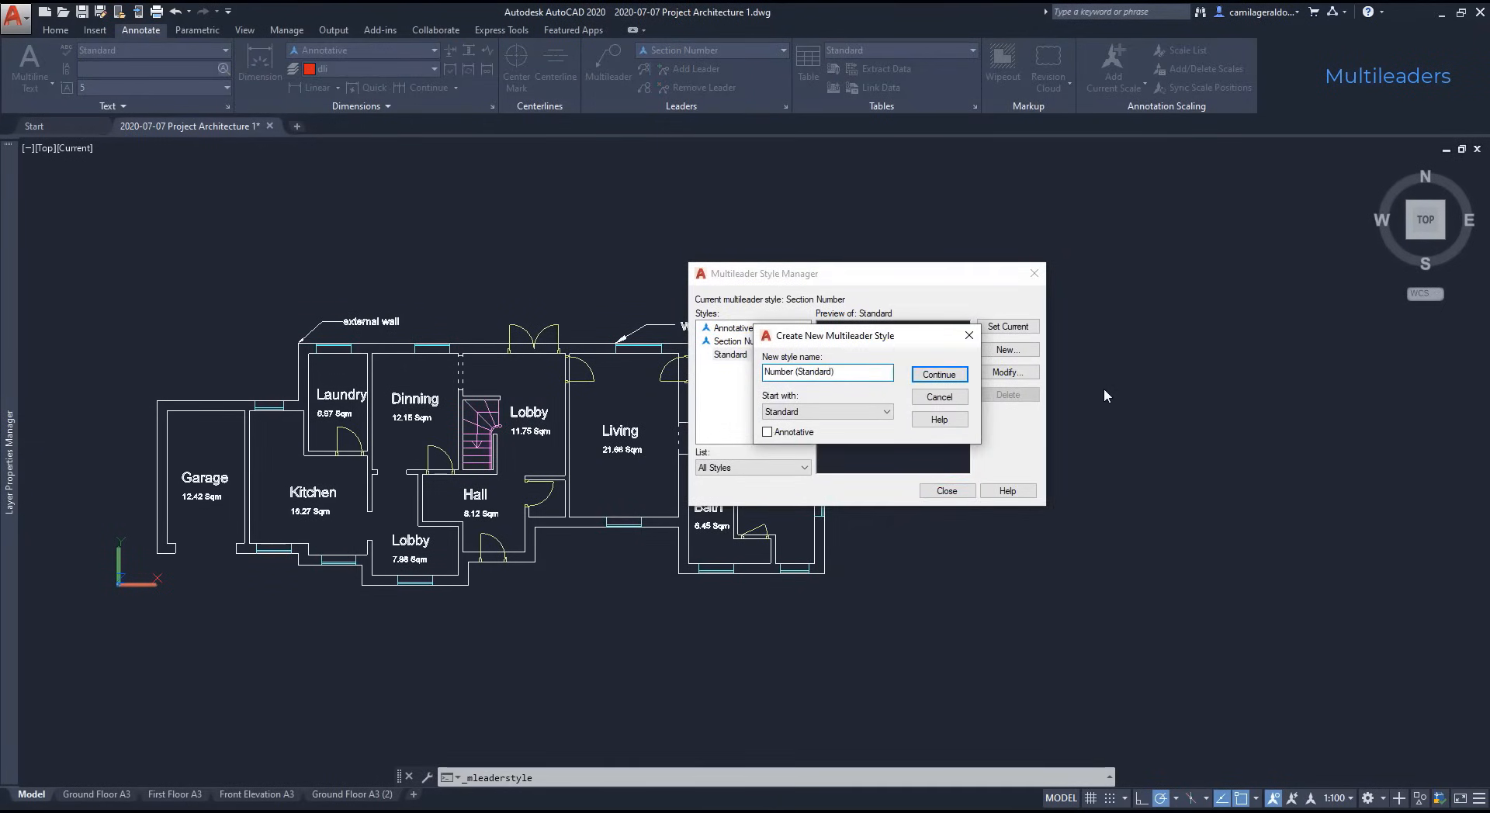
click(952, 379)
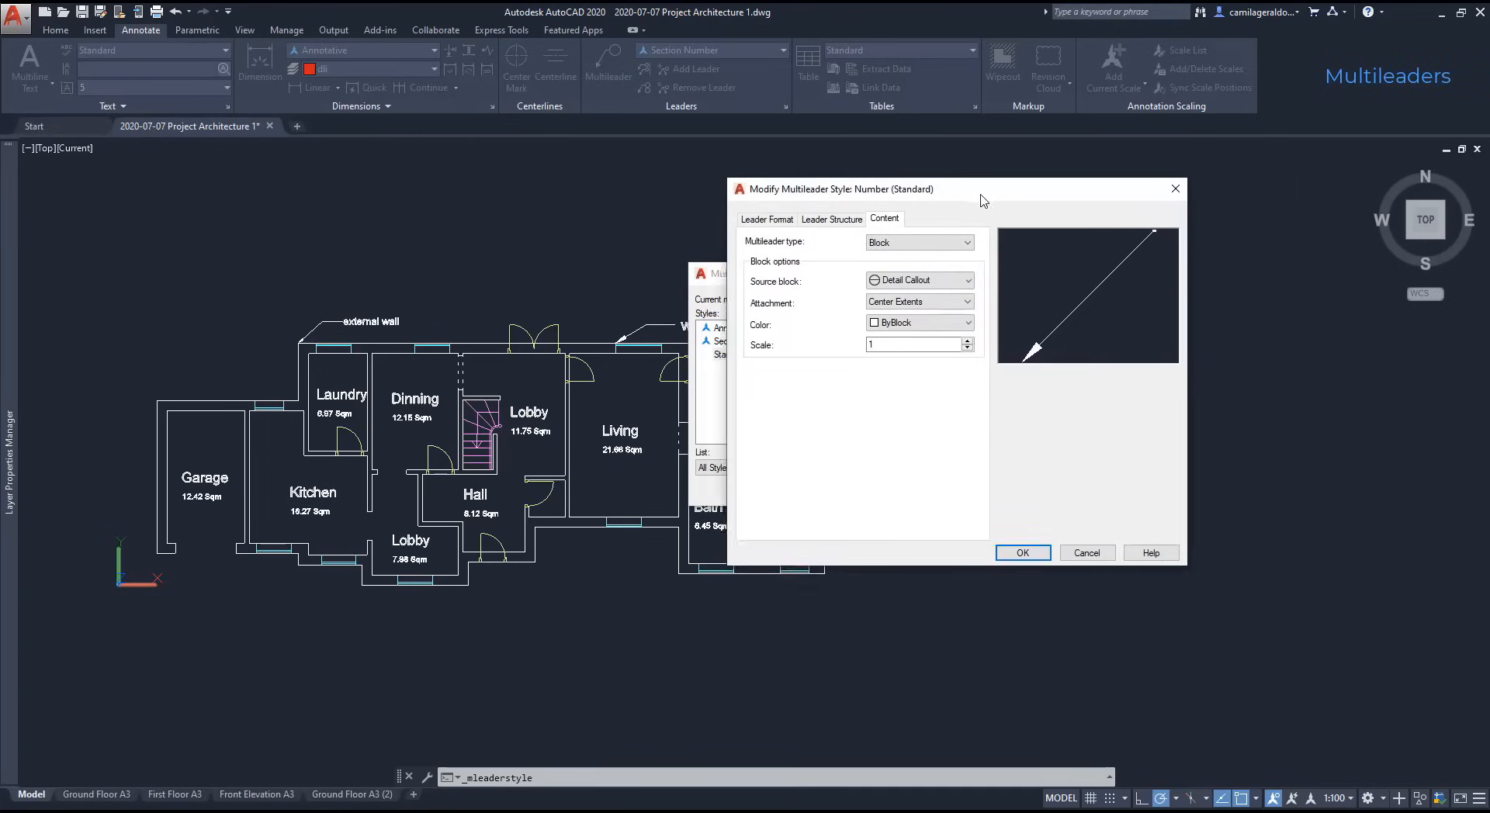
Step: Set the Detail Callout block's scale in the Number (Standard) multileader style and save the style
drag(980, 194, 963, 201)
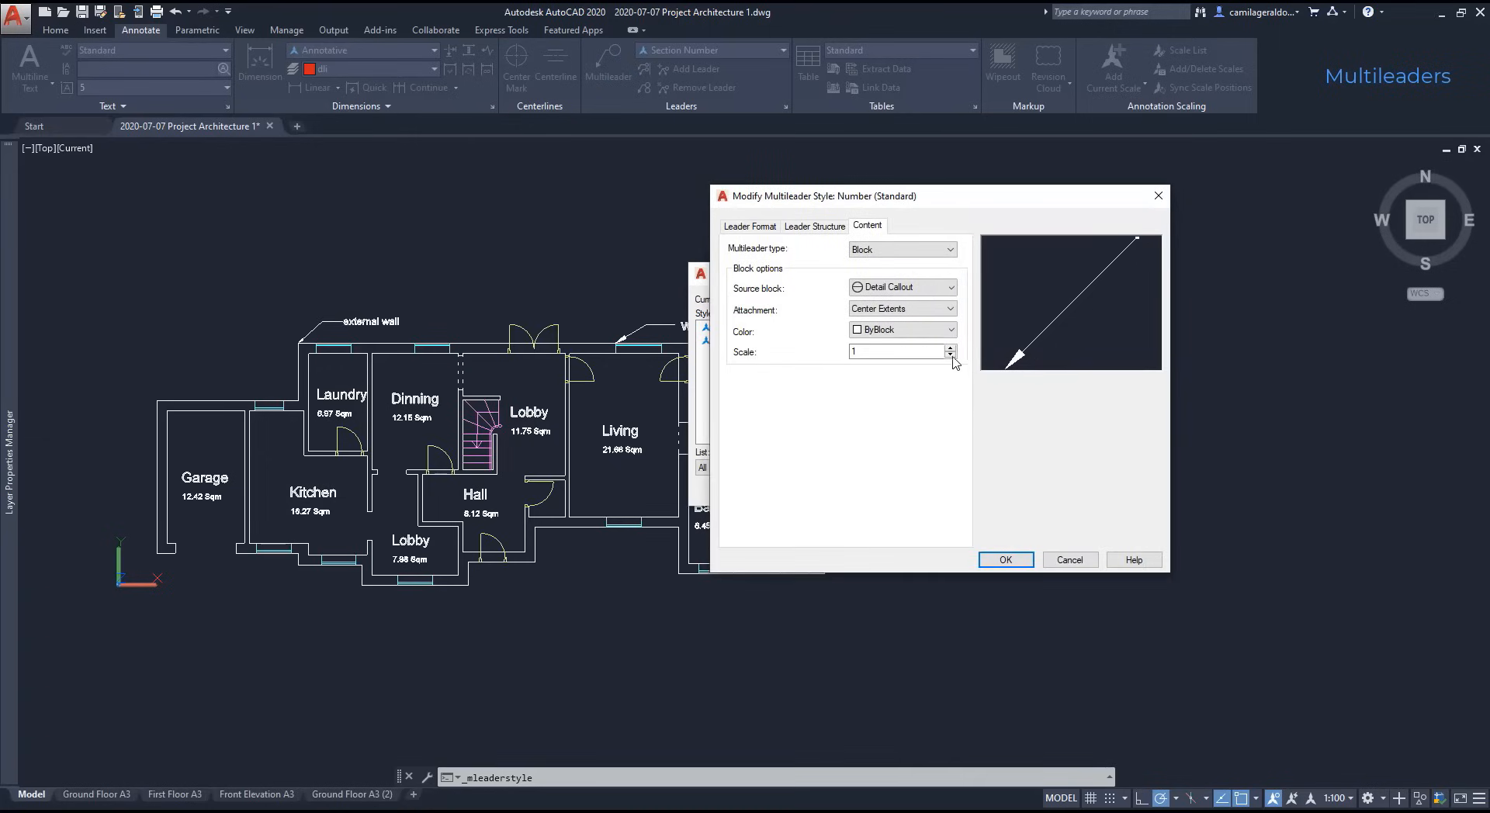
drag(931, 352, 840, 357)
click(1000, 559)
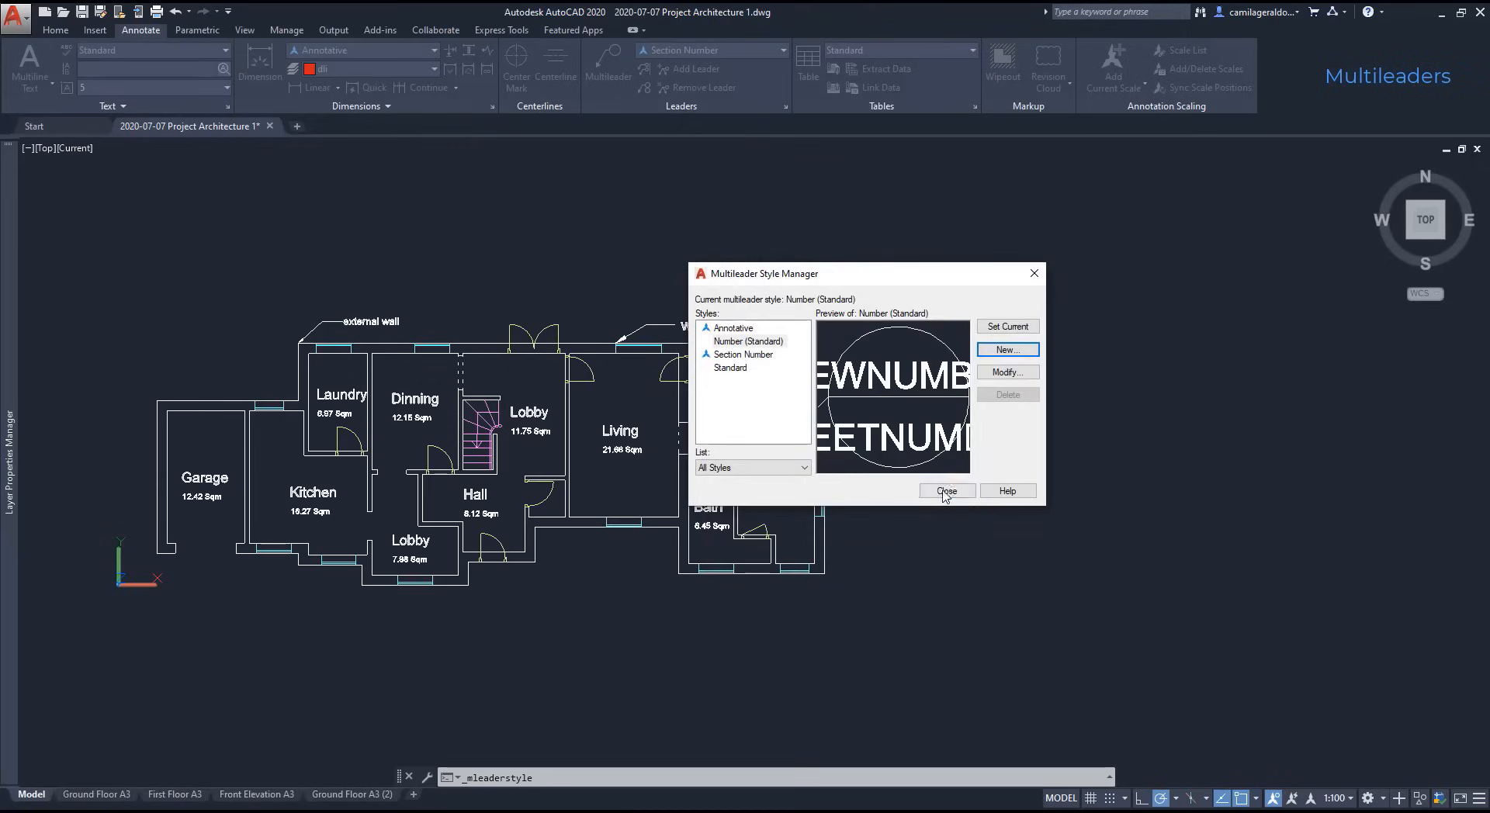
click(945, 492)
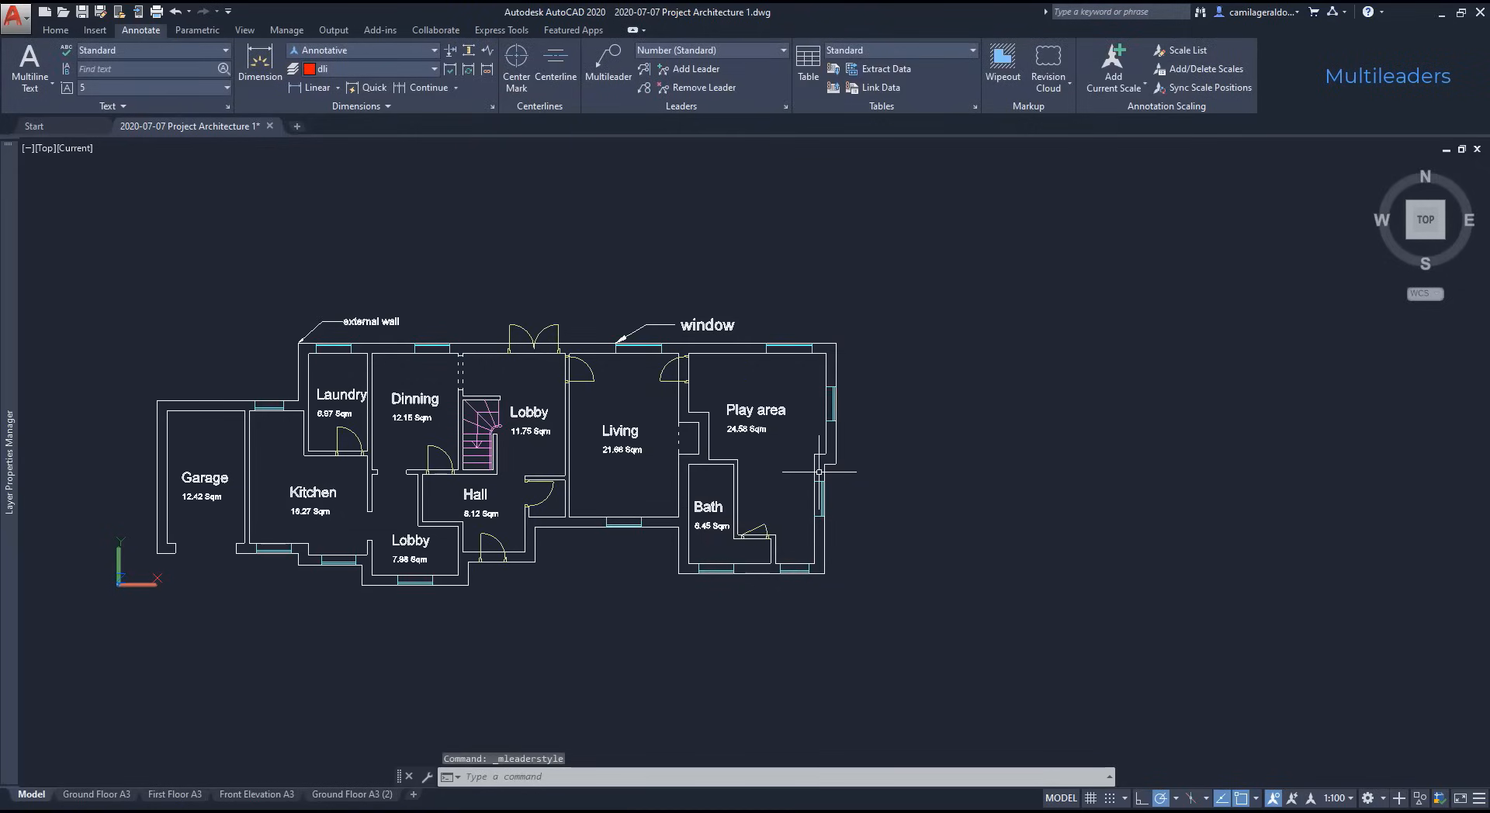
Step: Place a Number (Standard) multileader at the exterior corner between the Hall and the Living room, with view number A and sheet number 2
click(609, 60)
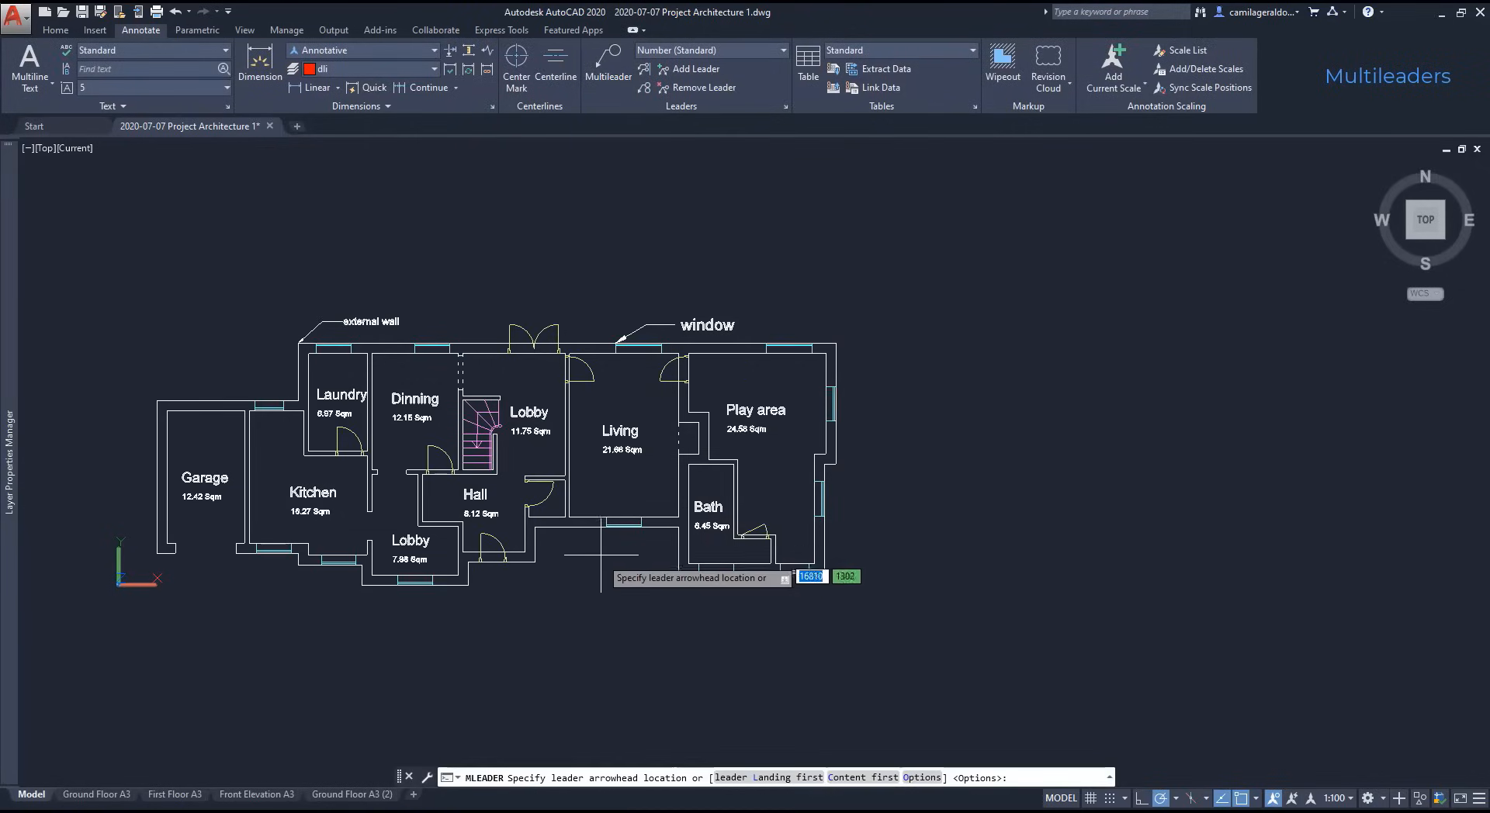
scroll(601, 555, up, 6)
click(384, 416)
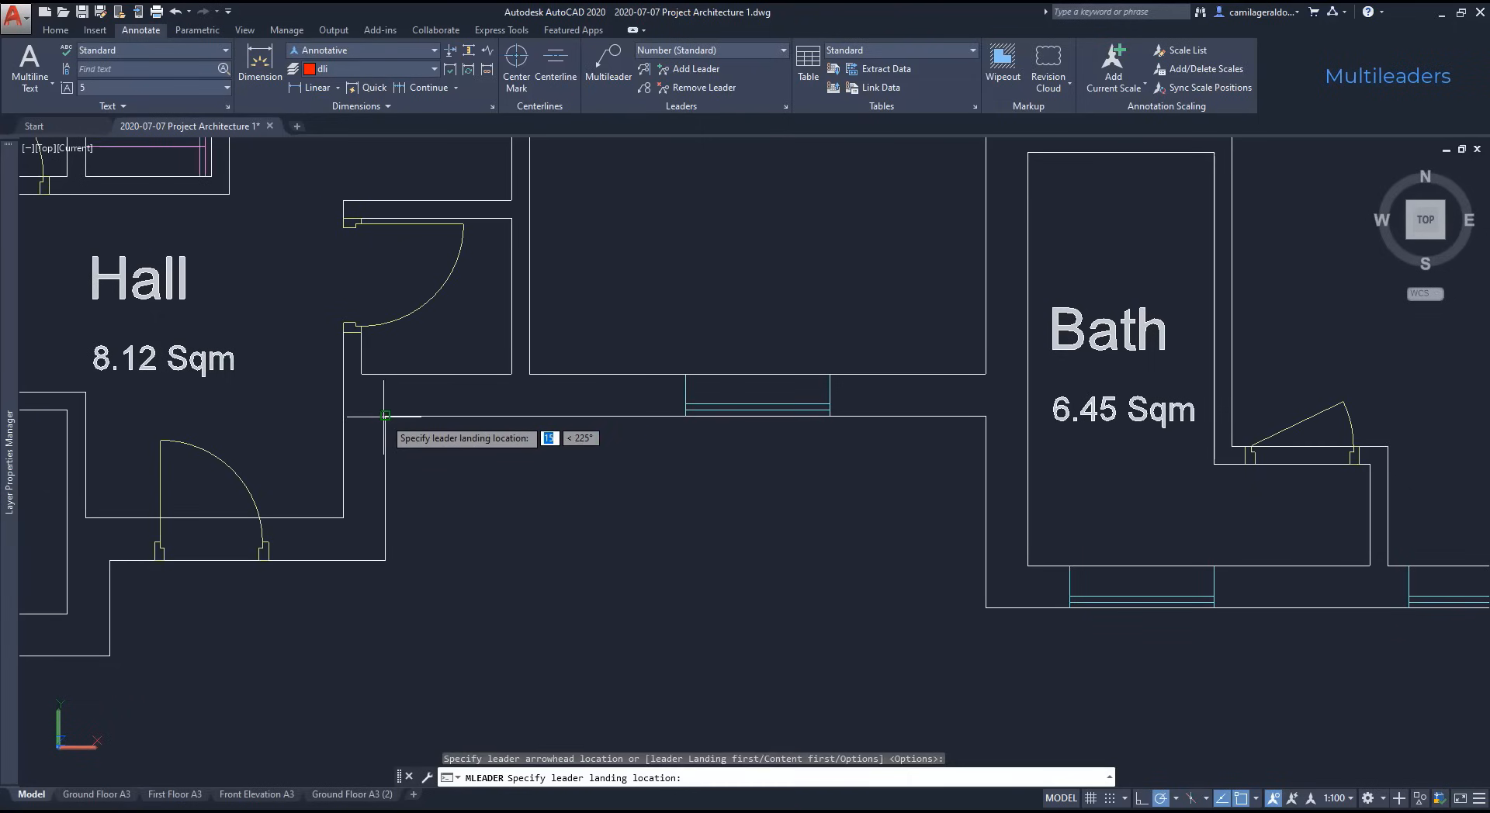
click(518, 650)
click(679, 650)
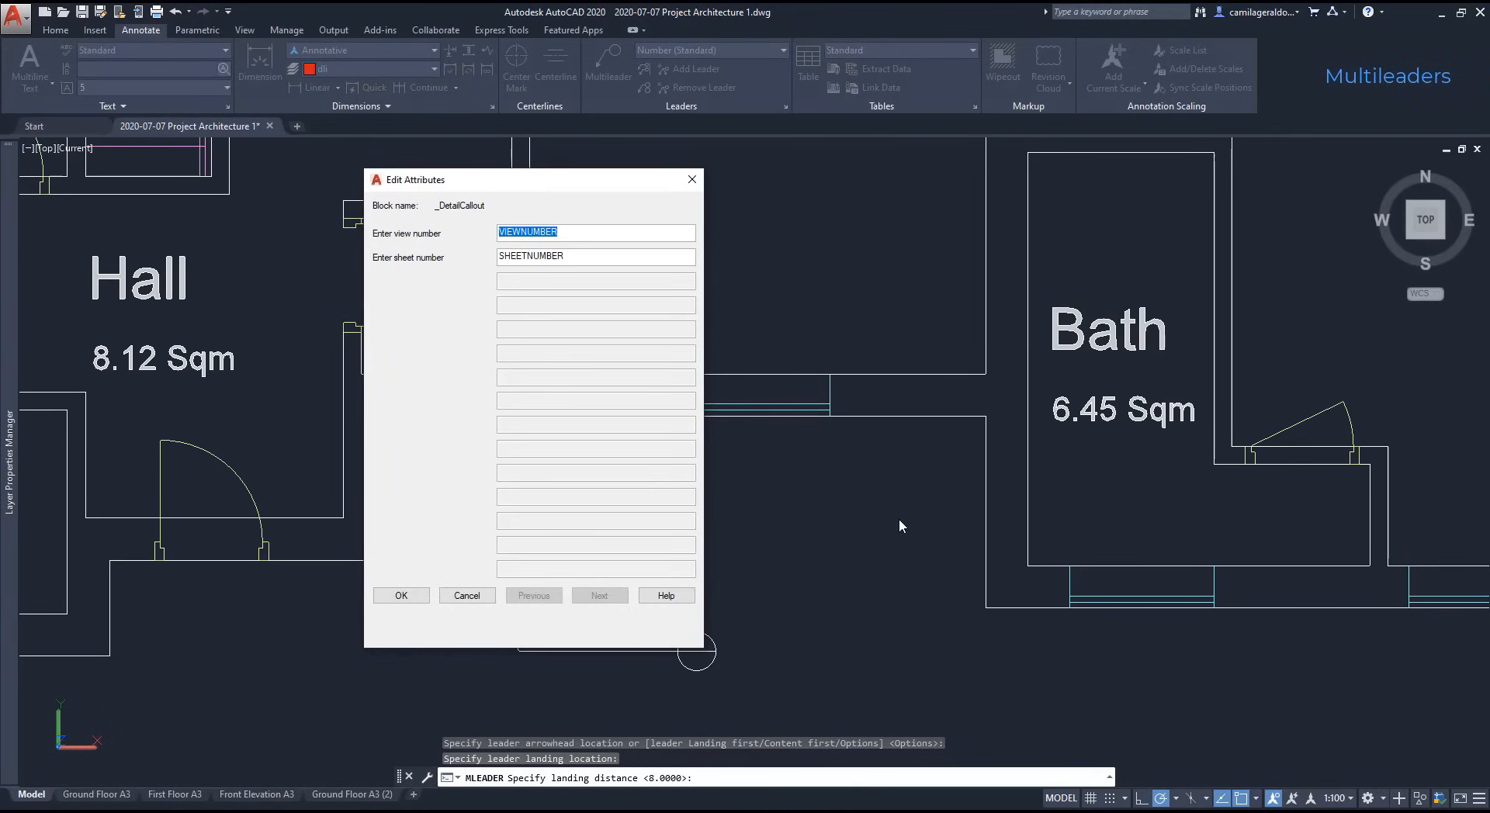
text(A)
key(Tab)
text(2)
click(401, 595)
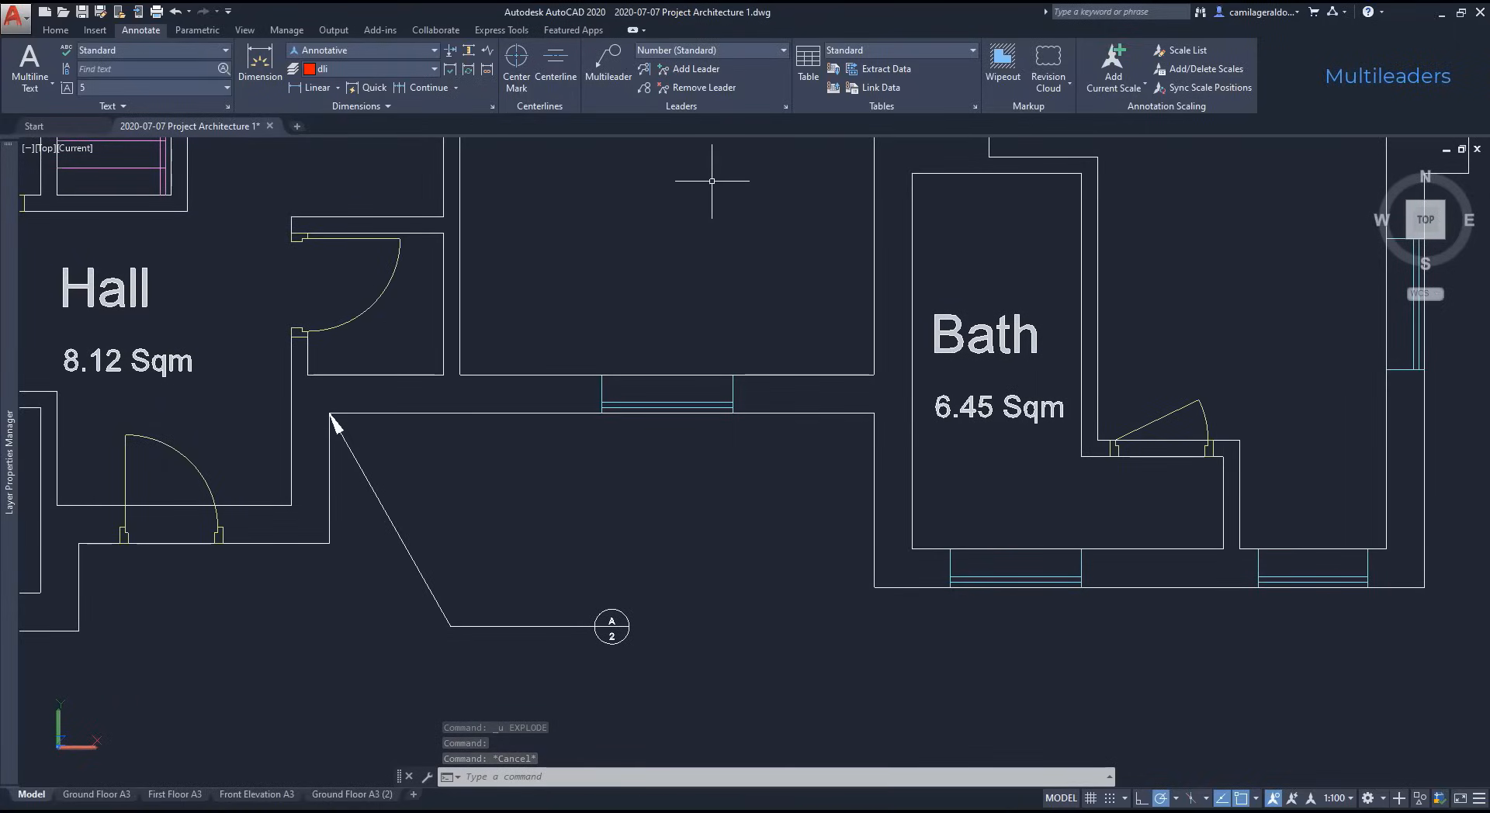
Step: Add a second leader to the A/2 detail callout multileader, pointing at the exterior wall corner between the Living room and the Bath
click(705, 74)
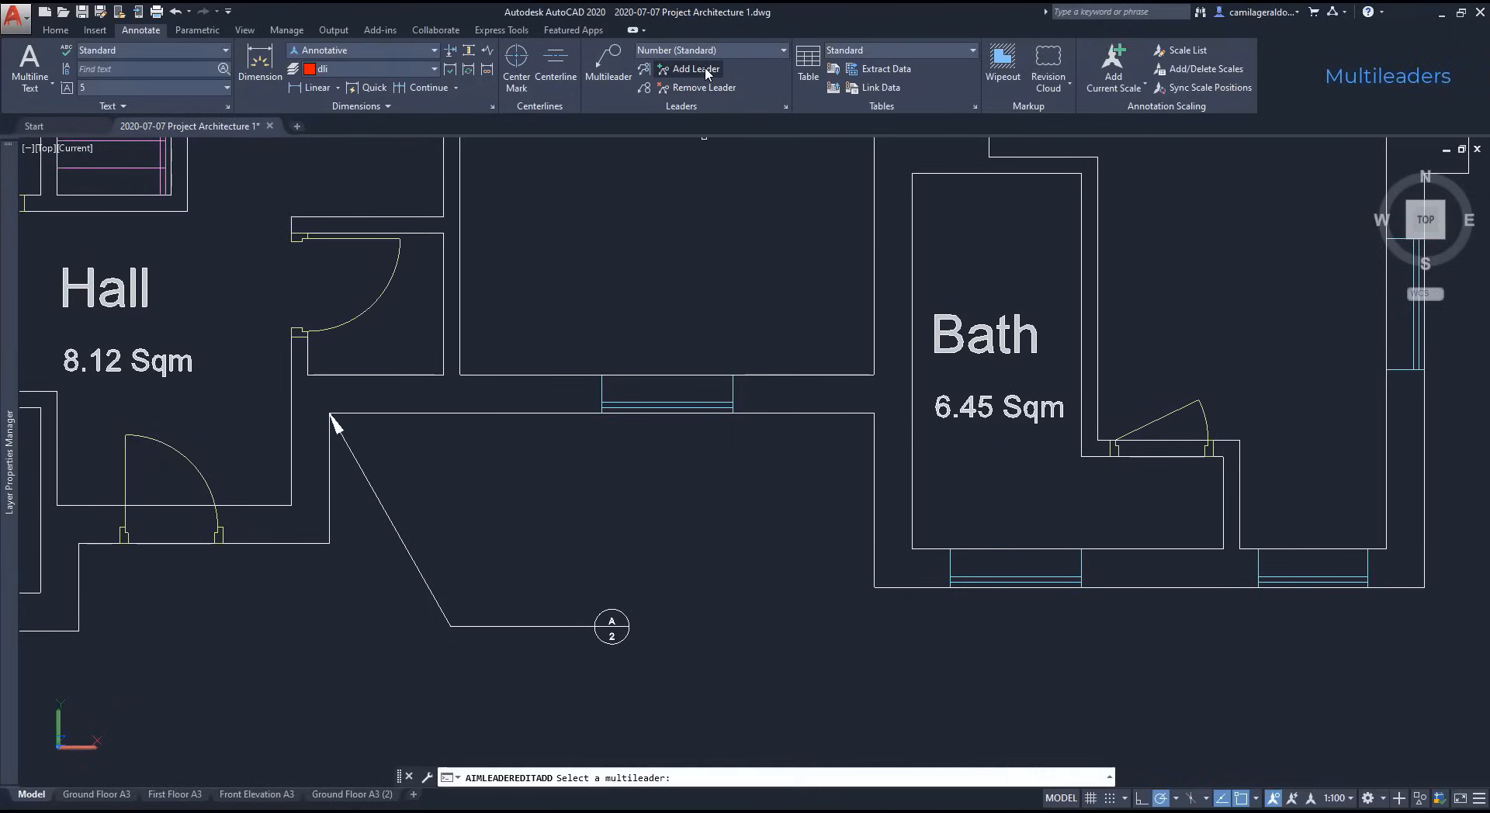
click(609, 624)
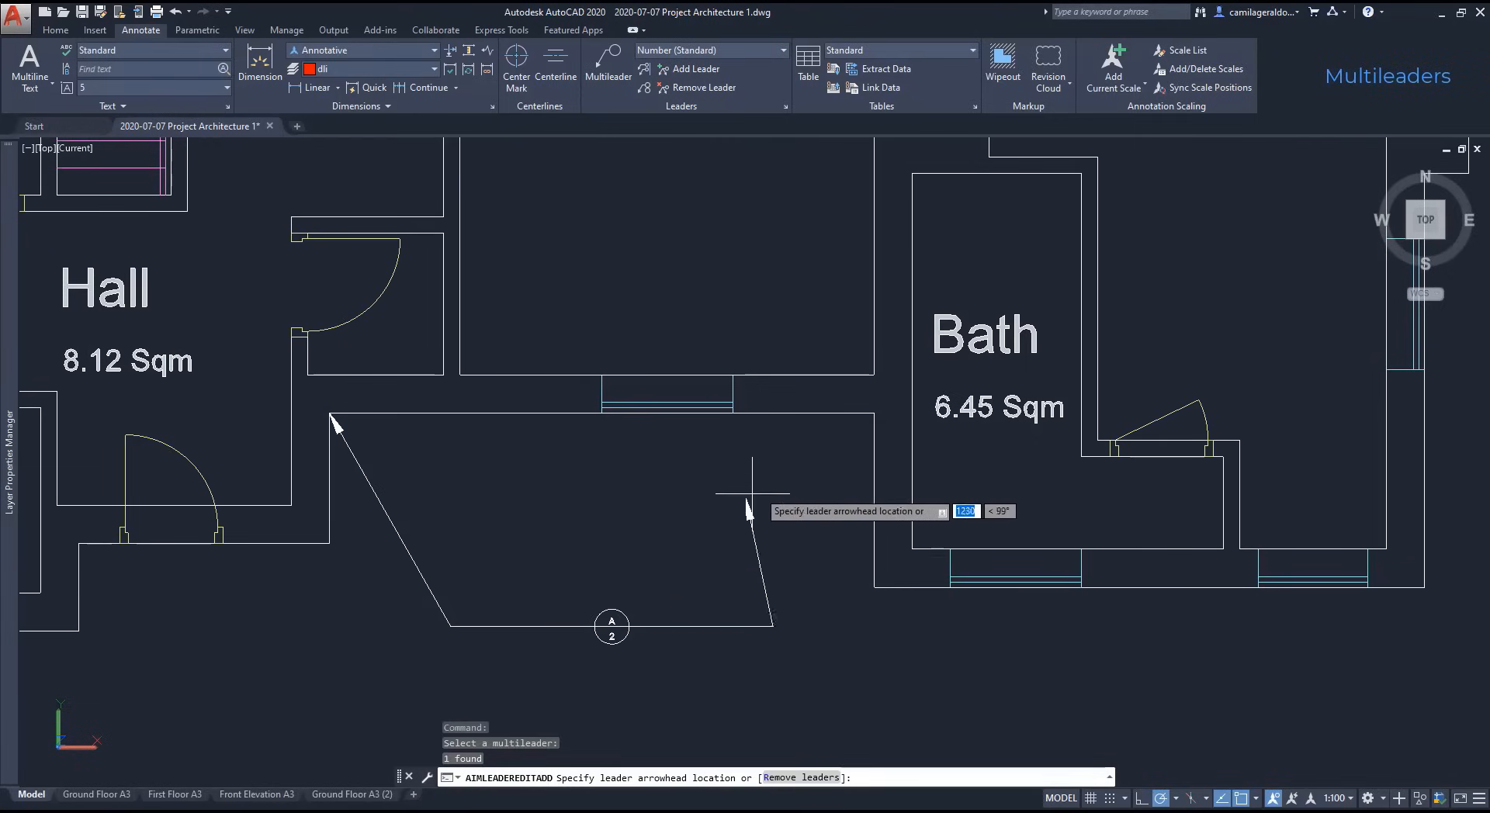
click(873, 419)
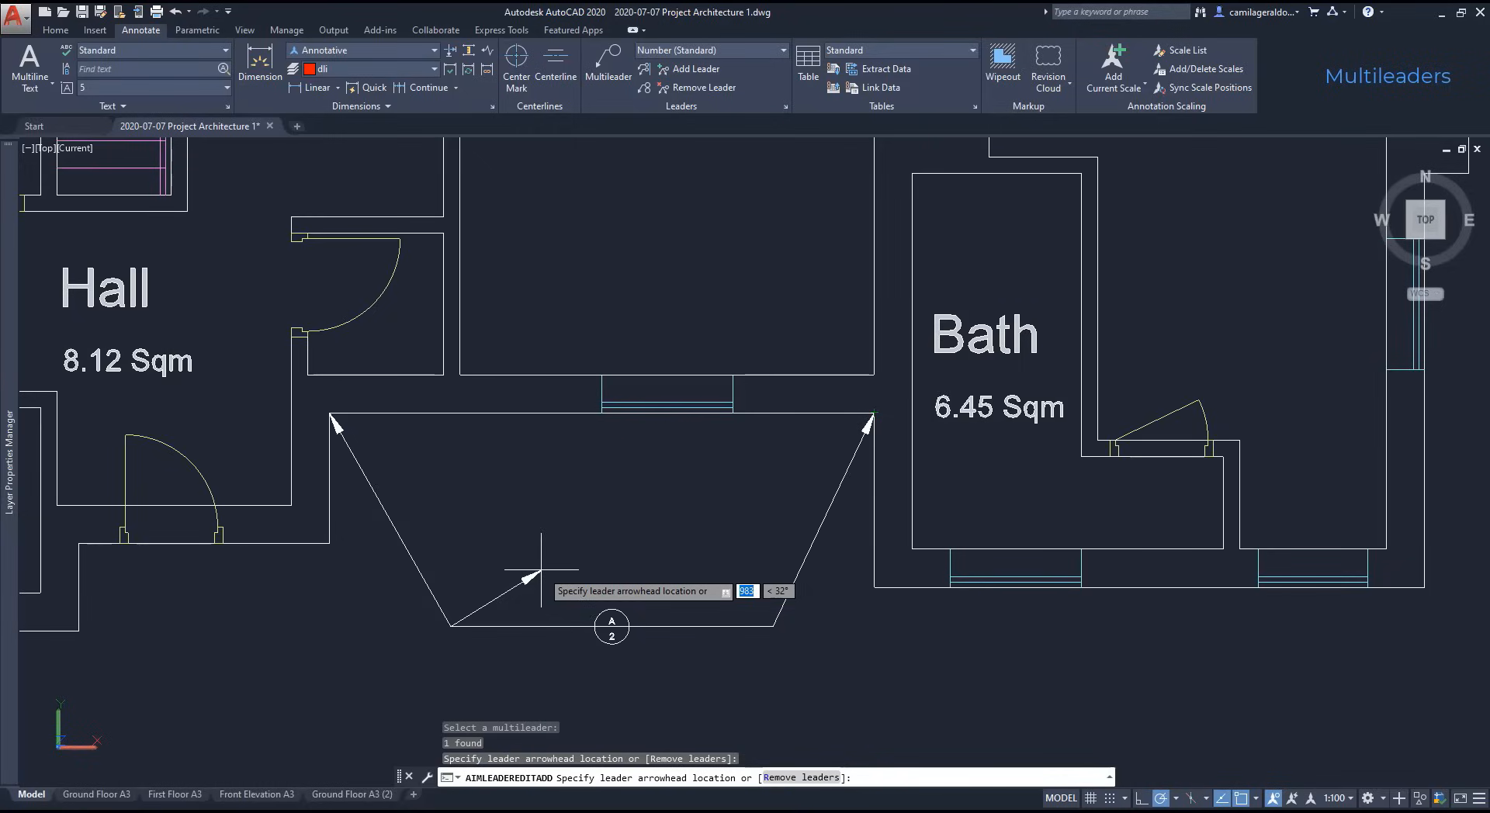
key(Escape)
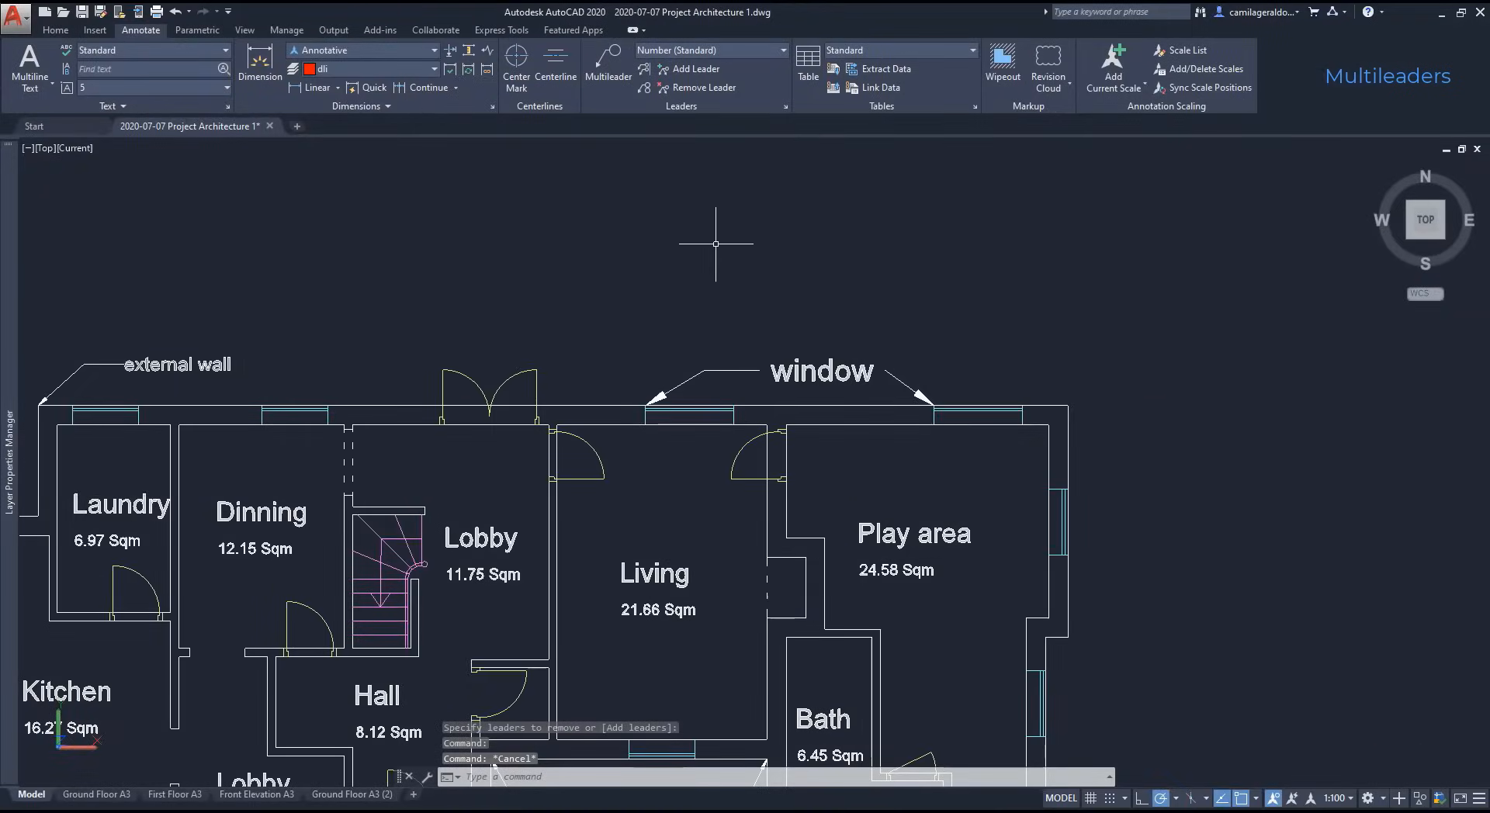
Step: Remove the leader pointing at the Living room window from the "window" multileader
click(718, 88)
click(788, 371)
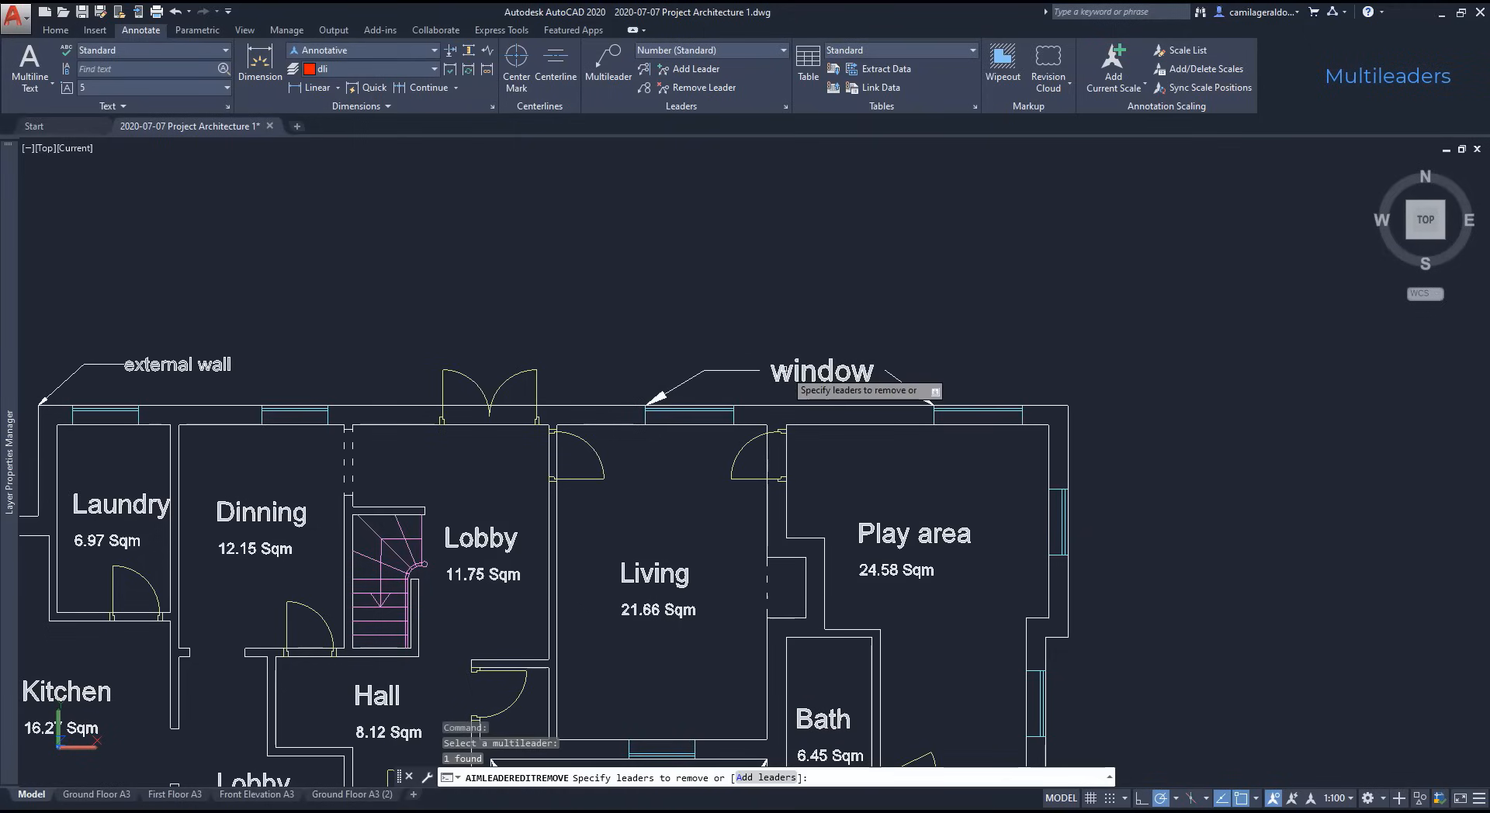
click(754, 371)
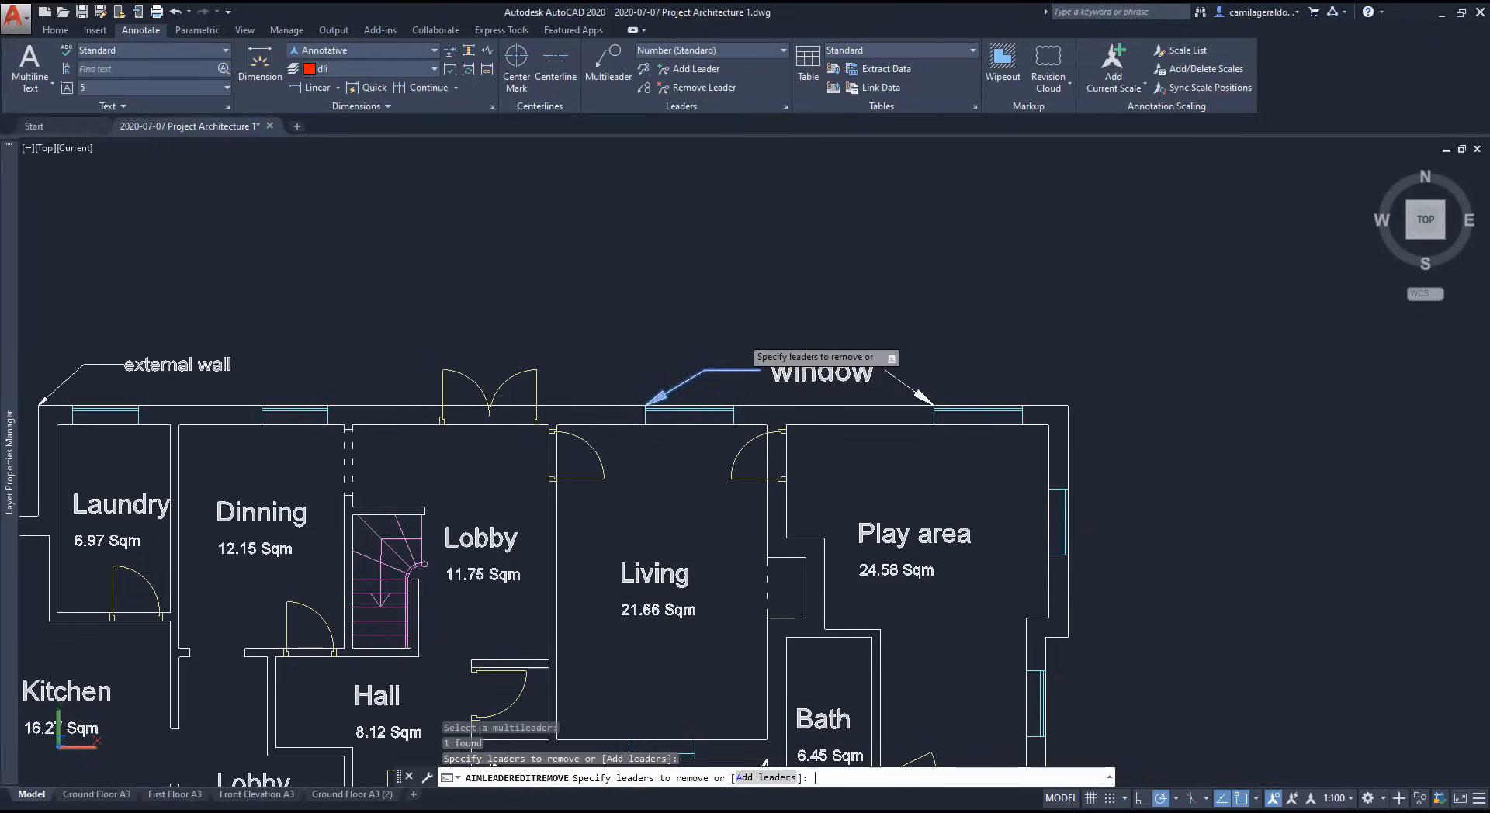
key(Return)
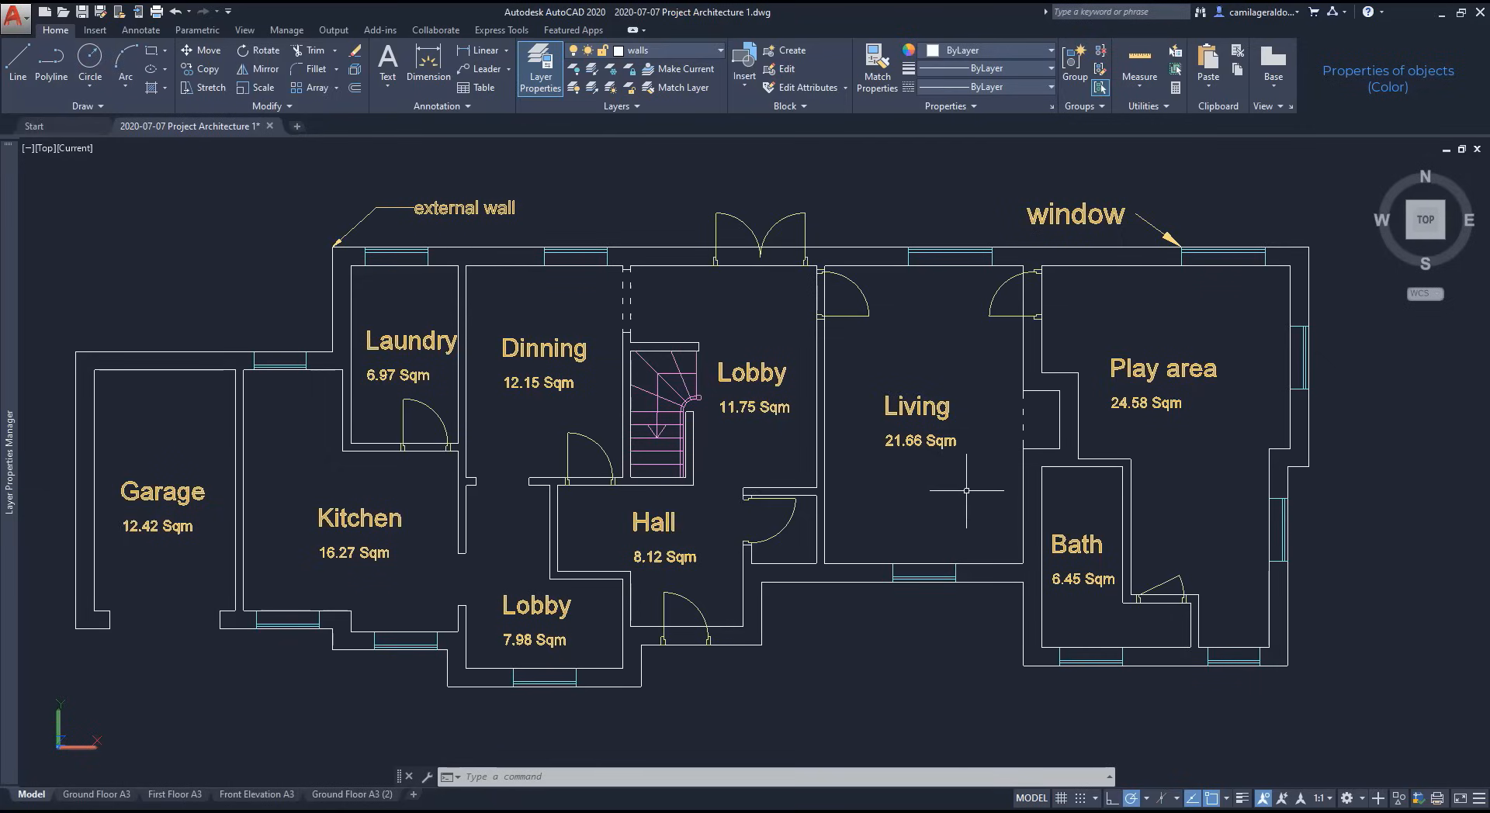
Step: Override the Living room label's layer colour with a red object colour
click(822, 519)
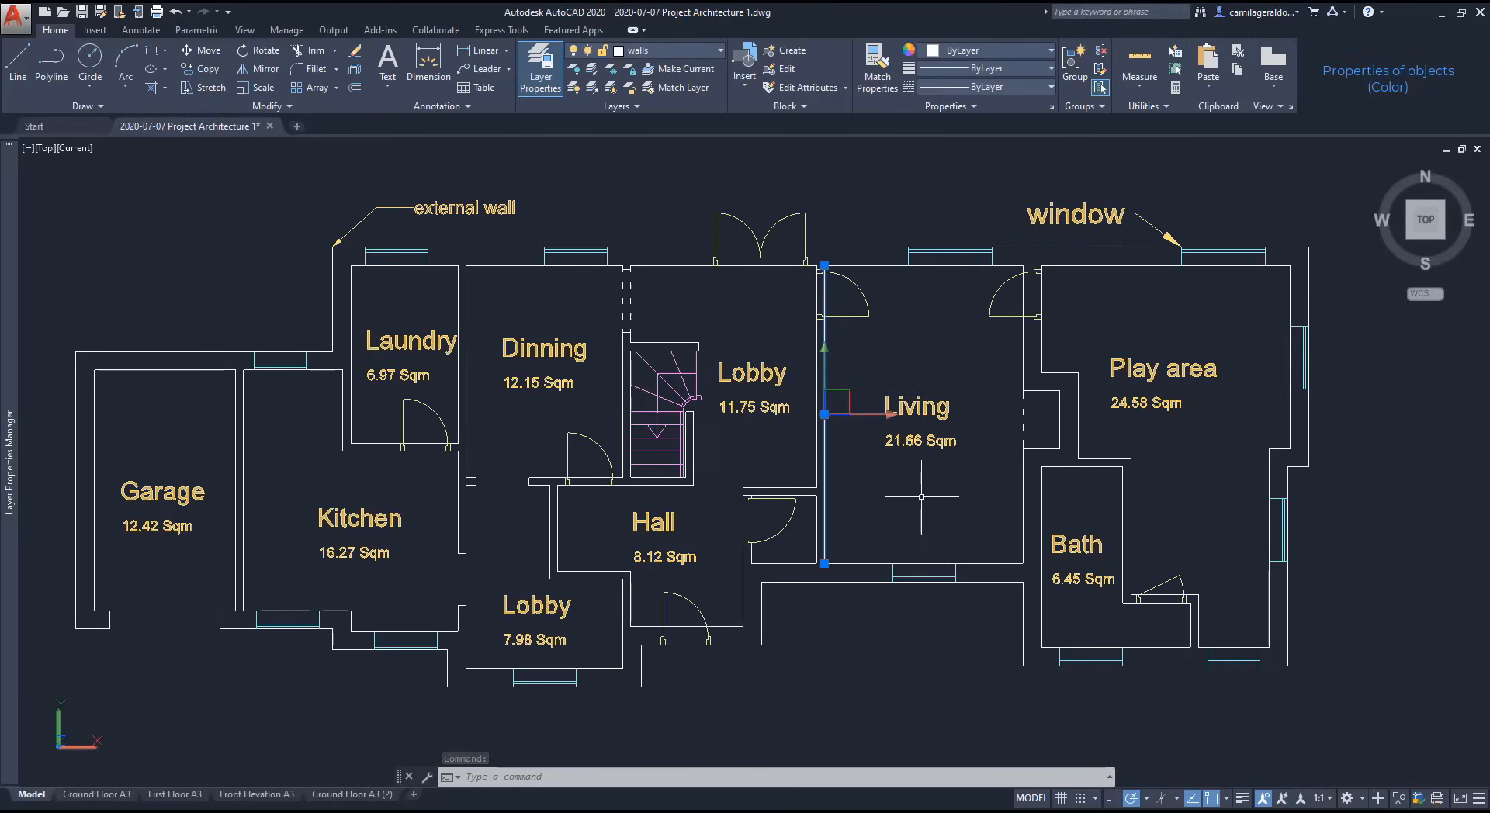
key(Escape)
click(942, 413)
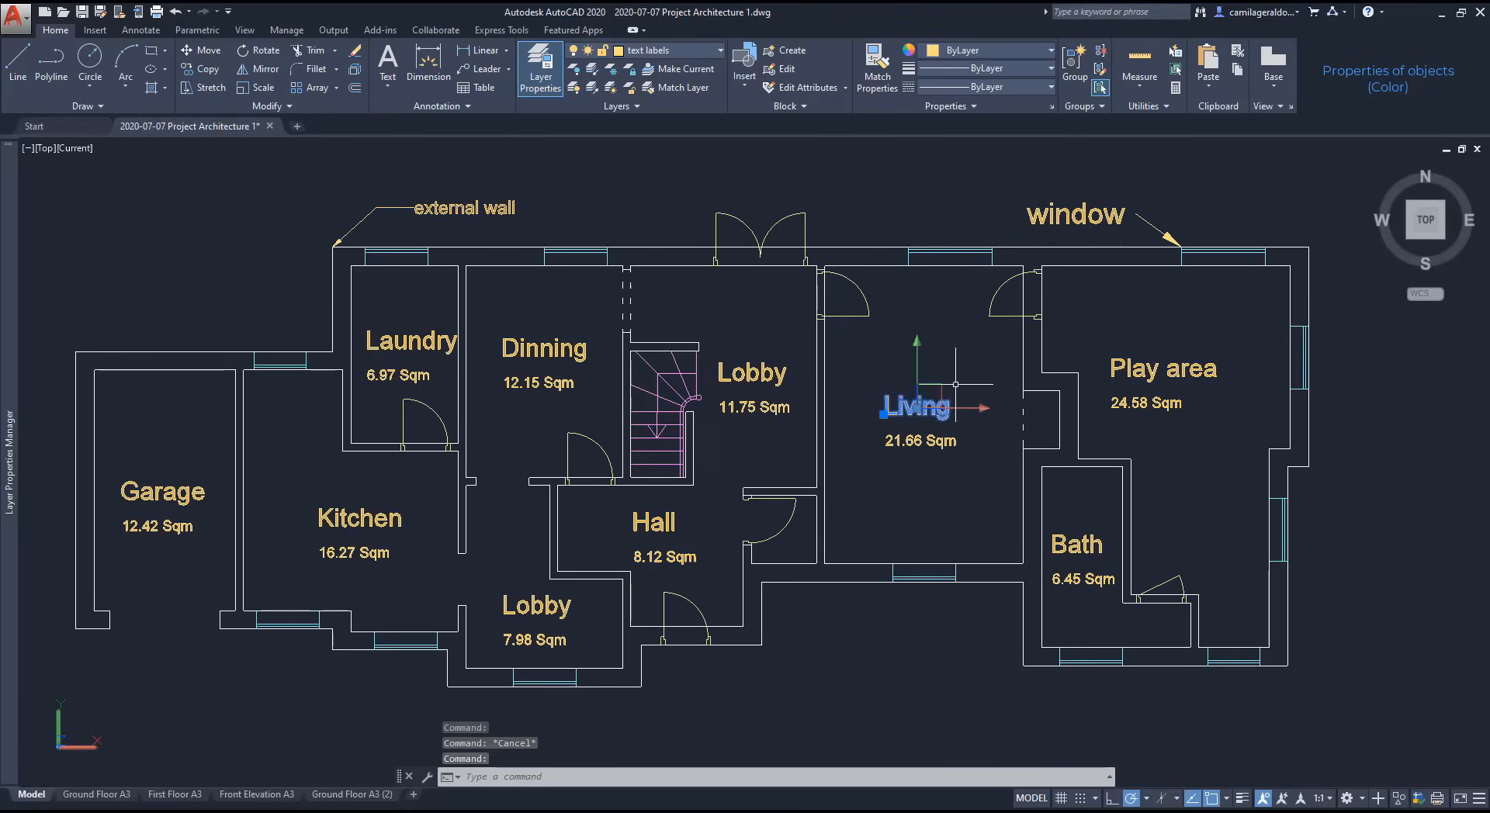
click(1009, 51)
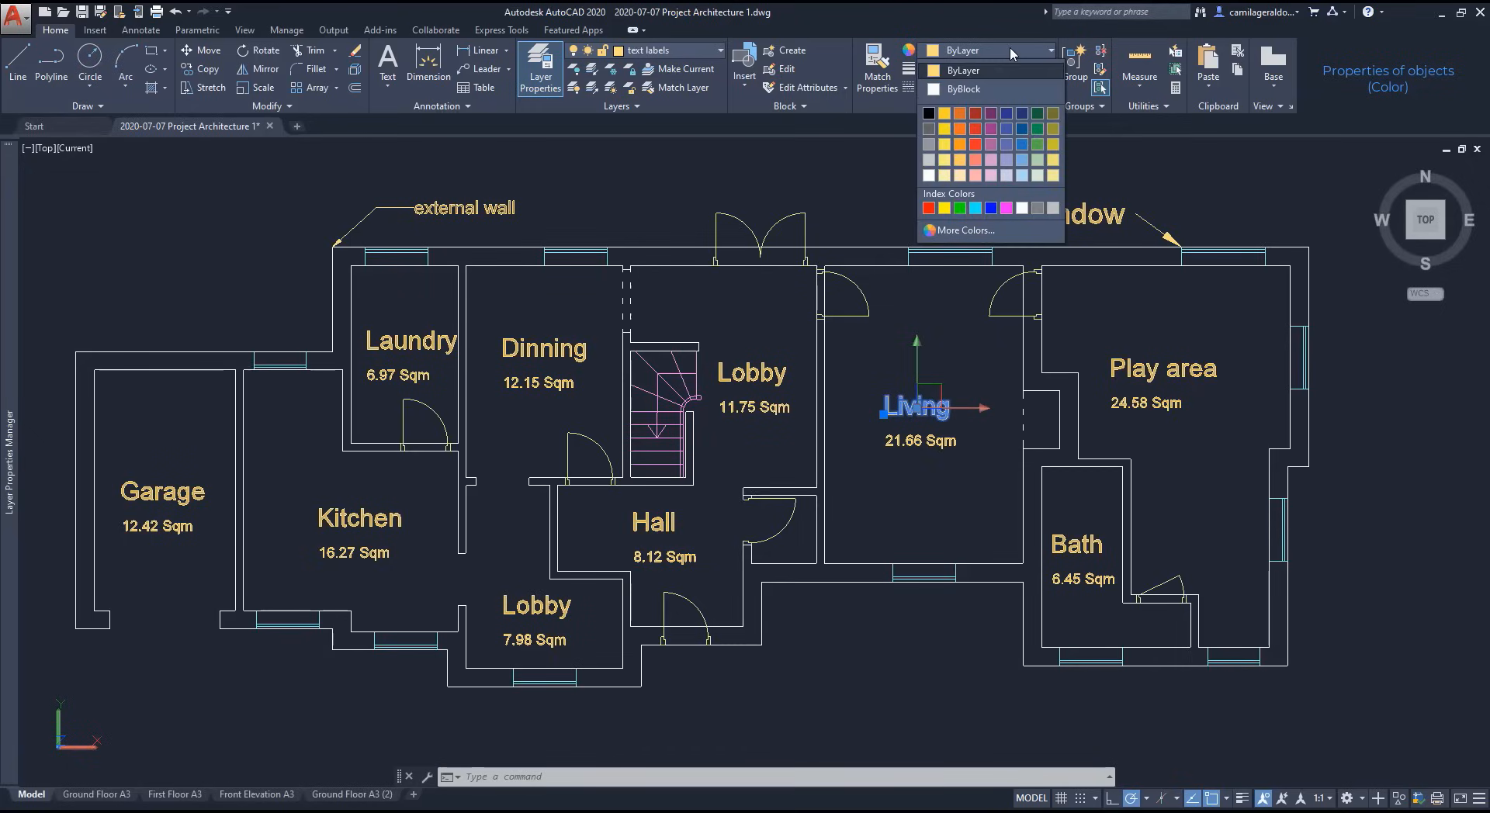
click(975, 146)
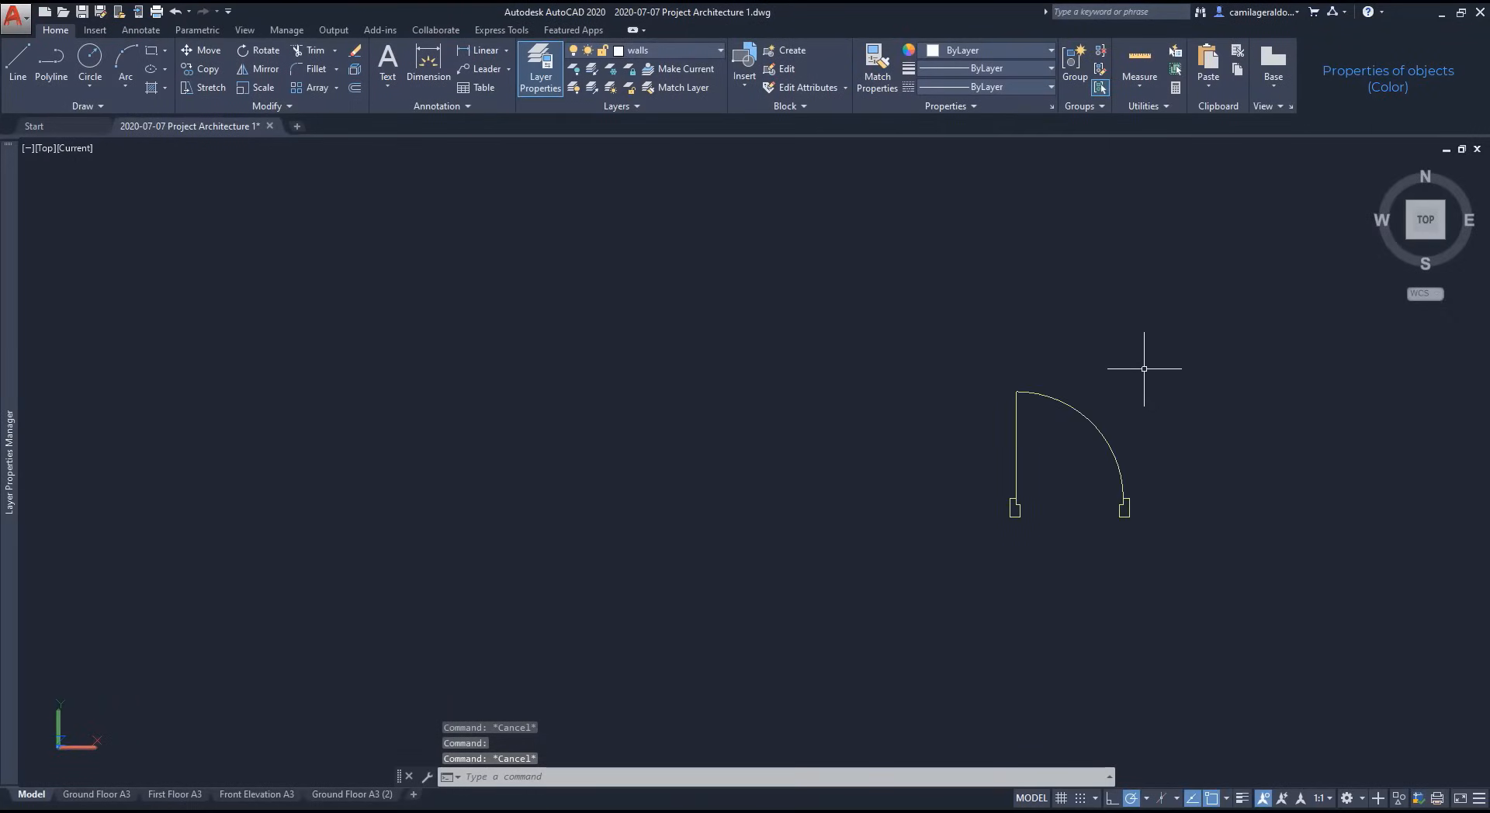
Step: Open the object colour choices for the door block
click(1099, 431)
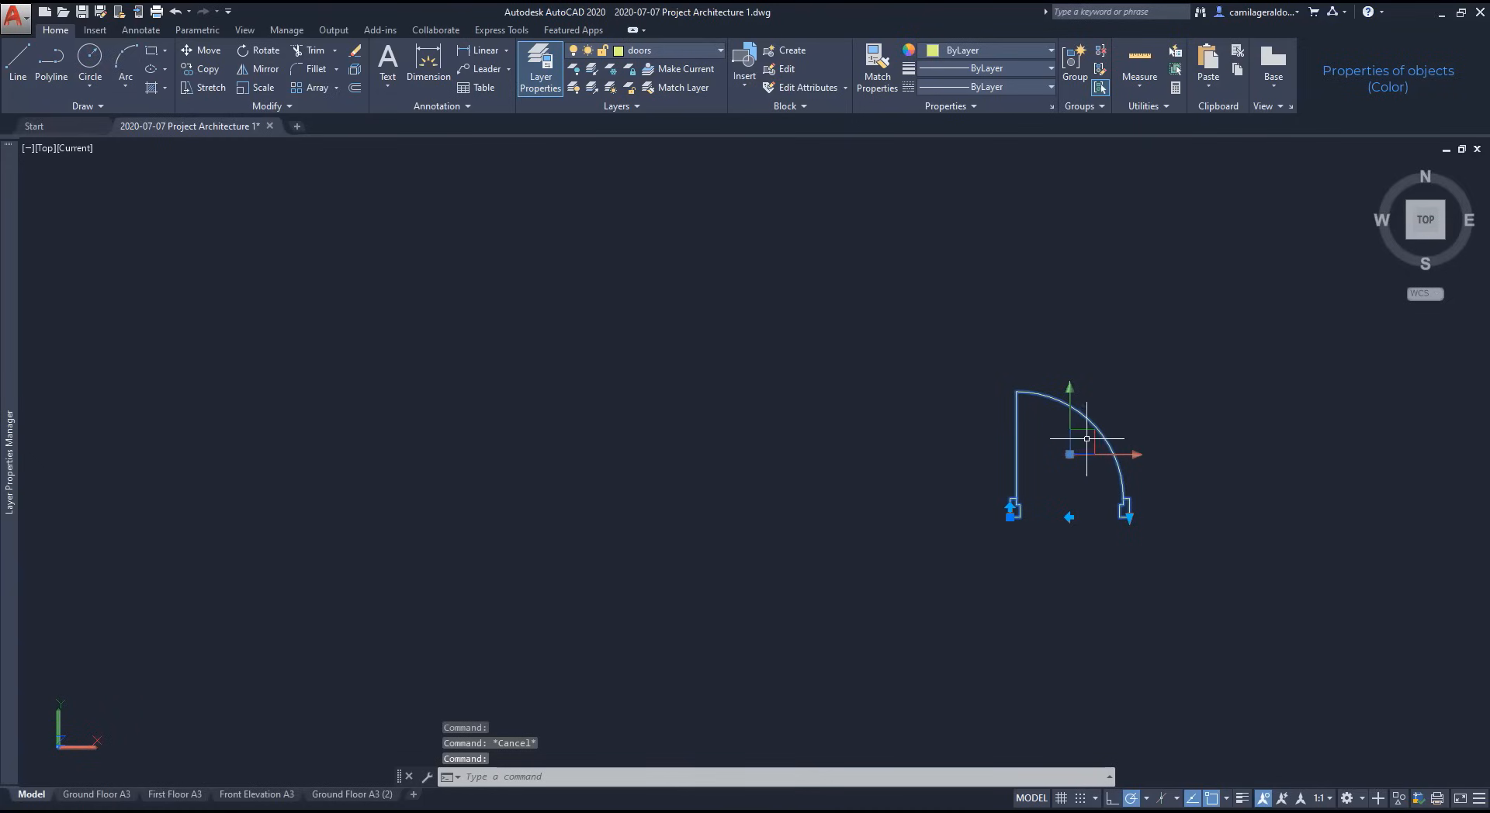
click(1027, 49)
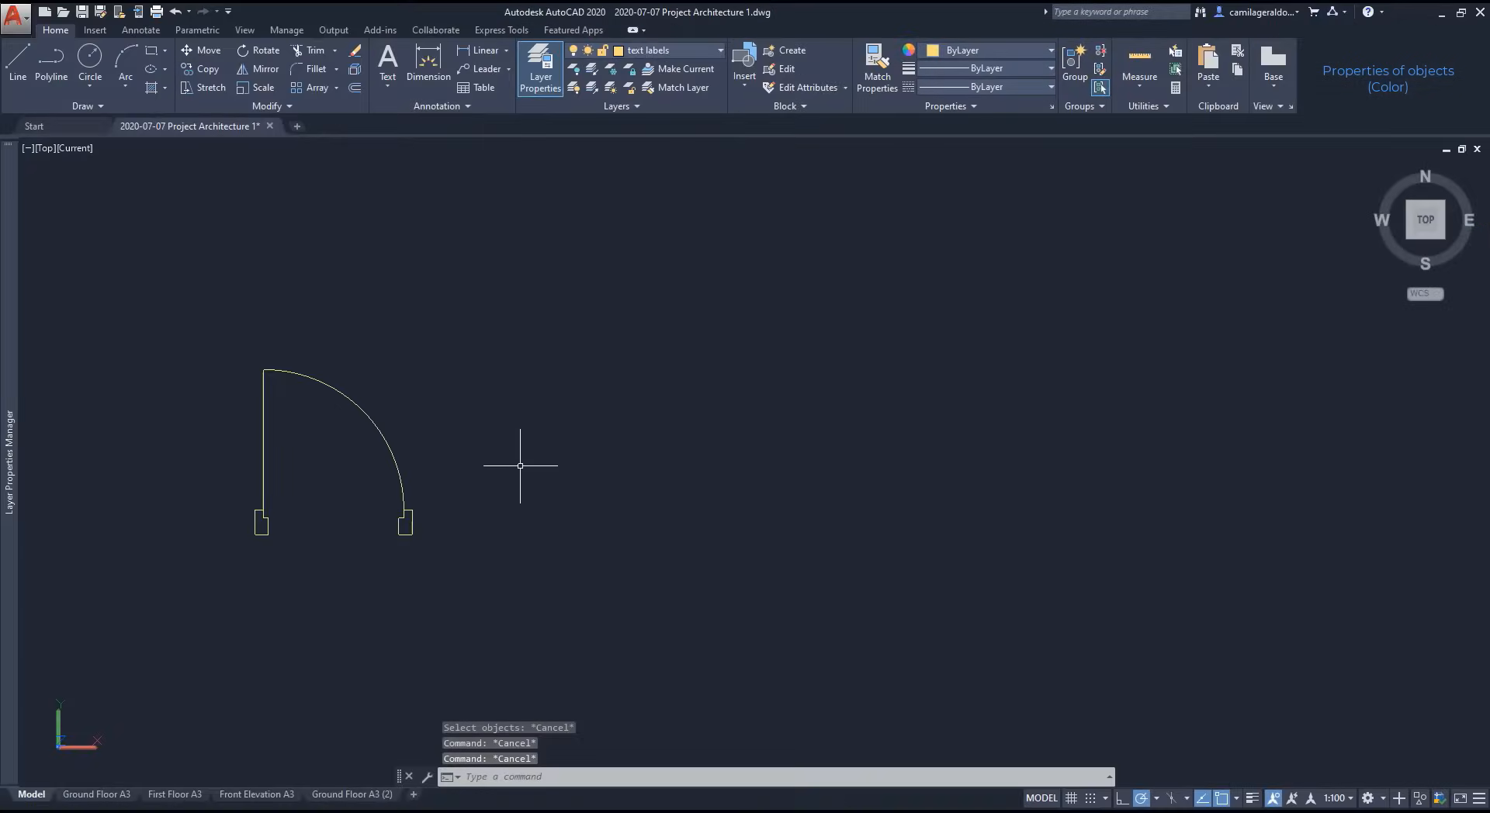
Step: Copy the door block horizontally beside the original, using its lower-left jamb corner as the base point
text(co)
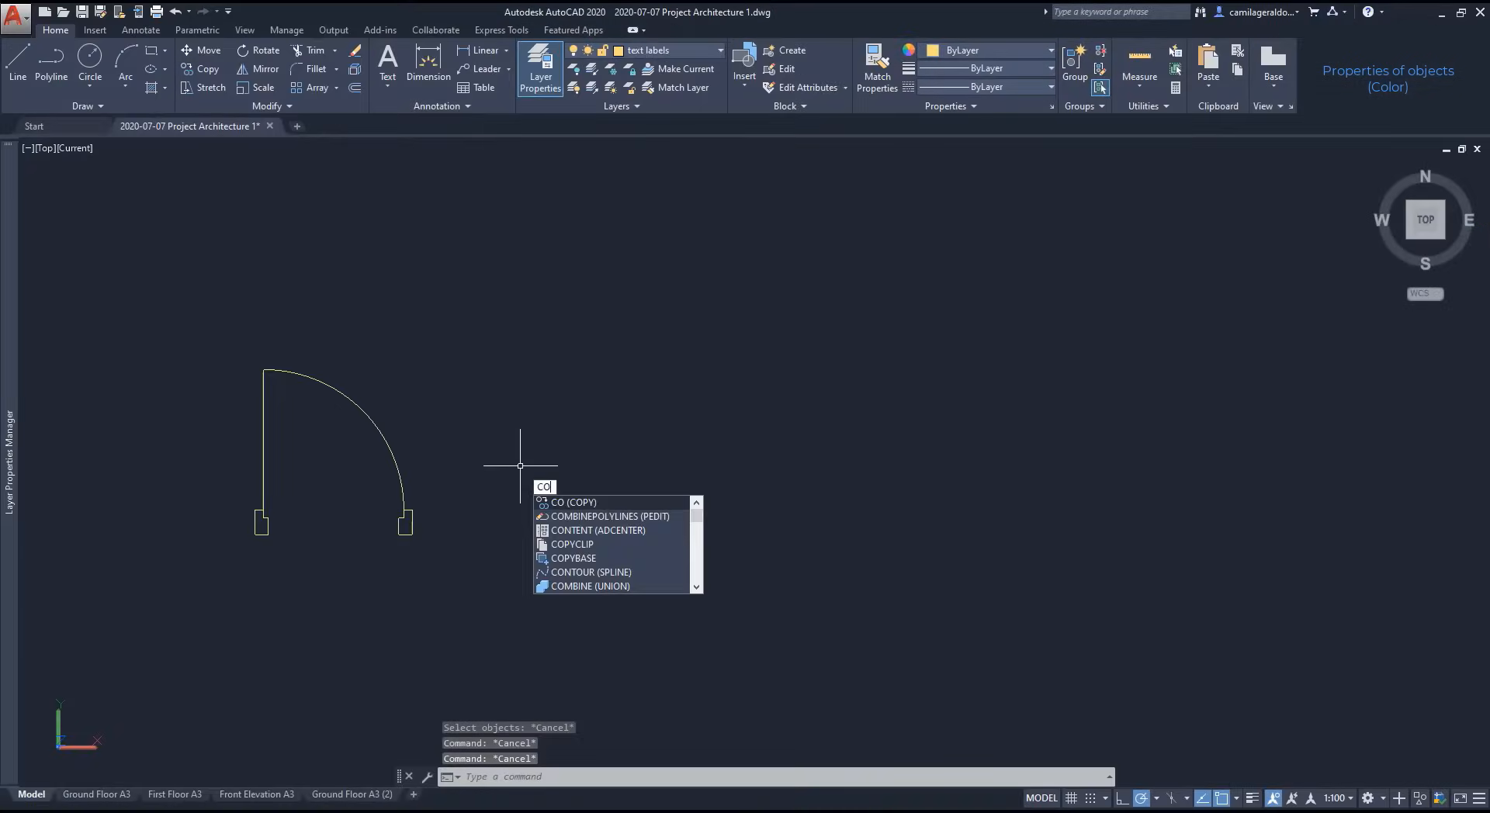
key(Return)
click(528, 612)
click(213, 323)
key(Return)
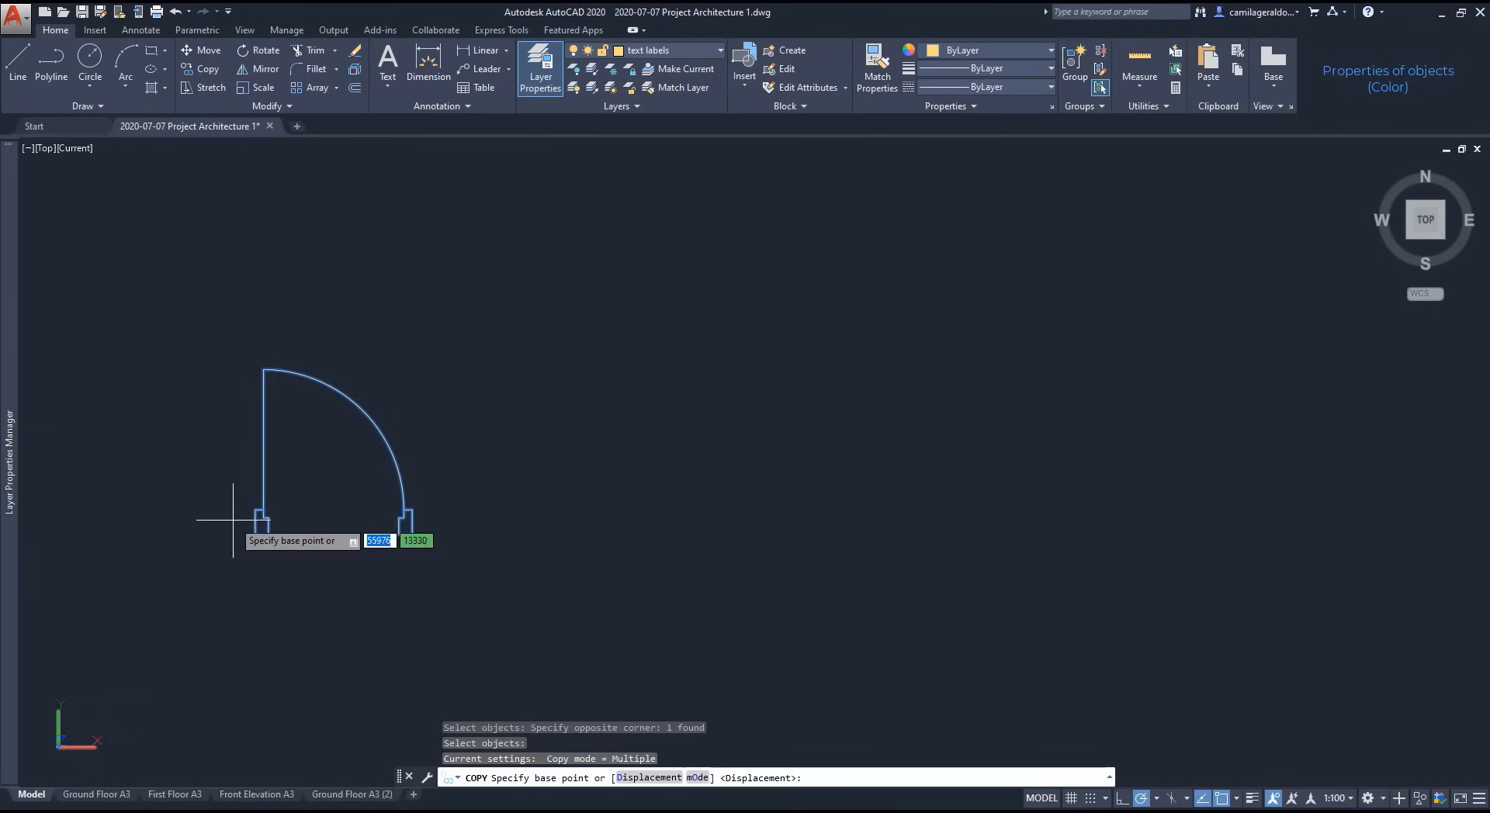
click(255, 533)
click(741, 533)
key(Escape)
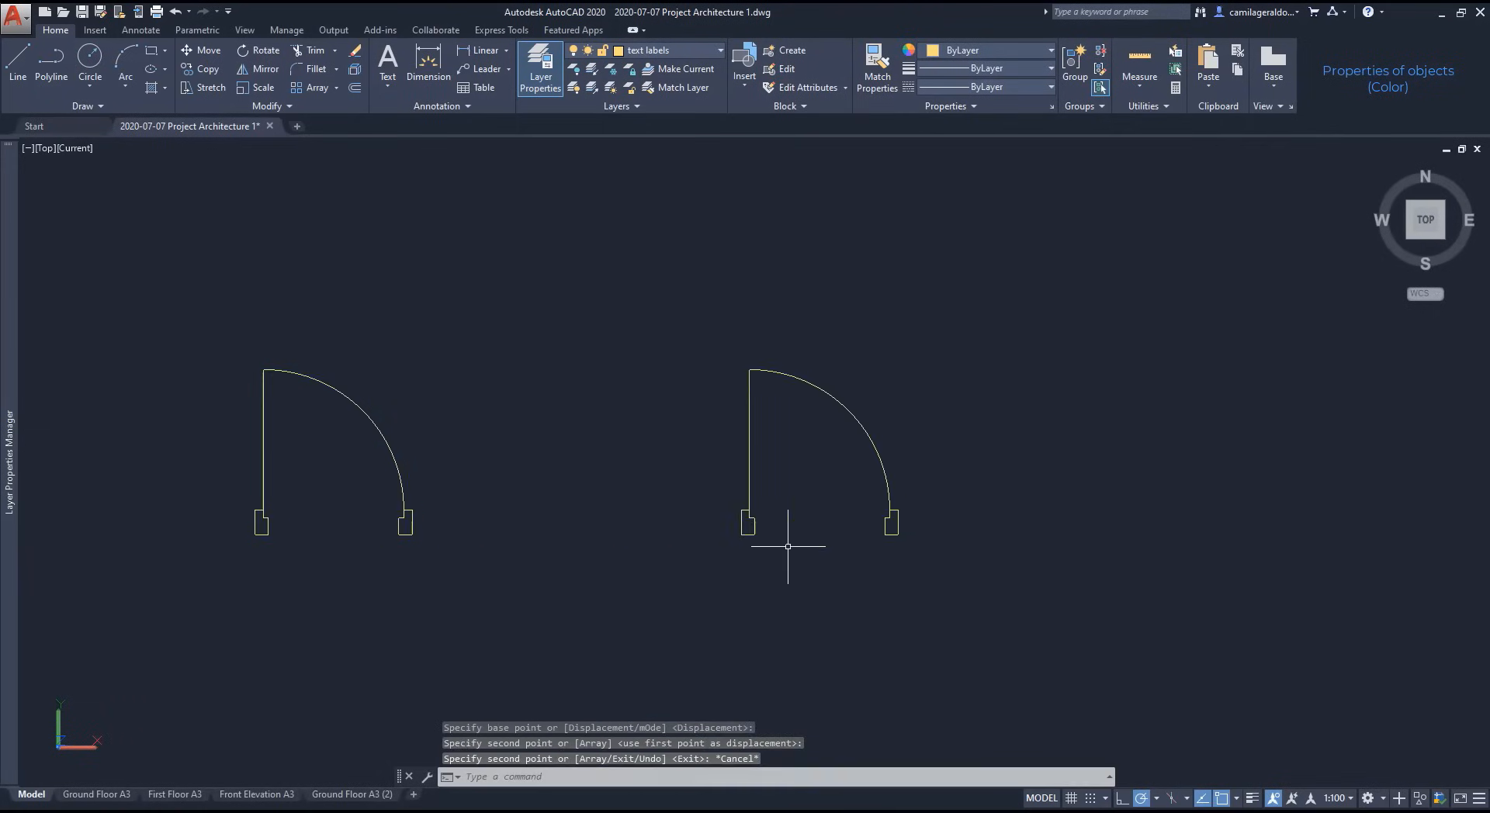
Step: Explode the copied door block into separate objects
text(x)
key(Return)
click(995, 581)
click(627, 212)
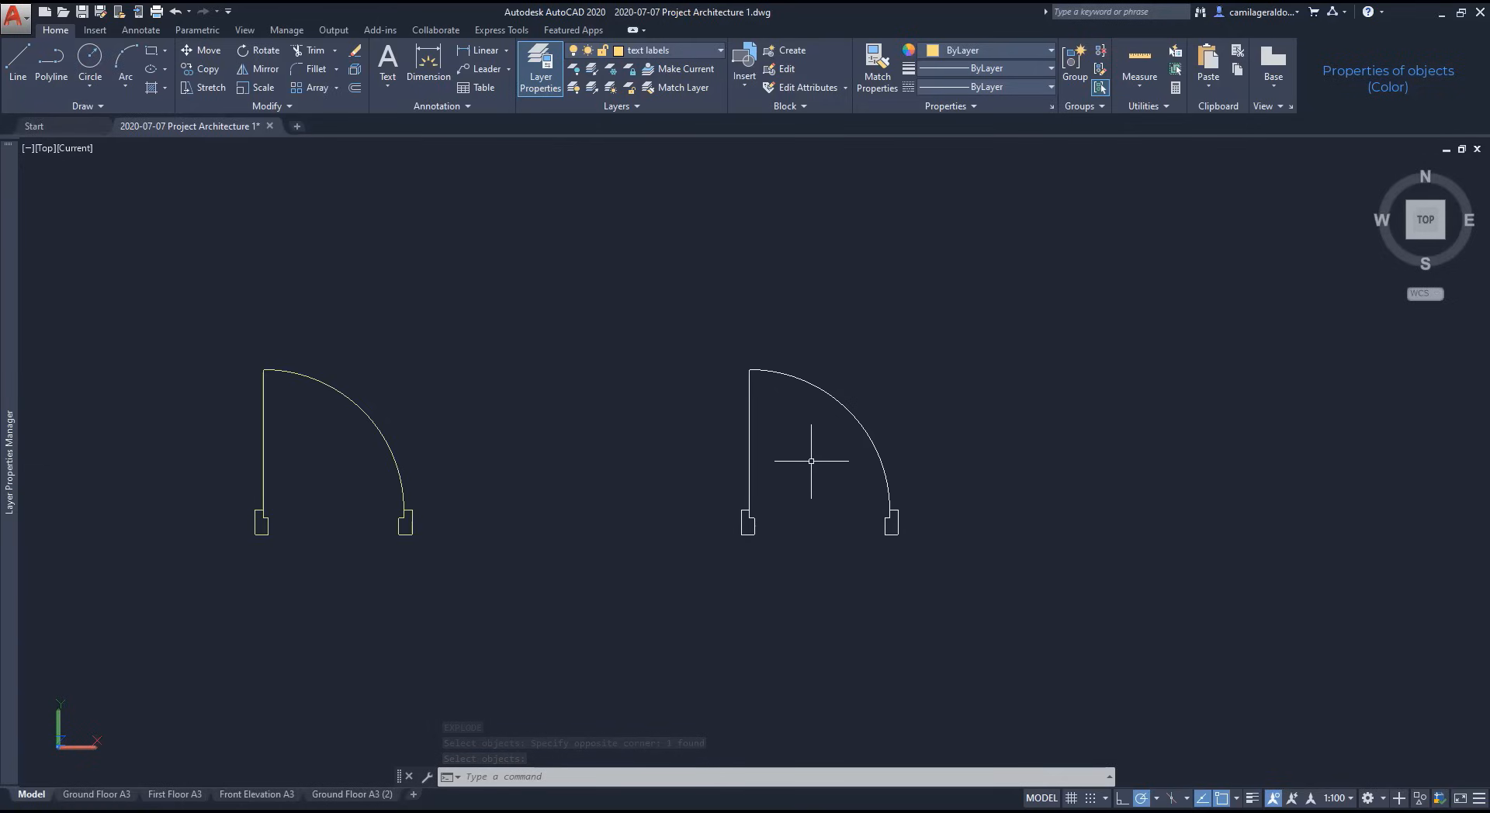
Step: Set the object colour of all the exploded door's parts to ByBlock
click(972, 593)
click(780, 356)
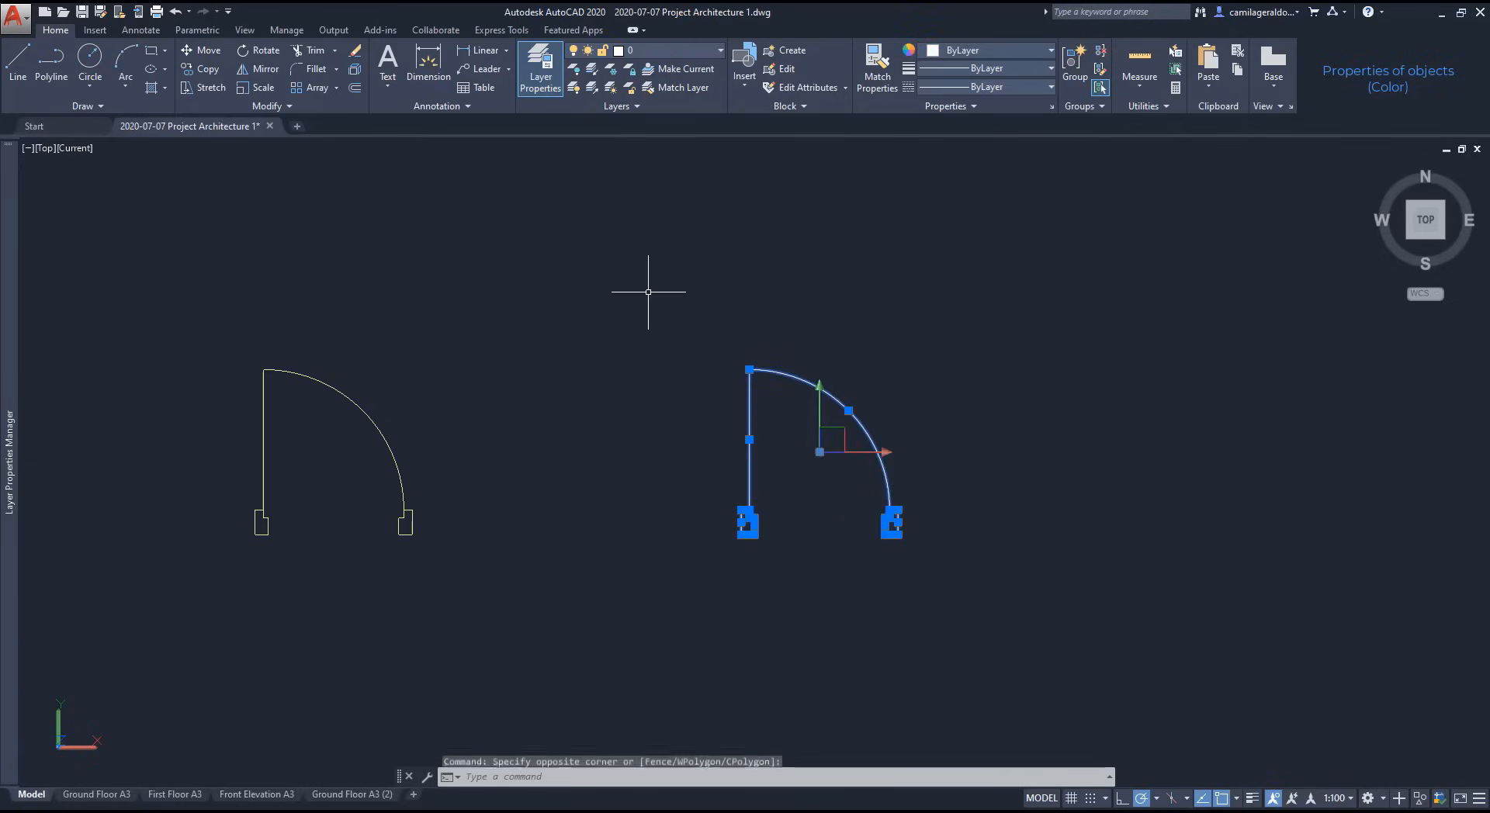
click(1000, 49)
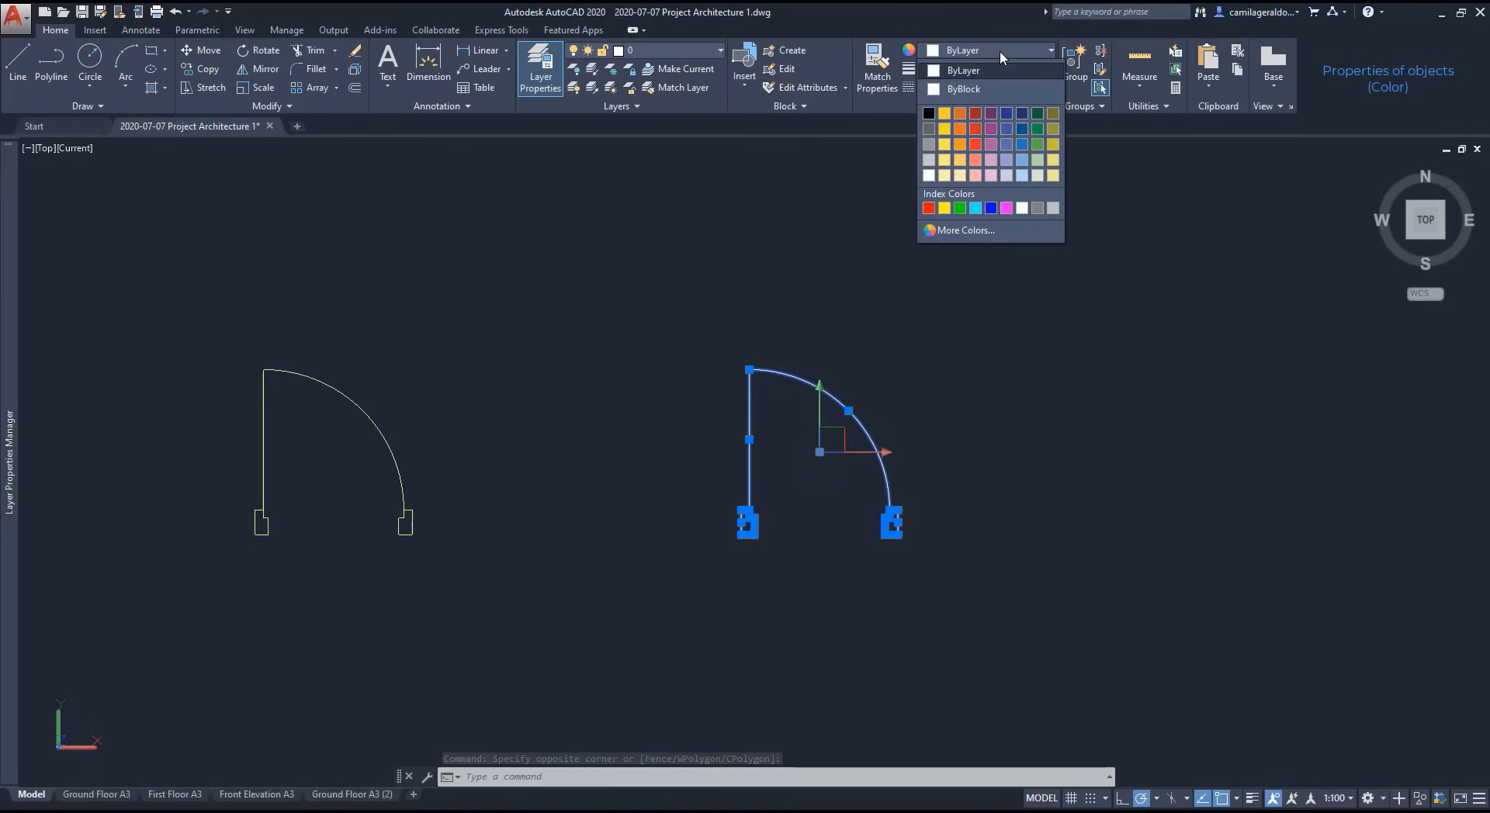
click(984, 87)
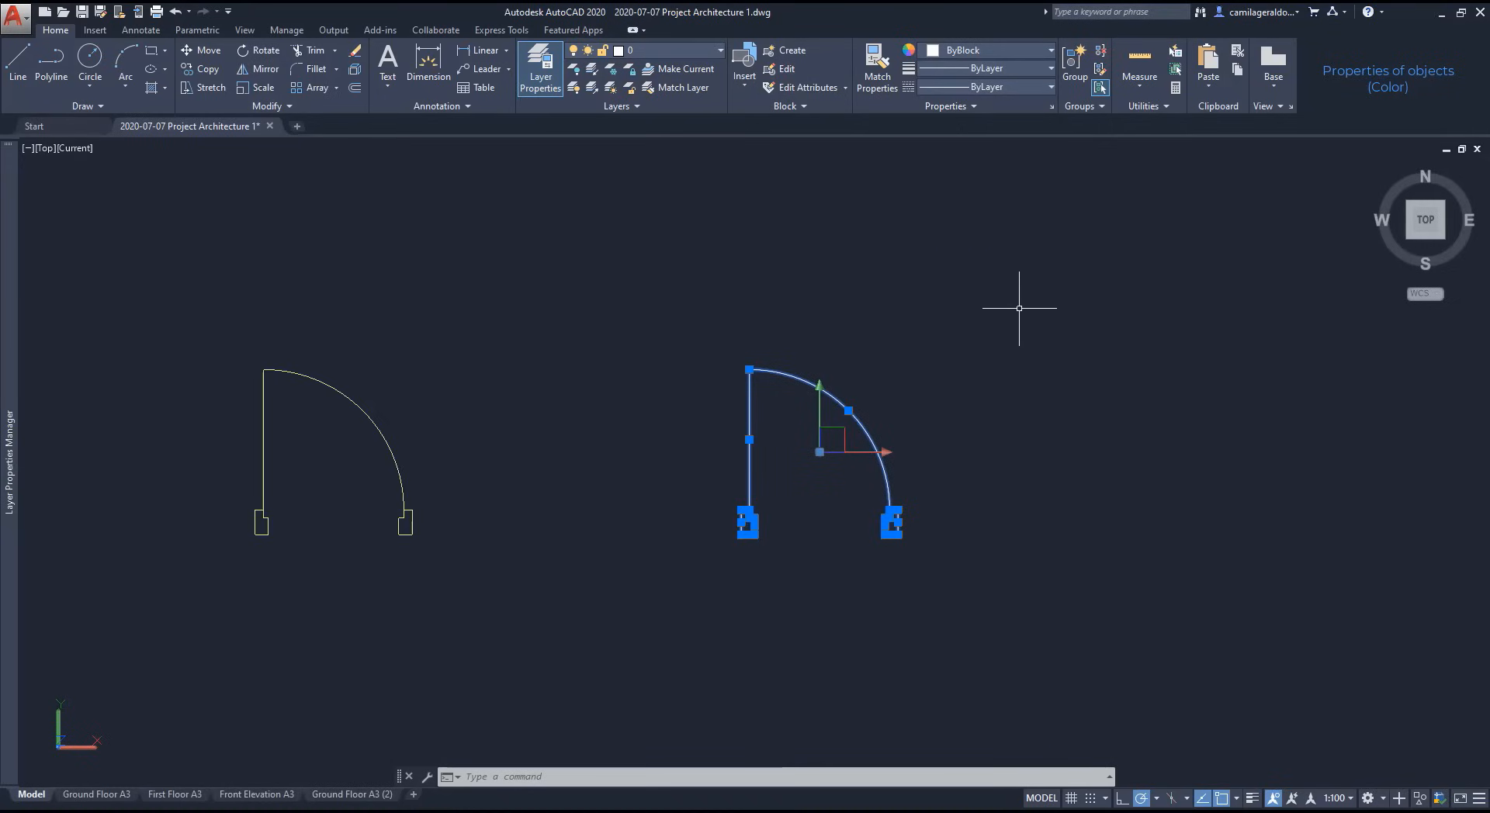
key(Escape)
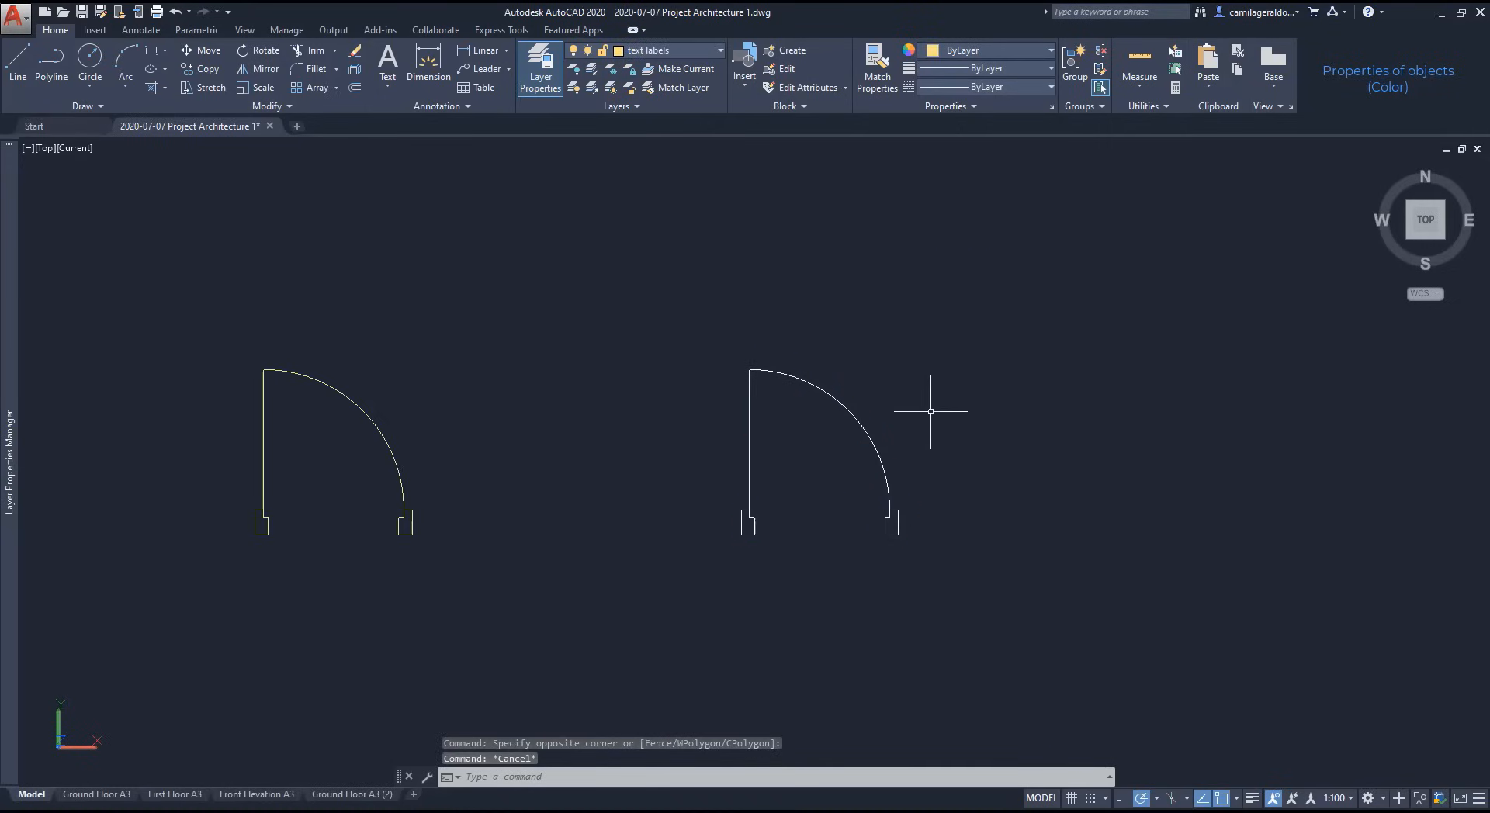
Step: Define a block named test from all the exploded door's parts, converting them to the block
click(793, 51)
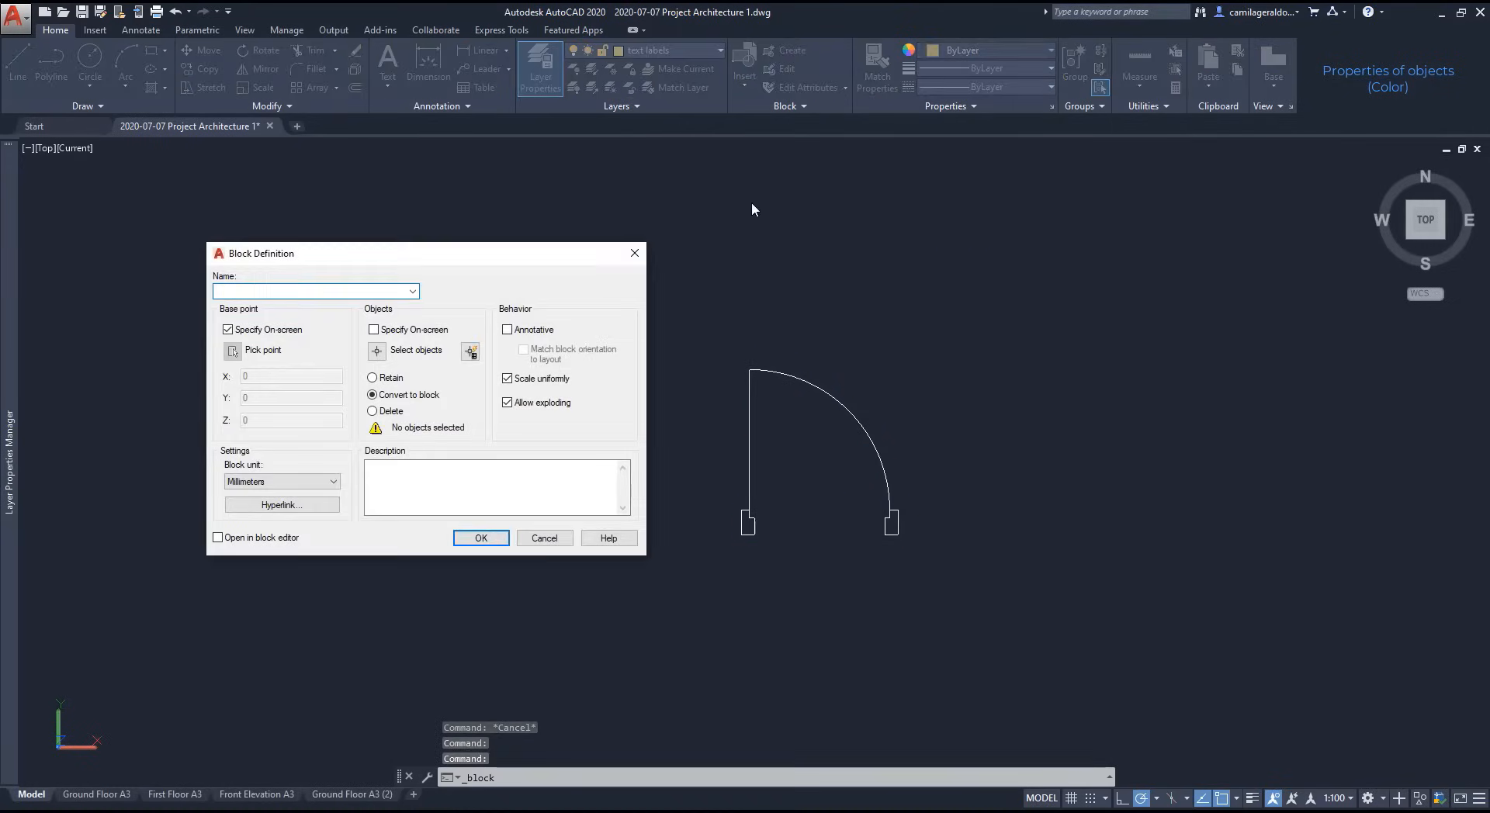
text(test)
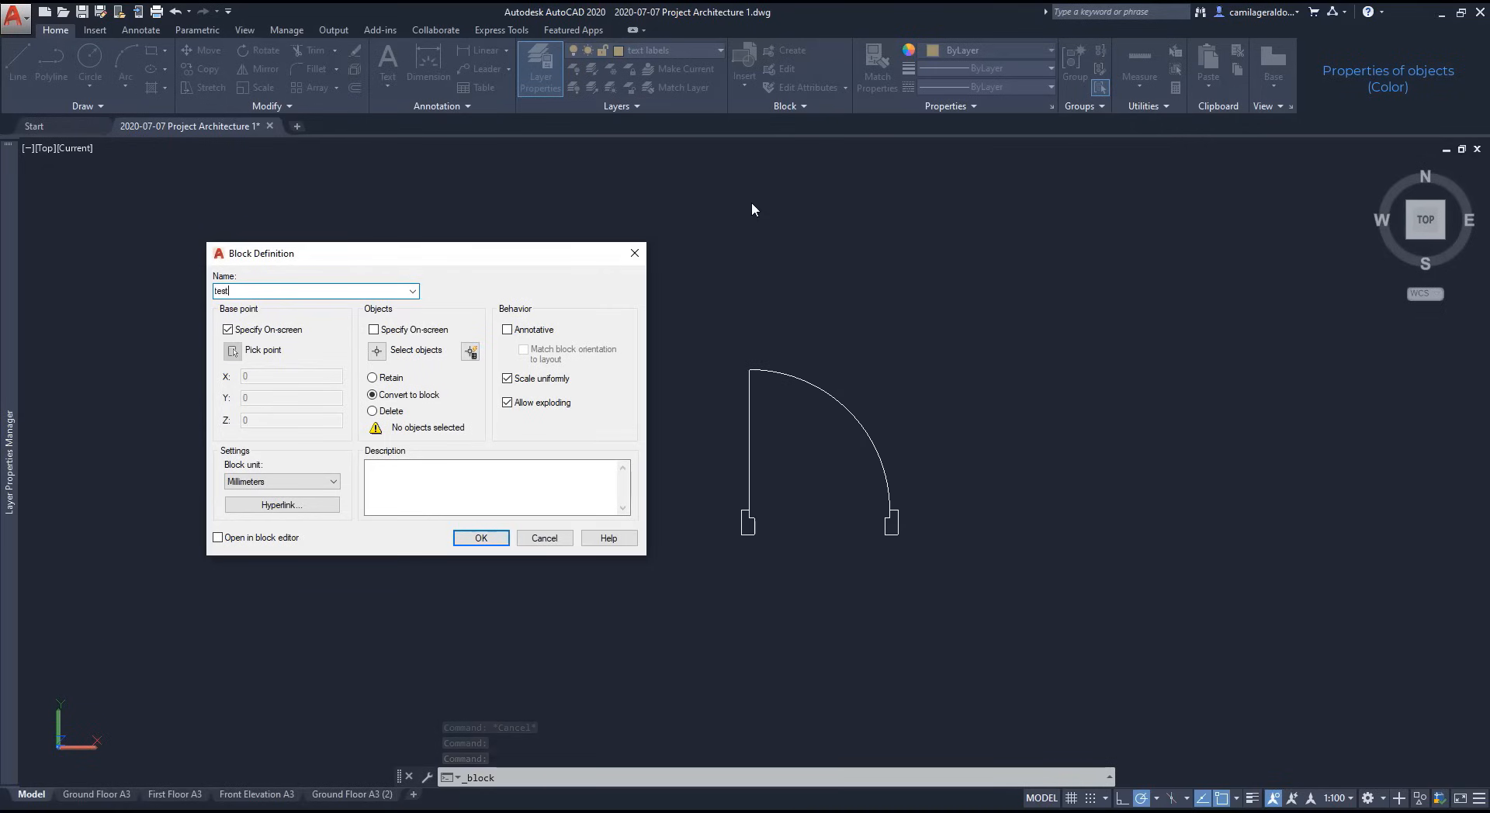
click(471, 536)
click(754, 422)
click(956, 592)
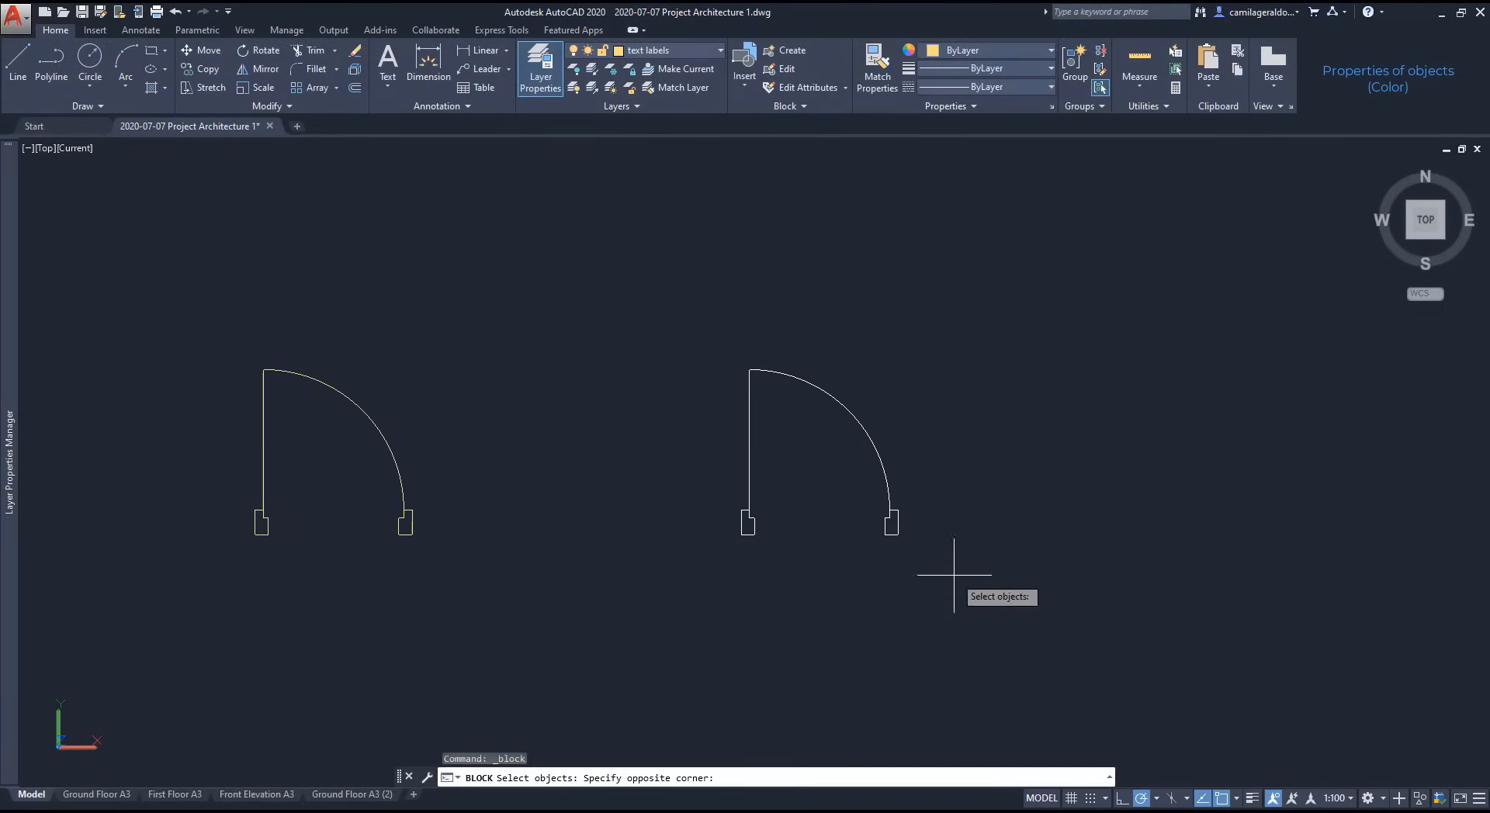
click(708, 332)
key(Return)
click(482, 538)
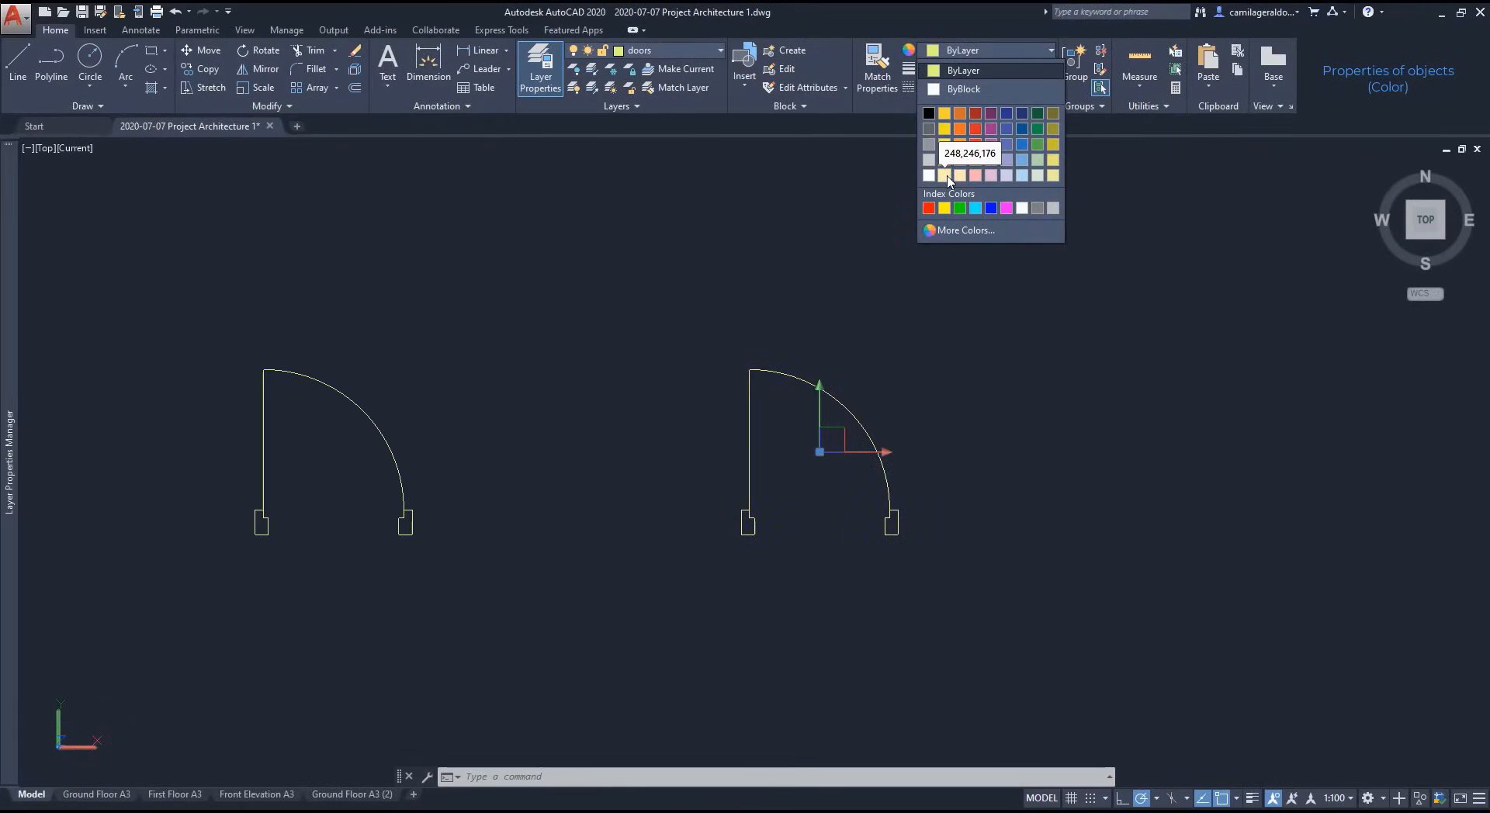
Step: Set the test door block's object colour to 209,156,199 and check the override by reselecting it
click(991, 160)
key(Escape)
click(876, 447)
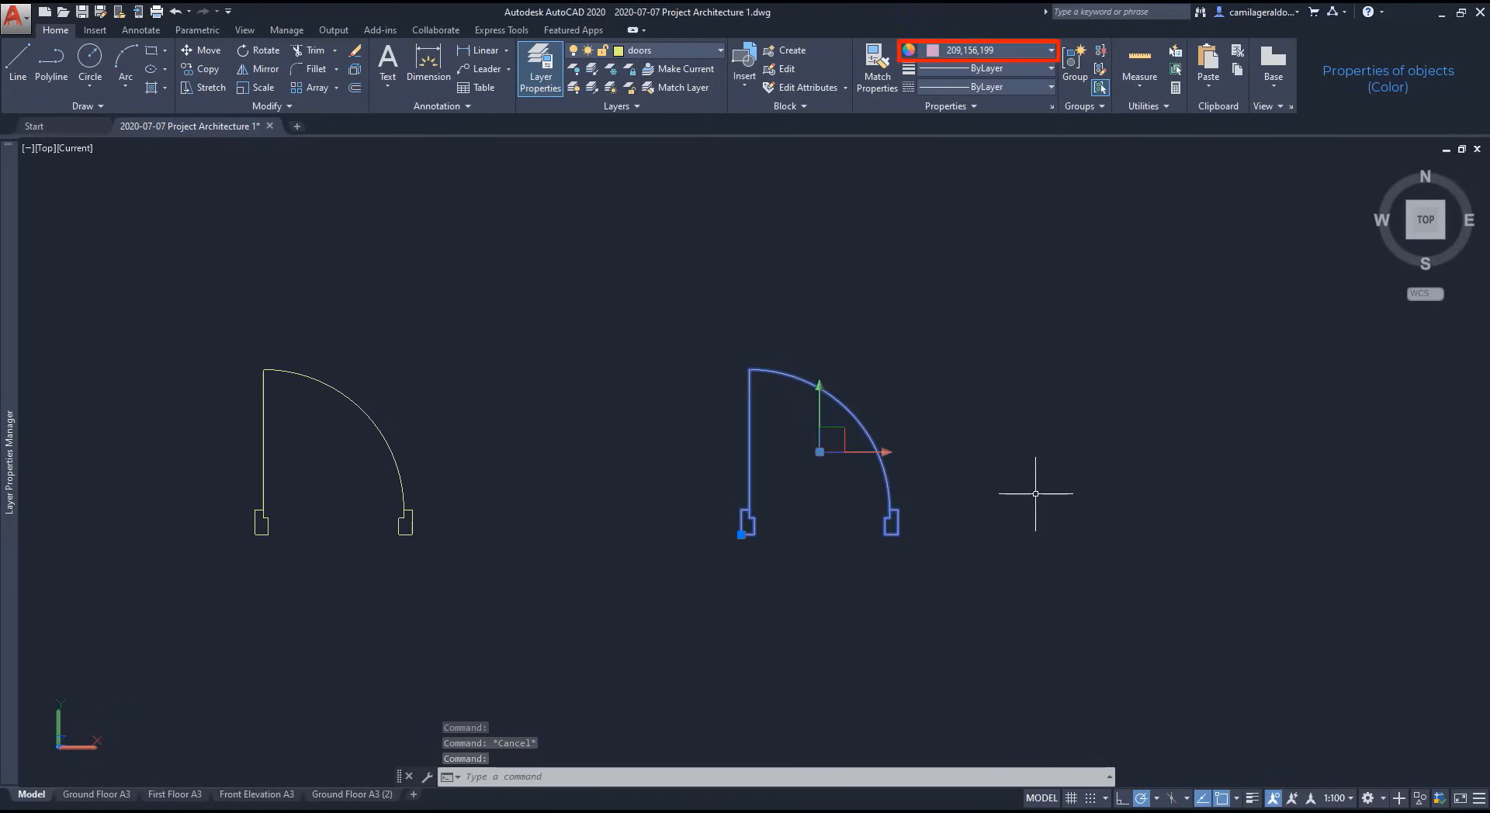
key(Escape)
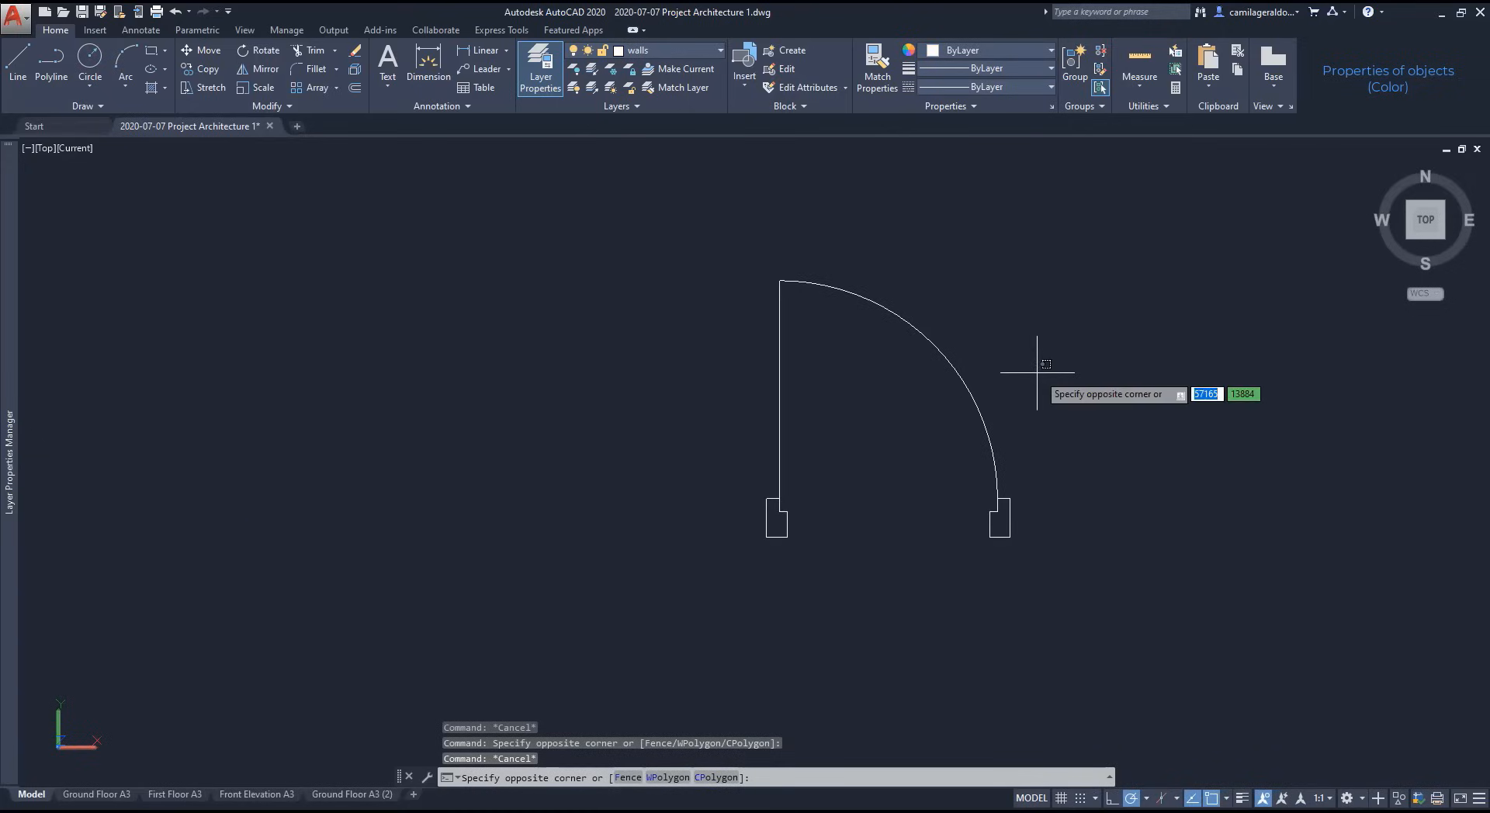
Step: Set the object colour of the exploded door's leaf line and swing arc to orange
click(708, 269)
click(1031, 50)
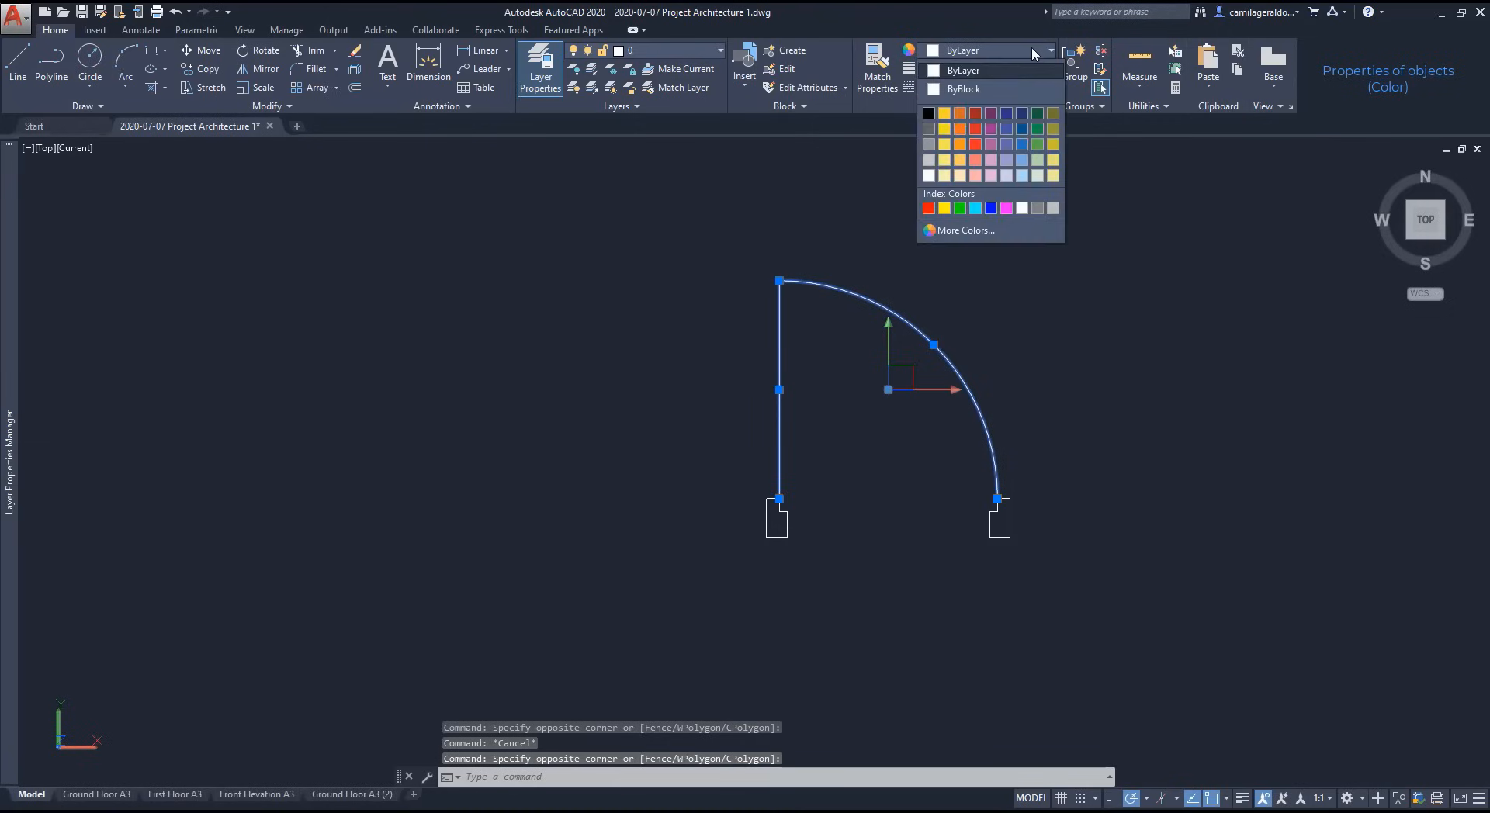
click(960, 143)
key(Escape)
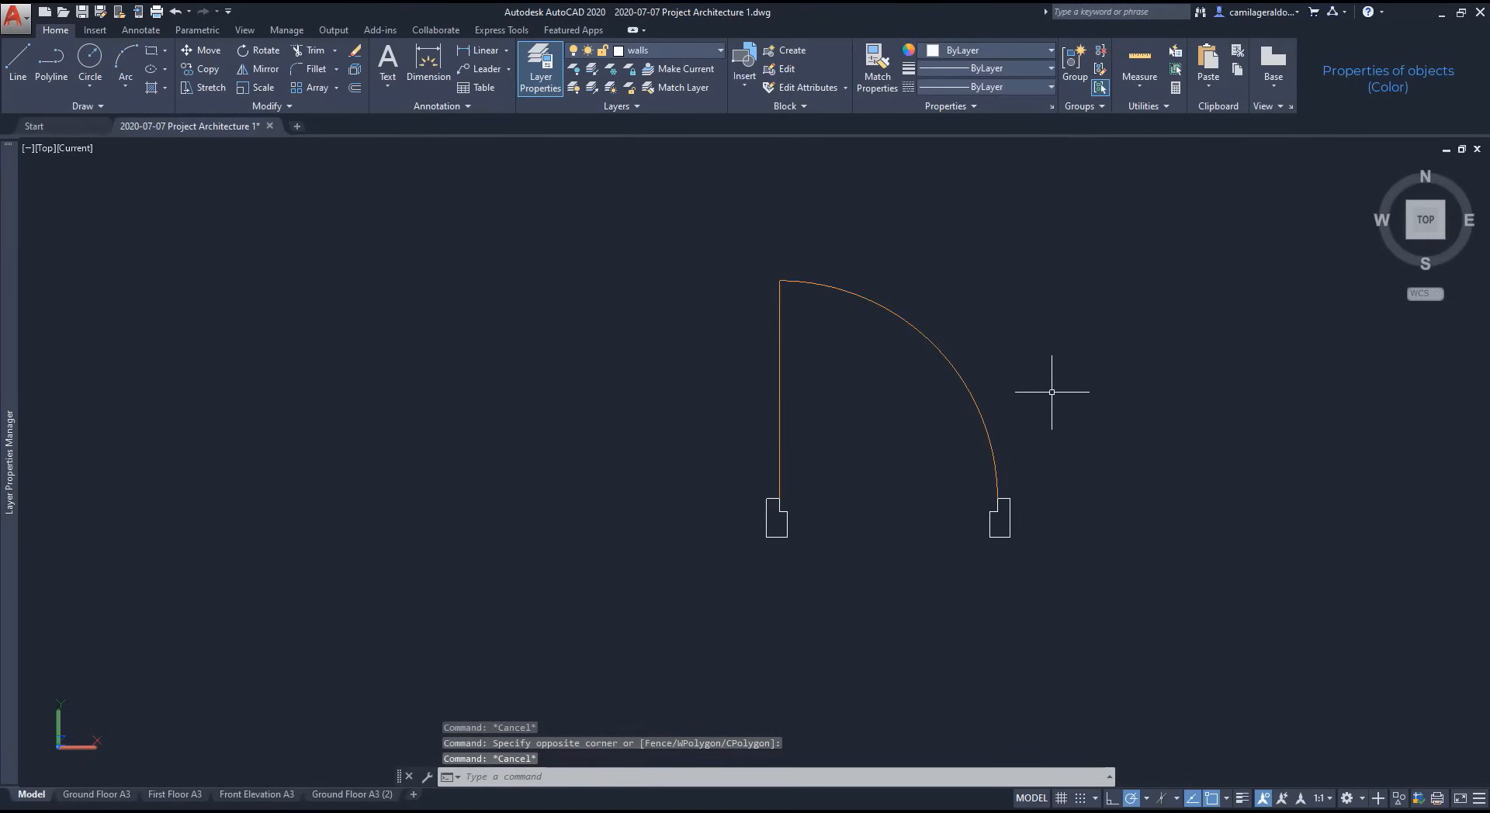
Step: Define a block named door from the orange leaf and swing arc together with both white jambs
text(b)
key(Return)
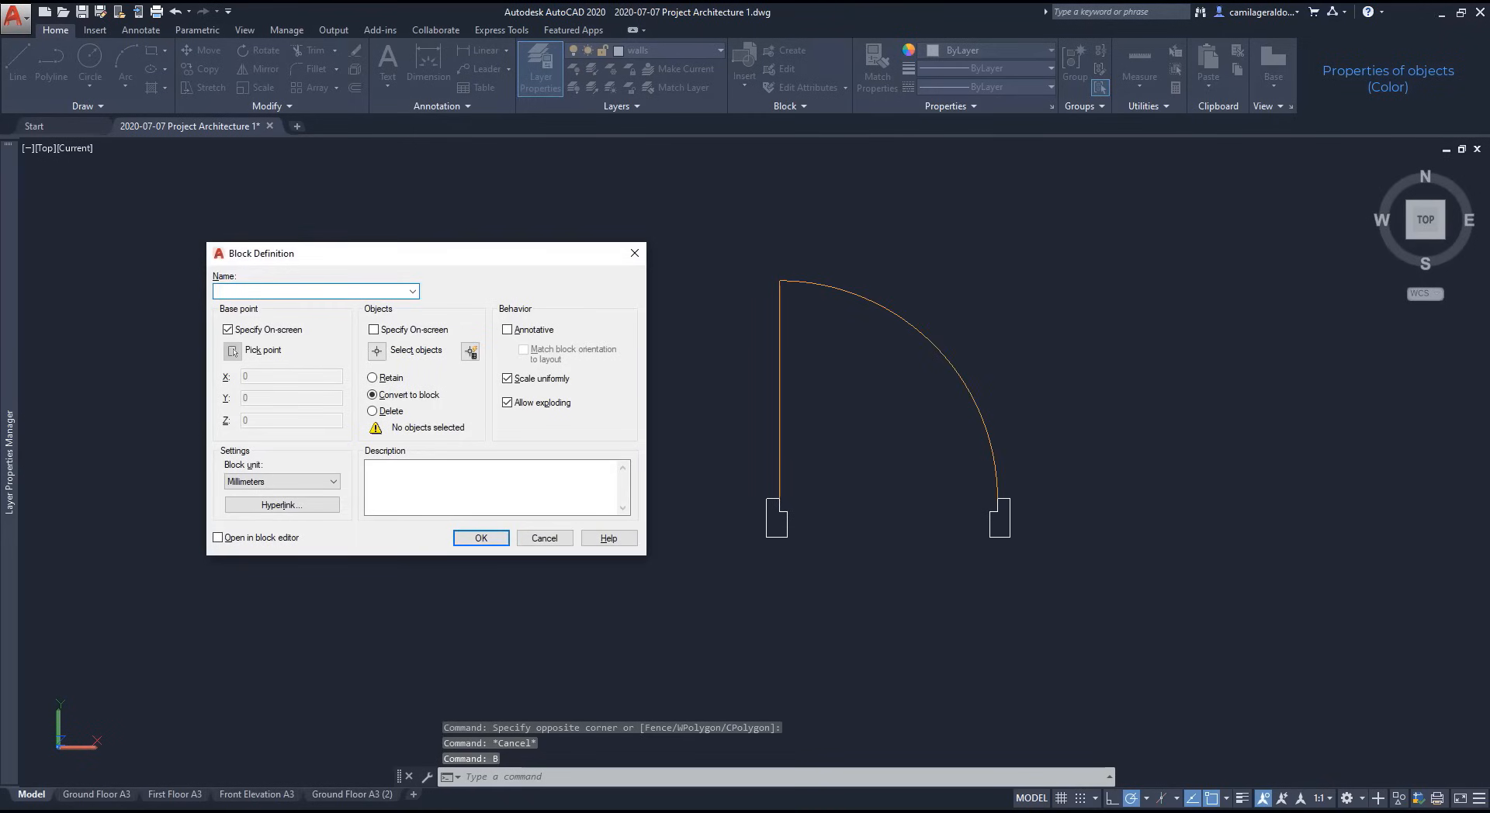
text(door)
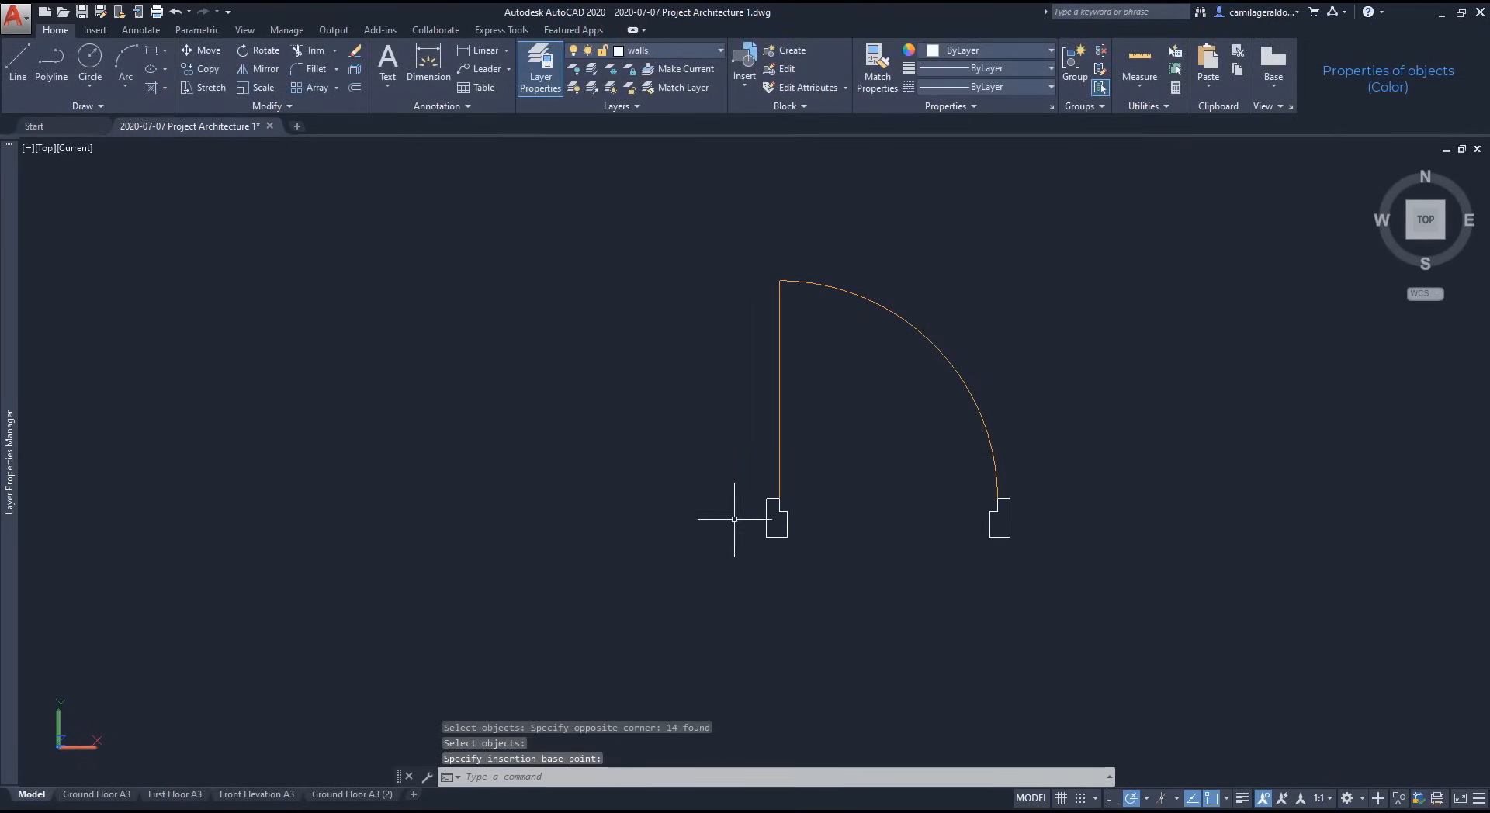
Step: Move the new door block to the text labels layer and reopen the layer choices
click(765, 521)
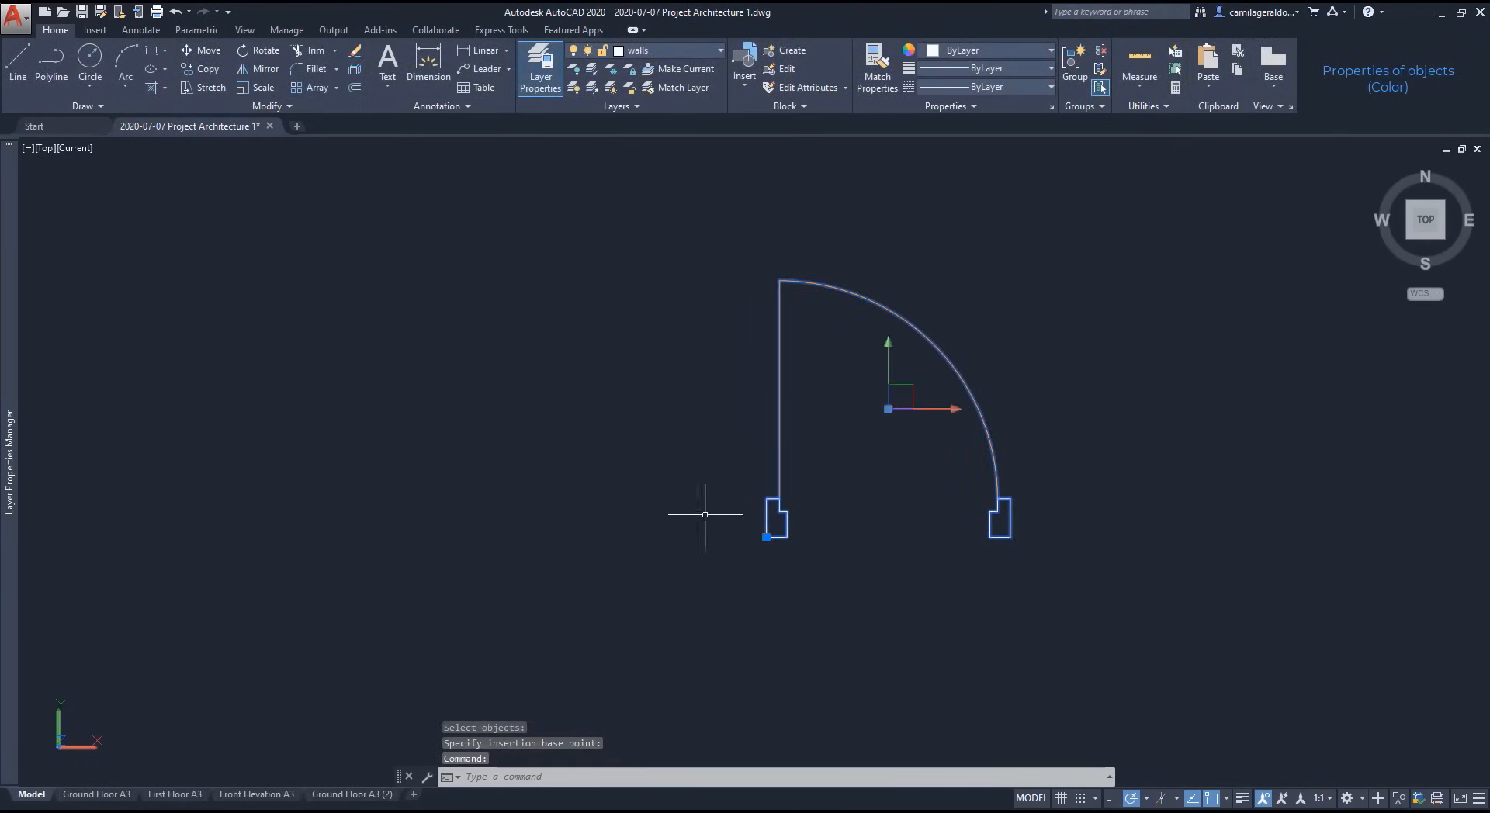
click(715, 50)
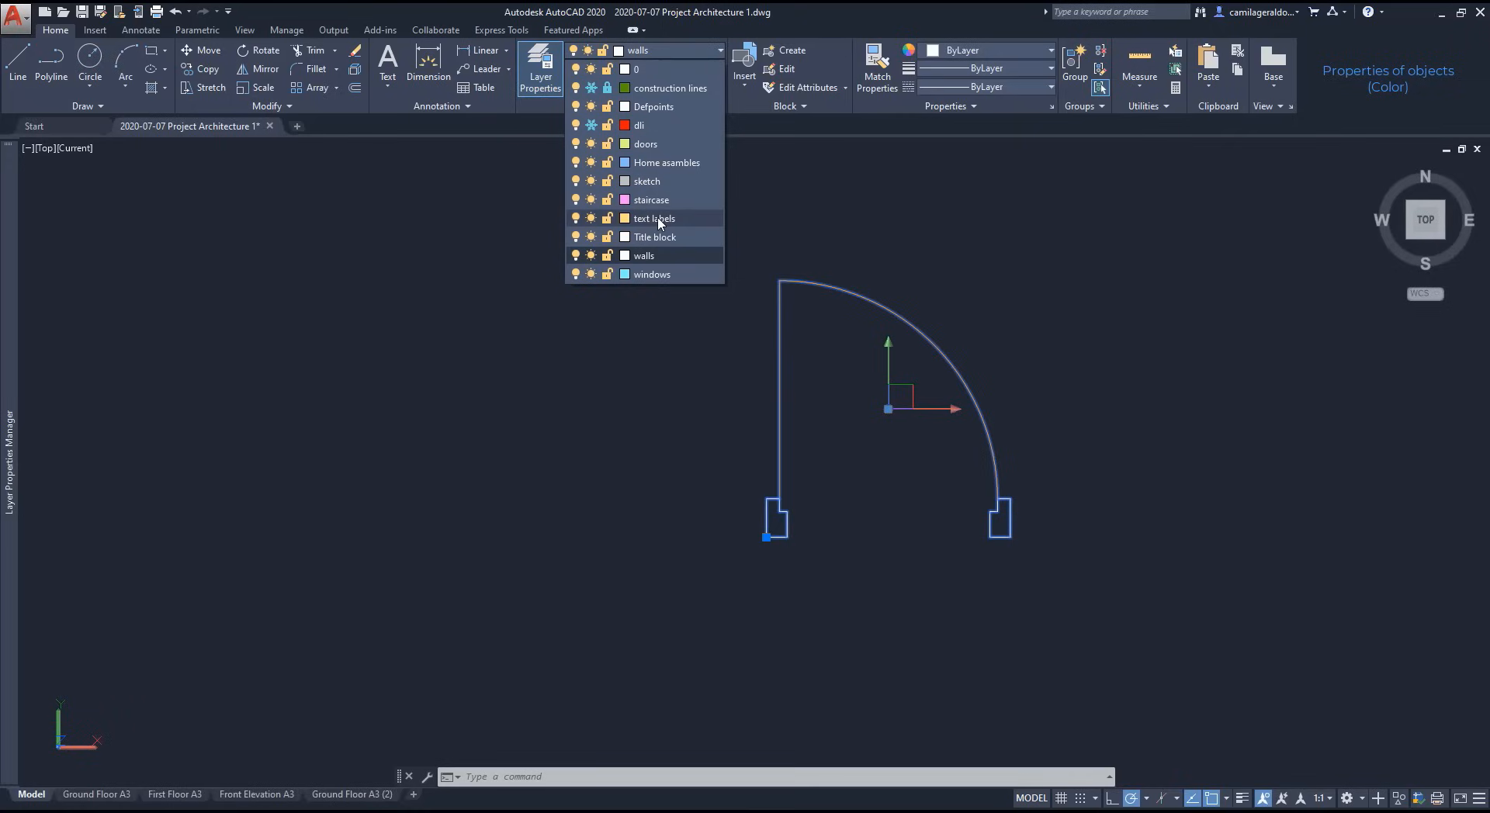
click(659, 219)
click(670, 200)
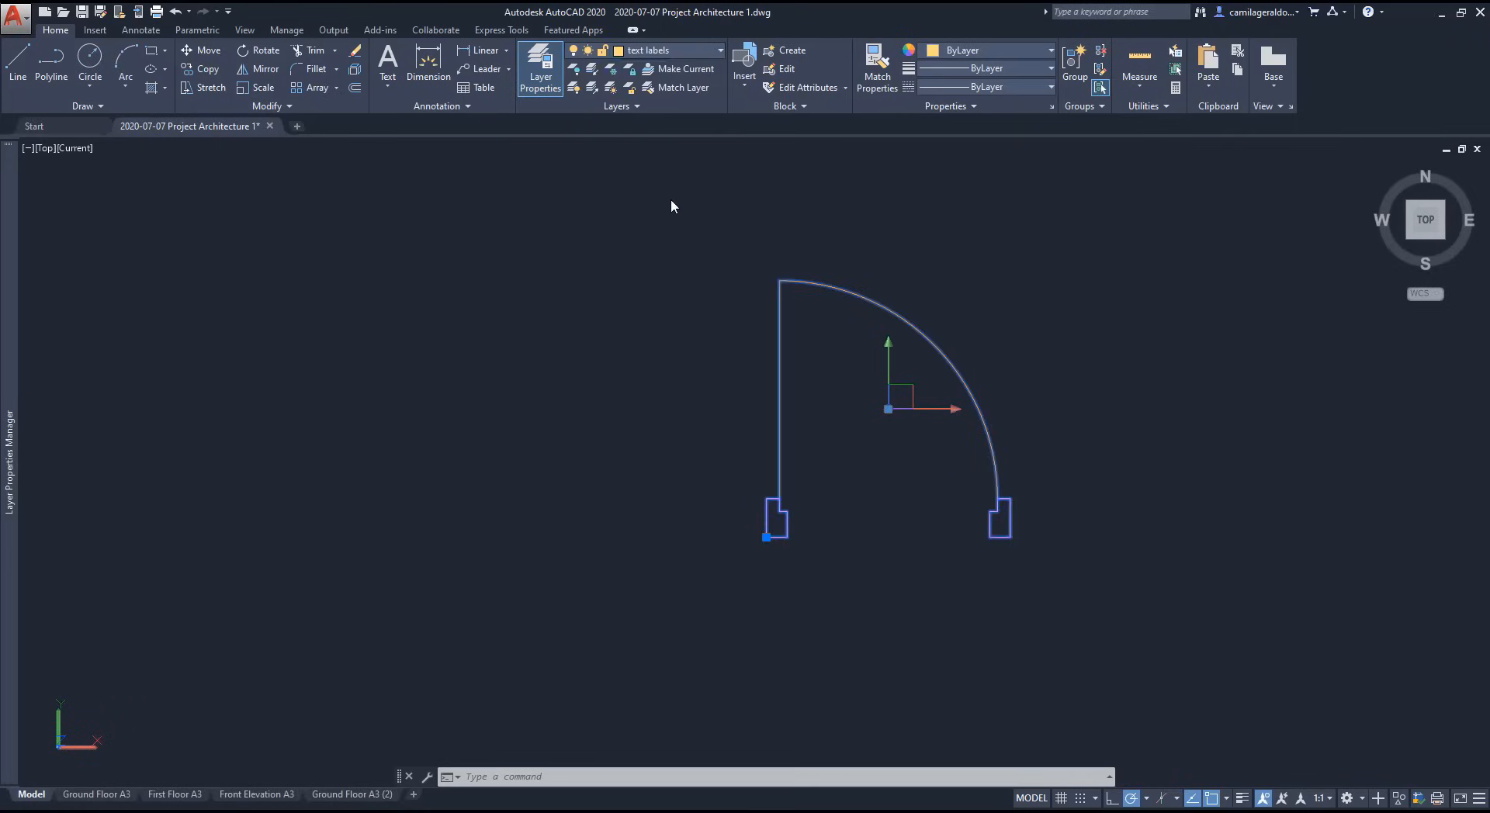
click(709, 49)
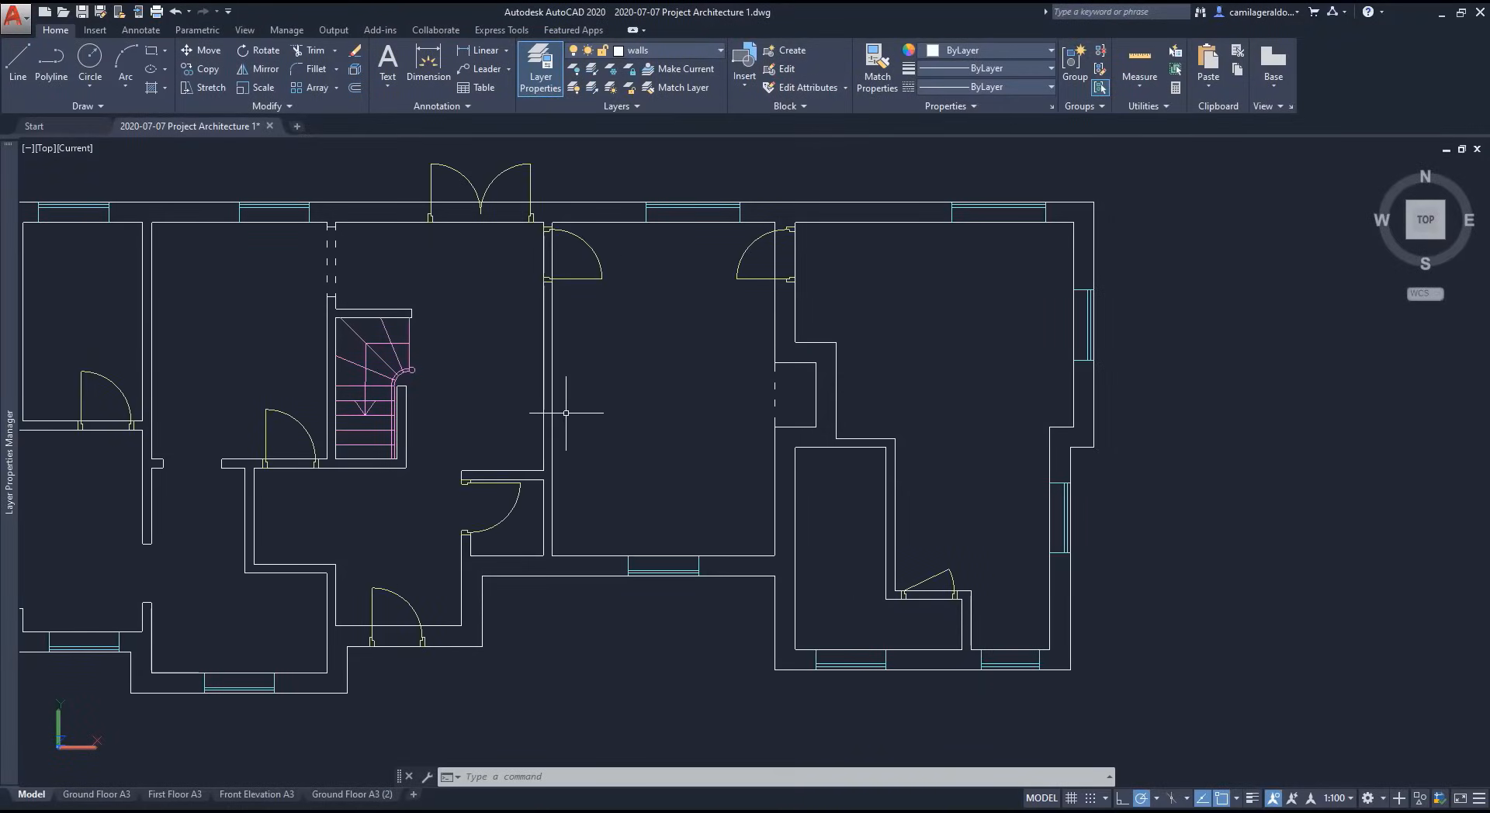
Step: Set the lineweight of the inner wall line beside the stair hall to 1.00 mm and turn on lineweight display
click(551, 422)
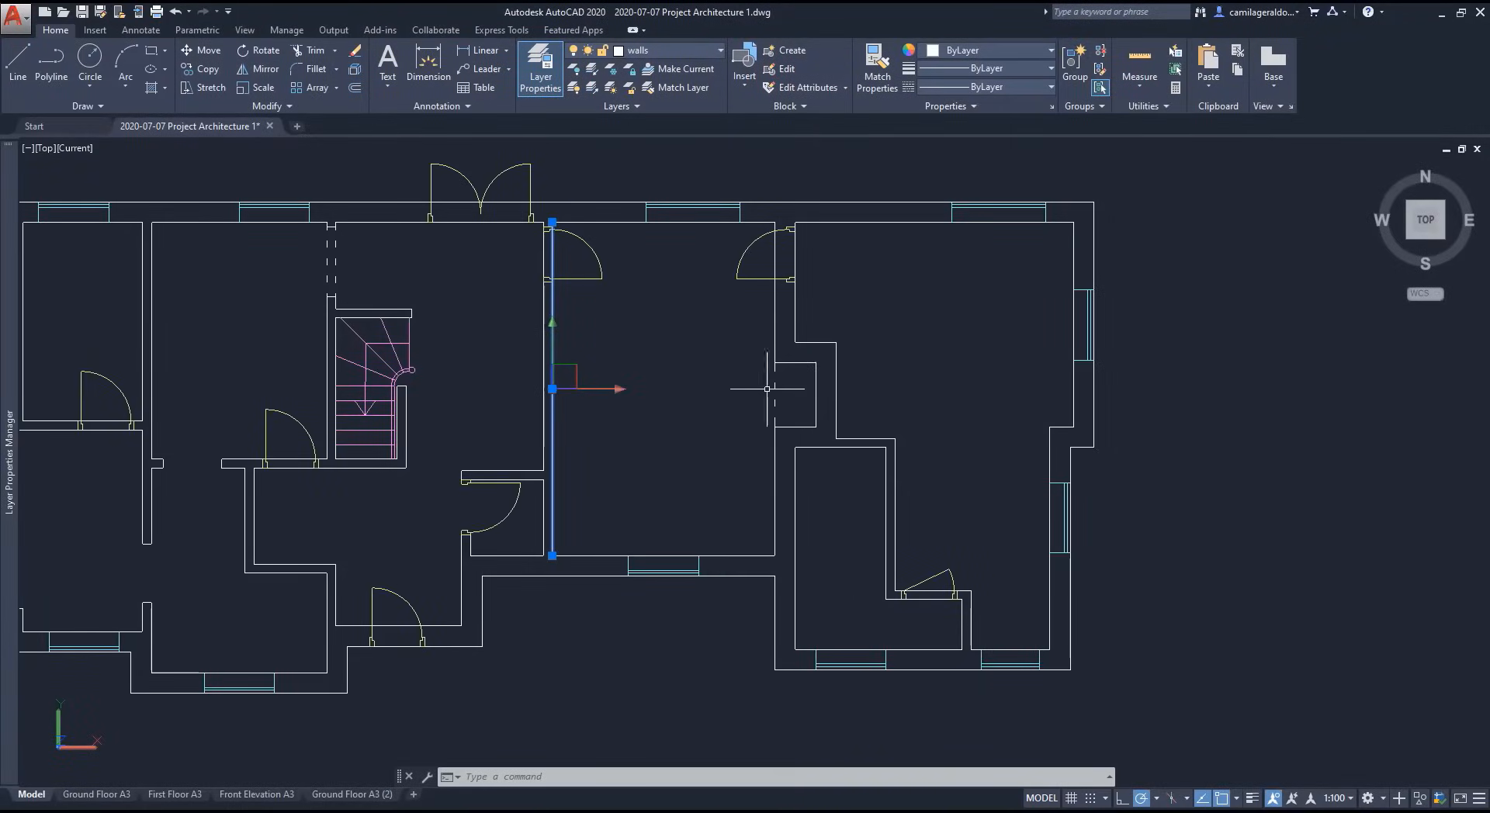
click(1022, 67)
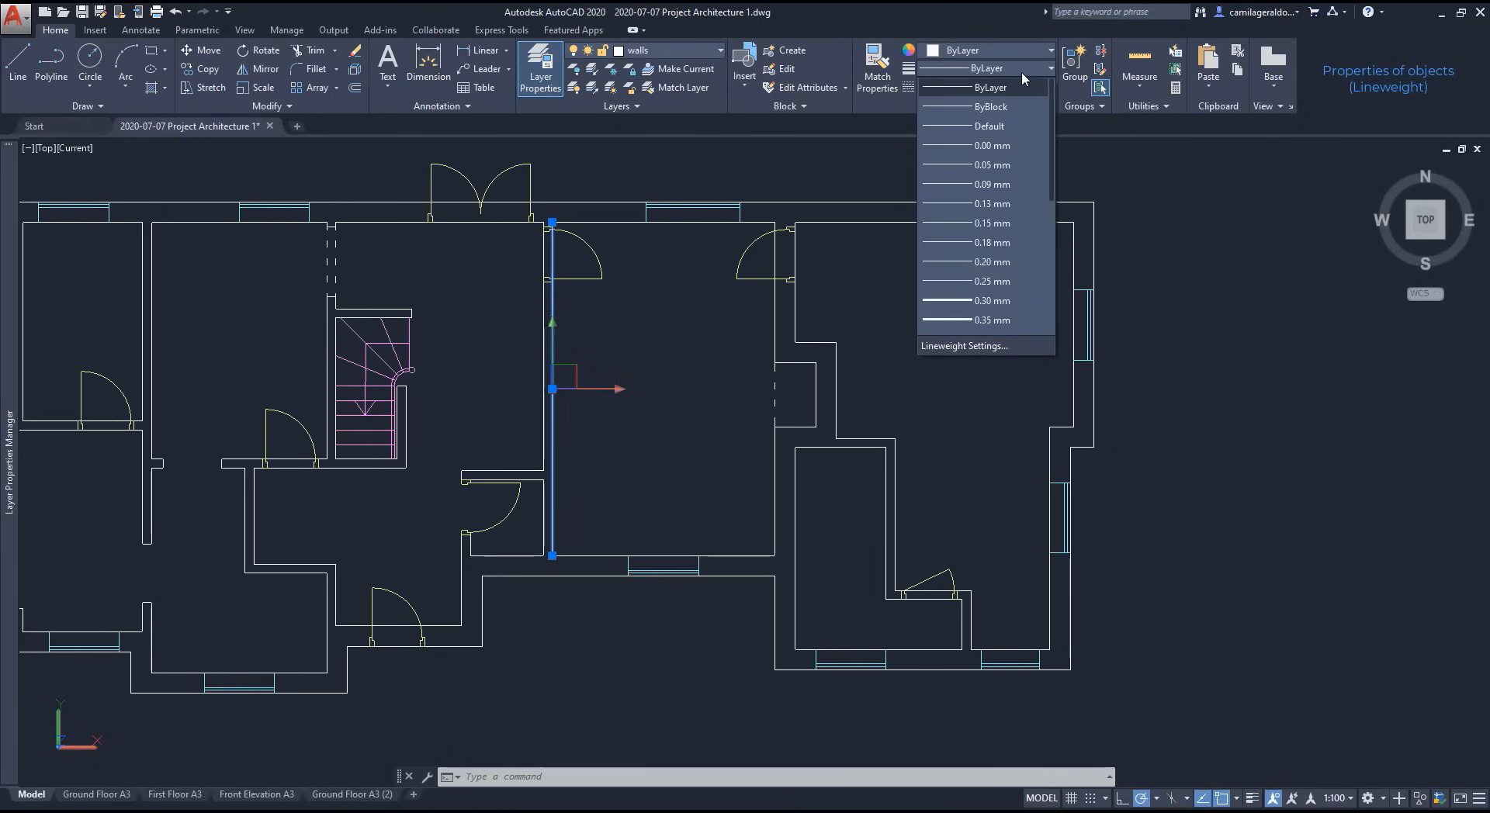
scroll(982, 225, down, 4)
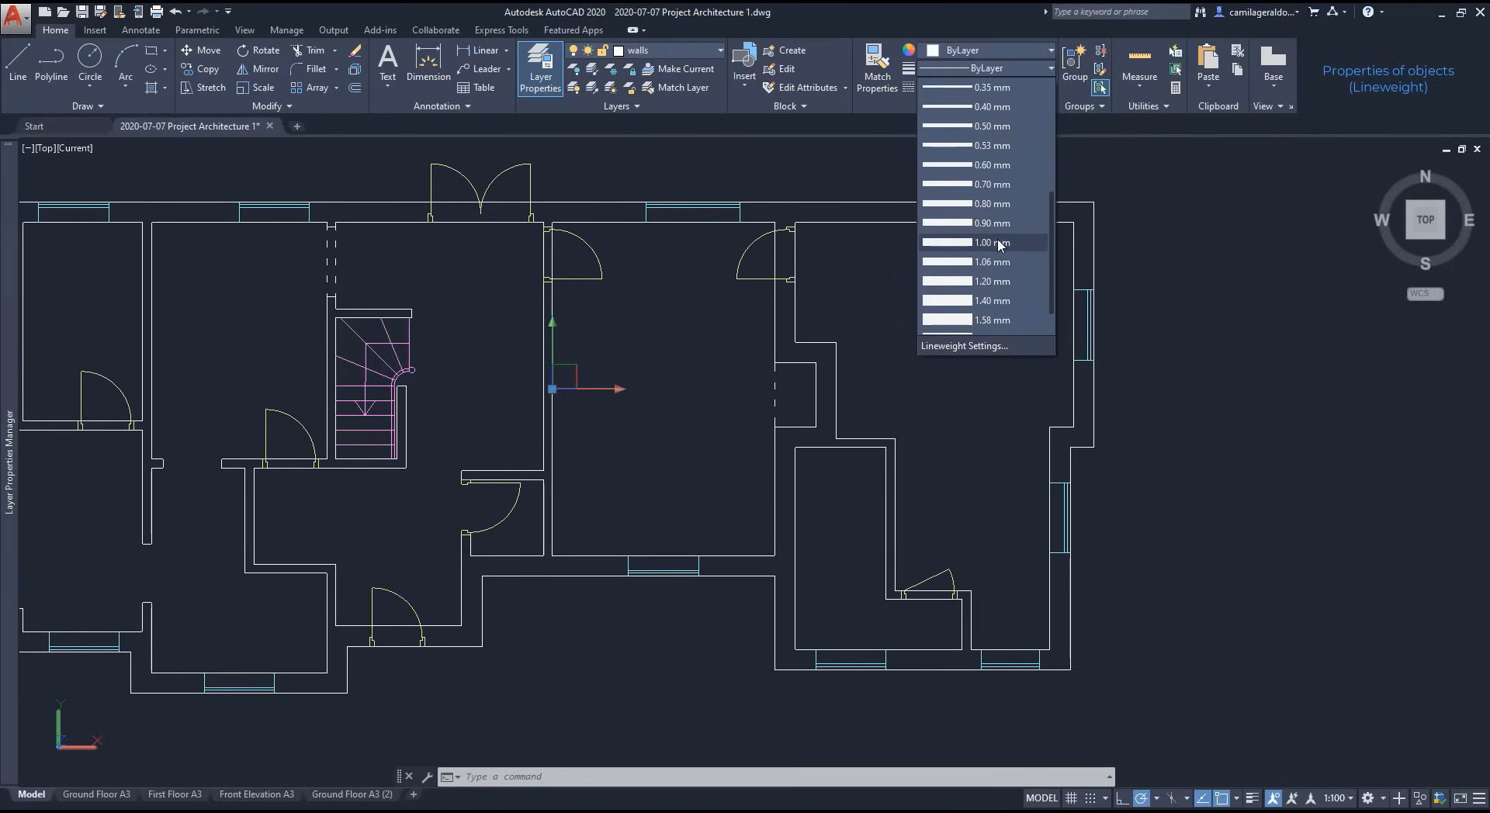
click(997, 243)
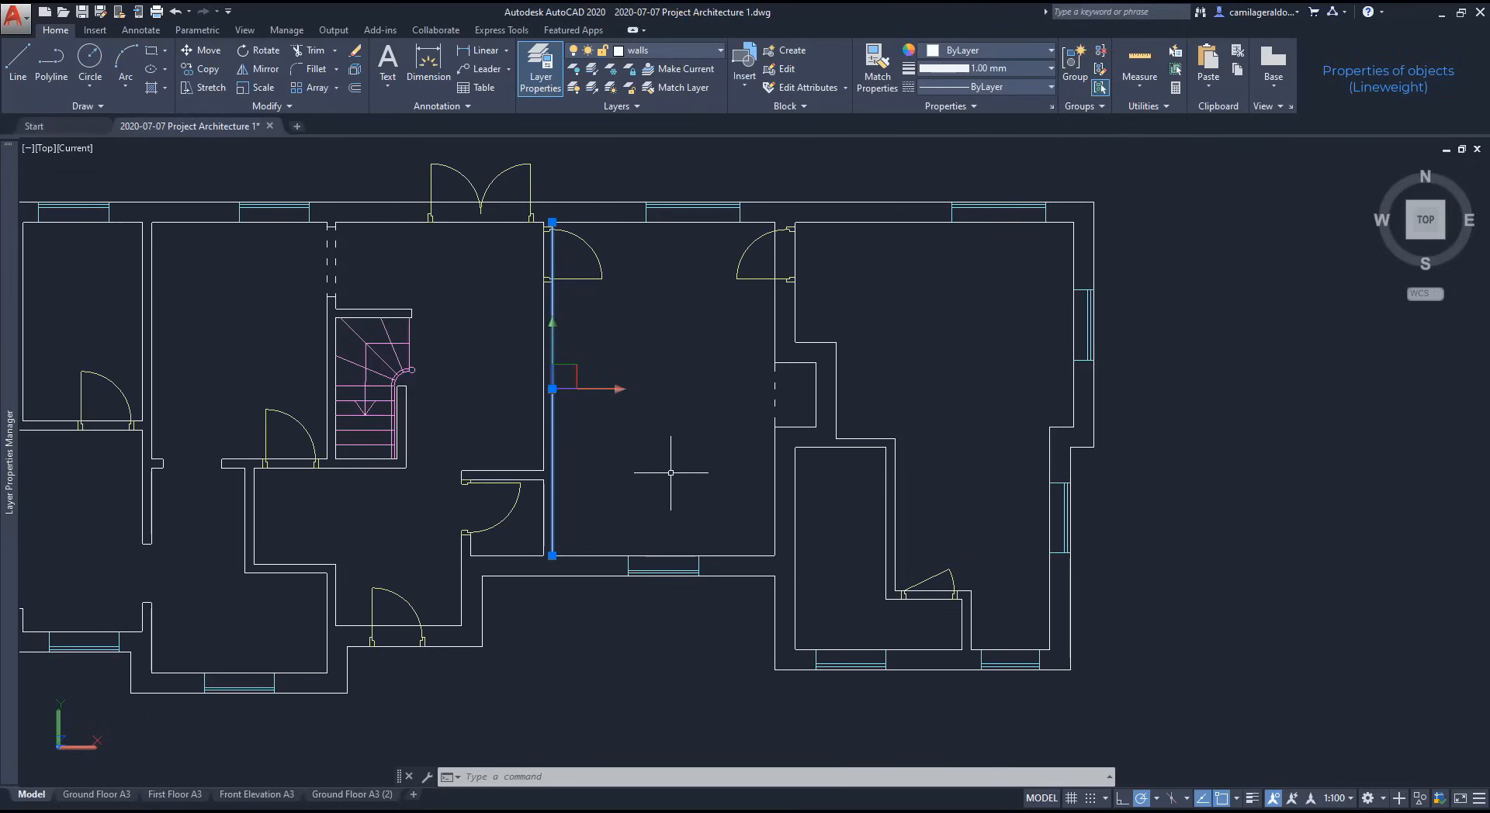
click(1250, 798)
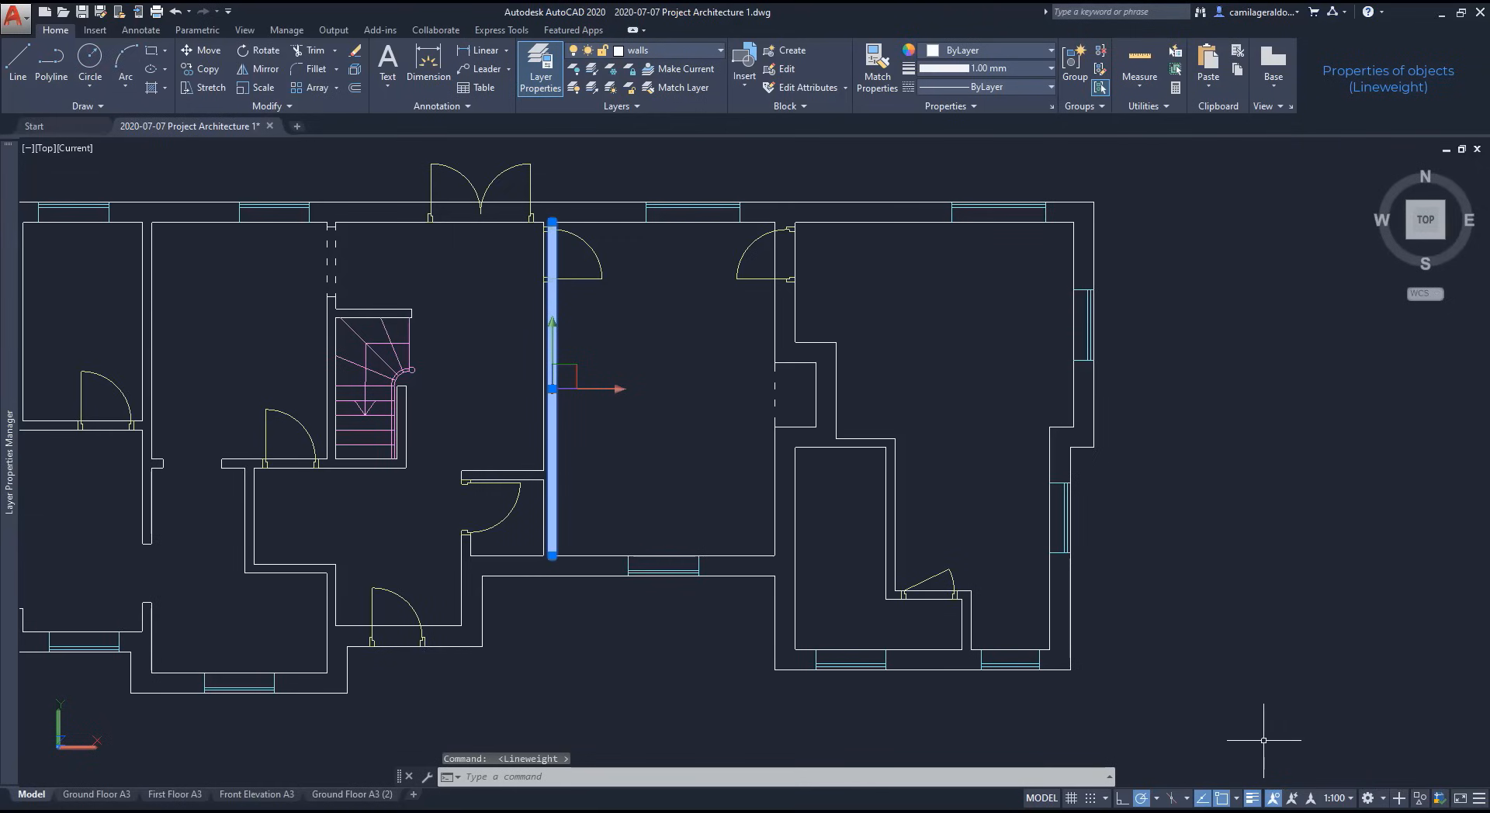
click(1479, 799)
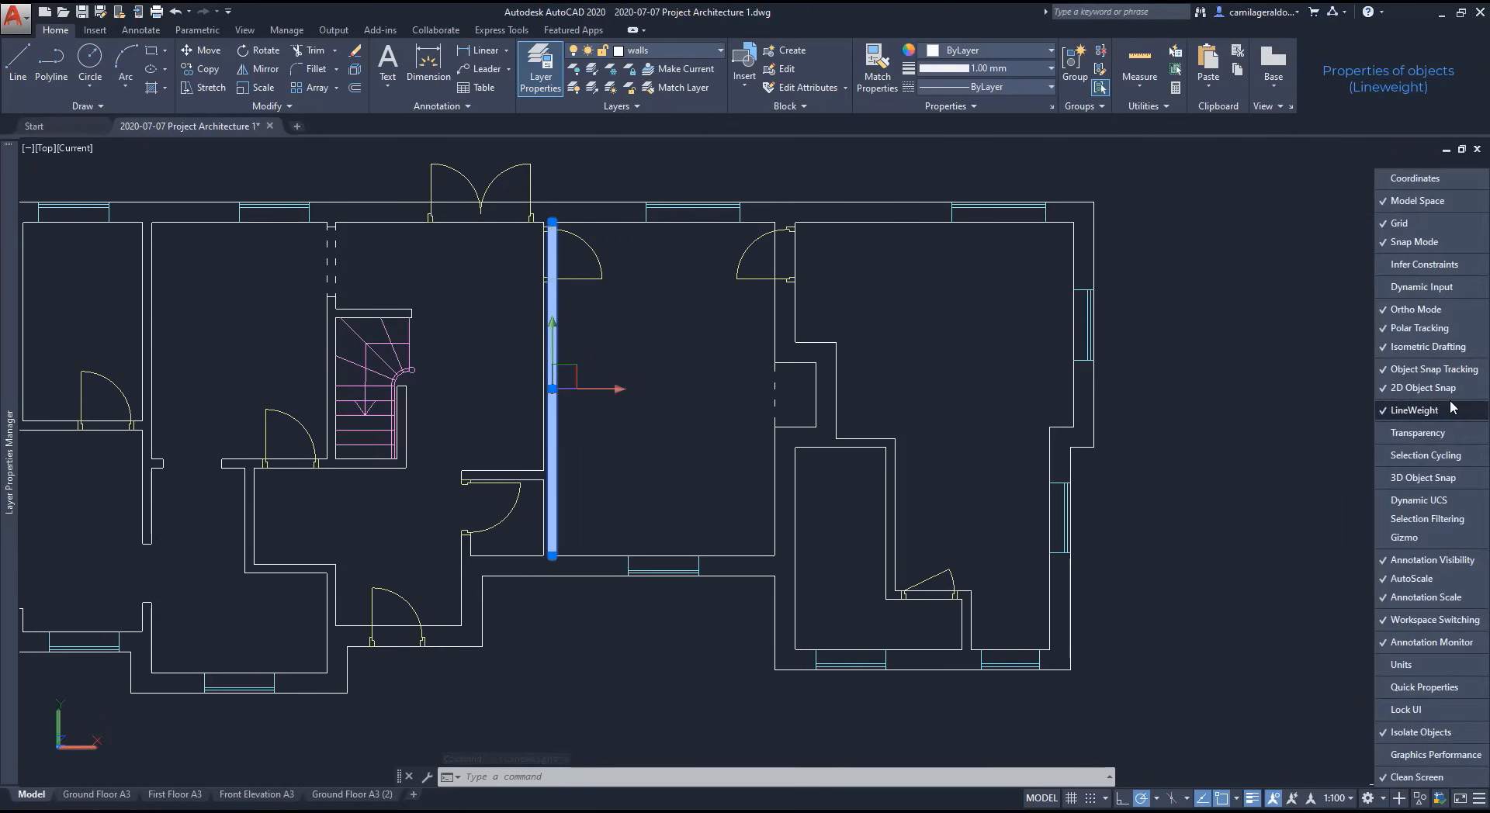
click(1263, 591)
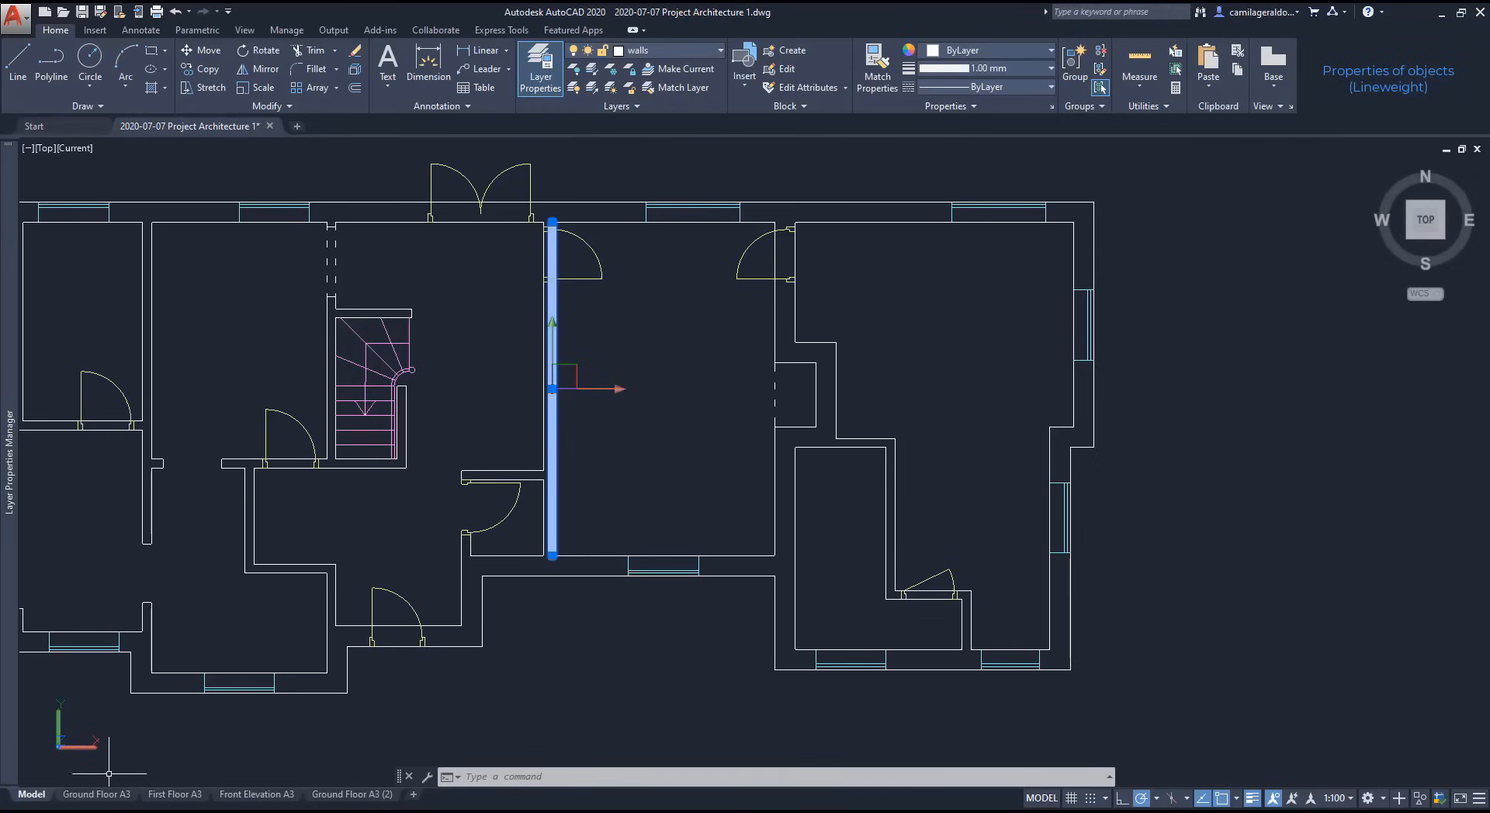
Step: Examine the thickened wall line up close in the Ground Floor A3 layout
click(91, 795)
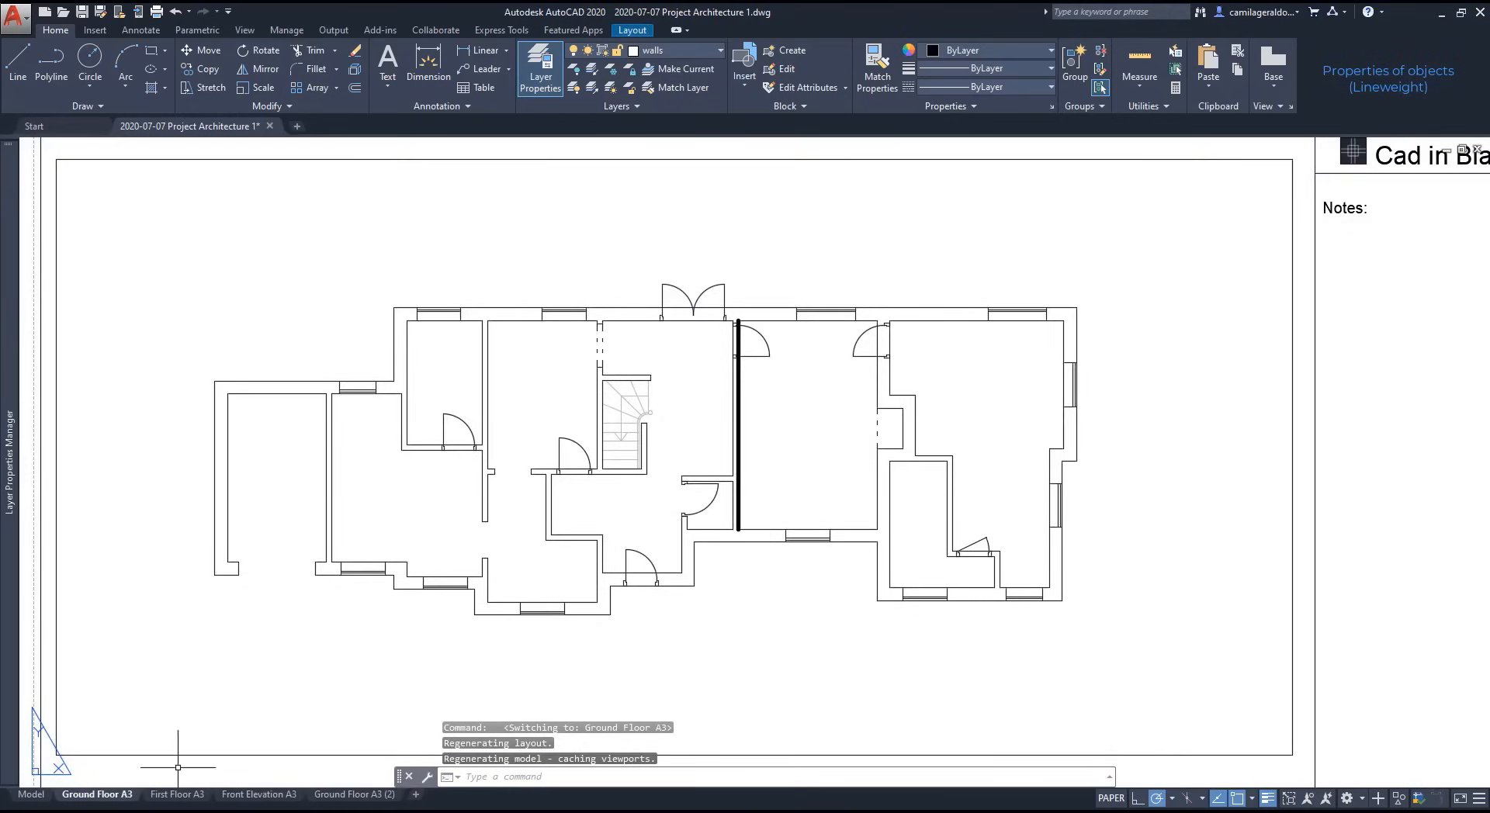
scroll(749, 469, up, 5)
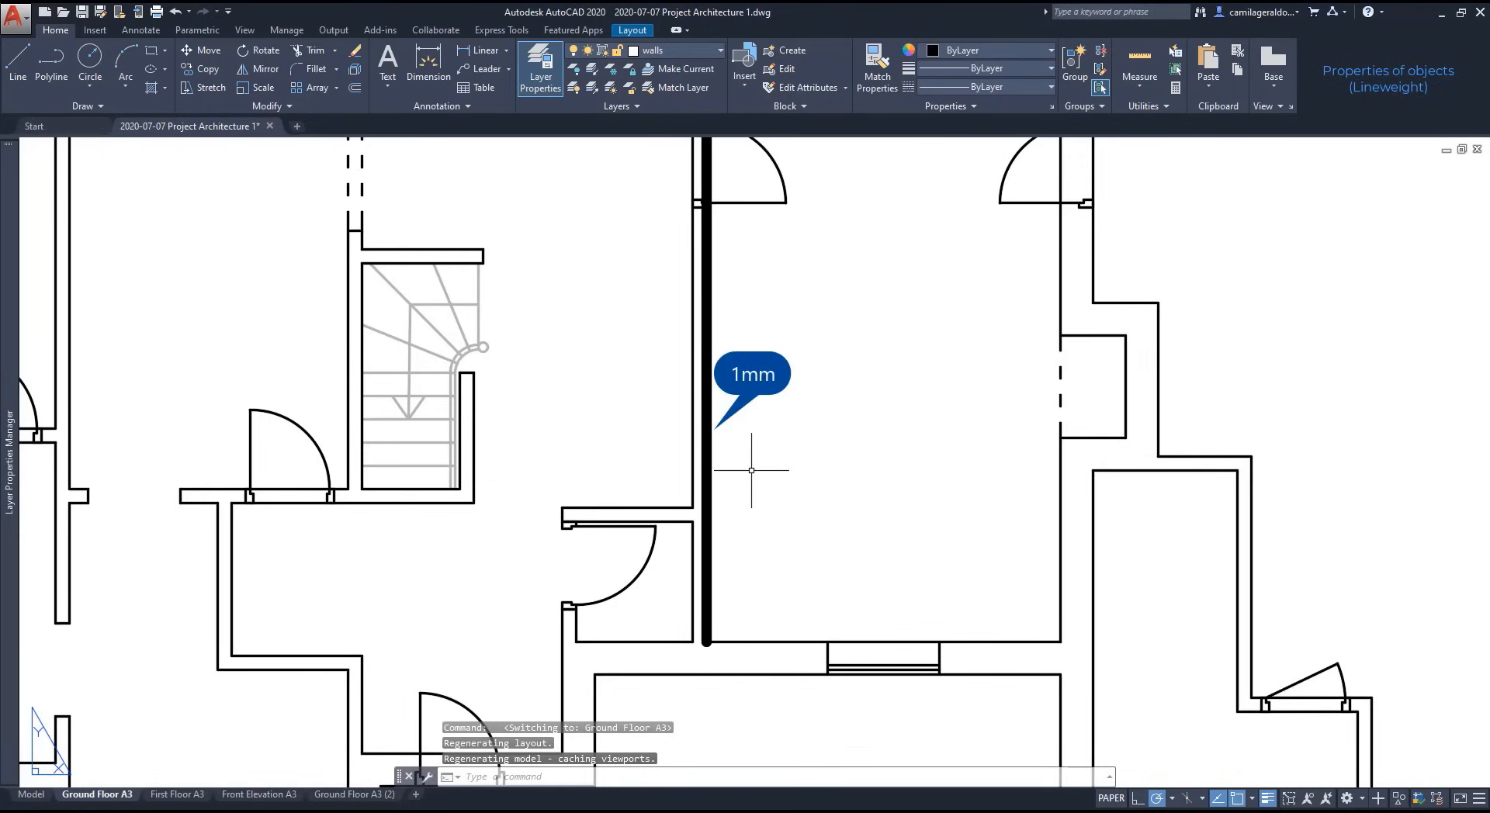
scroll(705, 597, up, 5)
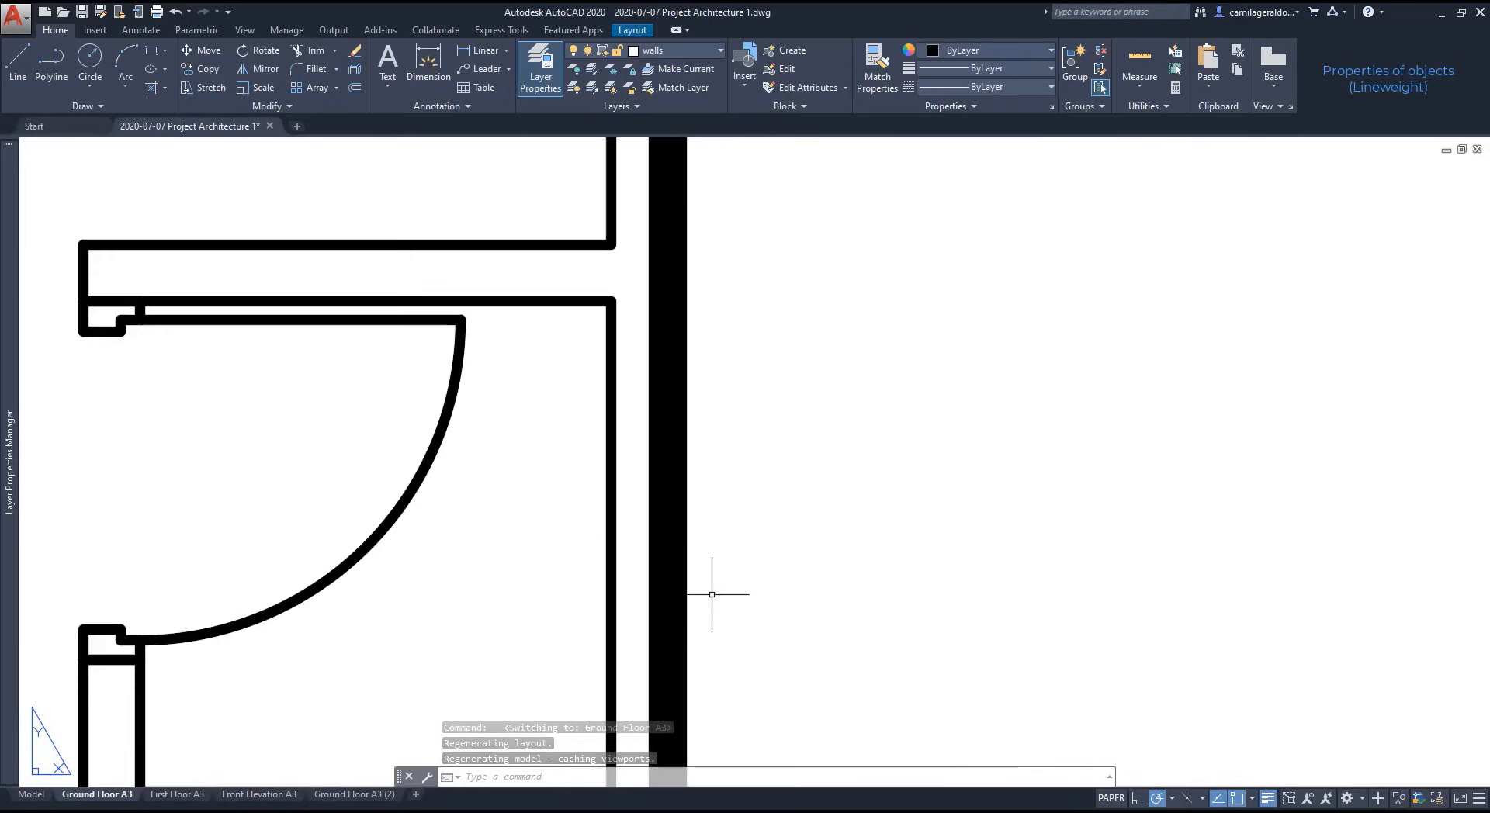
scroll(714, 574, down, 2)
middle_drag(720, 631, 719, 536)
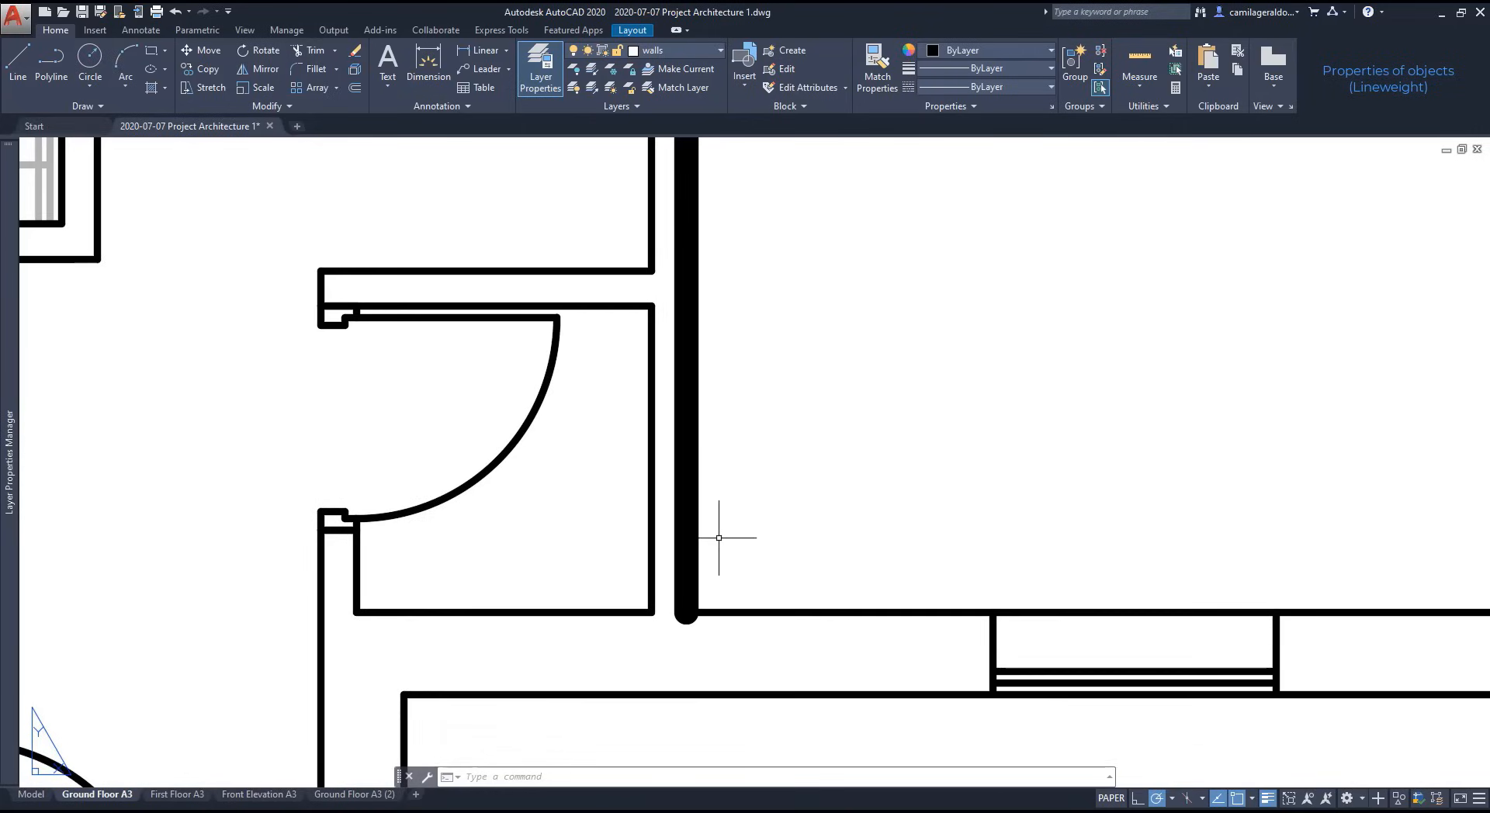
scroll(675, 586, up, 4)
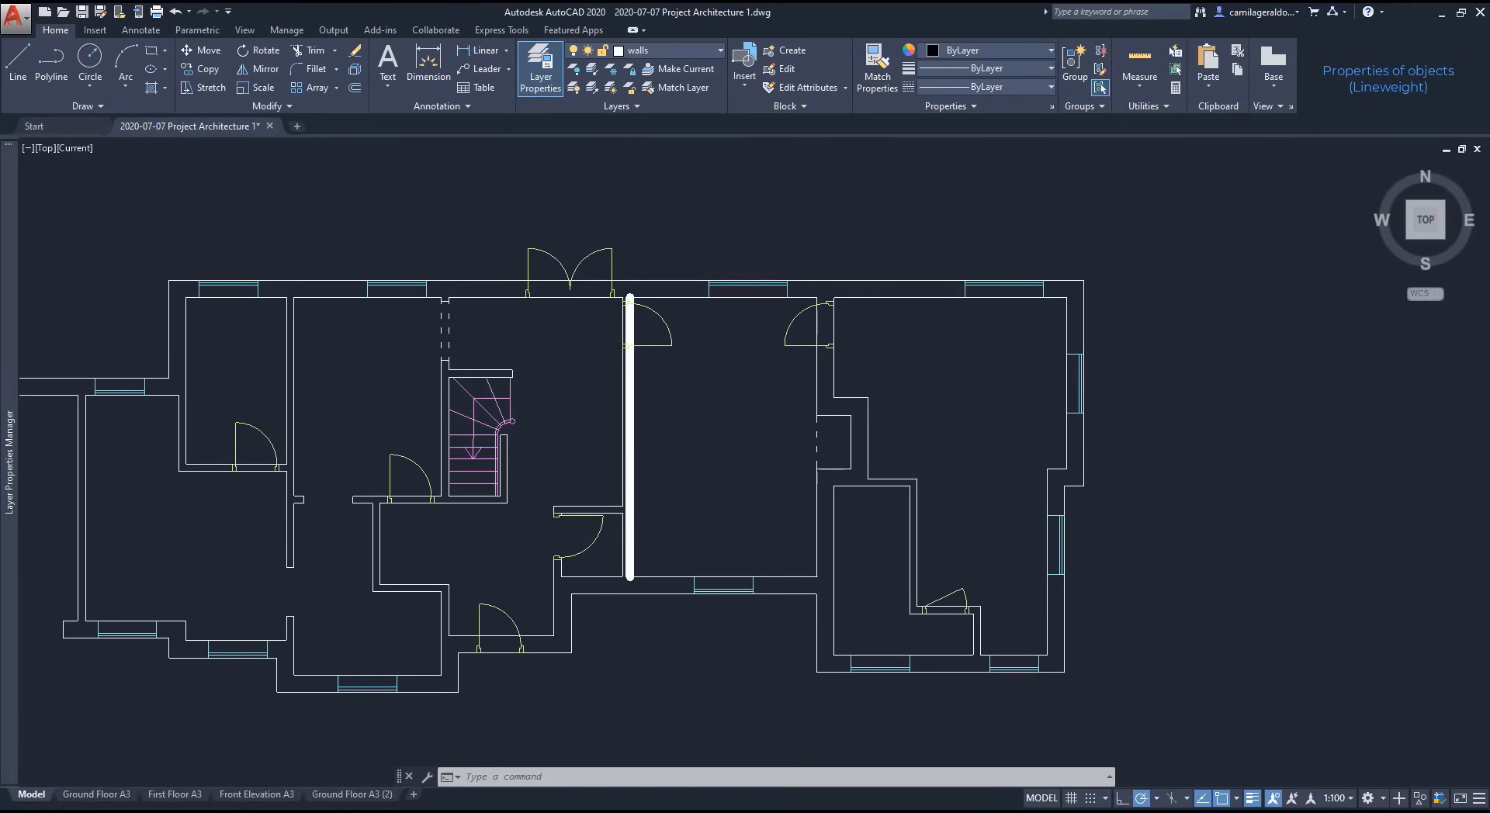
Step: Turn off lineweight display in model space and plot the Ground Floor A3 layout to a PDF on the desktop
click(1253, 799)
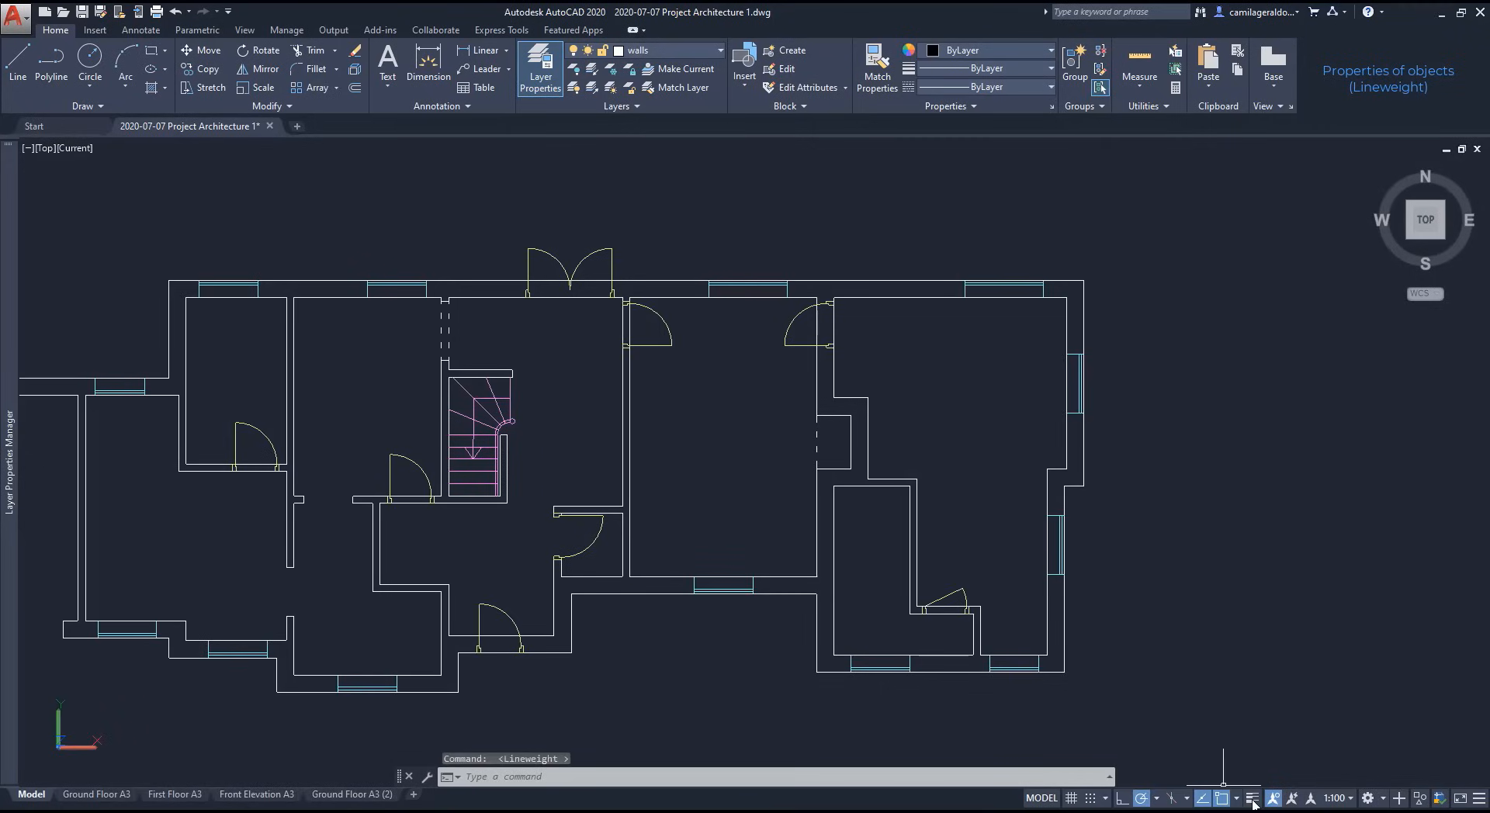
click(97, 794)
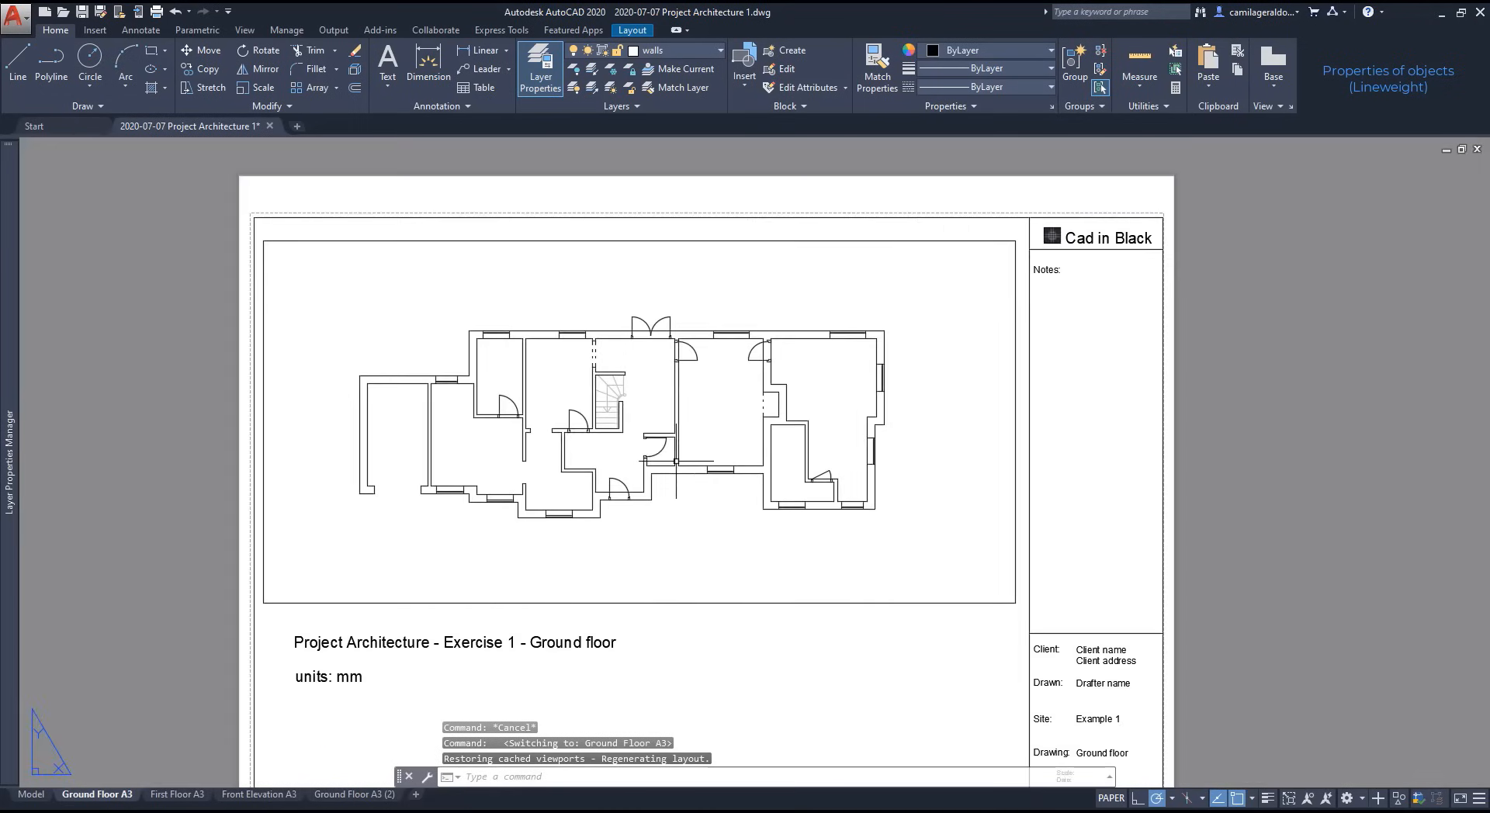
right_click(97, 794)
click(136, 700)
click(837, 602)
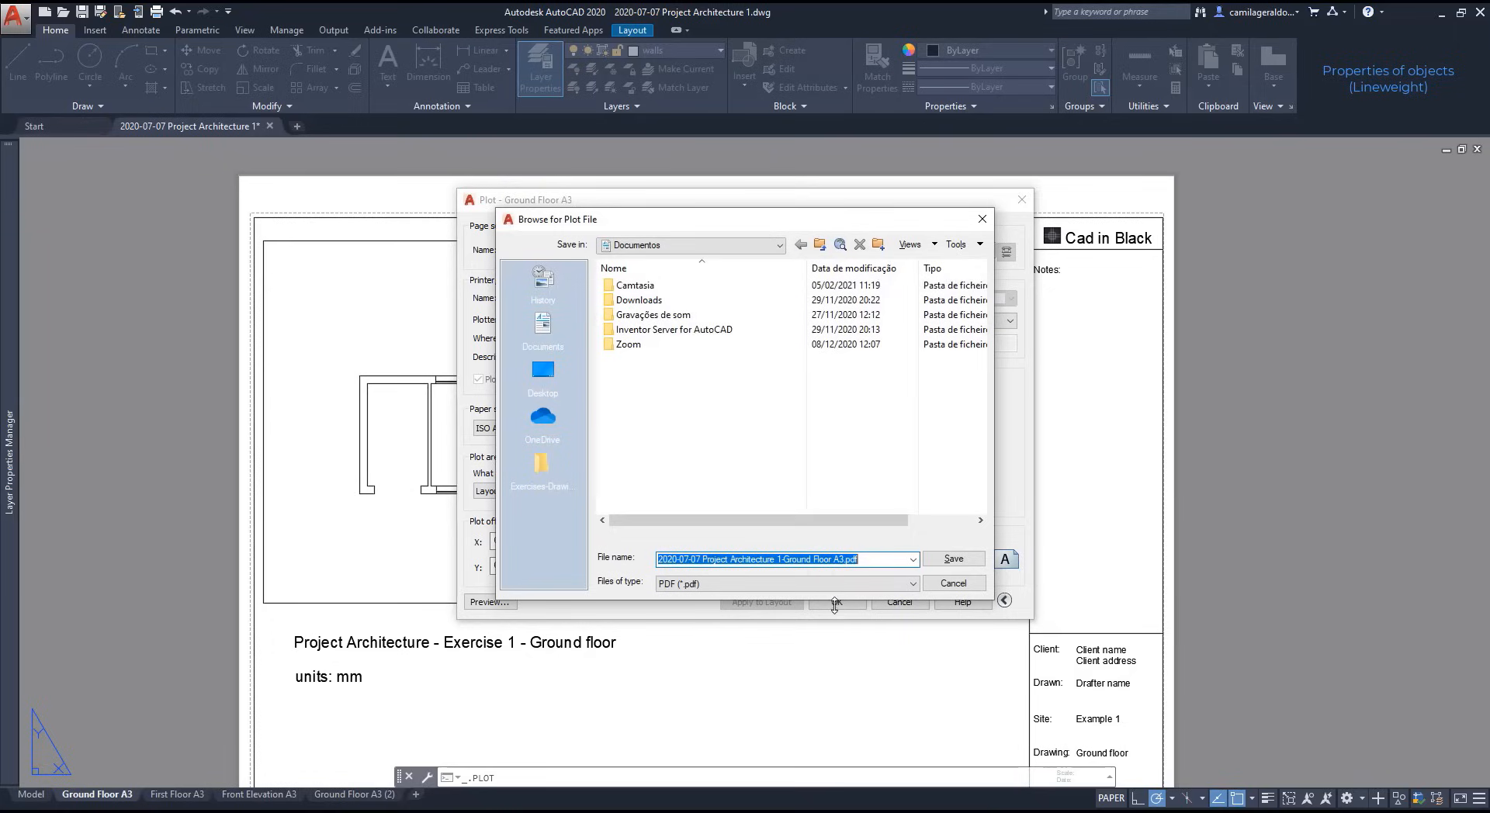
click(544, 382)
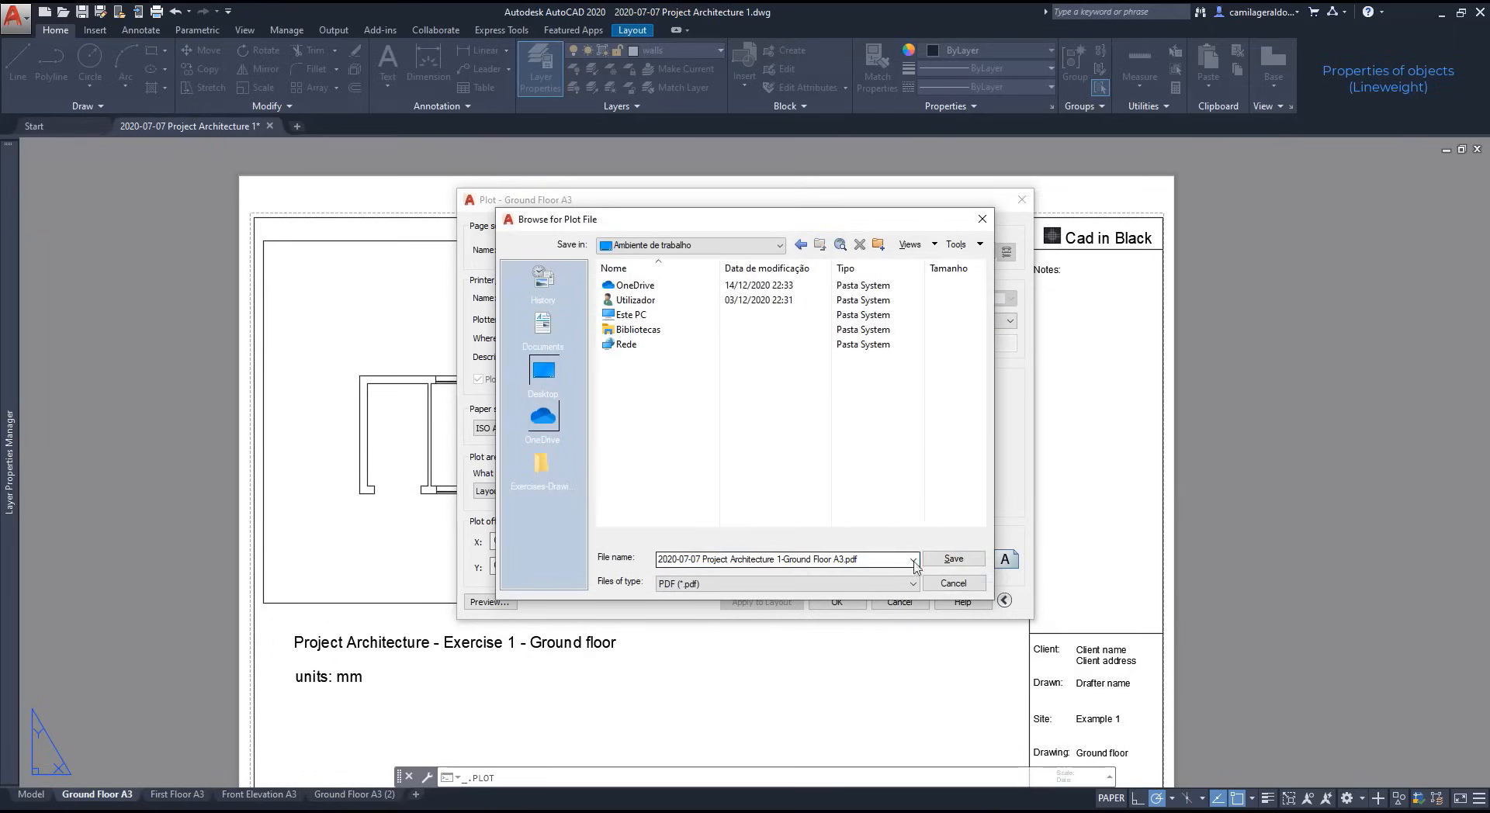
click(954, 559)
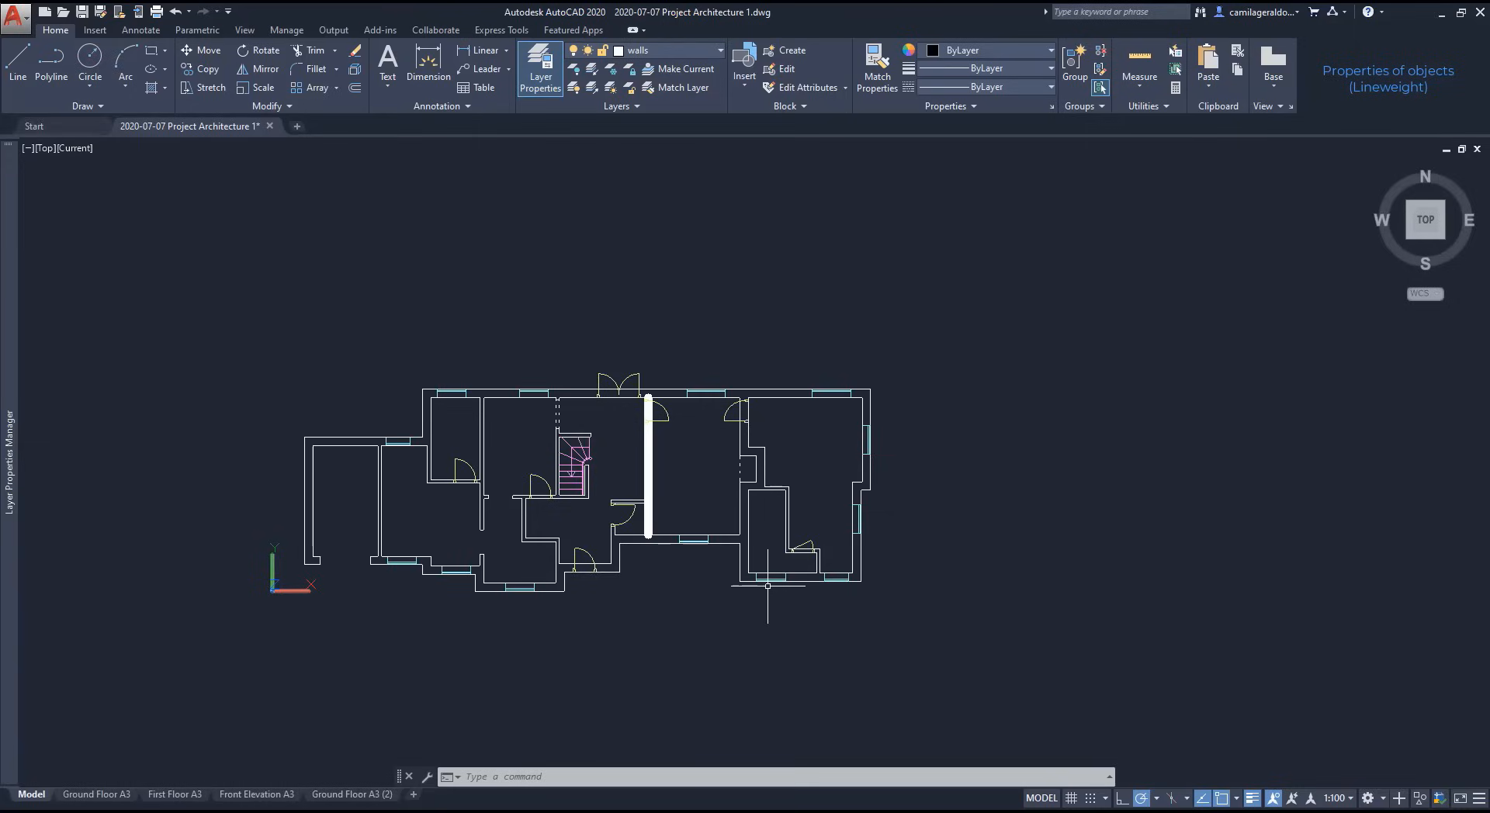
Step: Turn off lineweight display in model space and review the wall line in the Ground Floor A3 layout
scroll(665, 494, up, 3)
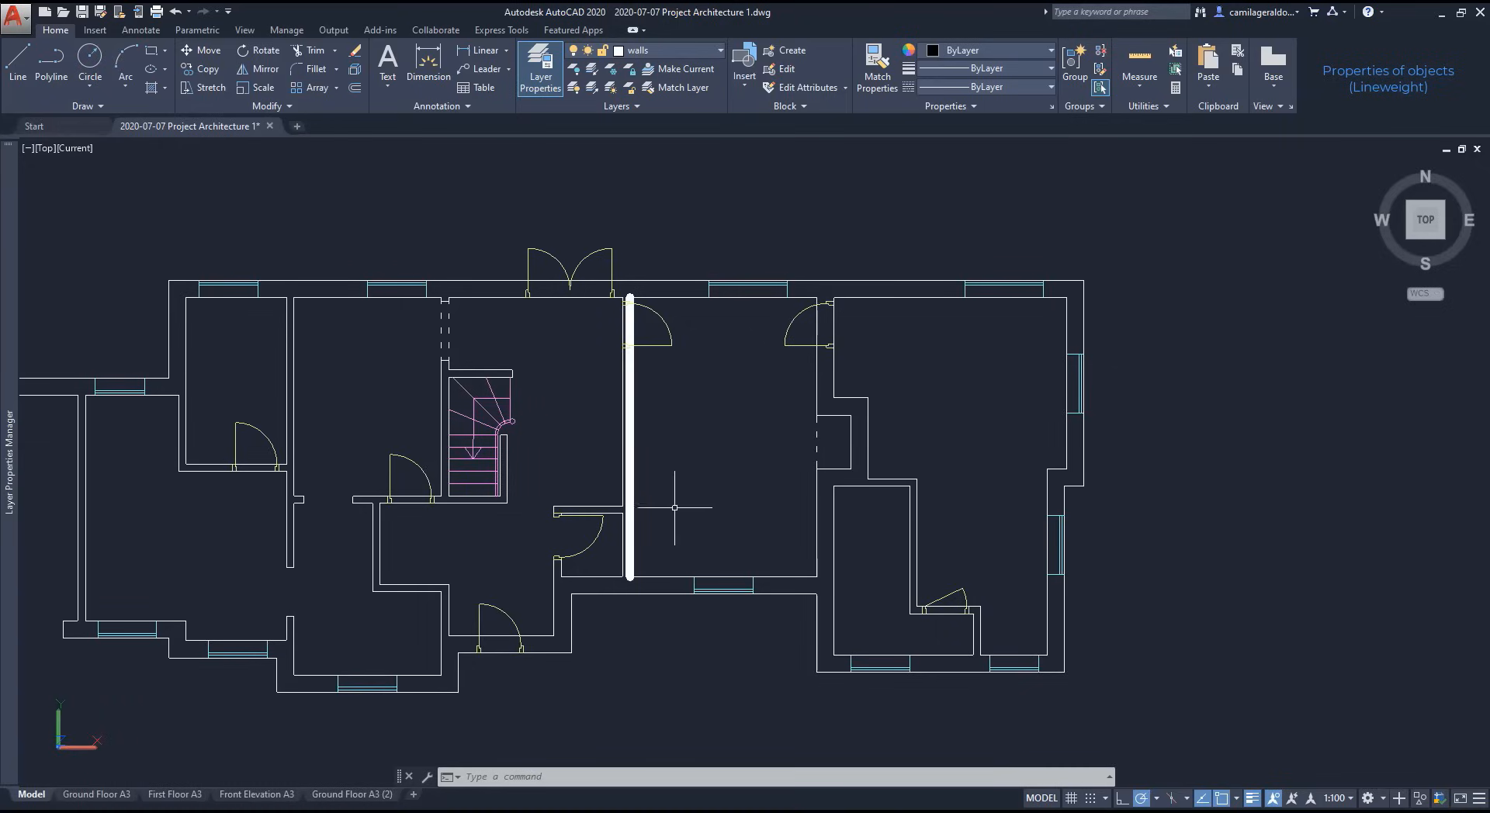
click(1251, 797)
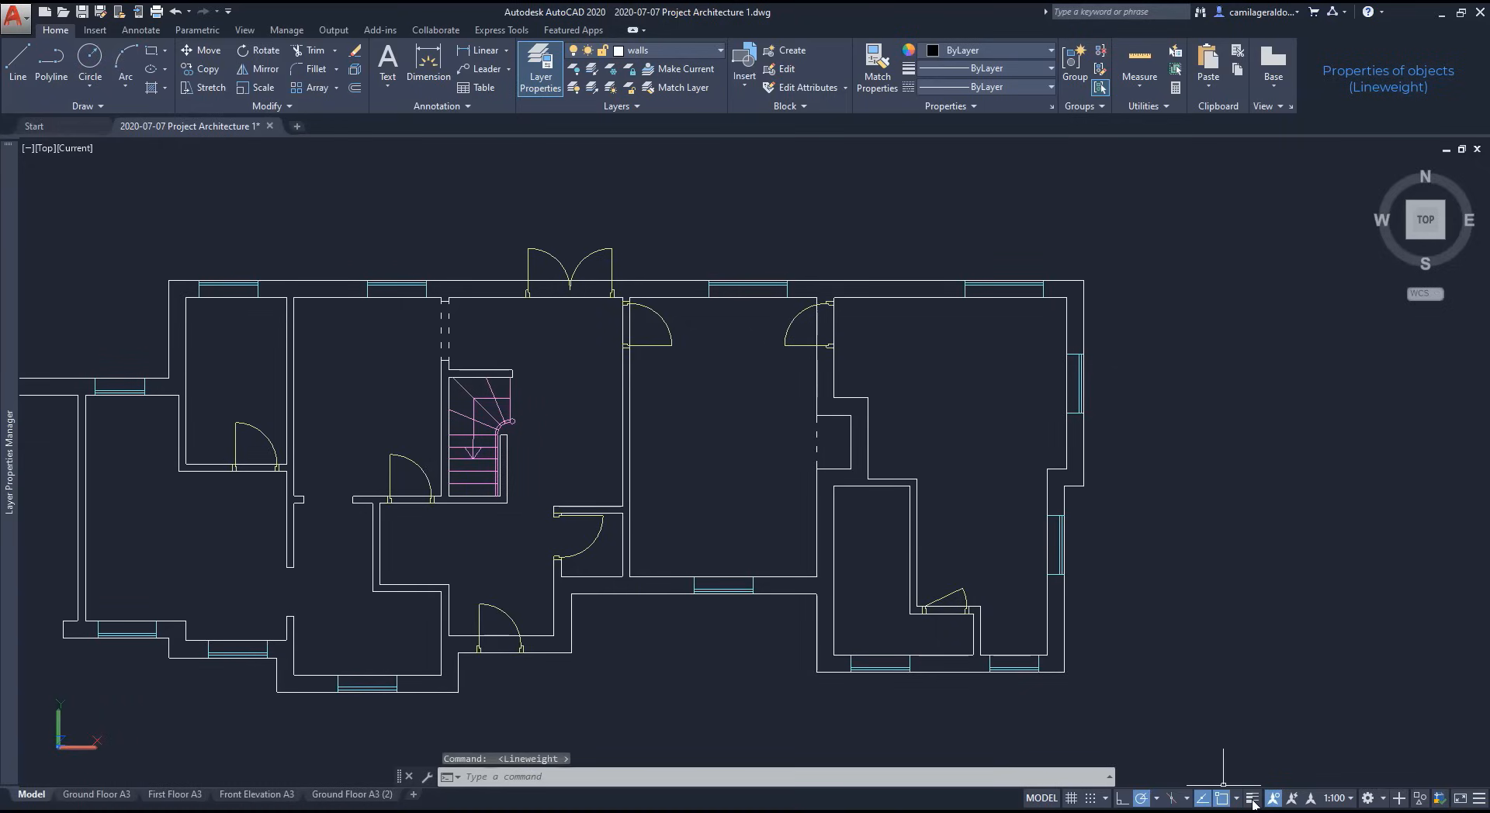
click(96, 794)
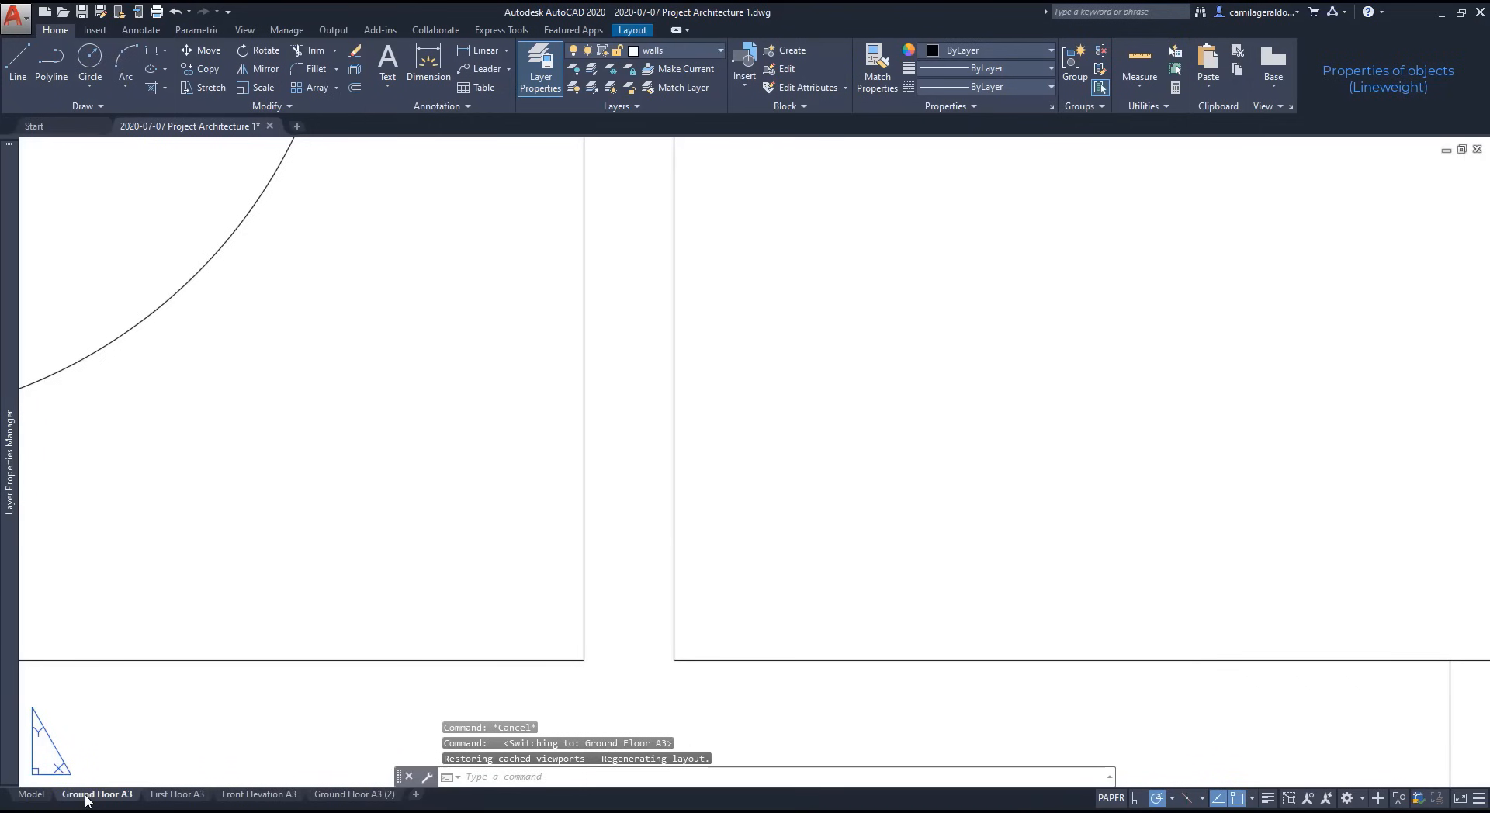
scroll(678, 456, down, 6)
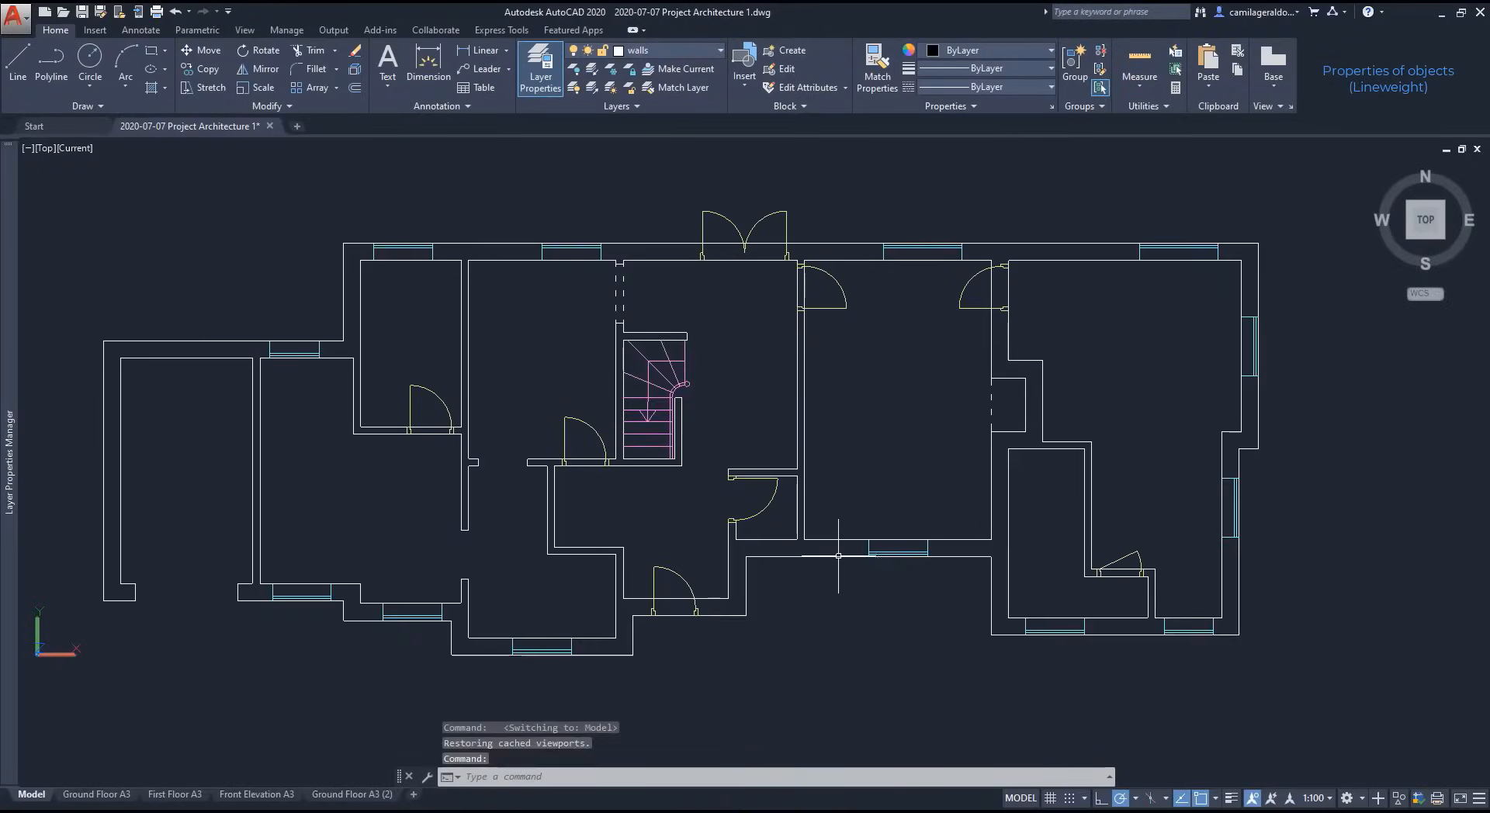
click(838, 556)
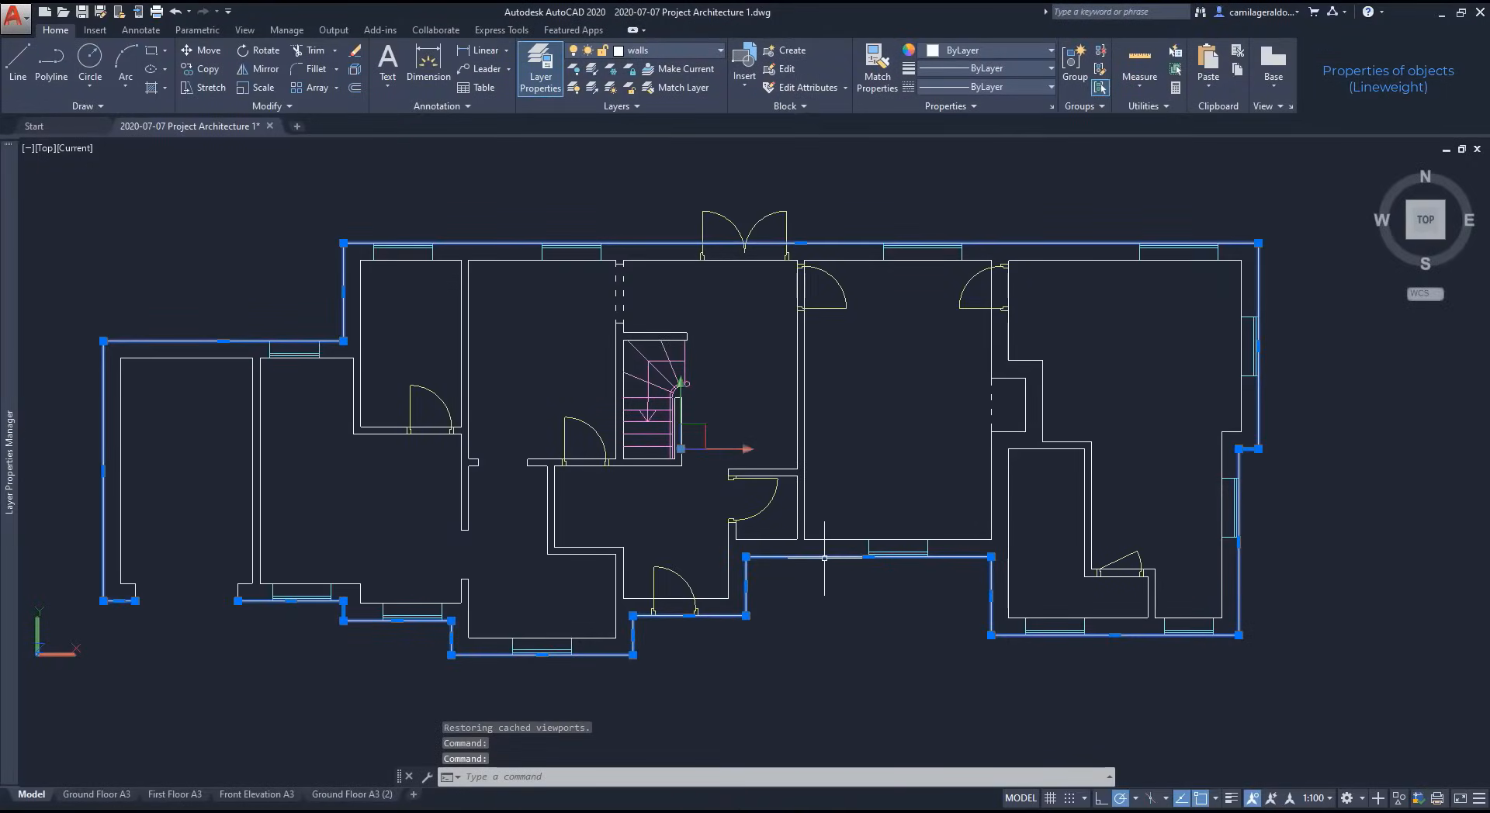
right_click(824, 558)
click(808, 570)
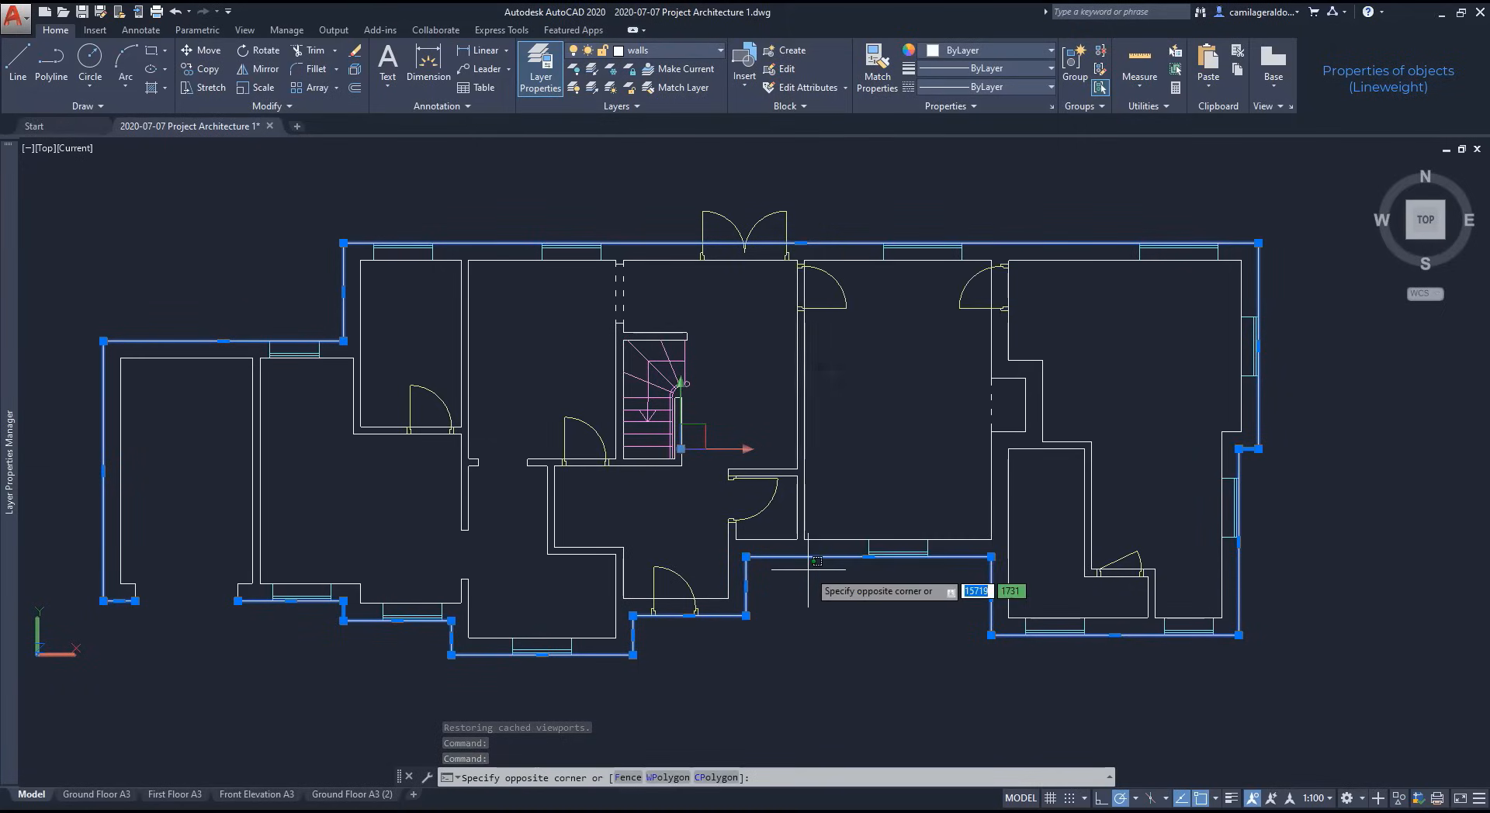
click(809, 570)
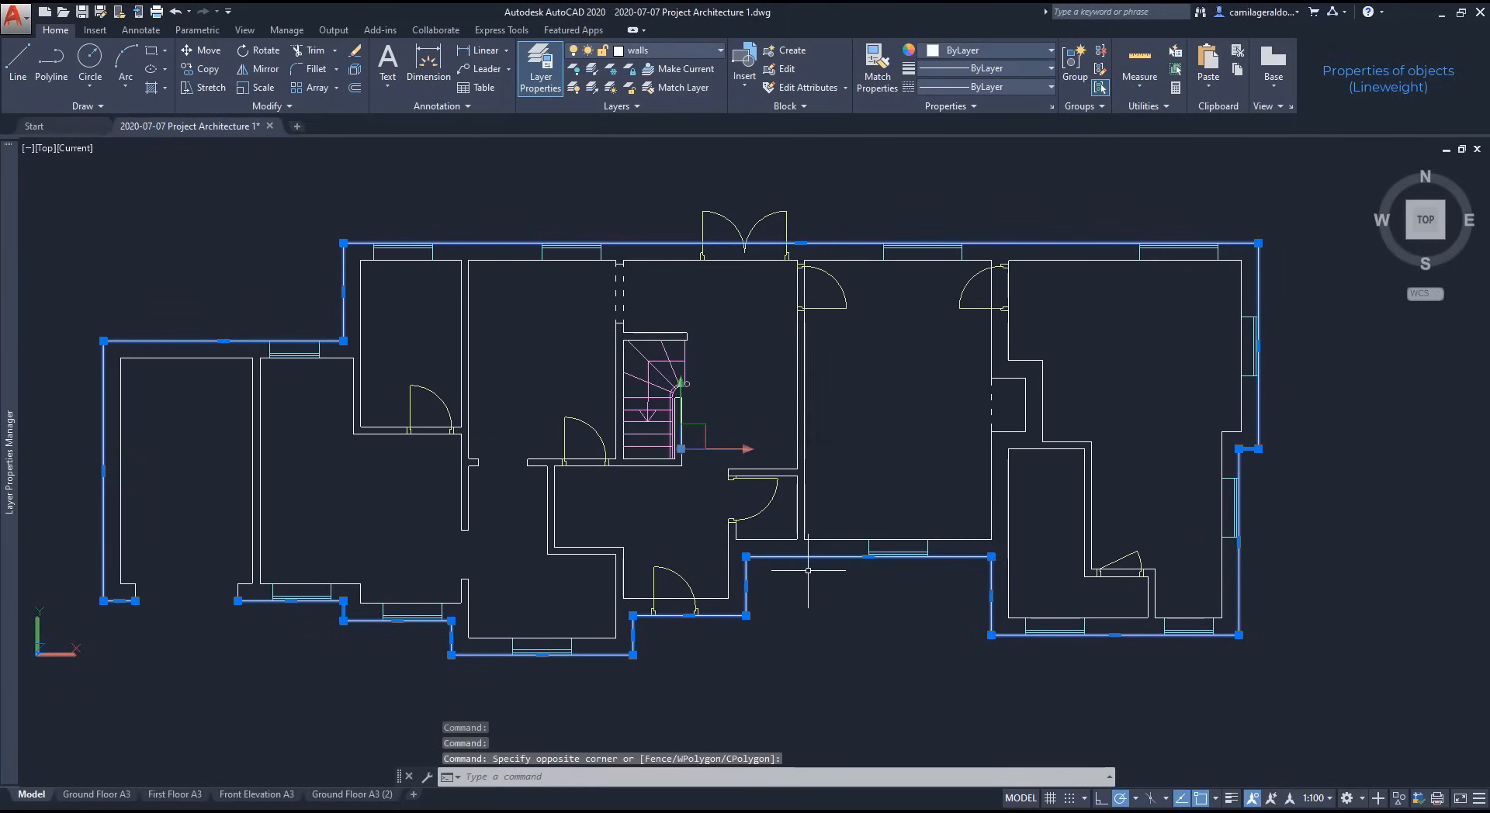
key(Escape)
Step: Edit the exterior wall outline with PEDIT, applying the Spline option and reverting it with Decurve
text(pedi)
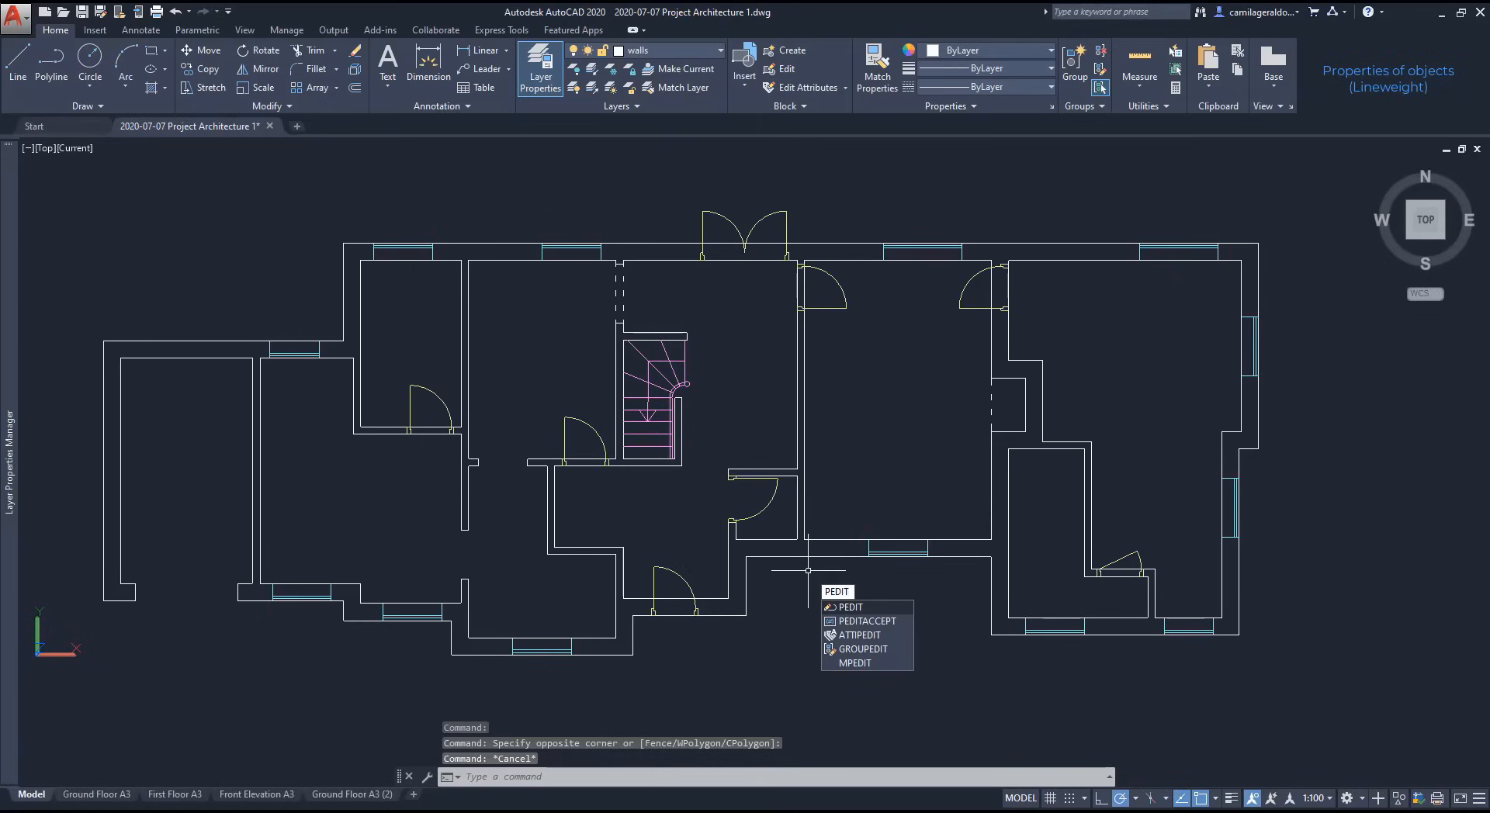
key(Return)
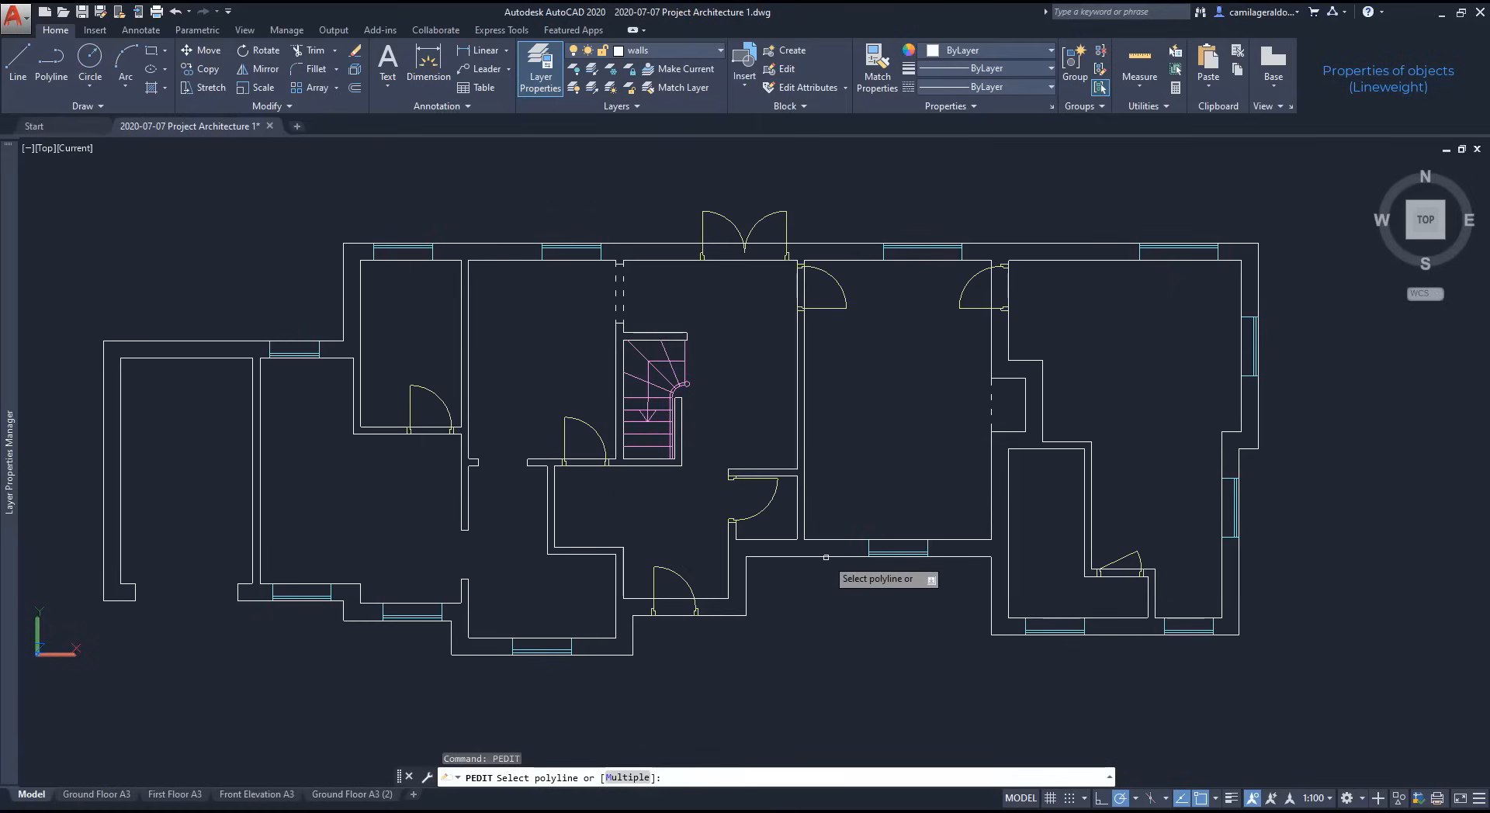
click(827, 557)
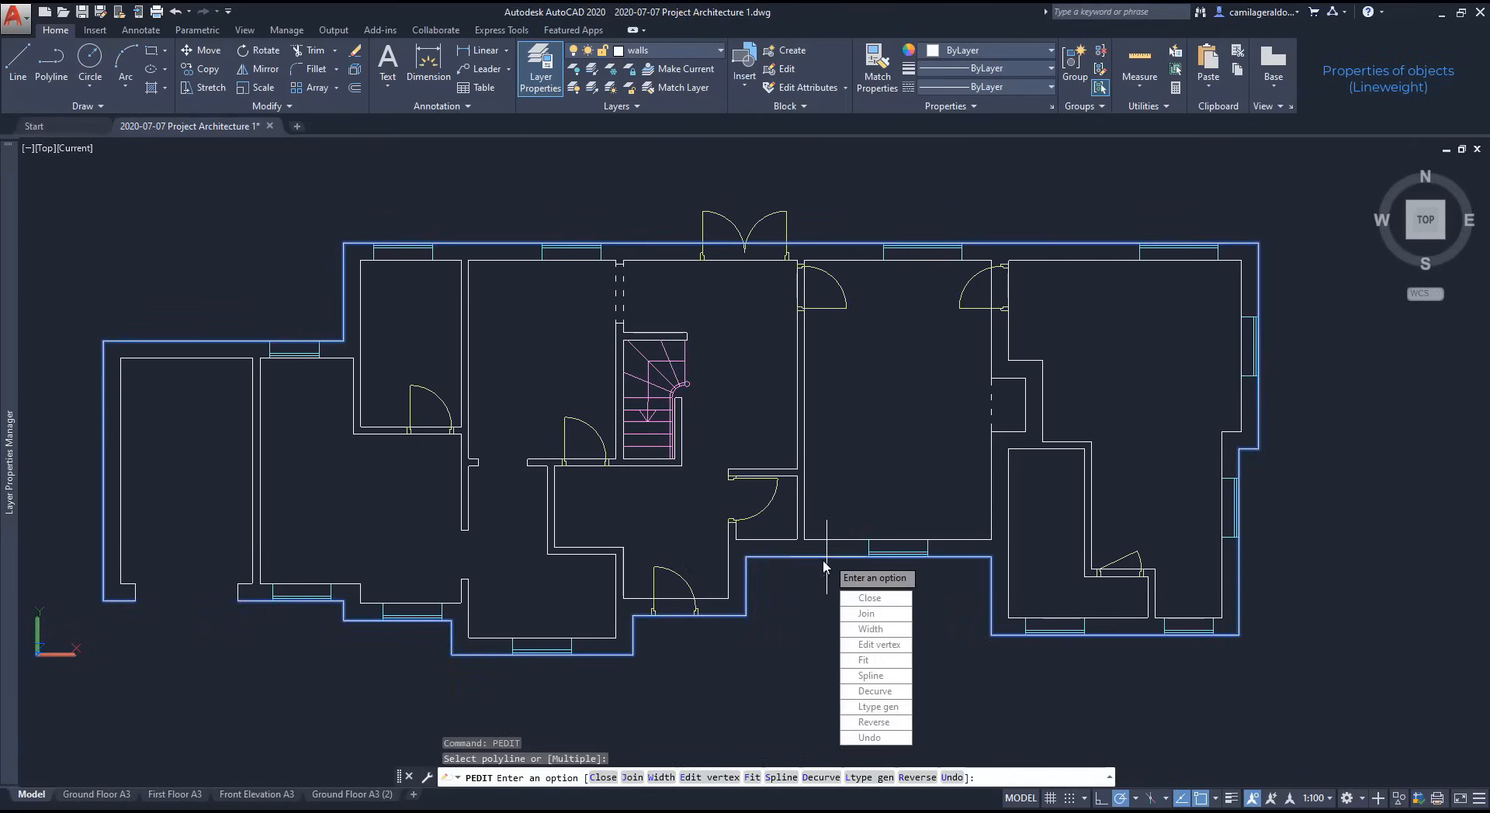
click(872, 676)
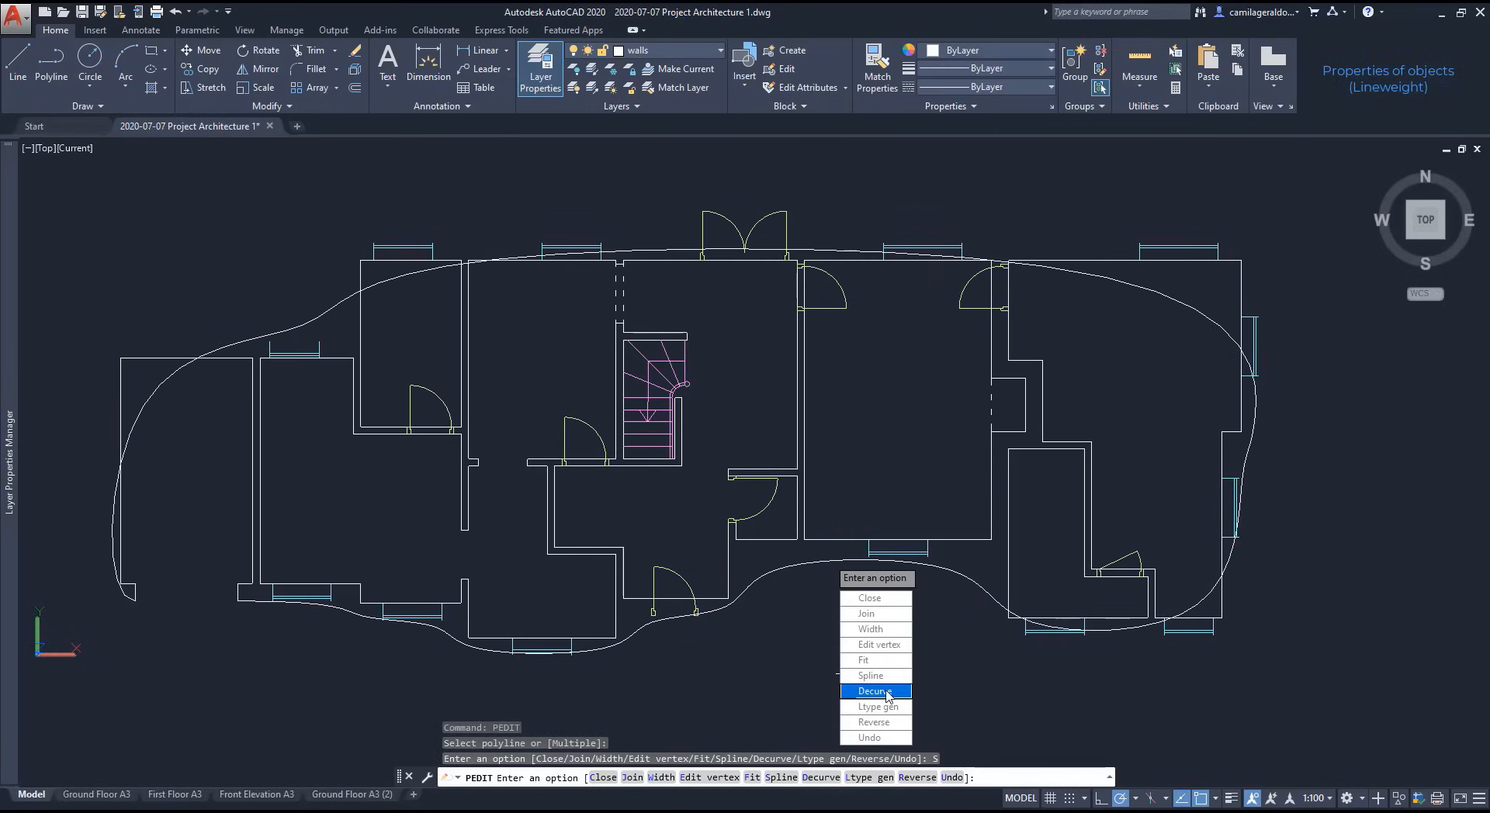
click(887, 691)
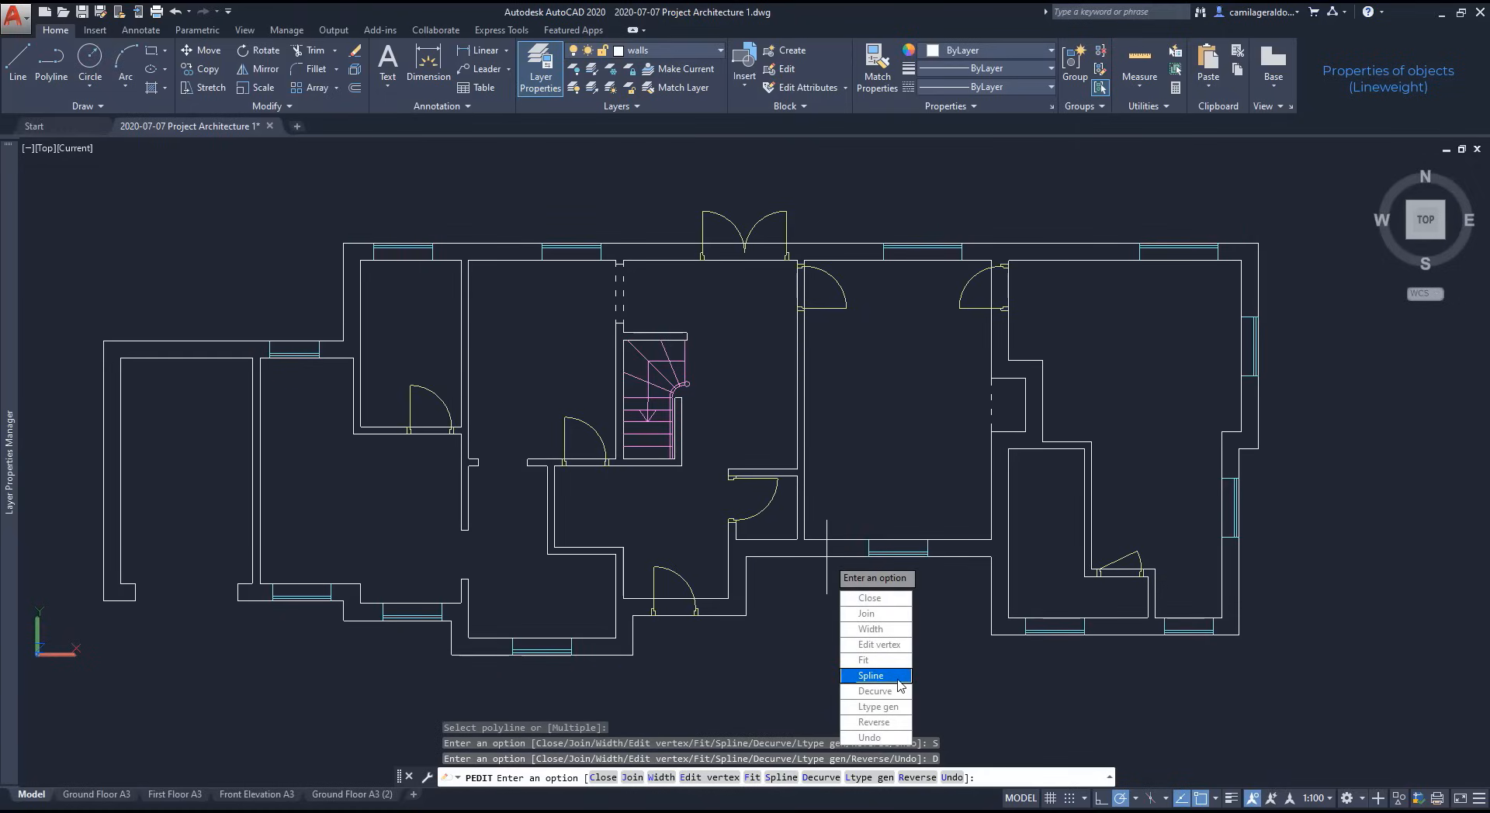
Step: Set the exterior wall polyline's width to 50 for all segments and close the polyline
click(901, 630)
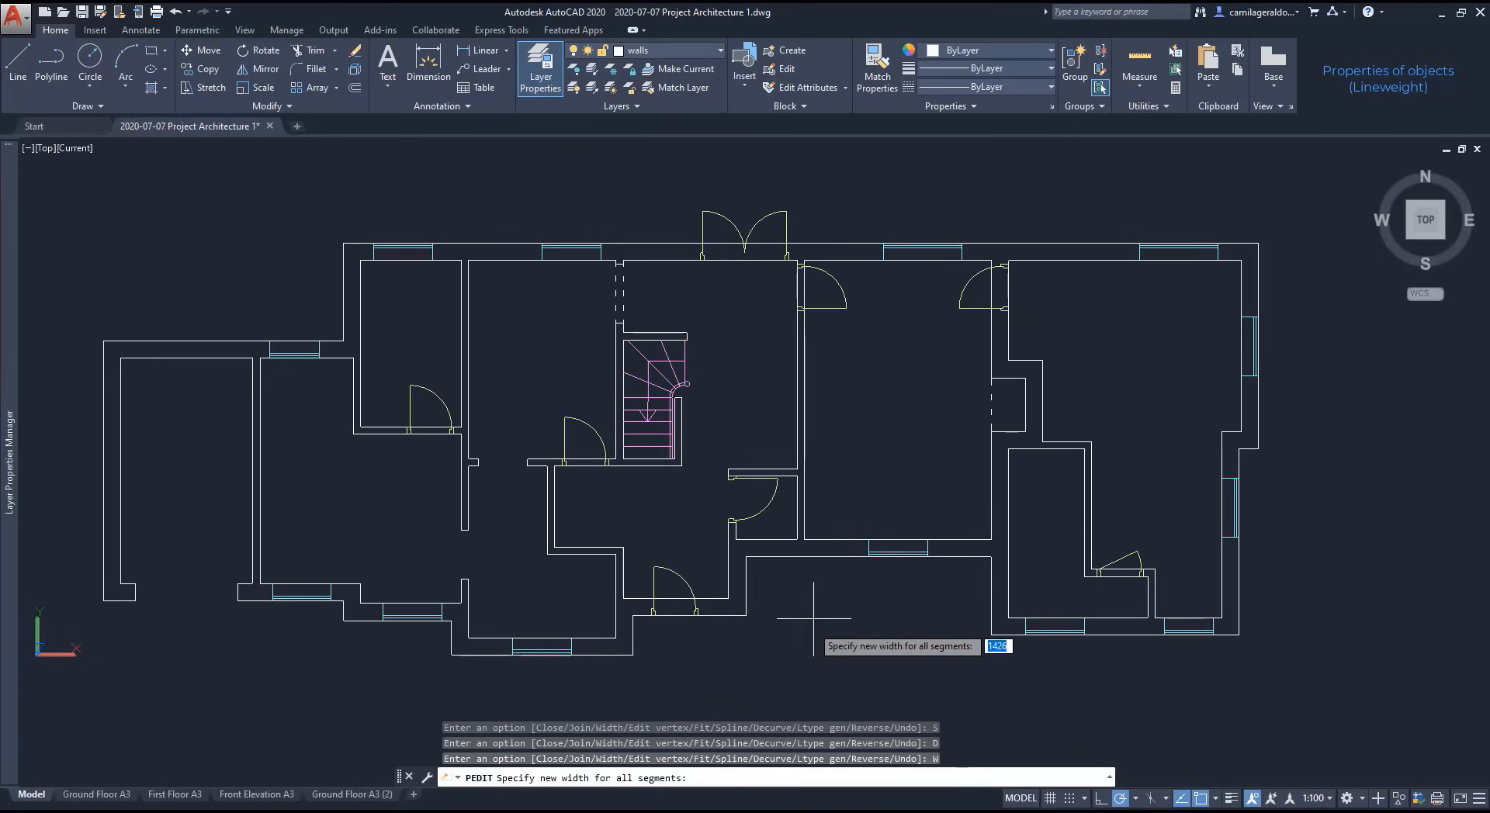
scroll(803, 579, up, 4)
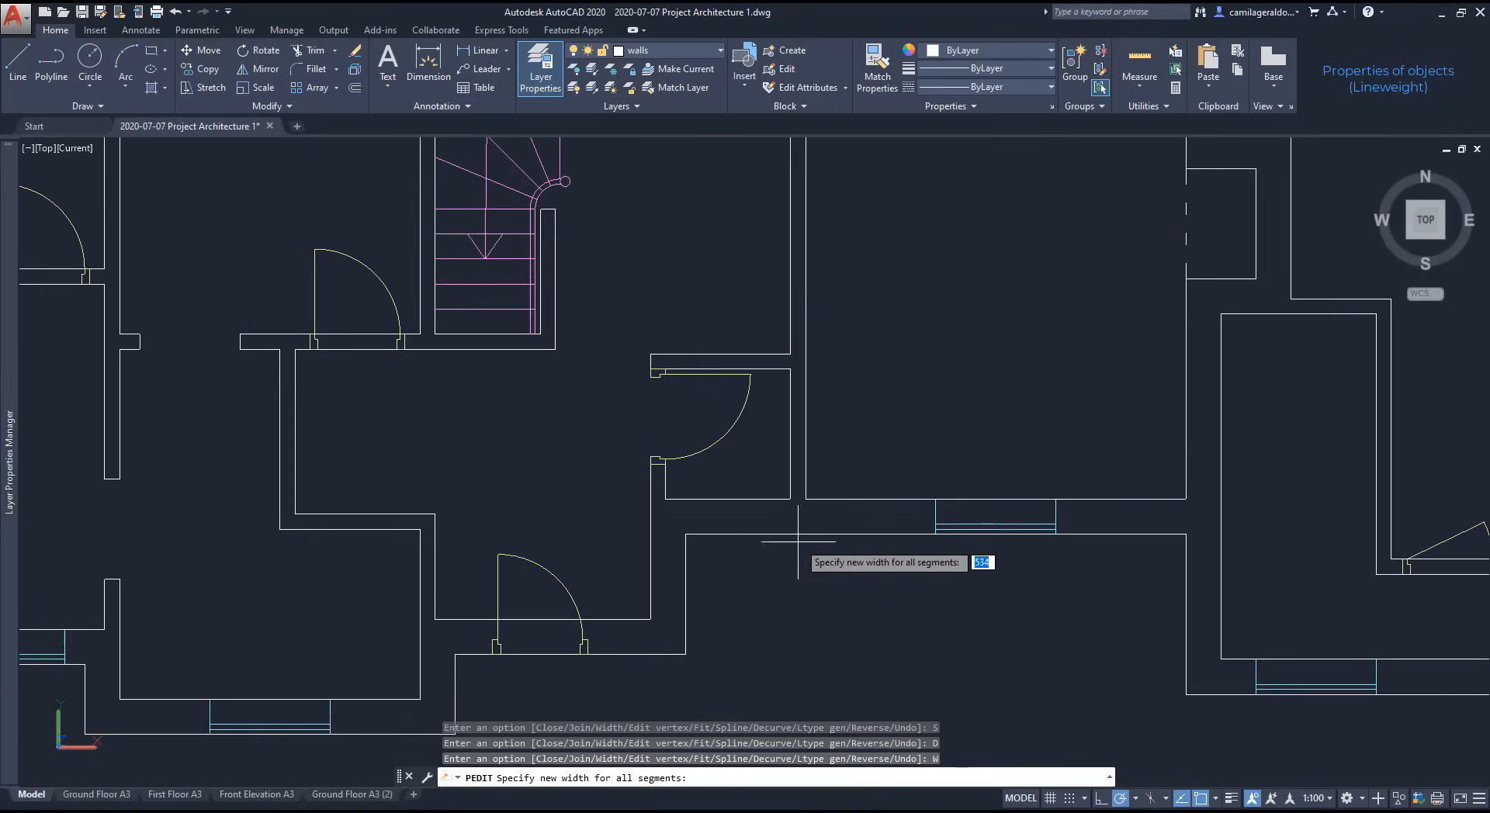
scroll(700, 562, up, 4)
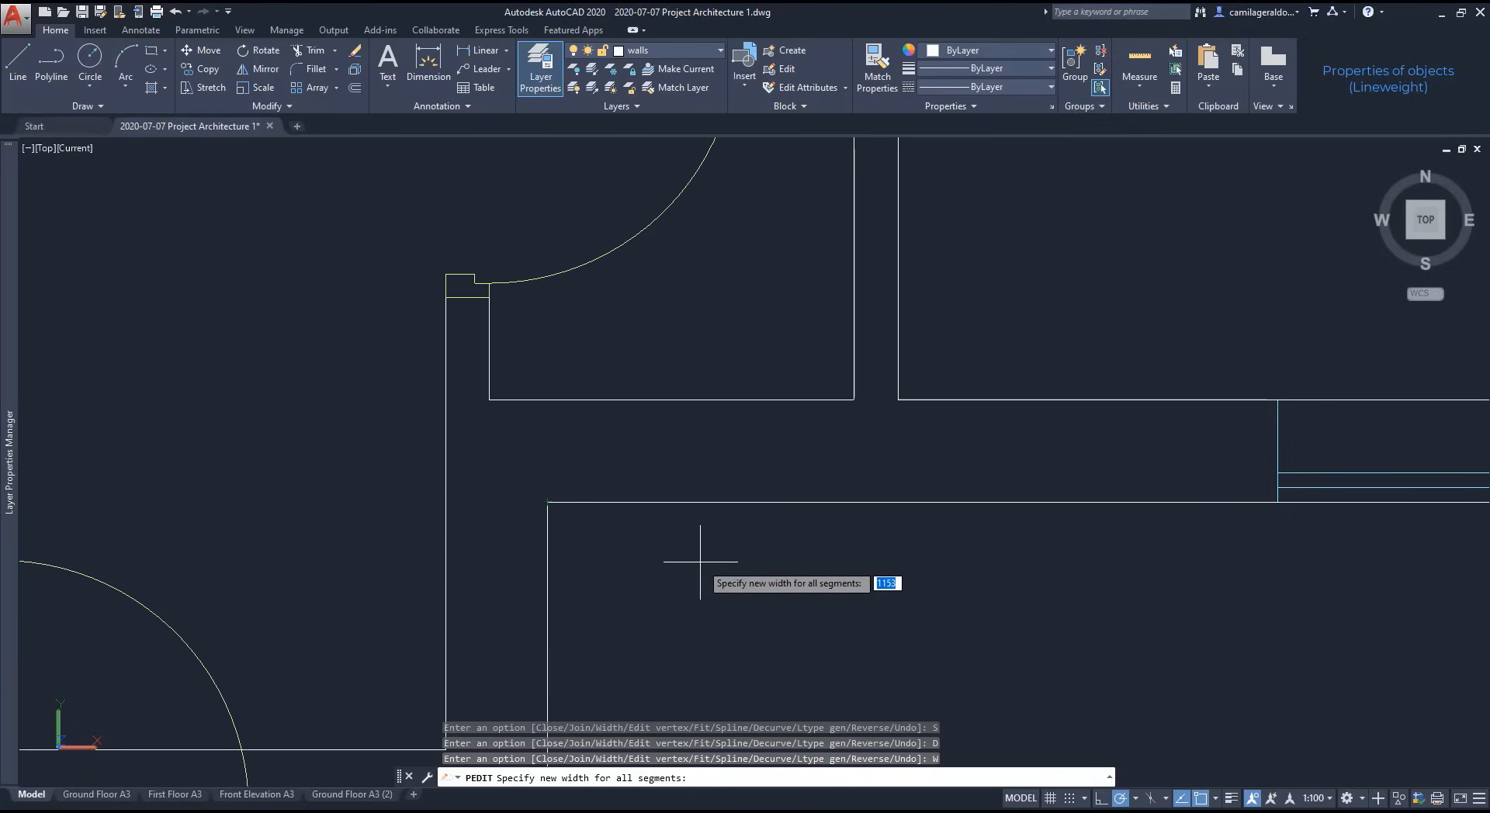
text(50)
key(Return)
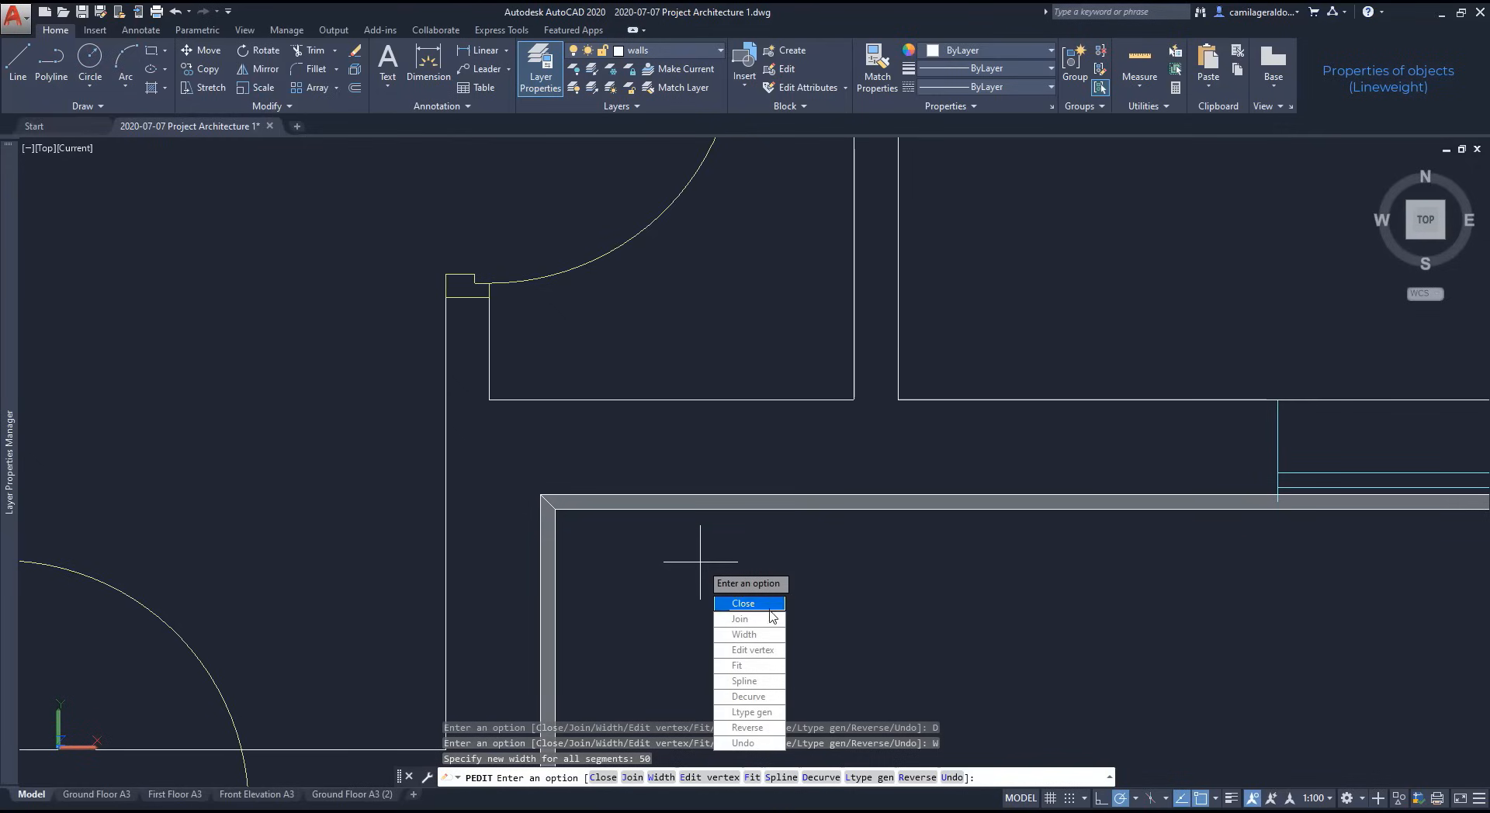
click(771, 608)
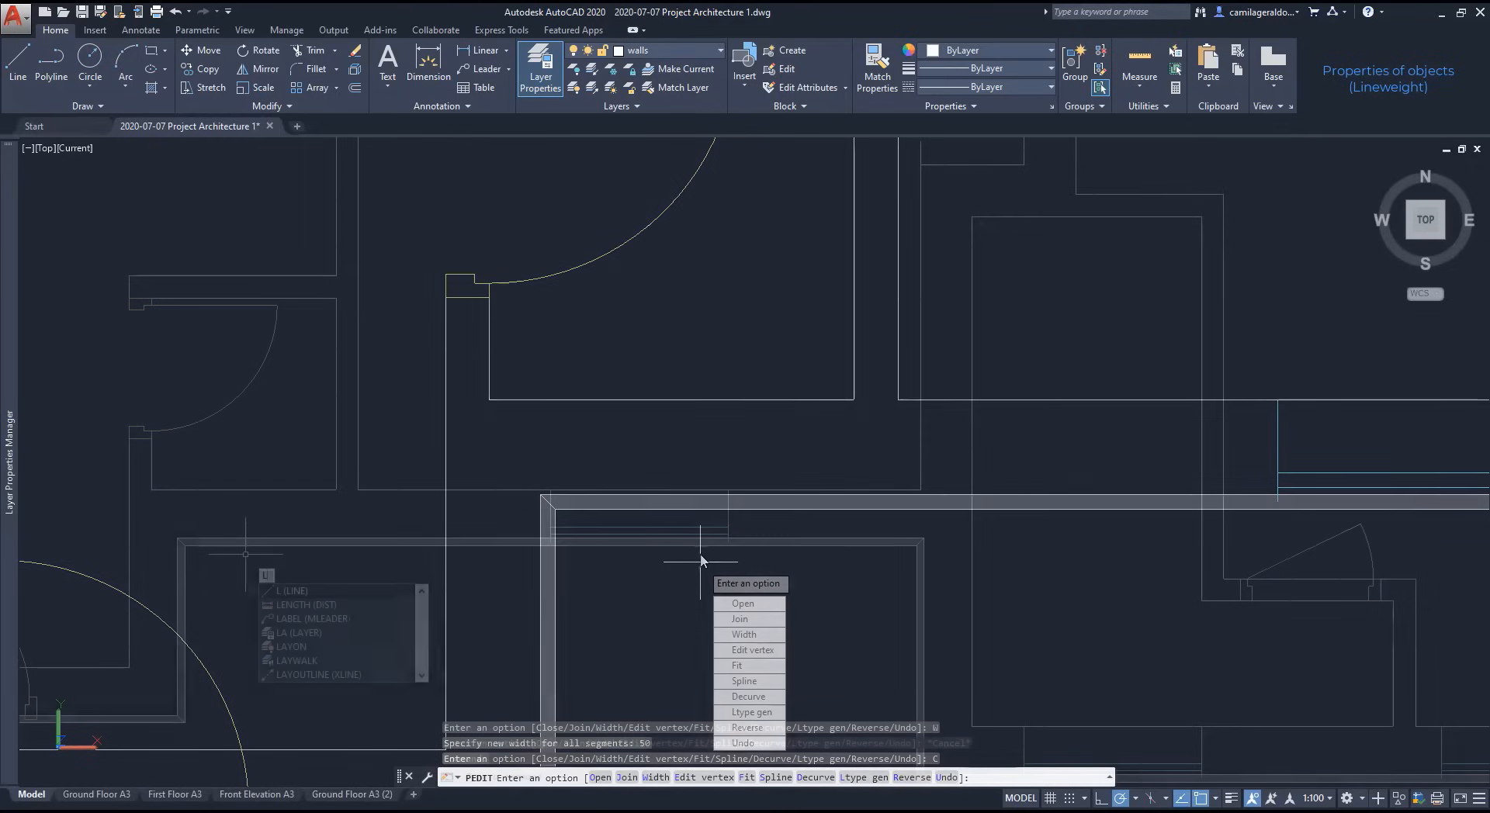
key(Return)
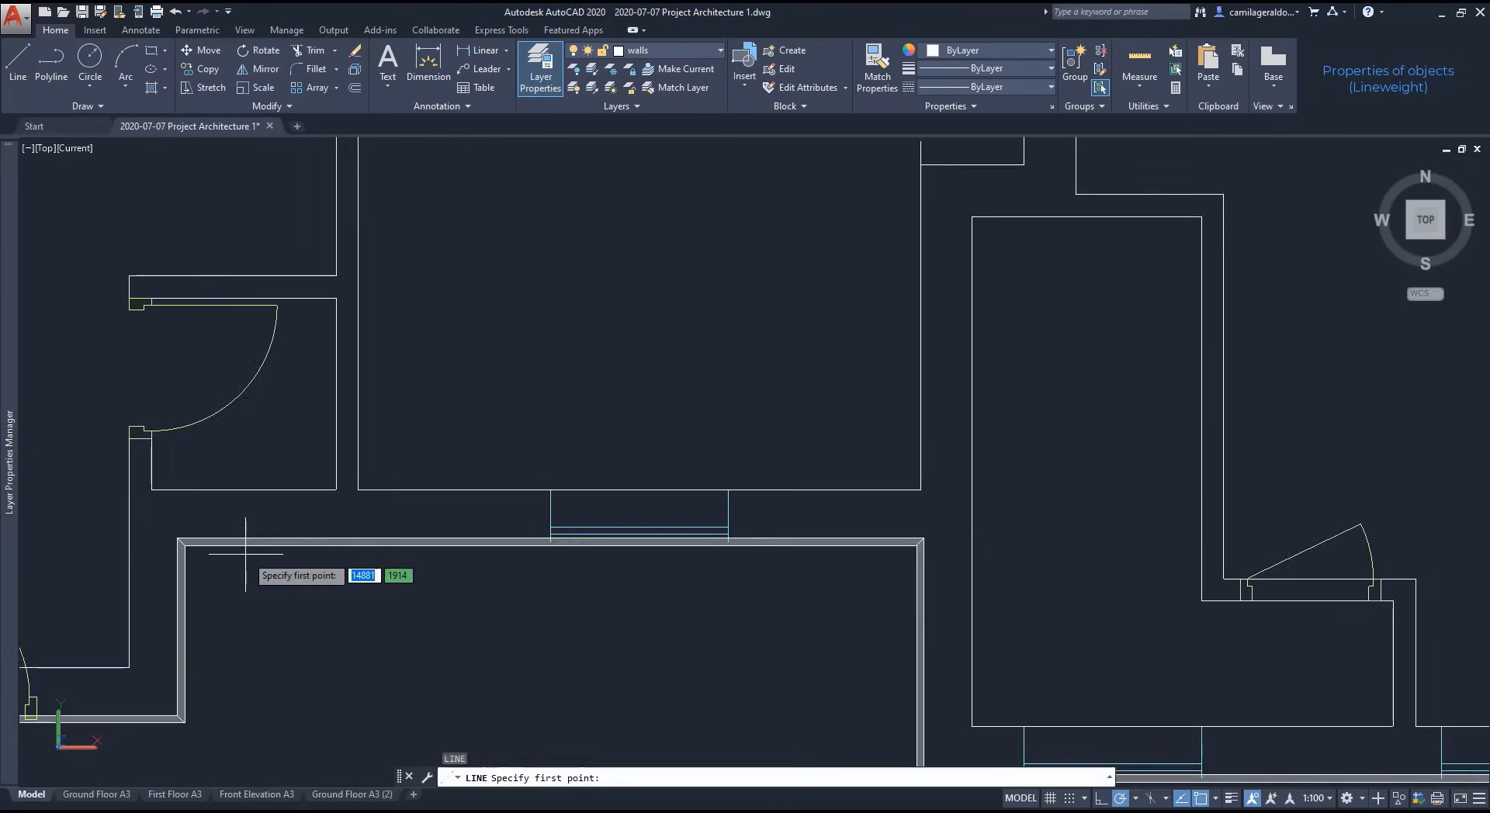
scroll(234, 555, up, 4)
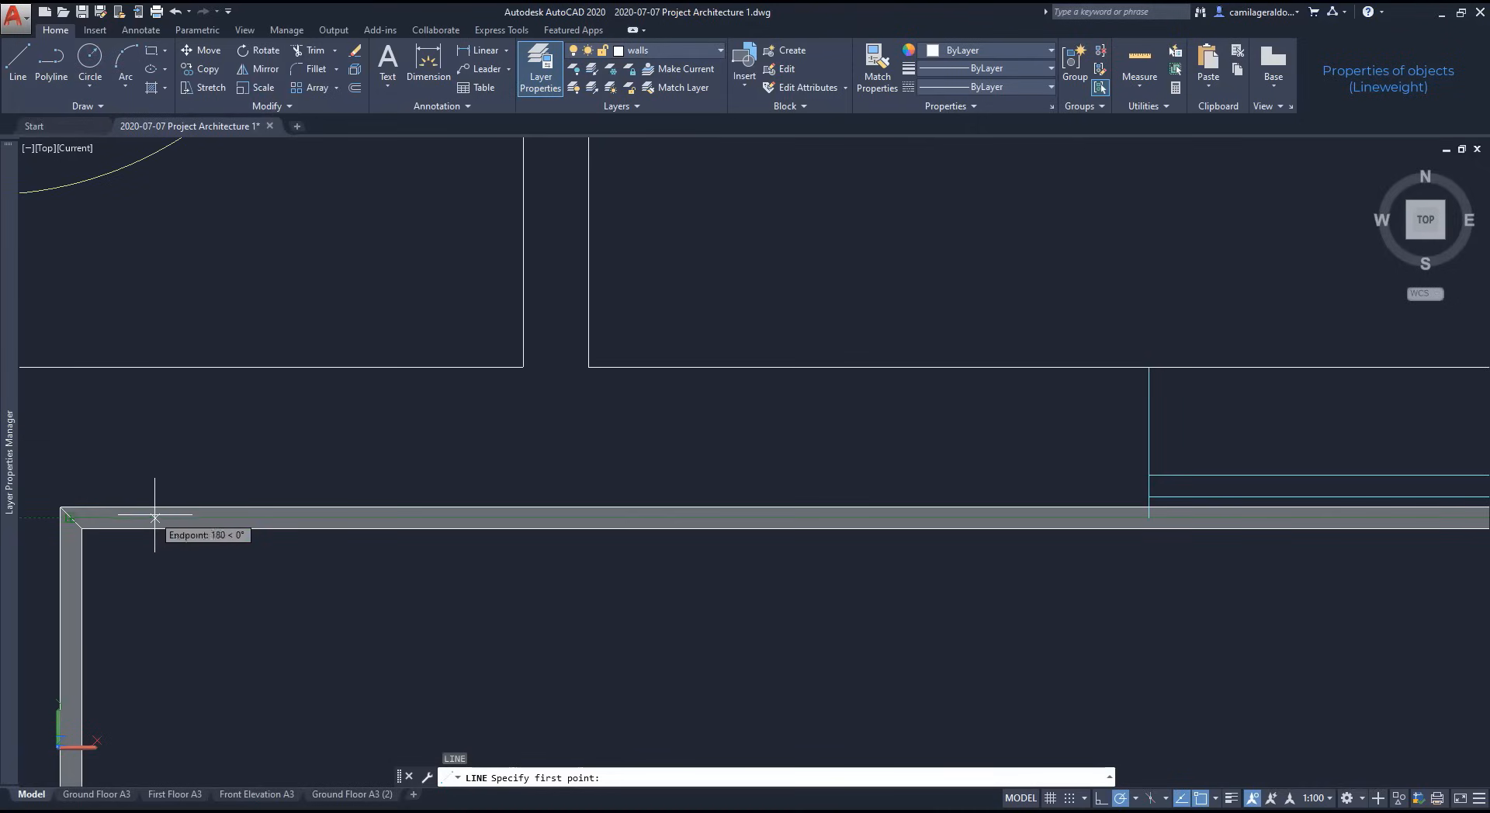
click(70, 518)
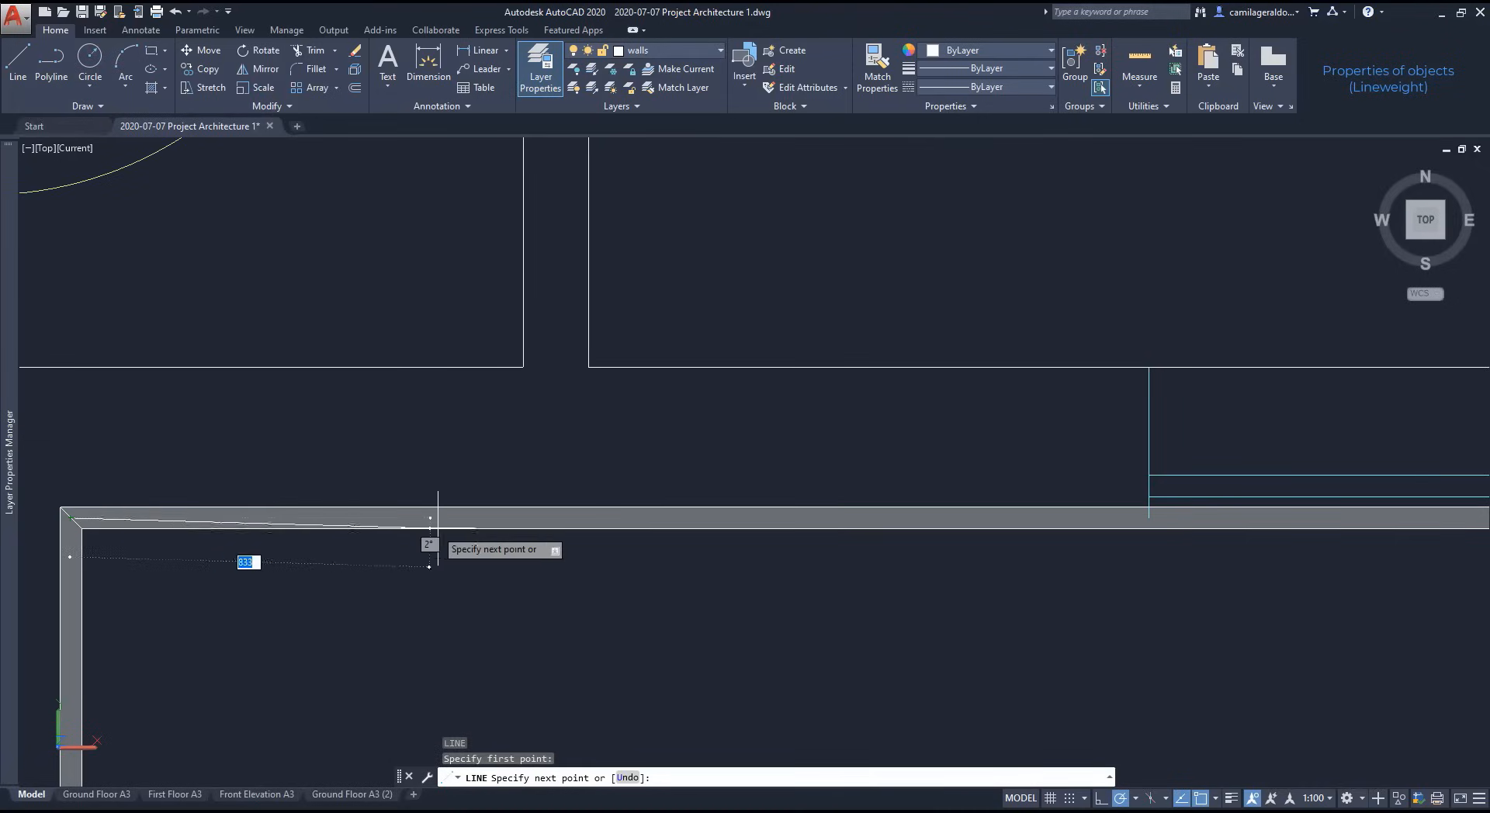
key(Escape)
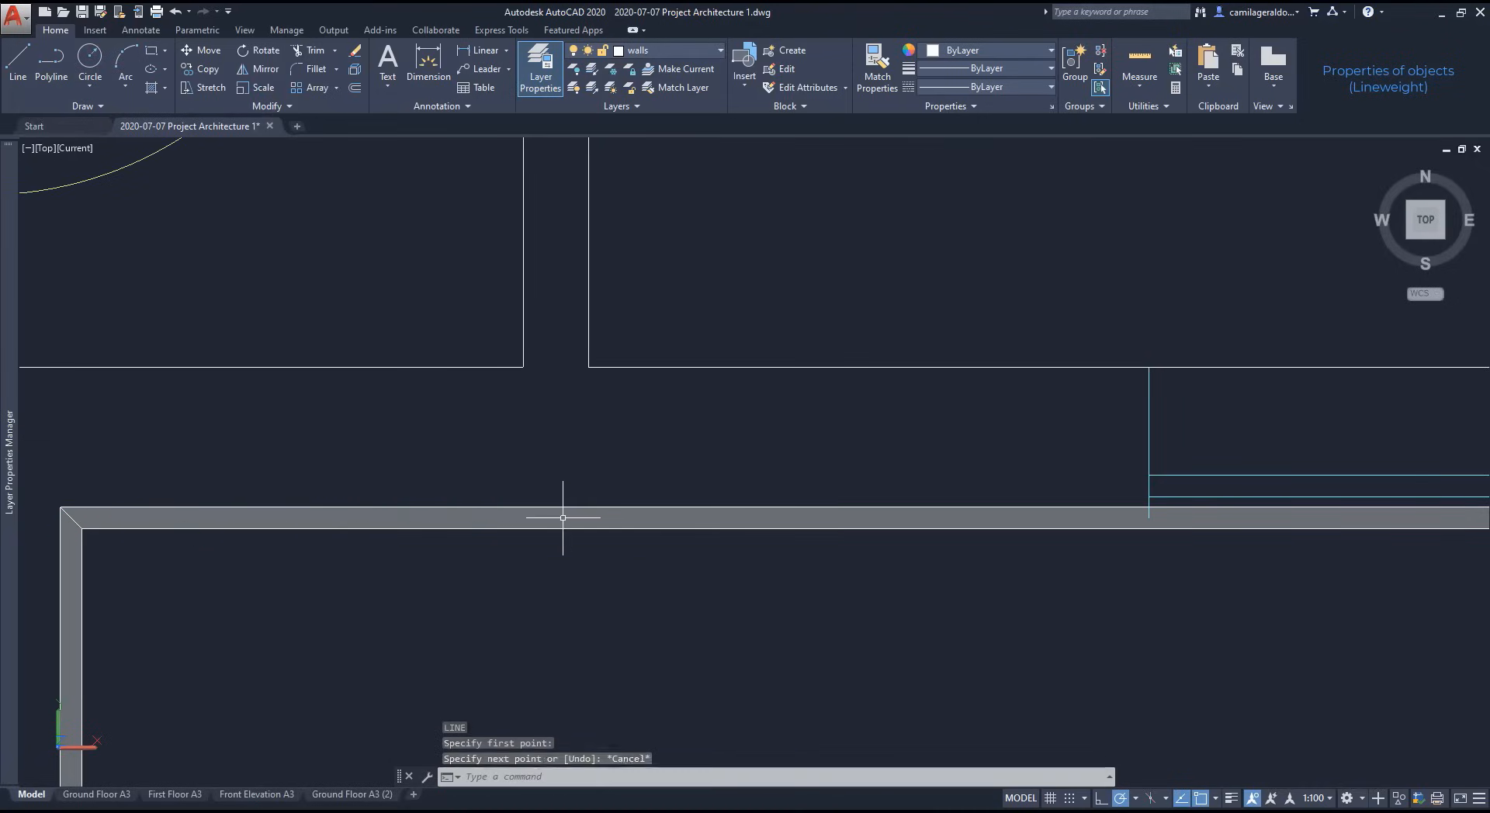
Step: Draw a 2000 by 5000 rectangle as a polyline in an empty area, ending it back on its start point
scroll(562, 527, down, 6)
scroll(560, 548, down, 3)
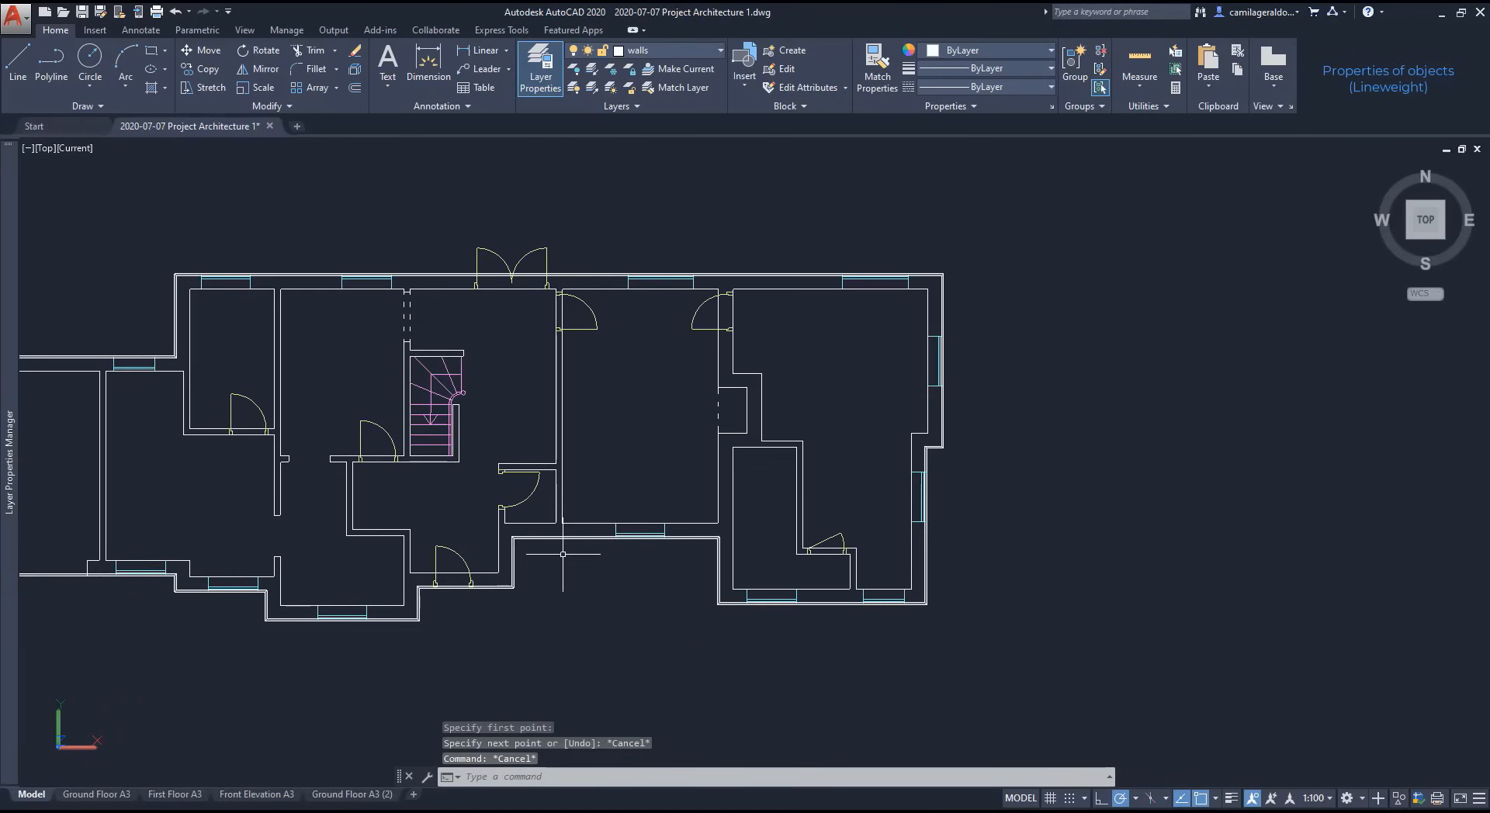
middle_drag(548, 587, 735, 572)
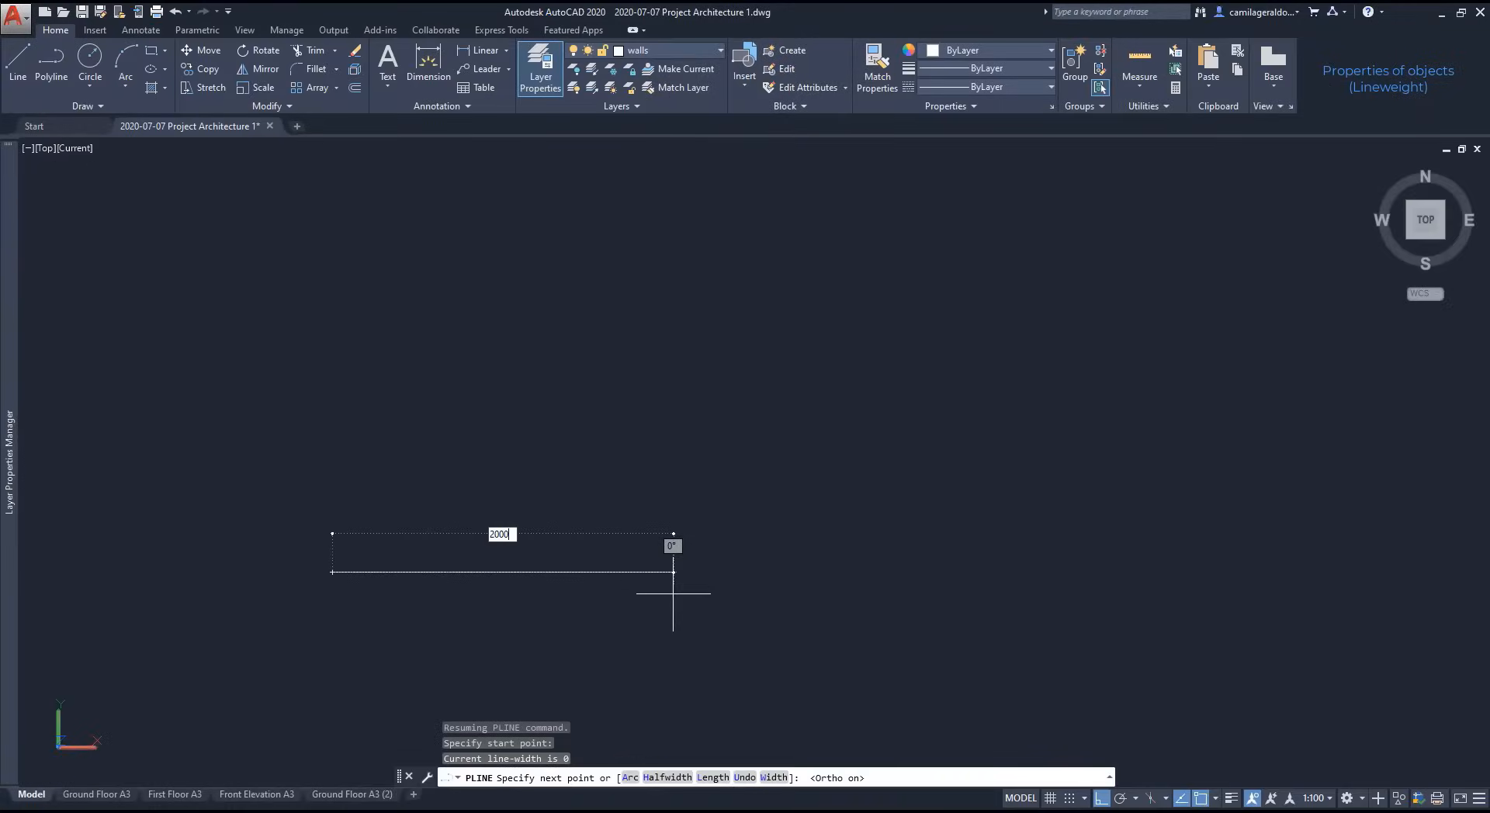
text(0)
key(Return)
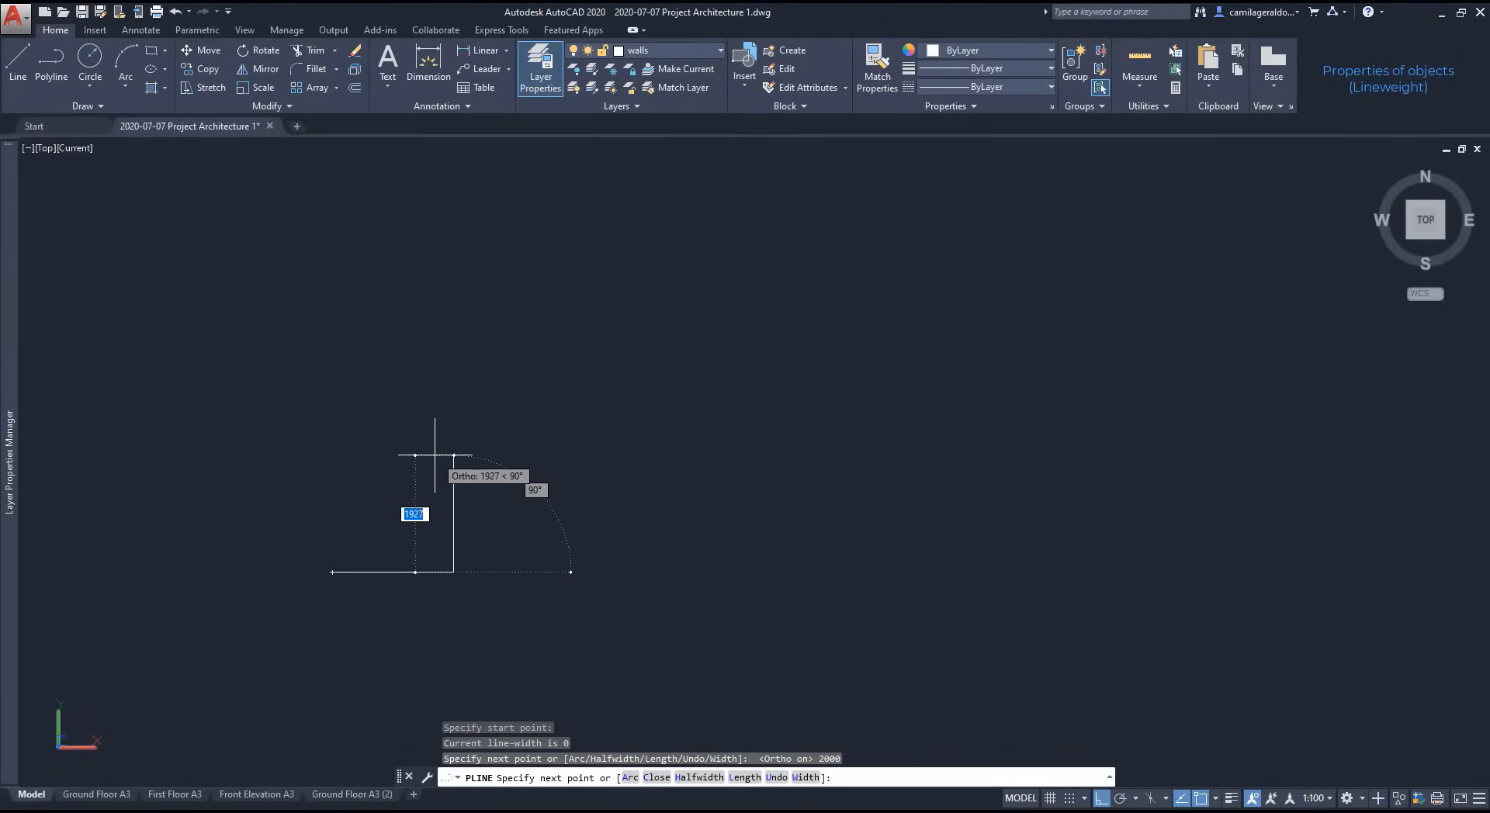
text(5000)
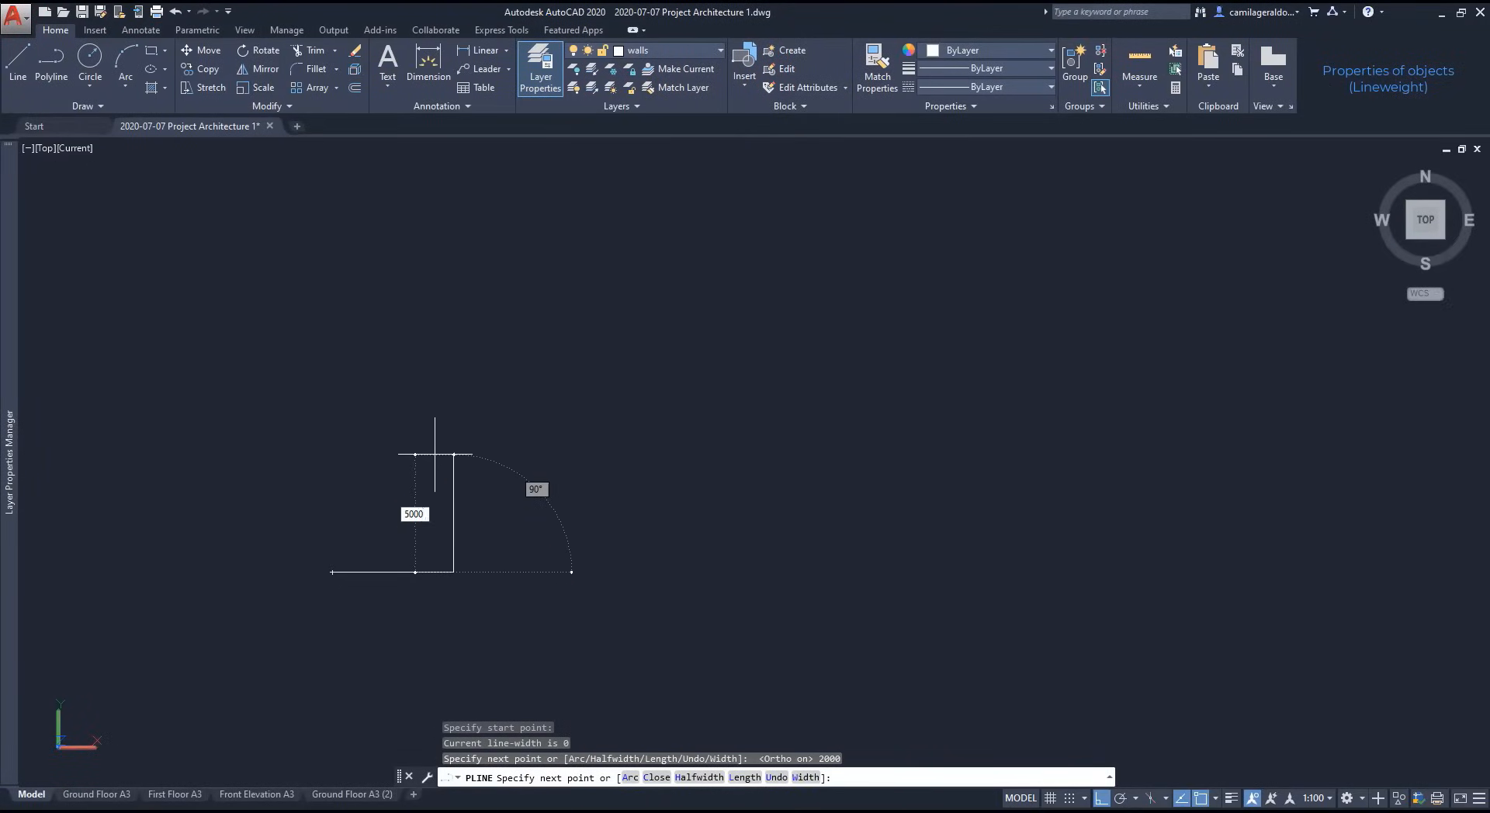
key(Return)
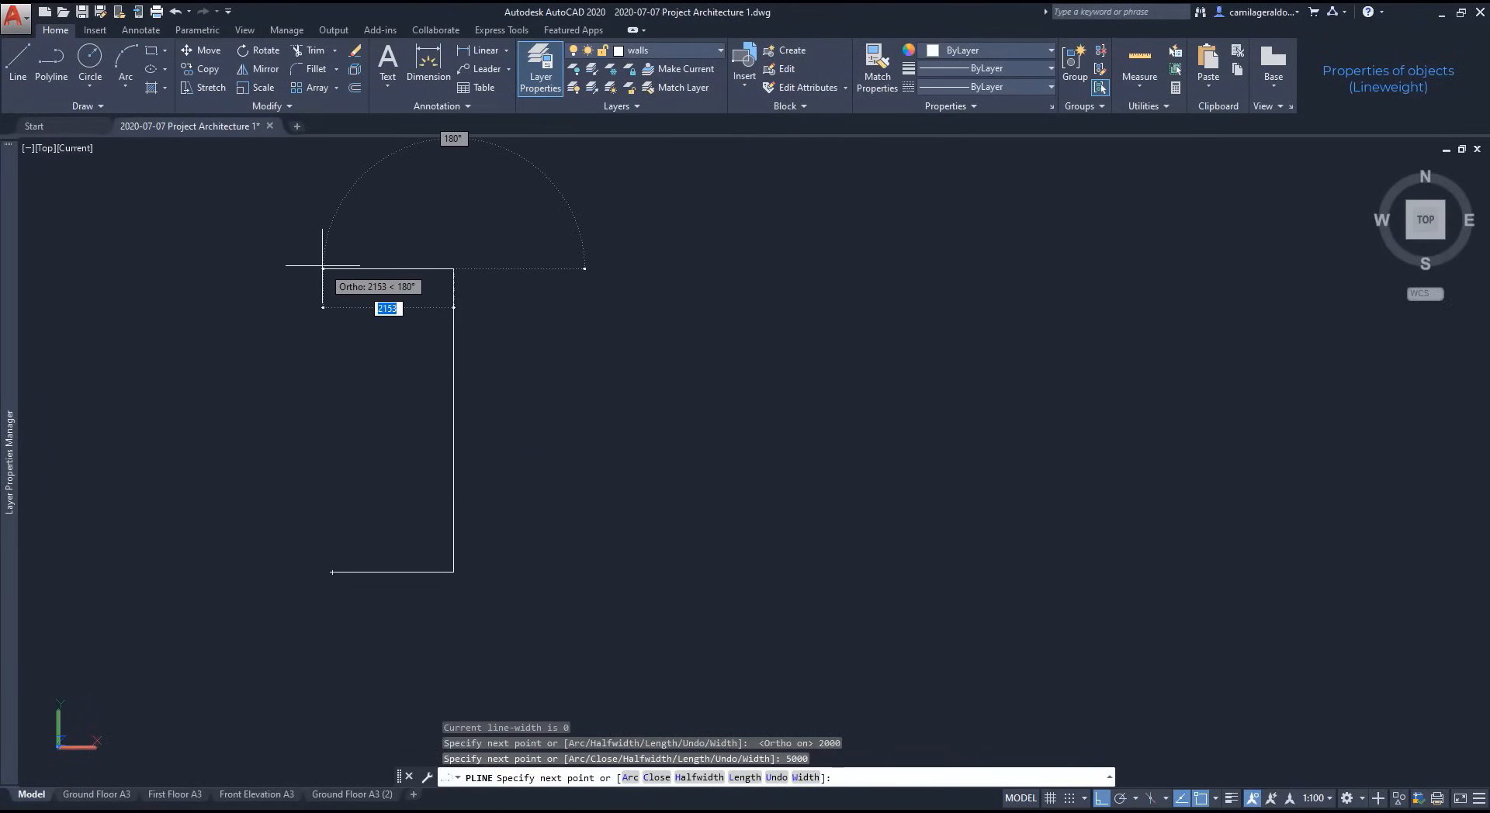
text(2000)
key(Return)
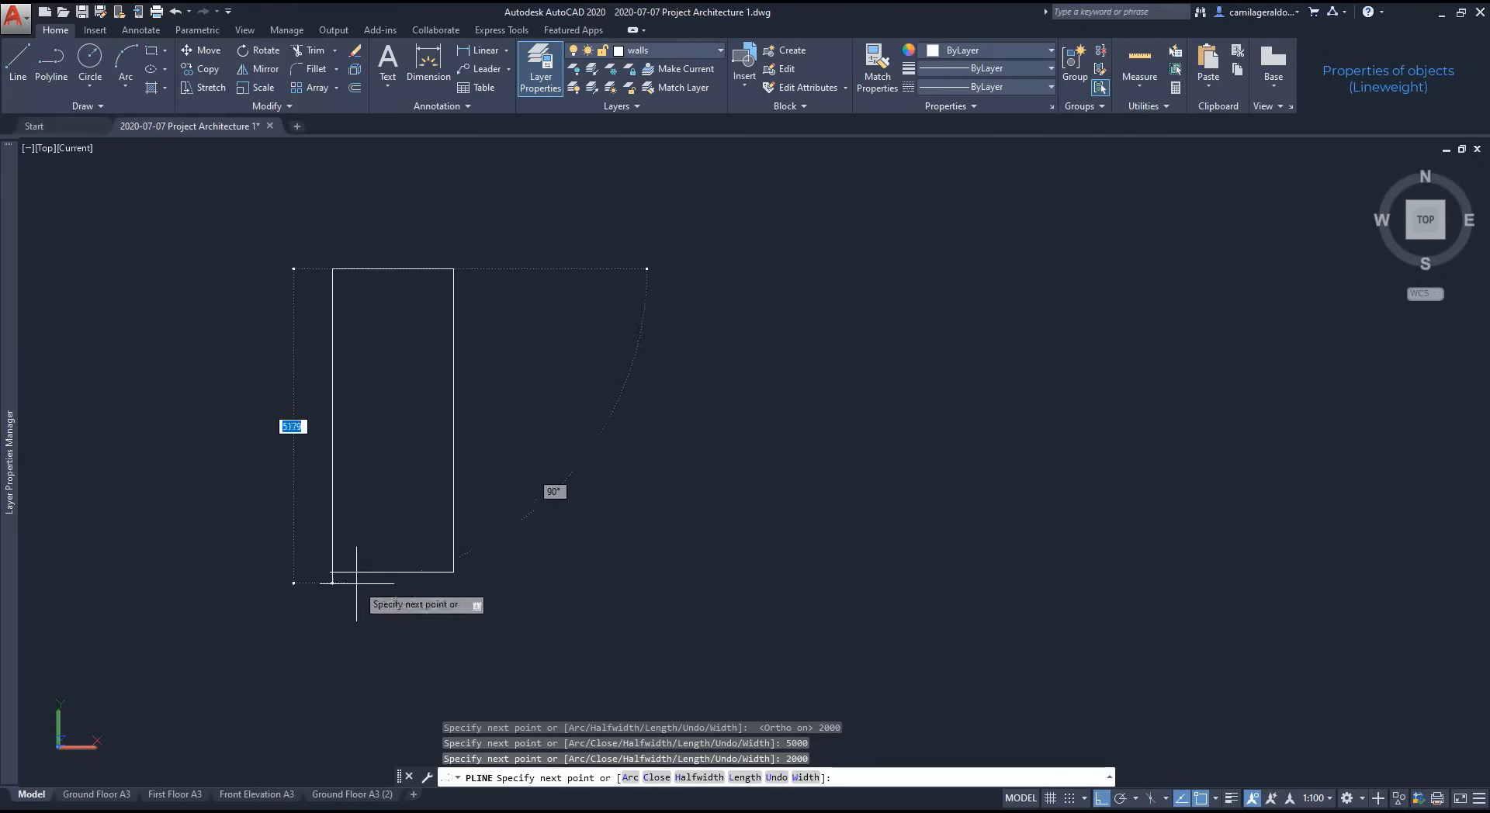
click(332, 572)
key(Escape)
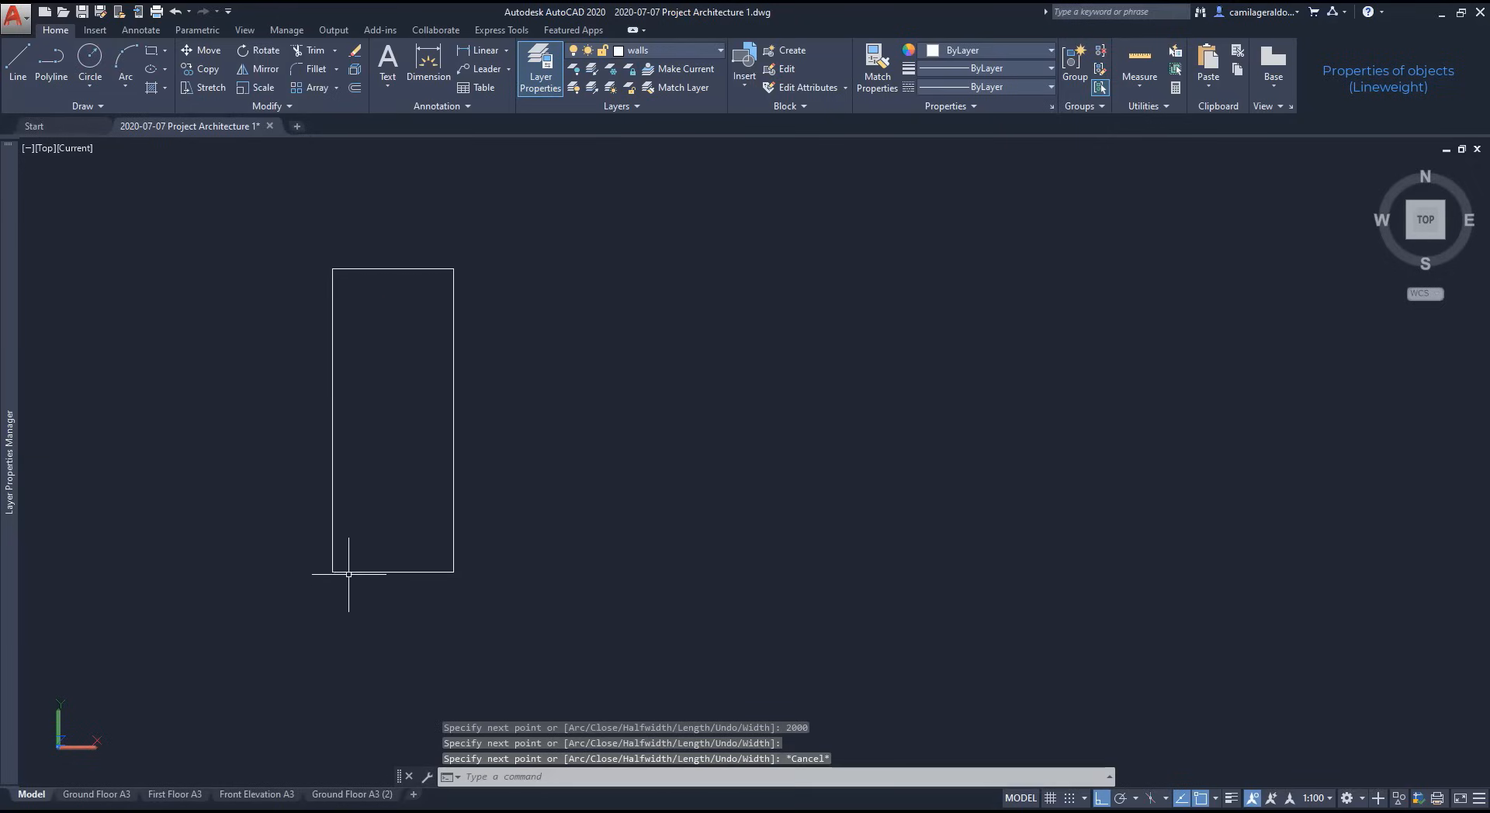
Step: Set the new rectangular polyline's width to 150 for all segments
click(384, 572)
right_click(383, 574)
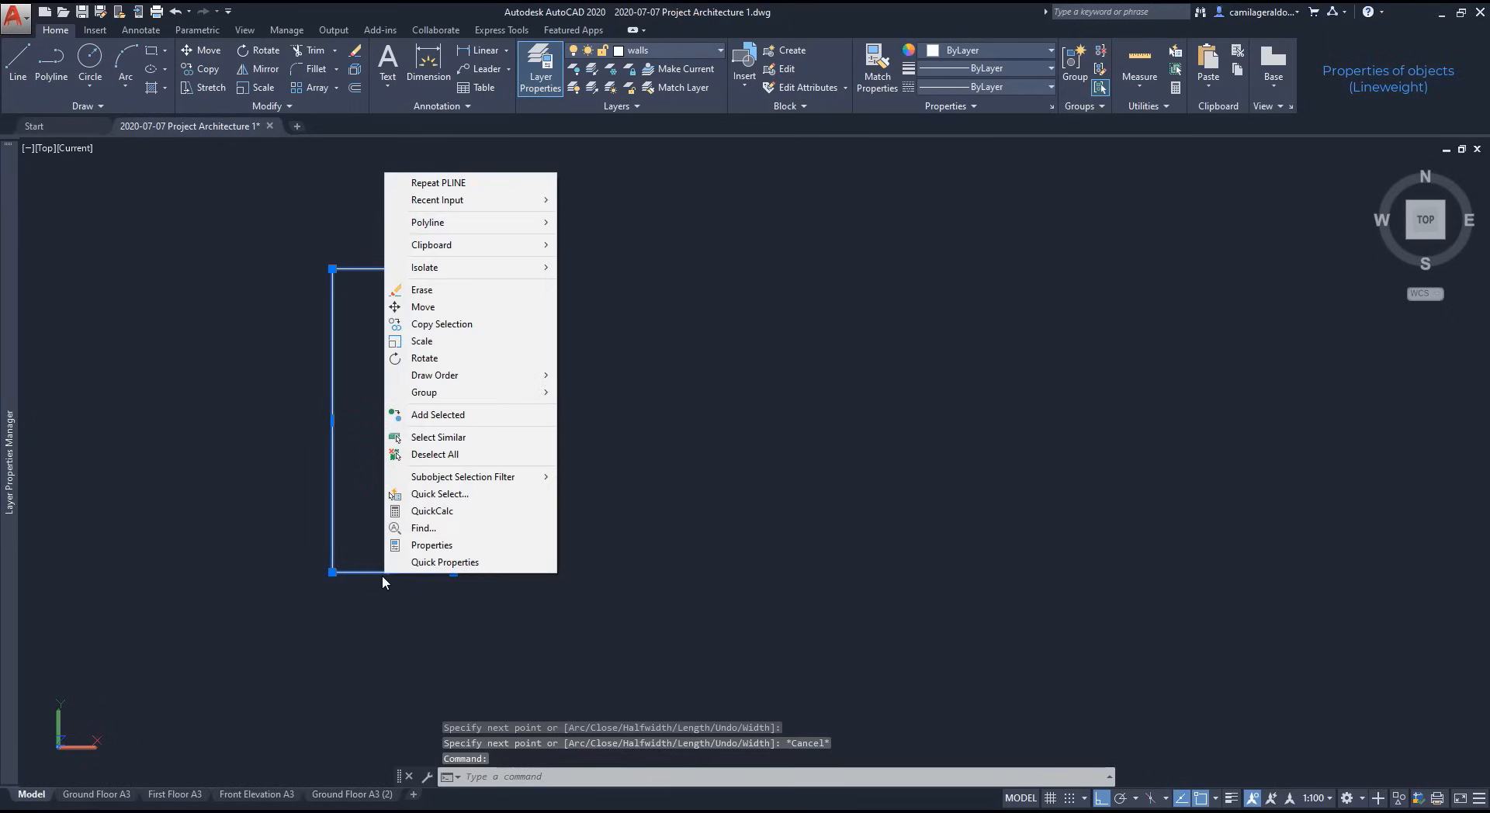
mouse_move(530, 231)
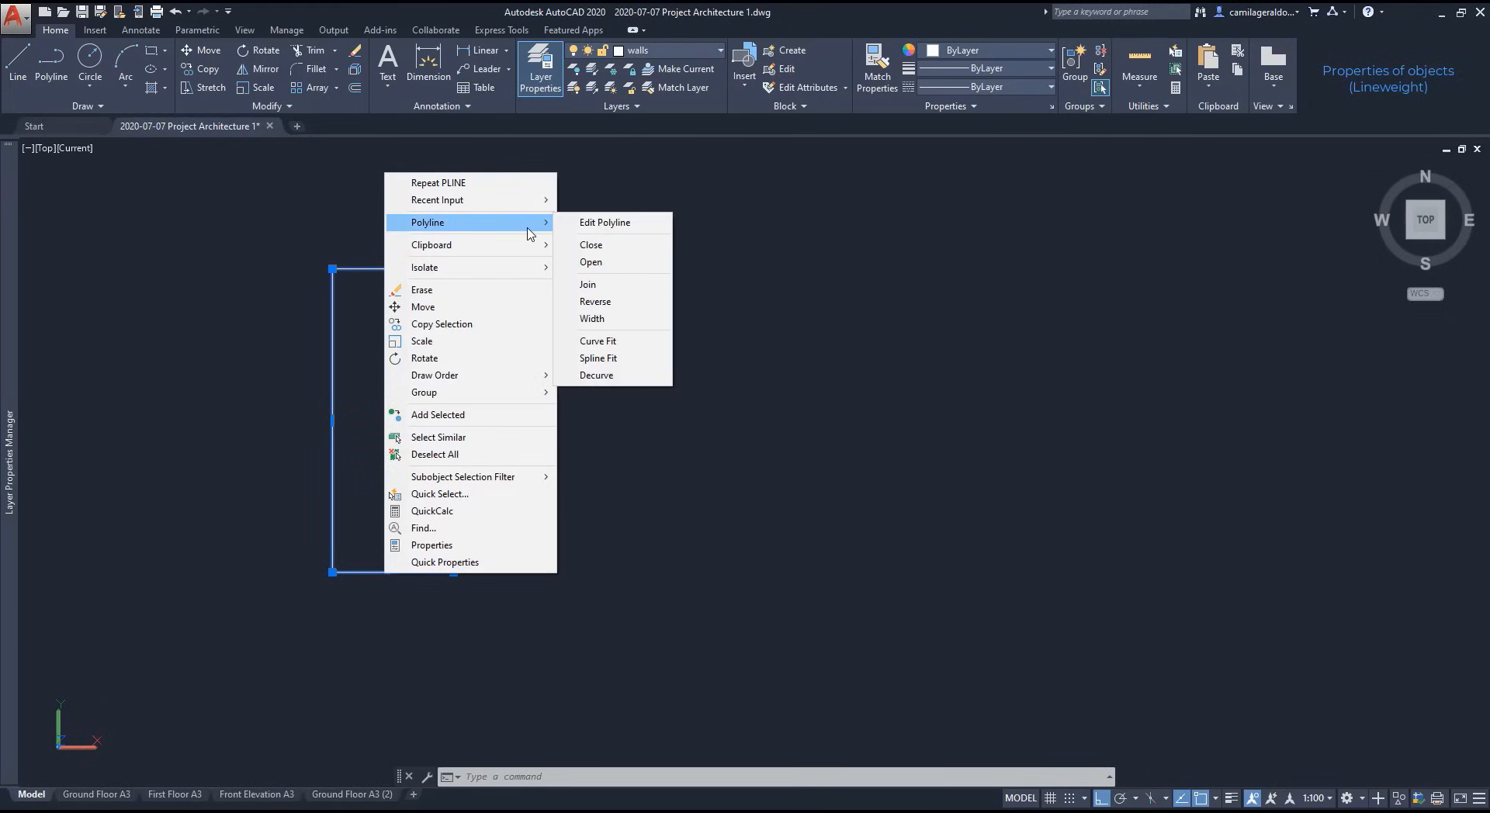
click(599, 321)
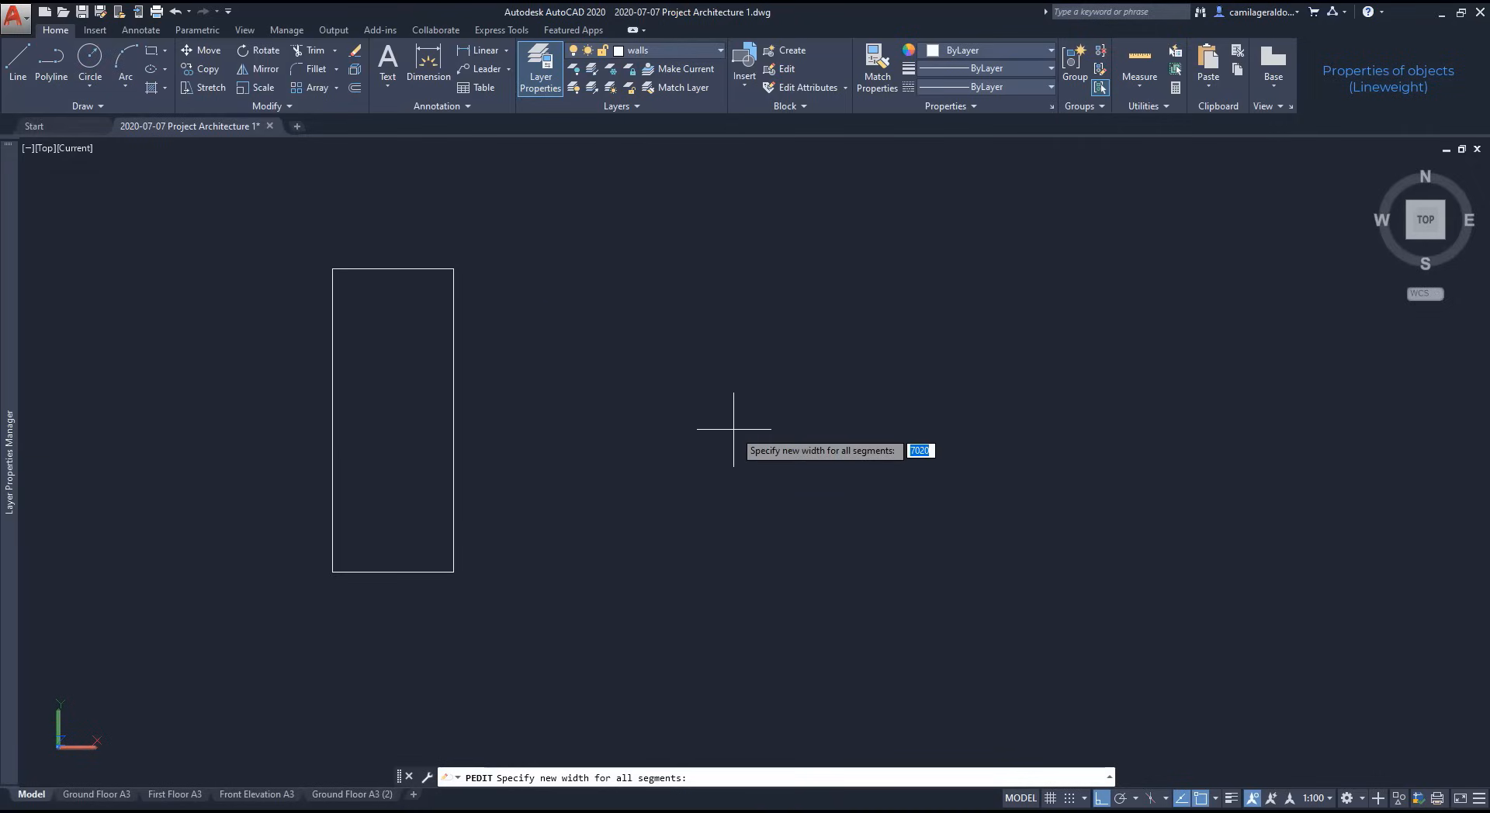
text(150)
key(Return)
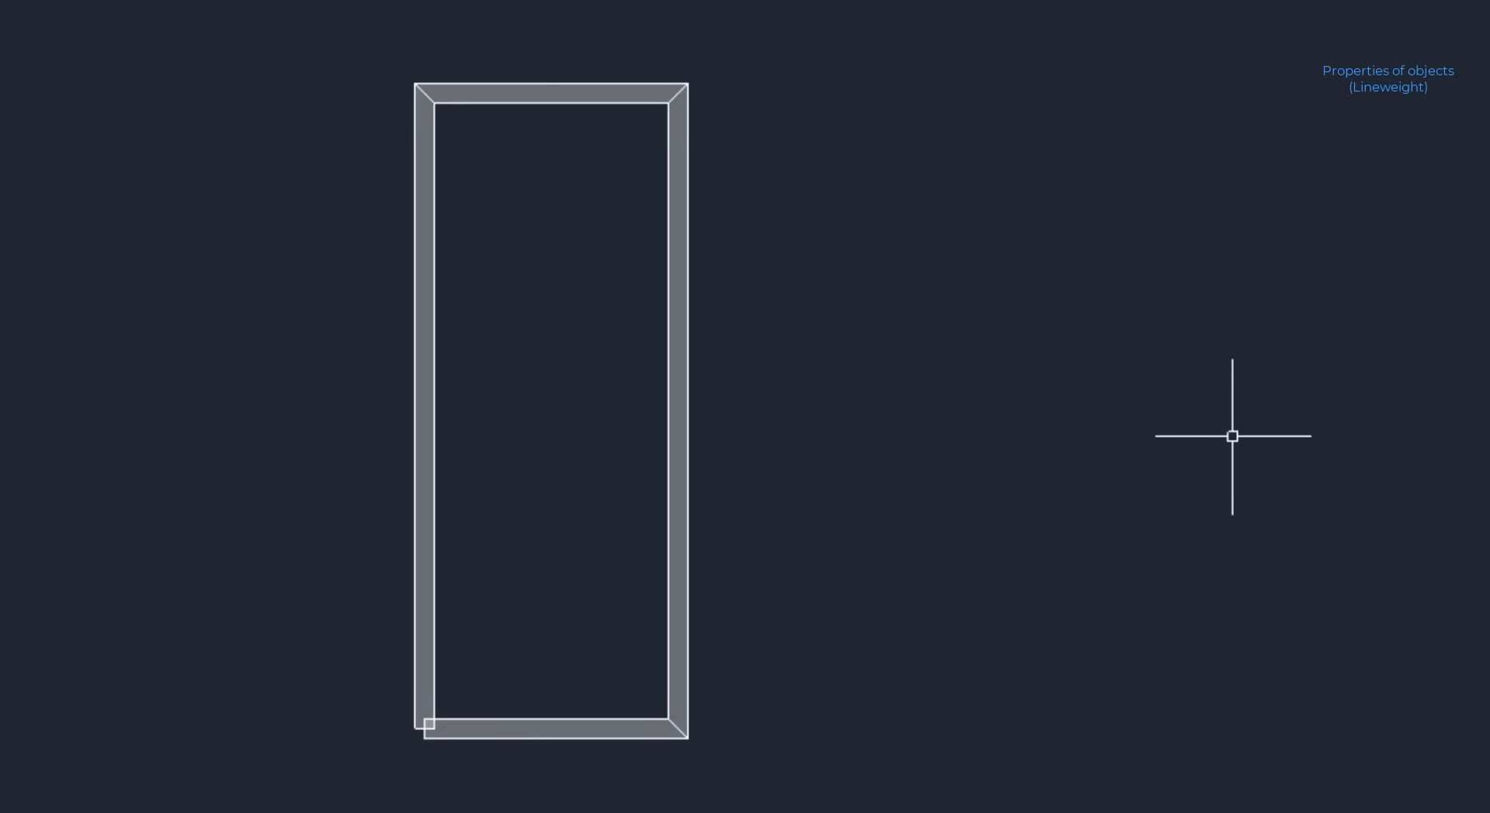
Step: Close the wide rectangular polyline at its start corner
right_click(358, 574)
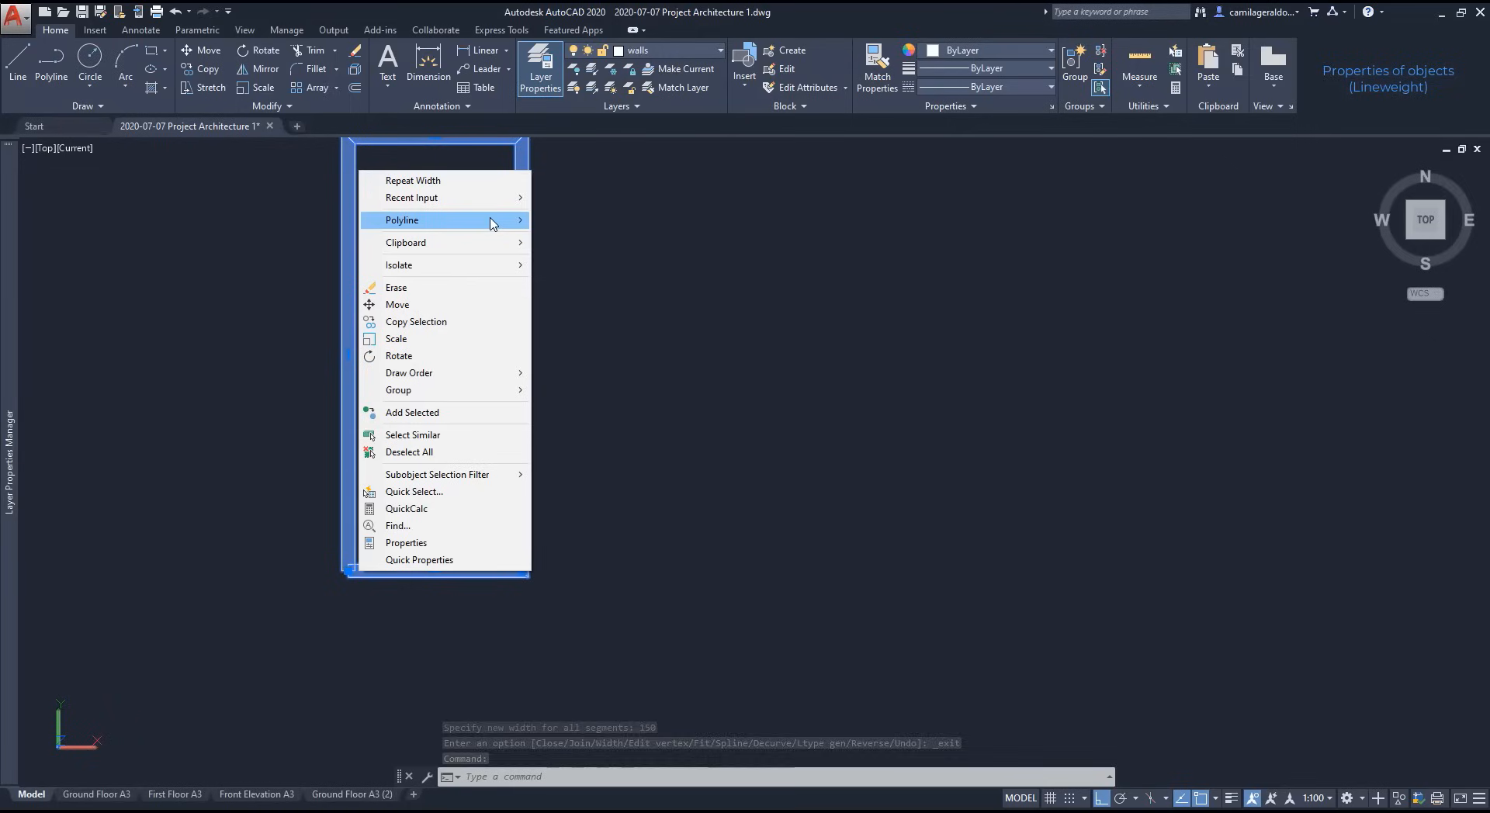
mouse_move(491, 222)
click(565, 242)
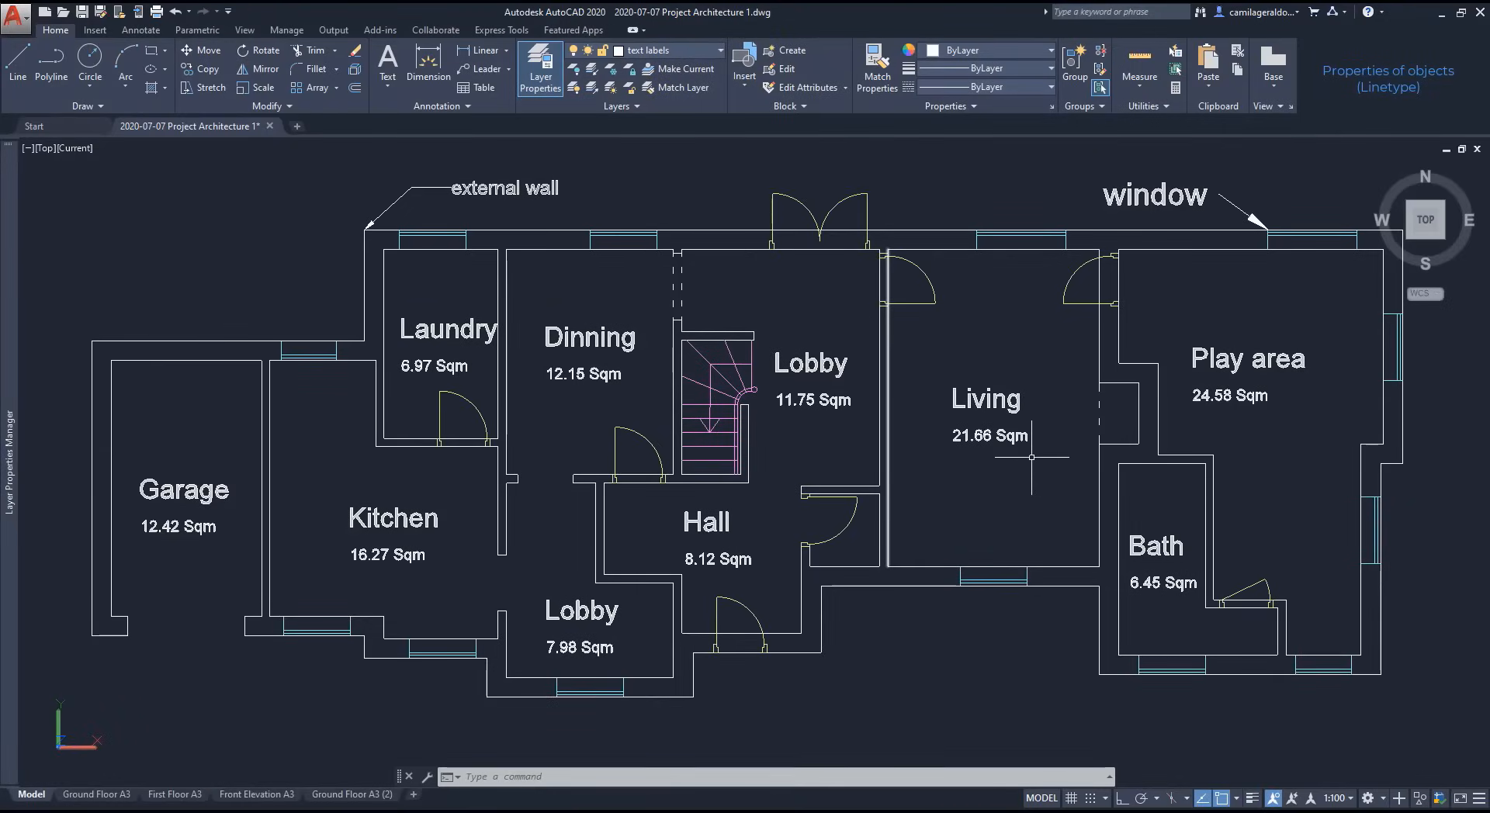
Step: Load the ACAD_ISO12W100 (ISO dash double-dot) linetype from acadiso.lin into the drawing
click(1099, 407)
scroll(1086, 411, up, 5)
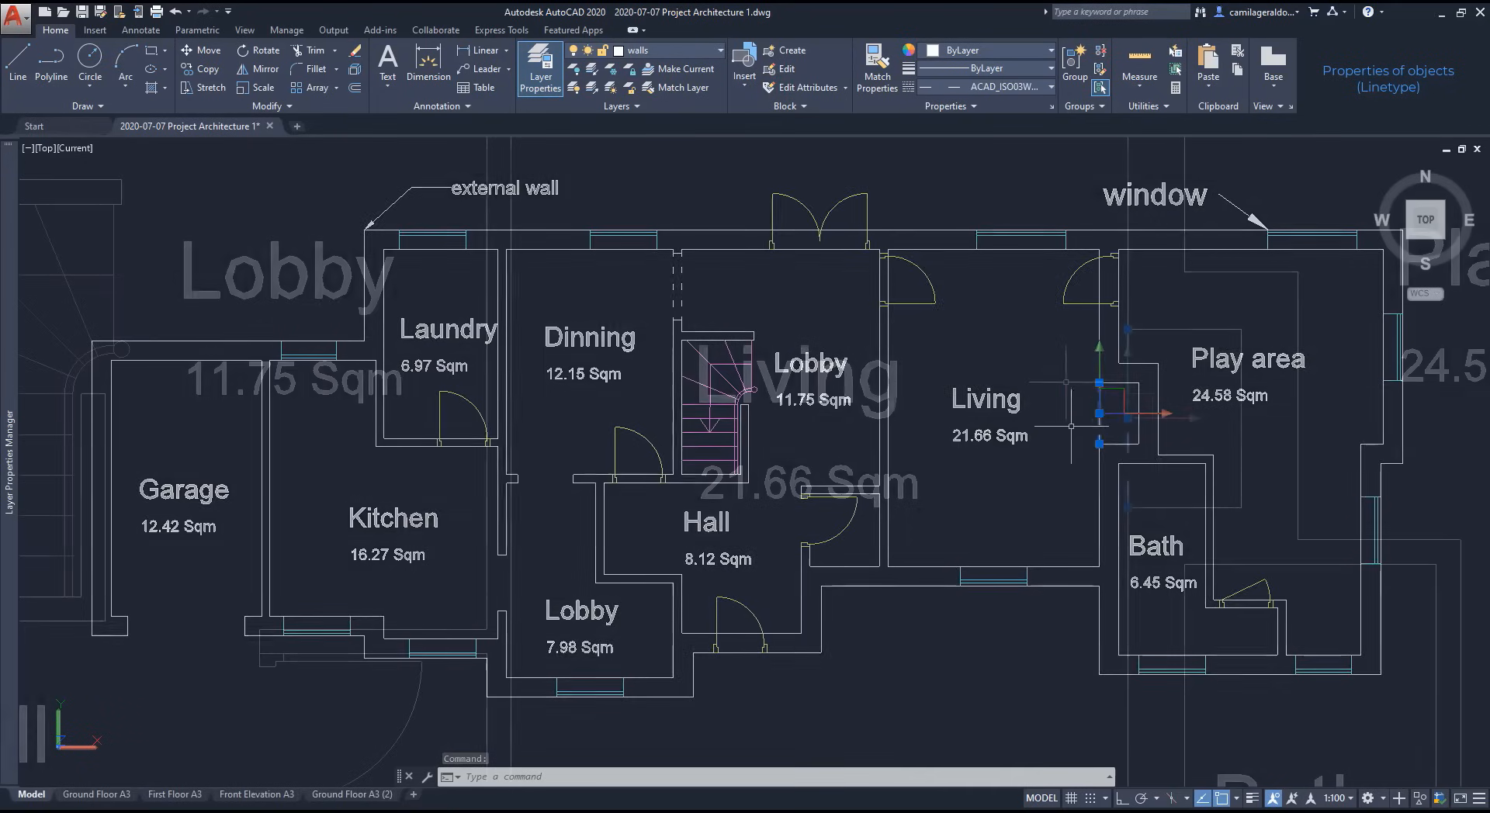
click(1033, 89)
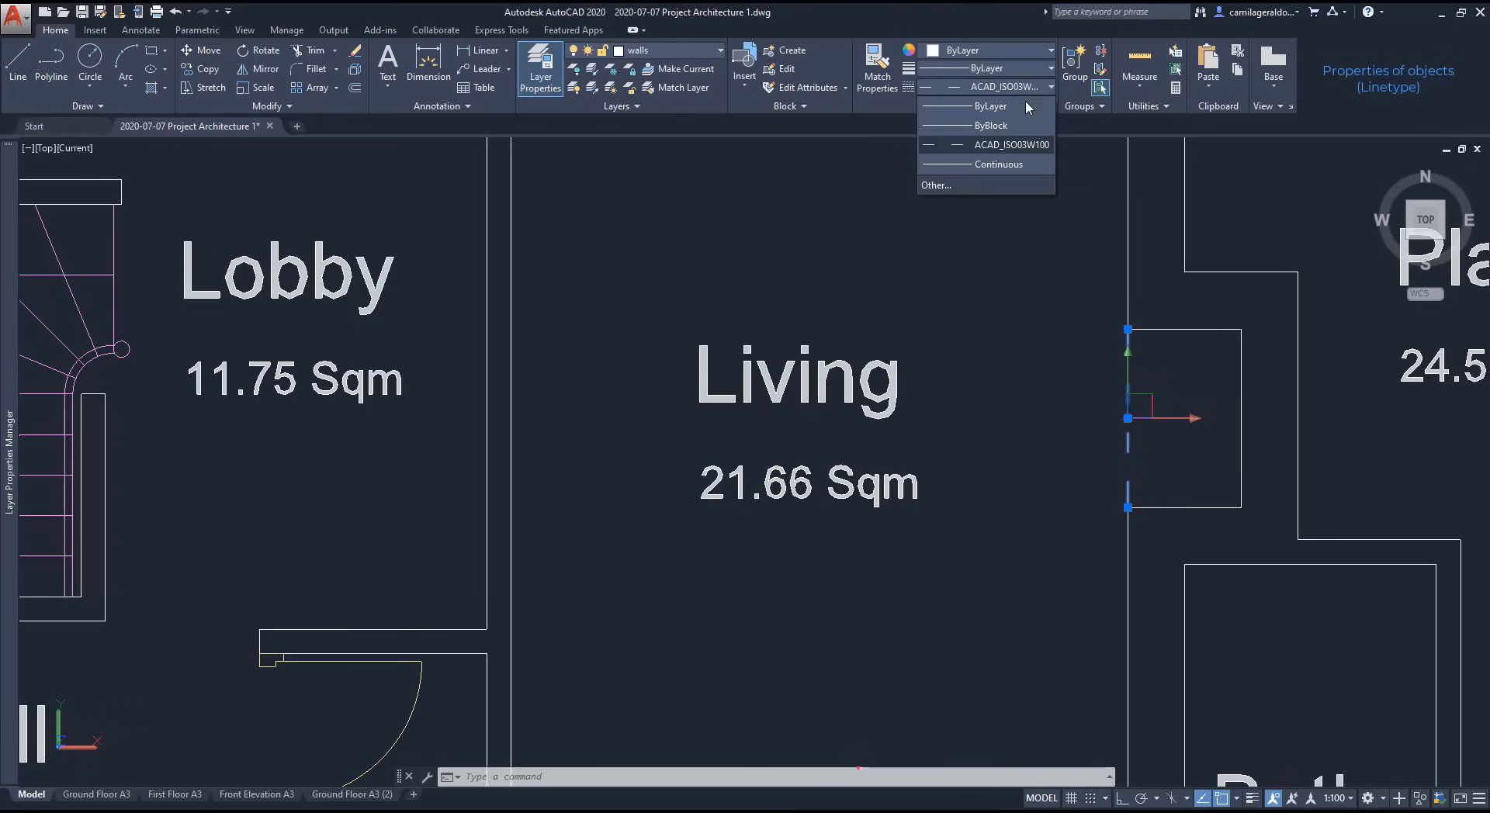
click(954, 184)
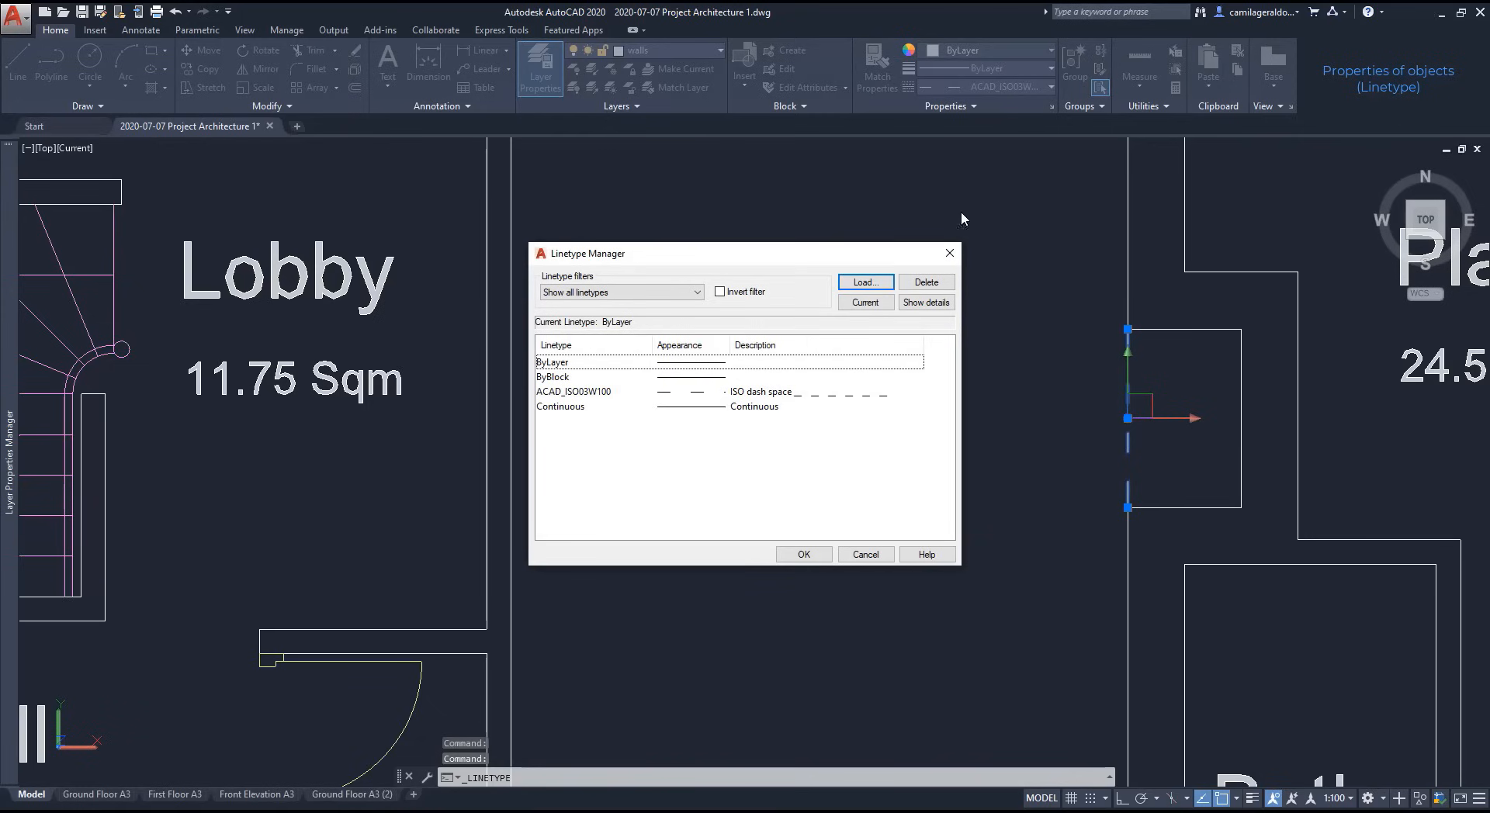
click(865, 283)
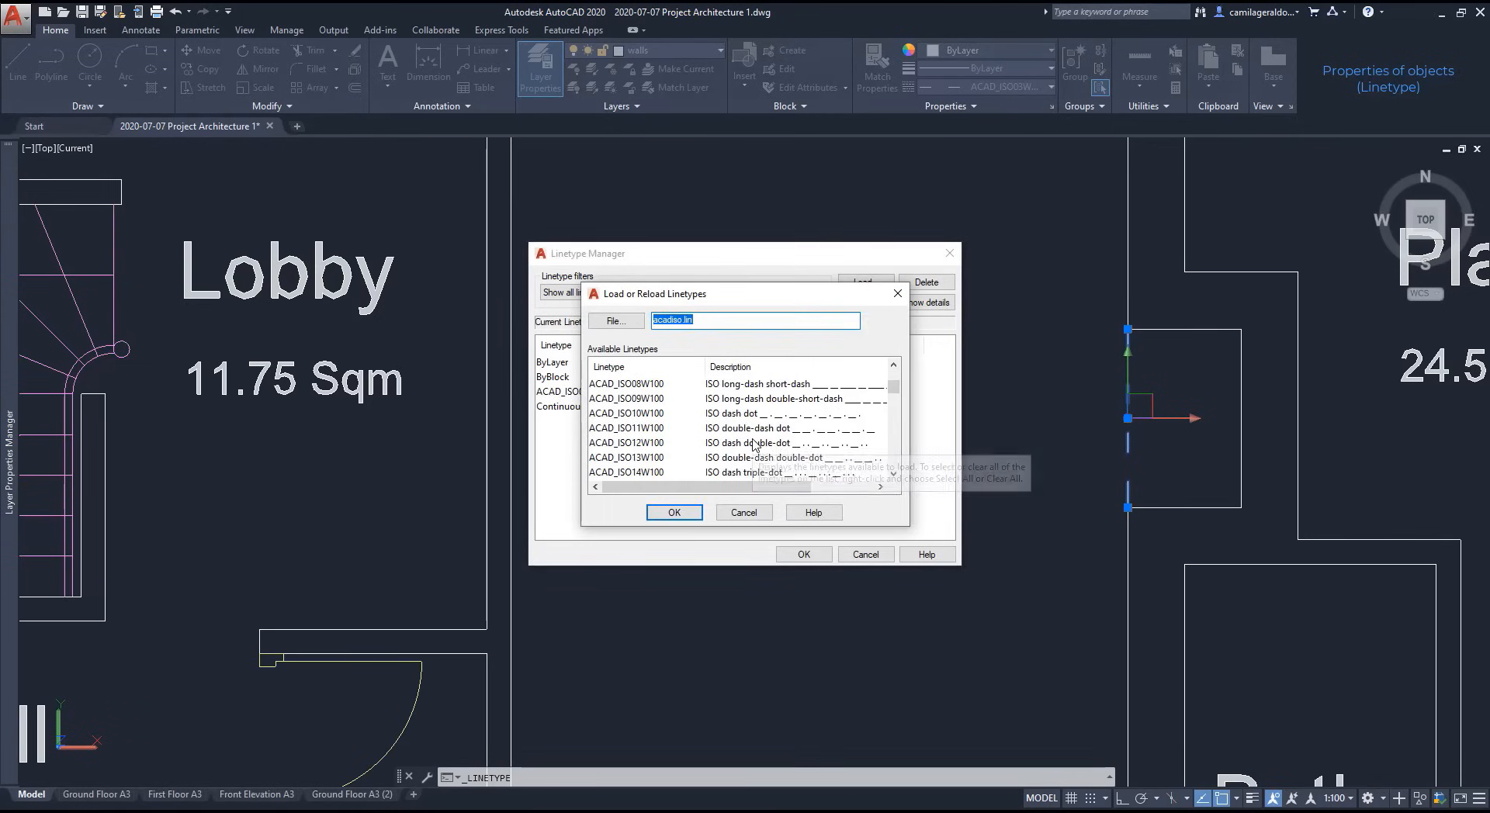
click(772, 448)
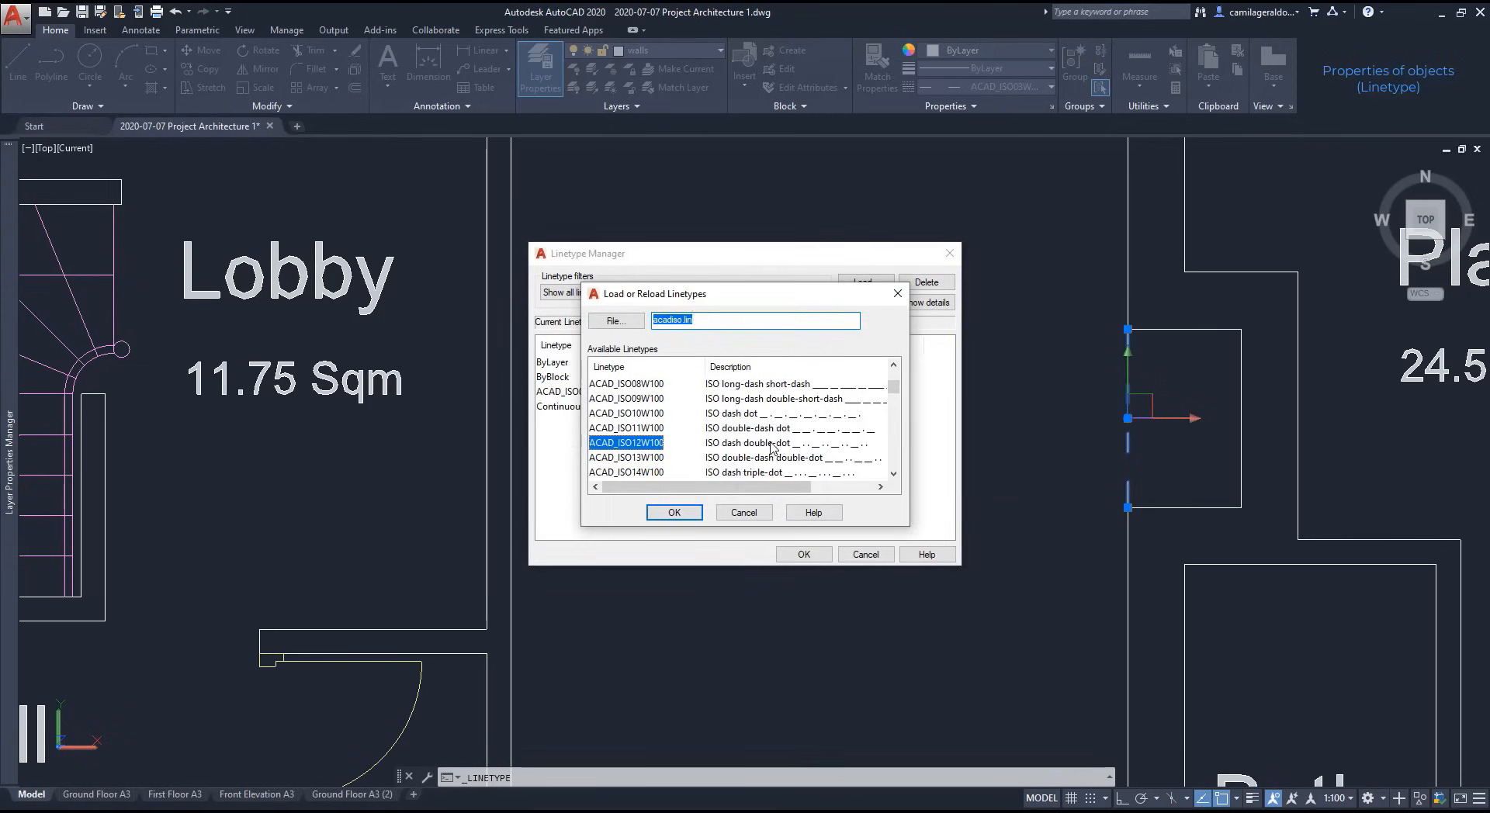
click(807, 553)
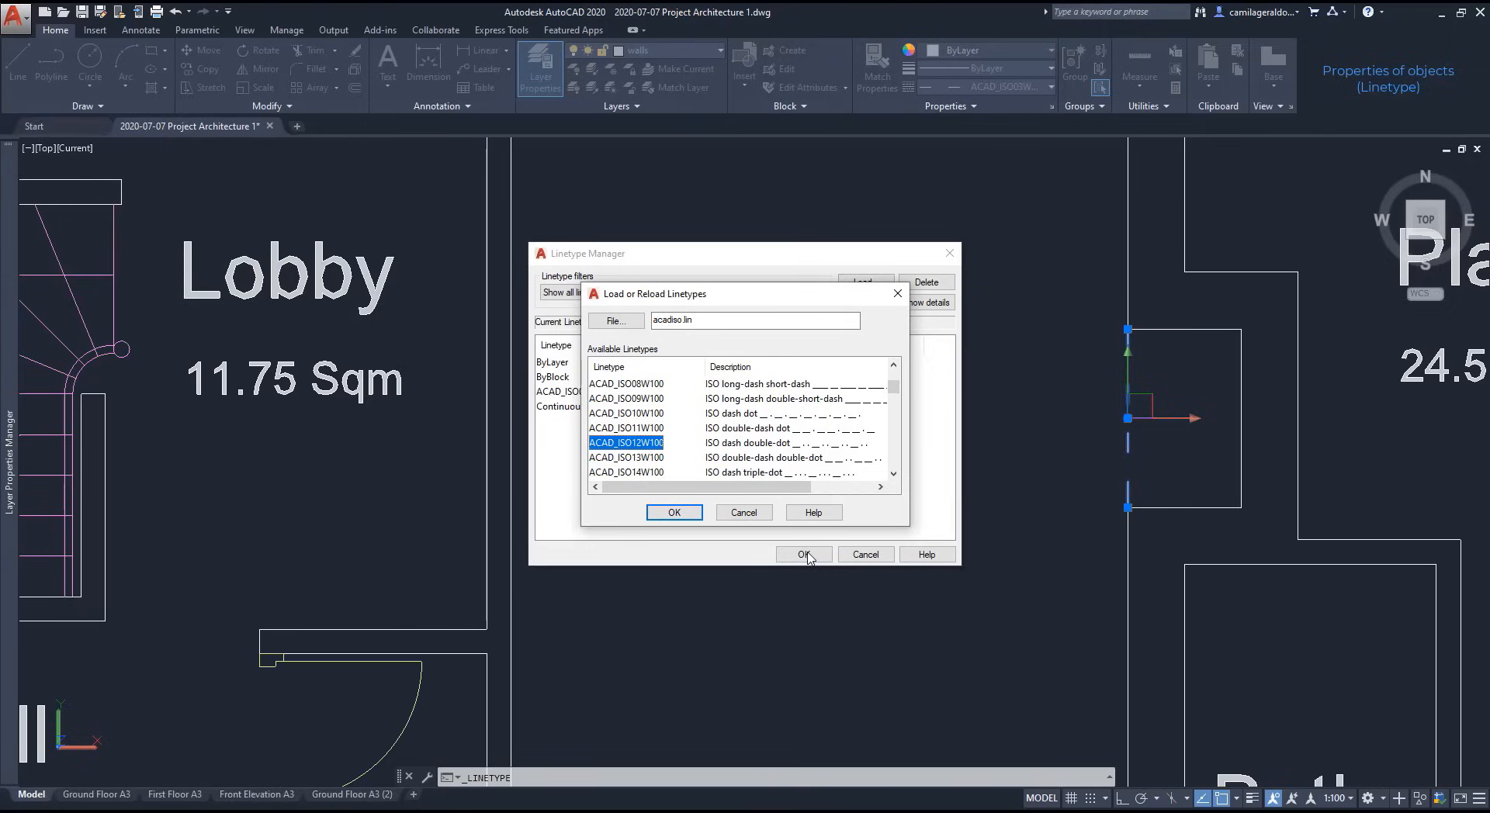
click(674, 512)
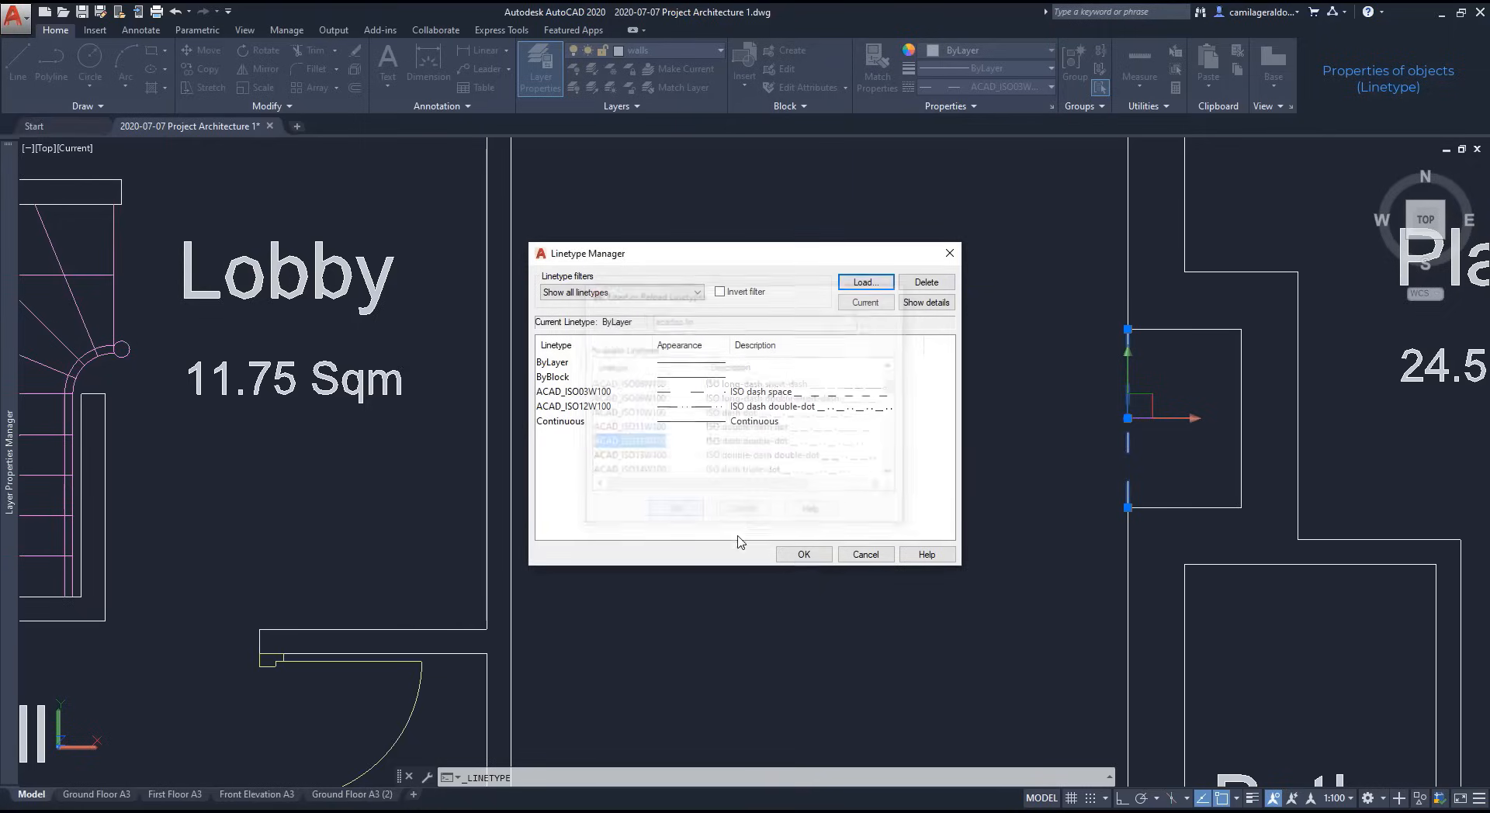
click(765, 406)
click(804, 553)
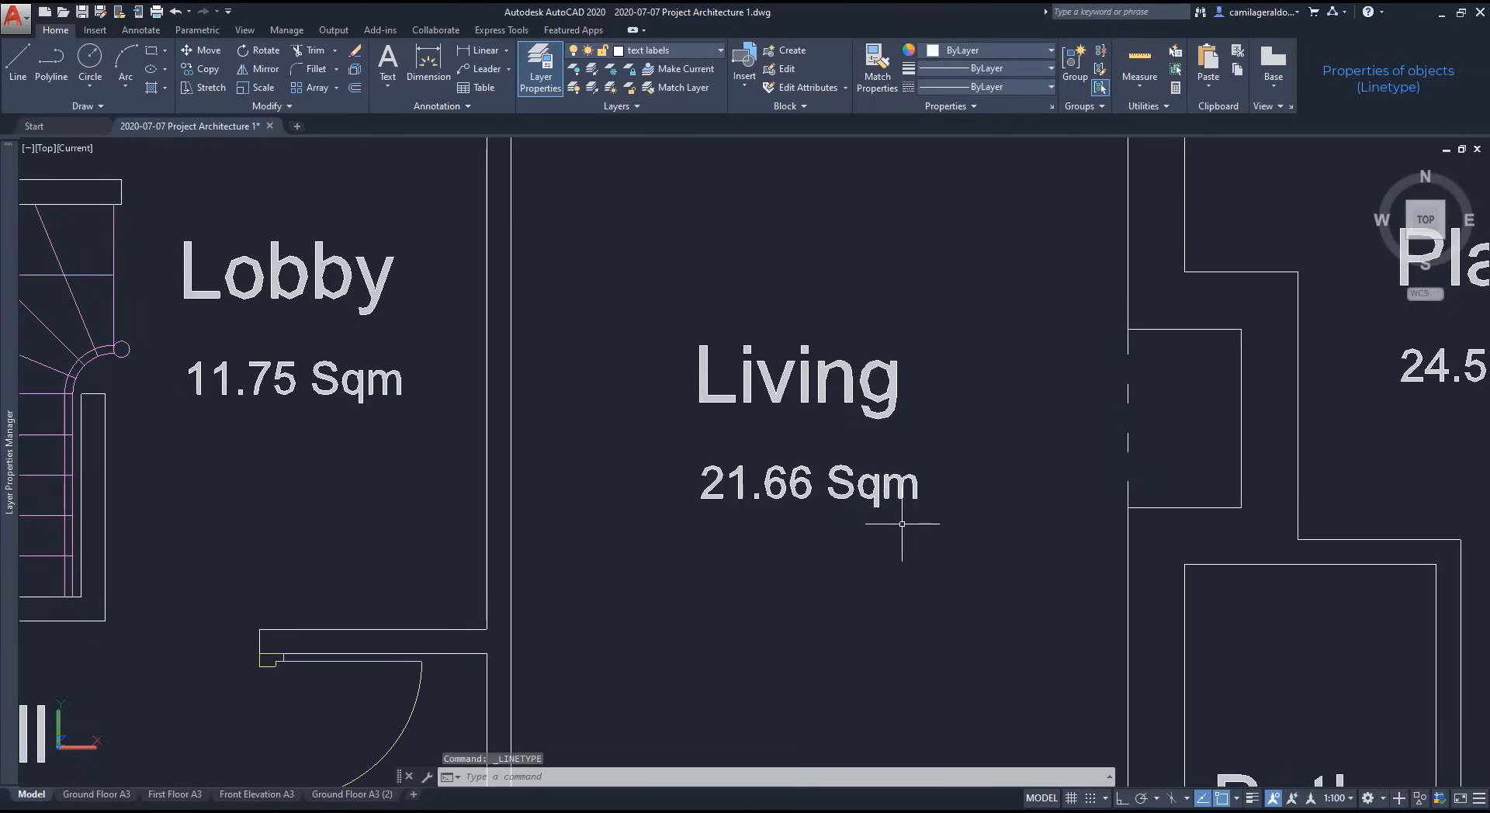
Step: Assign the ACAD_ISO12W100 linetype to the dashed line across the recess beside the Living room
click(1129, 398)
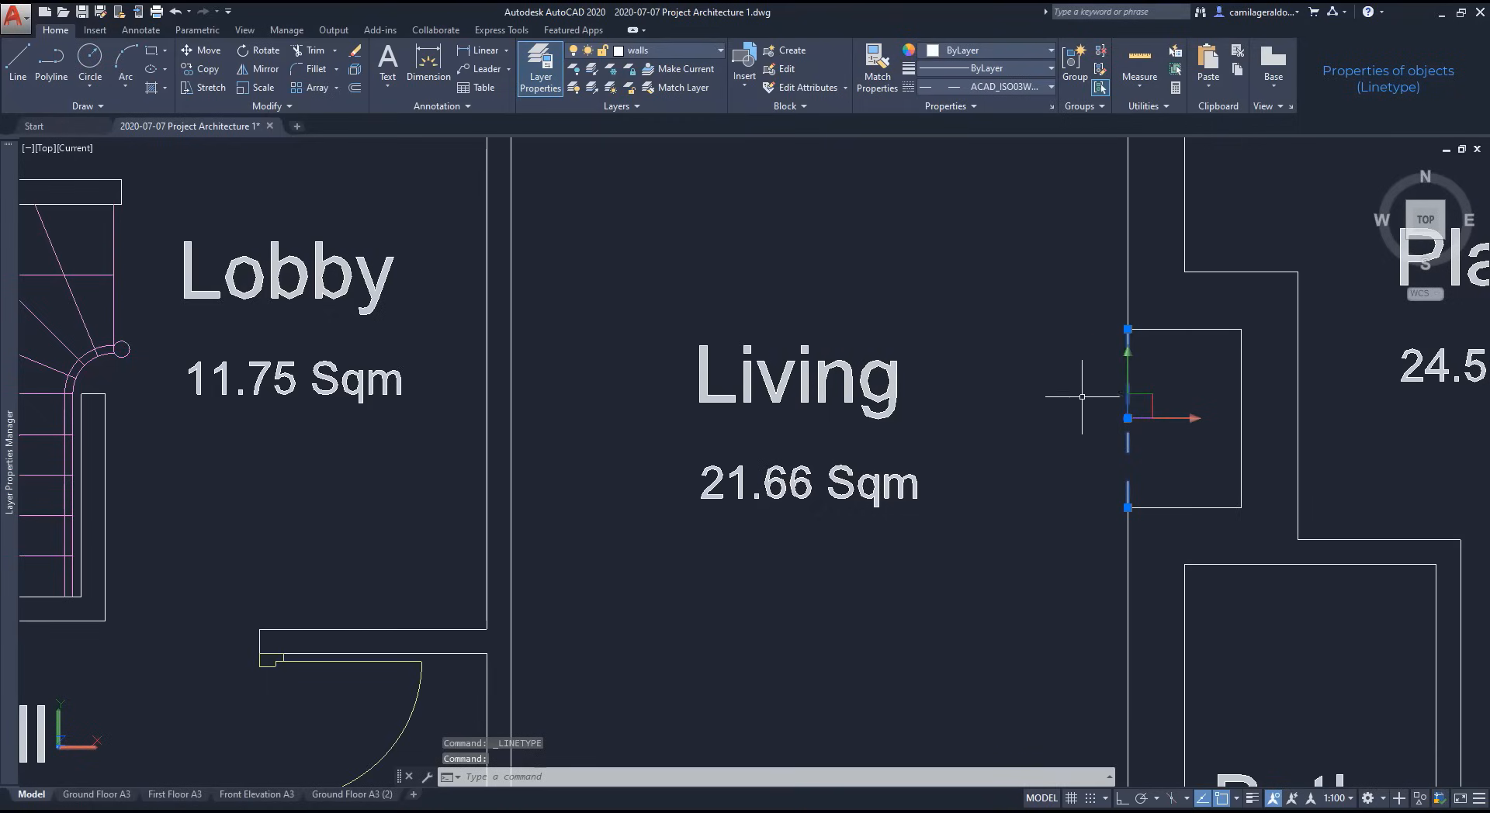
click(1001, 87)
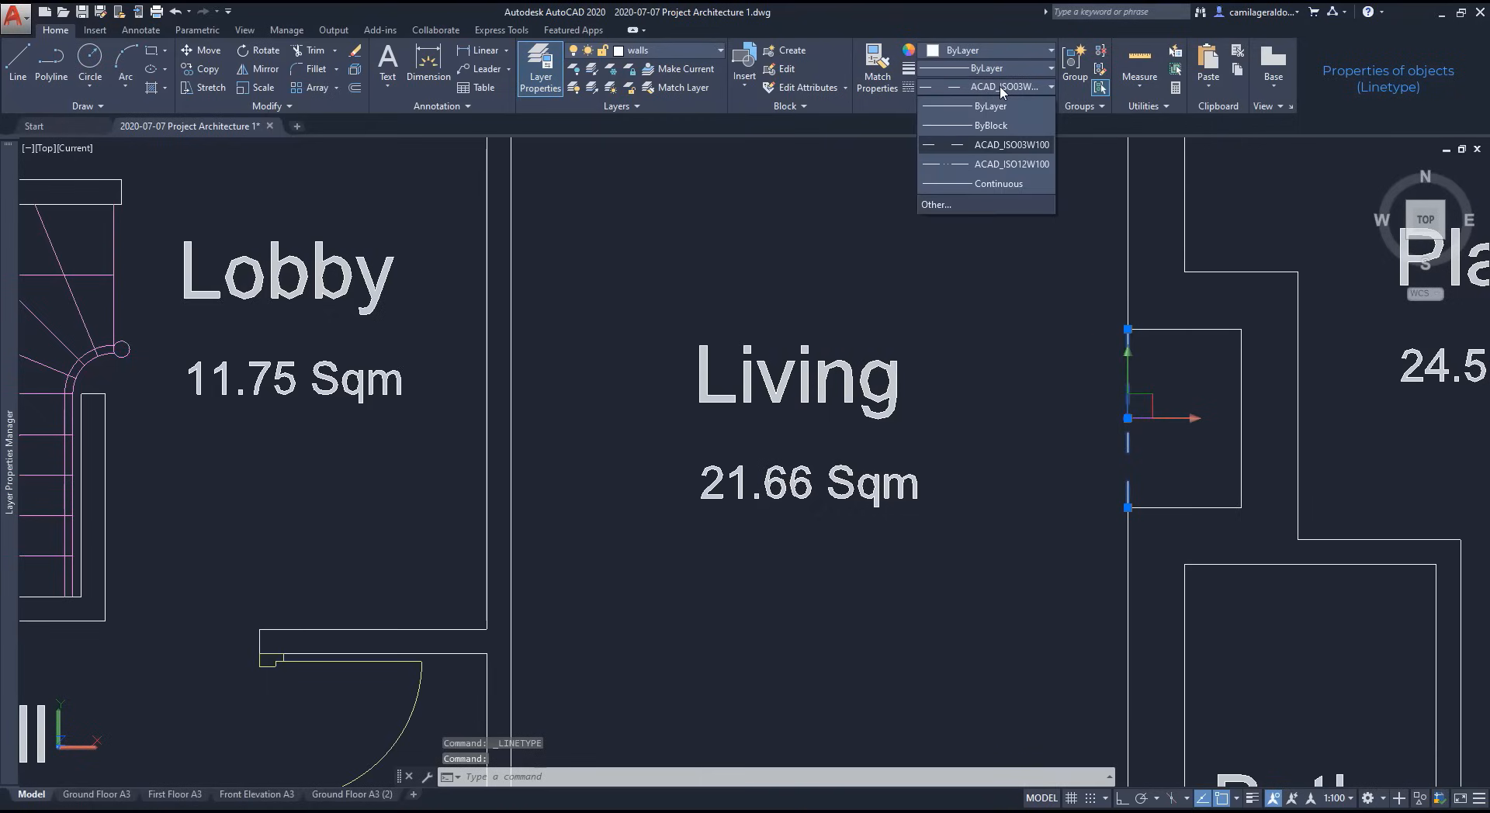
click(1011, 163)
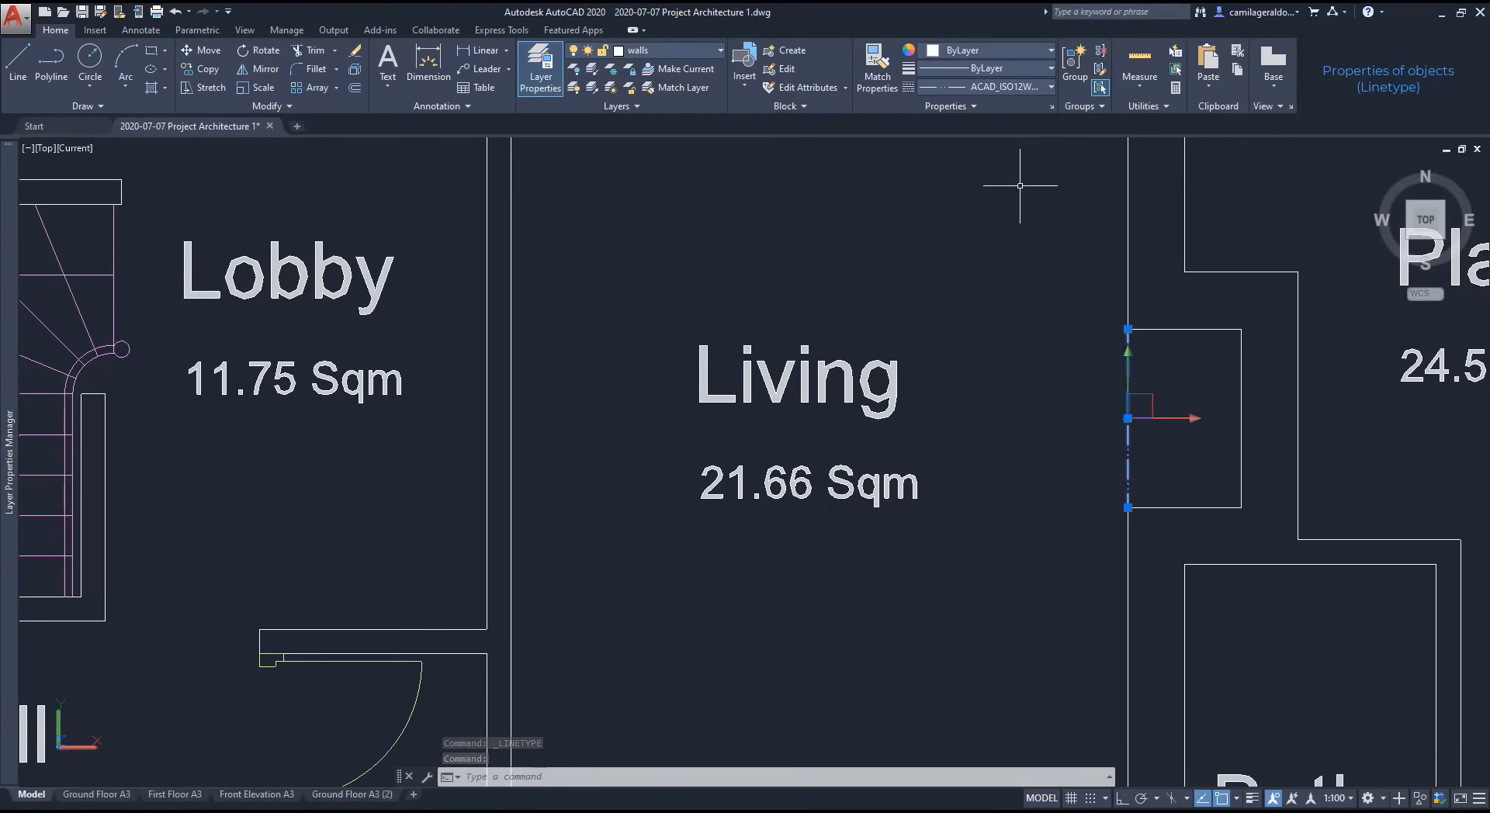
key(Escape)
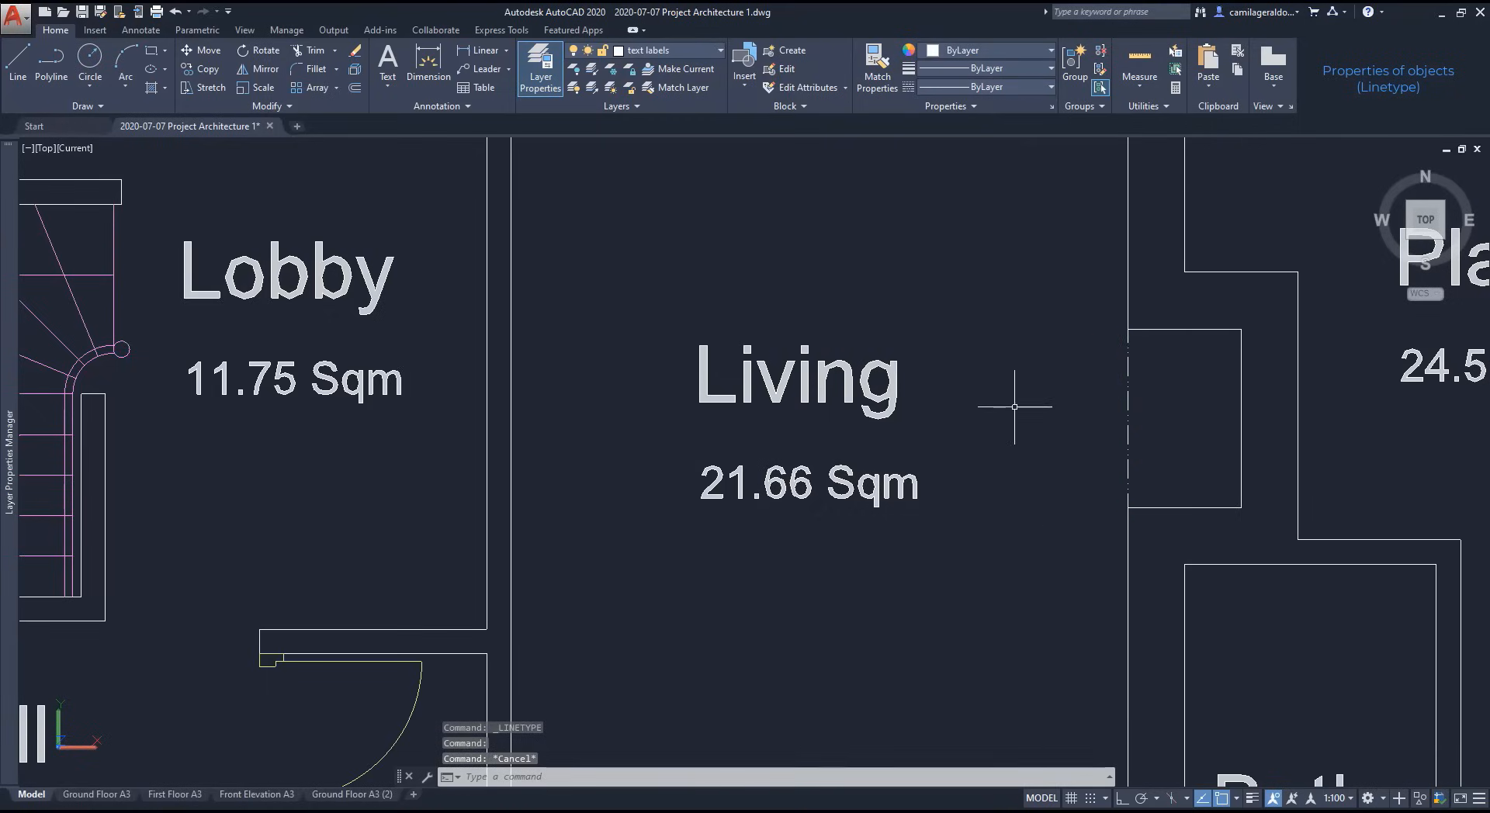
Step: Open the properties of the Living room's recess line and raise the drawing units' length precision to include decimals
click(1128, 405)
right_click(1096, 387)
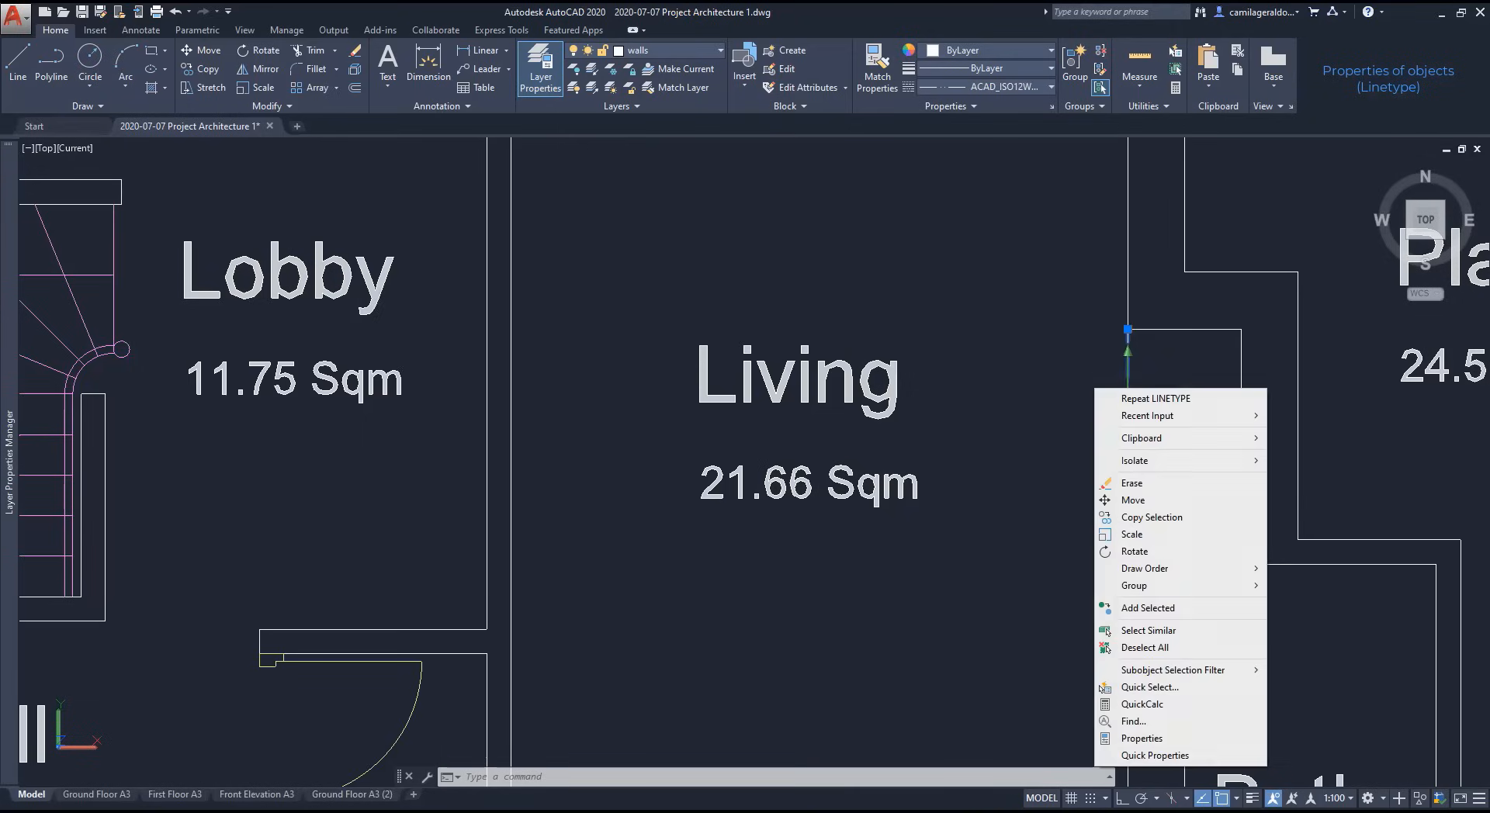
click(1138, 739)
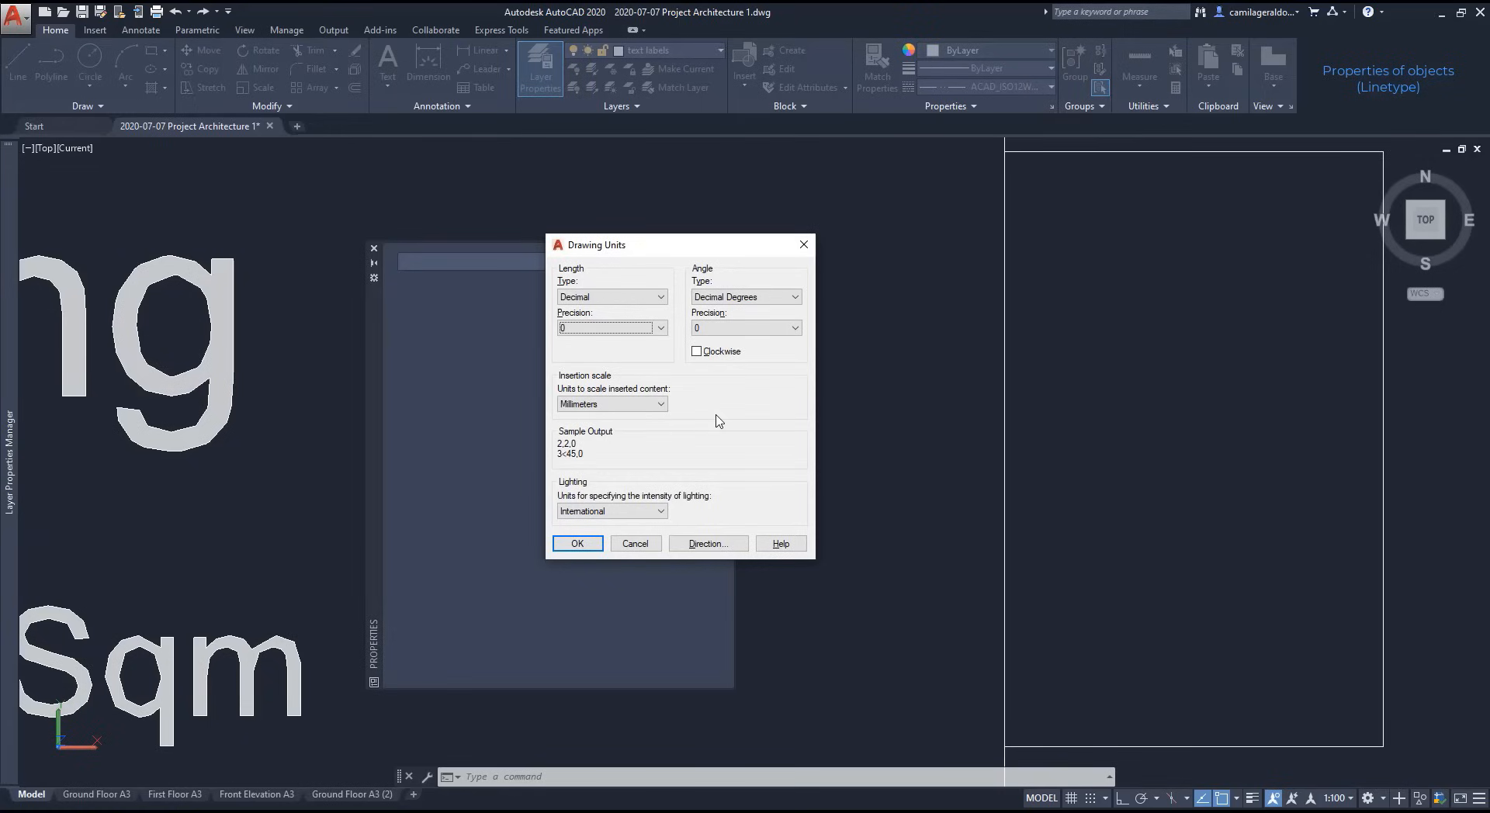
click(644, 328)
click(607, 362)
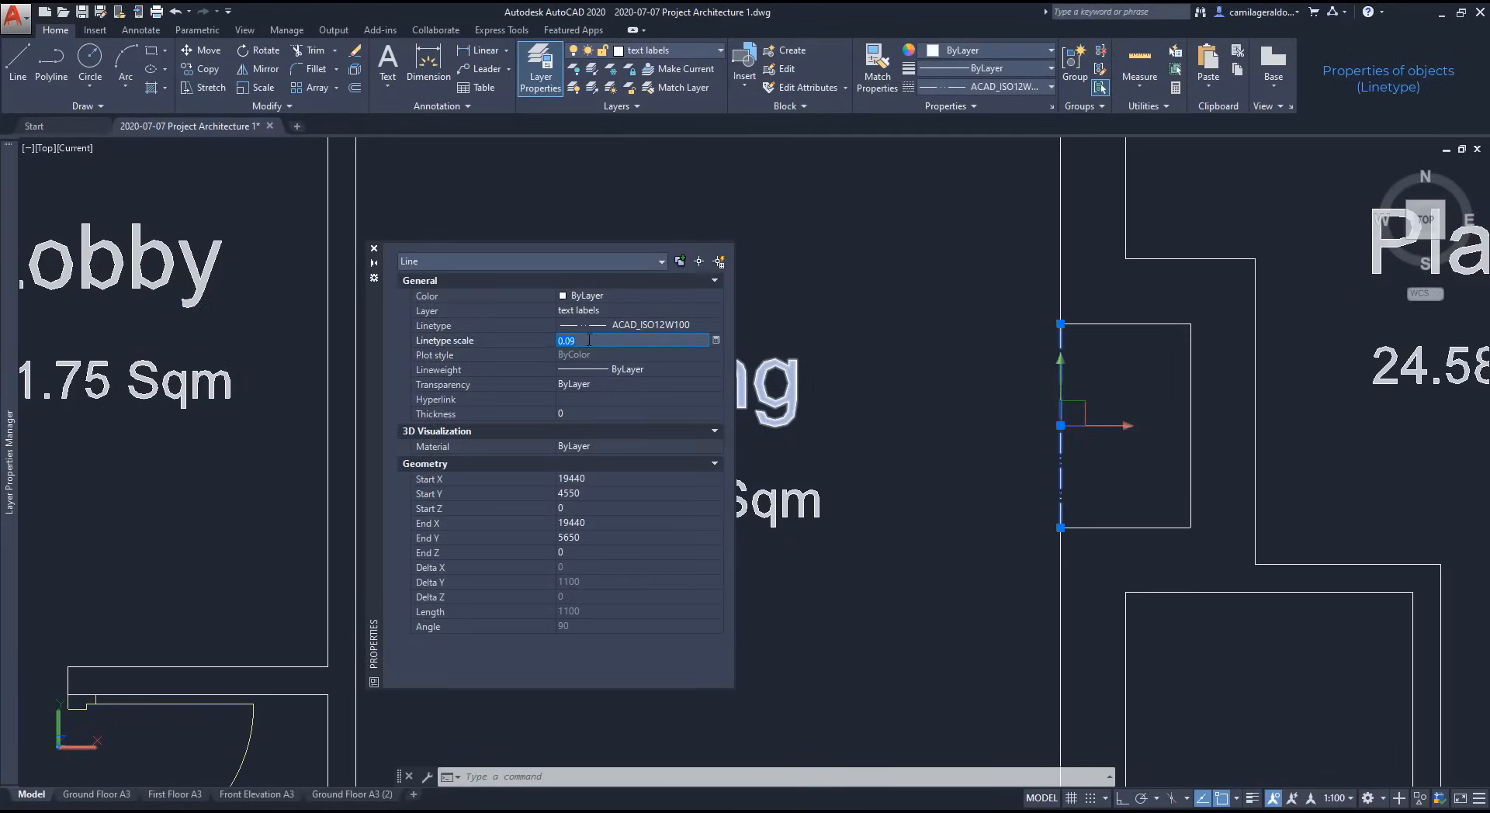
Step: Try smaller linetype scales of 0.03 and 0.01 on the Living room's recess line
text(0.03)
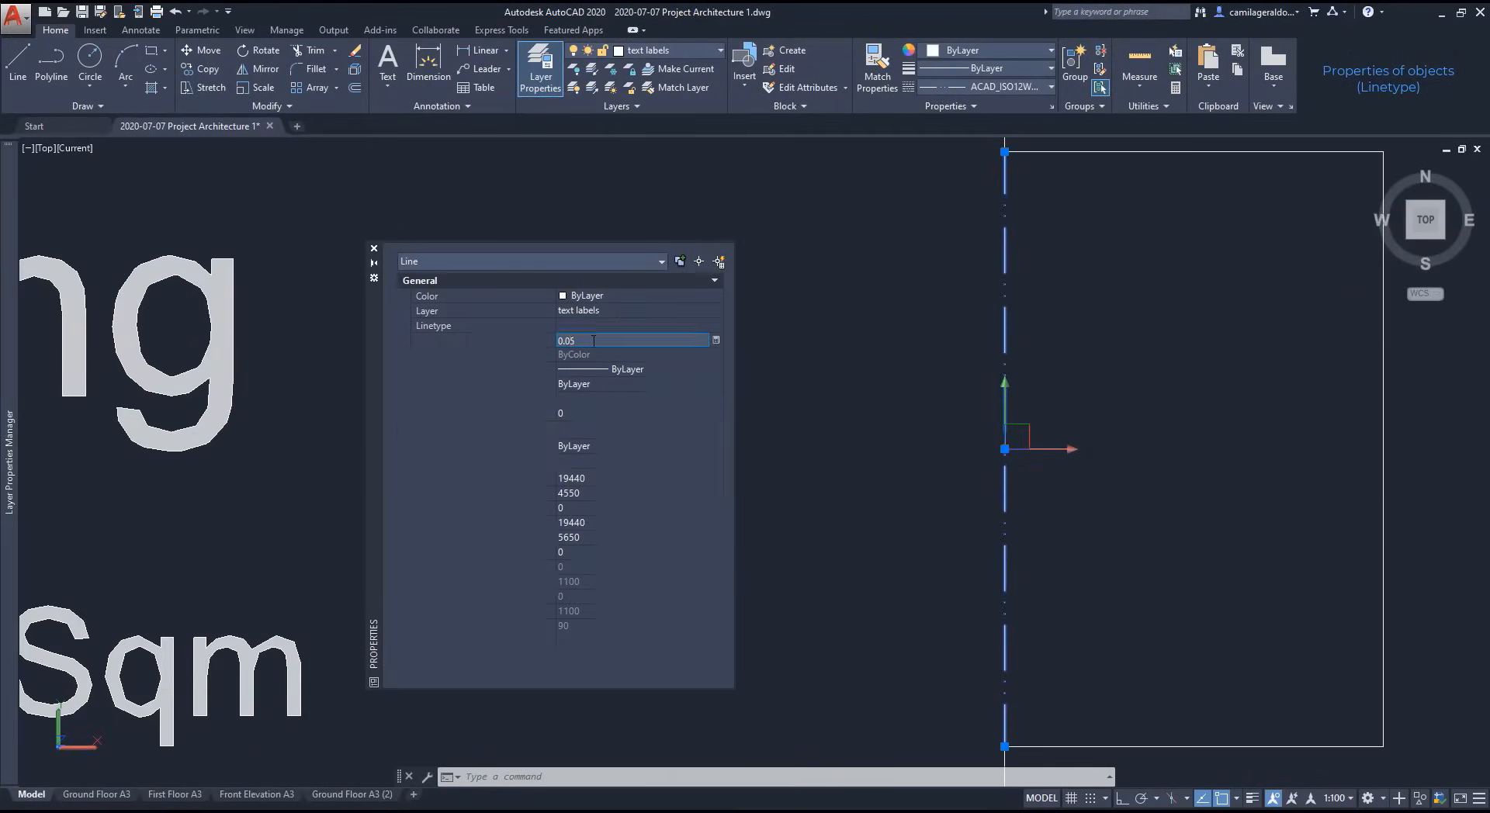
key(Return)
click(597, 340)
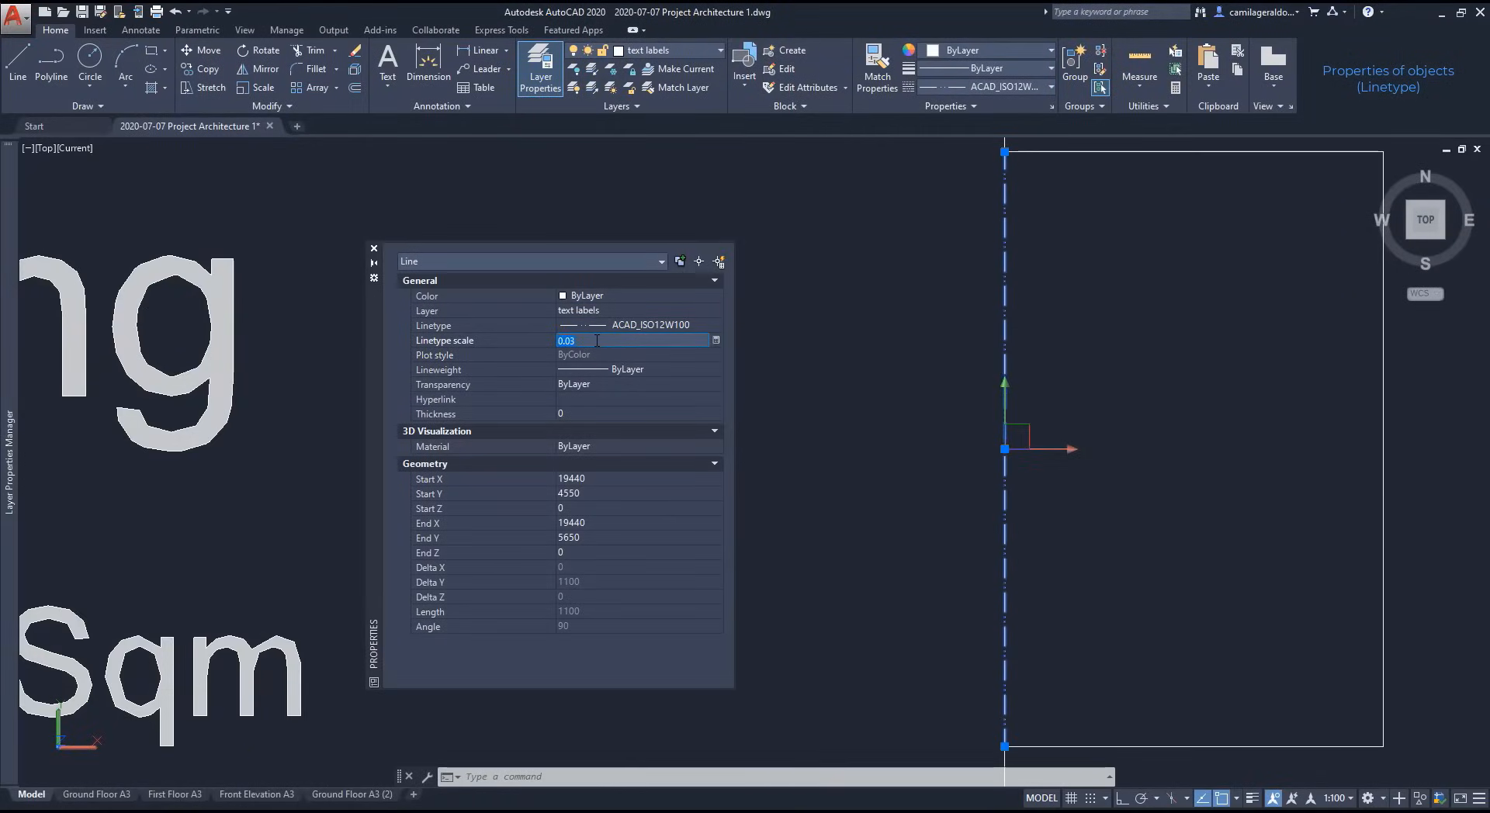
text(0.01)
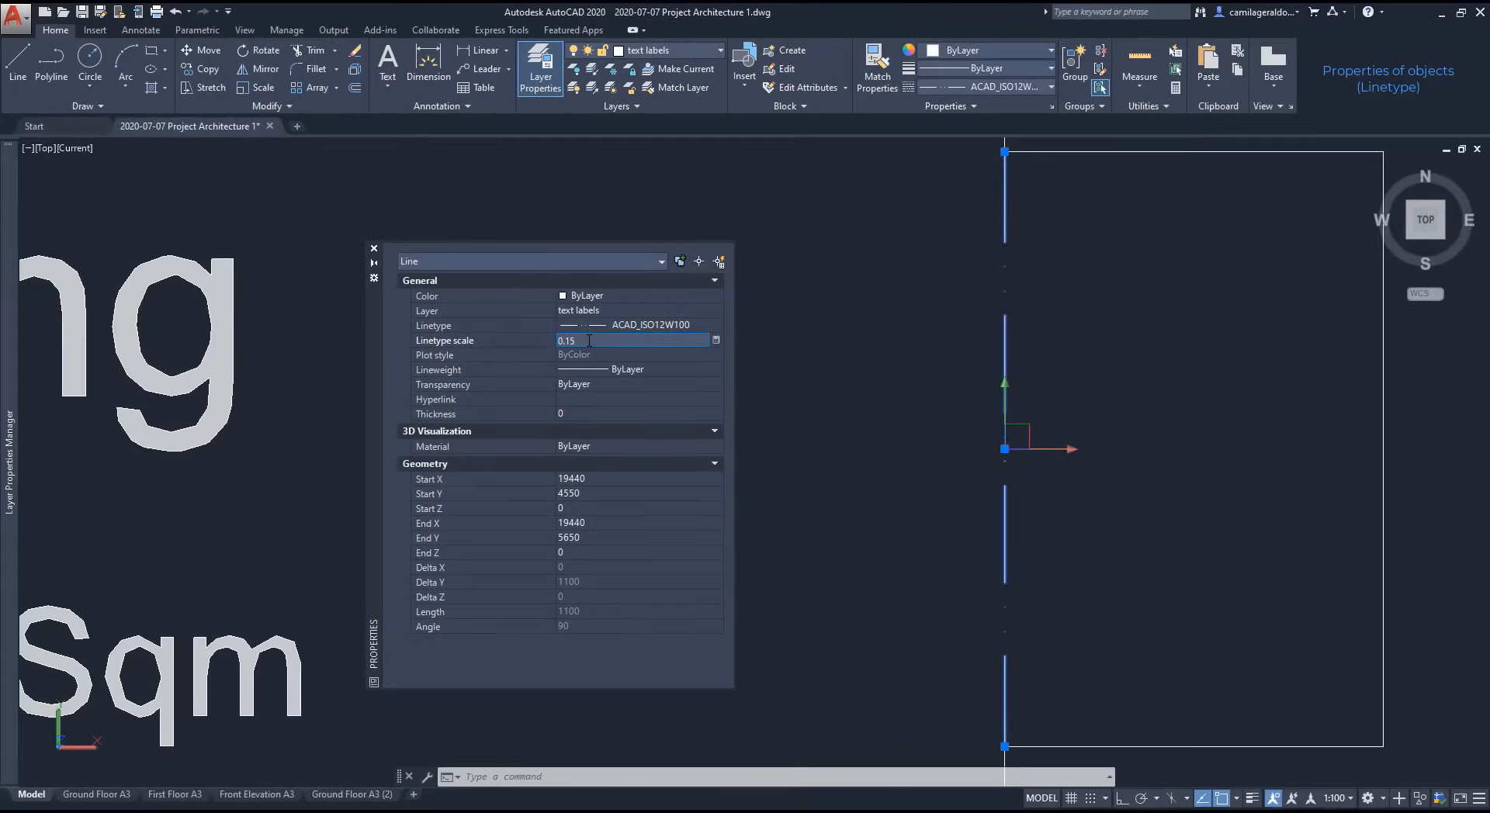
Step: Try larger linetype scales of 0.22 and 0.28 on the Living room's recess line
text(0.22)
key(Return)
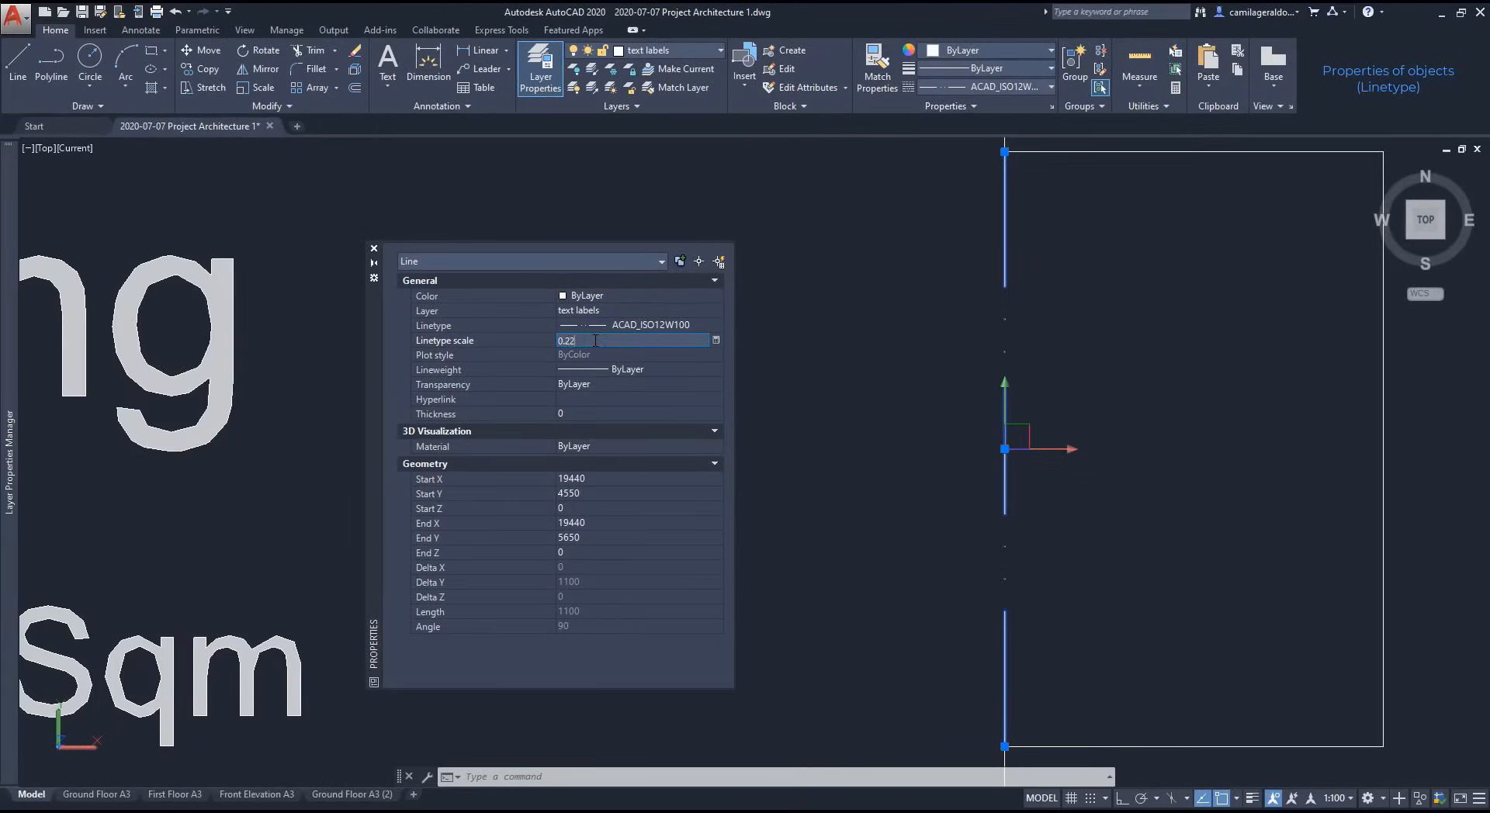
key(BackSpace)
text(8)
key(Return)
click(594, 339)
text(0.)
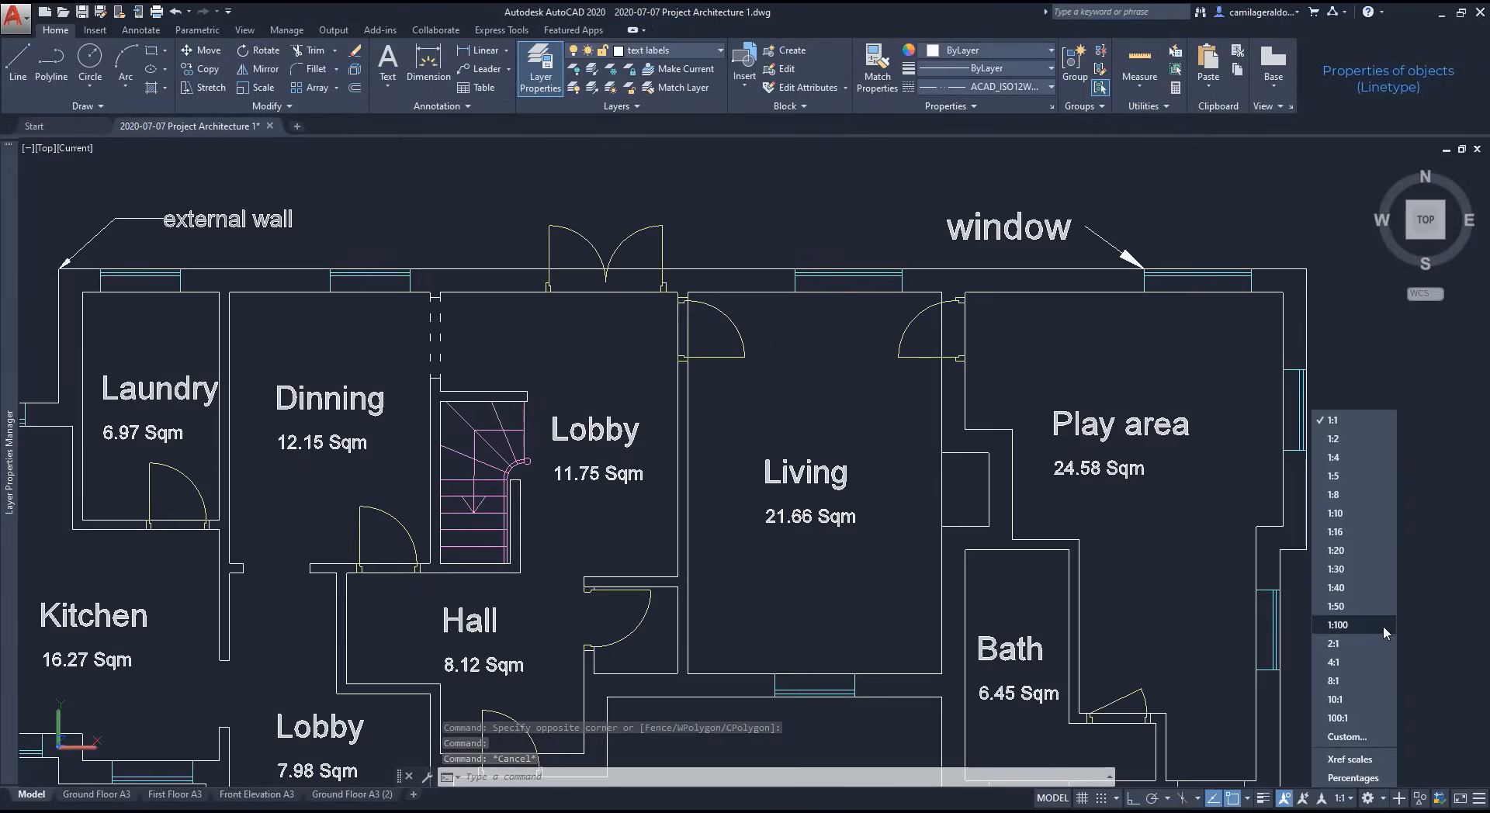
Step: Set the annotation scale to 1:100 and assign the ACAD_ISO12W100 linetype to the Living room's recess line
click(1336, 625)
click(942, 512)
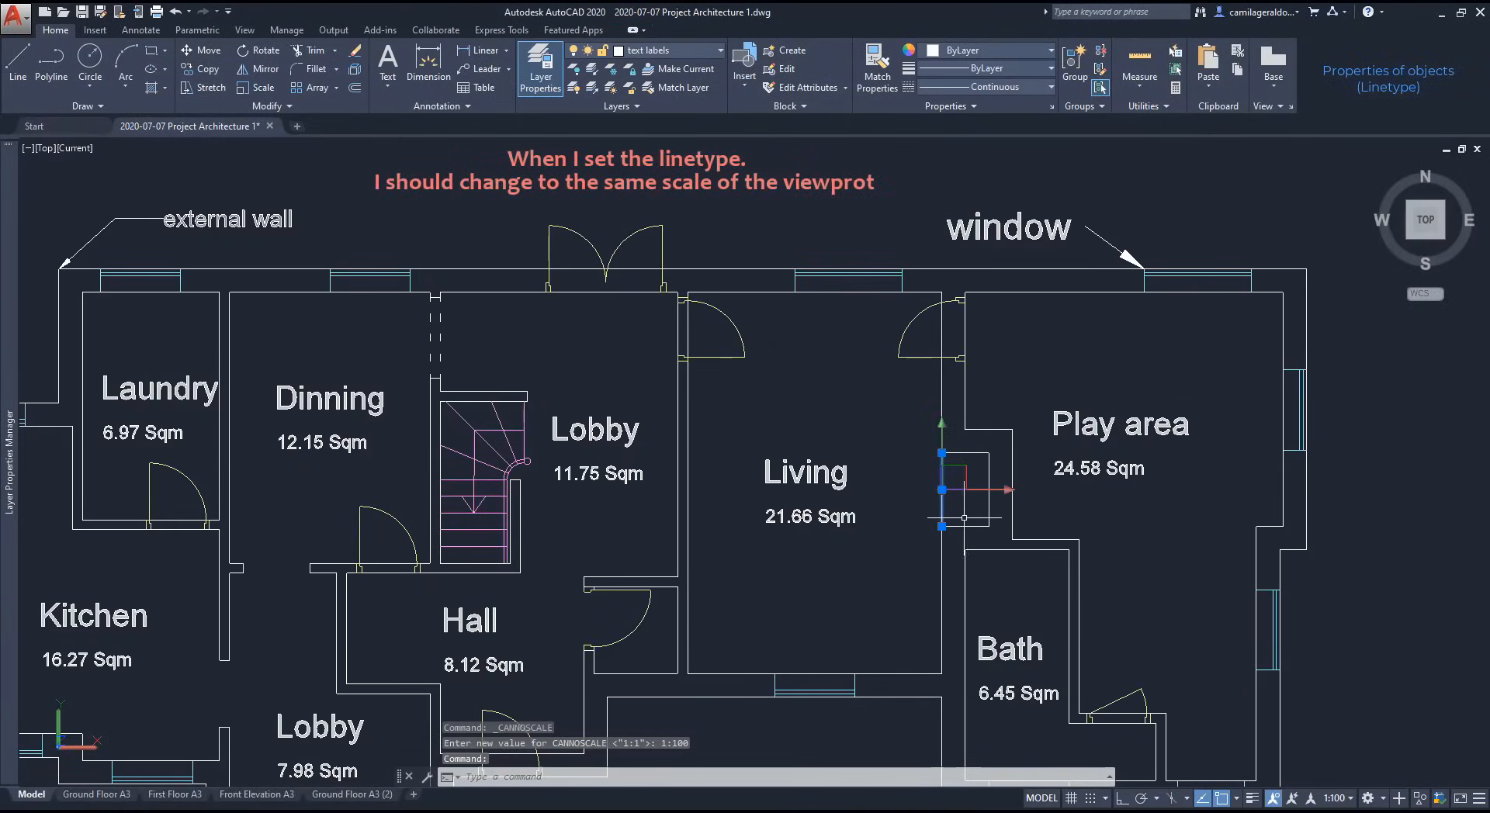
click(1014, 88)
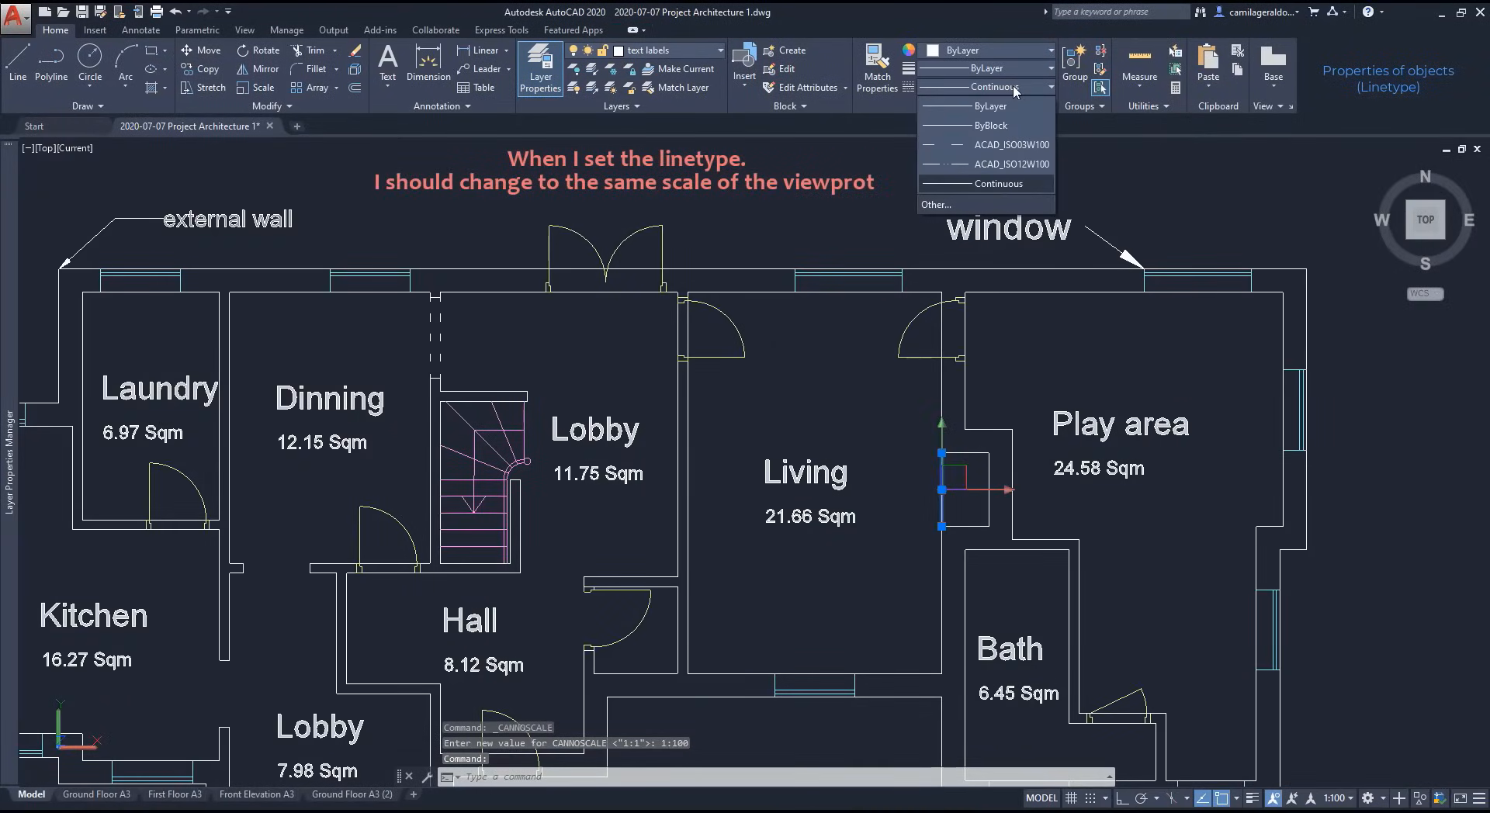
click(1023, 162)
key(Escape)
scroll(954, 502, up, 4)
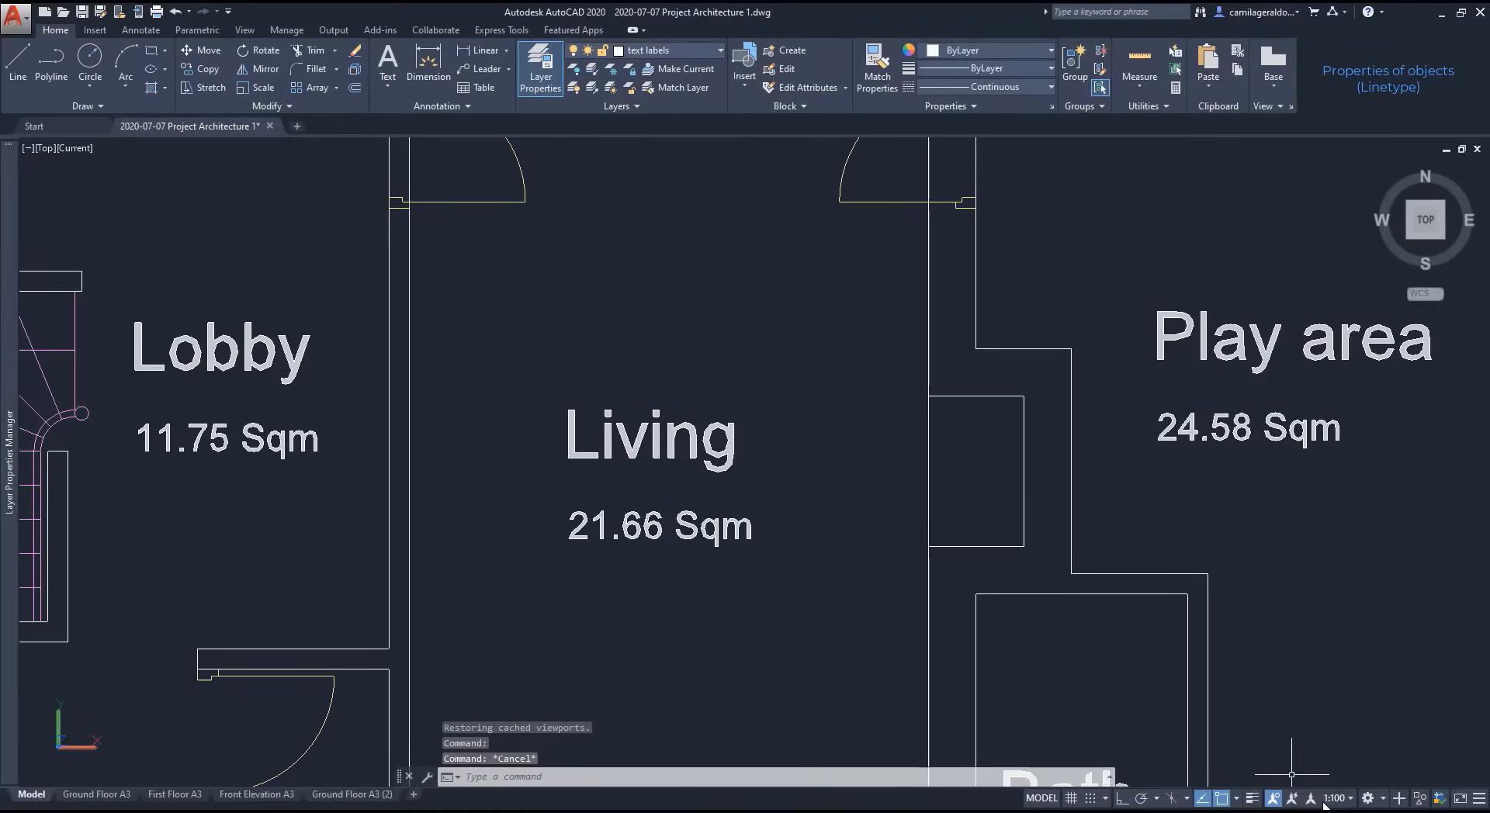
Step: Set the annotation scale to 1:1 and assign the ACAD_ISO03W100 linetype to the Living room's recess line
click(1331, 800)
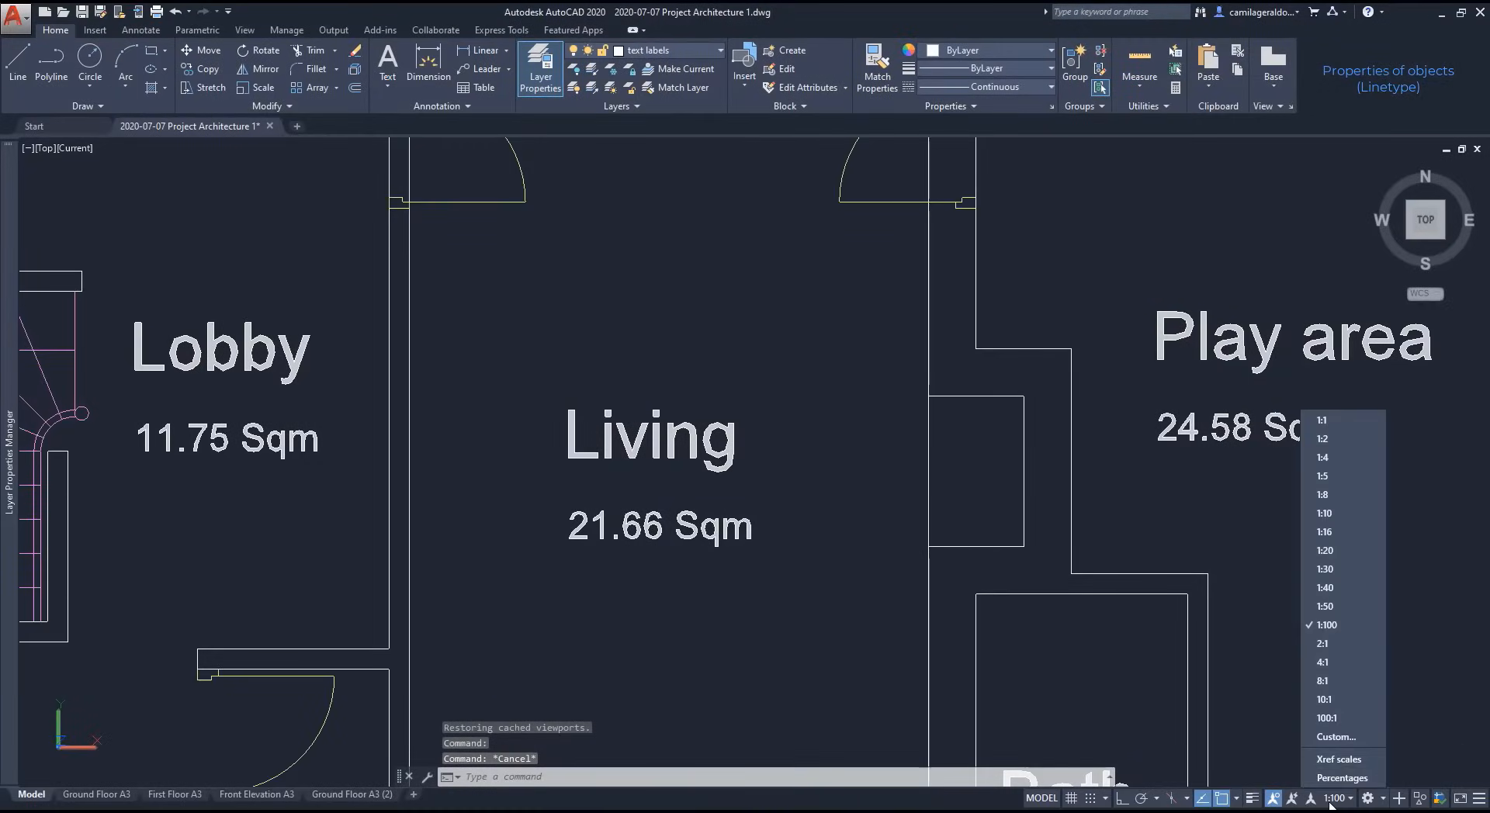
click(1342, 419)
click(929, 518)
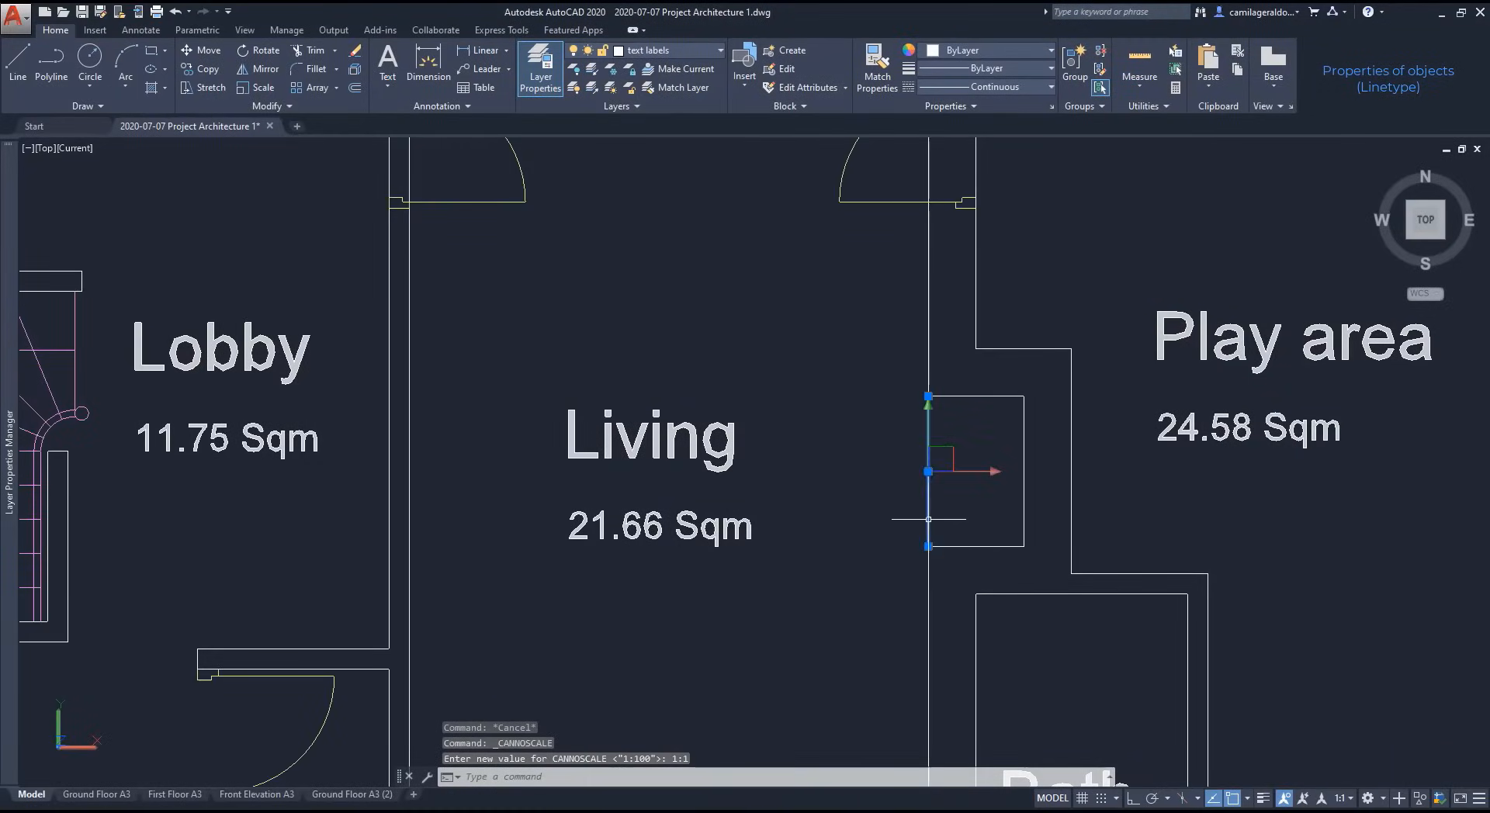
click(1021, 85)
click(996, 145)
key(Escape)
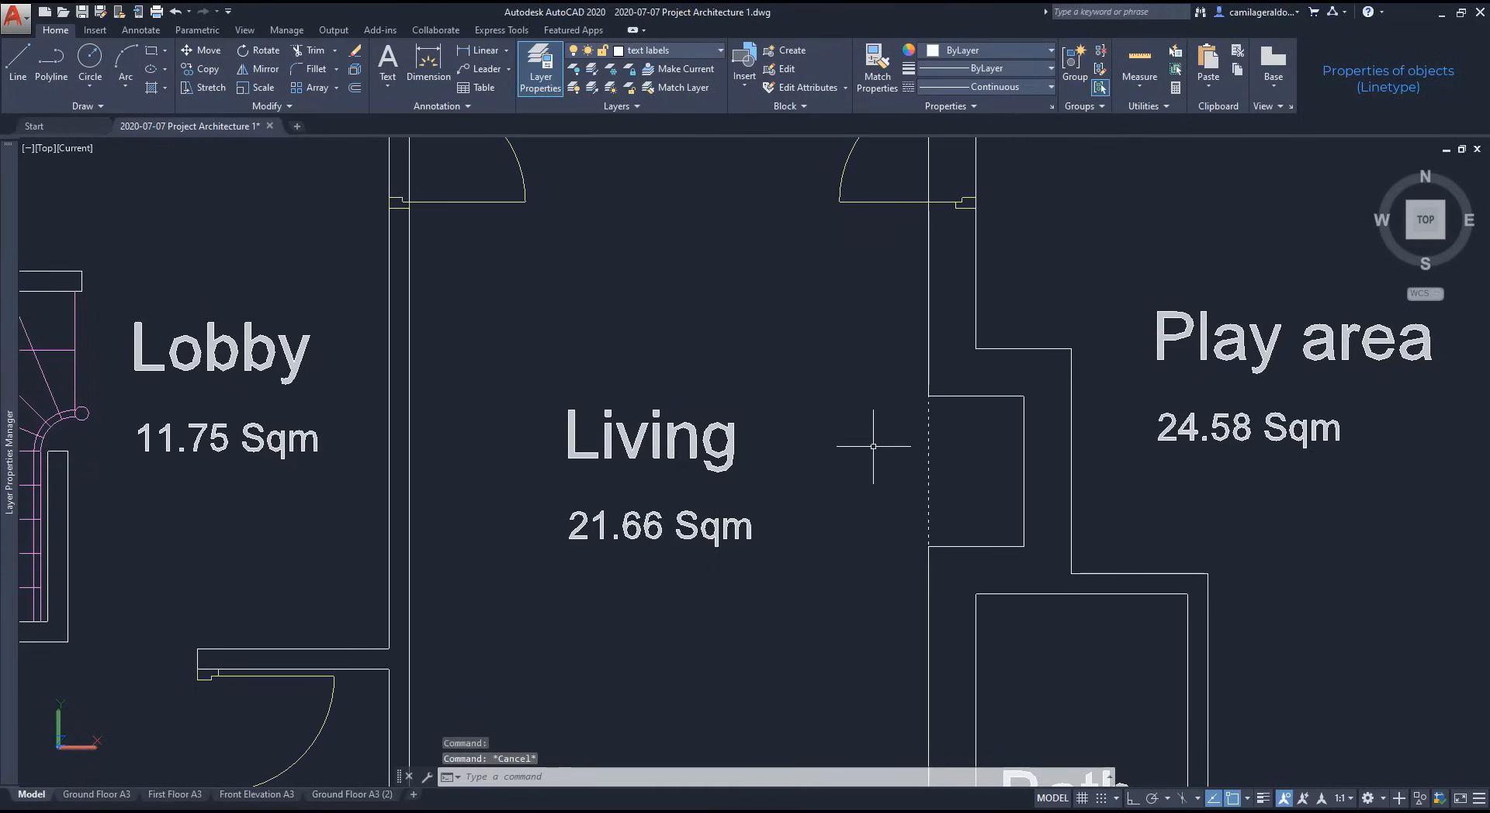
Step: Open the Ground Floor A3 layout to examine the recess line's dashes in the viewport
click(111, 799)
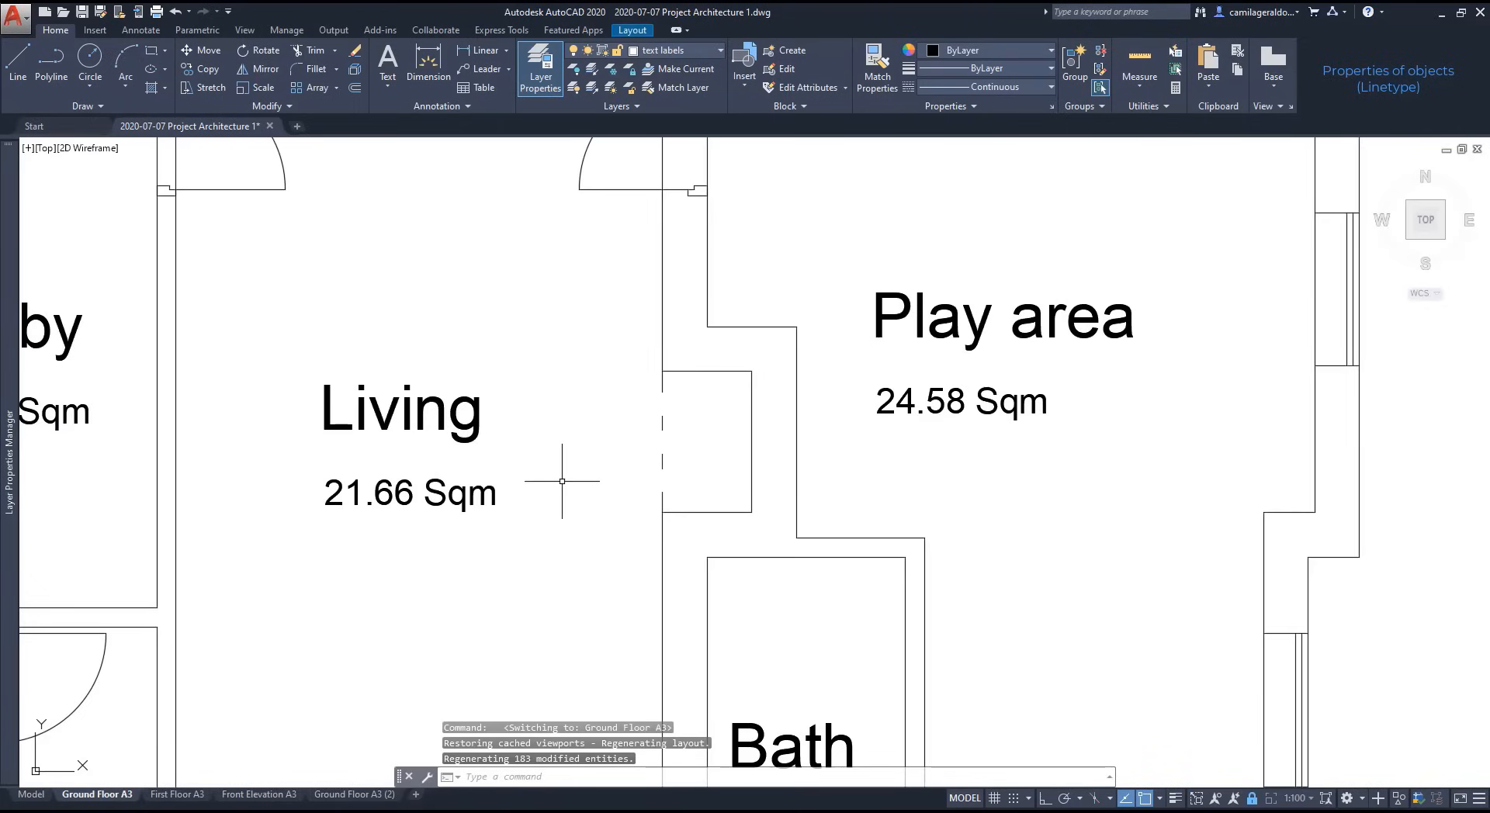